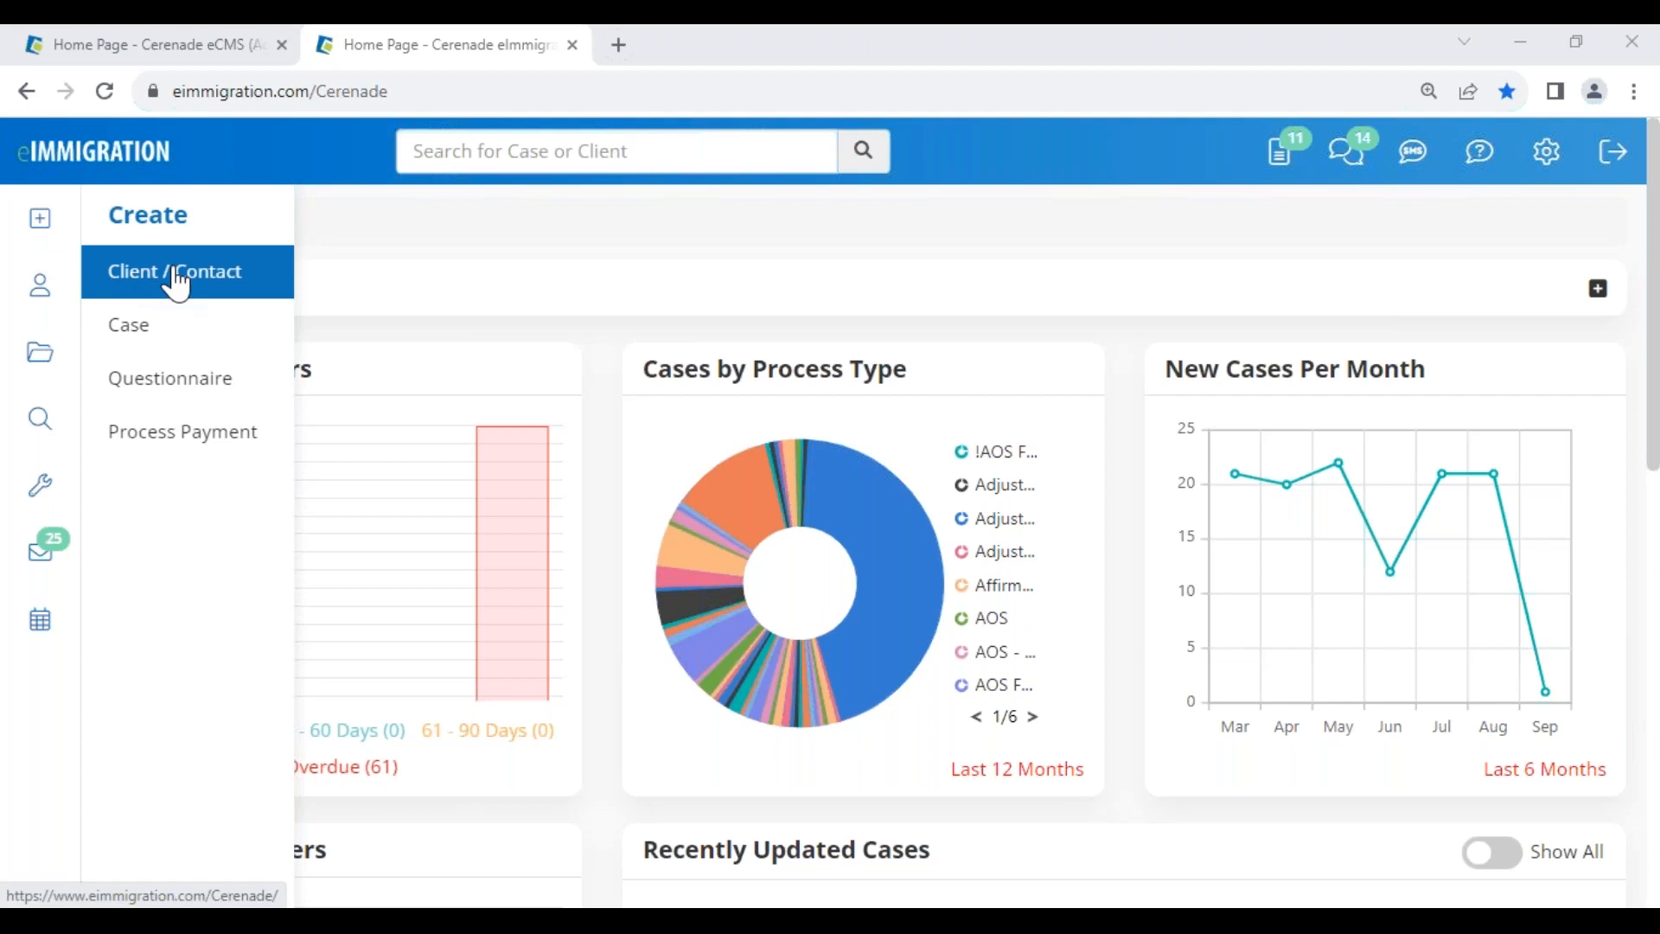
- Choose Anonymous Questionnaire(s) under Create > Questionnaire and start a new anonymous questionnaire
left_click(168, 385)
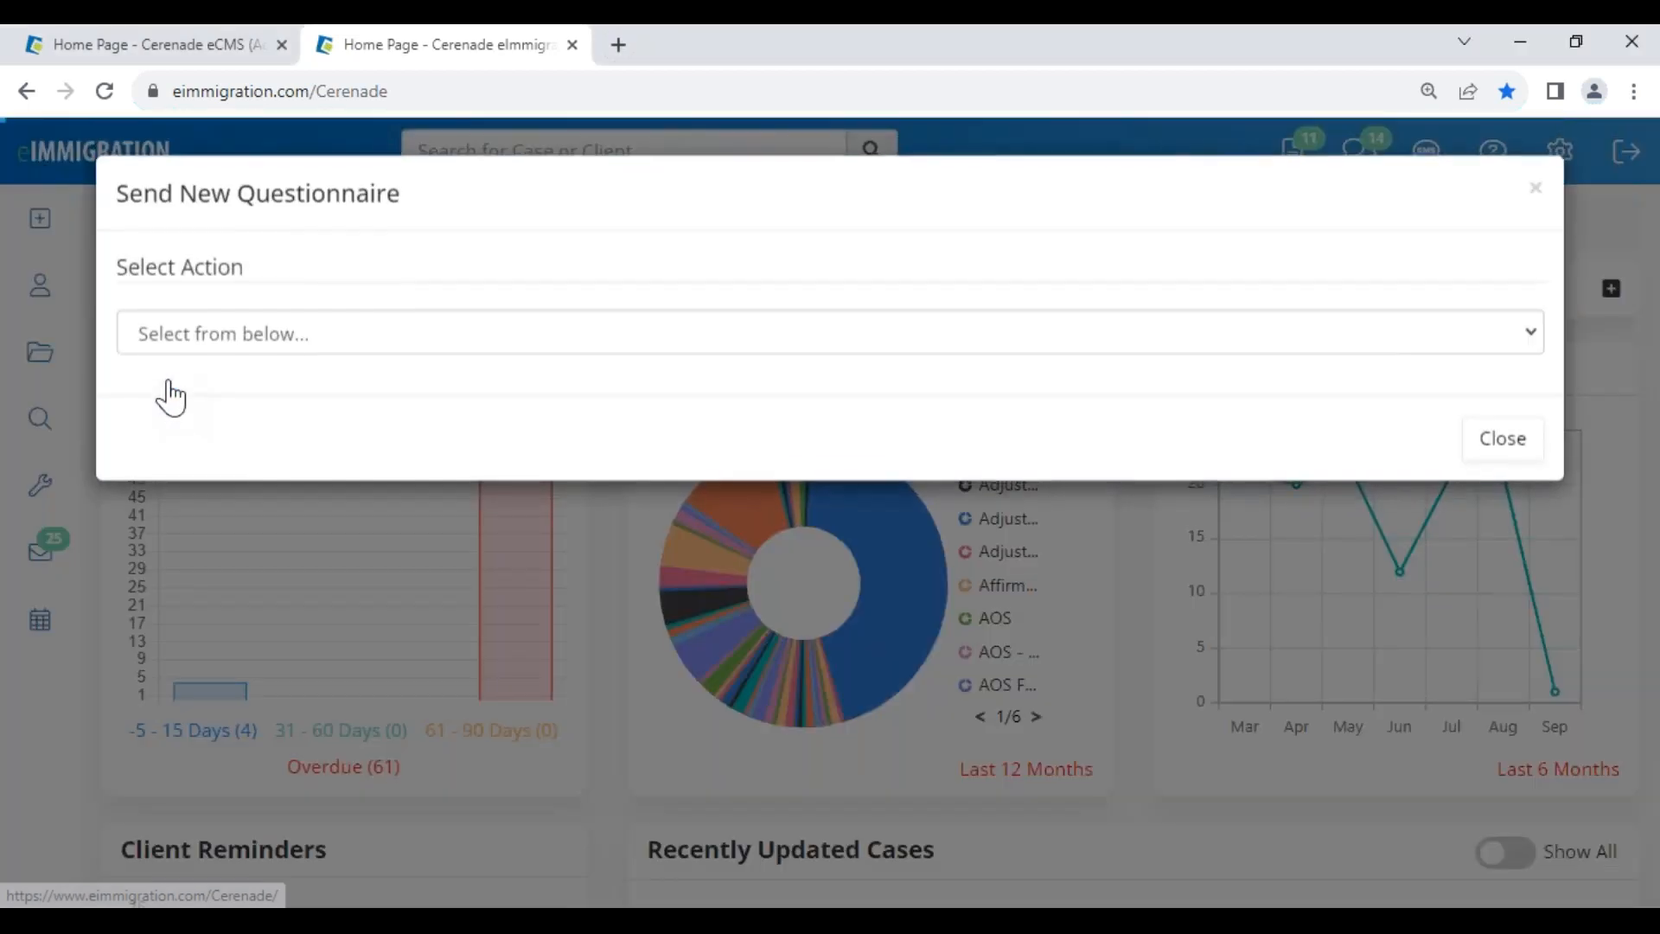
left_click(187, 348)
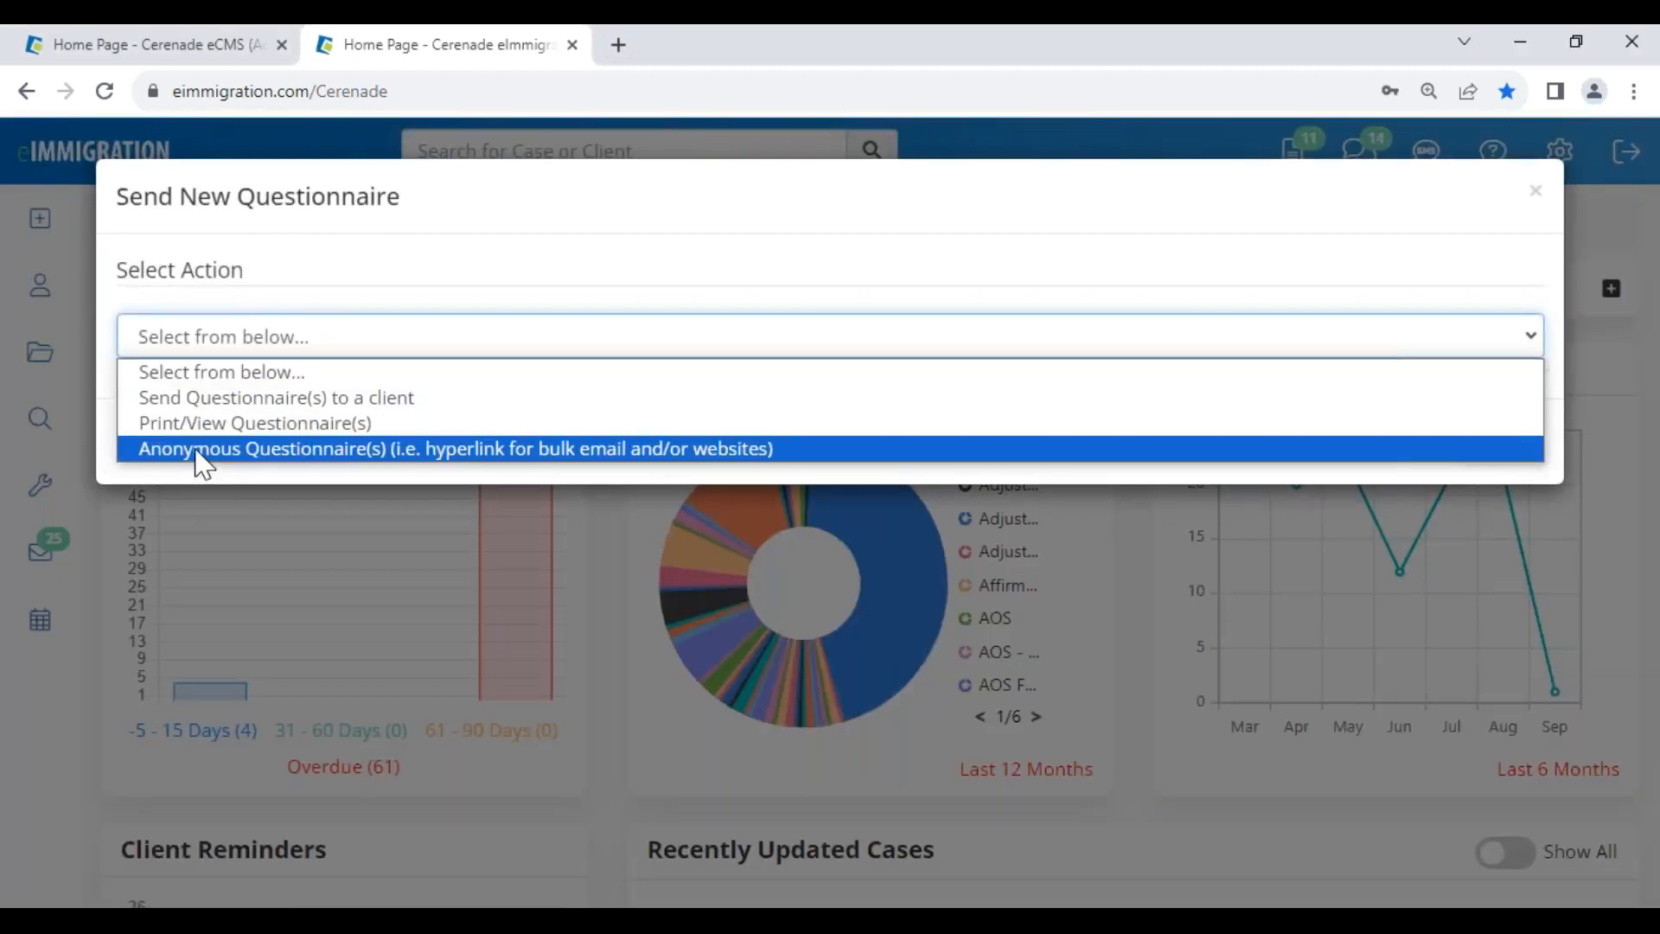
left_click(278, 455)
left_click_drag(190, 208, 521, 173)
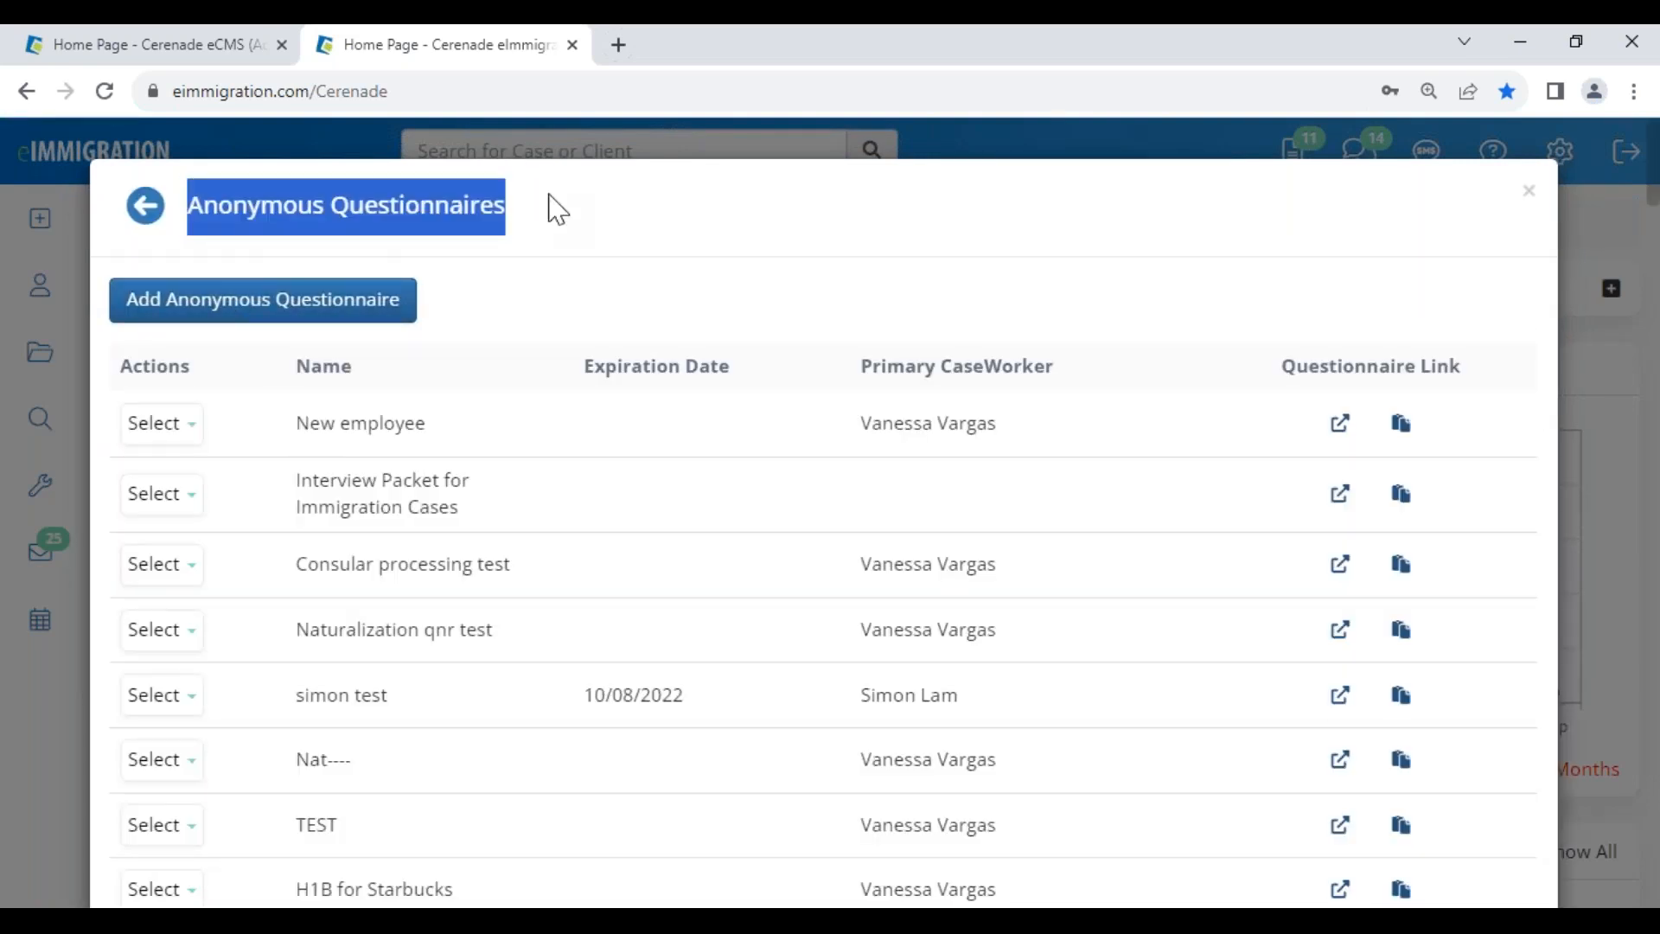
left_click(535, 206)
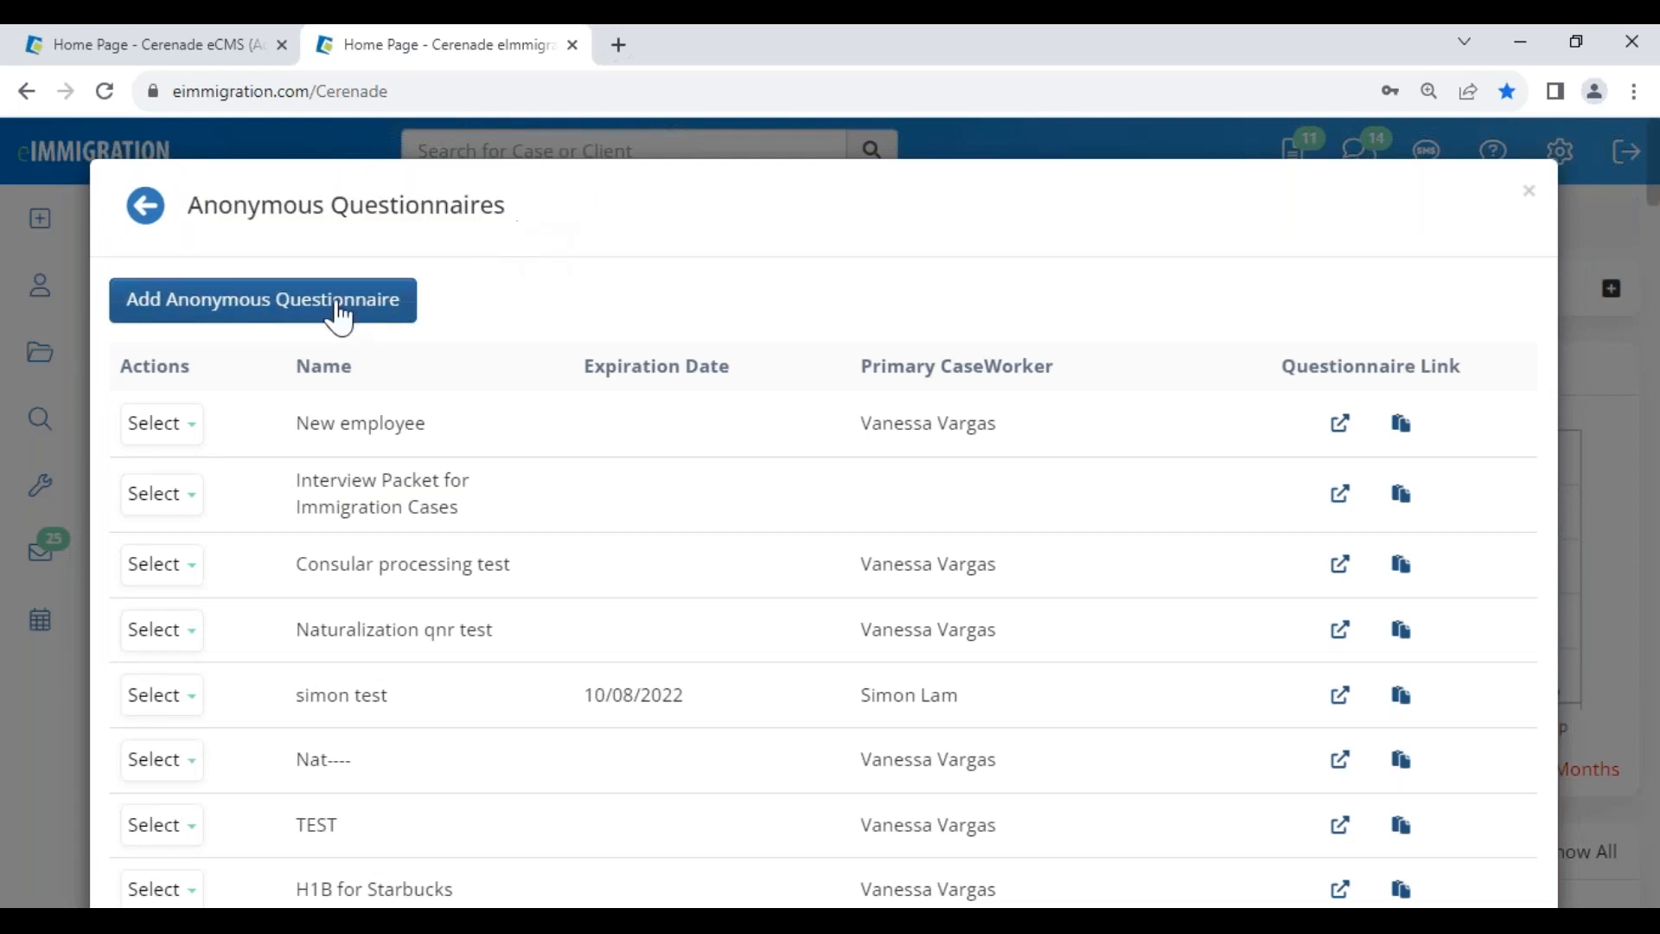
left_click(222, 303)
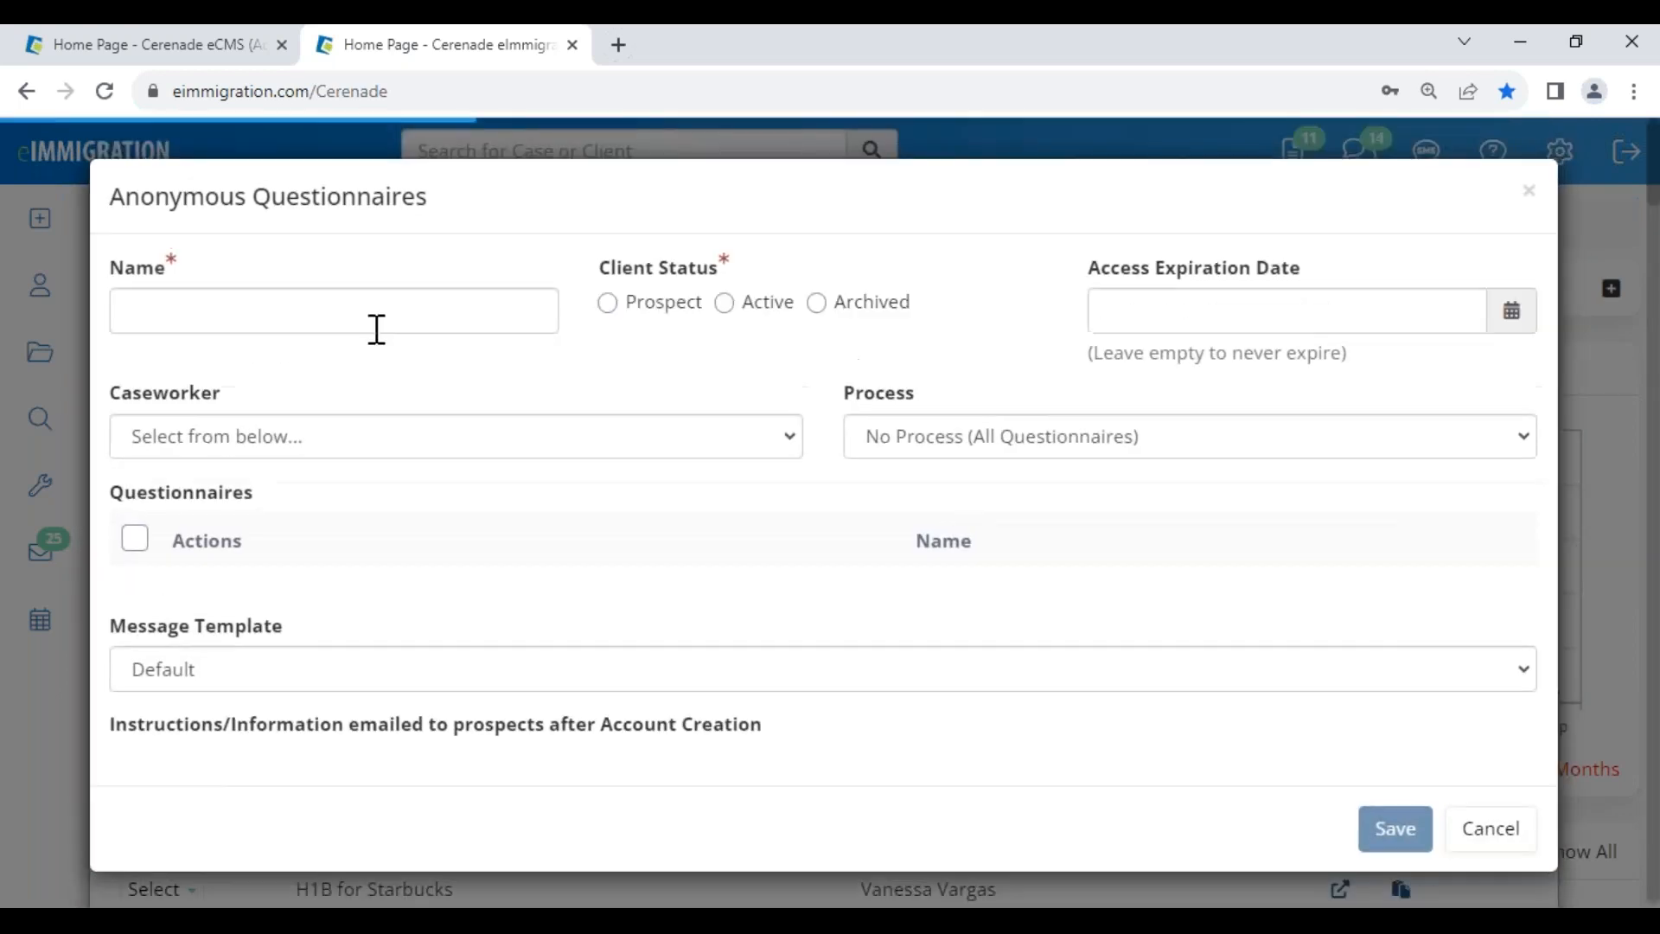
- Name the questionnaire 'Initial Consultation' with Prospect status and no access expiration date
left_click(359, 317)
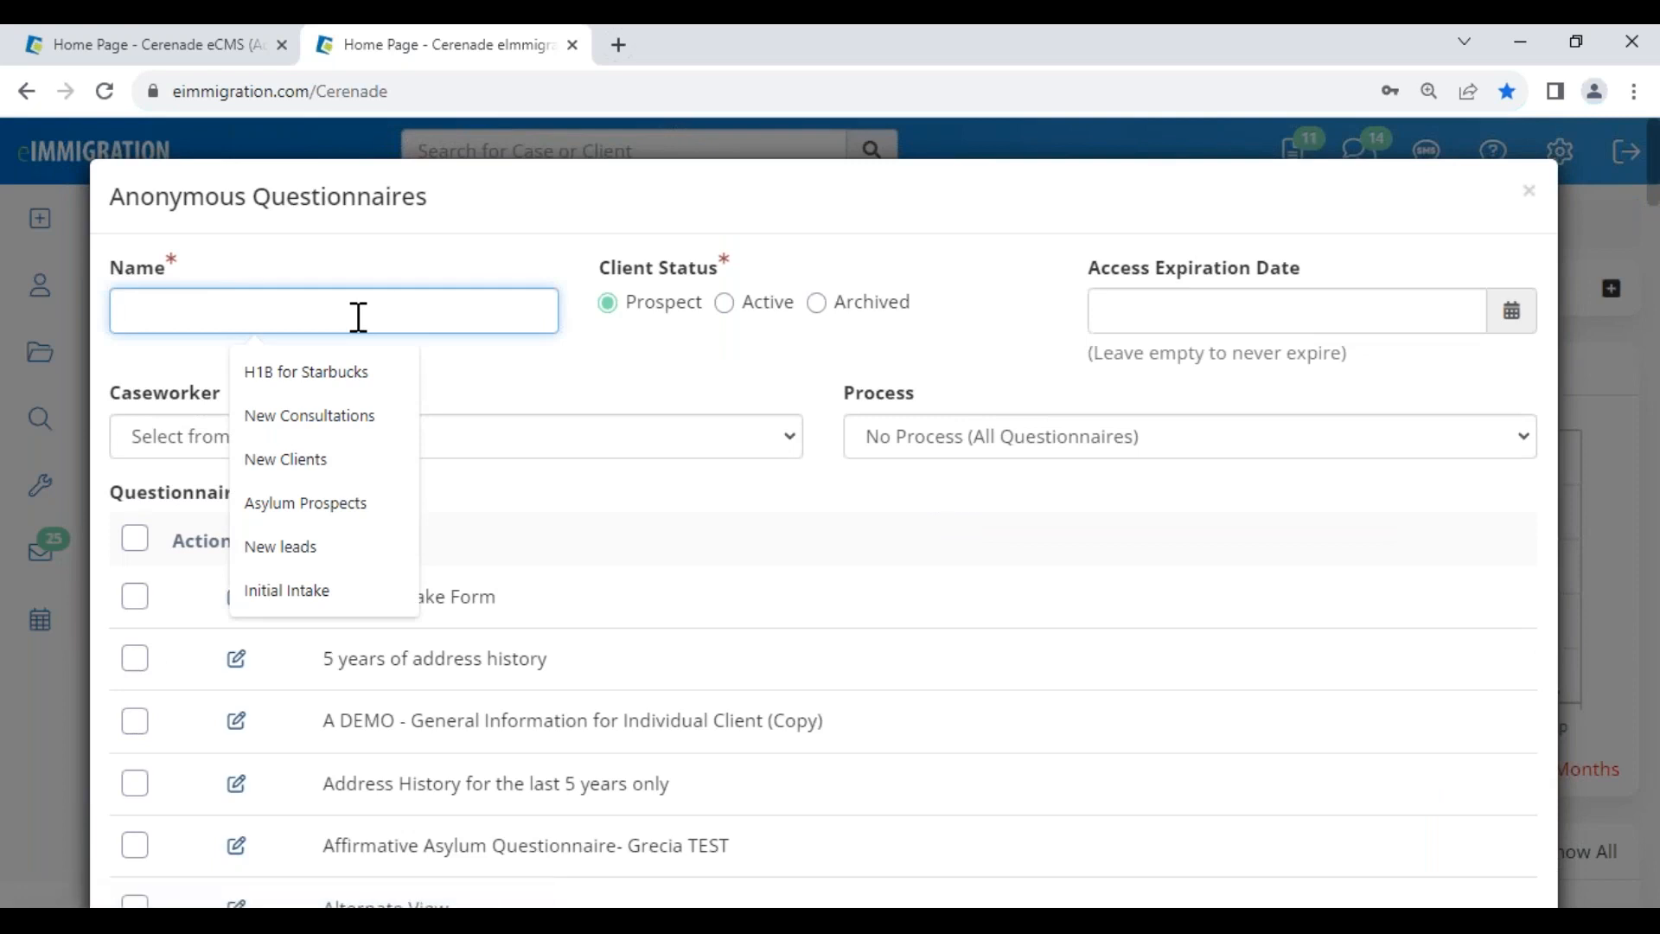
type("Initial")
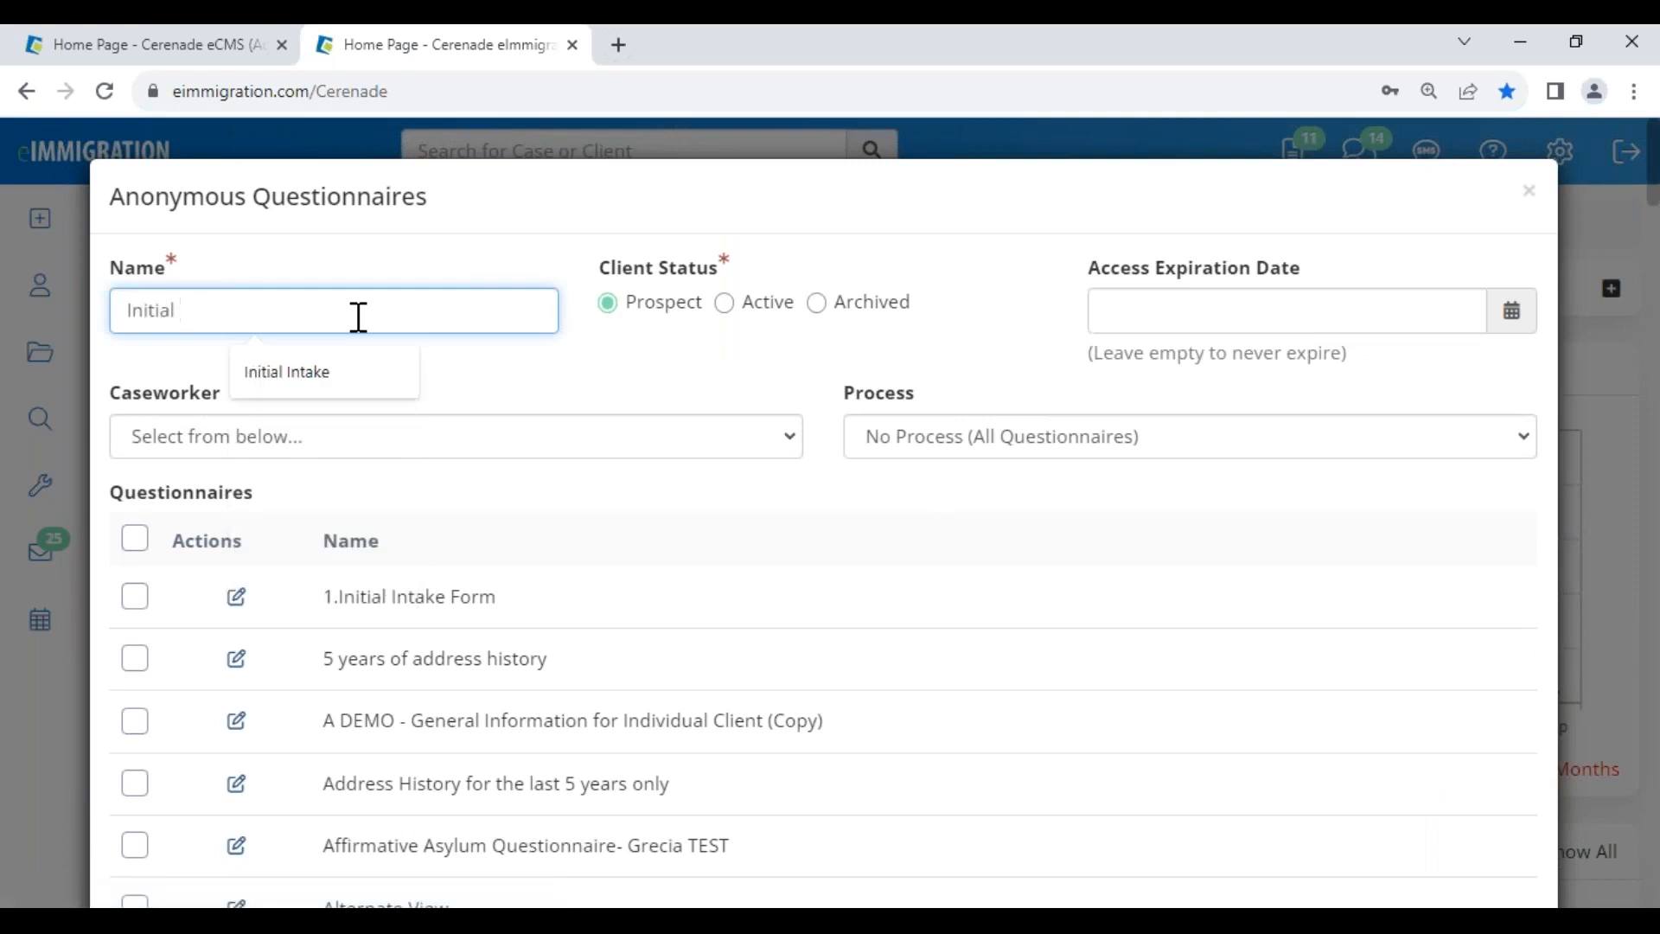
type(" Consultation")
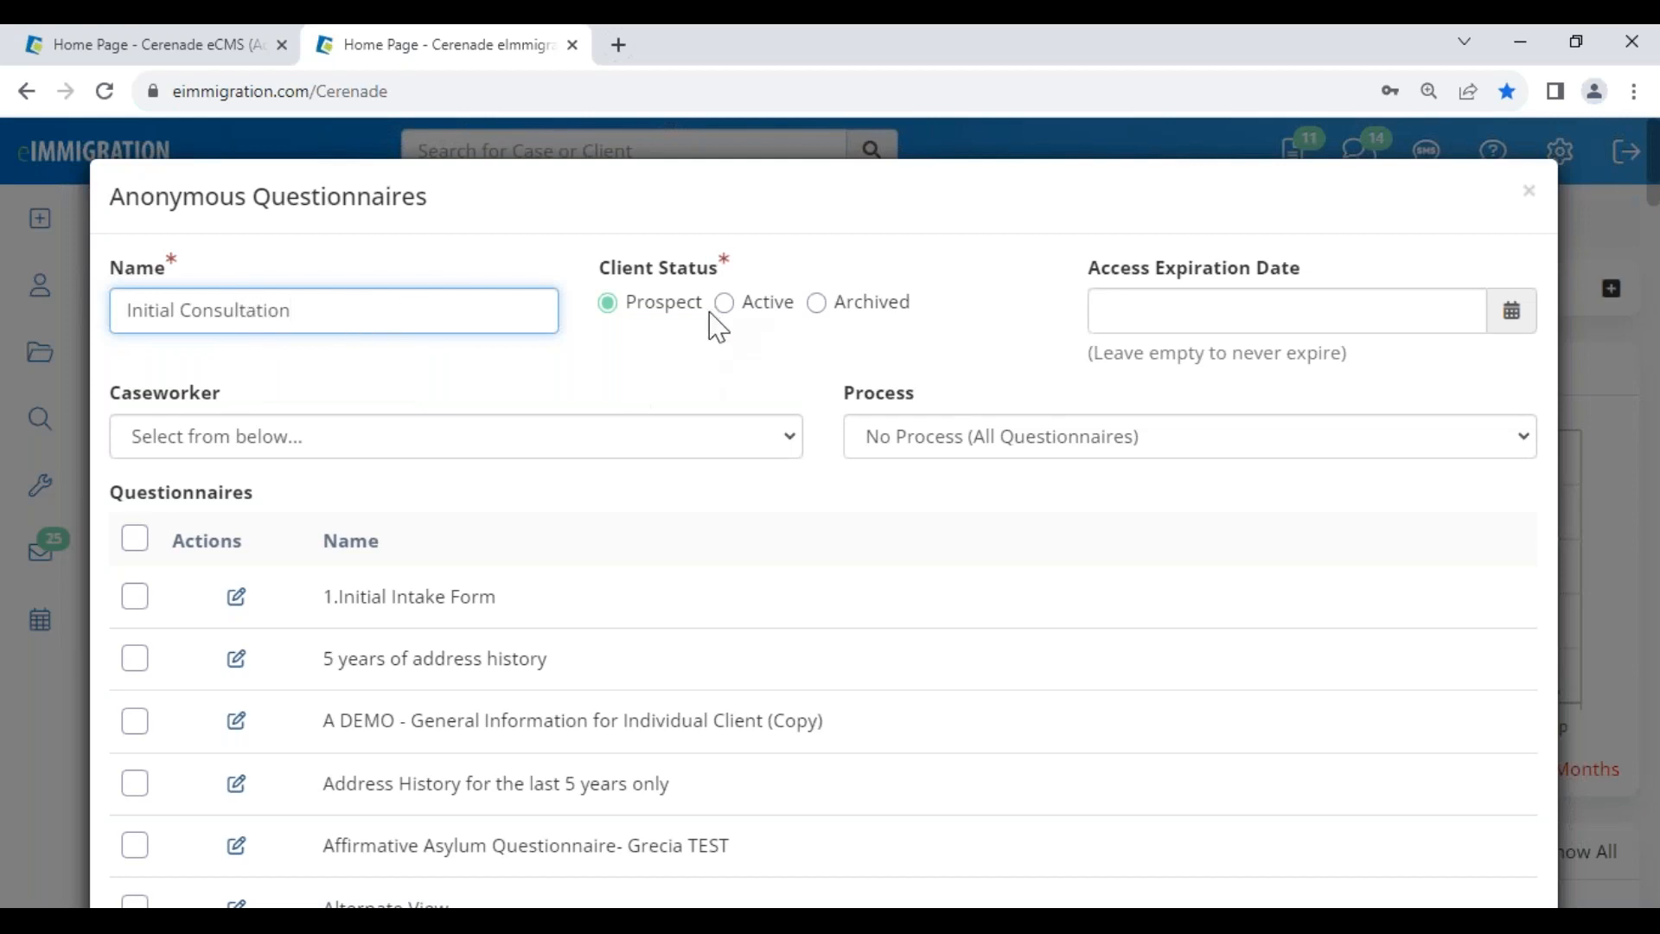
left_click_drag(702, 313, 632, 313)
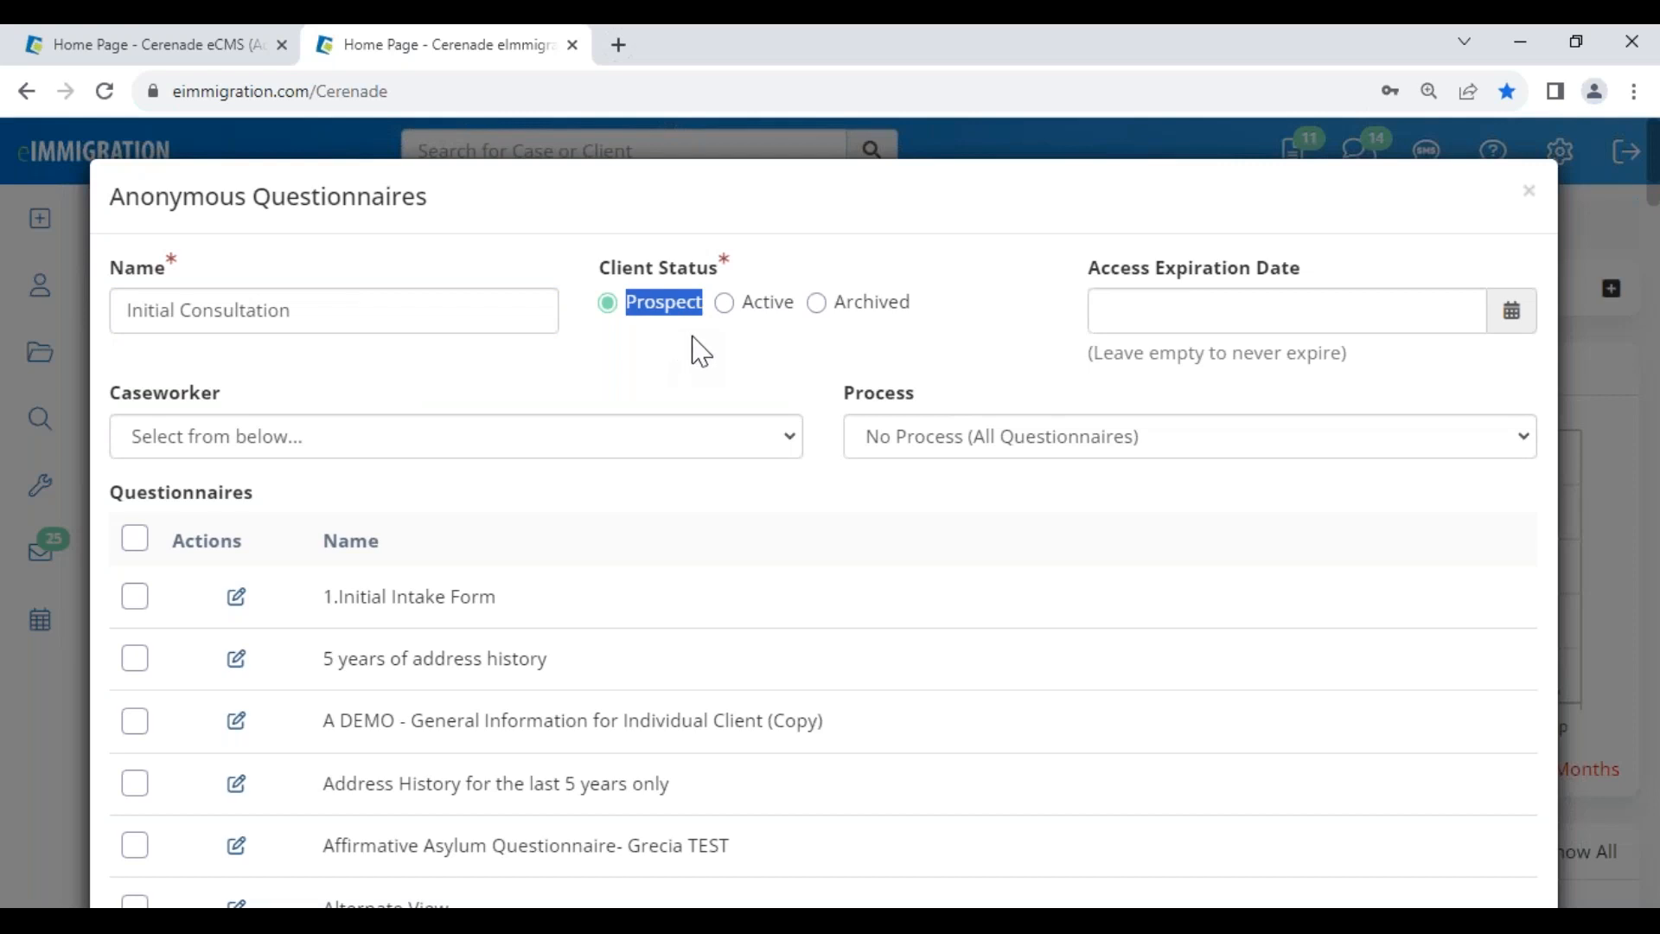
double_click(1279, 269)
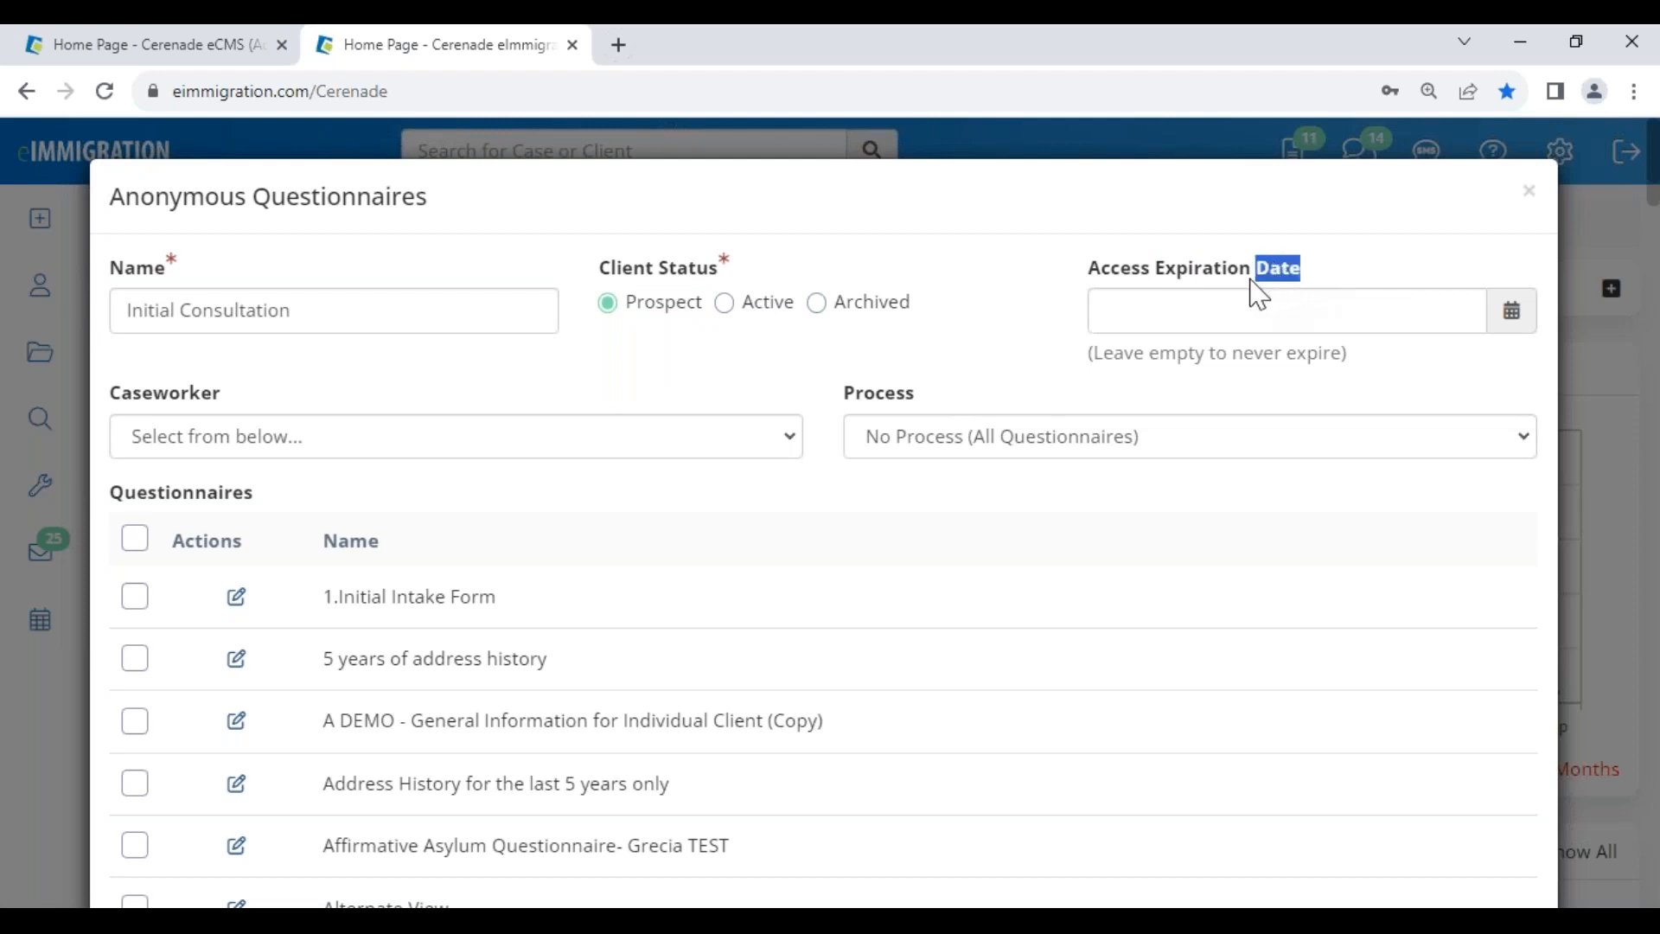
left_click_drag(1259, 294, 1074, 296)
left_click(1513, 313)
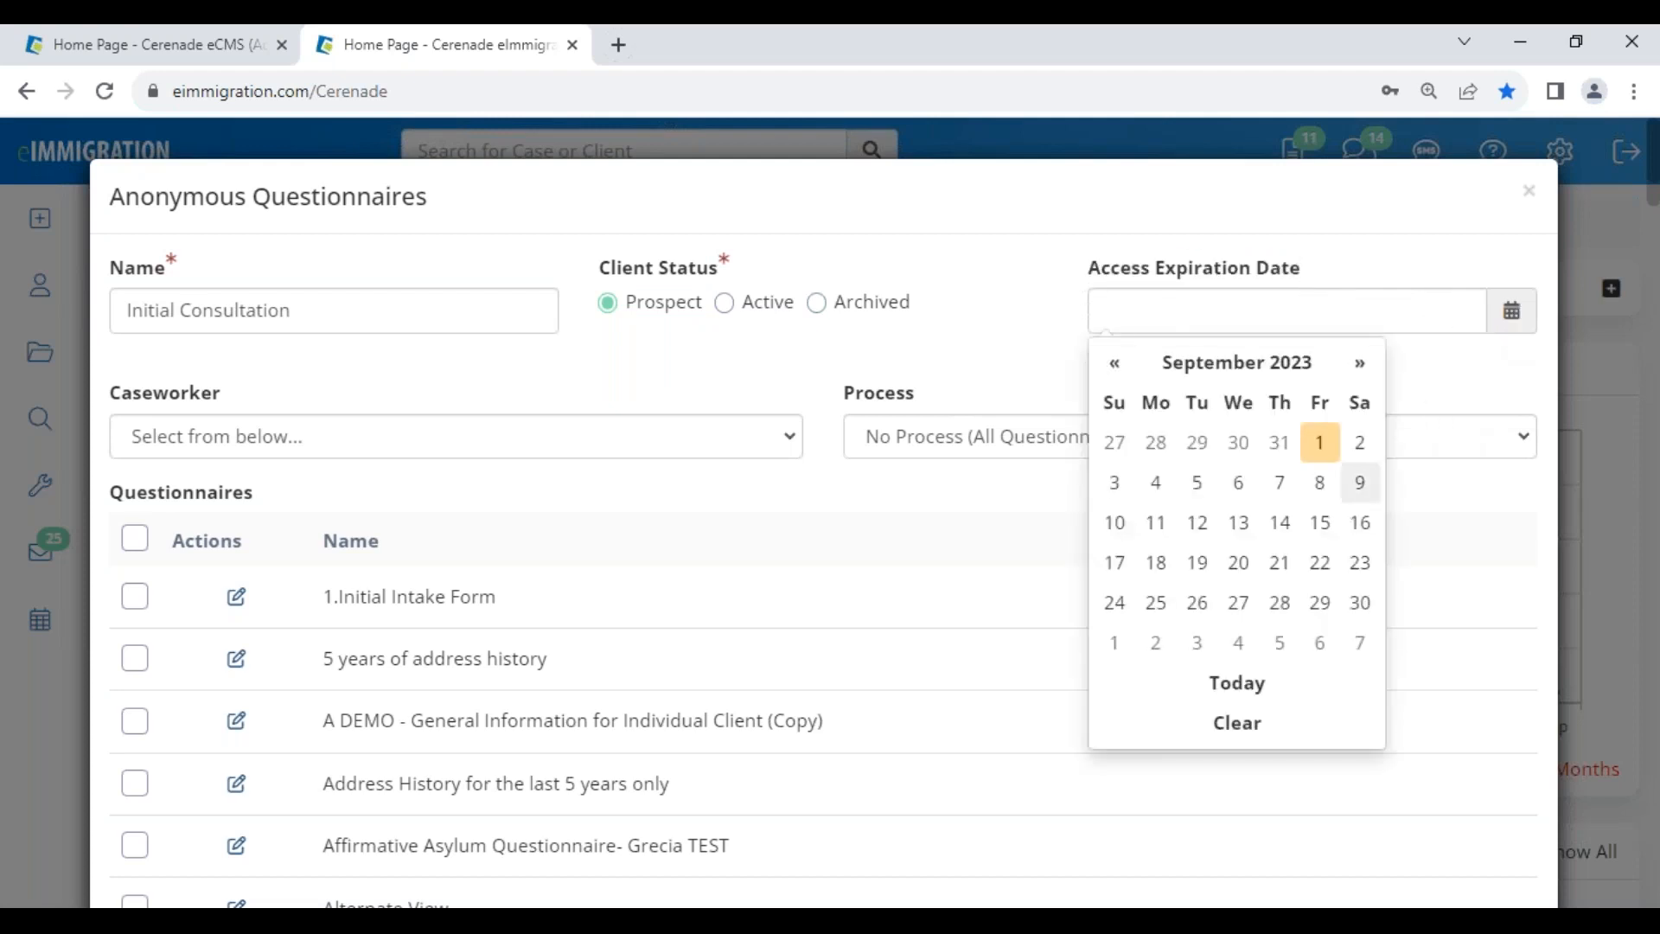
left_click(448, 399)
left_click(242, 437)
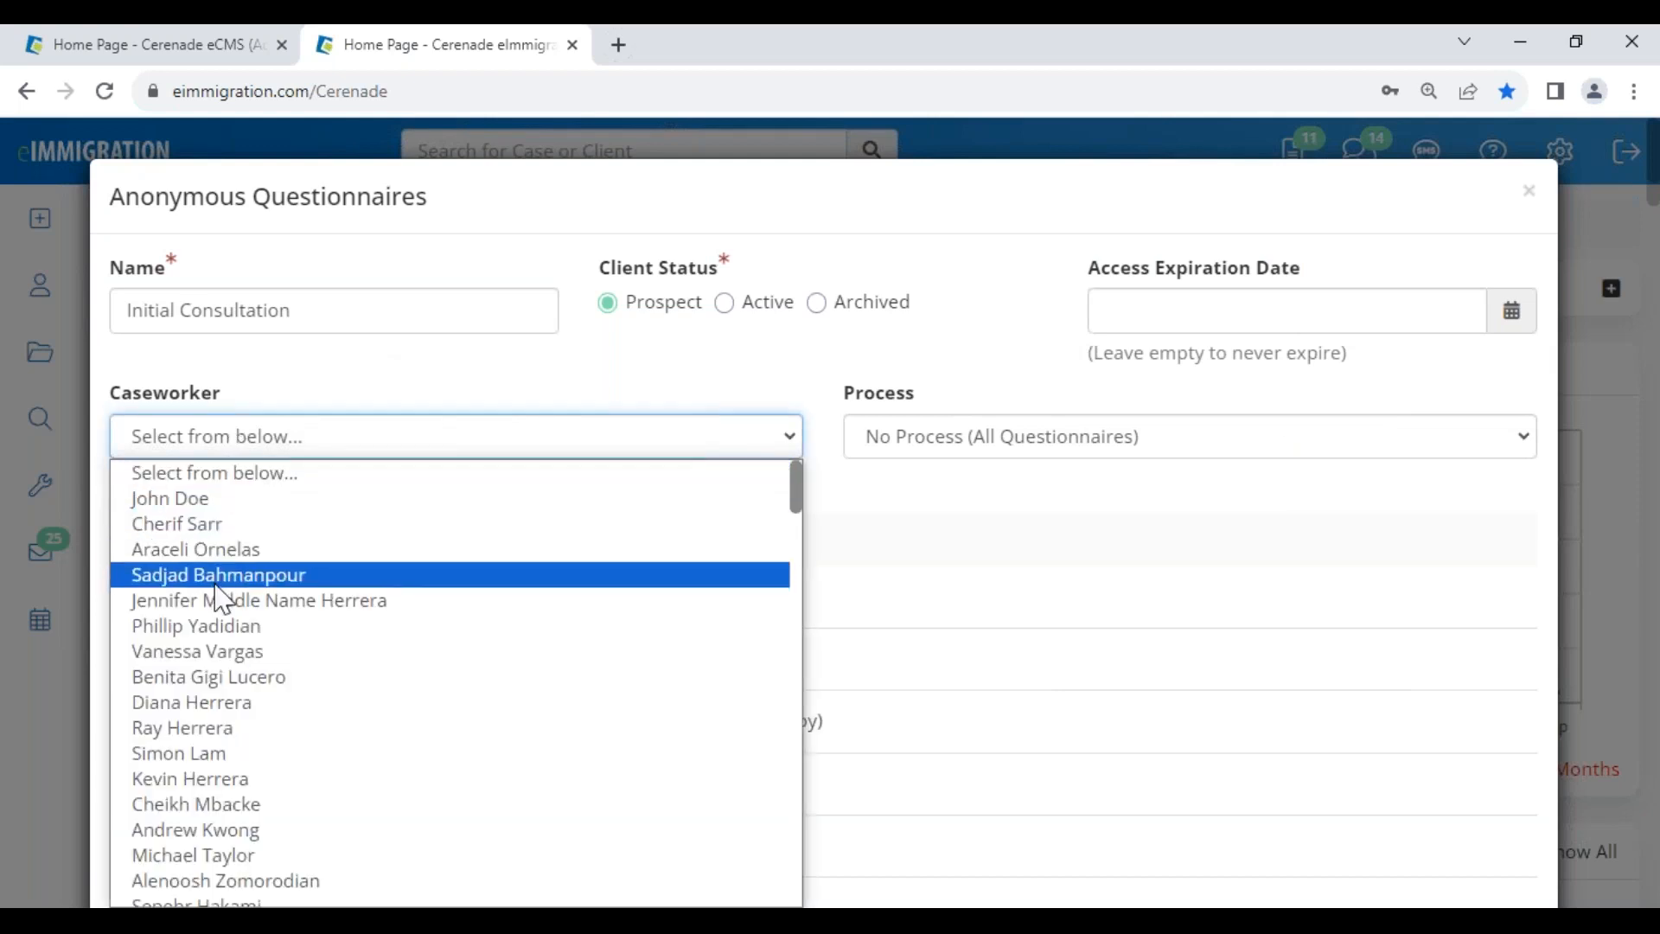
- Assign the primary caseworker and try the Consultation processes in the Process list
left_click(229, 652)
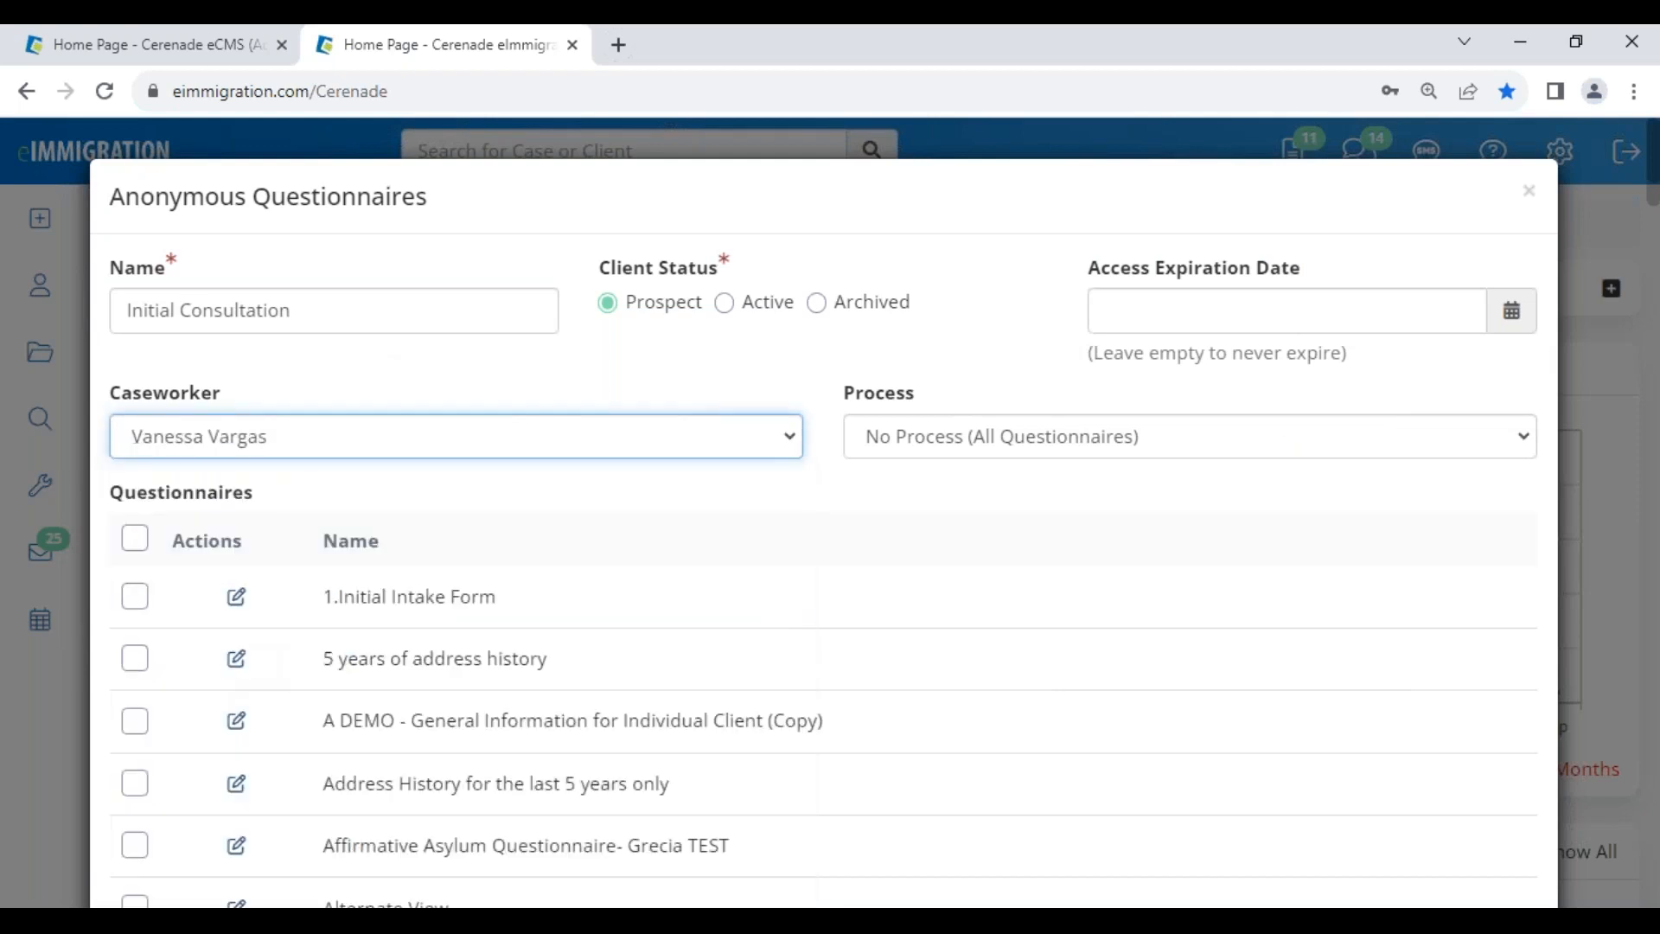
left_click(951, 451)
key("c")
key("c")
key("c")
key("c")
key("c")
key("c")
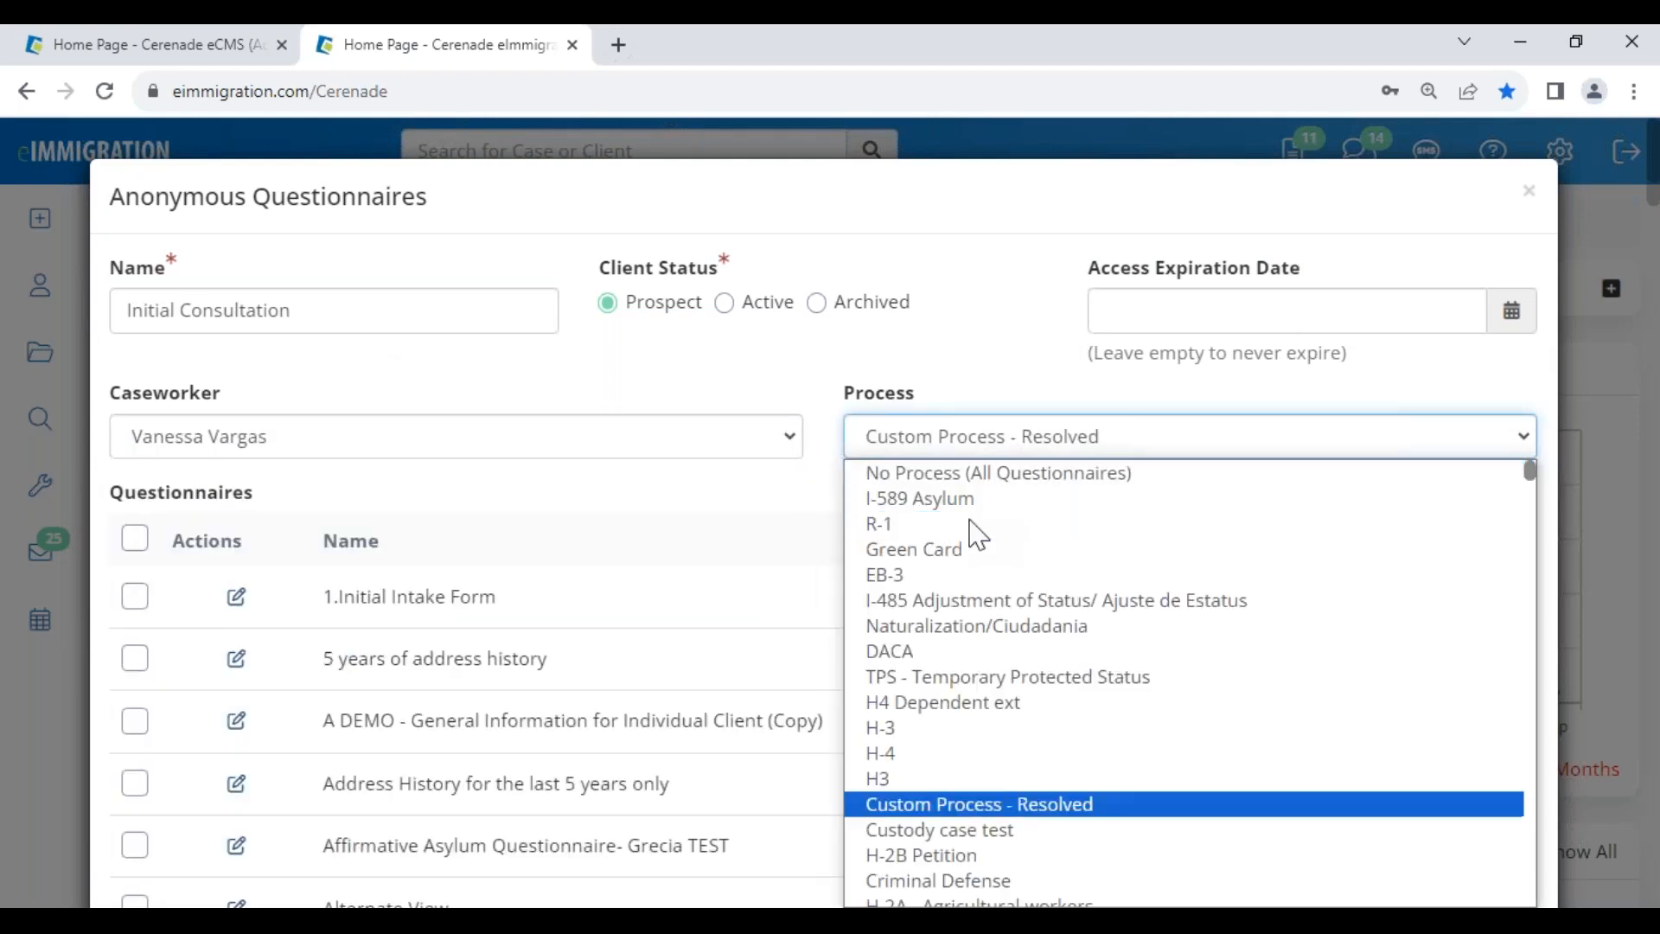
key("c")
key("c")
key("c")
key("c")
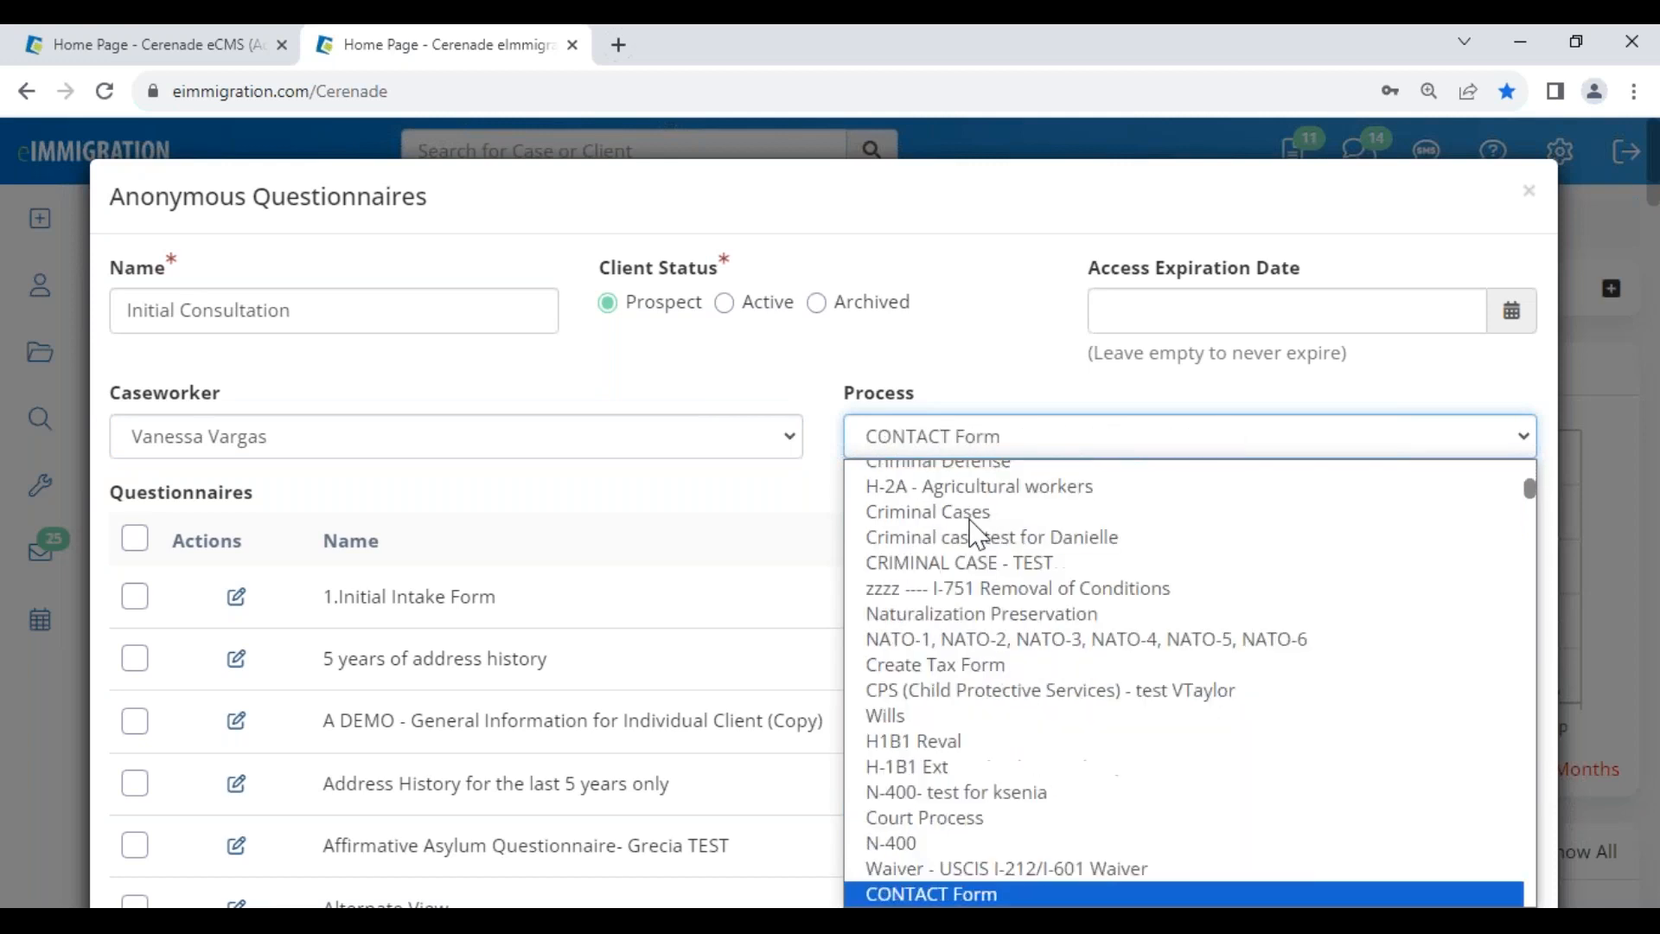
key("c")
key("c")
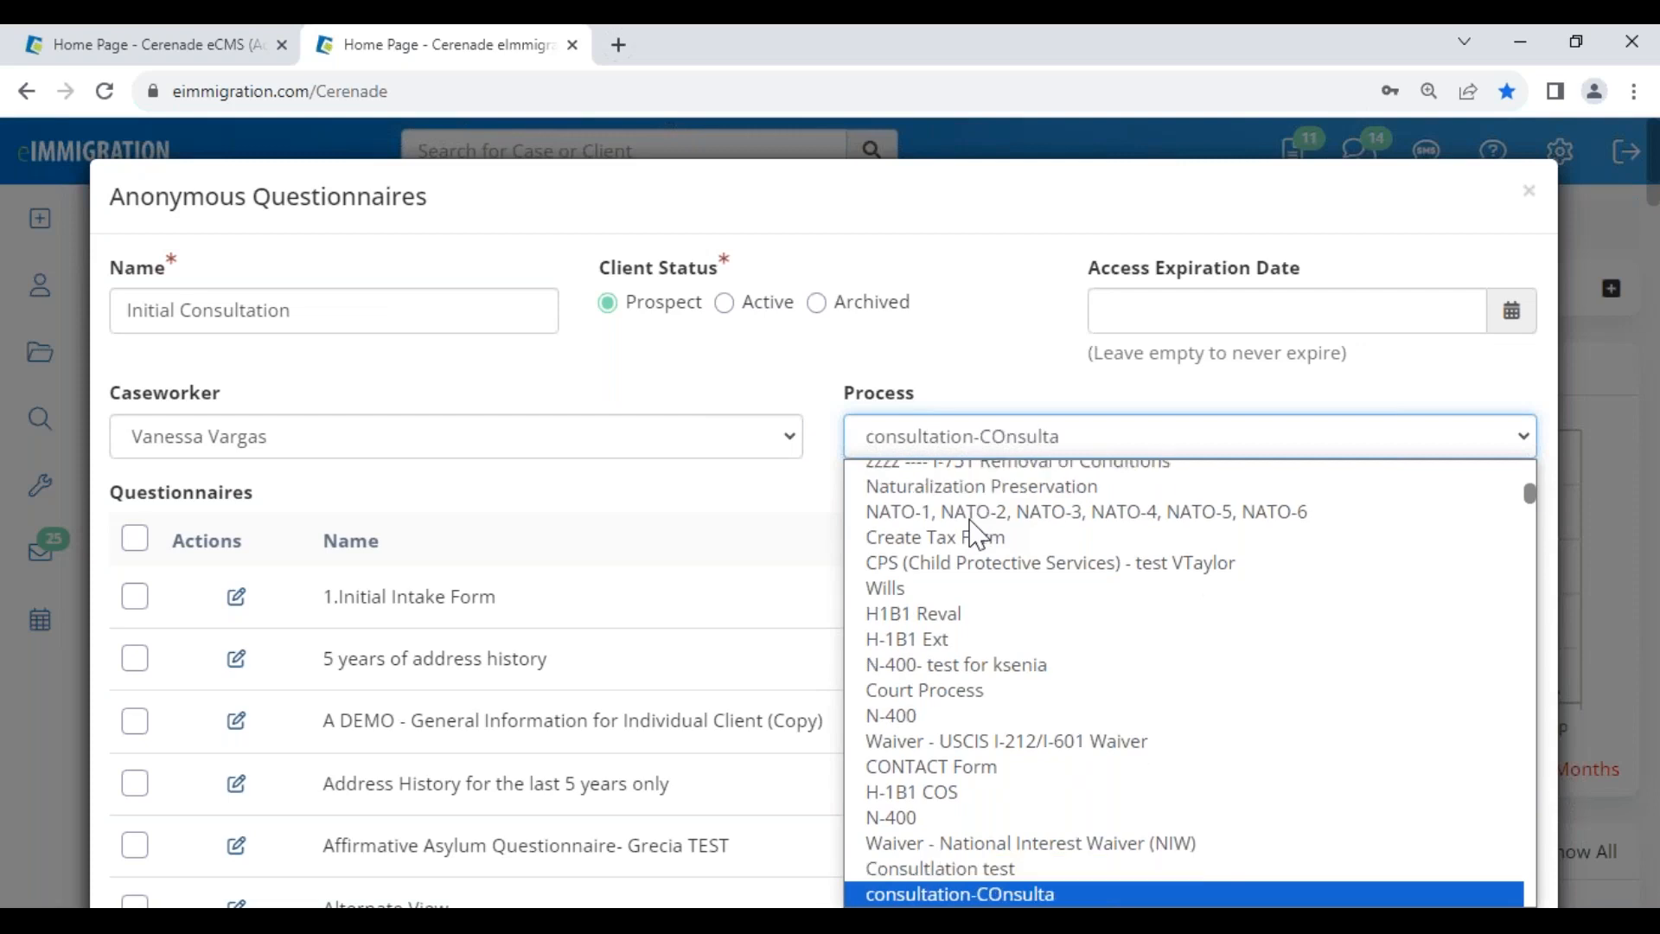
key("Return")
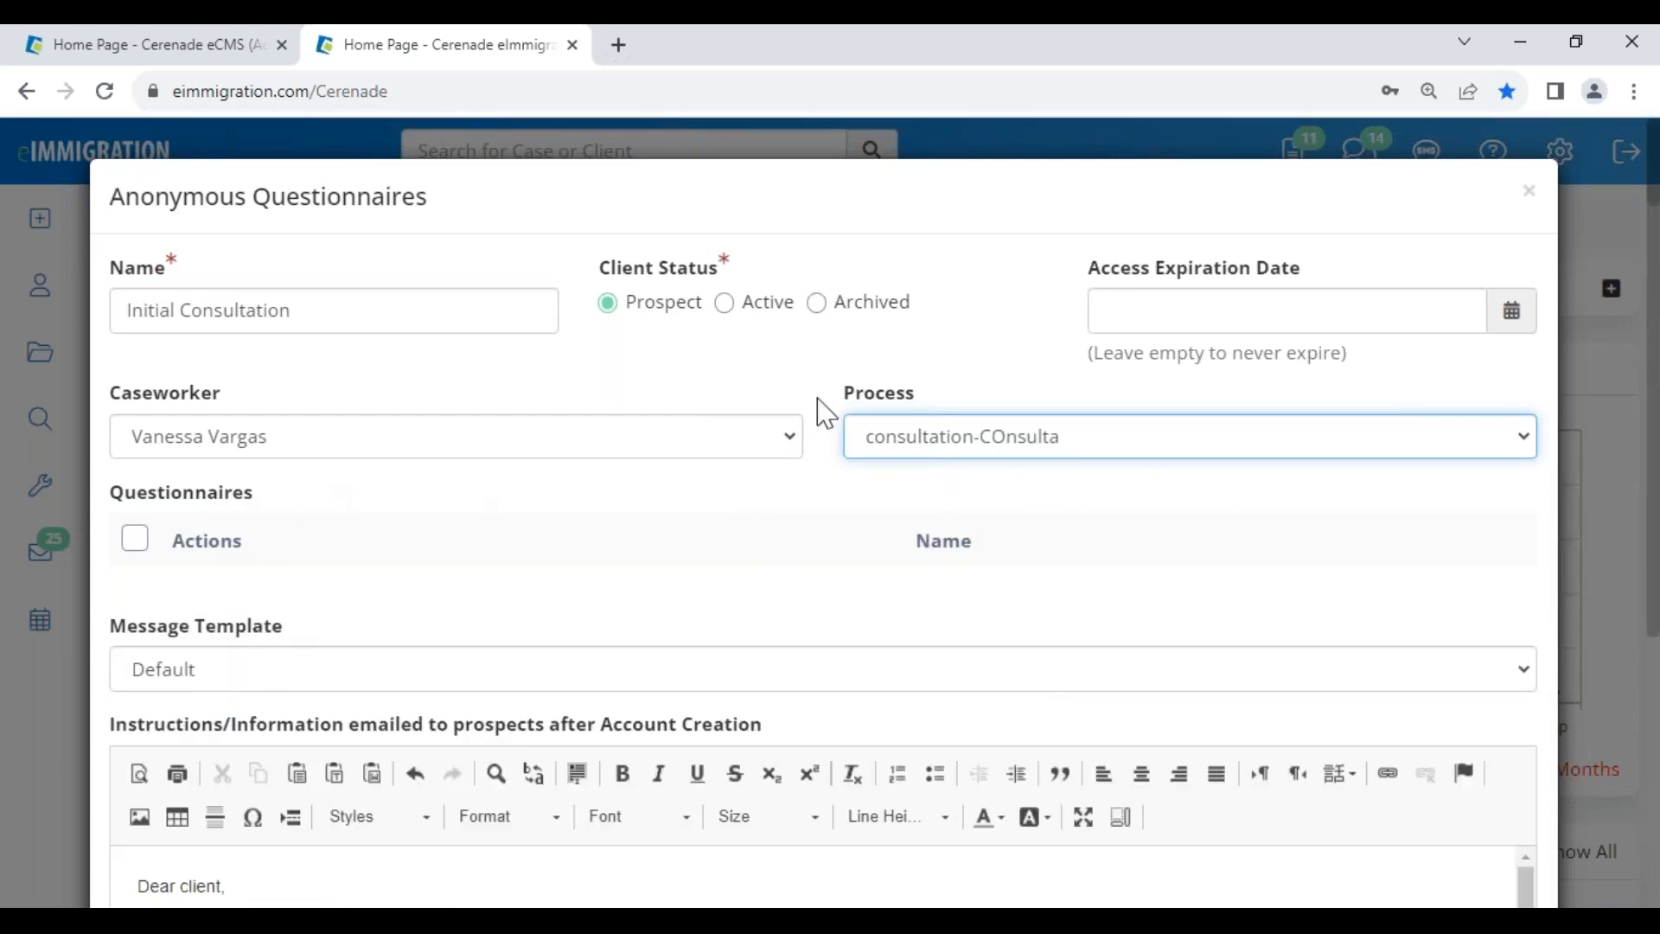
left_click(941, 450)
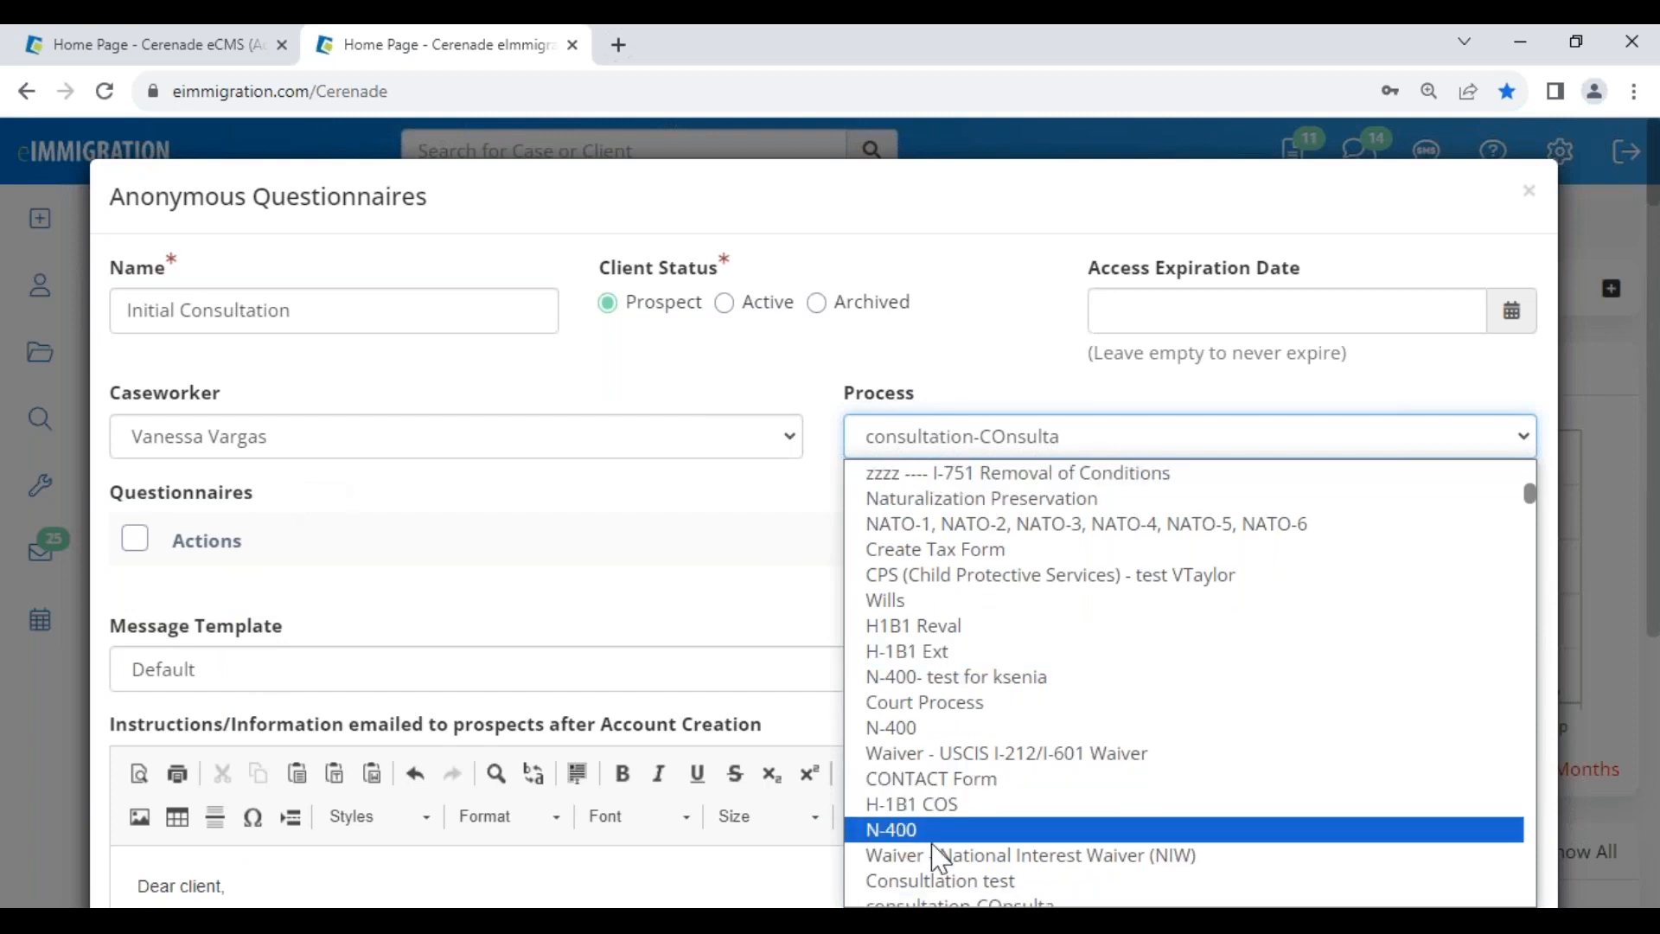
left_click(941, 882)
- Reset the process to No Process (All Questionnaires) and preview 1.Initial Intake Form
left_click(949, 450)
scroll(956, 662, "up", 1)
scroll(955, 661, "up", 5)
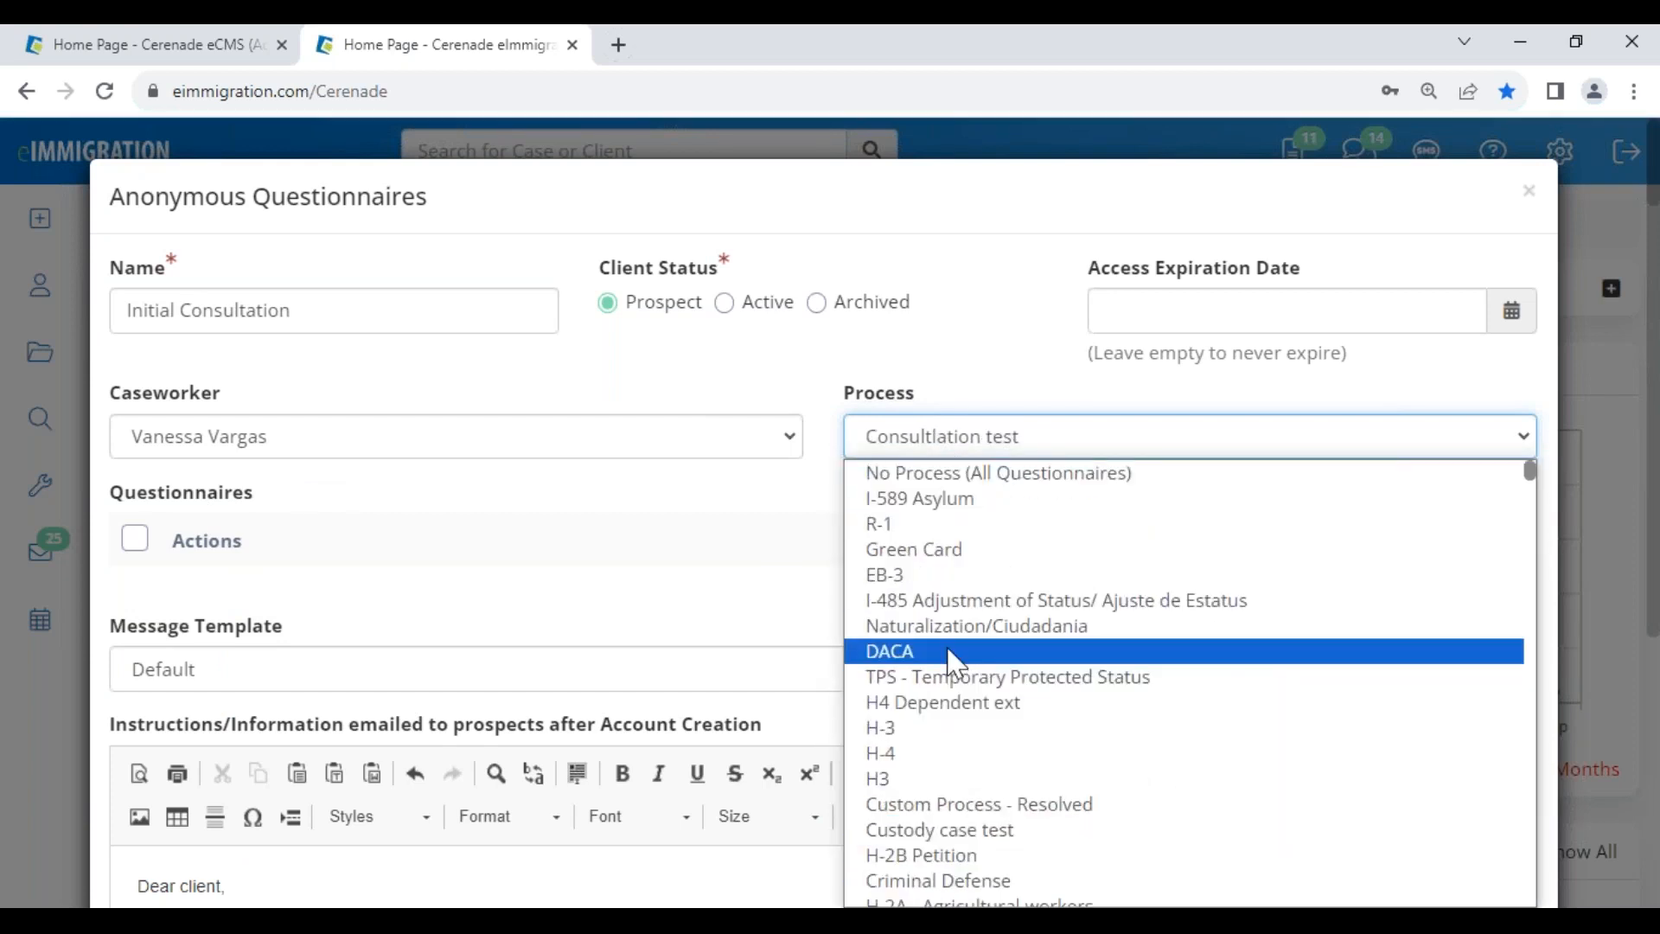
left_click(1010, 474)
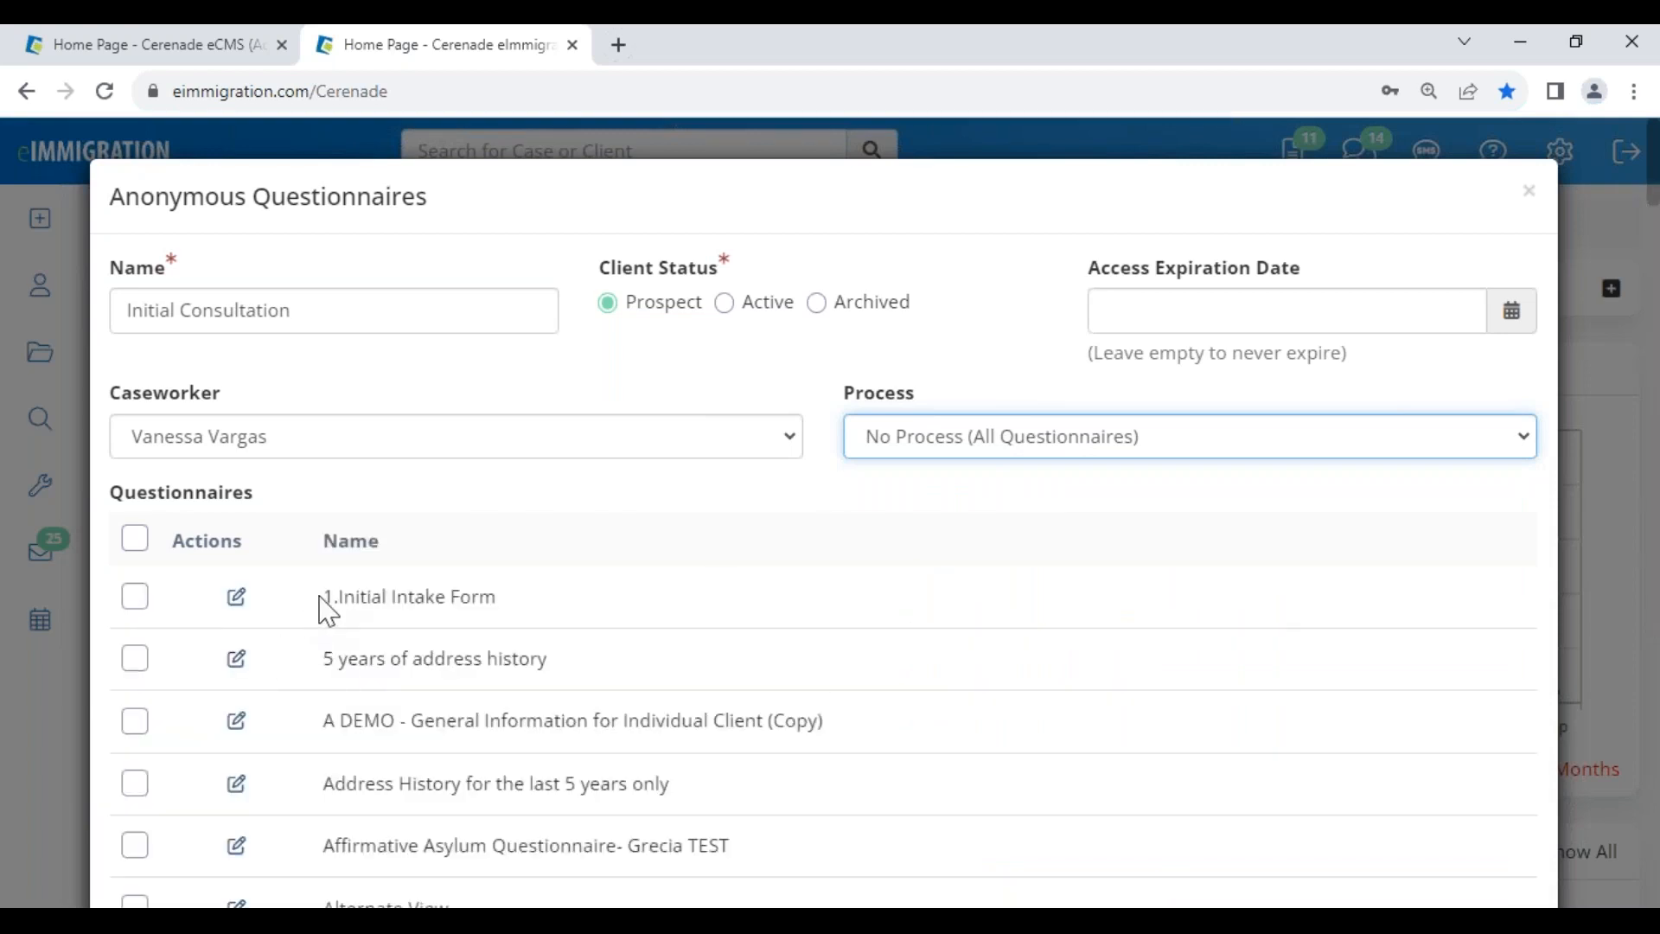
left_click_drag(323, 598, 510, 595)
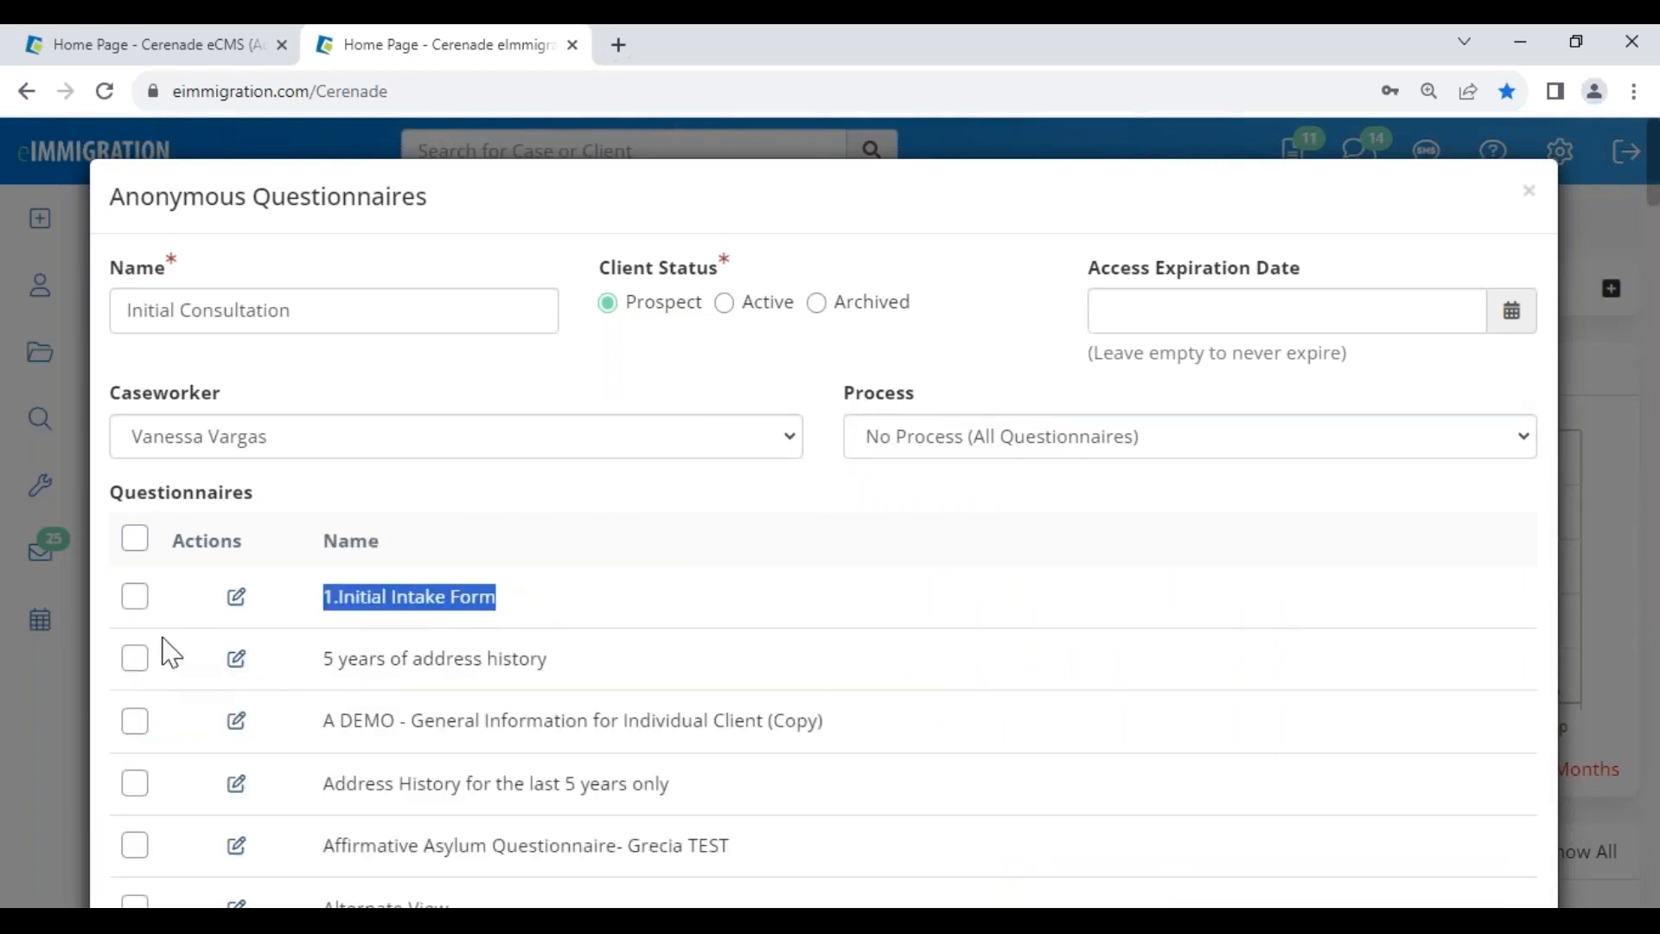
left_click(237, 600)
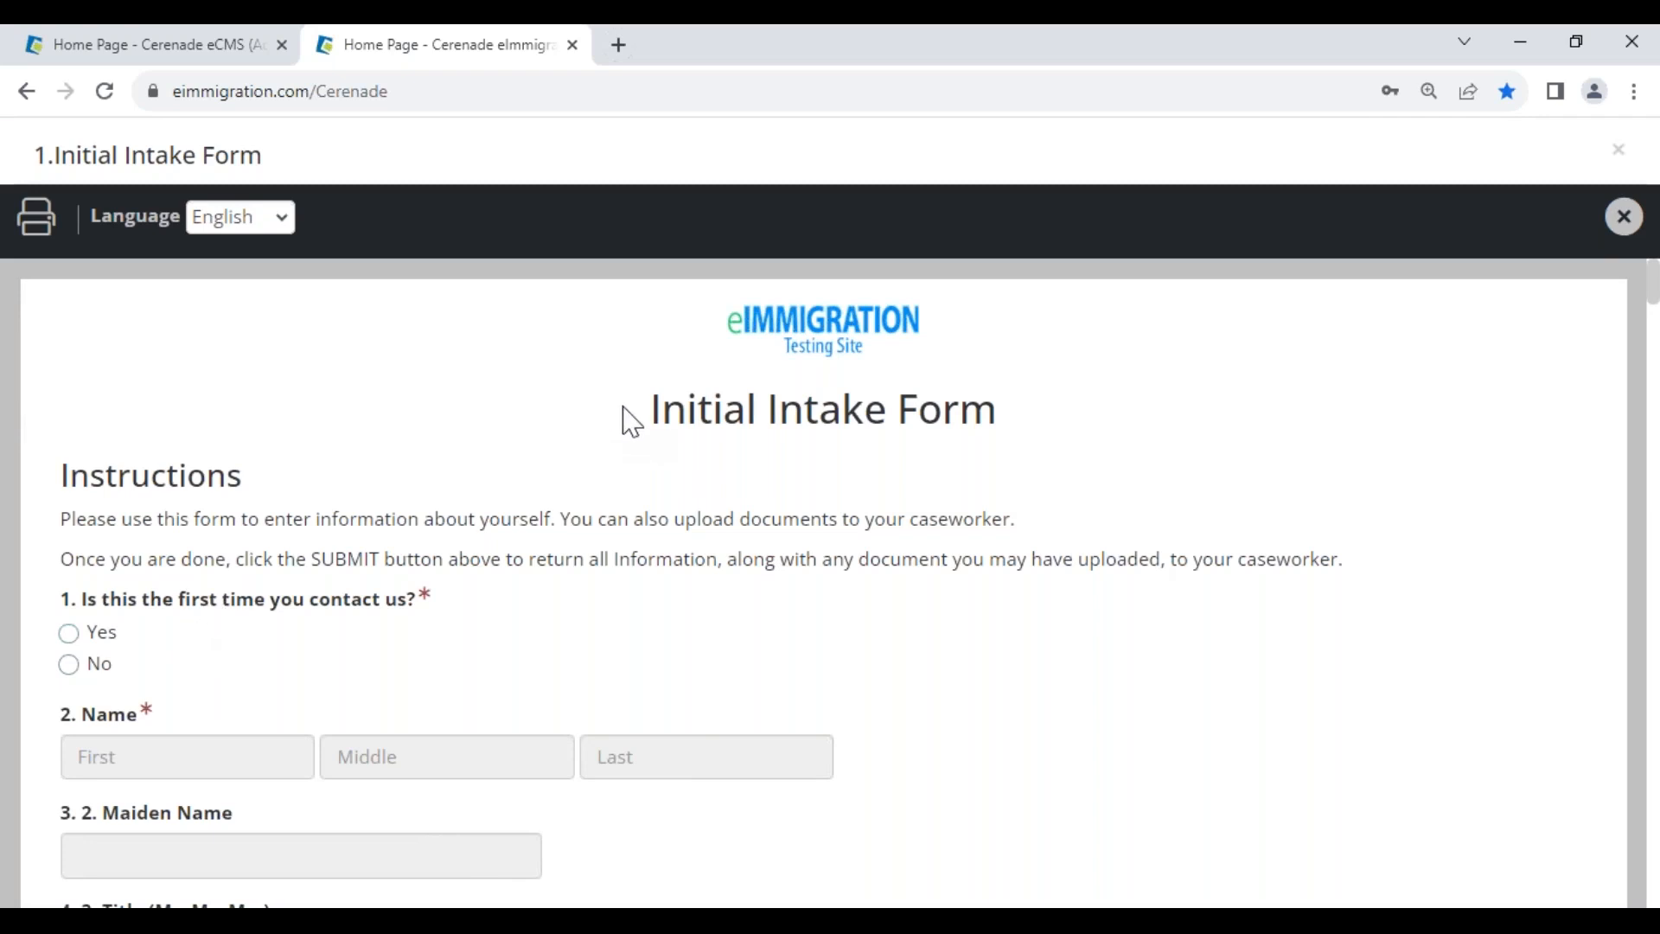
- View the intake form preview in Spanish, close it, and tick 1.Initial Intake Form
left_click(245, 220)
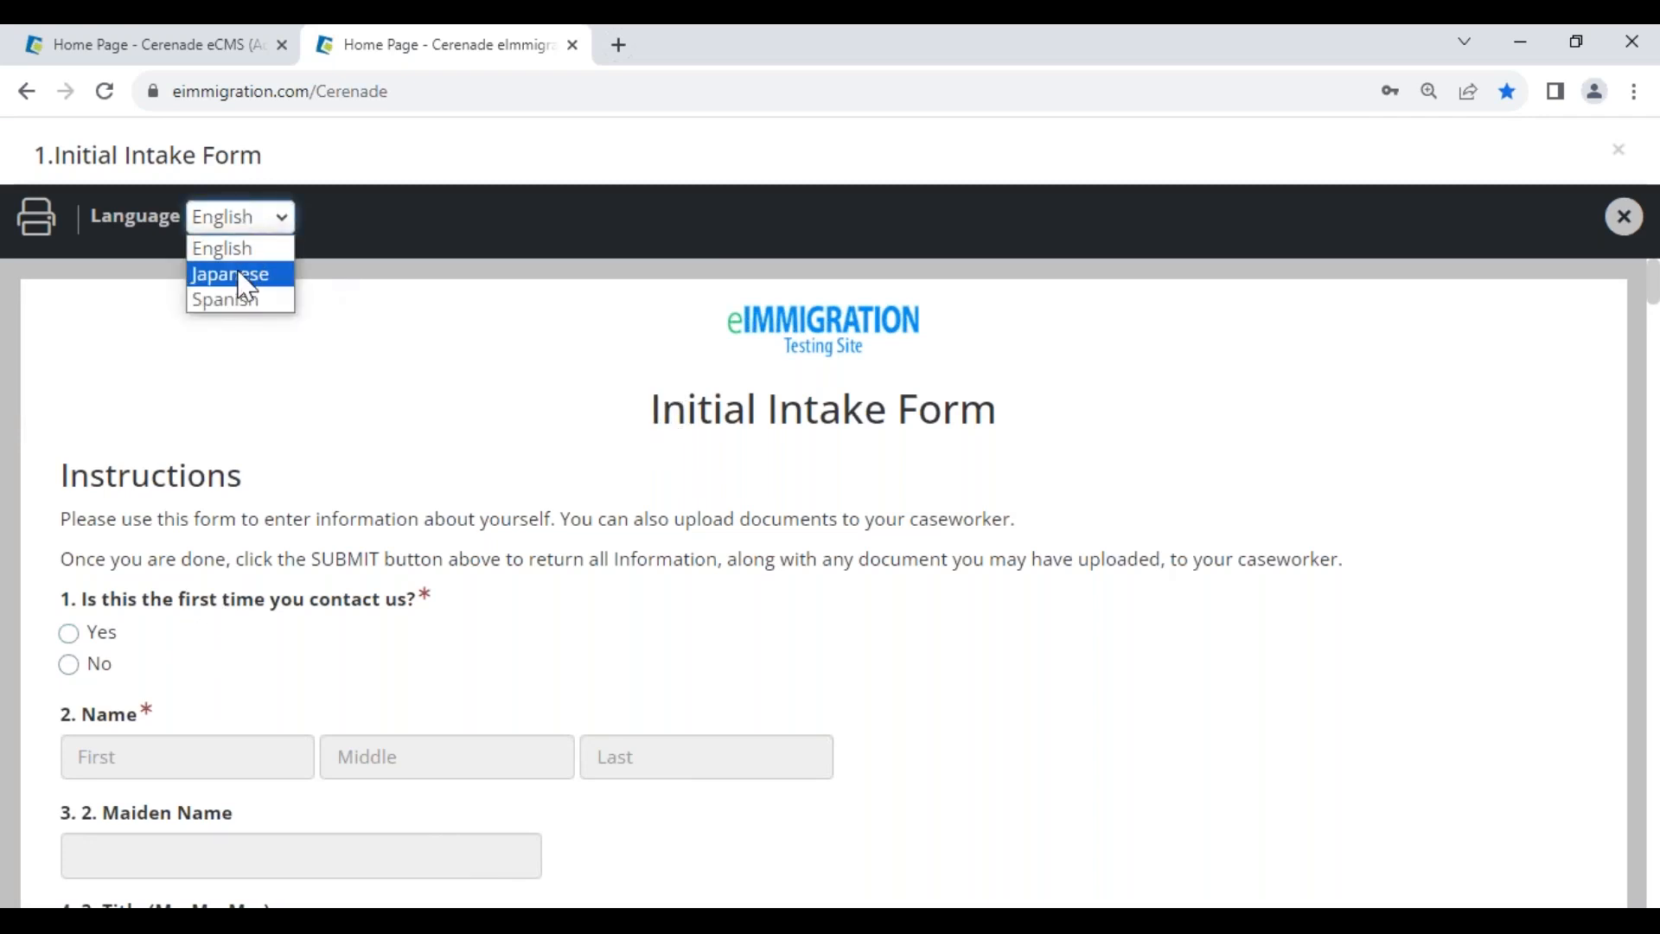
left_click(233, 300)
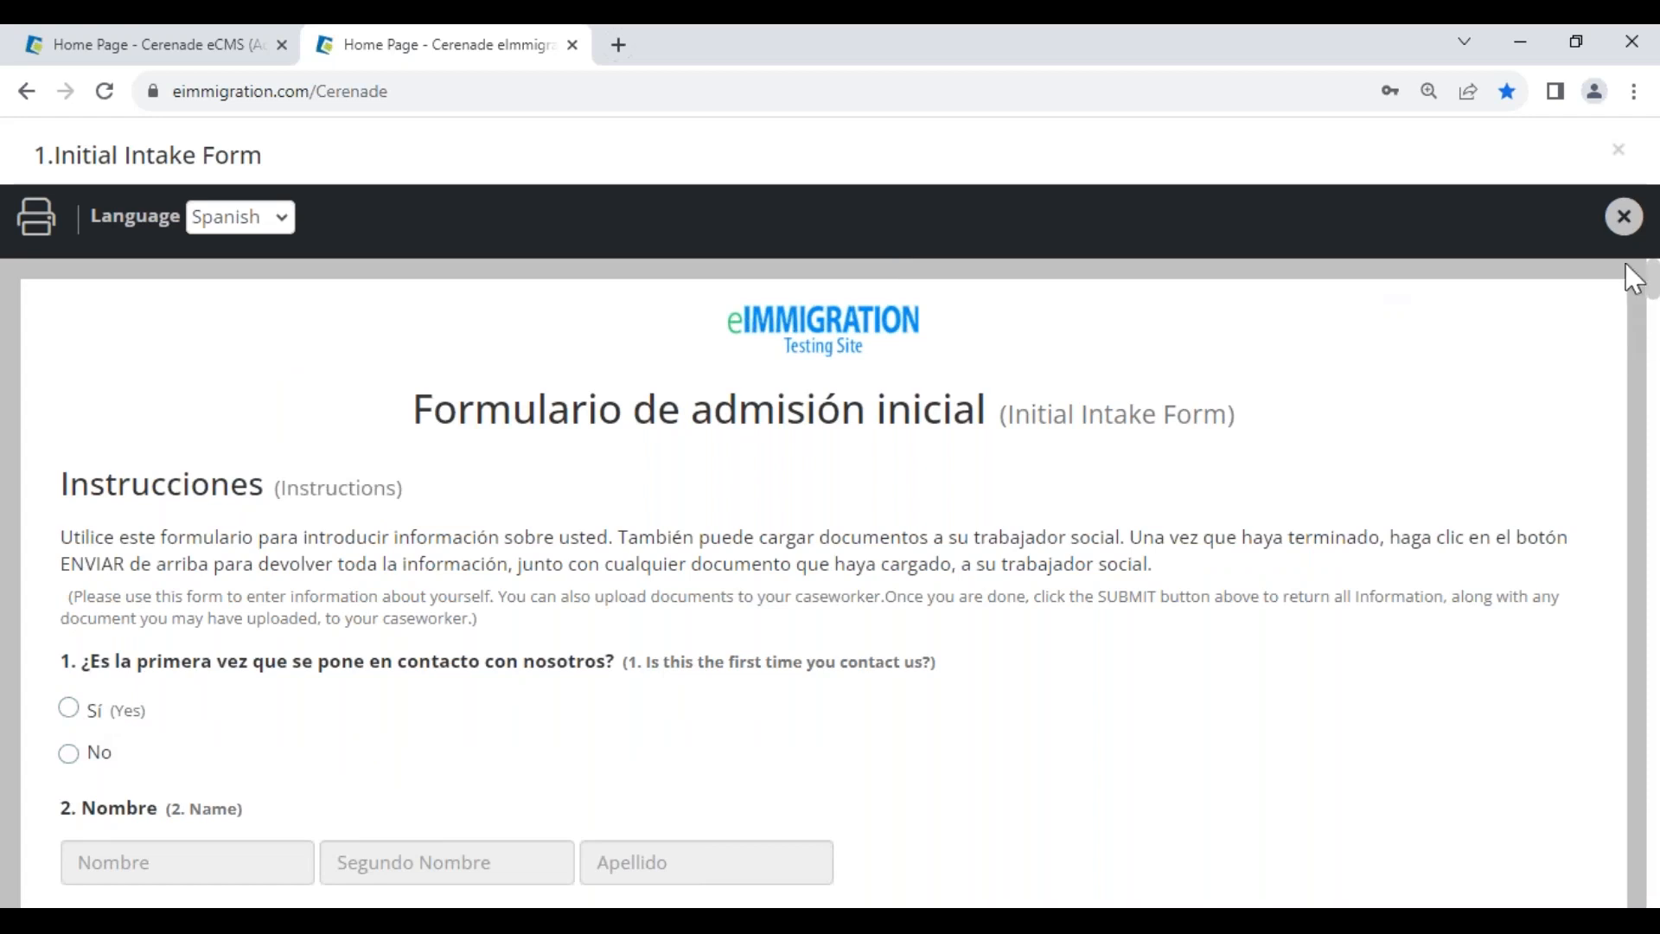
left_click(1625, 216)
left_click(135, 597)
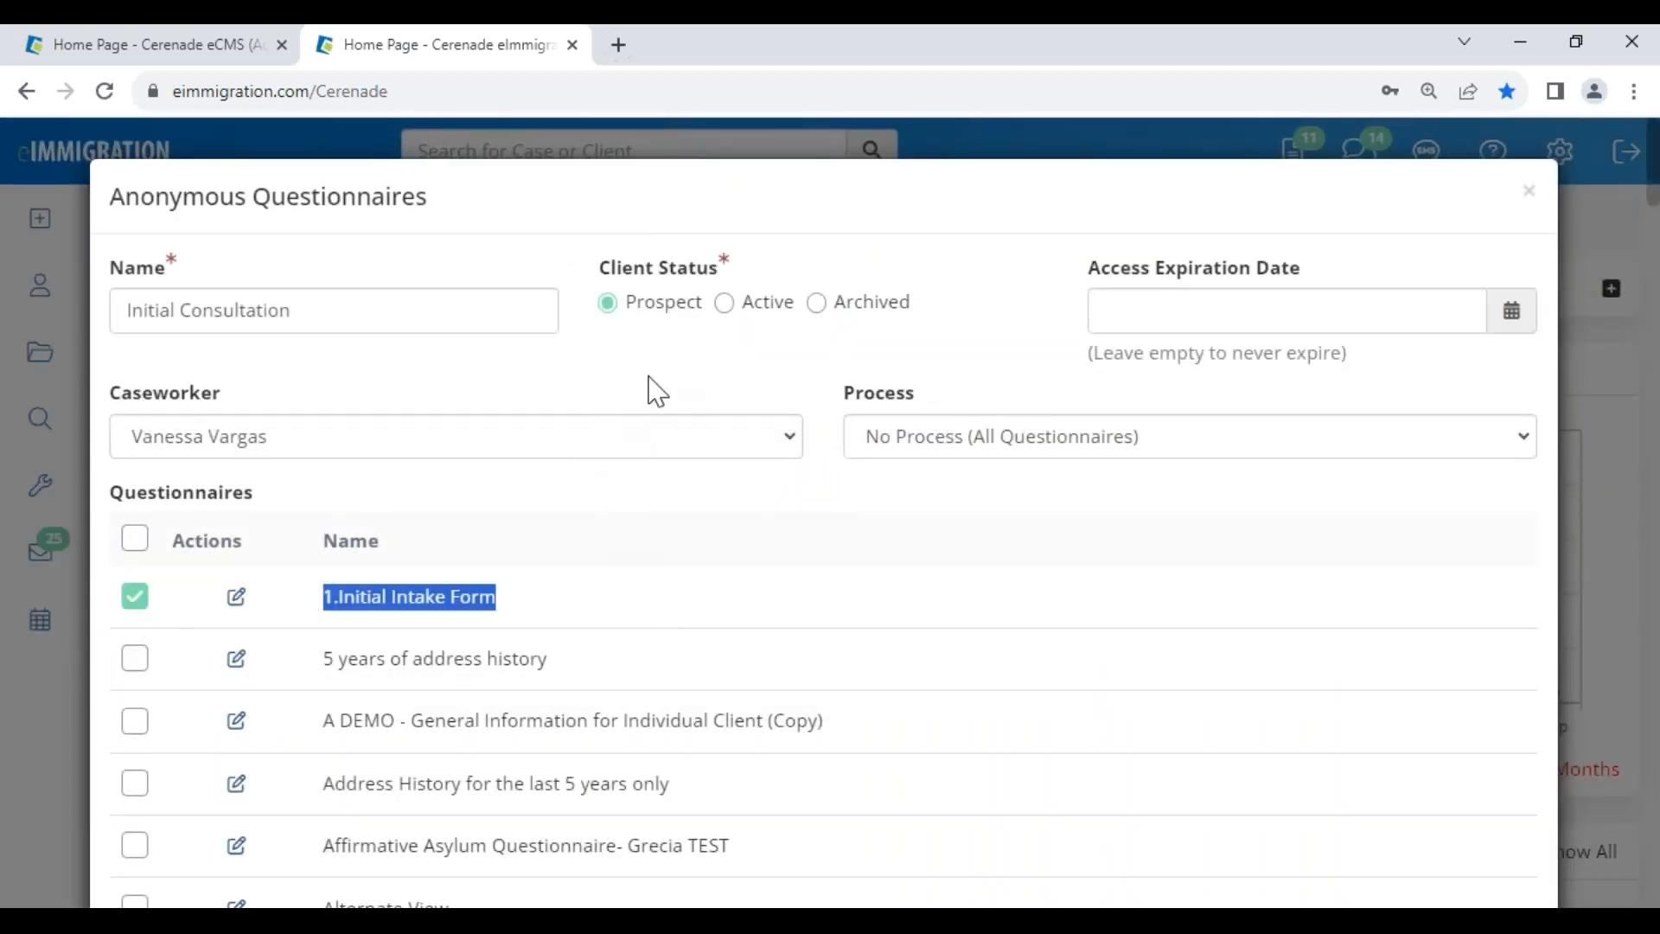
scroll(957, 641, "down", 5)
- Check the Default message template, glance at the Administrator home tab, then return to the template tab
scroll(957, 641, "down", 20)
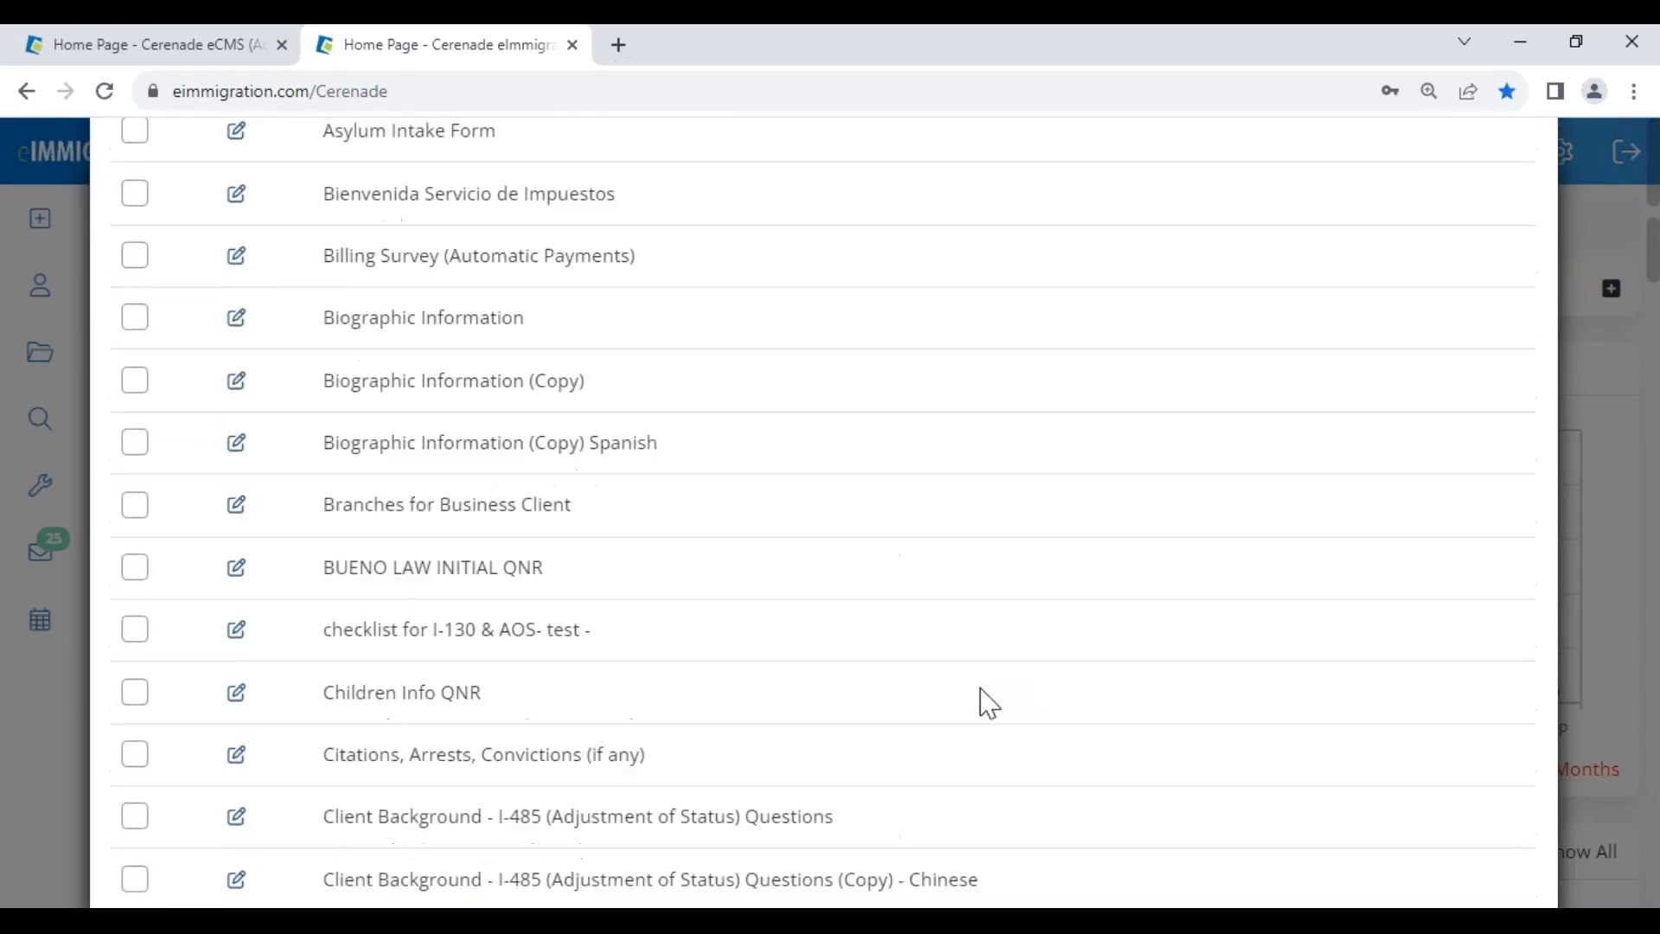
scroll(1059, 733, "down", 20)
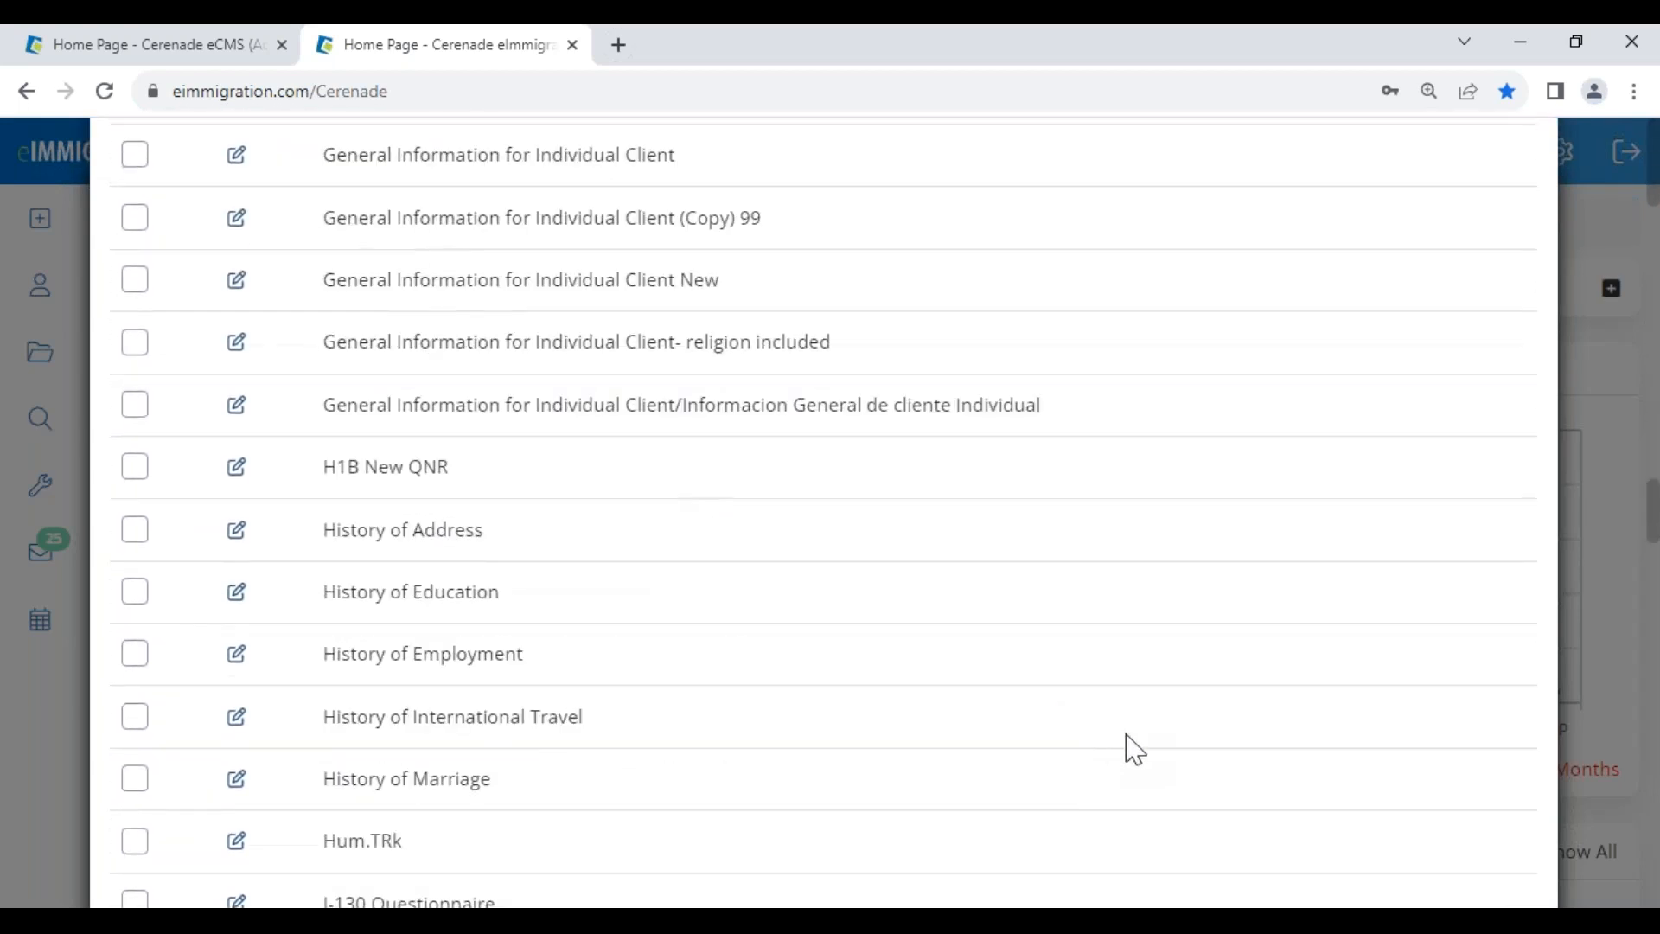
left_click_drag(396, 304, 586, 671)
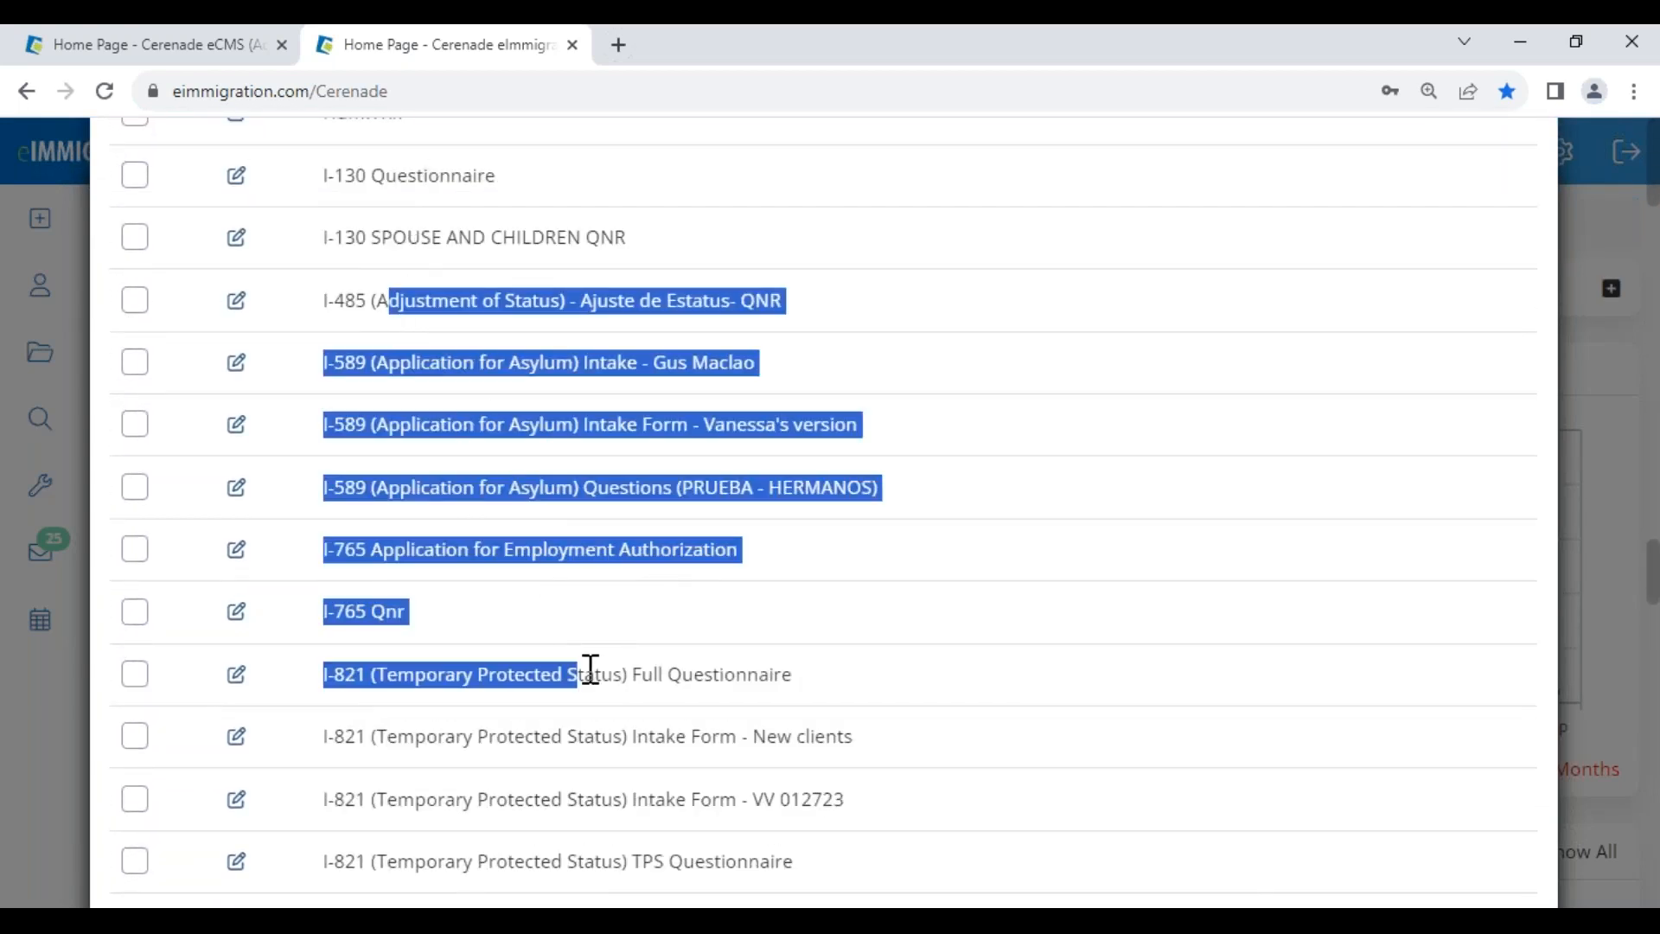
scroll(1382, 894, "down", 20)
scroll(371, 546, "down", 3)
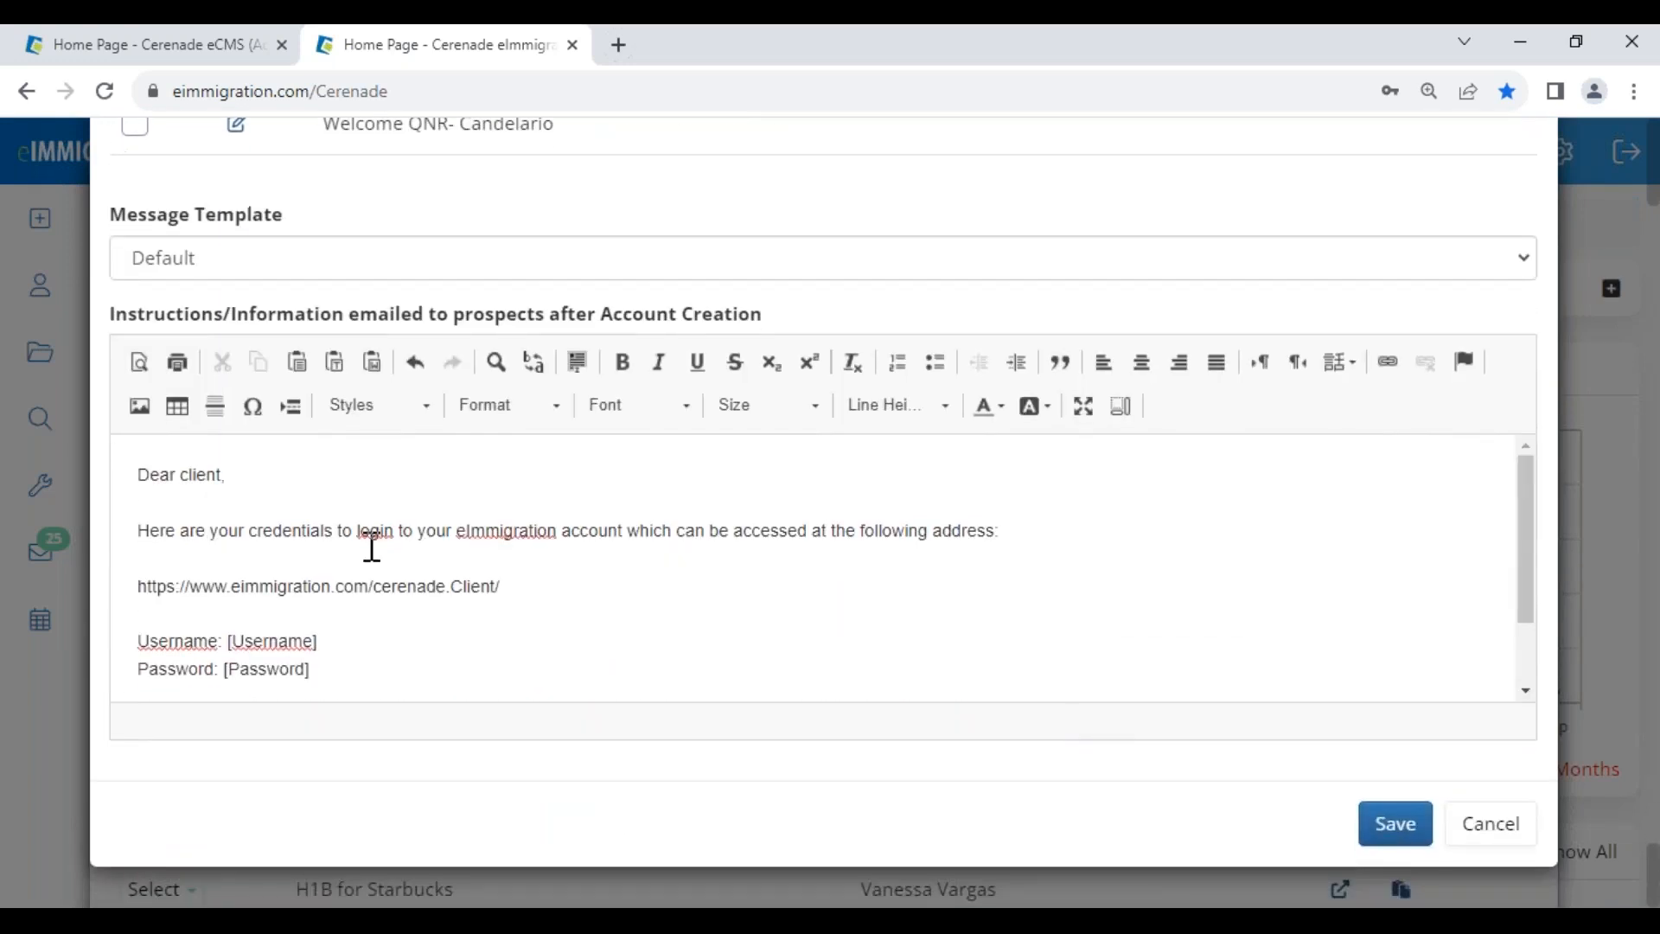
left_click_drag(115, 220, 344, 258)
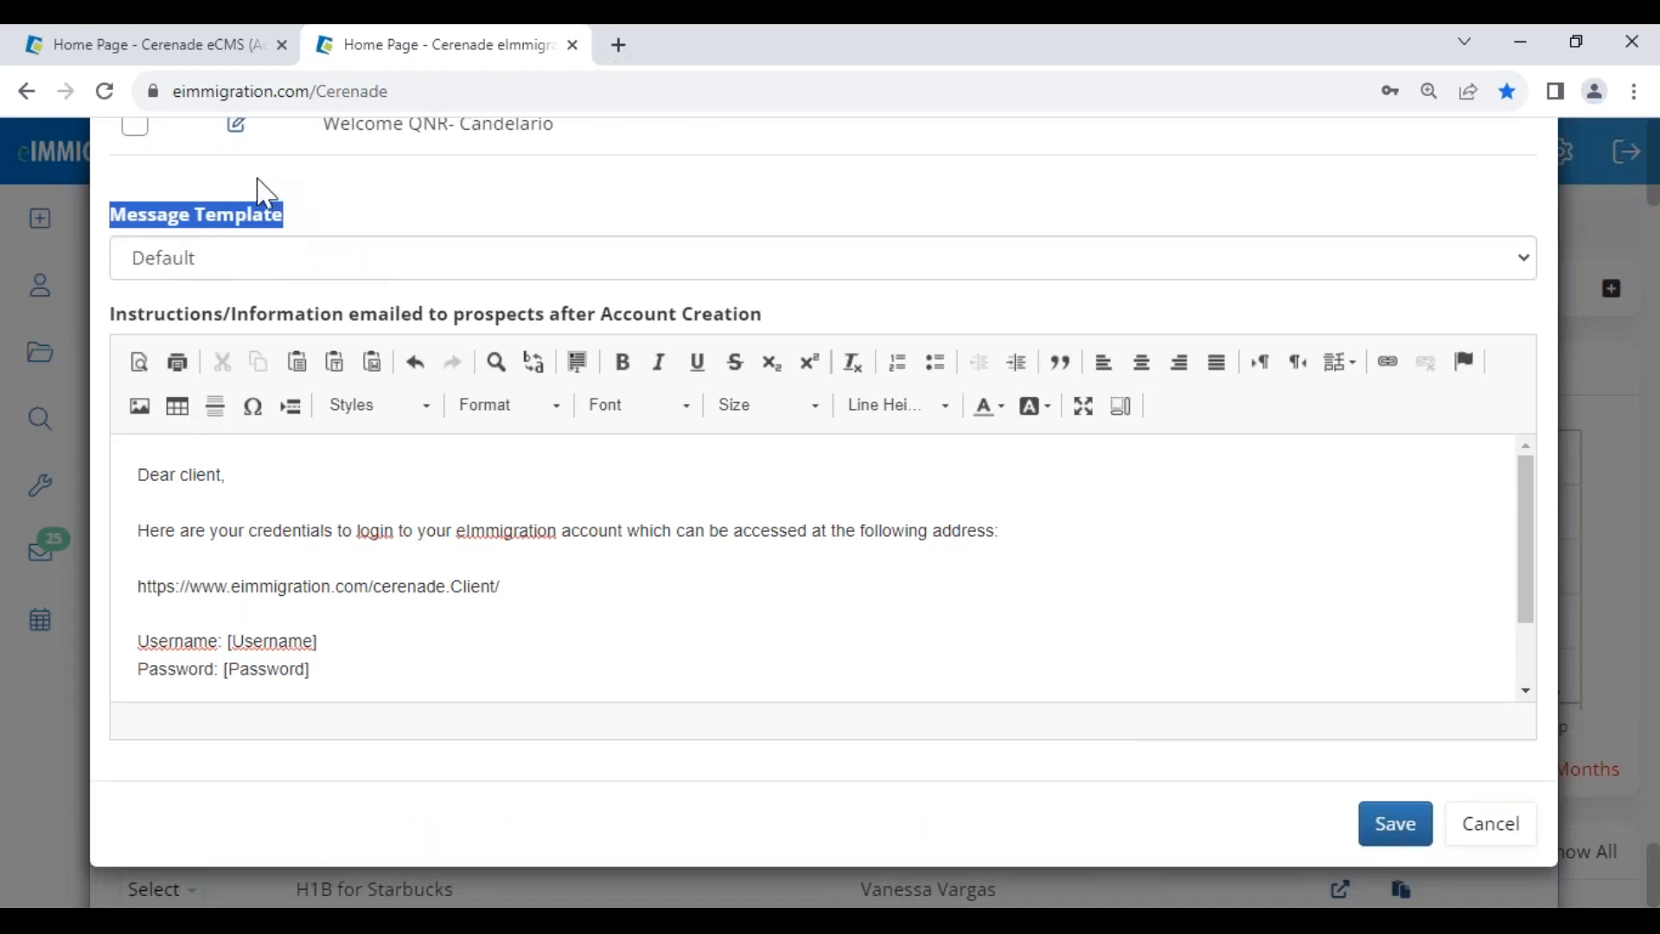
left_click(179, 52)
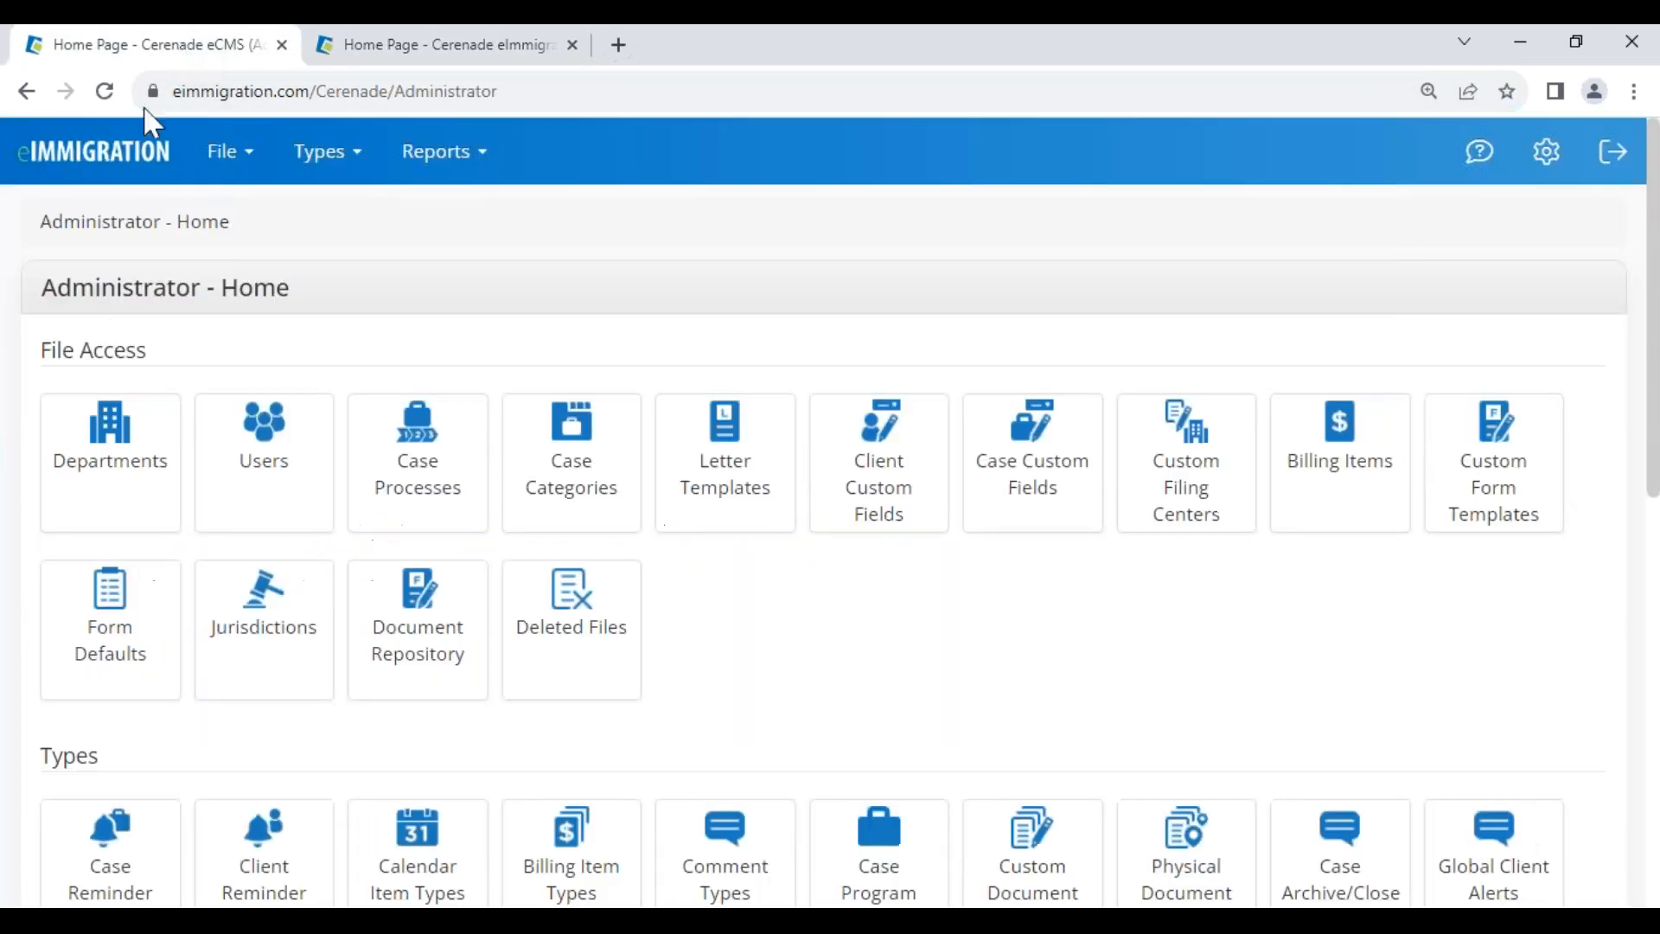
left_click_drag(43, 214, 311, 307)
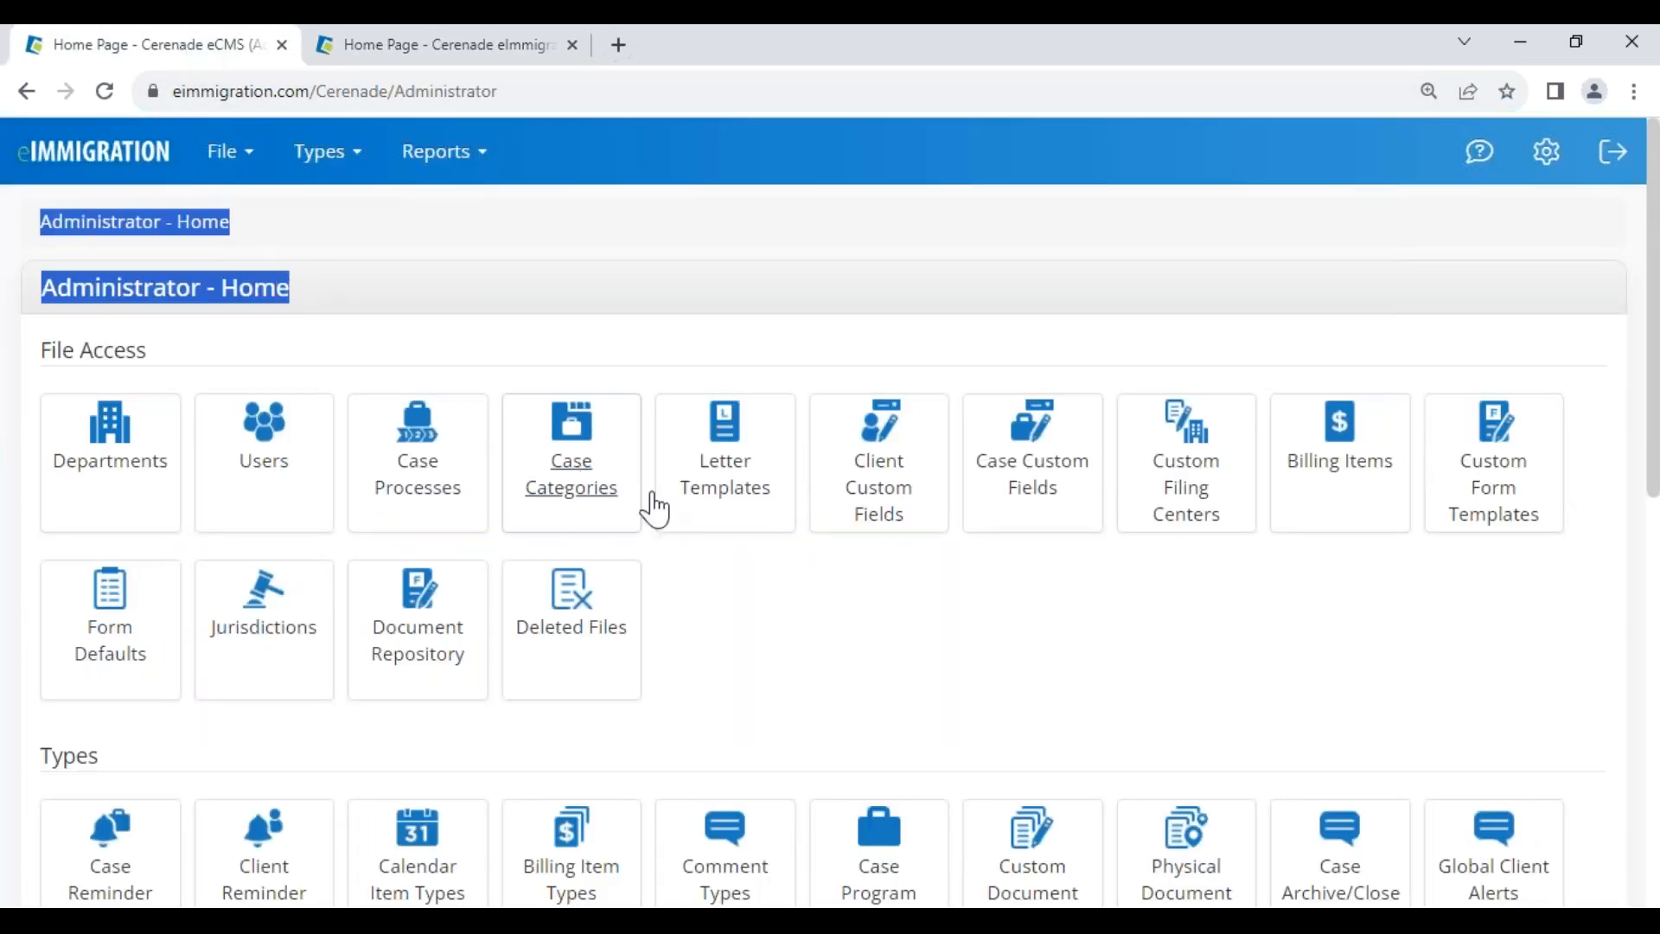
left_click(491, 50)
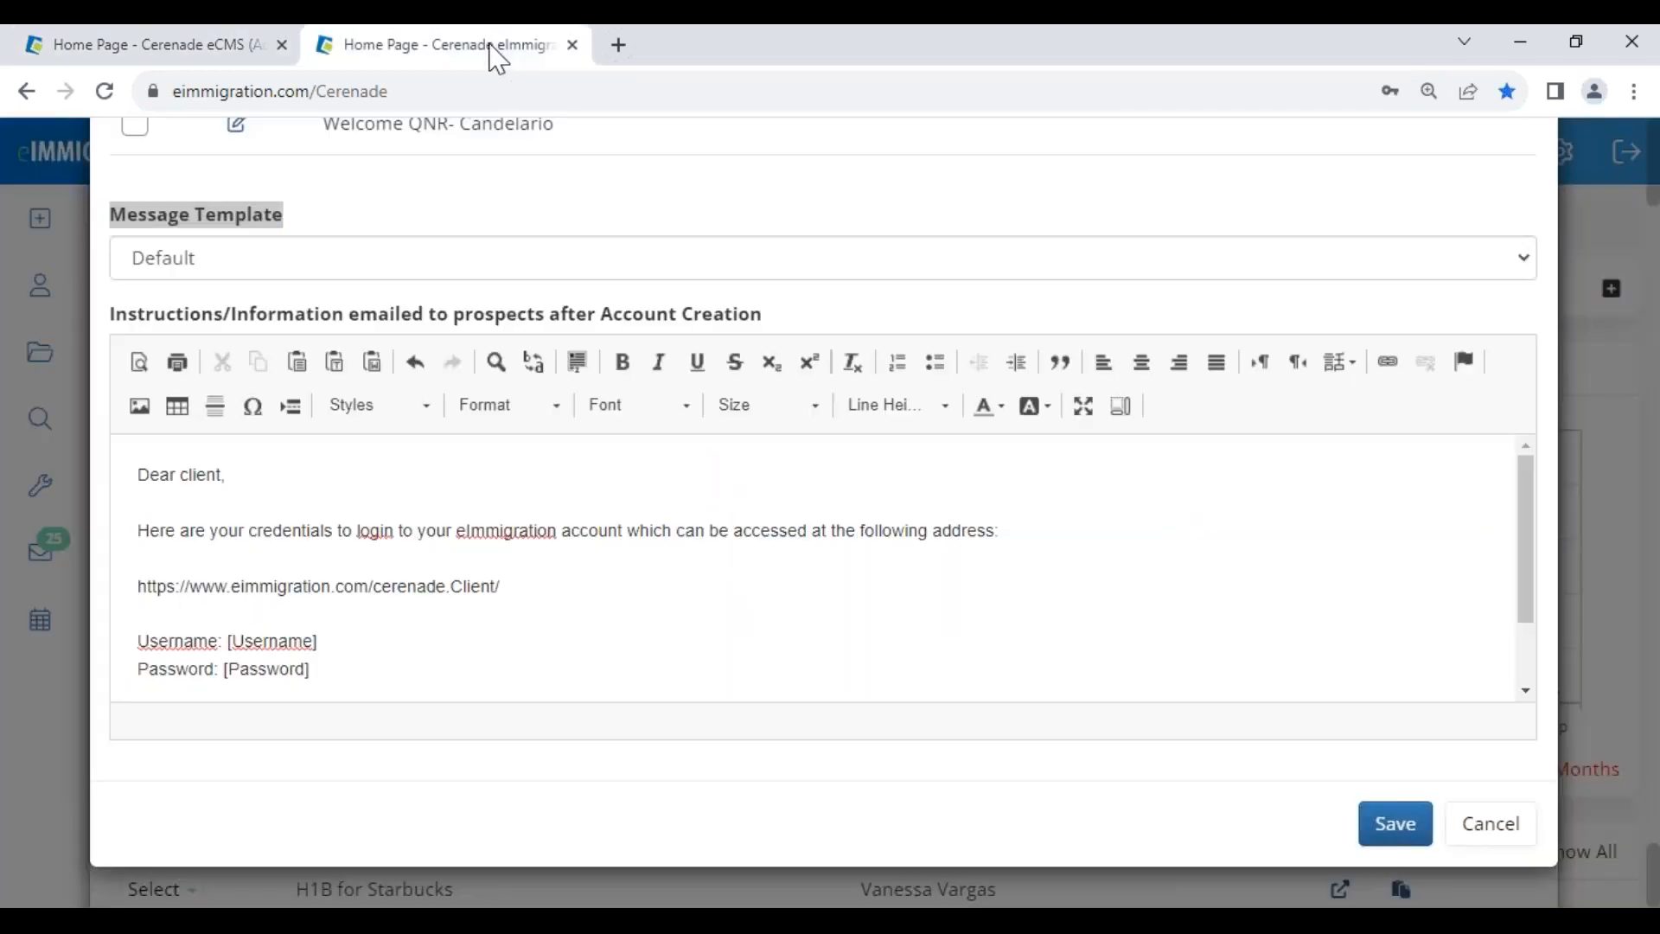
left_click(251, 265)
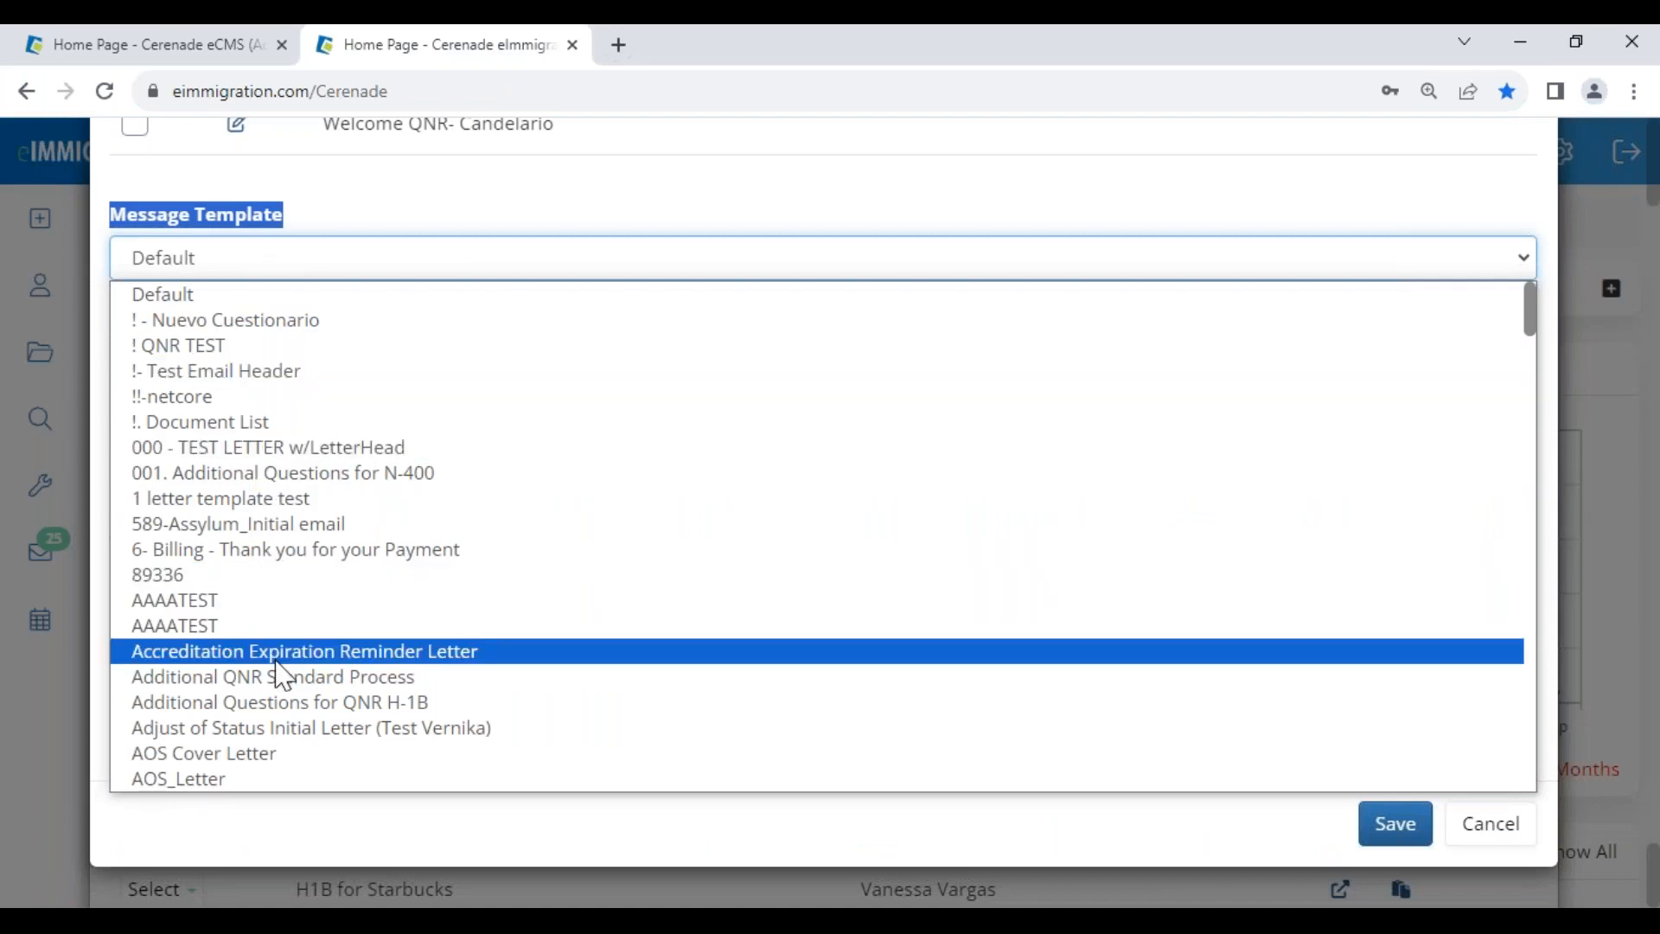
type("in")
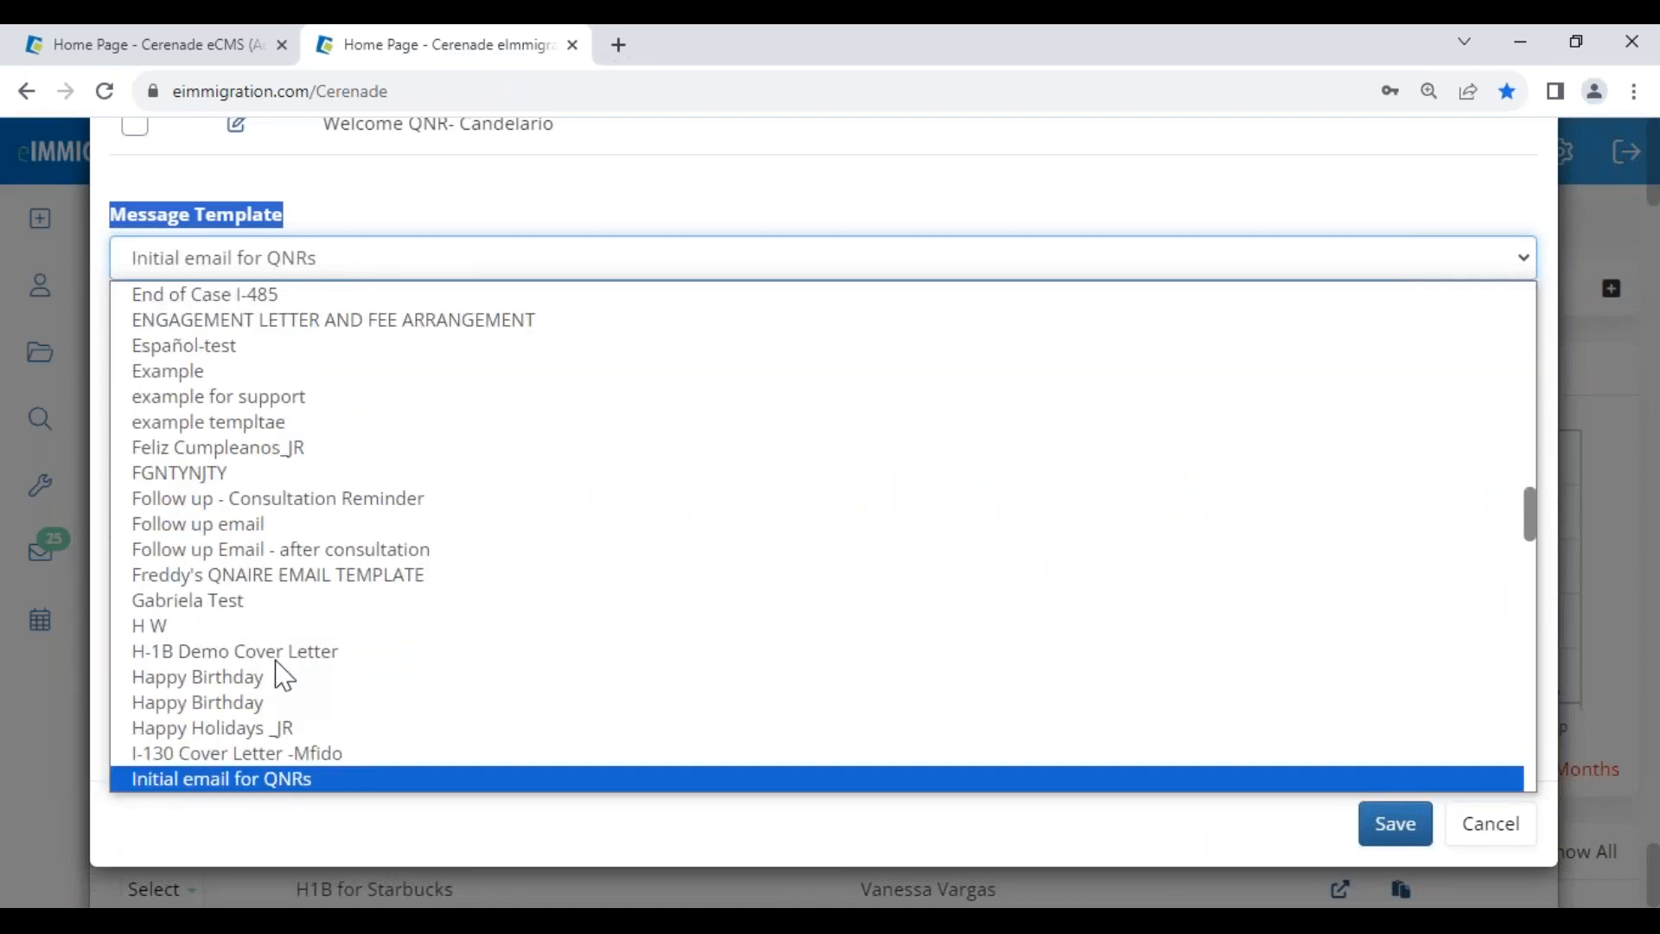
key("Return")
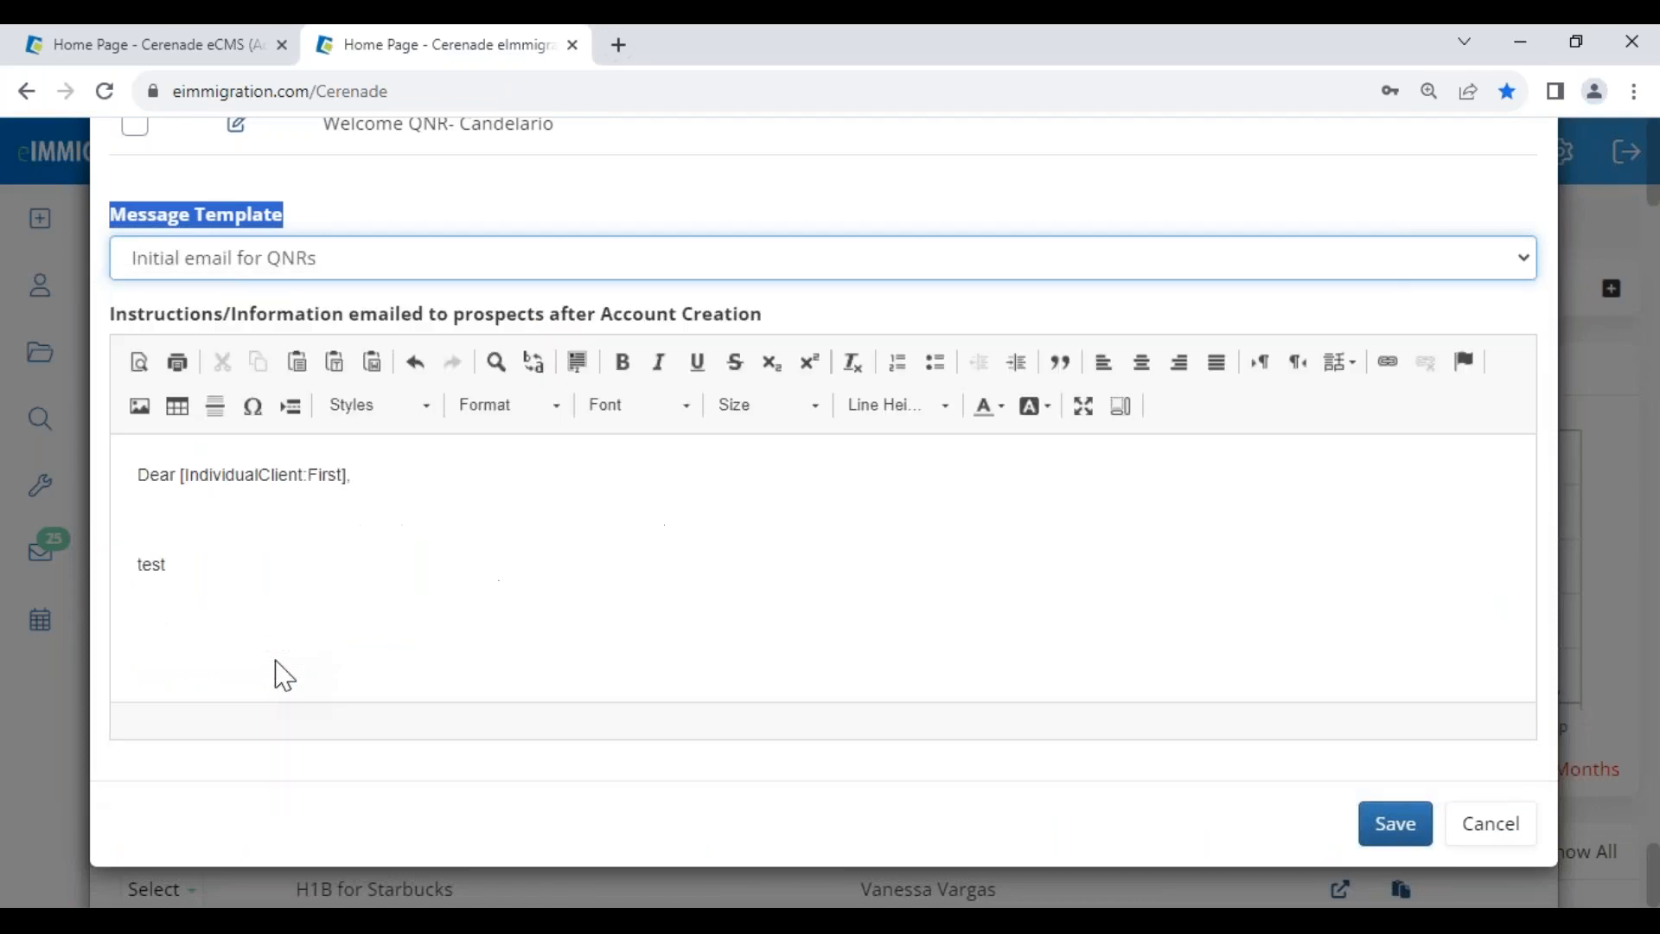
left_click(236, 273)
scroll(286, 638, "down", 5)
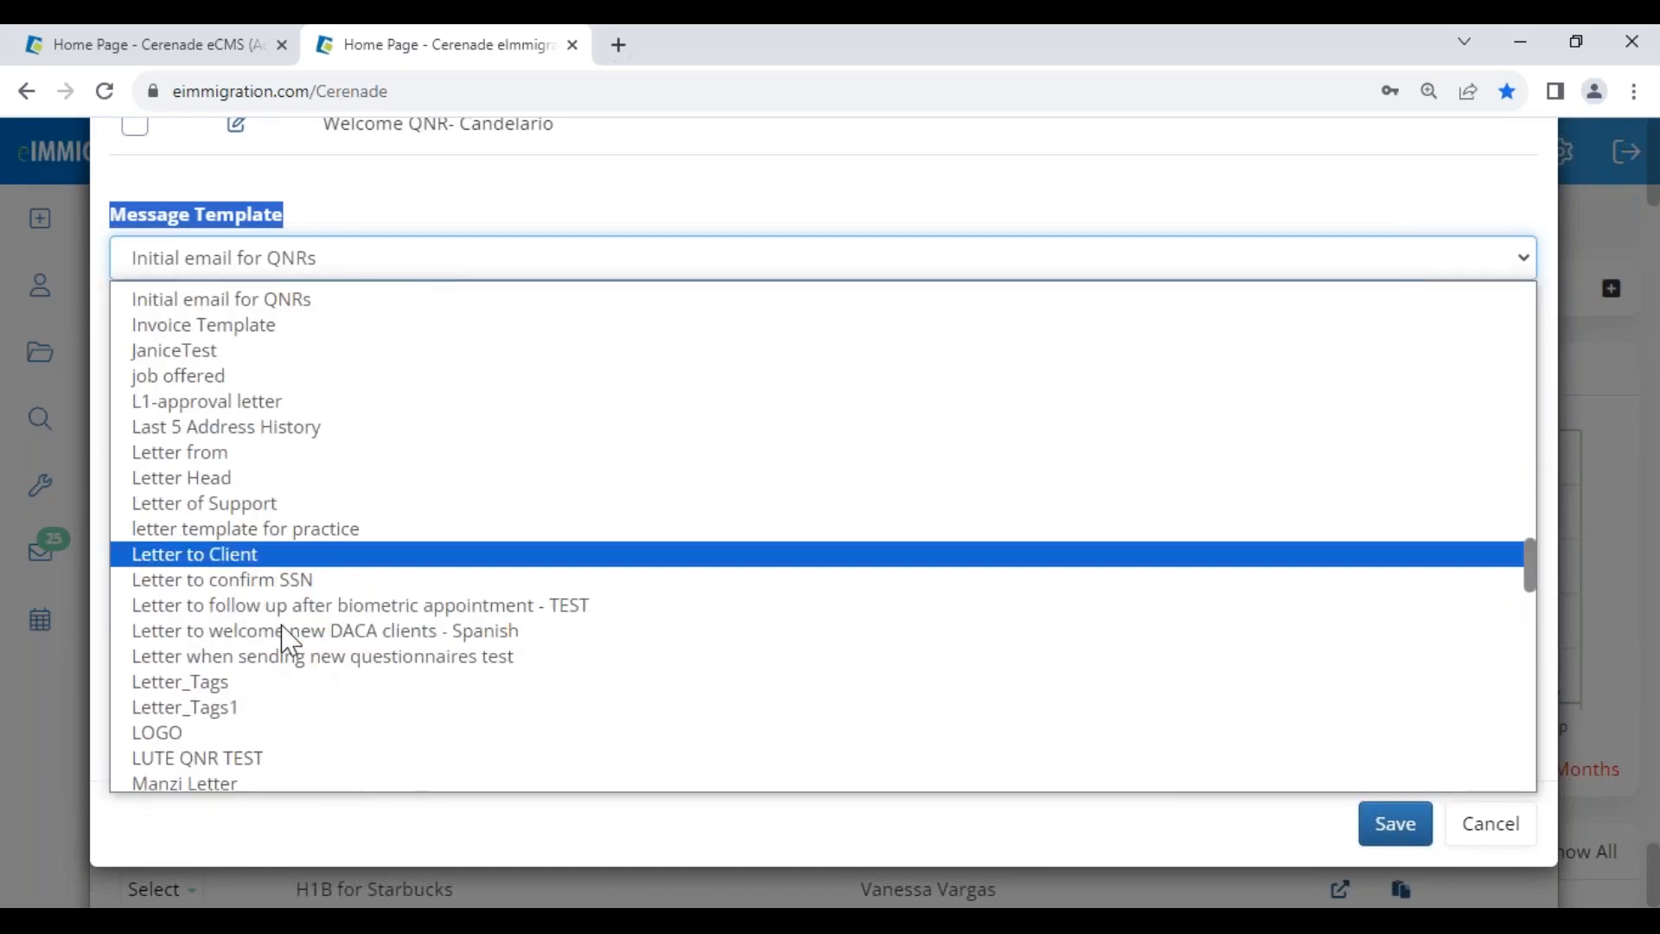
scroll(290, 649, "down", 5)
scroll(289, 648, "down", 3)
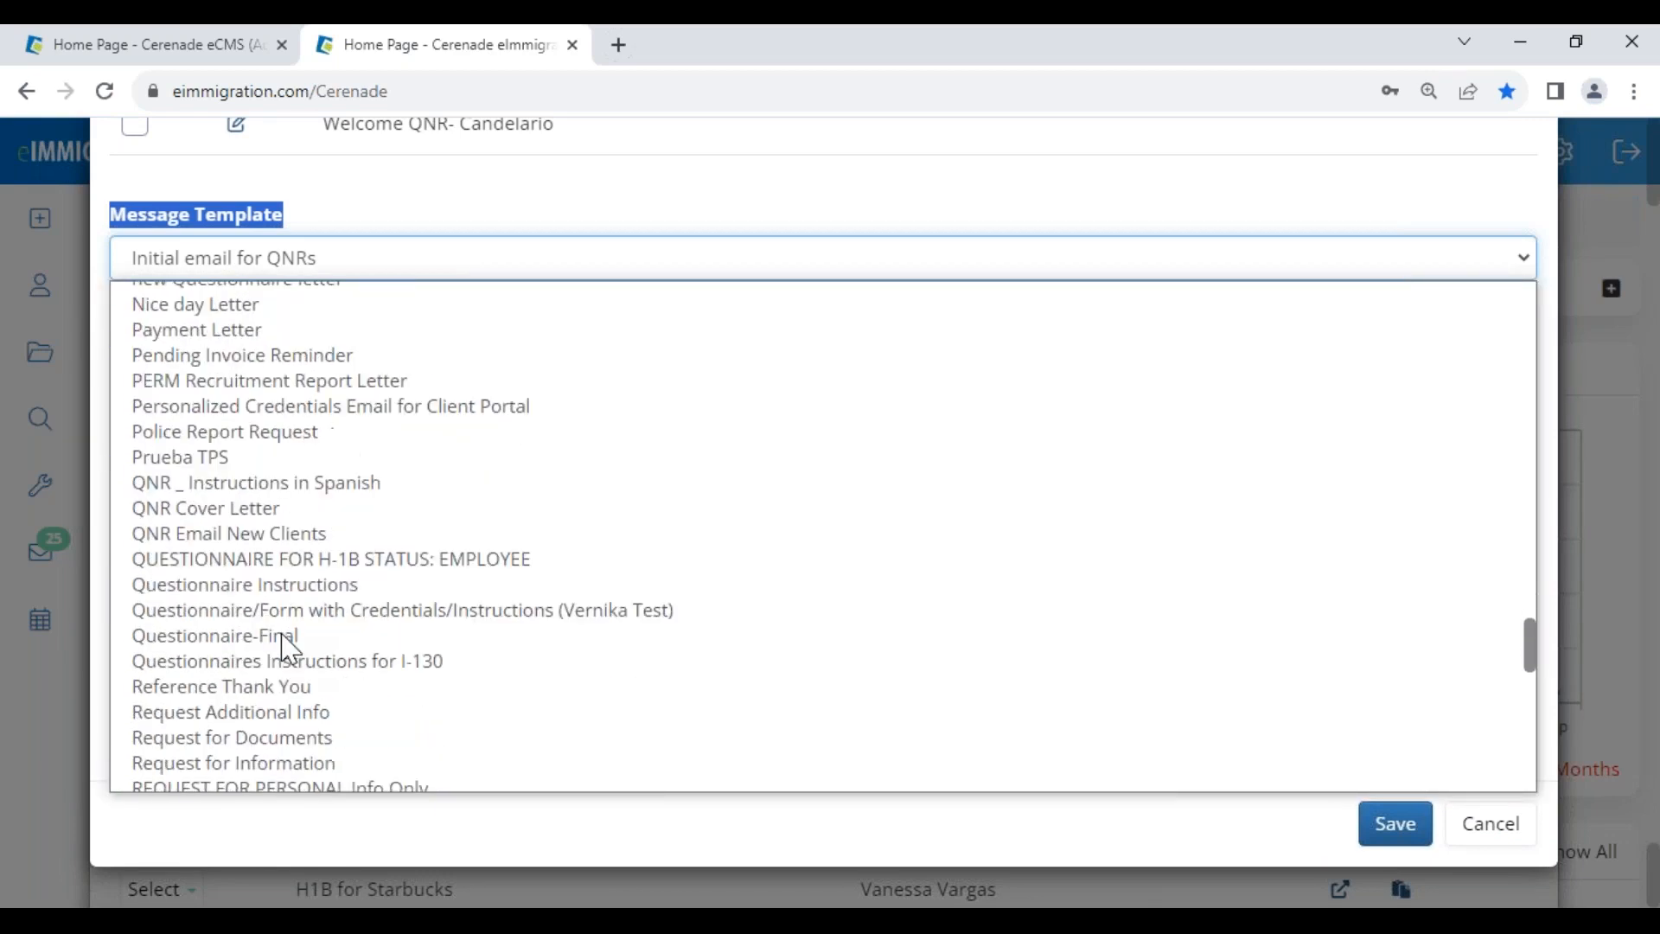
scroll(288, 648, "down", 6)
left_click(294, 586)
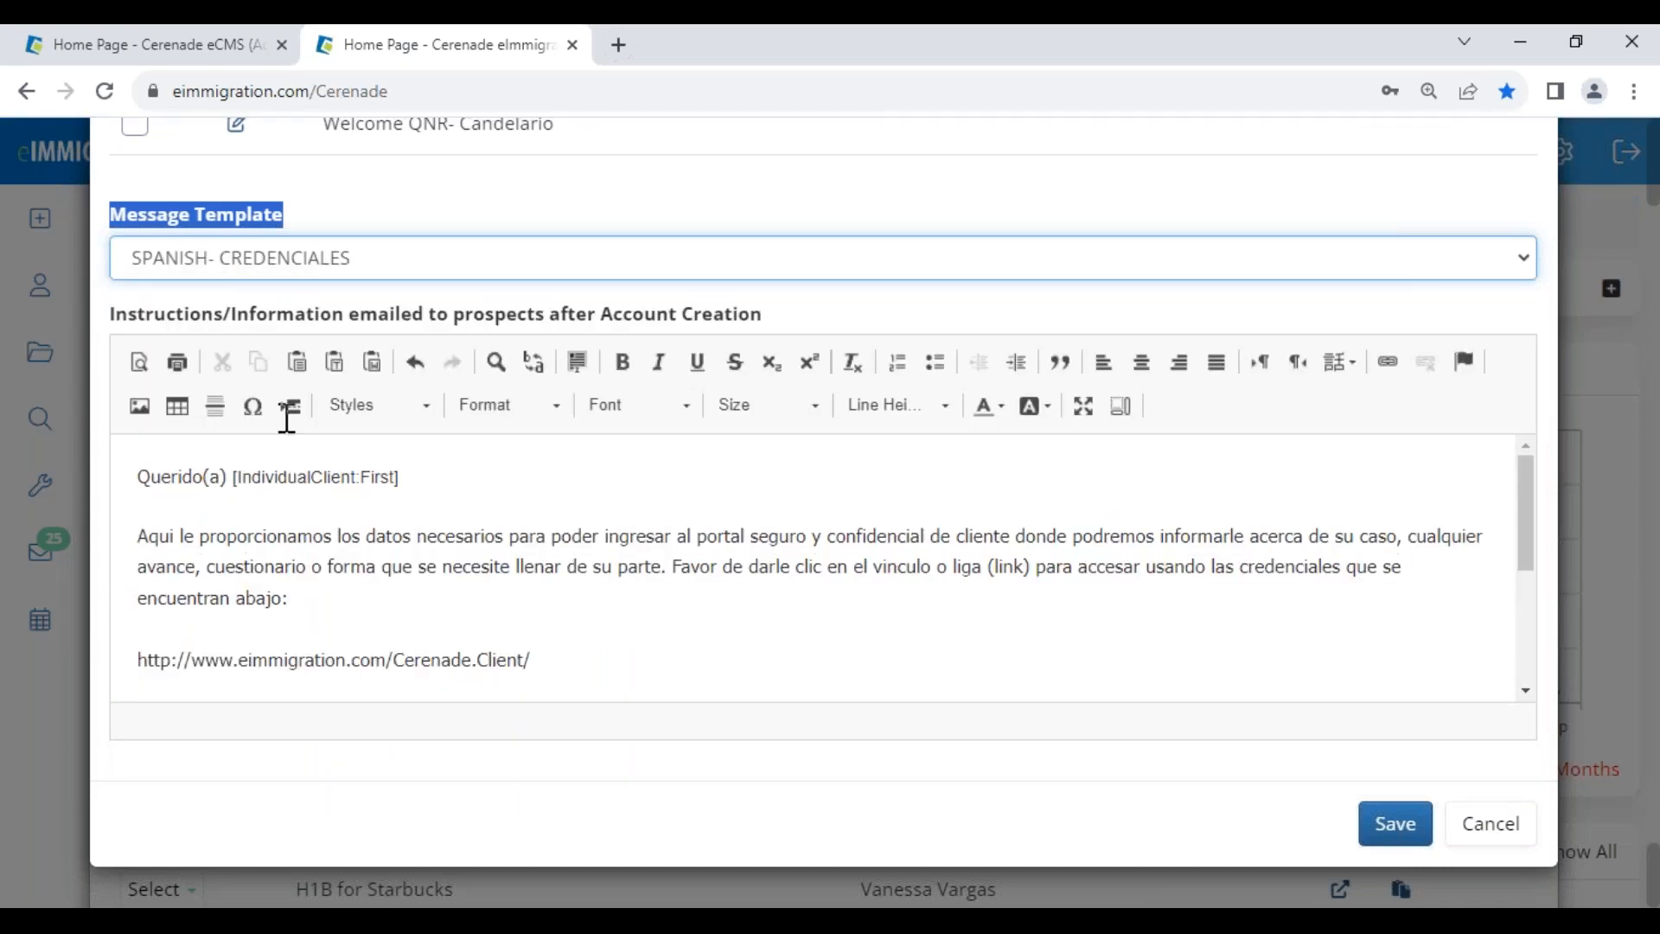
left_click_drag(401, 478, 235, 475)
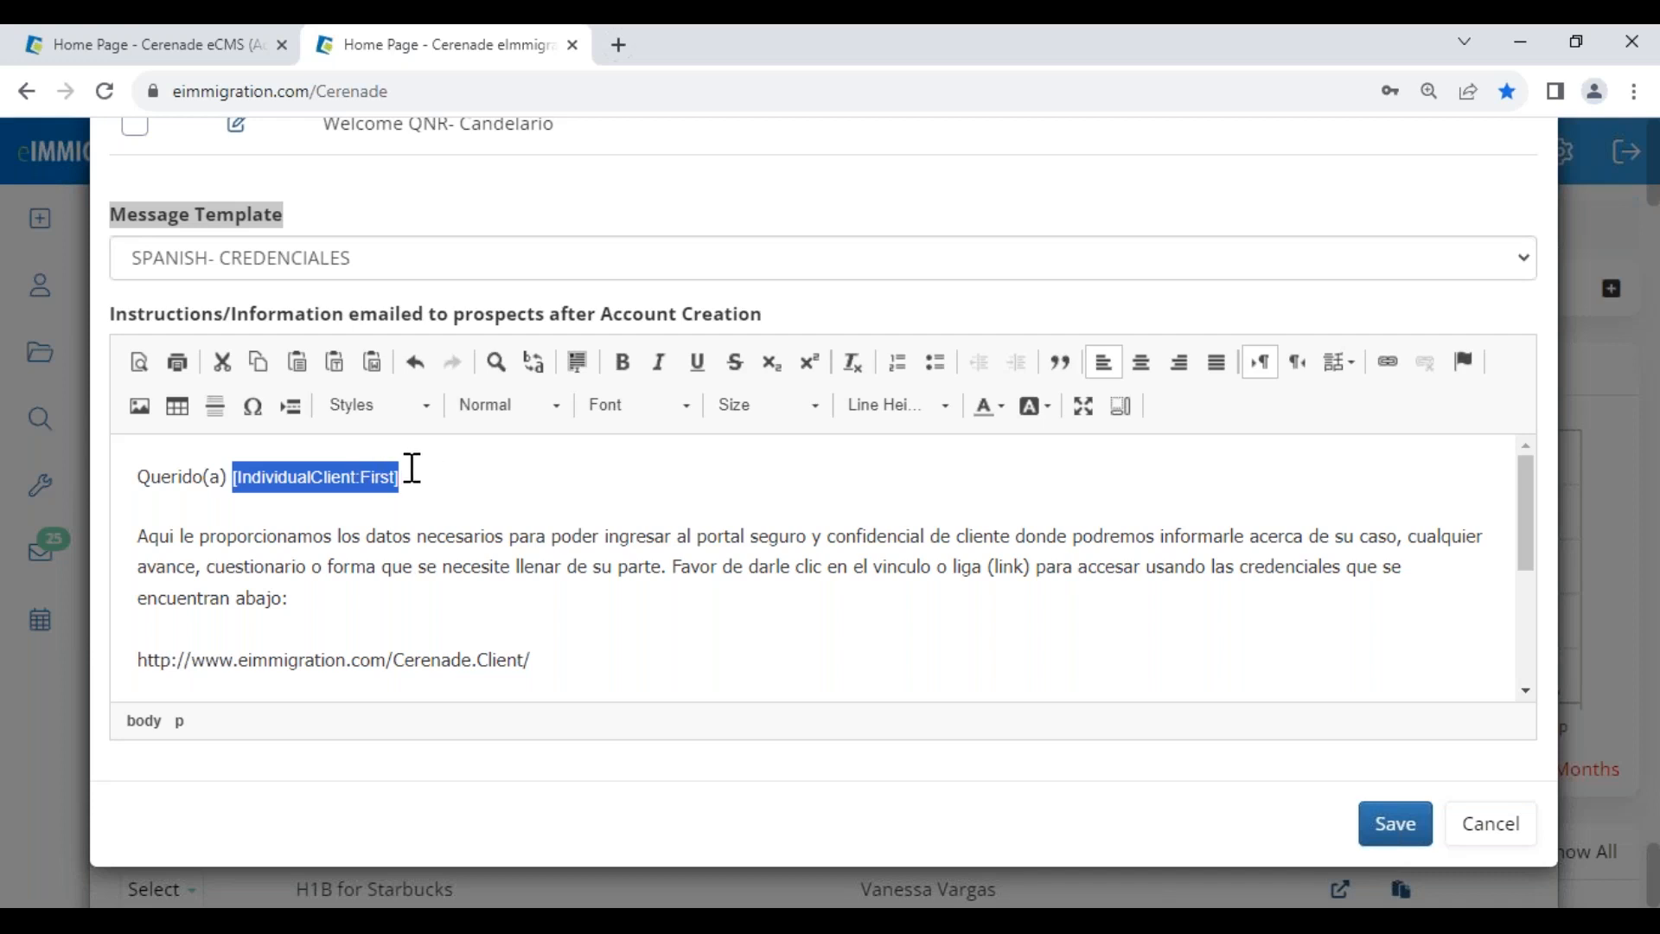
left_click(368, 270)
scroll(368, 329, "up", 15)
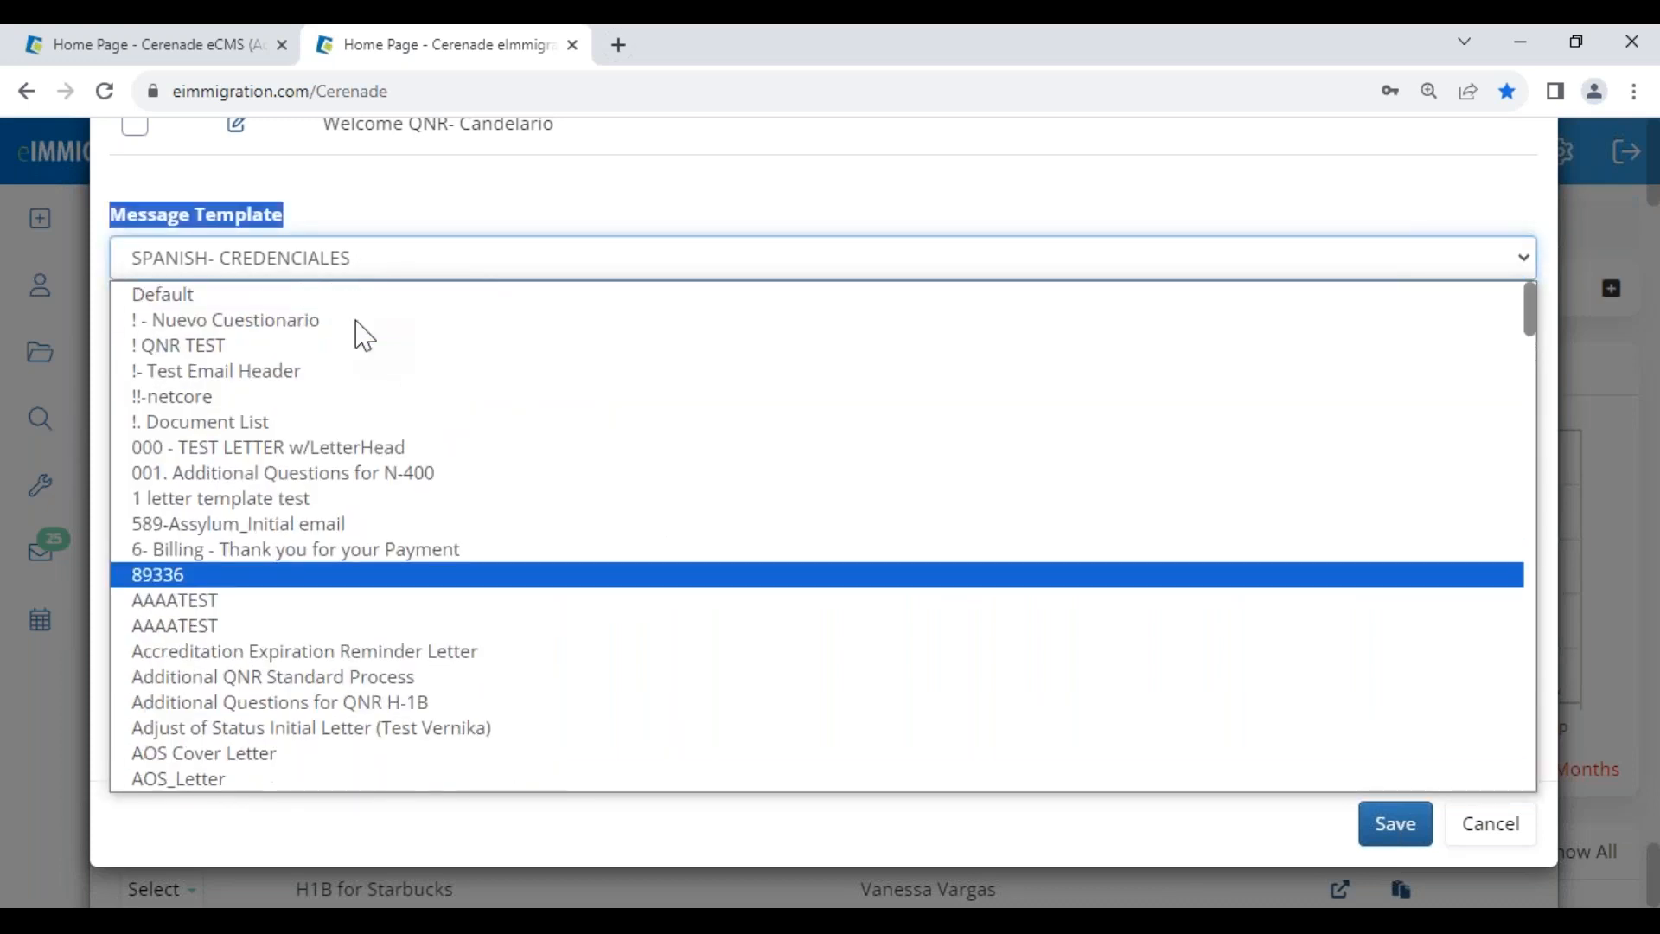
left_click(324, 296)
- Review the greeting, credentials sentence and login lines of the credentials email
left_click_drag(128, 469, 230, 472)
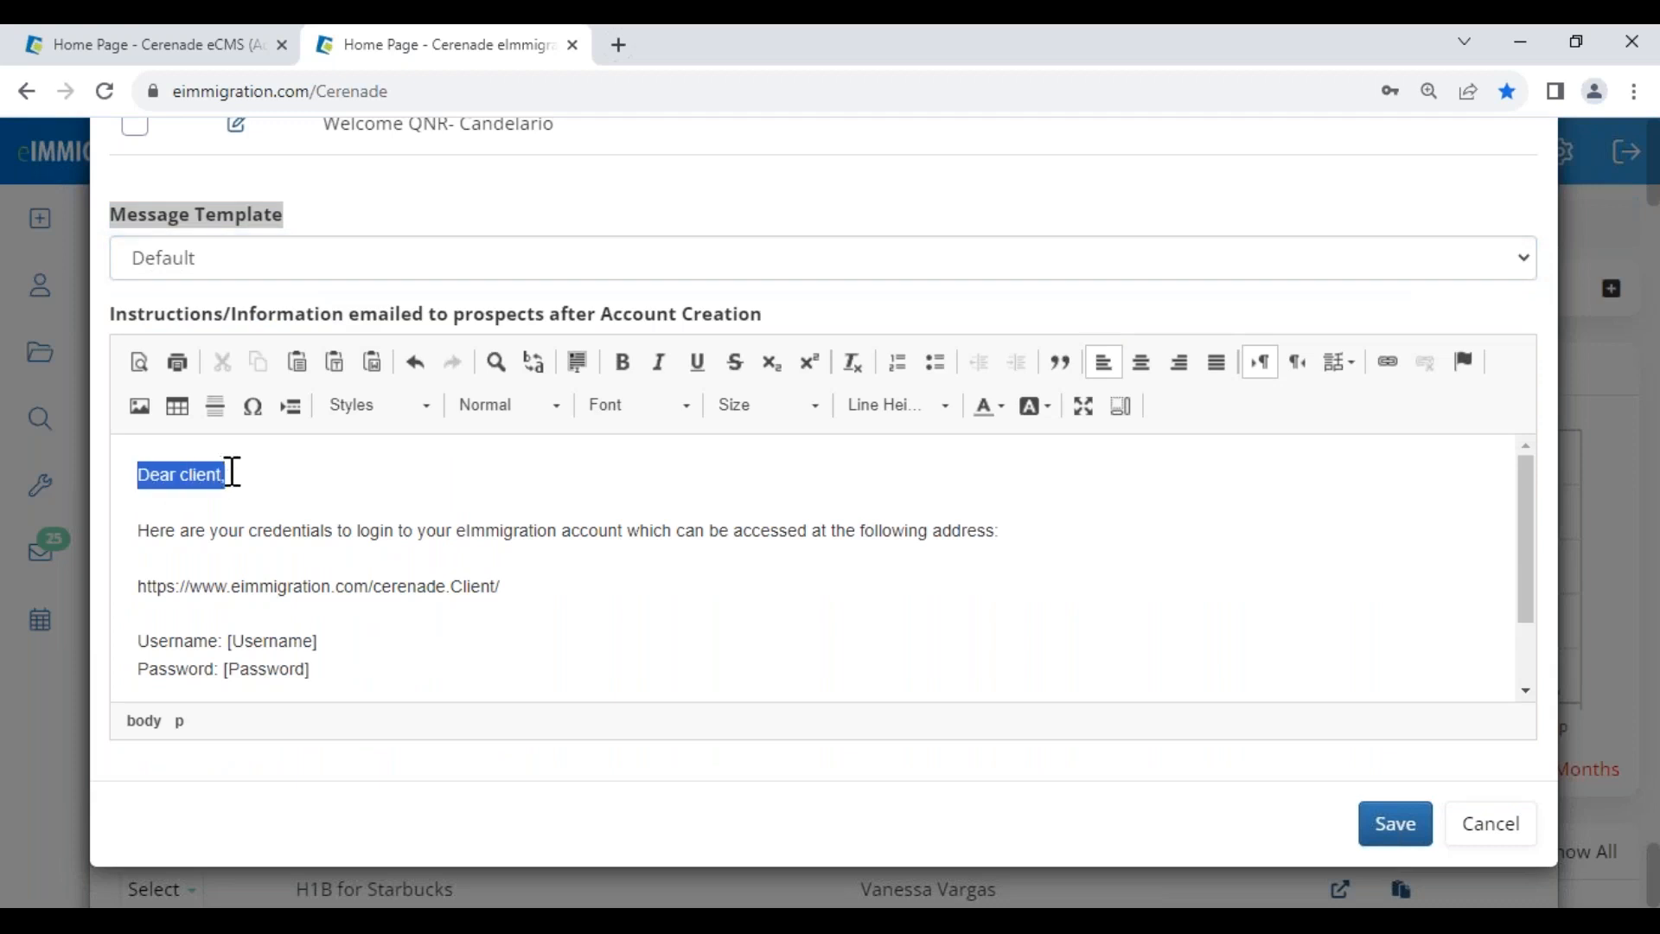
left_click(241, 476)
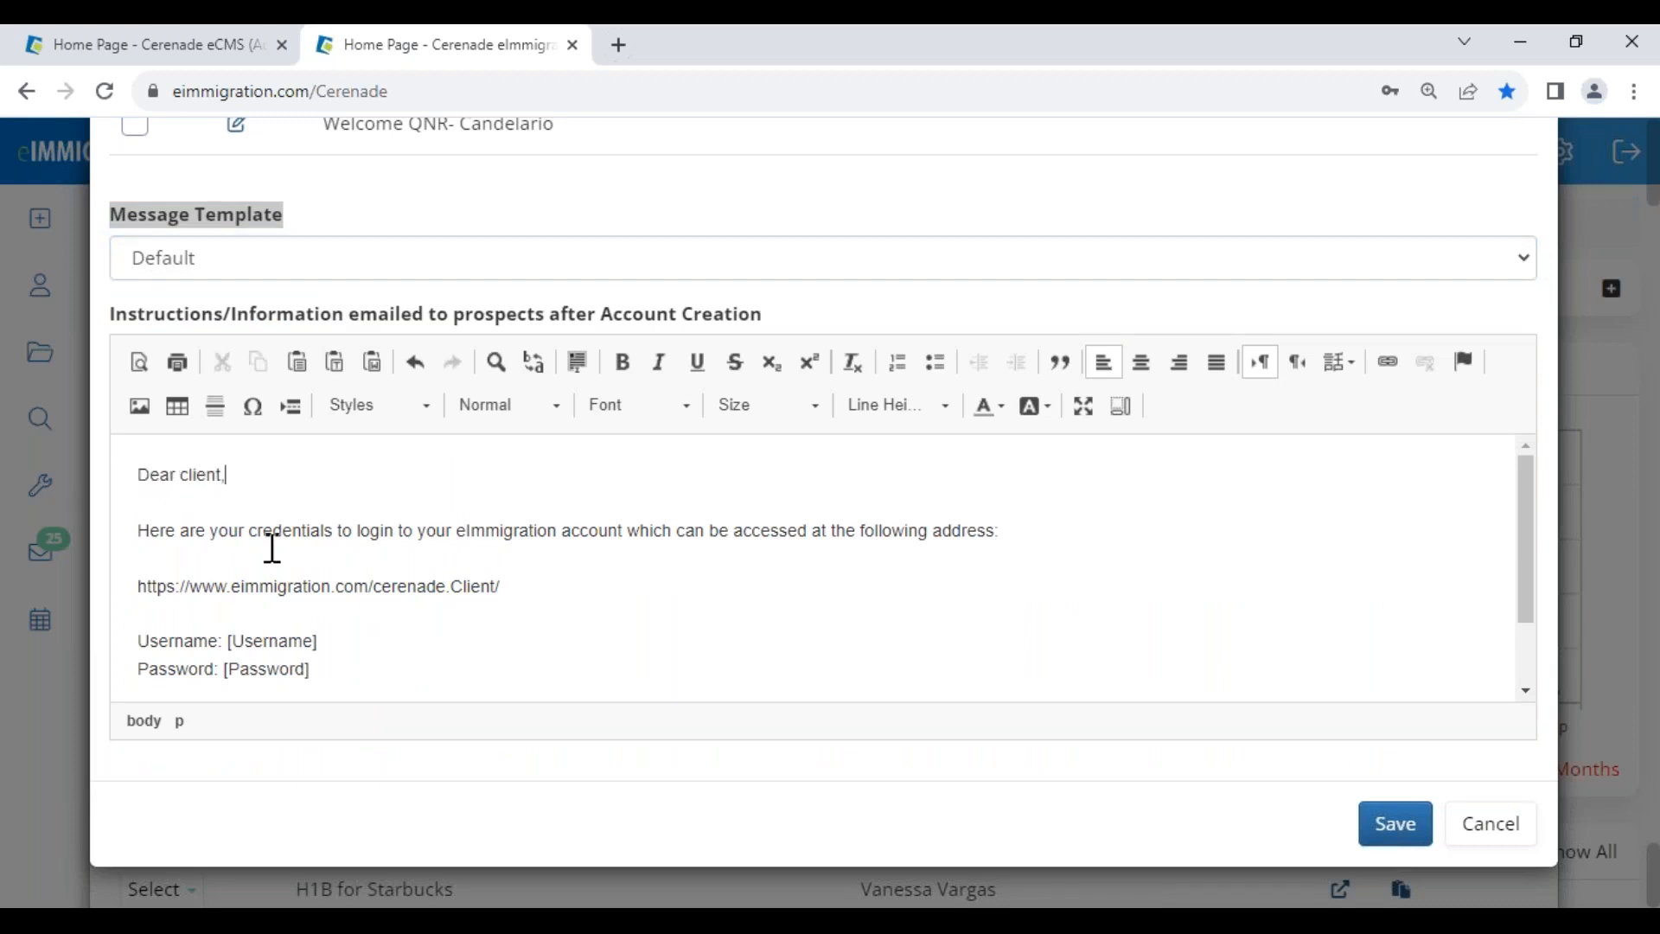
left_click_drag(175, 530, 482, 567)
left_click(350, 609)
left_click_drag(325, 675, 208, 639)
left_click(480, 640)
scroll(963, 671, "down", 2)
- Replace the caseworker's name in the signature with CERENADE LAW and save the template
left_click_drag(288, 664, 102, 655)
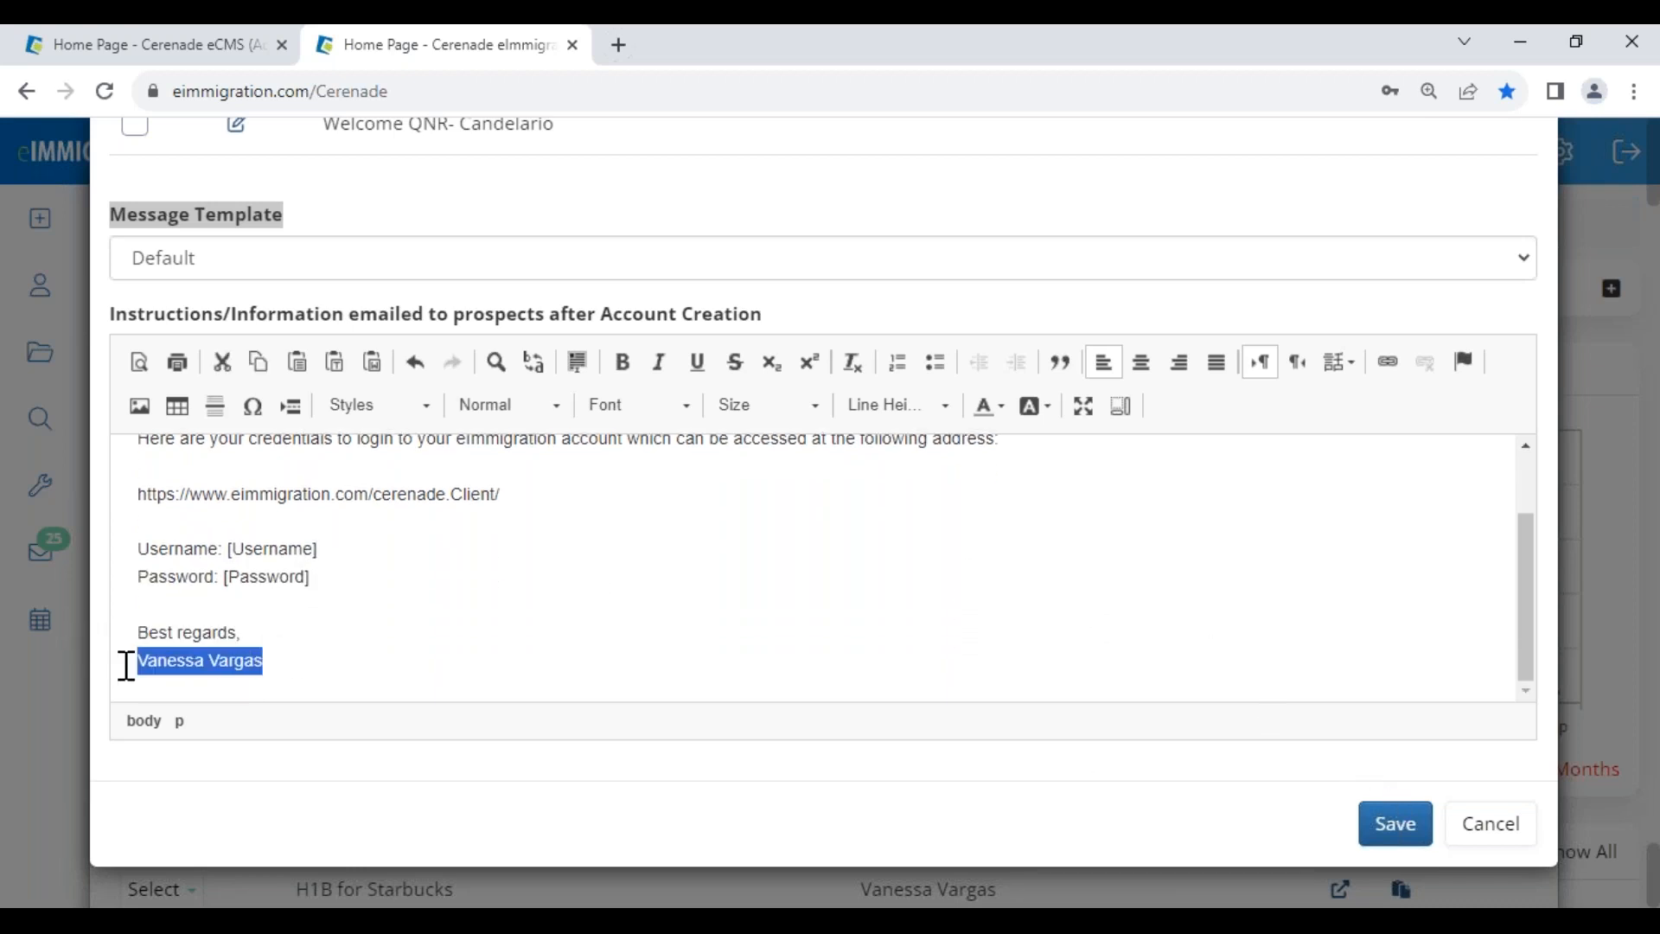
type("CERN")
key("BackSpace")
key("BackSpace")
key("BackSpace")
key("BackSpace")
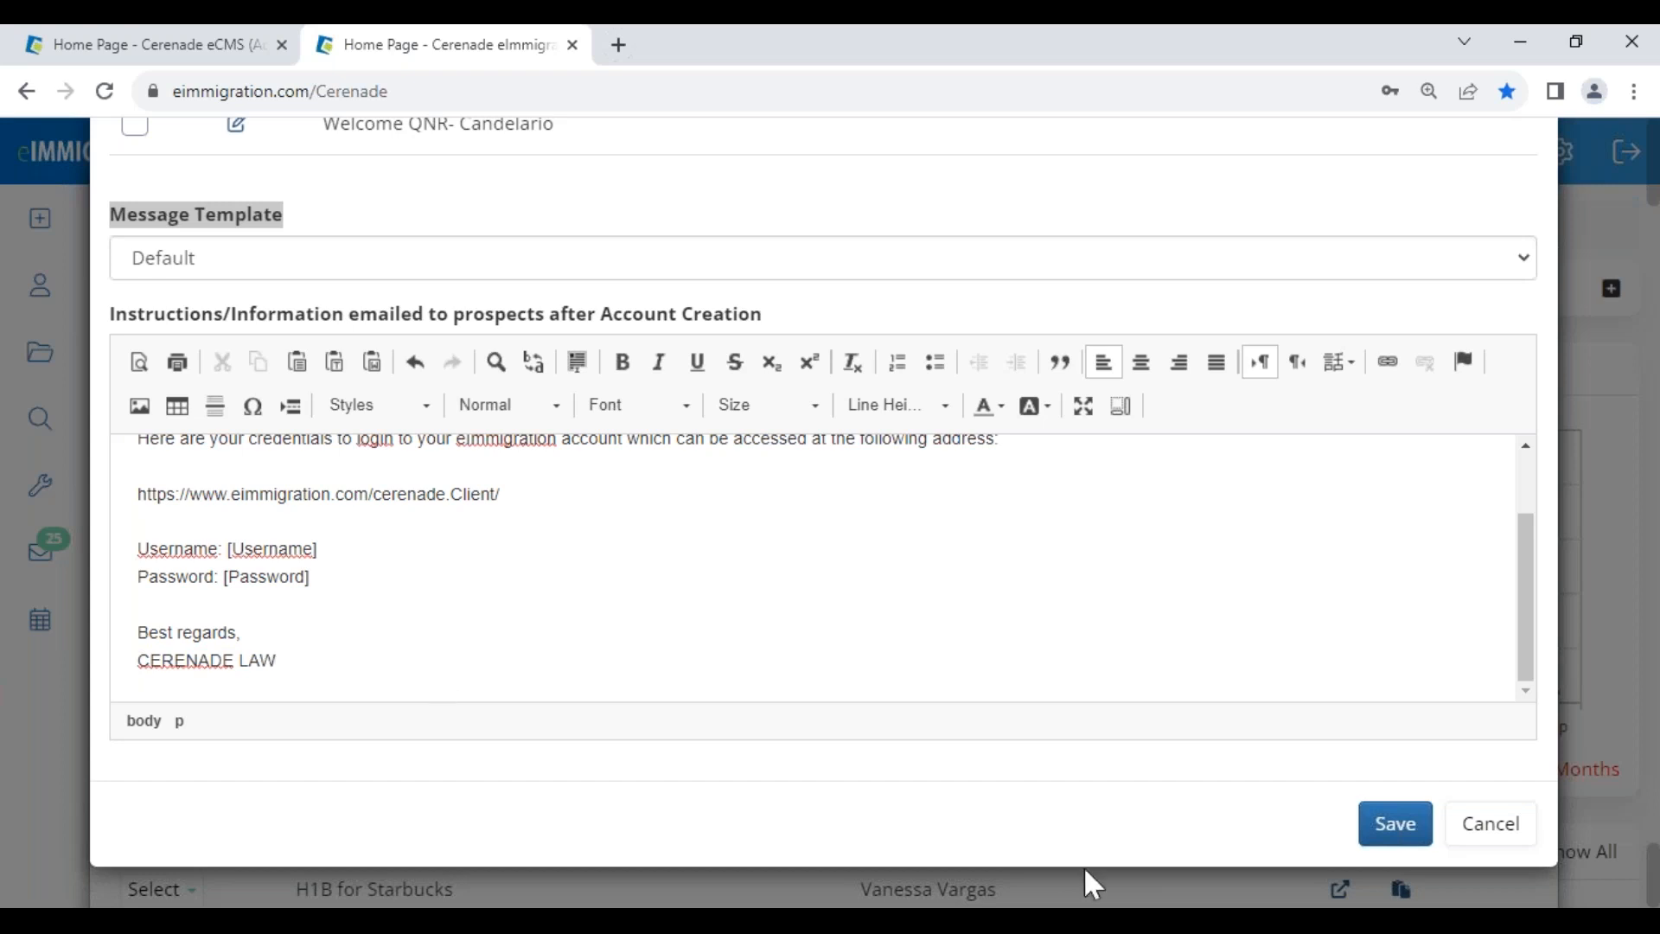
left_click(1393, 824)
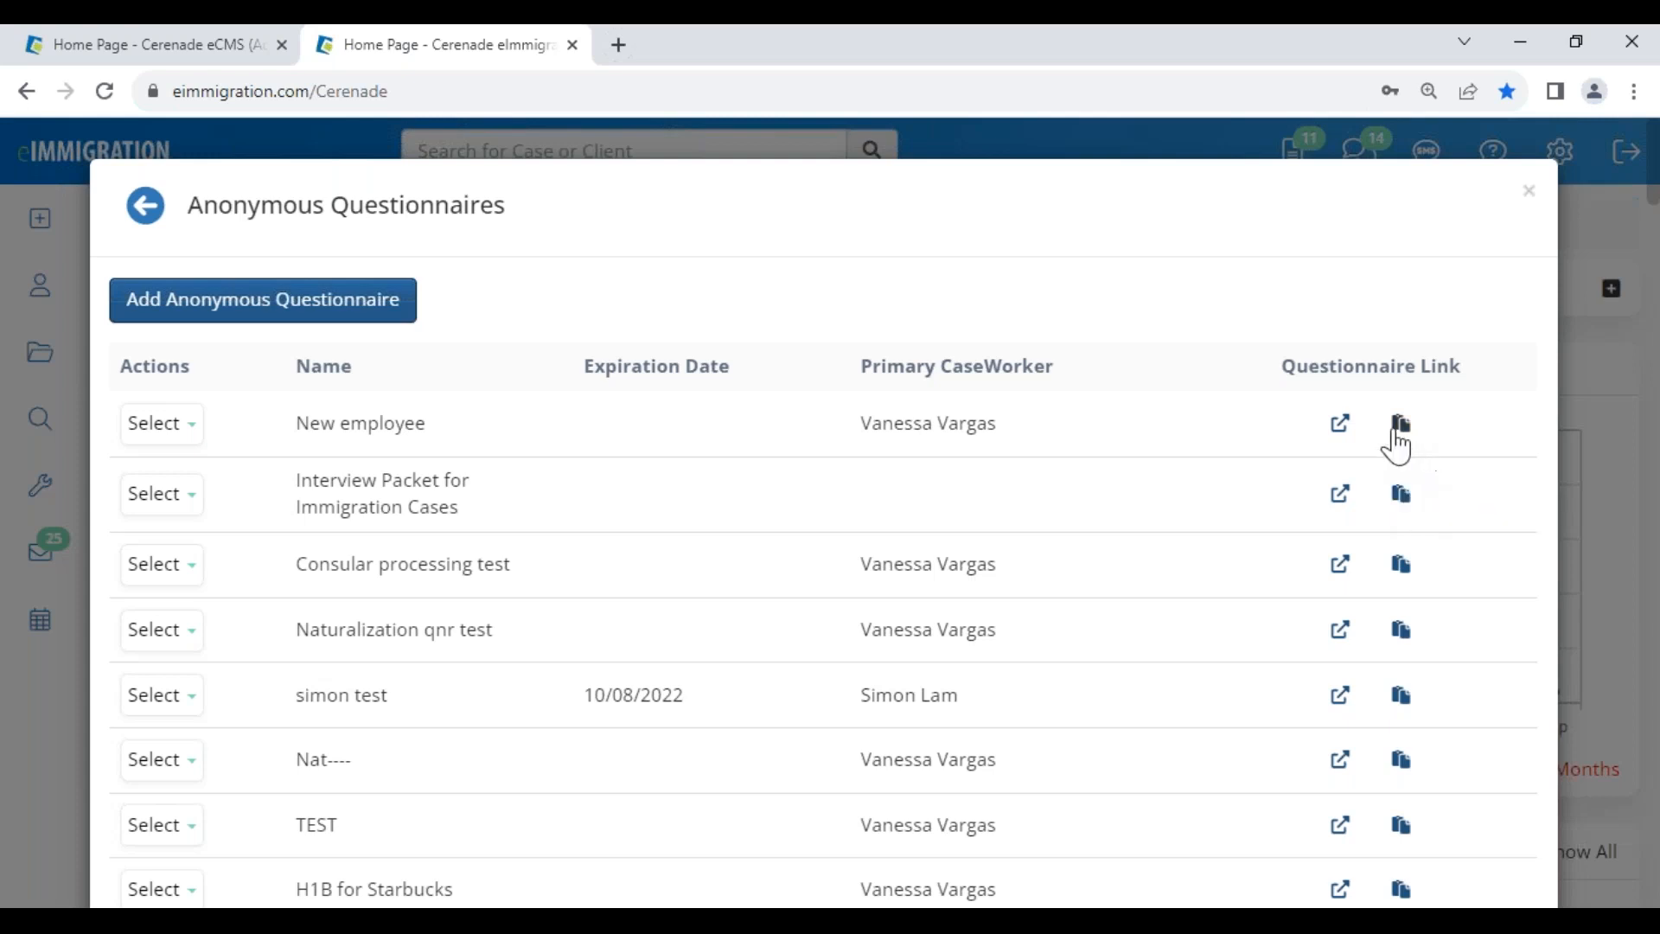
- Open the New employee questionnaire's link in a new tab to reach the account-creation page
left_click(1341, 424)
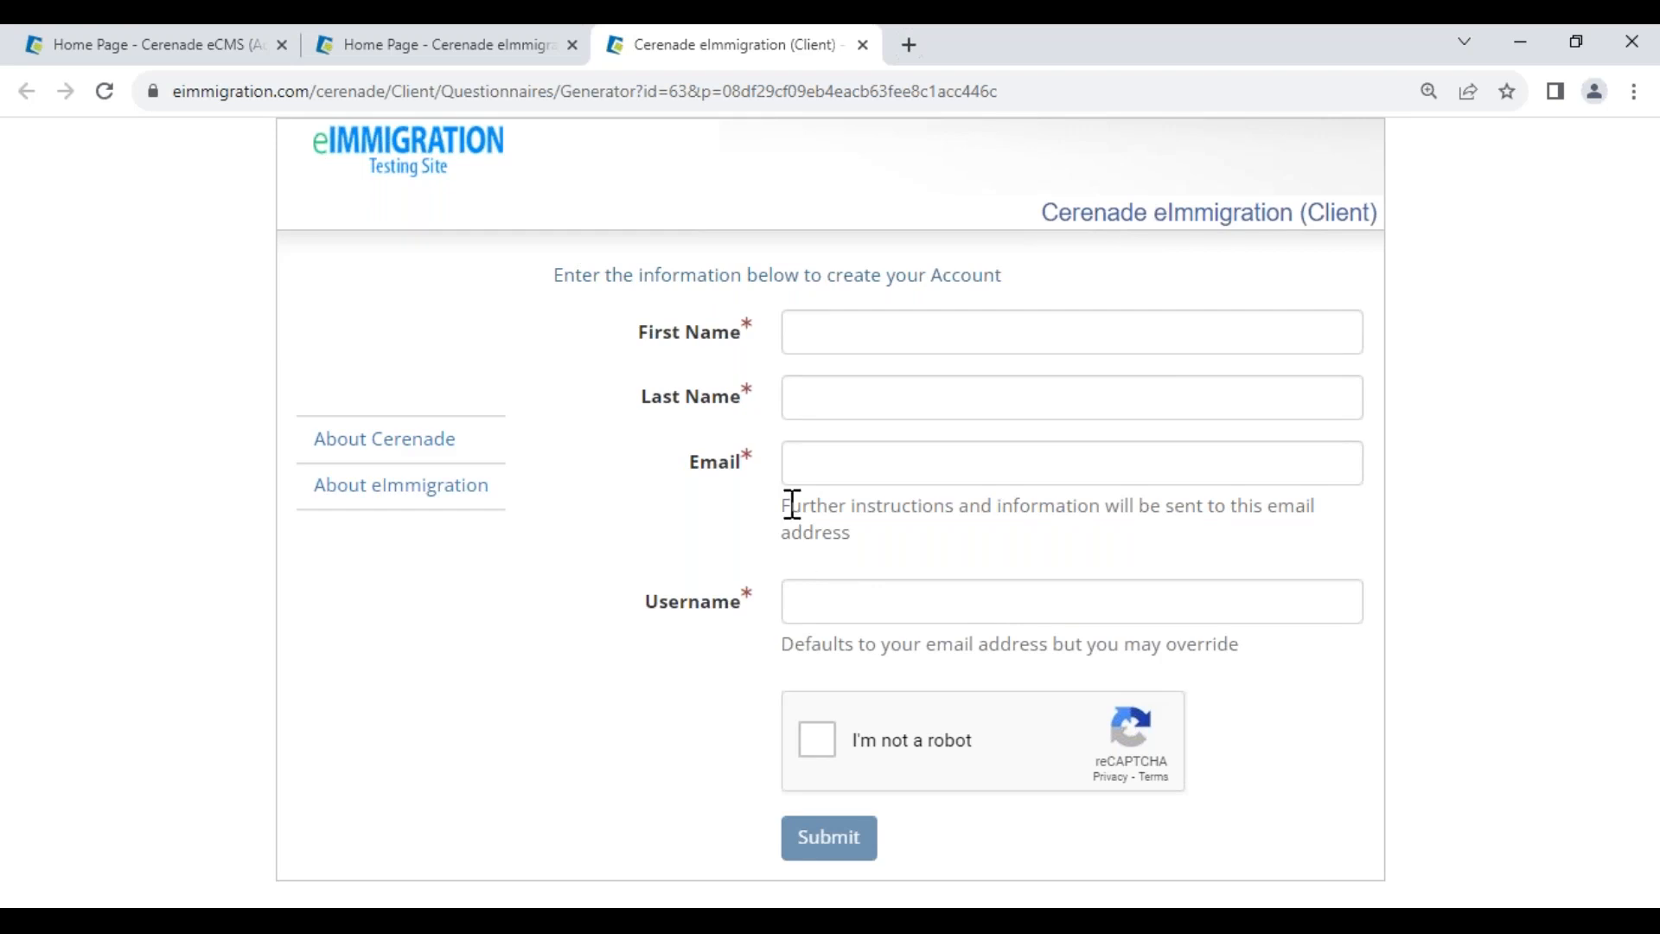
left_click_drag(792, 508, 1265, 557)
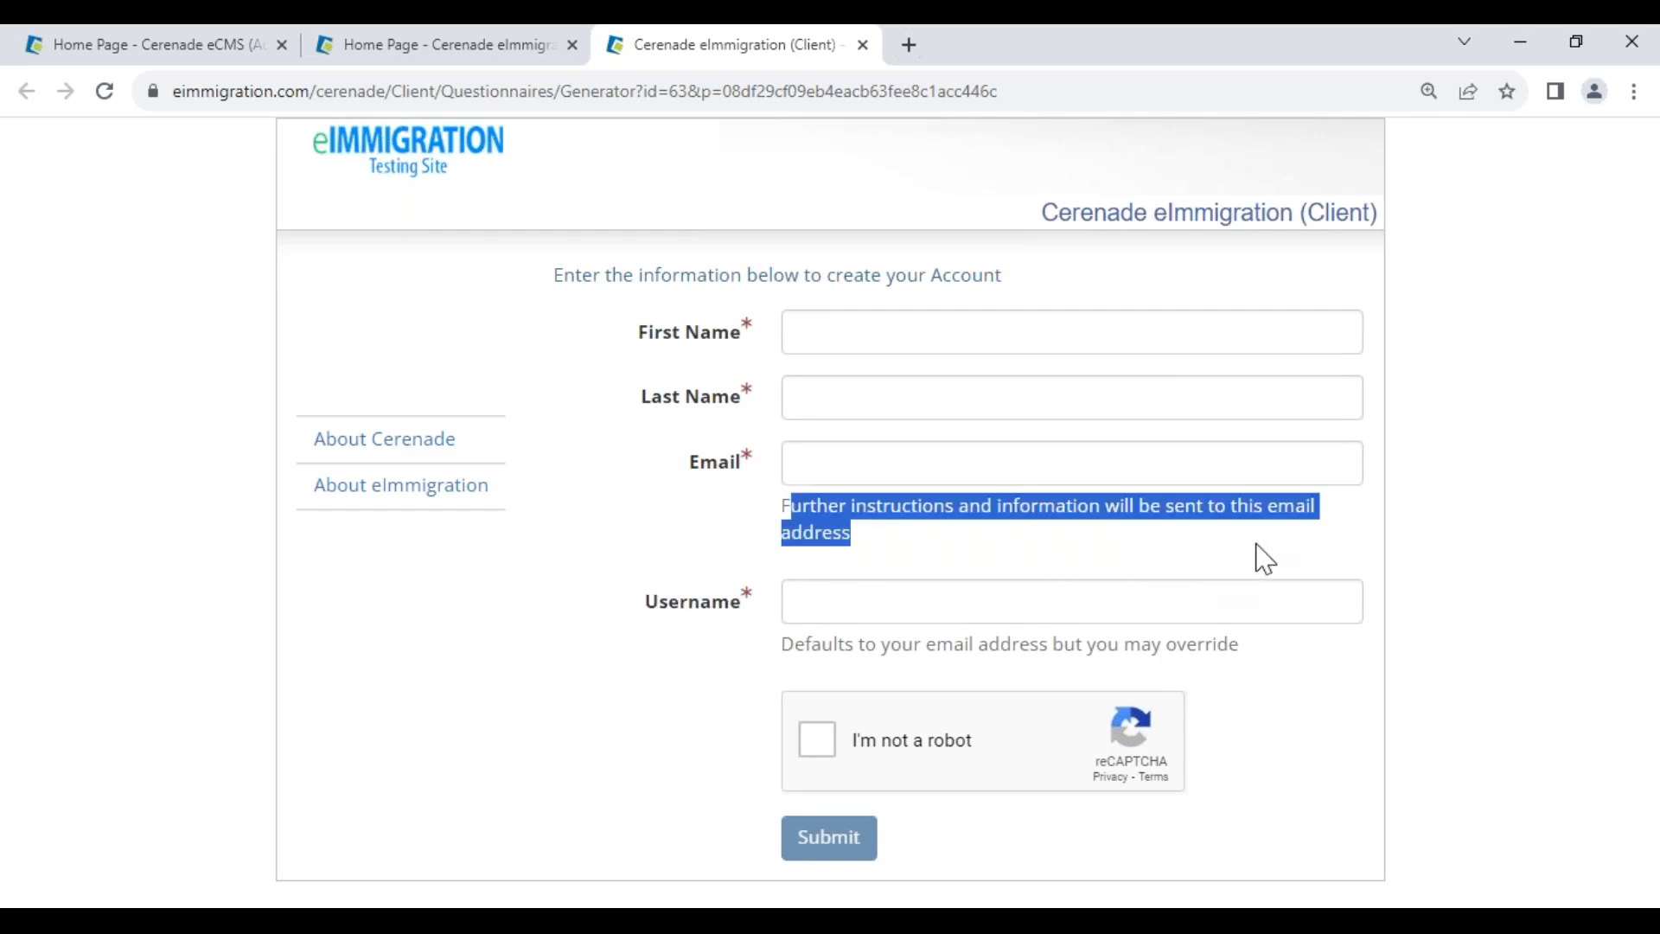
left_click(1263, 557)
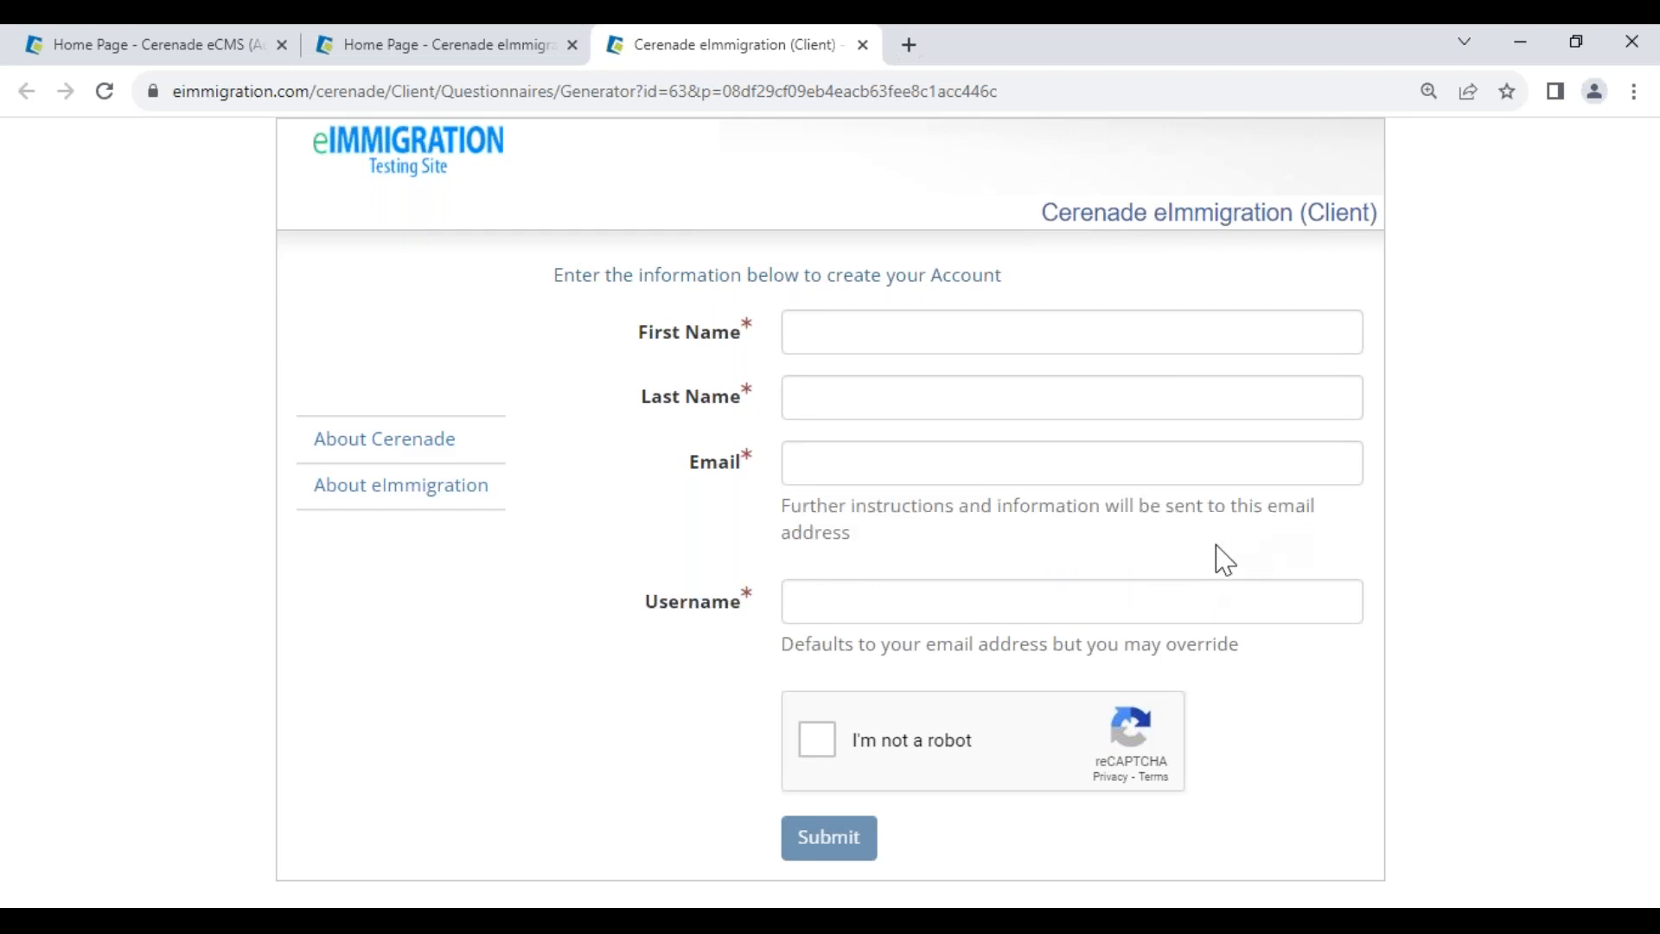
left_click(389, 884)
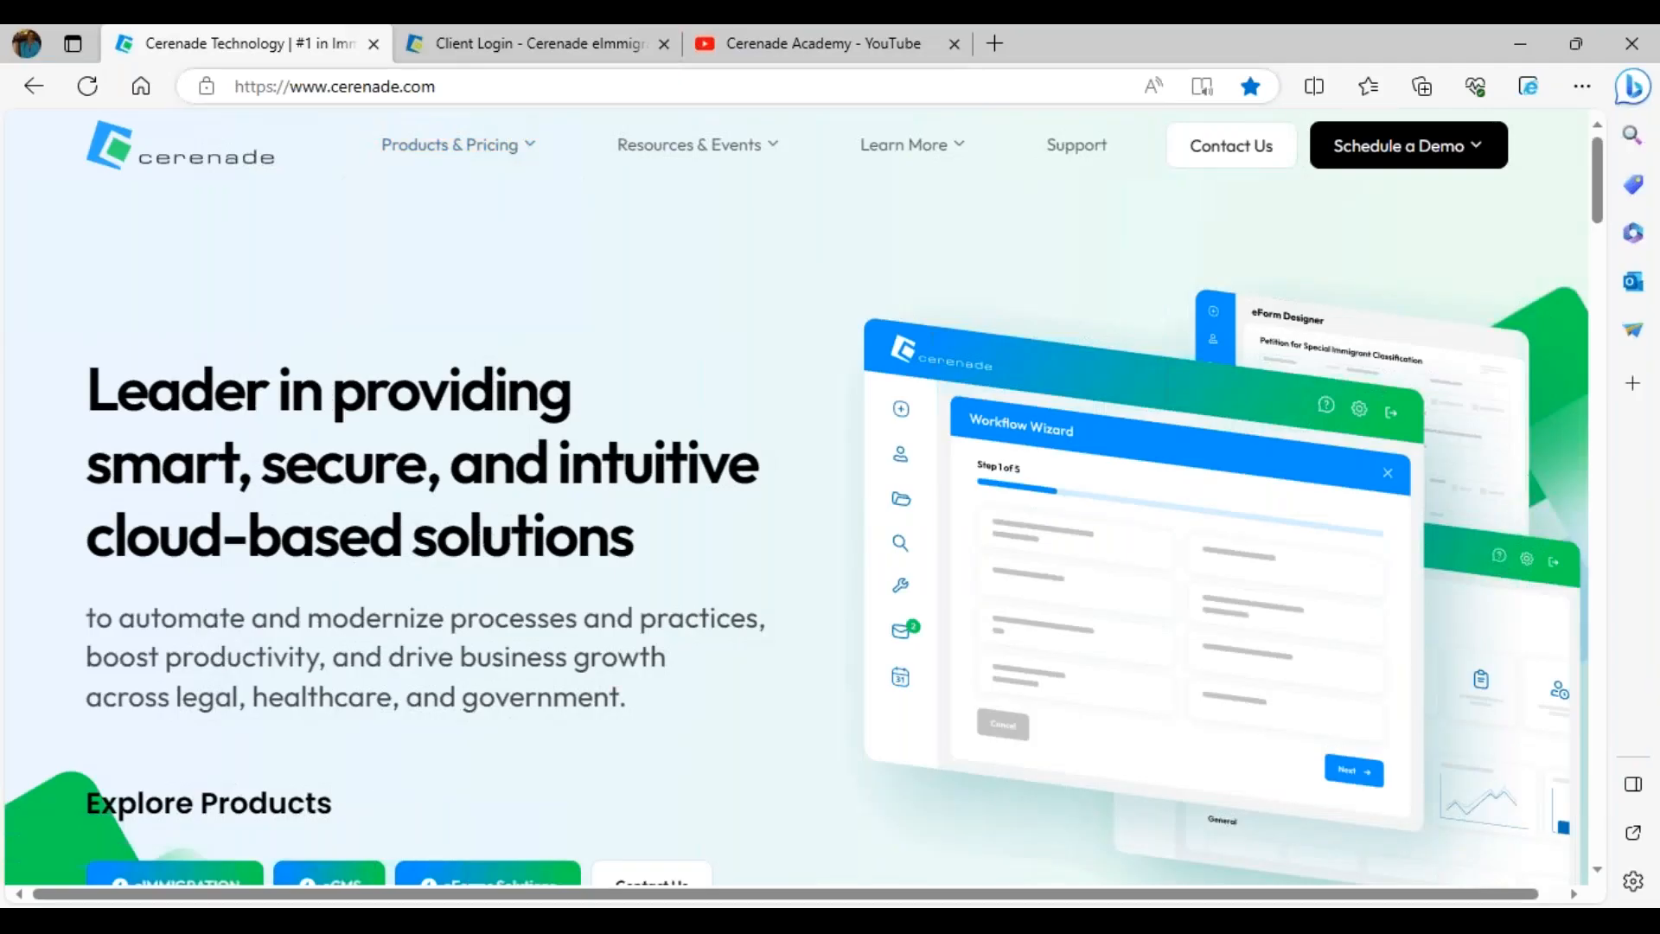
left_click(524, 47)
left_click_drag(337, 89, 1171, 574)
left_click(1004, 619)
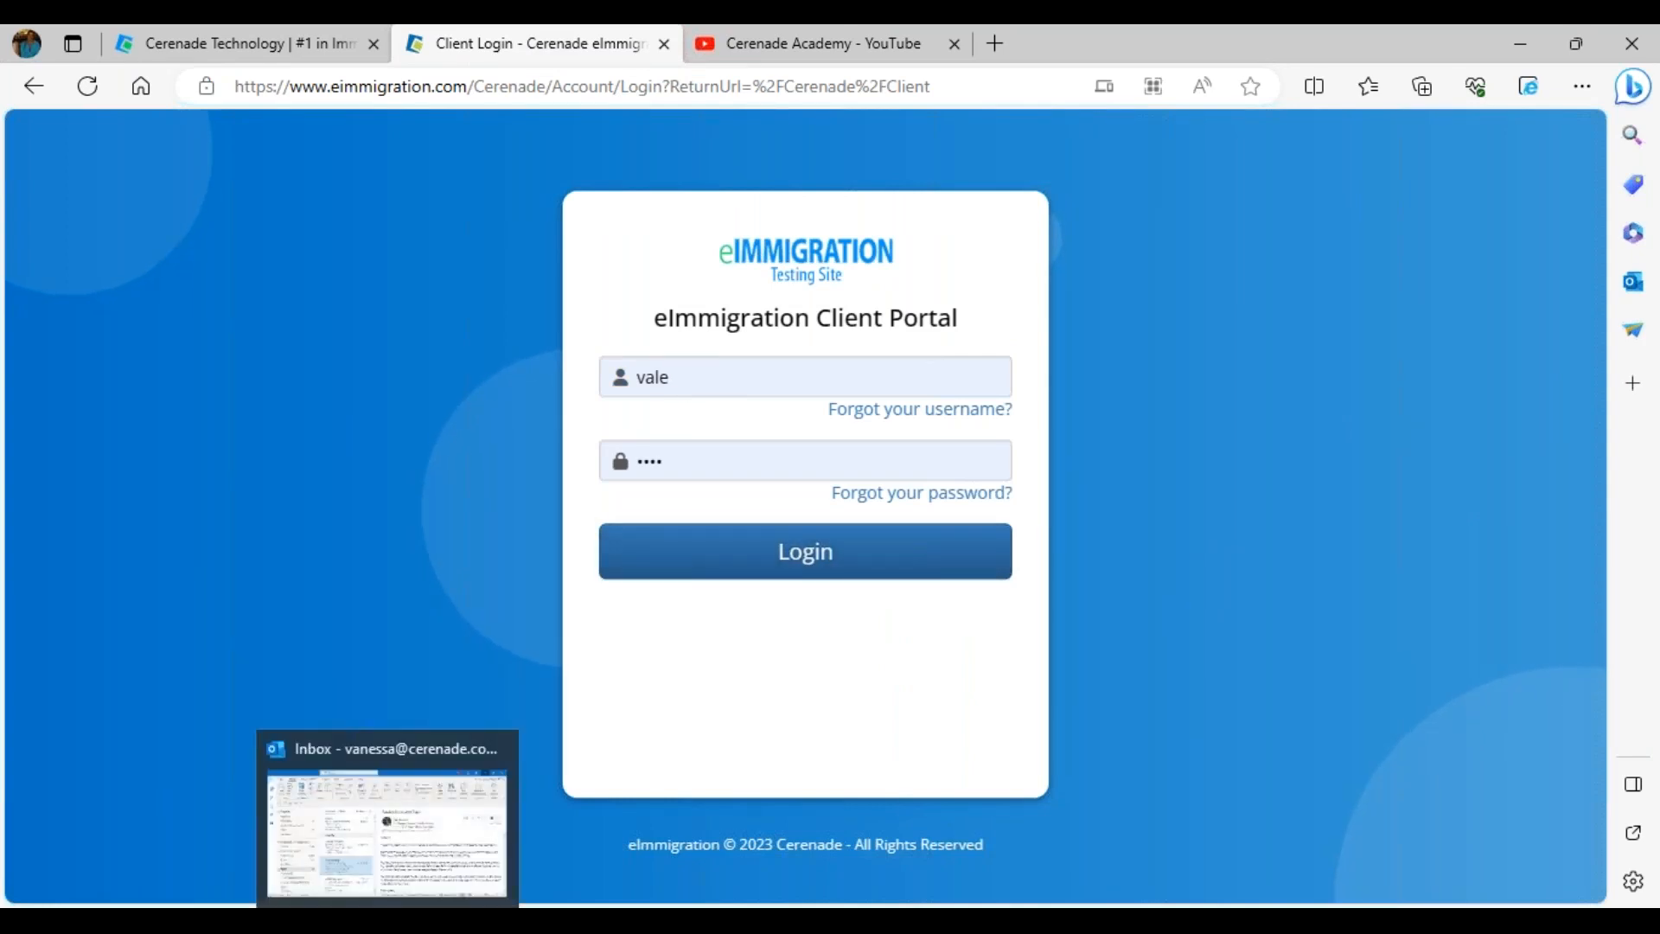
left_click(433, 804)
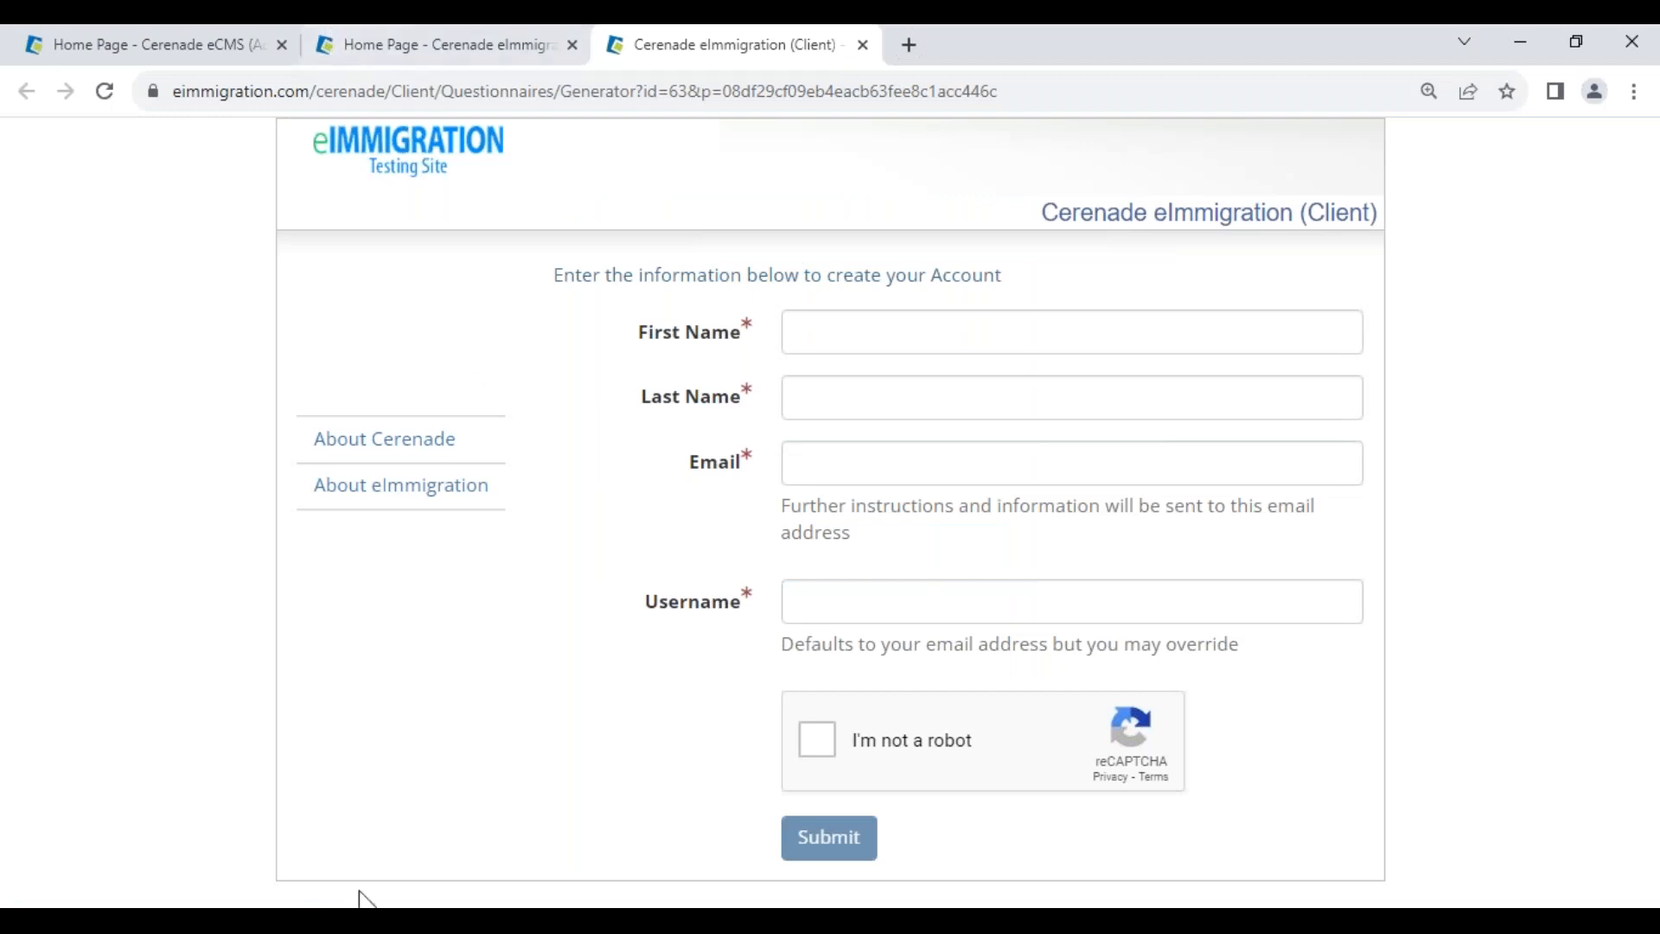
- Close the sign-up tab and questionnaire list, then open the first client's record with status Any
left_click(862, 45)
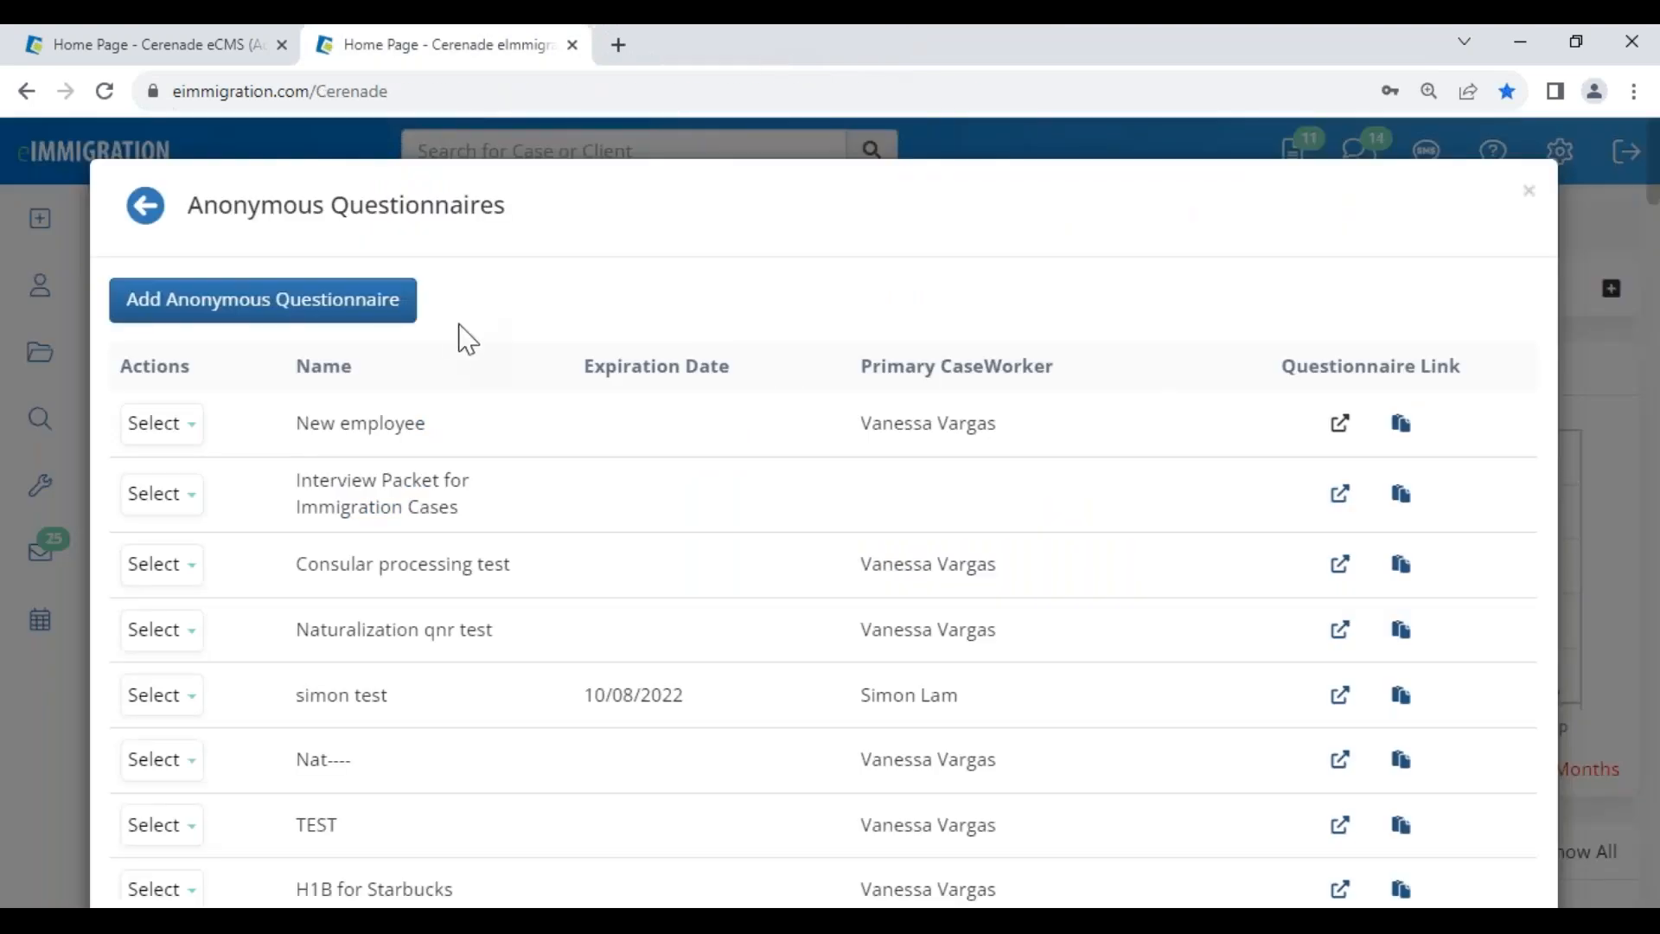
left_click(1528, 192)
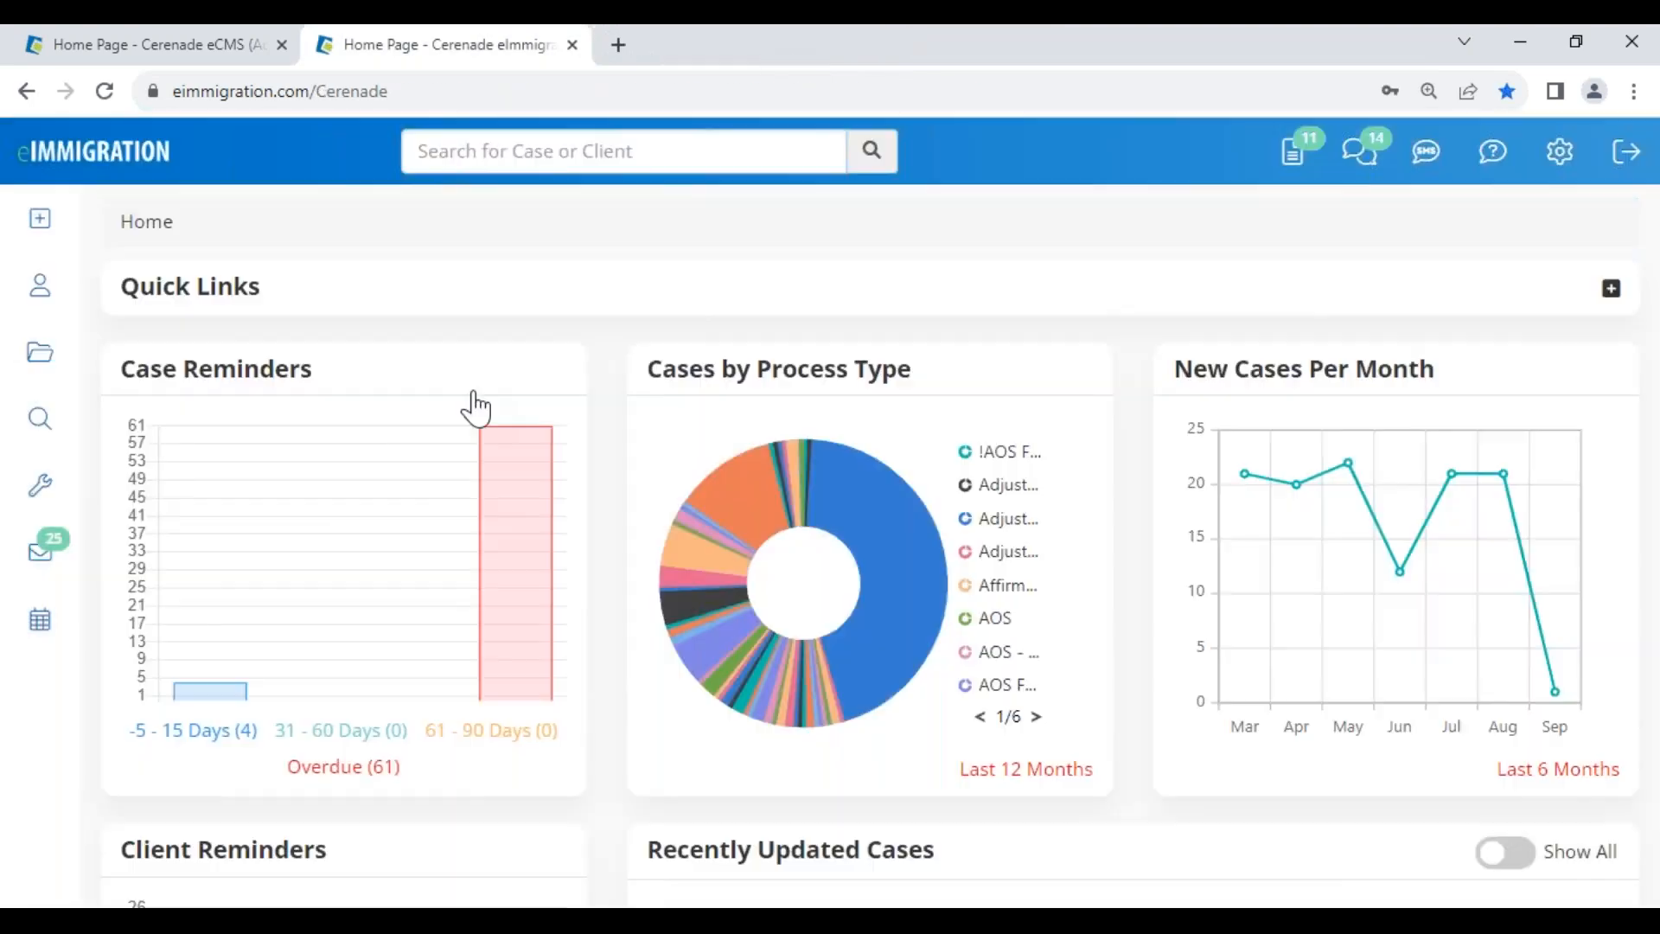
left_click(49, 305)
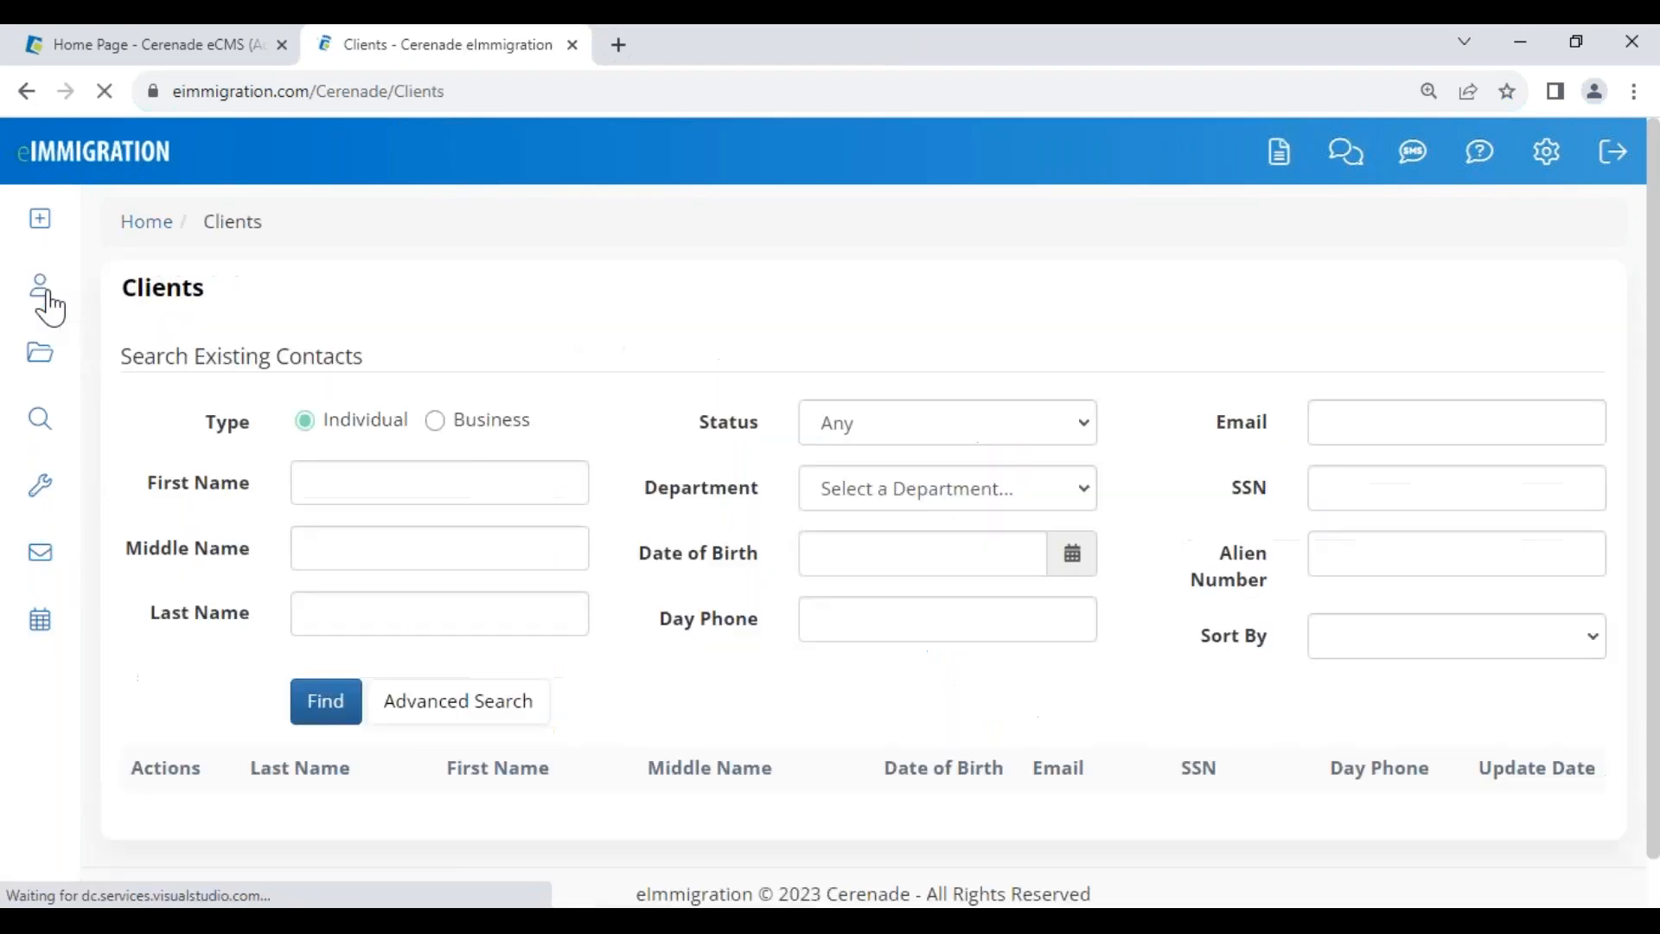
left_click(859, 434)
left_click(686, 444)
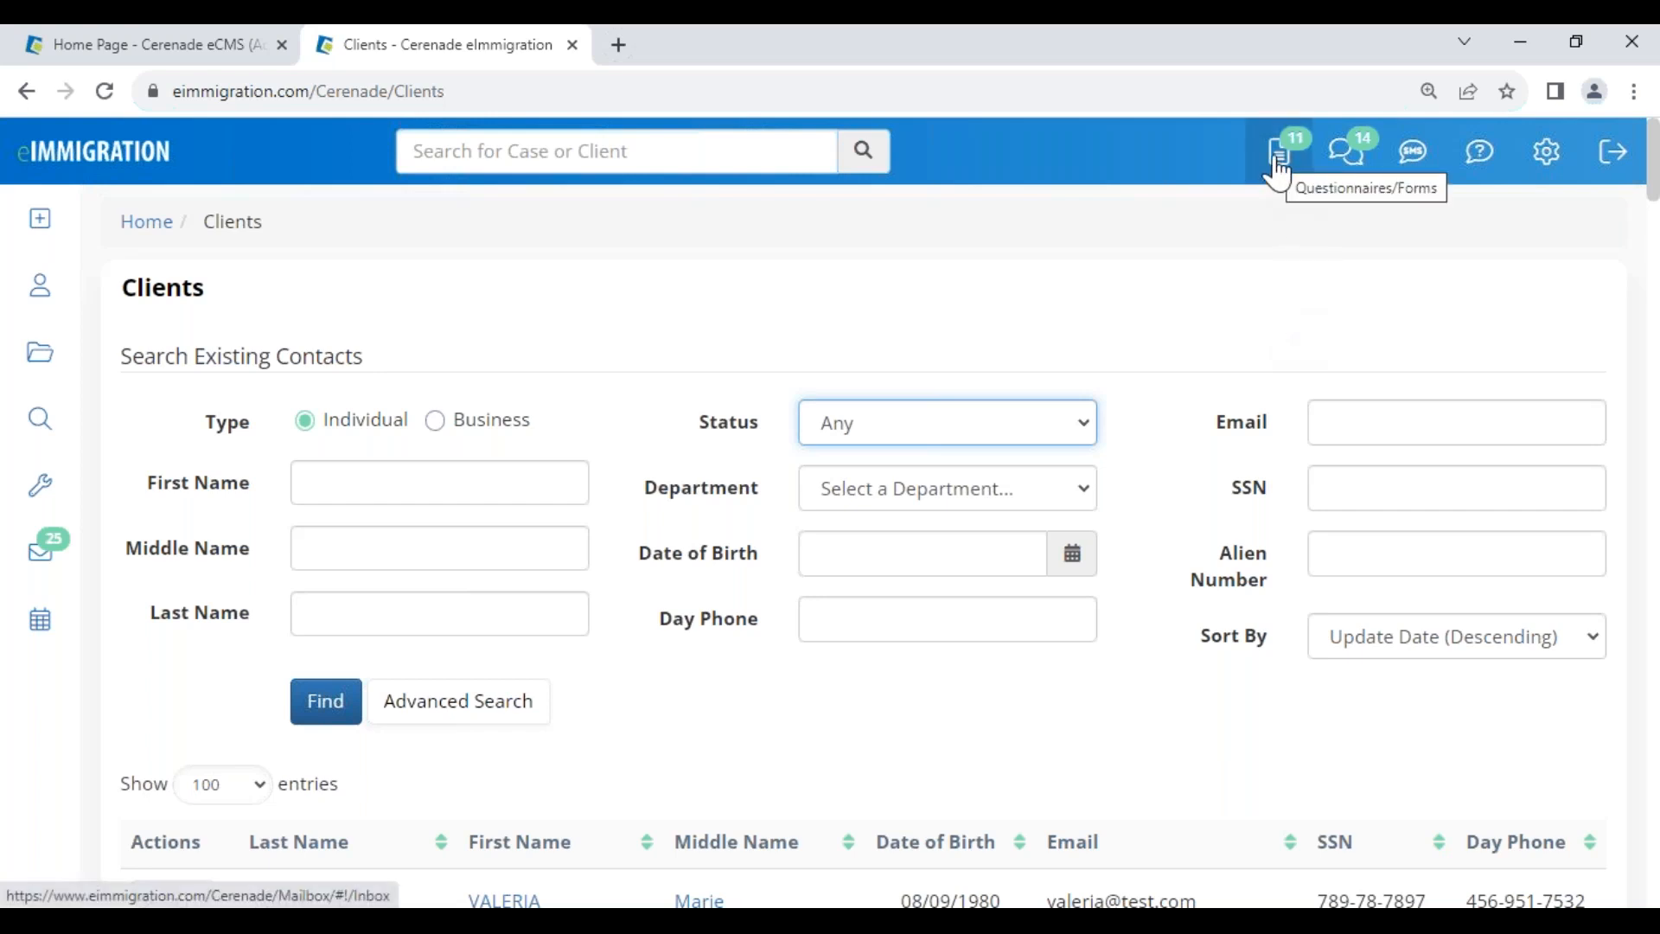
mouse_move(54, 227)
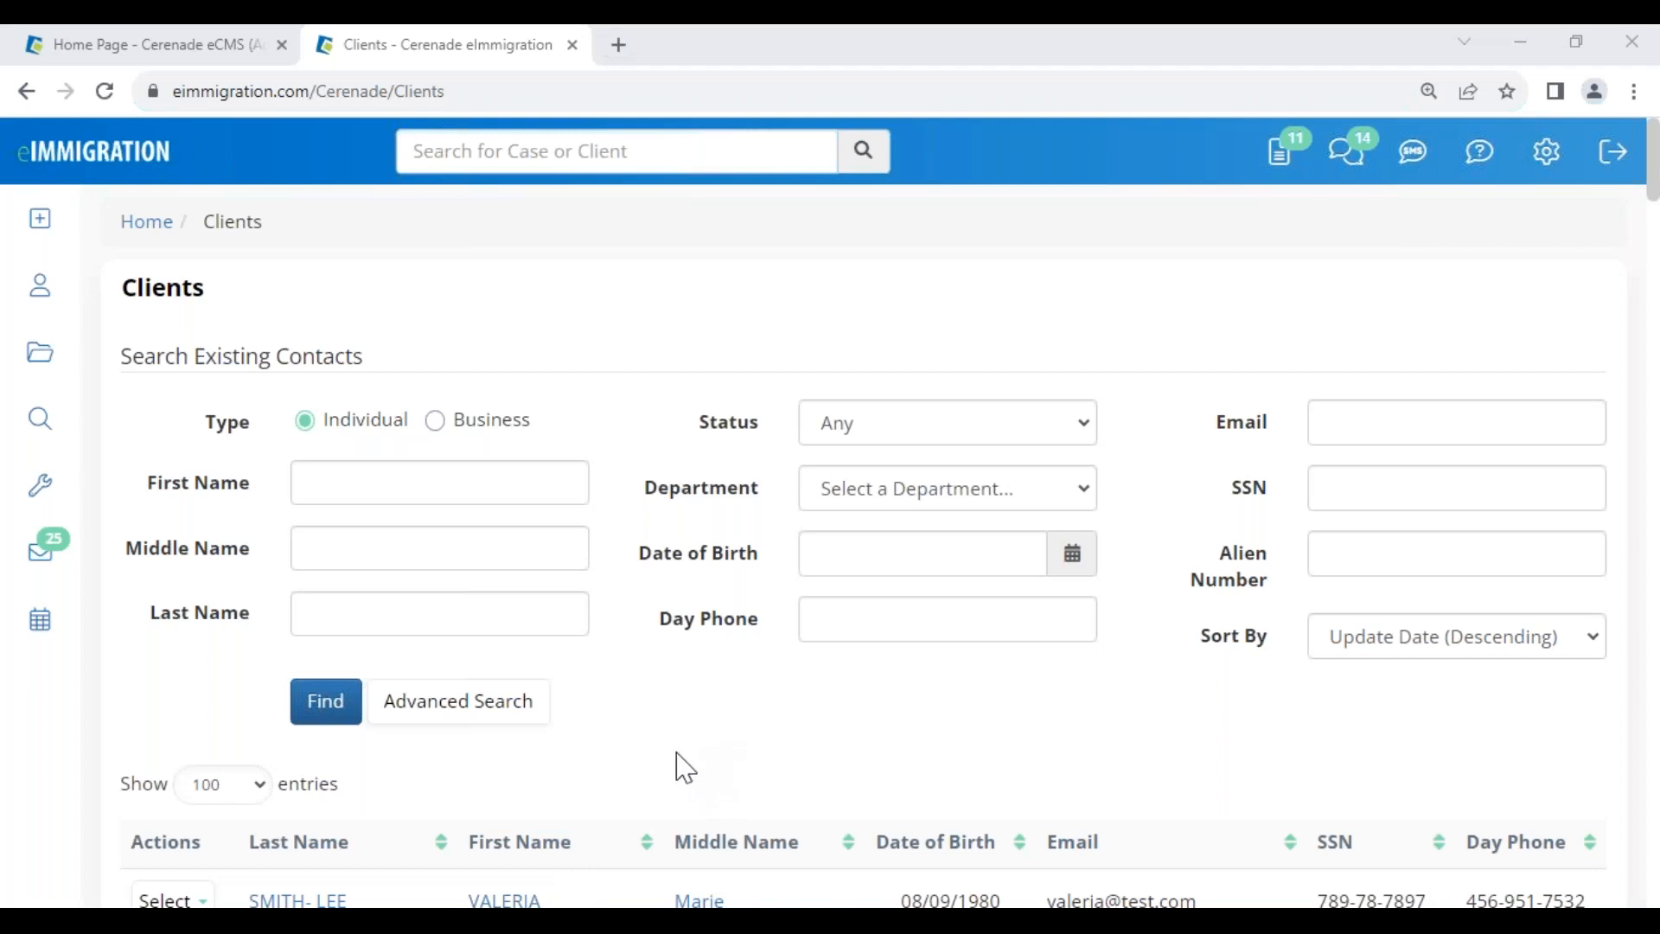
scroll(678, 764, "down", 1)
left_click(517, 783)
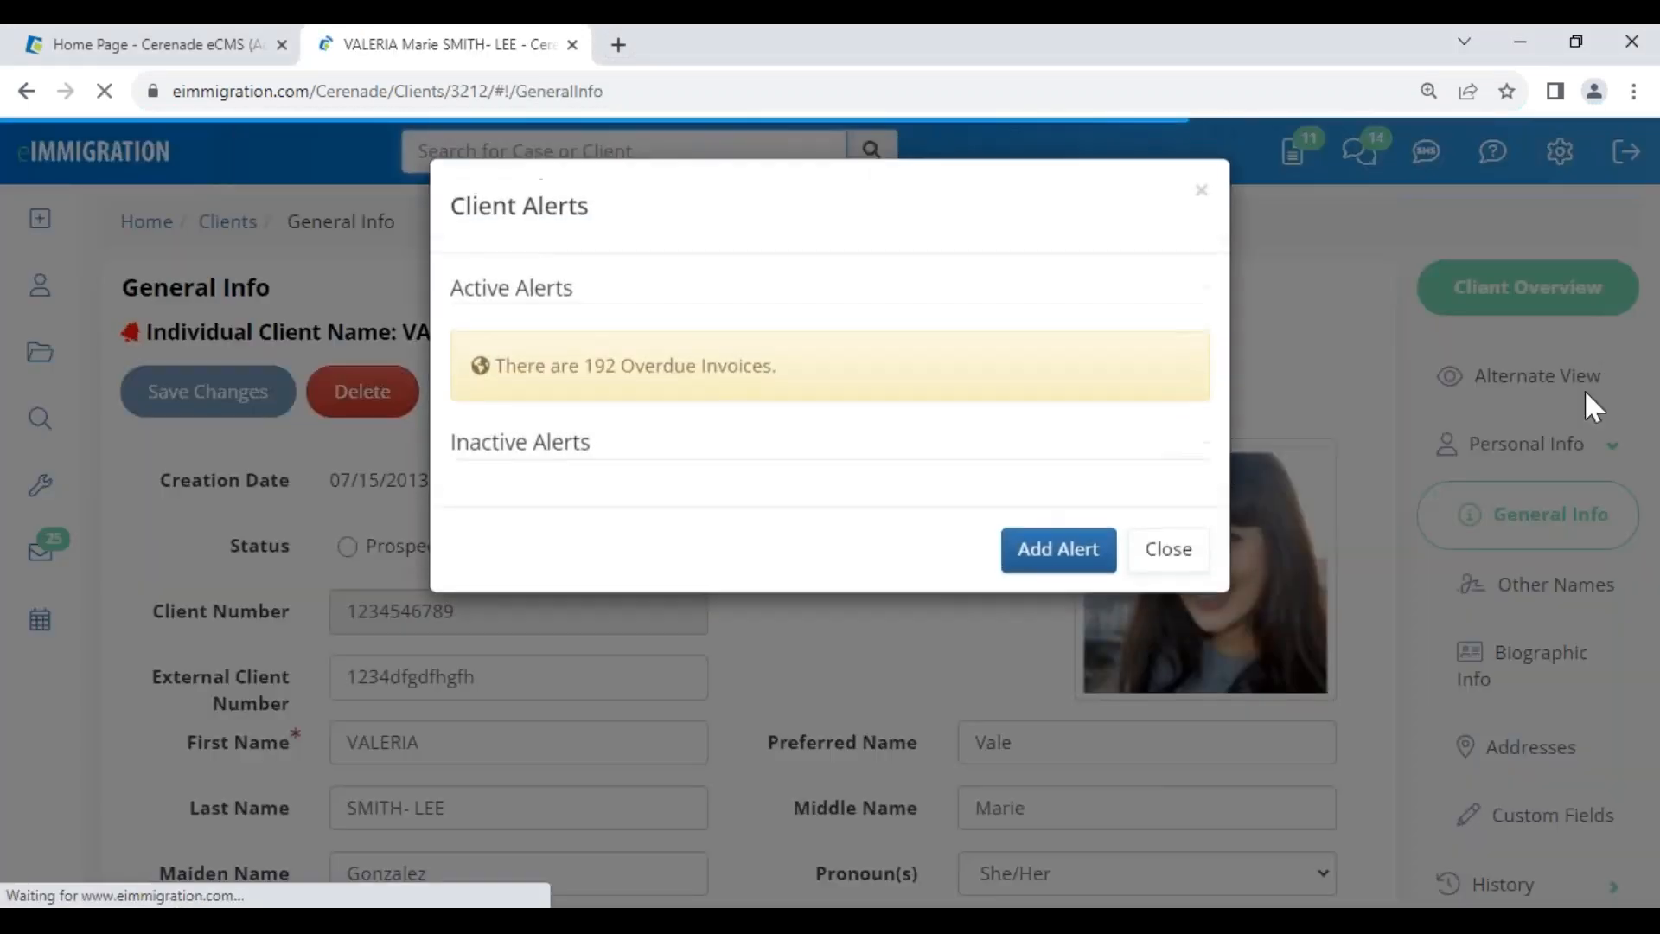
- Dismiss the client alerts and open the 1.Initial Intake Form alternate view
left_click(1173, 548)
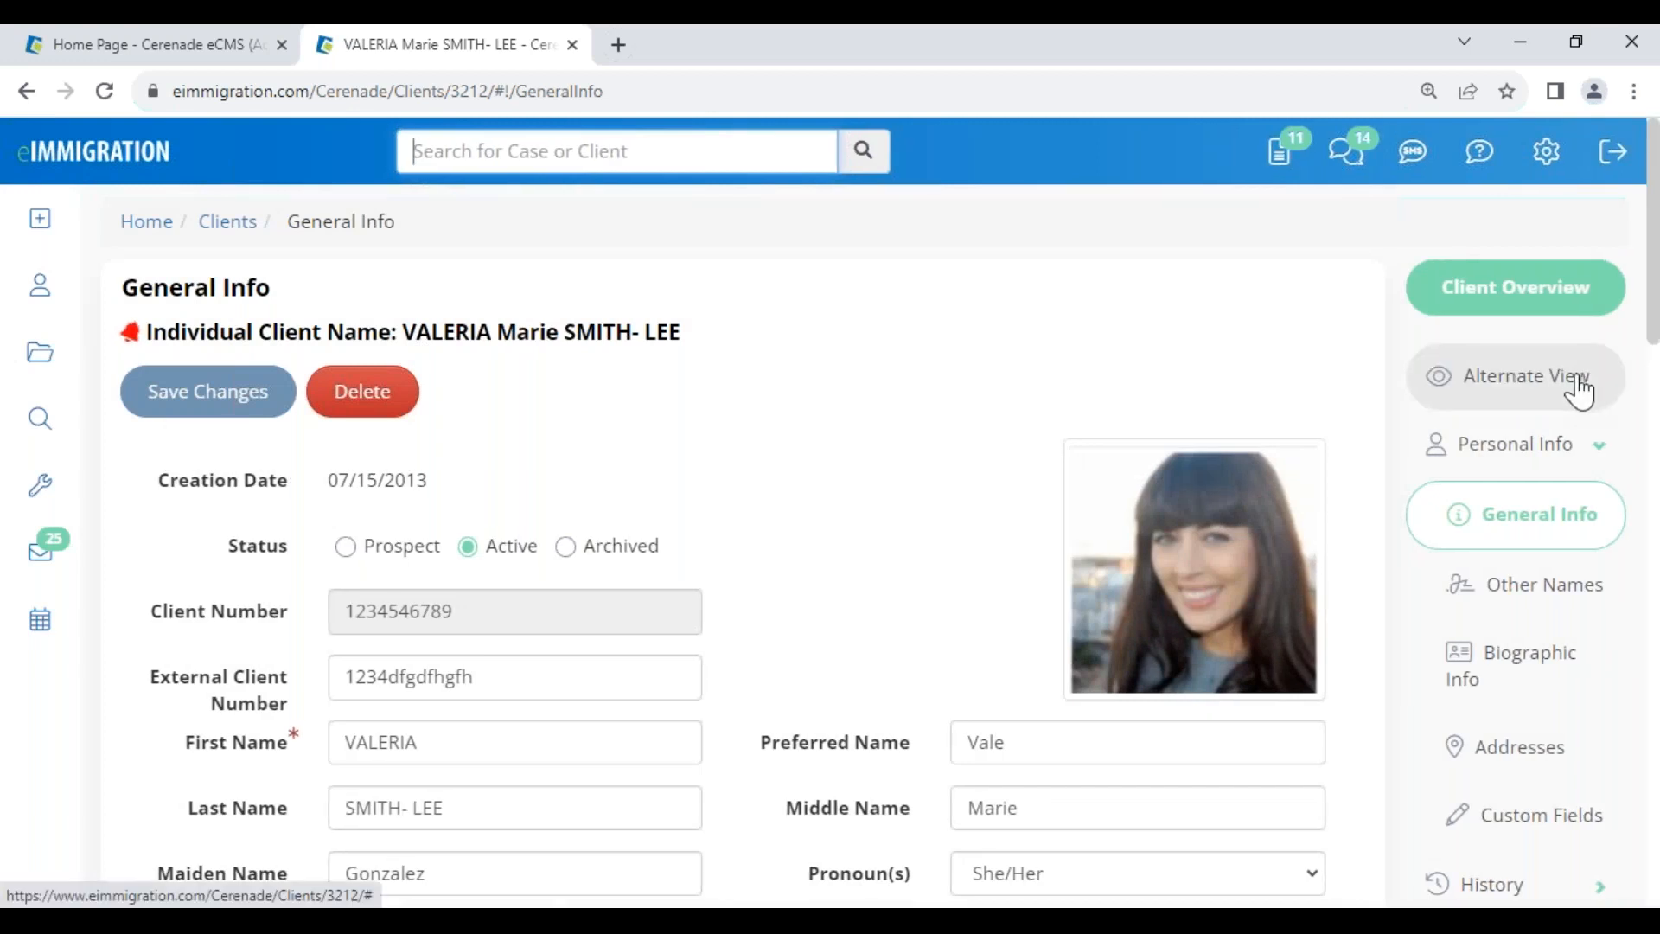
left_click(1579, 391)
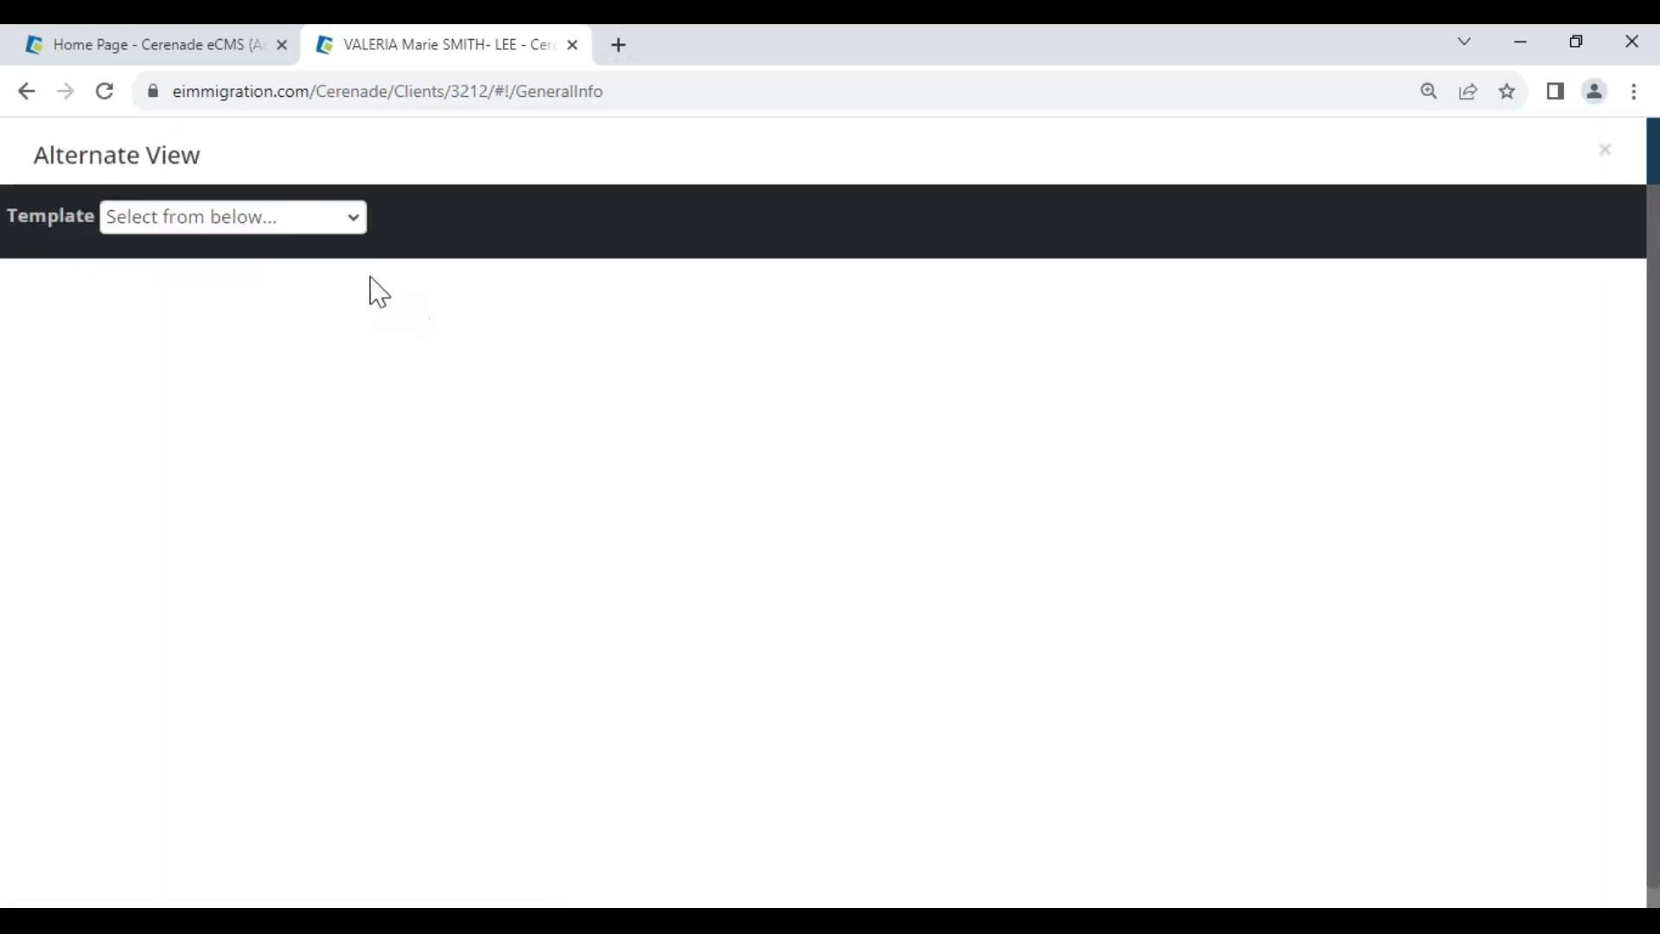
left_click(195, 223)
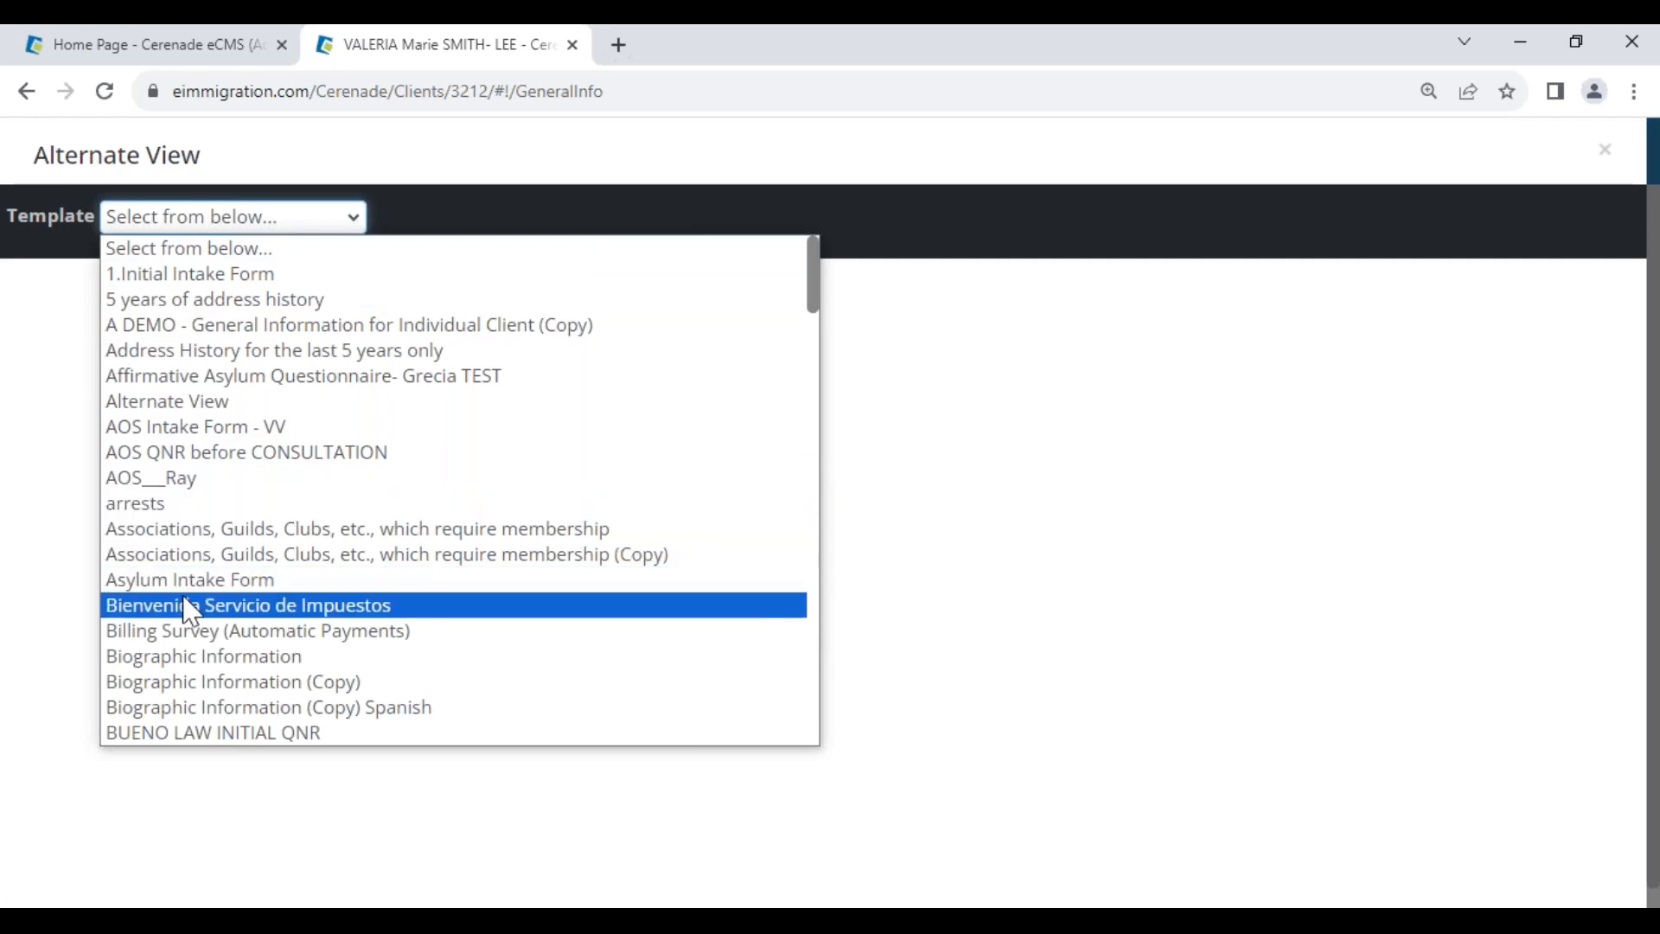
left_click(189, 275)
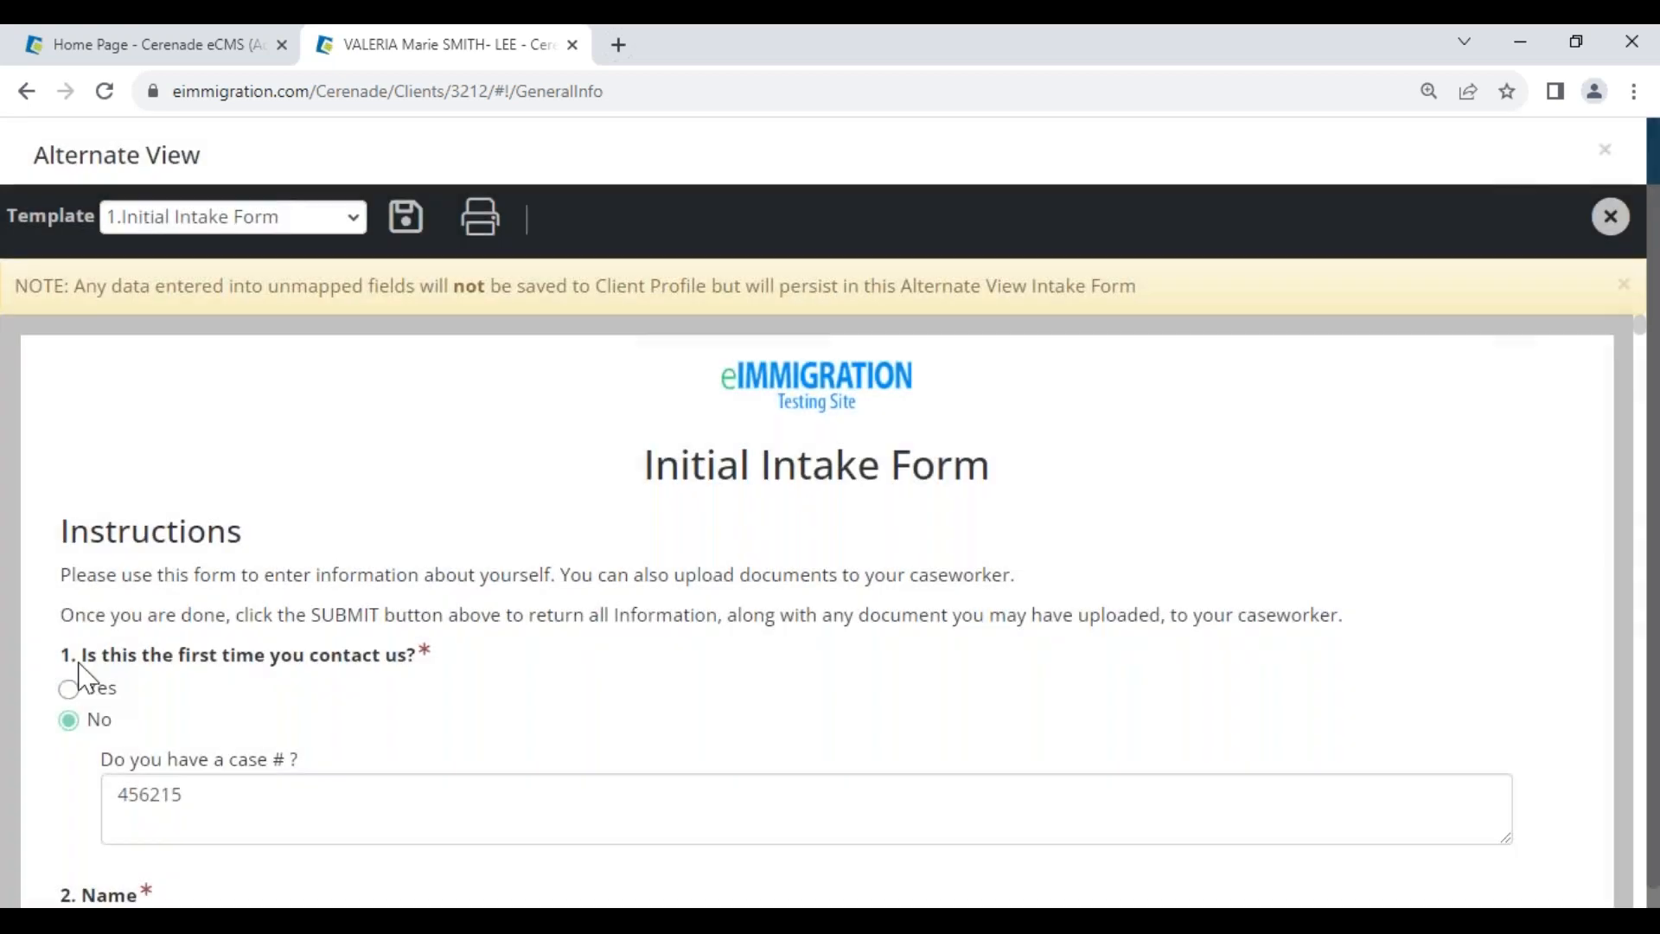
left_click(69, 689)
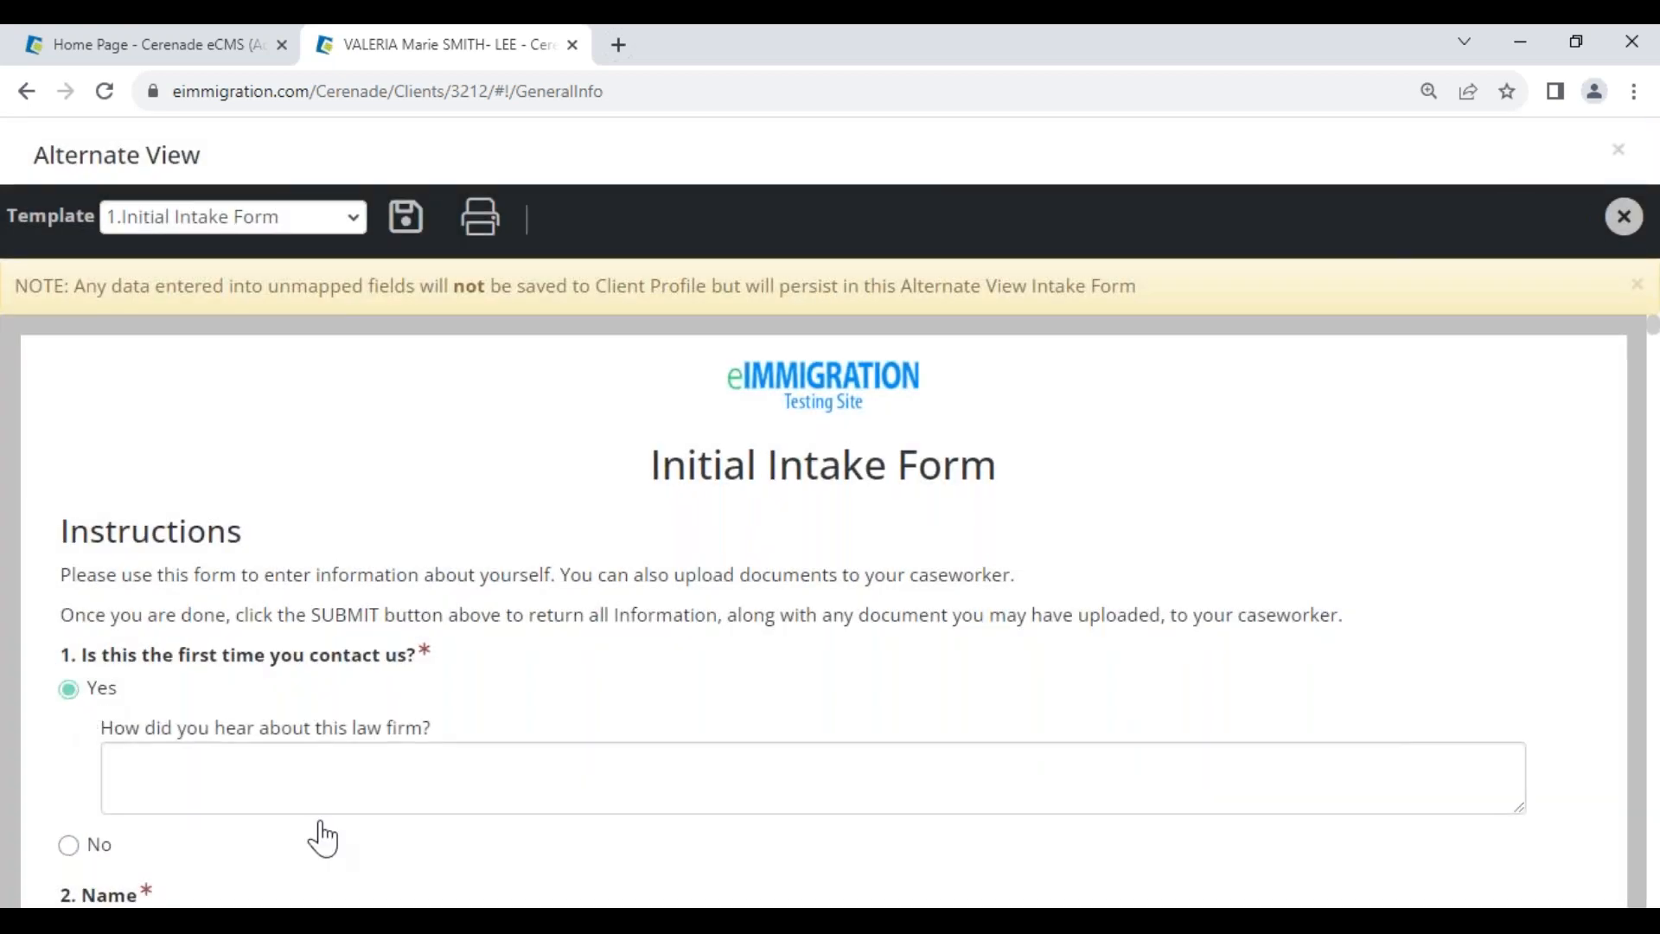
scroll(315, 789, "down", 3)
scroll(164, 578, "down", 1)
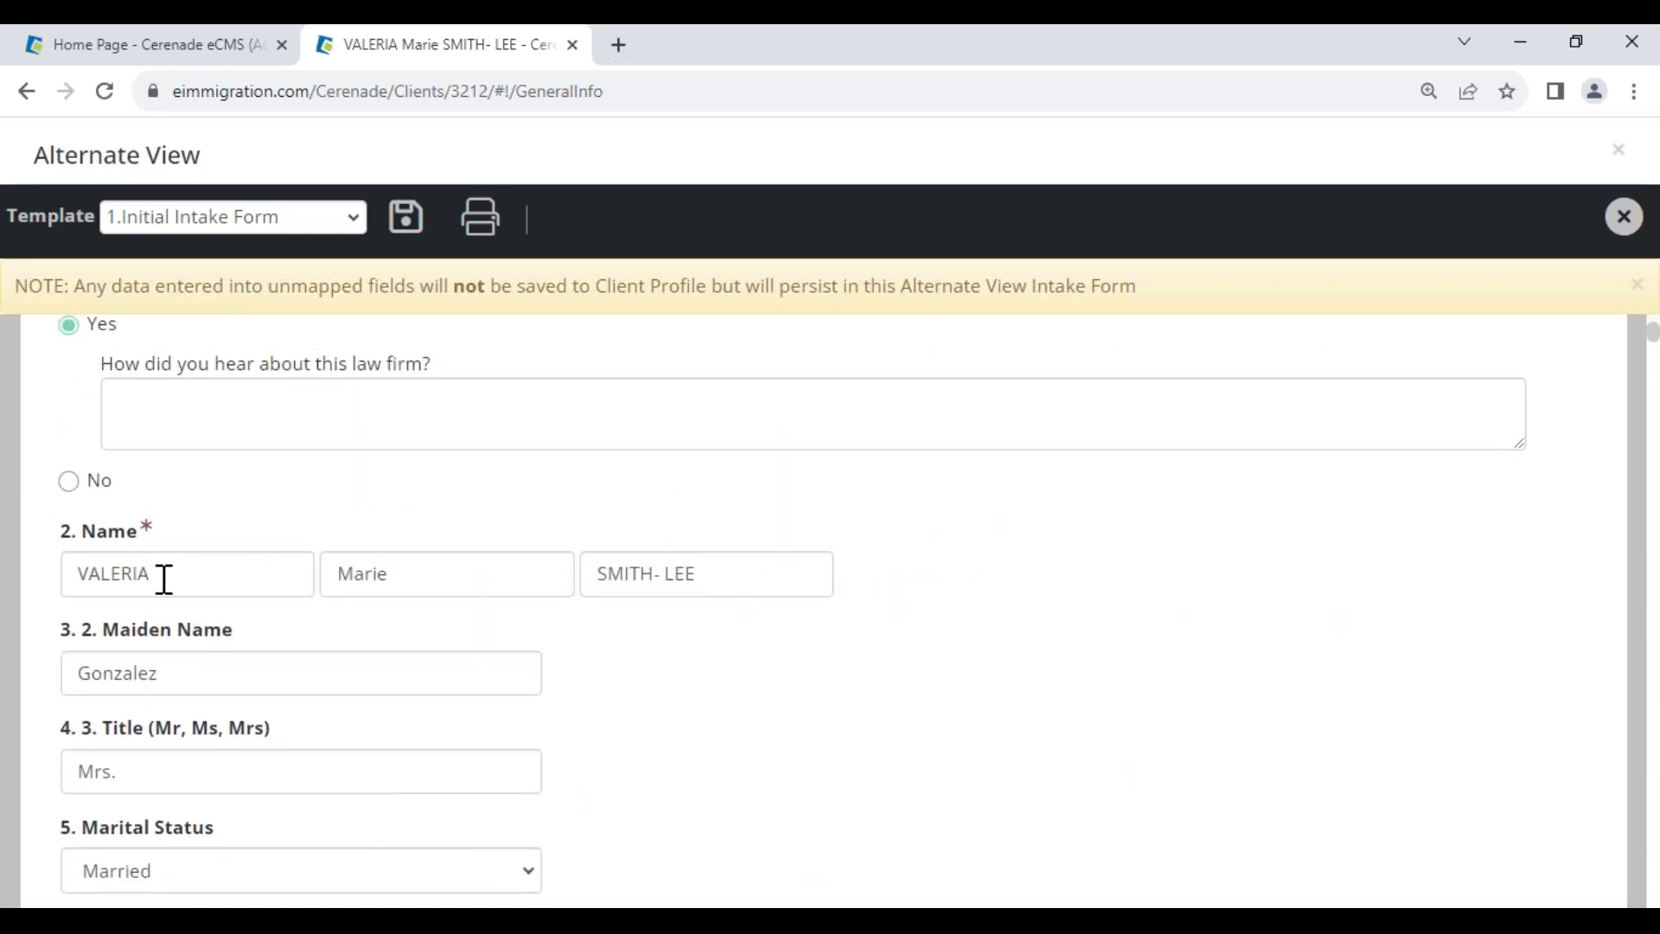
left_click_drag(163, 578, 37, 571)
left_click(641, 715)
scroll(240, 726, "down", 4)
left_click(208, 718)
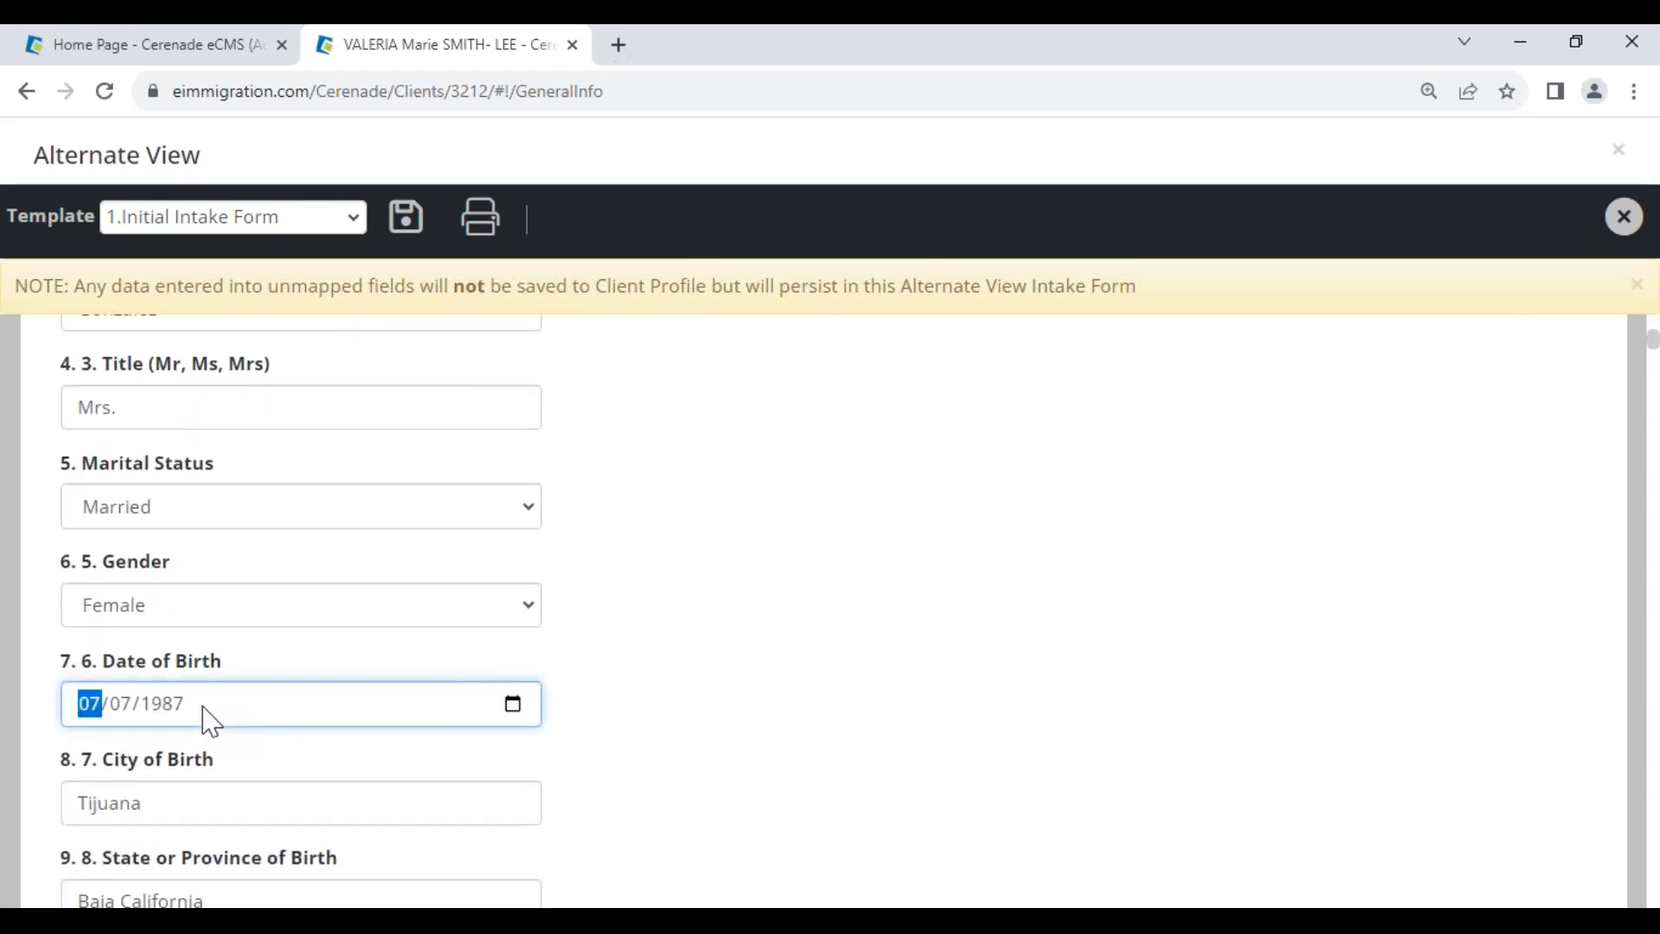
type("05/12")
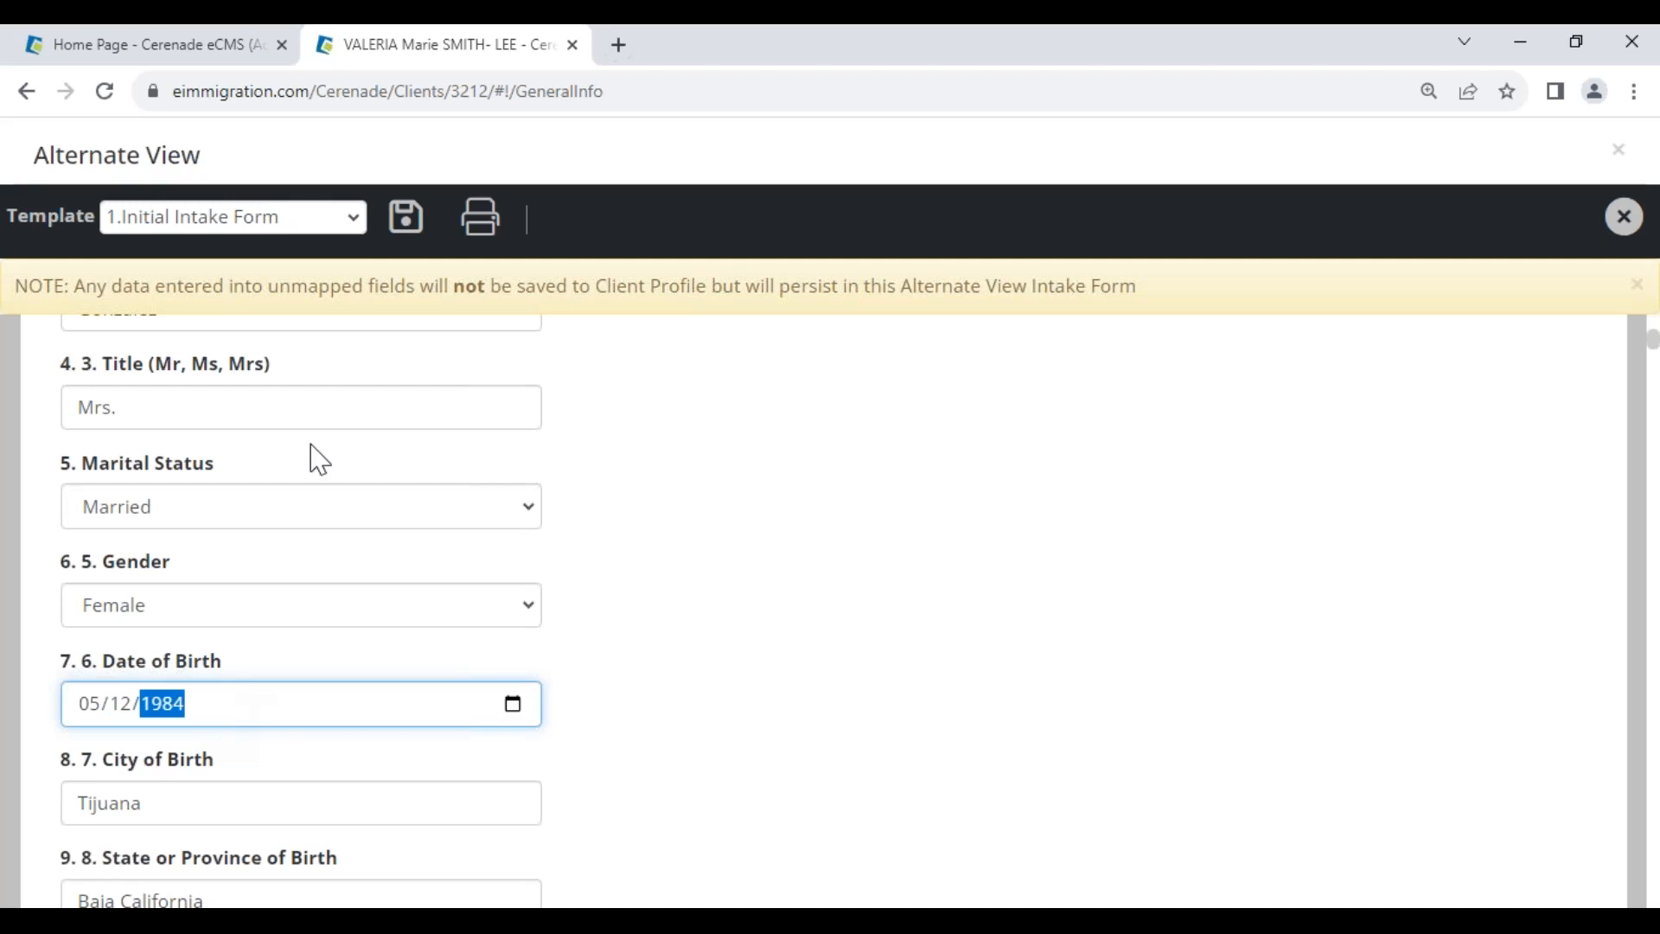
left_click(406, 217)
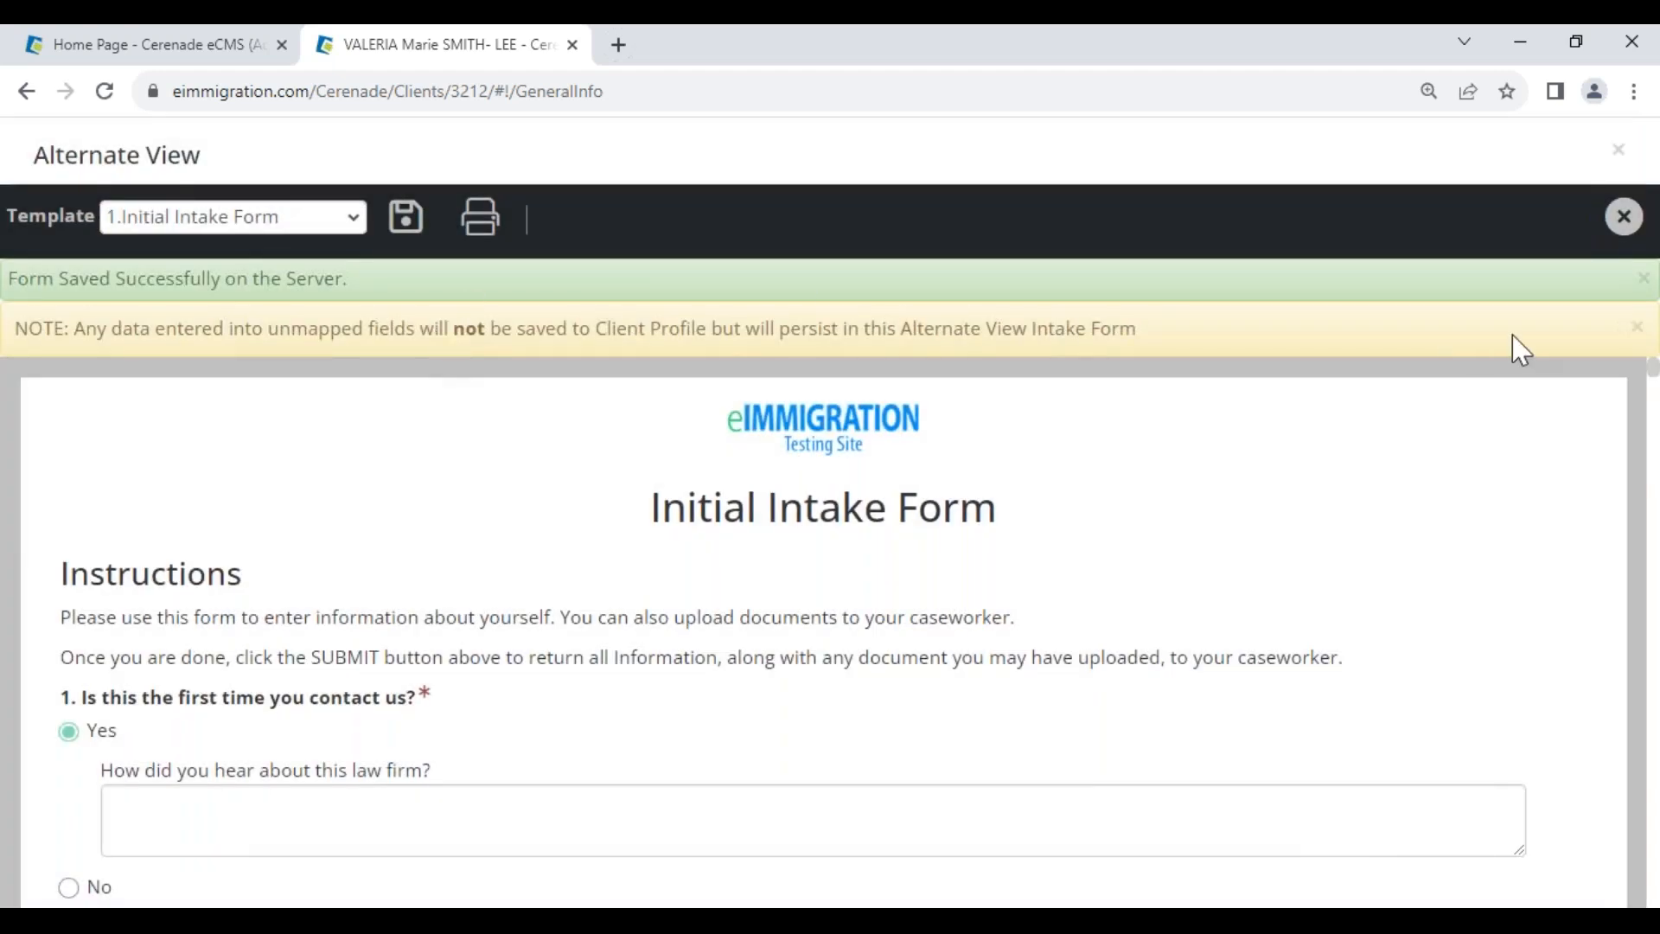
left_click(1622, 217)
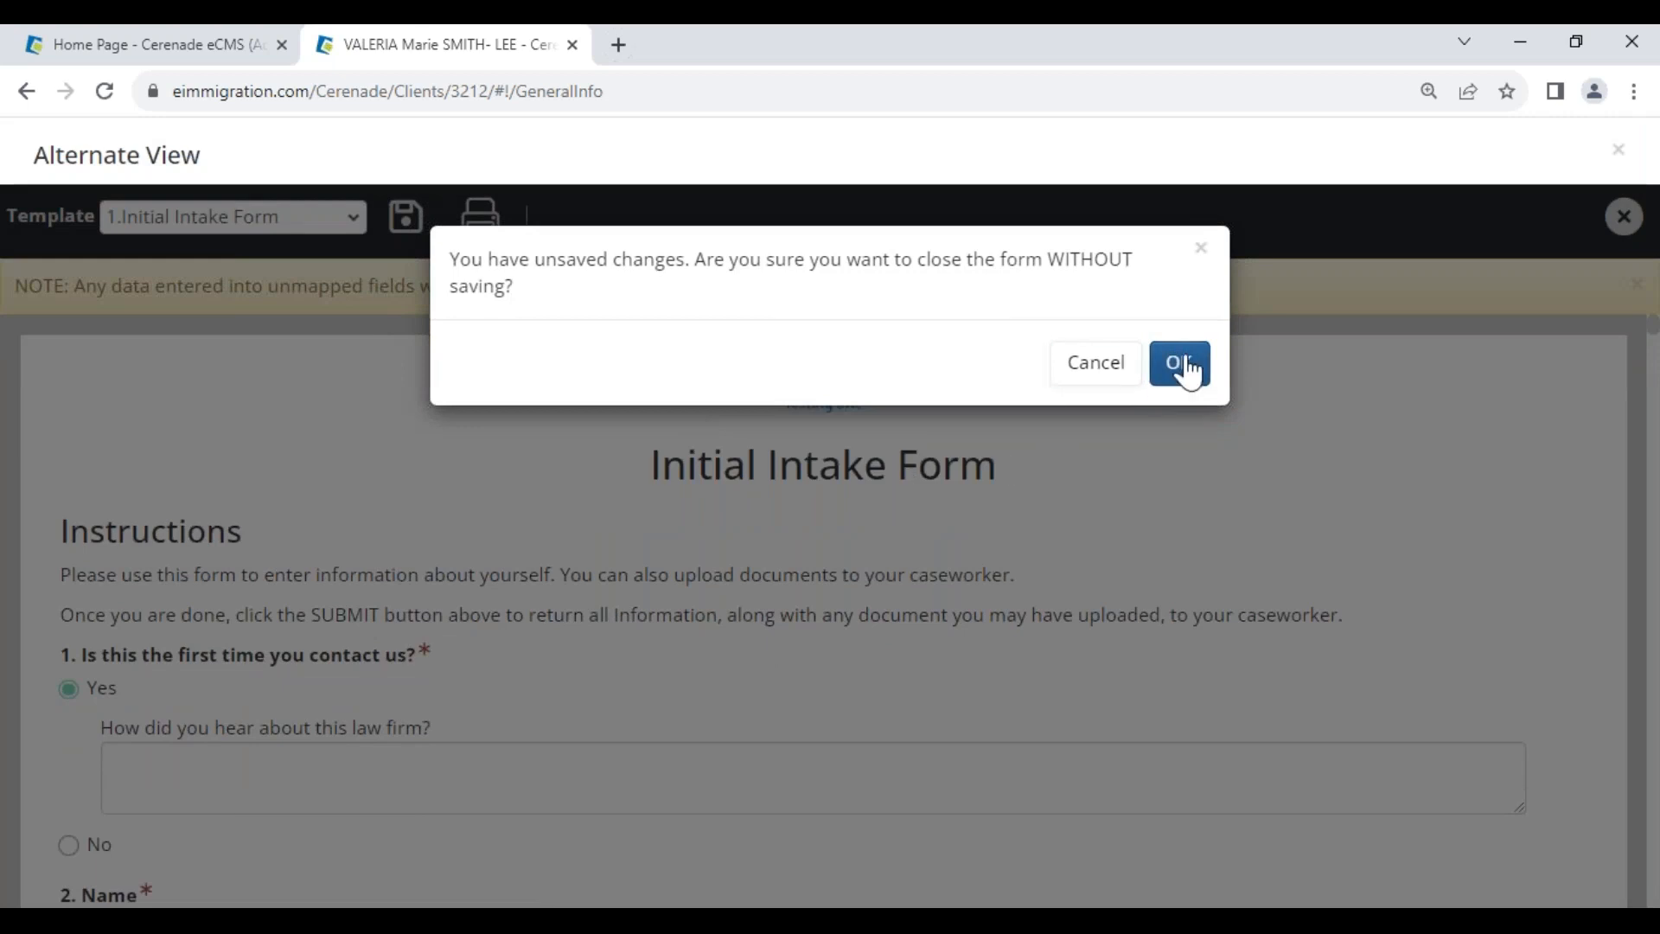
left_click(1180, 362)
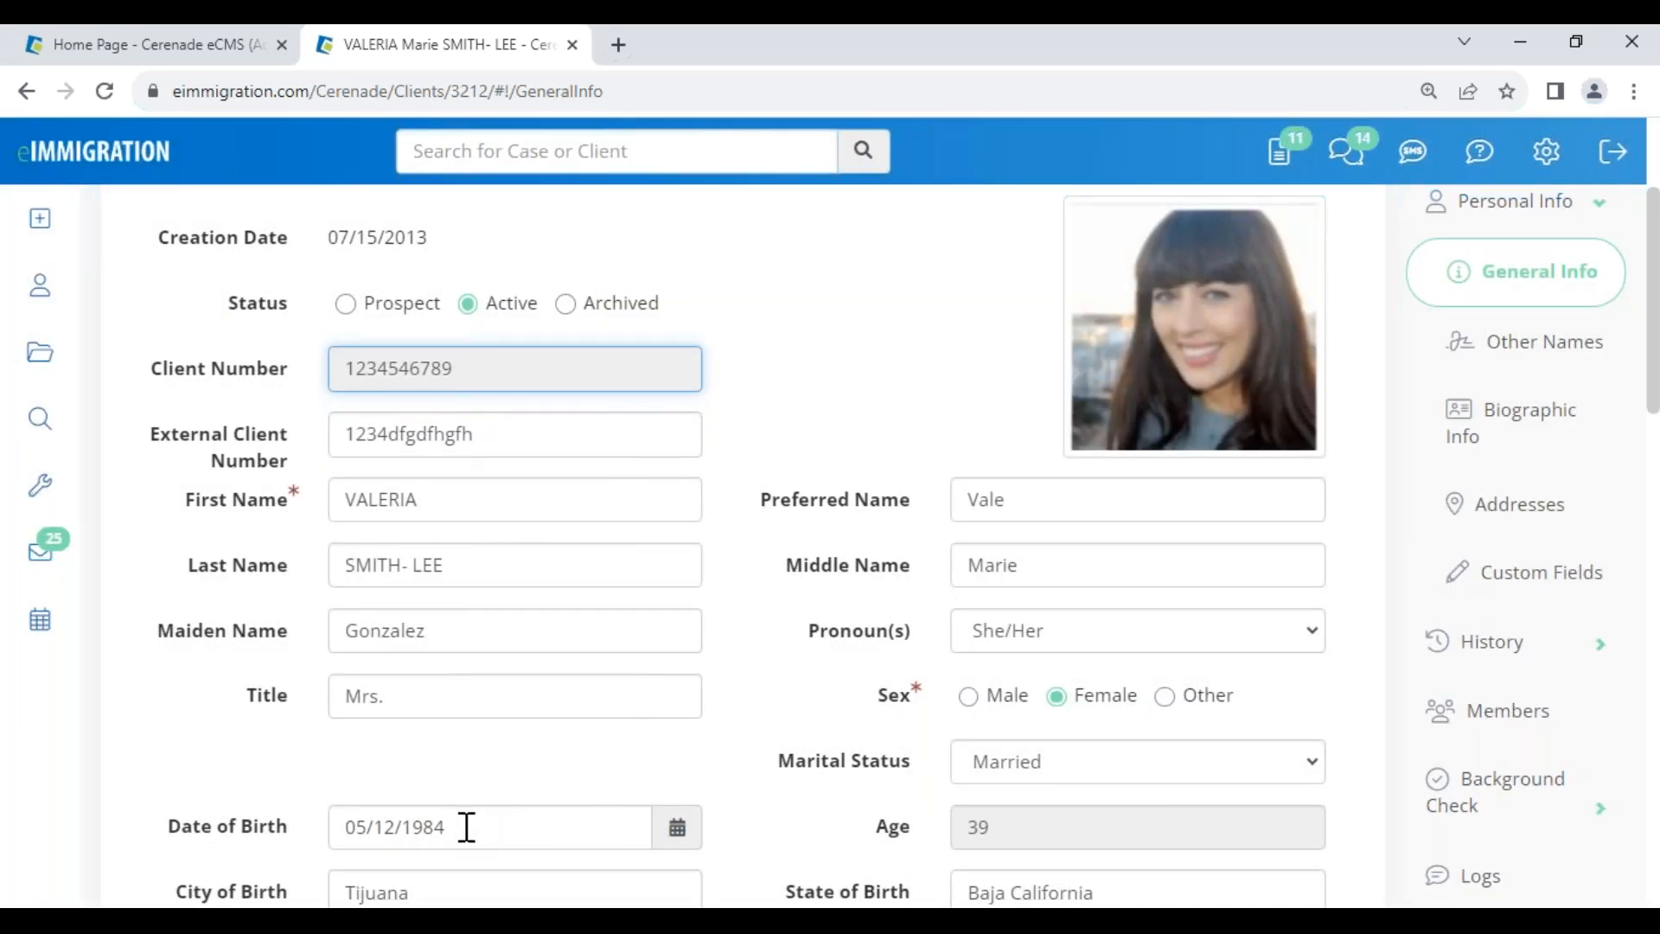
left_click(467, 827)
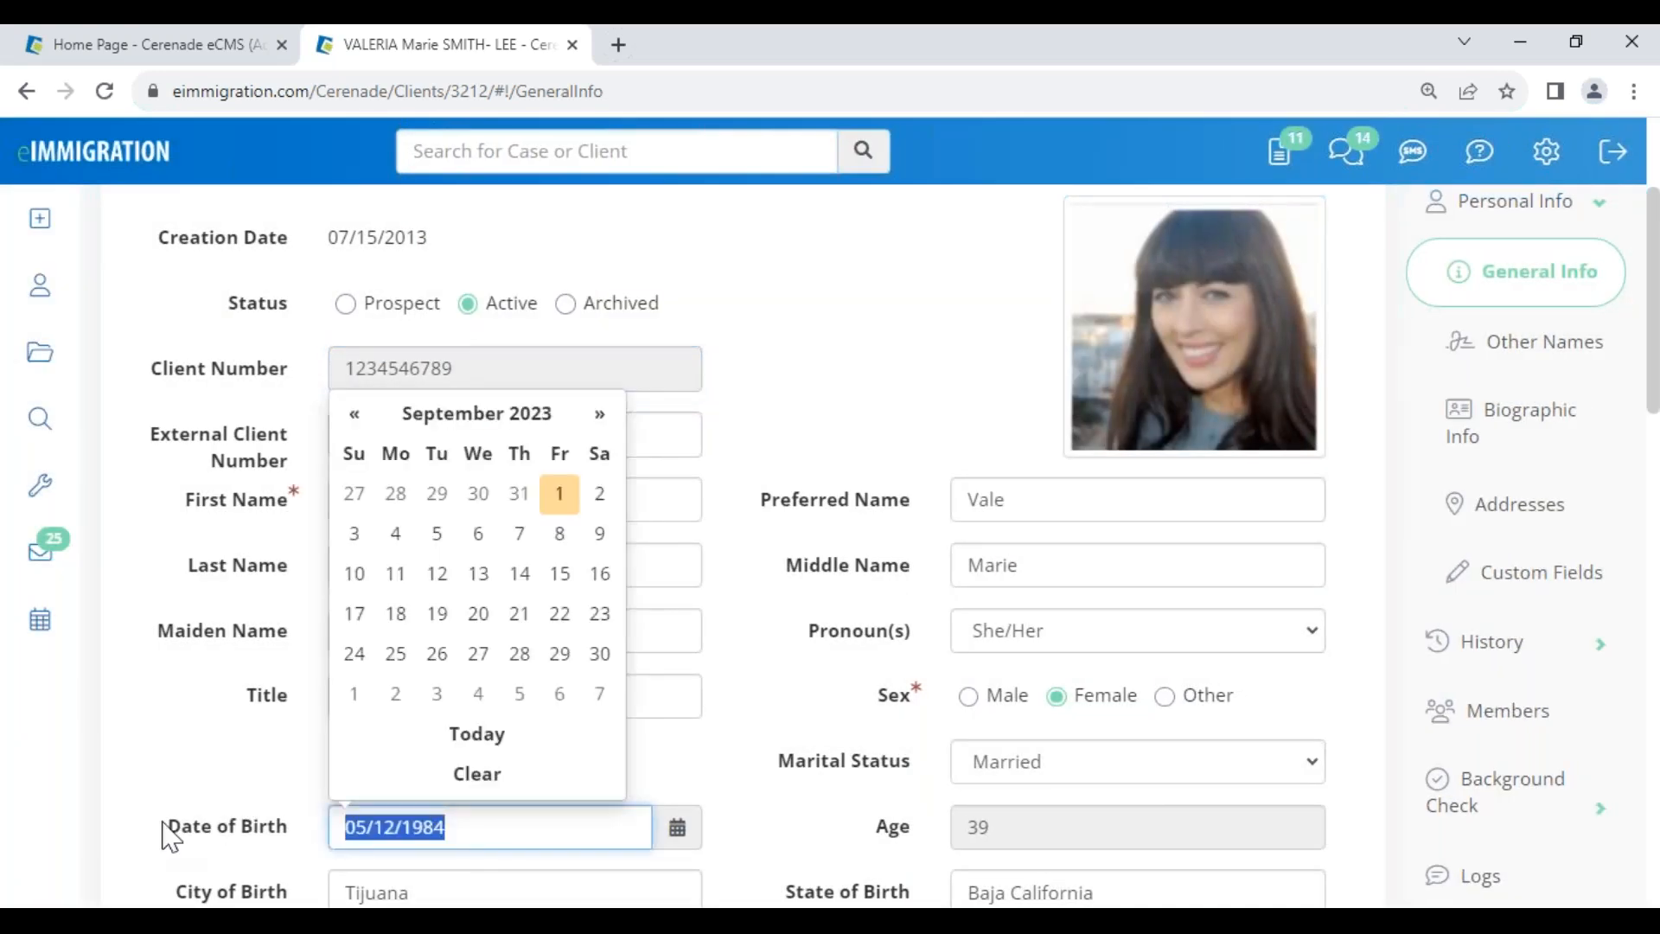
left_click(152, 750)
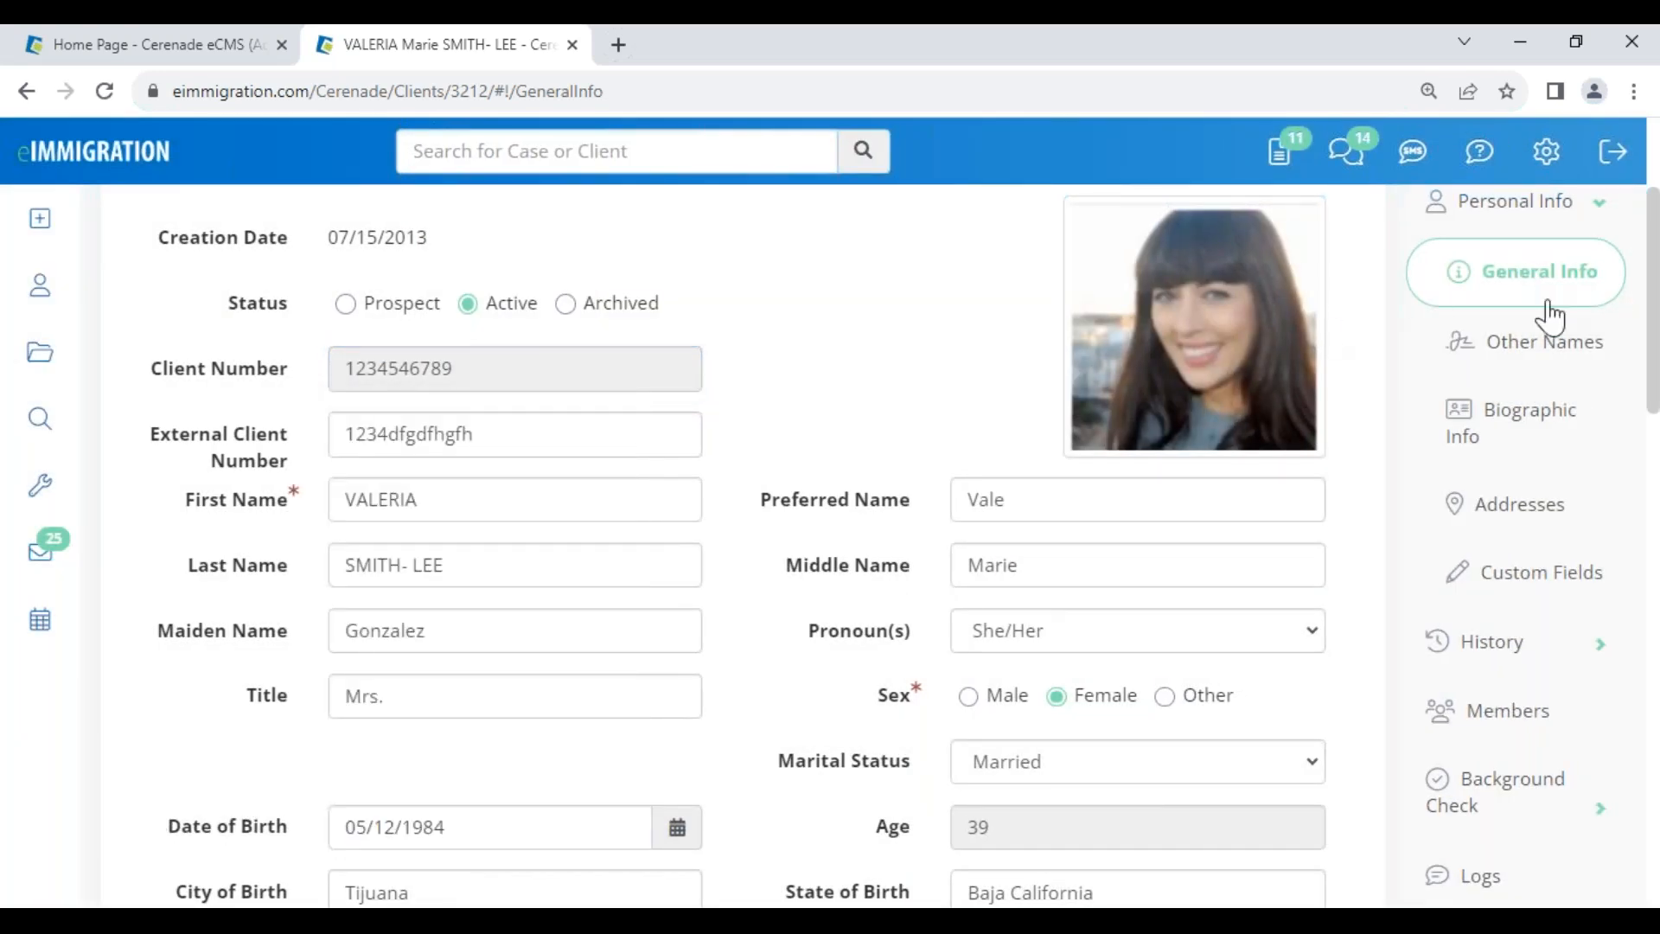
scroll(1539, 316, "up", 3)
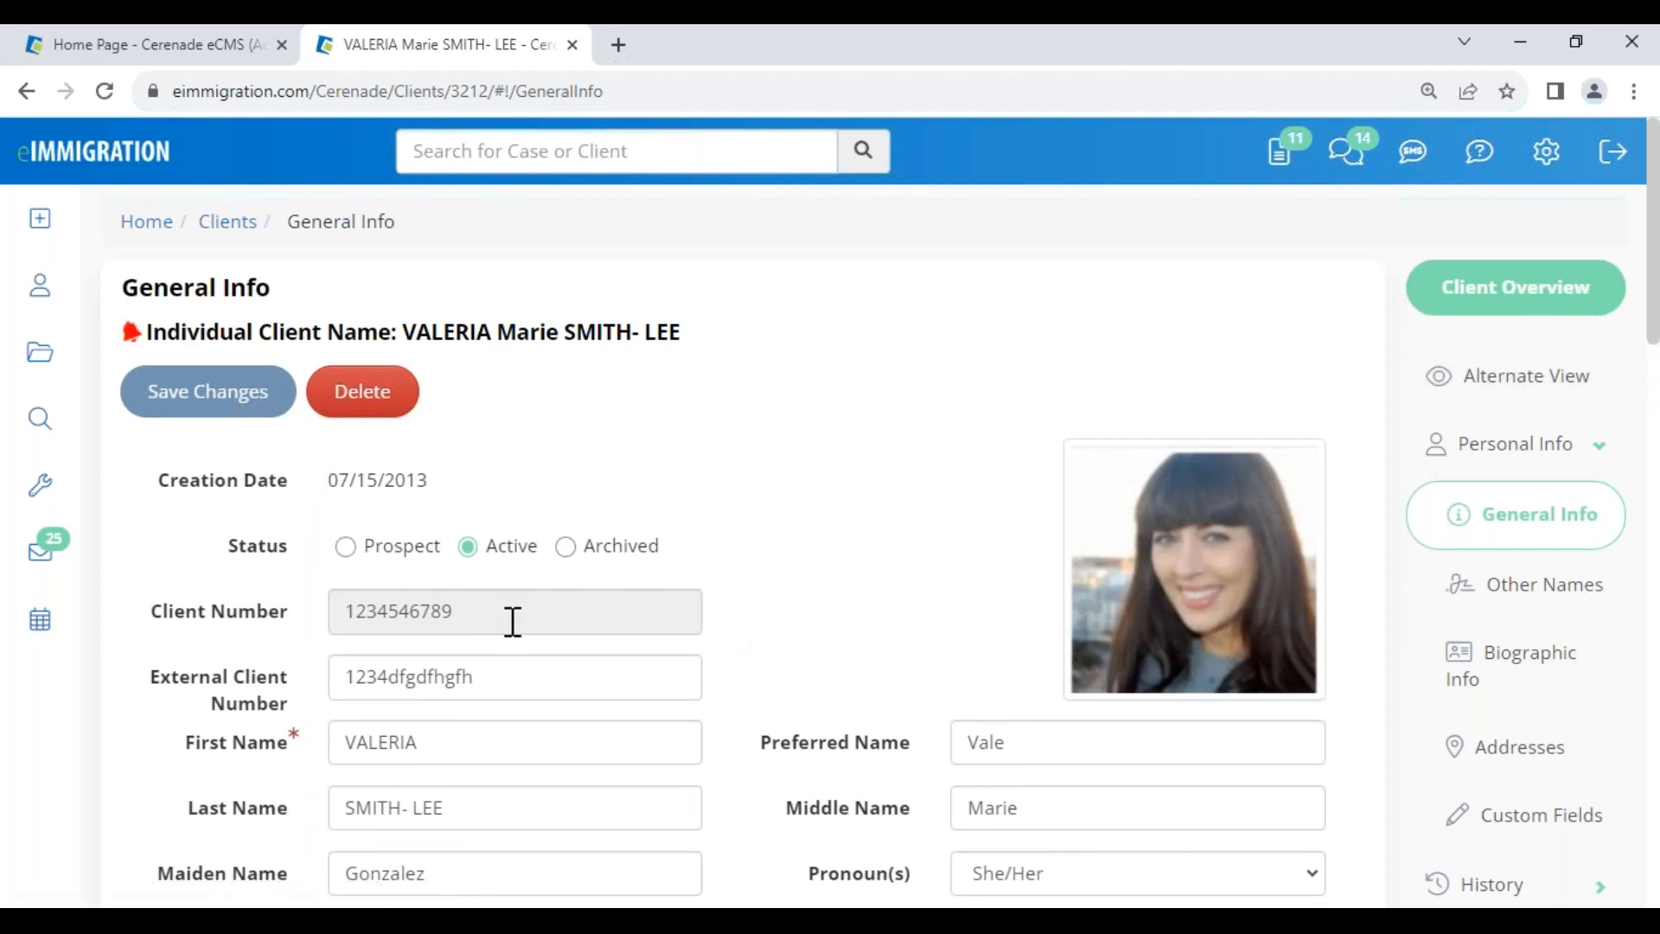
scroll(534, 736, "down", 3)
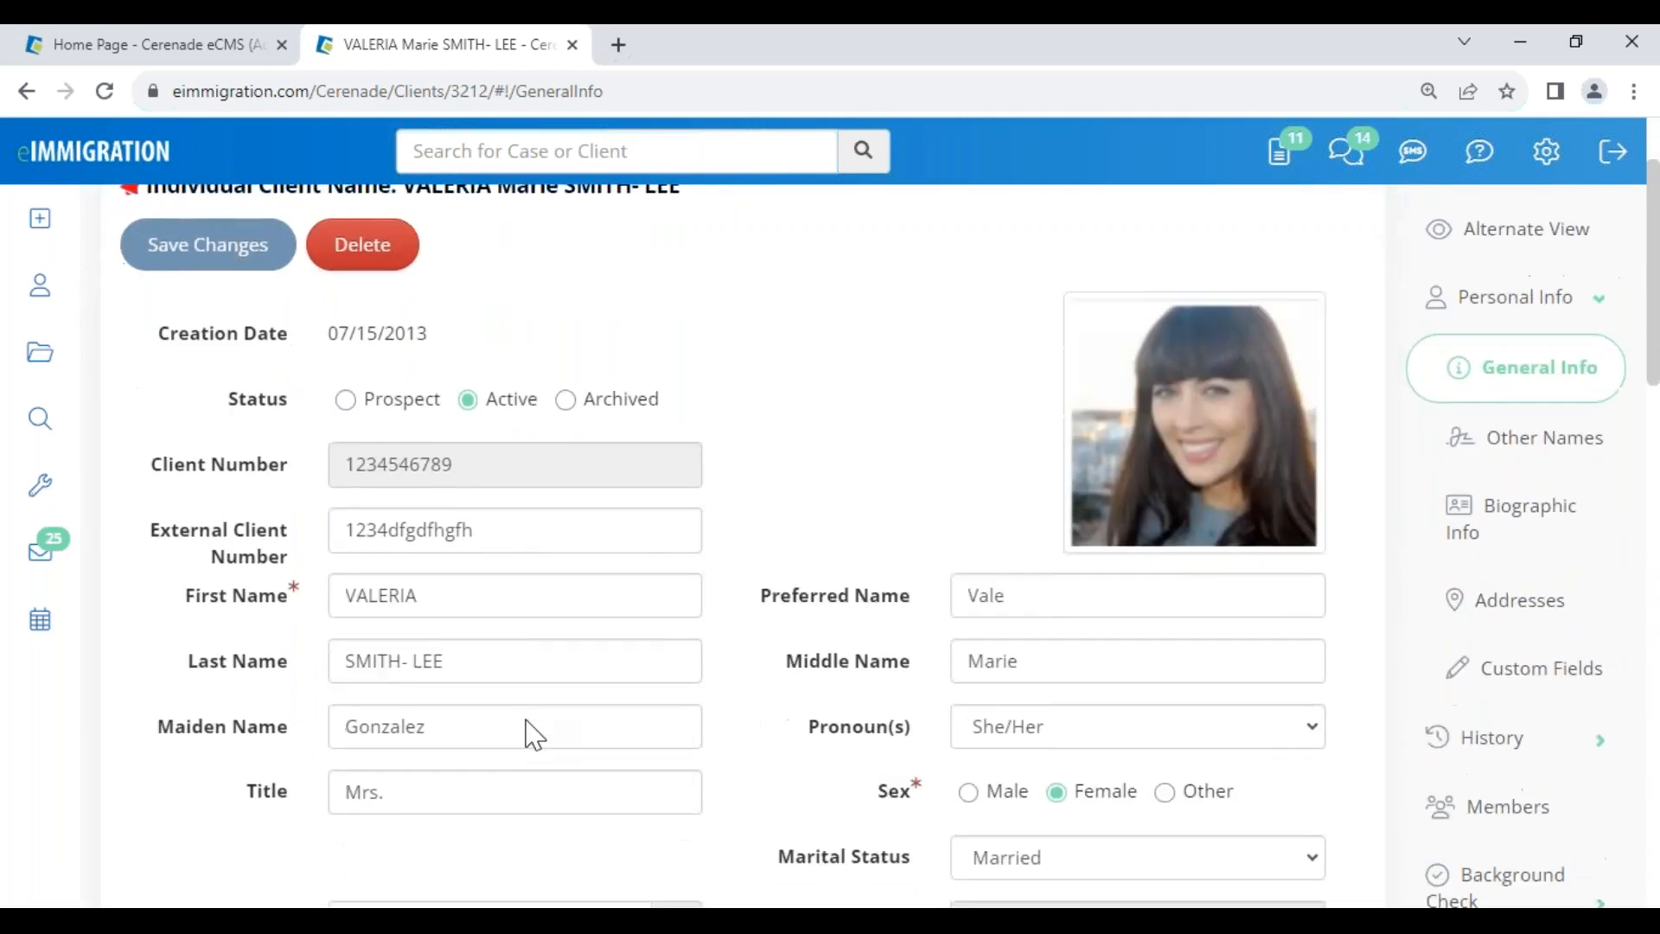
double_click(453, 511)
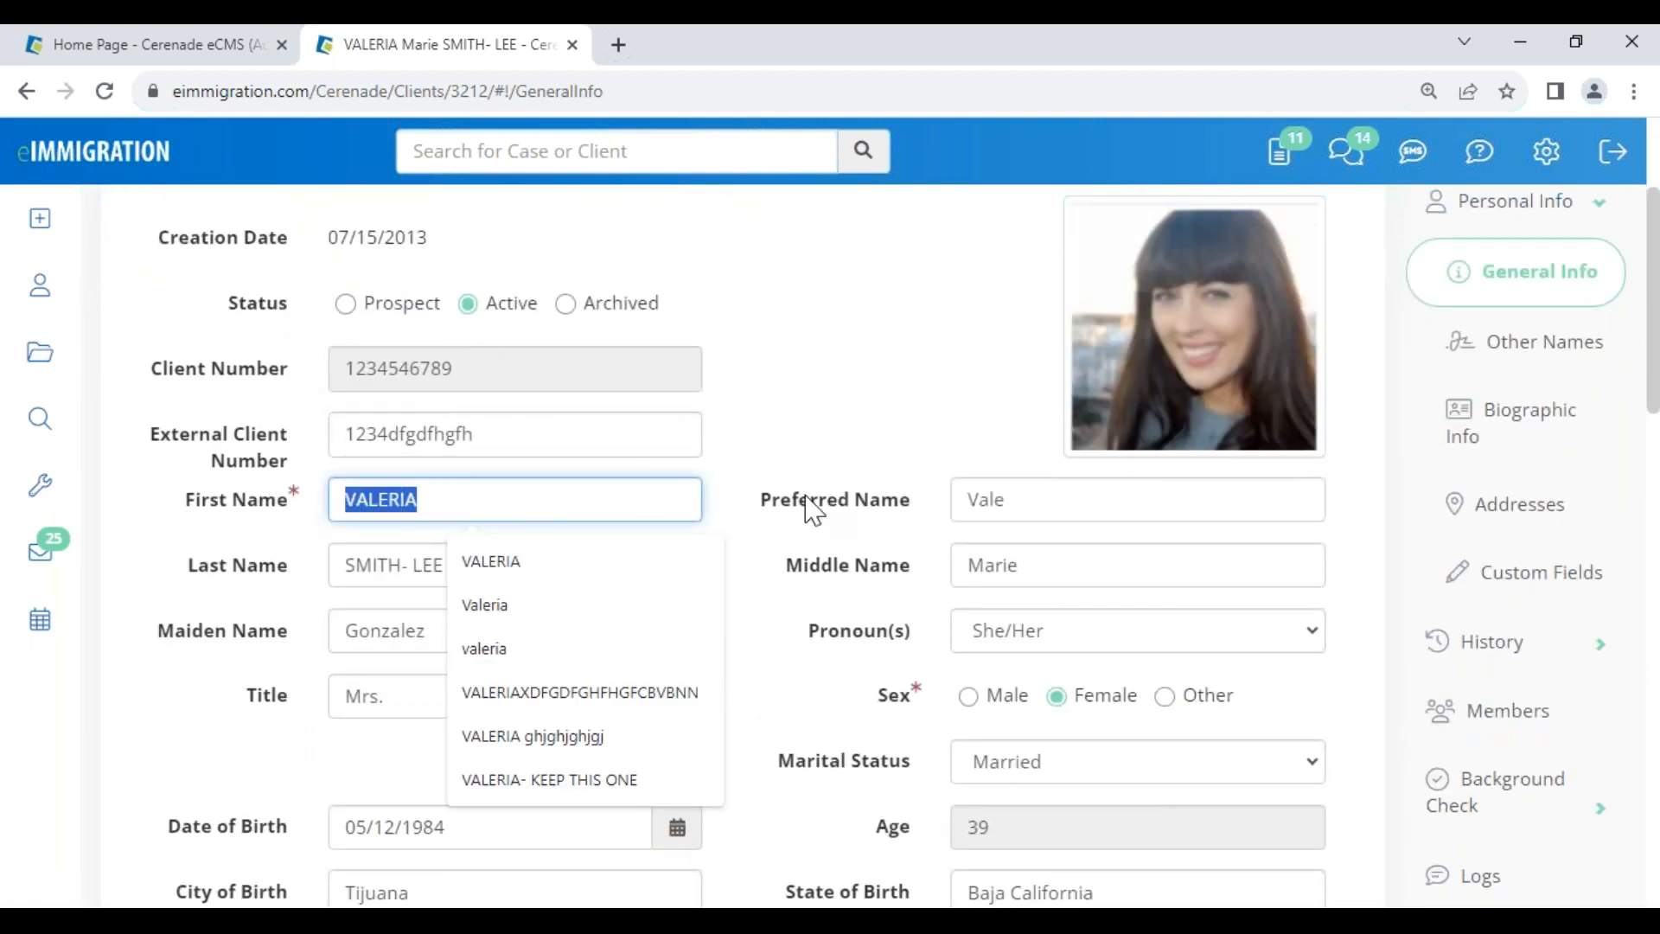
left_click(809, 463)
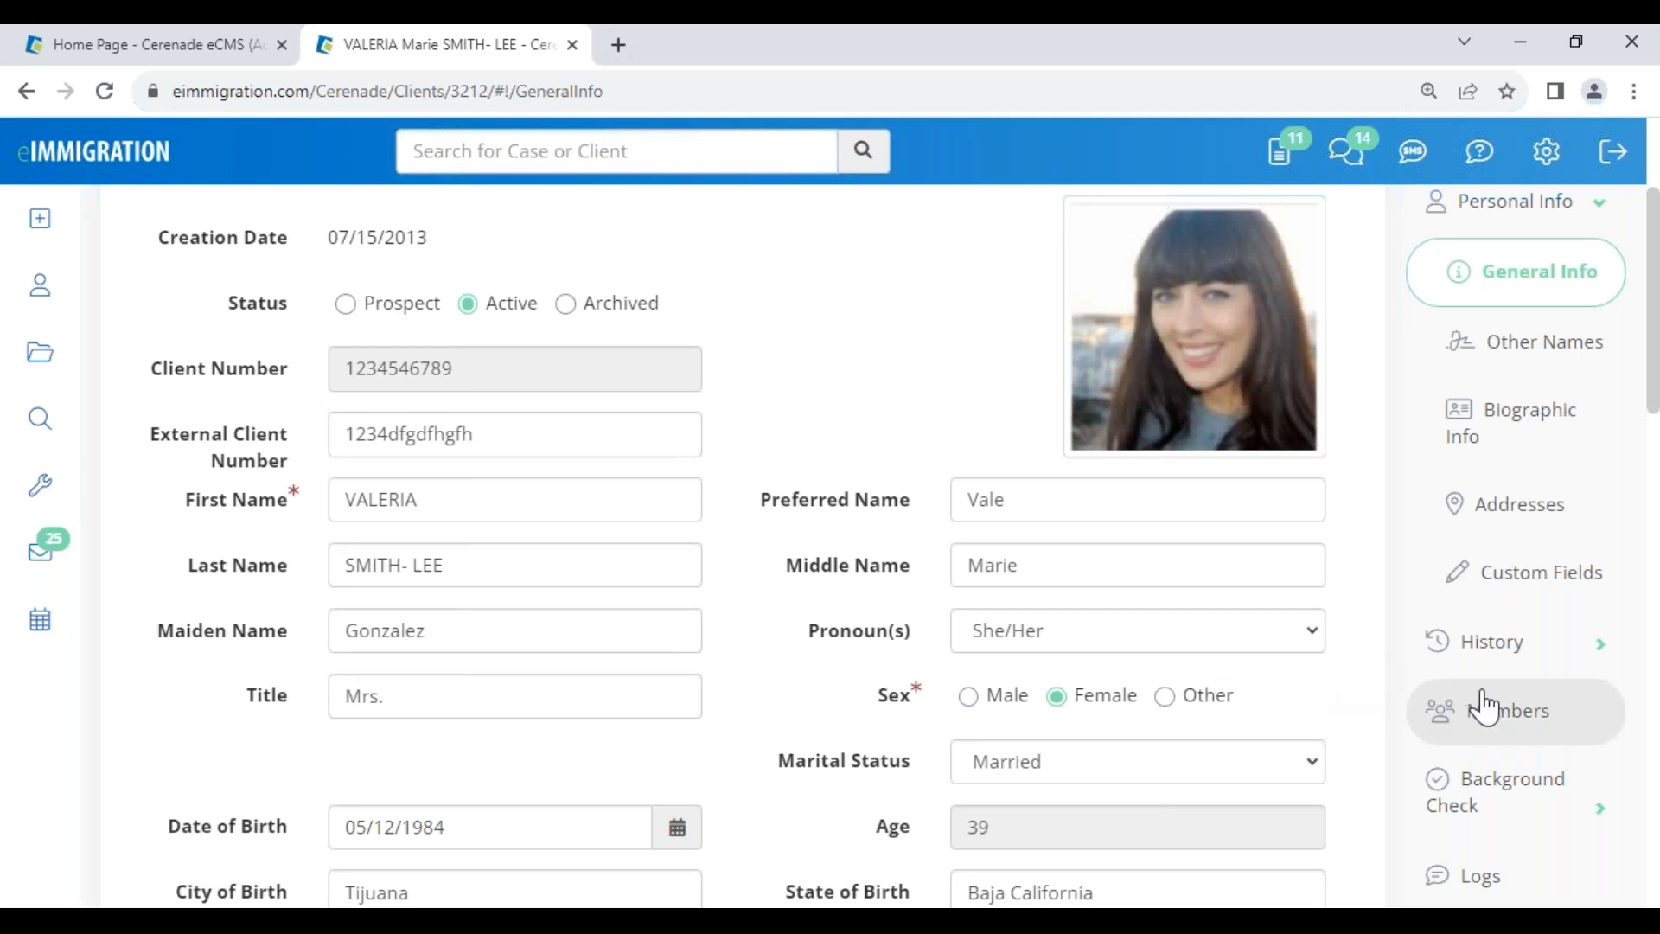
scroll(1496, 275, "up", 1)
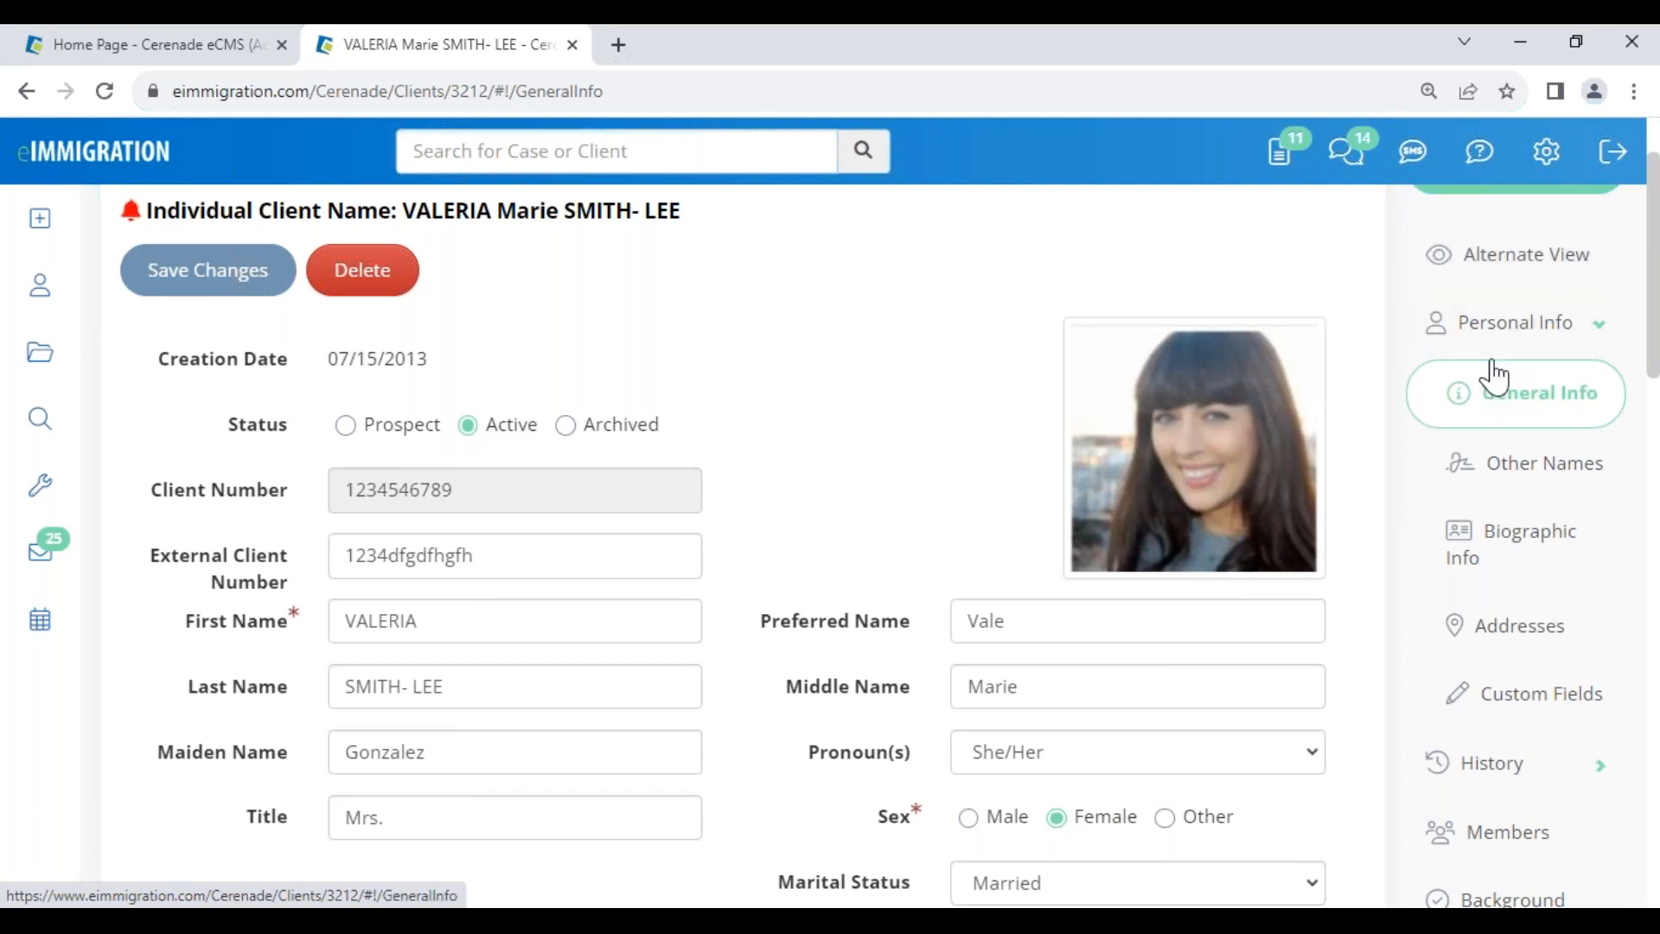
- Open the client's Members page and scroll through the linked contacts table
left_click(1504, 852)
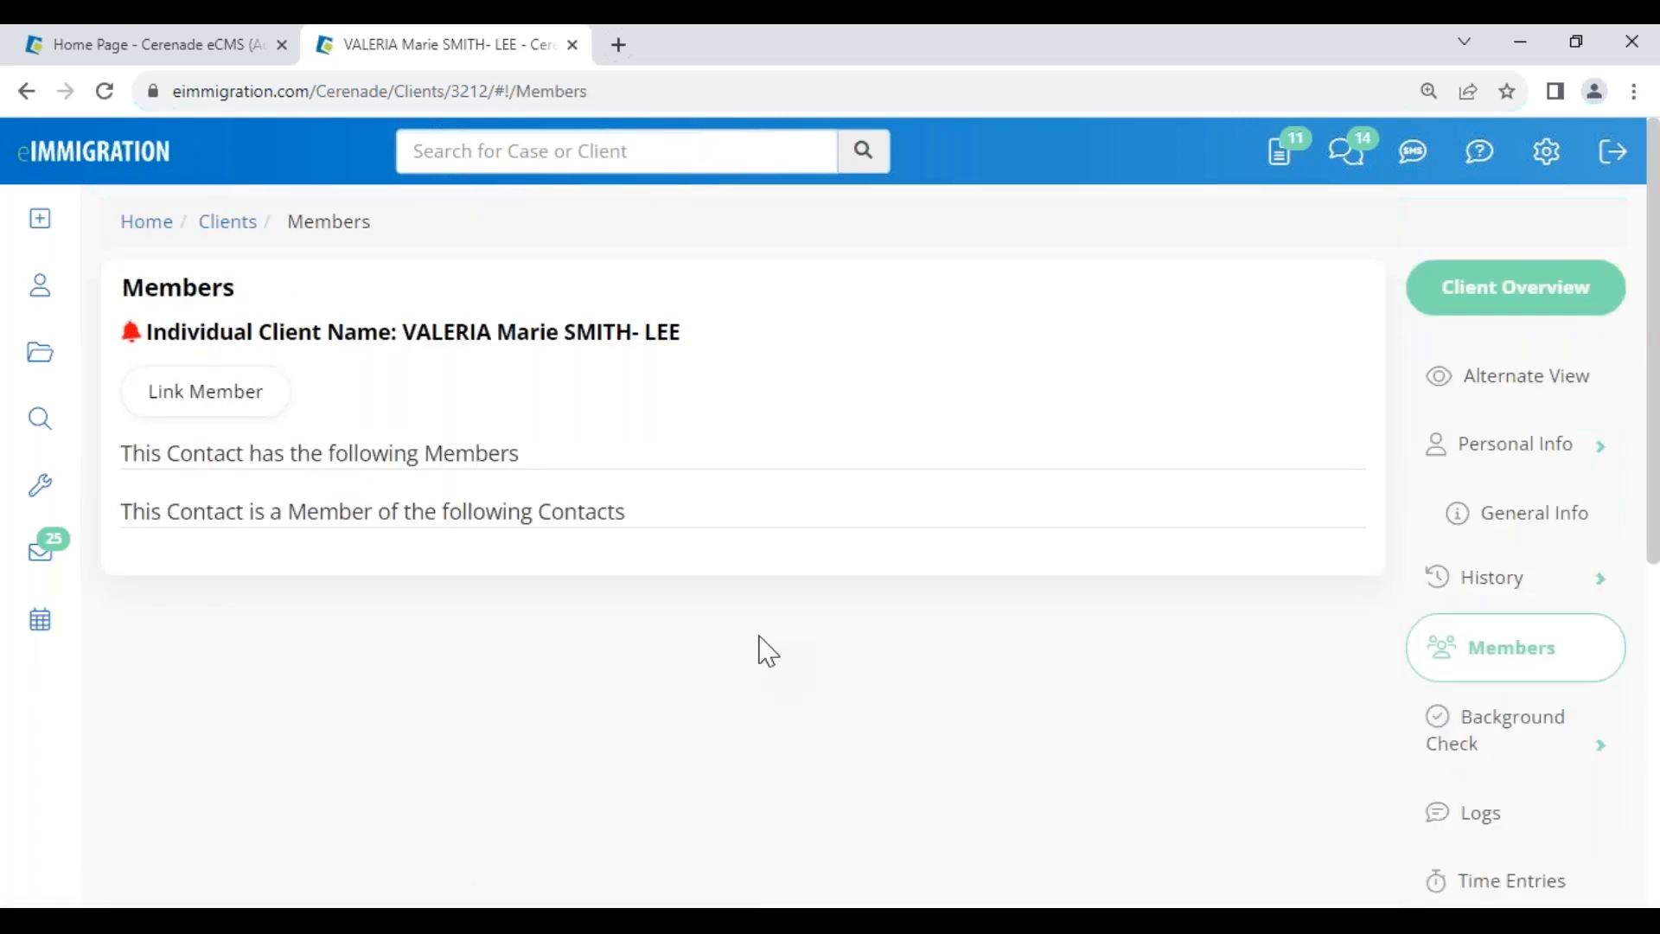
scroll(837, 797, "down", 1)
scroll(837, 797, "down", 3)
left_click_drag(821, 687, 906, 716)
scroll(817, 819, "down", 4)
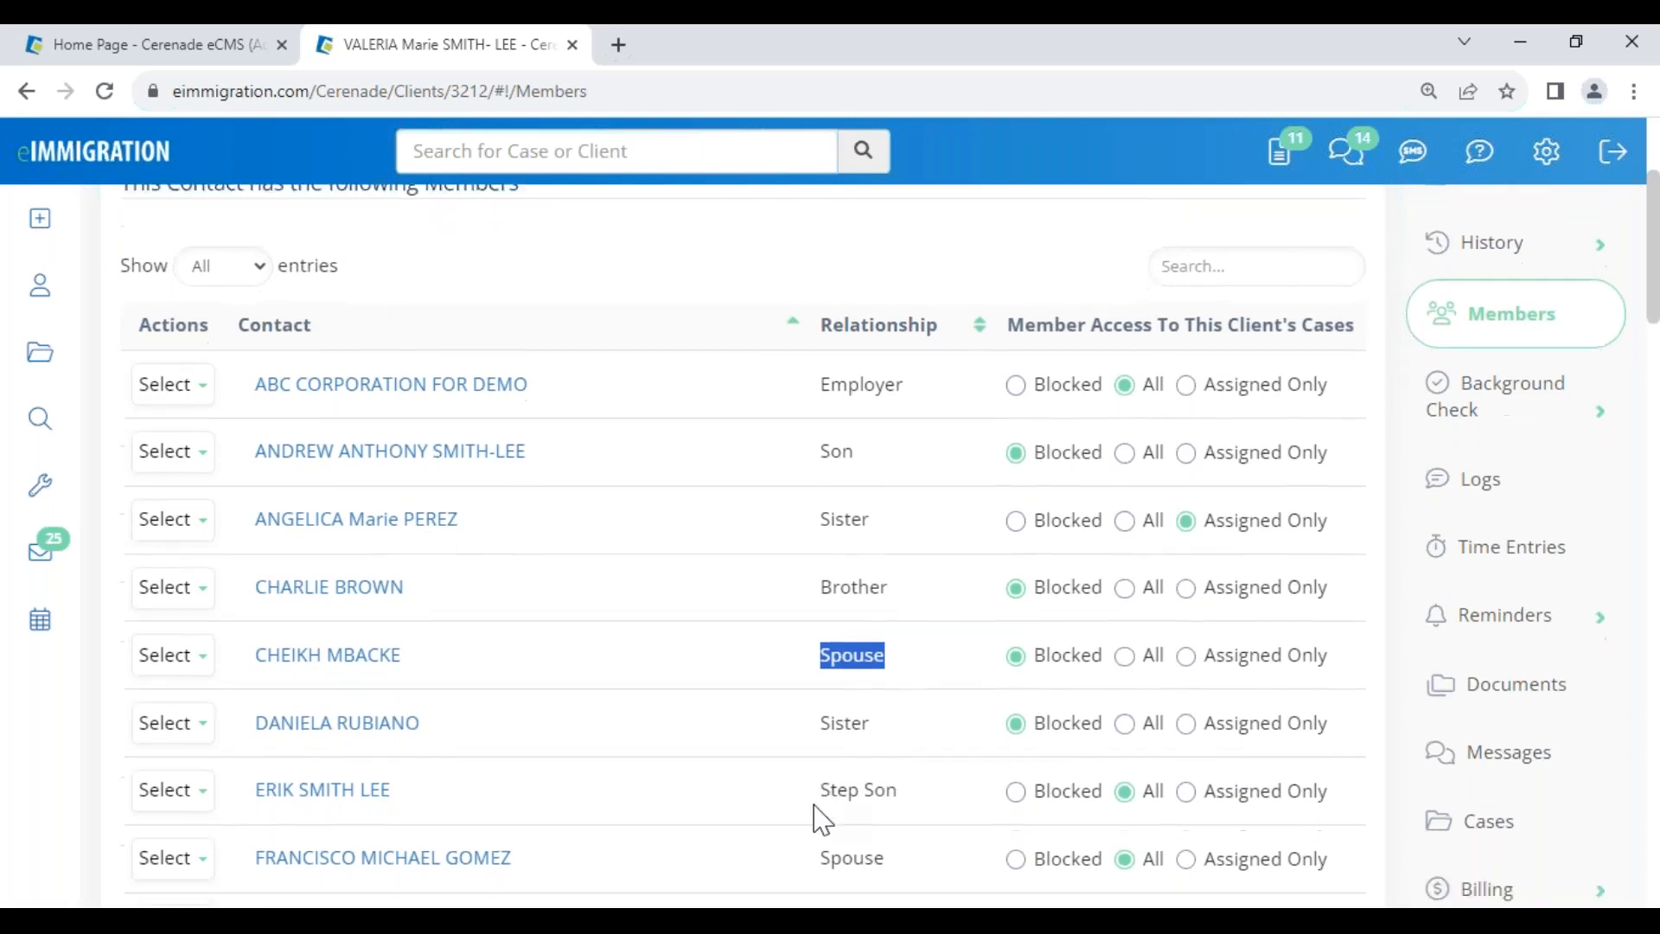
scroll(650, 419, "up", 8)
left_click_drag(393, 331, 688, 337)
left_click(716, 489)
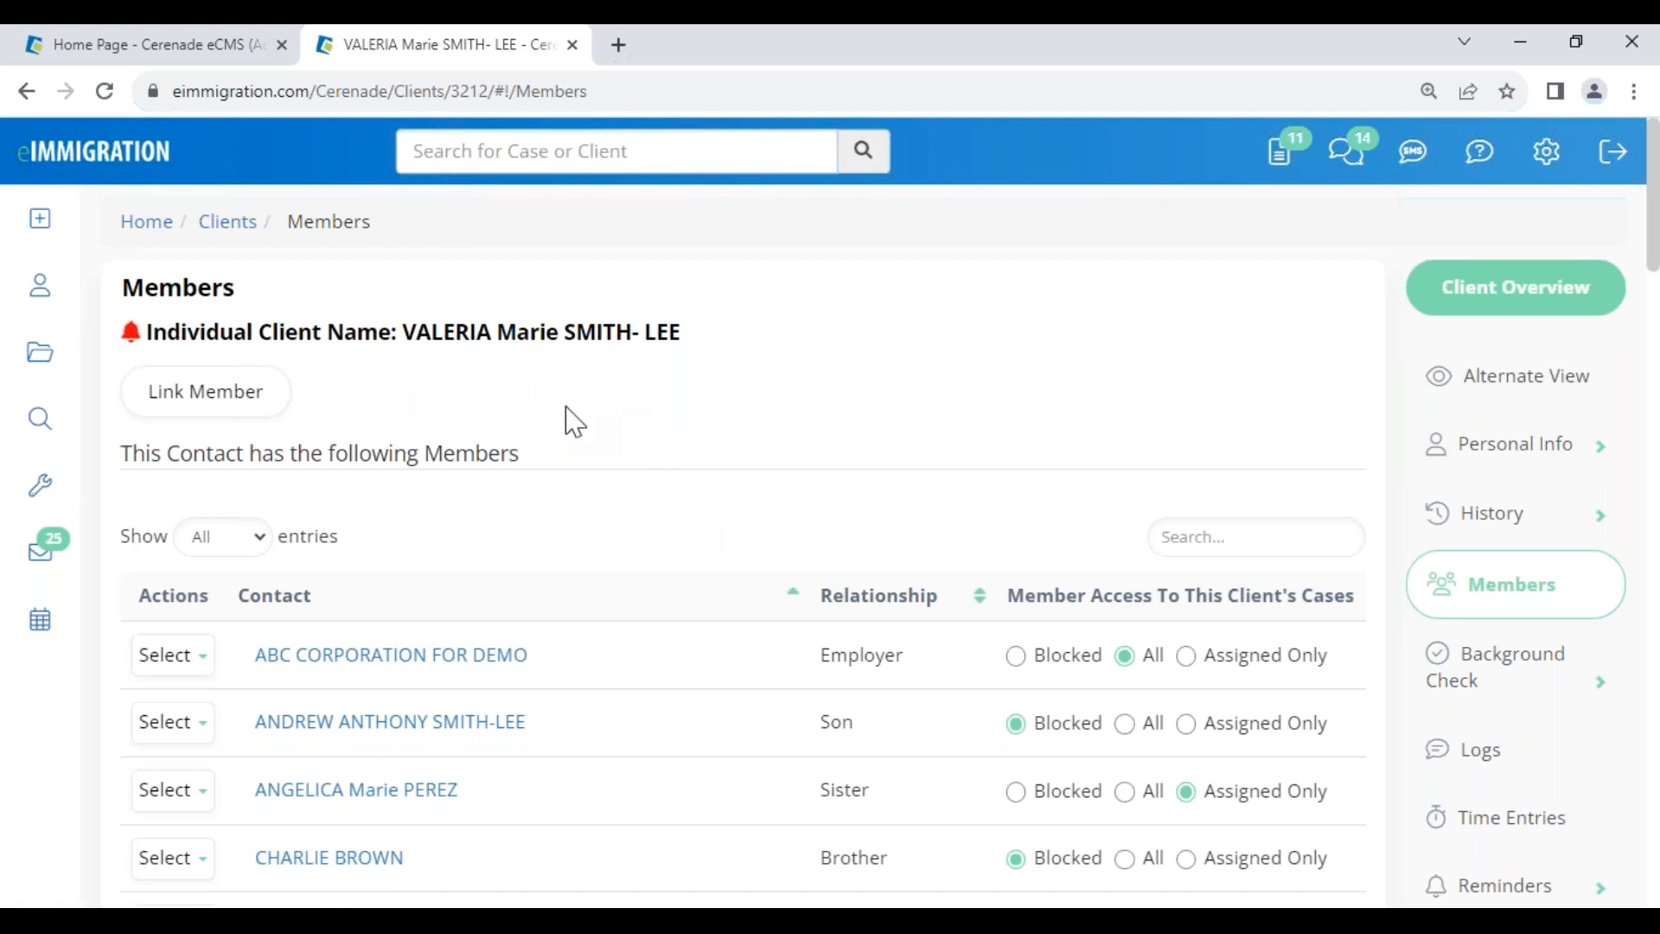
- Note the Son and Sister relationships, then return to the Clients search page
left_click_drag(811, 725, 877, 745)
left_click_drag(788, 787, 852, 796)
left_click(806, 511)
left_click(42, 289)
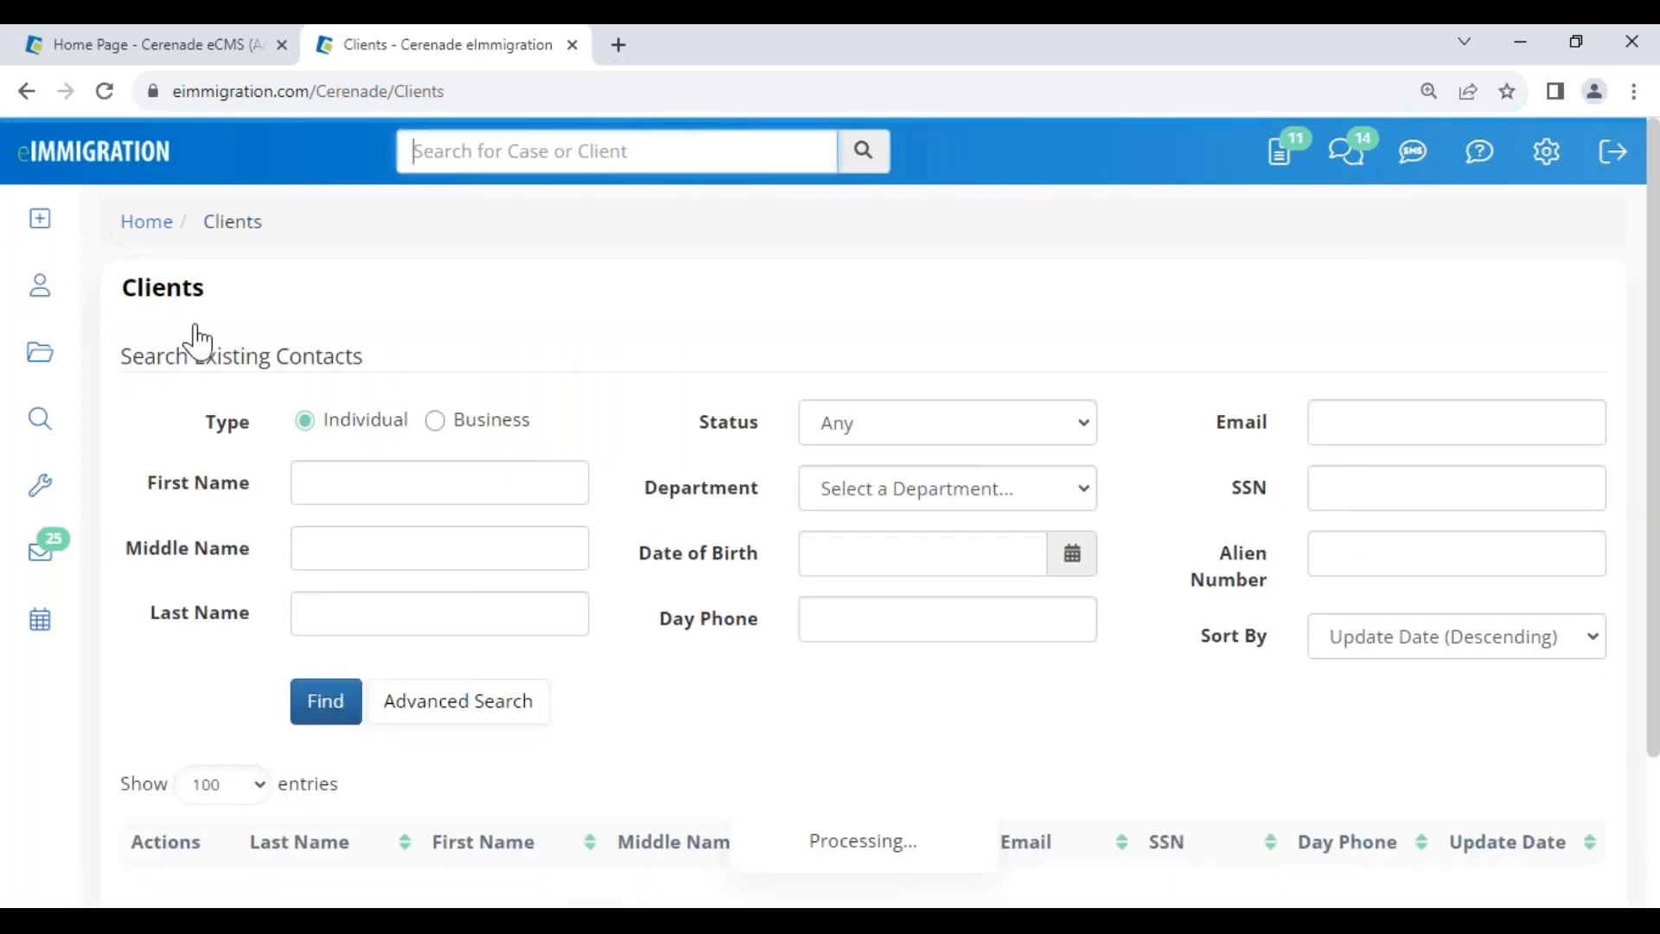
- Expand the first client's row with Load More Data to show its Quick Links
scroll(671, 723, "down", 3)
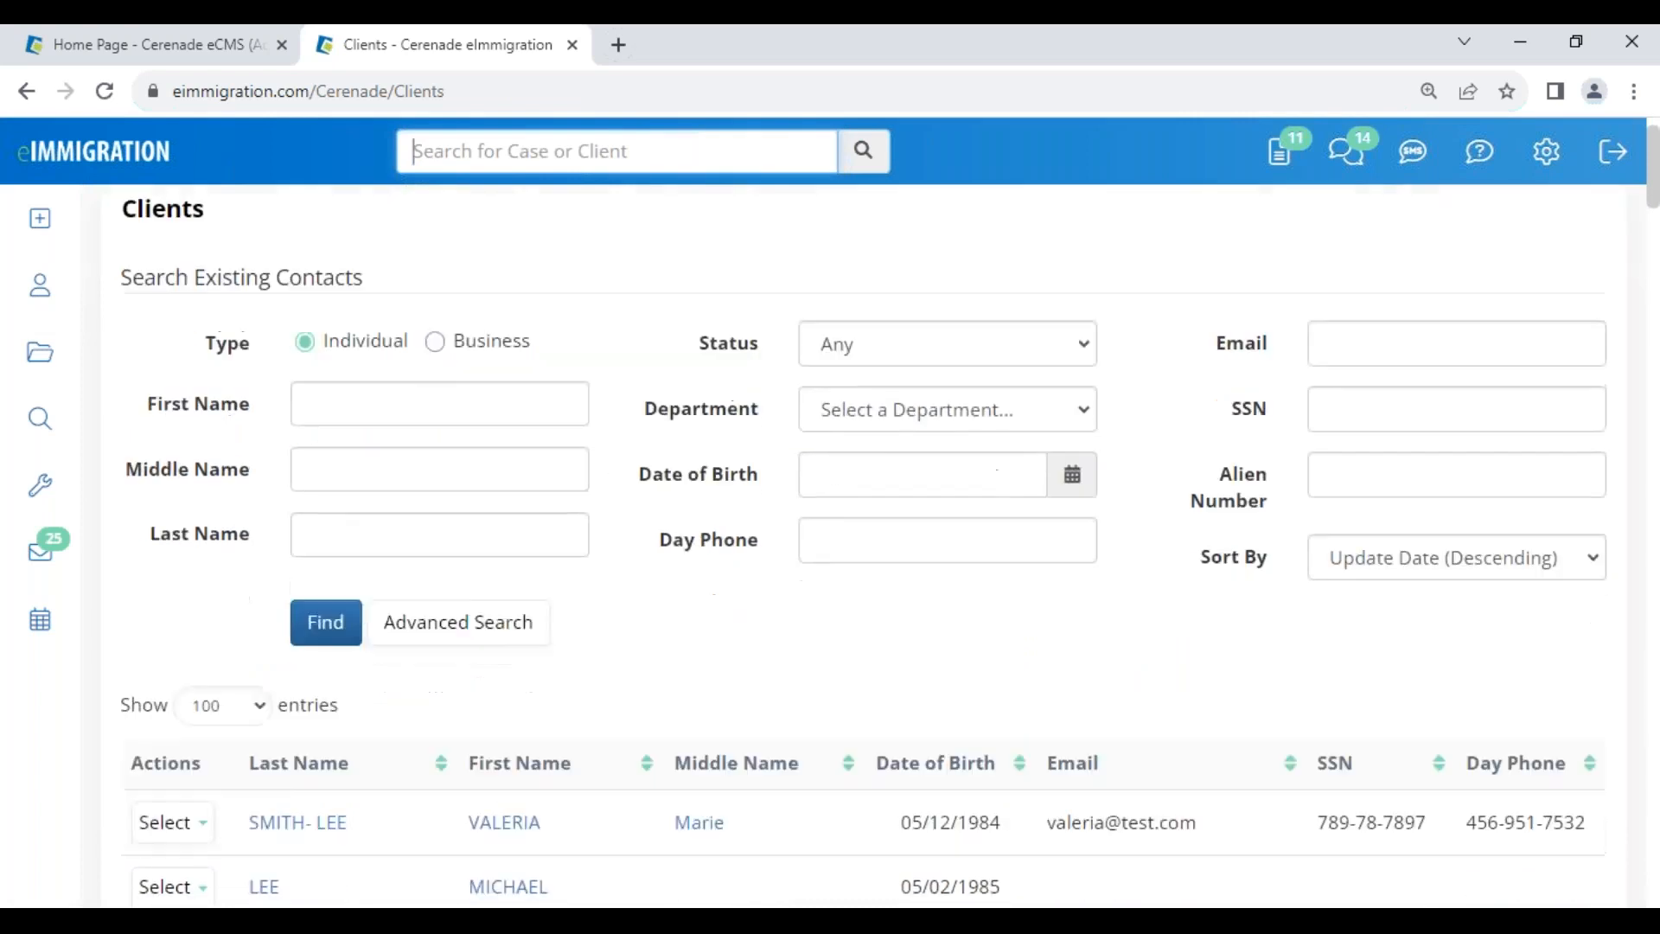
left_click(173, 660)
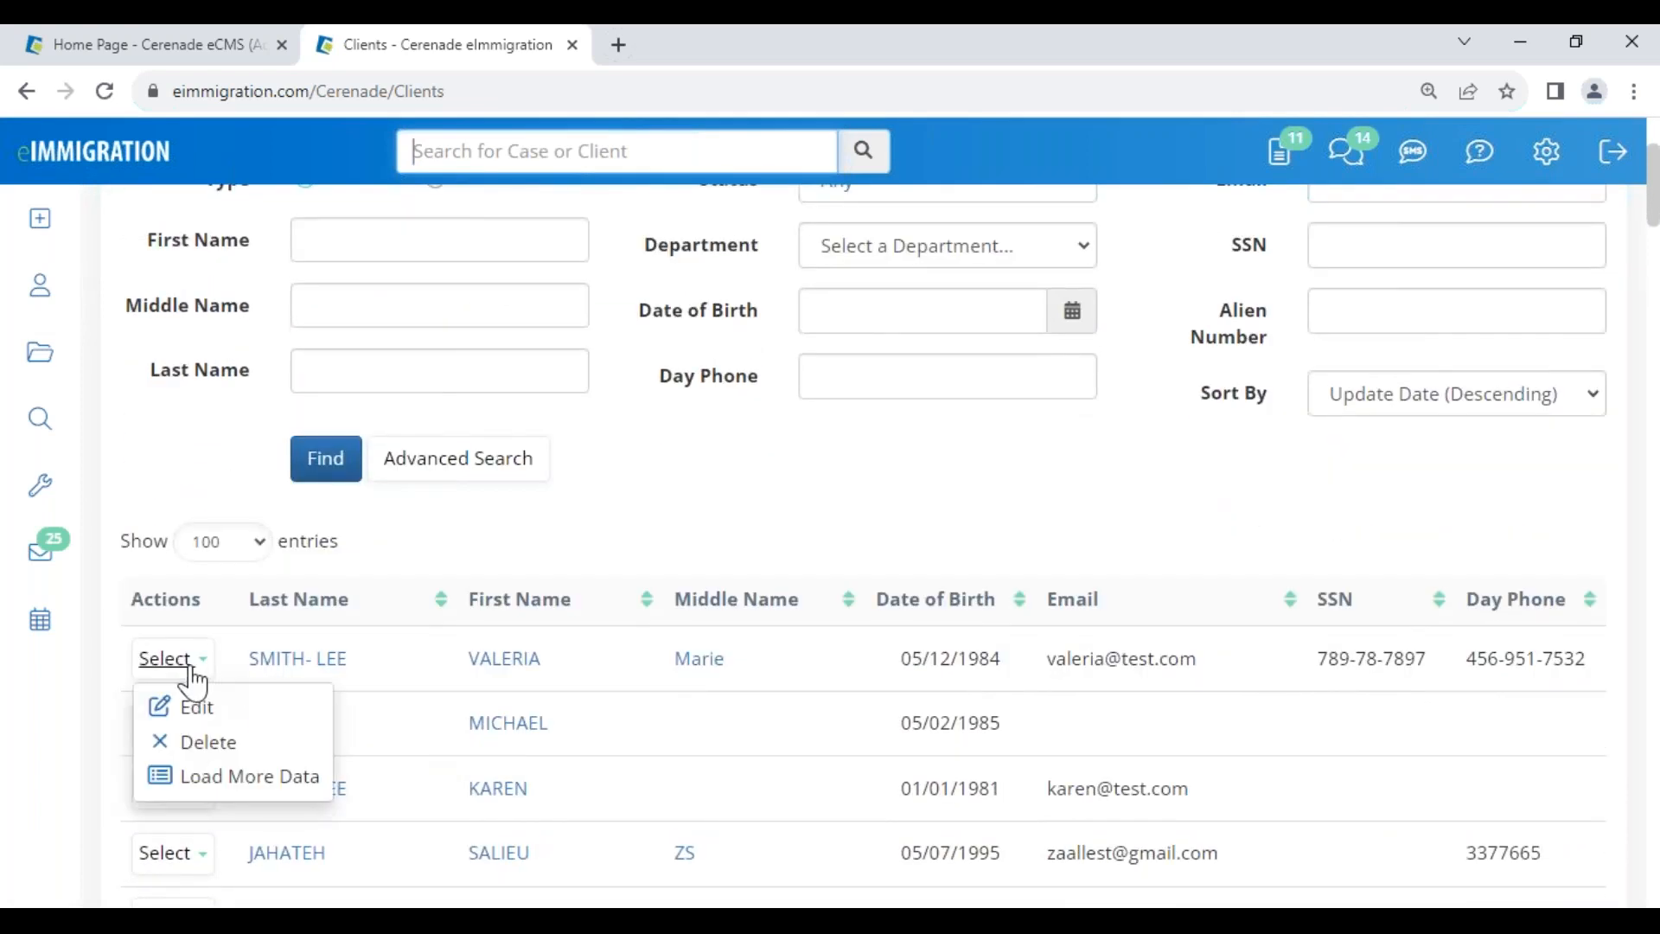
left_click(269, 789)
scroll(271, 789, "down", 1)
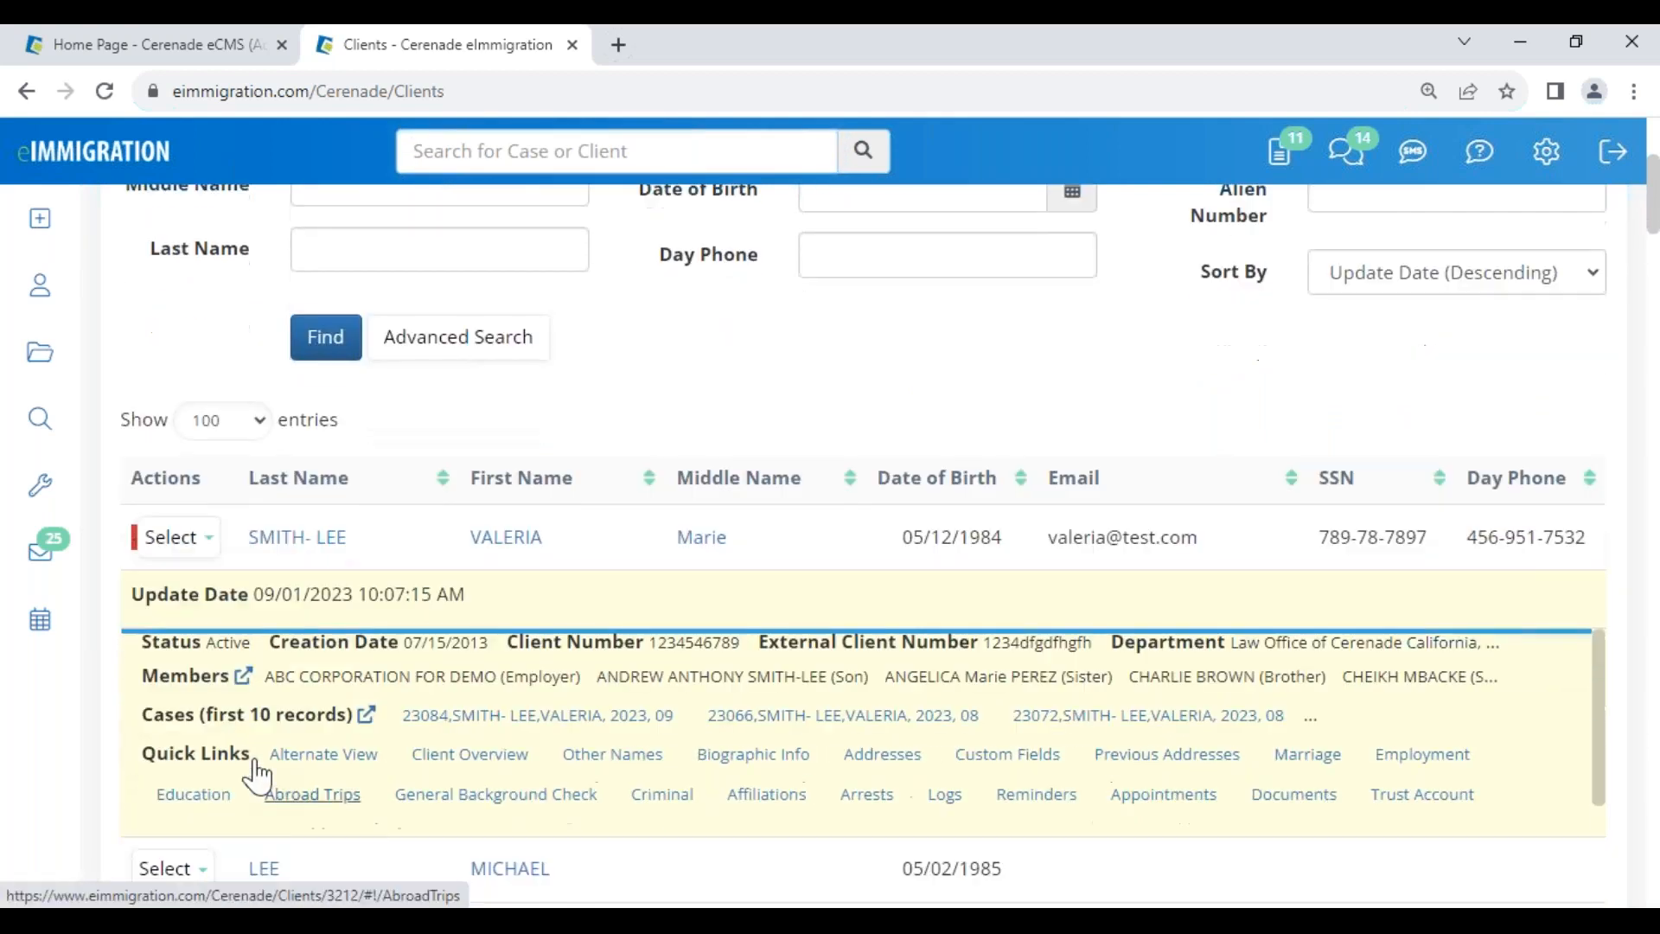
left_click_drag(141, 752, 243, 767)
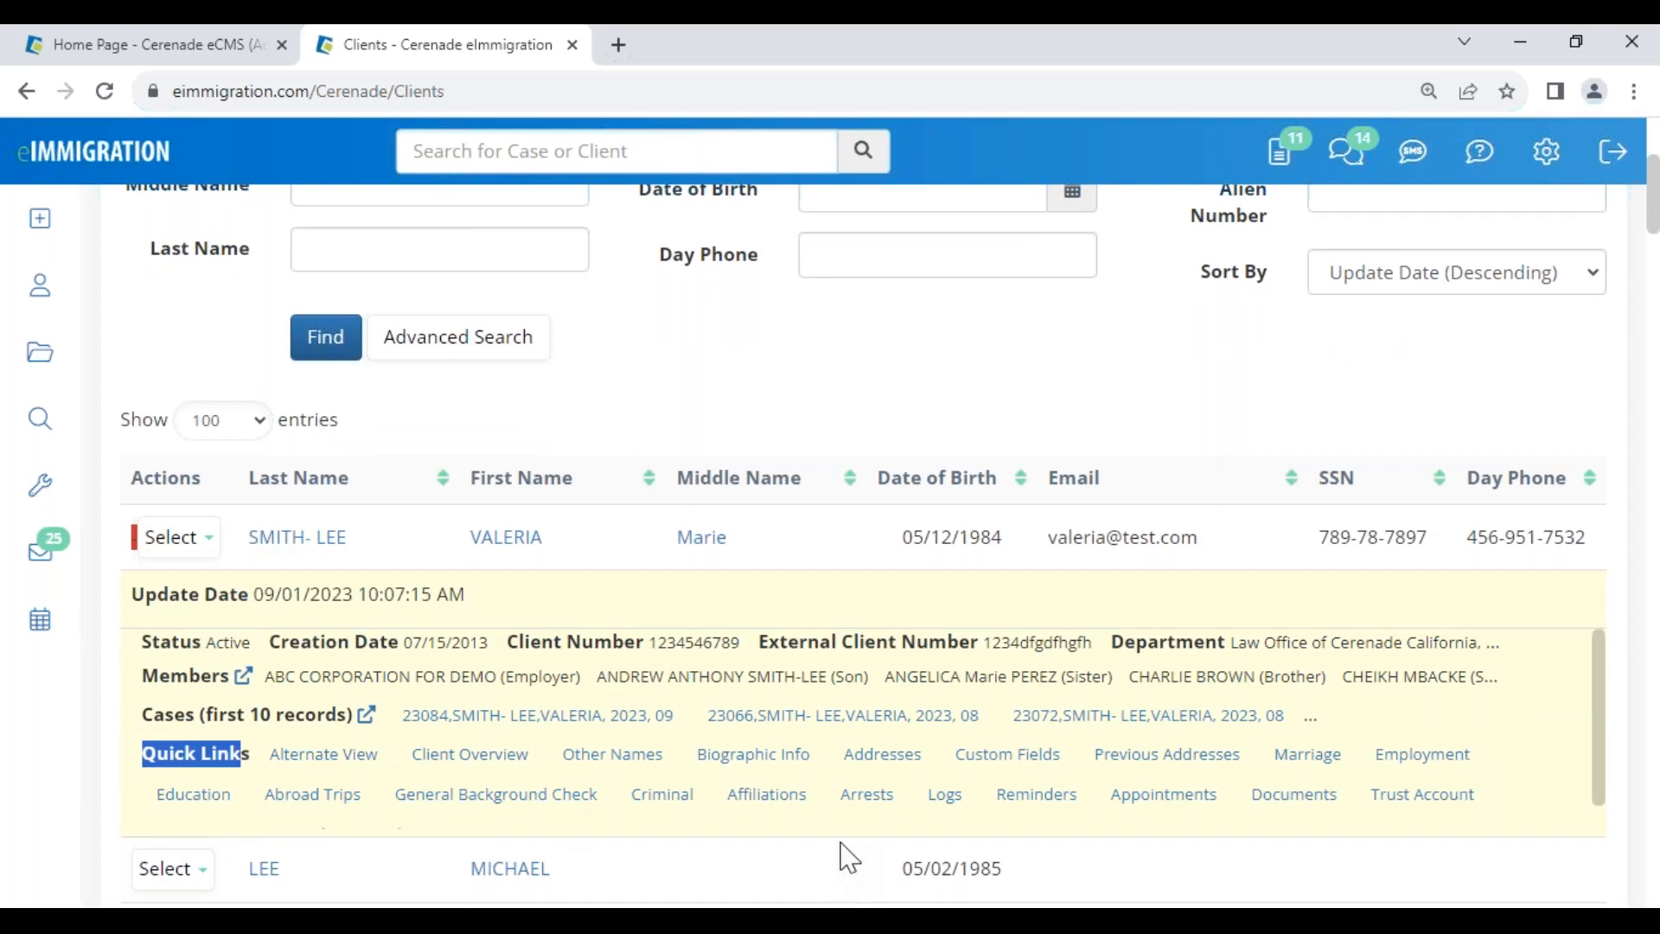
- Open the client's Appointments page, close the alert, and open Cases in a new tab
left_click(1170, 800)
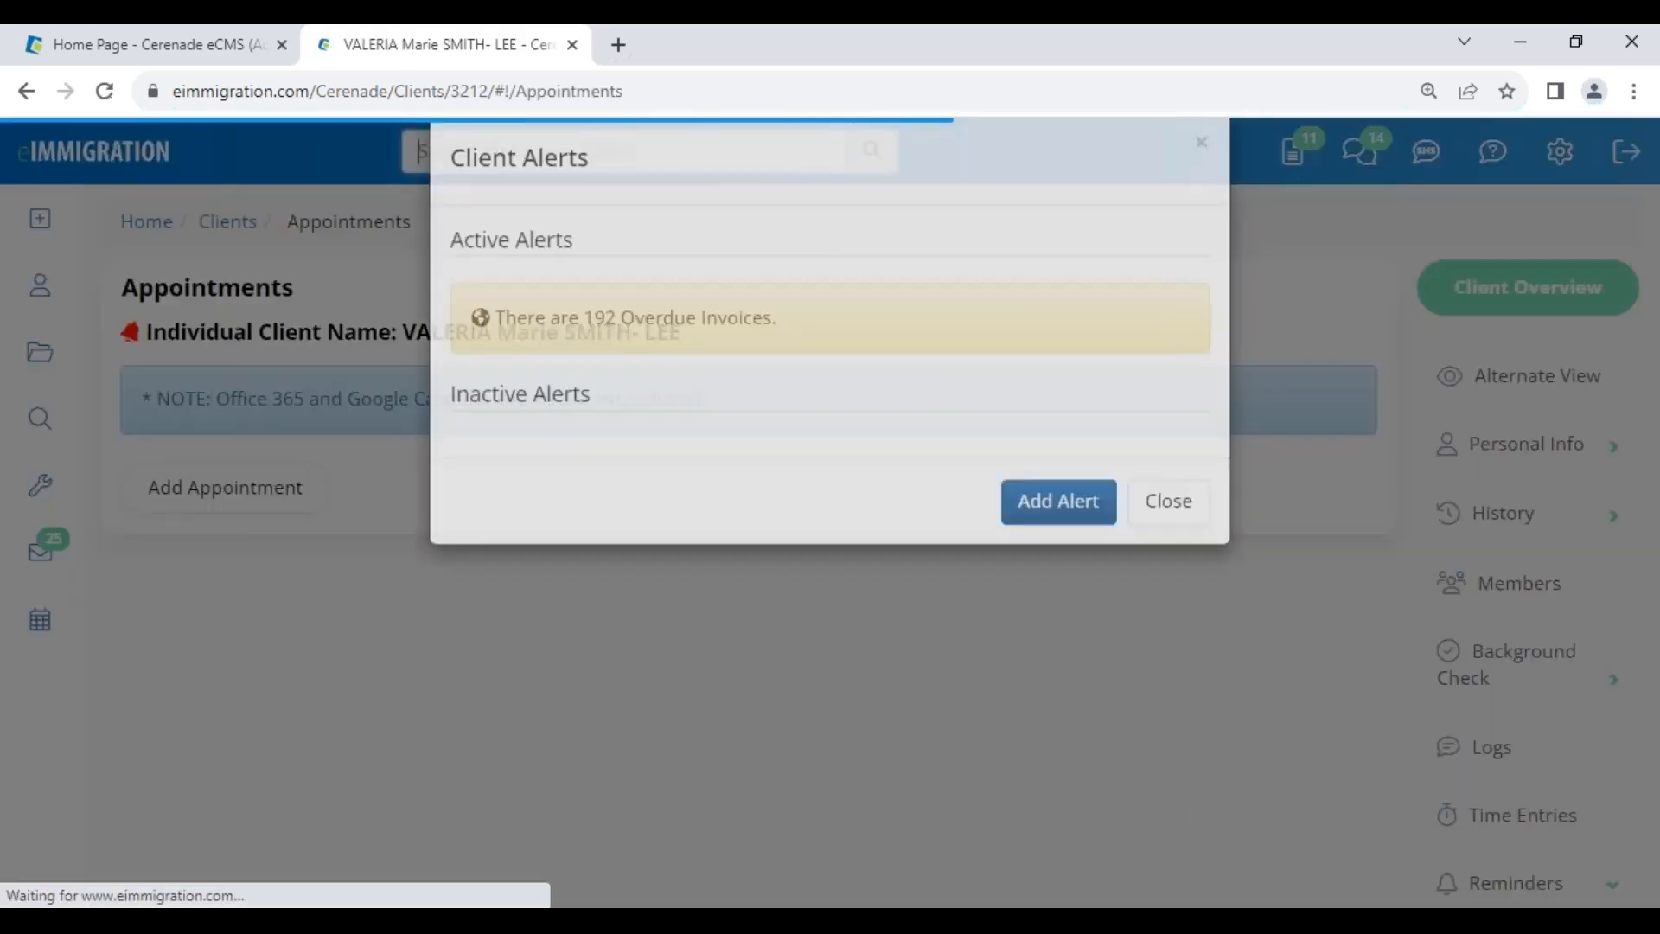
left_click(1177, 561)
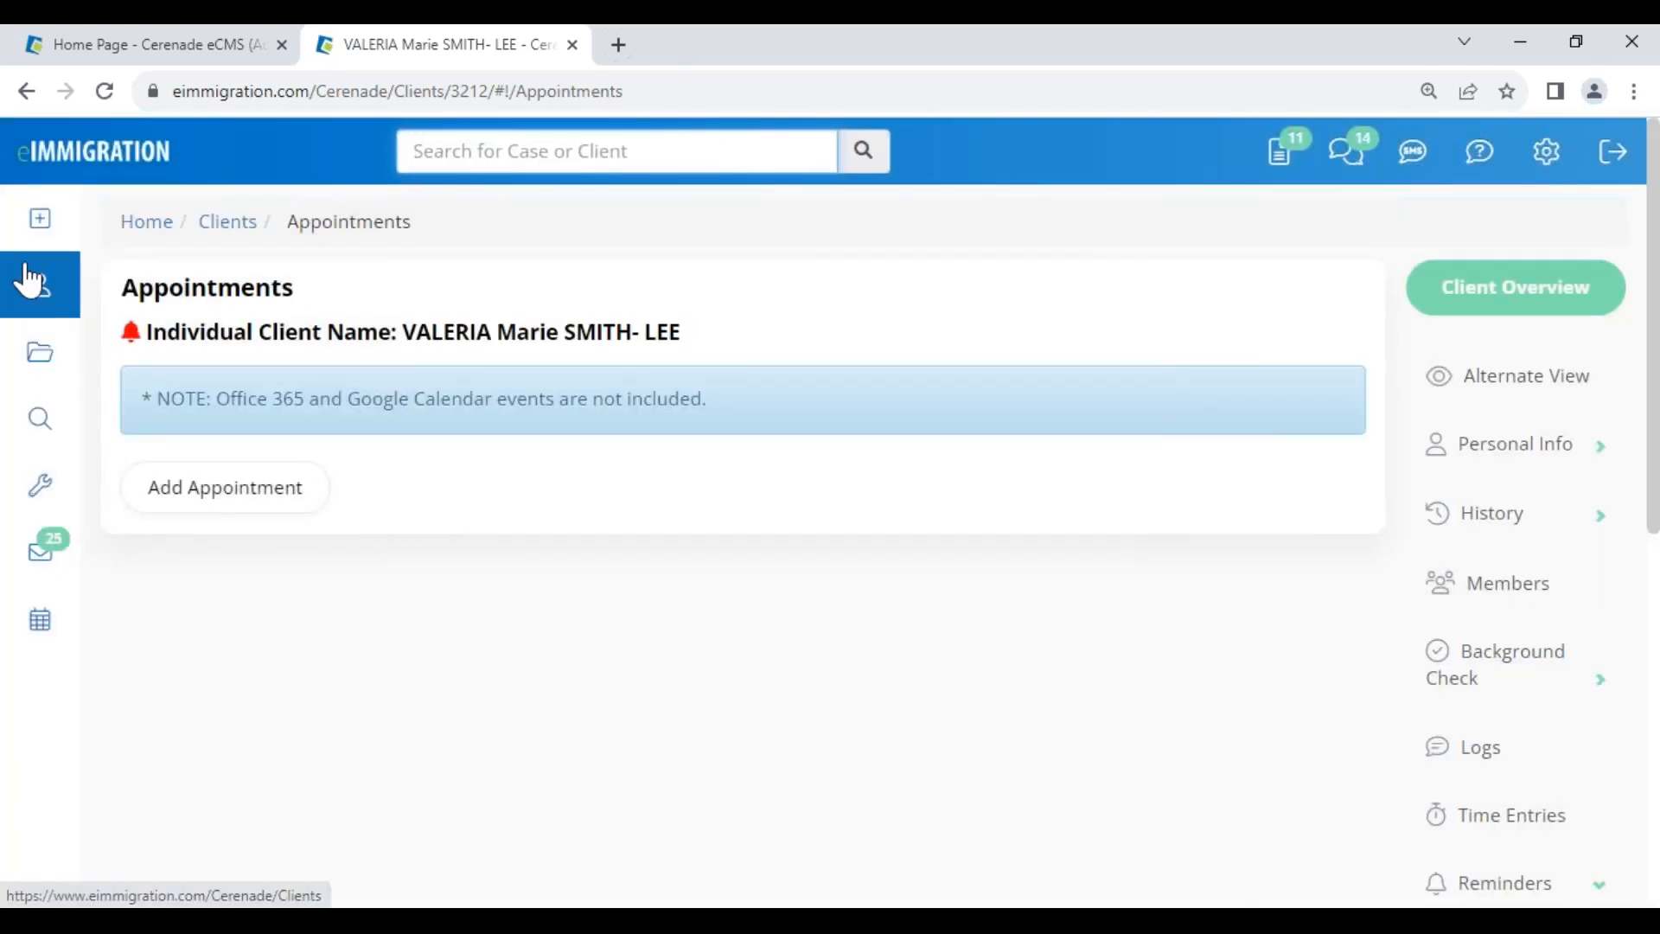
right_click(33, 351)
left_click(100, 377)
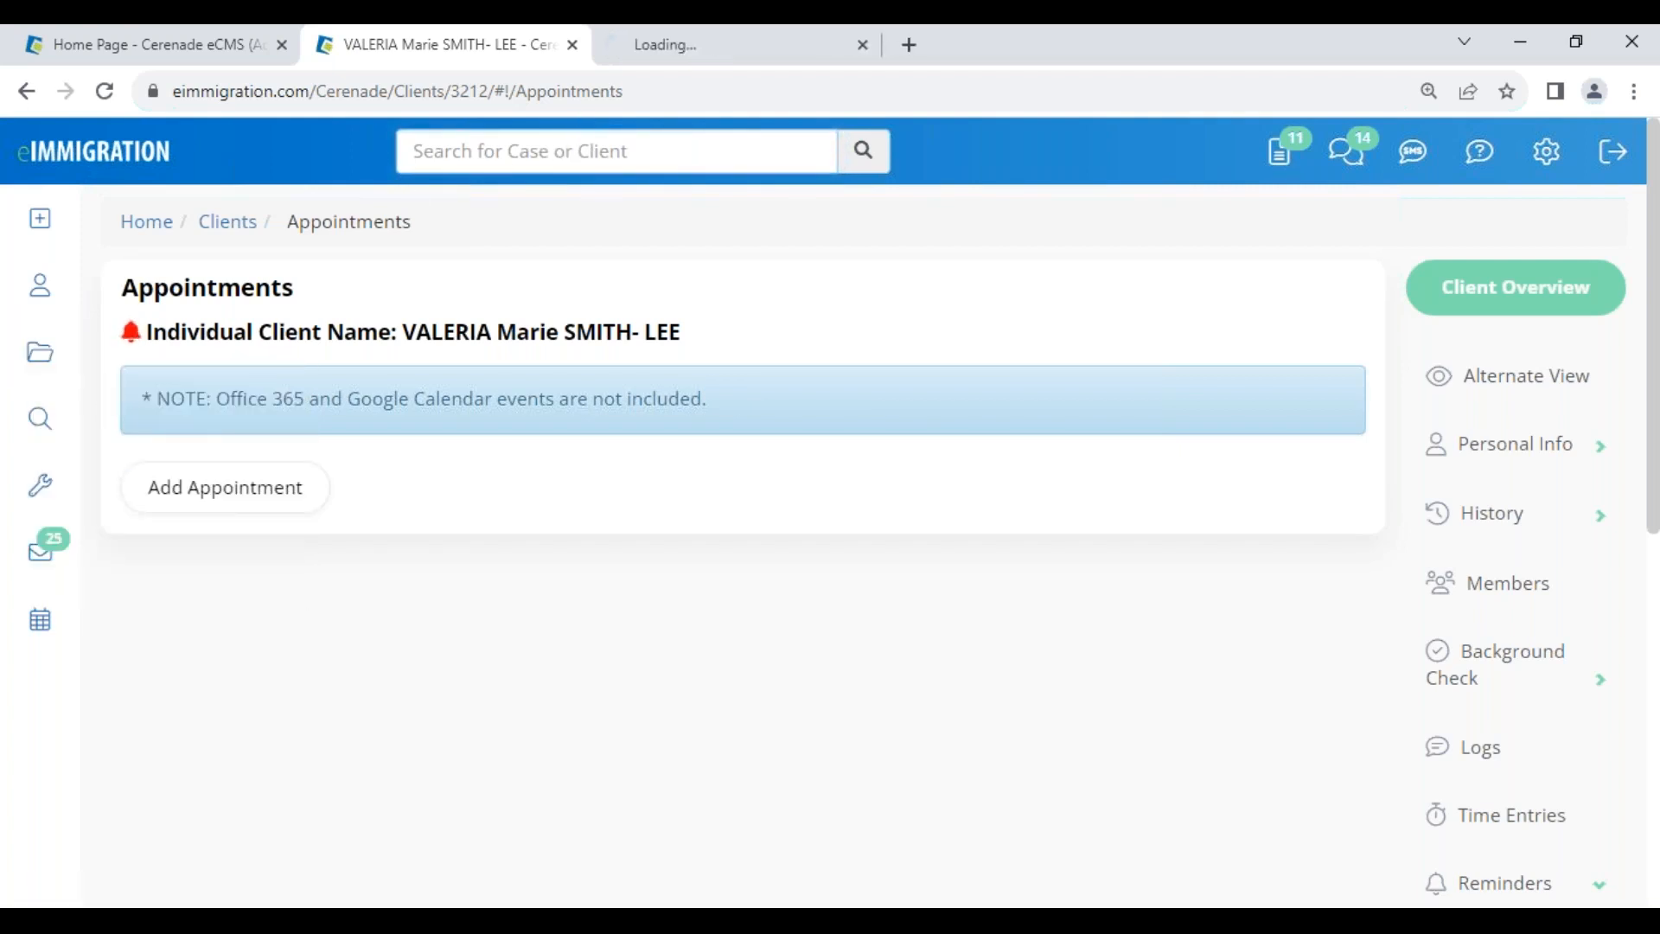
- In the new Cases tab, open the first case's I-129 form, check its mailing address, and close it
left_click(659, 50)
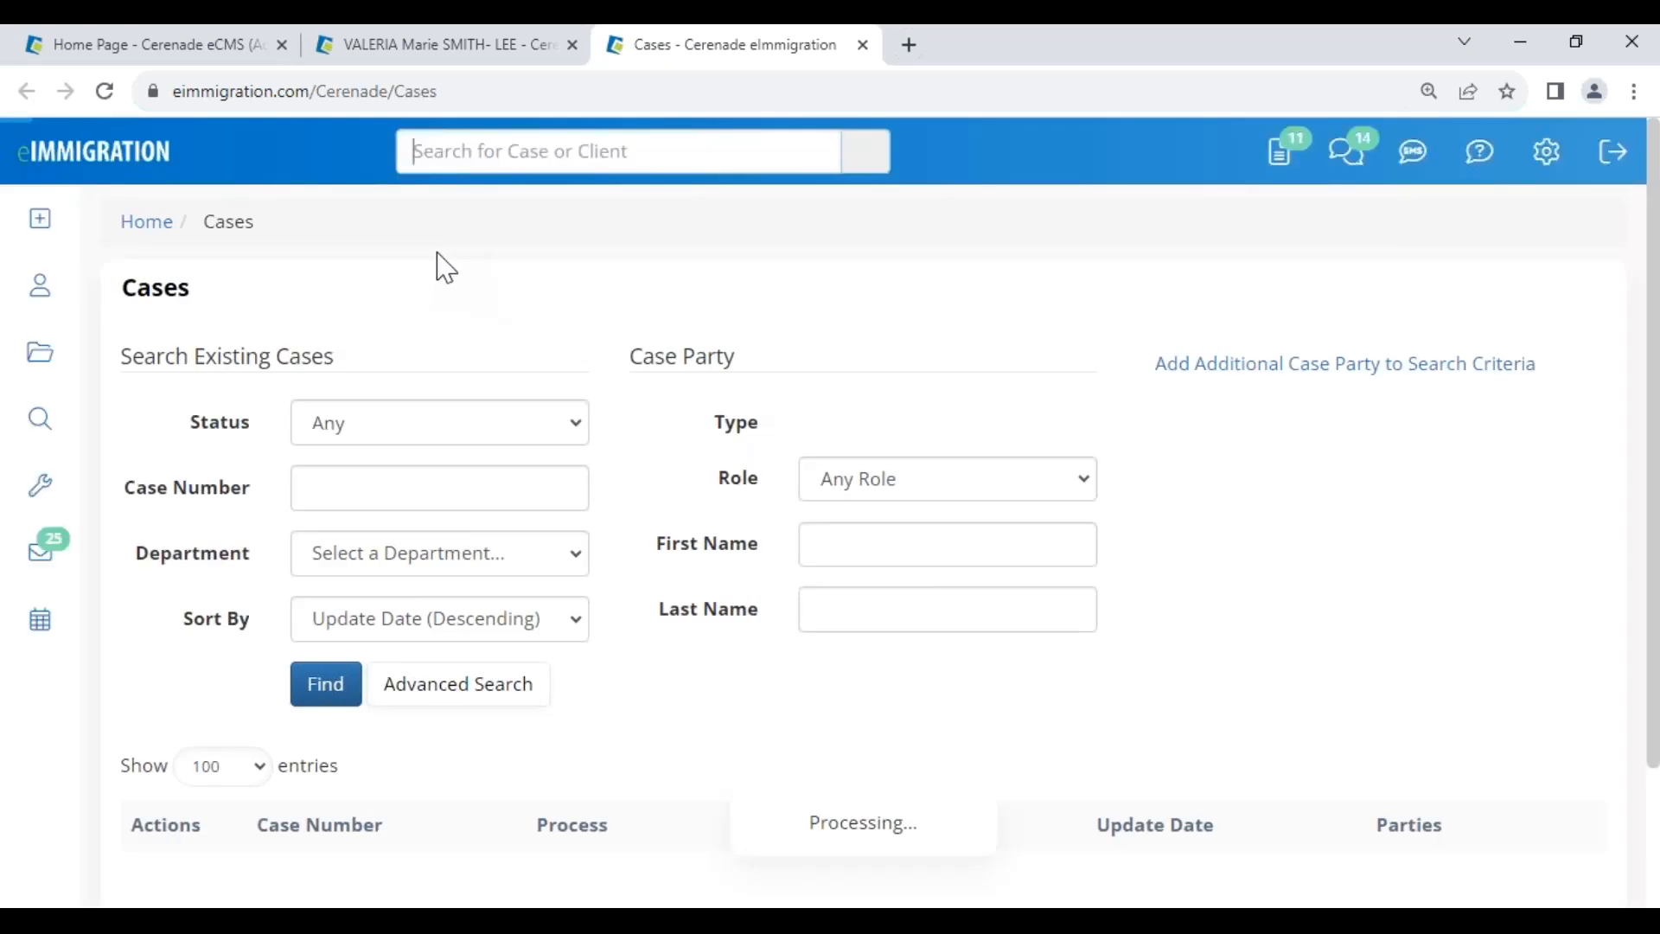
scroll(315, 723, "down", 2)
scroll(316, 722, "down", 3)
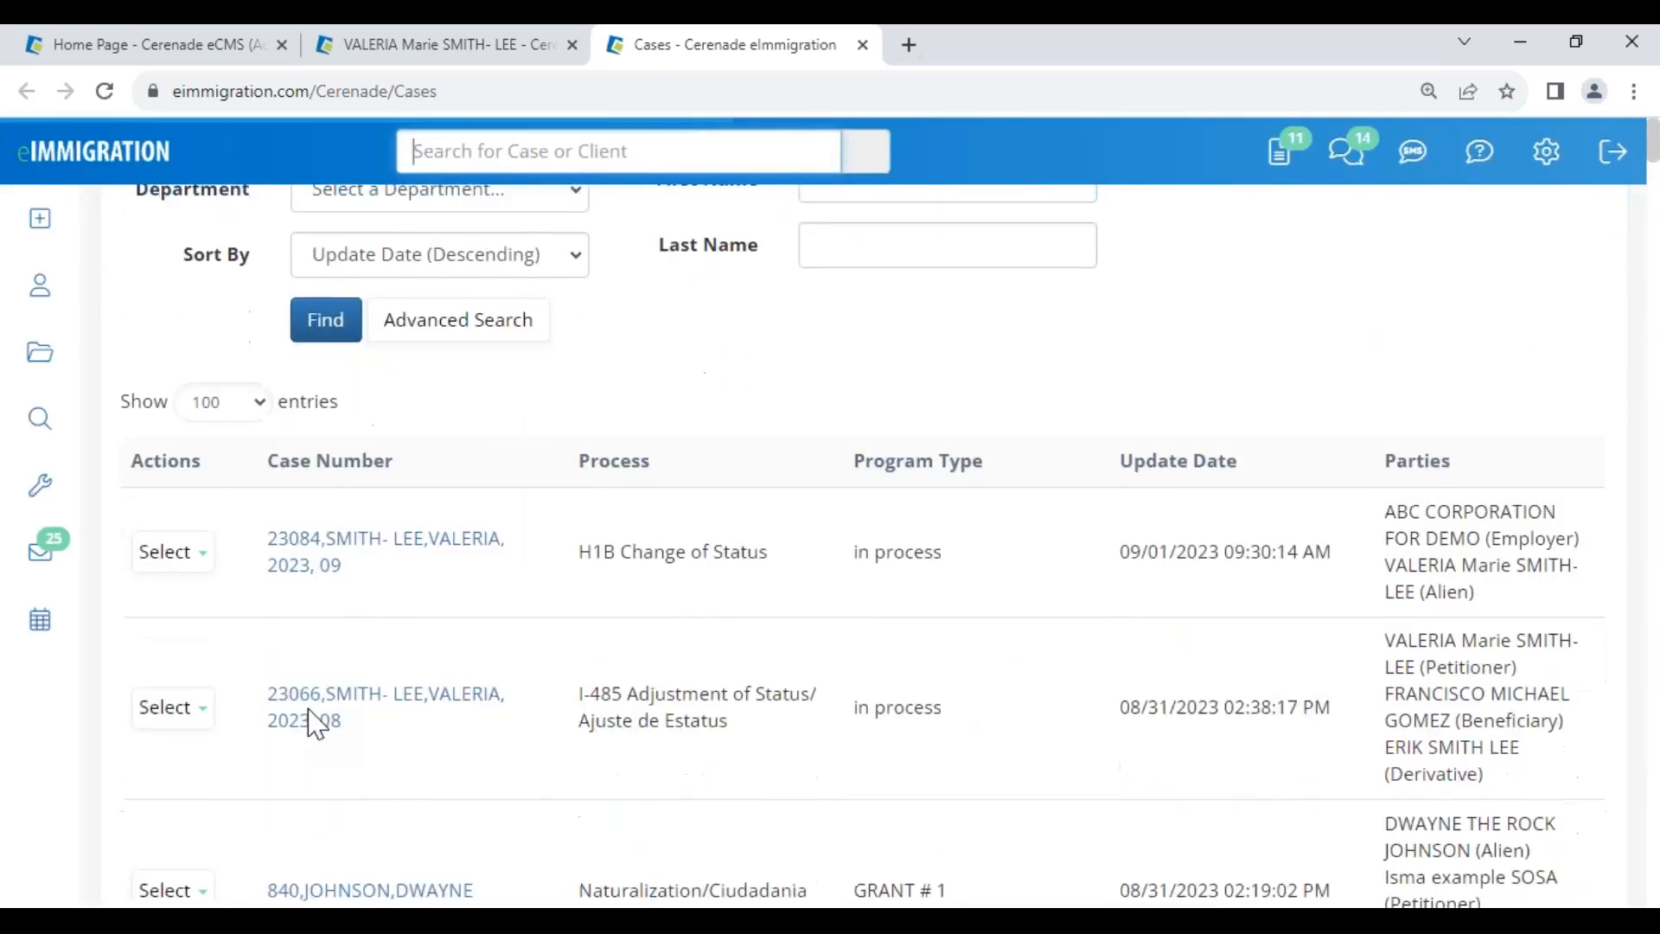
left_click(166, 506)
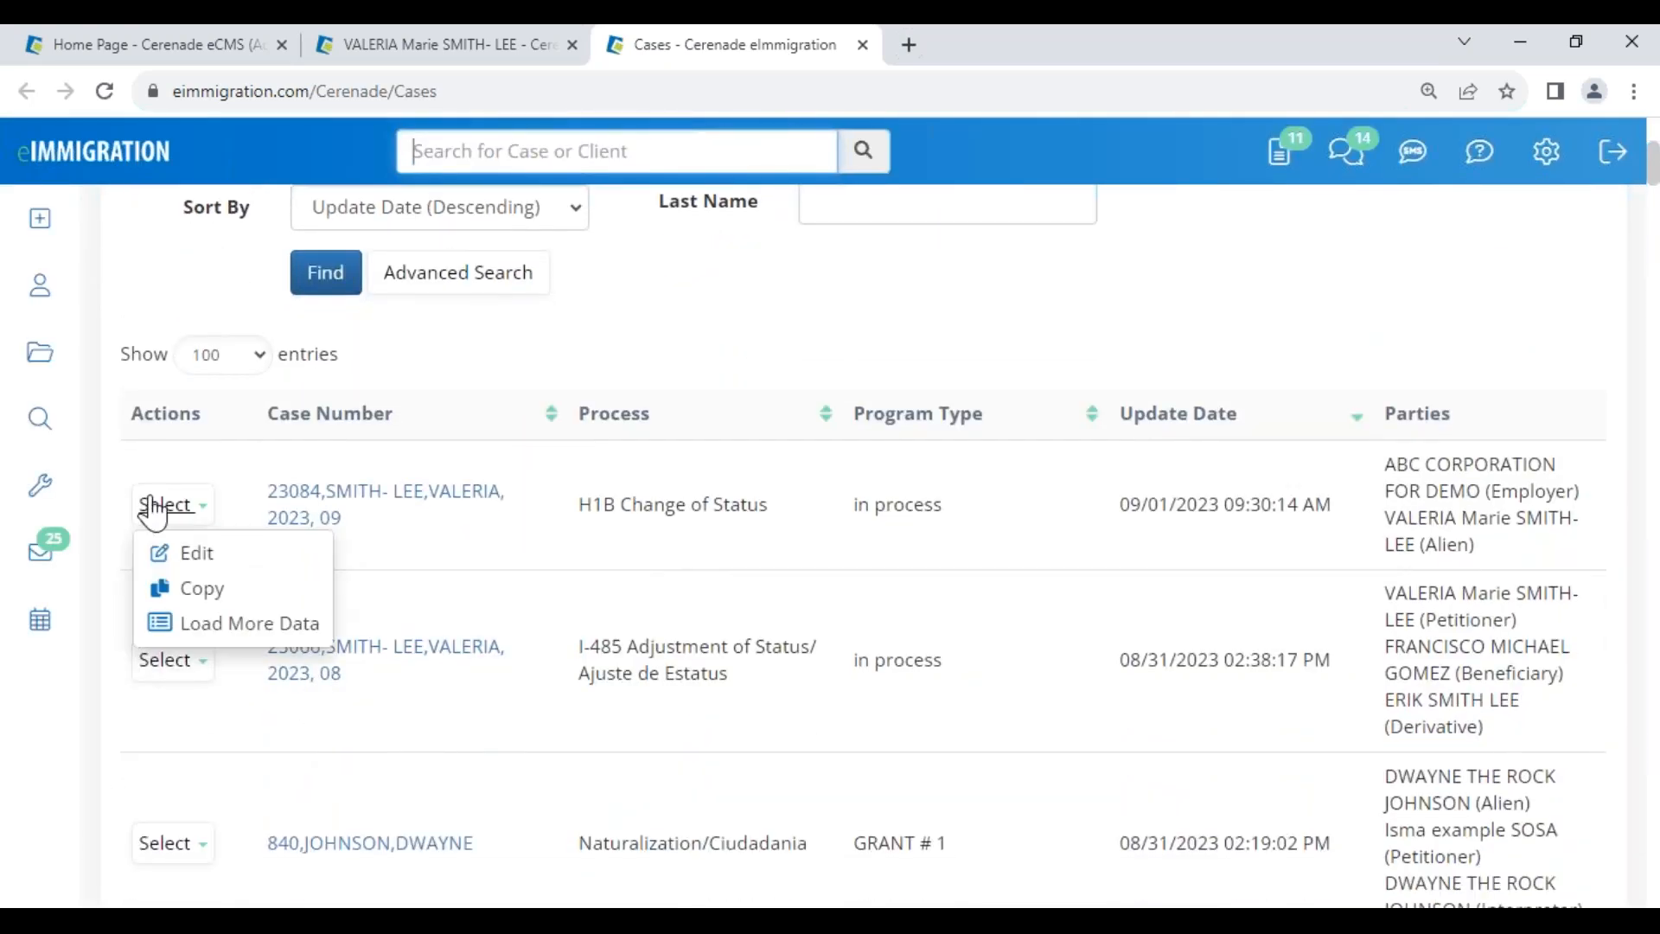
left_click(203, 636)
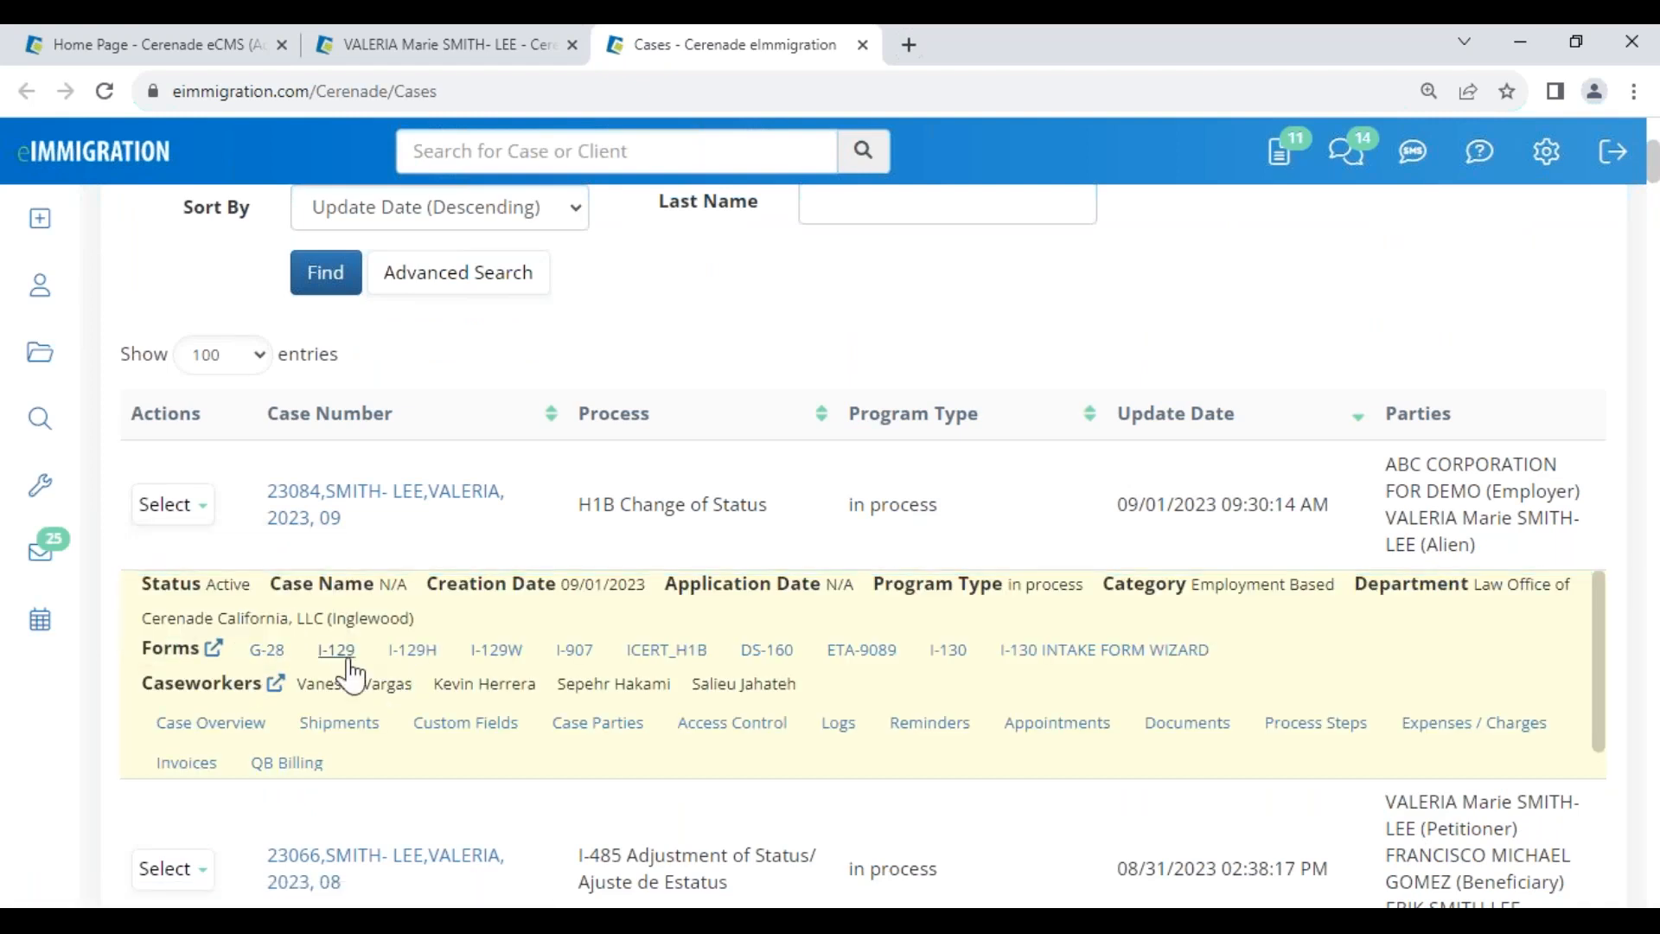
left_click(338, 651)
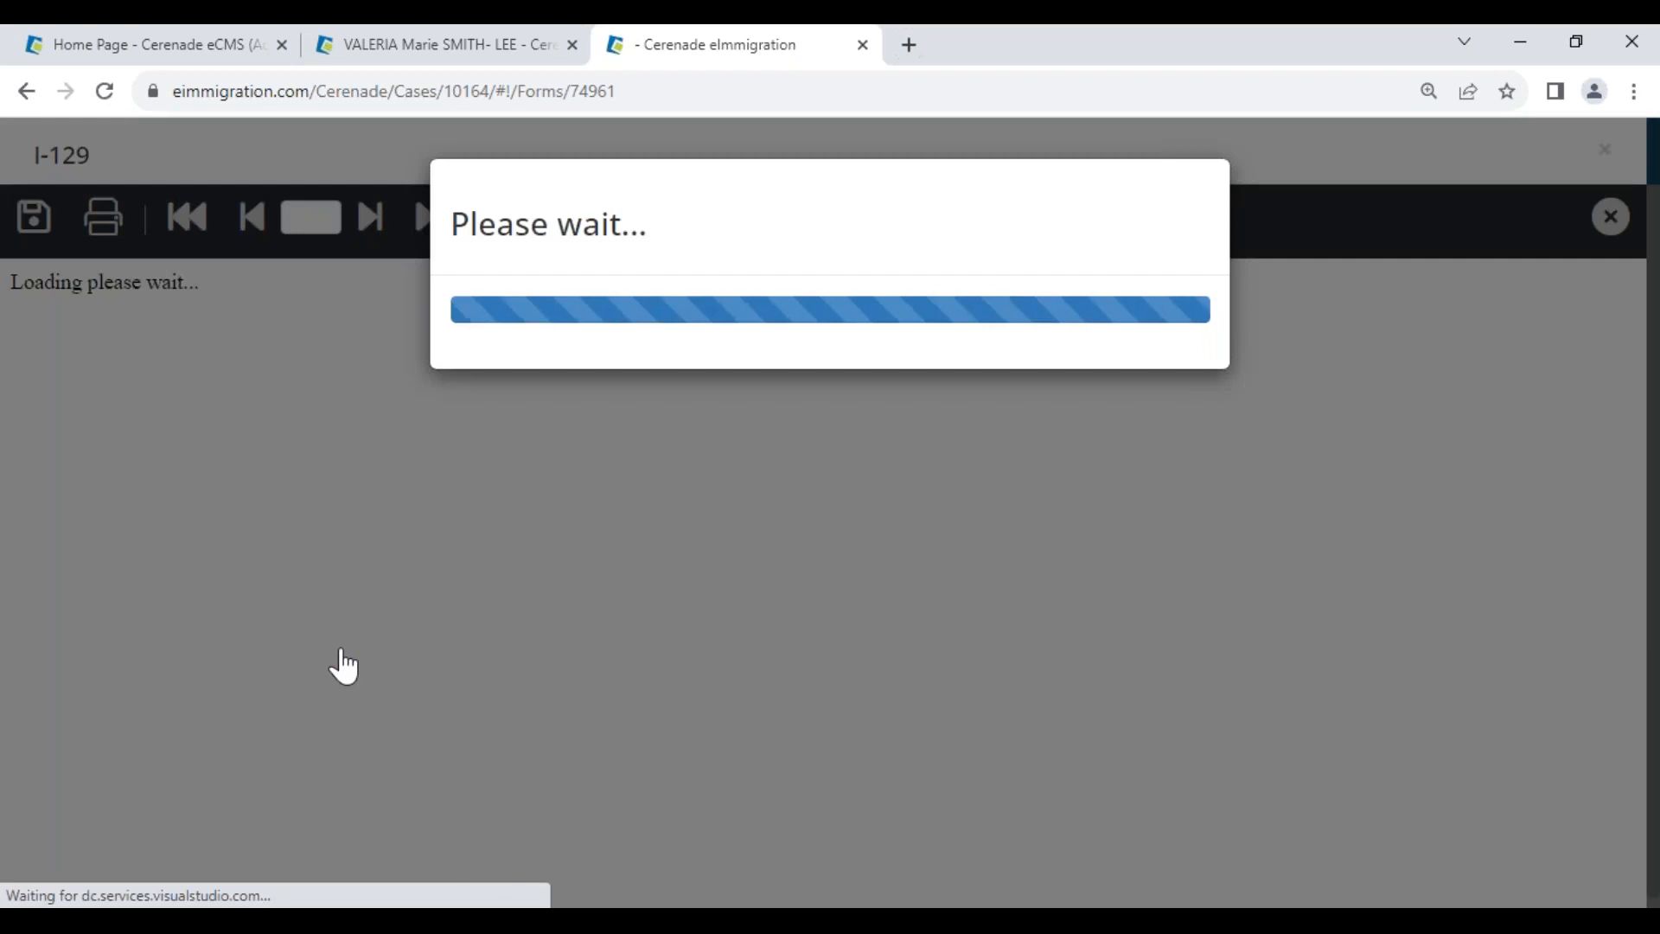
scroll(637, 709, "down", 10)
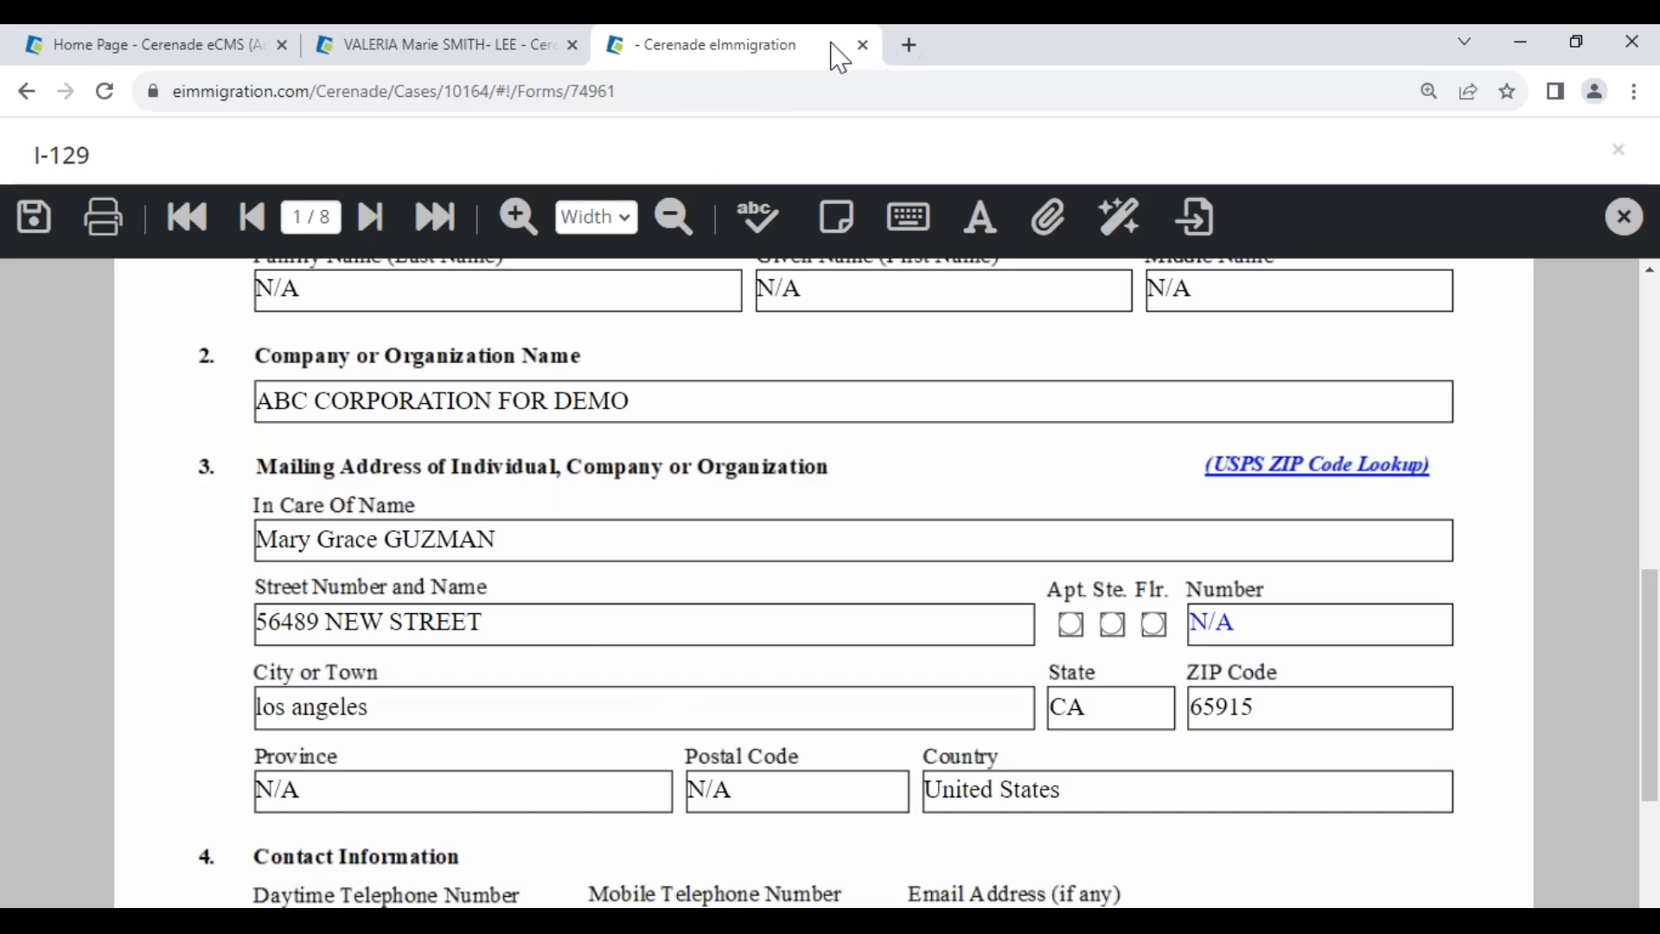
left_click(1624, 216)
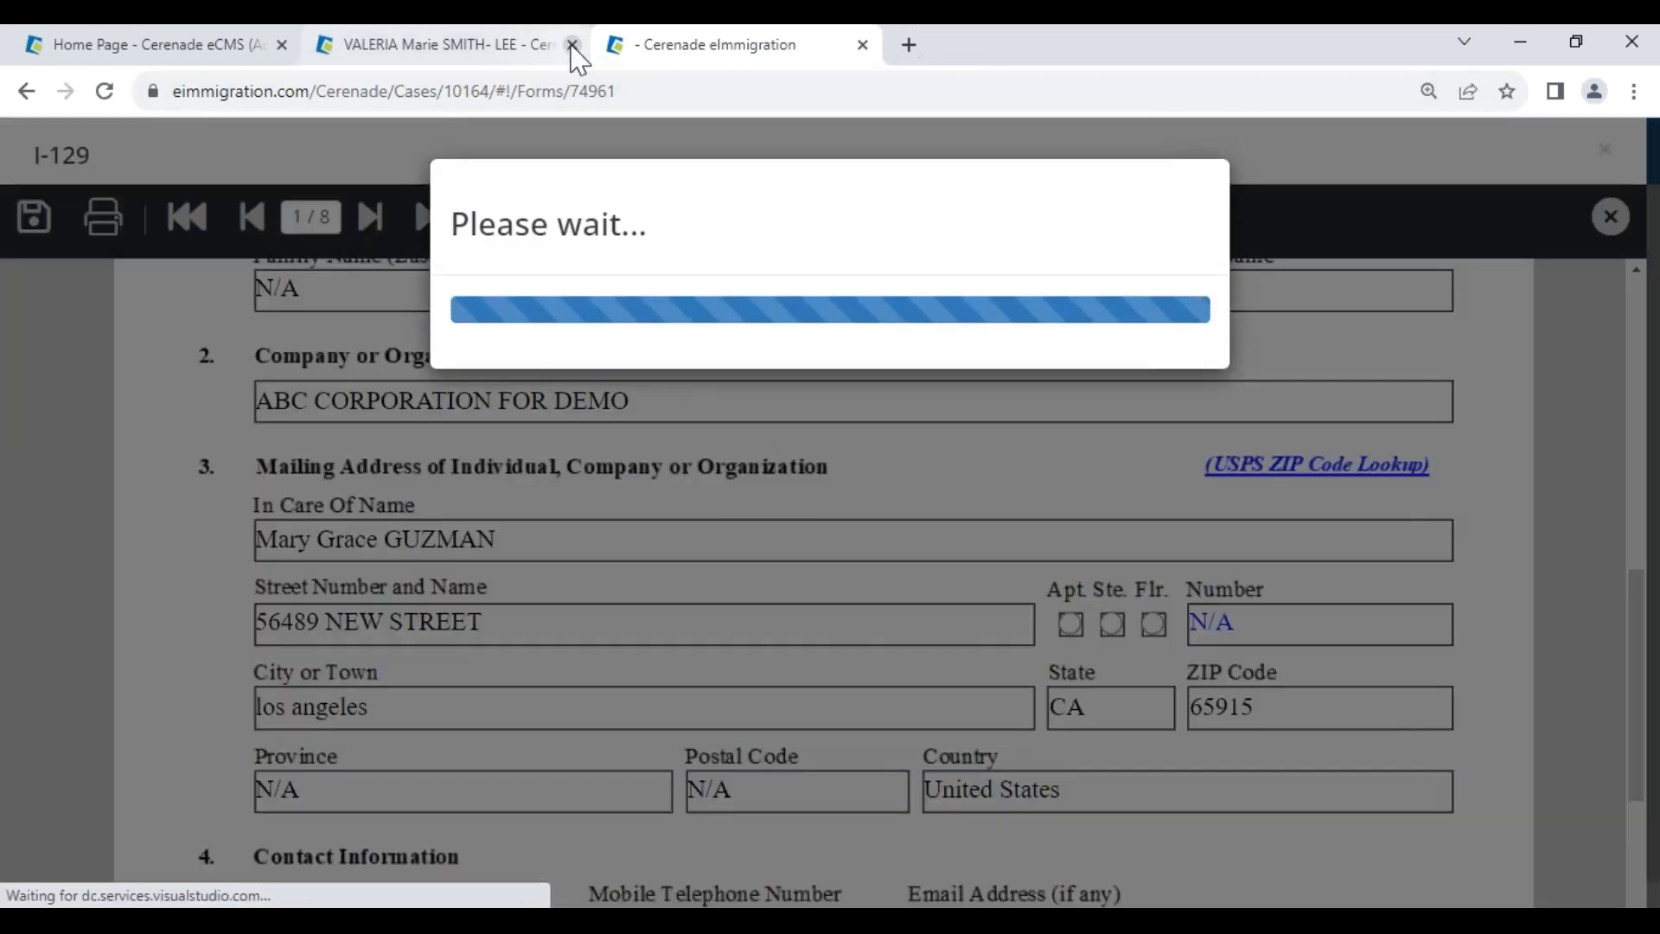
left_click(572, 45)
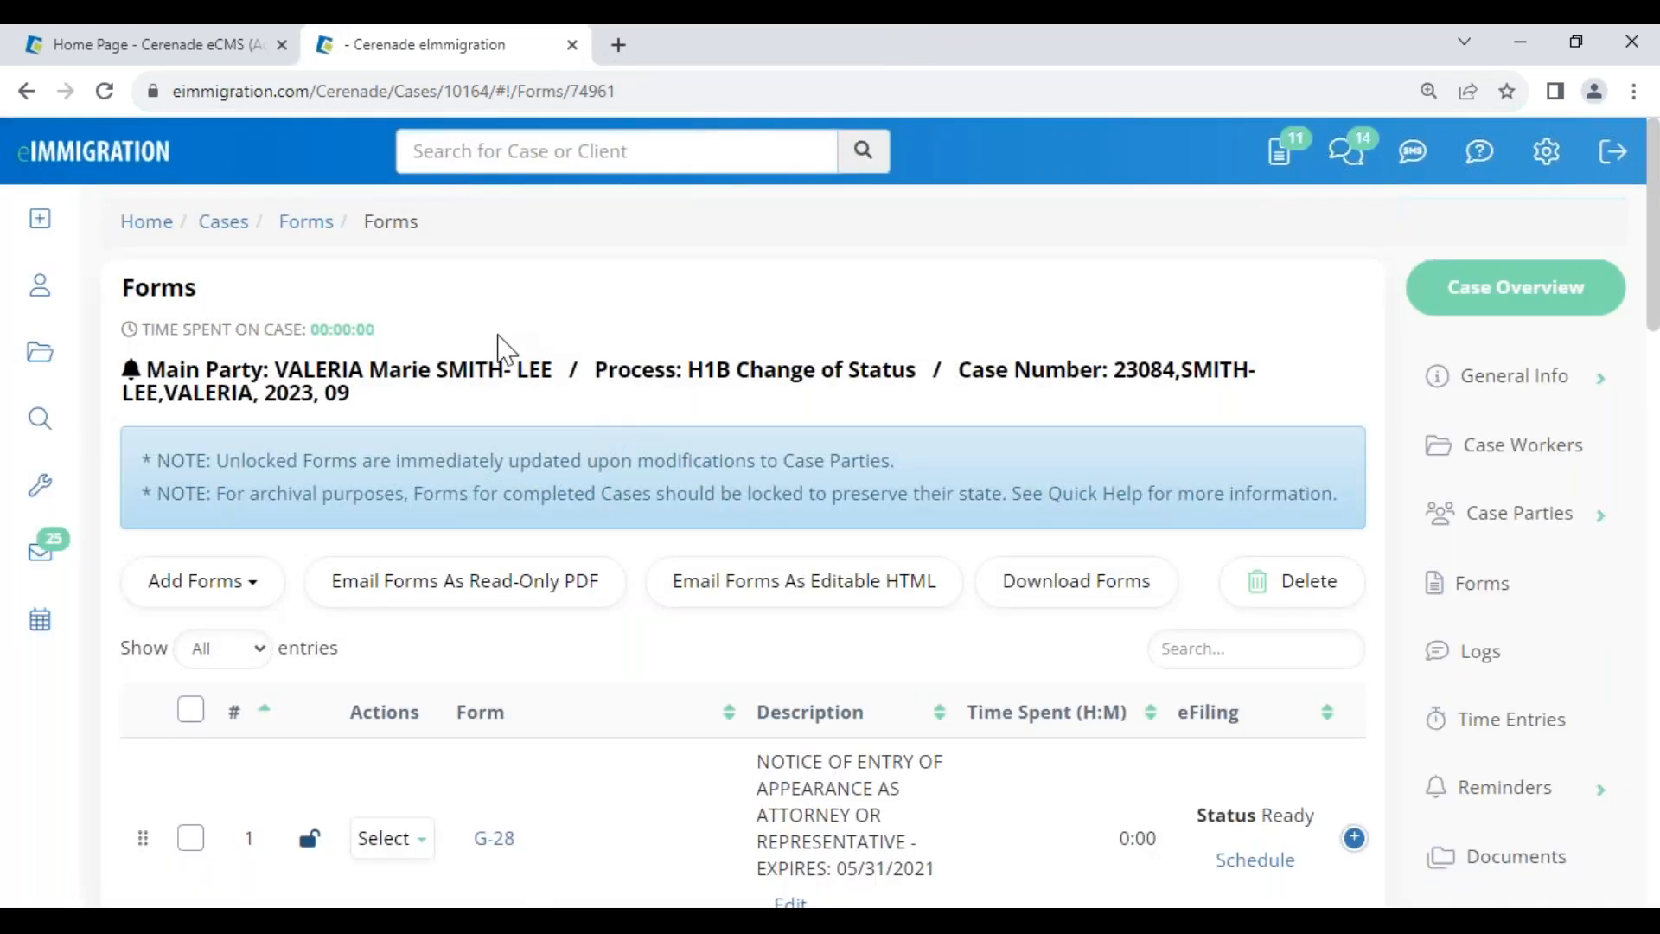
scroll(1532, 692, "down", 2)
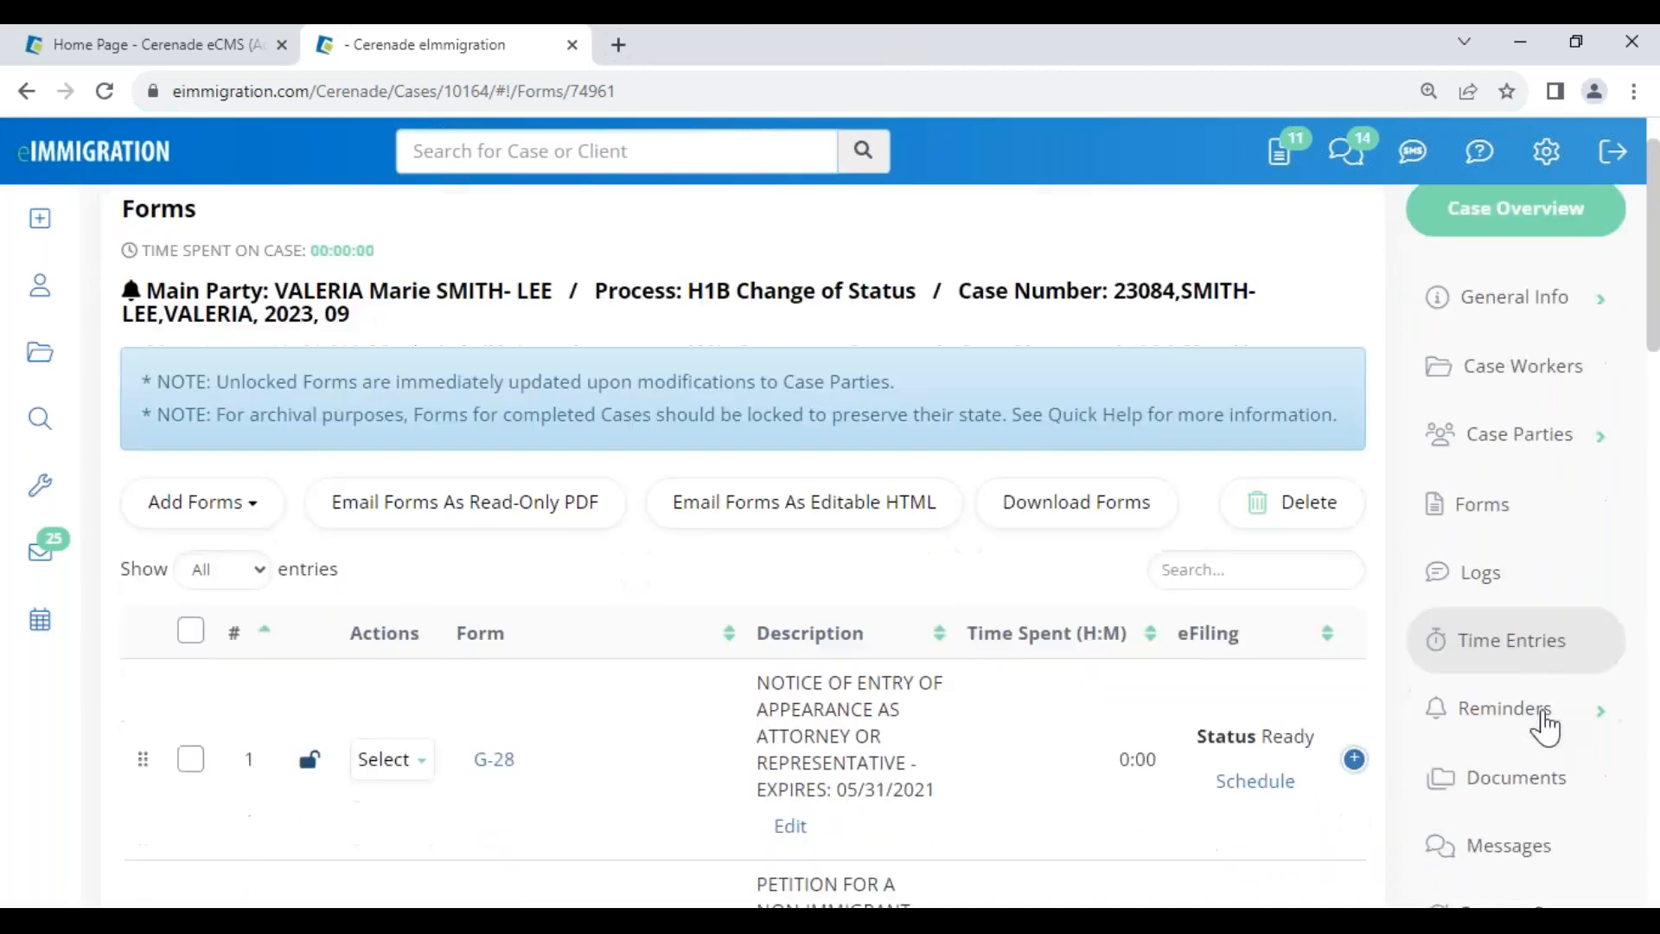
scroll(631, 816, "down", 6)
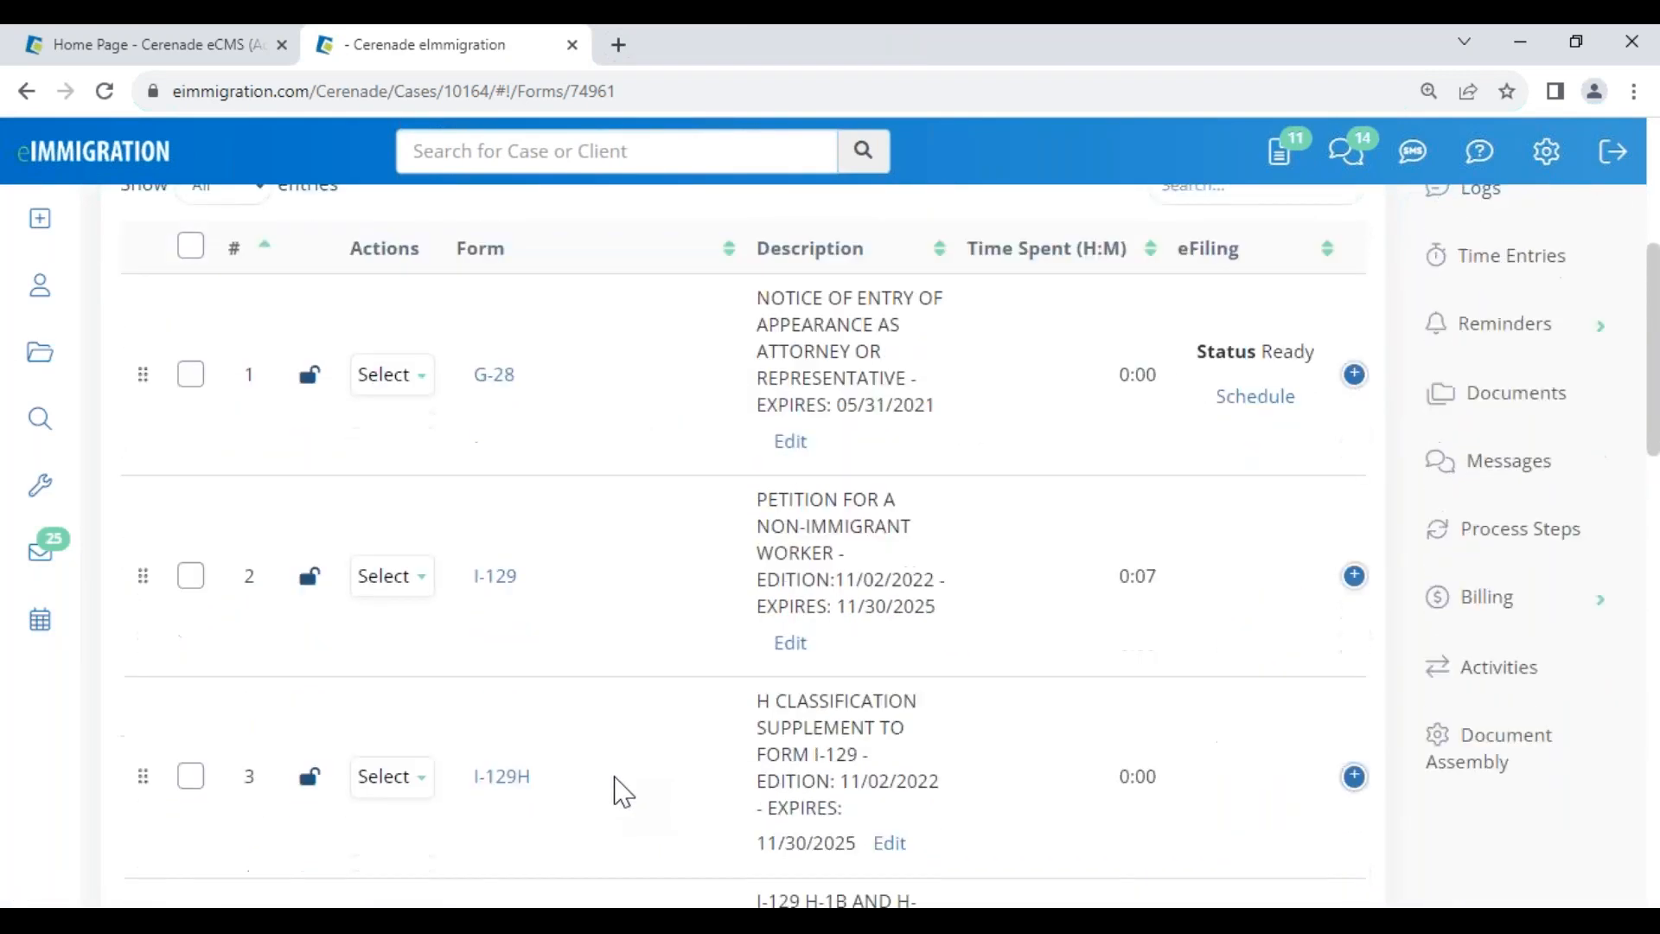
scroll(631, 790, "up", 8)
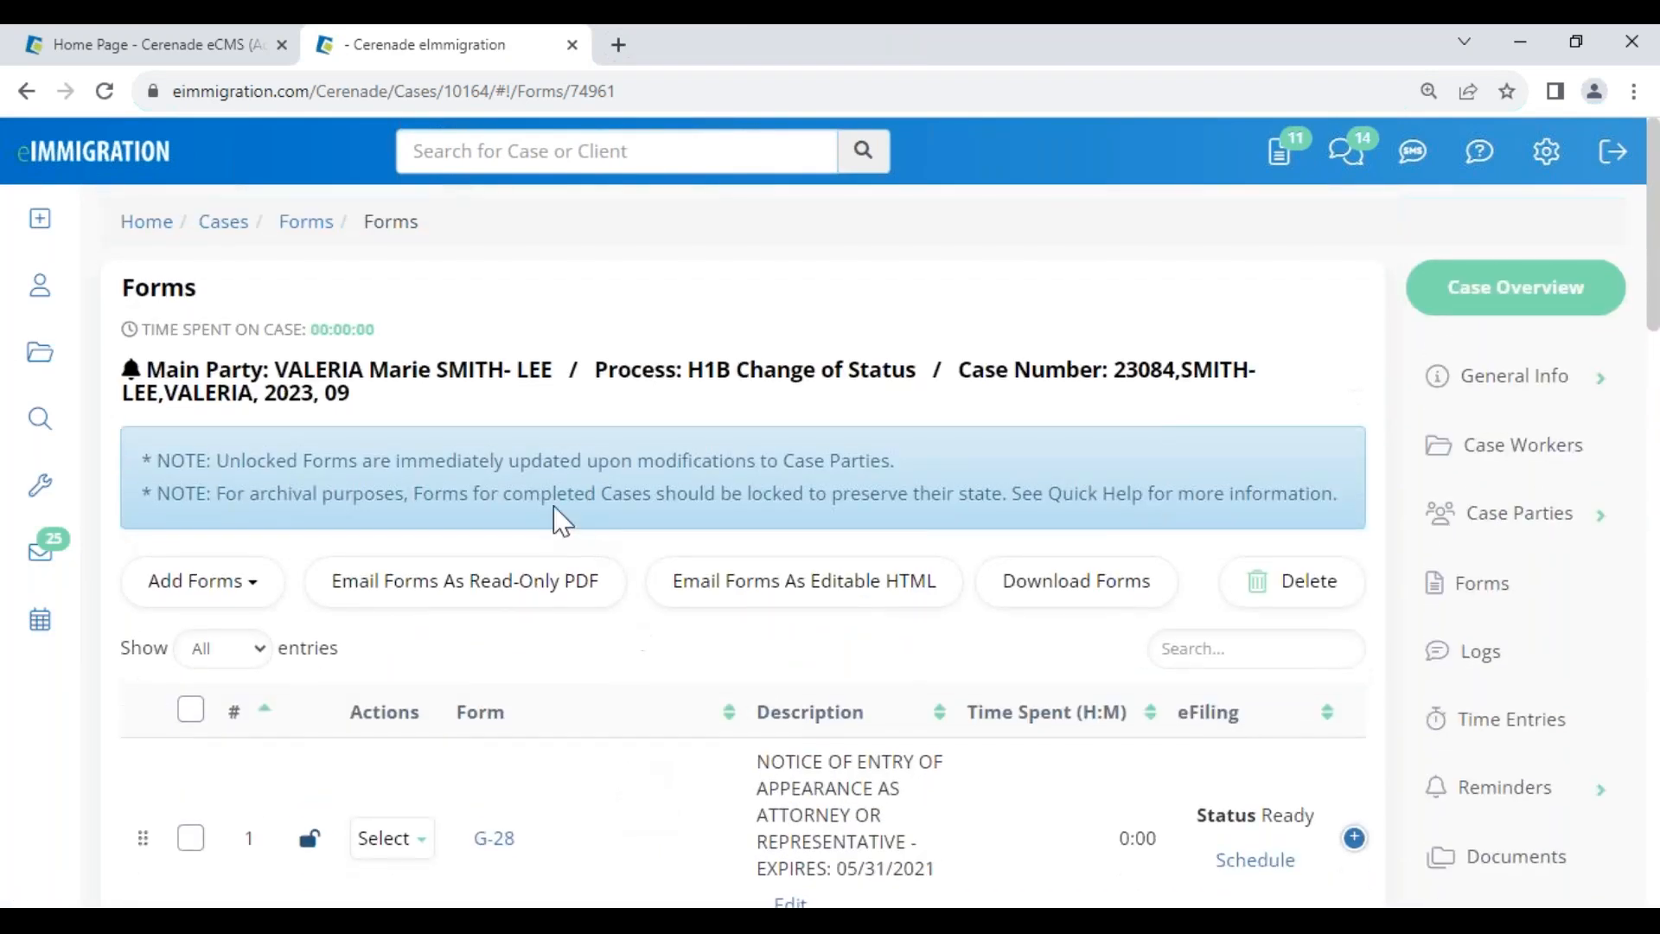
left_click(397, 392)
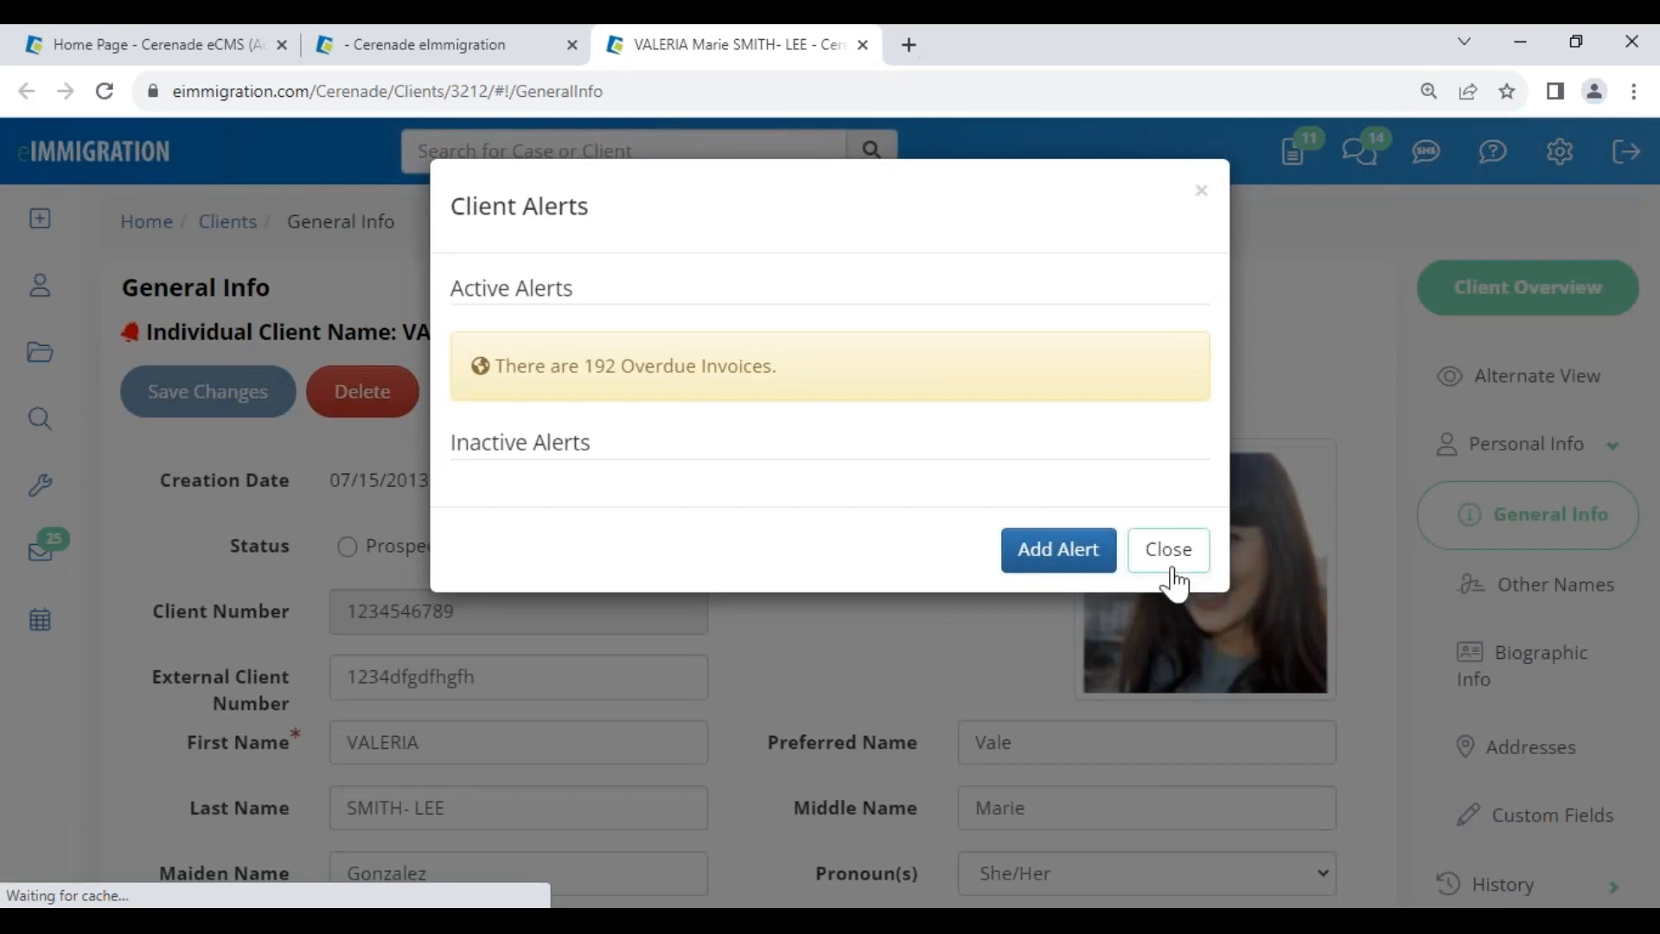
- Dismiss the Client Alerts notice and look over the main client's General Info page
left_click(1169, 536)
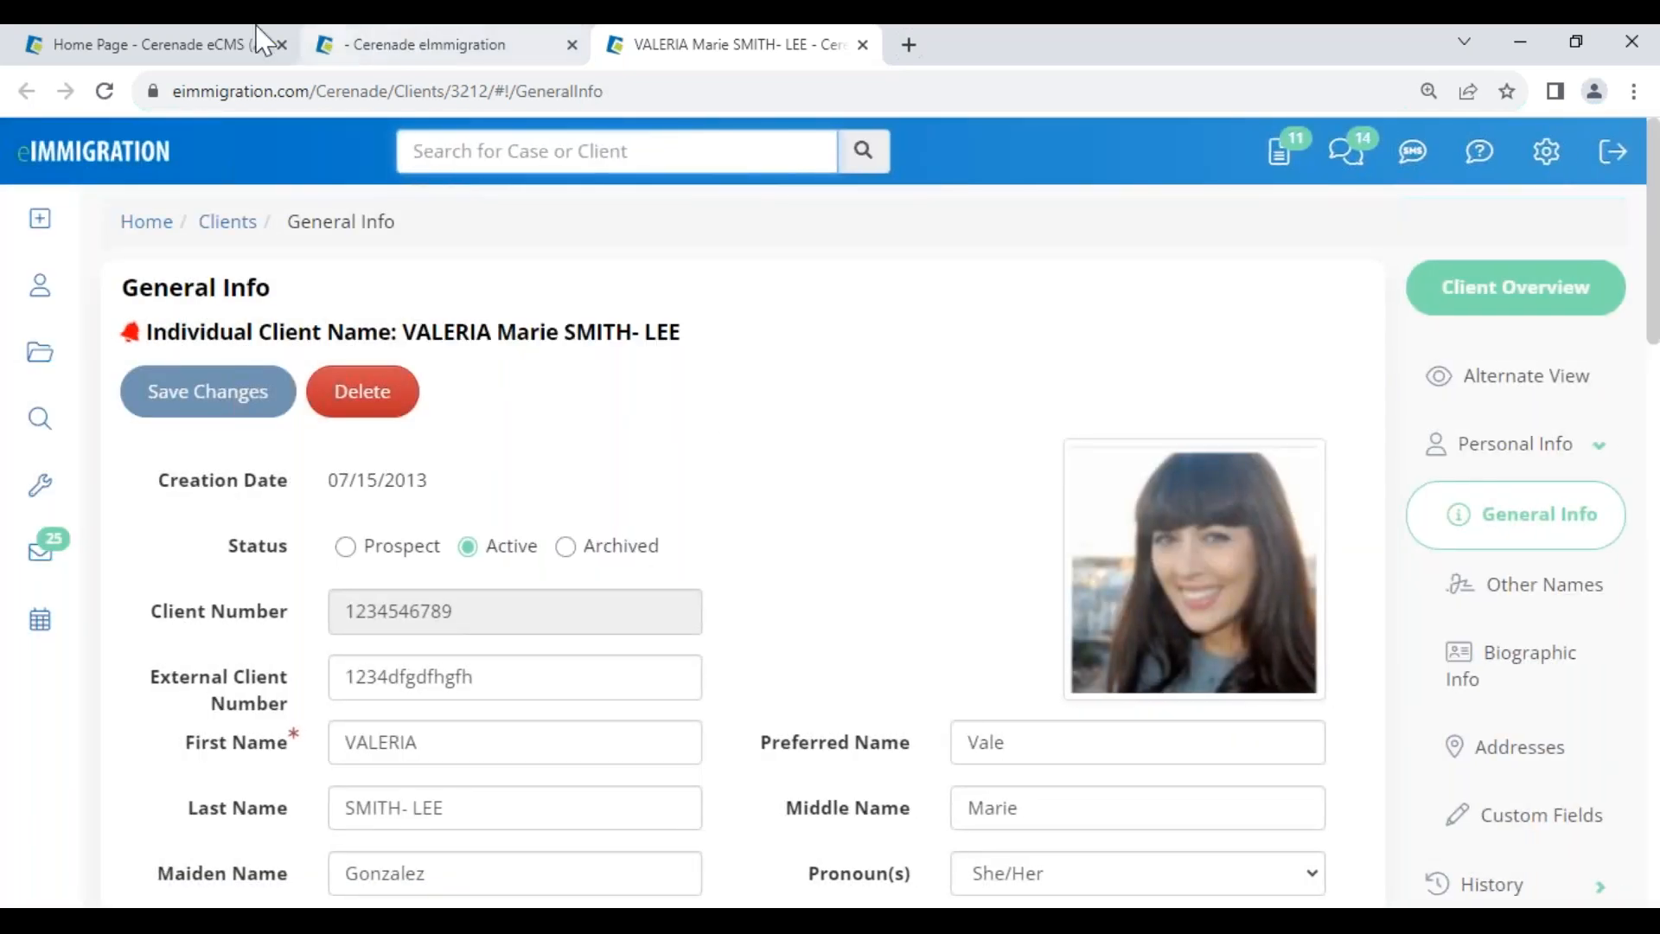
left_click(219, 51)
left_click(229, 151)
left_click(548, 289)
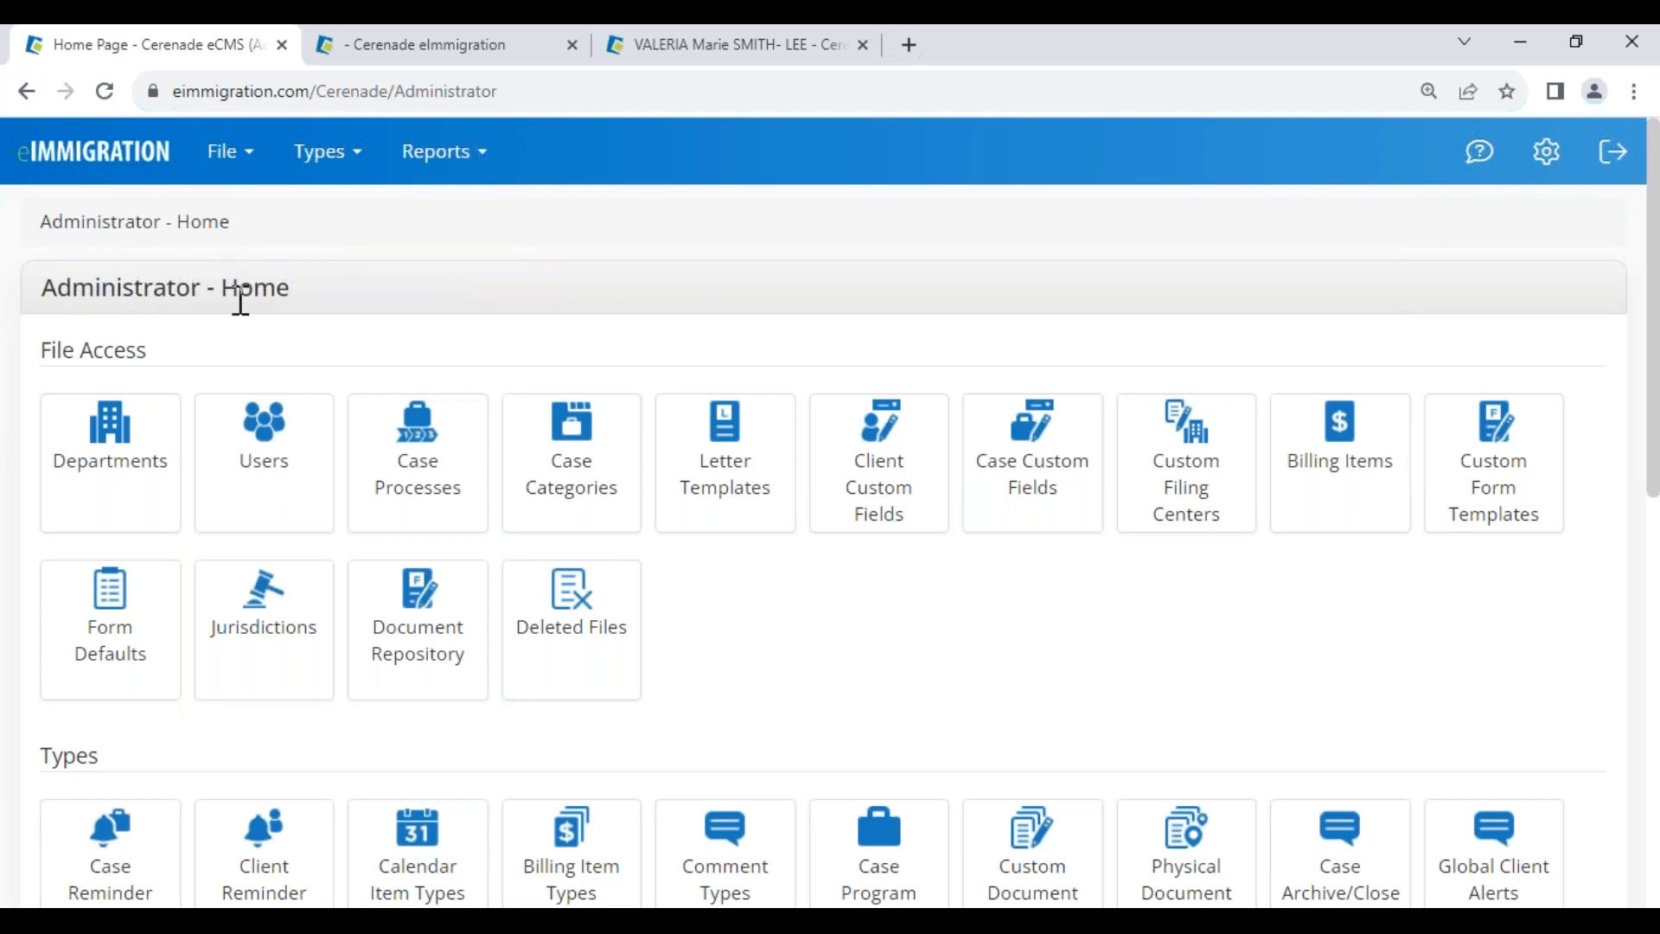
left_click(450, 45)
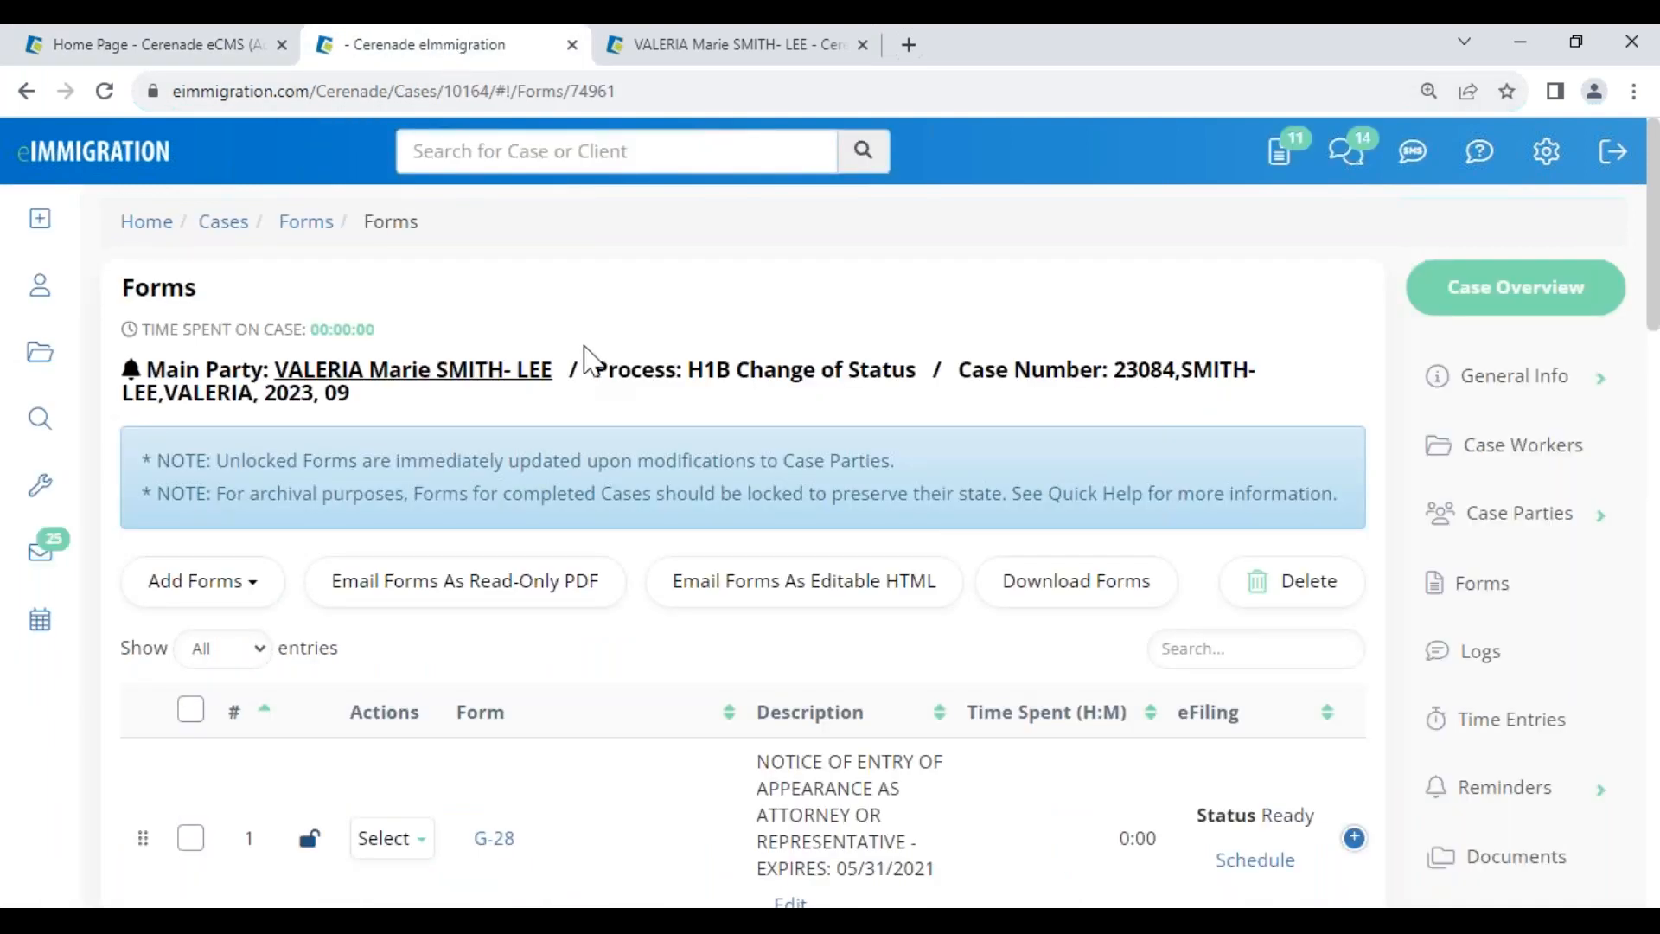
left_click(753, 45)
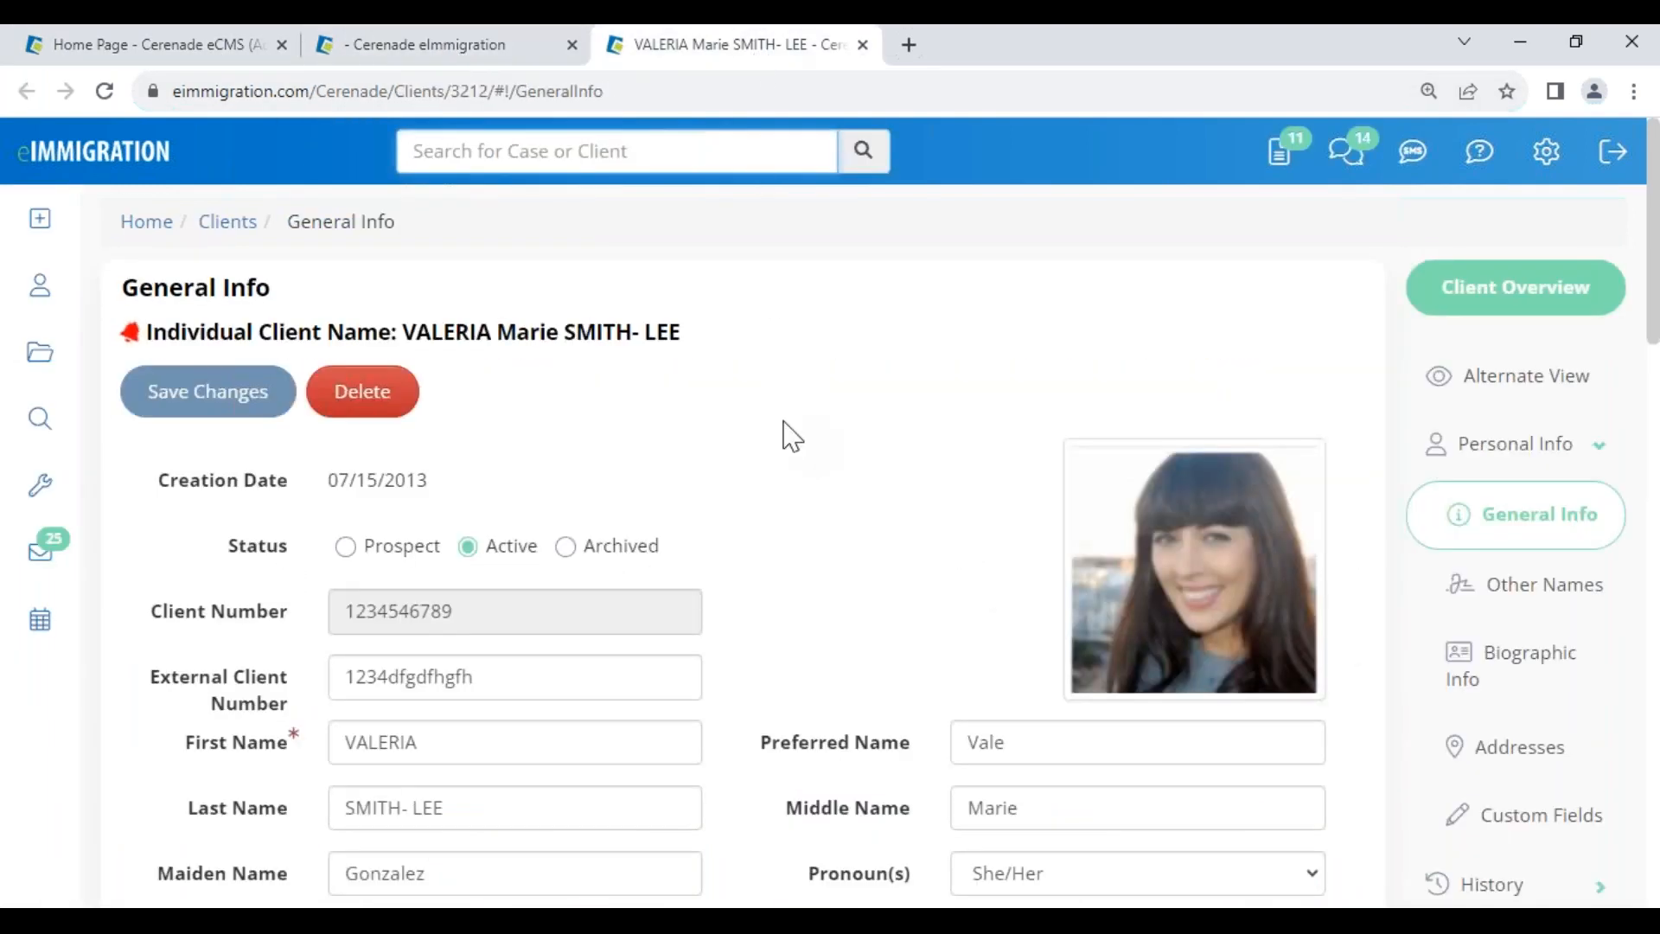
scroll(830, 603, "down", 4)
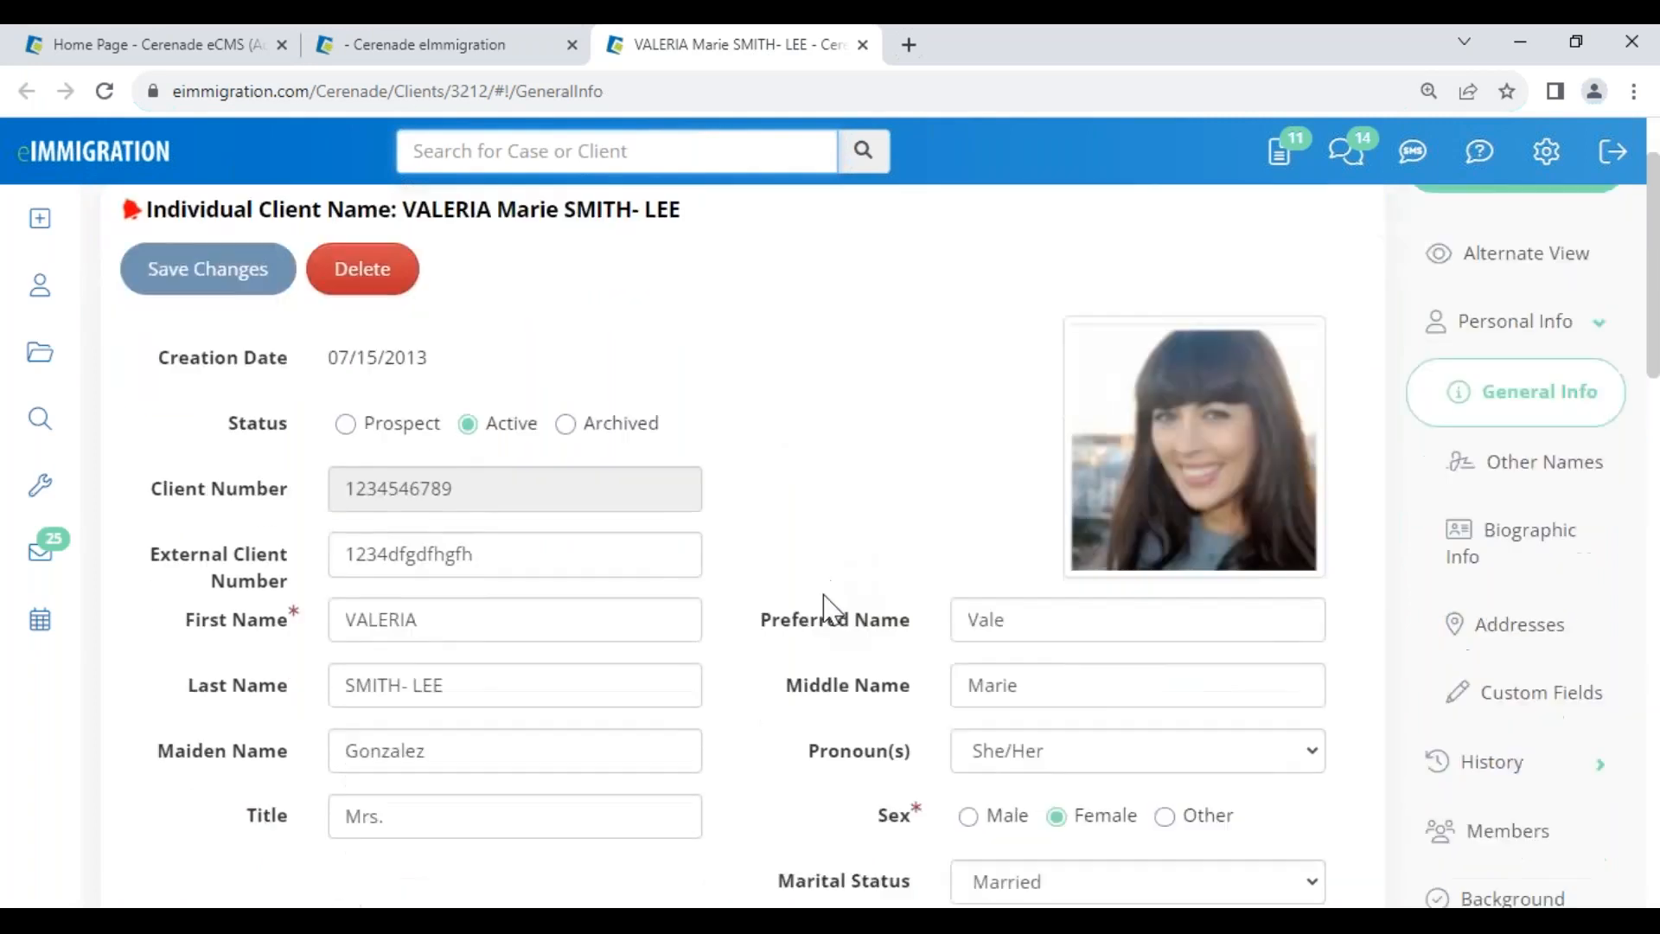
scroll(767, 767, "up", 4)
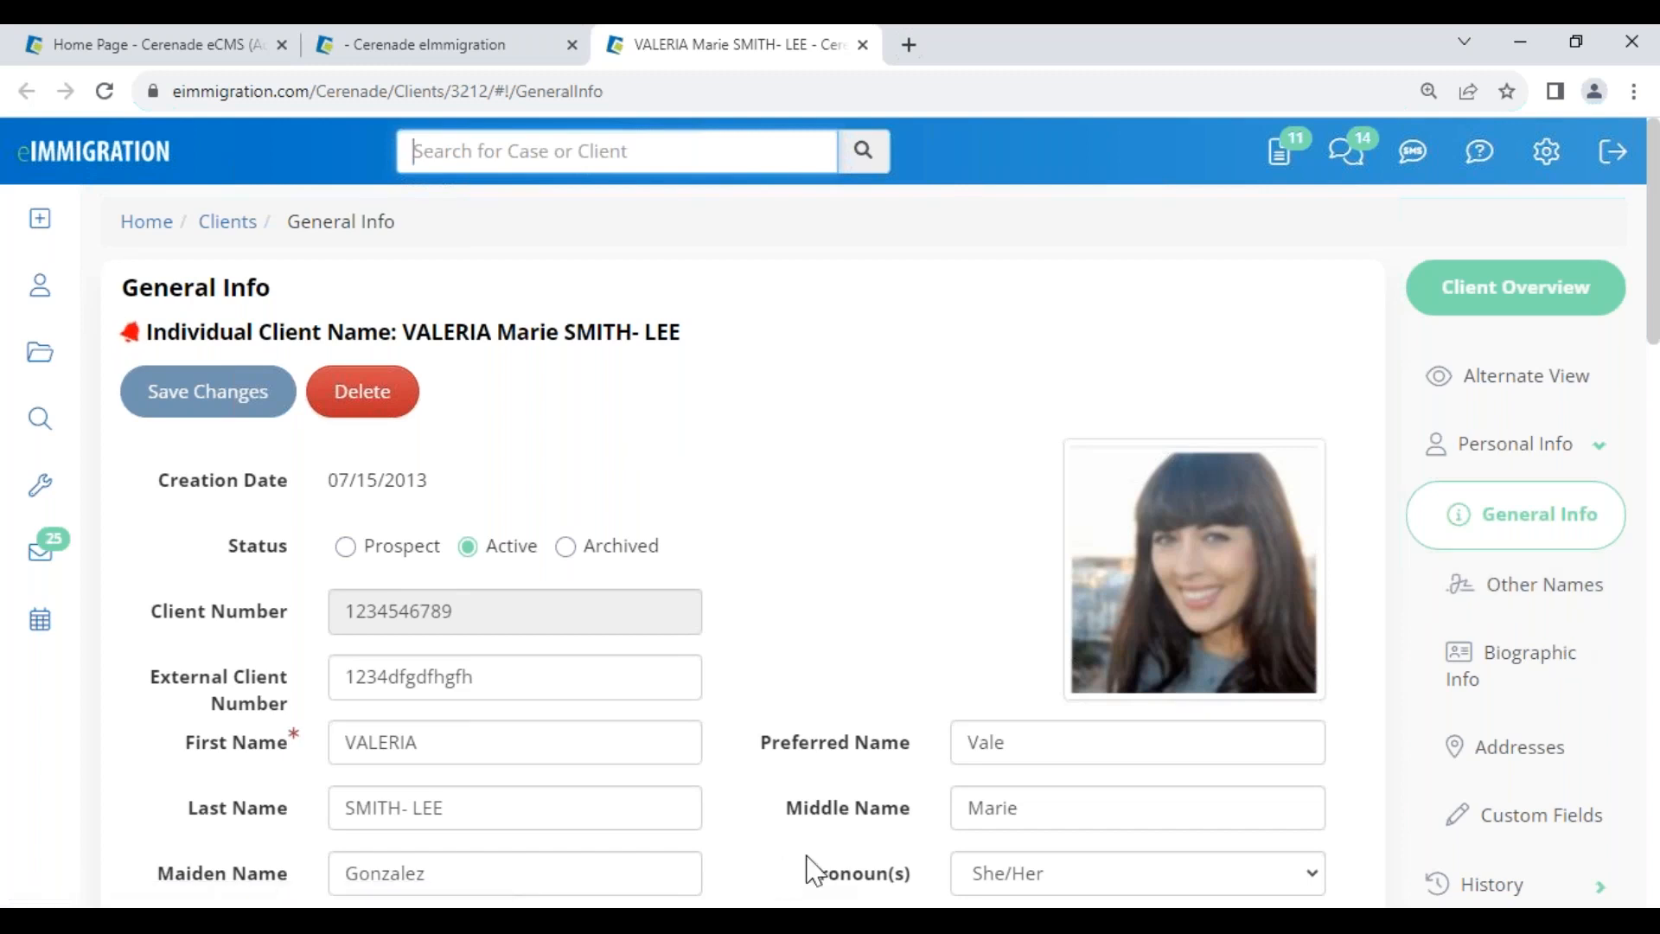
left_click(772, 741)
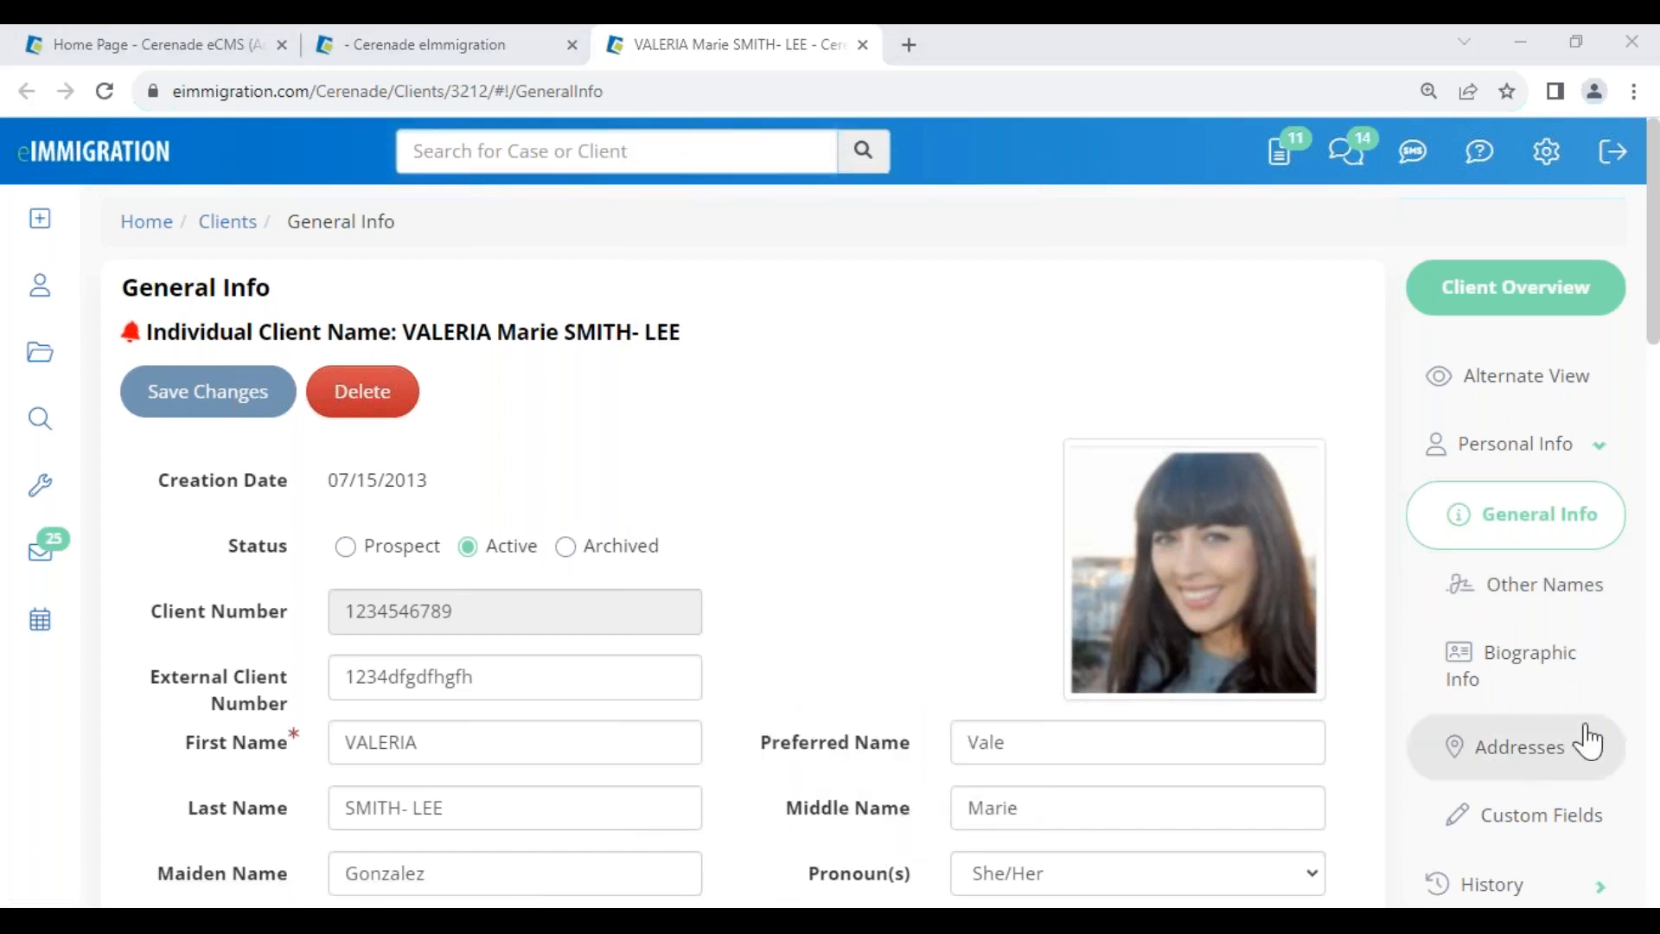
scroll(1559, 644, "down", 1)
scroll(1559, 644, "down", 4)
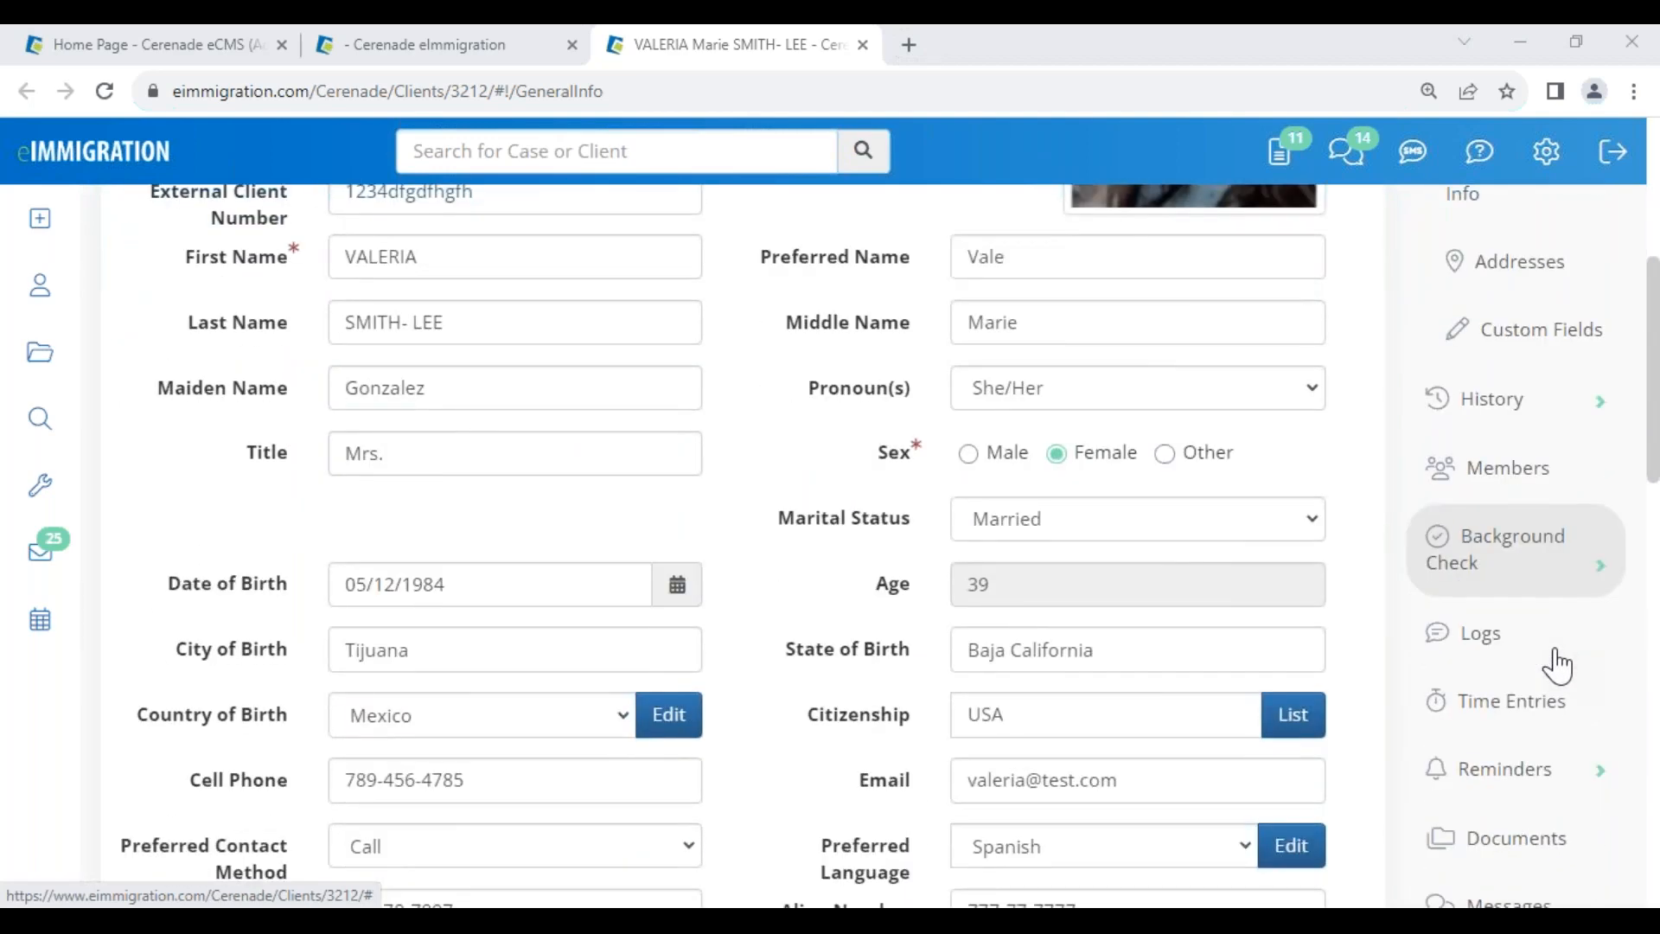
scroll(1559, 666, "down", 3)
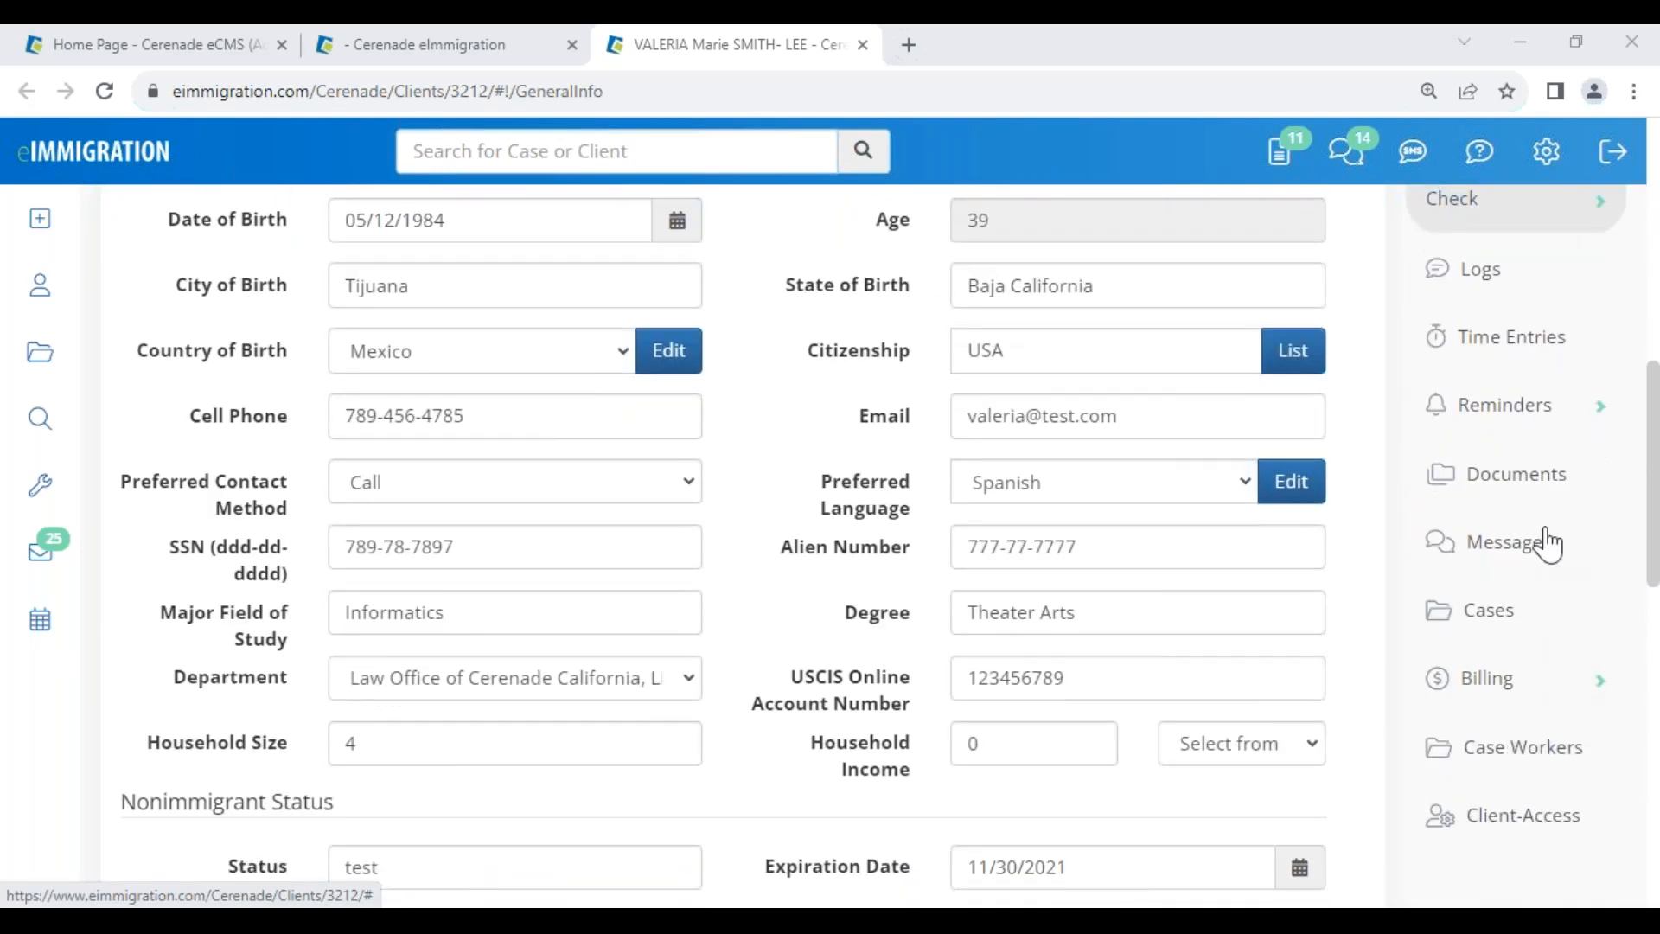
scroll(1522, 398, "up", 3)
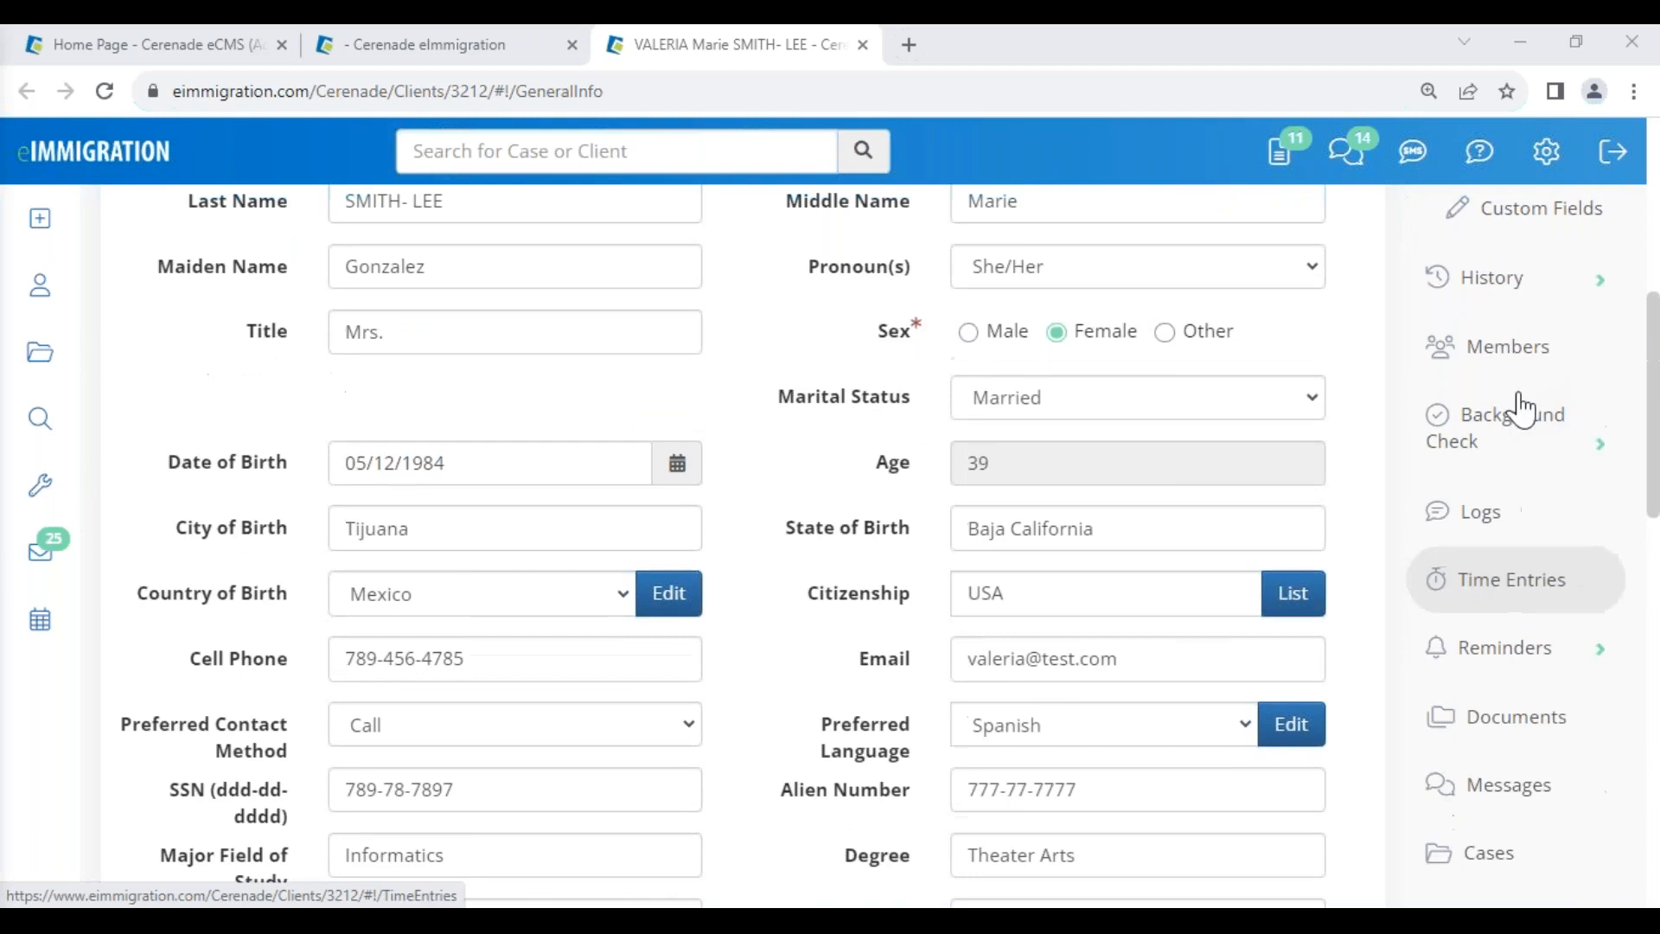
- Review the client's Members list, then History > Previous Addresses with its 13 entries
left_click(1513, 348)
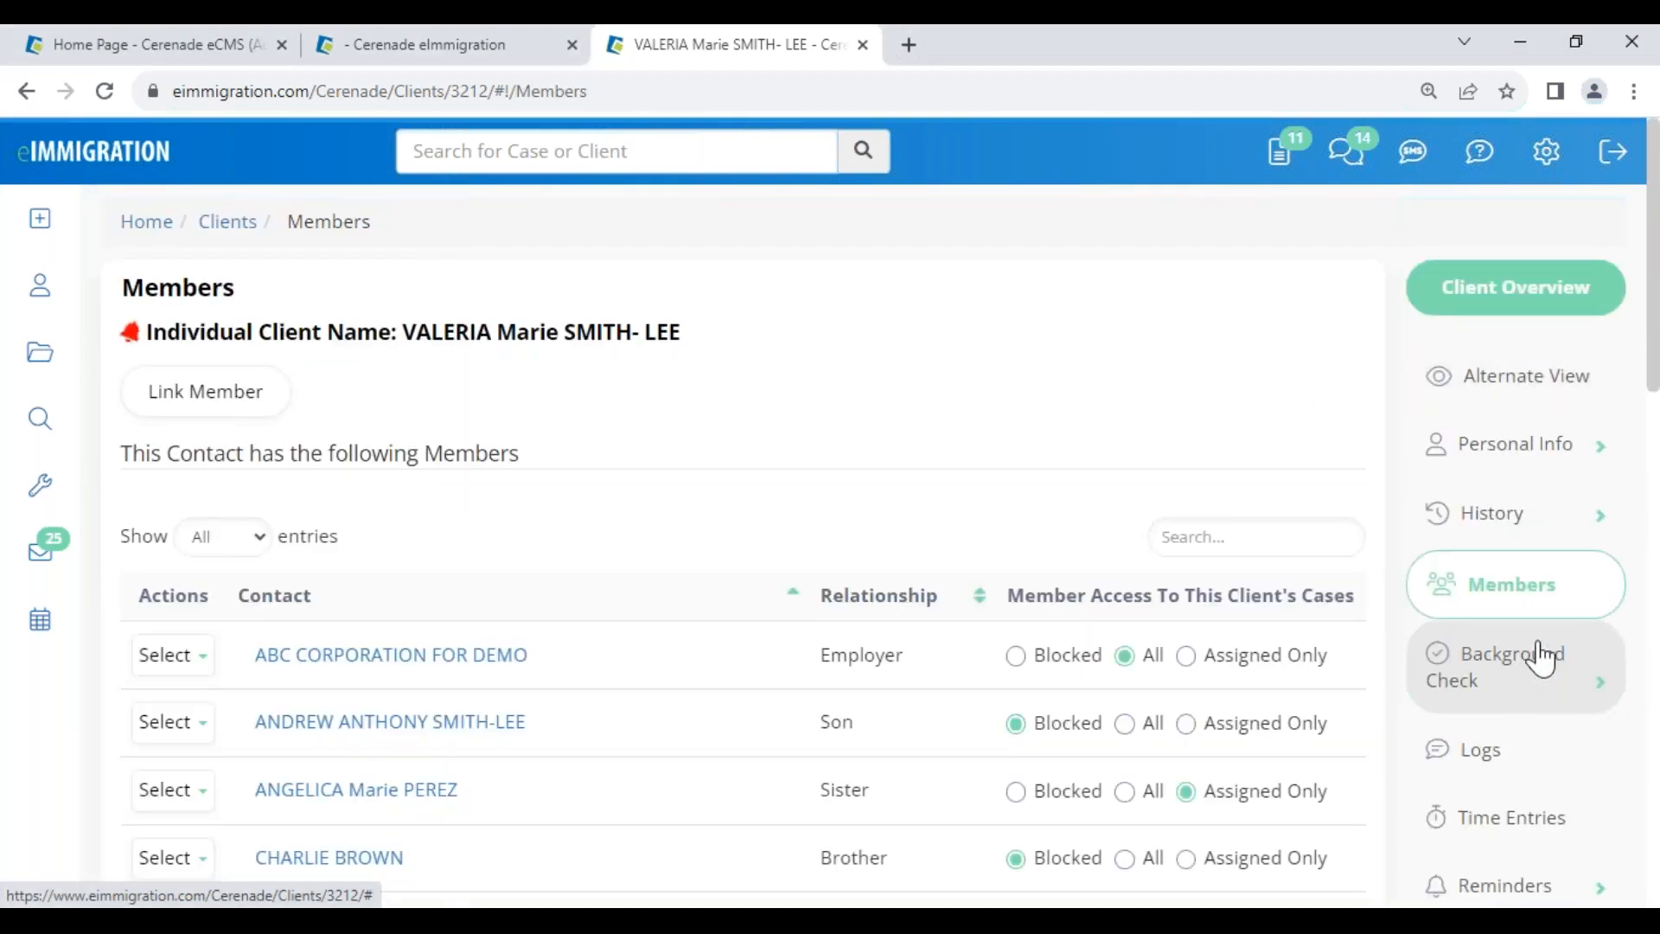
left_click(1509, 519)
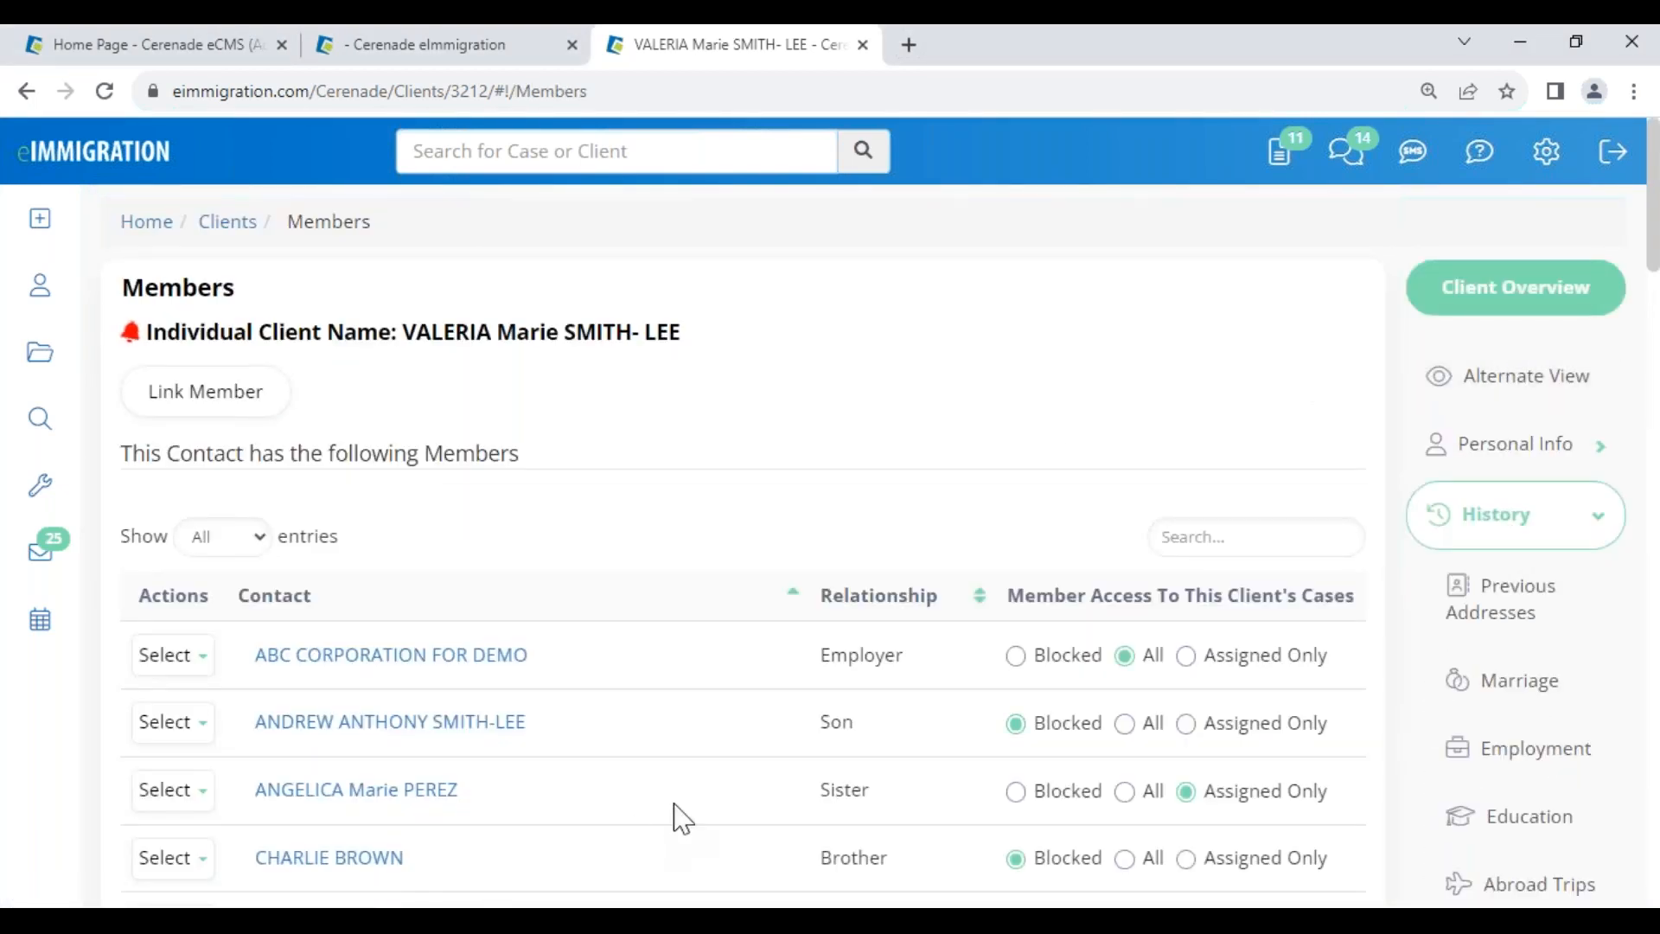
left_click(1124, 723)
left_click(1462, 627)
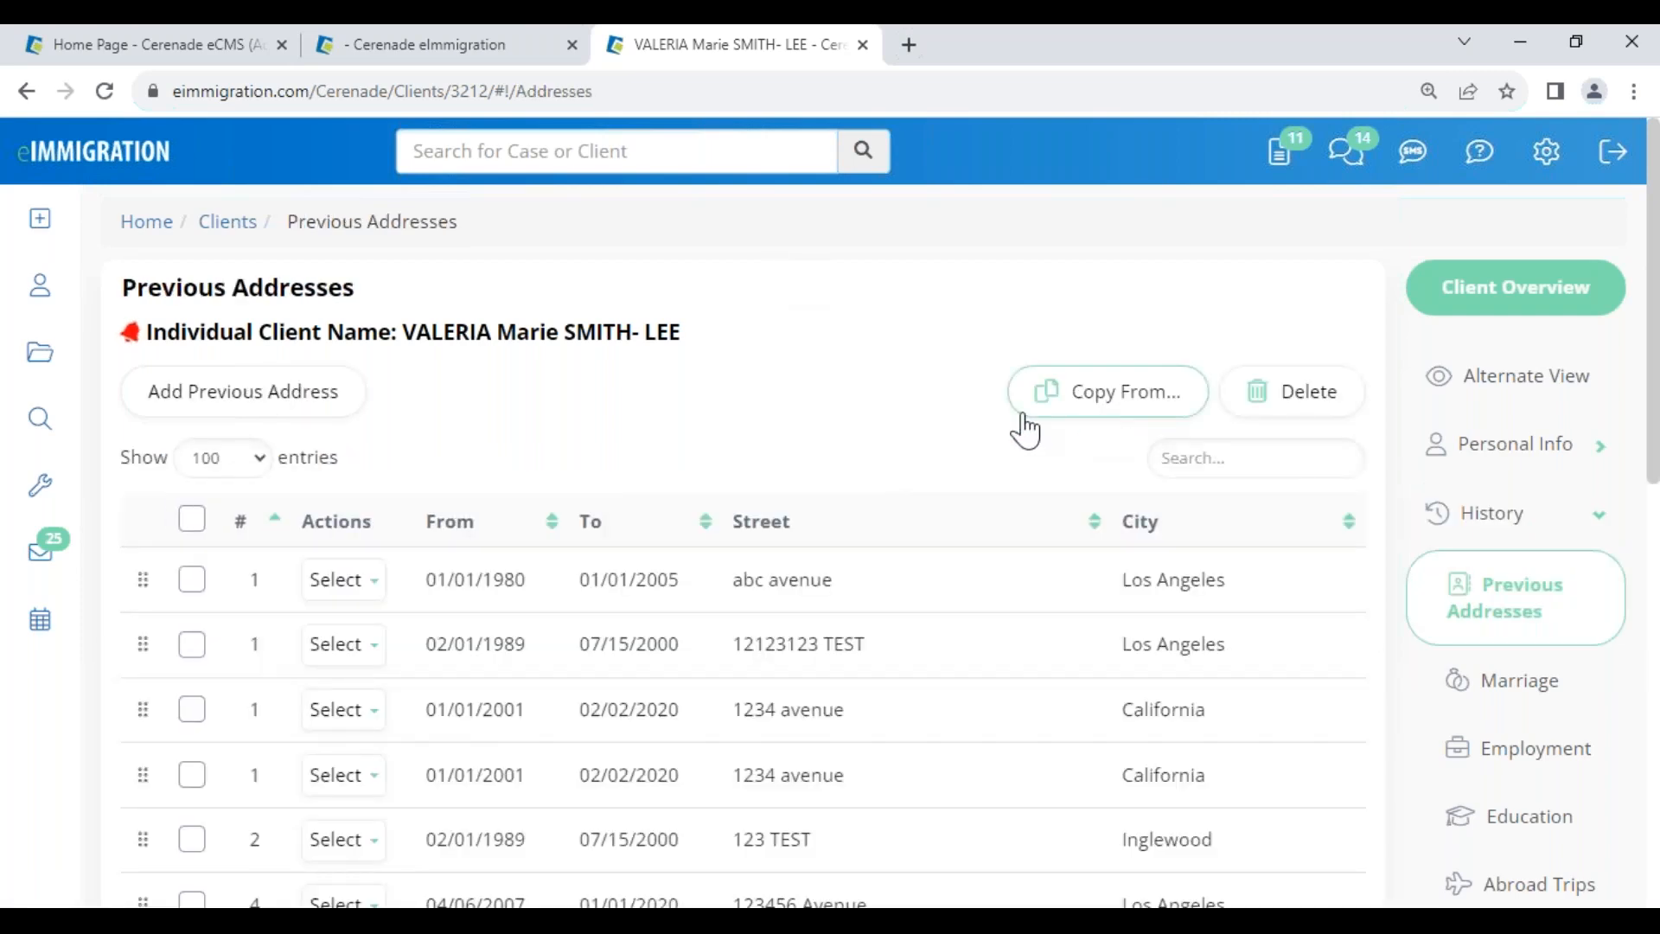
scroll(1475, 473, "down", 3)
scroll(1476, 474, "down", 8)
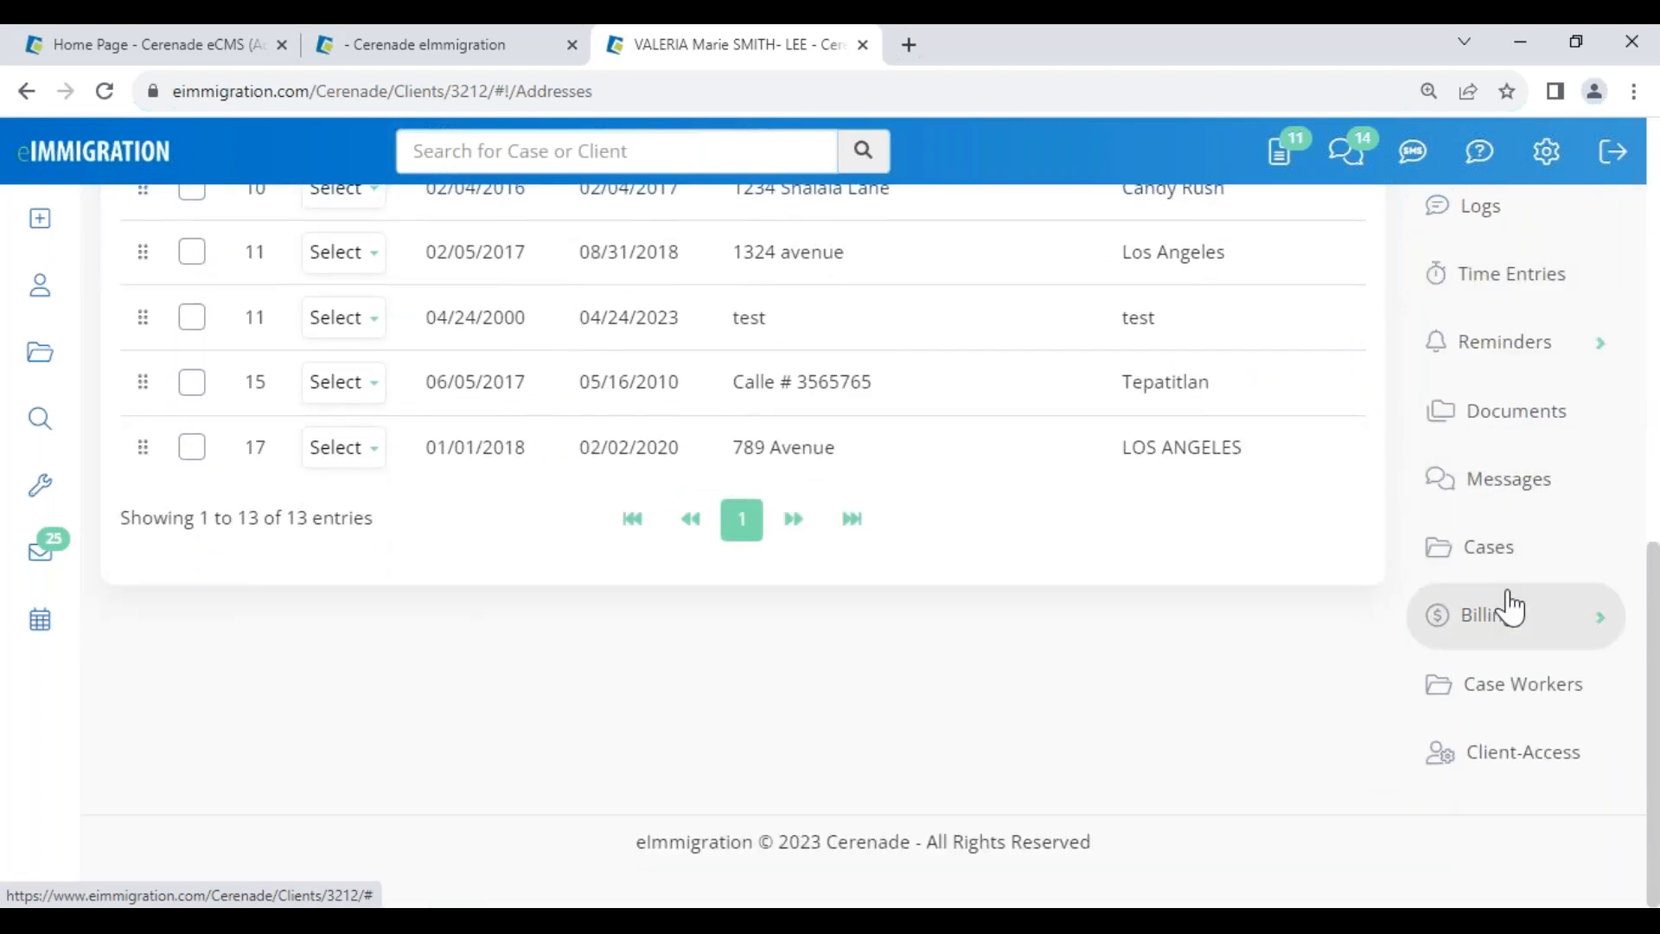
- Back on the case's Forms page, scroll the forms table and select text in it
left_click(348, 35)
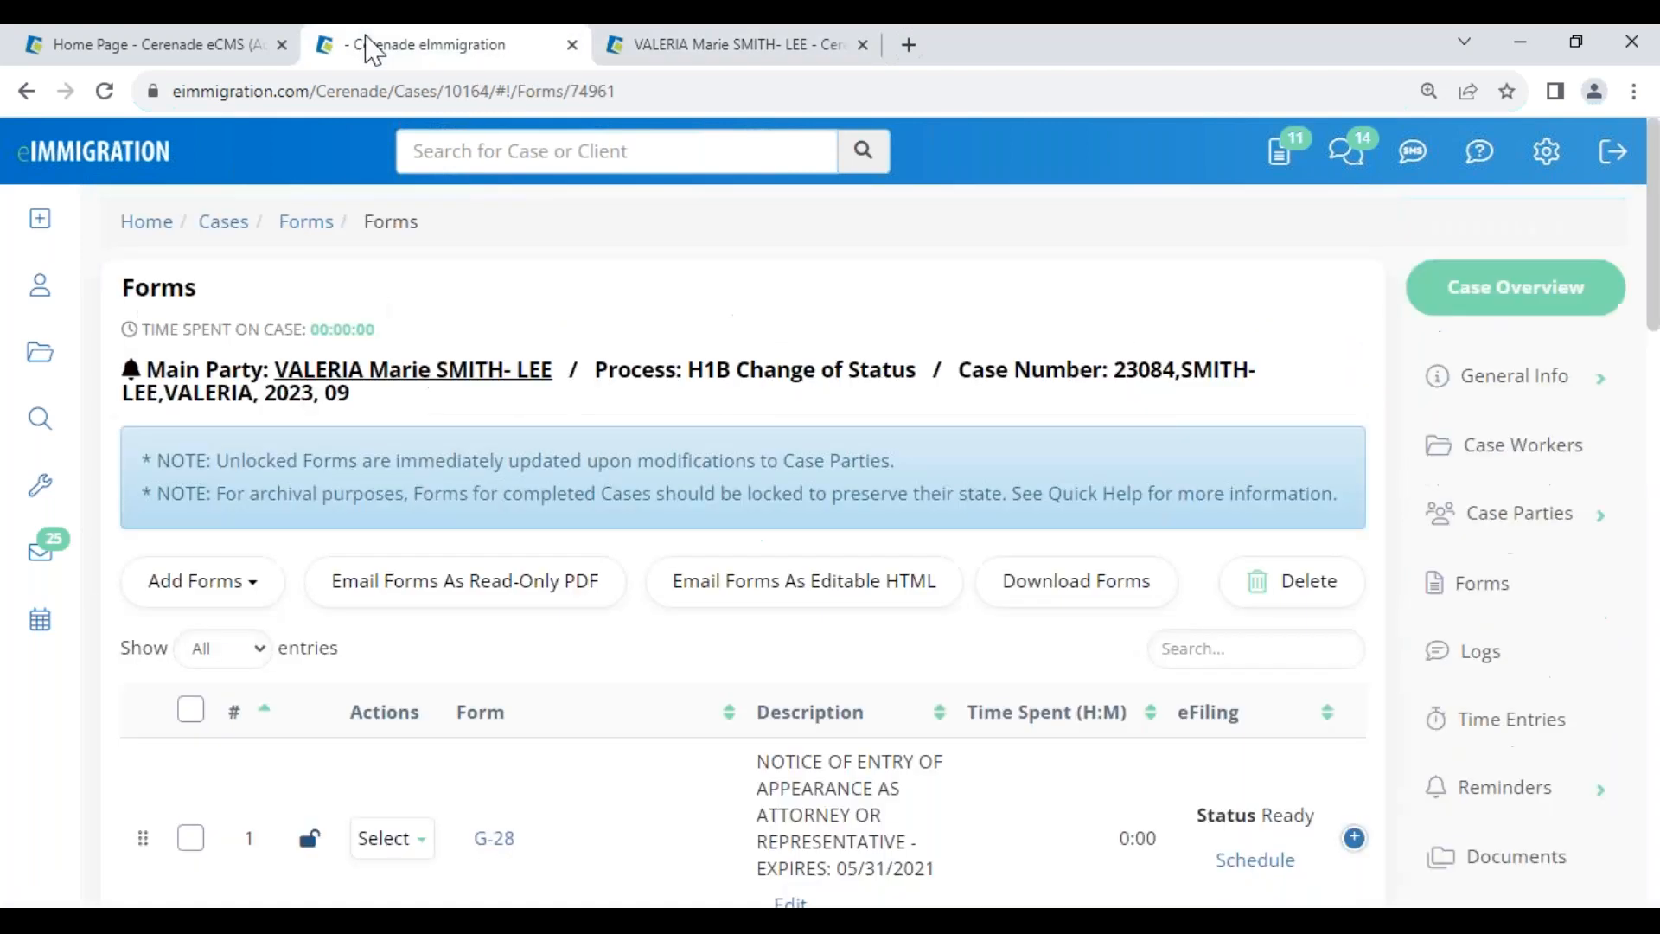
scroll(1512, 727, "down", 2)
scroll(1532, 847, "down", 3)
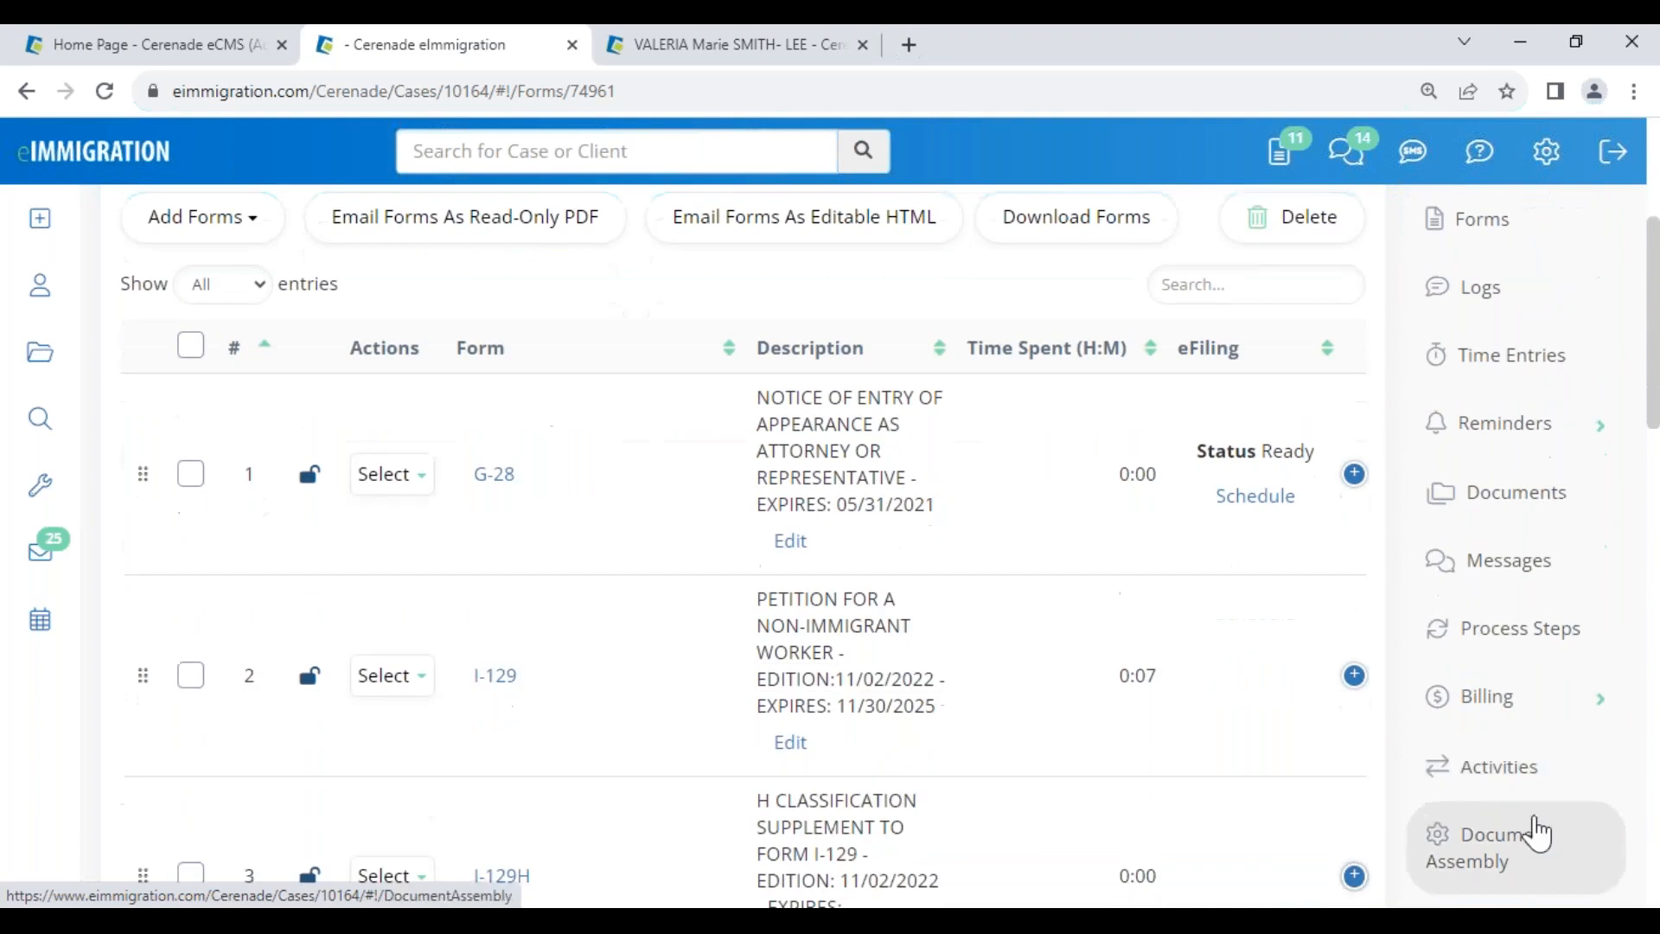
scroll(771, 604, "up", 4)
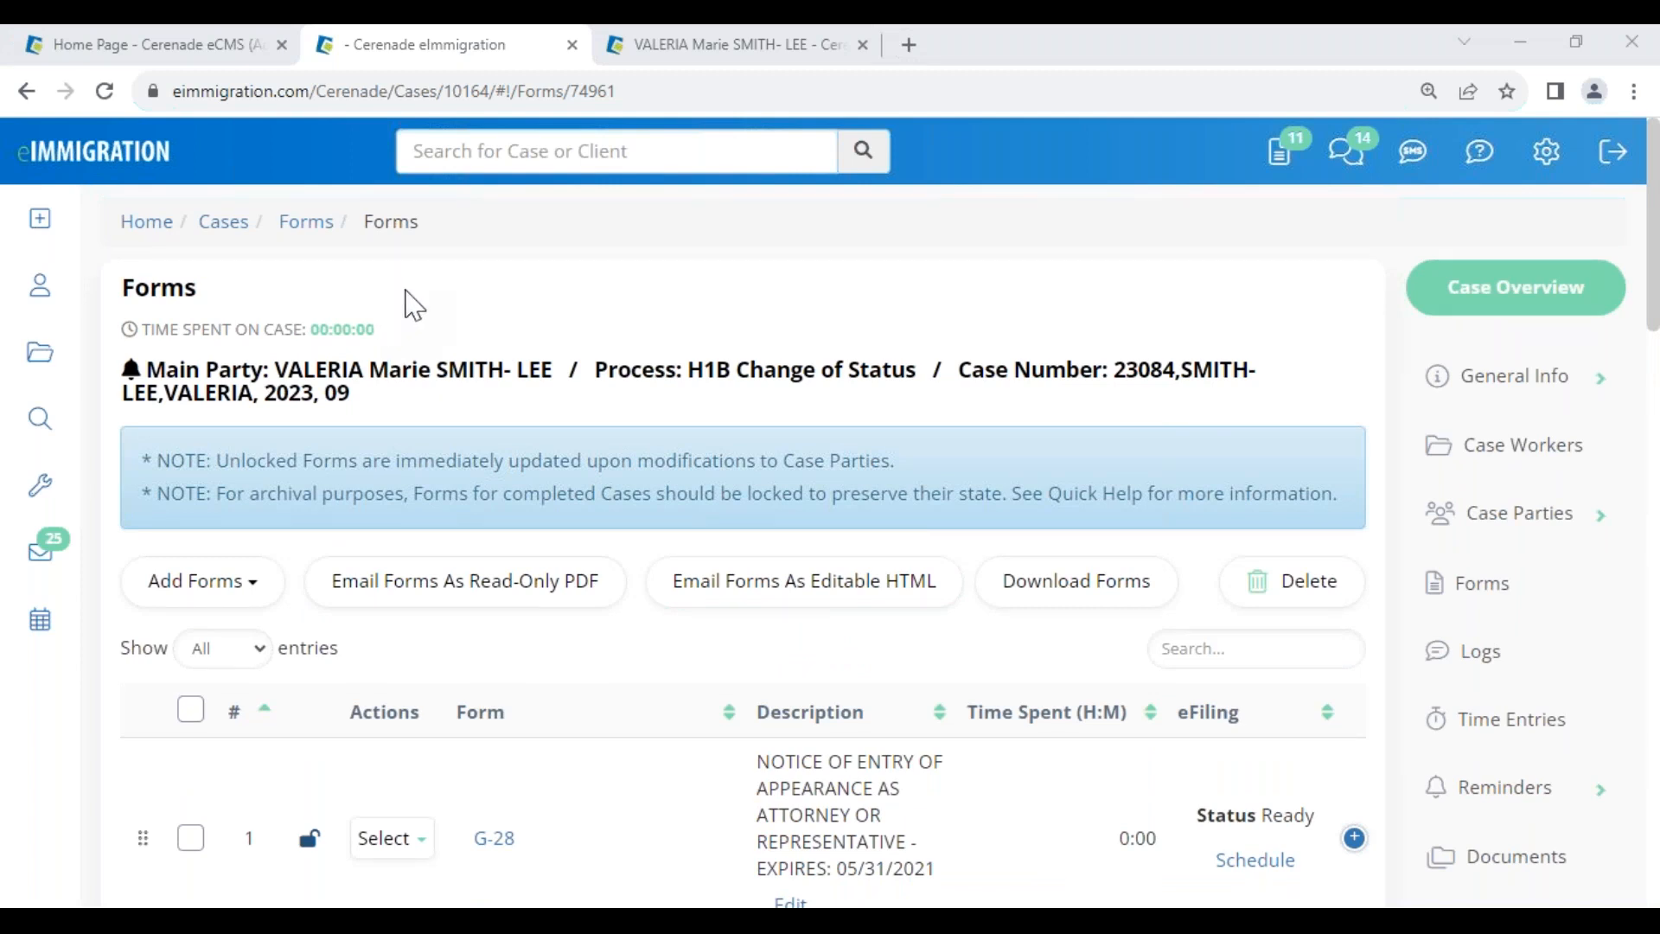
left_click_drag(421, 227, 119, 236)
left_click(450, 259)
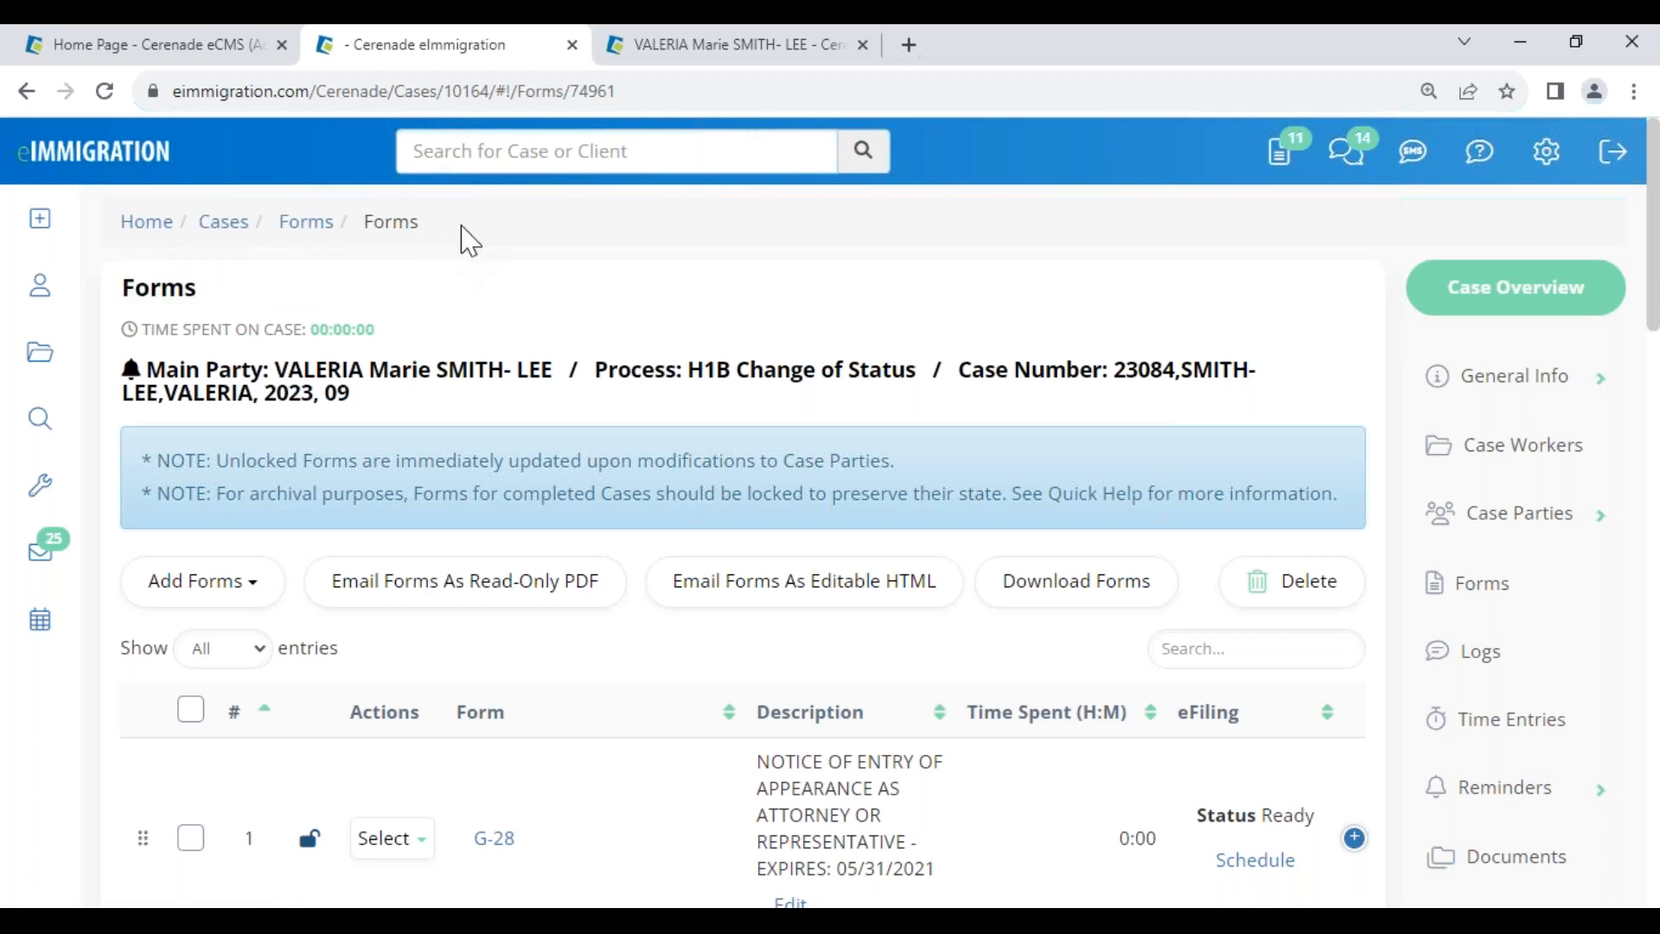
left_click_drag(450, 232, 120, 230)
left_click(466, 245)
- Check an entry on the client's Previous Addresses page
left_click(659, 41)
scroll(542, 285, "up", 10)
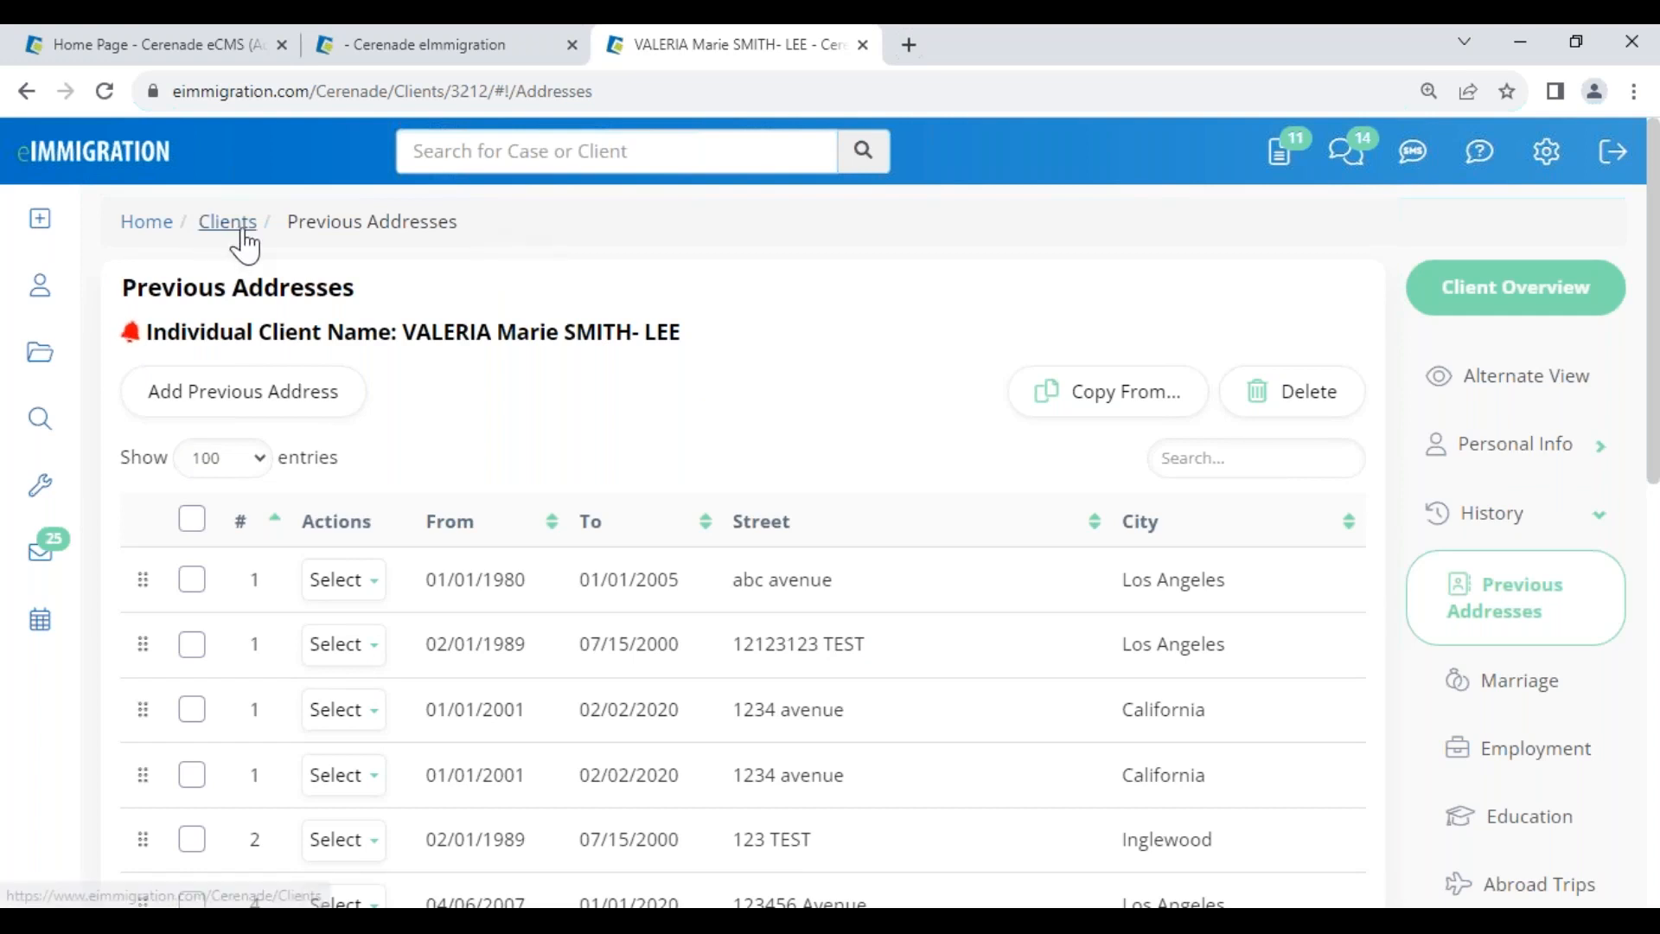
left_click_drag(458, 223, 302, 223)
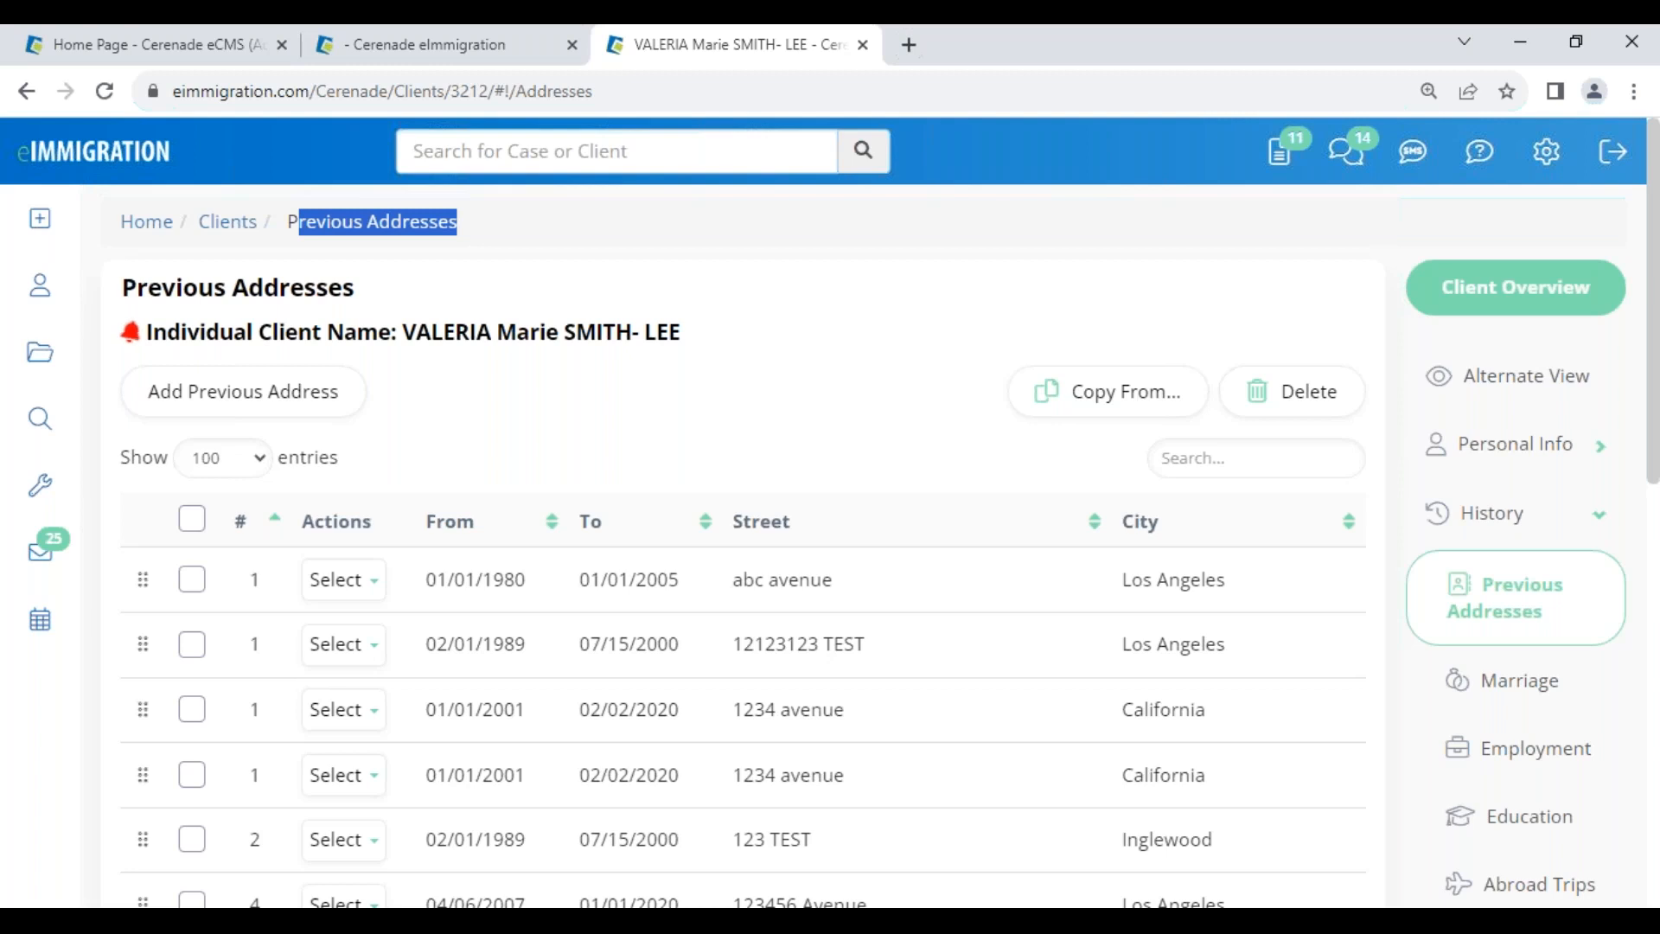
left_click(548, 275)
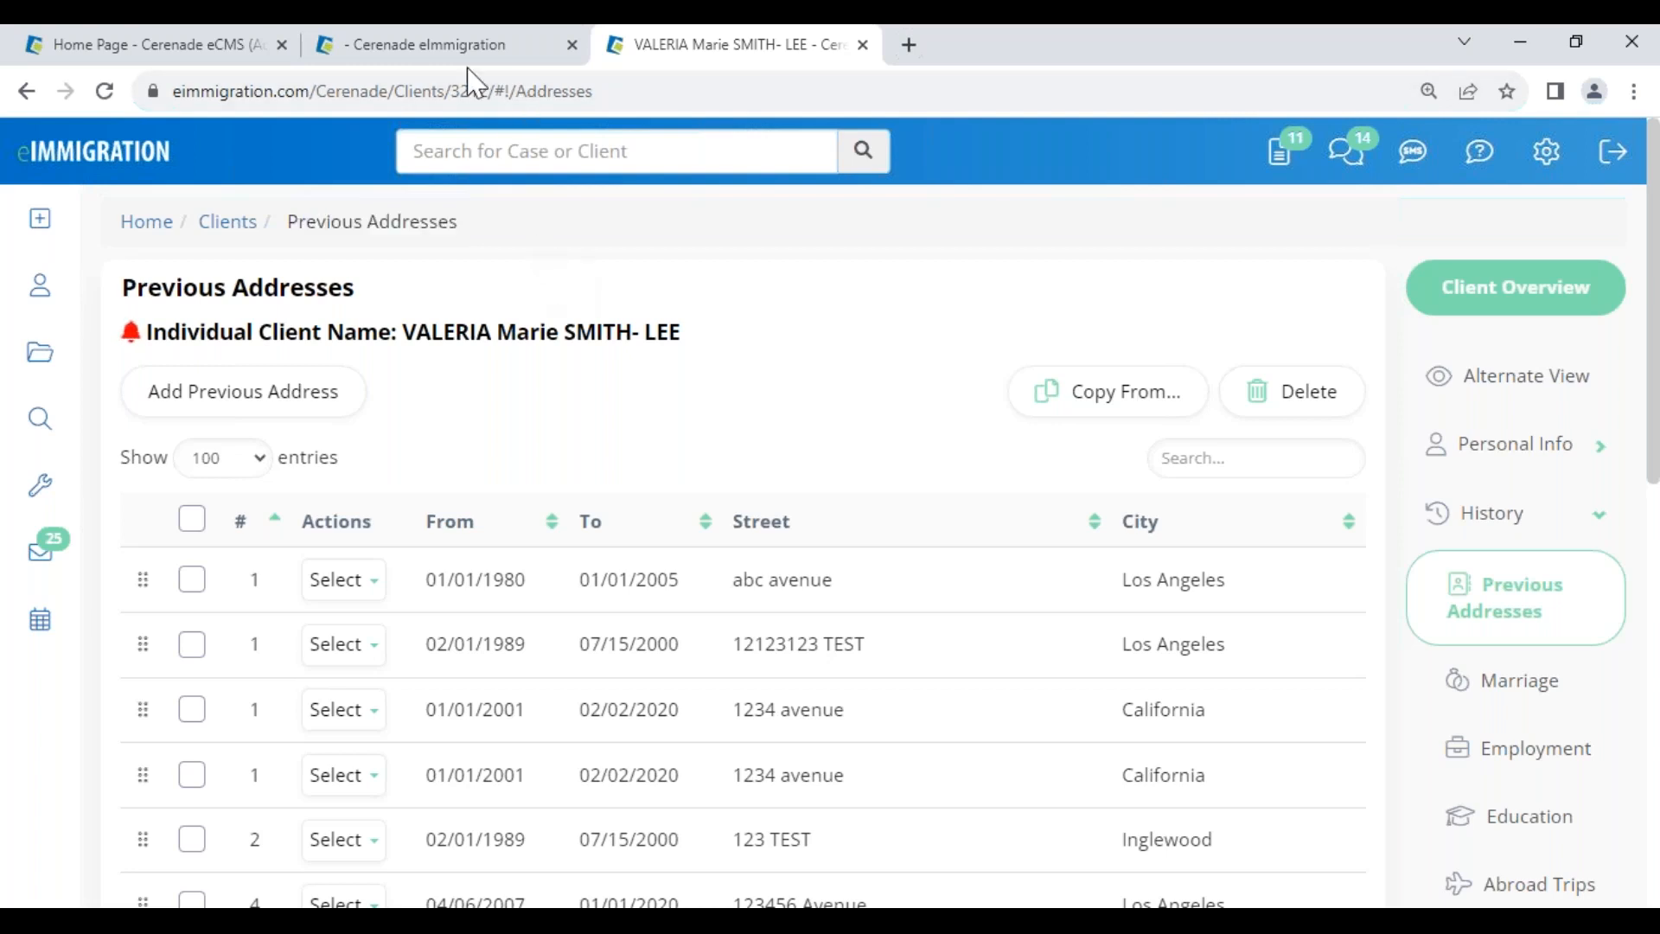
- Open the I-129 Petition for a Nonimmigrant Worker form in the viewer at page 1 of 8
left_click(471, 45)
scroll(640, 475, "down", 4)
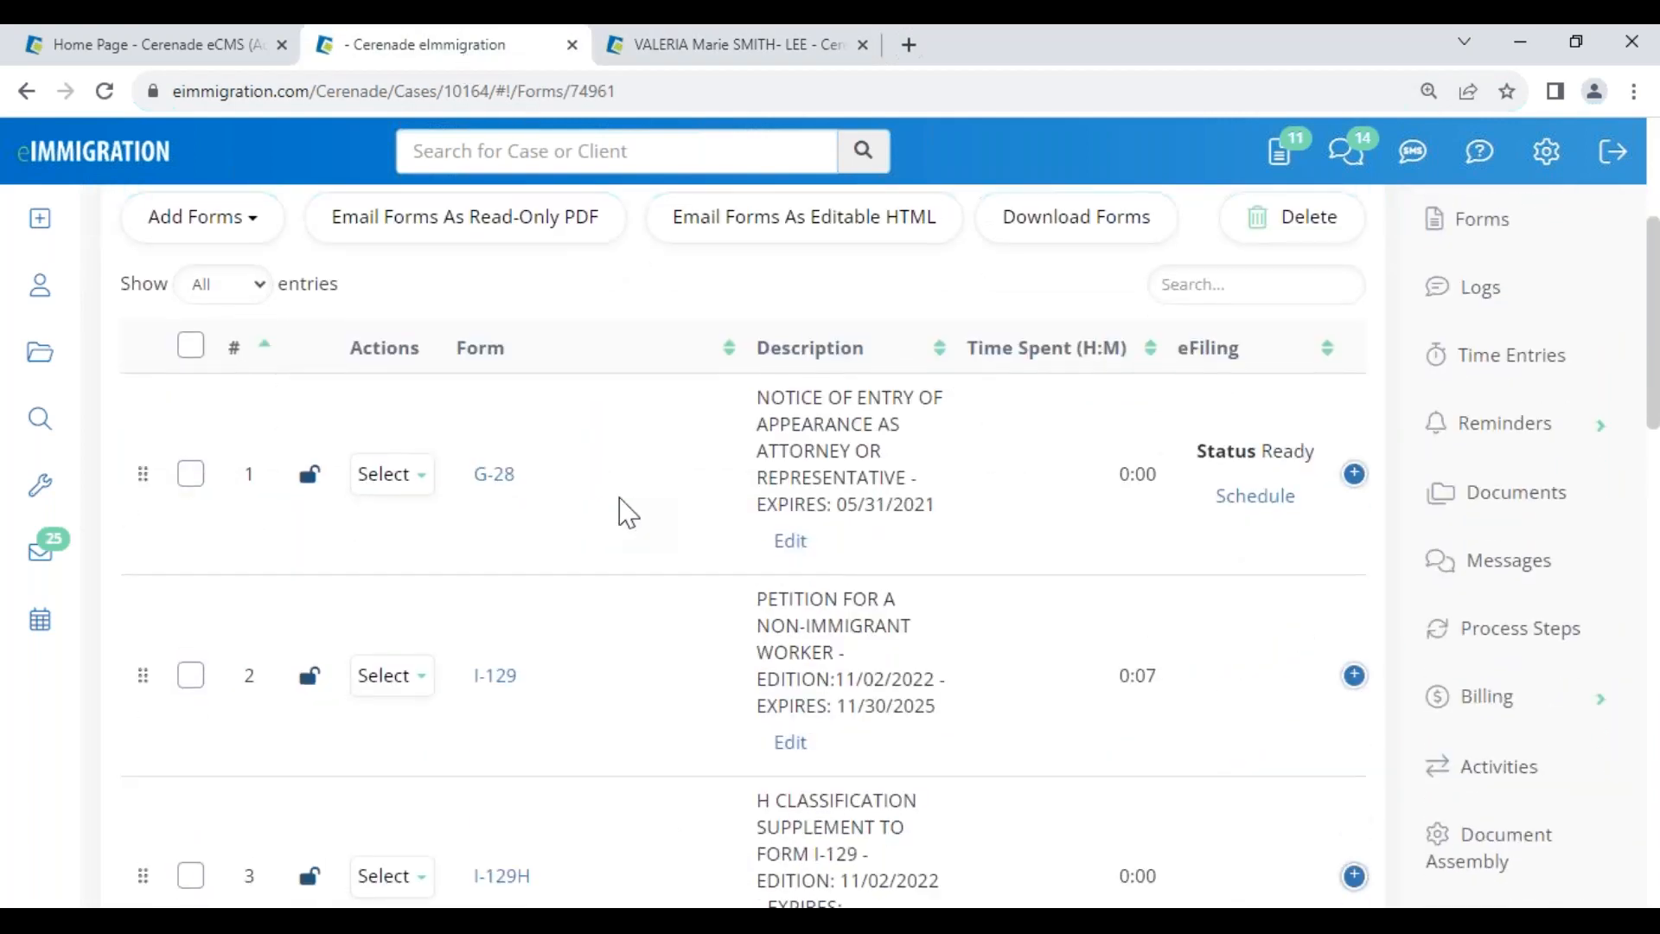
scroll(504, 278, "up", 4)
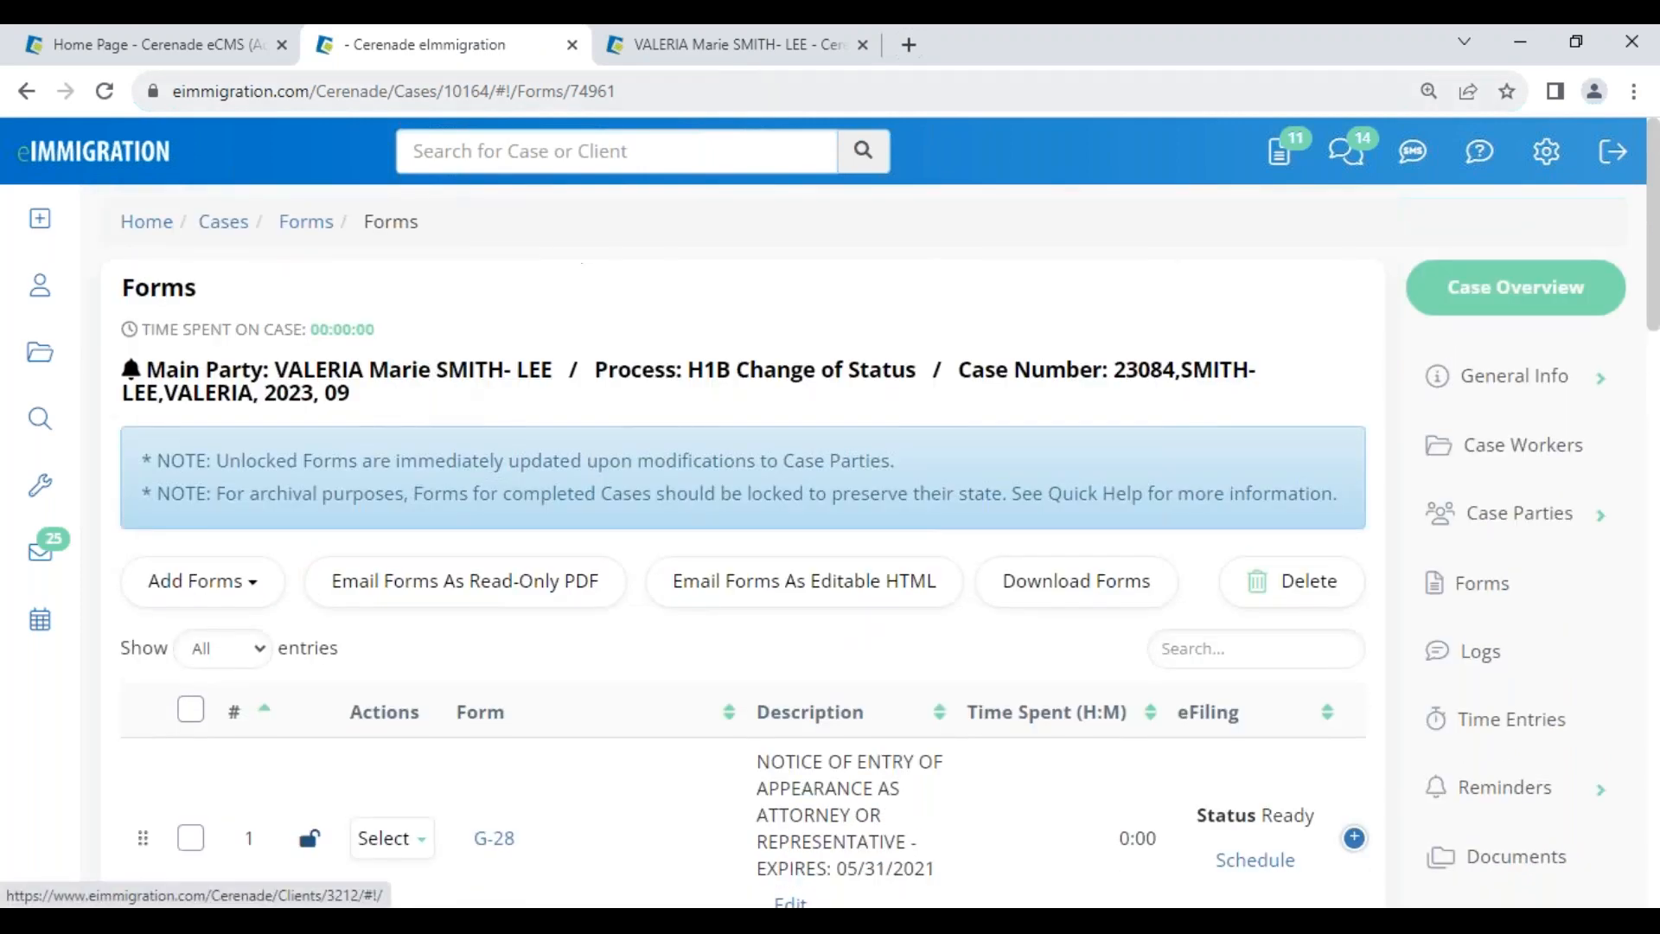
scroll(530, 597, "down", 4)
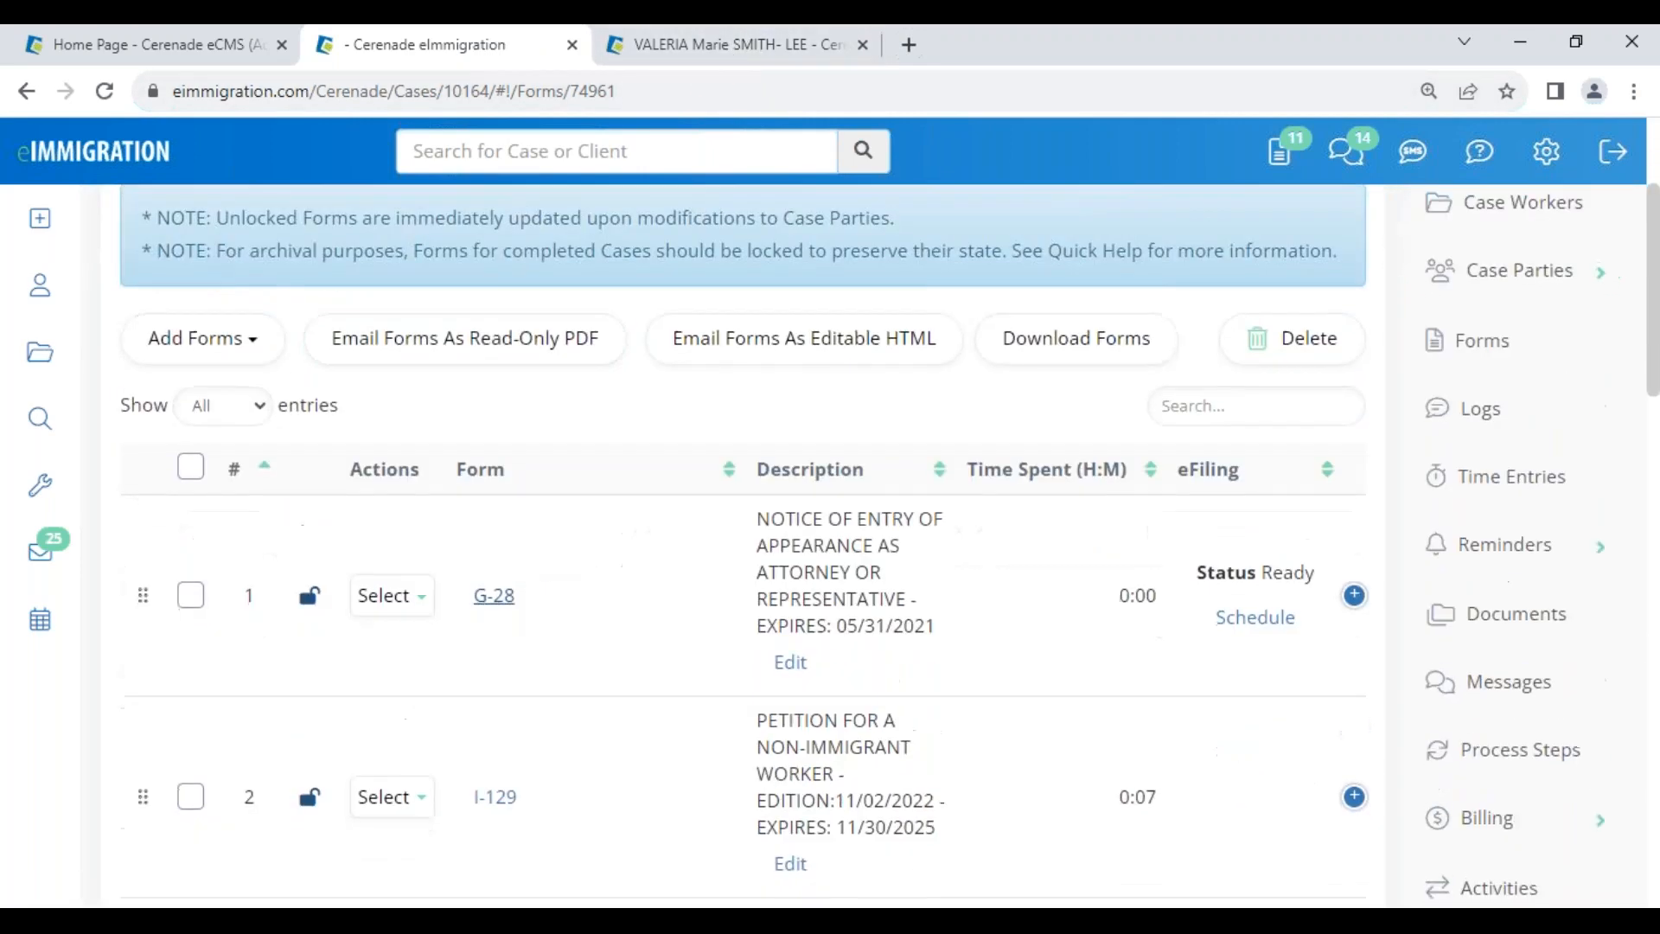
left_click(497, 683)
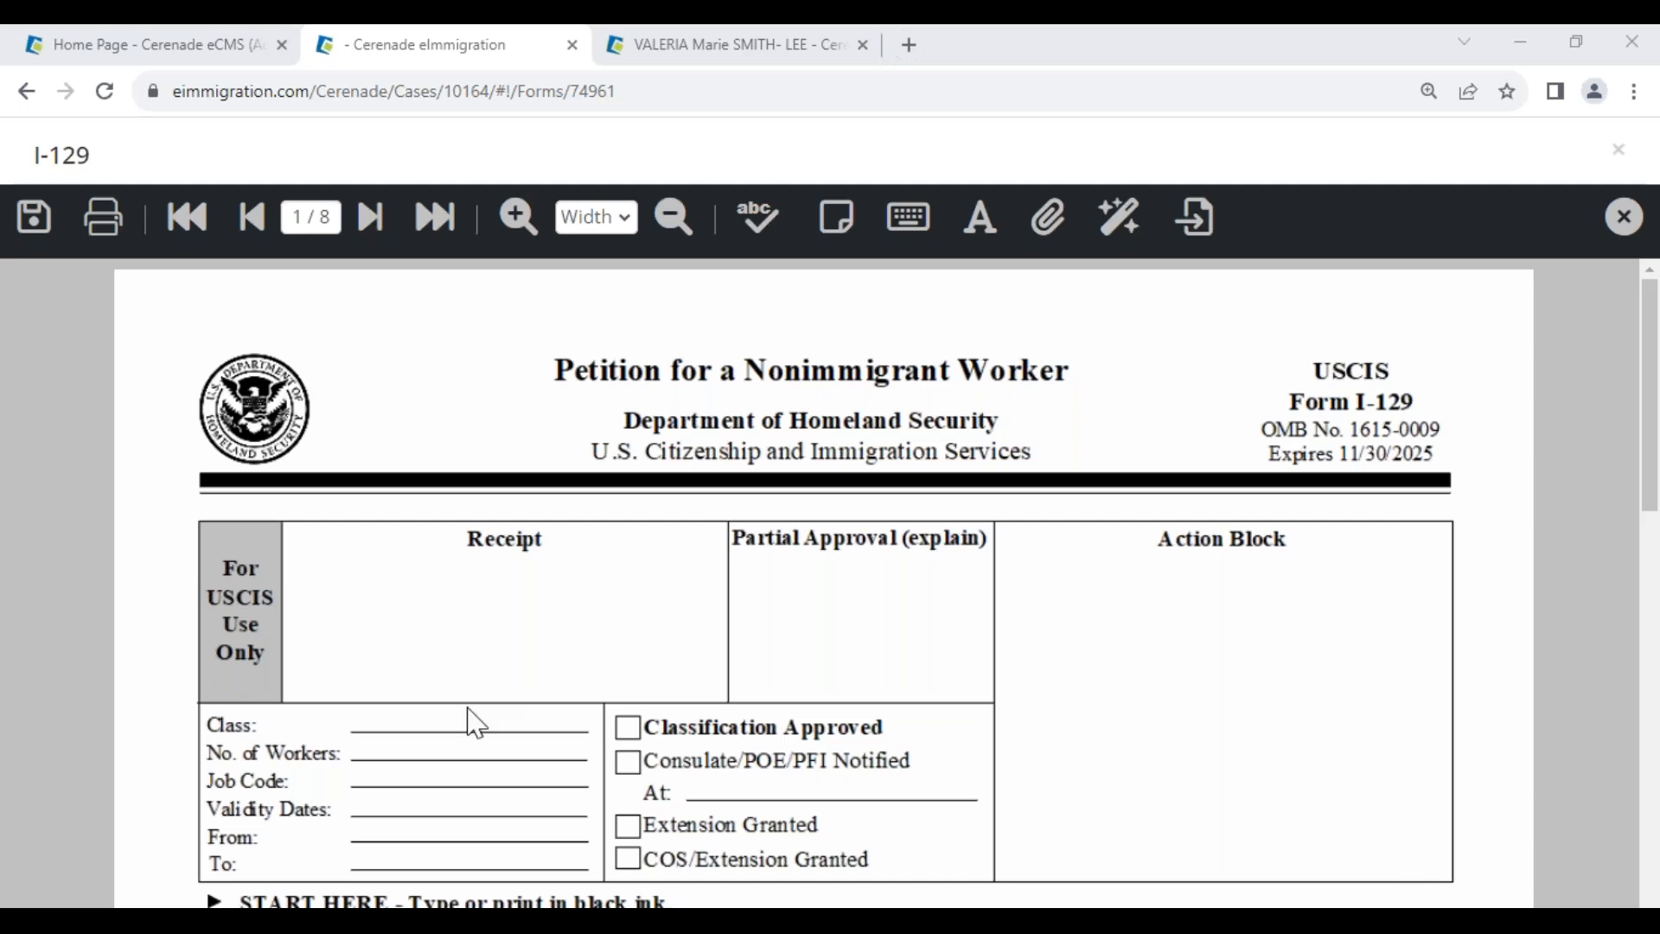
left_click(708, 54)
- Open the client's documents and browse the Passports, User-Defined and I-94s/Entries folders
left_click_drag(399, 325, 723, 344)
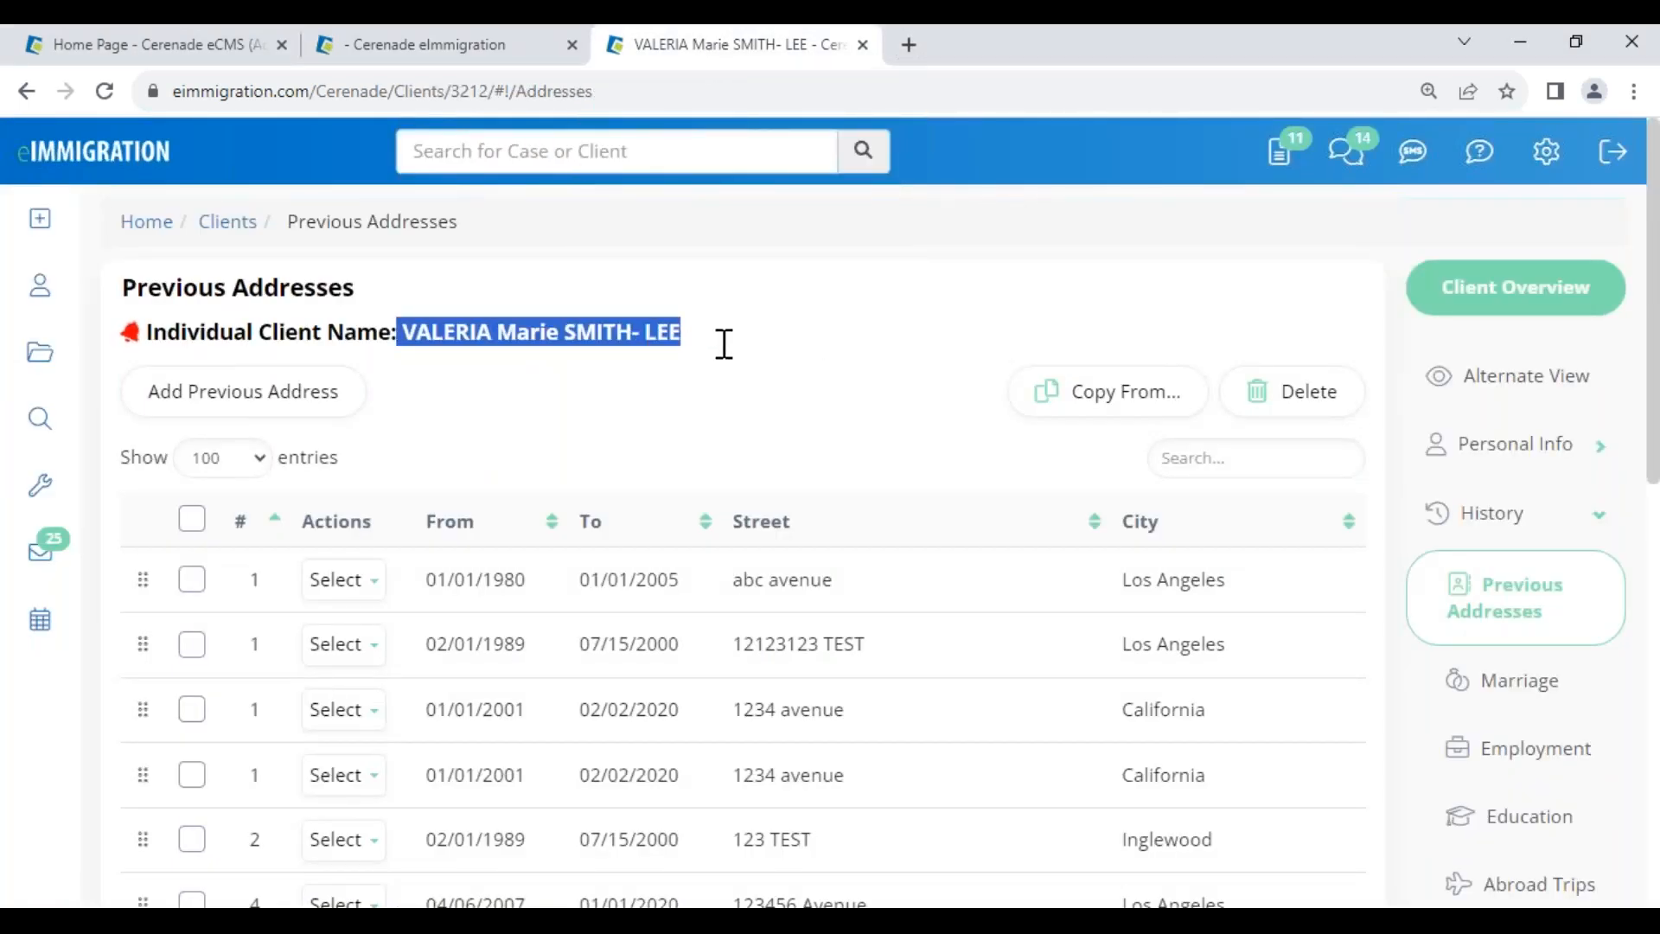
scroll(1539, 726, "down", 4)
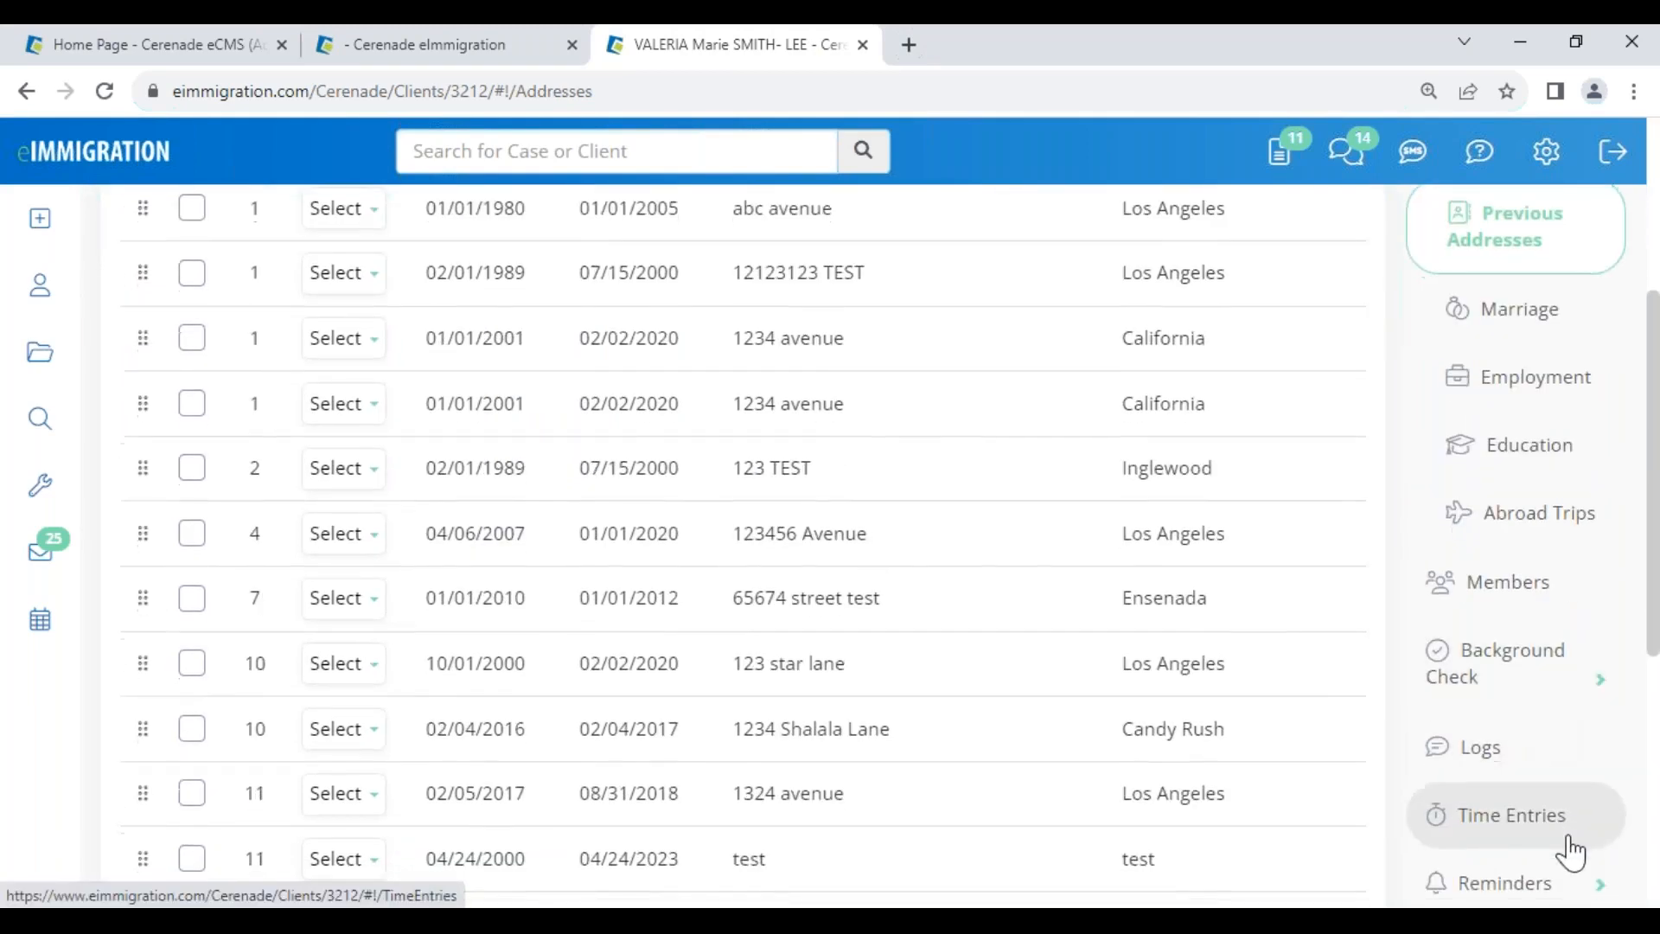
scroll(1556, 804, "down", 3)
left_click(1519, 717)
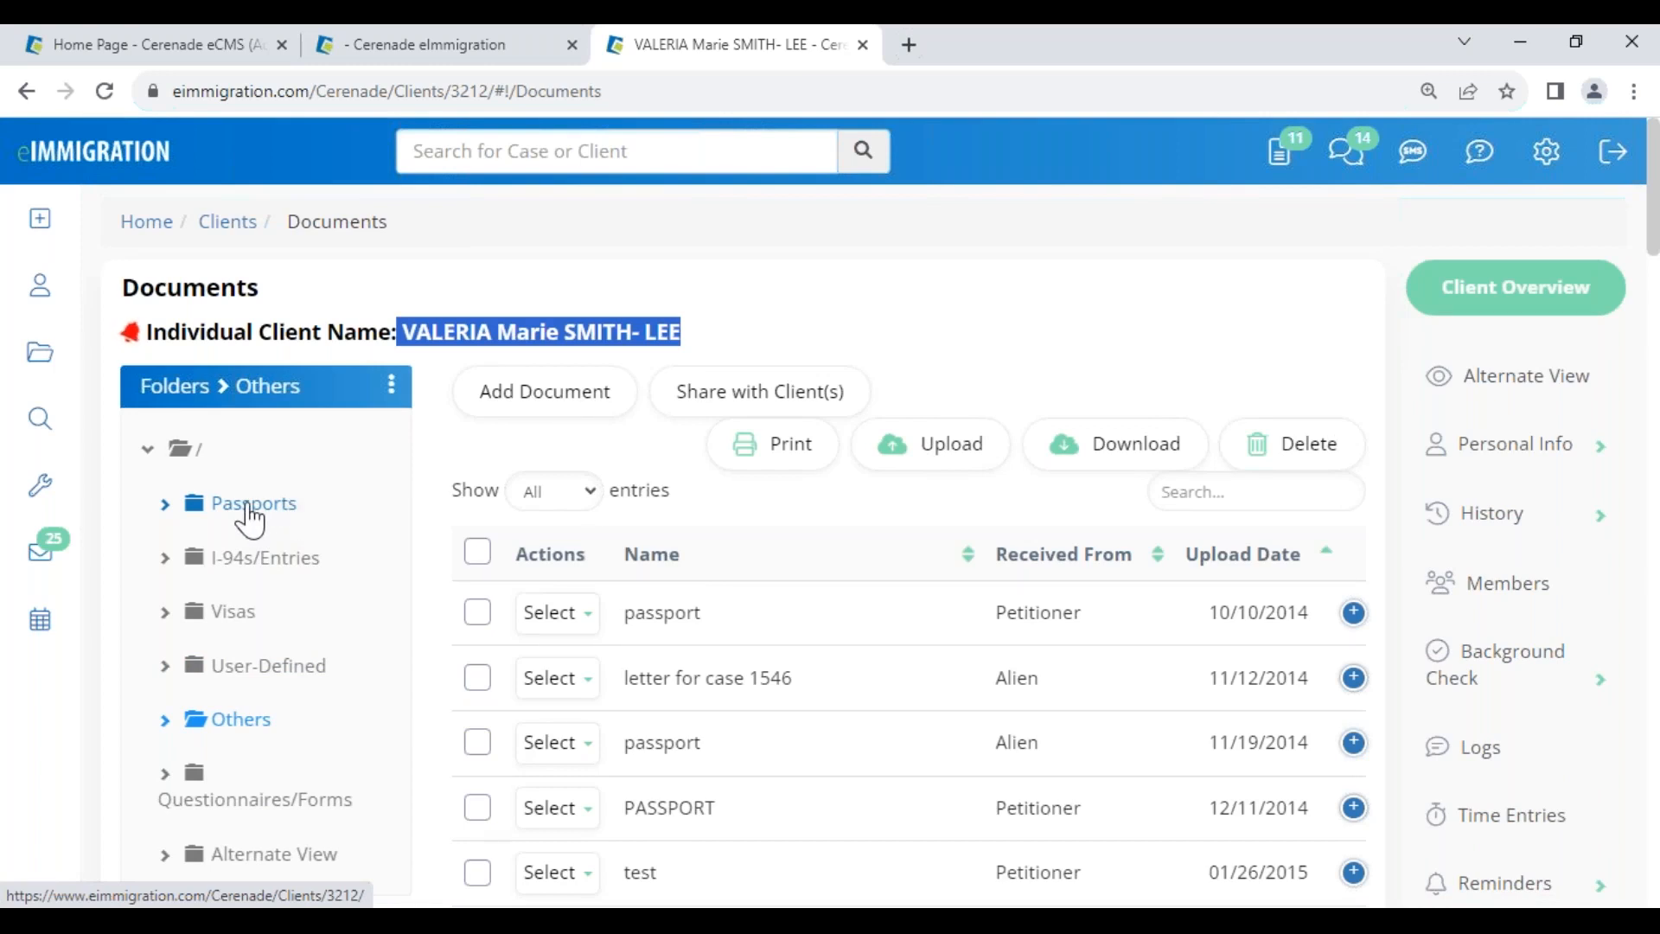
left_click(249, 511)
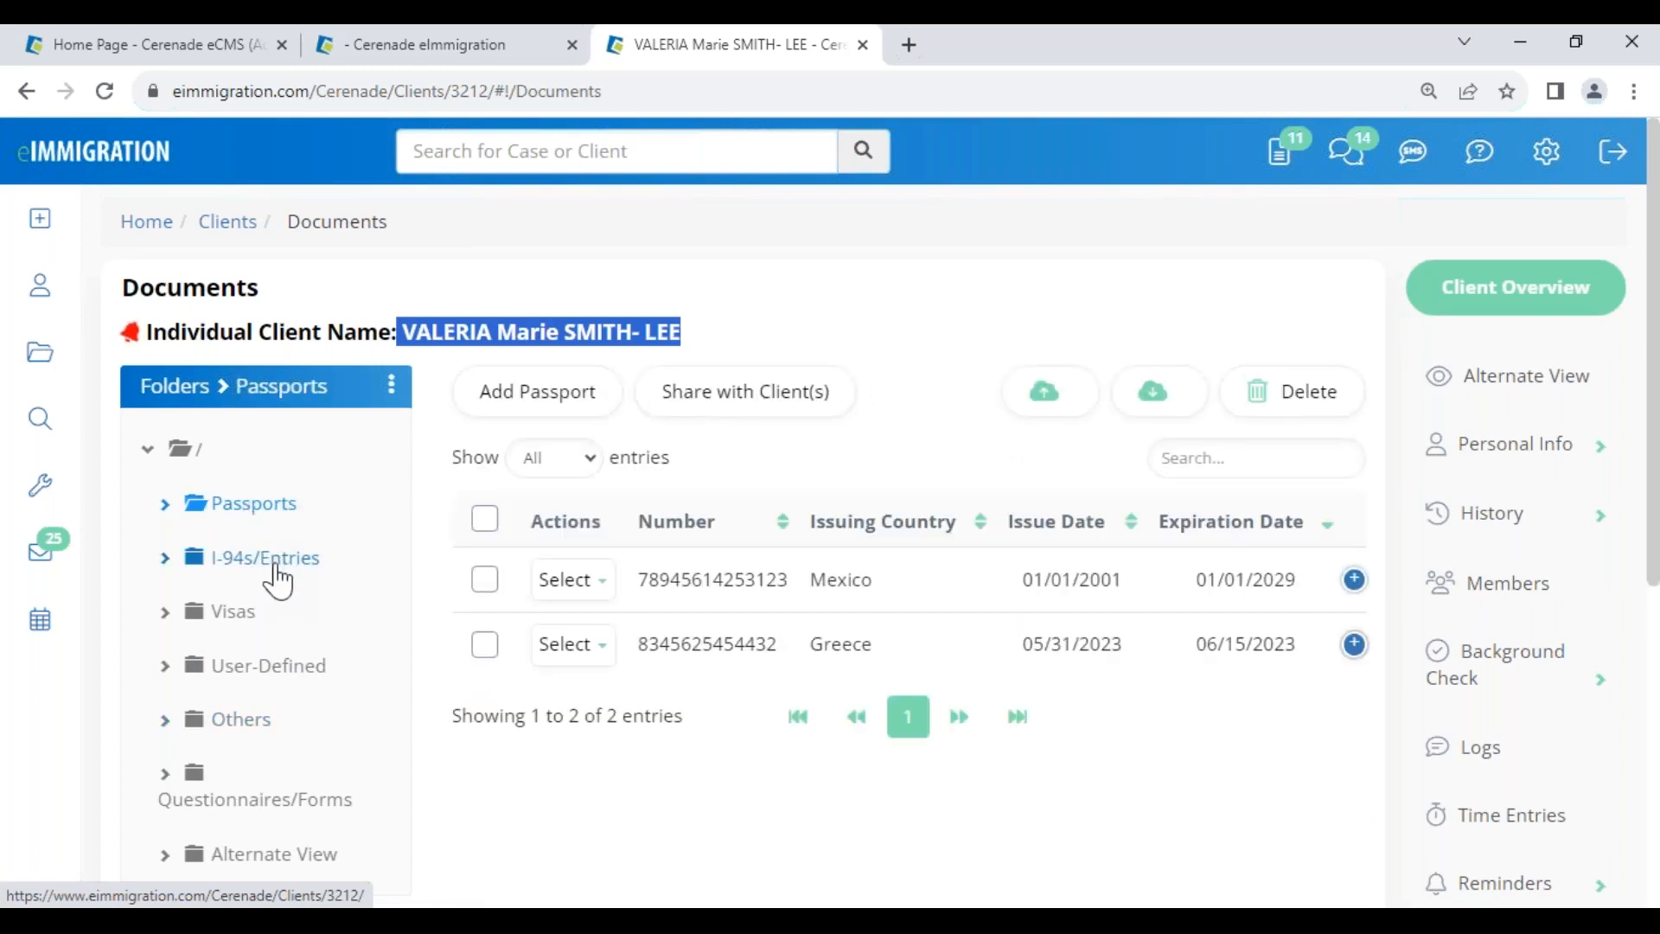
left_click(273, 673)
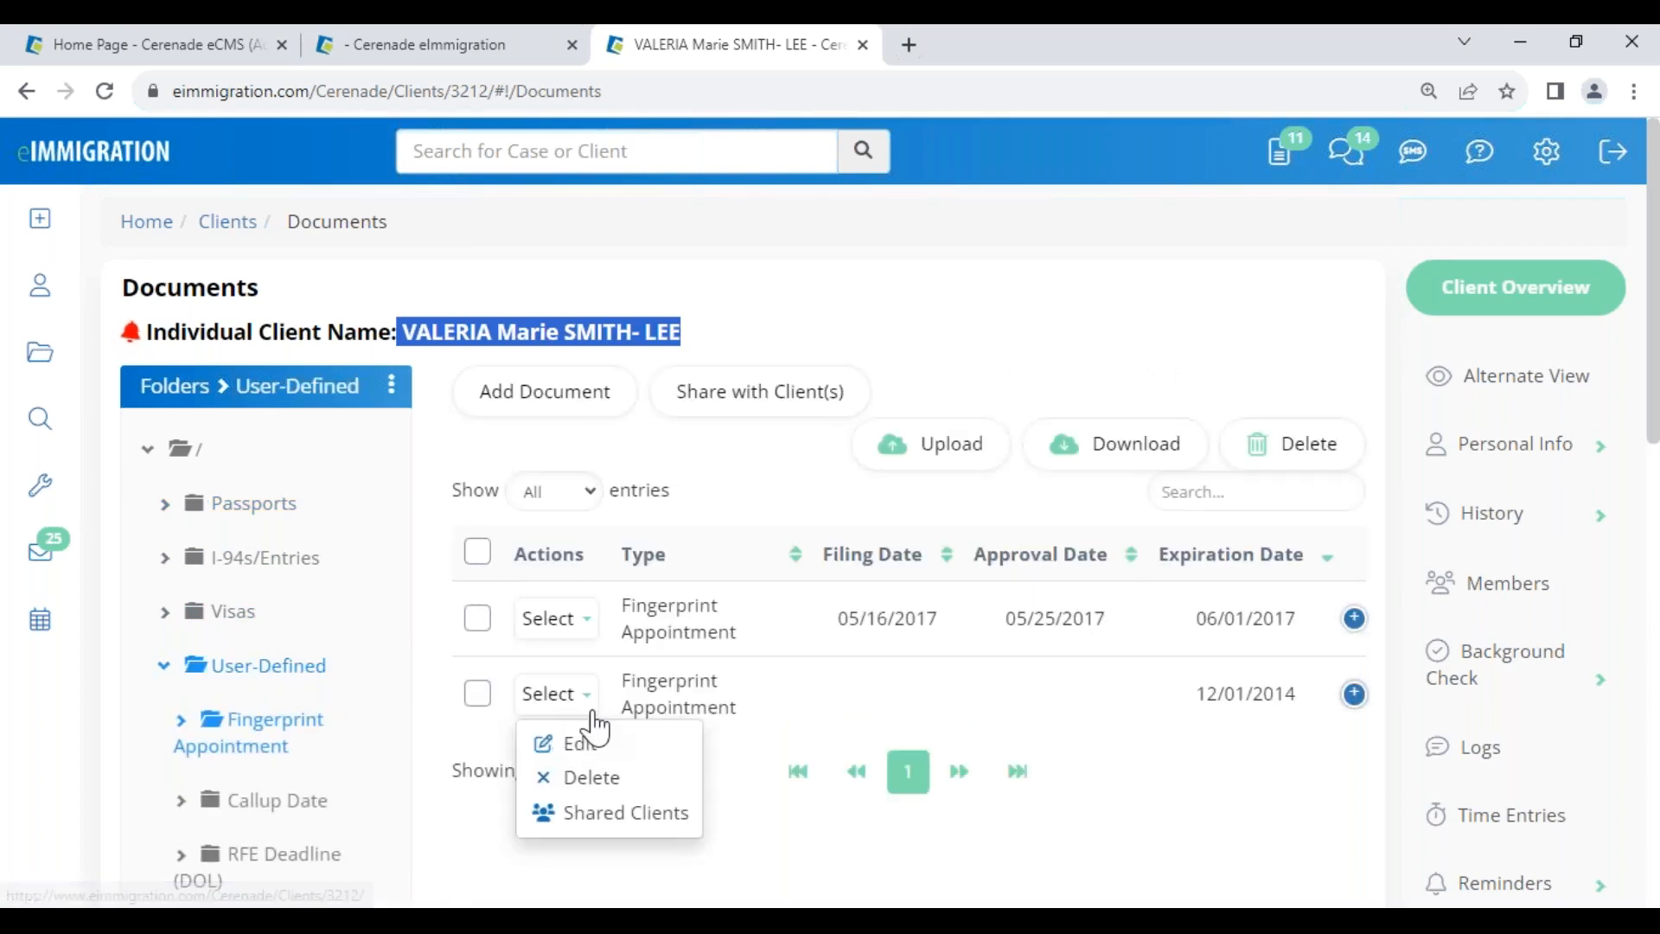
left_click(1354, 619)
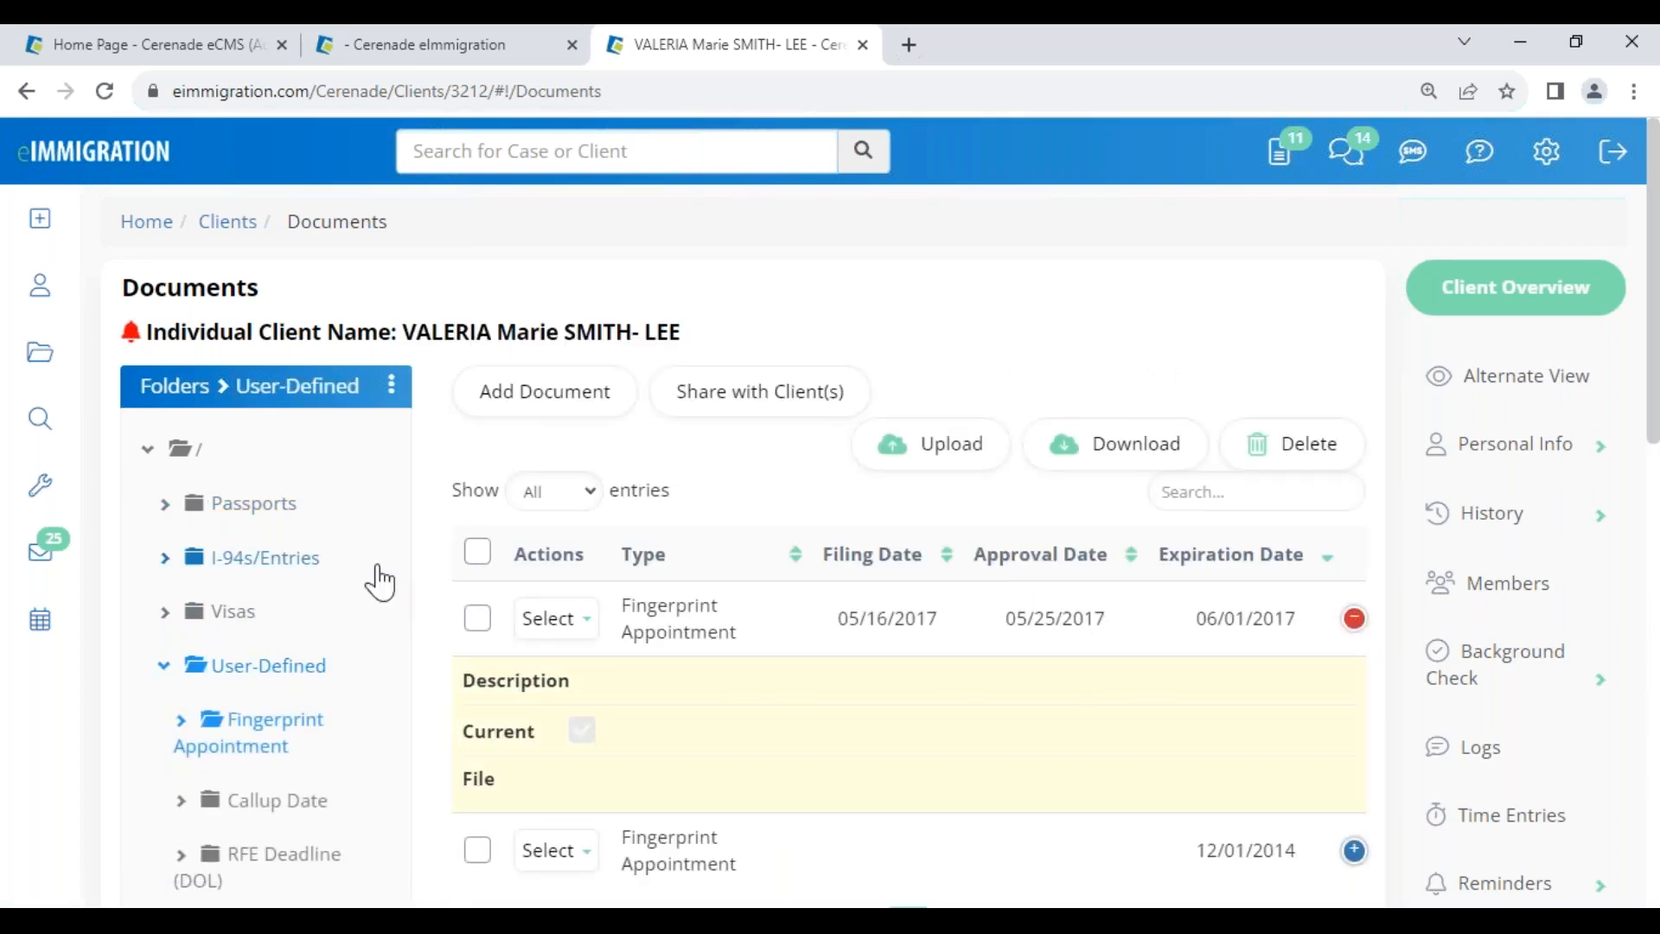
left_click(263, 564)
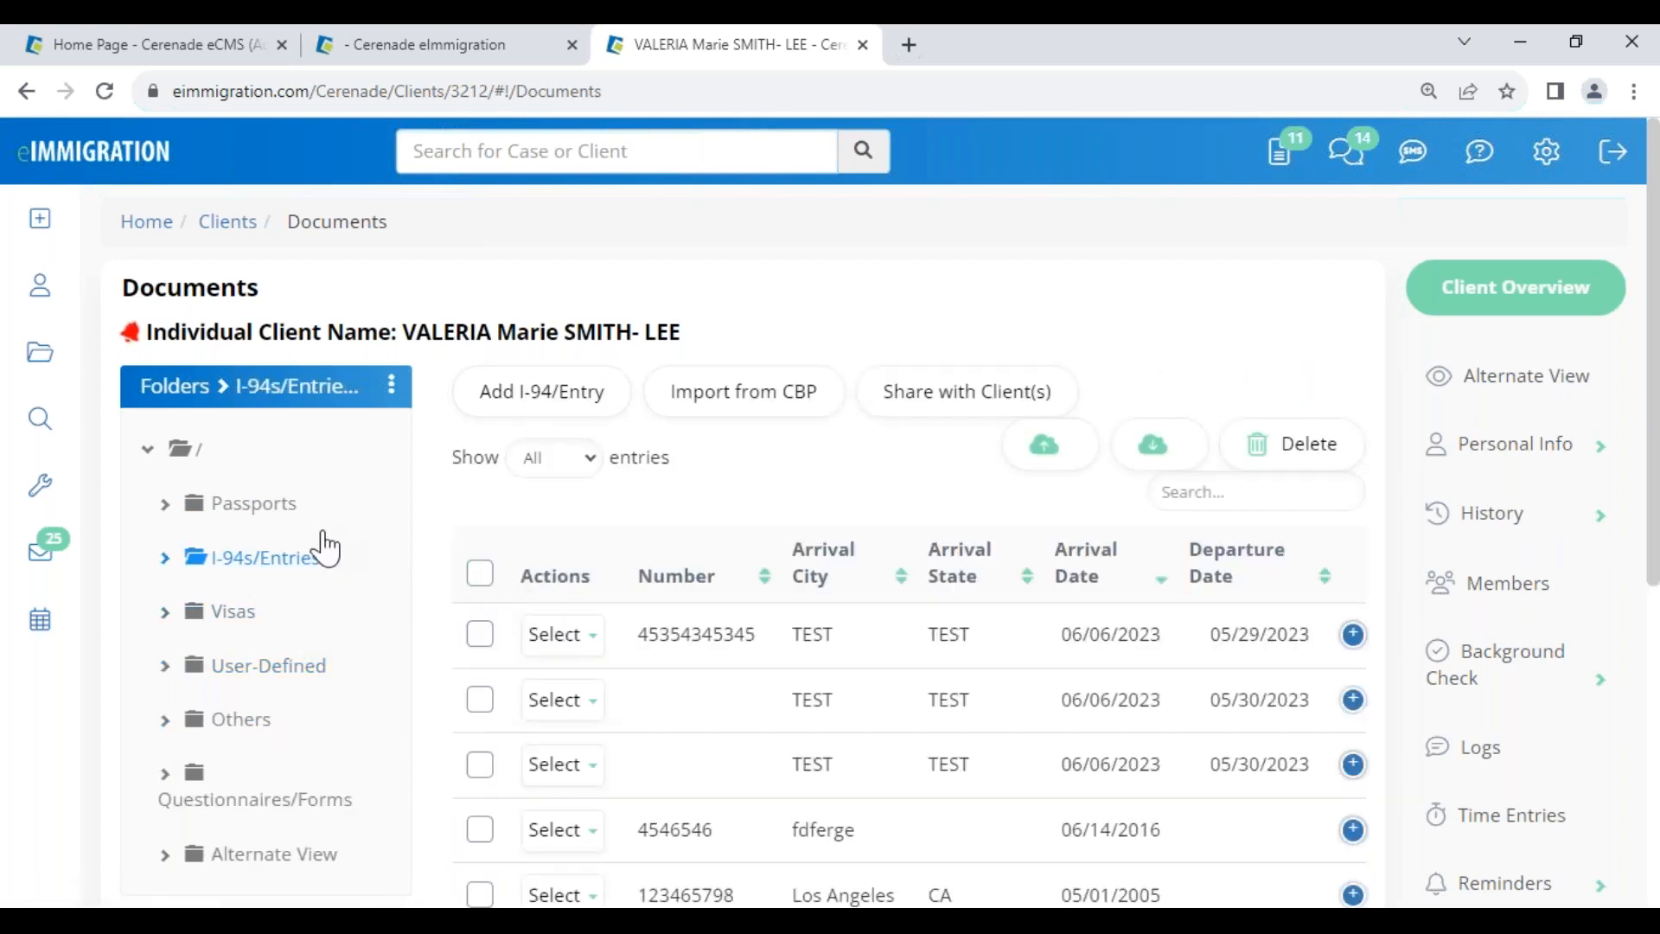
left_click(279, 510)
- Copy the Mexico passport file to the clipboard from its Edit dialog, then return to the case tab
left_click(1354, 580)
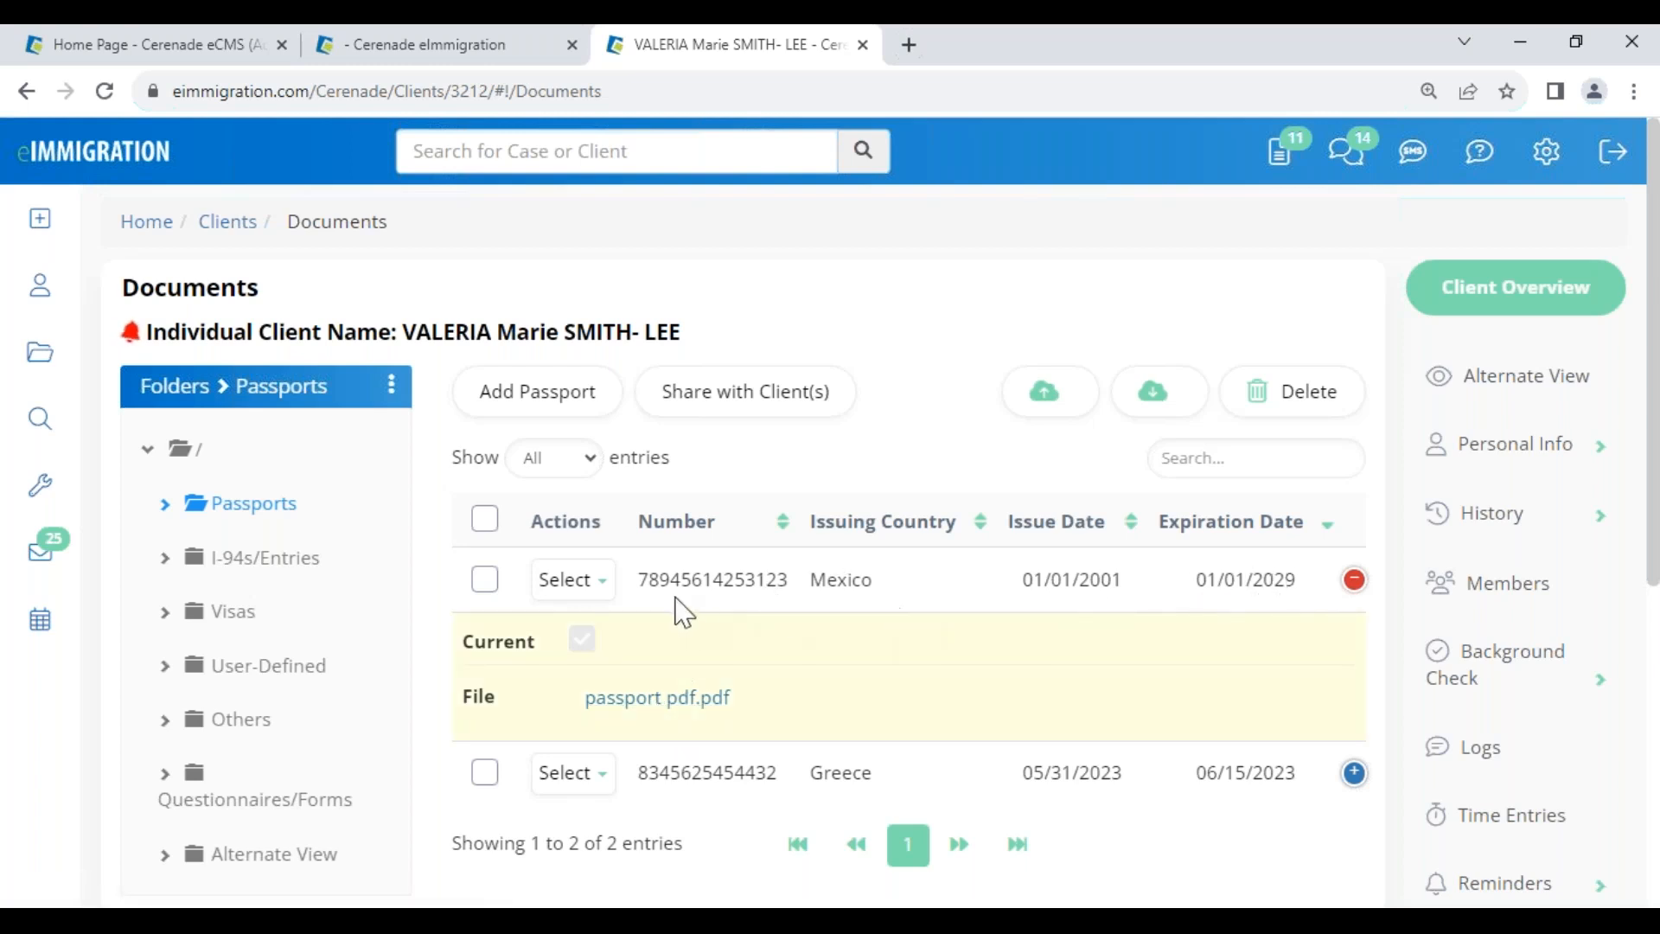
left_click(588, 581)
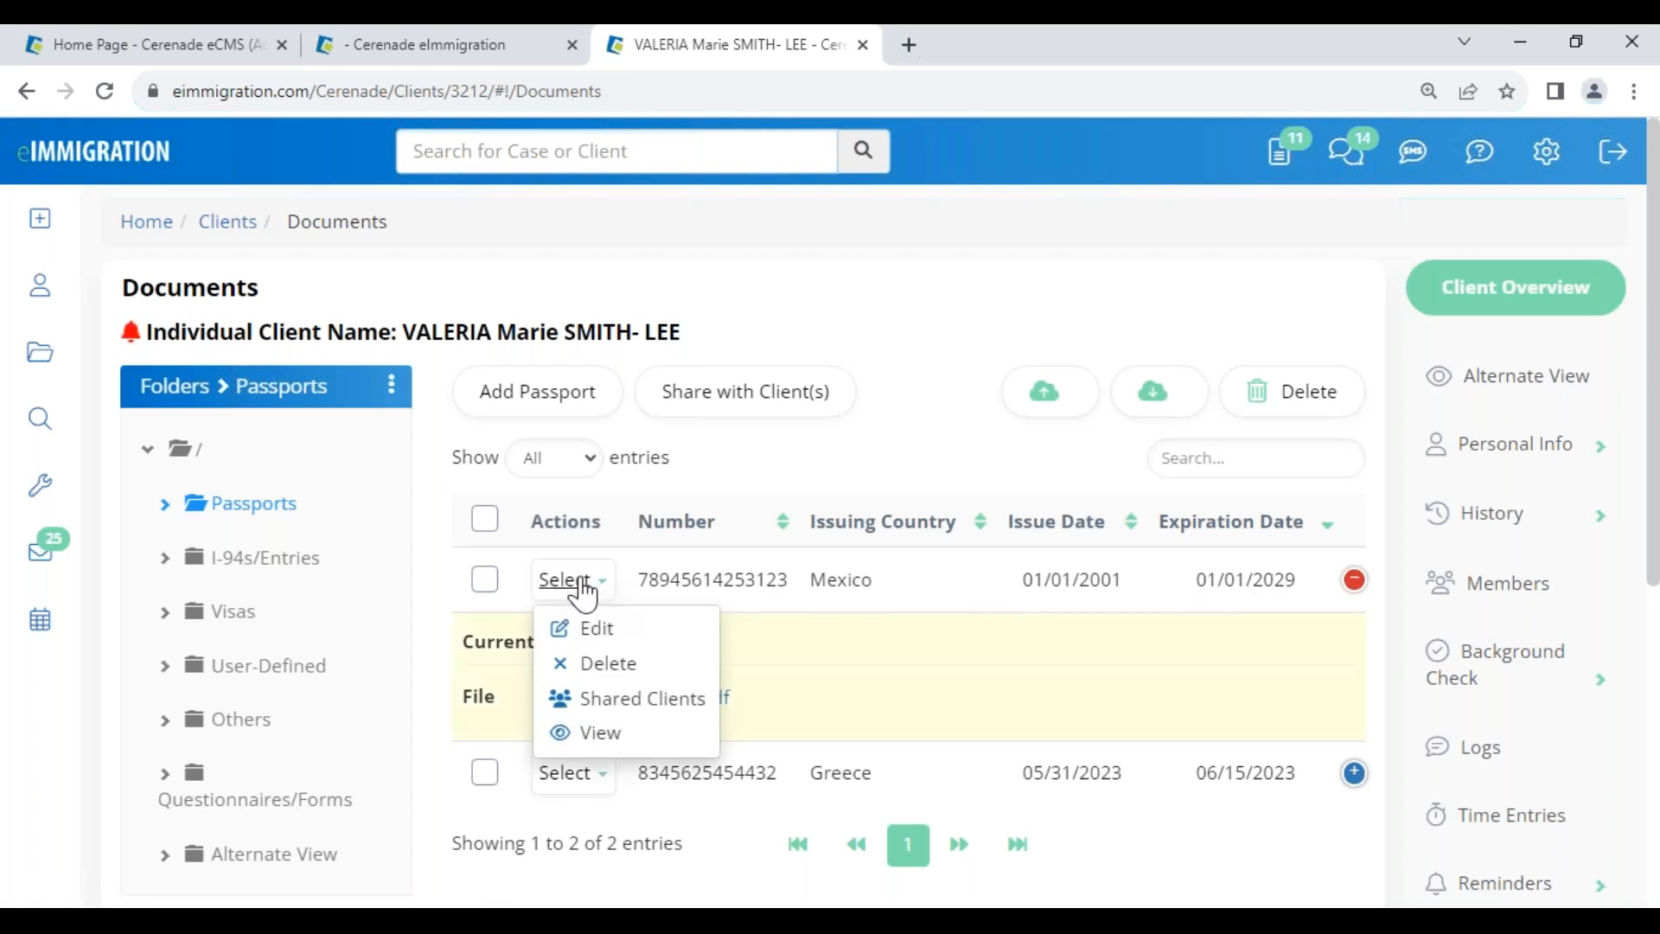
left_click(597, 629)
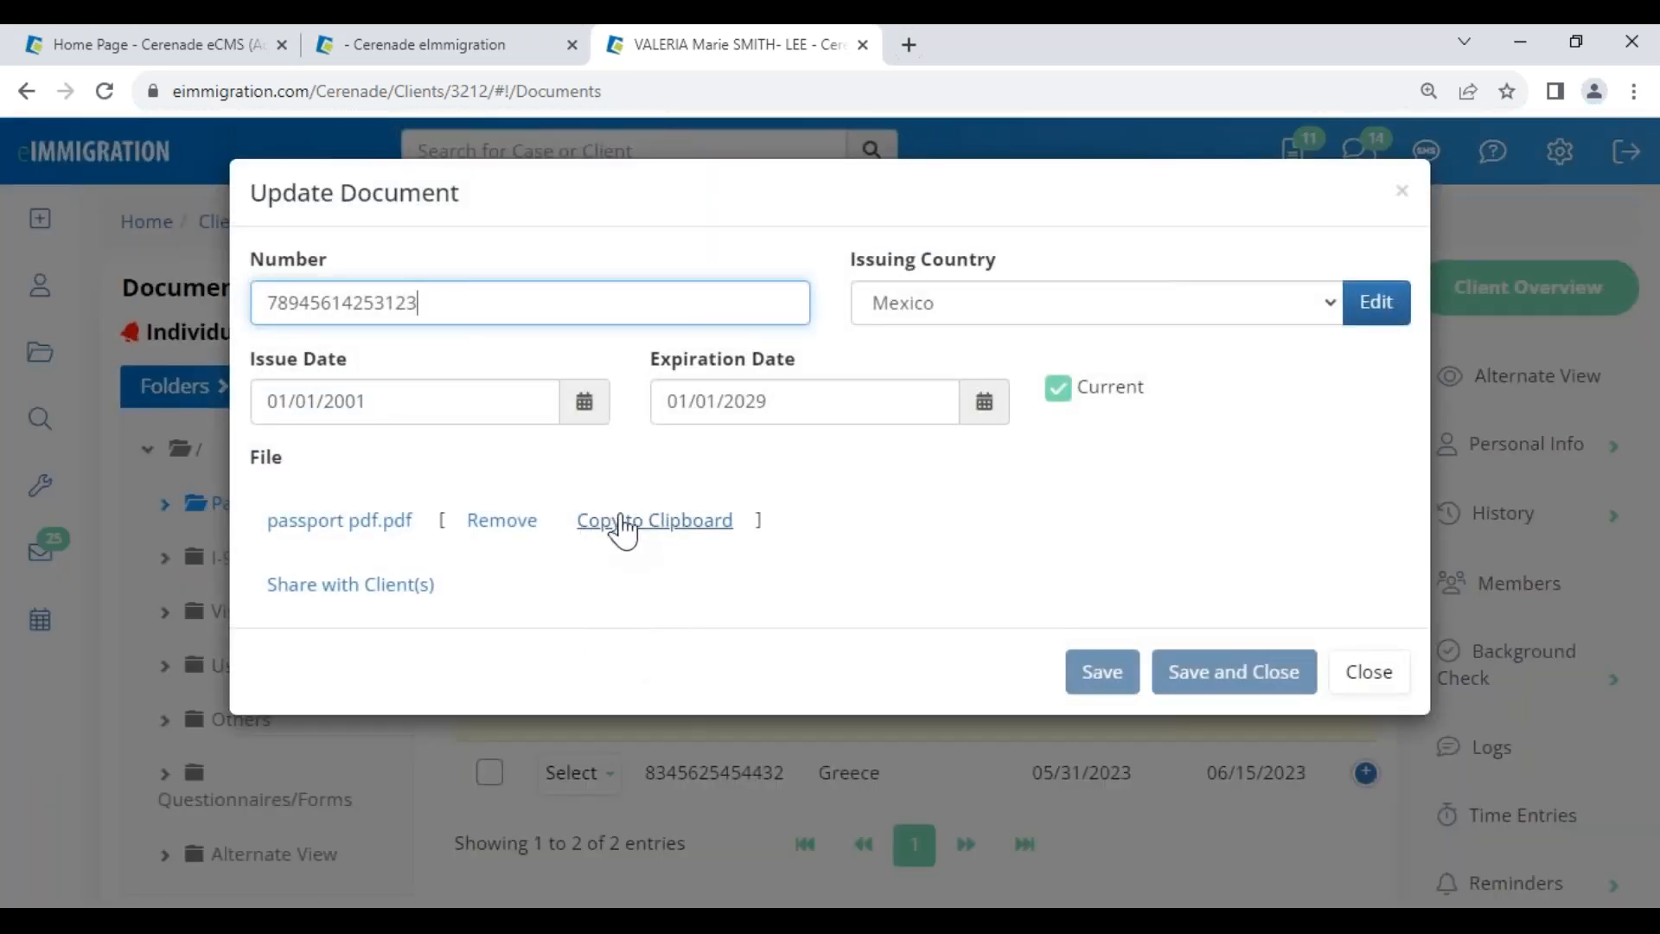
left_click(657, 521)
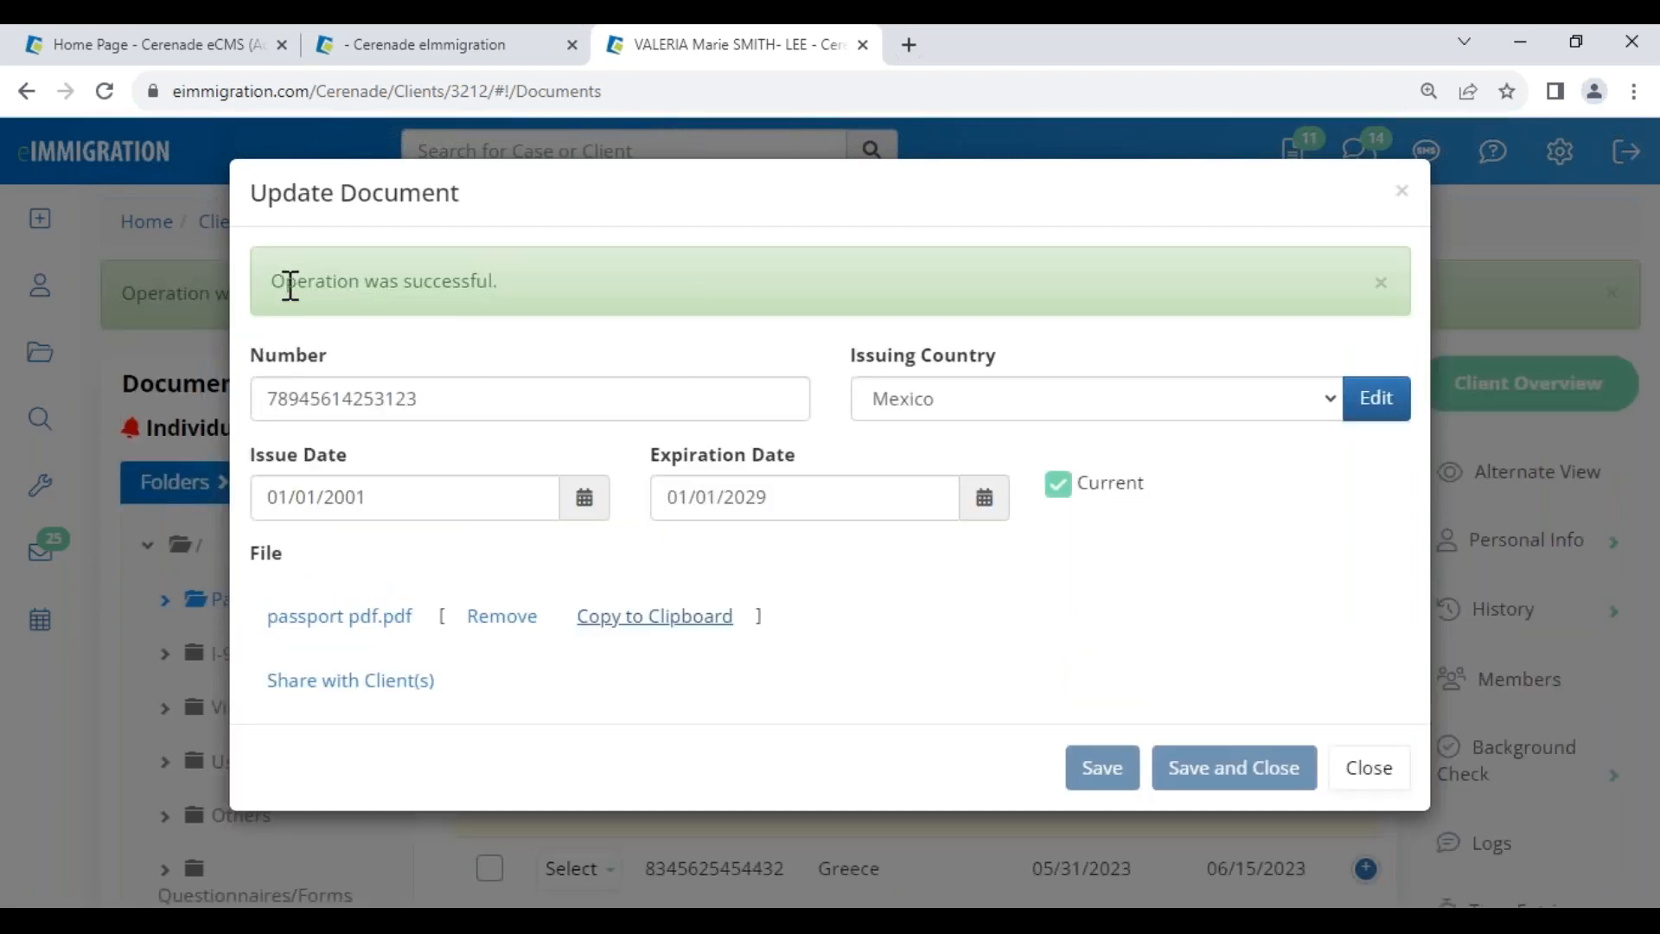
left_click(1366, 769)
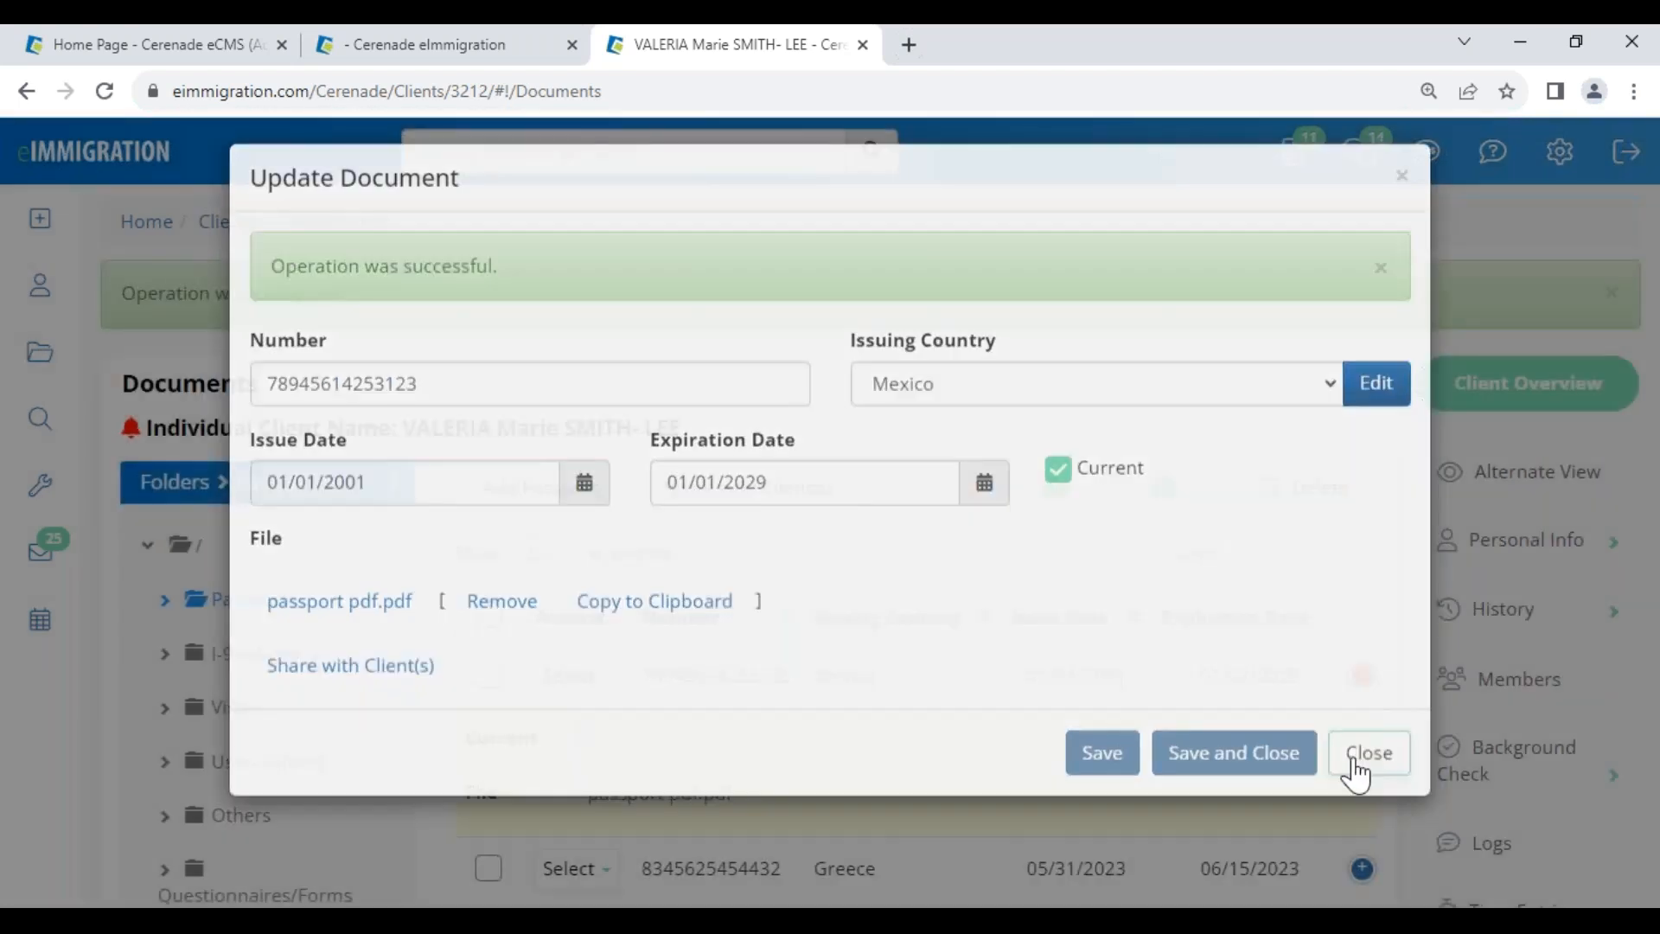
left_click(449, 53)
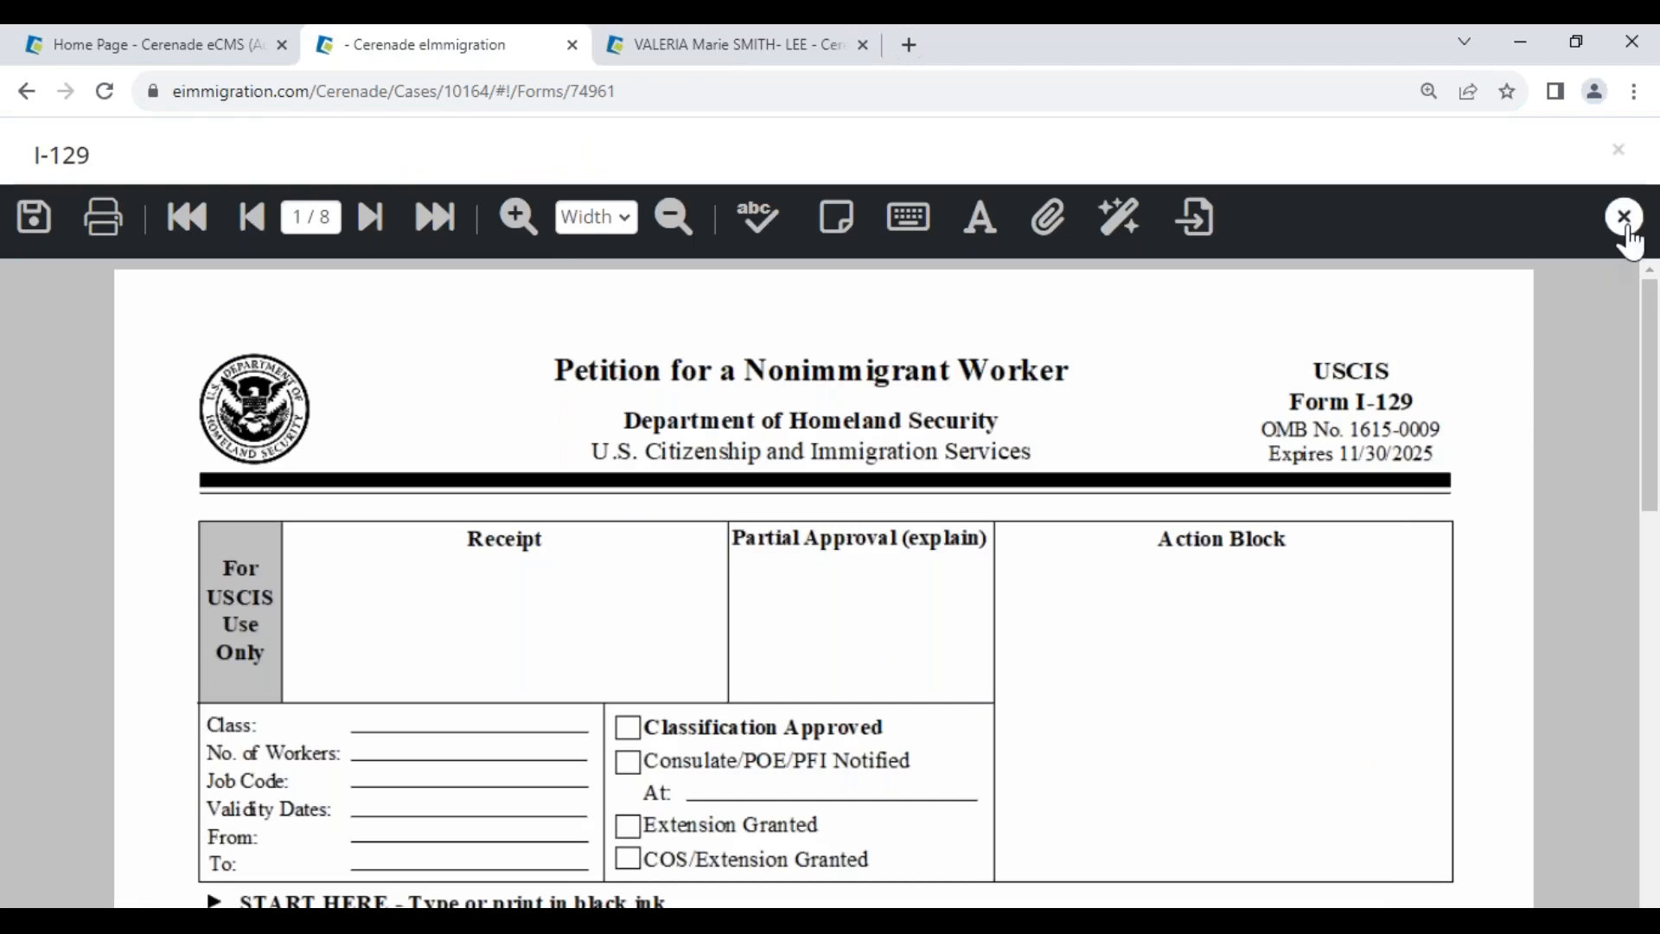
- Close the I-129 form without saving and open the case's Documents
left_click(1623, 216)
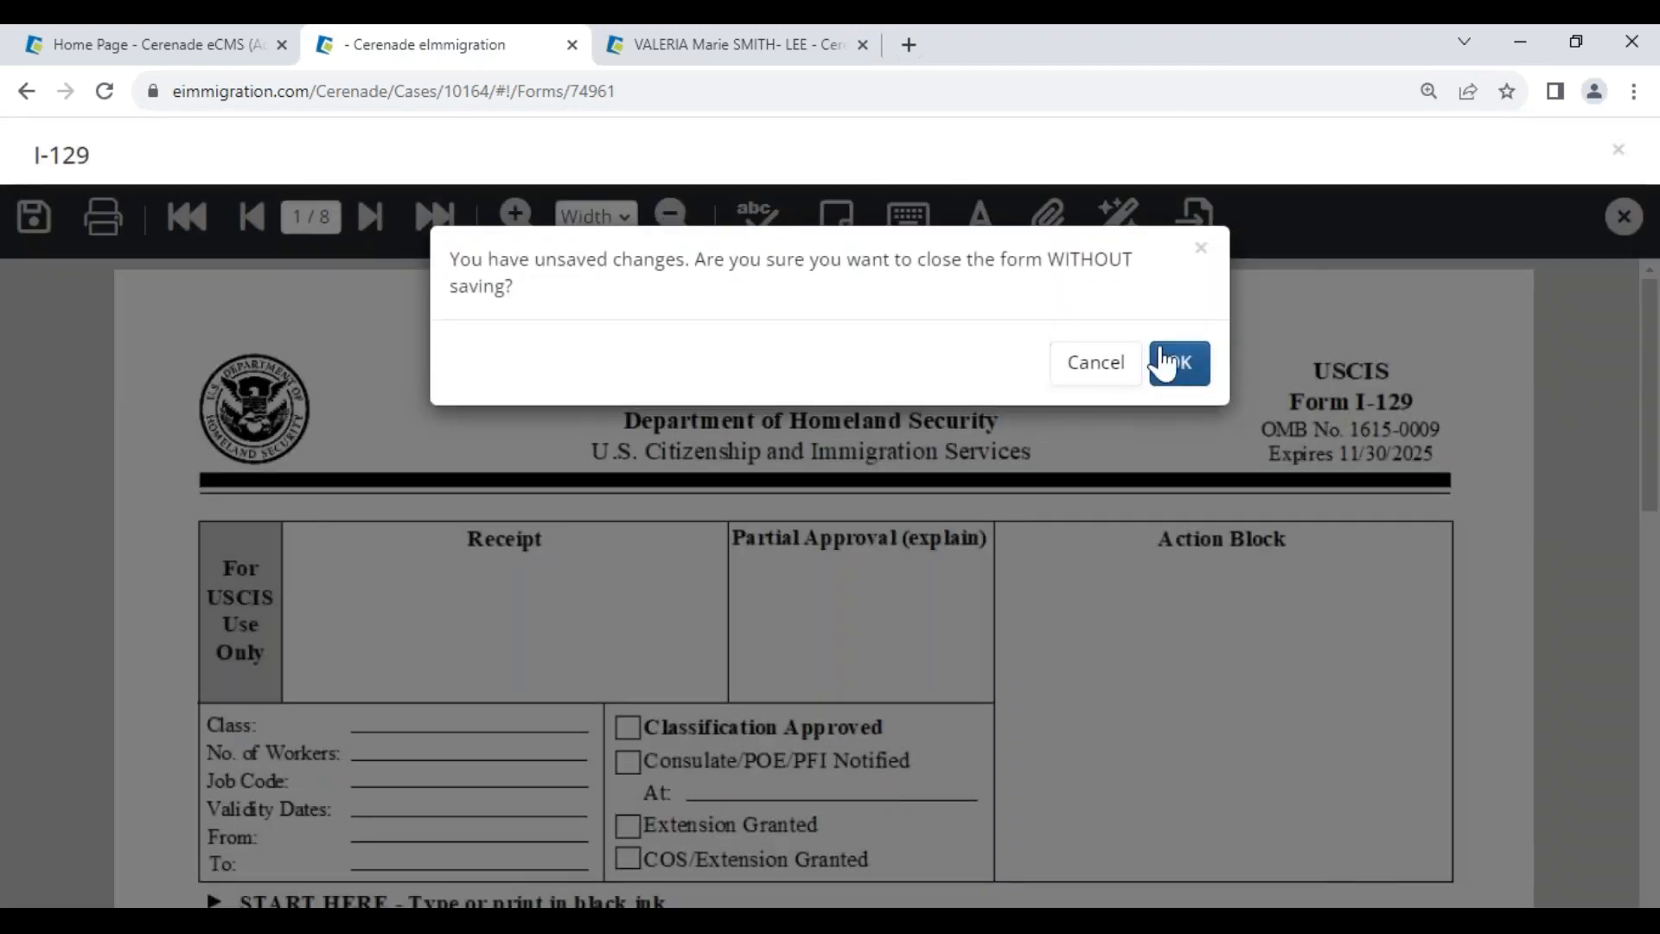
left_click(1173, 342)
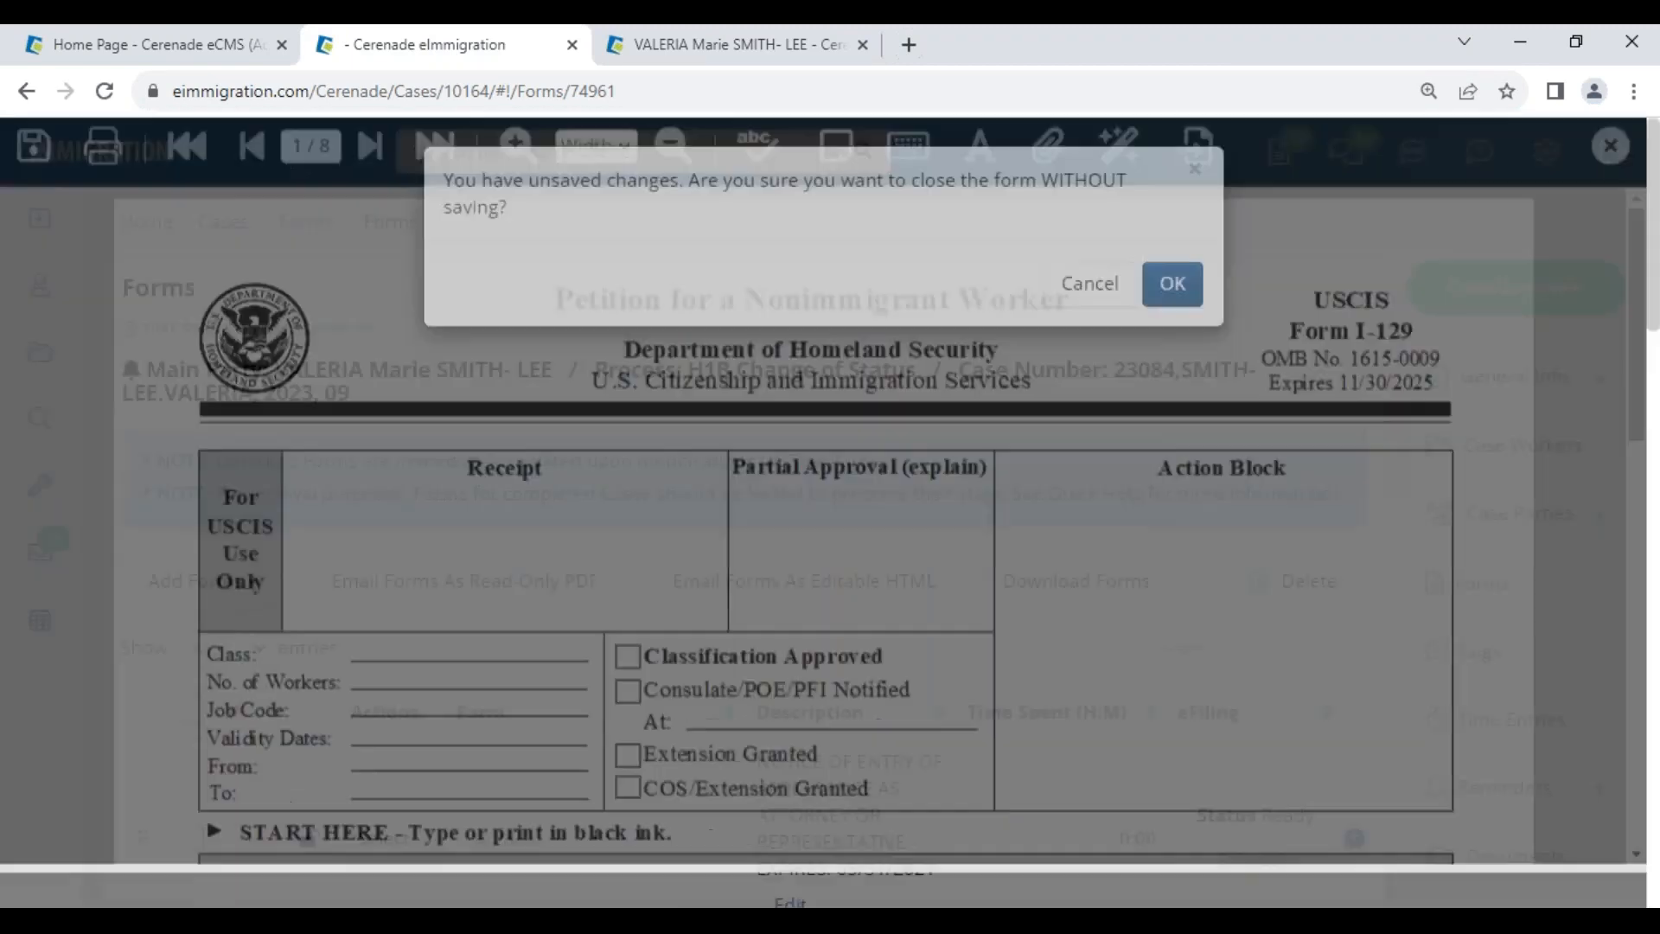
scroll(1578, 713, "down", 4)
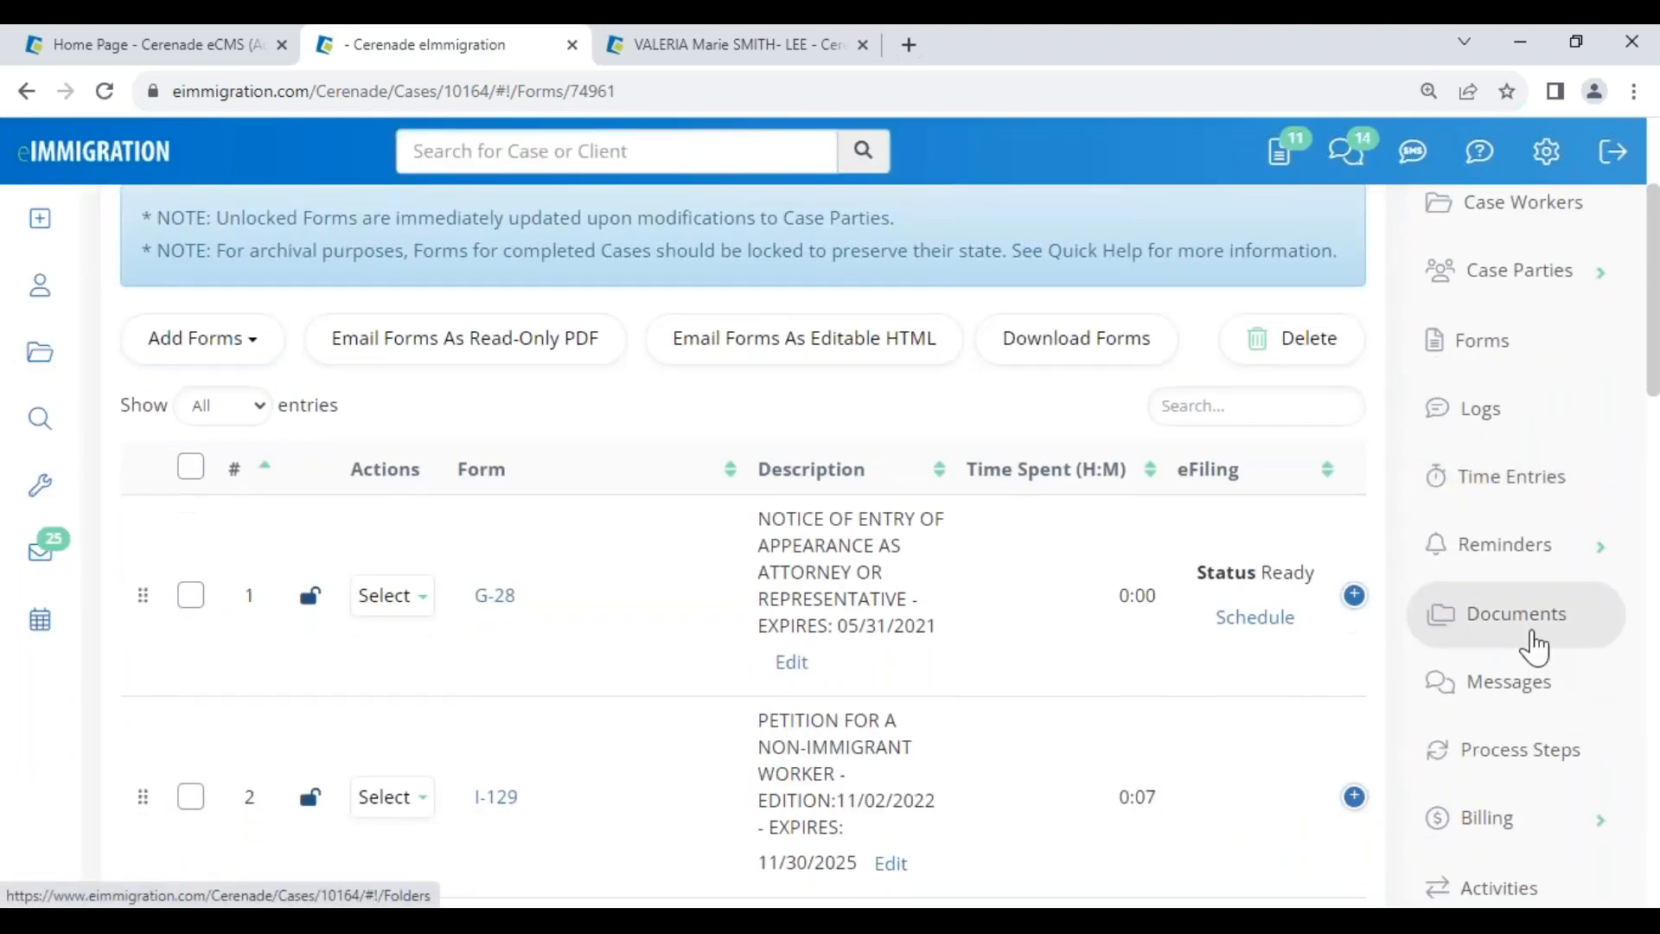
left_click(1532, 638)
scroll(624, 748, "down", 5)
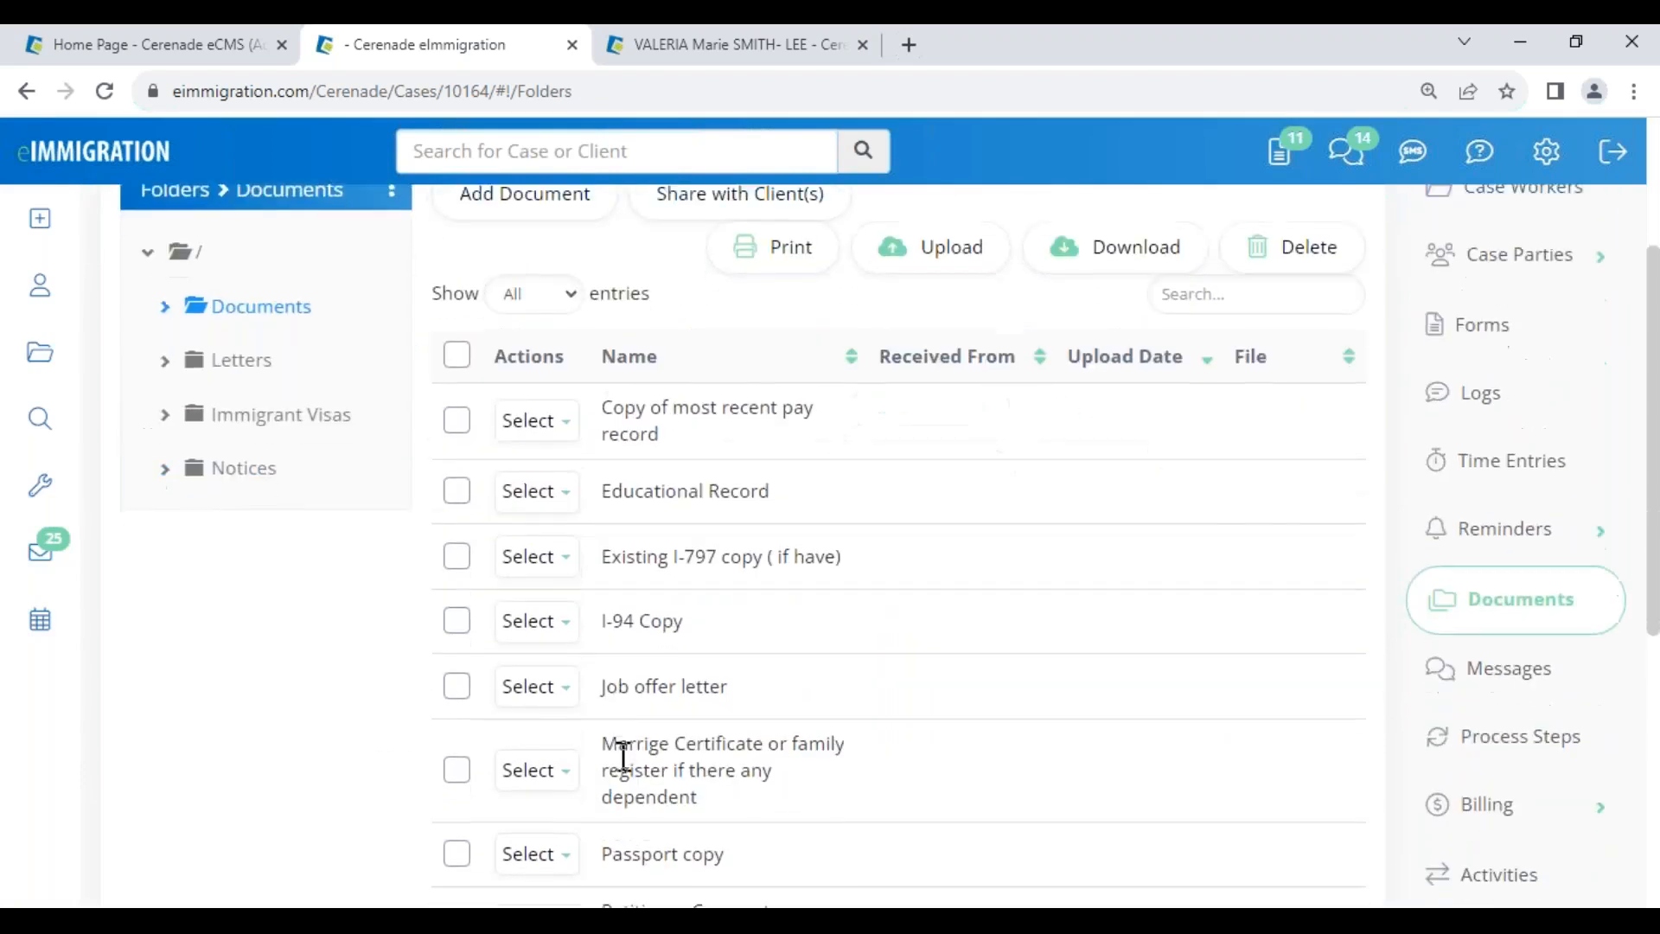
left_click_drag(602, 627, 756, 648)
- Attach the clipboard passport file to Passport copy, save, and download passport pdf.pdf
left_click(556, 644)
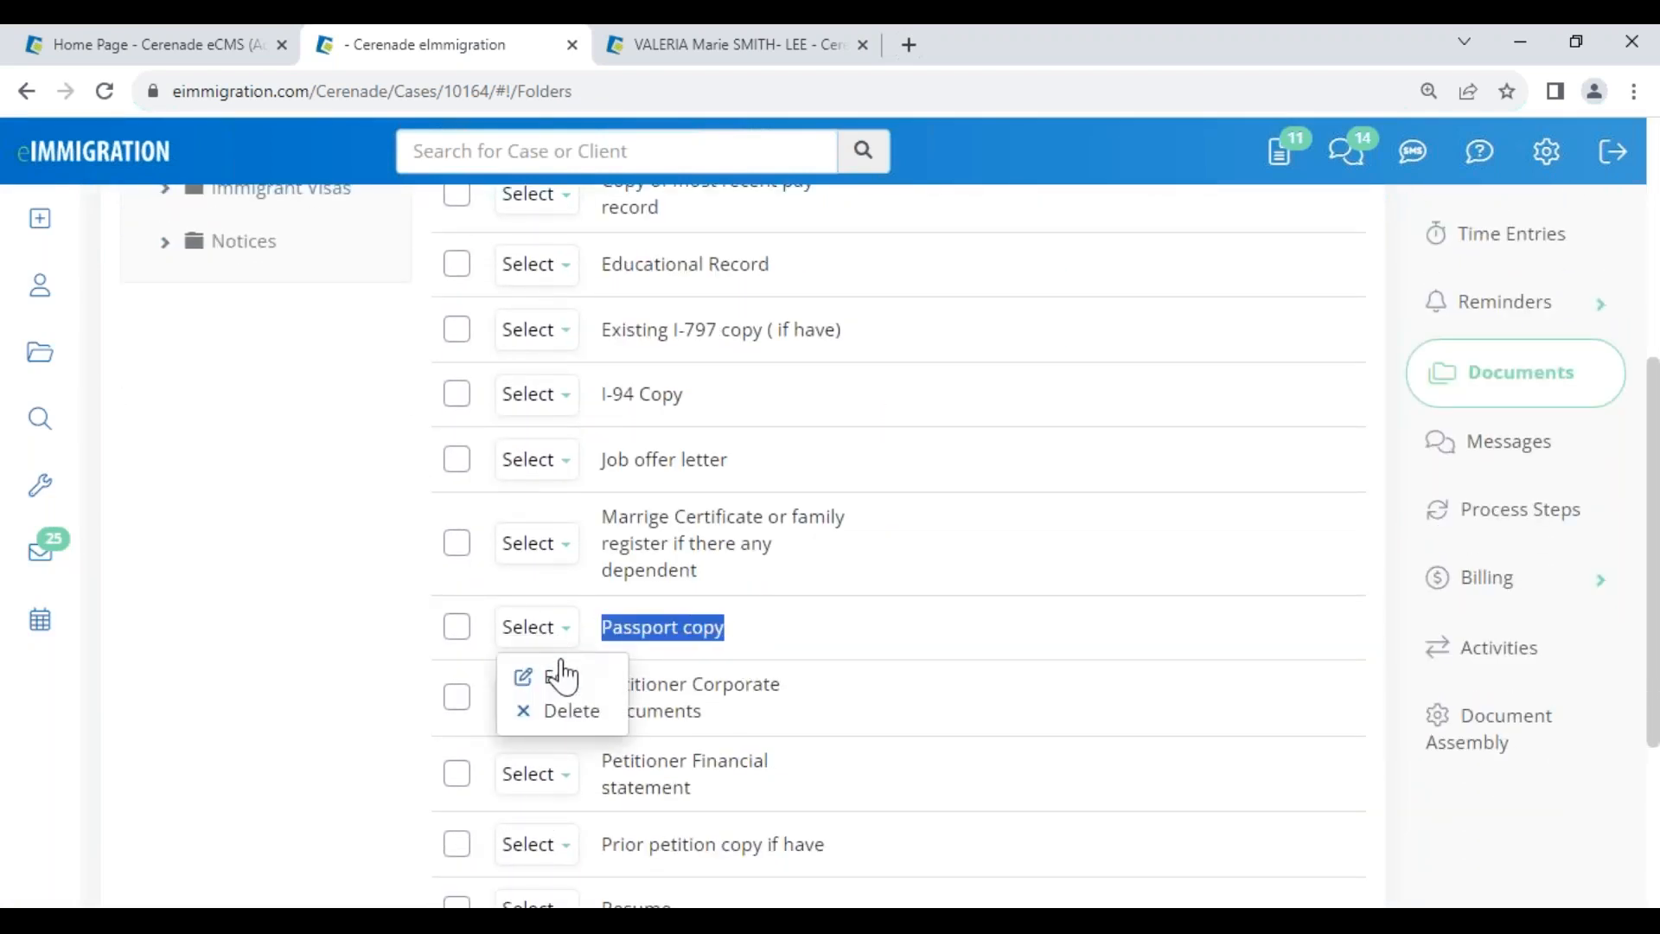
left_click(560, 679)
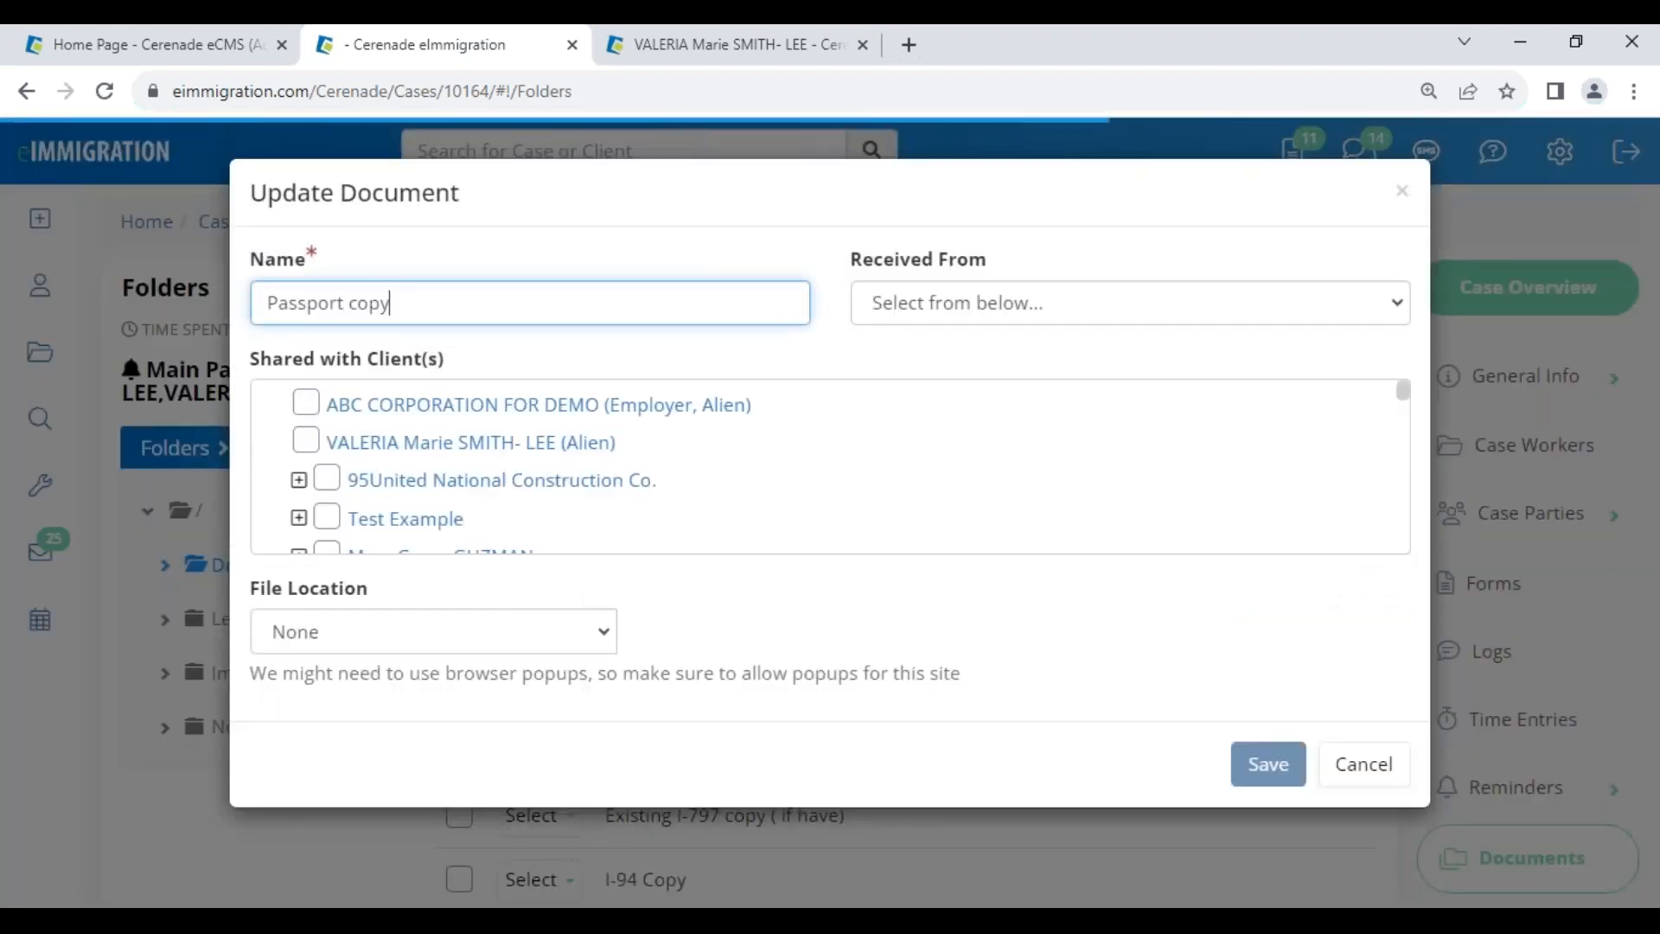
left_click(350, 635)
left_click(336, 578)
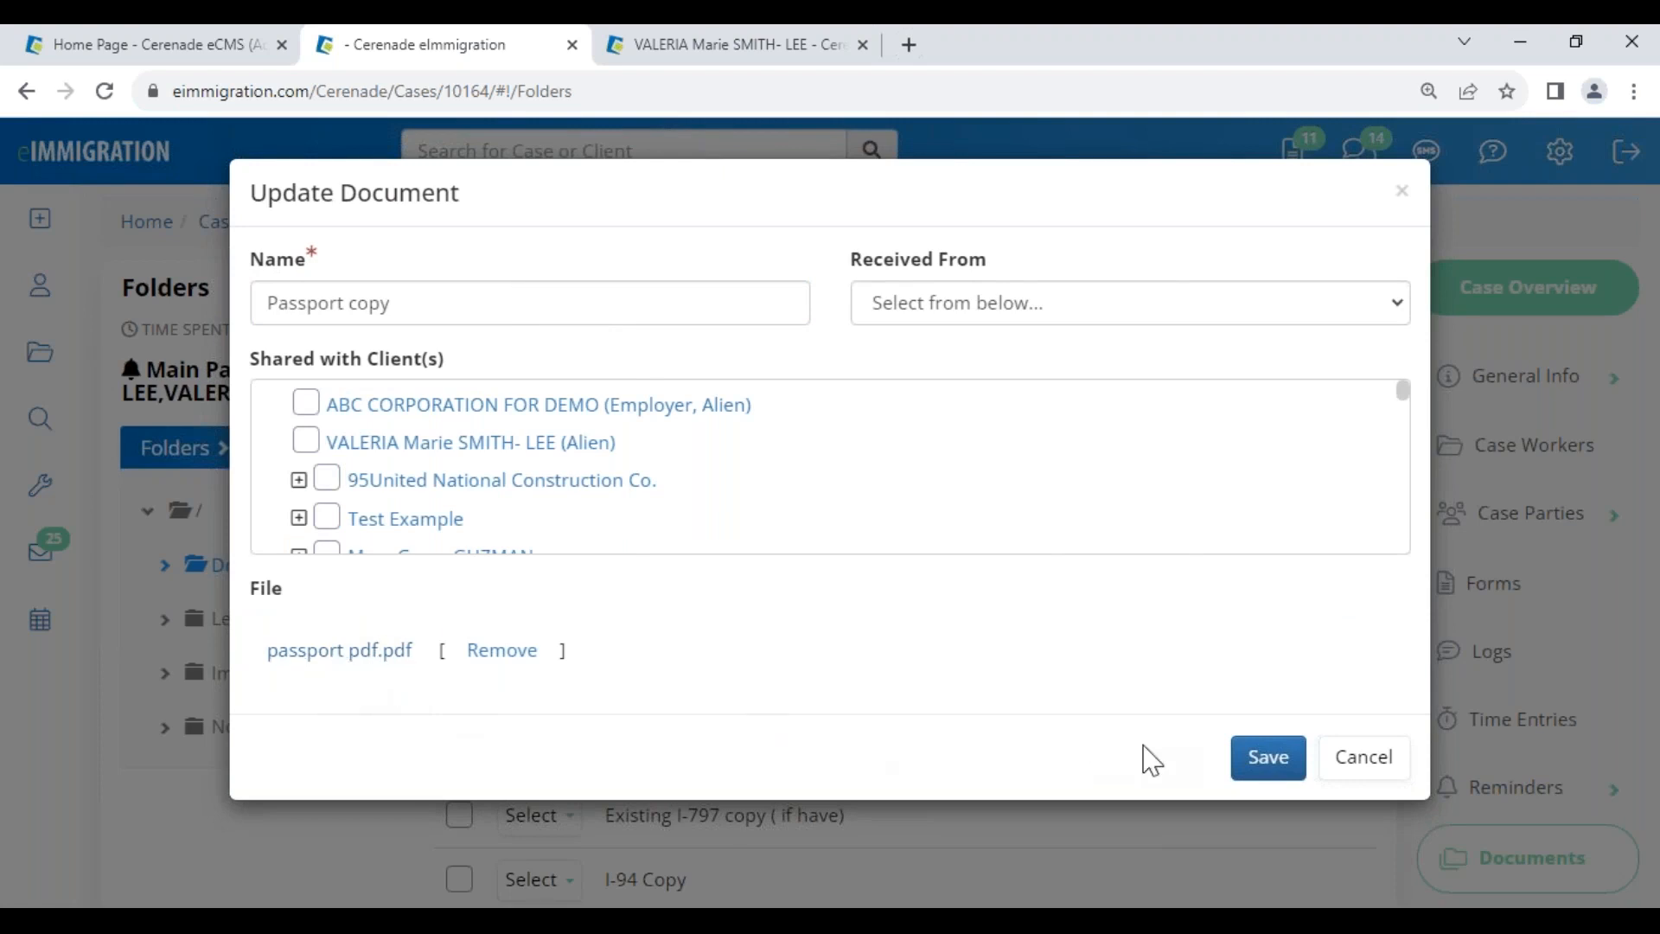
left_click(1273, 767)
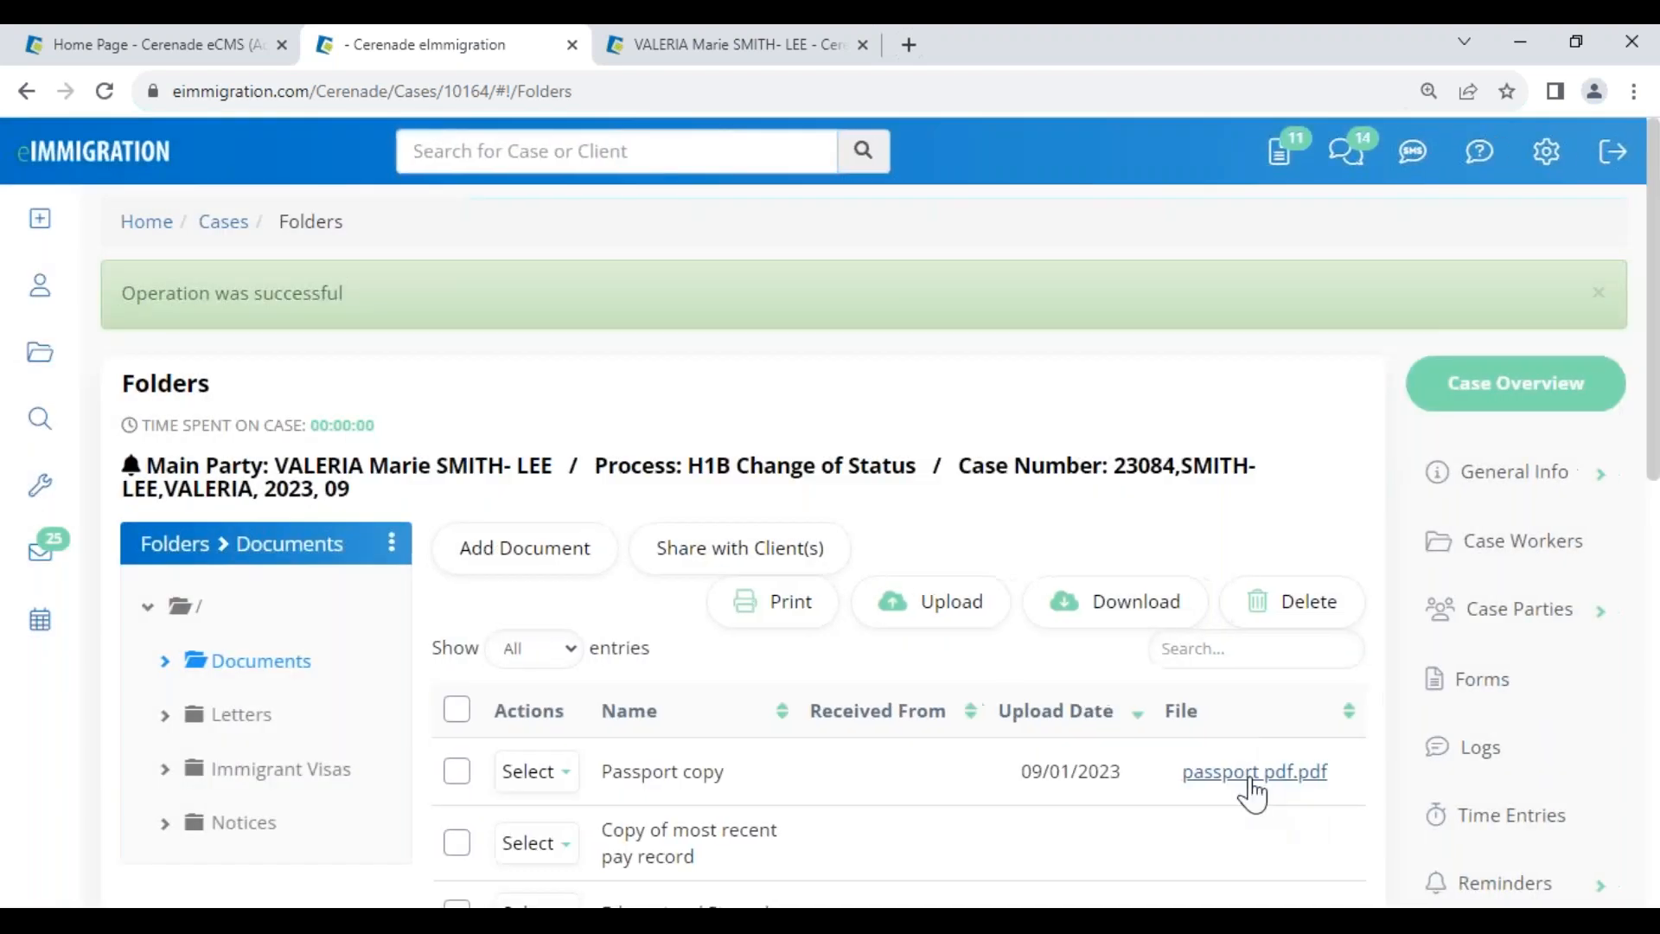
left_click(1251, 778)
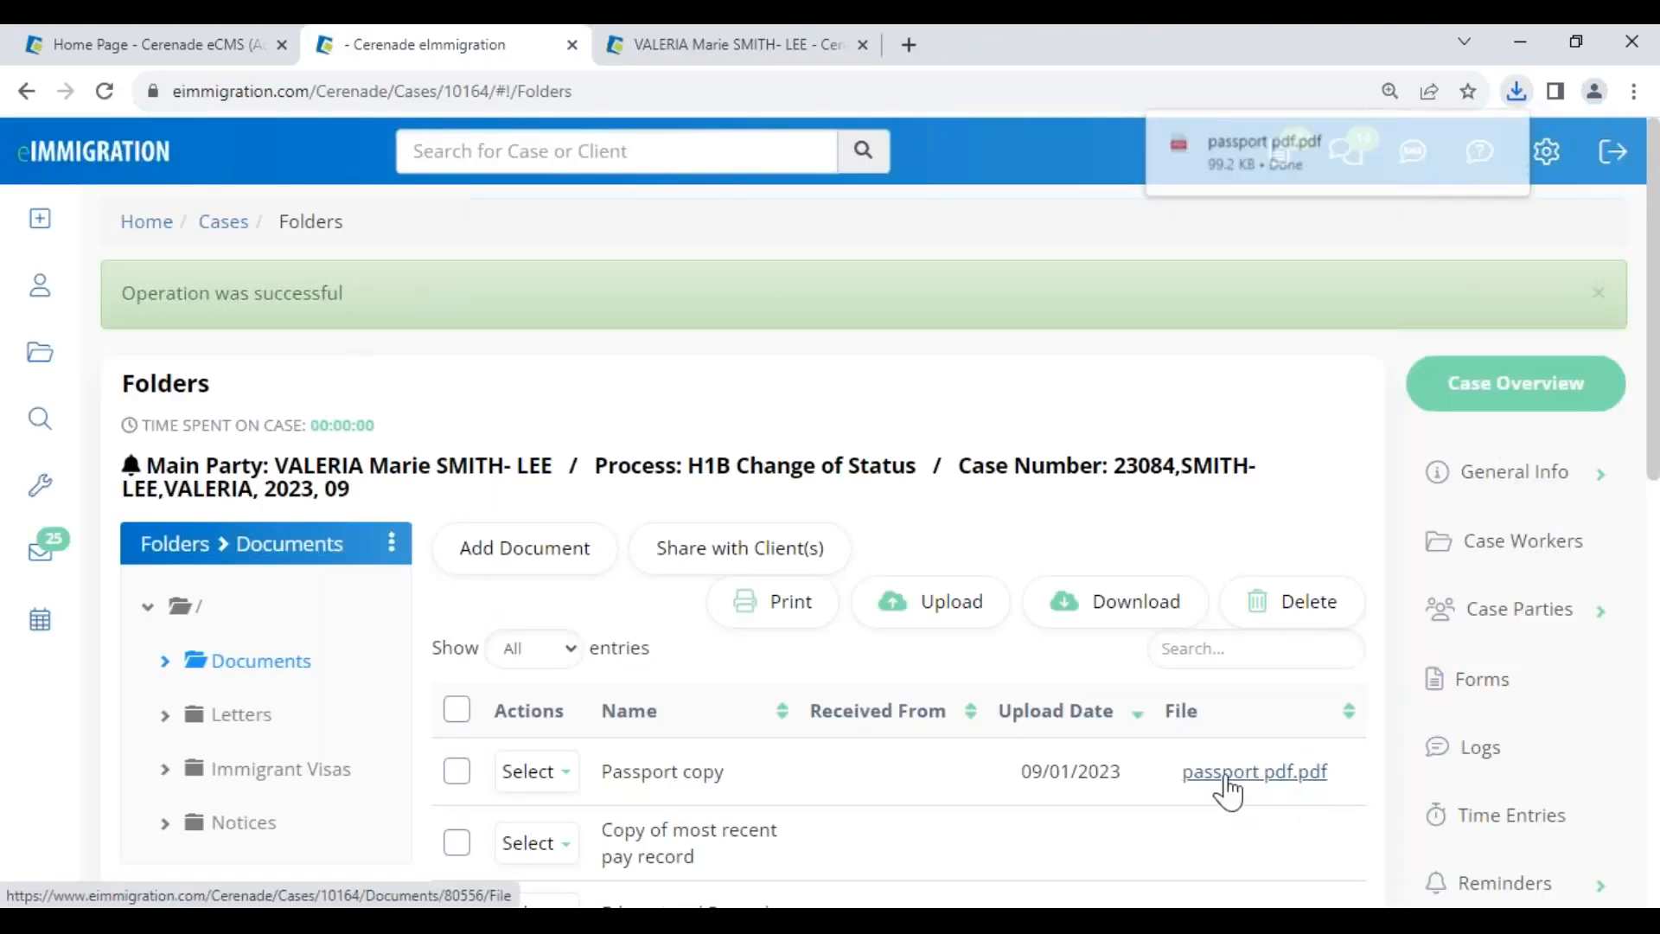
left_click(562, 774)
scroll(566, 761, "down", 2)
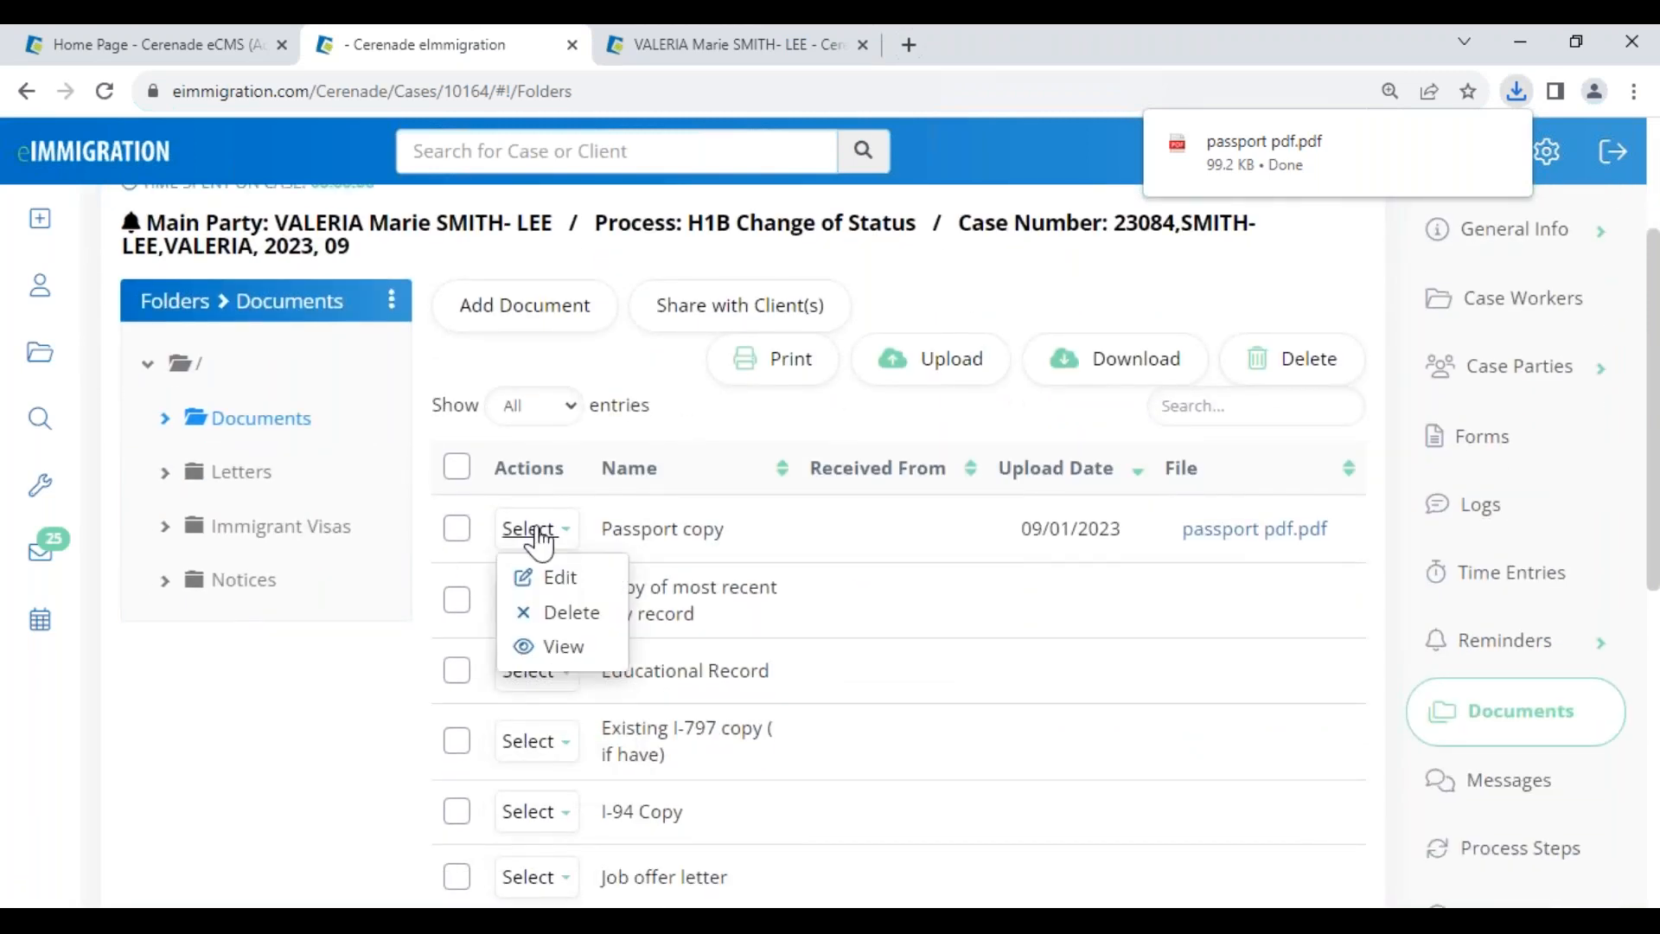
left_click(562, 649)
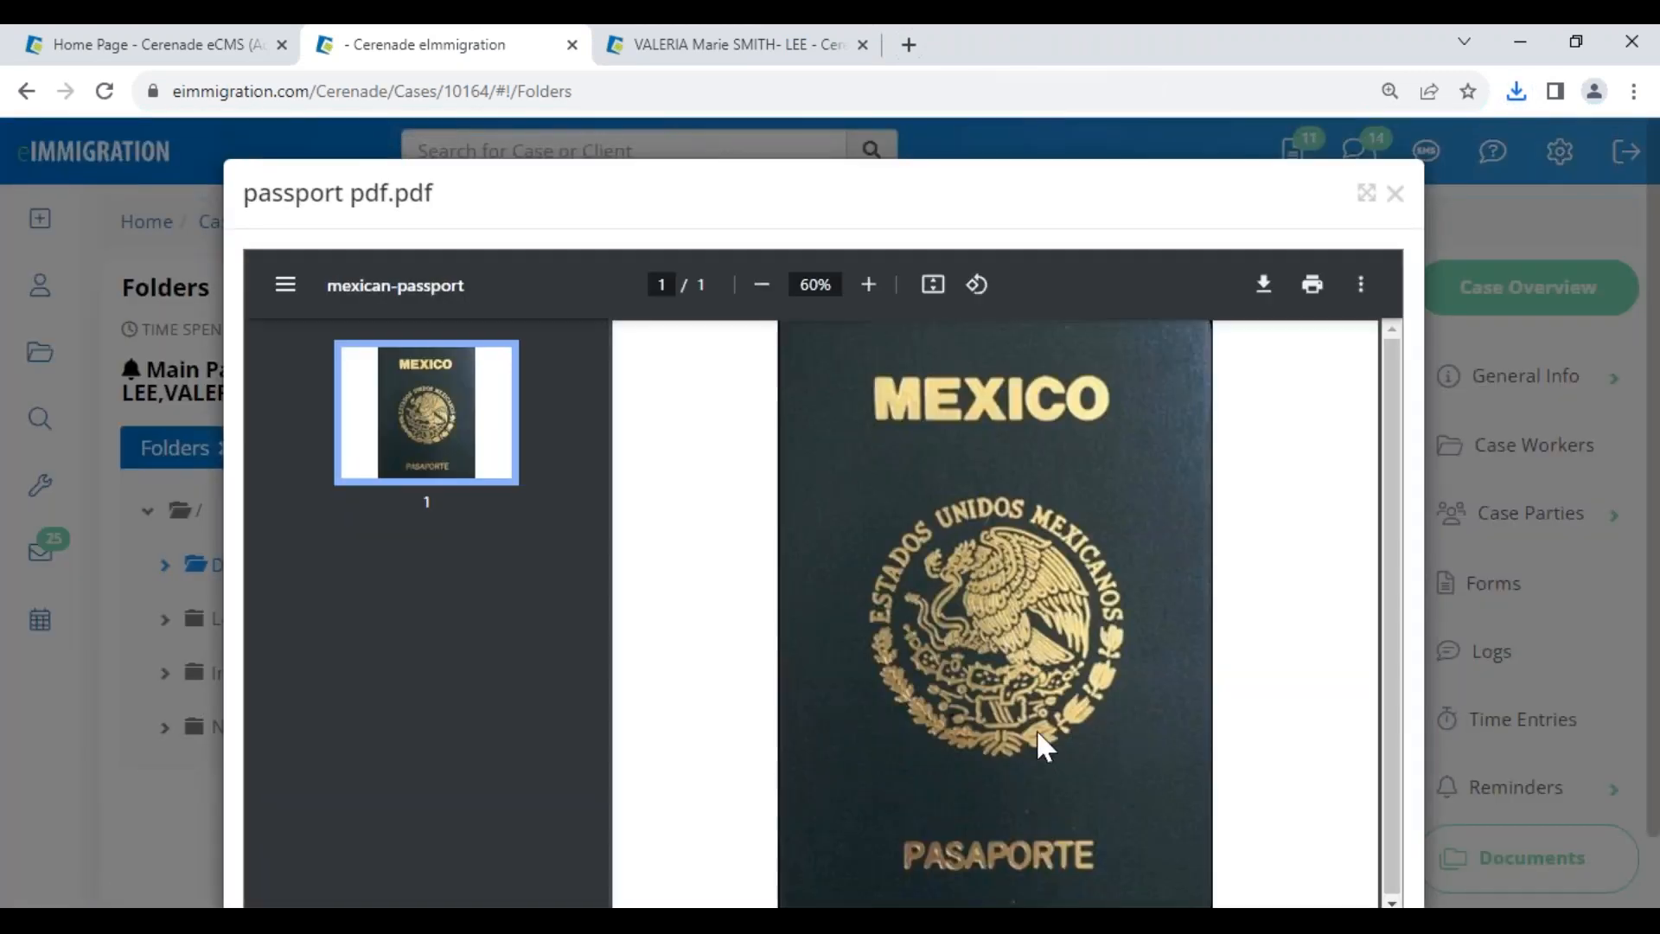
left_click(1395, 196)
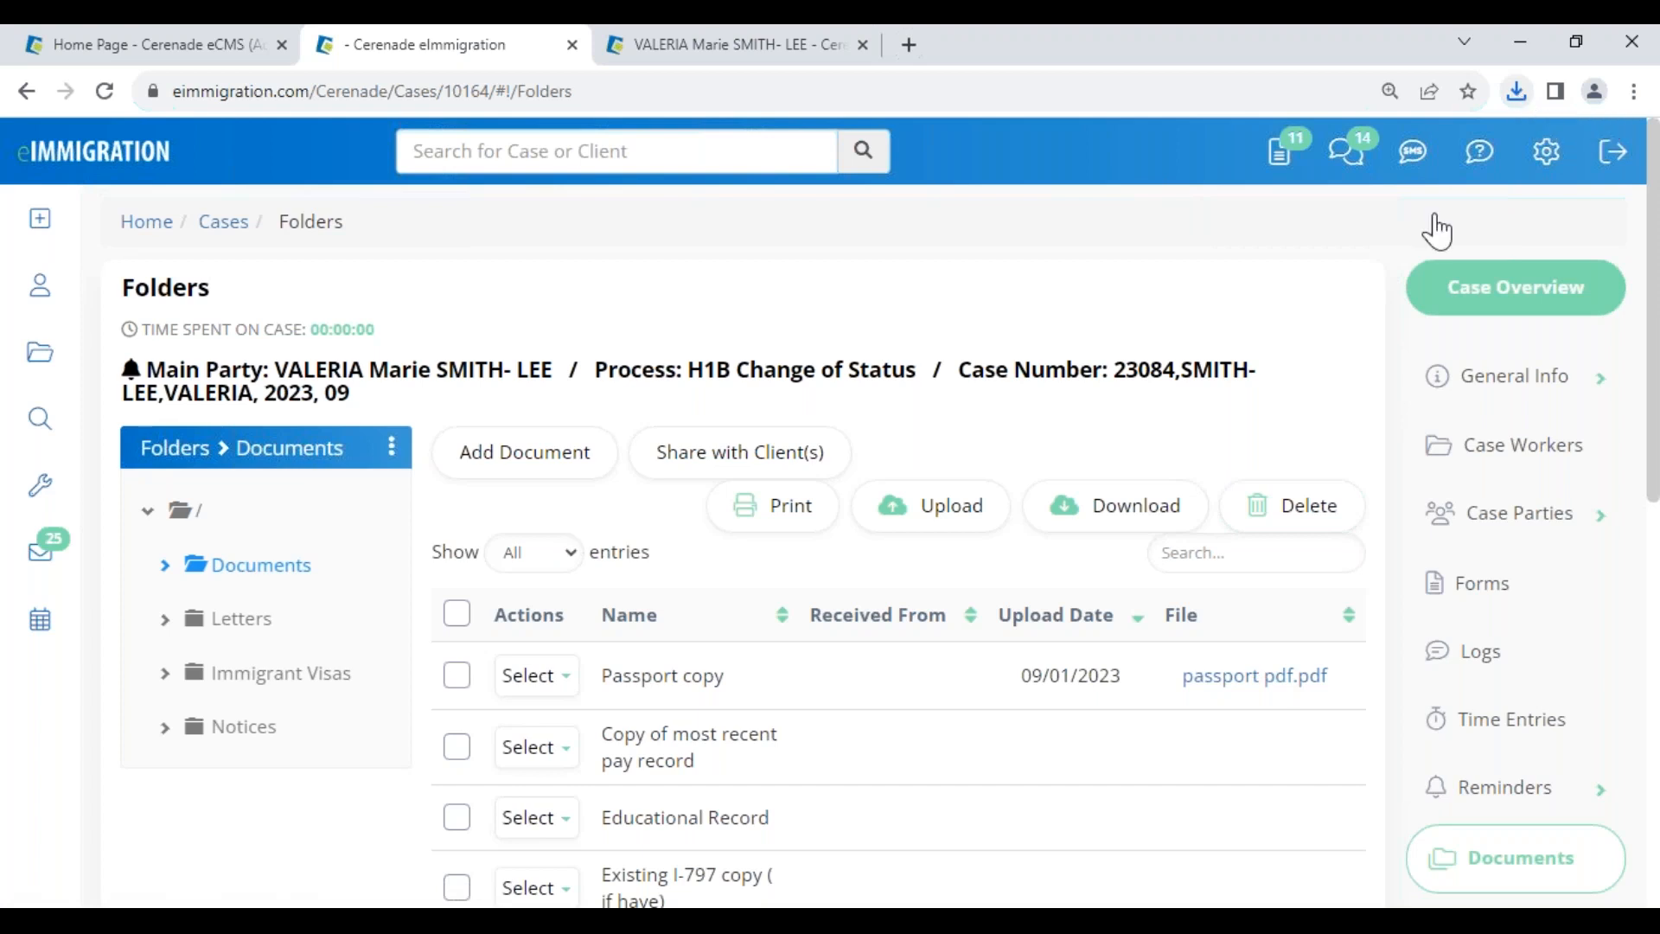
left_click(456, 614)
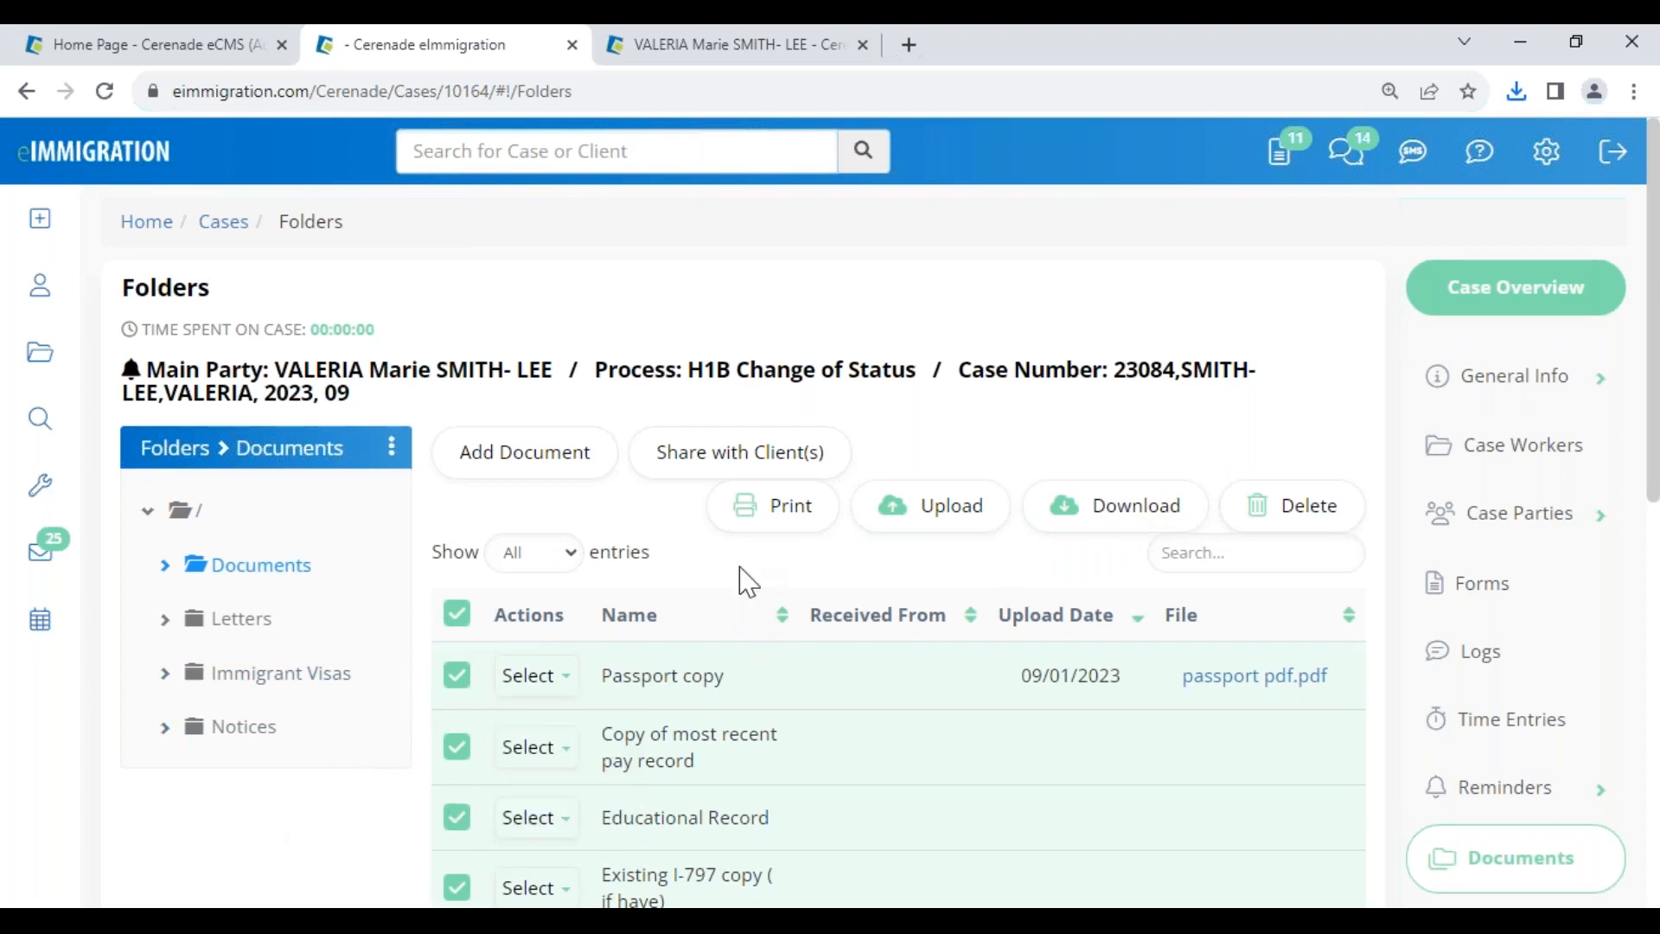
left_click(457, 614)
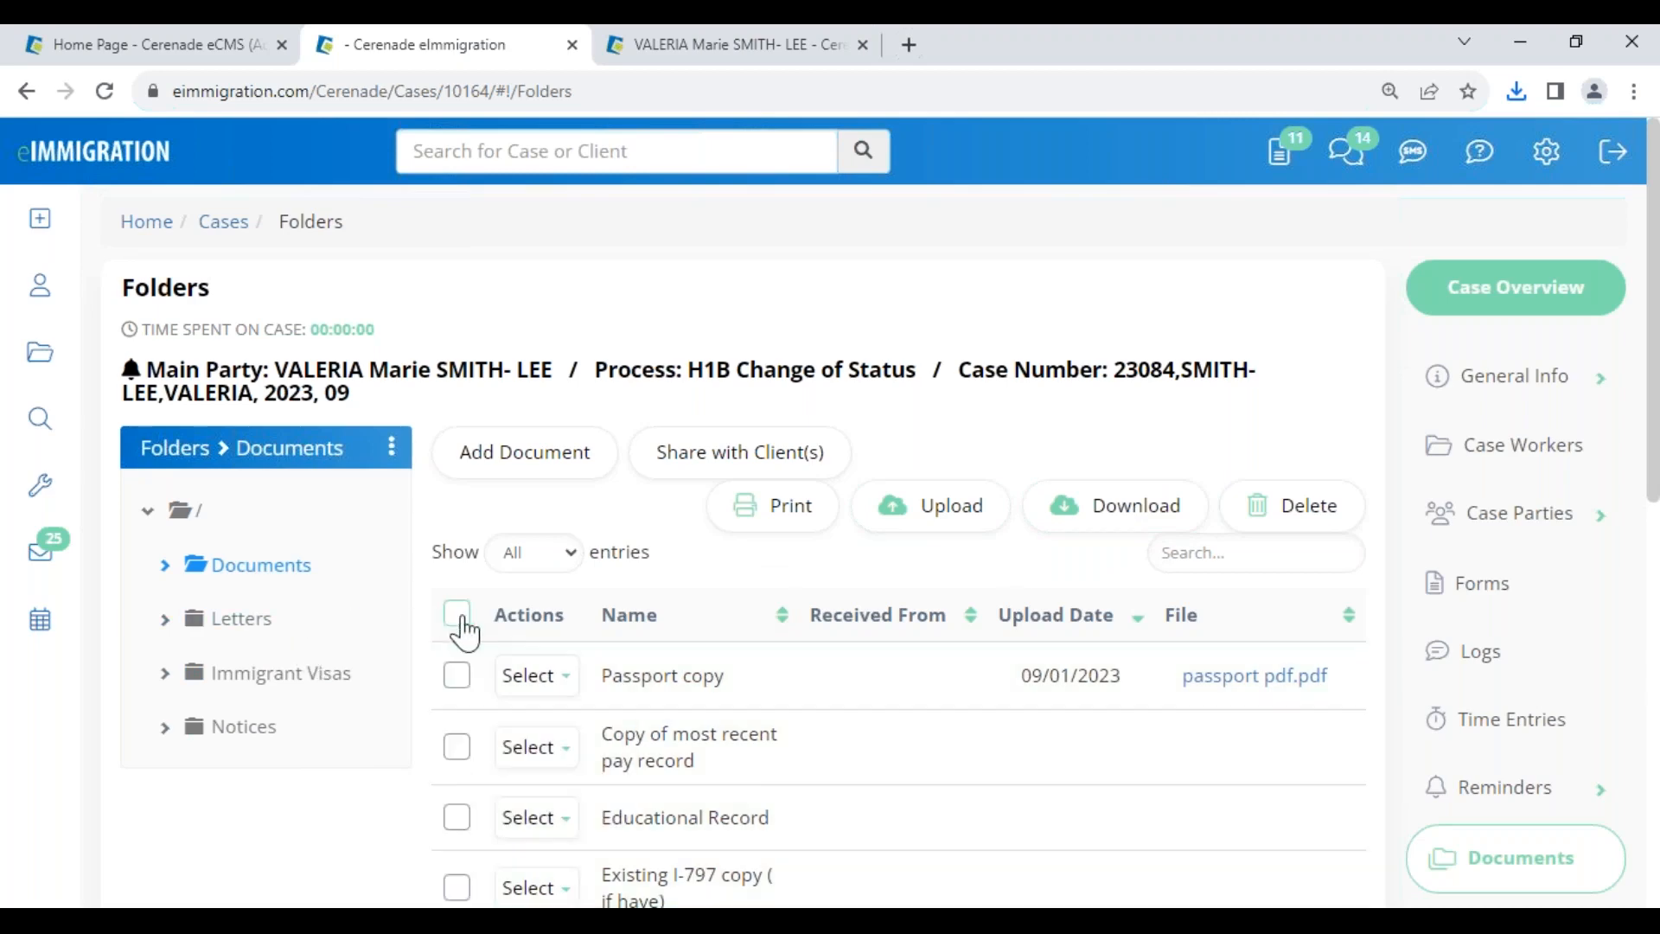
scroll(843, 786, "down", 1)
scroll(843, 787, "down", 2)
left_click(537, 575)
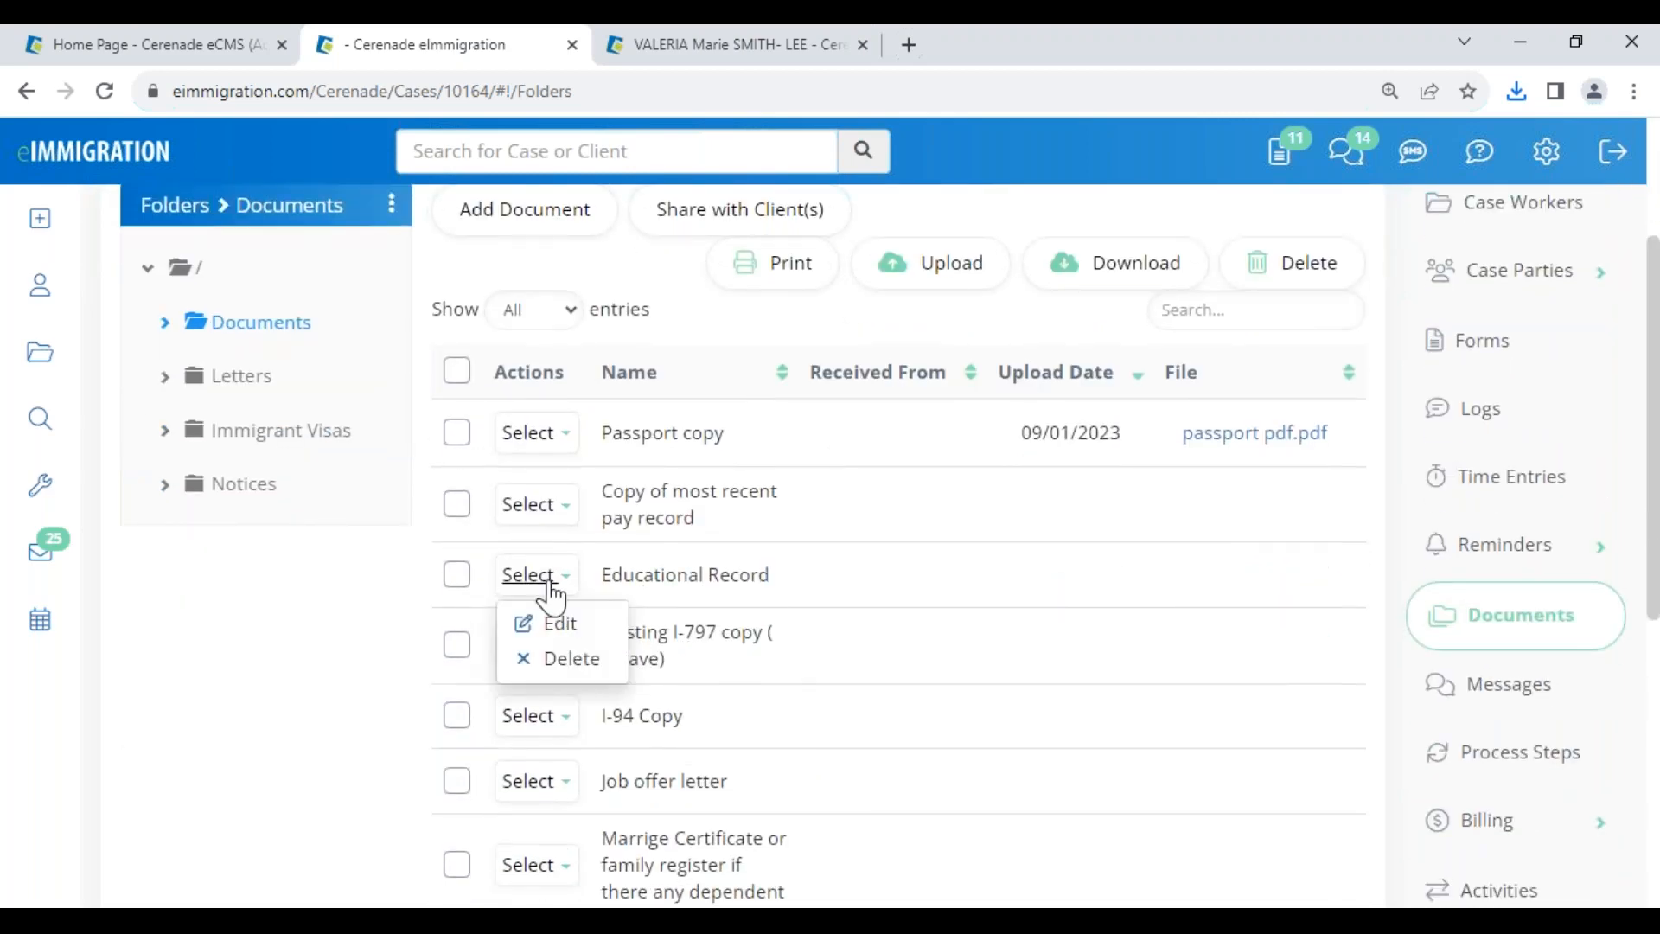
- Try a Google Drive attachment for the Educational Record, cancel the edit, and open the case's Forms page
left_click(564, 629)
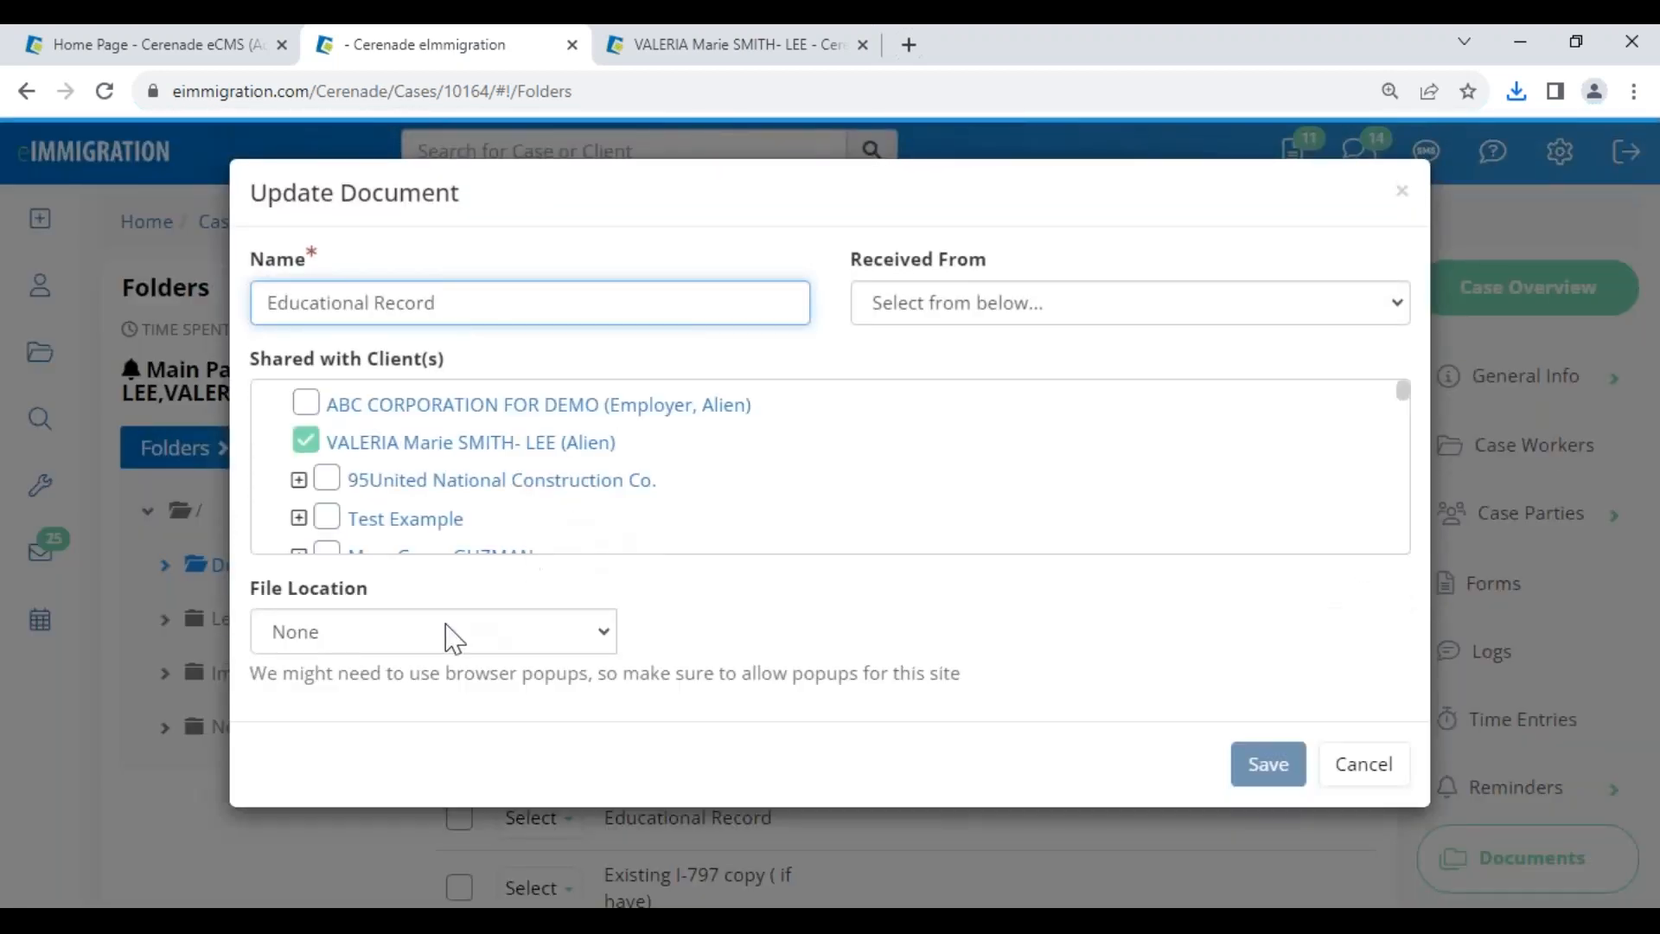
left_click(428, 631)
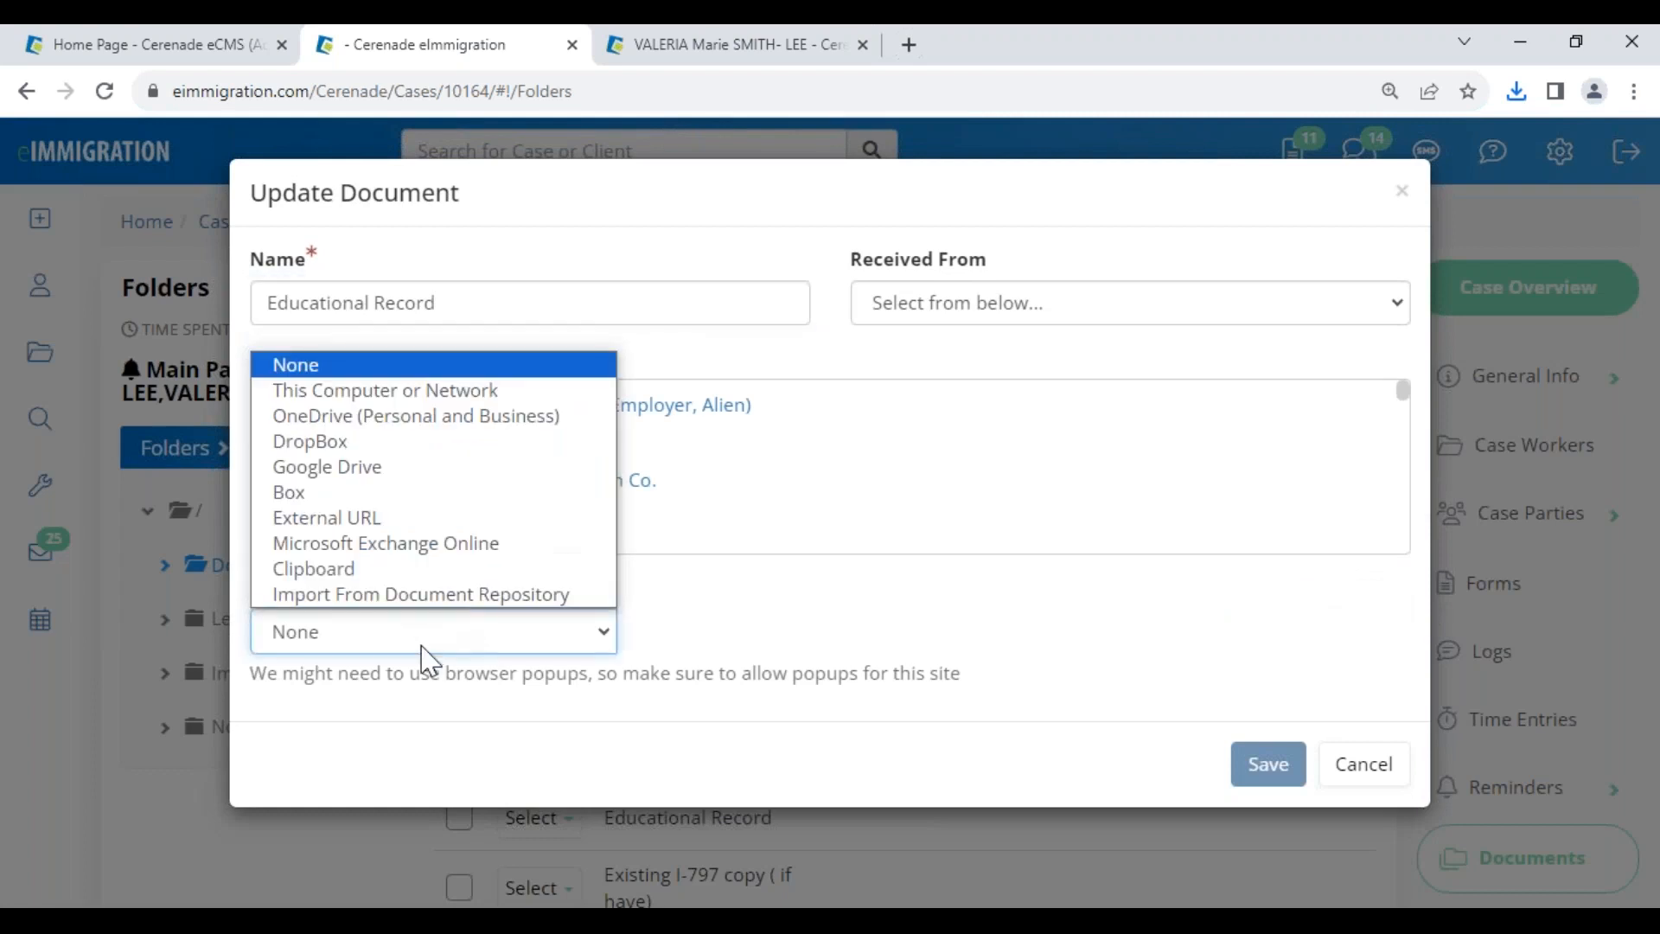
left_click(362, 472)
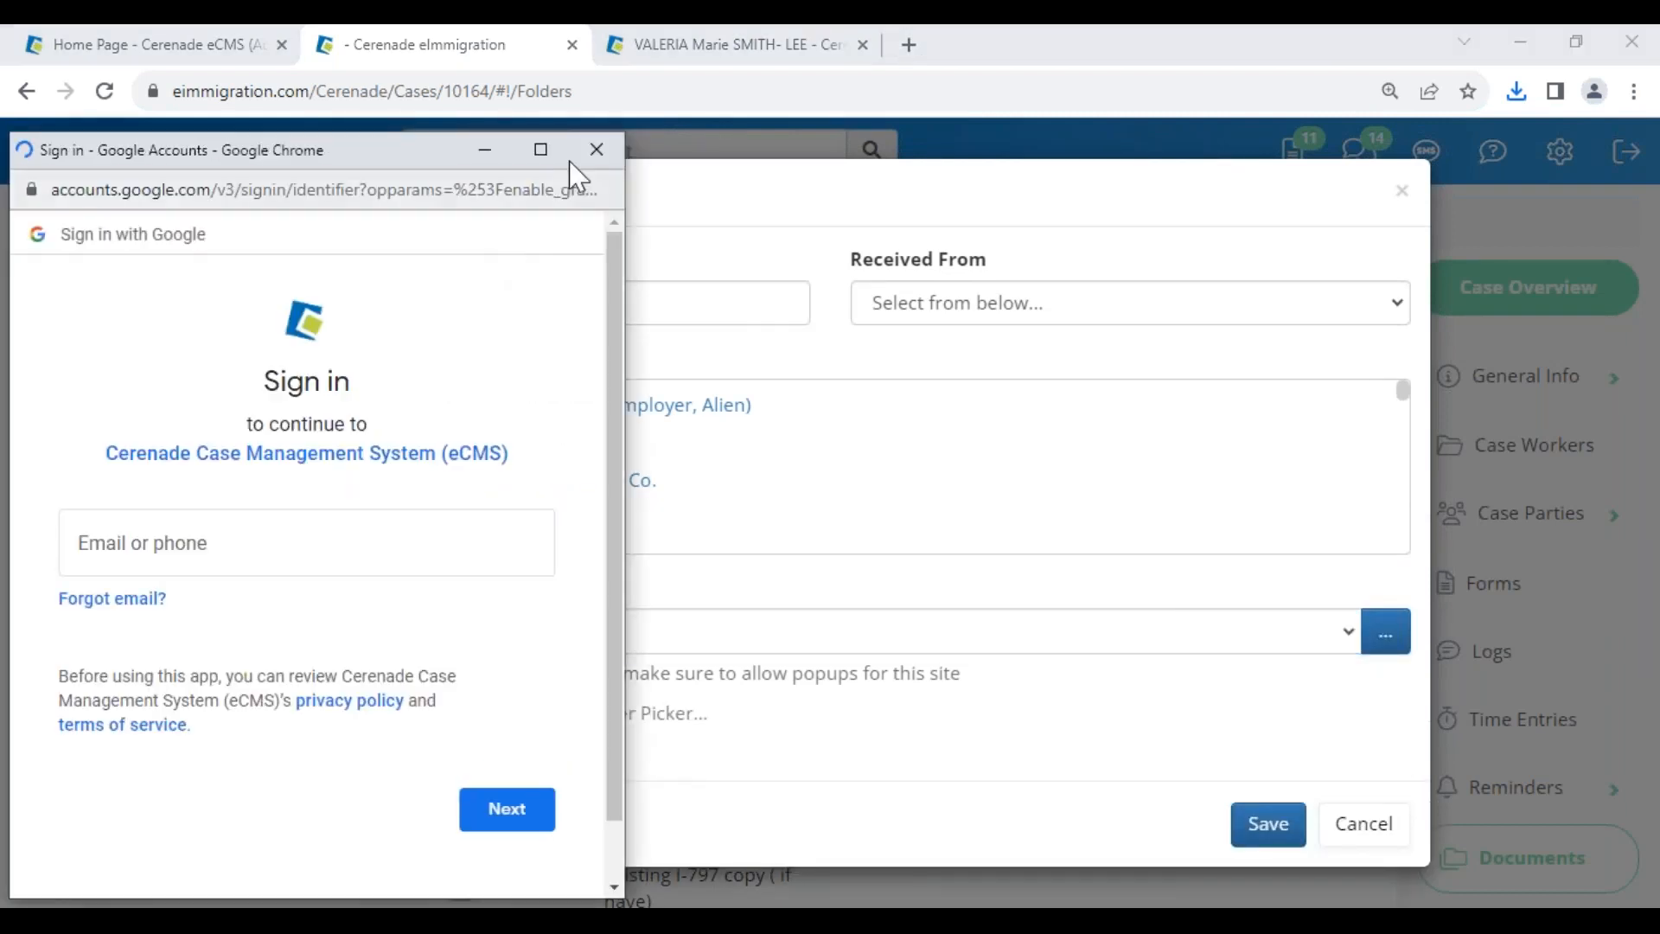
left_click(597, 150)
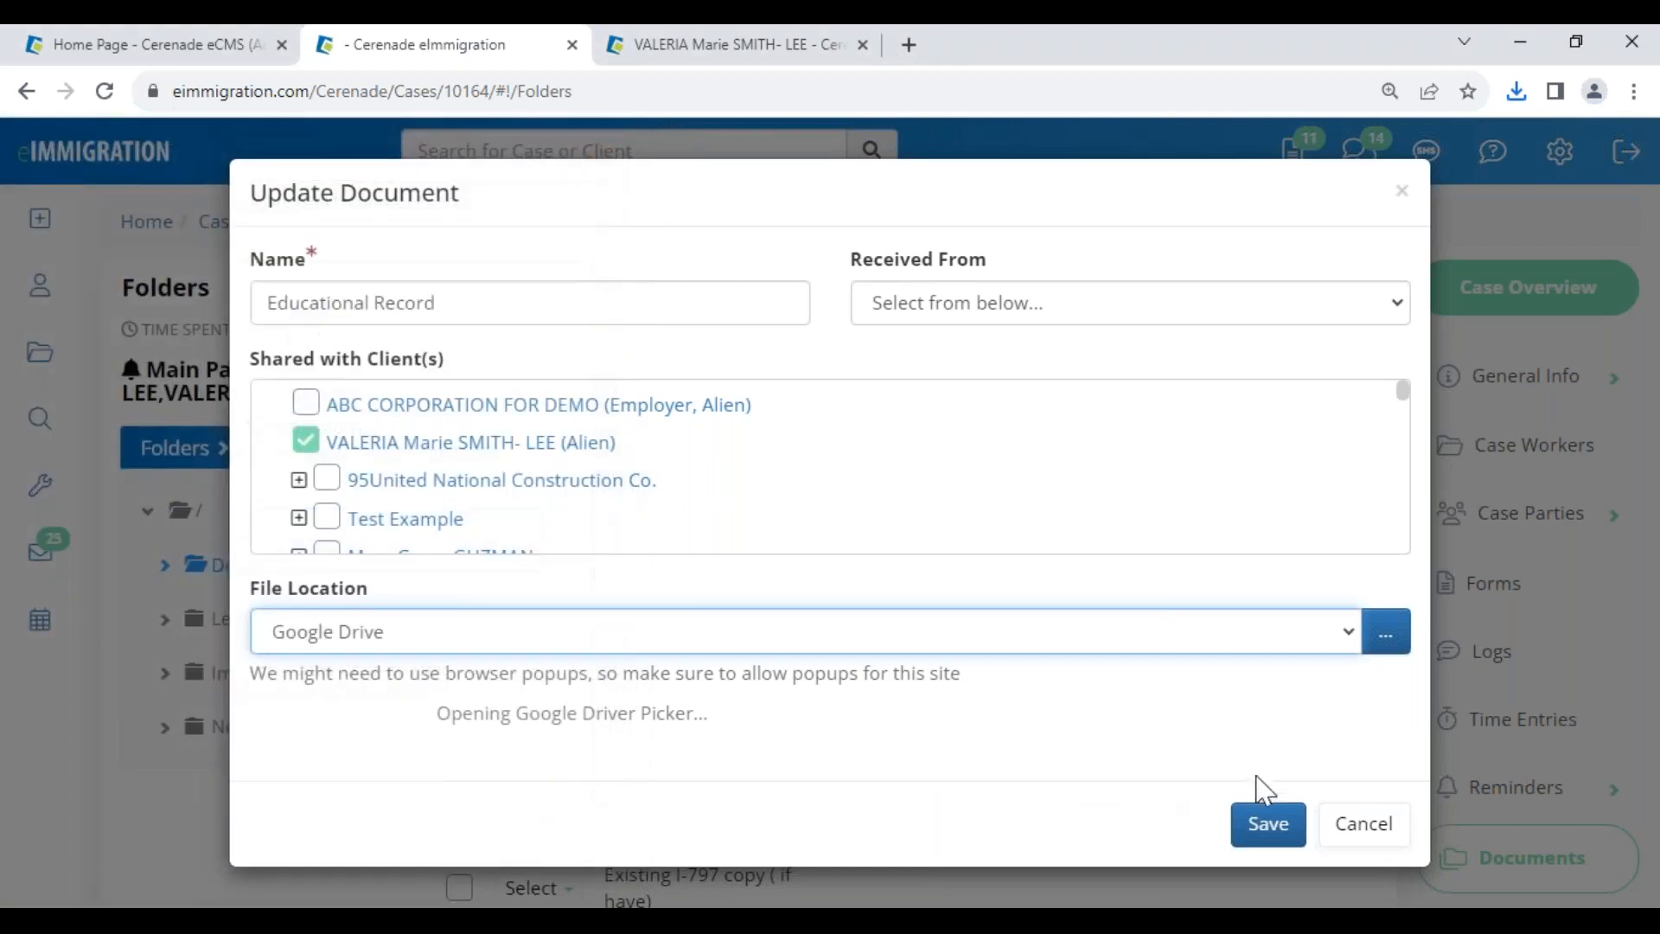
left_click(1371, 836)
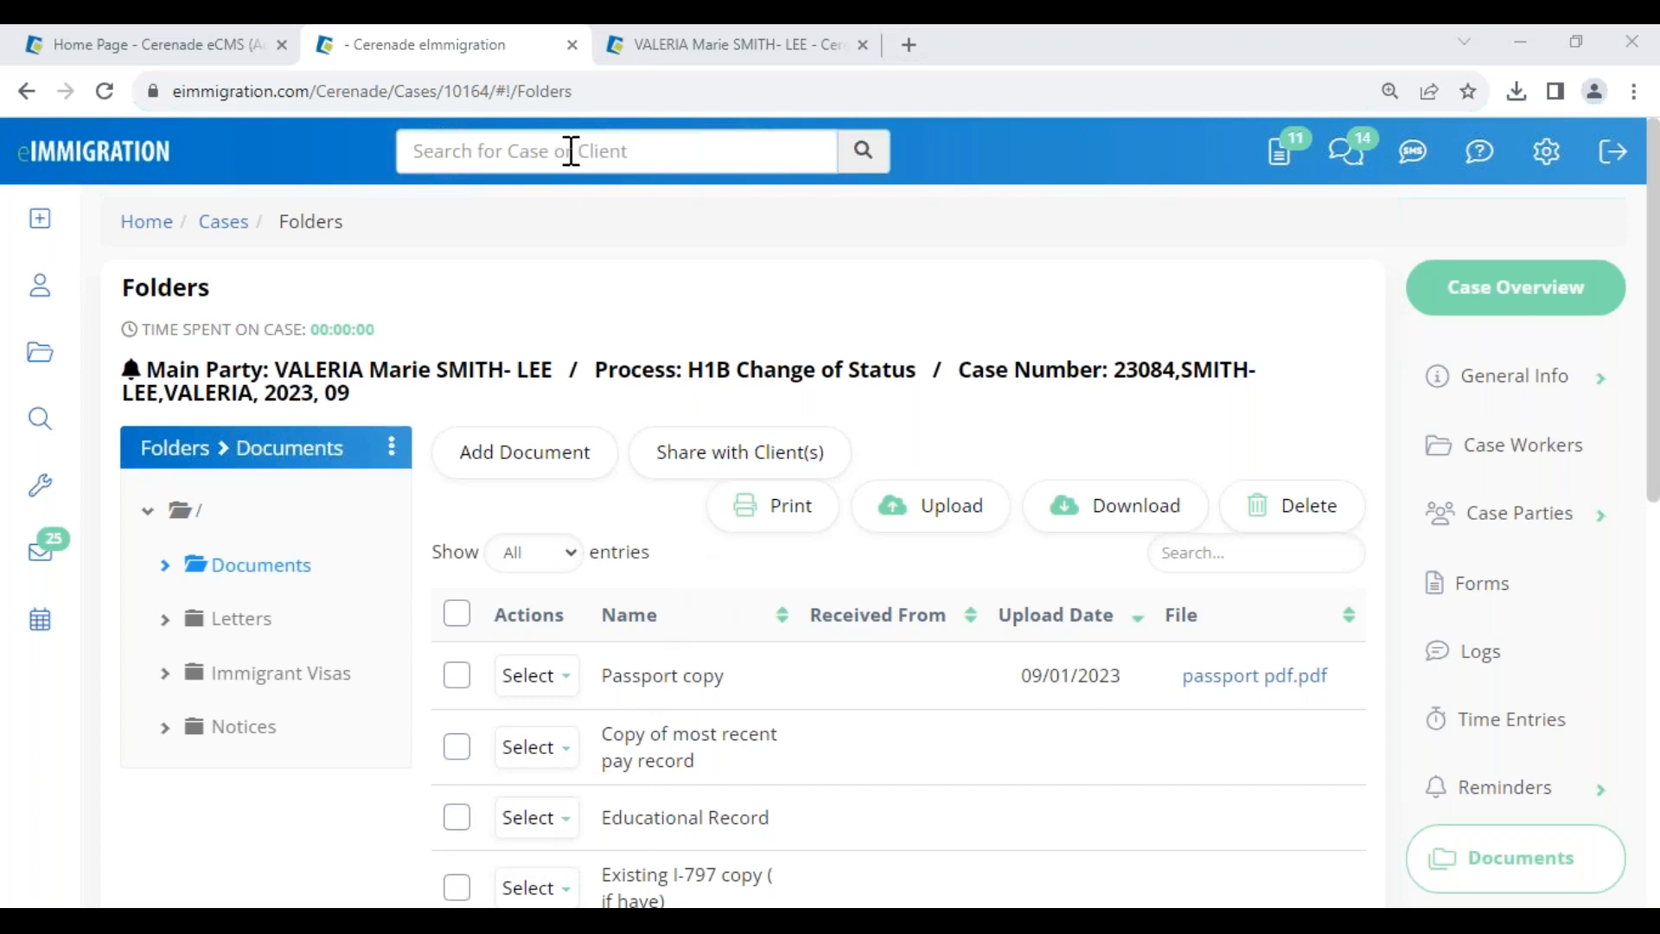
left_click(1475, 582)
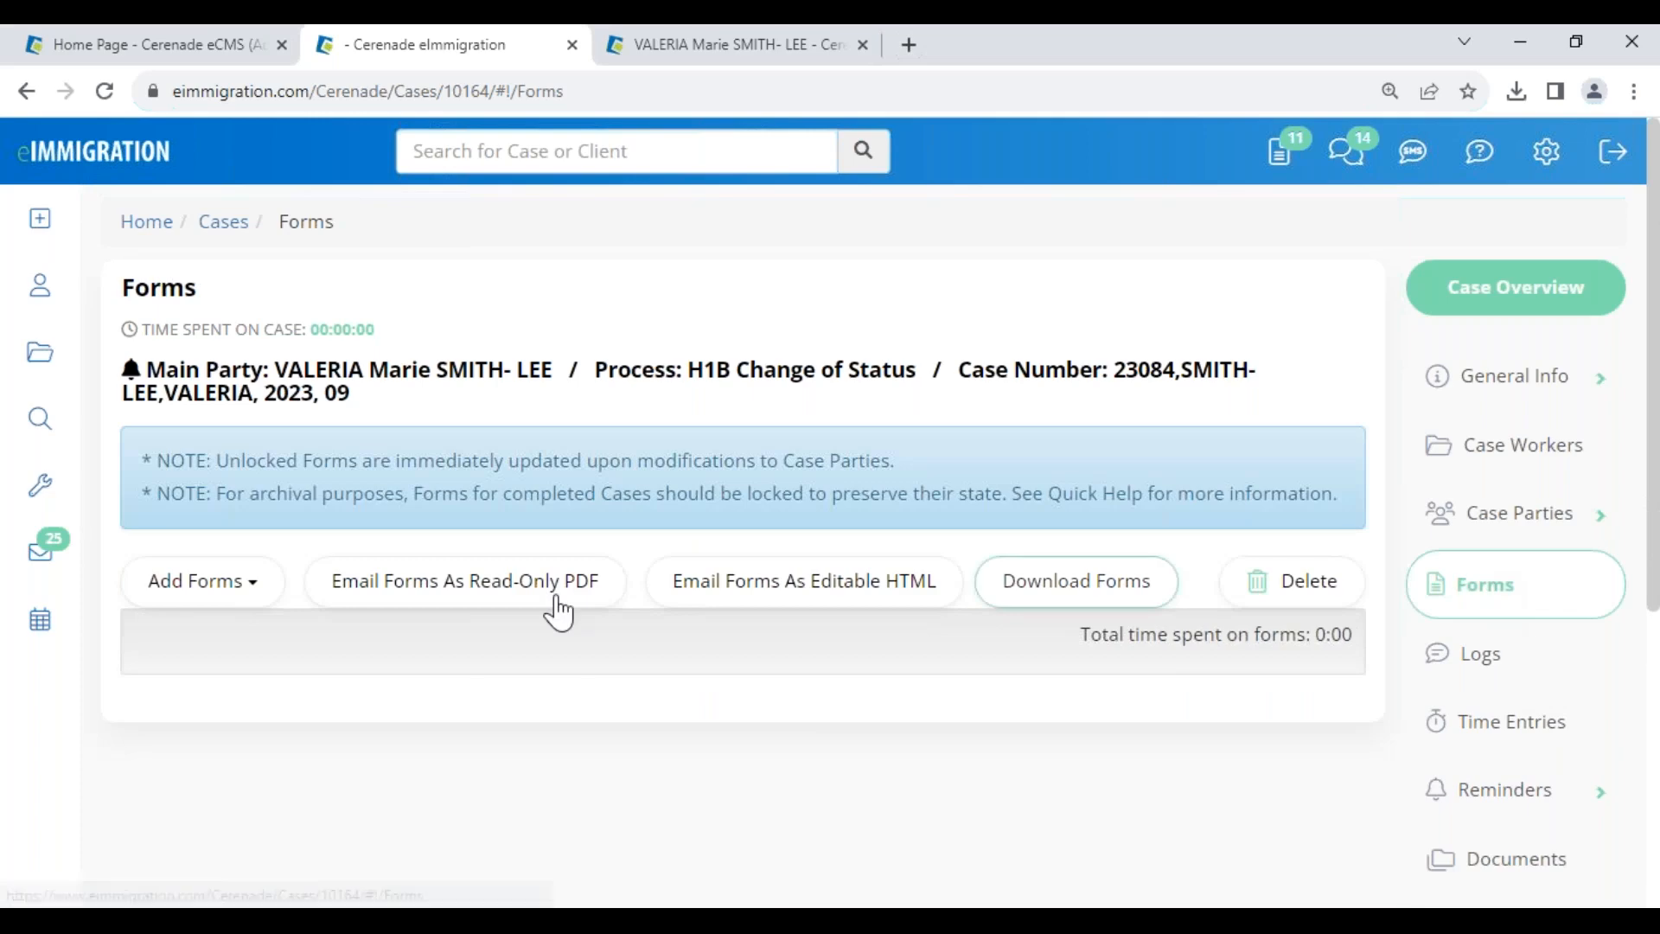
- Search forms for '129' and add the I-129 petition to the case
scroll(545, 813, "down", 10)
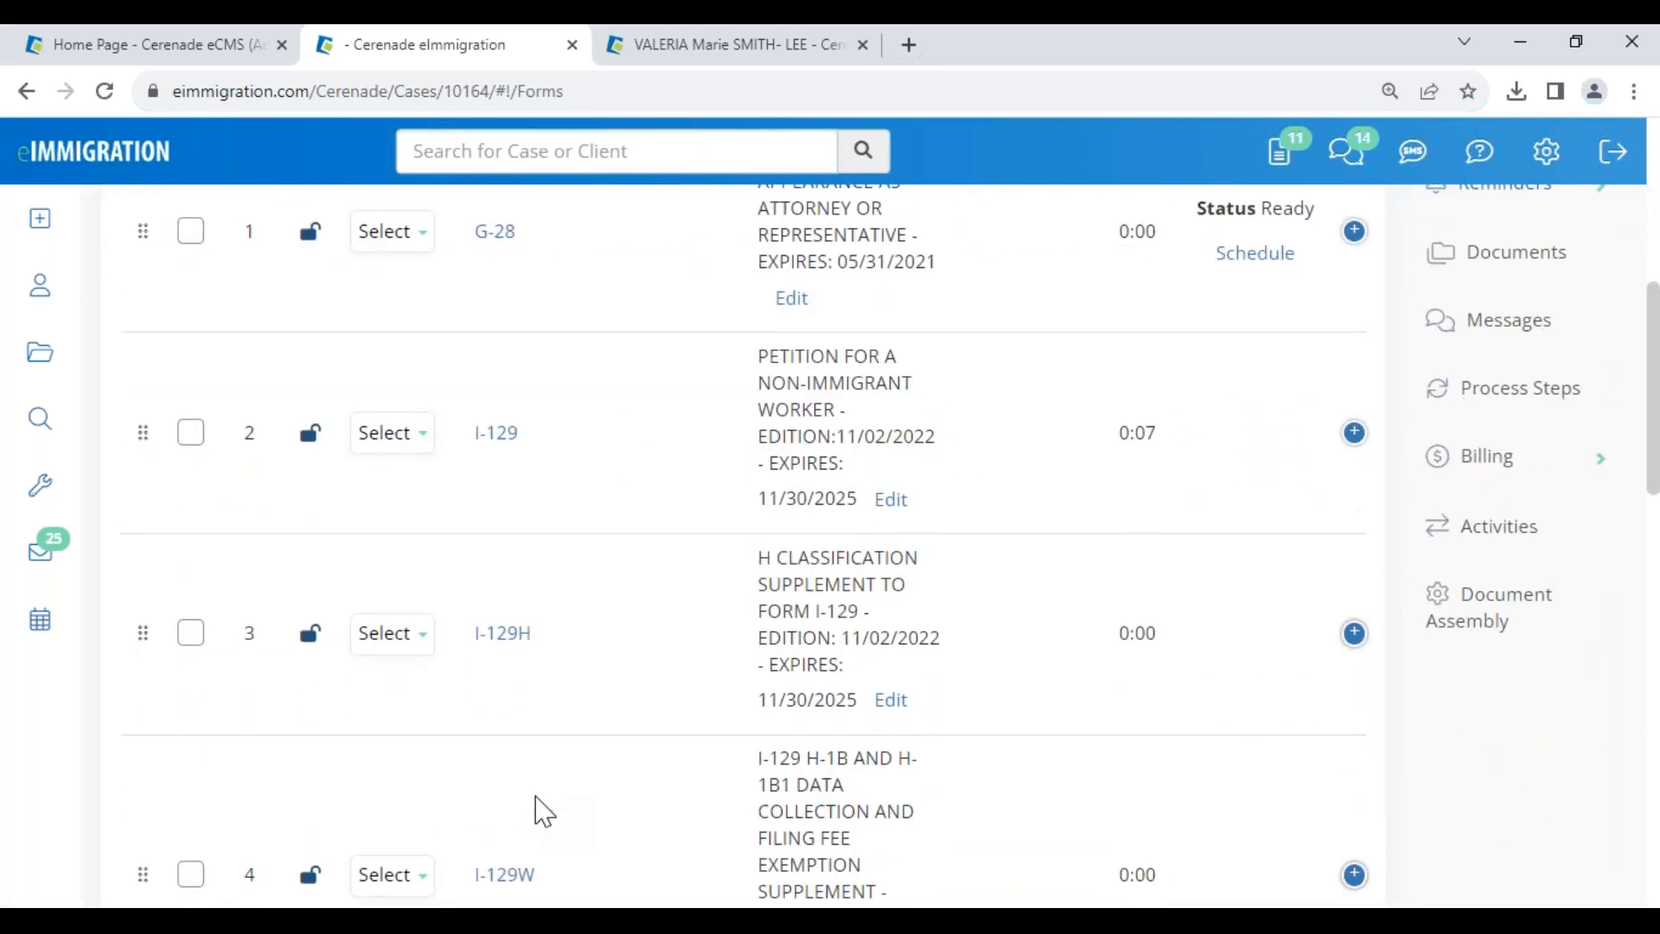
scroll(493, 813, "up", 10)
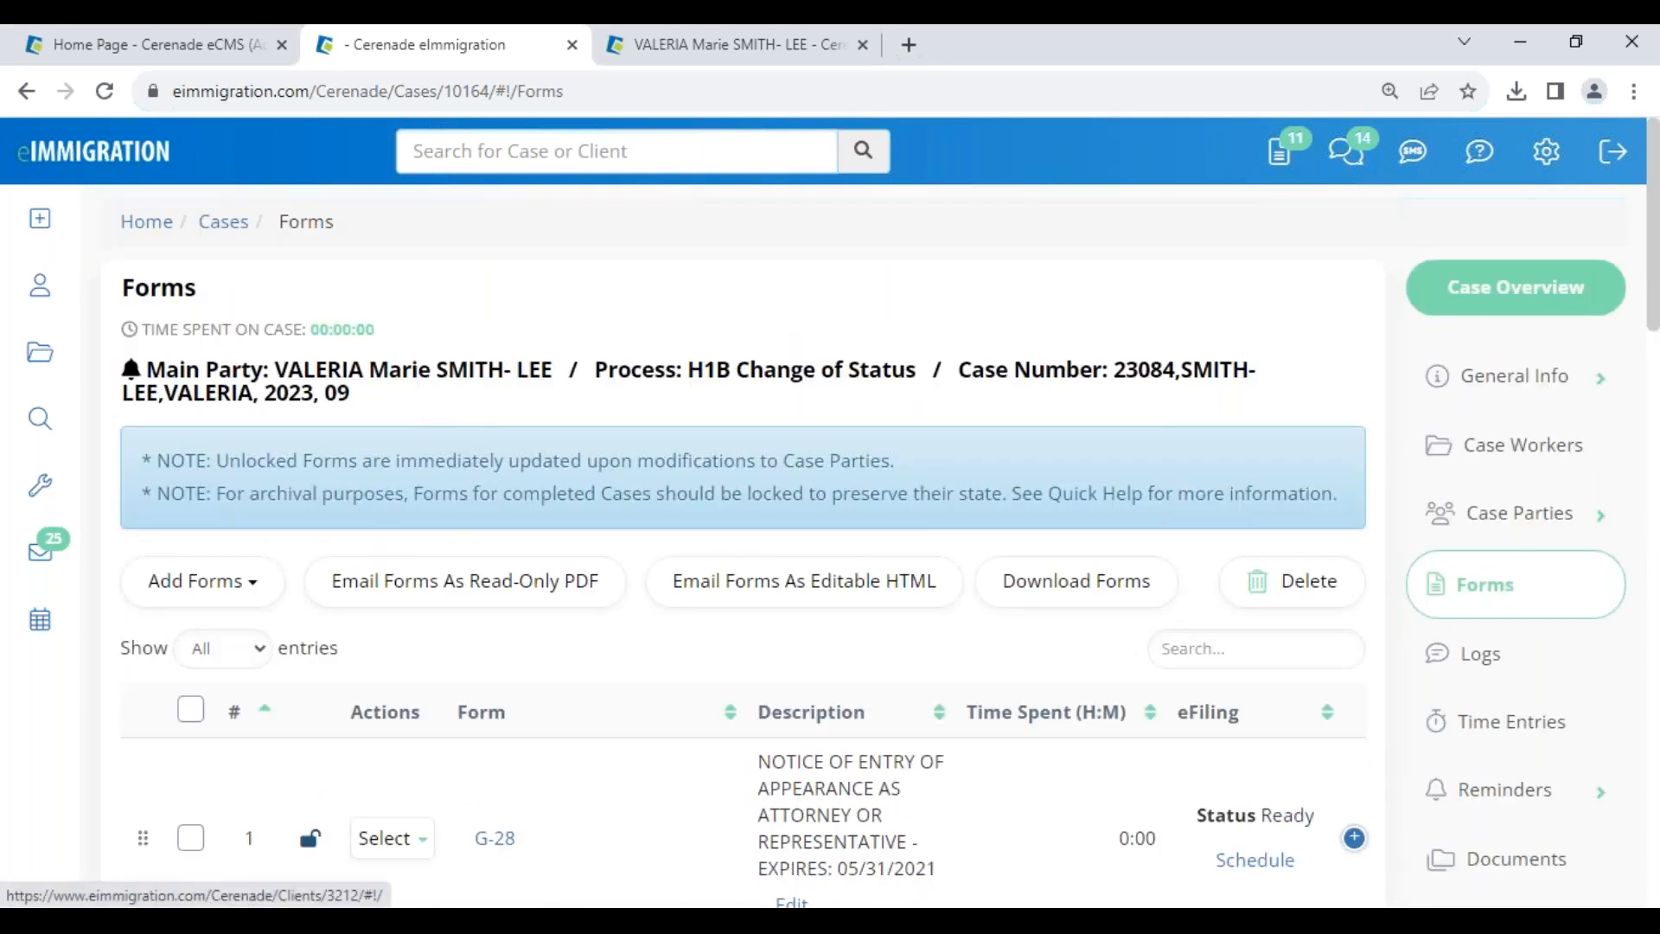
scroll(623, 860, "down", 7)
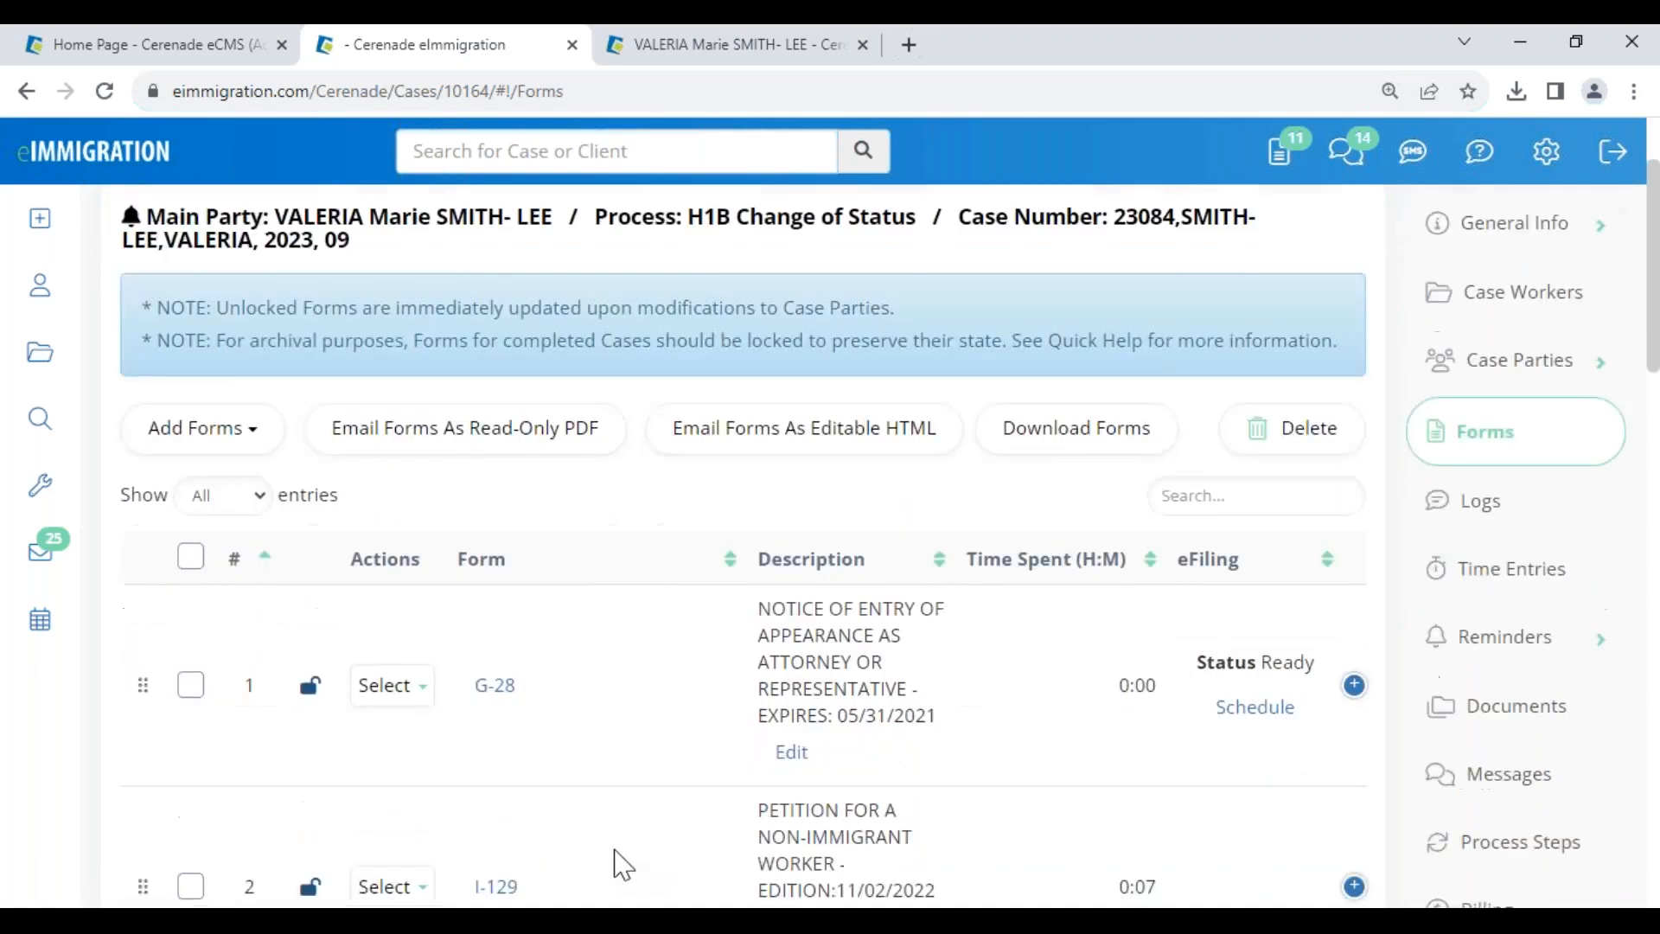
scroll(214, 492, "up", 7)
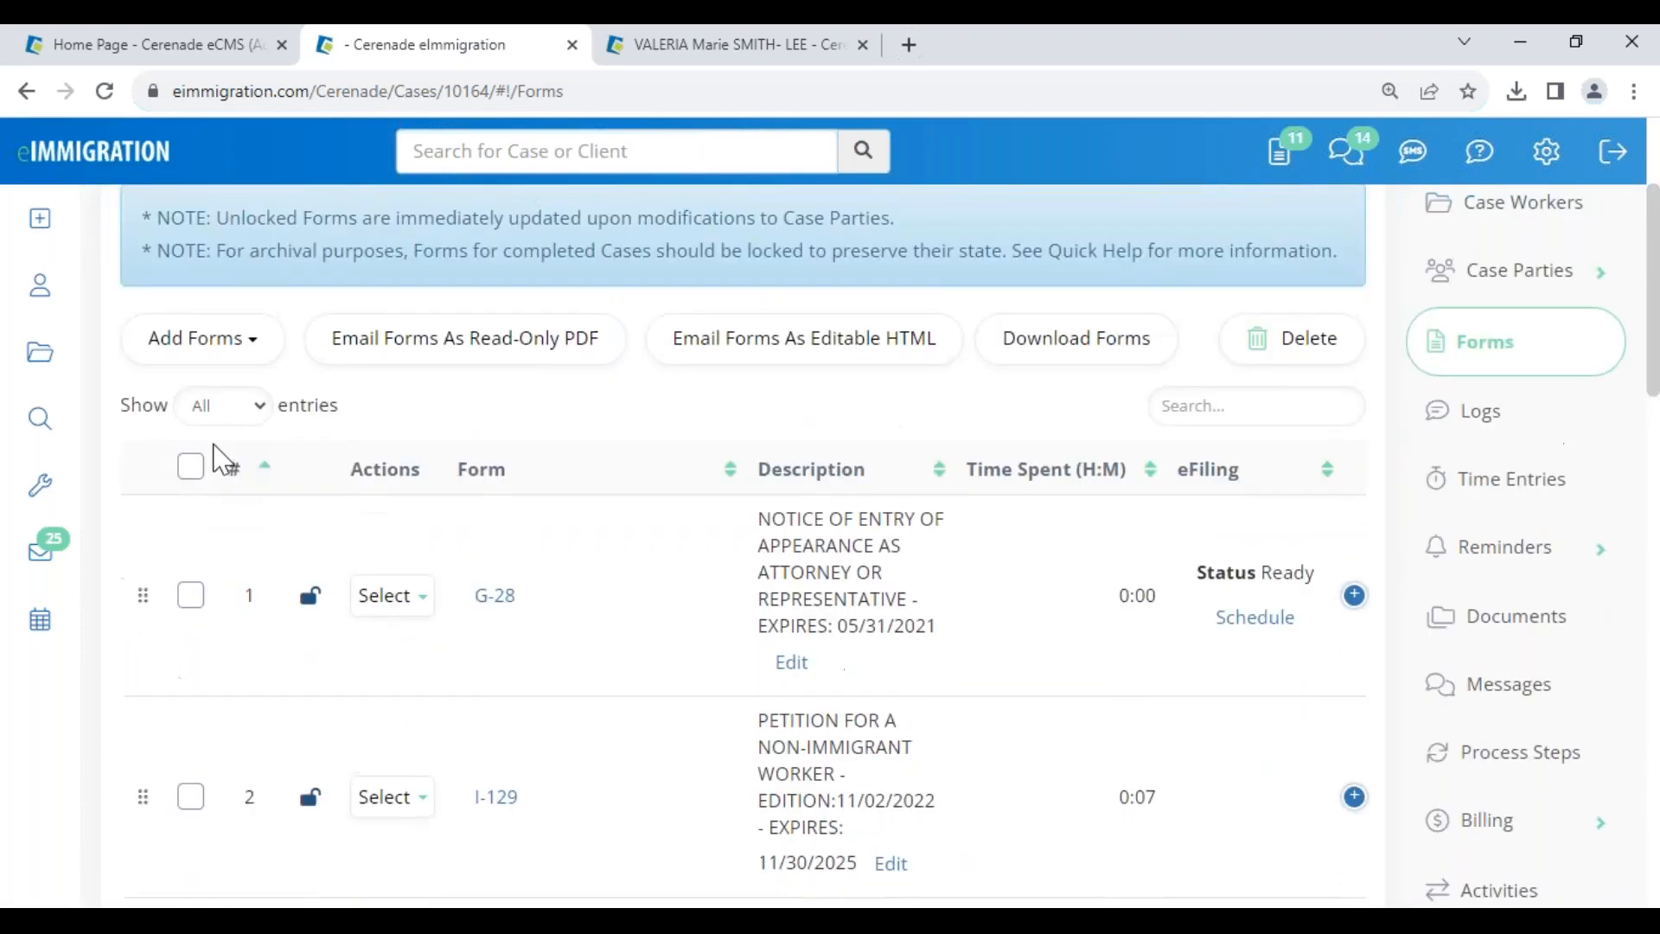
left_click(204, 337)
left_click(223, 404)
type("12")
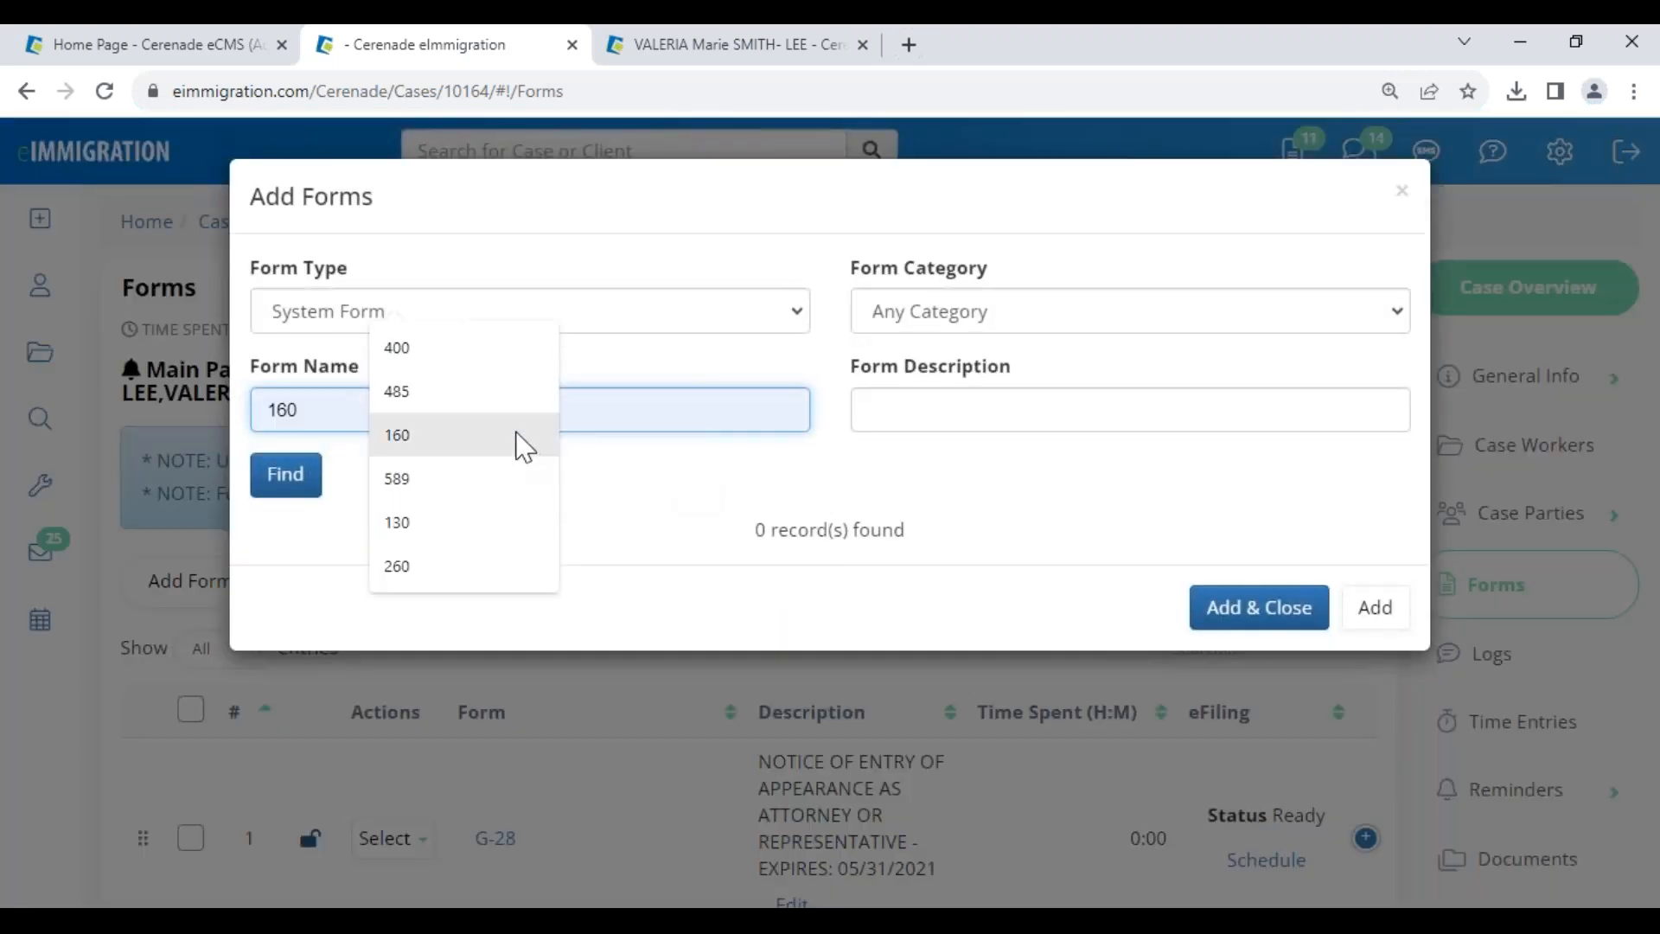
type("9")
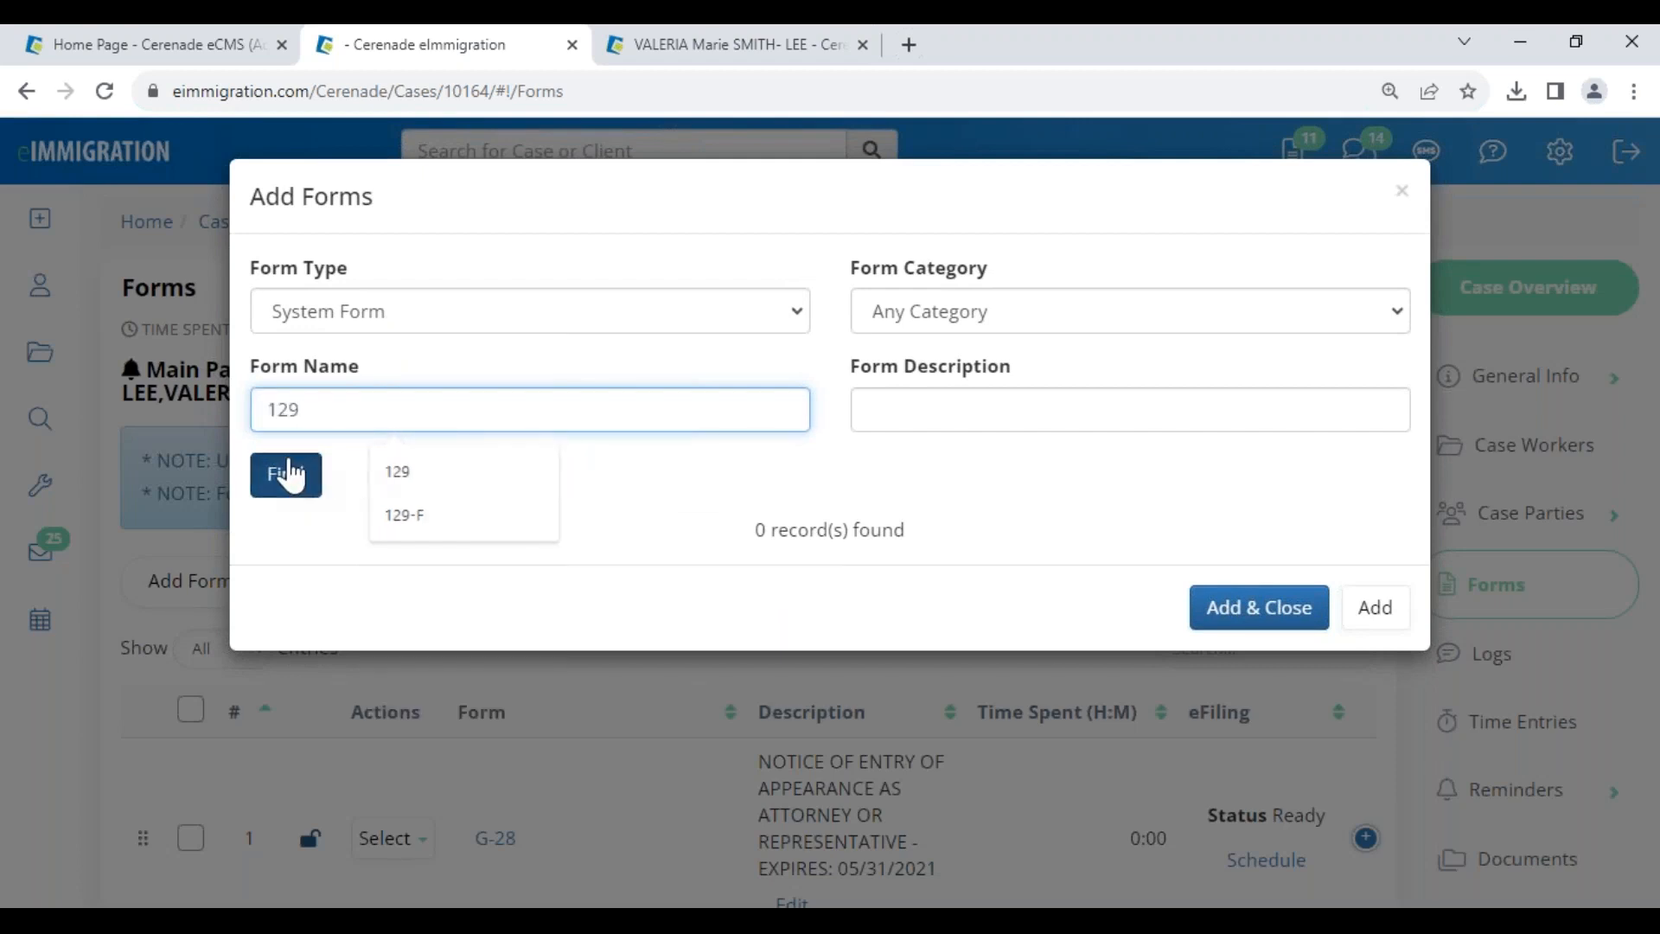
left_click(278, 472)
left_click(289, 697)
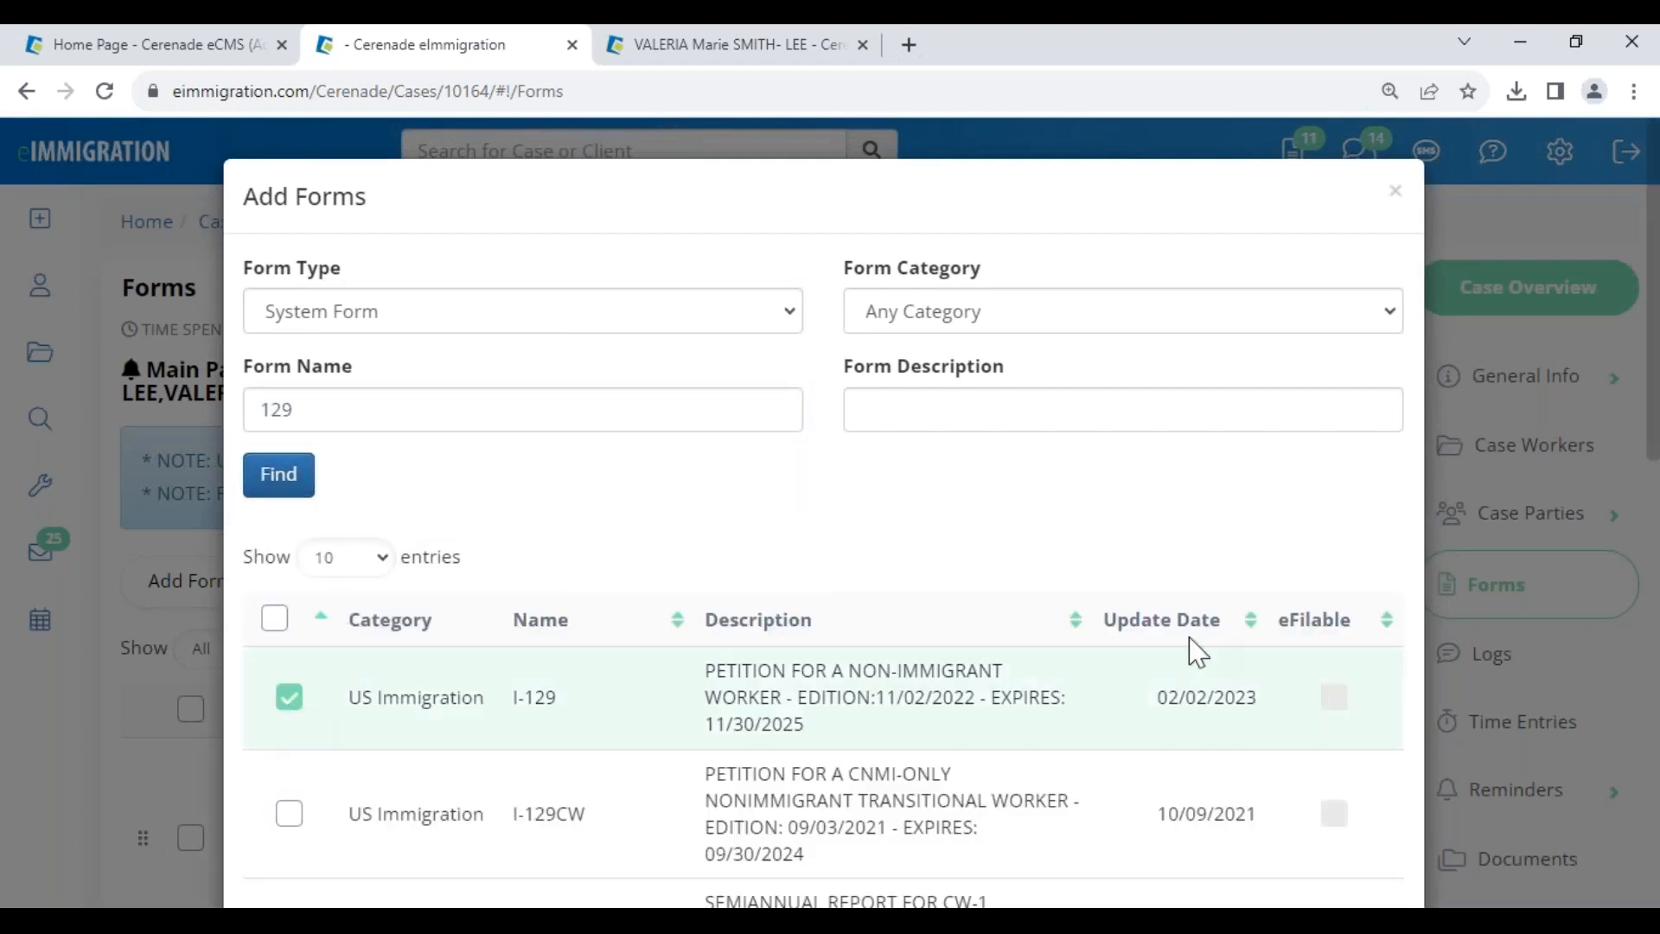
scroll(1263, 690, "down", 5)
left_click(1256, 832)
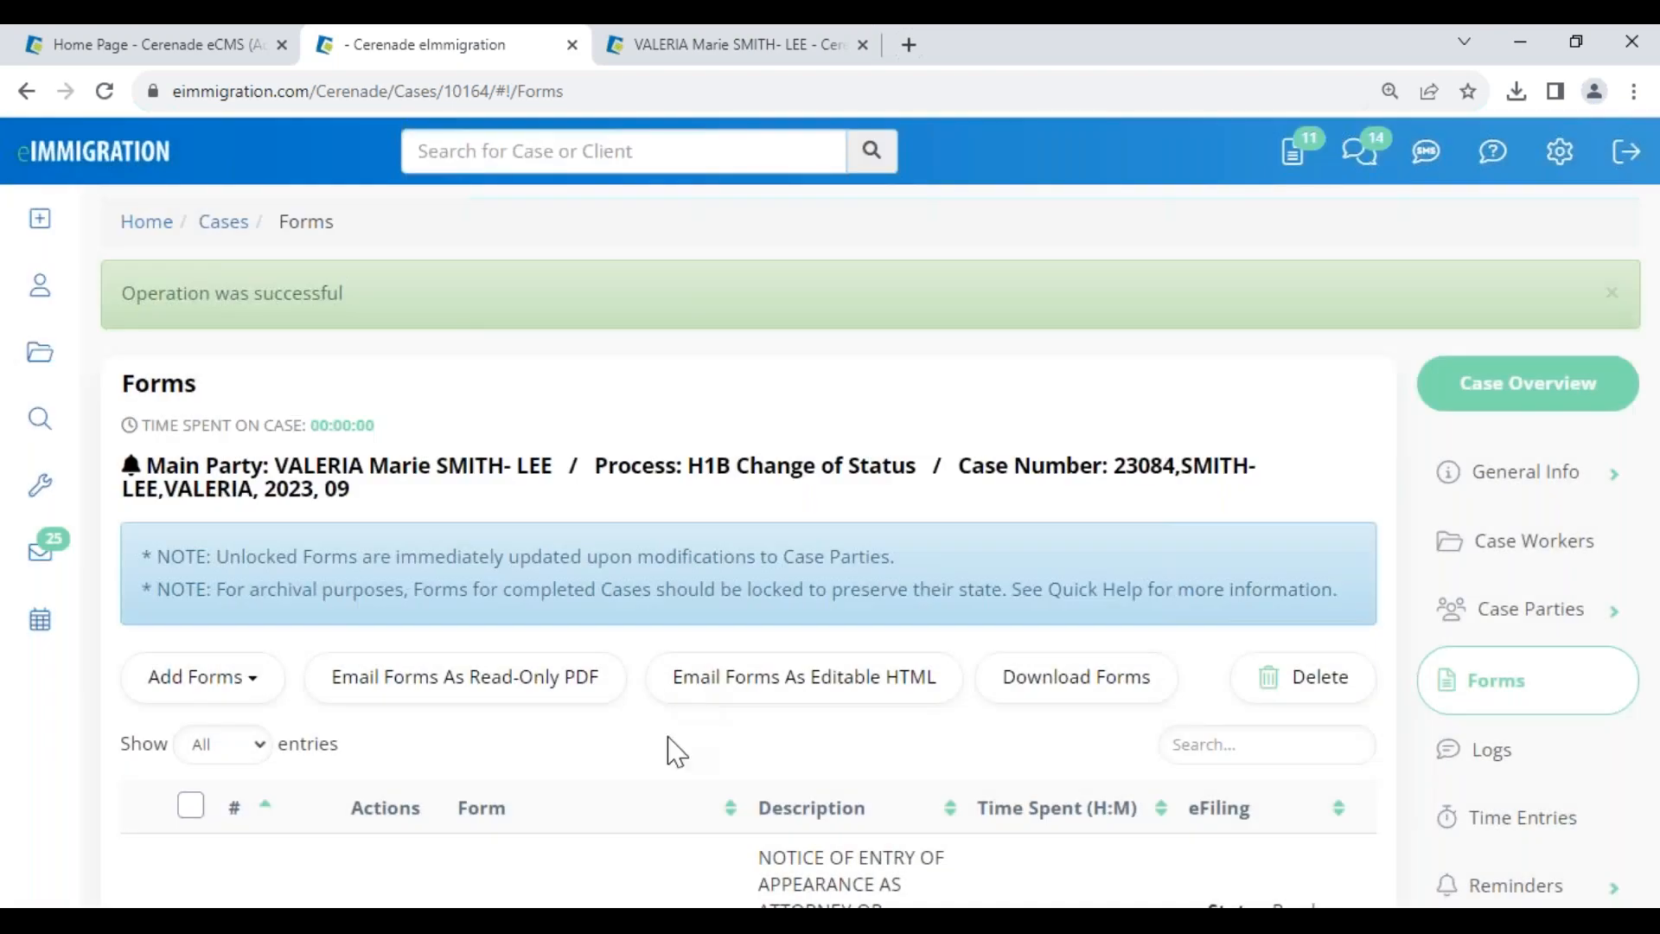
- Open the newly added I-129, listed as entry 11 in the forms list
scroll(671, 749, "down", 15)
scroll(535, 846, "down", 5)
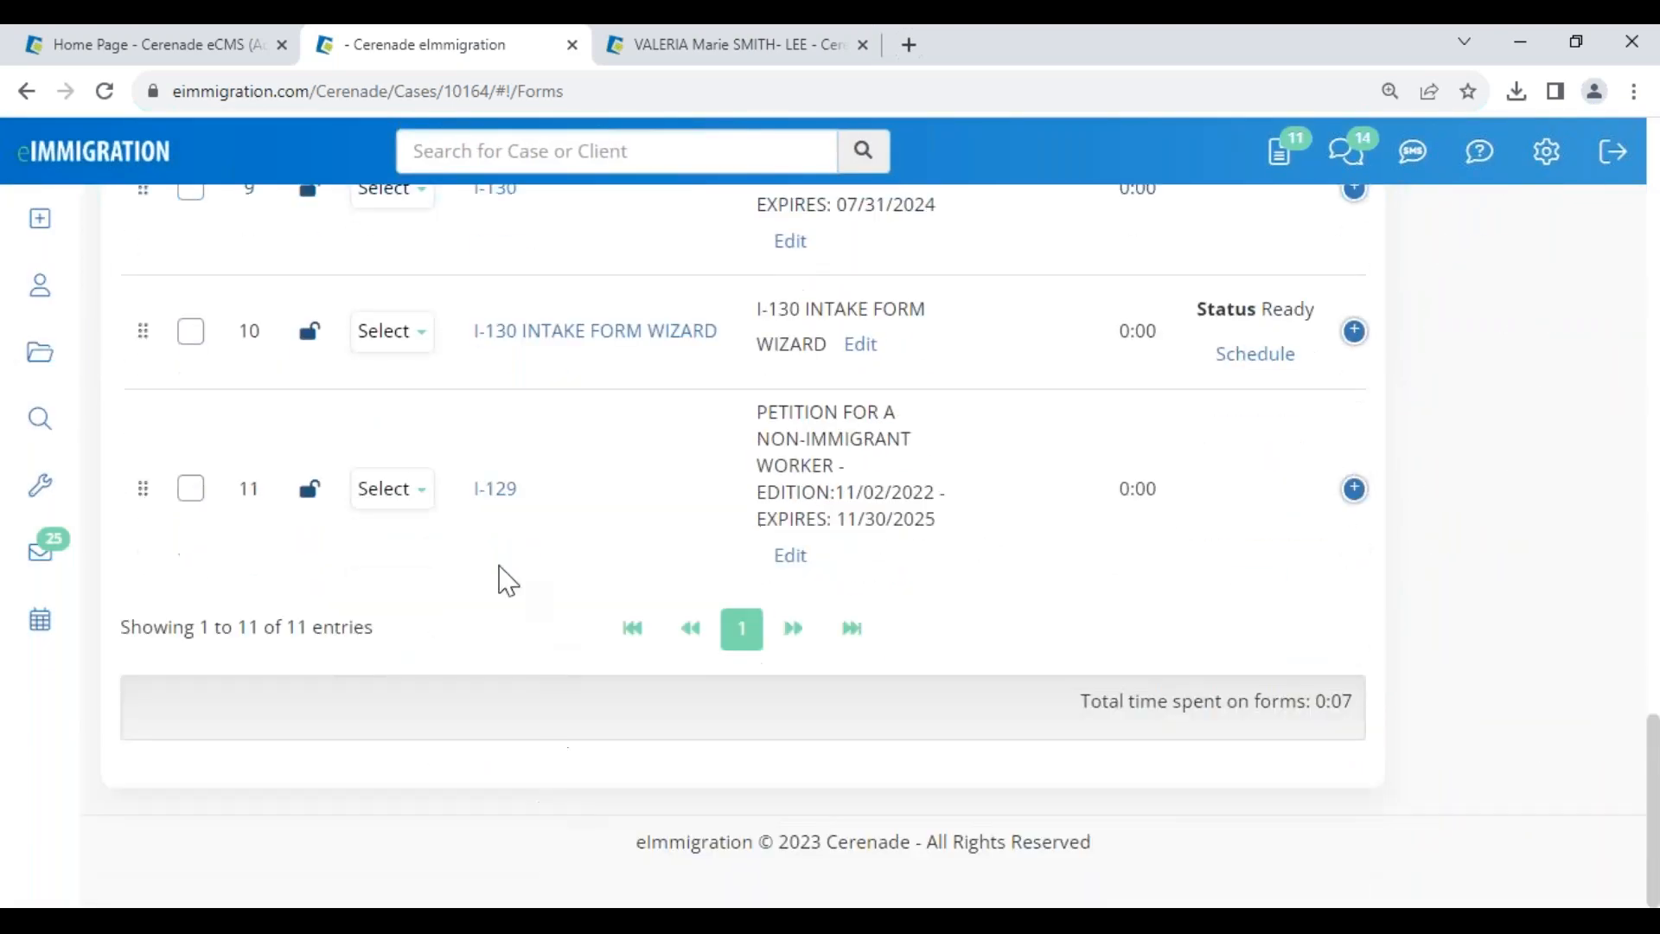
left_click(485, 487)
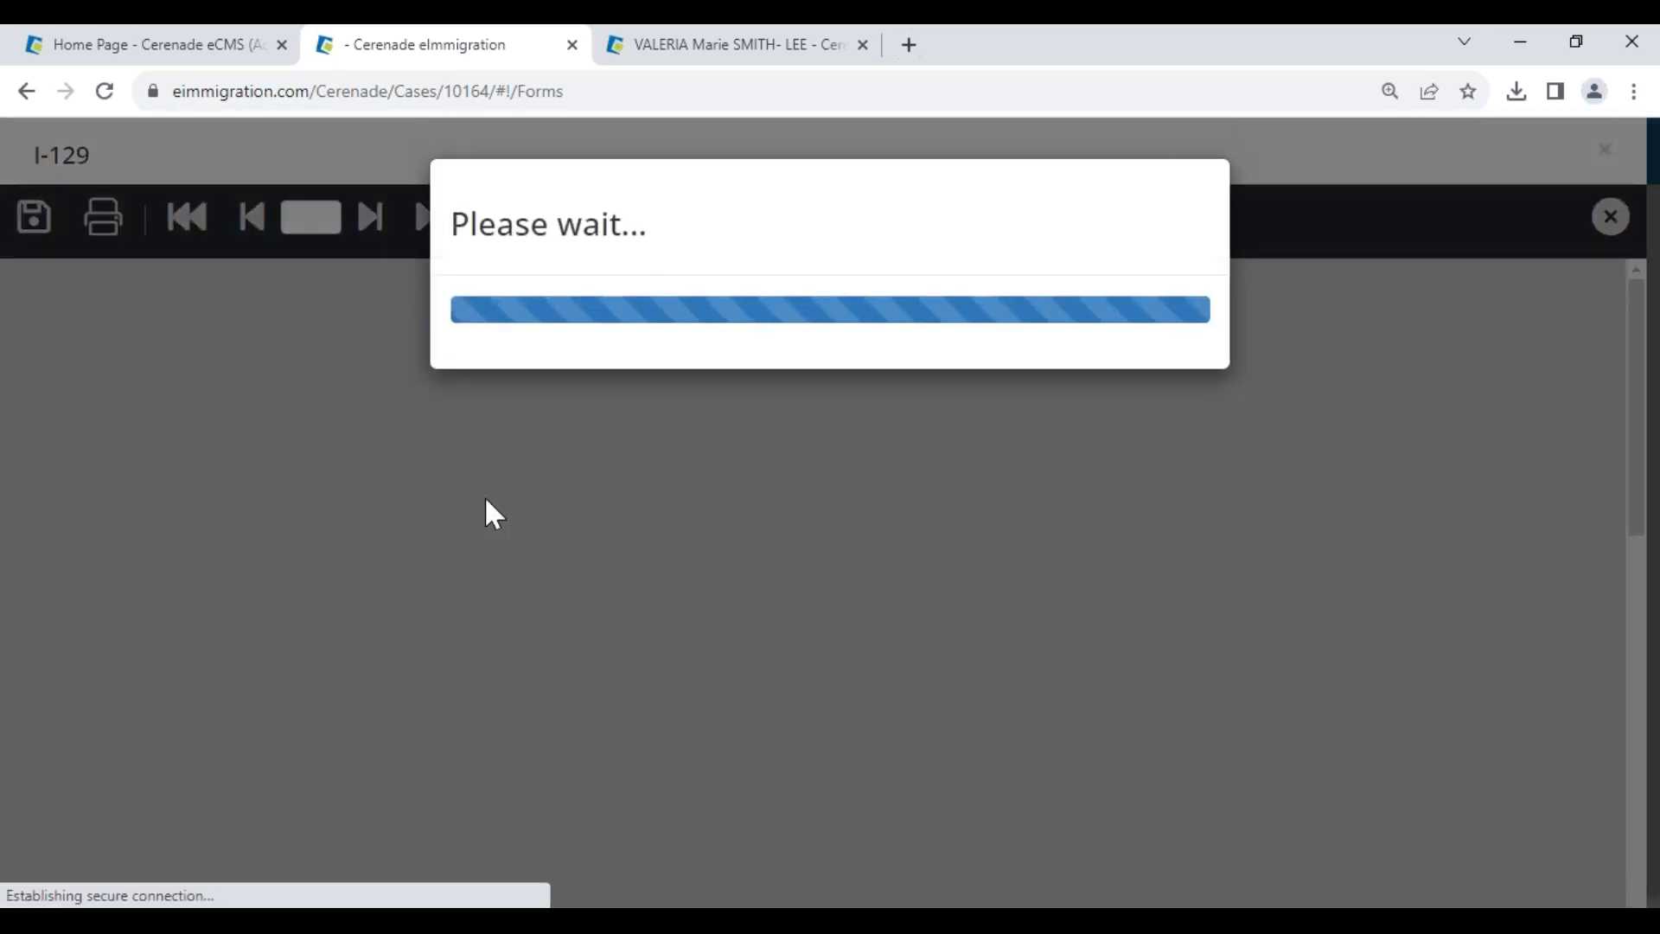
- Mark the I-129 petitioner as Organization so the employer's name and address fill in
scroll(504, 551, "down", 5)
scroll(519, 562, "up", 2)
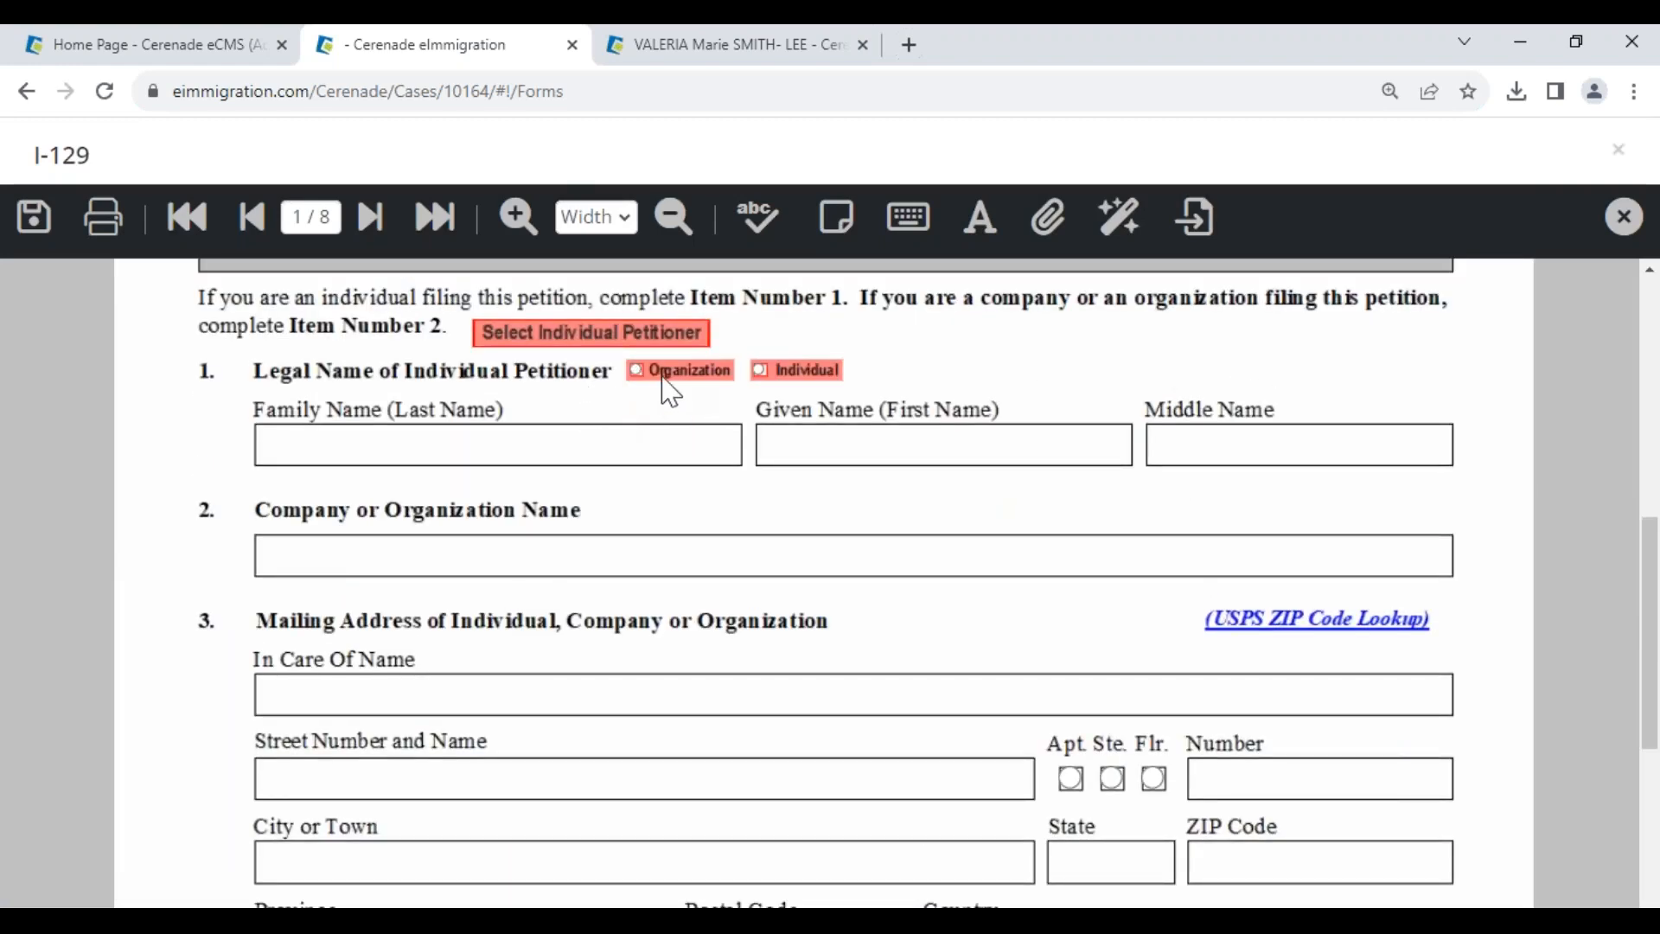
left_click(633, 375)
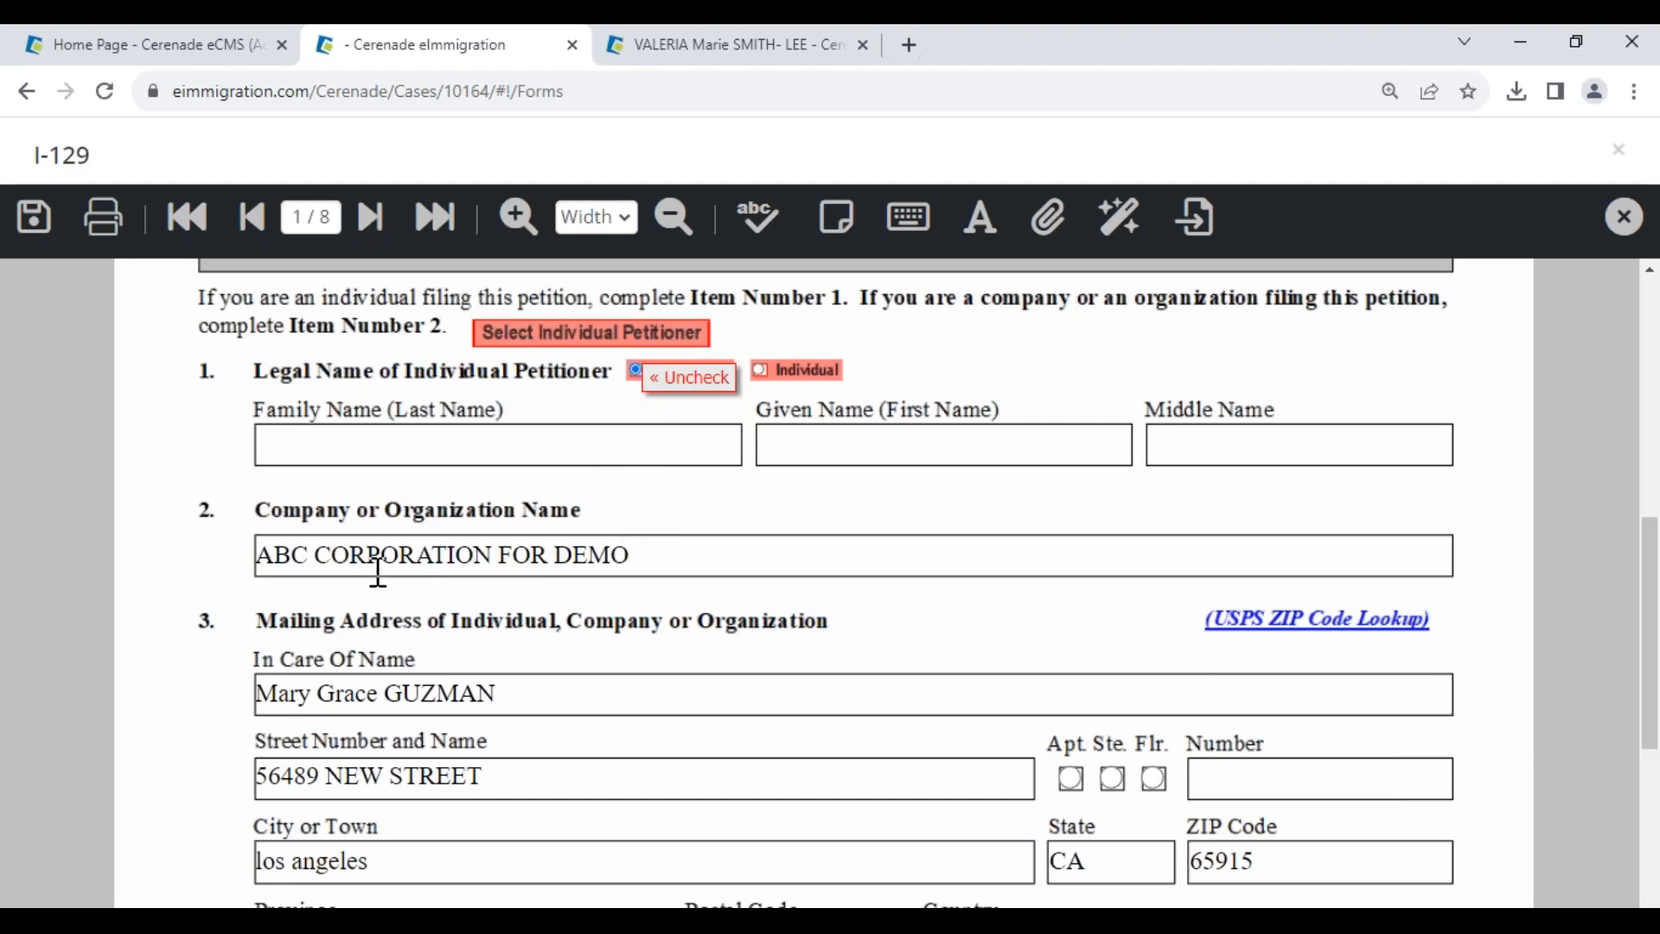
left_click_drag(318, 691, 600, 736)
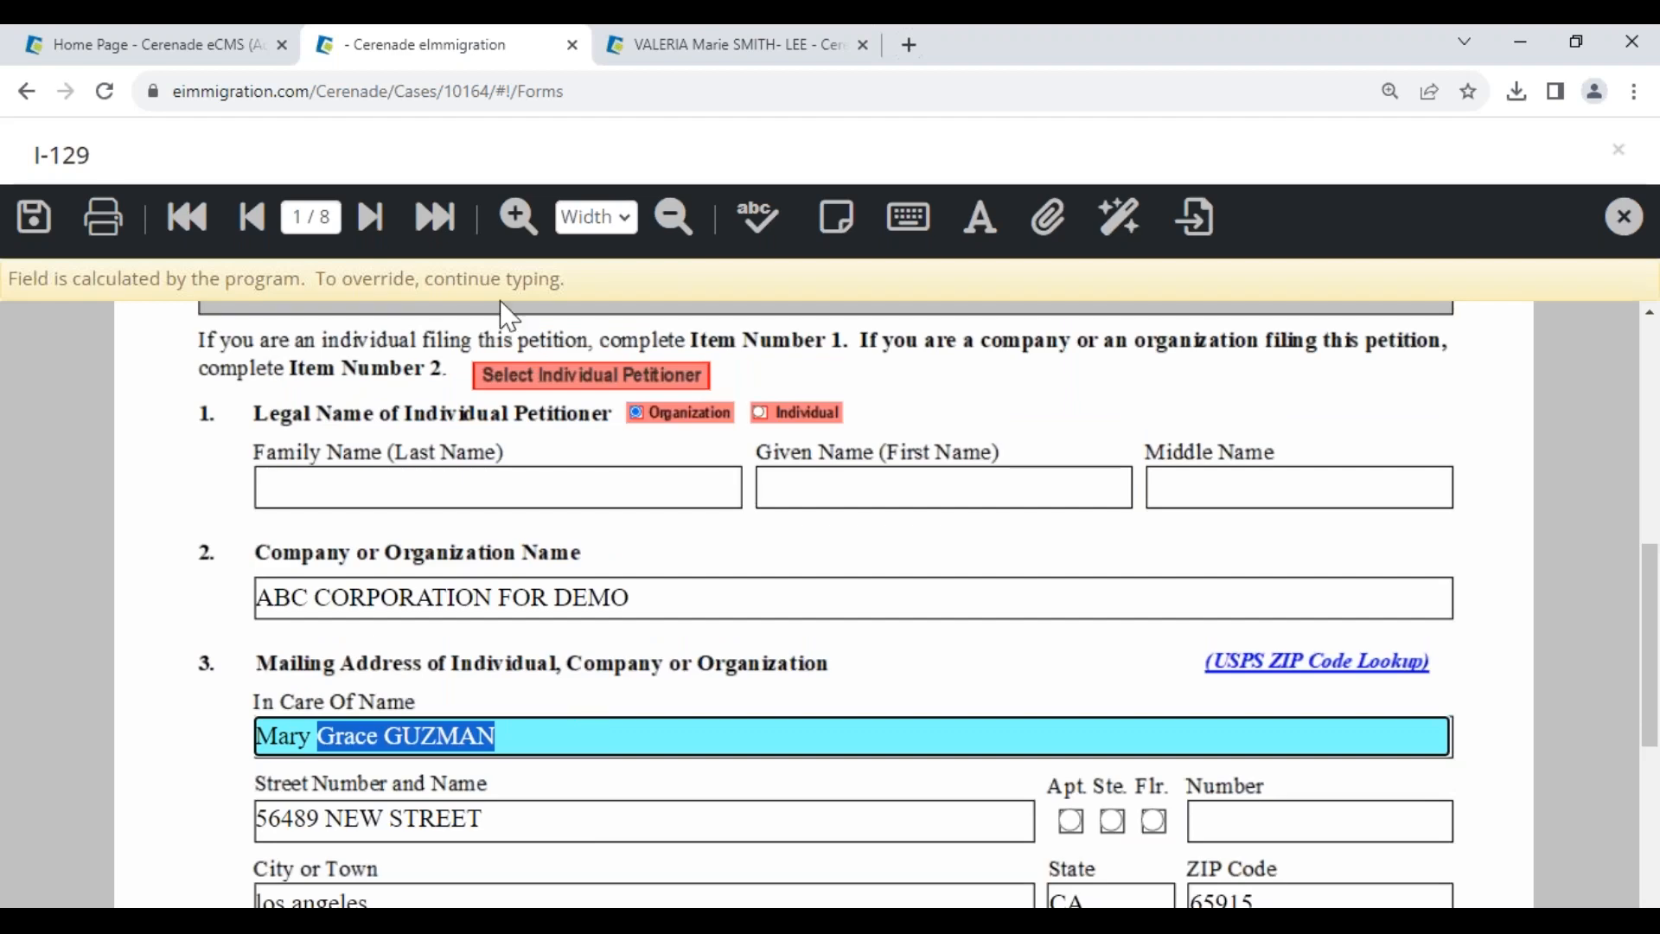
- On page 2, override the beneficiary's Family Name with test text, then restore the calculated value
left_click(371, 219)
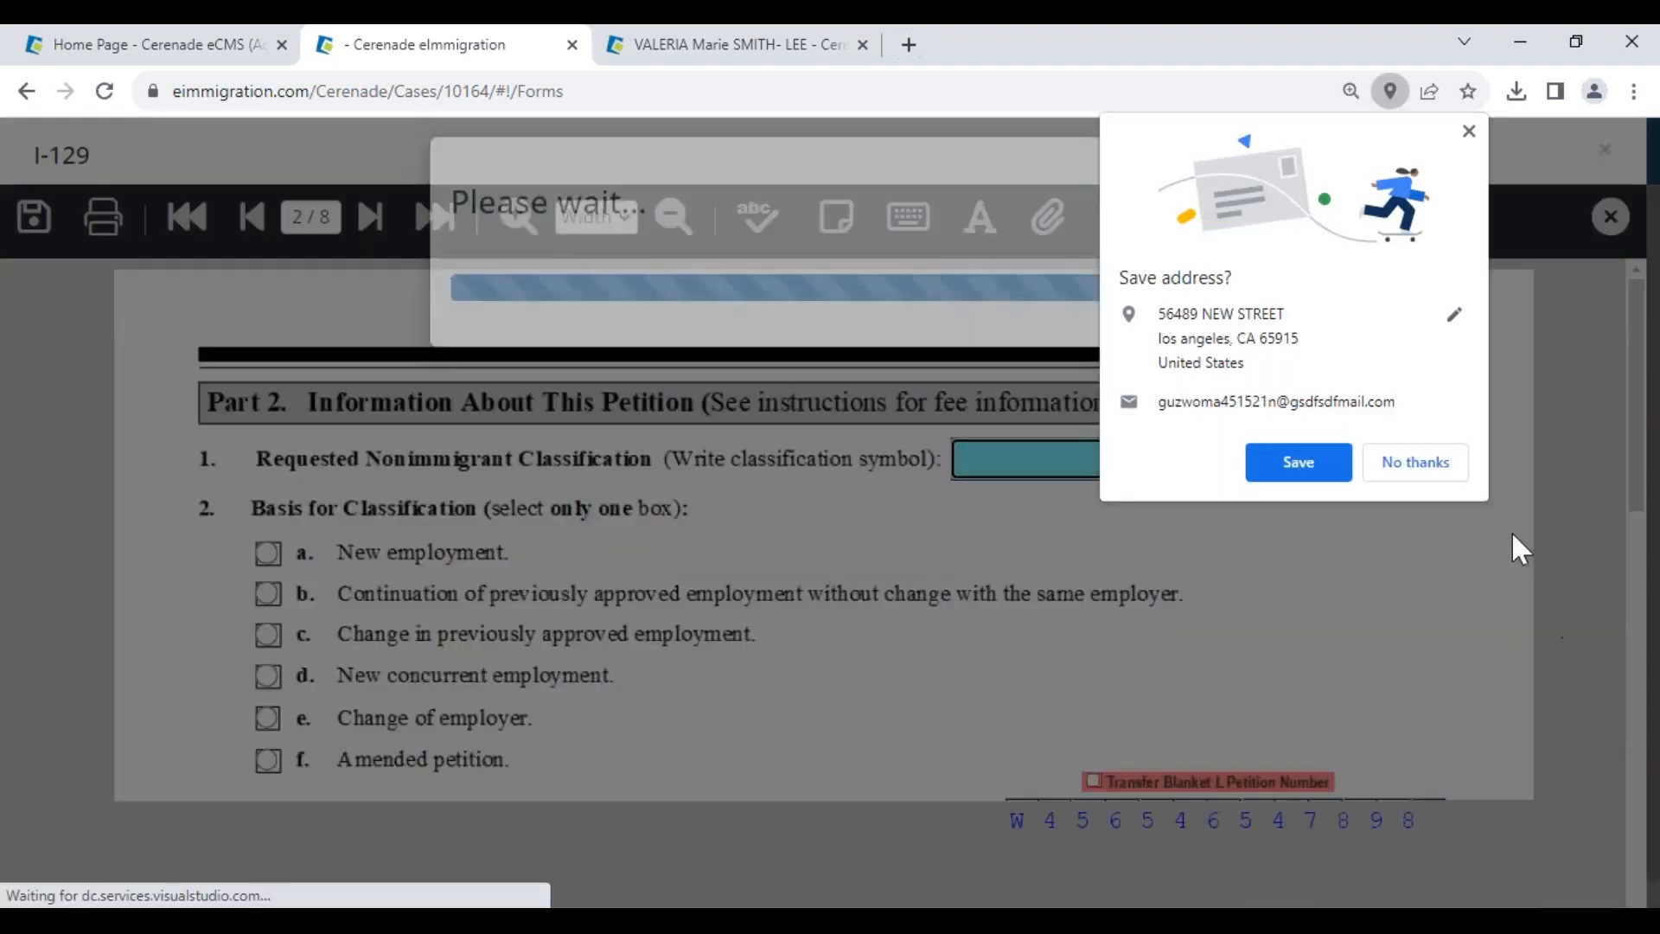
scroll(493, 619, "down", 5)
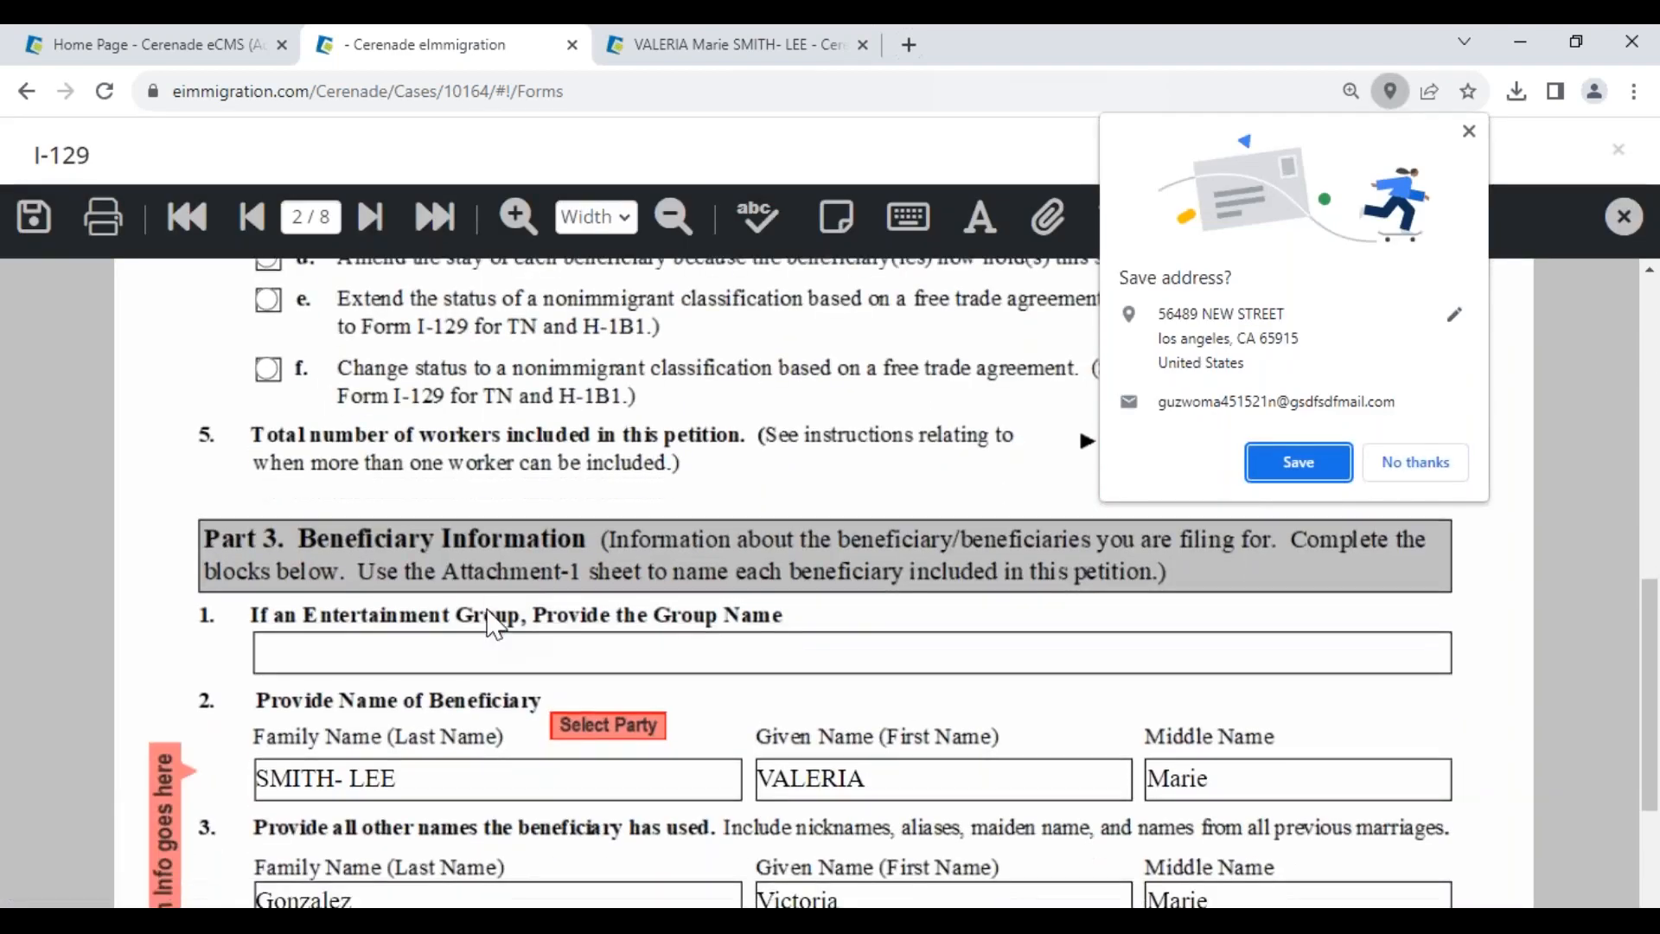
scroll(493, 619, "down", 3)
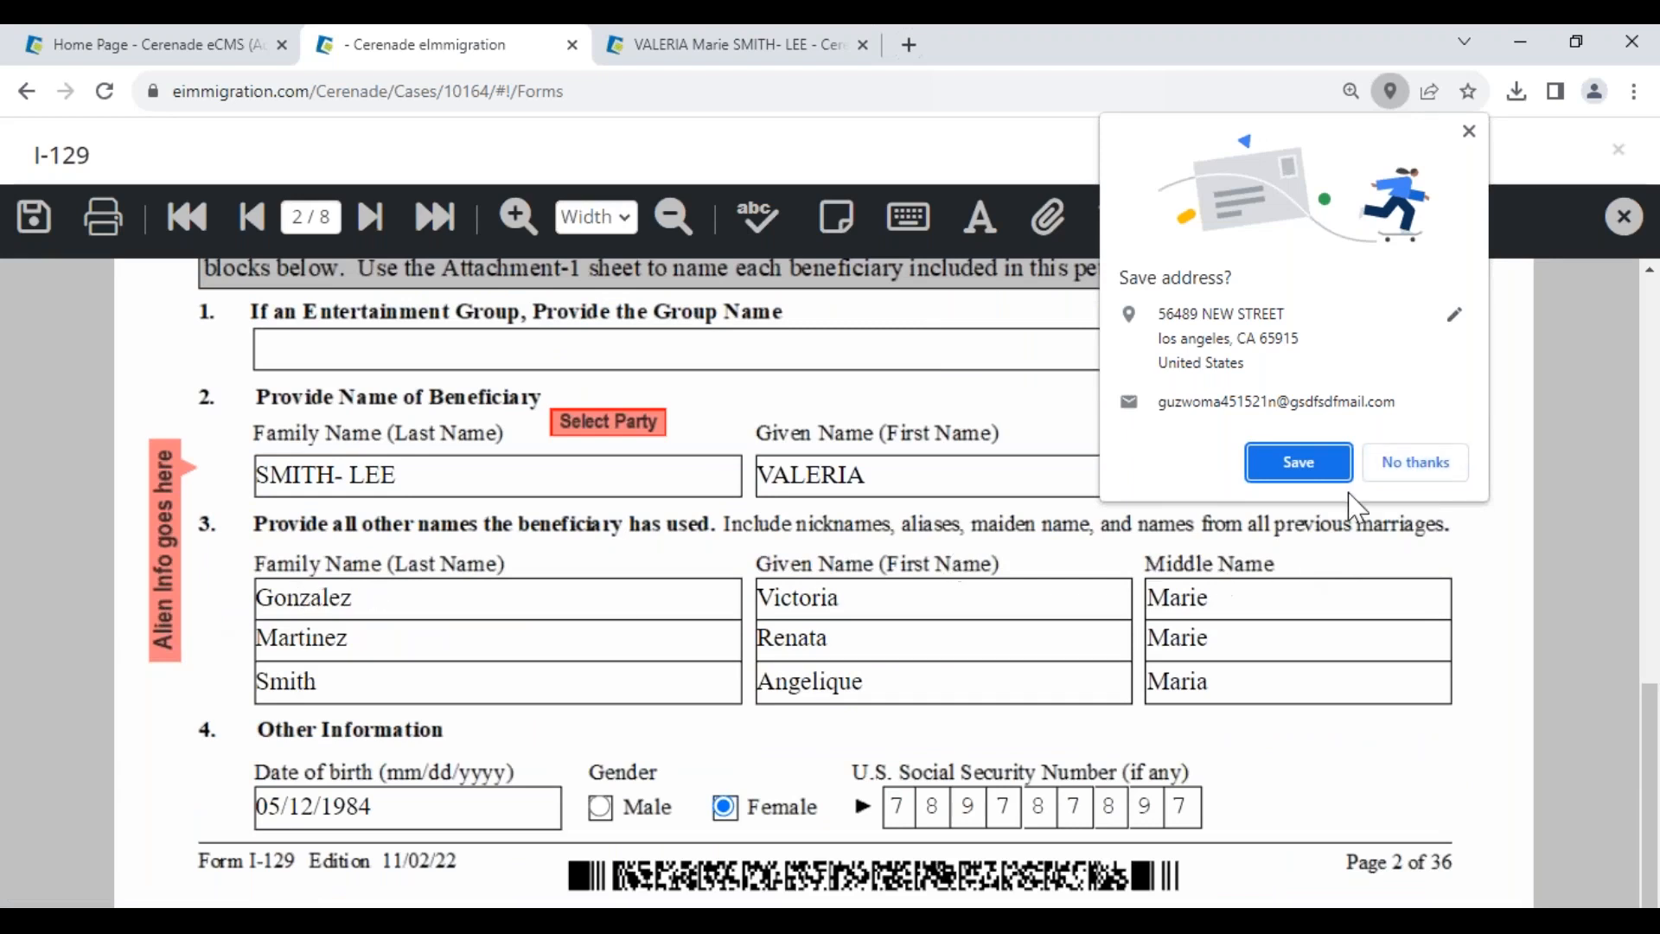
left_click(1397, 464)
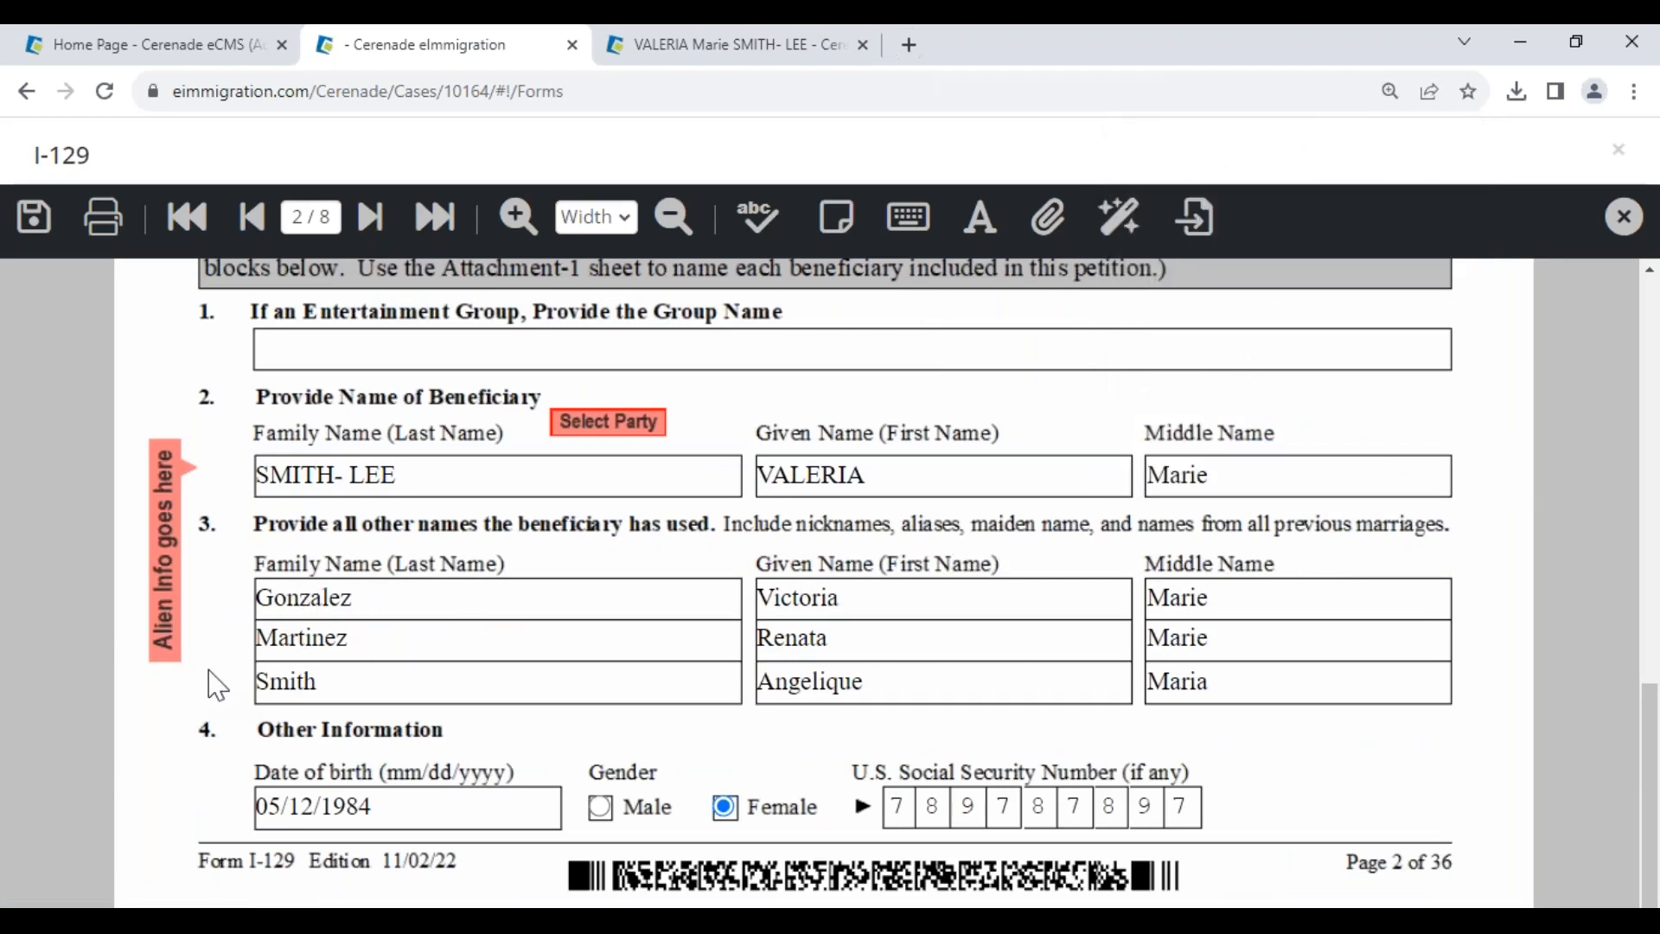
left_click(899, 474)
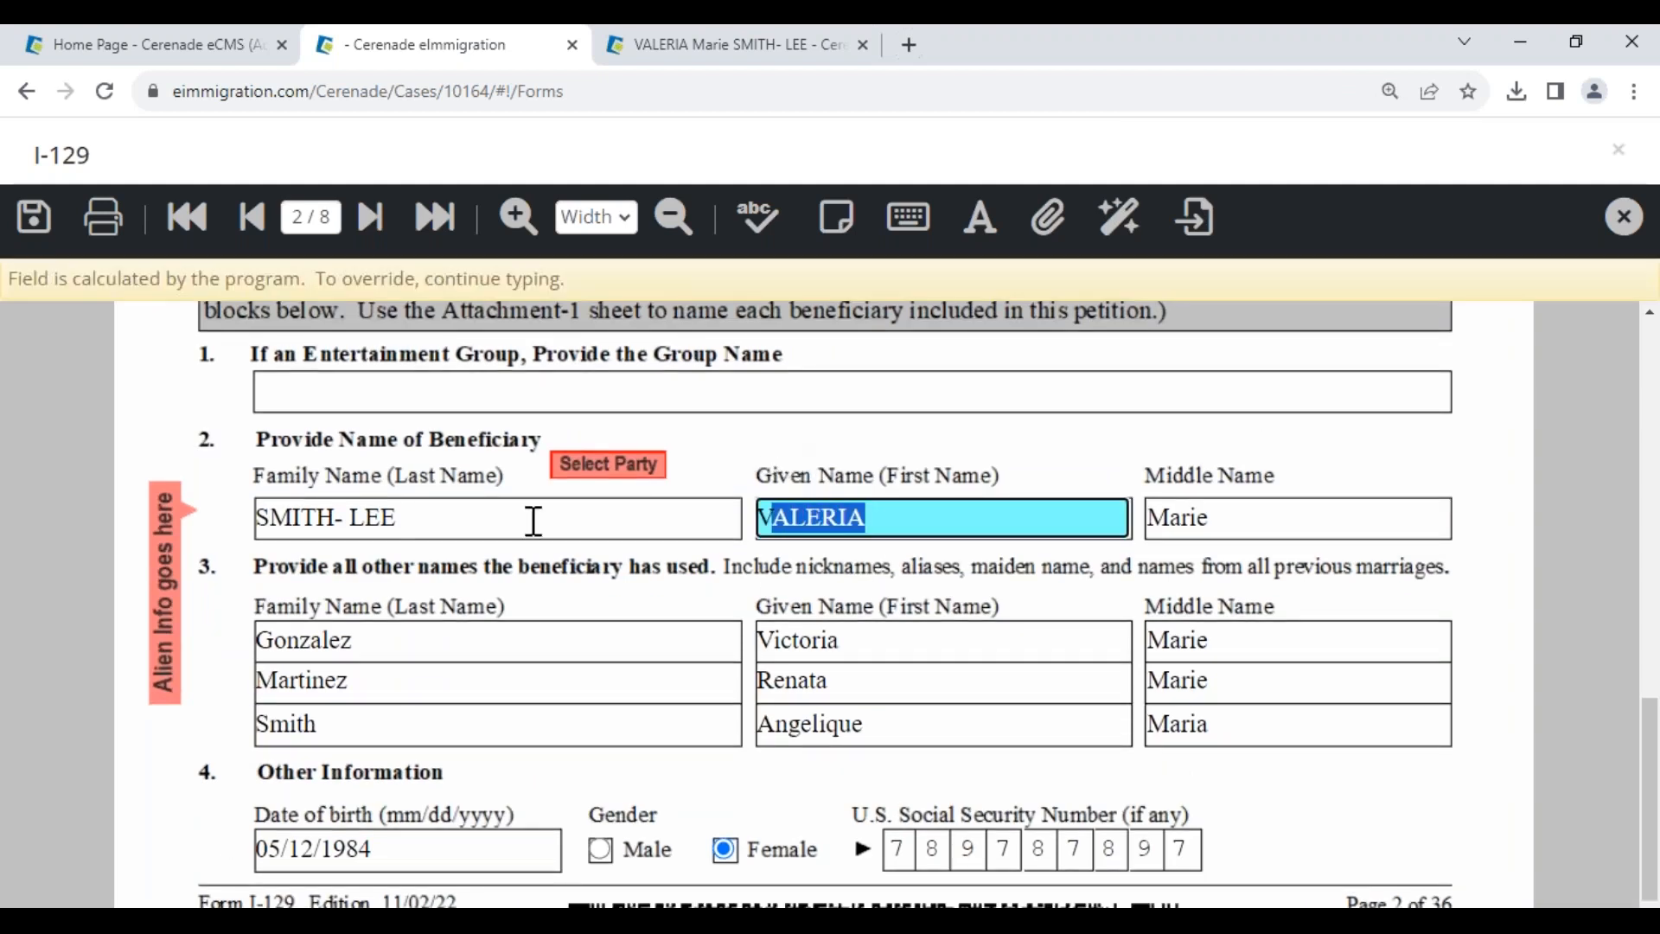
left_click(463, 530)
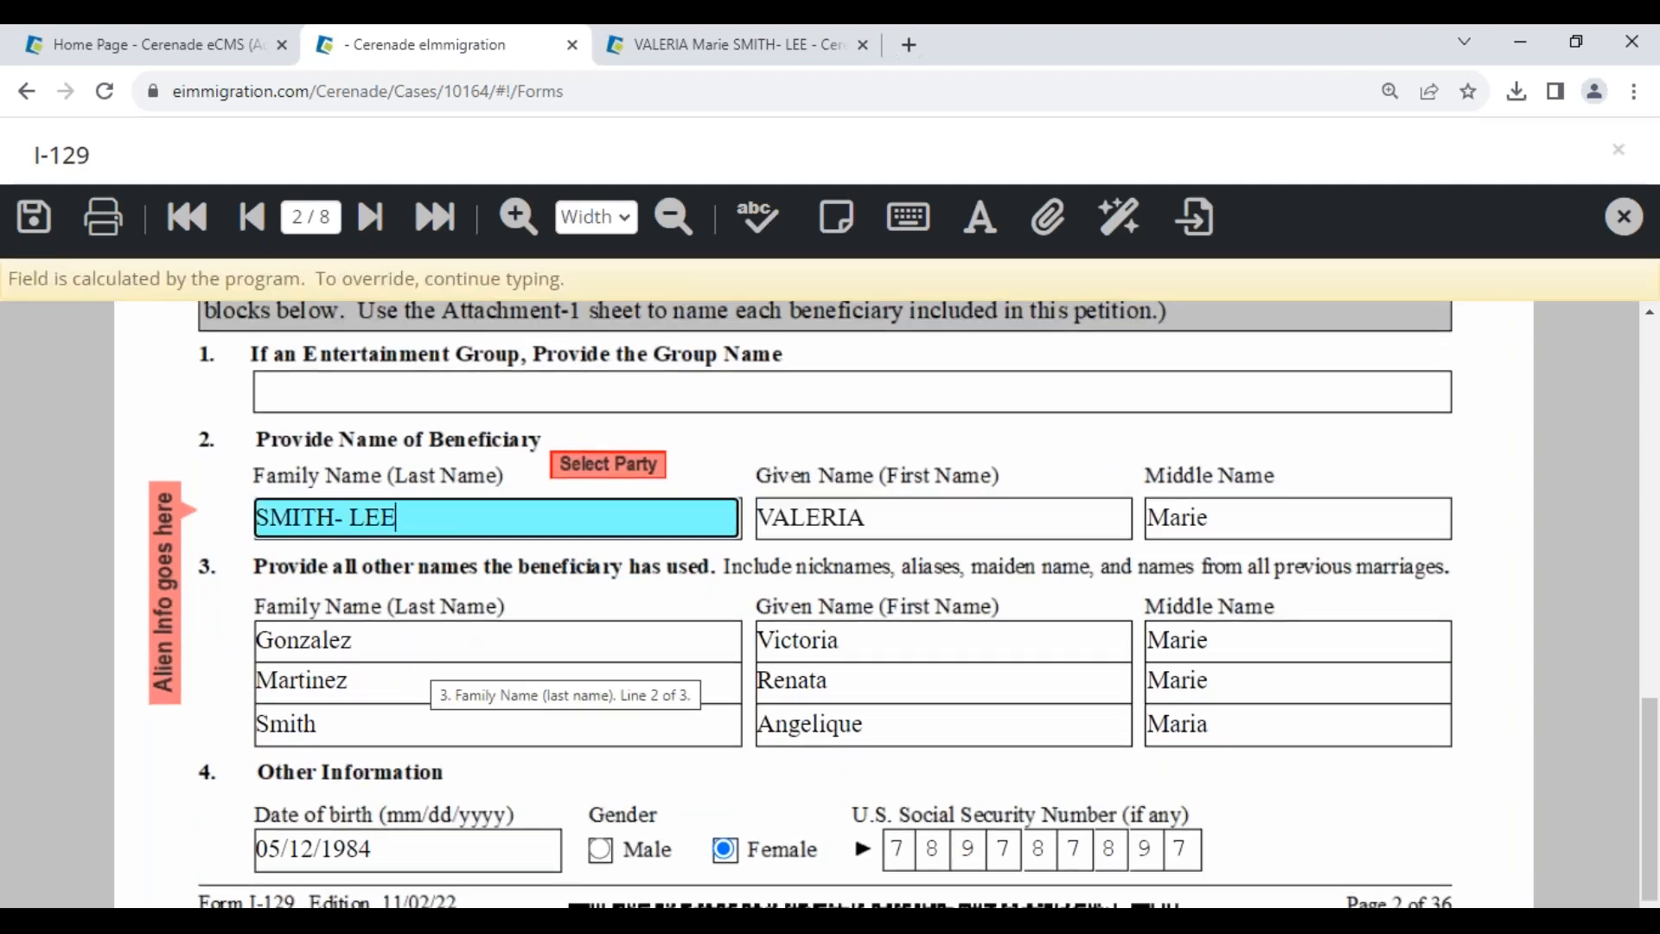
type("hvghjvghvhj")
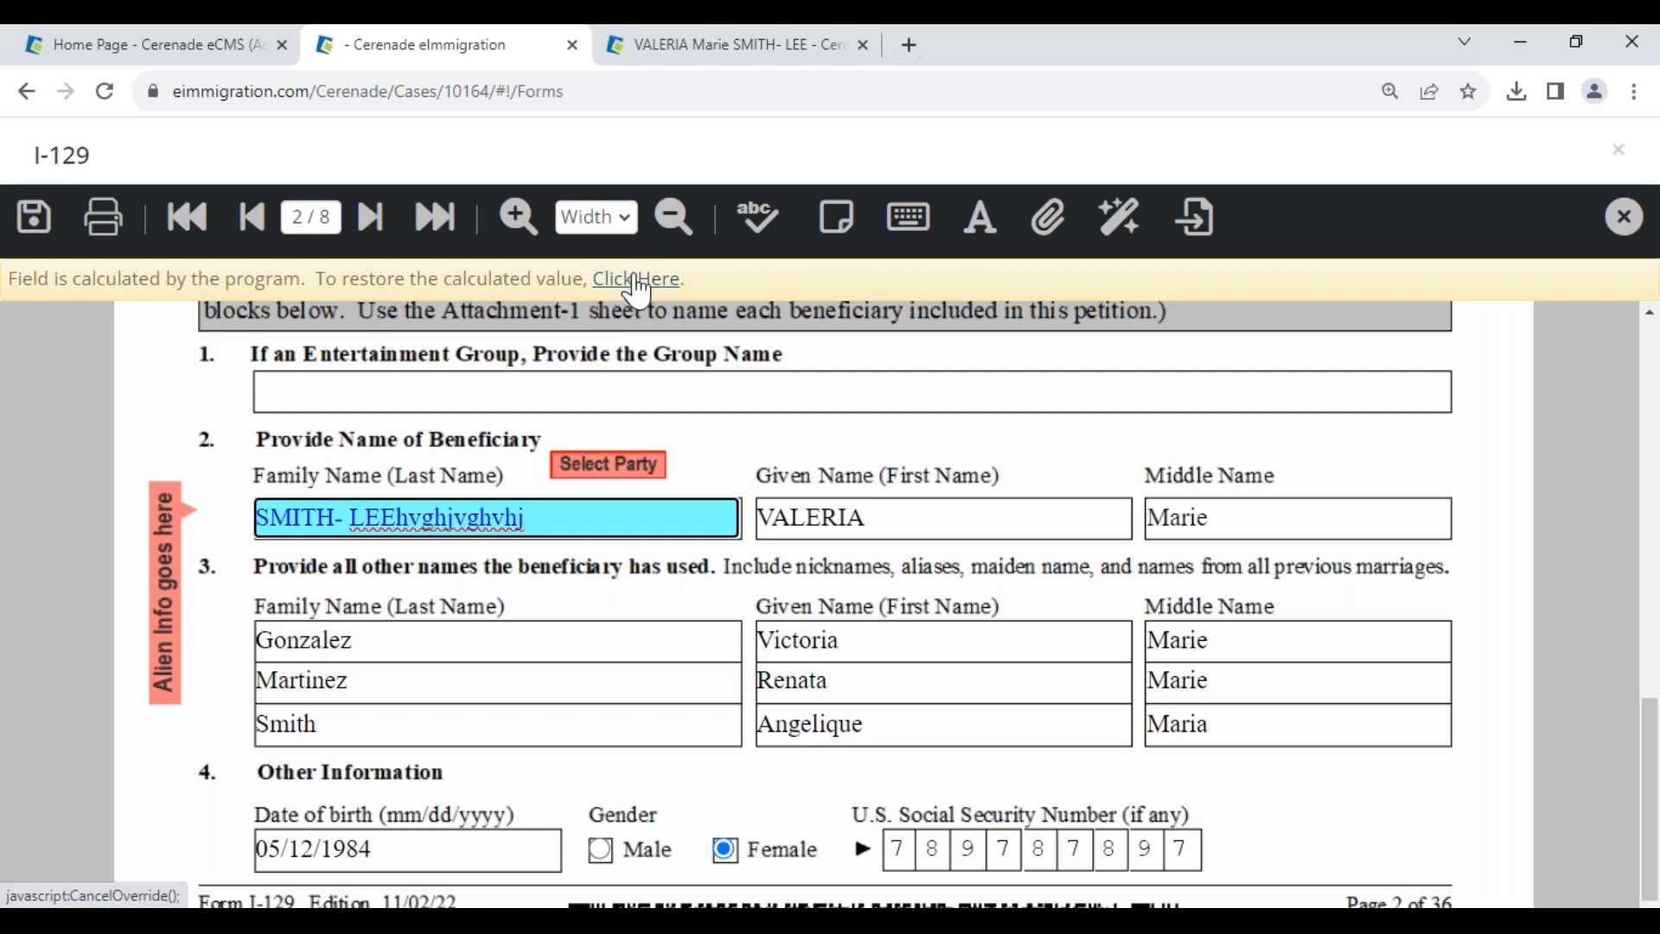
left_click(637, 281)
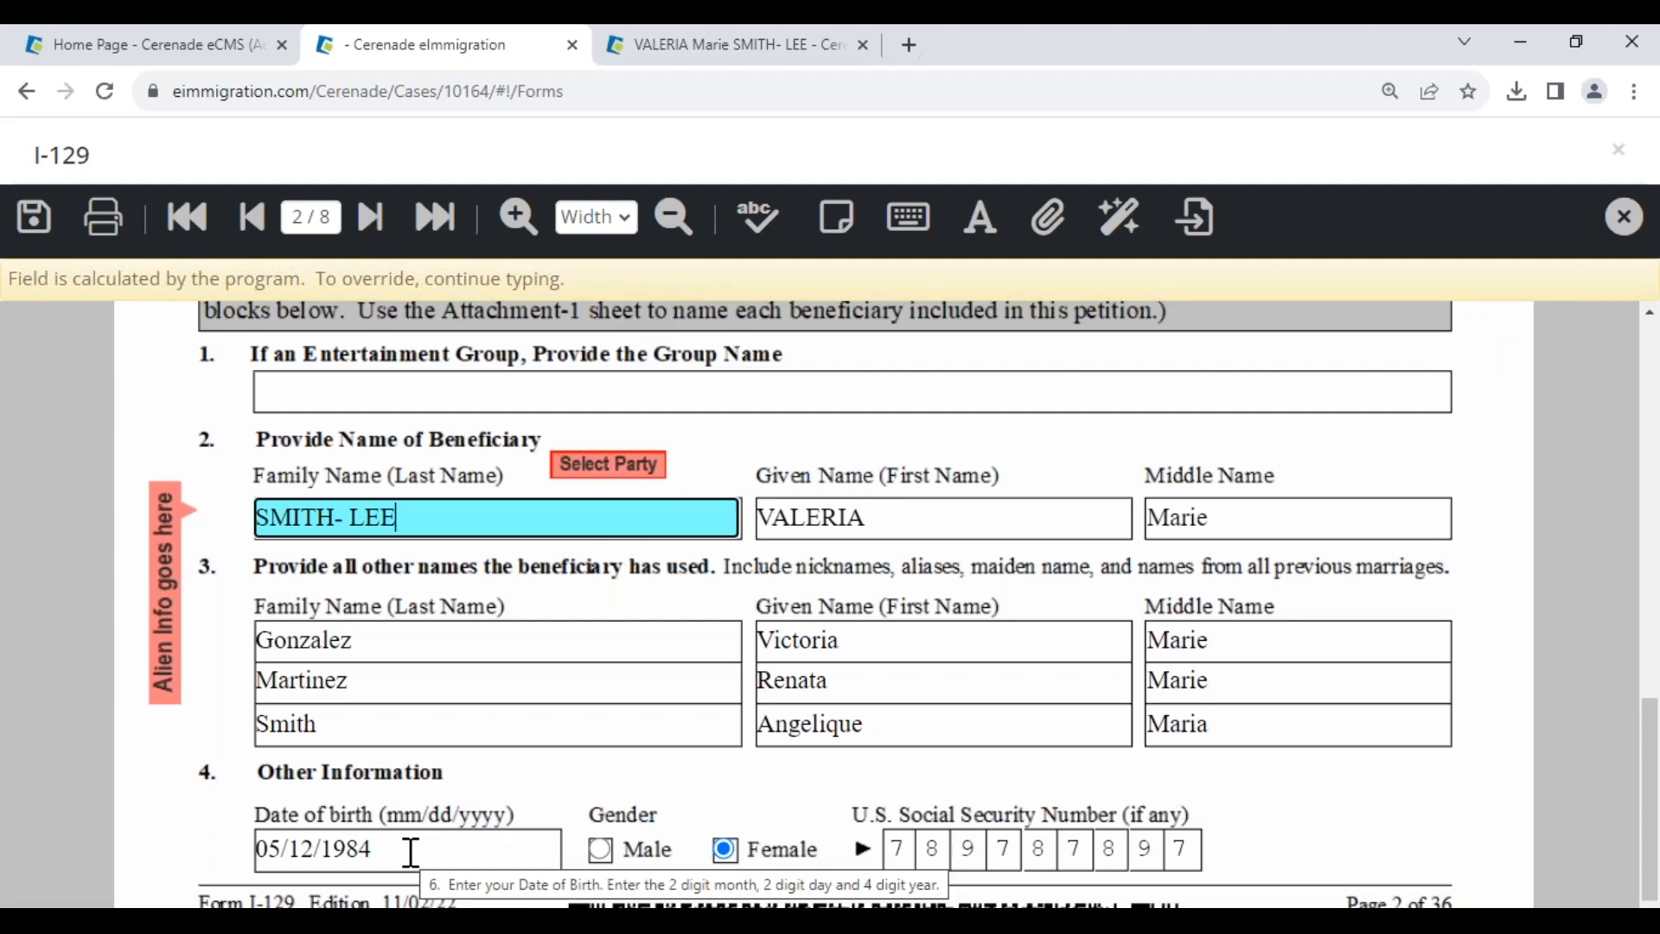
left_click_drag(411, 853, 252, 824)
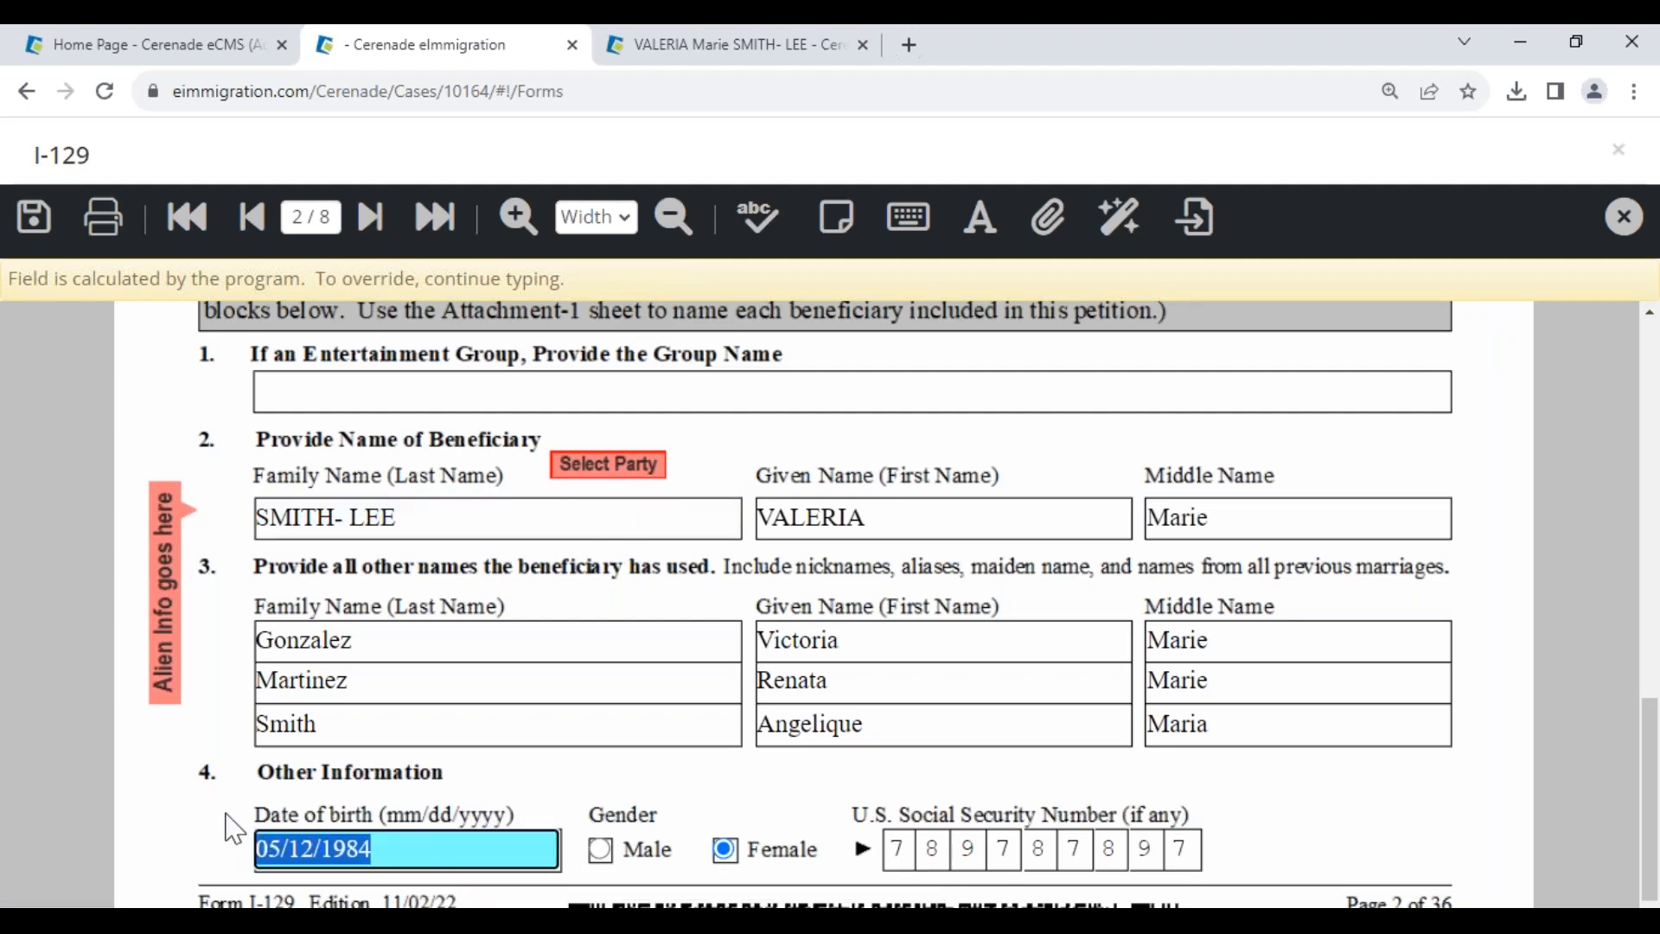
left_click(737, 61)
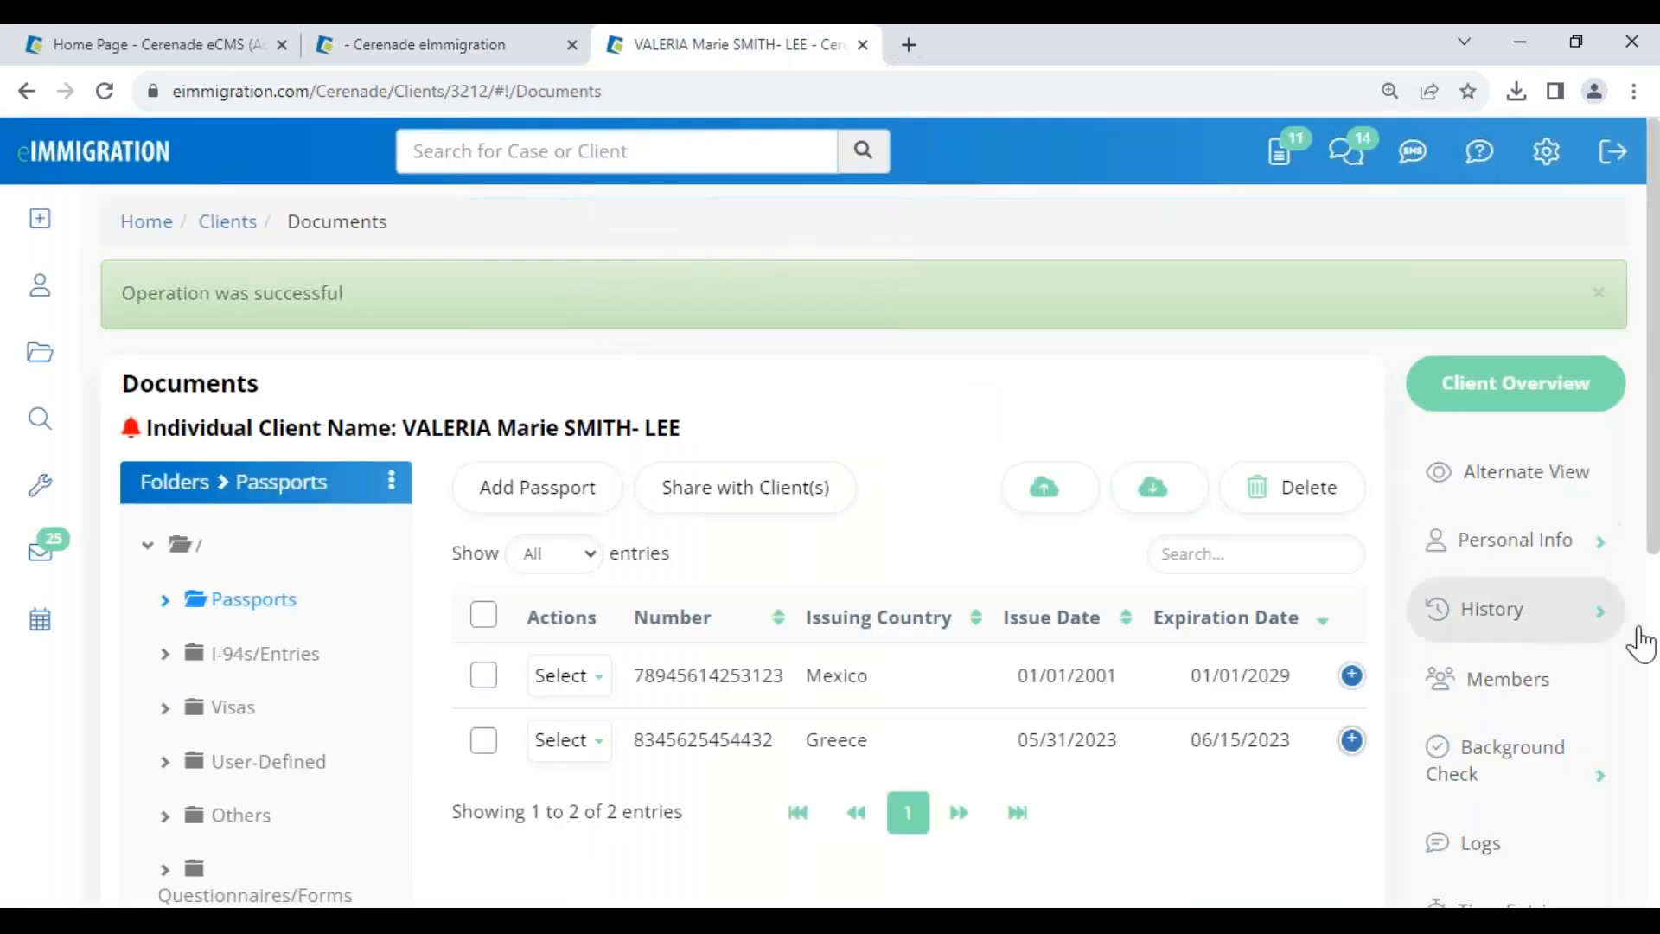
- In the client's General Info, replace the date of birth with 07/07/1987
left_click(1560, 564)
left_click(1540, 605)
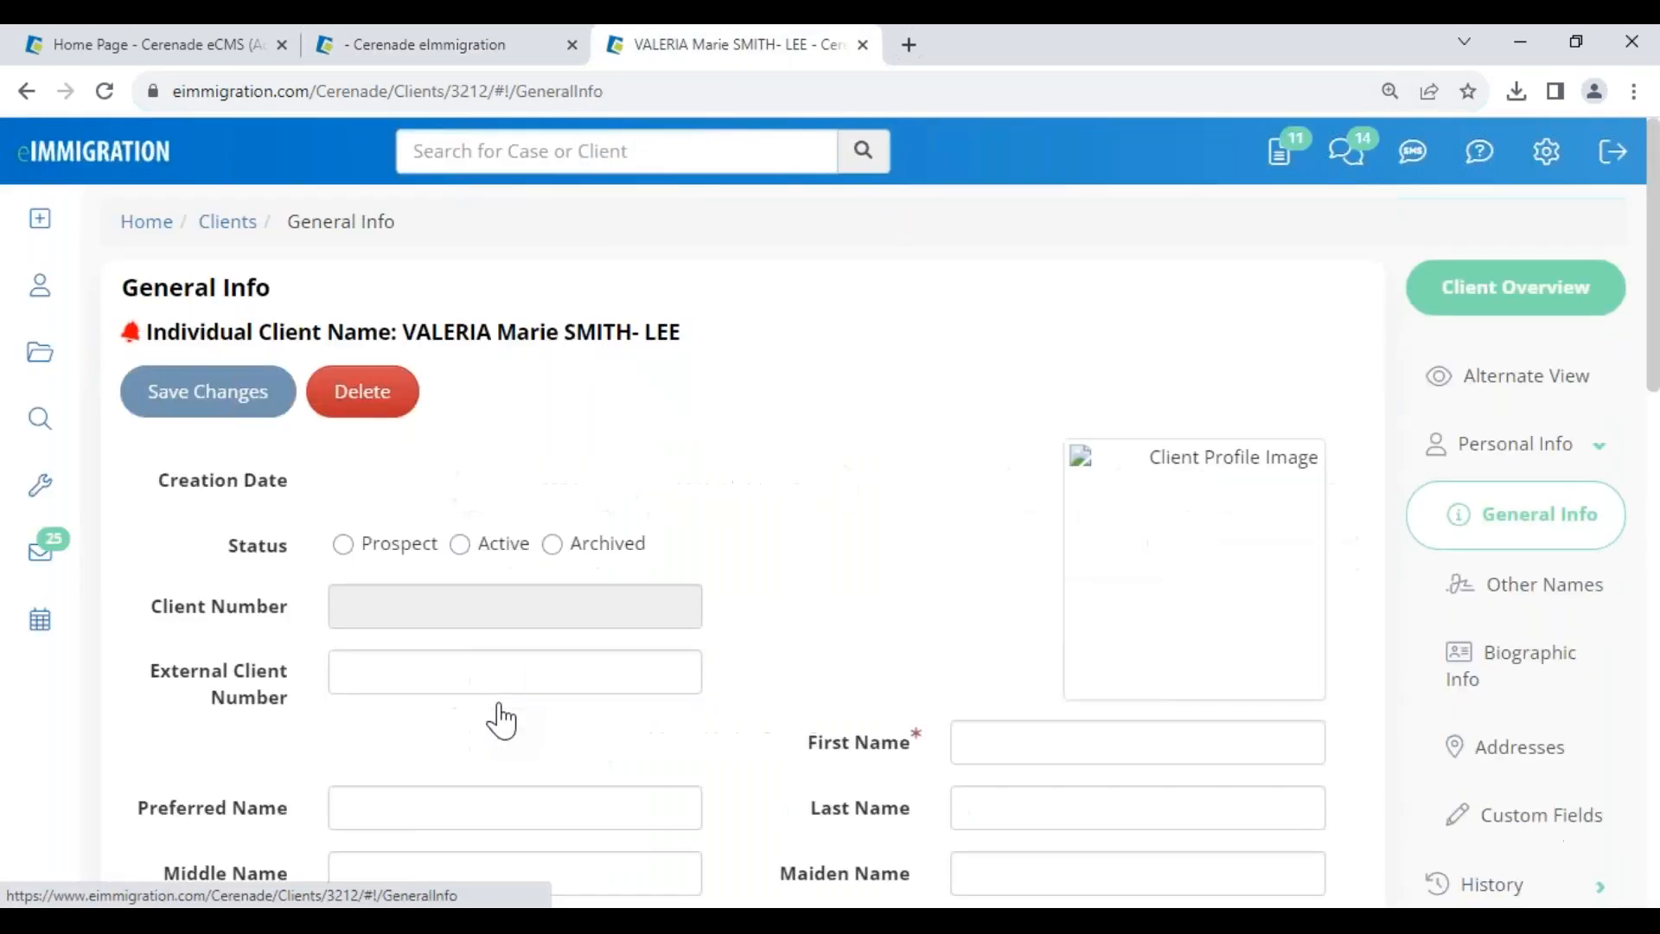
scroll(538, 727, "down", 1)
scroll(538, 726, "down", 5)
left_click_drag(438, 464, 222, 418)
type("07")
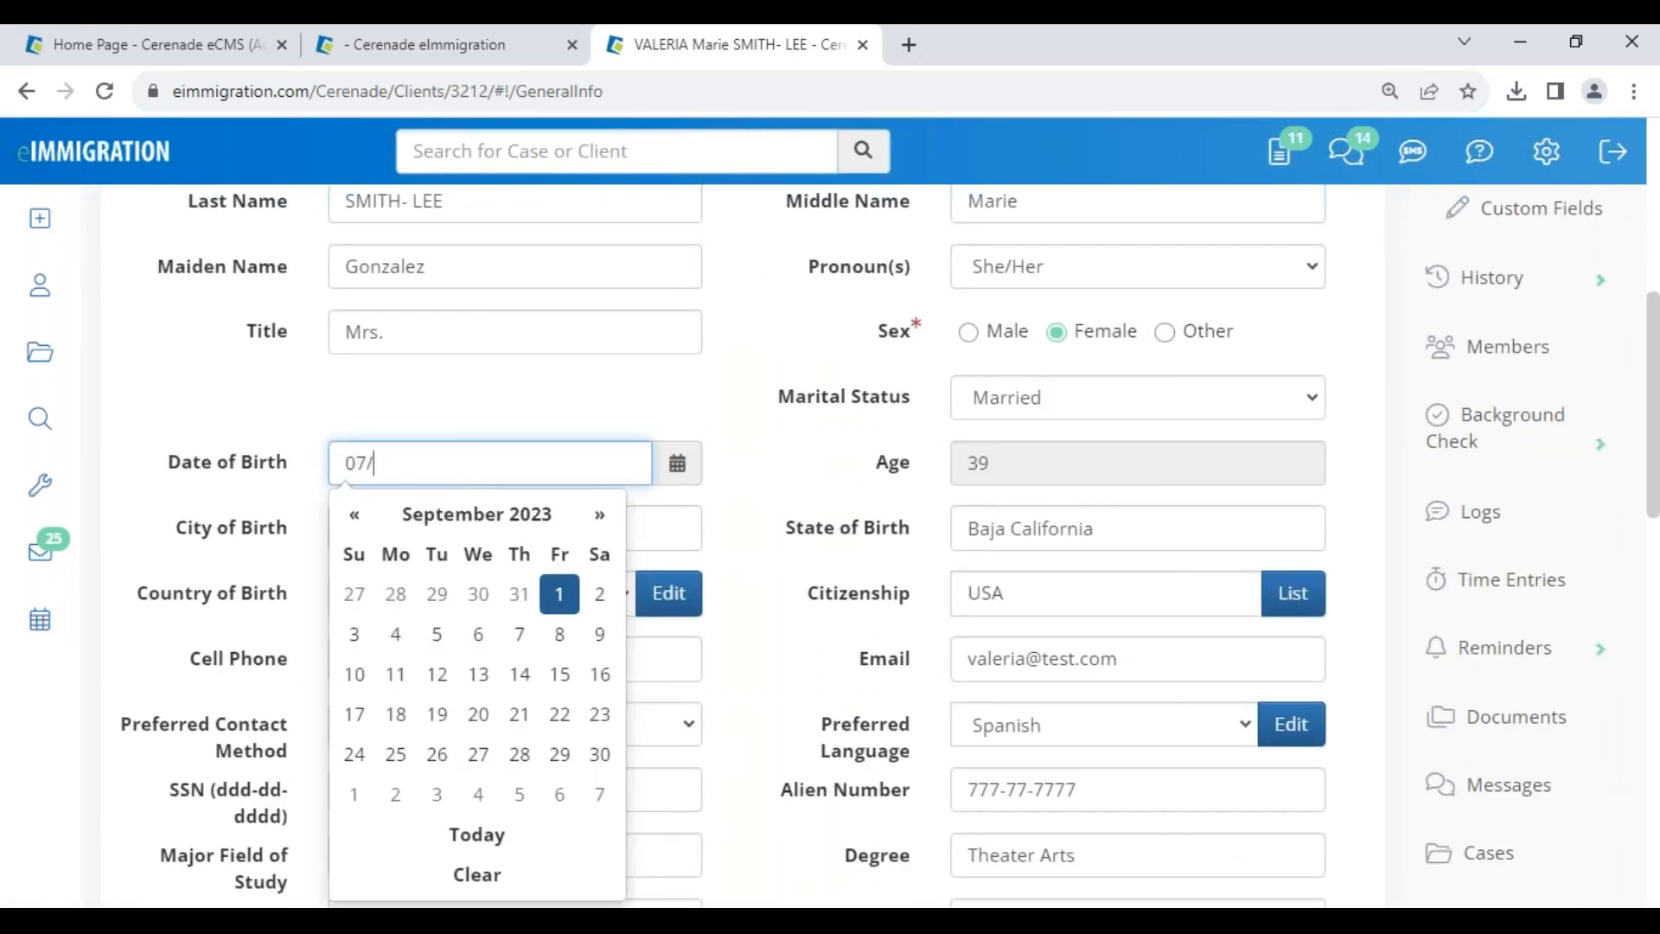
type("/07/1987")
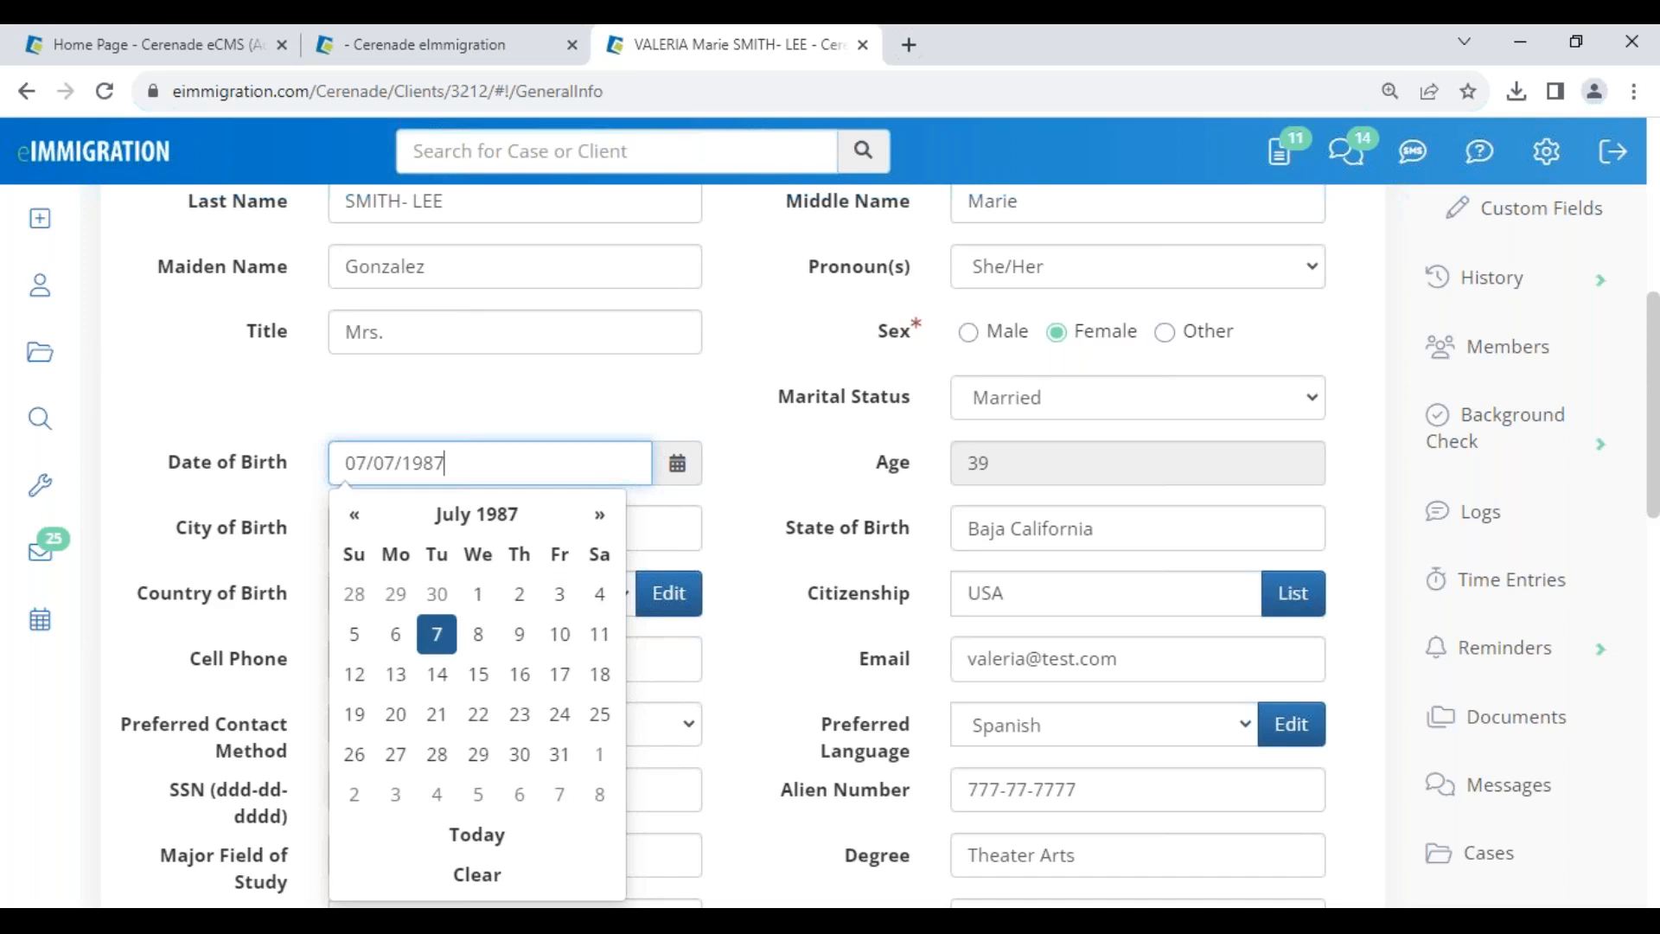
- Save the updated client details and return to the case's I-129 form
left_click(220, 417)
scroll(217, 417, "up", 5)
left_click(218, 417)
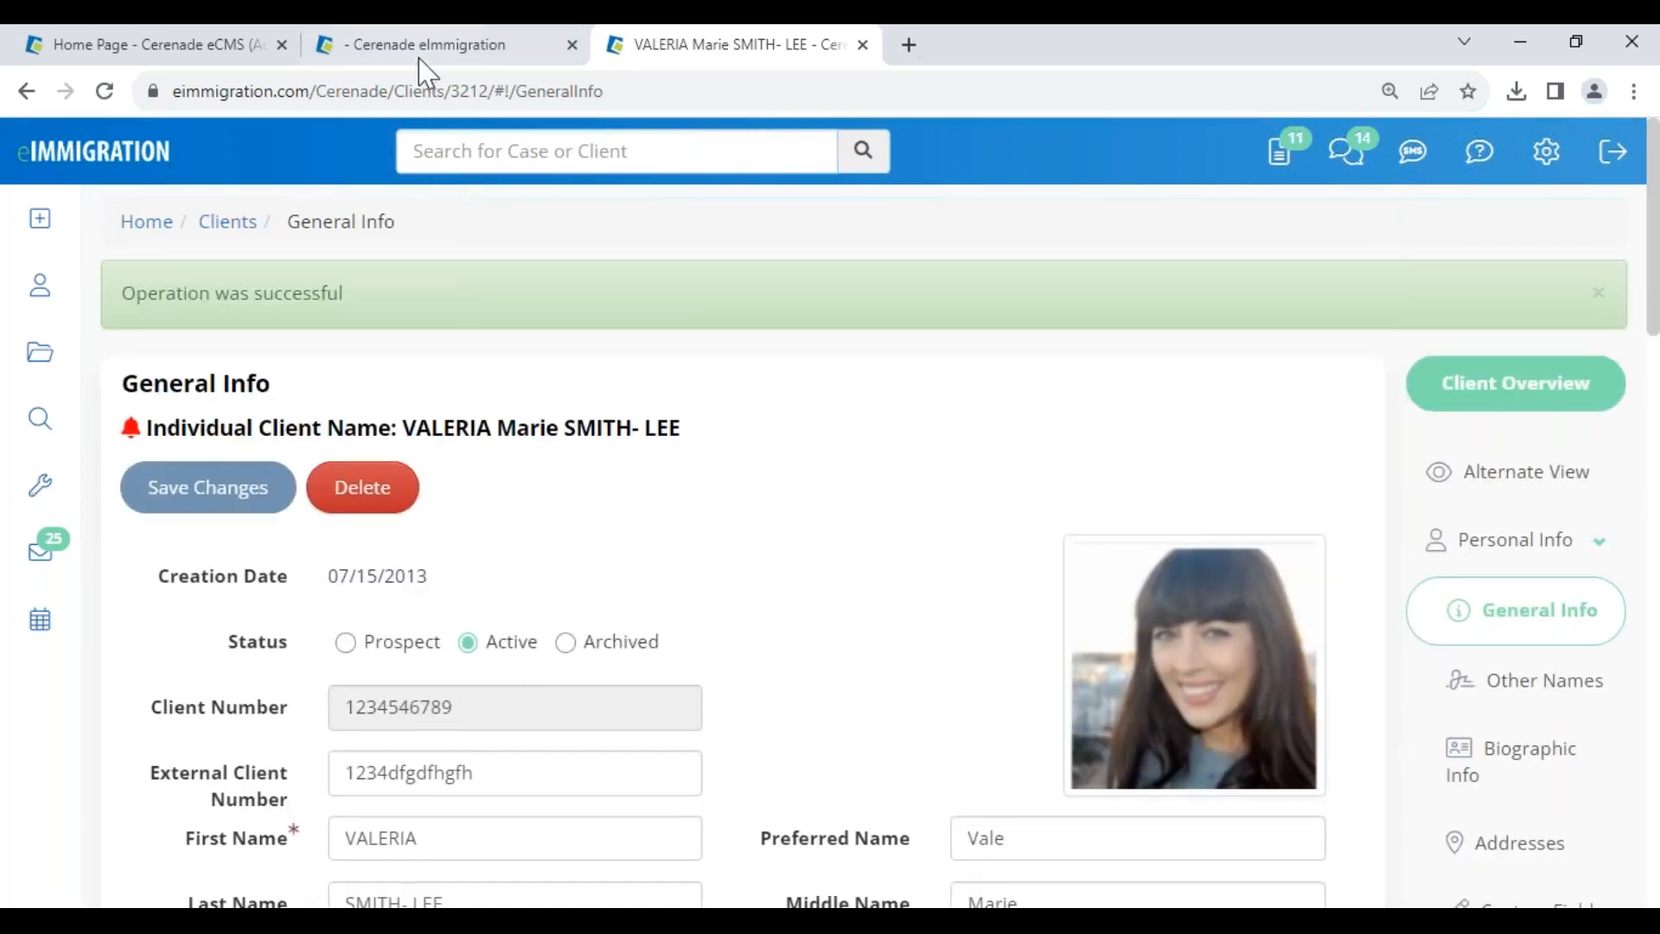
left_click(432, 44)
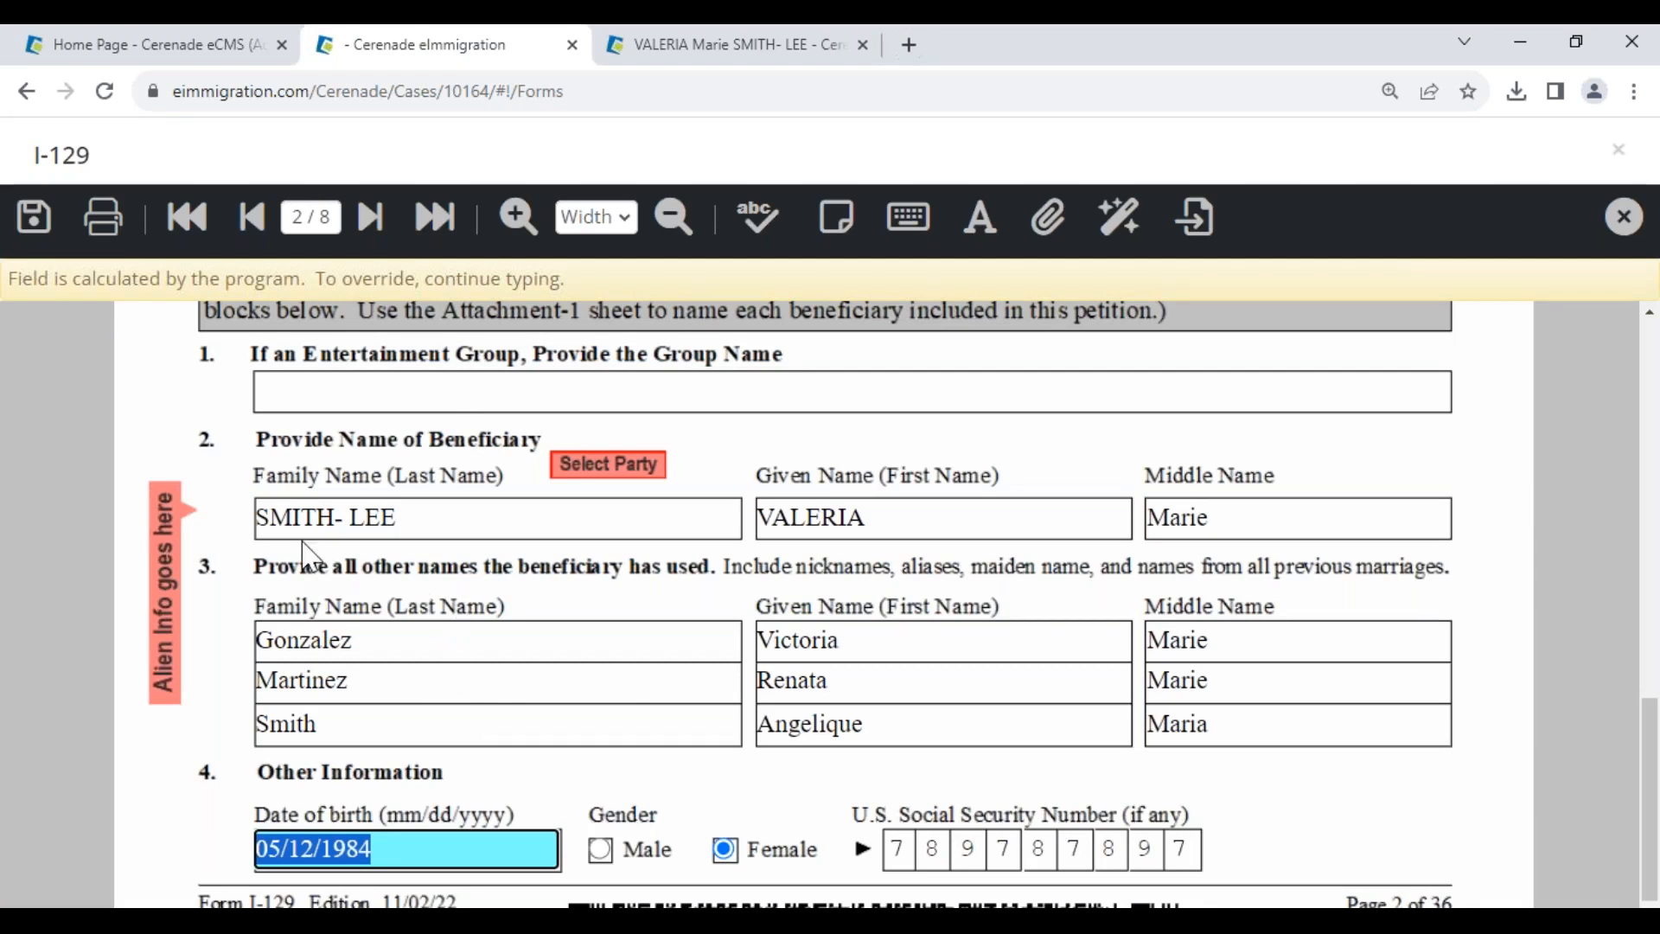
- Re-select the beneficiary party to repopulate the I-129 from the client's alien record
left_click(423, 735)
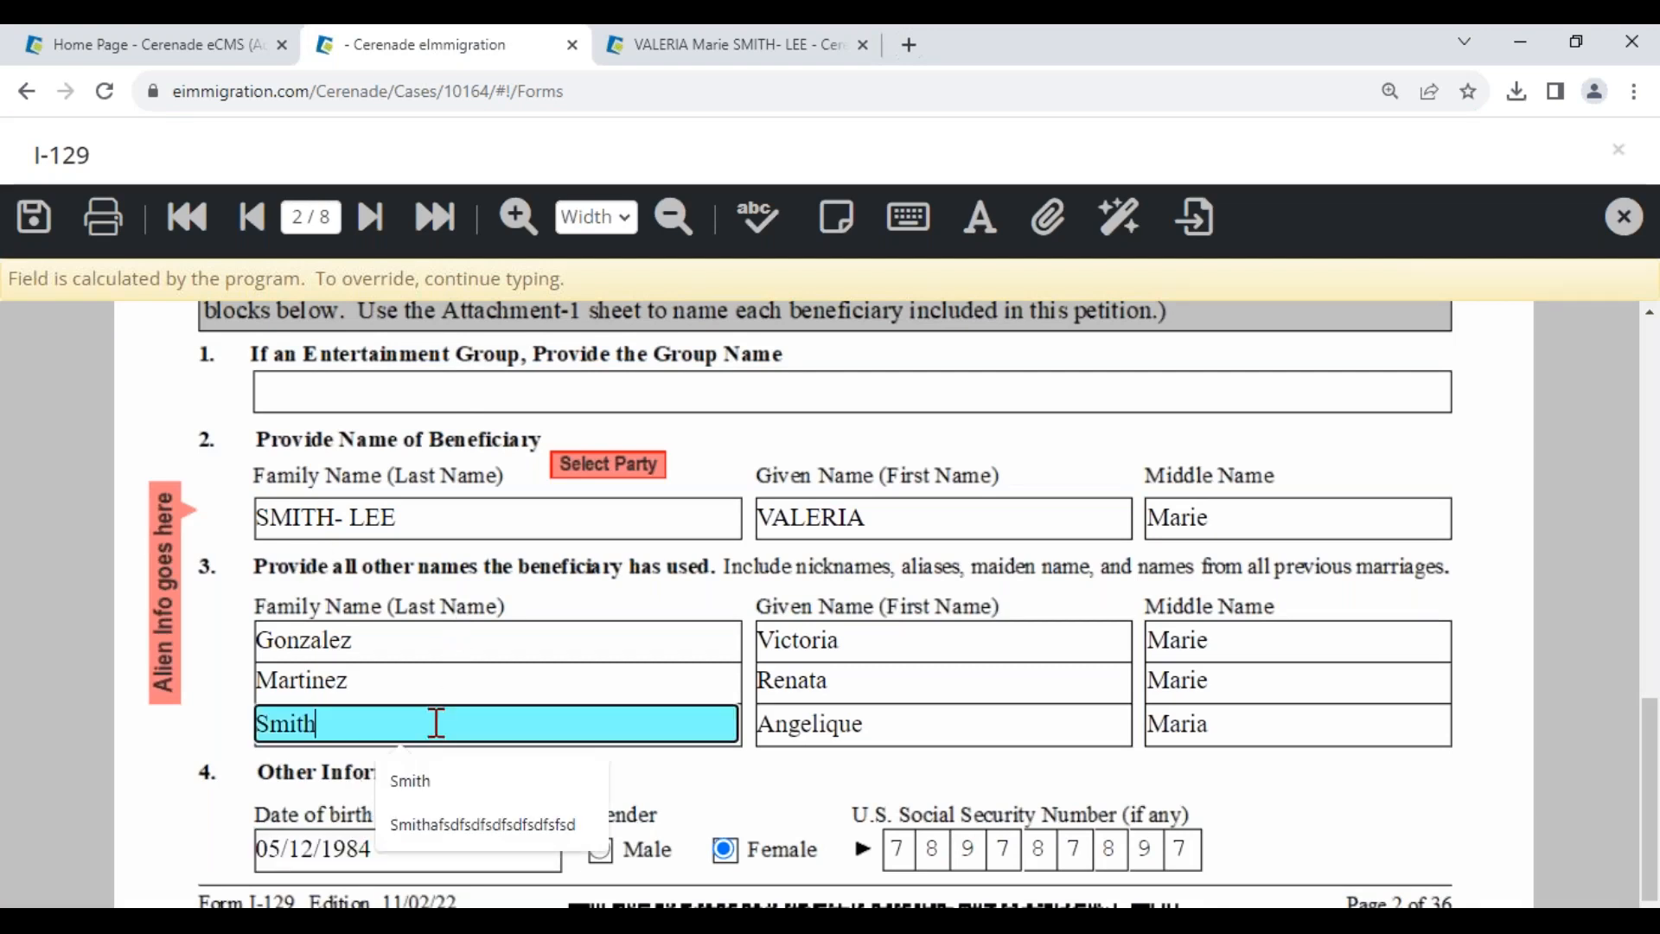
left_click(609, 470)
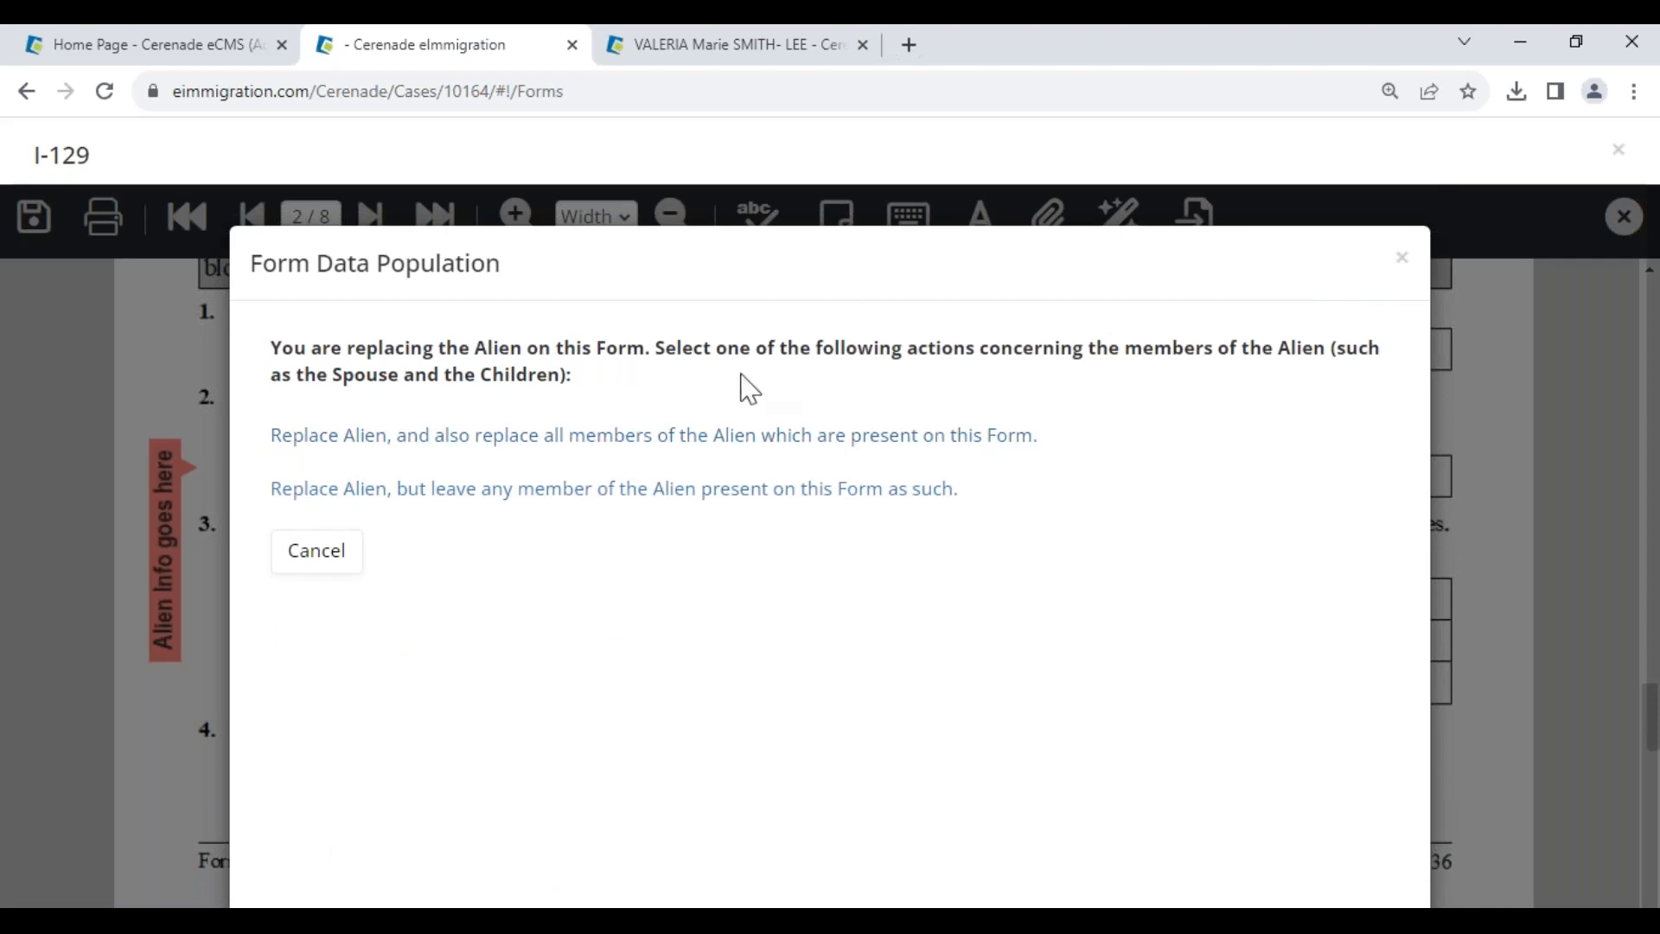
left_click(351, 435)
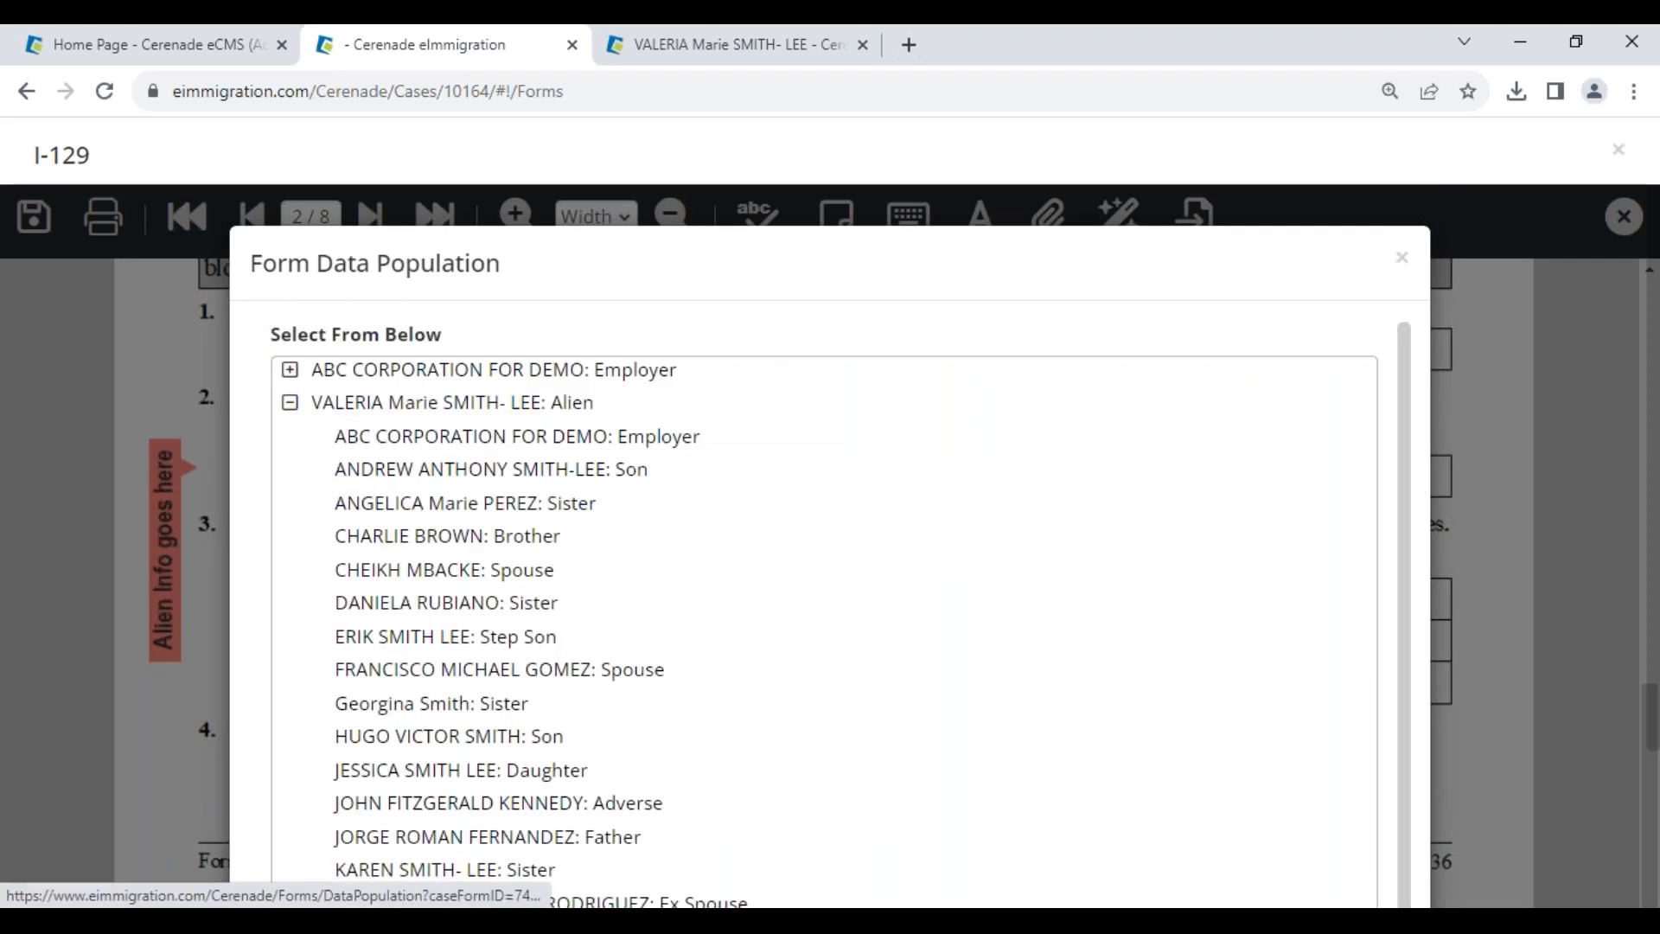
left_click(340, 407)
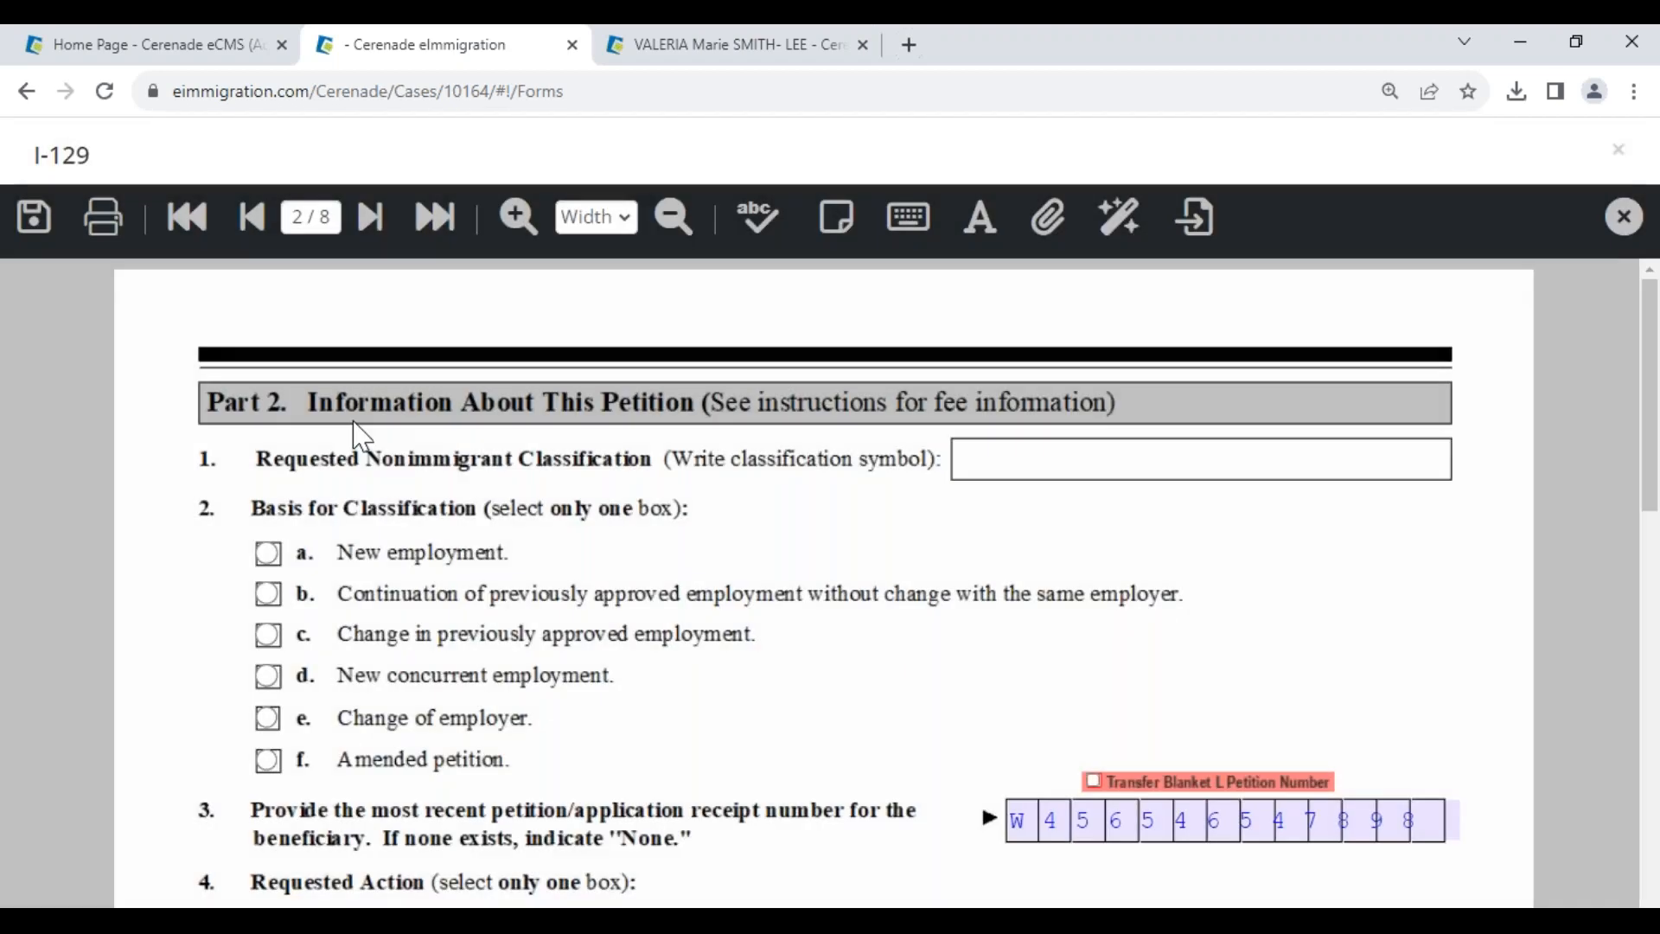
scroll(418, 574, "down", 15)
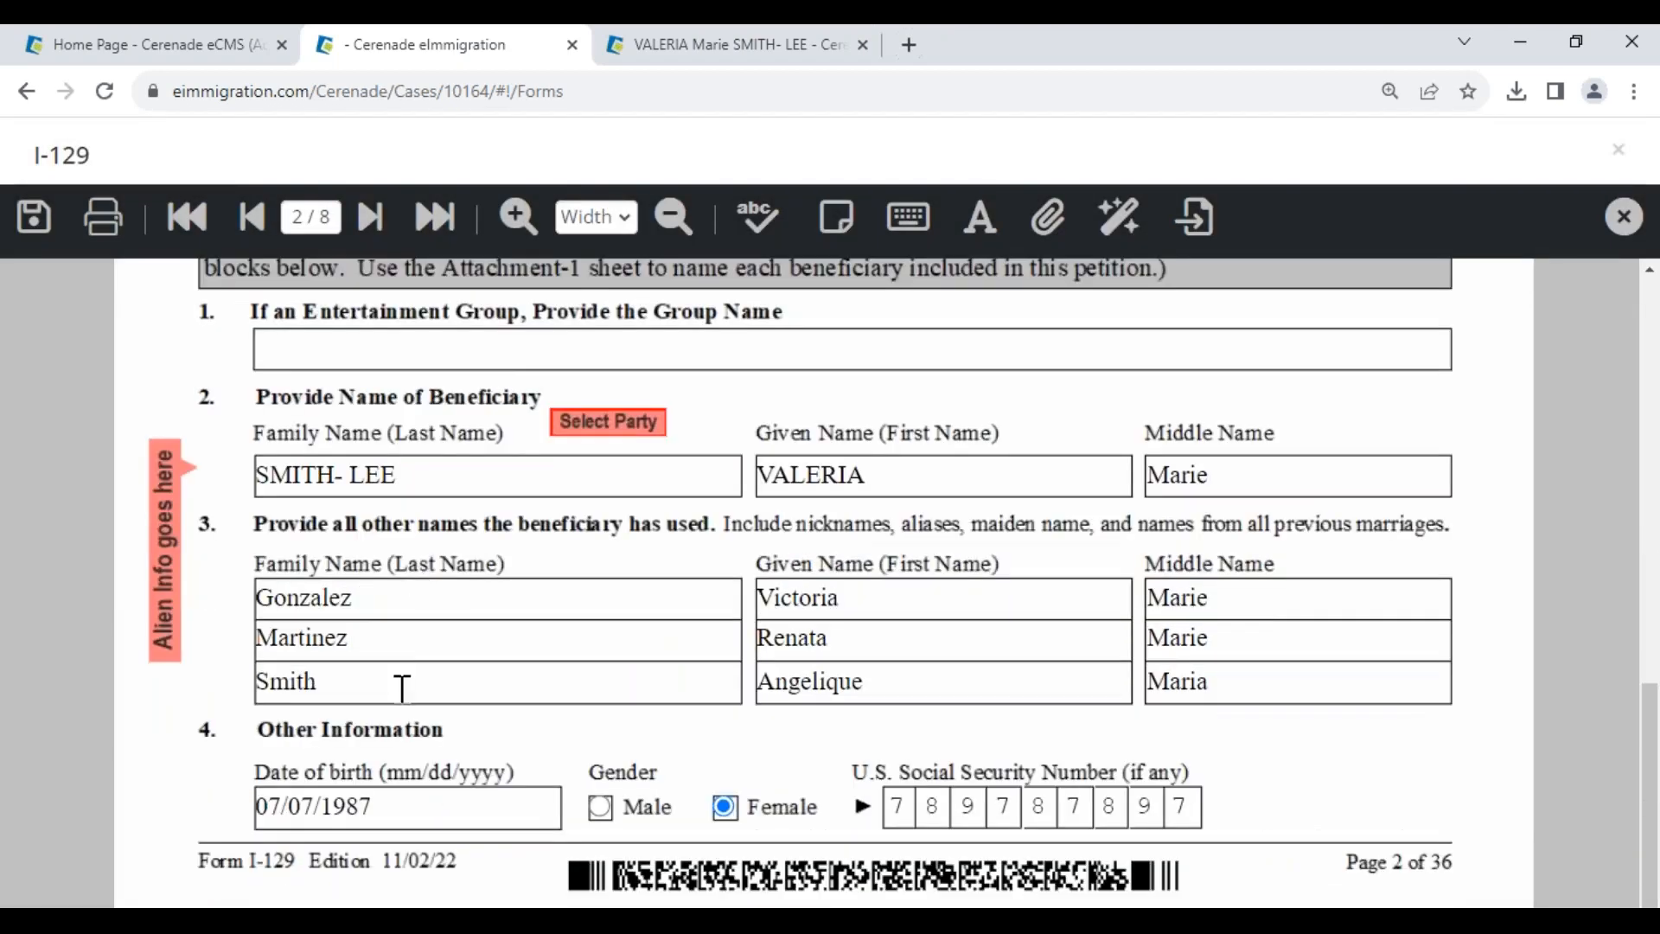
left_click(407, 806)
left_click(182, 824)
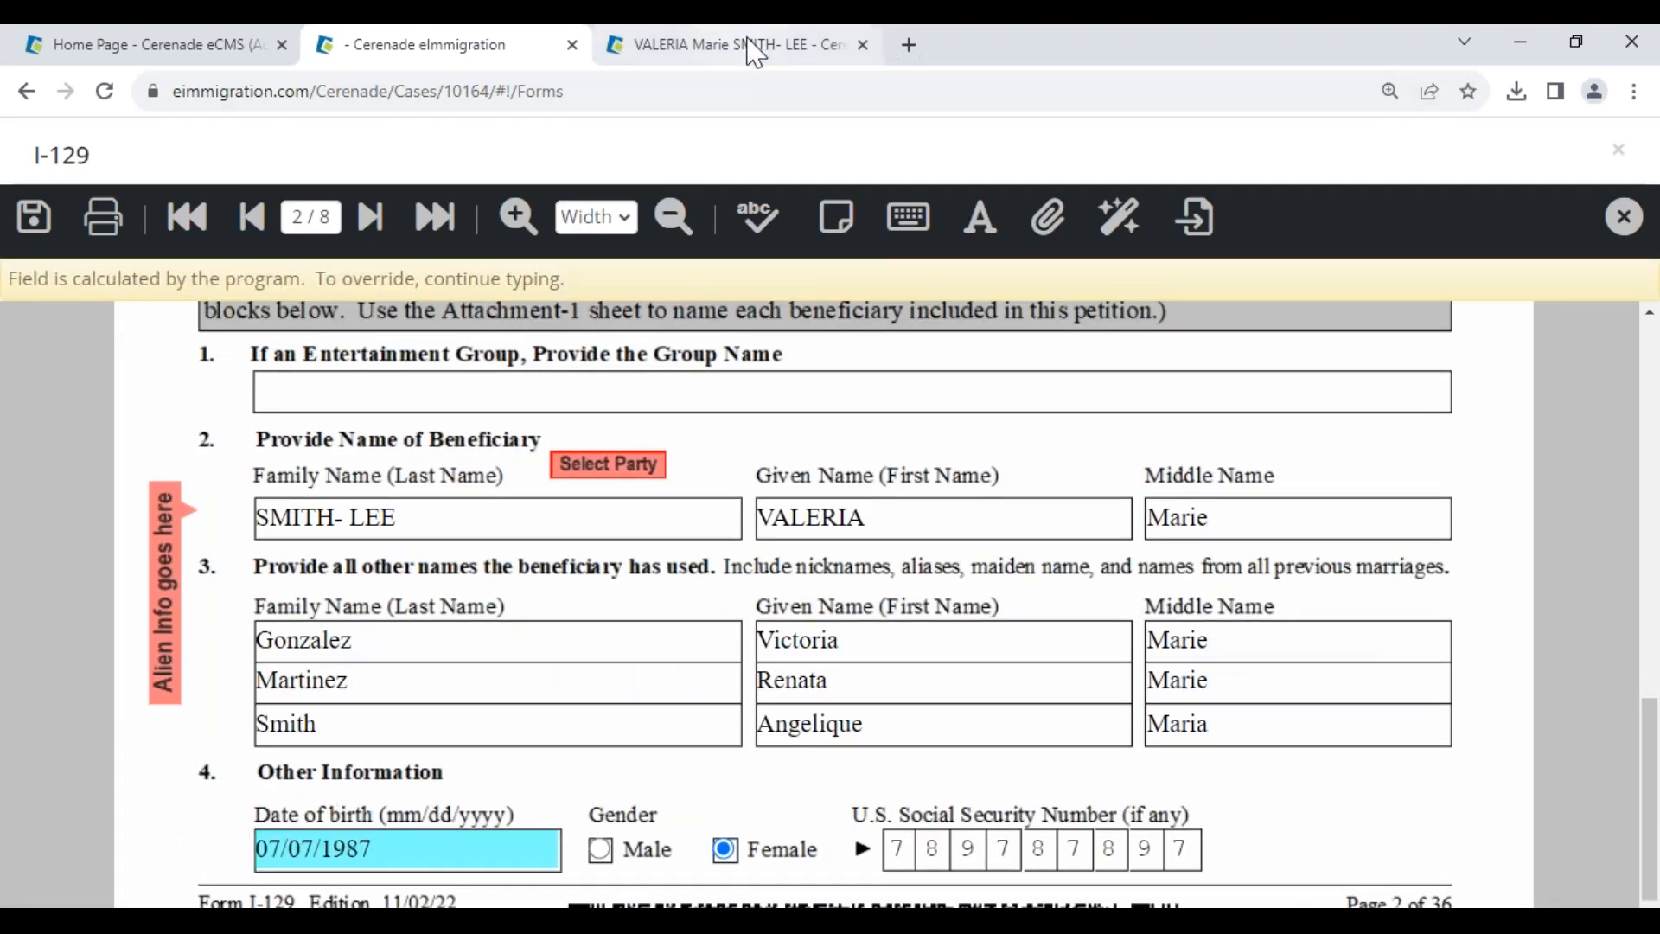
mouse_move(755, 52)
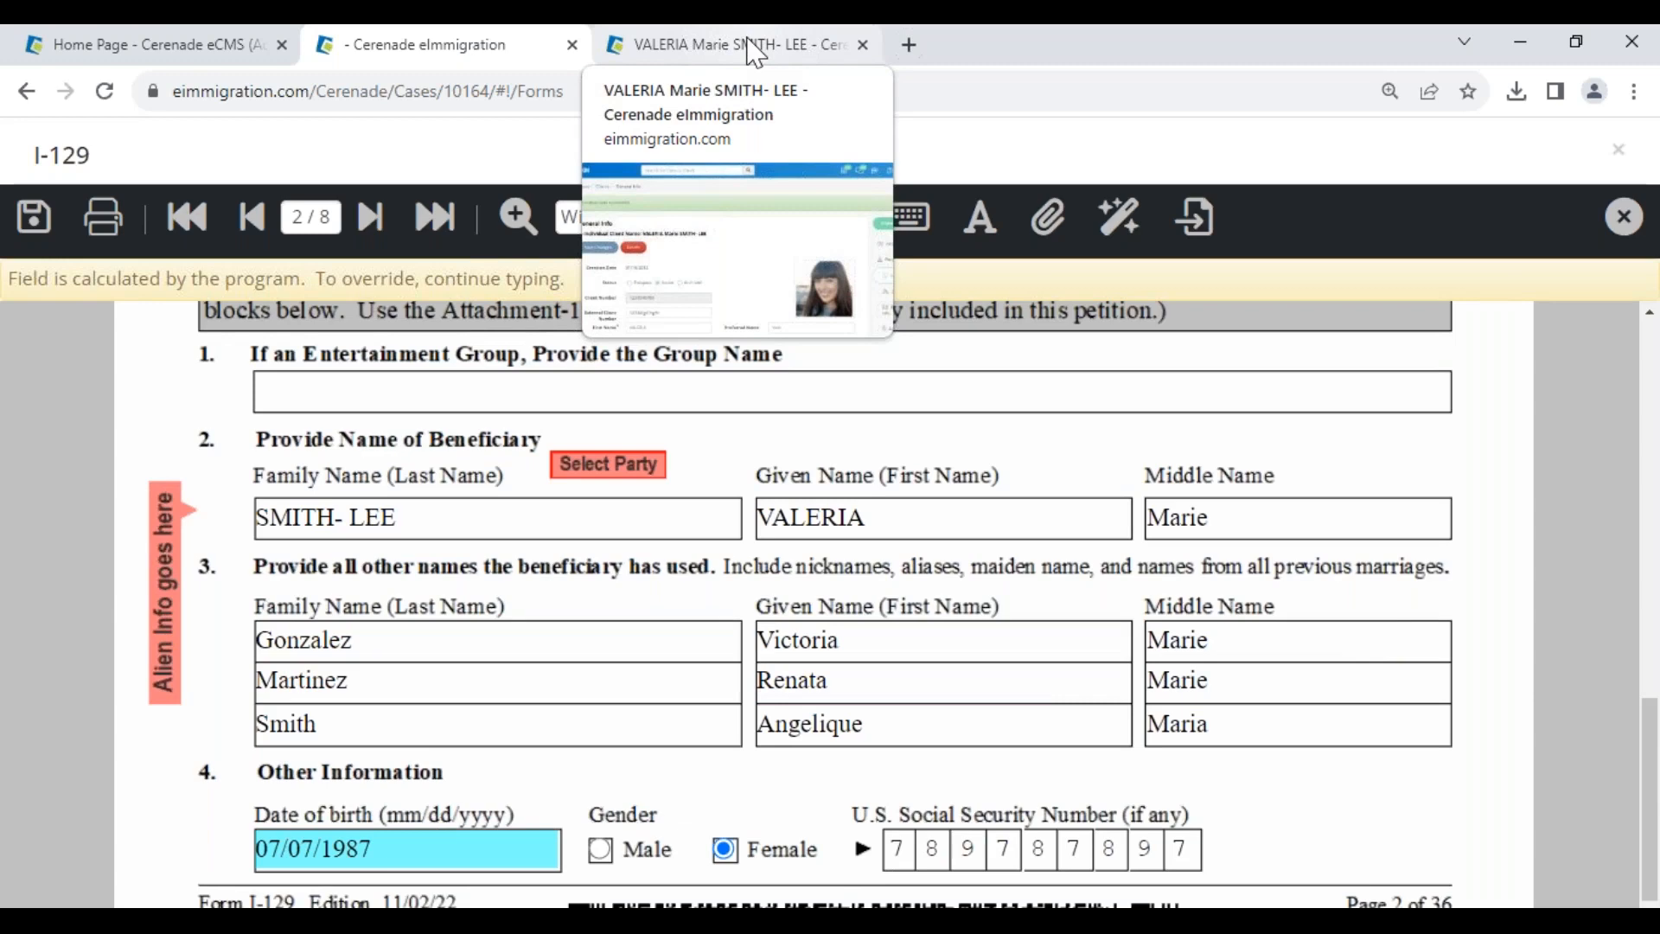
left_click(755, 52)
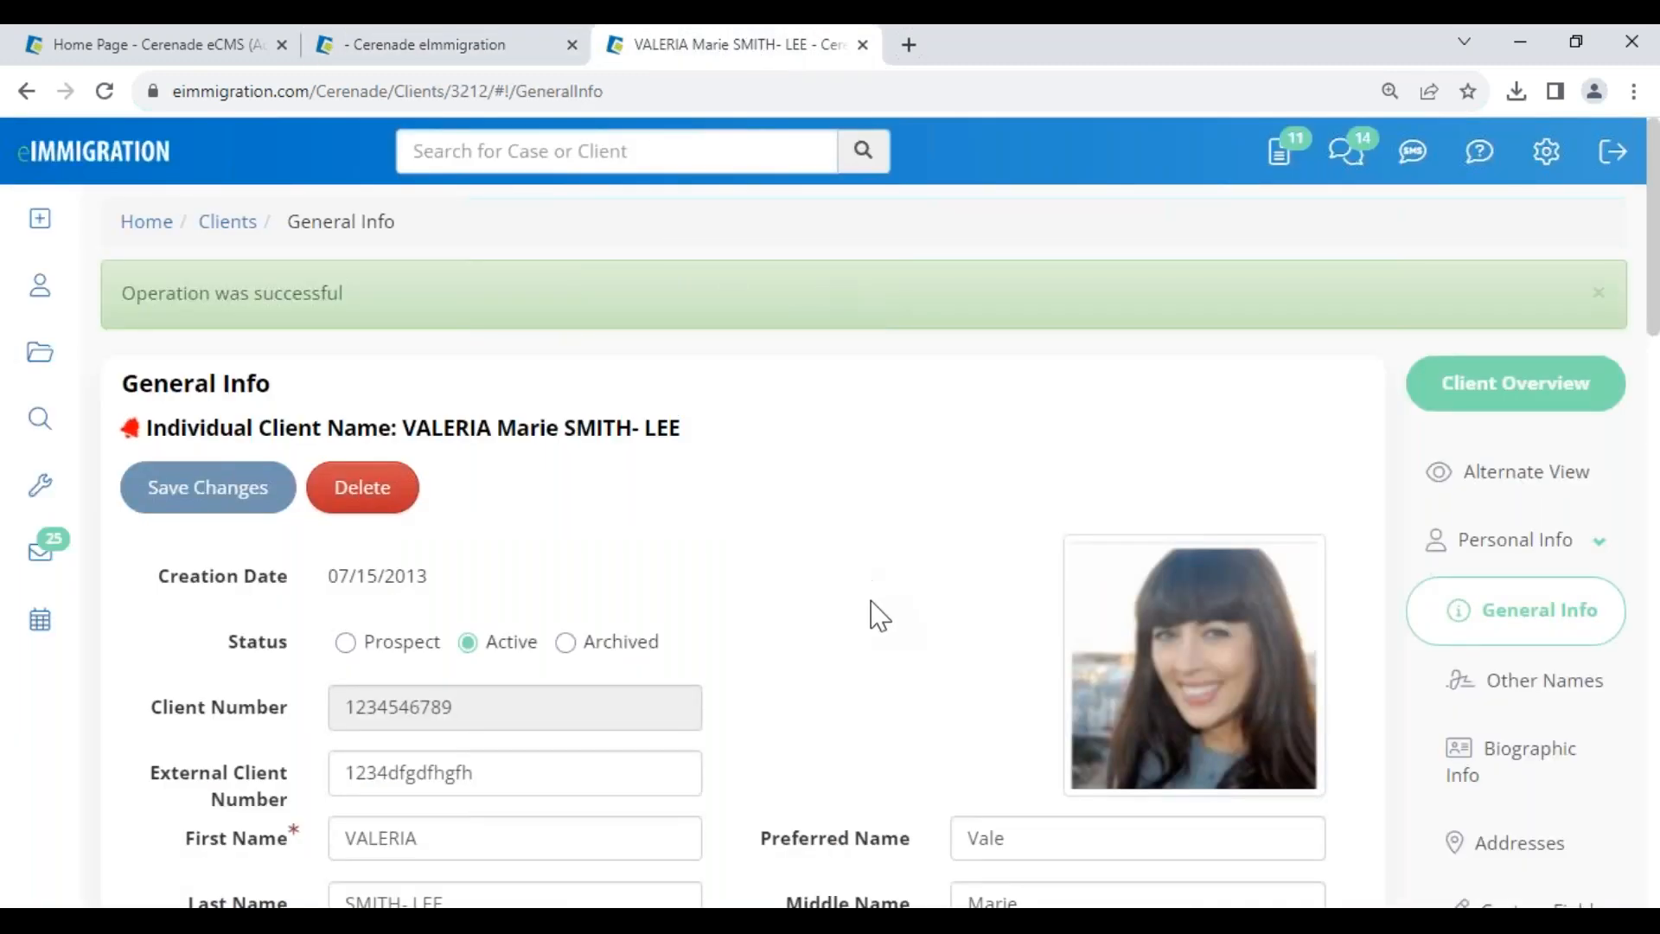
scroll(877, 618, "down", 8)
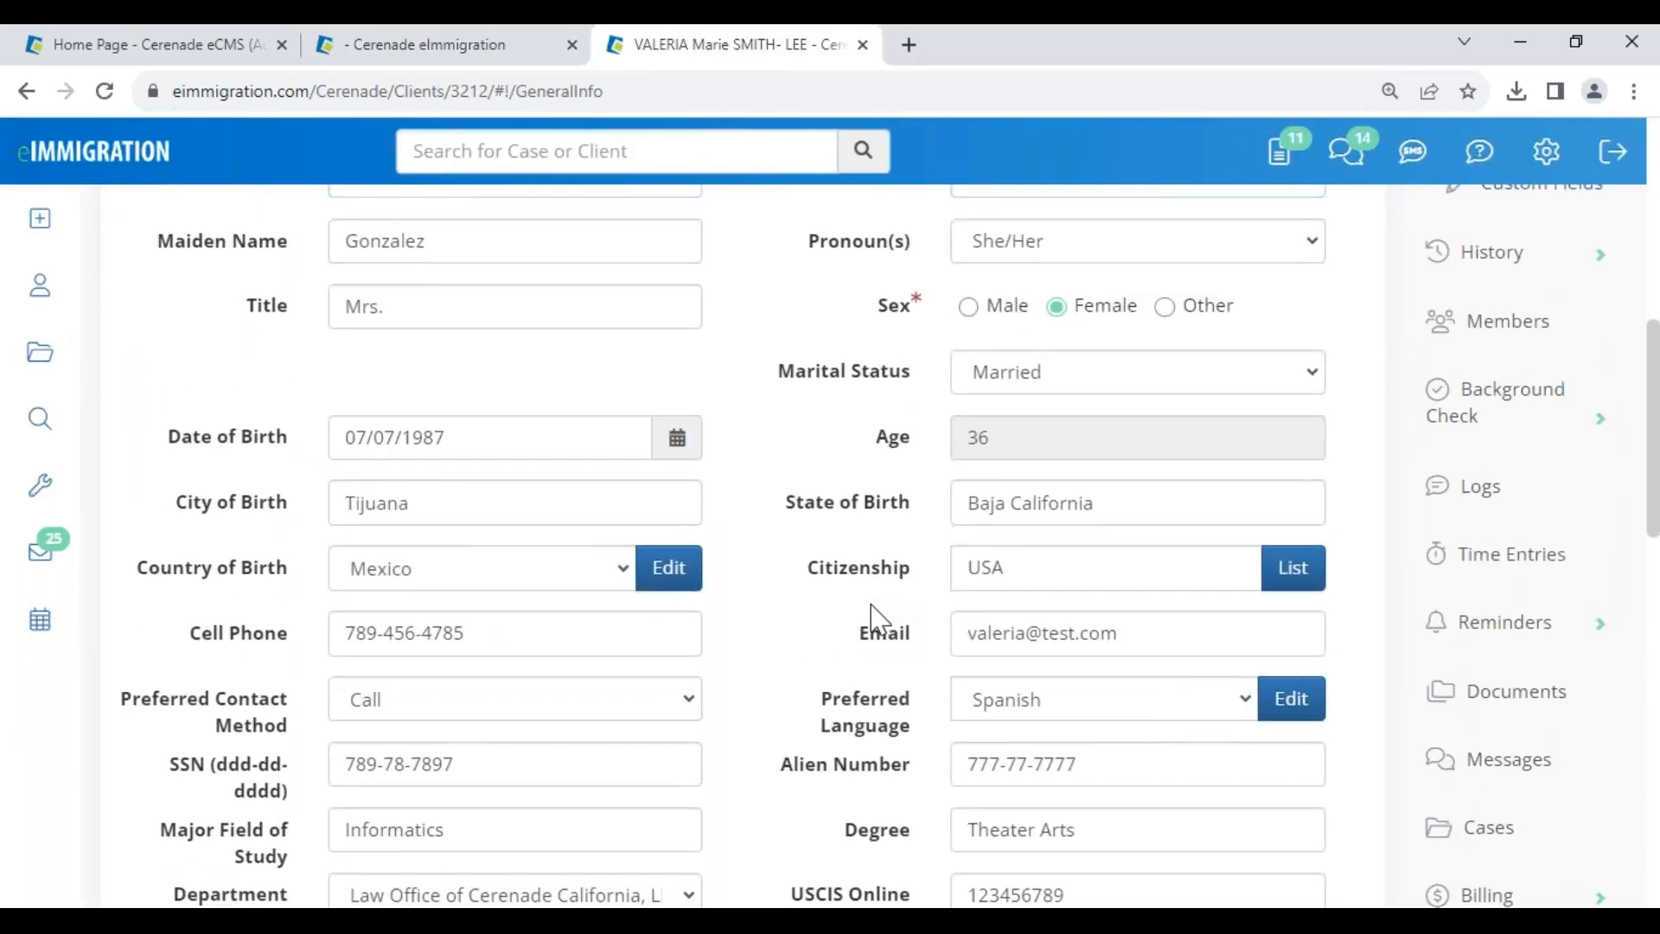
scroll(507, 296, "up", 8)
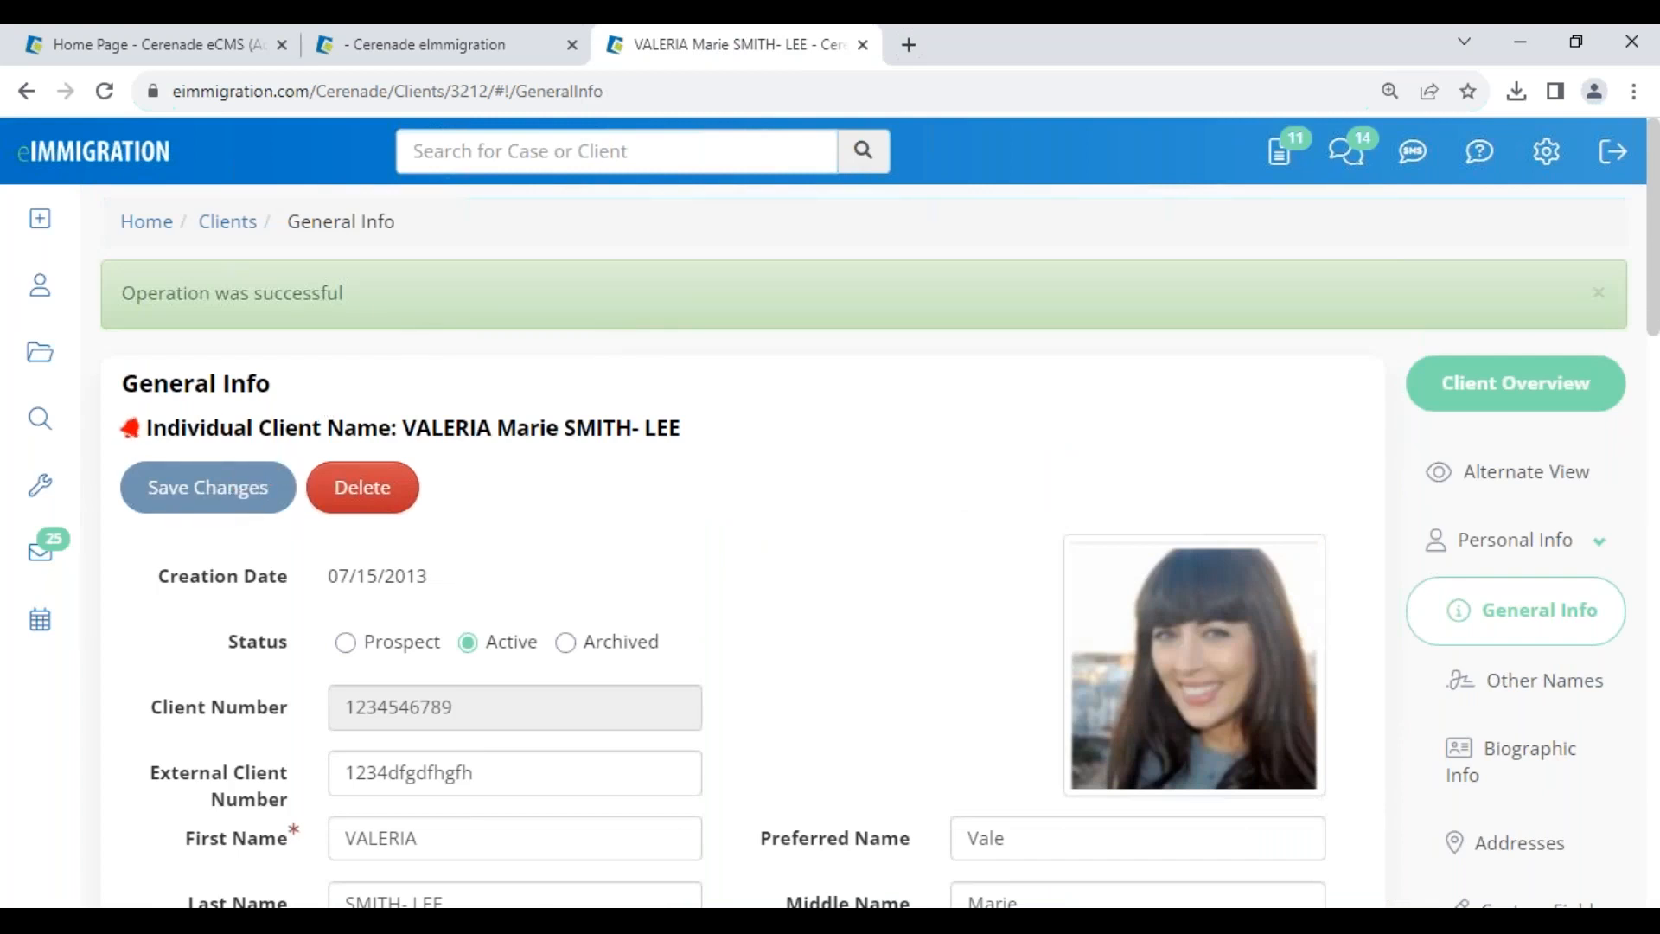
left_click(438, 52)
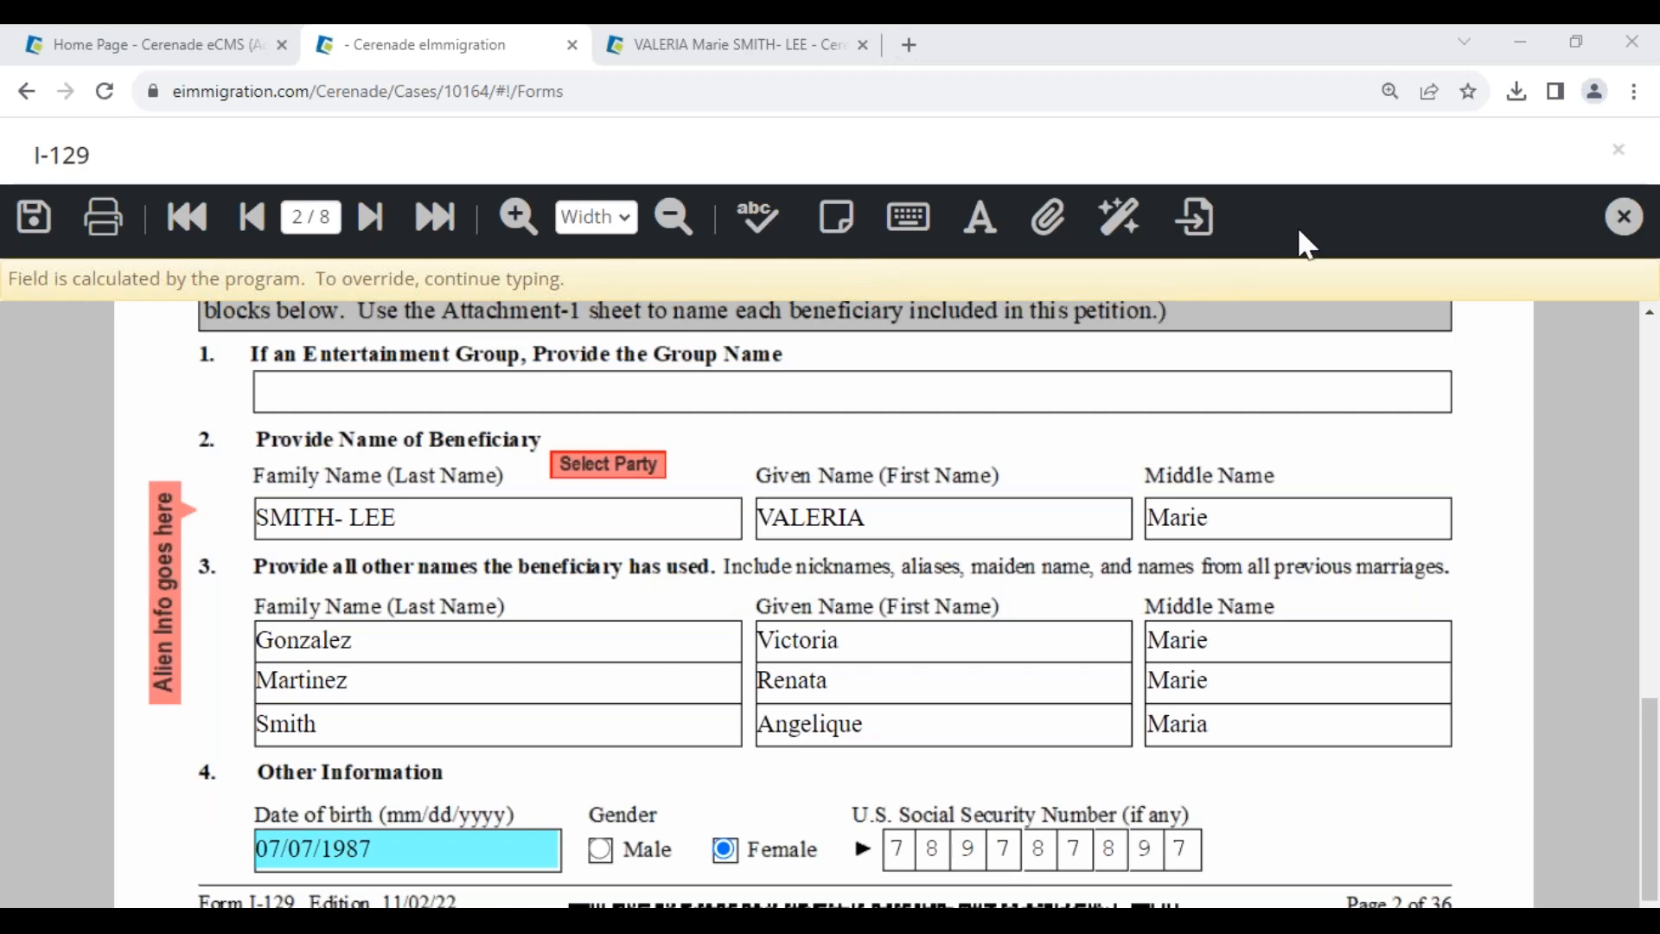
- Place a large sticky note beside the beneficiary name on page 2
left_click(839, 229)
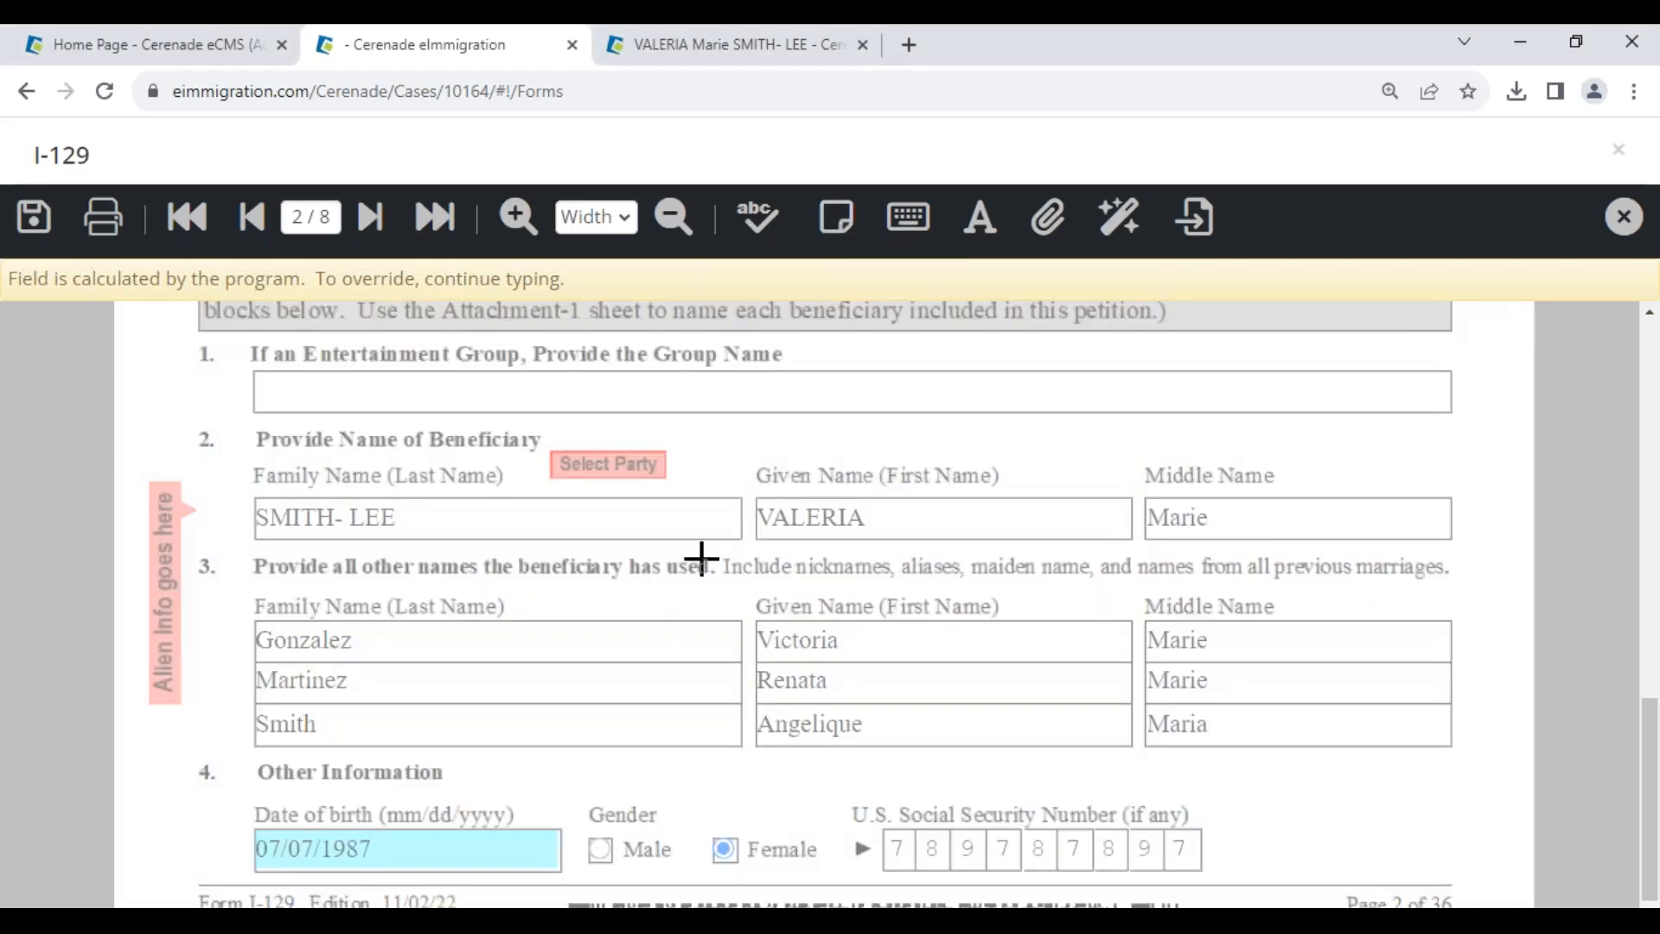
left_click(563, 755)
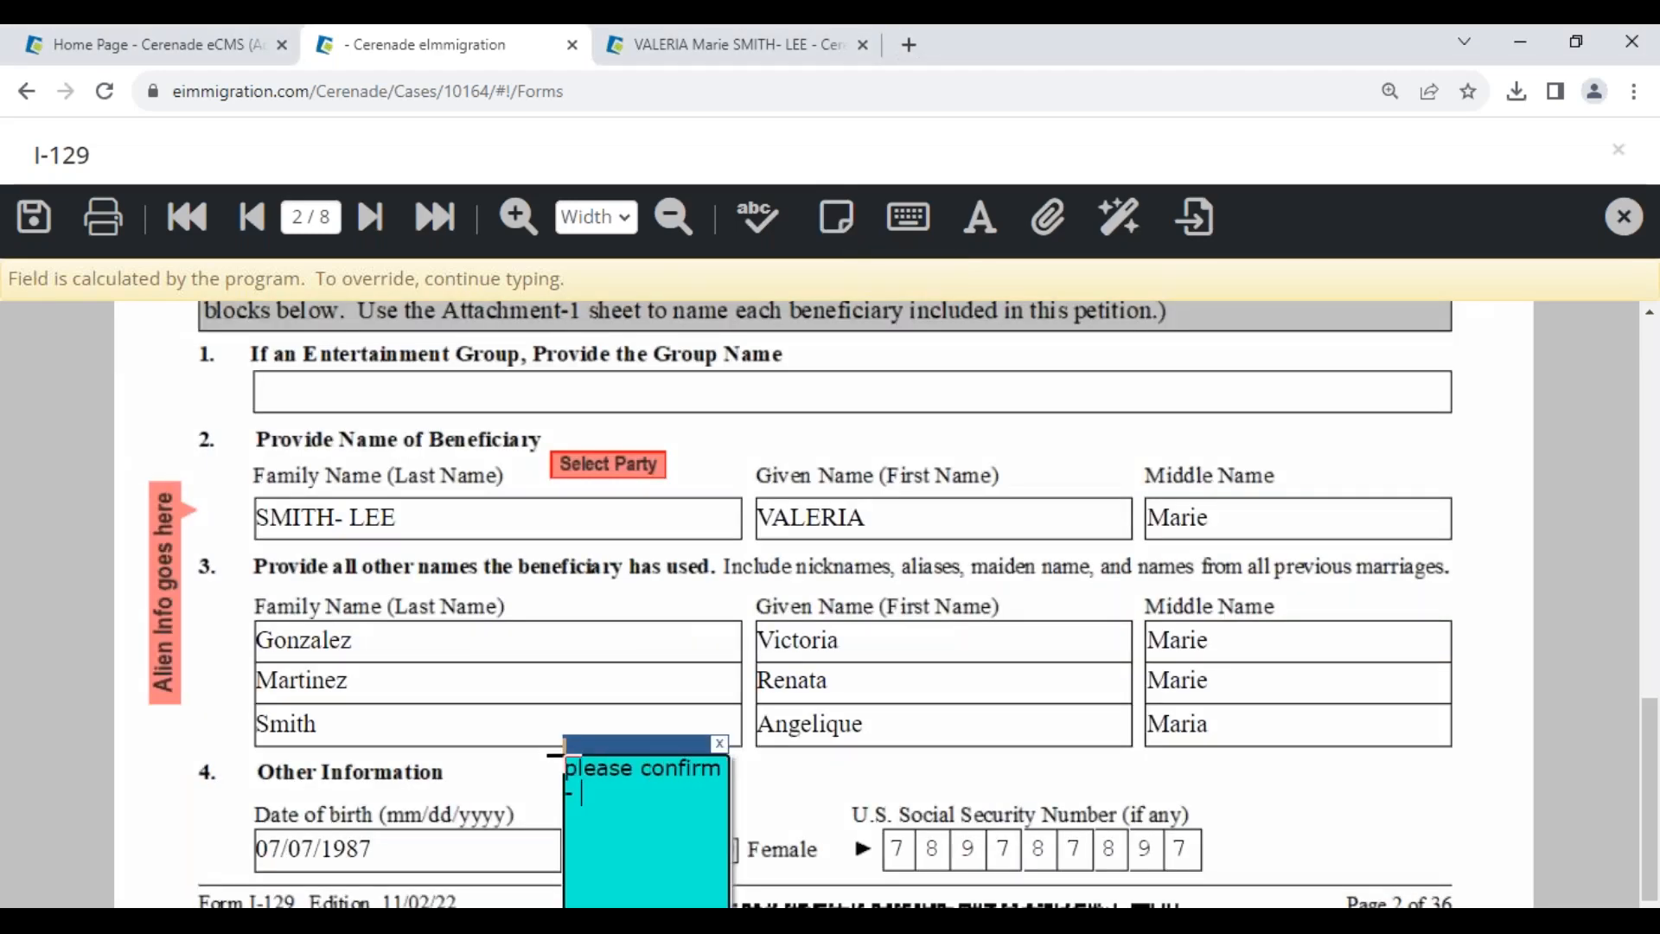
left_click_drag(574, 741, 321, 433)
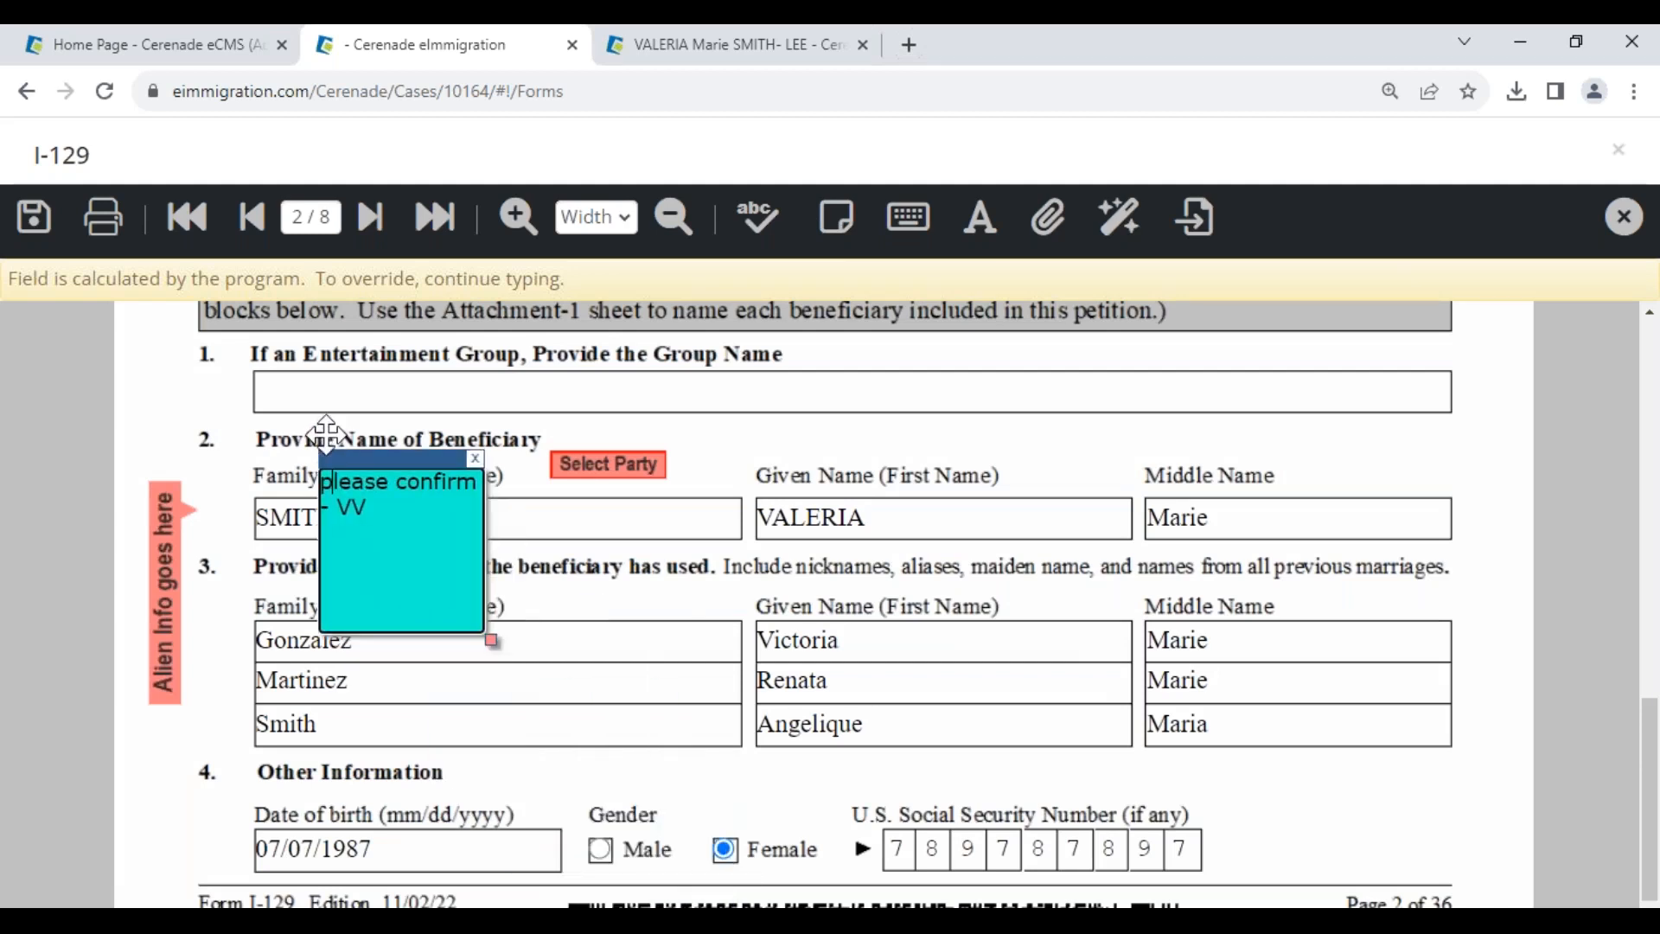
left_click_drag(482, 609, 1301, 895)
left_click_drag(842, 441, 1087, 441)
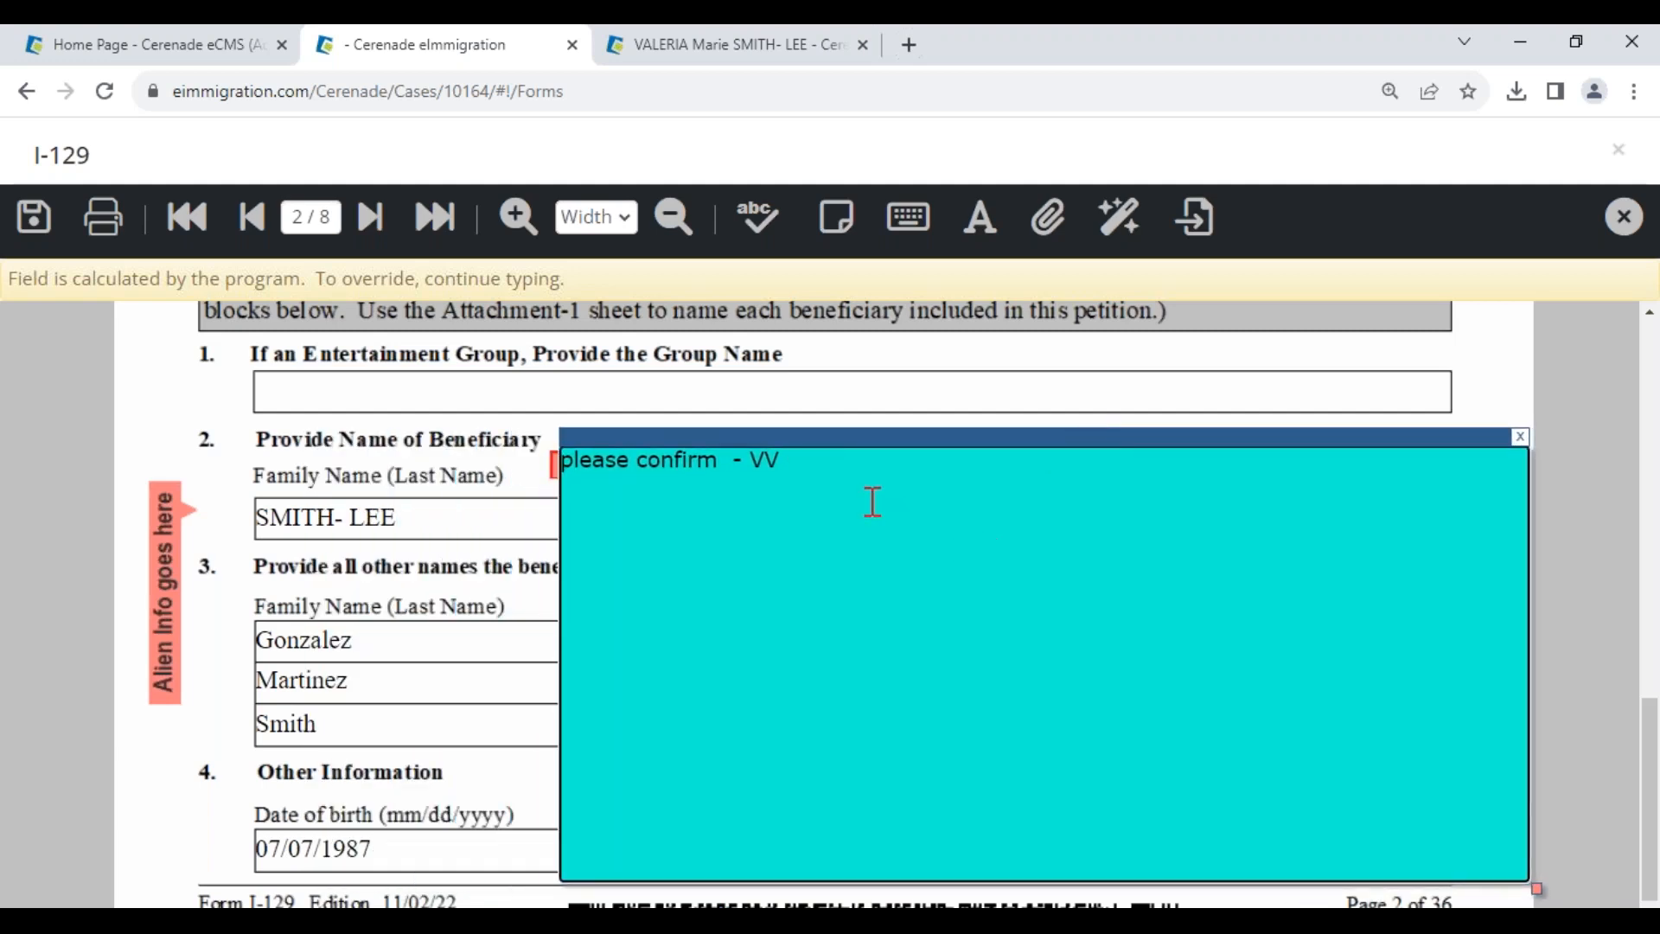
mouse_move(812, 437)
left_mouse_down()
mouse_move(767, 310)
mouse_move(804, 430)
left_mouse_up()
- Uncheck Print sticky notes in Print settings, cancel, and move to page 3
left_click(104, 218)
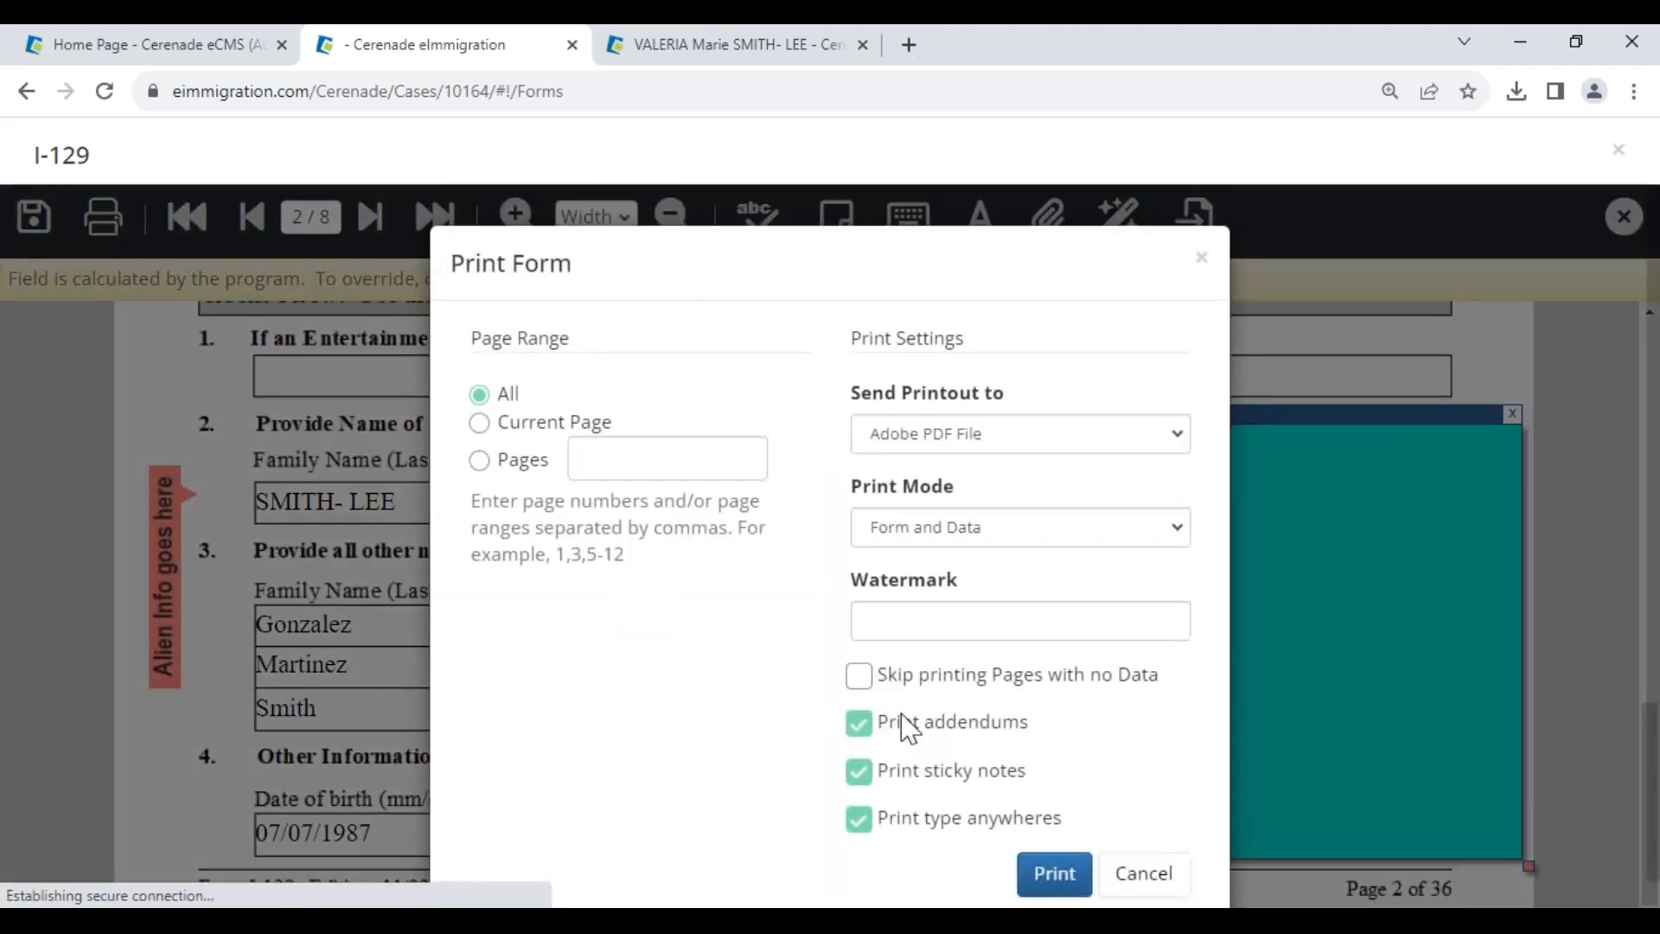
left_click(980, 783)
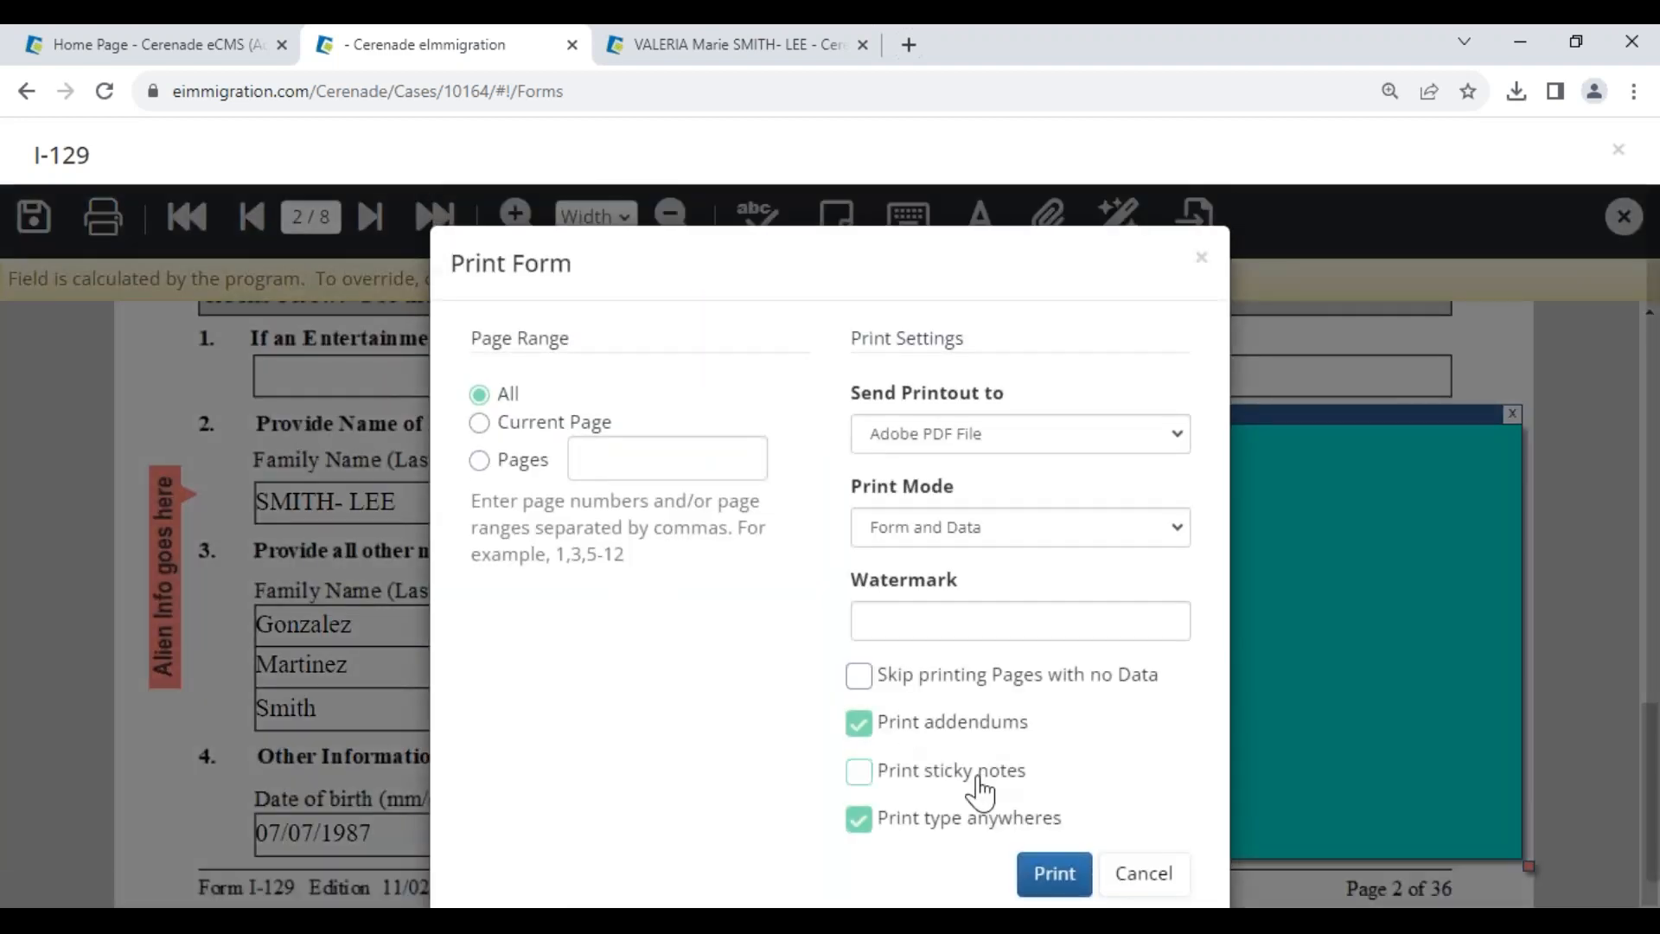
left_click_drag(1026, 781, 860, 779)
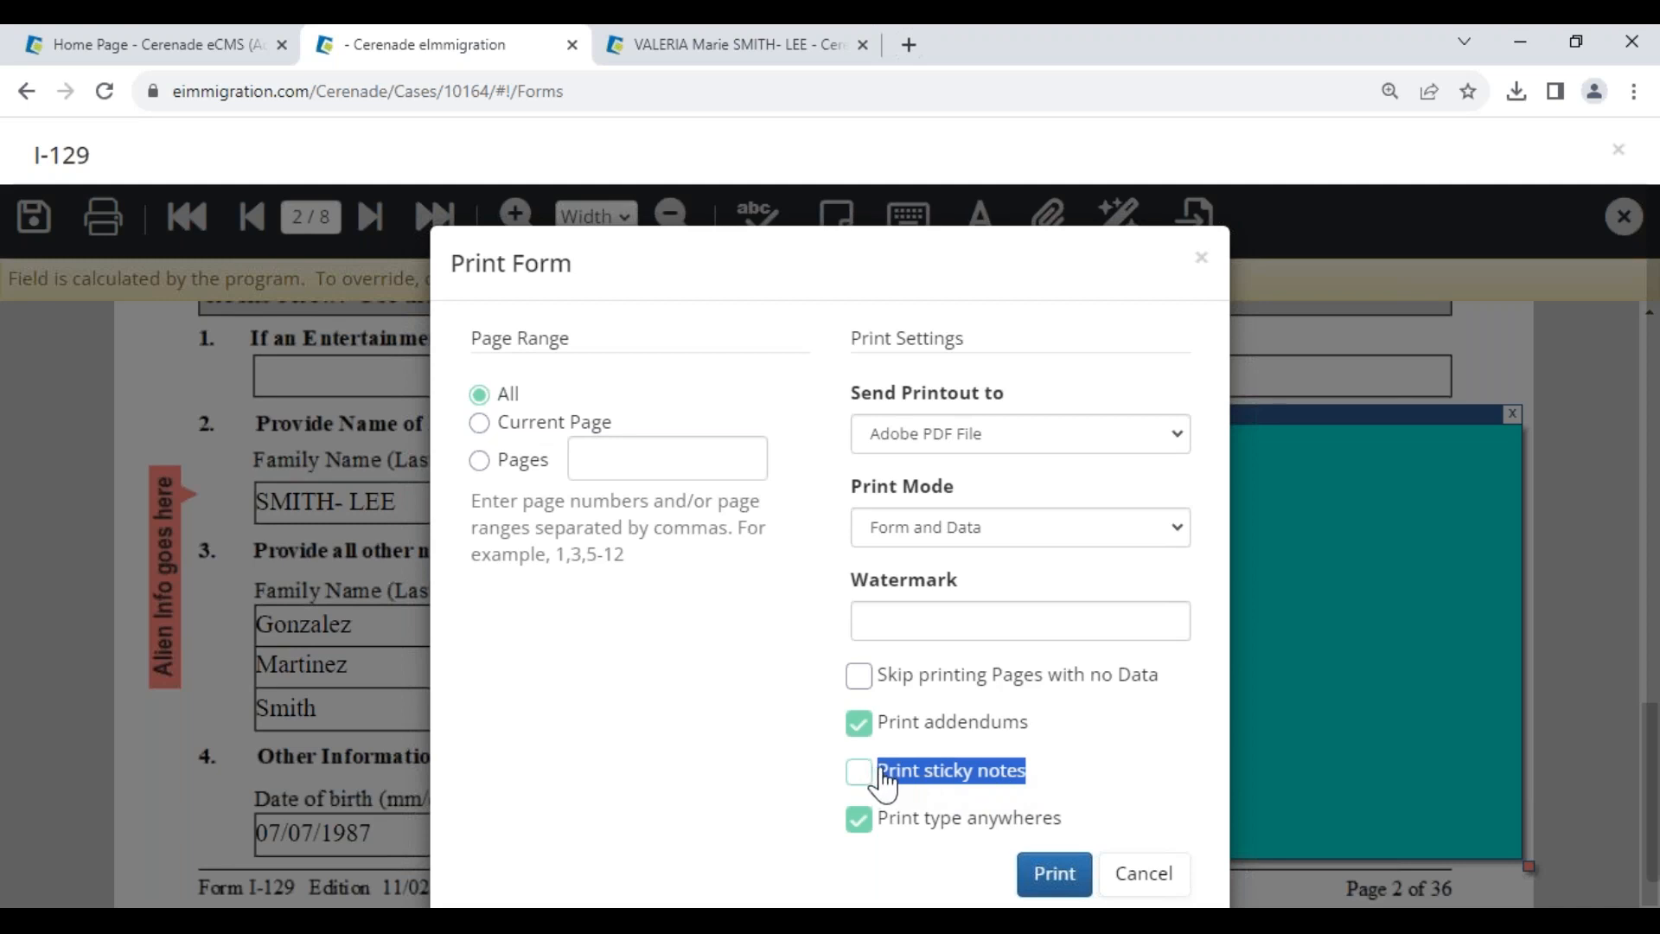
left_click(1144, 875)
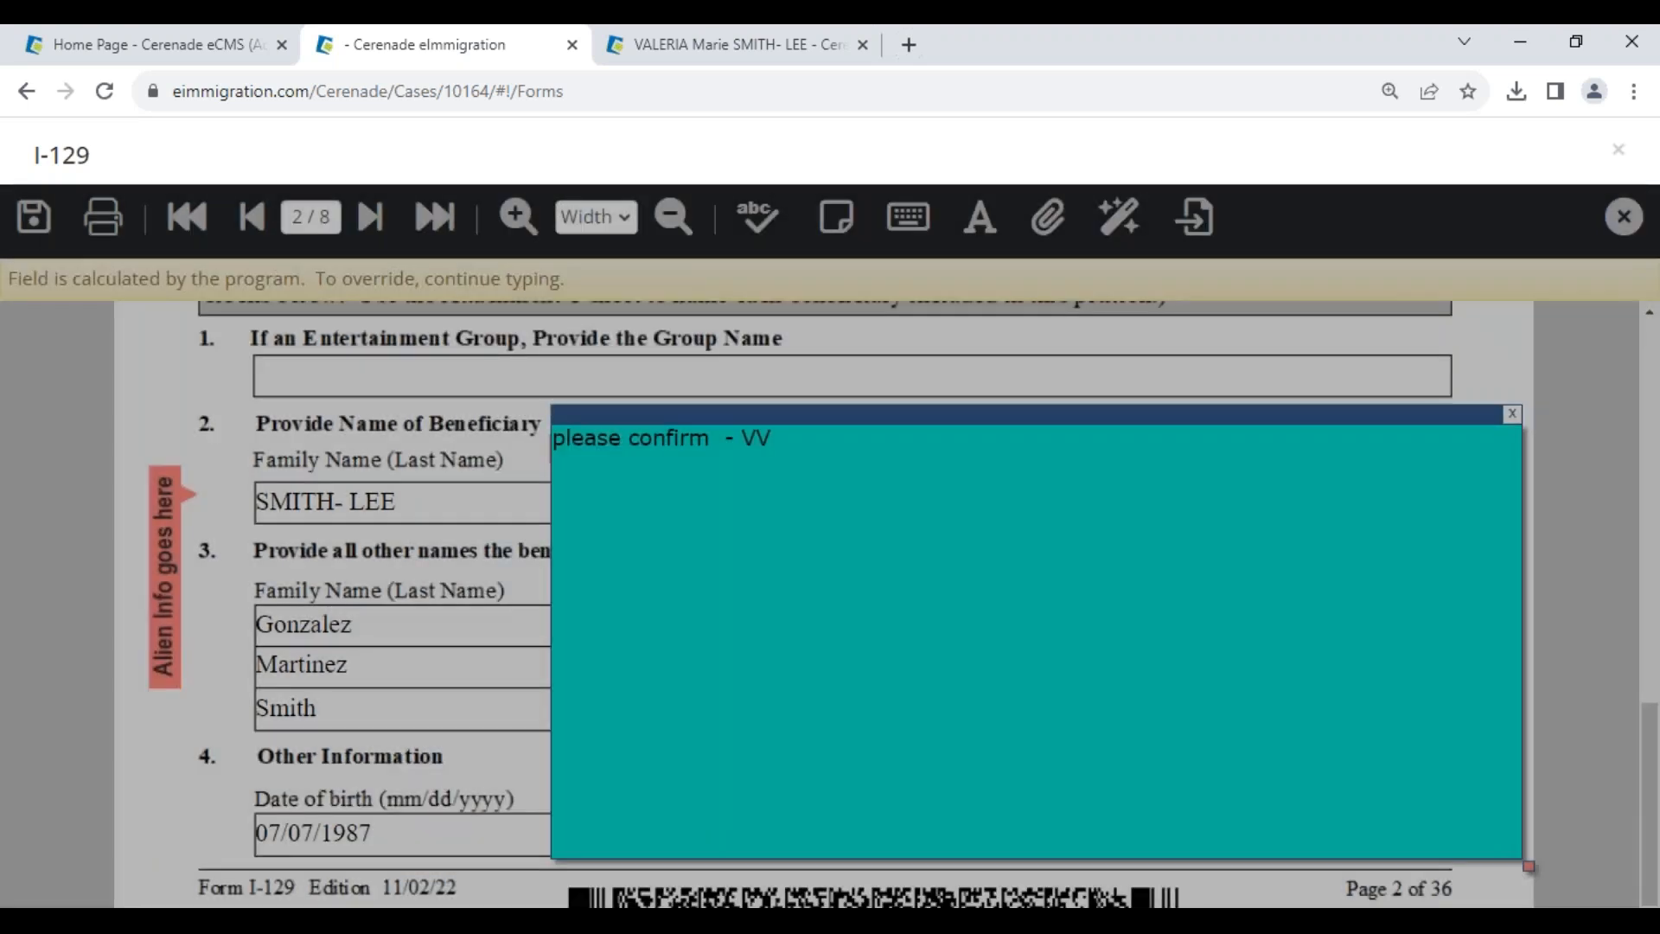
left_click(370, 218)
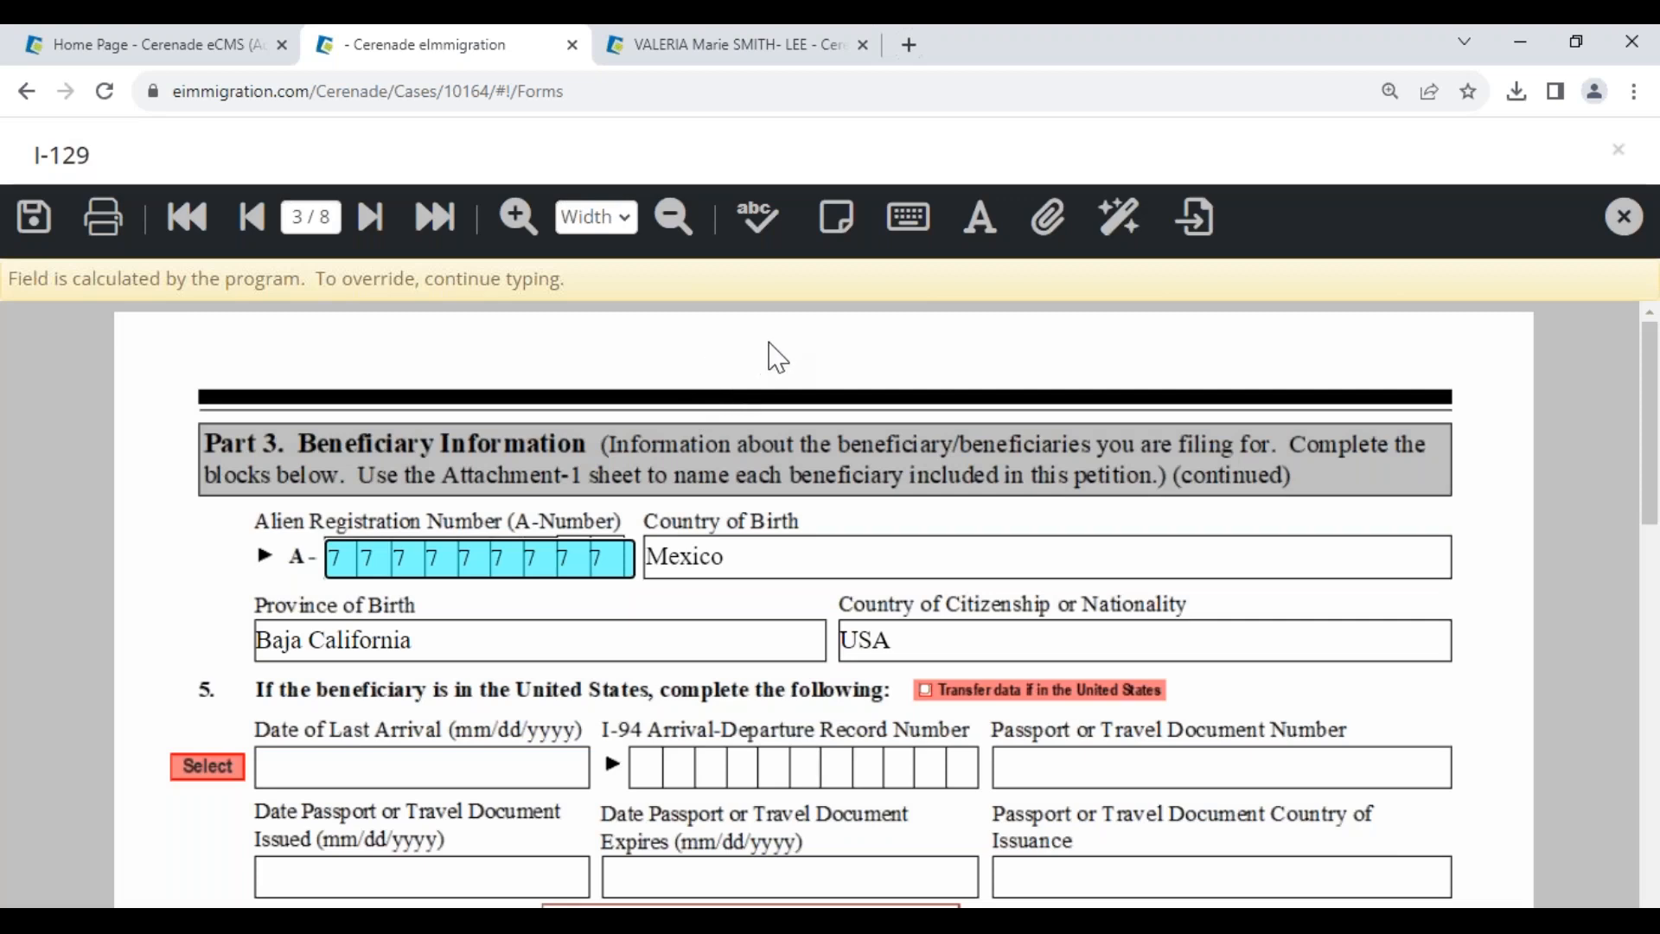
- Add a 'test' Type Anywhere text box above Part 3
left_click(906, 224)
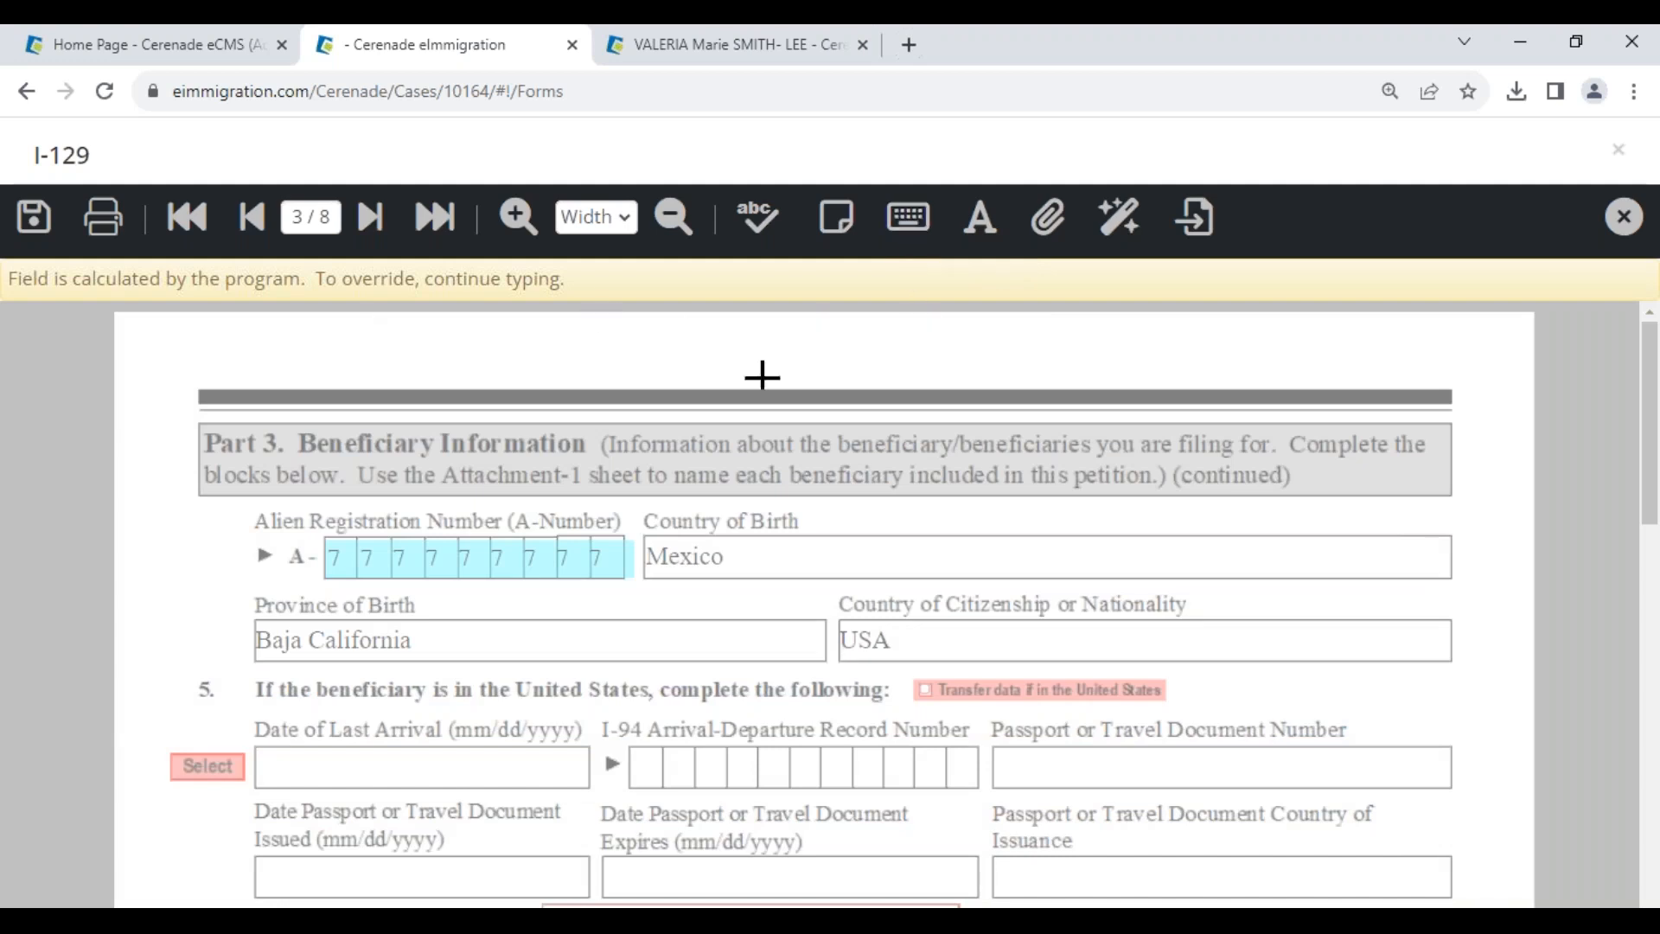
scroll(836, 549, "down", 3)
left_click_drag(439, 496, 606, 662)
type("test")
mouse_move(519, 483)
left_mouse_down()
mouse_move(727, 553)
mouse_move(834, 489)
mouse_move(783, 420)
mouse_move(481, 307)
mouse_move(285, 326)
mouse_move(281, 229)
left_mouse_up()
left_click_drag(319, 360, 306, 353)
left_click(788, 708)
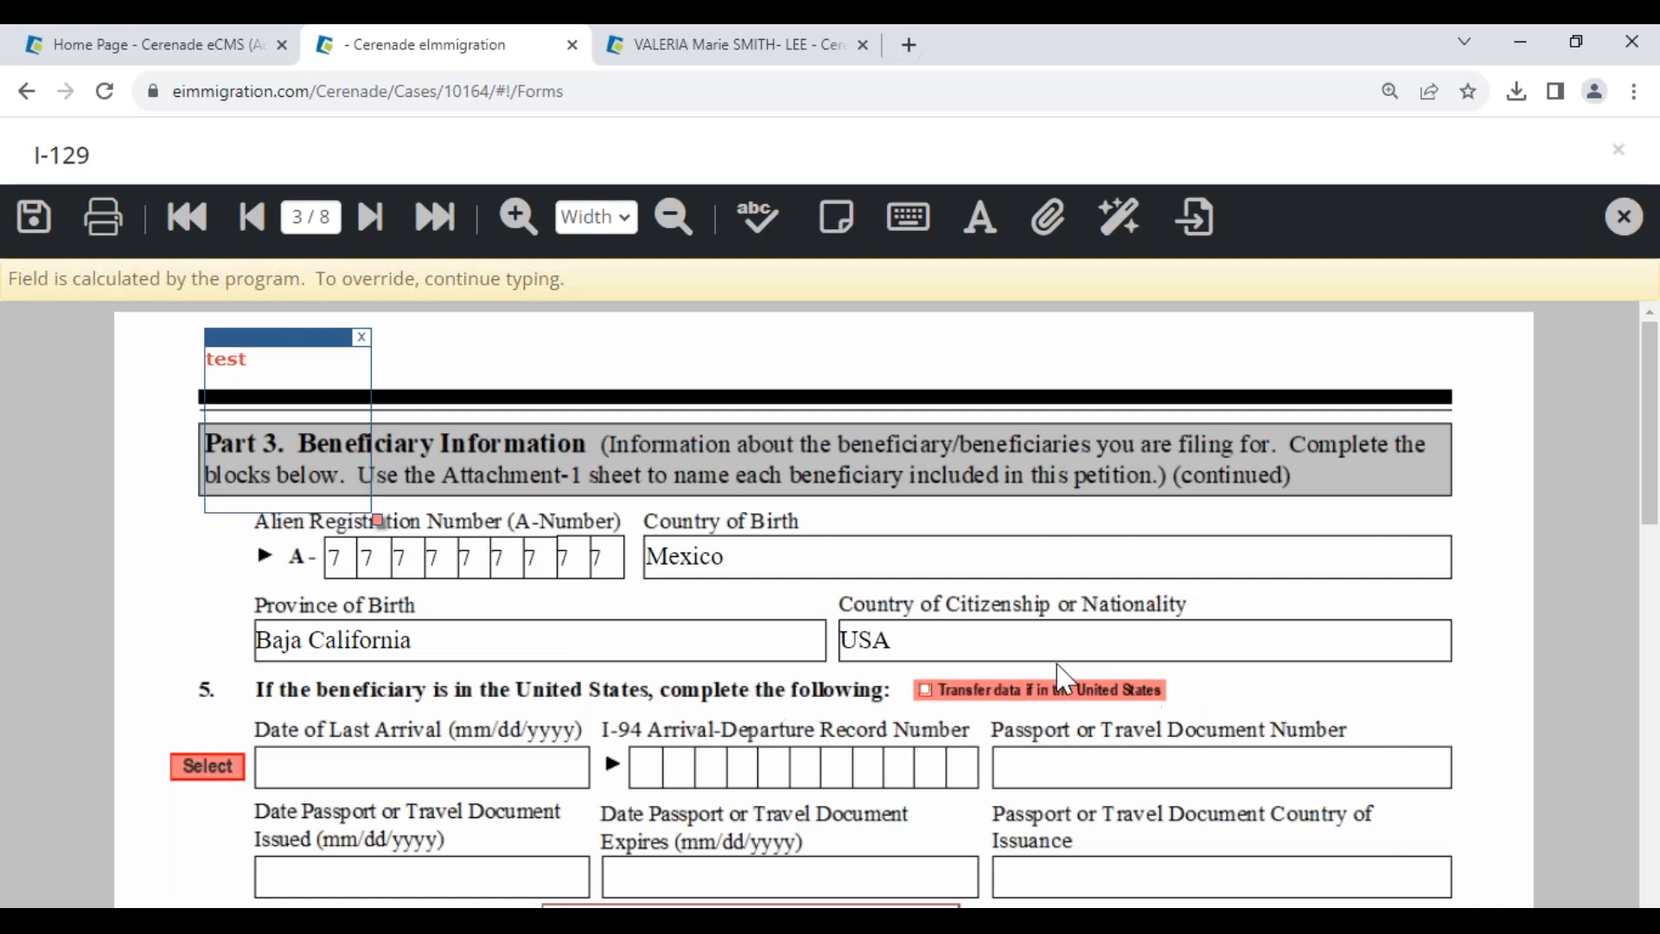
- Tick Transfer data if in the United States and fill the street field with test text
left_click(926, 648)
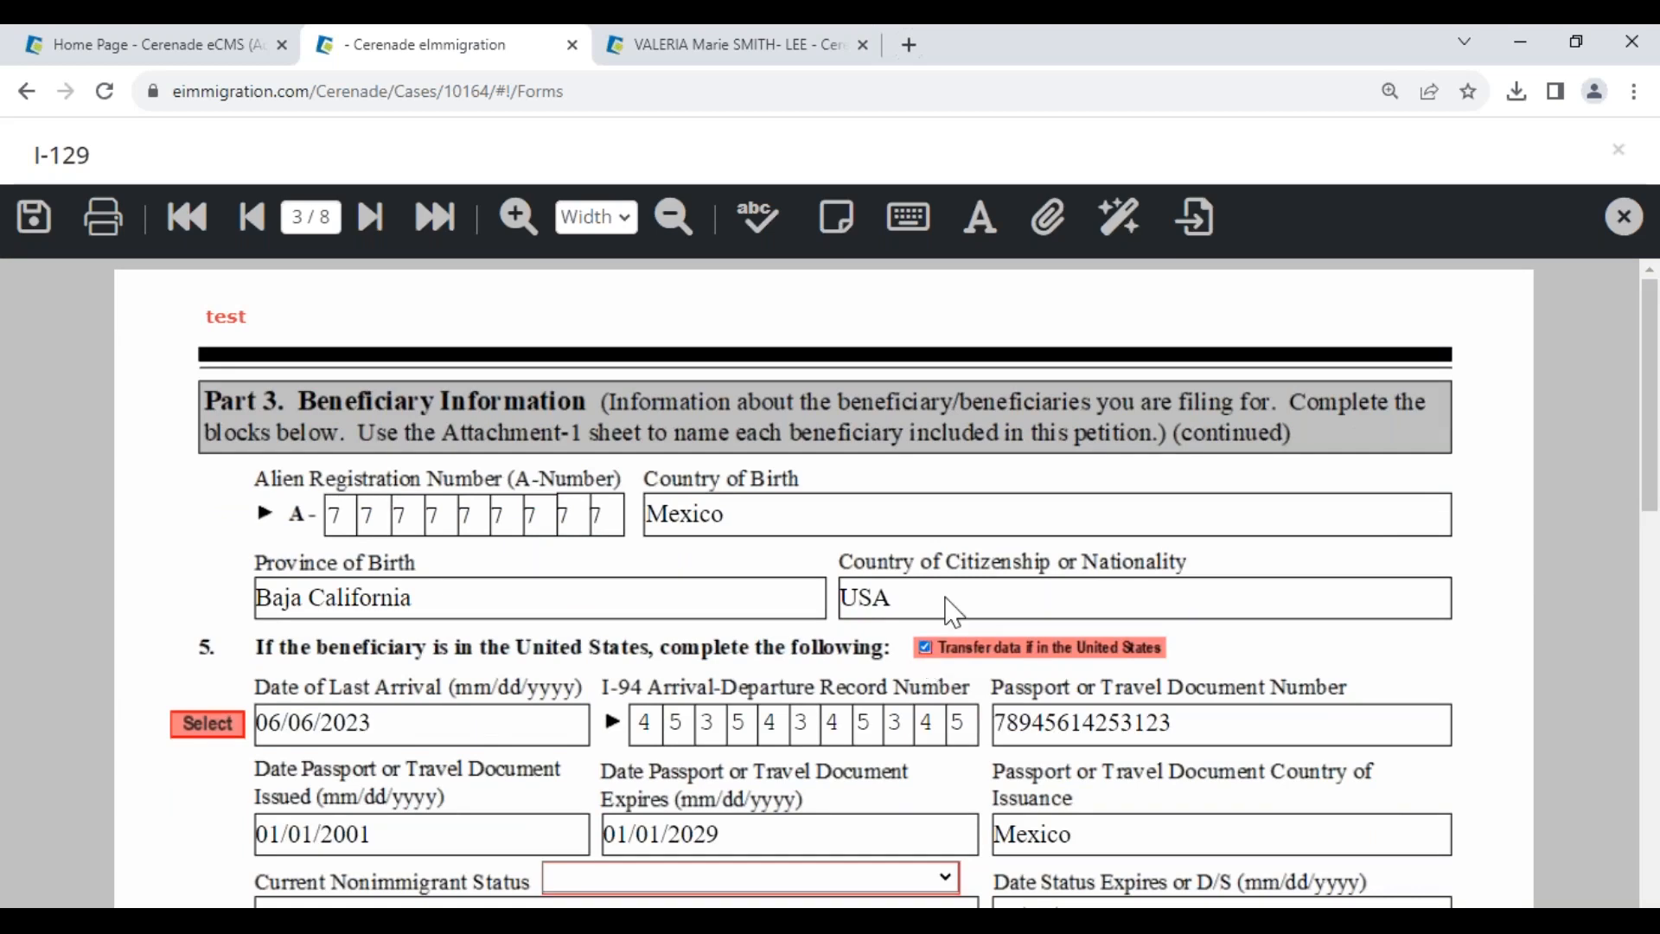
scroll(637, 735, "down", 3)
scroll(638, 735, "down", 4)
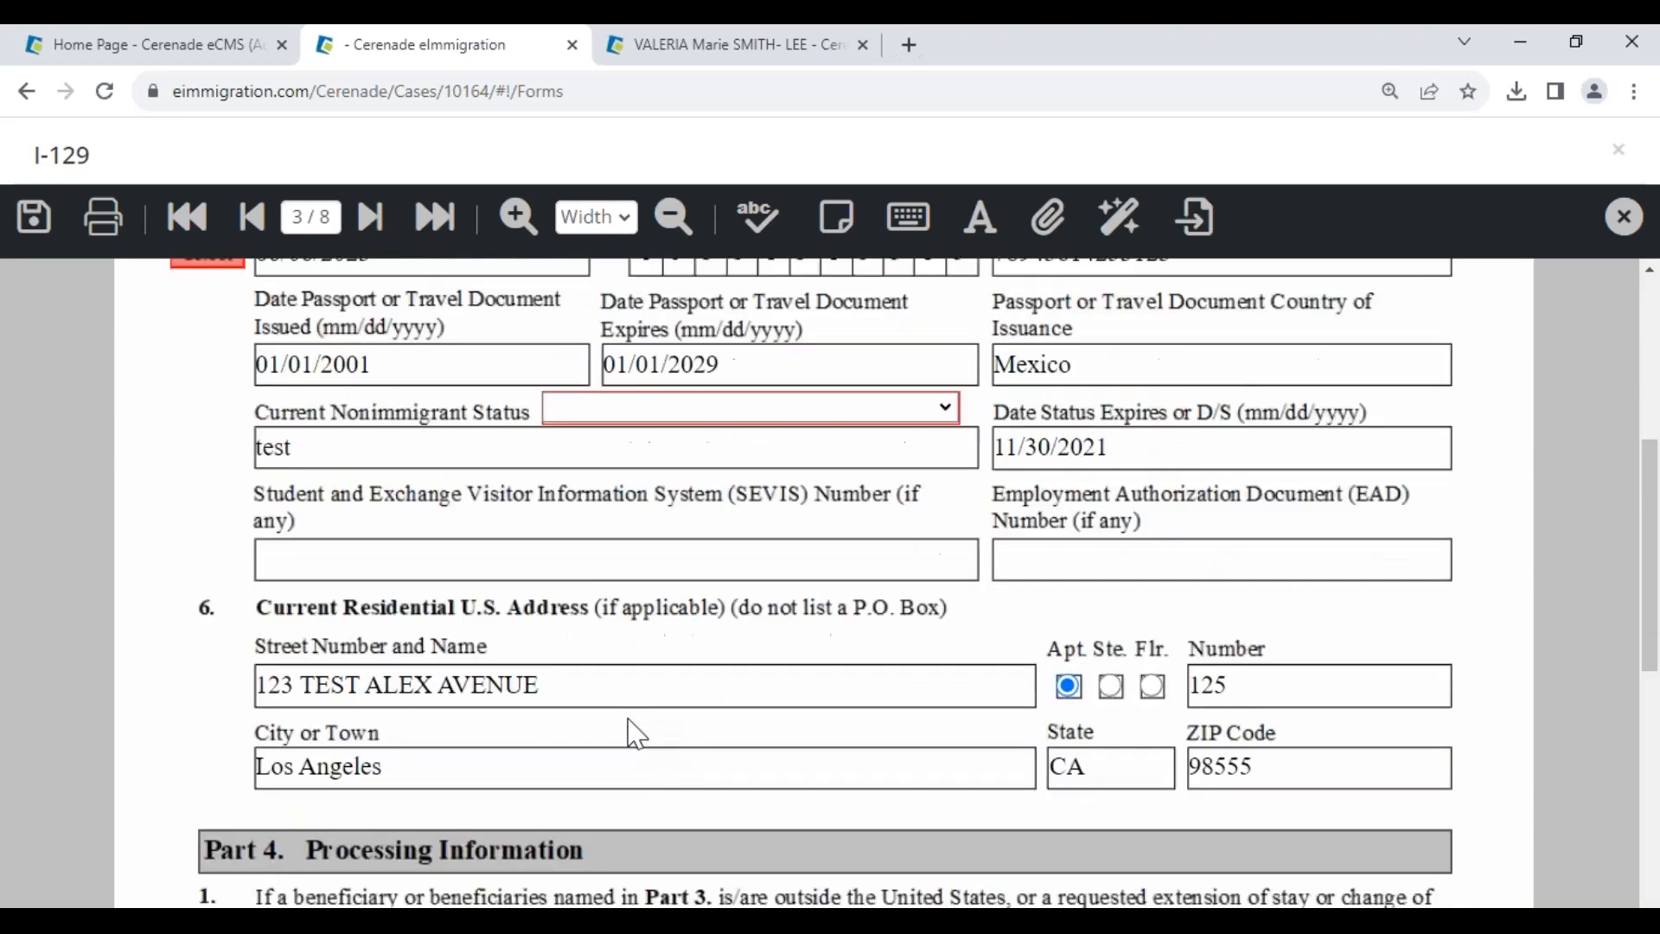
left_click(582, 584)
type("dsfgsdfghs")
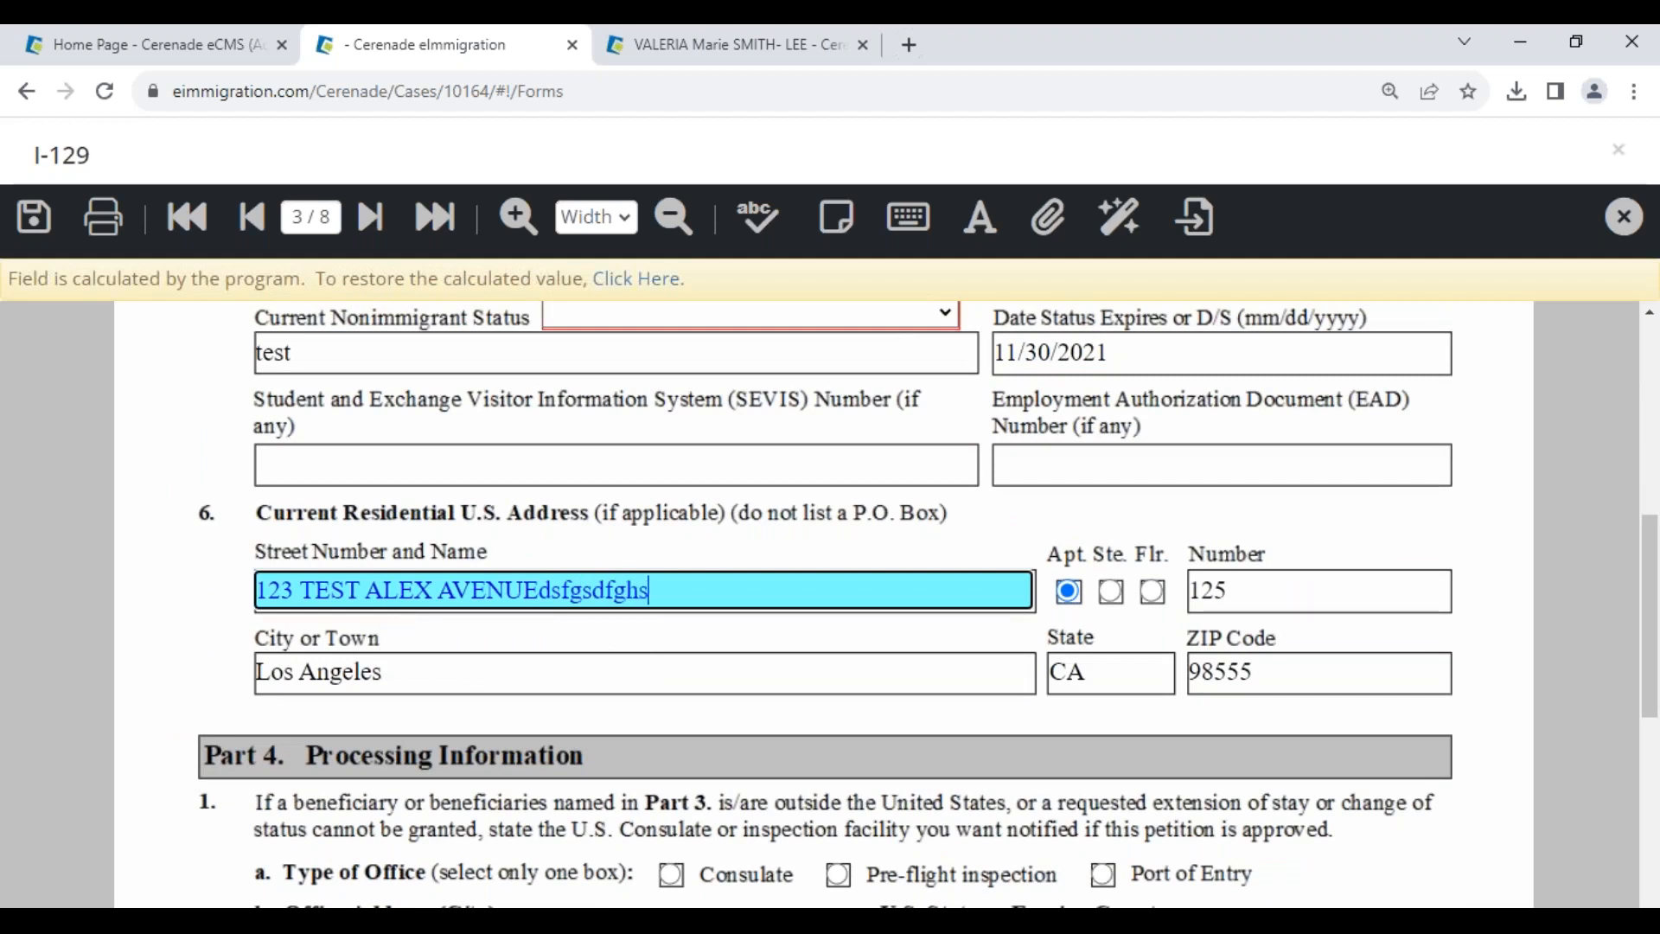
type("gfsdhgfhsdgfhsdgfsdhgfshdgfsfhjsdfsd")
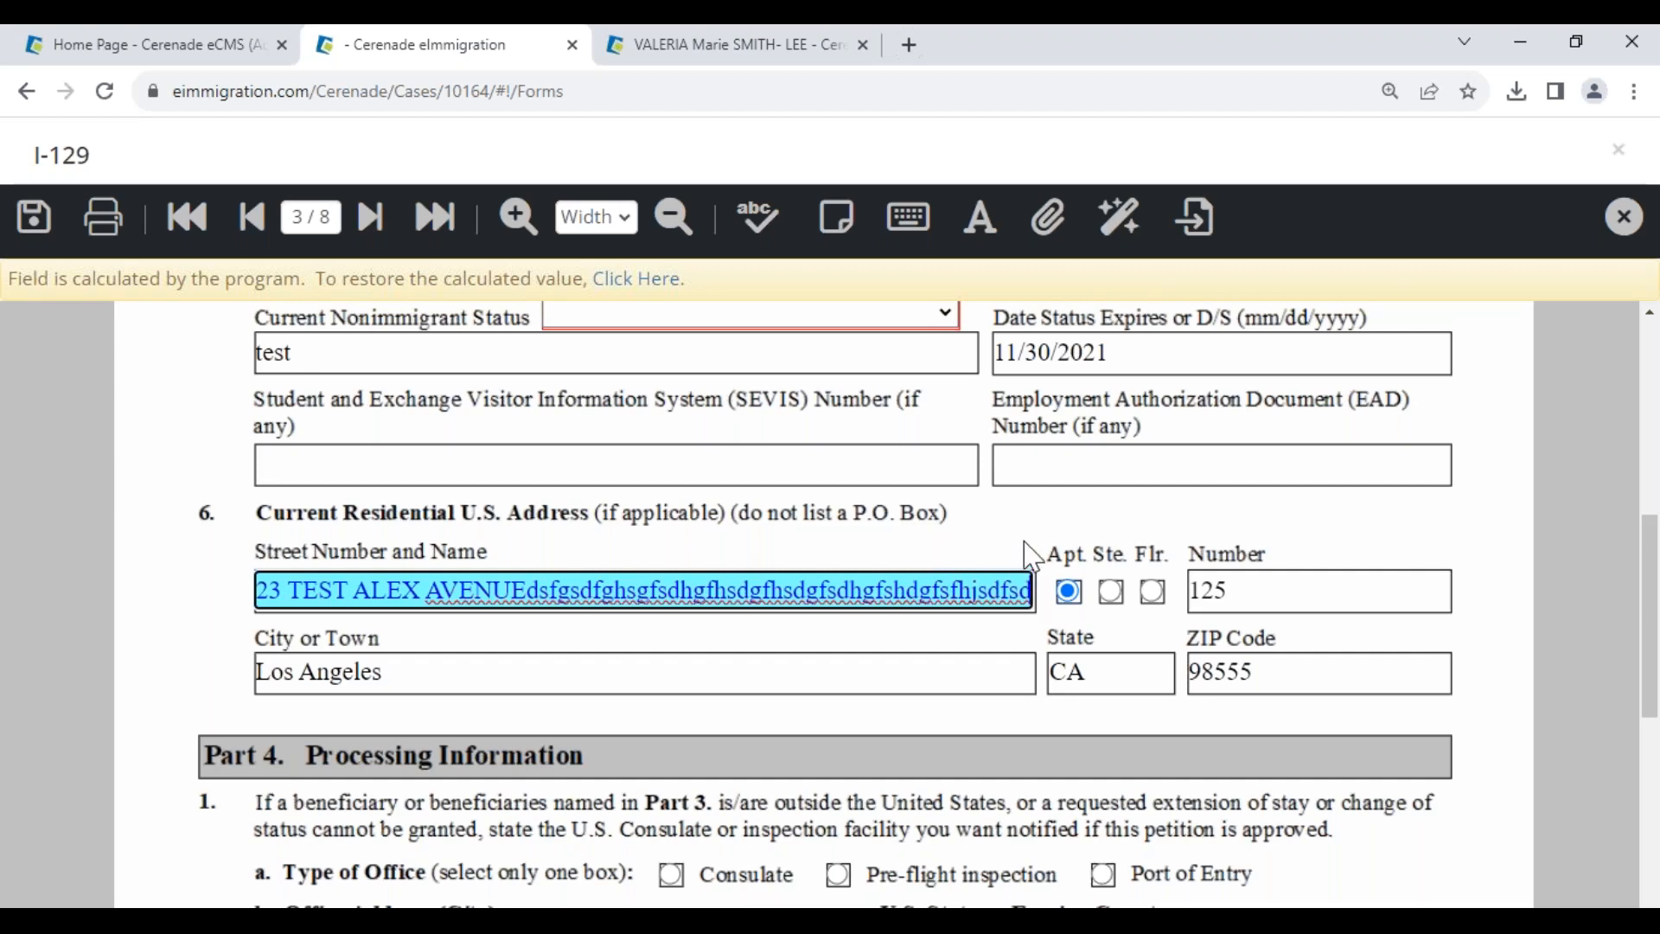
- Set the street field's font size to 8, append 'sdf', and jump to the last page
left_click(981, 227)
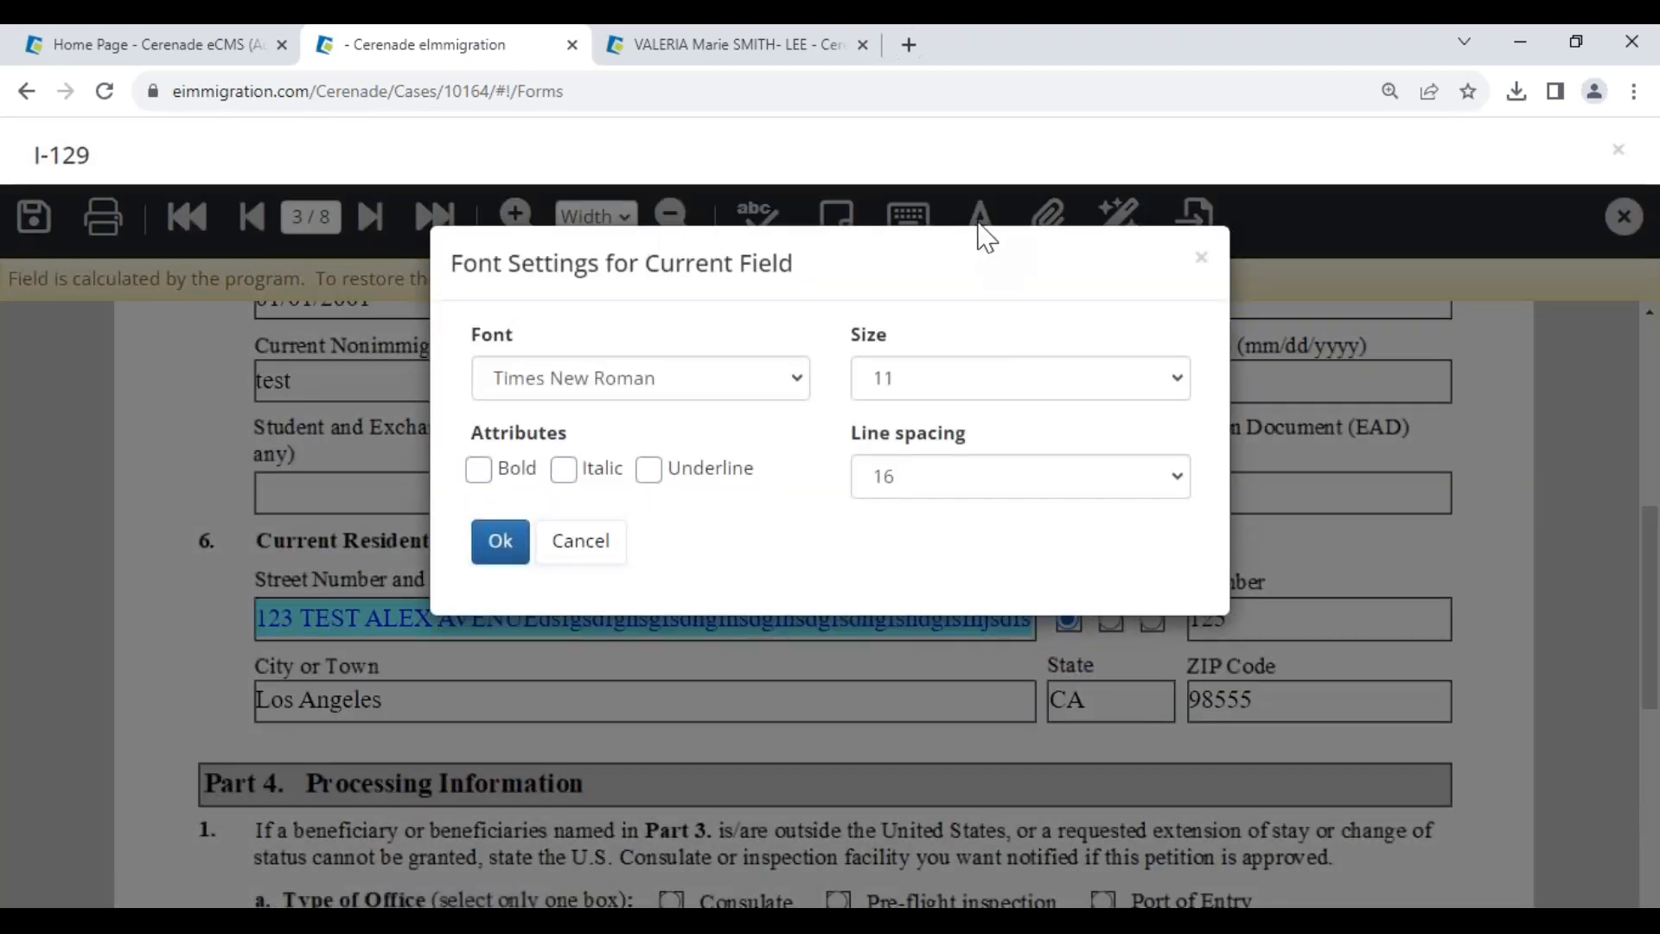
left_click(968, 378)
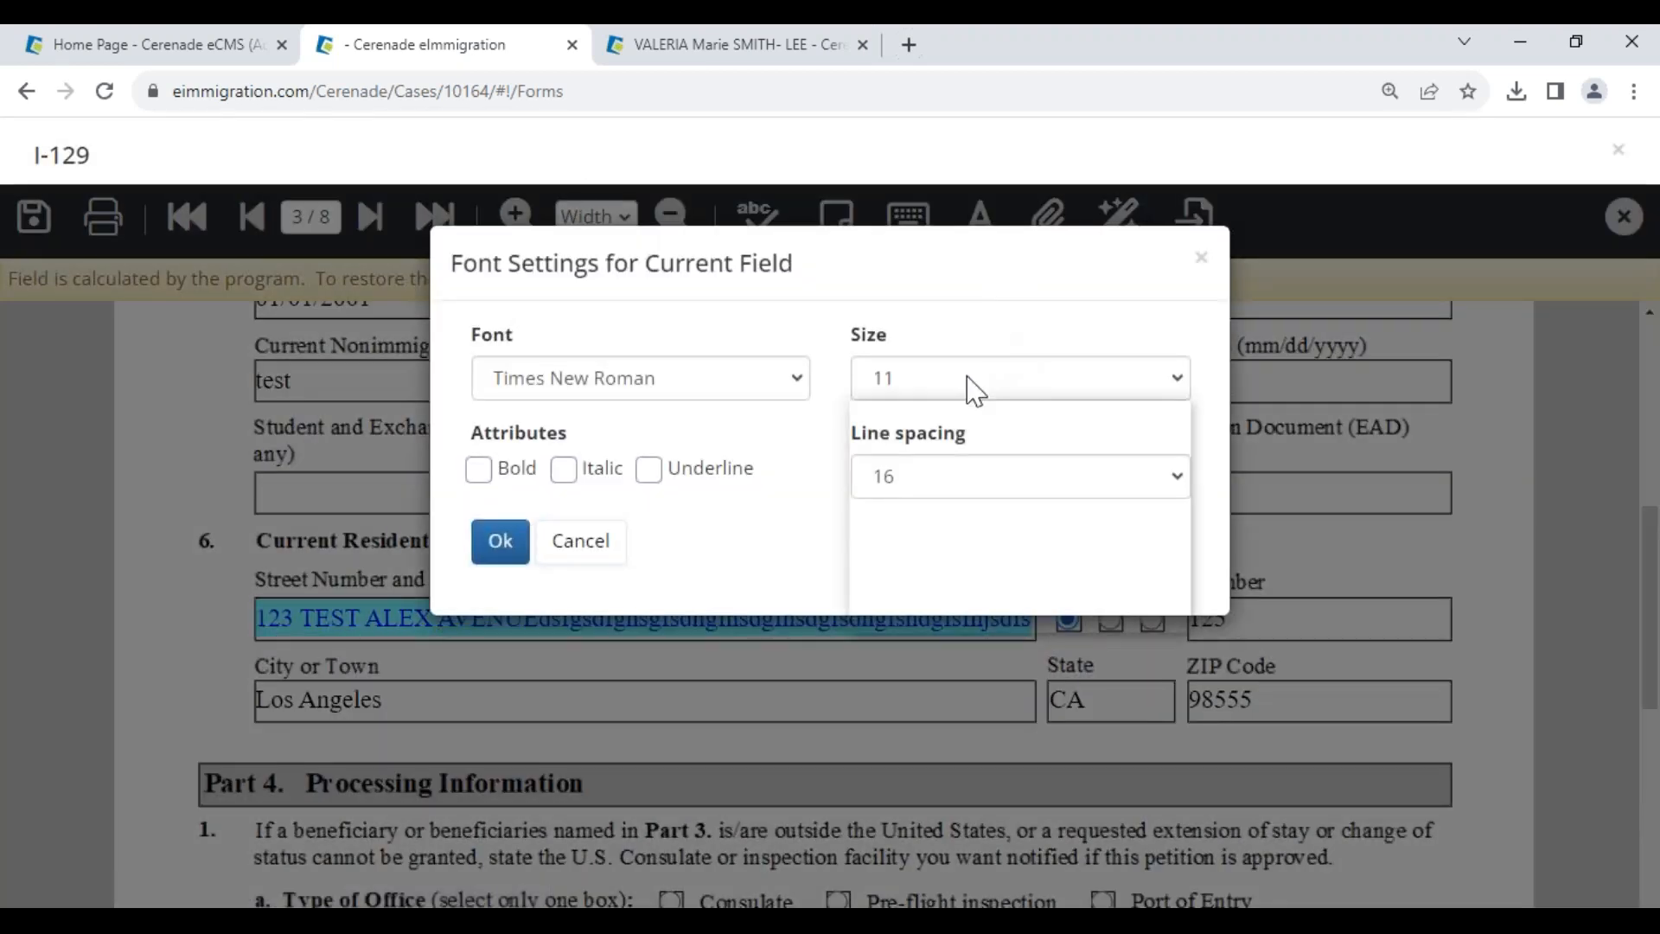
left_click(910, 467)
left_click(510, 548)
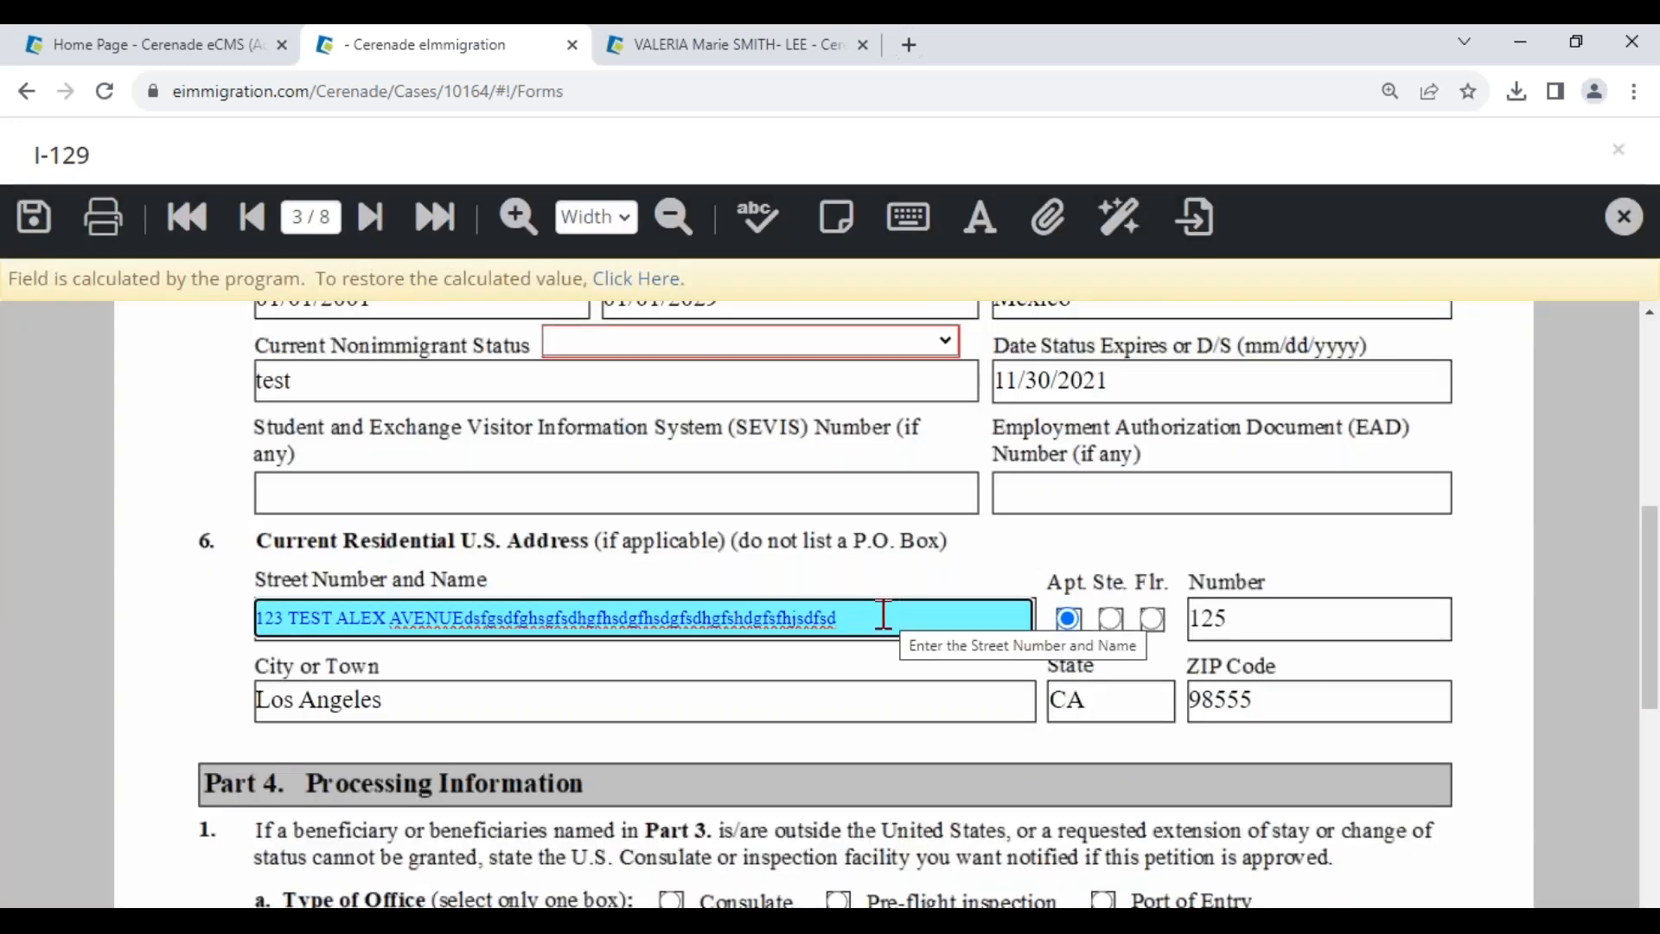
left_click(864, 619)
type("sdfsfsdfsdfsdf")
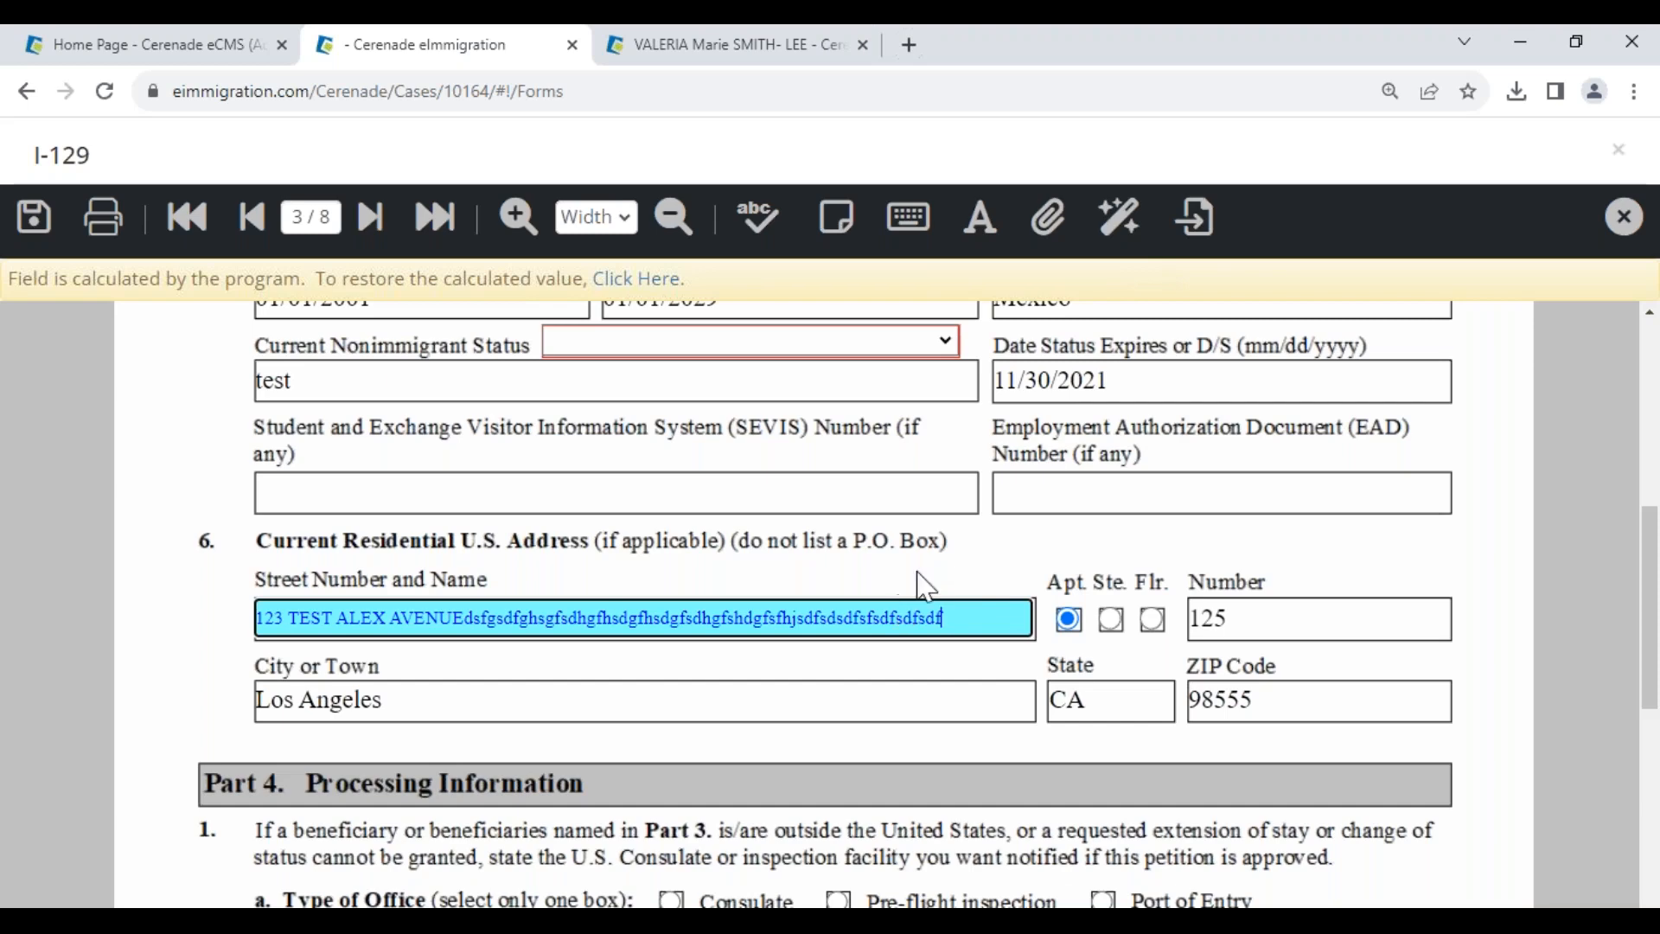
scroll(432, 592, "up", 6)
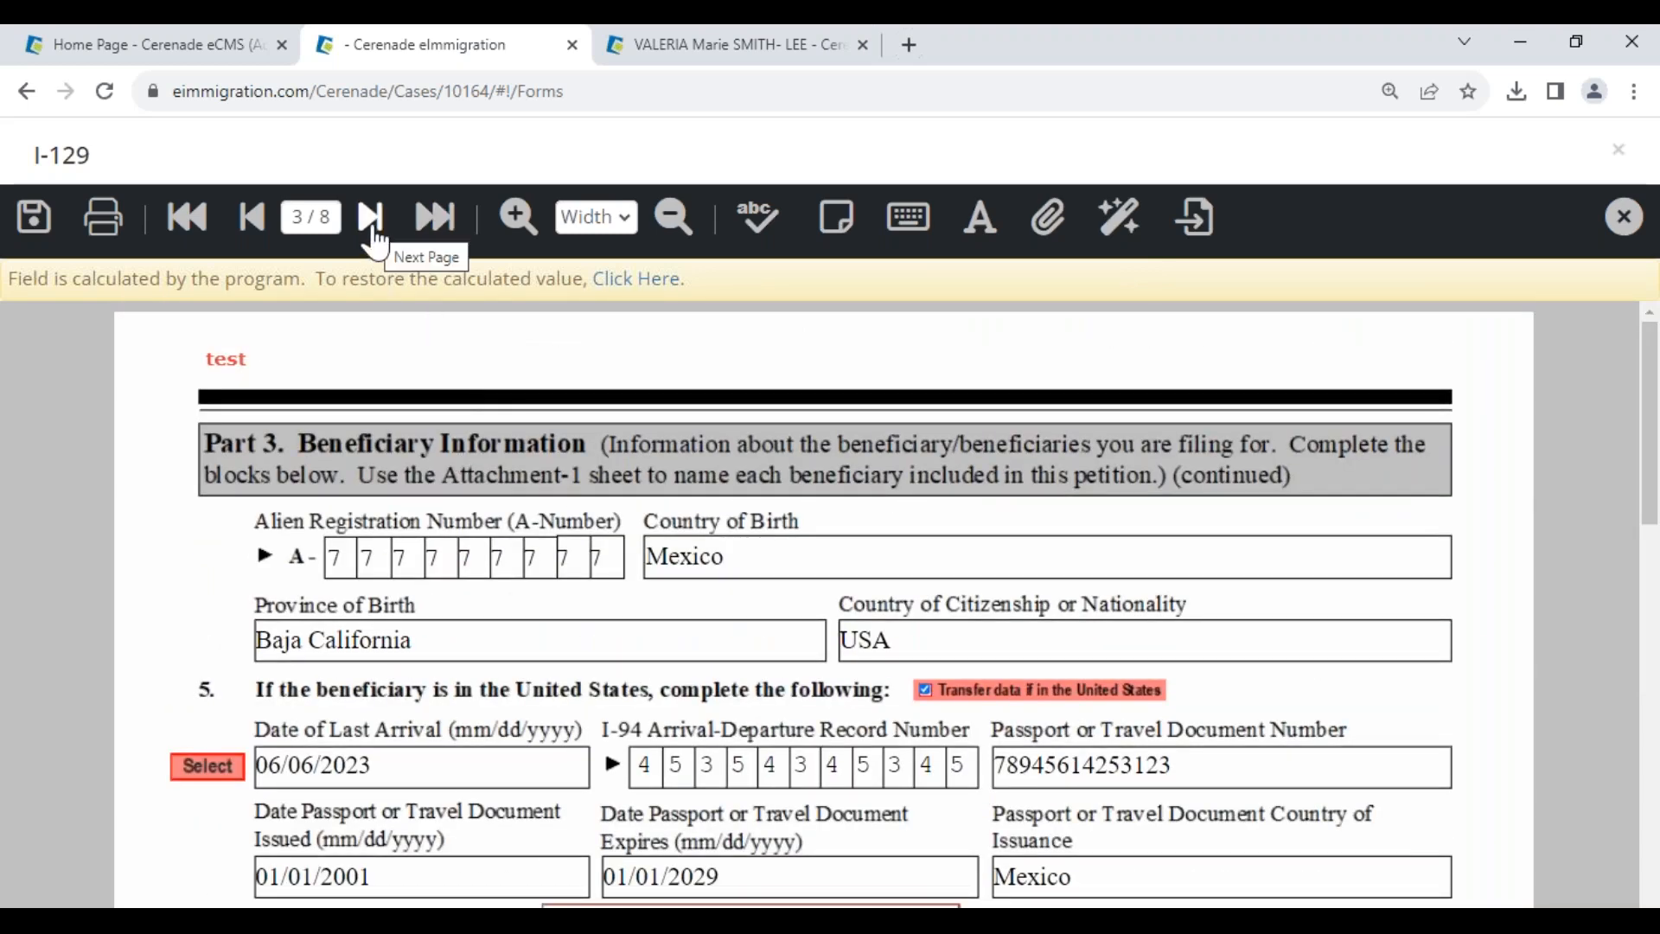
left_click(442, 216)
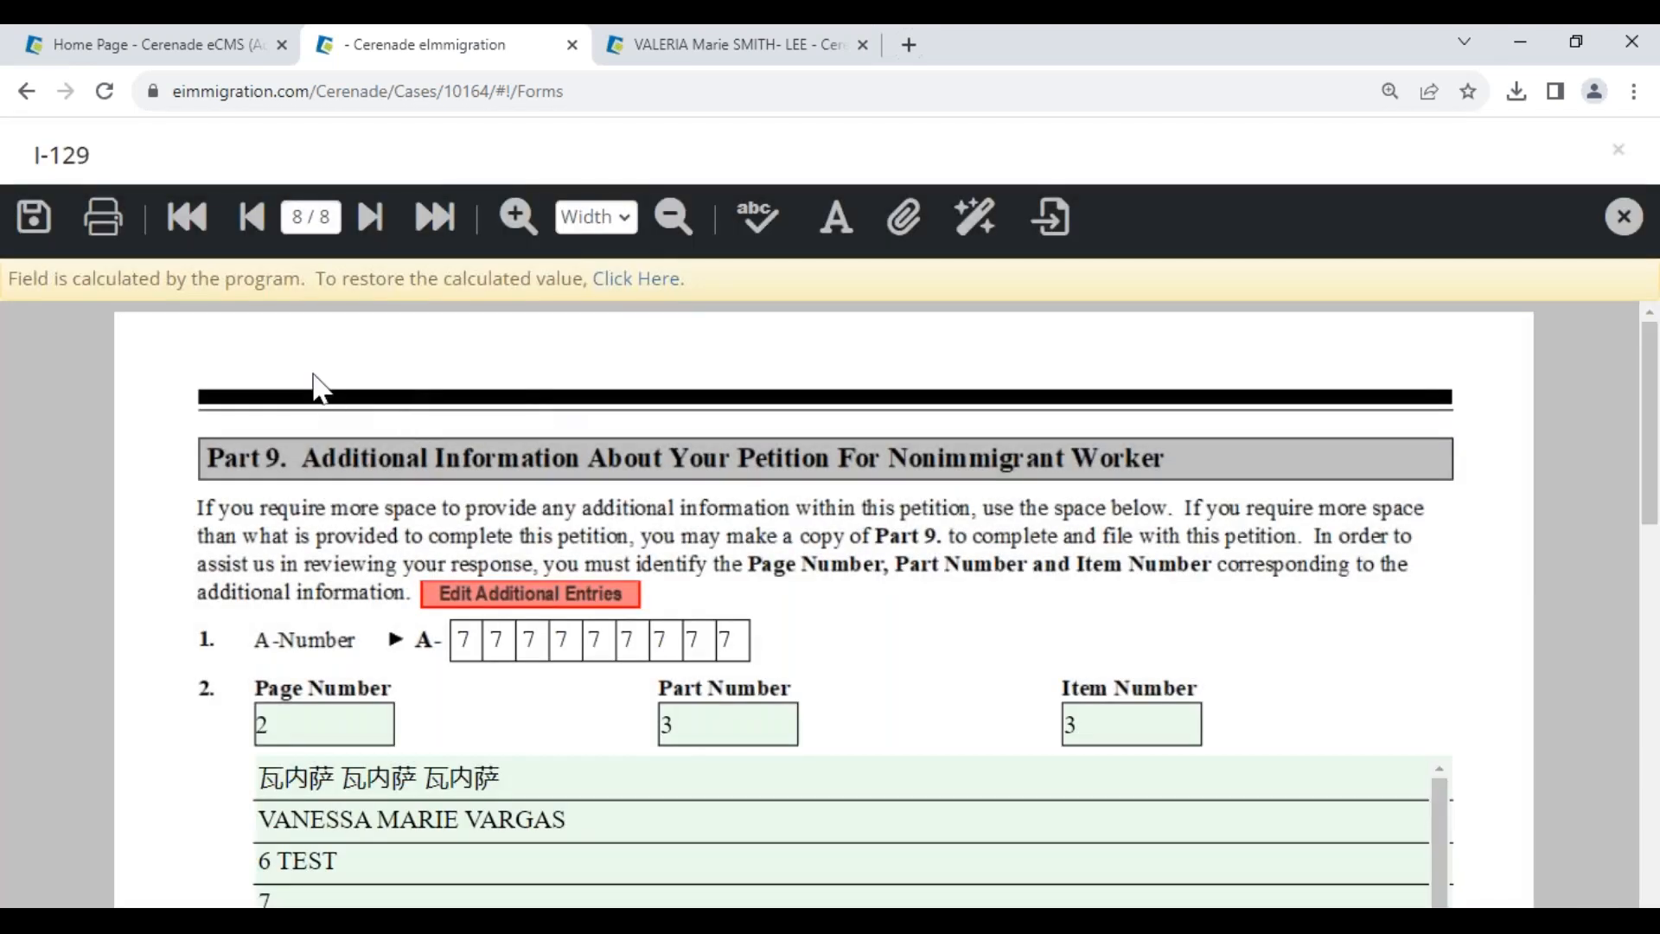
- Save the other-name addendum entries for Part 9, then go to page 2
left_click(491, 597)
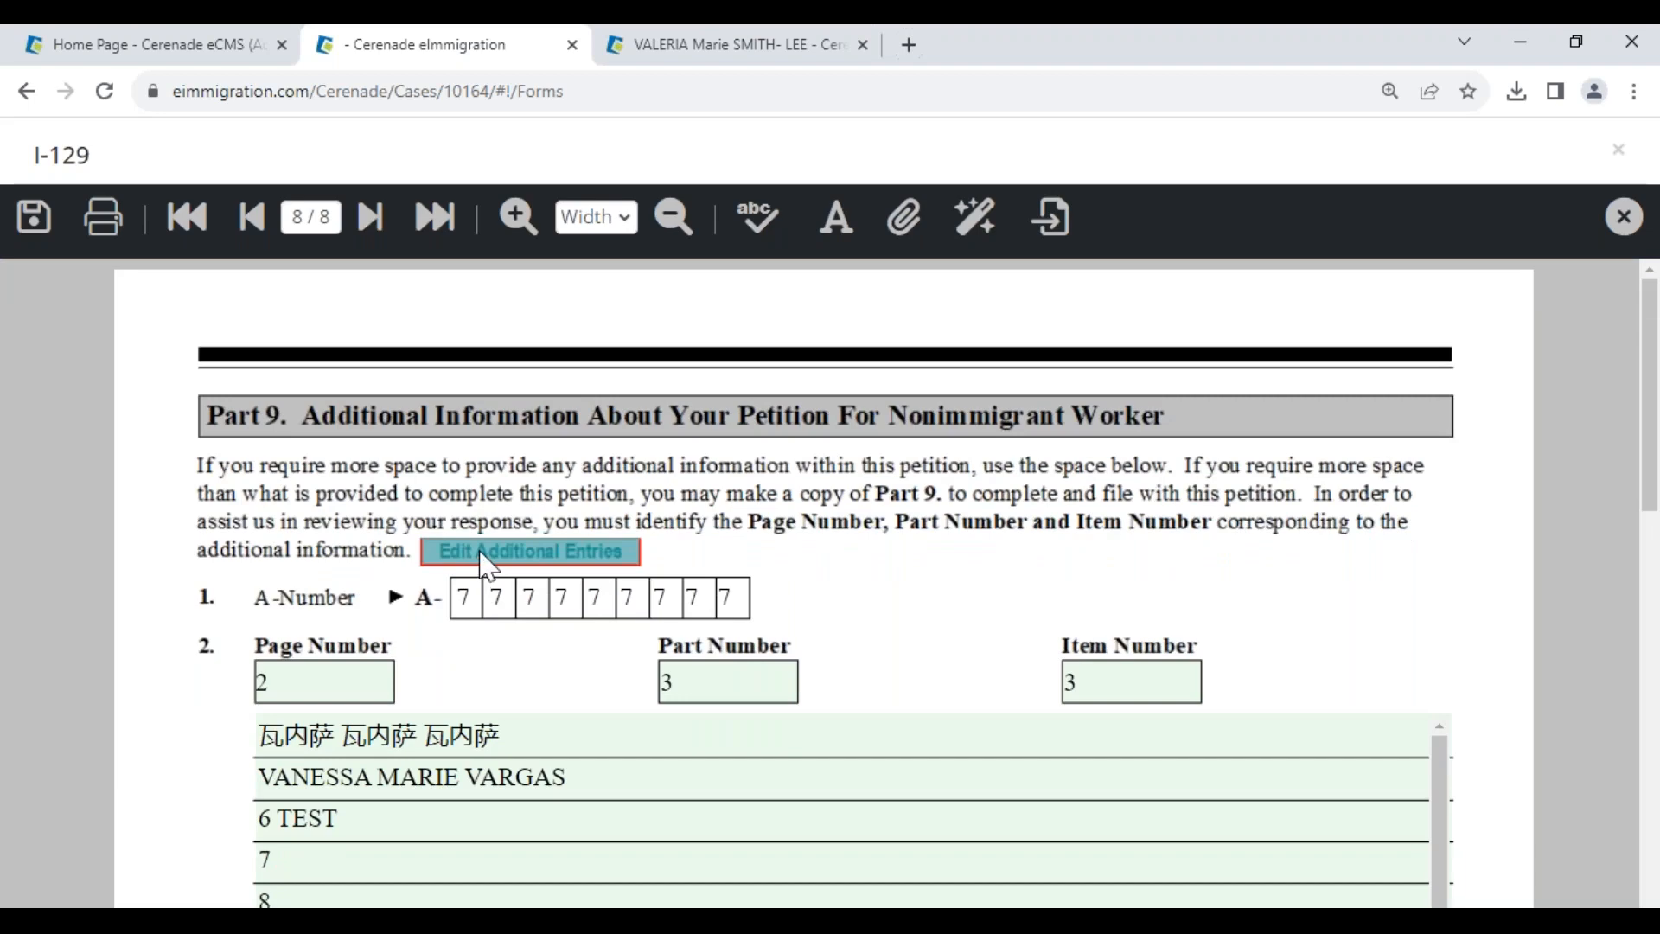
left_click(482, 554)
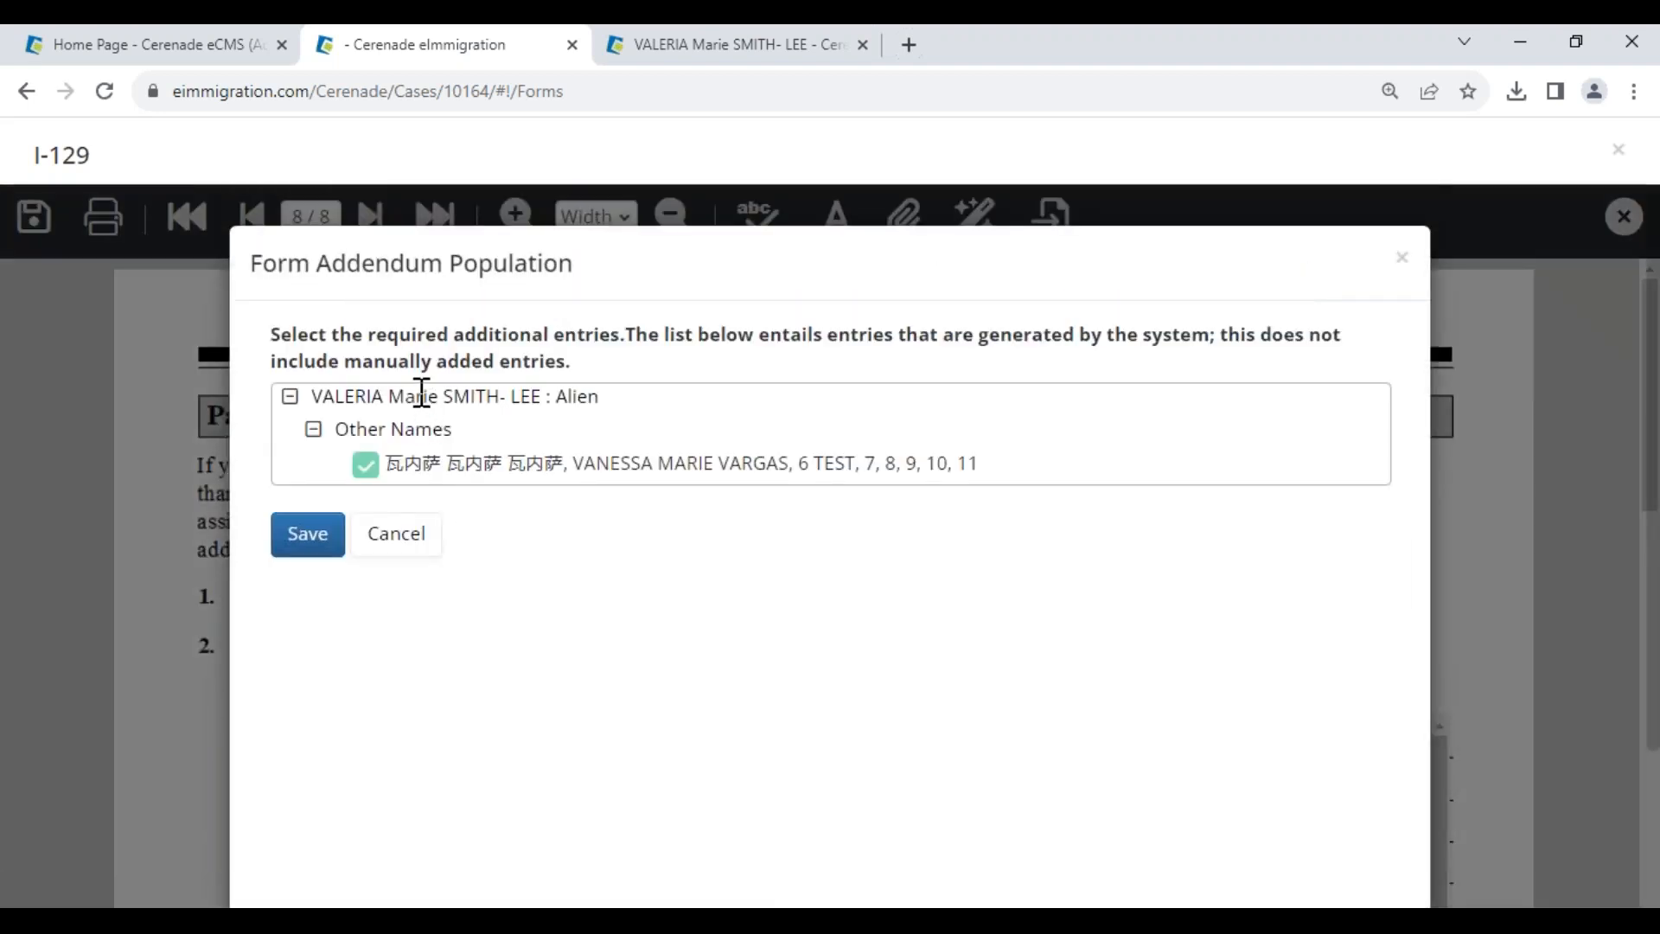
left_click(313, 550)
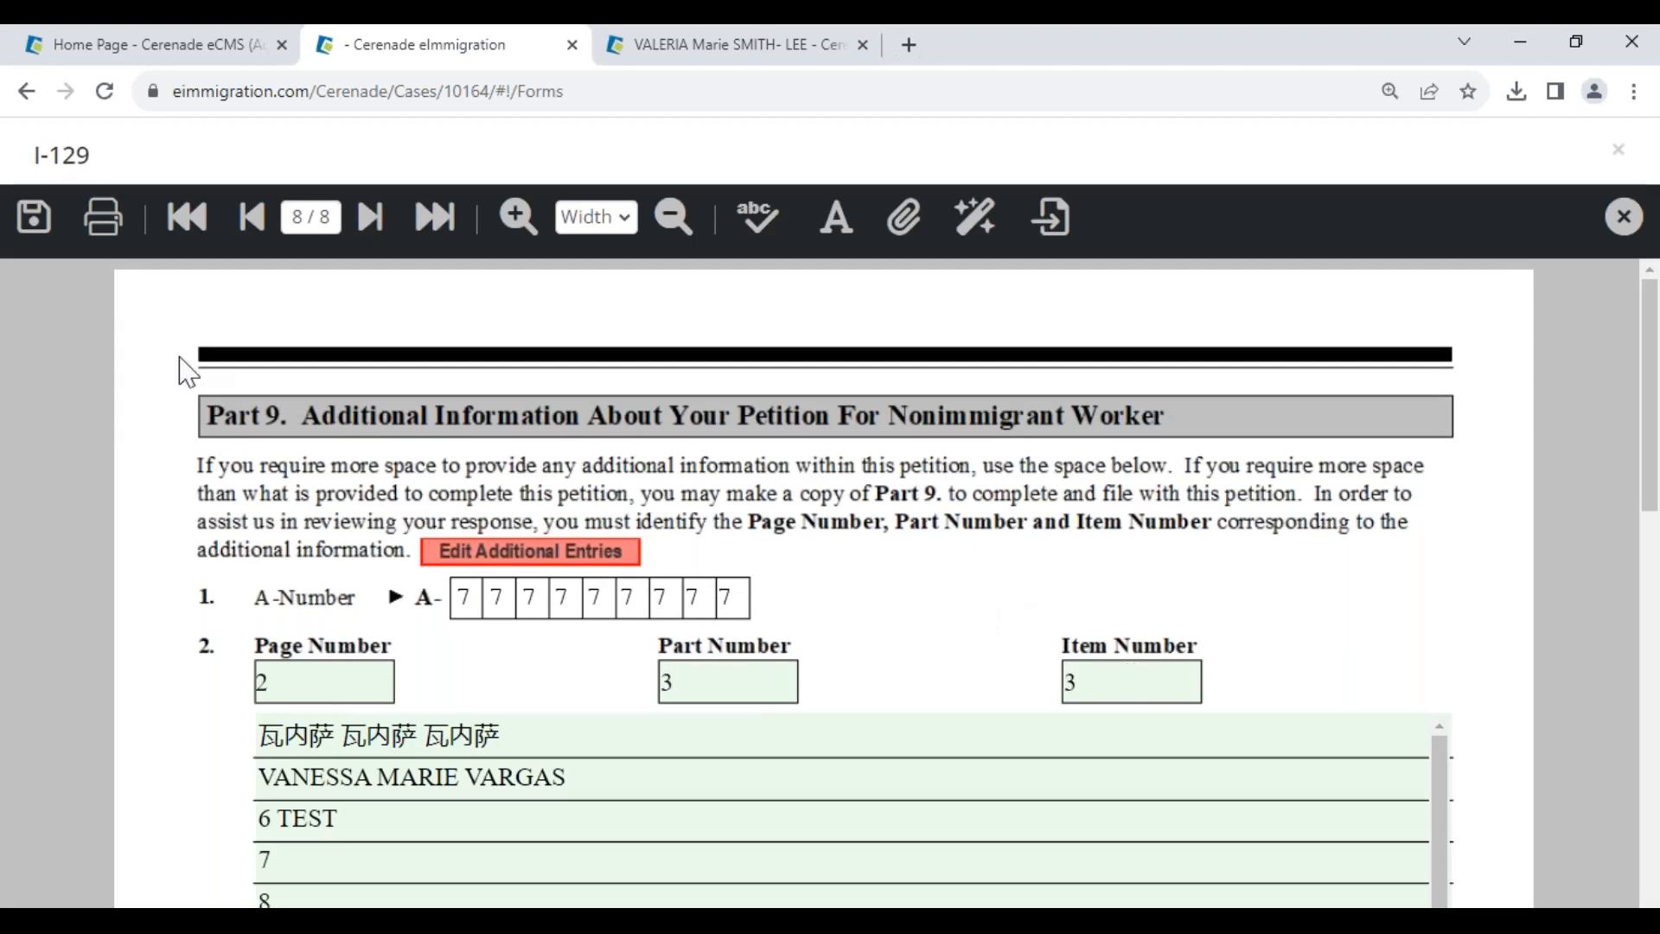
left_click(317, 216)
type("2")
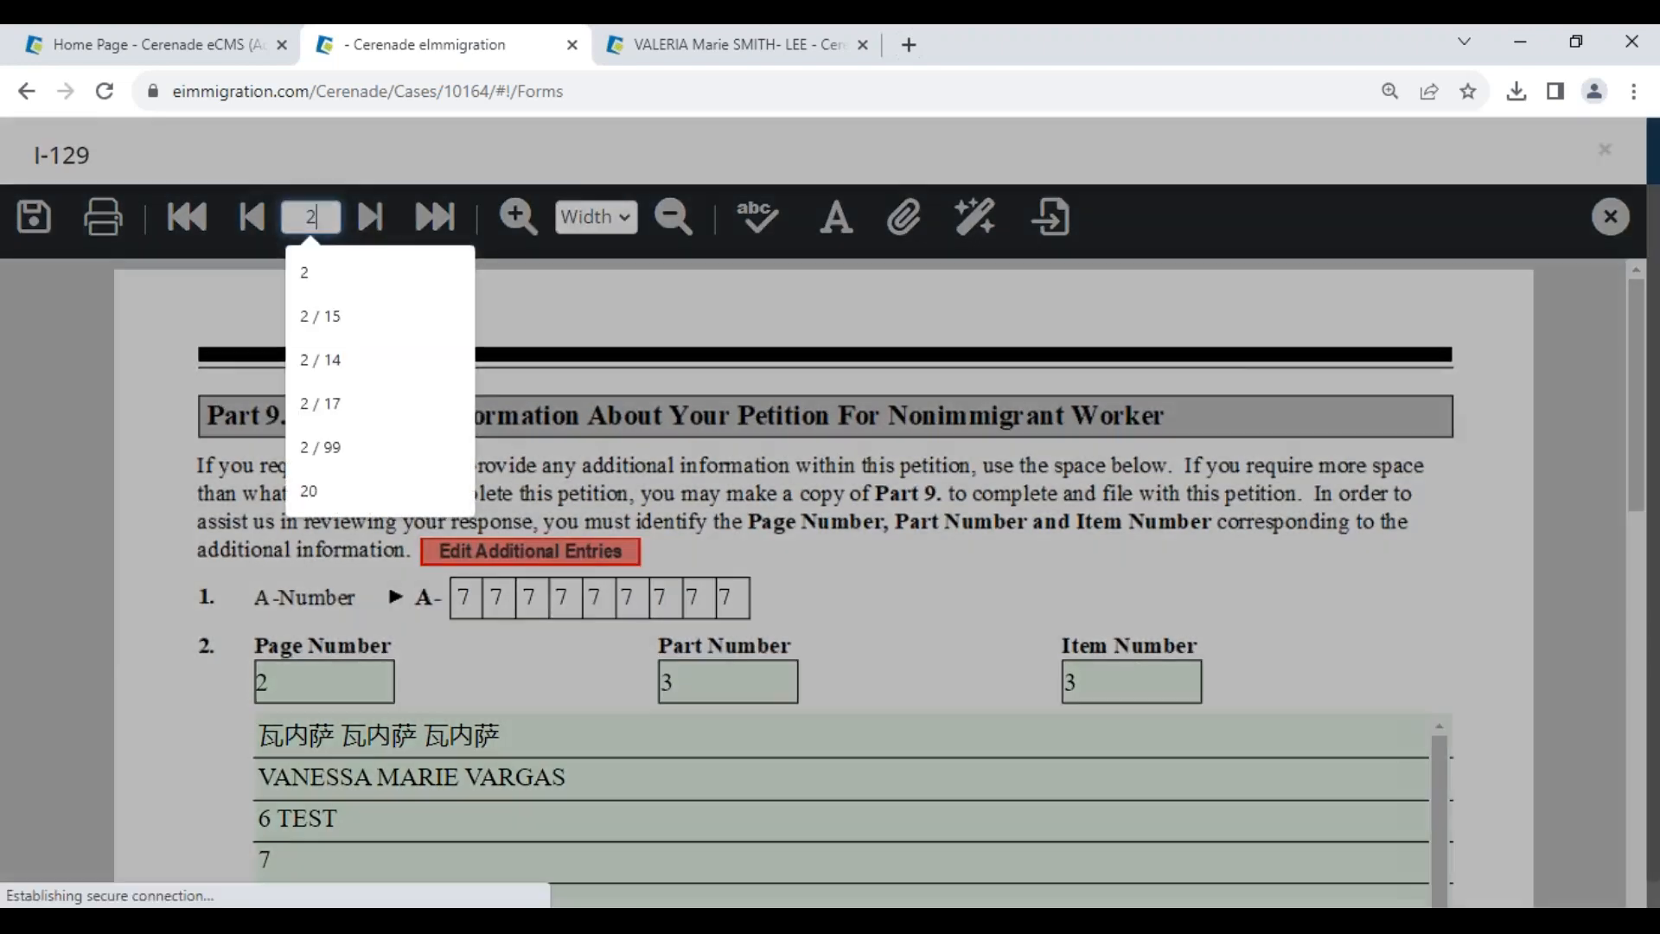
key("Return")
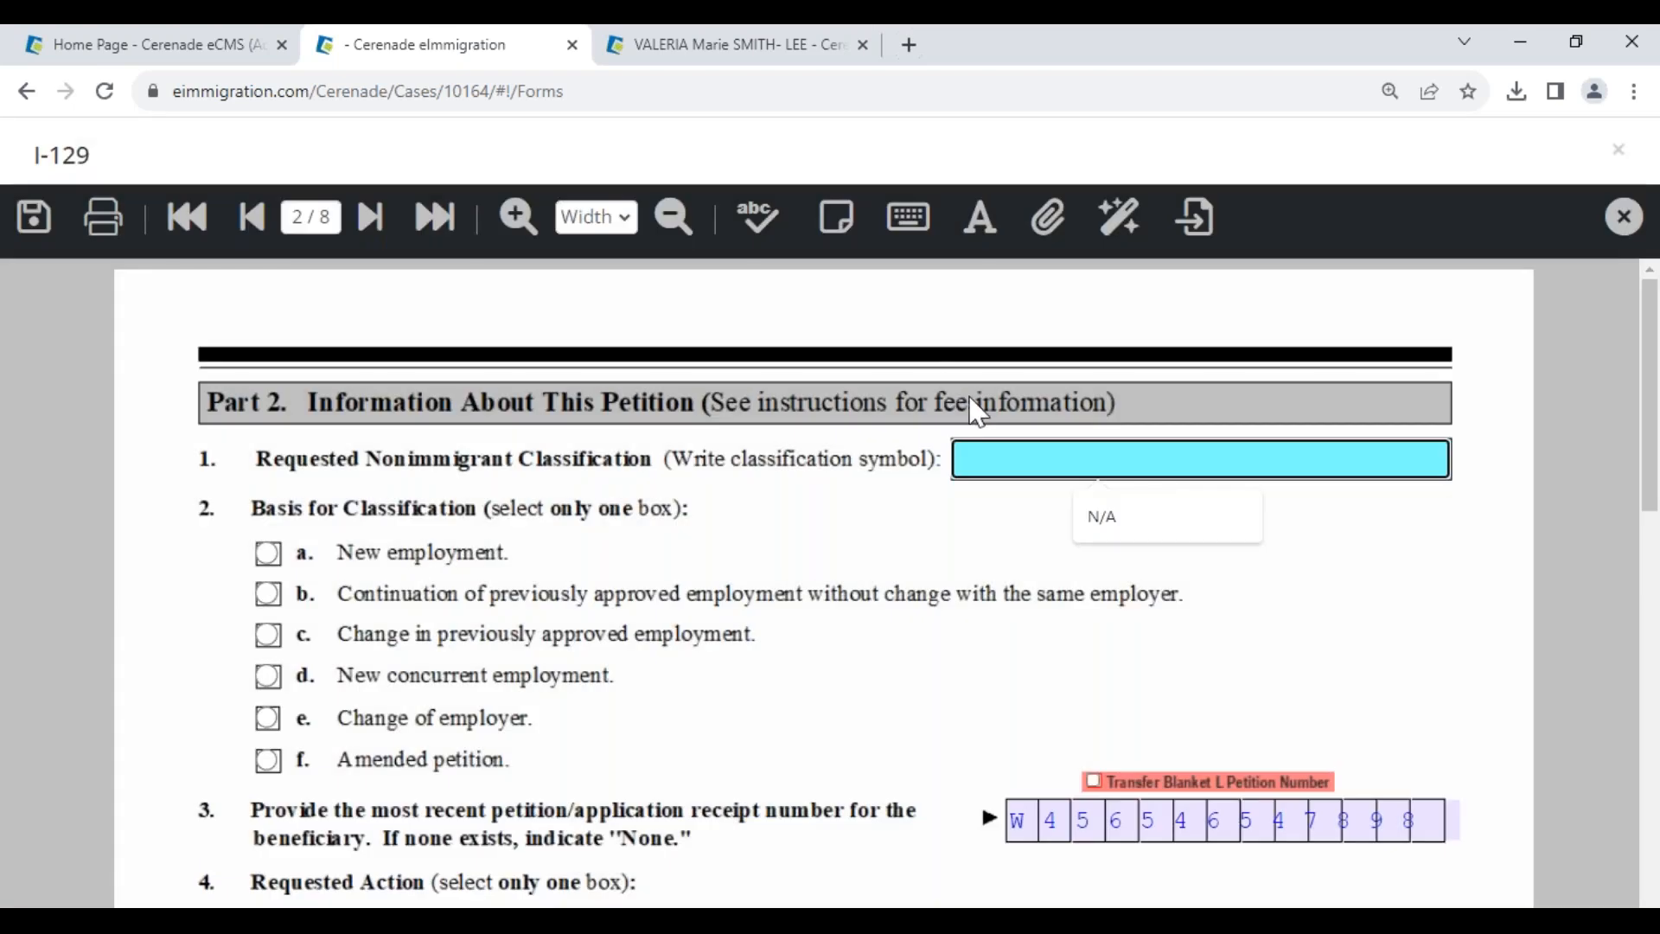
- Find and replace a value with N/A, save the I-129 to the server, and close it
left_click(1121, 237)
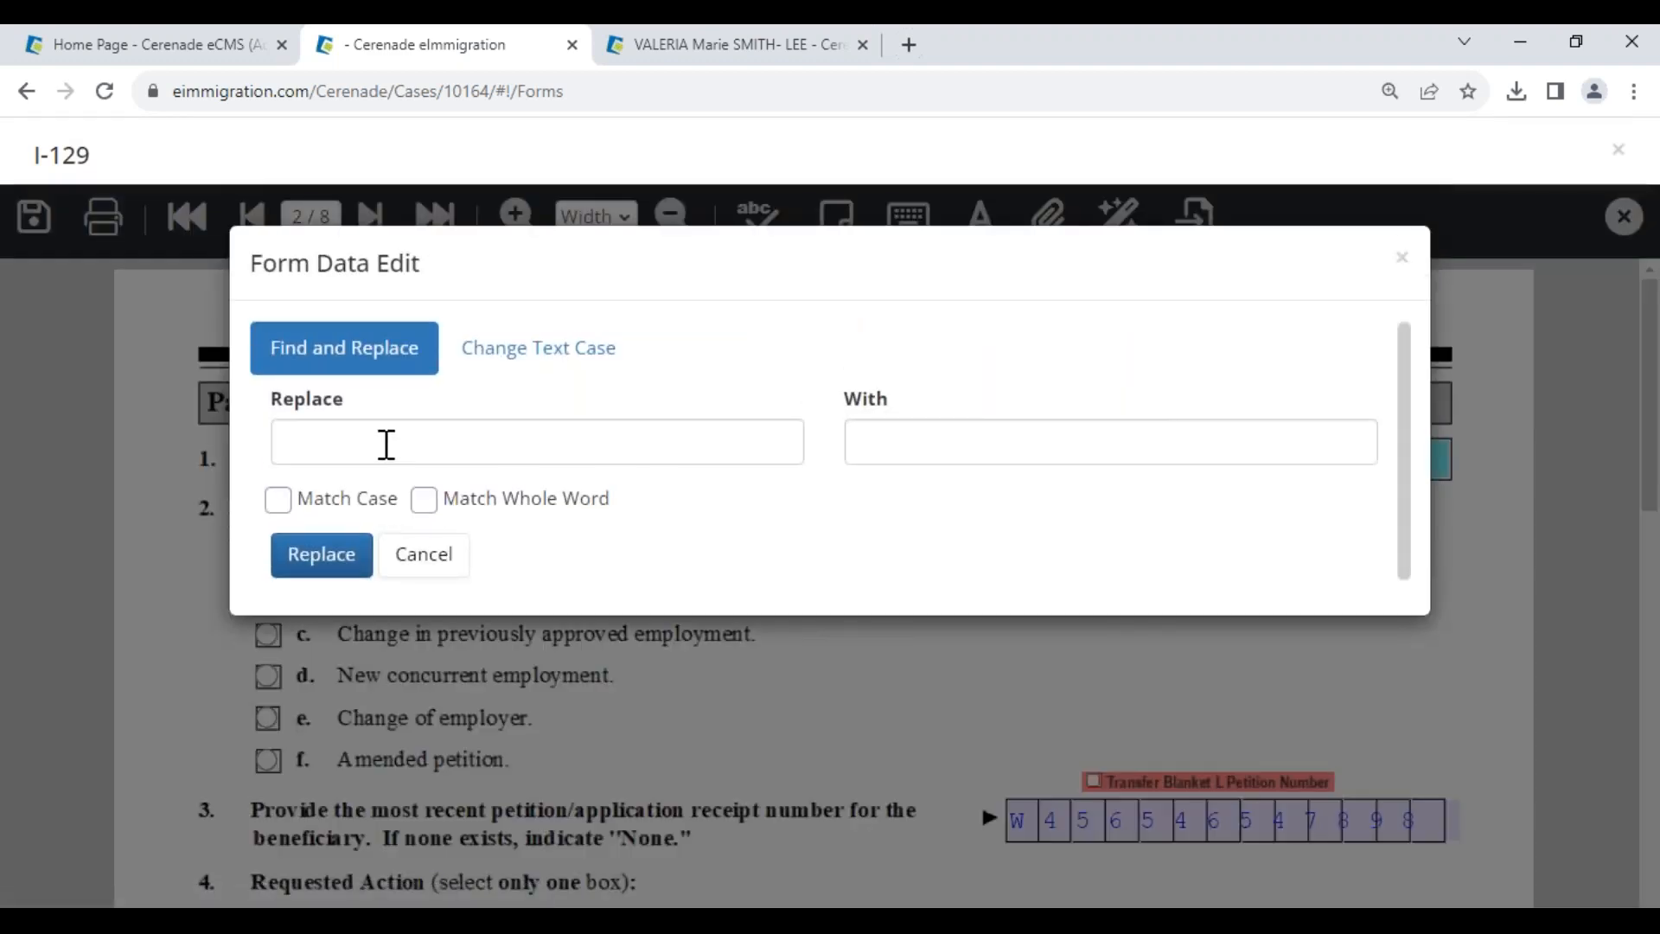
left_click(919, 449)
left_click(1029, 519)
left_click(327, 562)
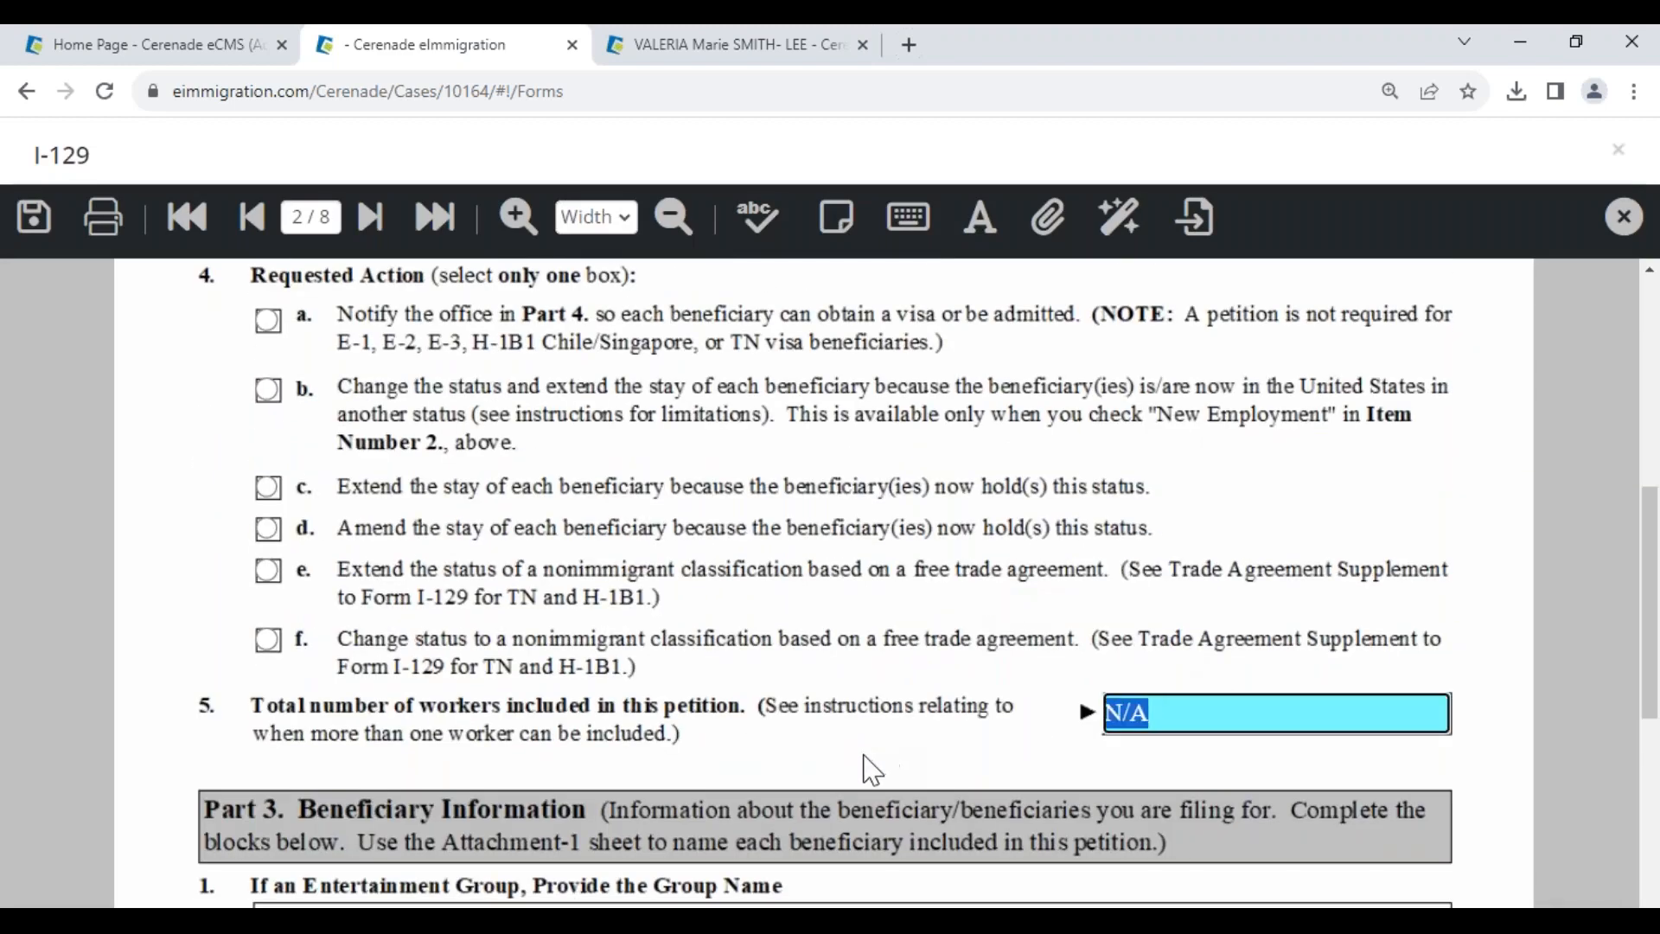
scroll(871, 768, "down", 7)
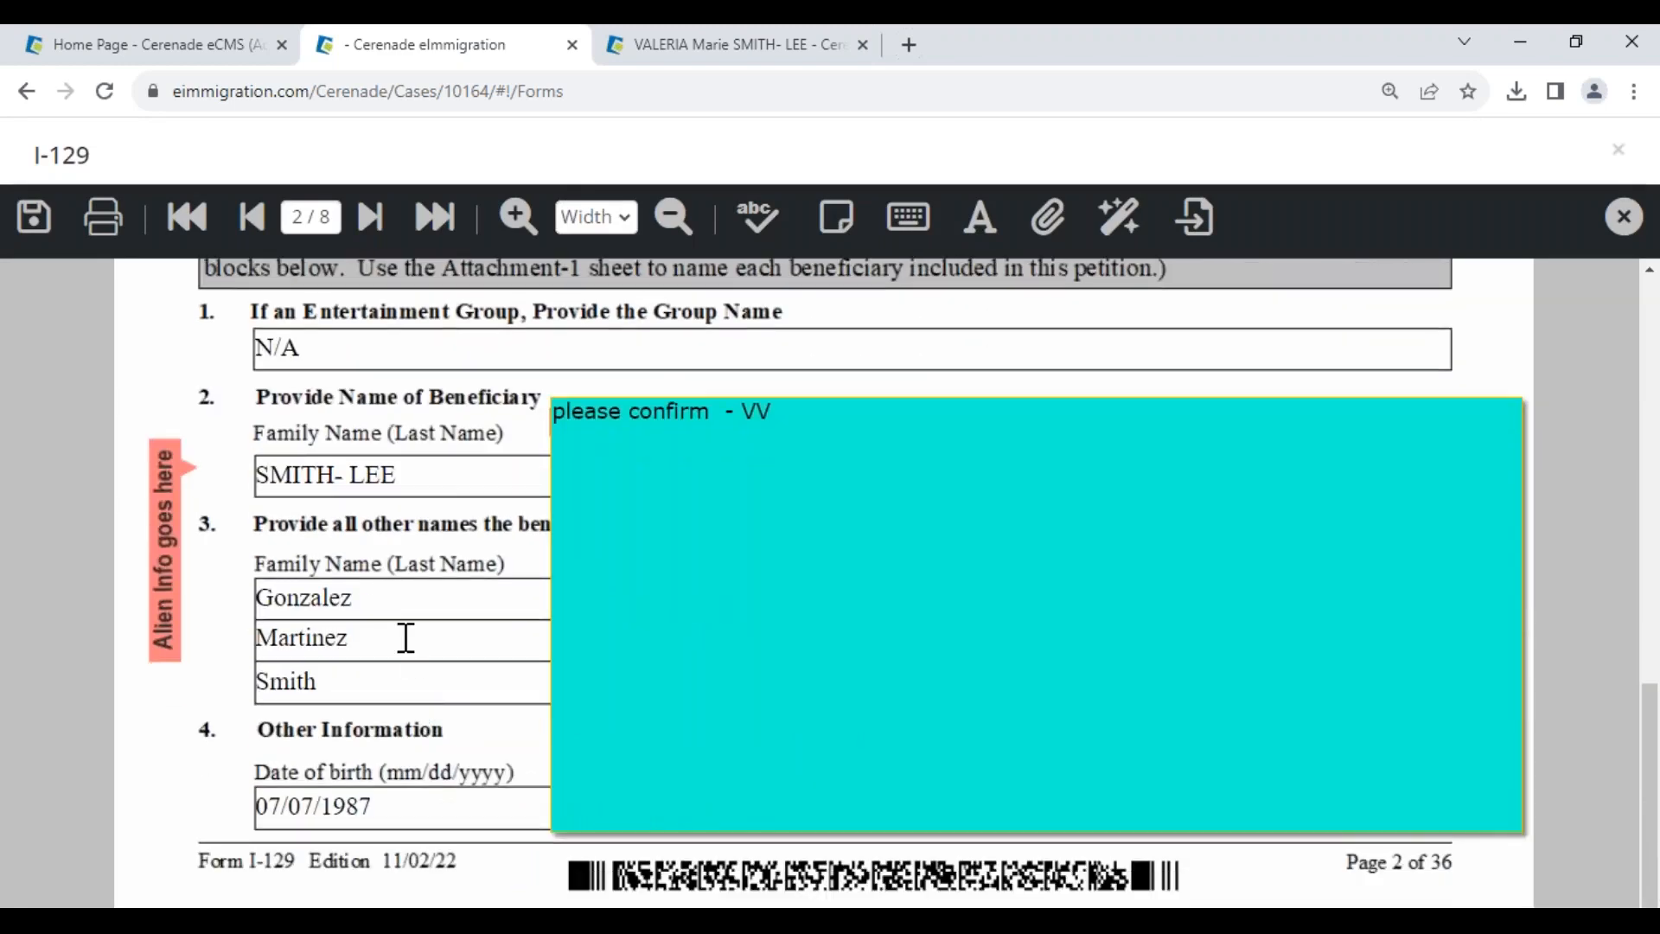
scroll(404, 637, "up", 2)
left_click_drag(321, 470, 194, 476)
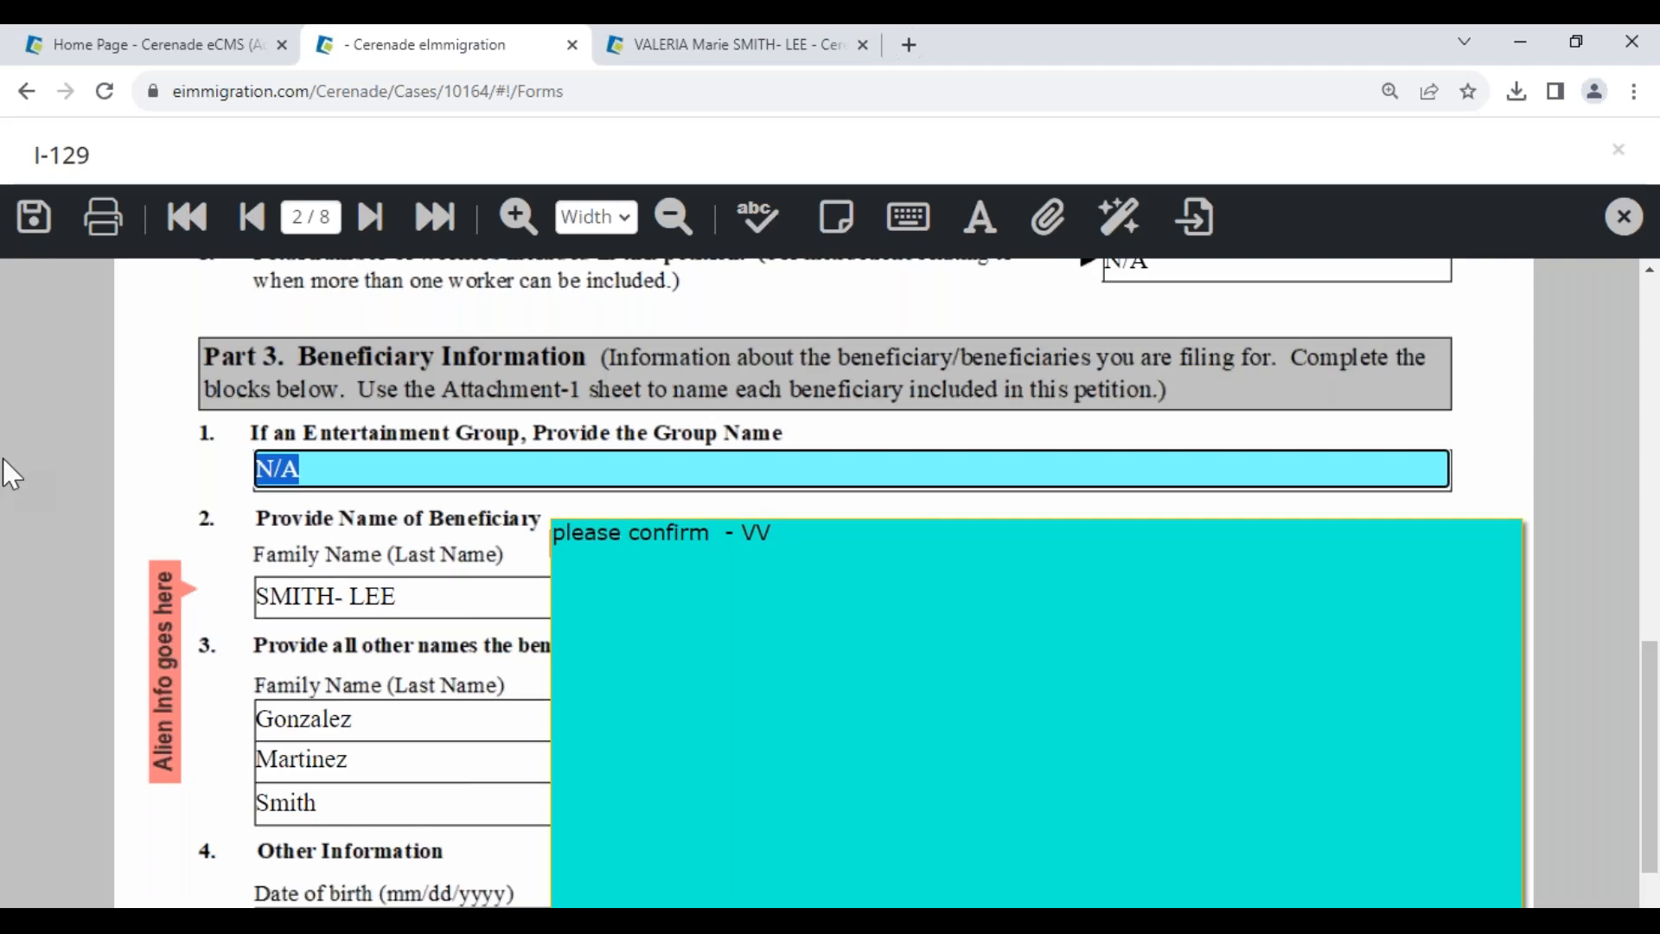
left_click(33, 216)
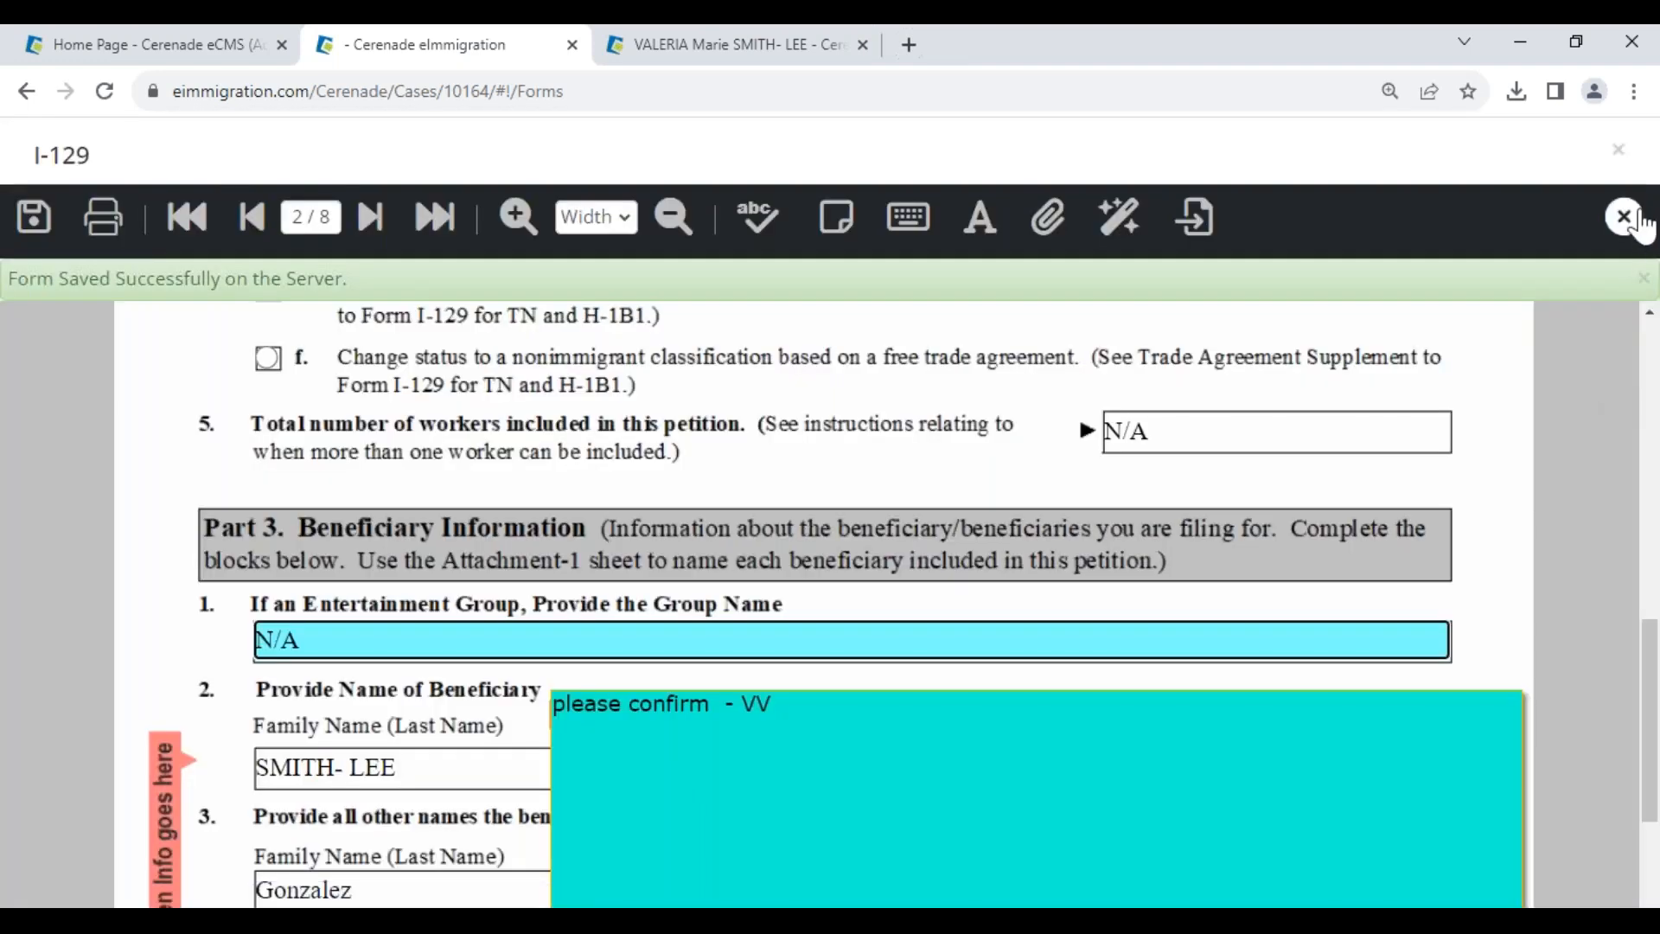
left_click(1624, 217)
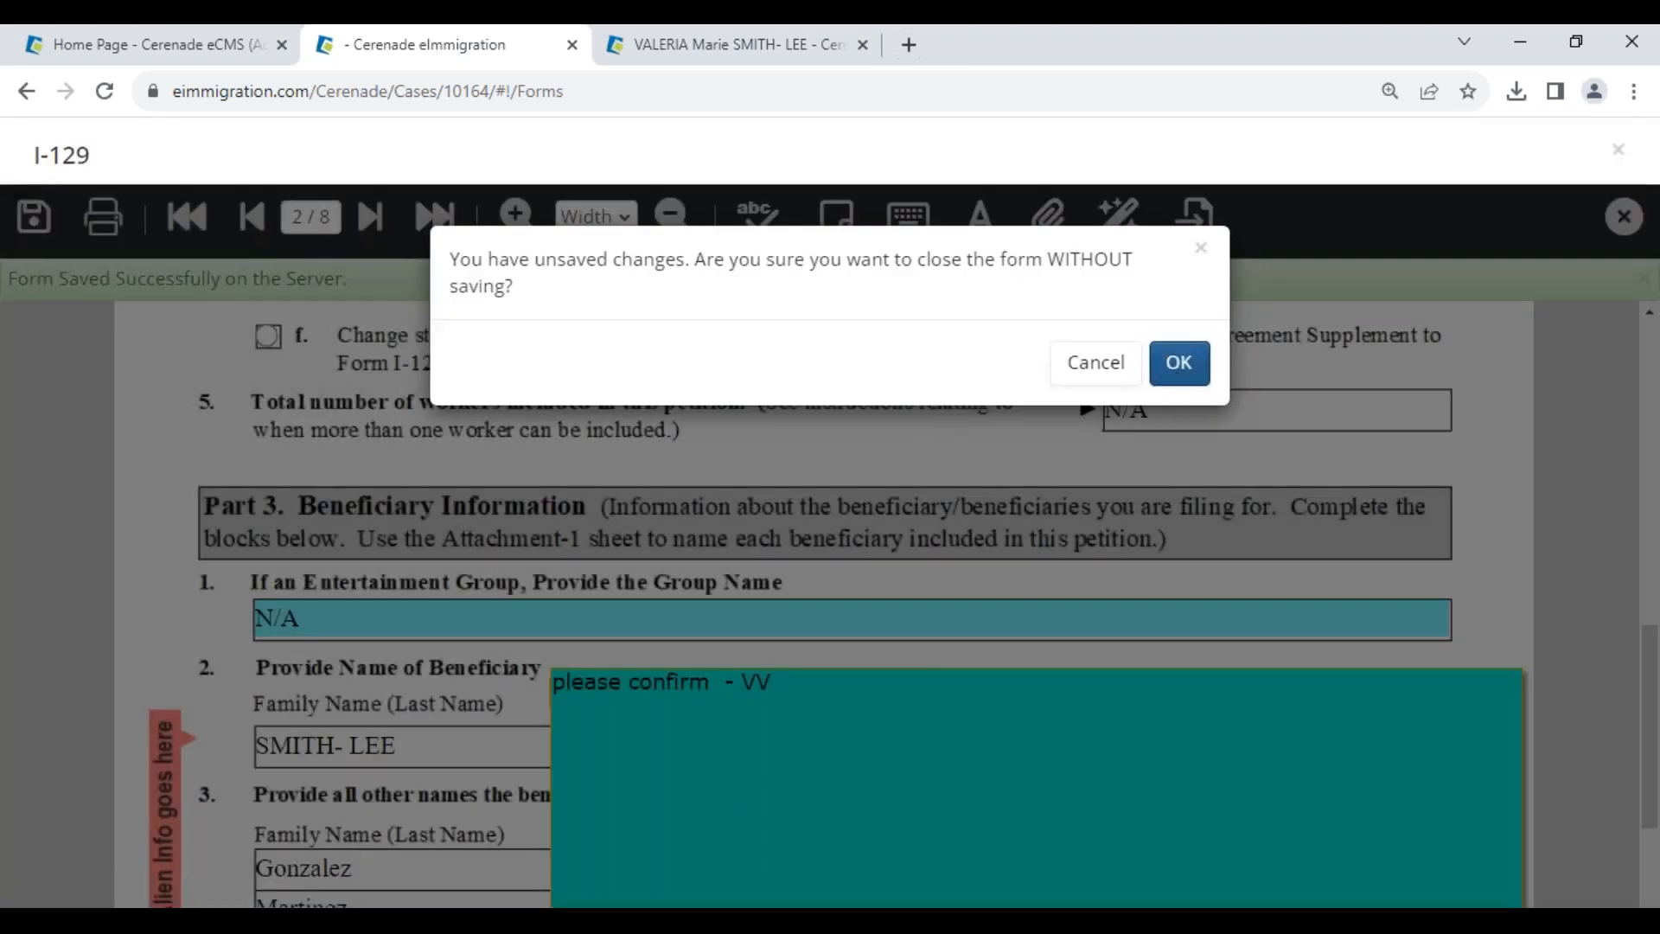
- Confirm closing the form and open the case's Process Steps list
left_click(1185, 367)
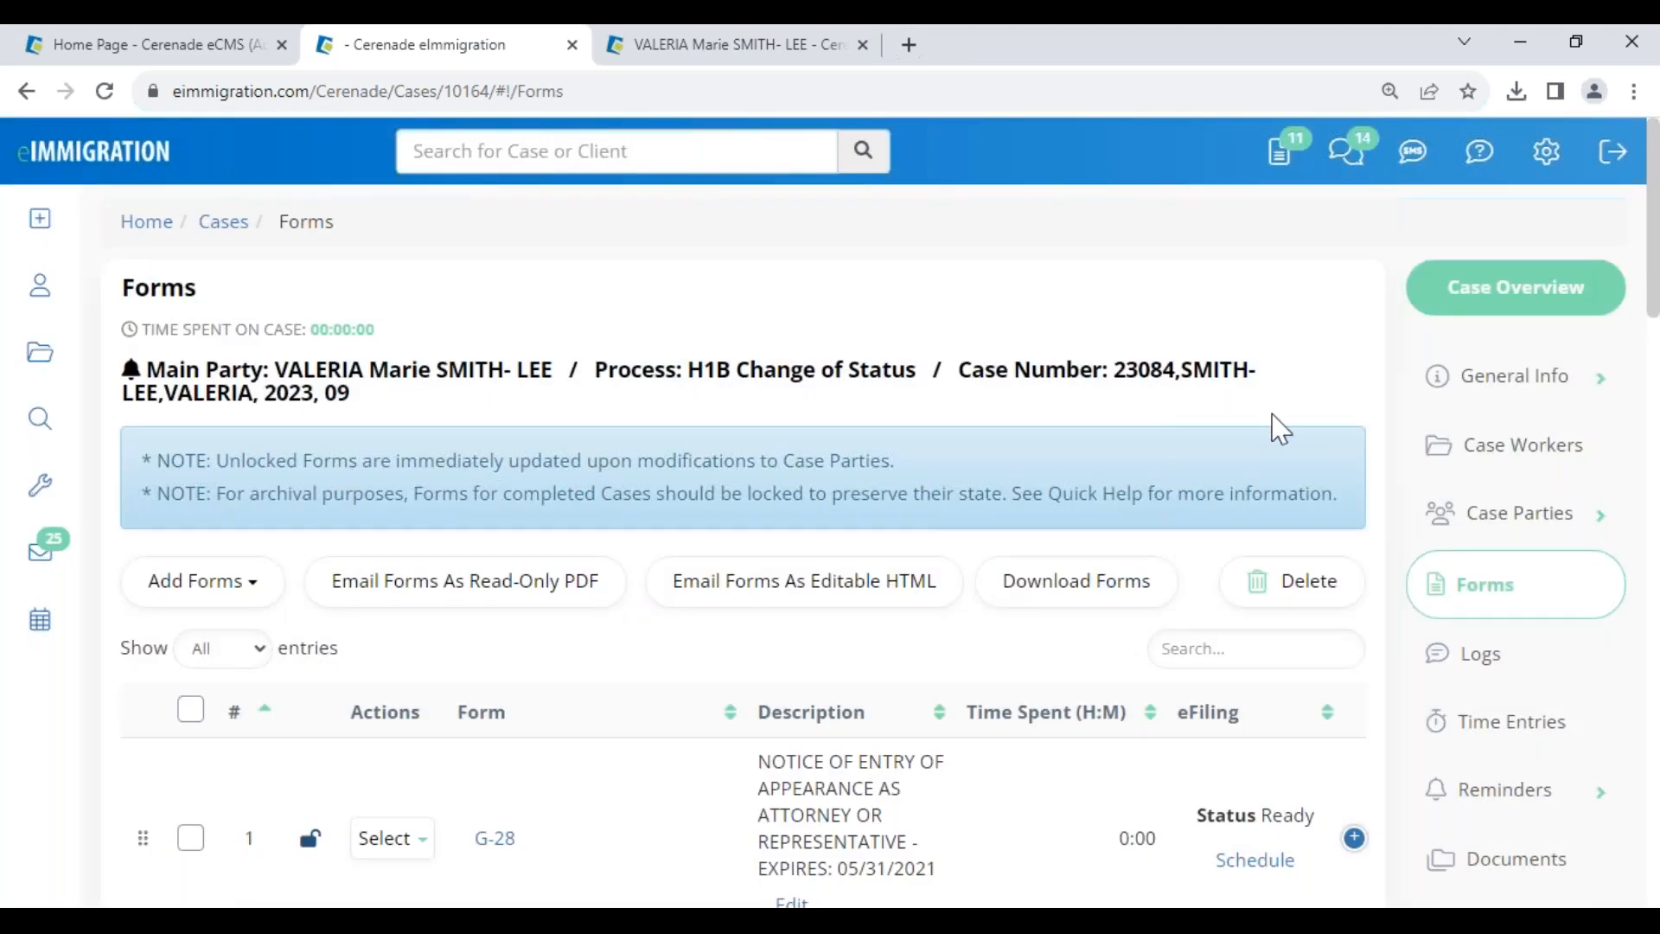
scroll(1297, 397, "down", 4)
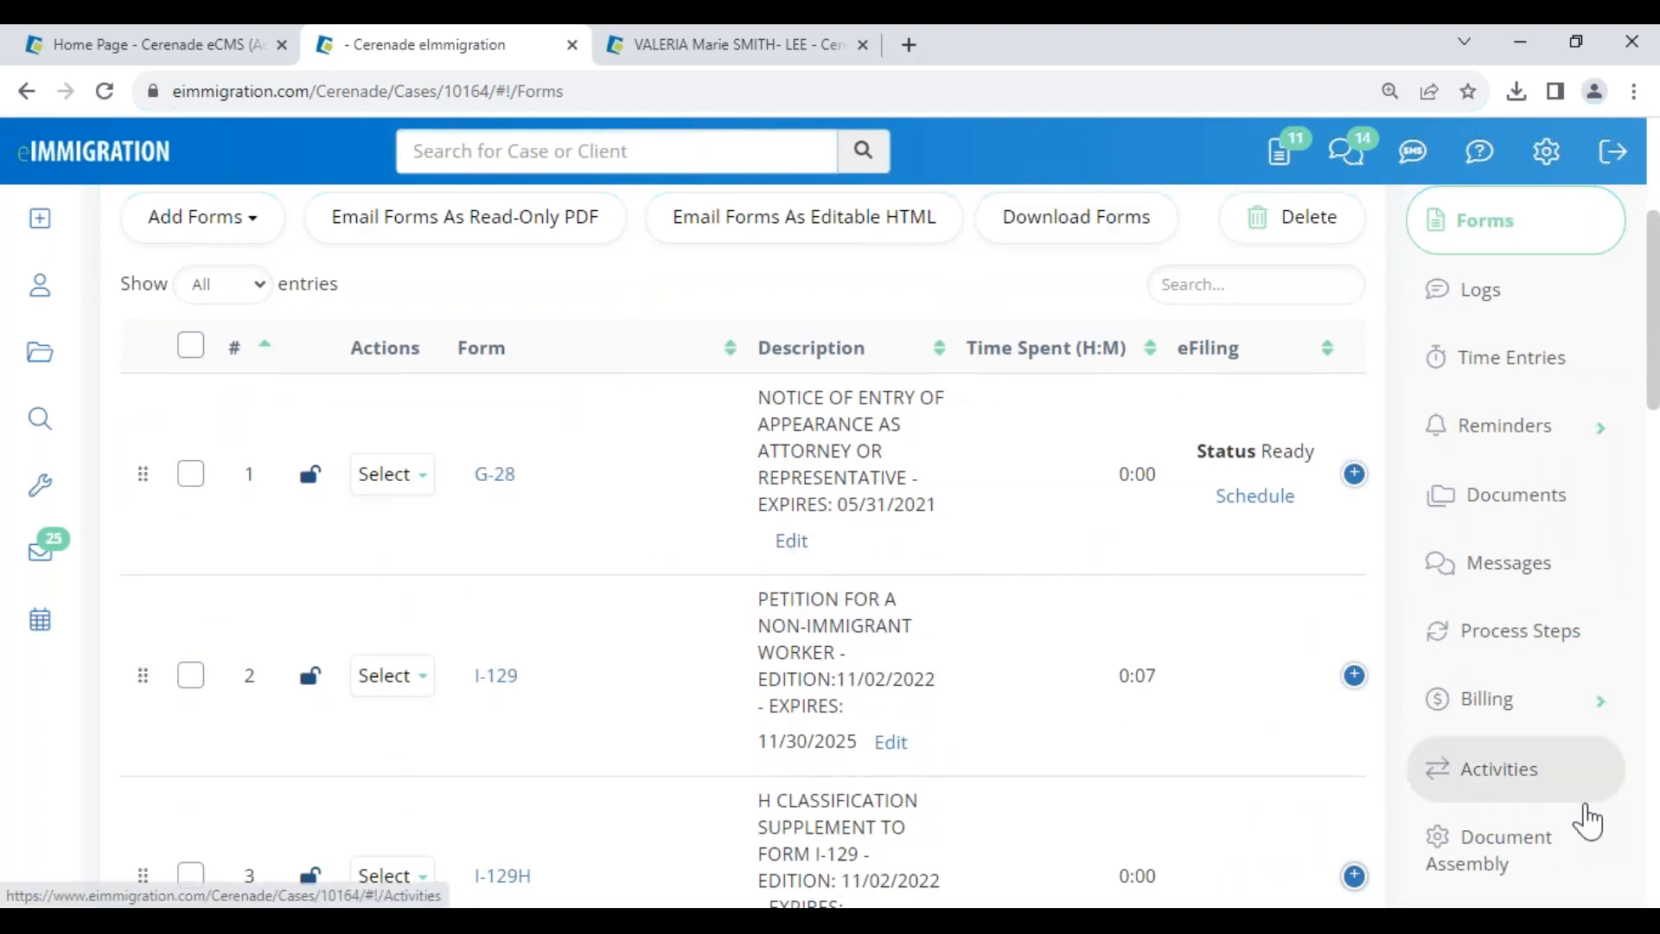
scroll(1586, 822, "down", 2)
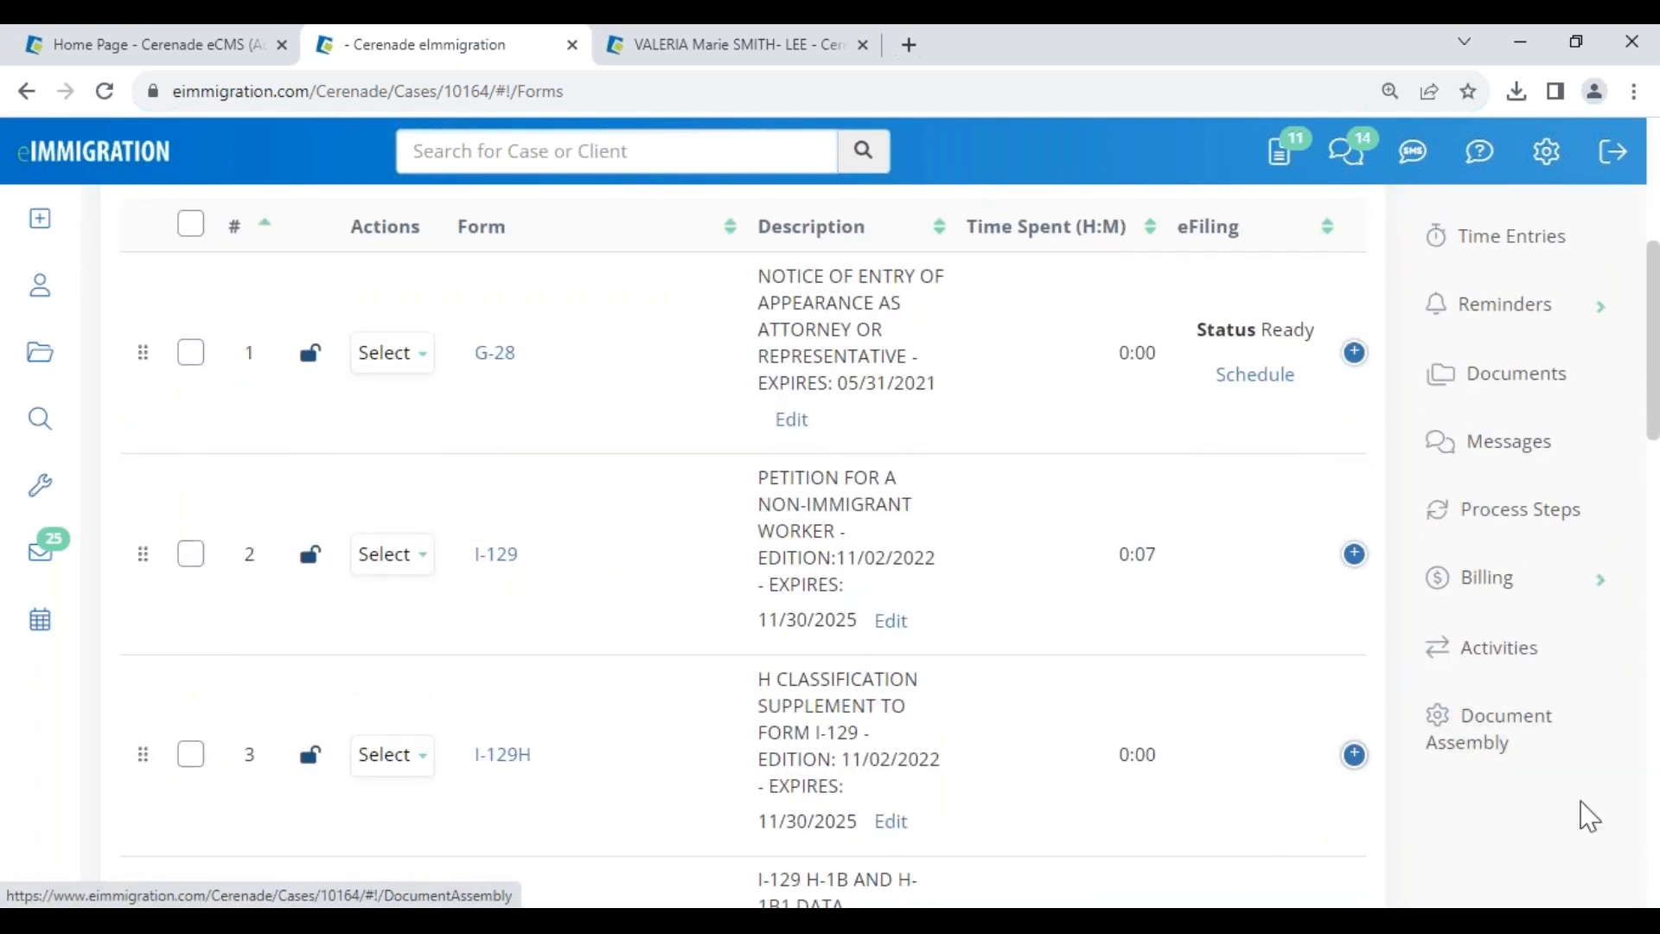
left_click(1523, 524)
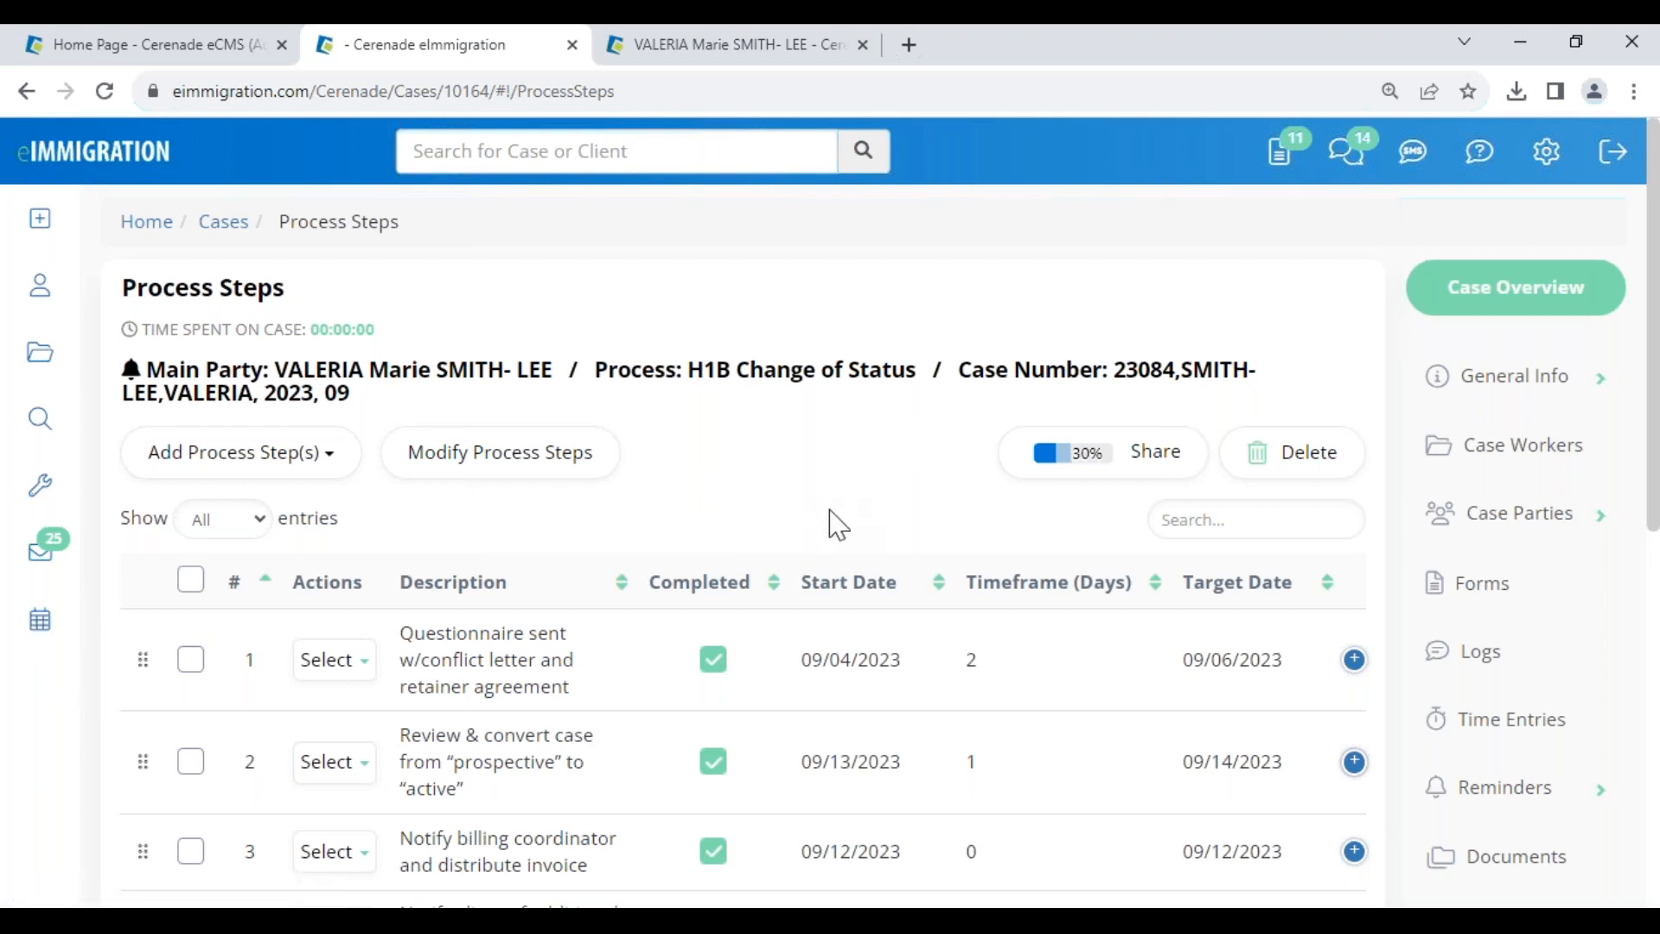
scroll(607, 666, "down", 2)
scroll(605, 666, "down", 4)
scroll(600, 663, "up", 6)
- Give step 6 a September 5 start, 2-day timeframe and an assigned caseworker
left_click(482, 471)
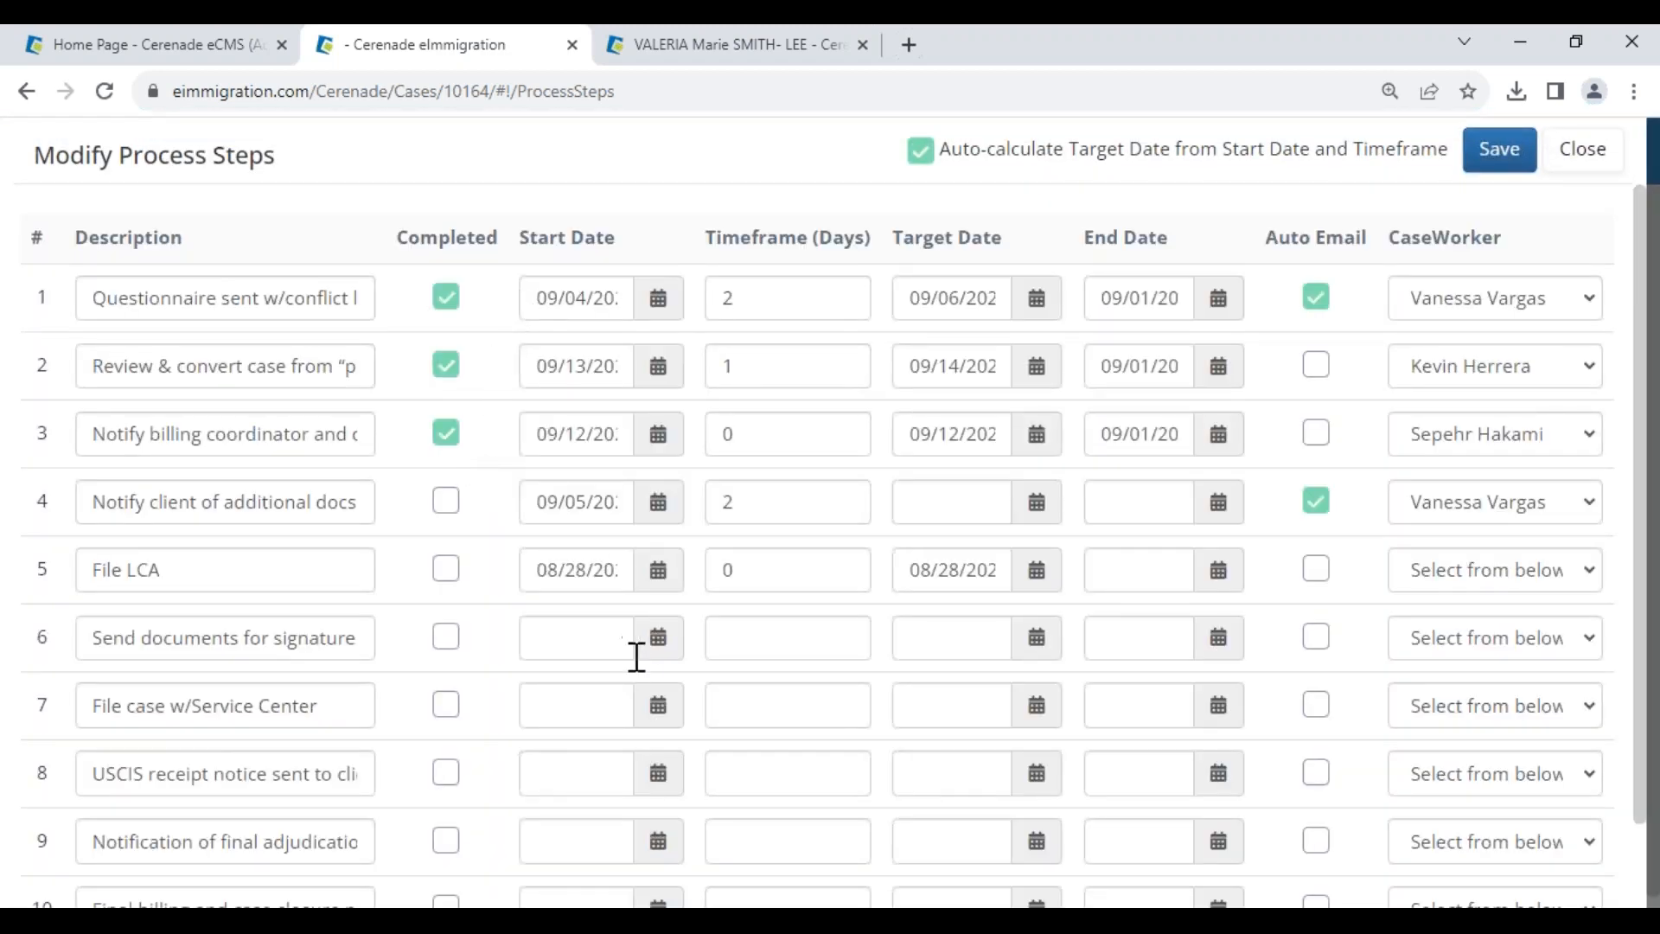
left_click(655, 656)
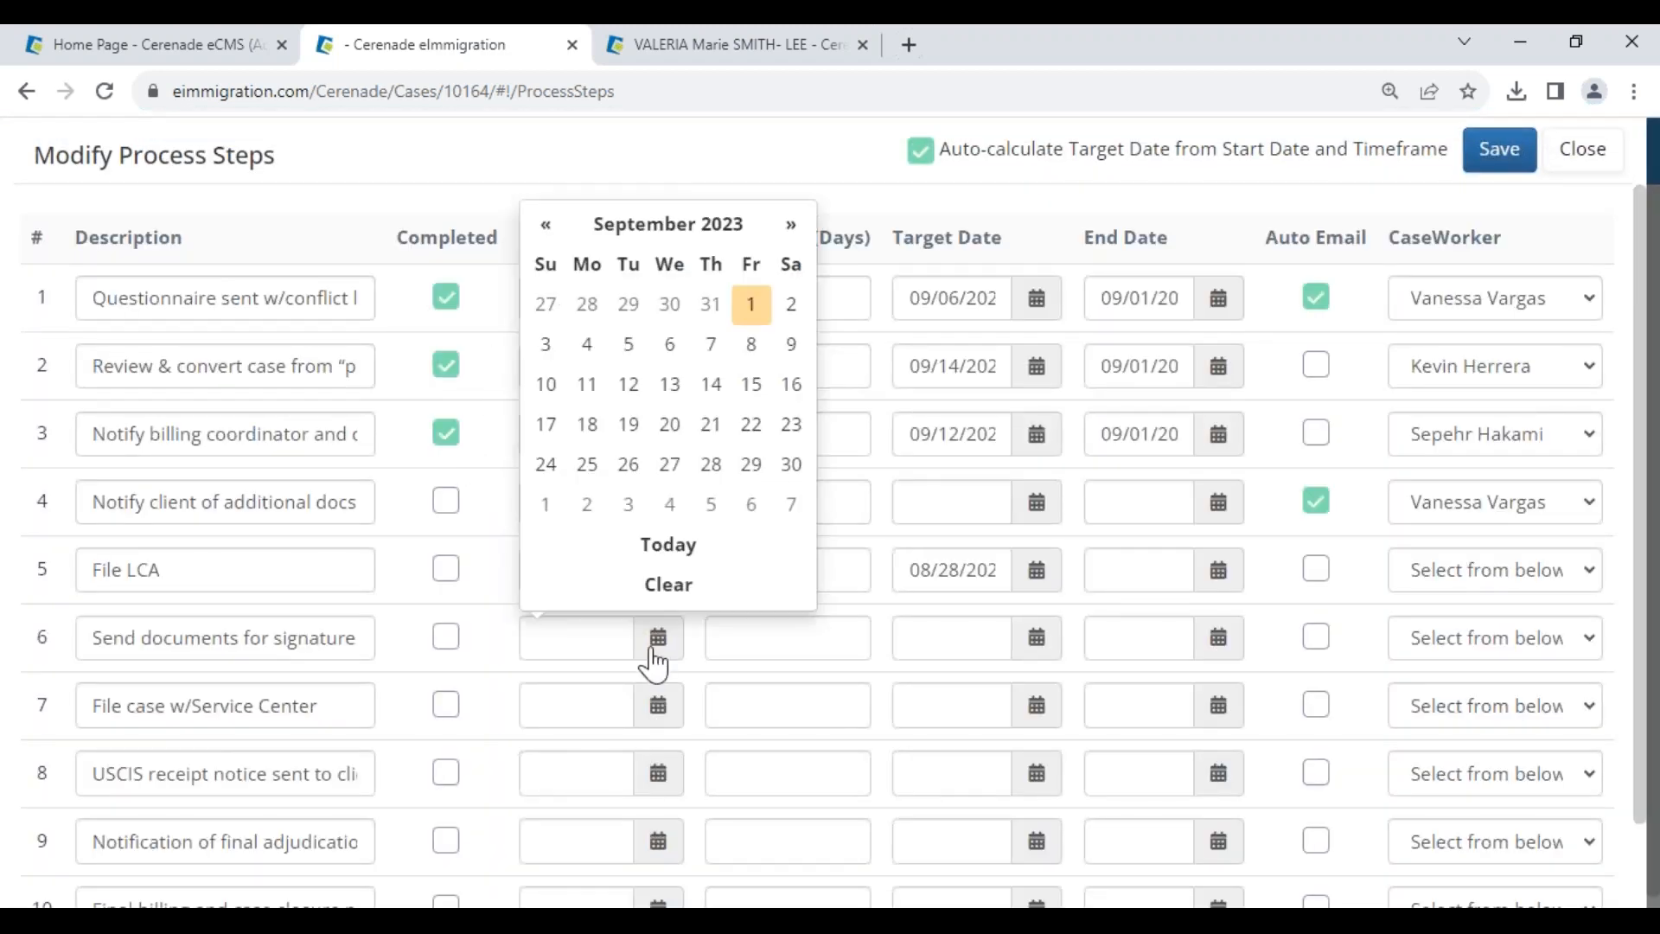
left_click(626, 351)
left_click(760, 645)
type("2")
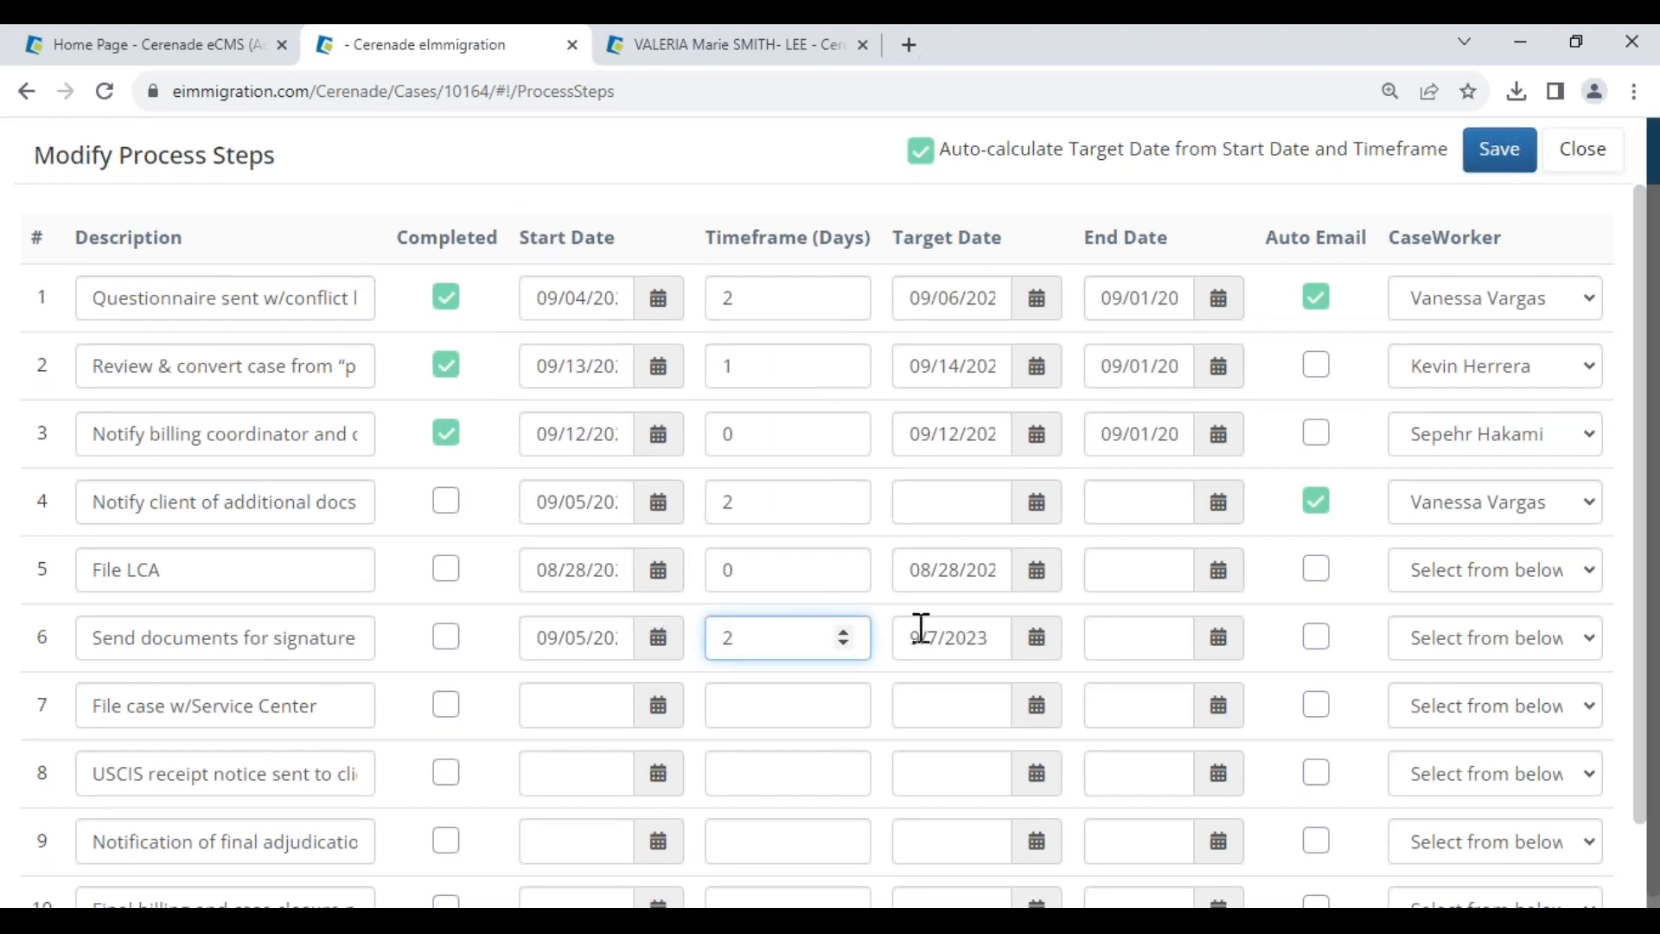
left_click(1444, 647)
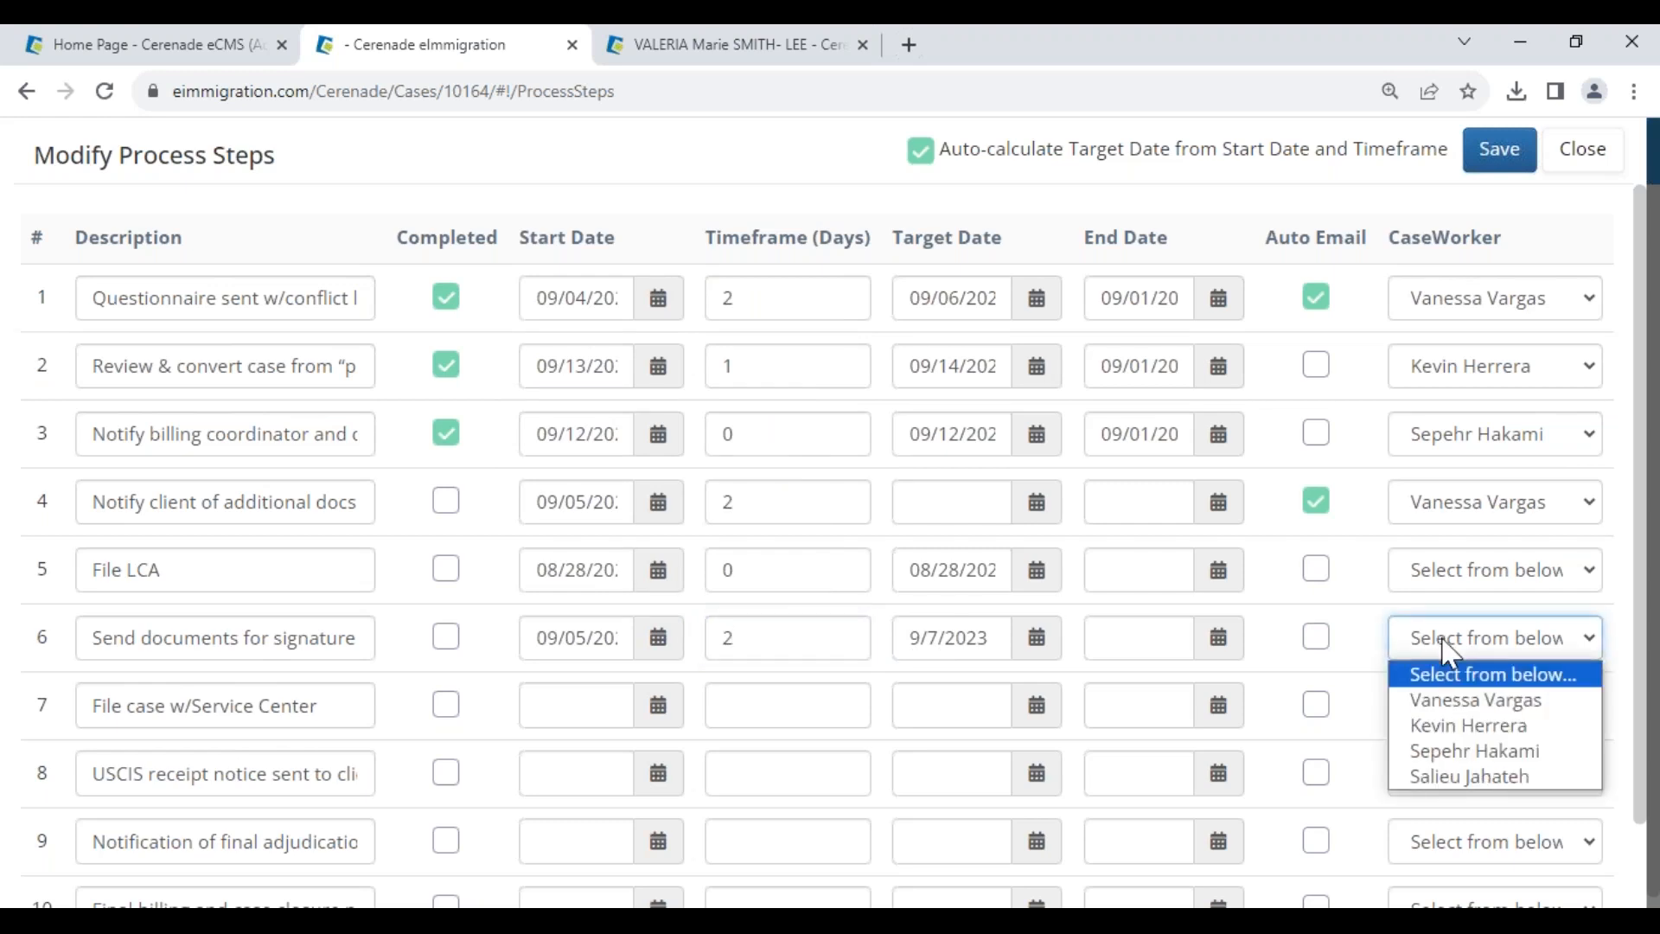
left_click(1464, 702)
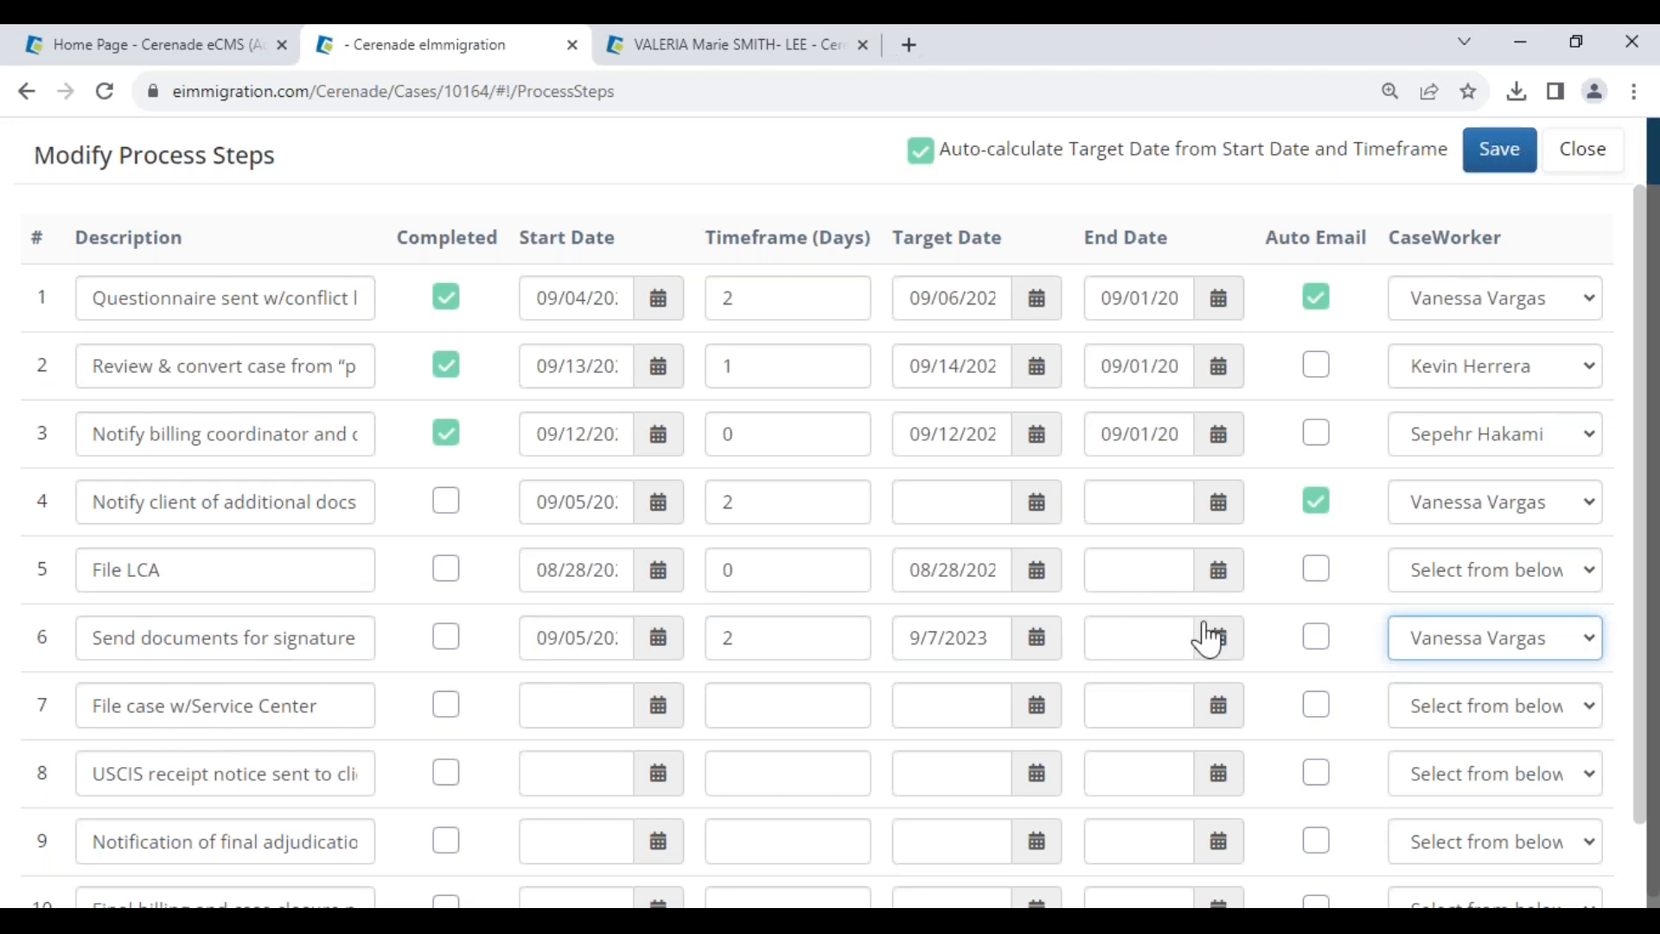
- Mark step 4 completed and give step 5 an August 29 end date and caseworker
left_click(446, 503)
left_click(1218, 580)
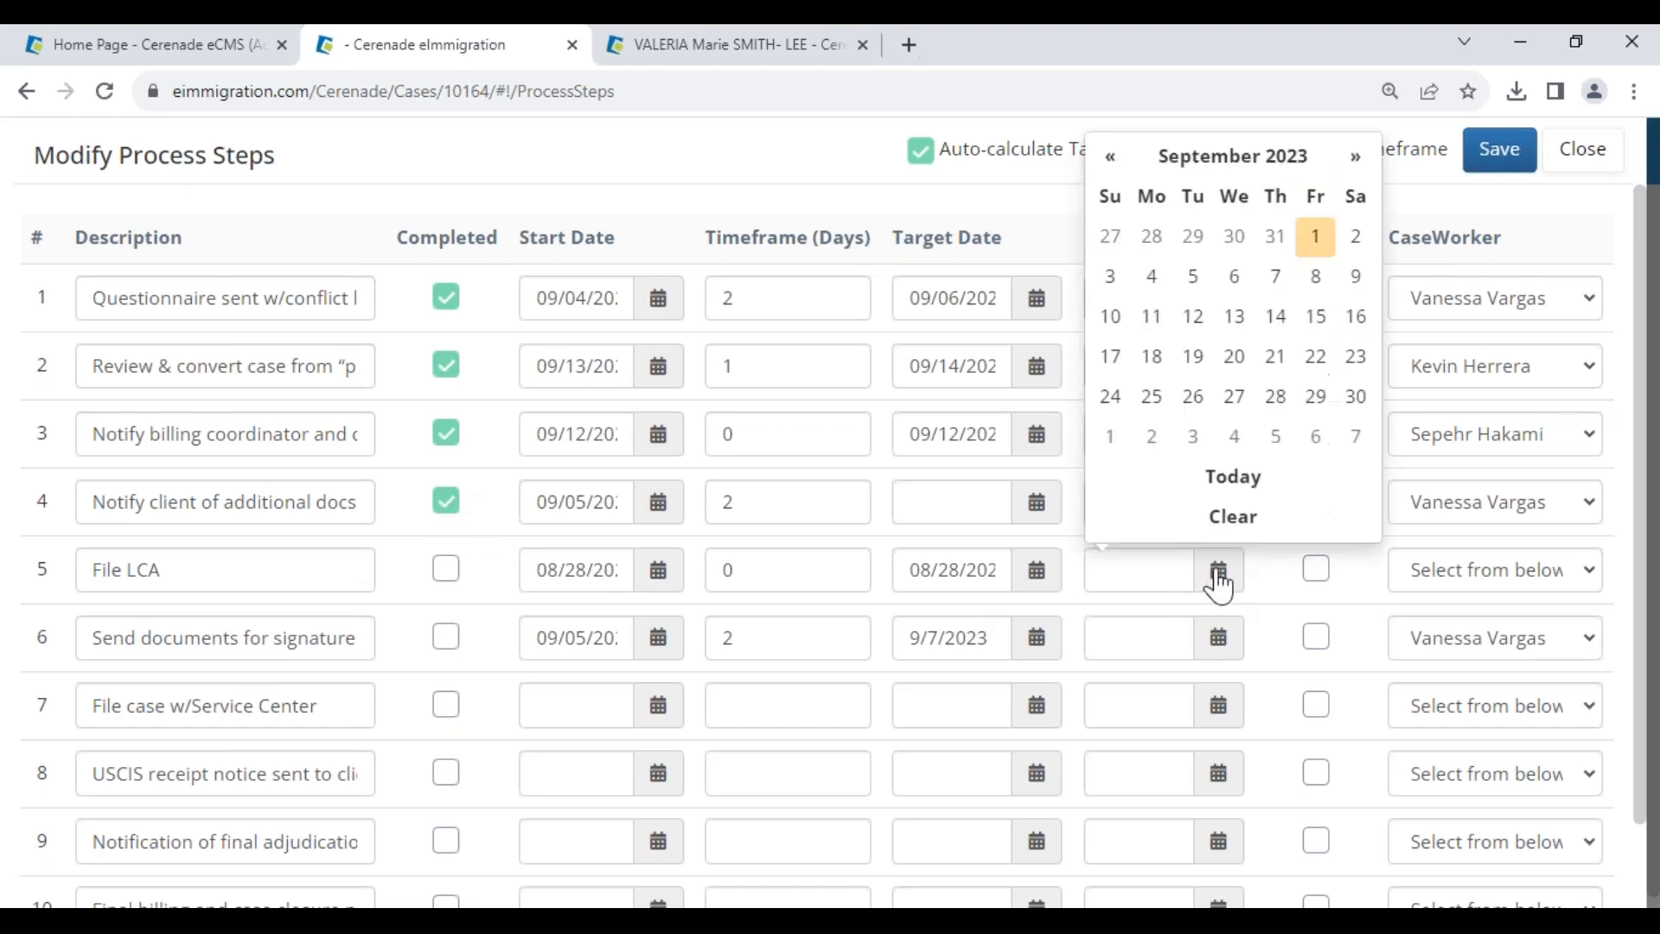
left_click(1193, 236)
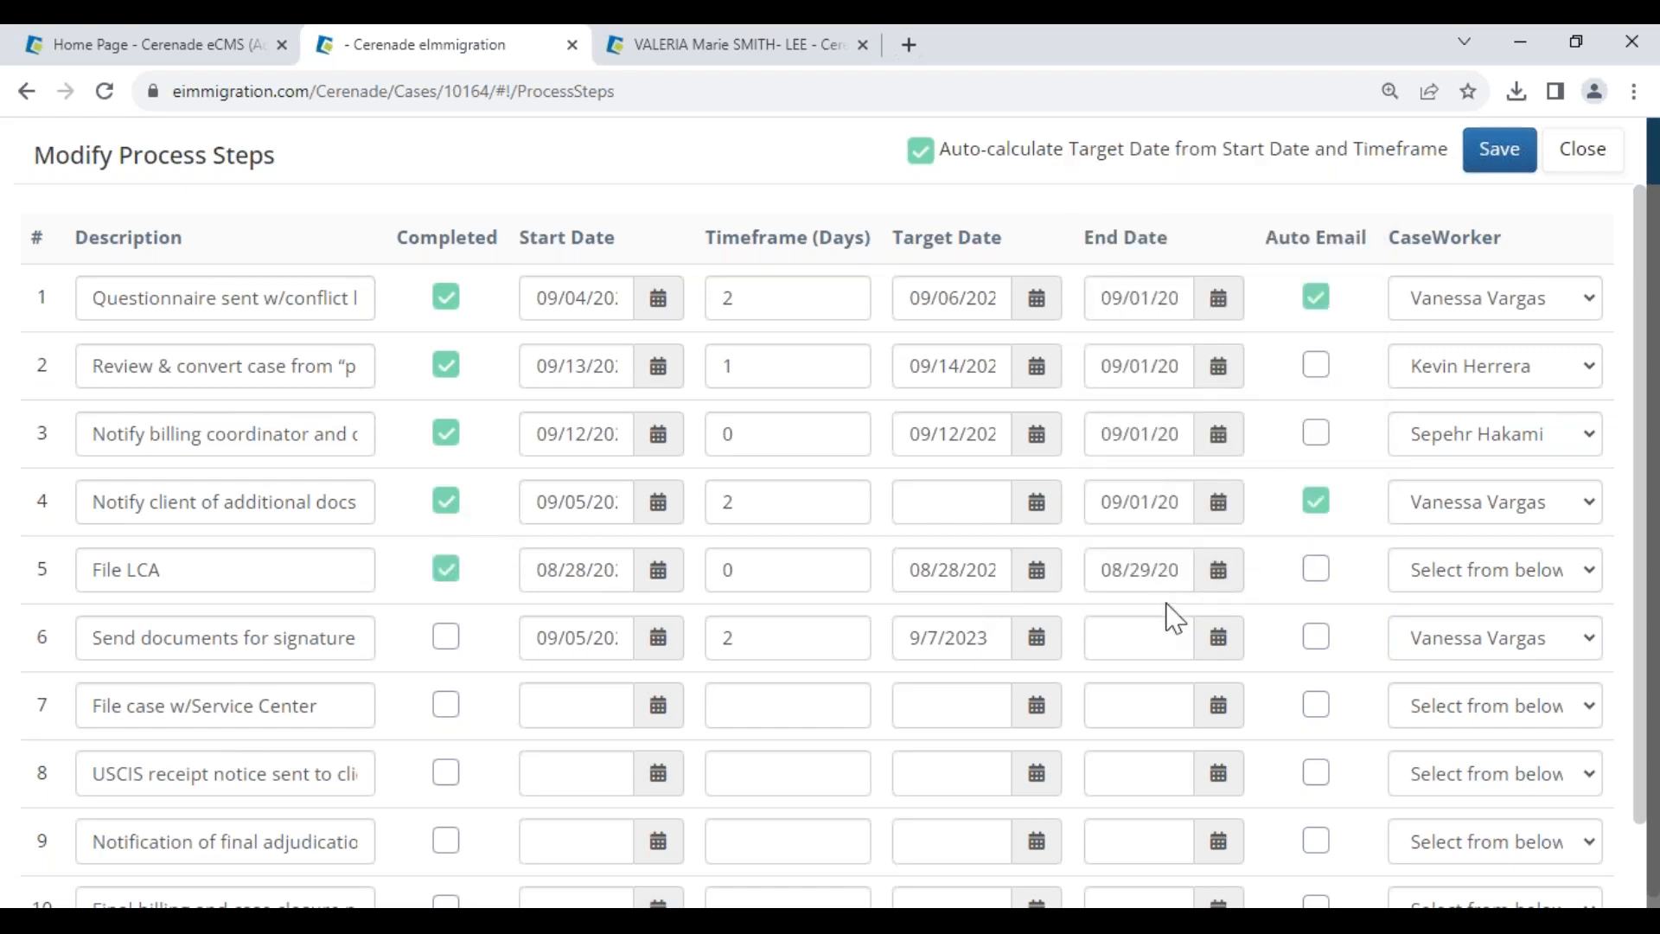
left_click(1483, 578)
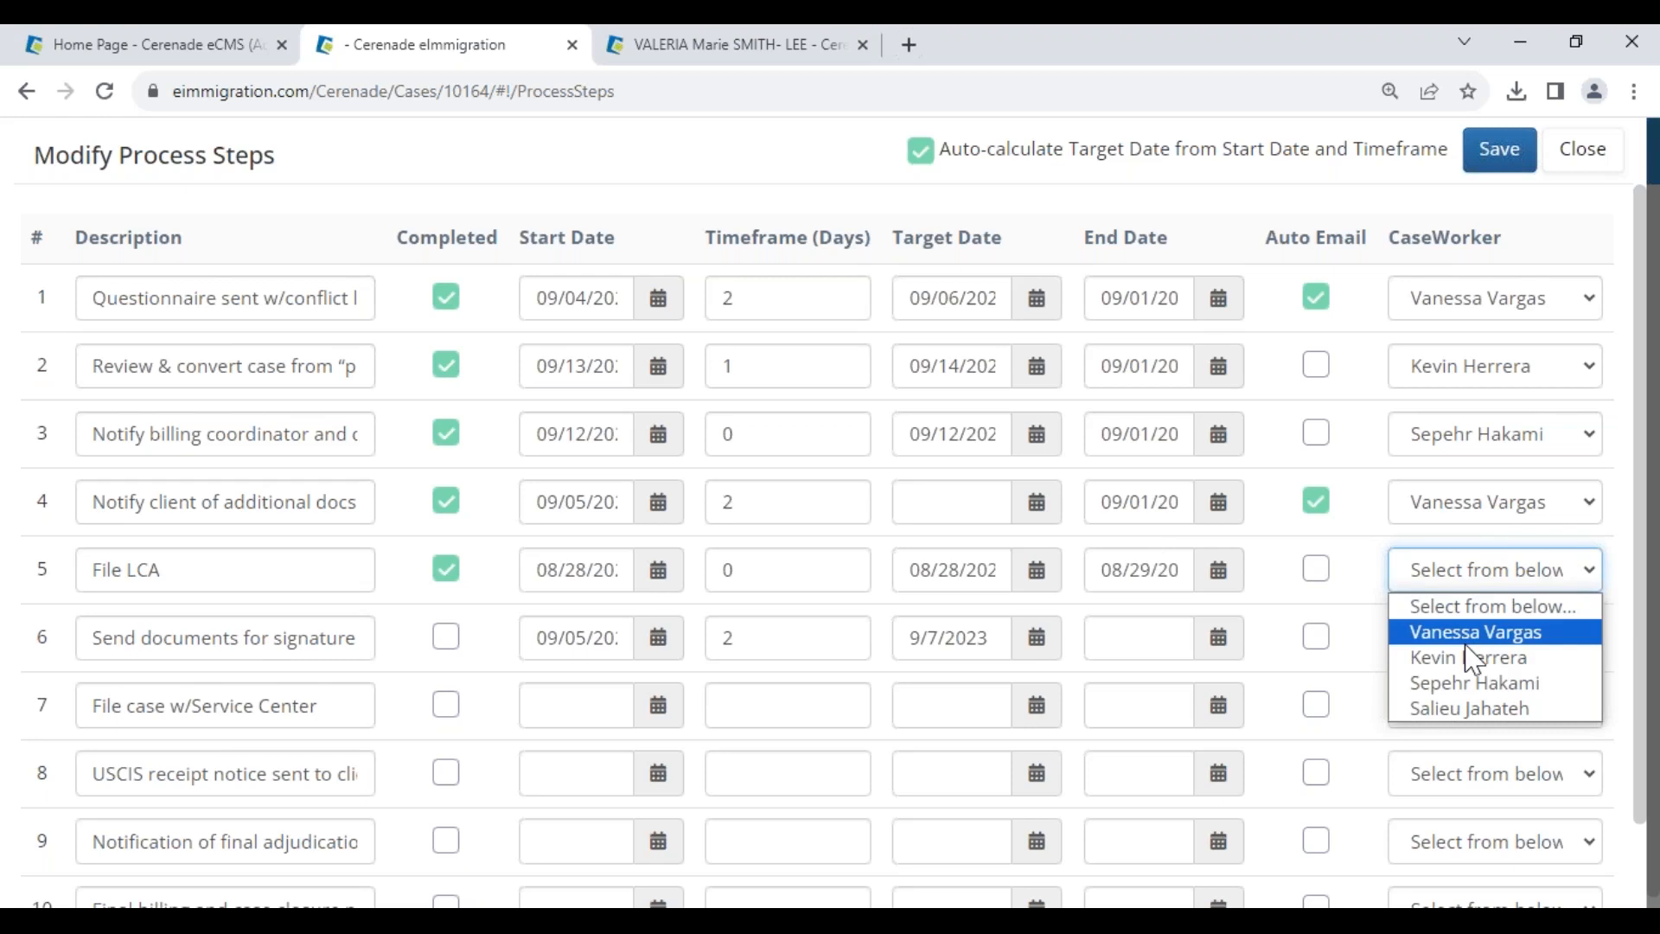
left_click(1467, 645)
left_click_drag(97, 567, 209, 564)
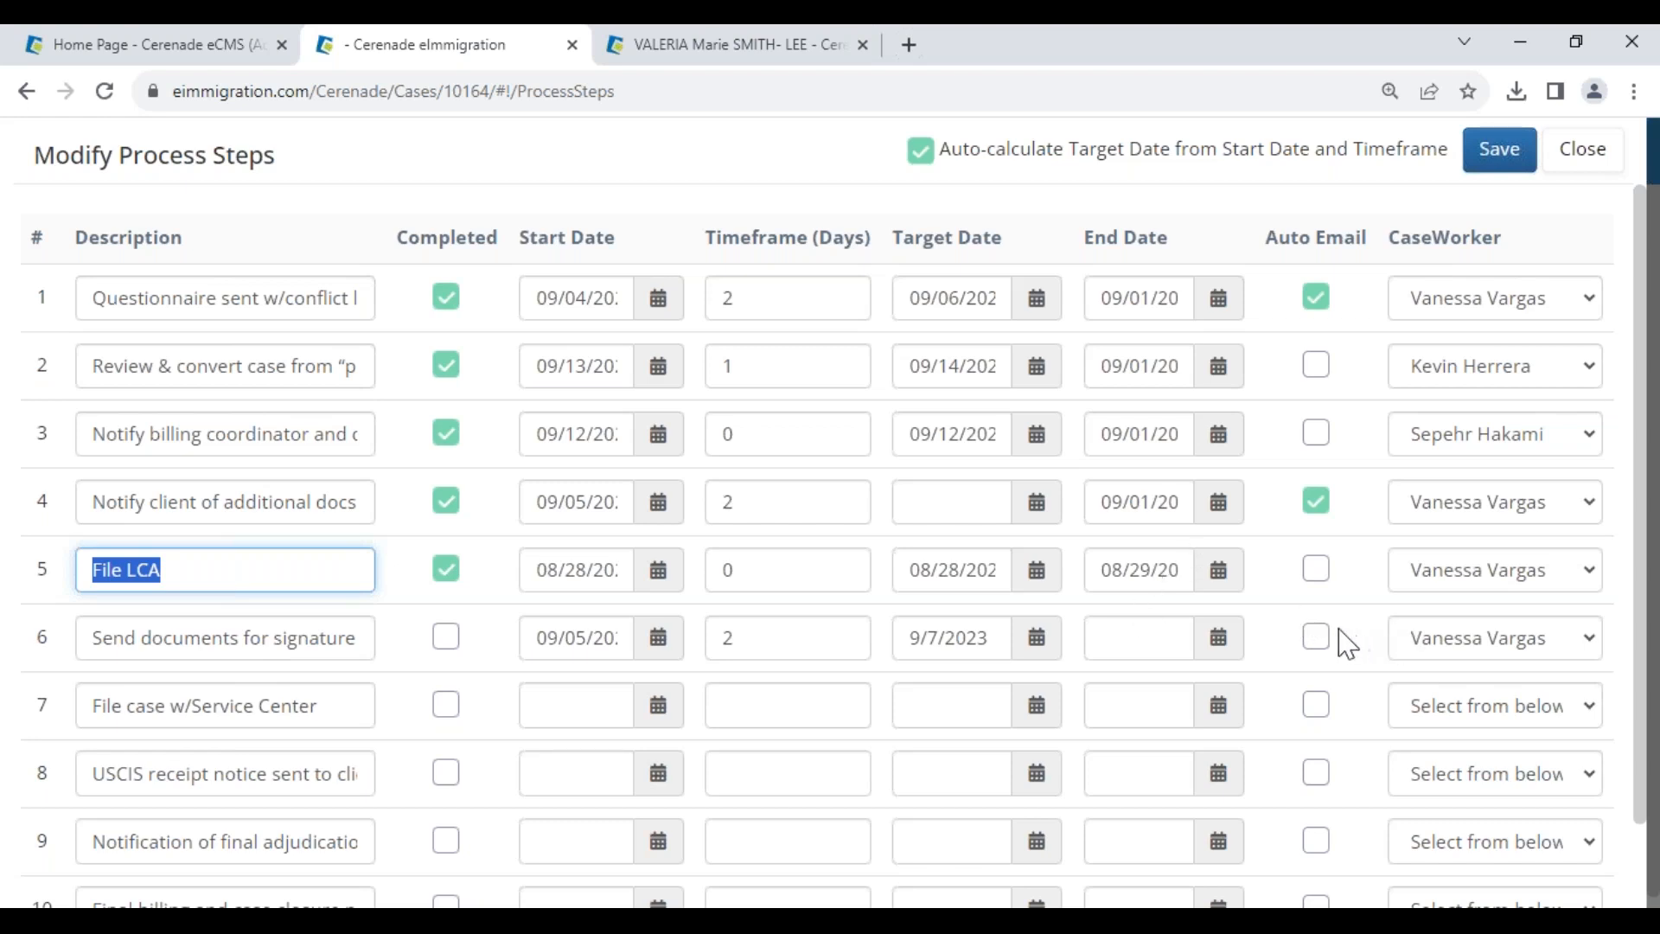
left_click_drag(98, 637, 352, 662)
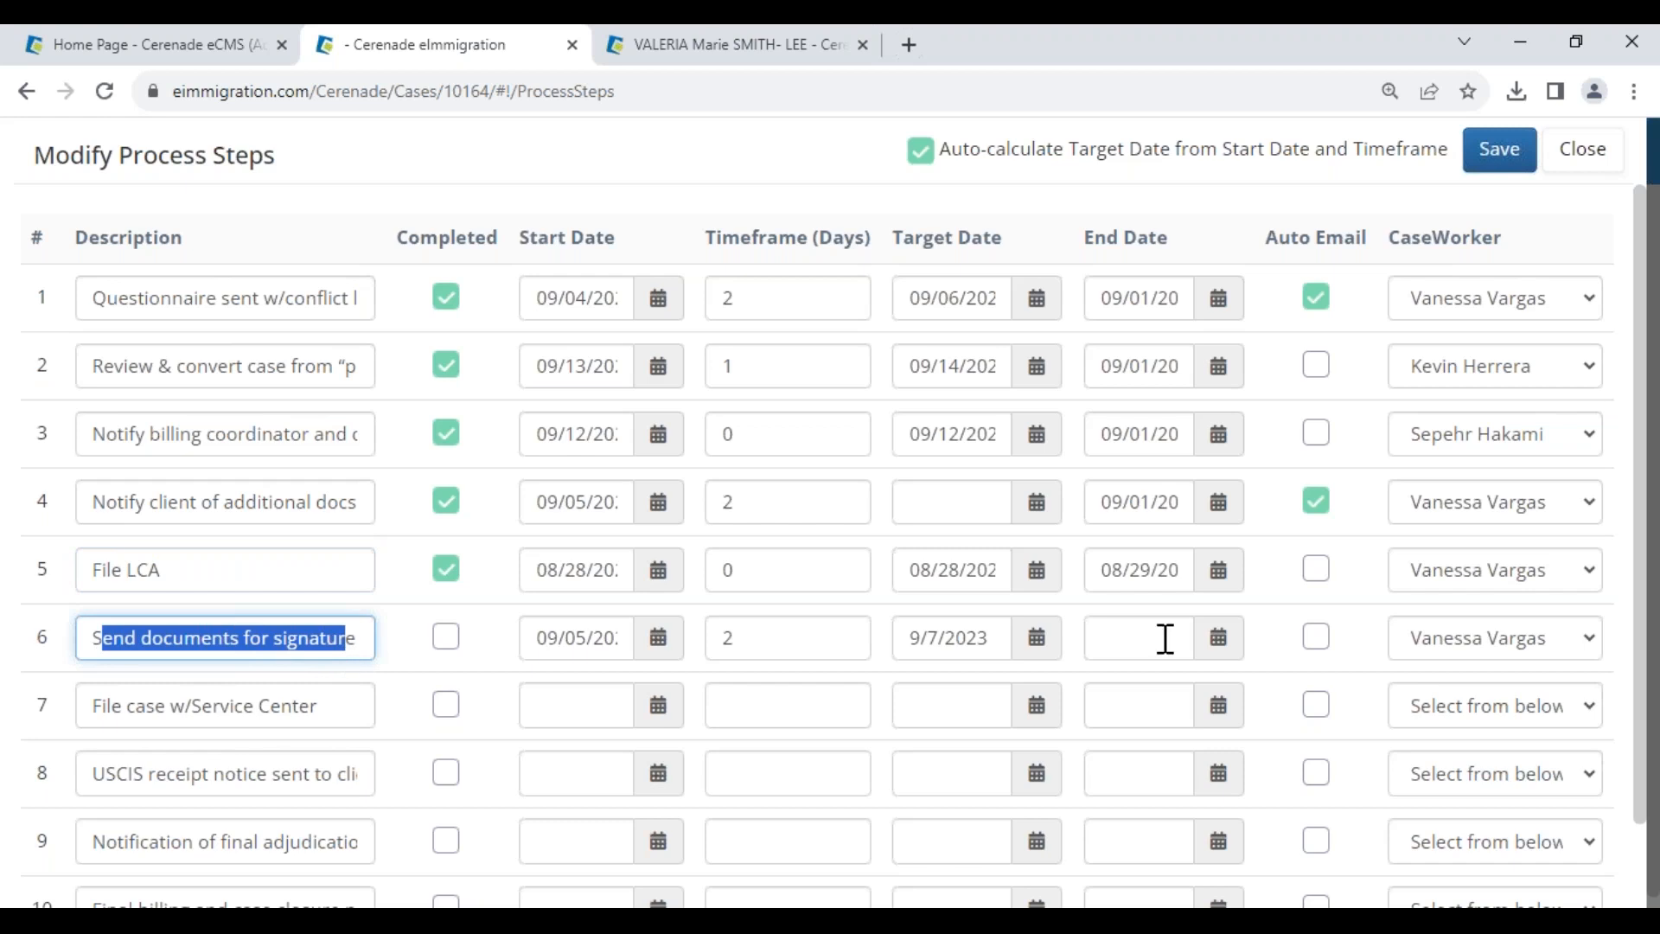
- Enable auto email for step 6, set step 7 to an August 28 start with 0 days, and save
left_click(1316, 639)
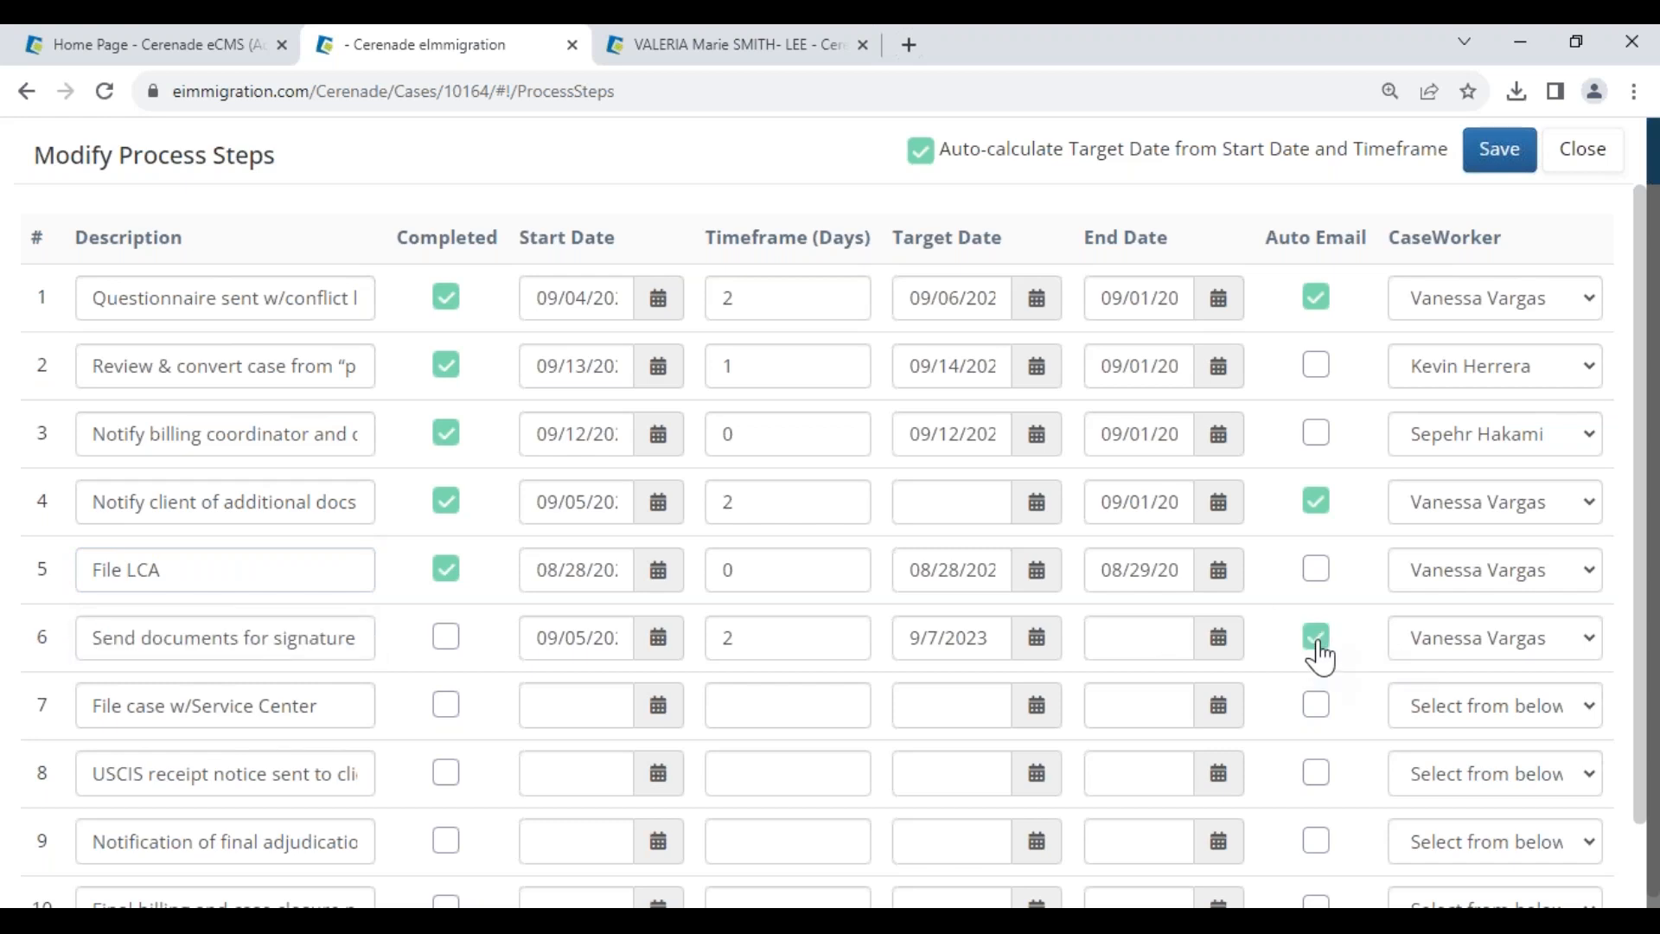
left_click_drag(1269, 244, 1369, 242)
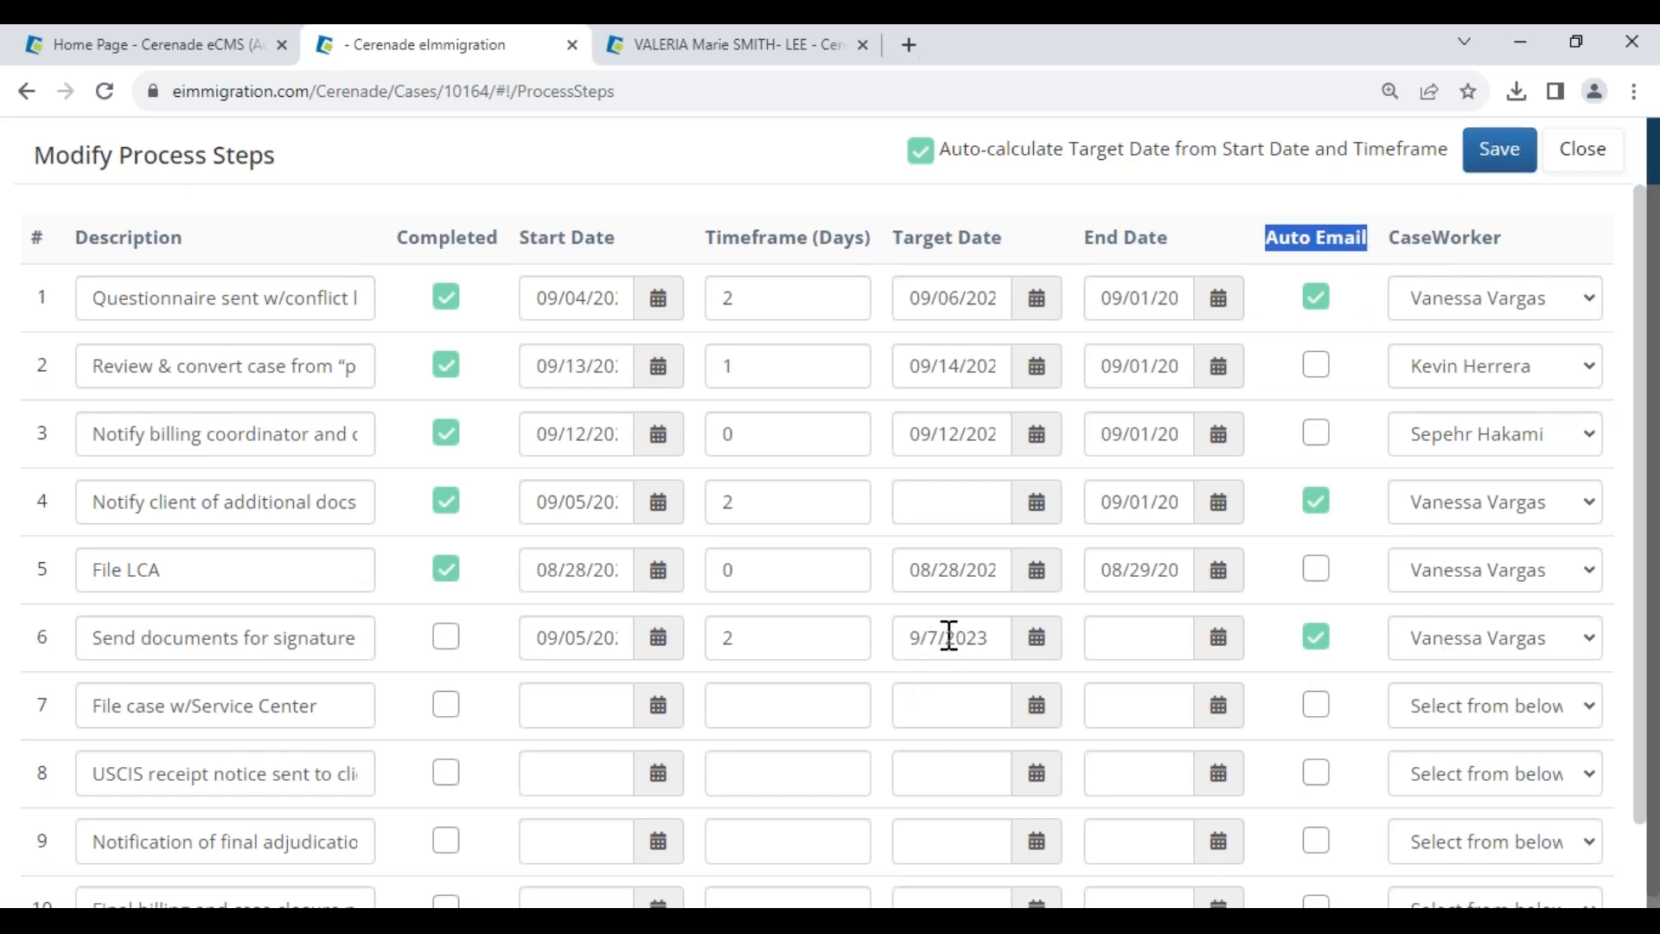
mouse_move(90, 625)
left_mouse_down()
mouse_move(170, 634)
mouse_move(378, 596)
left_mouse_up()
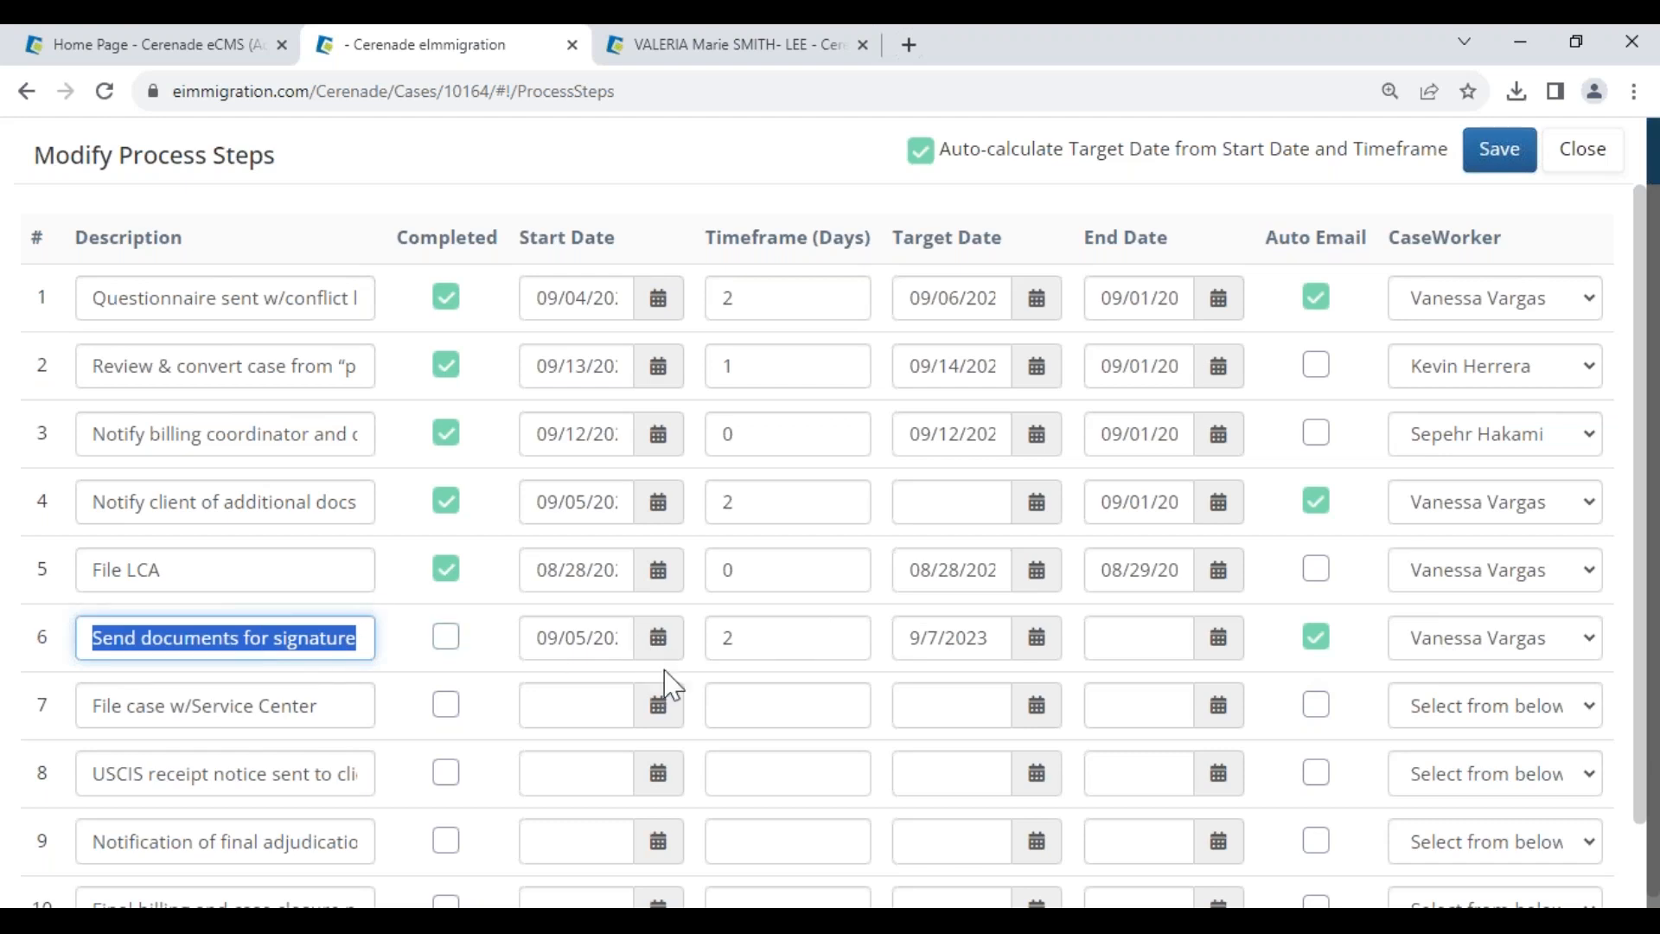
left_click(655, 705)
left_click(587, 373)
left_click(796, 694)
type("0")
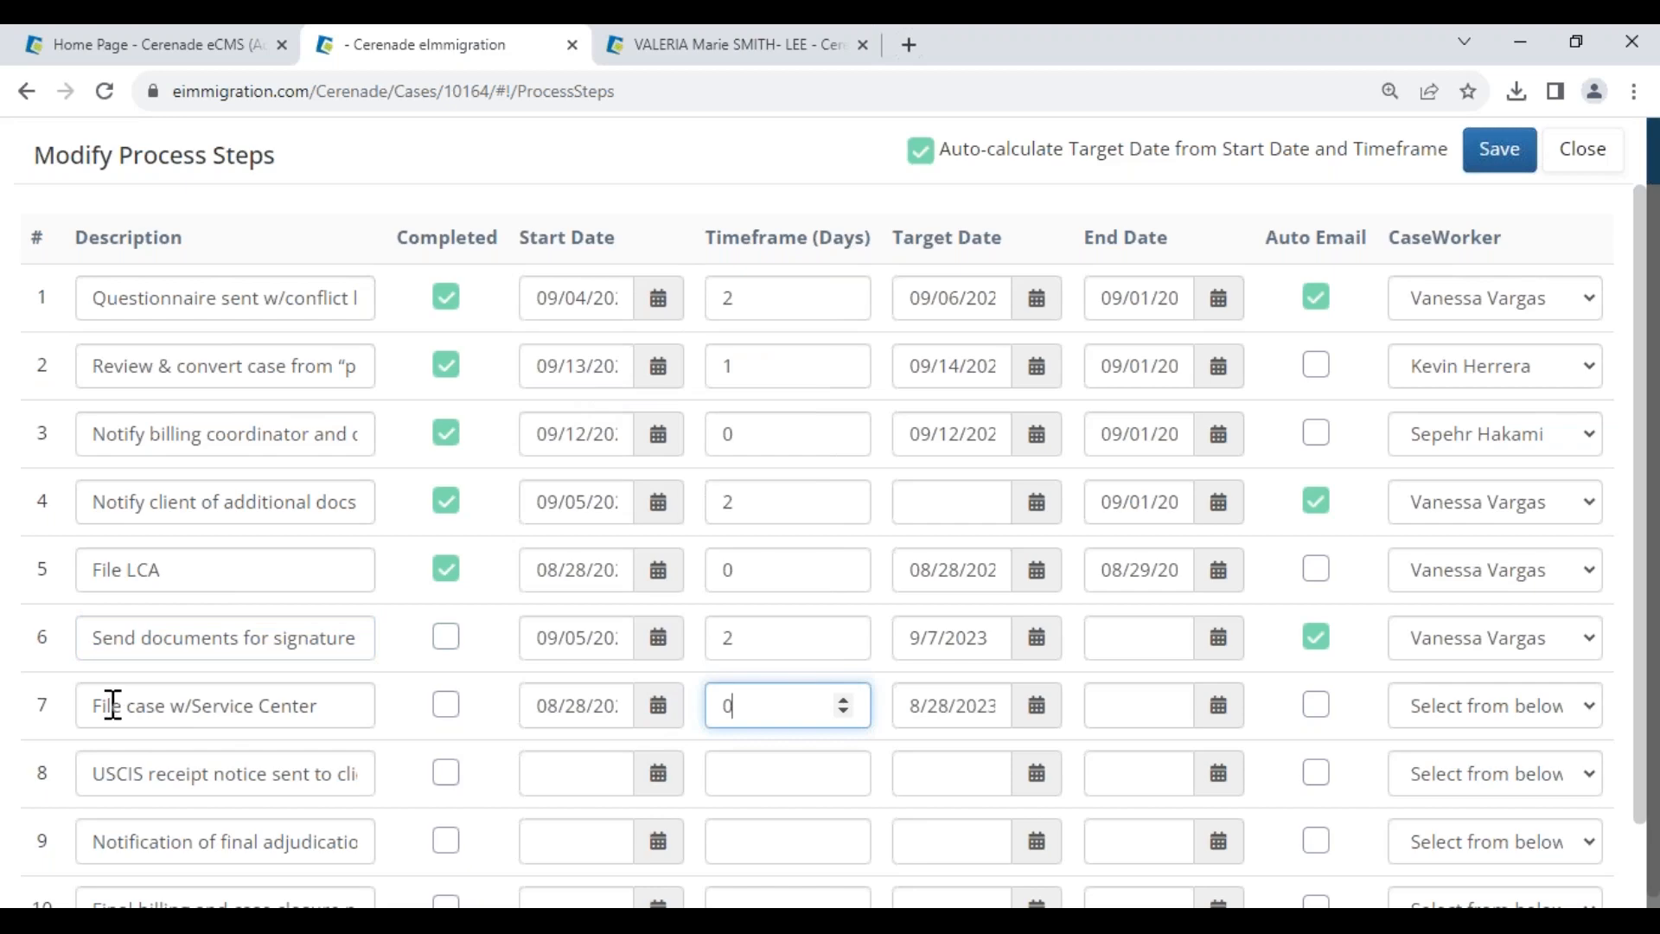
left_click_drag(119, 705, 358, 717)
left_click(1501, 150)
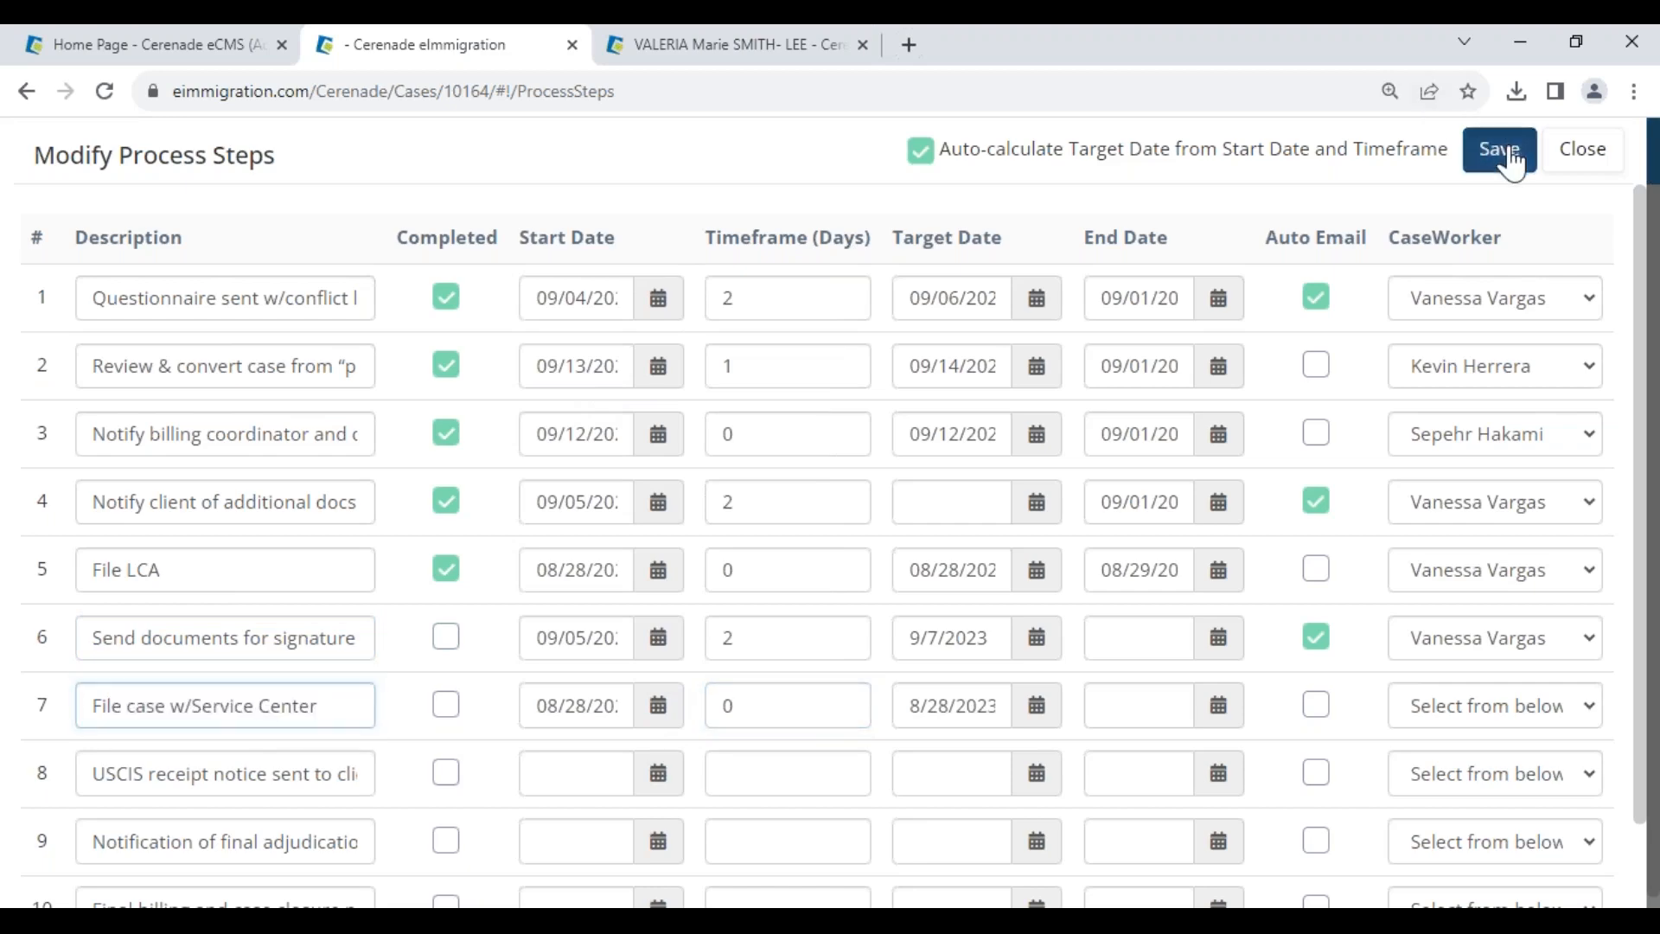
- Review the saved target dates: step 7 08/28/2023 and step 6 09/07/2023
scroll(1003, 787, "down", 10)
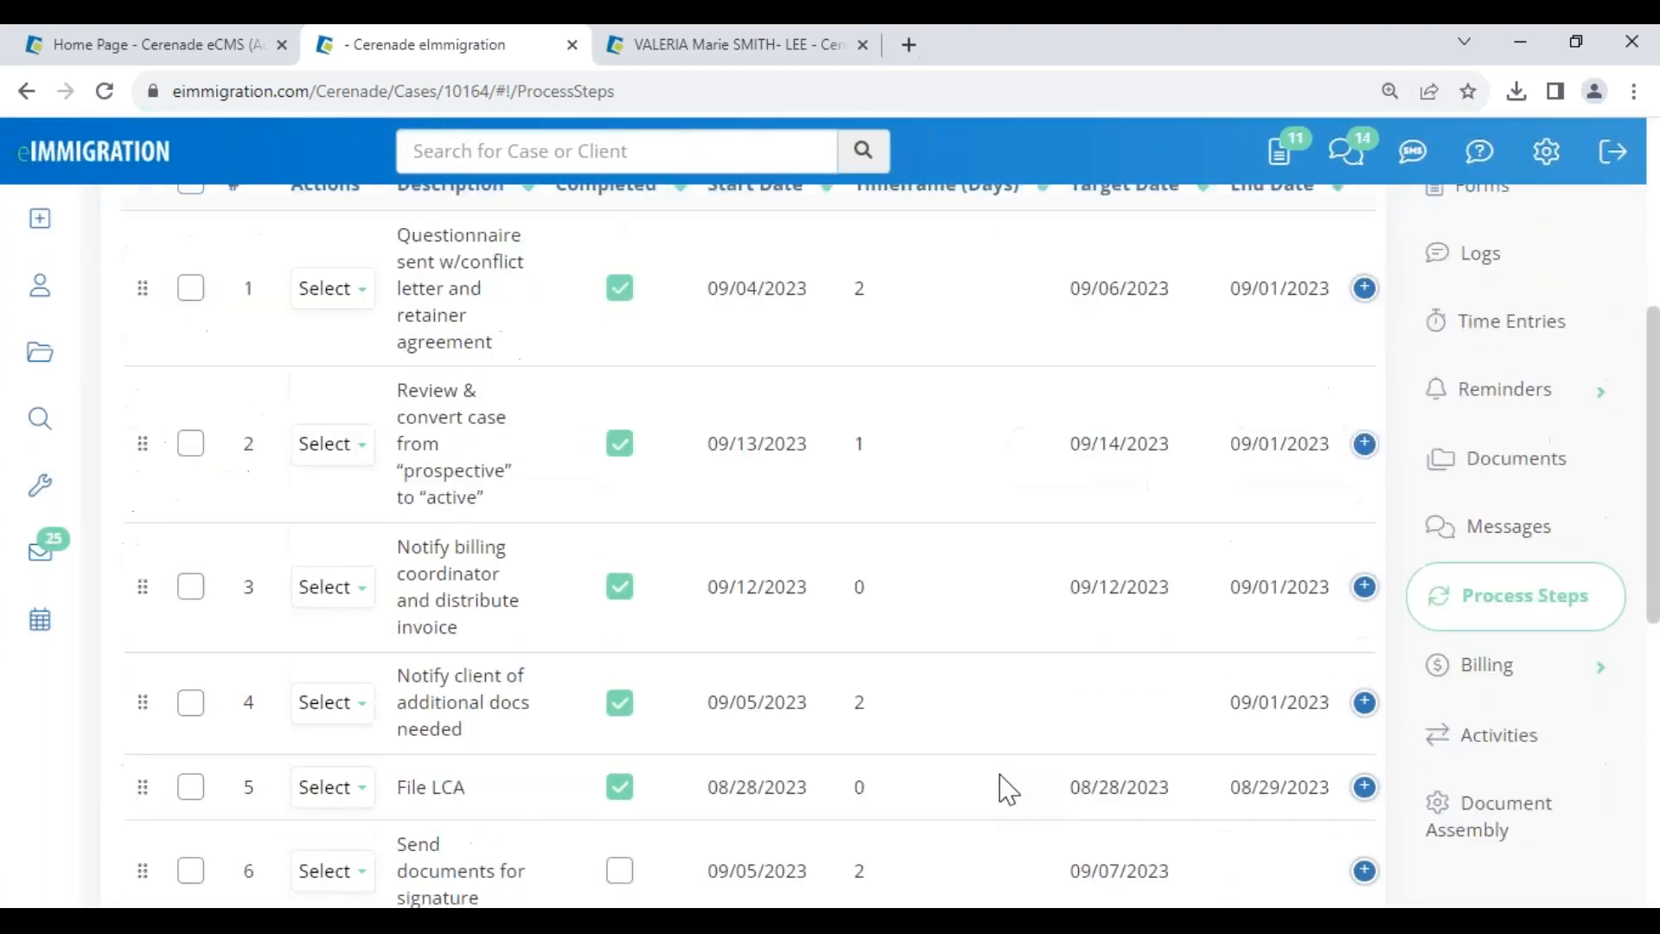
left_click_drag(1065, 619, 1211, 645)
left_click(1159, 720)
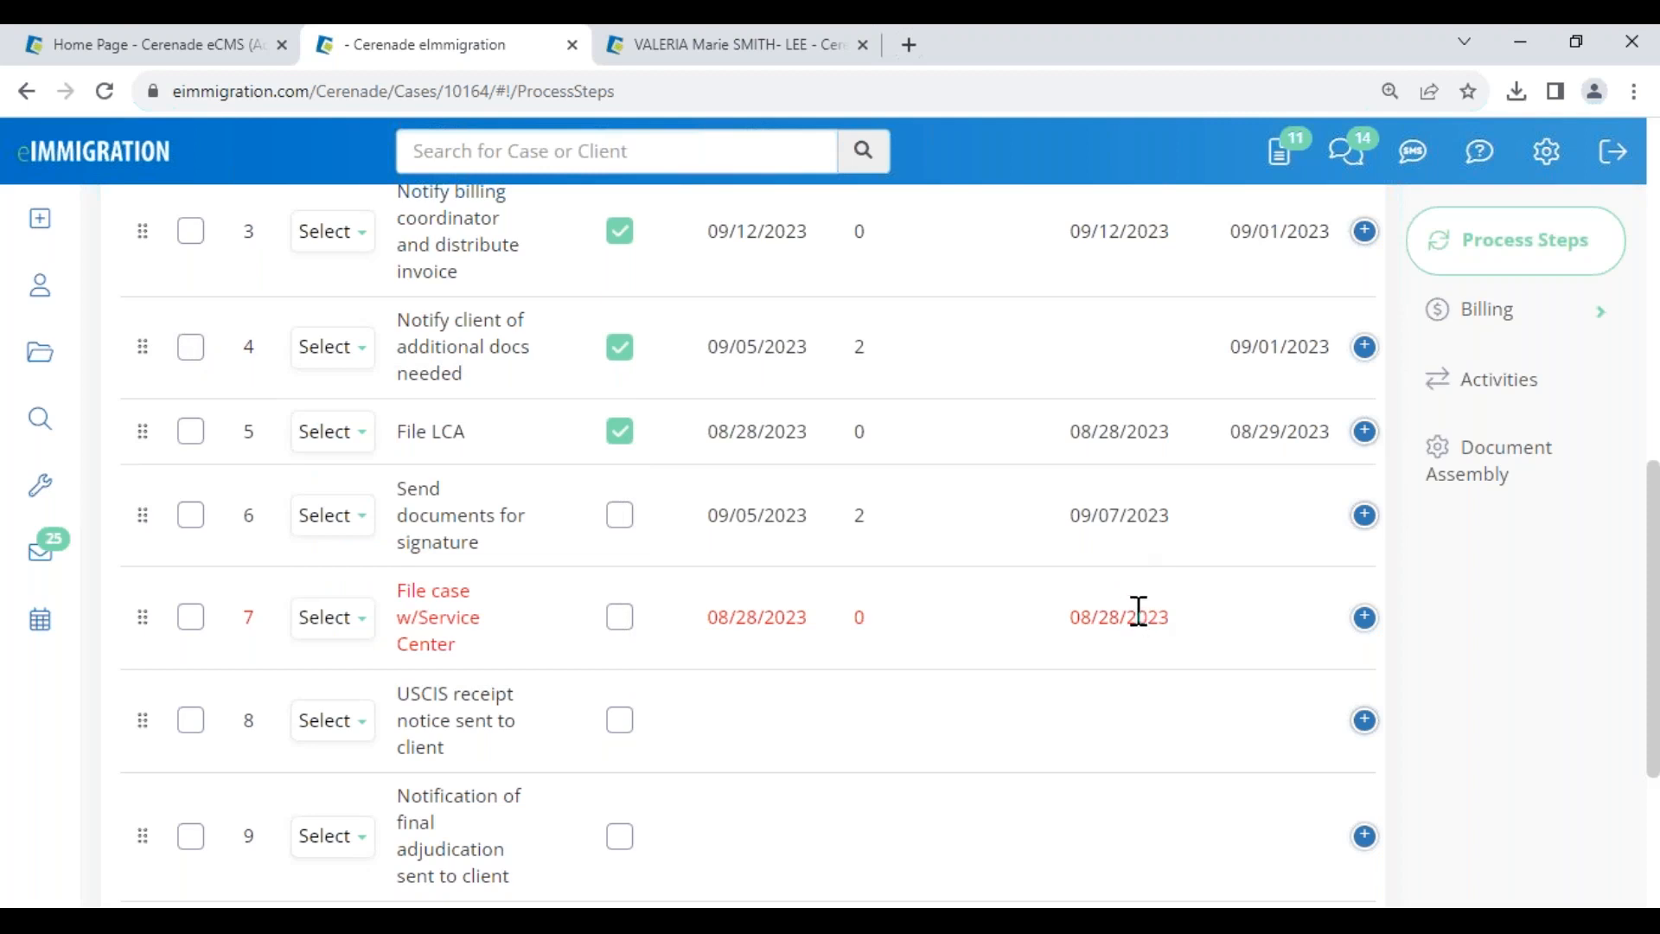
triple_click(1083, 617)
left_click_drag(1019, 563, 1208, 530)
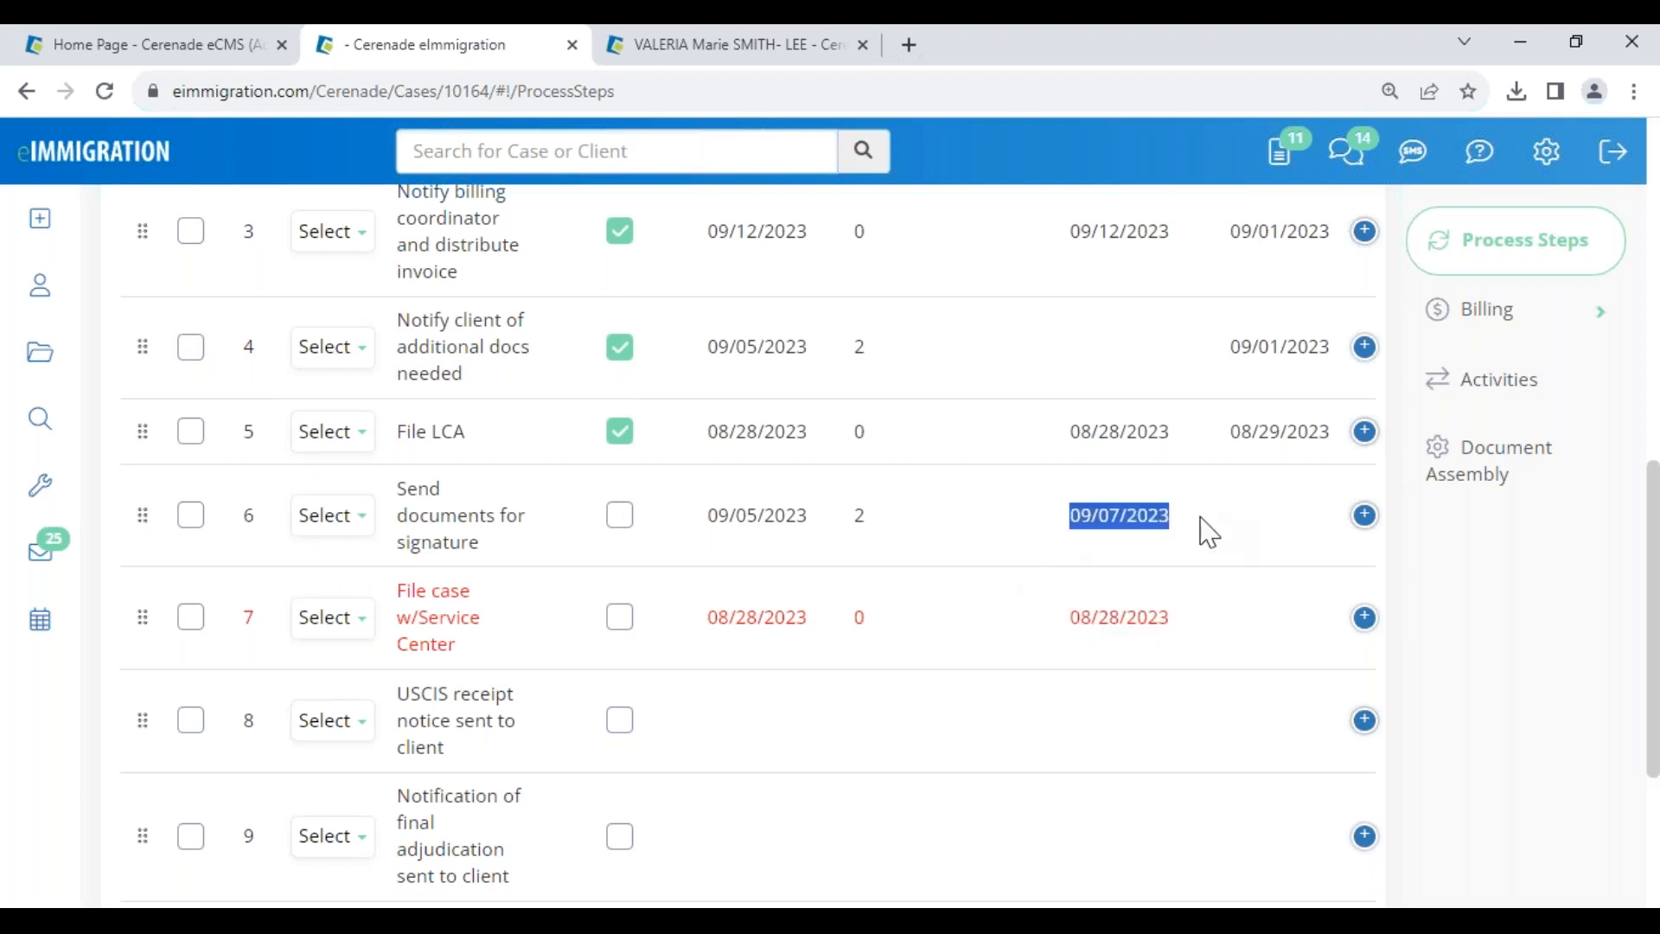
scroll(1202, 530, "up", 10)
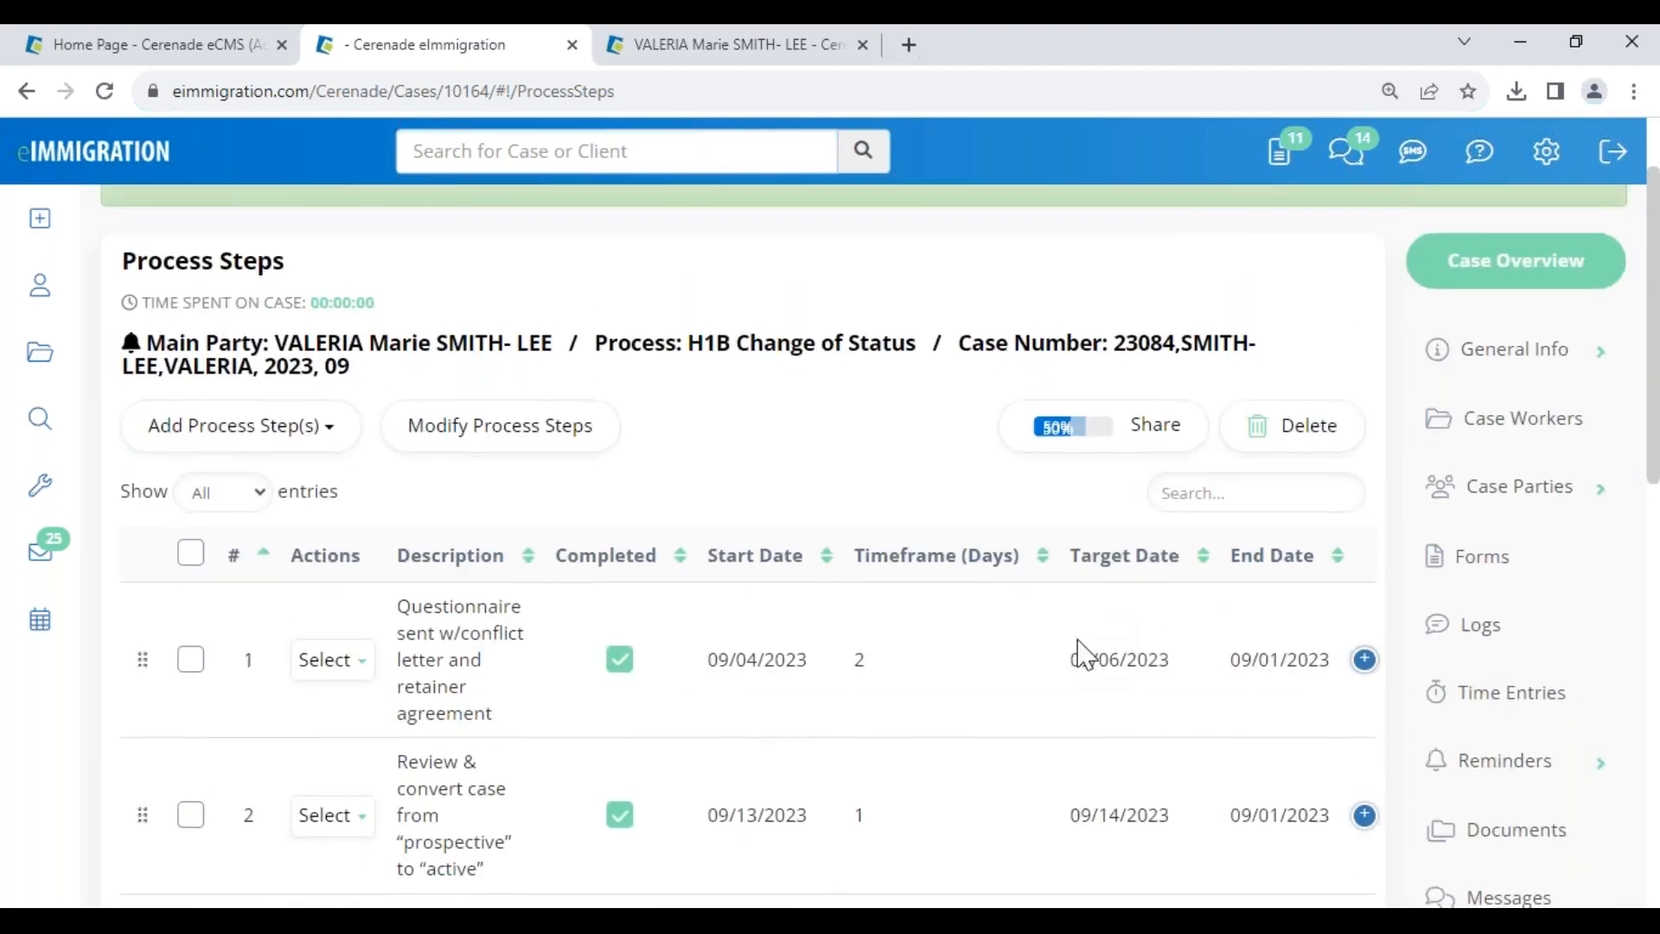
scroll(1081, 652, "down", 7)
scroll(865, 605, "up", 7)
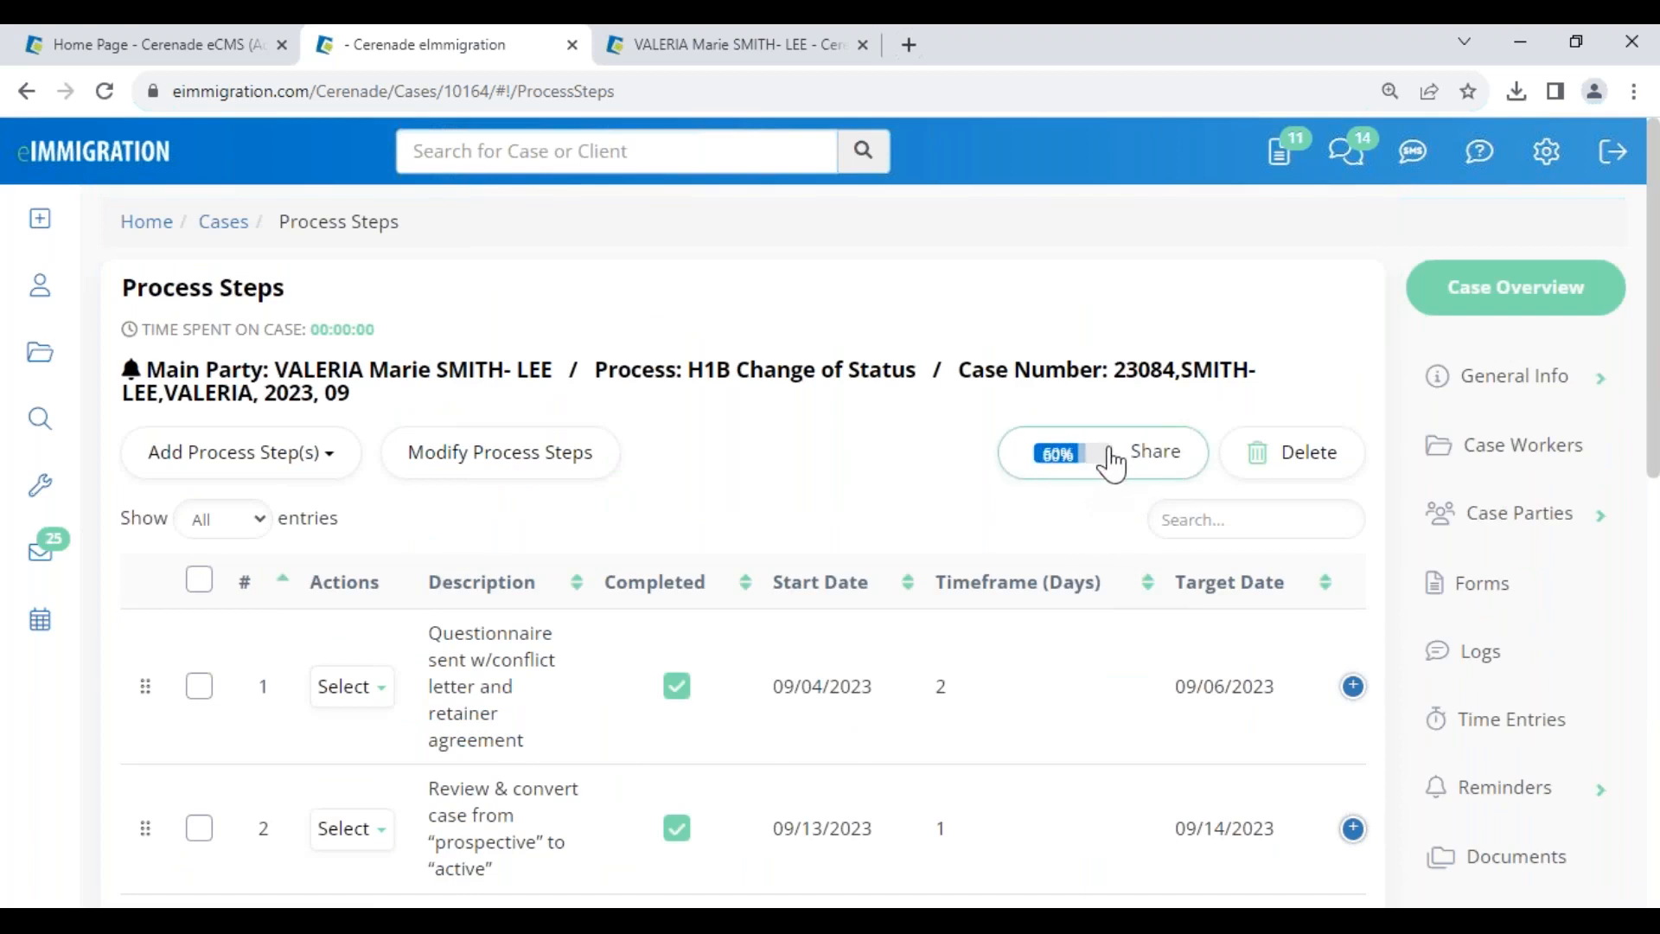
- Check which clients the steps are shared with, then go to the Client Portal login
left_click(1157, 459)
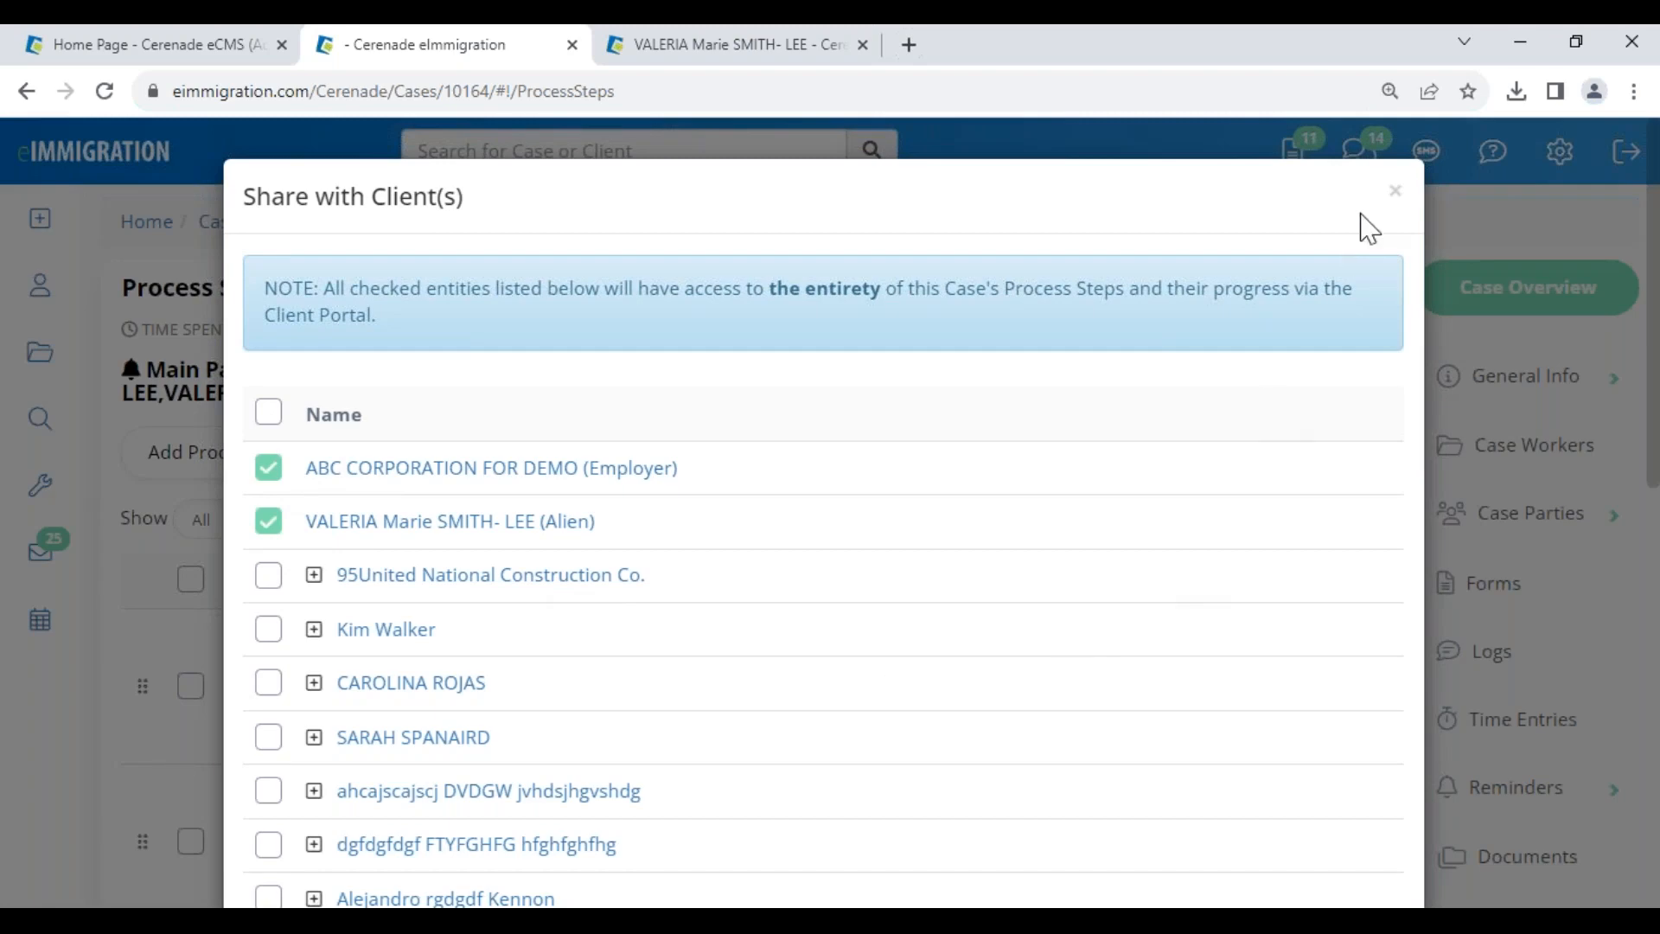
left_click(1395, 193)
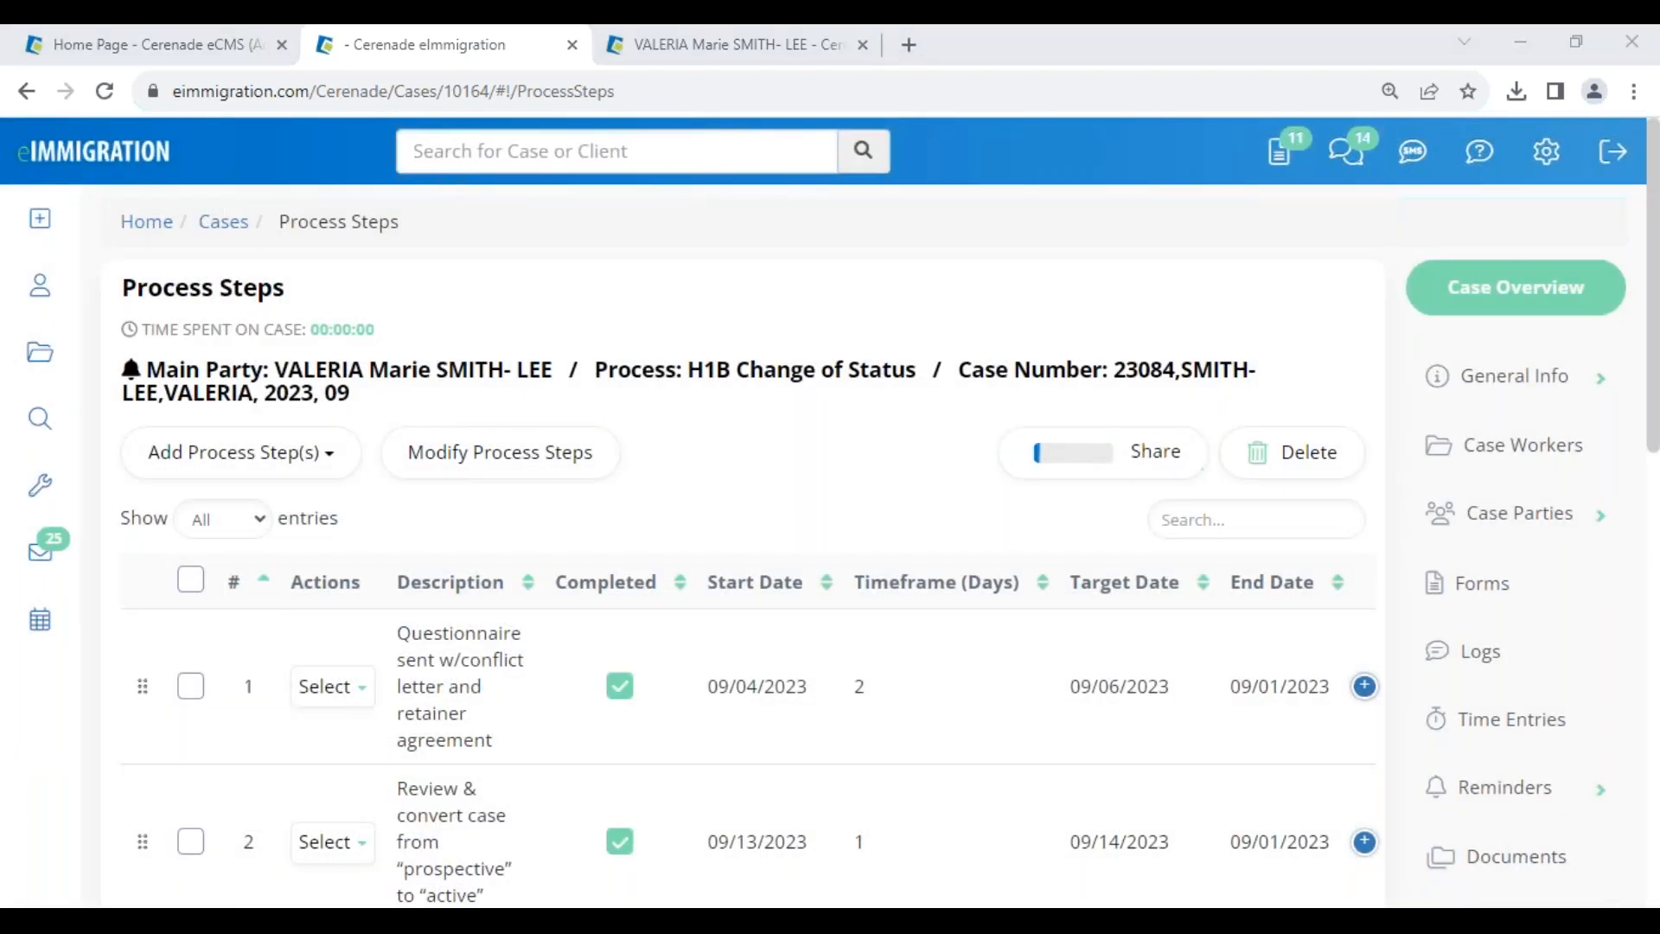
left_click(382, 848)
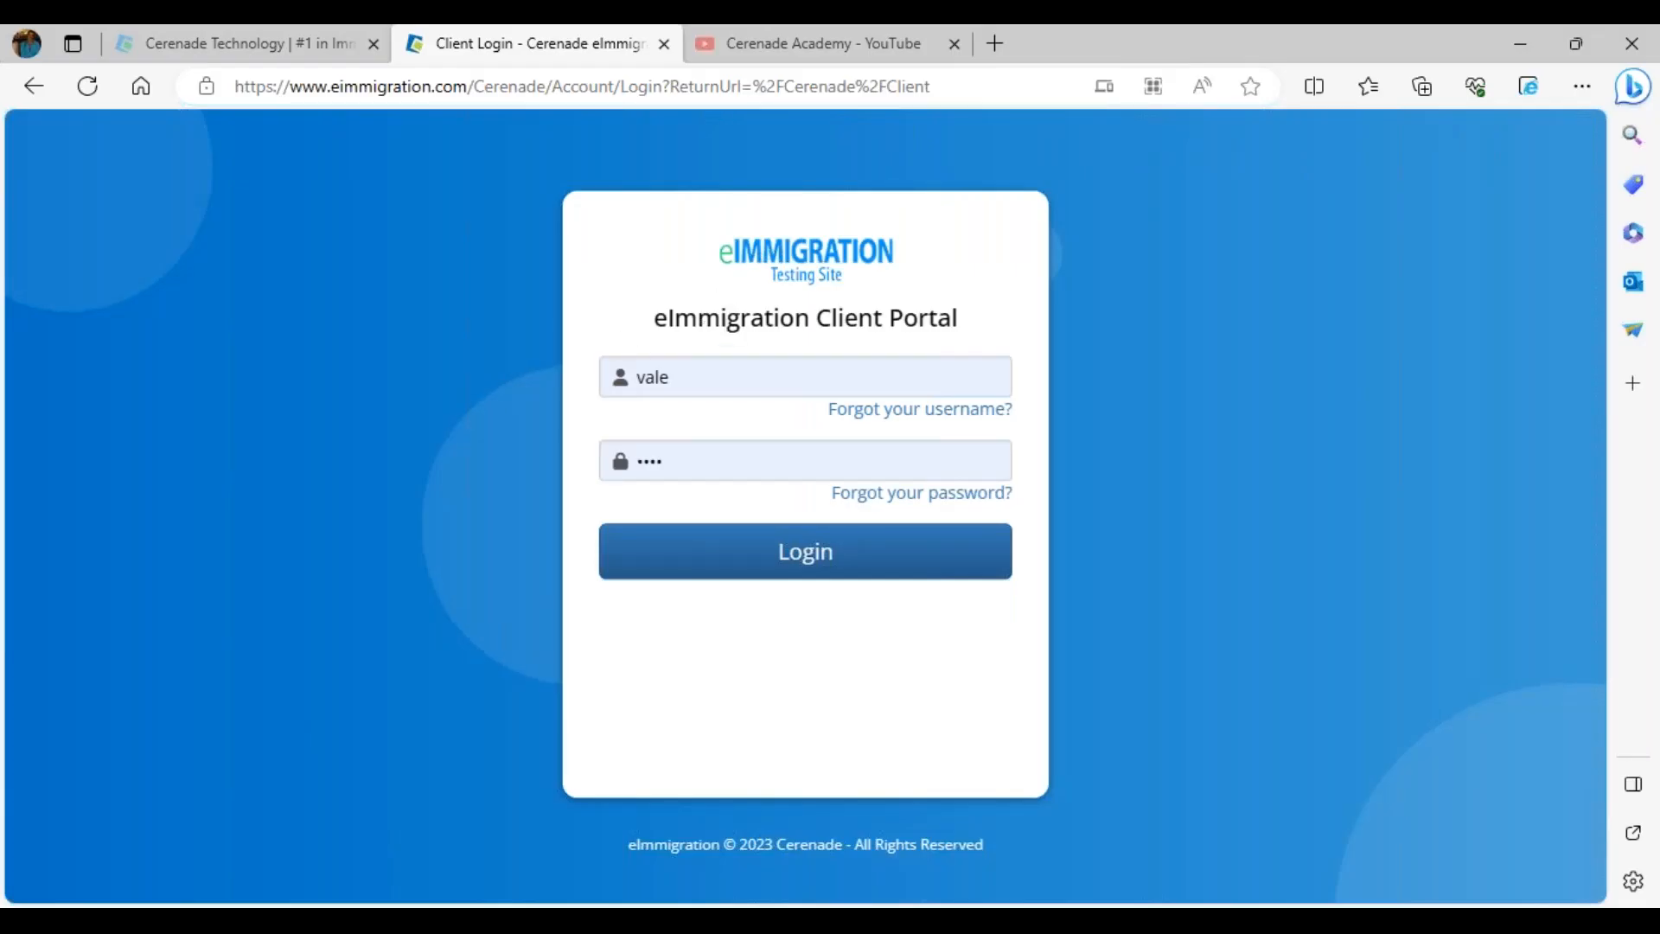
- Log in to the Client Portal, view the case status chart, then close it
left_click_drag(994, 337, 745, 344)
left_click(741, 556)
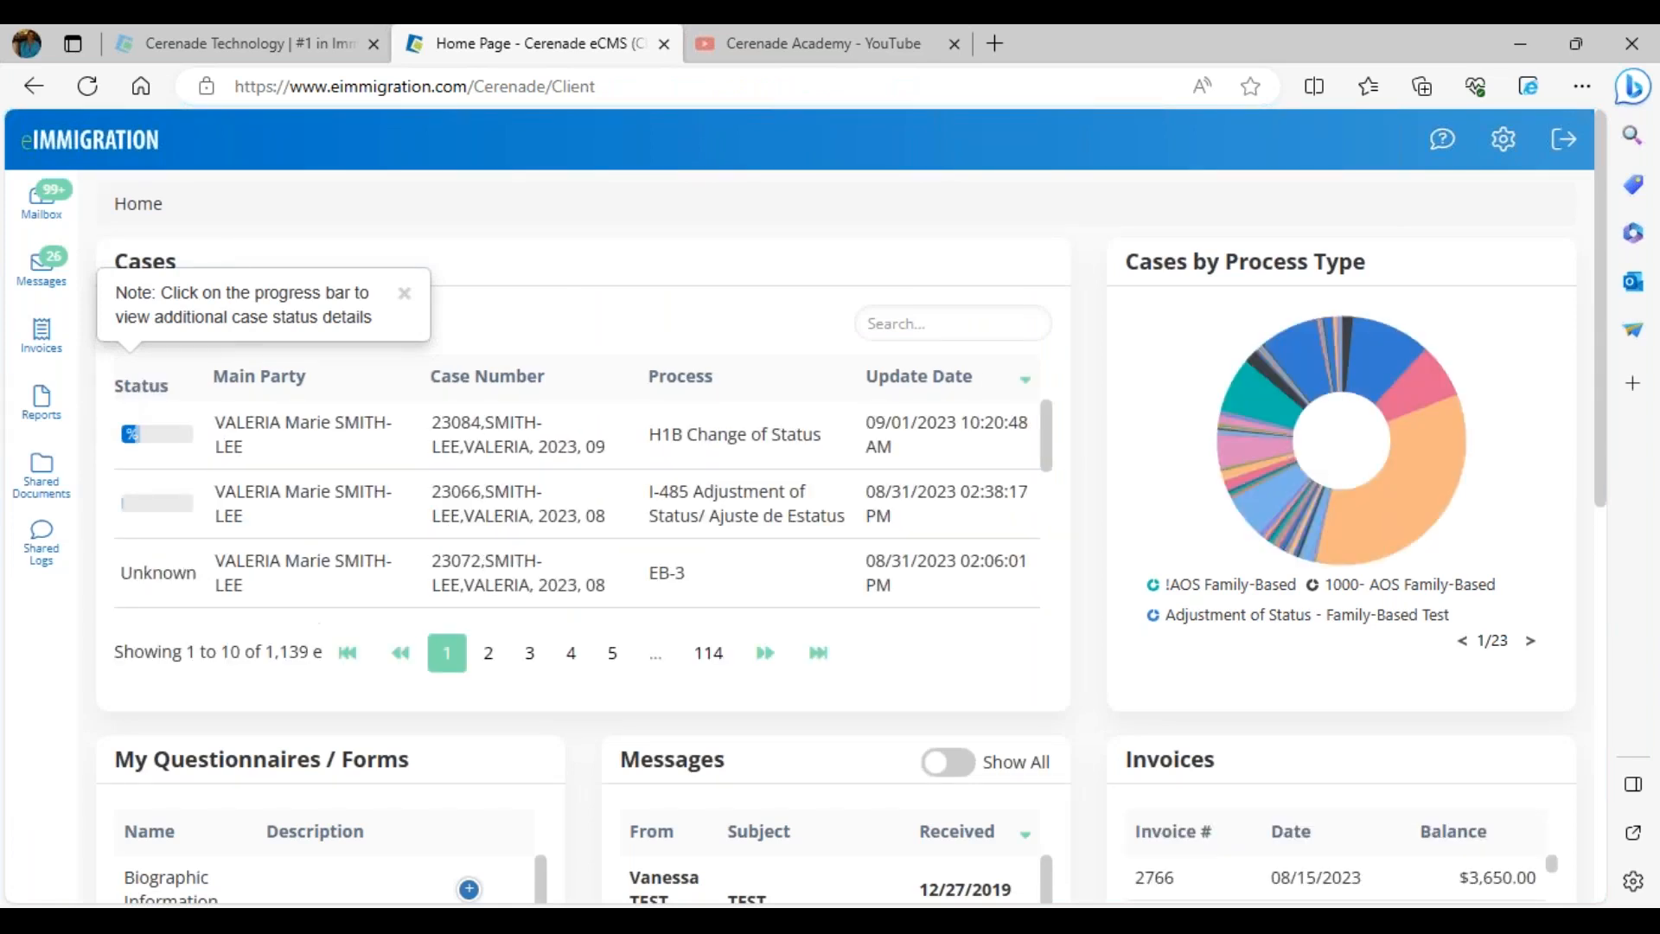
left_click(149, 443)
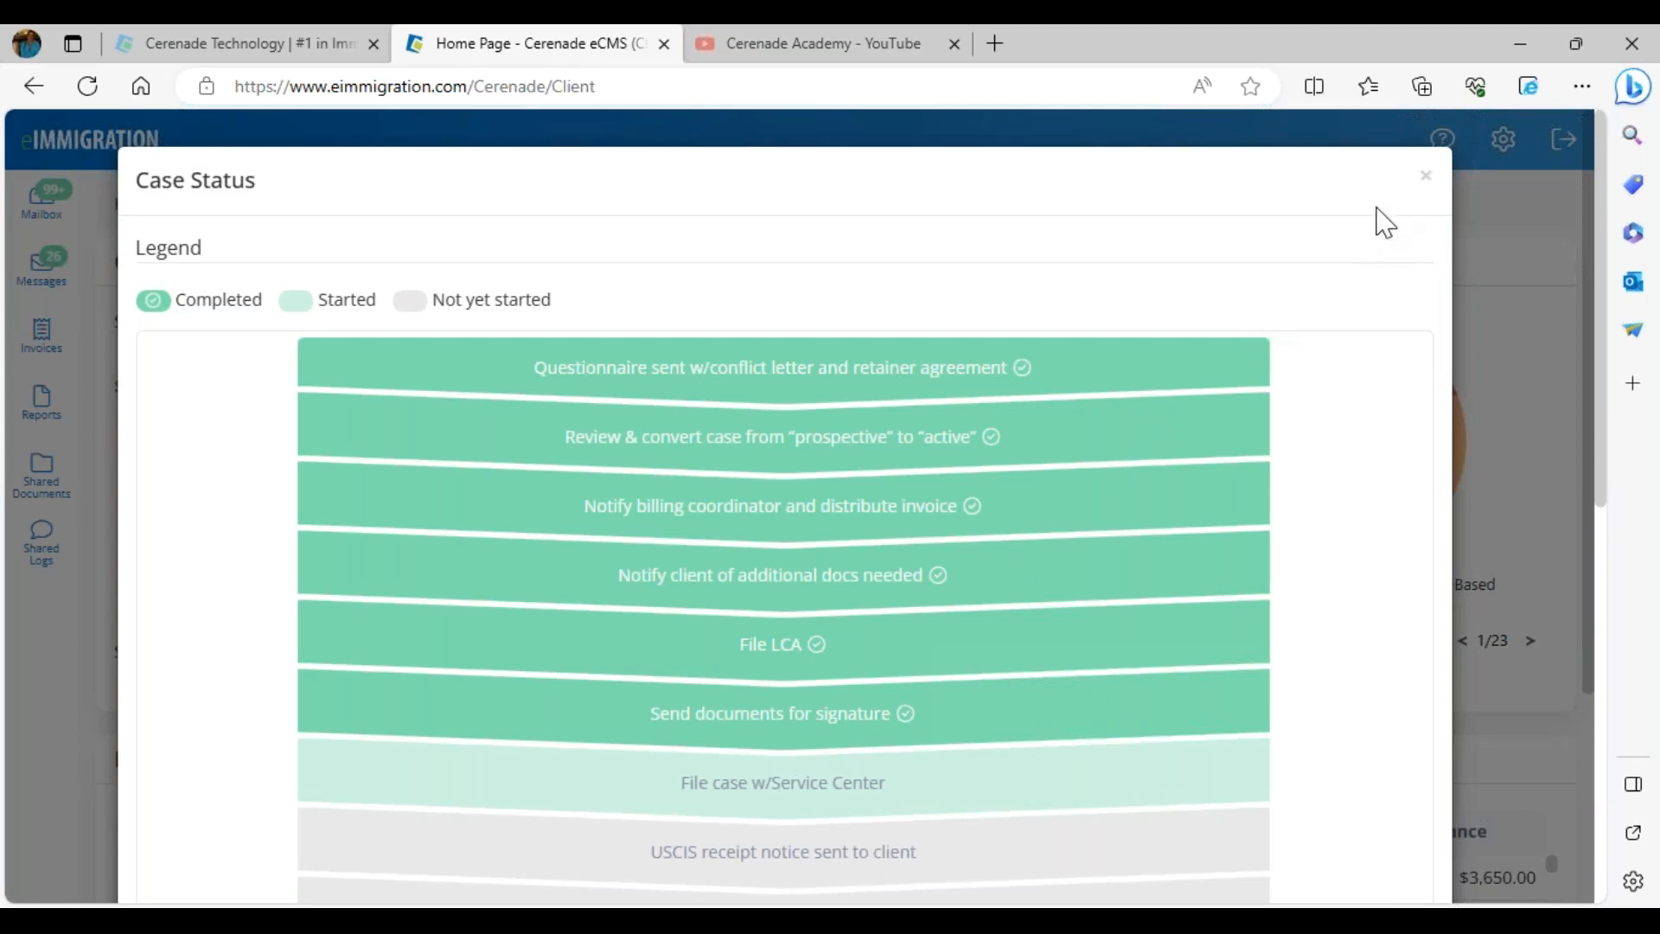
left_click(1426, 177)
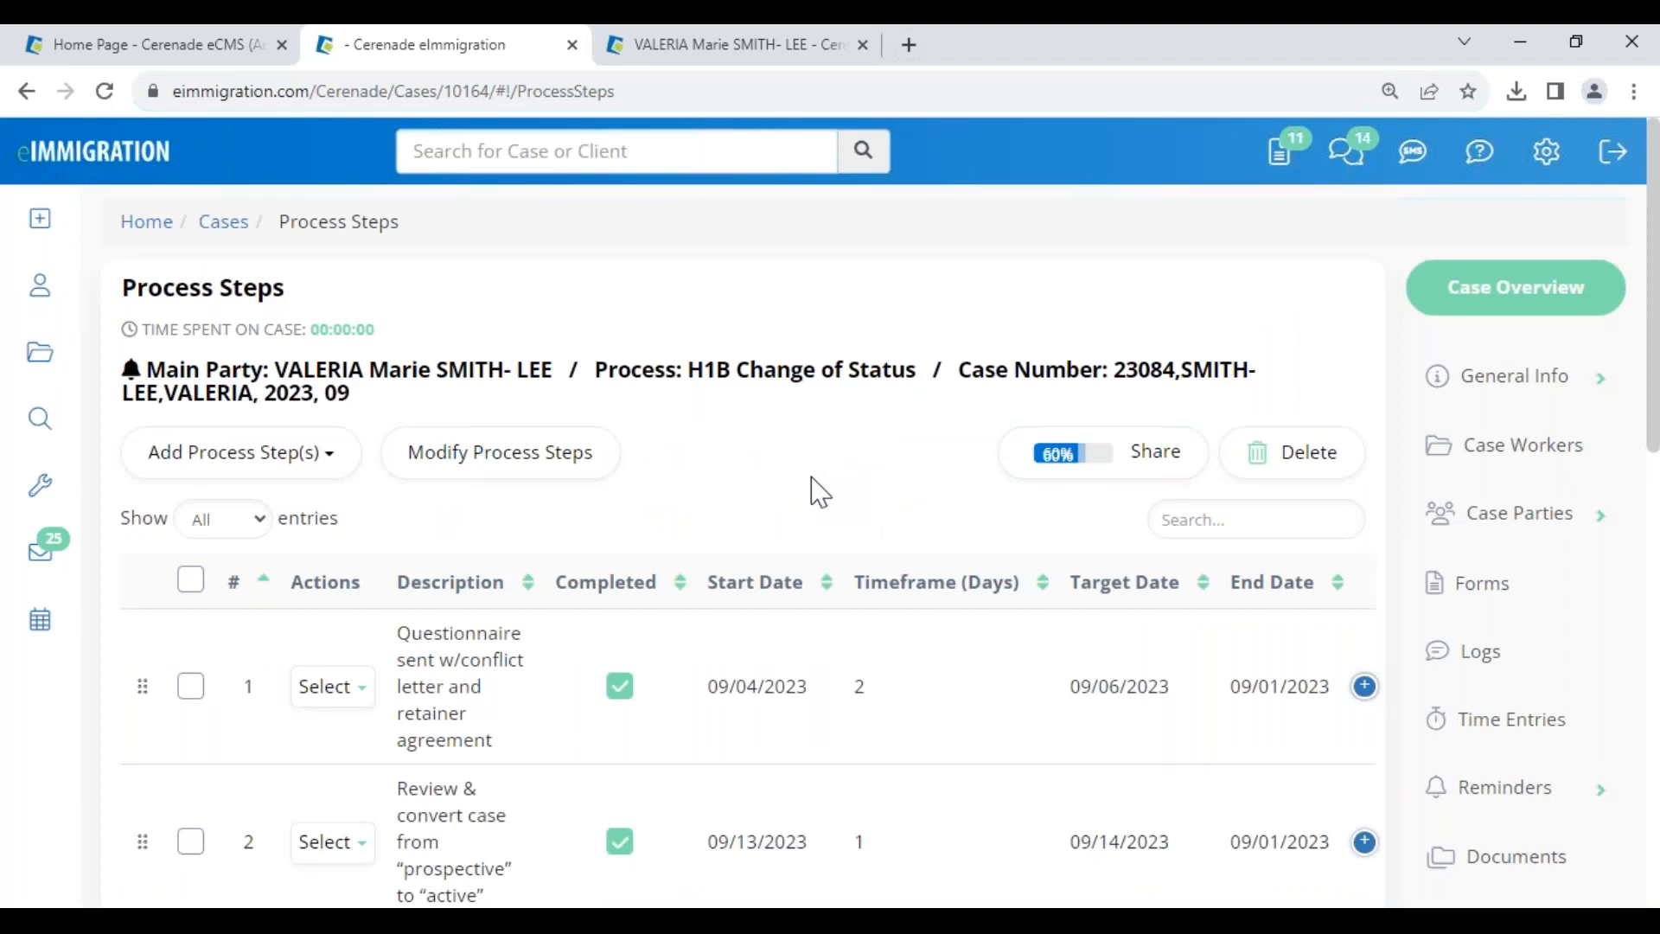
mouse_move(50, 491)
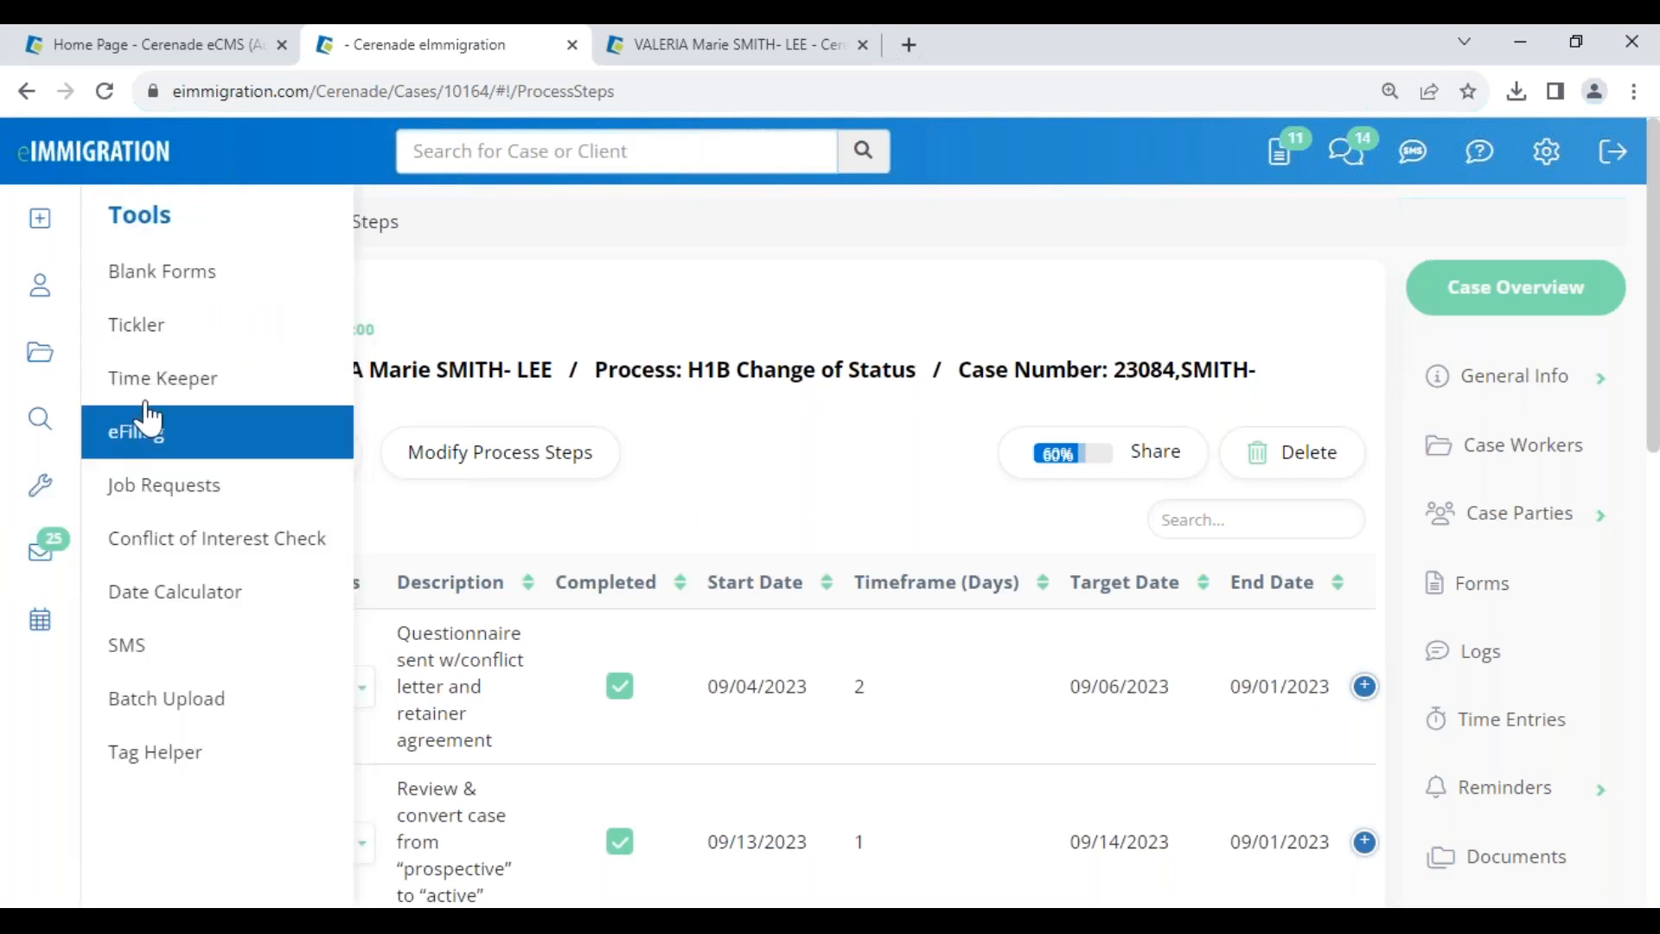
- Open the Tickler dashboard and dismiss the account settings menu unchanged
left_click(144, 332)
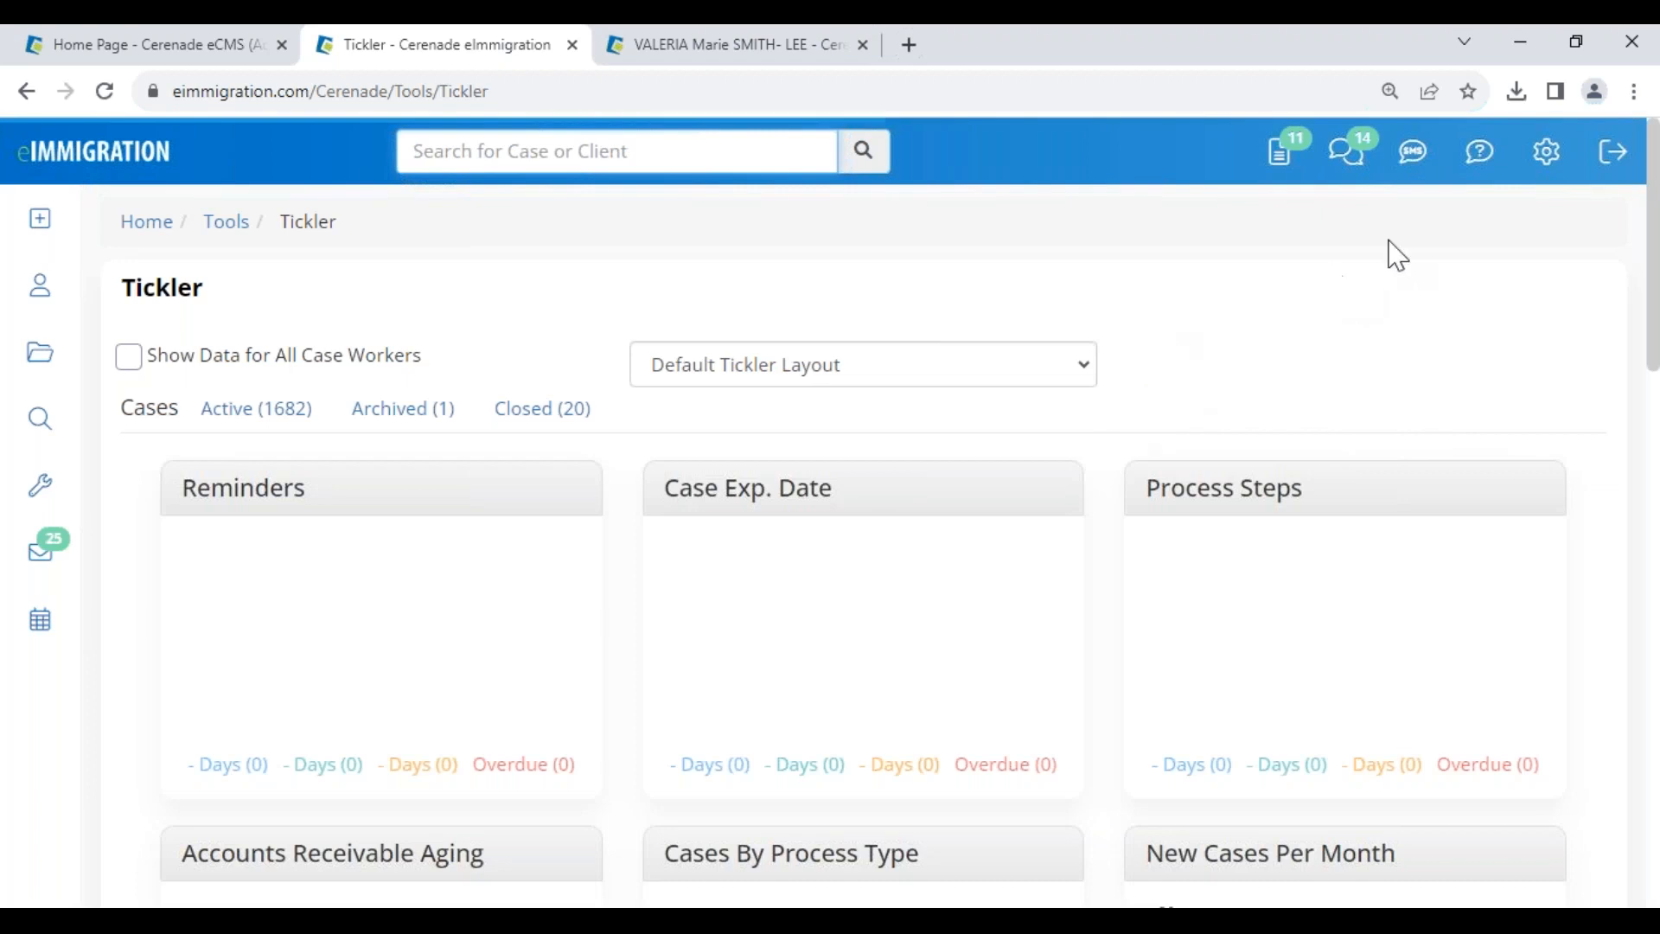
left_click(1549, 167)
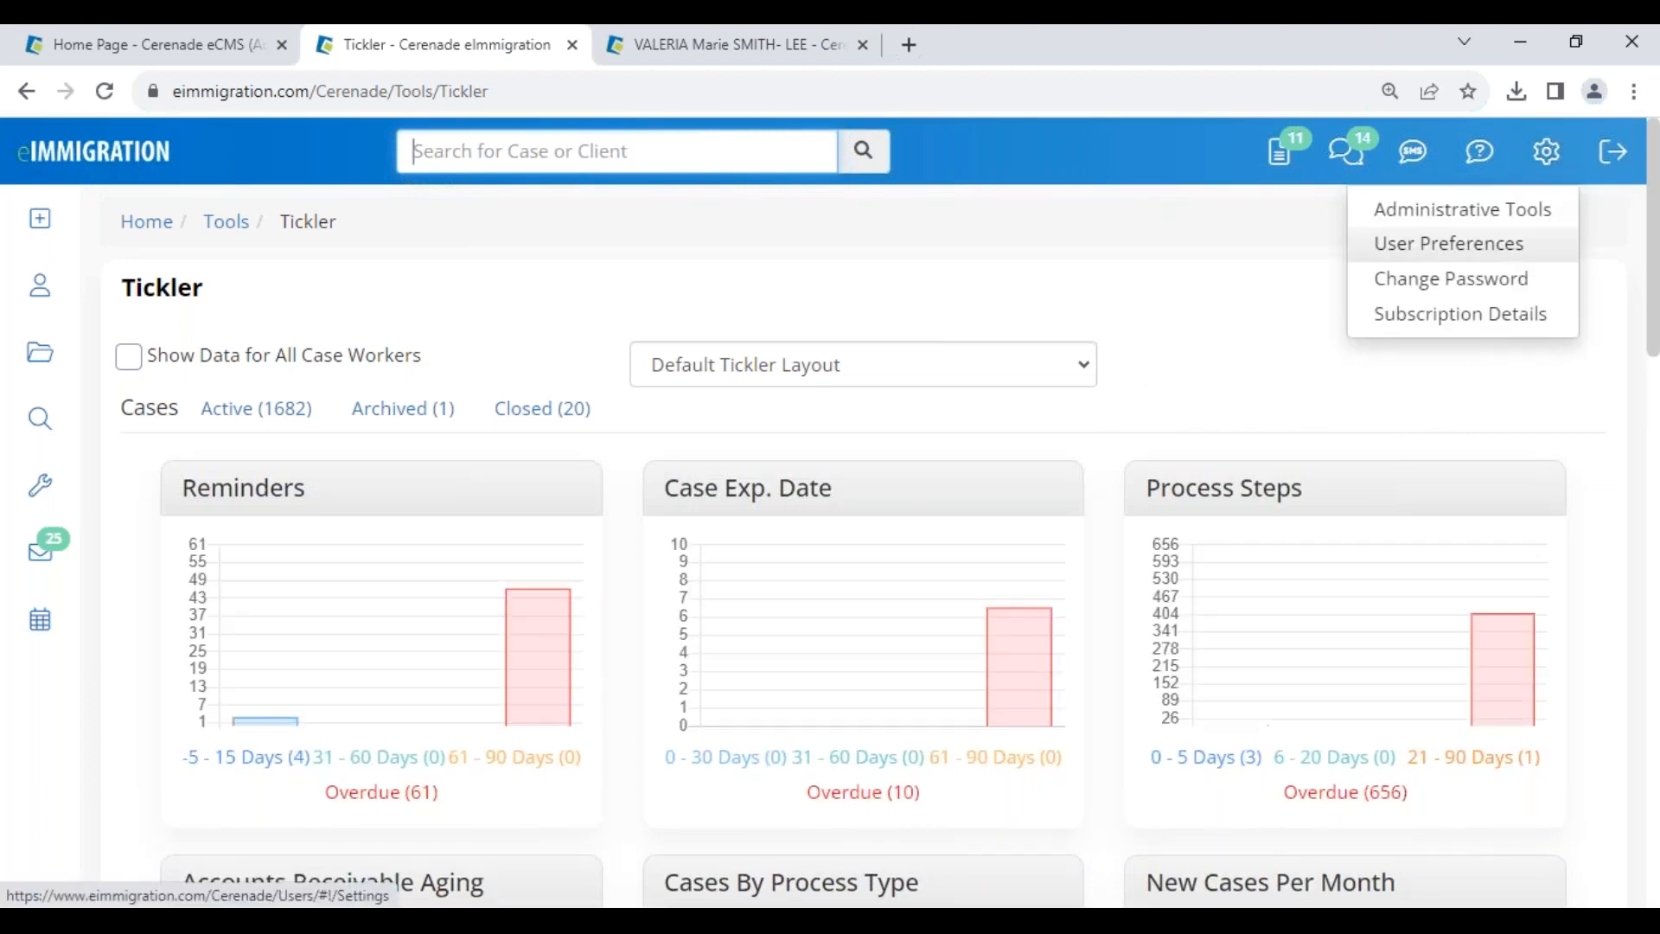
left_click(1147, 406)
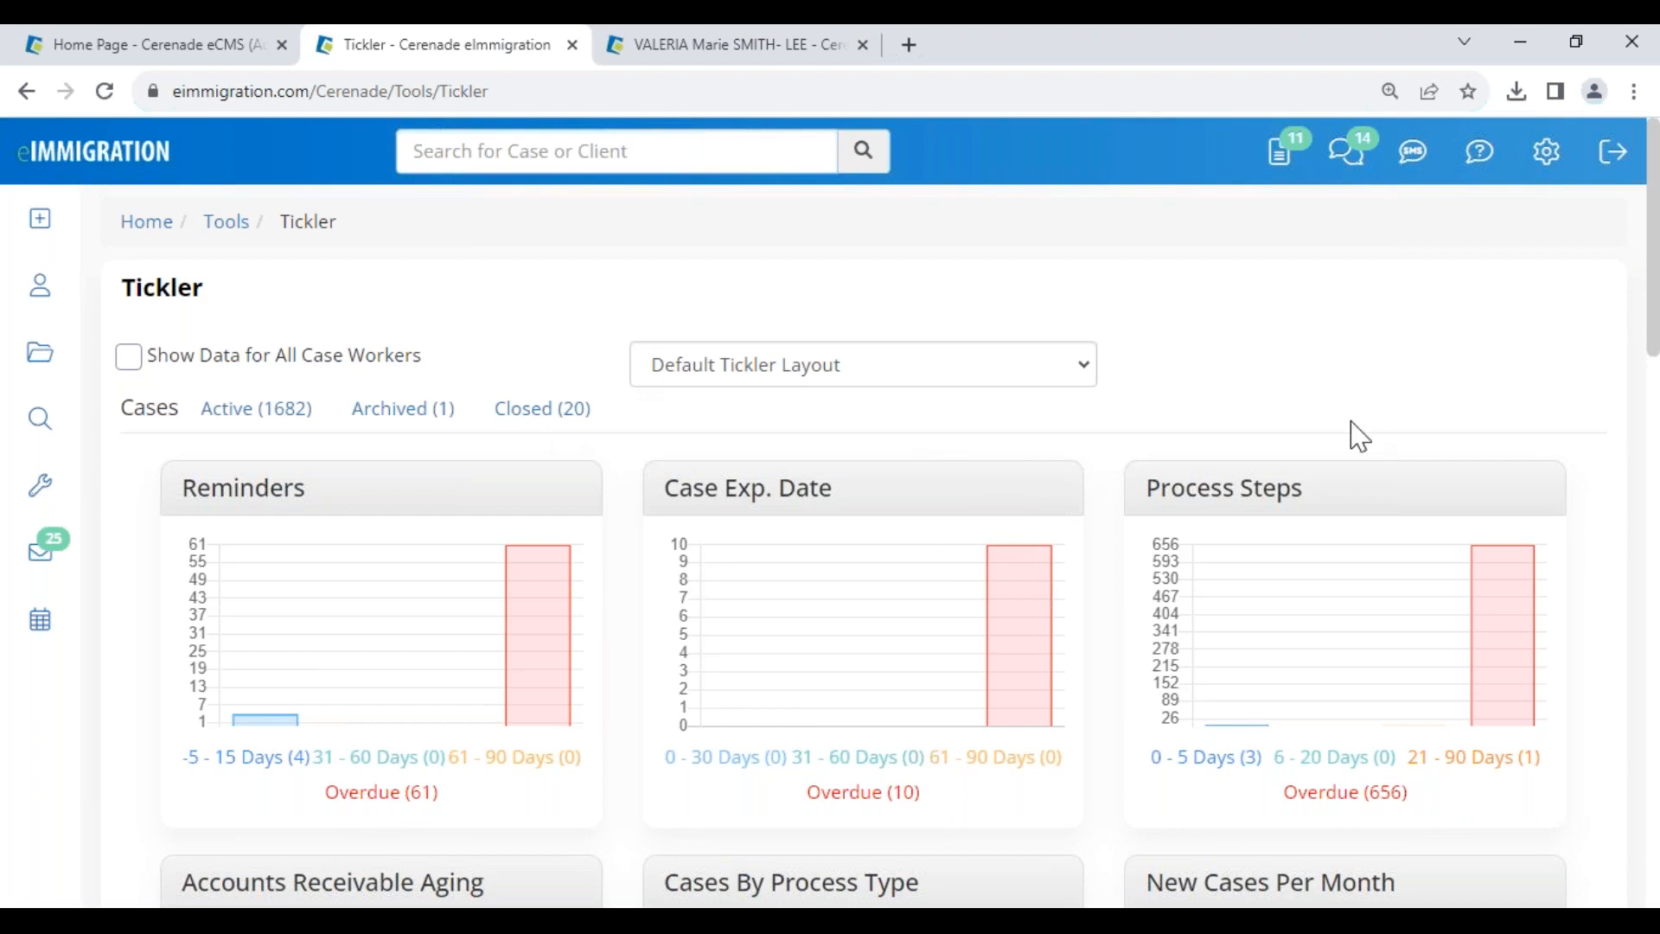
scroll(1260, 575, "down", 3)
scroll(1064, 474, "up", 3)
- Switch the Tickler layout to test, then back to Default Tickler Layout
left_click(692, 383)
left_click(696, 427)
scroll(820, 677, "down", 3)
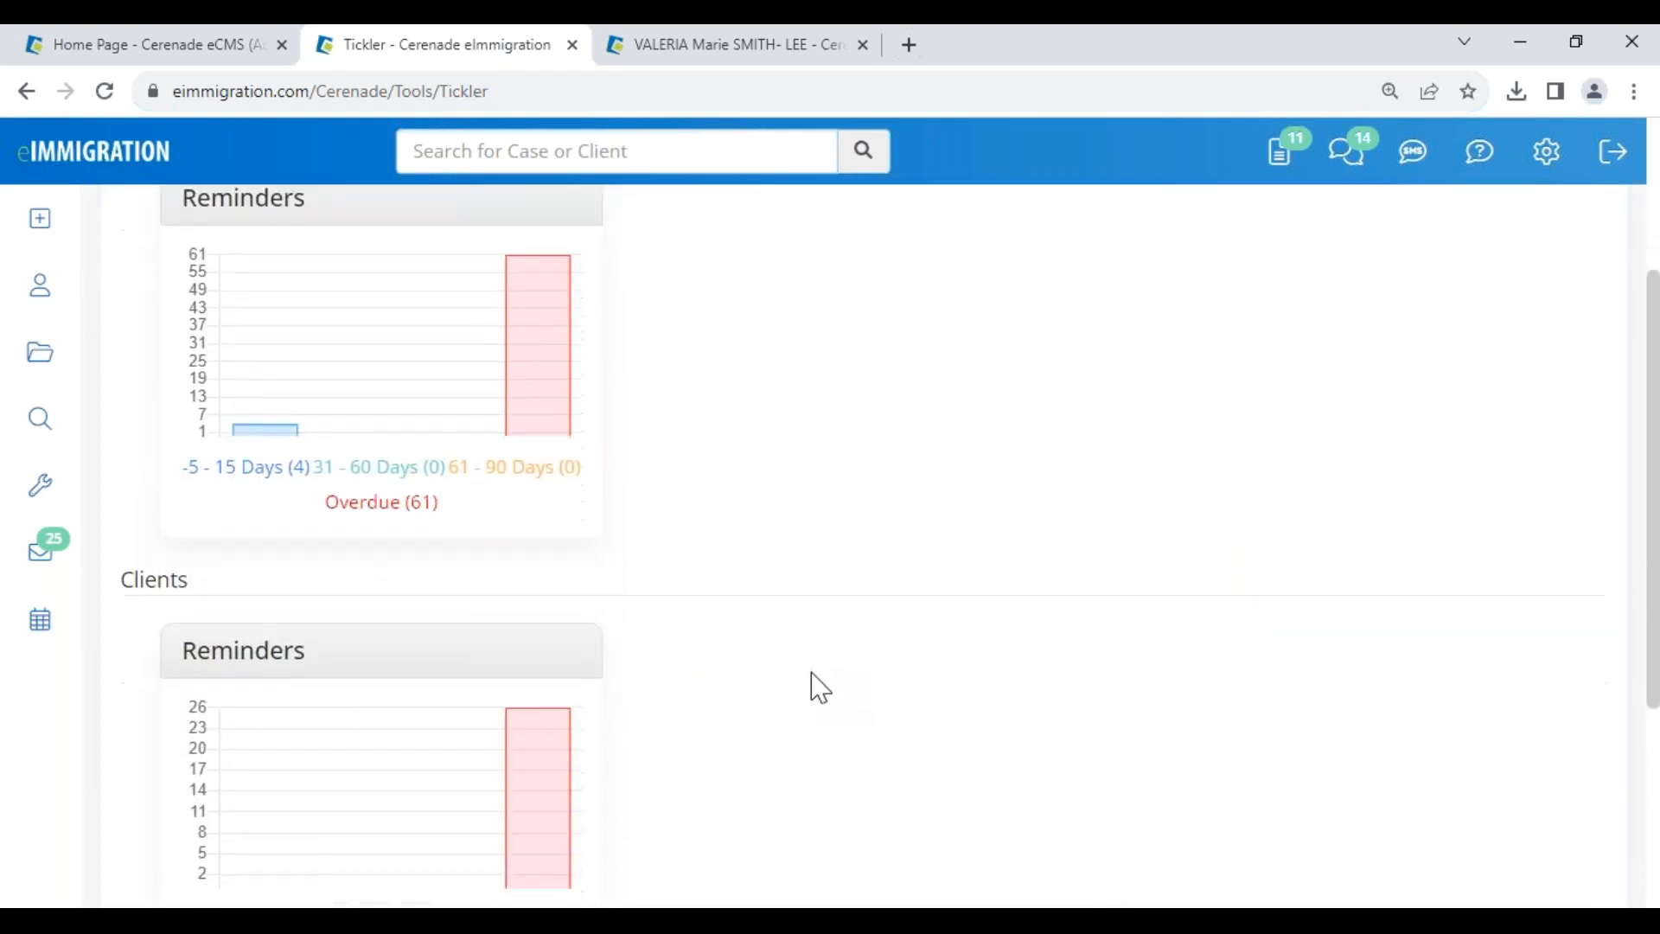
scroll(813, 683, "up", 3)
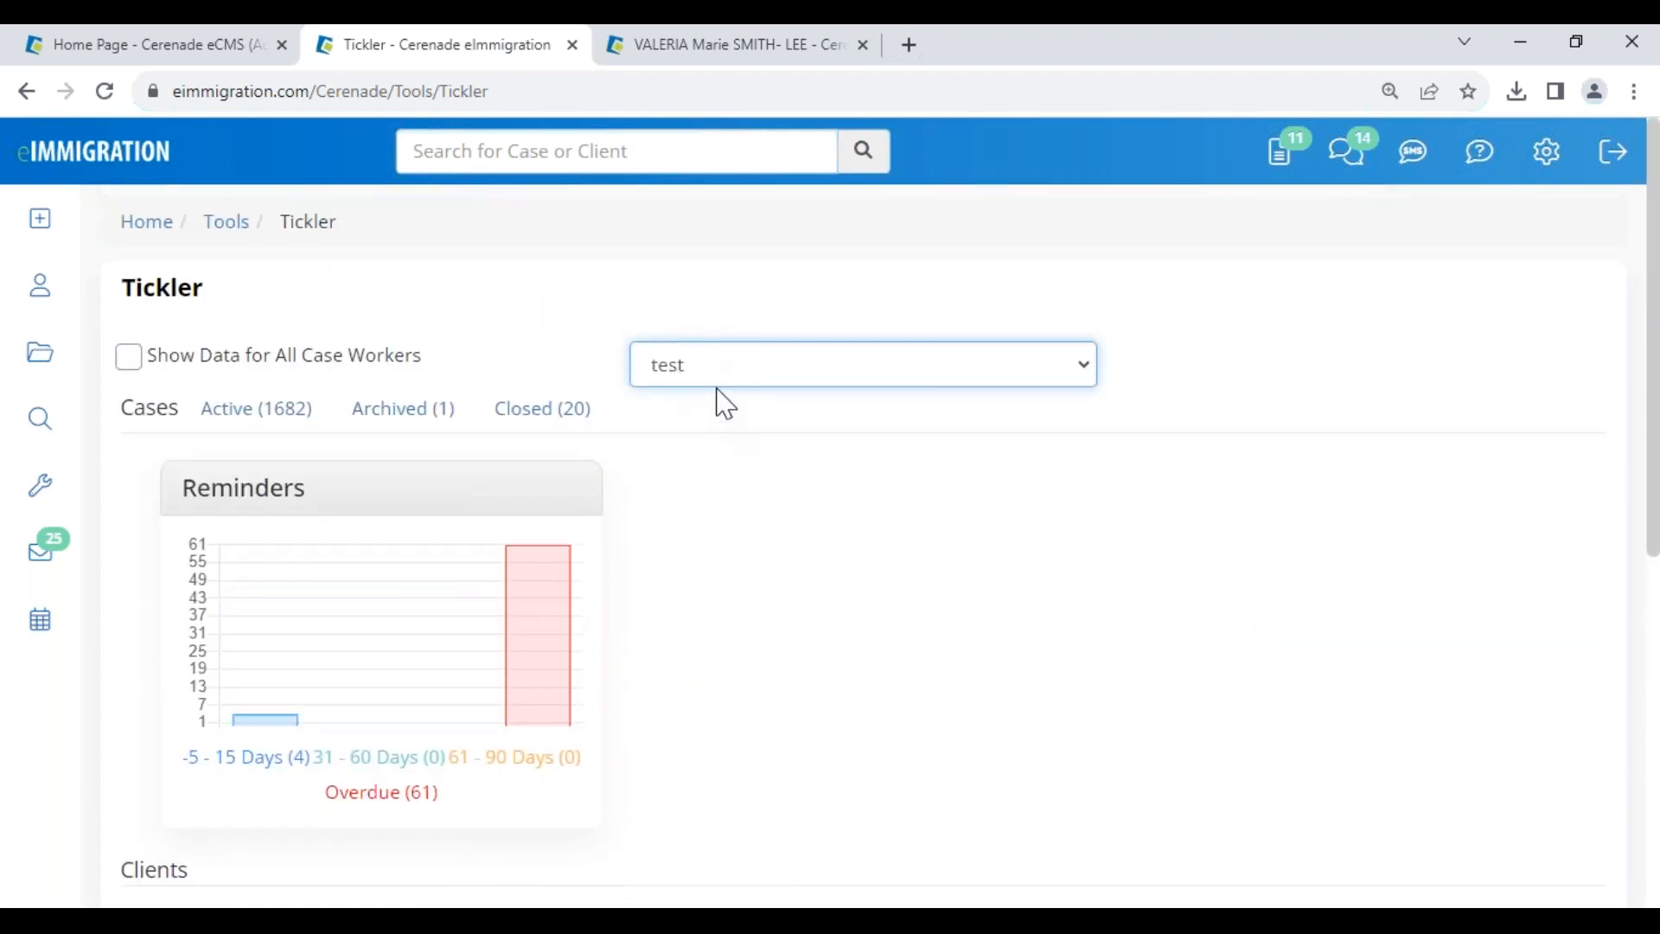
left_click(730, 385)
left_click(736, 398)
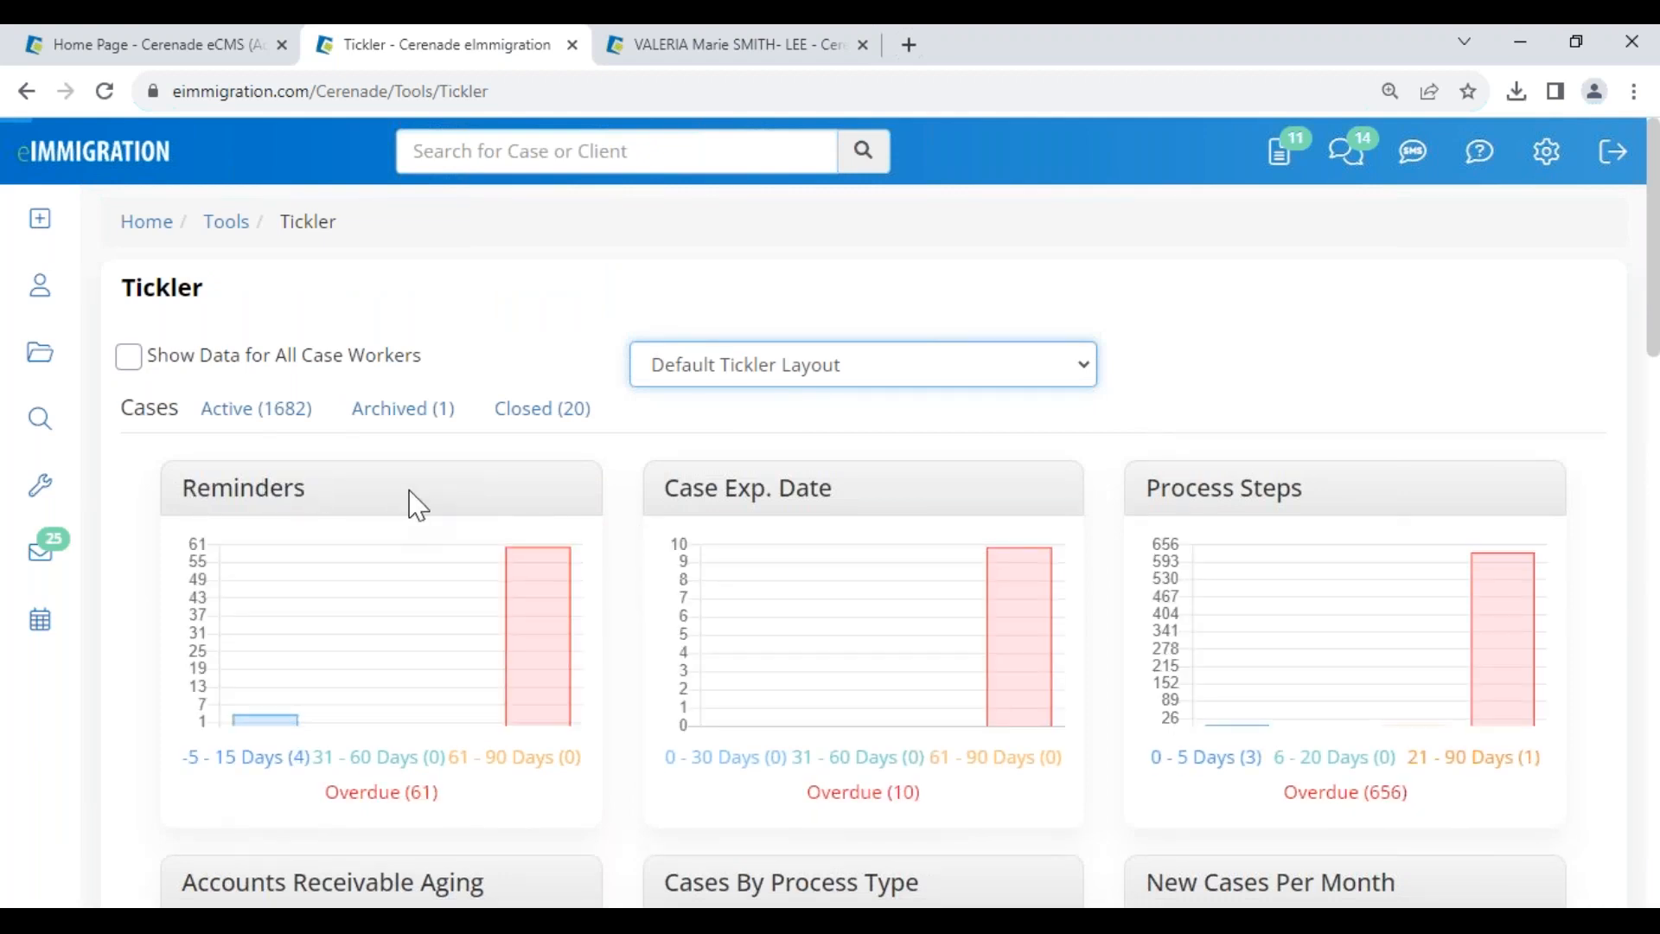
left_click_drag(750, 476, 990, 456)
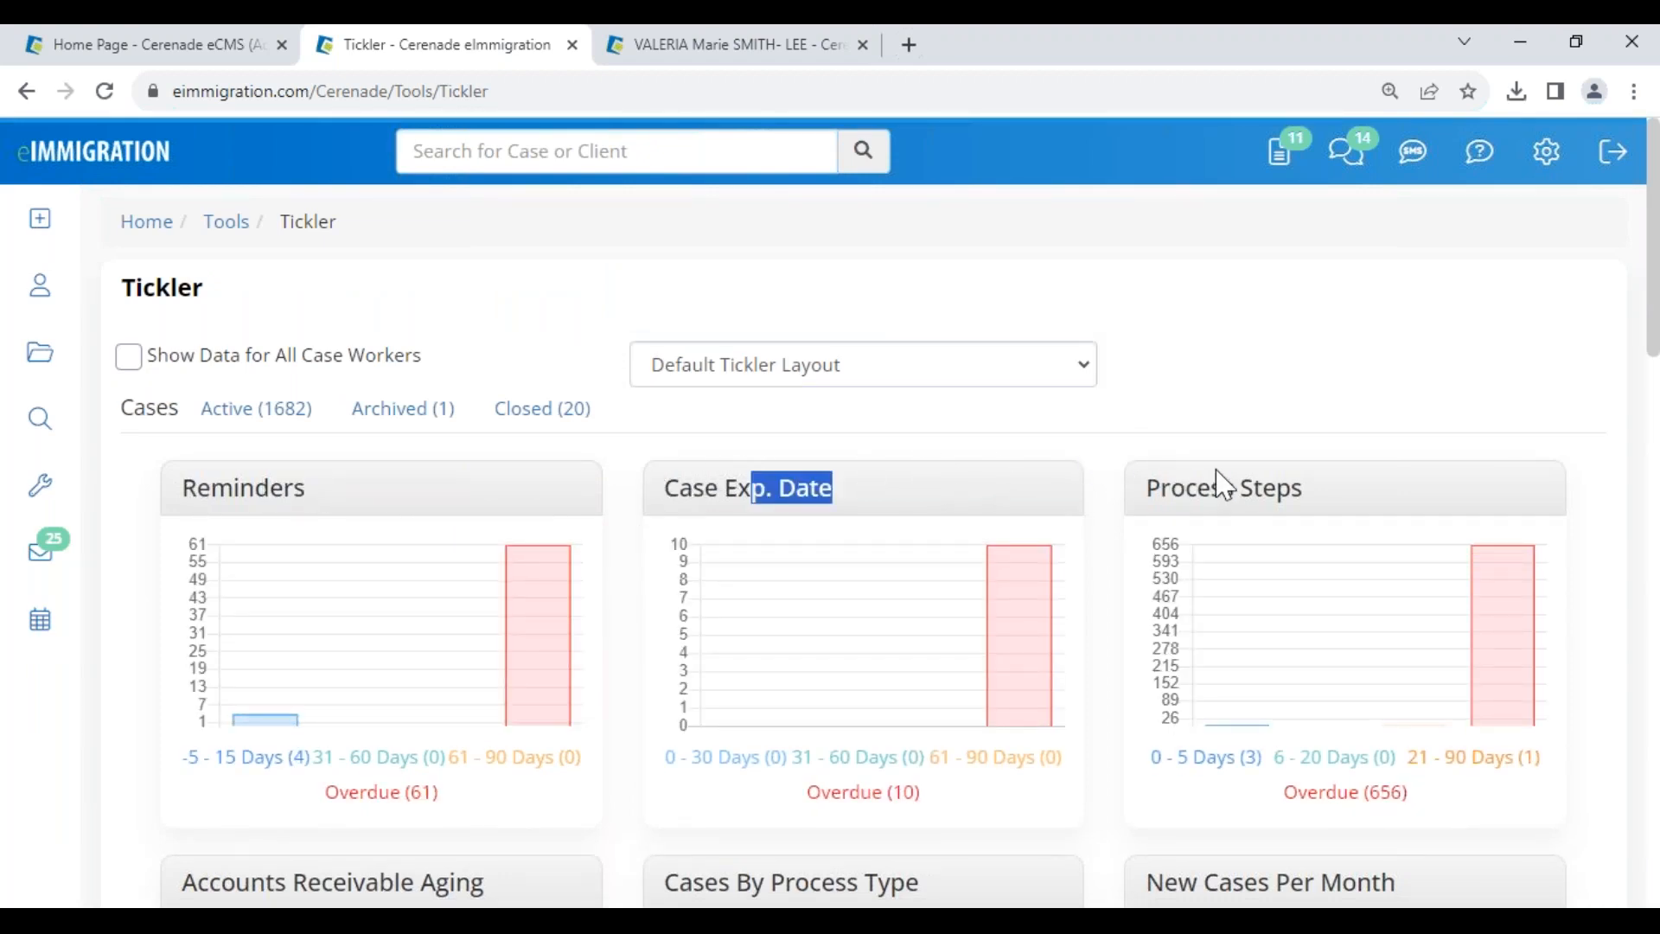
left_click_drag(1214, 471, 1429, 462)
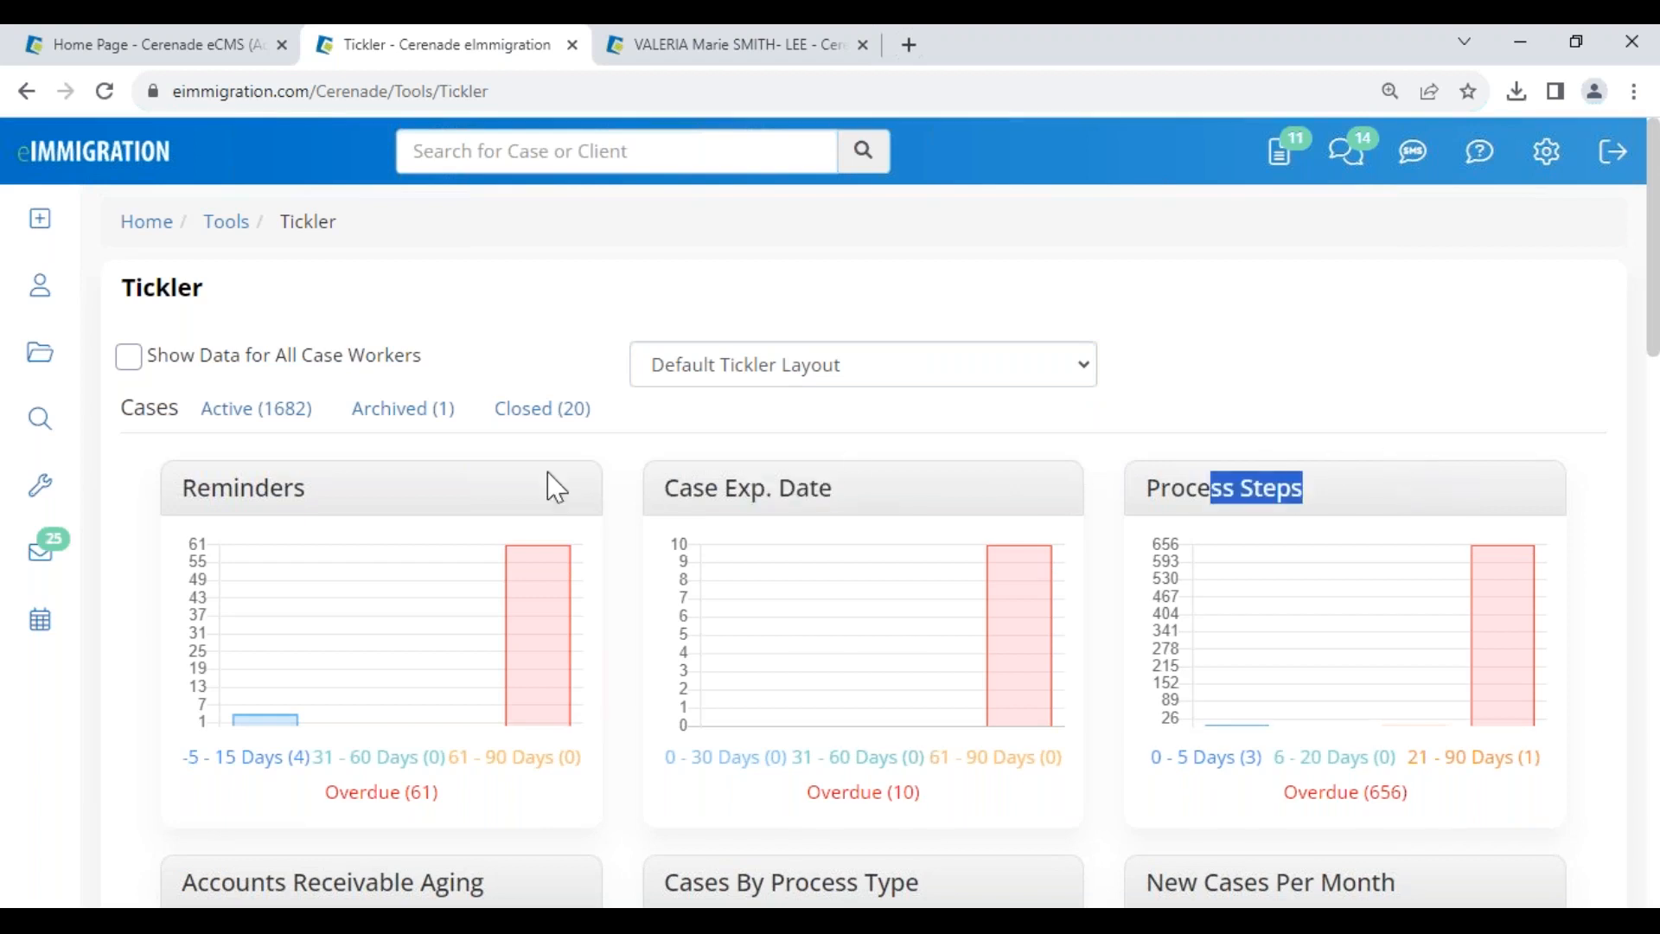
left_click(1241, 427)
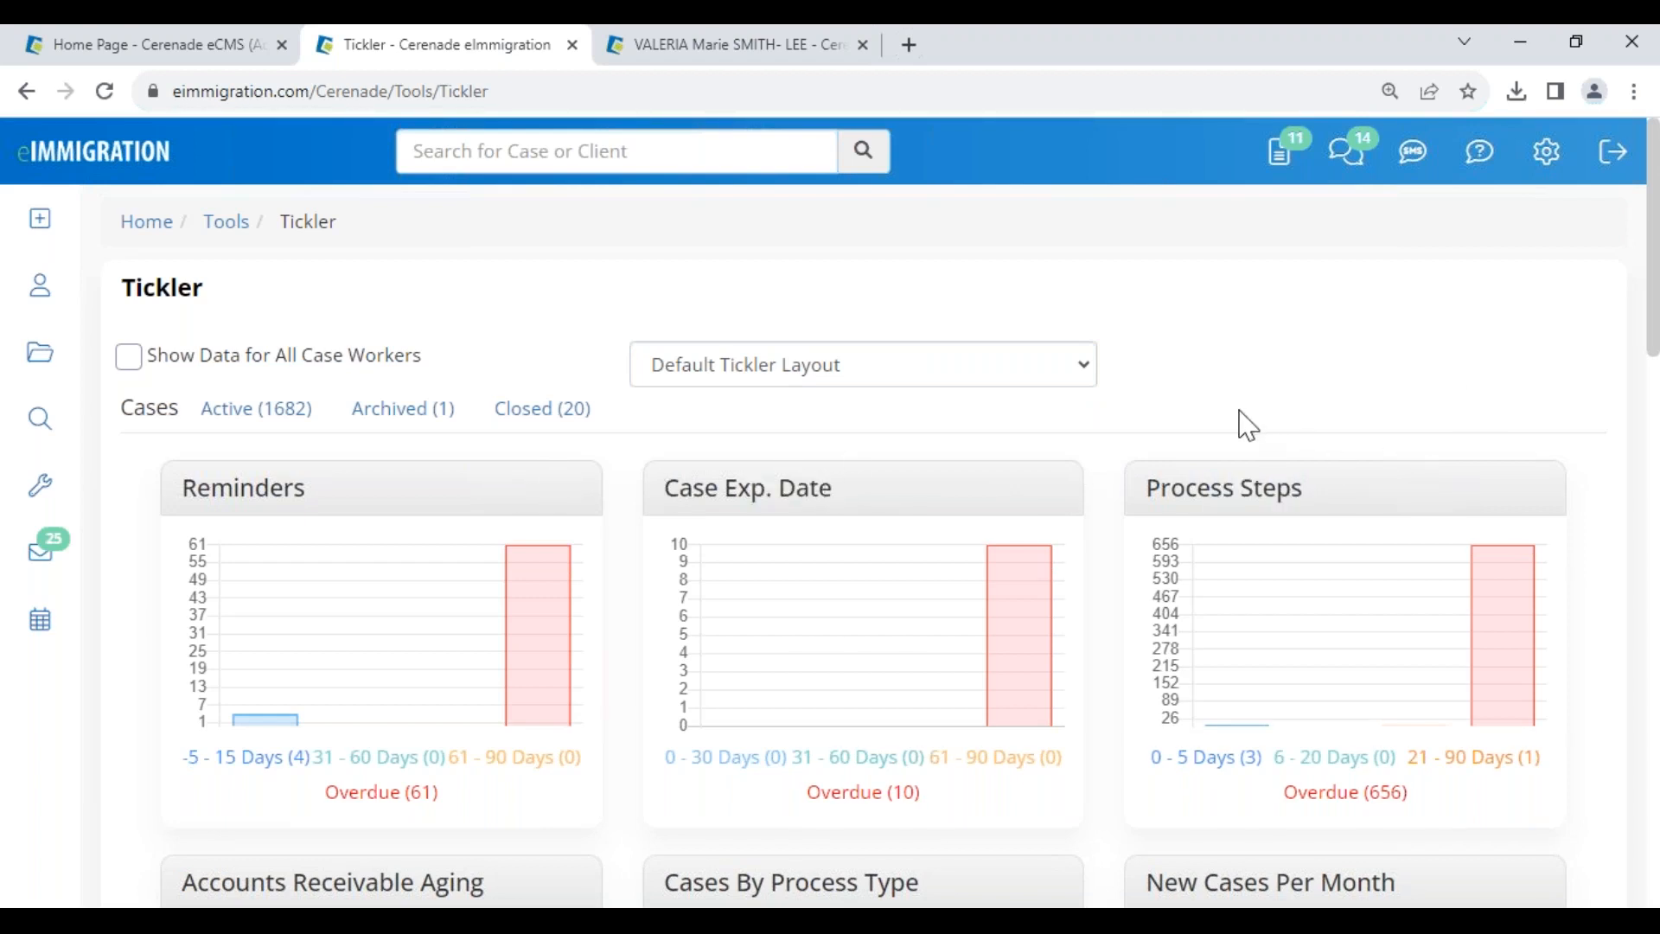
- Review the three process steps due within 0 - 5 days, including Invoice and DS-160
left_click(1182, 768)
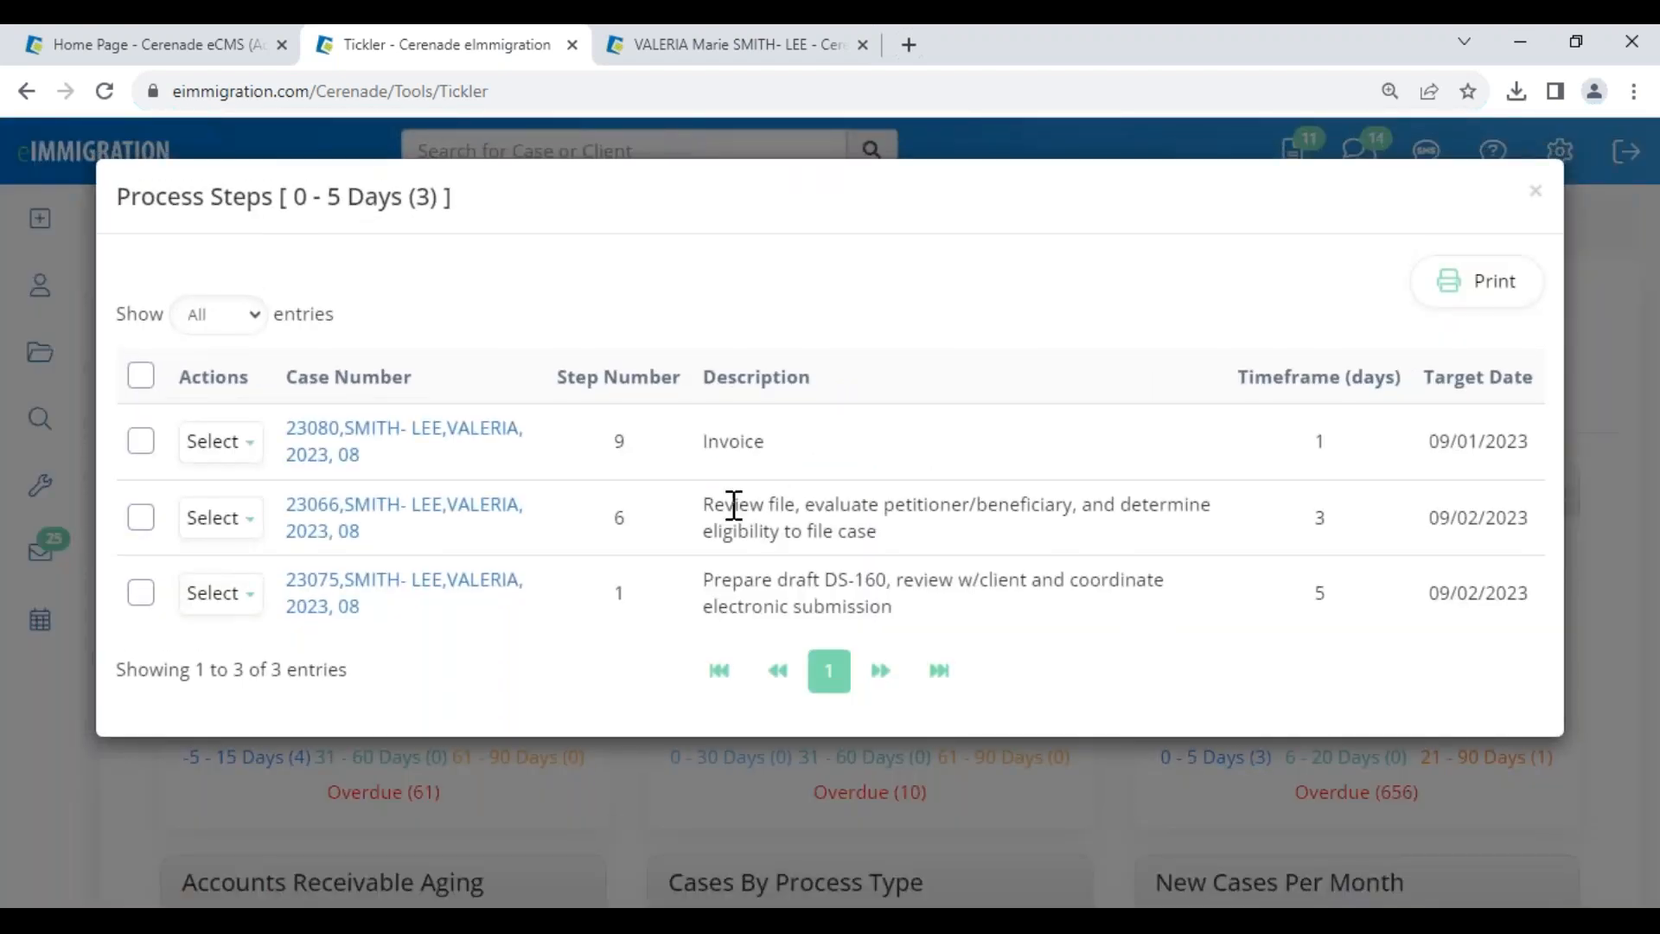
left_click_drag(285, 191, 450, 205)
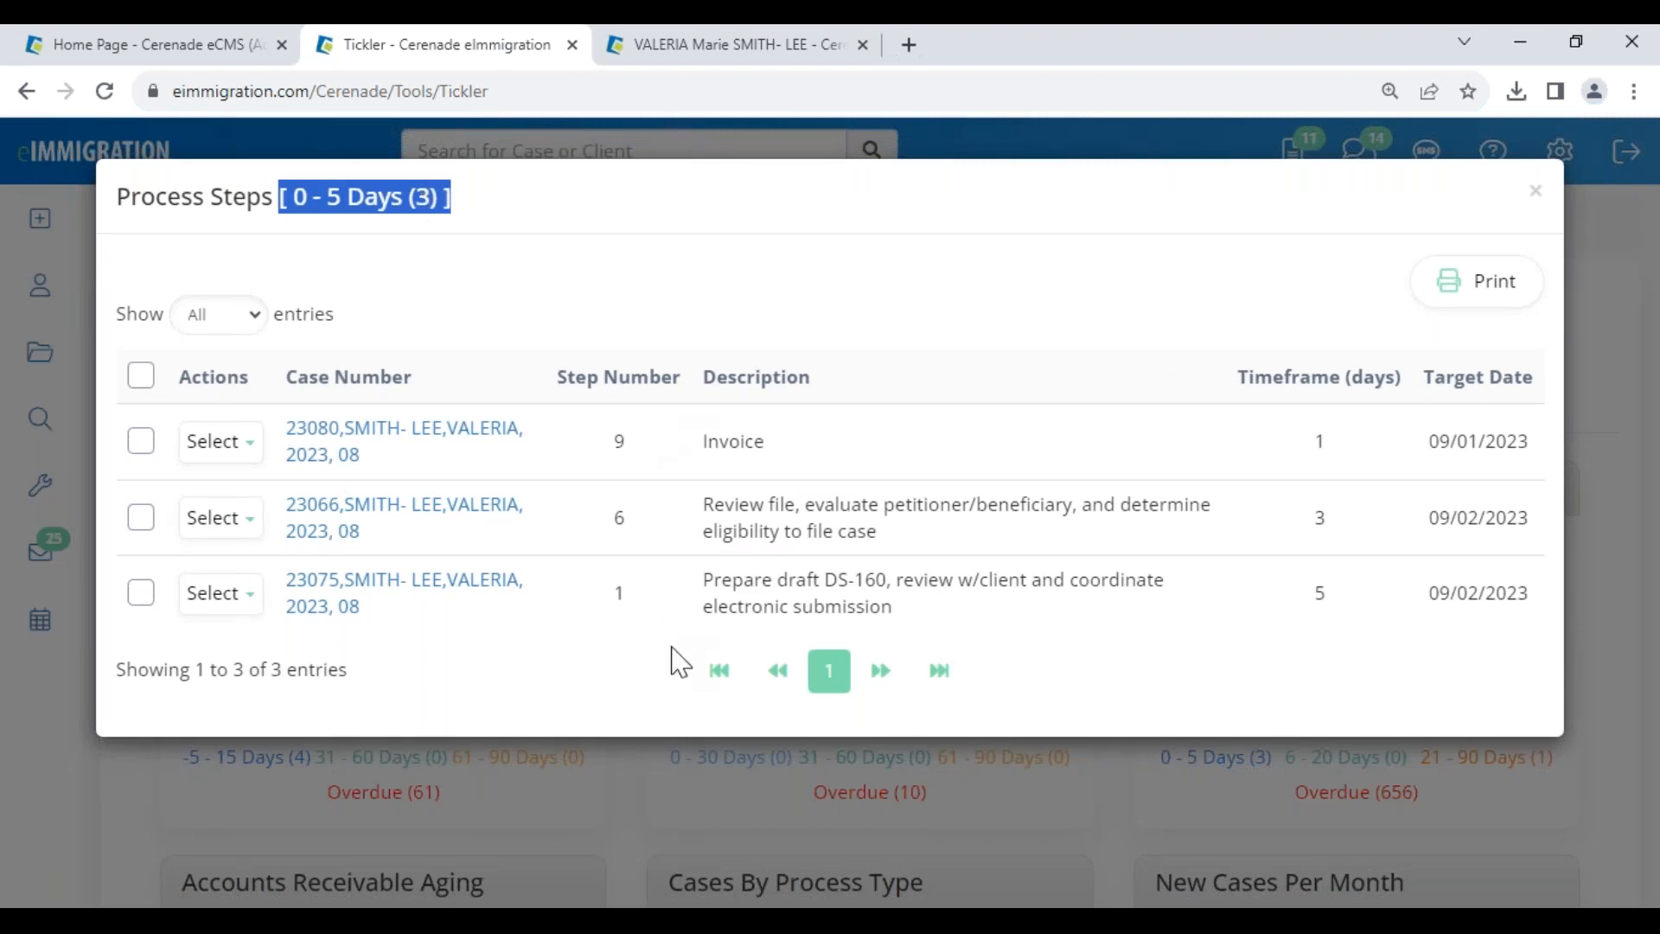
left_click_drag(700, 441, 881, 460)
left_click_drag(717, 501, 994, 503)
left_click_drag(772, 579, 1080, 579)
left_click_drag(1437, 441, 1496, 519)
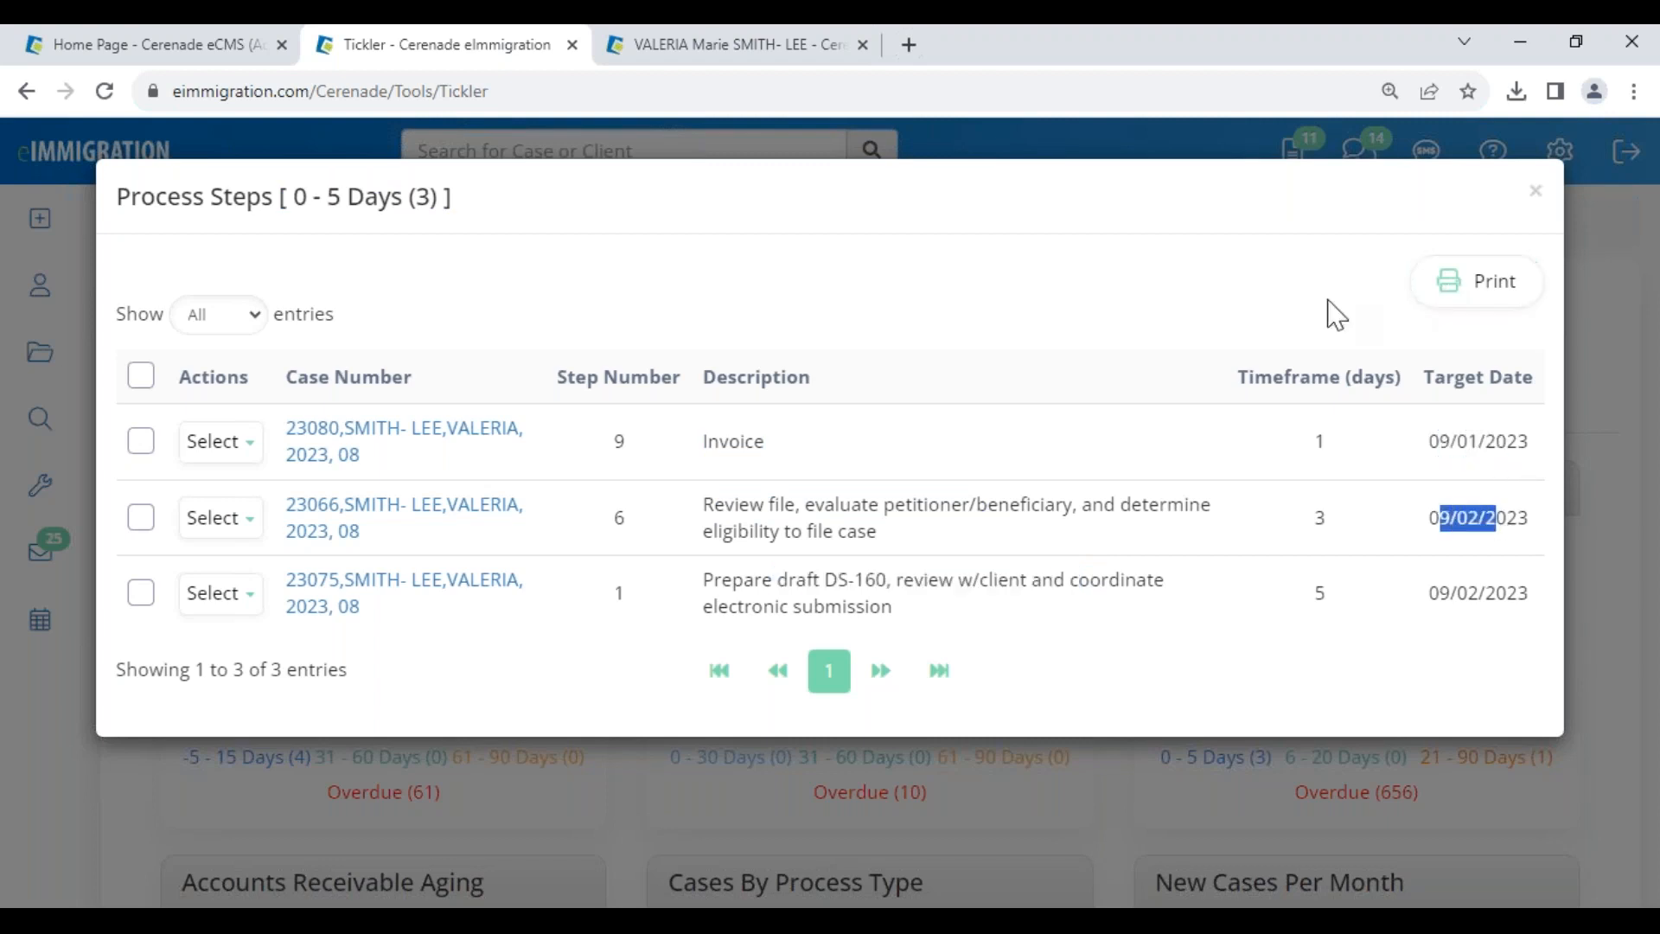
left_click(1537, 197)
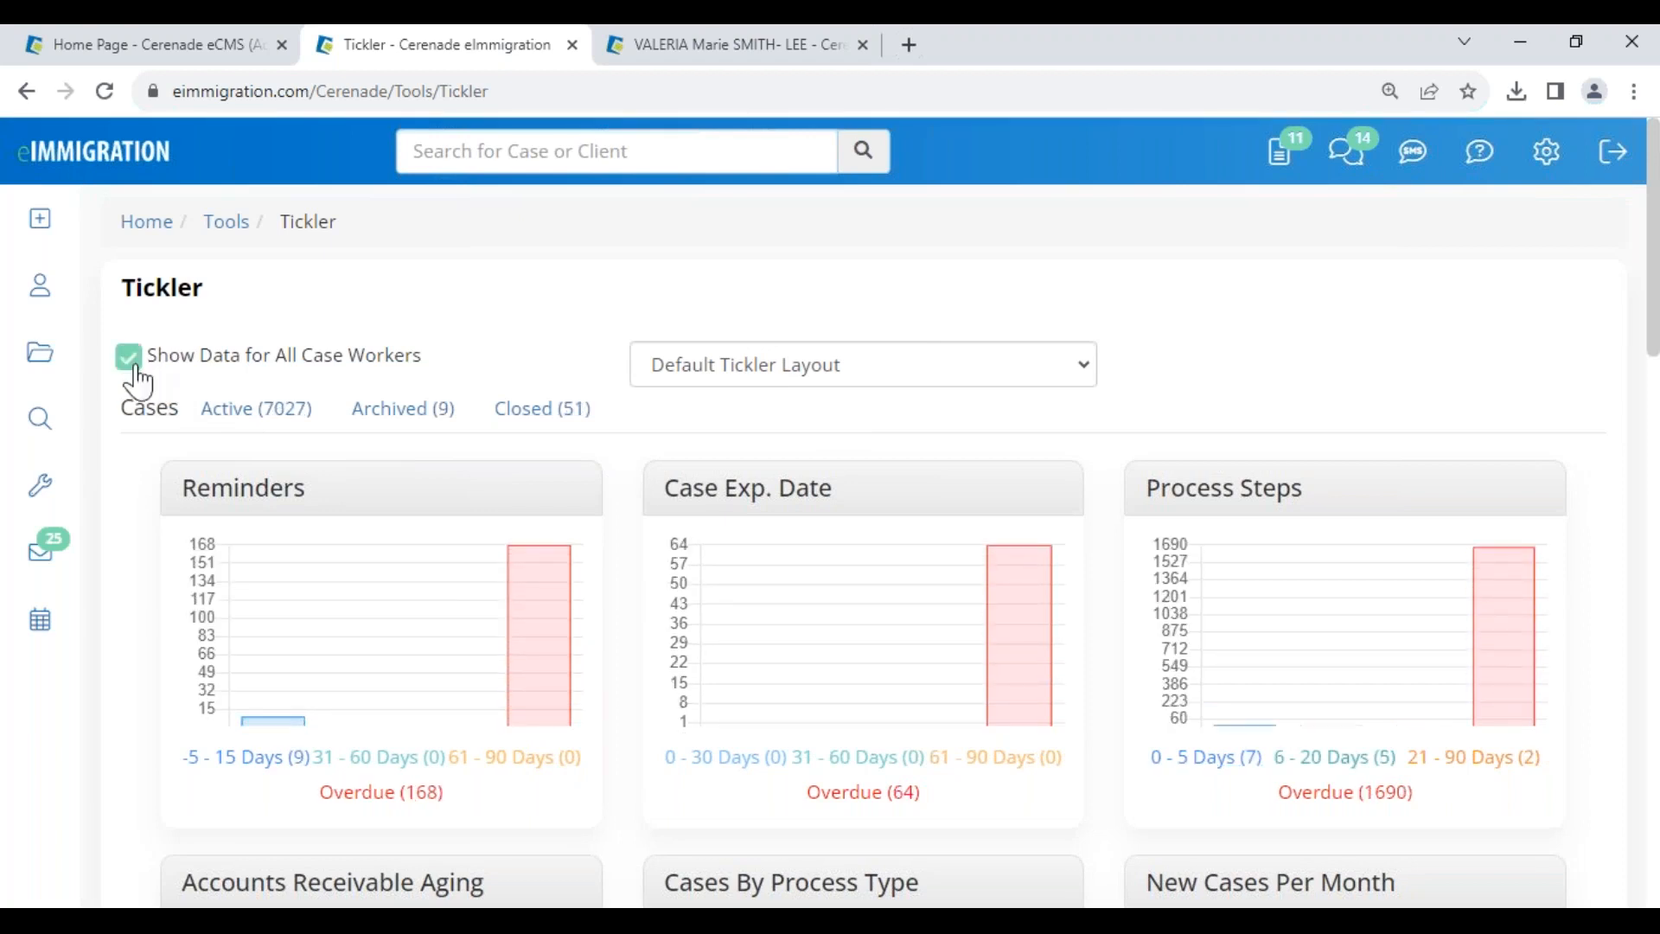
- List all caseworkers' steps due in 0 - 5 days and open the Send Contract case in a new tab
left_click(1211, 761)
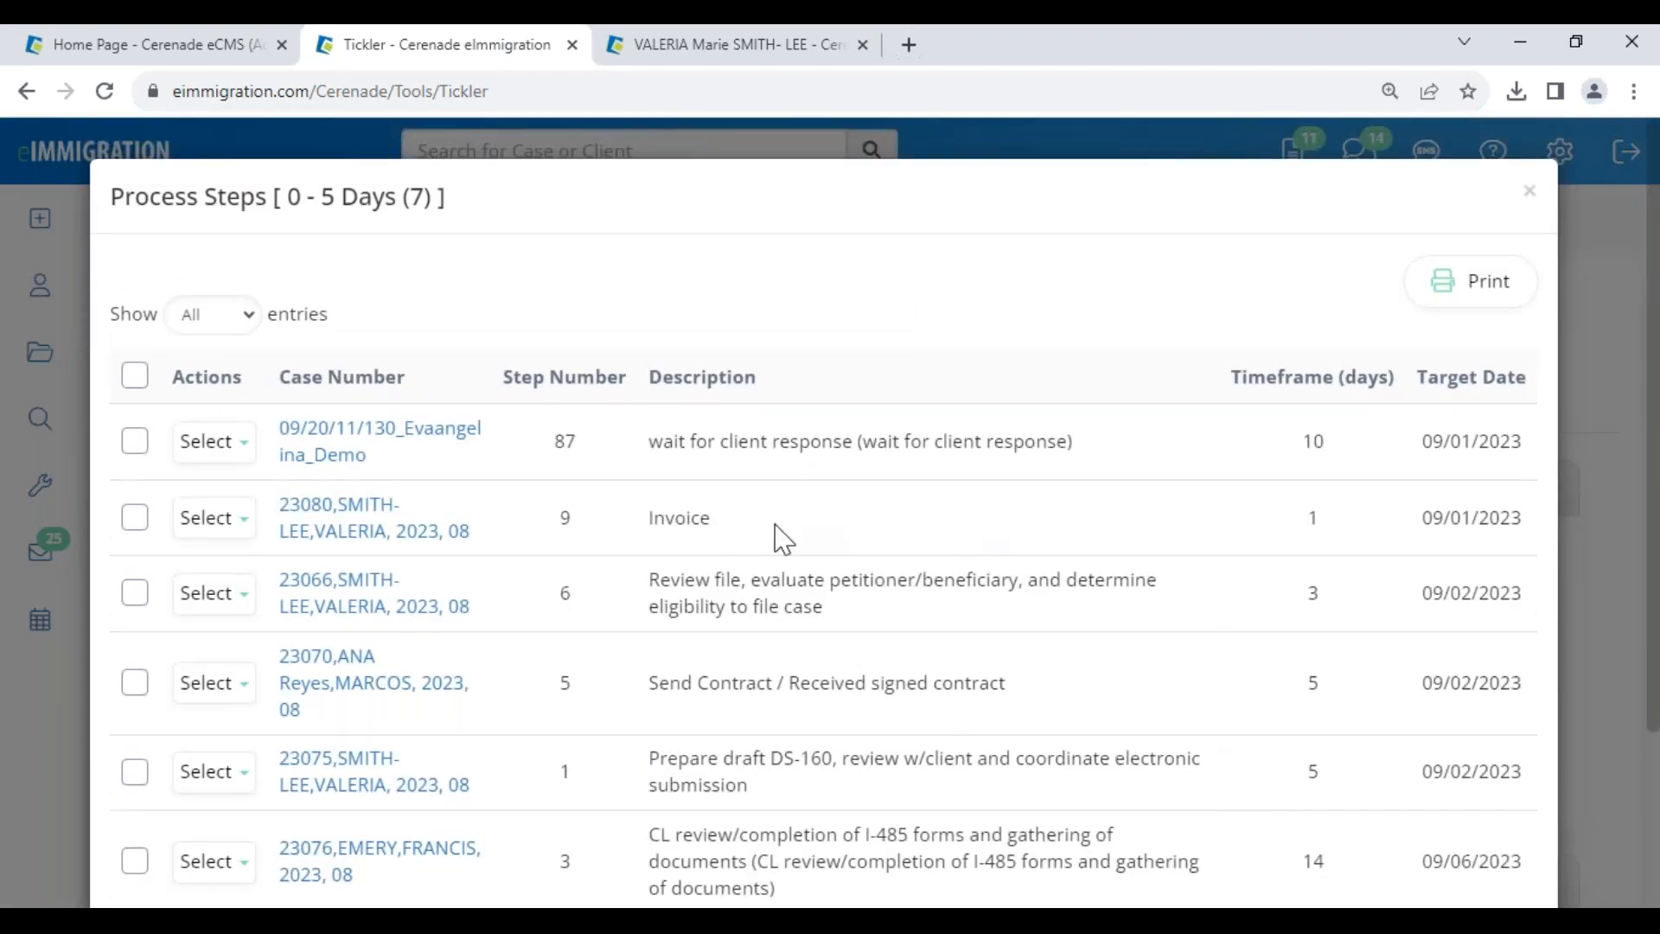
scroll(795, 683, "down", 3)
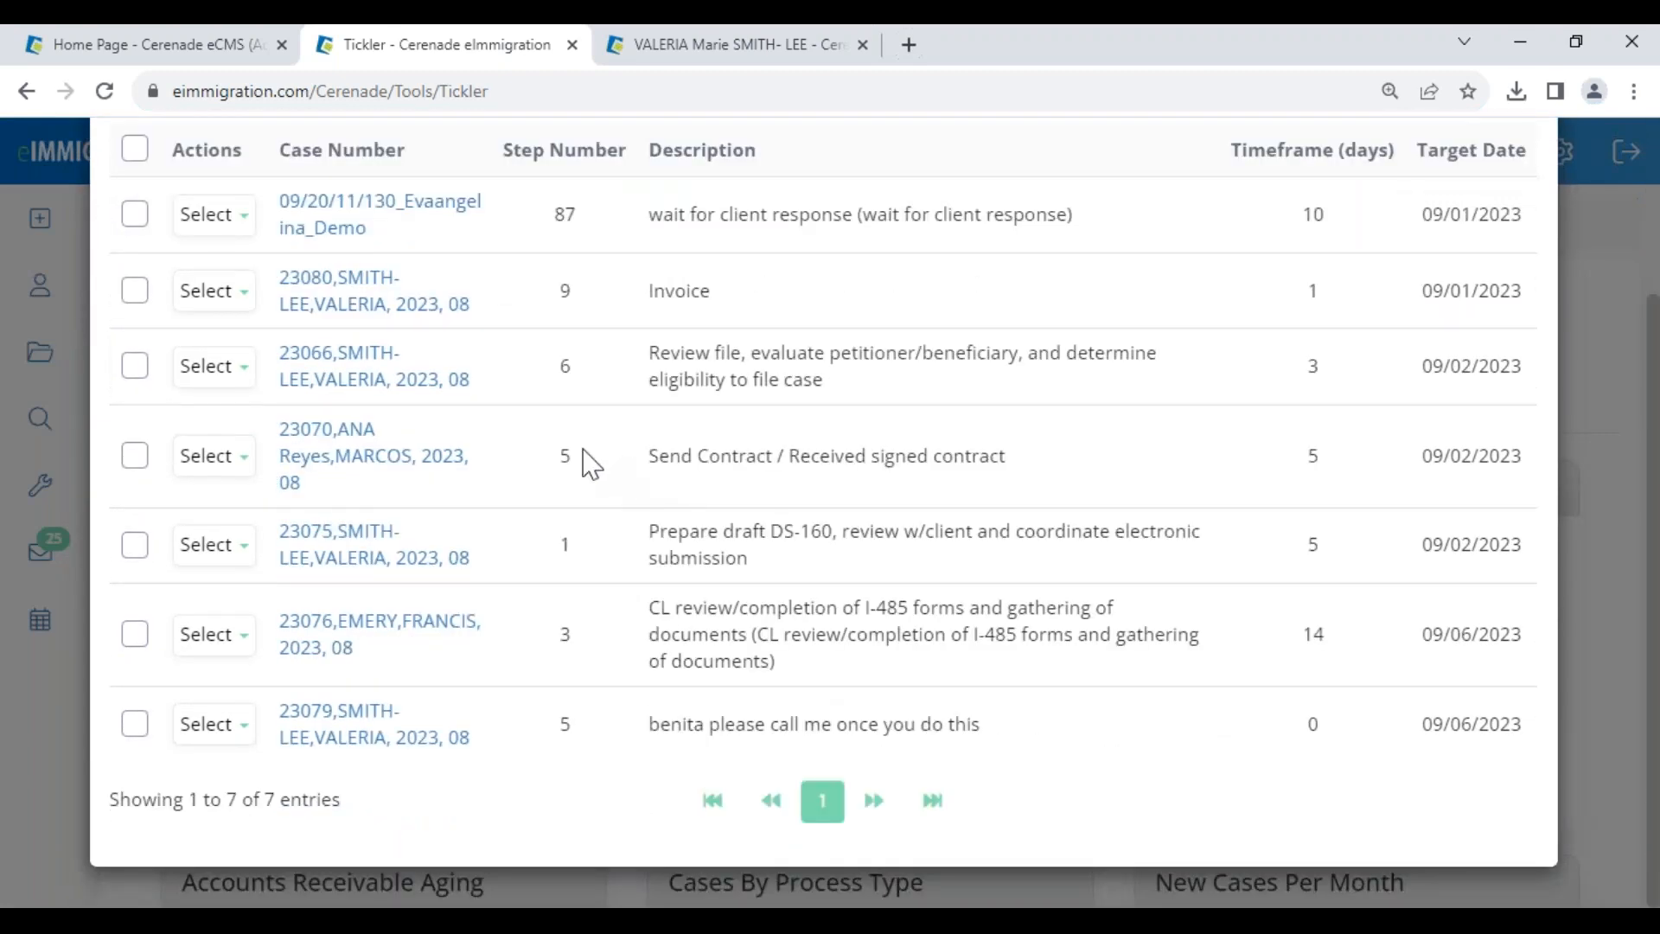
left_click(352, 450)
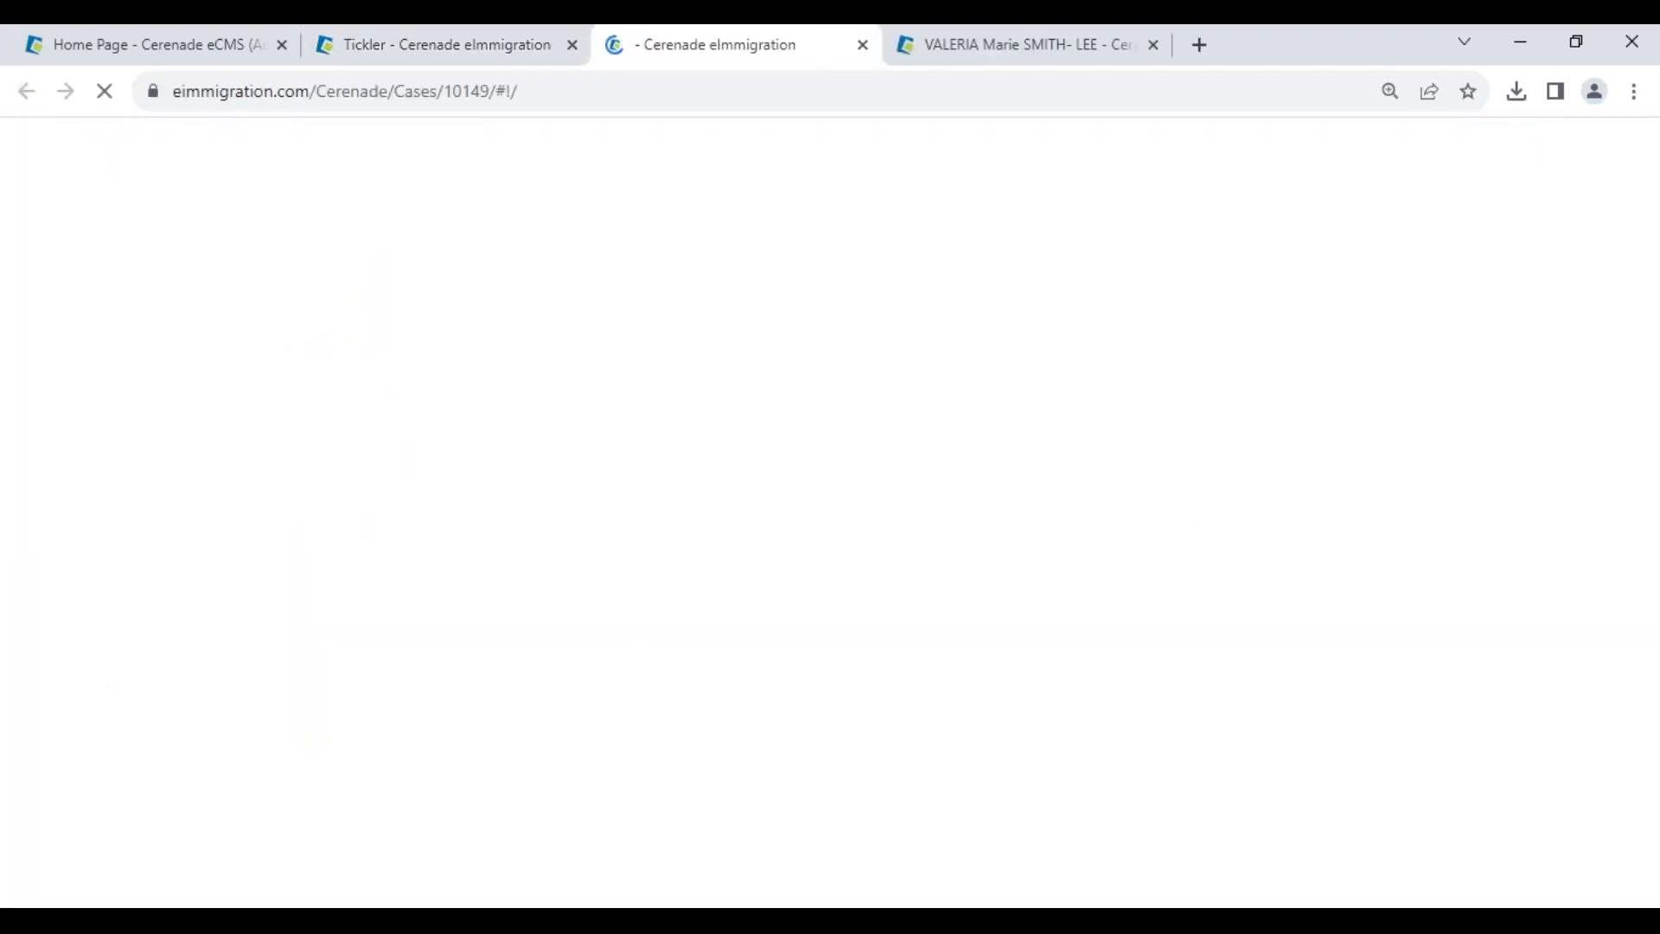
- Show the Naturalization/Ciudadania process steps at 25%, reviewing Send Contract in the editor without saving
scroll(1583, 692, "down", 5)
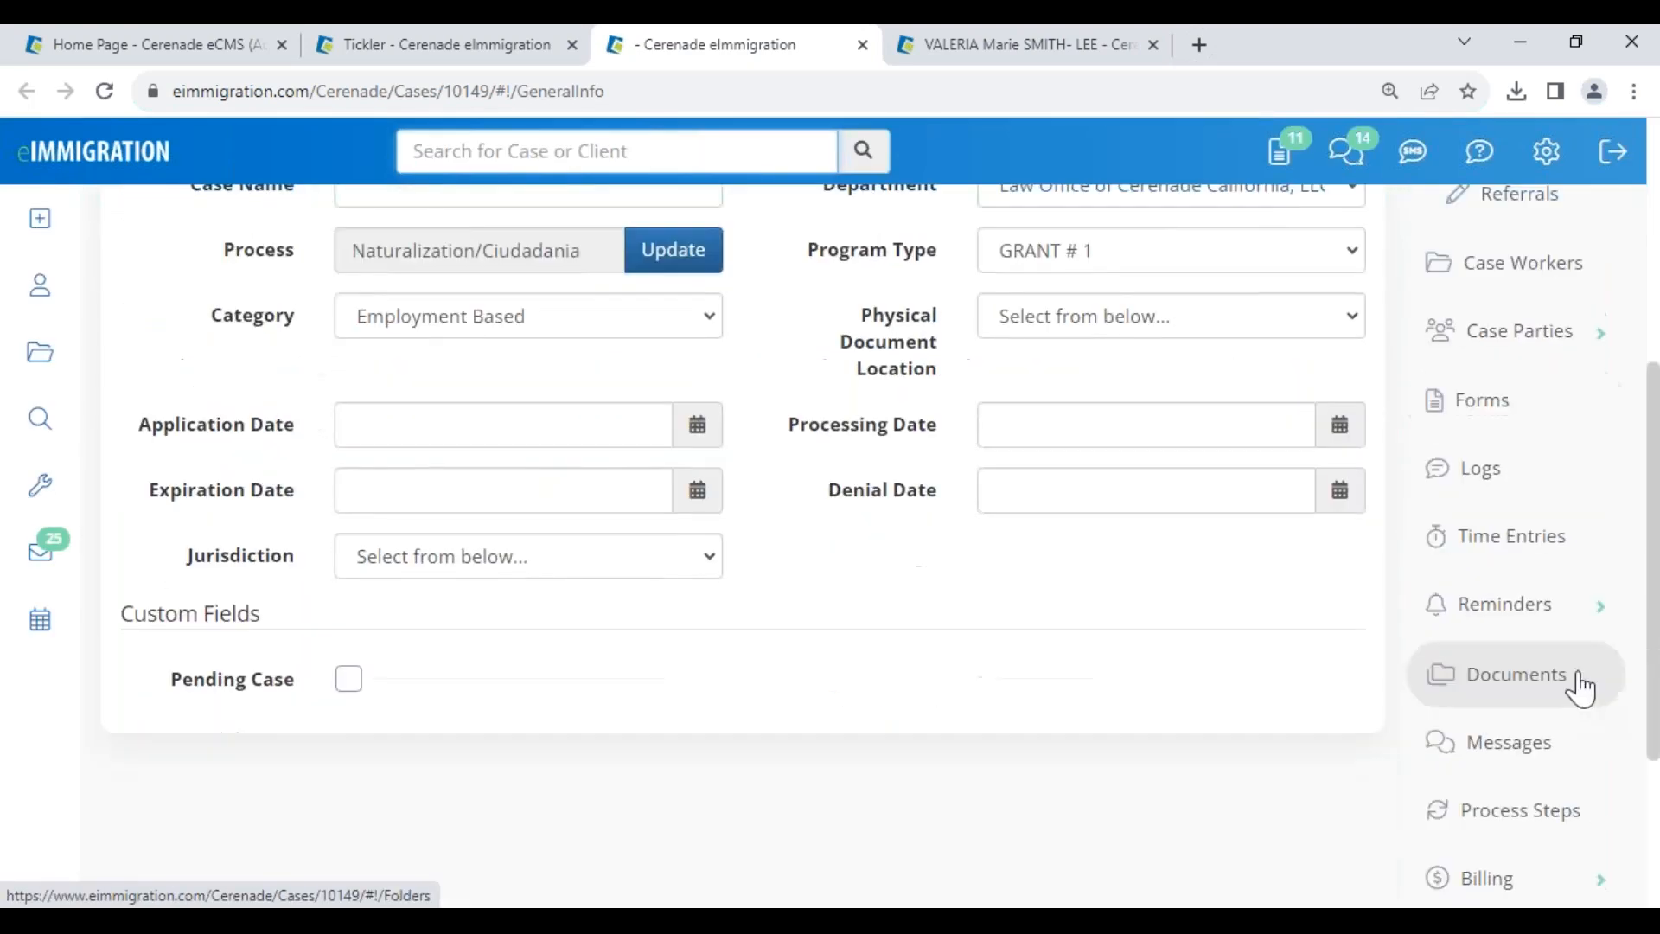
left_click(1529, 811)
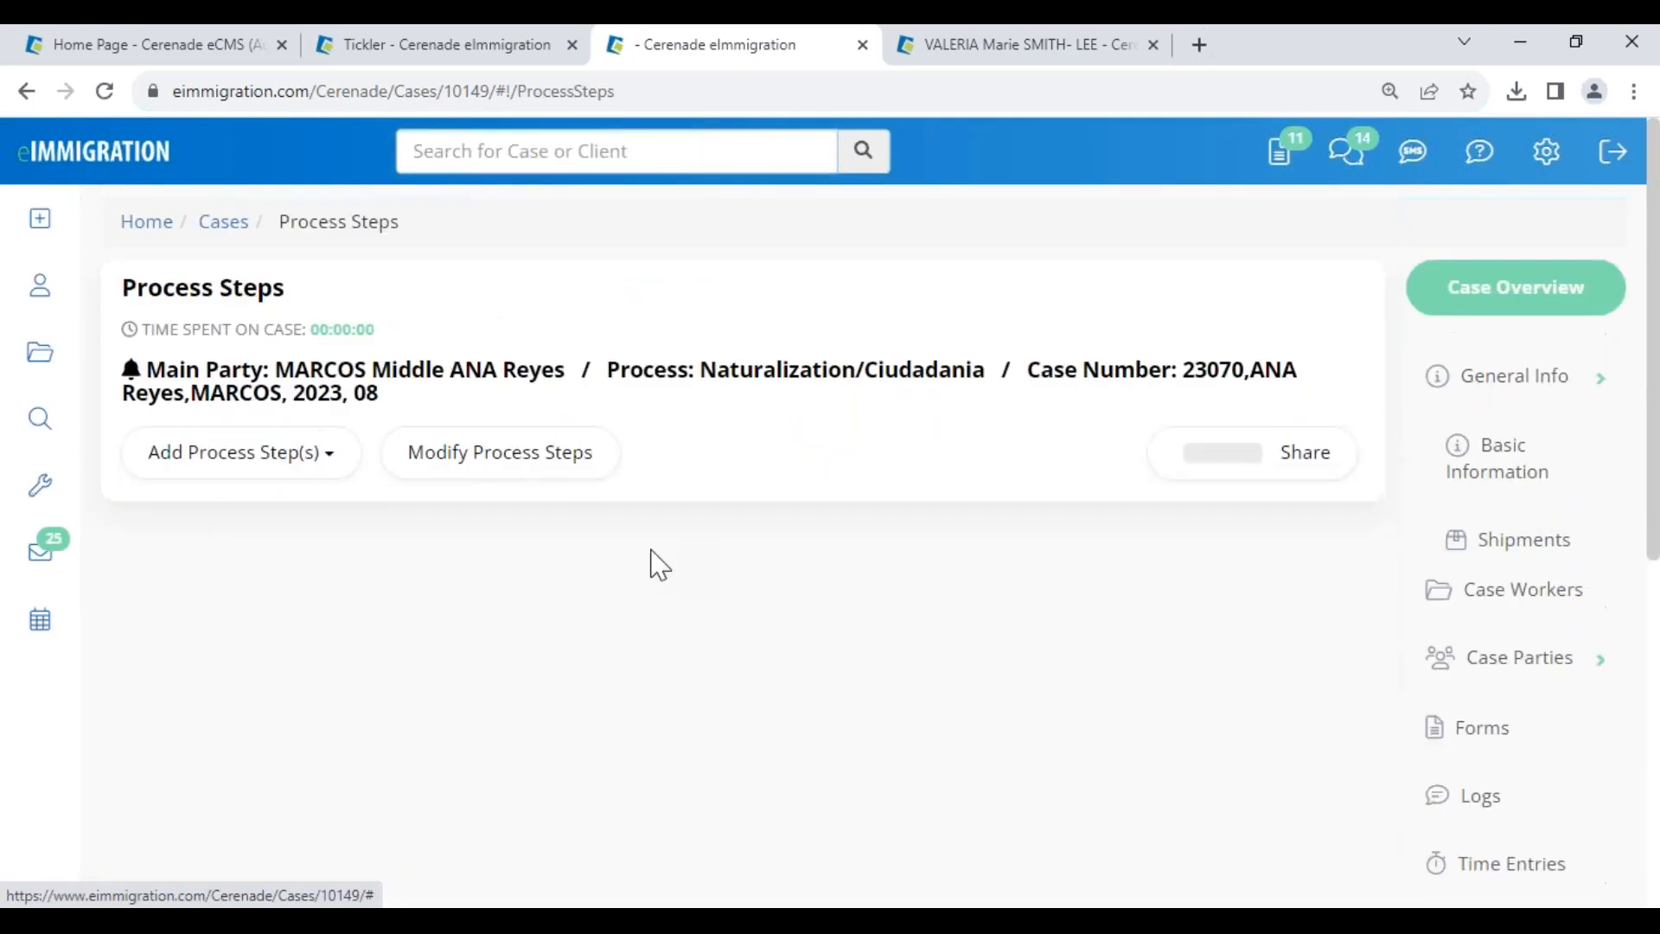
scroll(789, 586, "down", 2)
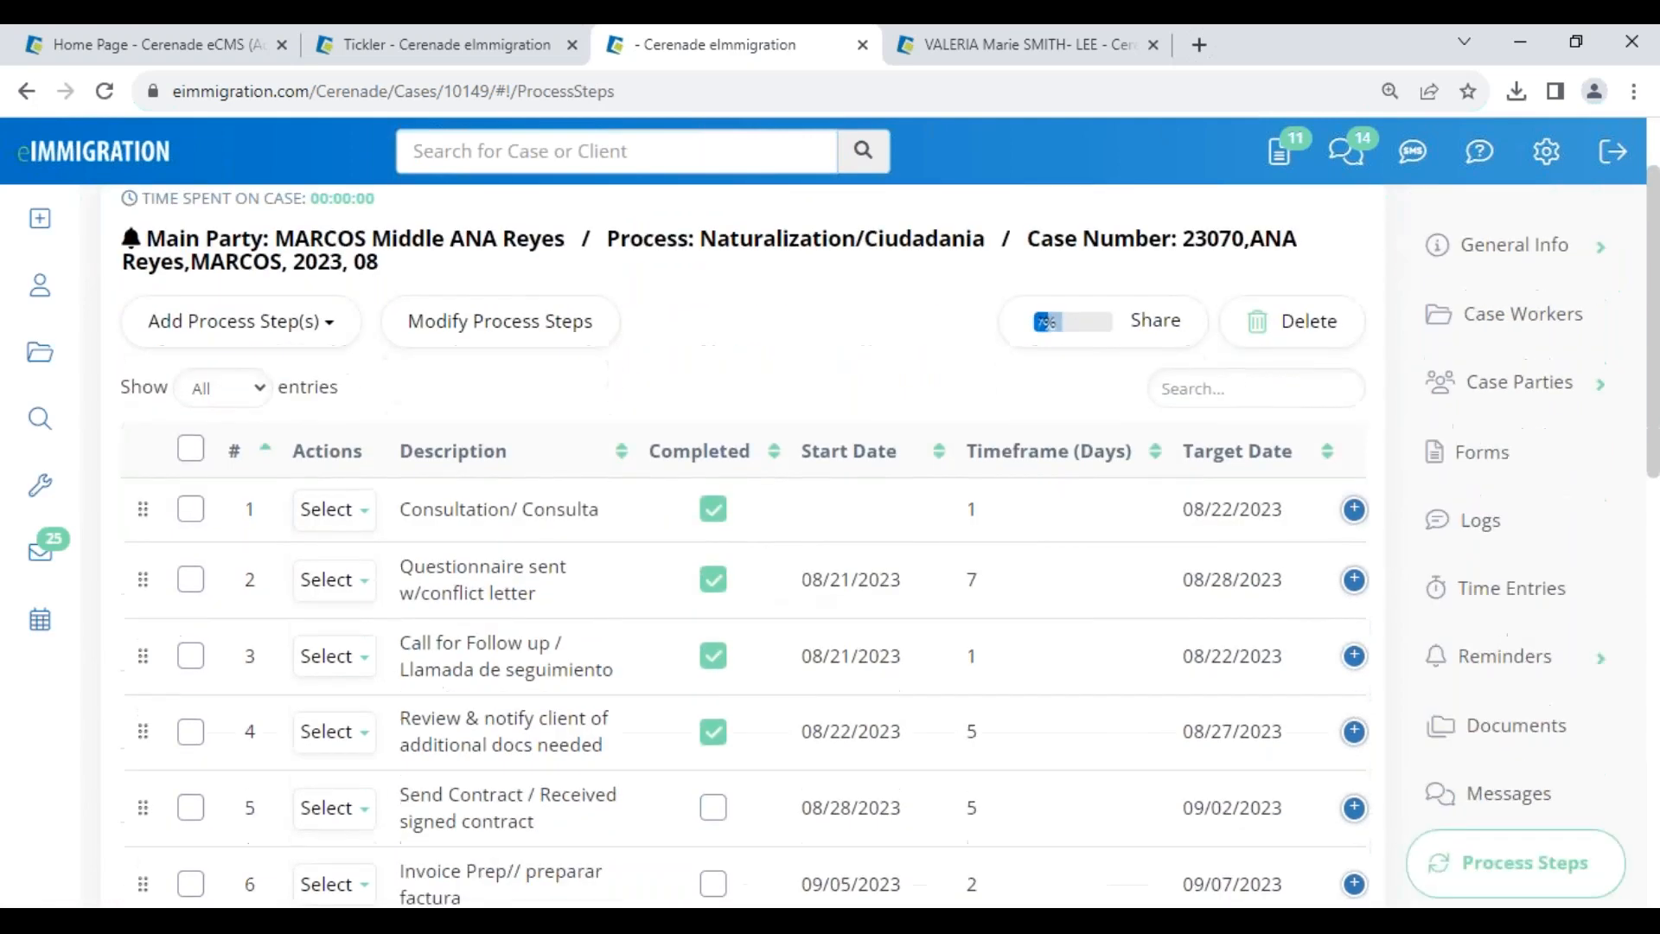
scroll(556, 352, "down", 2)
left_click(499, 218)
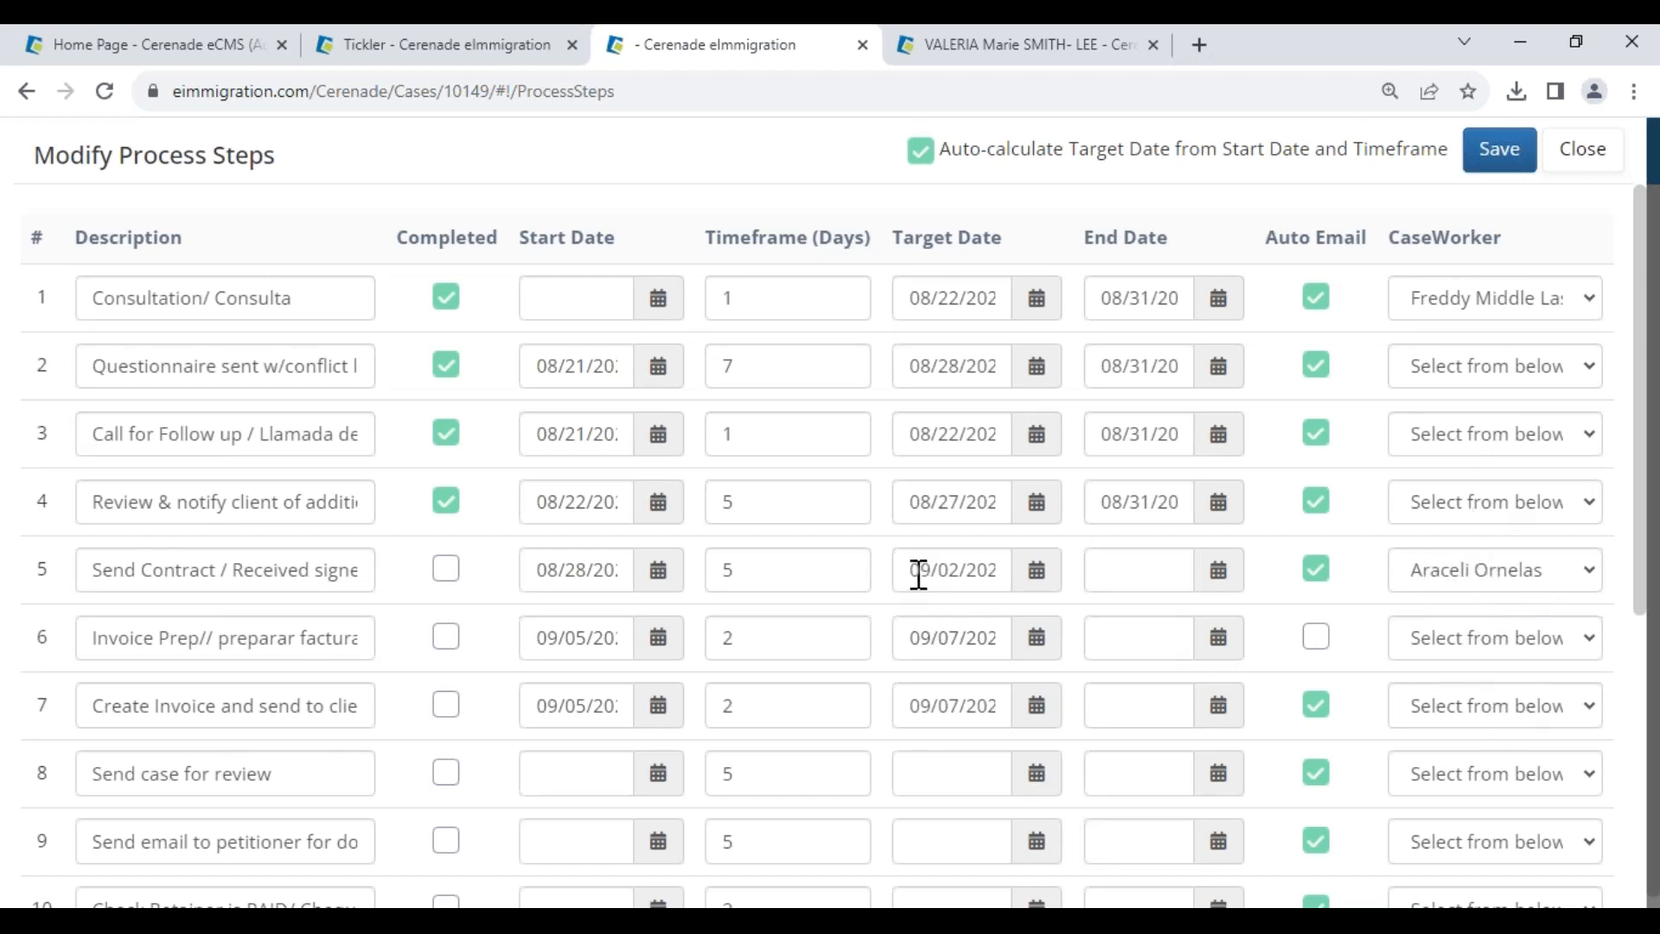
left_click_drag(95, 570, 285, 578)
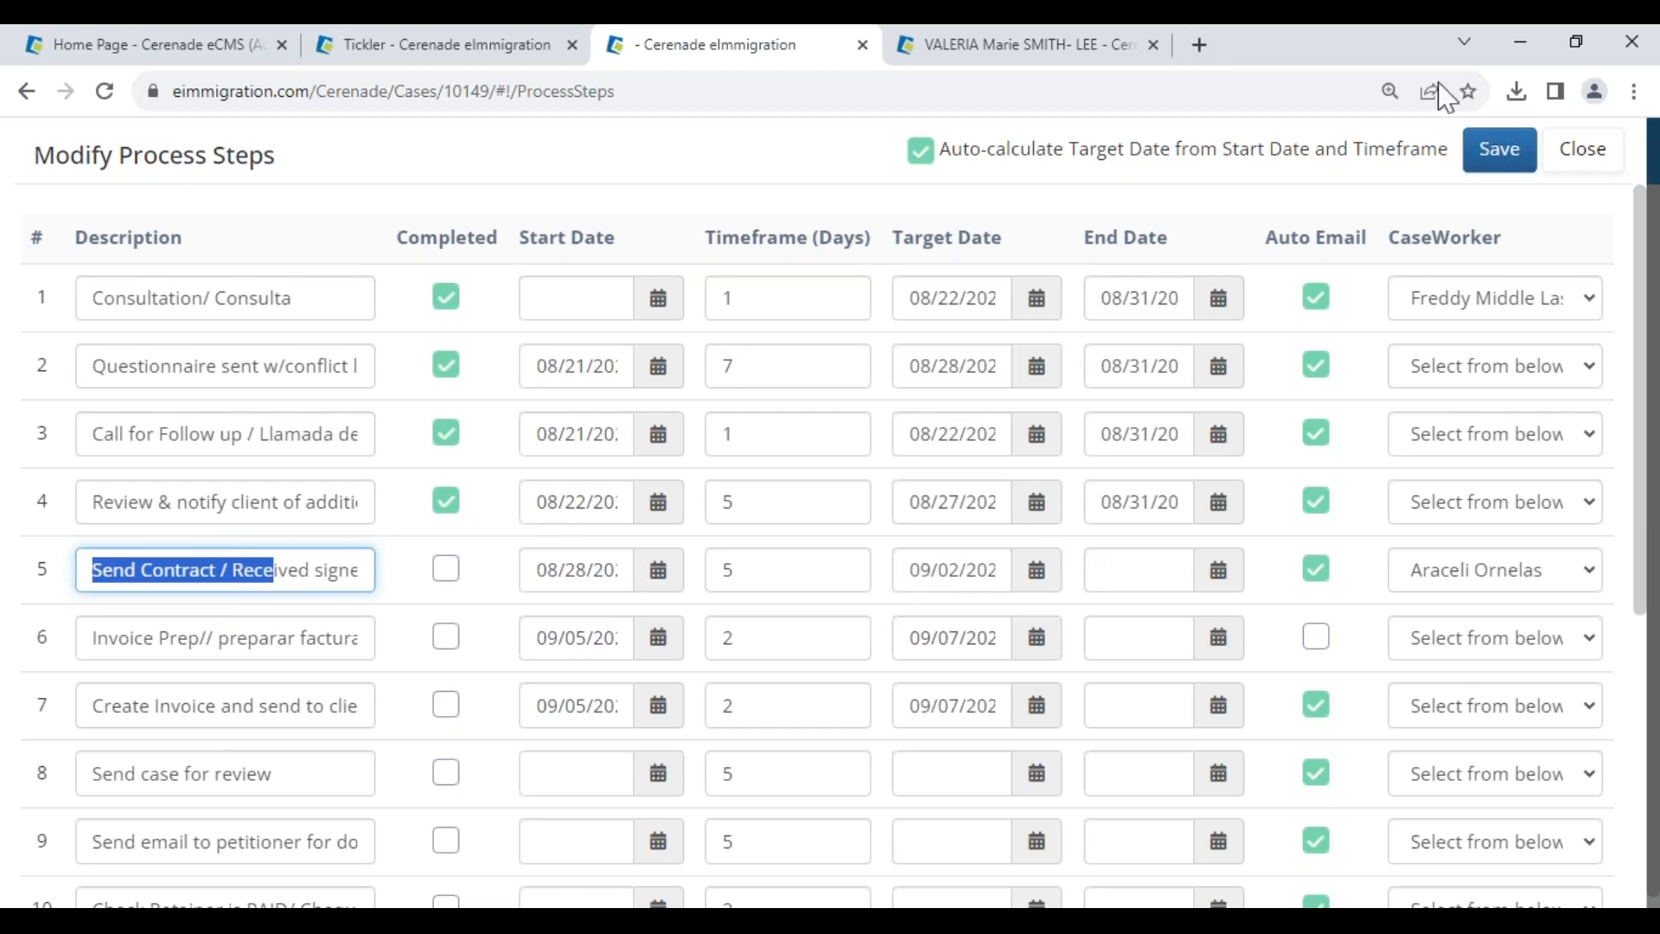
left_click(1596, 154)
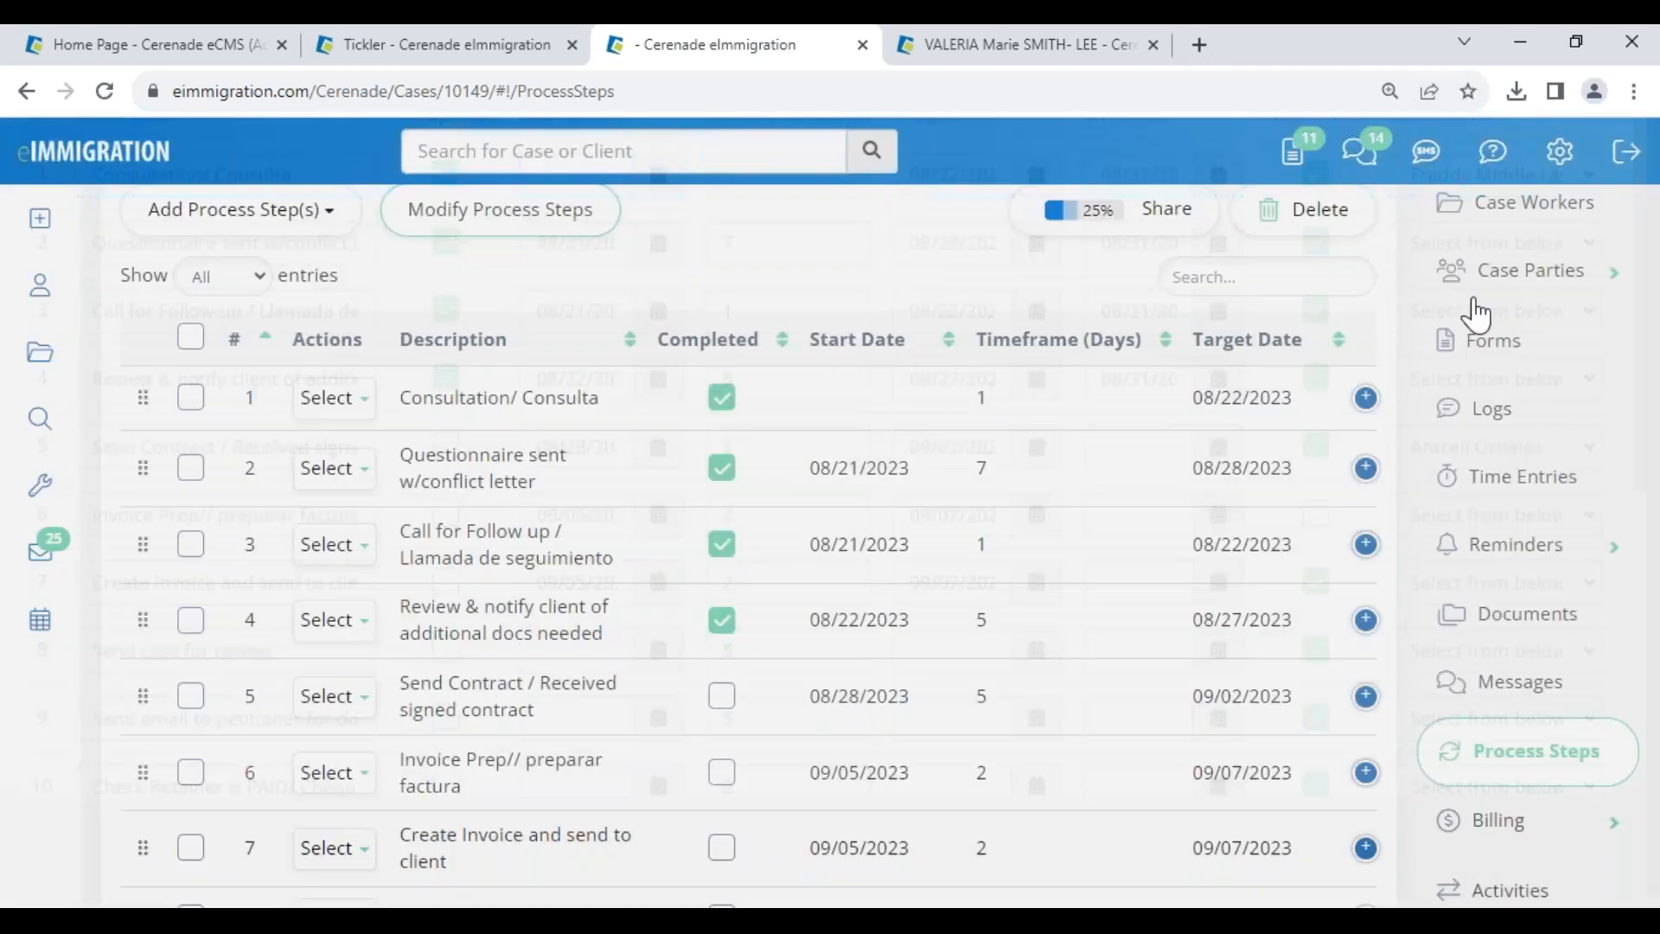
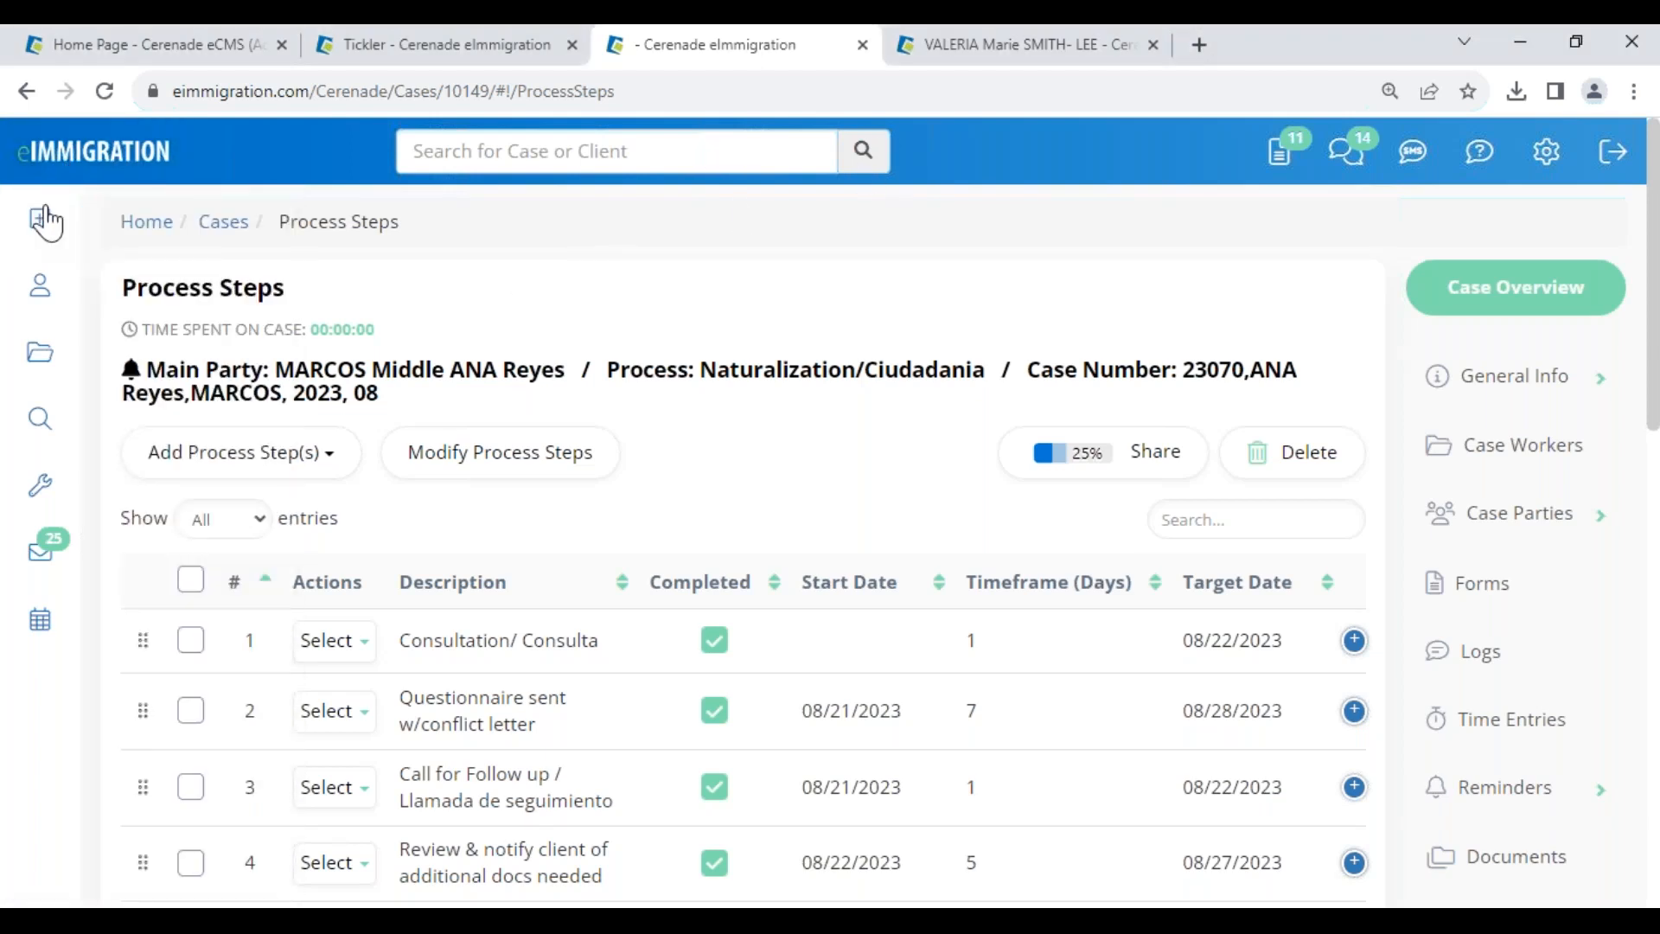
- Open the Create a New Contact form from the sidebar Create menu
mouse_move(45, 210)
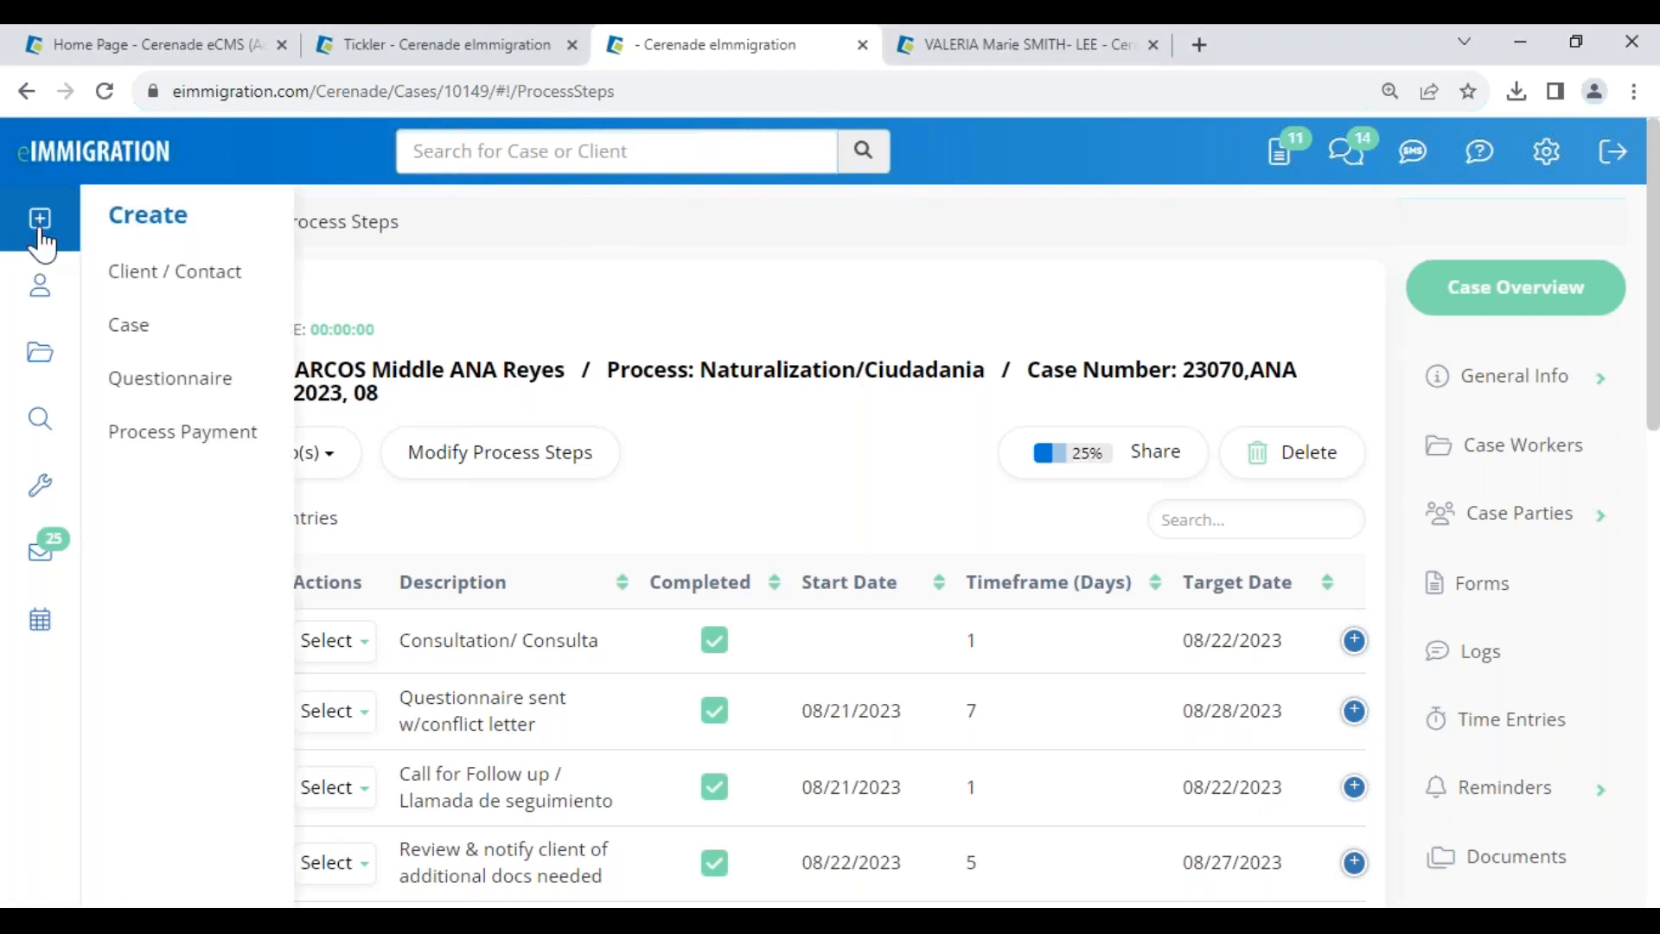
left_click(204, 281)
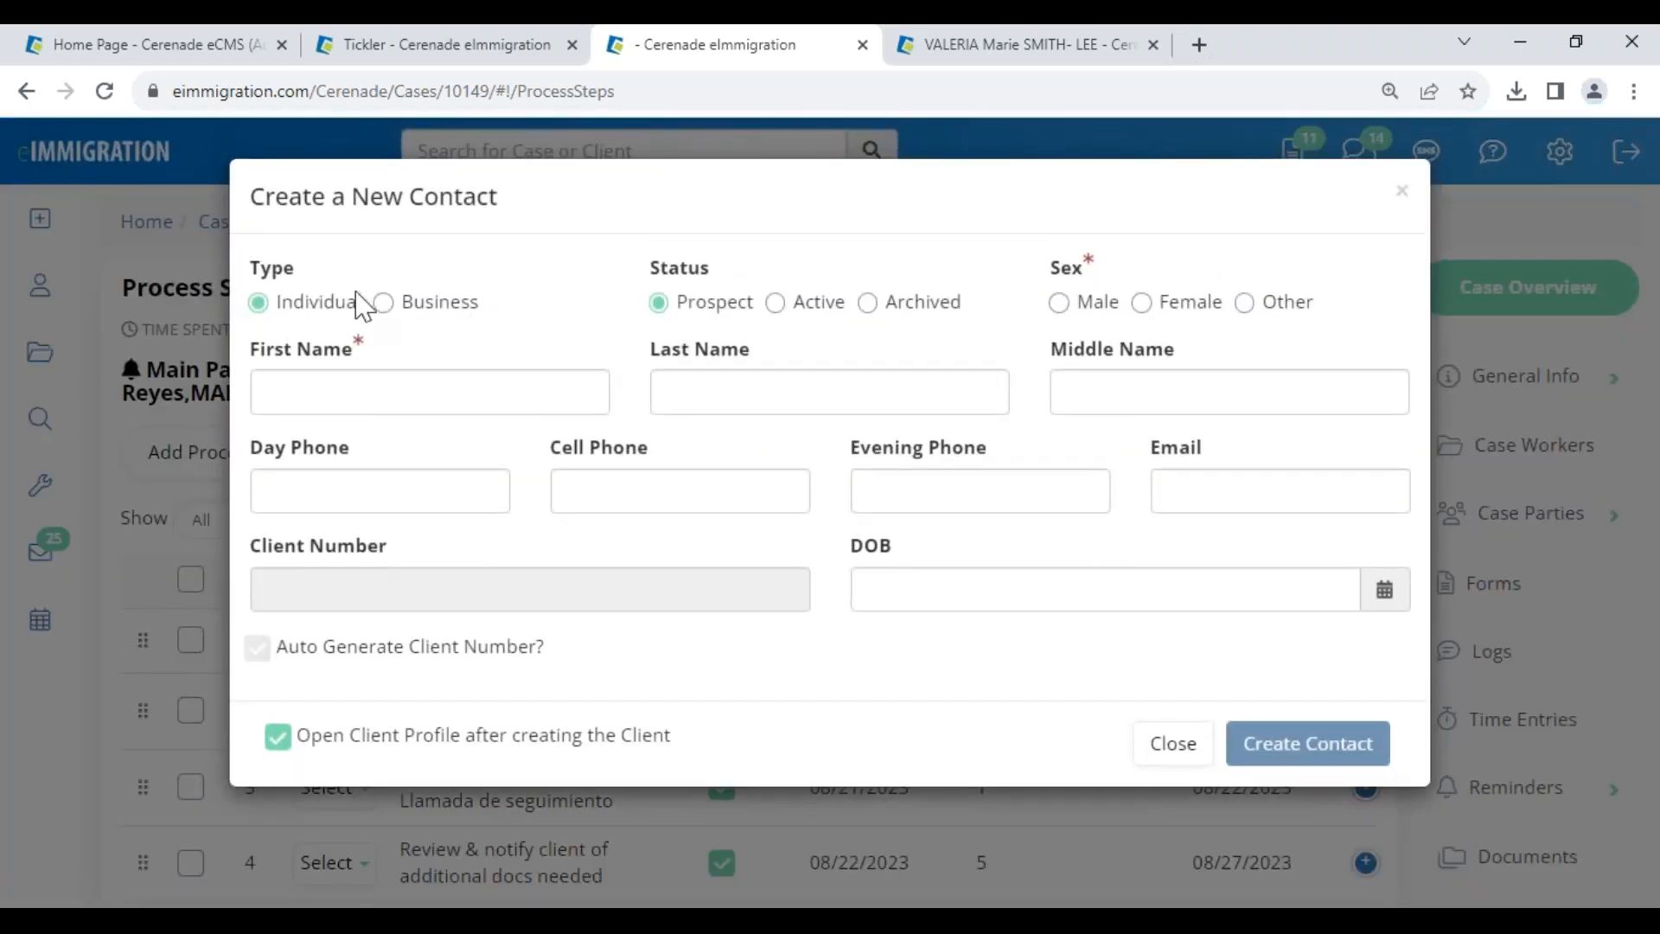
- Create a female contact with the client's first and last name, overriding the duplicate warning
left_click_drag(370, 211, 564, 218)
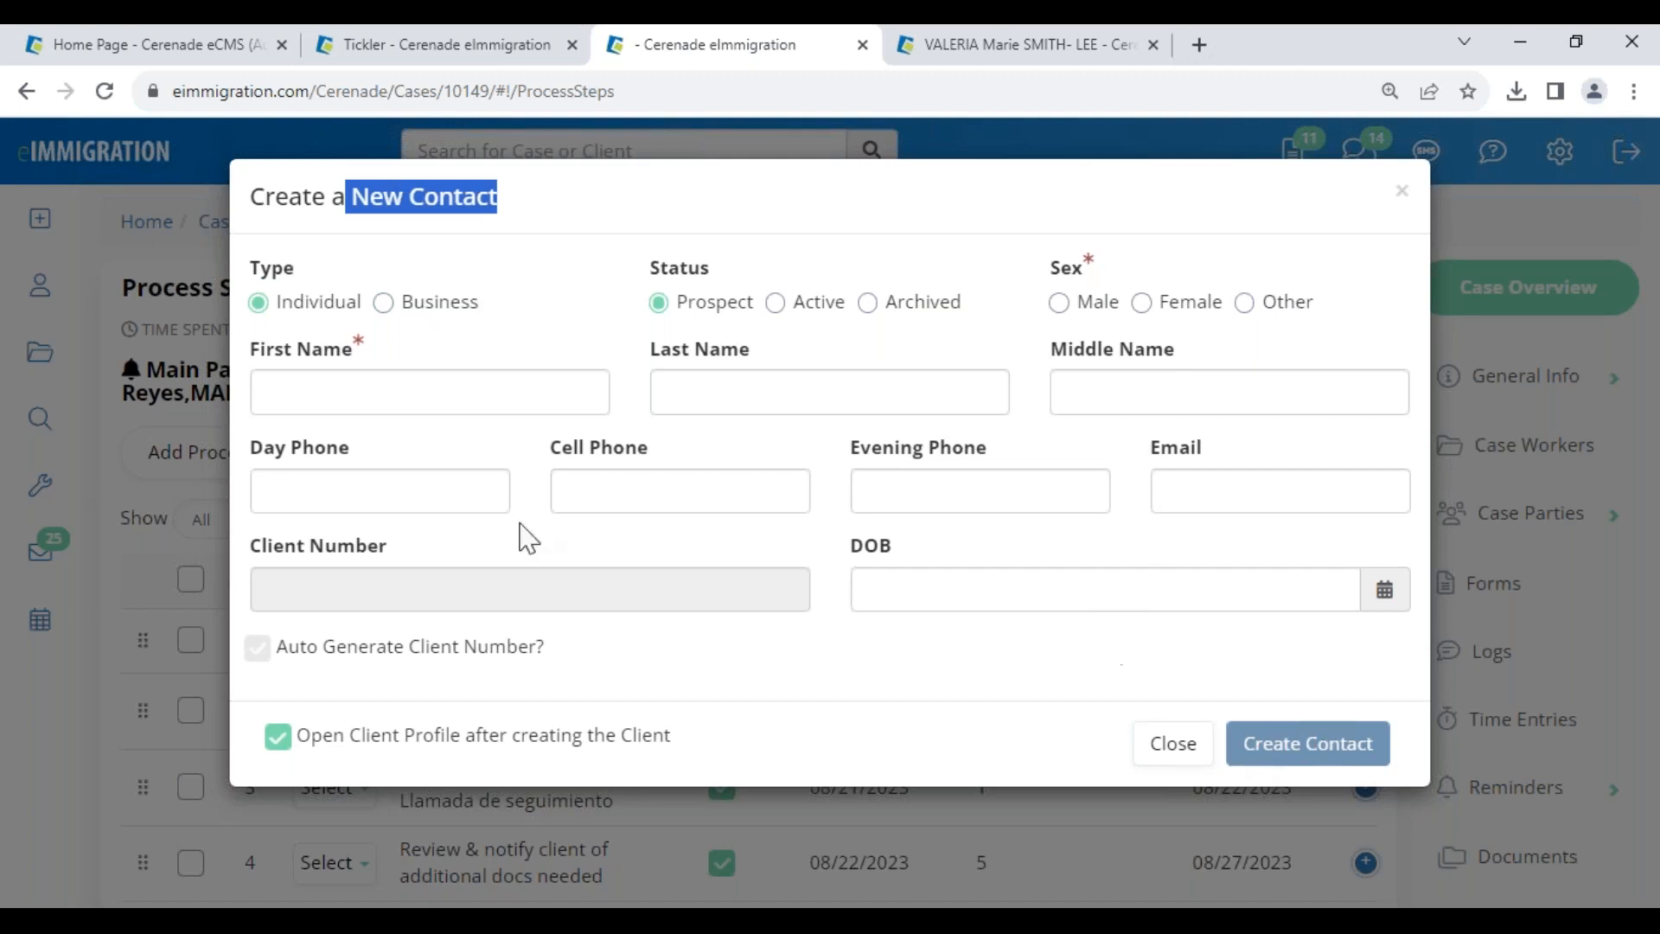
left_click(408, 400)
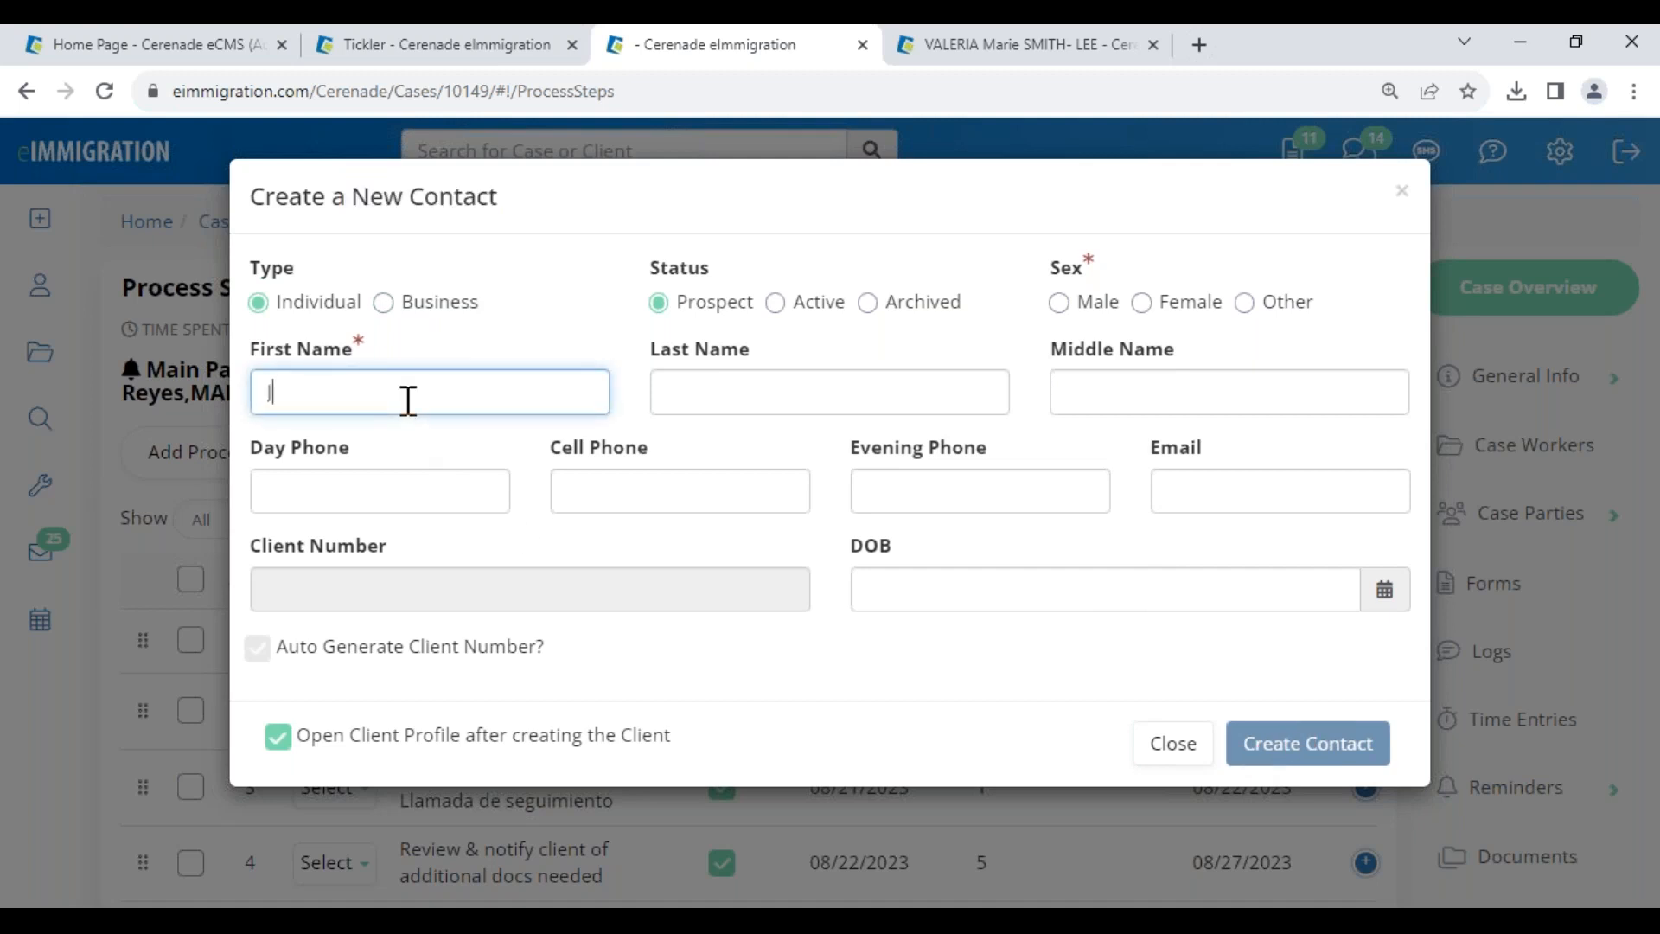
key("Tab")
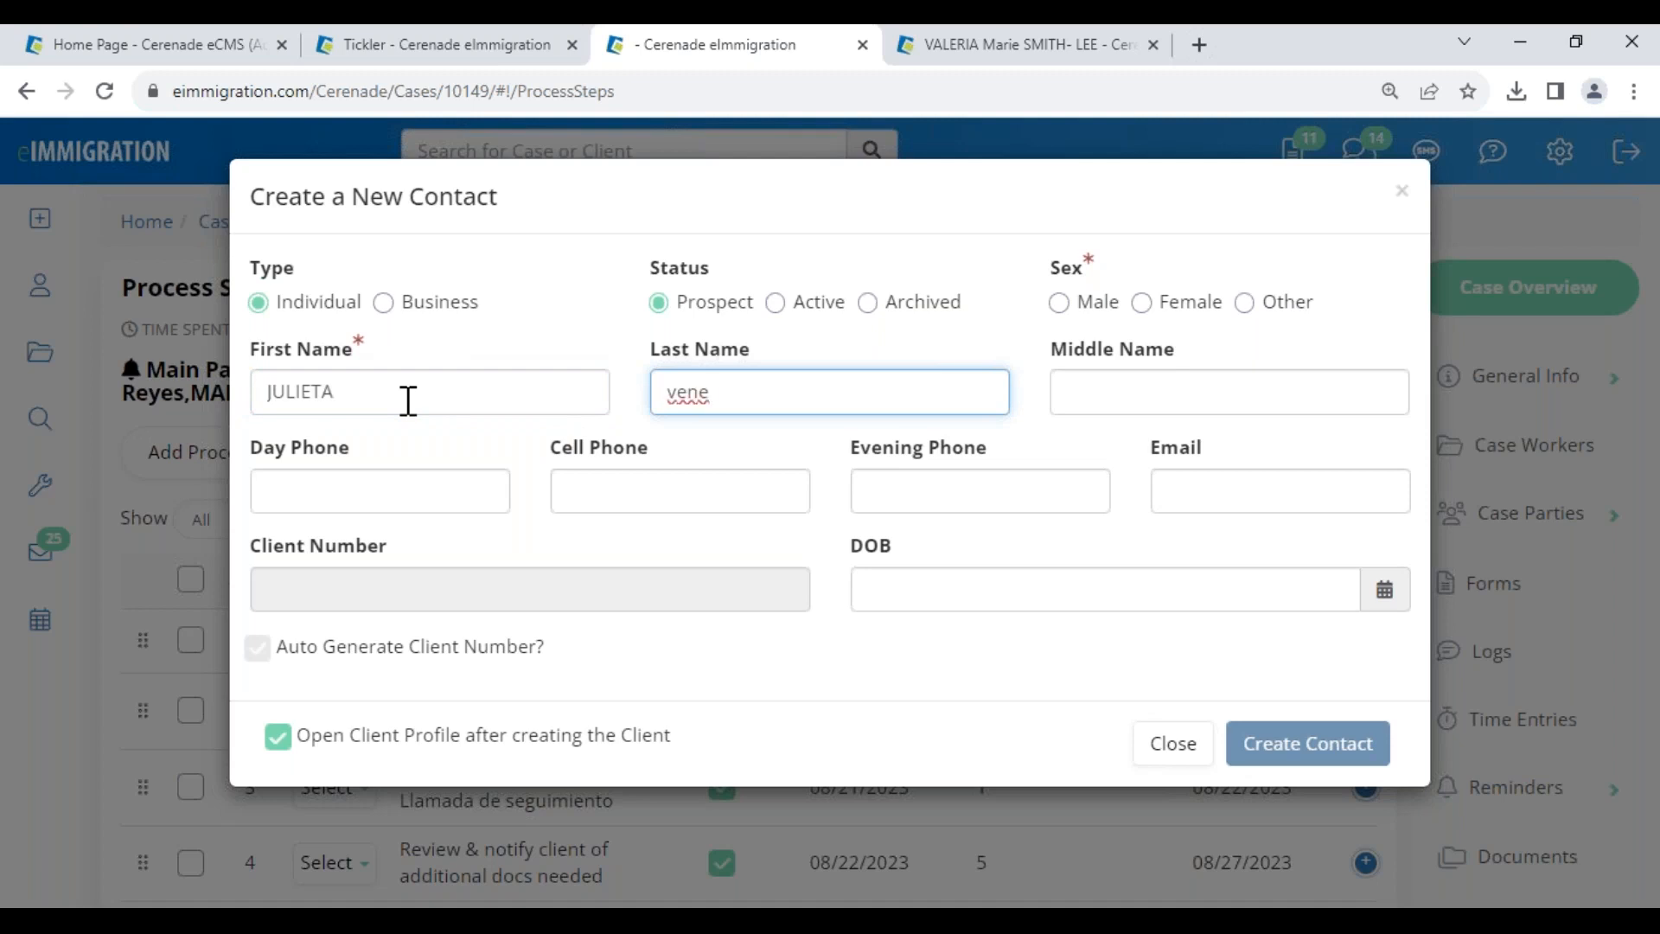
left_click(1142, 302)
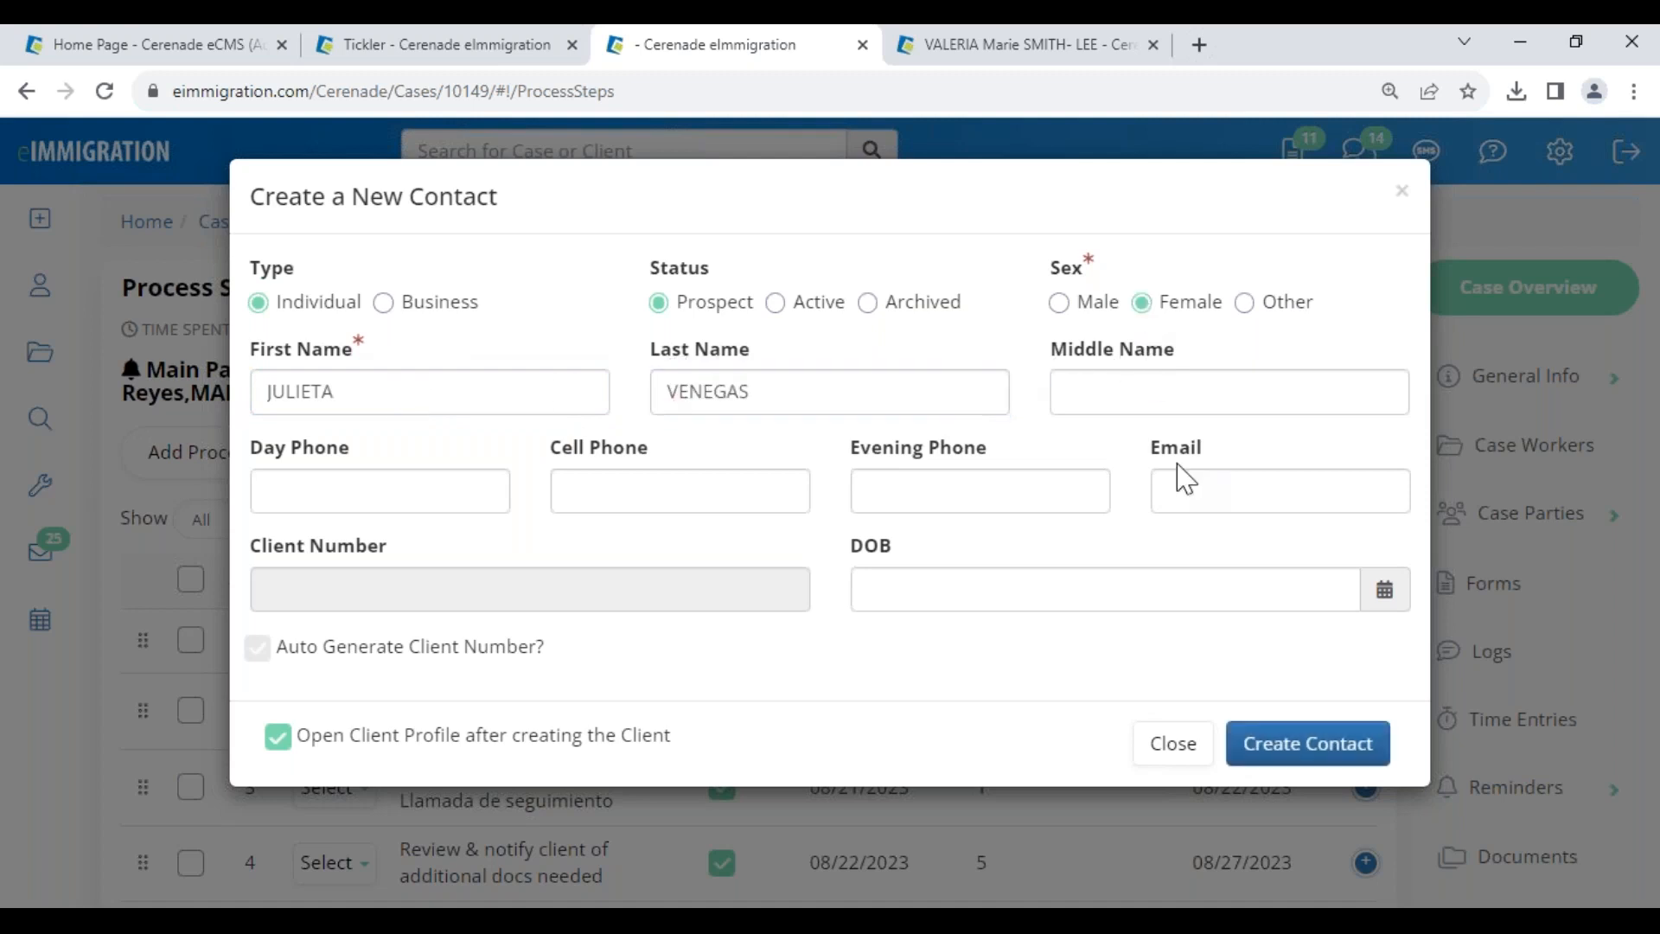
scroll(1019, 841, "down", 3)
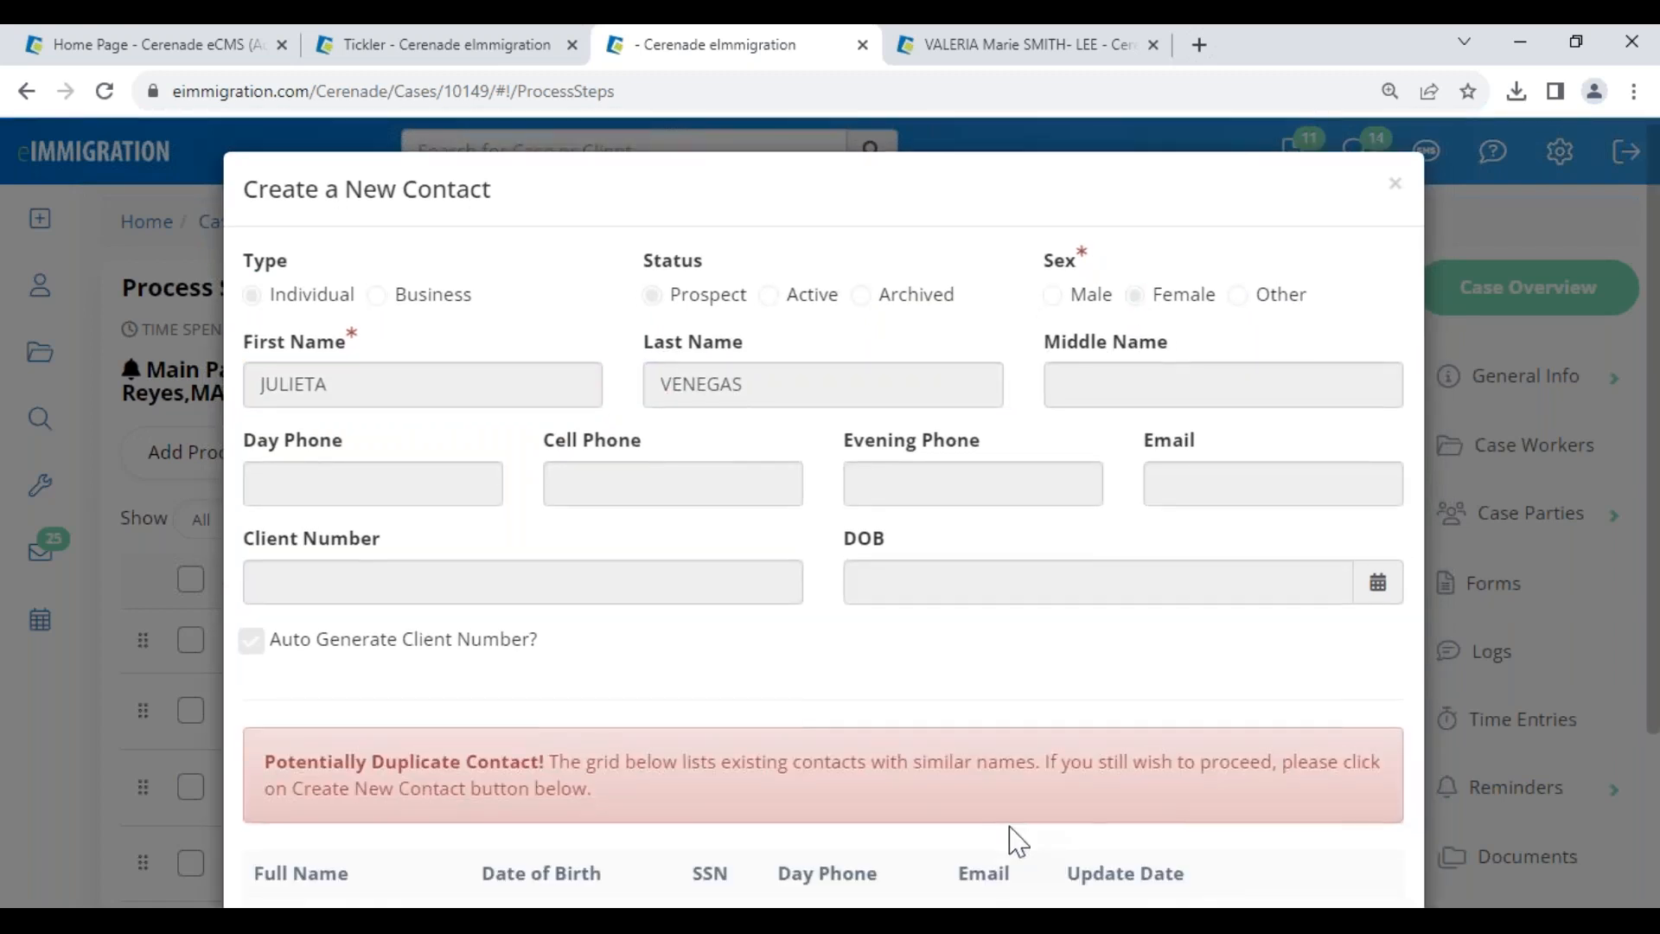
left_click_drag(1072, 726, 1201, 742)
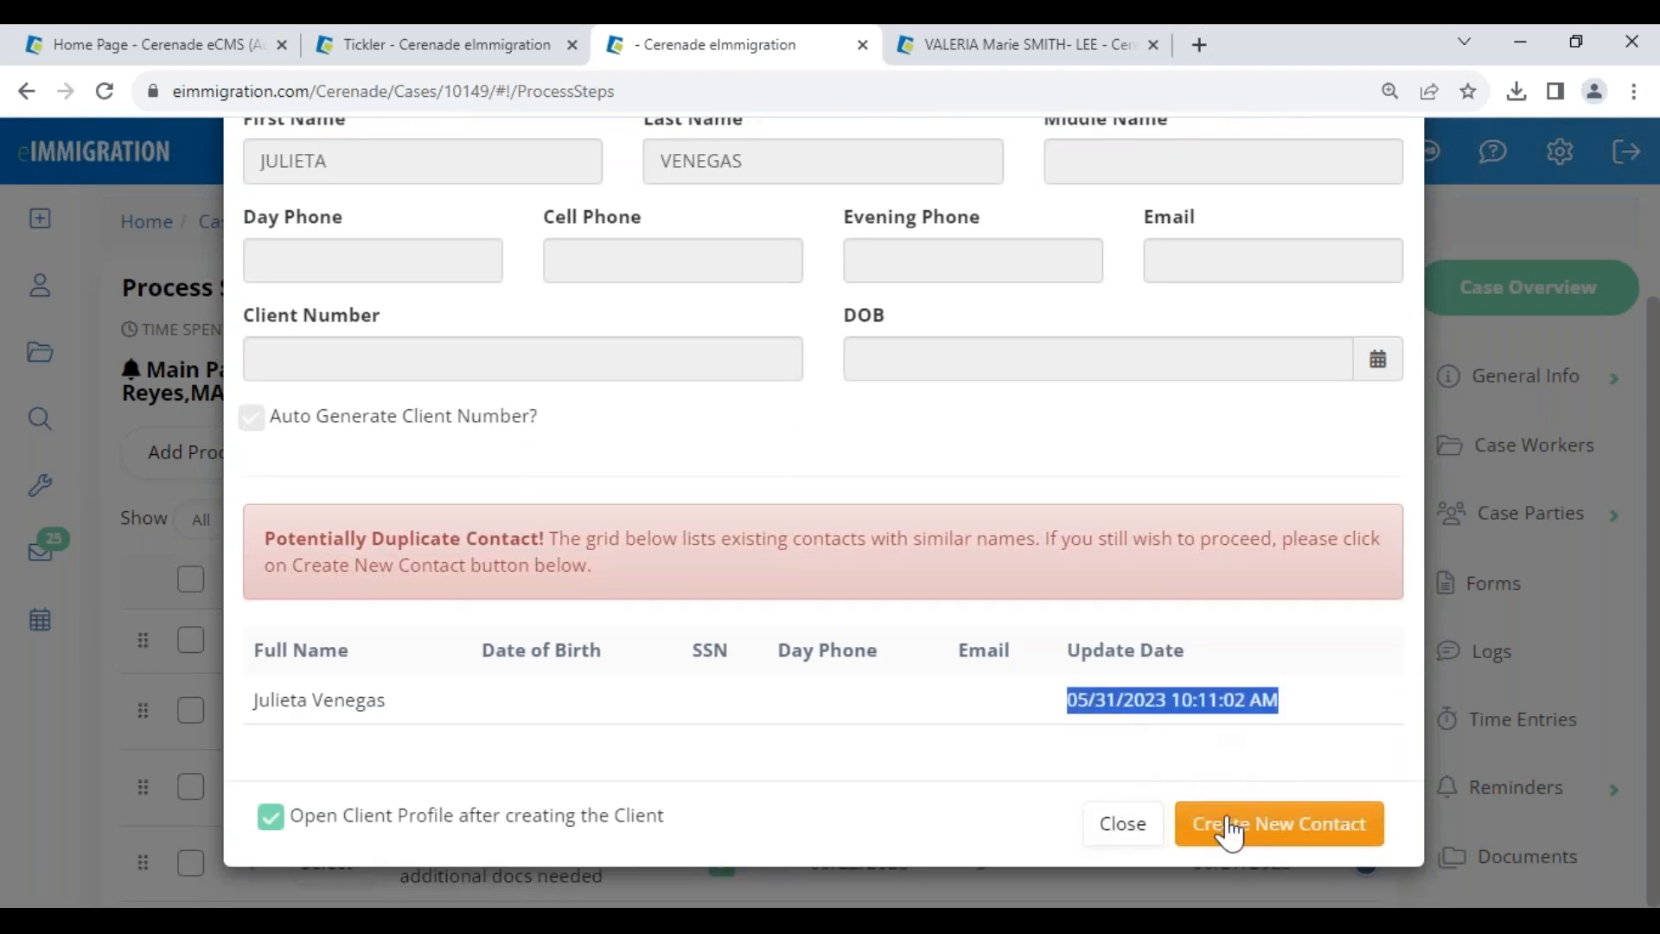
left_click(1219, 823)
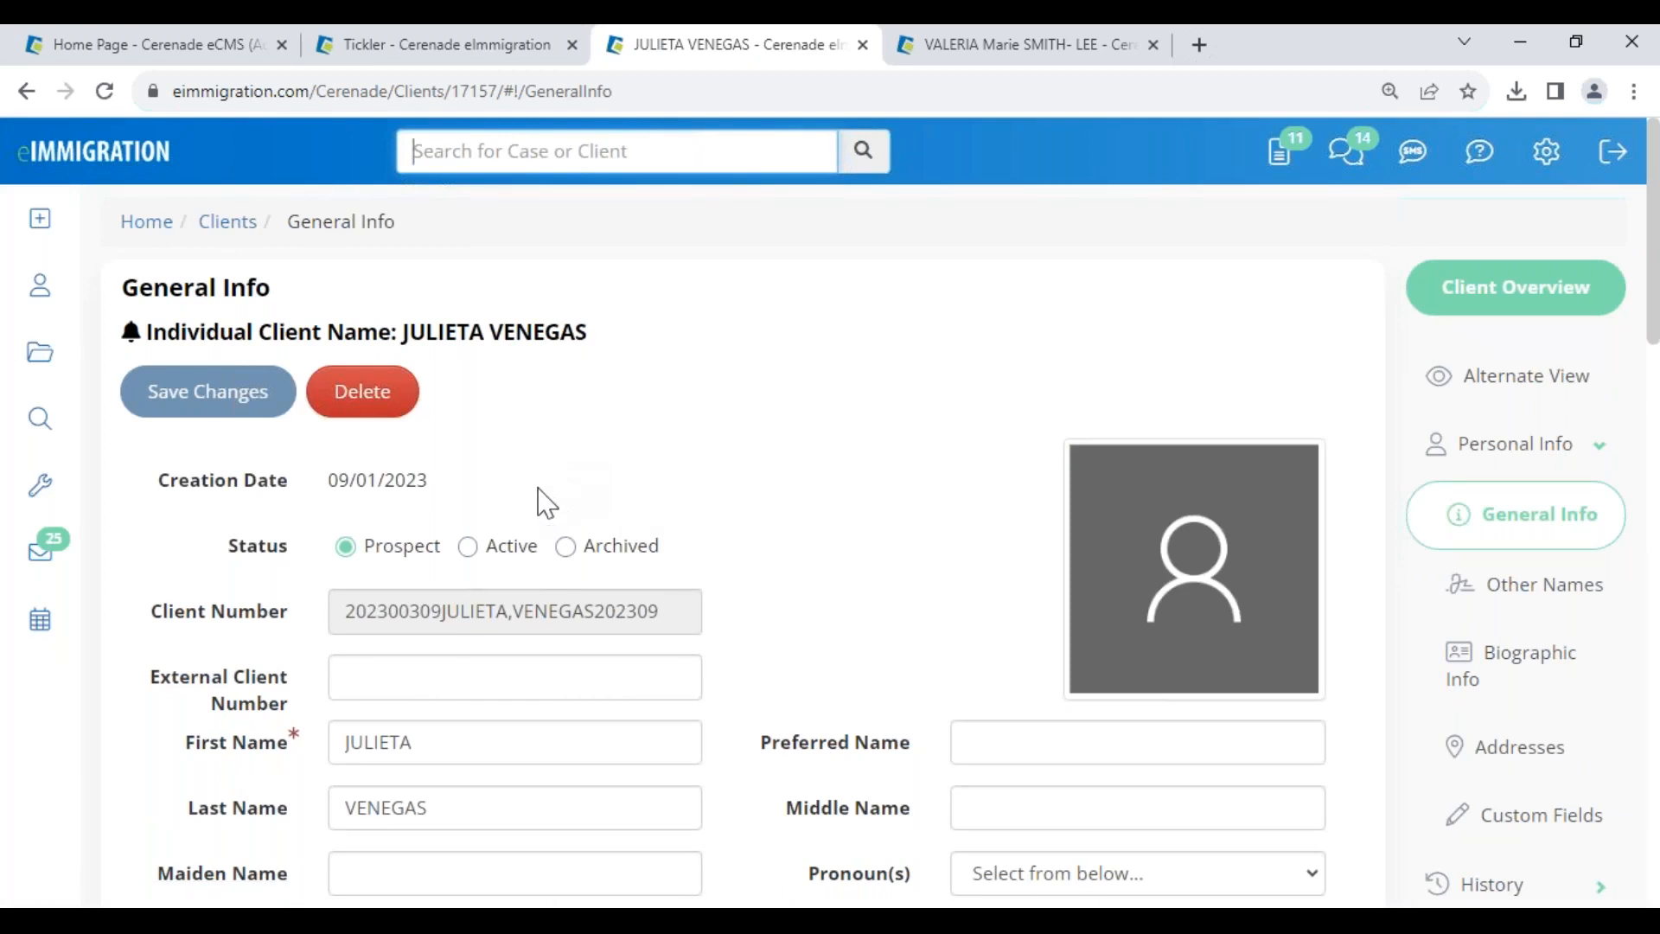
scroll(1278, 660, "down", 10)
- Start a new case: I-485 process, Cerenade California department, Family Based category, in-process program type
left_click(1484, 626)
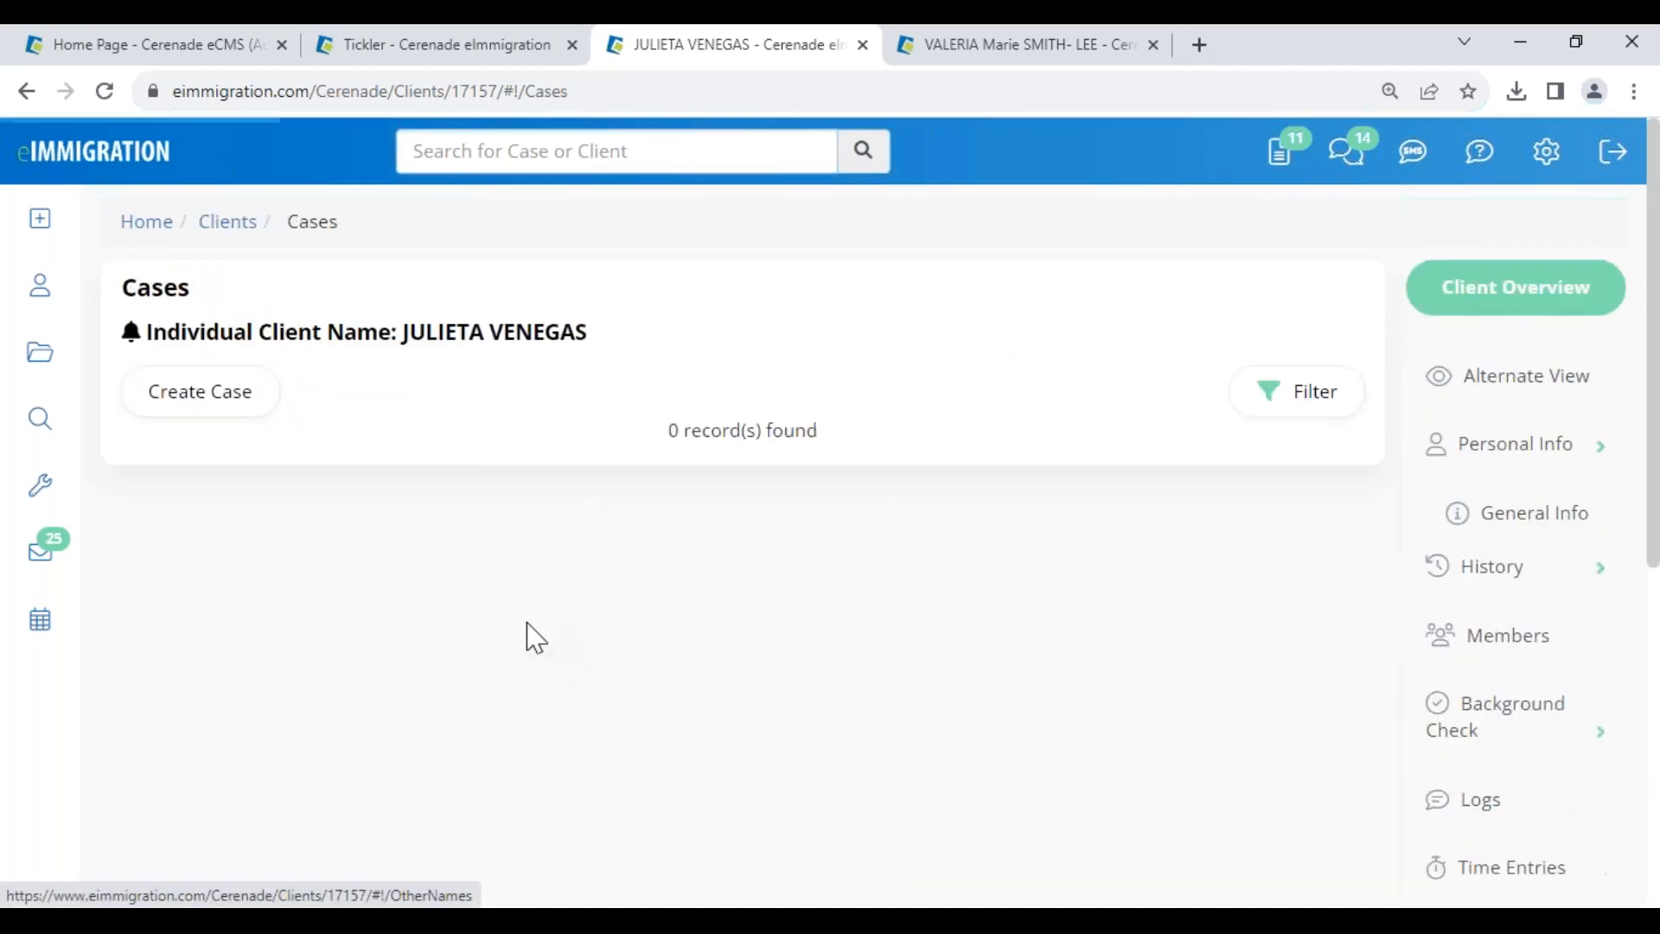
left_click(195, 419)
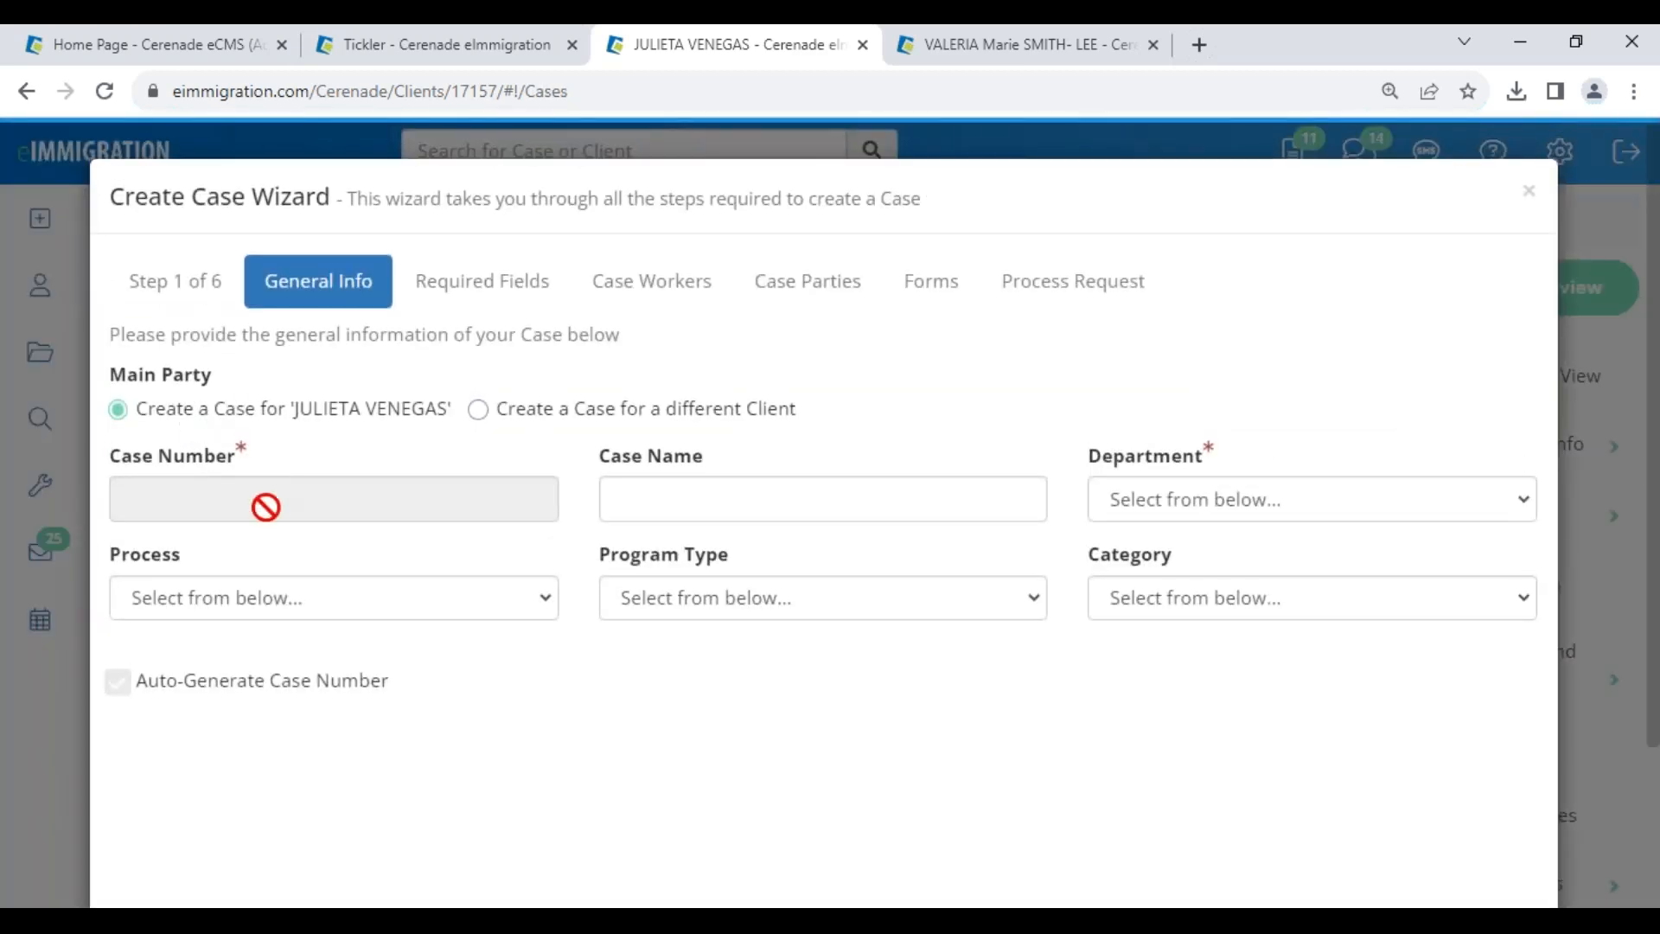
left_click(260, 600)
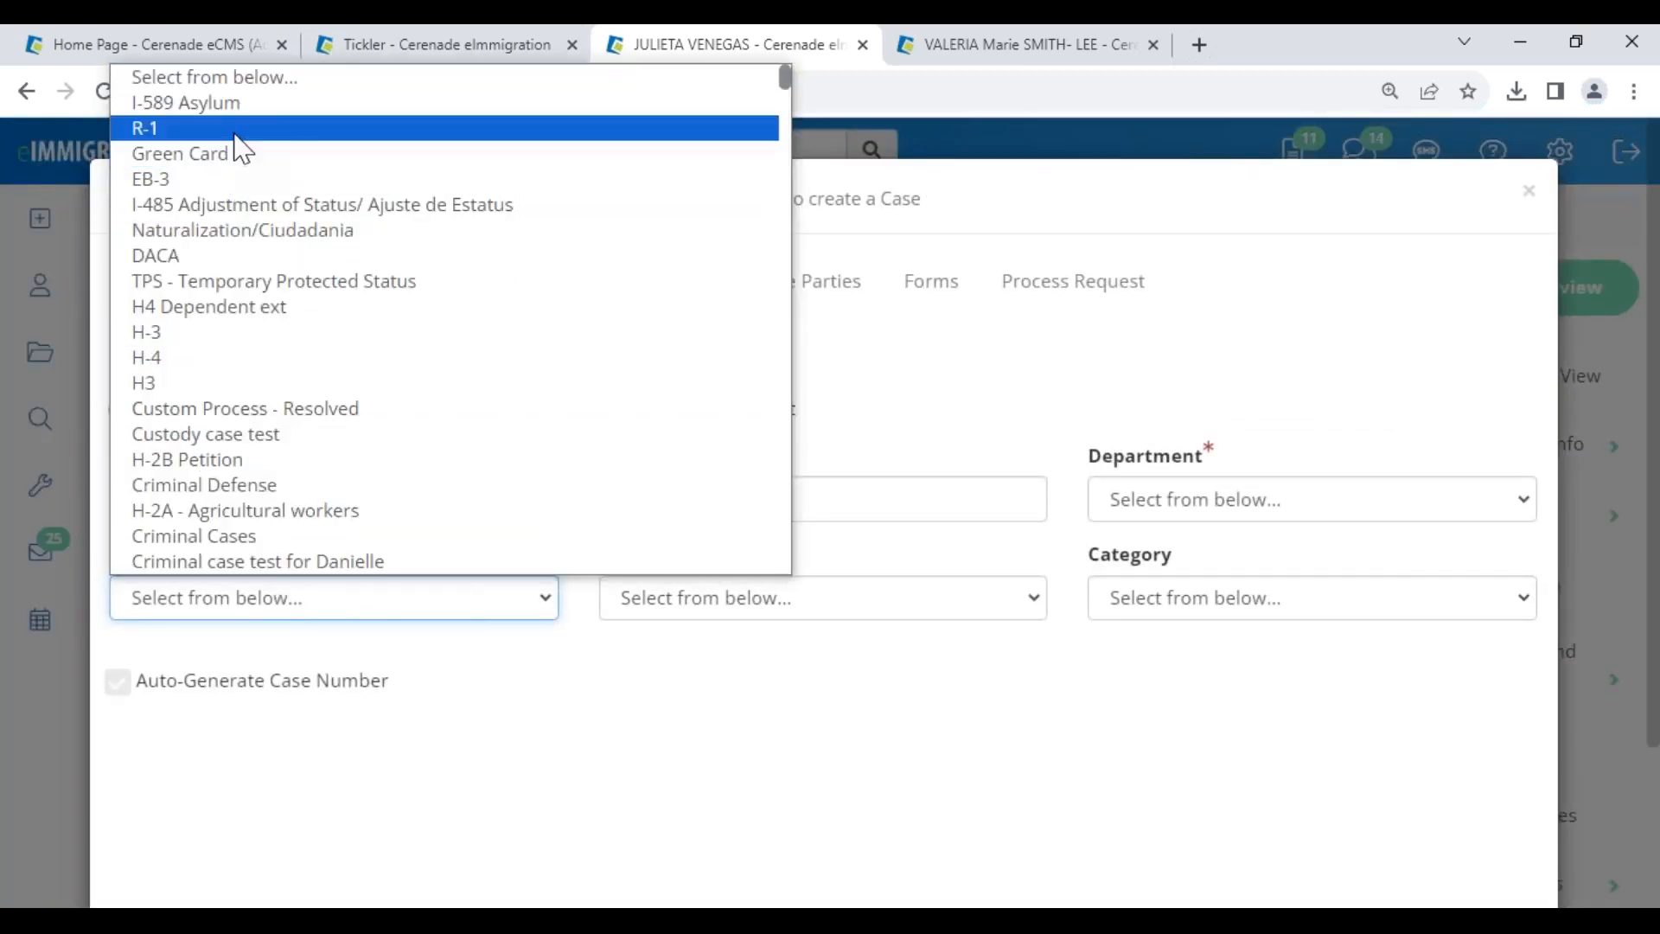
left_click(252, 204)
left_click(1241, 516)
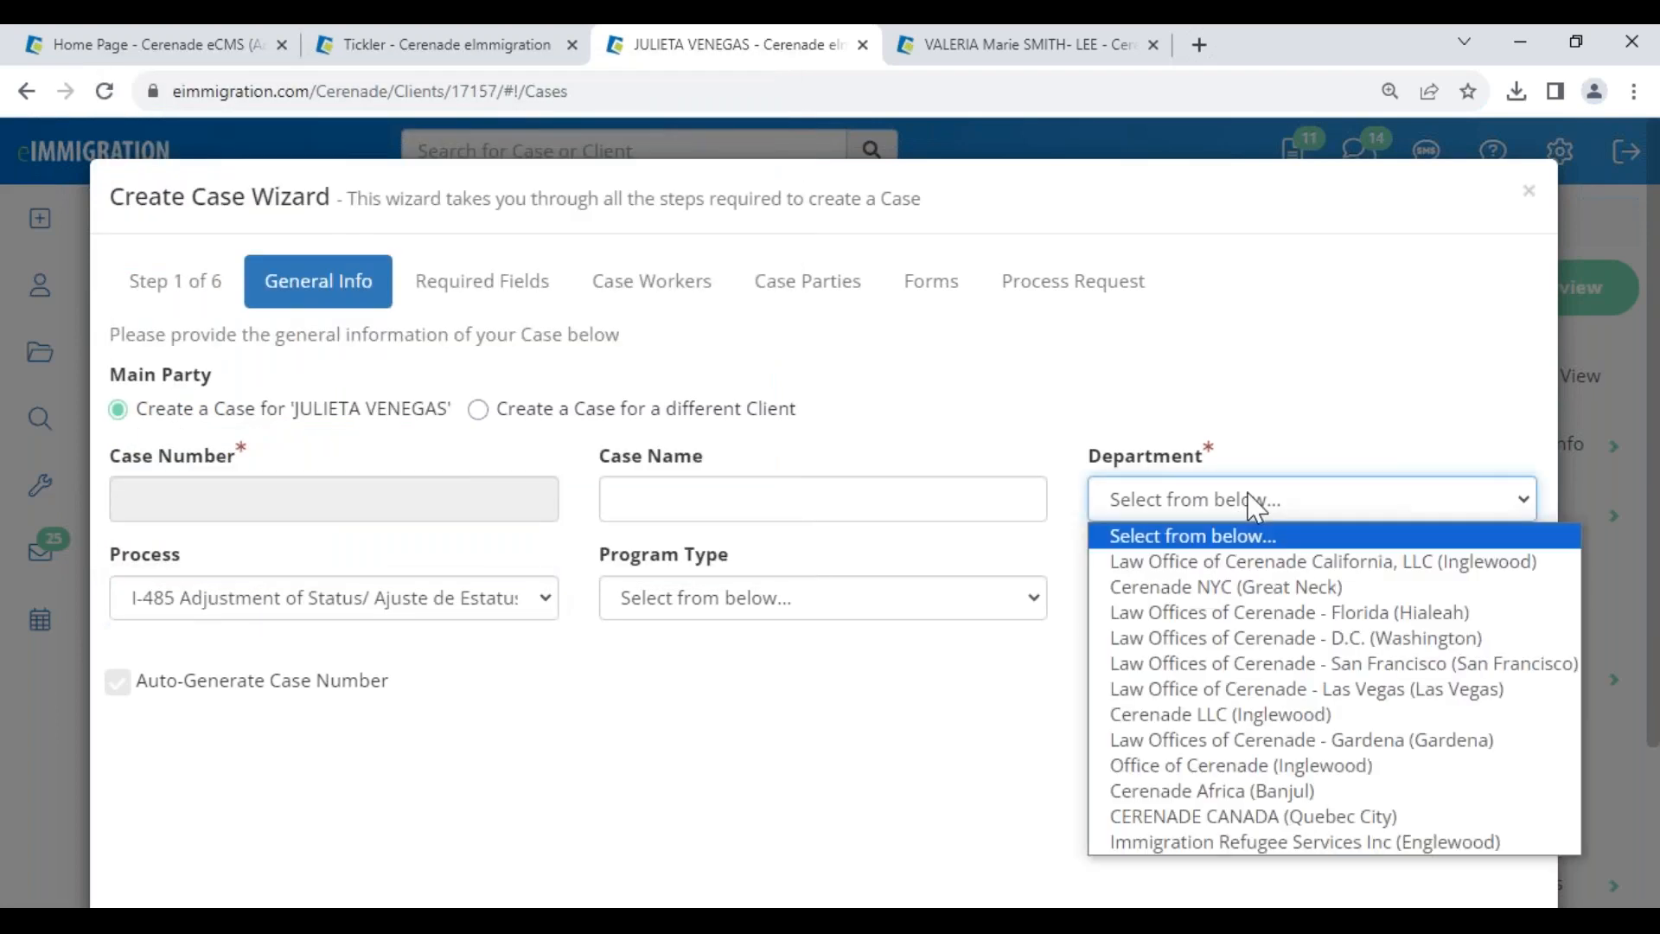
left_click(1258, 564)
left_click(1243, 602)
left_click(1167, 103)
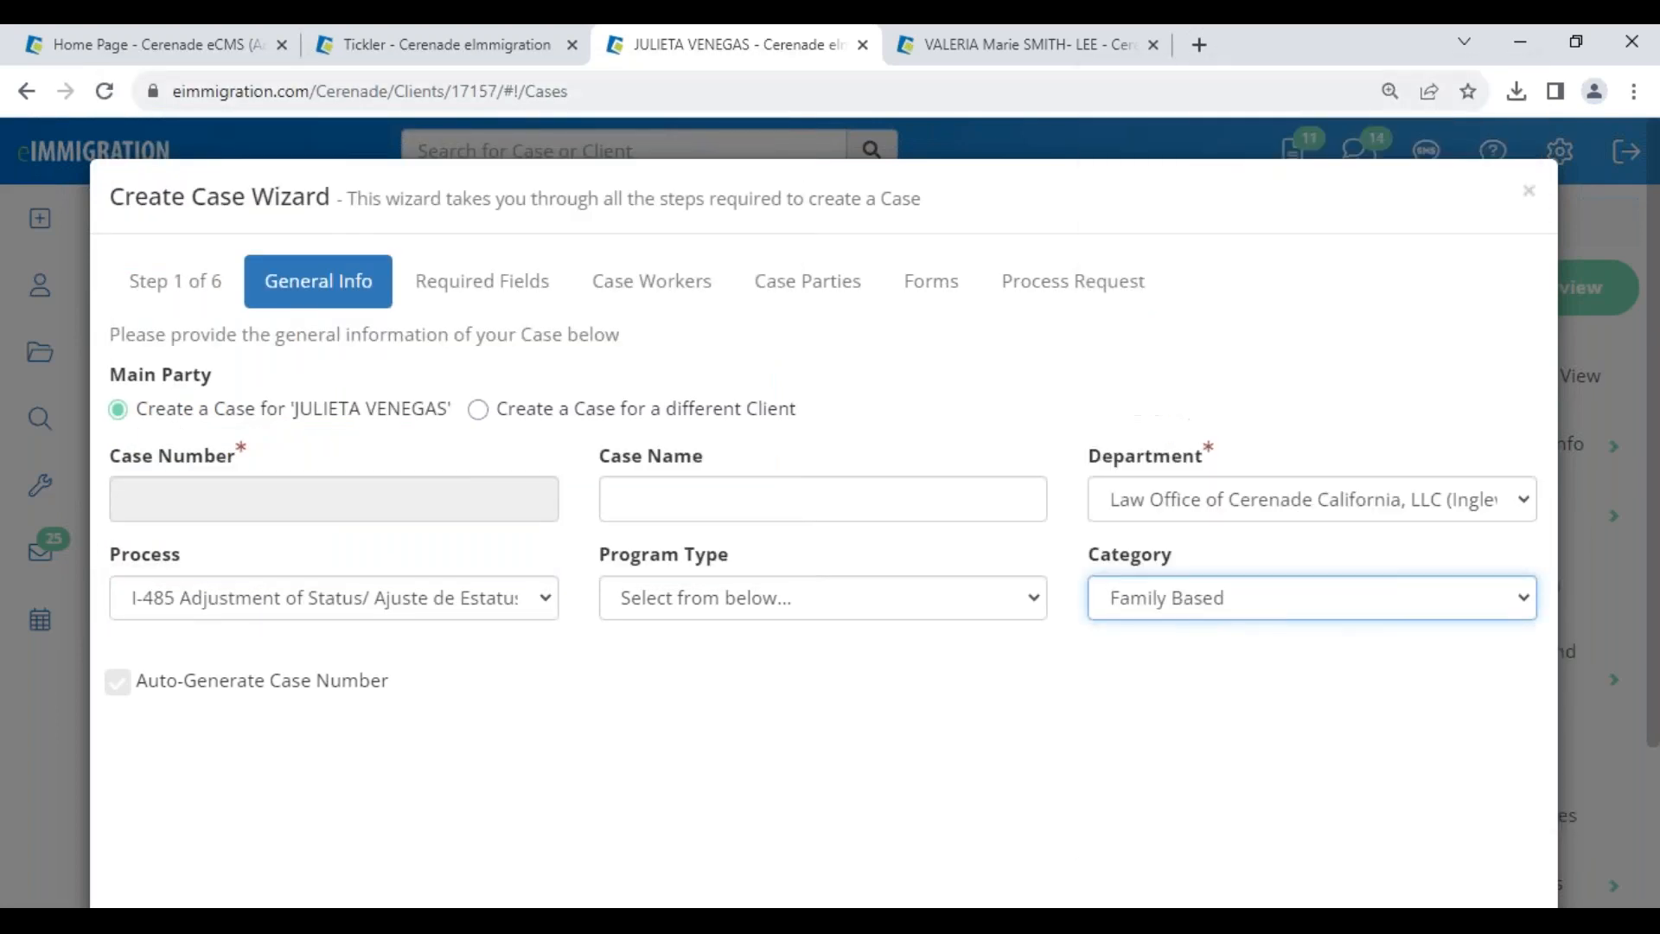
left_click(812, 598)
left_click(770, 151)
- Advance to the case workers step and stop the second attorney transferring to forms
scroll(1353, 774, "down", 2)
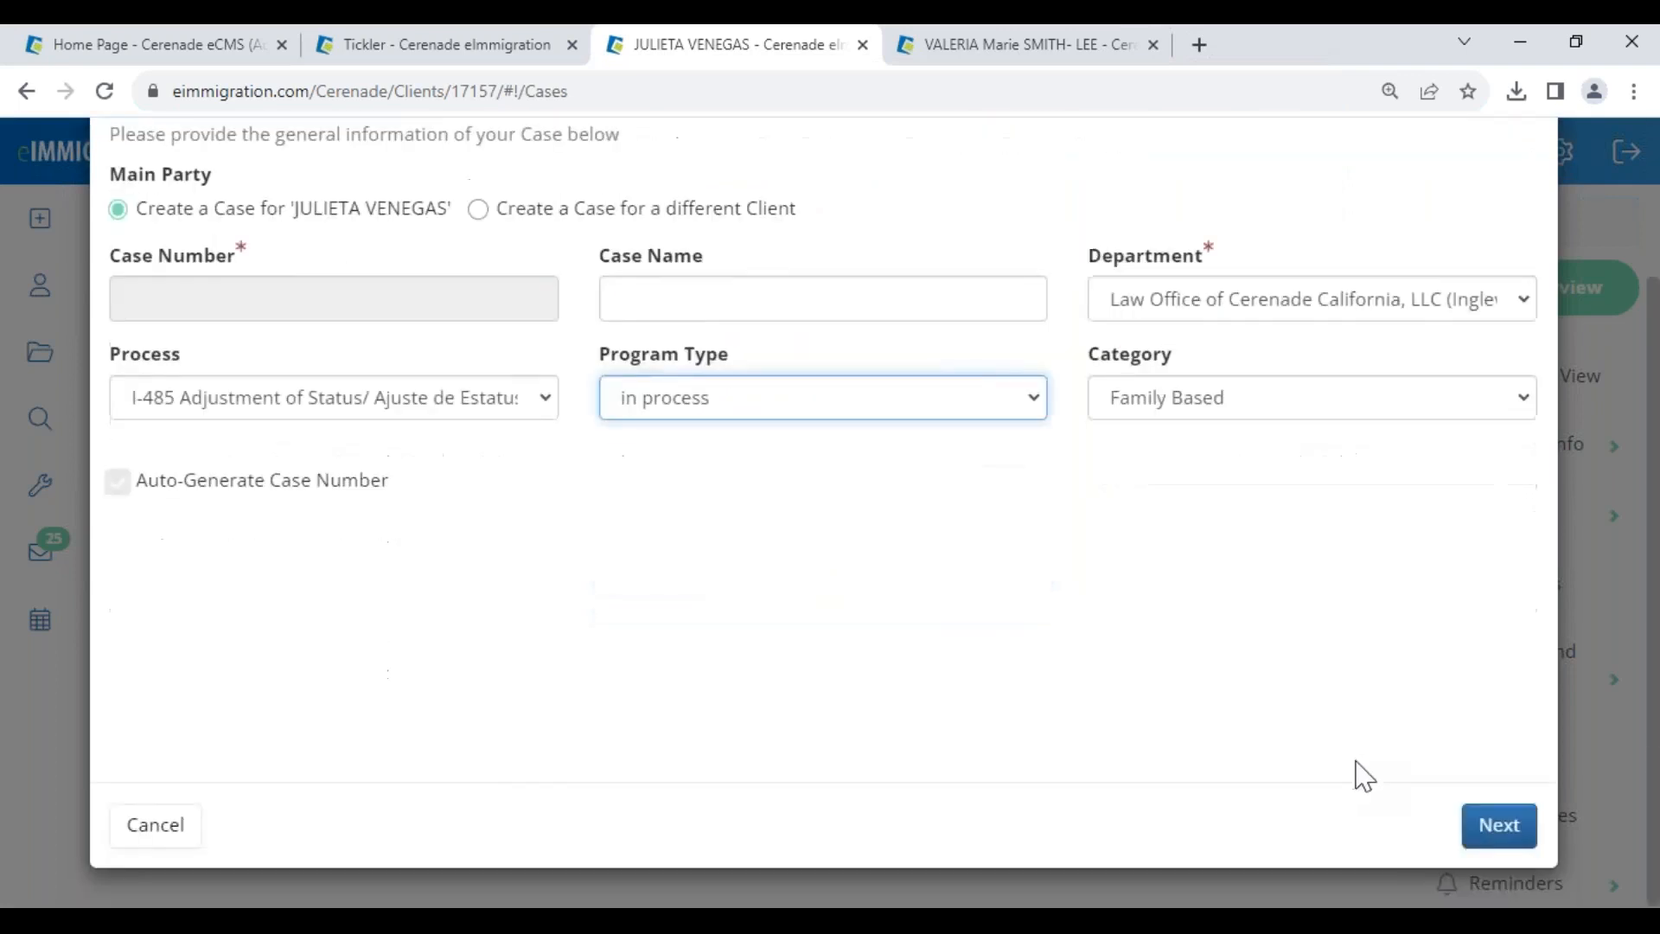
left_click(1481, 832)
left_click(1489, 828)
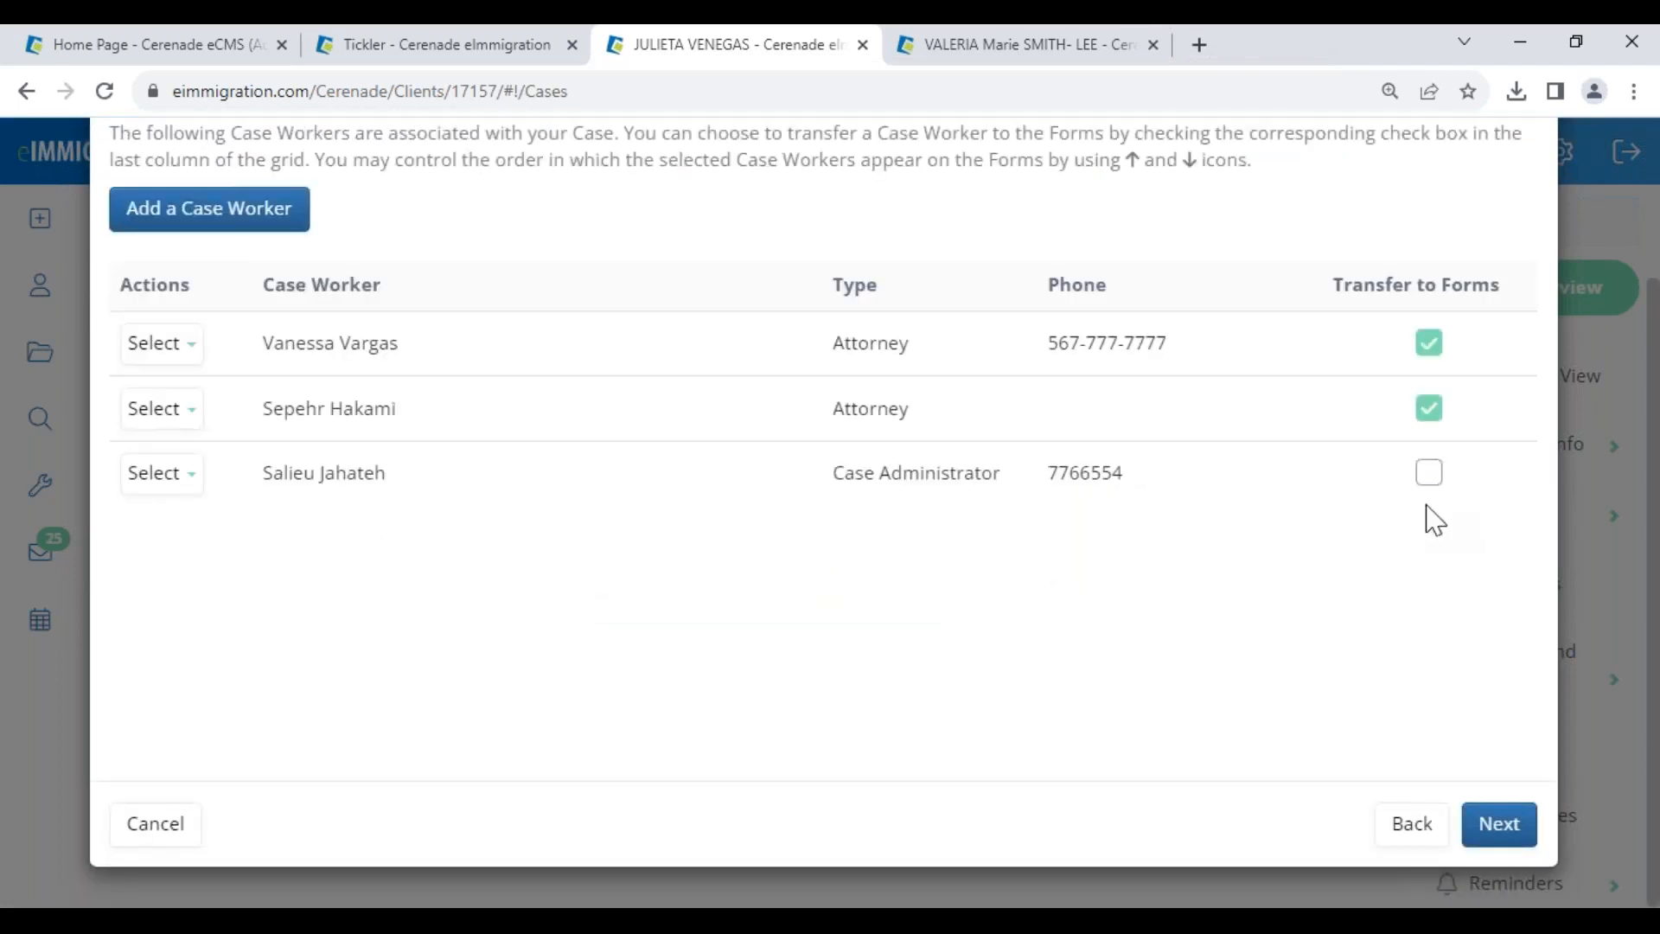
left_click(1428, 408)
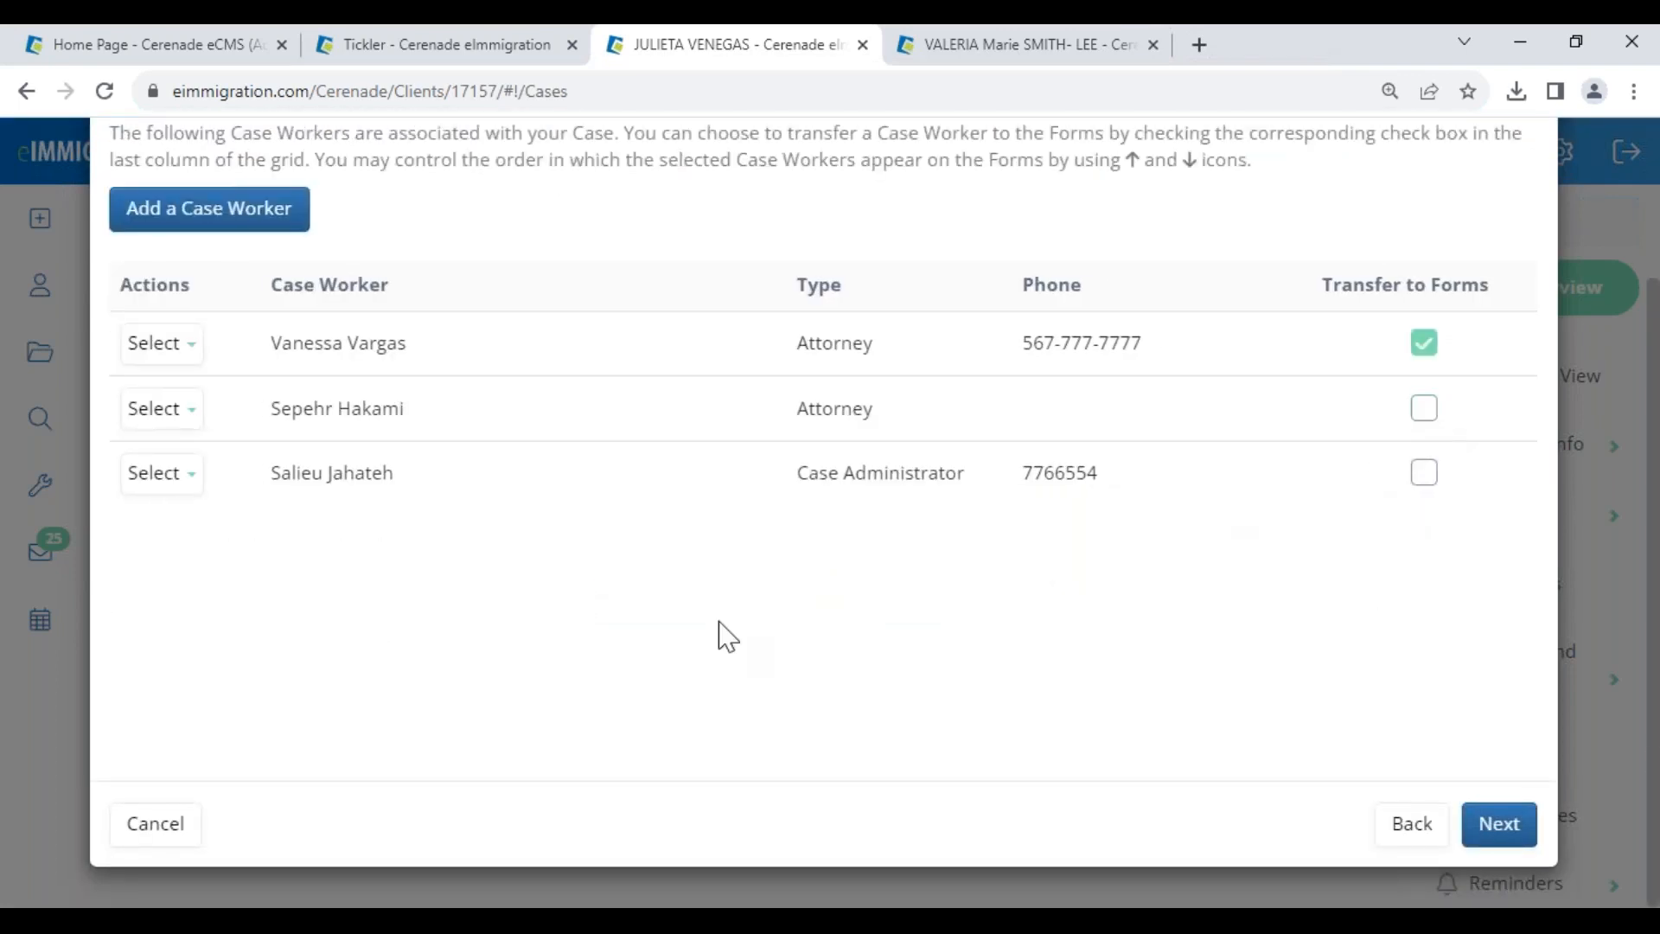
scroll(841, 605, "up", 3)
left_click_drag(187, 198, 340, 198)
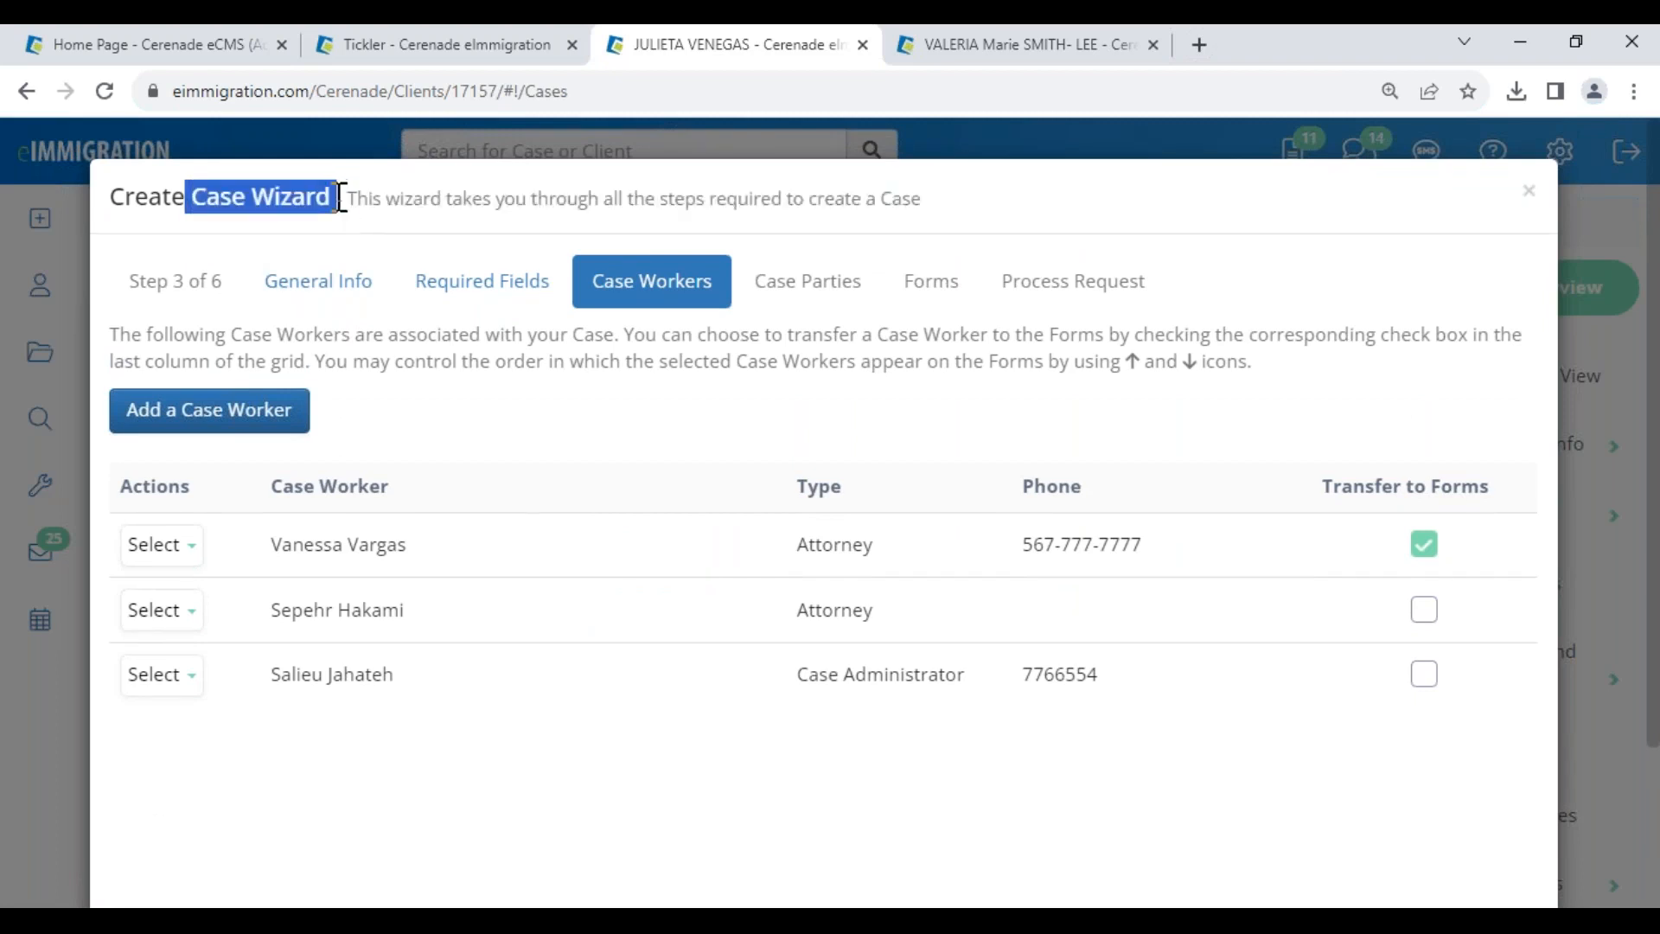
scroll(1464, 790, "down", 3)
- On the case parties step, set the main client's role to Petitioner
left_click(1486, 822)
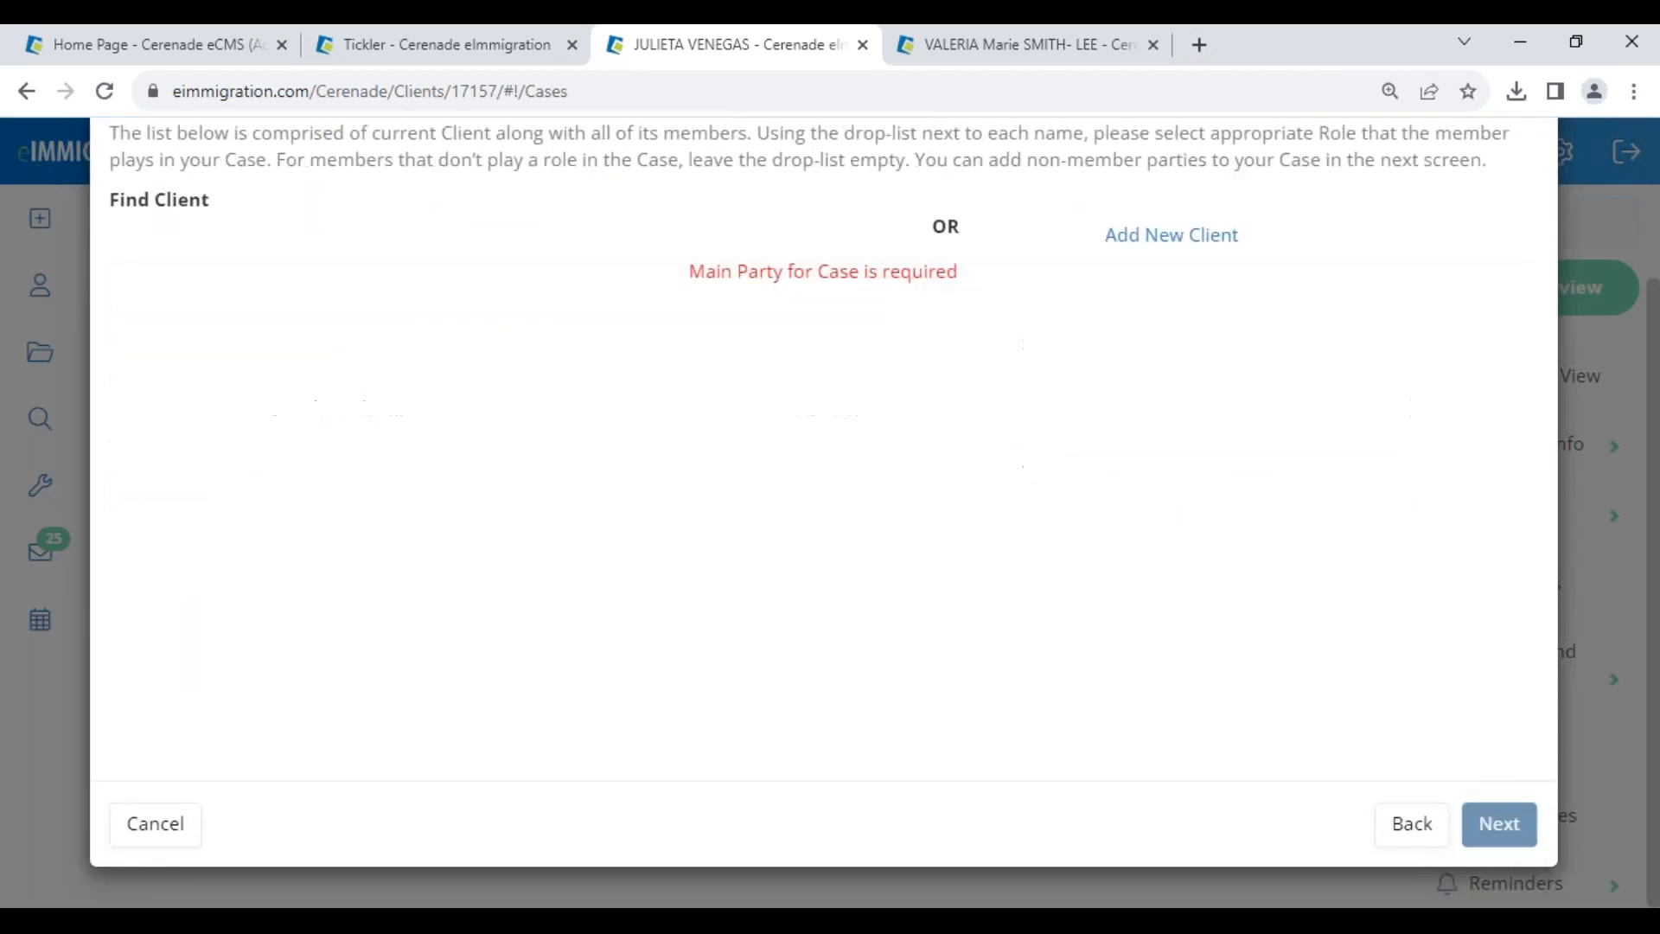
left_click(868, 403)
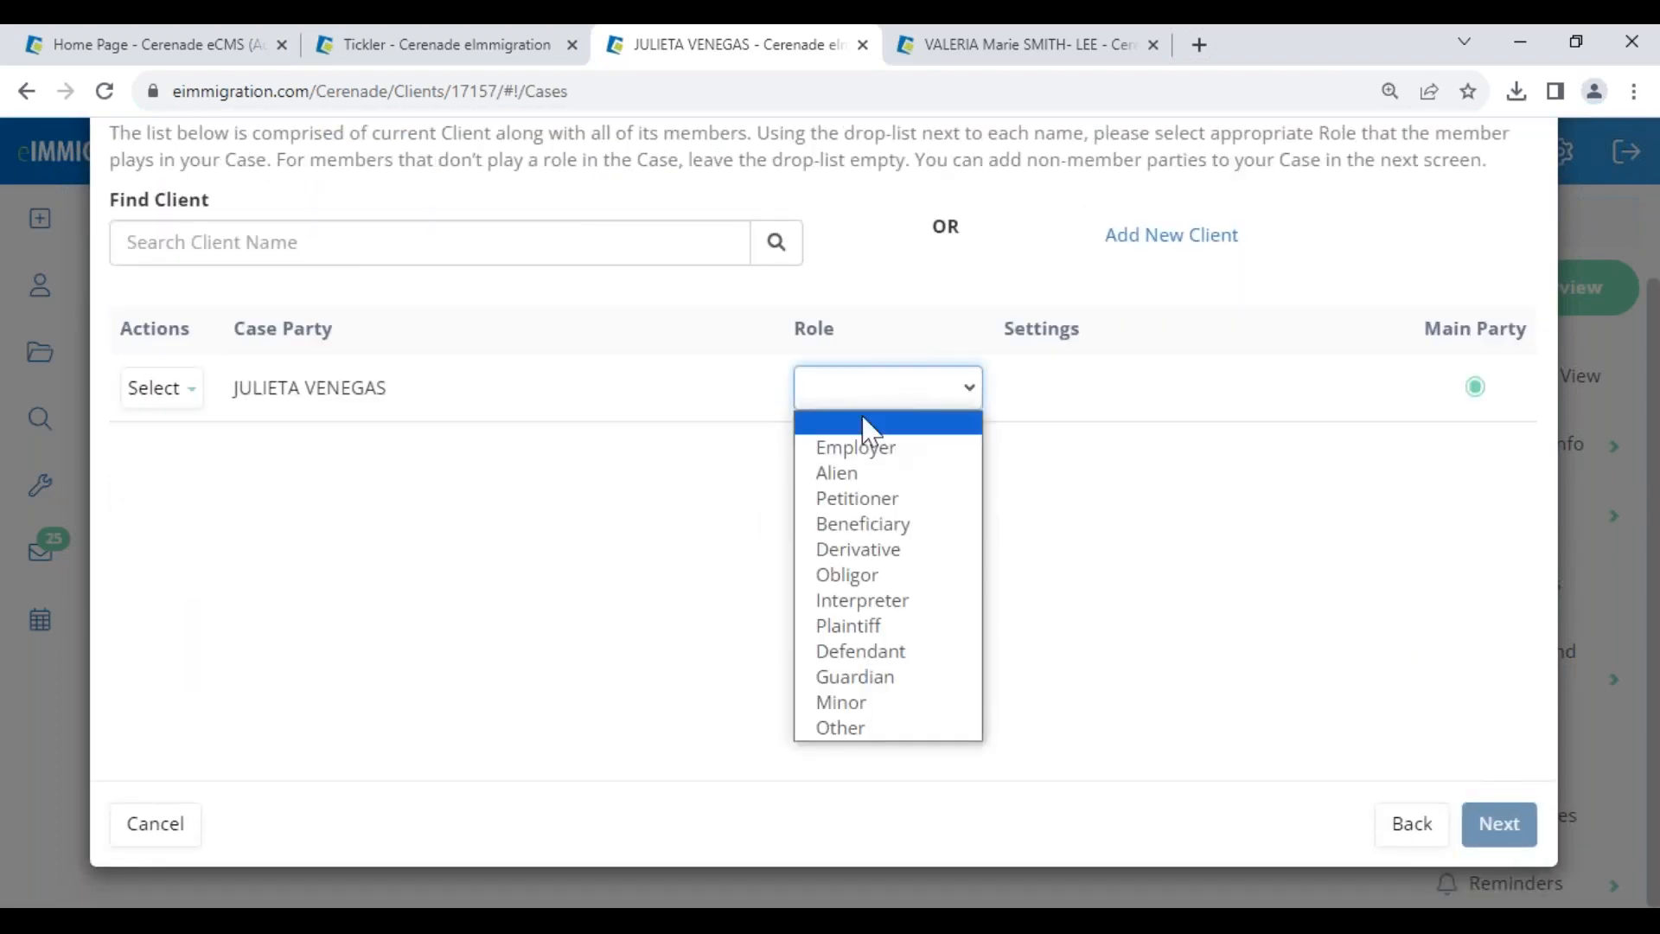
left_click(867, 474)
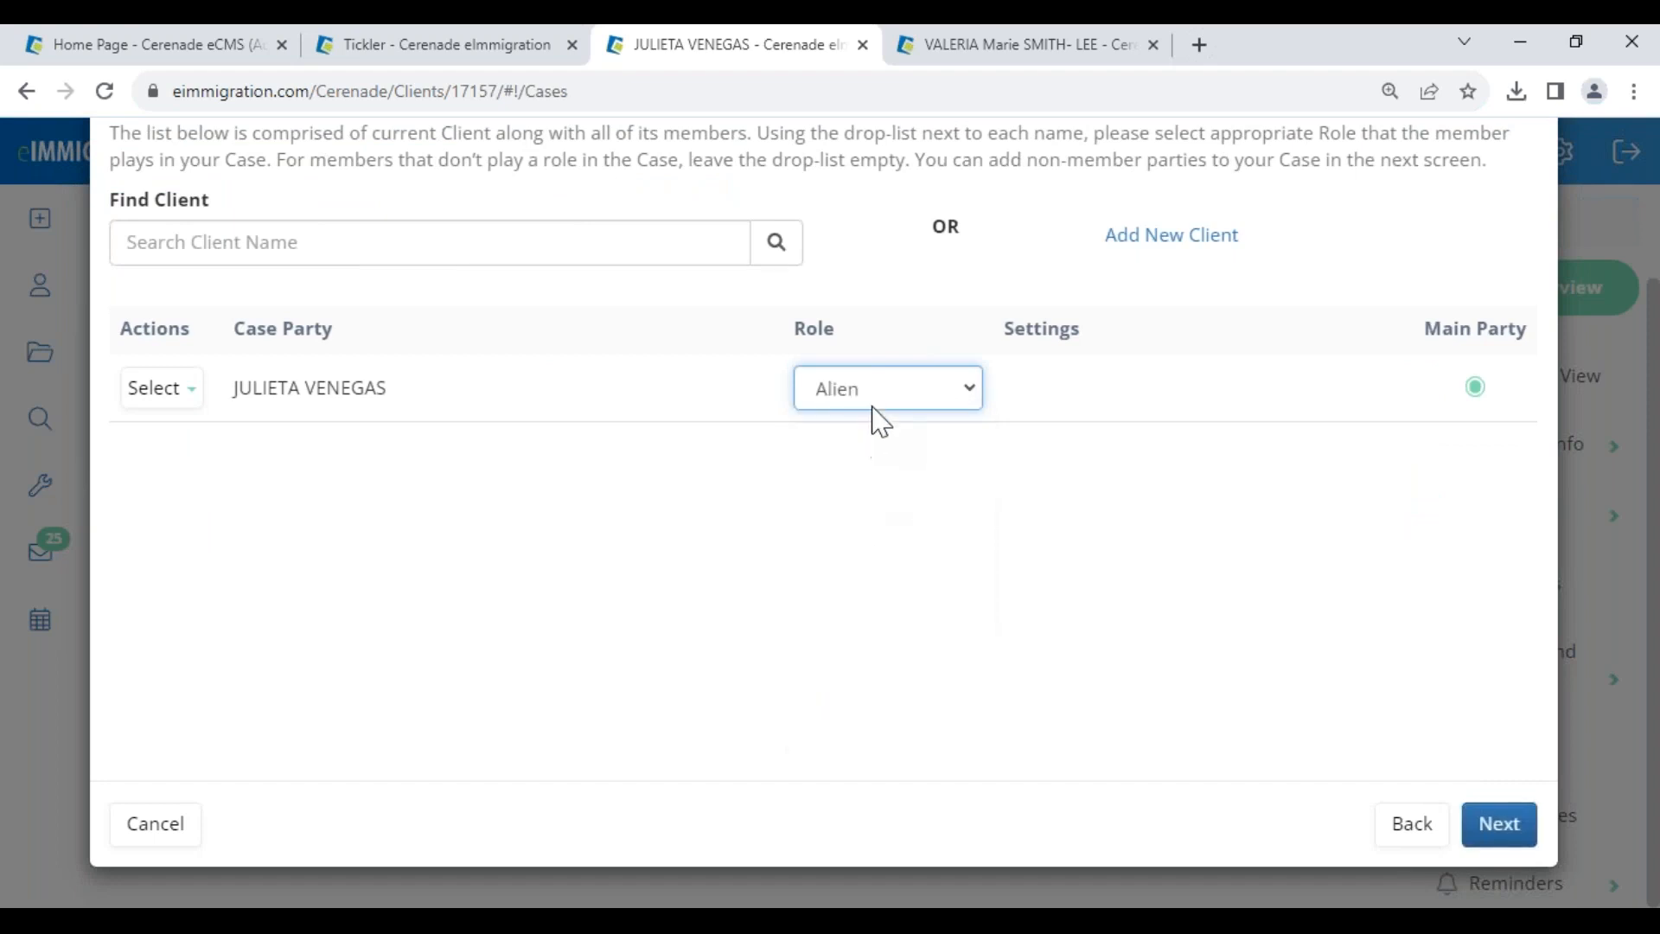
left_click(878, 405)
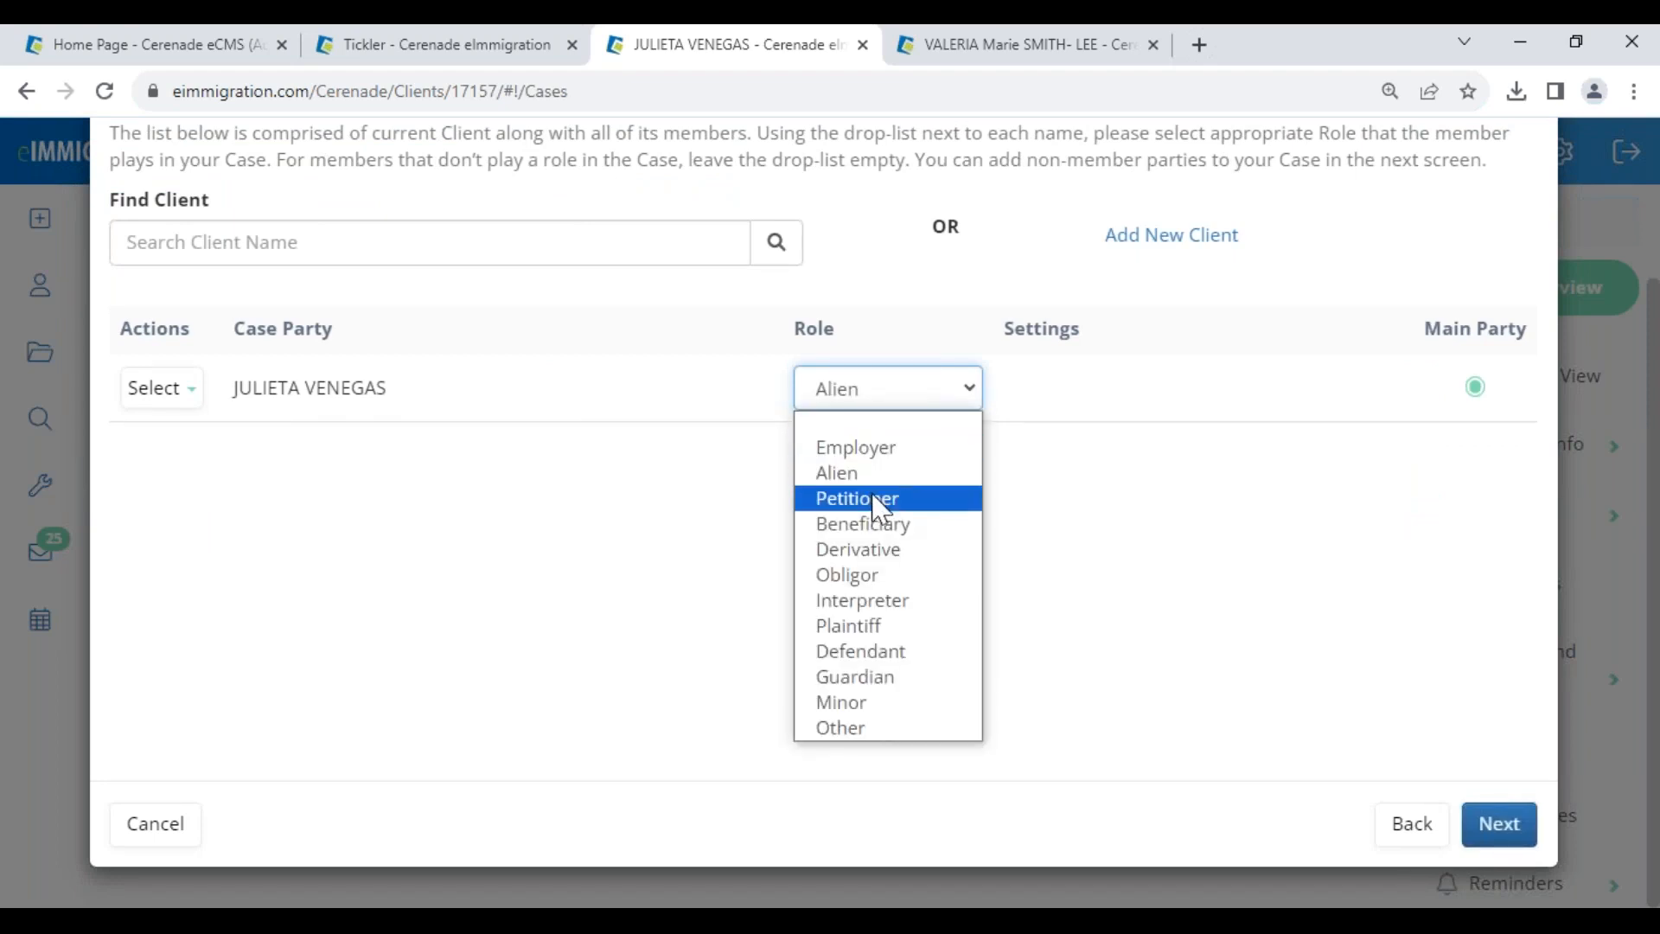
left_click(874, 495)
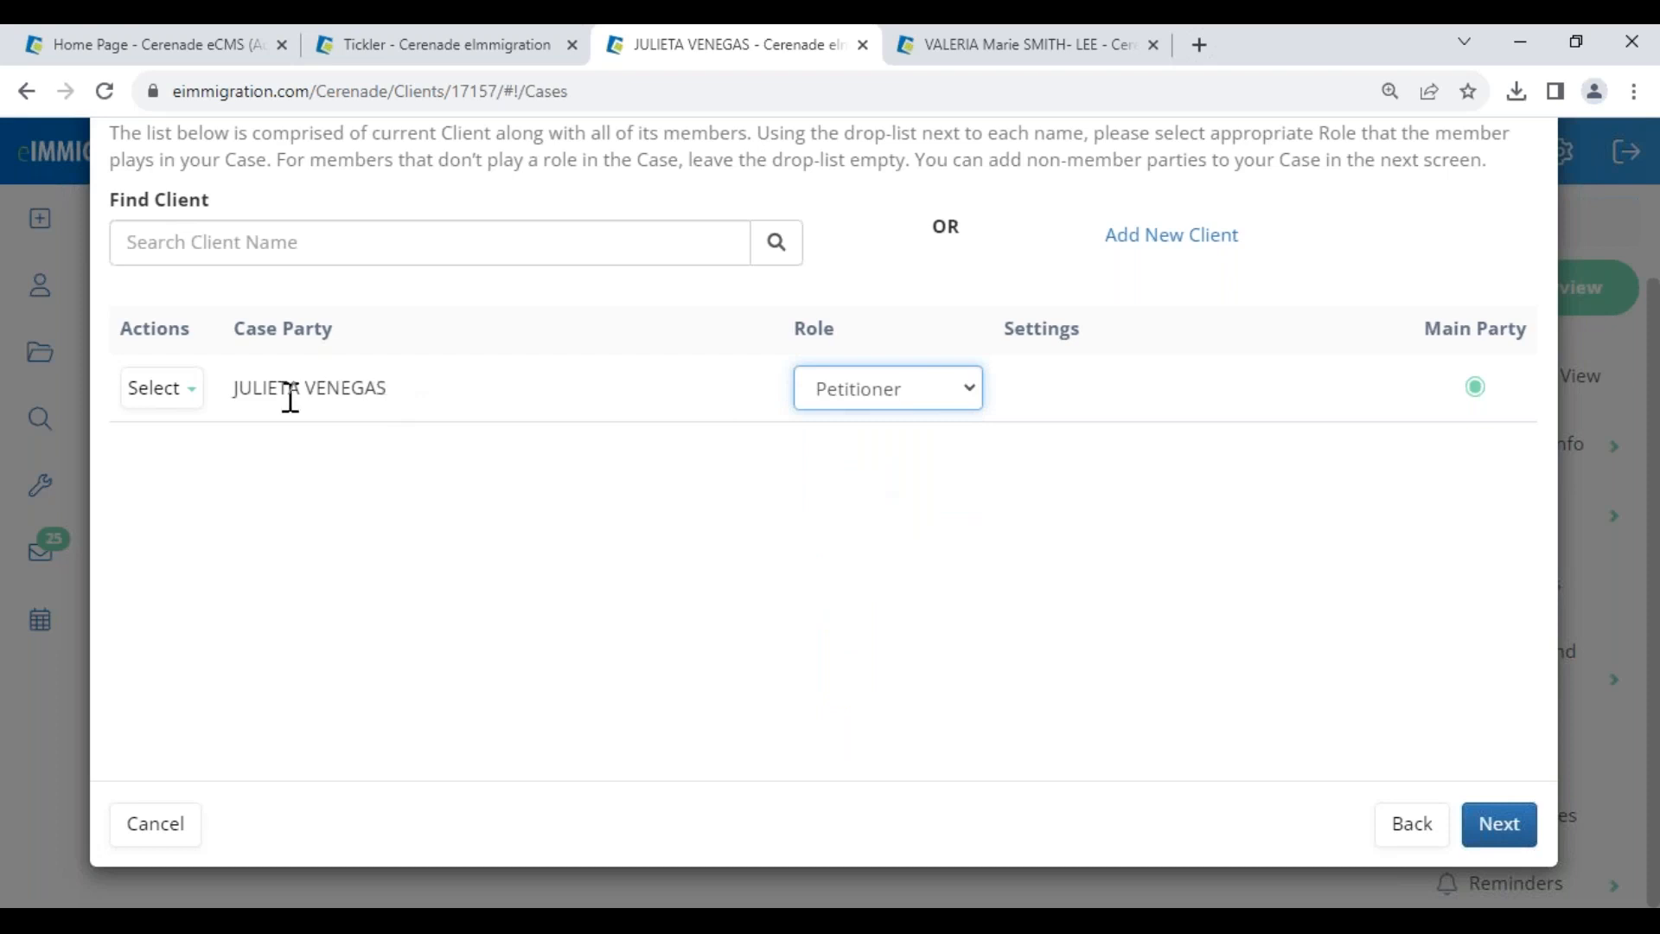
left_click_drag(222, 393, 394, 400)
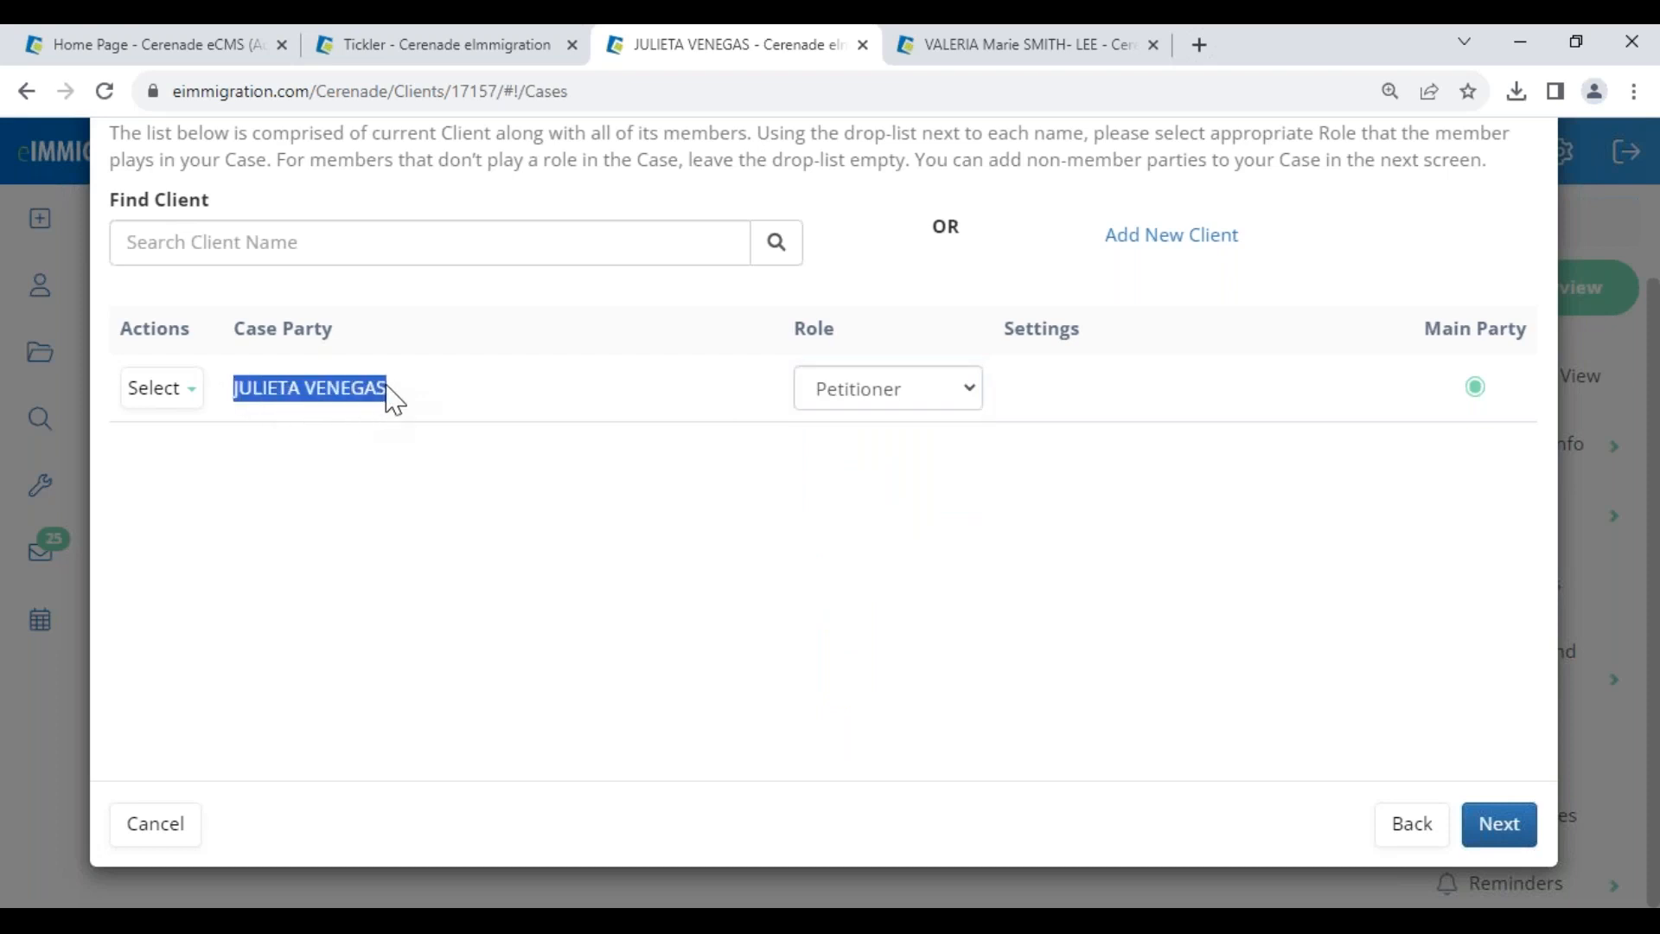
left_click(474, 500)
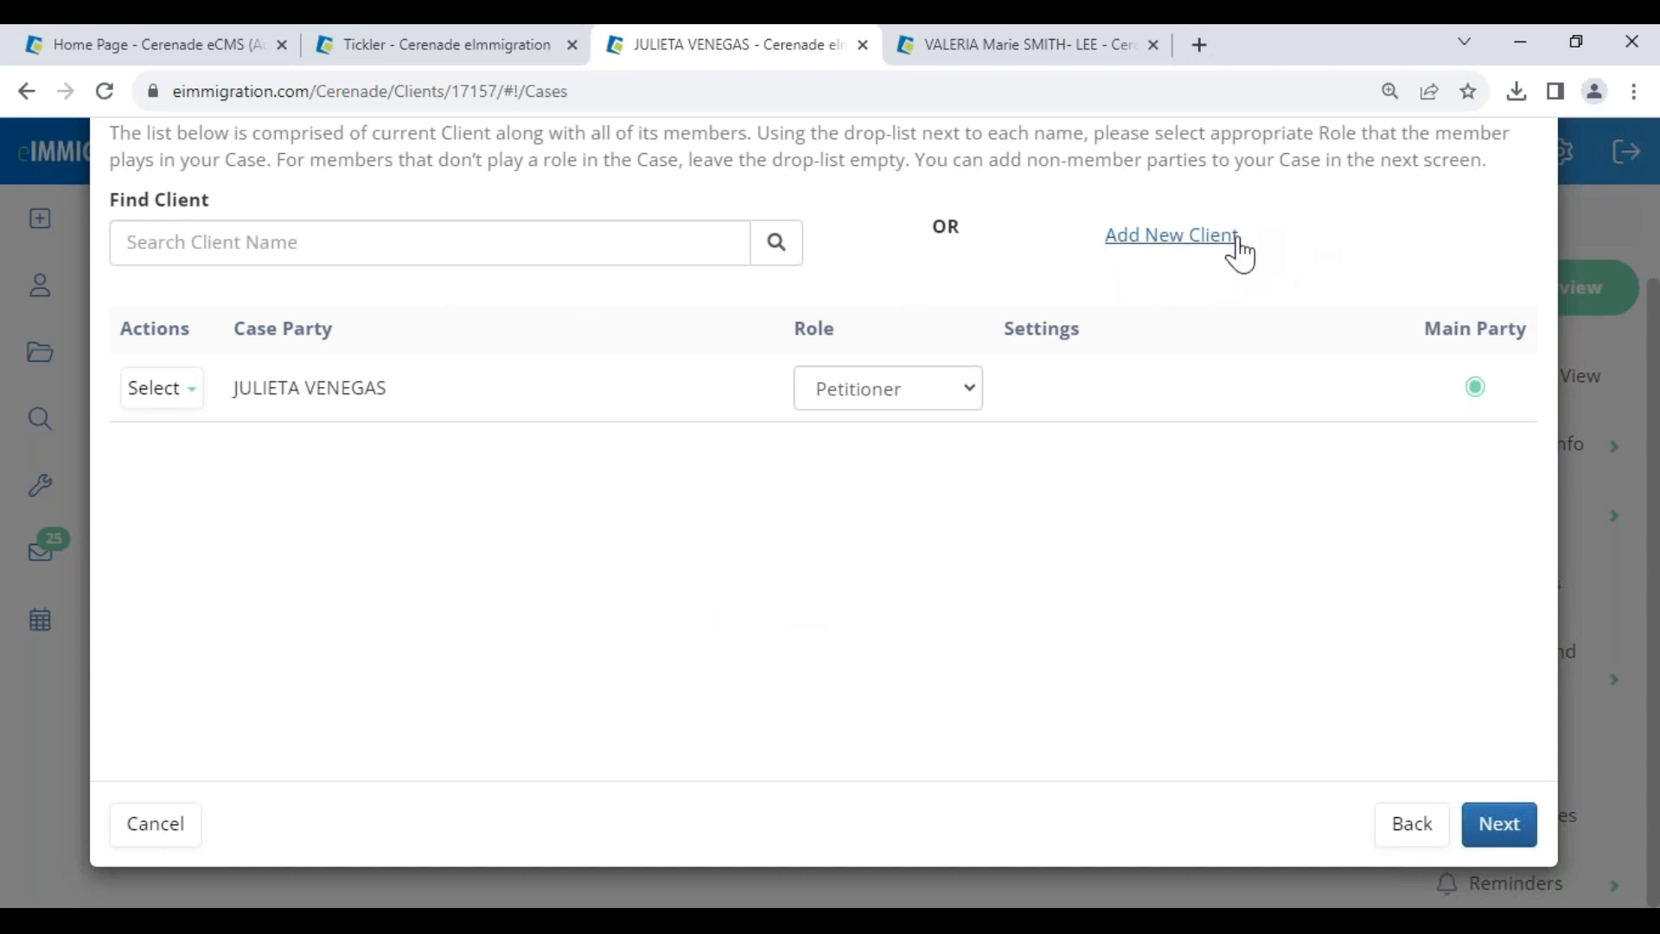
- Add an existing client found by name search as Alien and create the case with its forms
left_click(411, 229)
type("carlo")
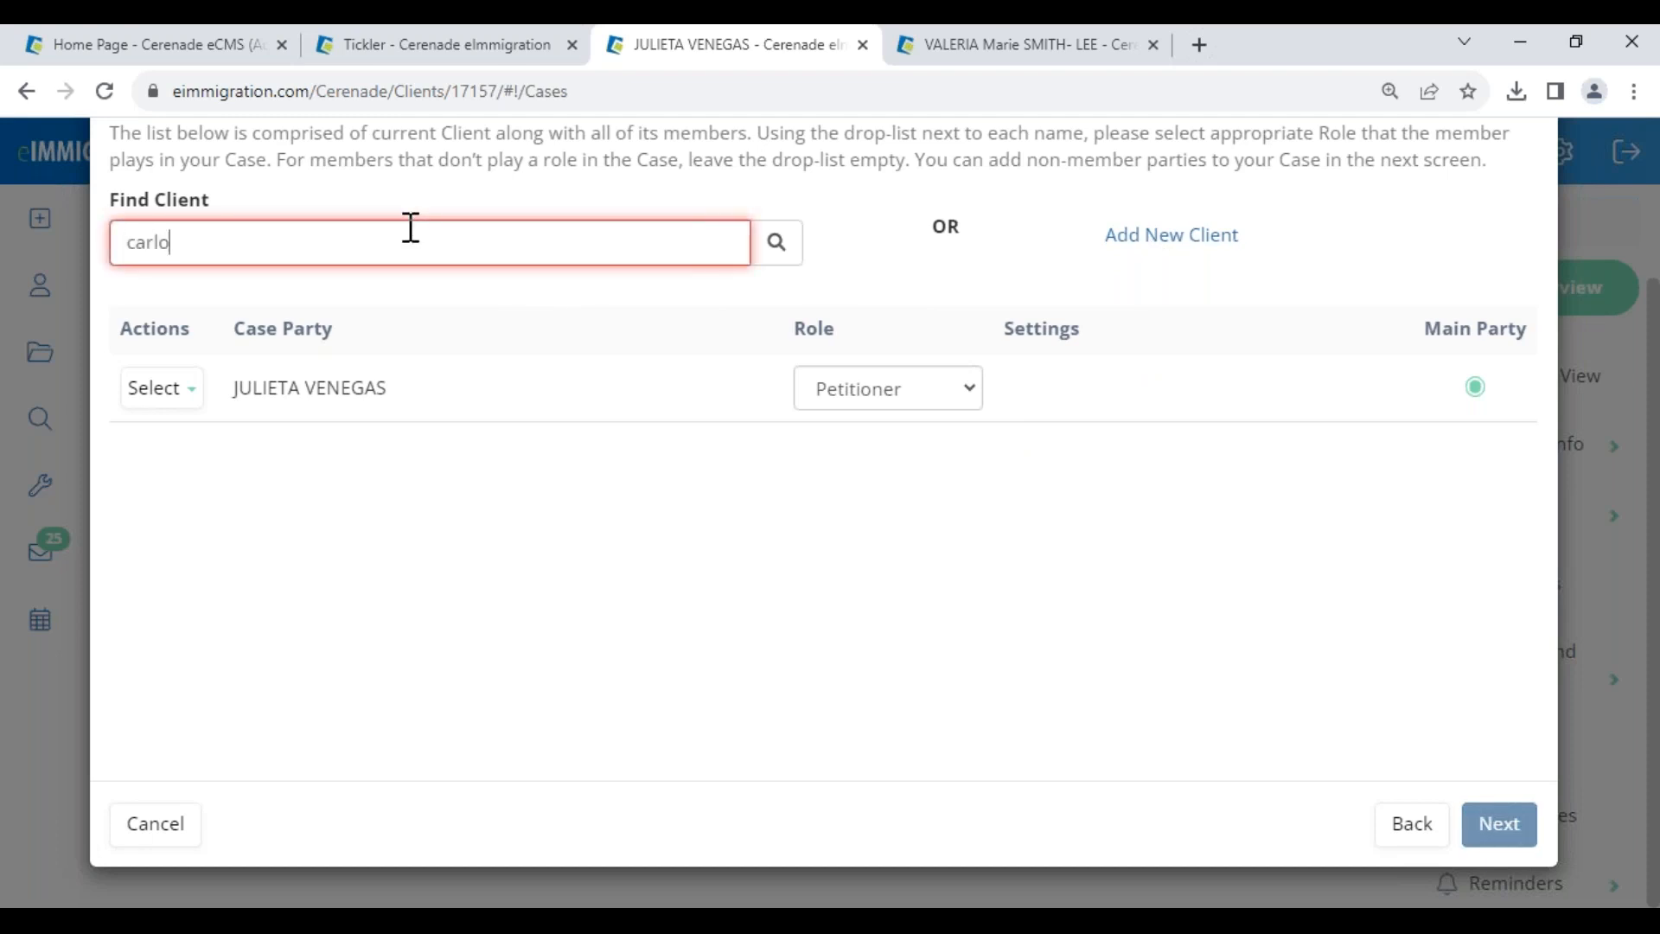
type("s")
left_click(333, 322)
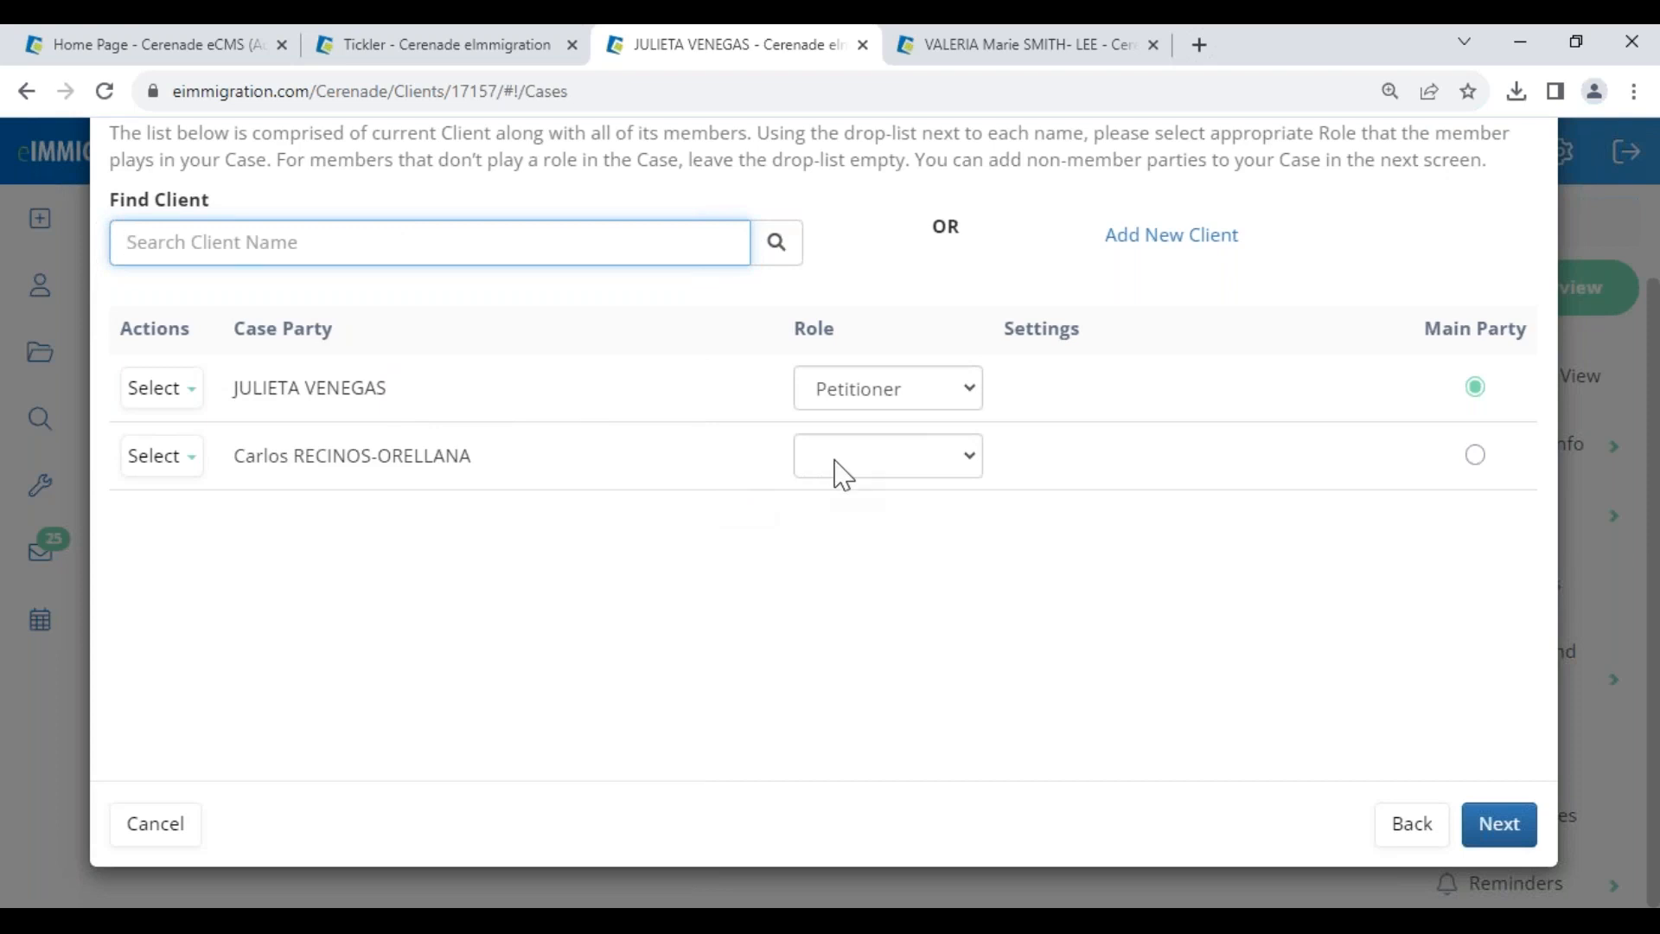
left_click(843, 474)
left_click(856, 541)
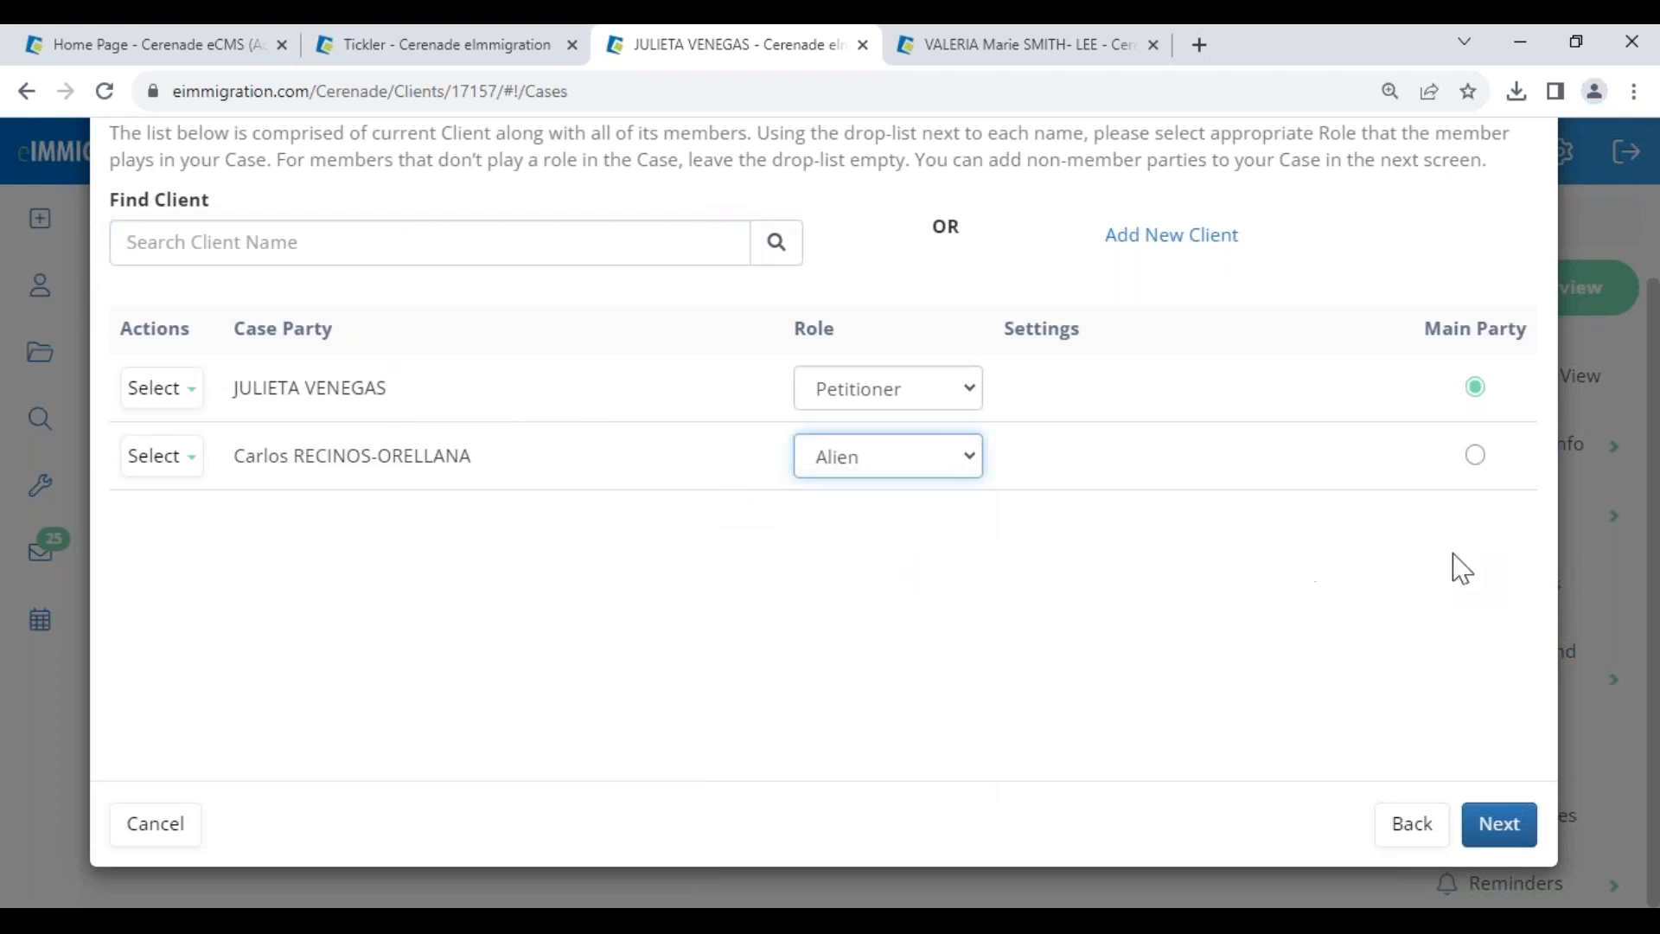
left_click(1509, 823)
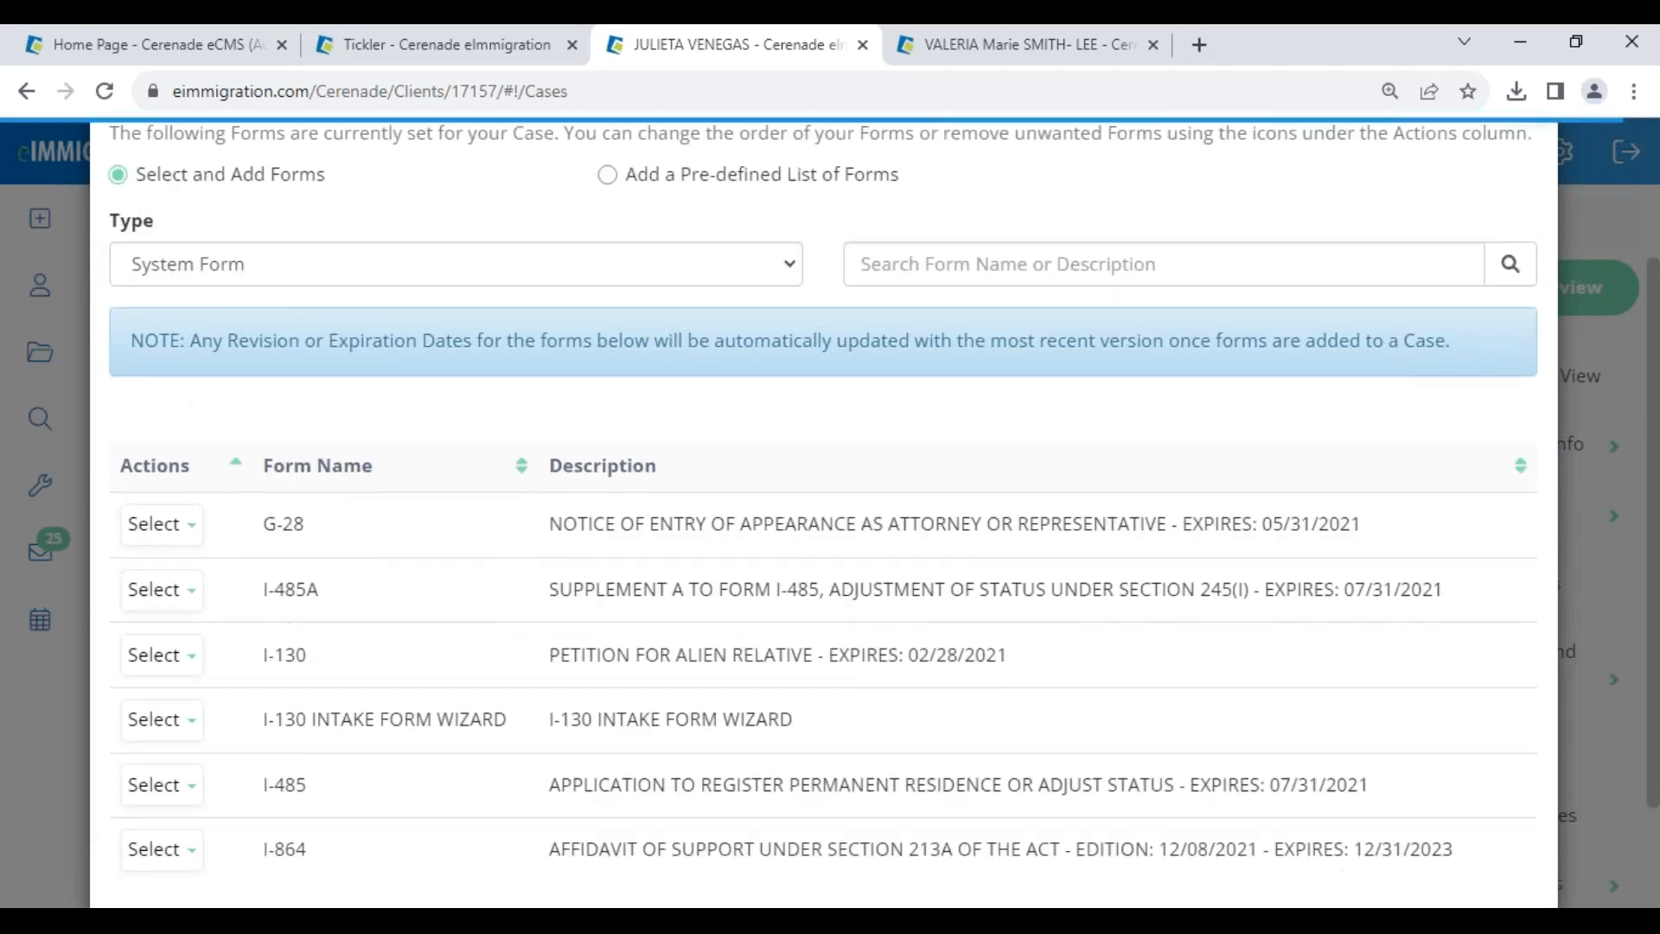
scroll(475, 594, "down", 3)
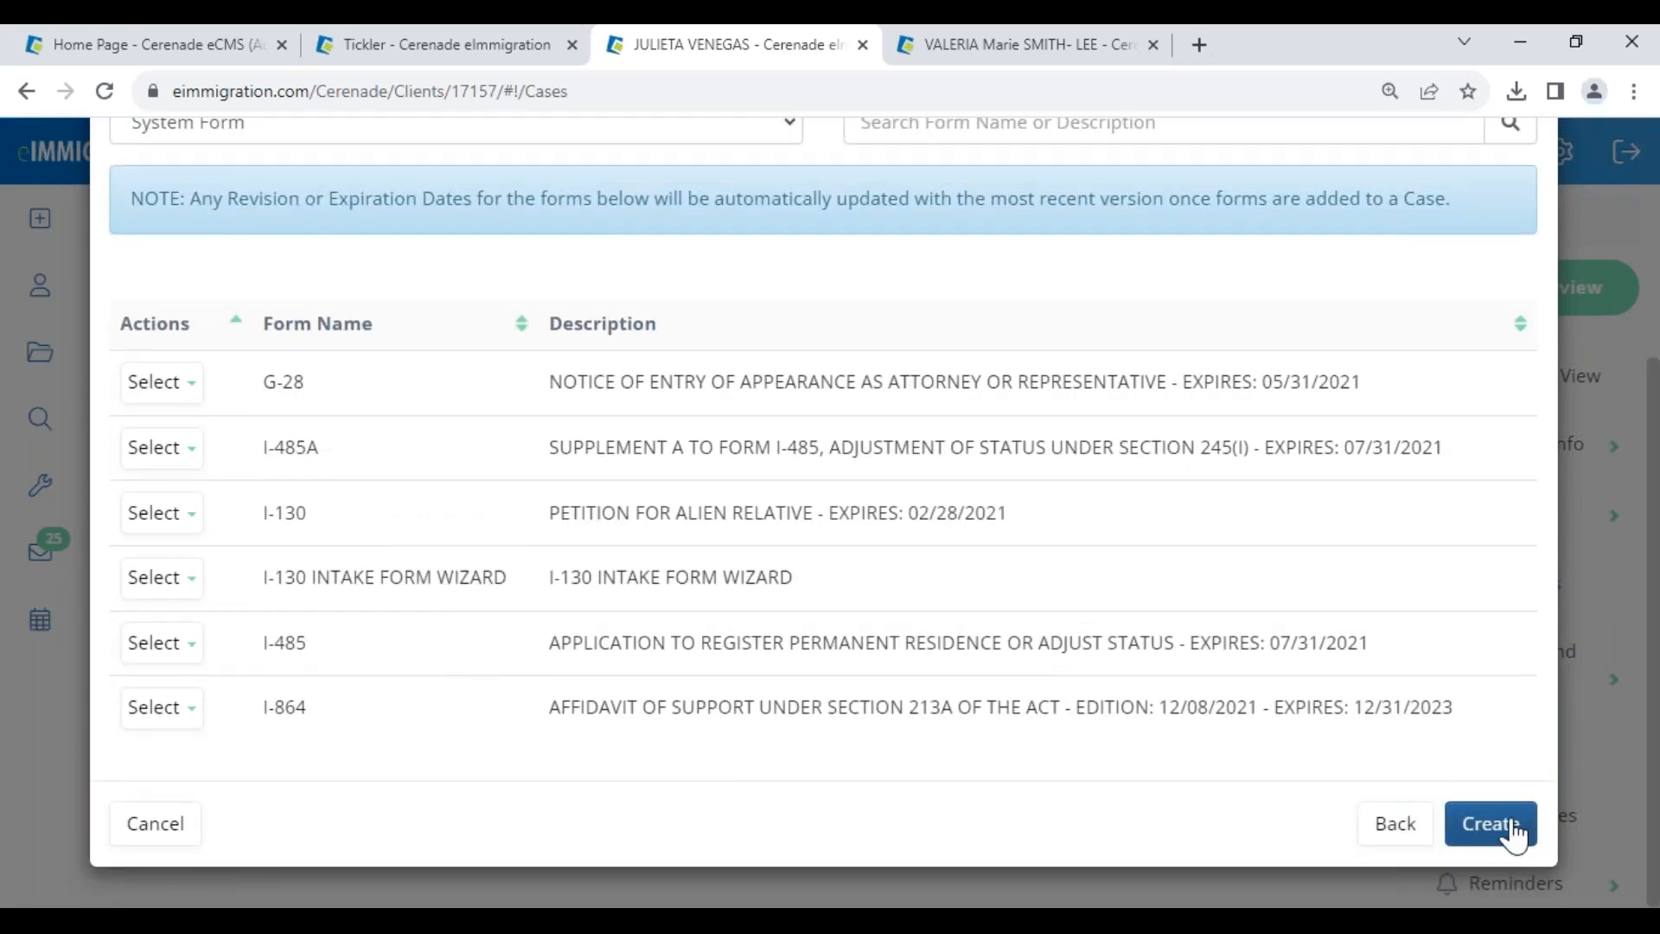
left_click(1505, 826)
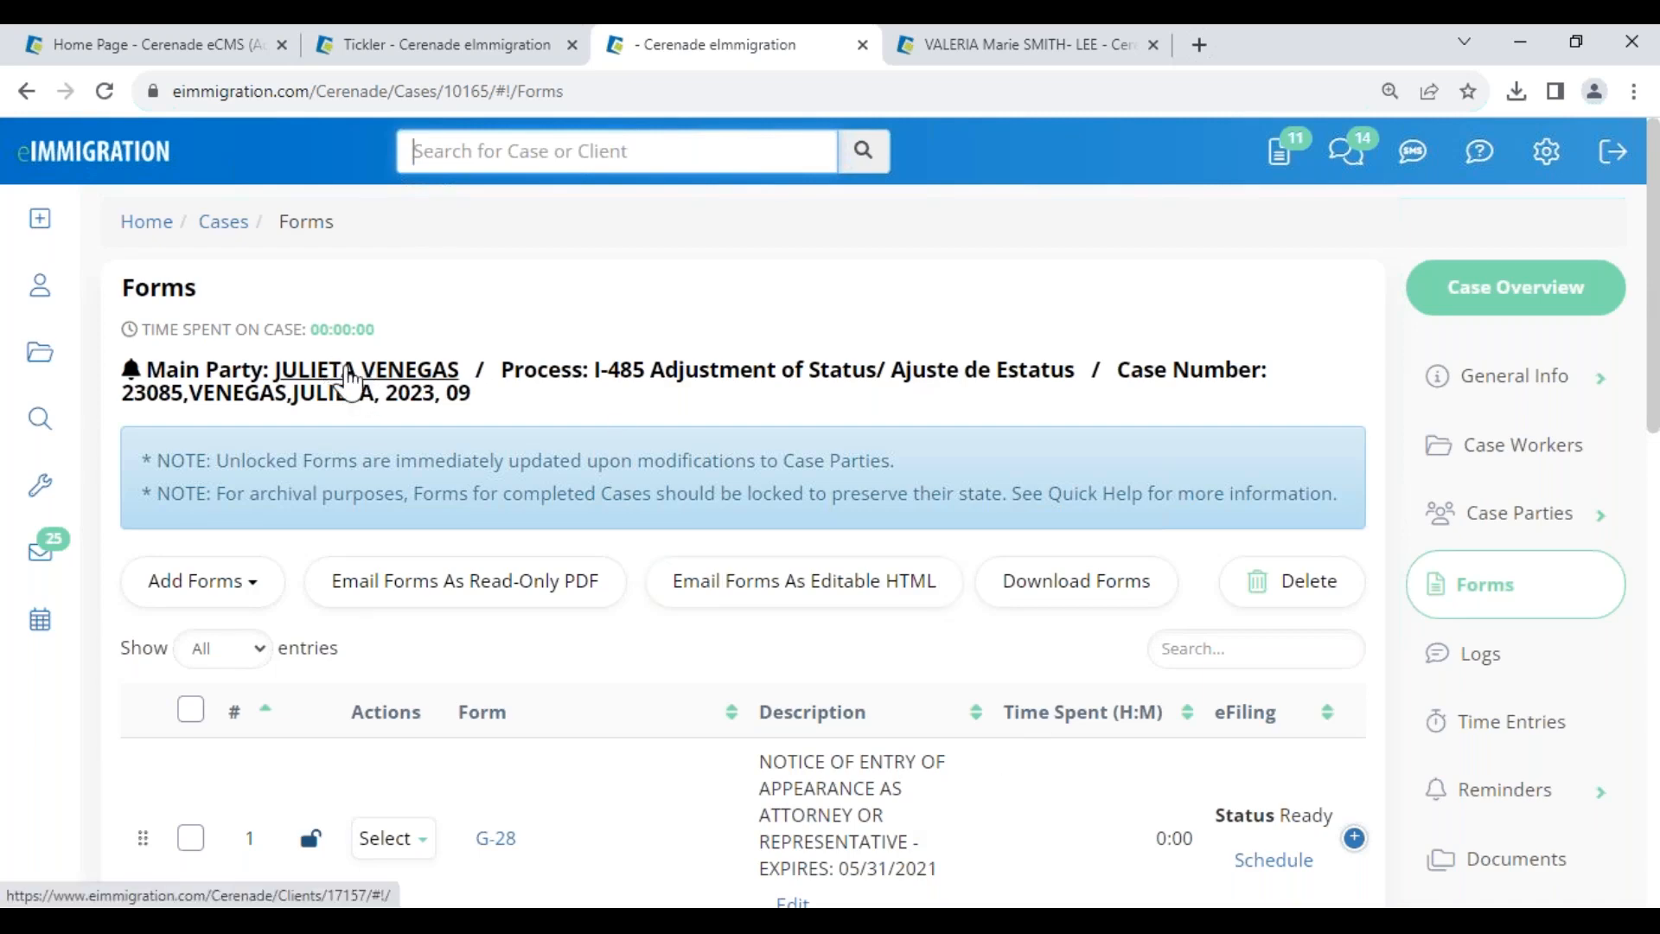
- Create enabled portal access on the client's profile with a capitalized login name and a password
left_click(350, 371)
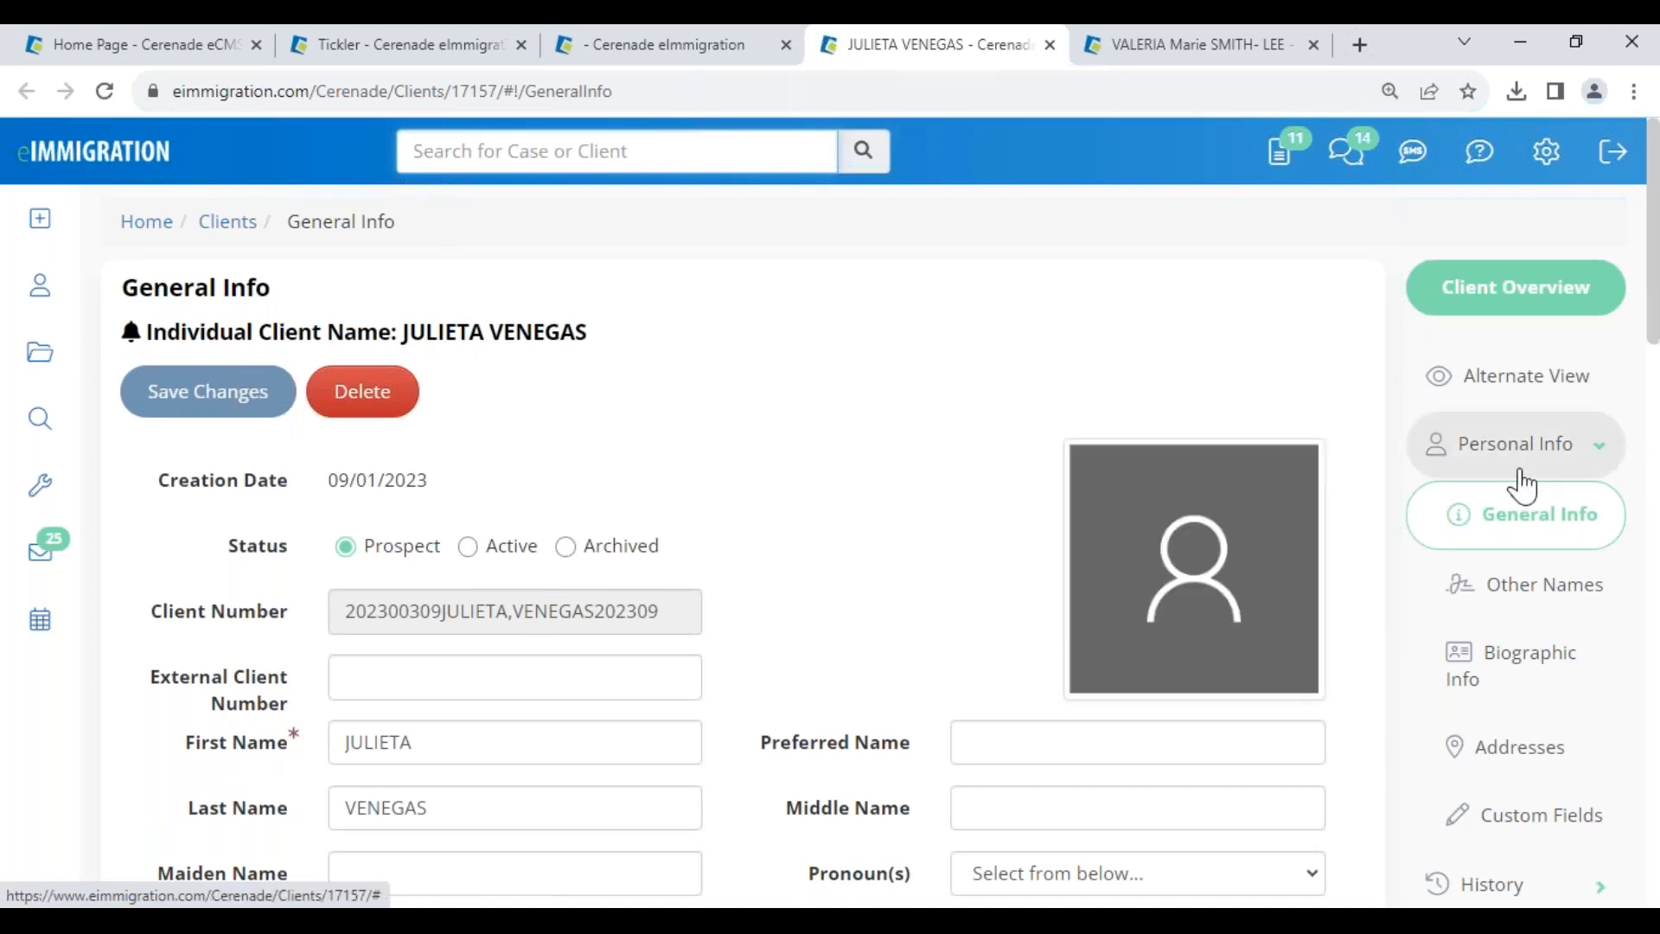
scroll(1525, 725, "down", 8)
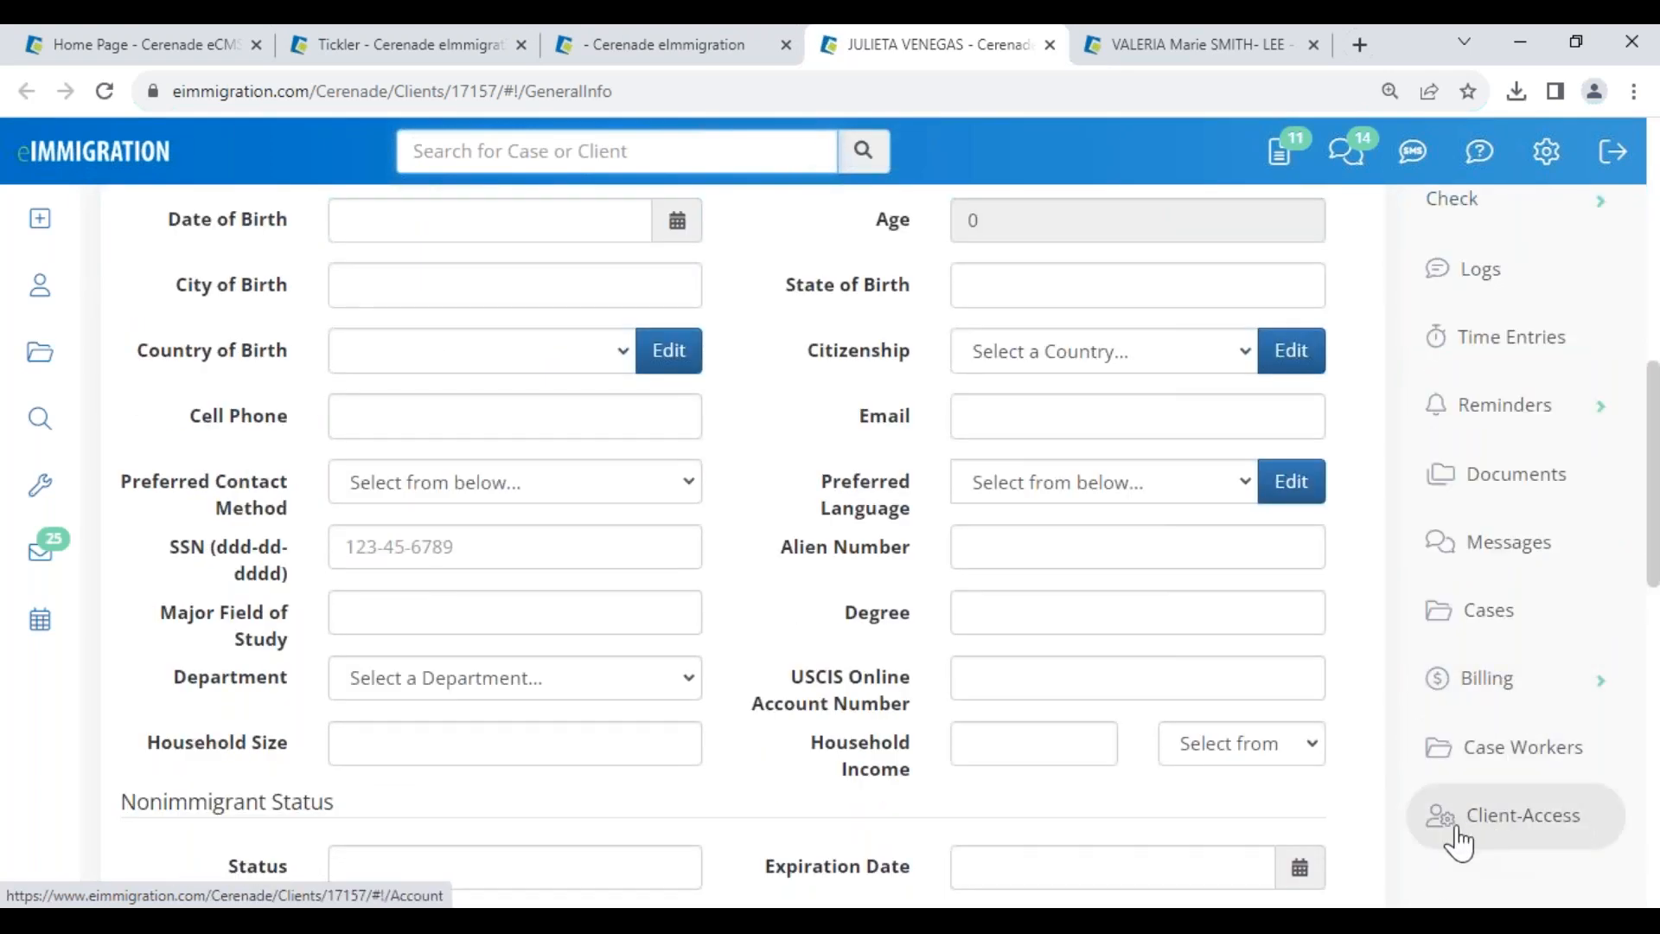
left_click(1539, 818)
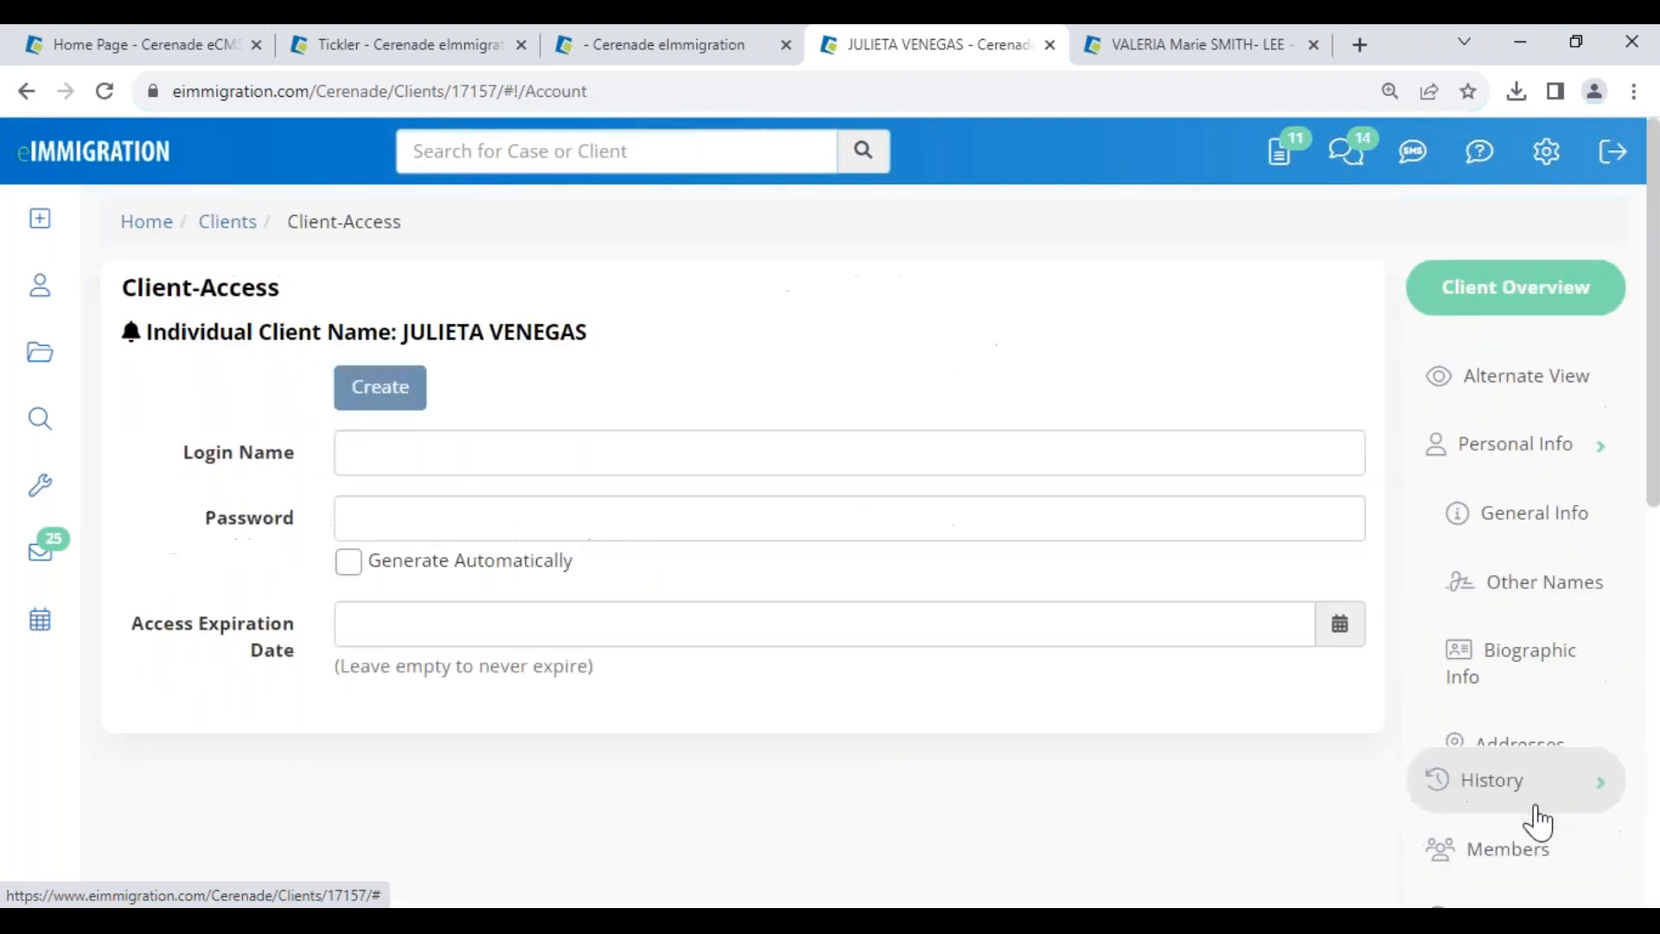
left_click(370, 454)
type("julietaV")
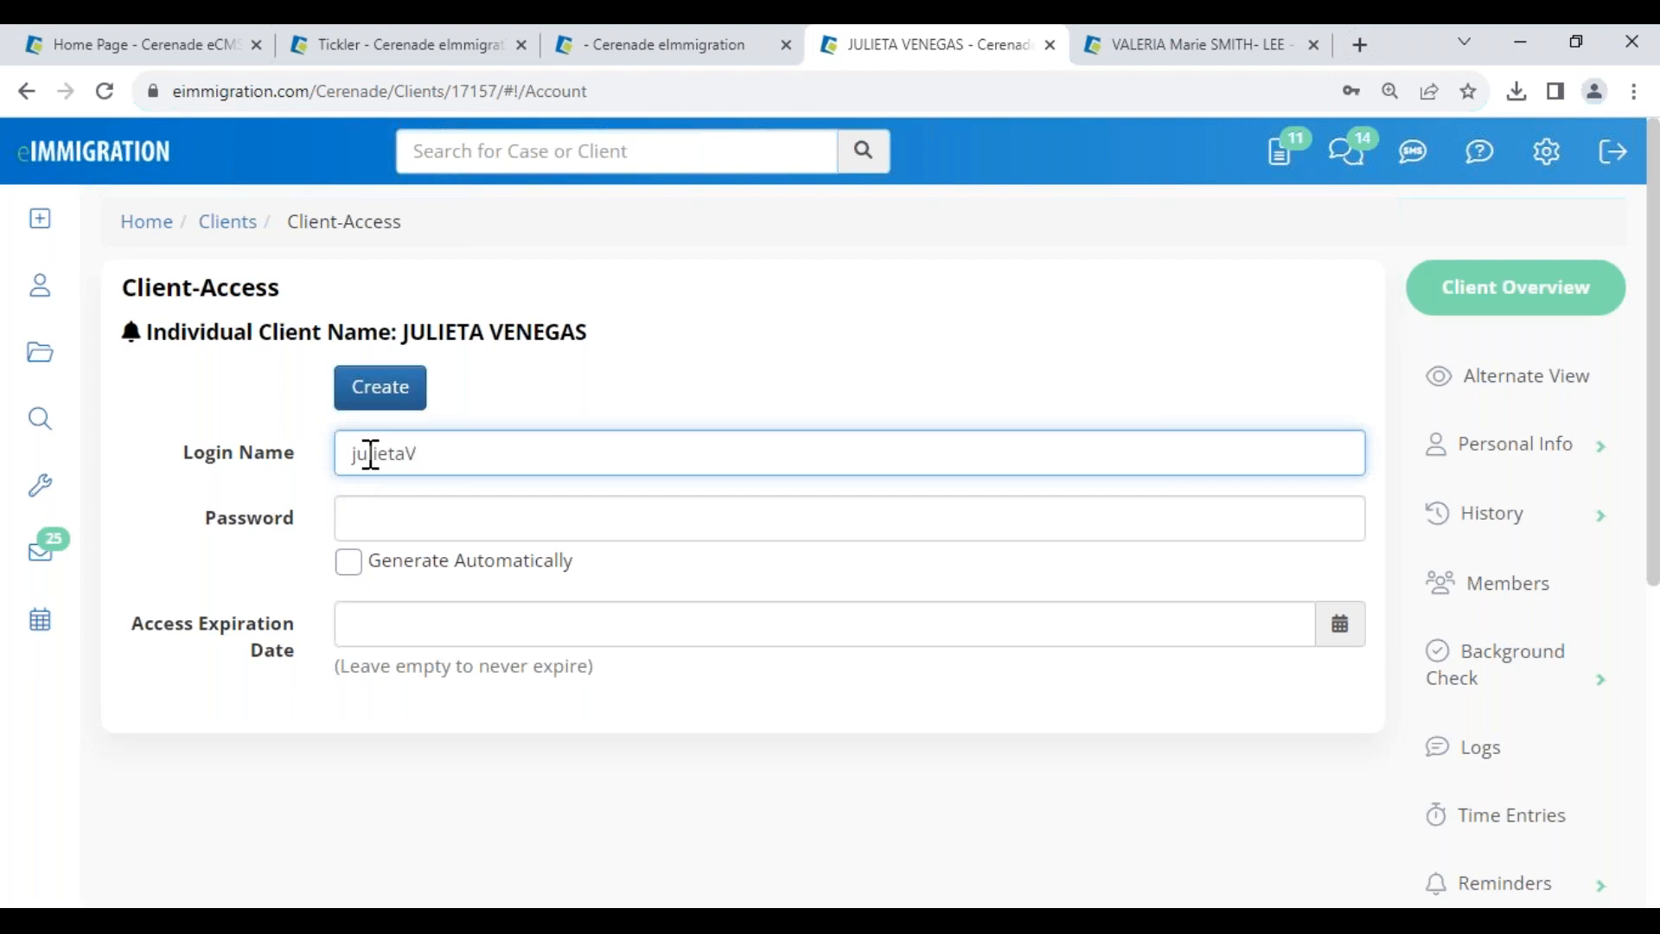
key("Home")
key("Delete")
type("J")
left_click(403, 528)
type("••")
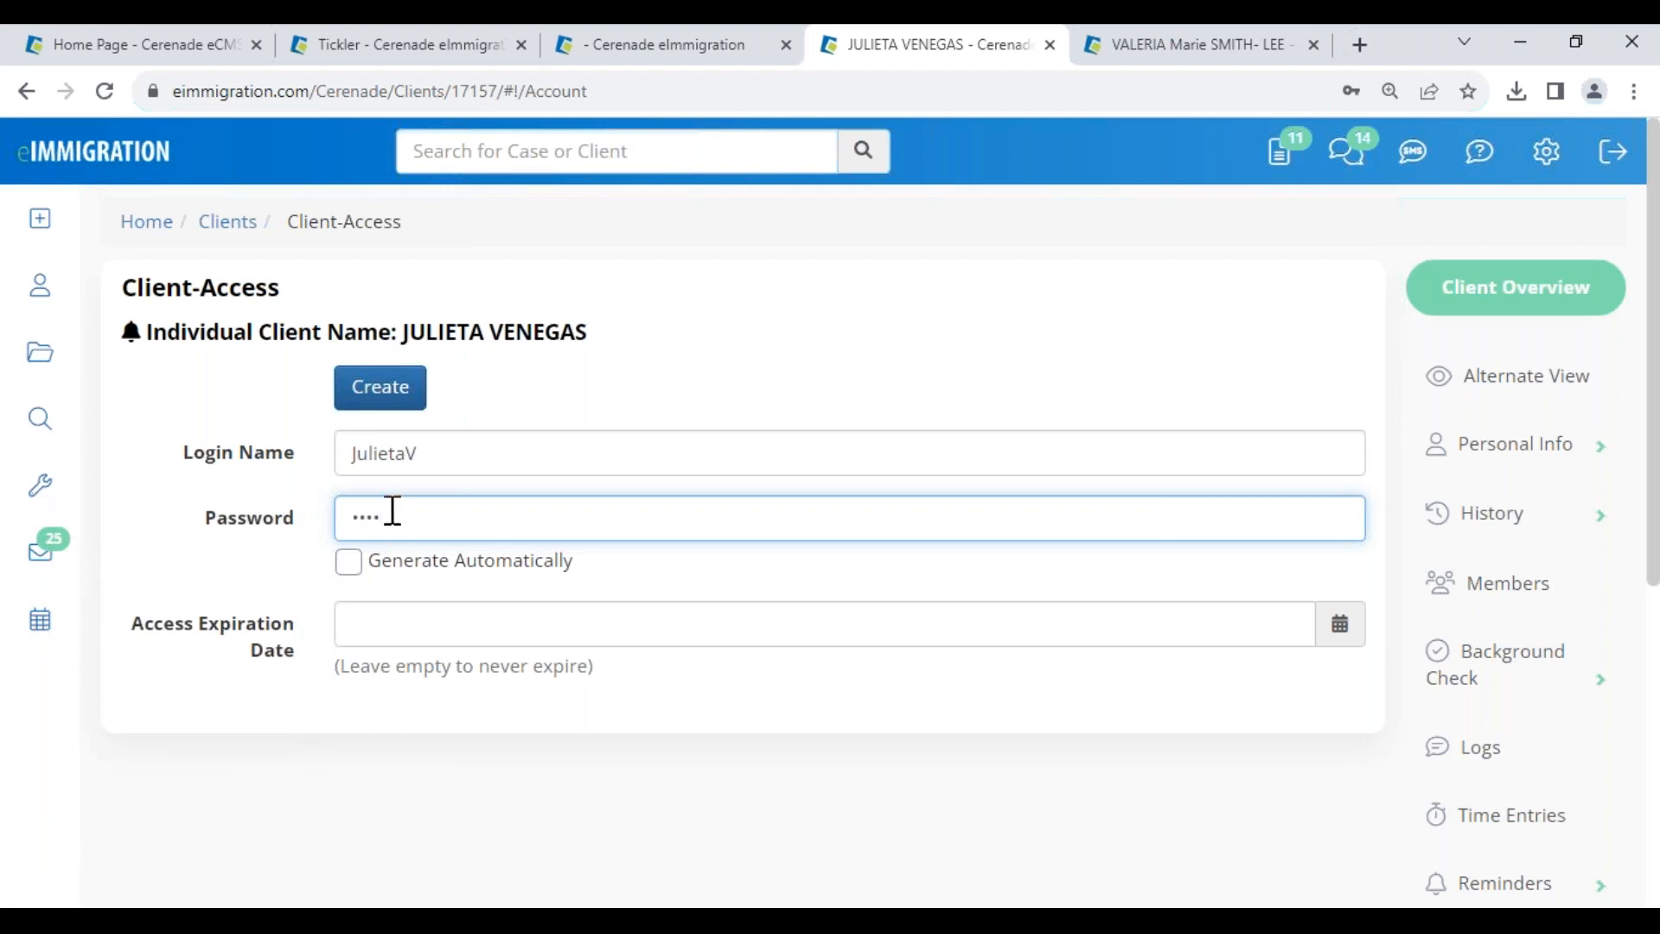
left_click(397, 400)
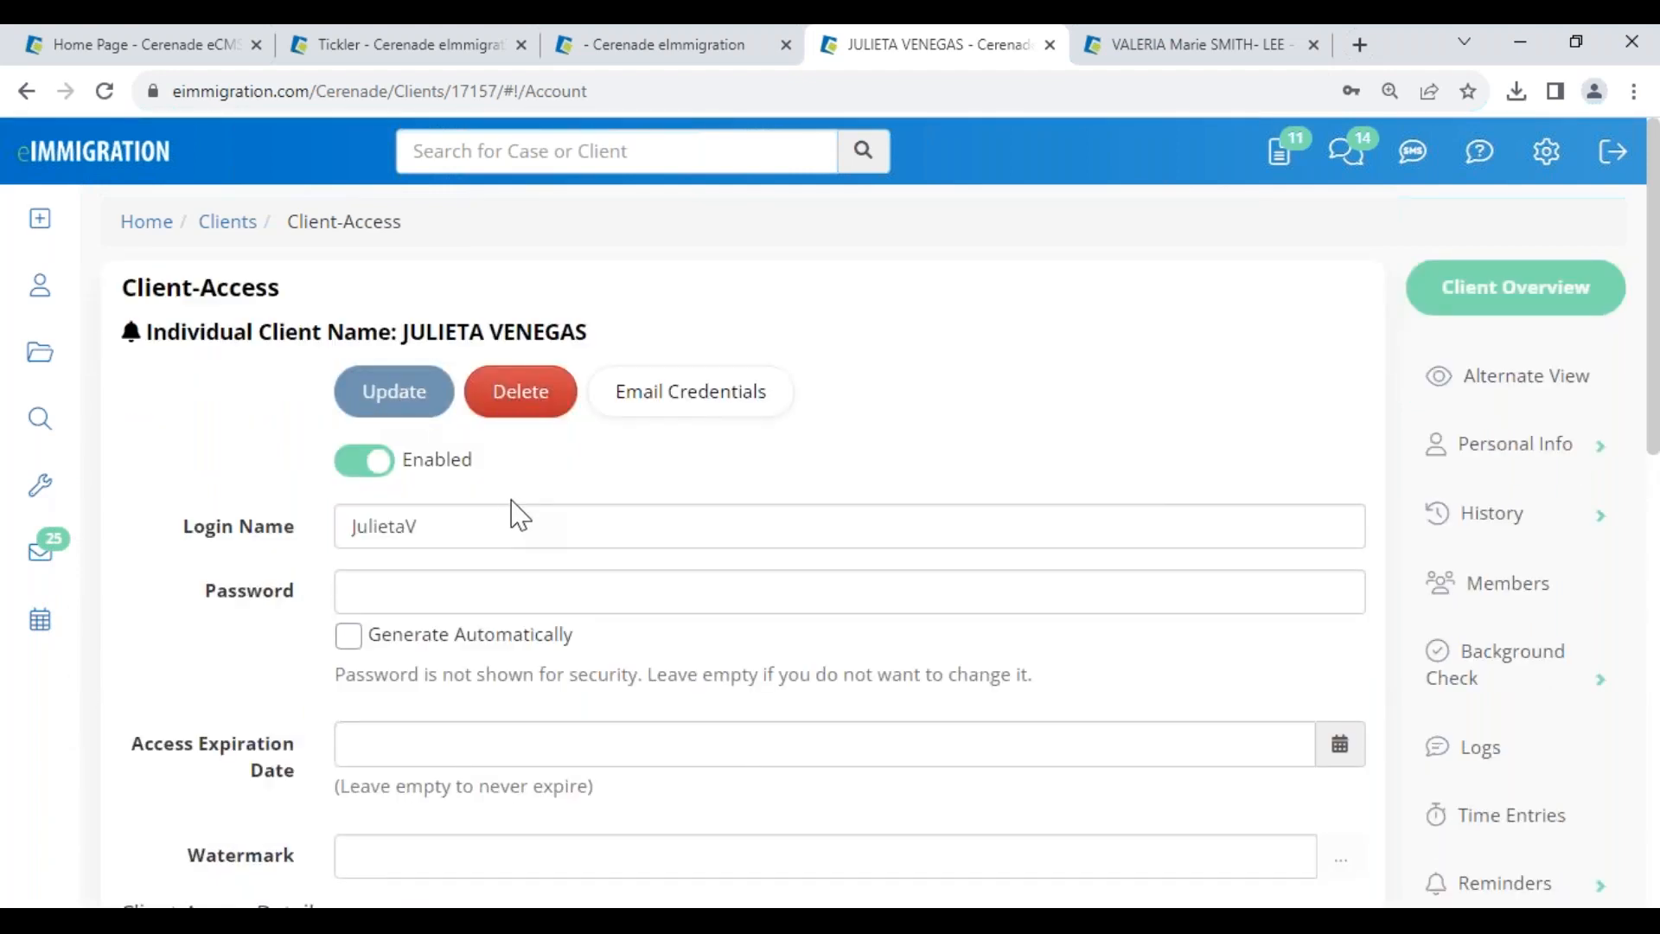
- Start the credentials email and apply the SPANISH- CREDENCIALES message template
left_click(704, 403)
left_click_drag(363, 277, 599, 289)
left_click_drag(142, 685, 333, 697)
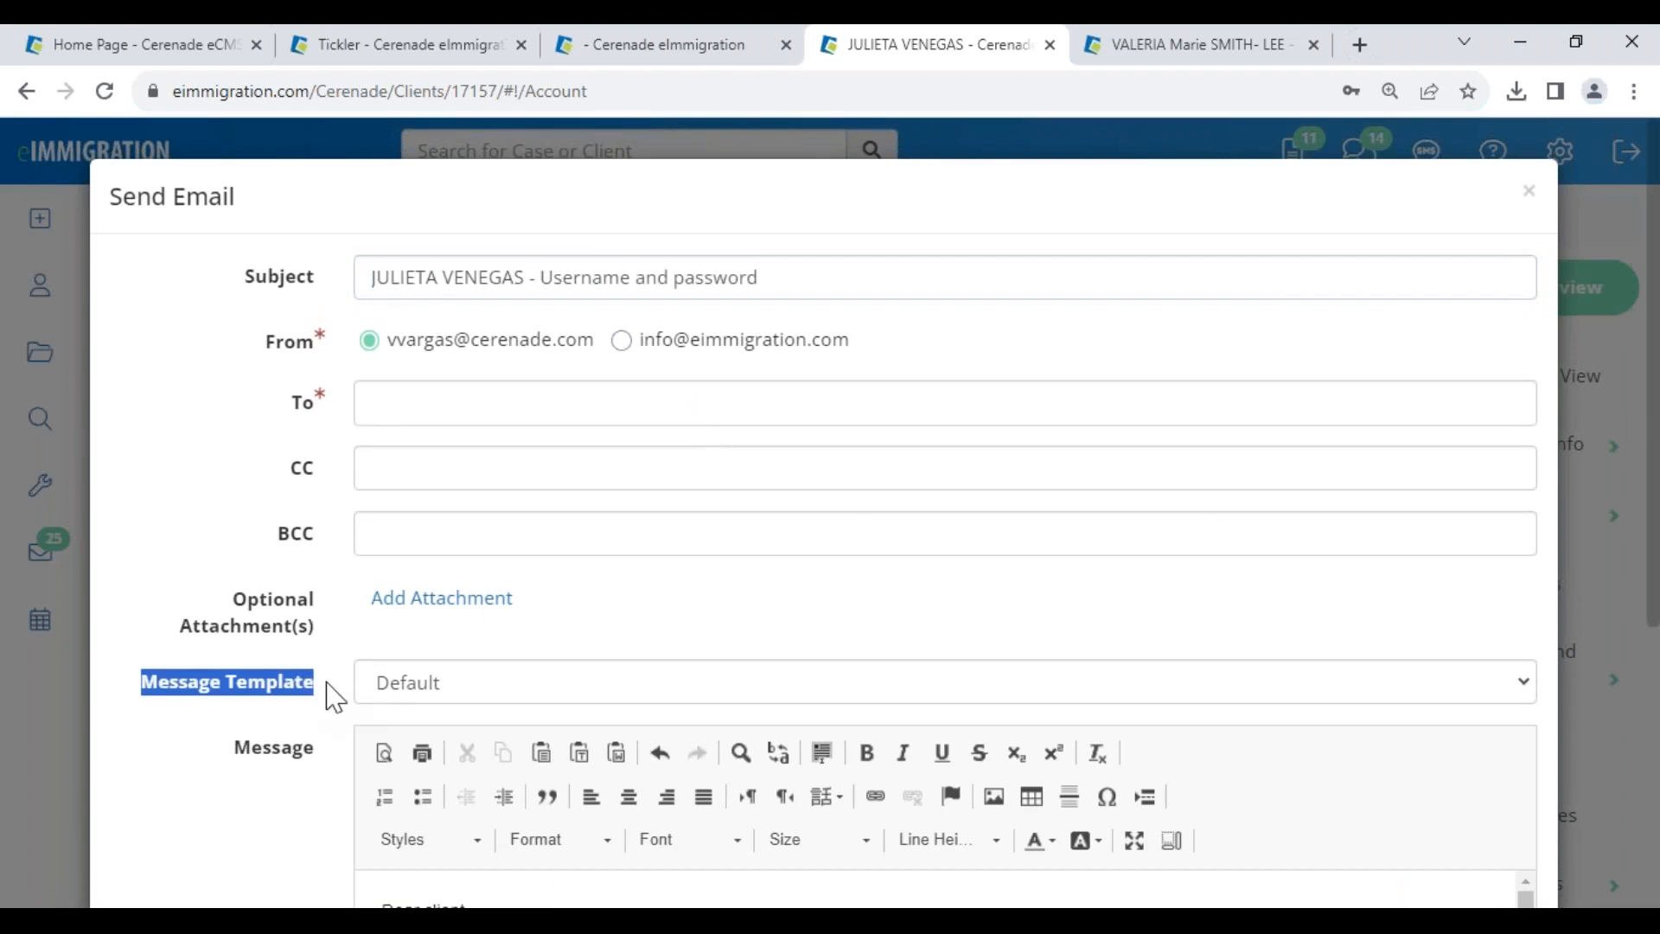
scroll(475, 679, "down", 4)
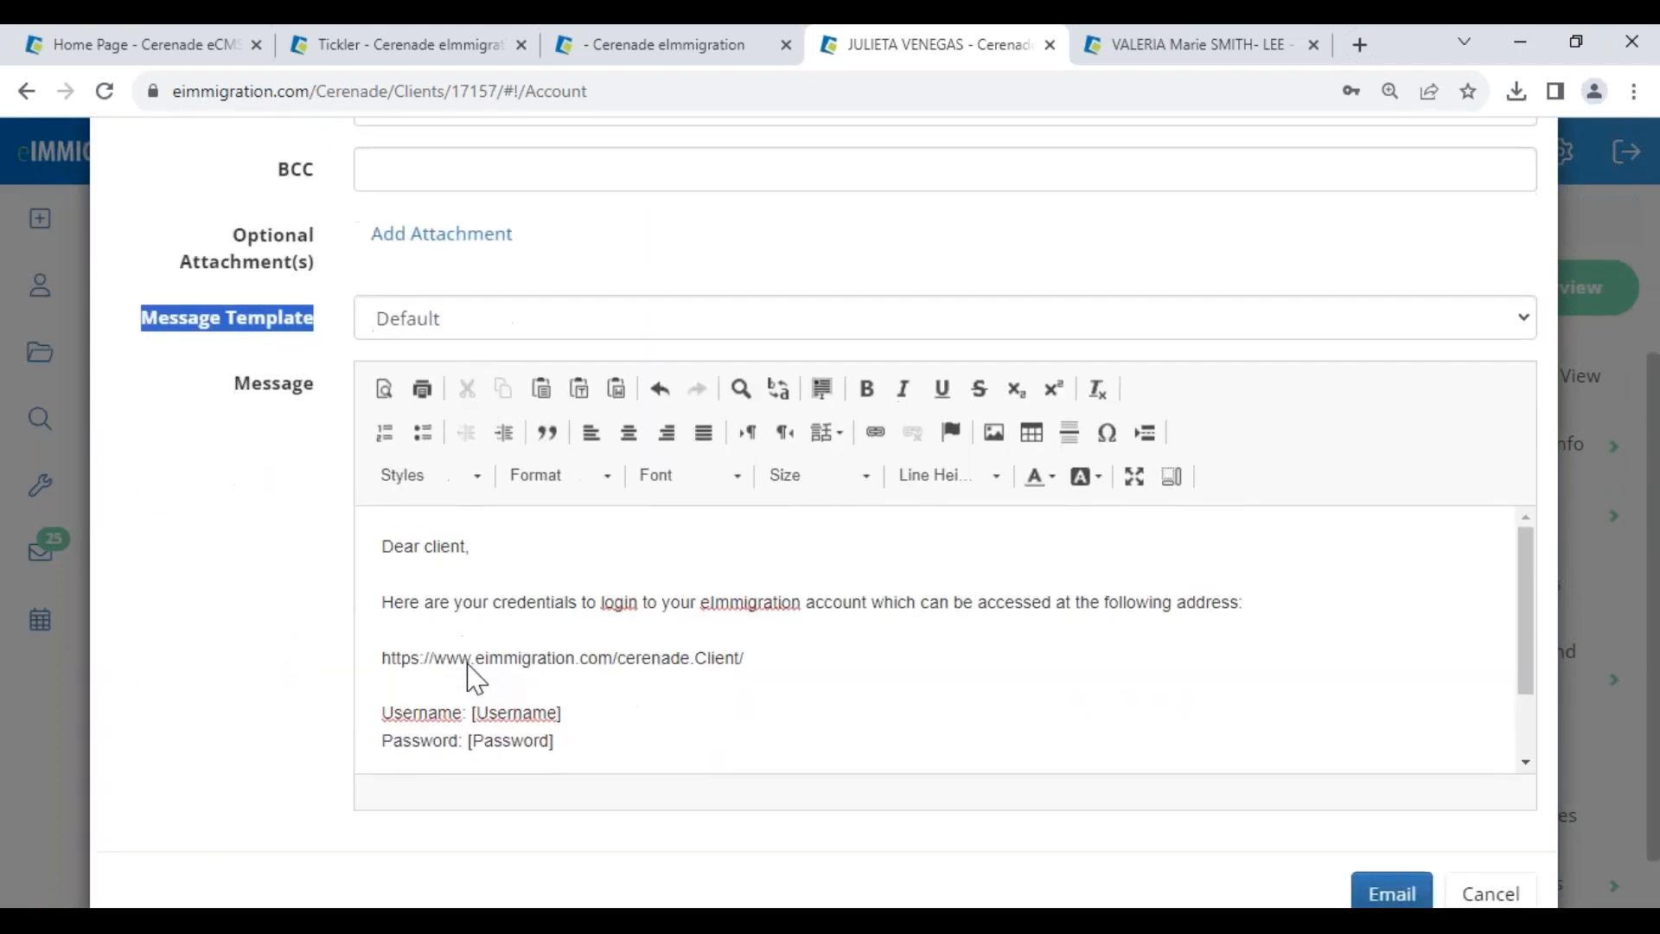
left_click(435, 332)
scroll(467, 433, "down", 20)
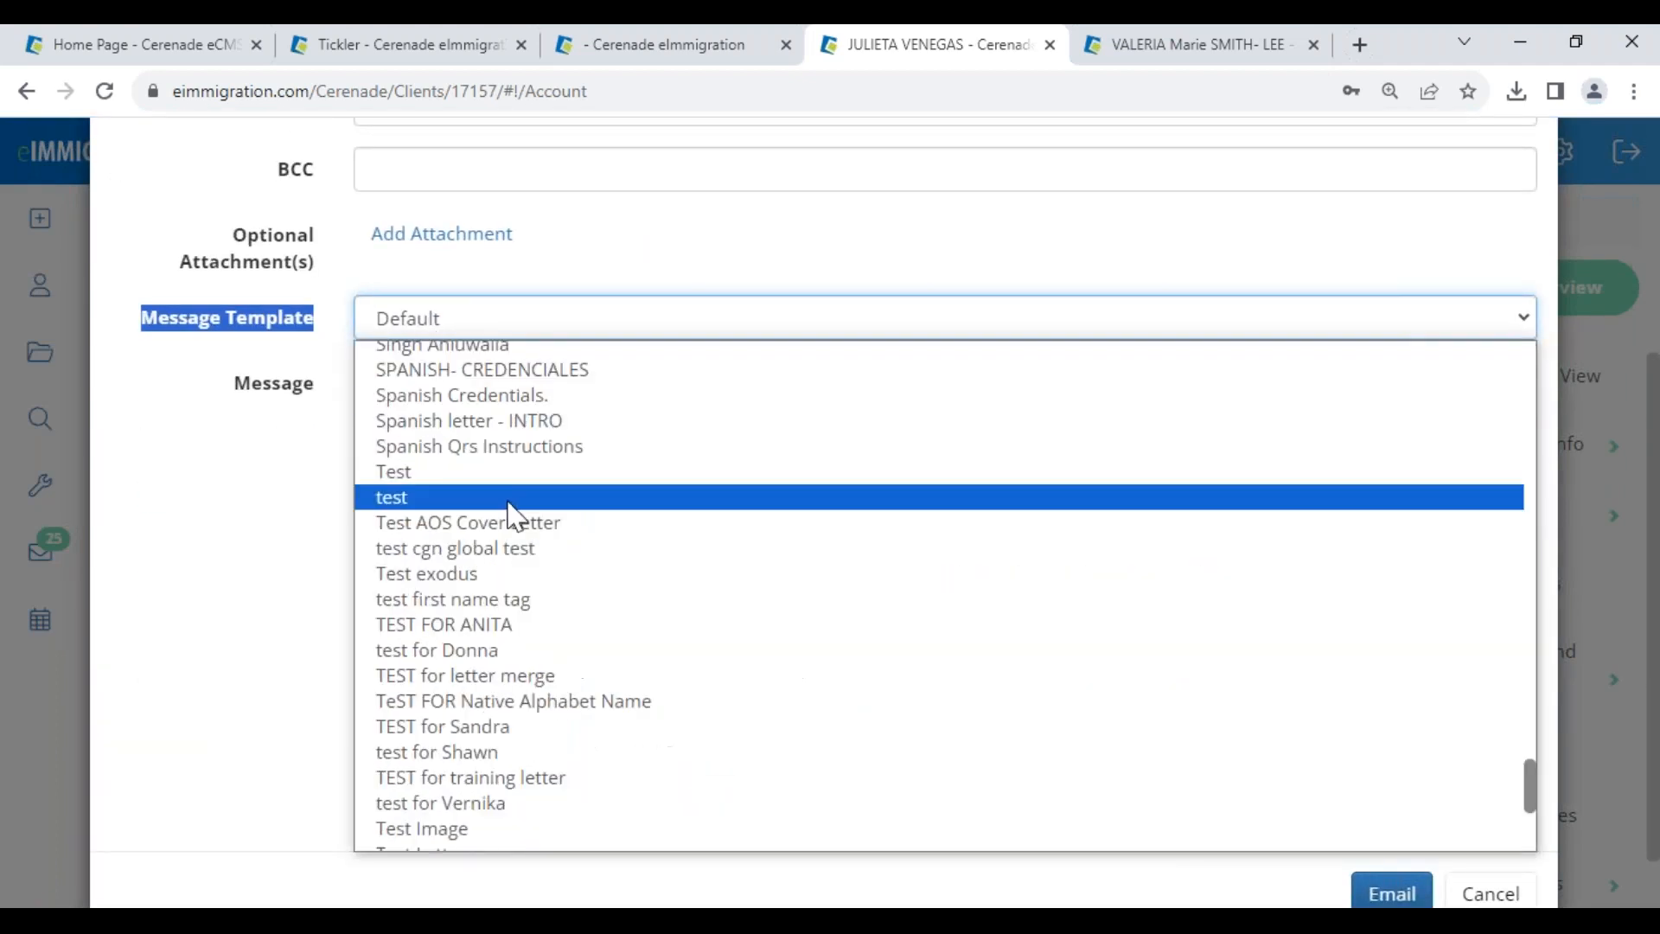
left_click(558, 372)
left_click_drag(481, 548, 556, 545)
left_click_drag(416, 610, 1075, 615)
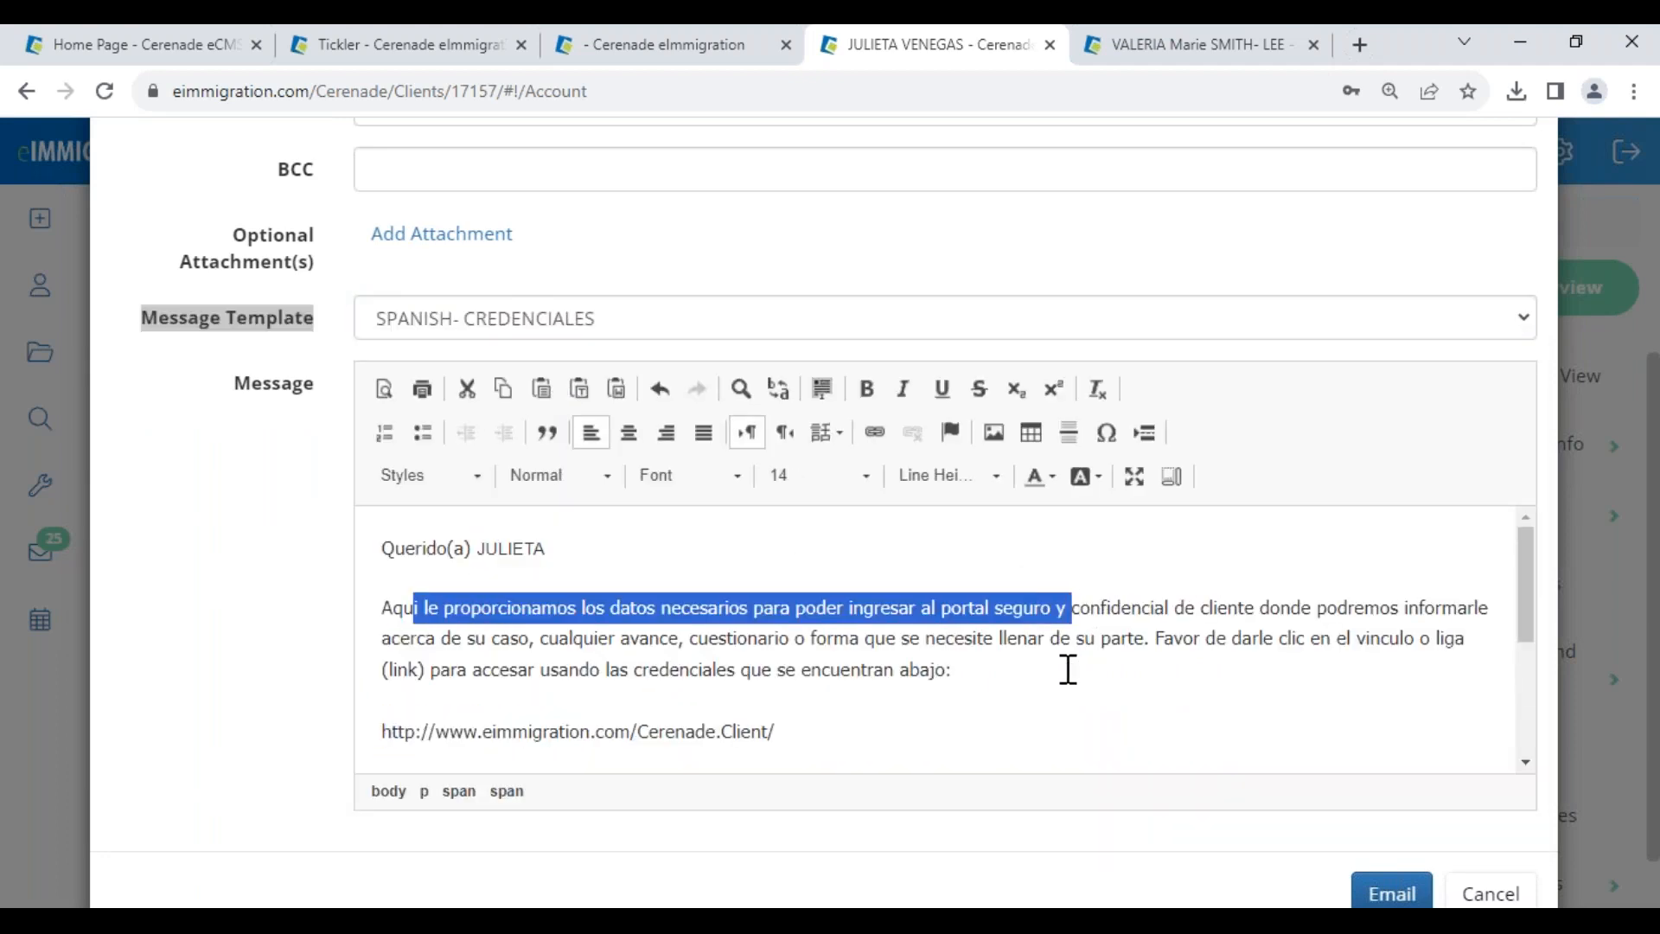
left_click(828, 730)
scroll(556, 720, "down", 1)
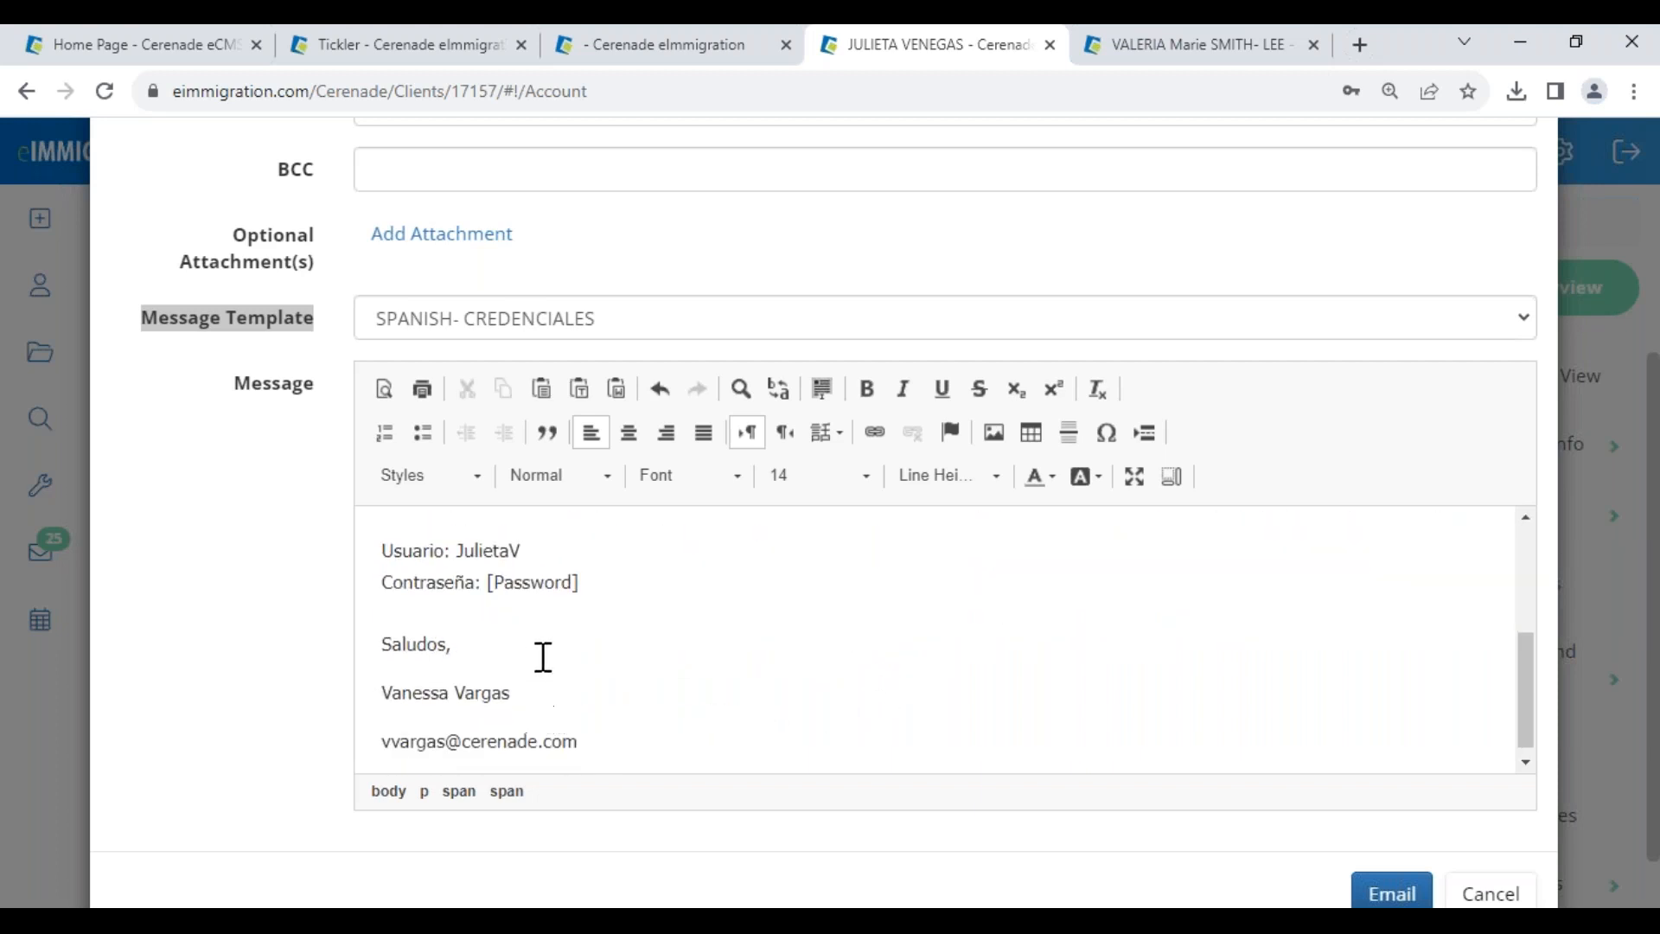
left_click_drag(498, 573, 614, 570)
left_click(611, 590)
- Fill in the recipient's e-mail address and send the credentials email
left_click(1357, 895)
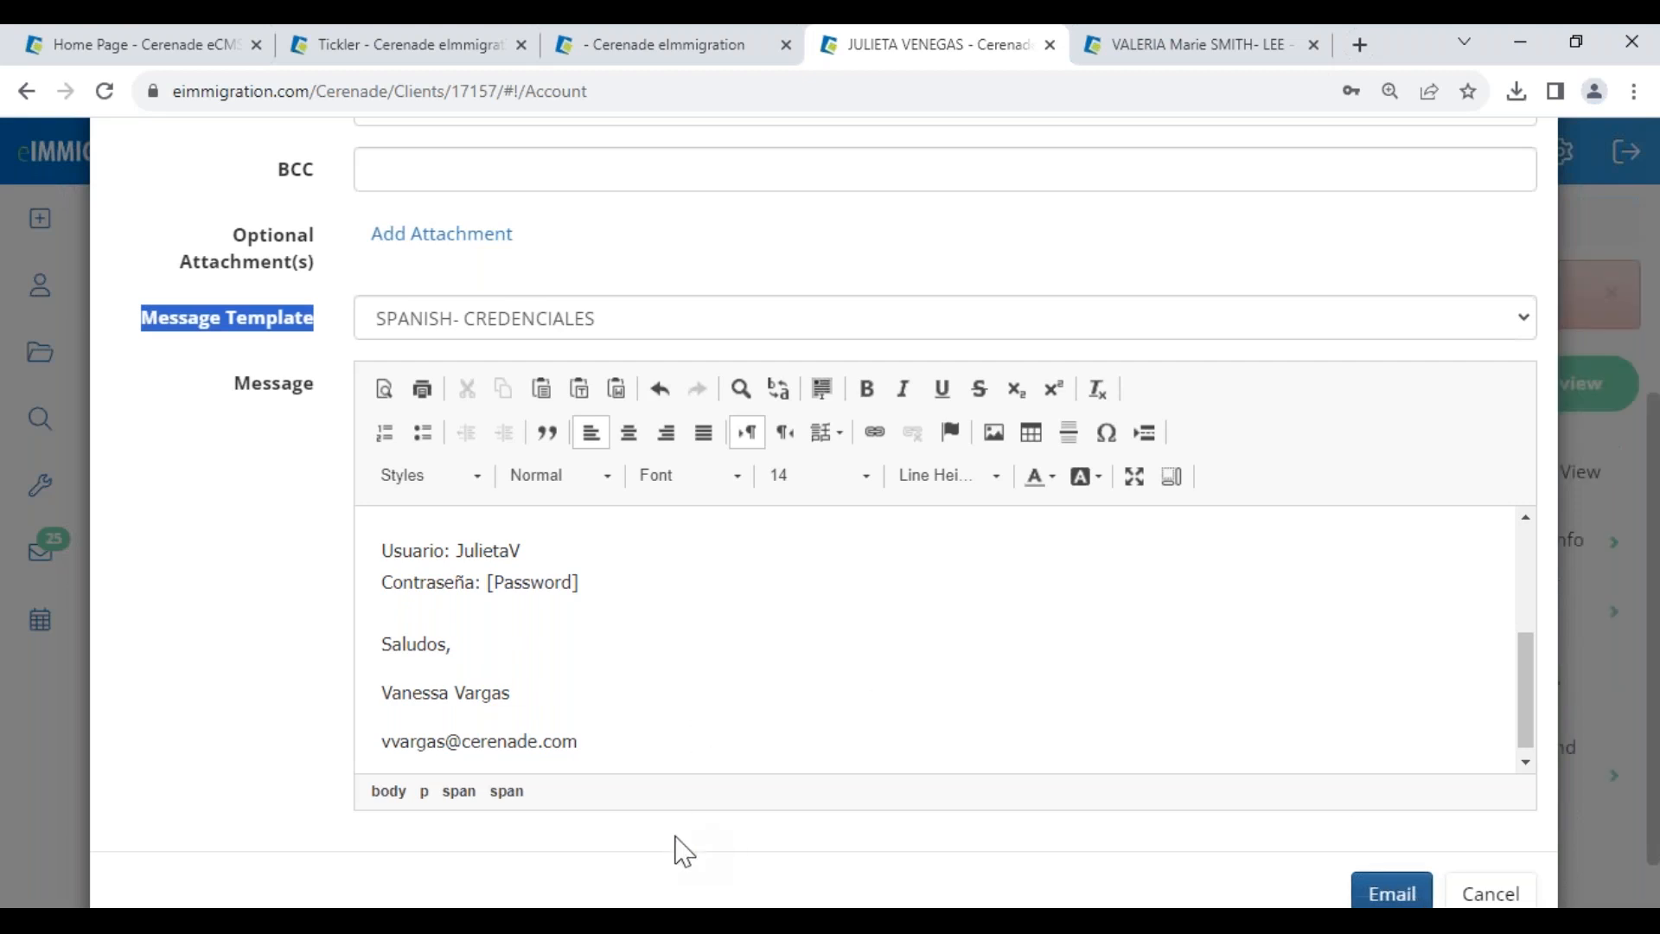
scroll(1060, 823, "up", 5)
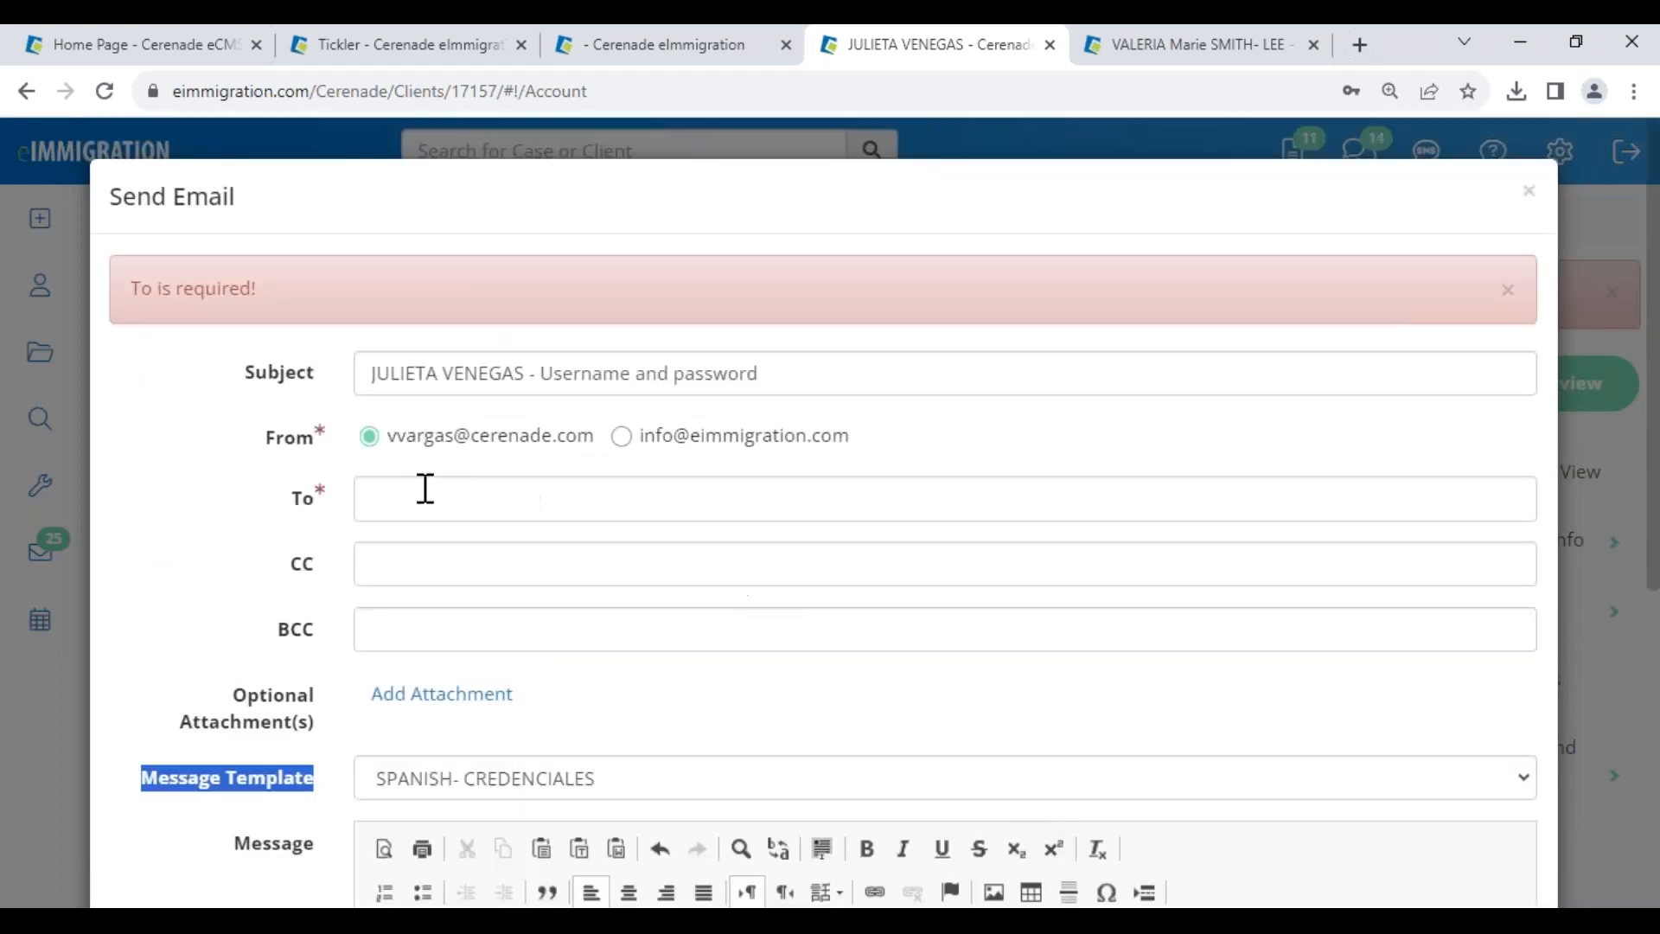
left_click(399, 497)
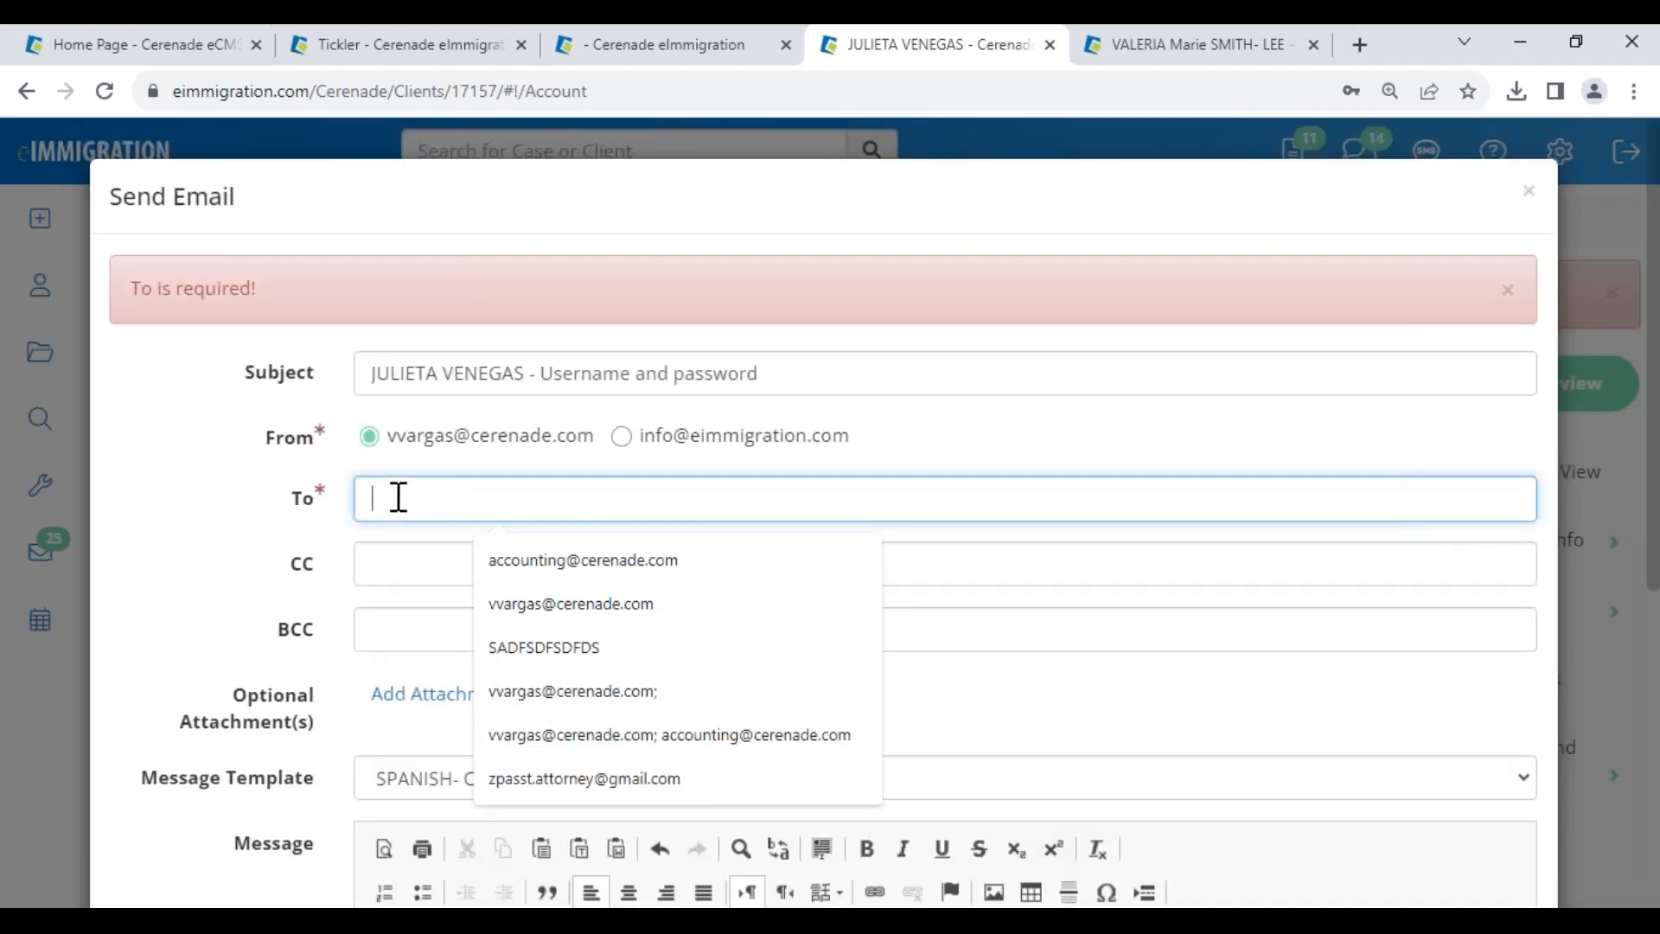
type("julietav")
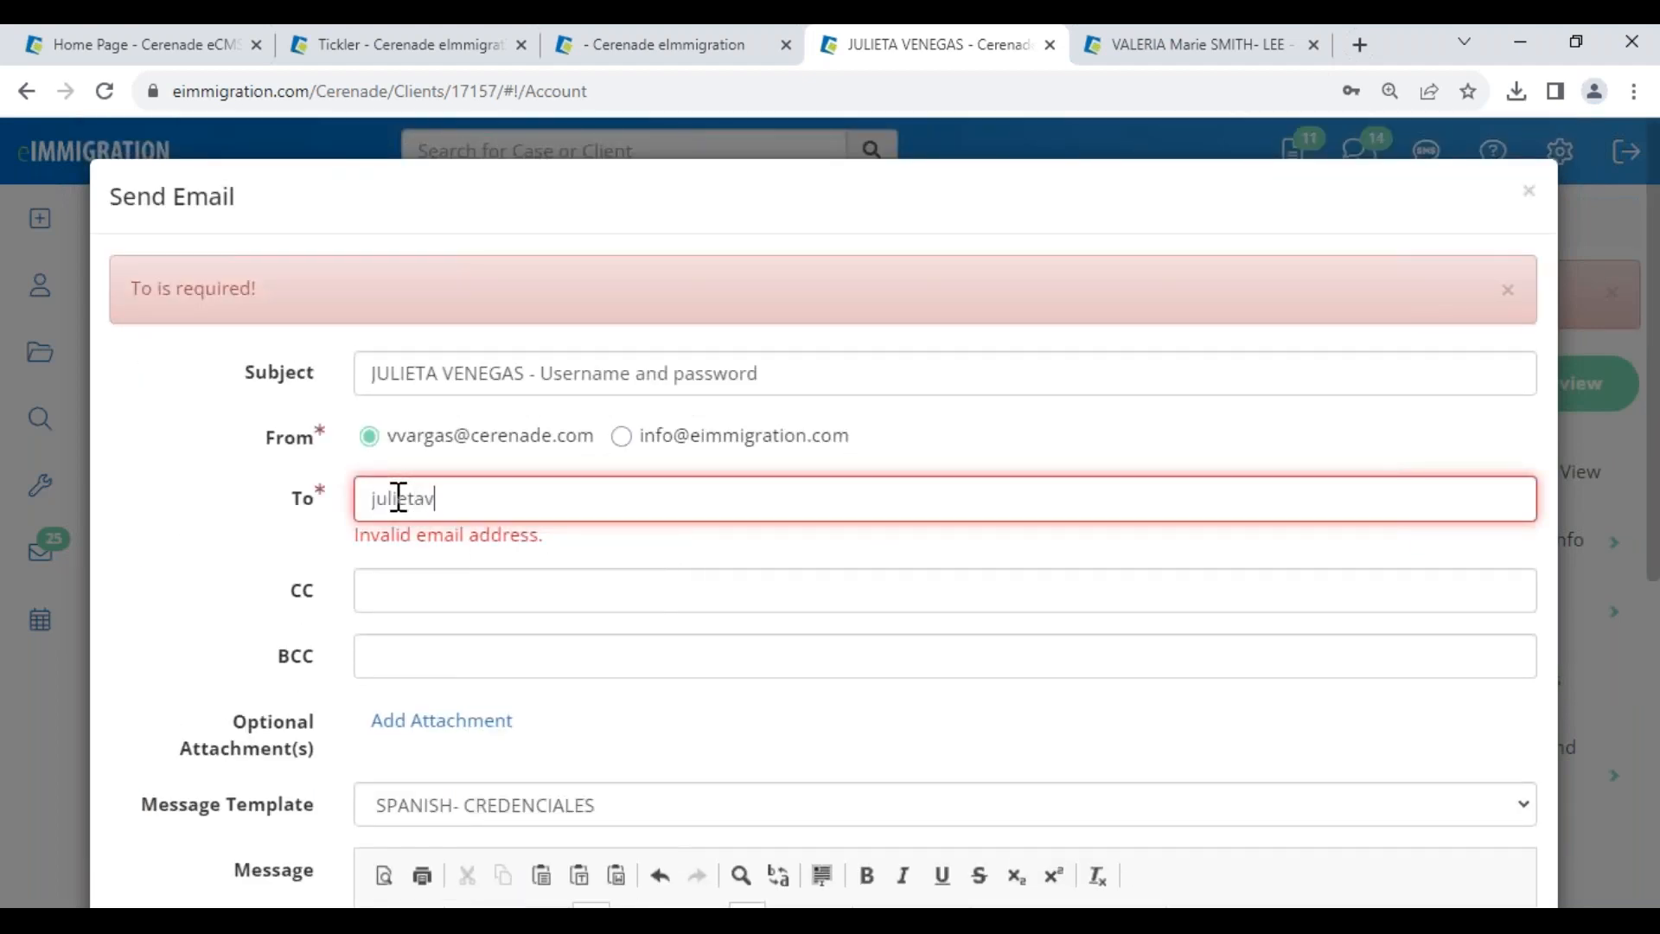
type("@test.com")
scroll(648, 634, "down", 6)
left_click(1378, 826)
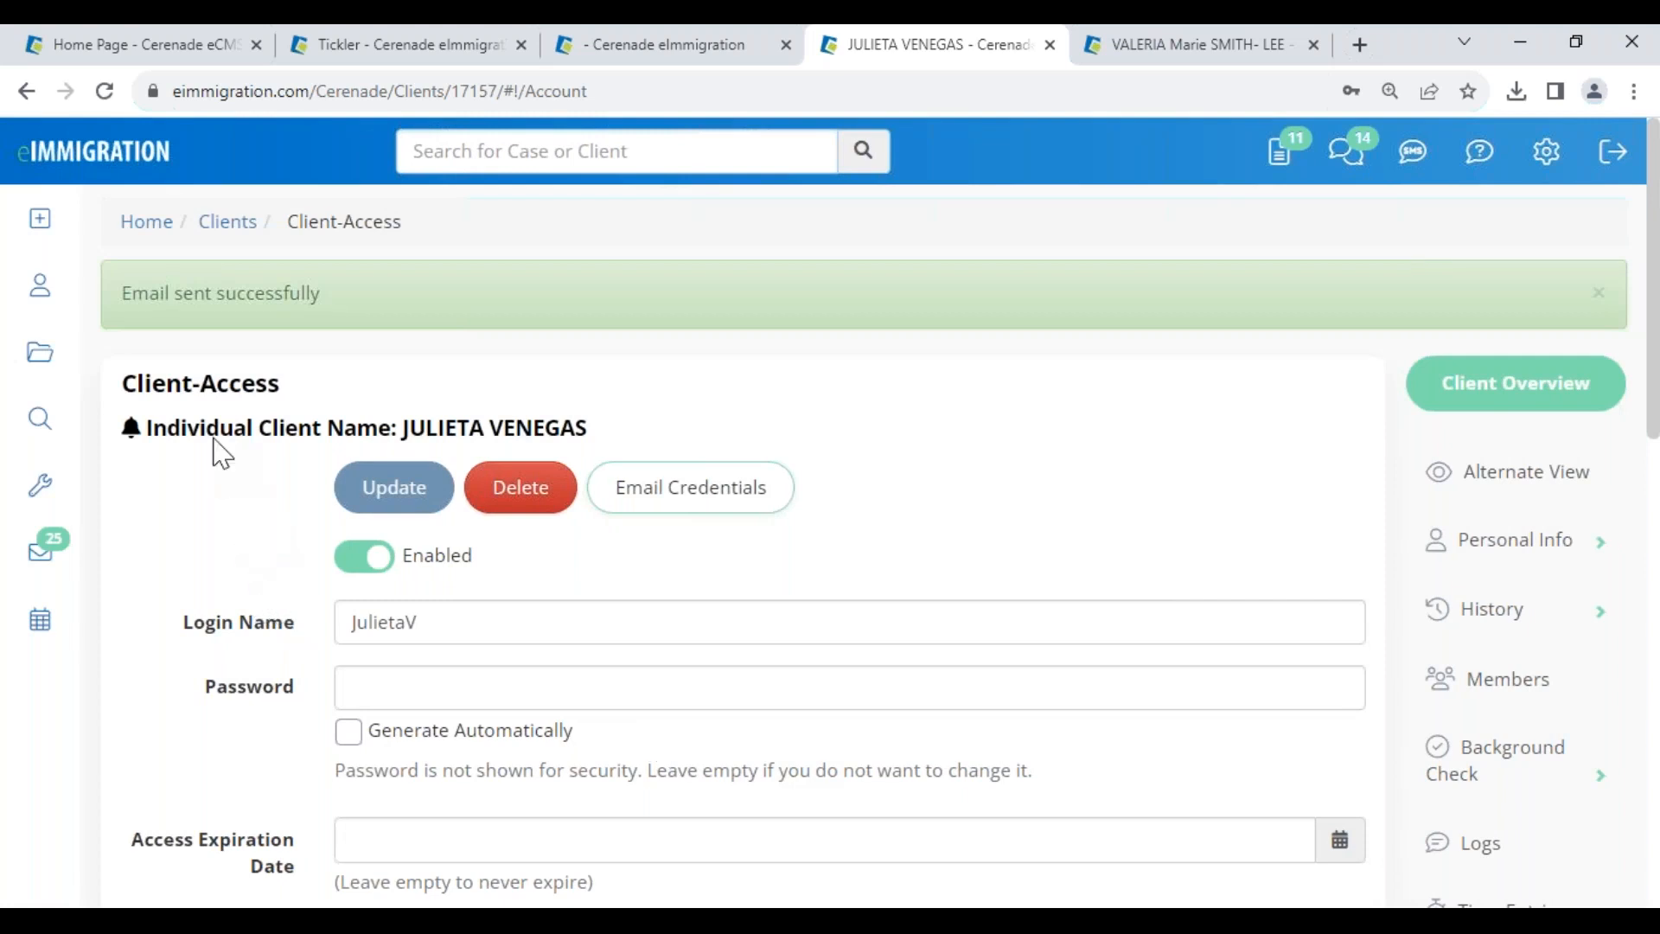
mouse_move(40, 240)
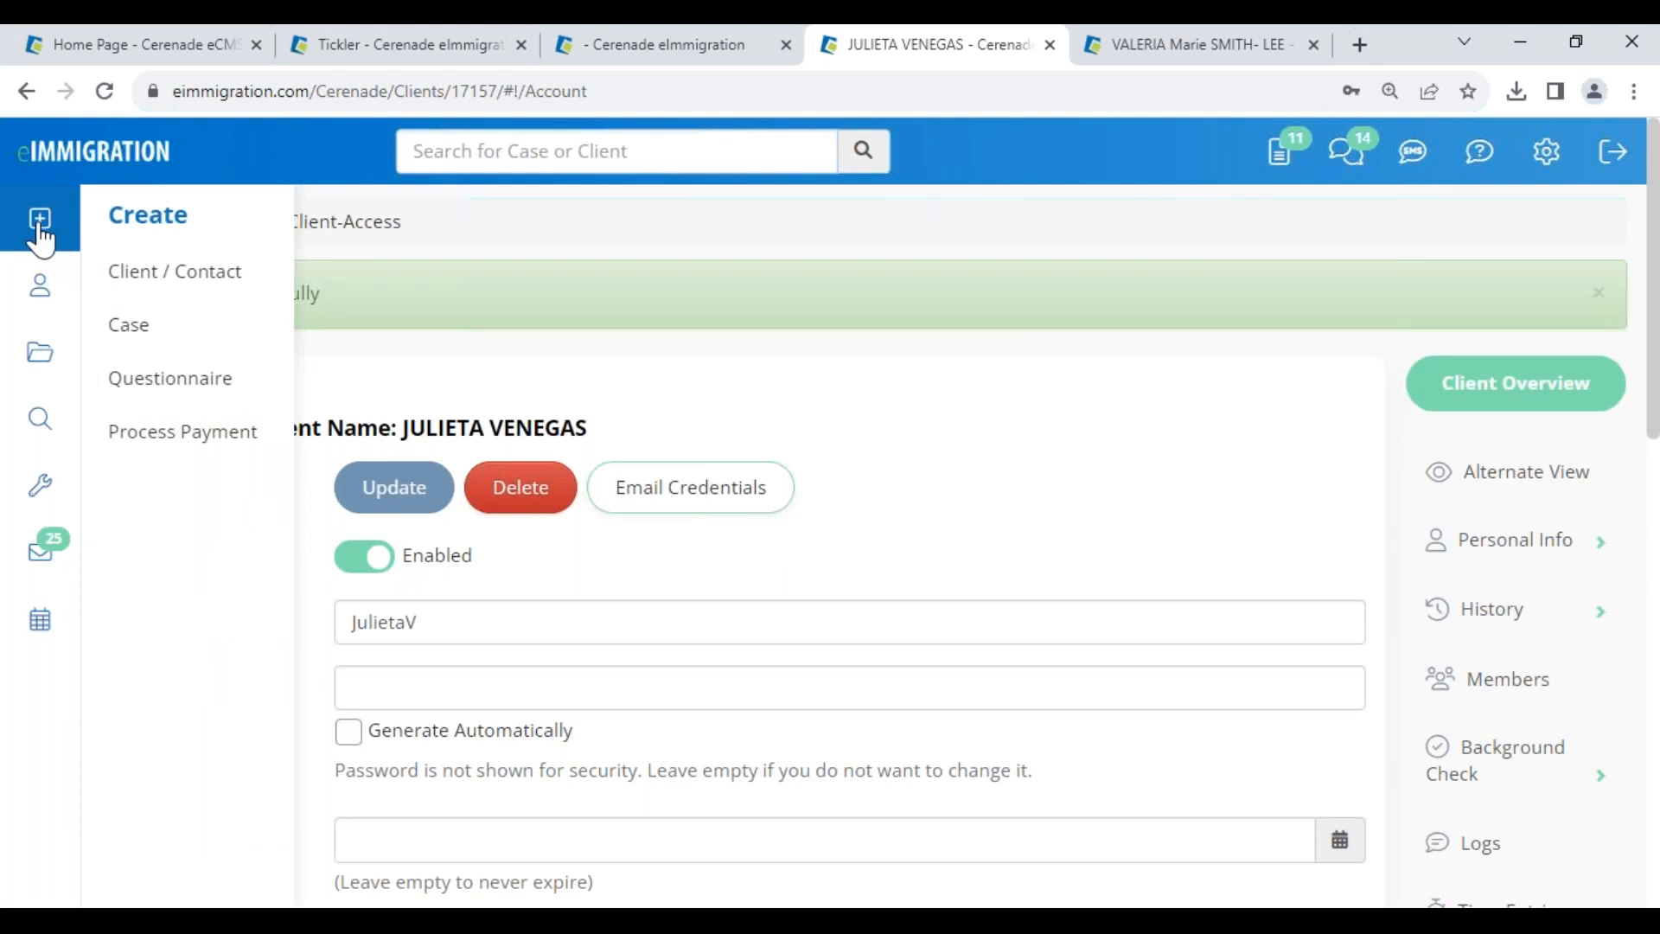
- Begin sending a questionnaire to the client, then close the dialog without sending
left_click(165, 381)
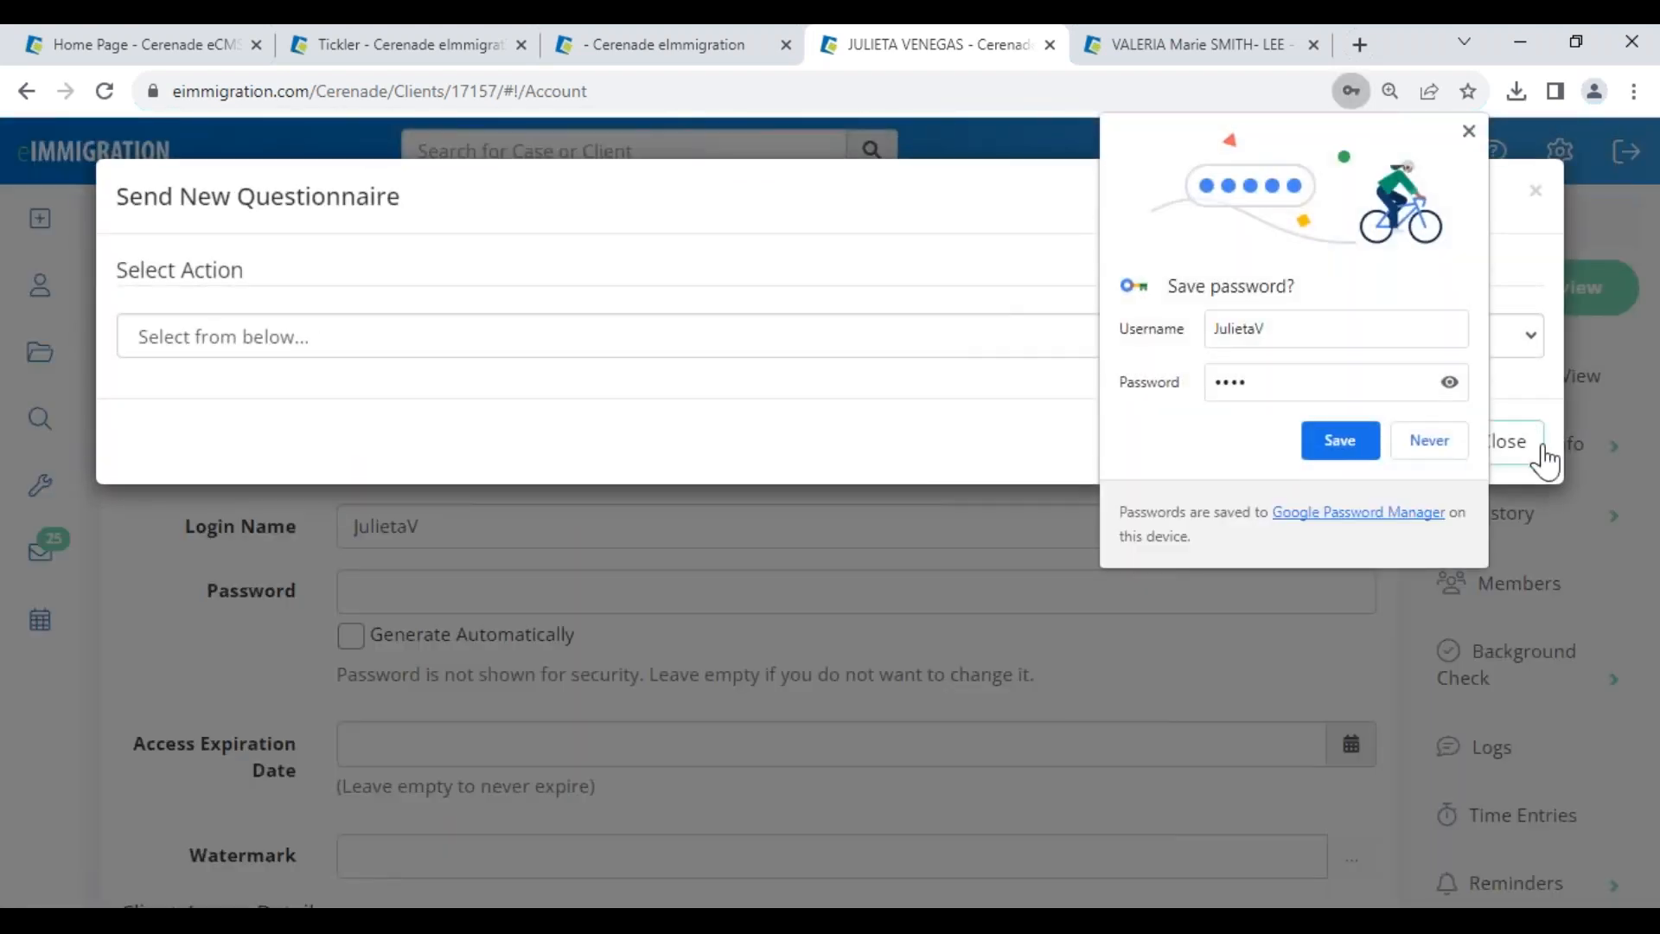
left_click(1429, 440)
left_click(350, 339)
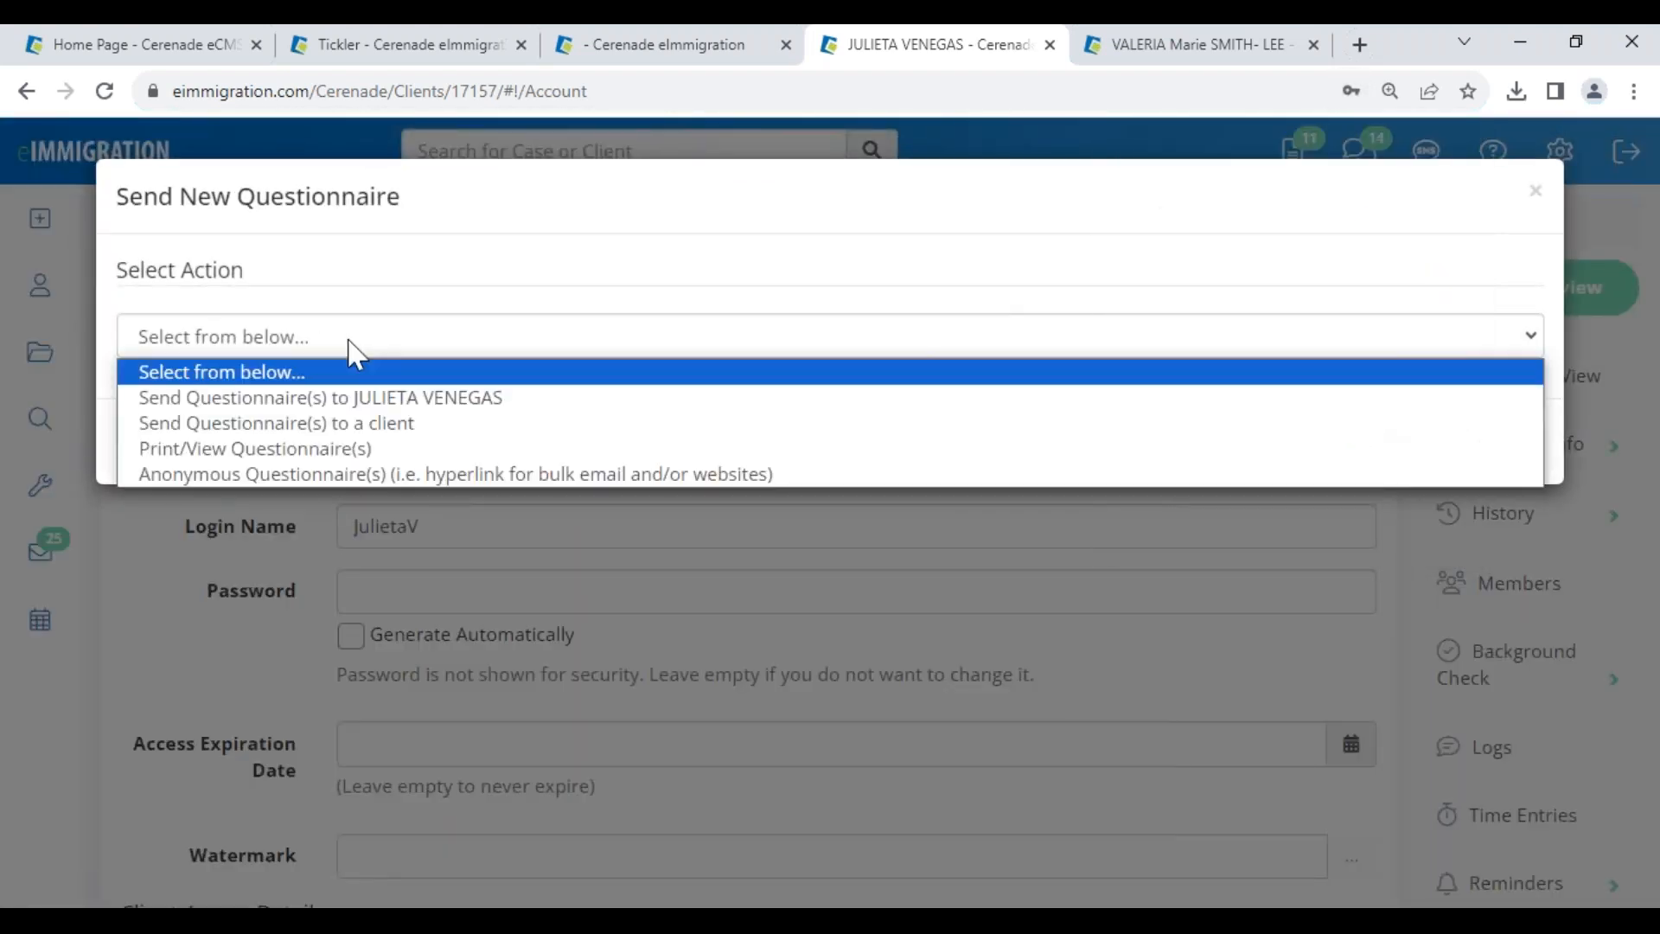
left_click(299, 400)
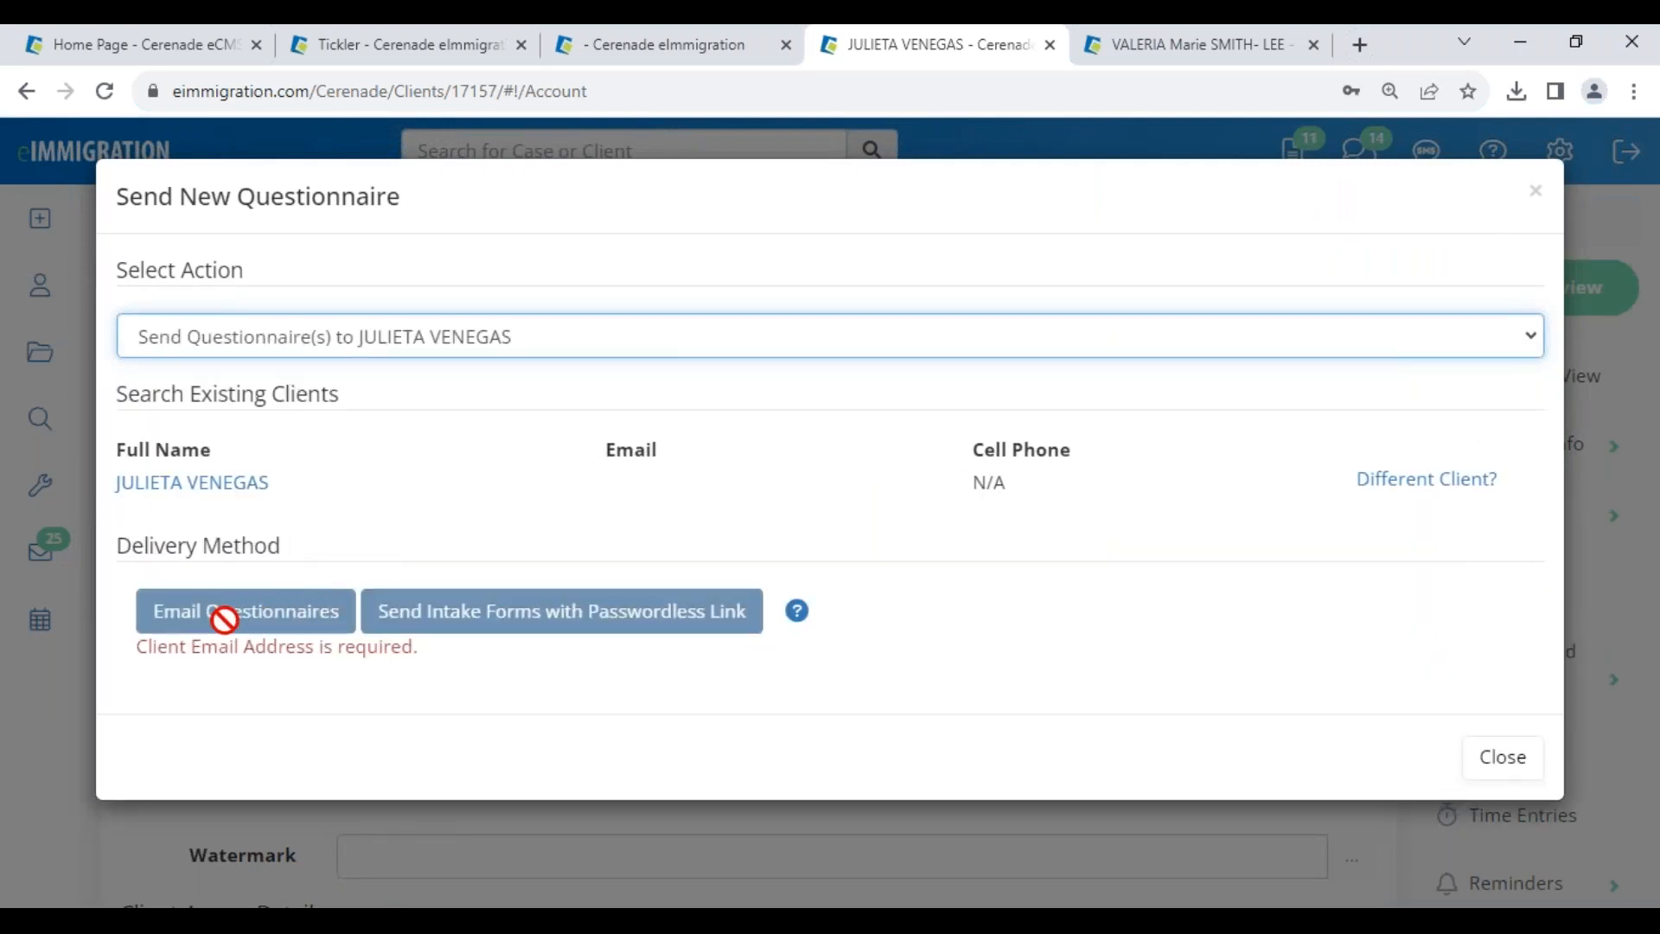
left_click(1495, 776)
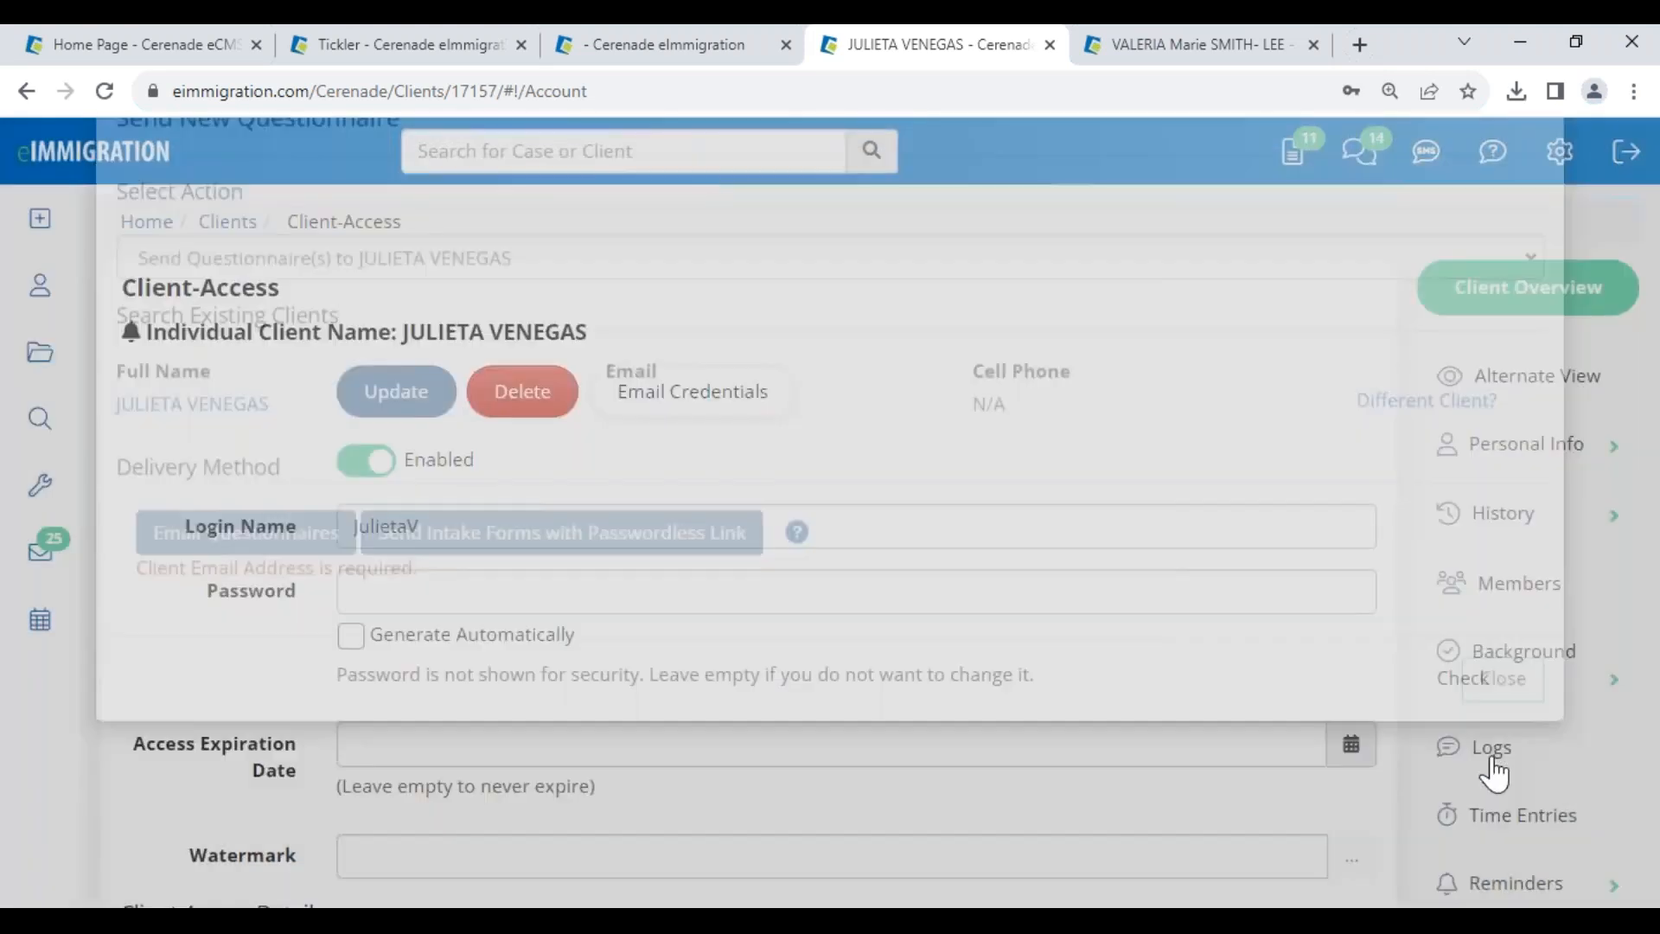
- Enter the client's e-mail in the General Info form and save it
left_click(1502, 454)
left_click(1497, 521)
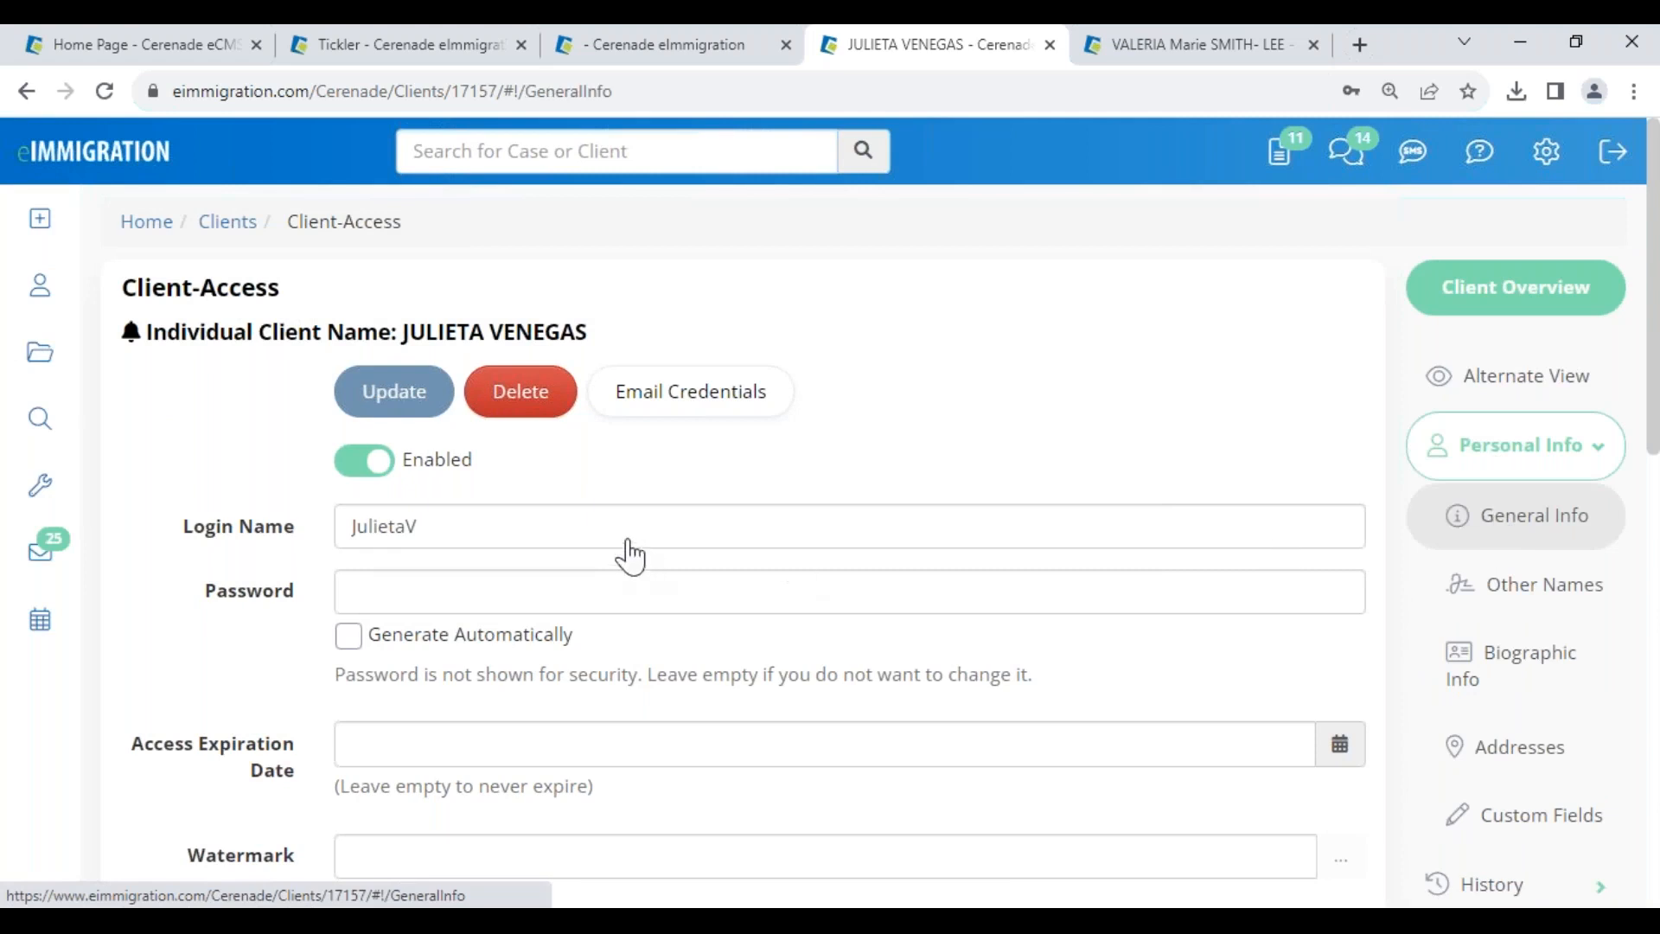
scroll(371, 711, "down", 4)
scroll(889, 546, "down", 3)
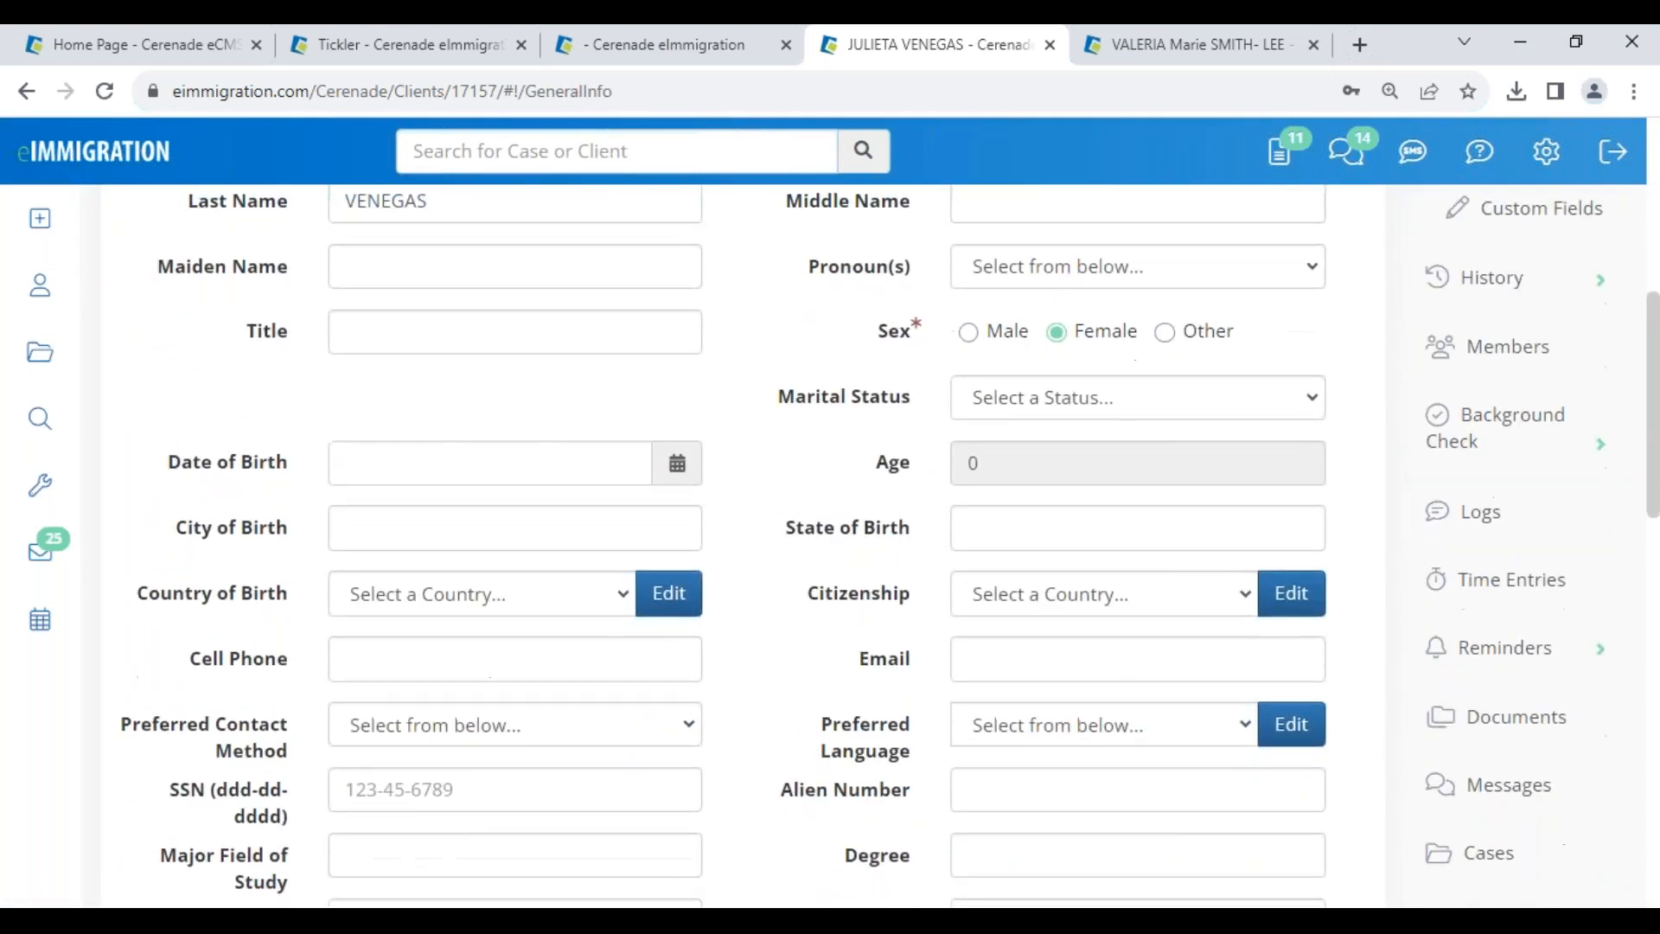
left_click(972, 659)
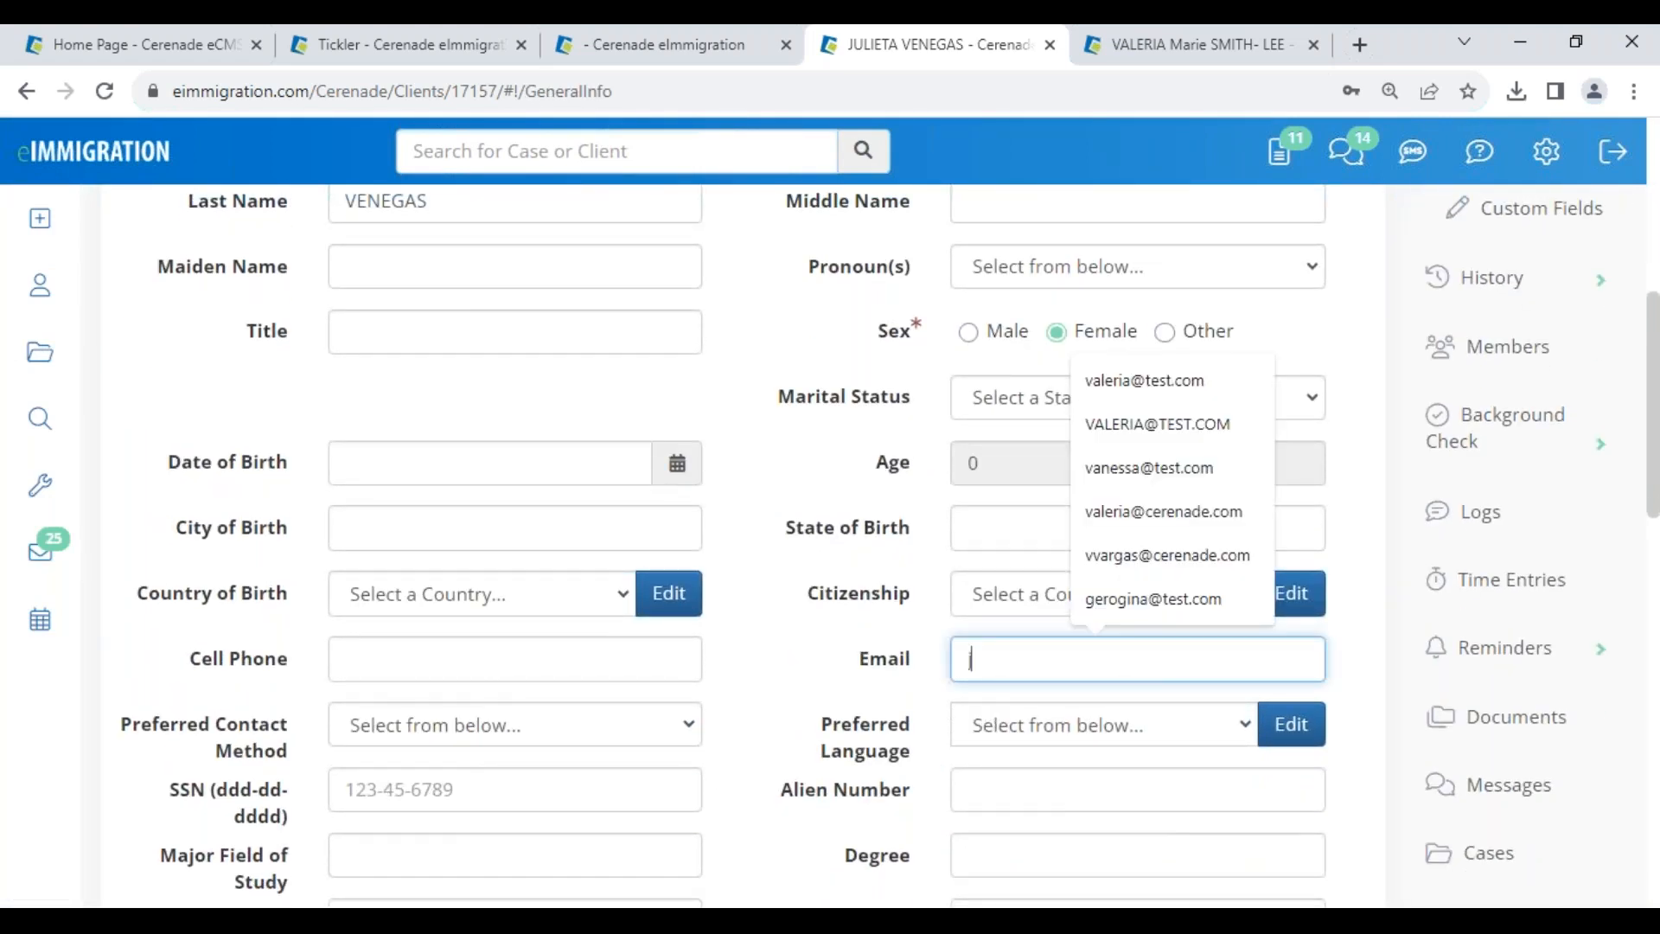
type("julietav@test.com")
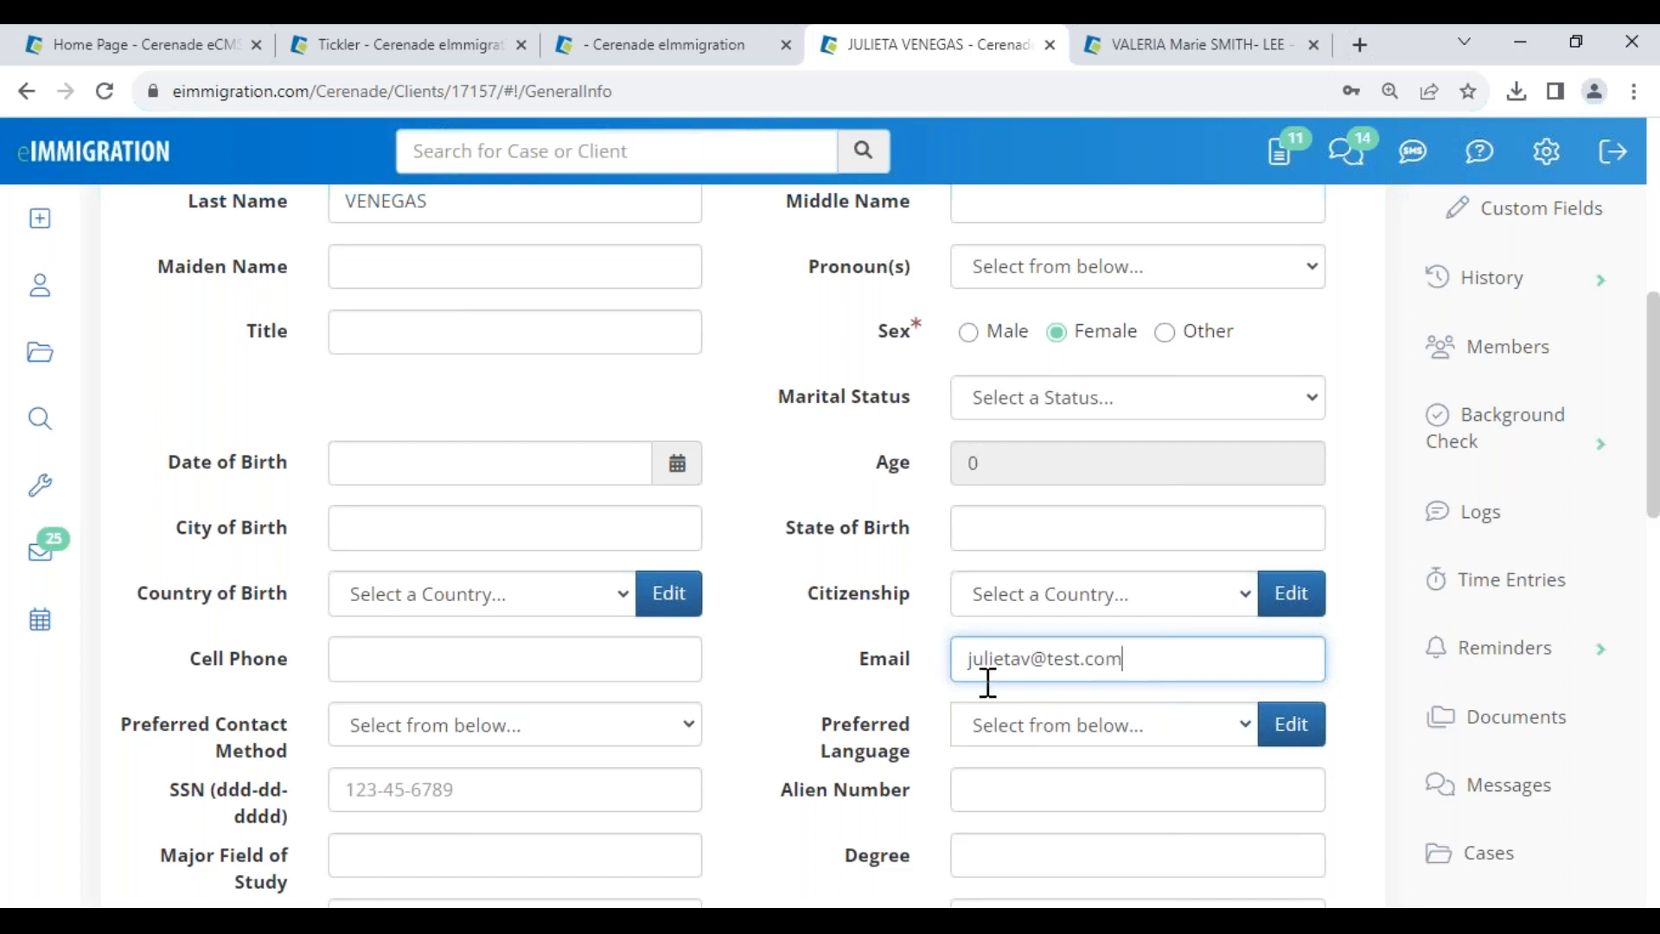
scroll(769, 566, "up", 5)
left_click(215, 406)
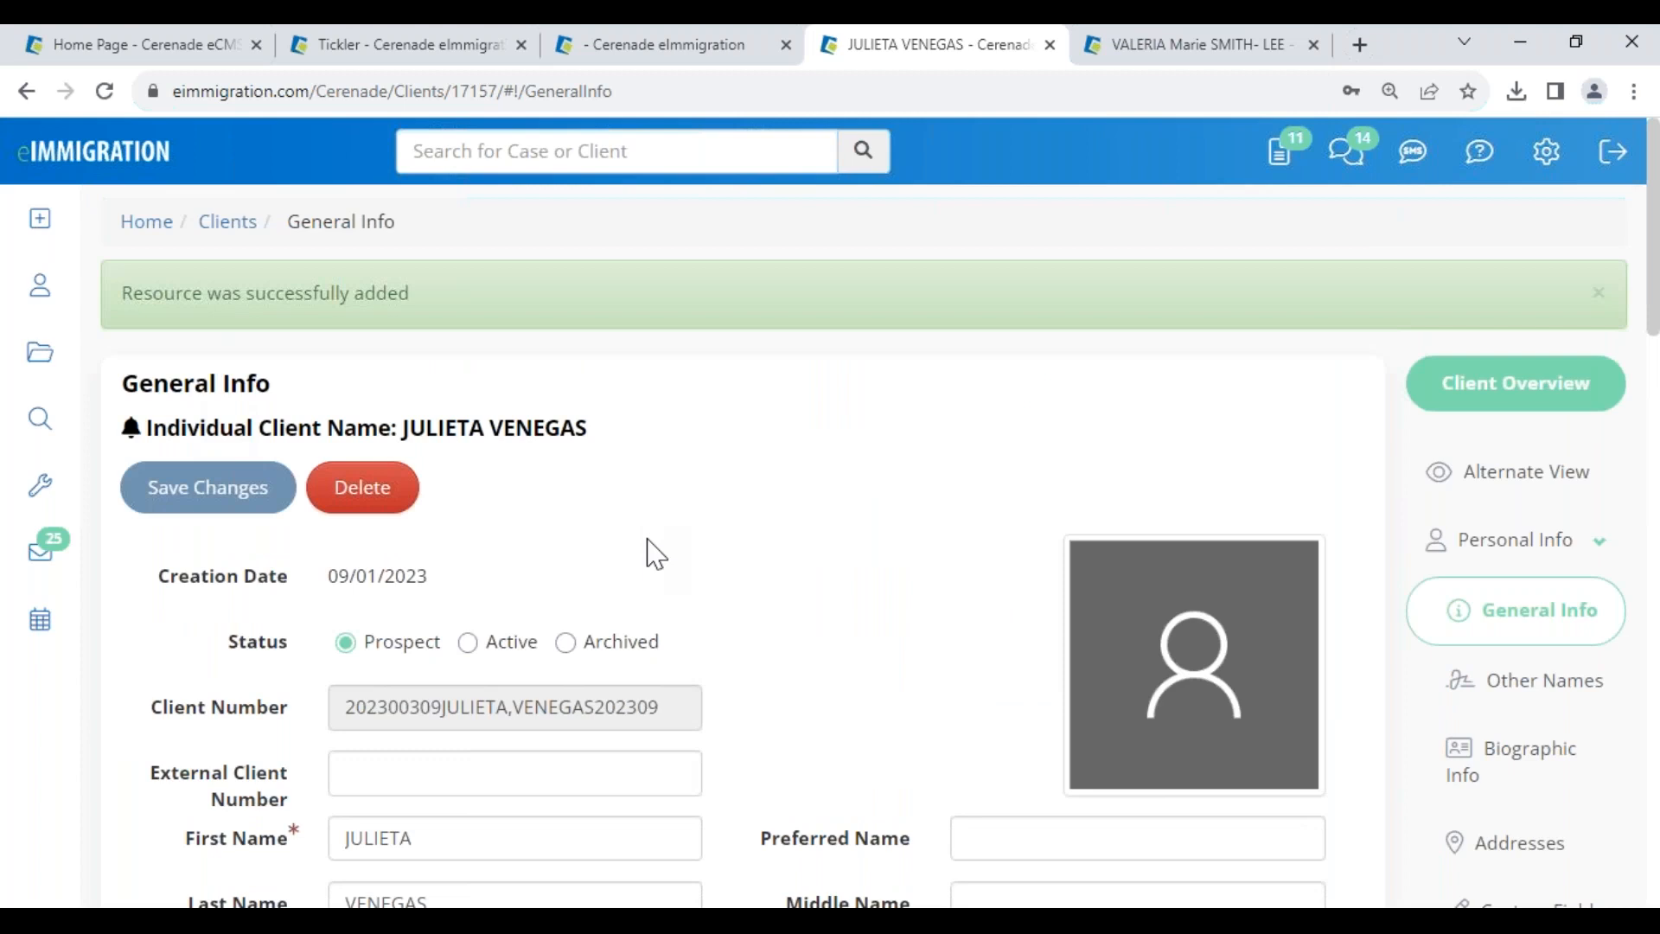
- Add the client's cell phone number to General Info and save the changes
scroll(741, 674, "down", 10)
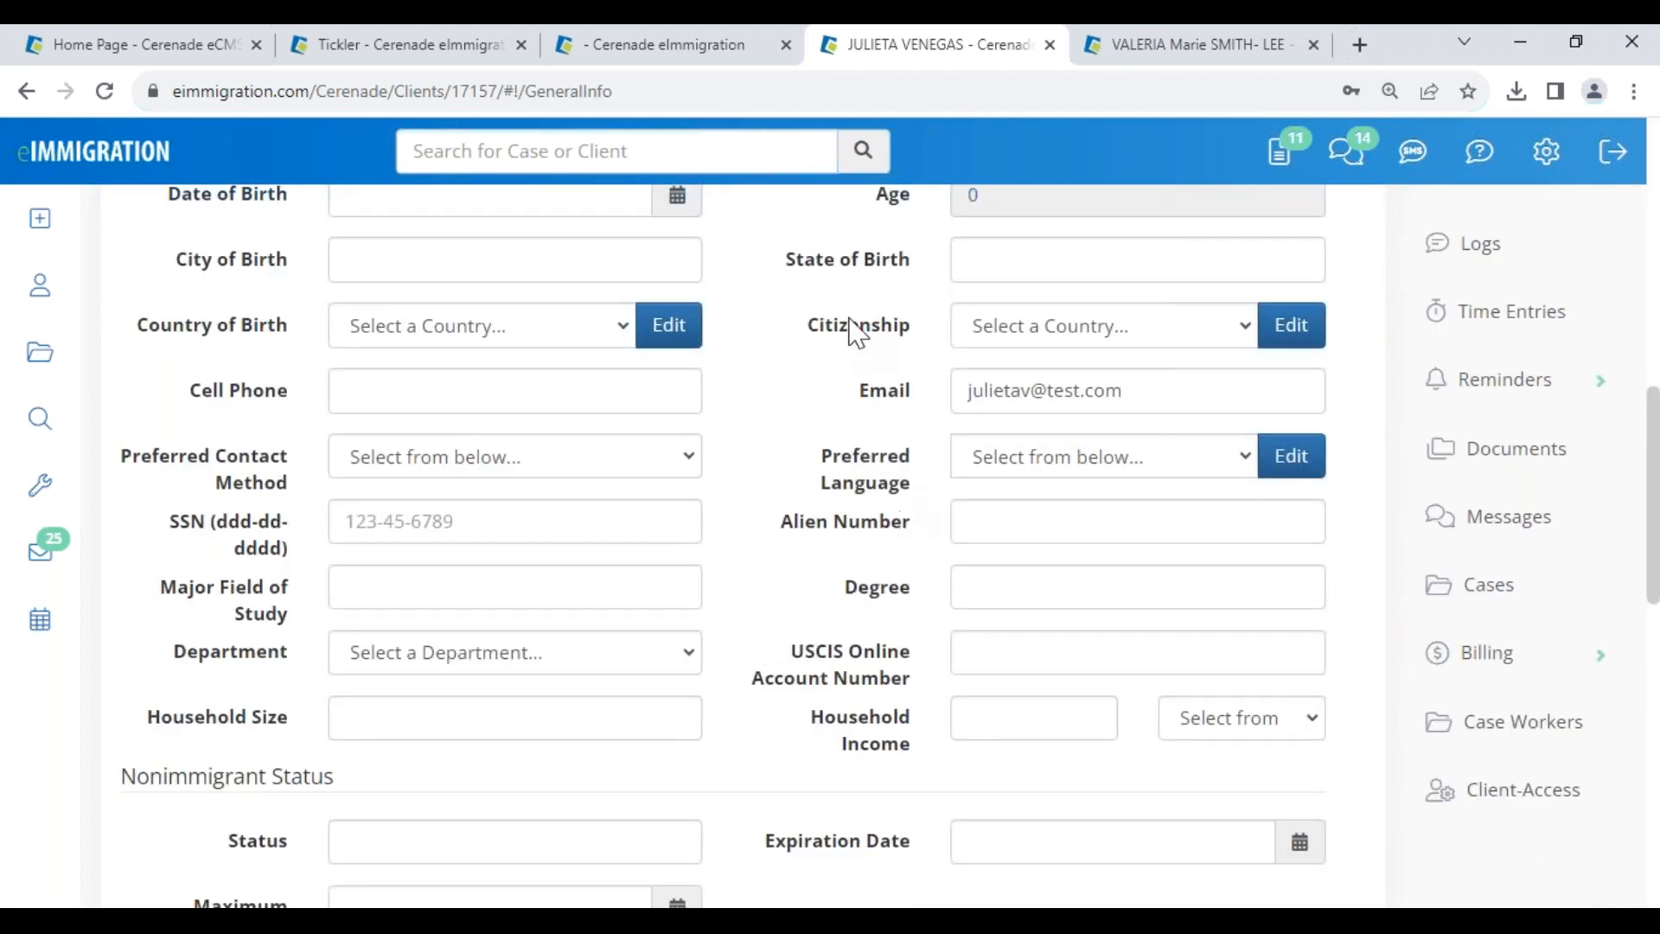
left_click(394, 392)
type("123-456-7895")
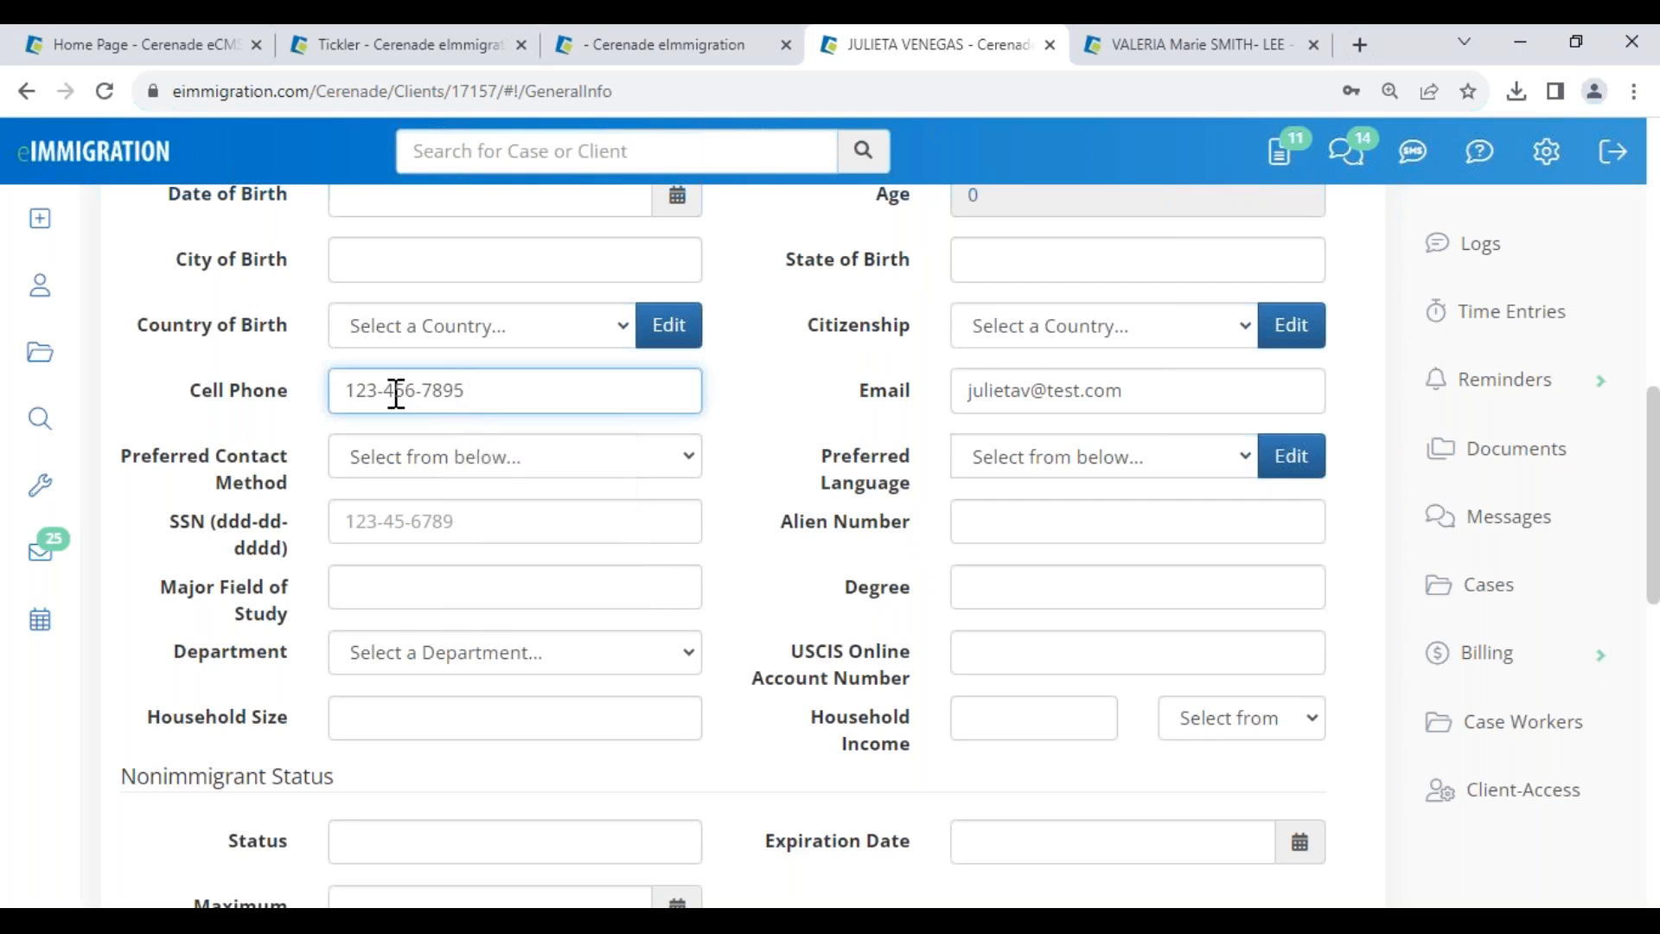
scroll(396, 393, "up", 10)
left_click(196, 488)
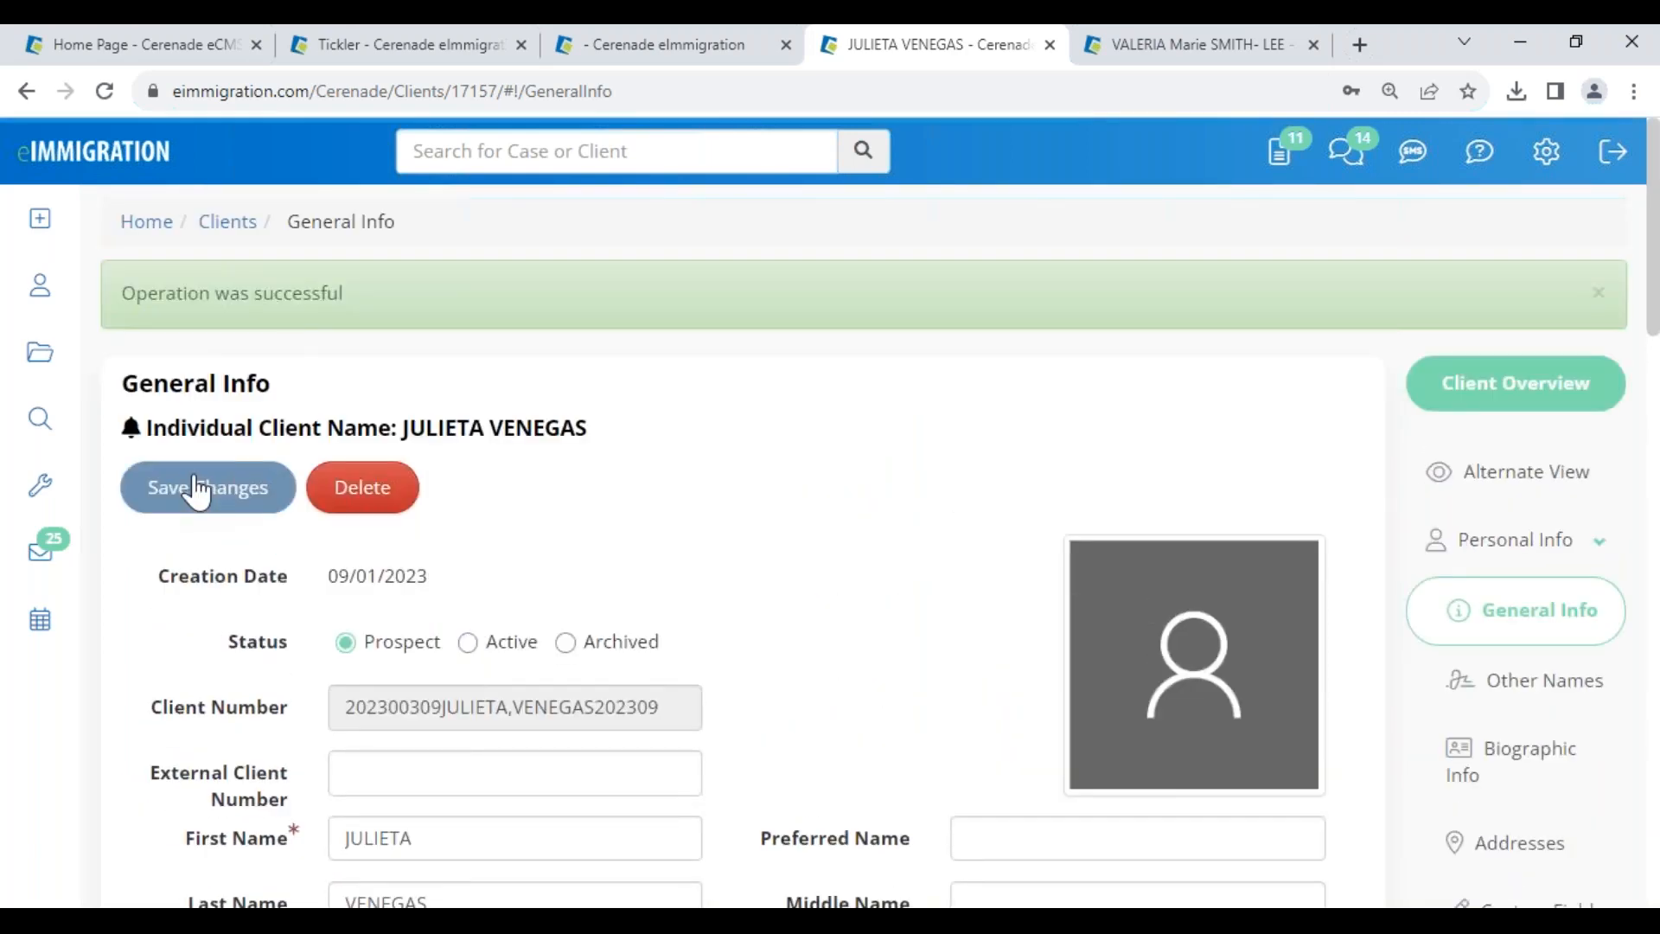
left_click(38, 216)
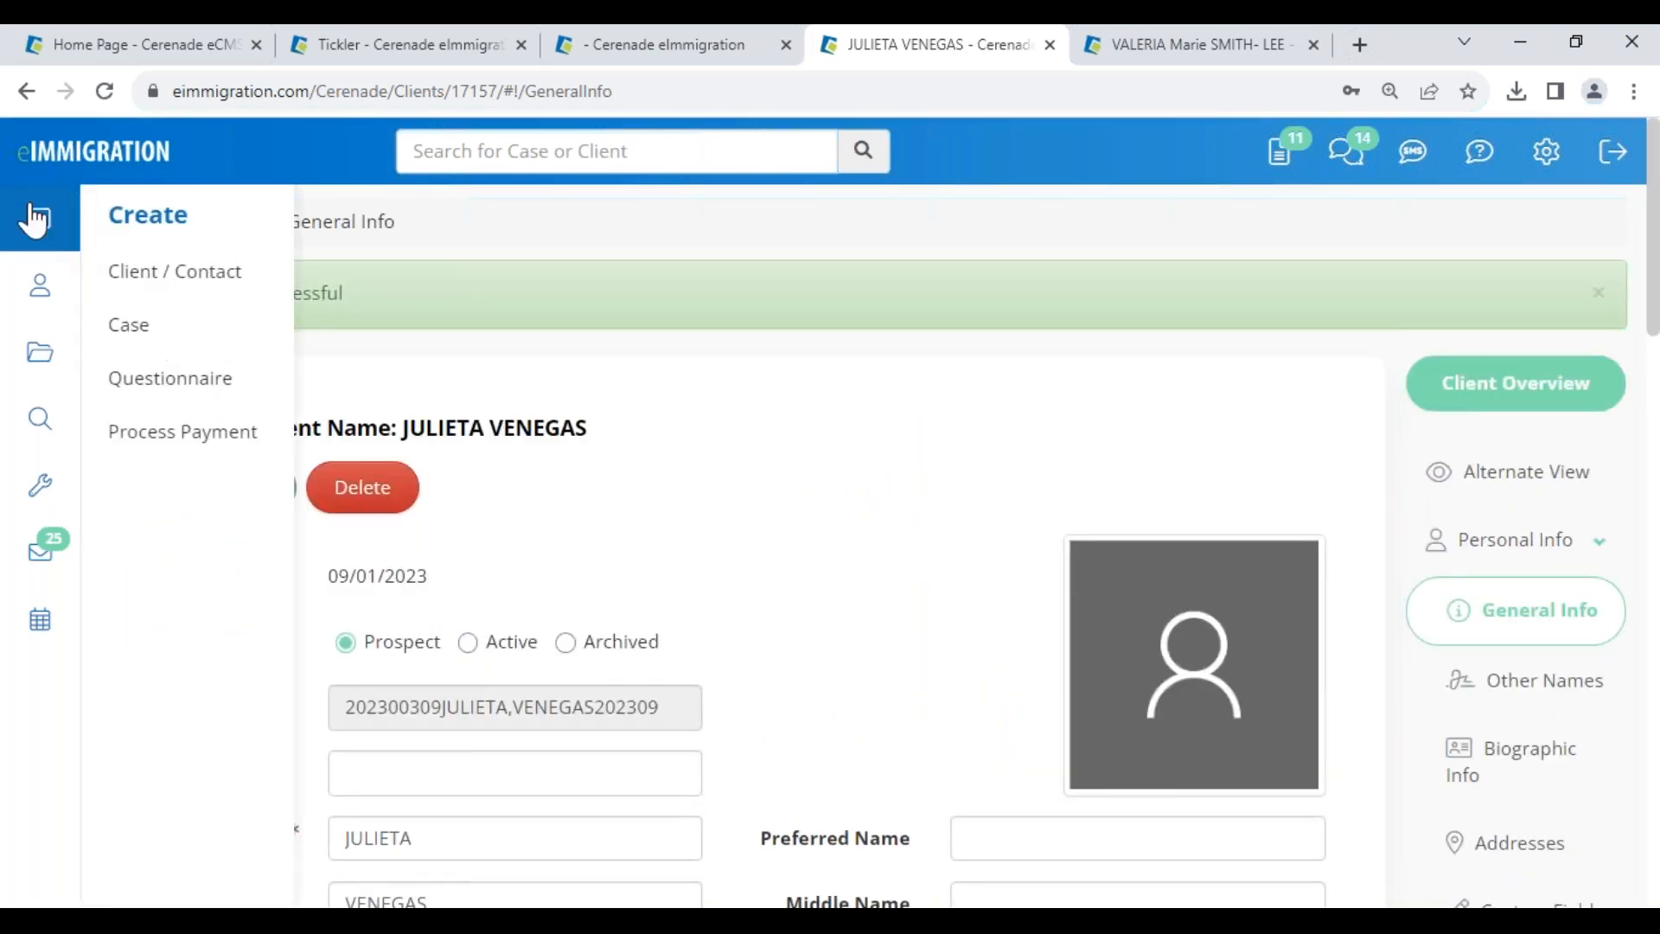
- Select the I-485 General Information for Individual Client questionnaire for email delivery and save
left_click(173, 393)
left_click(399, 346)
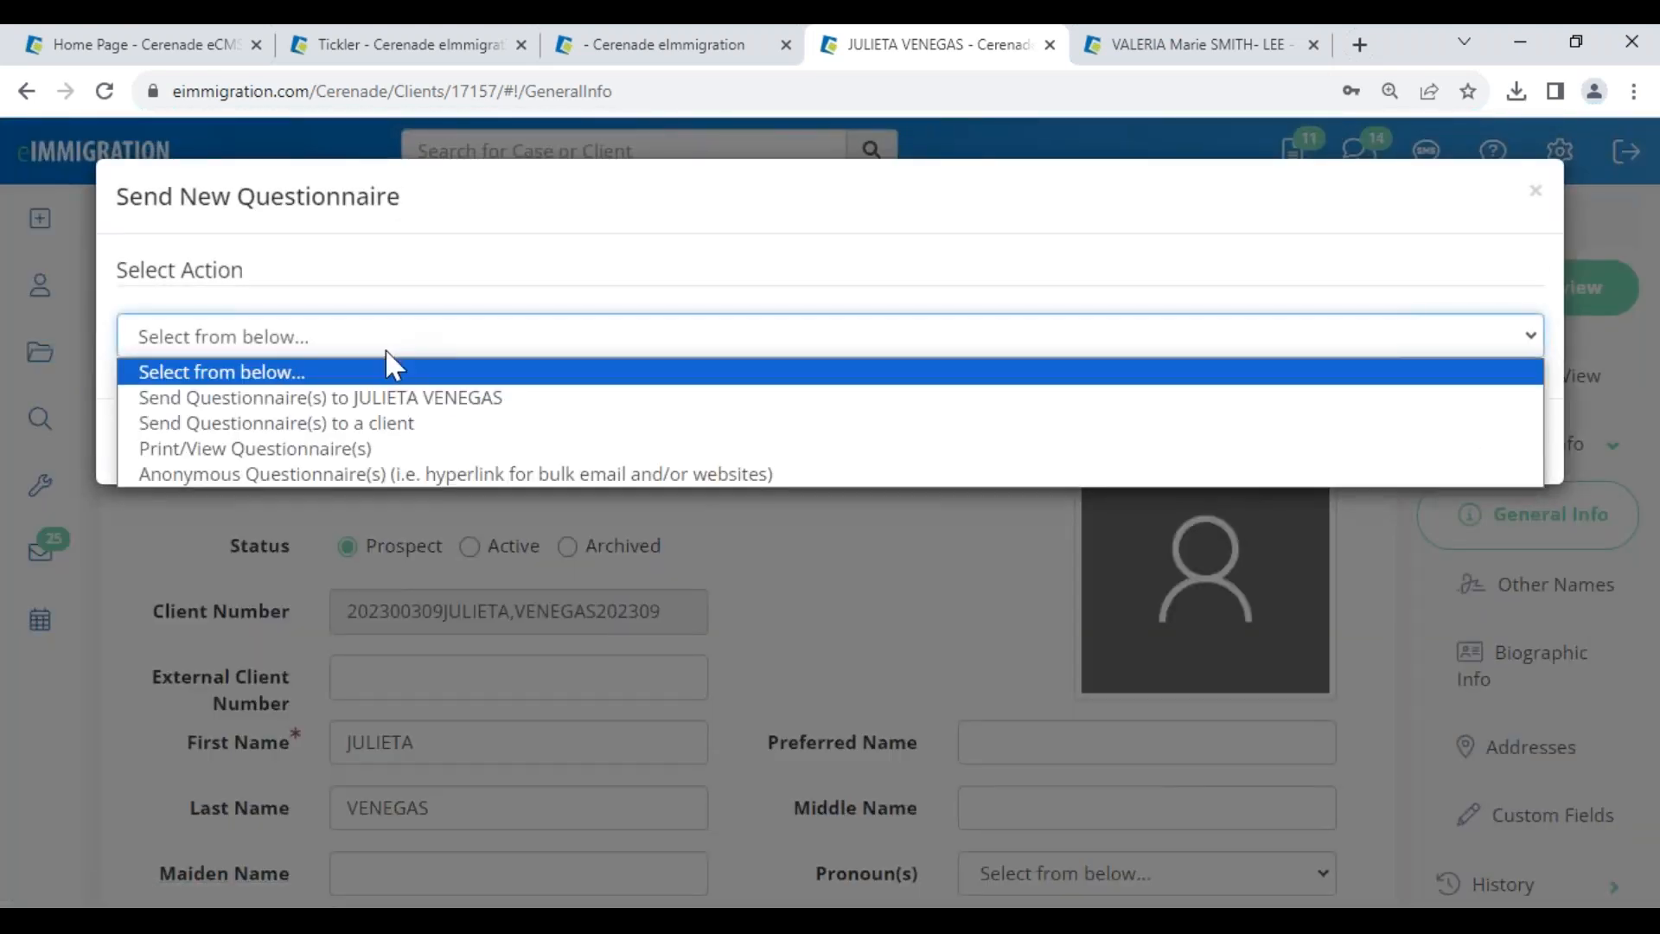
left_click(402, 399)
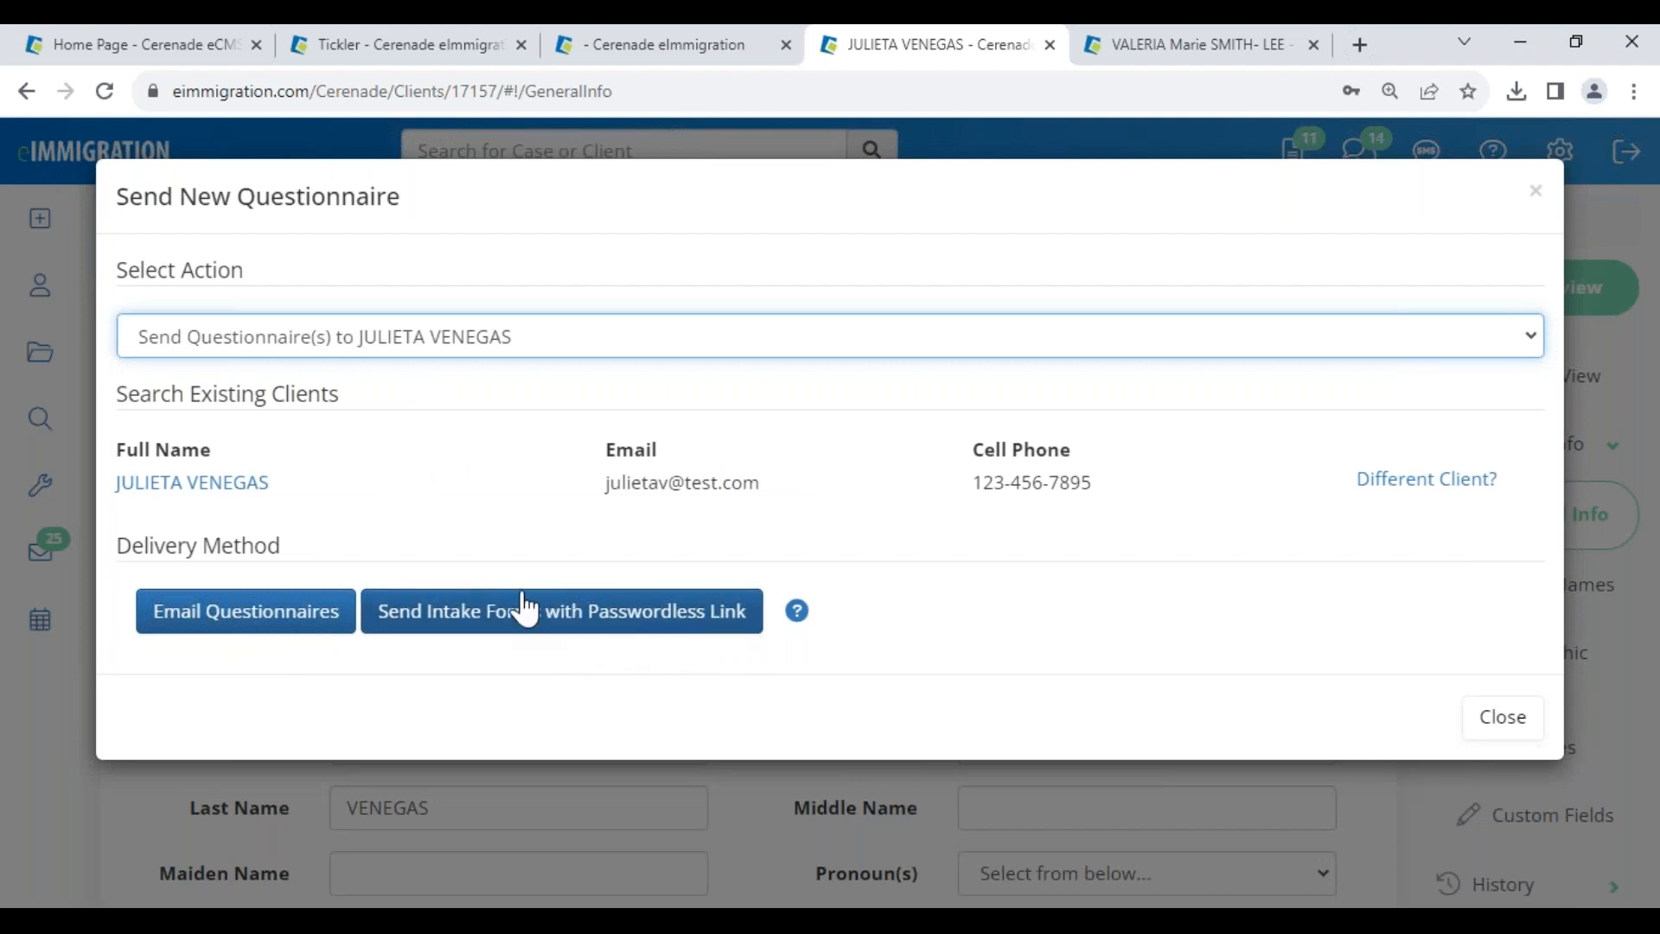
left_click(230, 617)
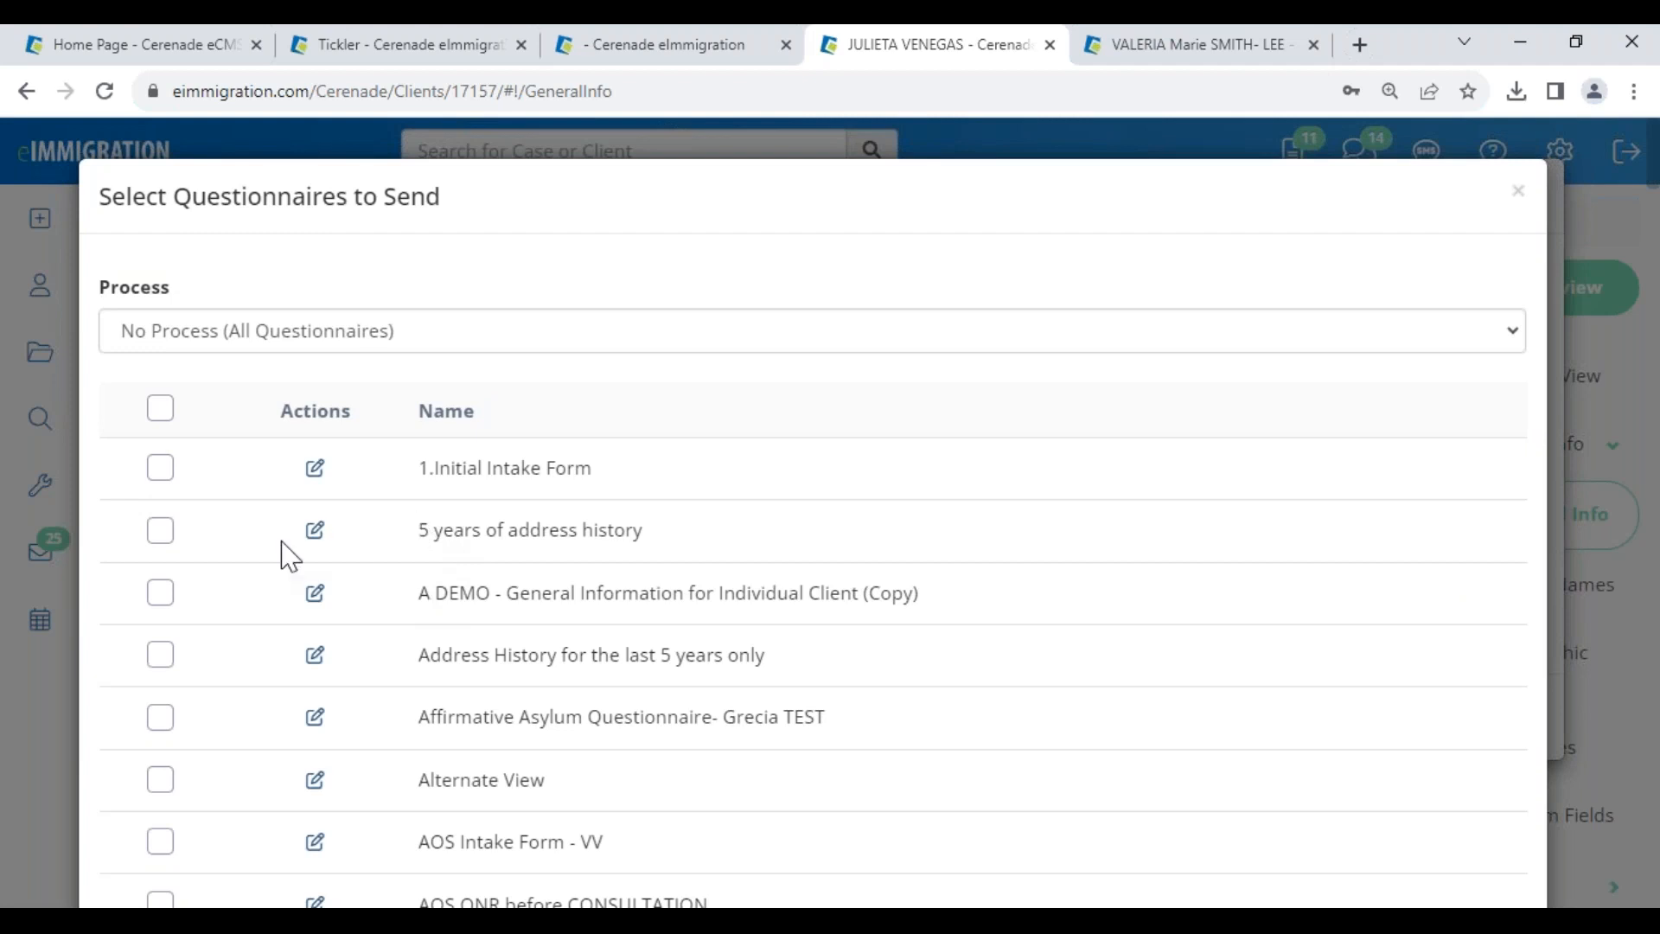
left_click(196, 339)
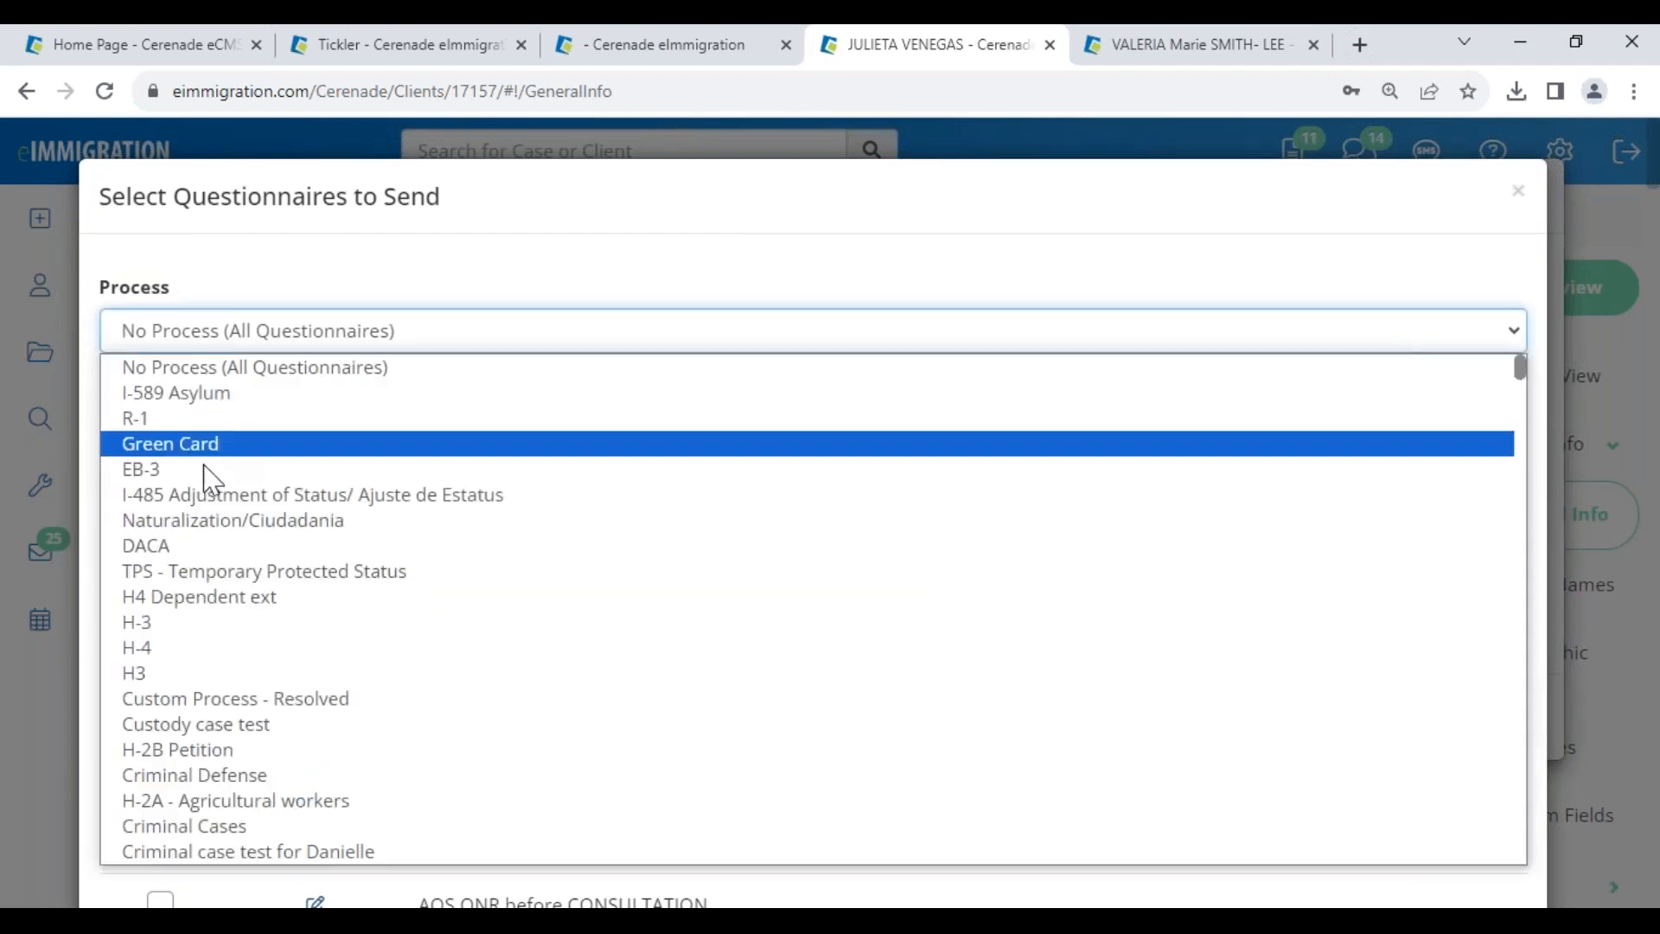
left_click(207, 495)
scroll(303, 605, "down", 3)
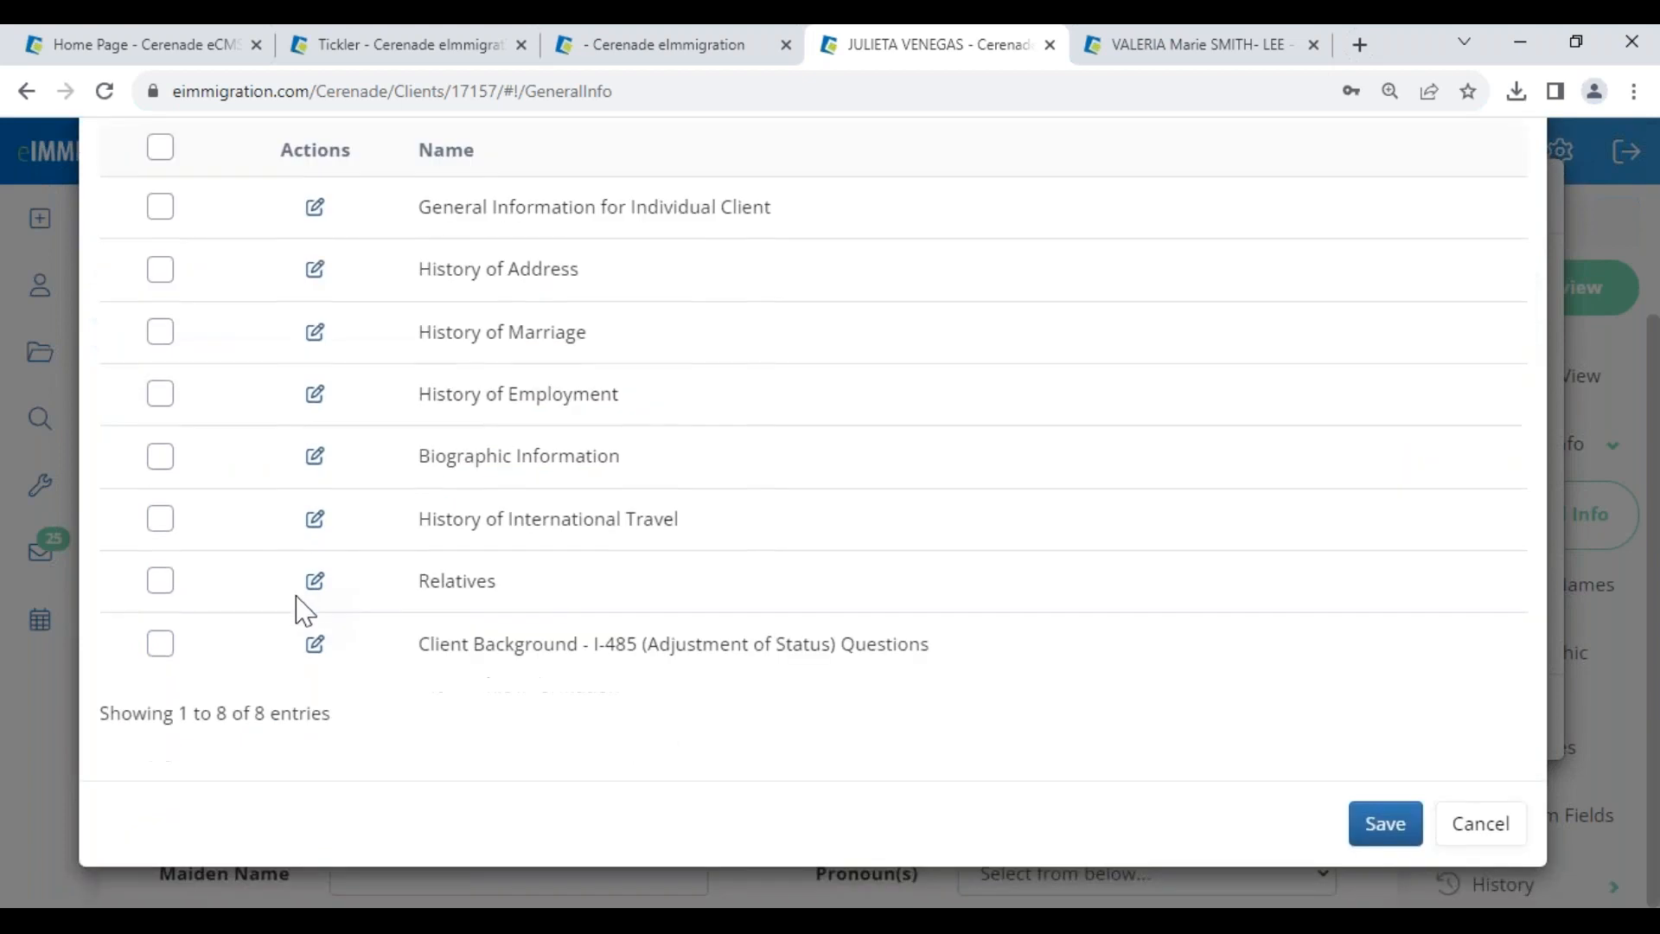
scroll(290, 577, "up", 2)
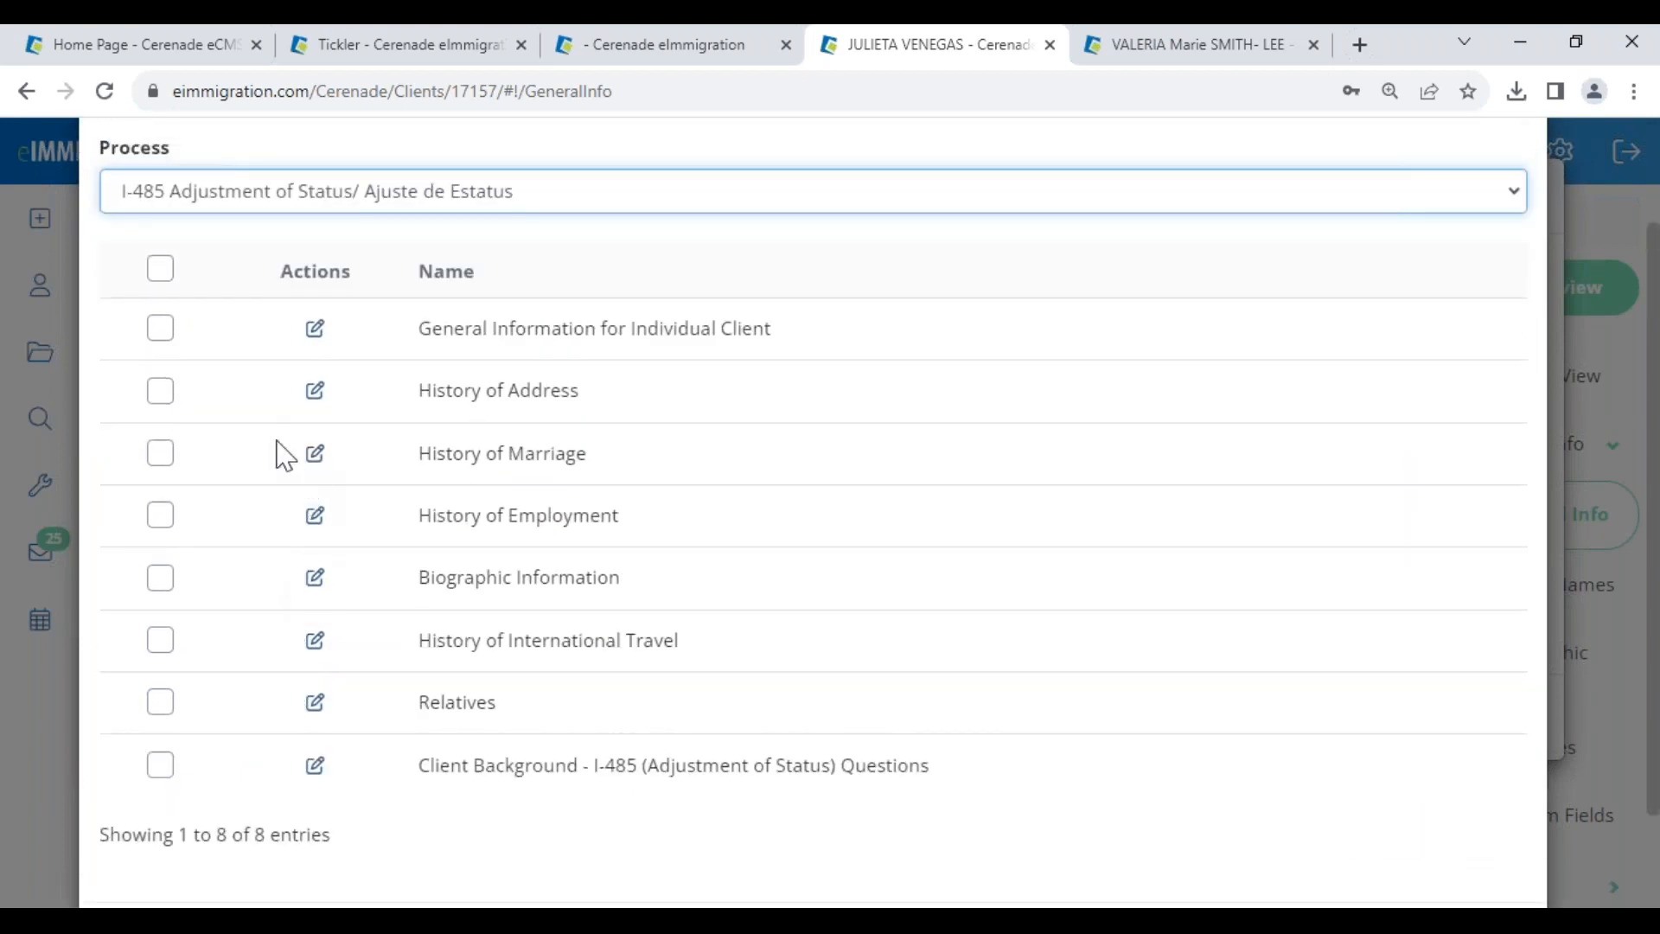
left_click(160, 328)
scroll(1362, 874, "down", 2)
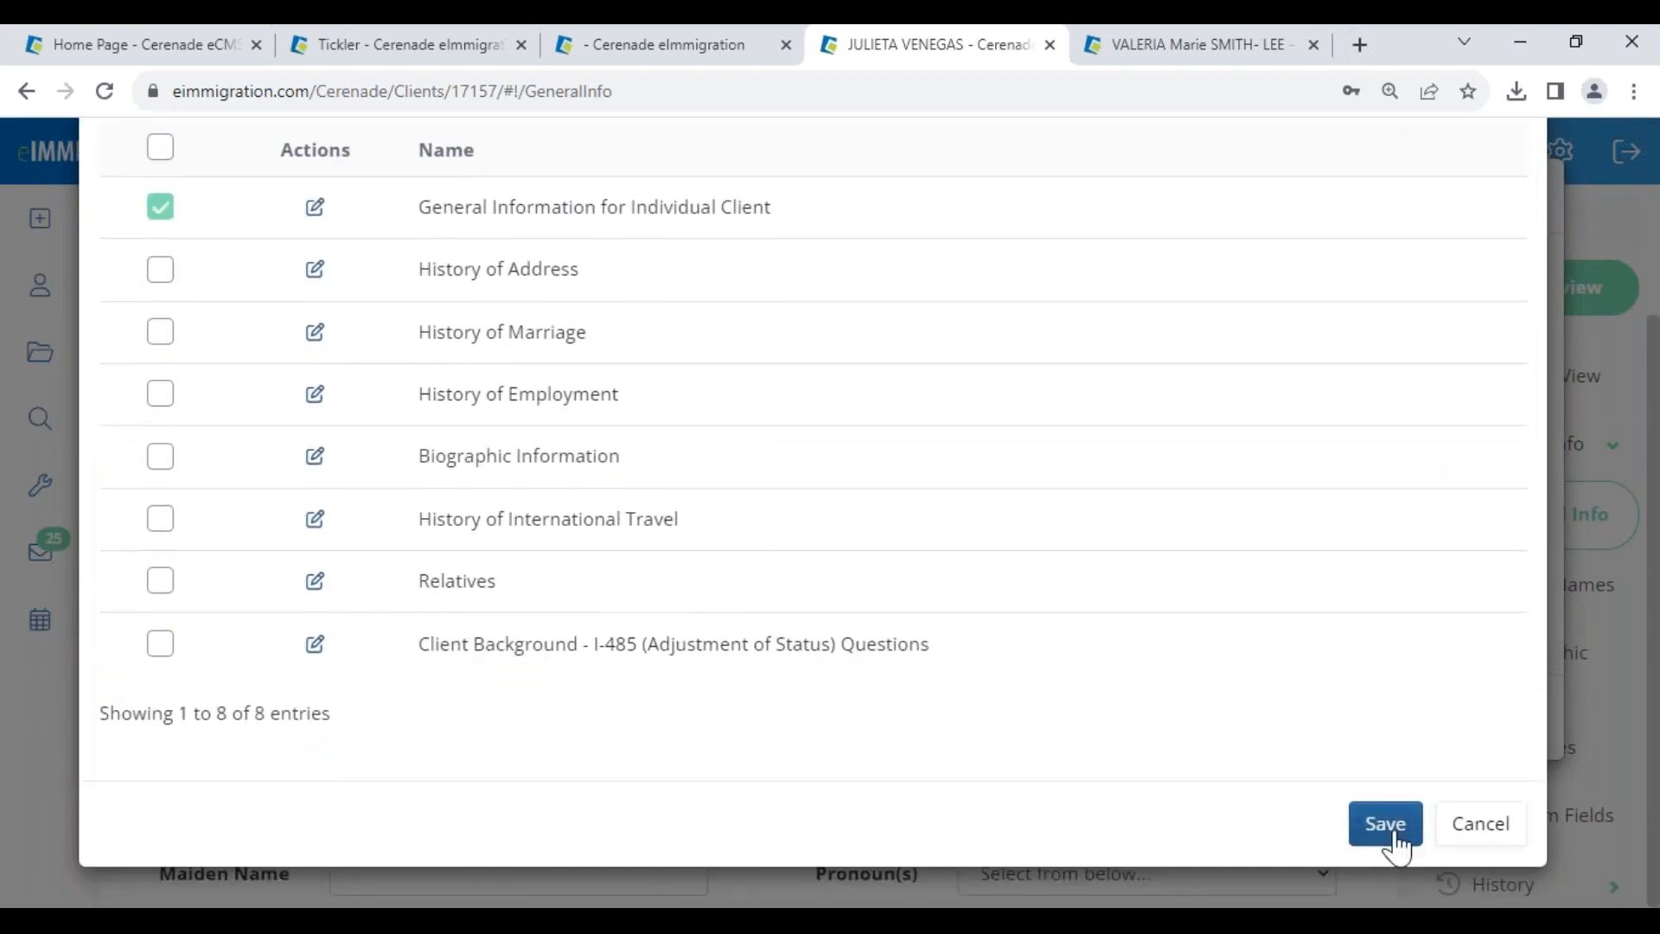
left_click(1393, 835)
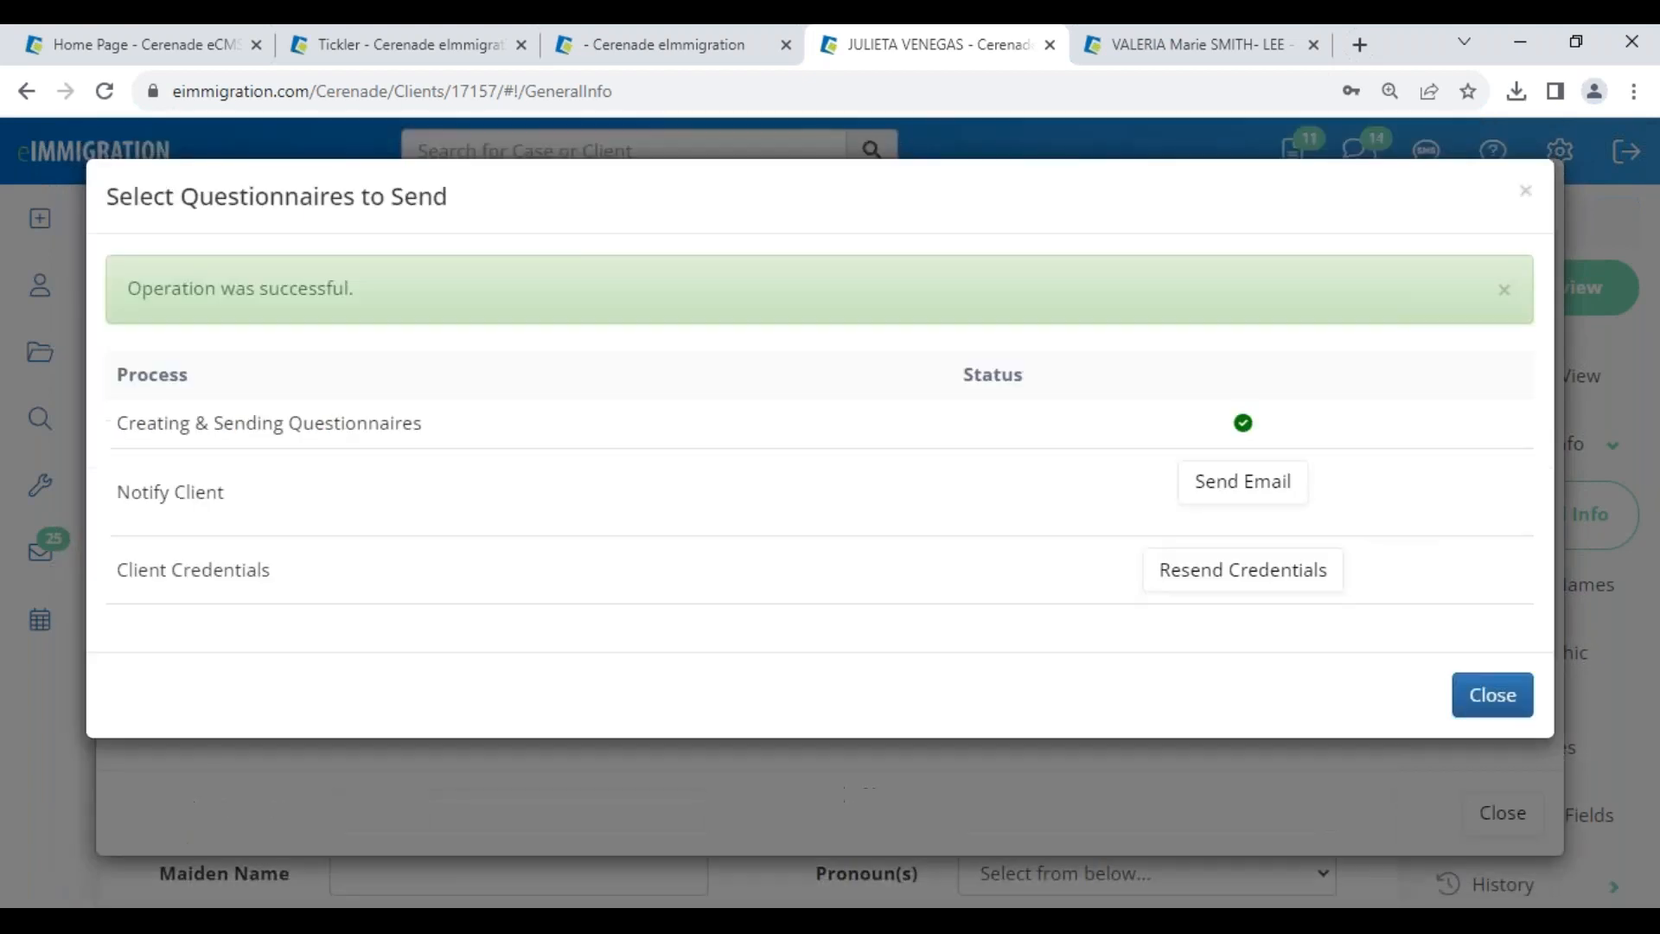
- Send the questionnaire notification email, then move to the client portal window
left_click(1245, 482)
scroll(416, 481, "down", 5)
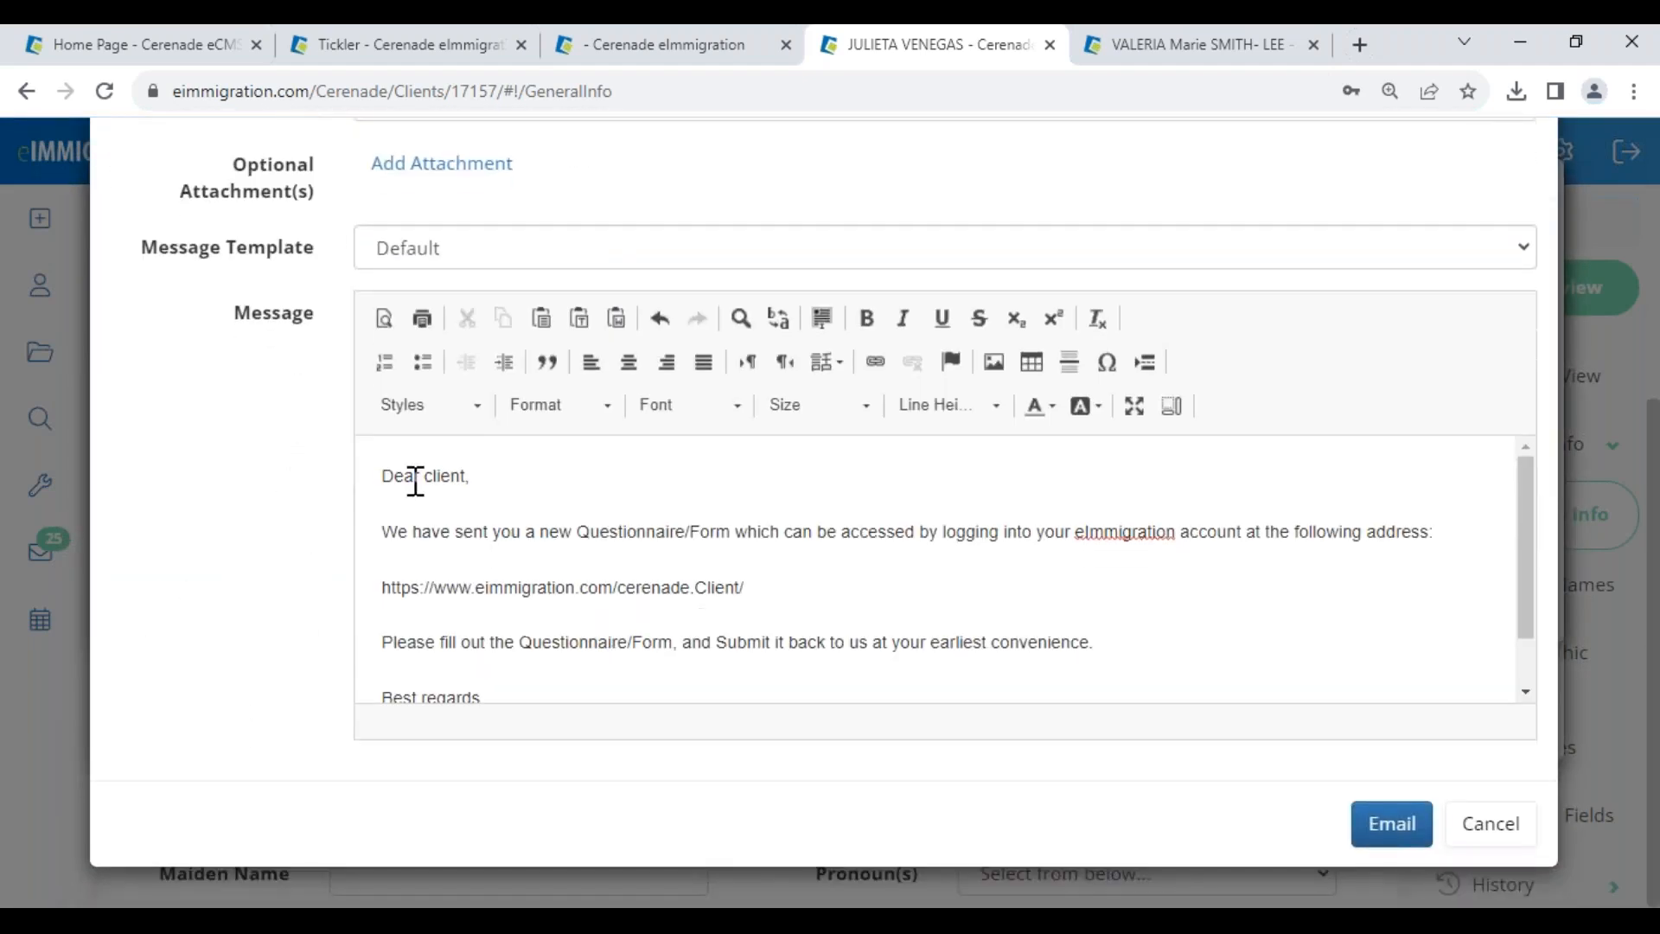
left_click_drag(397, 504, 894, 581)
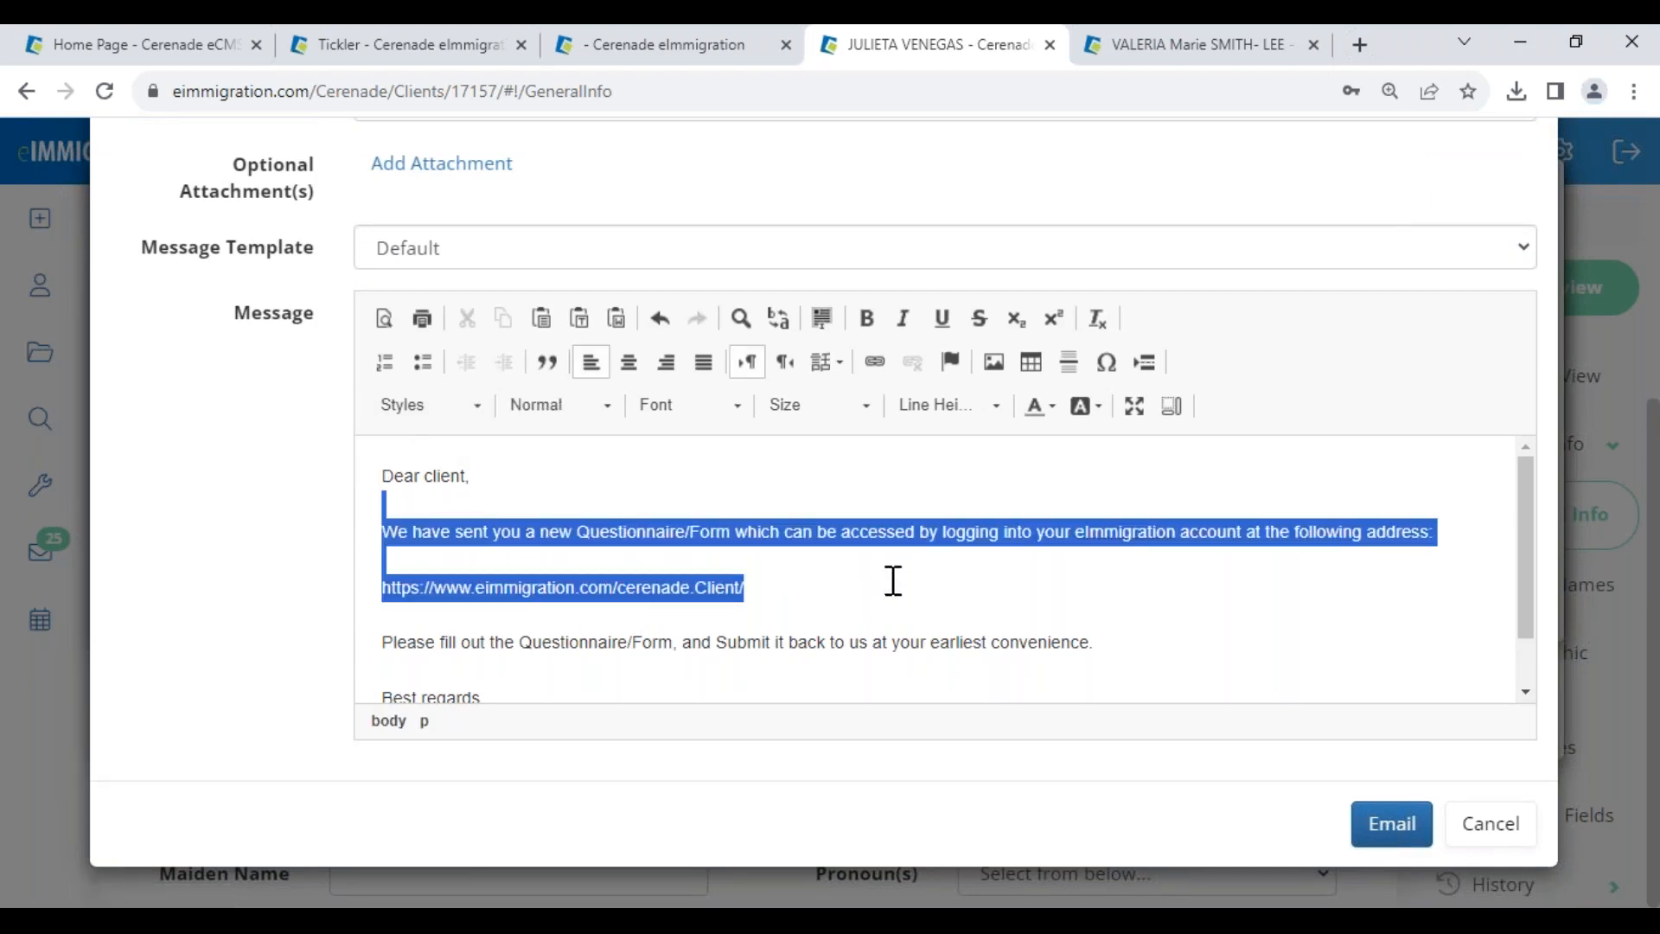
left_click(643, 610)
left_click_drag(542, 582, 778, 626)
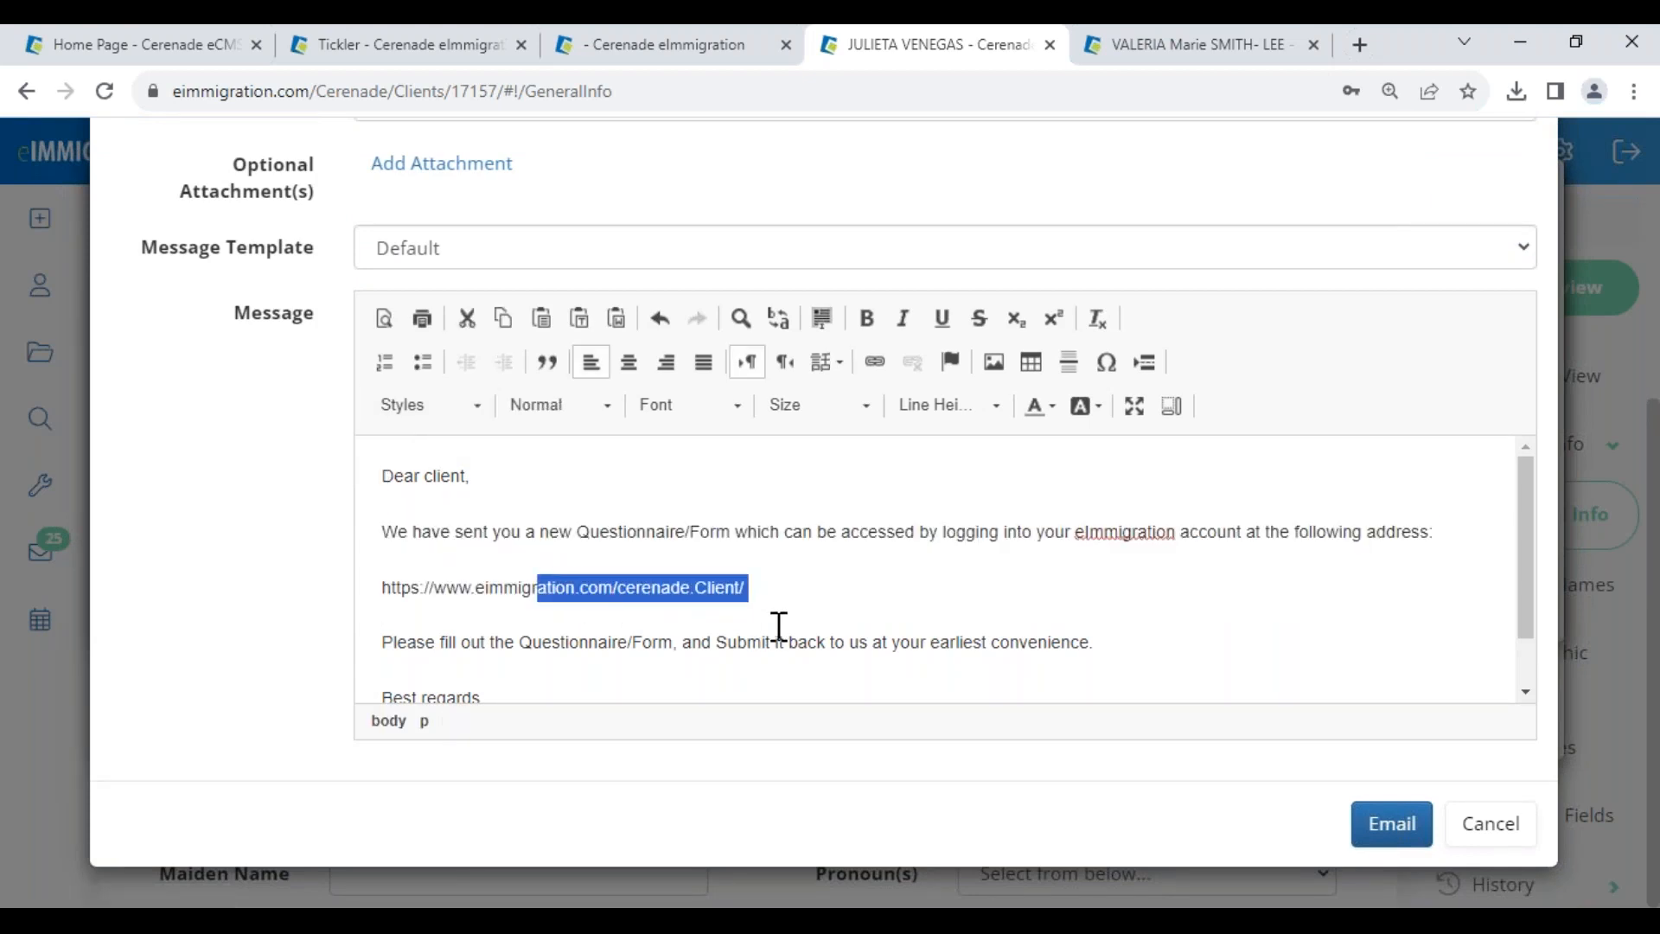
left_click(778, 626)
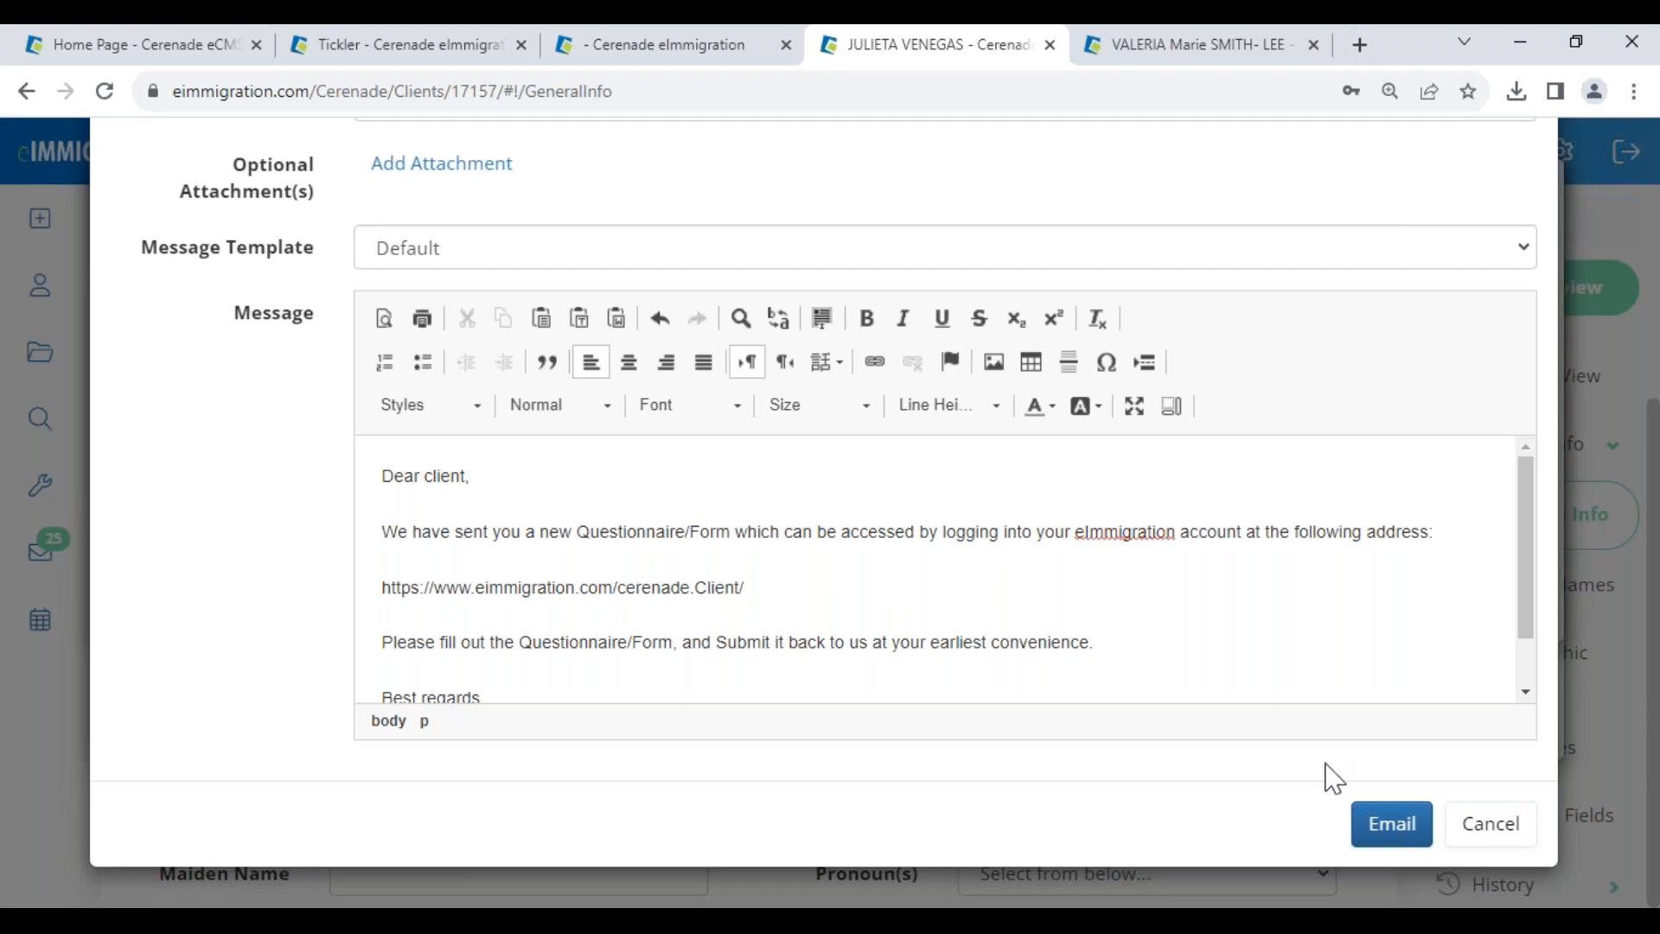
left_click(1390, 825)
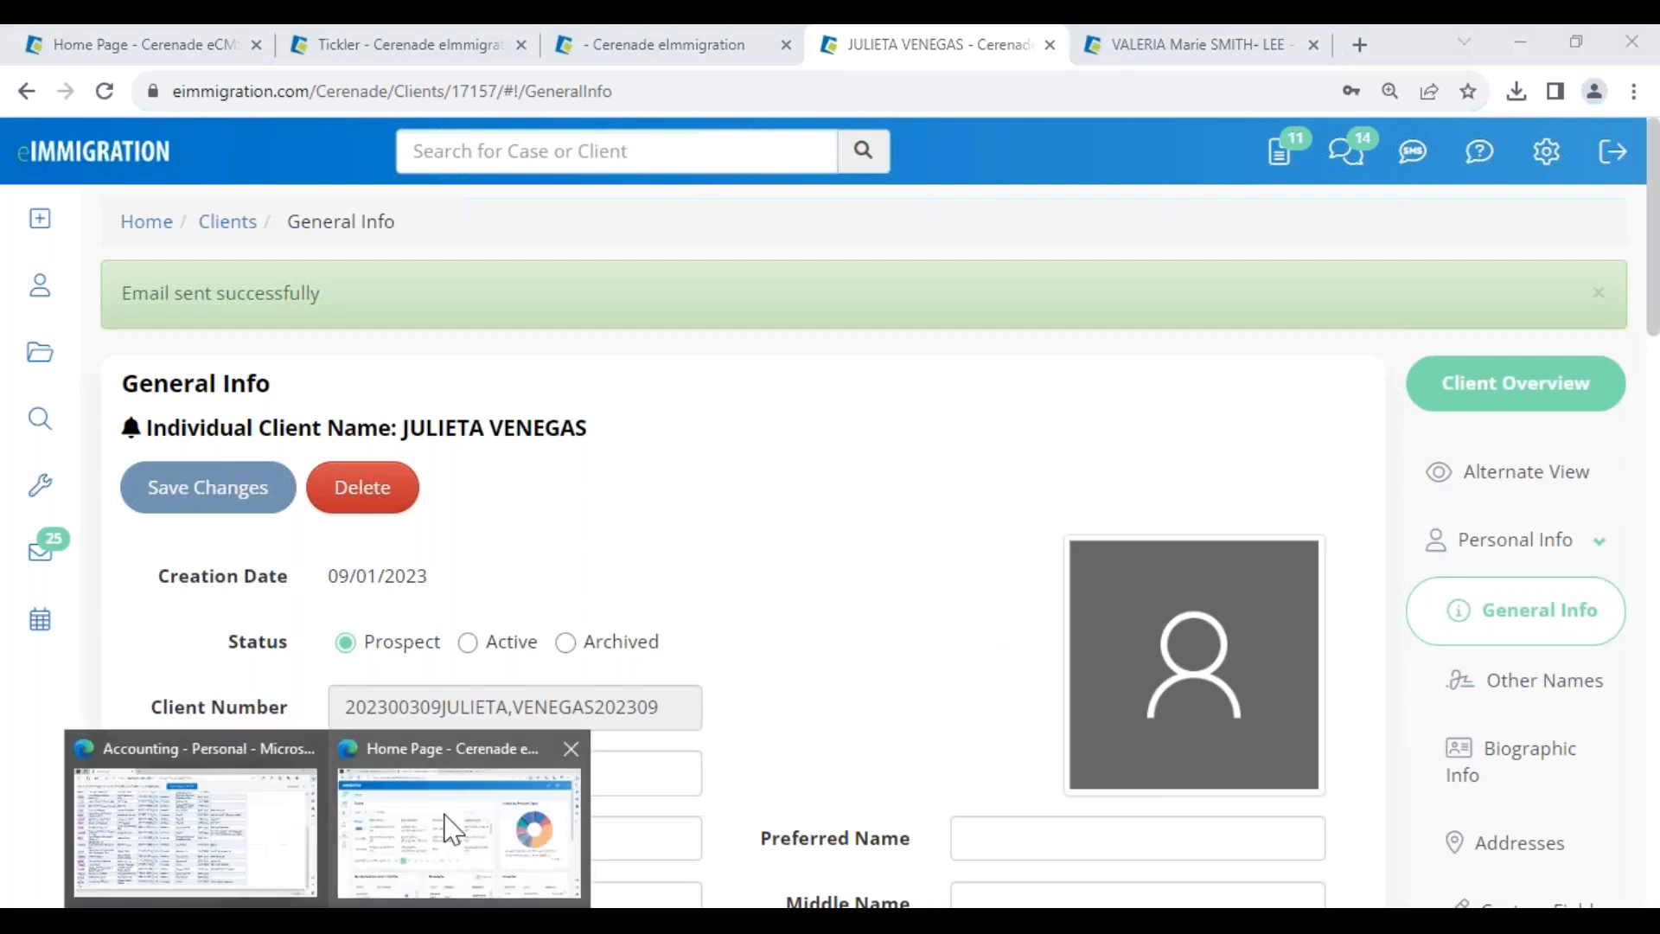
left_click(416, 844)
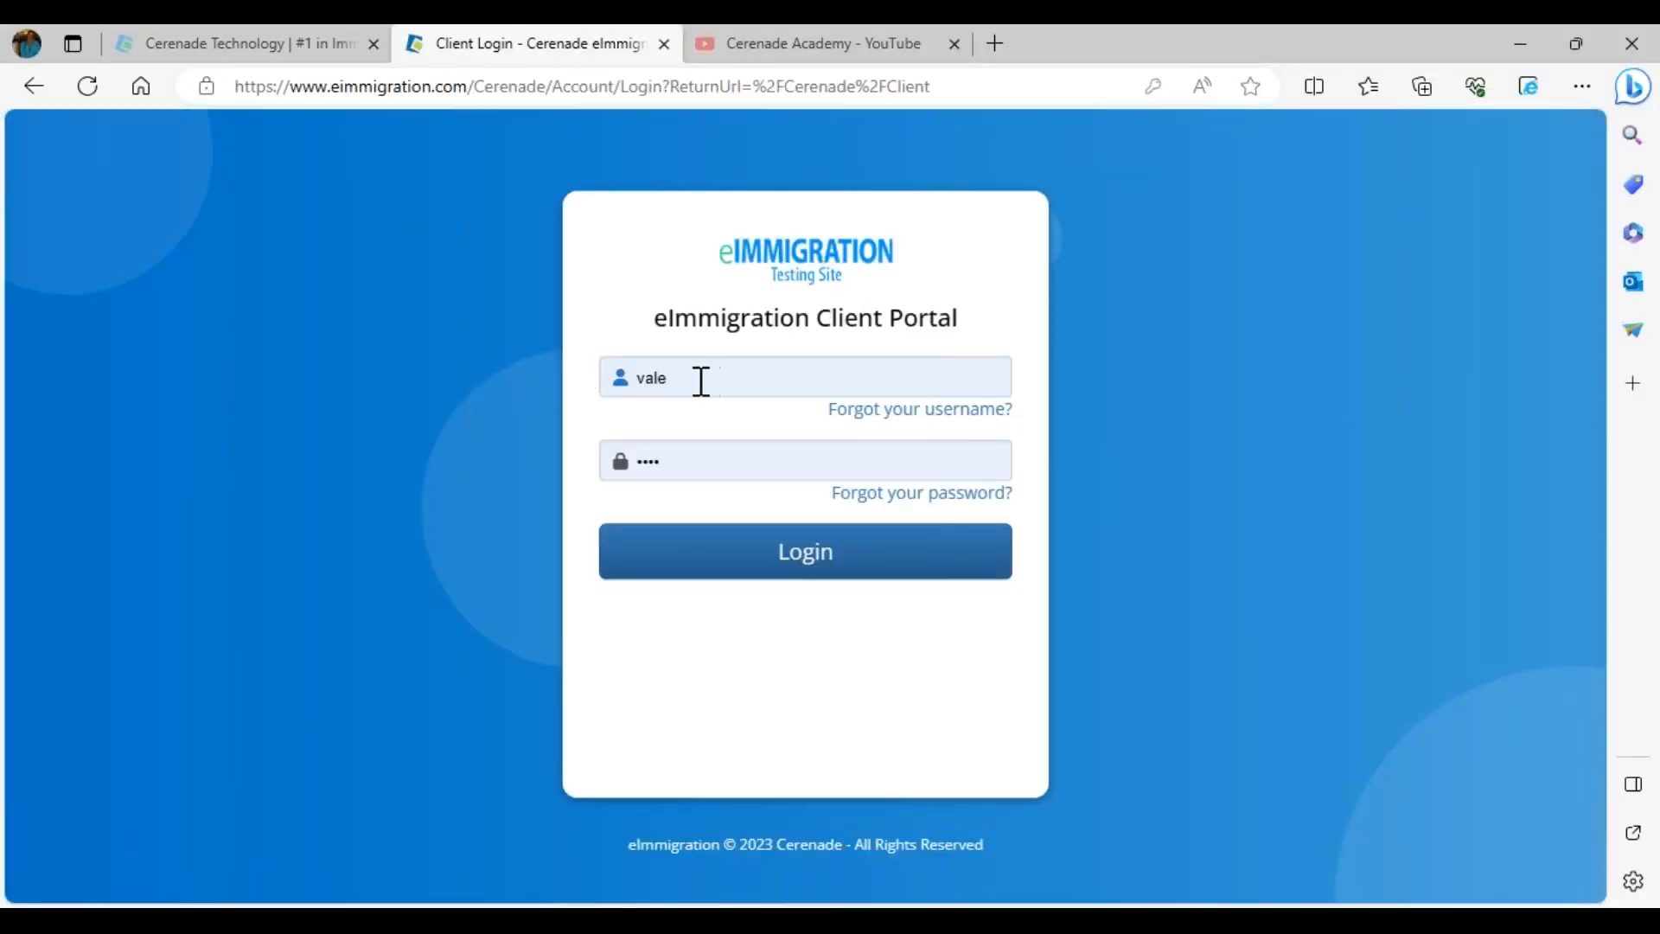
- Log into the client portal and open the General Information form from the Mailbox
left_click(701, 381)
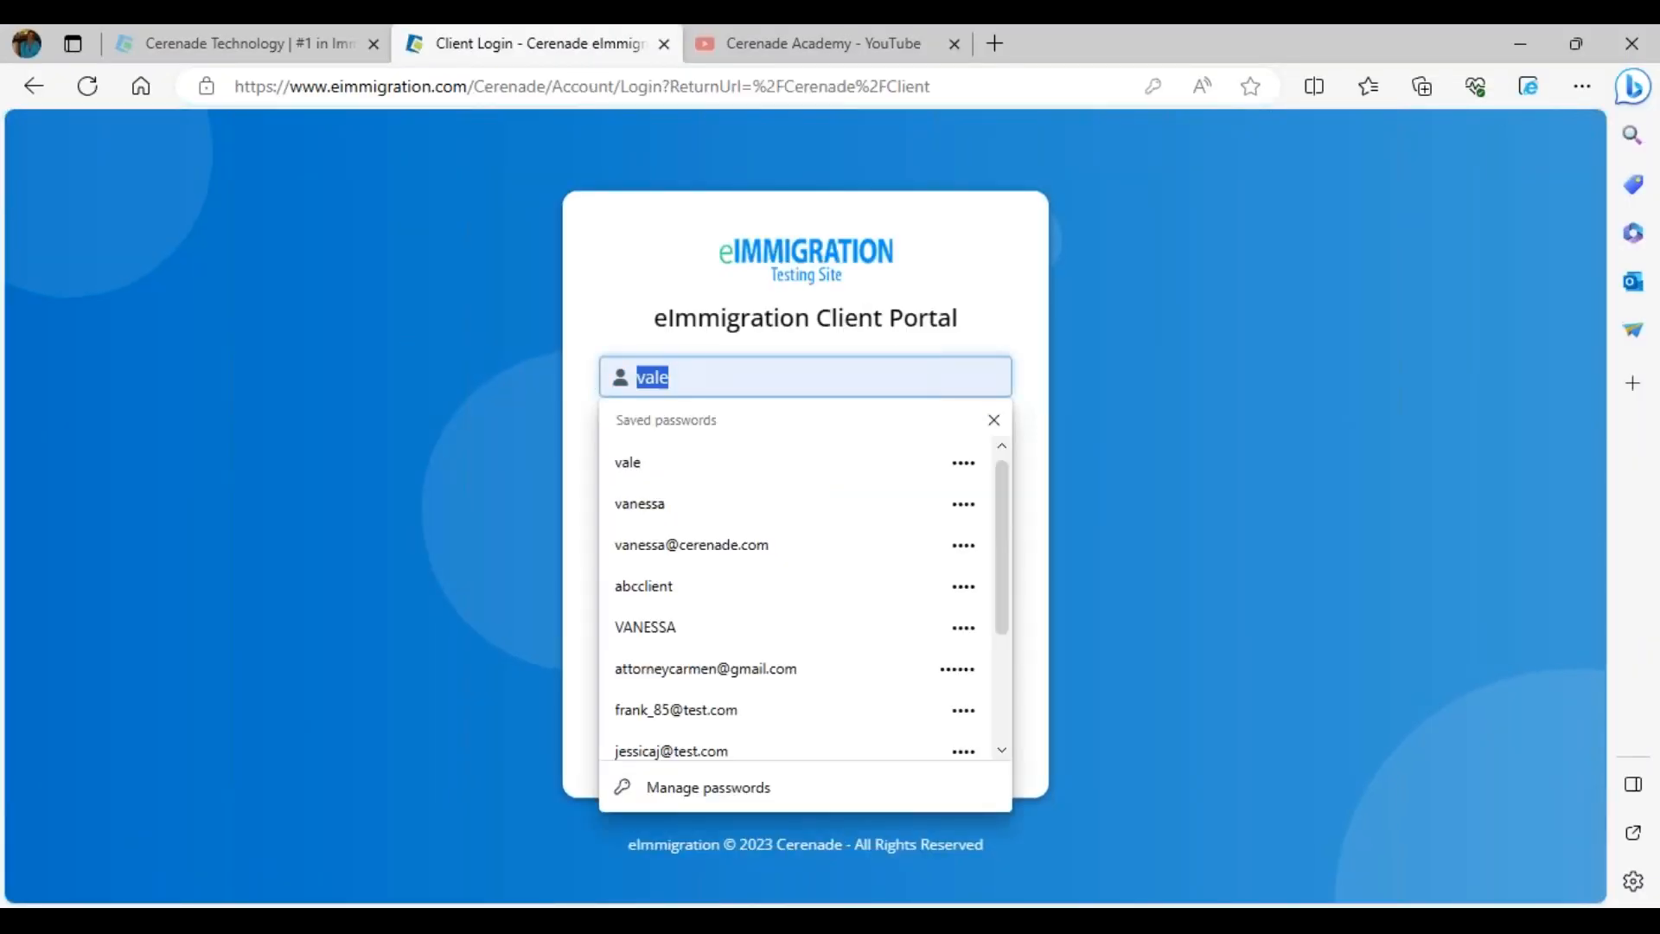
type("JulietaV")
key("Tab")
key("Return")
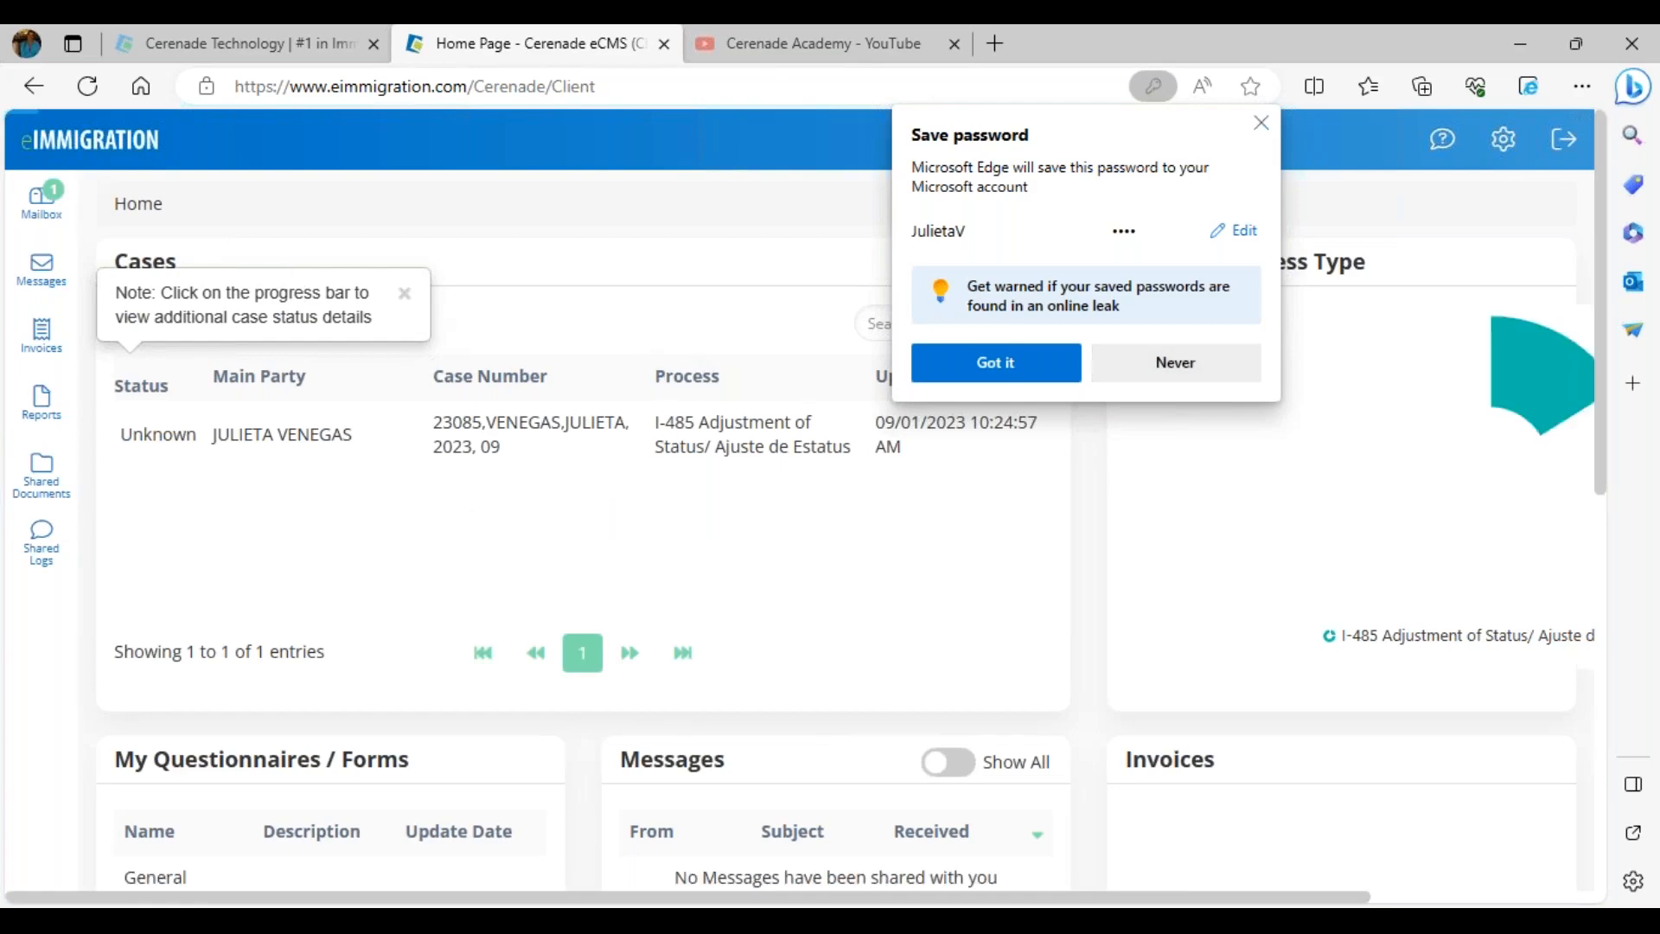
left_click(54, 214)
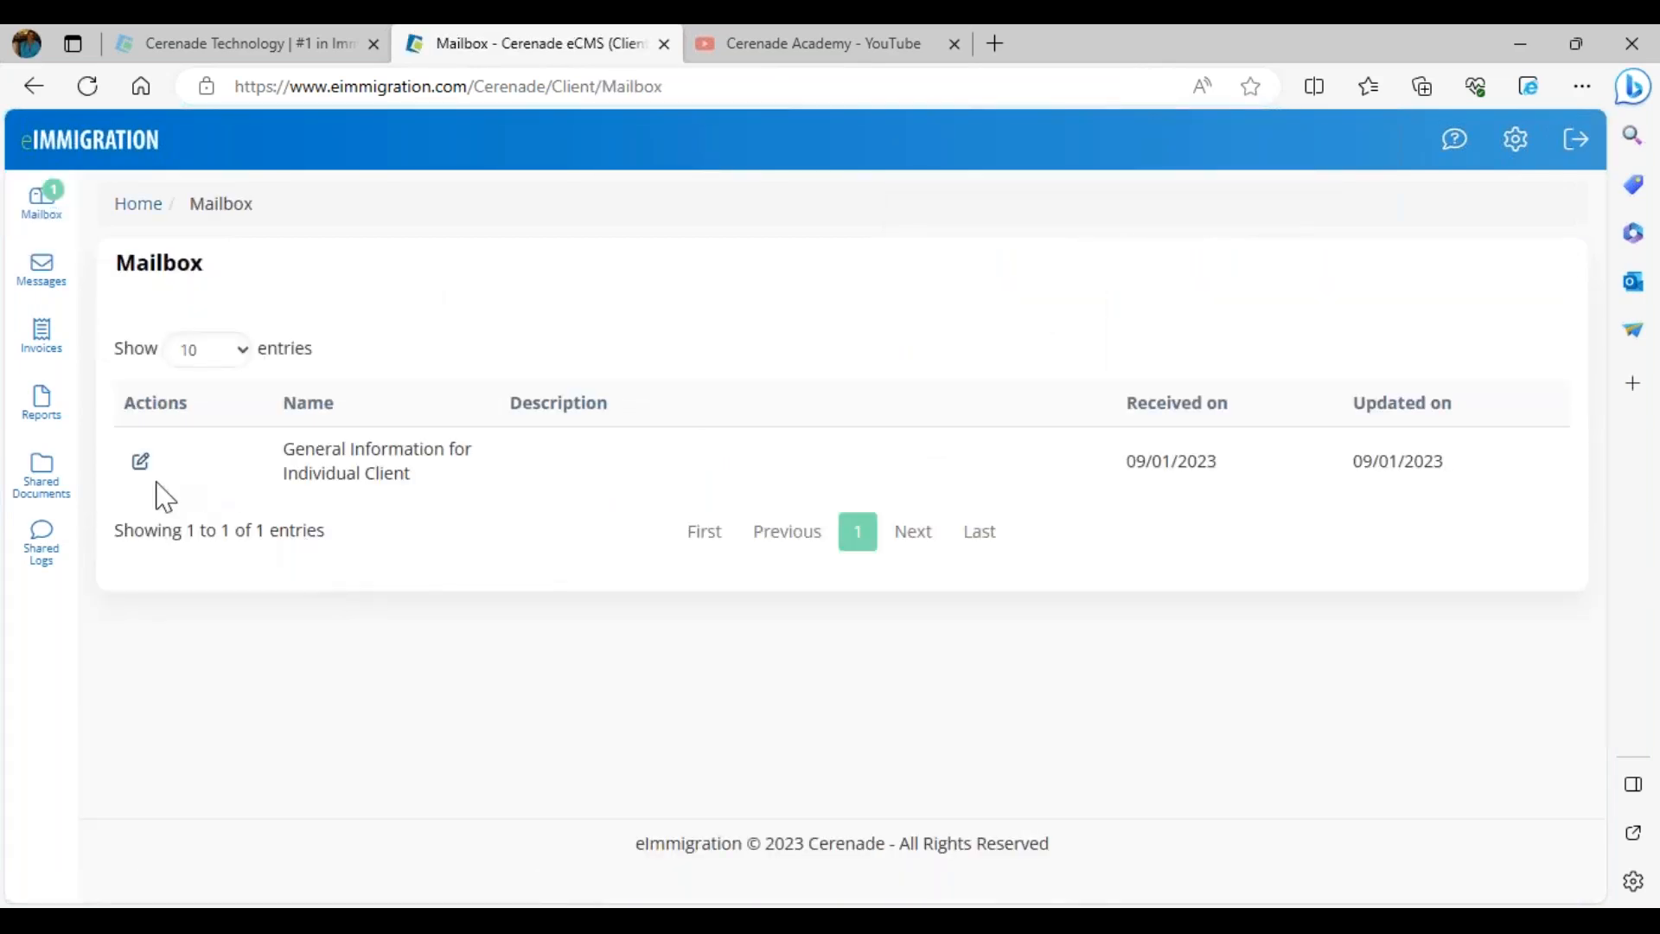
left_click(141, 467)
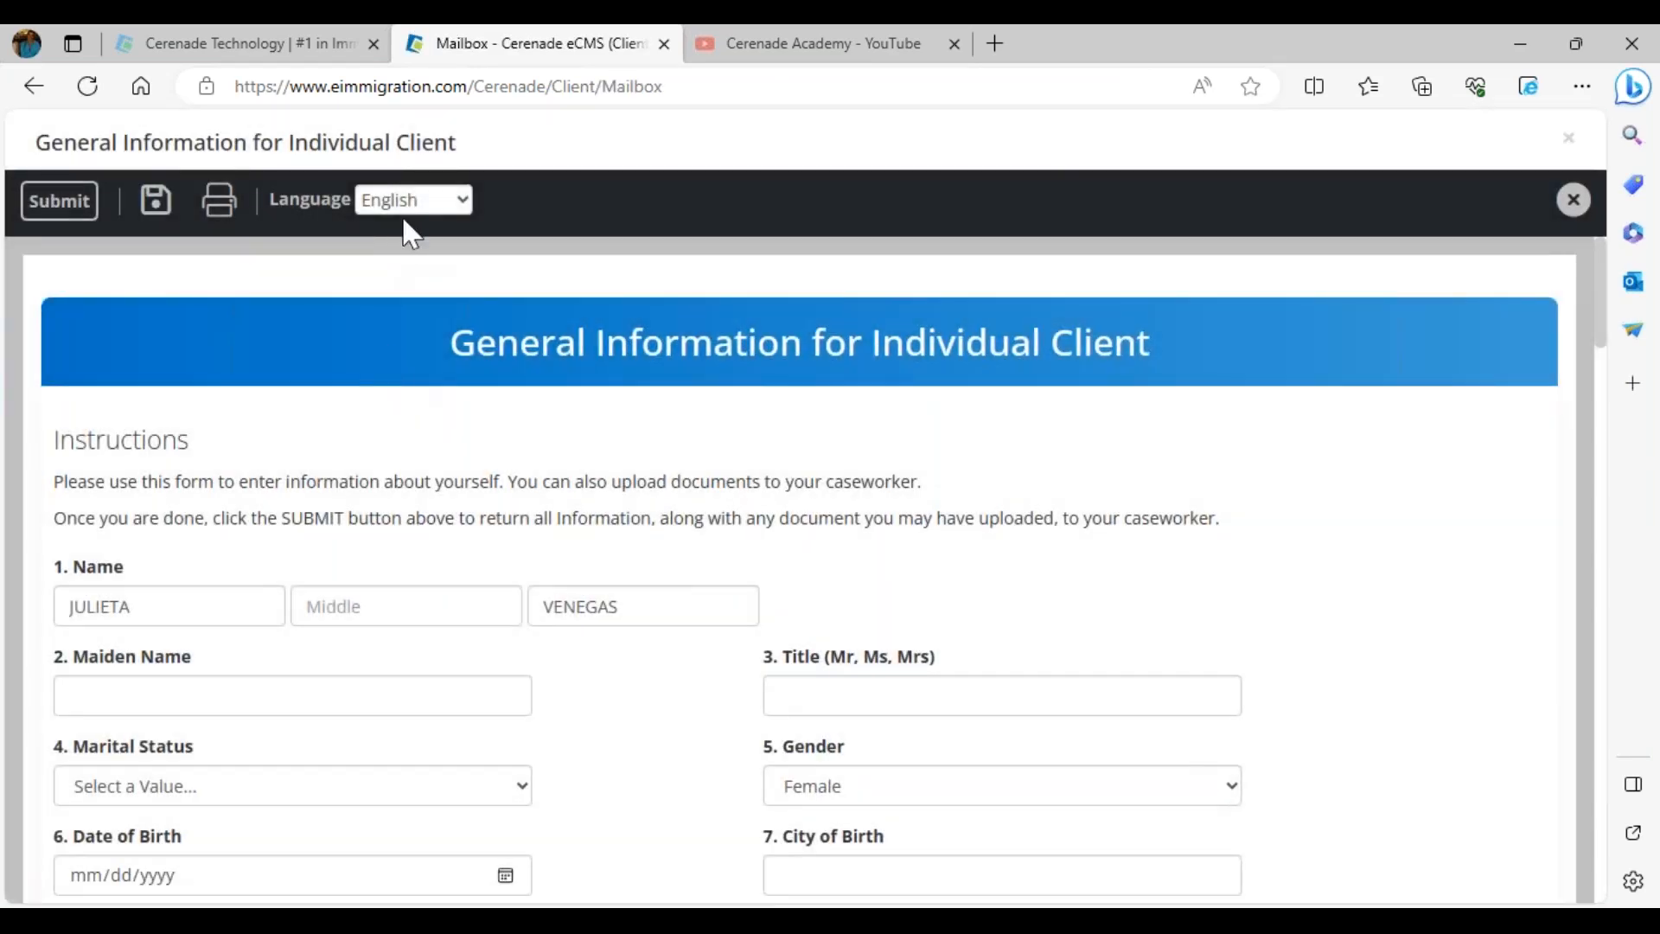
- Fill the form in Spanish with Married status and birth date 10/10/1980, then submit
left_click(406, 204)
left_click(410, 454)
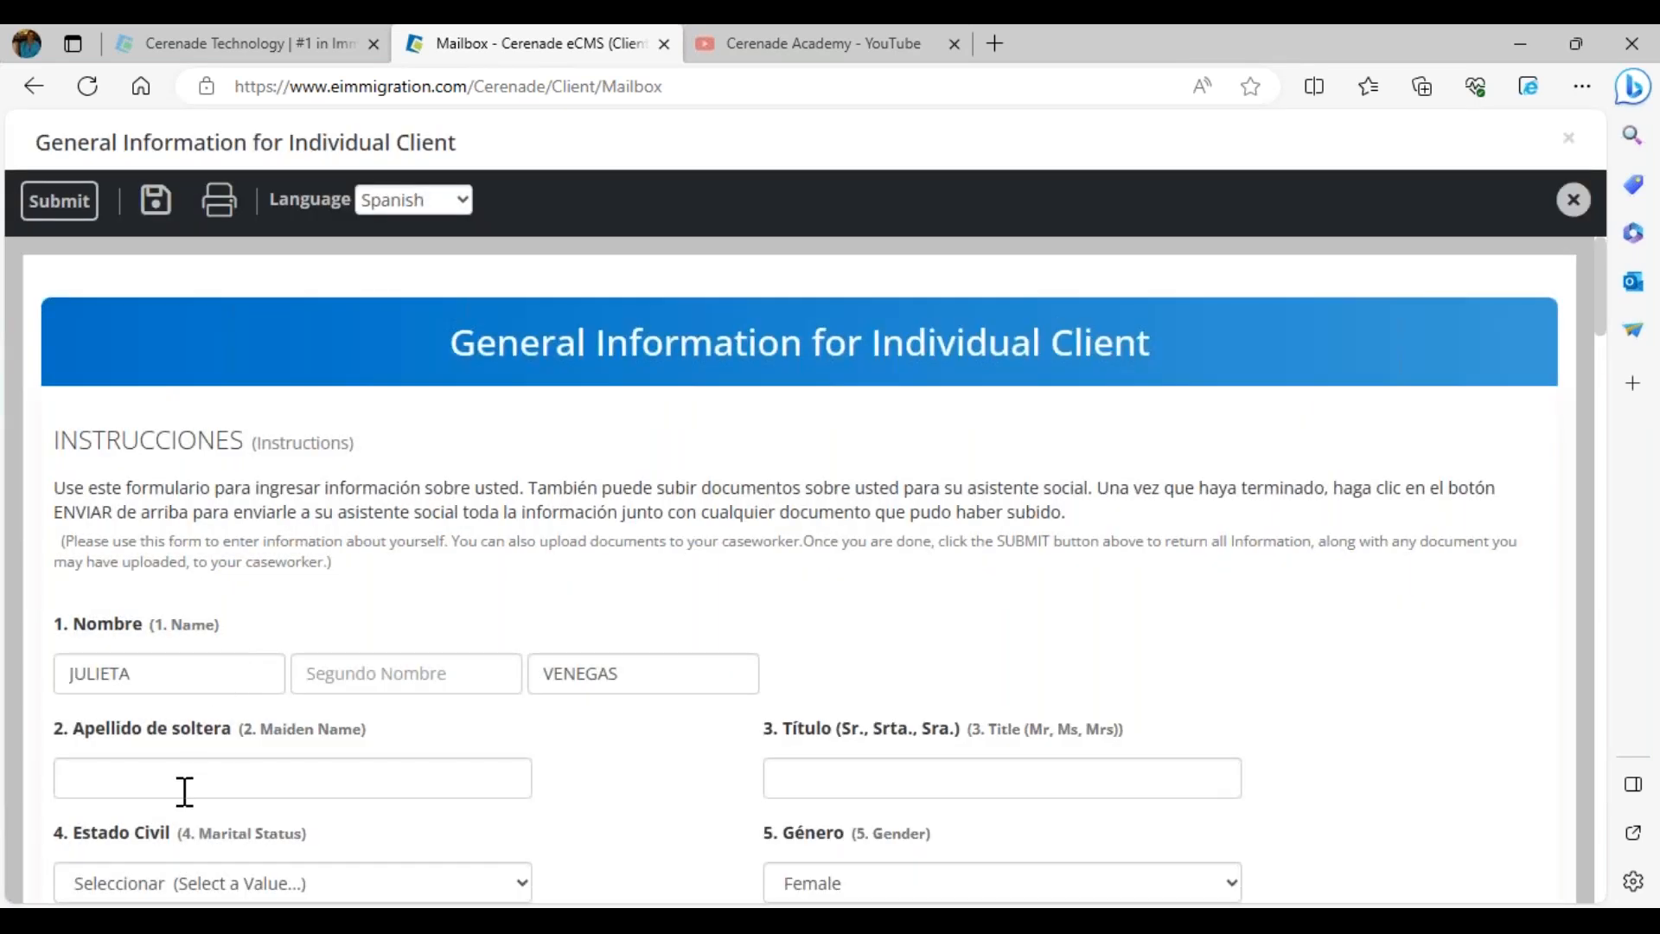
left_click(172, 882)
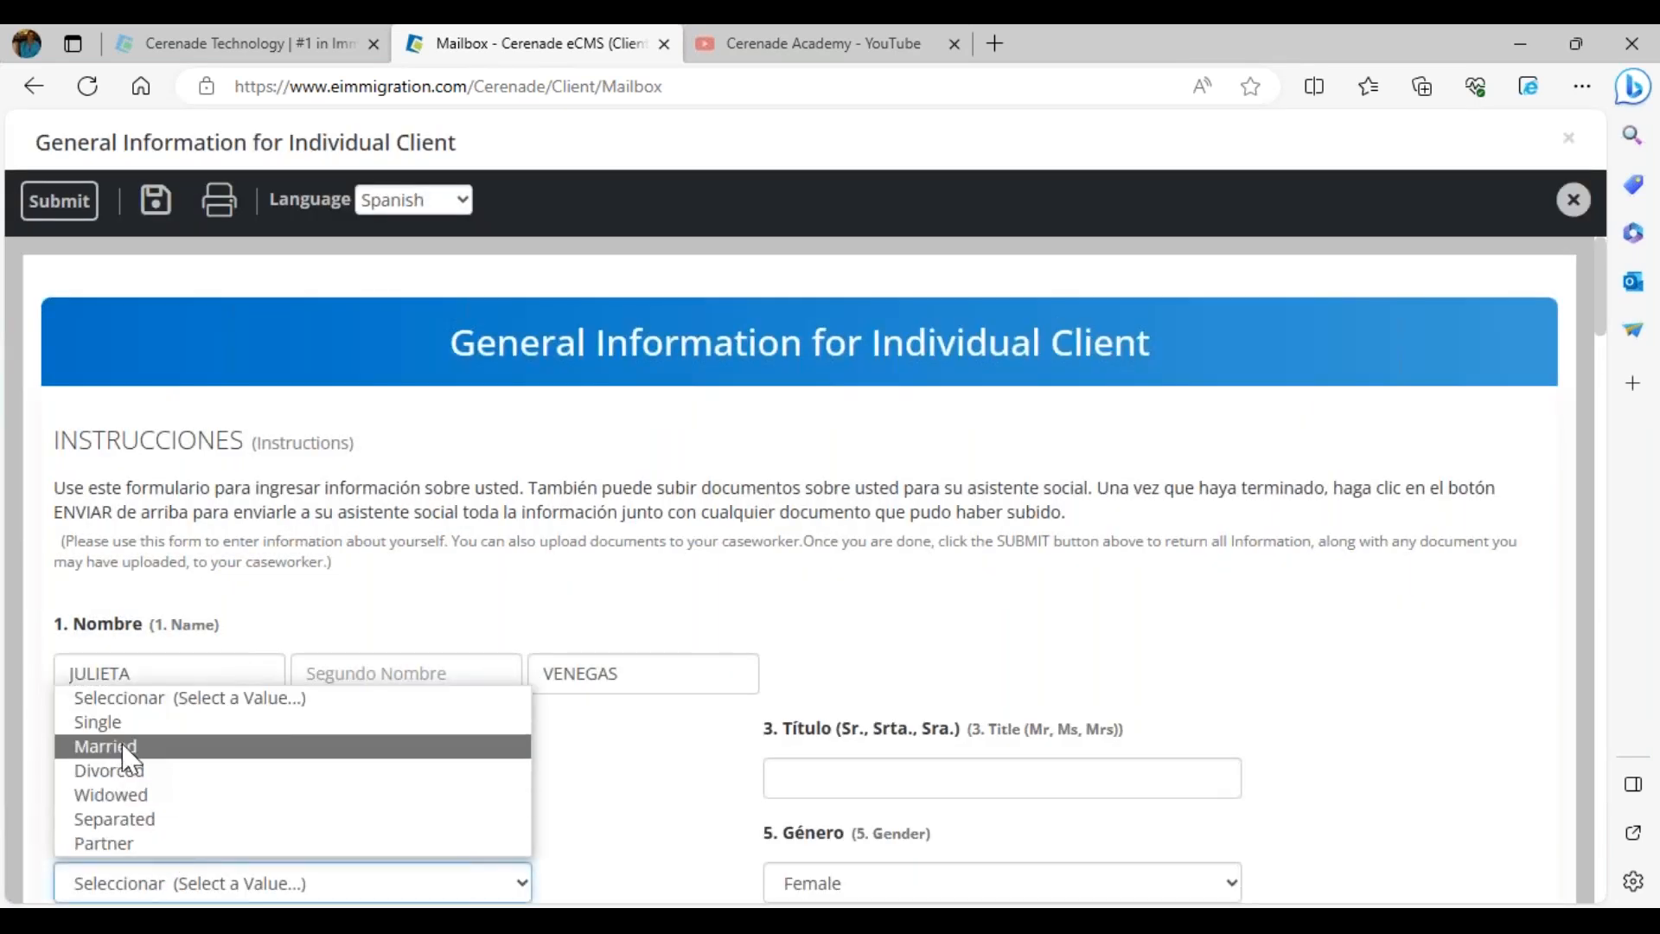
left_click(122, 749)
scroll(755, 848, "down", 2)
left_click(80, 797)
type("1010")
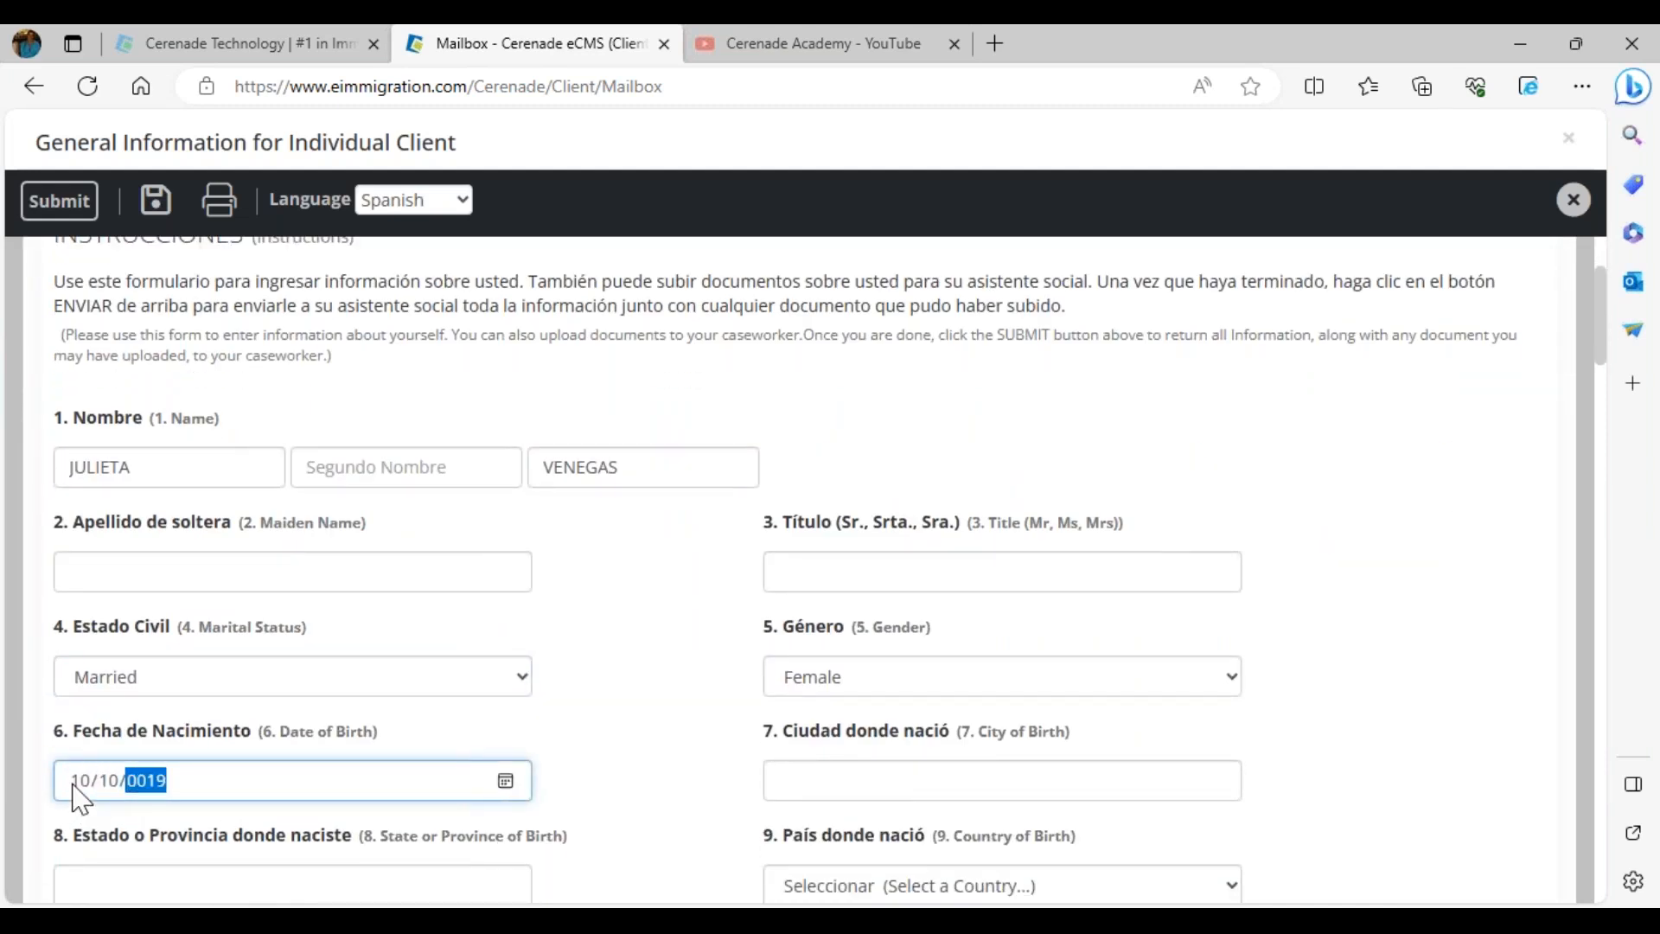
left_click(578, 707)
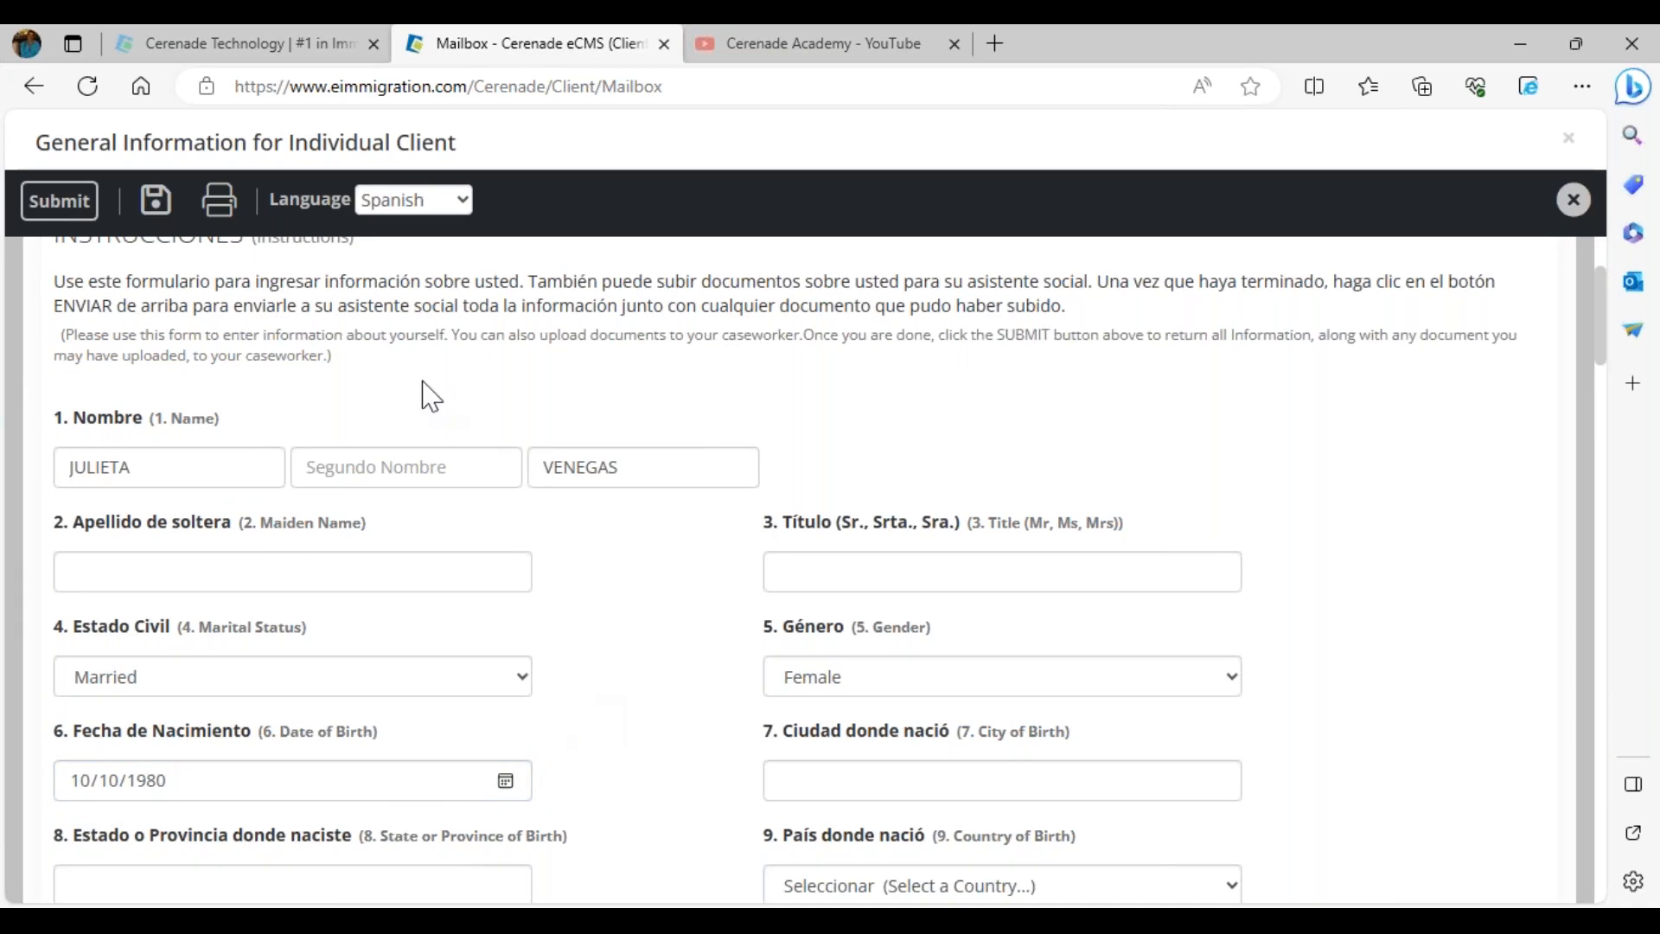
left_click(57, 209)
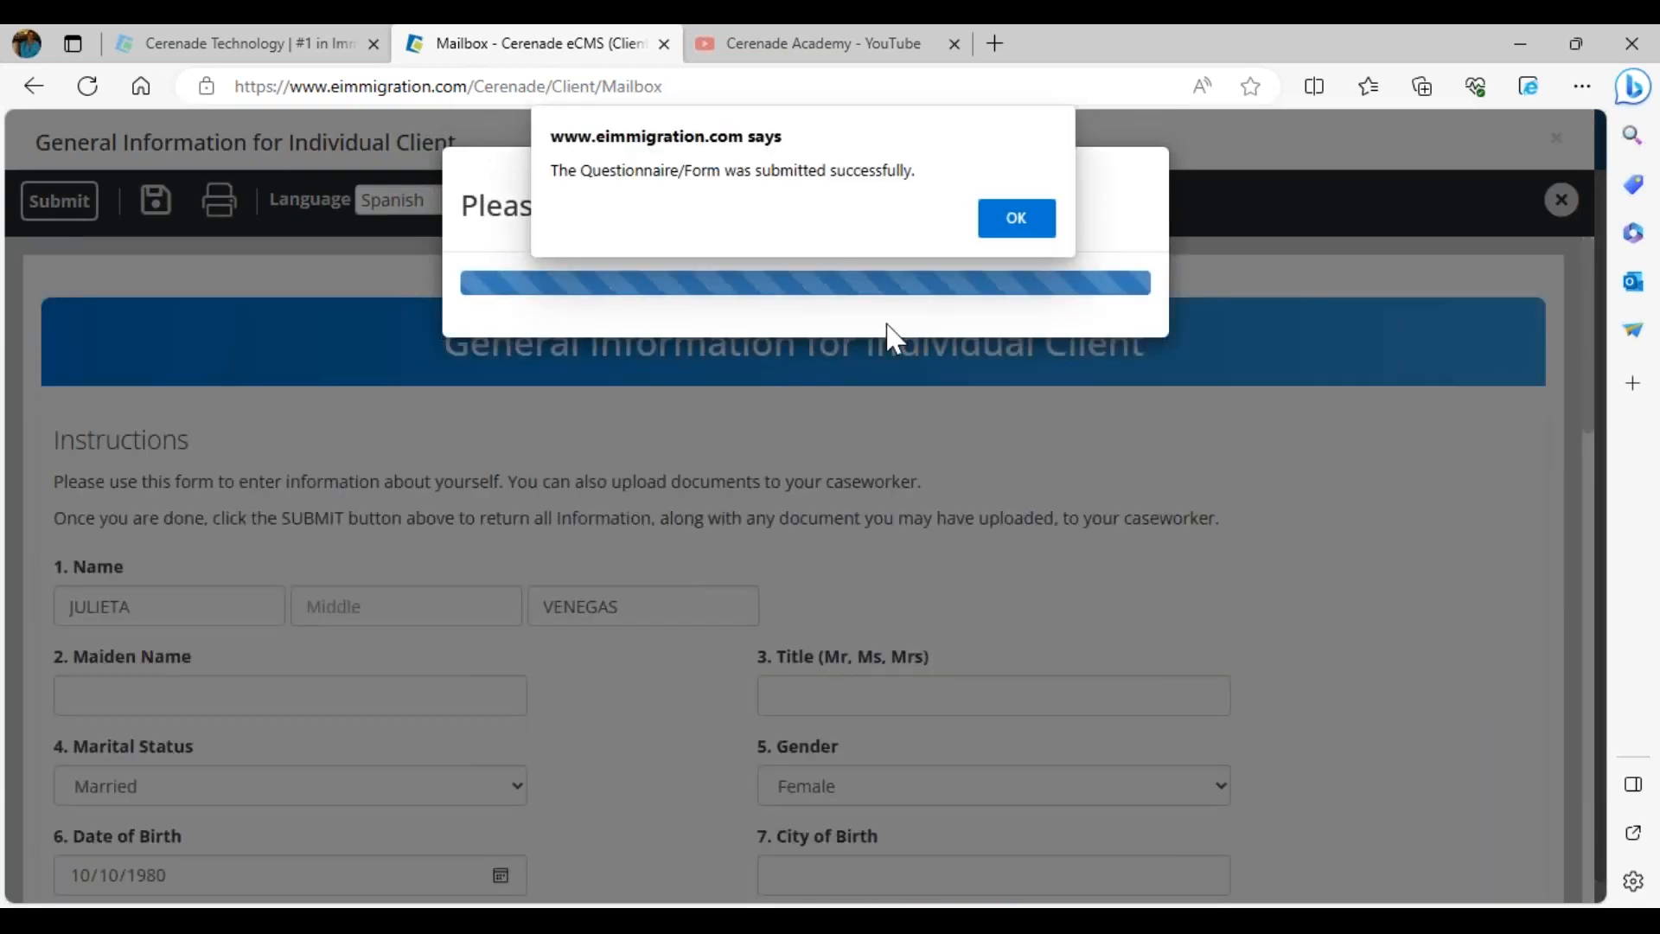
left_click(1013, 220)
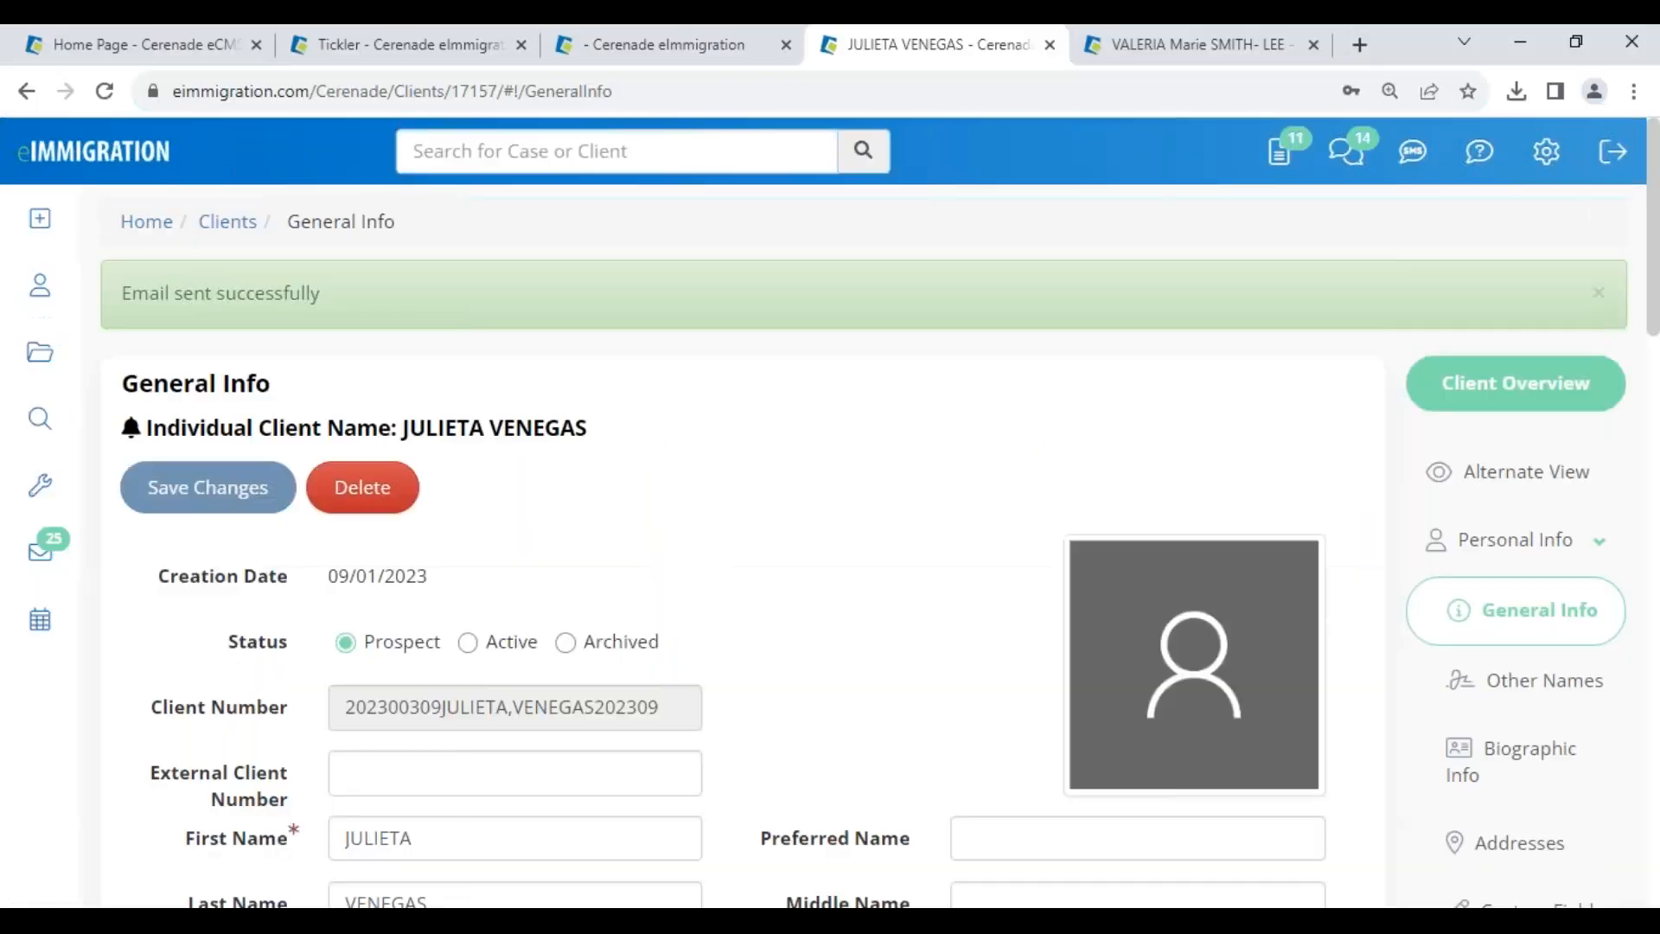
- Open the submitted General Information questionnaire from the Inbox, accept it, and close the tab
left_click(1285, 164)
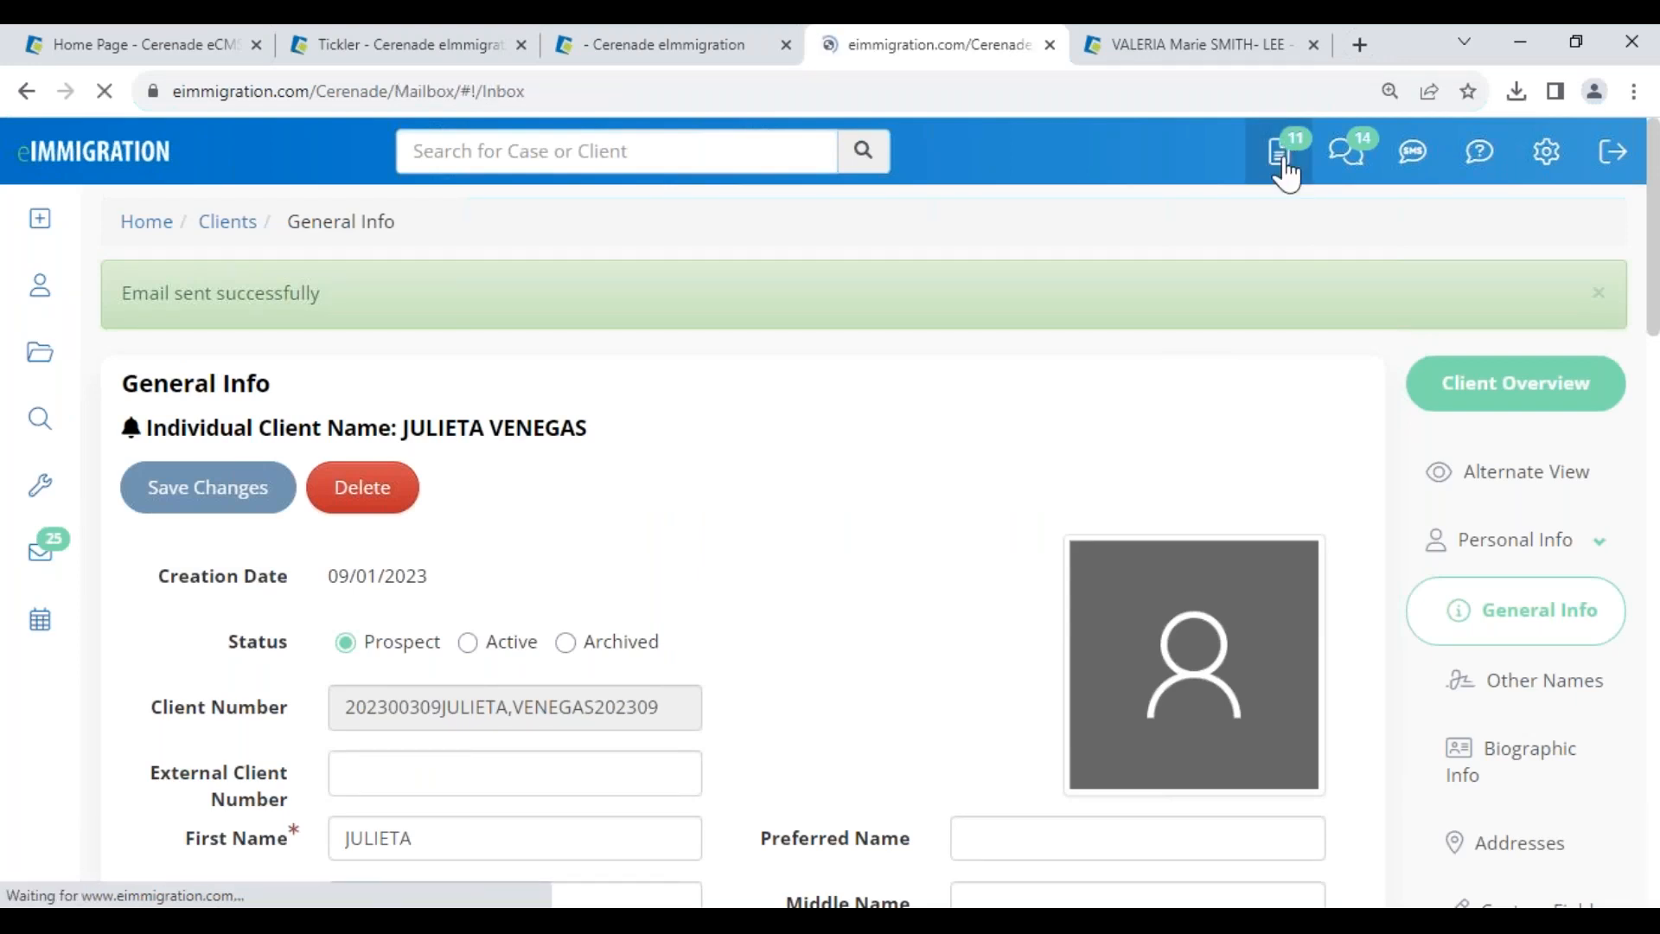
scroll(602, 751, "down", 2)
scroll(602, 751, "down", 1)
left_click_drag(381, 627, 556, 678)
left_click_drag(707, 616, 865, 692)
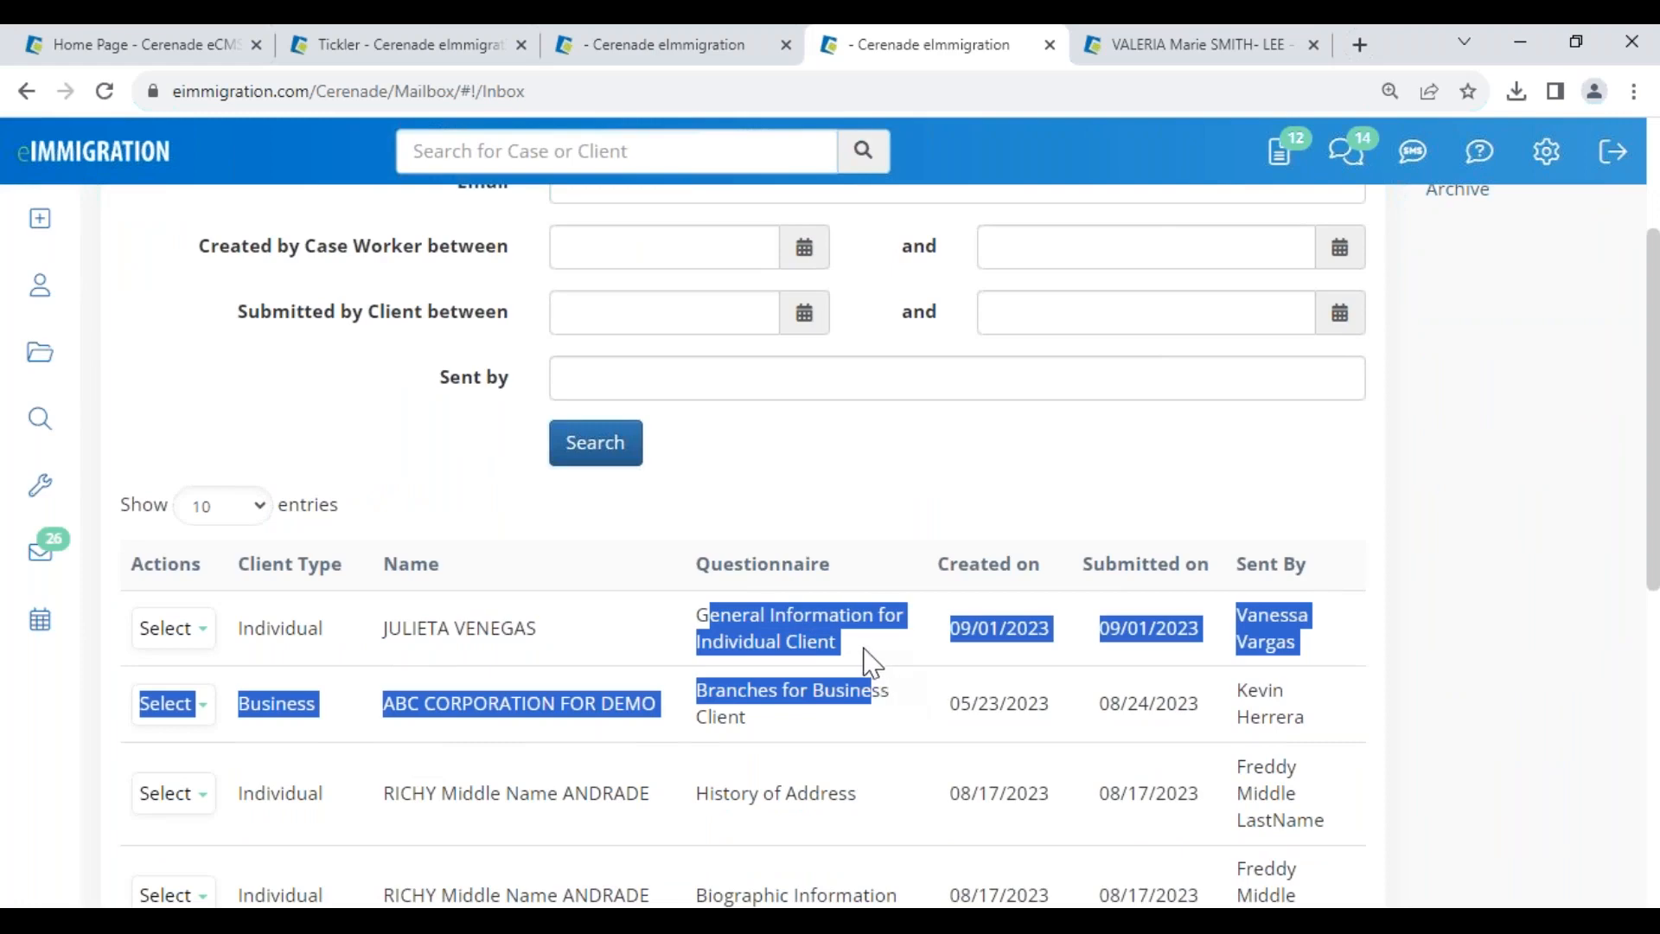
left_click(173, 629)
left_click(204, 679)
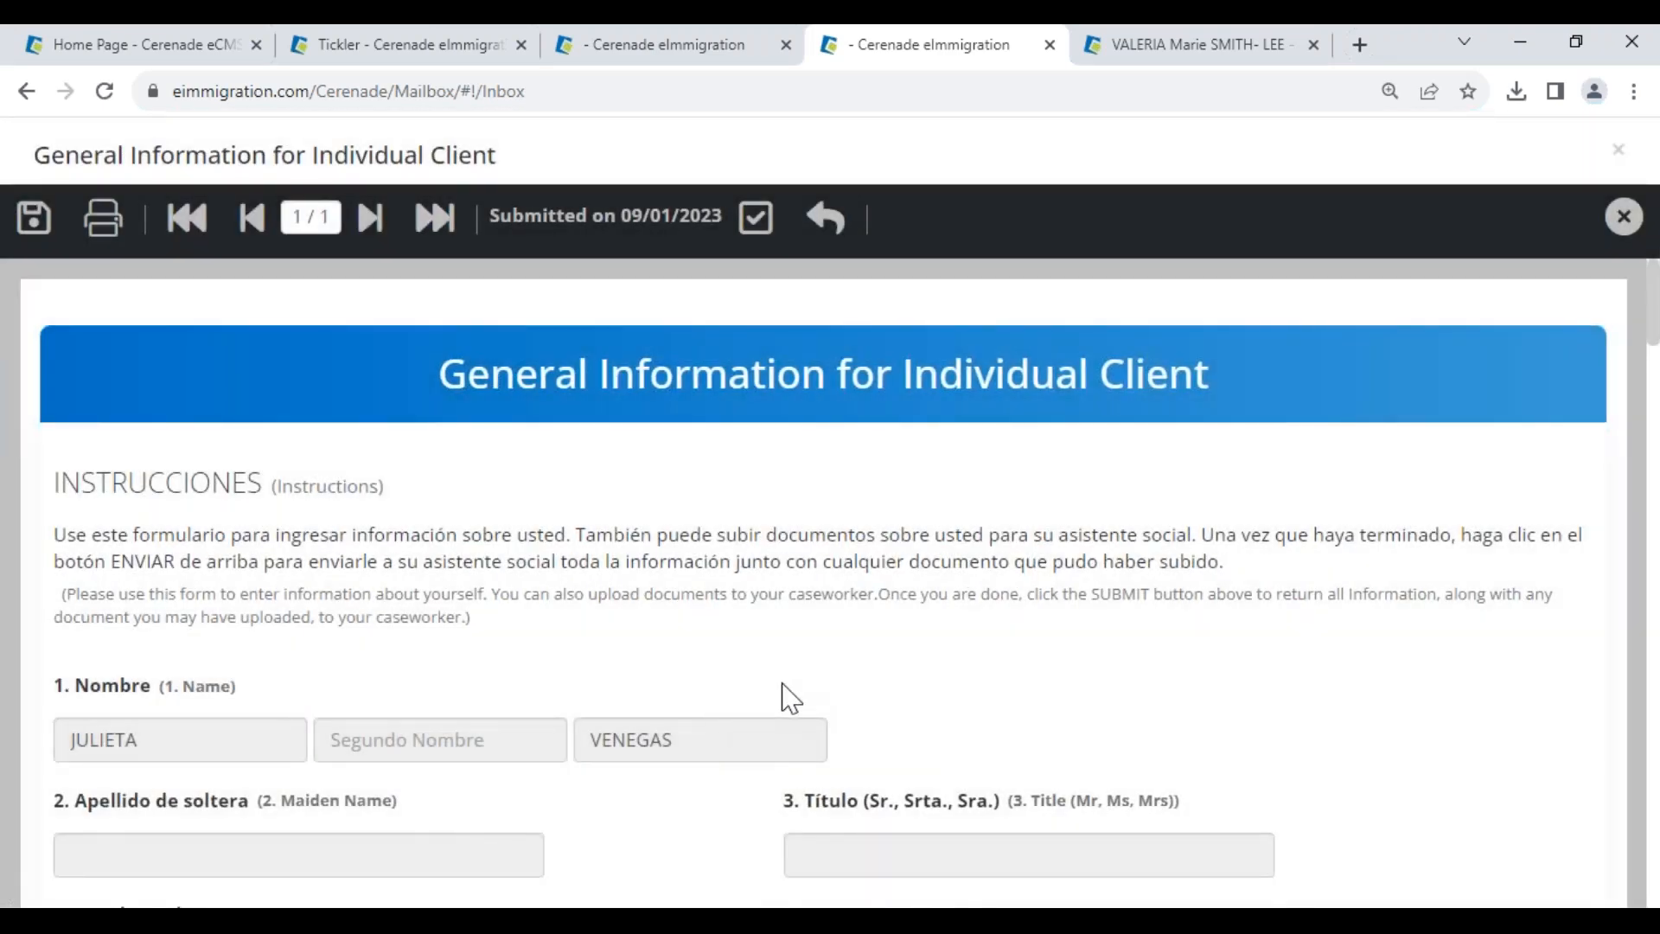
scroll(781, 696, "down", 5)
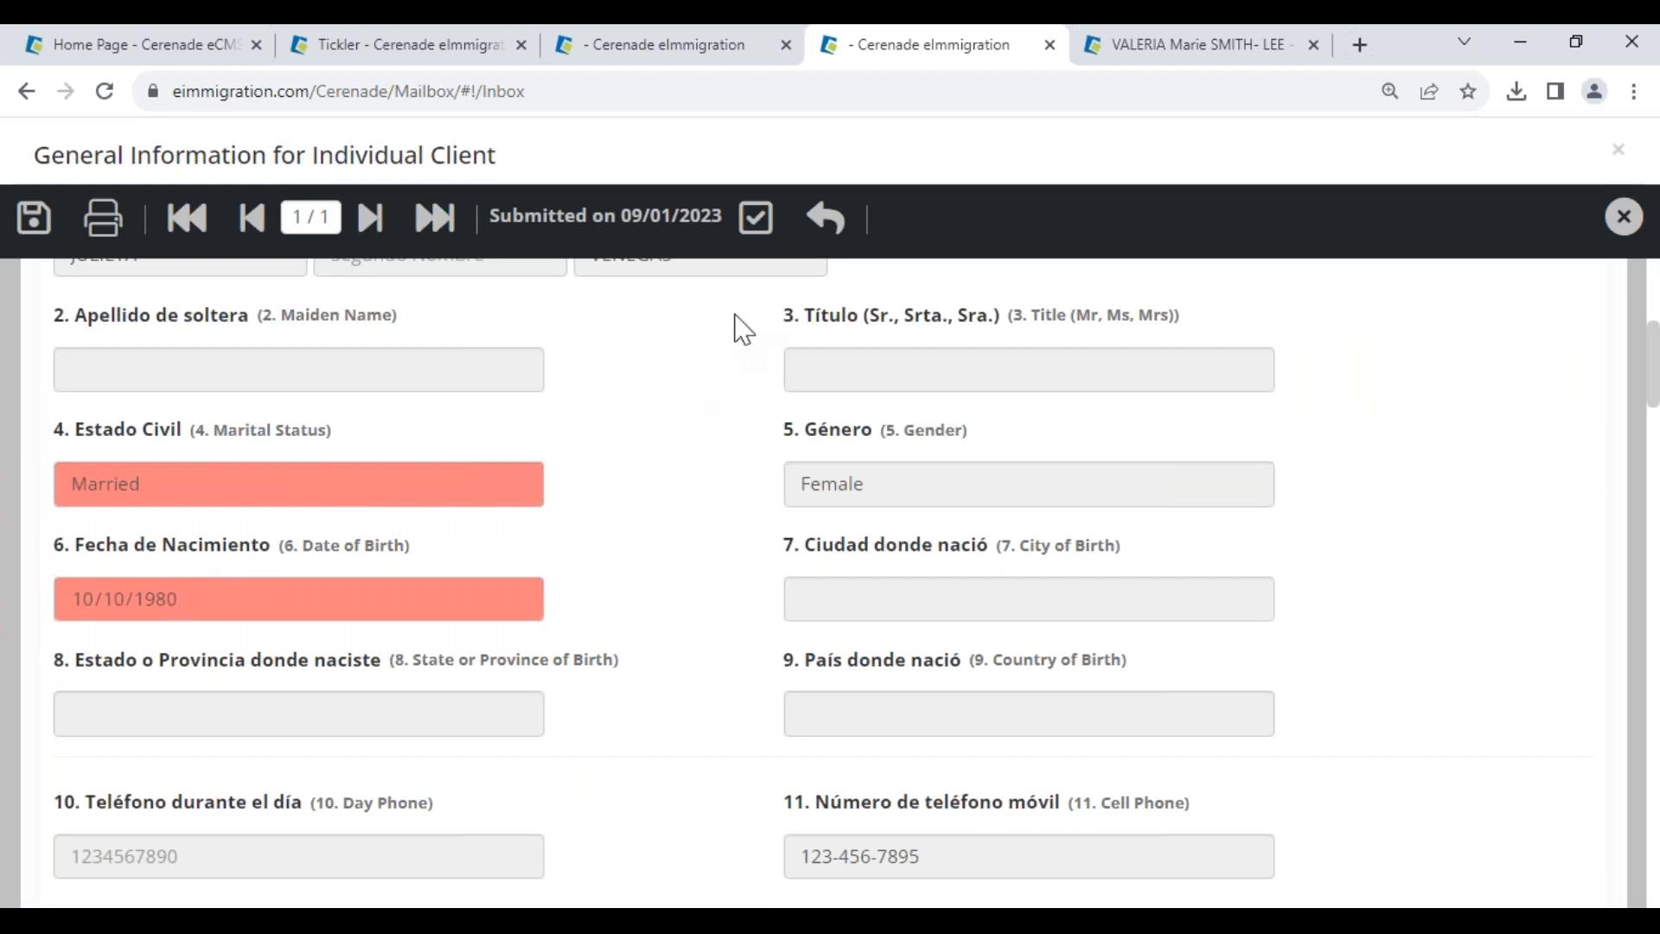
left_click(759, 221)
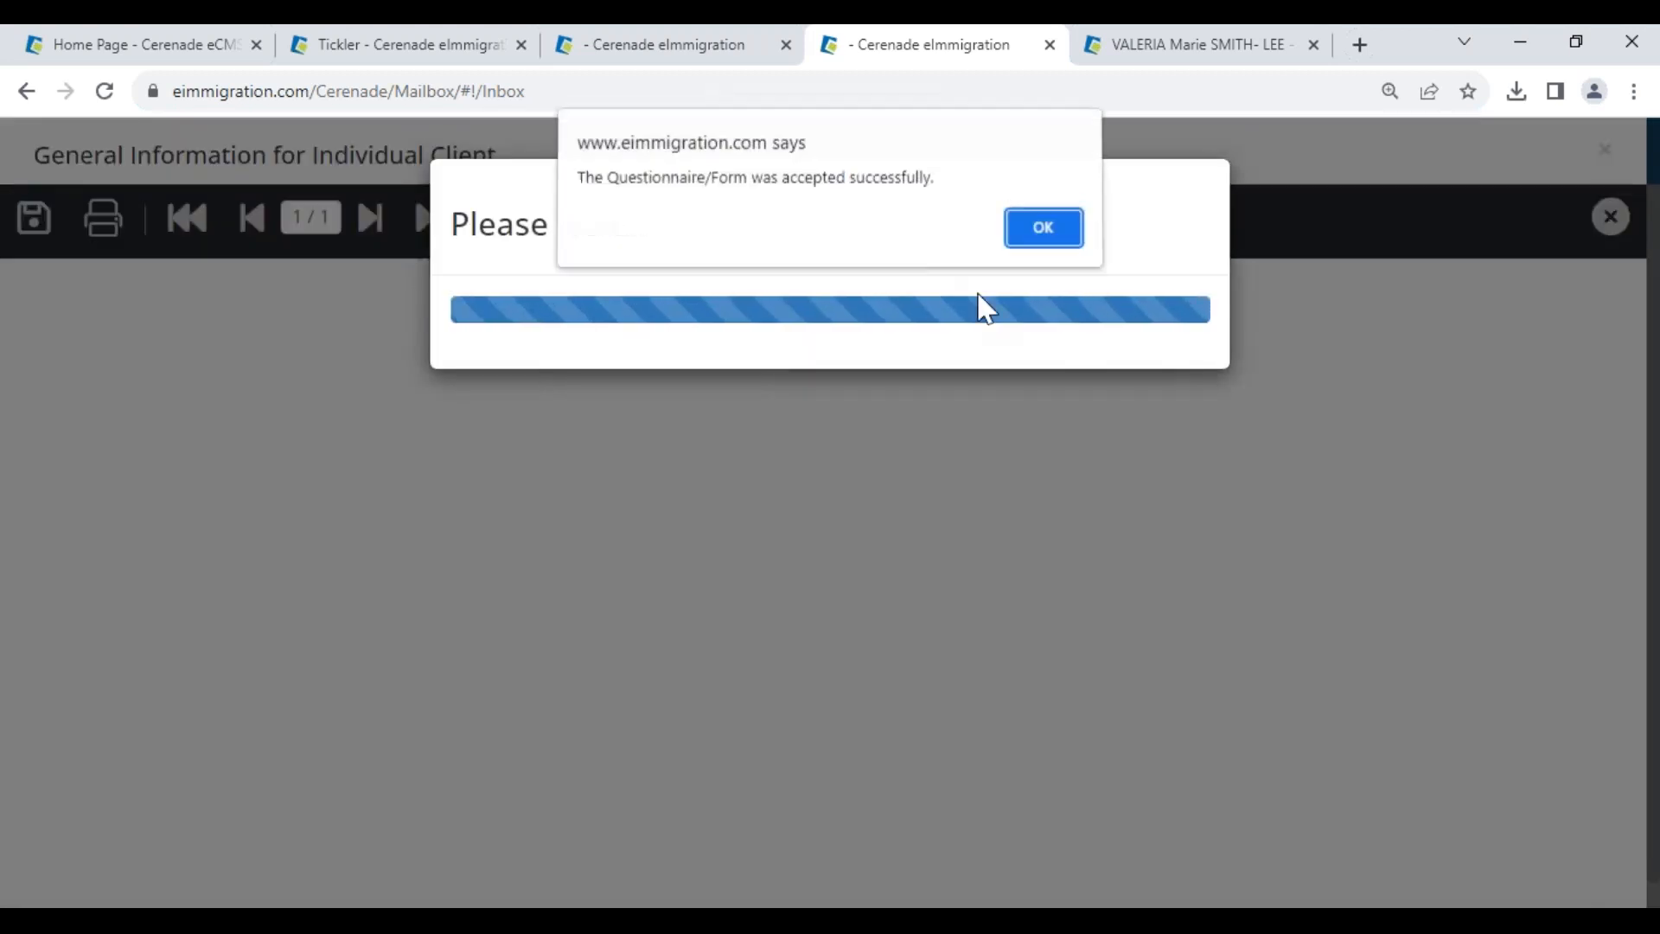
left_click(1037, 229)
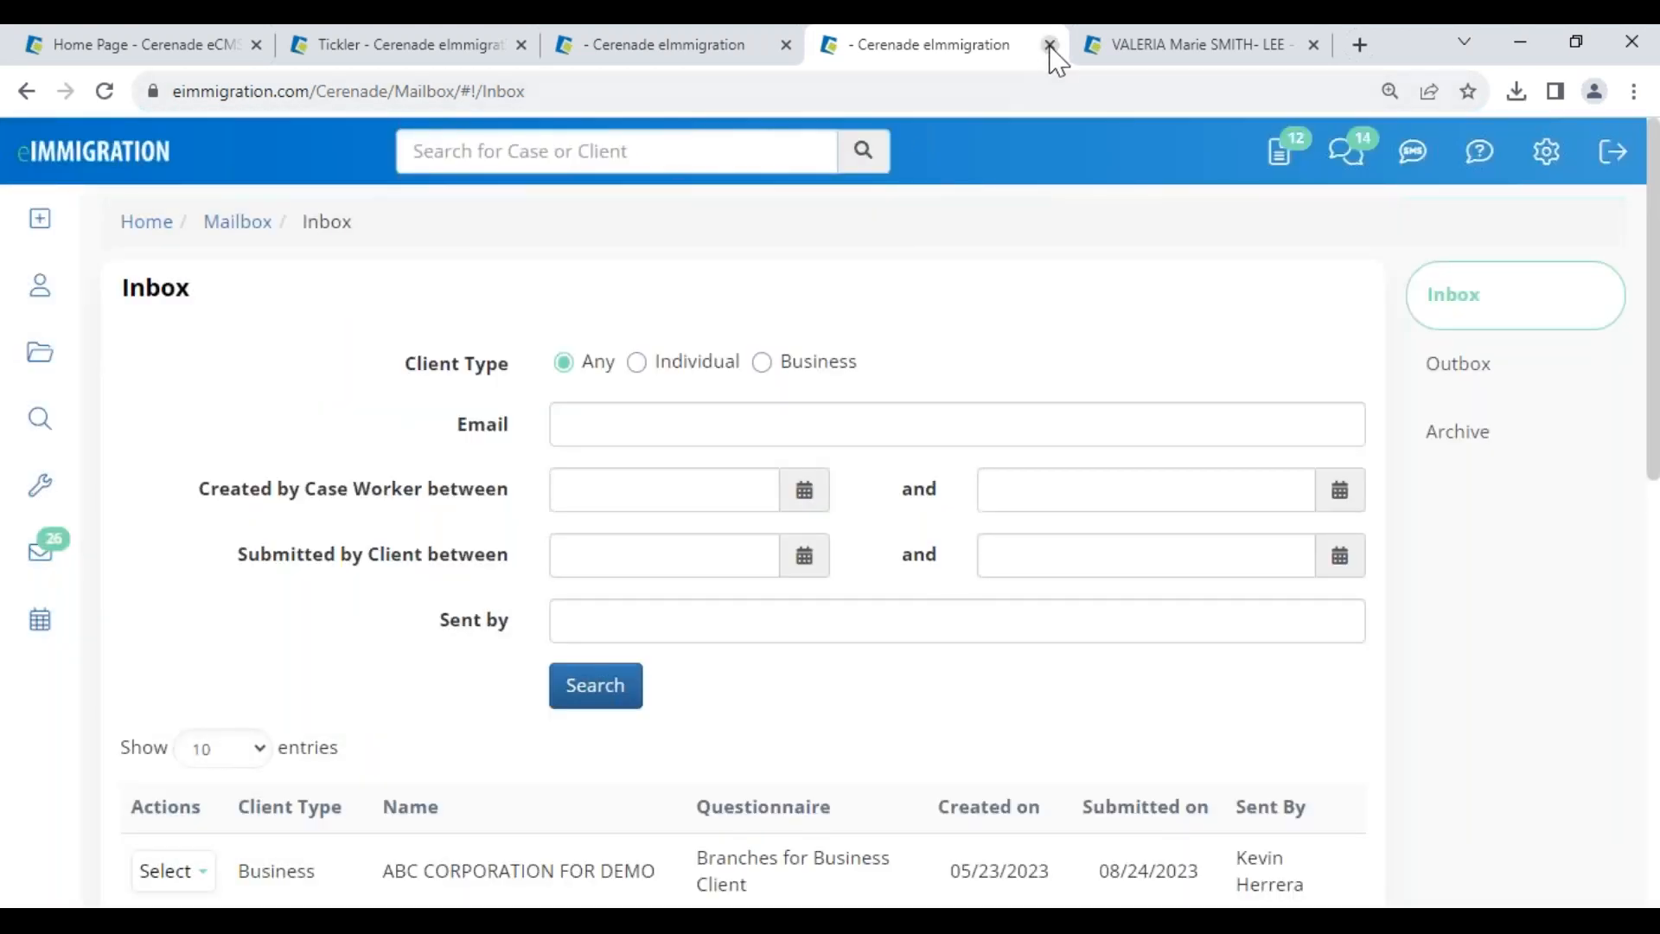
left_click(1050, 44)
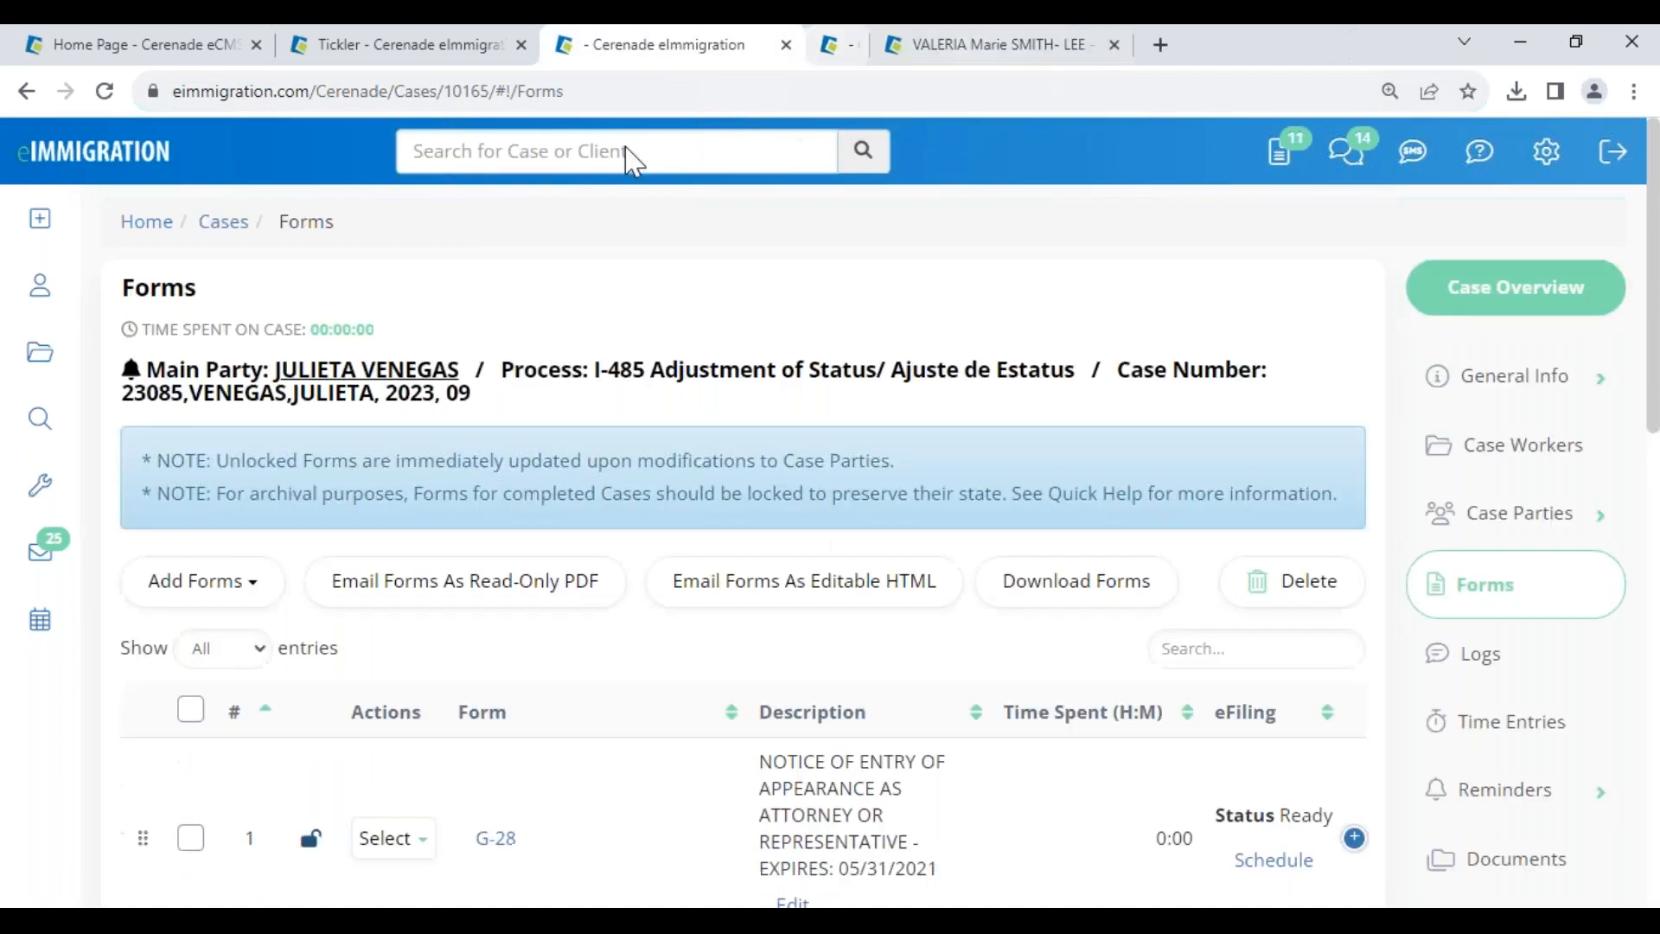
- Open the client's record and confirm the date of birth reads 10/10/1980
left_click(34, 283)
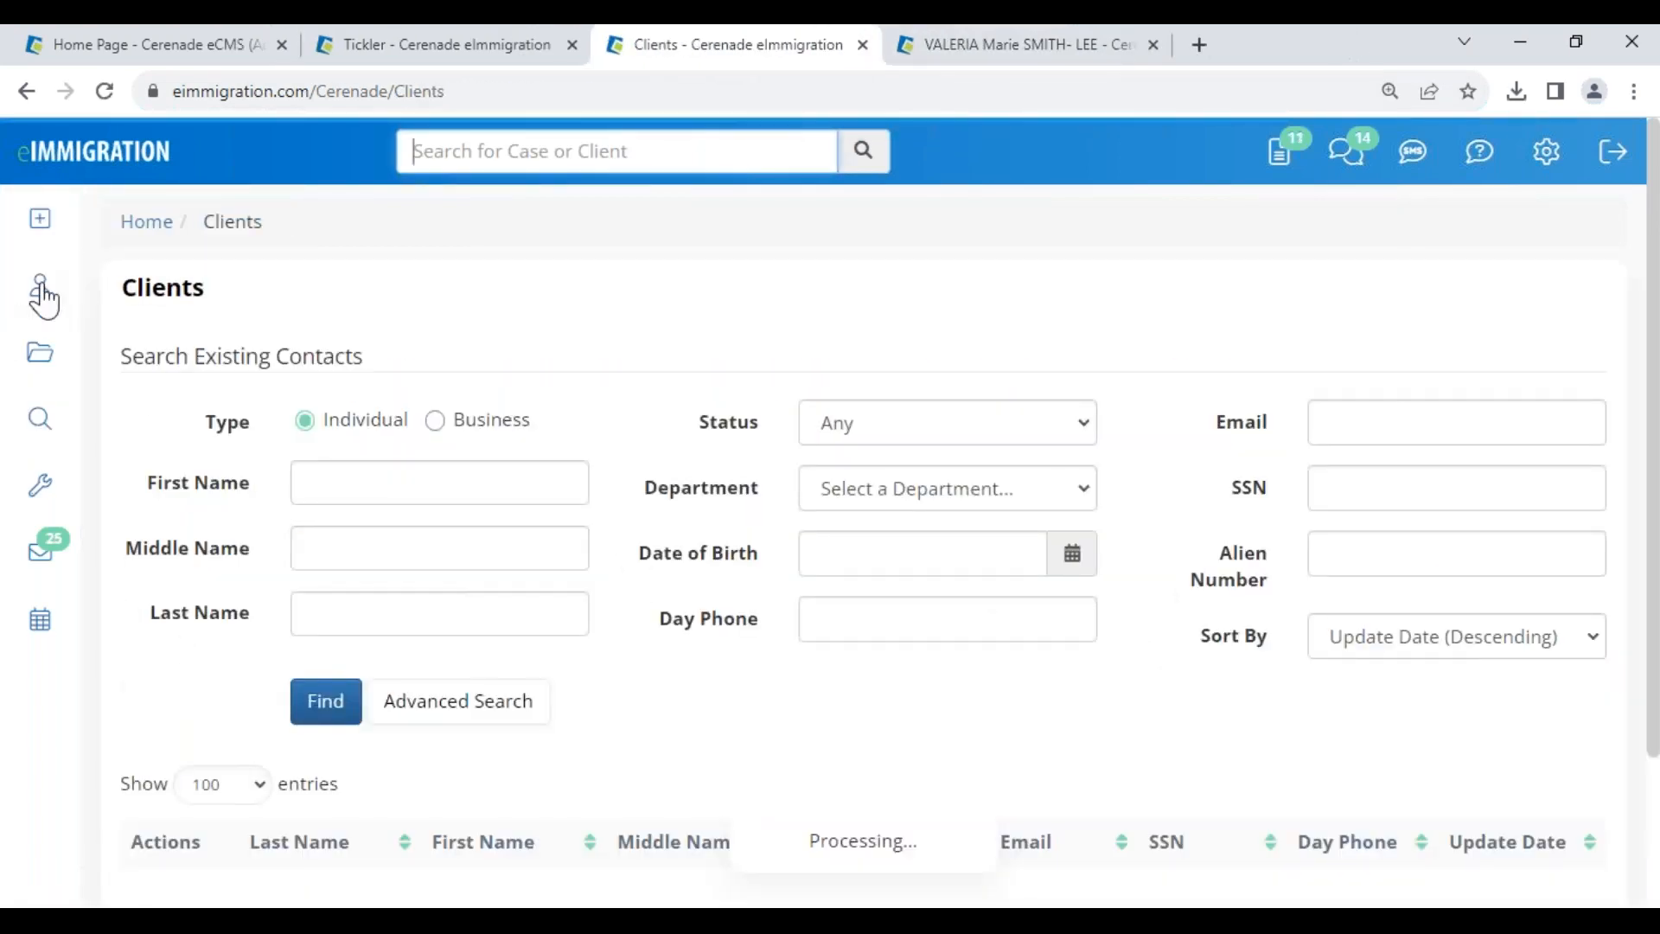
scroll(285, 692, "down", 2)
left_click(303, 716)
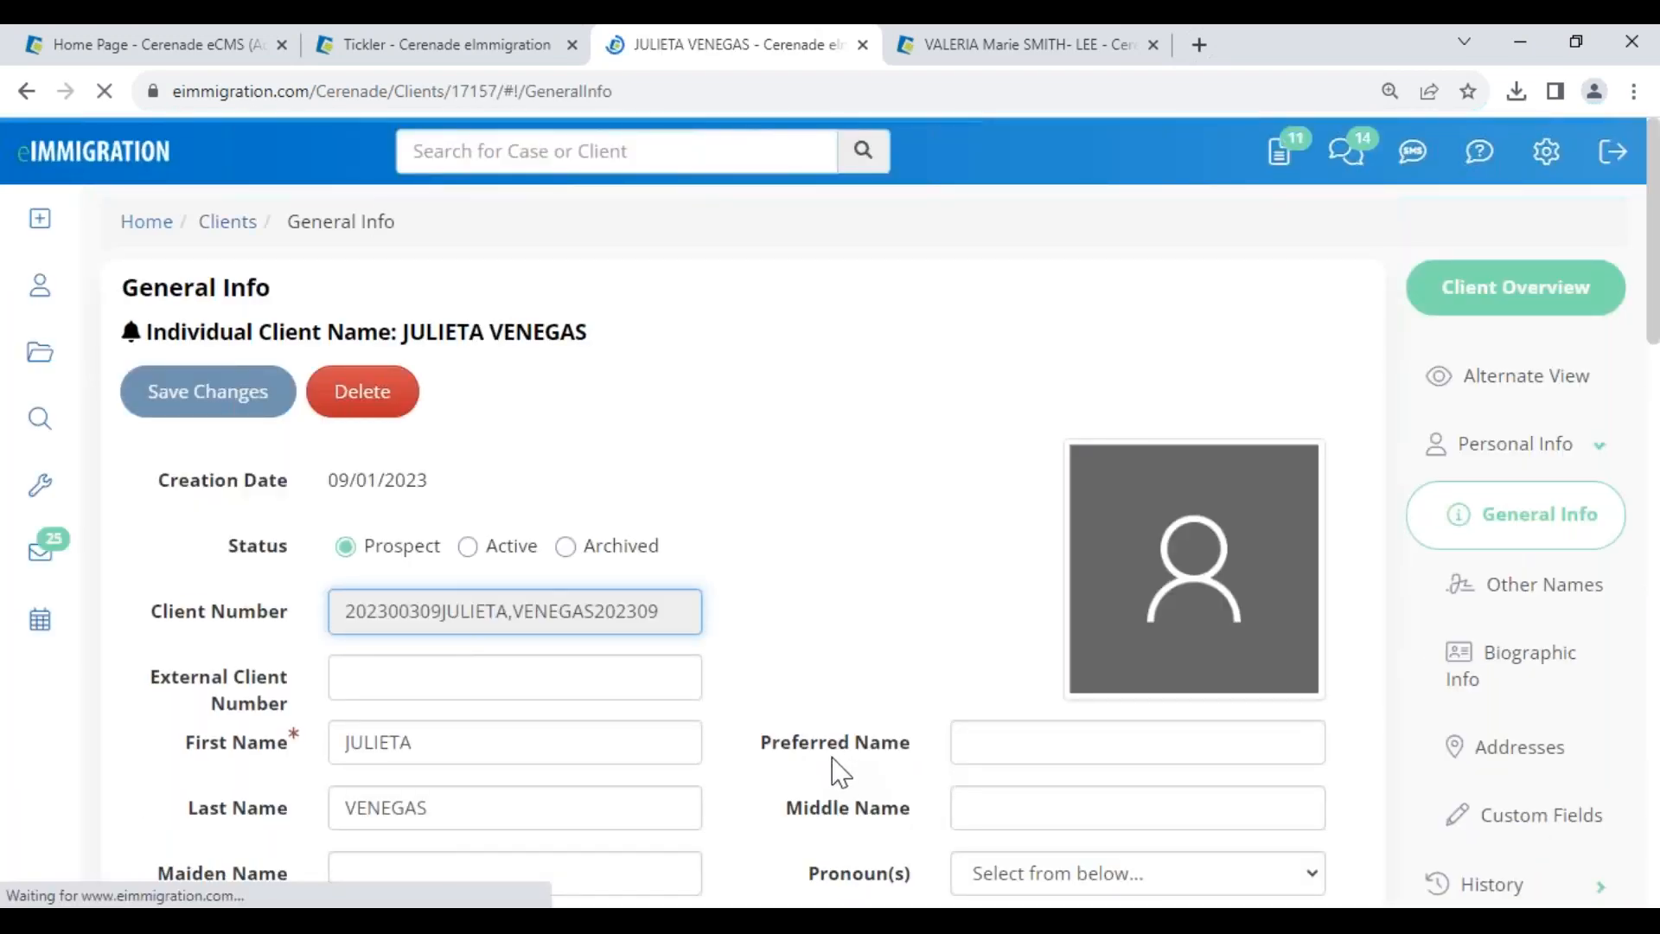
scroll(830, 830, "down", 7)
left_click(458, 475)
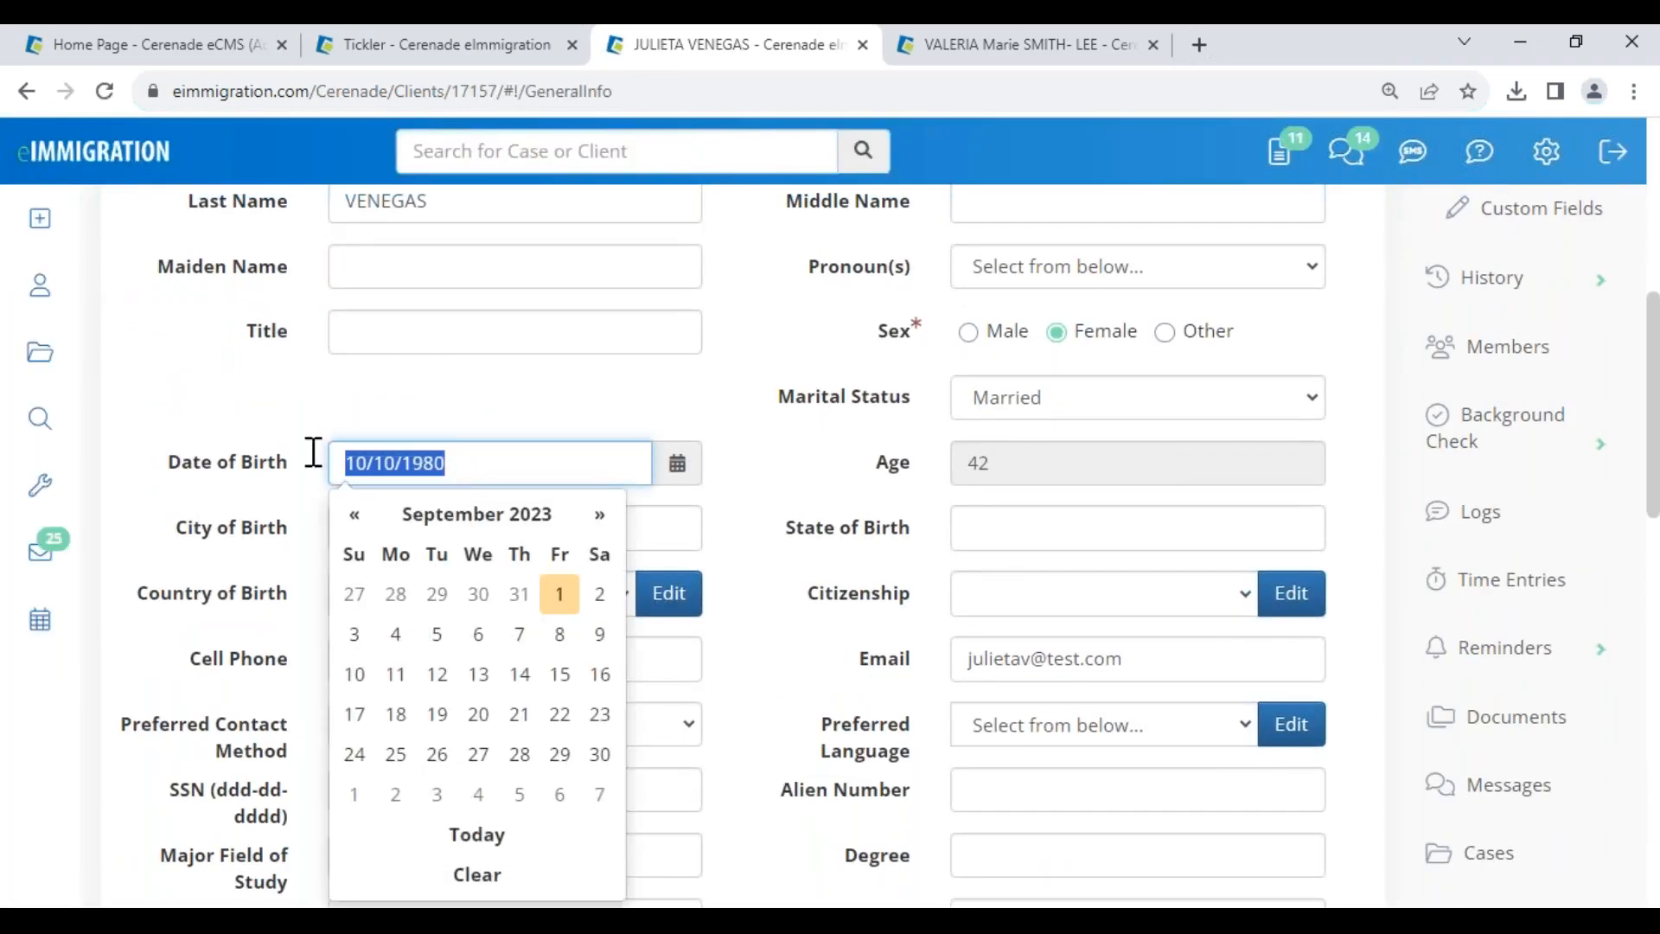
left_click(282, 425)
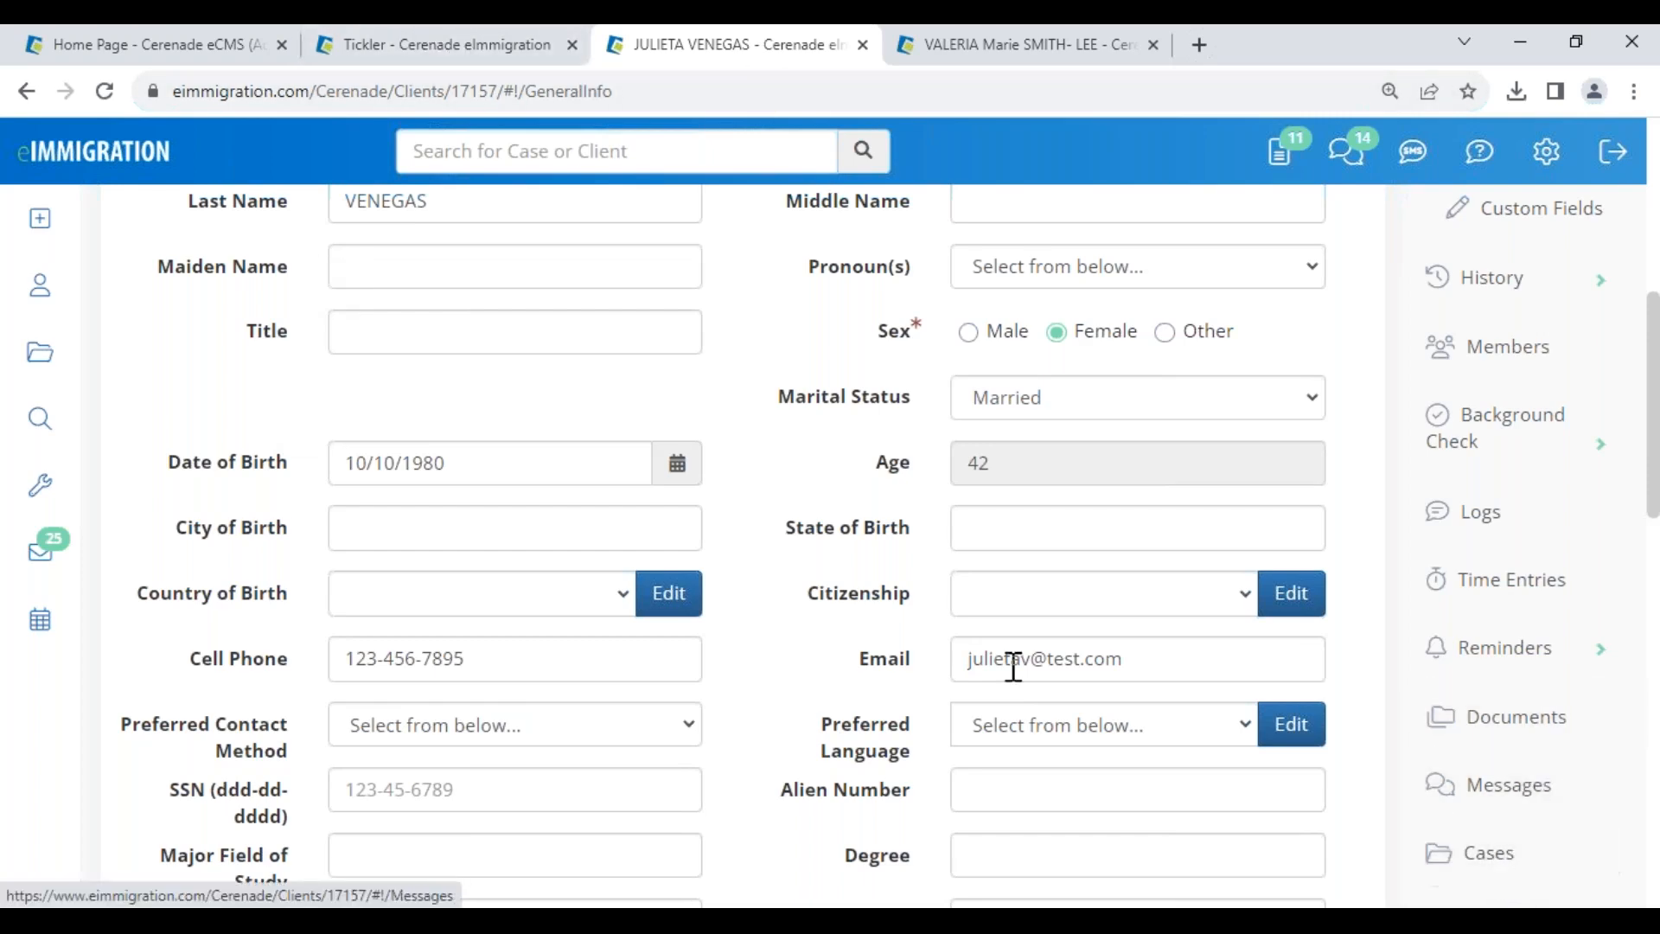
scroll(1012, 670, "up", 7)
scroll(1019, 686, "down", 7)
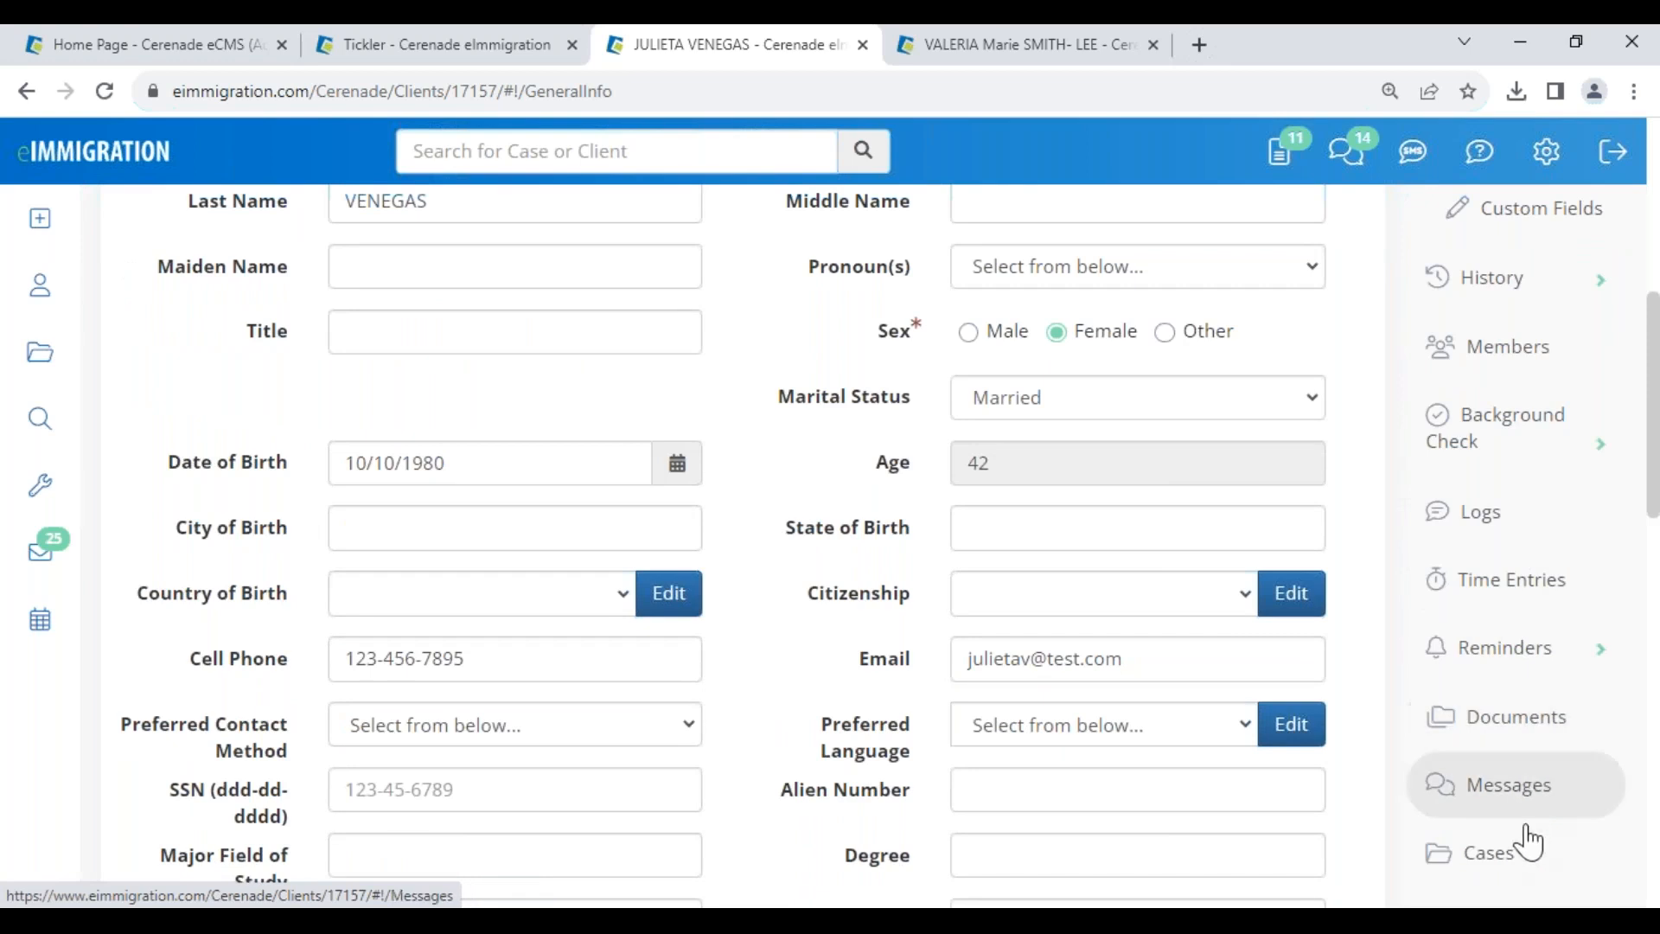
- Open the I-485 case's Documents folder and check every document in it
left_click(1519, 855)
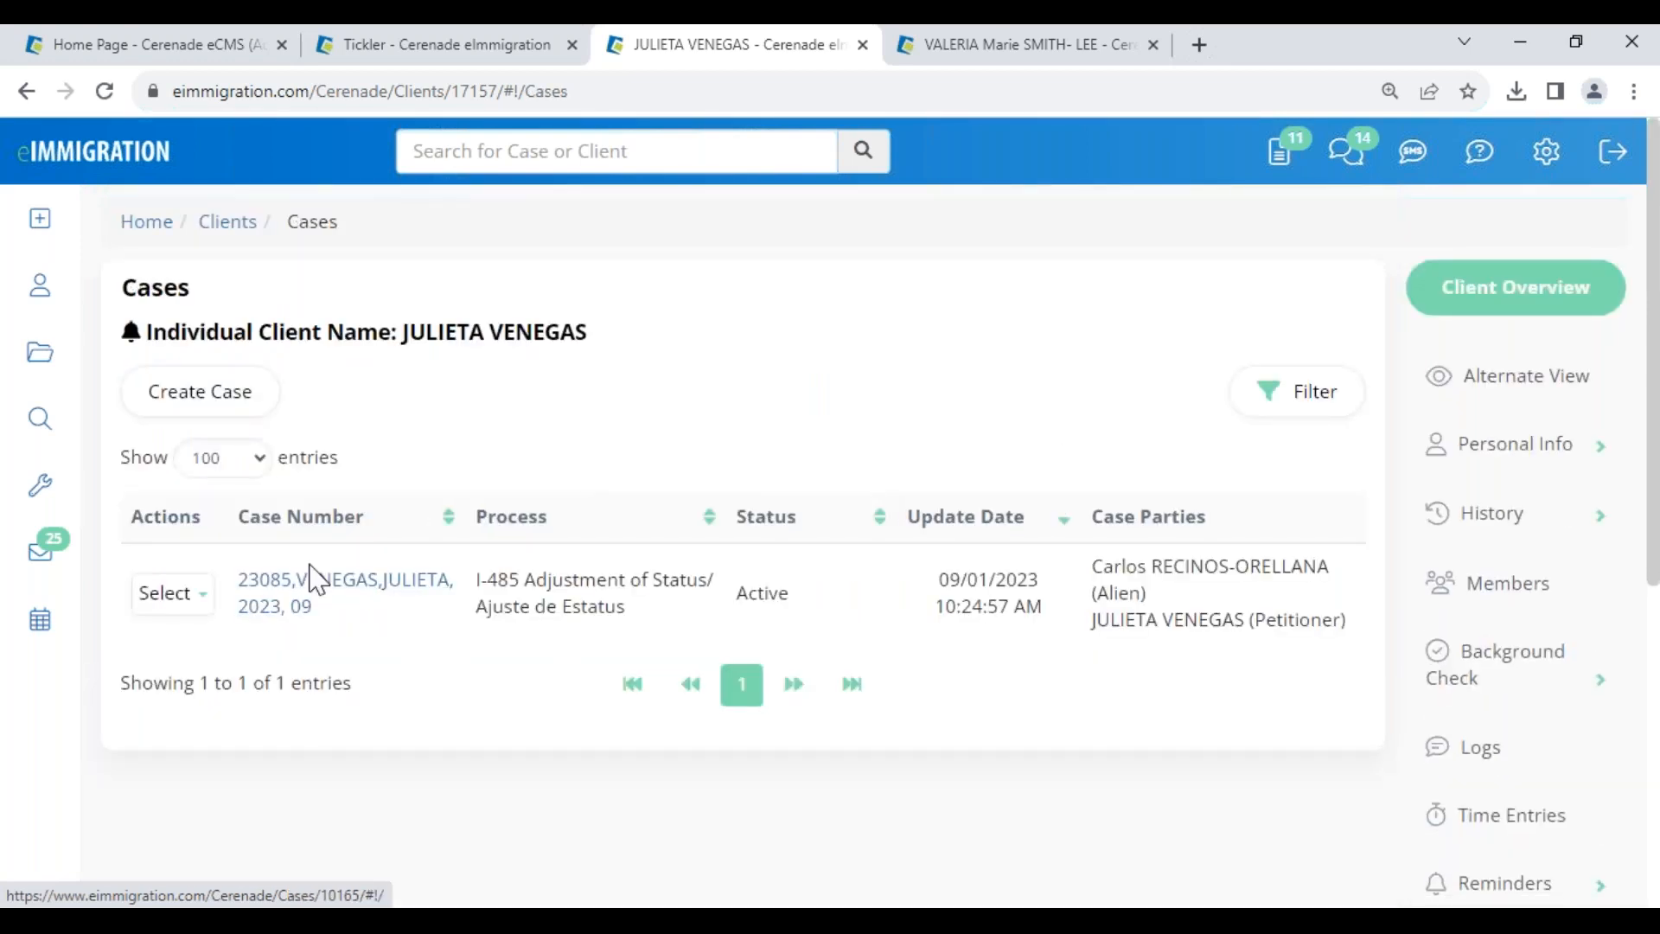
left_click(166, 594)
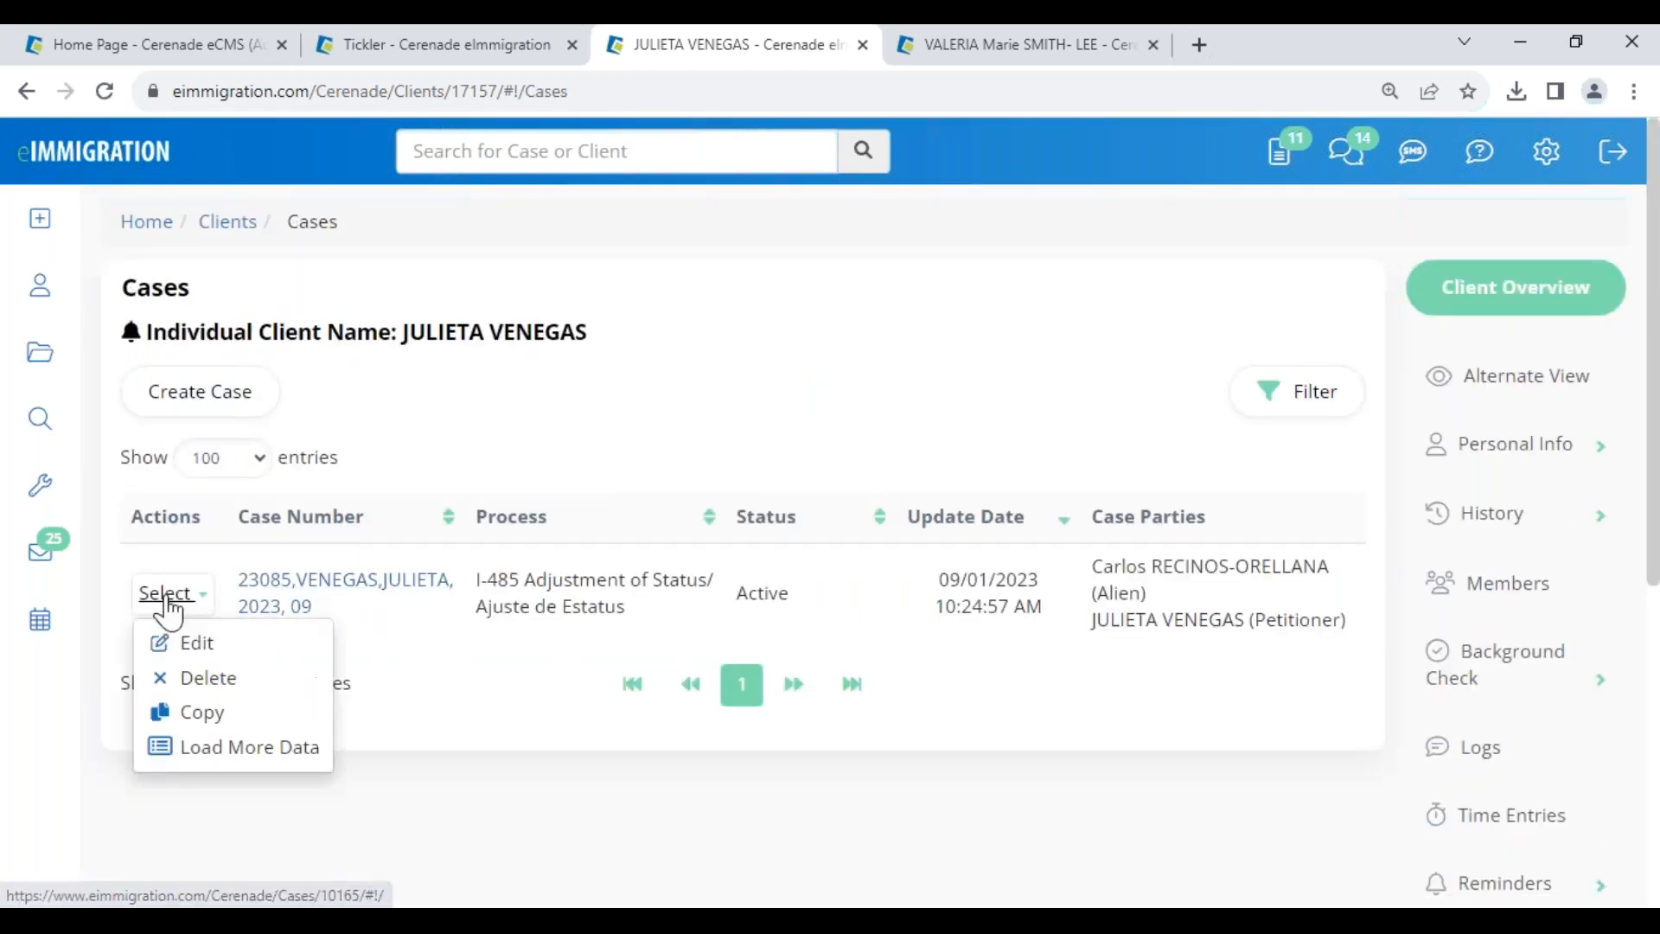
left_click(250, 751)
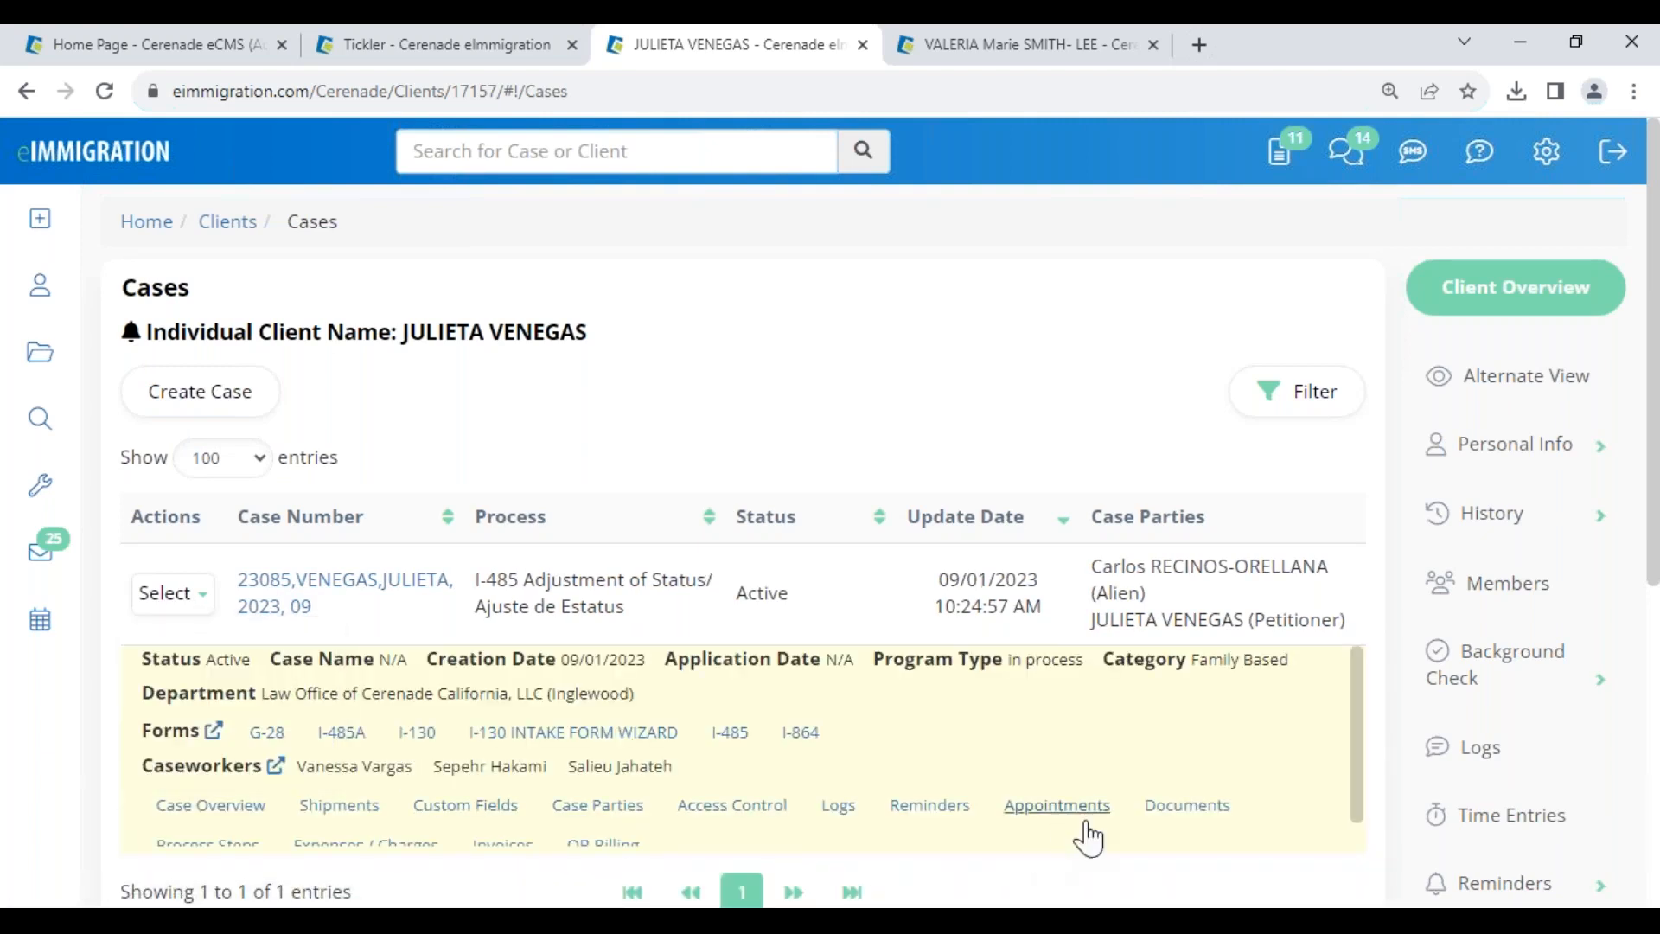
left_click(1183, 806)
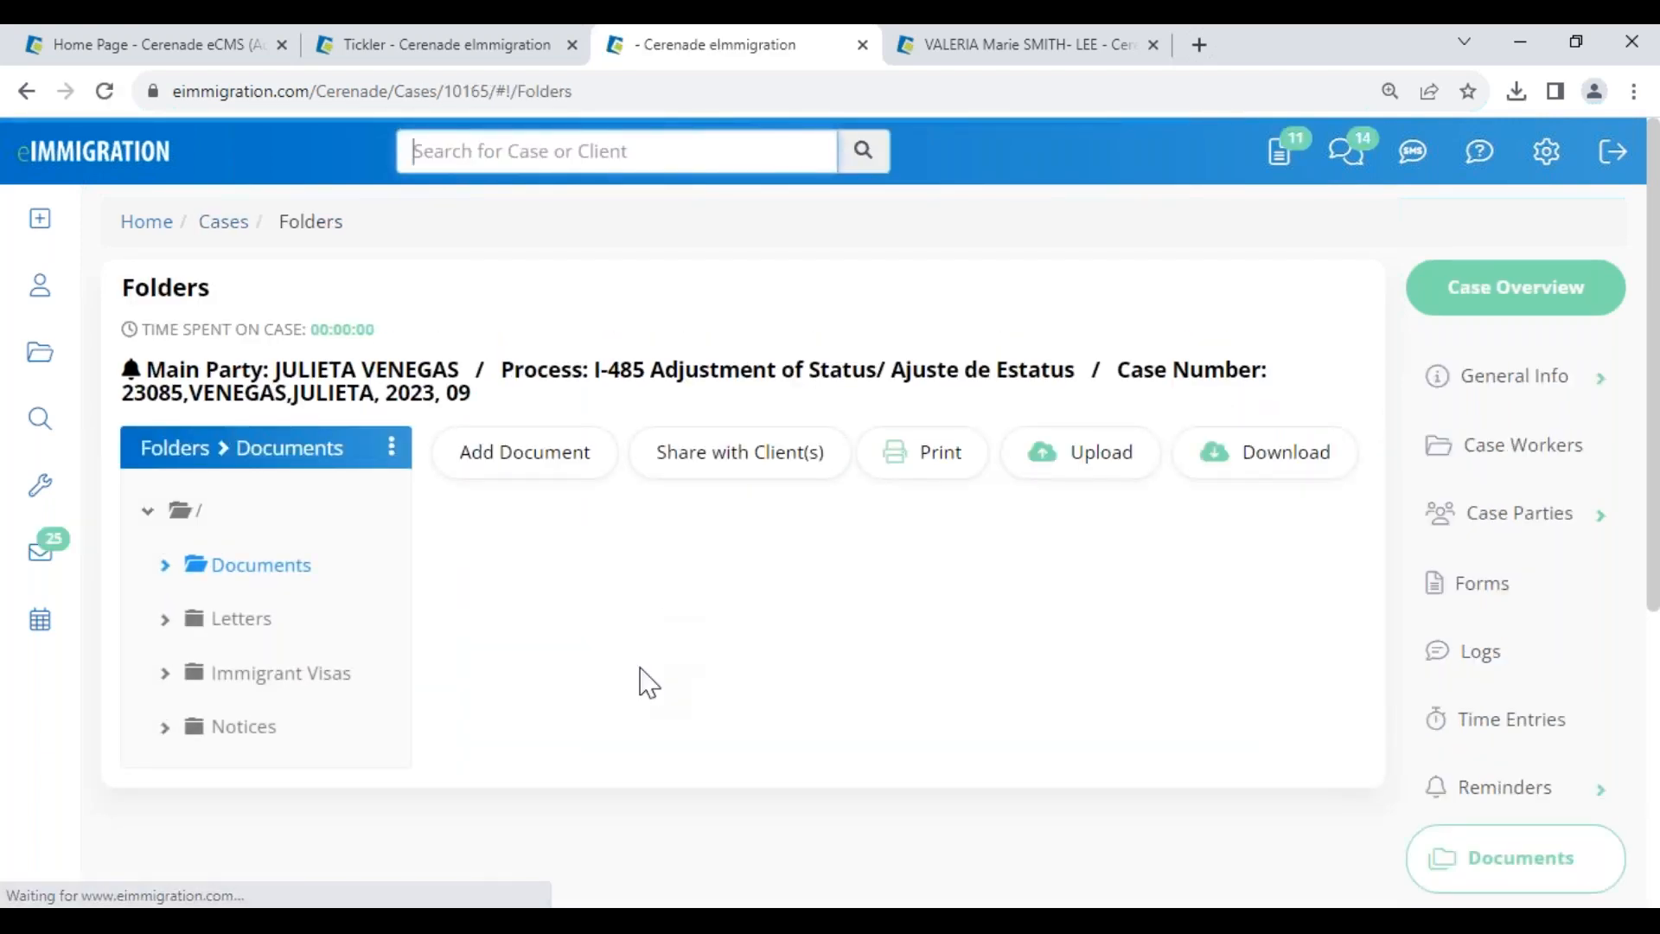
triple_click(611, 666)
triple_click(608, 749)
left_click_drag(618, 814, 806, 828)
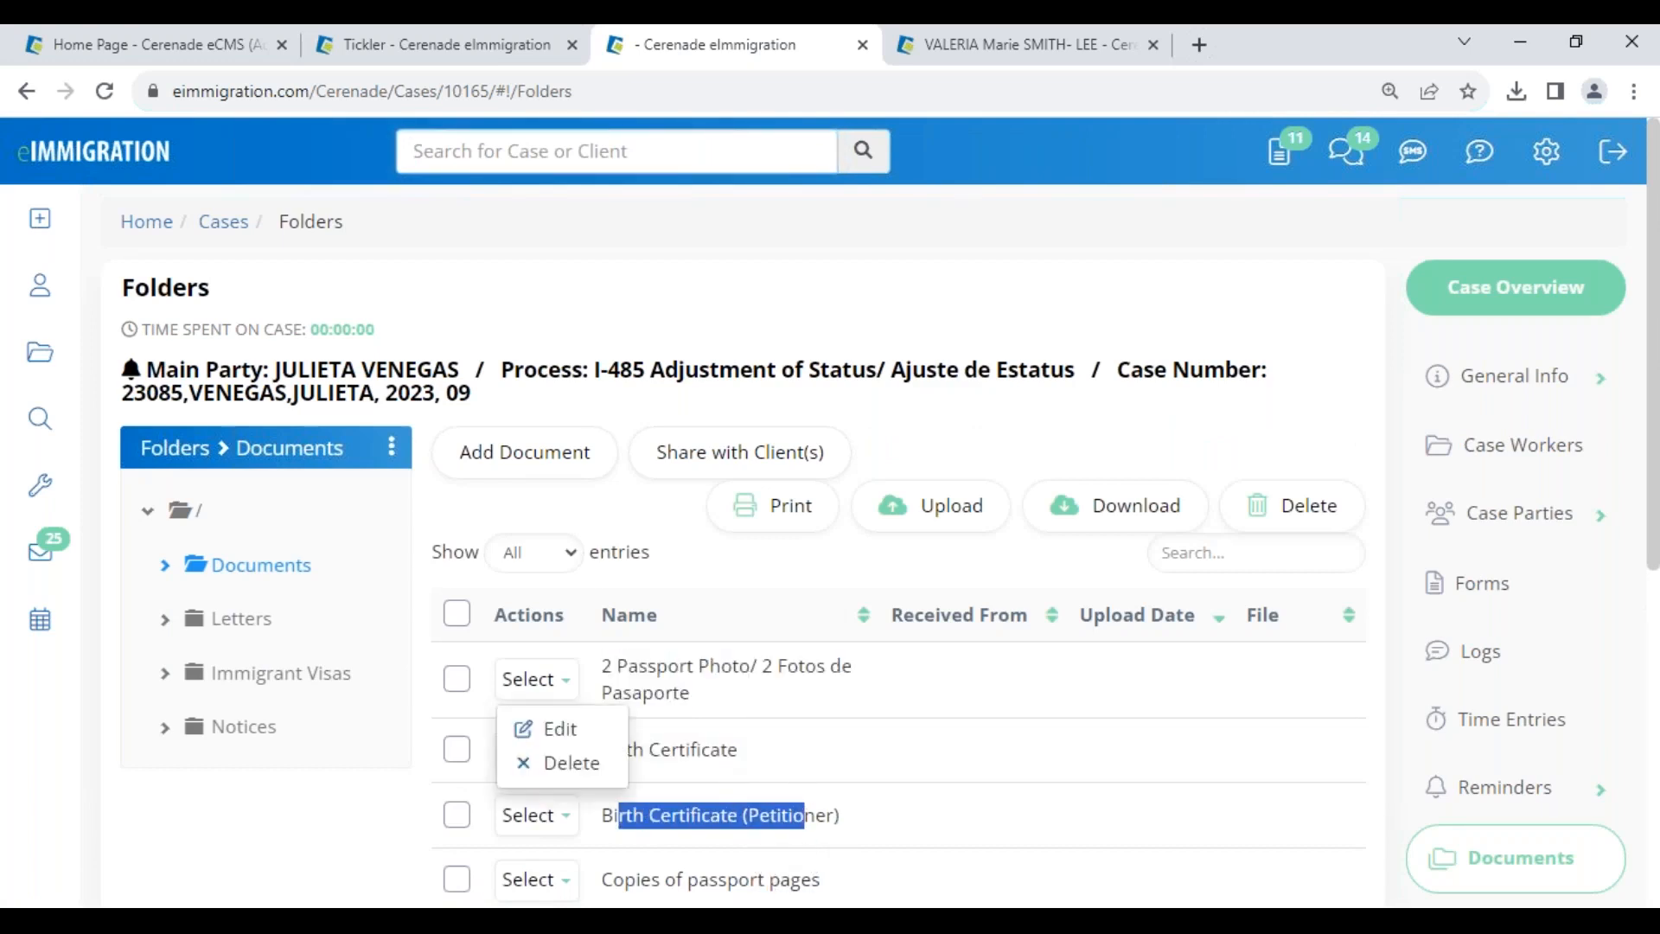
left_click(456, 616)
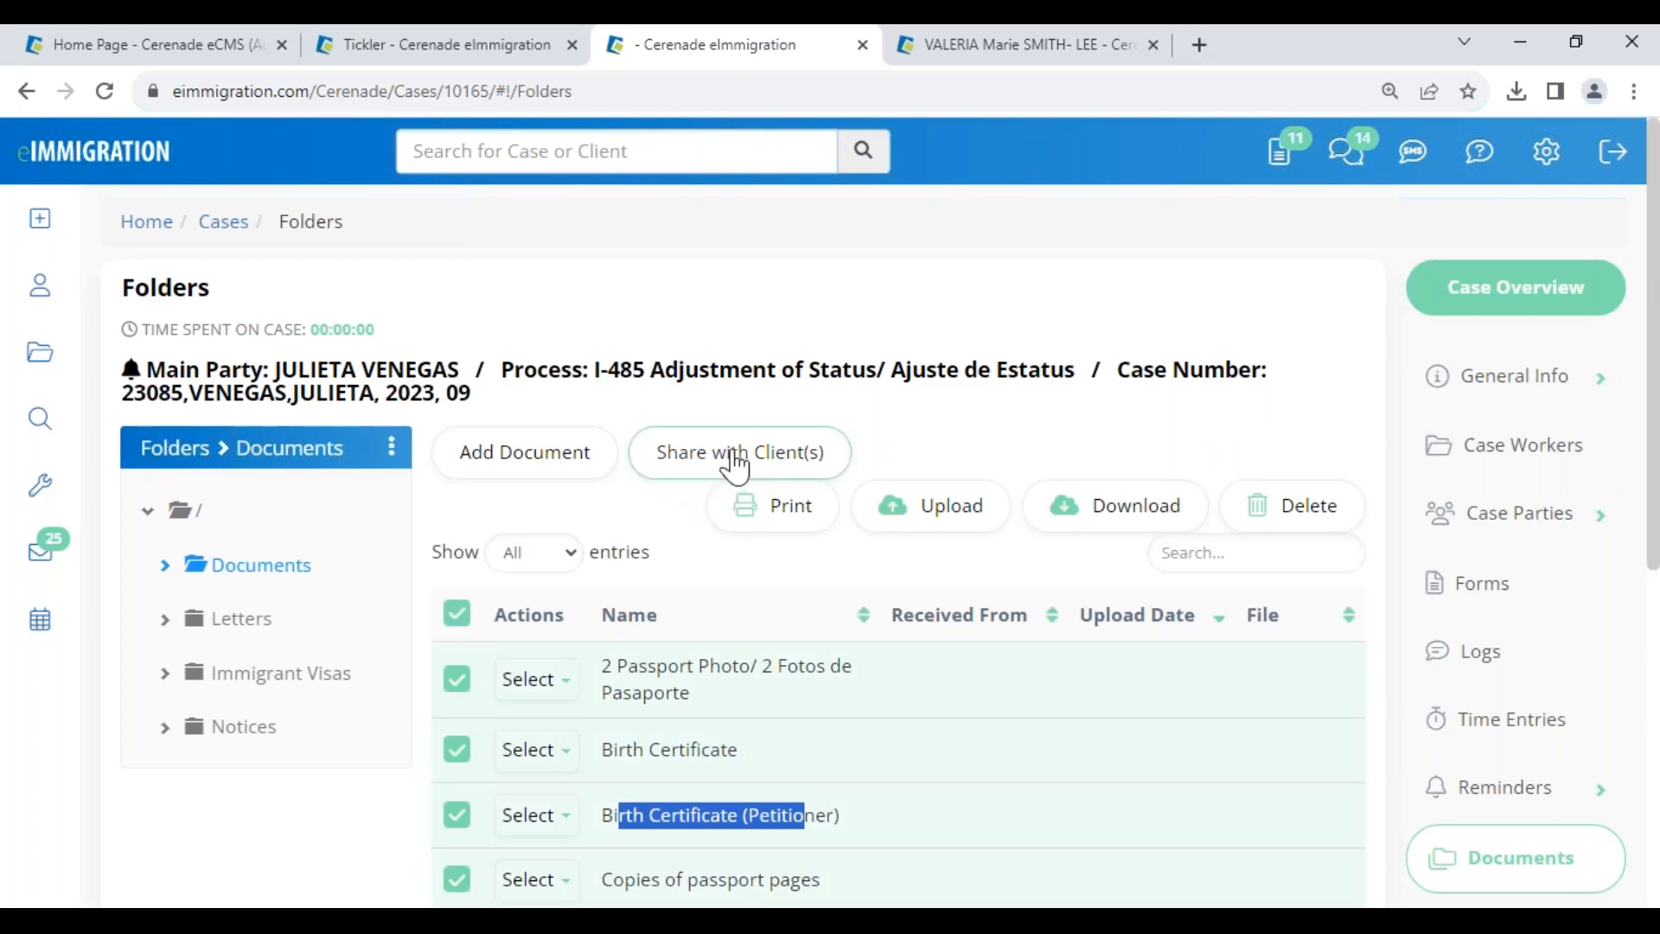
- Share the checked documents with the petitioner by email, using the saved portal-login subject and '!. Document List' template
left_click(683, 457)
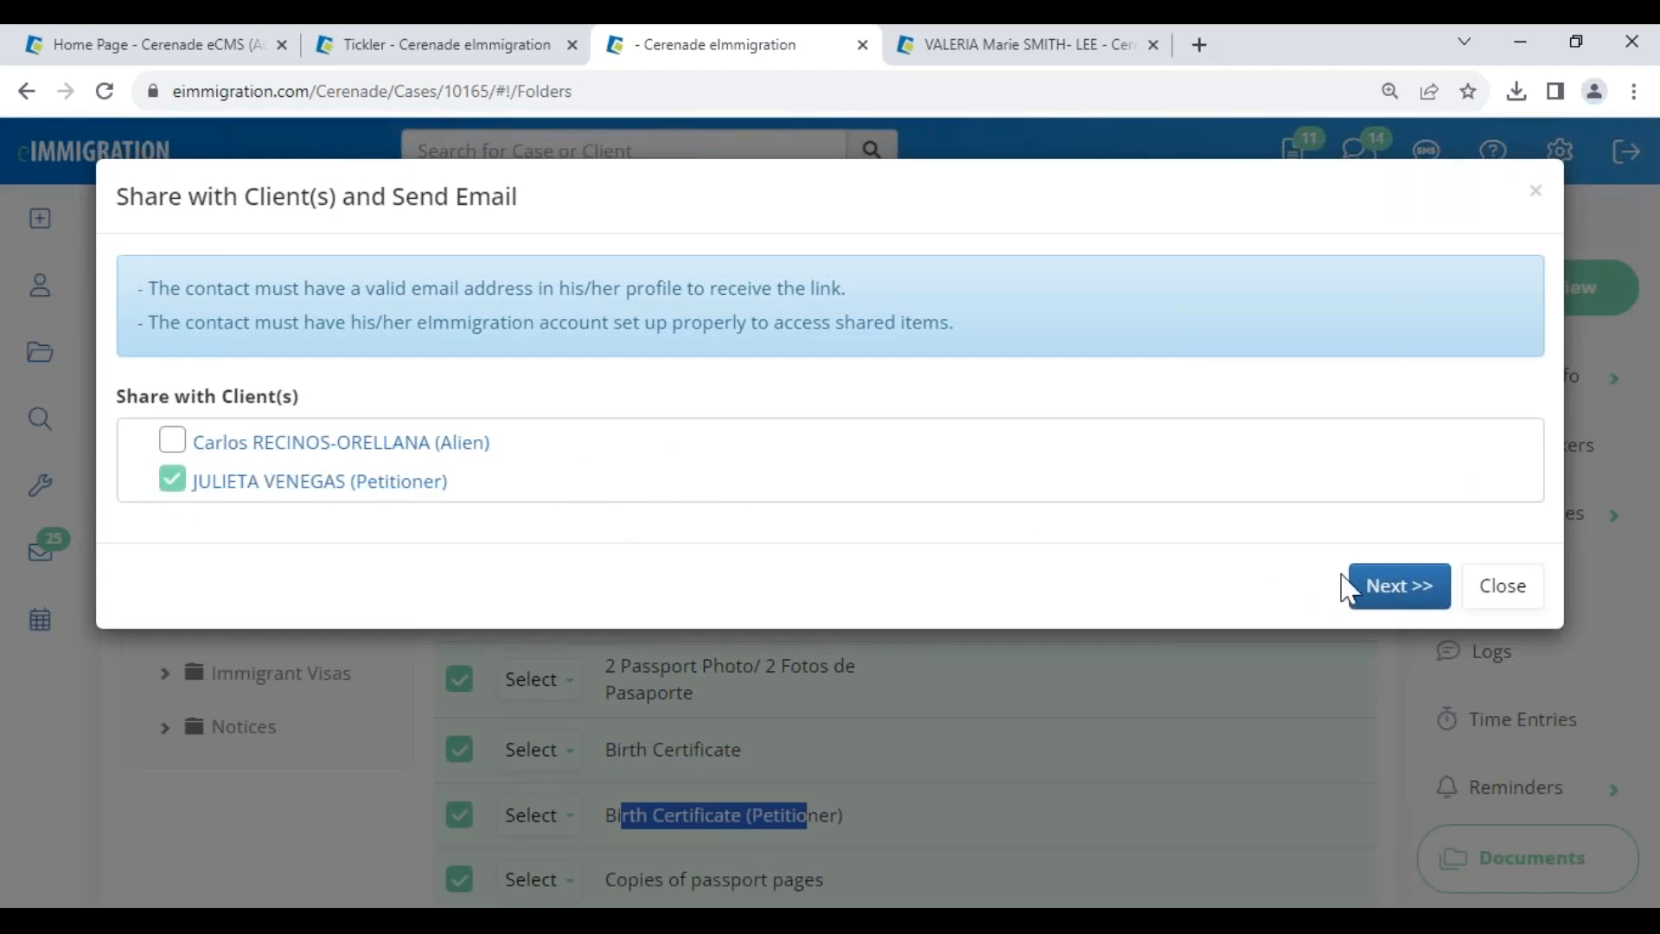
left_click(1390, 590)
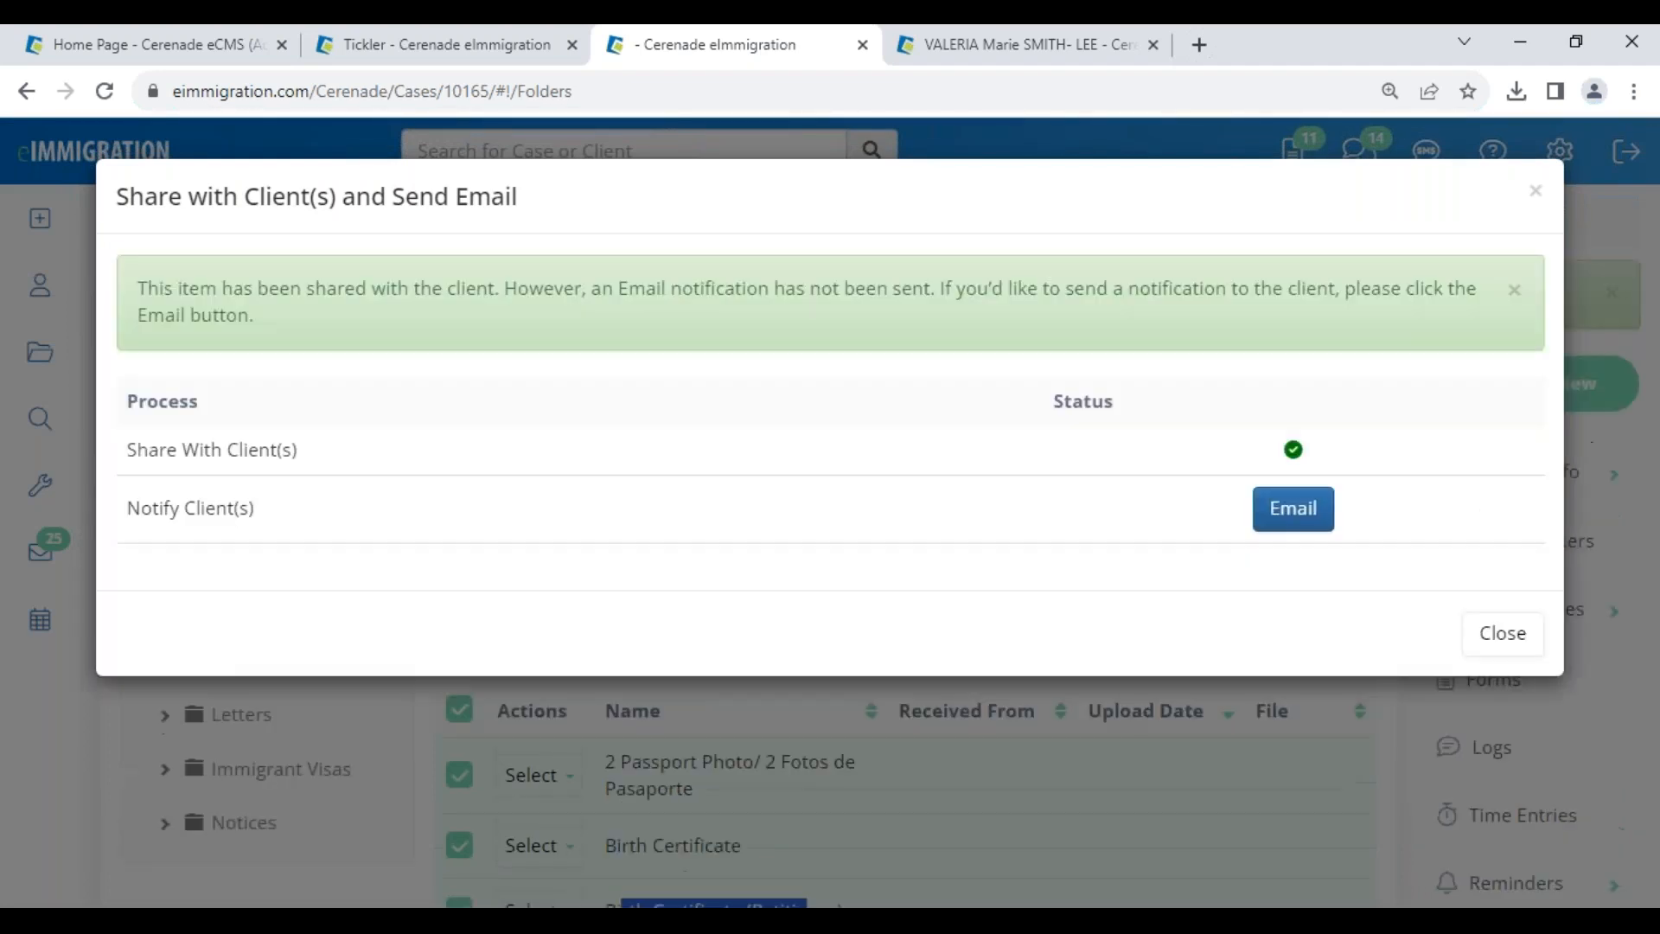
left_click(1293, 512)
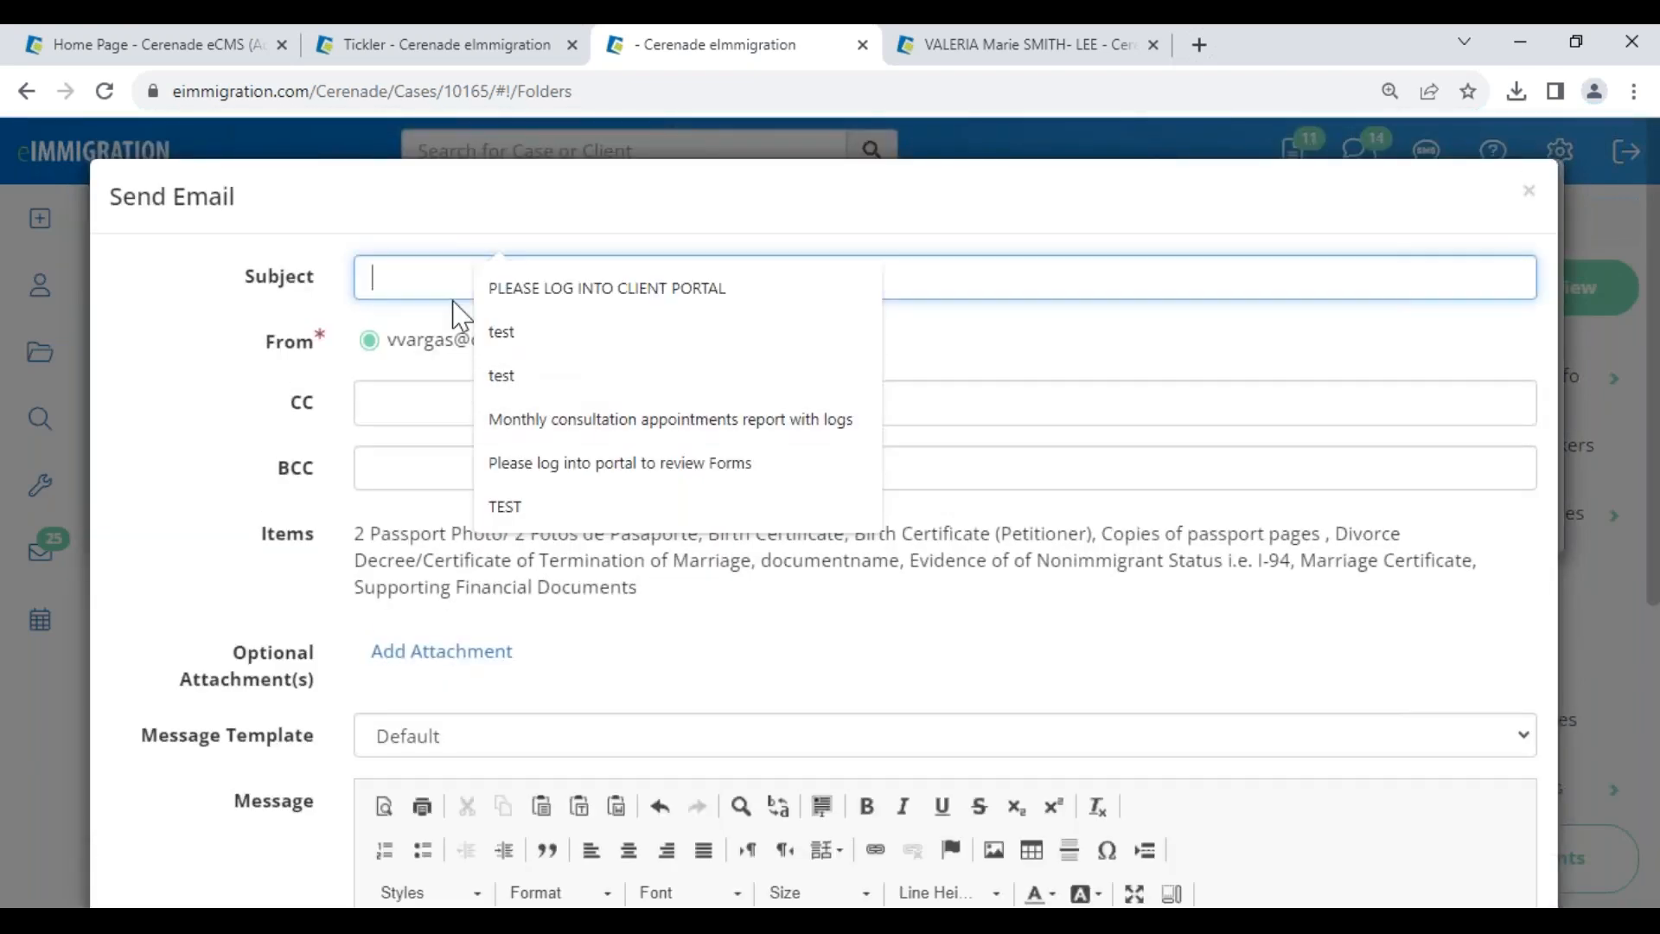
left_click(529, 285)
scroll(571, 711, "down", 3)
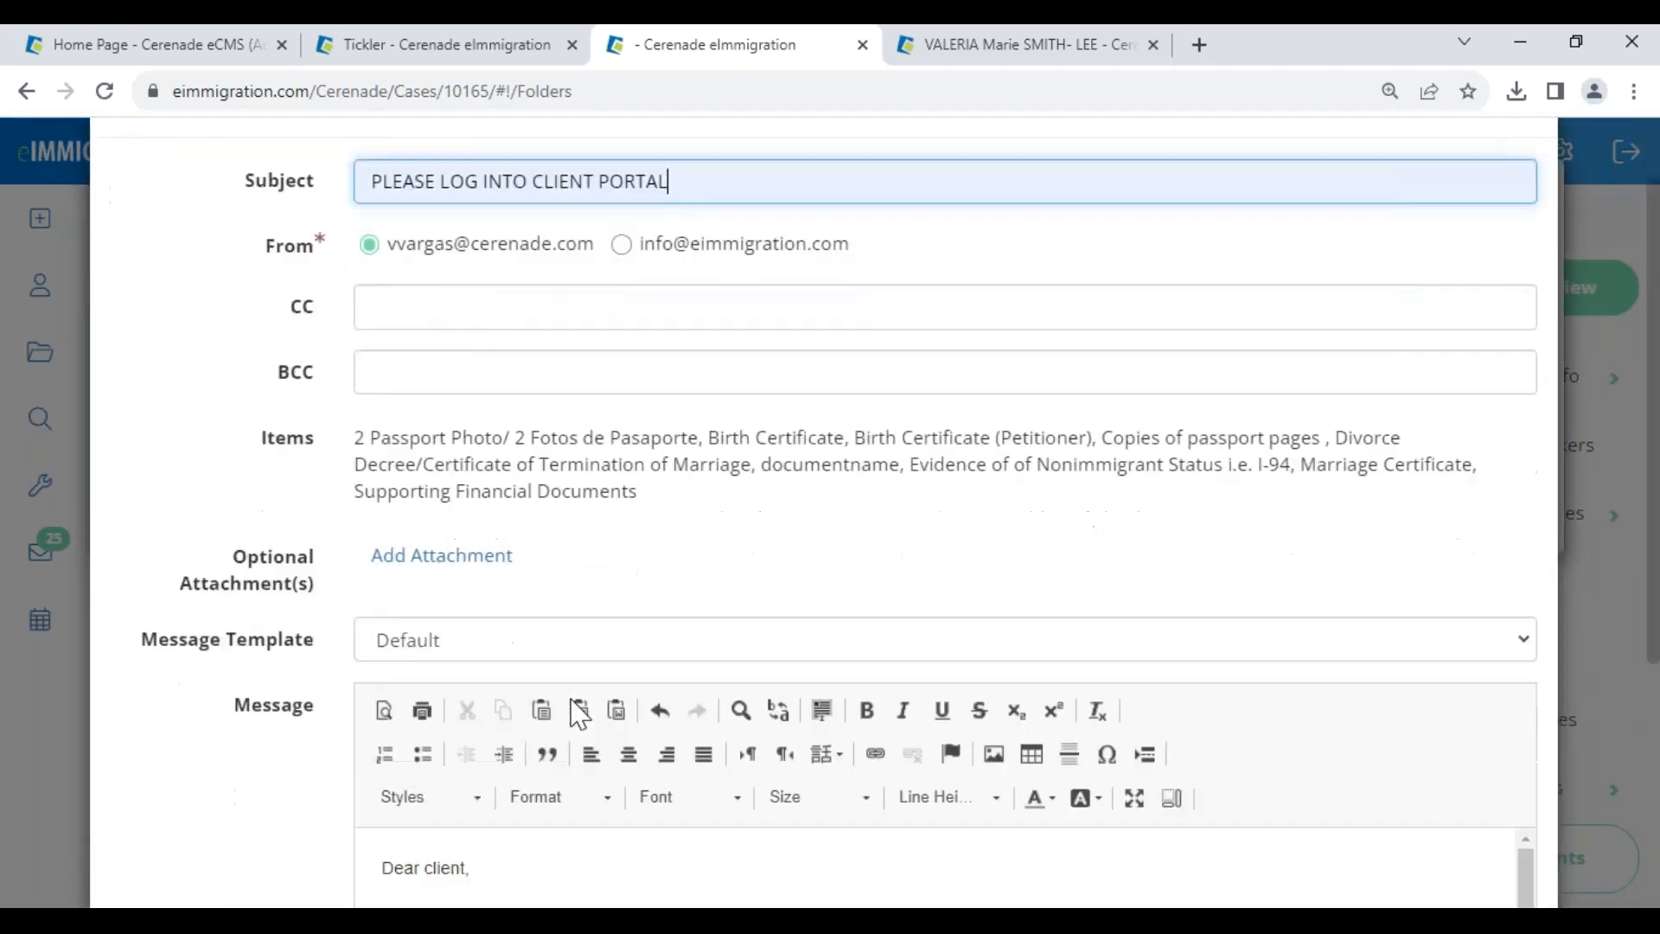
left_click(445, 506)
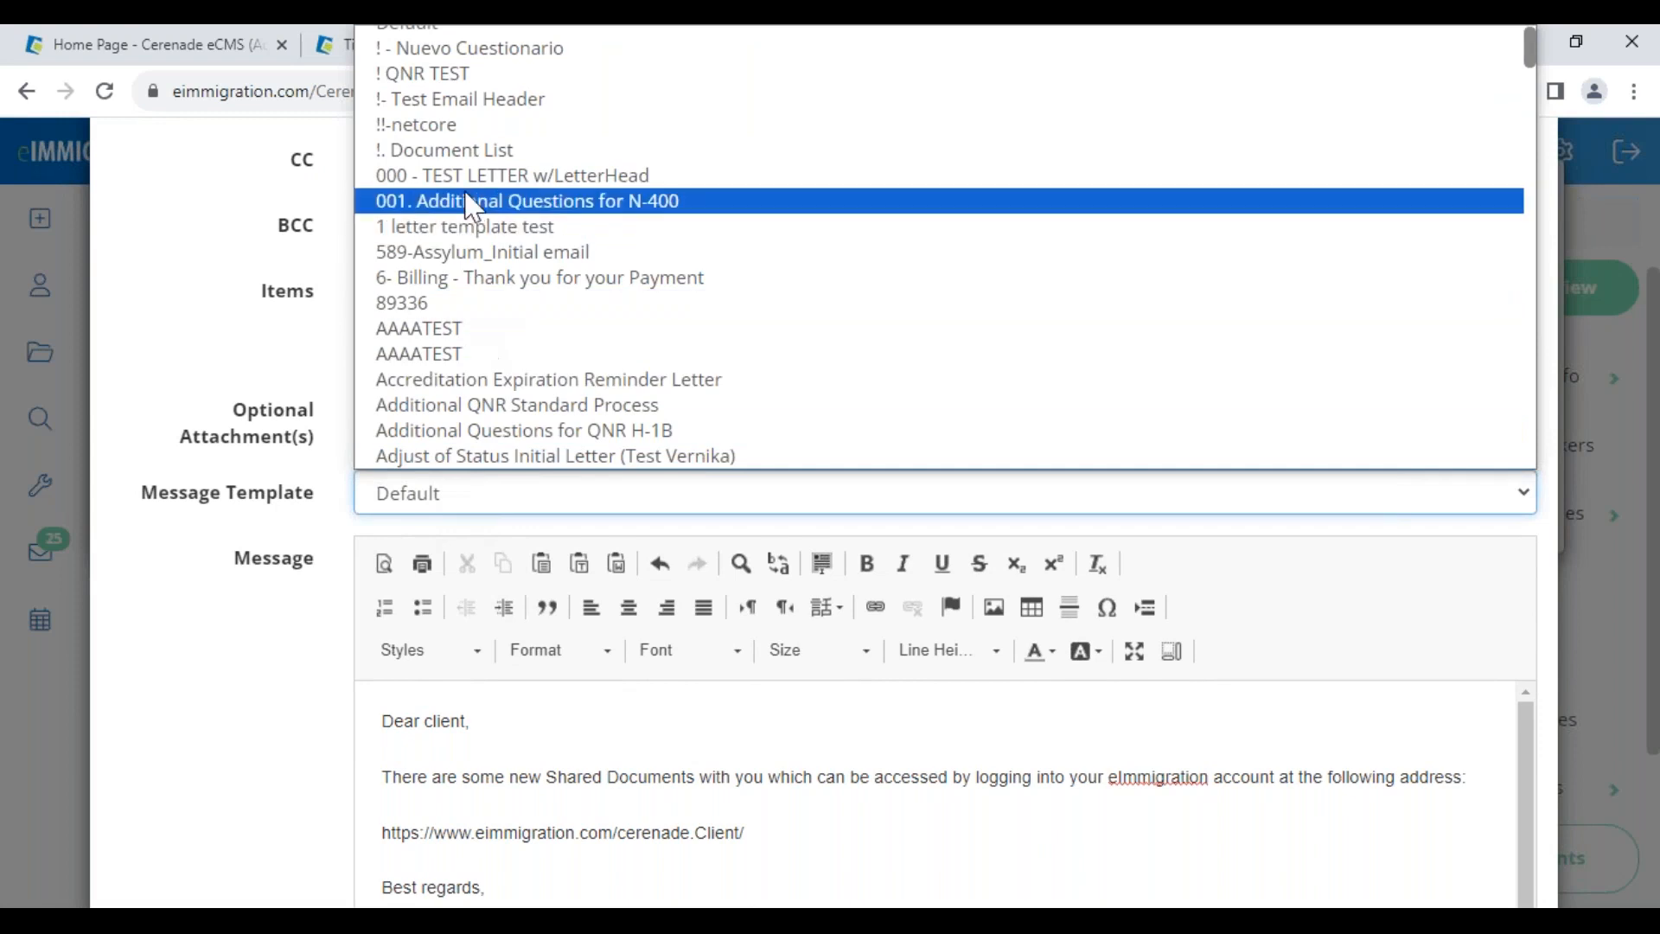
left_click(500, 152)
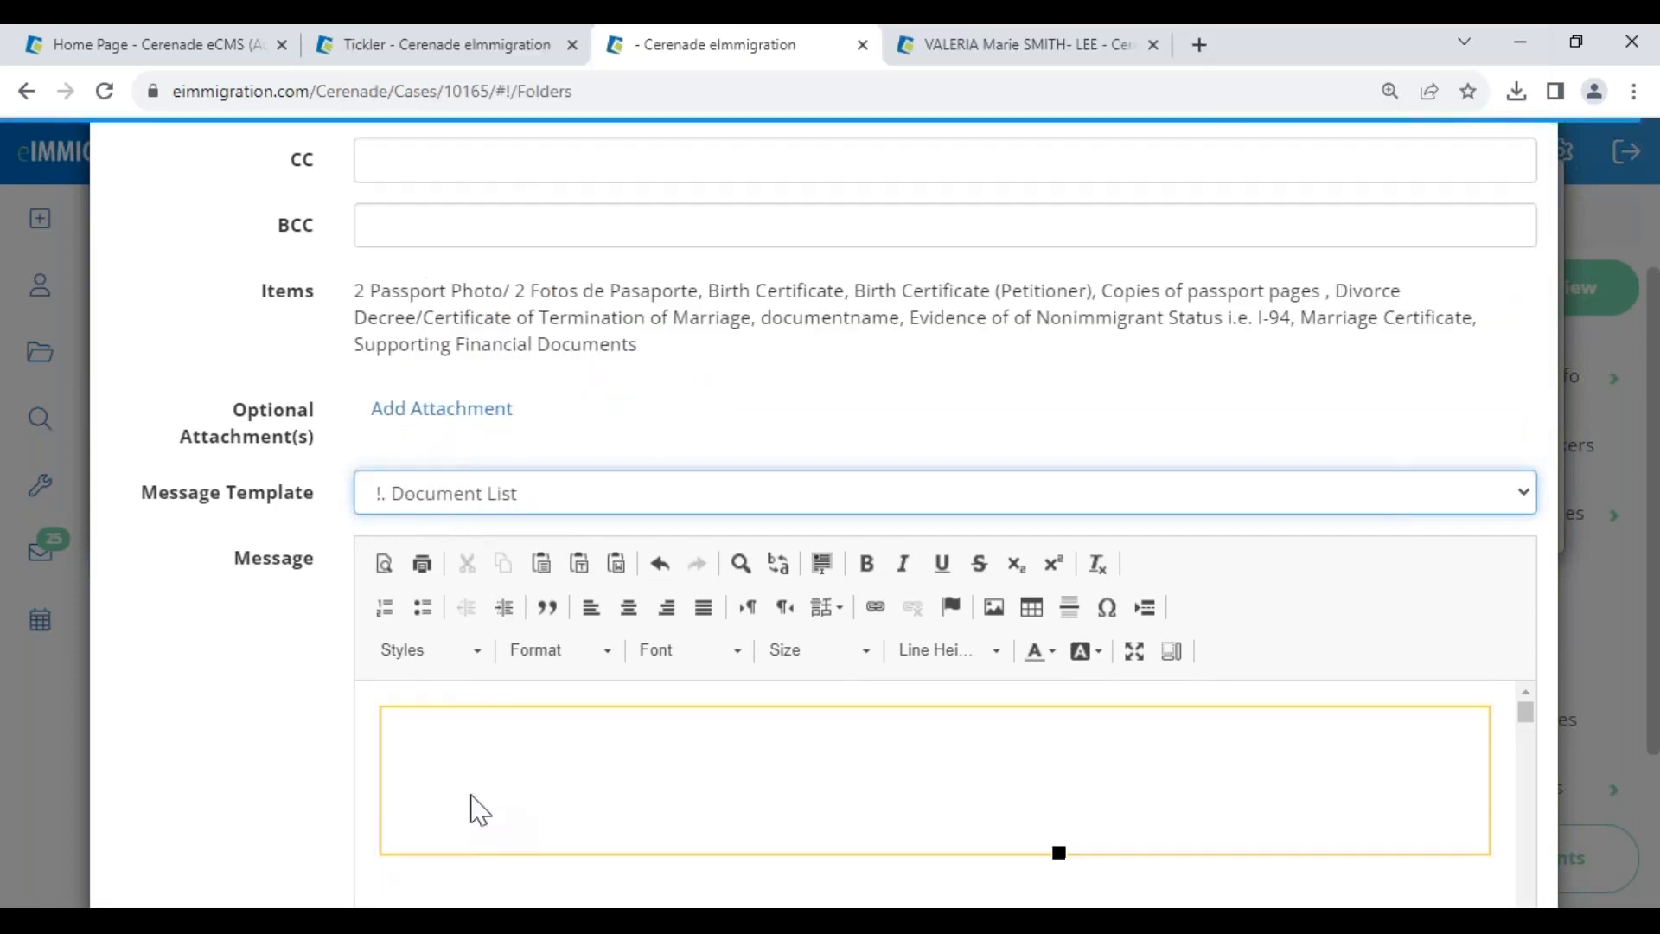
- Review the Document List message body and send the email to the petitioner
double_click(391, 739)
scroll(531, 837, "down", 5)
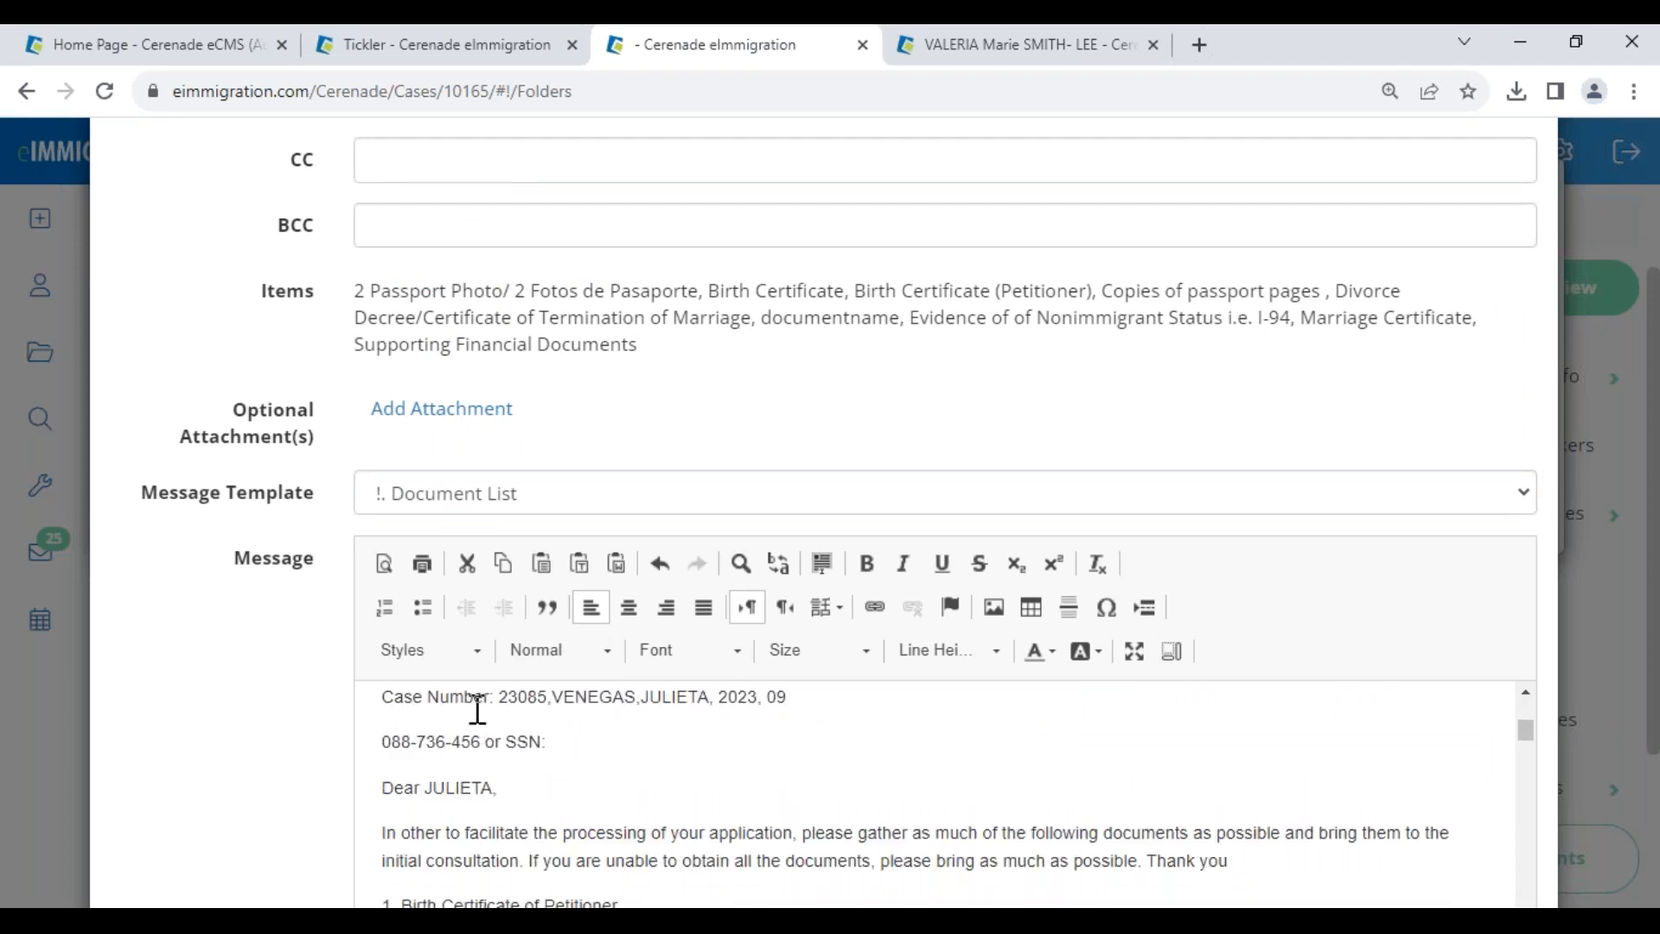
left_click_drag(495, 697, 781, 741)
left_click_drag(424, 819, 645, 845)
scroll(553, 813, "down", 1)
left_click(583, 772)
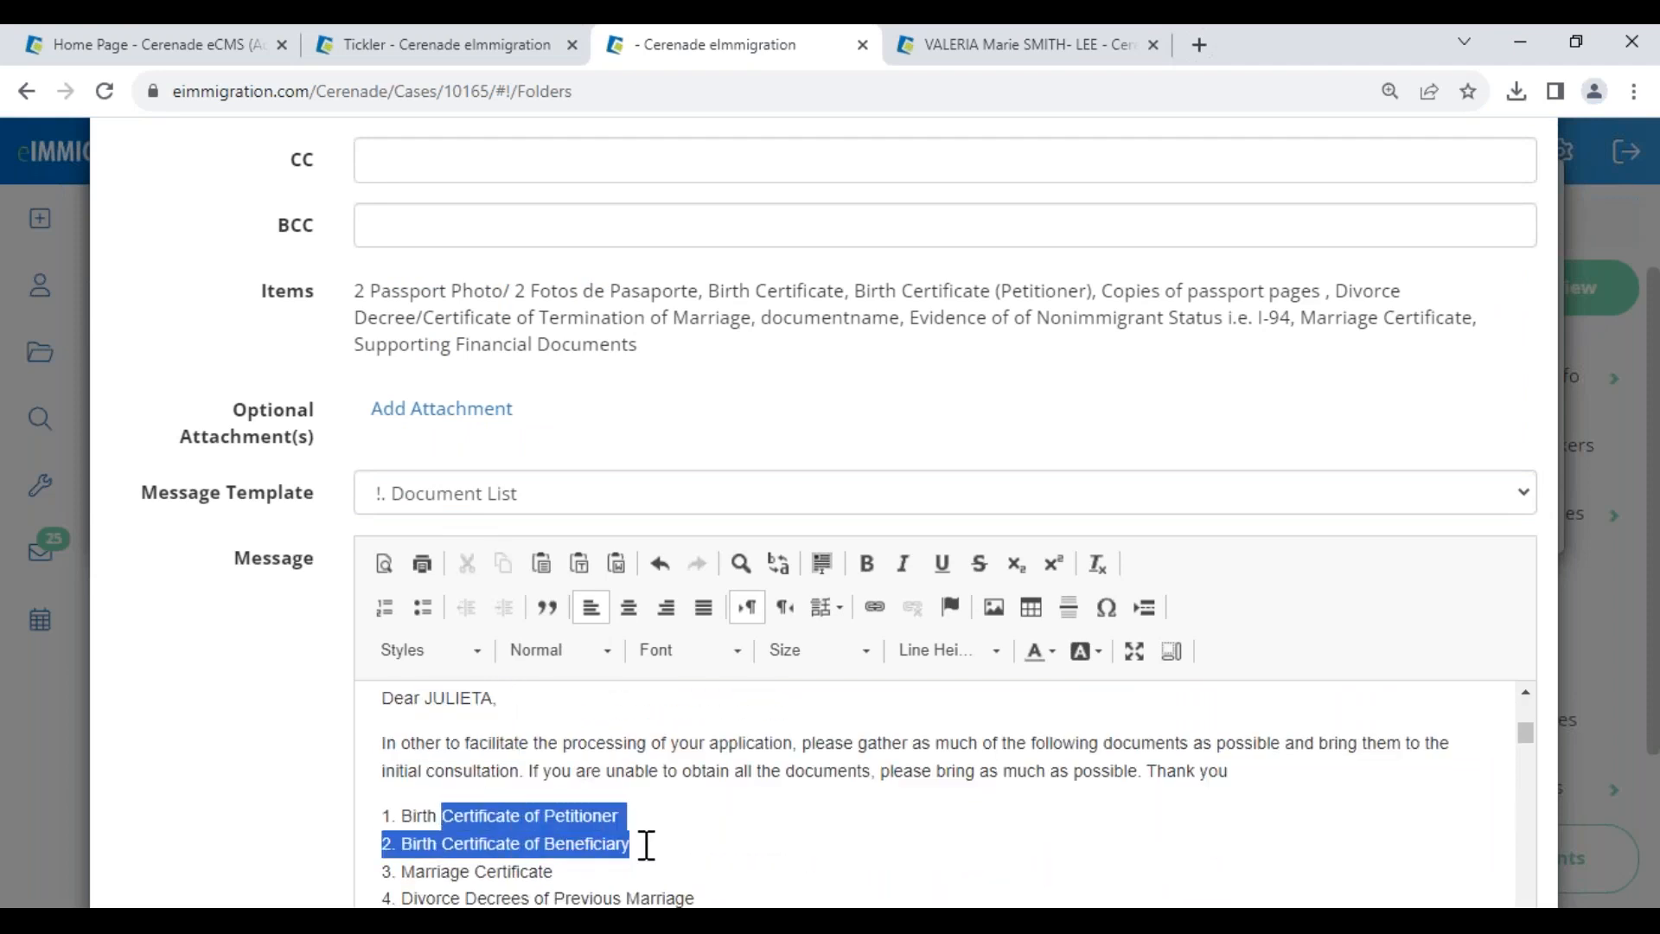
left_click(1450, 855)
scroll(1462, 852, "down", 1)
scroll(1590, 813, "down", 3)
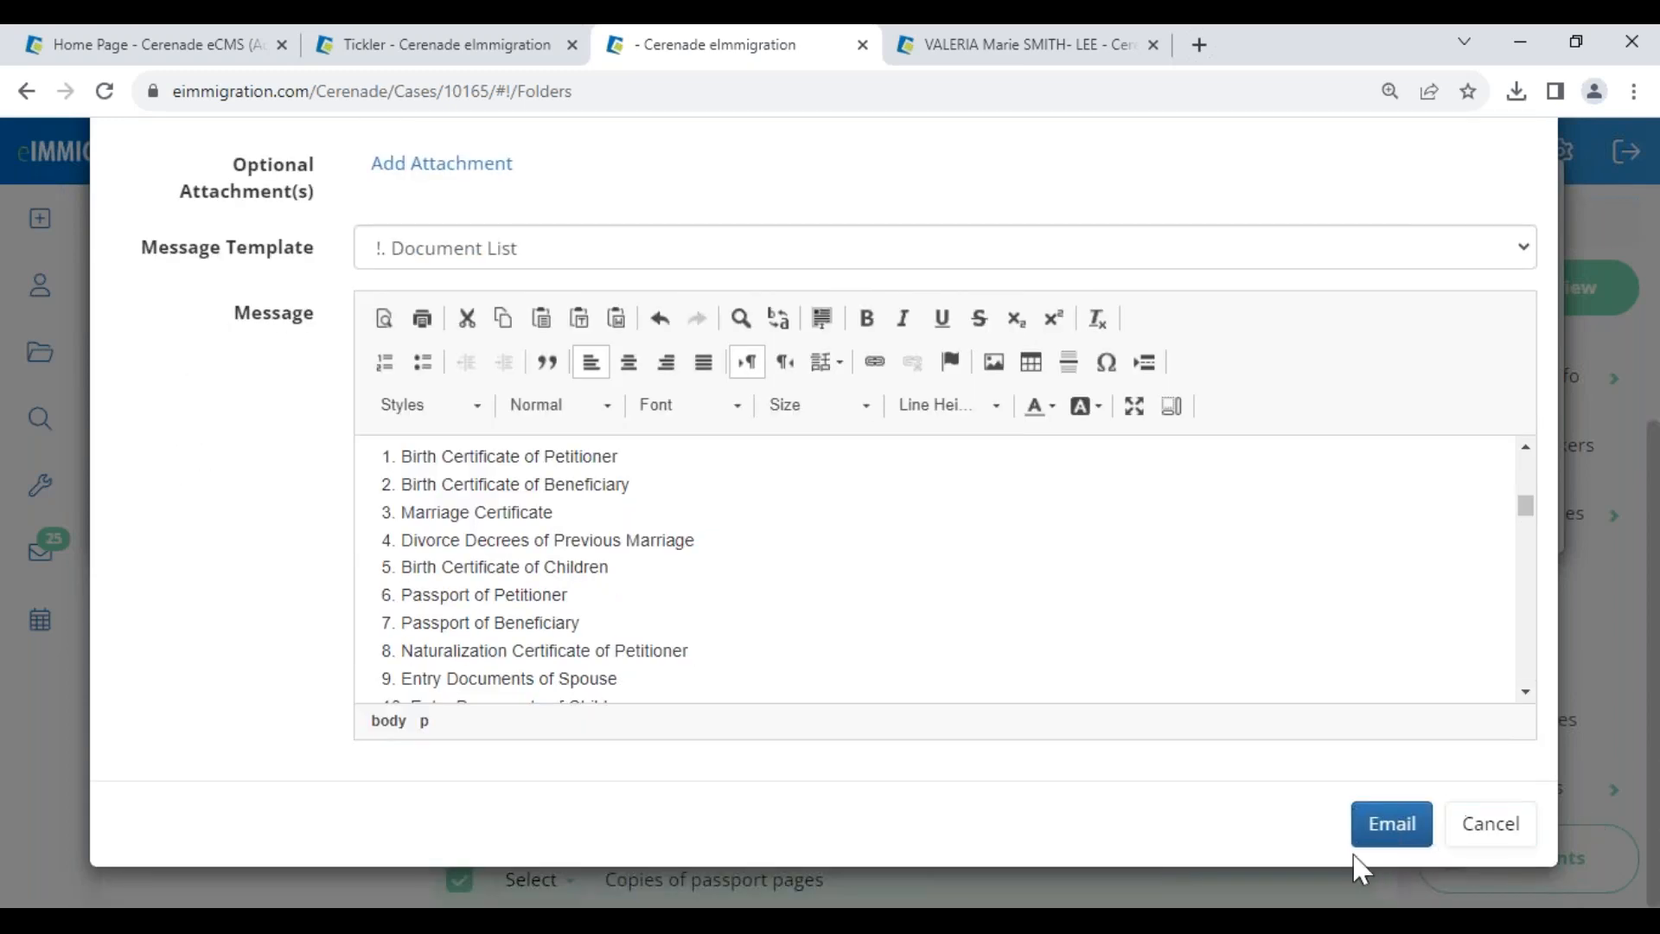
left_click(1370, 831)
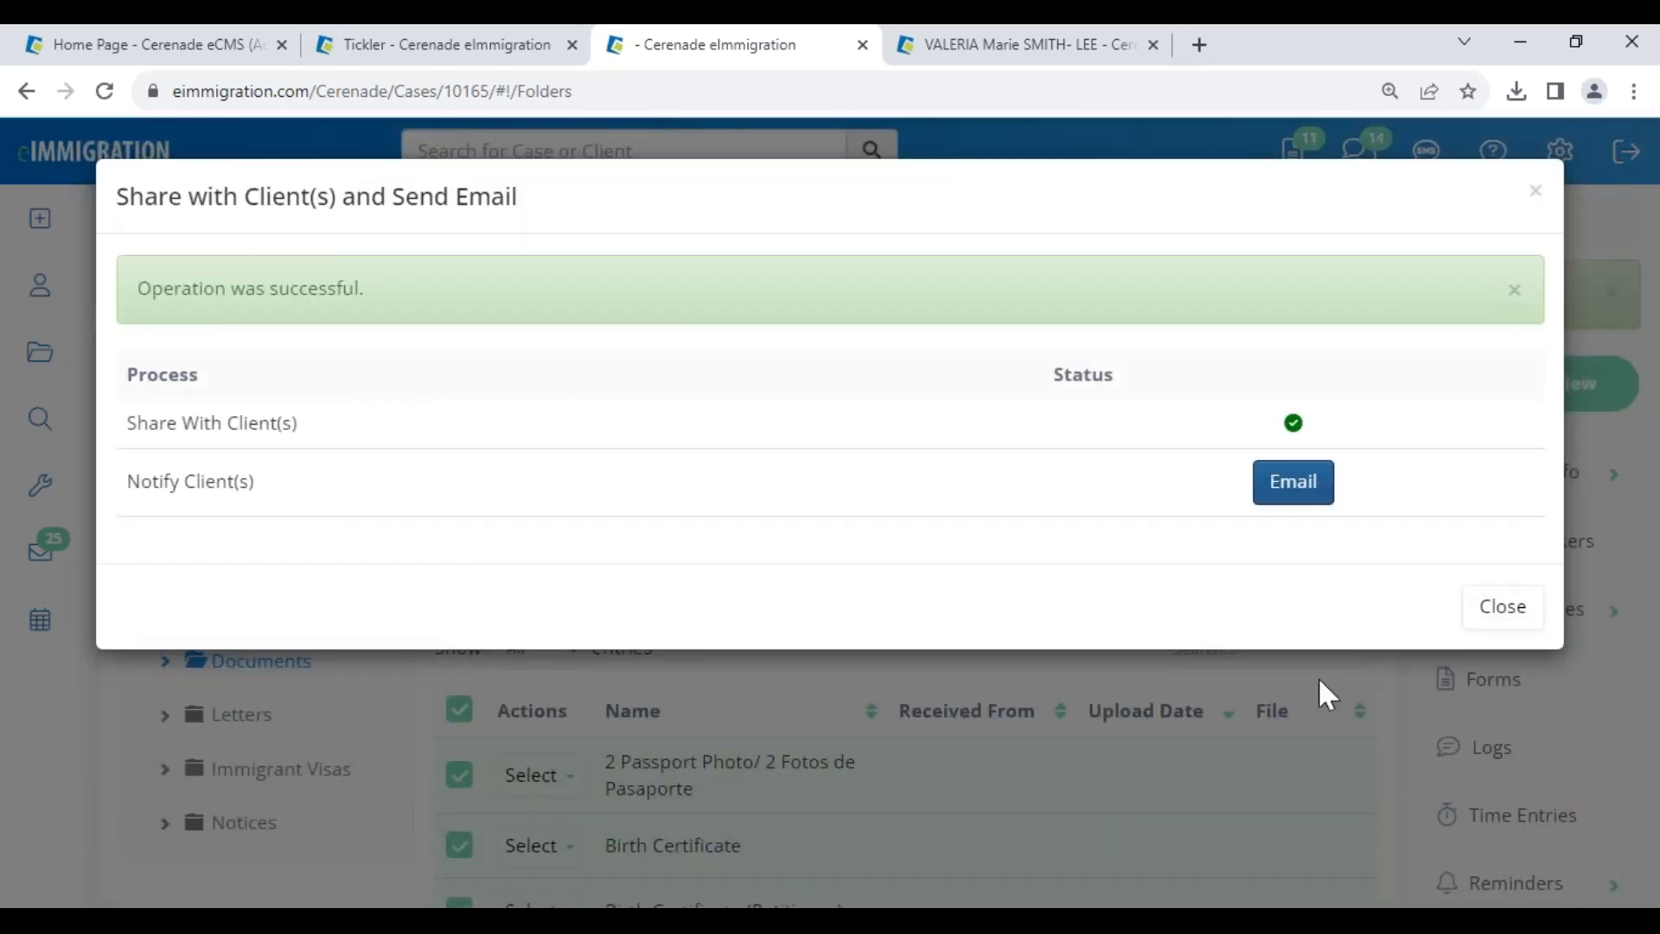
left_click(1489, 617)
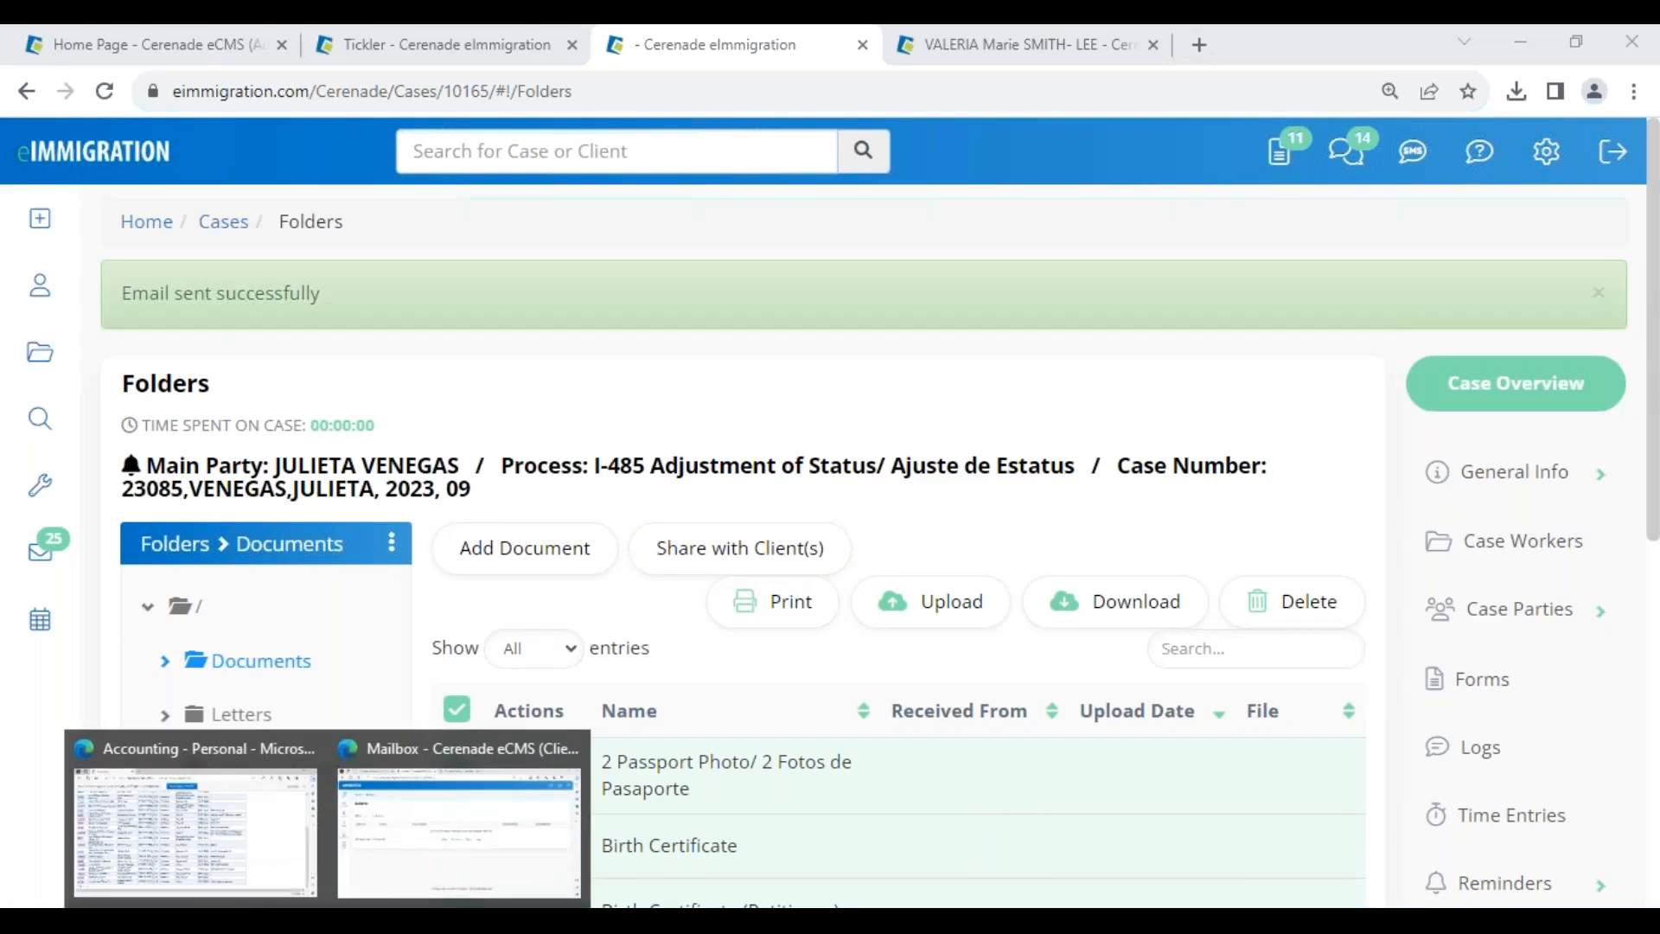
- In the client portal, view the shared documents and add mexican-passport.jpg to a new upload
left_click(418, 830)
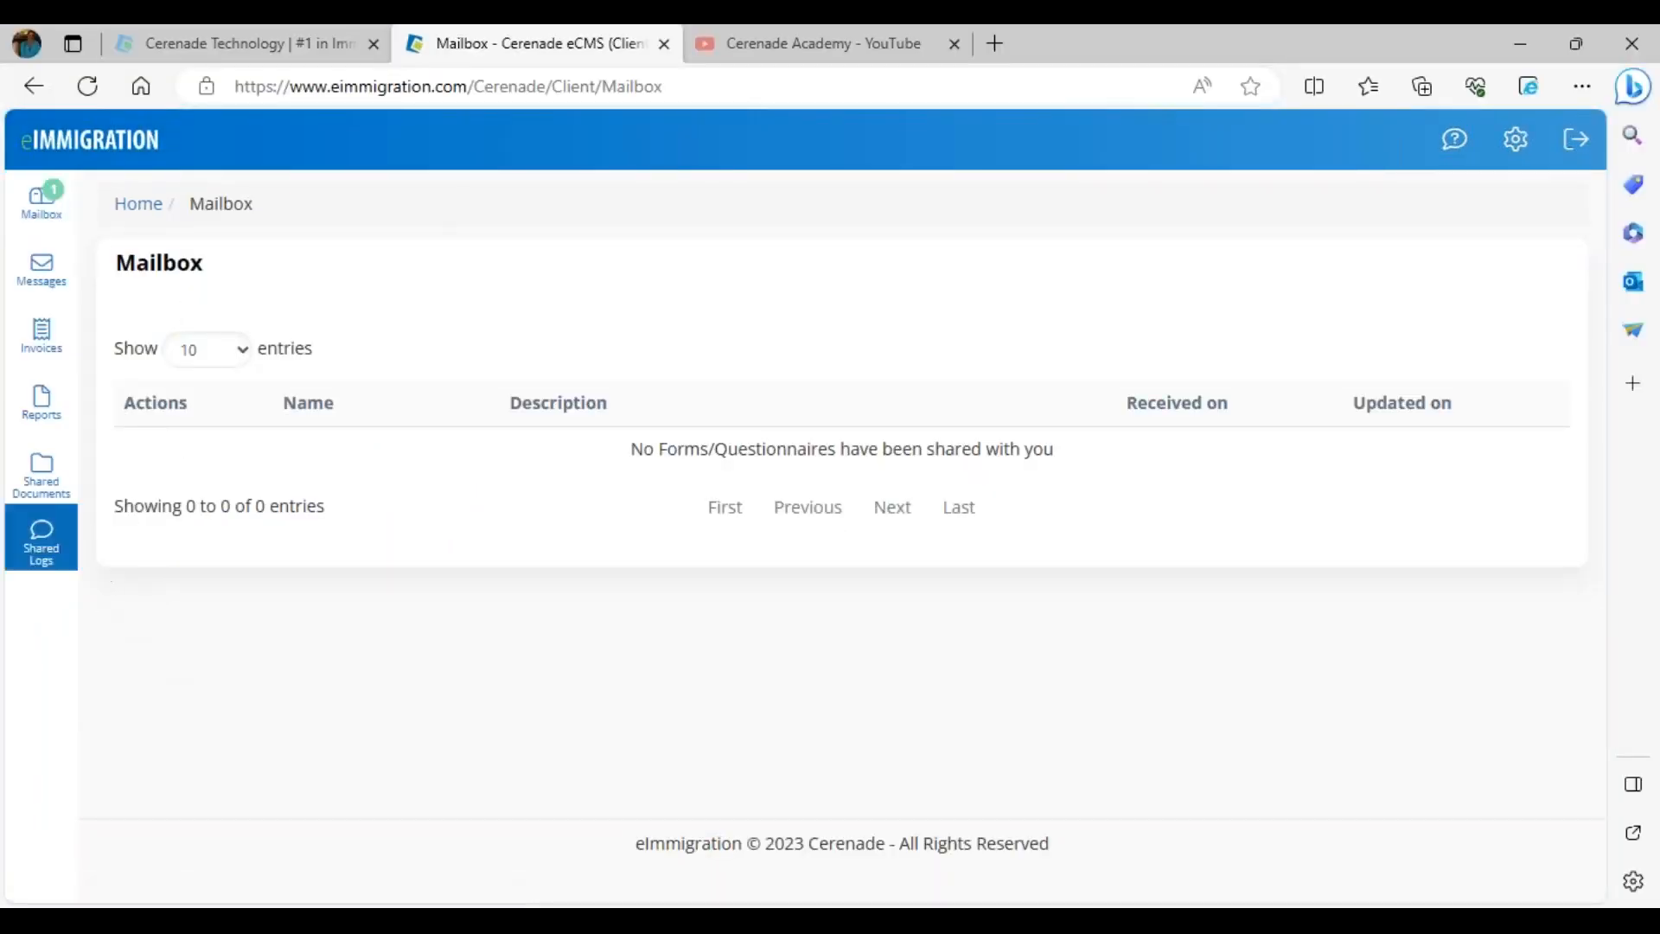
left_click(47, 493)
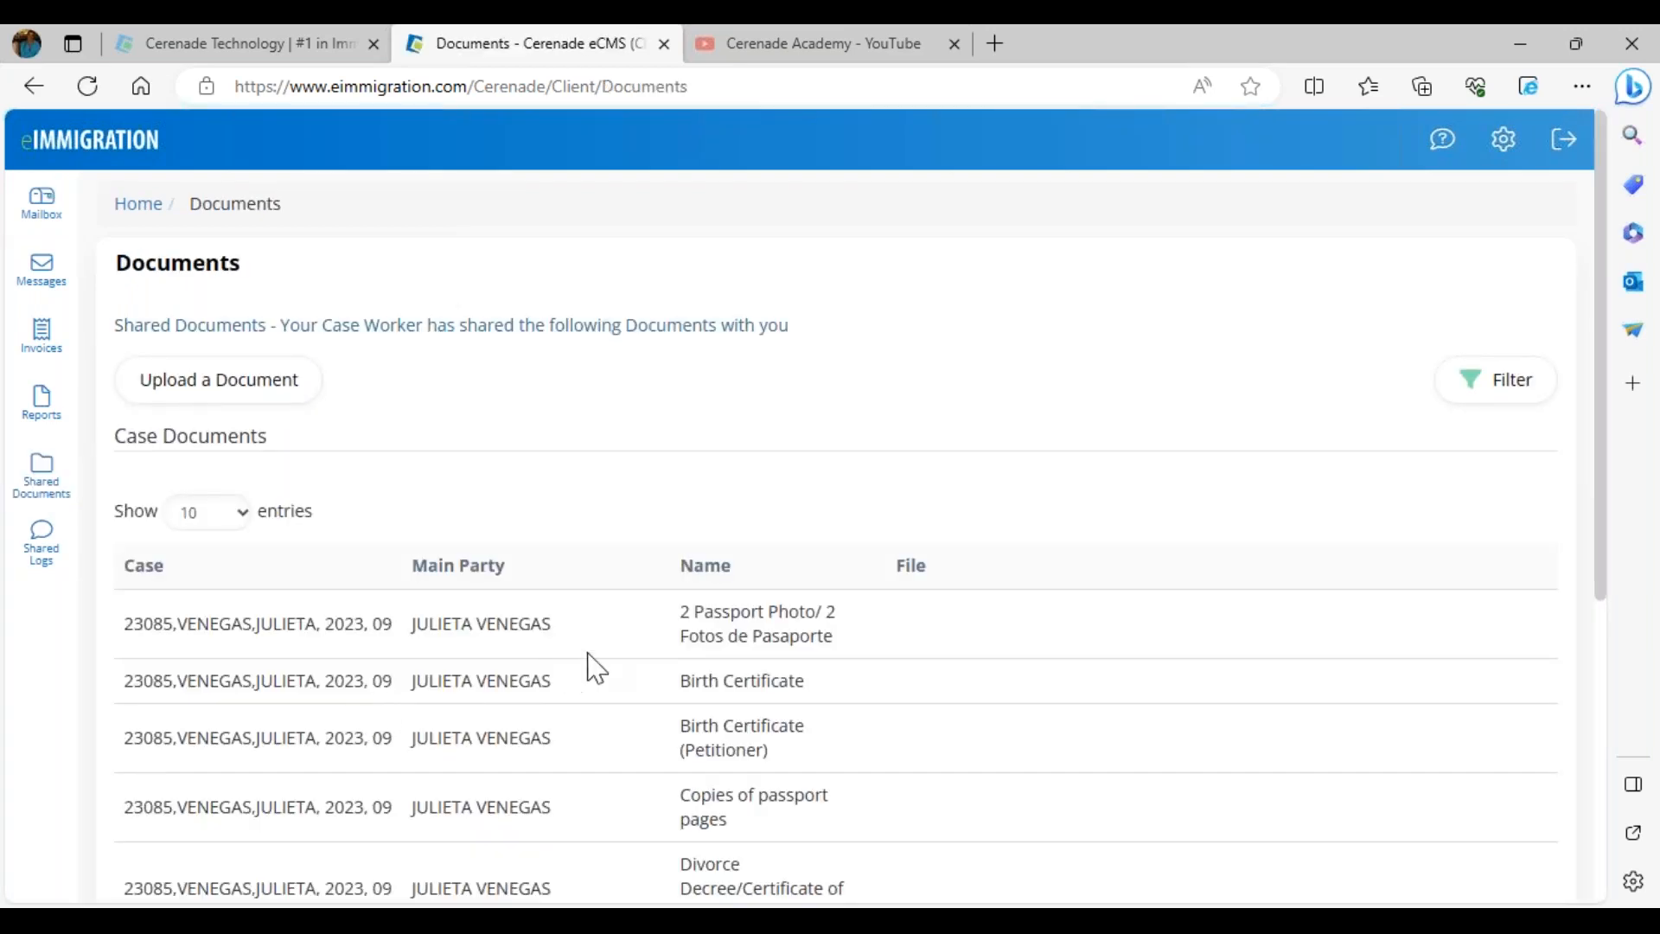
left_click_drag(683, 603, 830, 719)
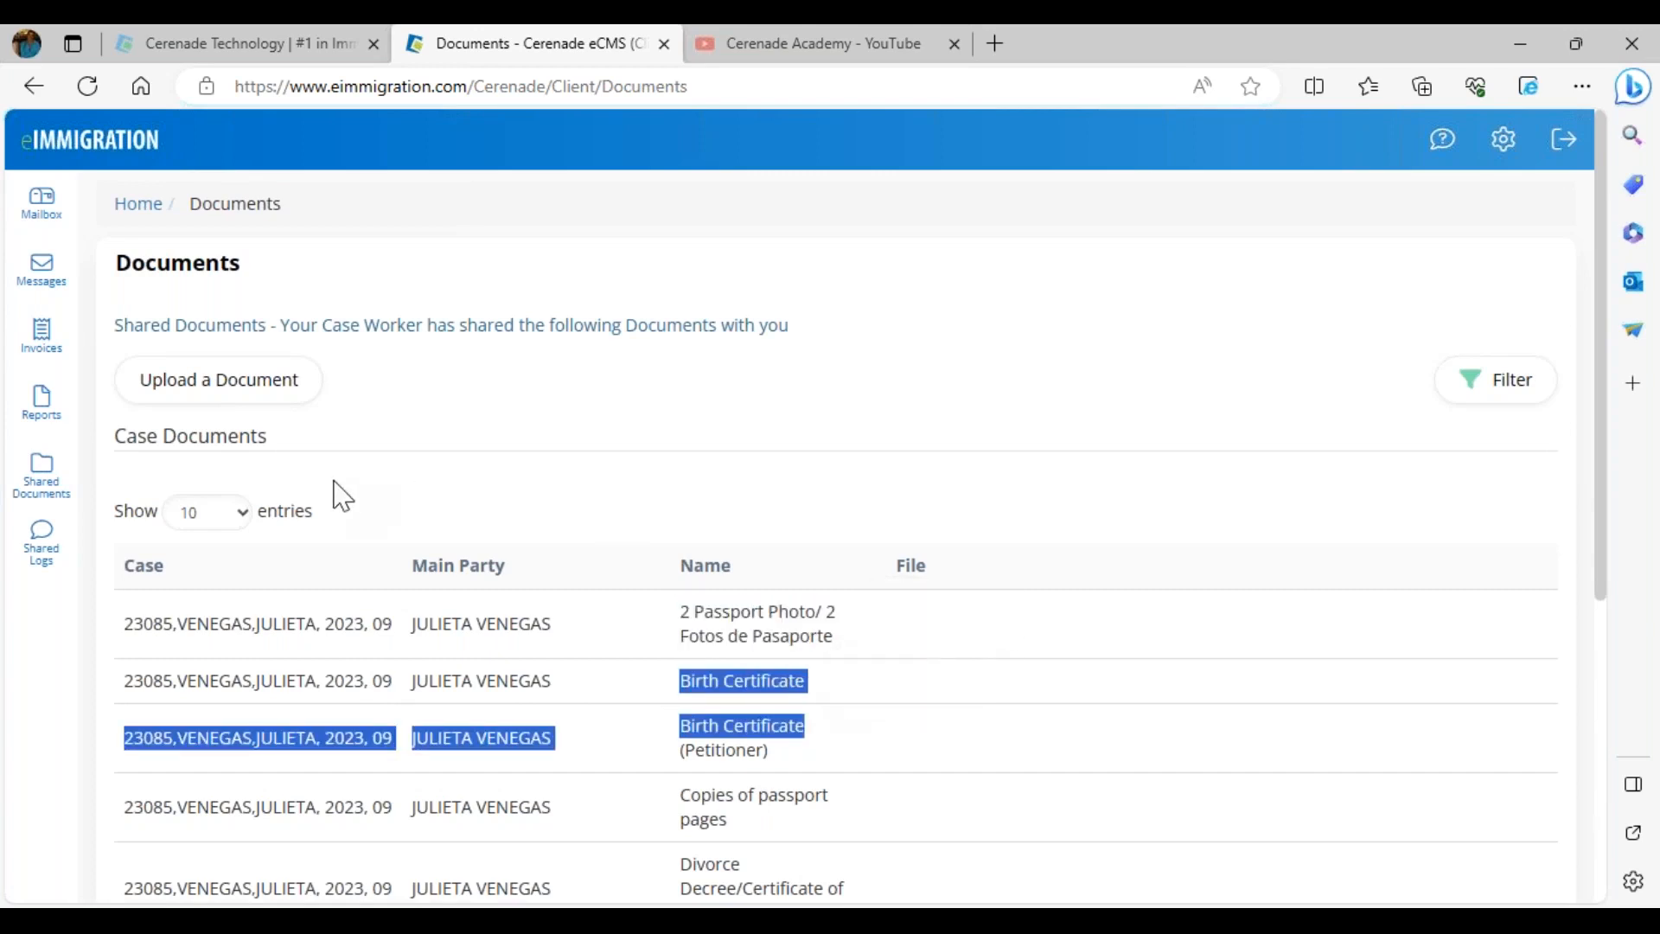
left_click(222, 382)
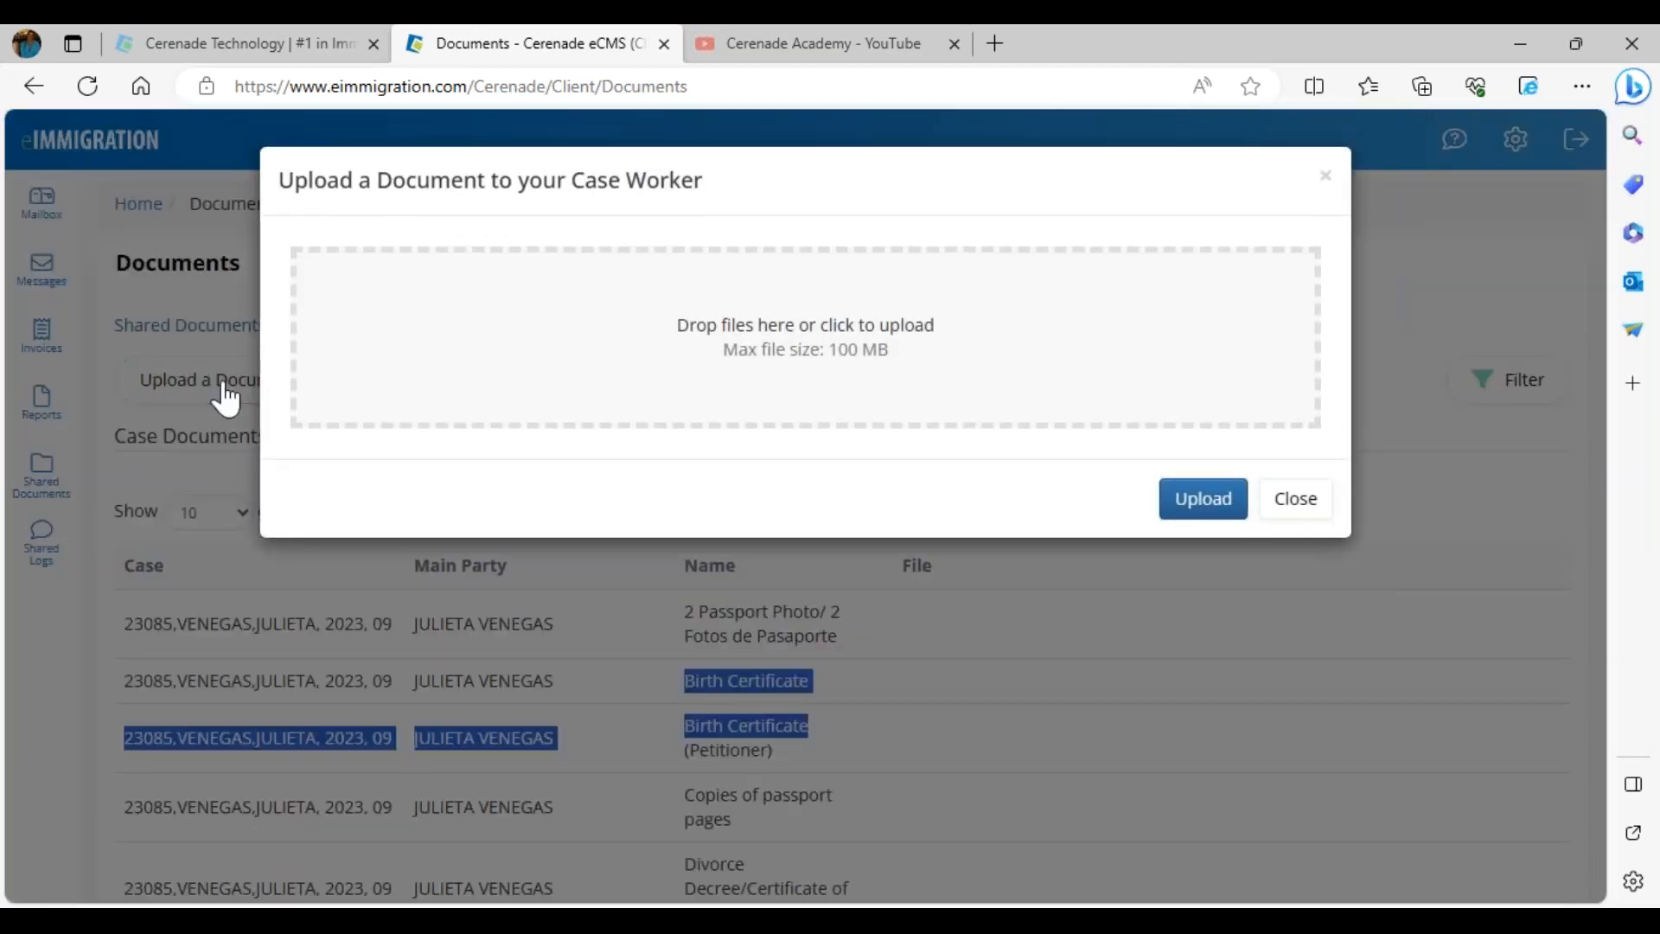
left_click(536, 345)
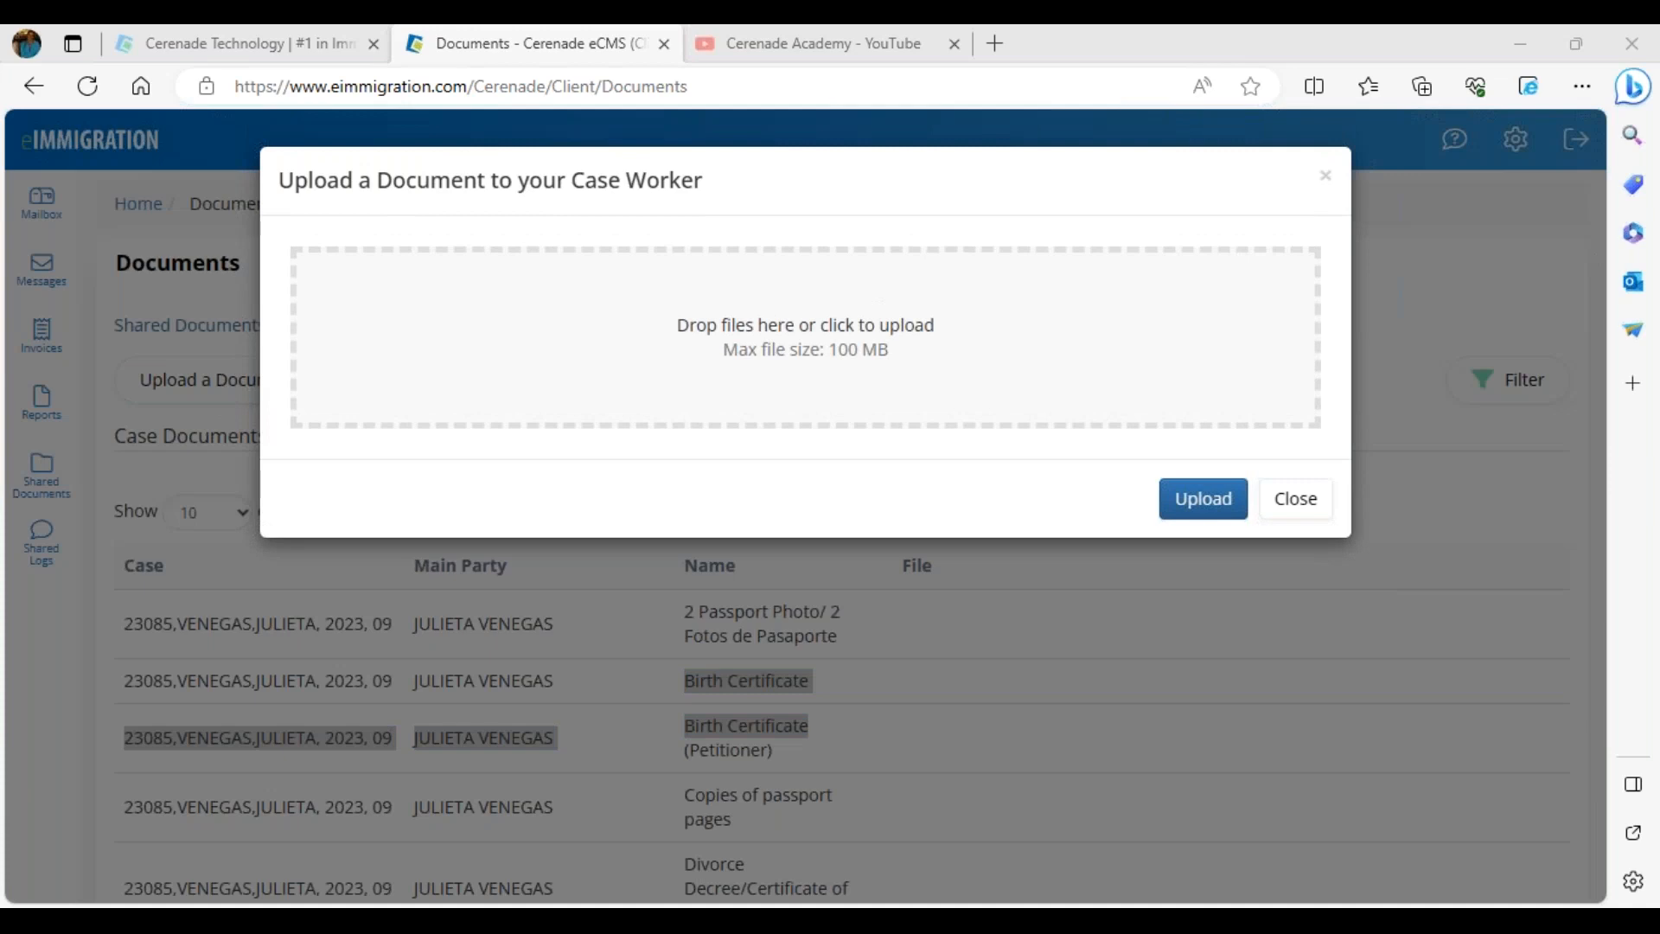
left_click_drag(563, 278, 697, 407)
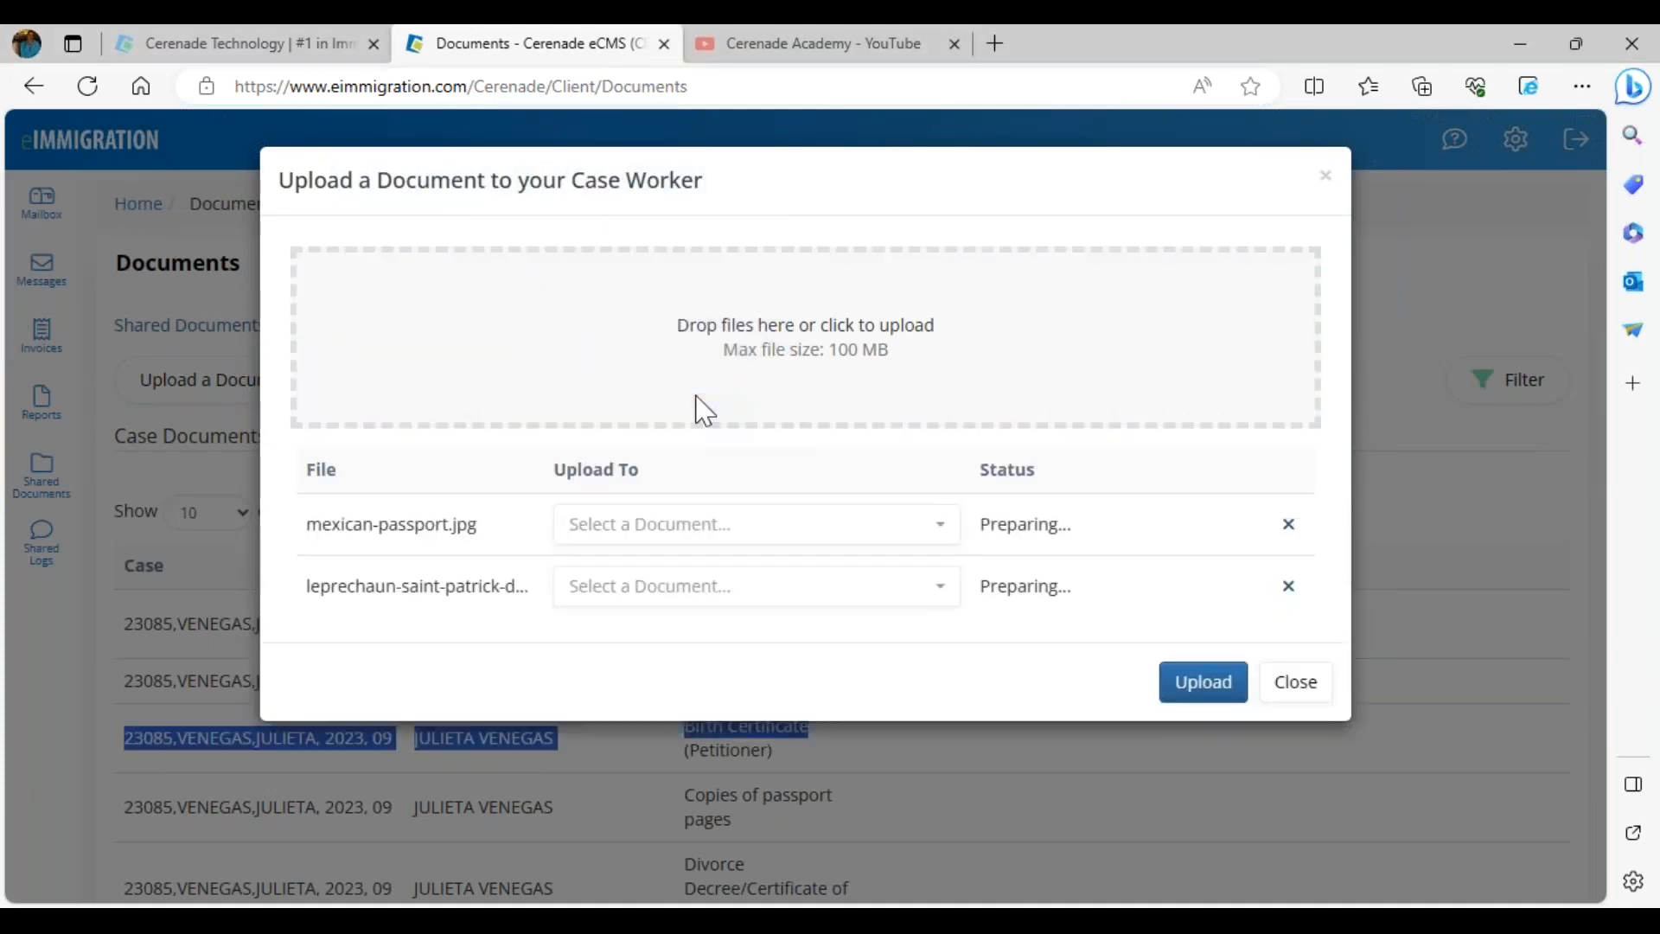
- Upload mexican-passport.jpg as Copies of passport pages and the leprechaun image as Birth Certificate
left_click(666, 525)
scroll(692, 657, "down", 4)
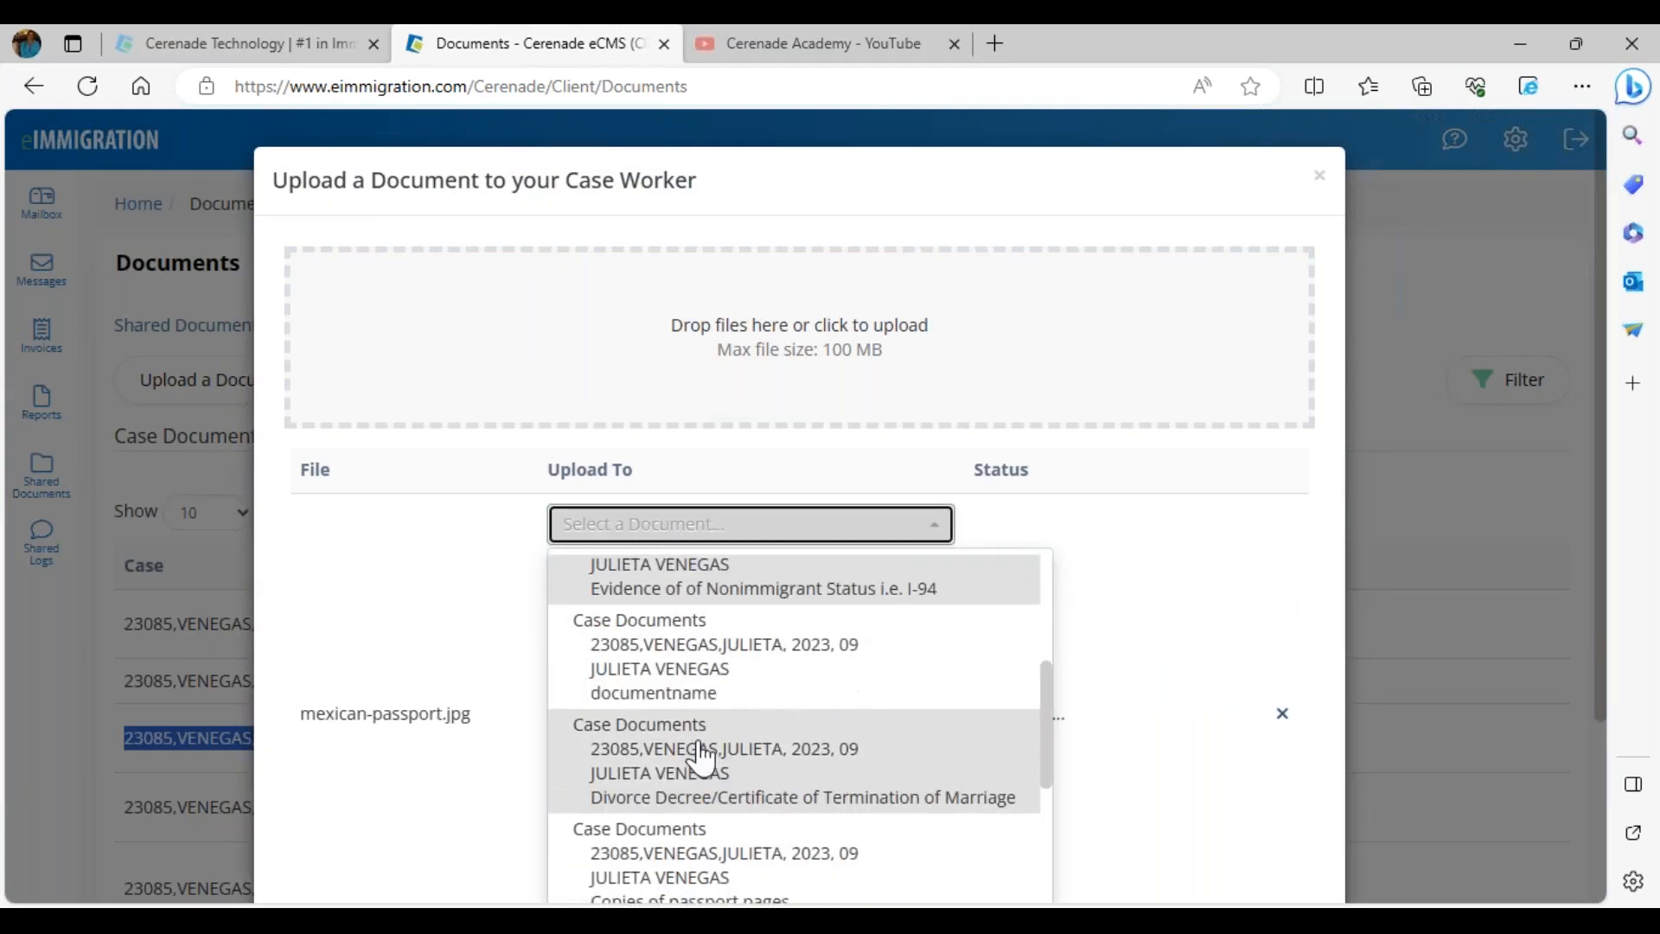
left_click(648, 844)
left_click(638, 660)
scroll(664, 806, "down", 5)
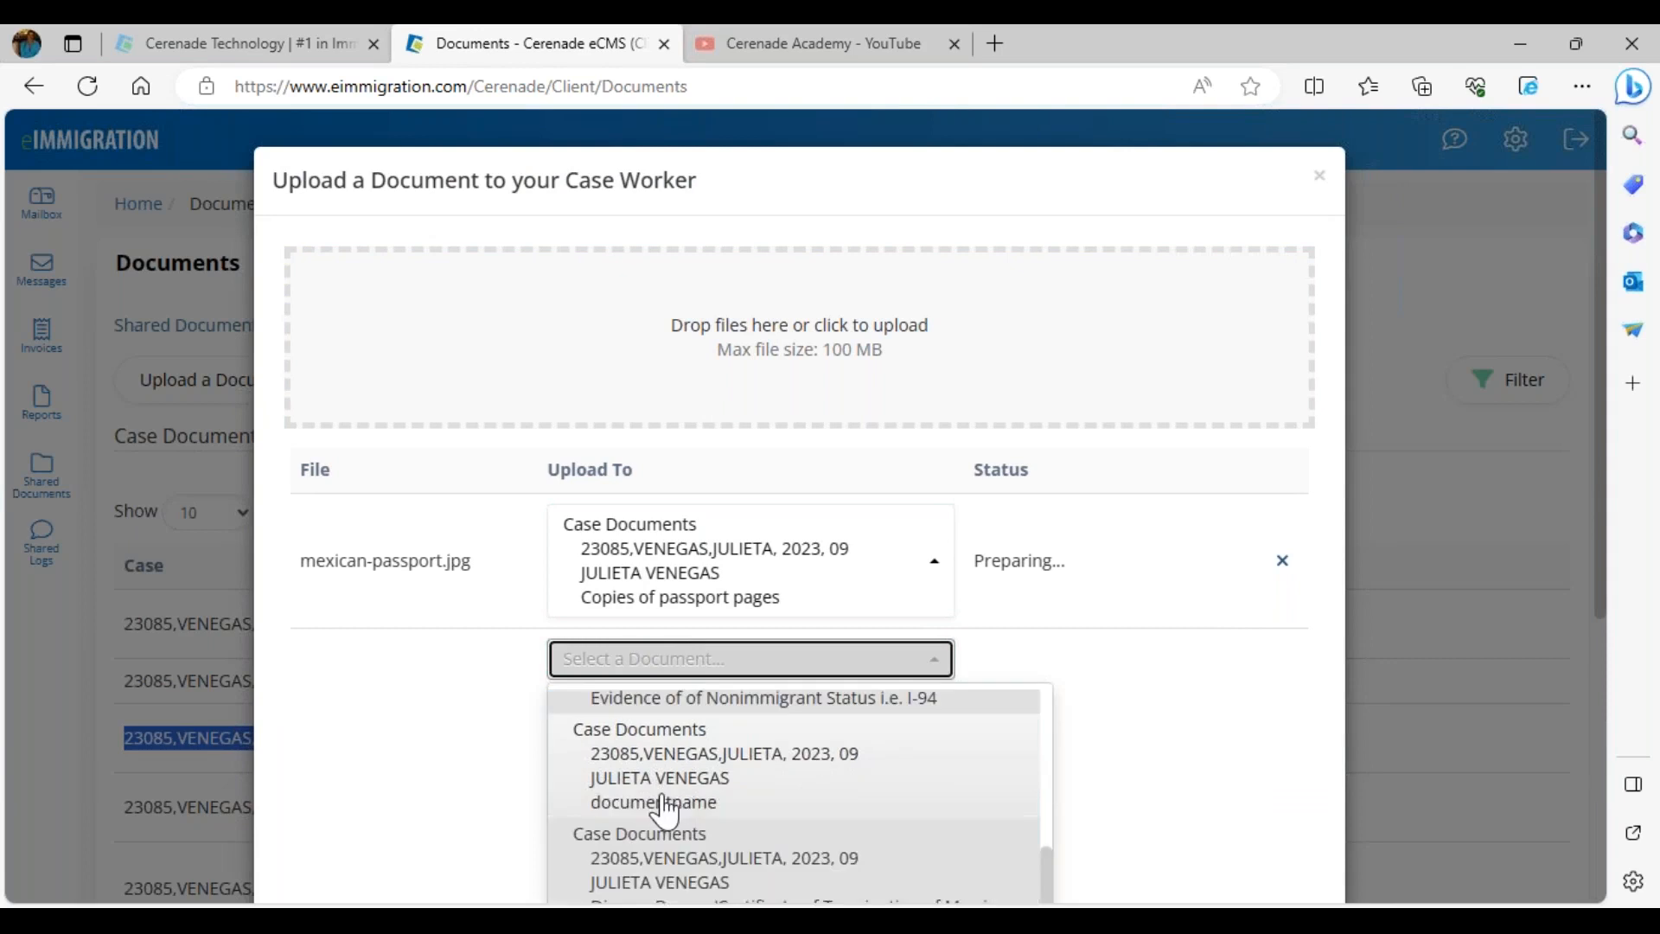
scroll(778, 834, "down", 4)
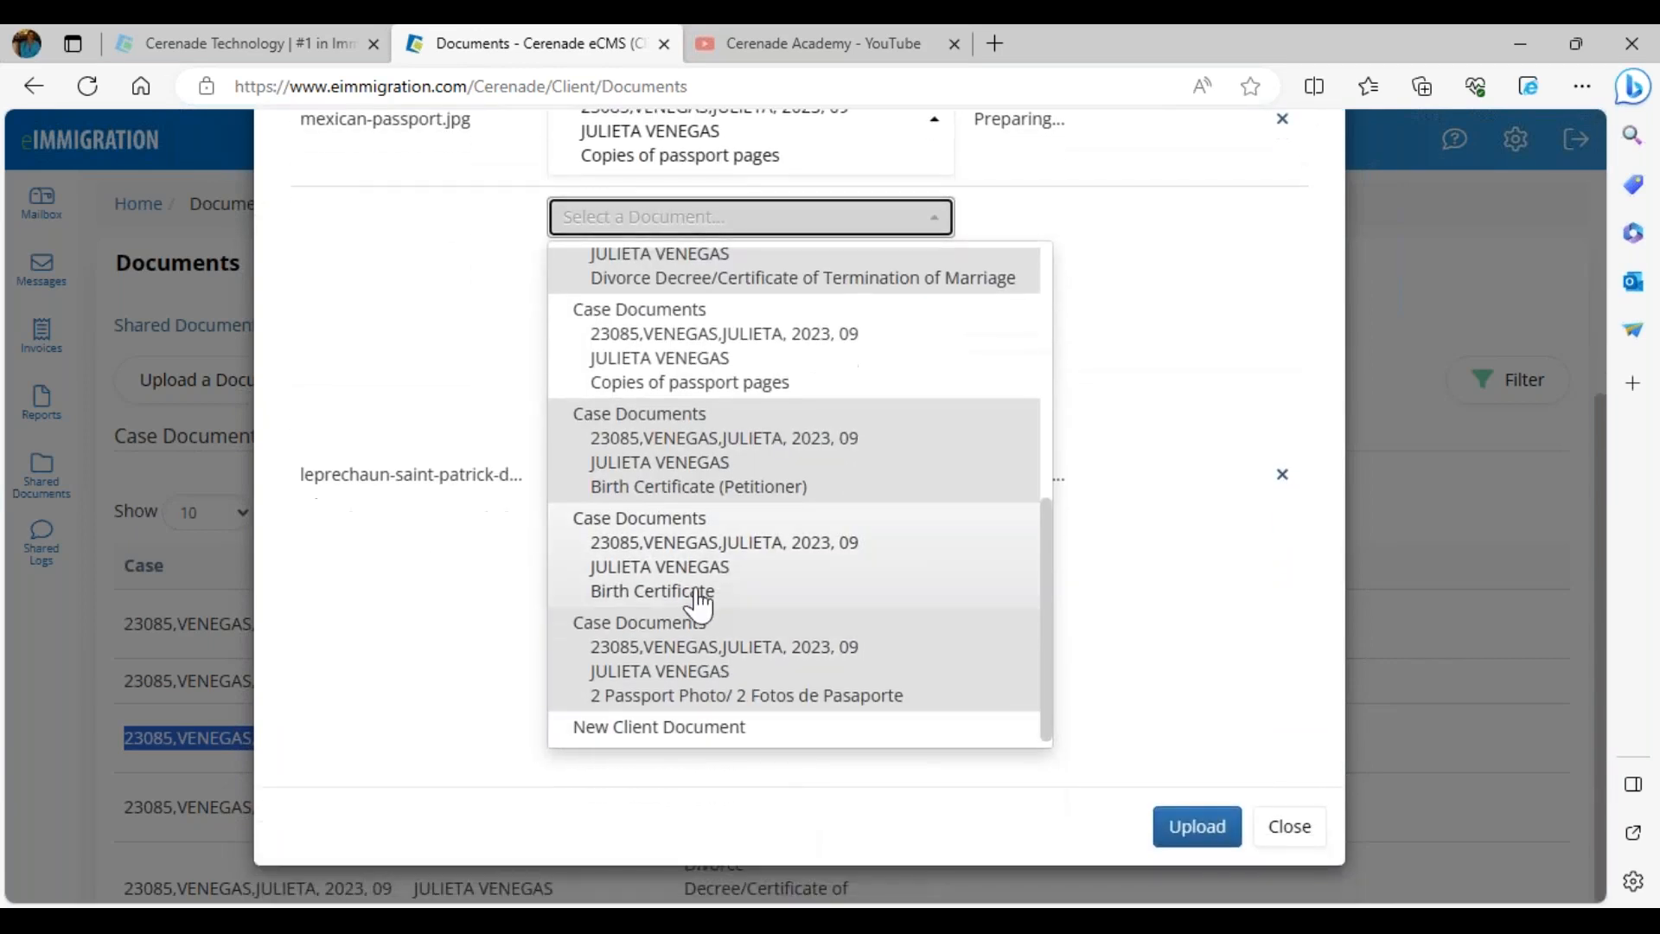
left_click(692, 593)
left_click(1224, 835)
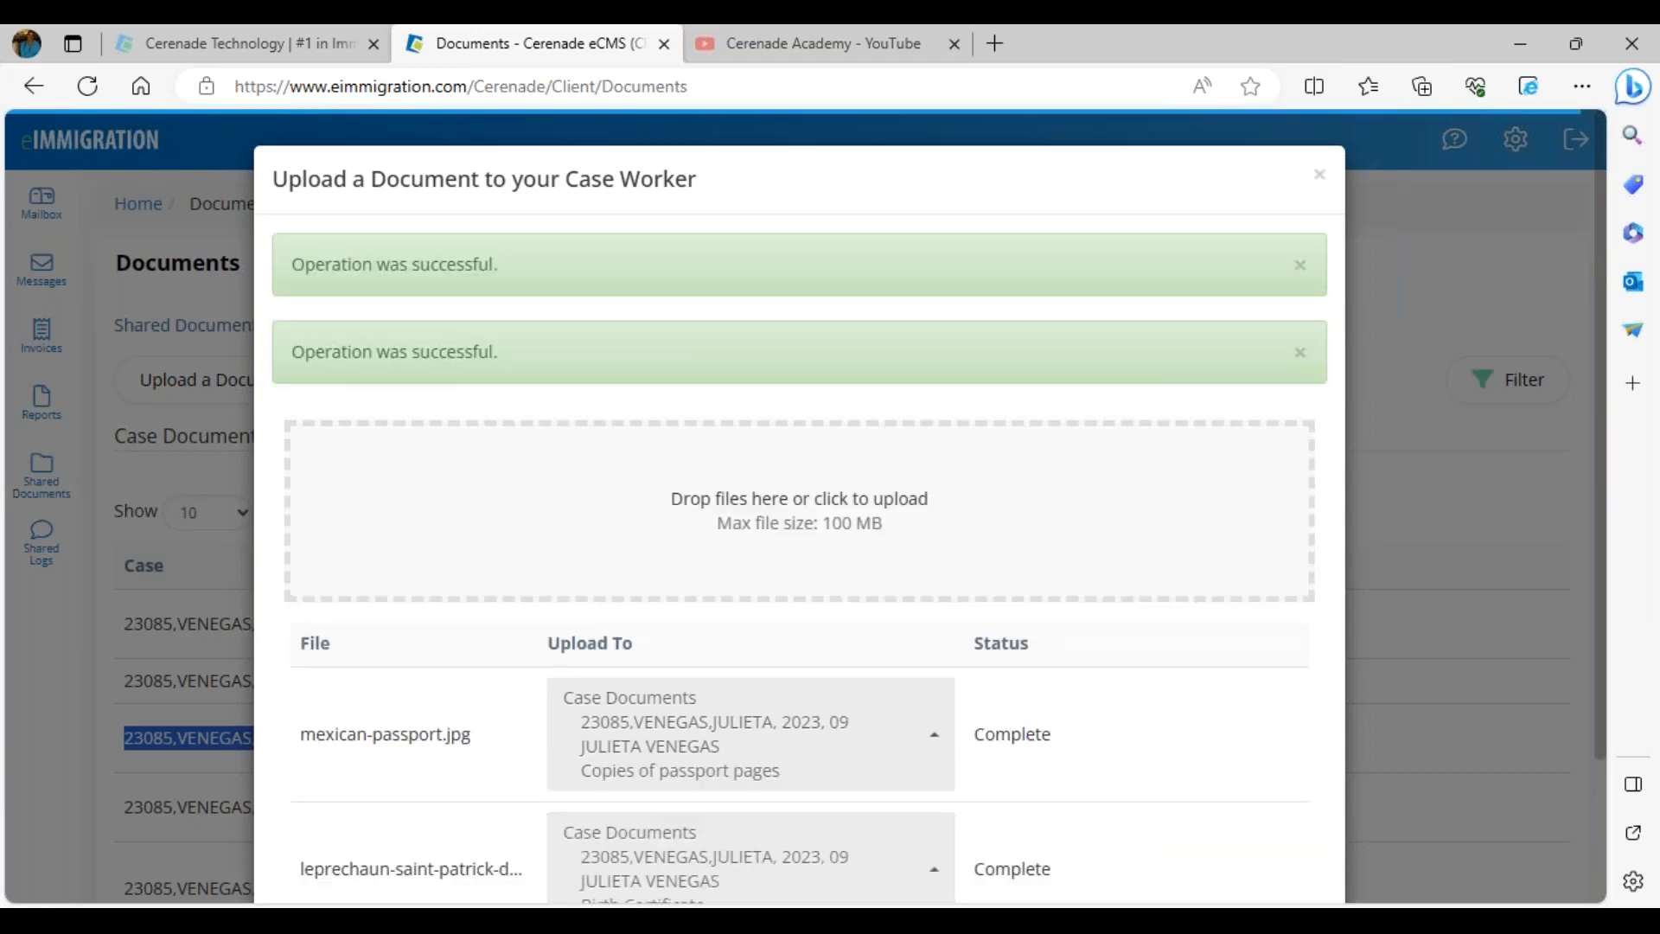
scroll(1292, 779, "down", 3)
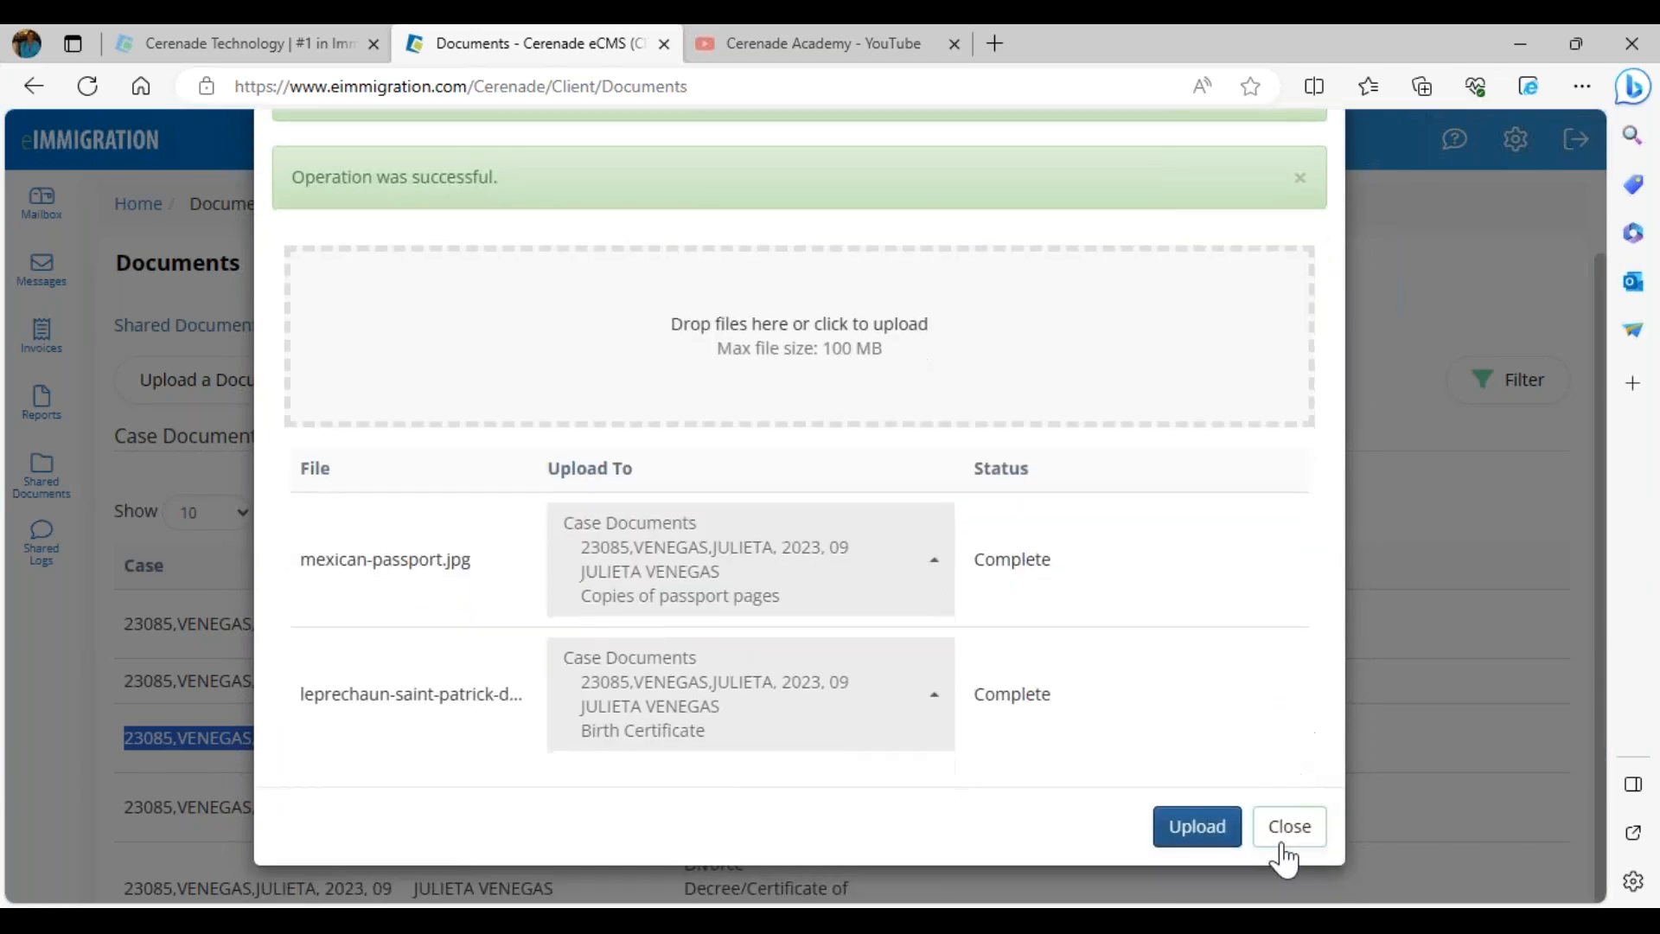
left_click(1289, 839)
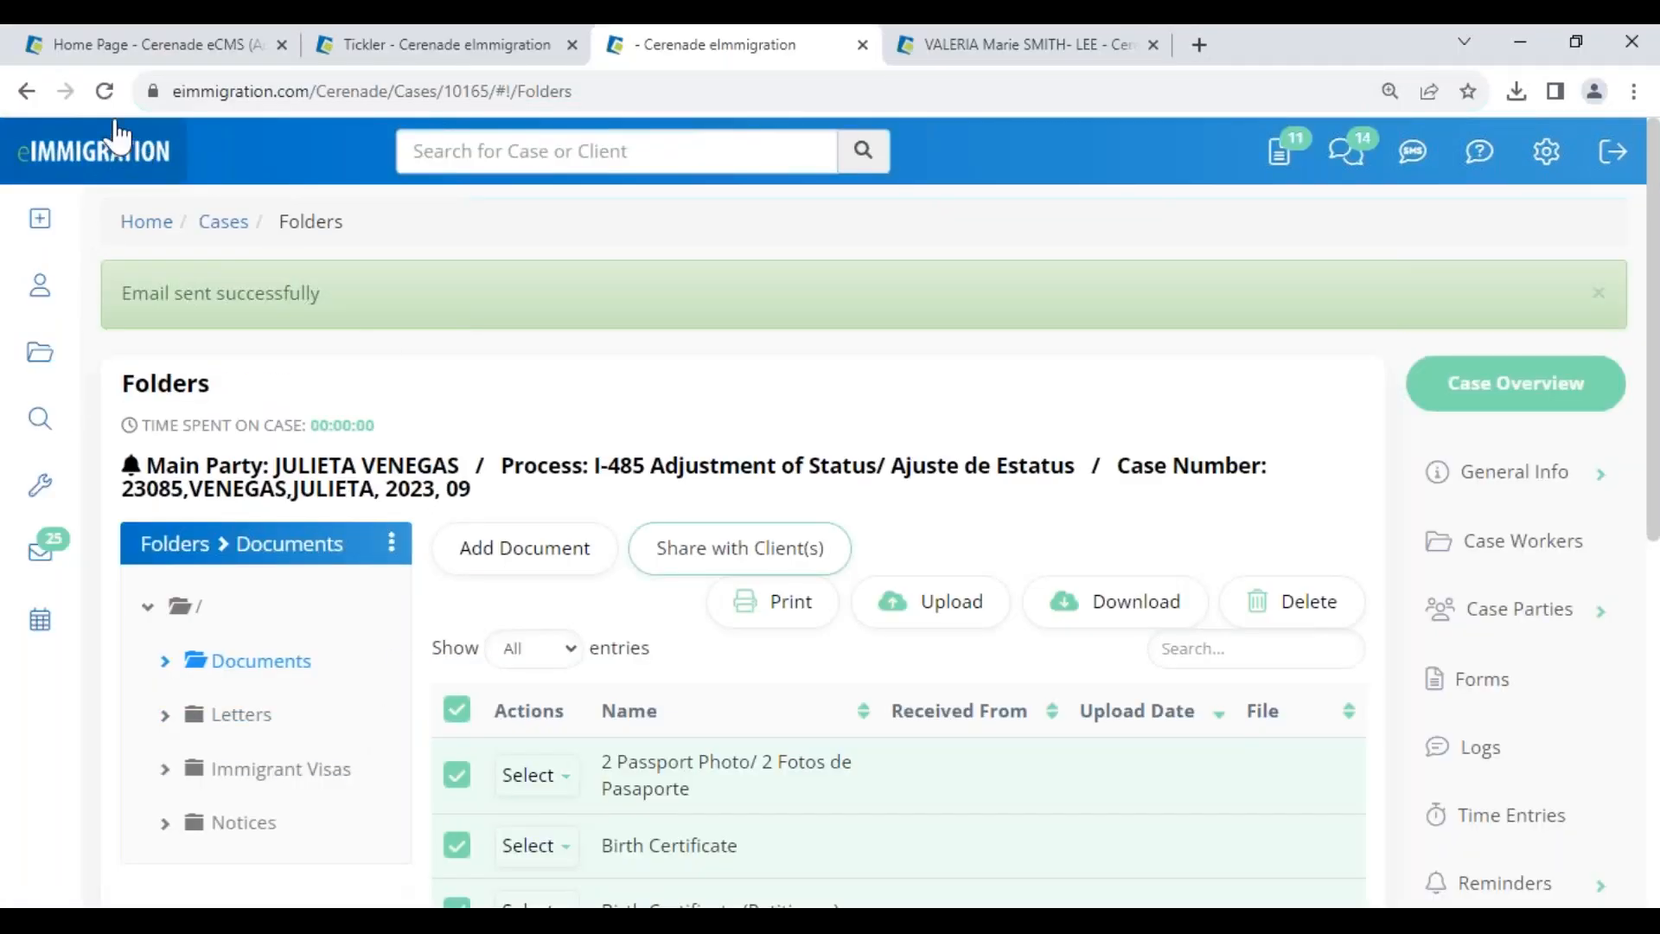
left_click(105, 91)
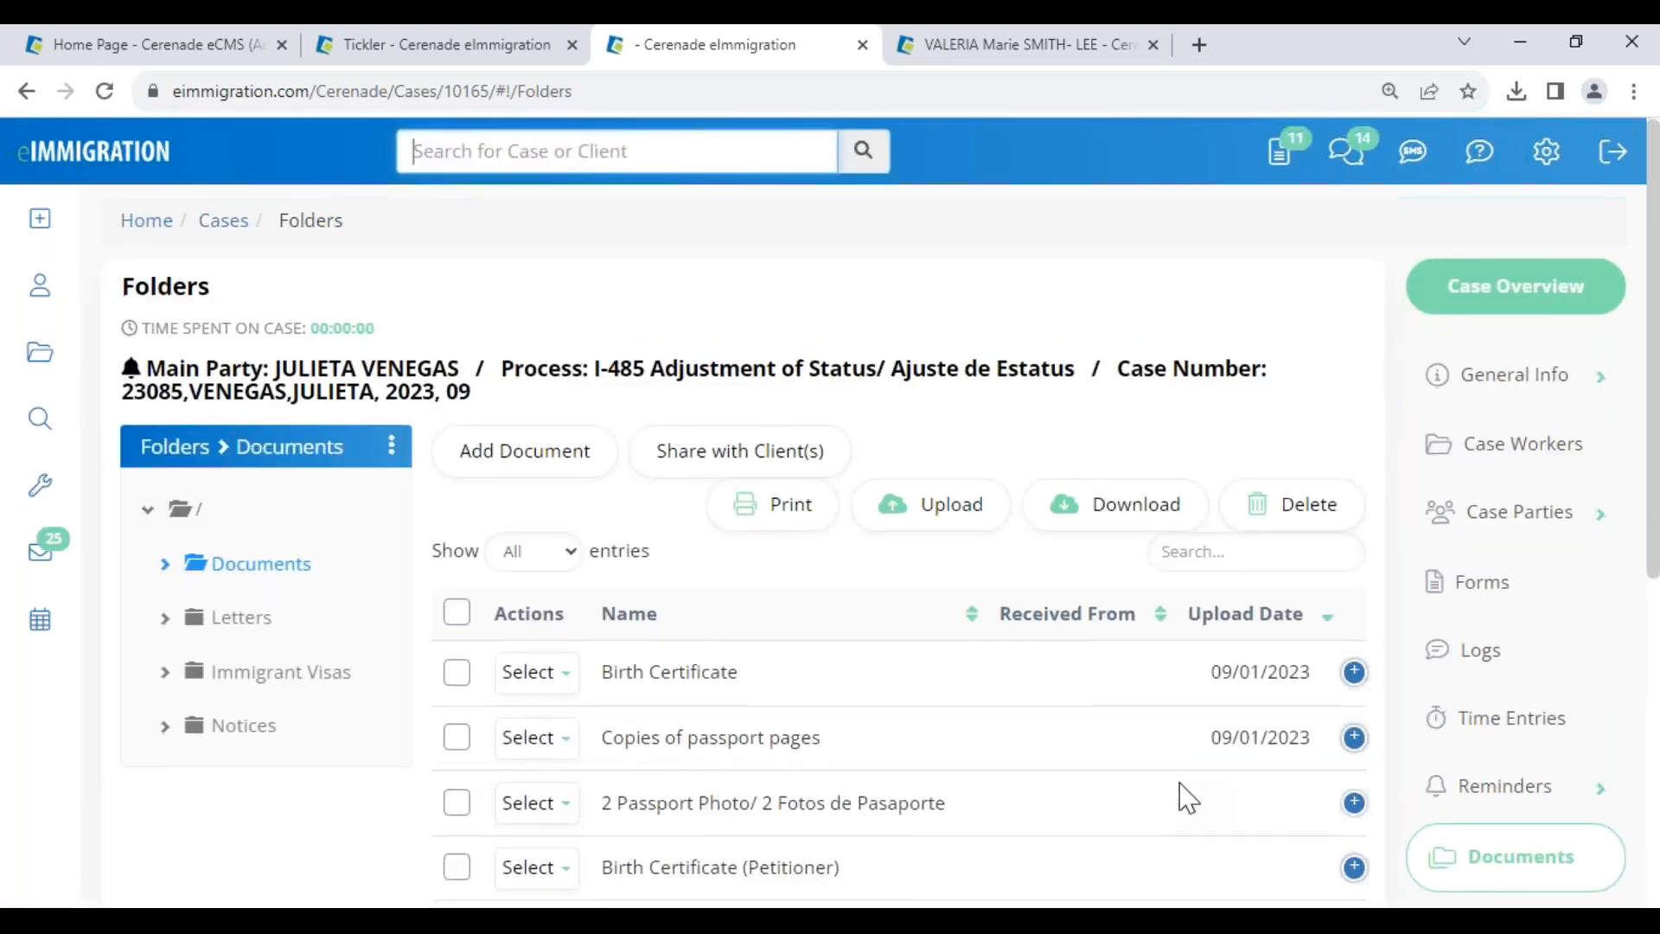
- Expand Birth Certificate to show leprechaun-saint-patrick-day-character-vector-19957805.jpg, uploaded 09/01/2023
scroll(1189, 795, "down", 4)
left_click_drag(1221, 309, 1301, 308)
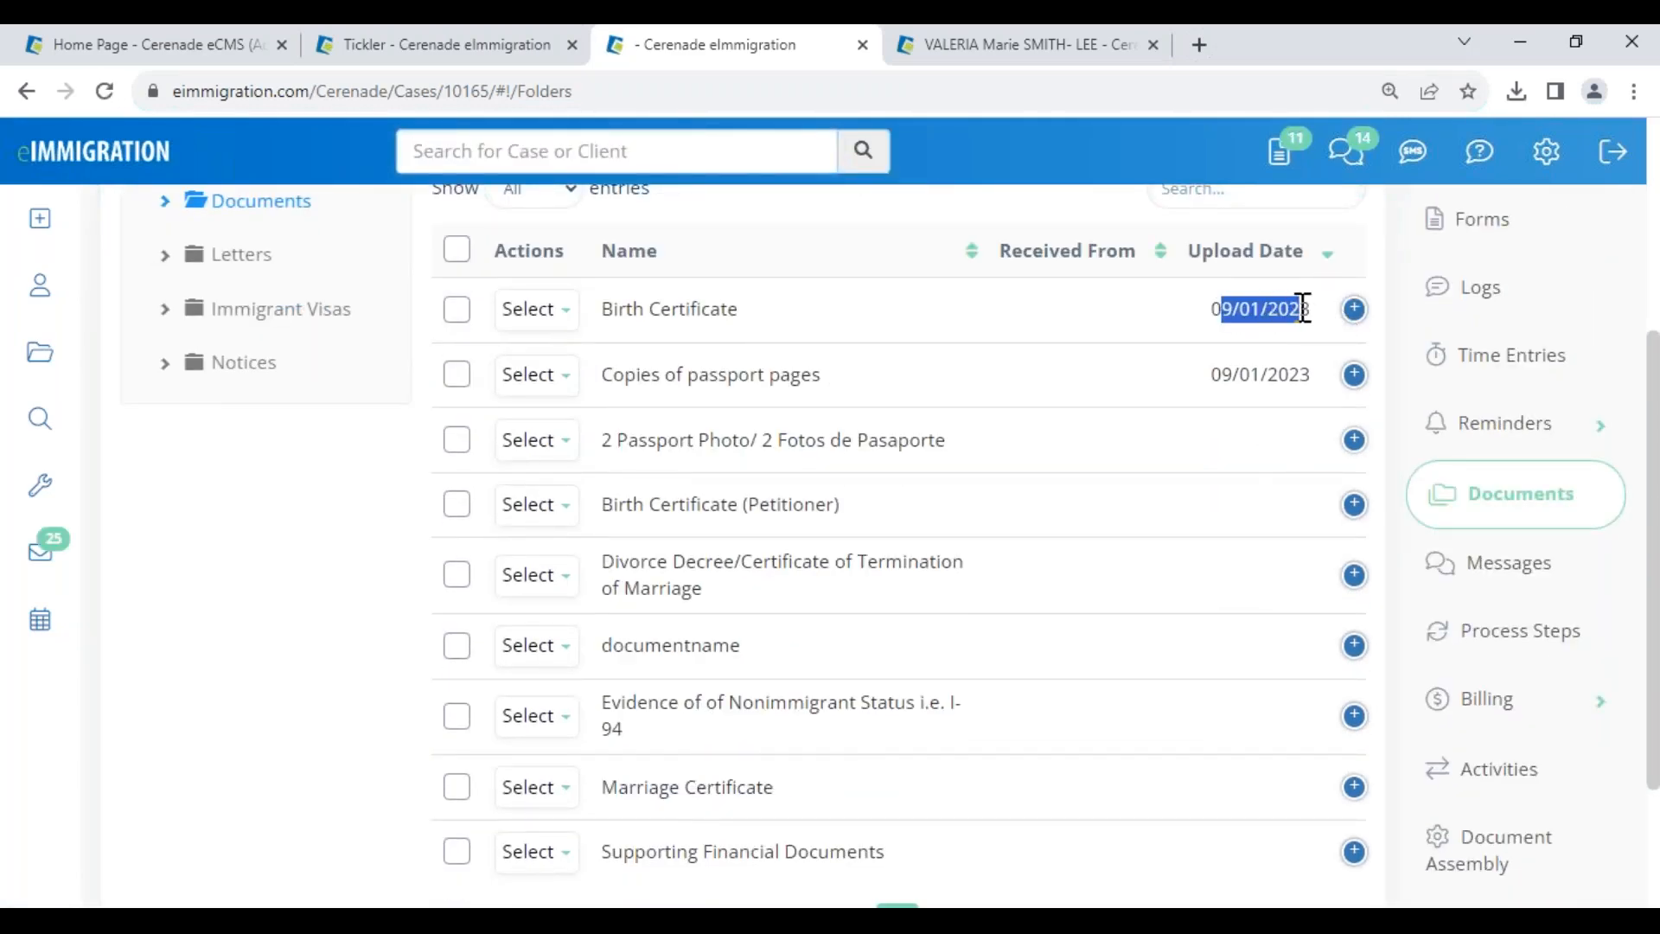
left_click(1354, 311)
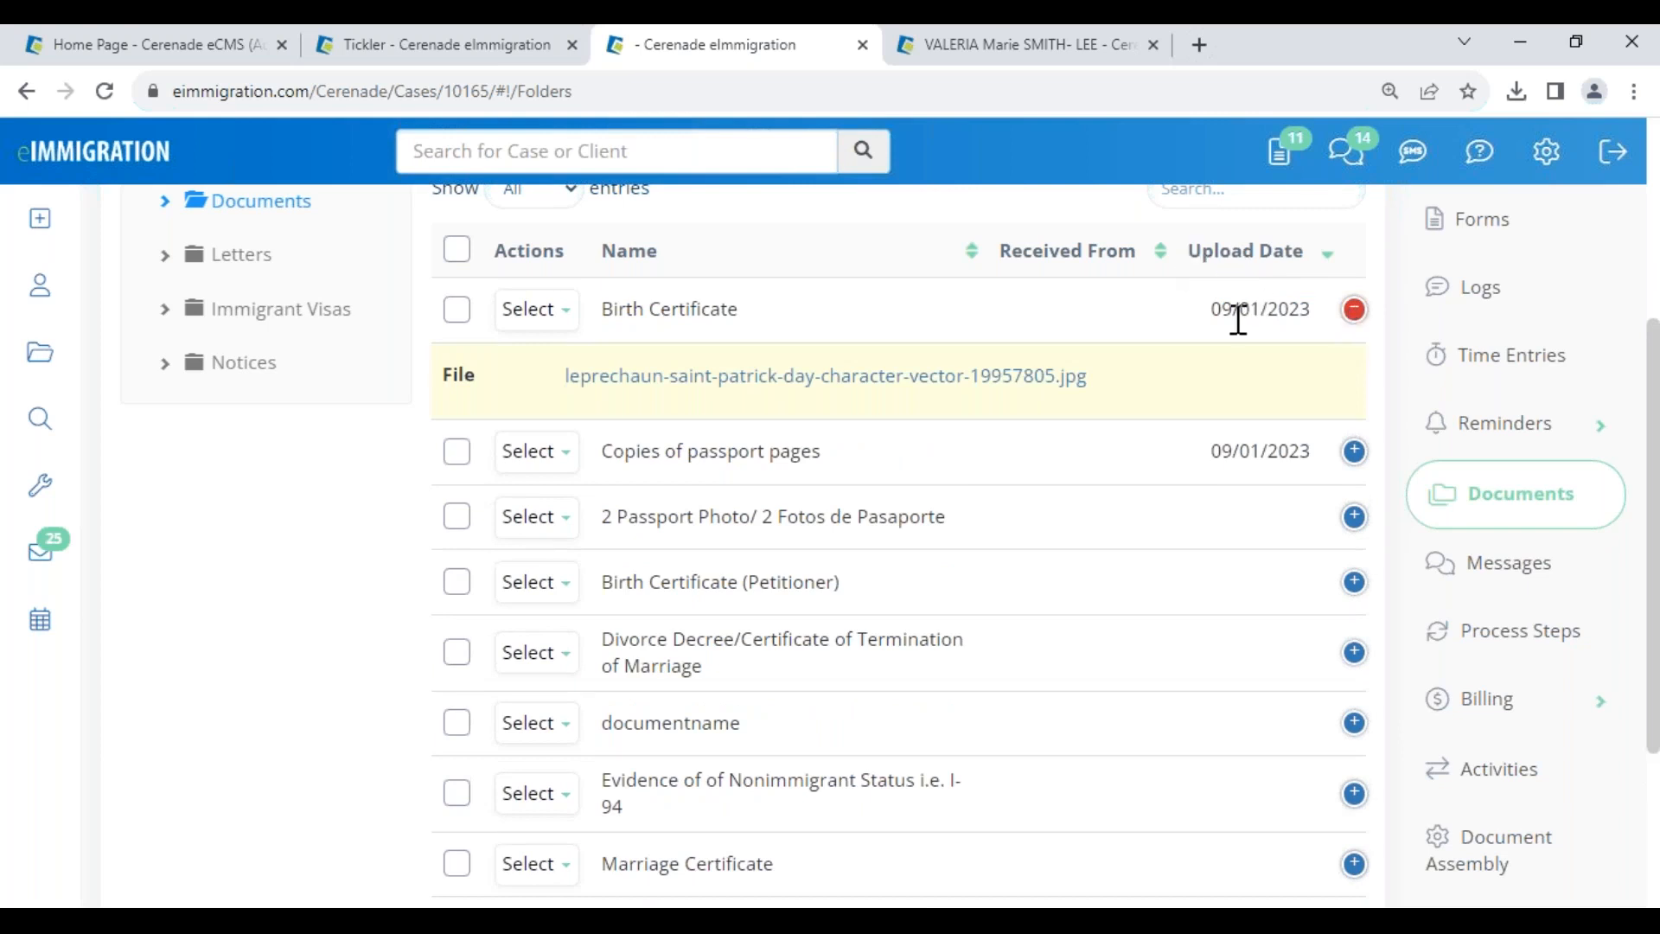
left_click_drag(1220, 452, 1312, 465)
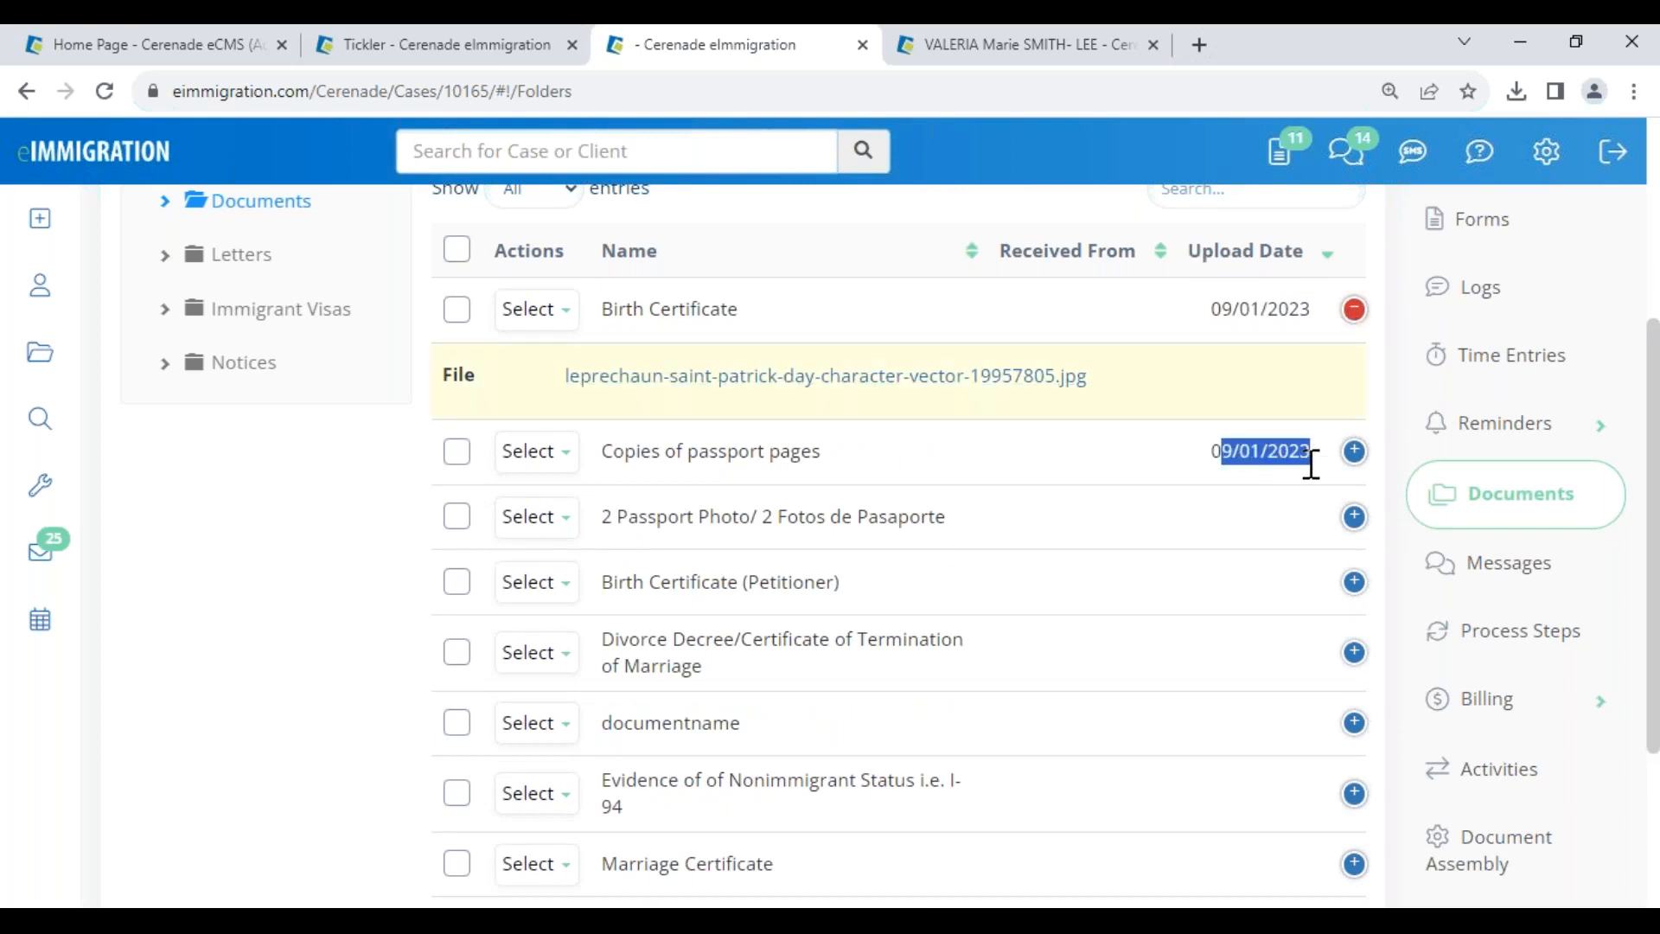
left_click(1254, 505)
left_click_drag(617, 517, 951, 523)
left_click(1201, 552)
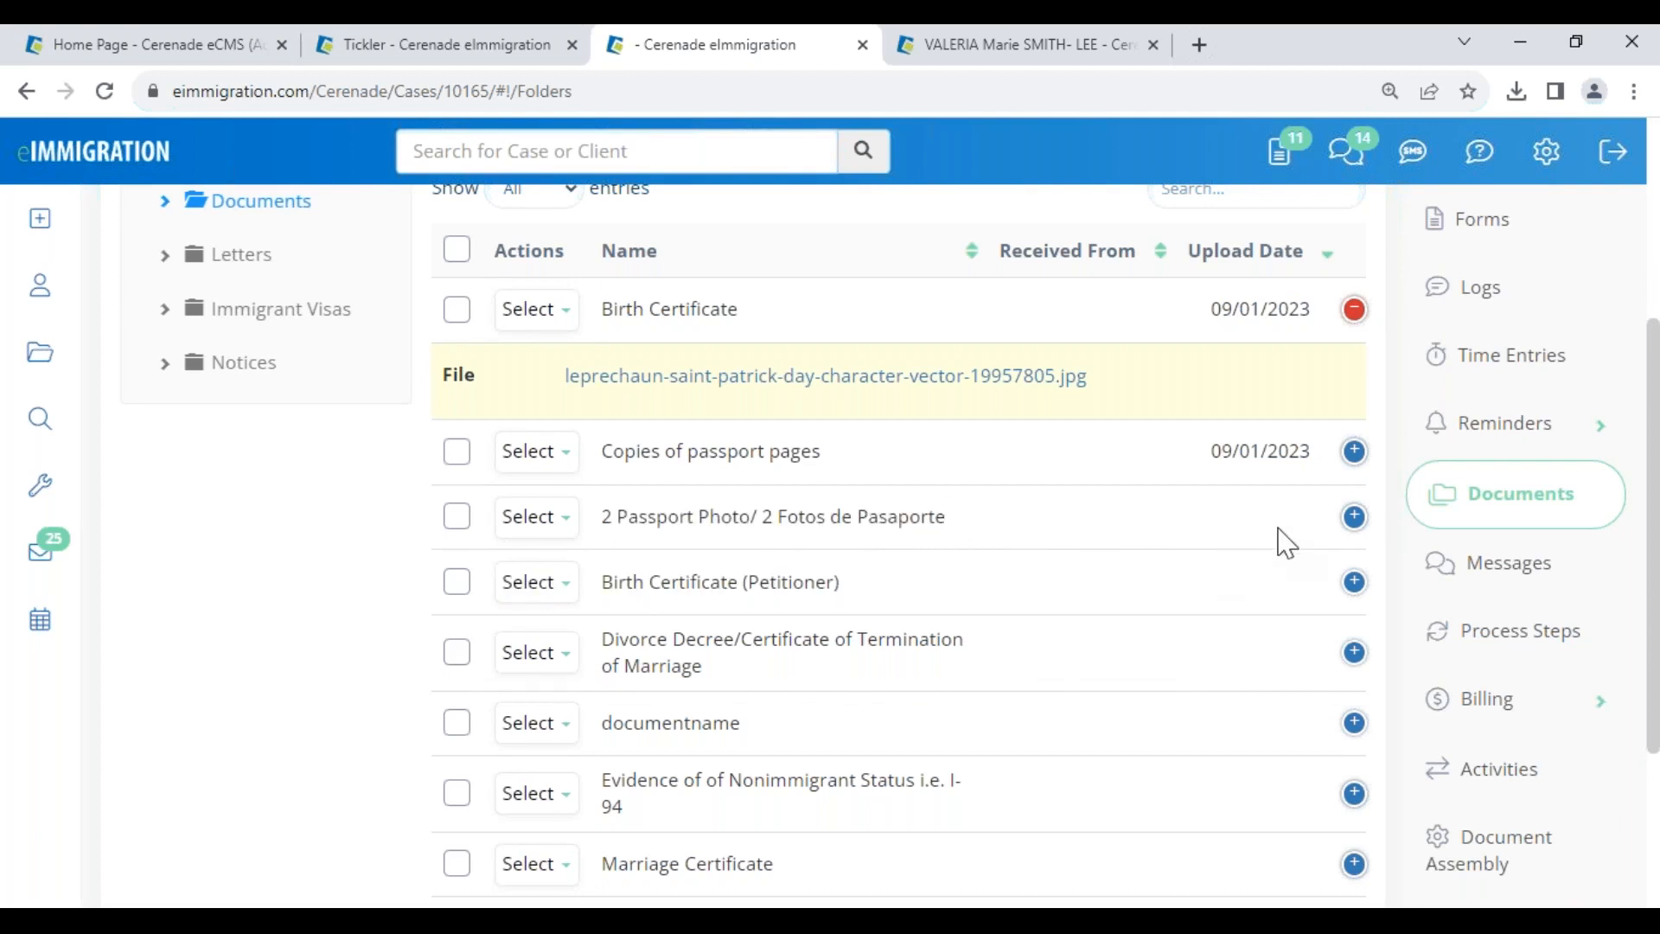
scroll(1280, 540, "up", 5)
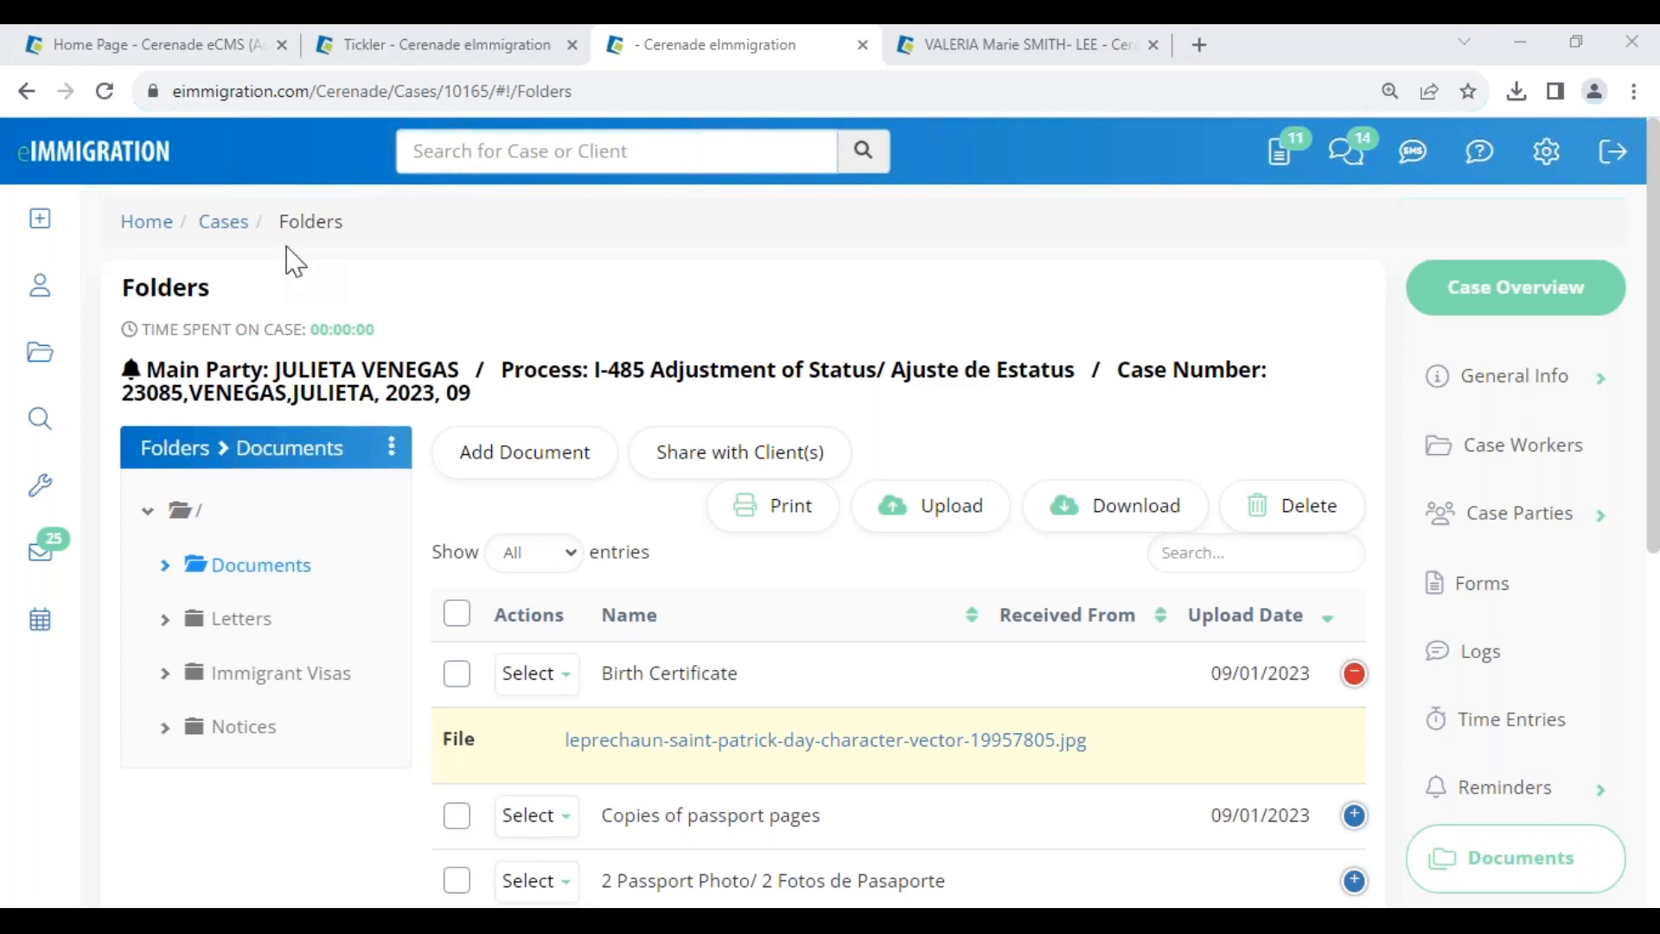
- Choose Print/View Questionnaire(s) under Create > Questionnaire and open General Information for Individual Client
mouse_move(55, 233)
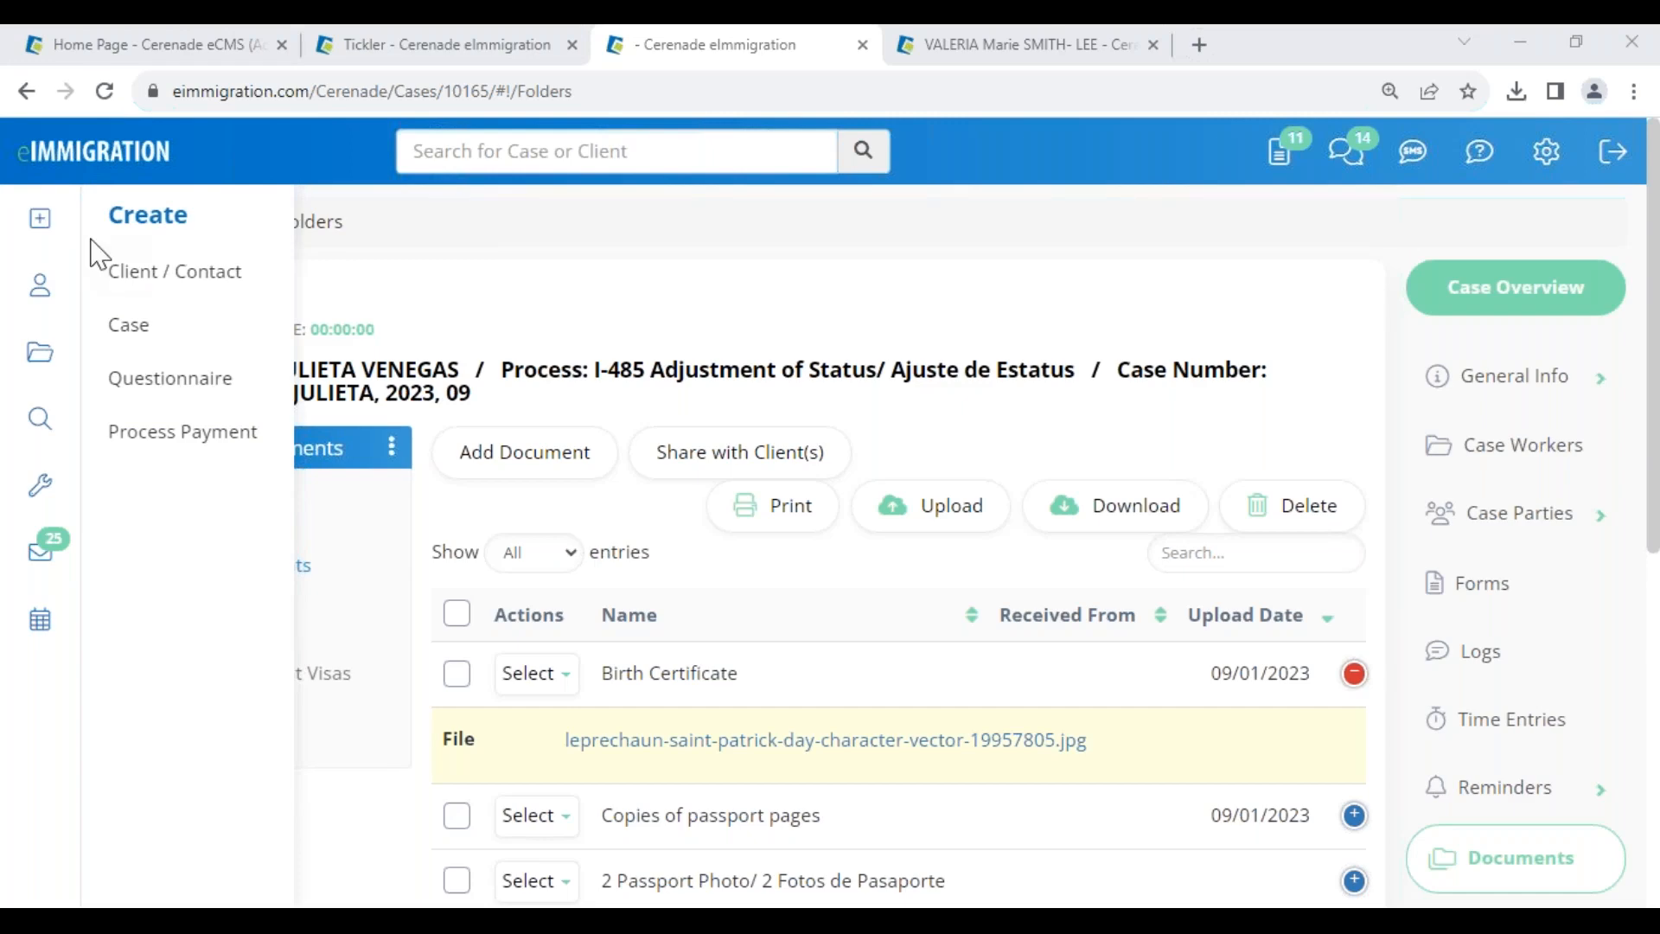
left_click(205, 394)
left_click(202, 337)
left_click(234, 424)
scroll(419, 697, "down", 4)
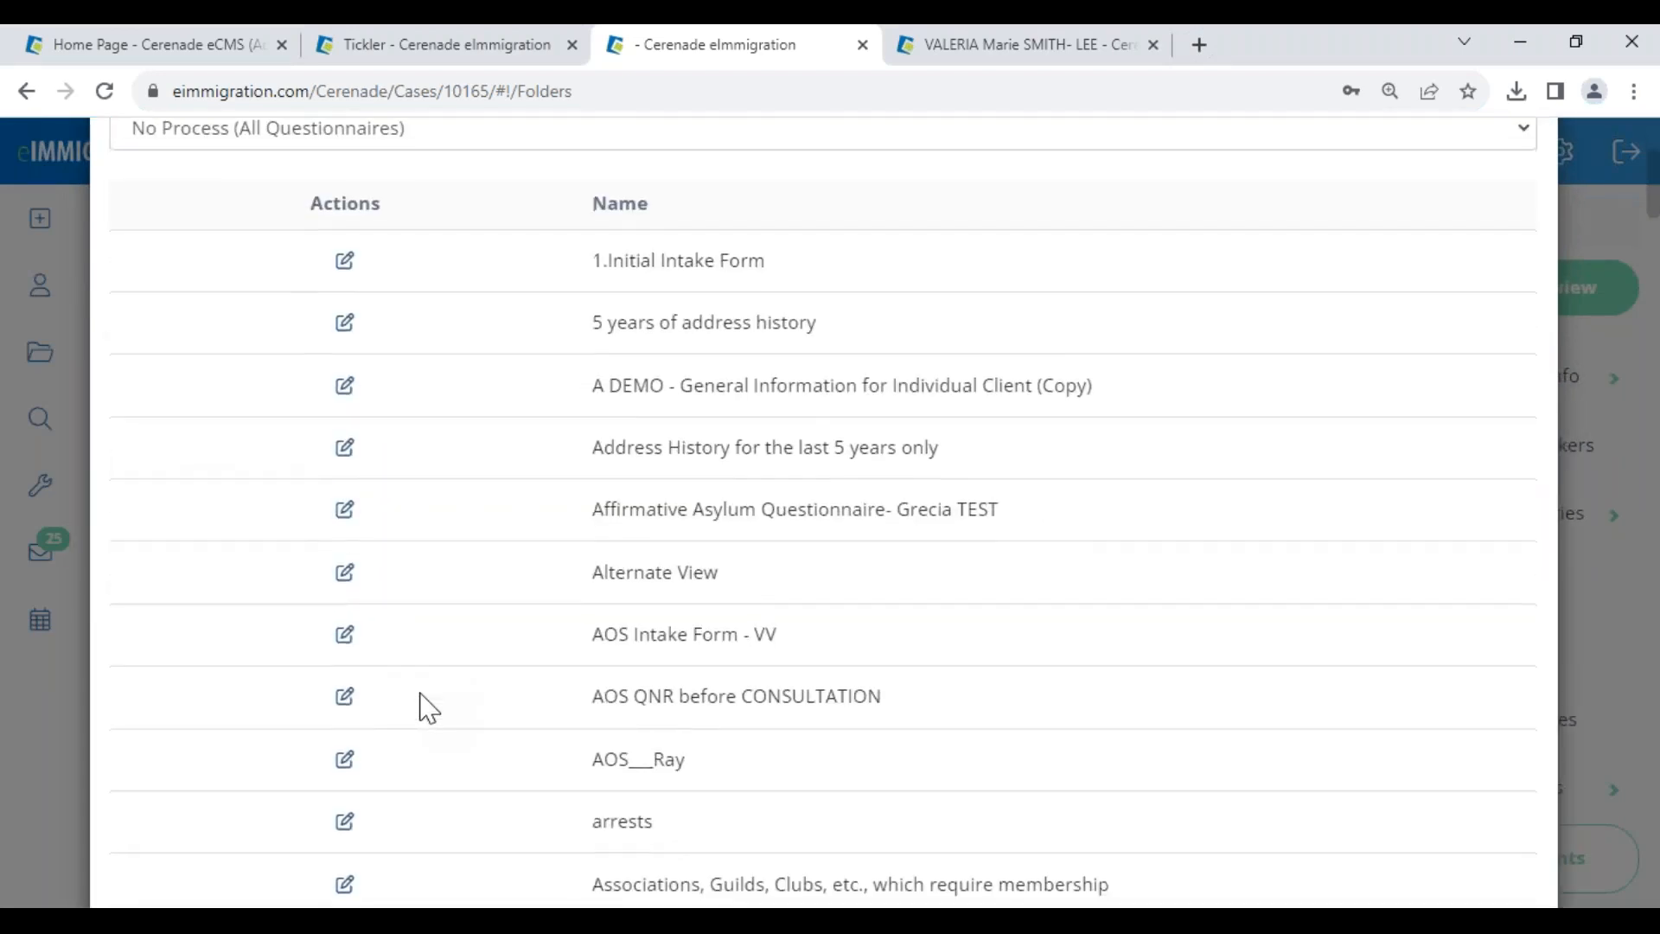
scroll(427, 707, "down", 15)
scroll(427, 707, "down", 5)
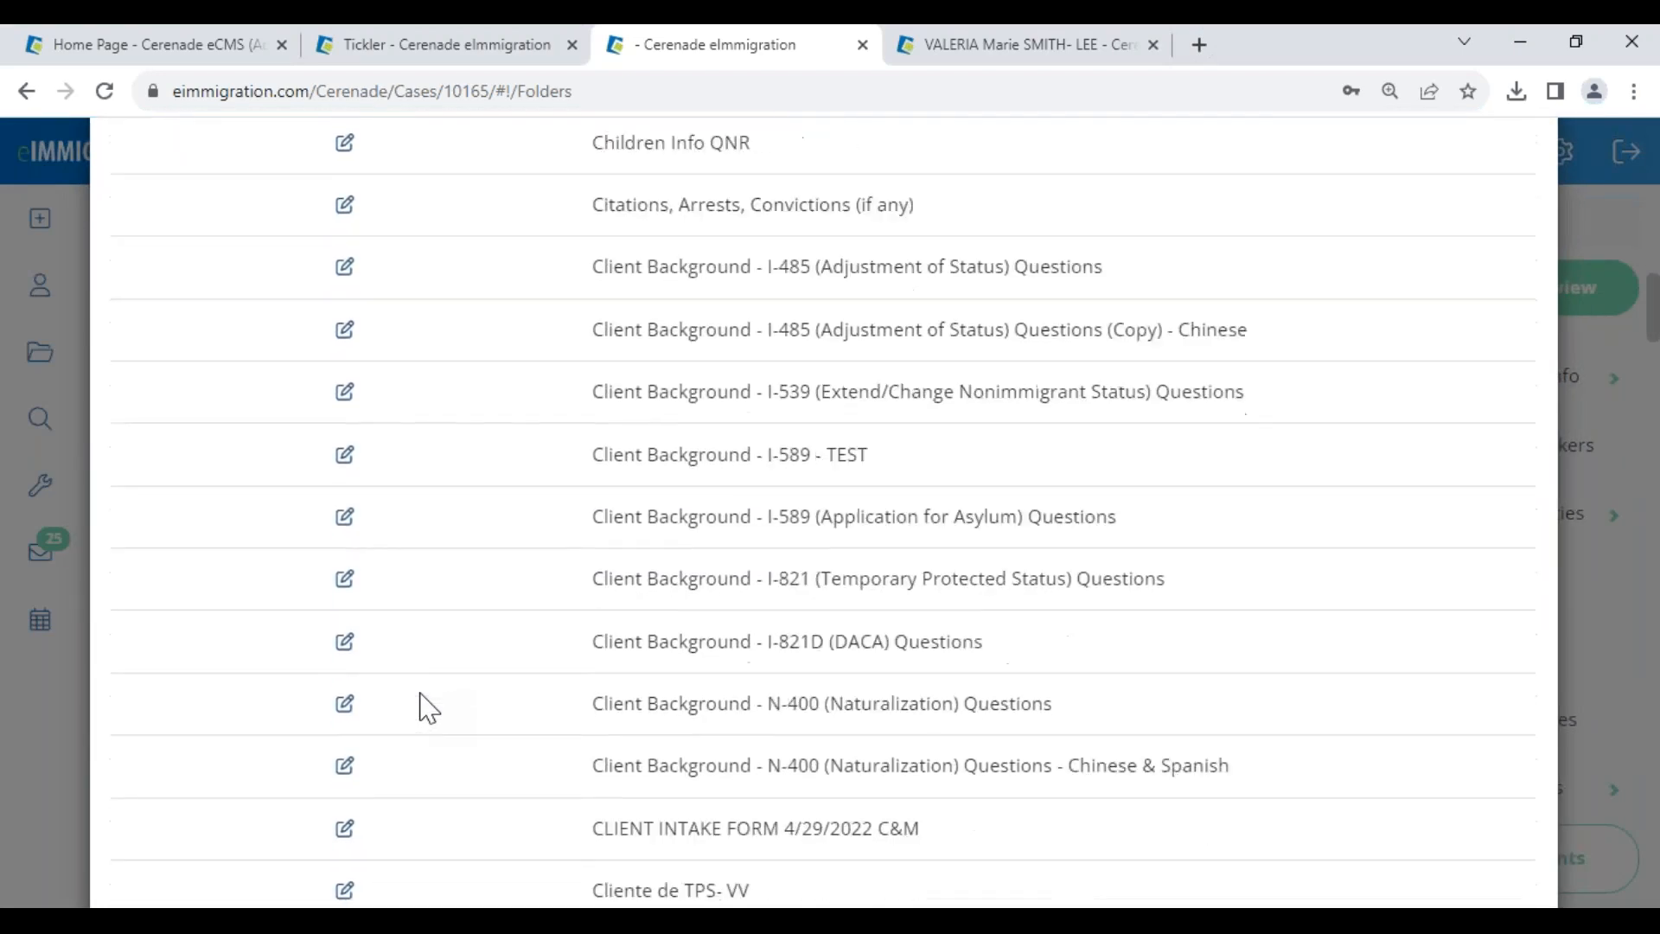
scroll(428, 707, "down", 20)
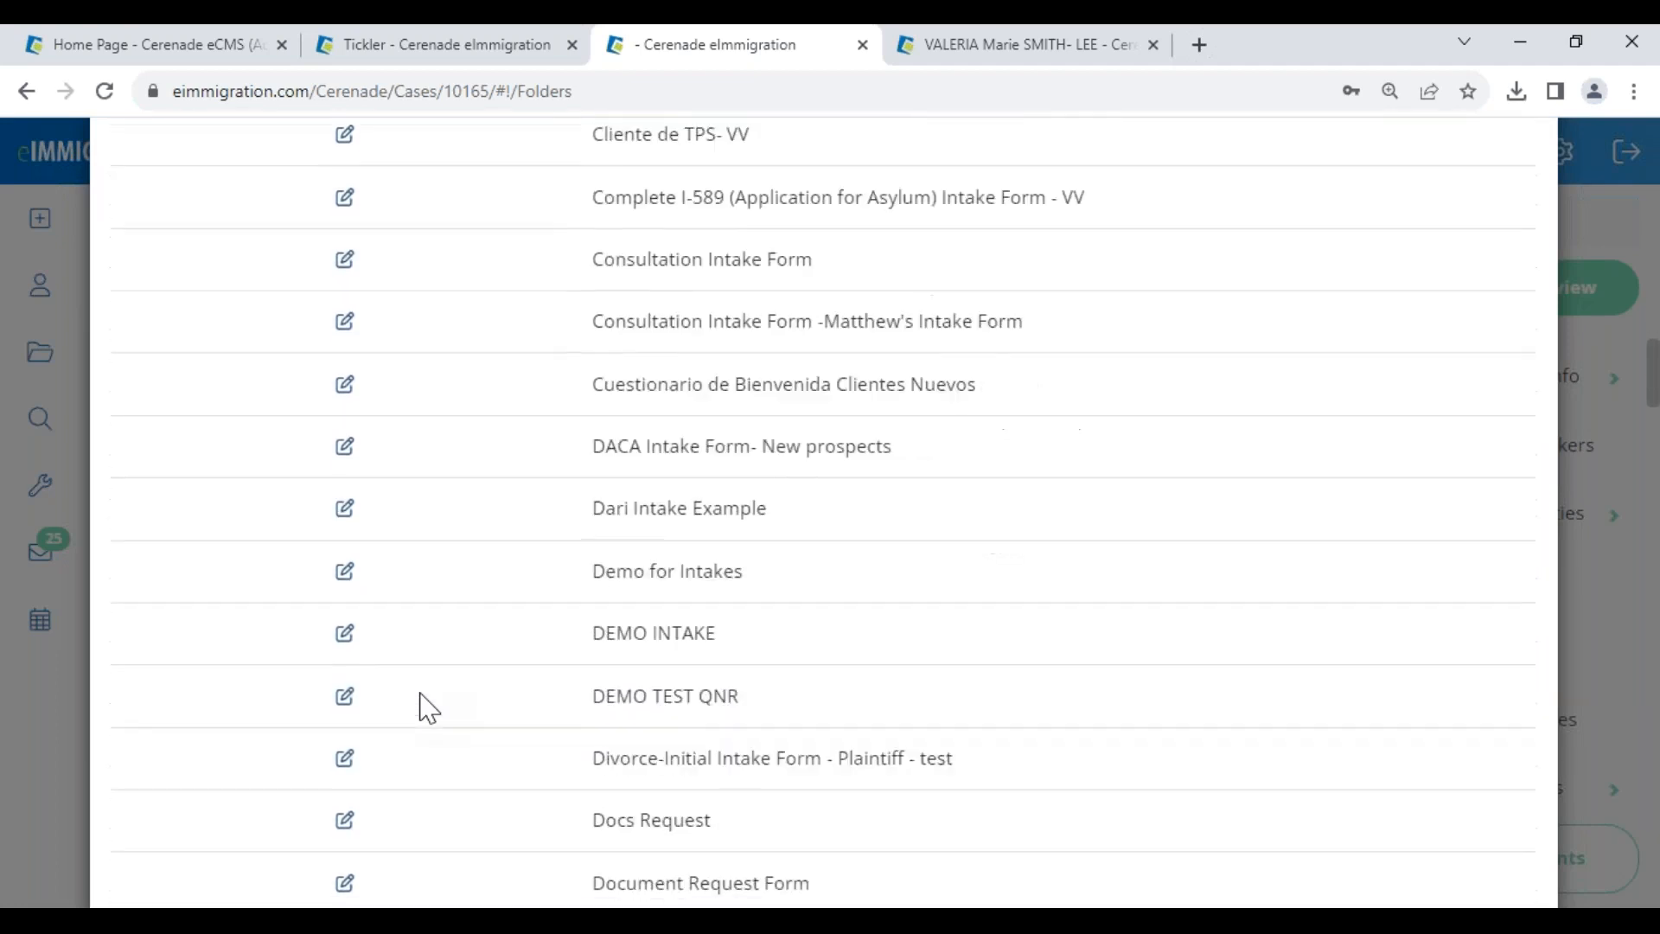
scroll(427, 707, "down", 1)
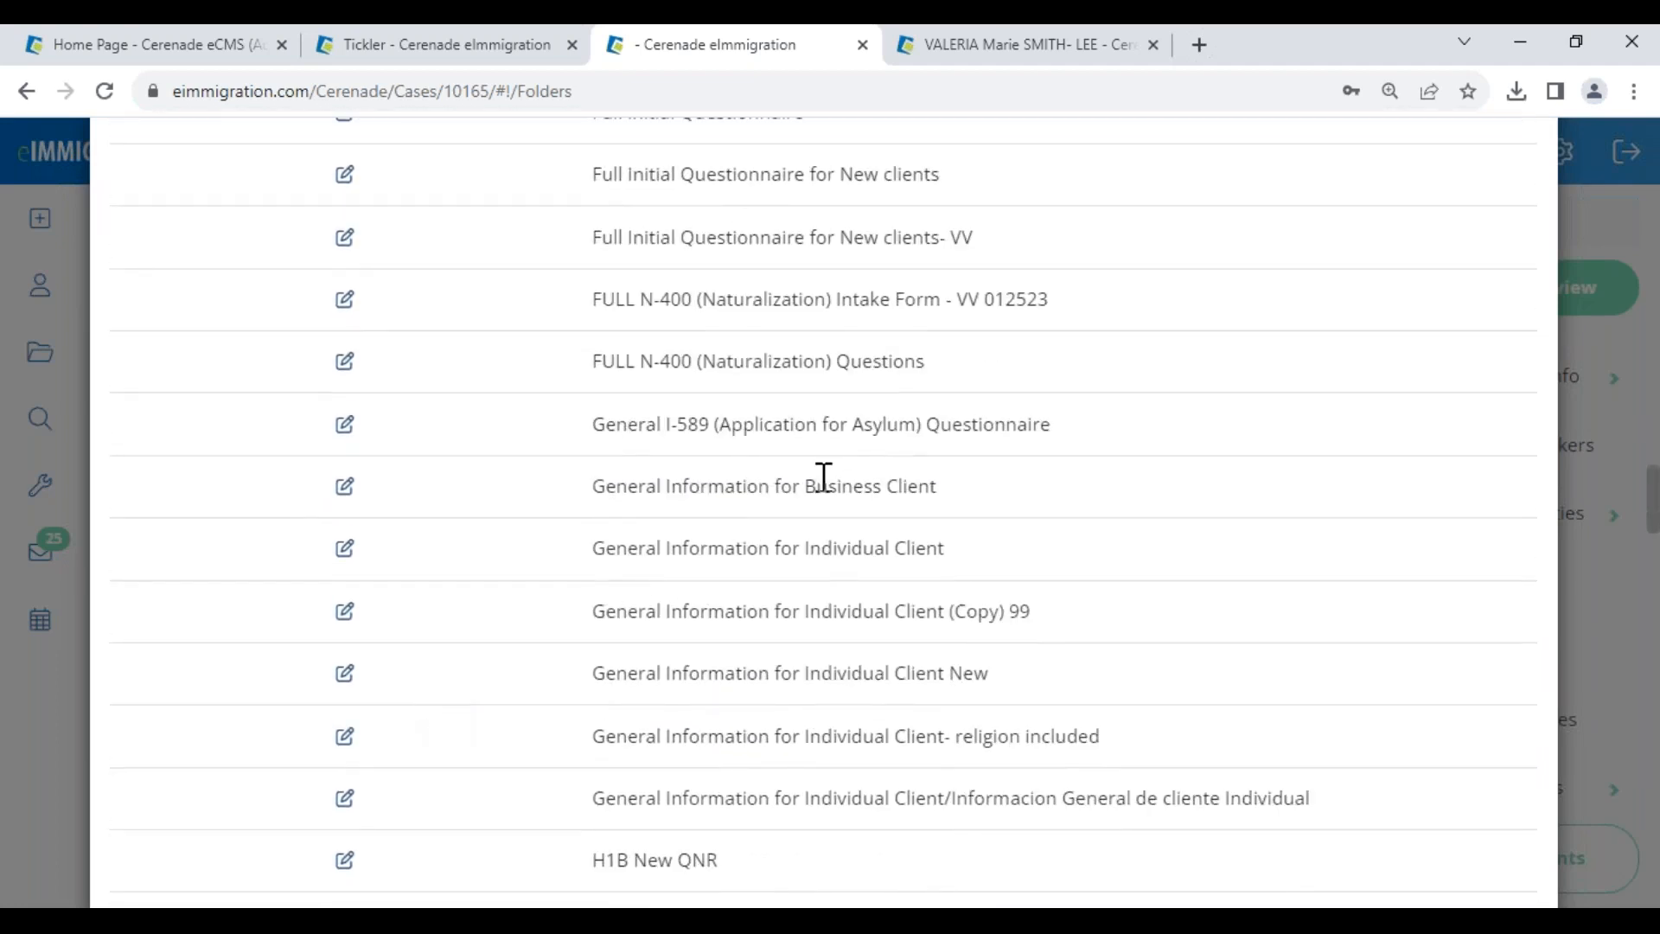
left_click(345, 549)
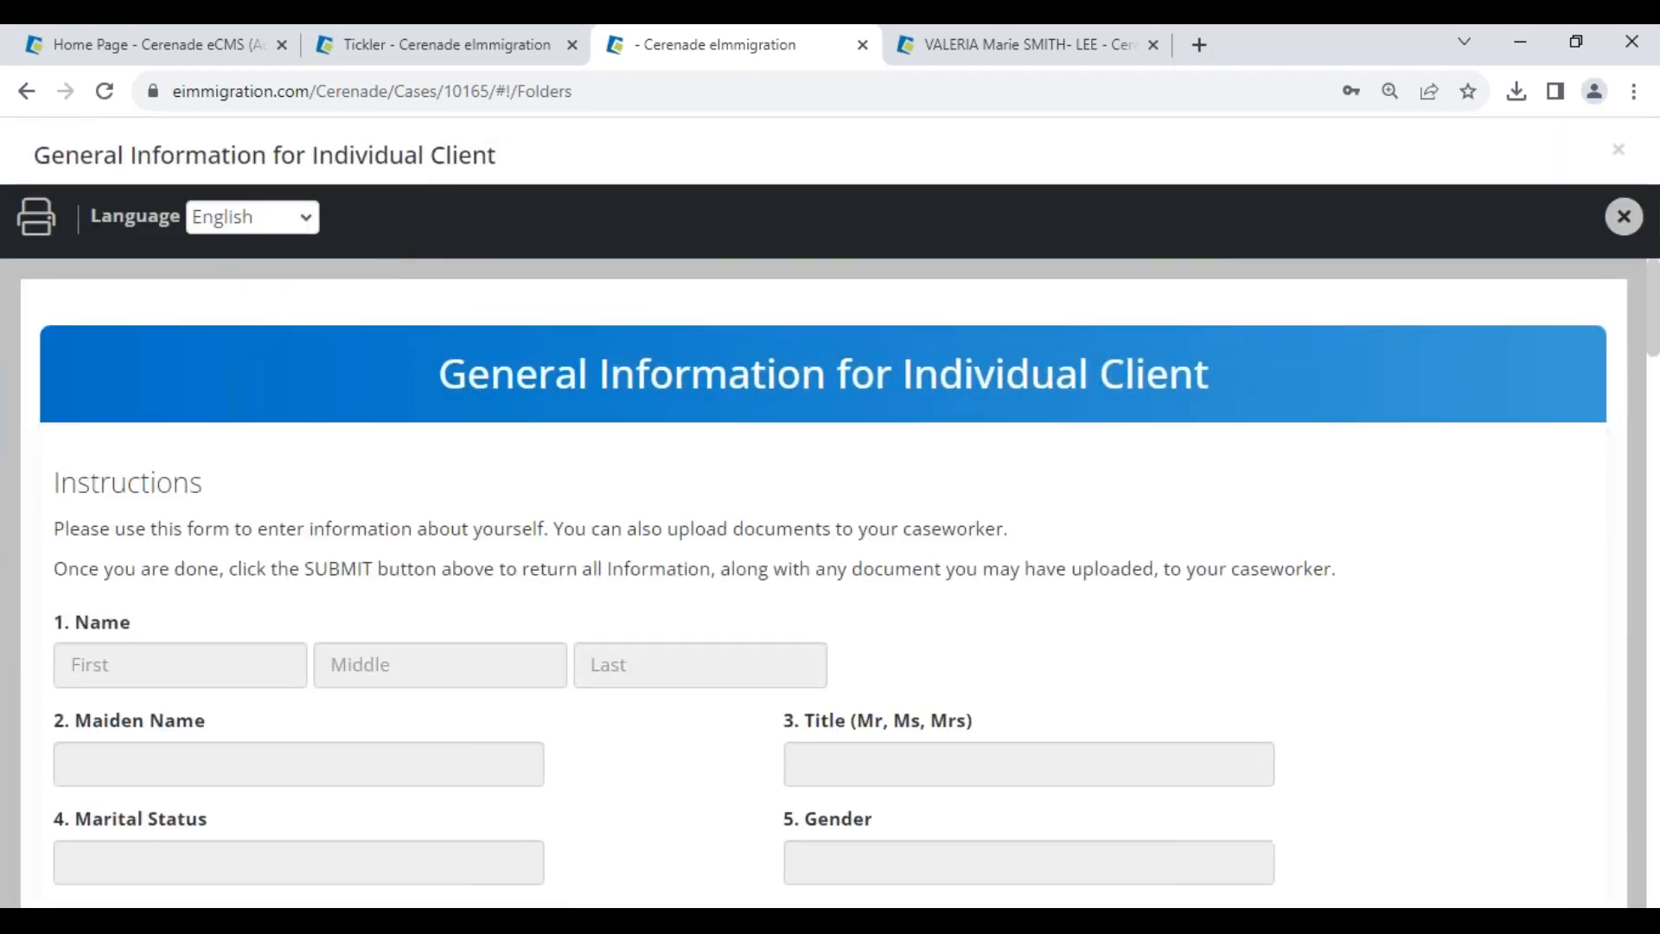
- Scroll the blank questionnaire to its Documents section, then return to the client's General Info record
scroll(450, 554, "down", 20)
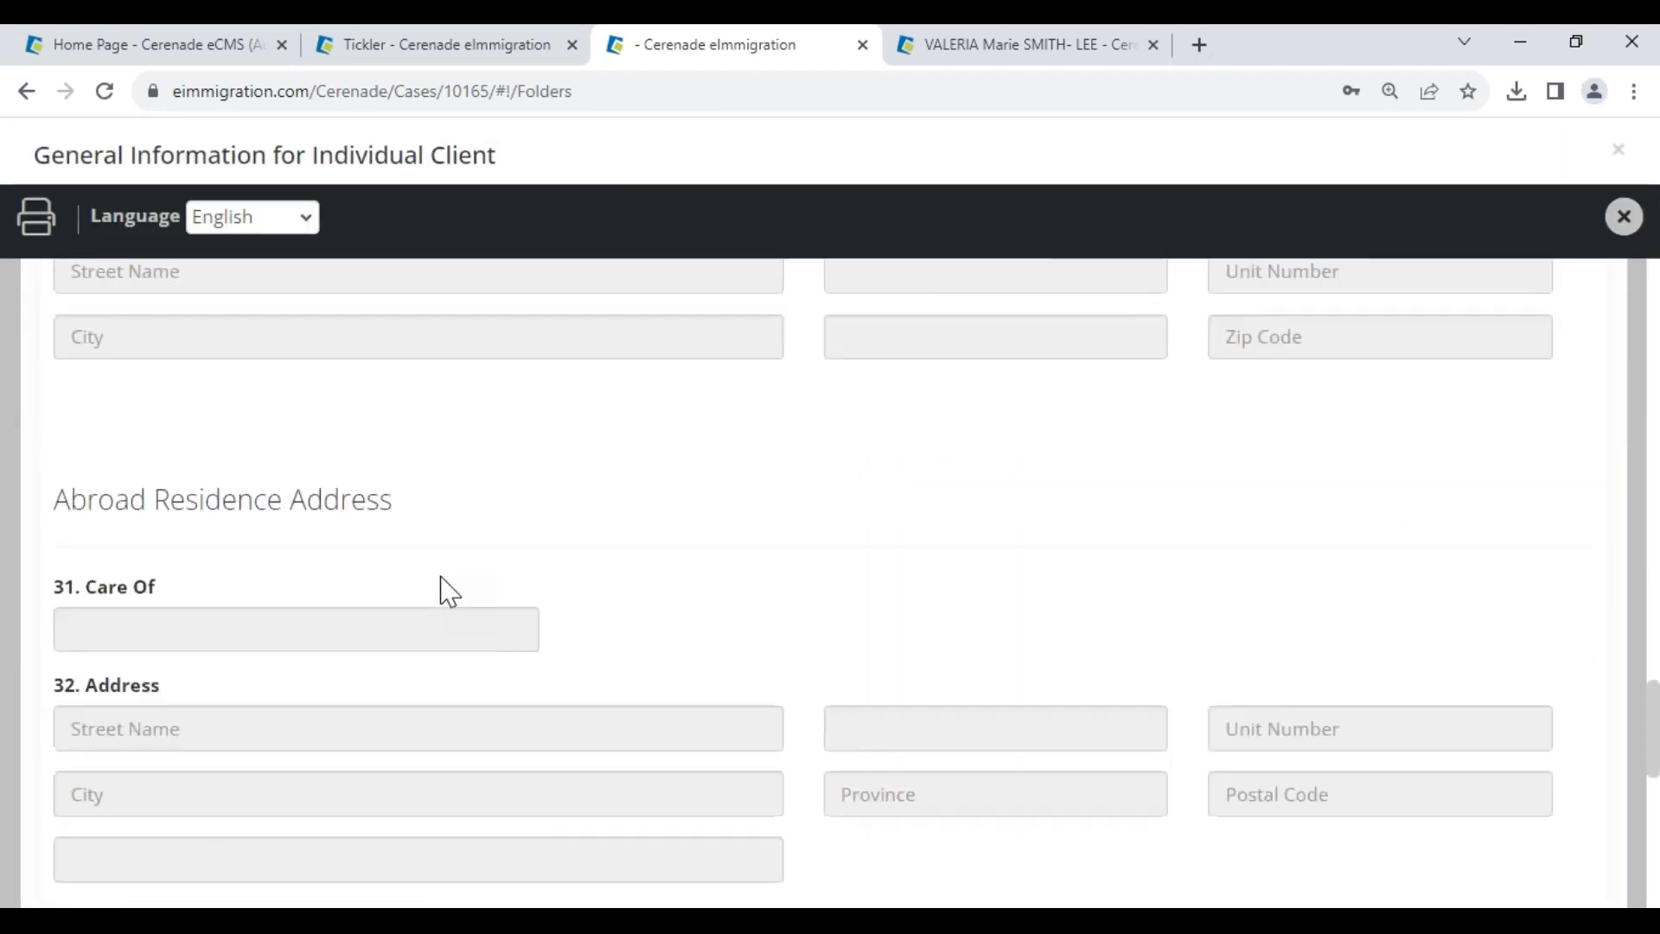
left_click_drag(80, 800, 217, 782)
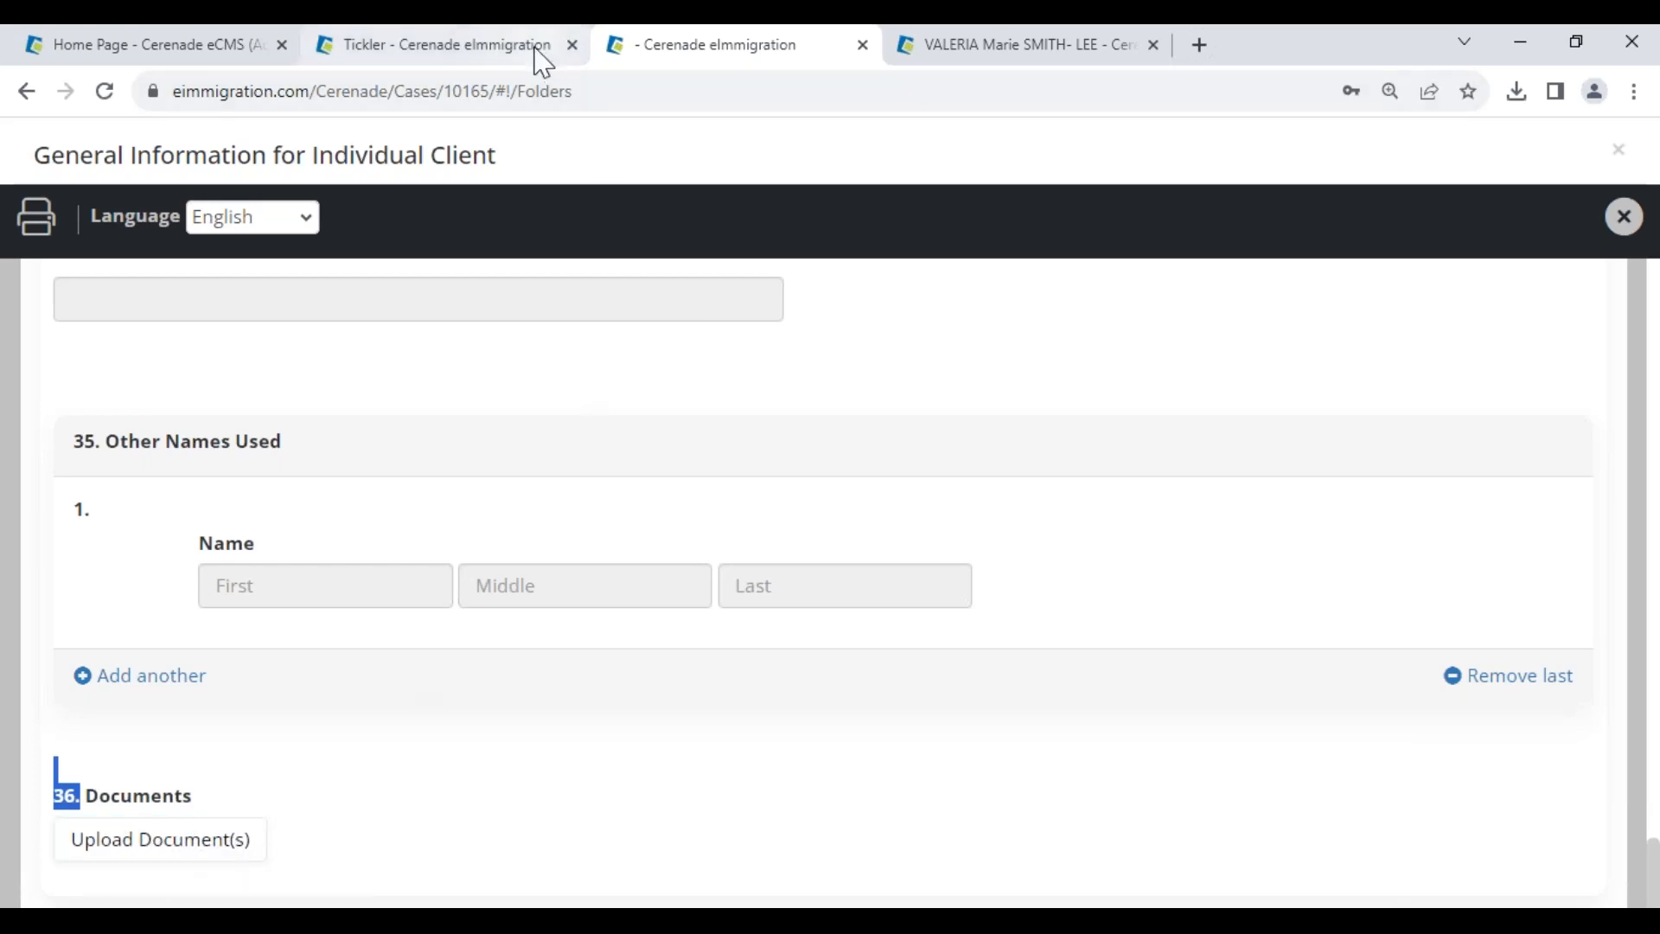
left_click(985, 50)
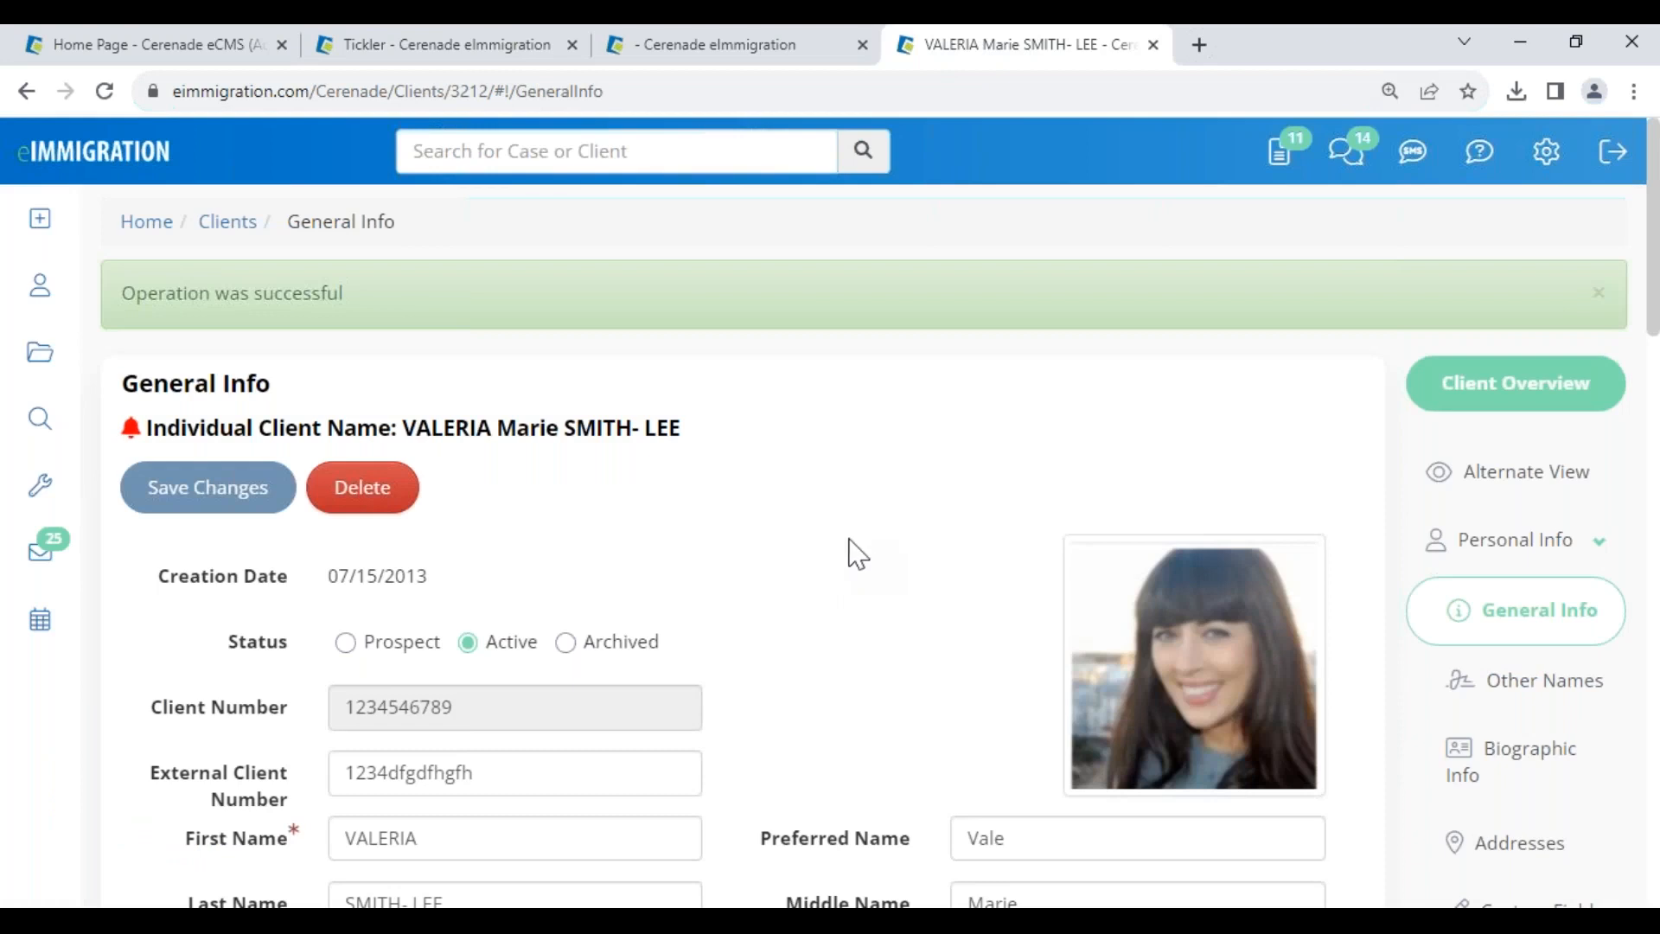
- Expand the client's first passport document to reveal passport.jpg, then return to the General Information form
scroll(1500, 741, "down", 10)
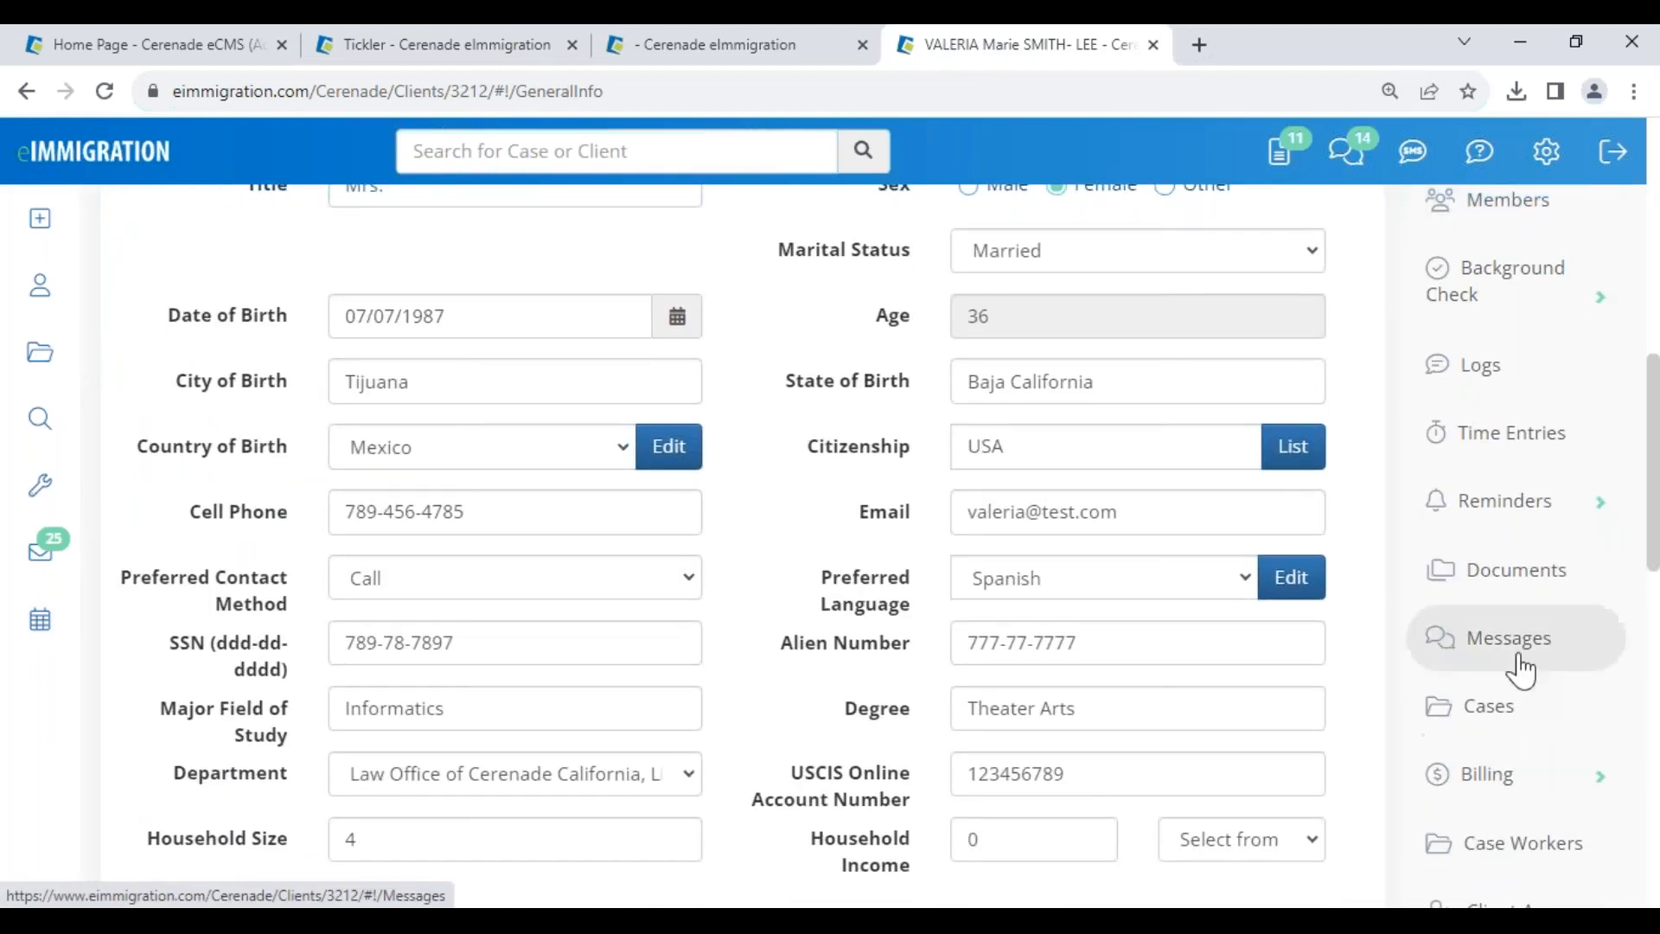
left_click(1516, 596)
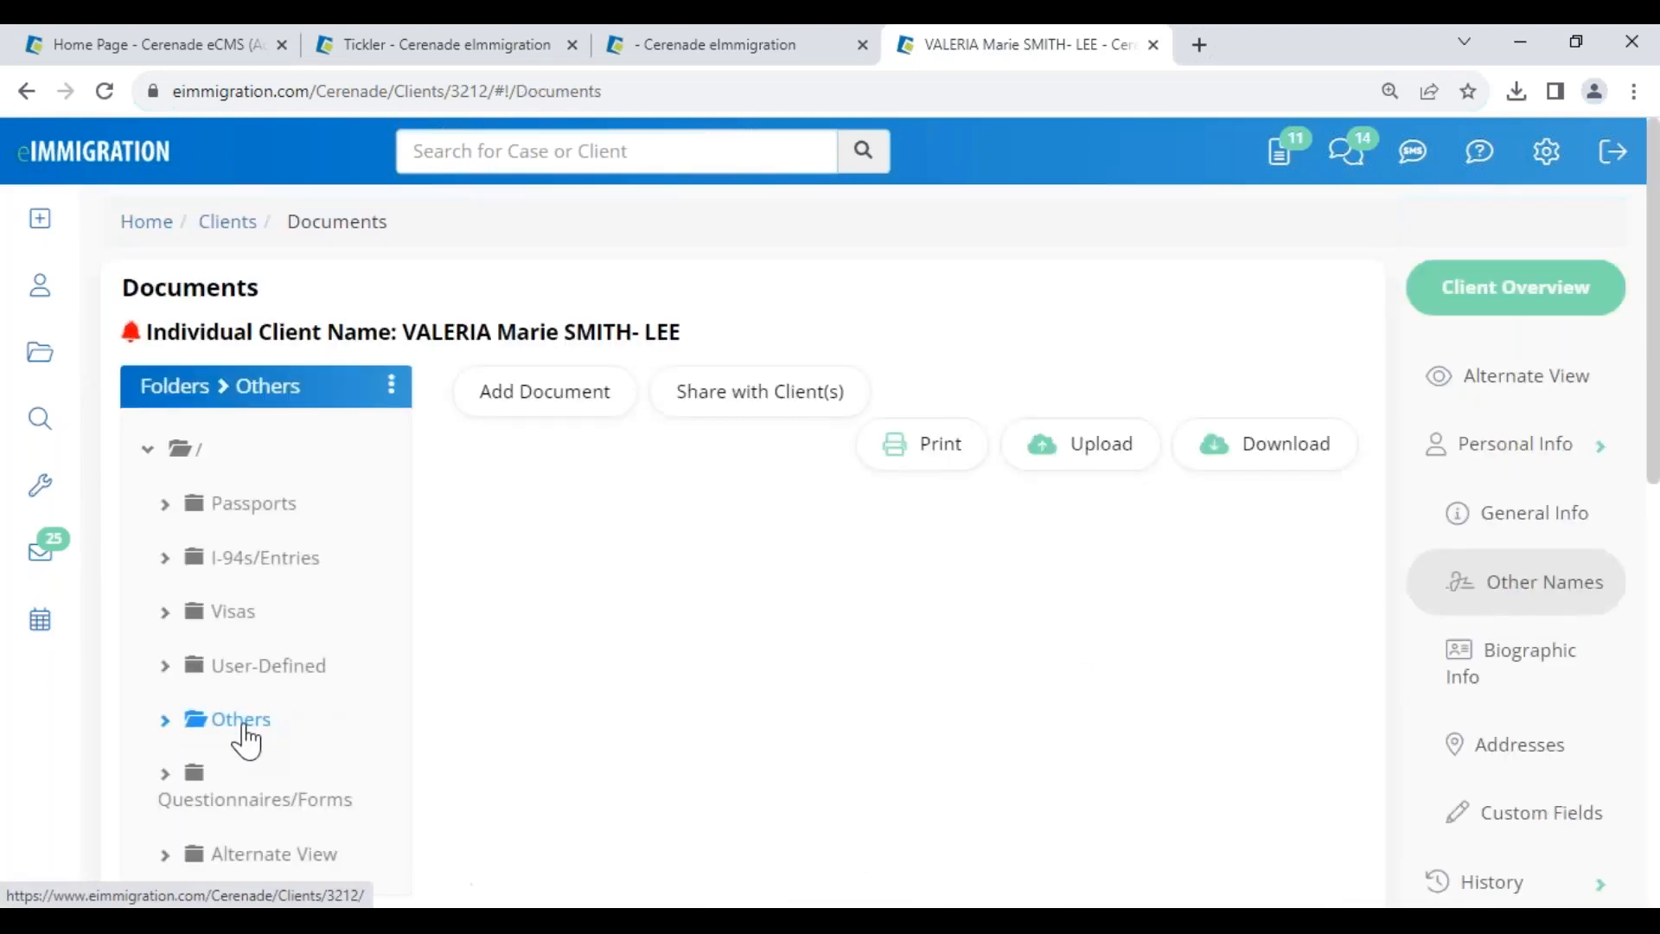
left_click(1355, 614)
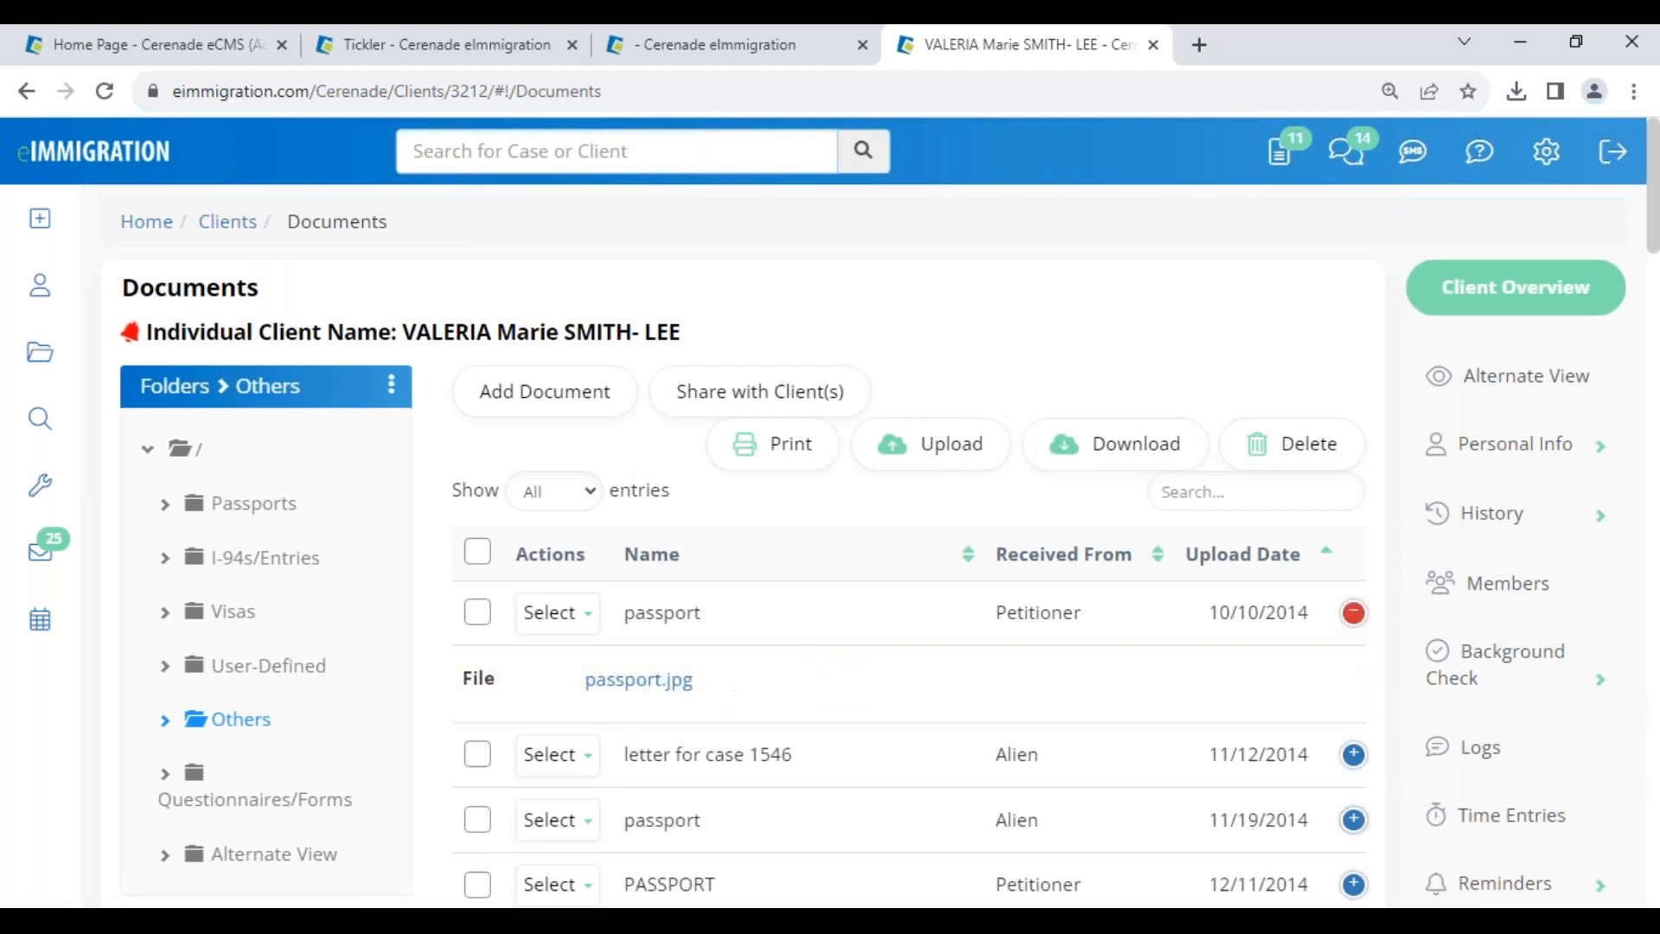
left_click(689, 686)
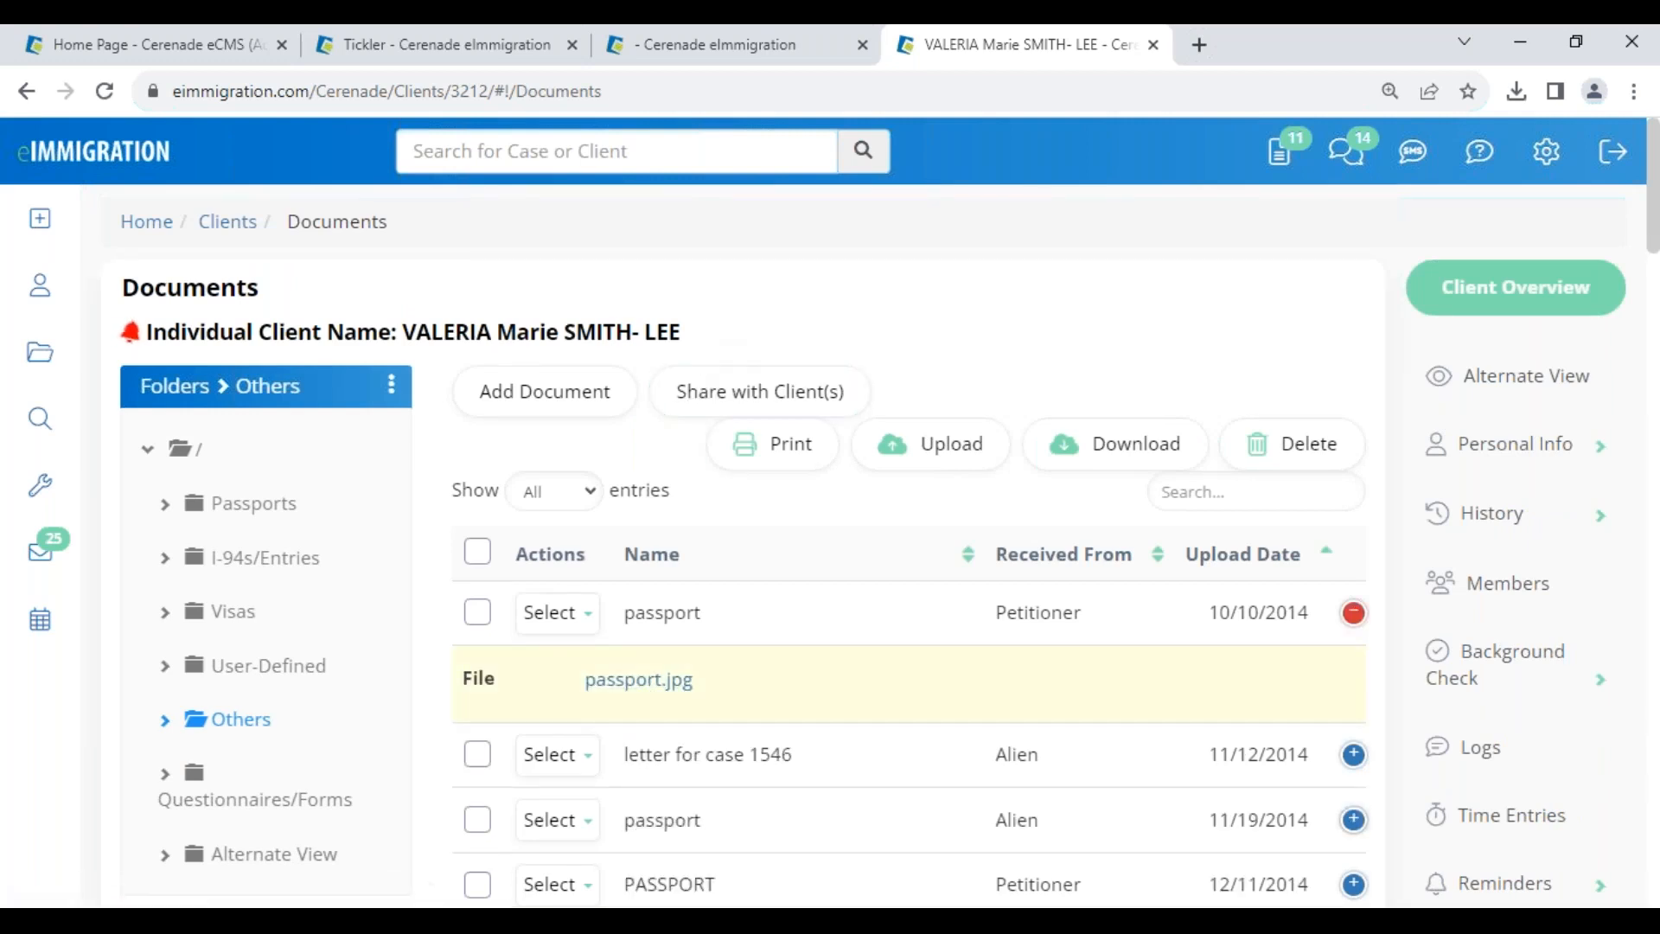
left_click_drag(405, 331, 703, 313)
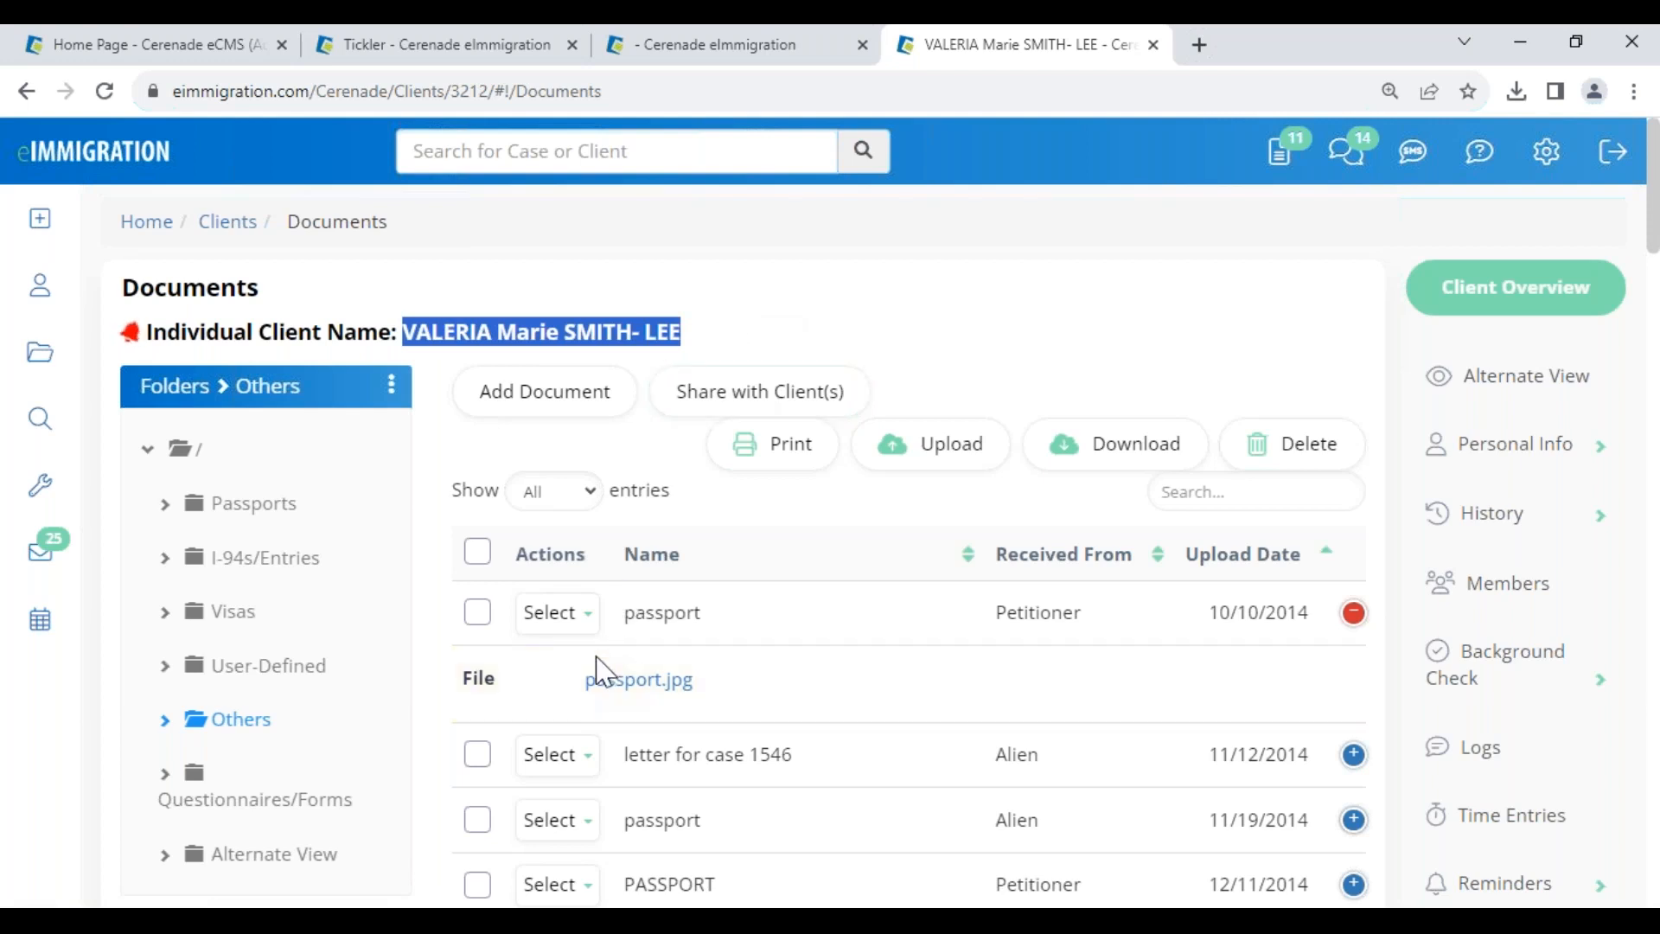
left_click(558, 612)
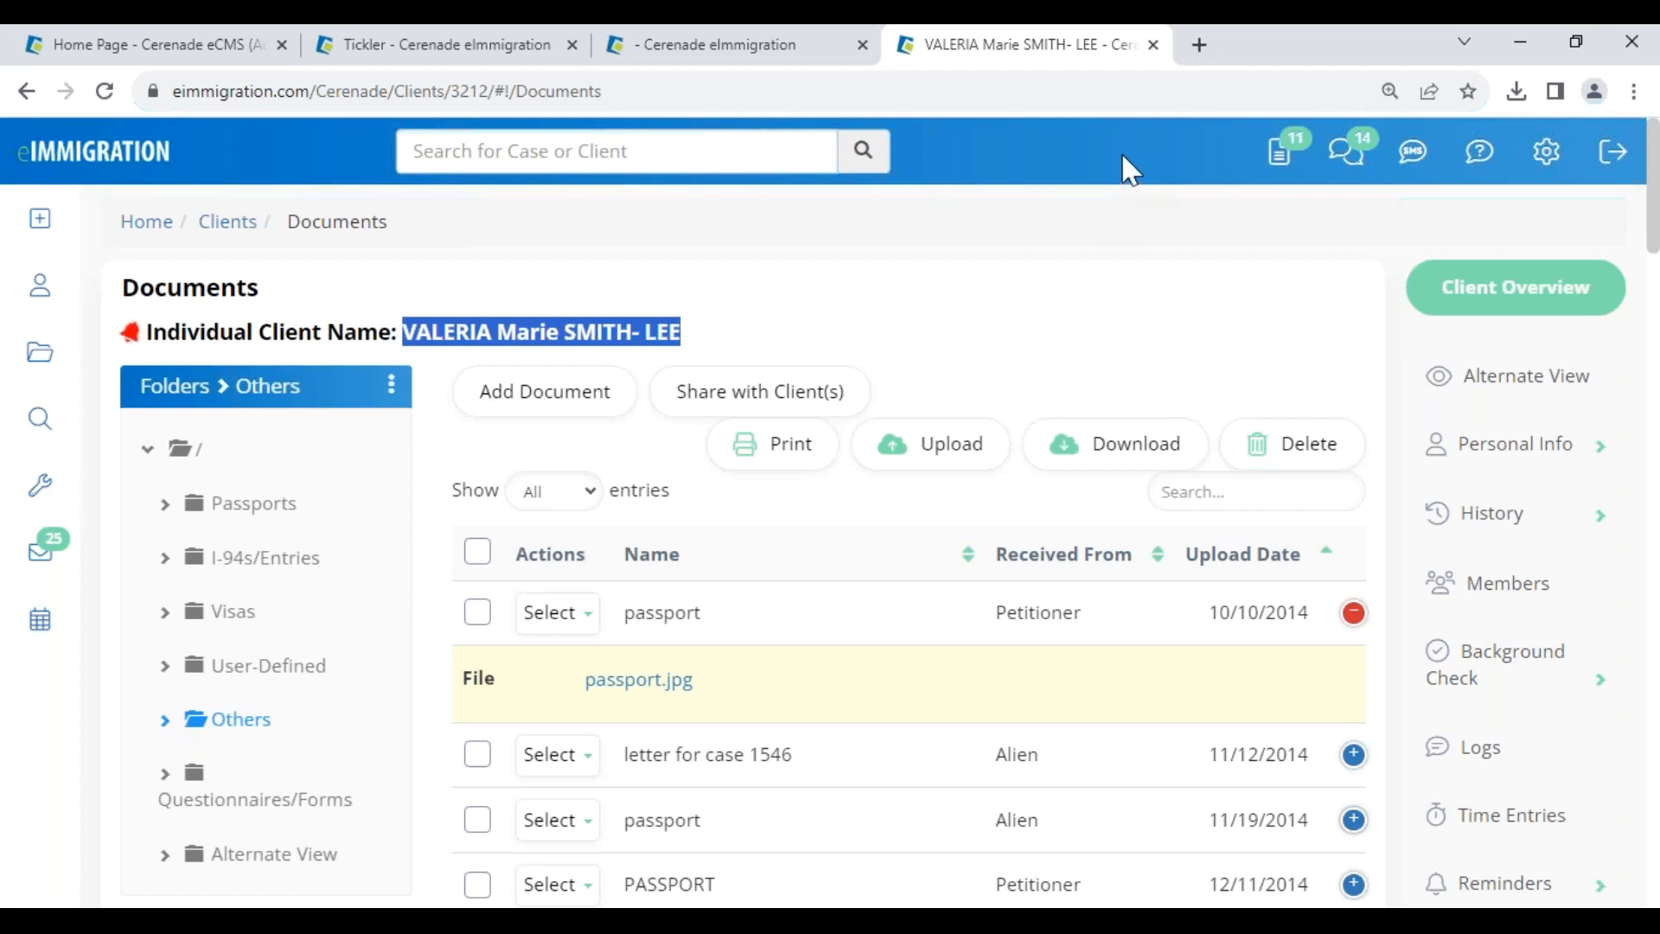
left_click(653, 54)
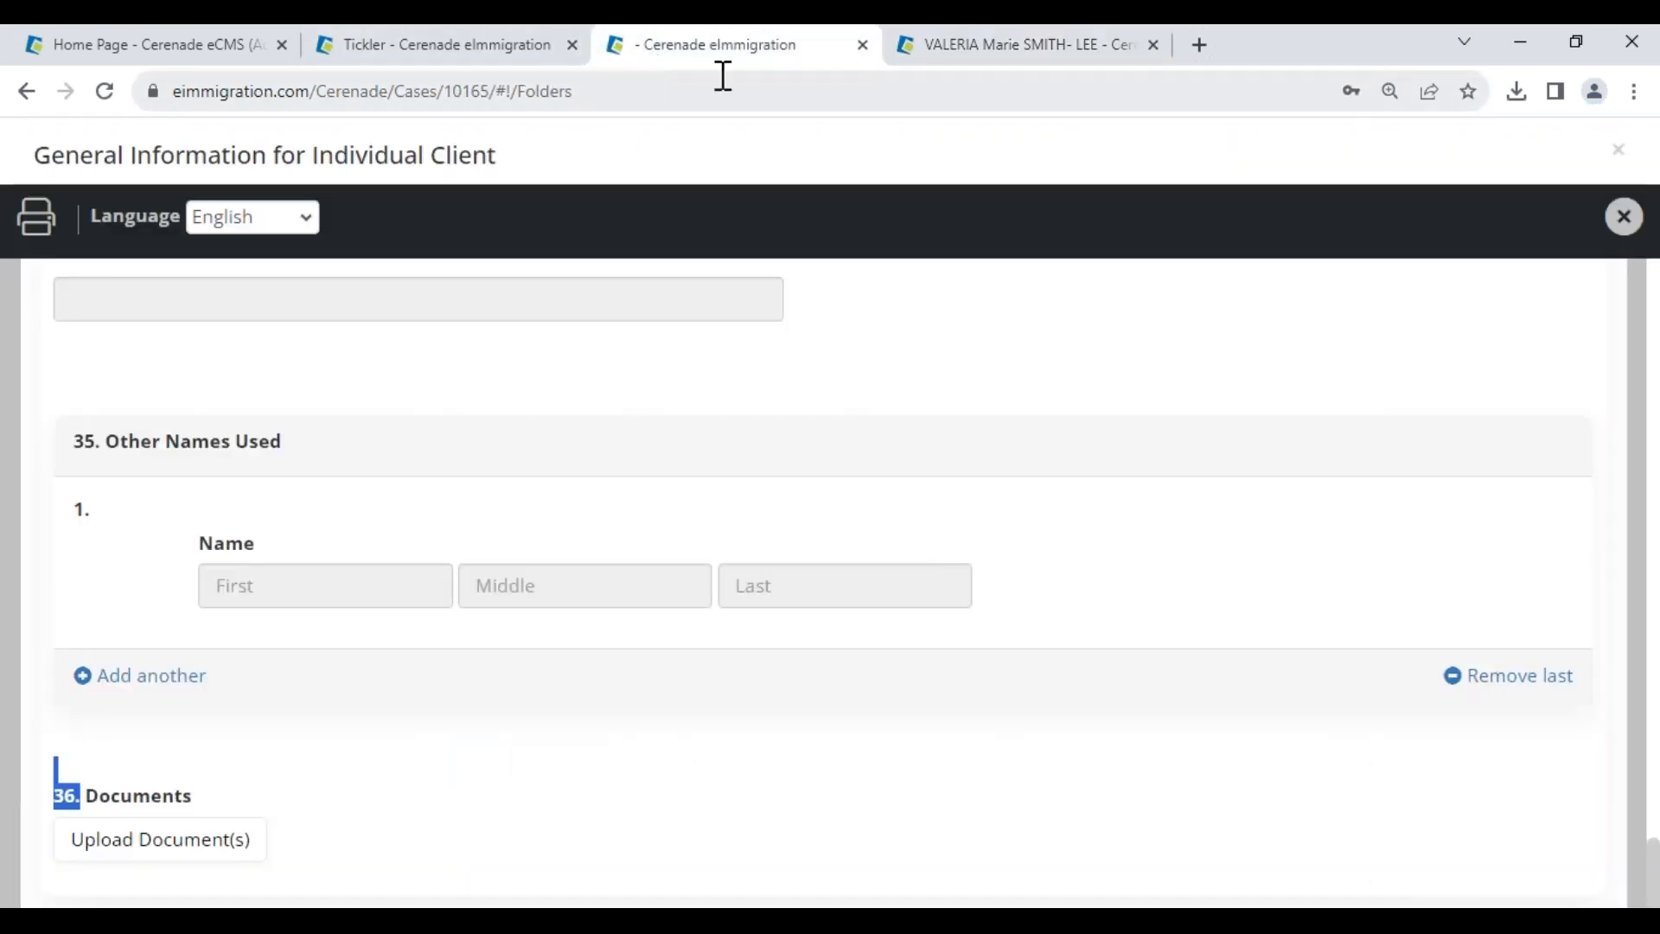
- Close the form and Tickler tabs, then load more data for the H1B Change of Status case
left_click(862, 45)
left_click(845, 322)
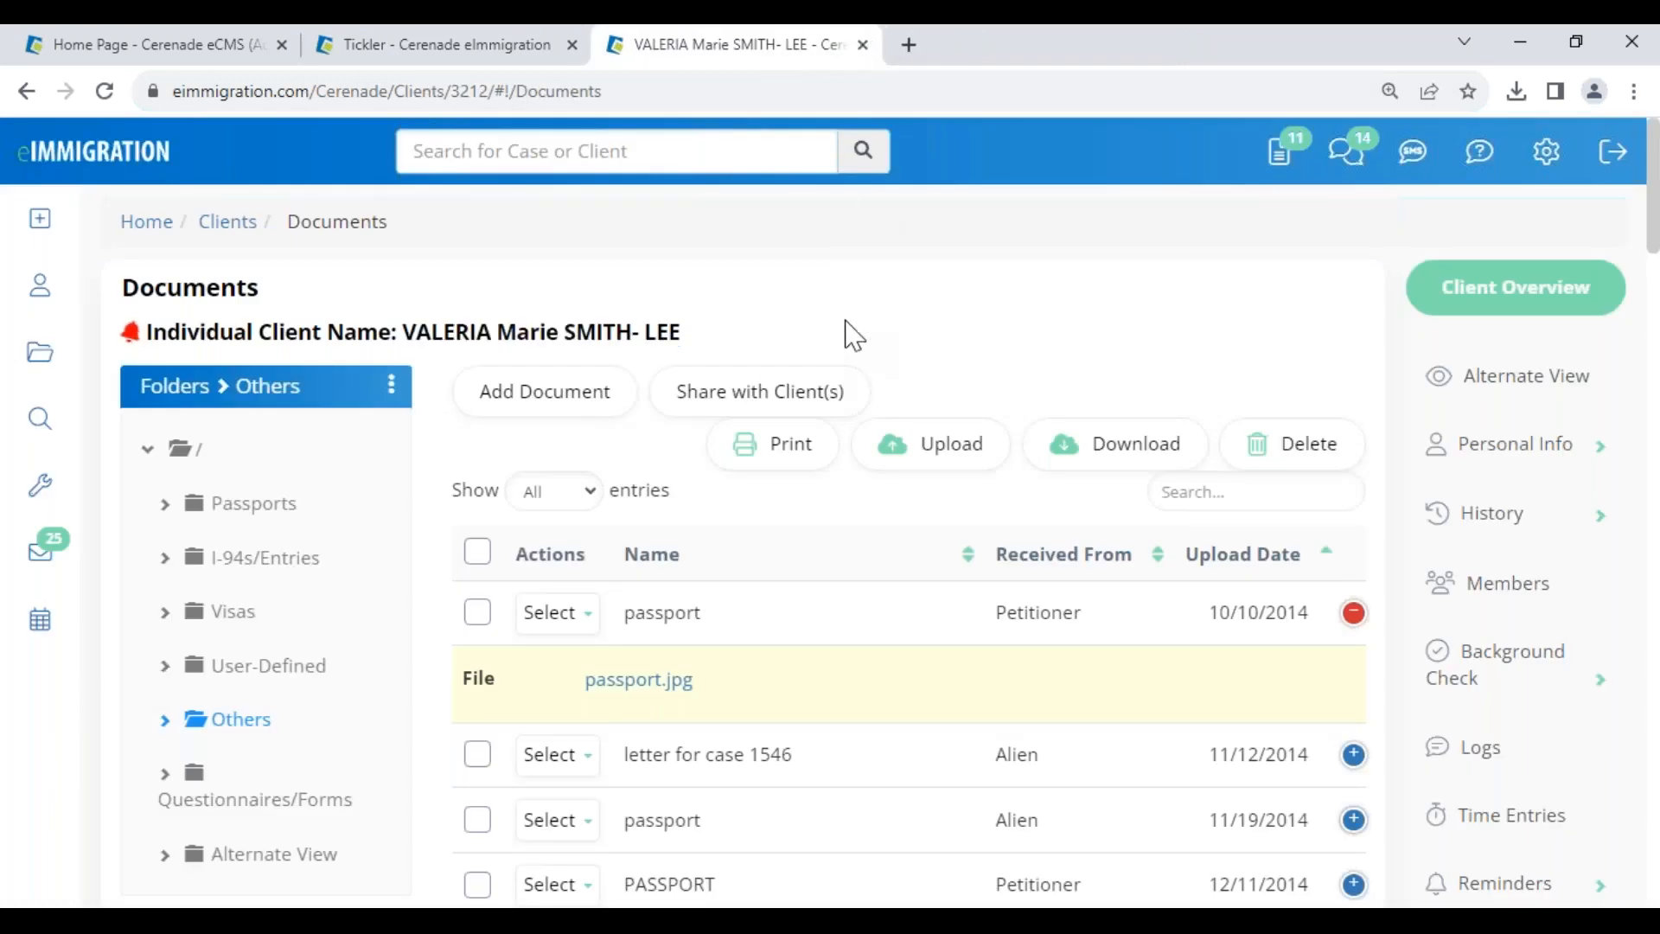
left_click(571, 45)
scroll(1488, 753, "down", 5)
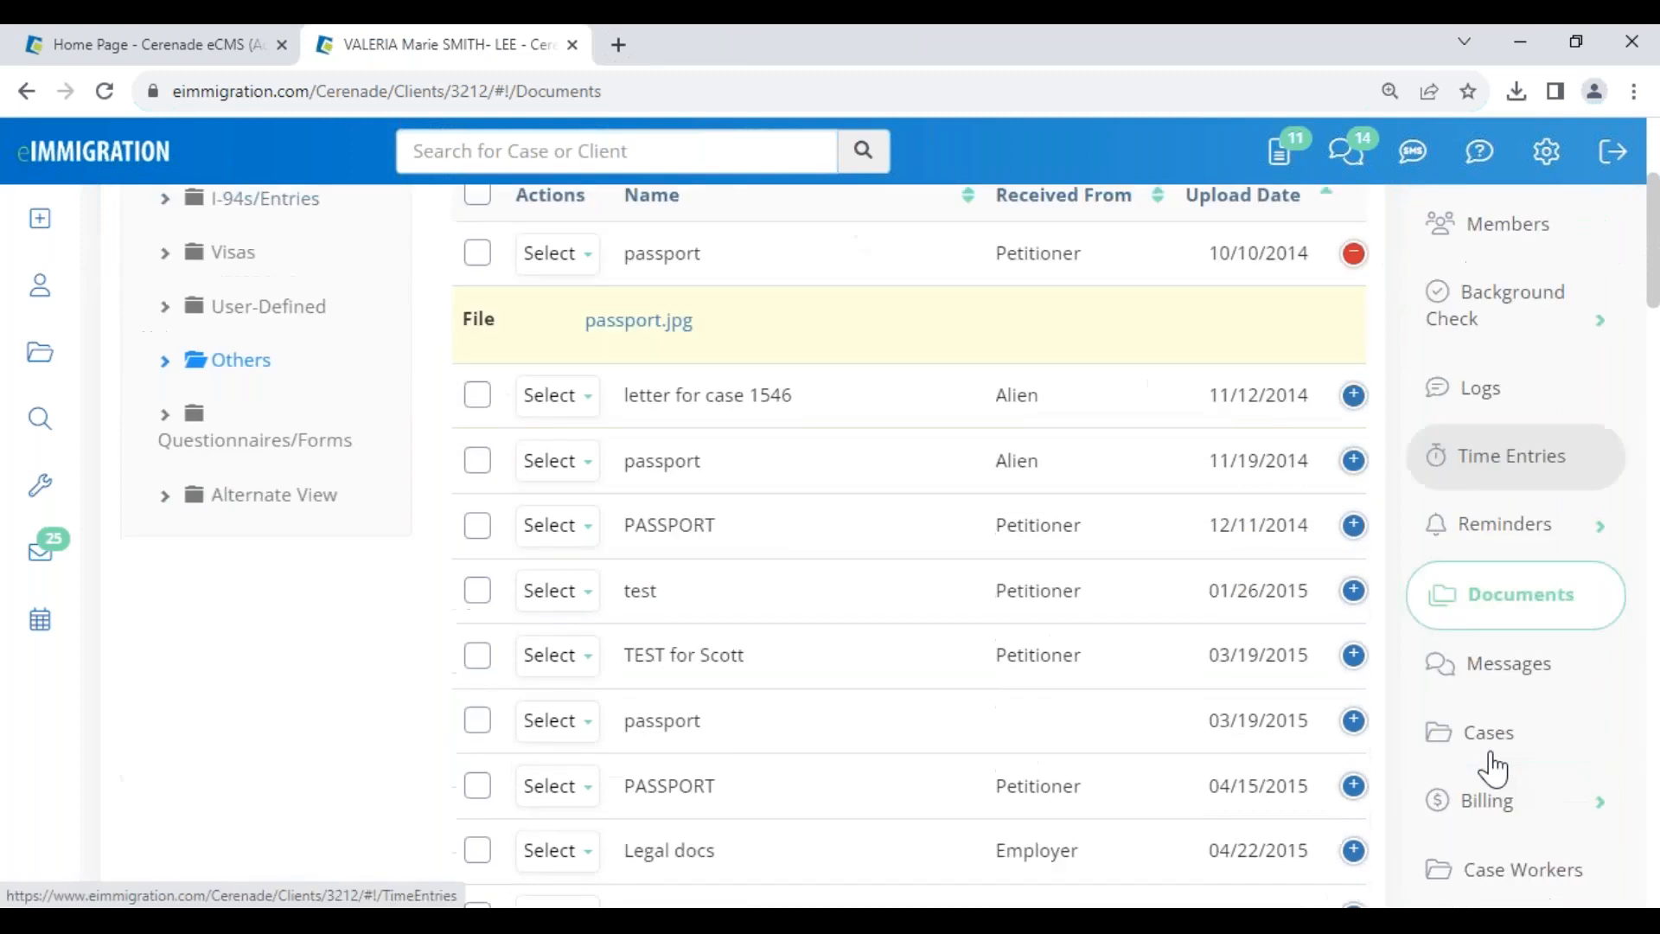
left_click(1482, 624)
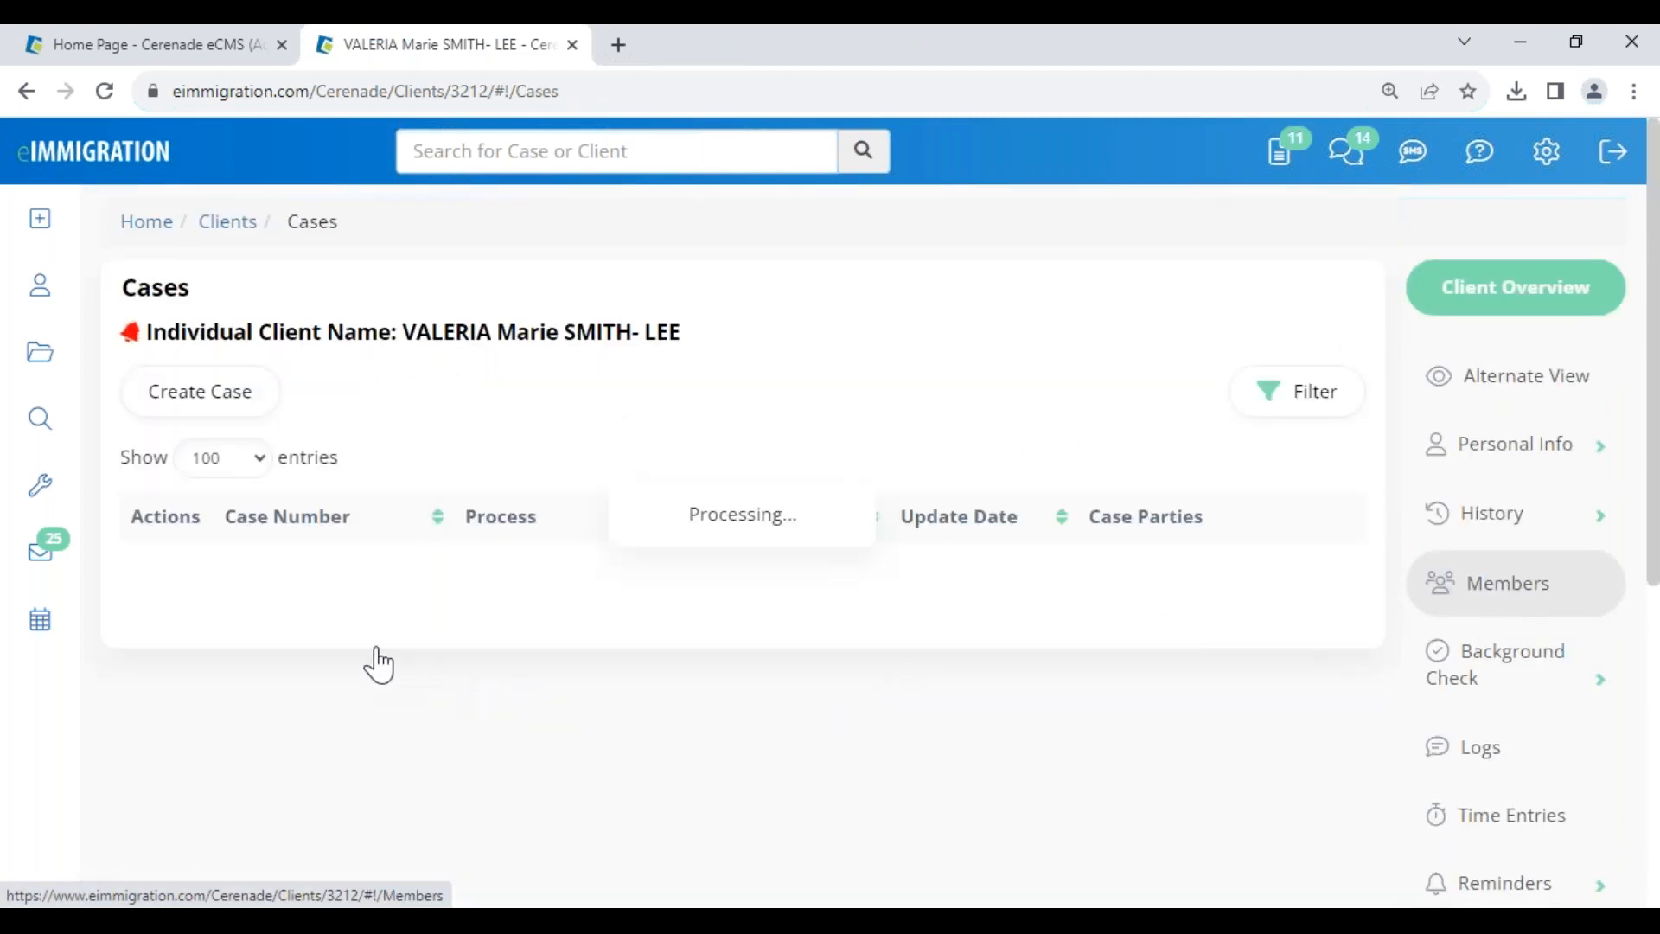
left_click(171, 608)
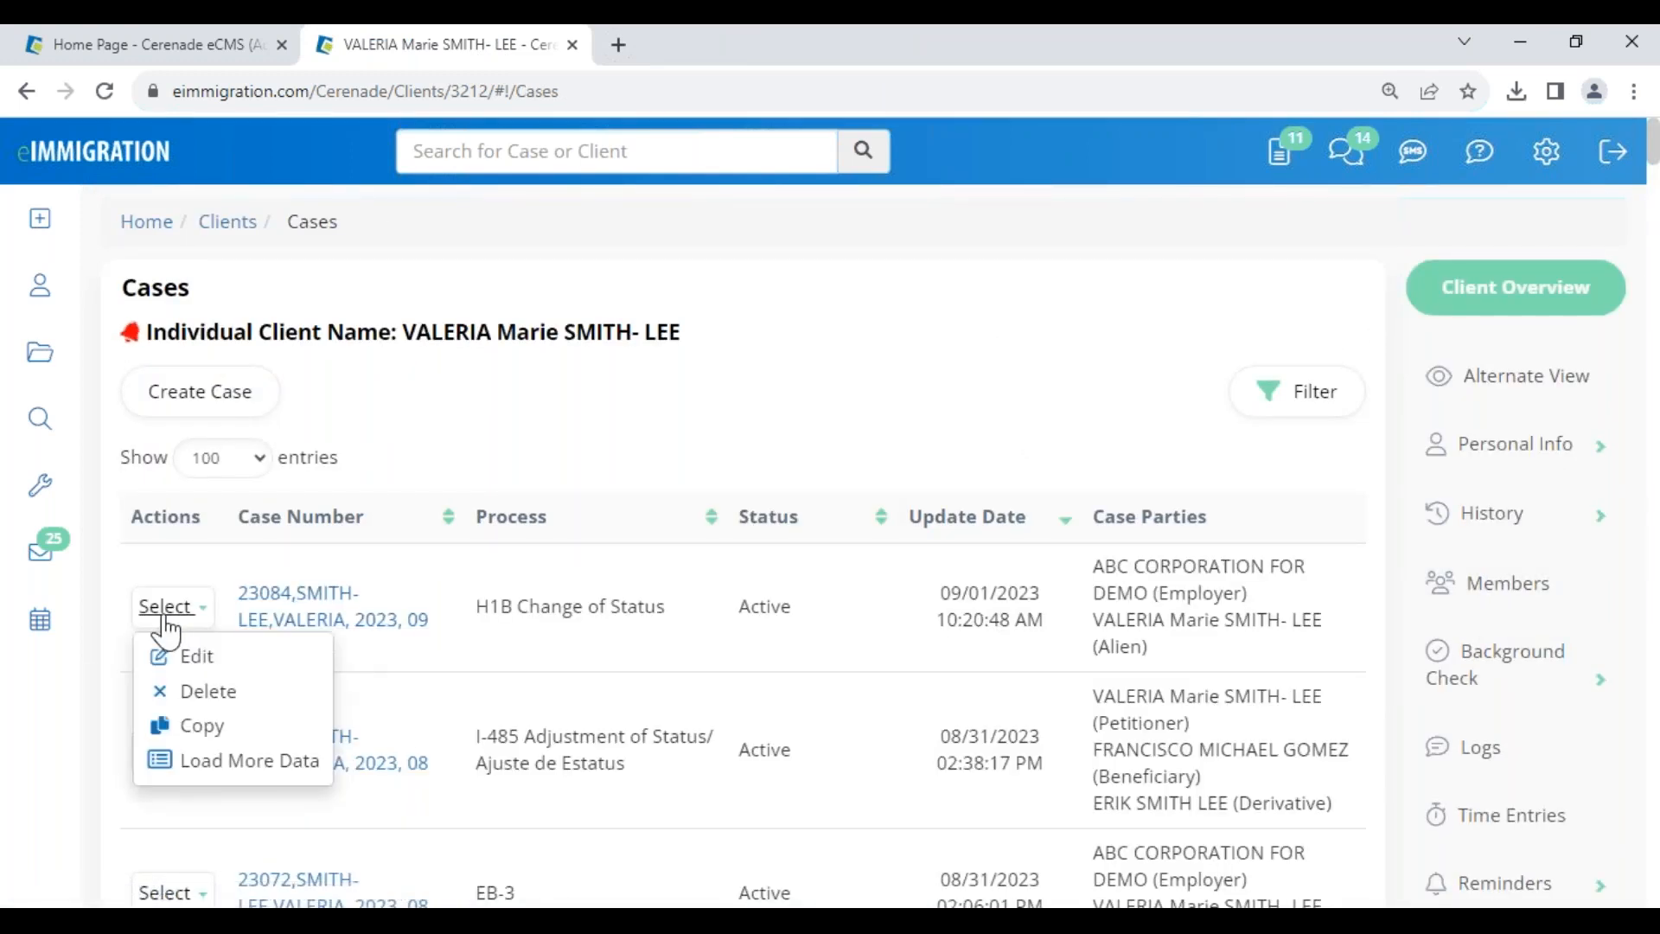
left_click(234, 768)
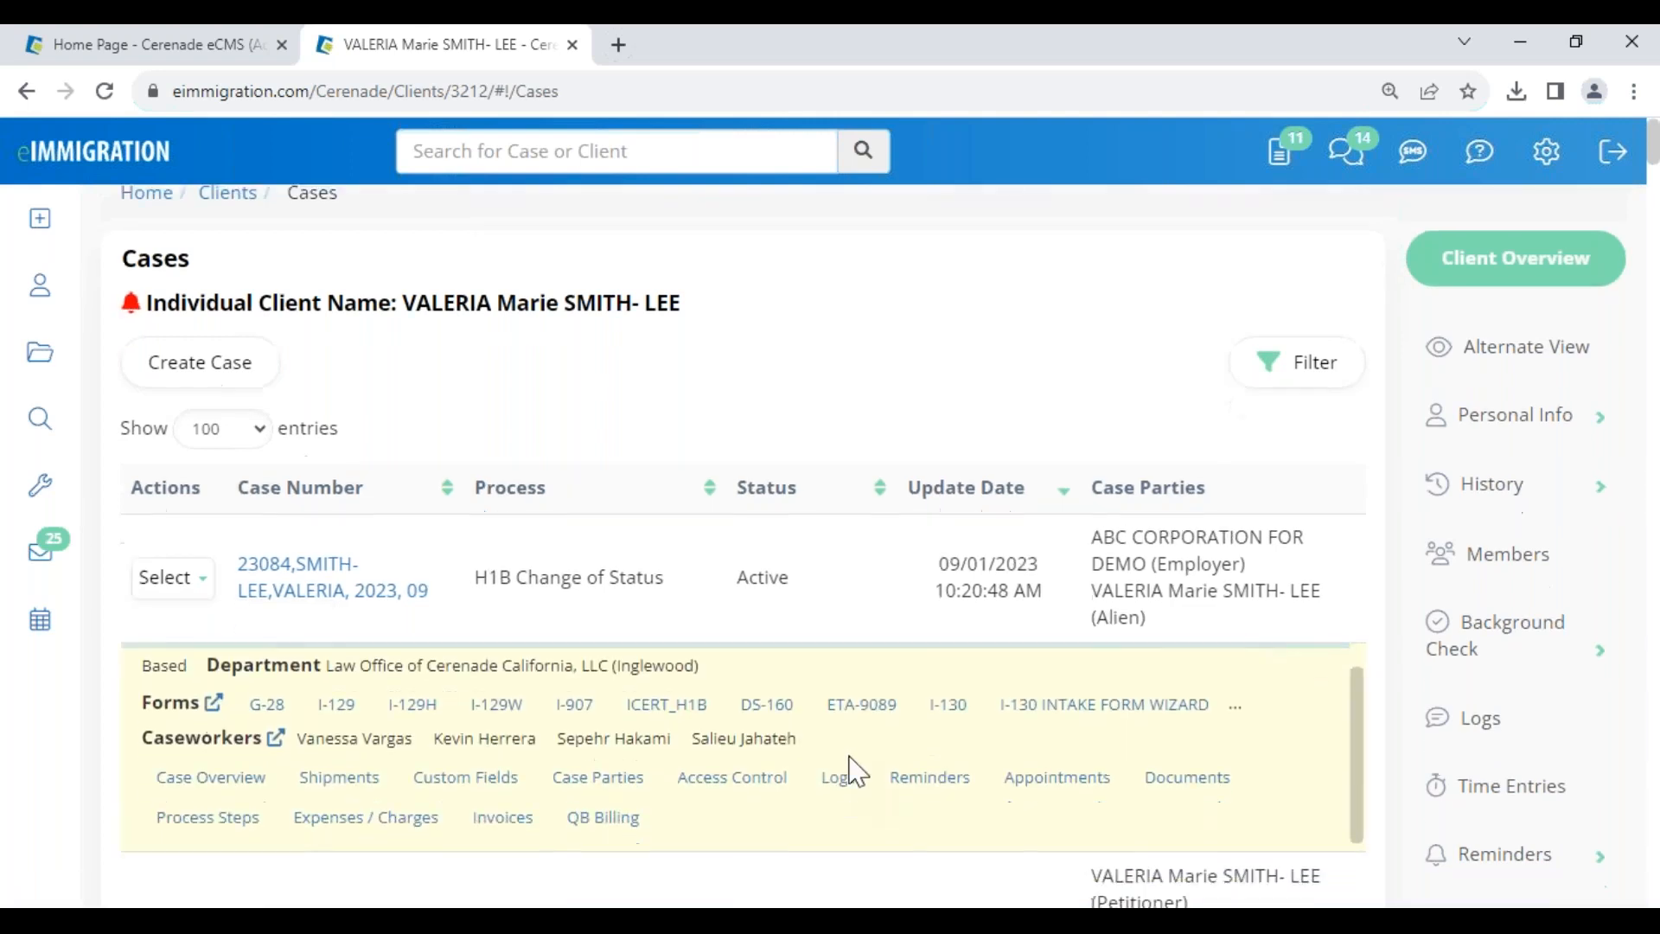
scroll(856, 770, "down", 1)
- Check all documents in the H1B case, then open the Main Party's General Info in a new tab
left_click(1198, 698)
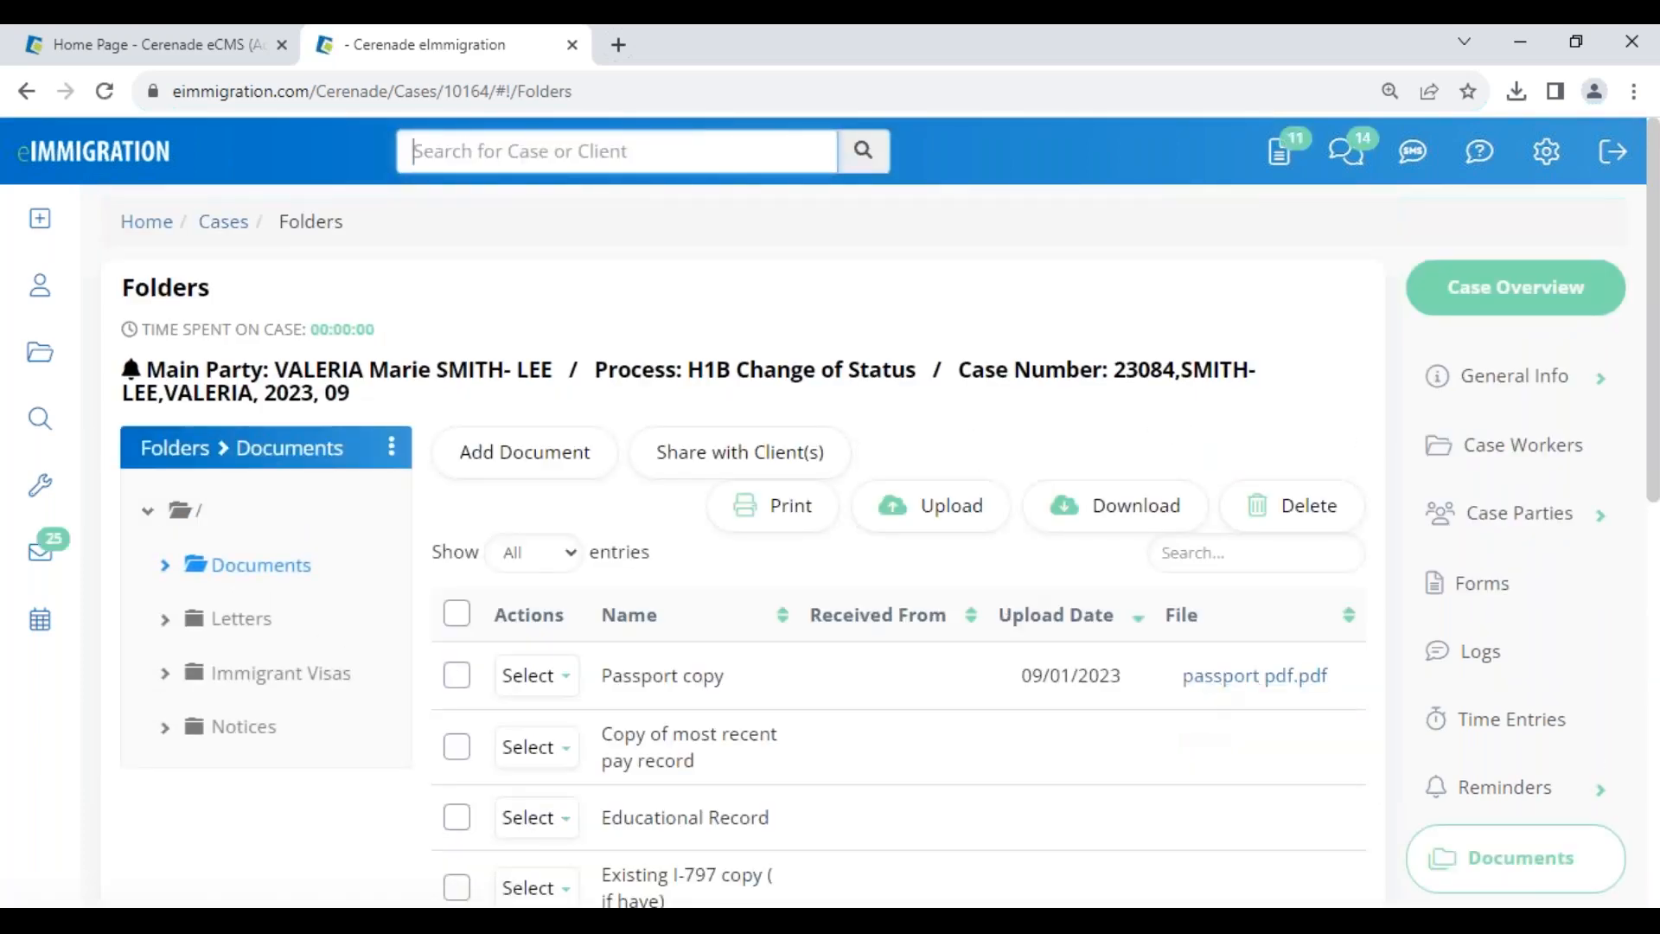
scroll(709, 677, "down", 5)
scroll(710, 677, "down", 2)
scroll(704, 675, "up", 5)
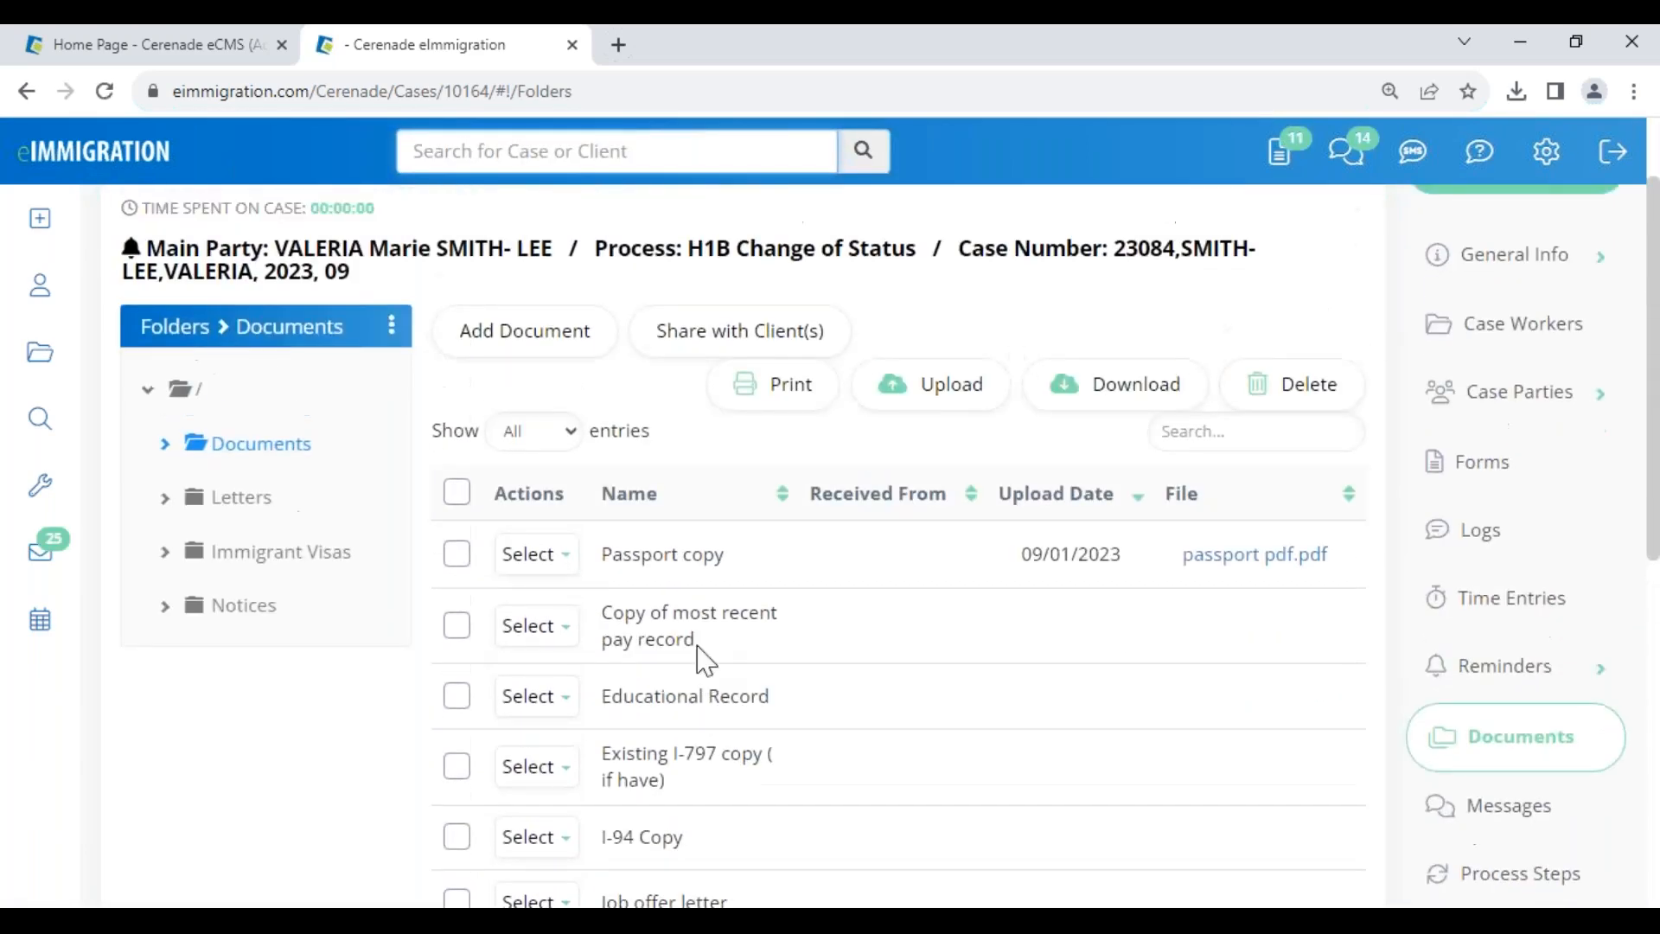
left_click(457, 493)
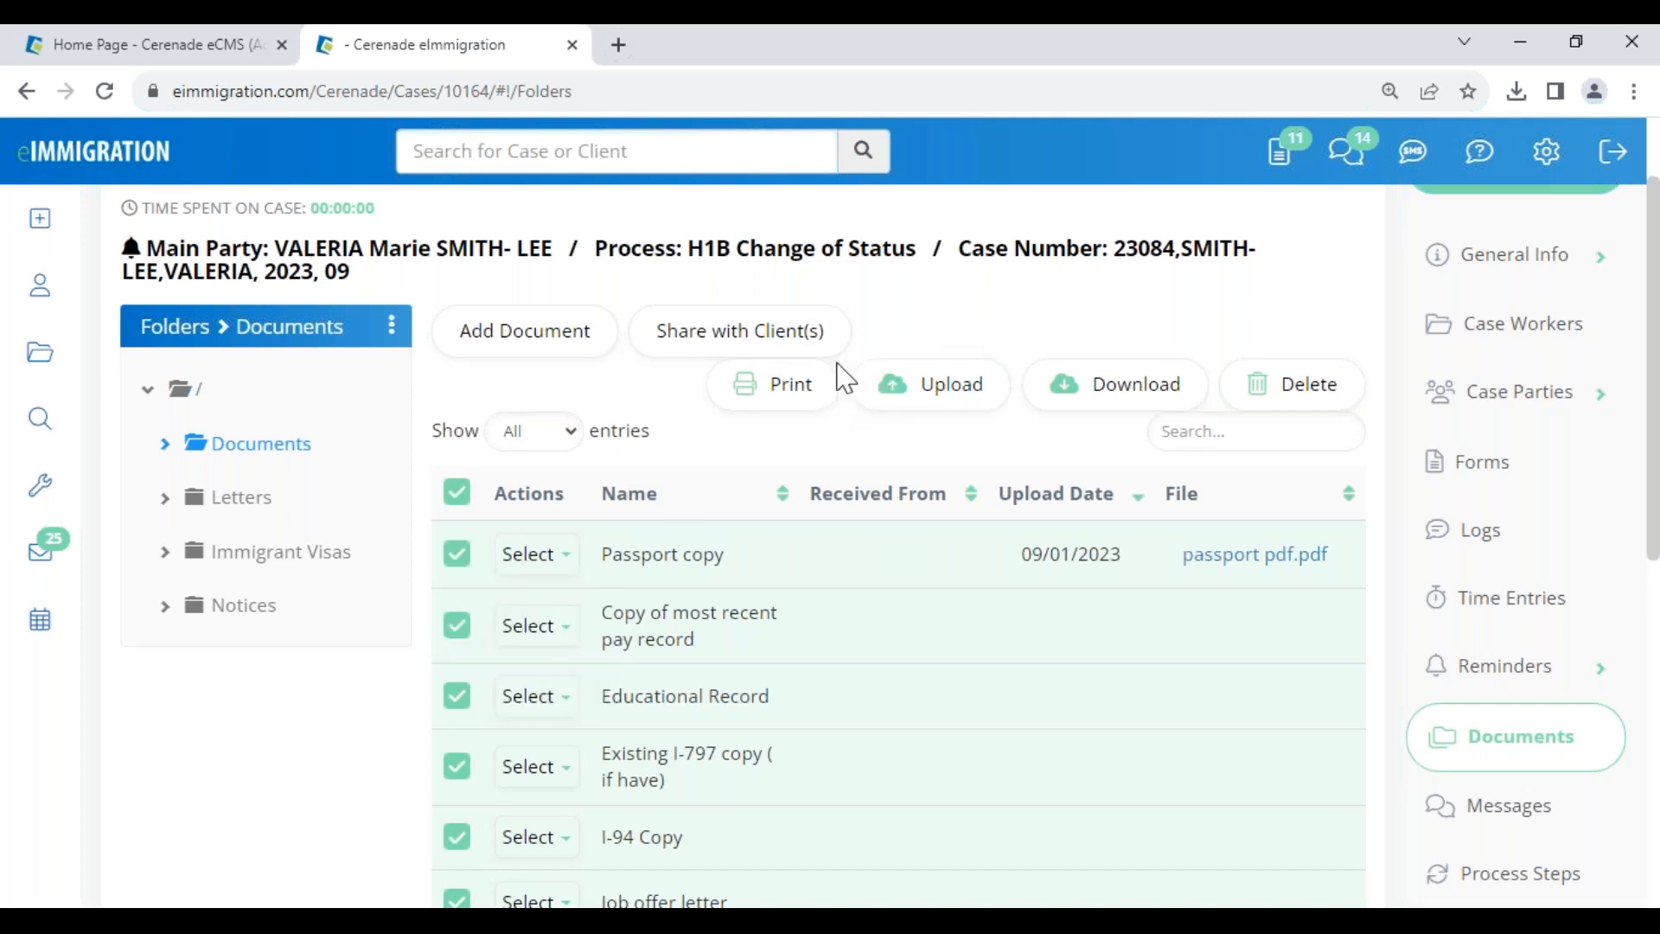
left_click(411, 262)
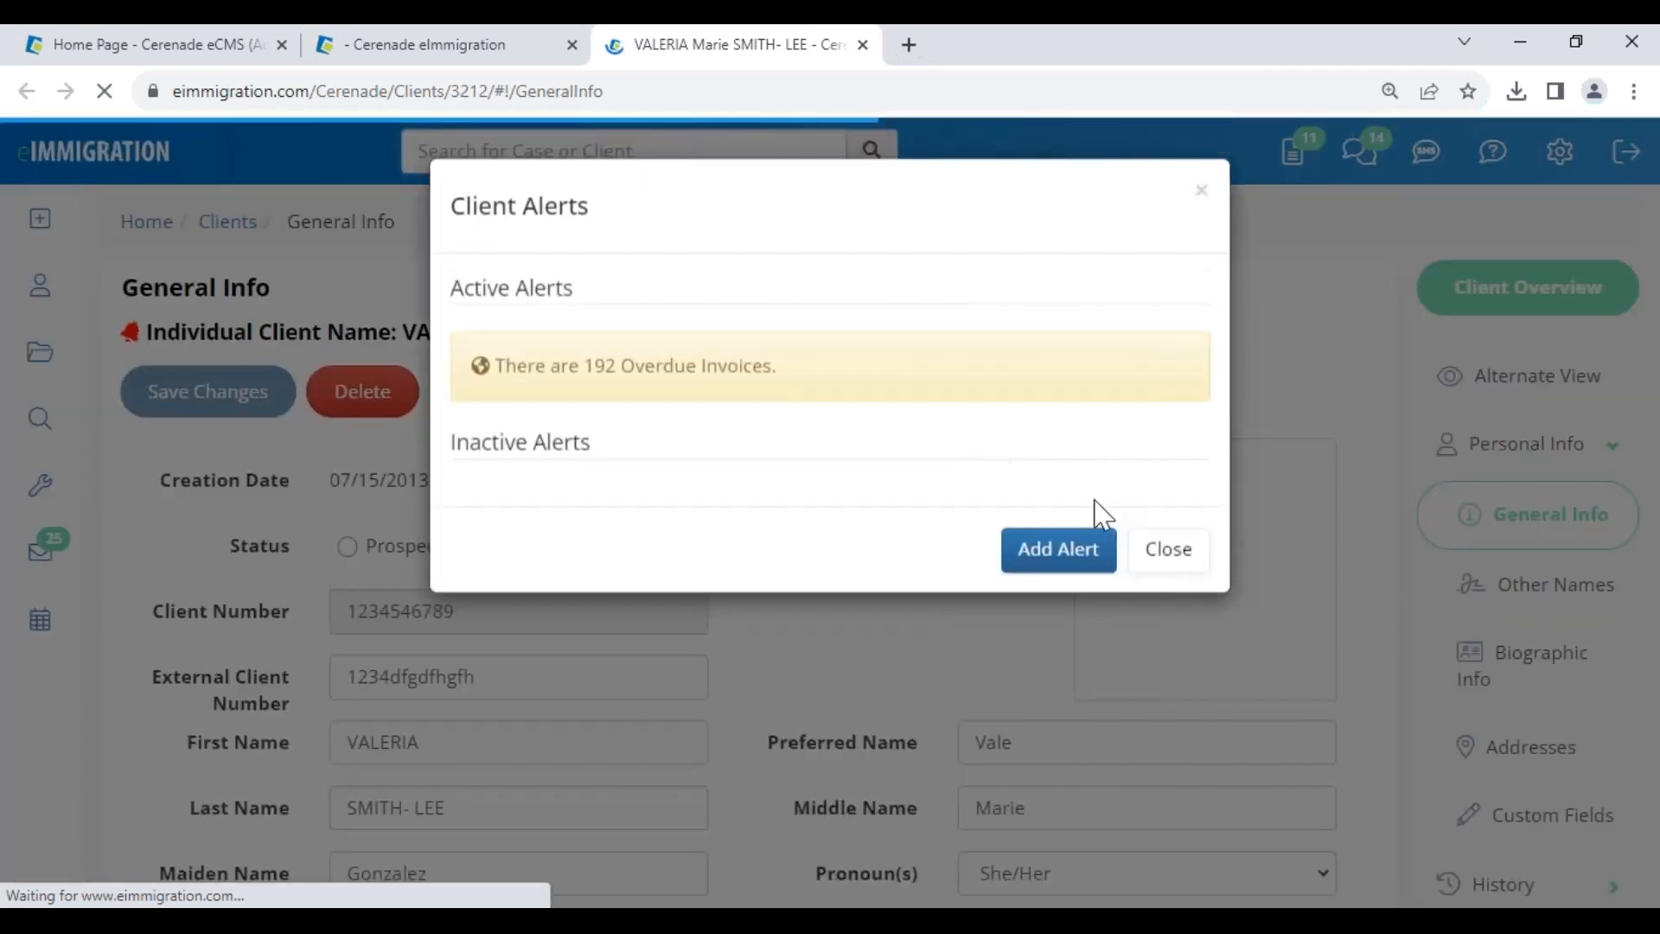
left_click(1169, 548)
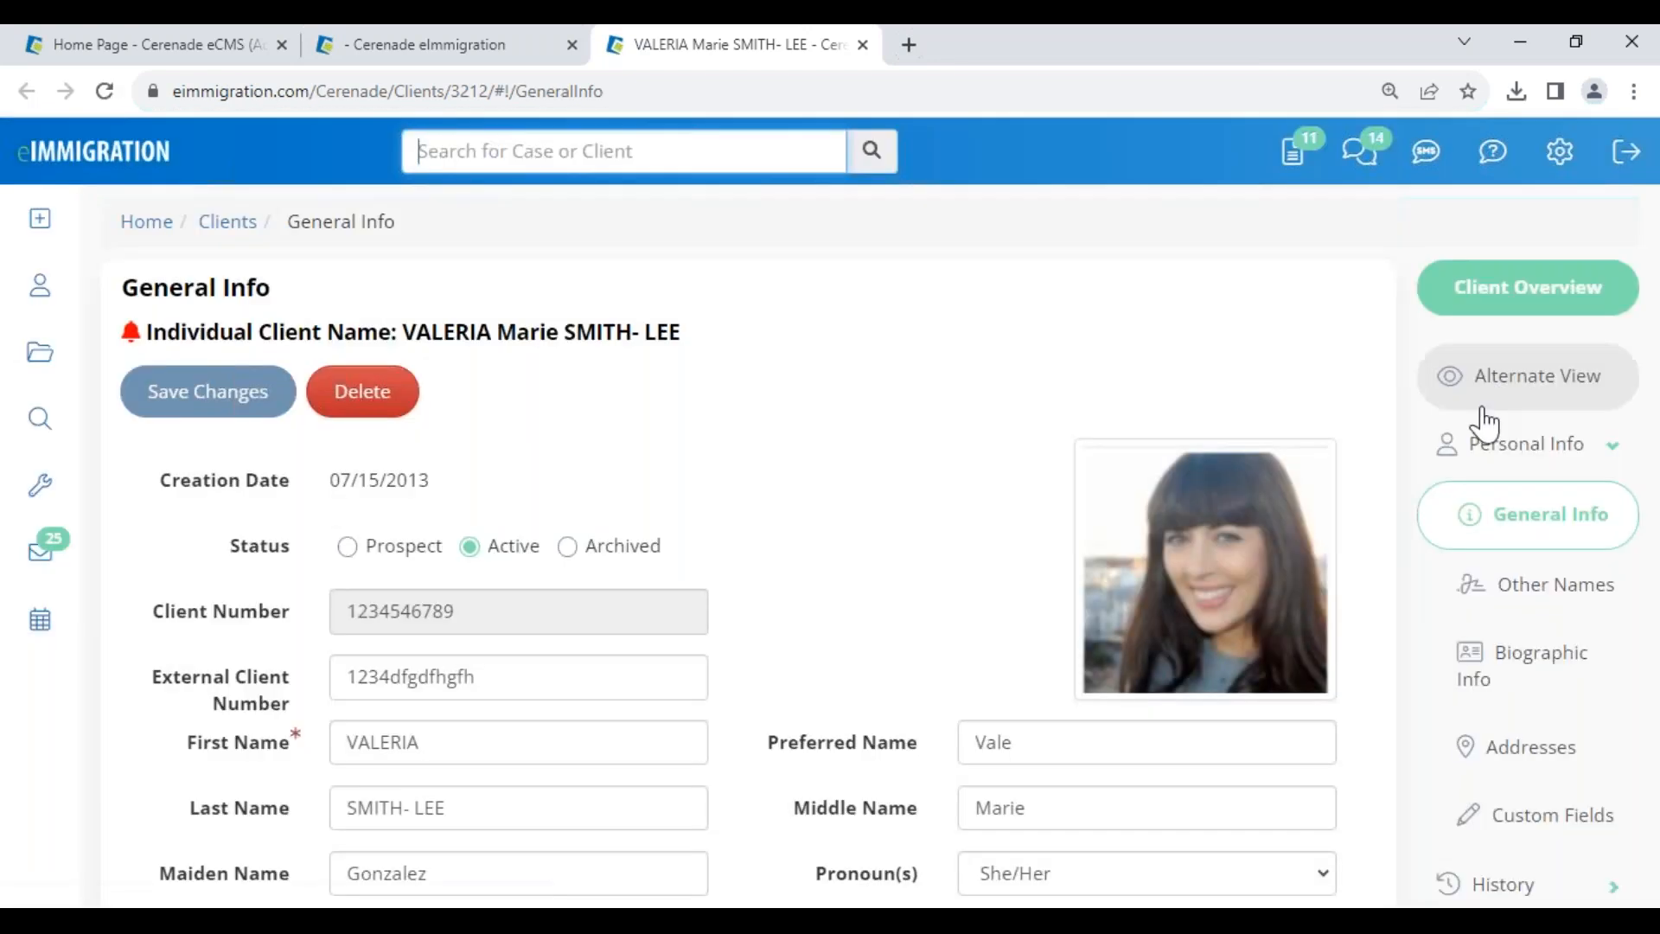
left_click(1534, 407)
left_click(238, 230)
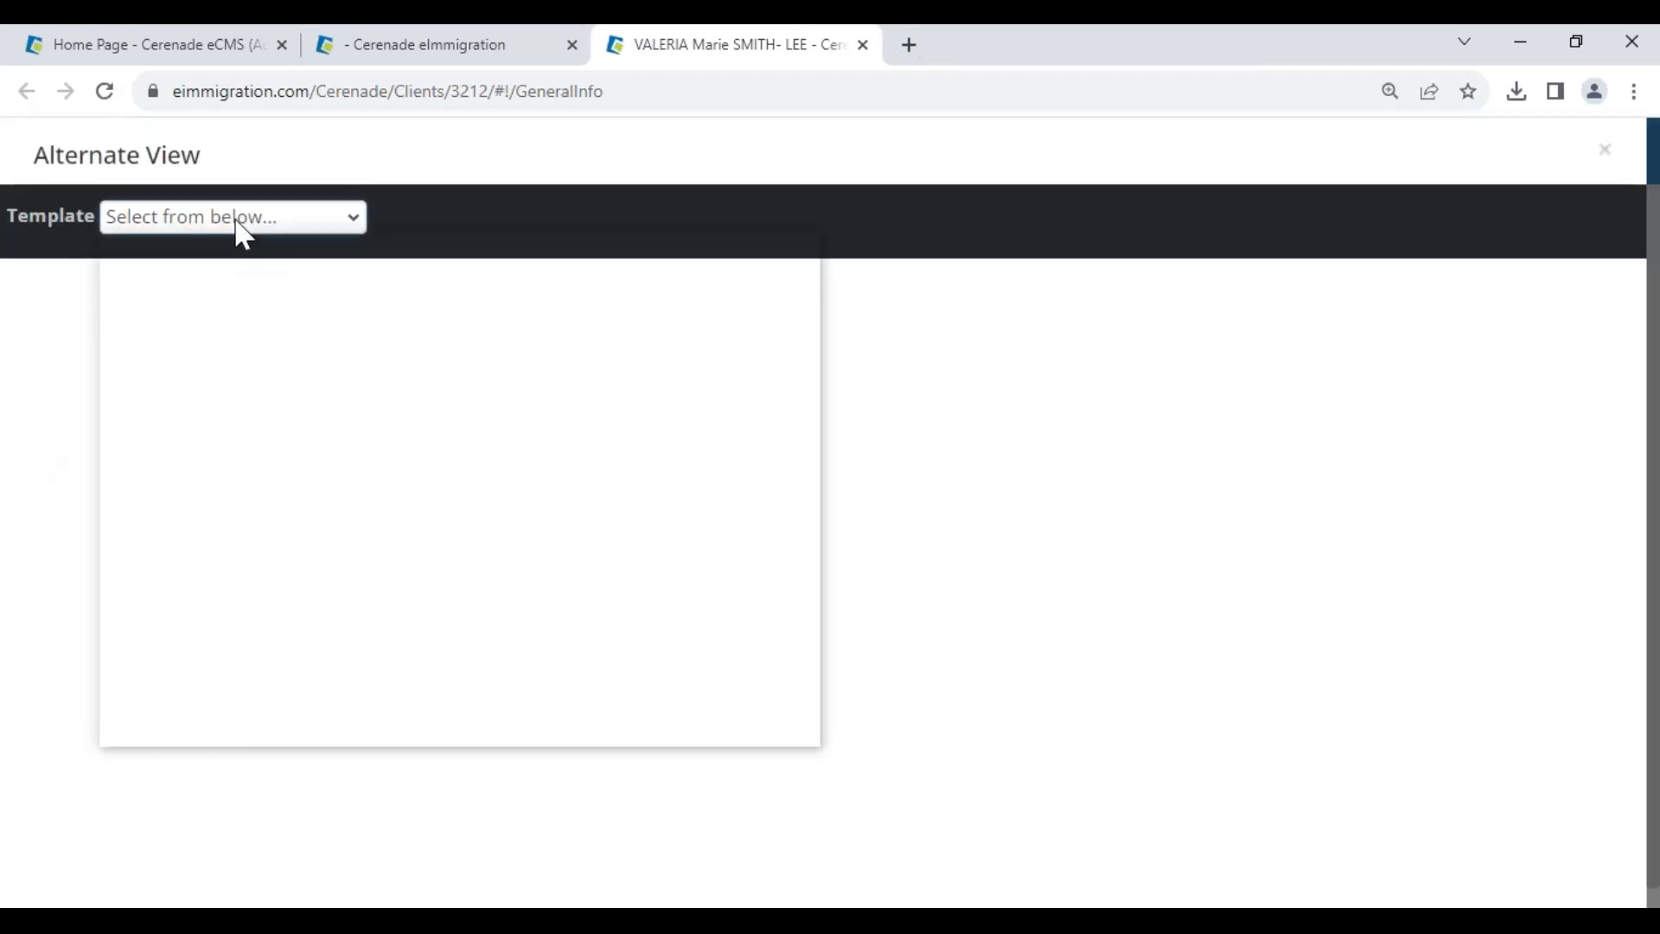
left_click(223, 275)
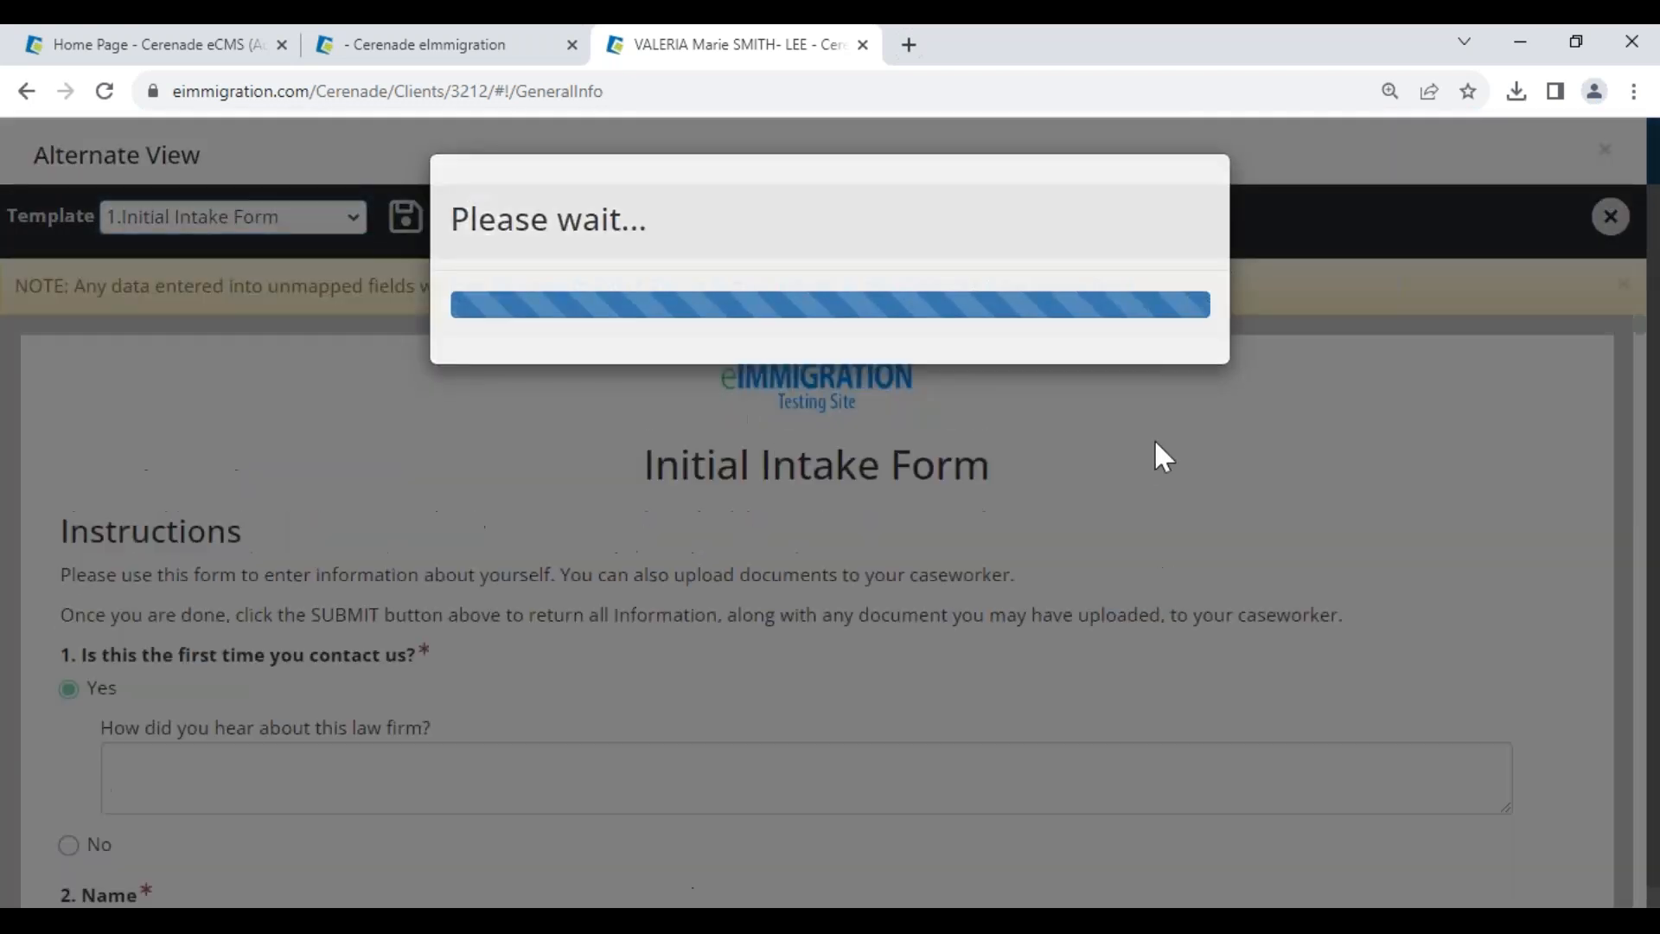
scroll(603, 711, "down", 5)
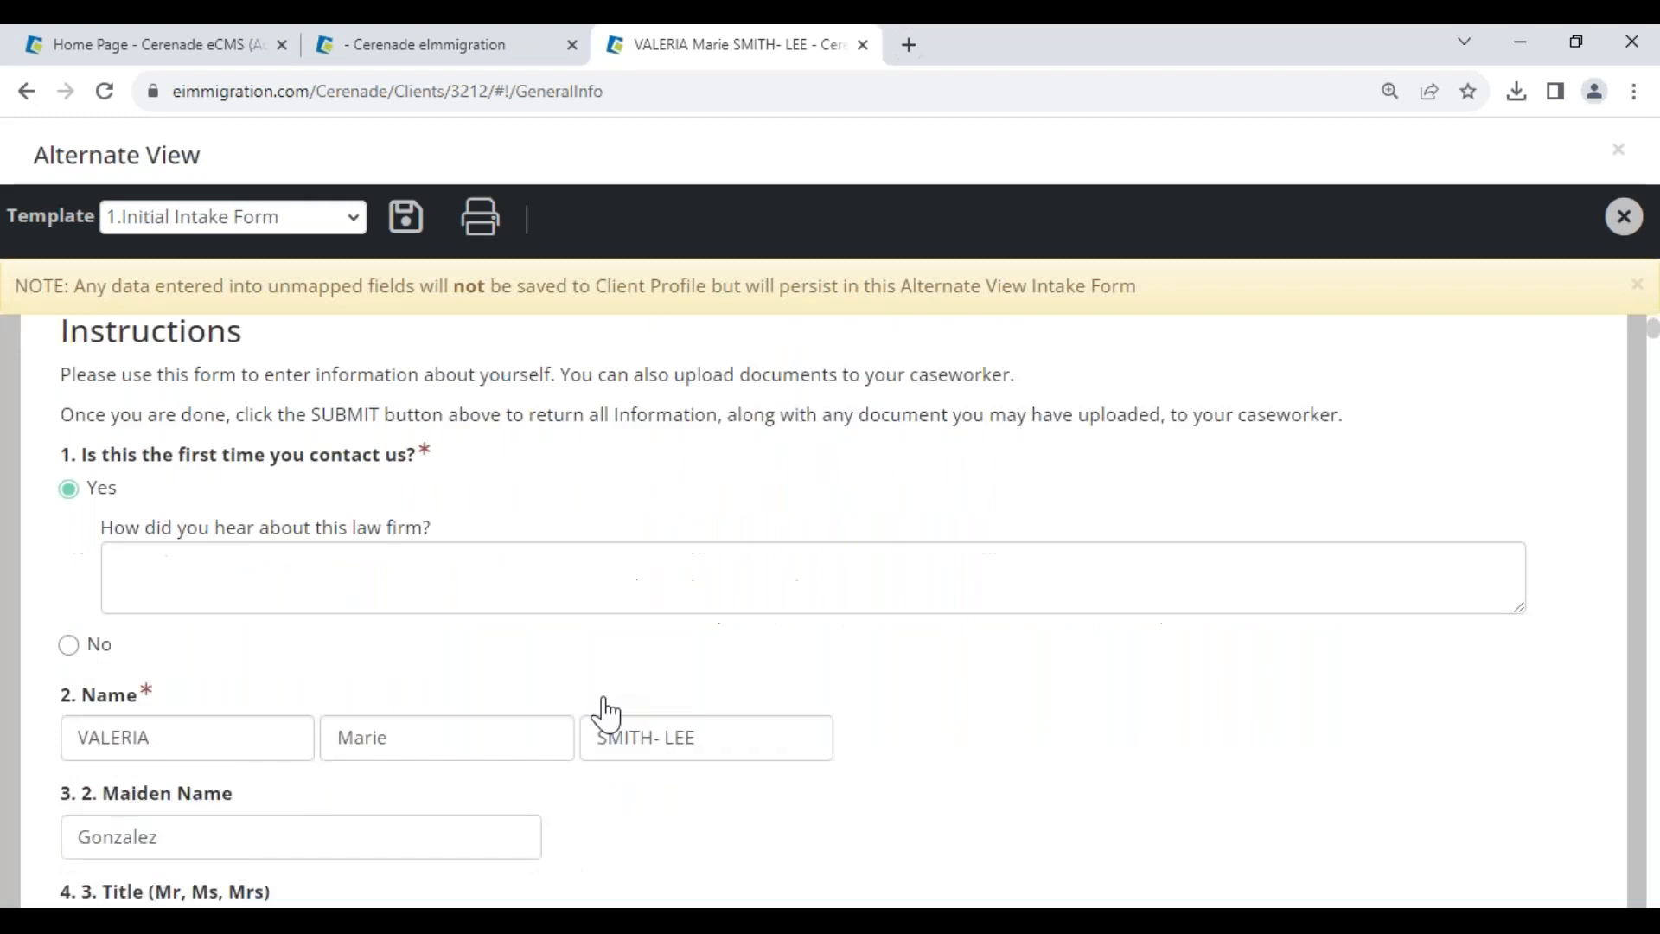
scroll(605, 712, "down", 2)
scroll(605, 712, "up", 6)
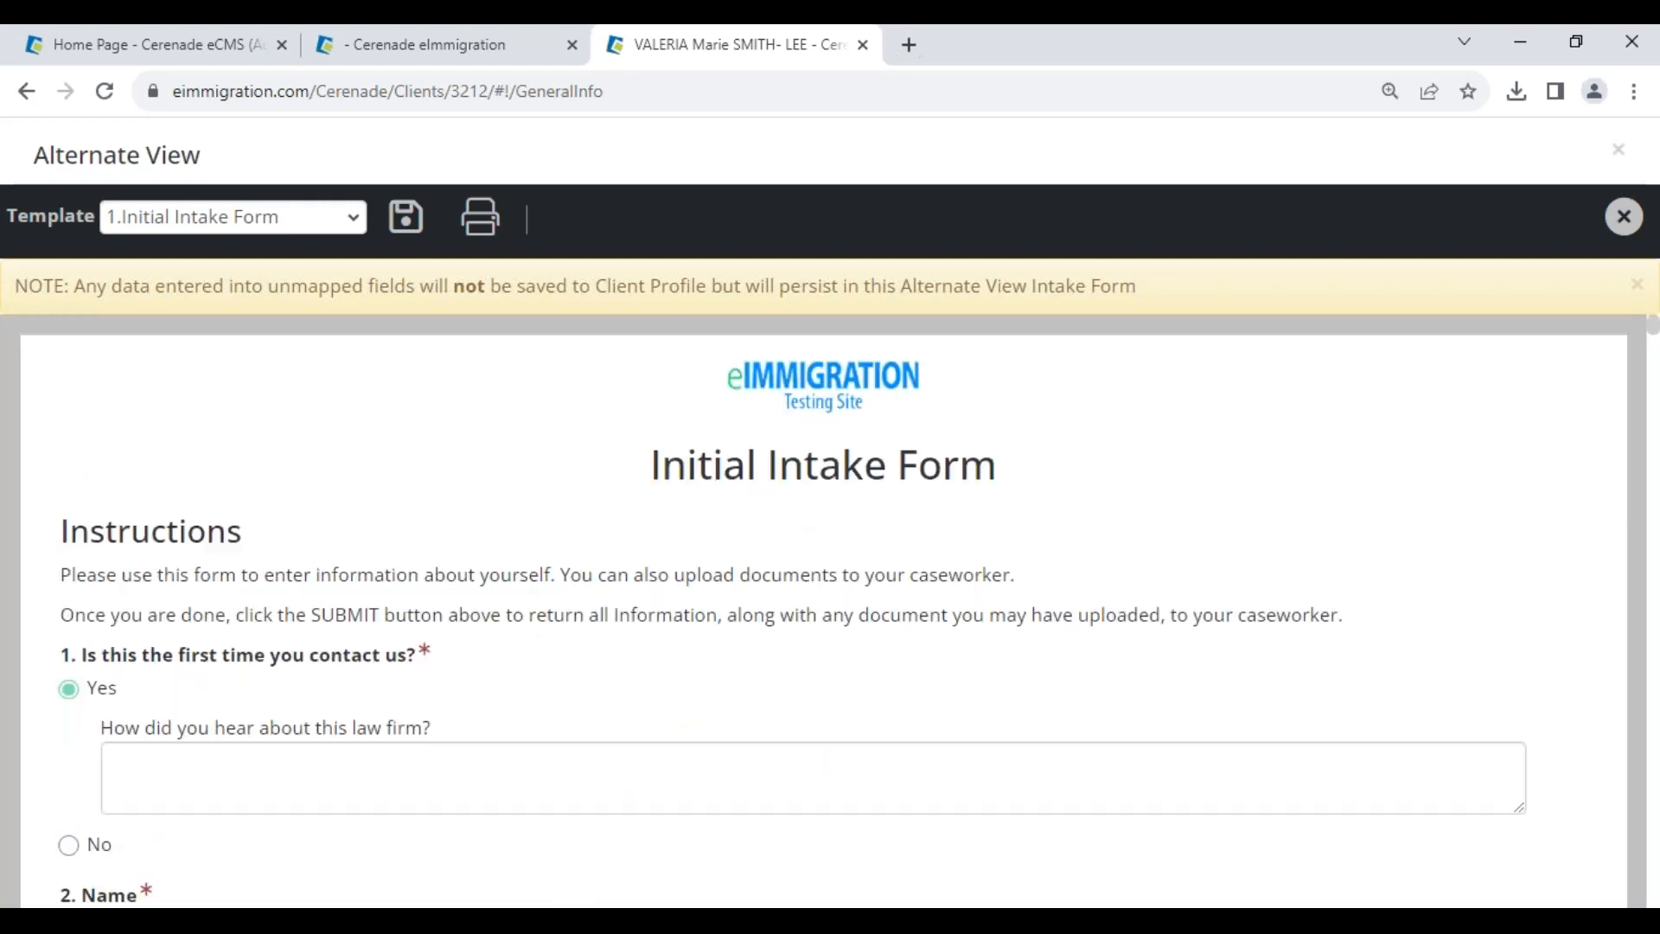
left_click(1624, 217)
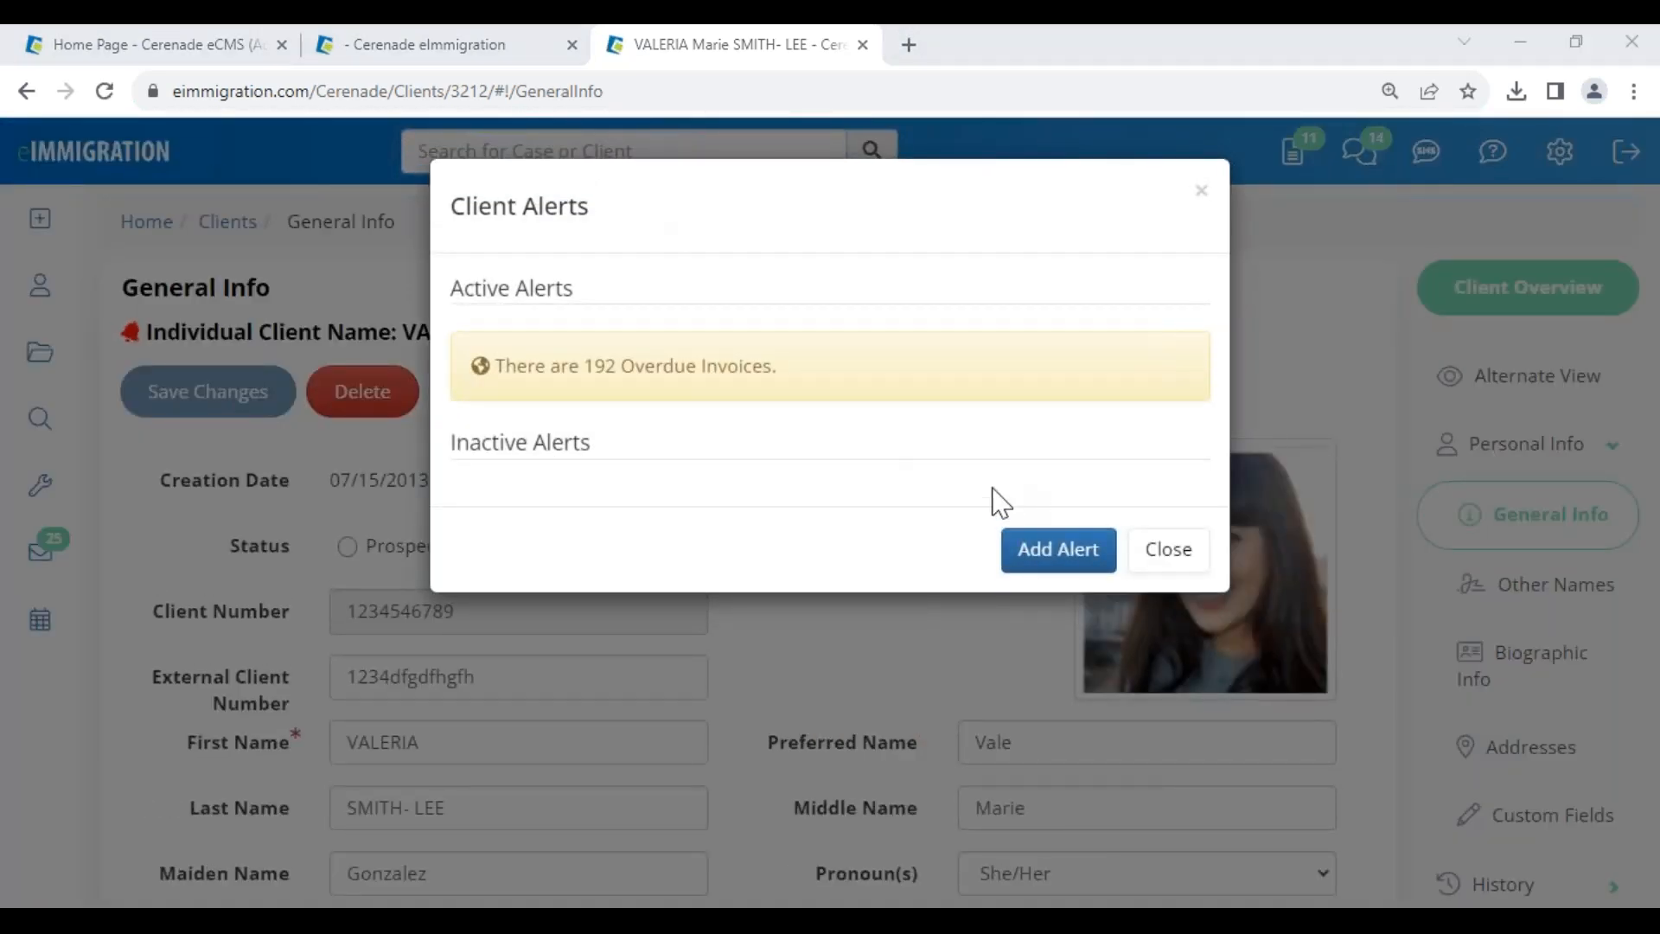
- Dismiss Client Alerts, view the Tricks & Shortcuts slide, and return to the H1B case's Documents
left_click(1154, 557)
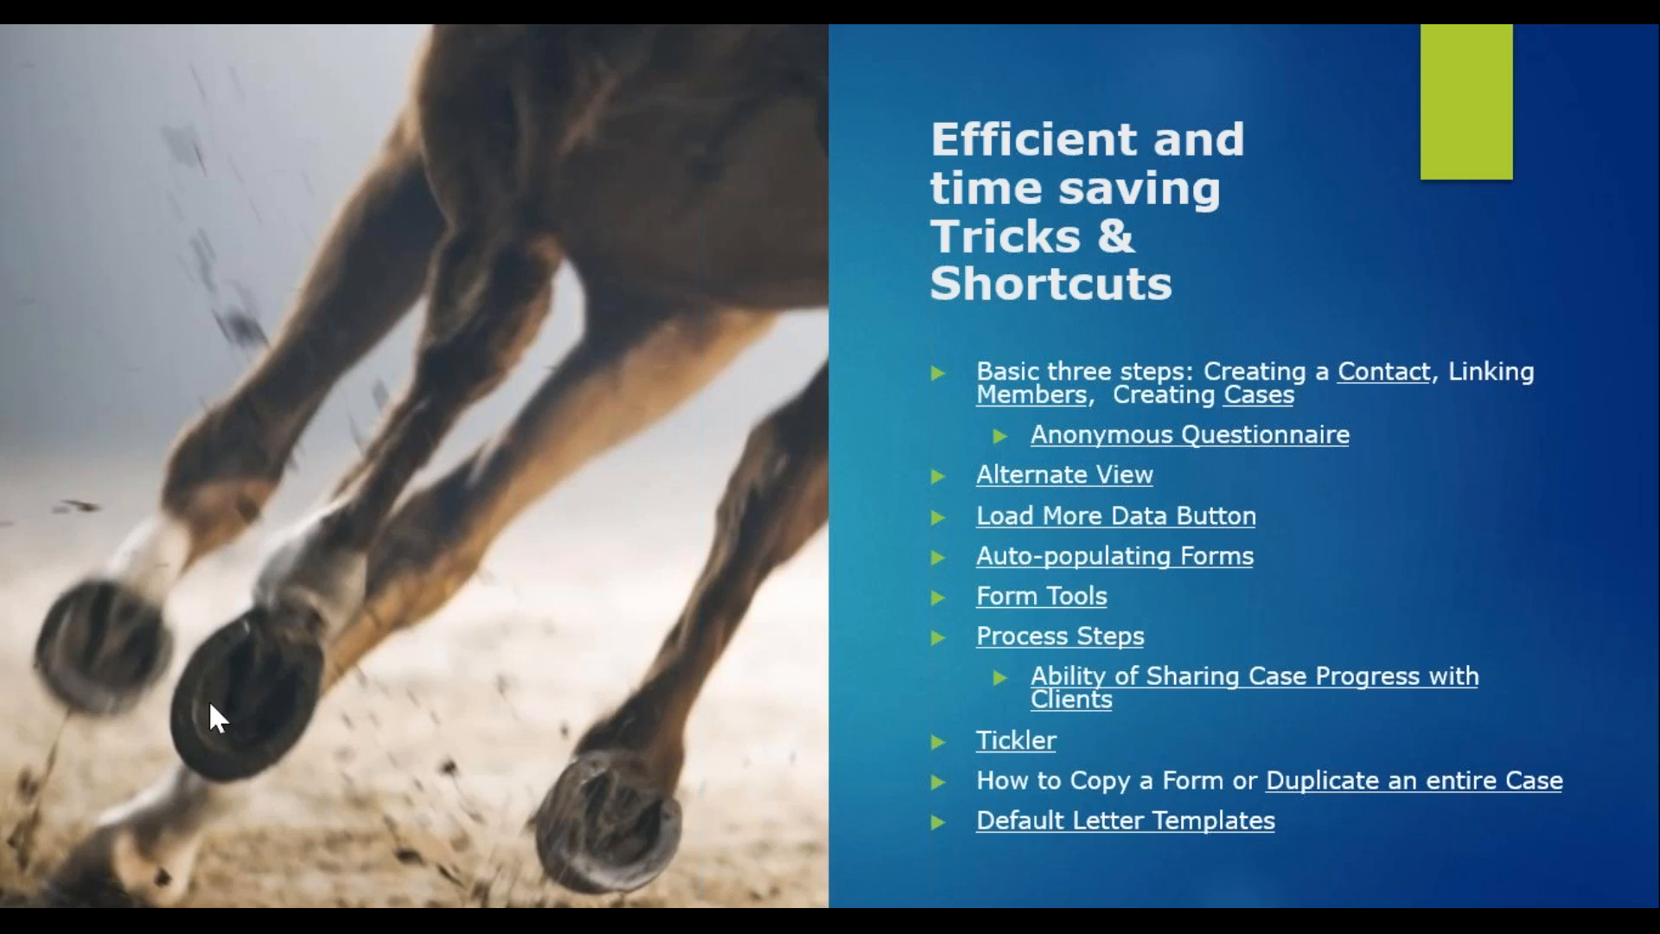
key("alt+Tab")
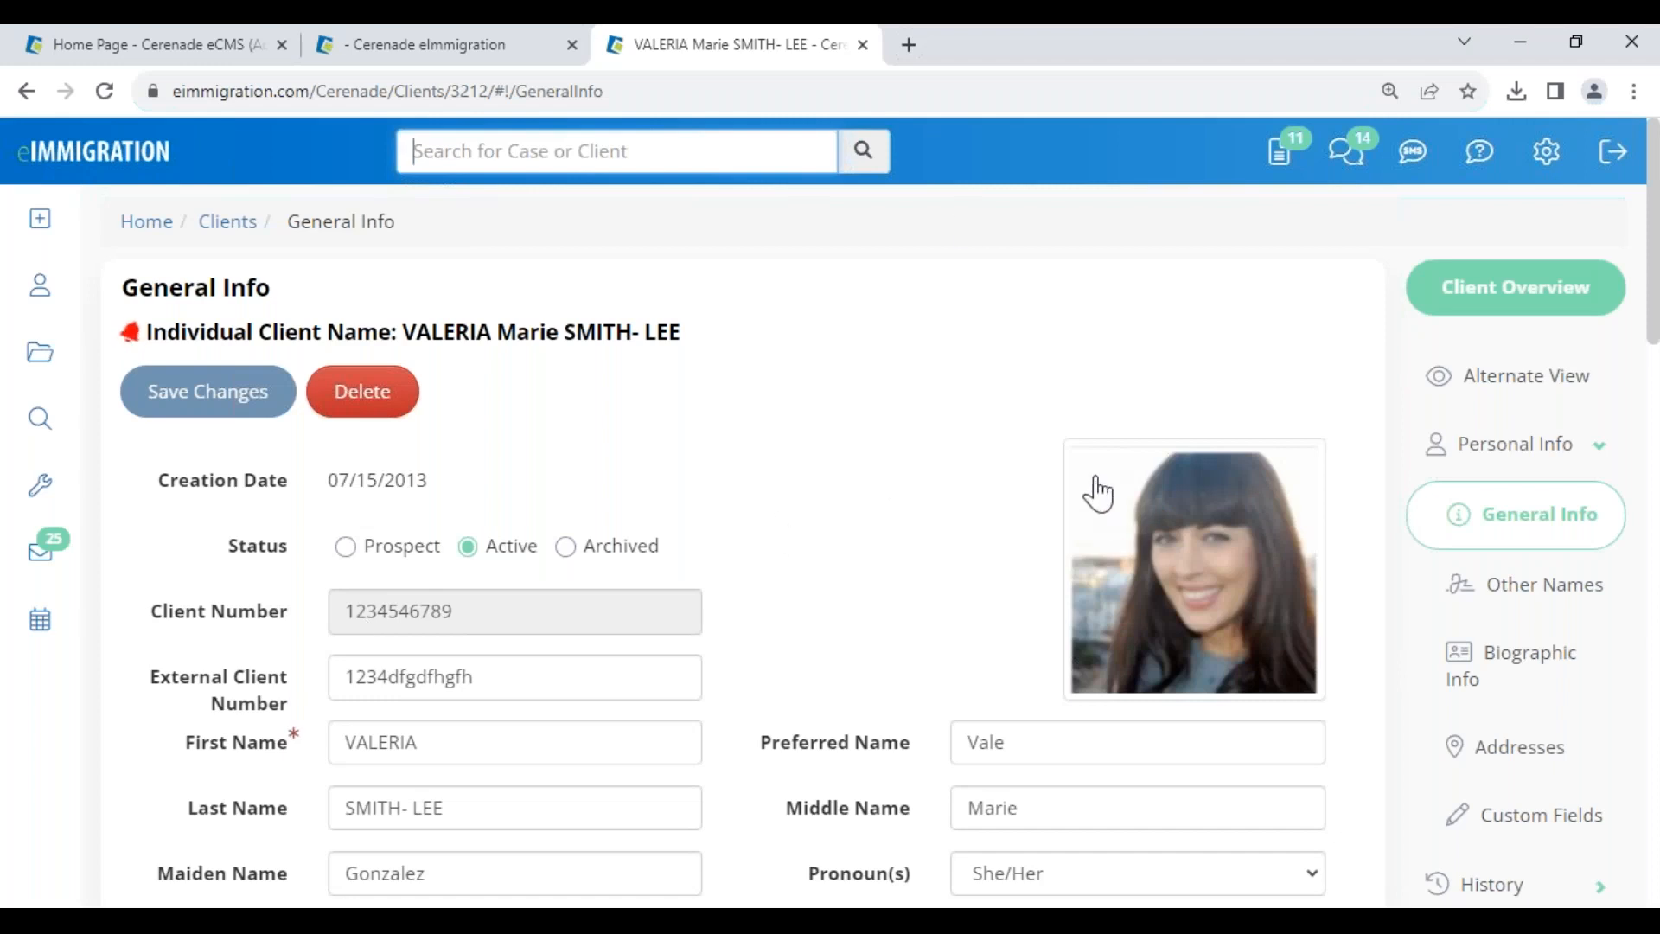
left_click(501, 47)
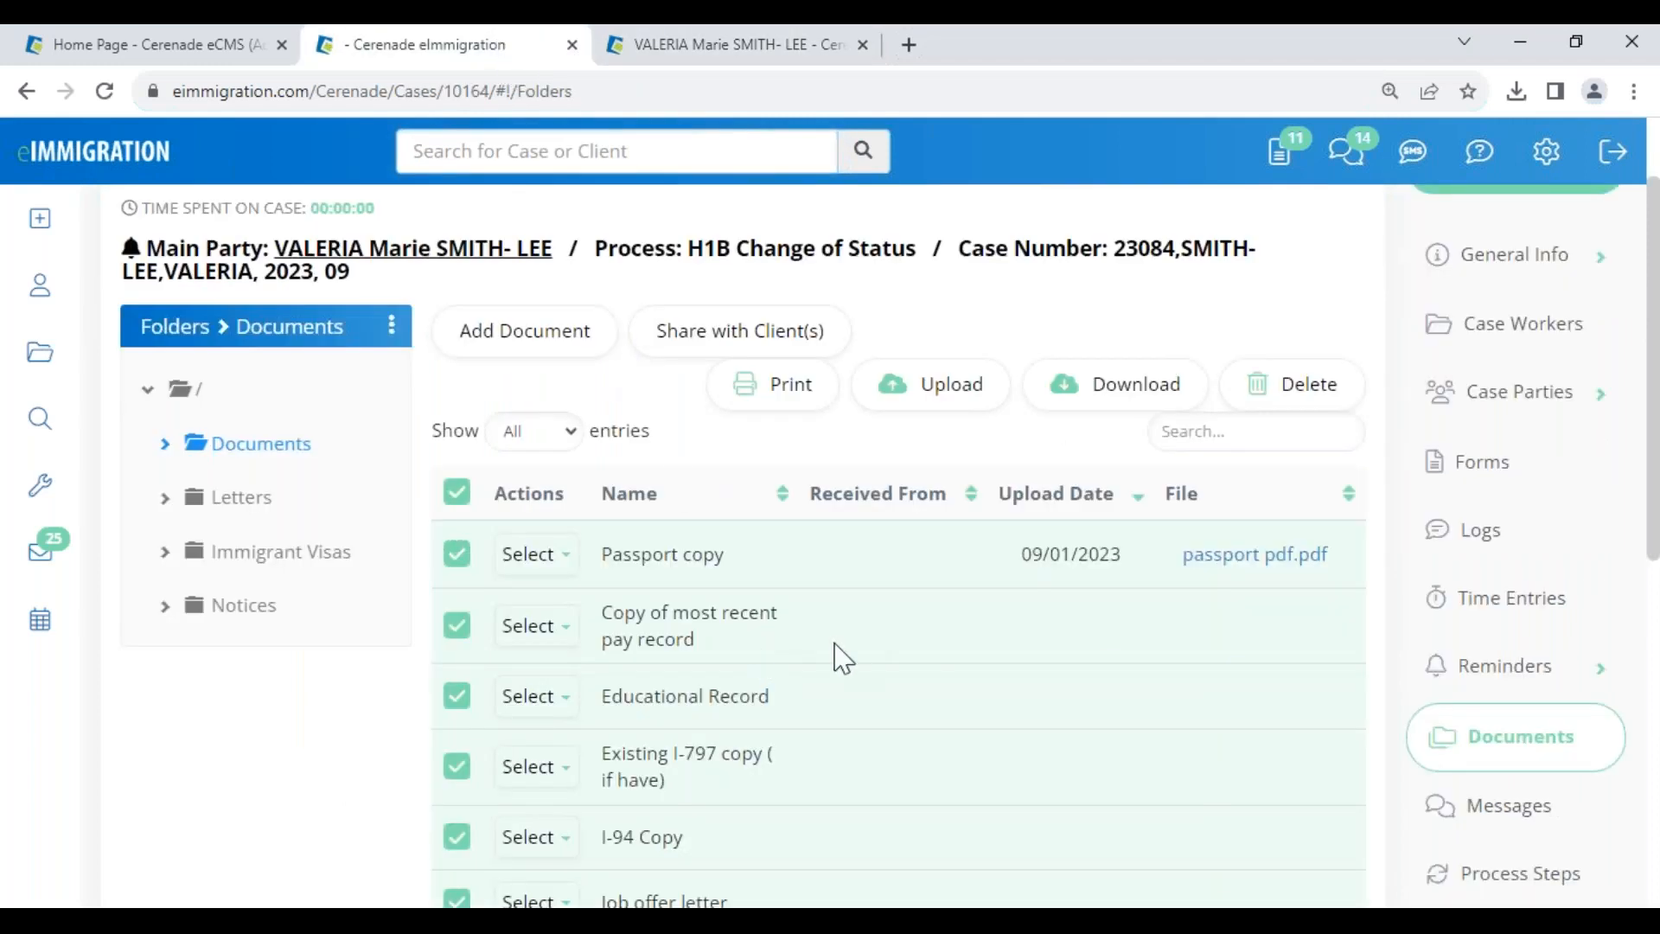
- Review the H1B case's forms list, then close the H1B case
left_click(1561, 474)
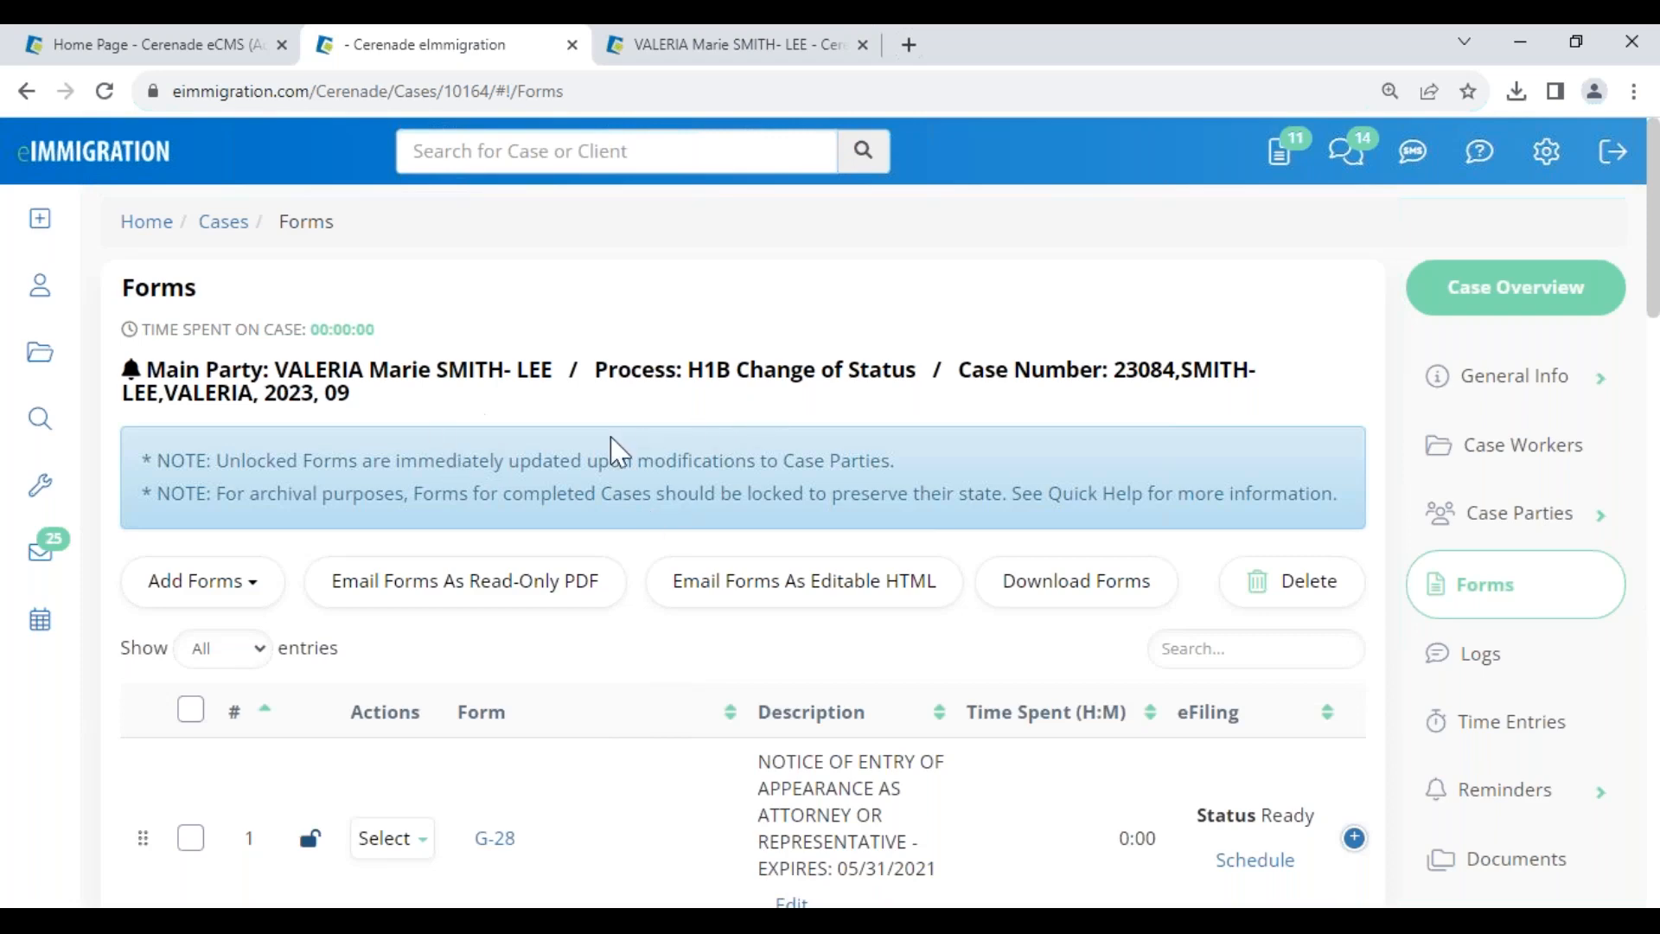
scroll(675, 841, "down", 1)
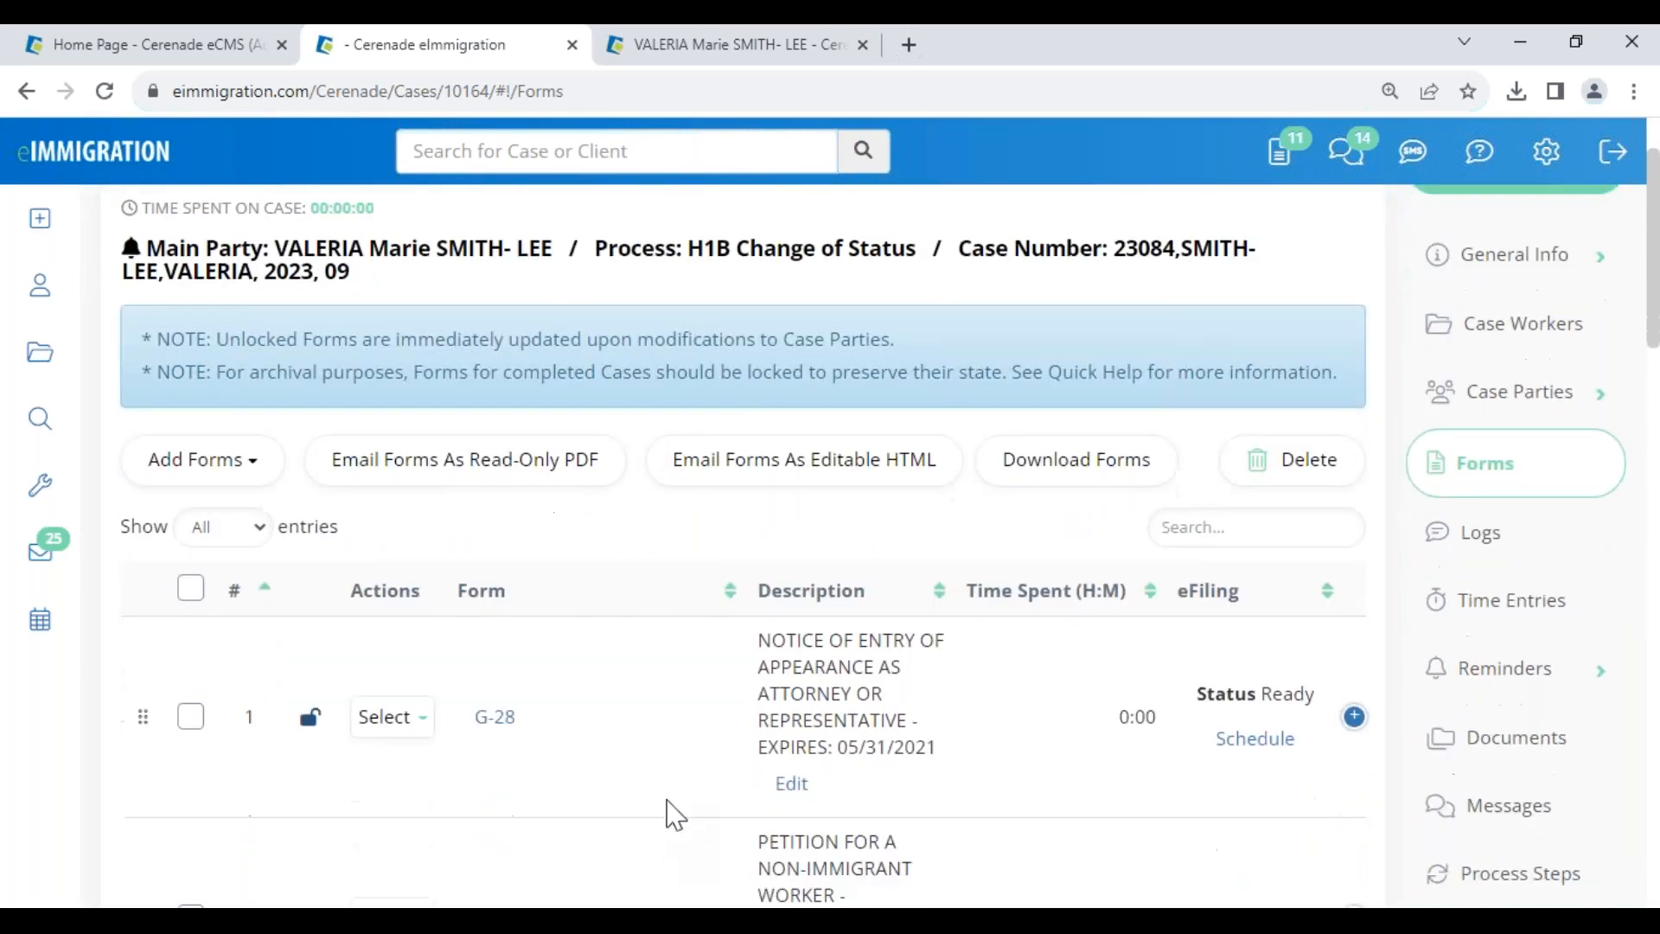
left_click(572, 44)
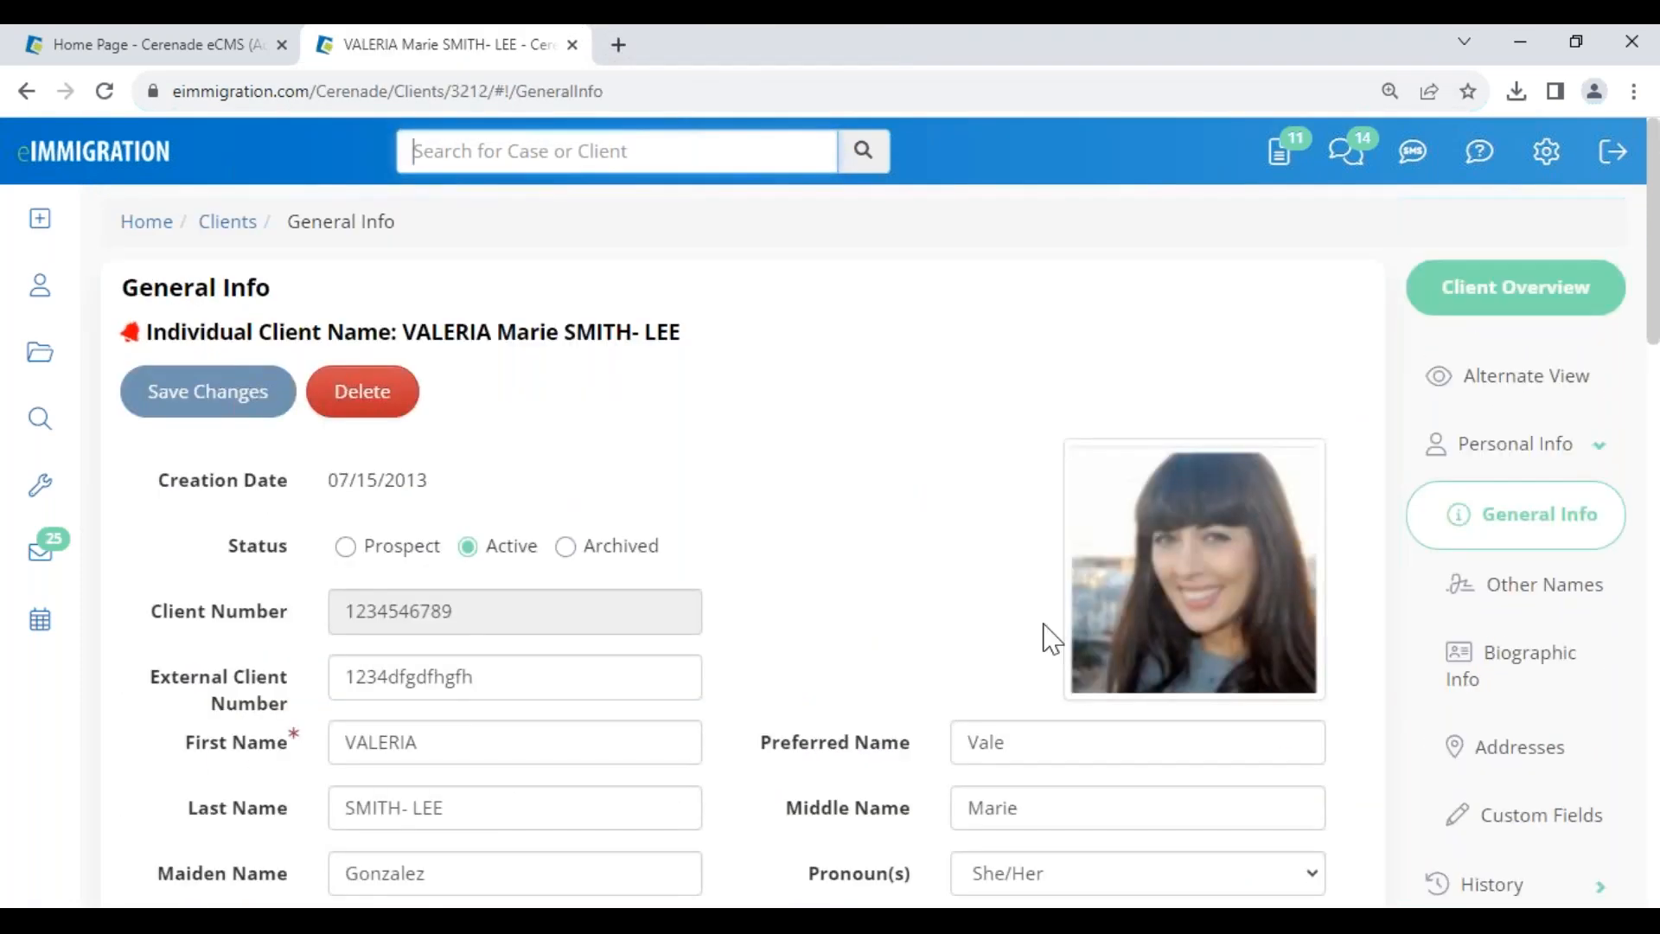
- Open the I-485 Adjustment of Status case from the client's Cases list
scroll(1501, 754, "down", 5)
left_click(1500, 755)
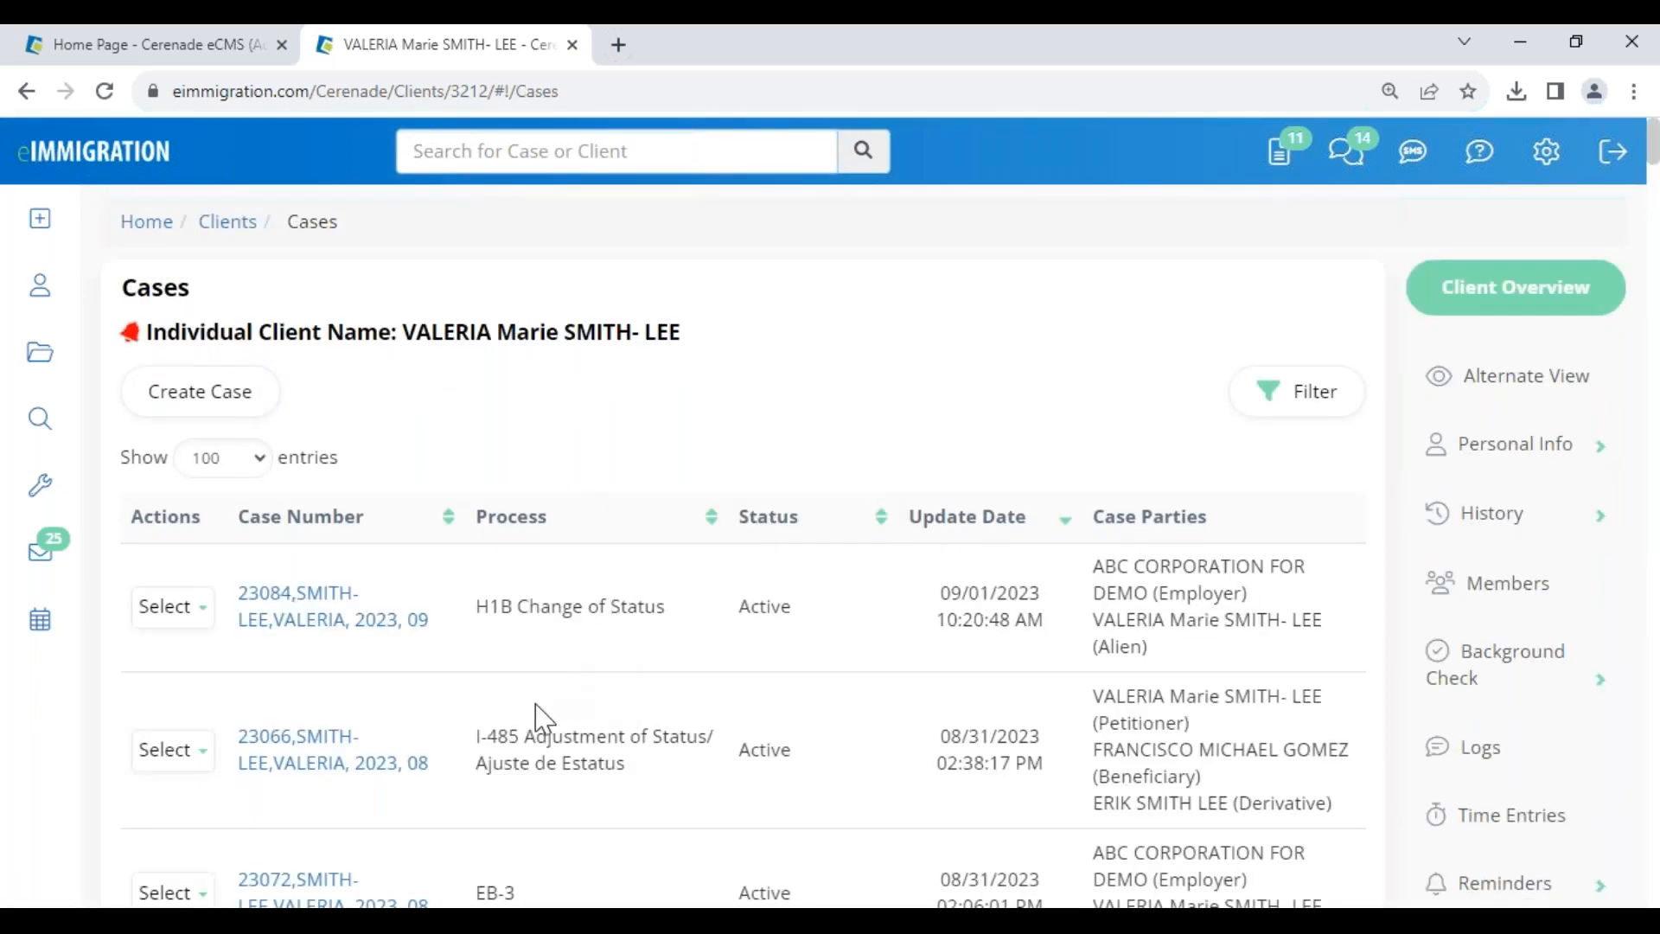
left_click(296, 765)
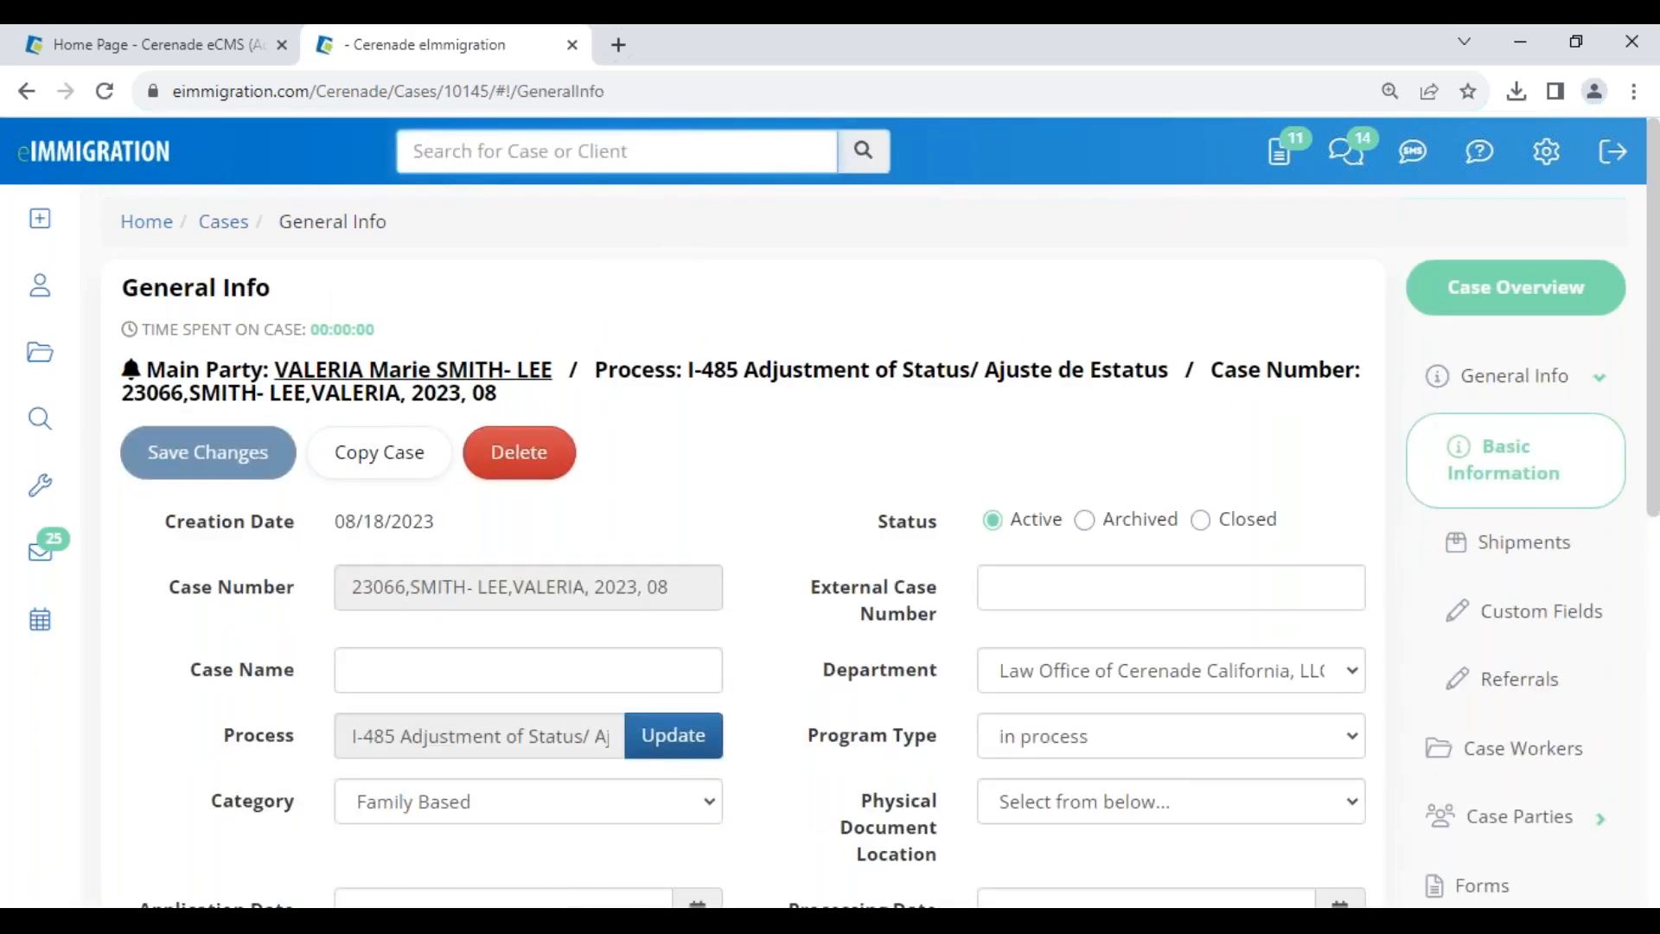
- Open the main party's client profile in a new tab, then review the I-485 case's forms
left_click(414, 370)
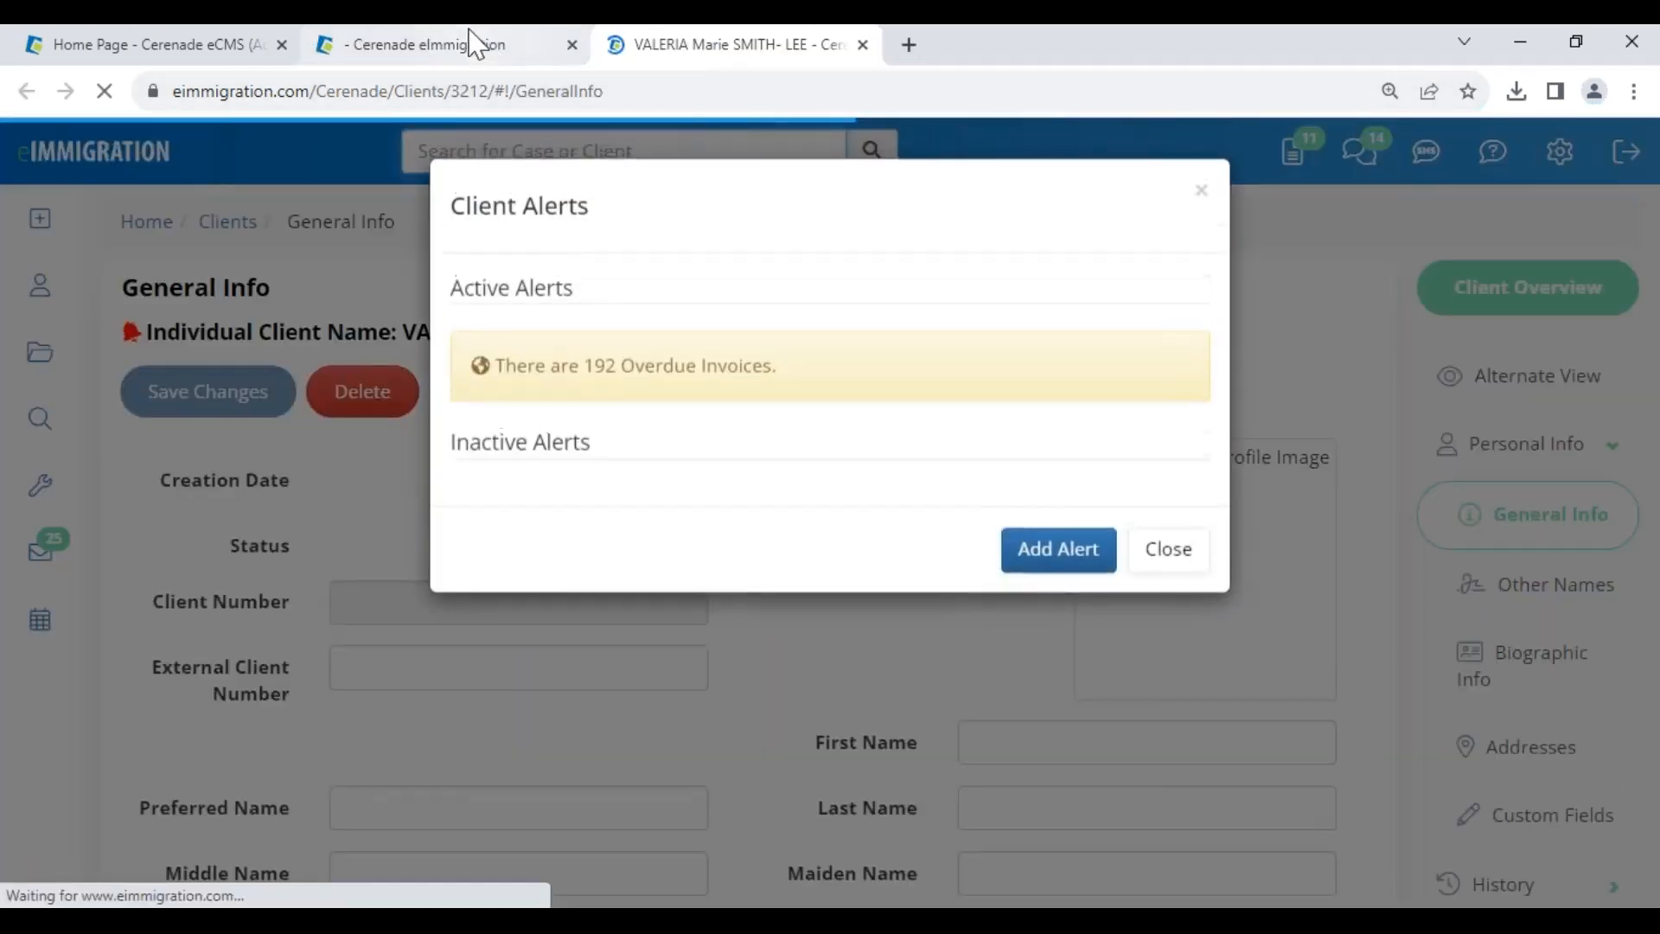
left_click(474, 44)
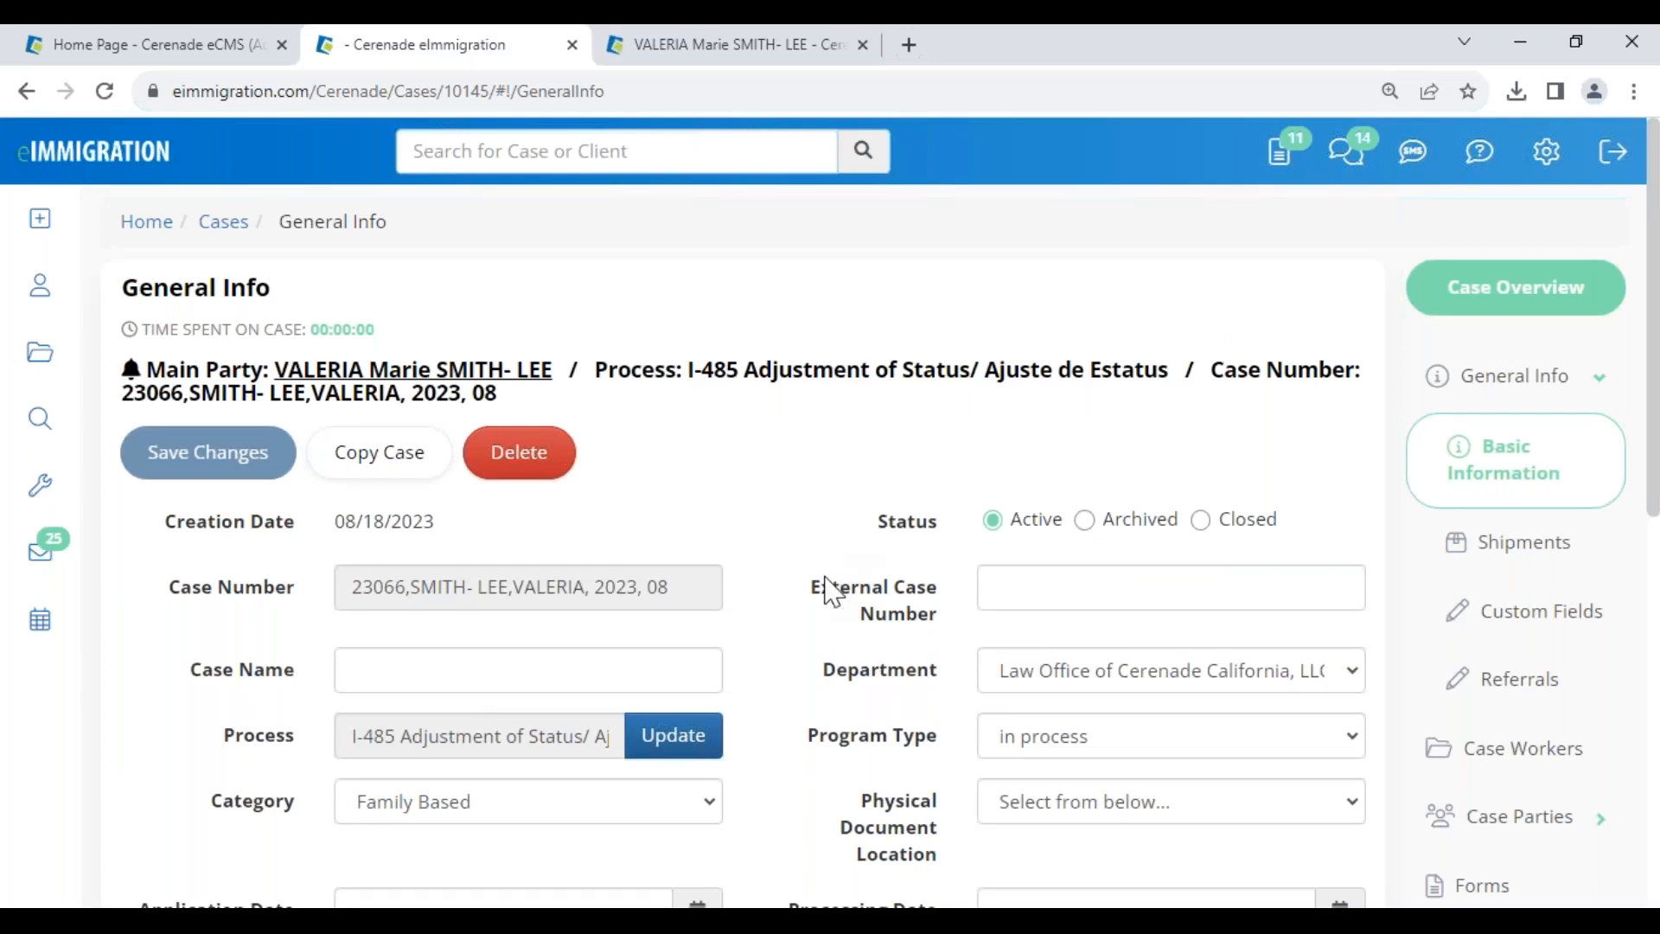
left_click(1494, 886)
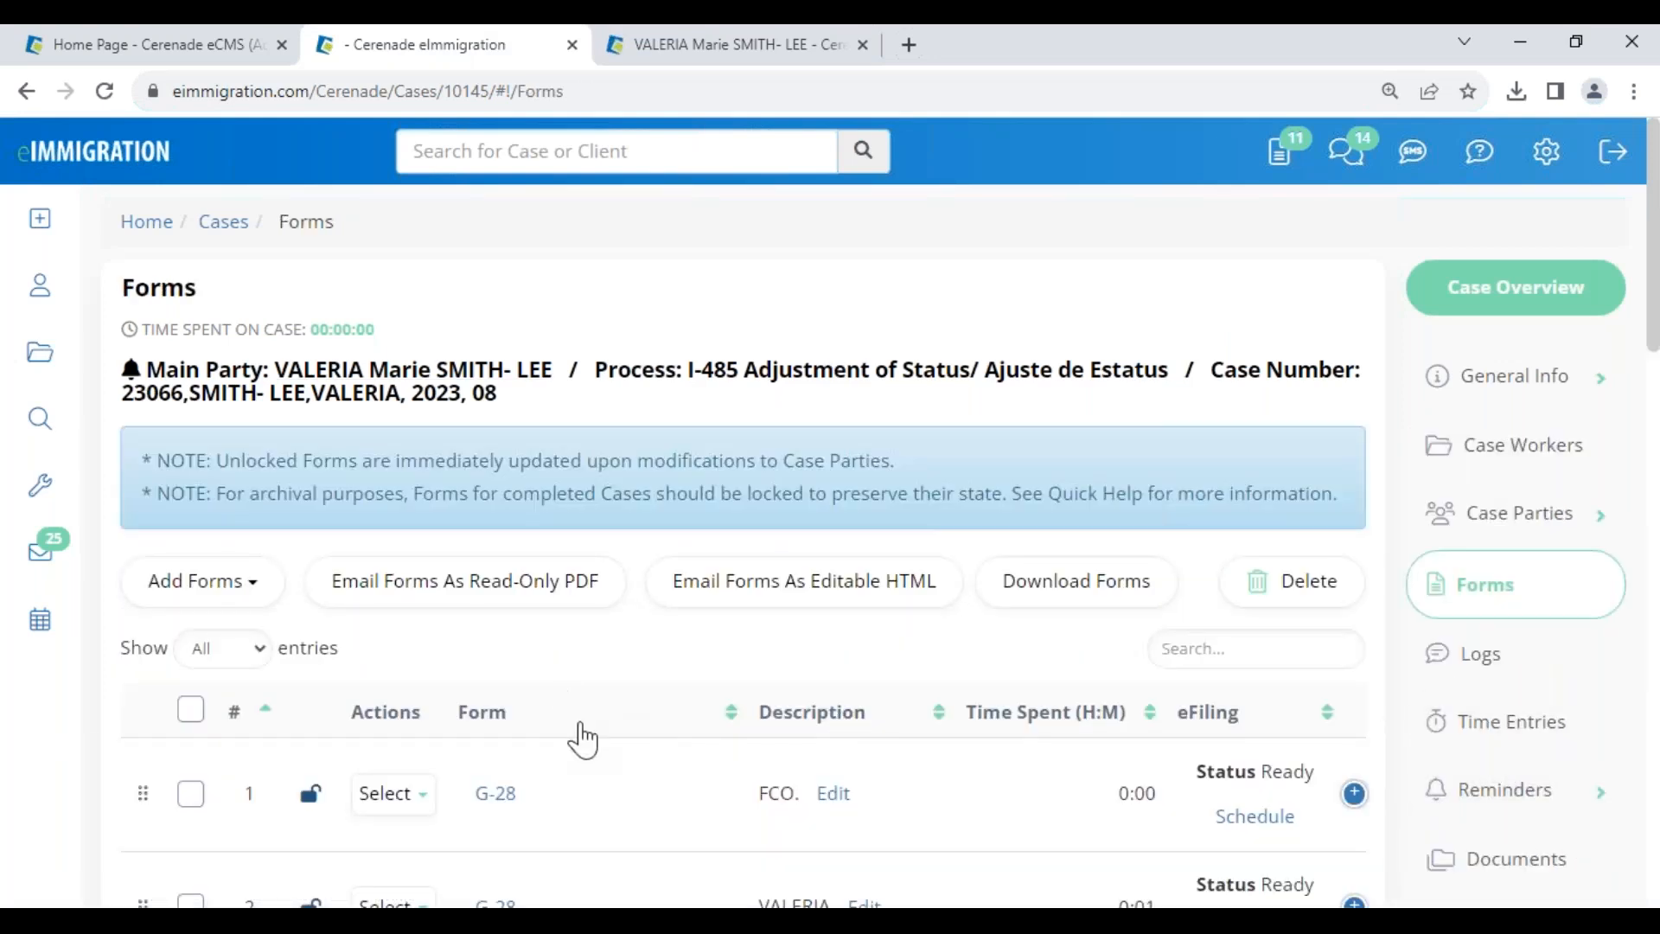
scroll(579, 735, "down", 2)
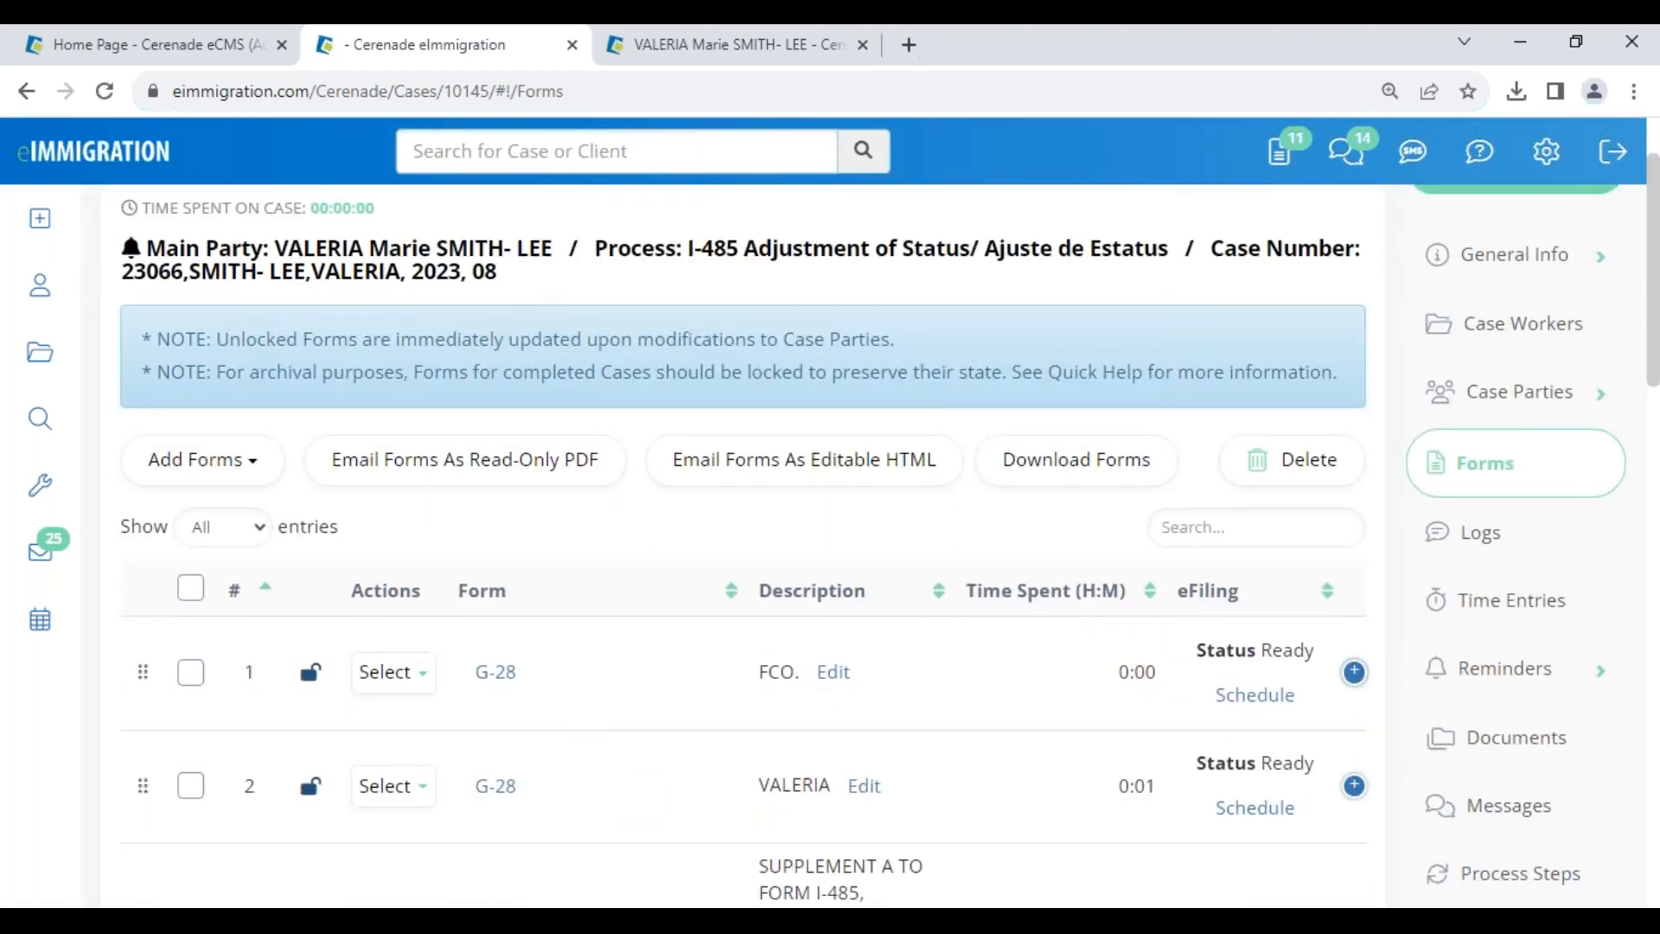
- Close the I-485 case, dismiss the overdue-invoice alert, and show the client's Cases list
left_click(572, 45)
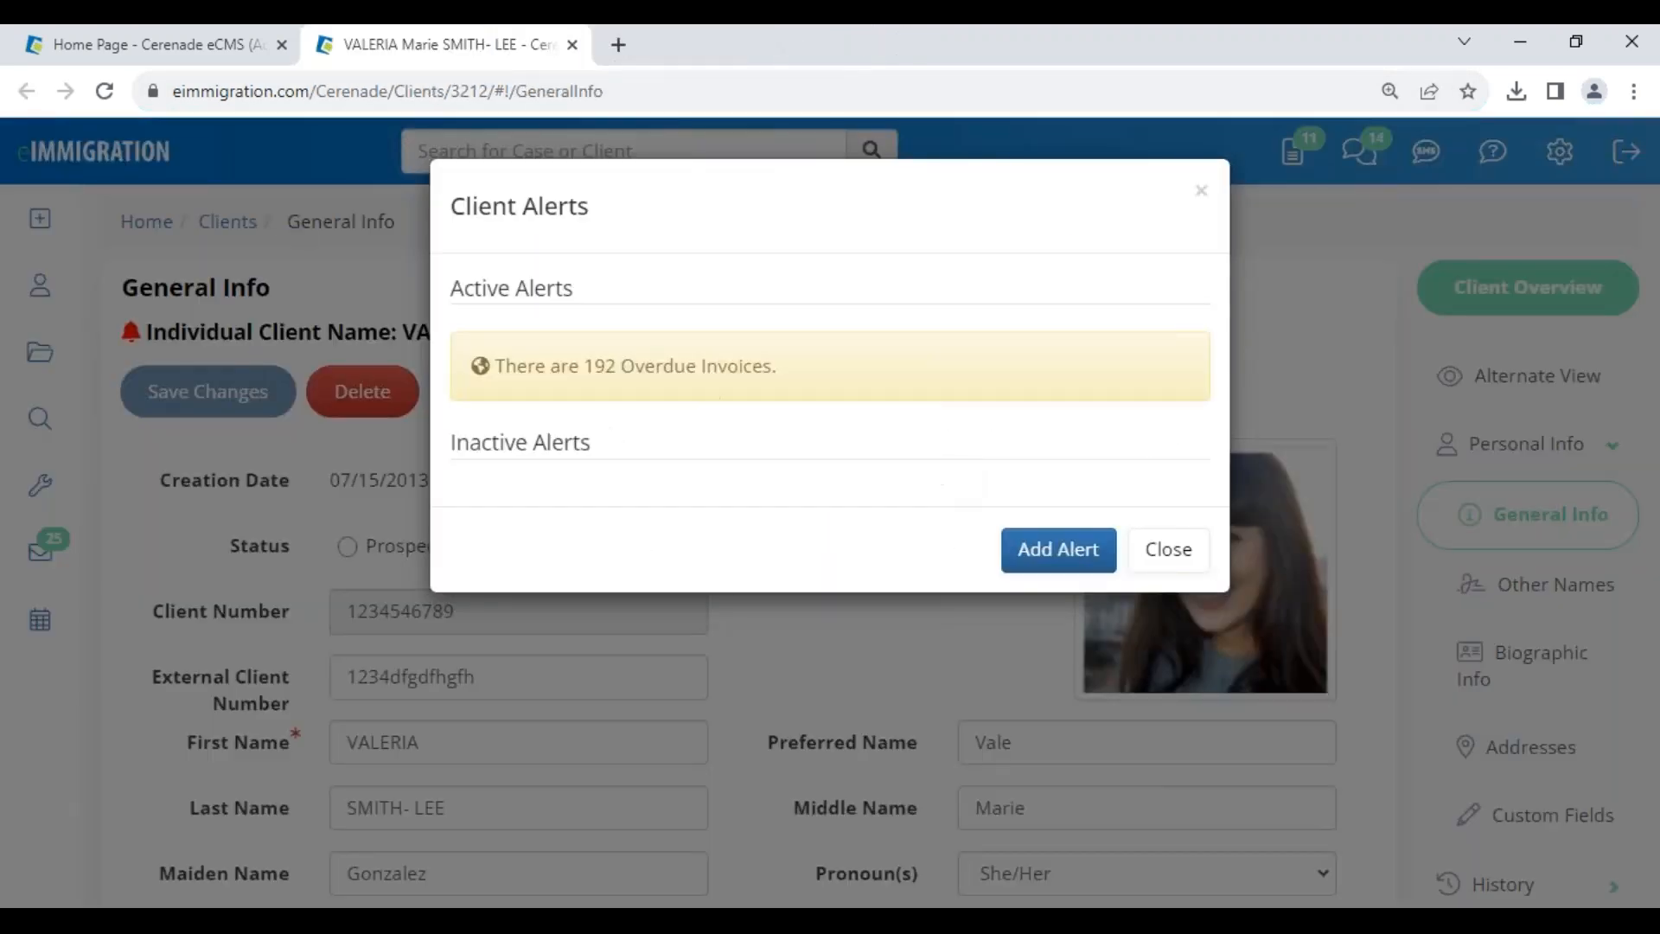
left_click(1169, 549)
scroll(1492, 848, "down", 10)
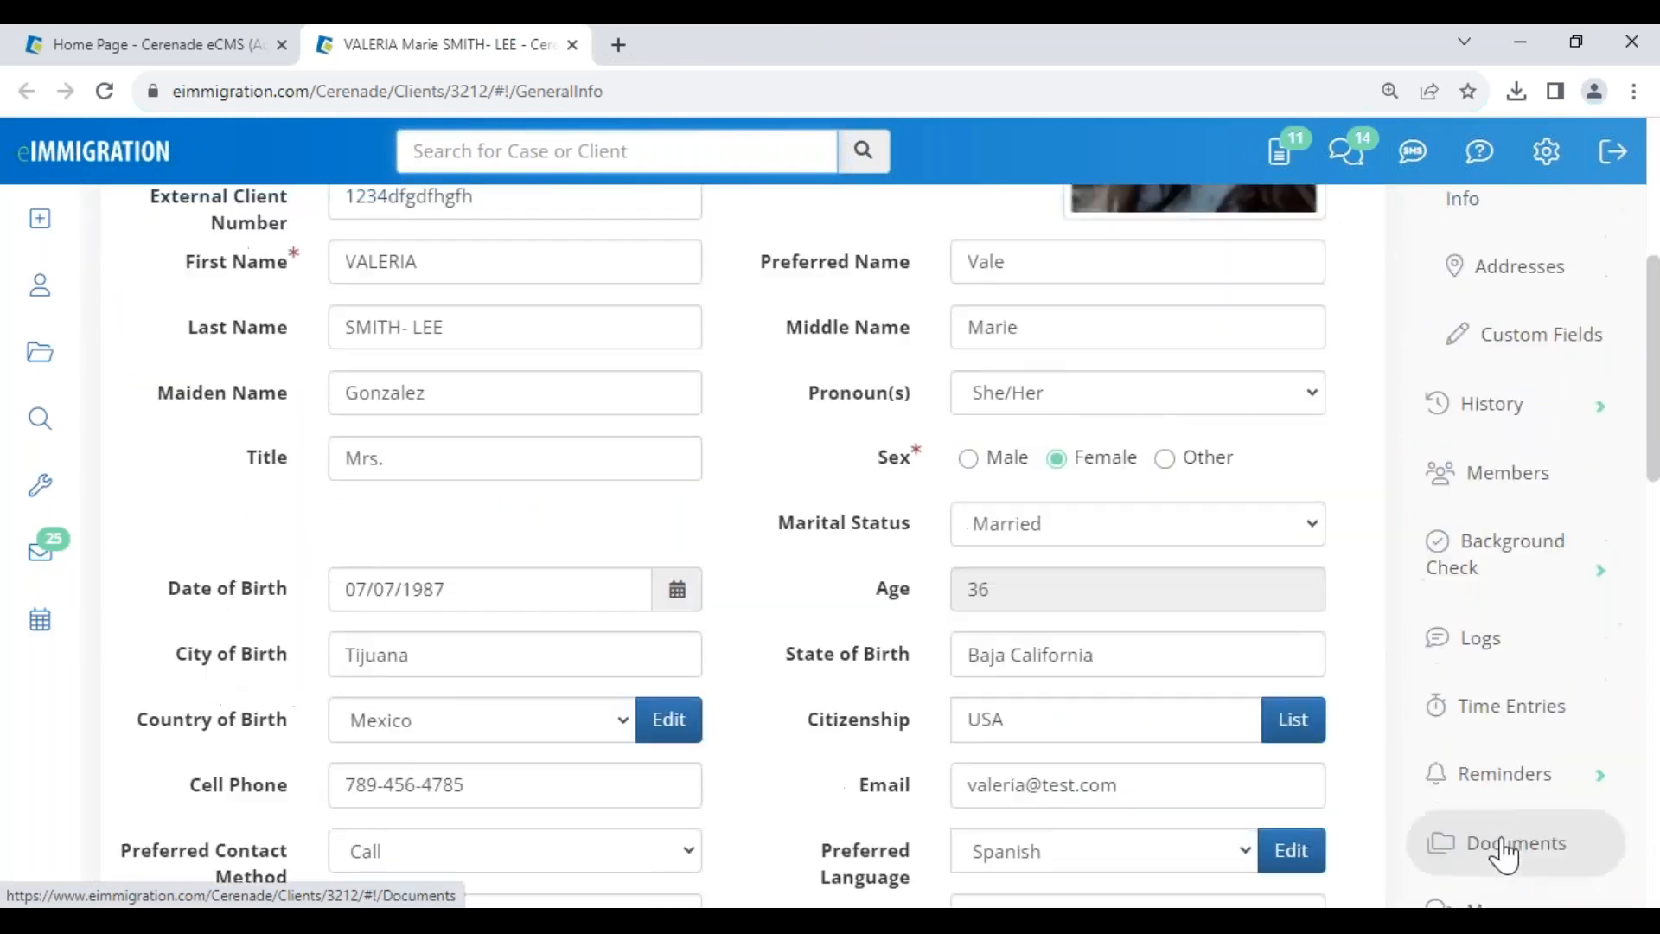
left_click(1489, 610)
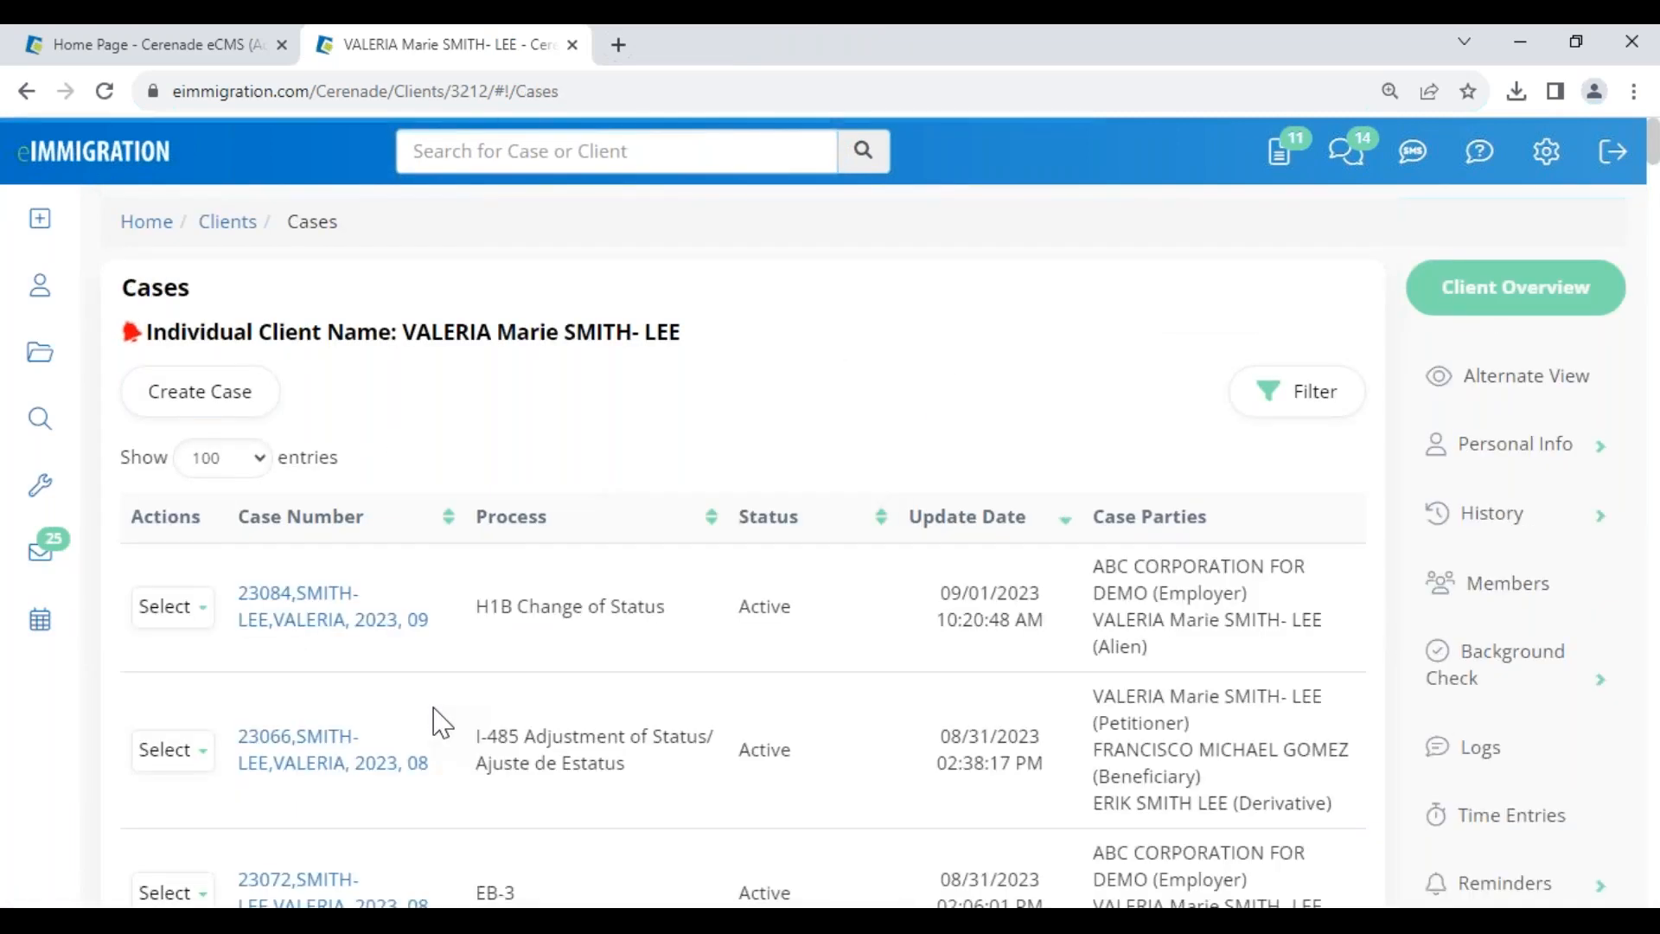
scroll(438, 720, "down", 7)
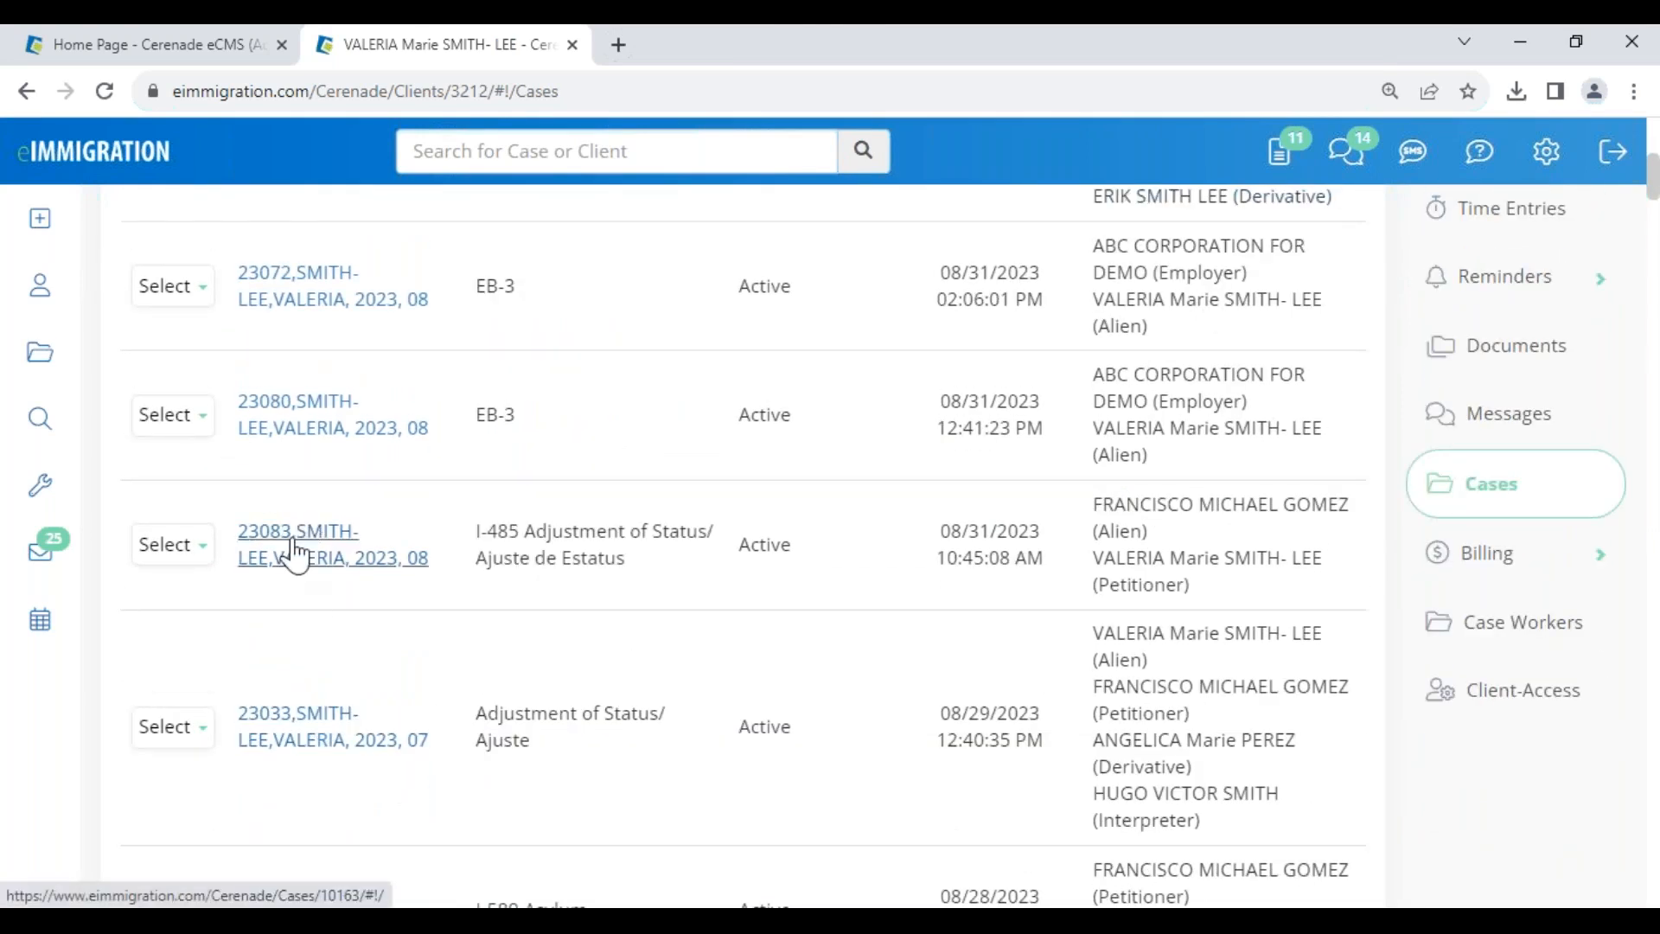
- Open I-485 case 23083 and view its forms: G-28, I-485A and I-130
left_click(290, 552)
scroll(1452, 848, "down", 2)
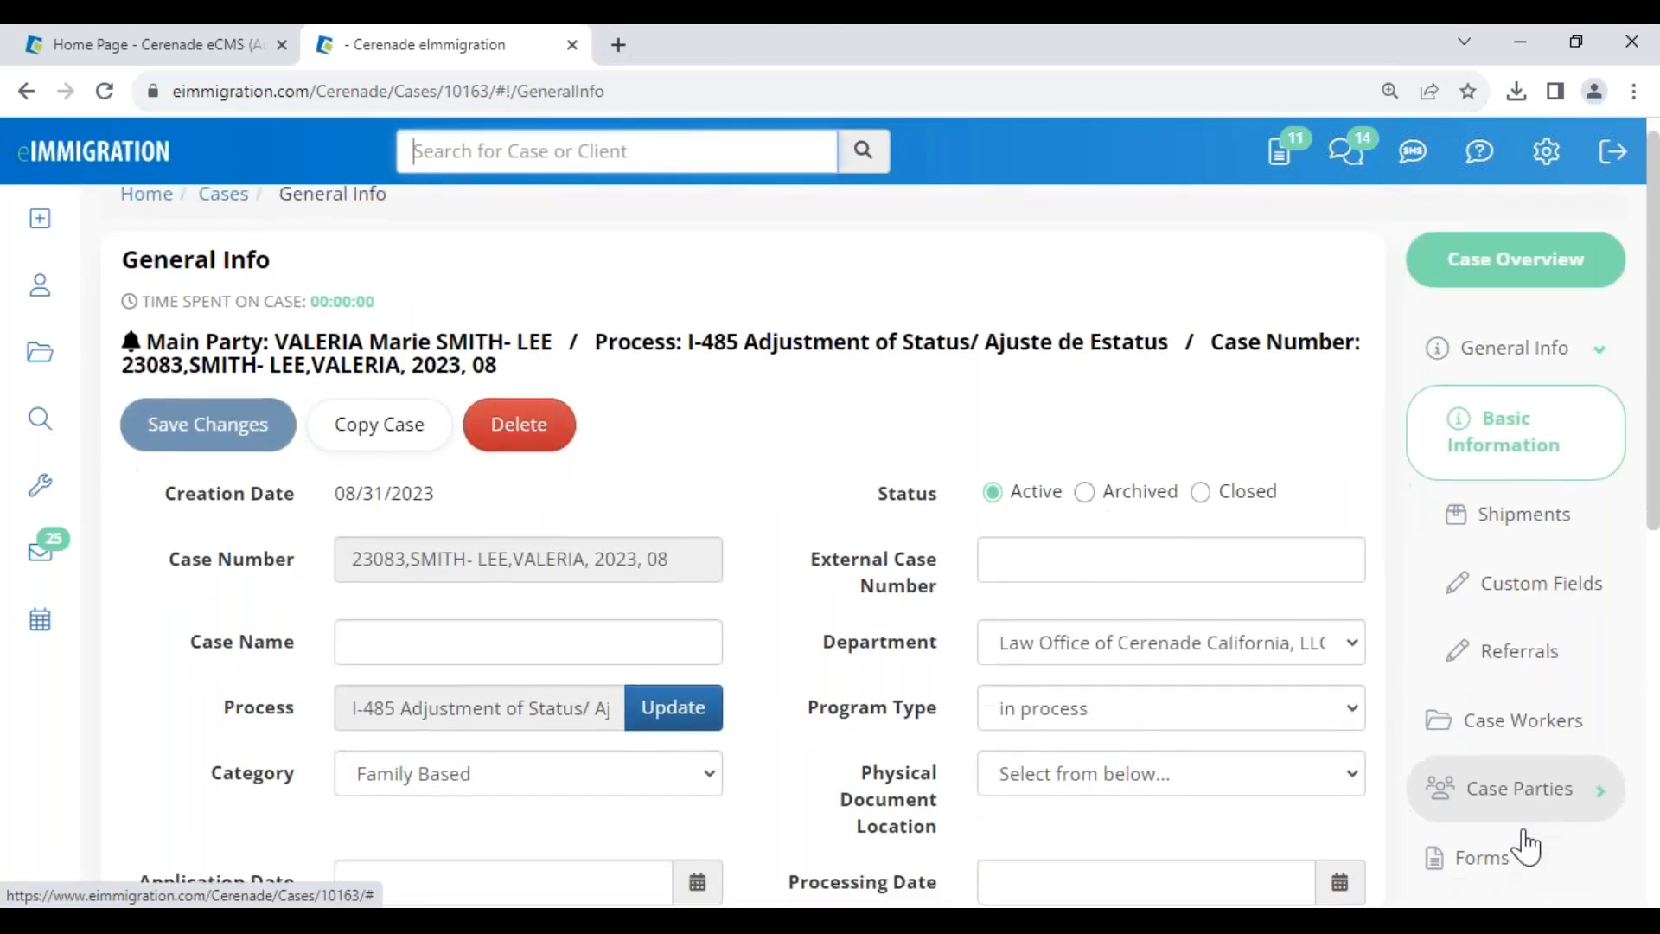
left_click(259, 246)
left_click(449, 62)
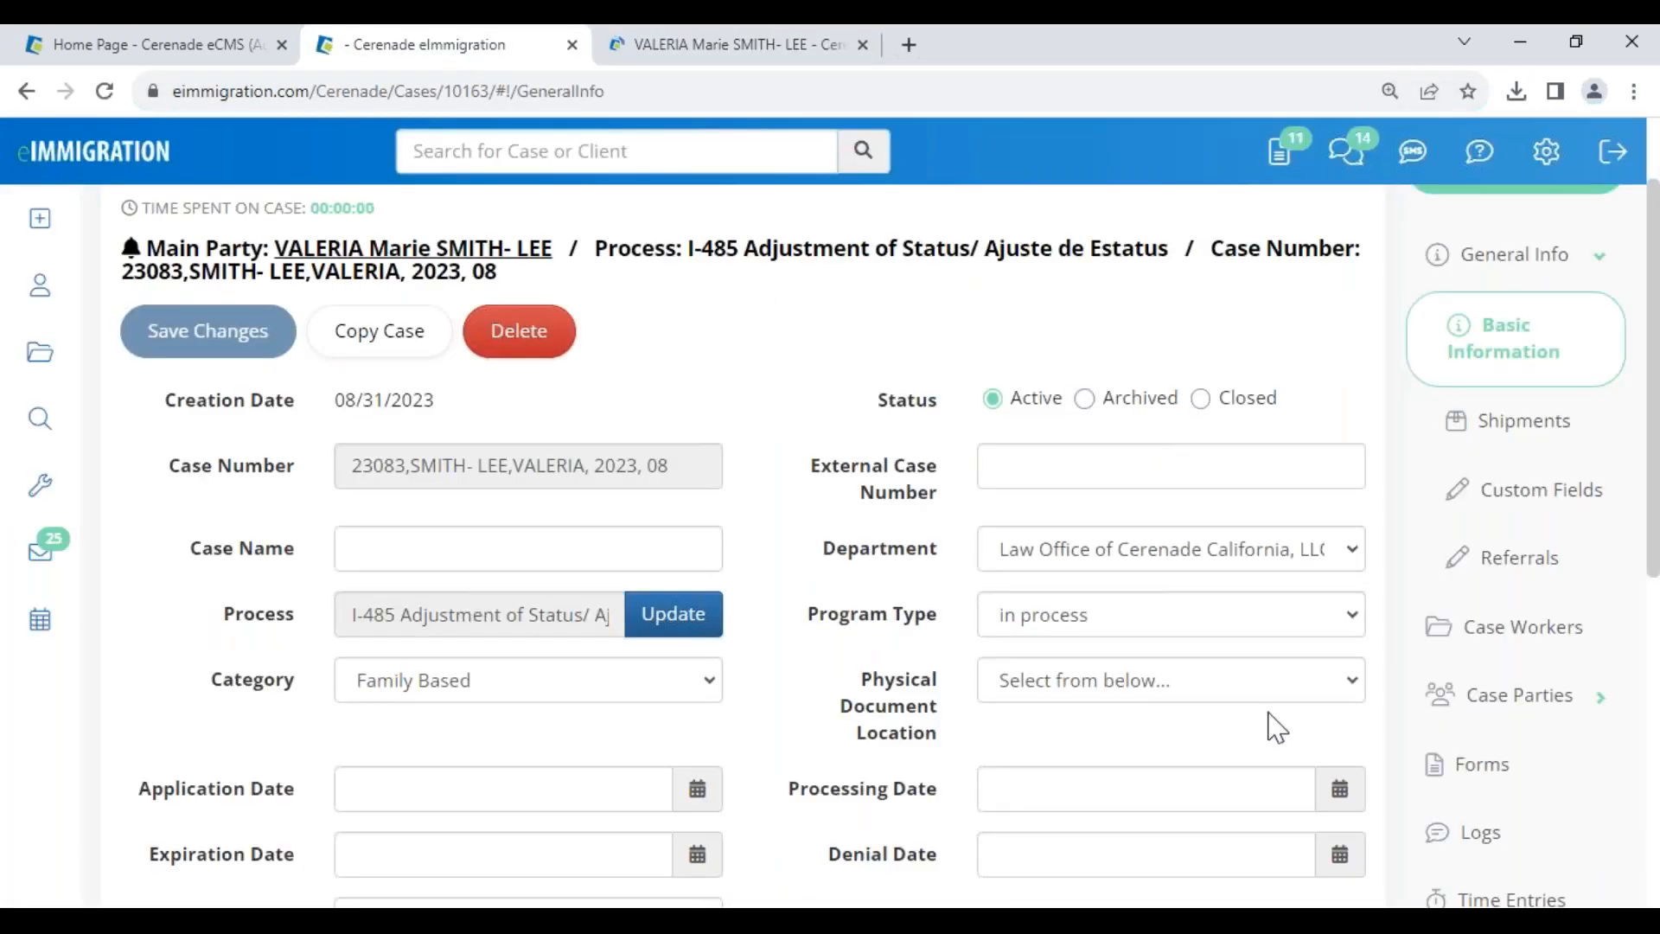
left_click(1486, 793)
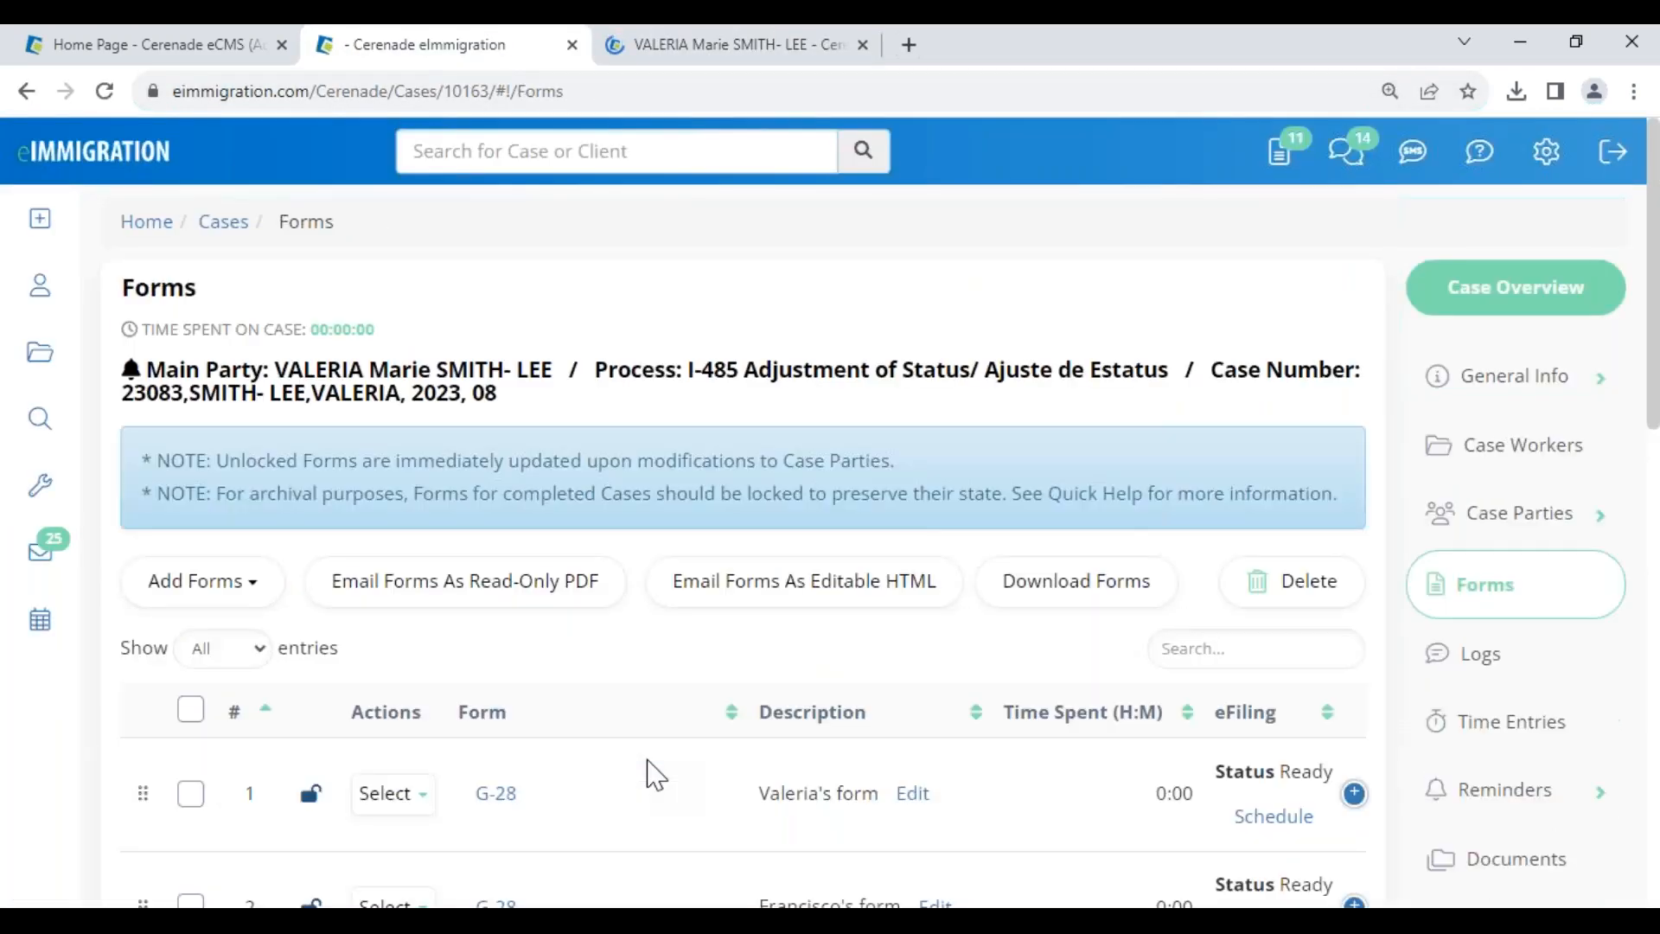
scroll(653, 772, "down", 5)
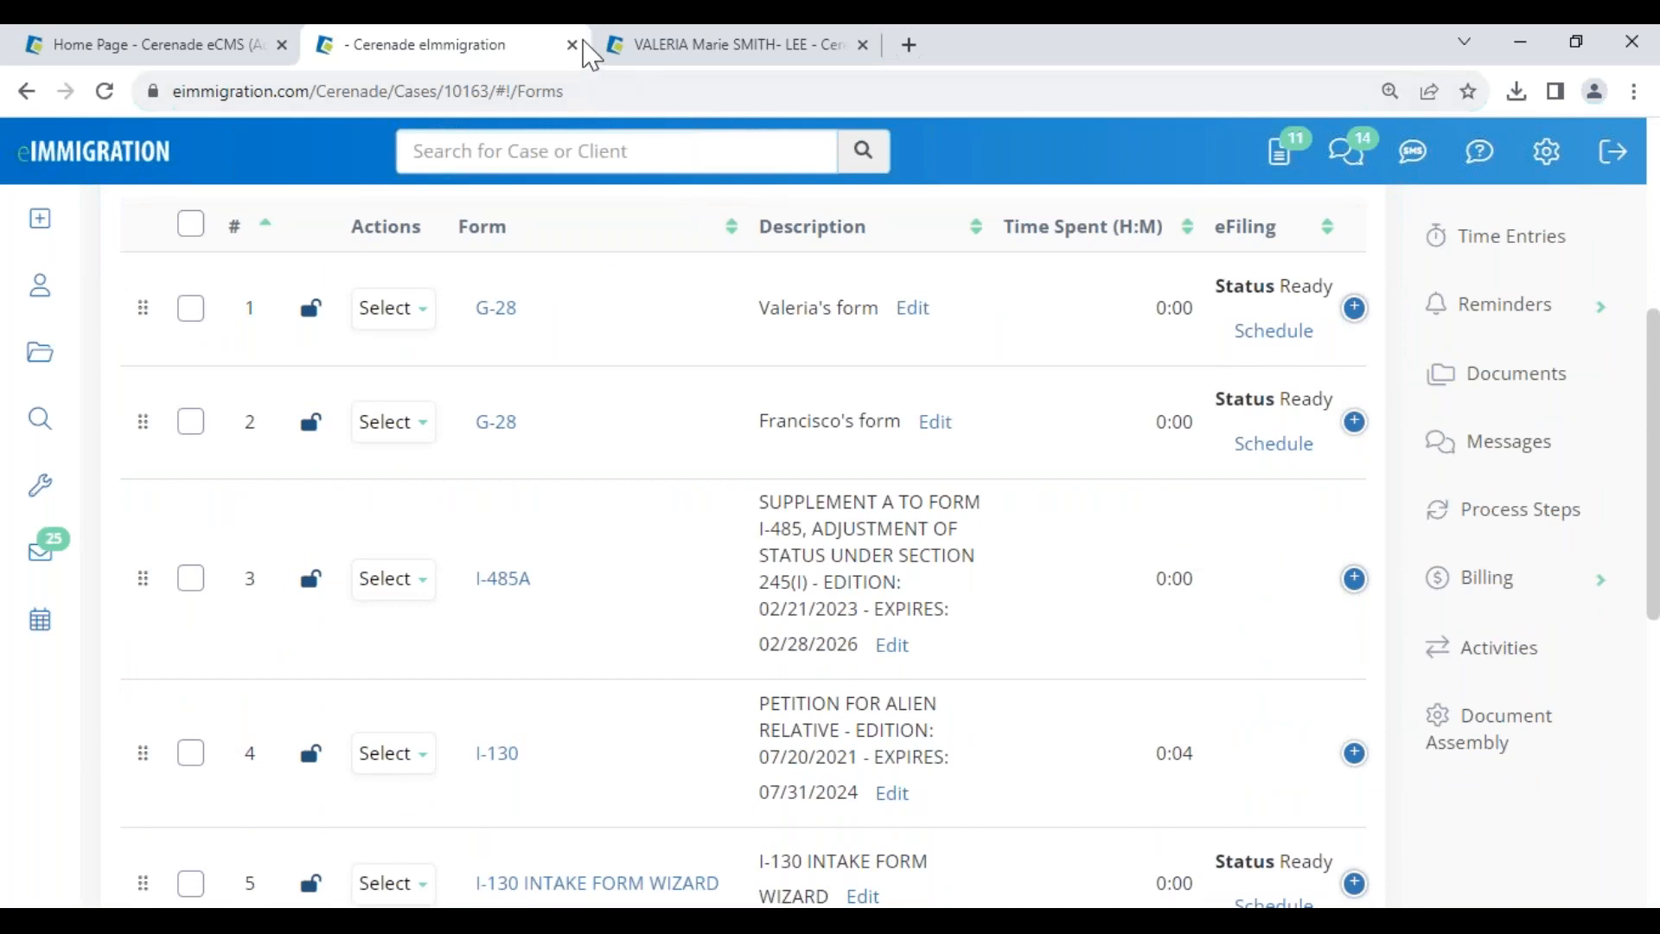
- Close the case 23083 tab and dismiss the client alerts notice
left_click(572, 45)
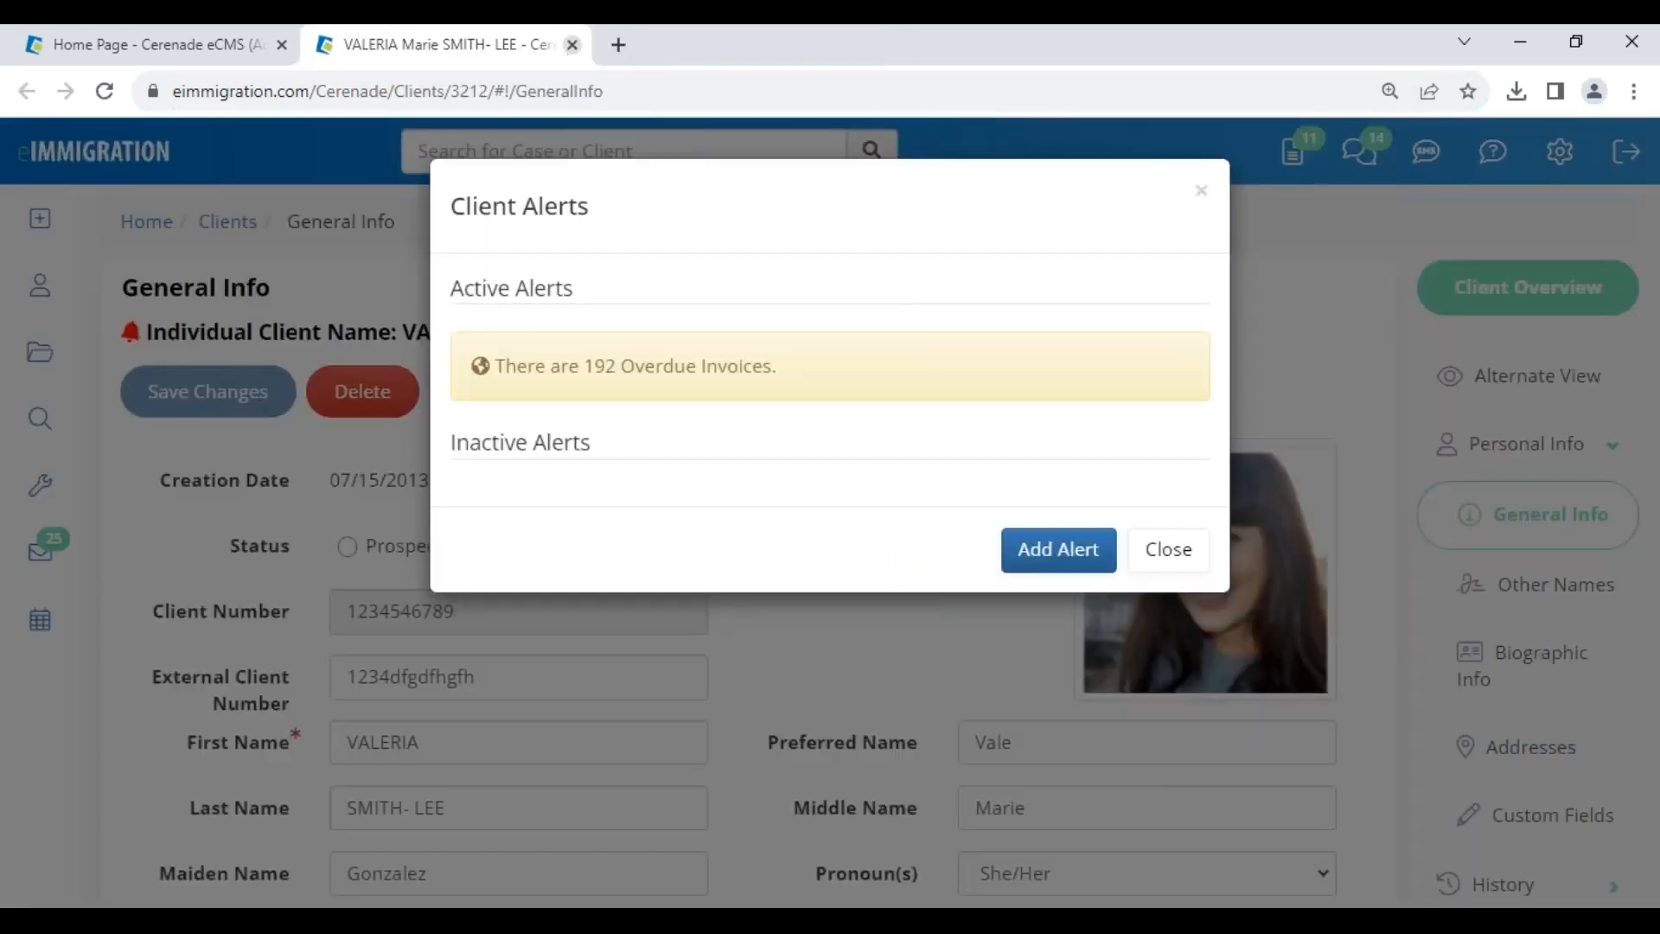
left_click(1169, 550)
mouse_move(40, 418)
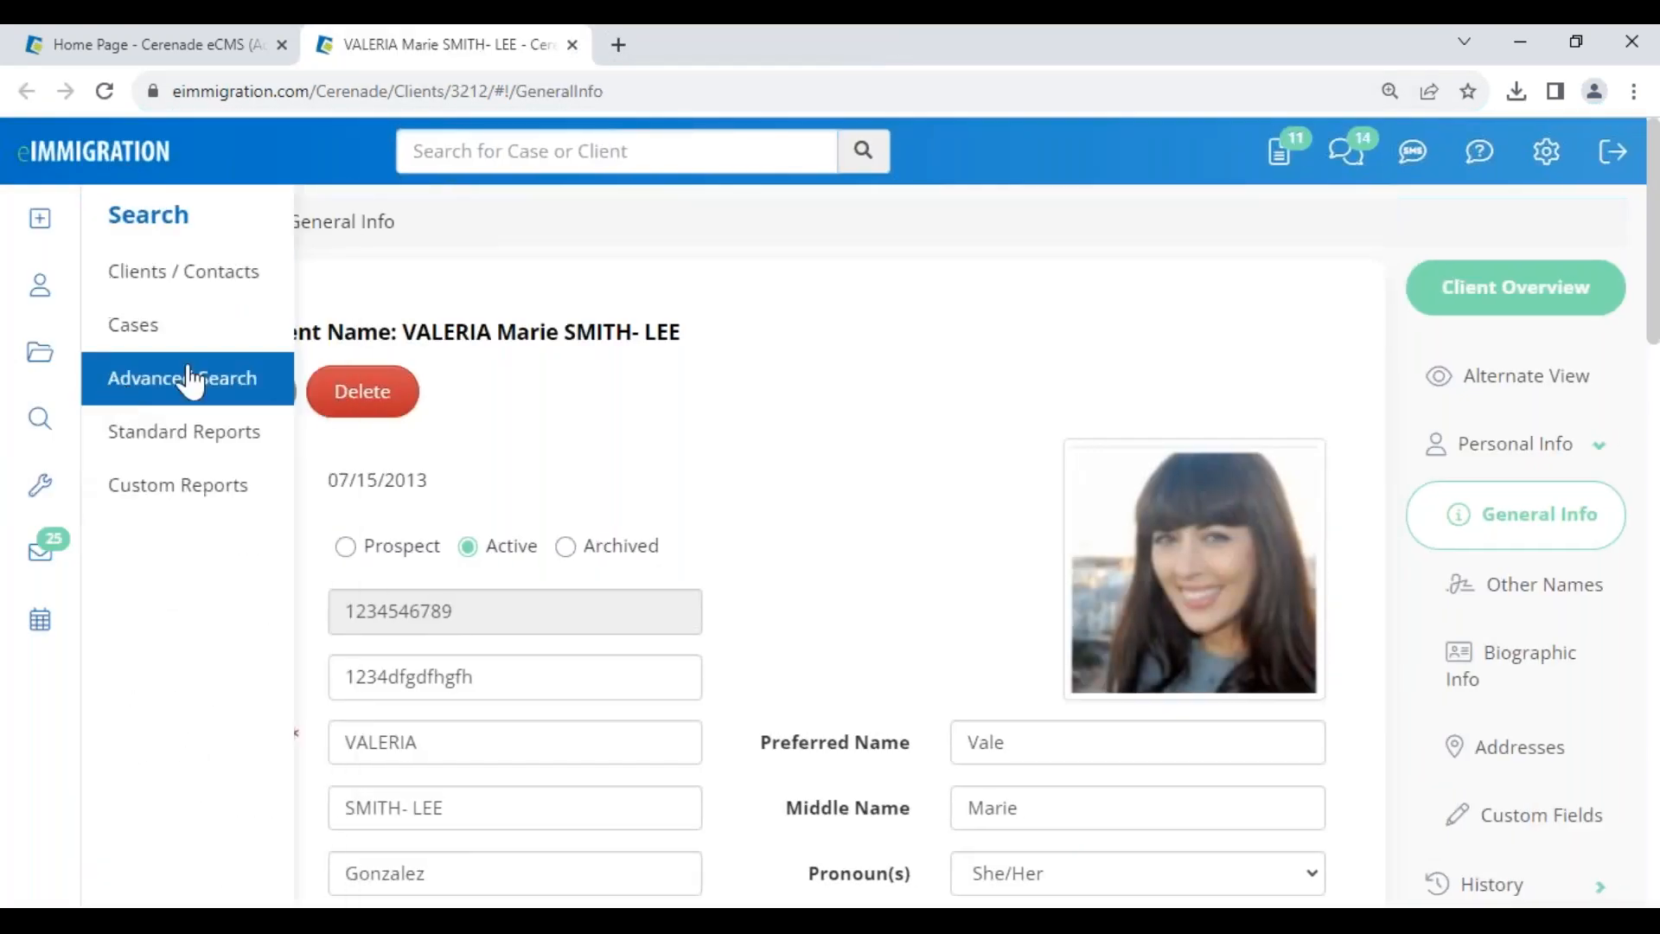
- Start a new I-485 Adjustment of Status case: California law office, Family Based, in process
mouse_move(39, 218)
left_click(156, 337)
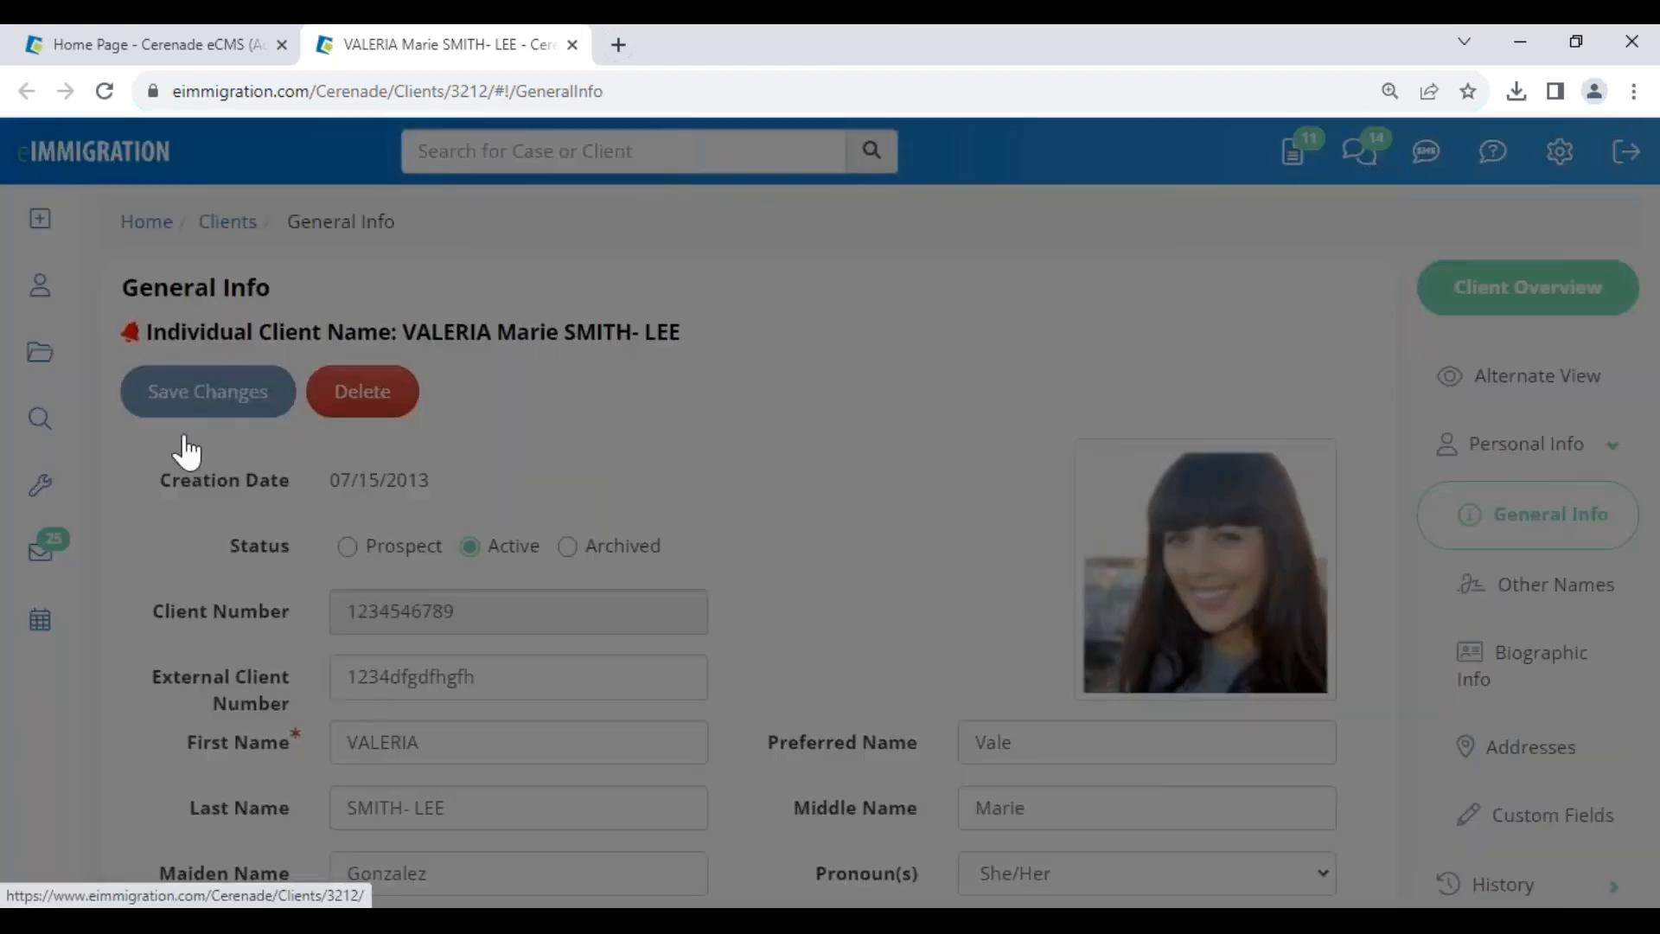
left_click(248, 605)
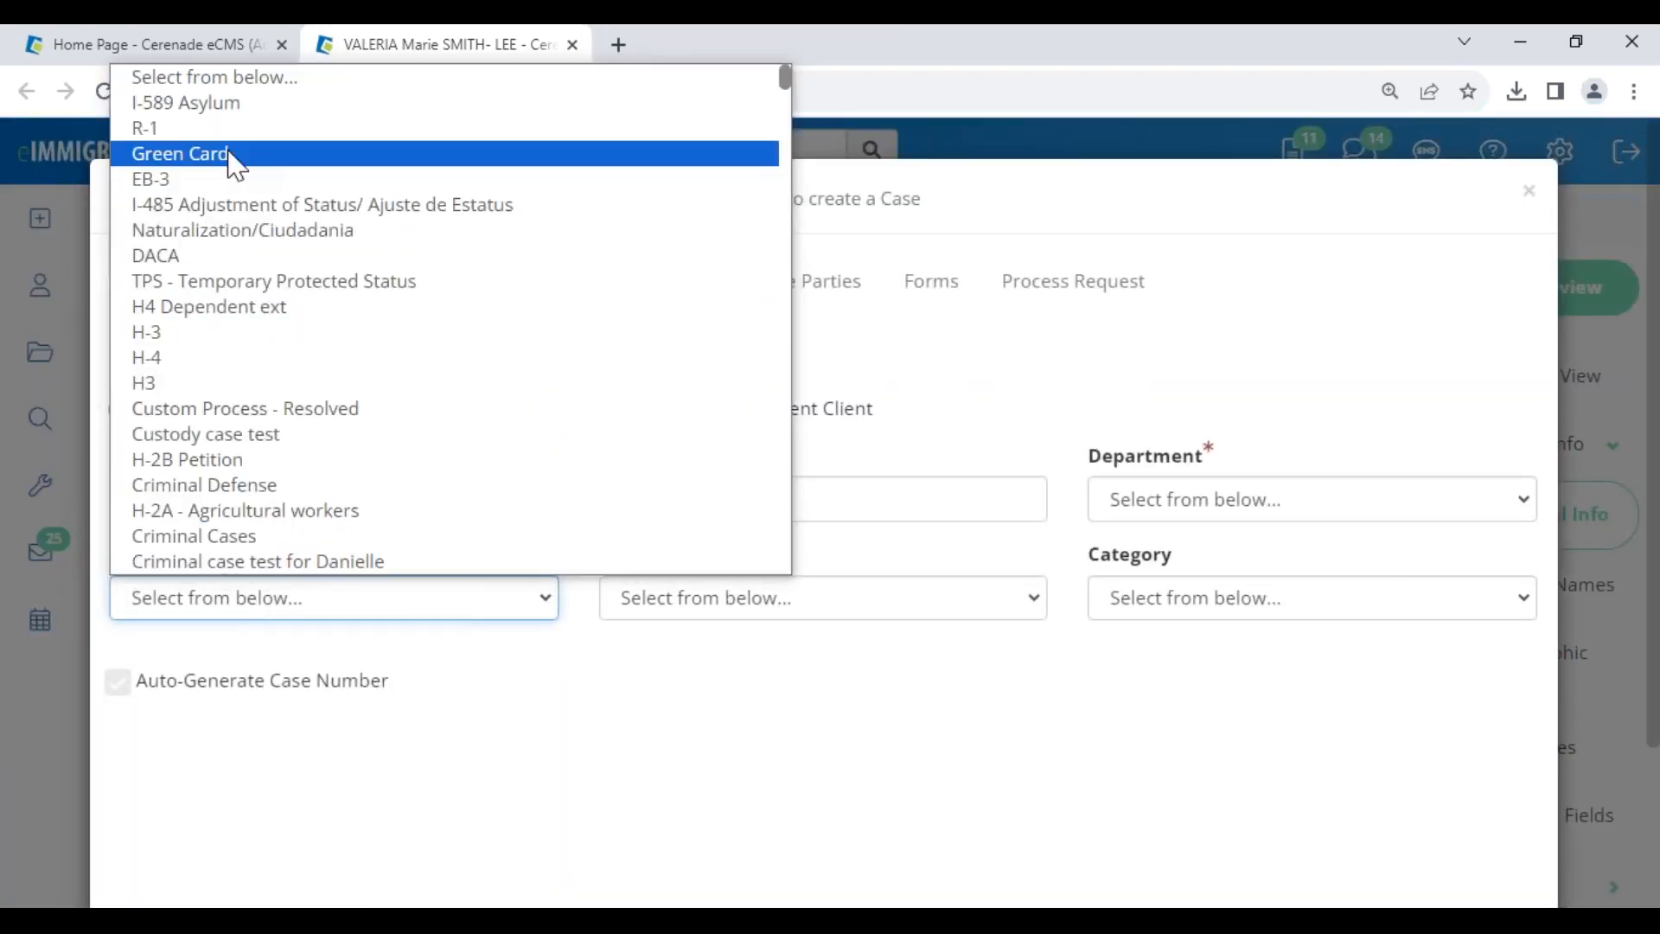
left_click(246, 206)
left_click(1183, 512)
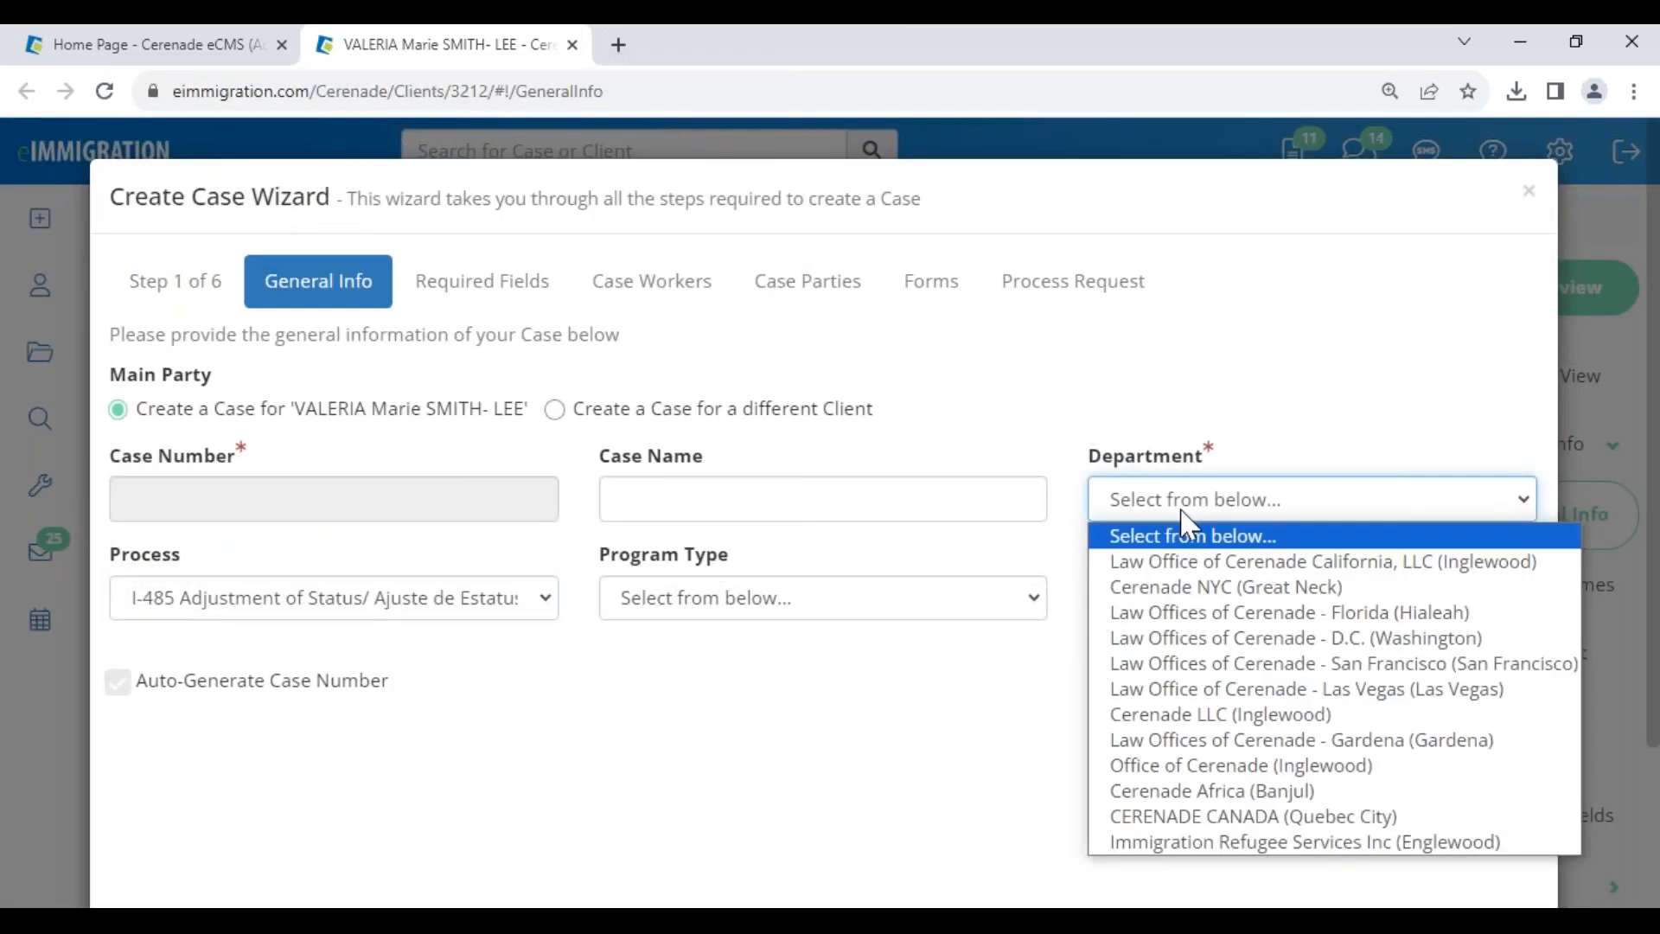
left_click(1192, 564)
left_click(1197, 596)
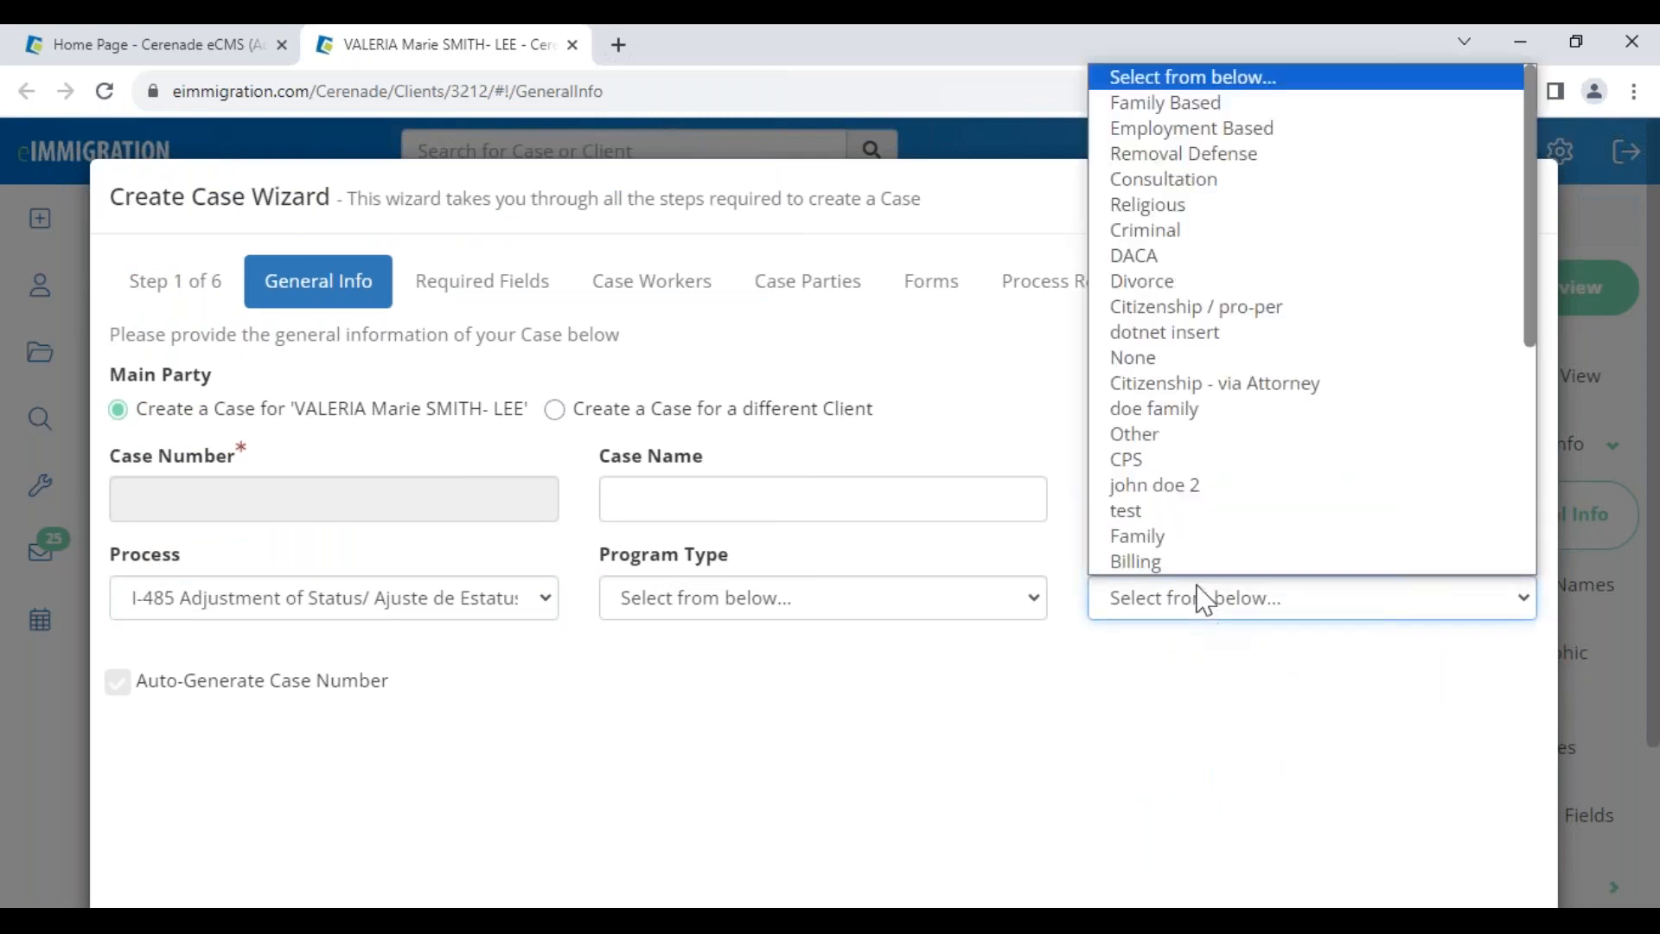
left_click(1178, 104)
left_click(783, 605)
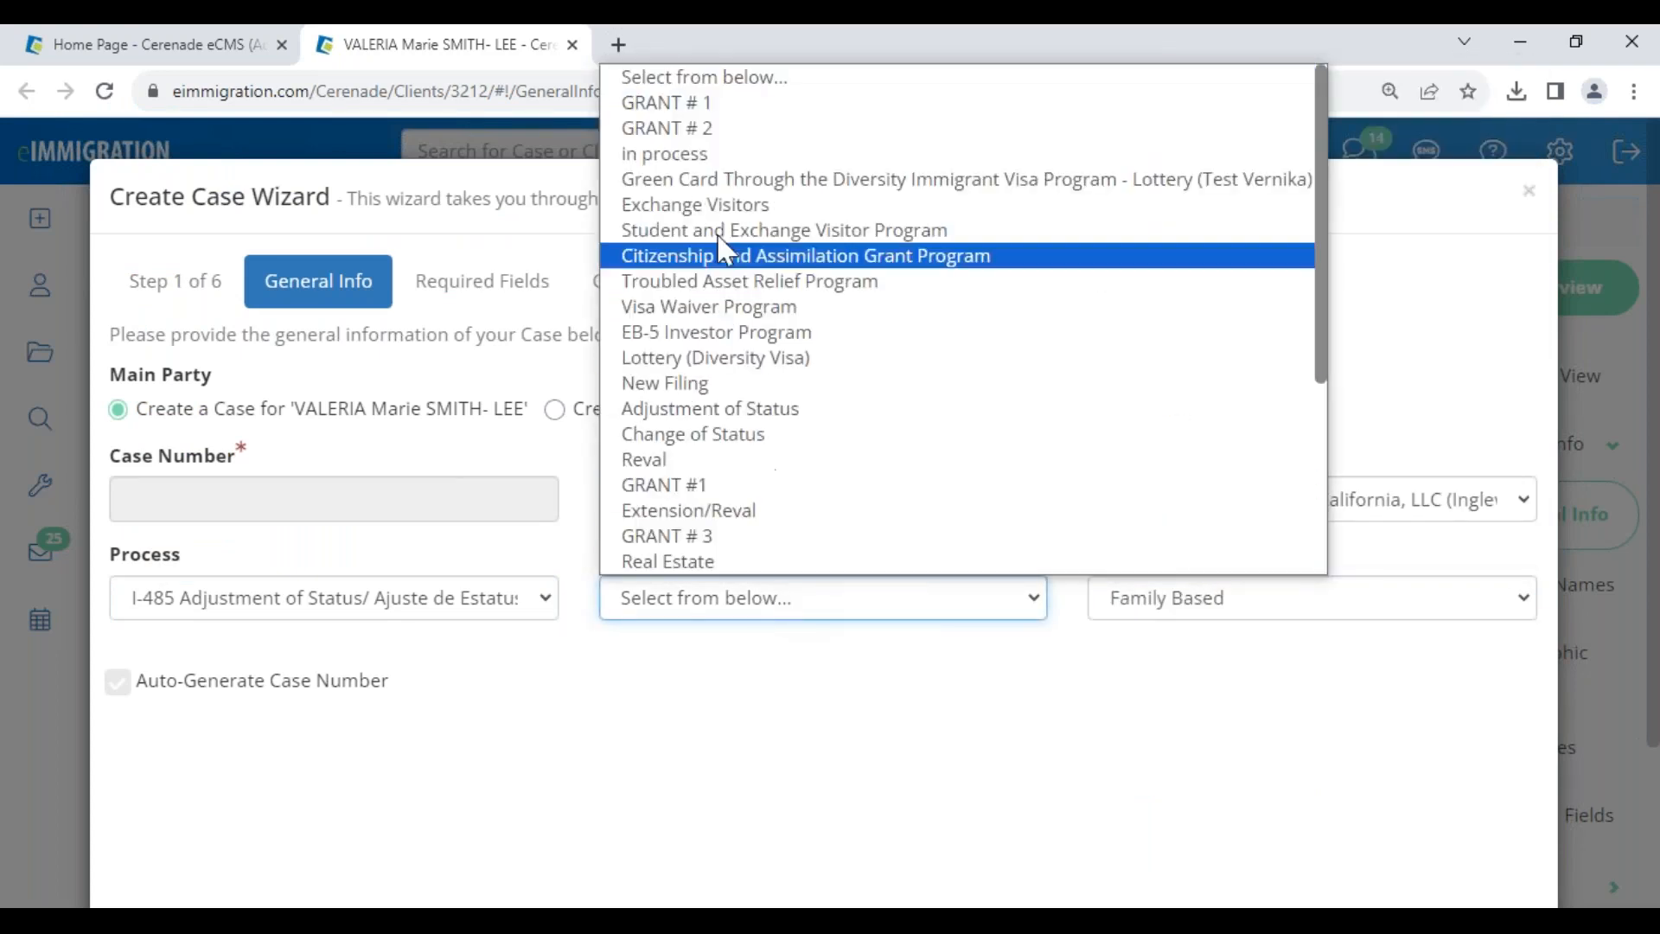
left_click(698, 156)
- Advance the Create Case Wizard past required fields to the case workers step
scroll(1344, 730, "down", 1)
scroll(1349, 733, "down", 2)
left_click(1497, 826)
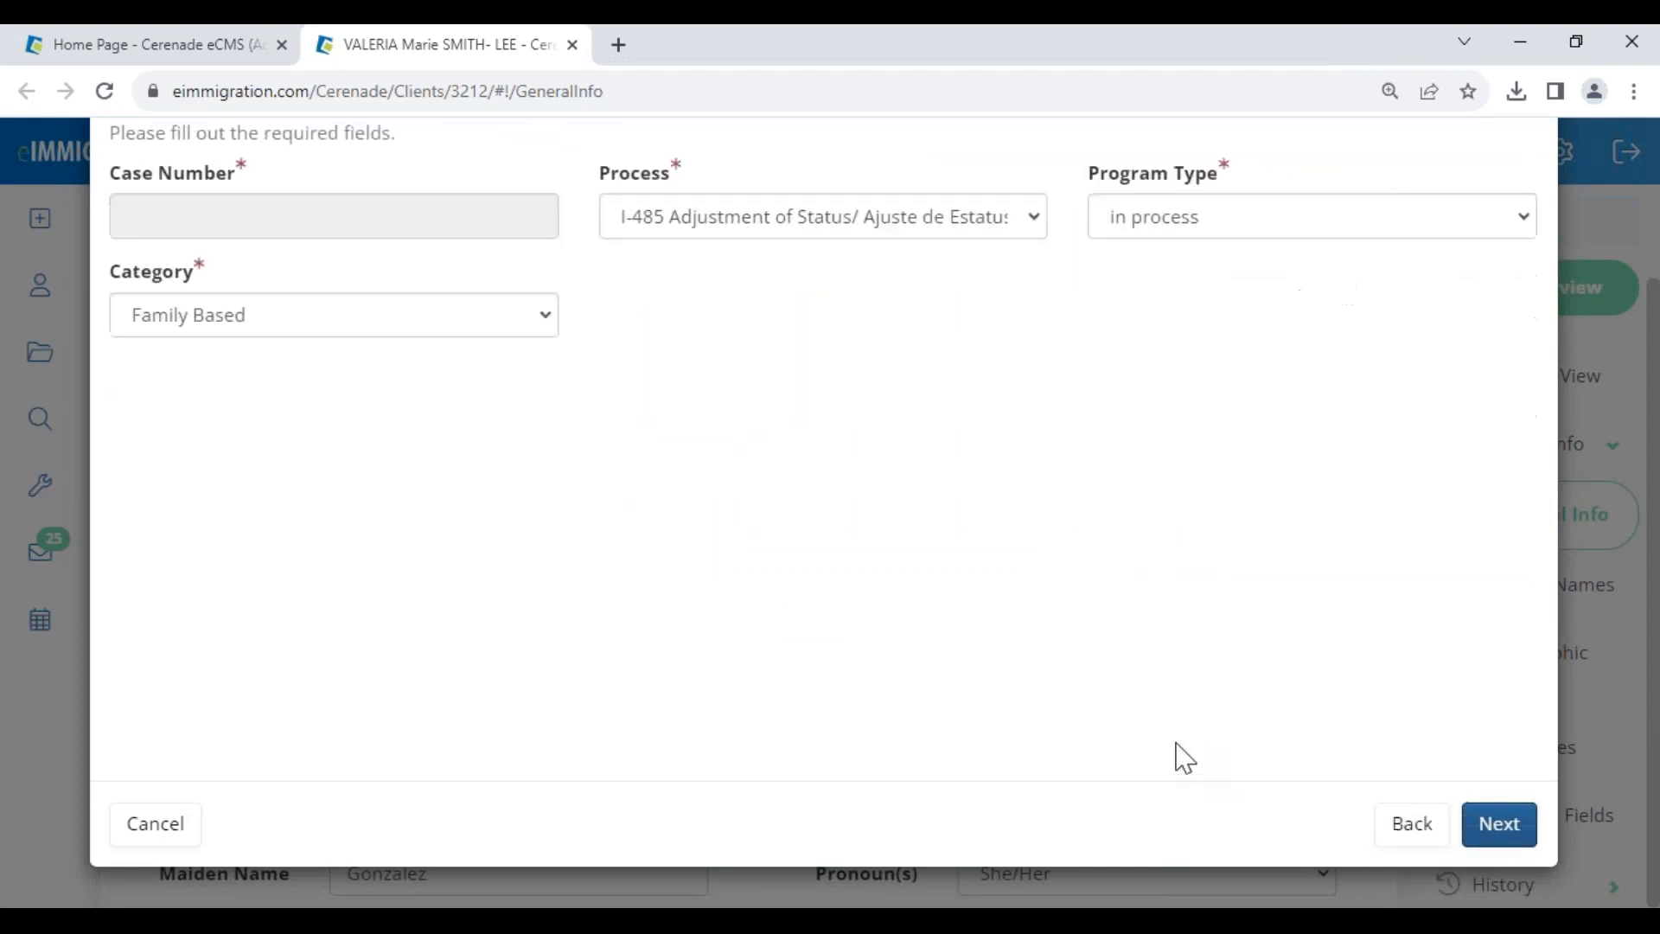
left_click(1500, 828)
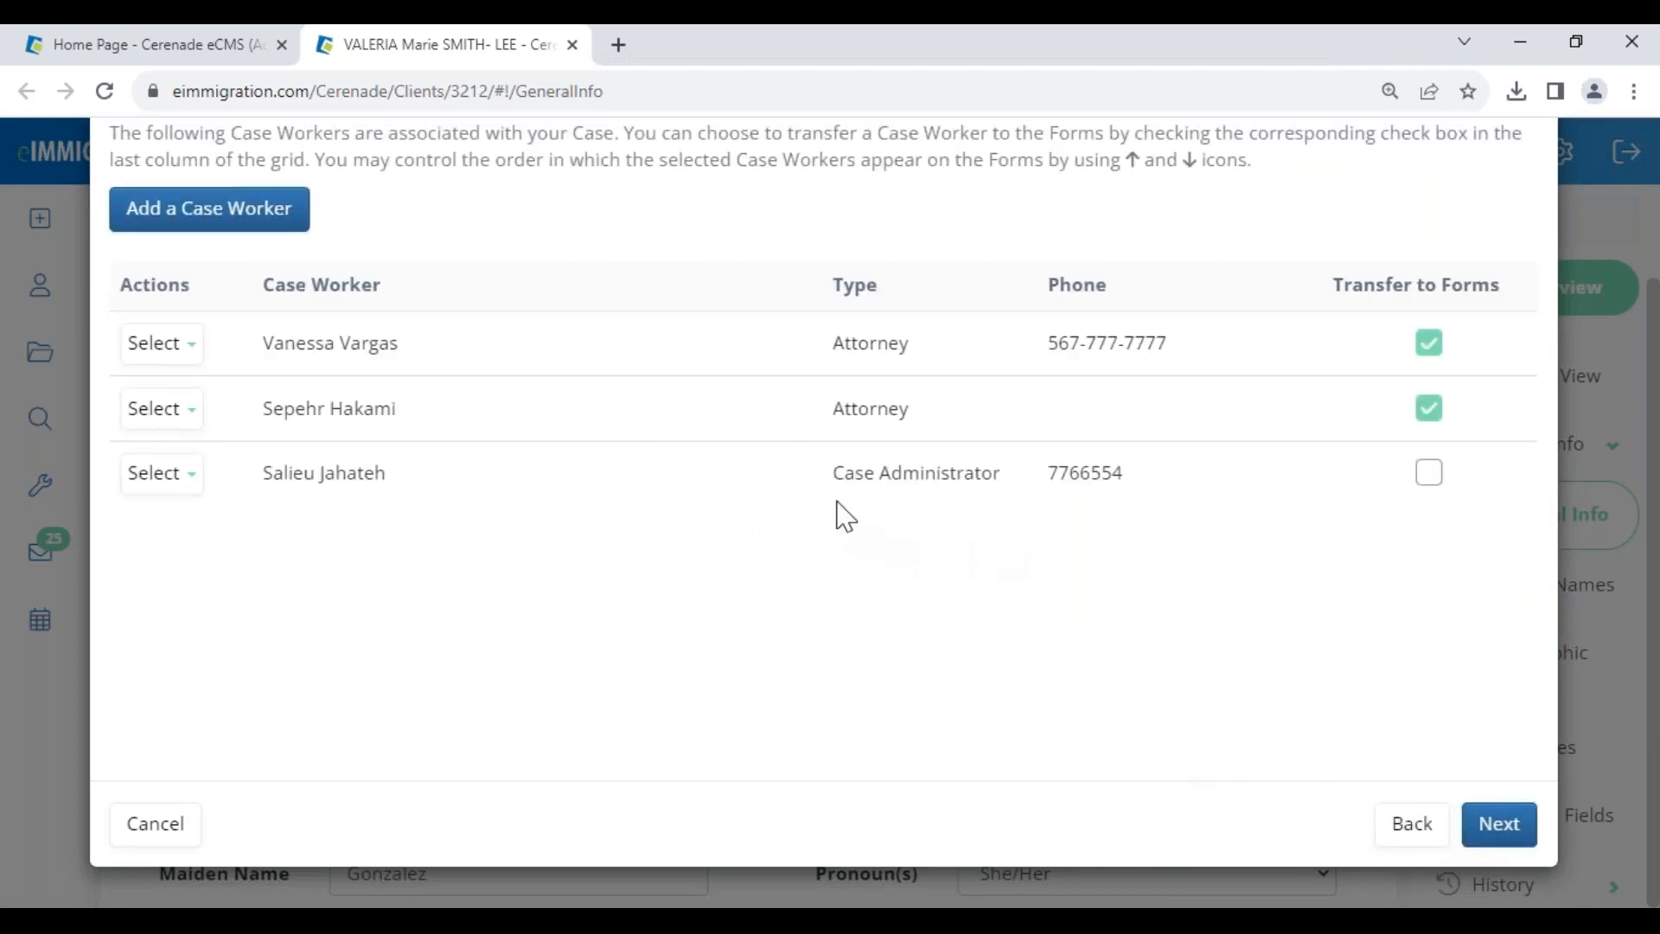
- Uncheck Transfer to Forms for the second attorney and continue to the case parties step
left_click(1429, 410)
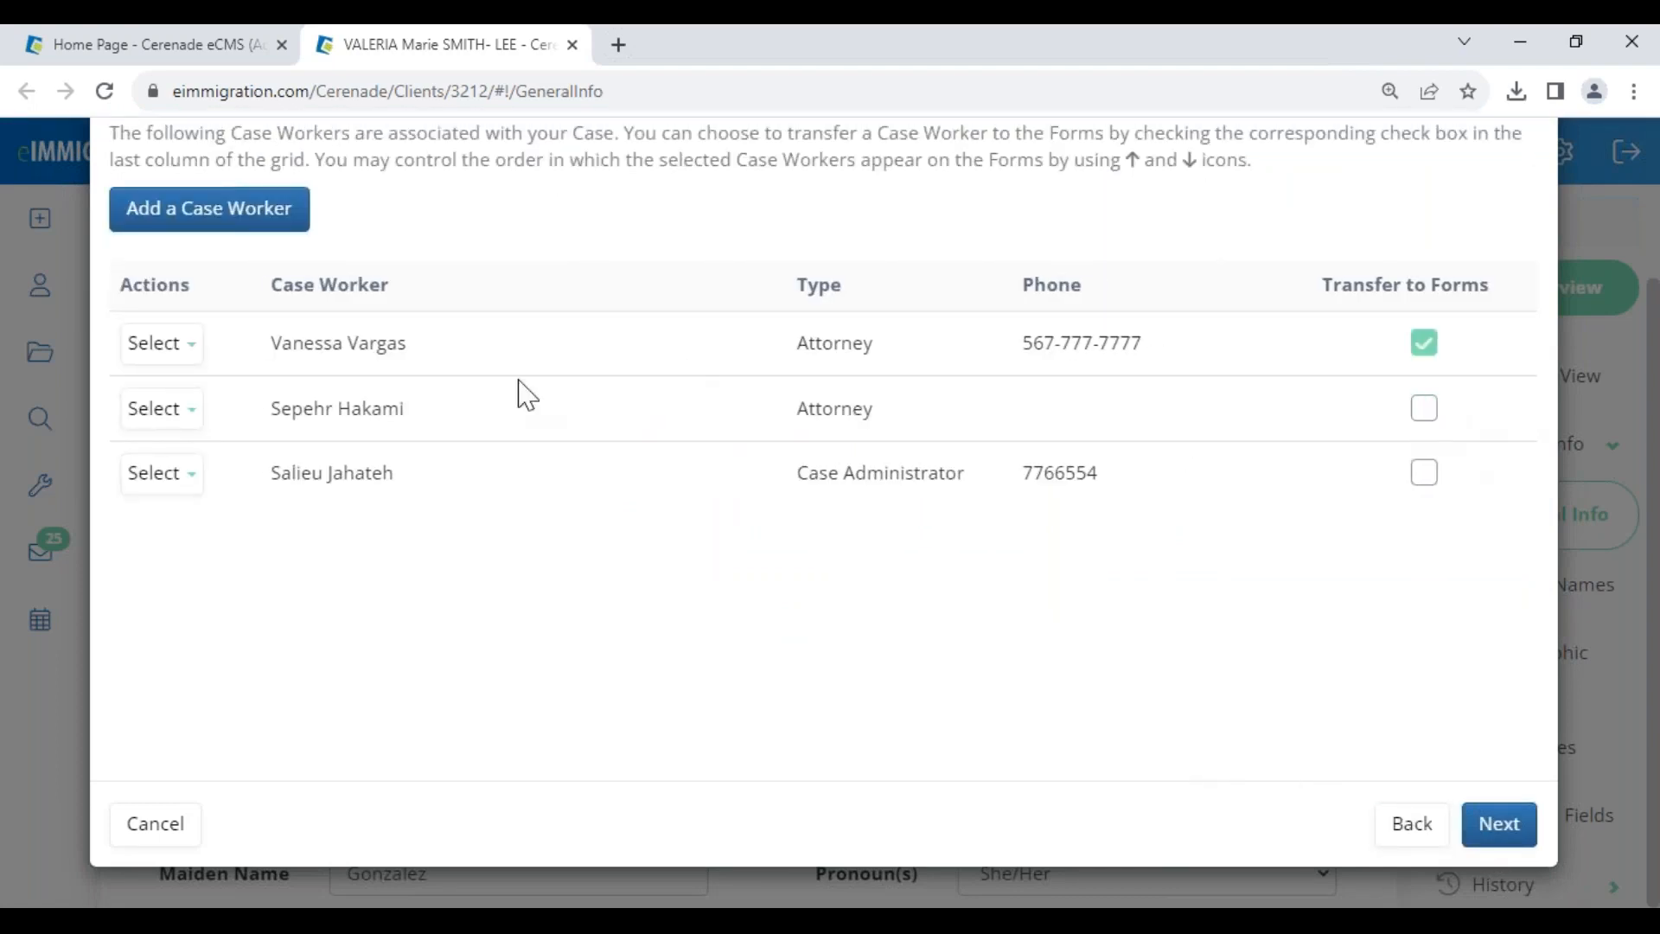
left_click_drag(281, 337, 412, 347)
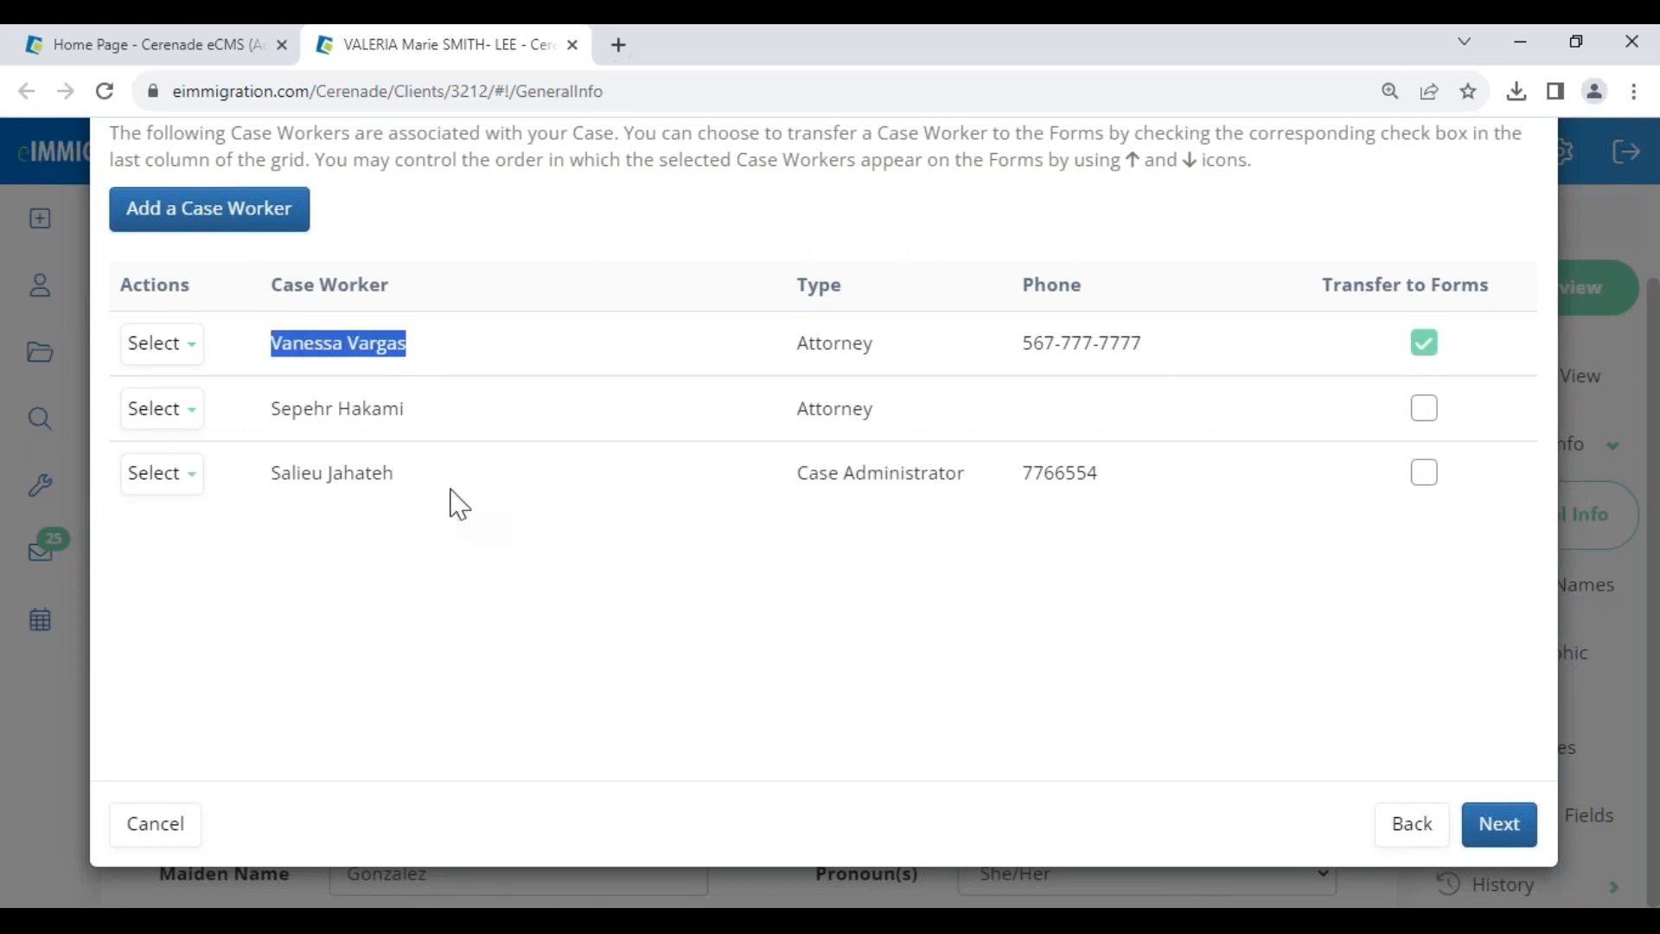
left_click(459, 537)
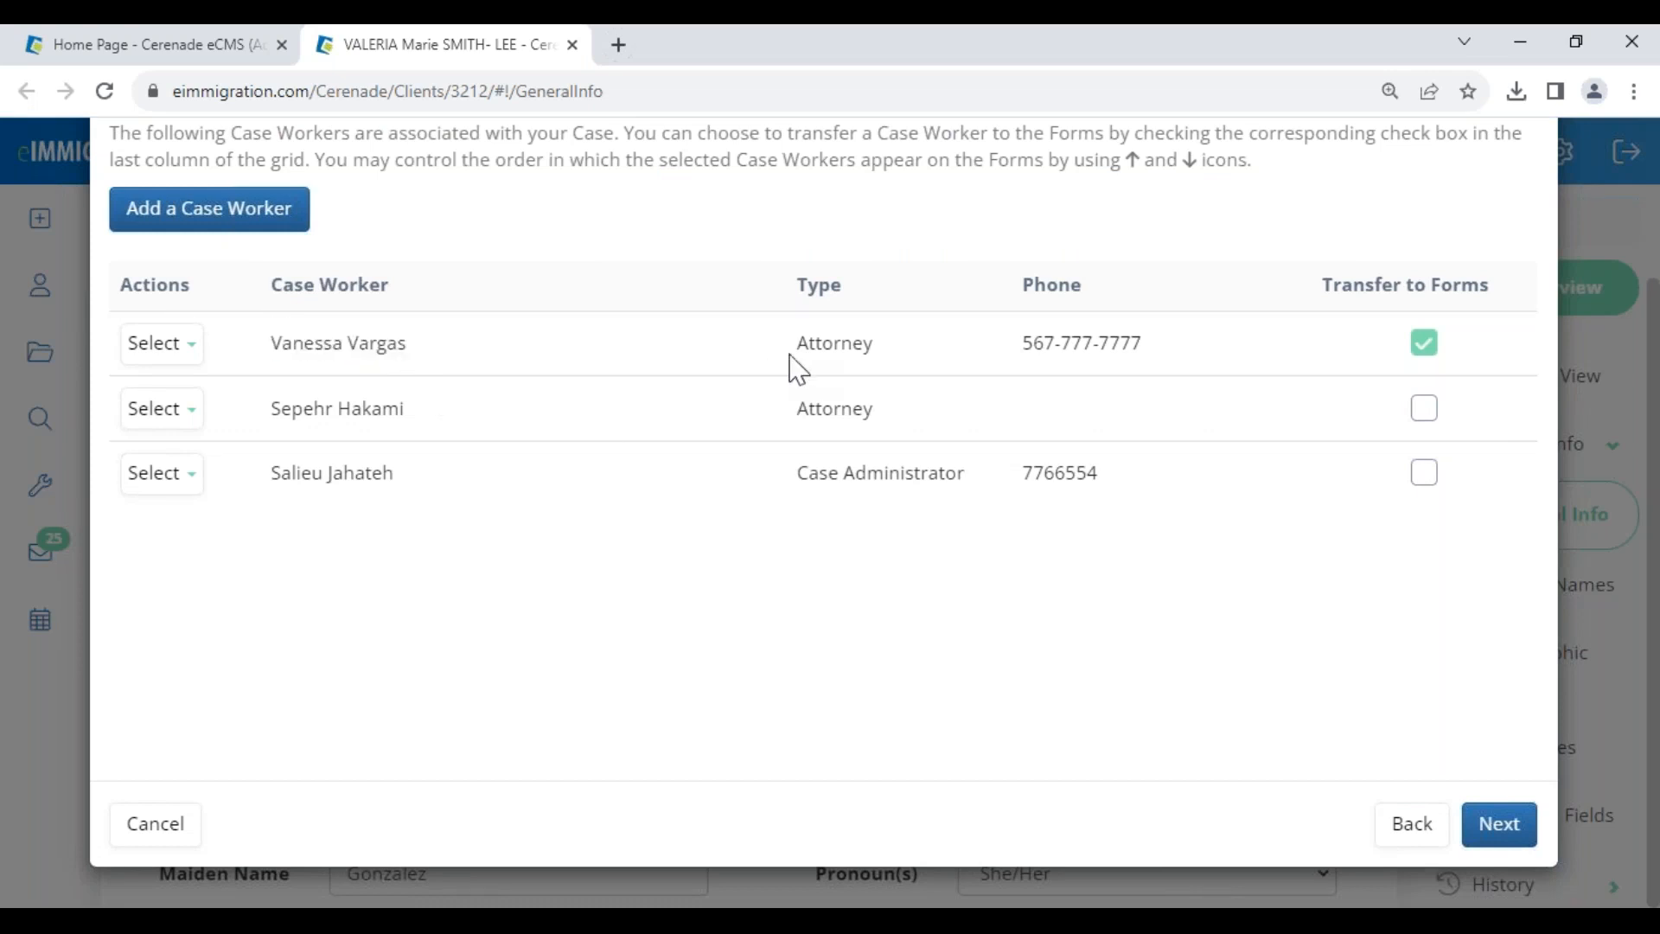
left_click_drag(801, 352, 887, 371)
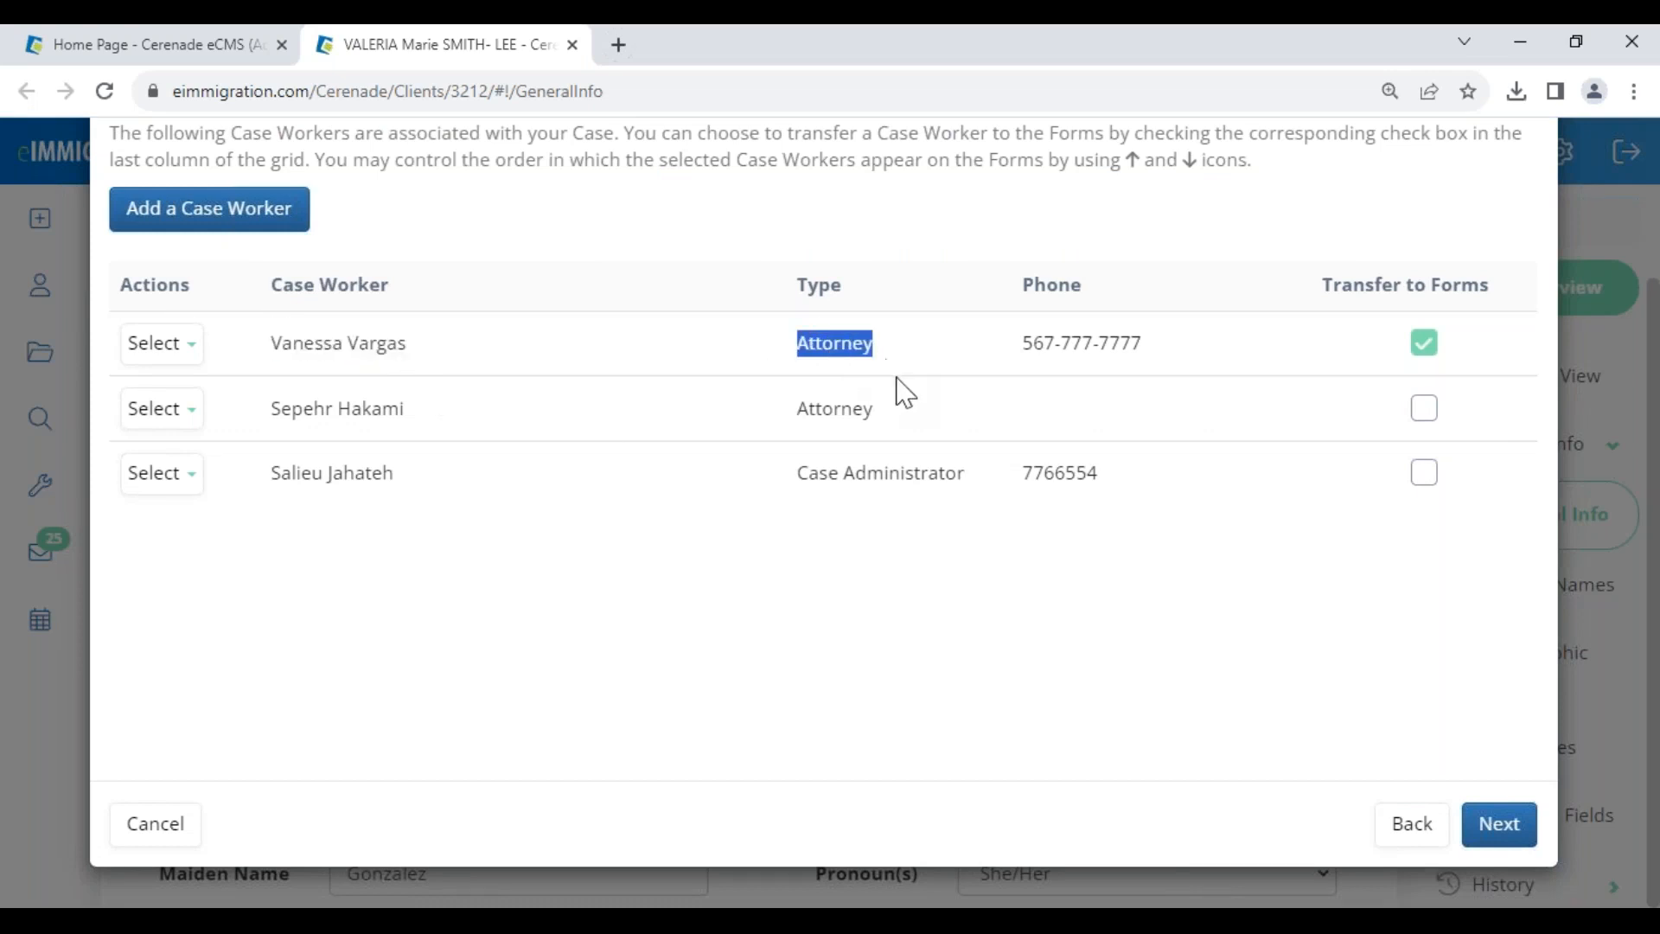
left_click(918, 426)
left_click_drag(799, 421, 906, 428)
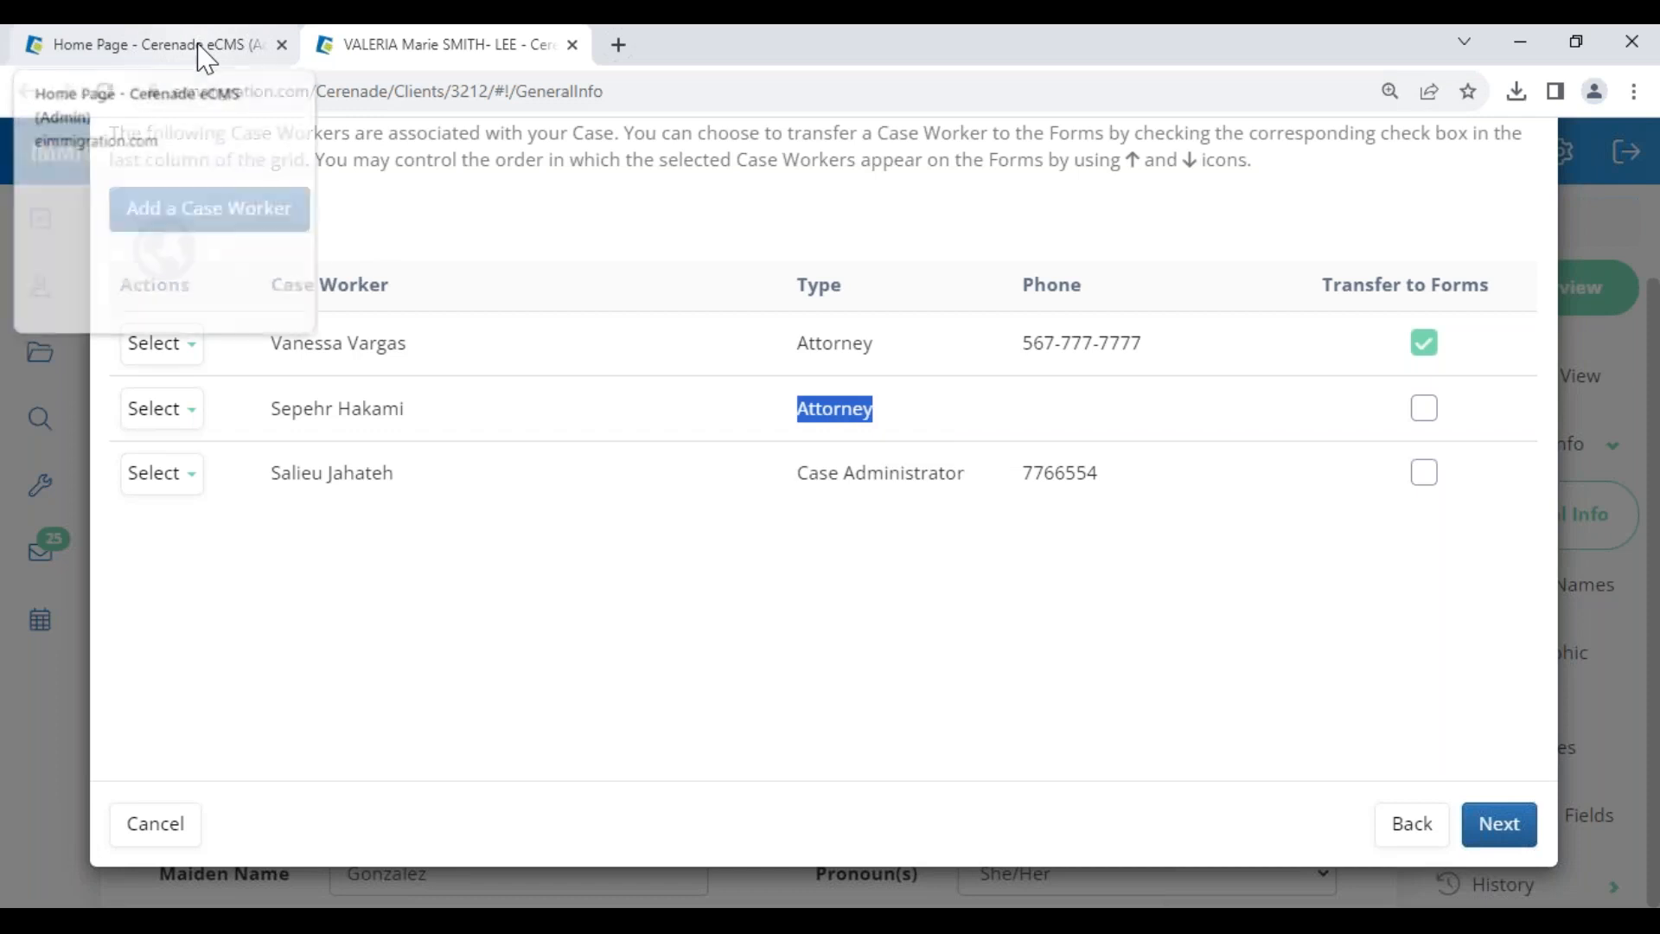
left_click(733, 418)
left_click_drag(275, 420, 957, 382)
left_click(980, 426)
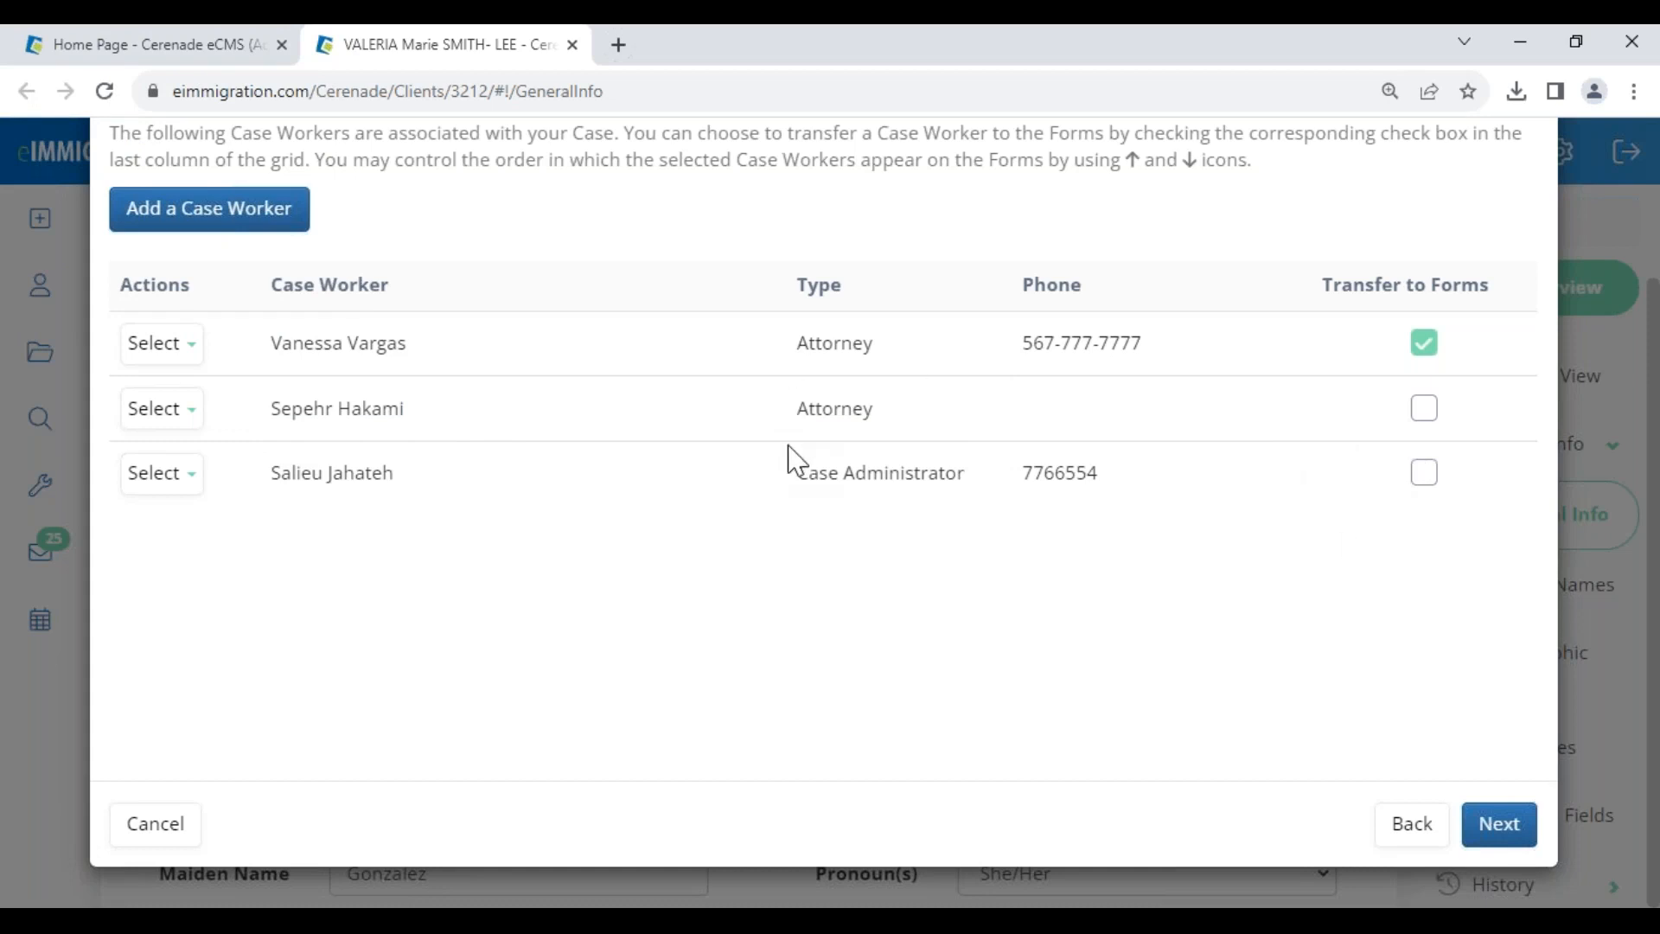
left_click(1506, 828)
- Set case party roles: main party Petitioner, spouse Alien, ABC CORPORATION FOR DEMO blank
left_click(840, 403)
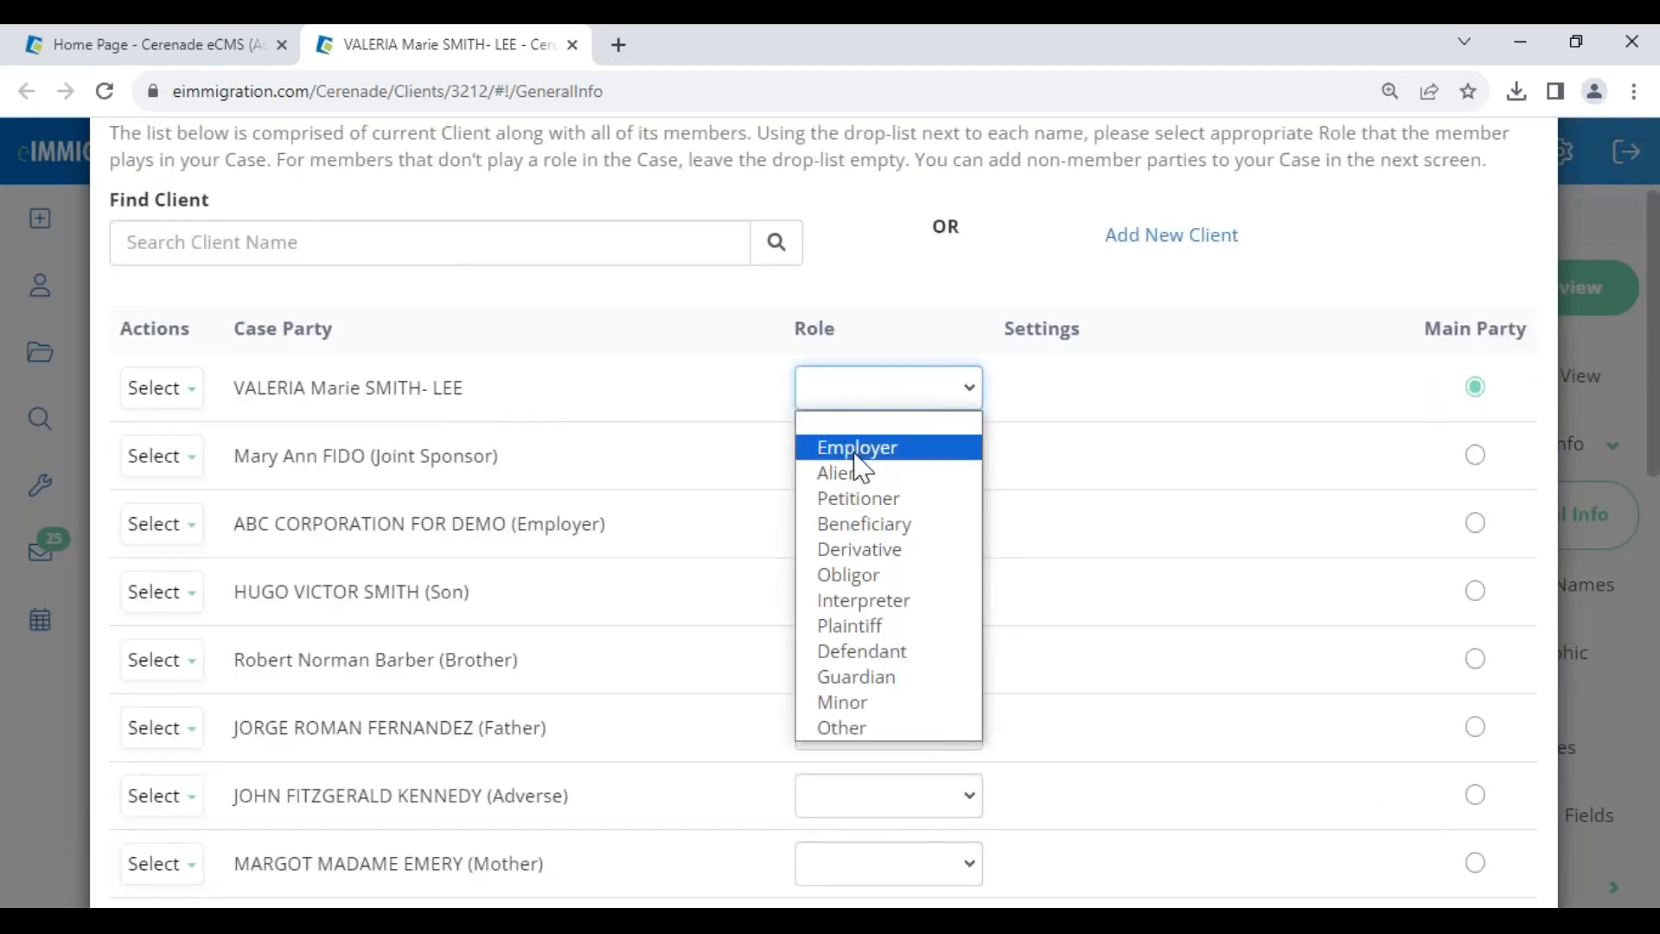
left_click(870, 500)
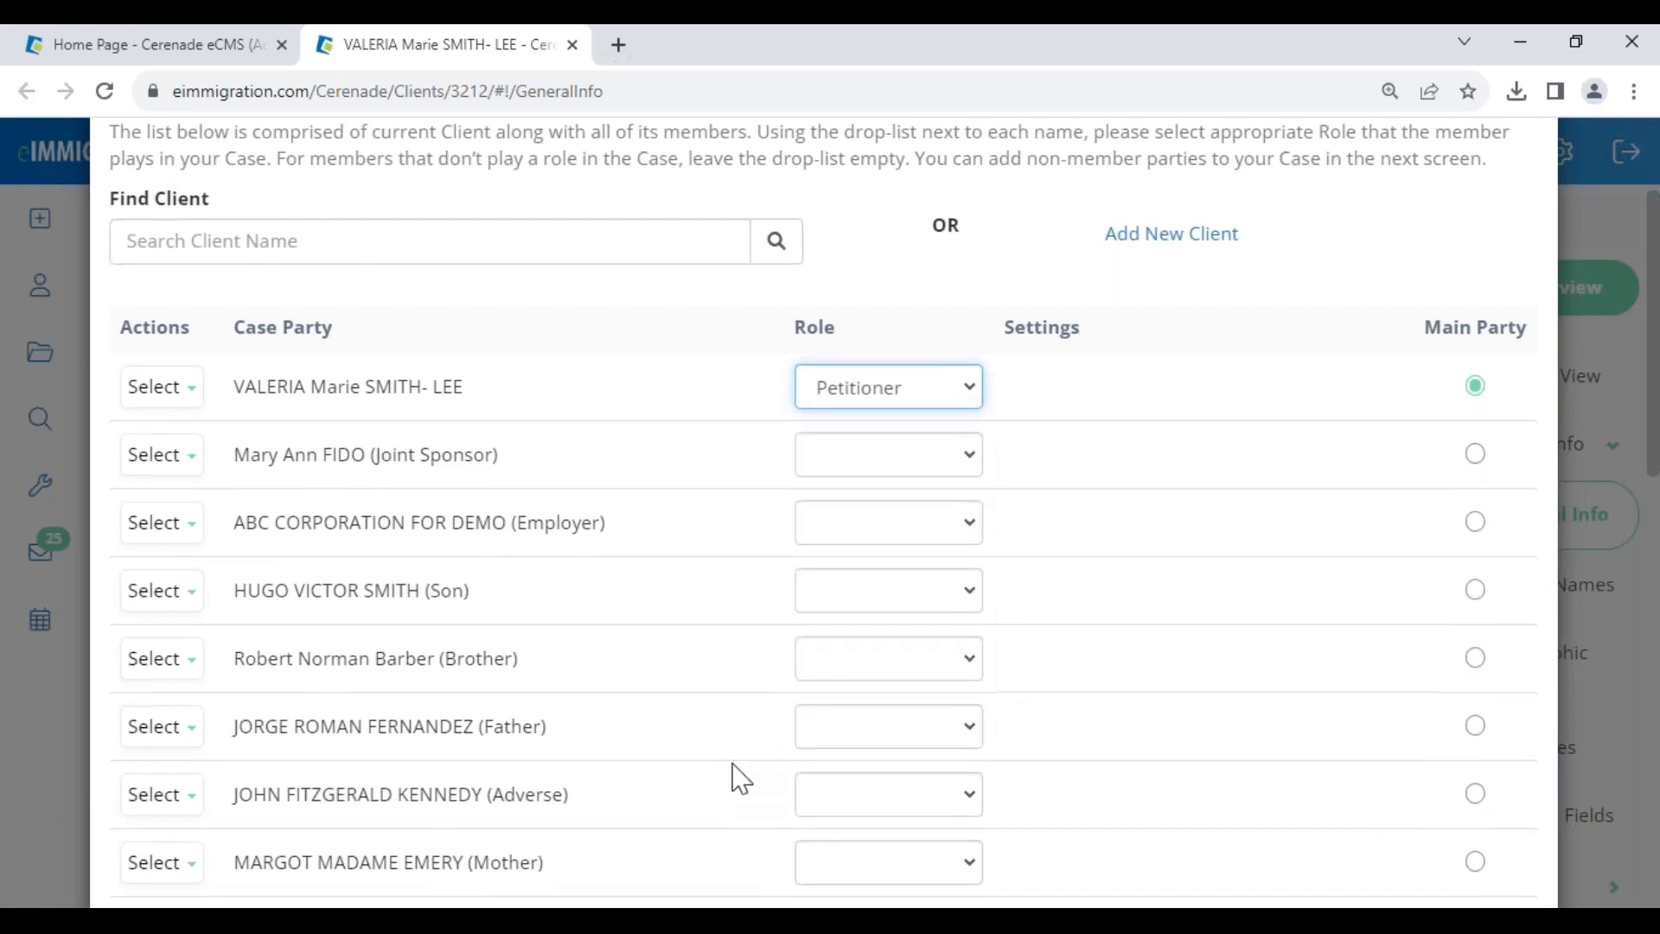
scroll(830, 856, "down", 4)
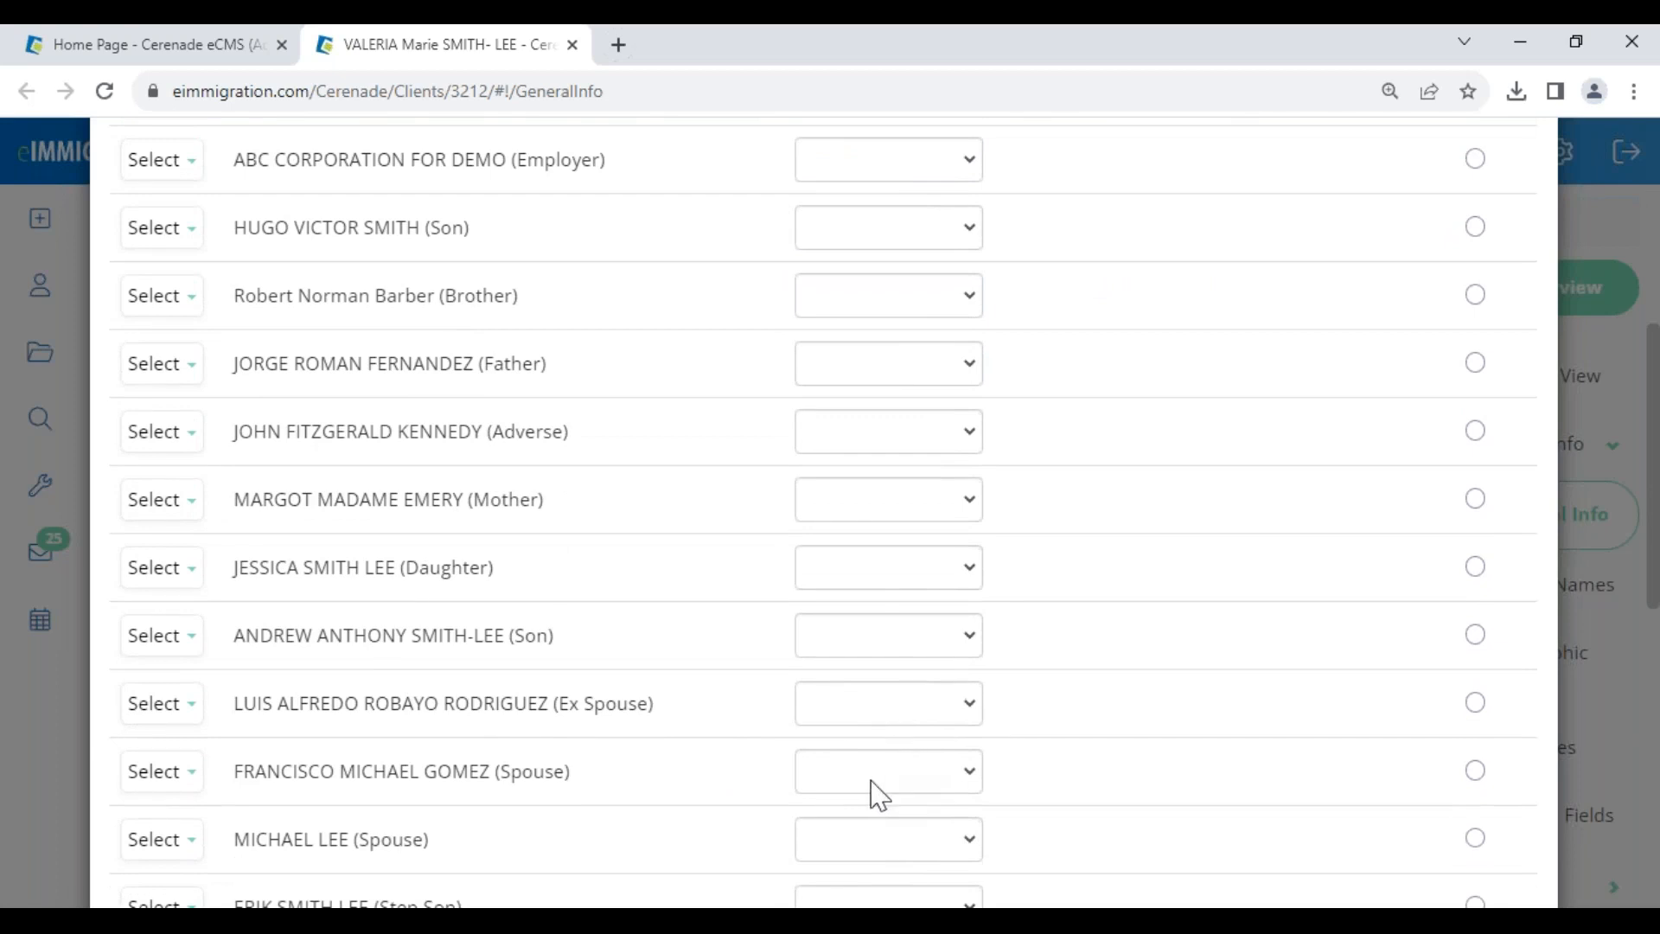
left_click(871, 780)
left_click(862, 482)
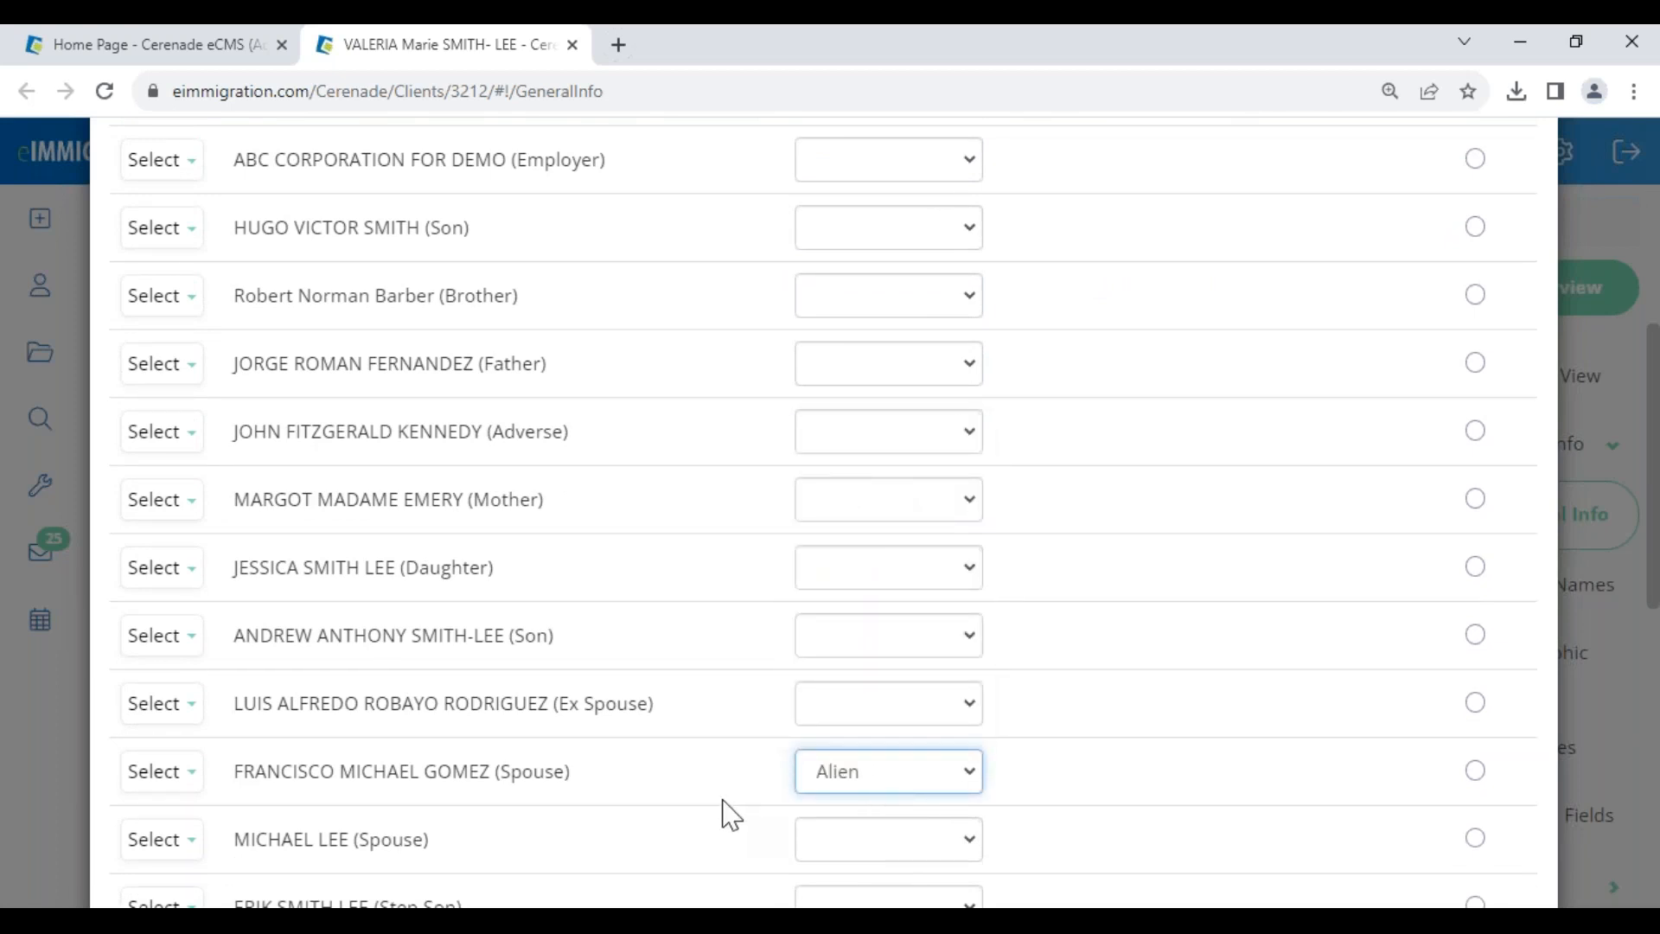
scroll(908, 778, "up", 3)
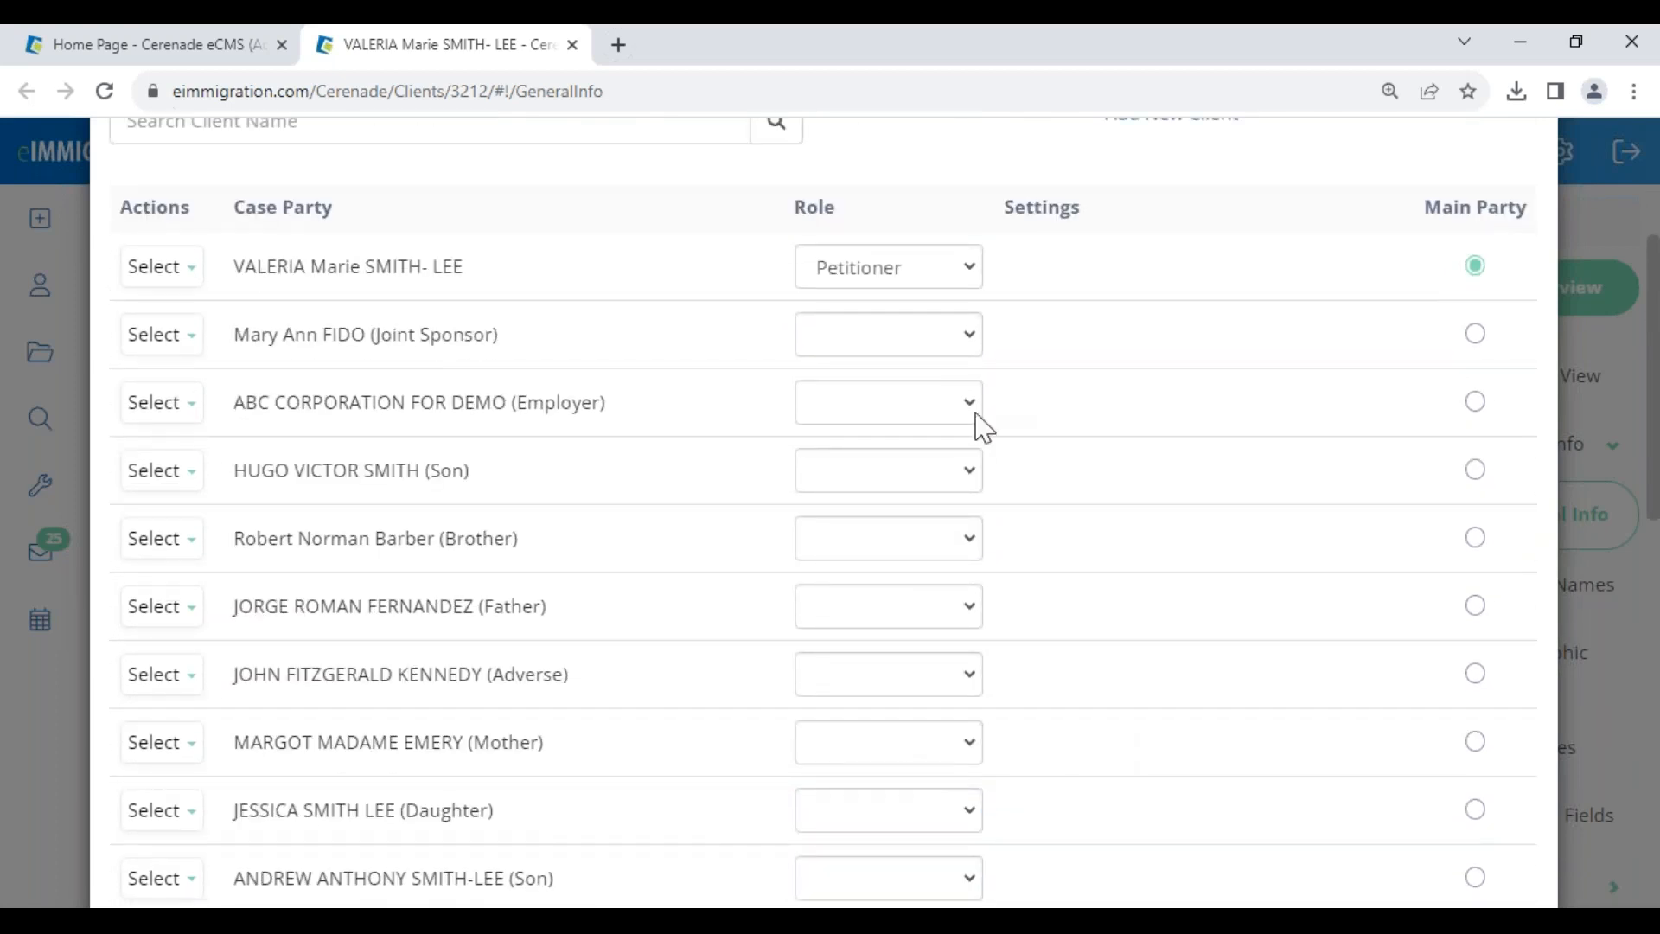
left_click(847, 415)
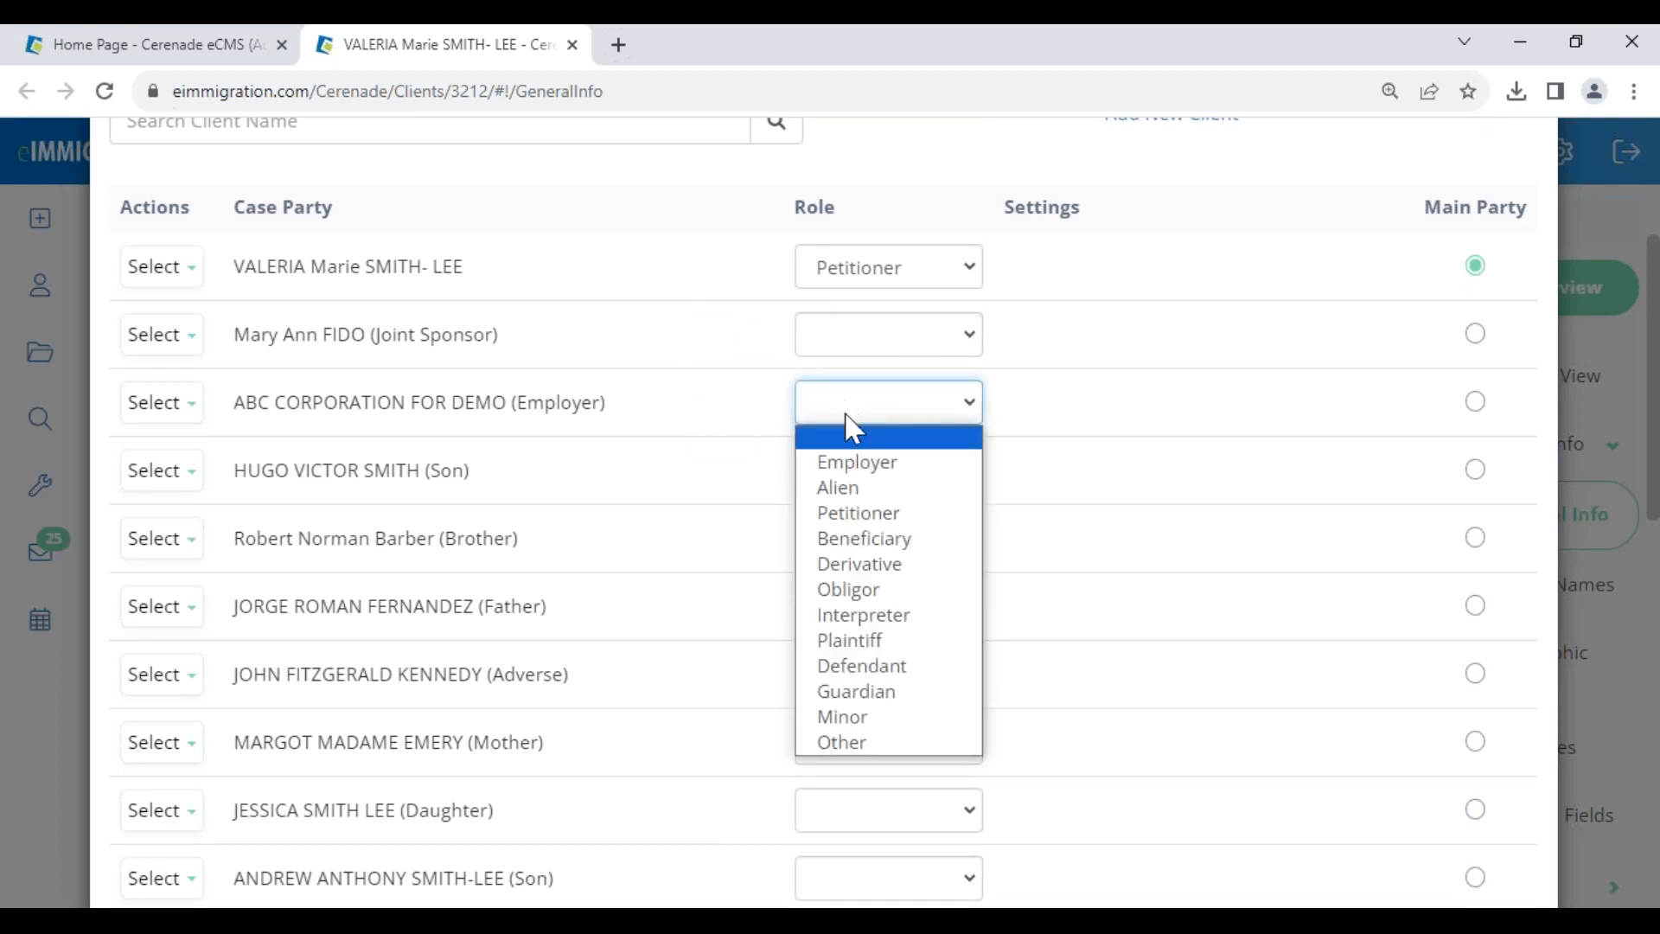
left_click(874, 464)
left_click(1189, 474)
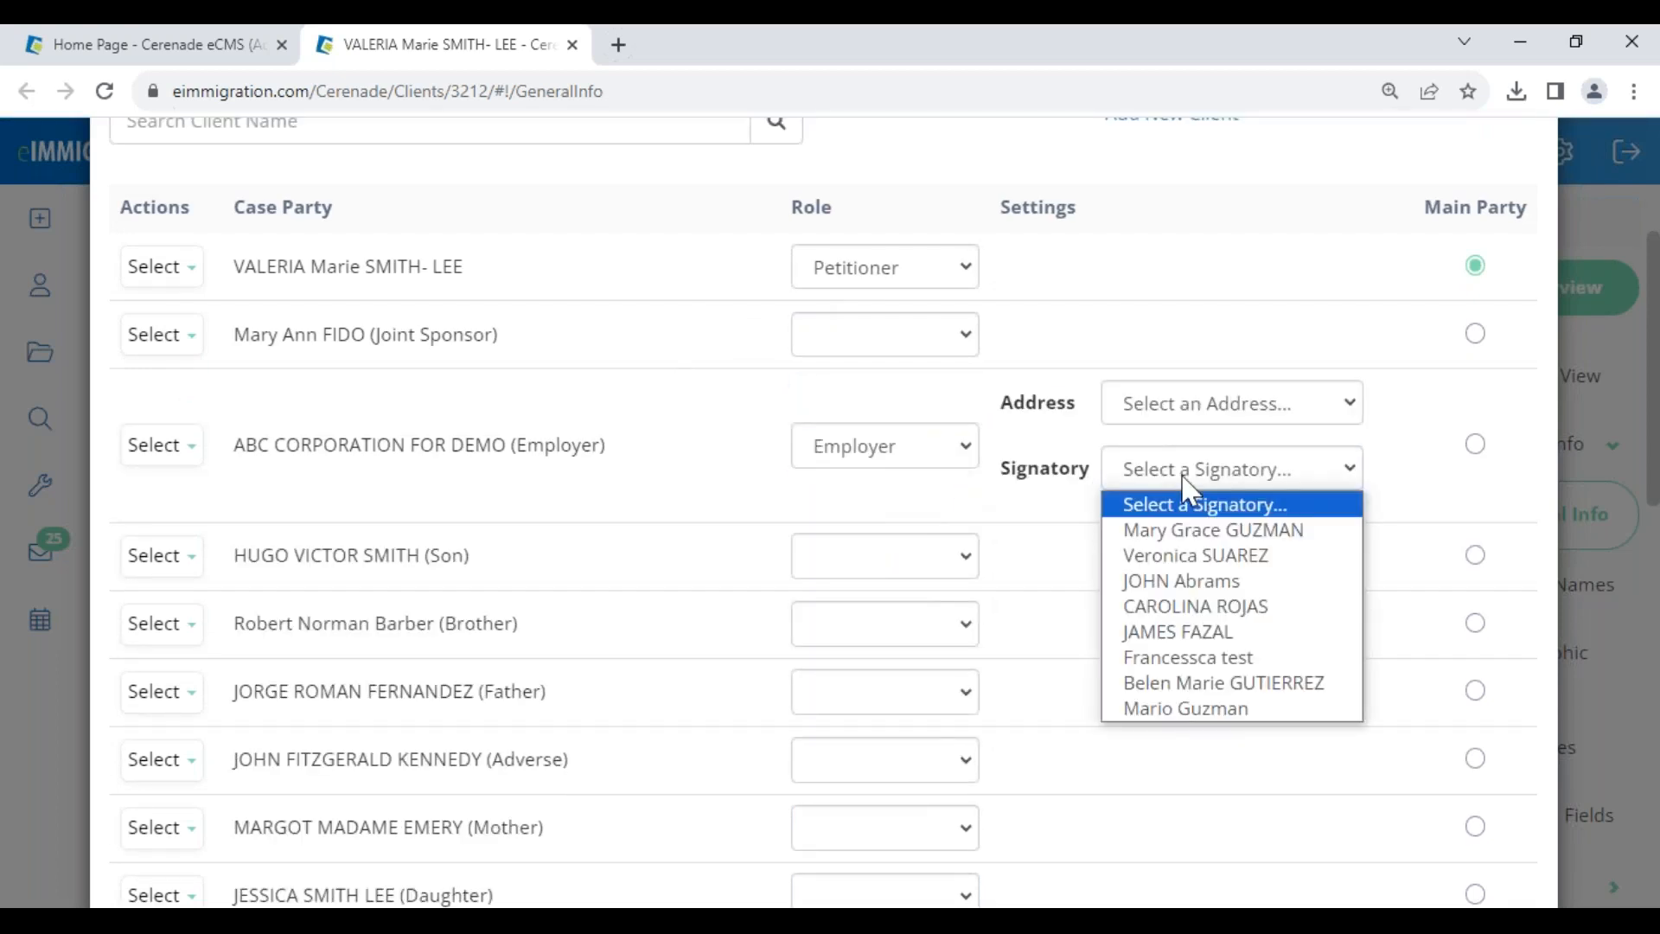
left_click(897, 449)
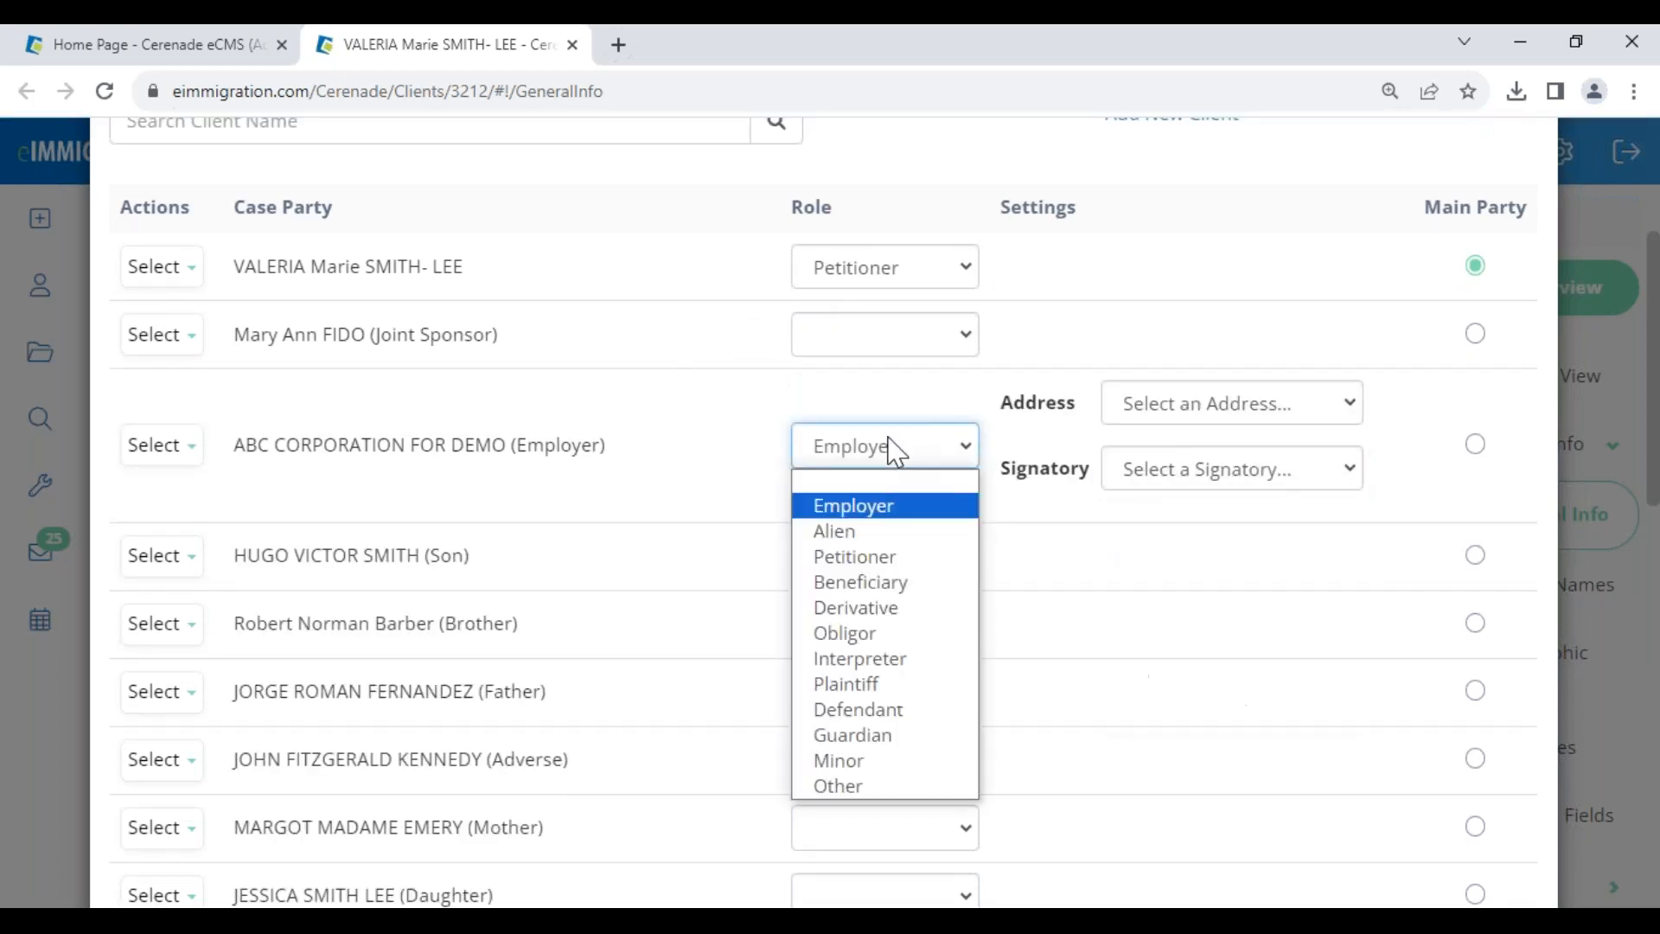
left_click(886, 481)
- Advance to the Forms step and create the new I-485 case
scroll(1312, 734, "down", 10)
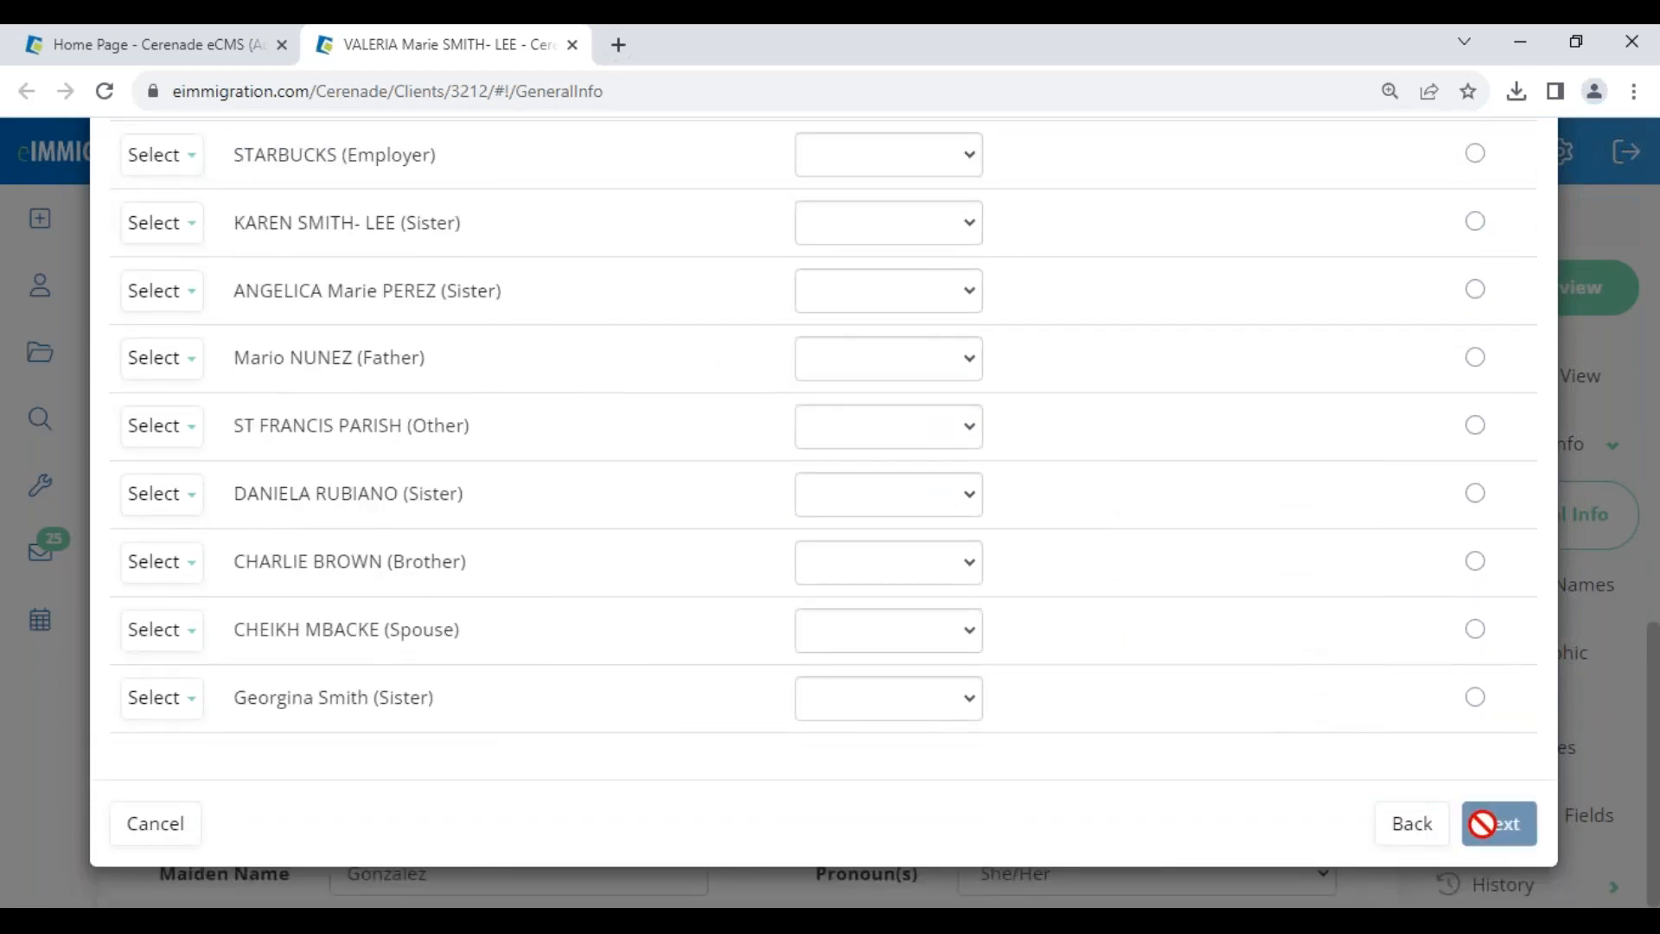
left_click(1482, 823)
scroll(1315, 760, "down", 5)
left_click(1492, 843)
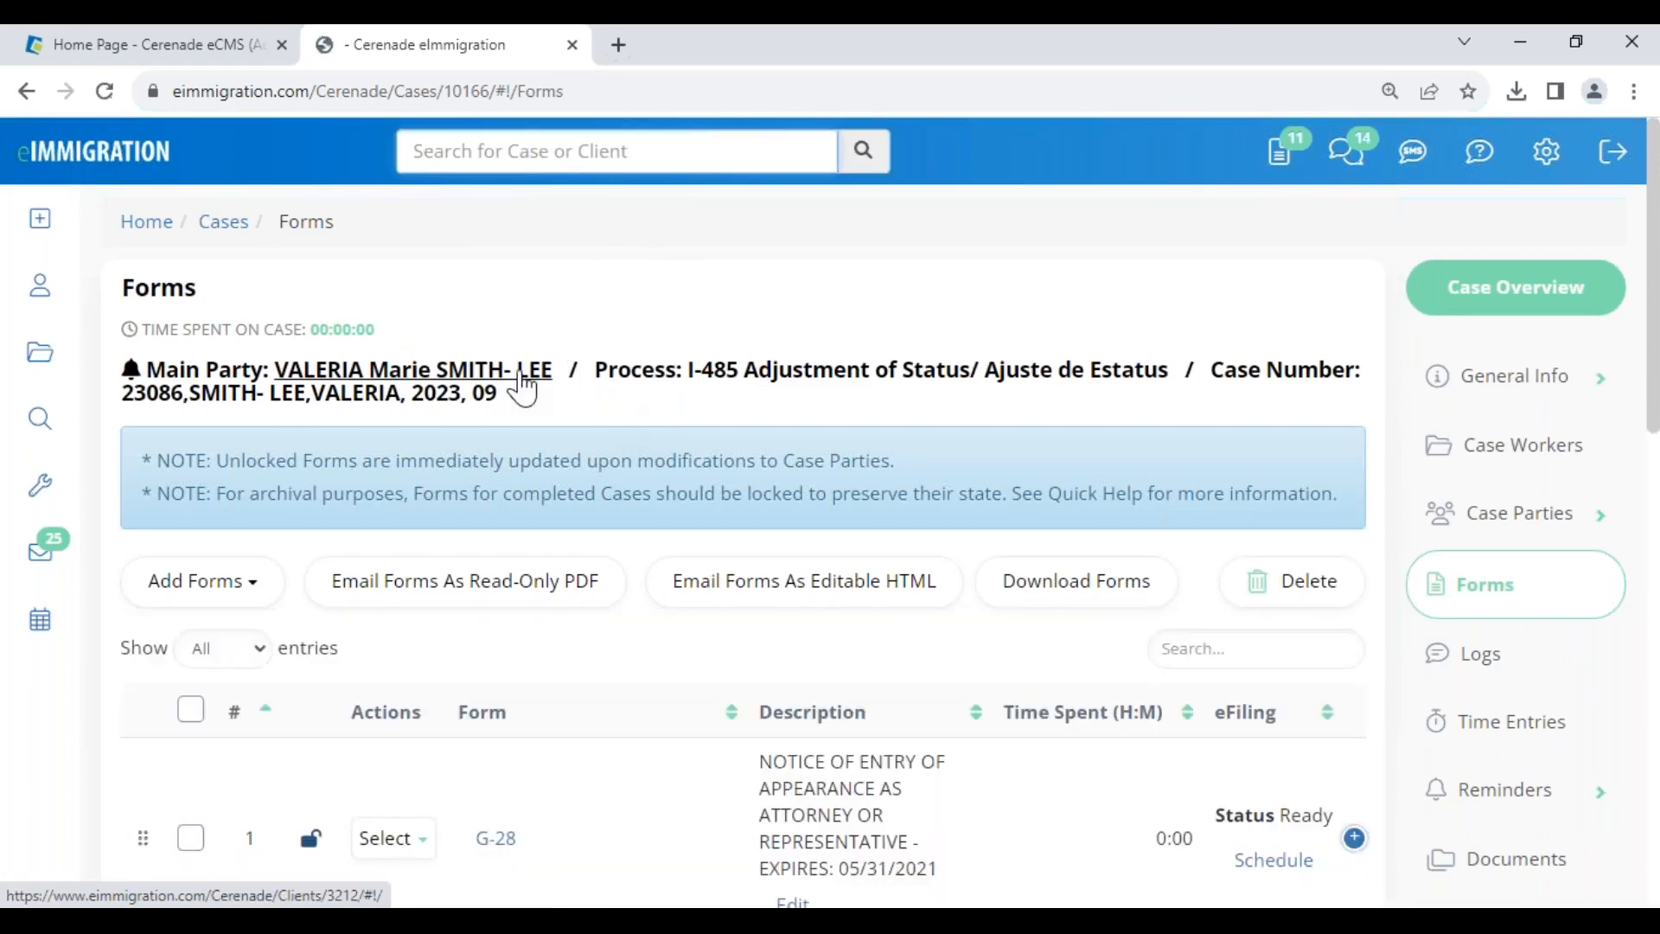
- Open the main party record in a new tab, then open the new case's G-28 form
left_click(510, 374)
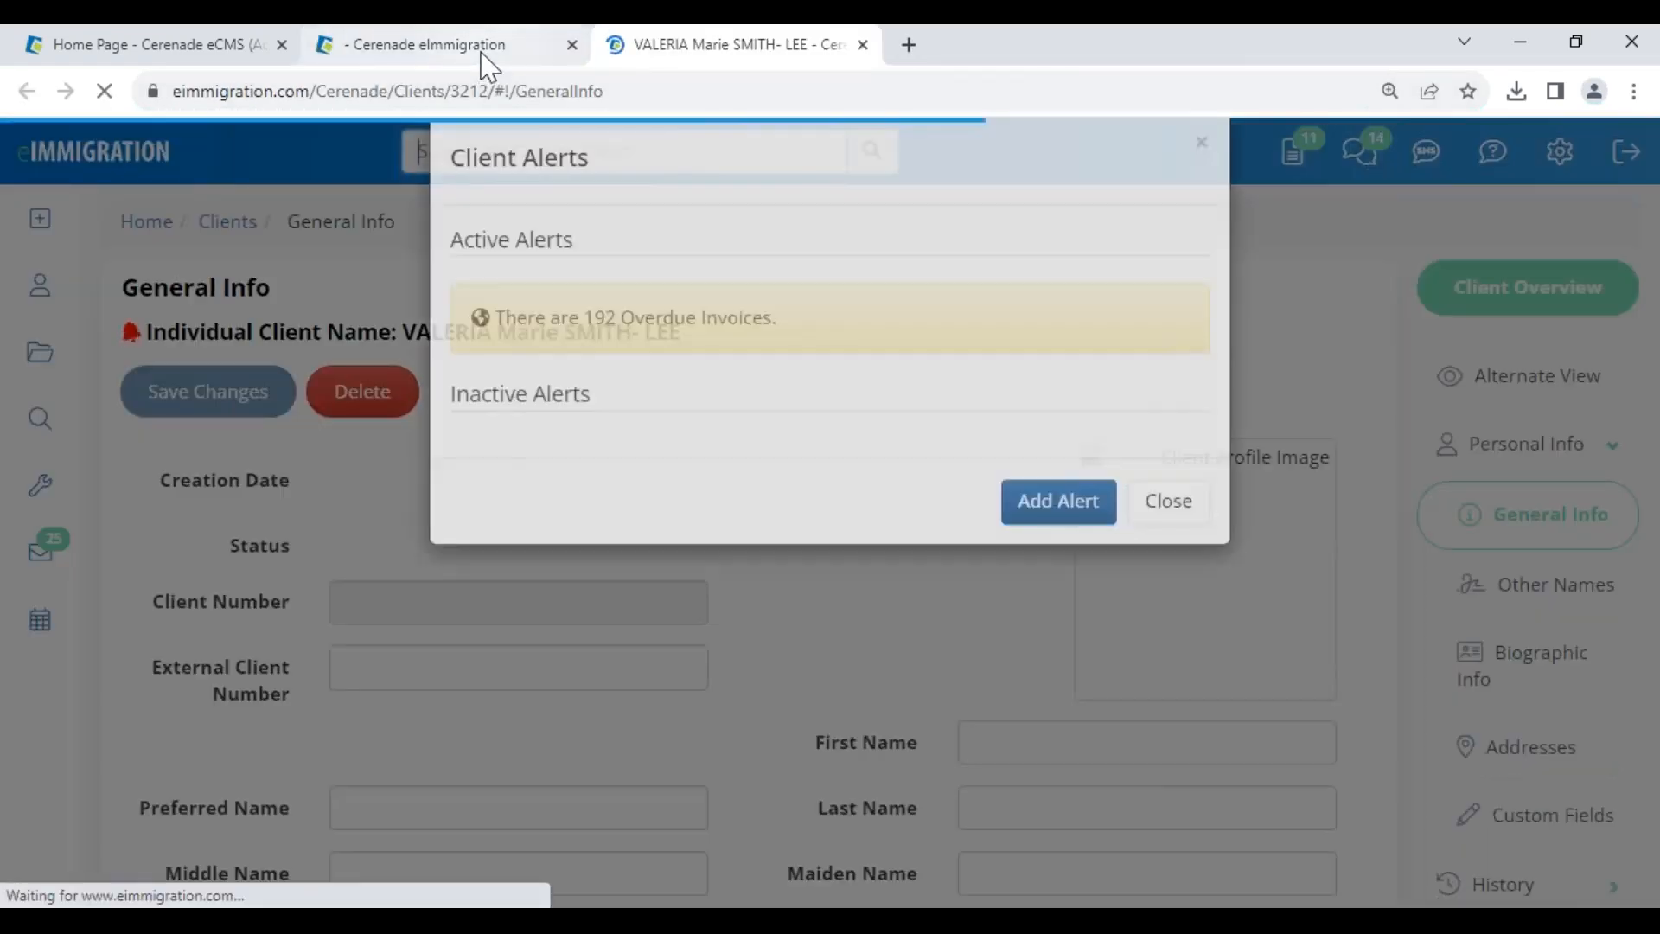
left_click(481, 52)
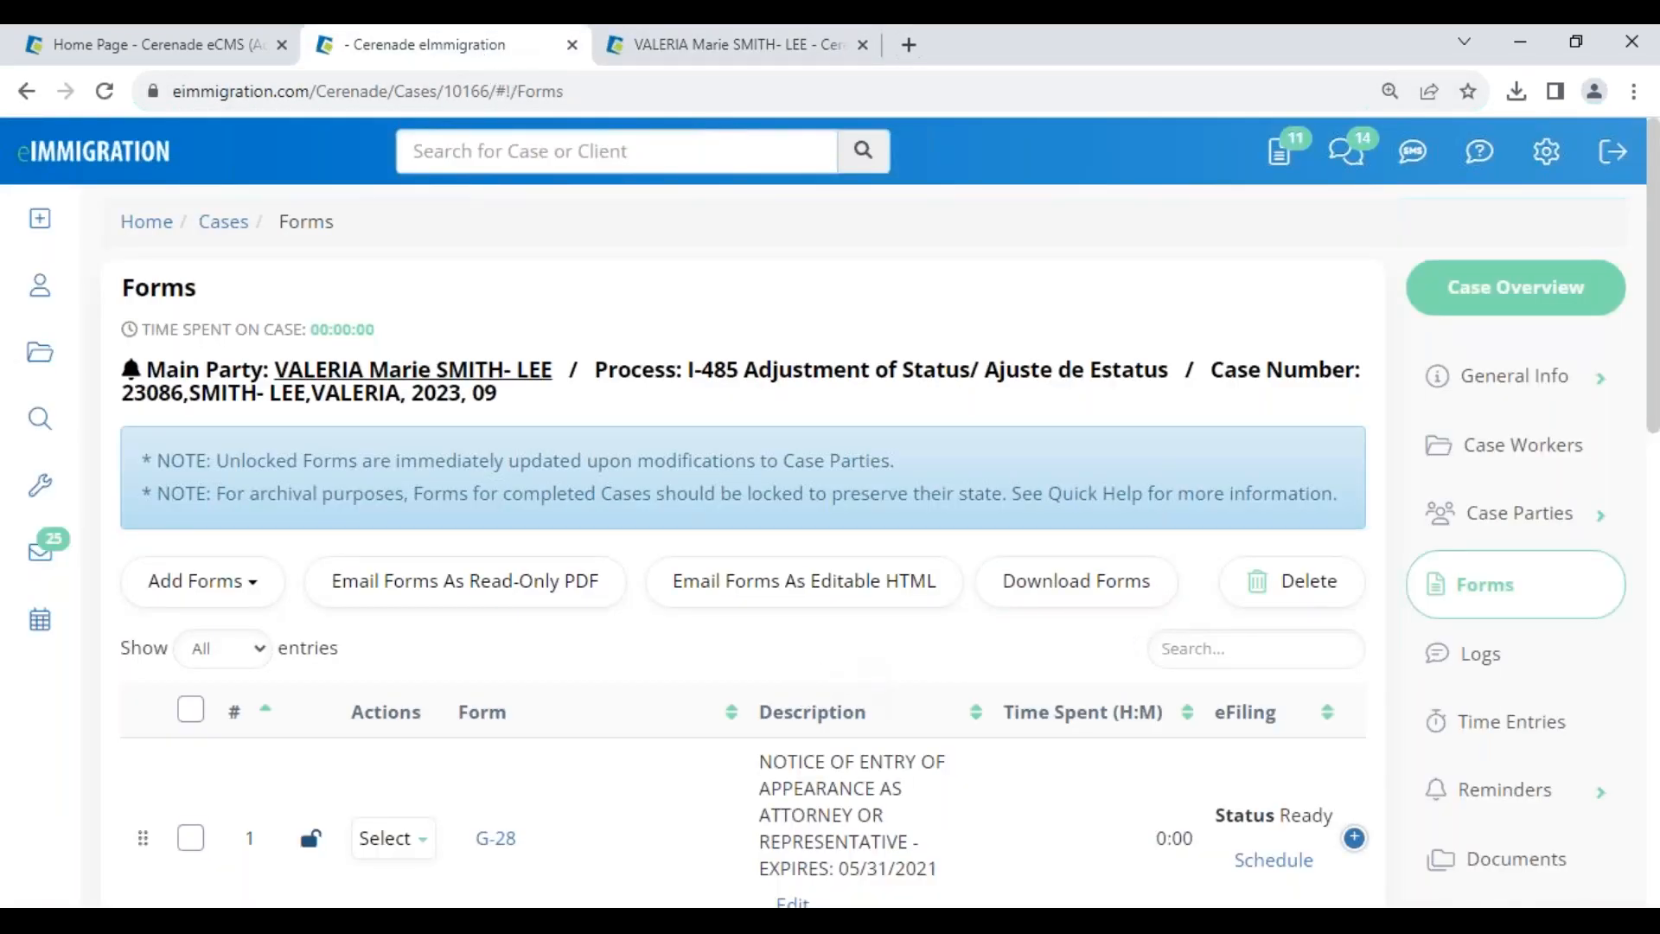
scroll(744, 701, "down", 3)
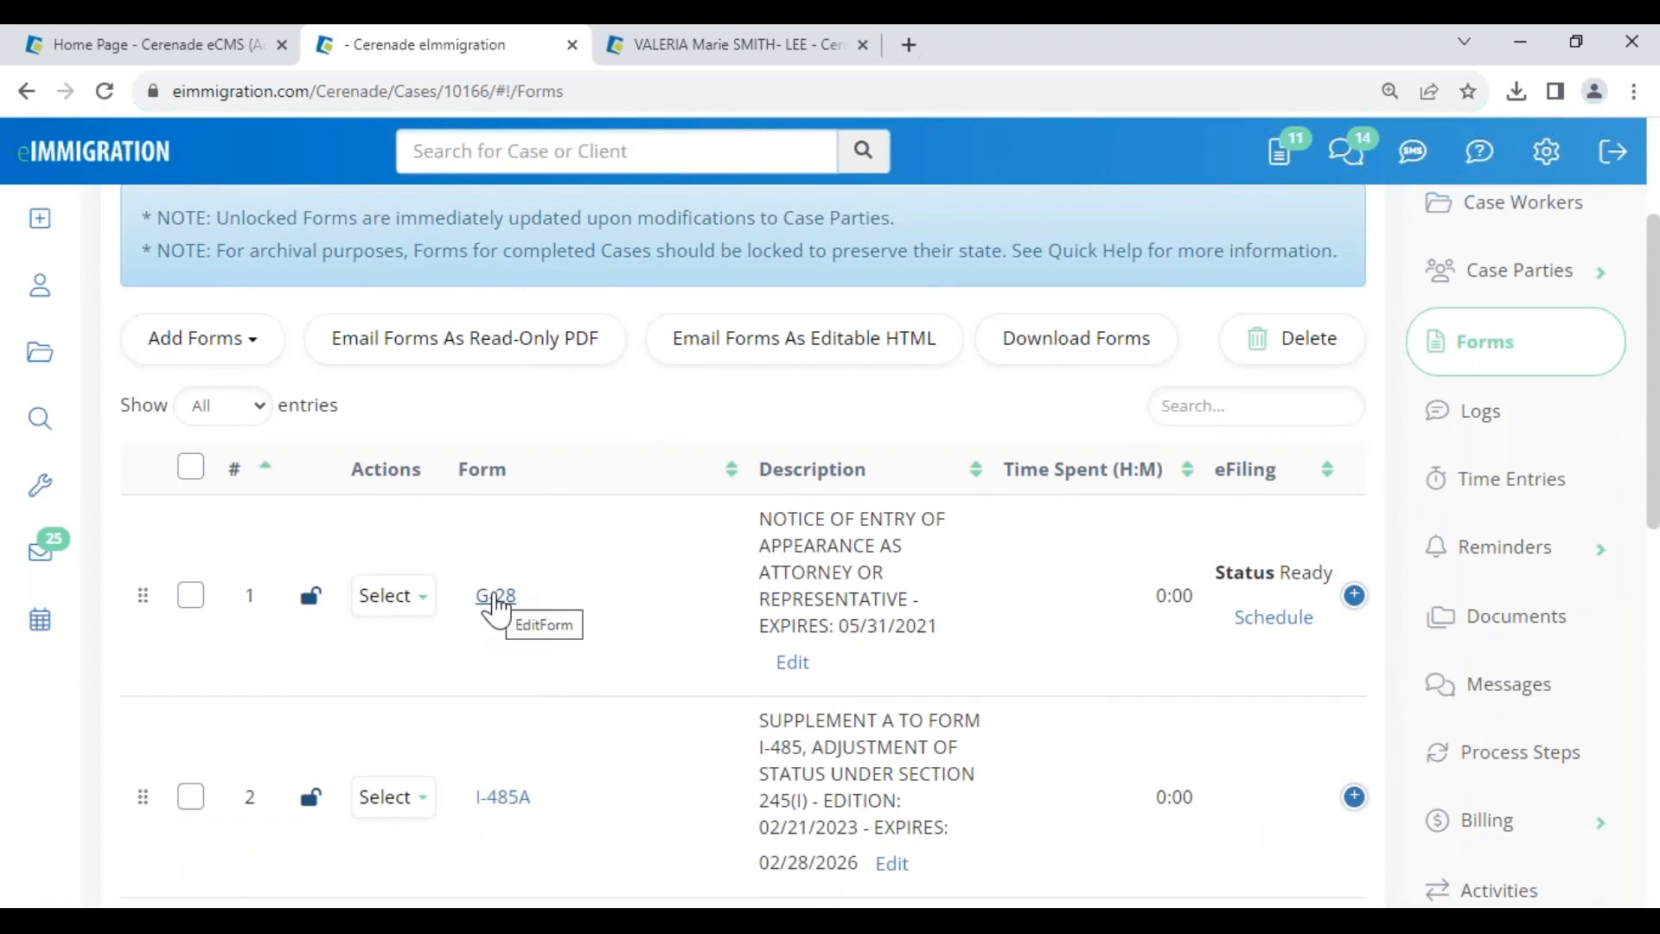
left_click(497, 597)
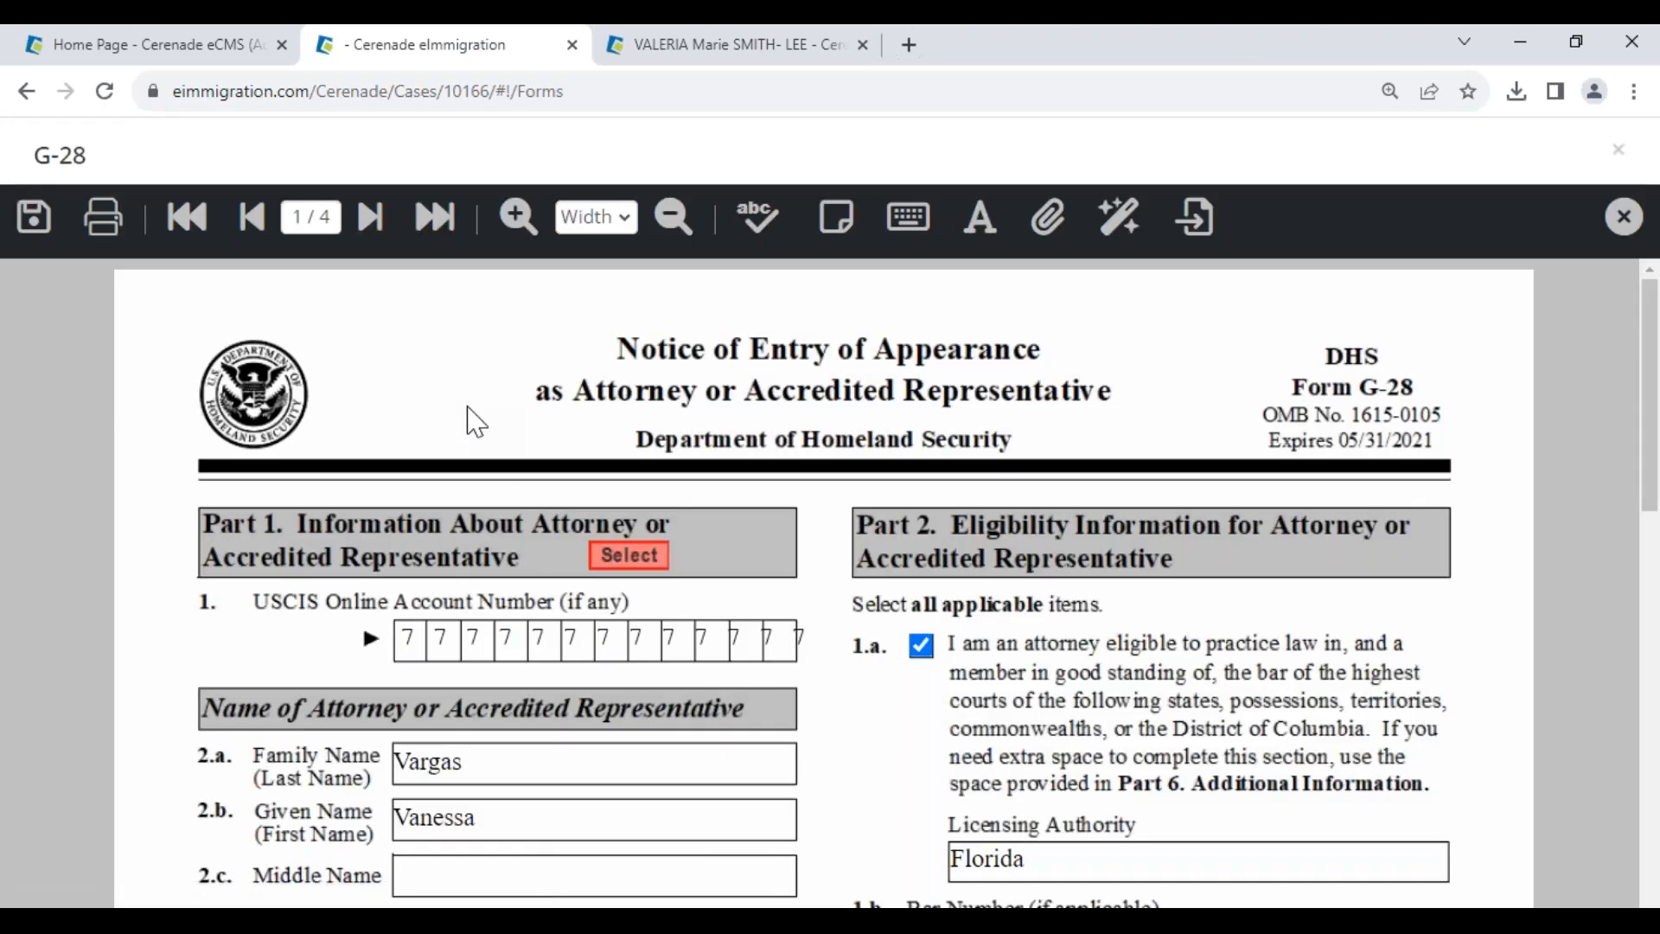
- On G-28 page 1, fill the attorney daytime phone, associated-with field and Country (465)
scroll(536, 566, "down", 10)
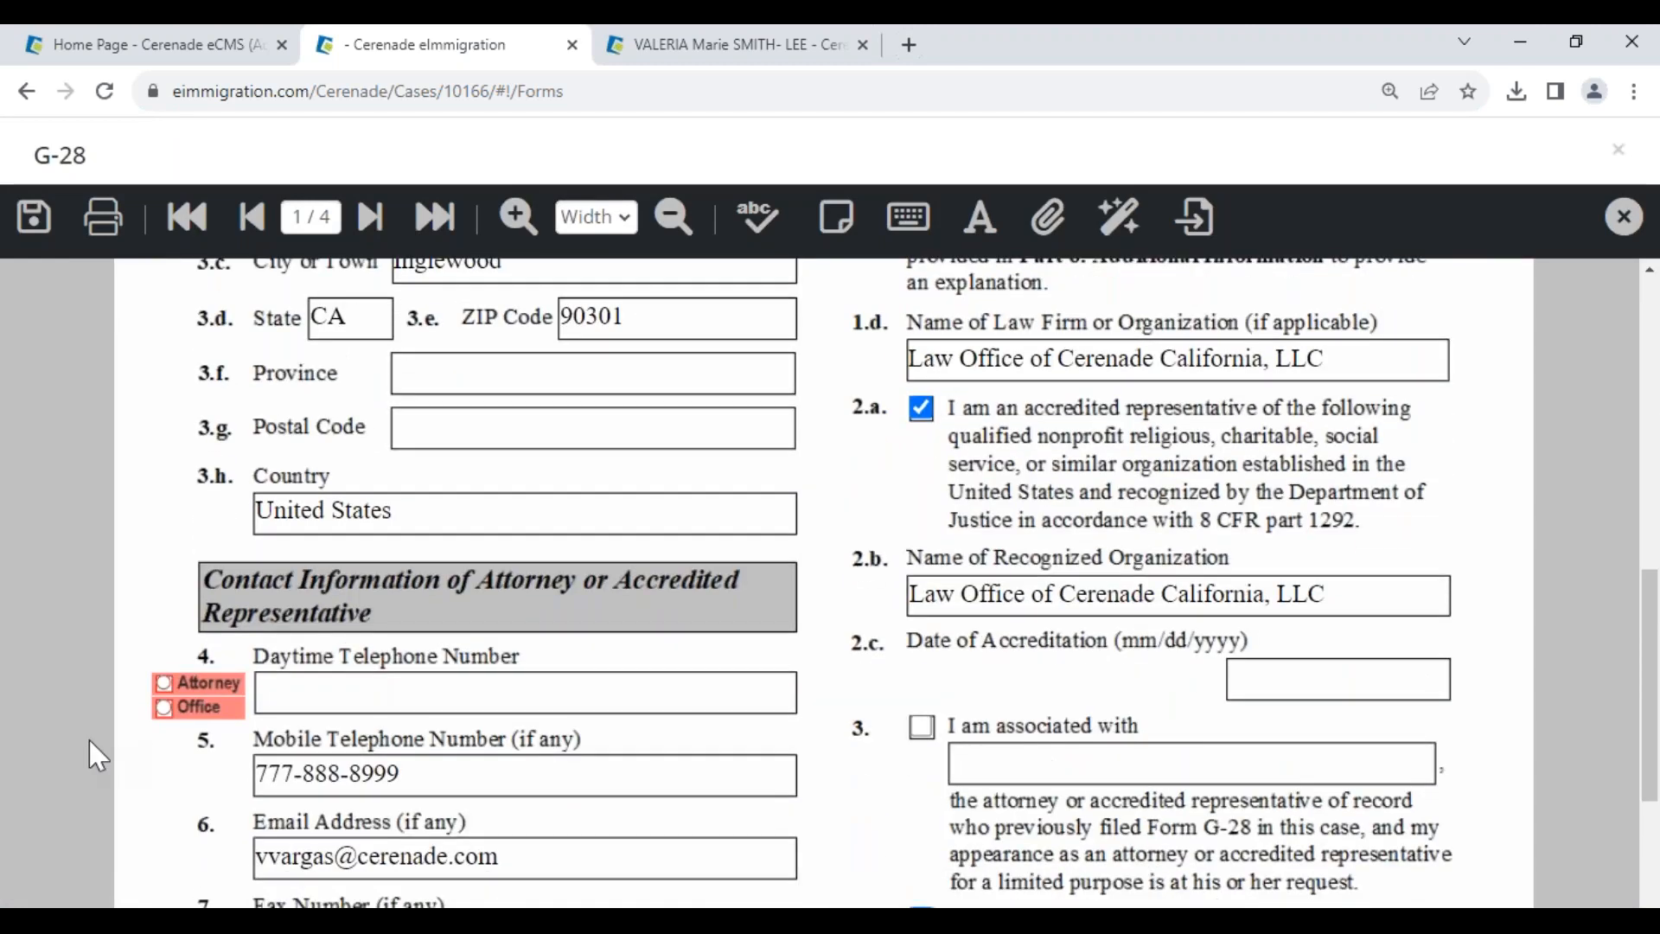
left_click(164, 683)
left_click(1179, 764)
type("4564314")
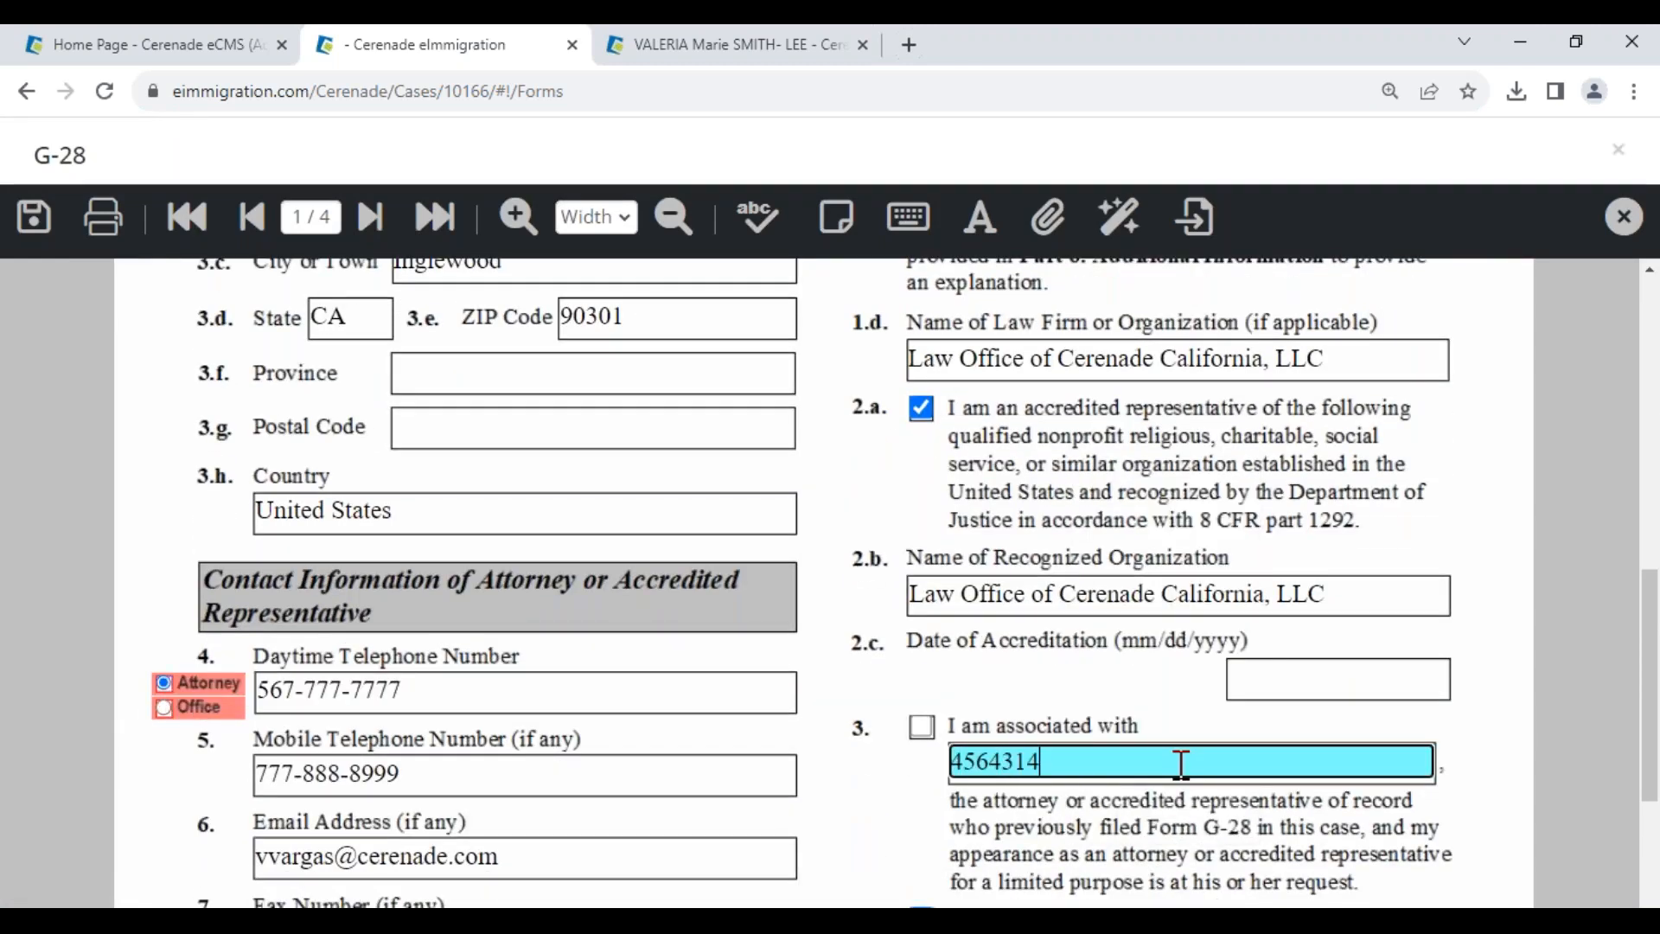
left_click(569, 511)
type("4654")
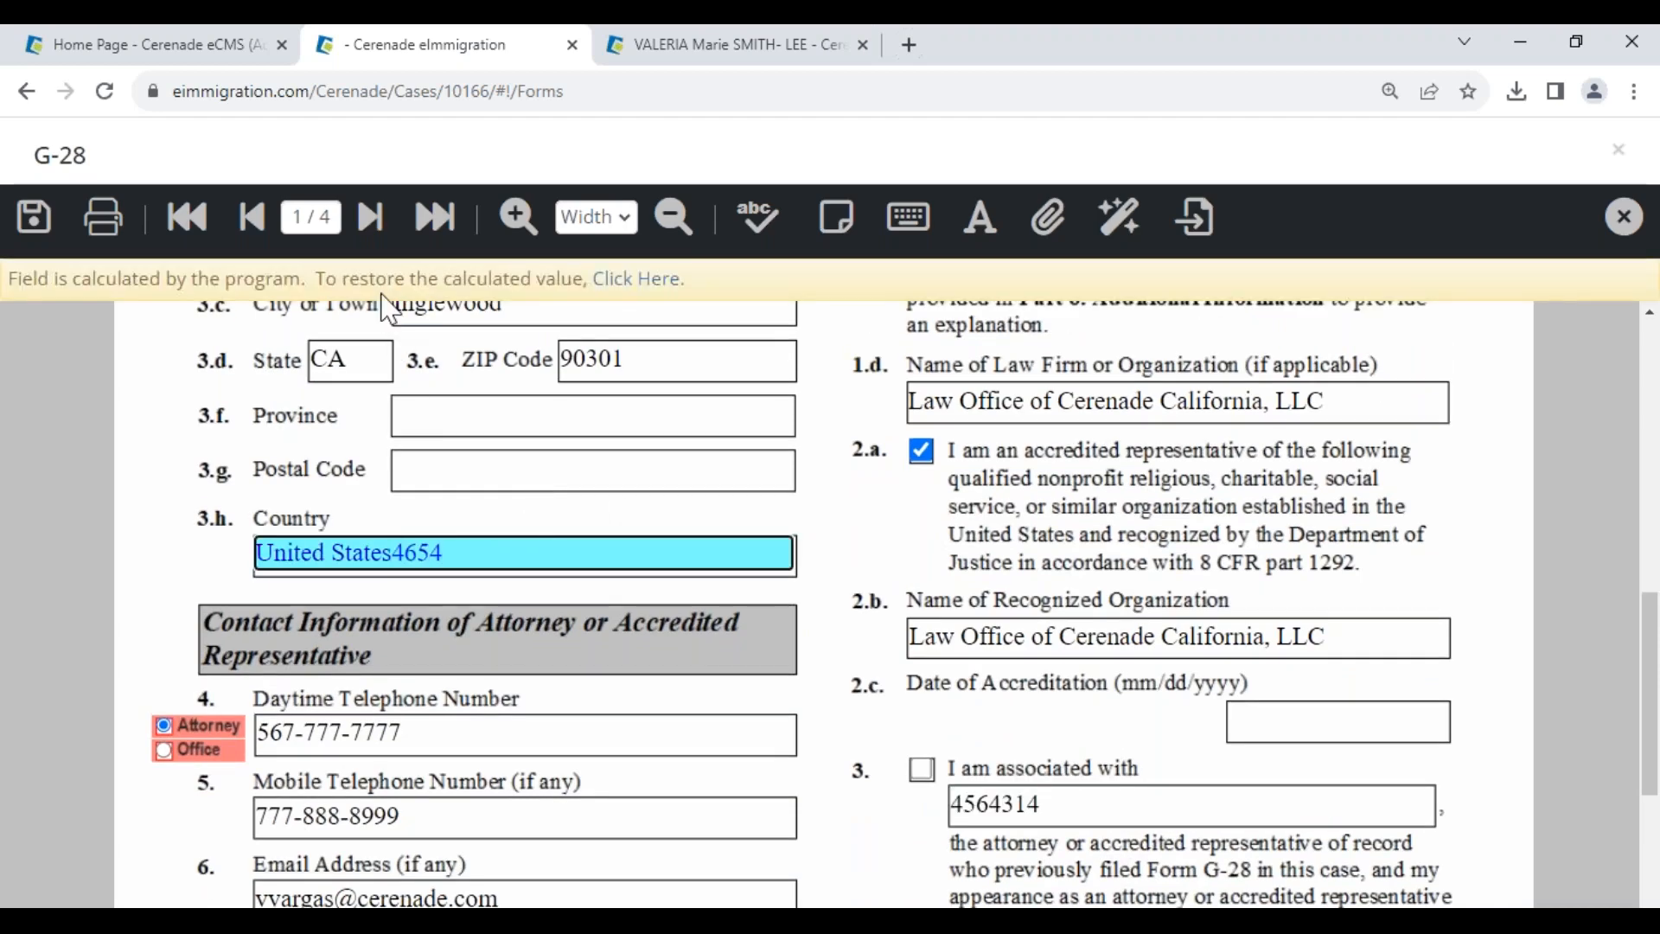
- On page 2, mark the client as Applicant, then save and close the G-28
left_click(370, 217)
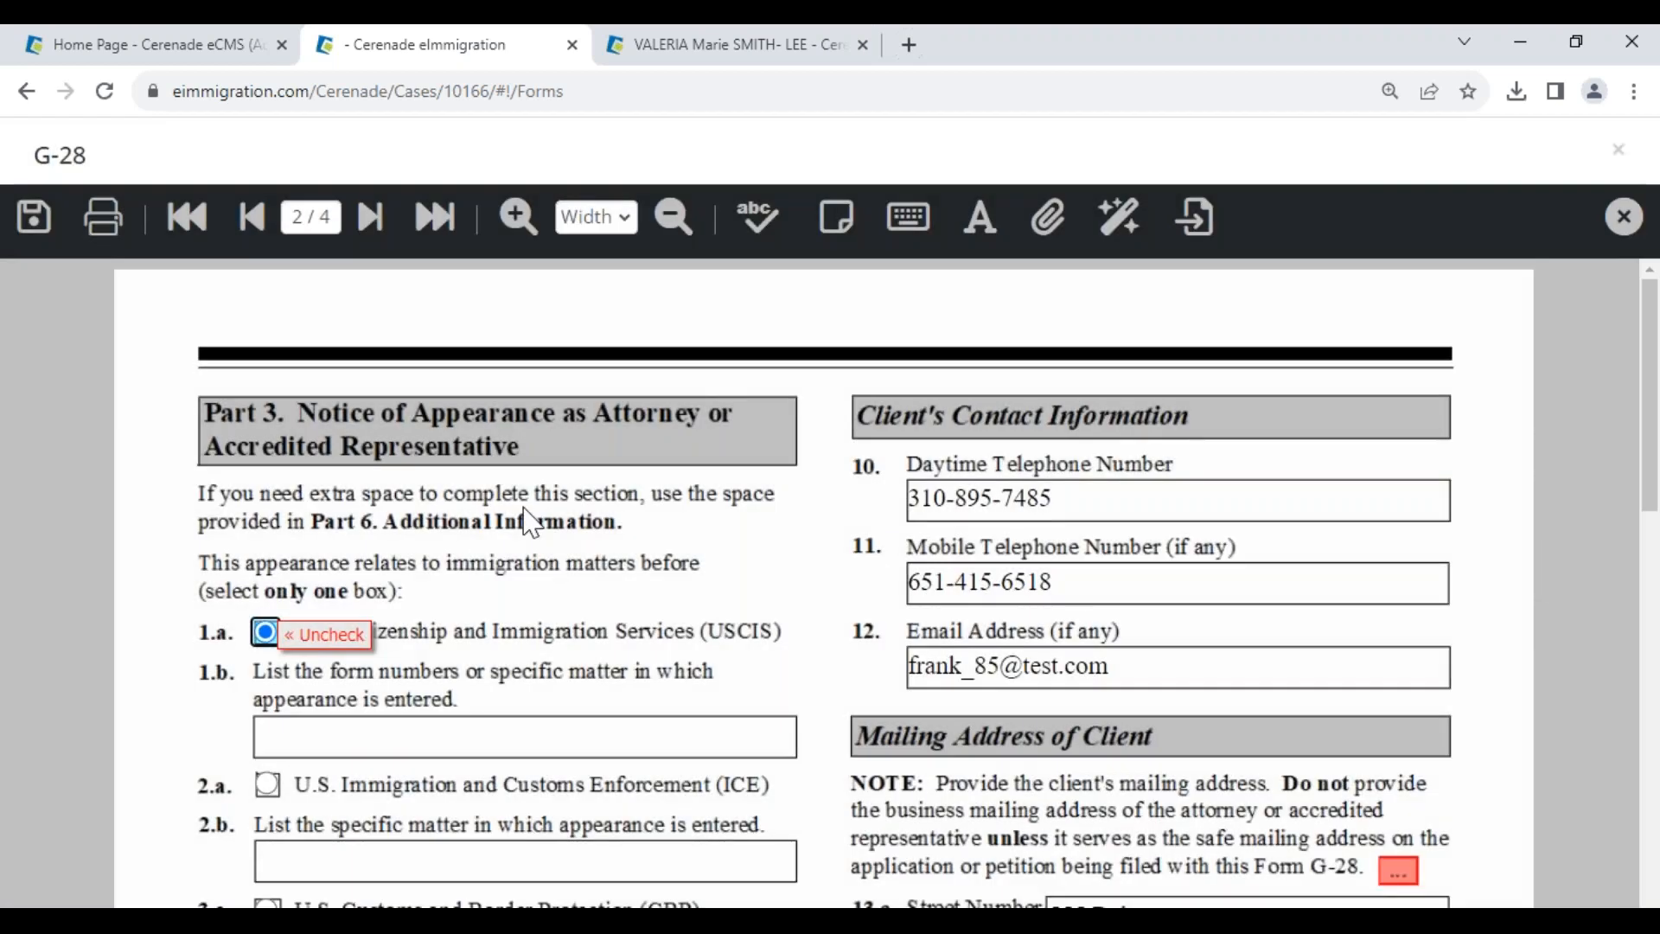
scroll(544, 658, "down", 10)
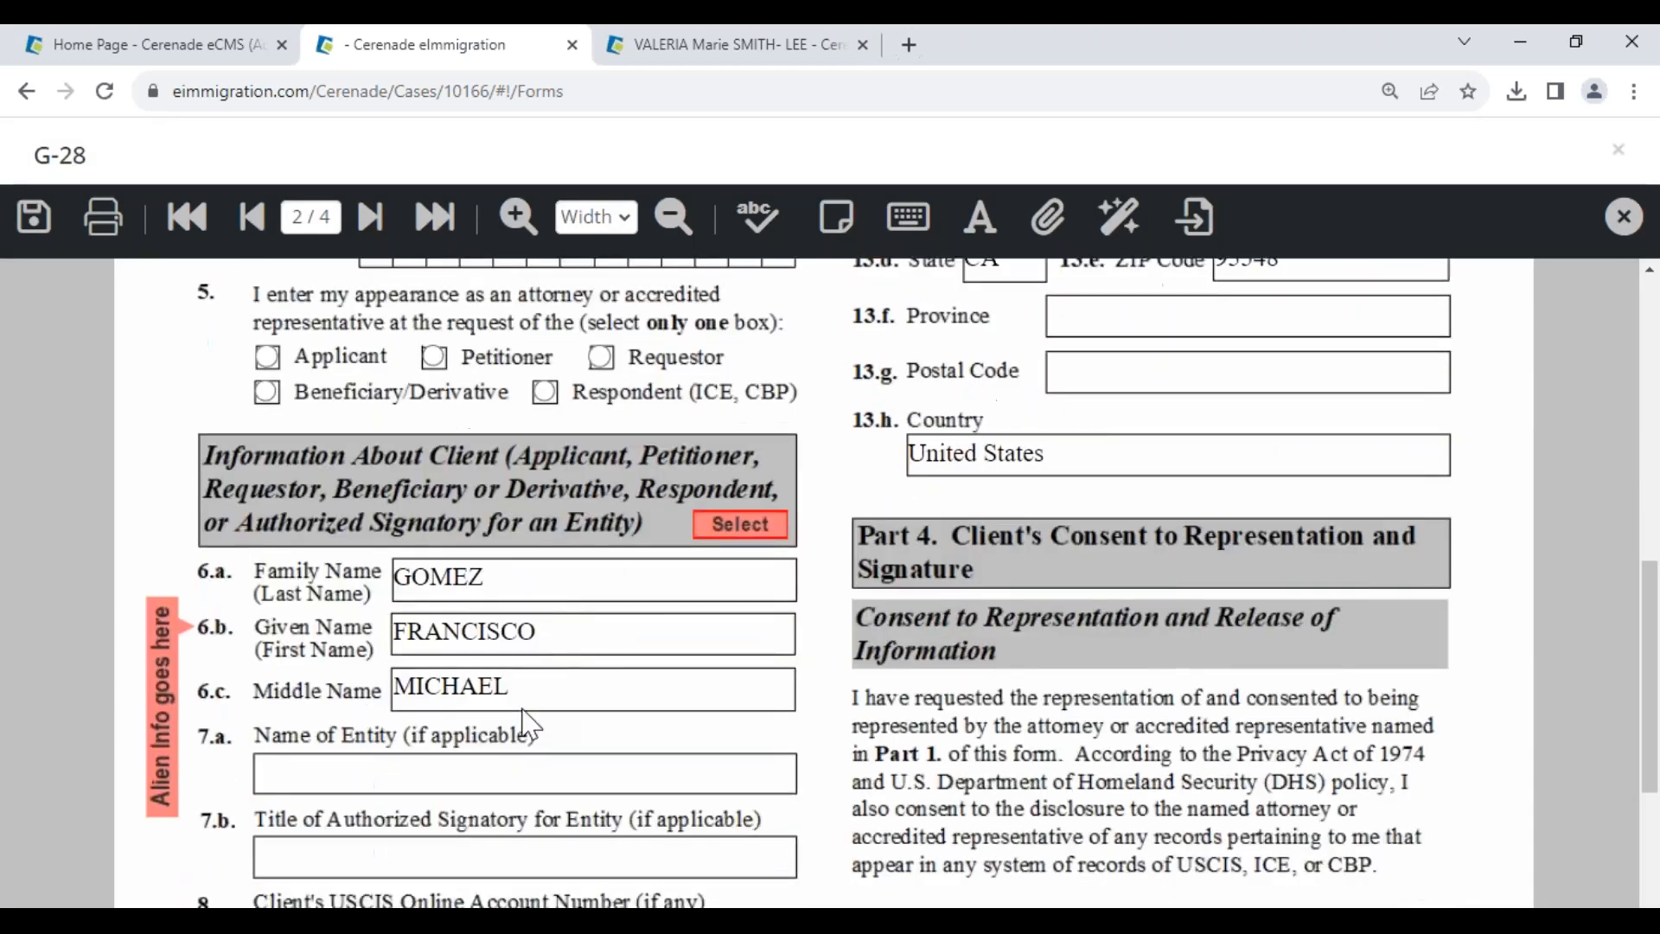
left_click_drag(536, 619, 398, 633)
left_click(270, 372)
left_click(267, 332)
left_click(34, 218)
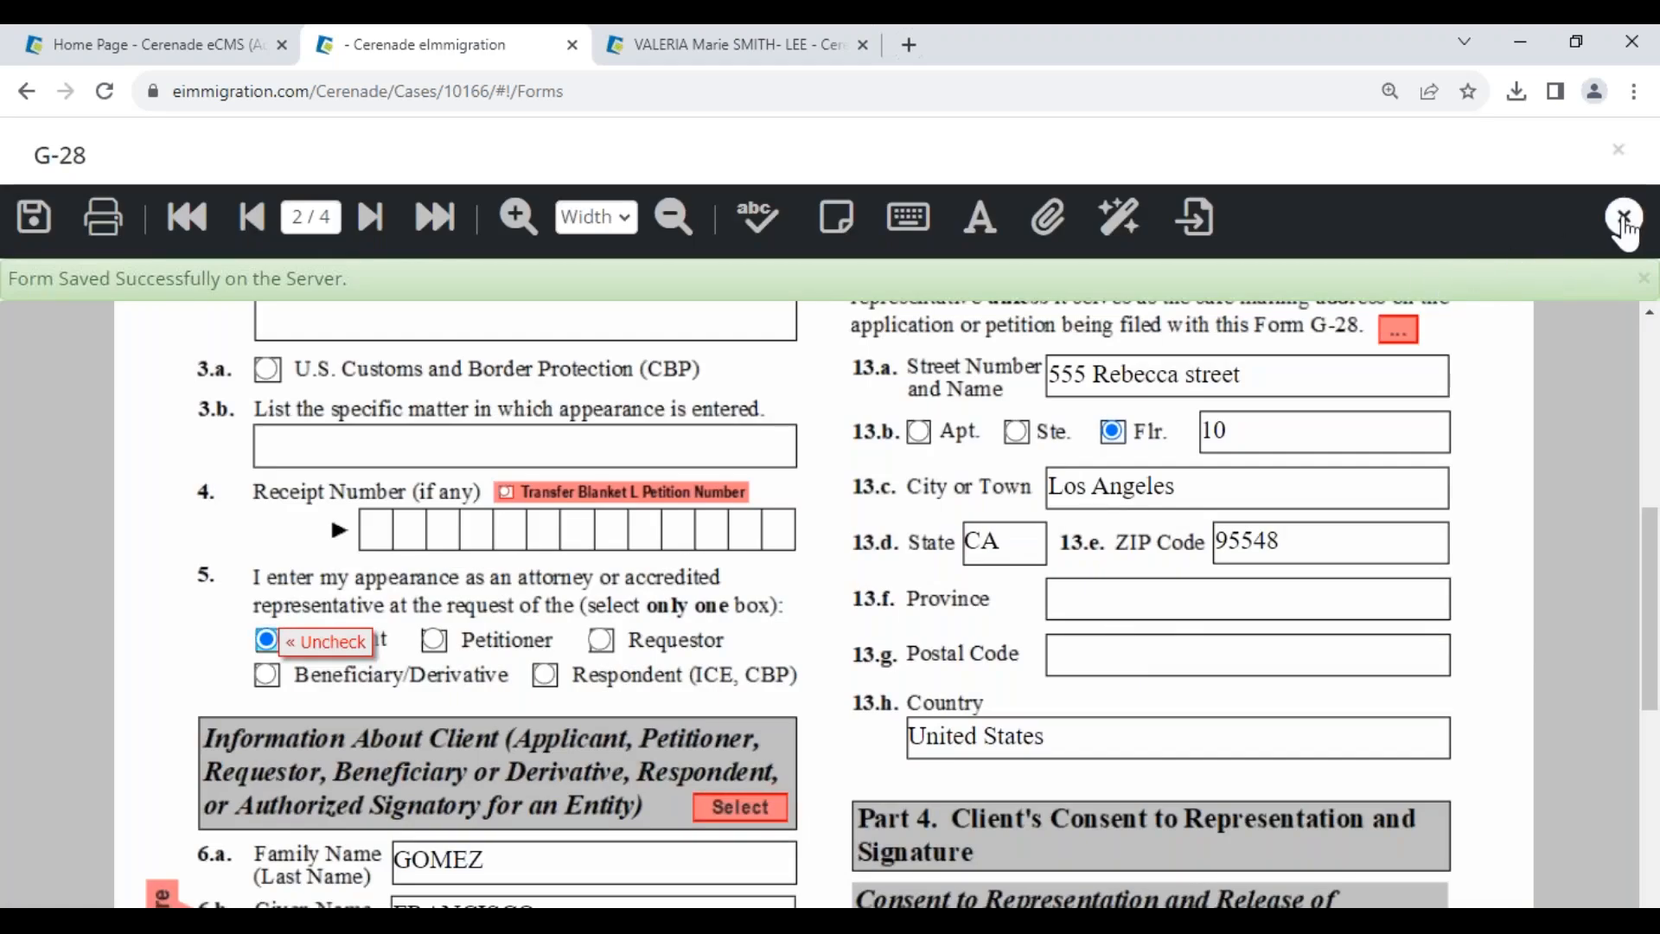
left_click(1626, 223)
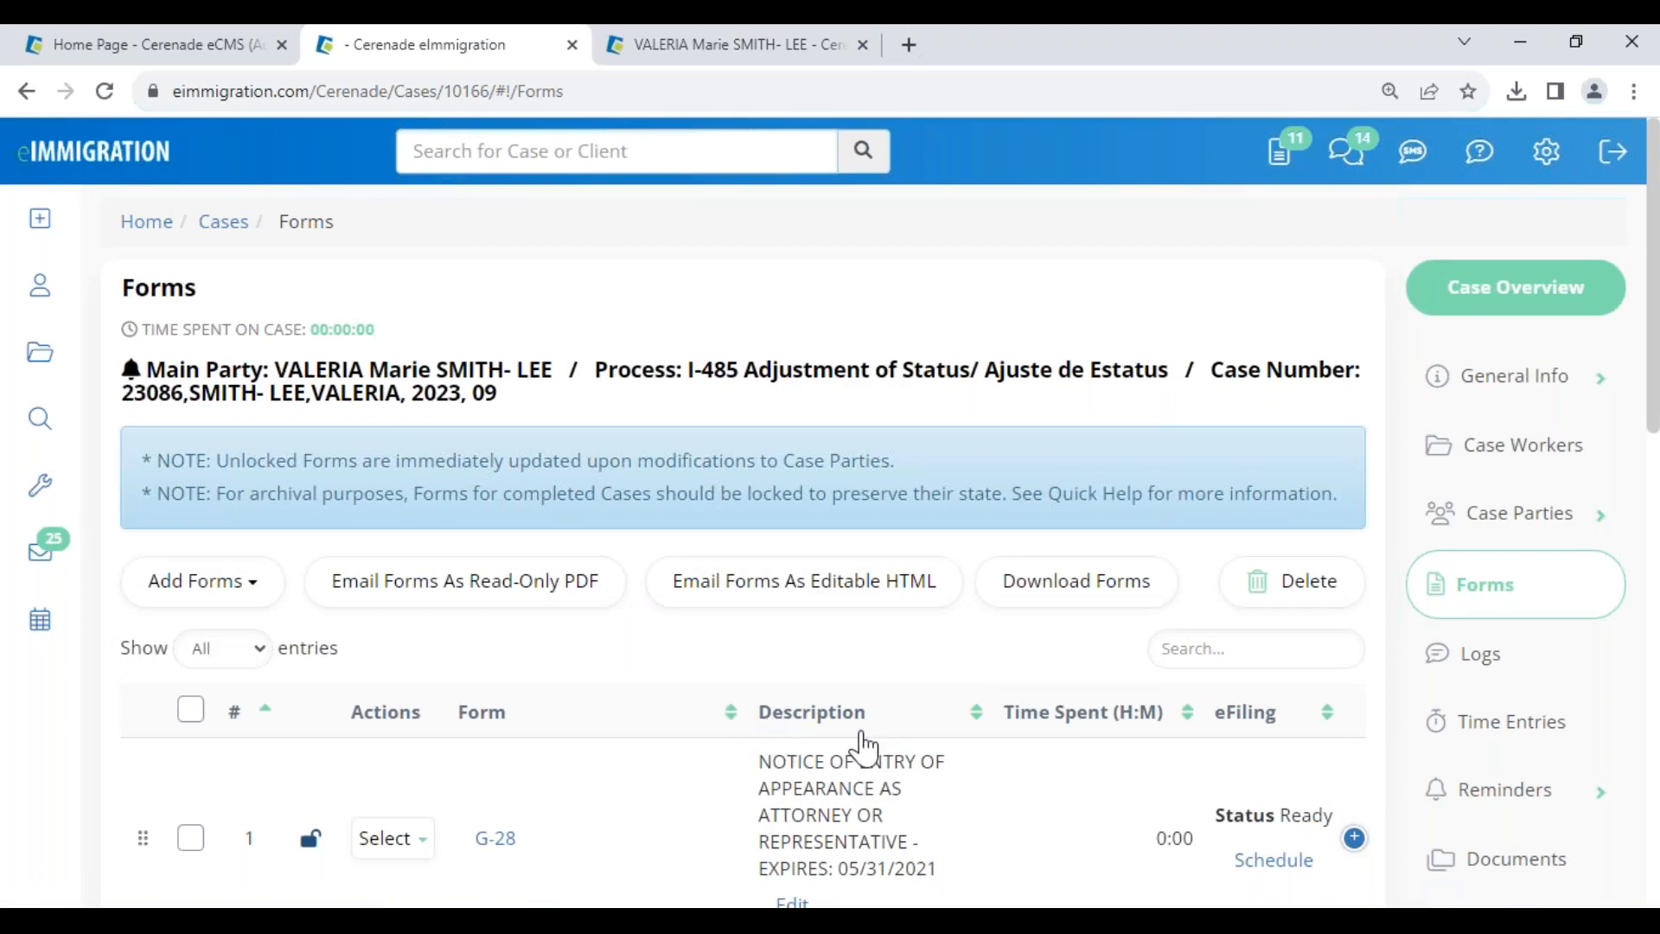
- Fix the G-28 custom description, correcting 'Pelase' to 'Please', and save it
scroll(769, 738, "down", 3)
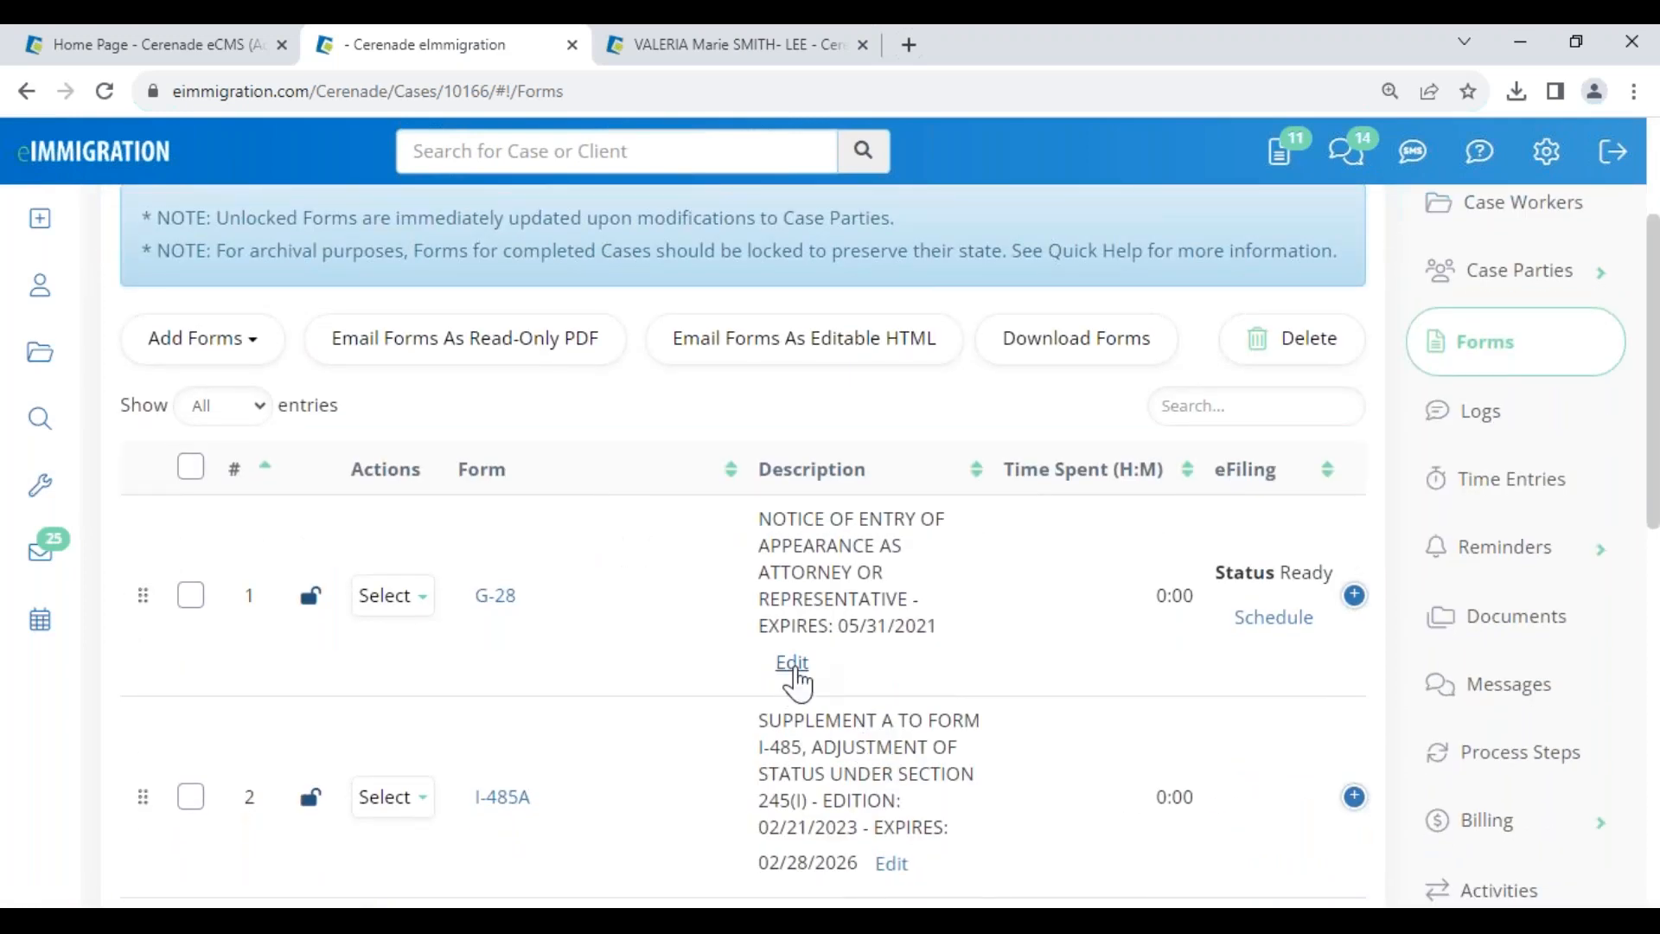
left_click(792, 666)
left_click(647, 427)
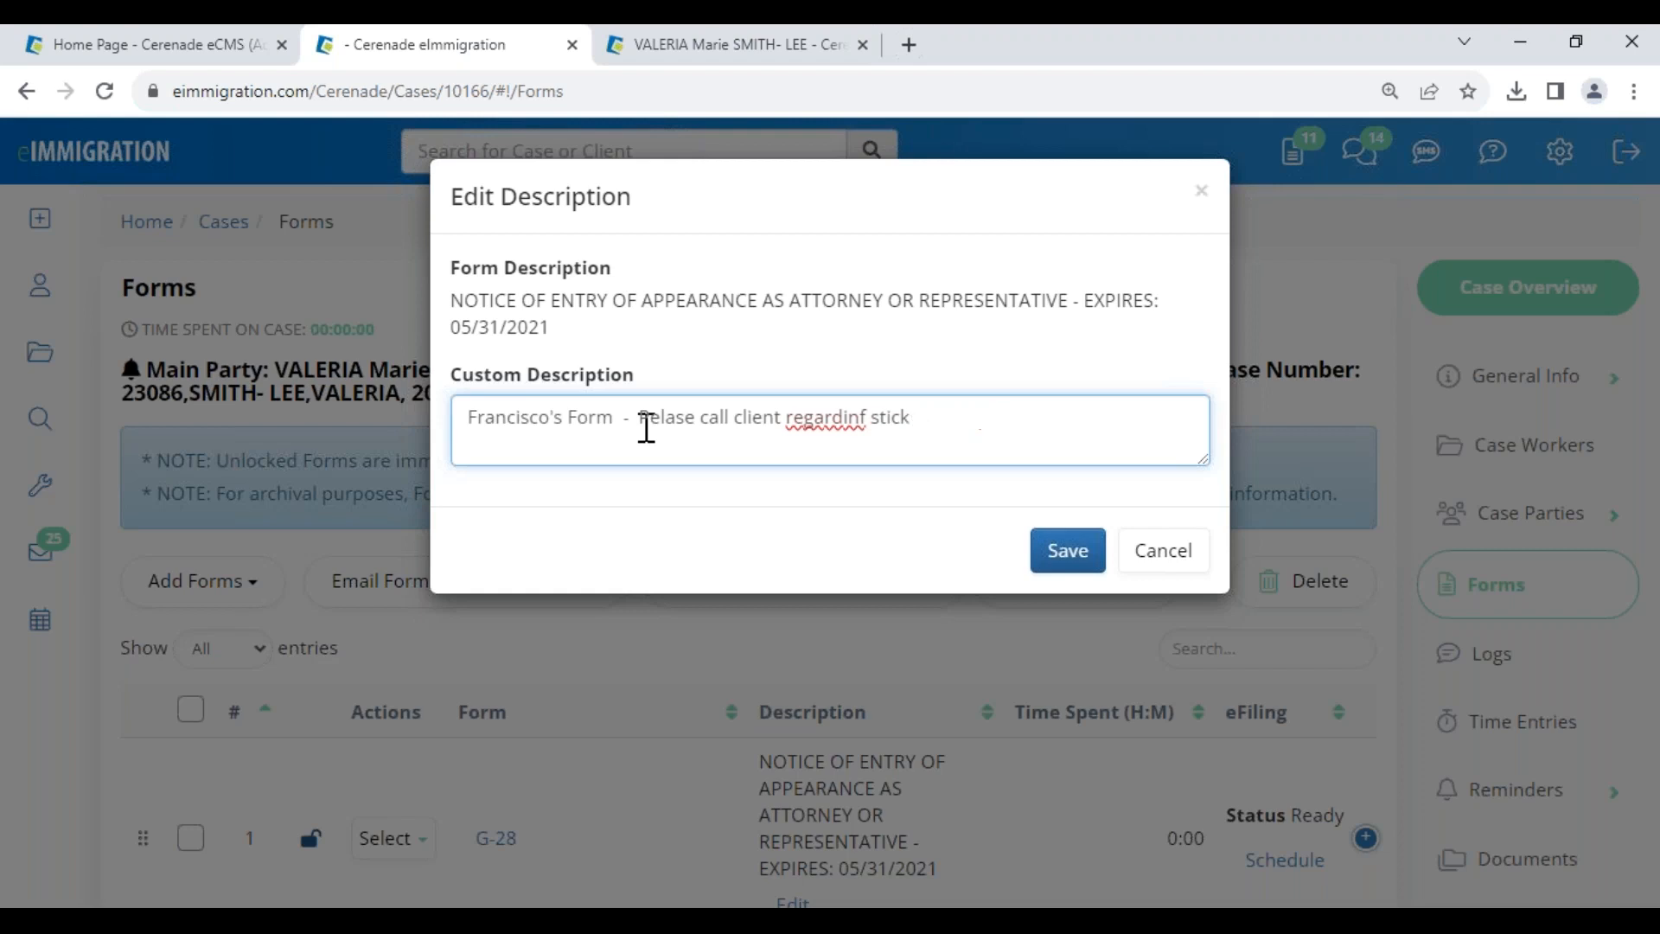
key("BackSpace")
key("BackSpace")
key("BackSpace")
key("BackSpace")
key("BackSpace")
key("BackSpace")
key("BackSpace")
key("BackSpace")
key("BackSpace")
key("BackSpace")
key("BackSpace")
key("BackSpace")
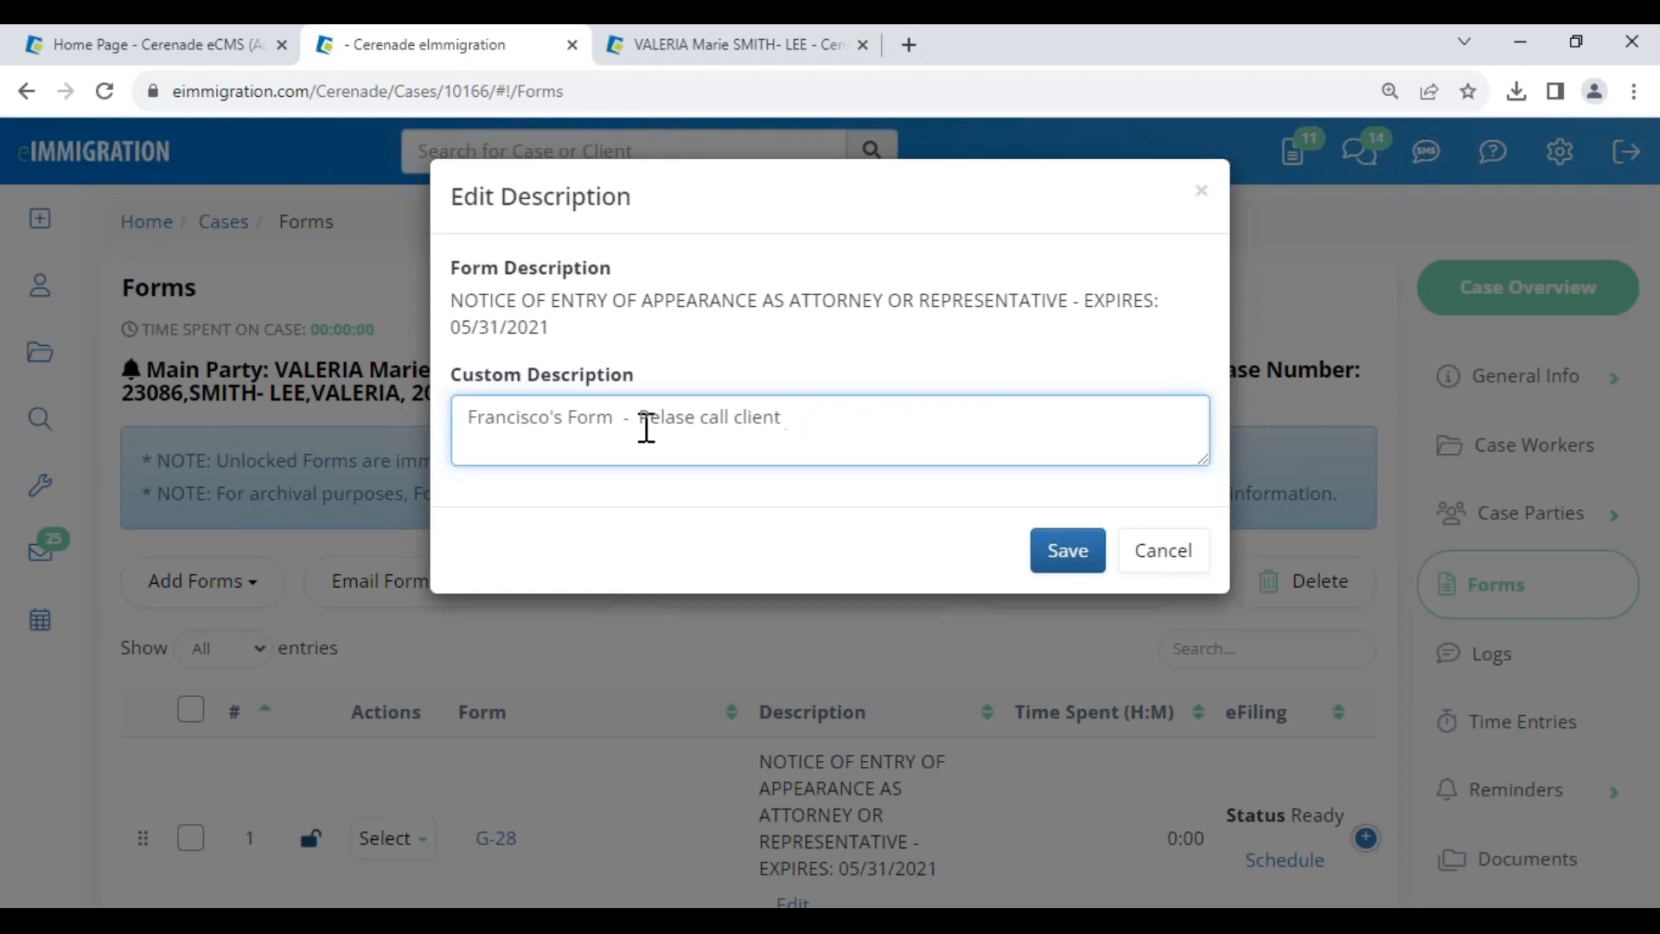
double_click(676, 428)
type("Please")
left_click(1070, 551)
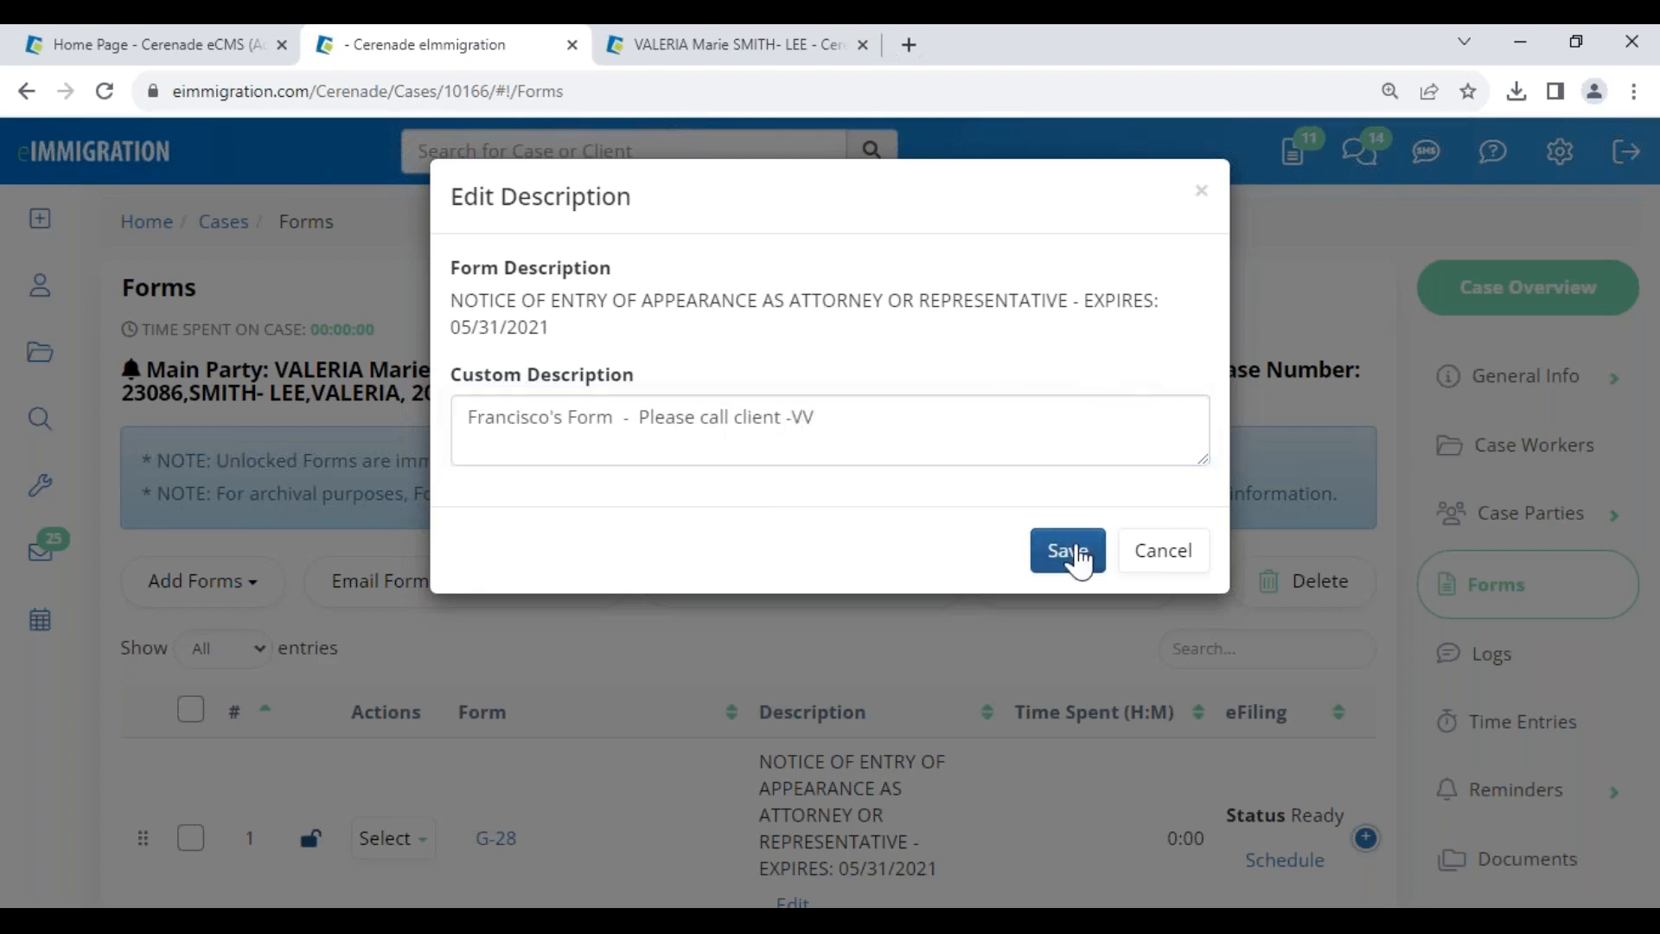
scroll(877, 670, "down", 3)
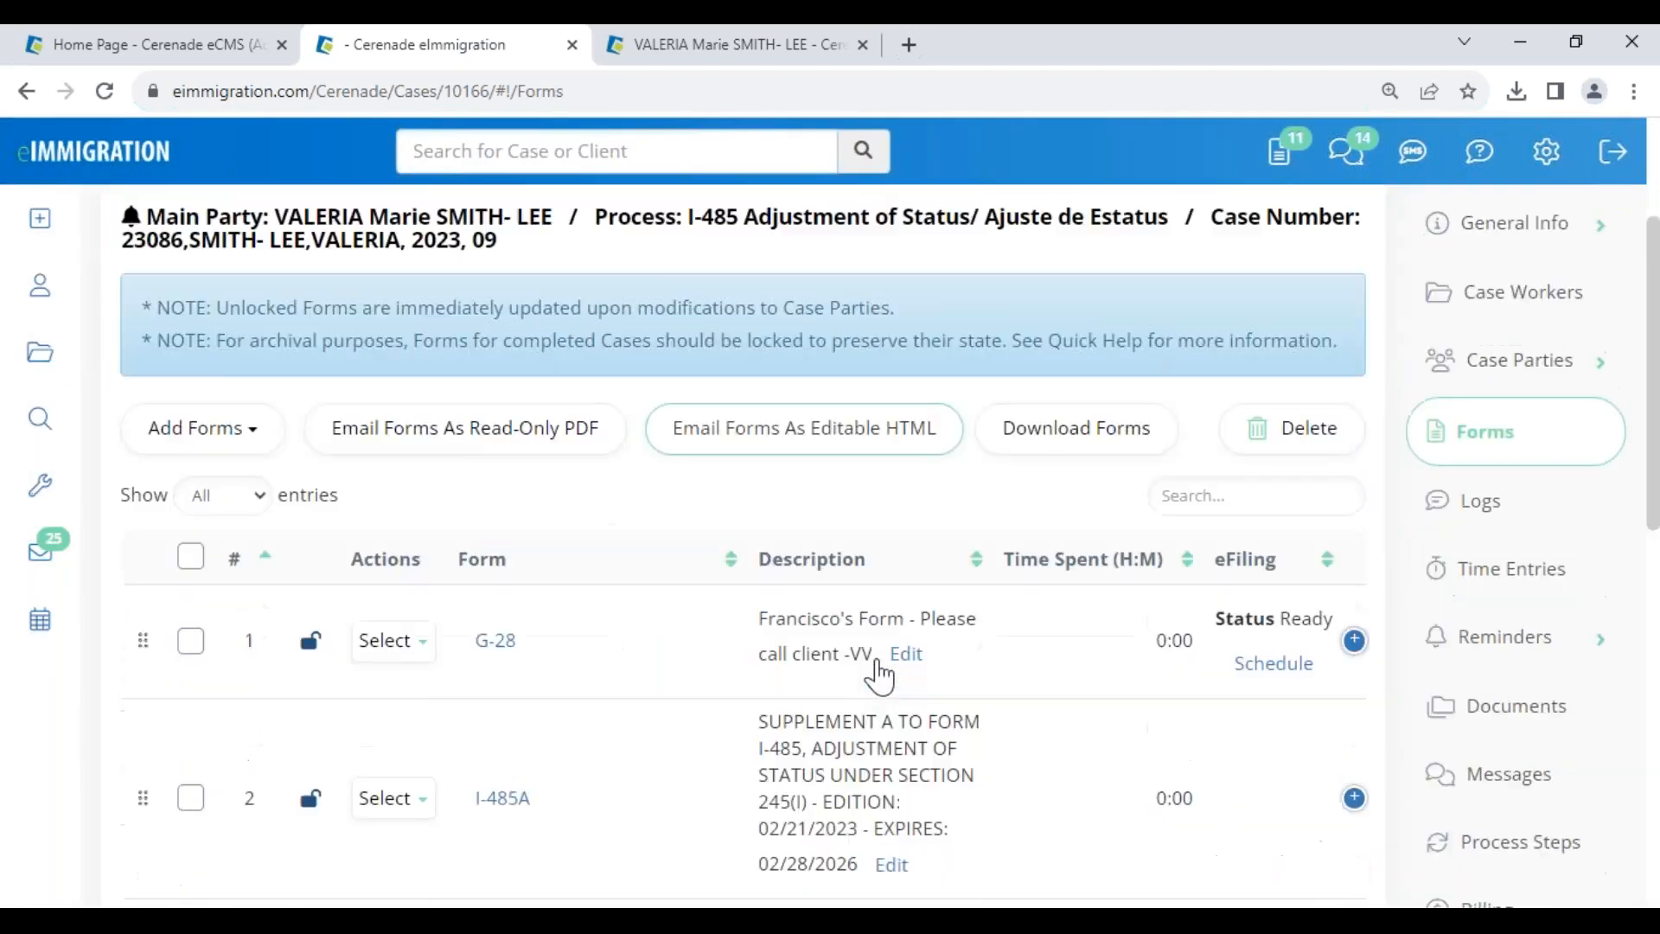
- Choose Copy from the first G-28 row's Actions dropdown to create a second G-28 row
left_click_drag(759, 503, 915, 502)
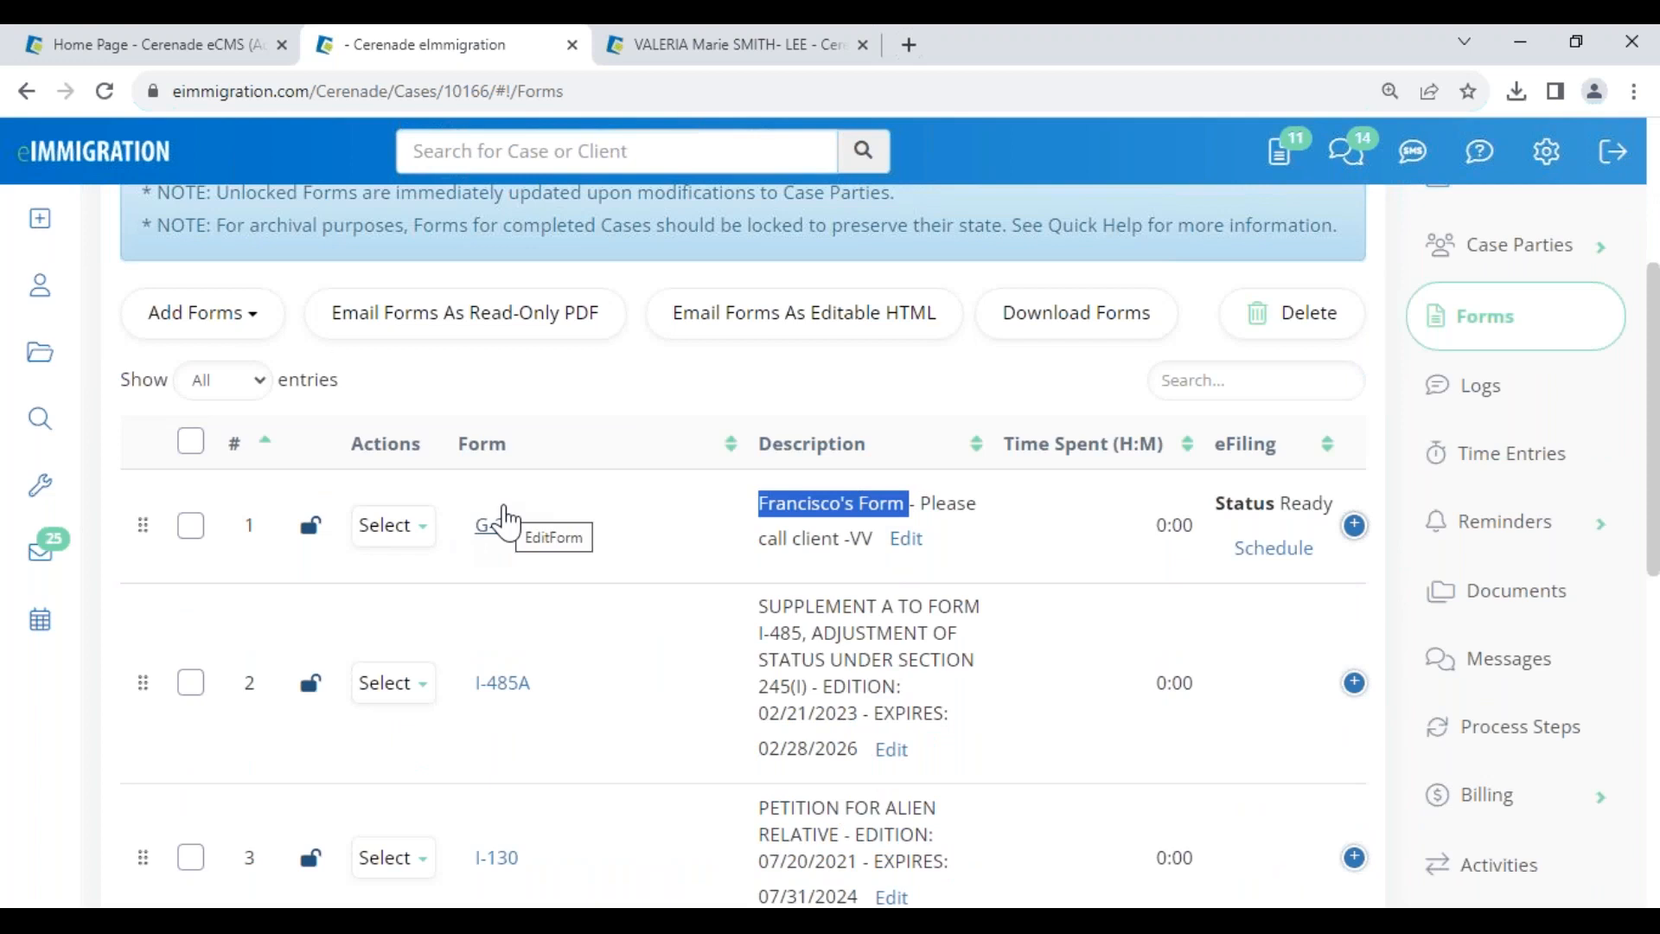
left_click(394, 527)
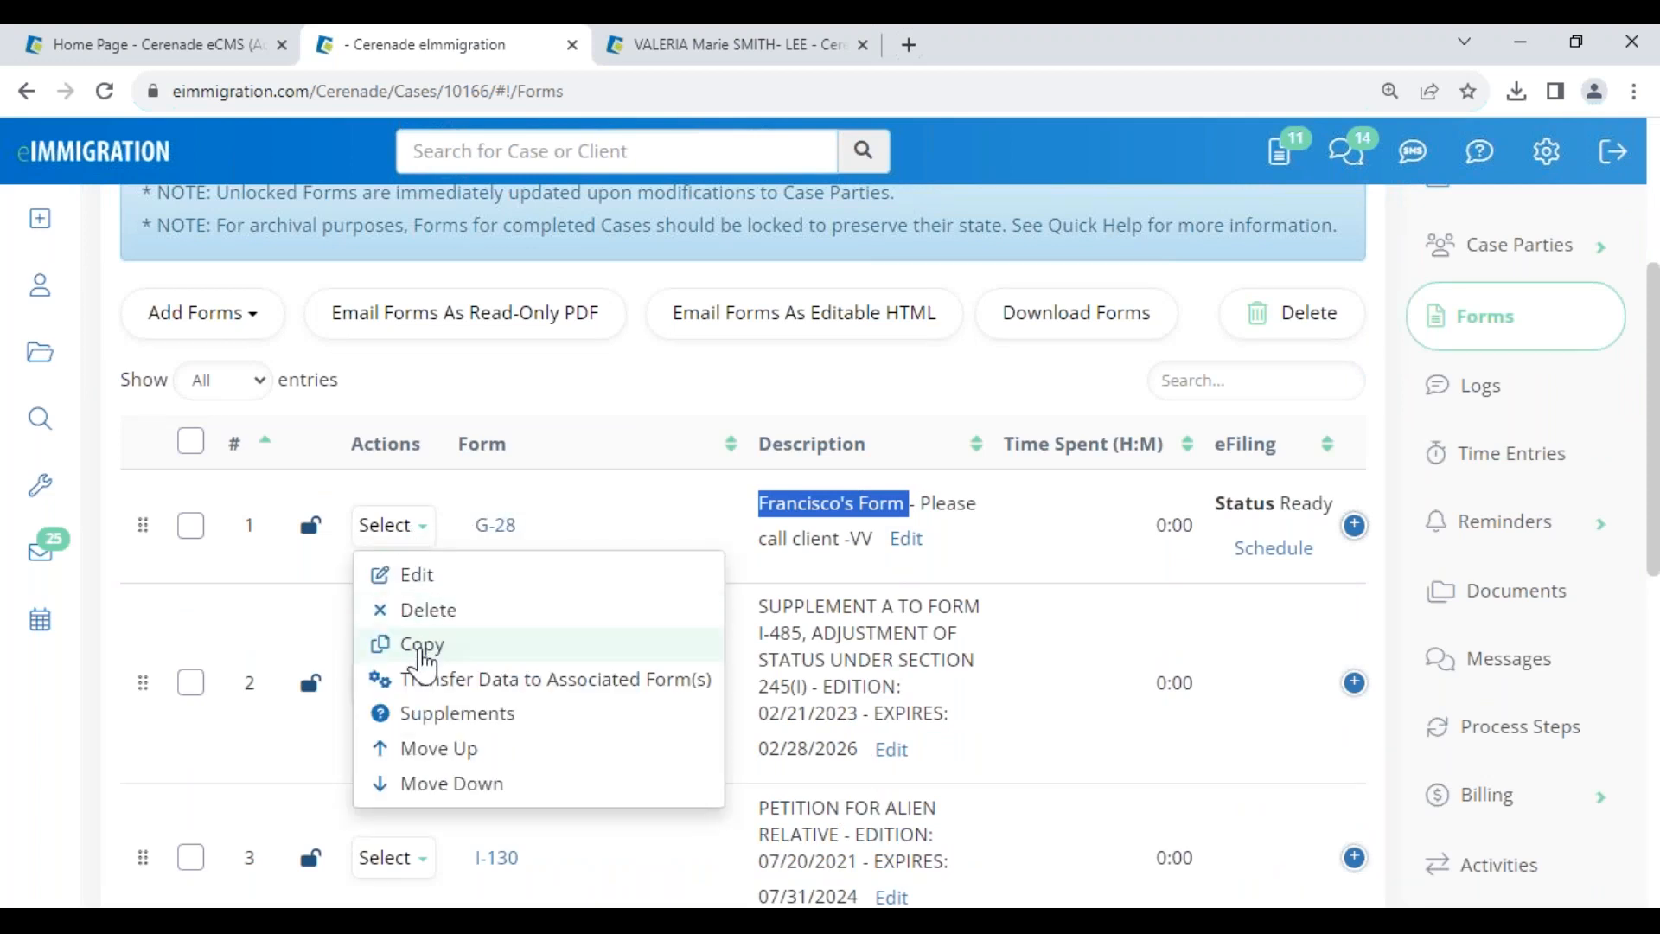
left_click(433, 665)
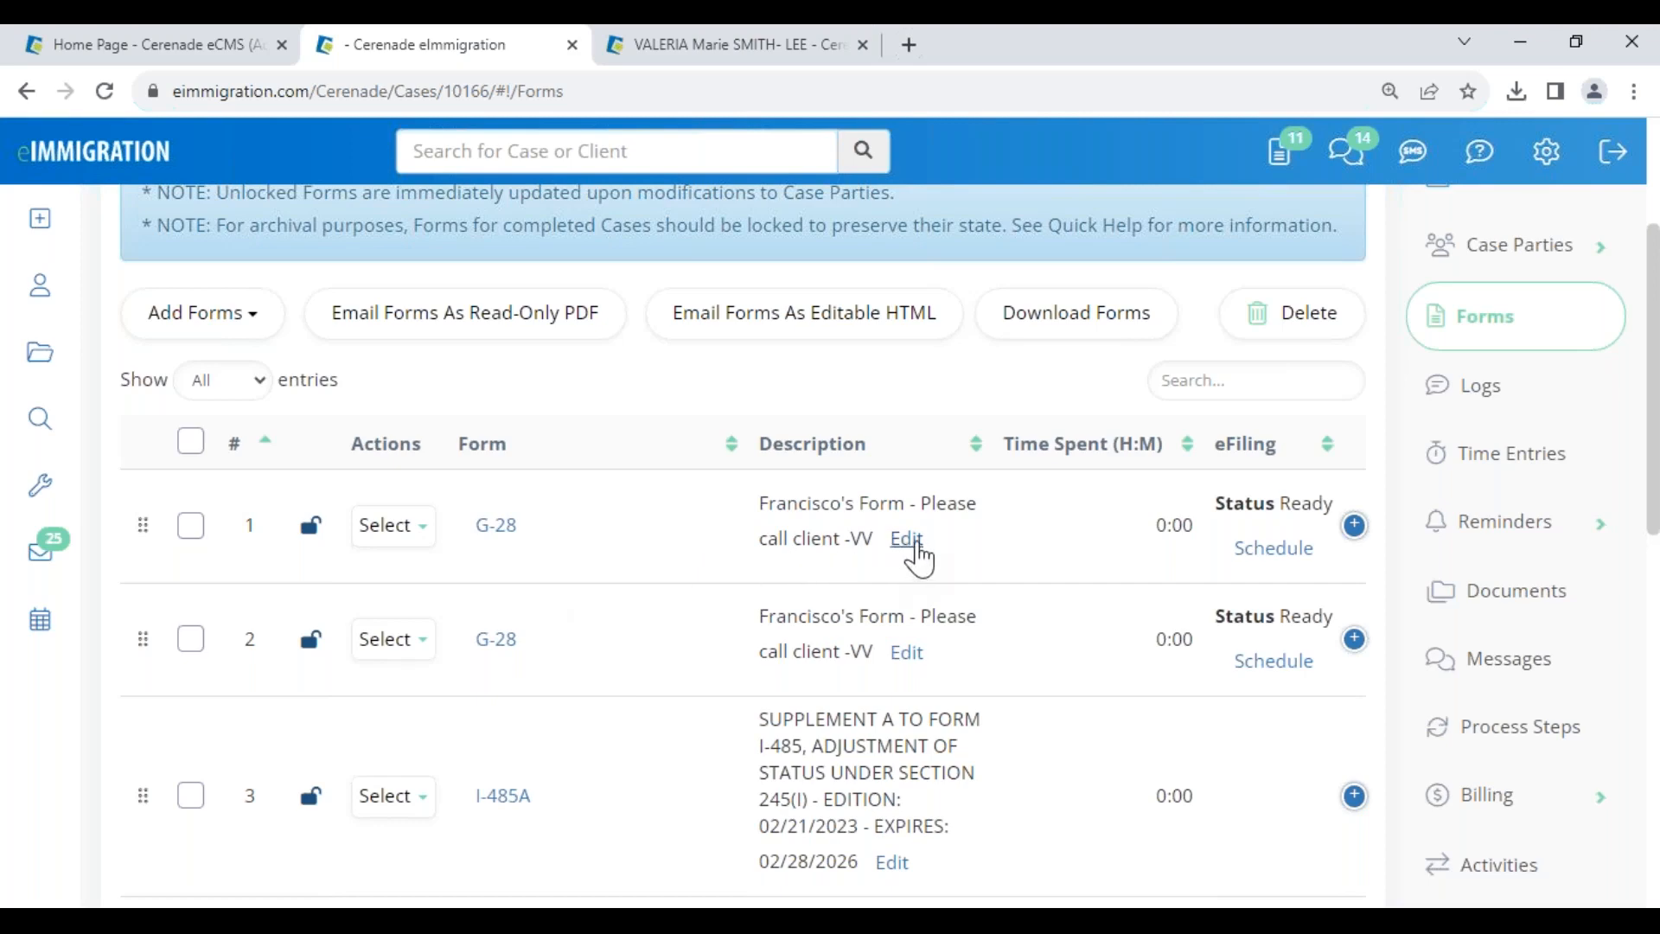
- Change the first G-28's custom description to the main party's first name, then open that G-28
left_click(906, 539)
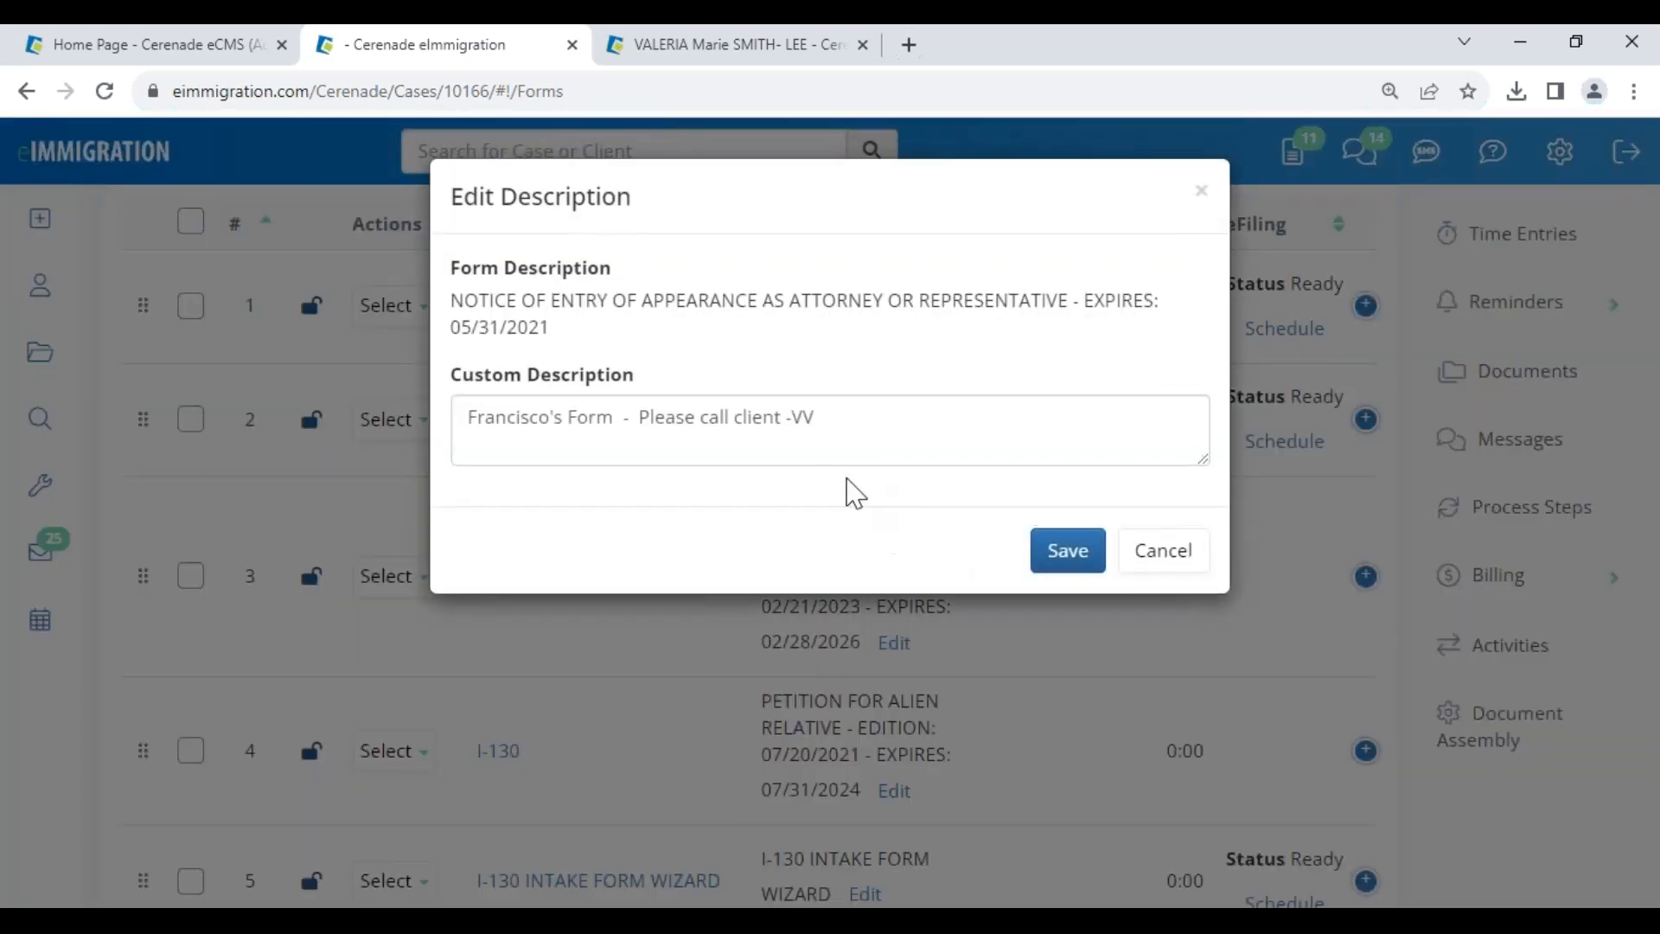
left_click_drag(850, 425, 466, 418)
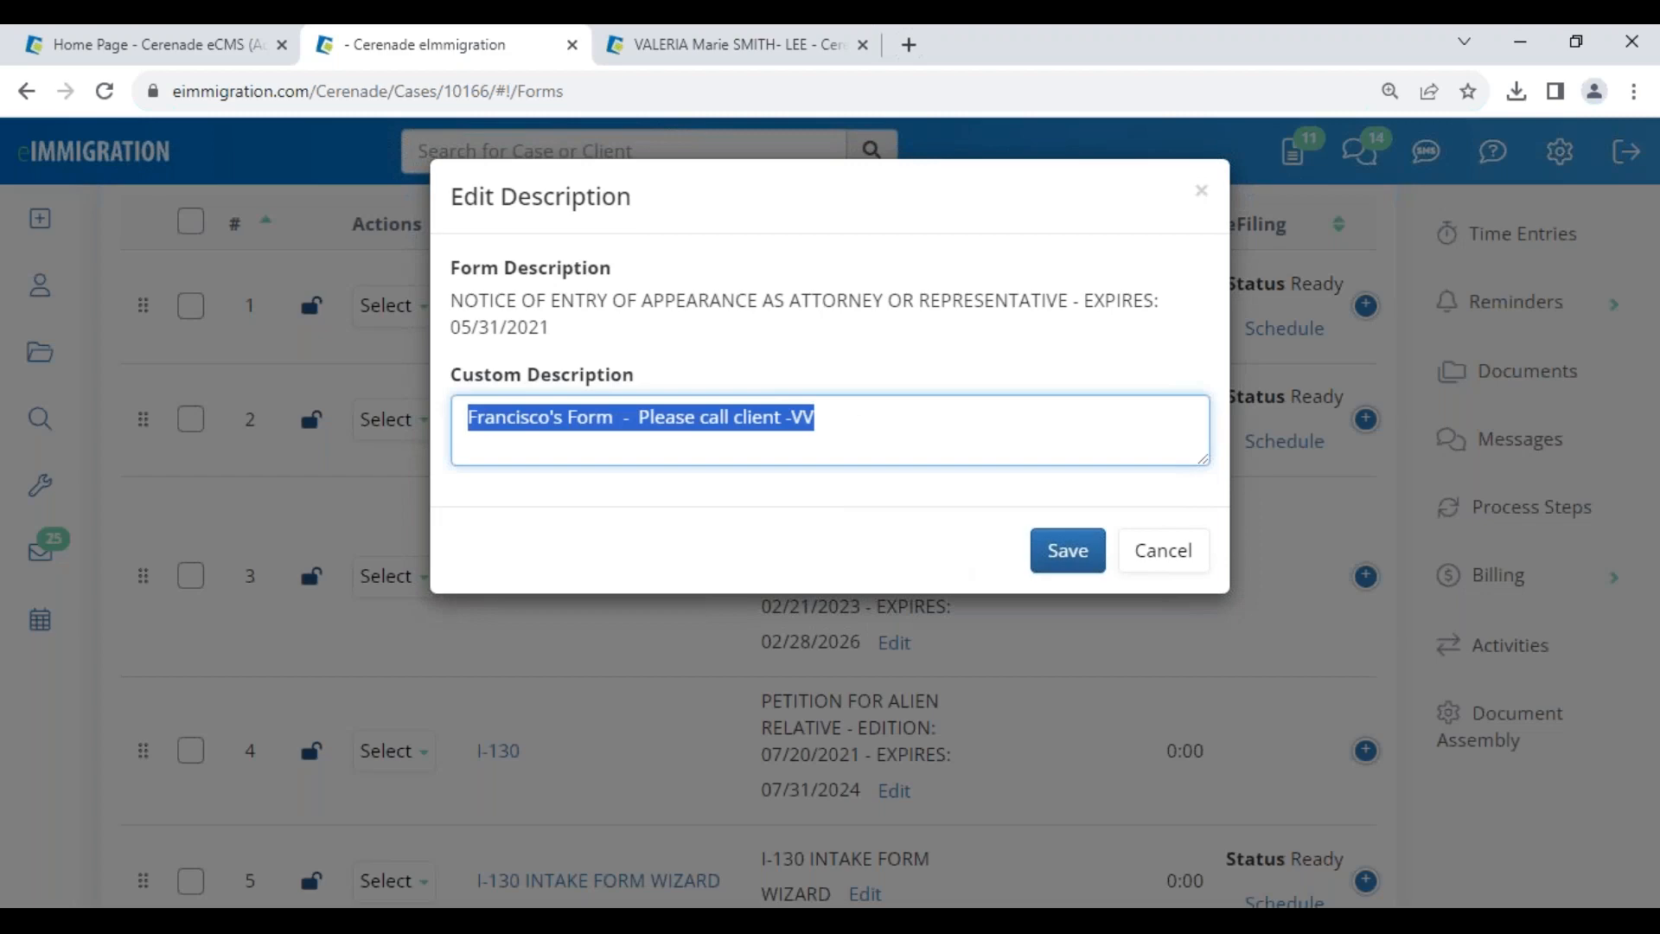
type("Valeria's")
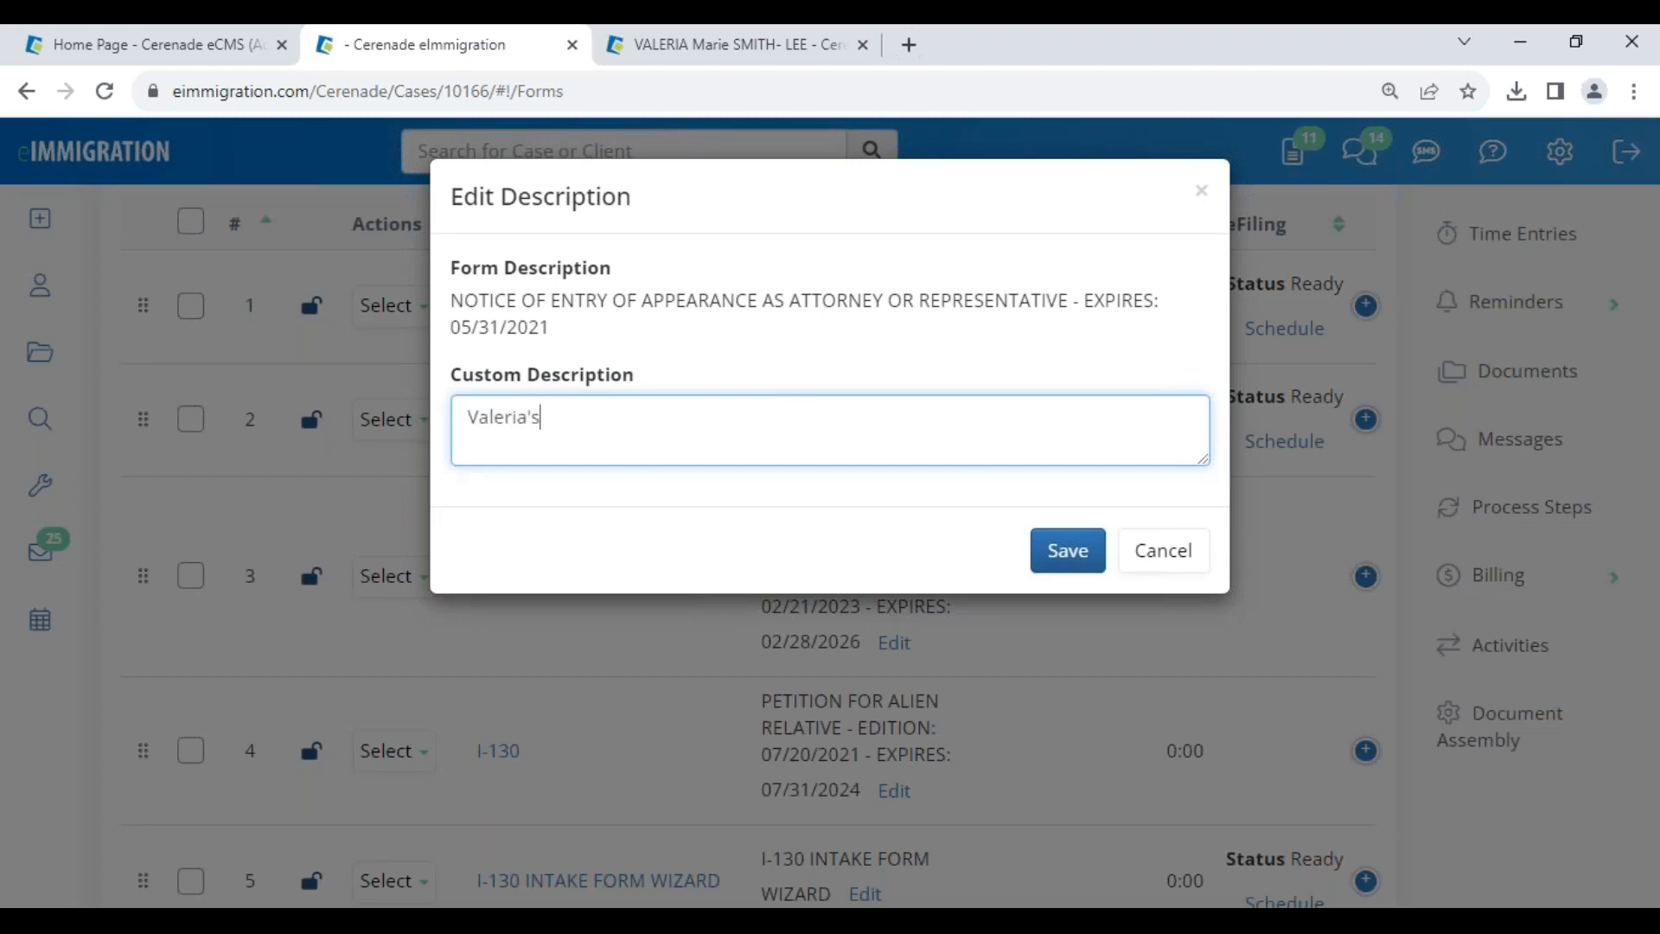
left_click(1055, 556)
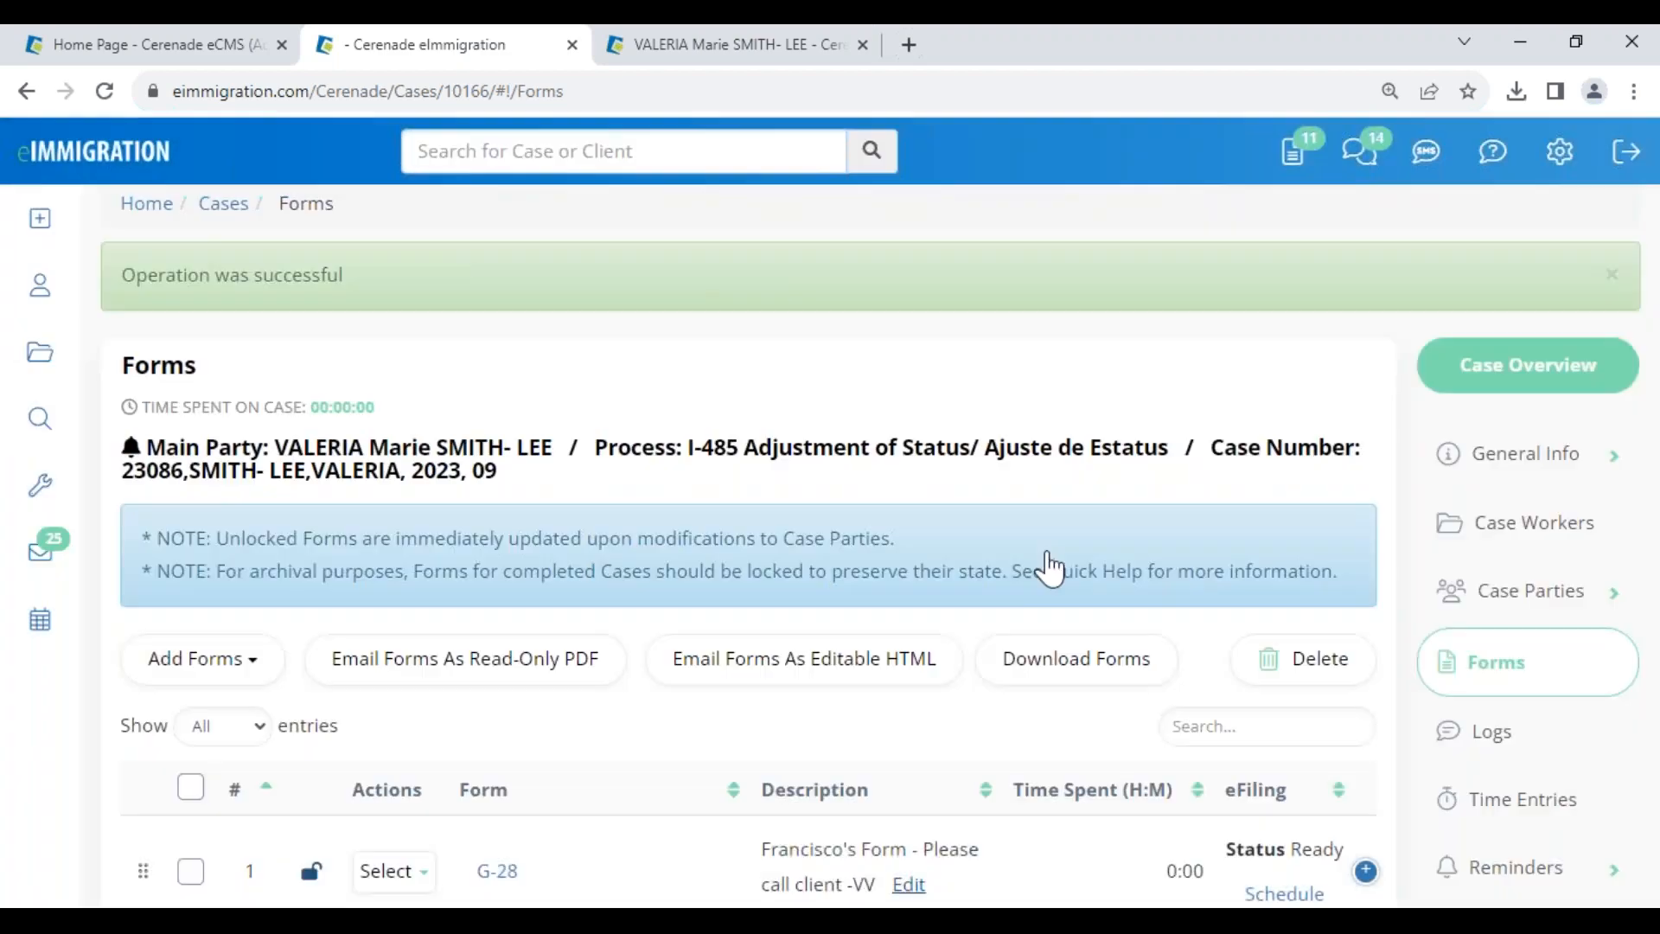
scroll(805, 782, "down", 1)
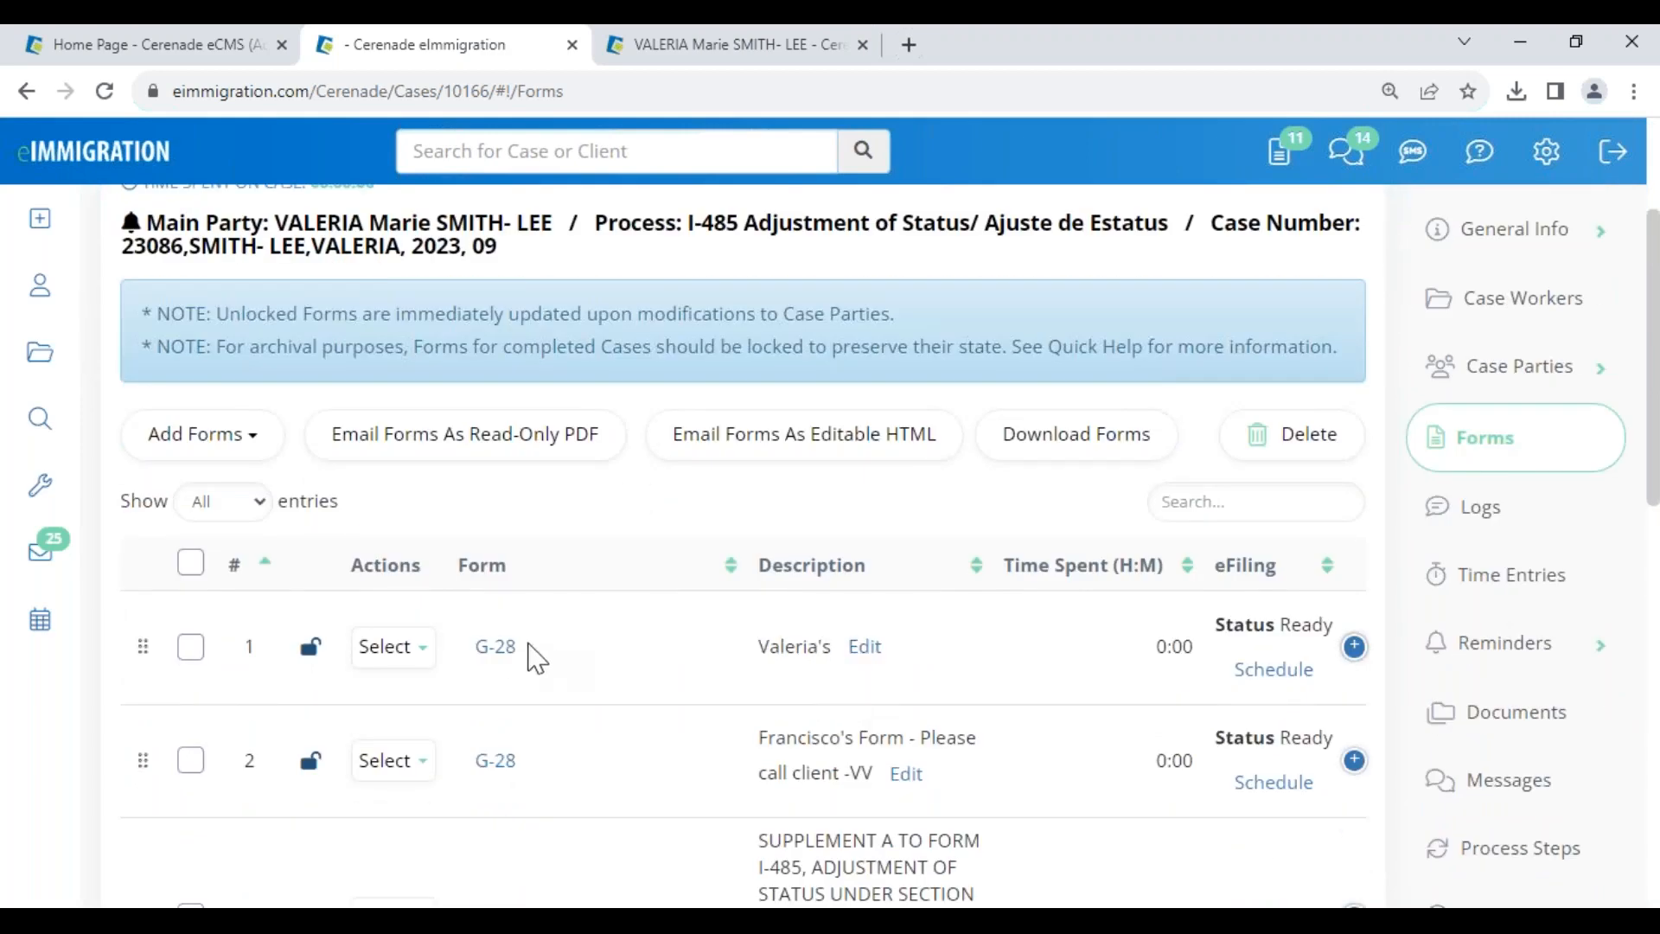
left_click(496, 650)
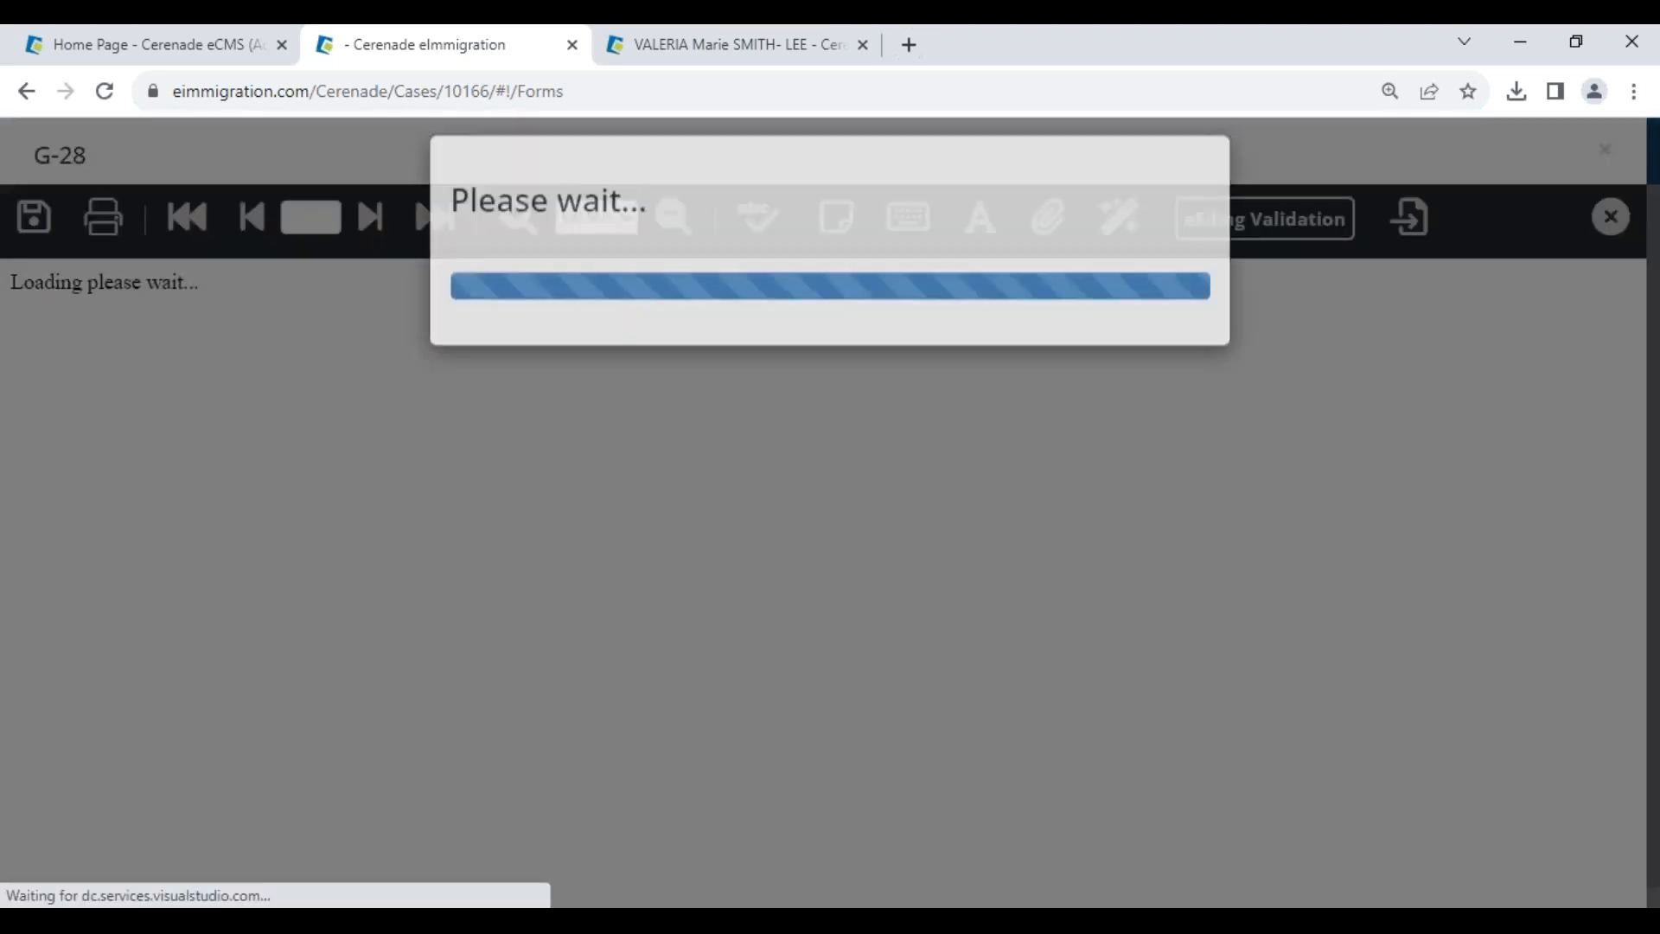
- Review the Country and associated-with values on the G-28's first page
scroll(493, 743, "down", 7)
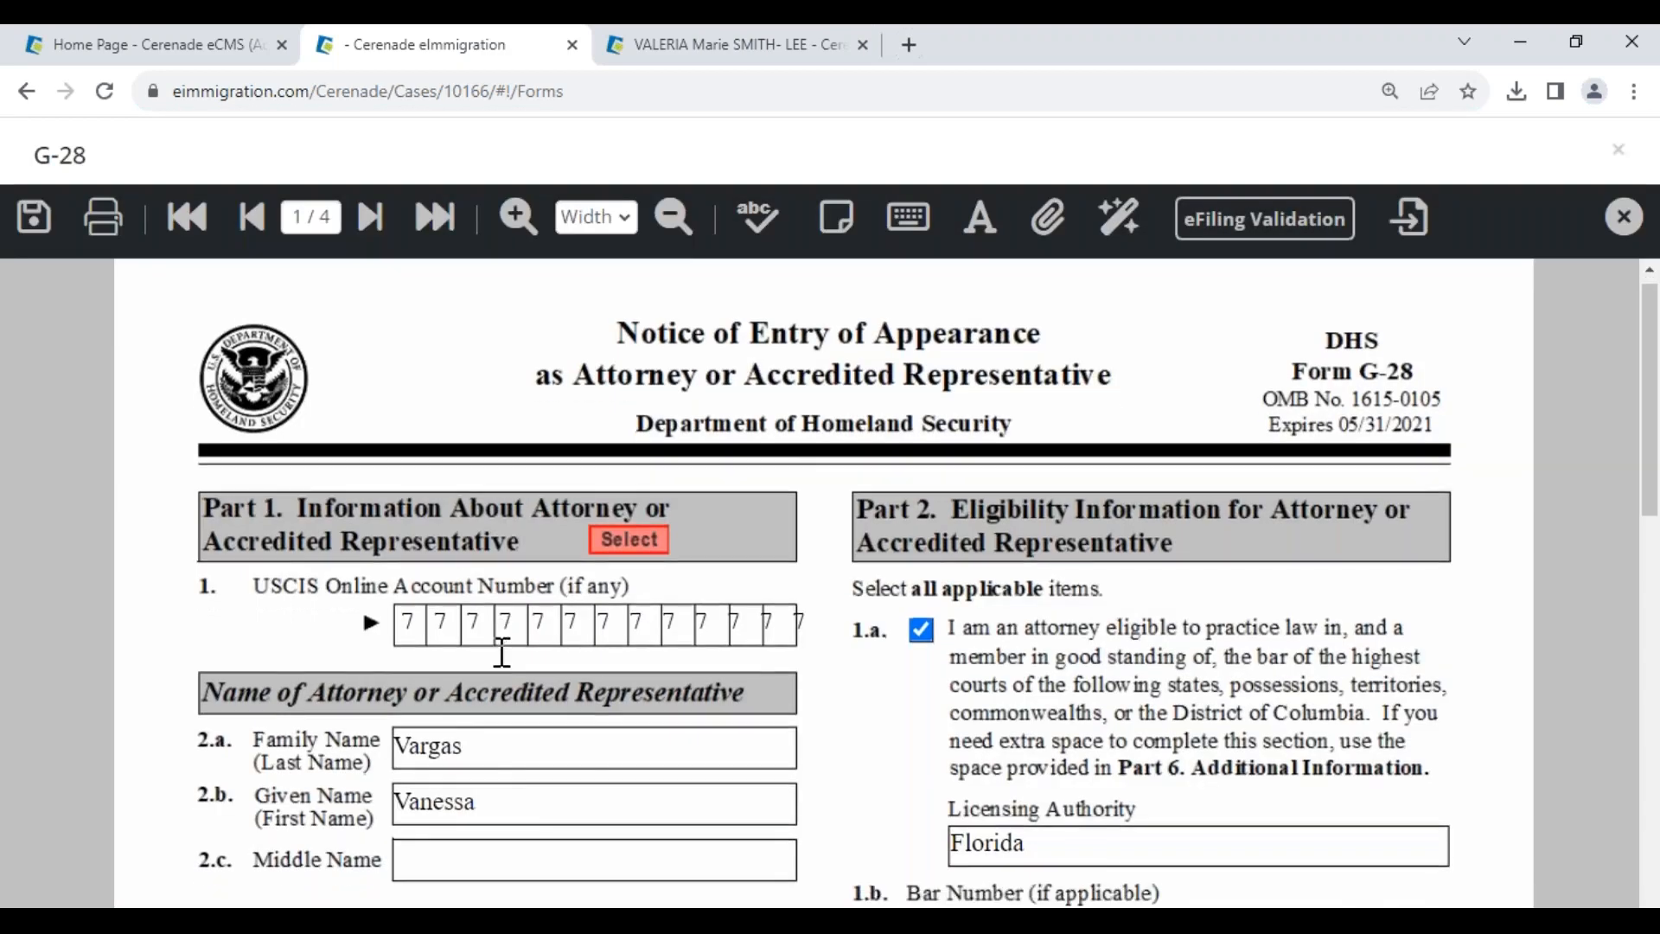
left_click(493, 760)
scroll(1267, 726, "down", 4)
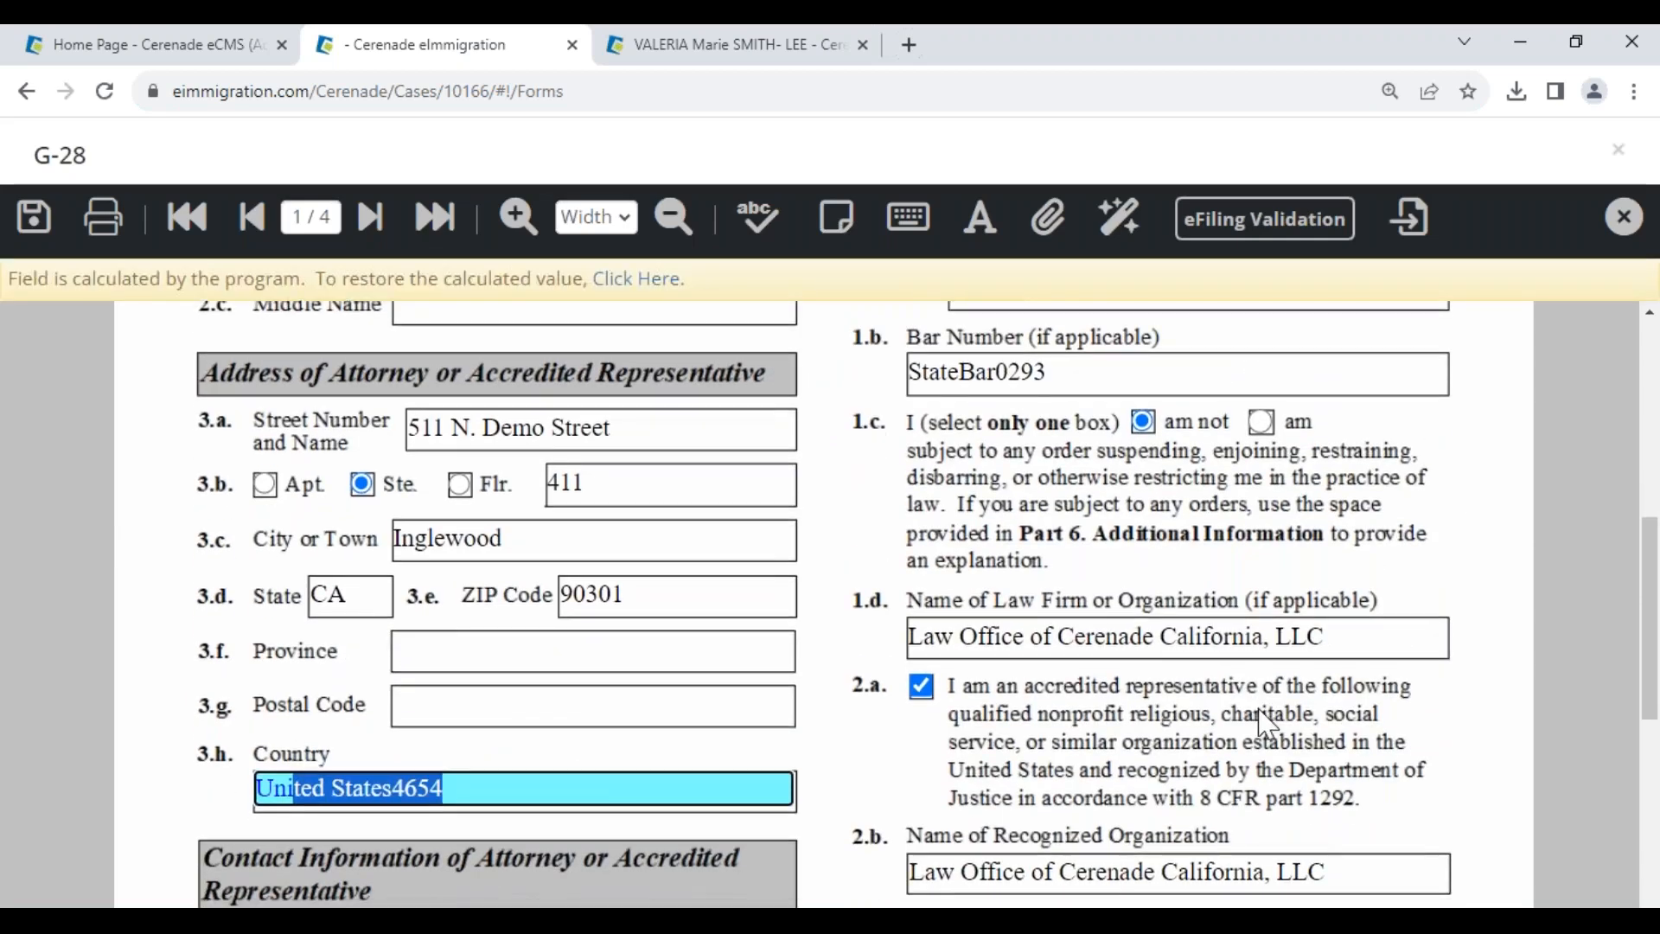
left_click(1063, 693)
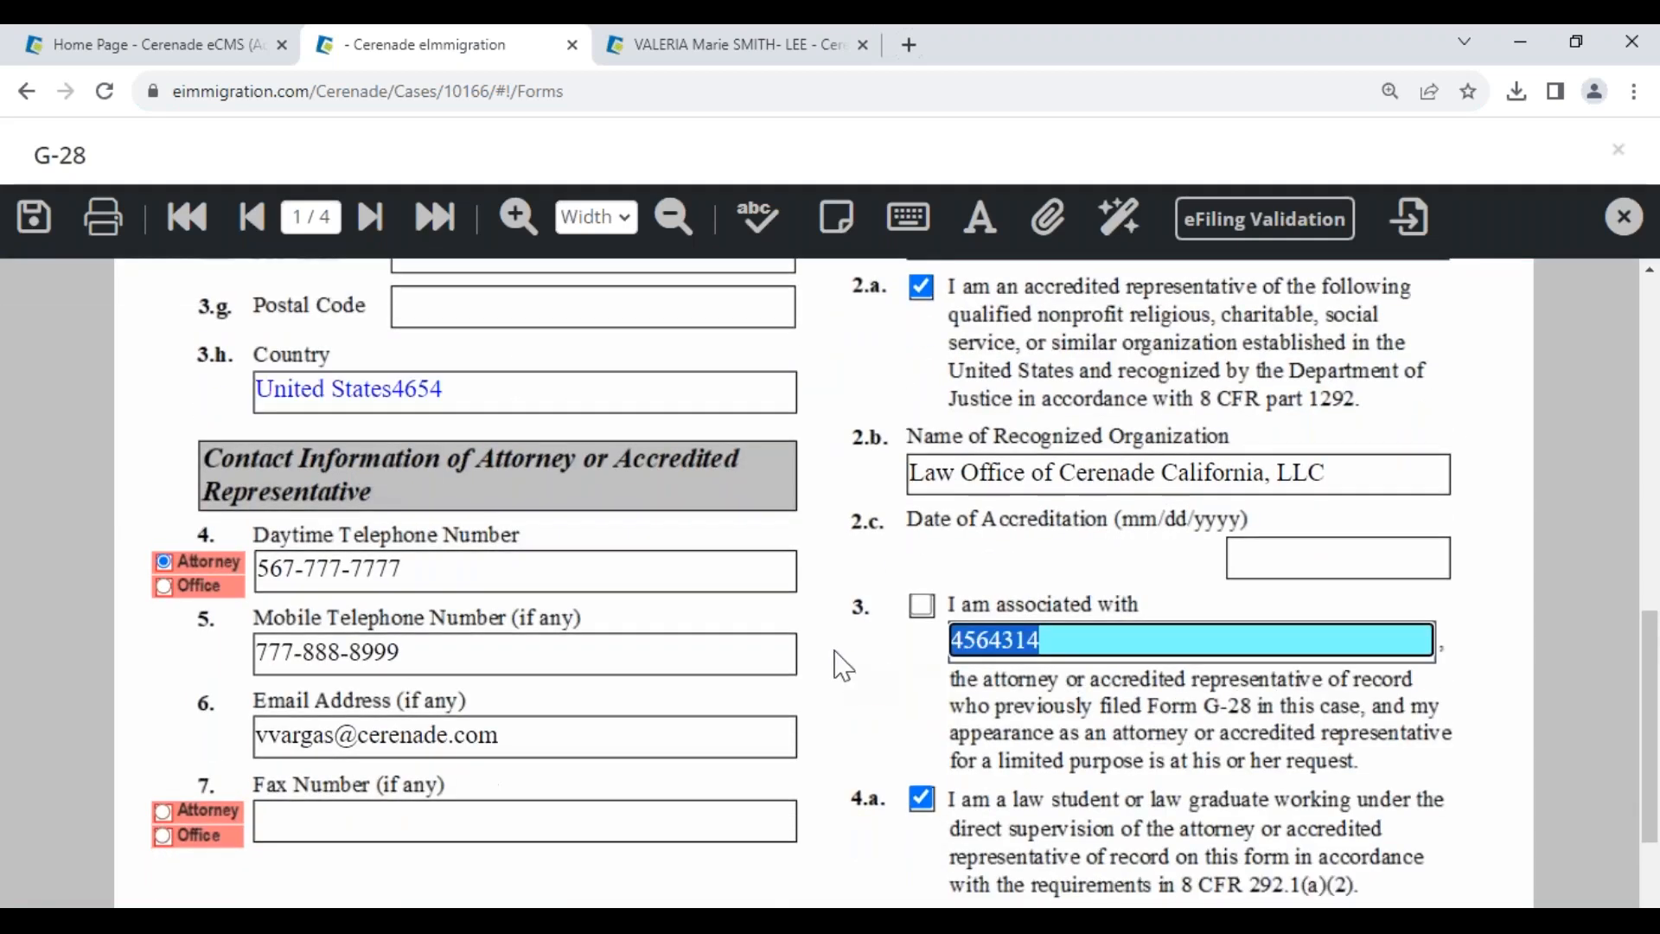
- On page 2, mark the appearance for the Petitioner and fill the client section from the Petitioner
left_click(370, 218)
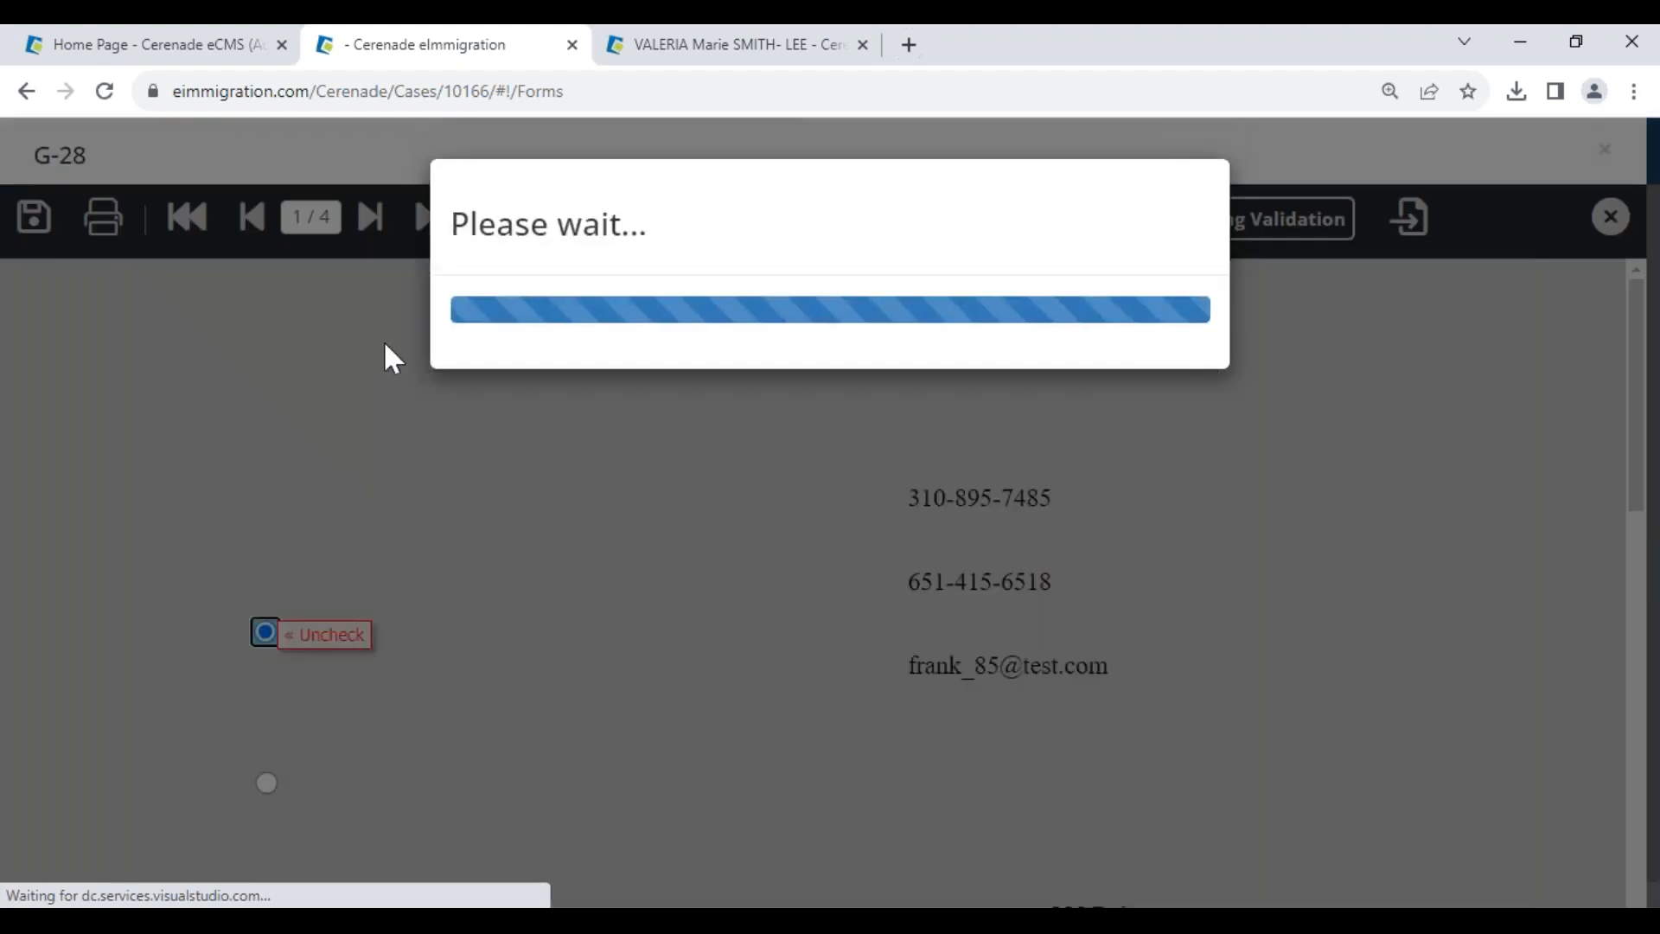
scroll(331, 688, "down", 10)
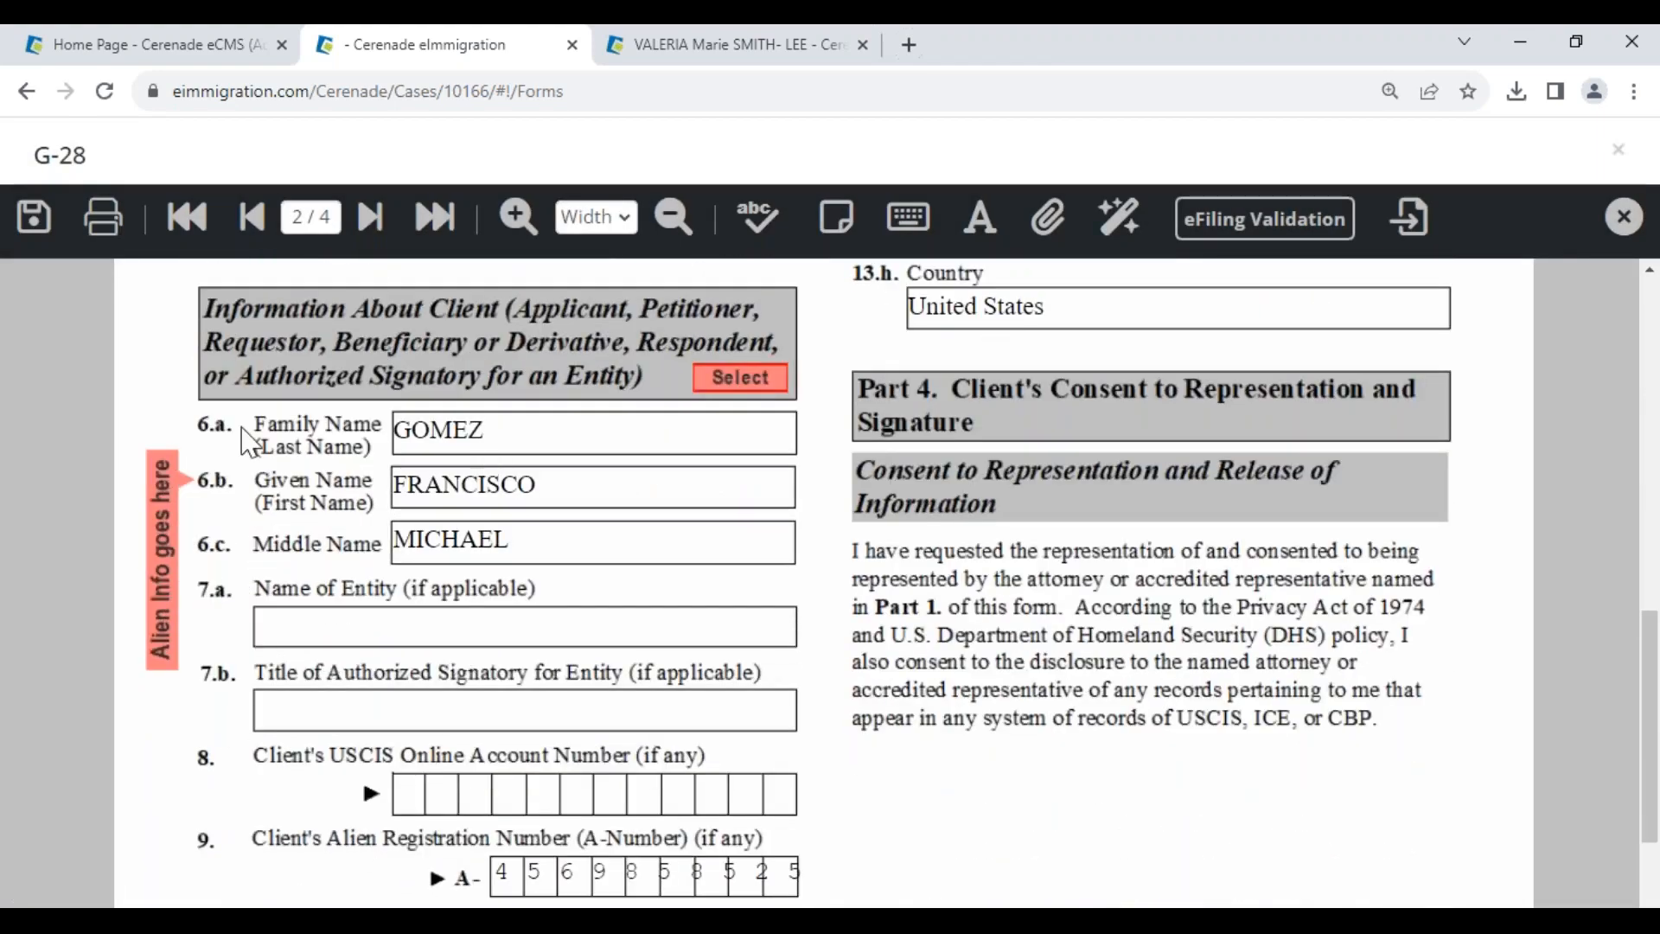
scroll(285, 545, "up", 3)
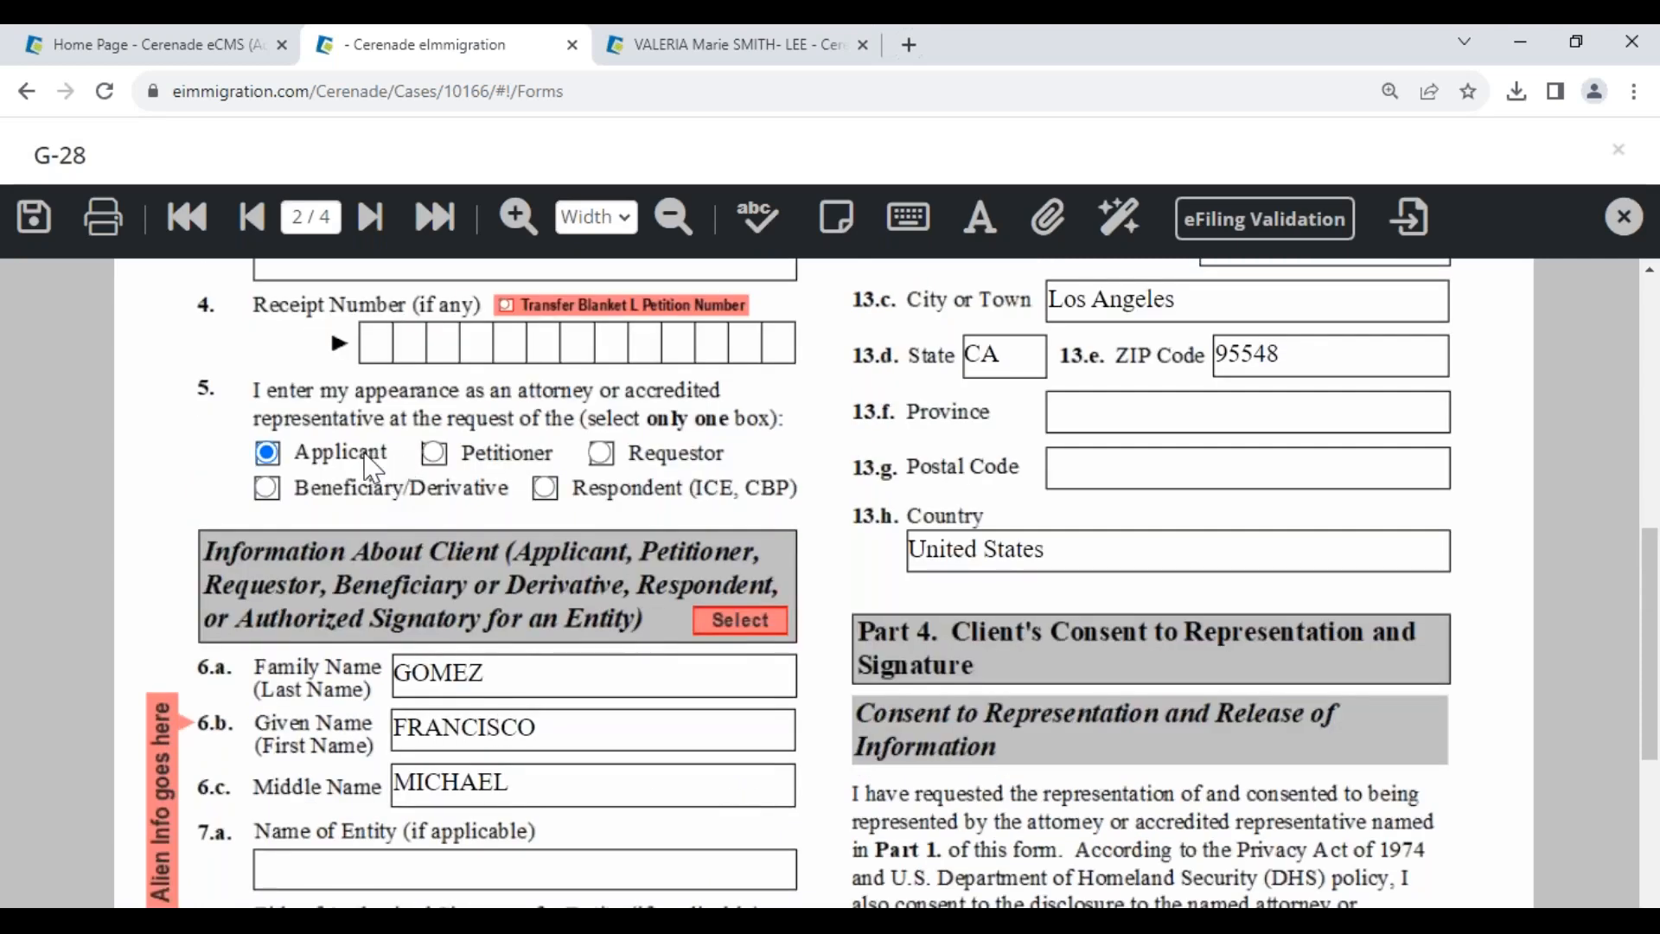
left_click(433, 454)
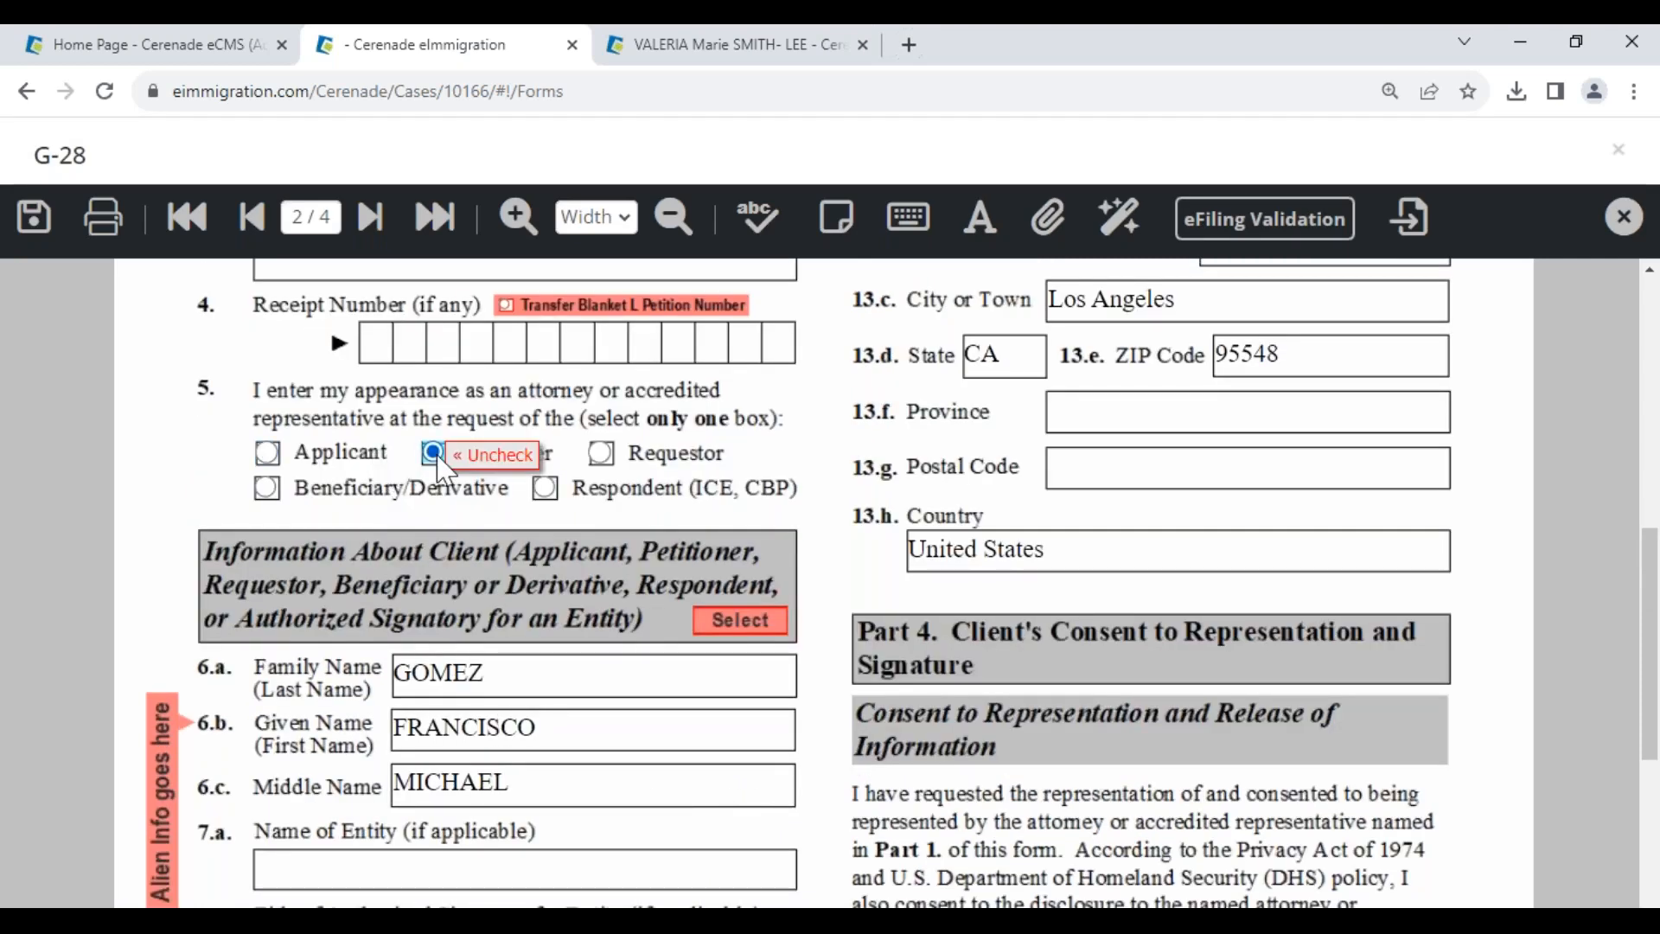
left_click(761, 615)
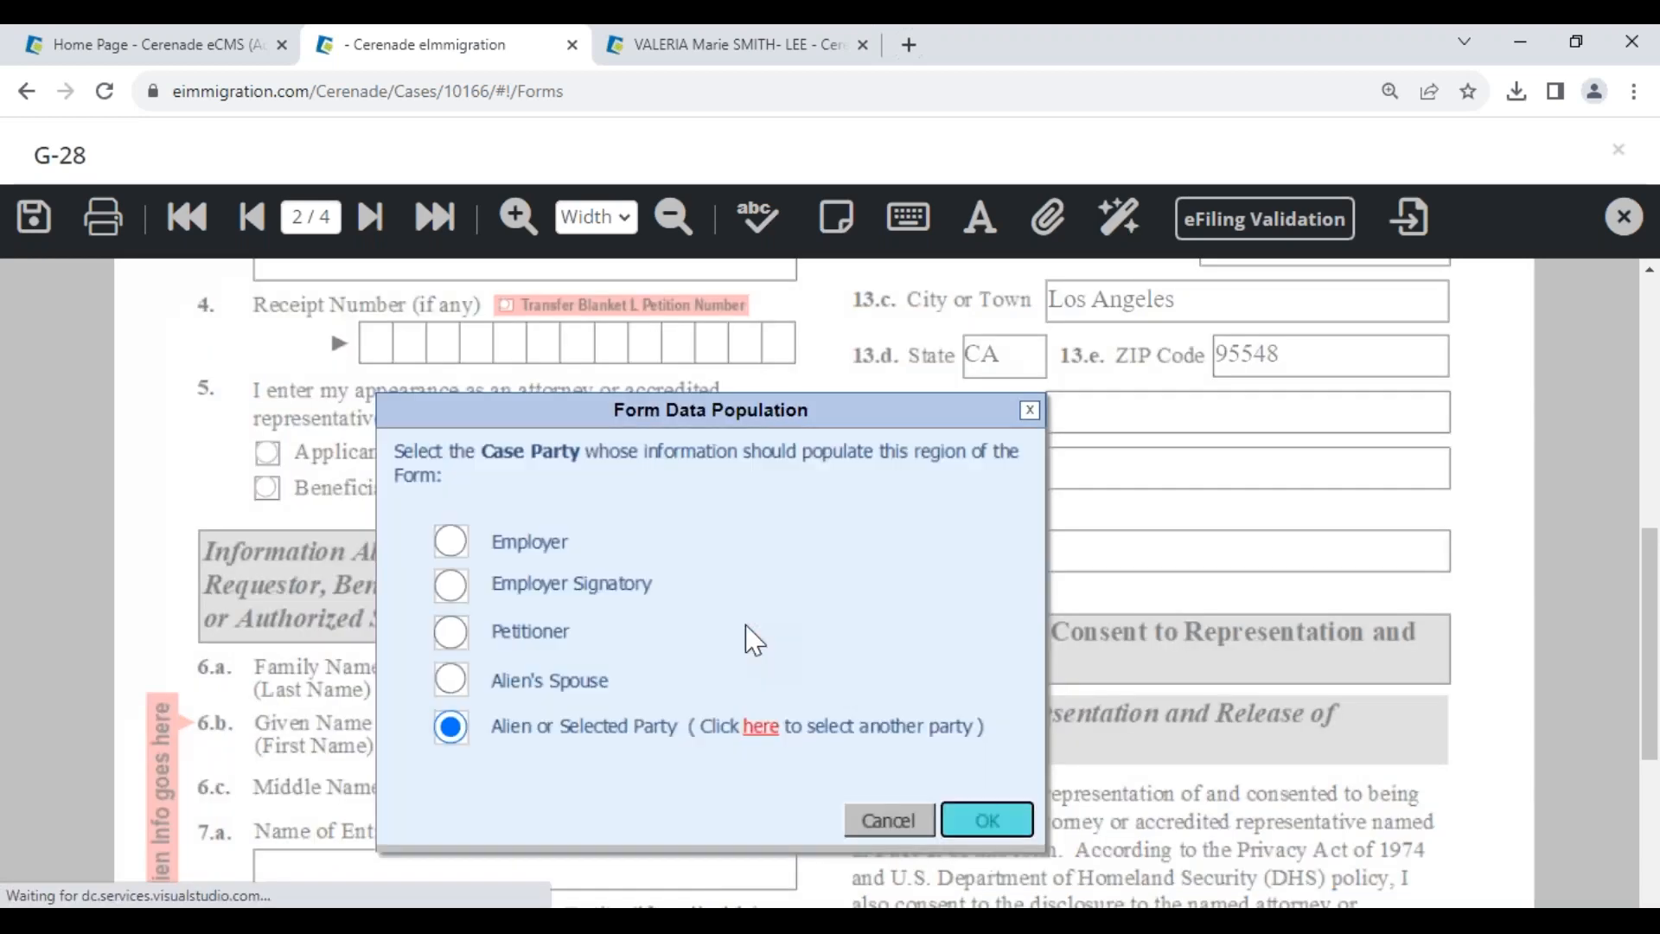
left_click(450, 632)
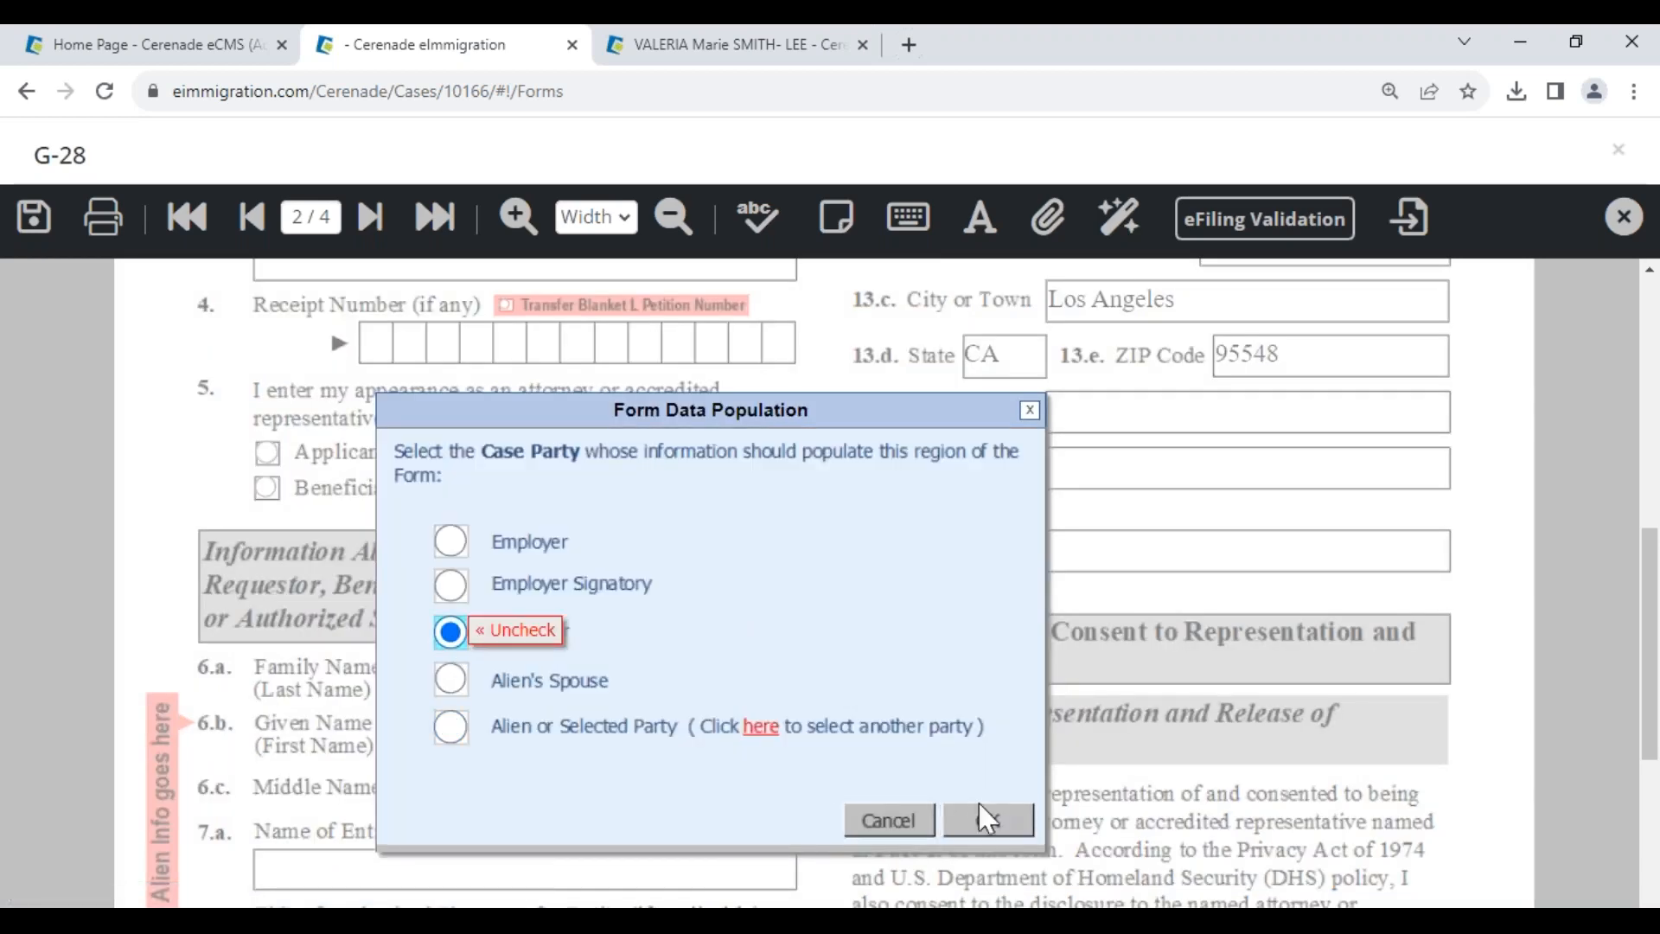
left_click(1002, 827)
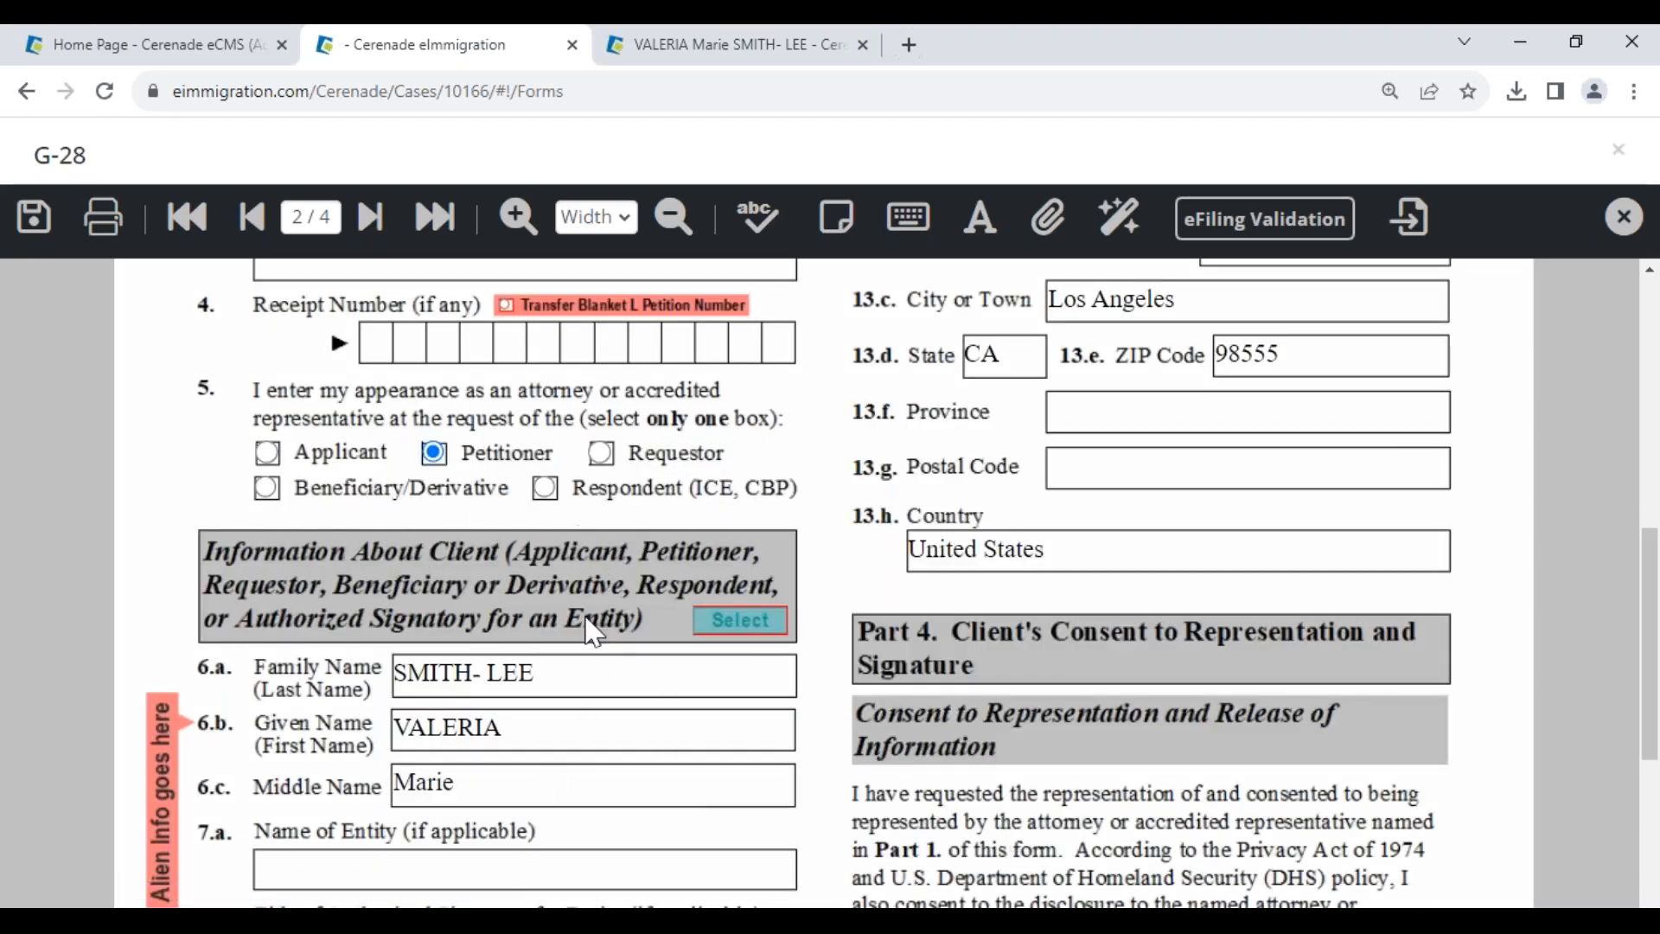
left_click(757, 635)
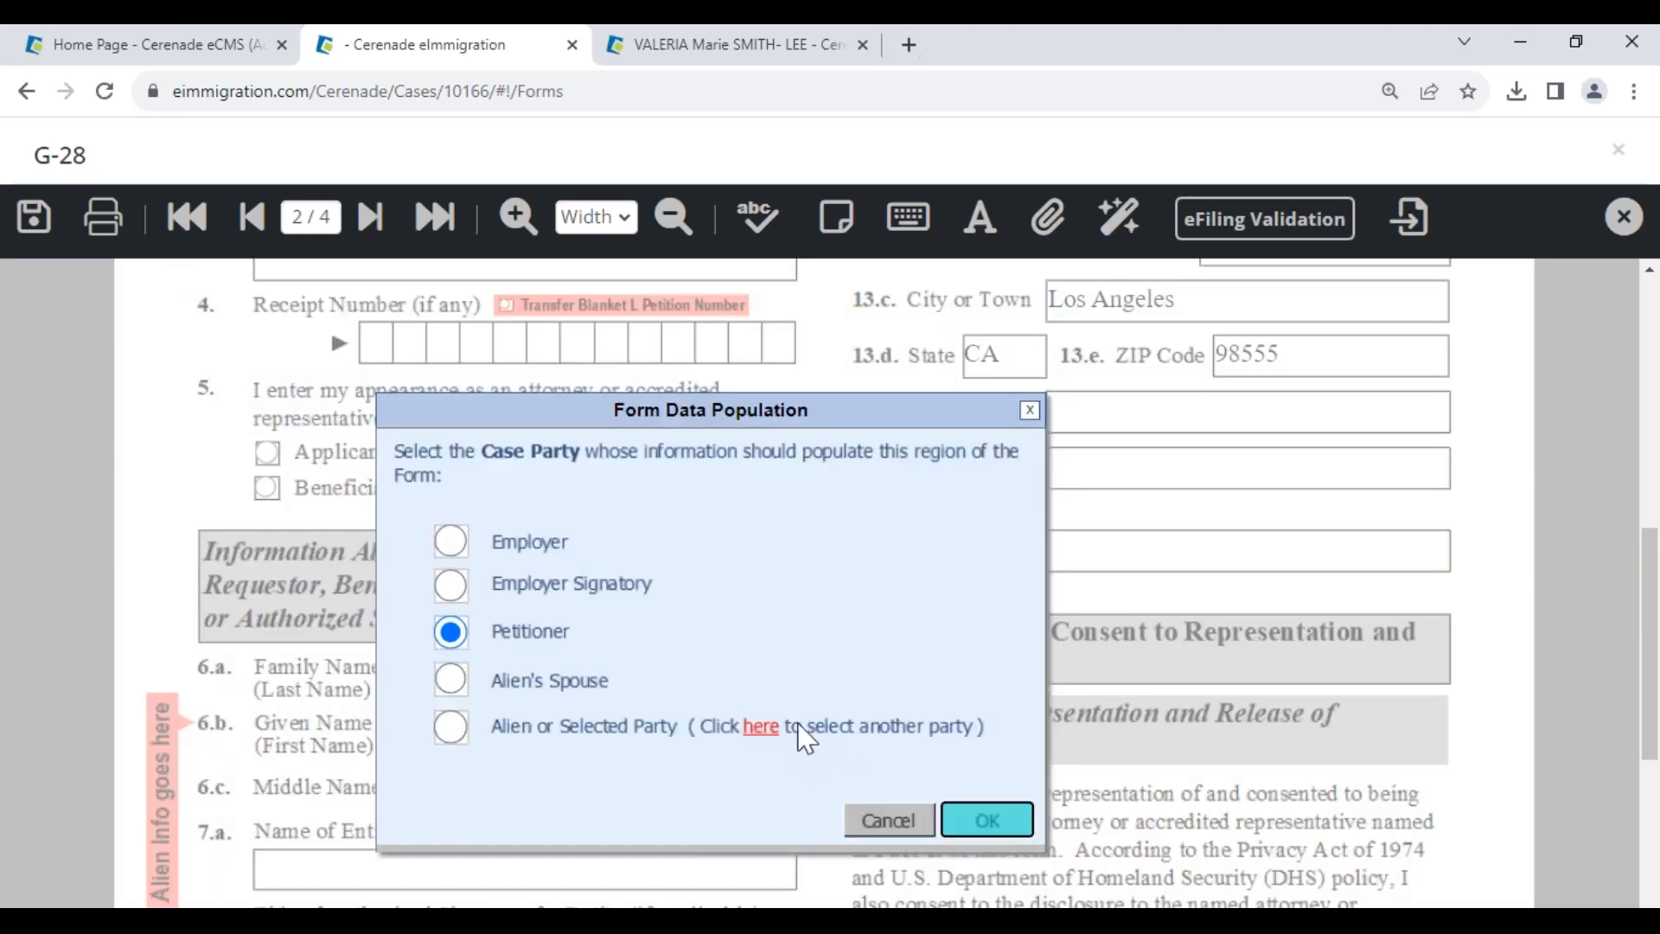
left_click(889, 820)
- Verify the populated given name and email, then save and close the G-28
left_click(537, 738)
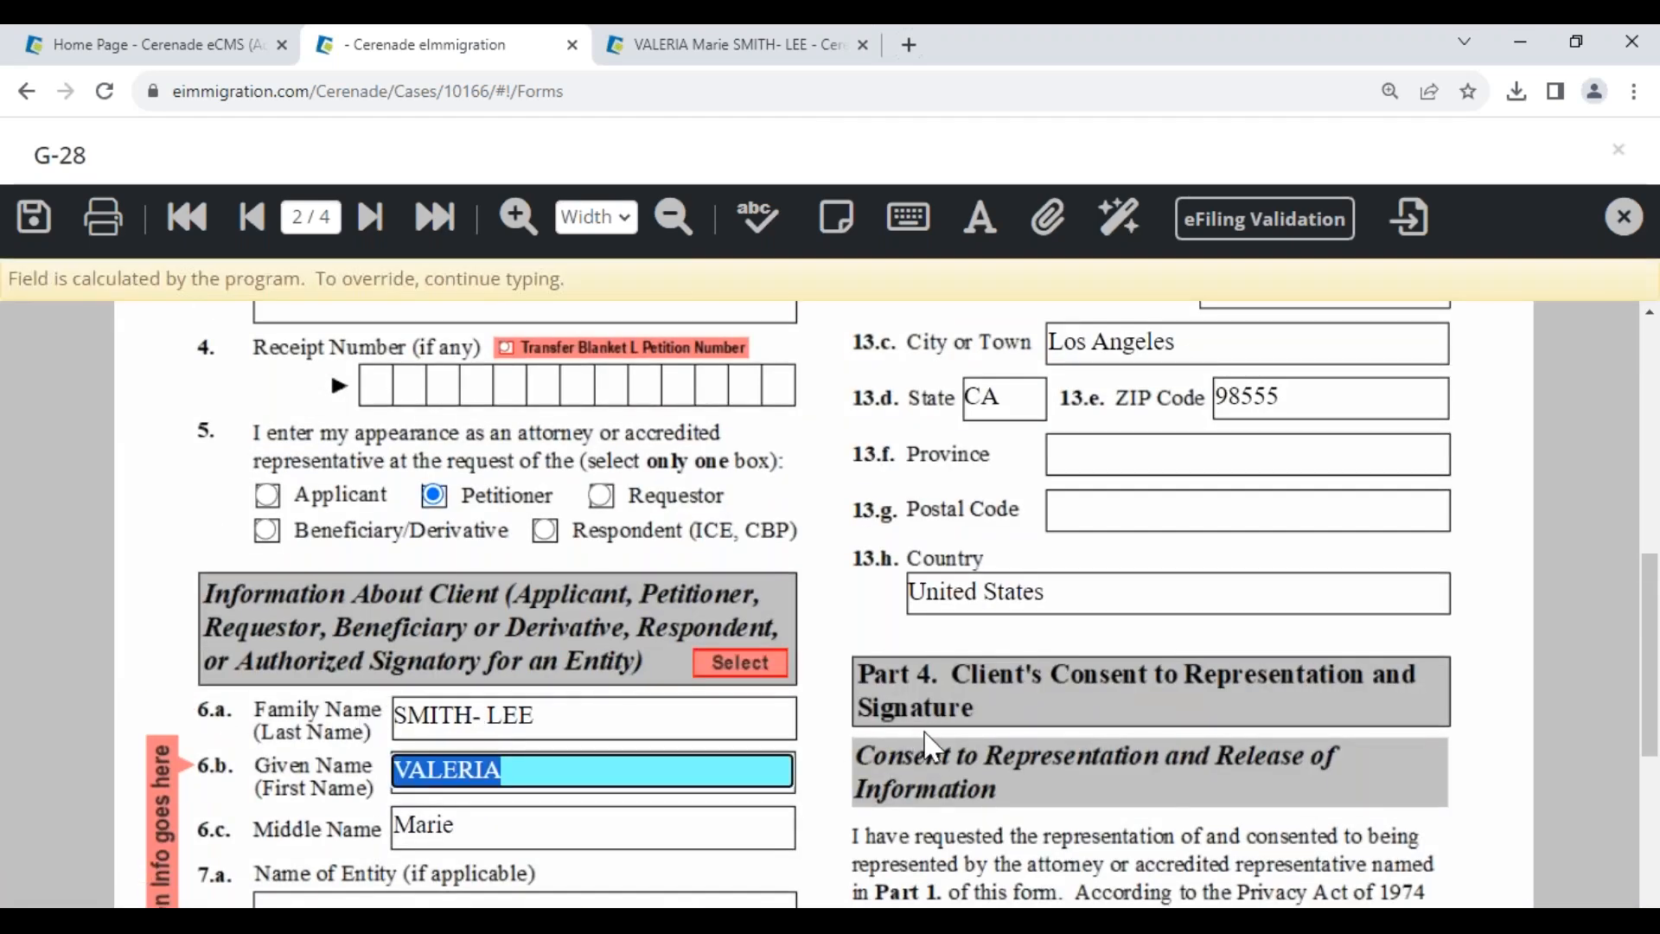
scroll(934, 745, "up", 8)
left_click(1124, 702)
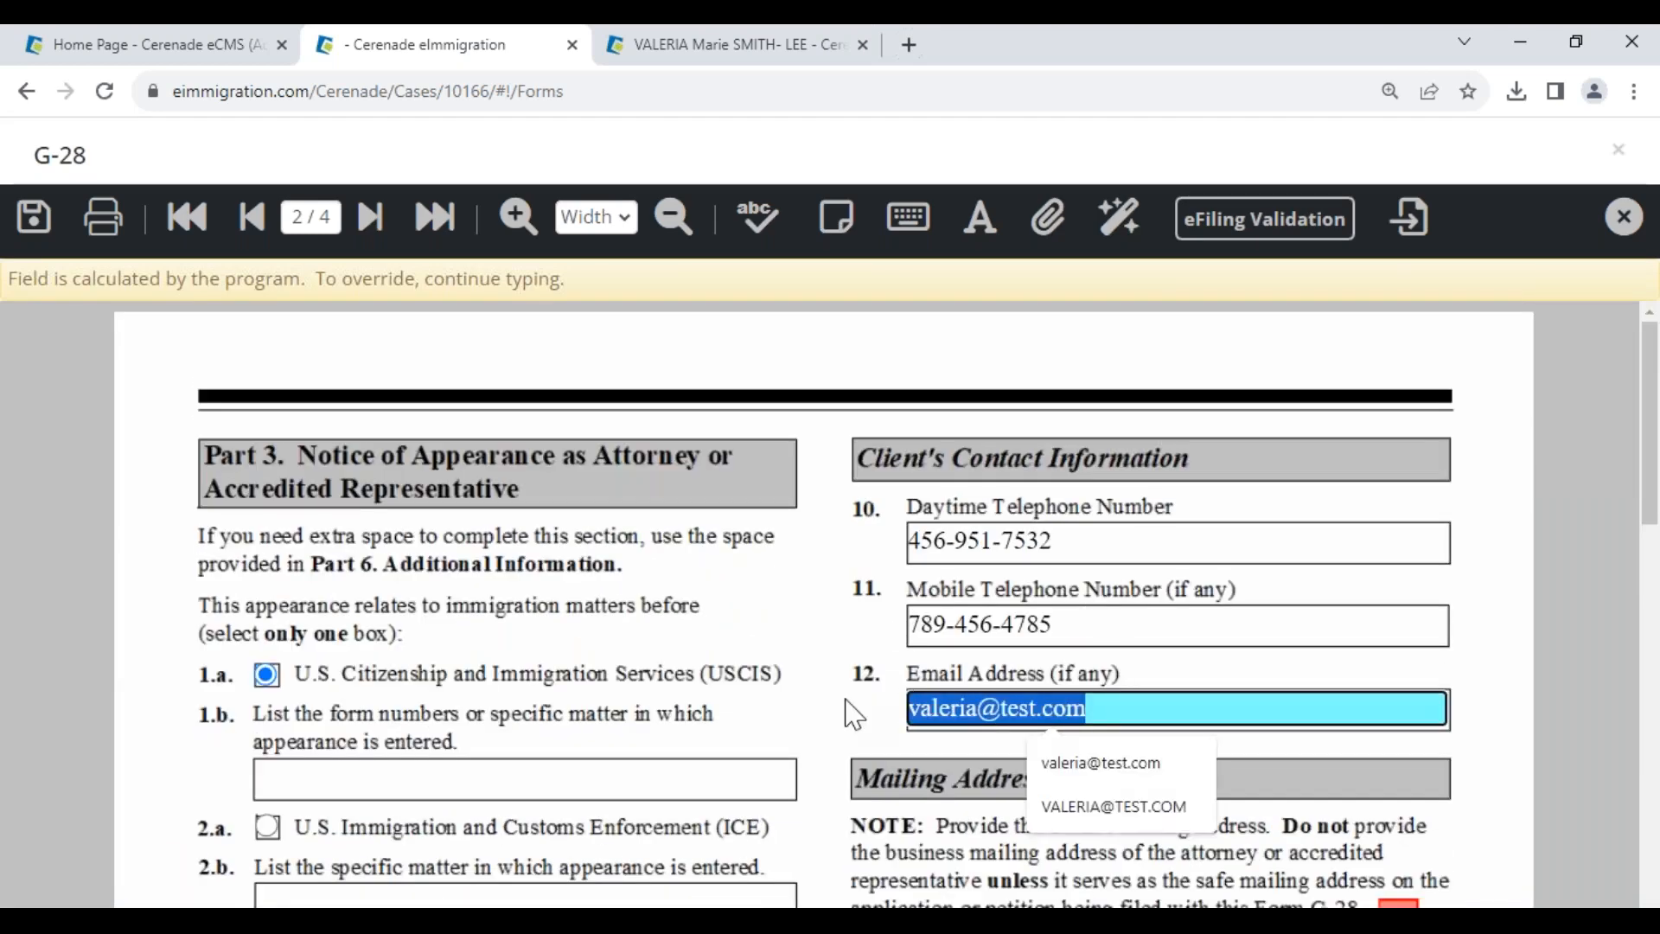
left_click(34, 216)
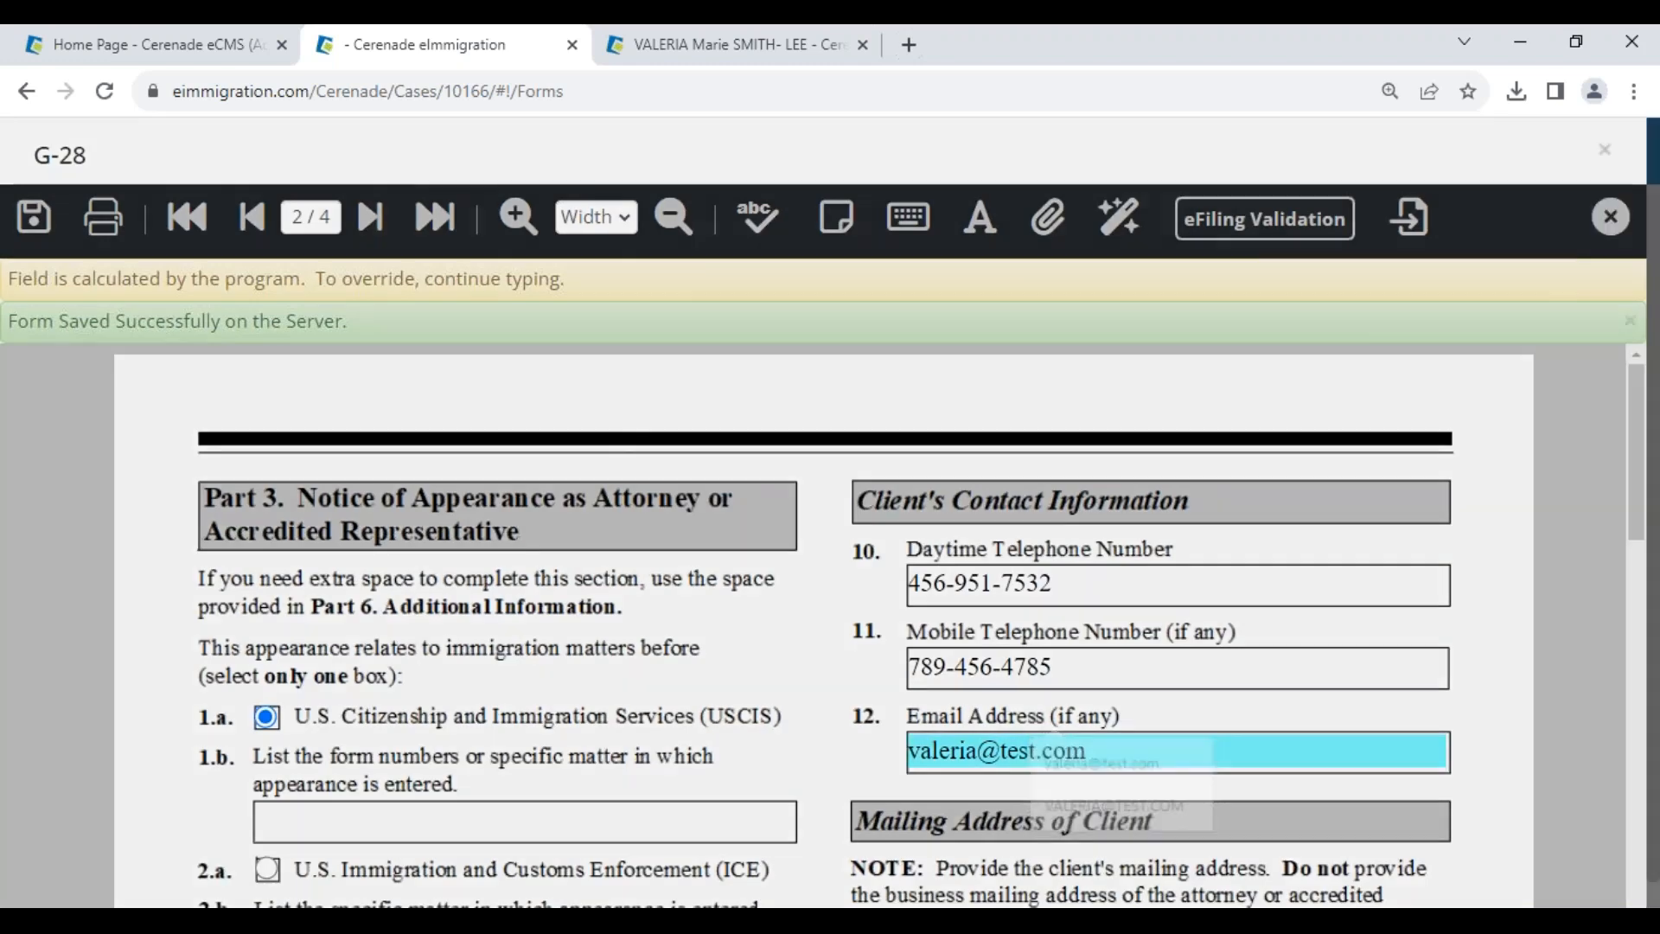
left_click(1610, 216)
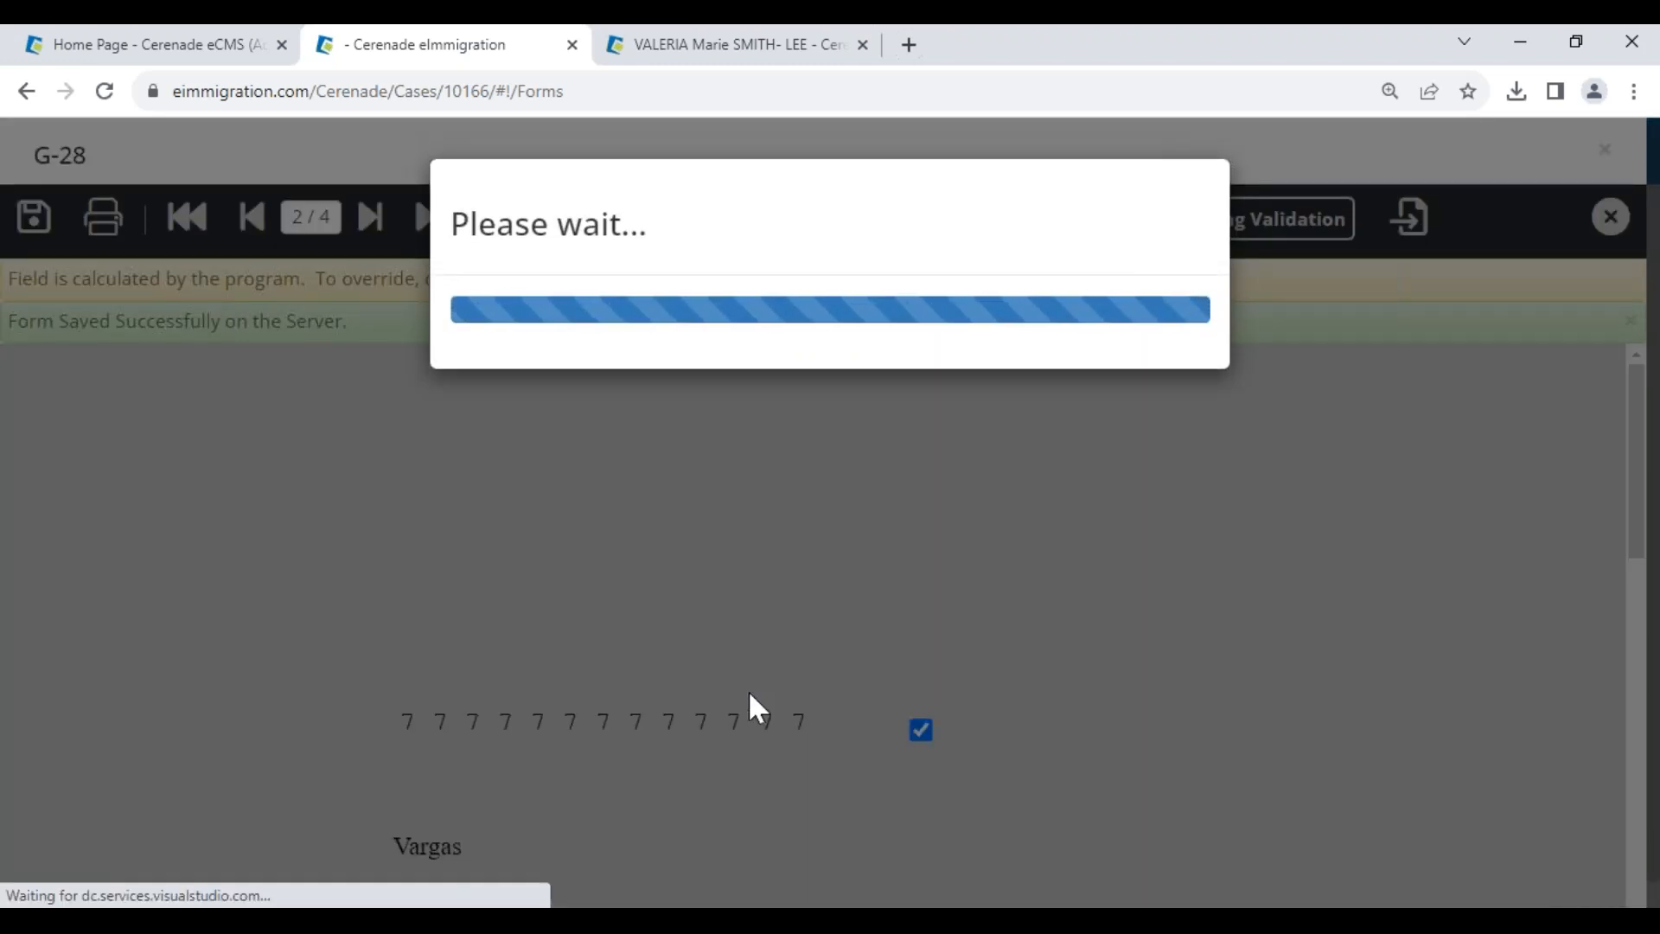
scroll(722, 761, "down", 1)
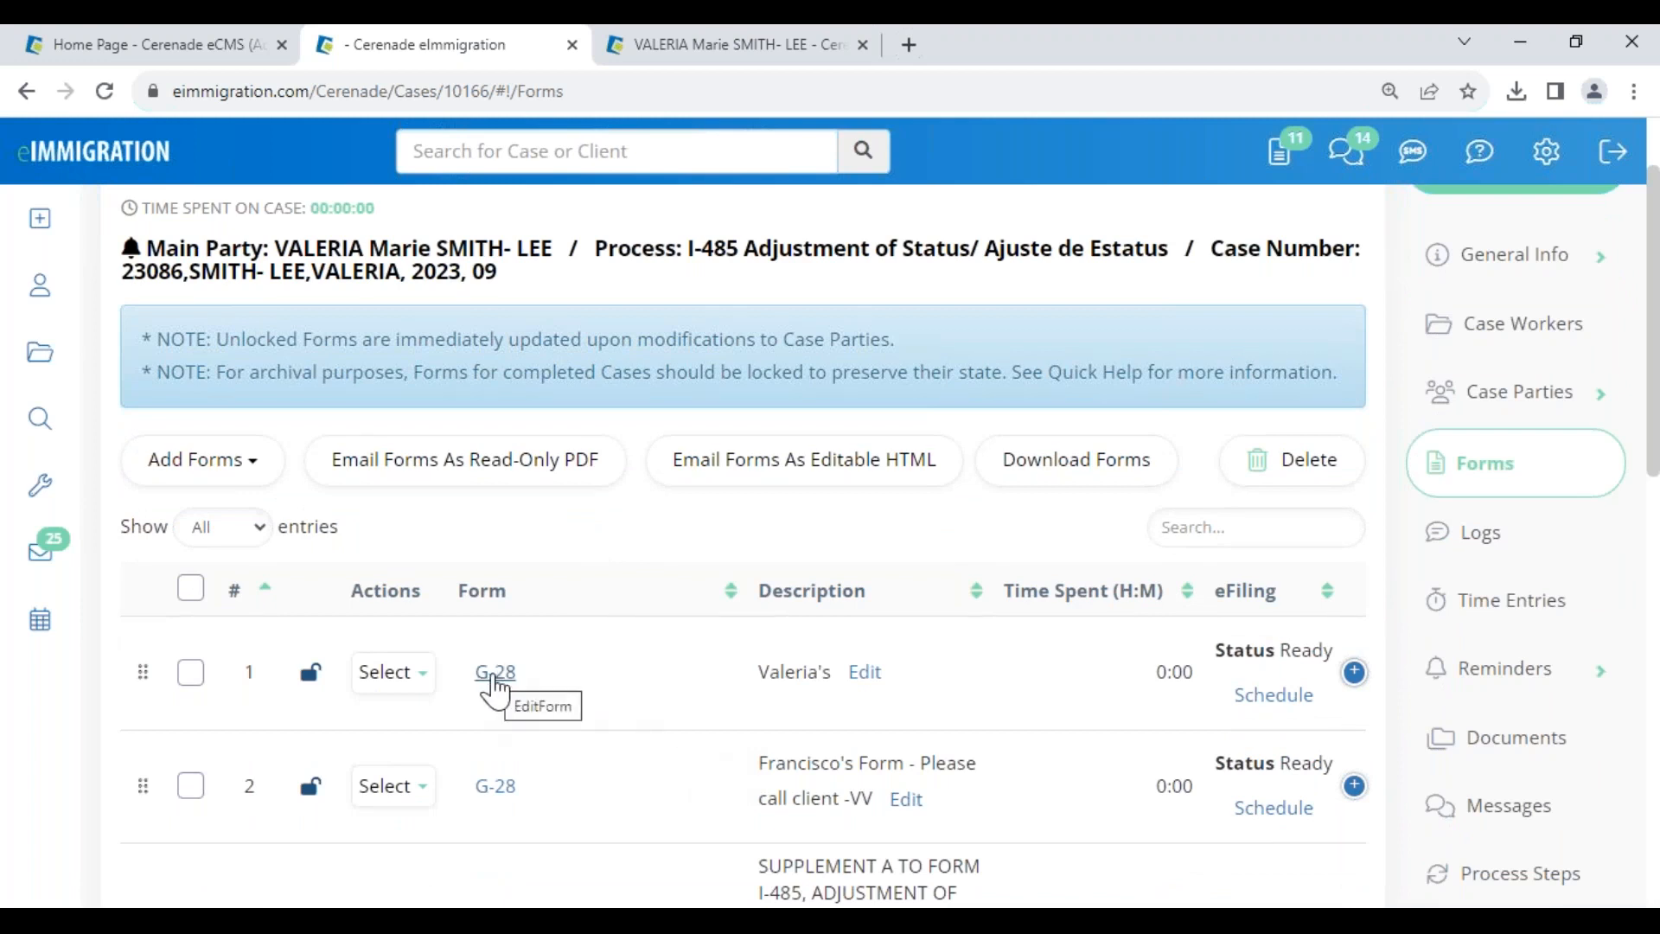
- Copy the first G-28, change row 1's description to 'son', and open that G-28
left_click(390, 671)
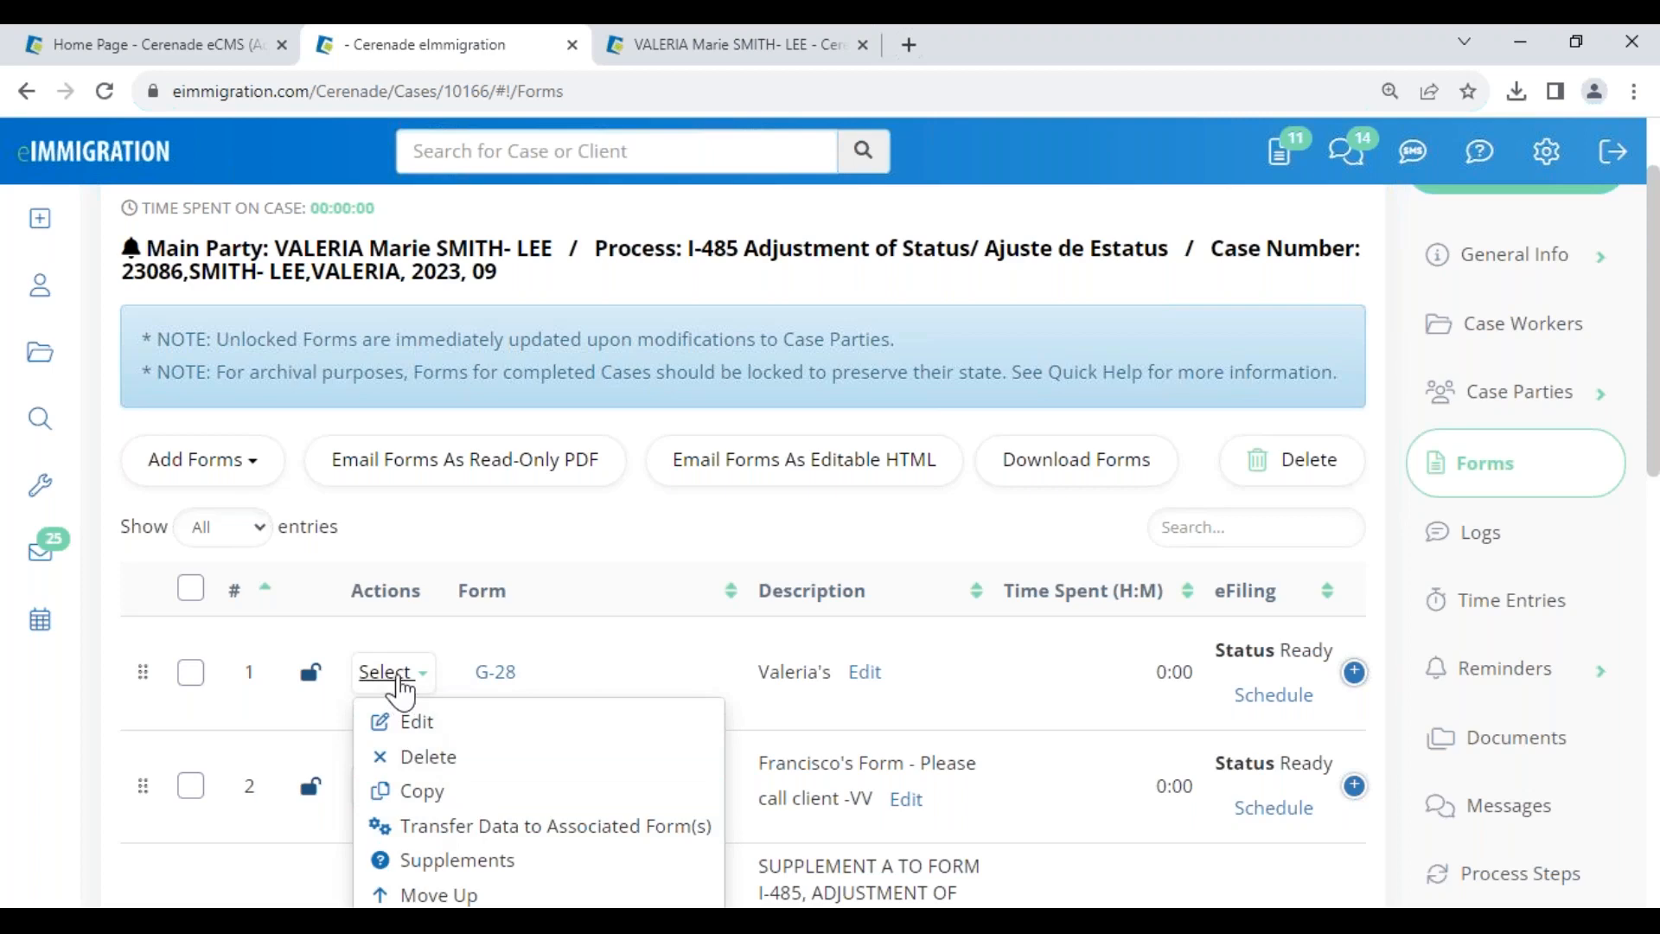
left_click(637, 786)
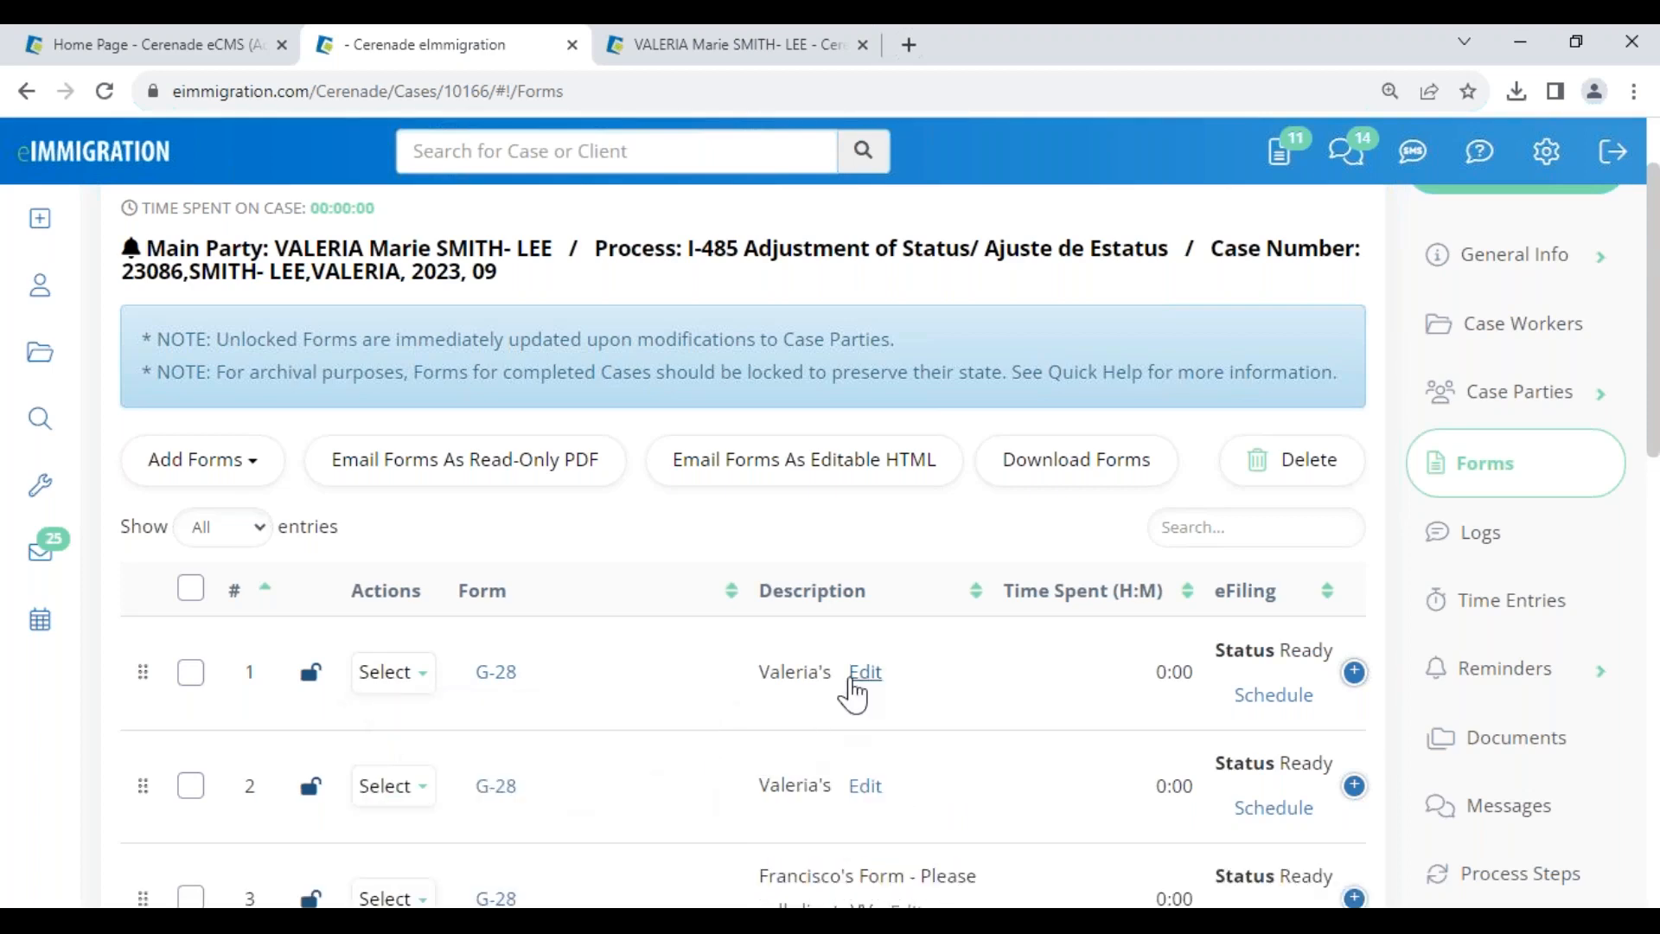
left_click(865, 674)
type("son's")
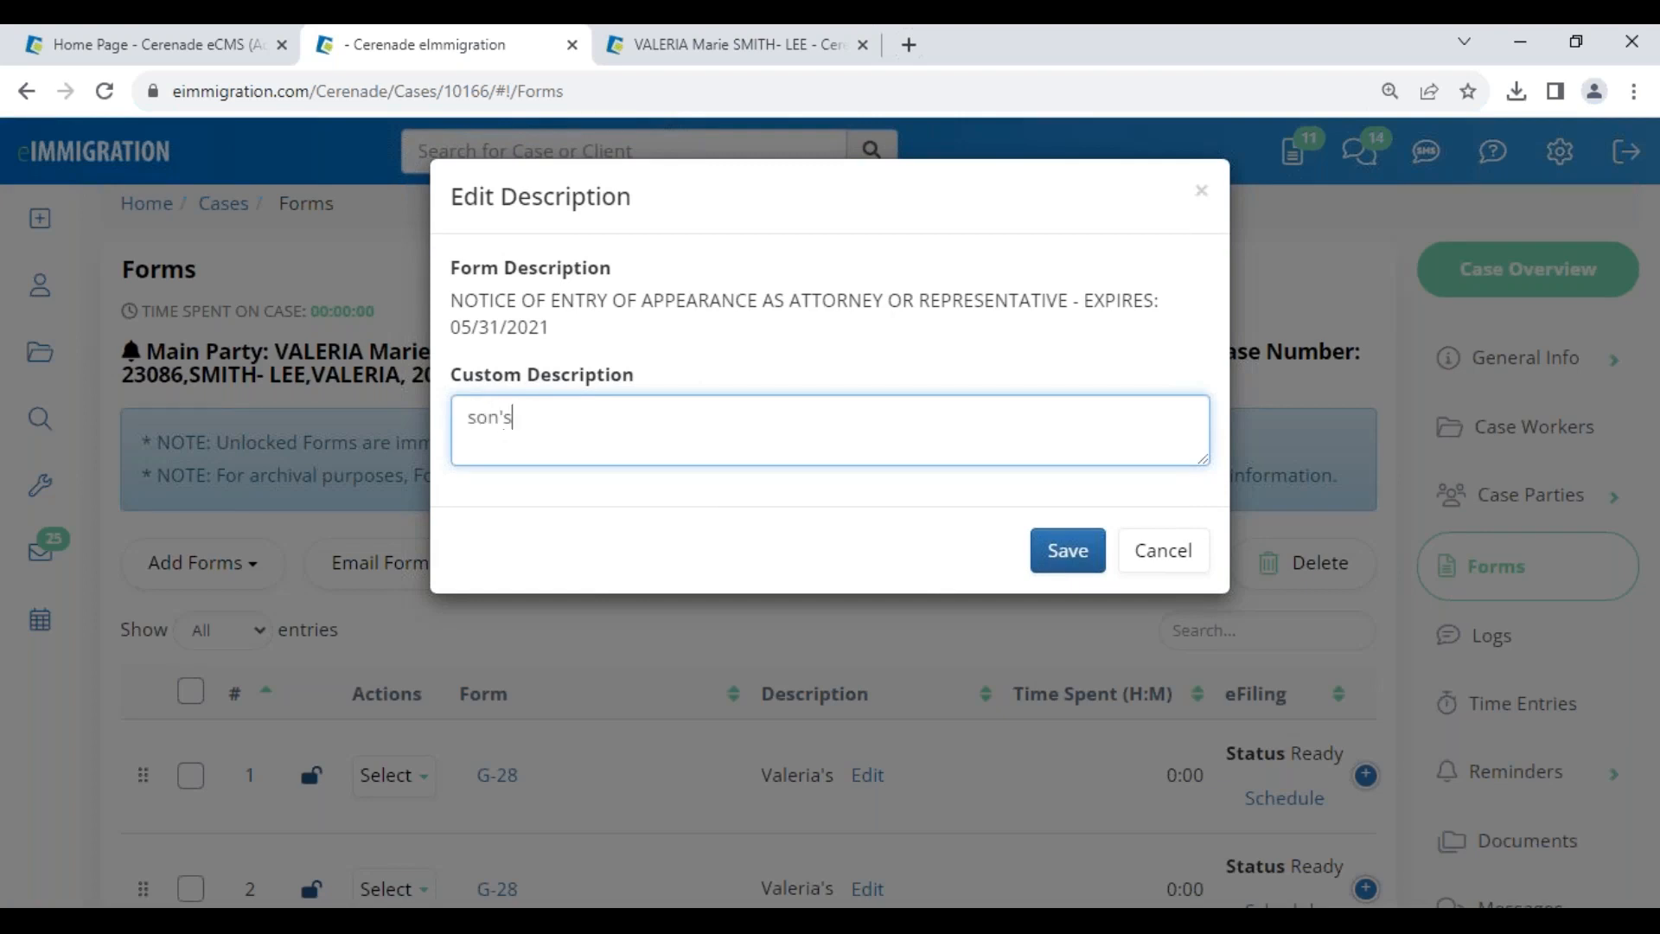
left_click(1067, 554)
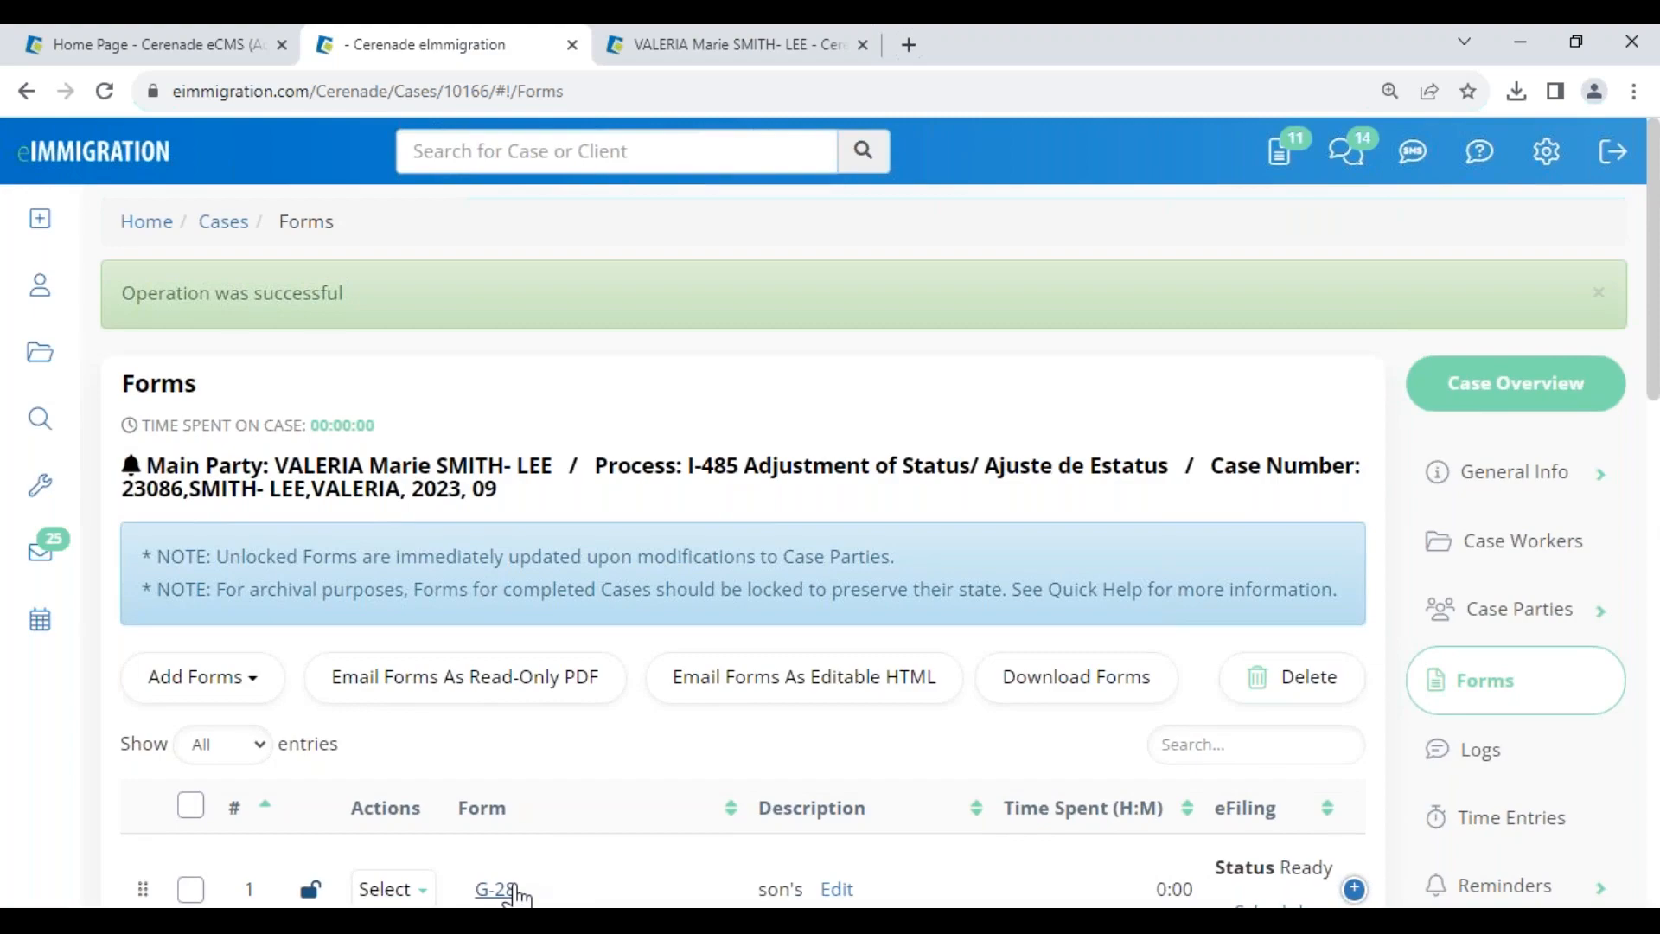
left_click(516, 893)
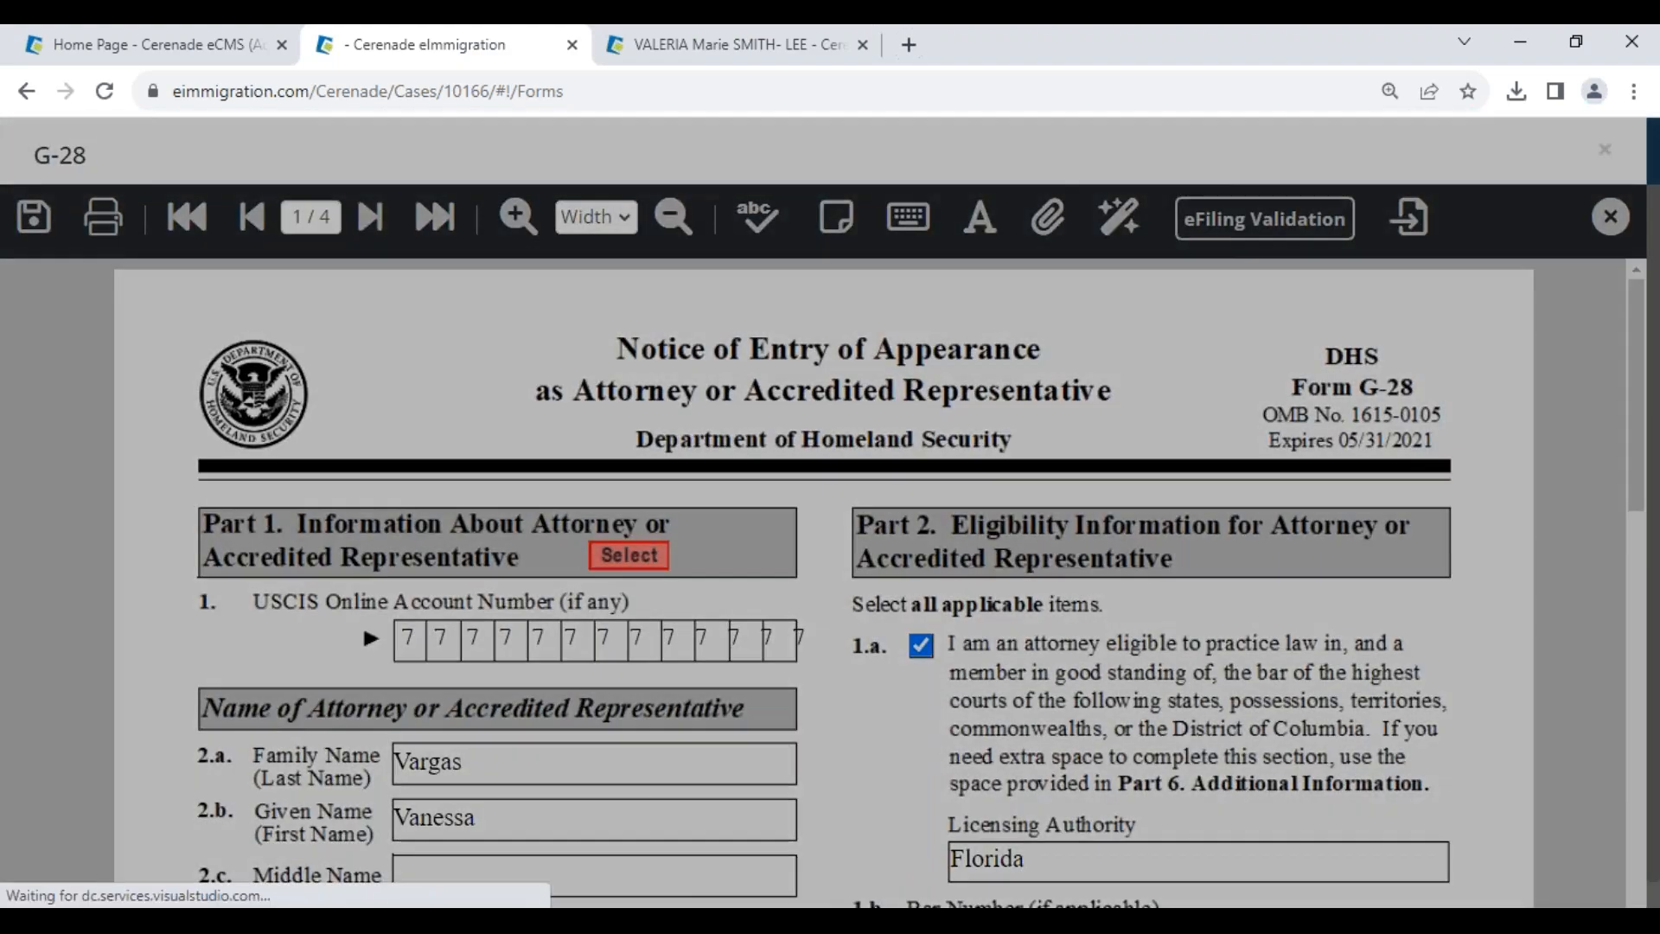
- On page 2, mark Beneficiary/Derivative and replace the client with the petitioner's son
left_click(372, 218)
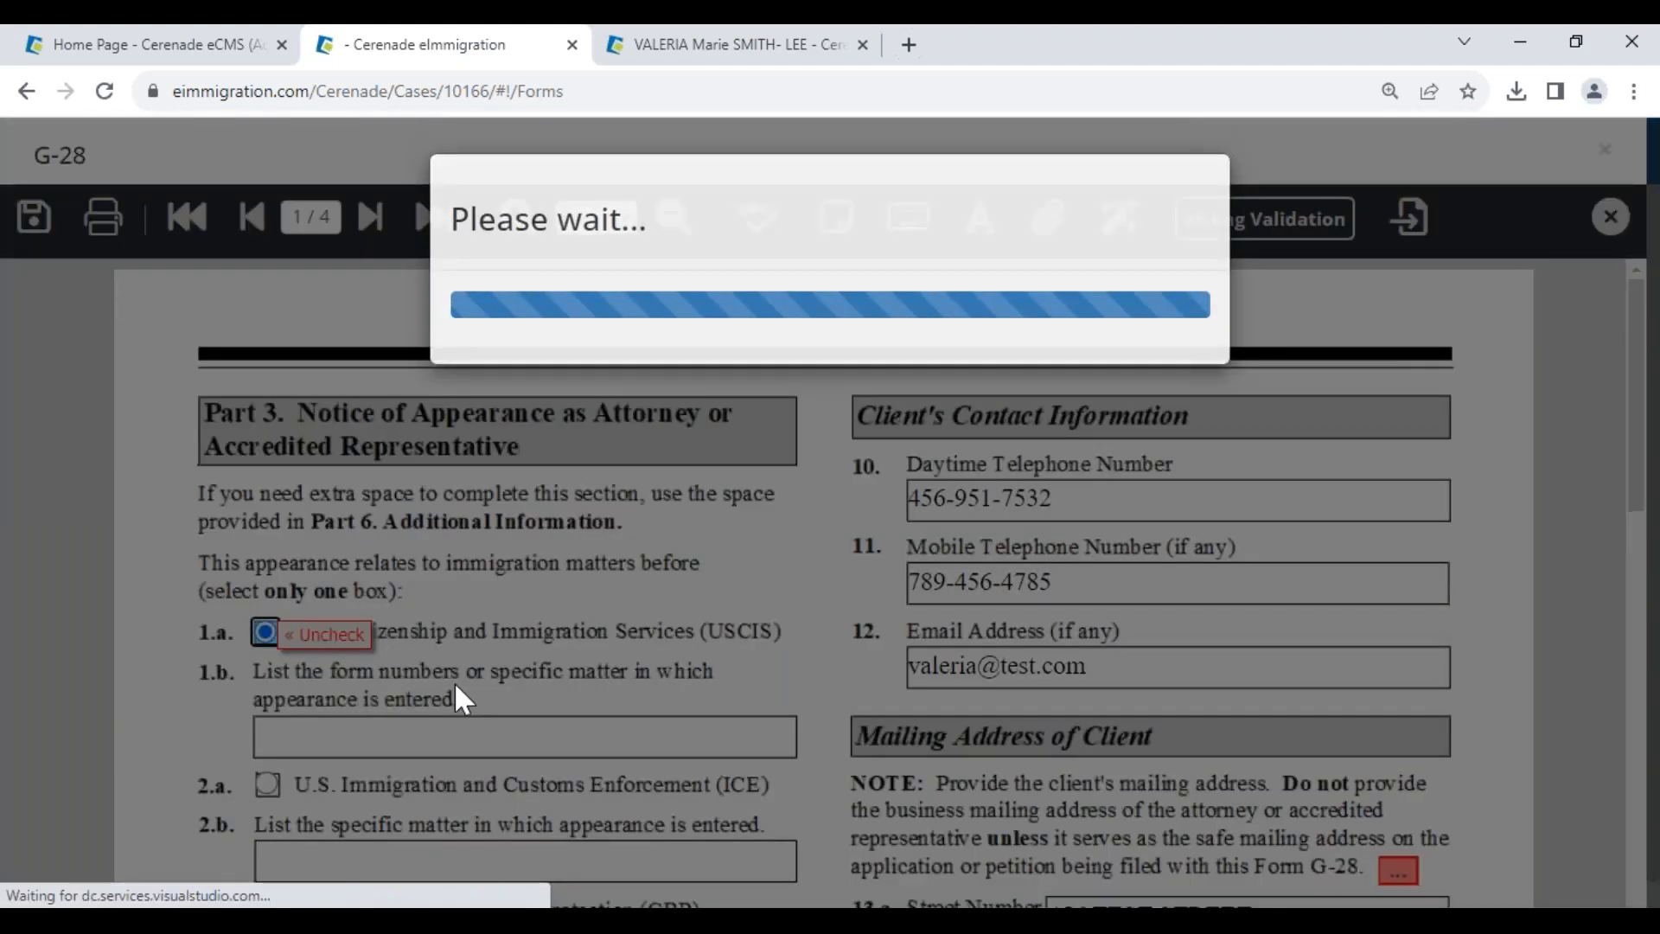
scroll(602, 694, "down", 5)
scroll(678, 770, "down", 3)
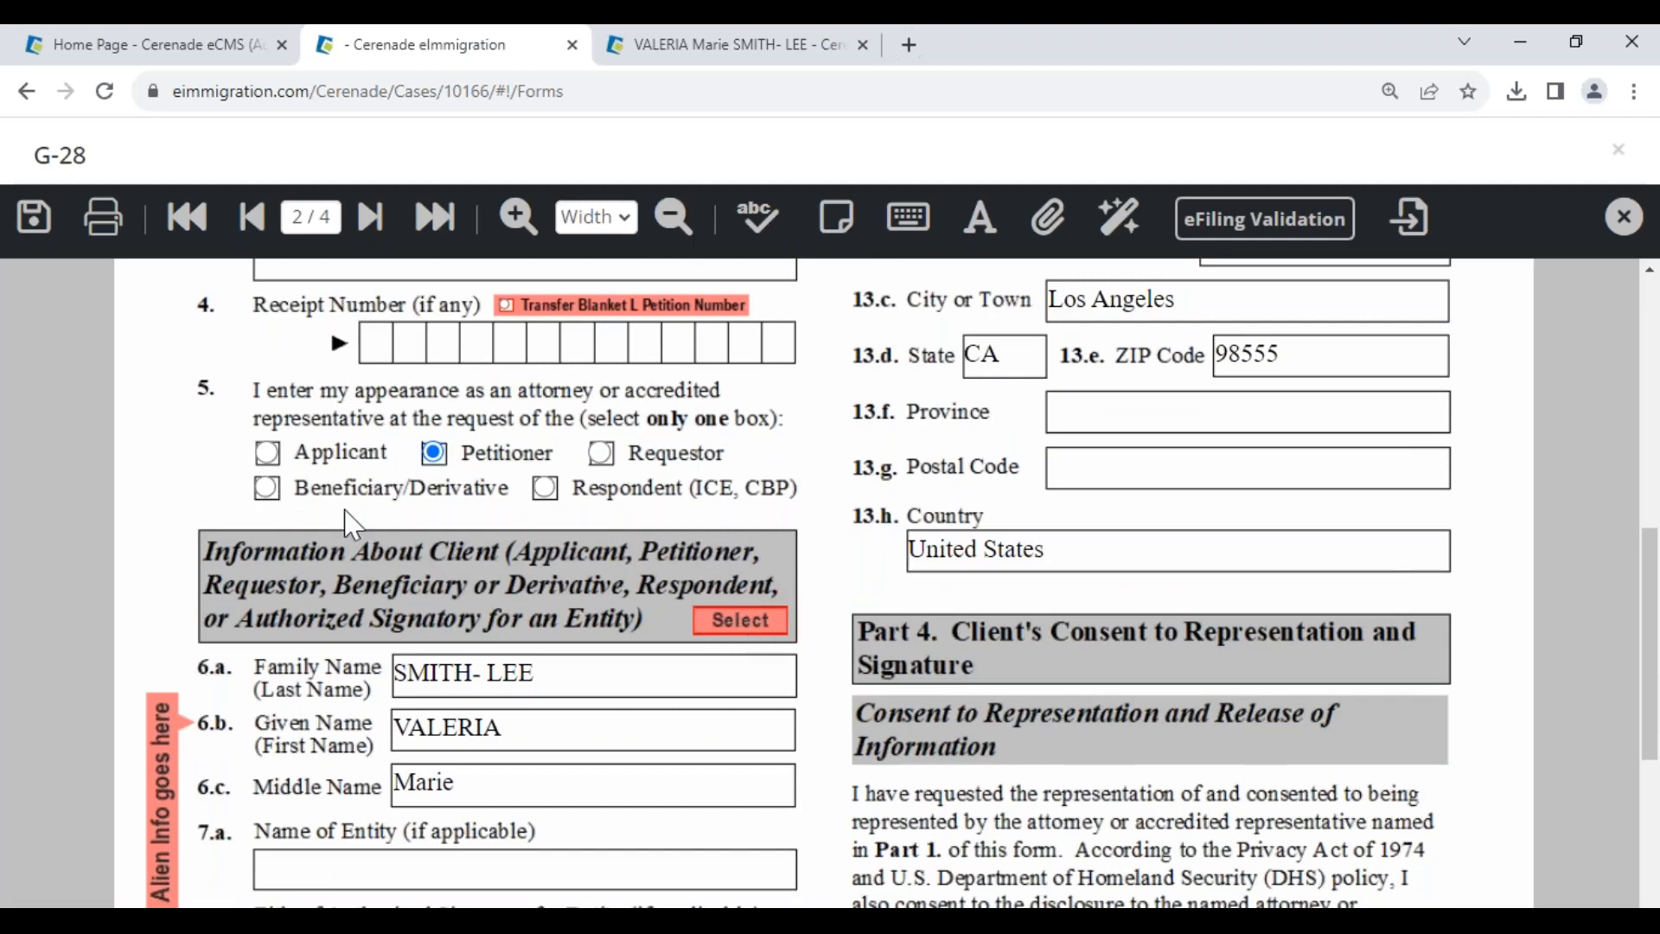
left_click(268, 488)
left_click(739, 620)
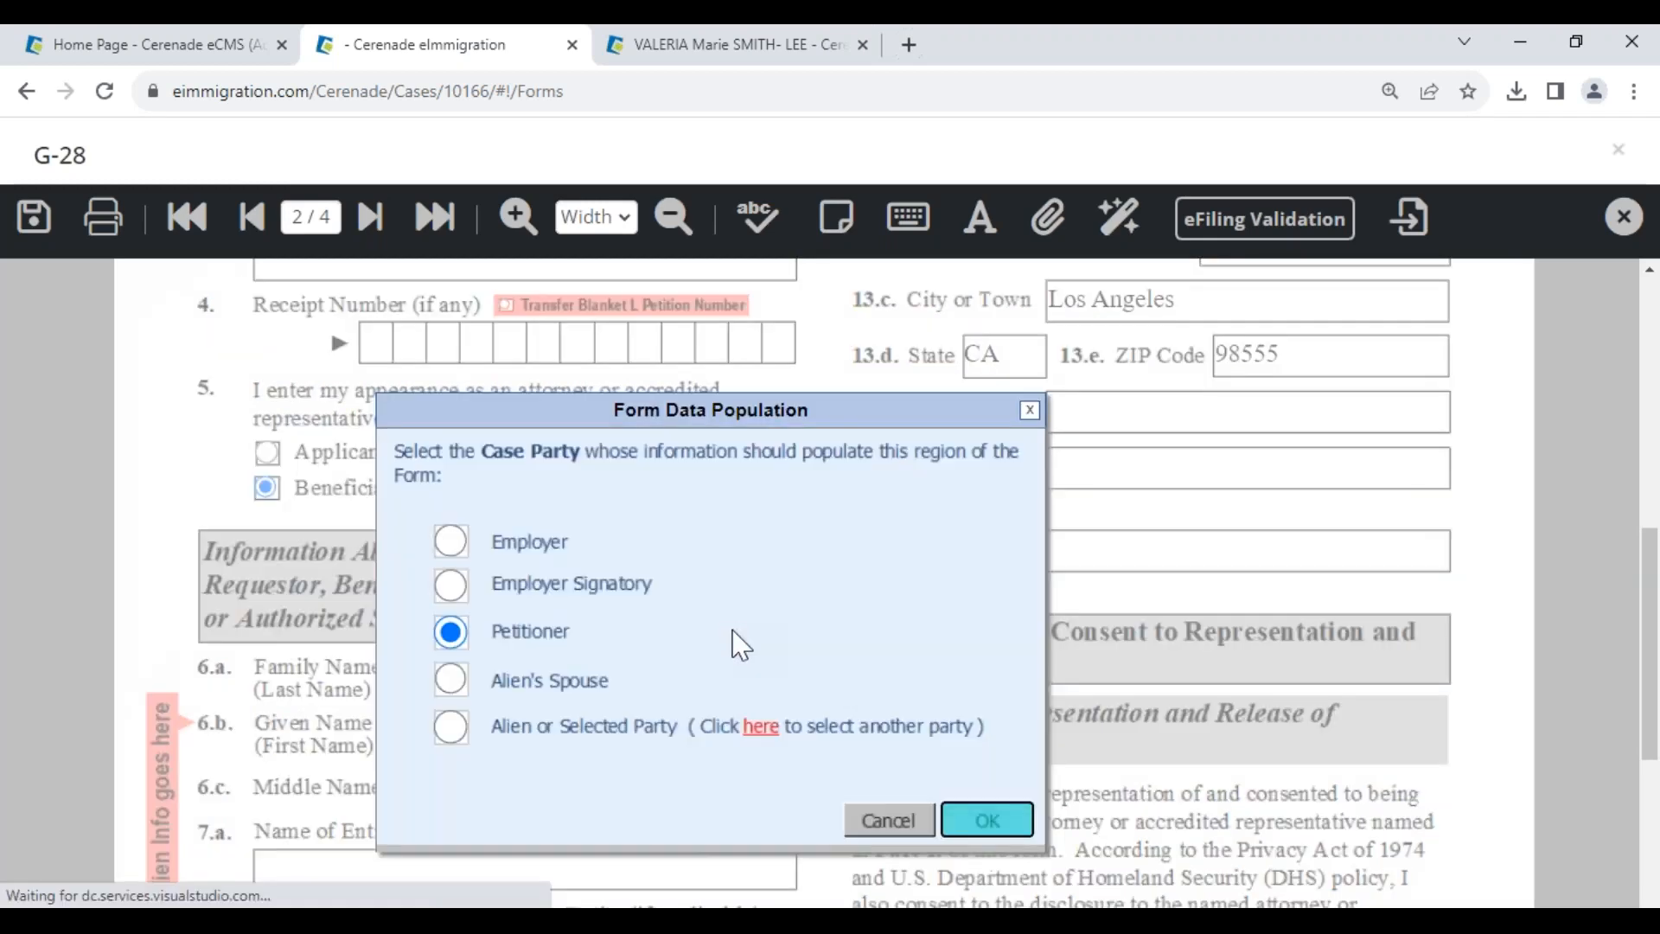
left_click(767, 727)
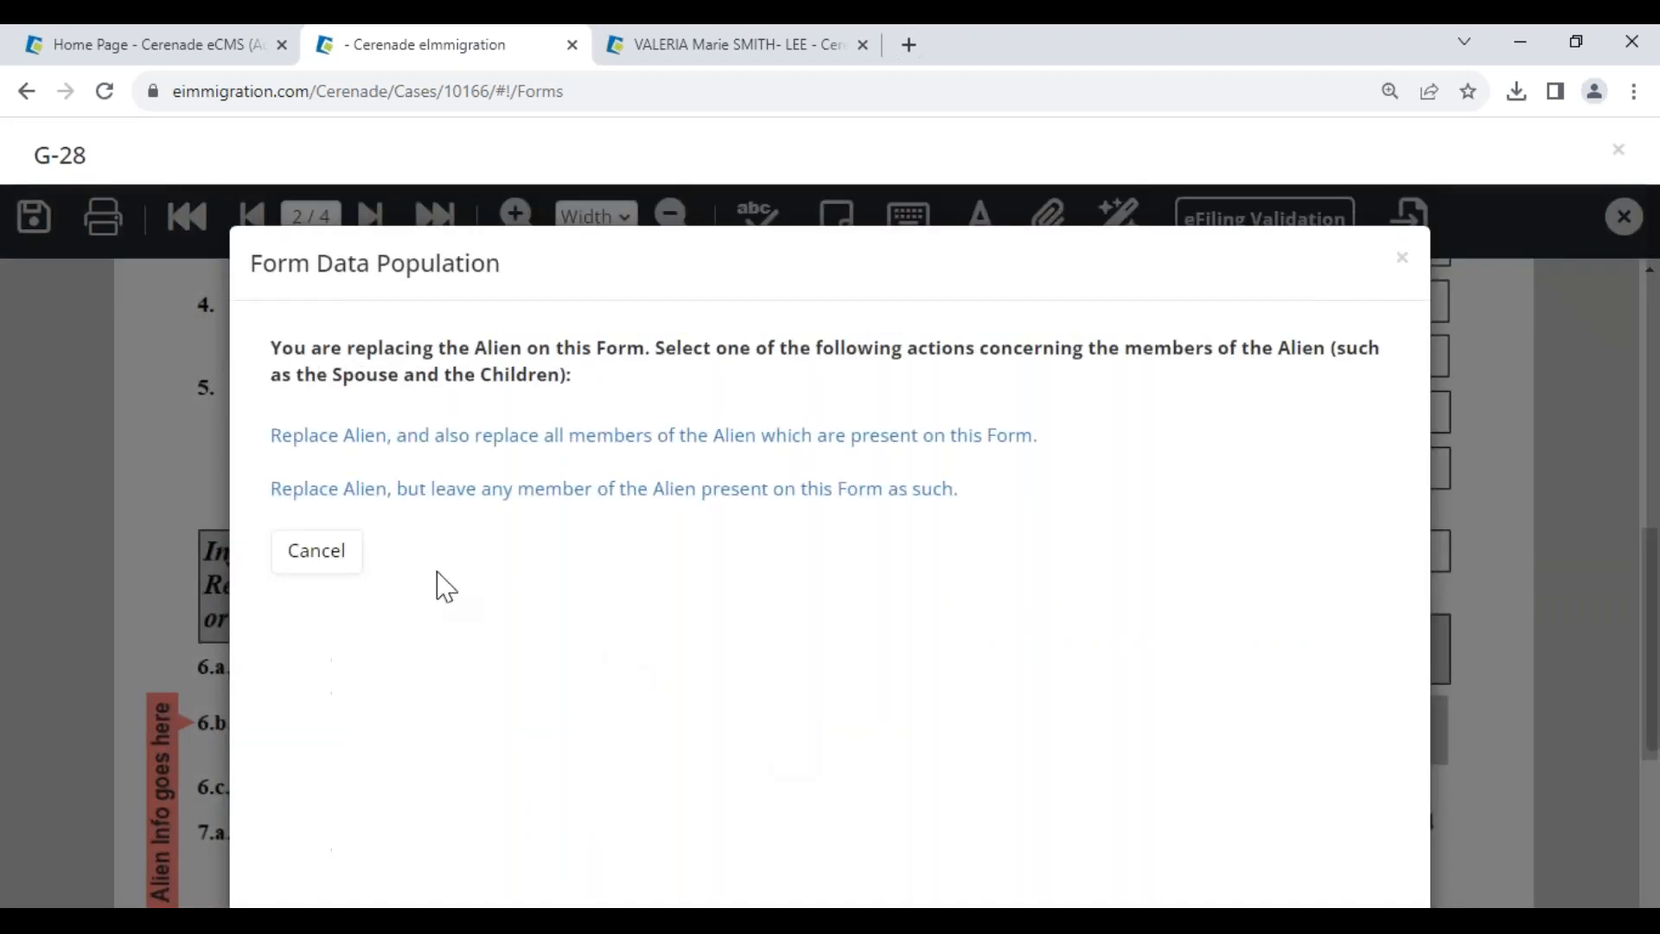
left_click(296, 437)
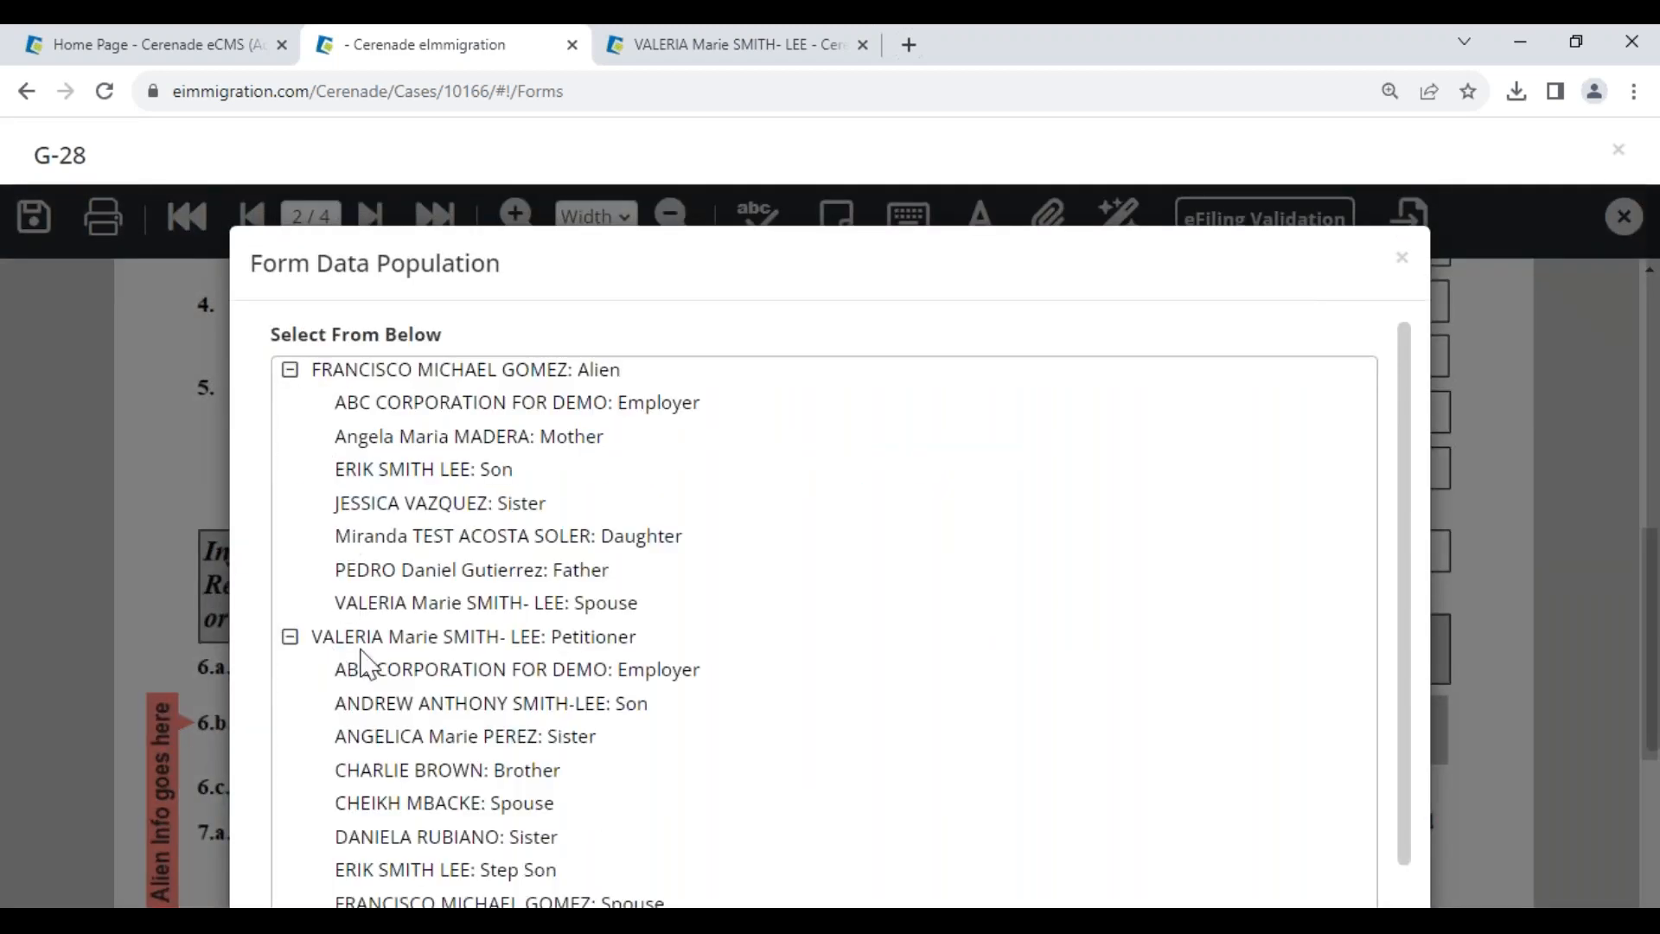
left_click(404, 705)
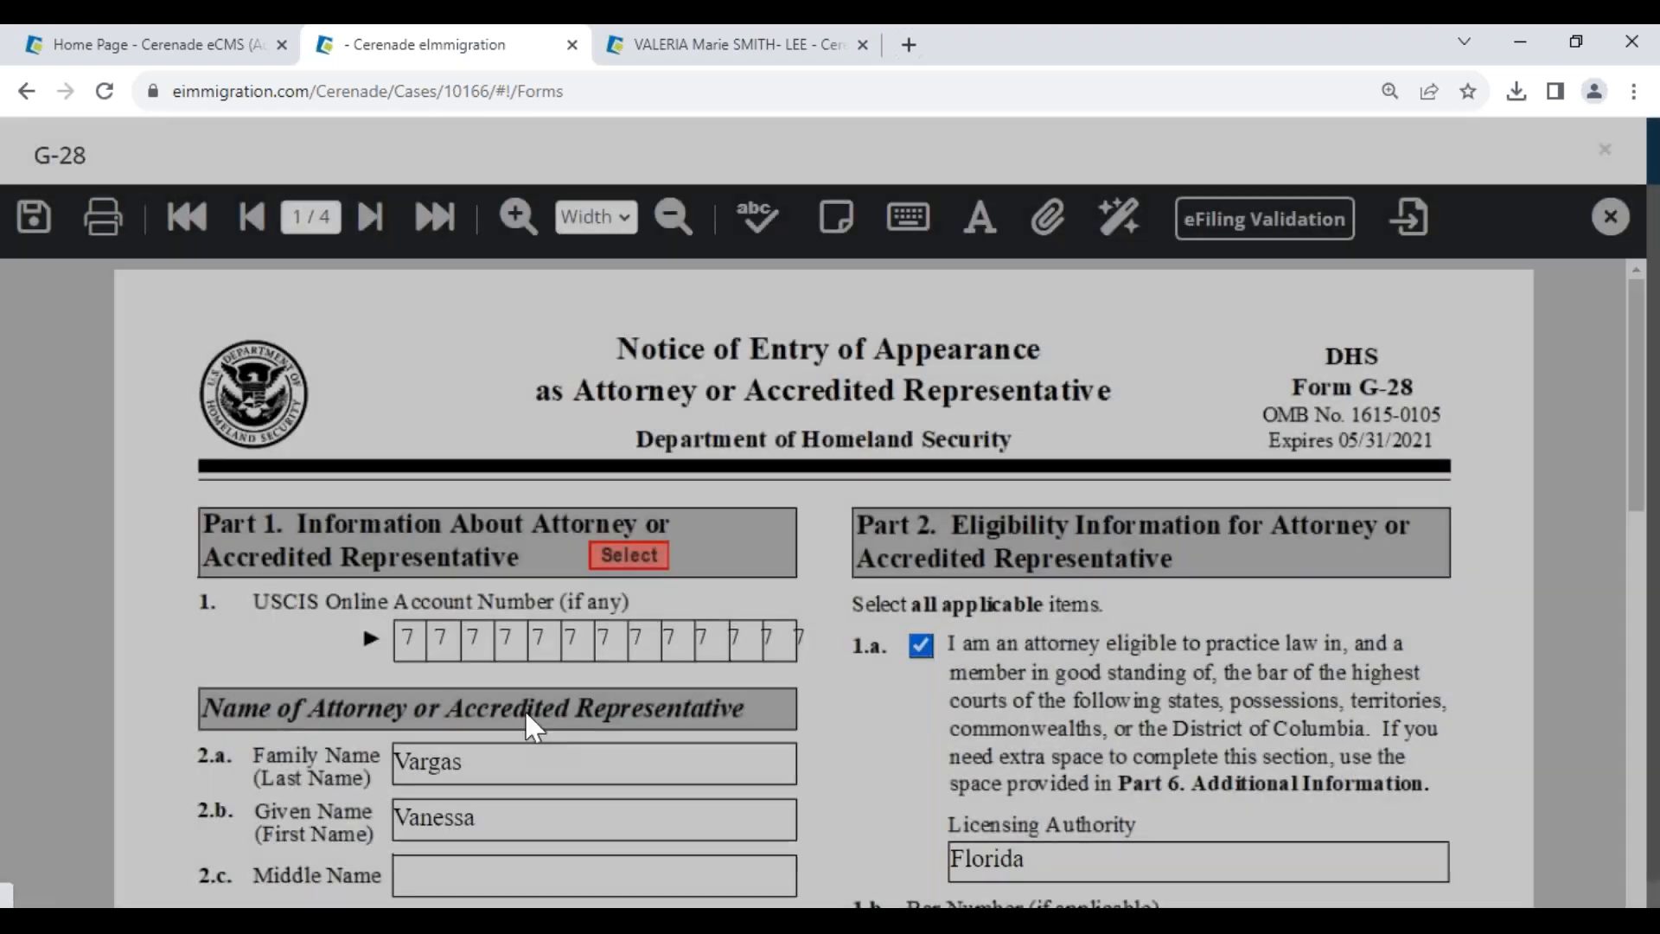
- Verify the son's given name, then save and close the G-28 and go to Cases
scroll(822, 768, "down", 1)
scroll(830, 782, "down", 7)
left_click(371, 217)
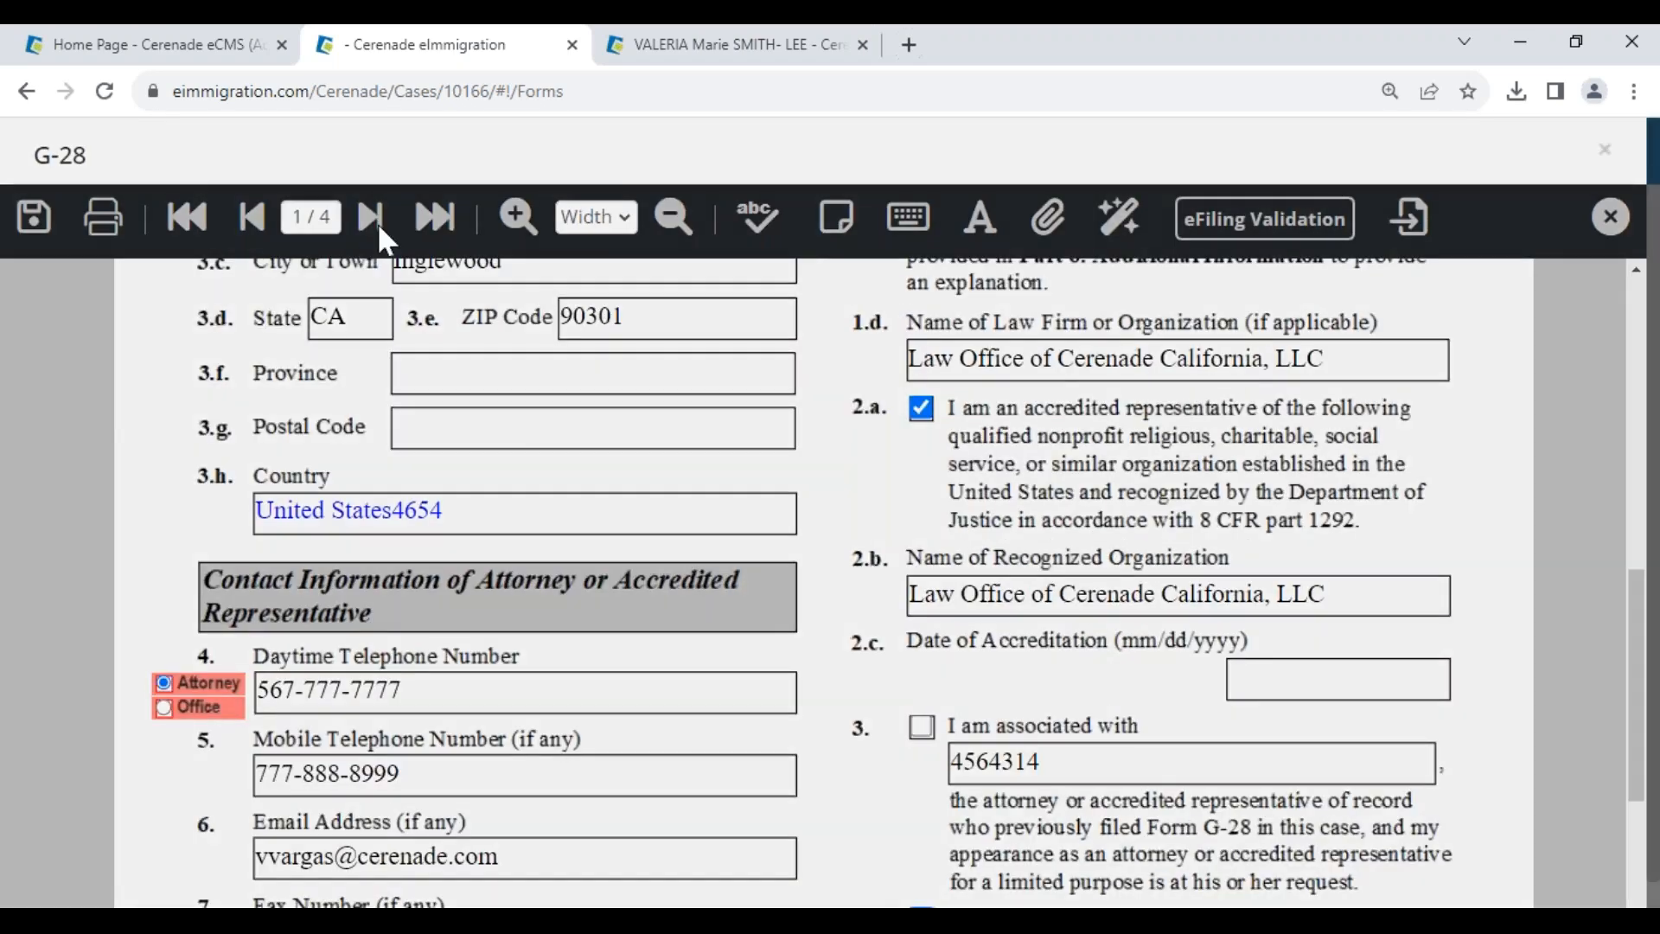
scroll(704, 703, "down", 8)
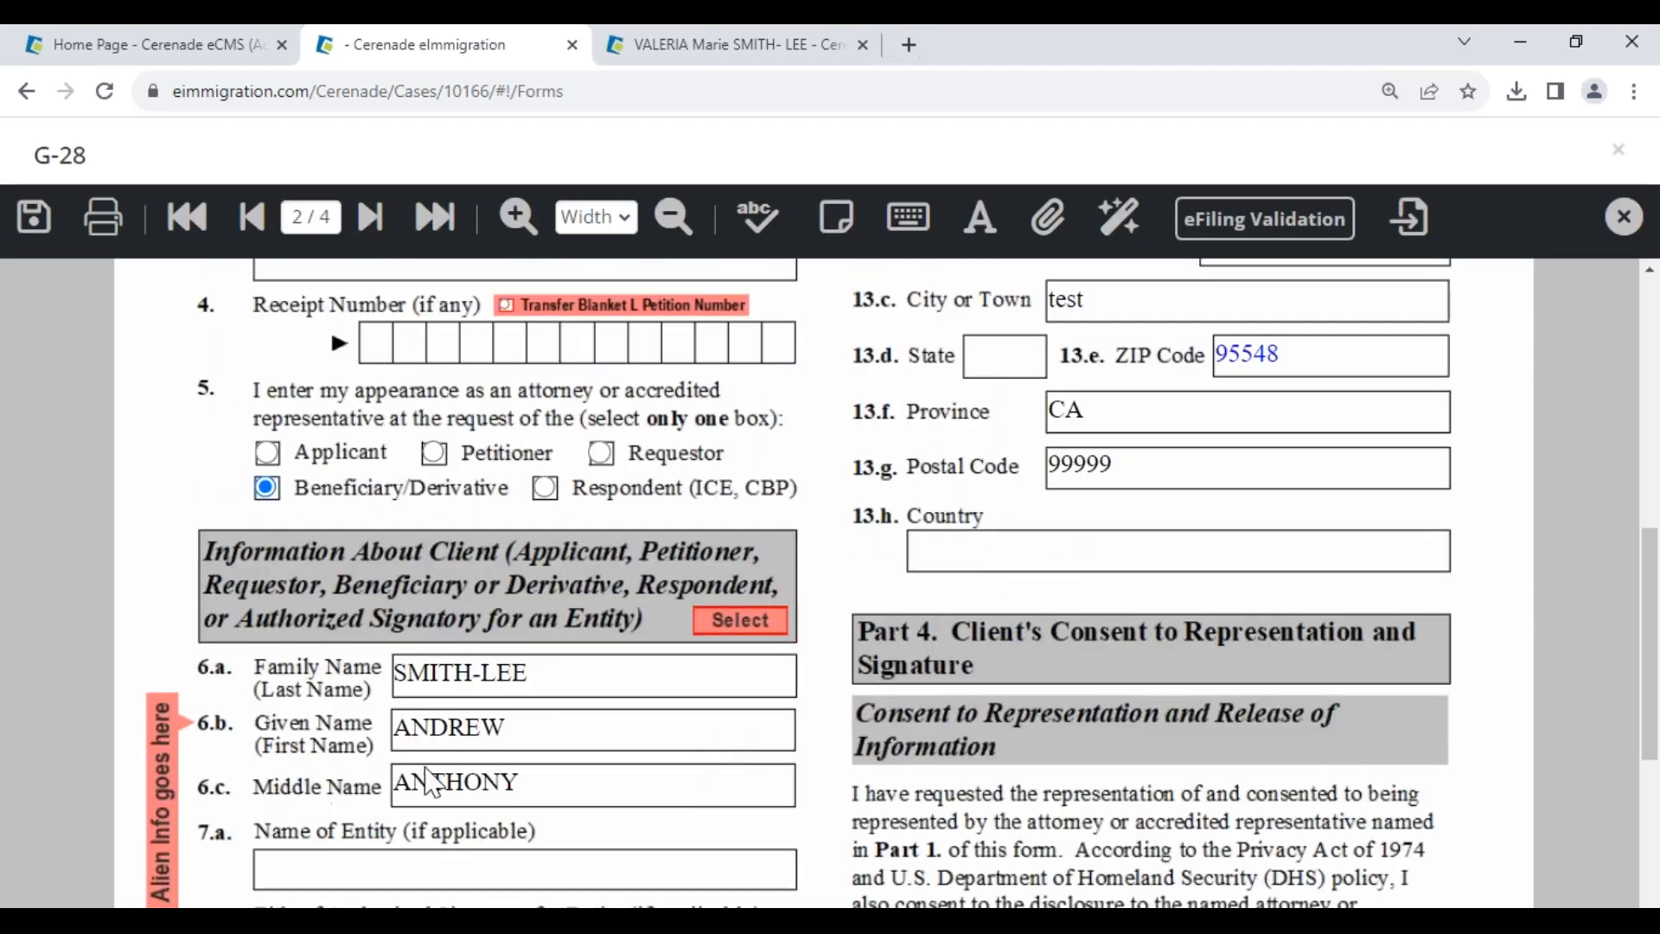
left_click(547, 729)
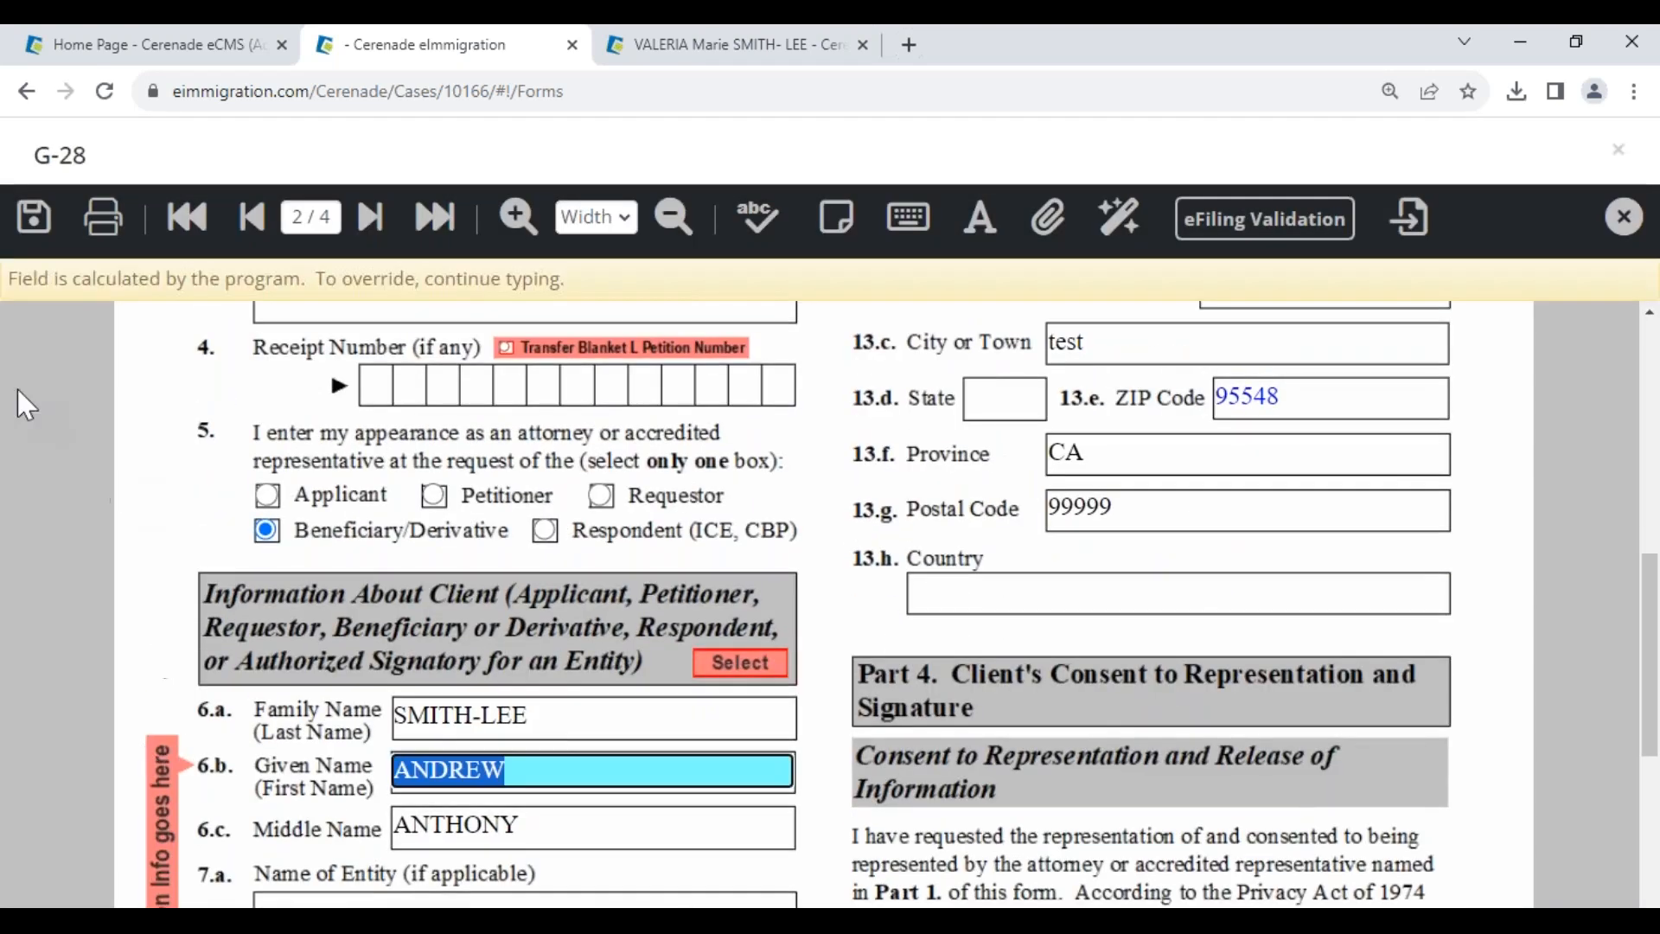
left_click(33, 216)
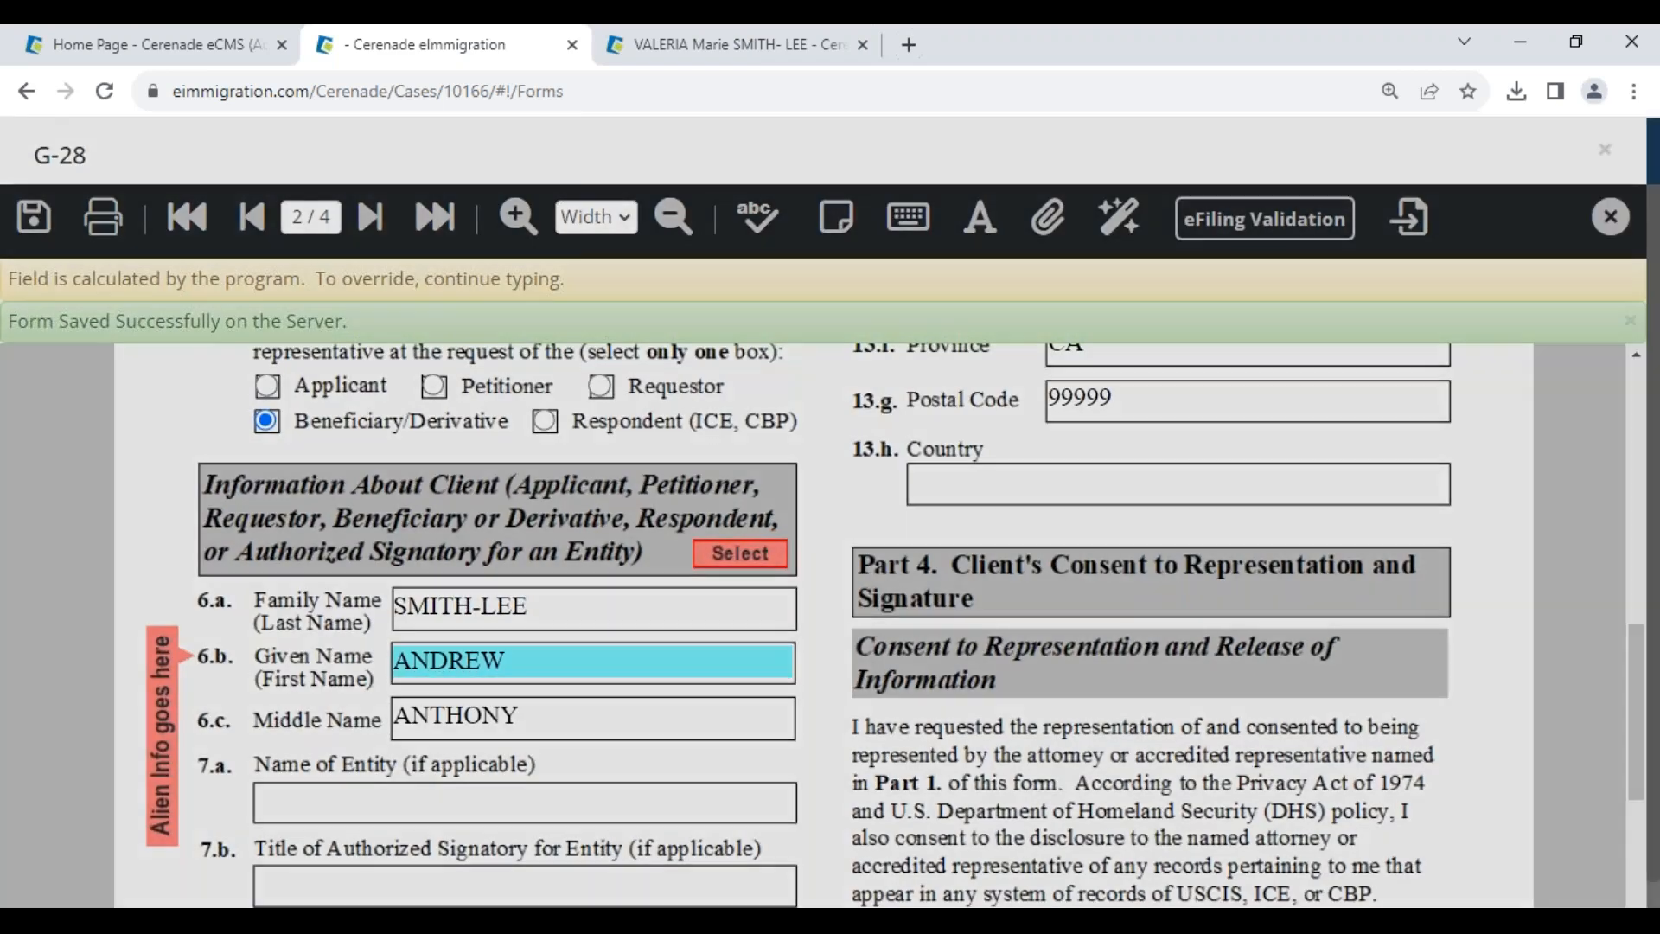
left_click(1610, 217)
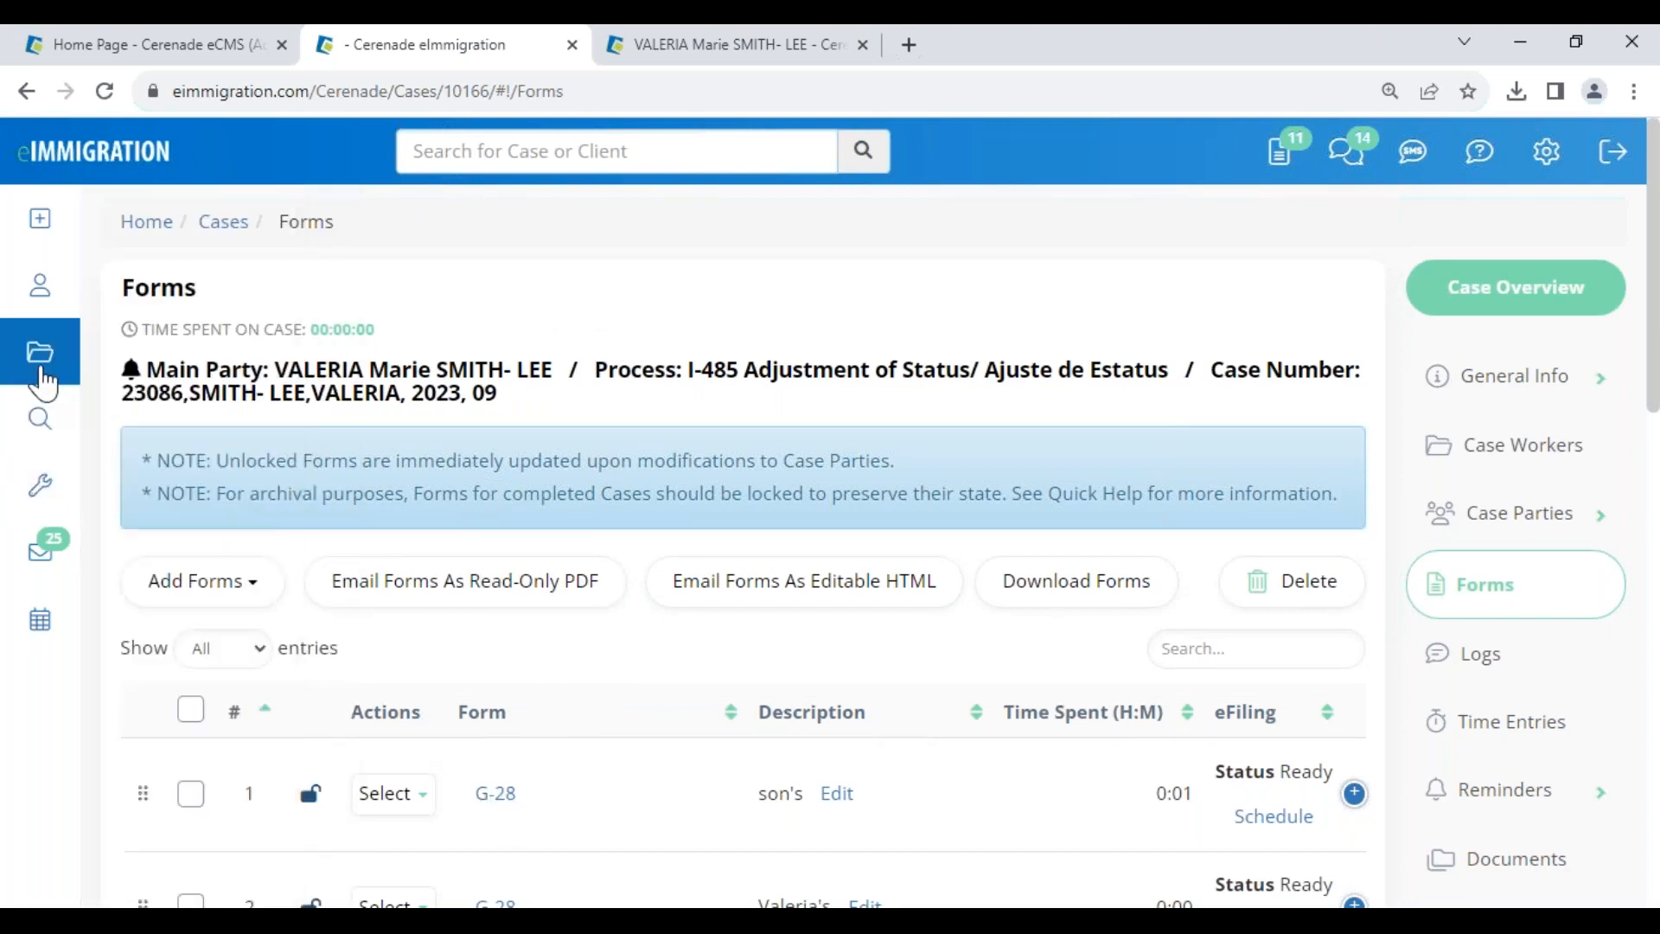
left_click(40, 363)
- Copy the H1B Change of Status case, keeping all its case parties and forms
scroll(495, 707, "down", 2)
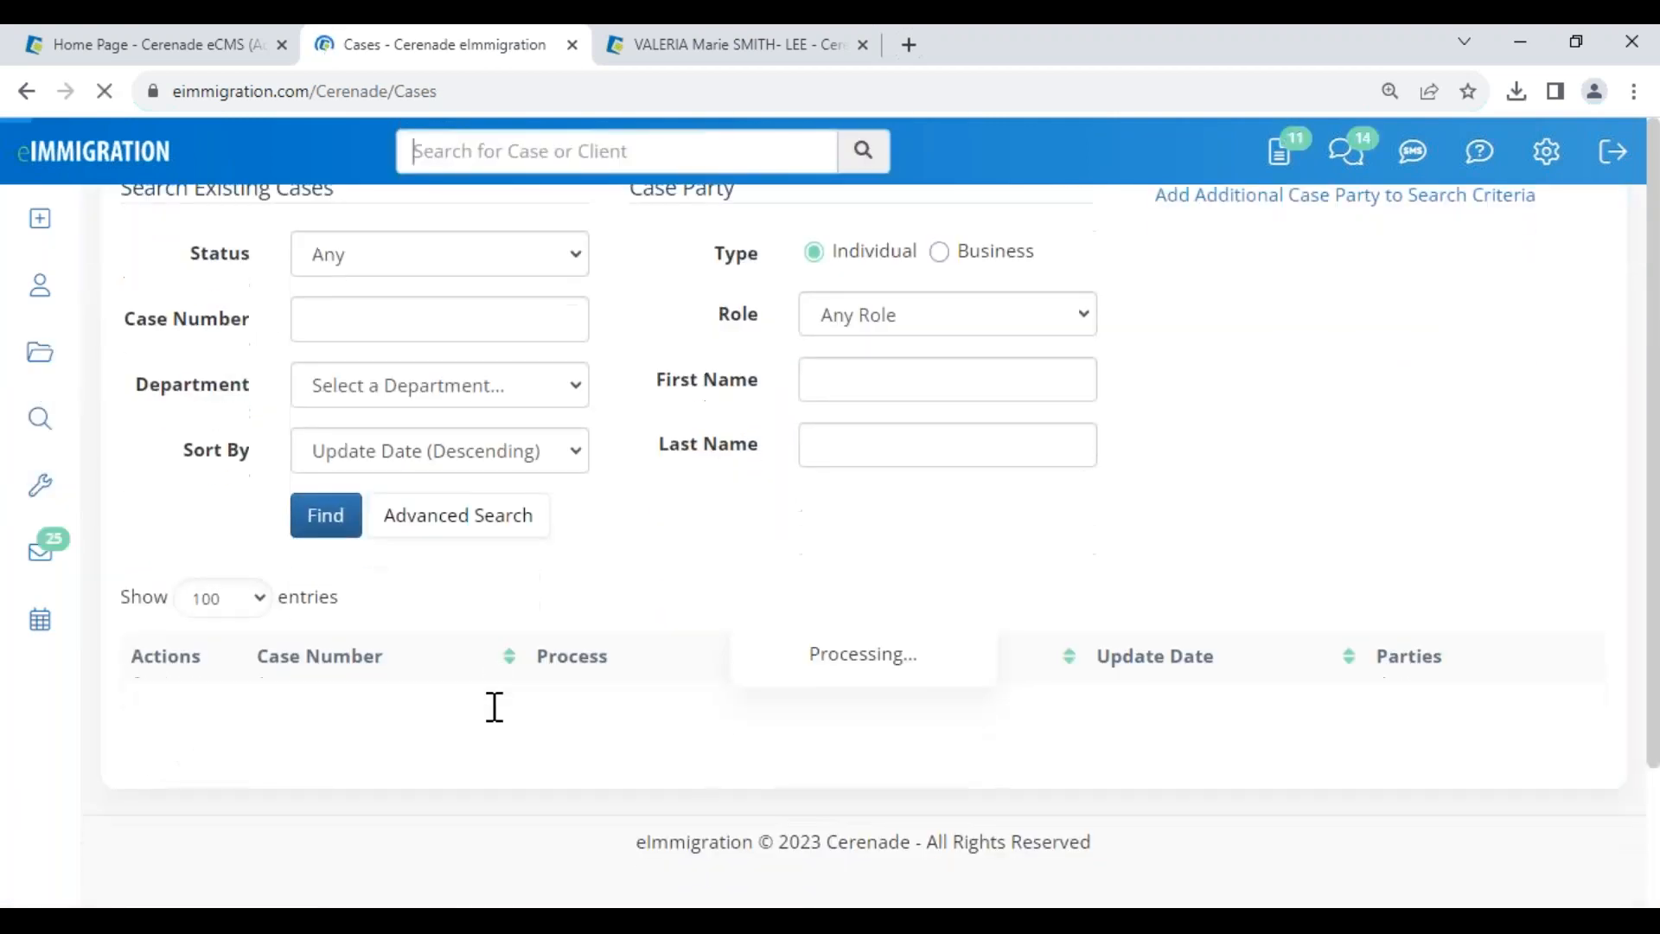
scroll(522, 799, "down", 5)
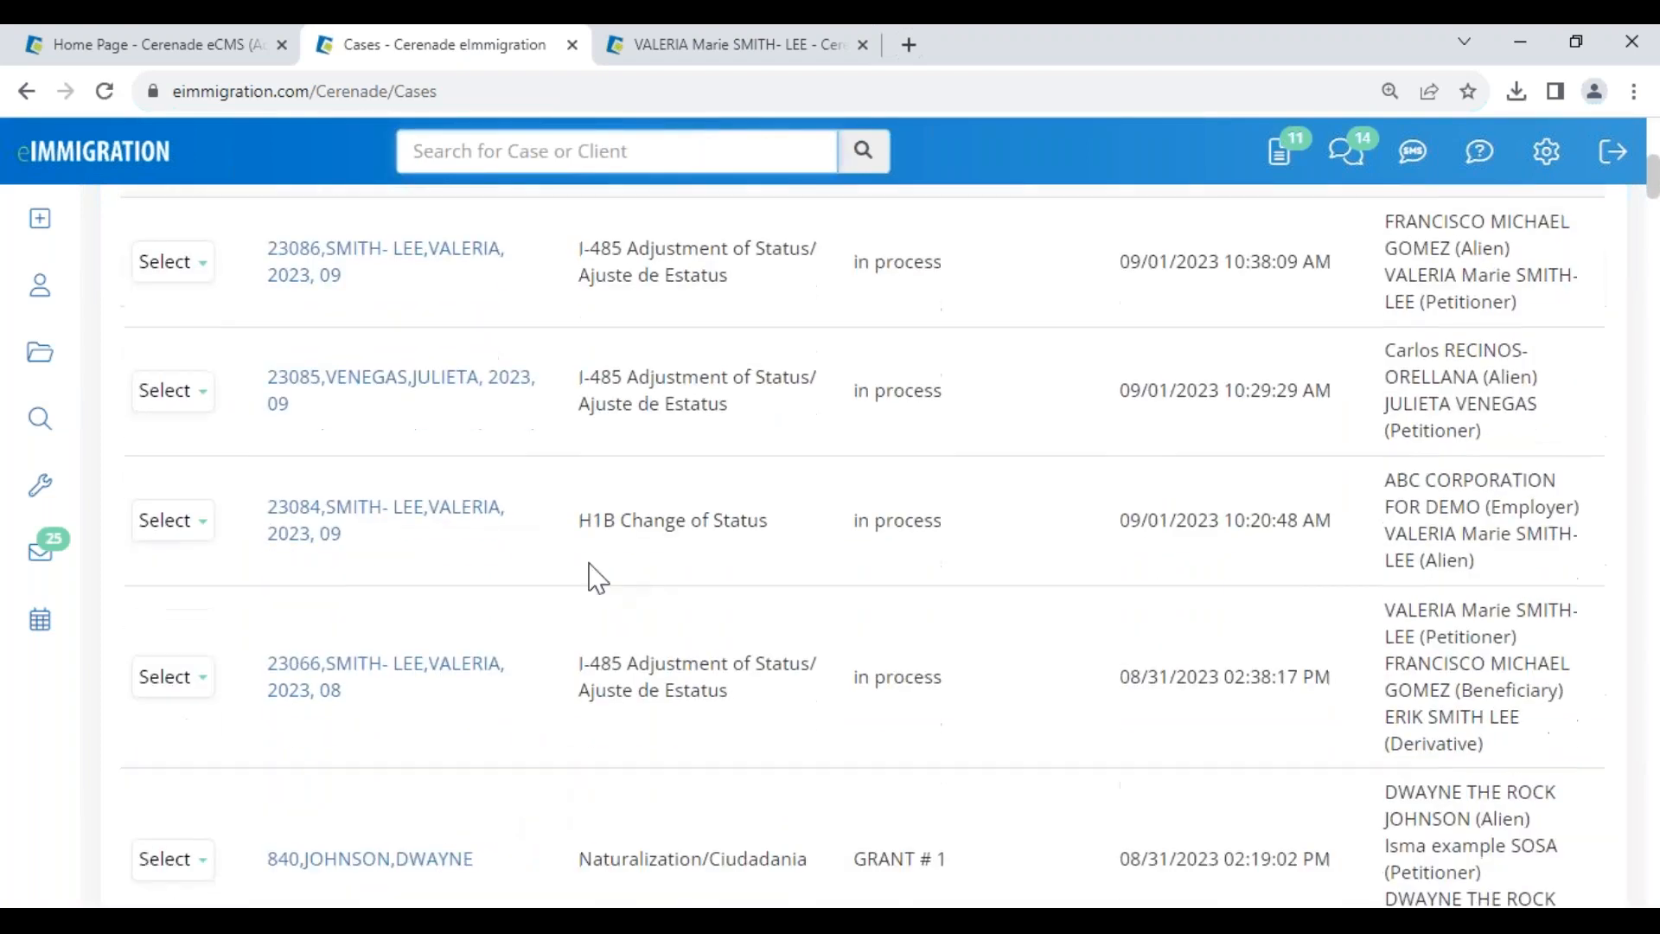
left_click(184, 523)
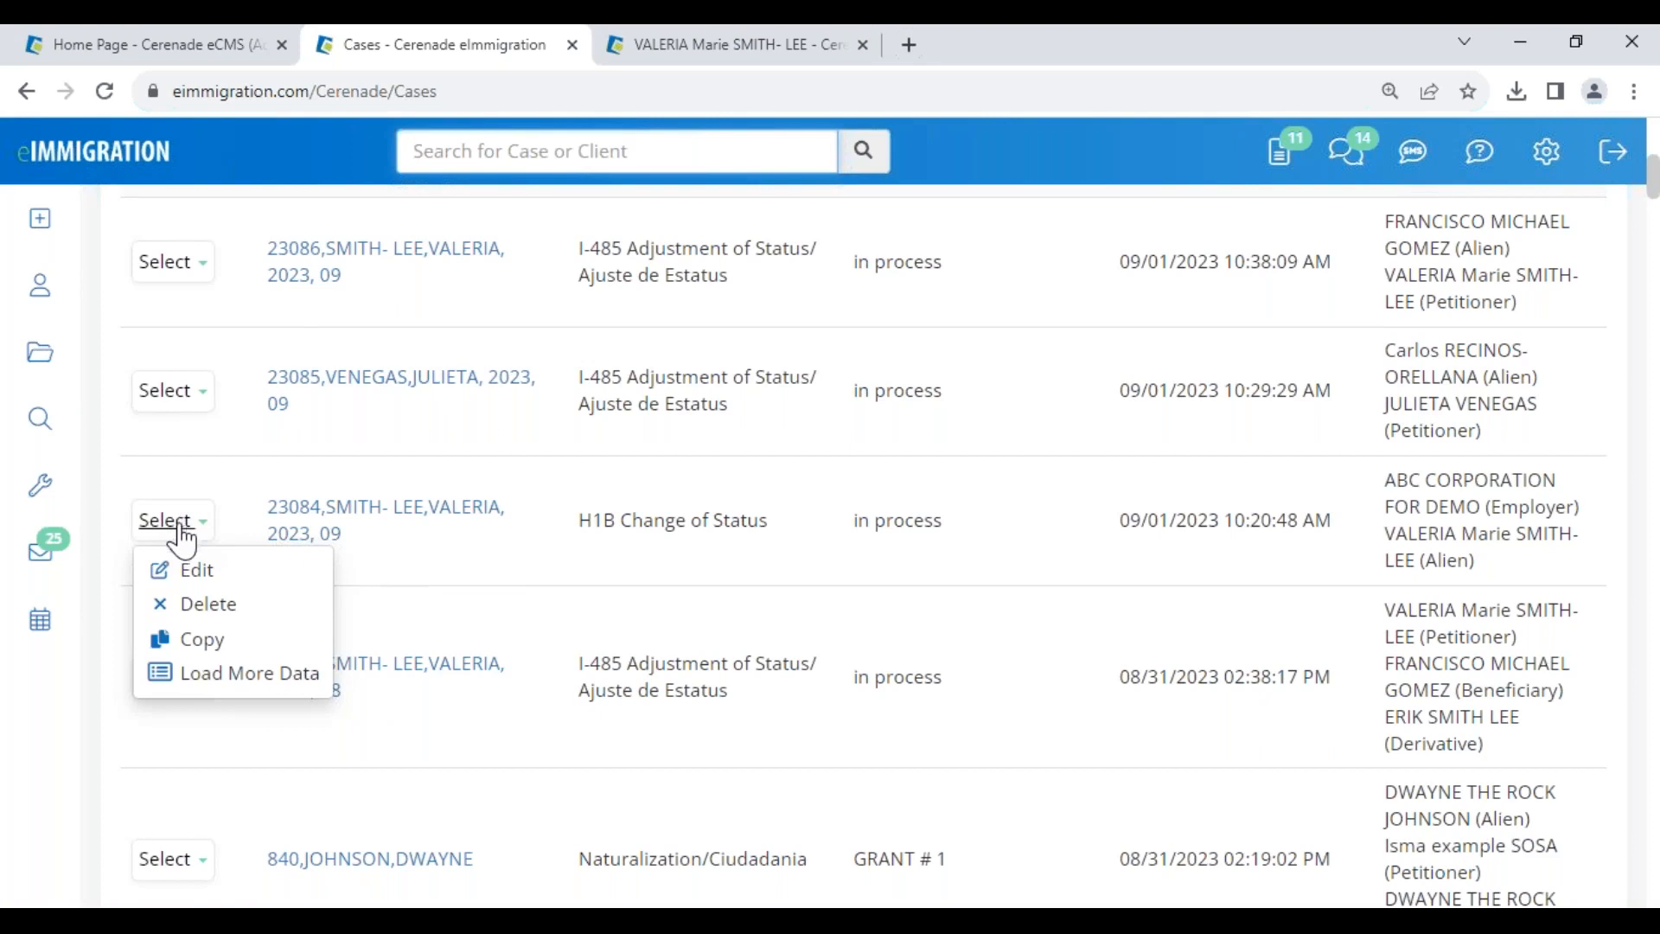
left_click(204, 640)
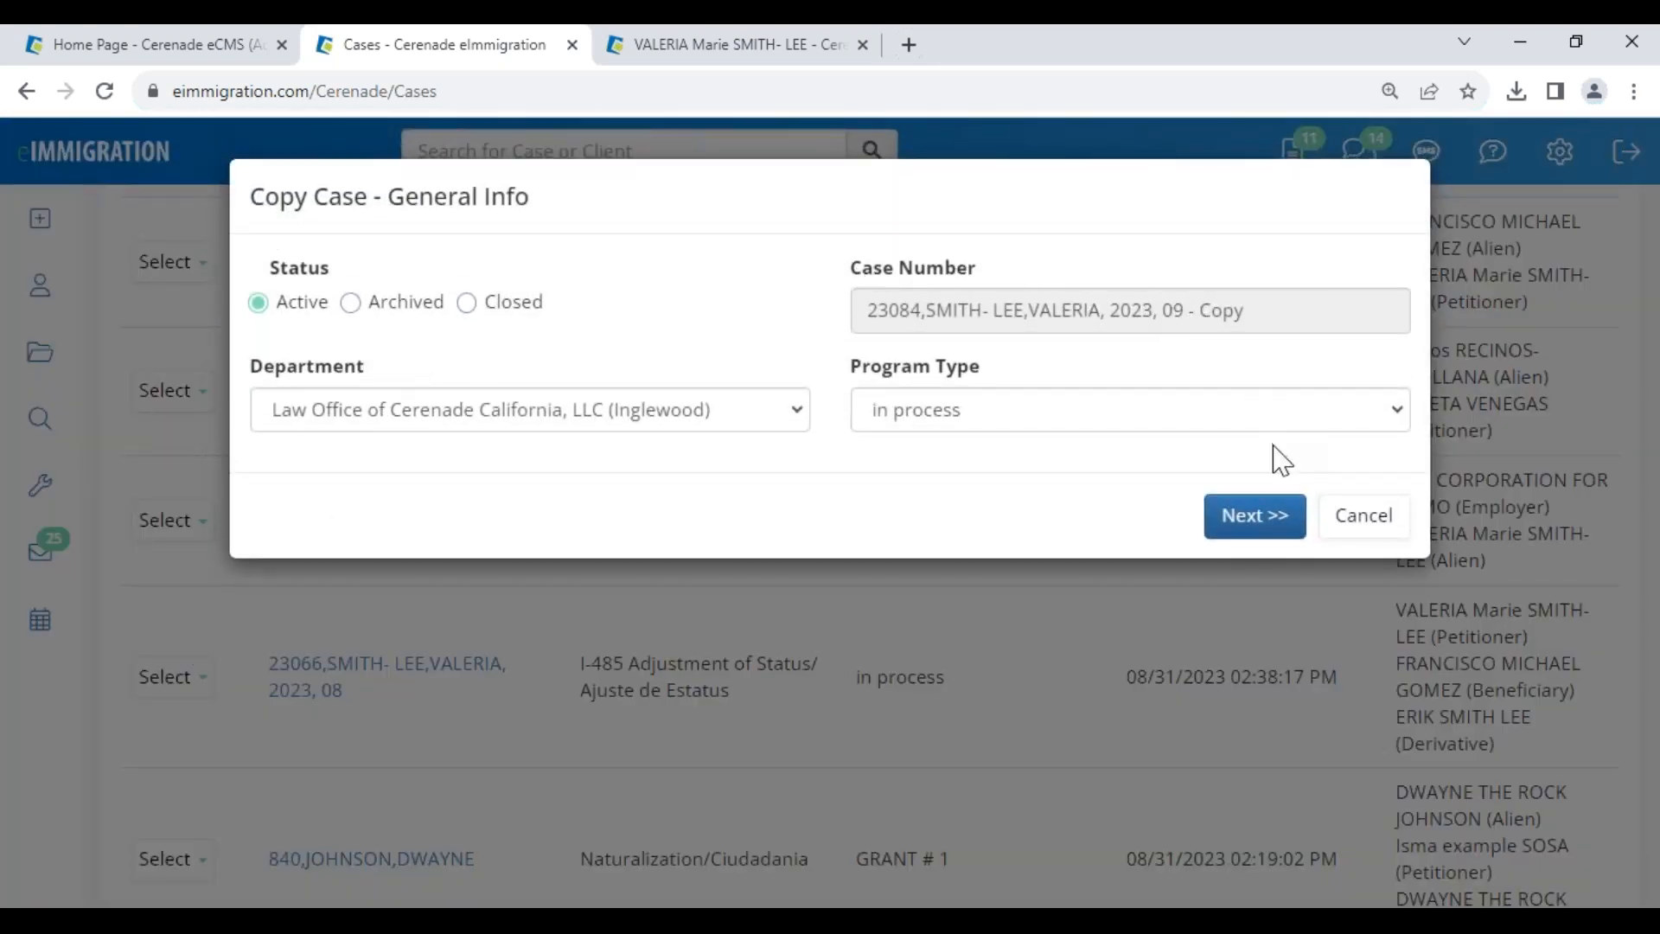
left_click(1262, 519)
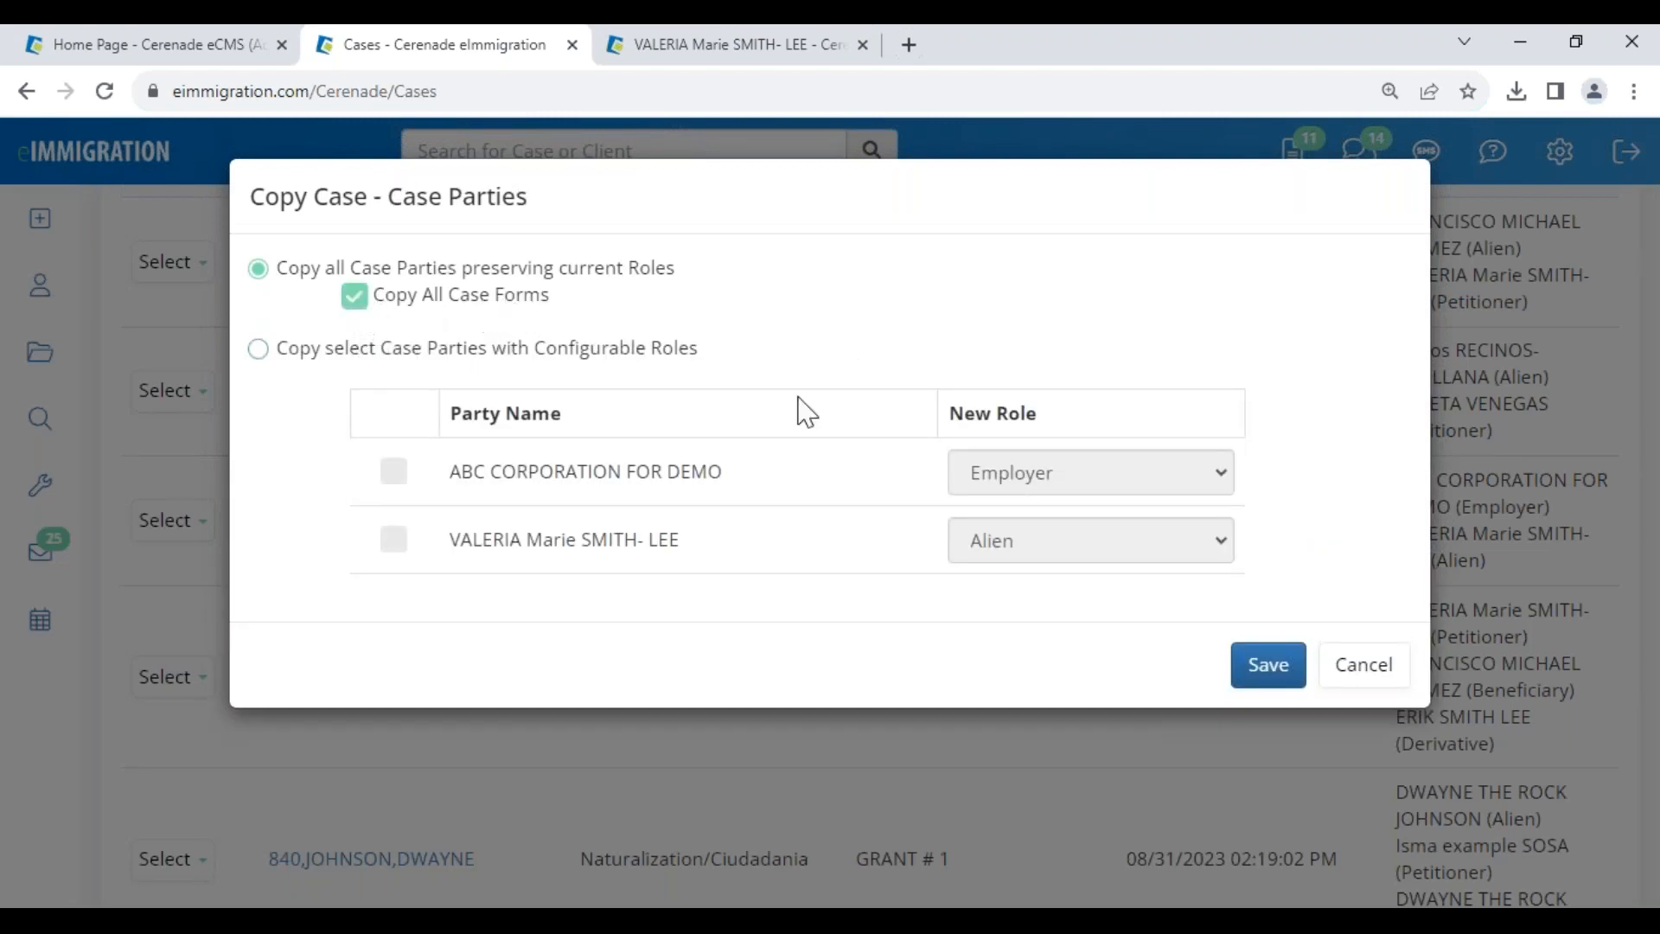
left_click(1268, 666)
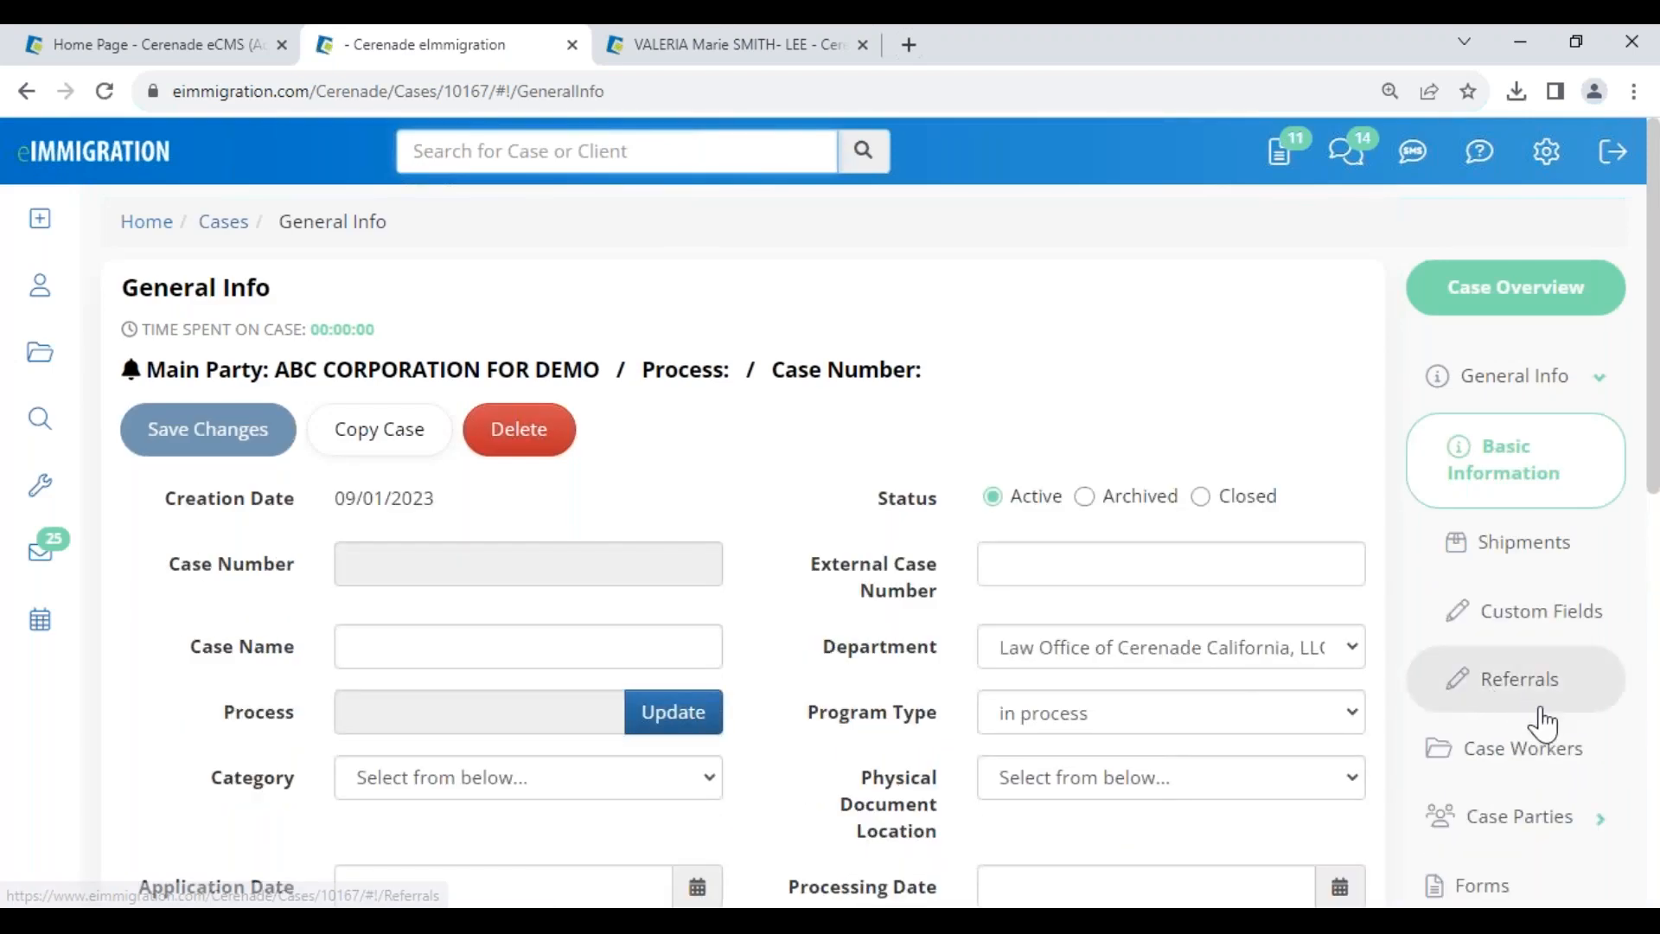
- Unlink the old alien party from the copied case
left_click(1547, 817)
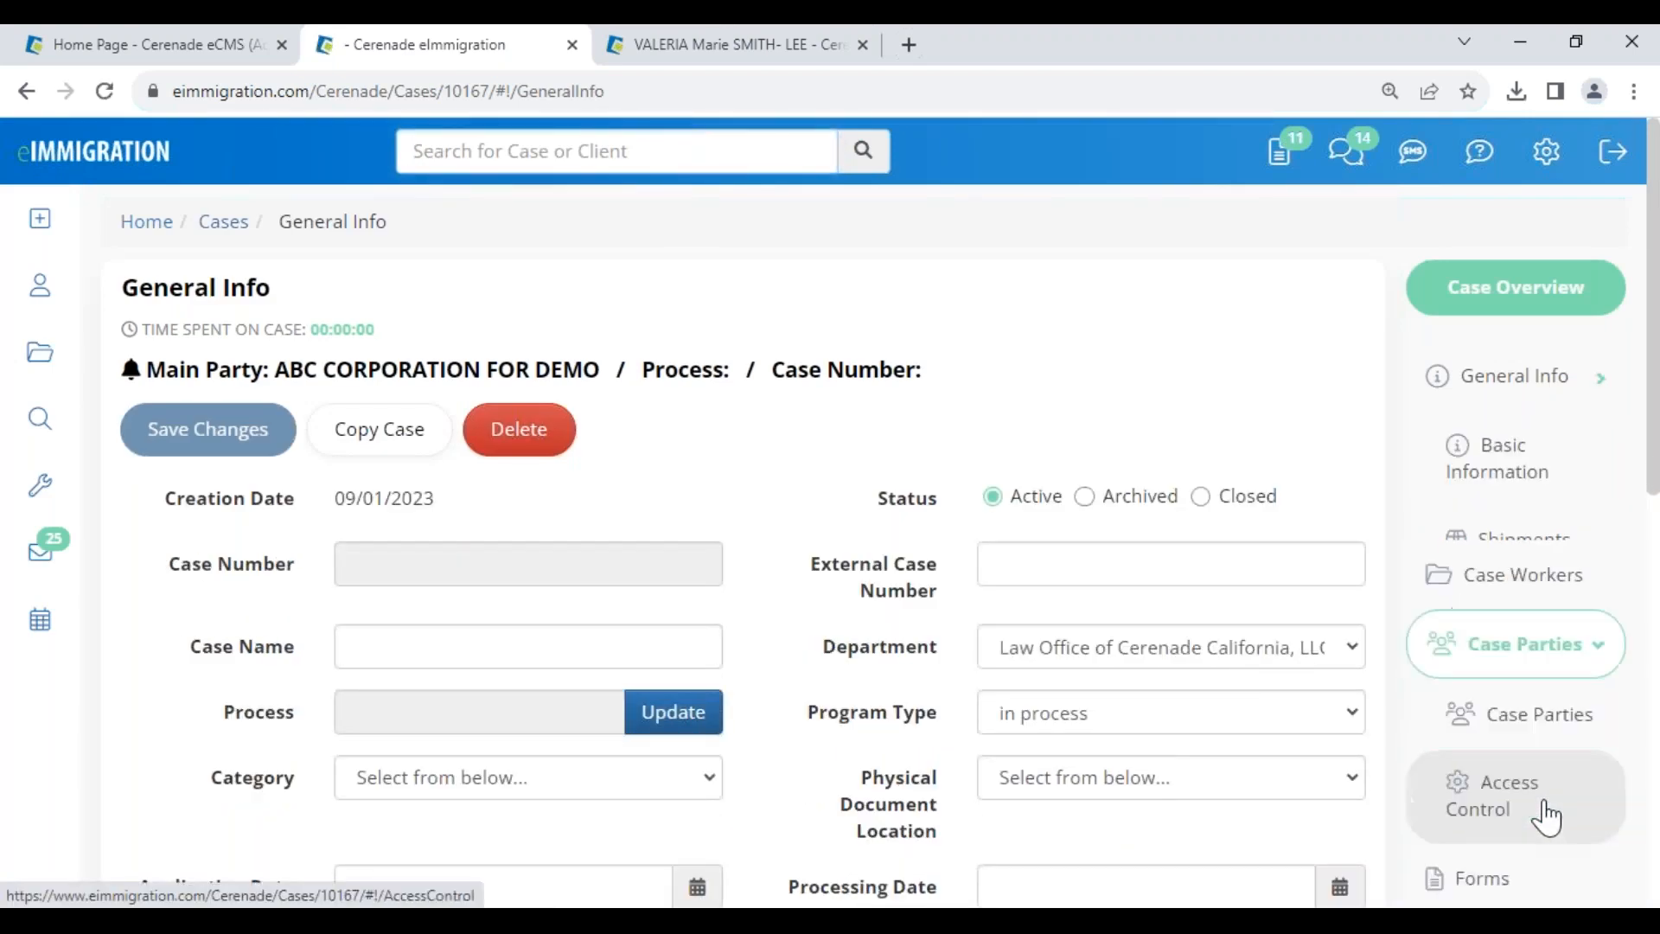
left_click(1542, 591)
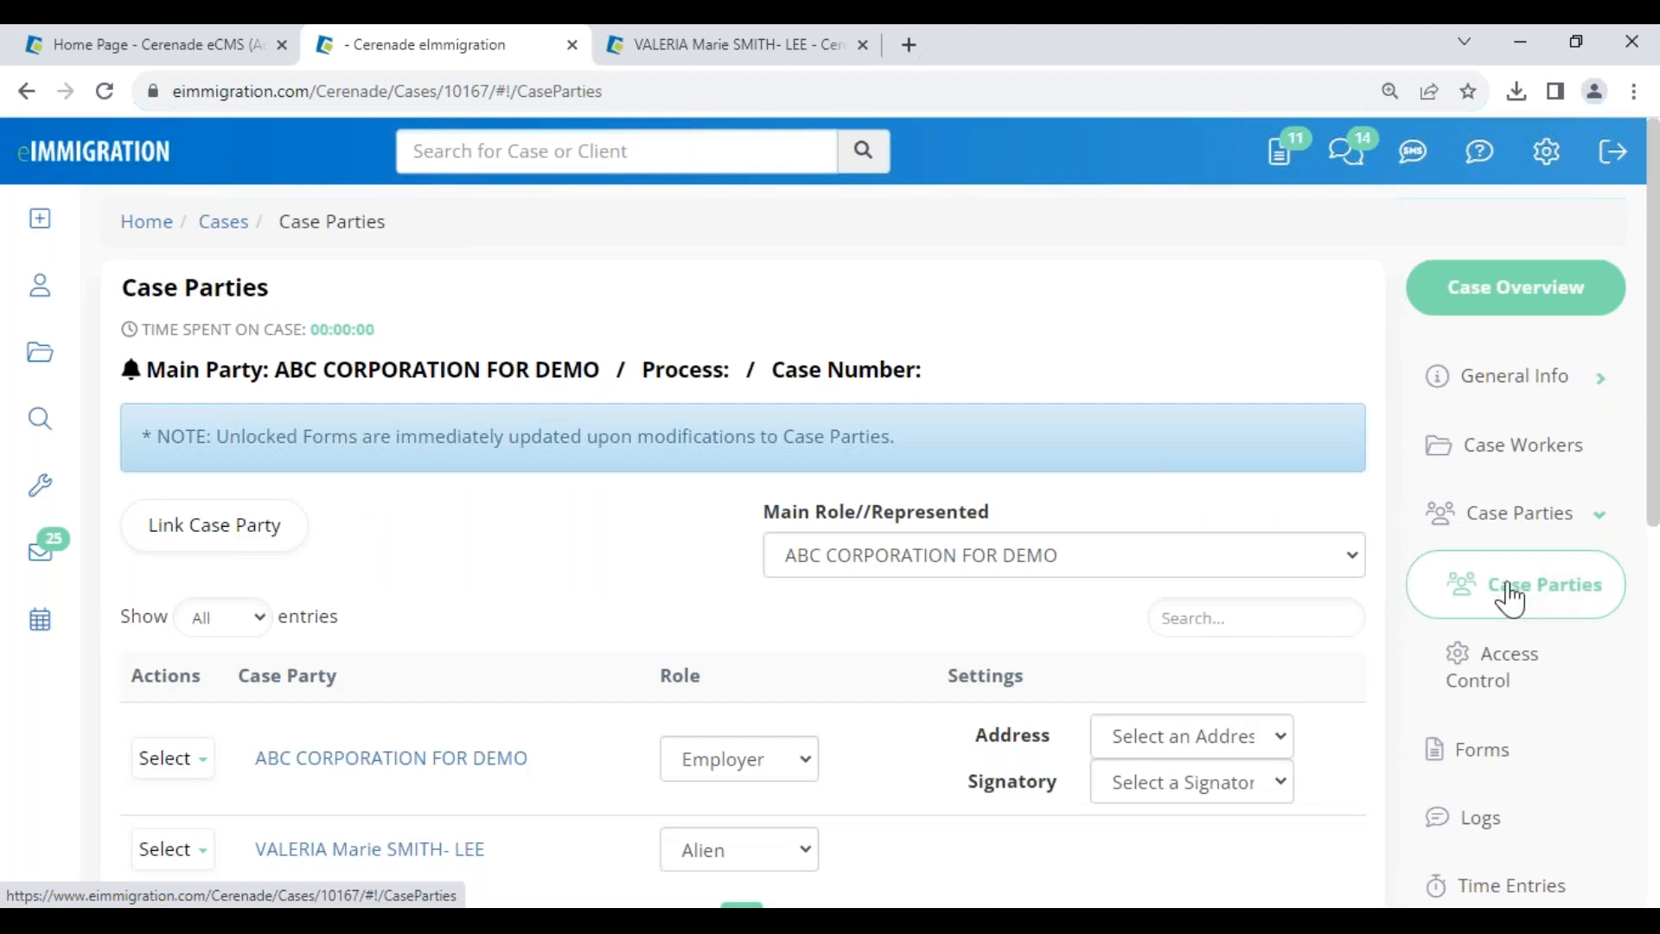
scroll(326, 712, "down", 3)
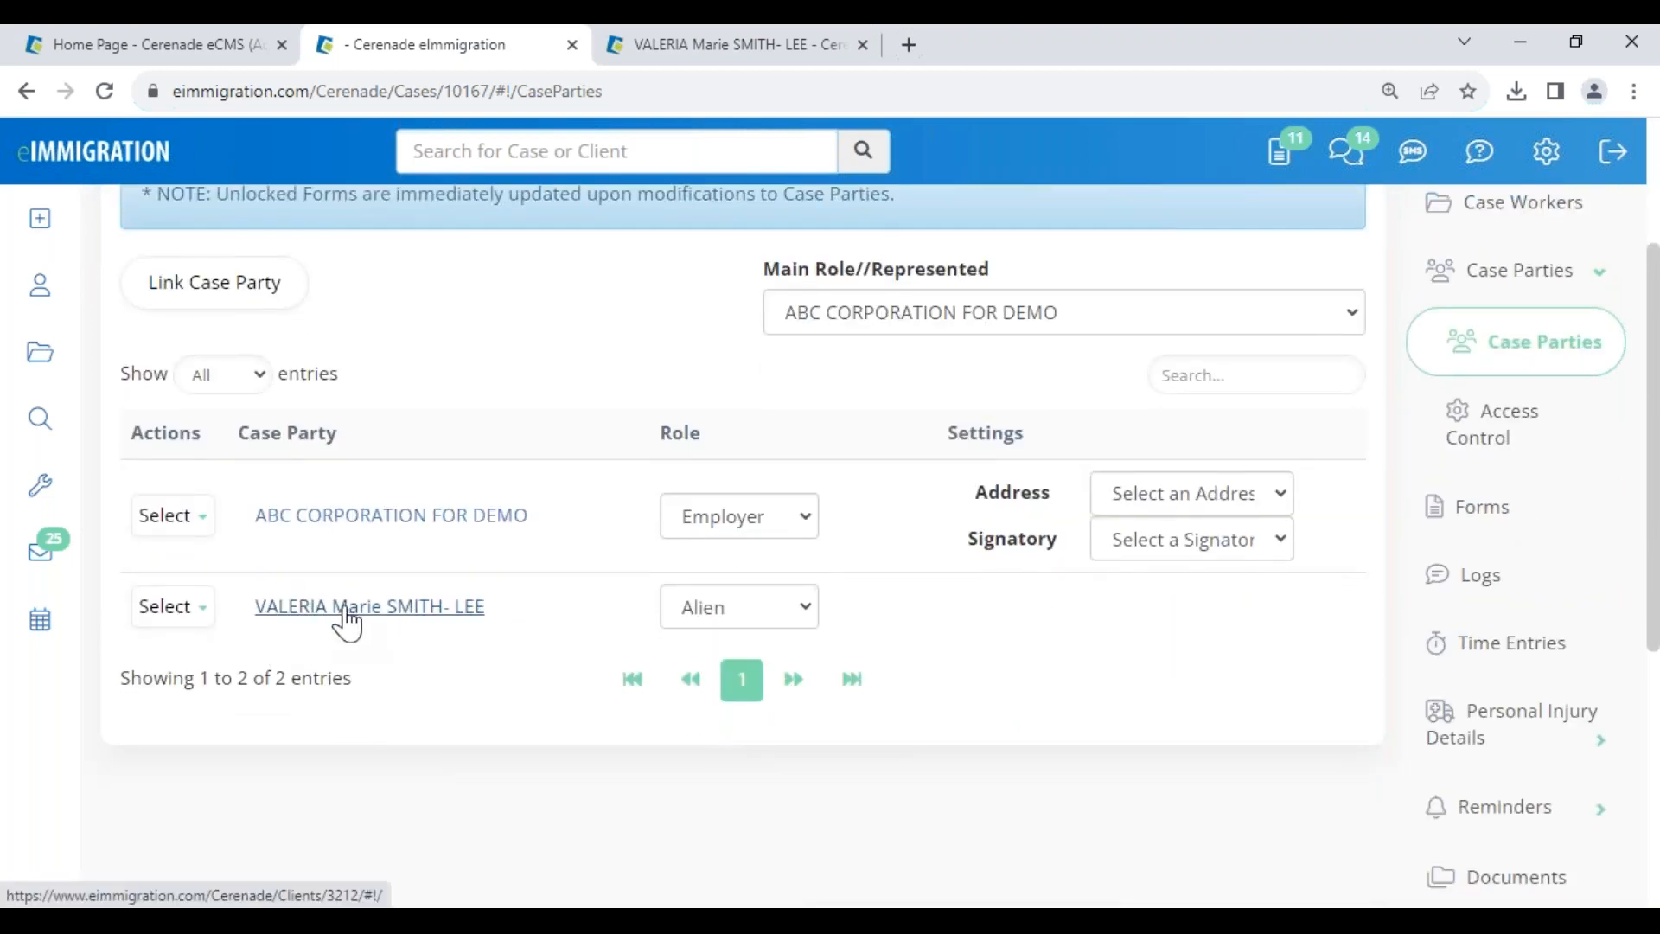
left_click(175, 608)
left_click(211, 662)
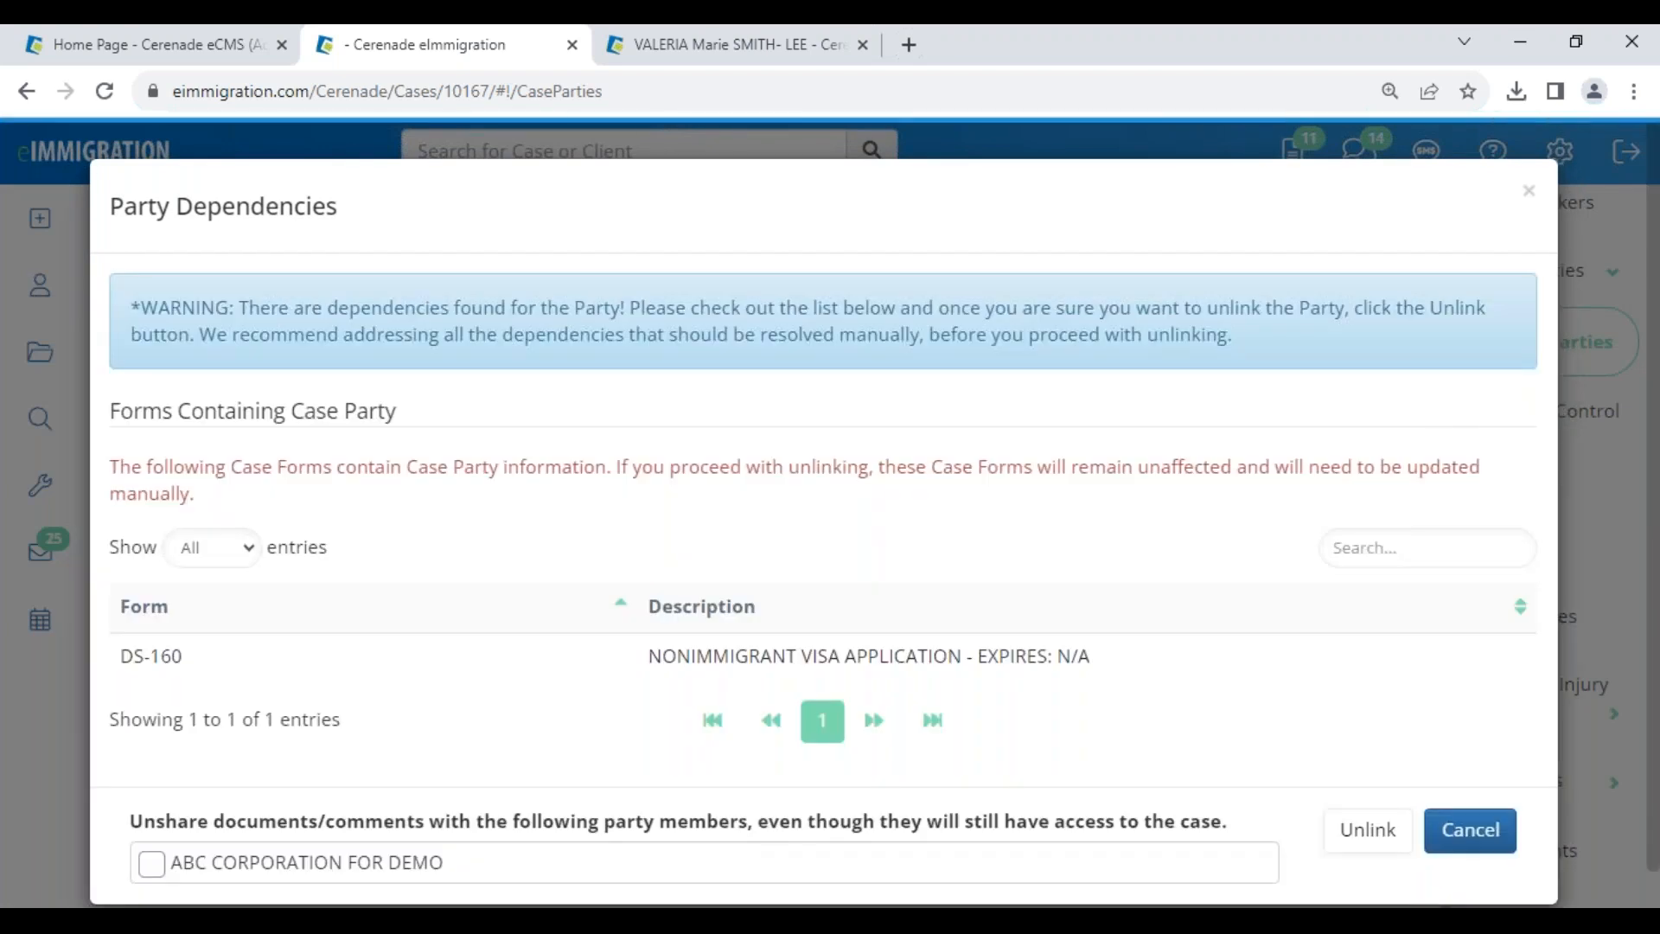
left_click(1364, 832)
- Search for the intended client and link them to the case with the Alien role
mouse_move(28, 593)
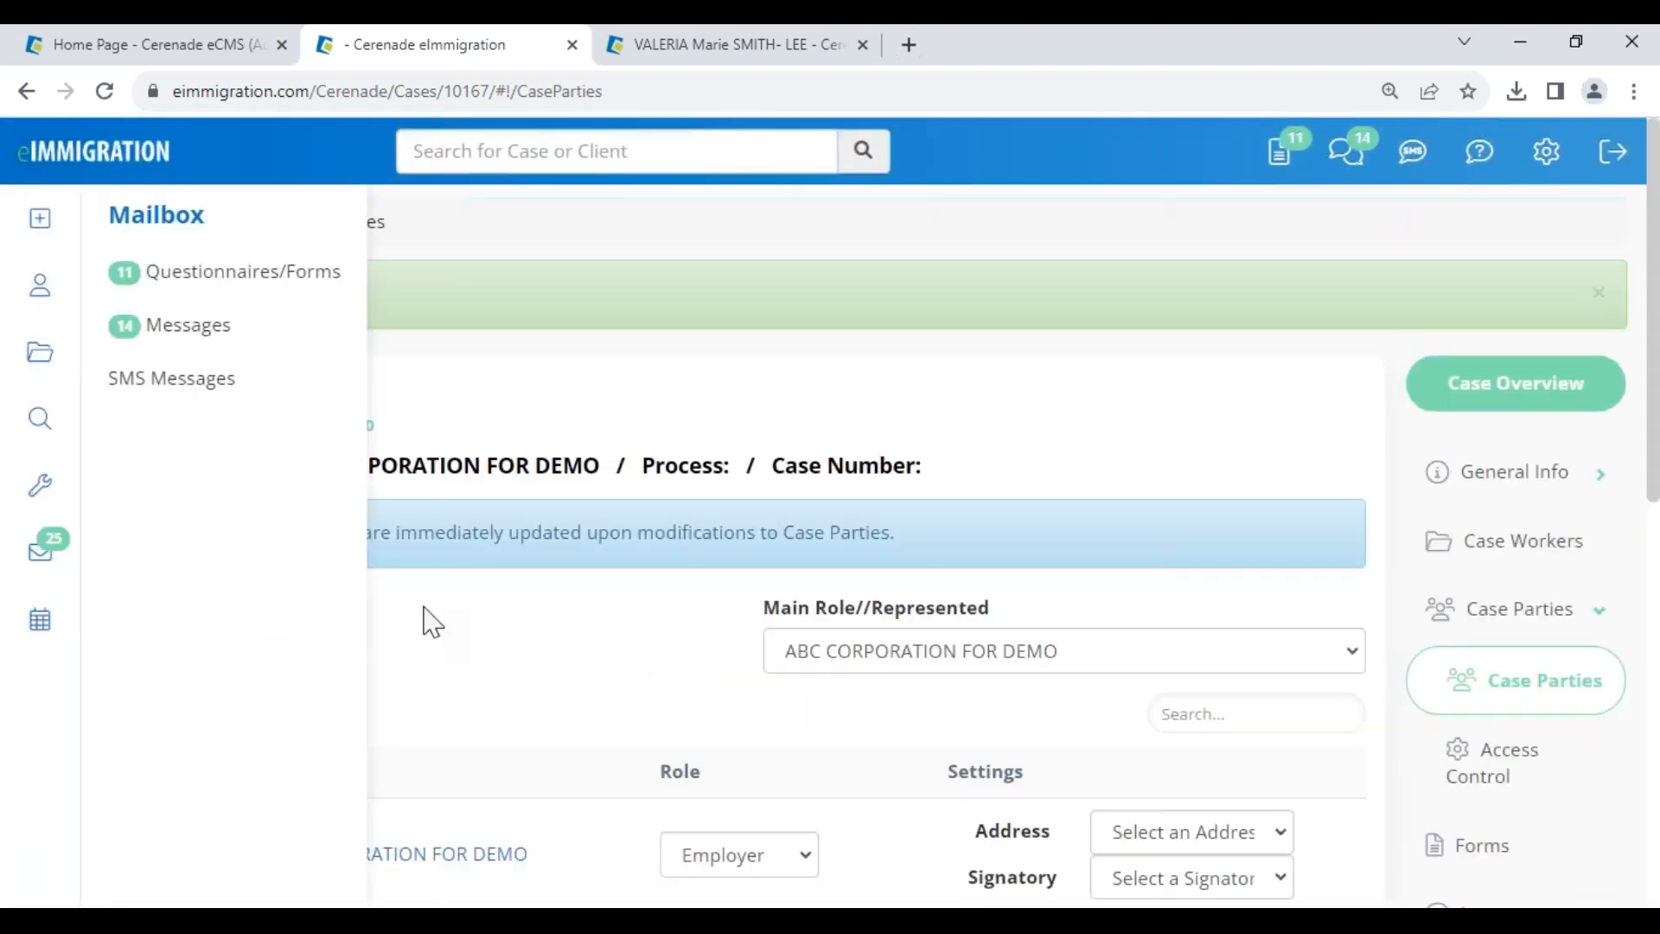
scroll(630, 667, "down", 4)
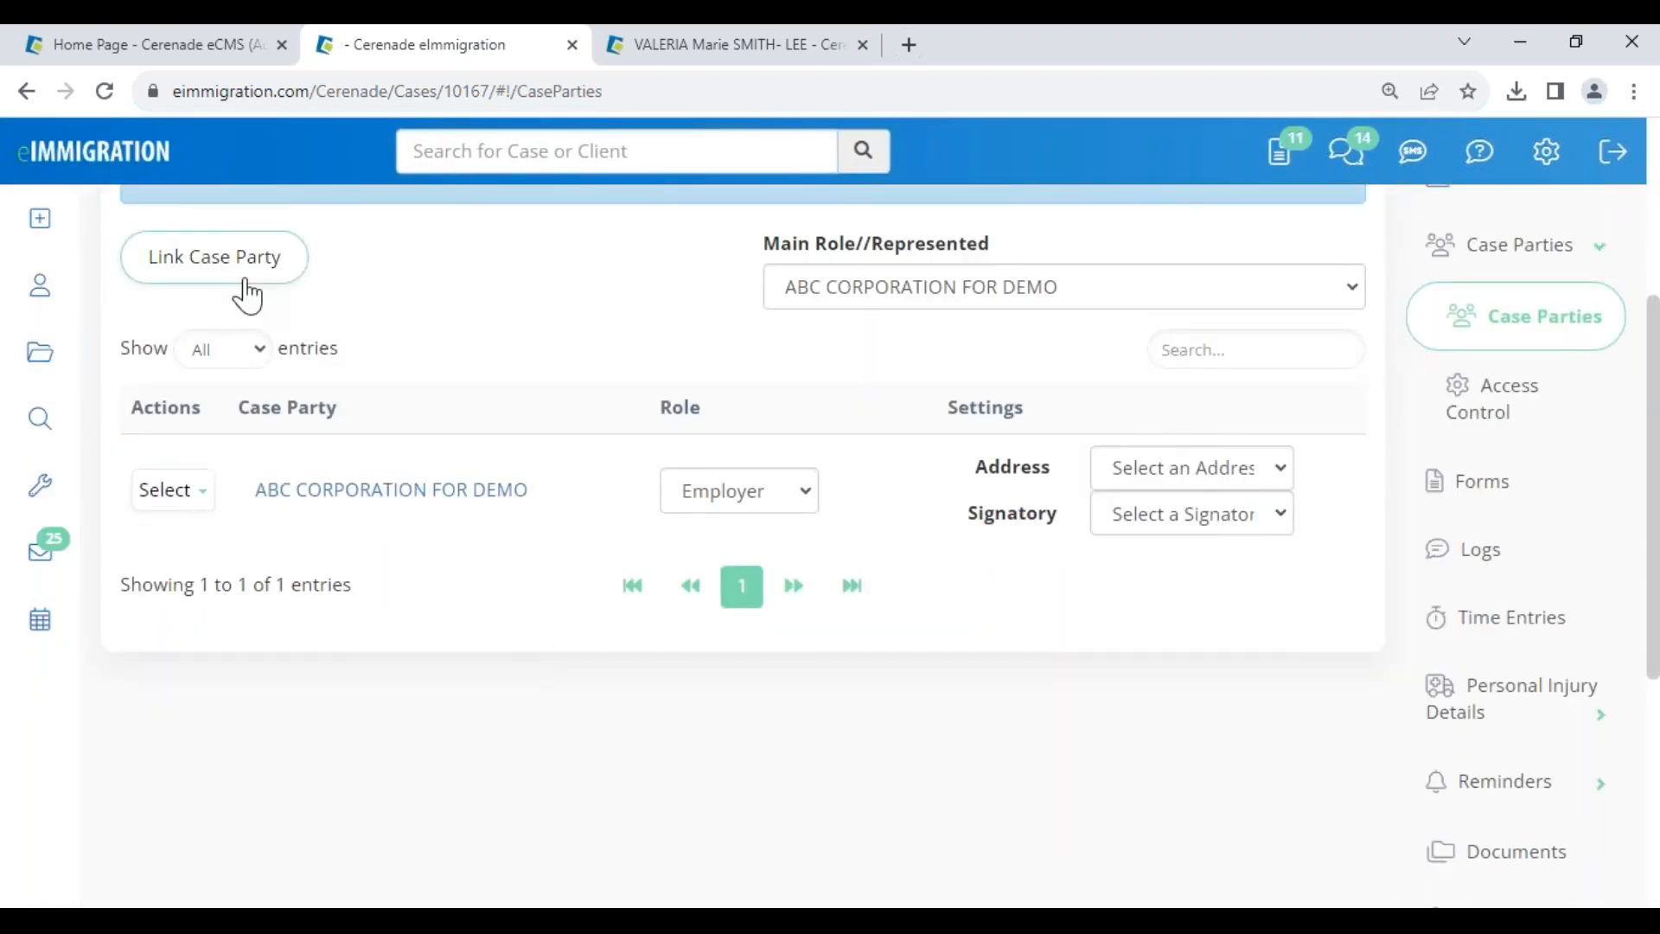
left_click(204, 274)
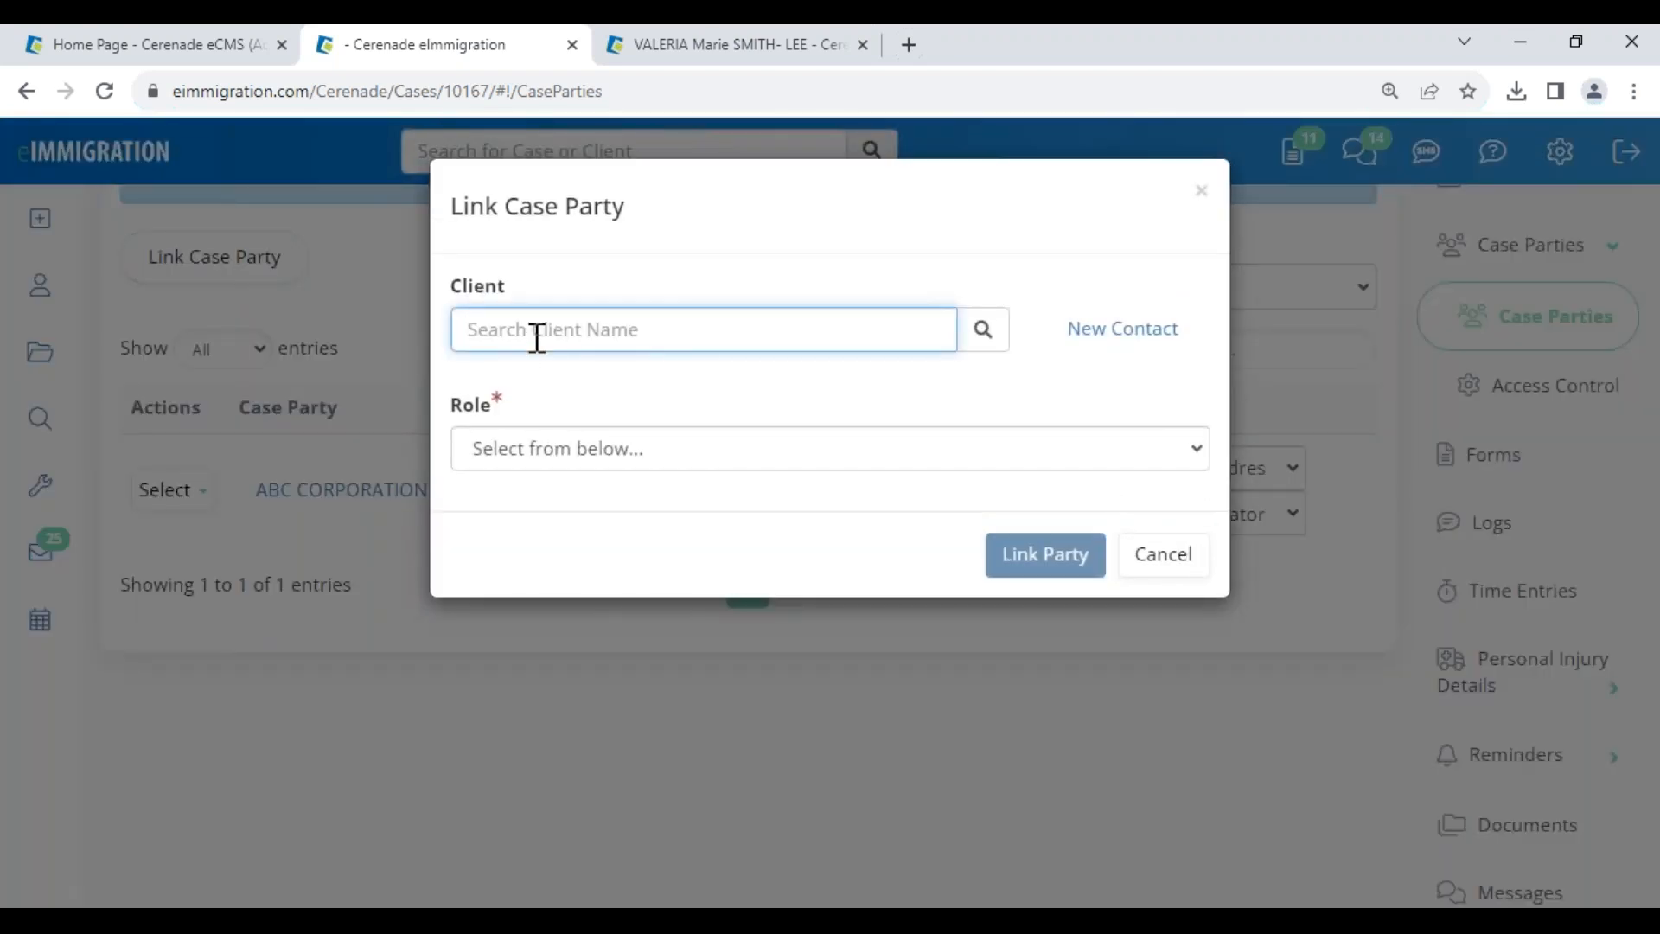
type("francisco")
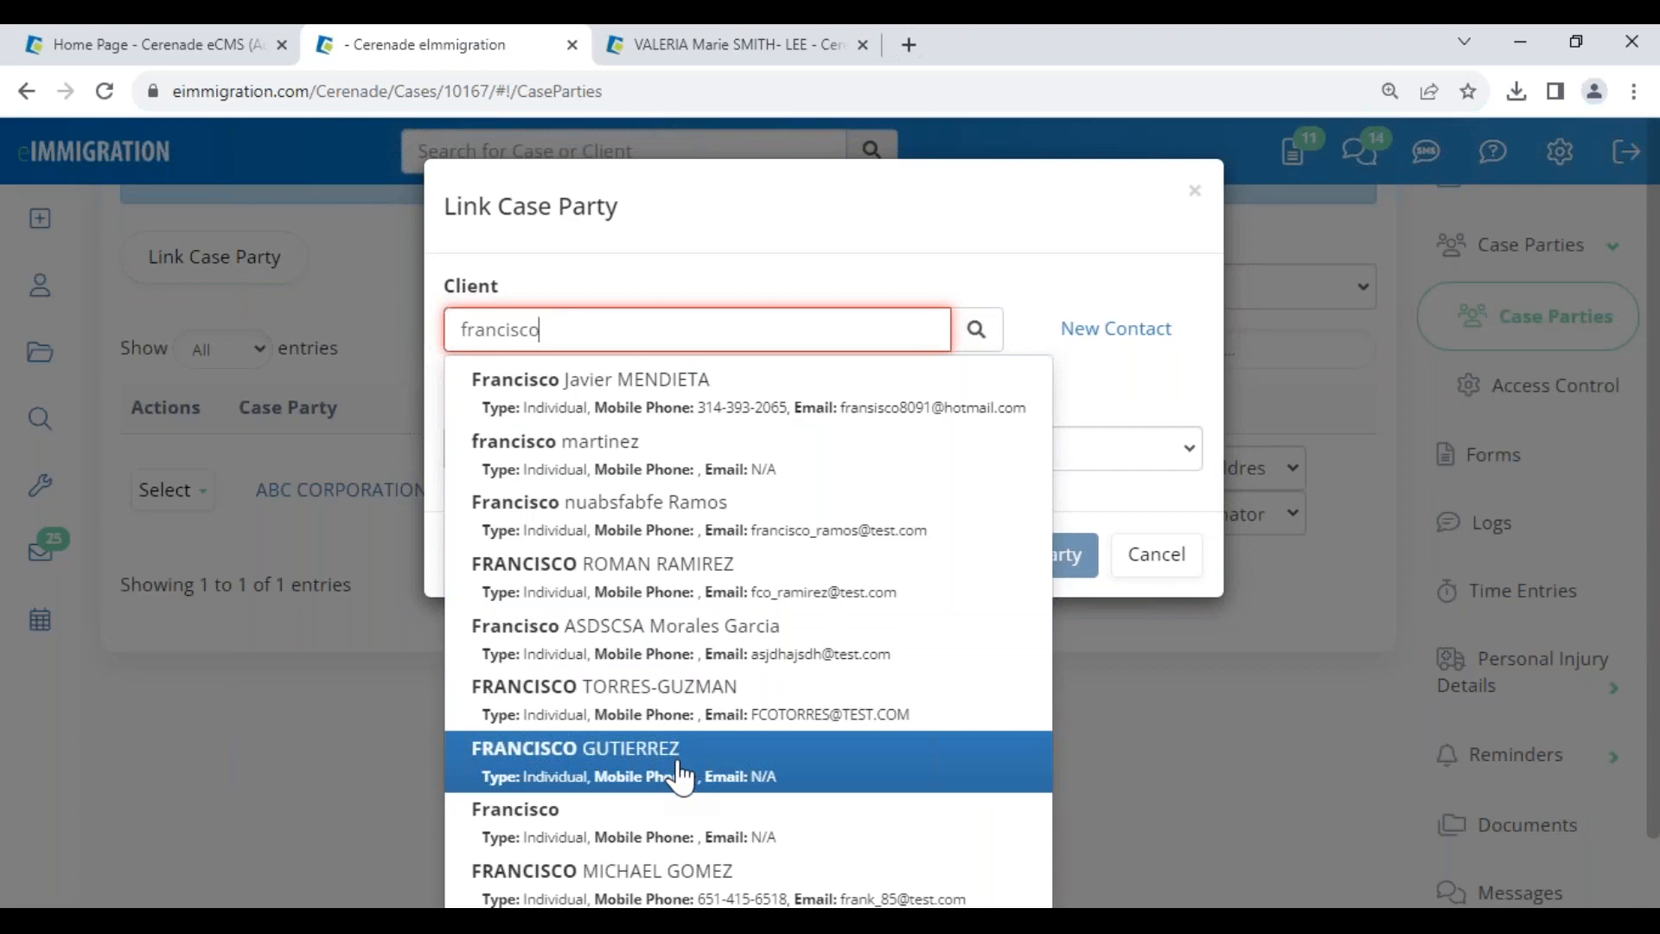
scroll(680, 775, "down", 2)
left_click(693, 792)
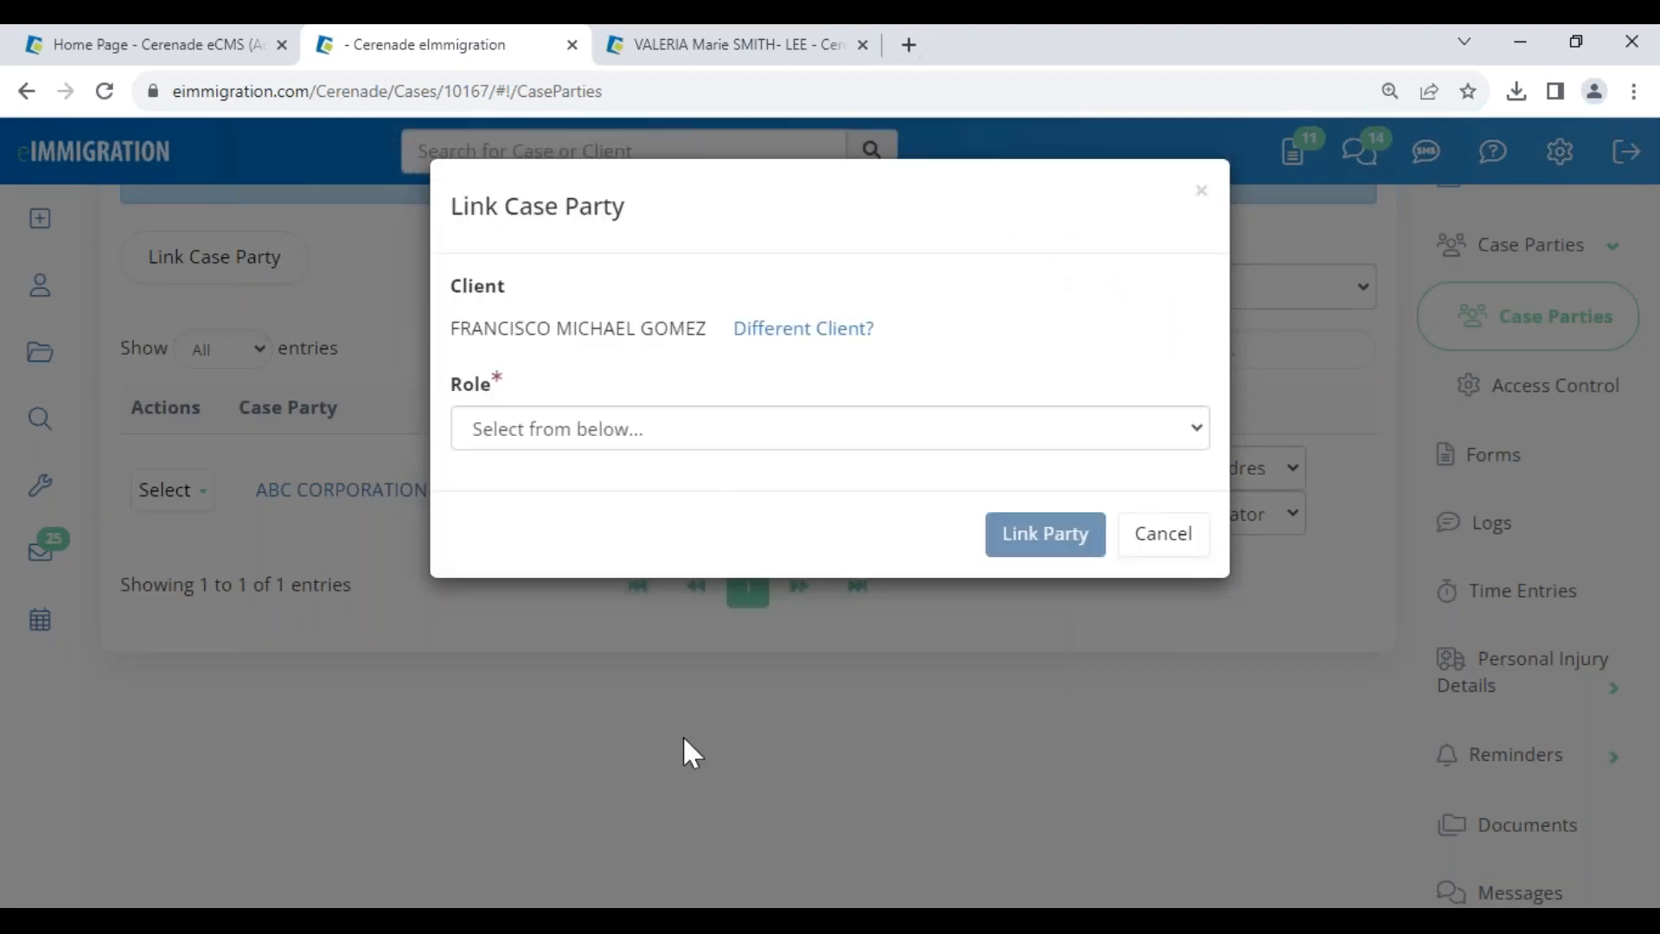
left_click(699, 437)
left_click(634, 518)
left_click(1030, 545)
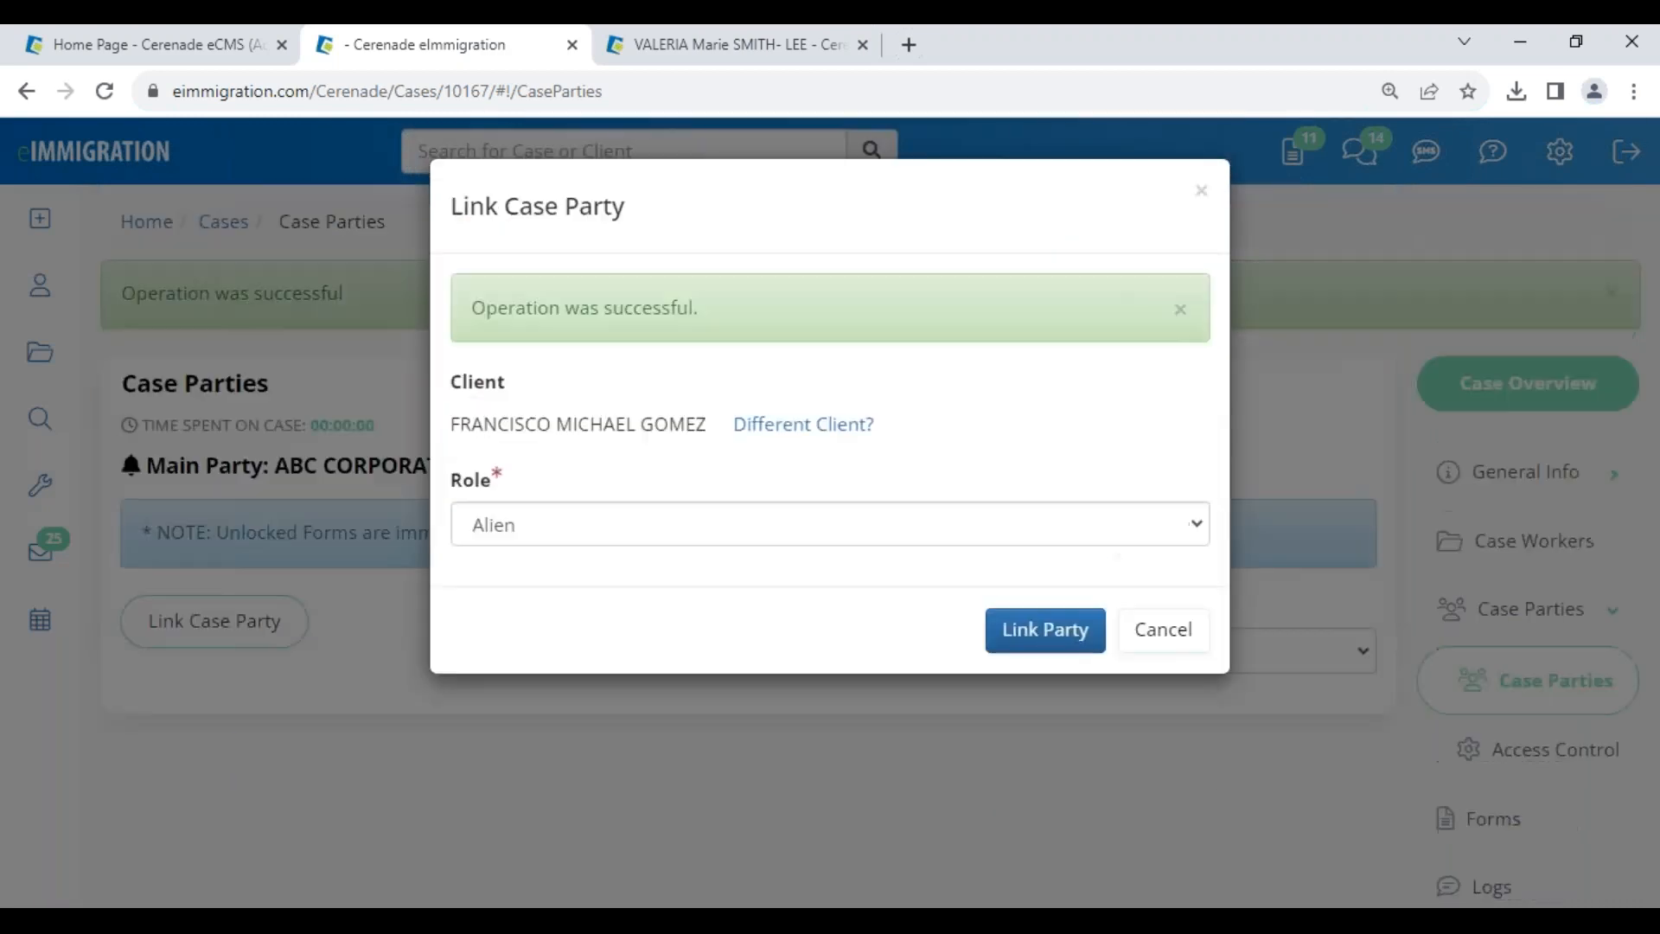
- Choose the employer's mailing address and signatory, then go to the case's Forms
scroll(866, 817, "down", 3)
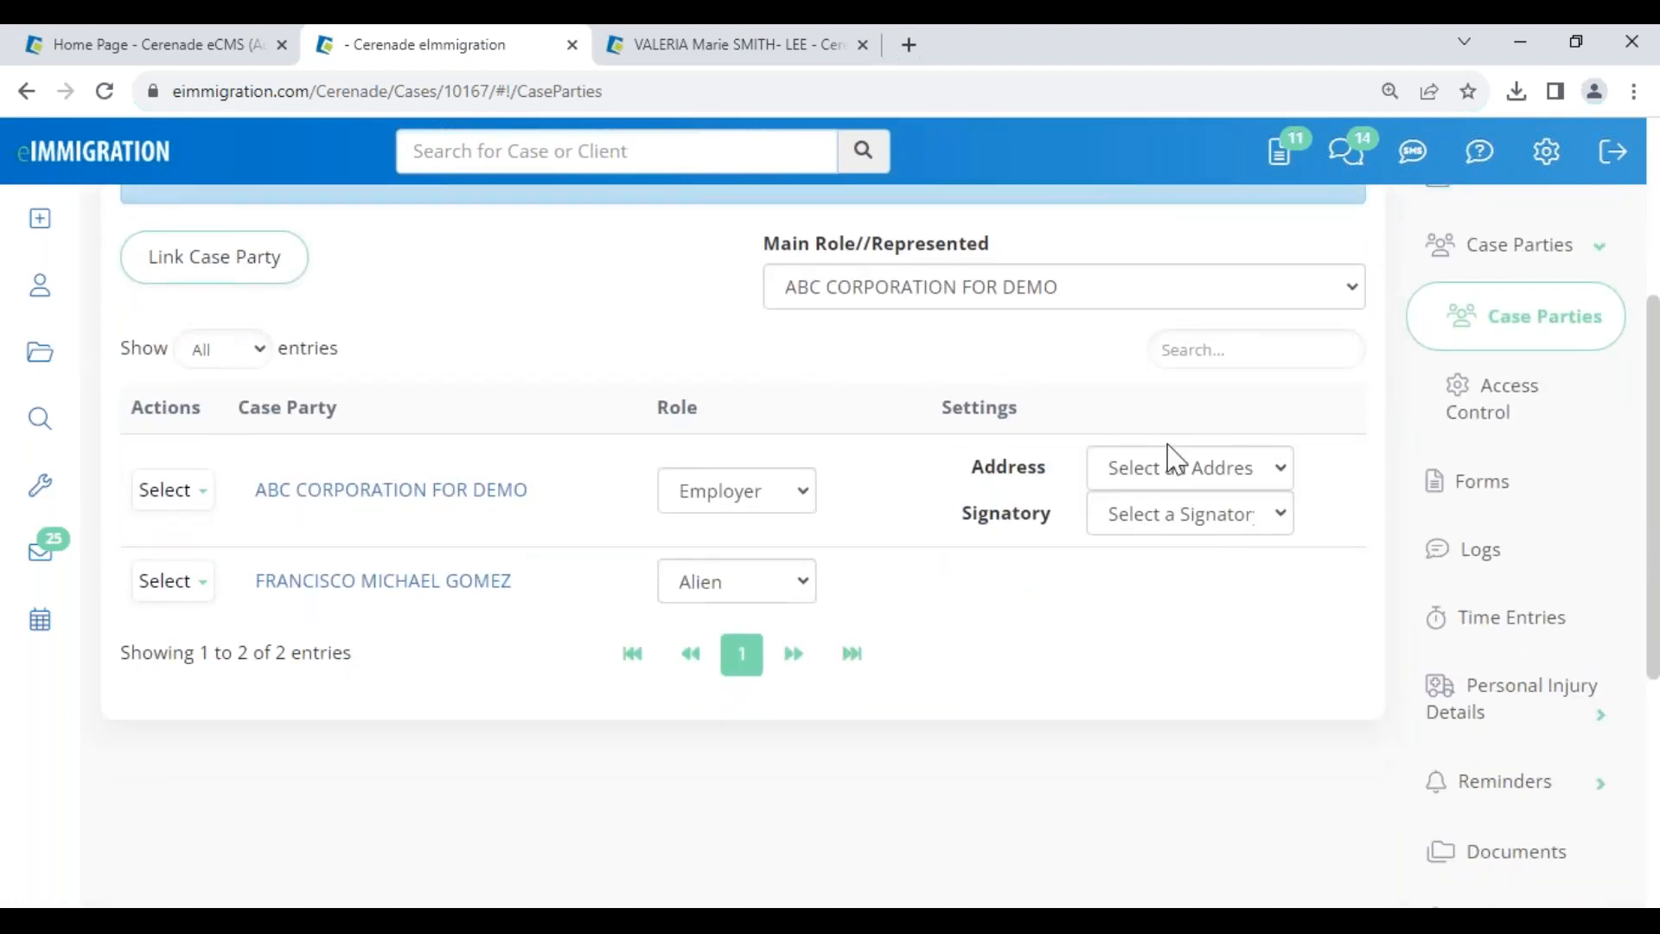
left_click(1171, 469)
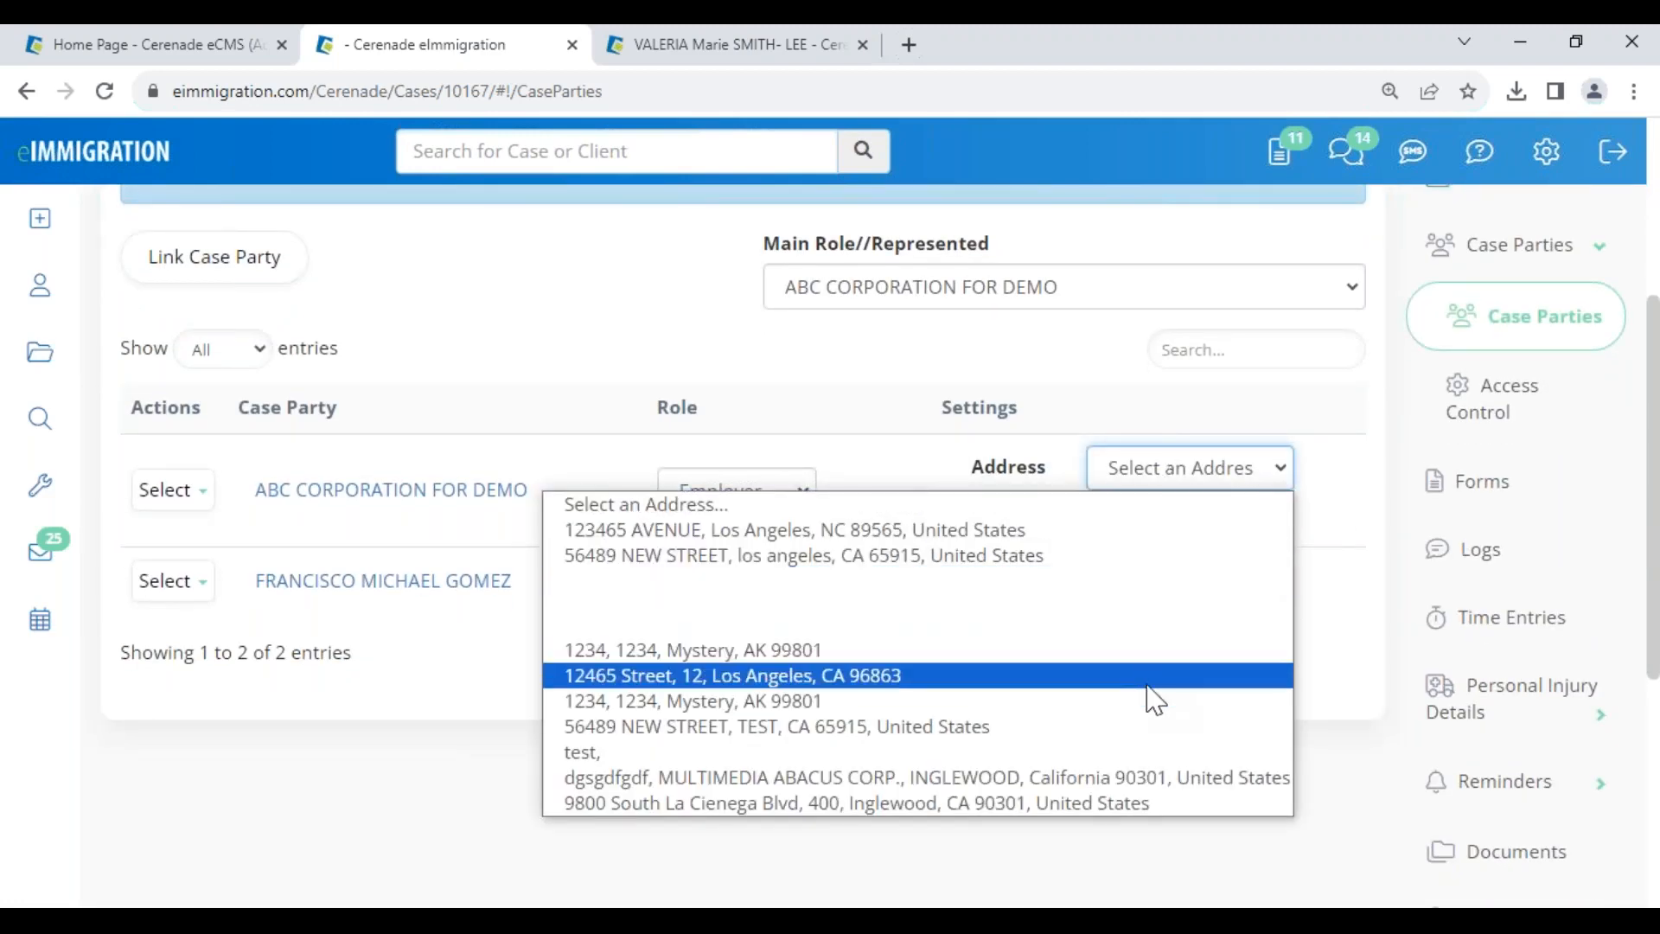
left_click(1147, 679)
scroll(1169, 714, "down", 2)
left_click(1176, 756)
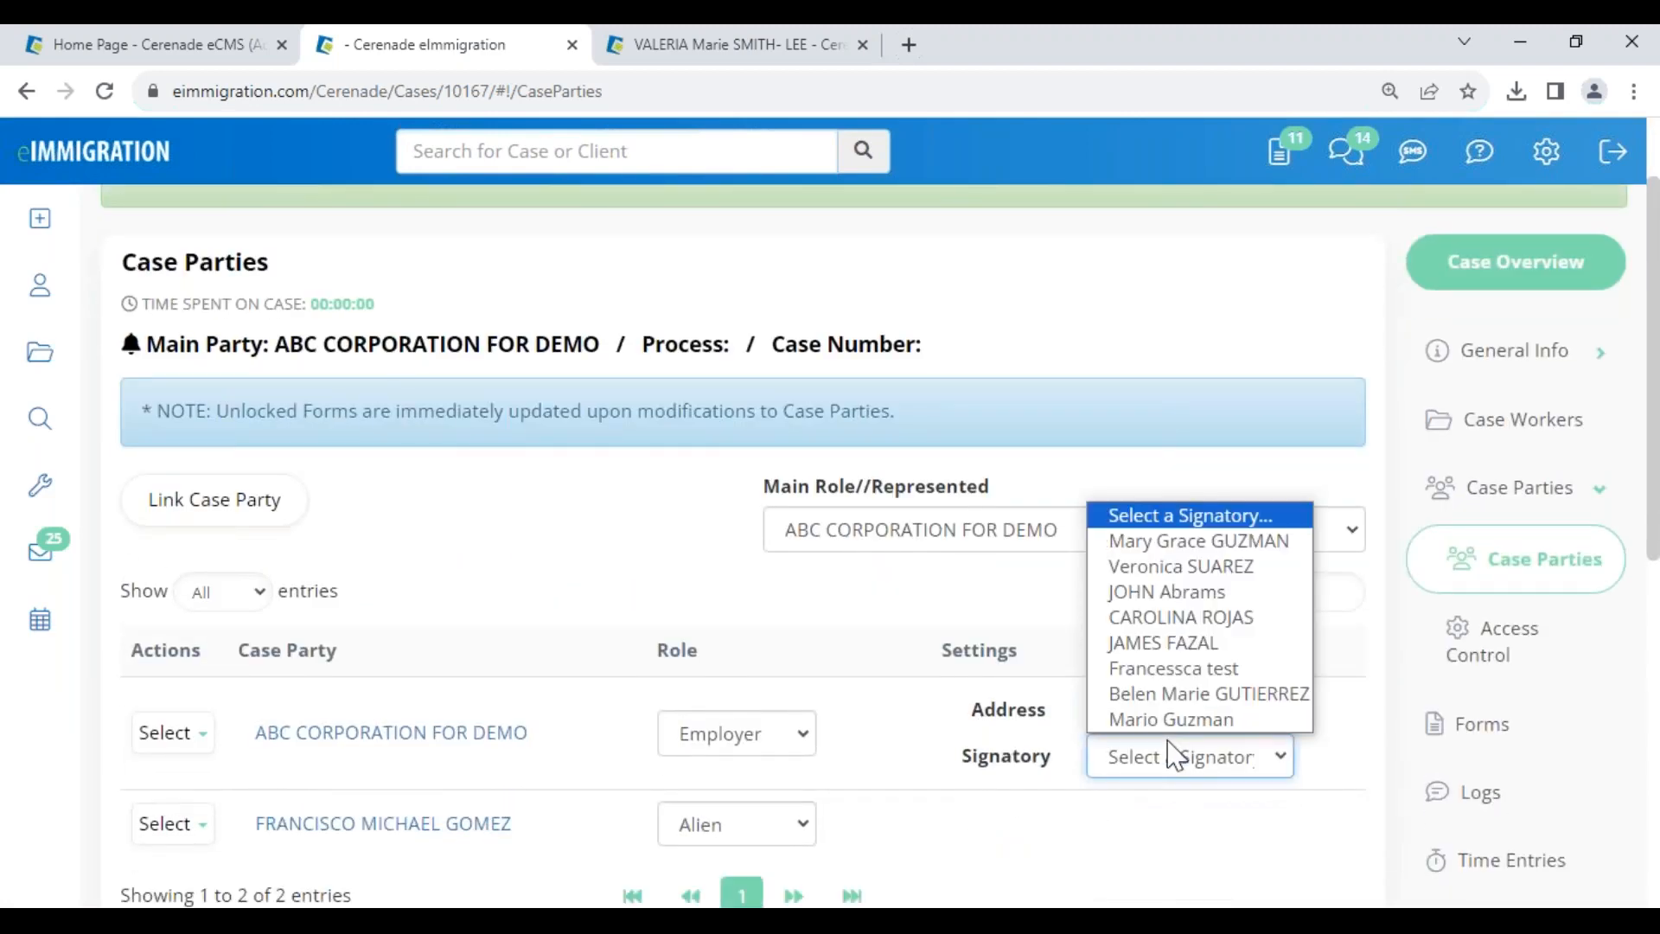
left_click(1171, 690)
scroll(1223, 723, "down", 4)
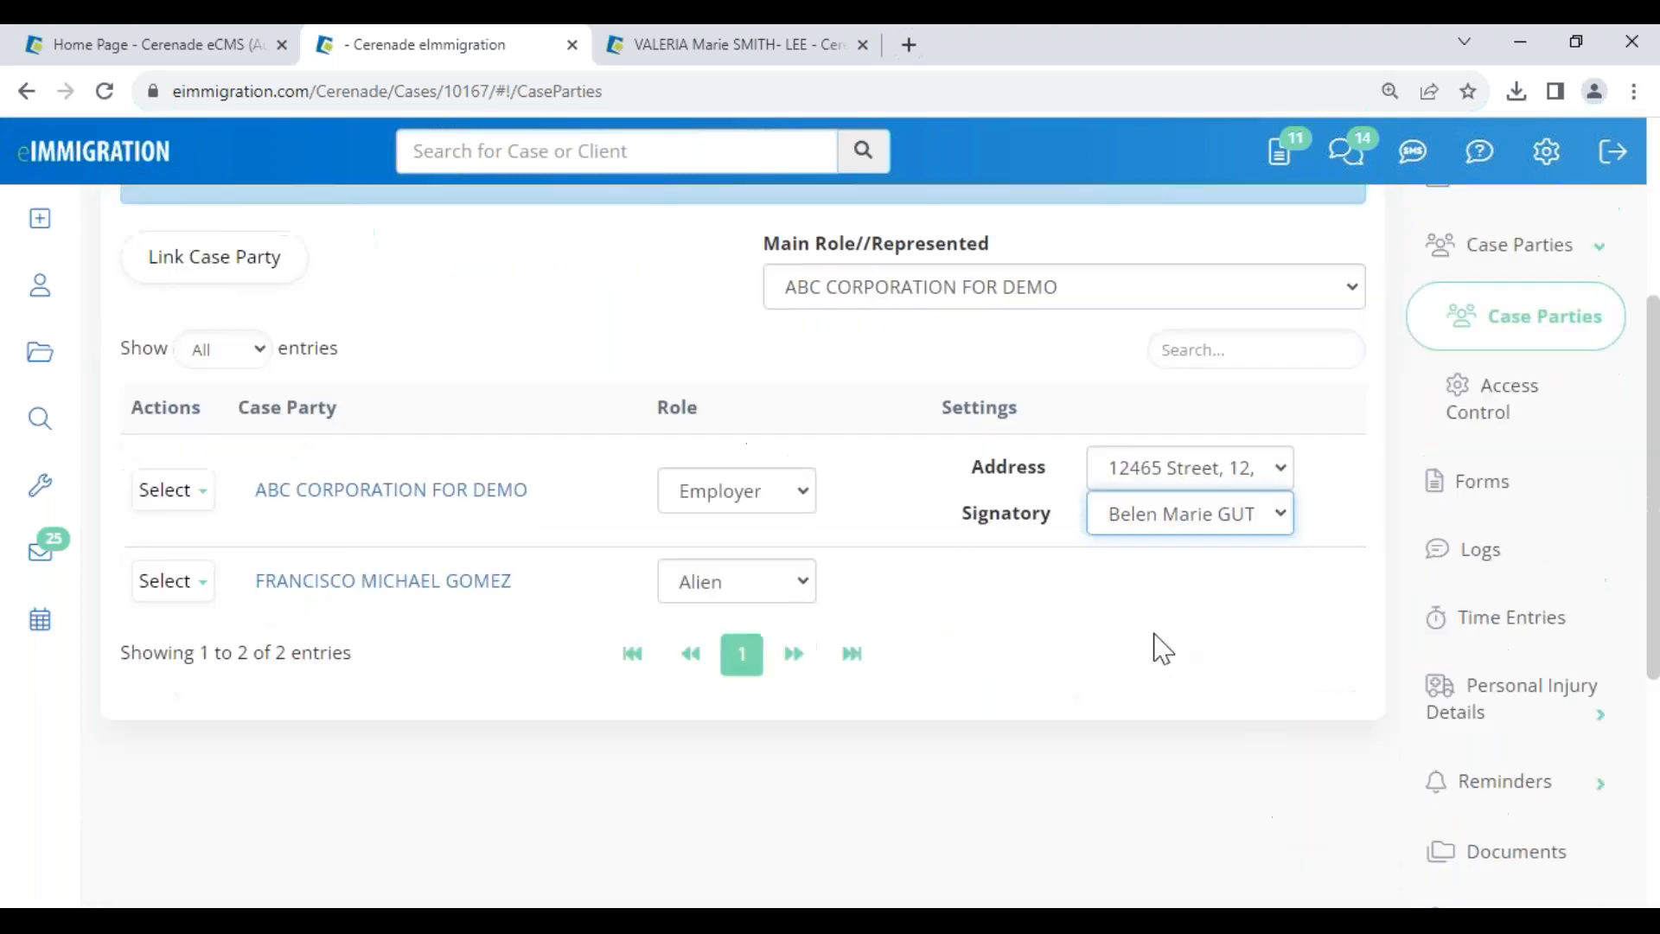
left_click(1502, 482)
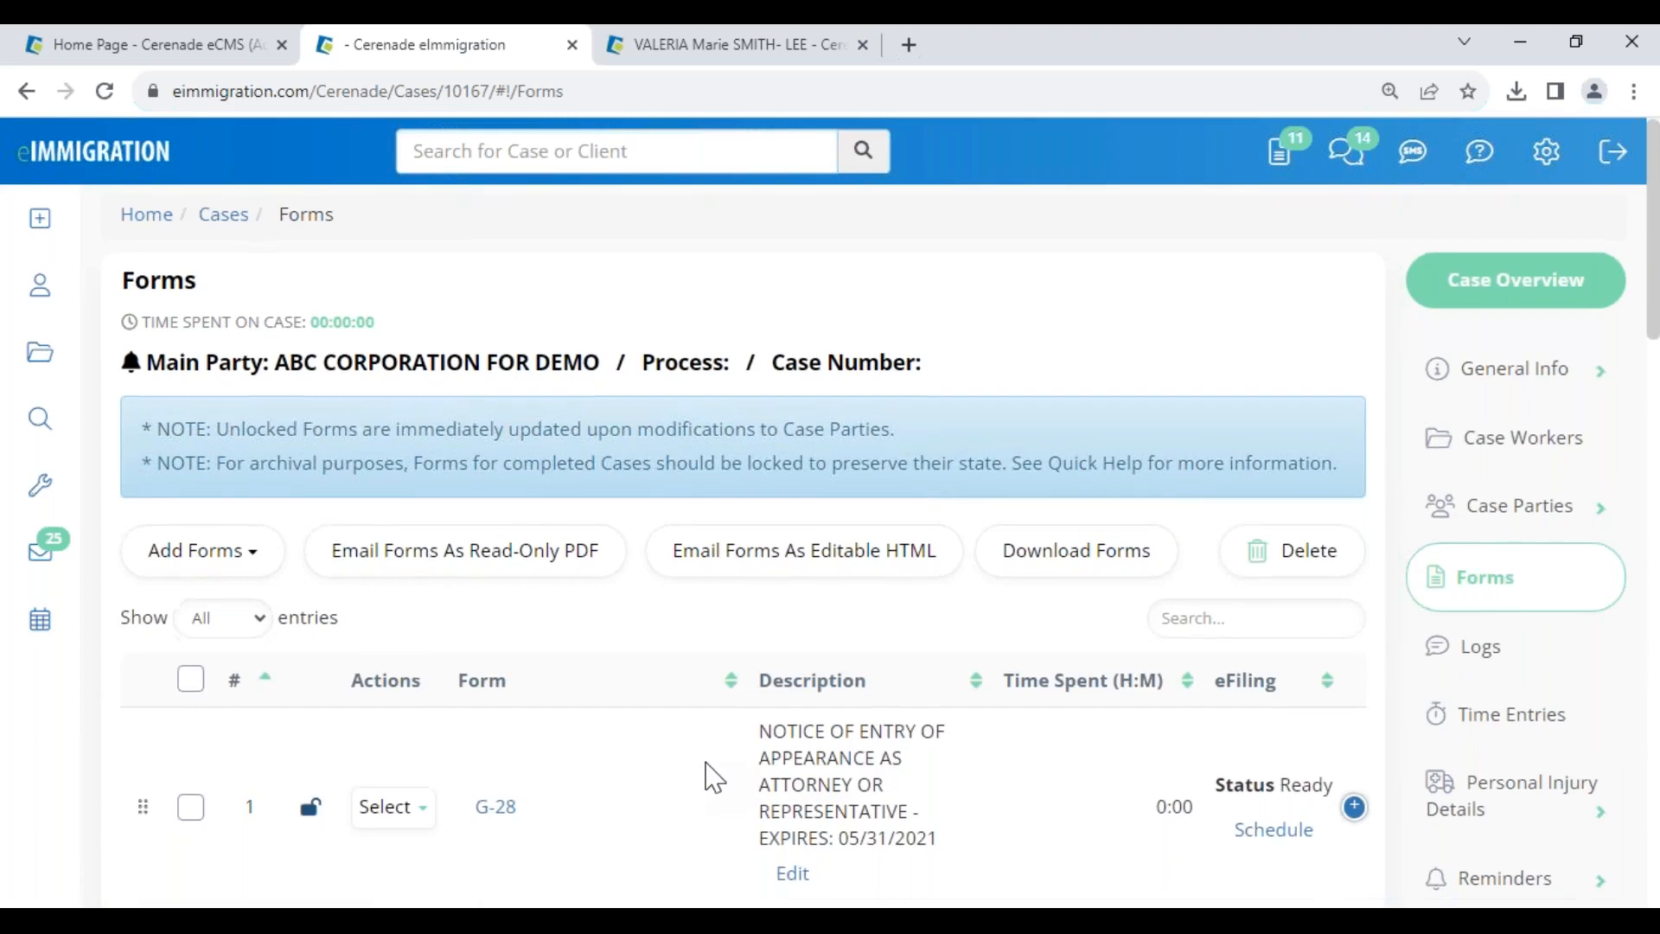
- Open the I-129 on its beneficiary page and move the cyan note off the name fields
scroll(709, 772, "down", 7)
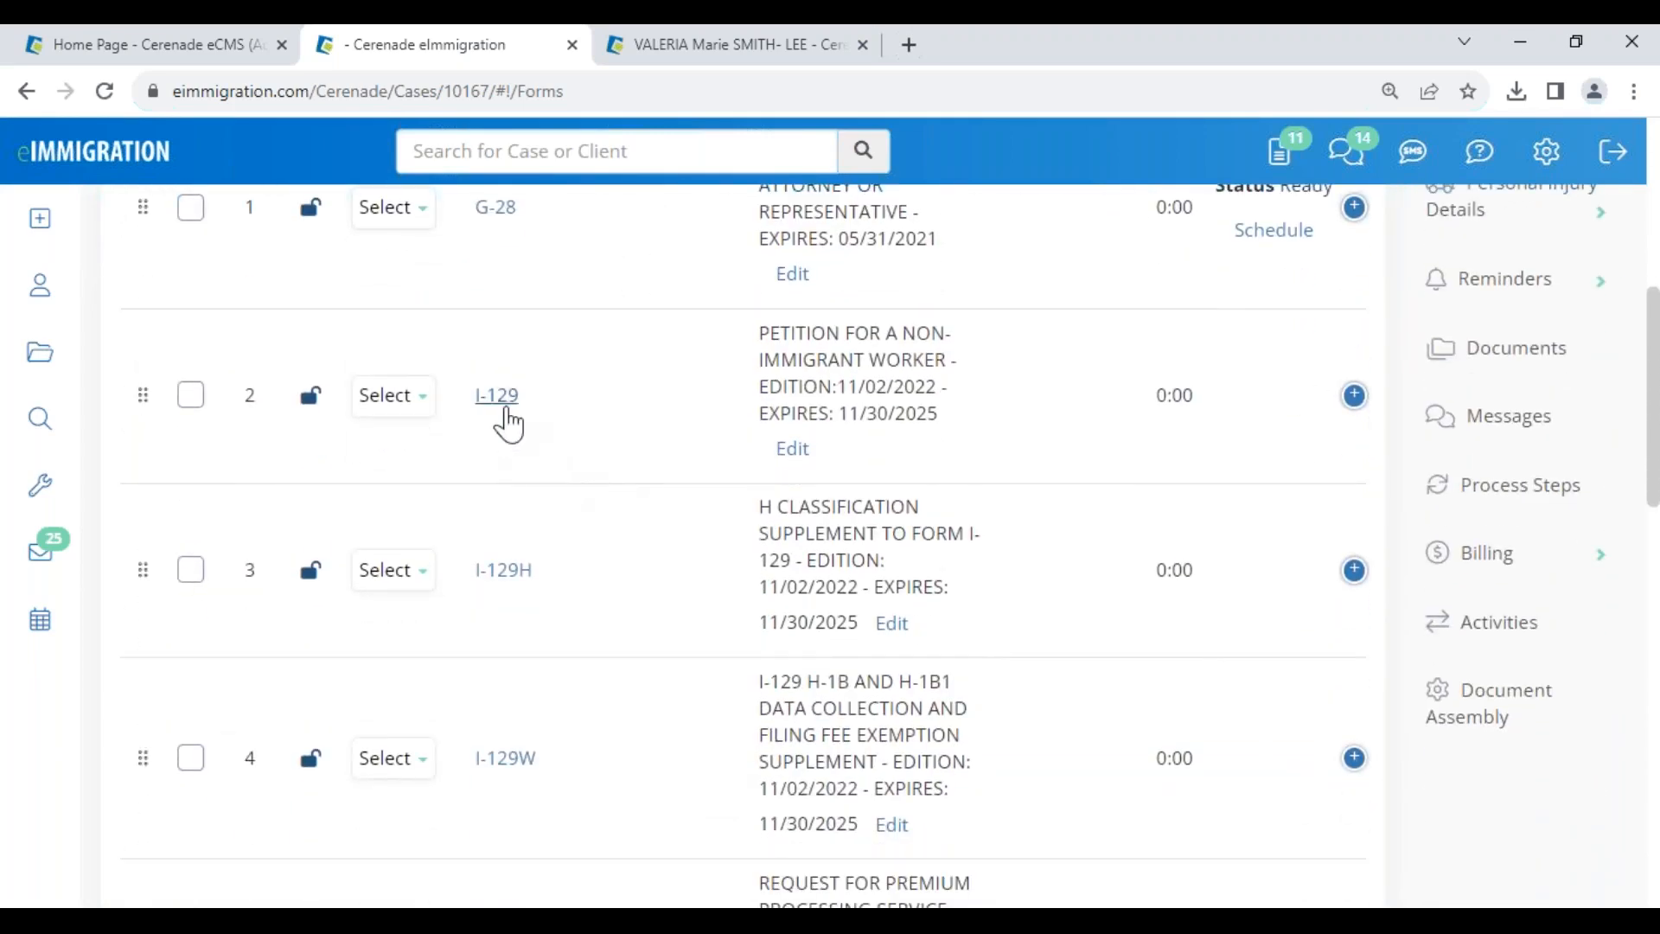
left_click(495, 401)
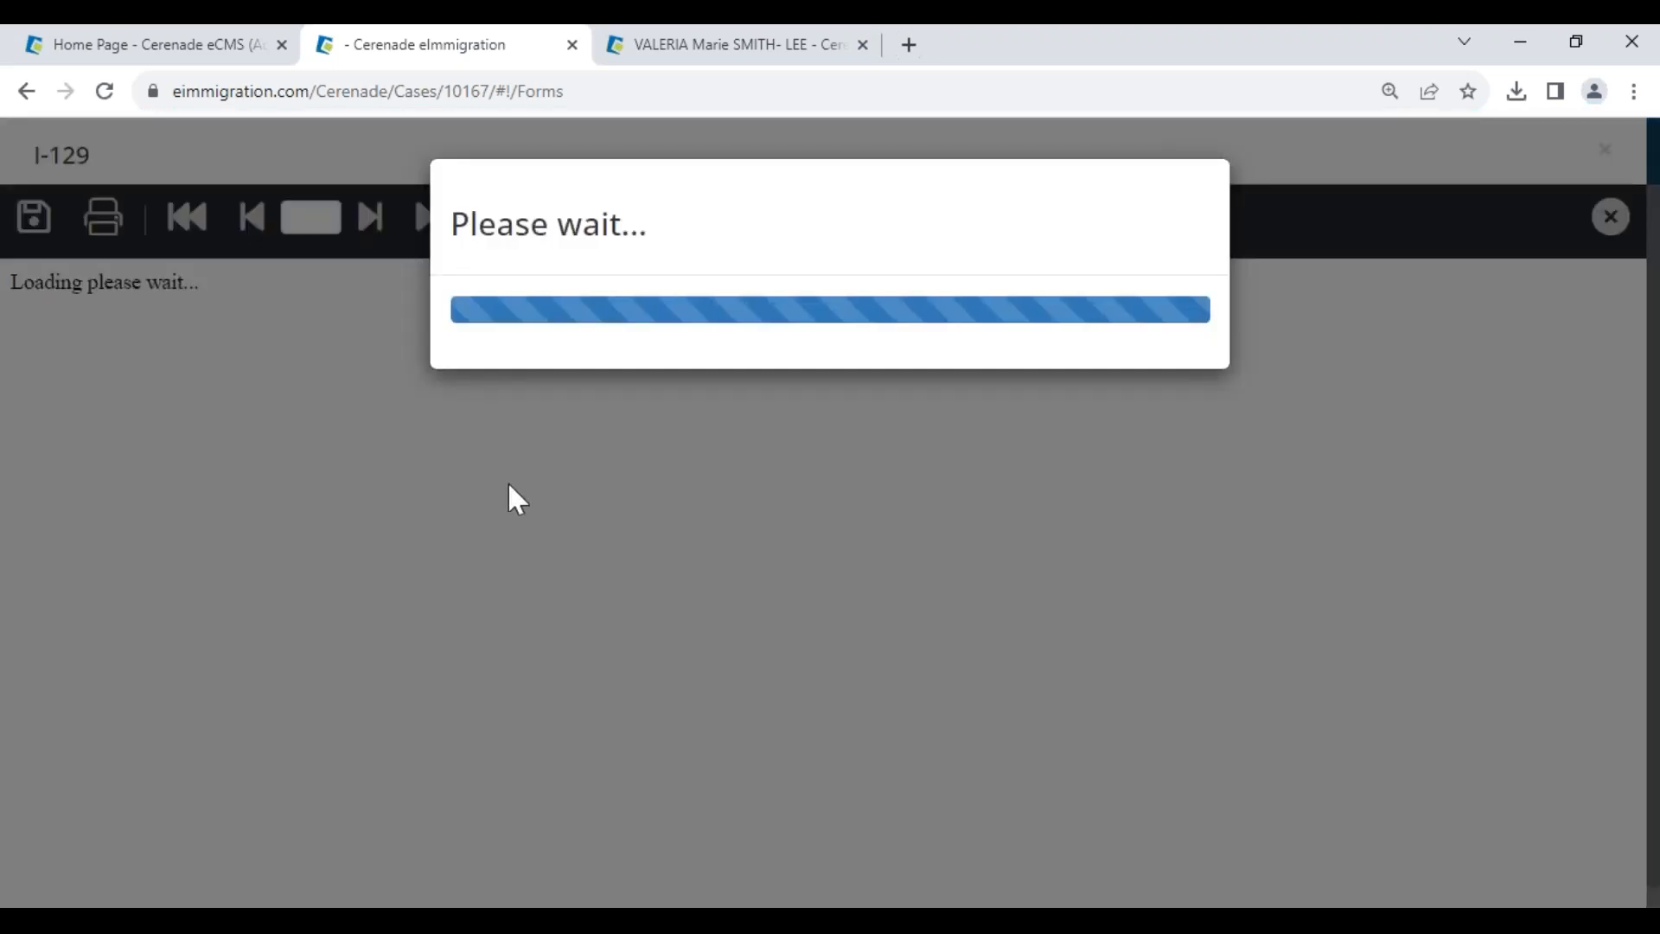
scroll(620, 670, "down", 5)
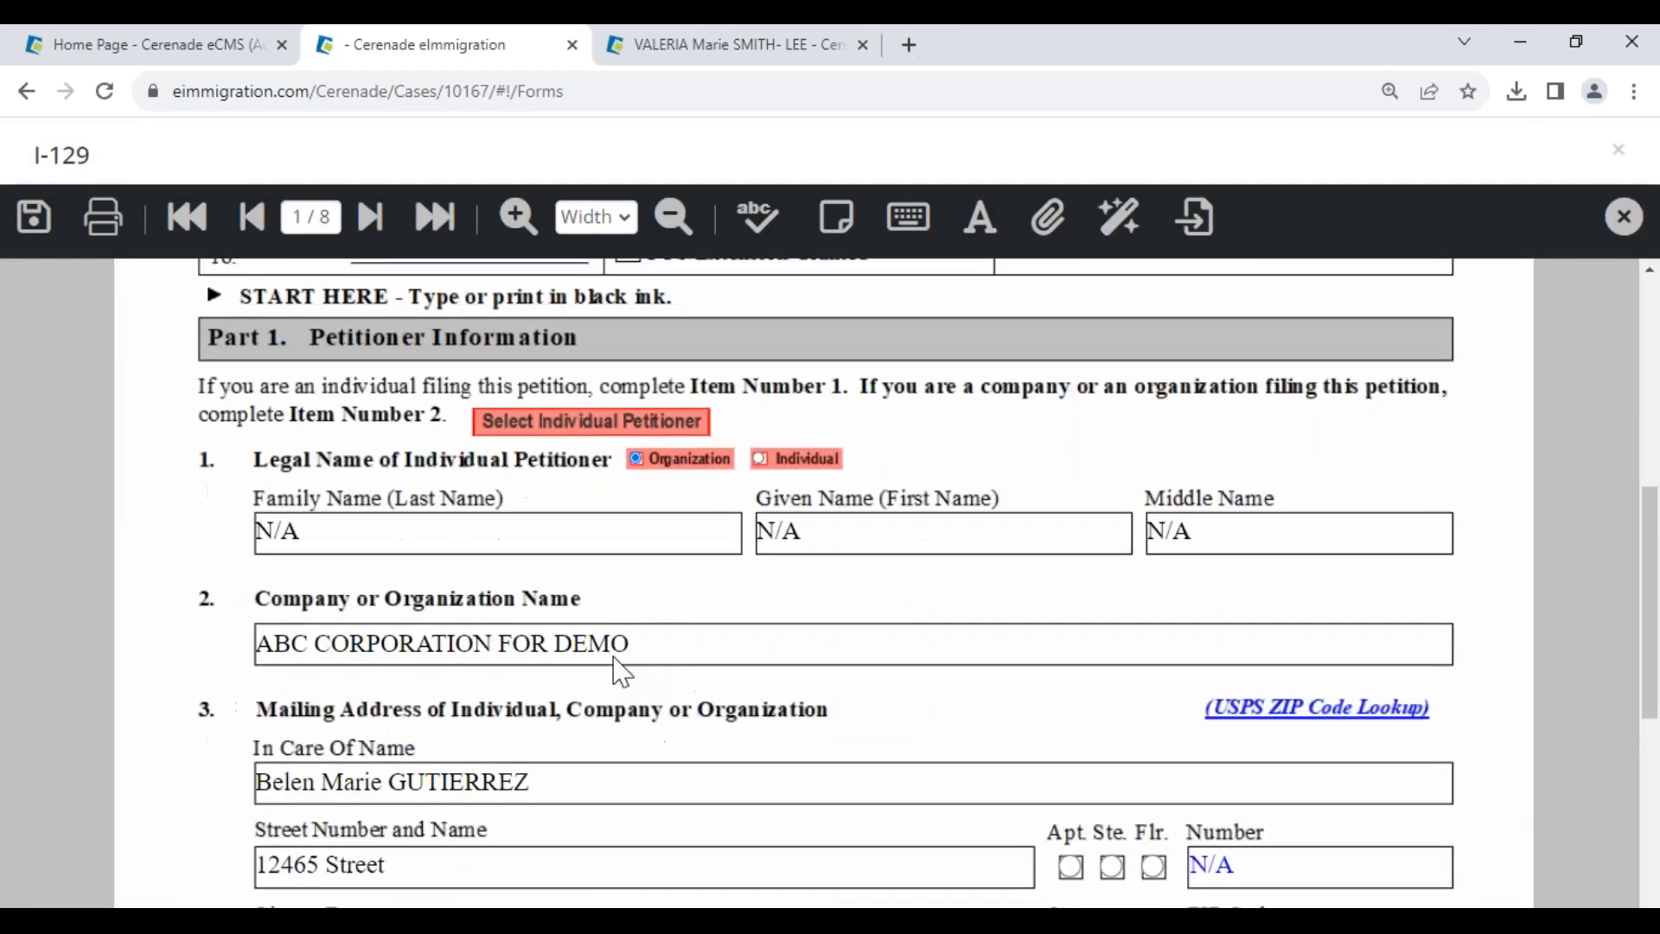
scroll(488, 519, "down", 4)
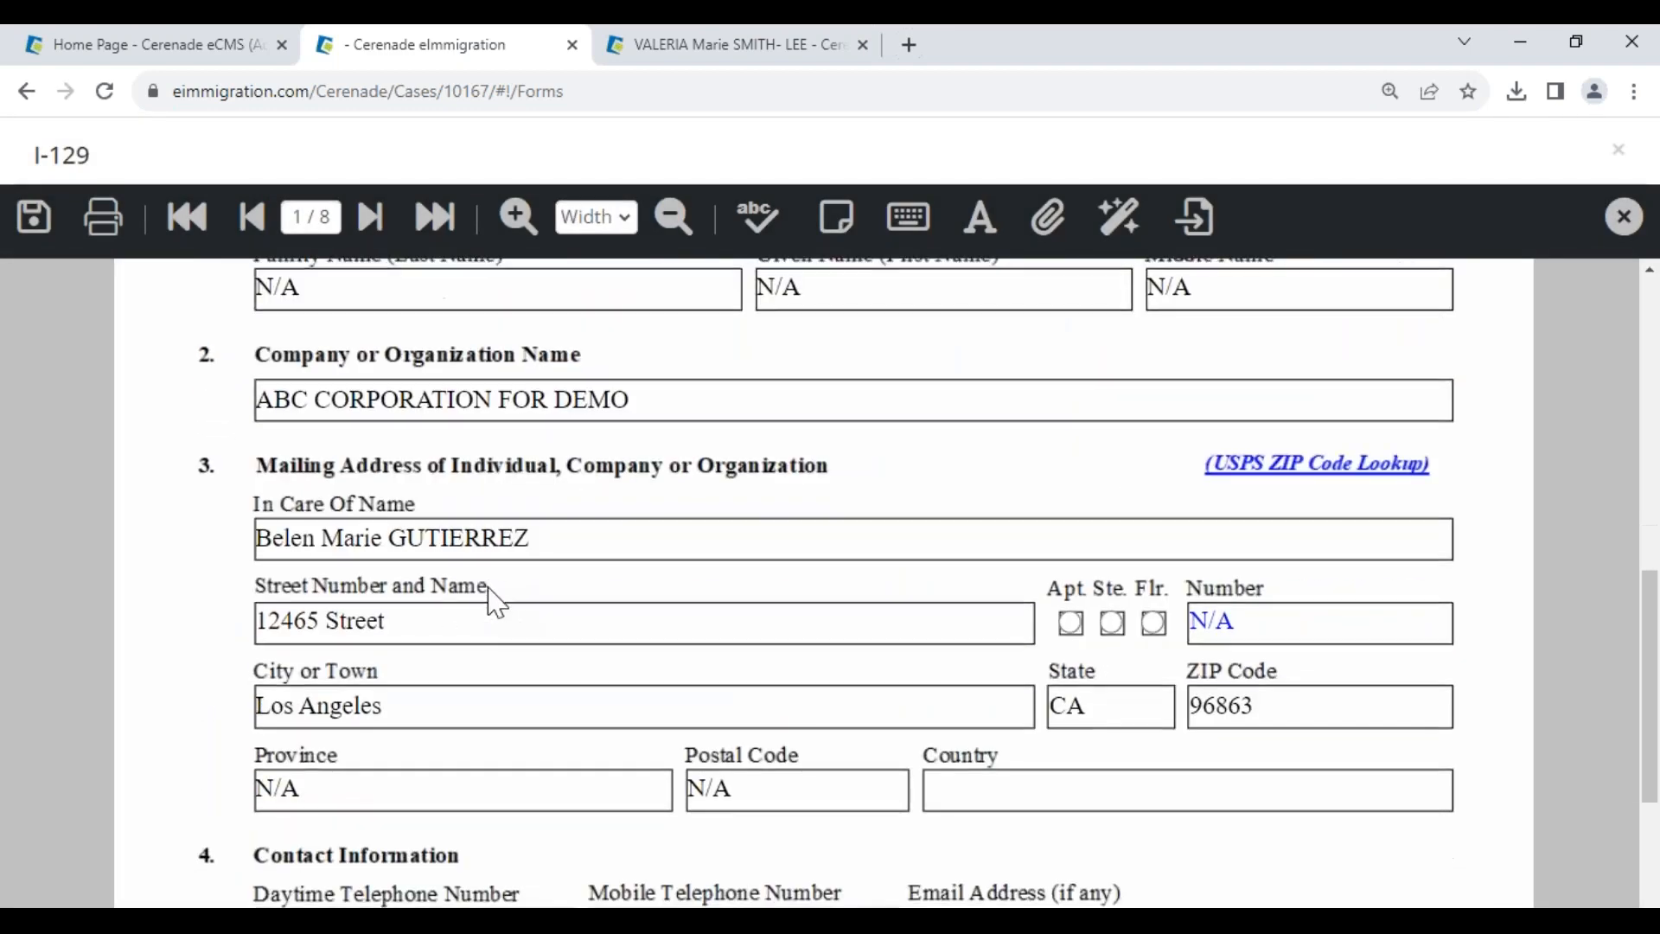
left_click(373, 220)
scroll(487, 674, "down", 8)
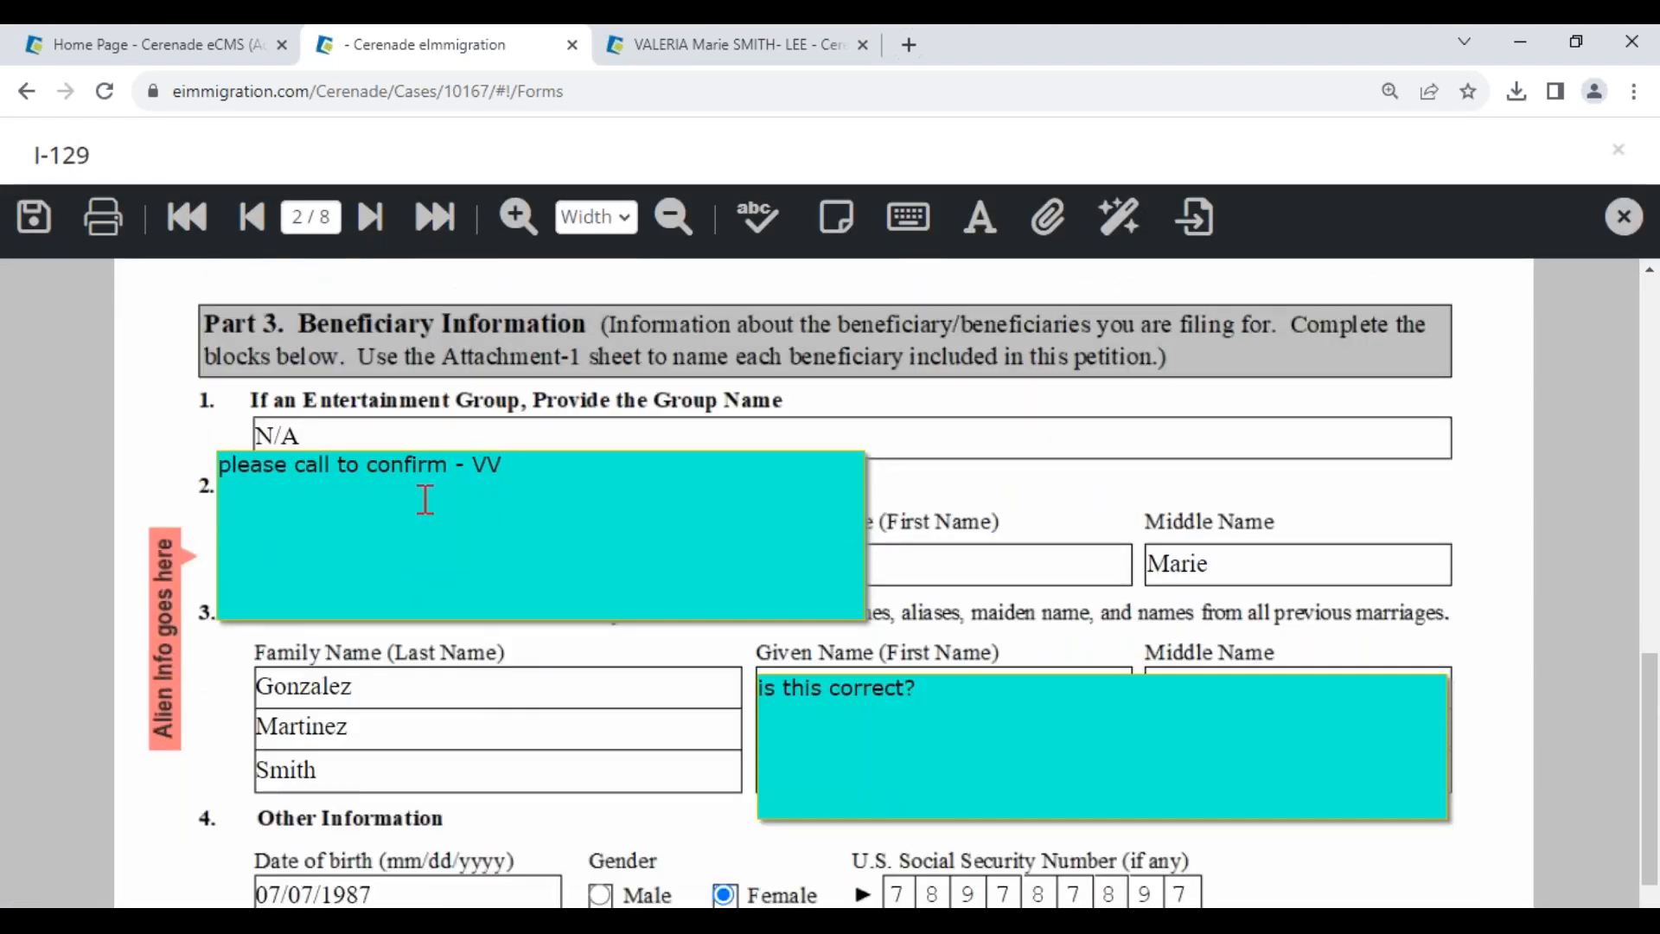
left_click(479, 496)
left_click_drag(514, 443, 1008, 322)
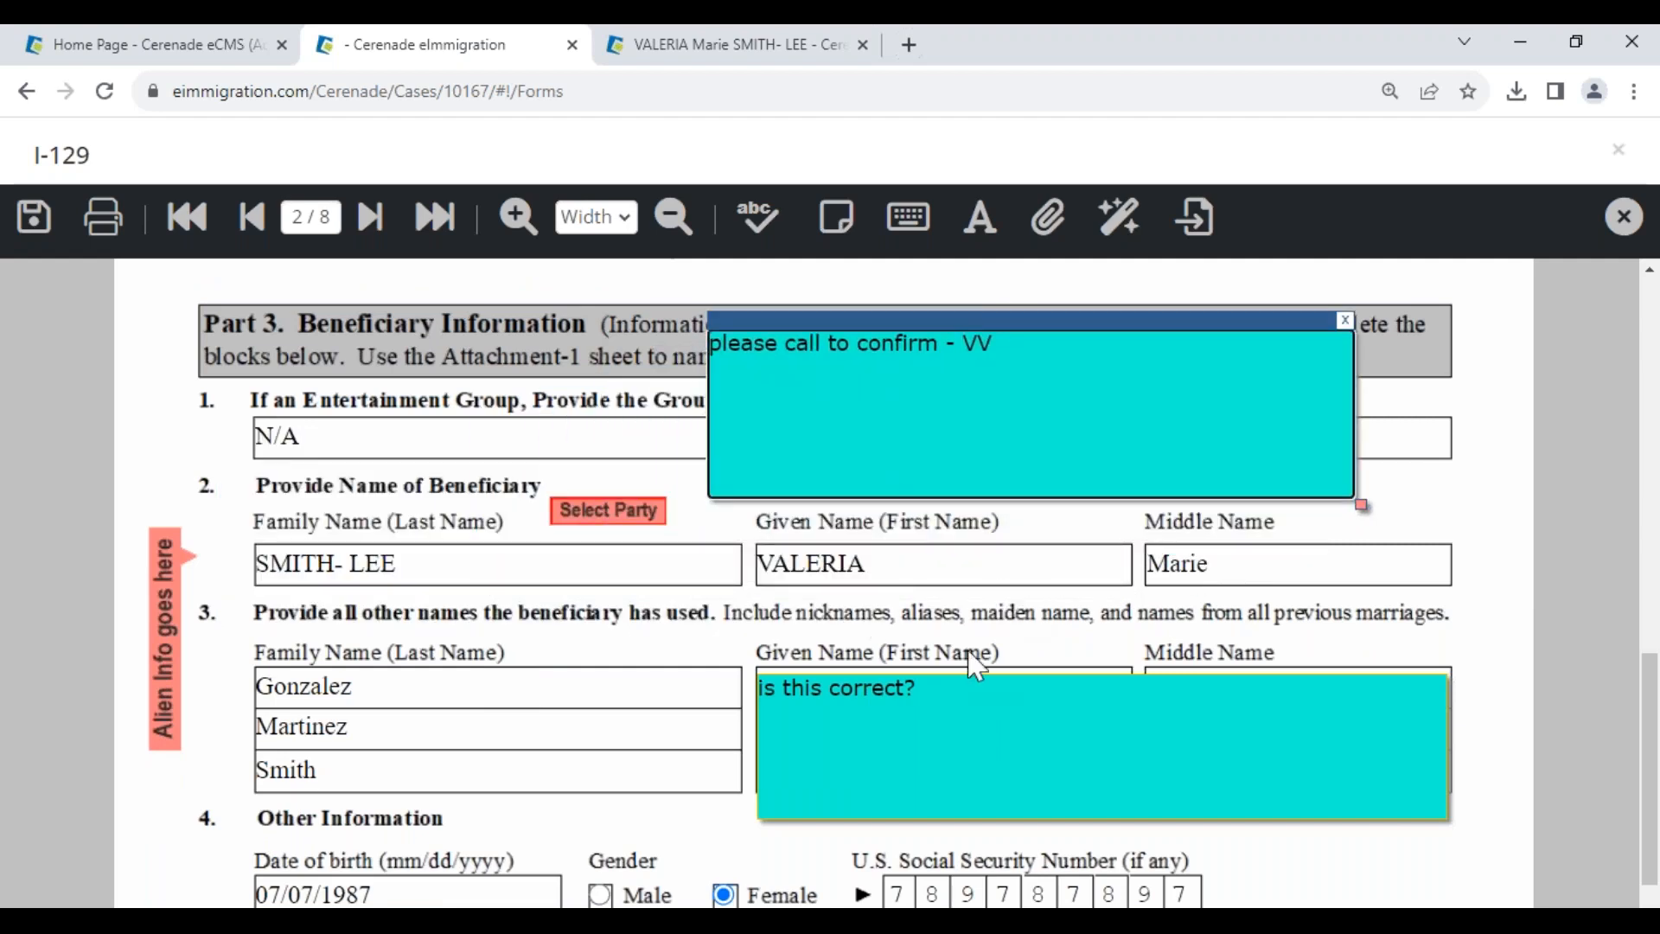
left_click(611, 517)
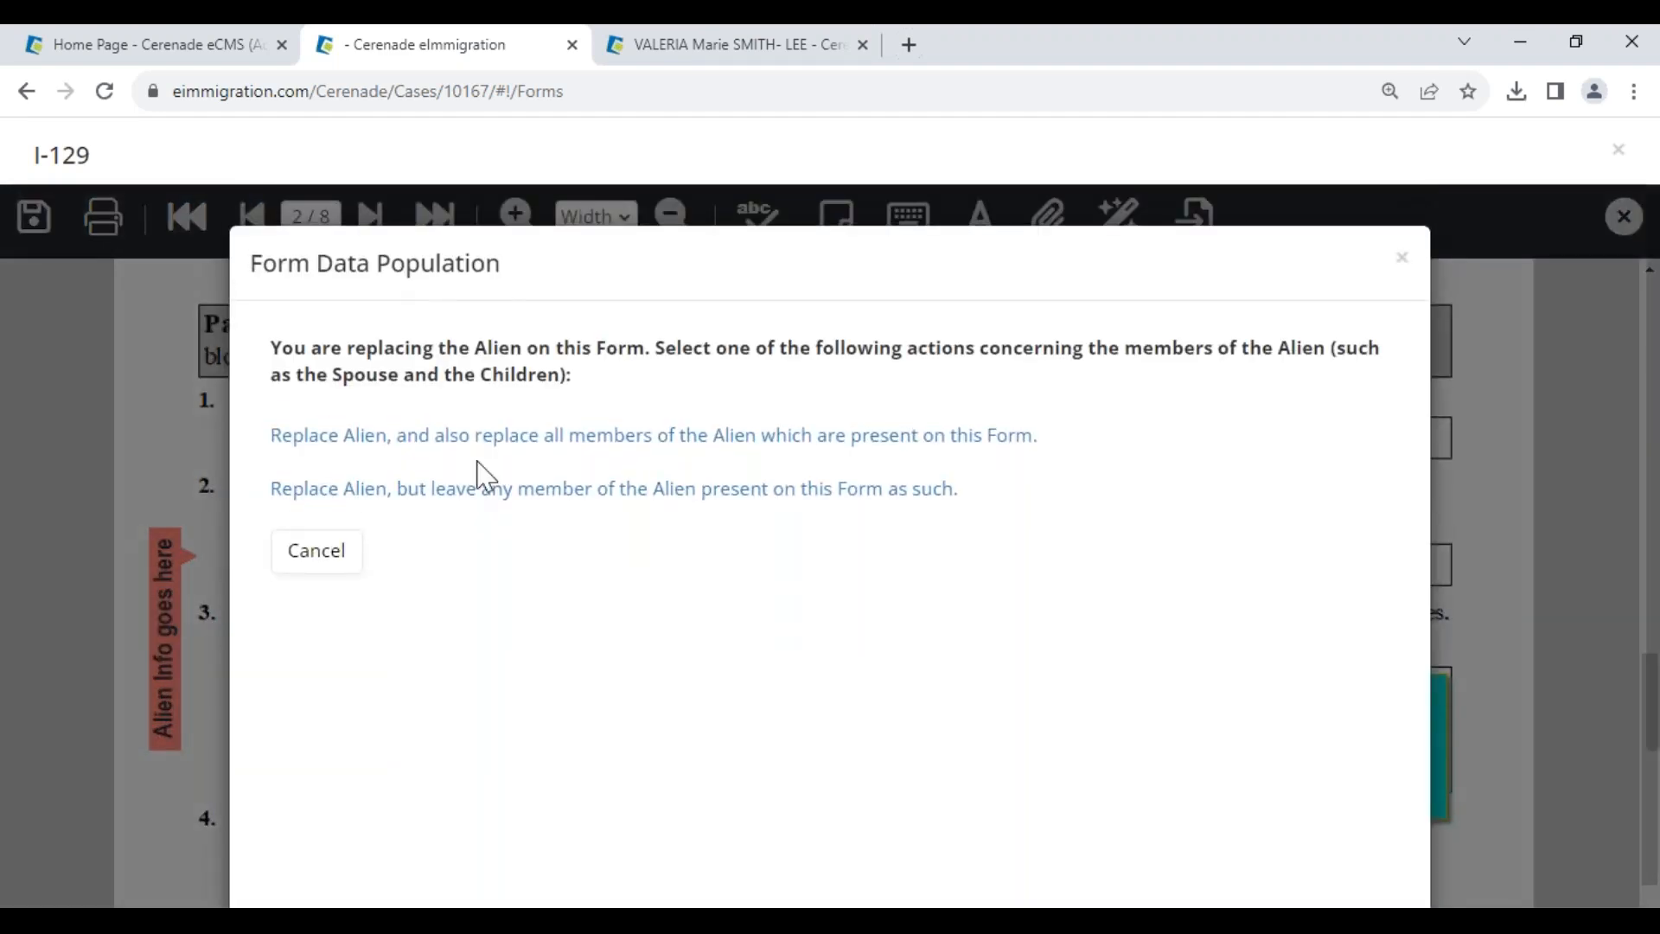
- Refill the beneficiary details from the new alien party and reposition the red test notes
left_click(329, 436)
left_click(343, 408)
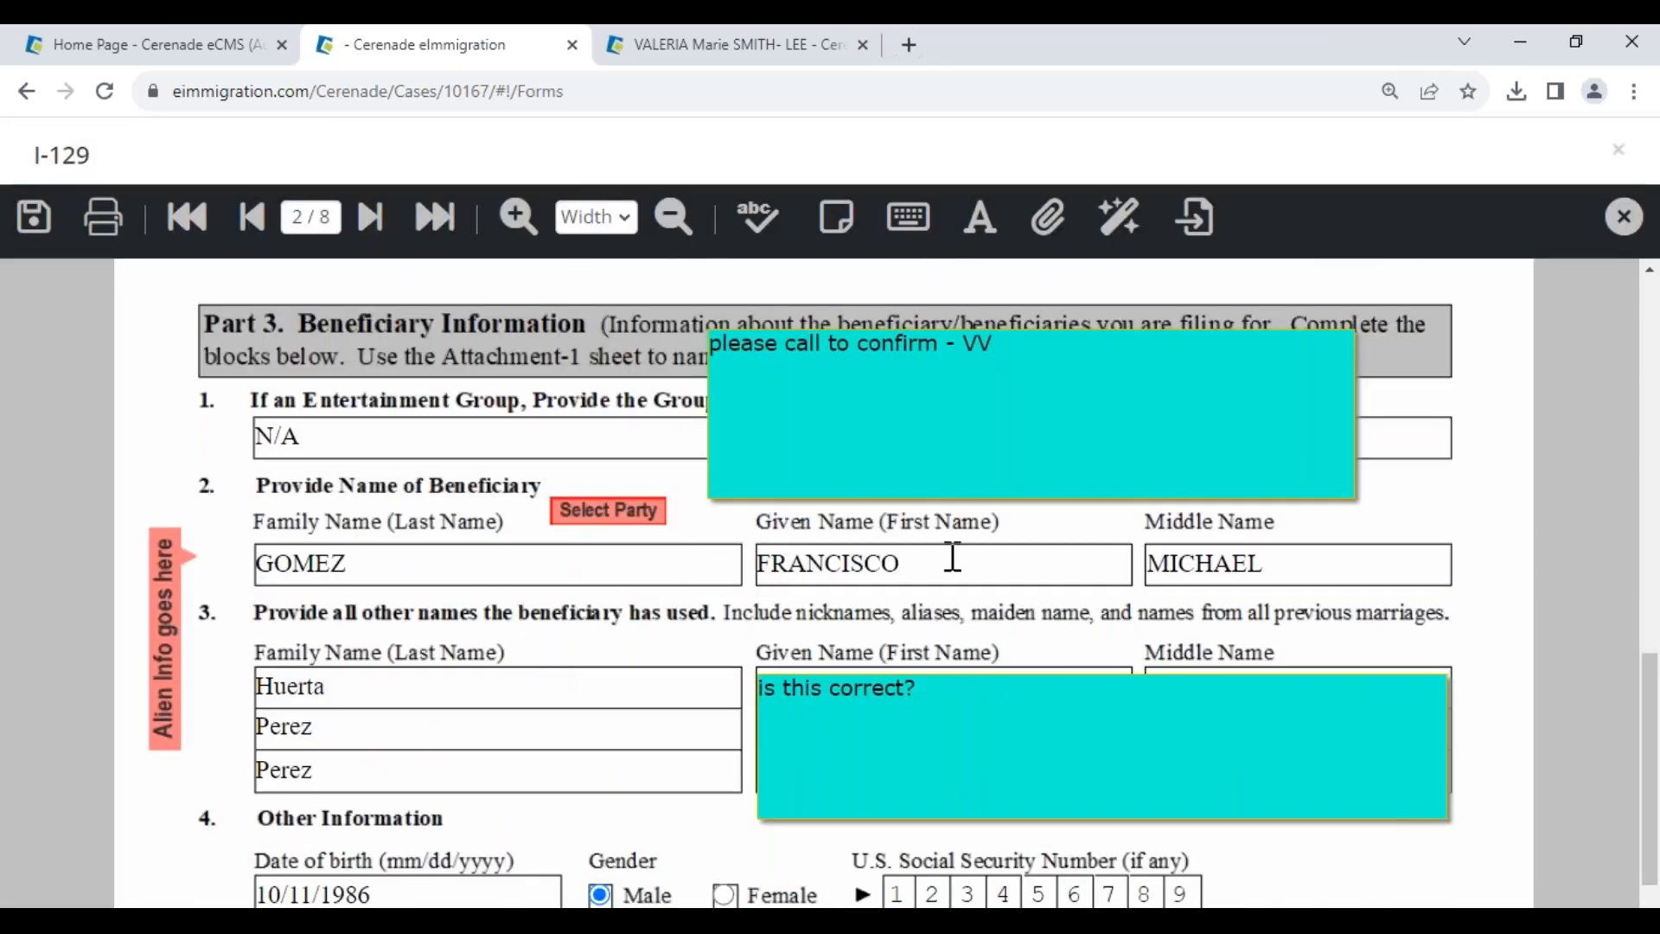
scroll(463, 571, "up", 14)
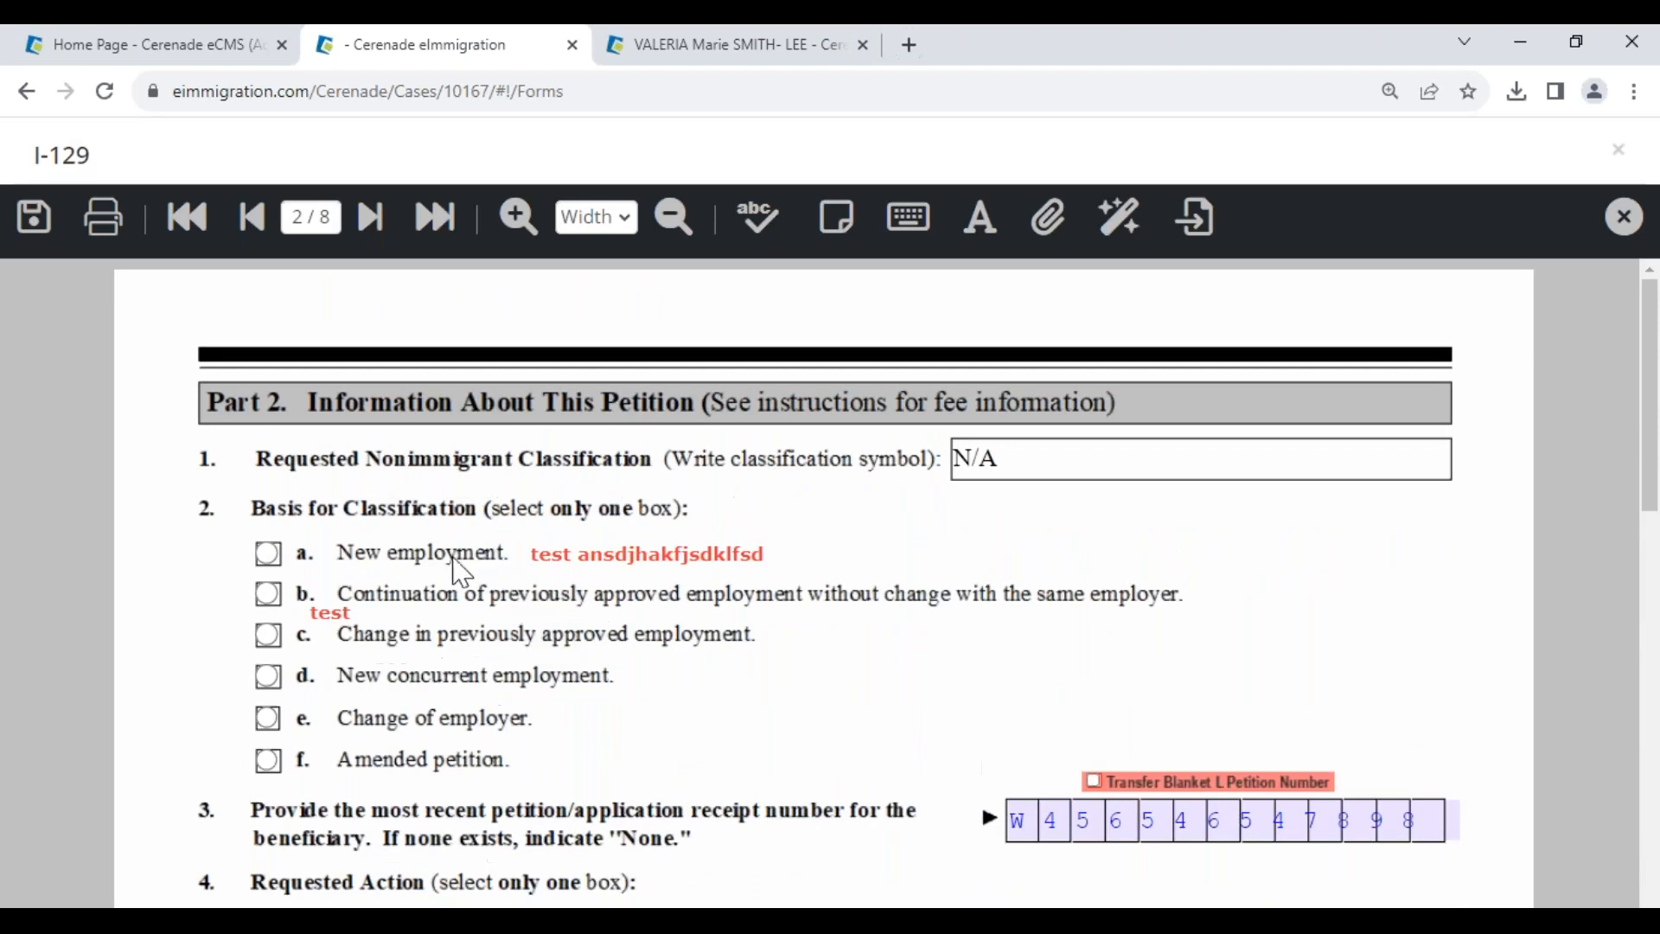
left_click(595, 553)
mouse_move(606, 534)
left_mouse_down()
mouse_move(605, 419)
mouse_move(603, 553)
mouse_move(639, 537)
left_mouse_up()
left_click(362, 612)
mouse_move(362, 612)
left_mouse_down()
mouse_move(271, 316)
mouse_move(415, 493)
mouse_move(382, 586)
mouse_move(400, 595)
left_mouse_up()
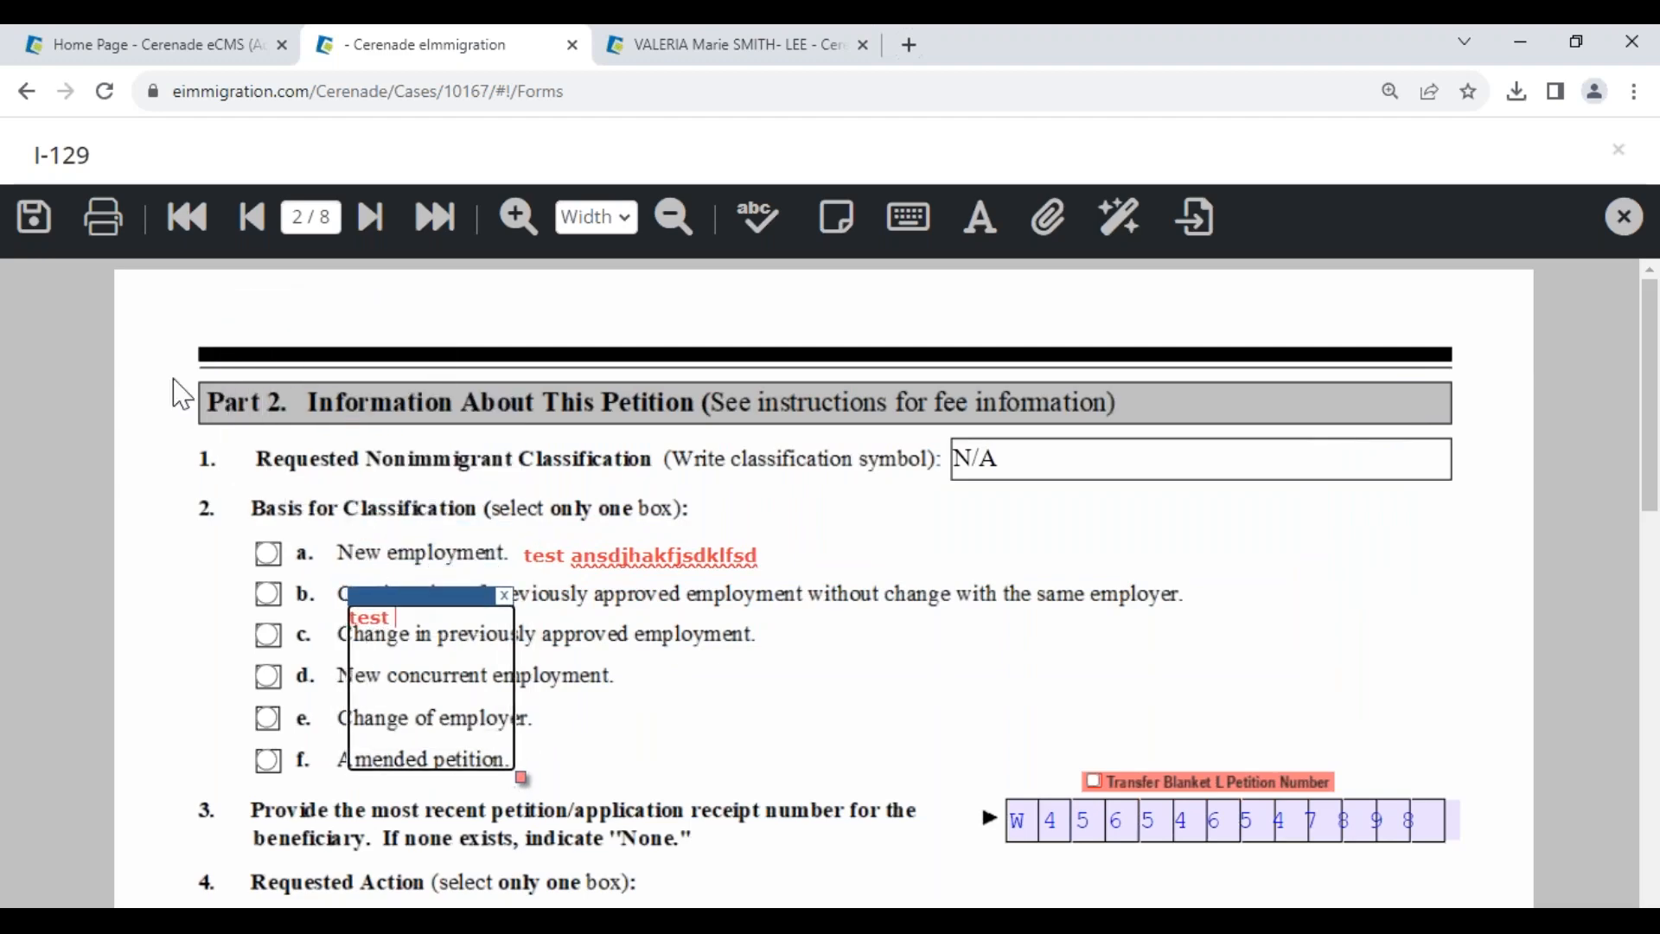
- Save the I-129, decline the browser's address prompt, and close the form
left_click(33, 216)
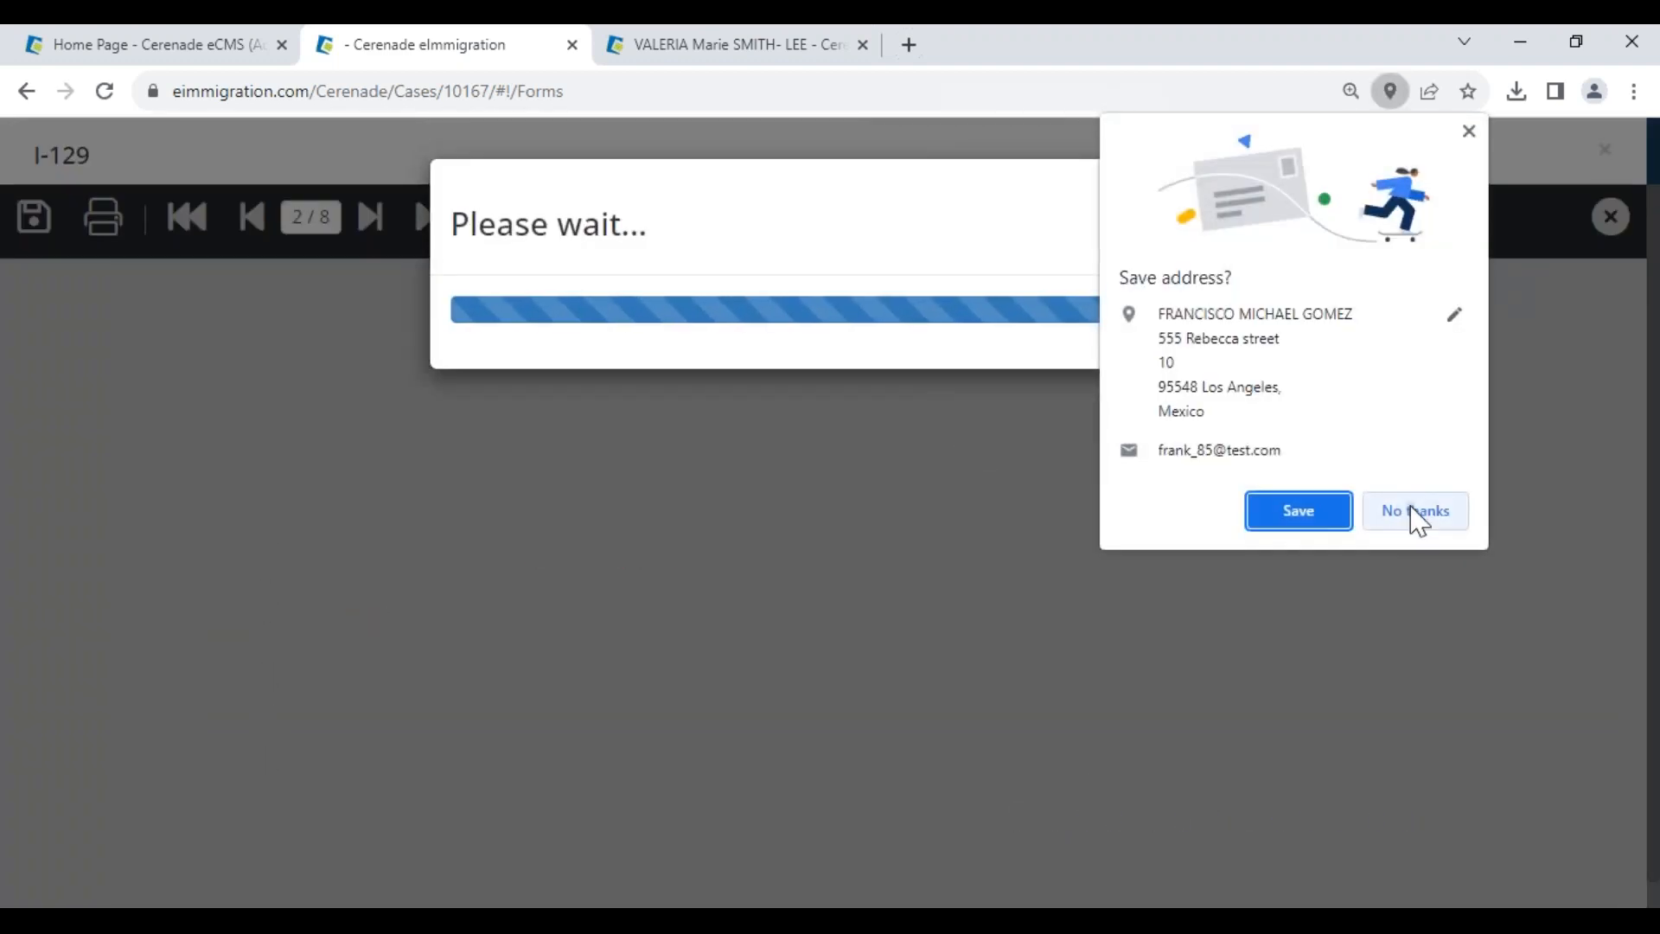
left_click(1407, 517)
left_click(1622, 223)
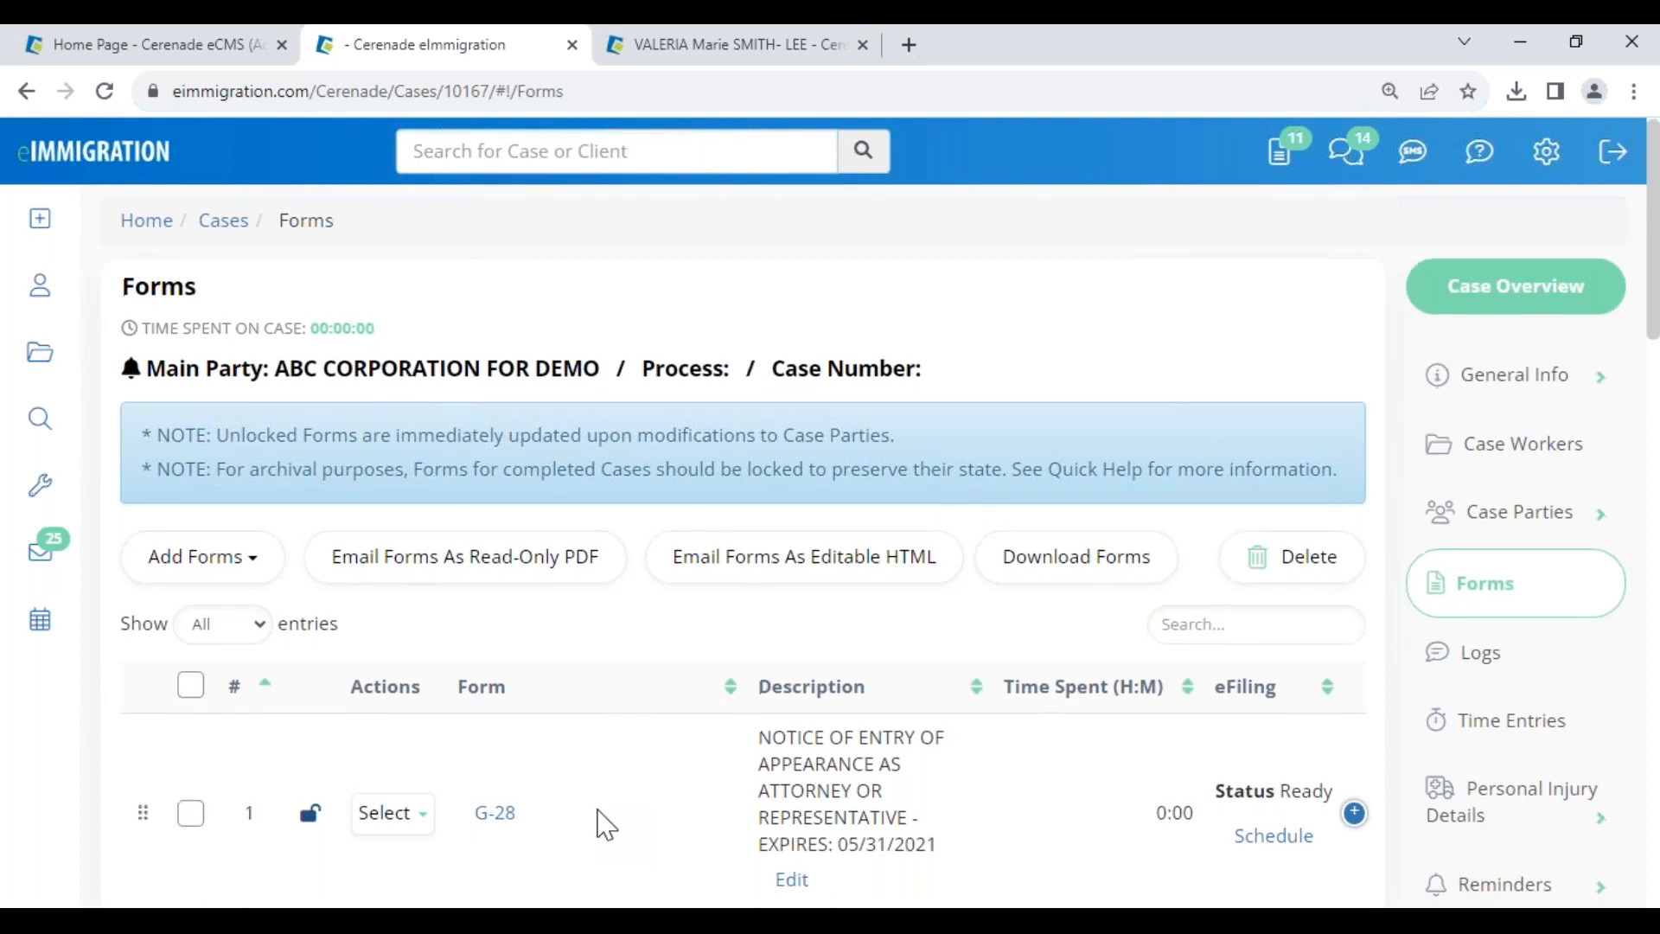
- Go to the case's Documents and open the Letters folder
scroll(605, 822, "down", 4)
left_click(398, 452)
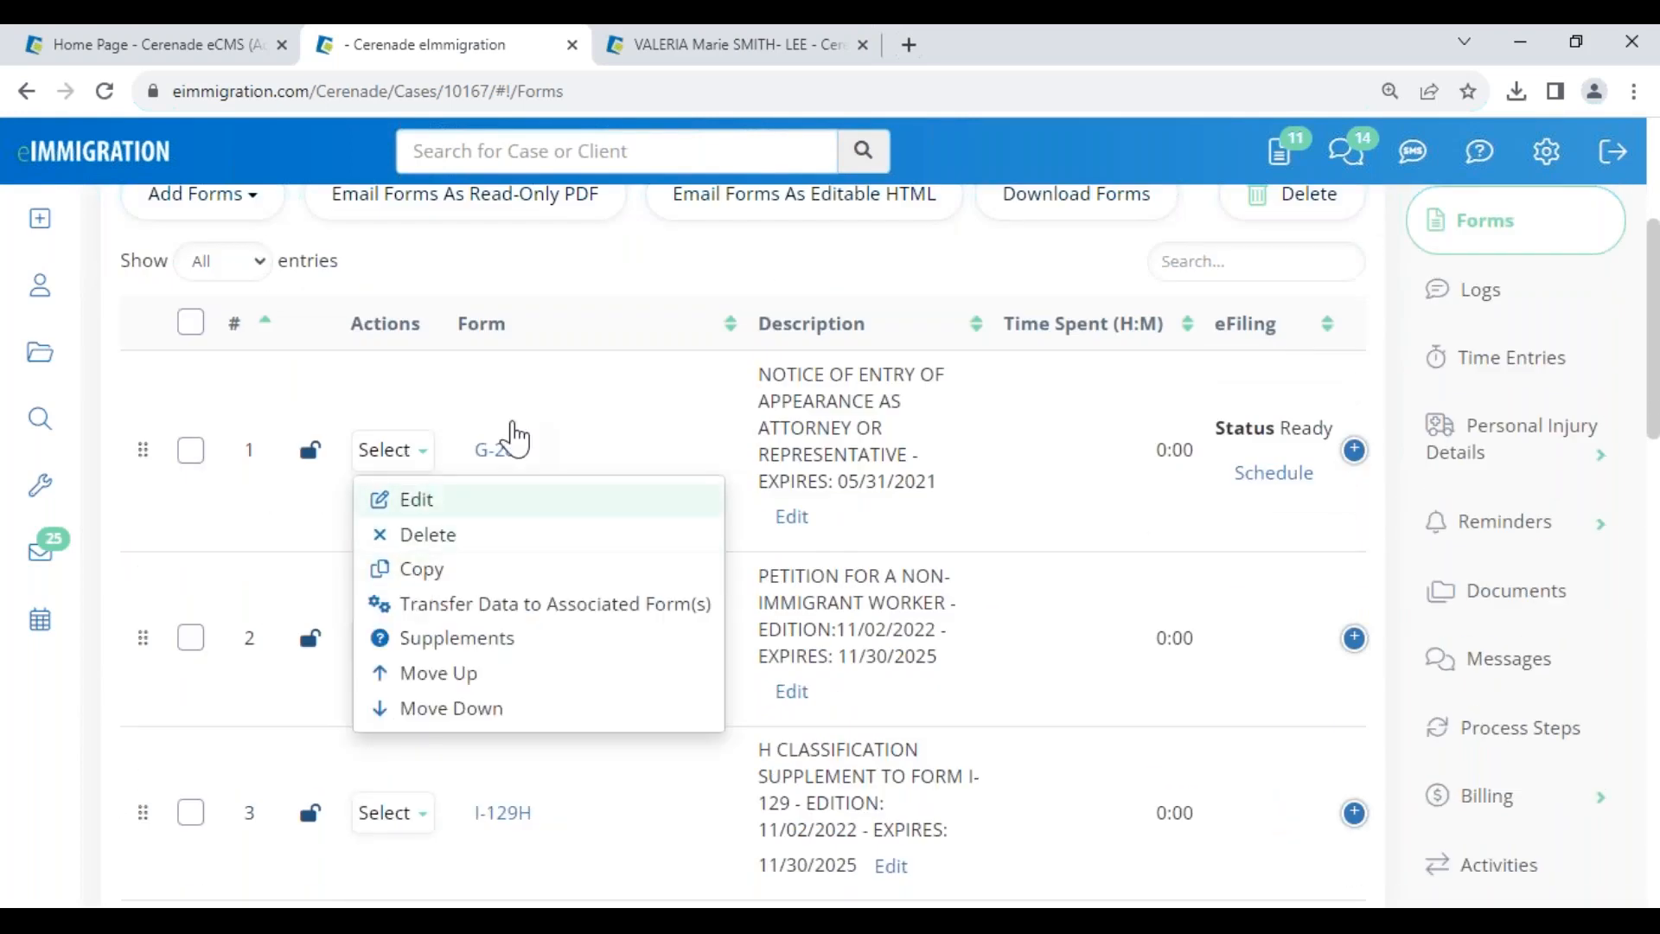
left_click(640, 415)
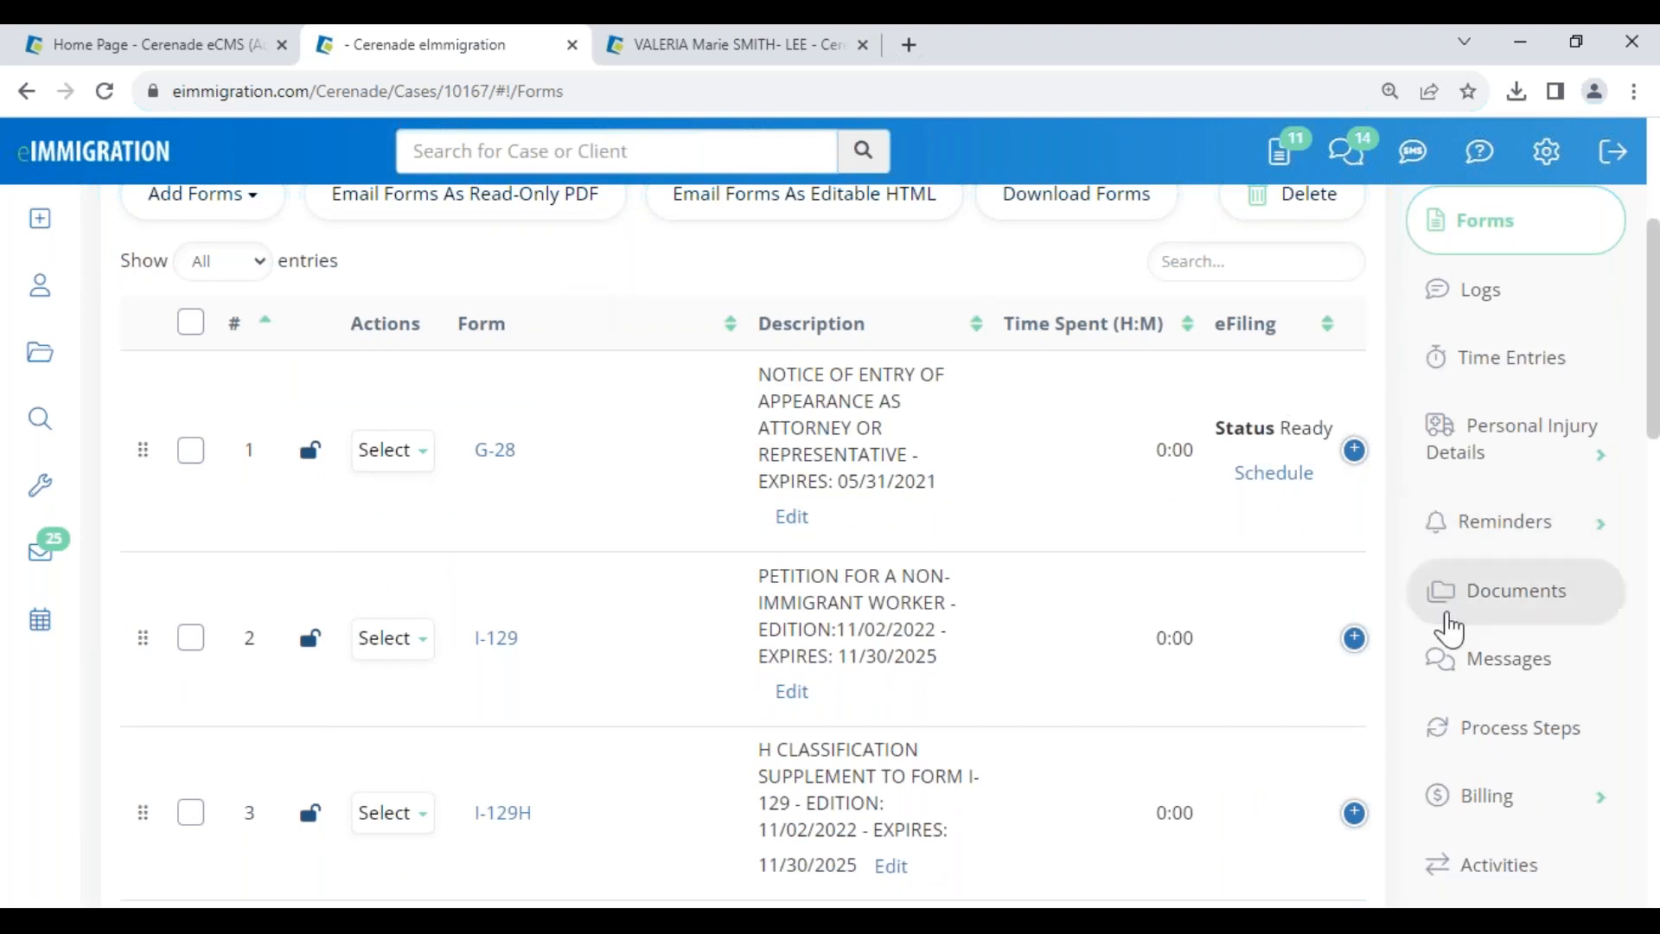
left_click(1489, 609)
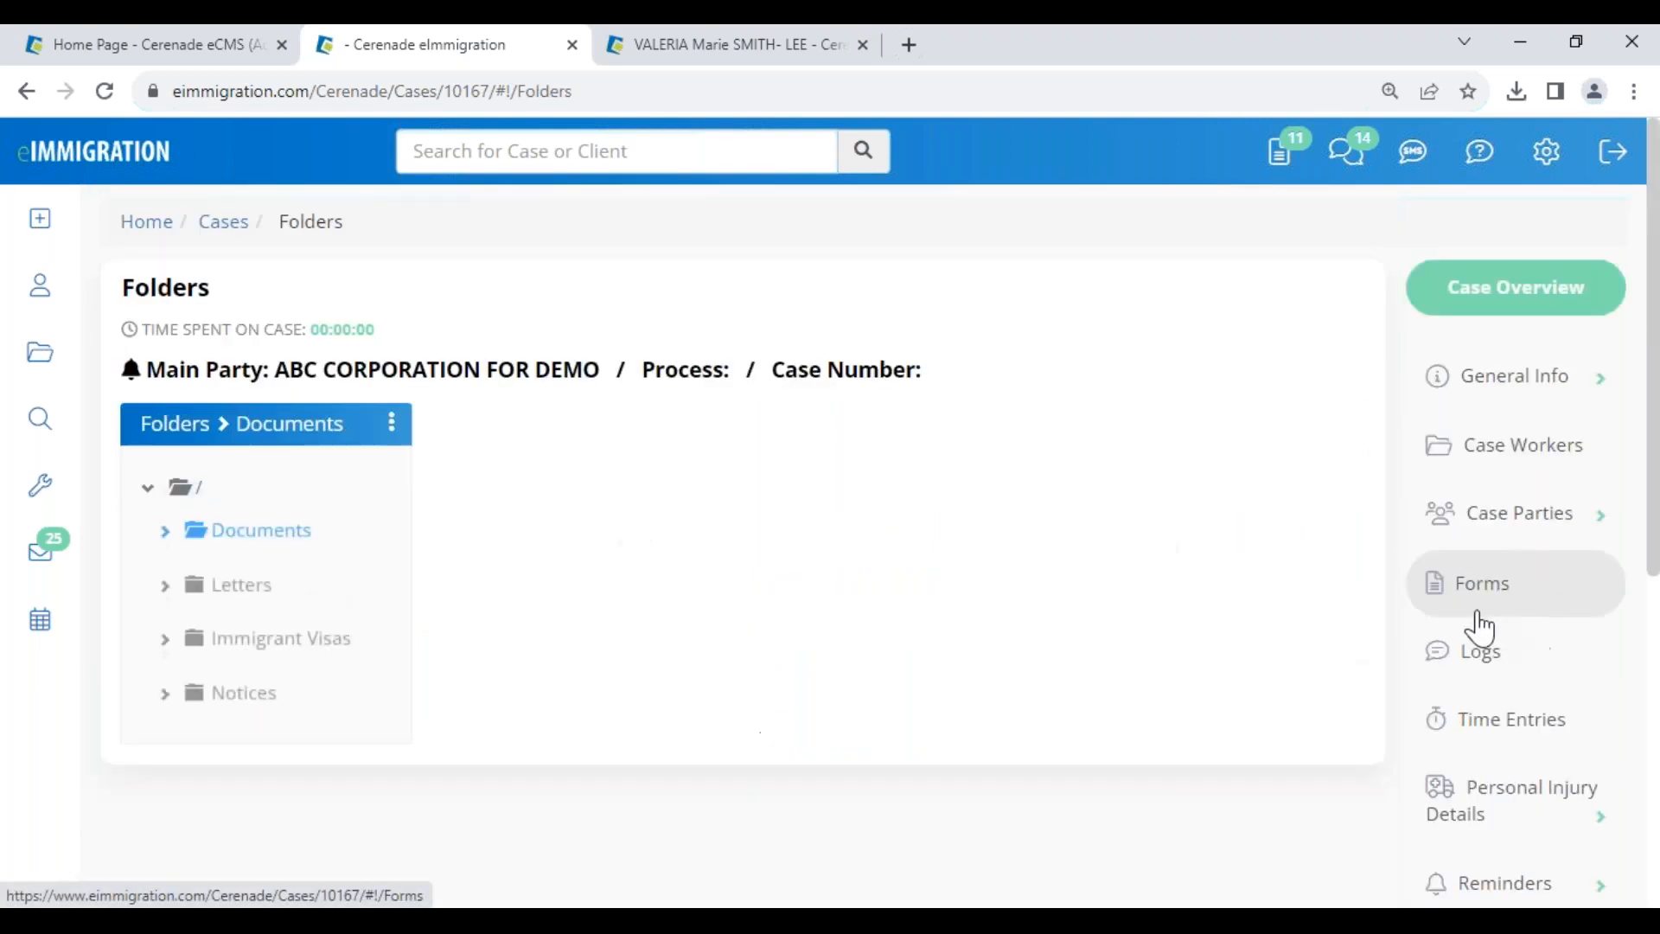
left_click(277, 597)
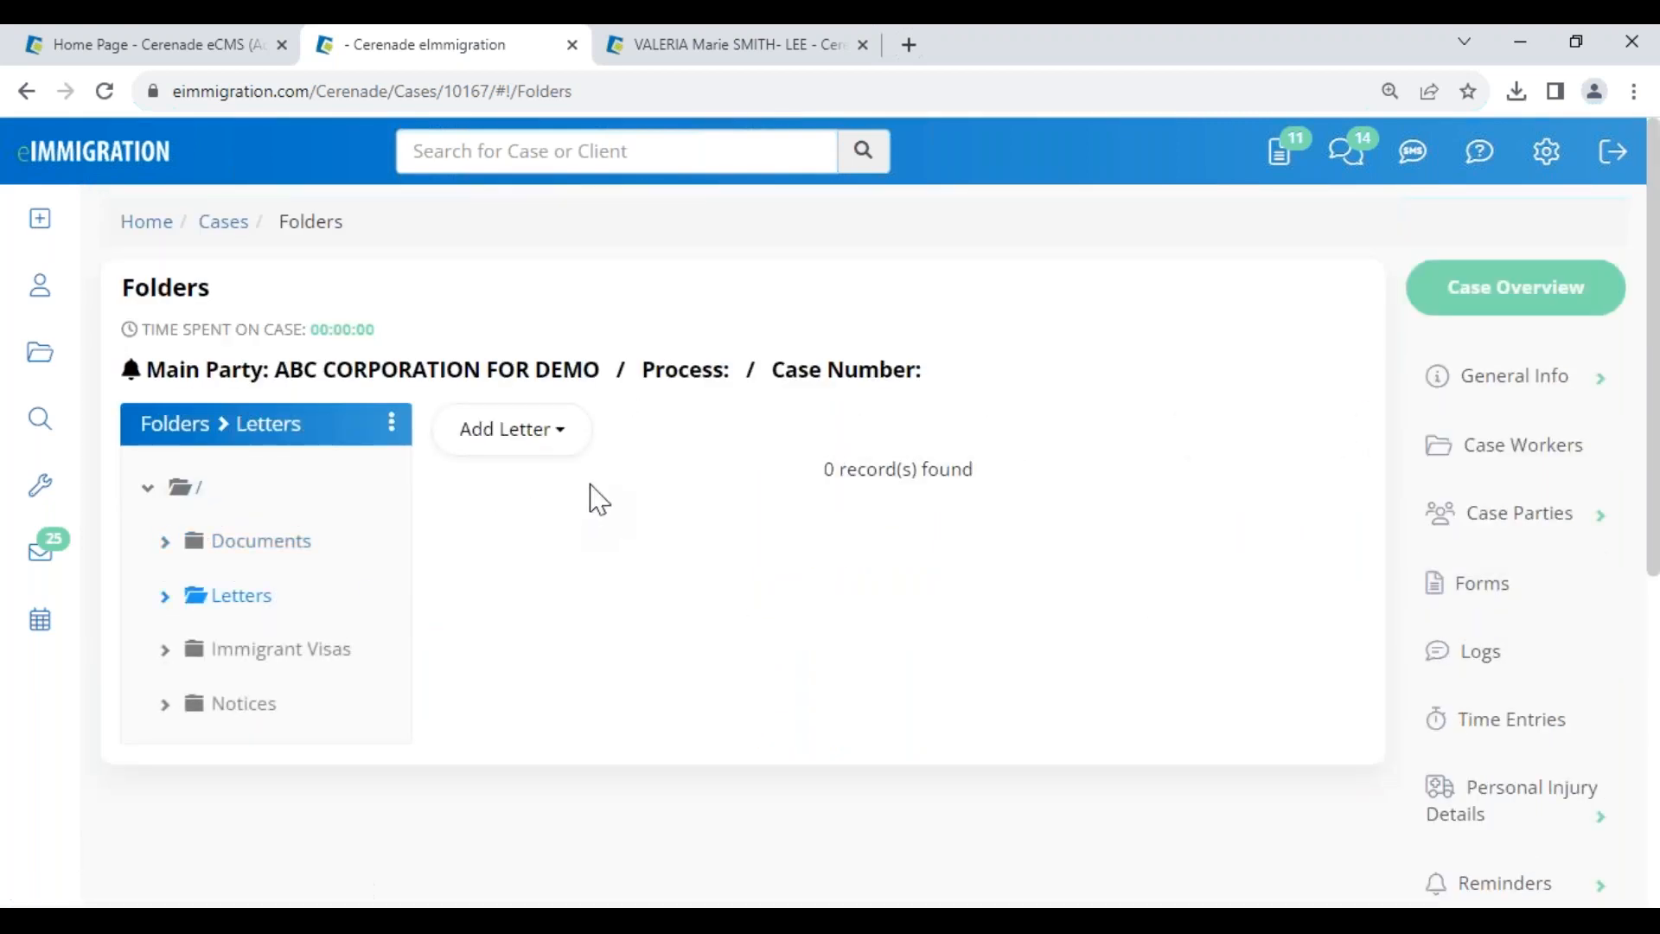
- Add the '! - Nuevo Cuestionario' and '!. Document List' templates to the Letters folder
left_click(541, 439)
left_click(577, 549)
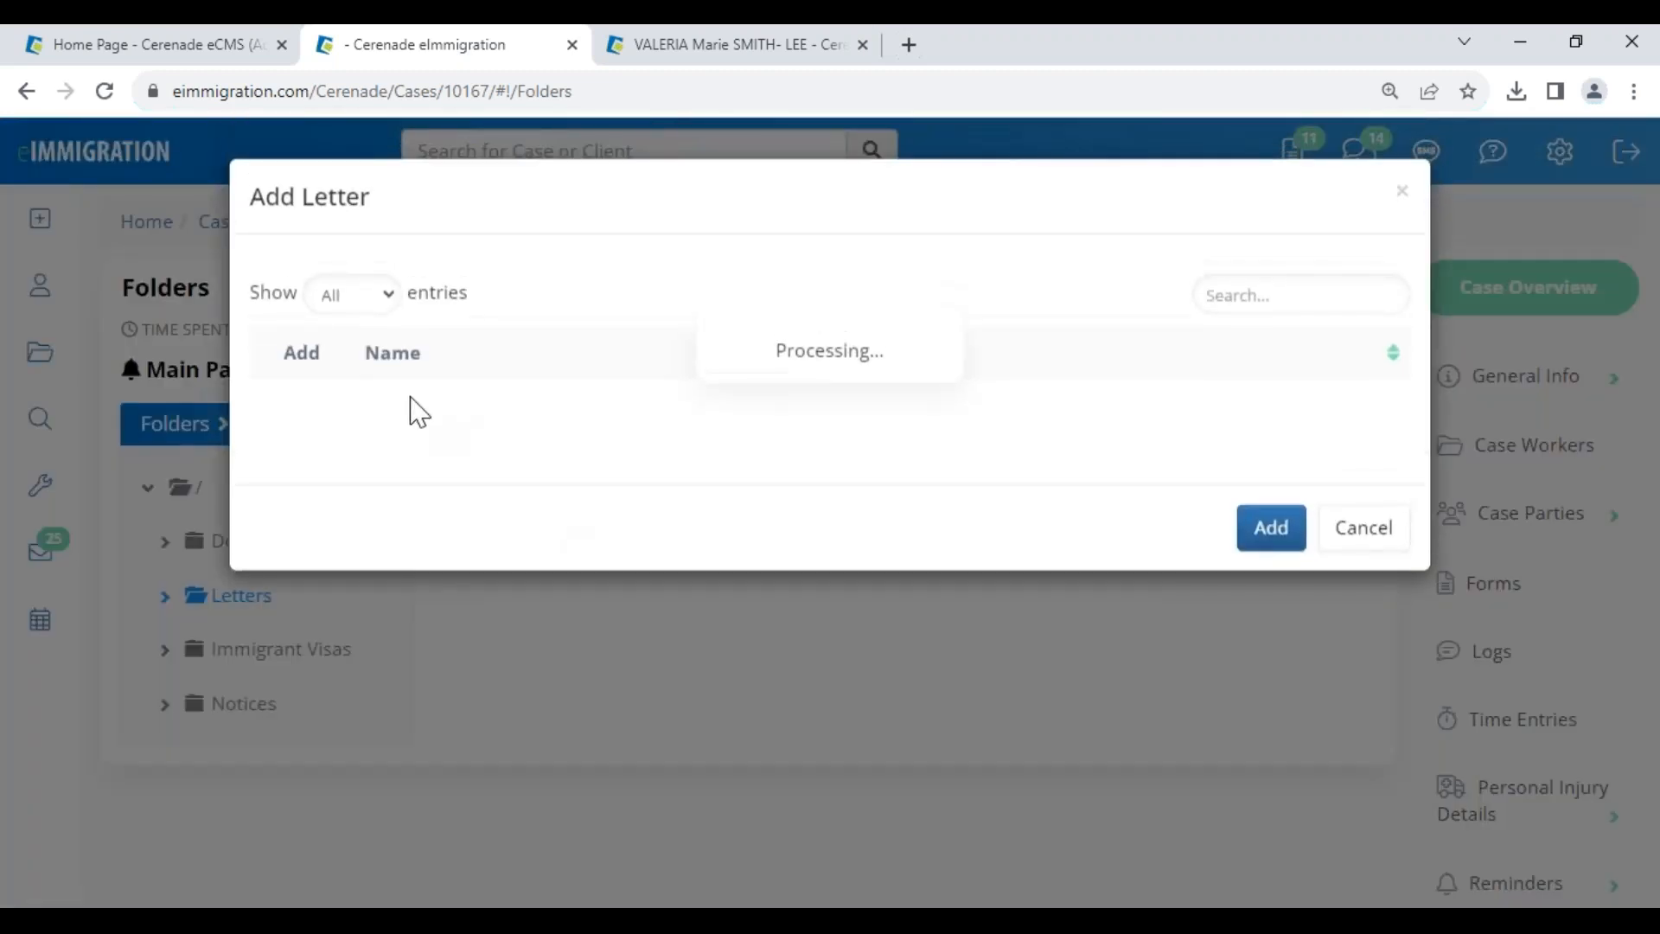
left_click(296, 628)
left_click(295, 411)
scroll(1323, 774, "down", 20)
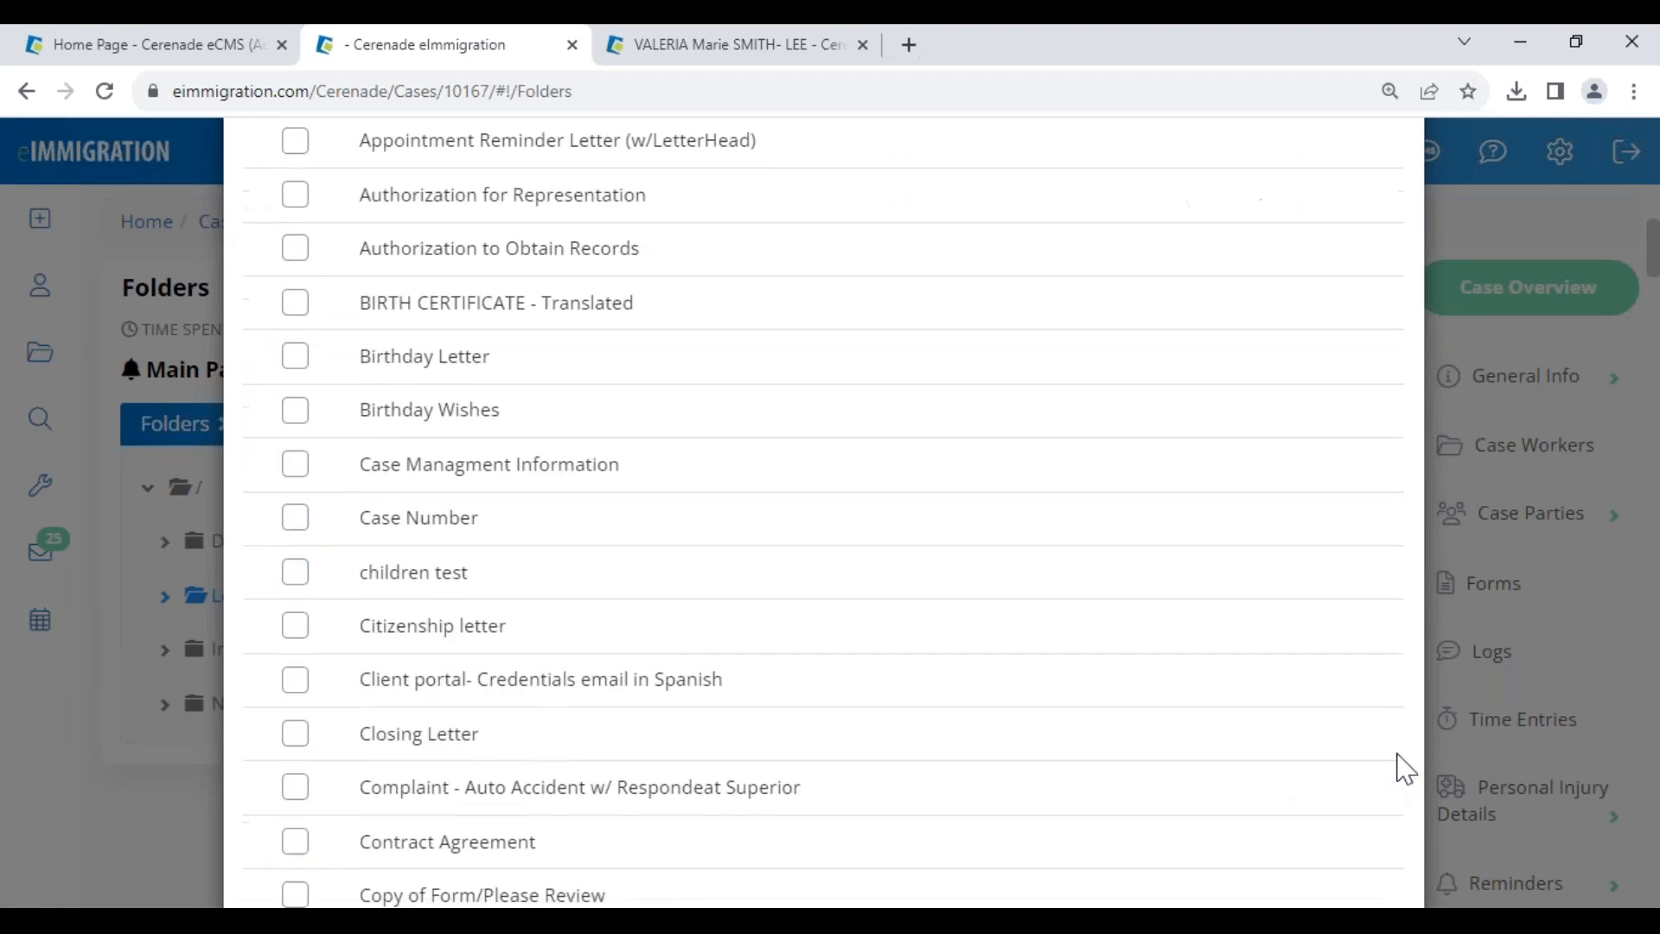
scroll(1323, 783, "down", 20)
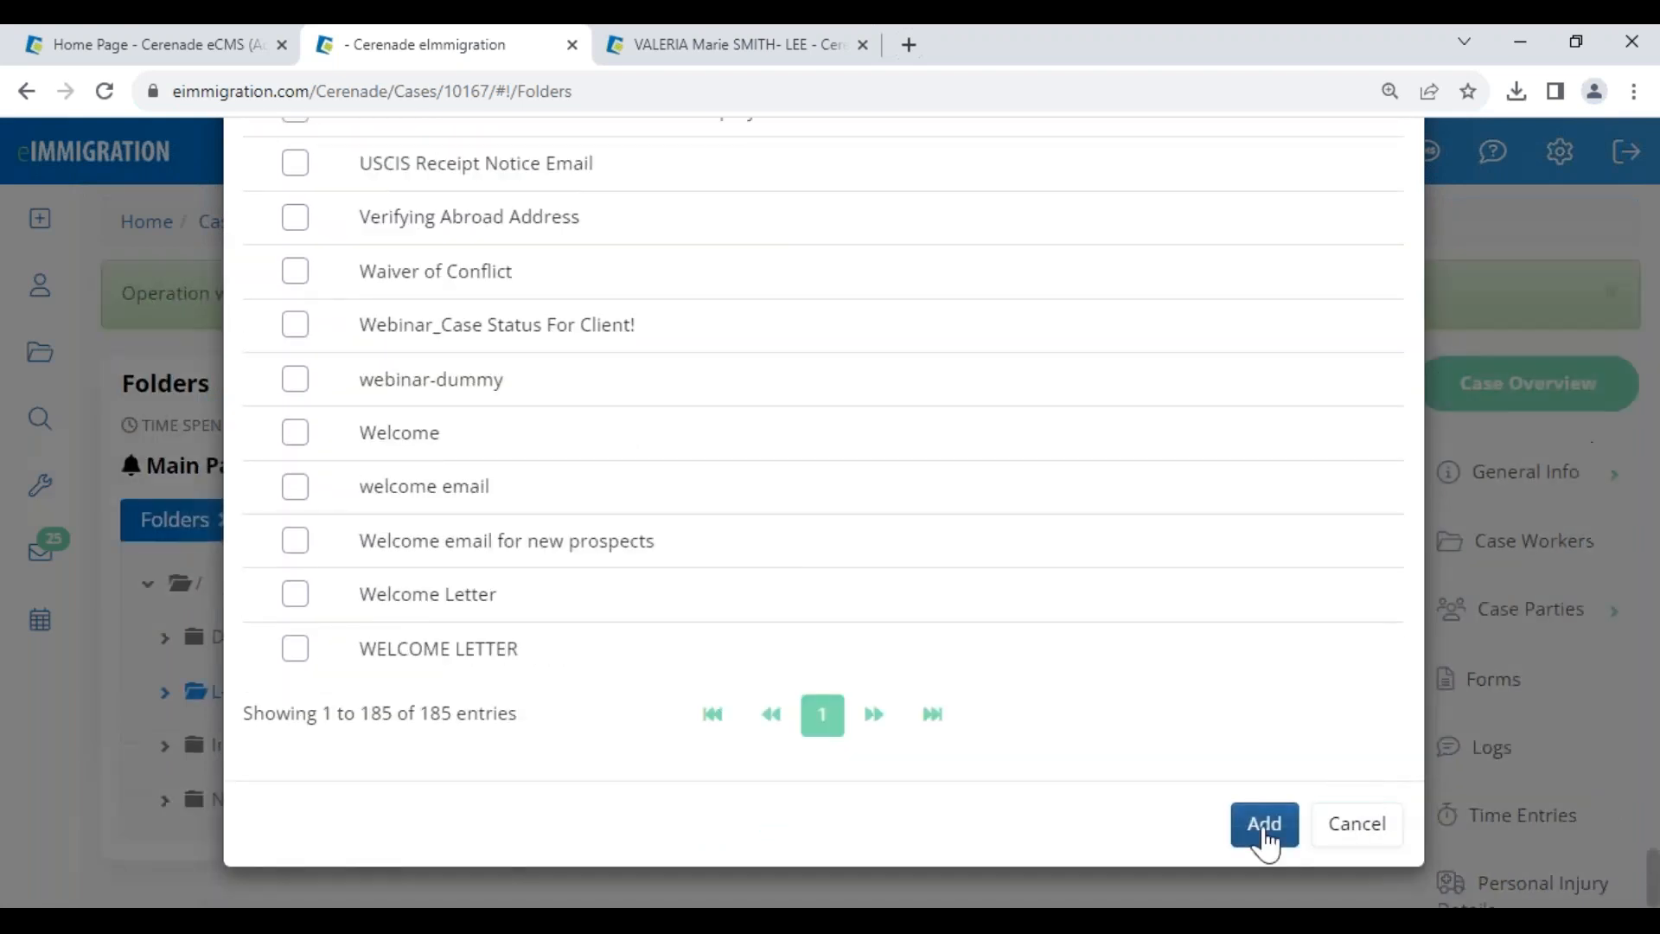
left_click(1265, 826)
- Inspect the IndividualClient:First merge tag in the Nuevo Cuestionario letter's greeting
left_click(567, 712)
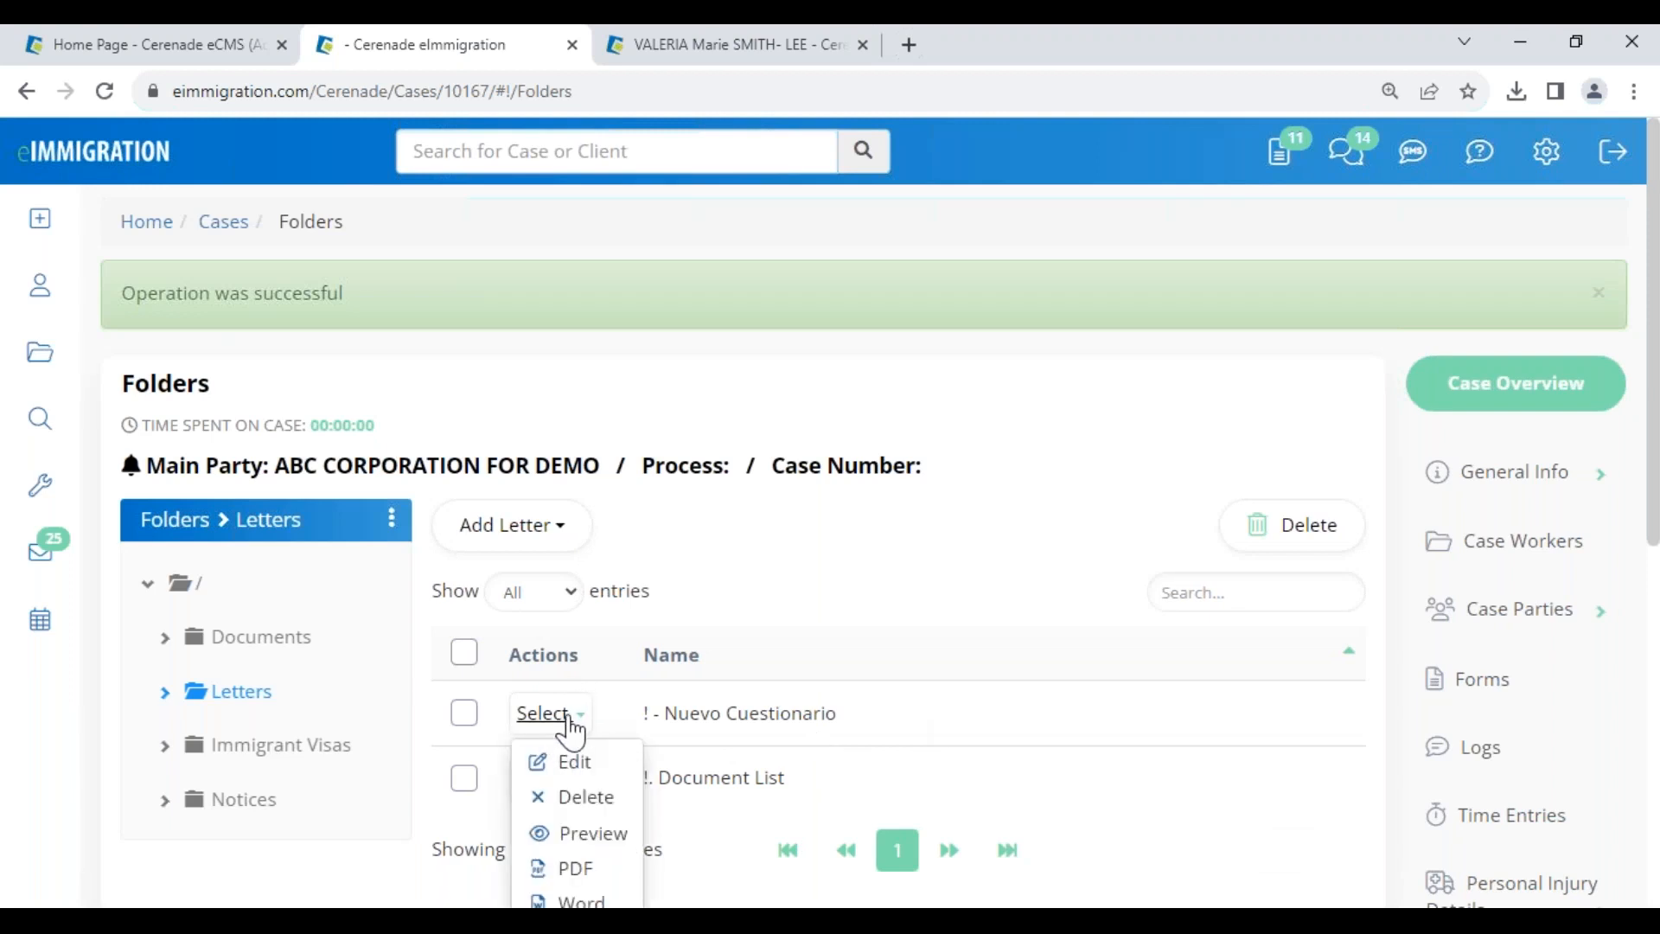
left_click(675, 716)
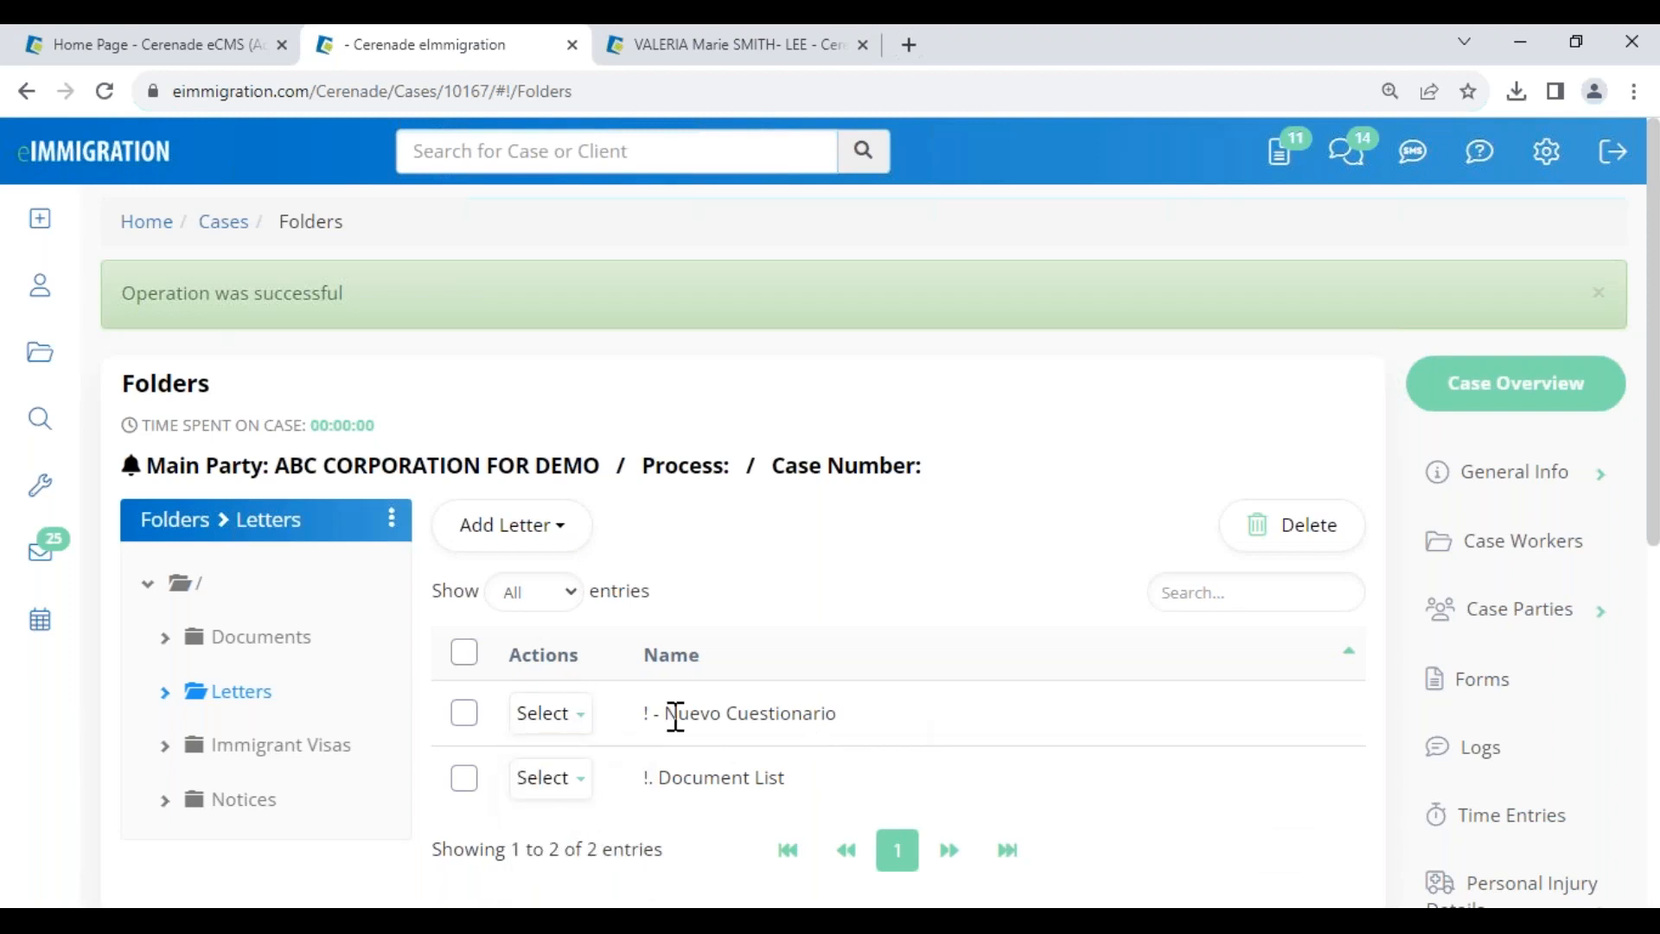
left_click_drag(675, 716, 862, 752)
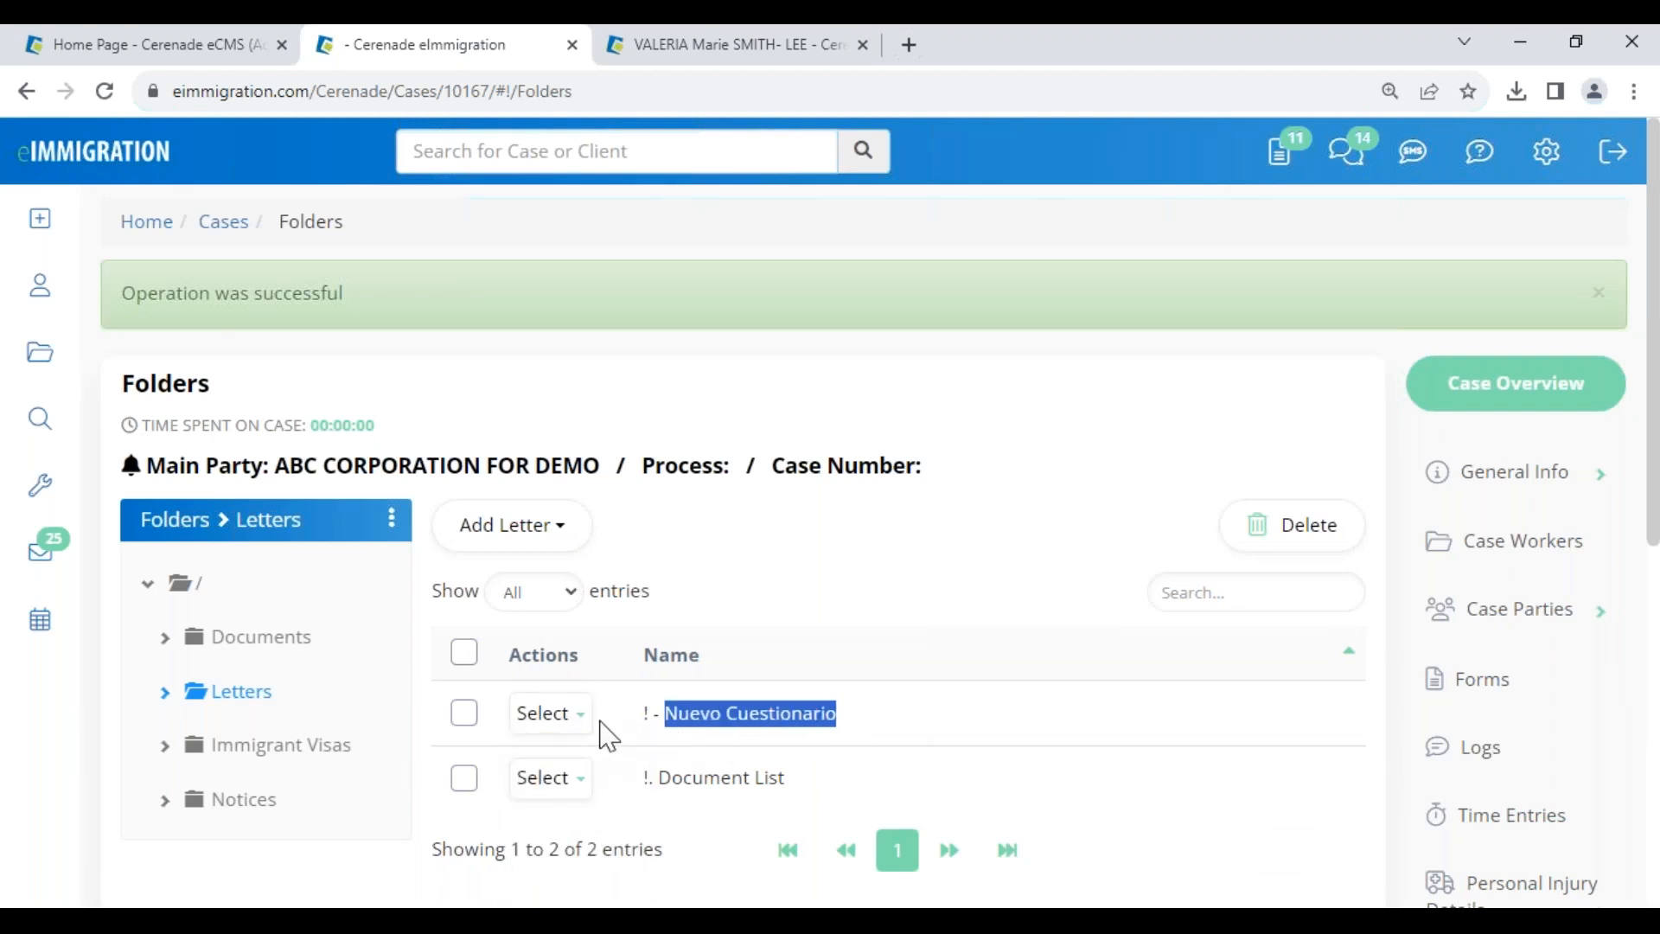
left_click(553, 715)
left_click(582, 765)
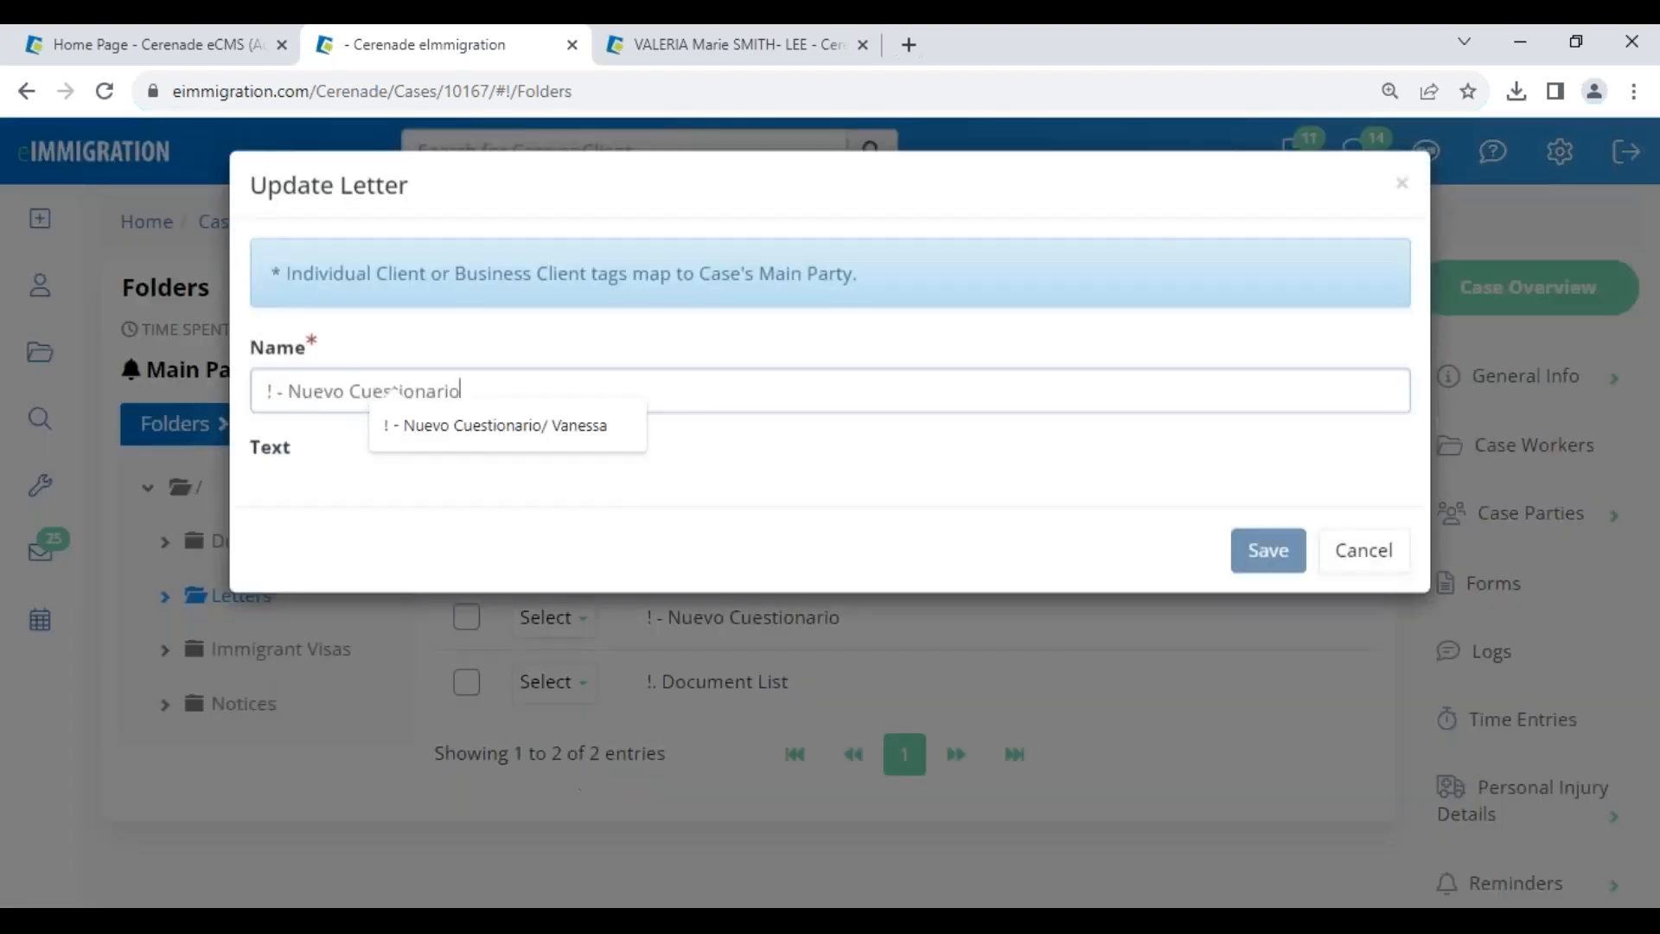
scroll(477, 731, "down", 1)
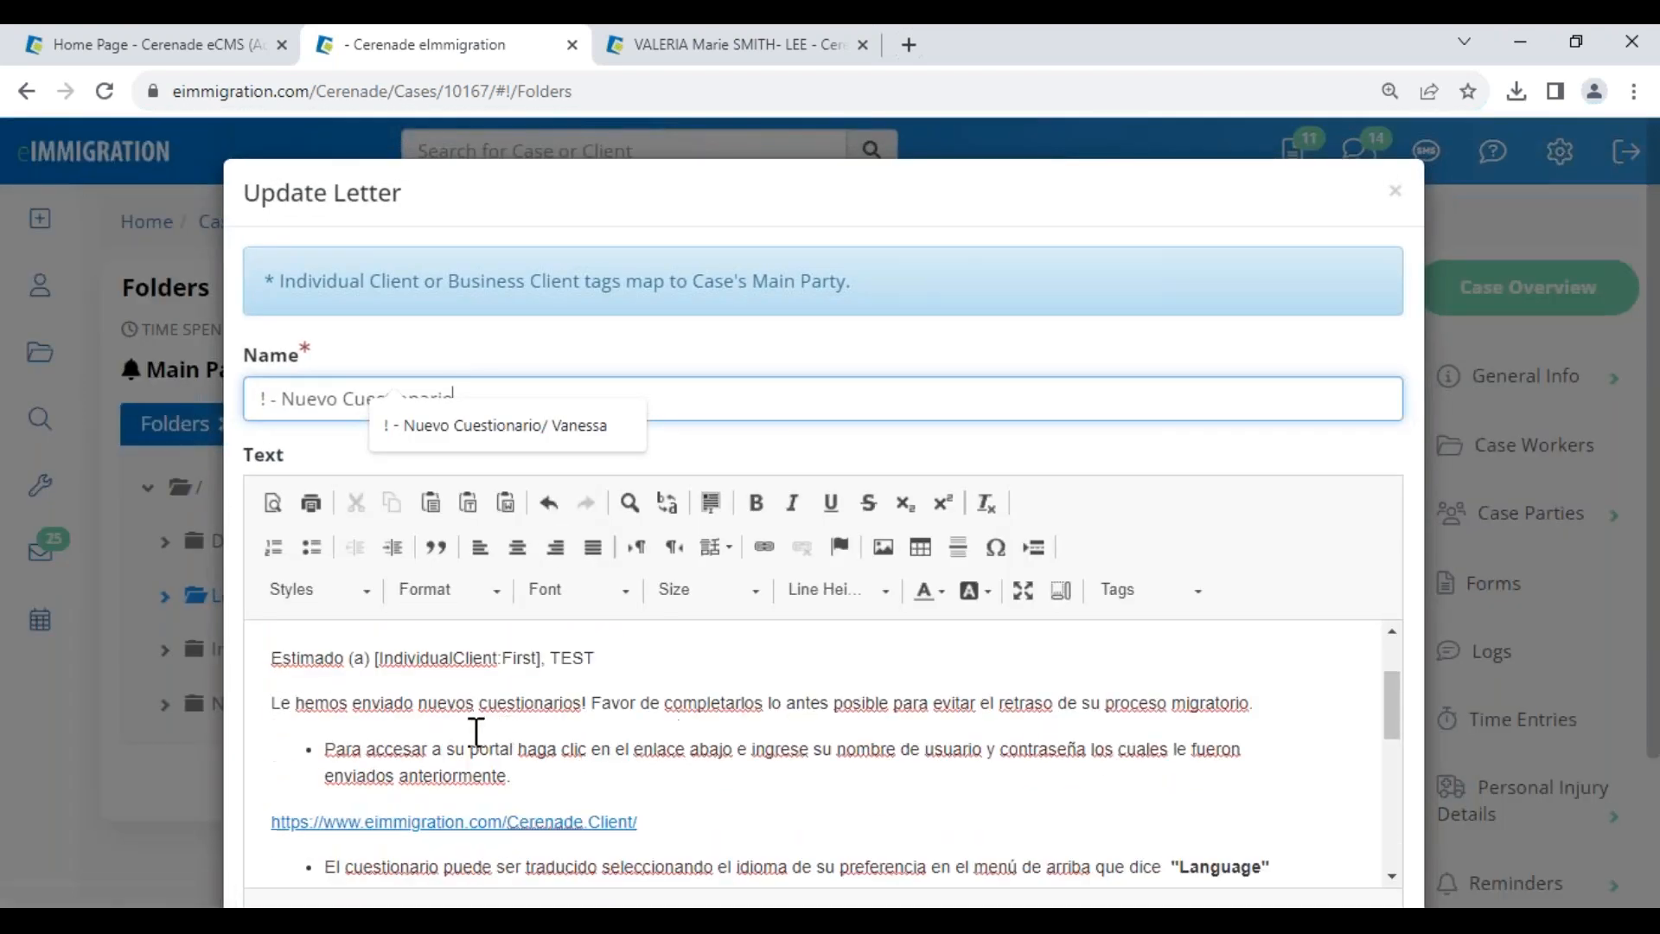
left_click_drag(543, 664, 382, 670)
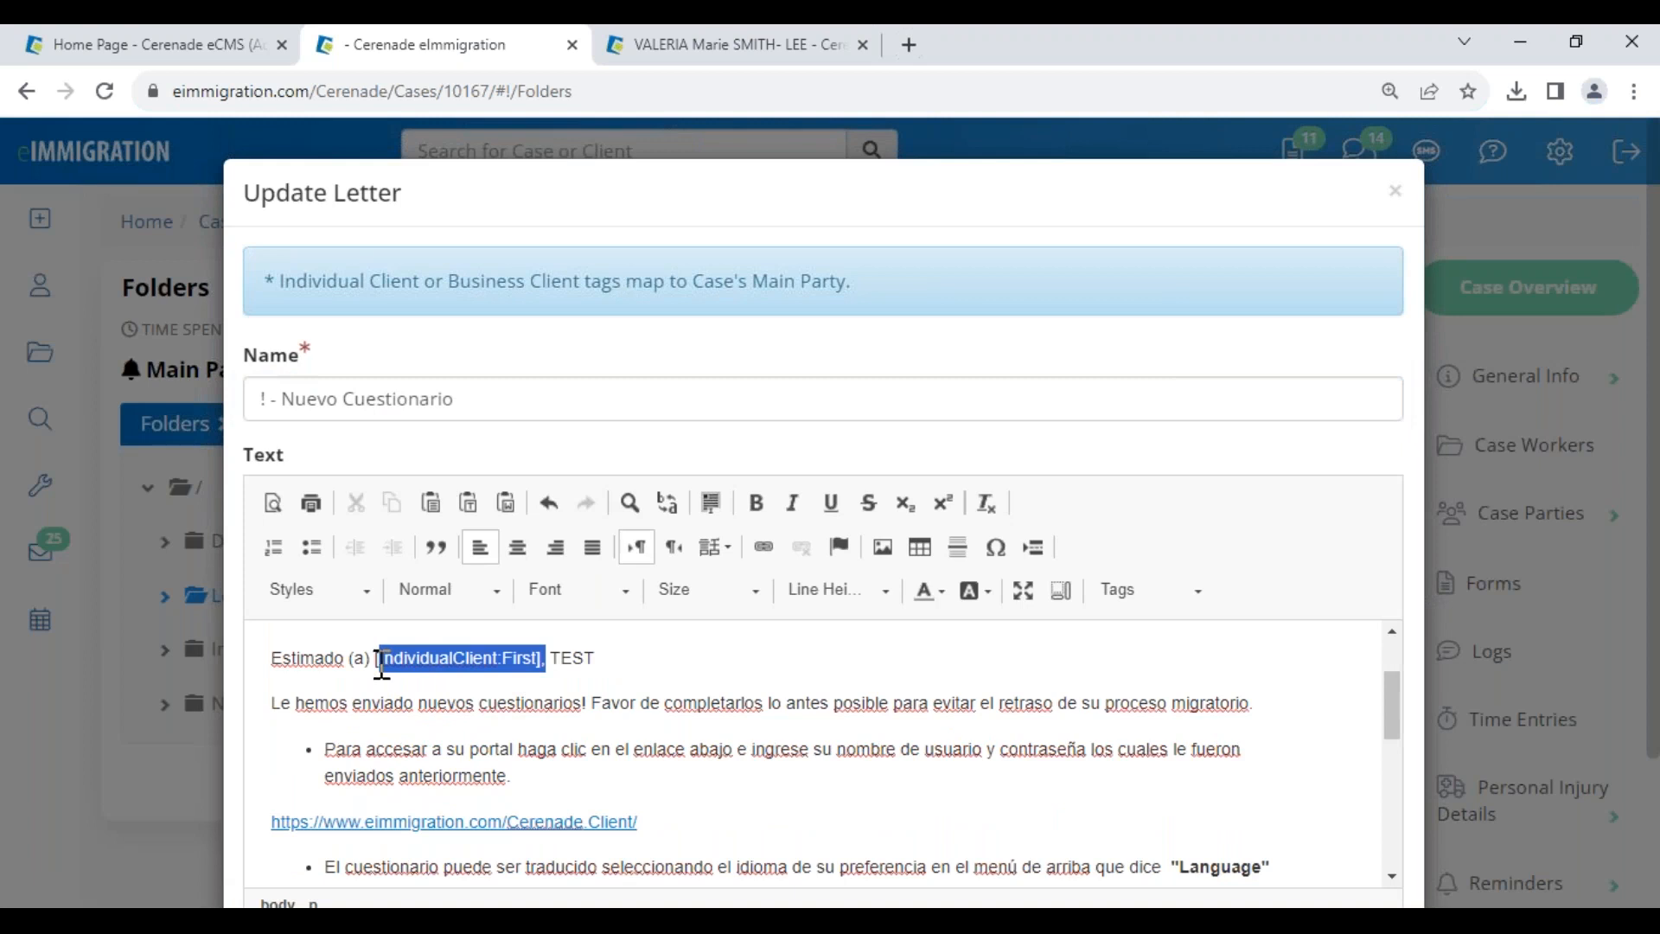
left_click_drag(539, 666, 373, 657)
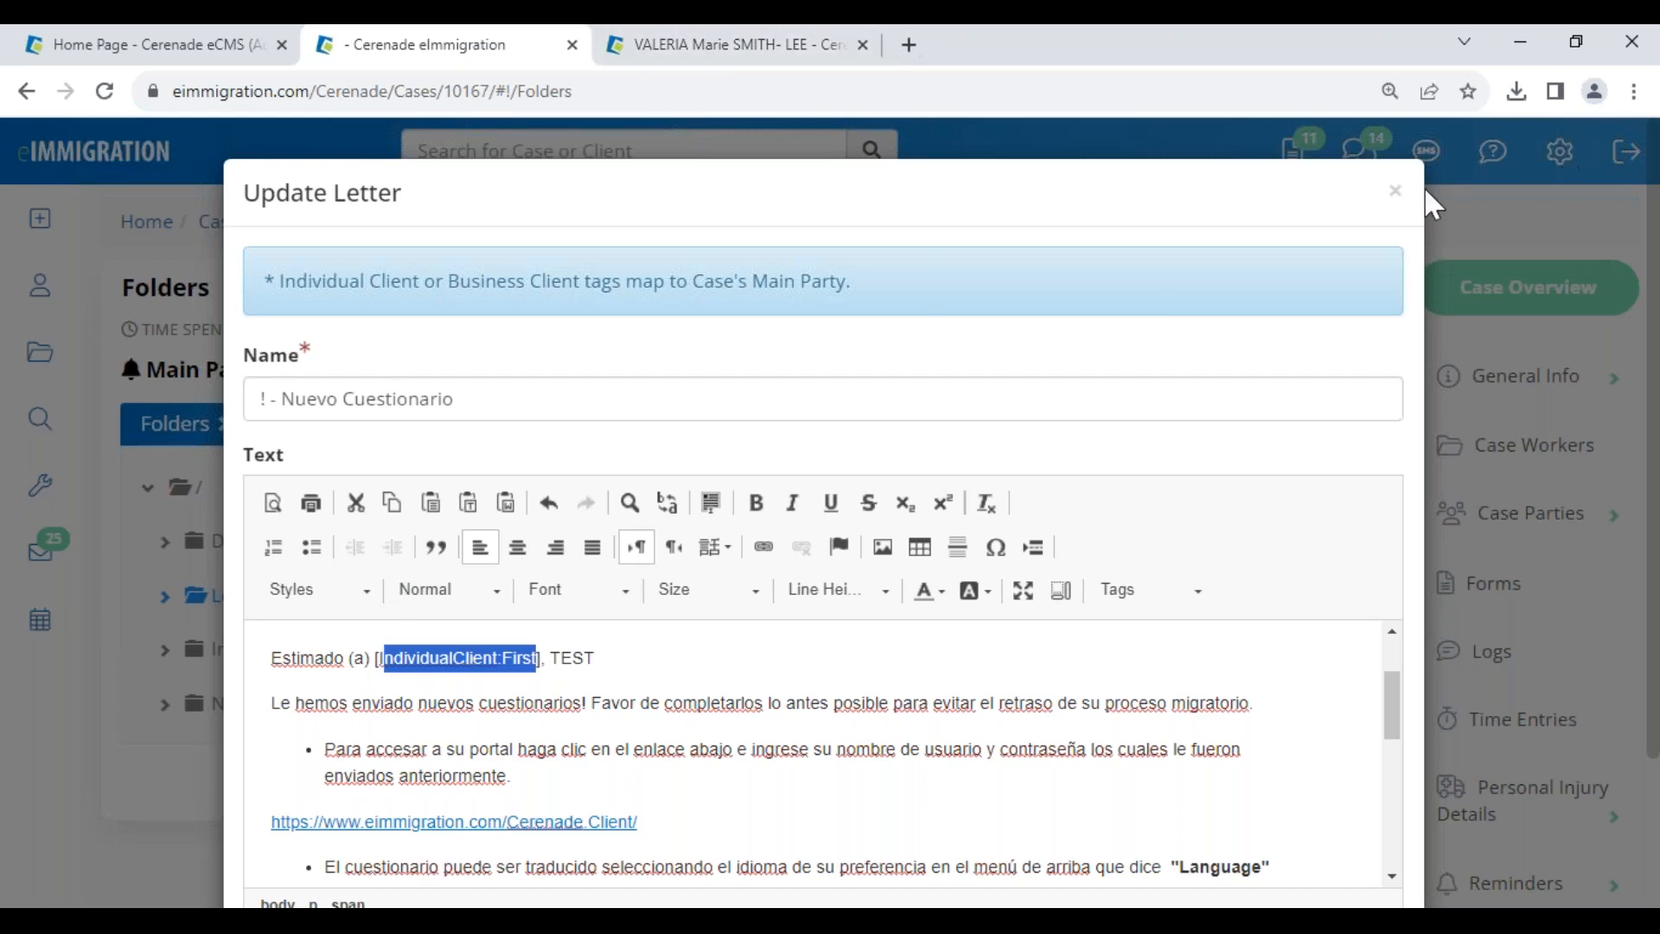
left_click(1394, 193)
- Preview the Nuevo Cuestionario letter and confirm the greeting's first name merges blank
left_click(550, 618)
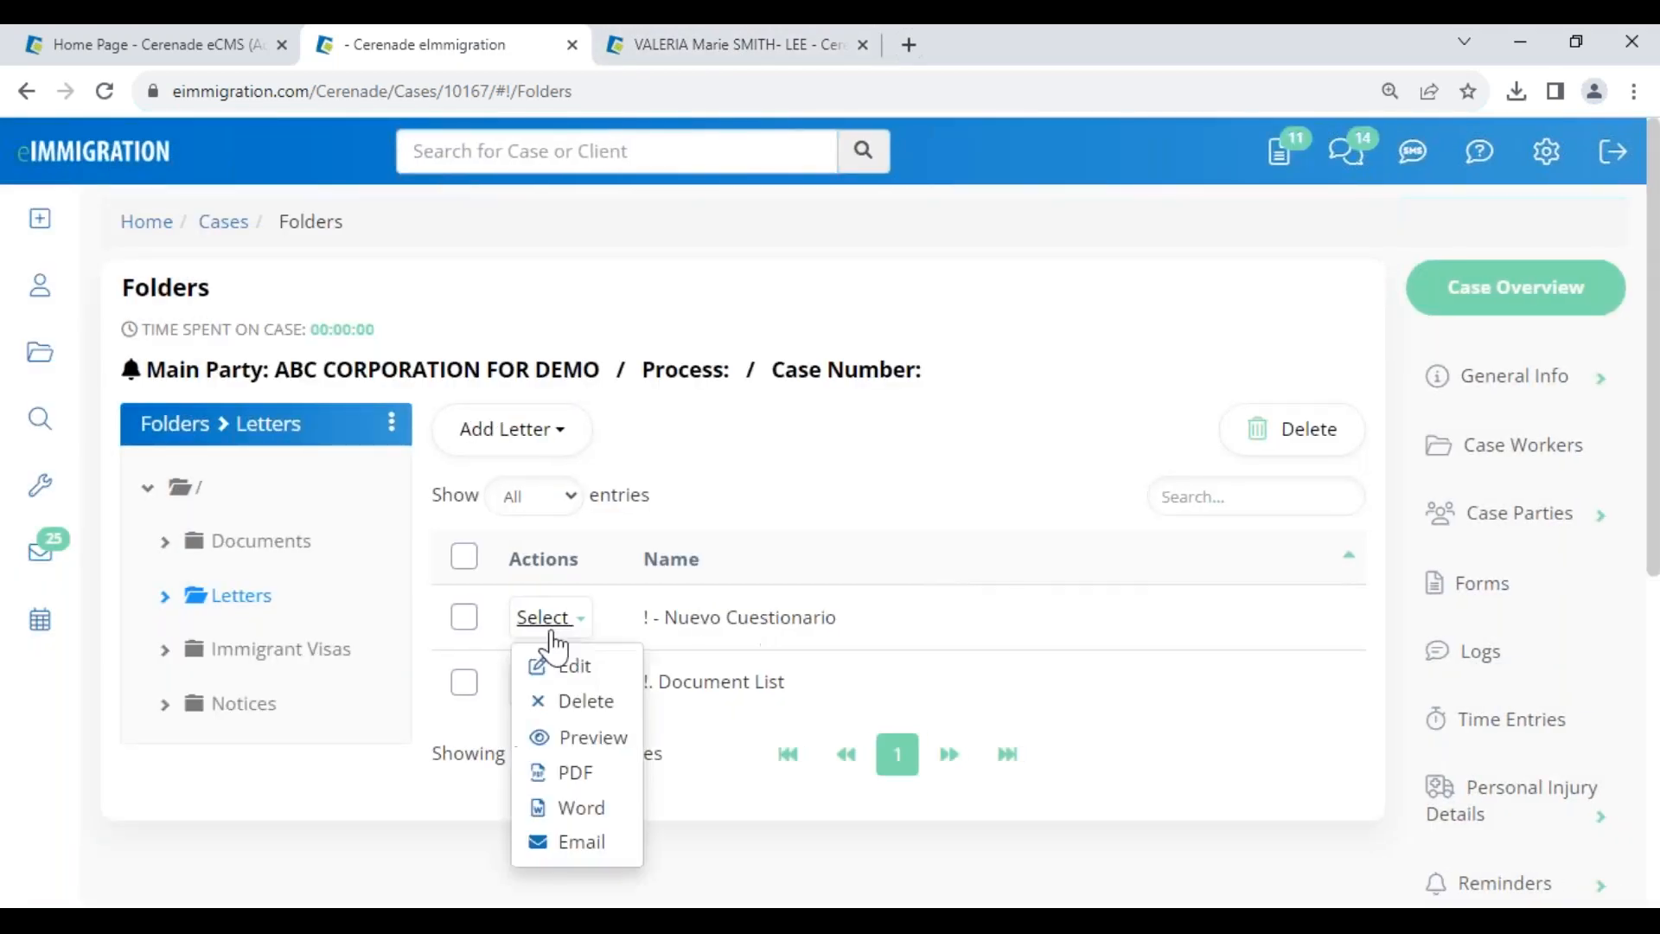
left_click(579, 739)
left_click_drag(396, 394, 278, 383)
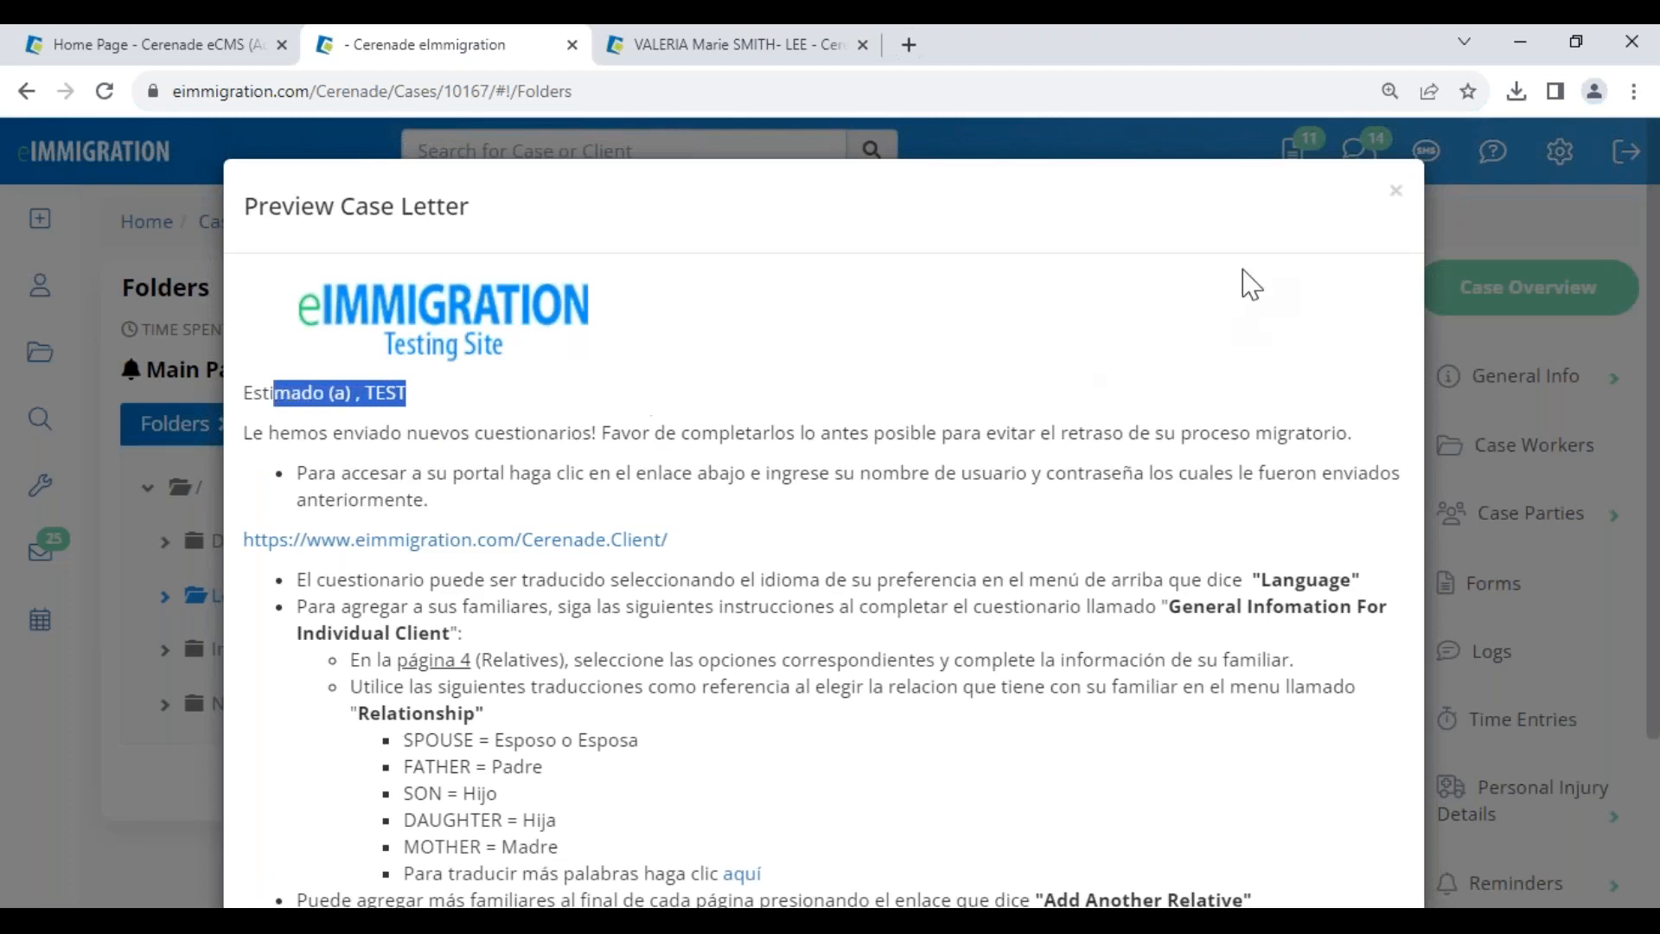
left_click(1396, 192)
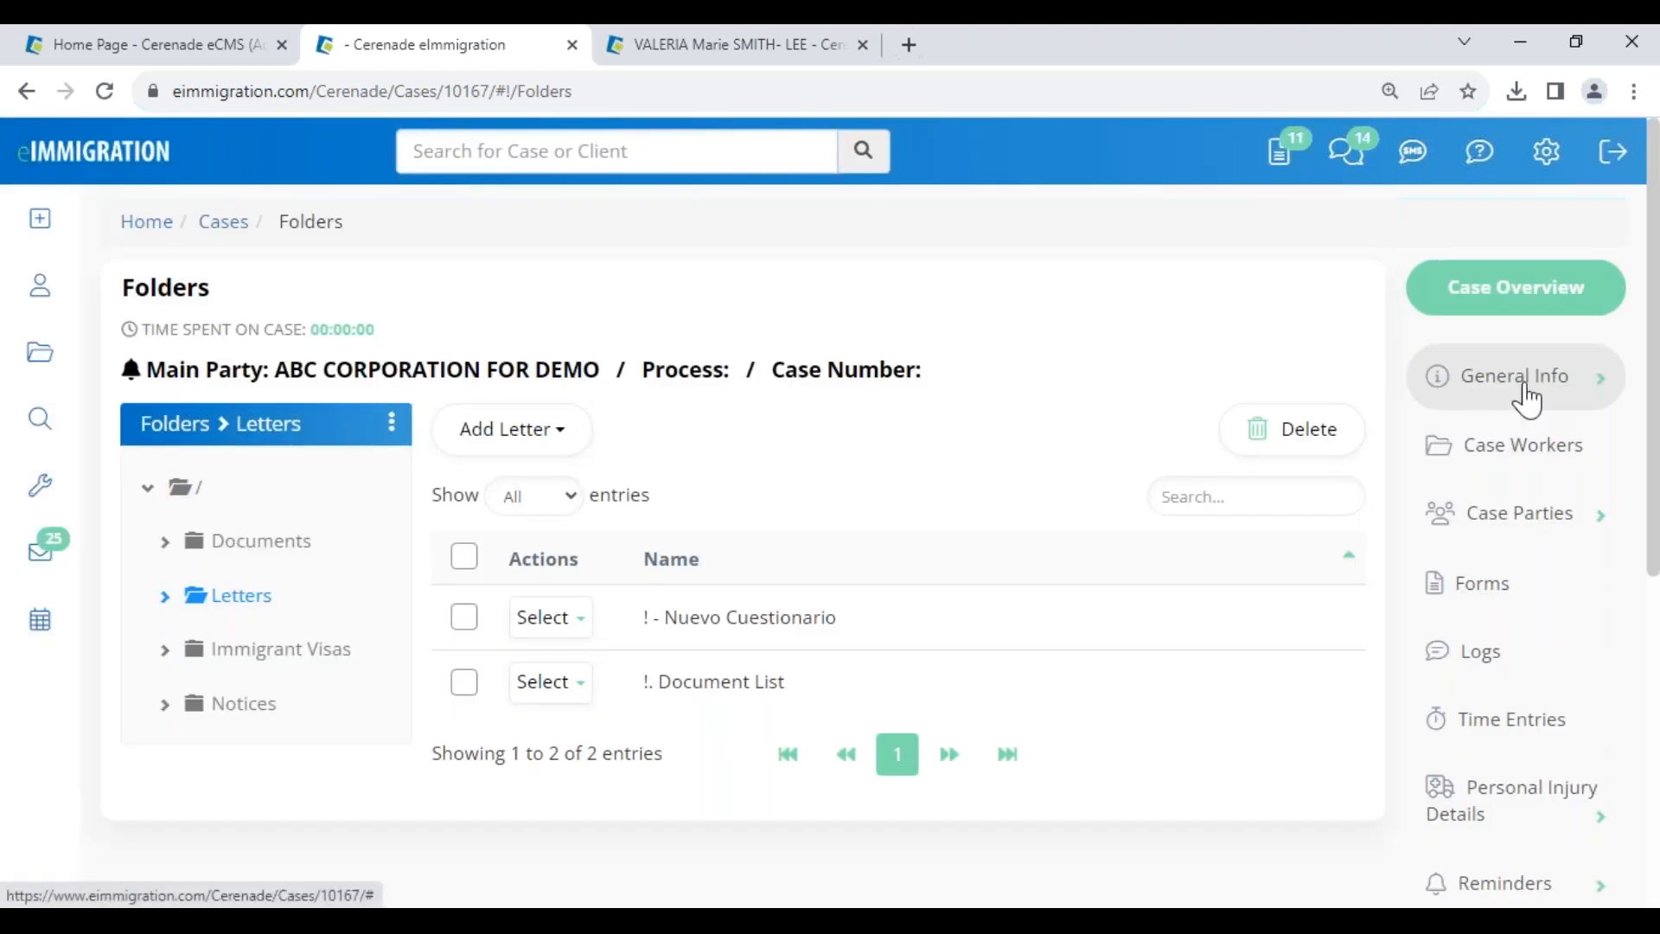
left_click(1525, 389)
- In Basic Information's Case Parties, set the individual client as Main Role/Represented party
left_click(1517, 469)
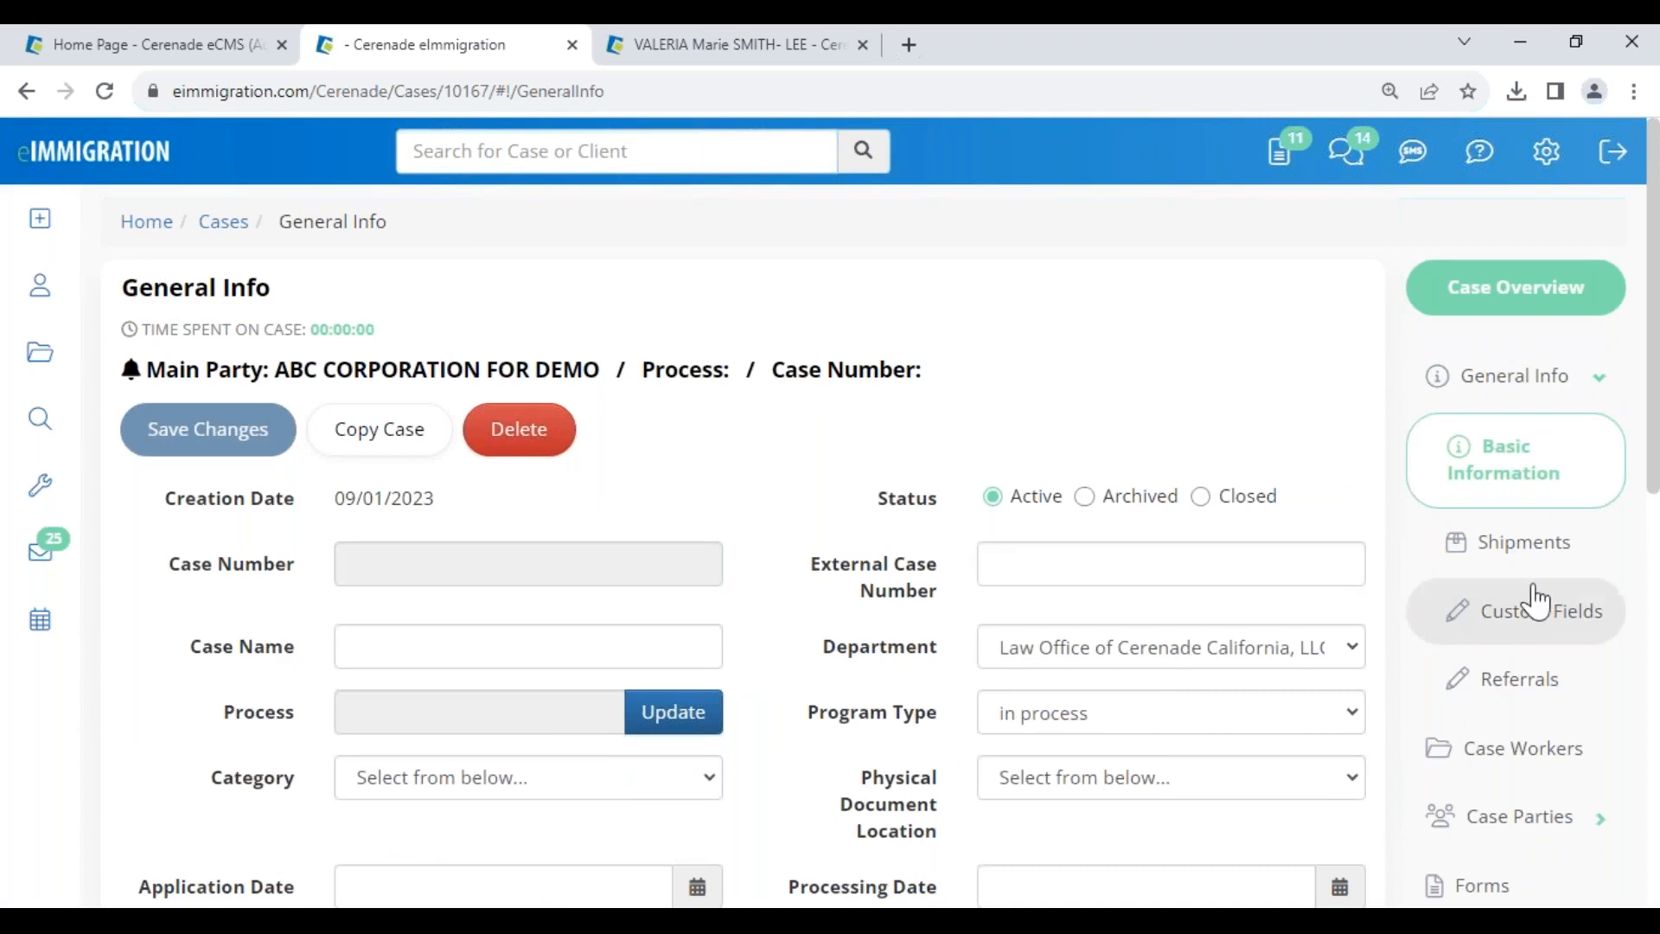
left_click(1528, 819)
left_click(1548, 597)
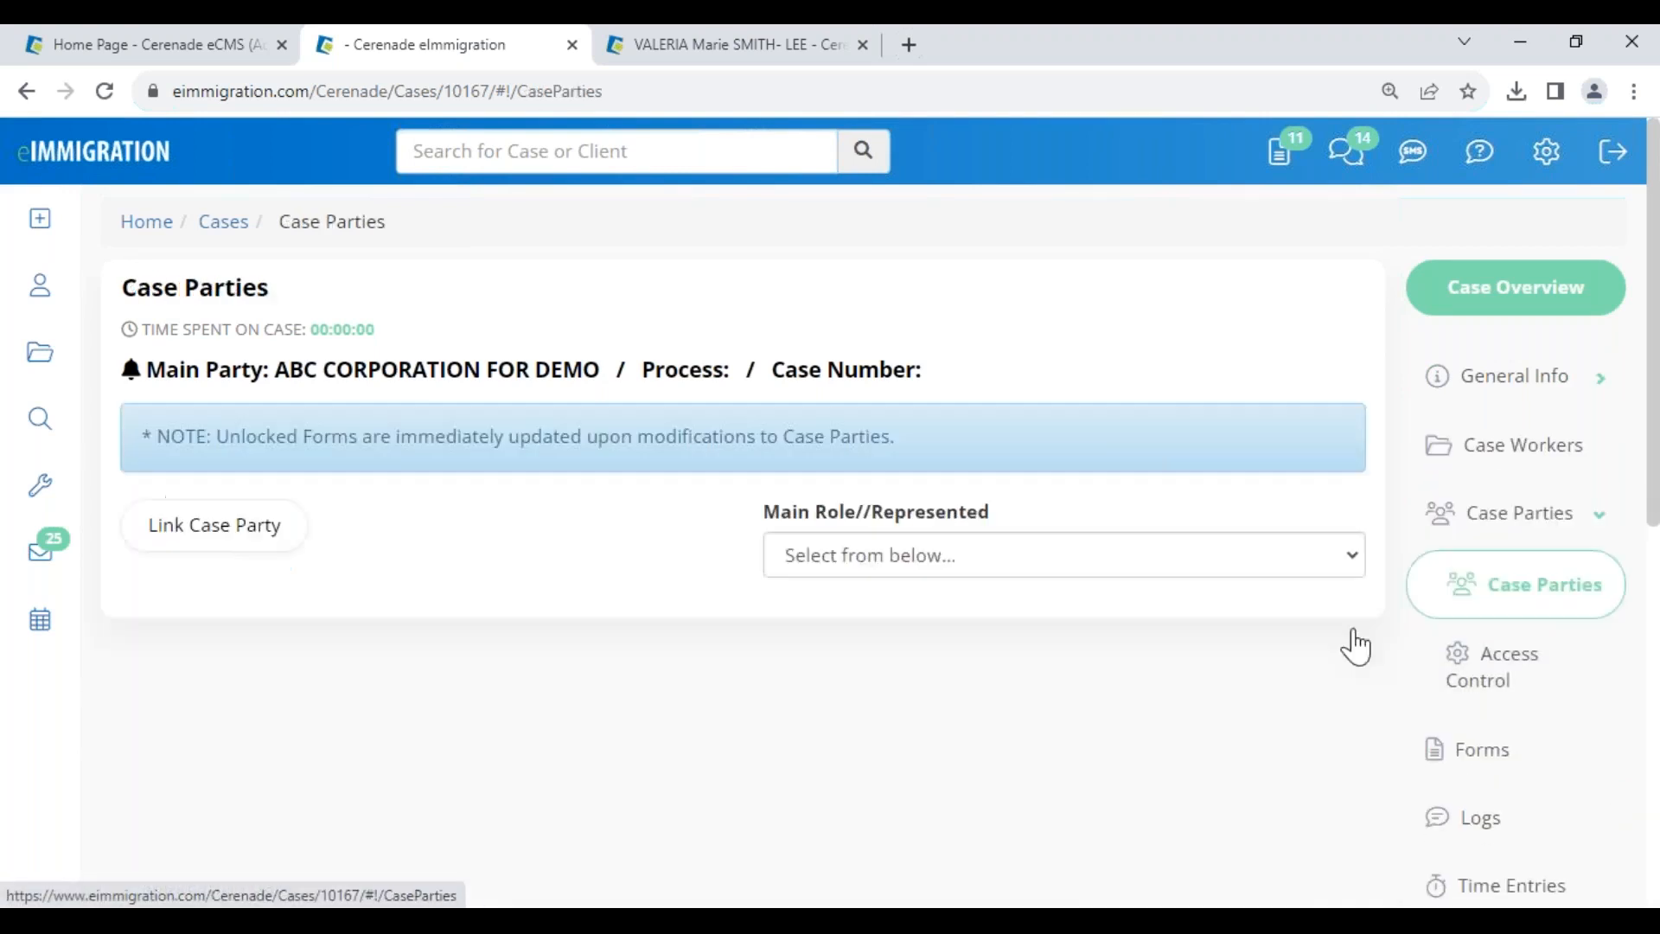
left_click(1032, 567)
left_click(978, 641)
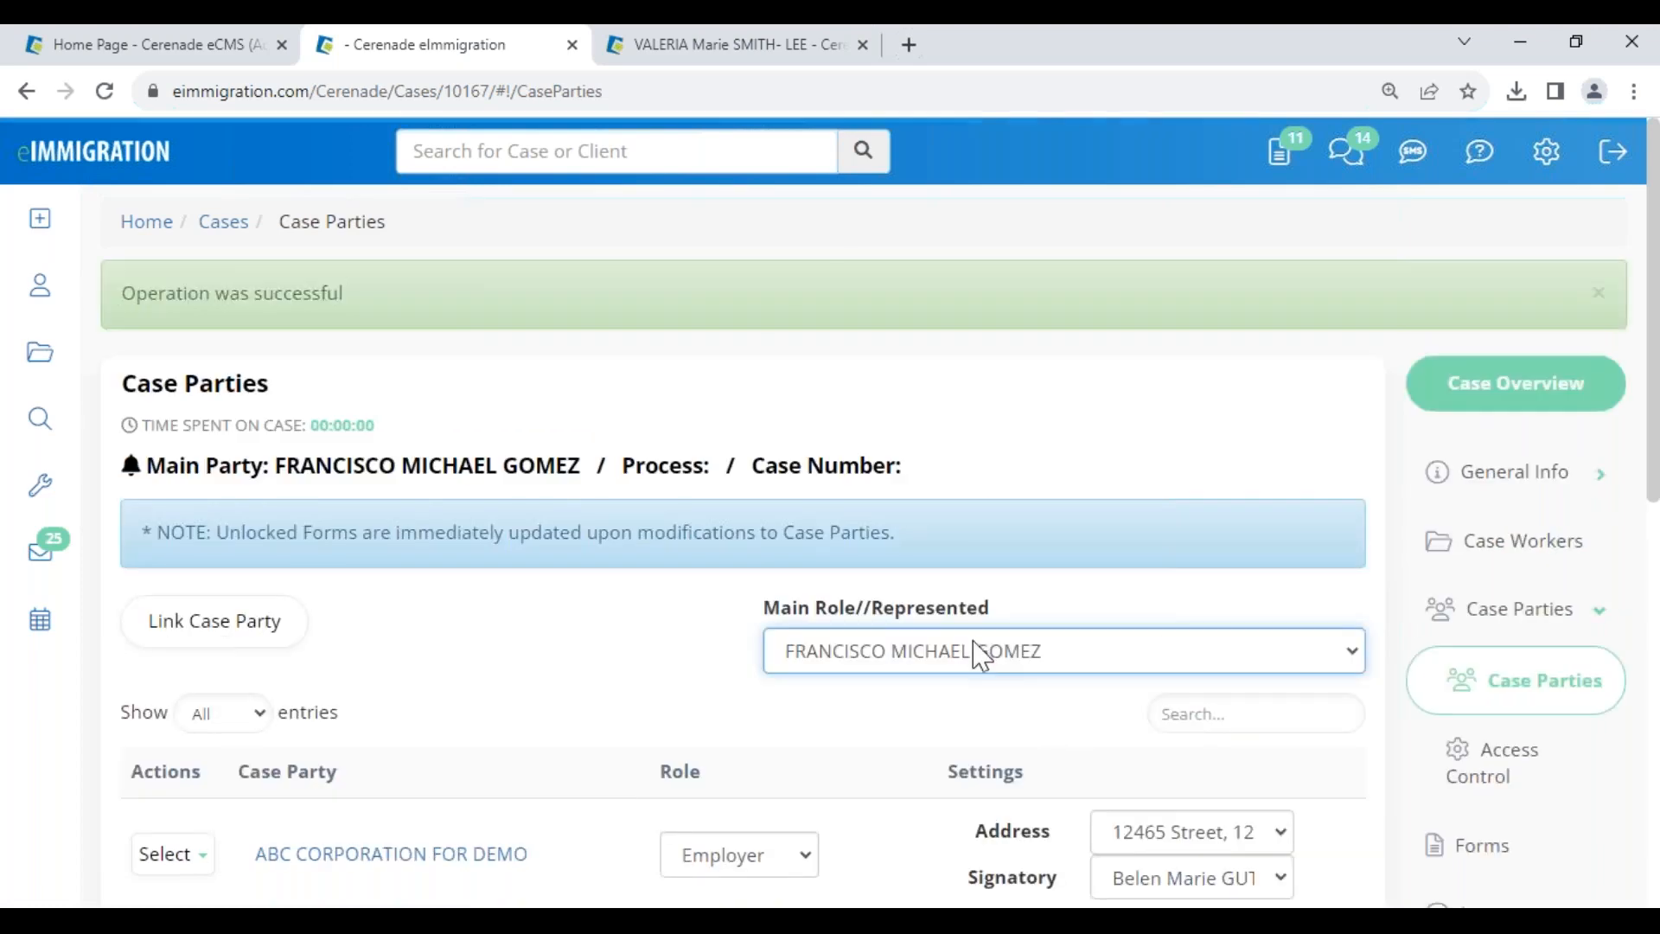
scroll(1475, 712, "down", 10)
- Preview the Nuevo Cuestionario letter to confirm his first name in the greeting, then go to the Administrator tab
left_click(1497, 384)
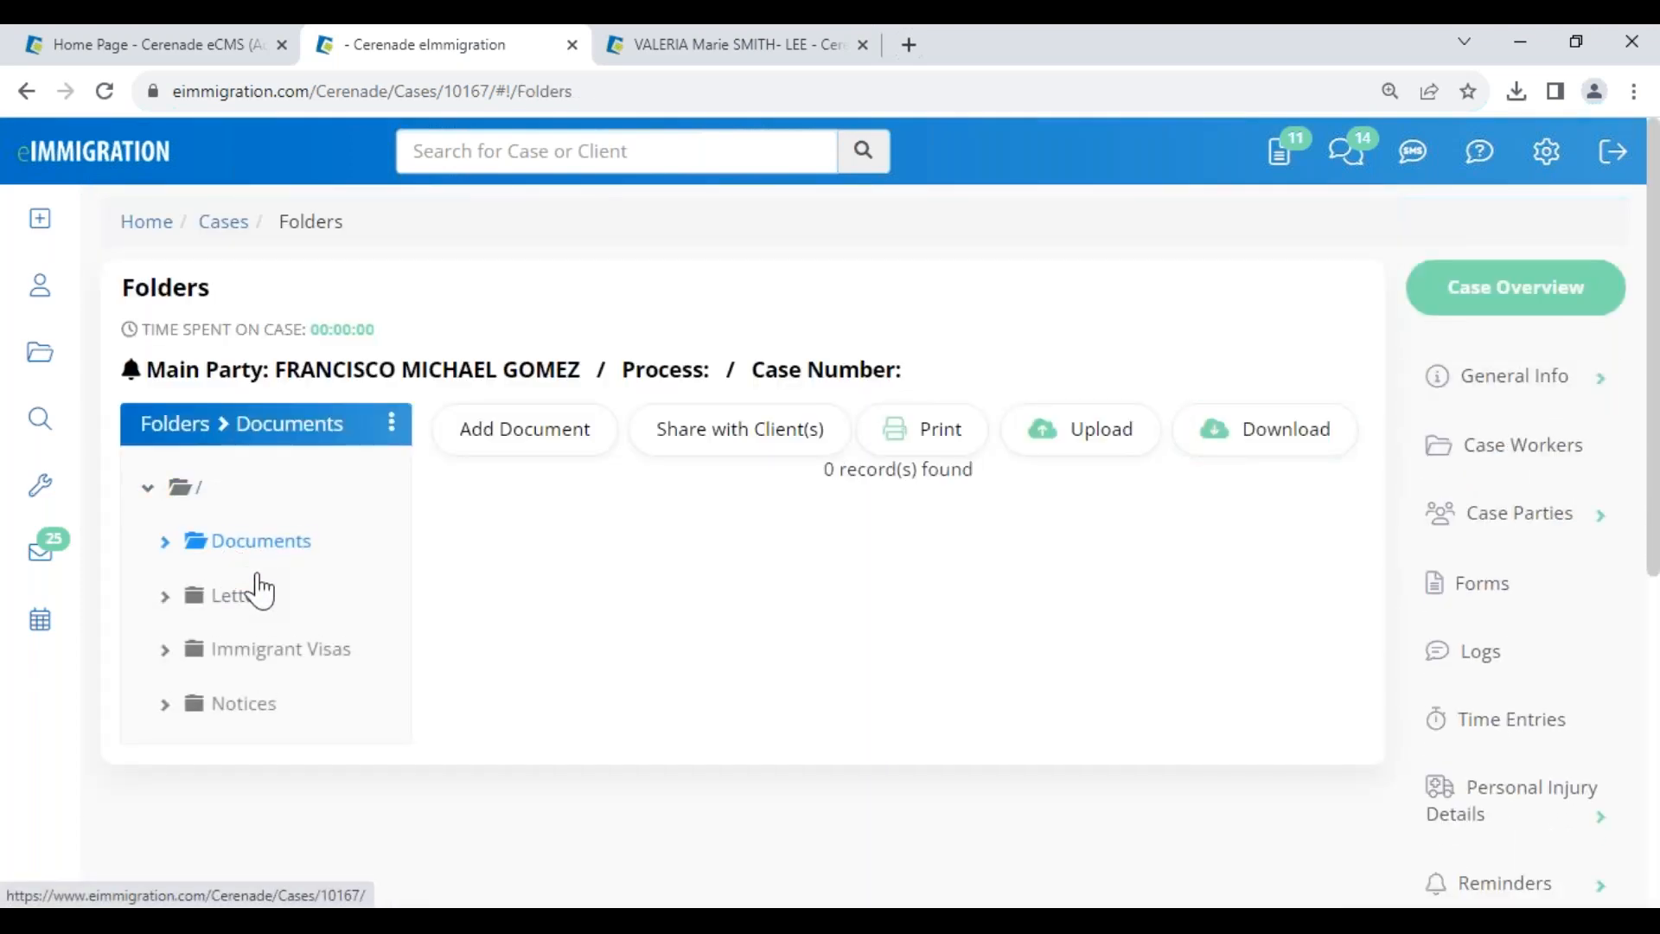
left_click(256, 591)
left_click(571, 617)
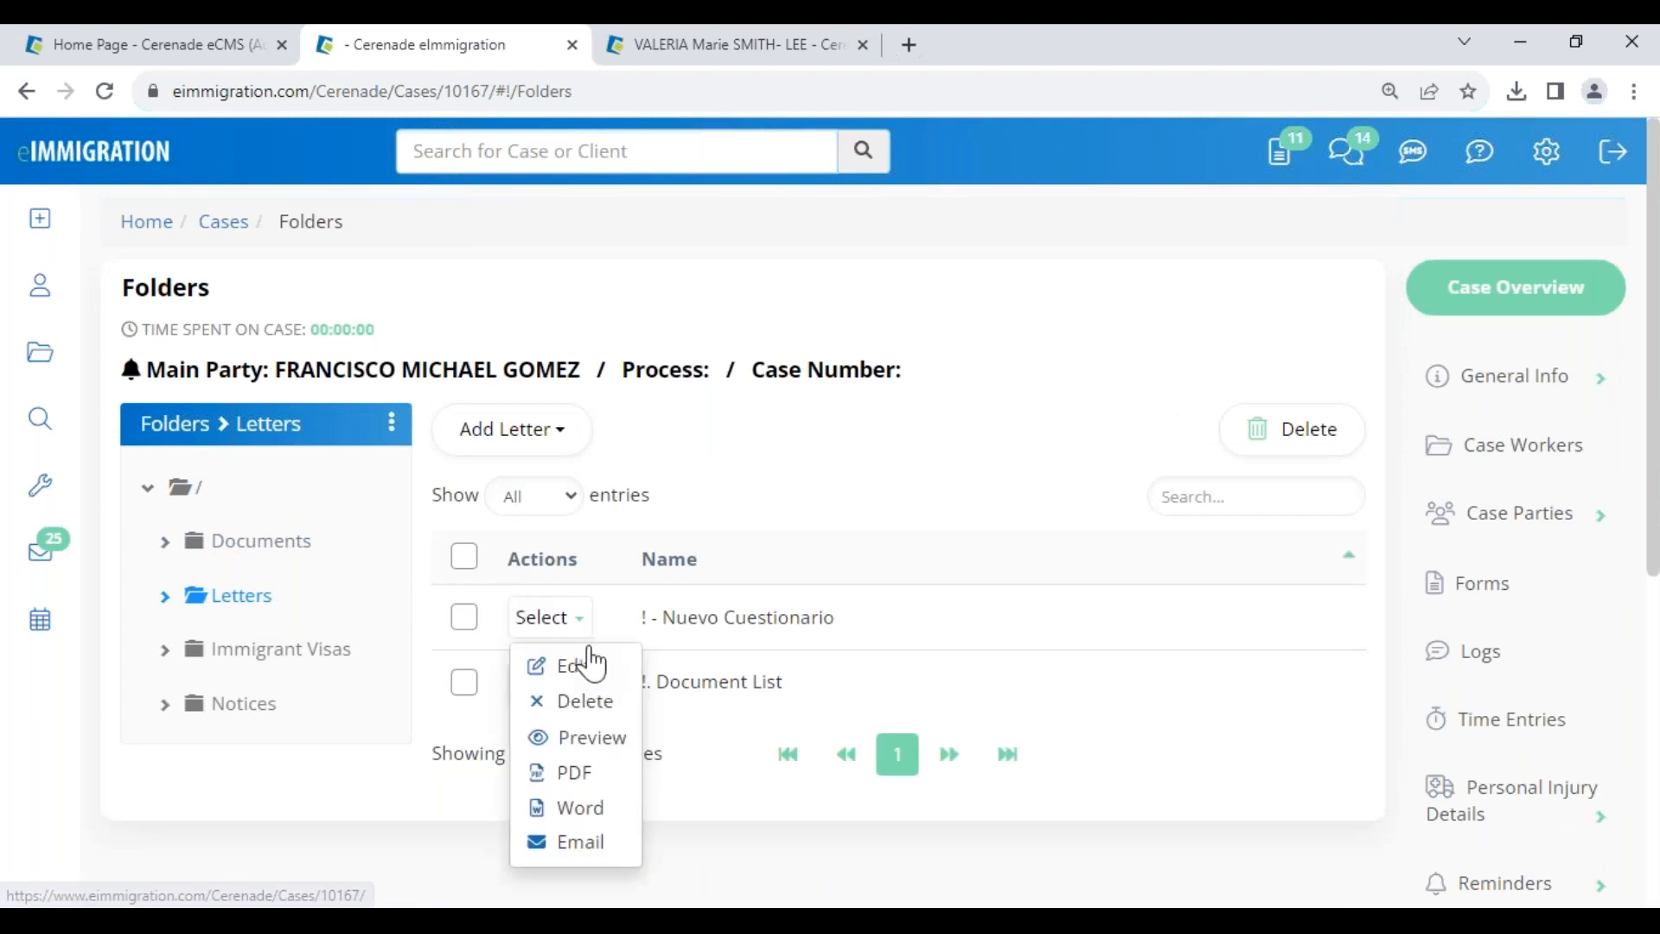
left_click(618, 749)
left_click_drag(346, 390, 462, 405)
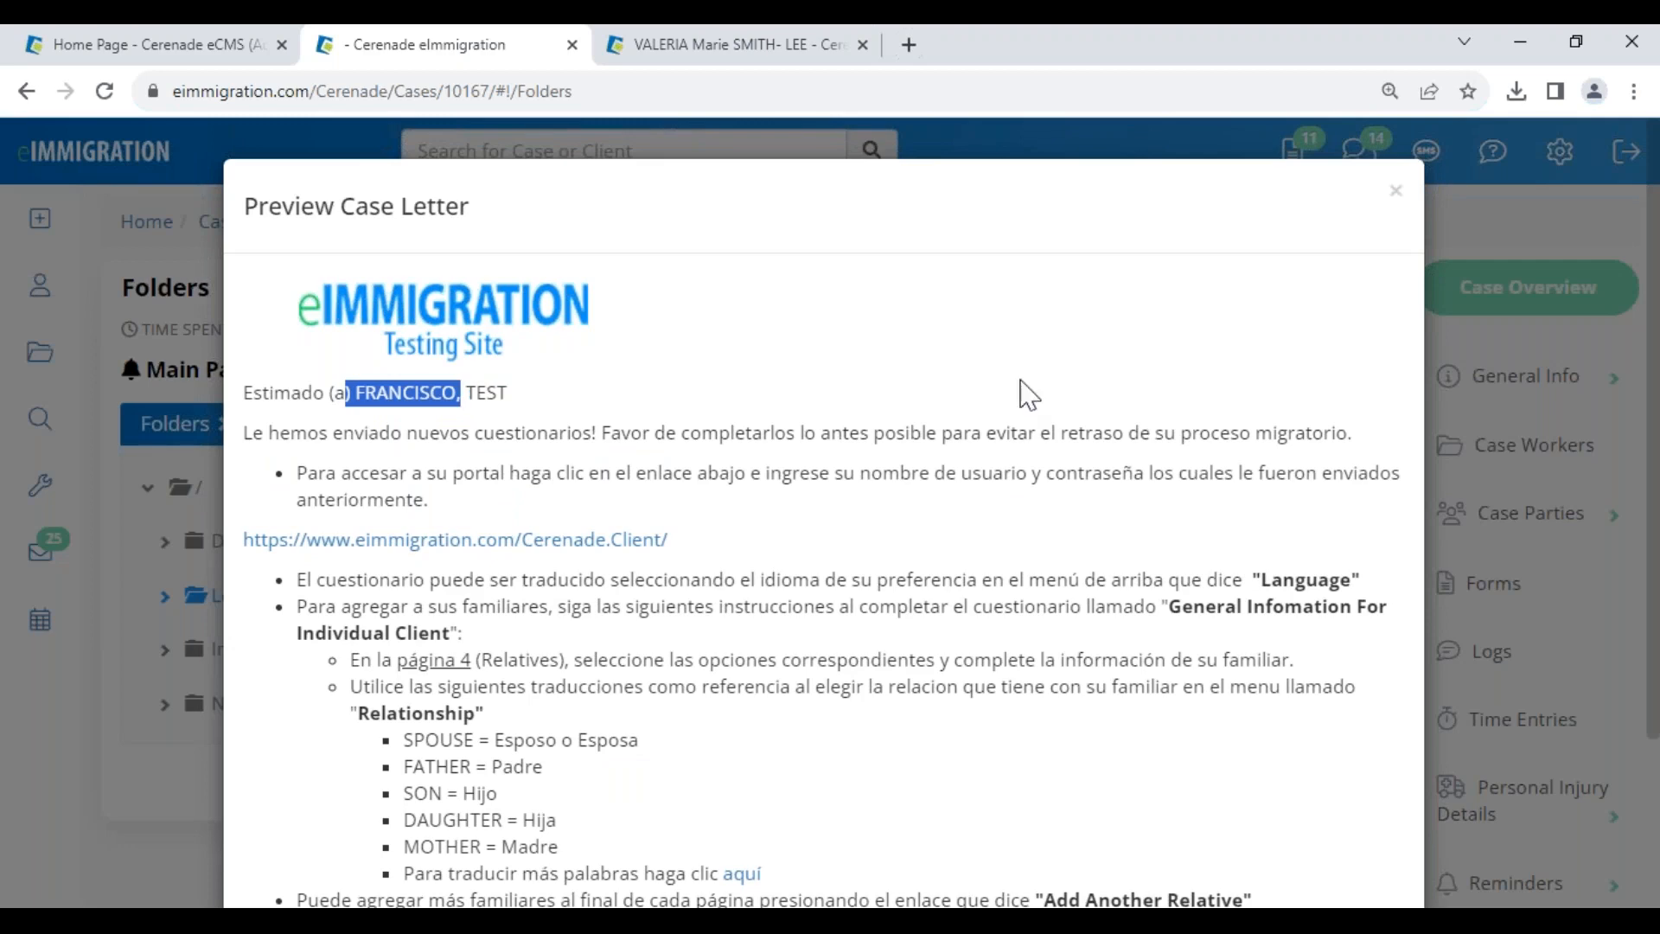
left_click(1395, 189)
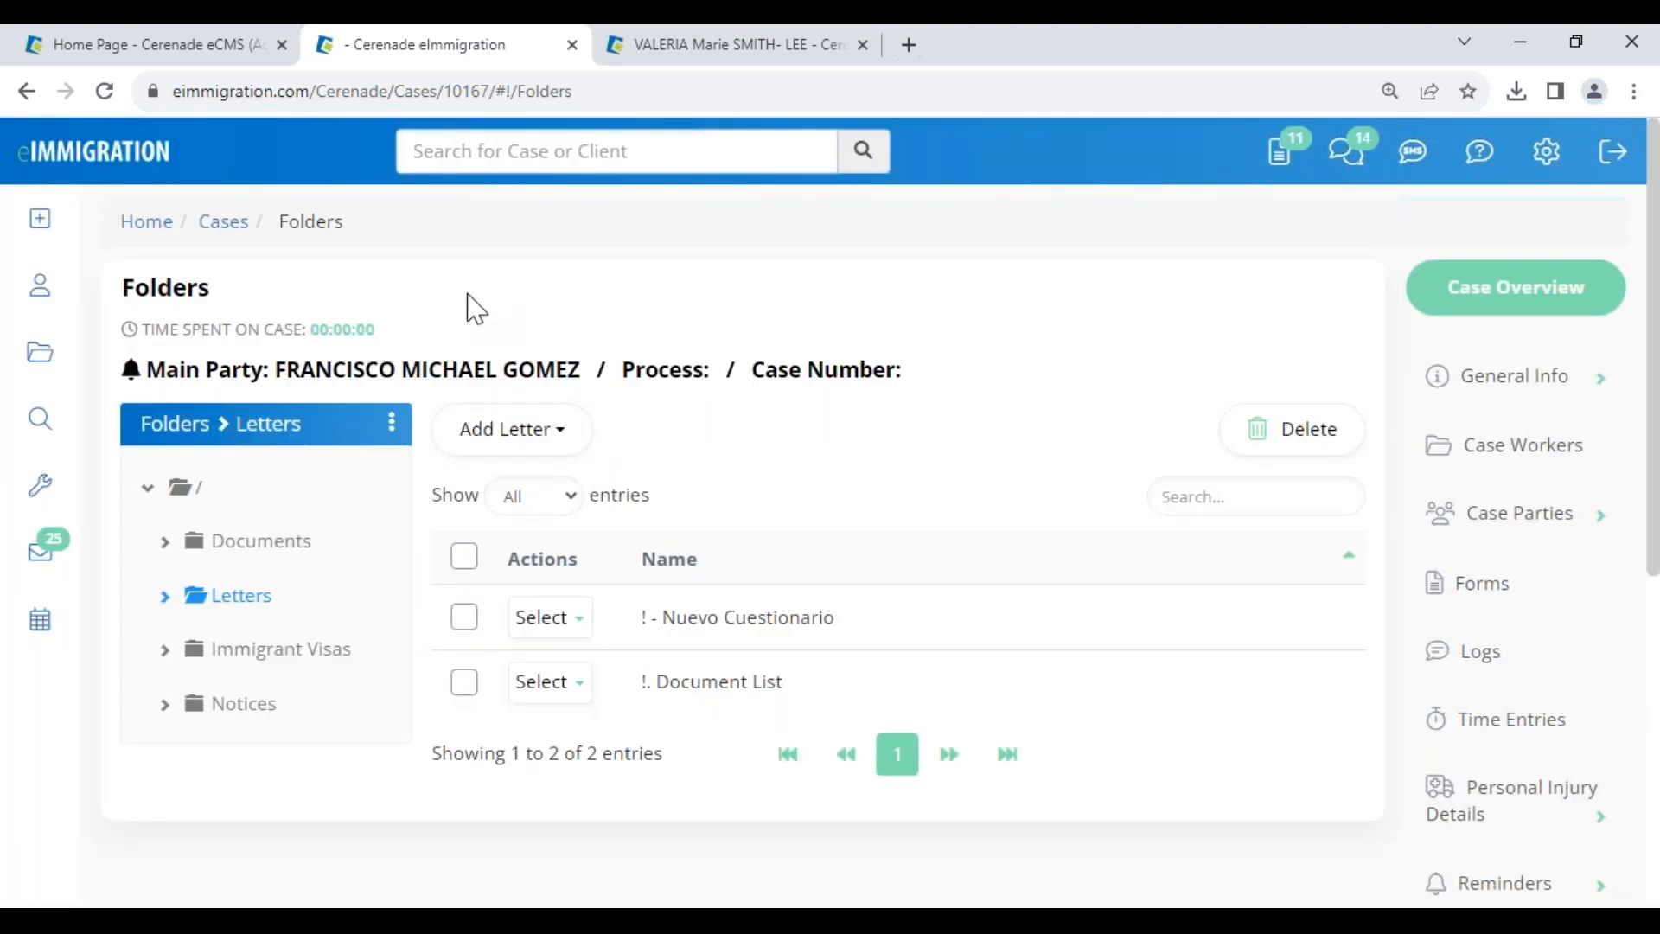
left_click(186, 47)
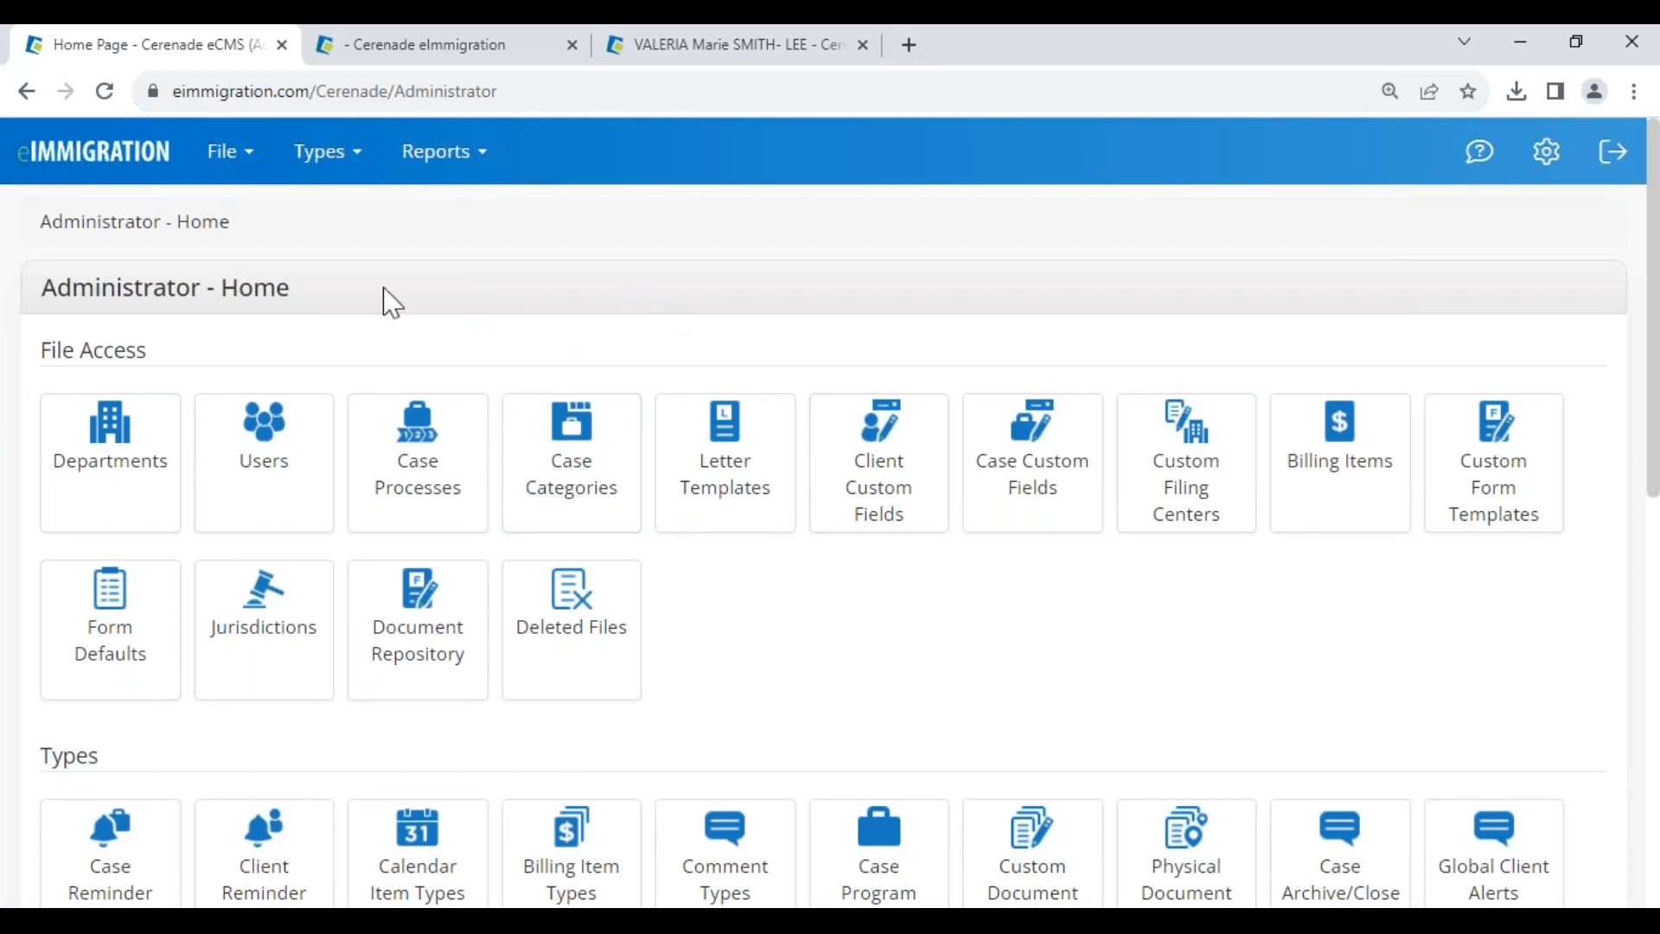
- Scroll to Tools on Administrator - Home and open Application Settings' General Settings page
scroll(709, 701, "down", 5)
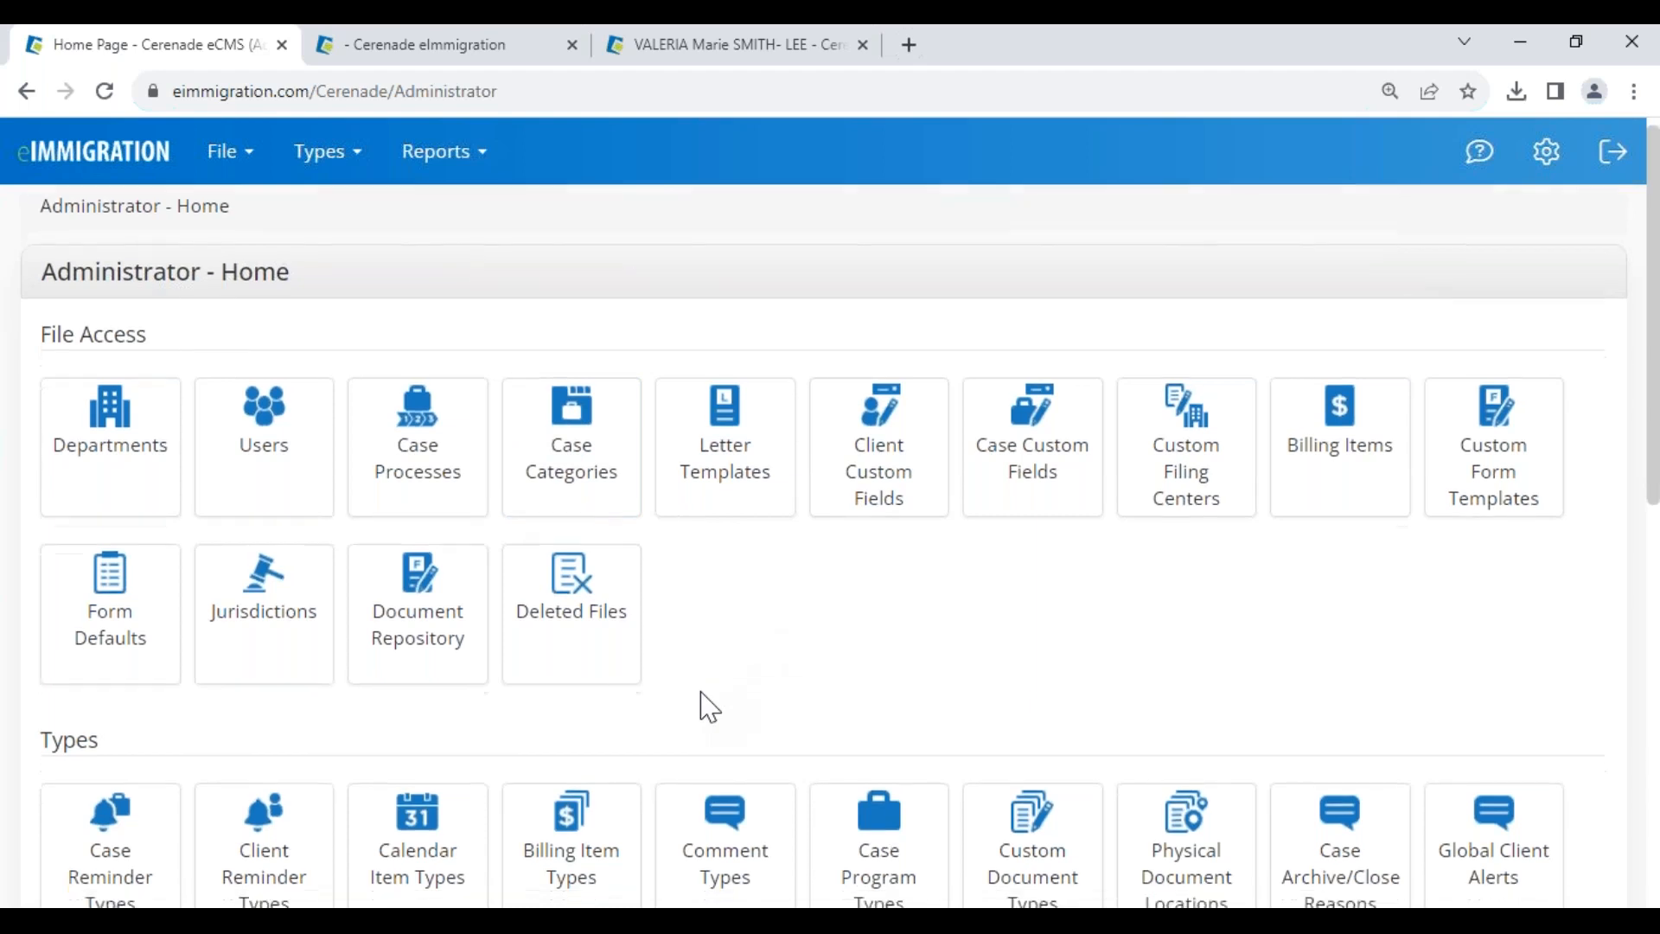
scroll(121, 801, "down", 4)
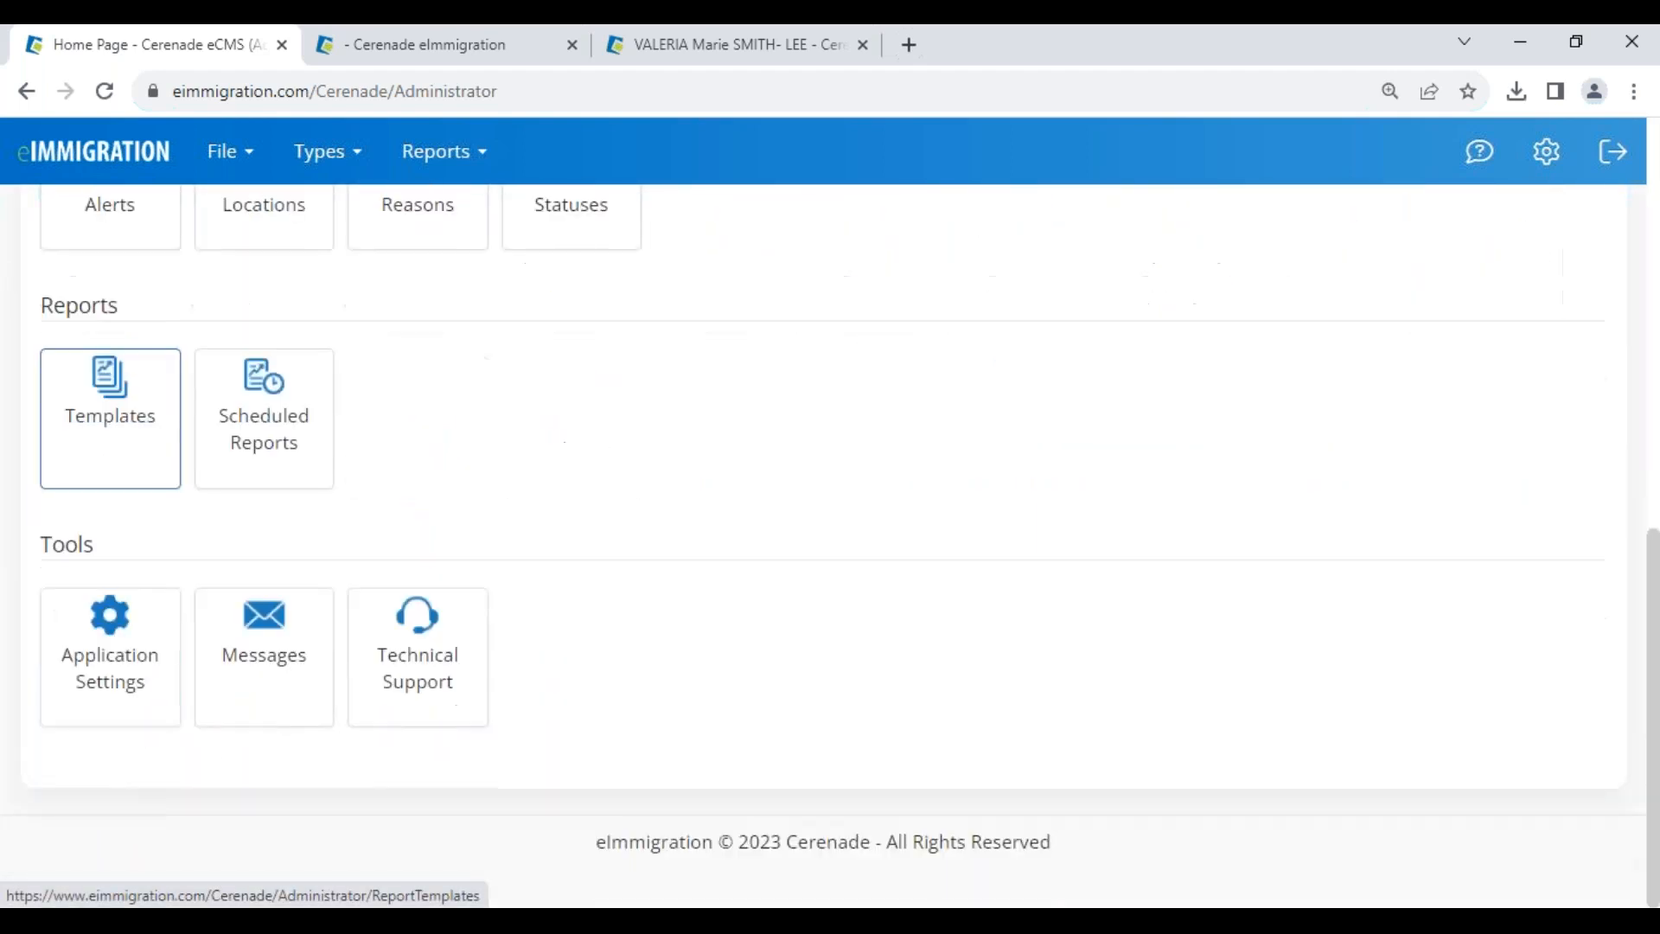
left_click(115, 666)
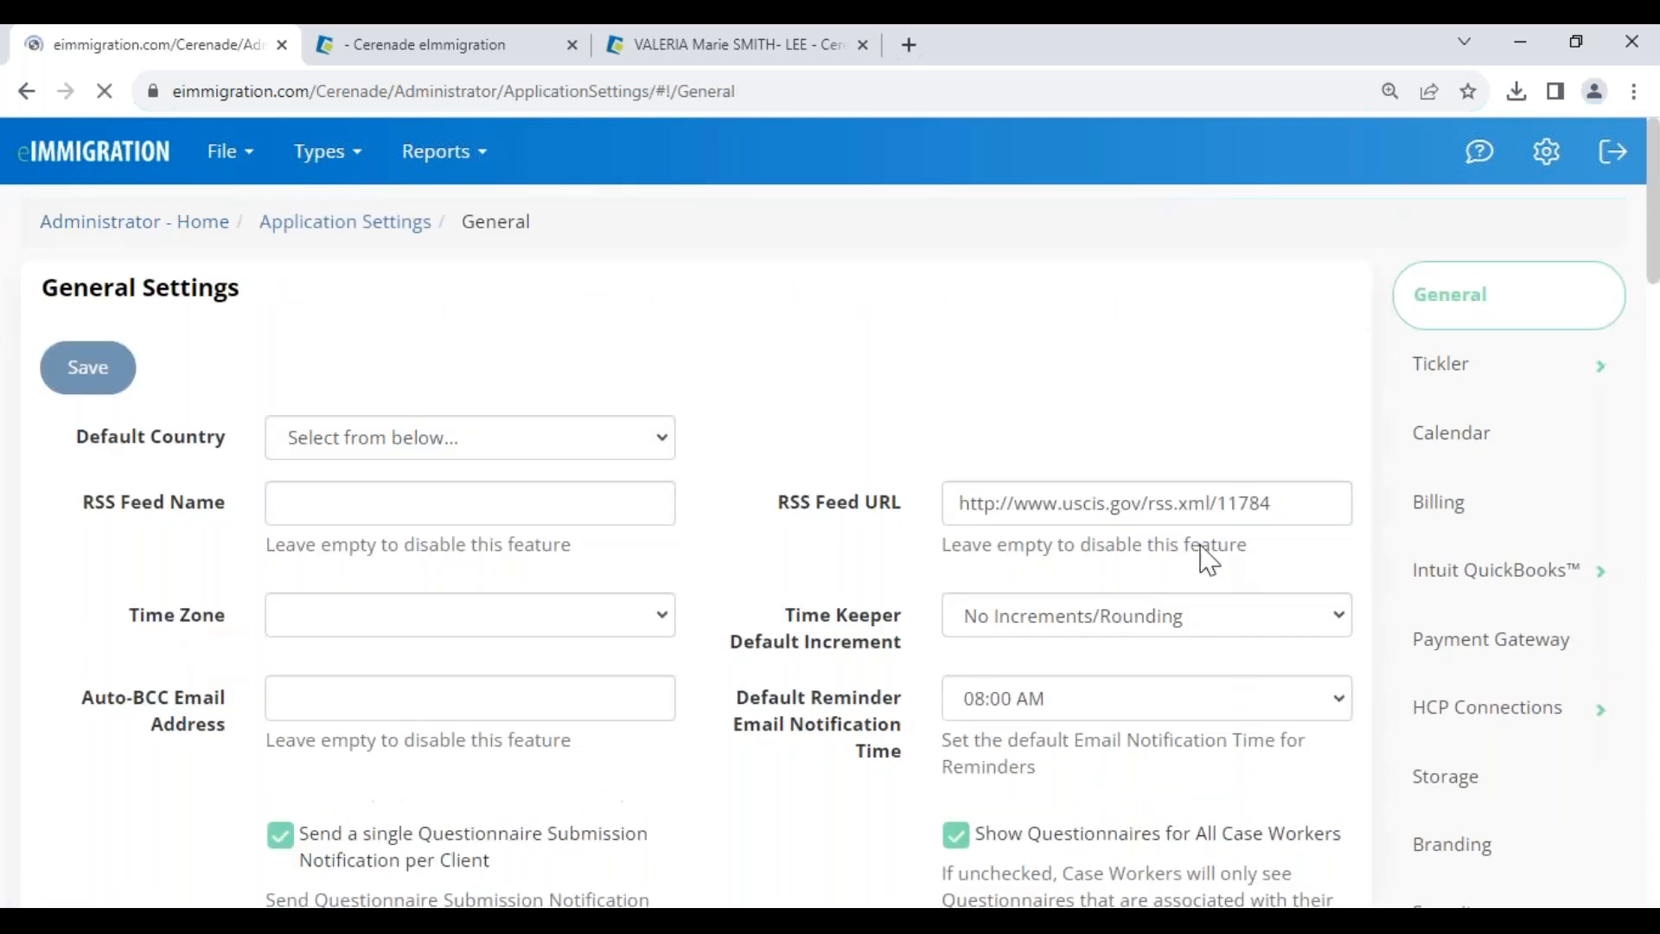
scroll(1594, 767, "down", 6)
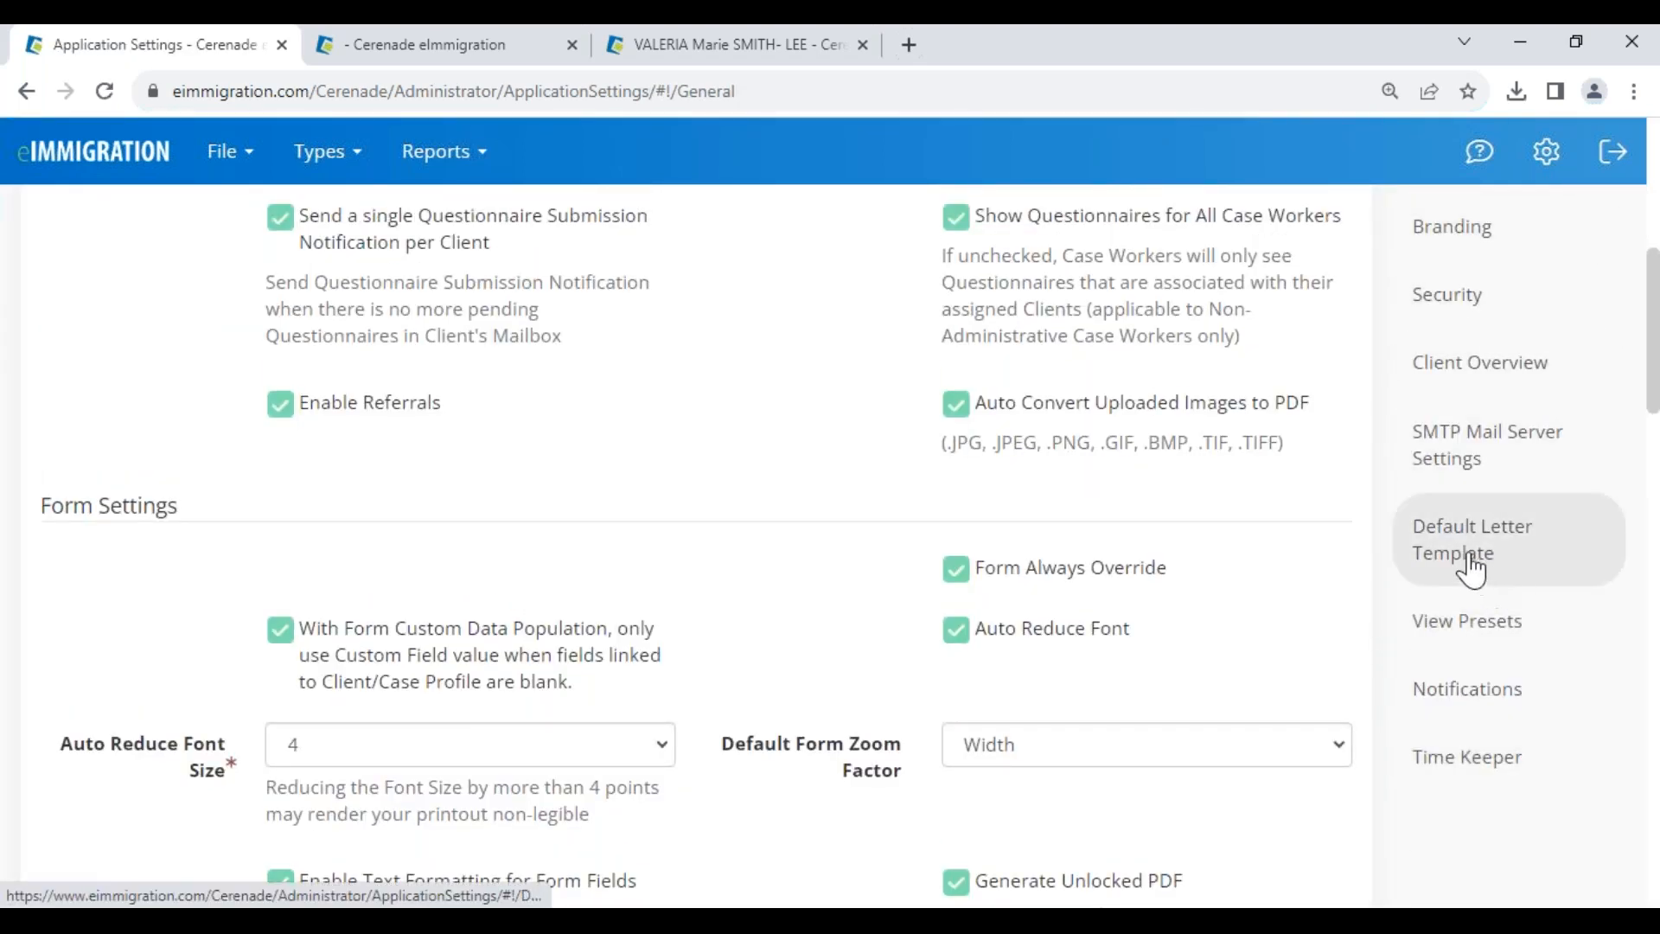
- Review the Default Letter Template settings, checking the comment-sharing and blank-form template lists unchanged
left_click(1504, 567)
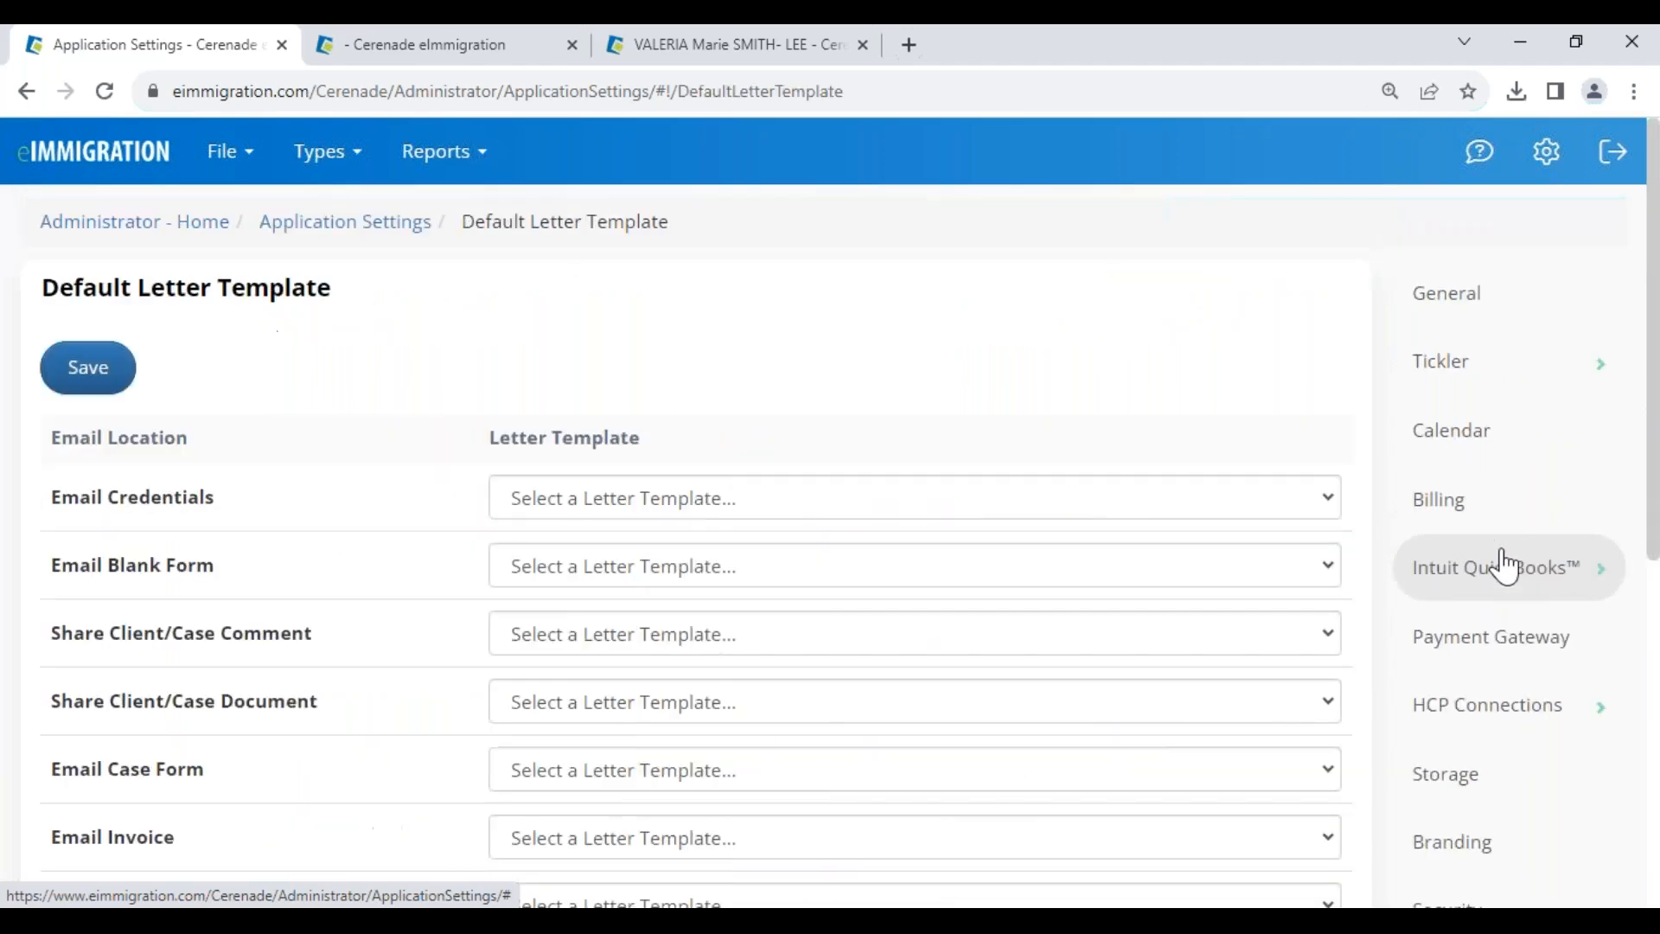
scroll(761, 605, "down", 4)
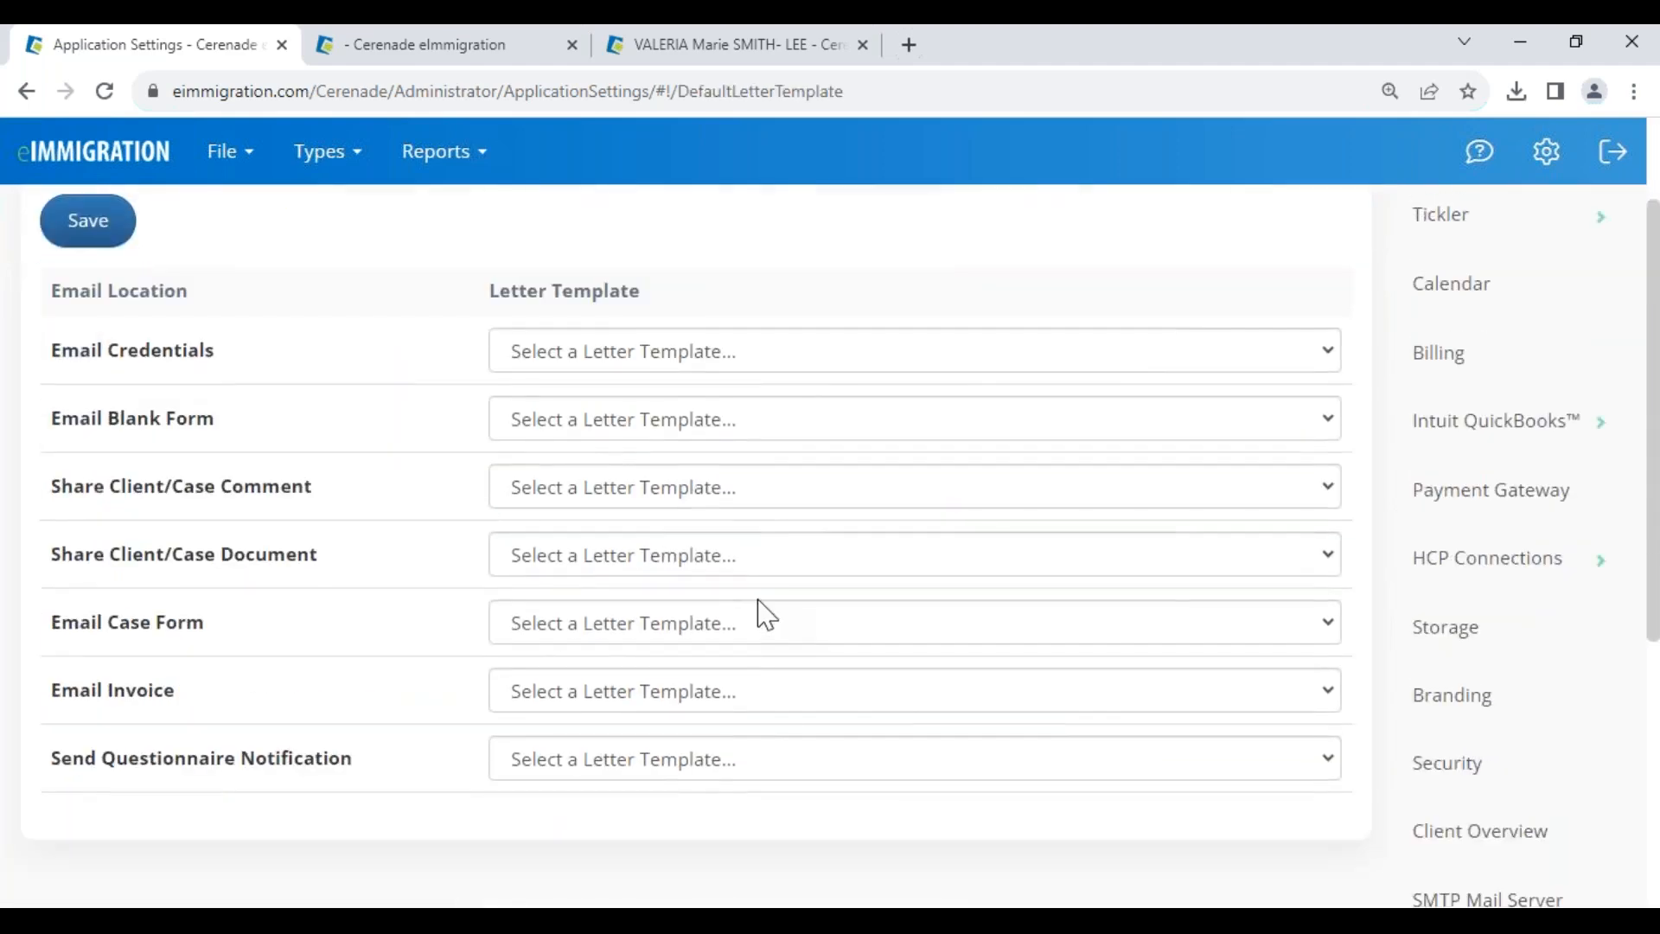
scroll(759, 627, "up", 2)
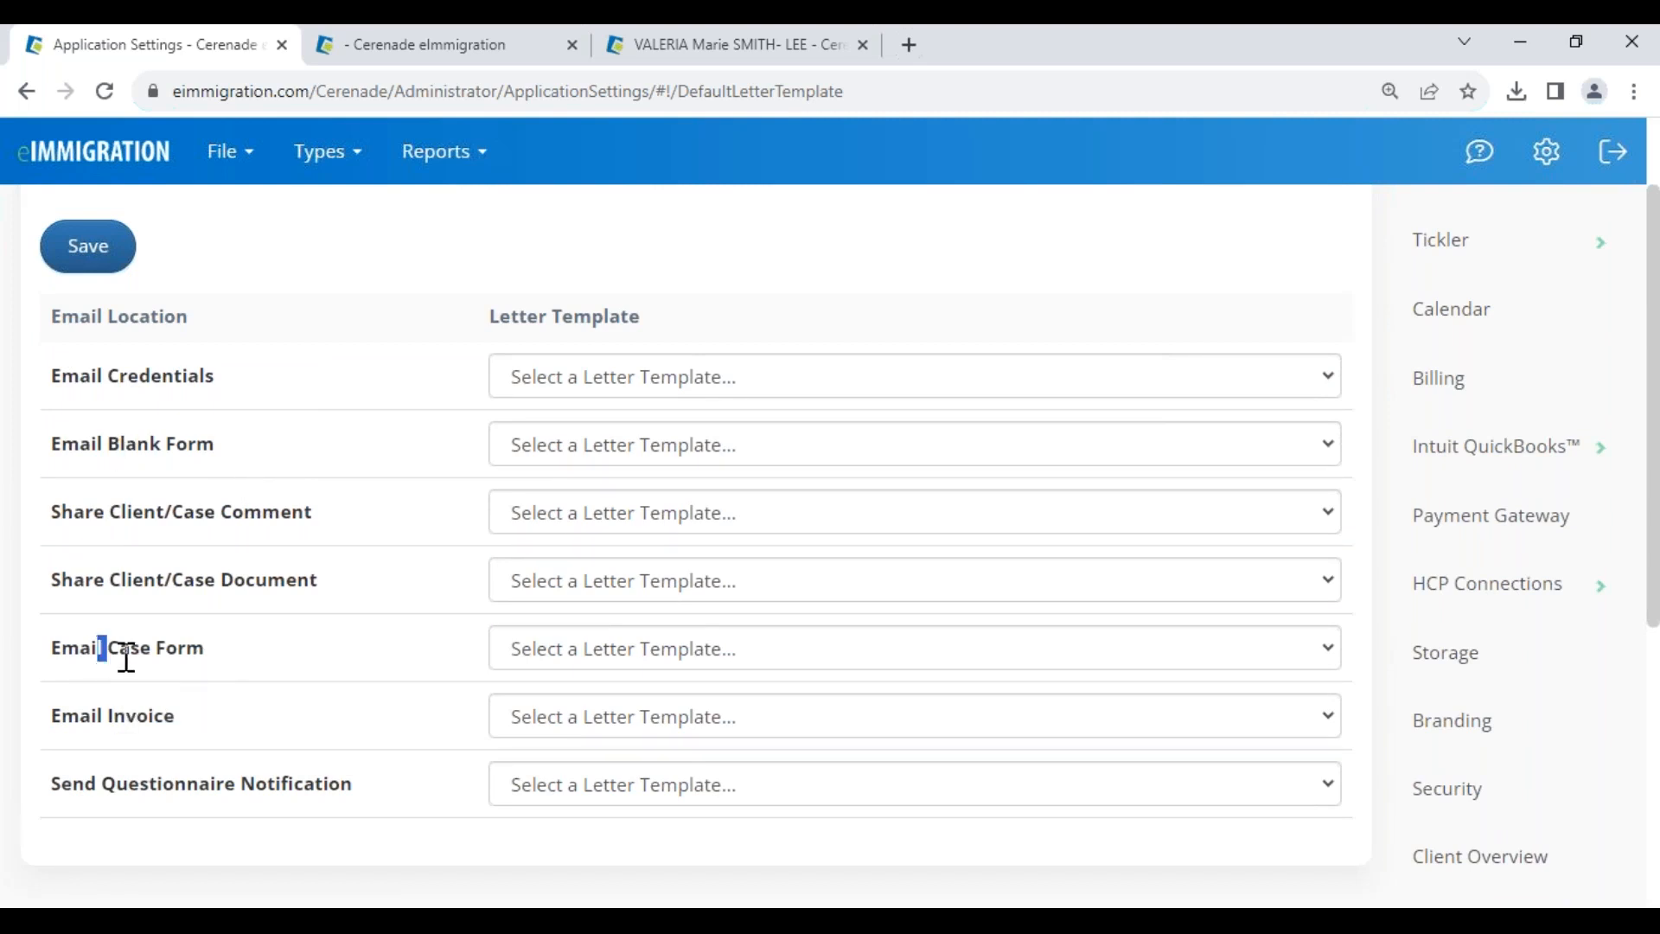
left_click_drag(99, 651, 239, 659)
left_click_drag(130, 783, 385, 787)
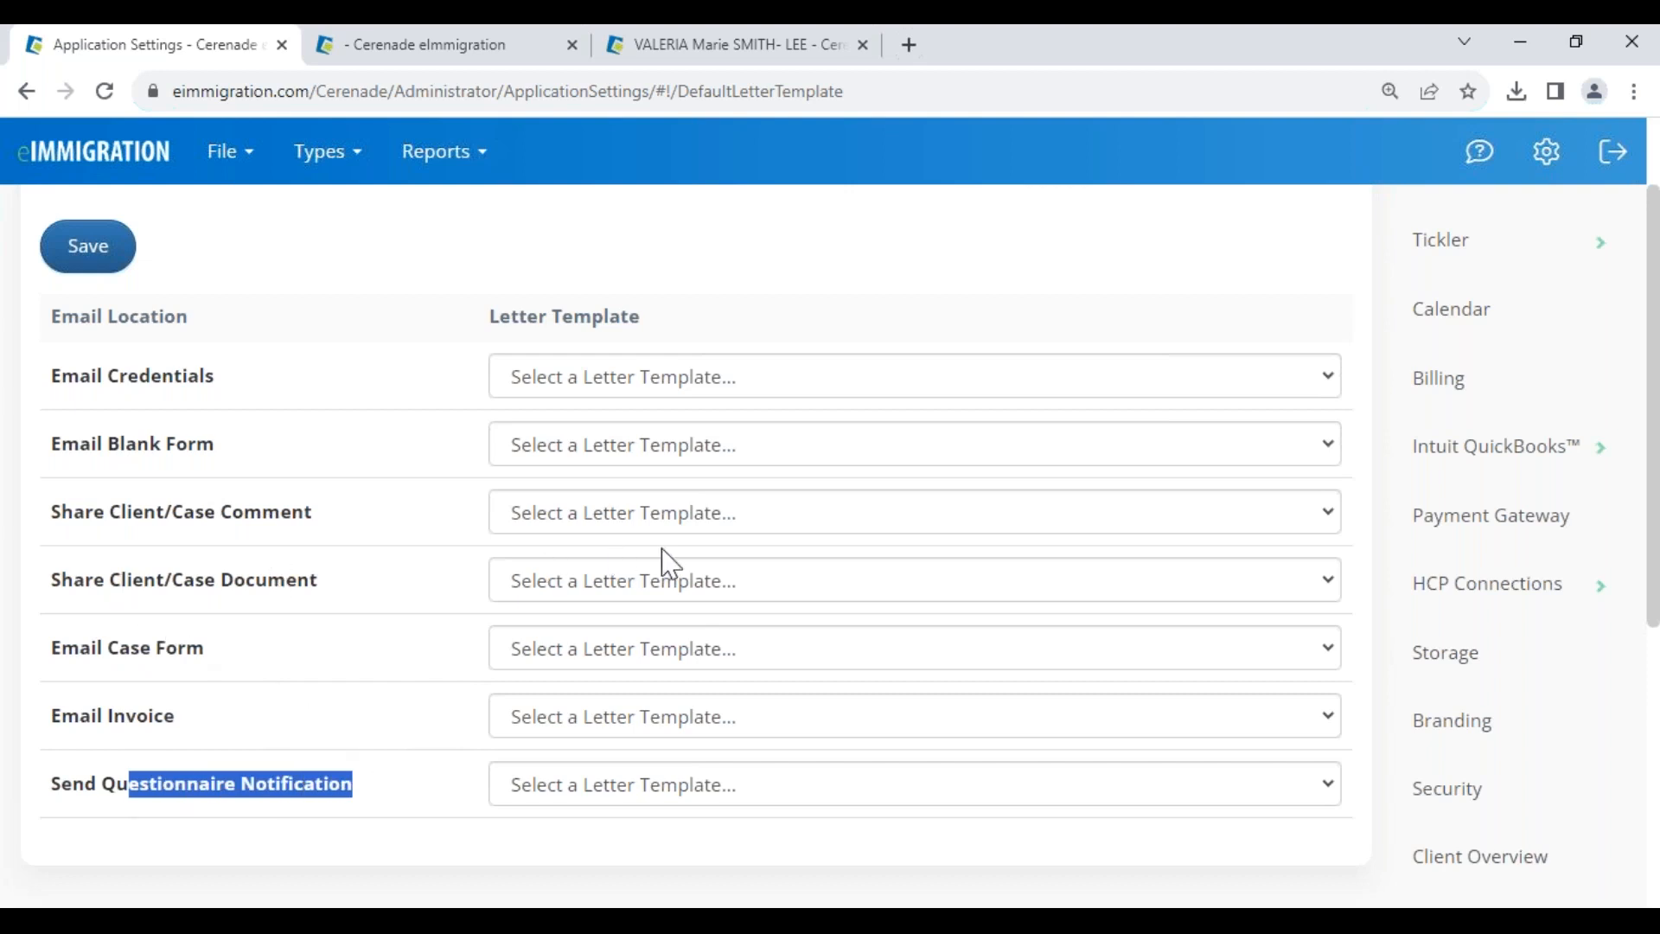
left_click(666, 519)
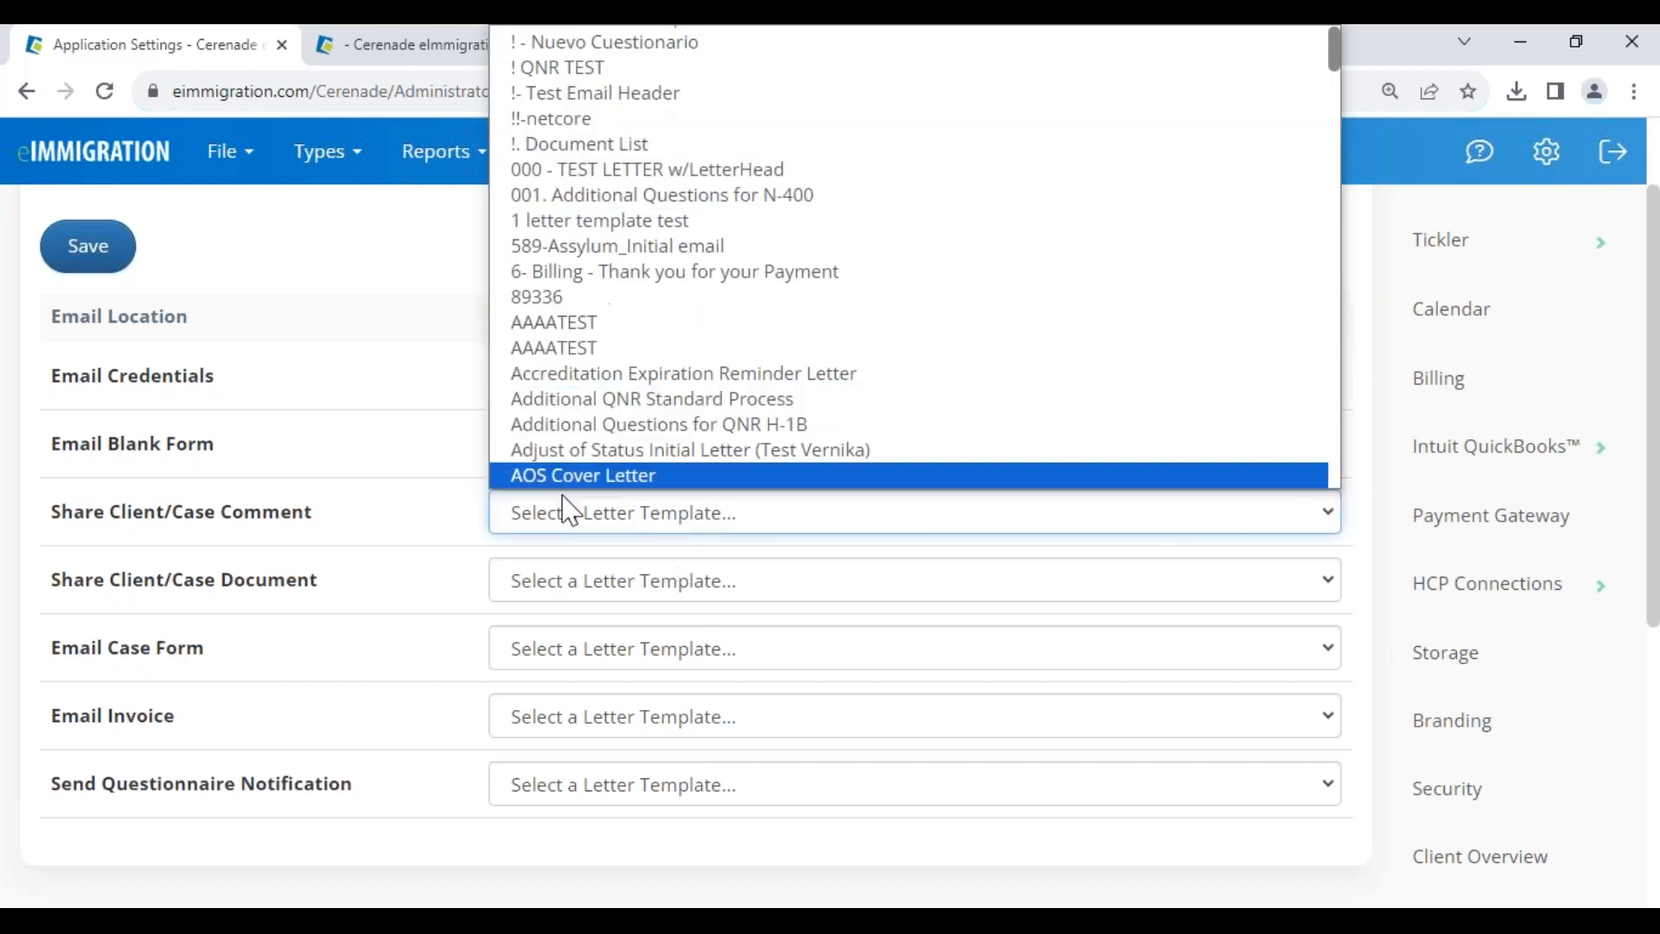
left_click(385, 560)
left_click(567, 454)
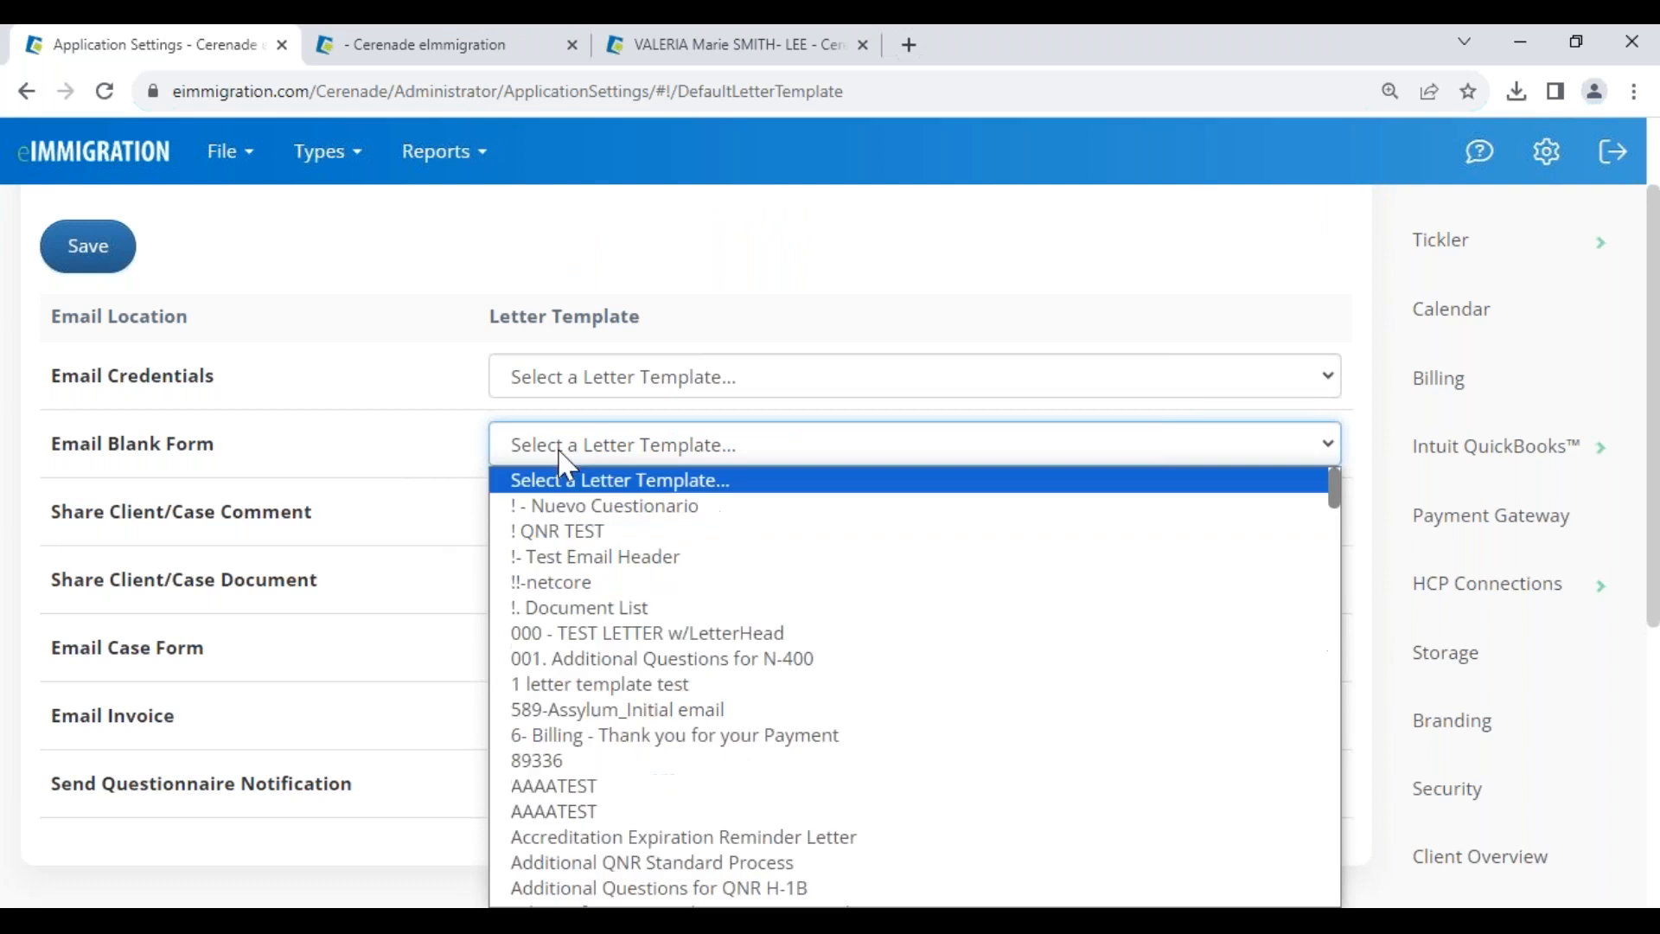
left_click(357, 598)
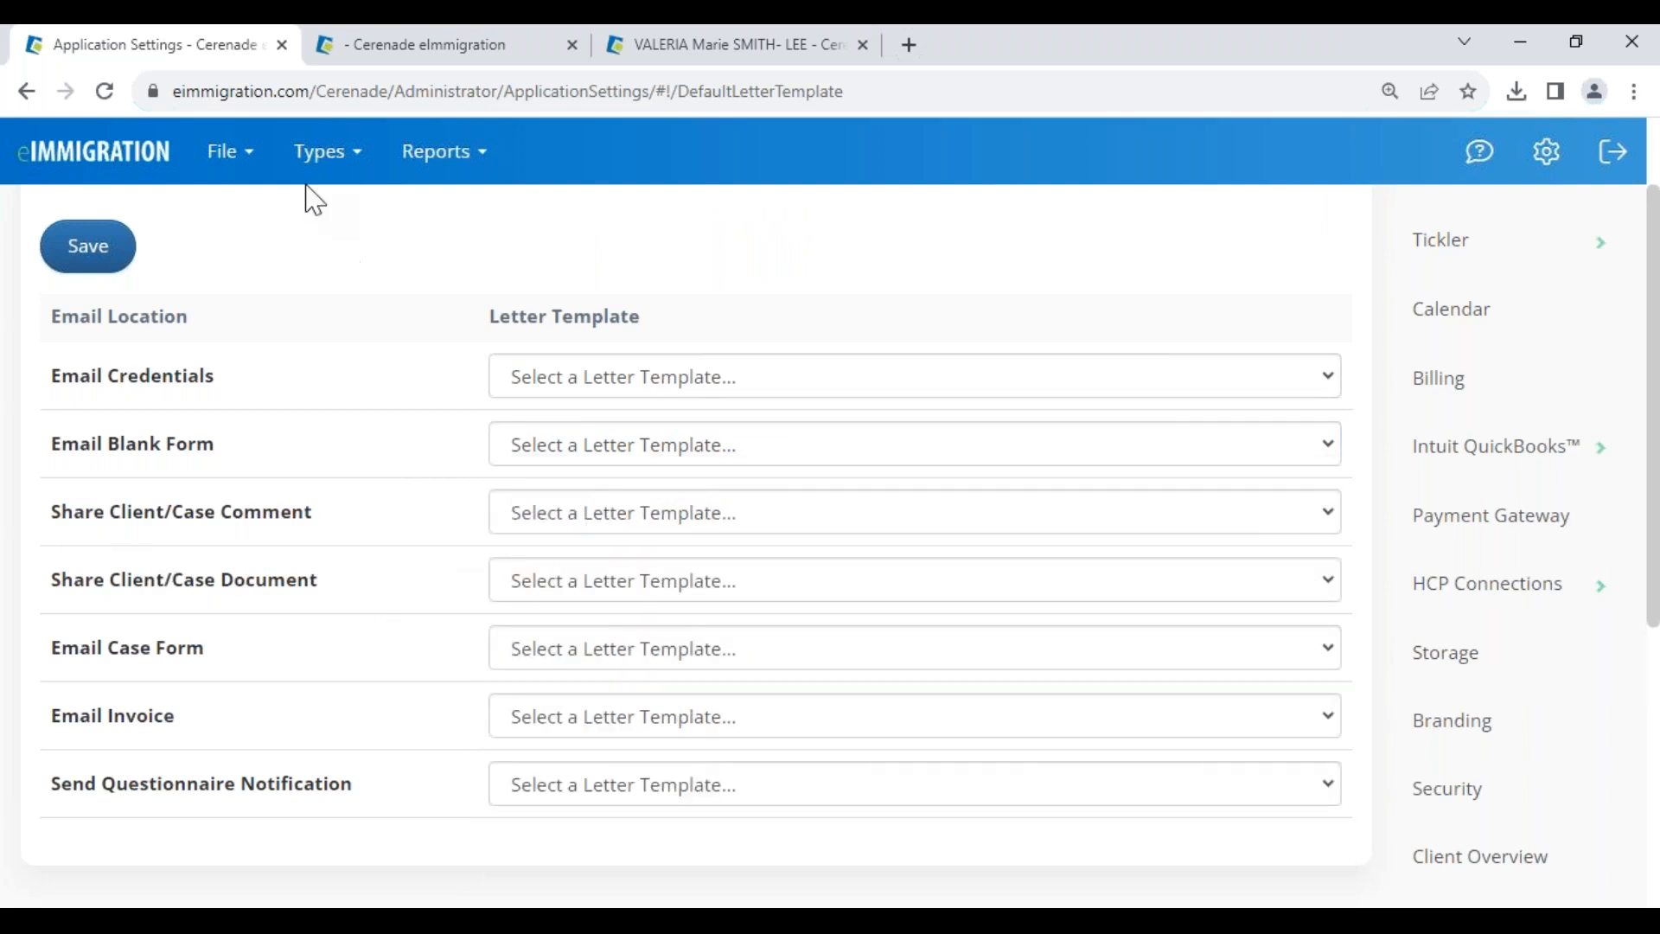
- Return to the Administrator home, then advance the presentation to the next Tricks & Shortcuts slide
left_click(109, 177)
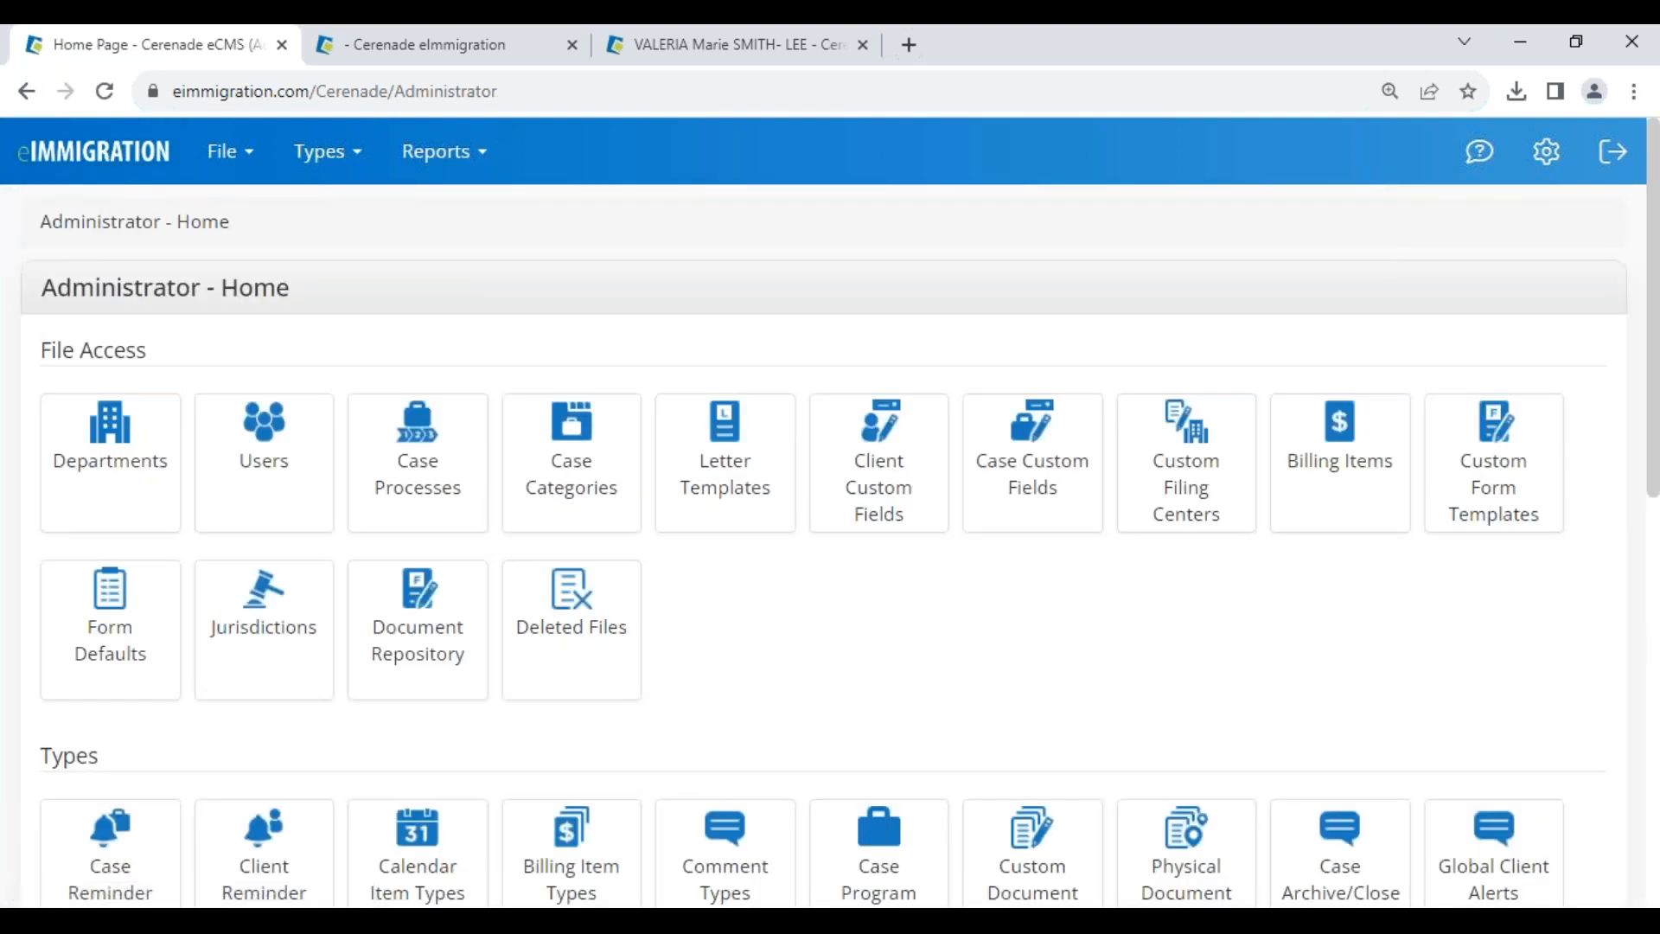
key("alt+Tab")
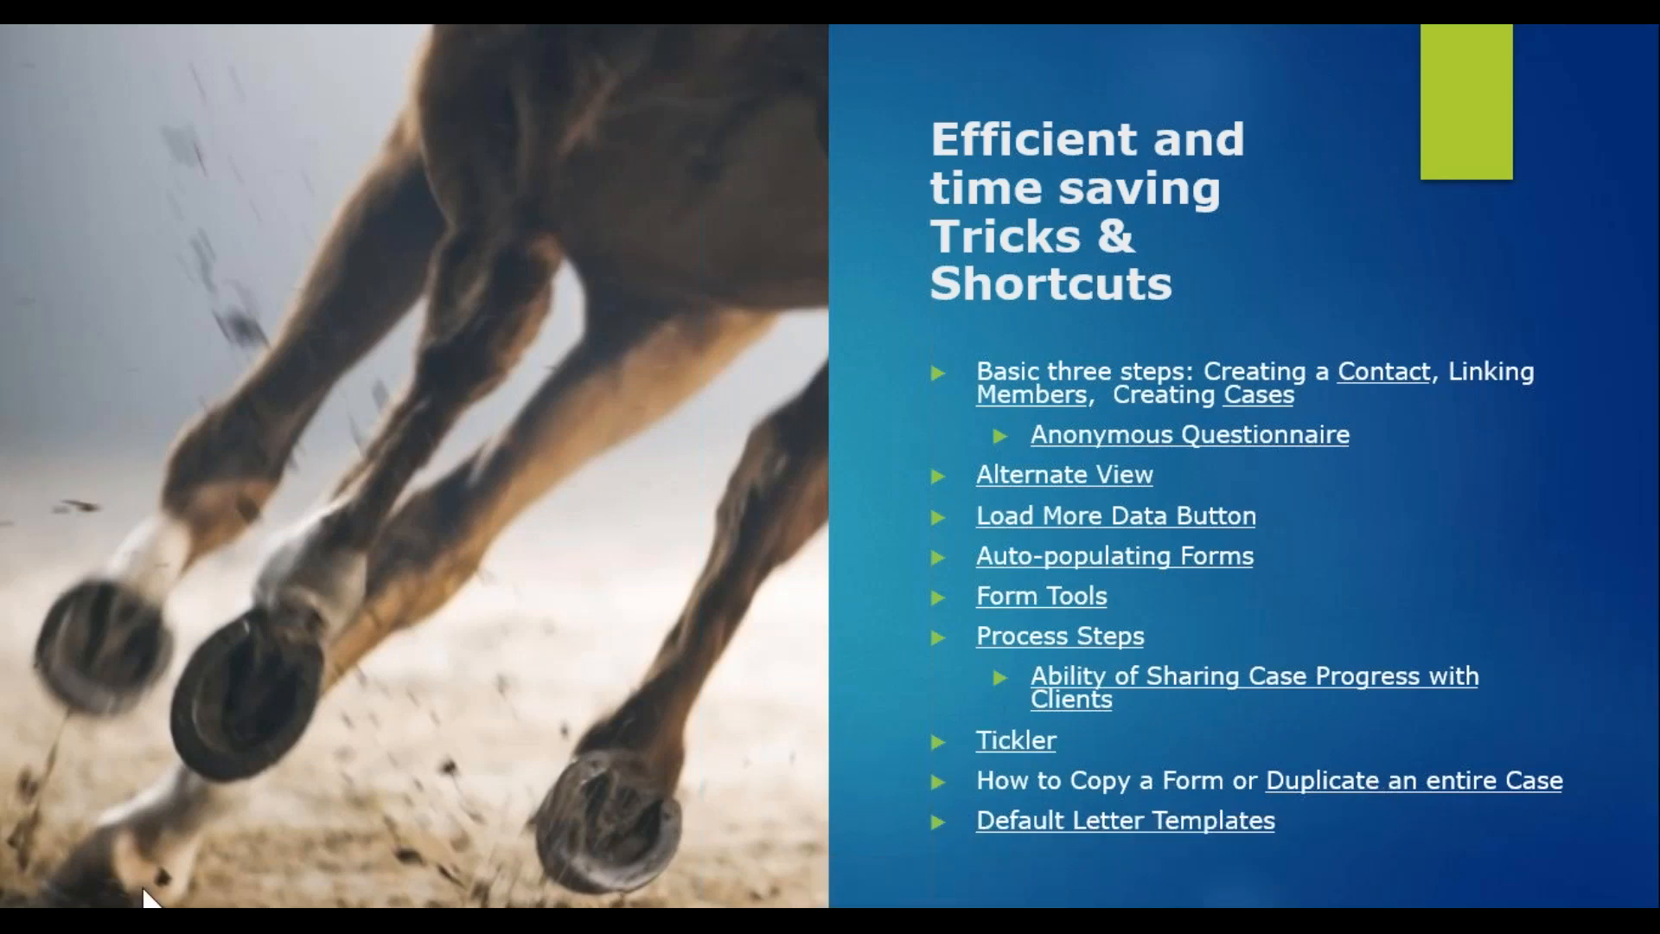
left_click(73, 906)
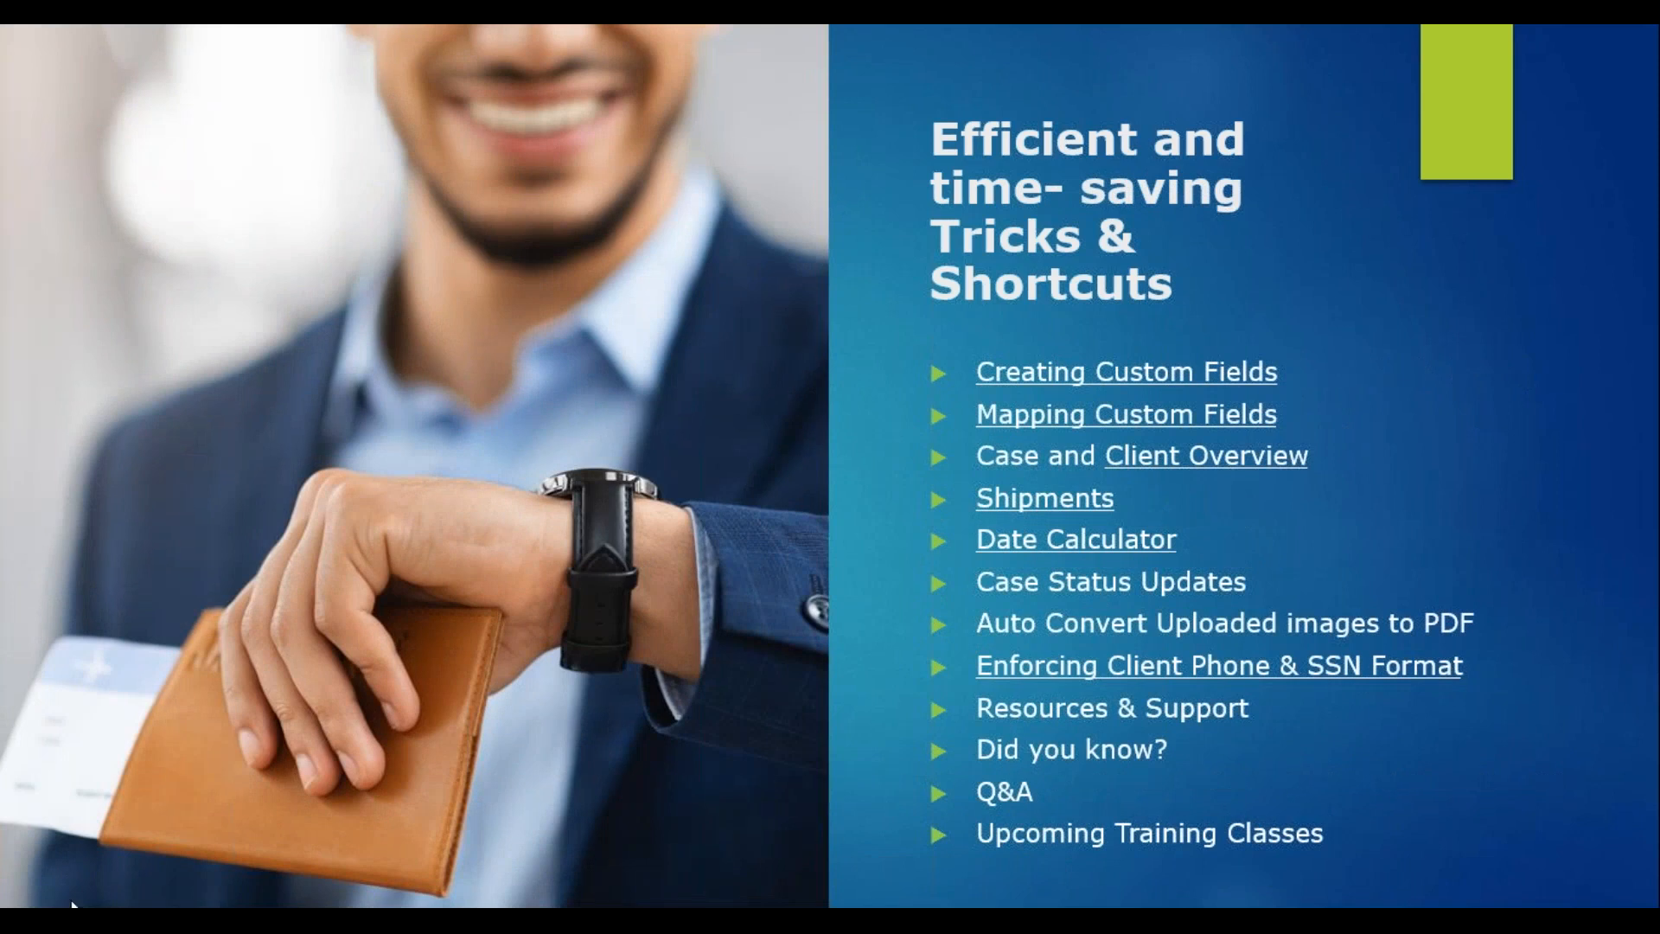
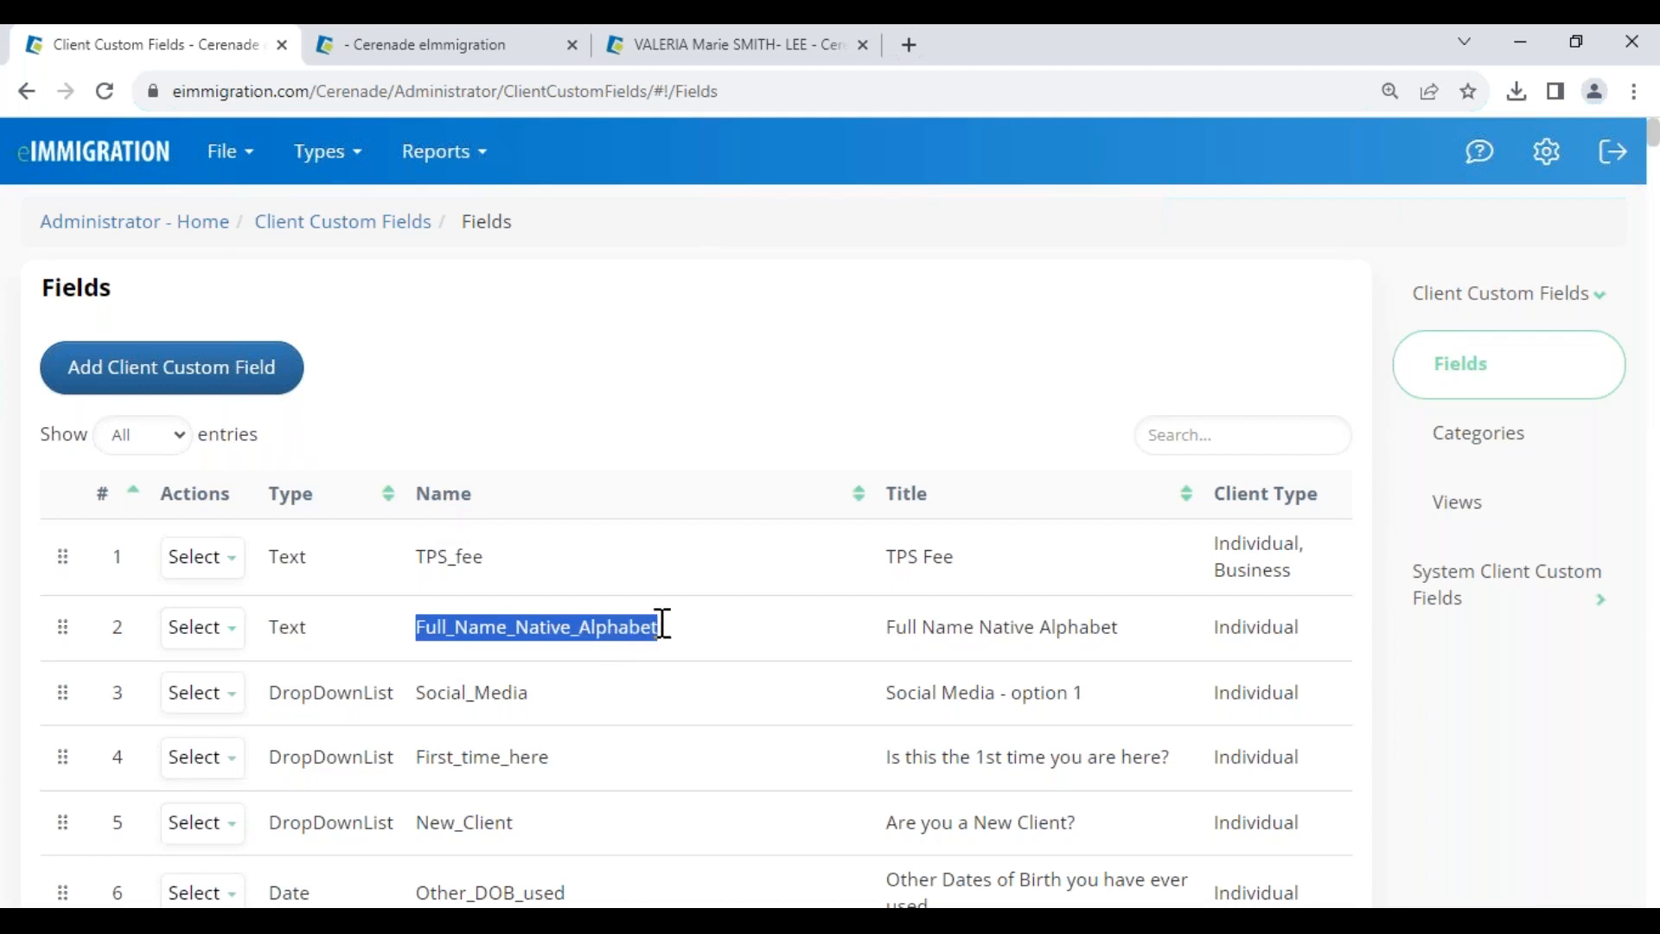
- Review the client custom fields: Full Name Native Alphabet, the Date type and Salary's Number type
left_click_drag(887, 629, 1097, 638)
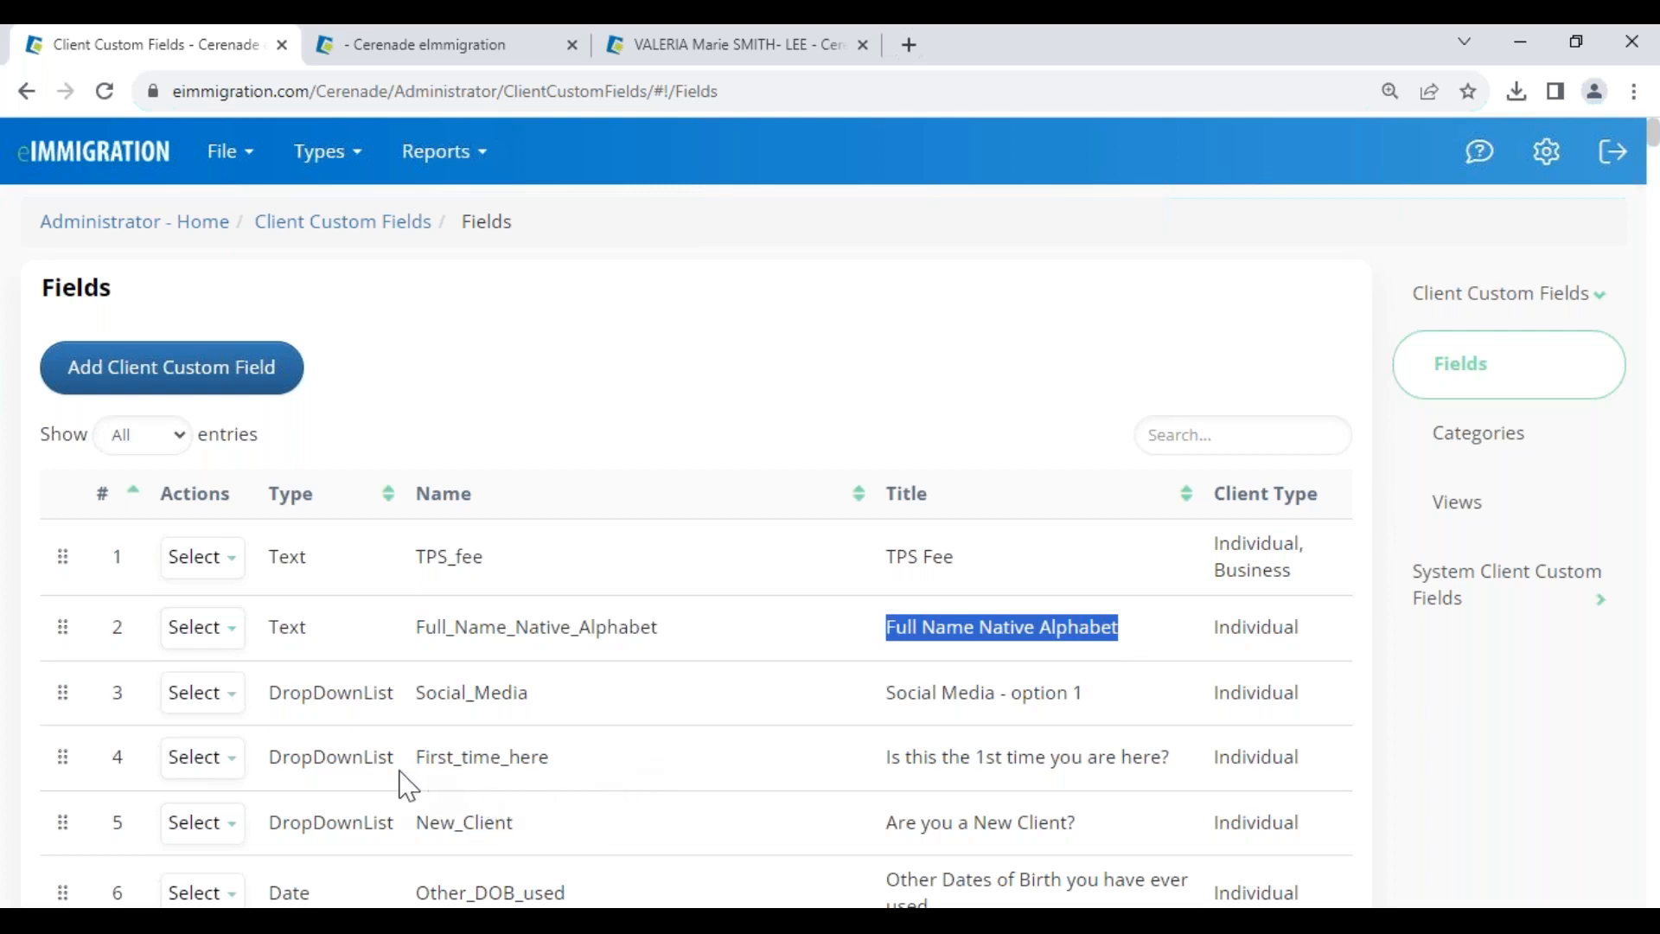
scroll(408, 787, "down", 3)
left_click_drag(282, 610, 419, 612)
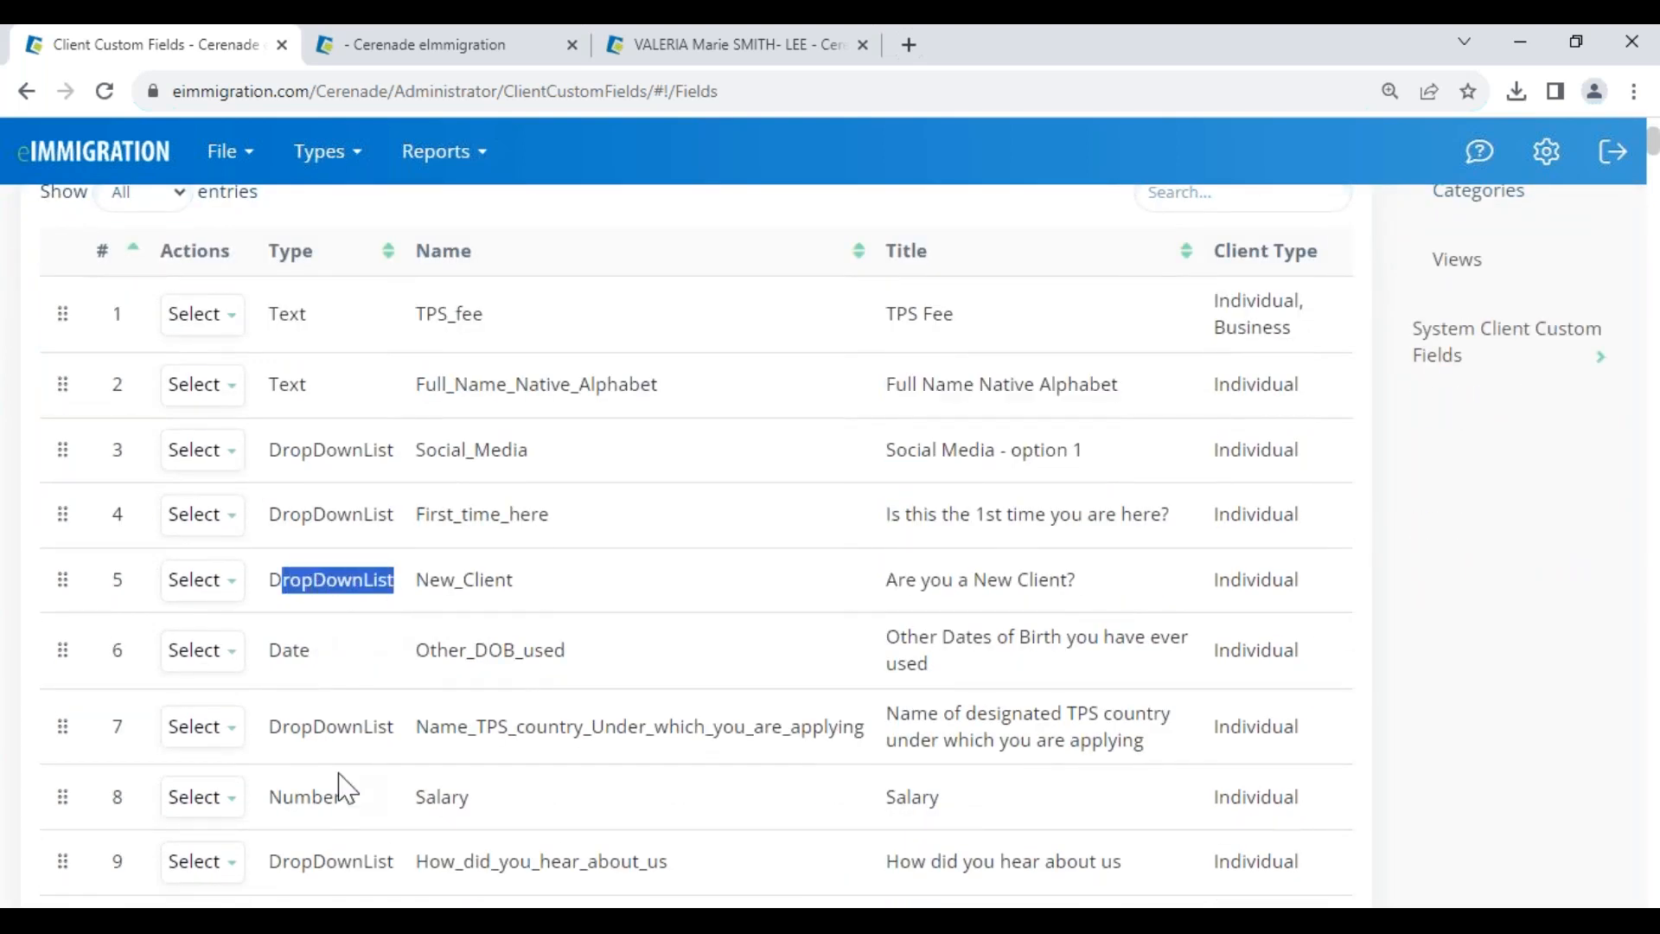
left_click_drag(283, 653, 318, 659)
left_click_drag(278, 798, 358, 794)
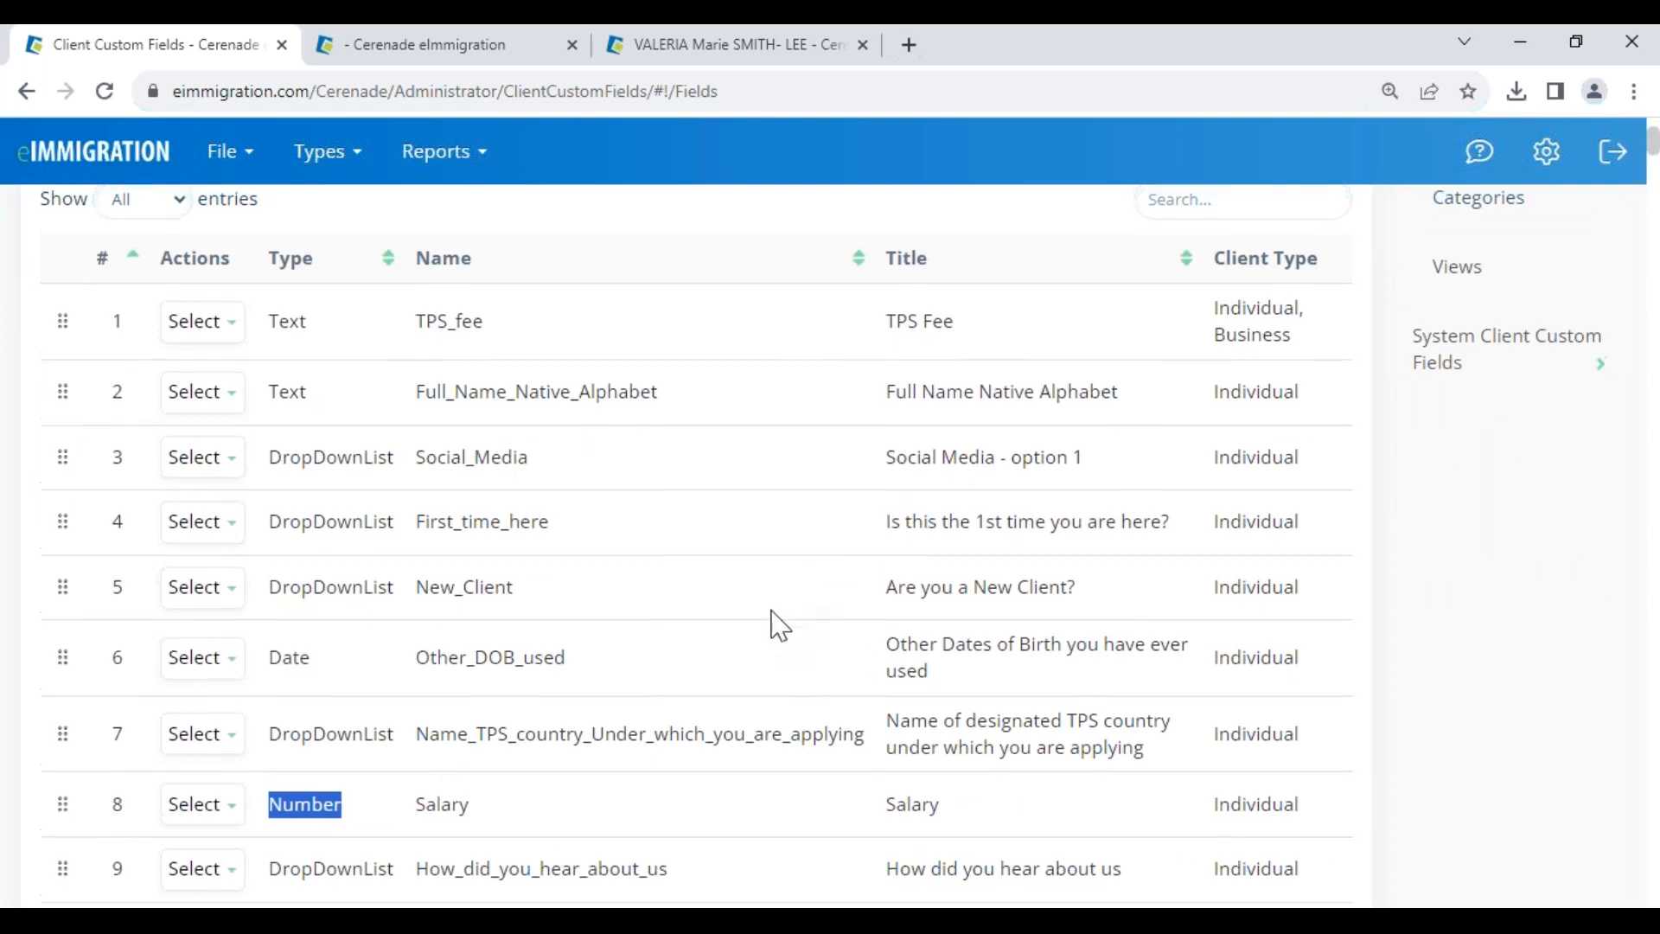
scroll(770, 623, "up", 3)
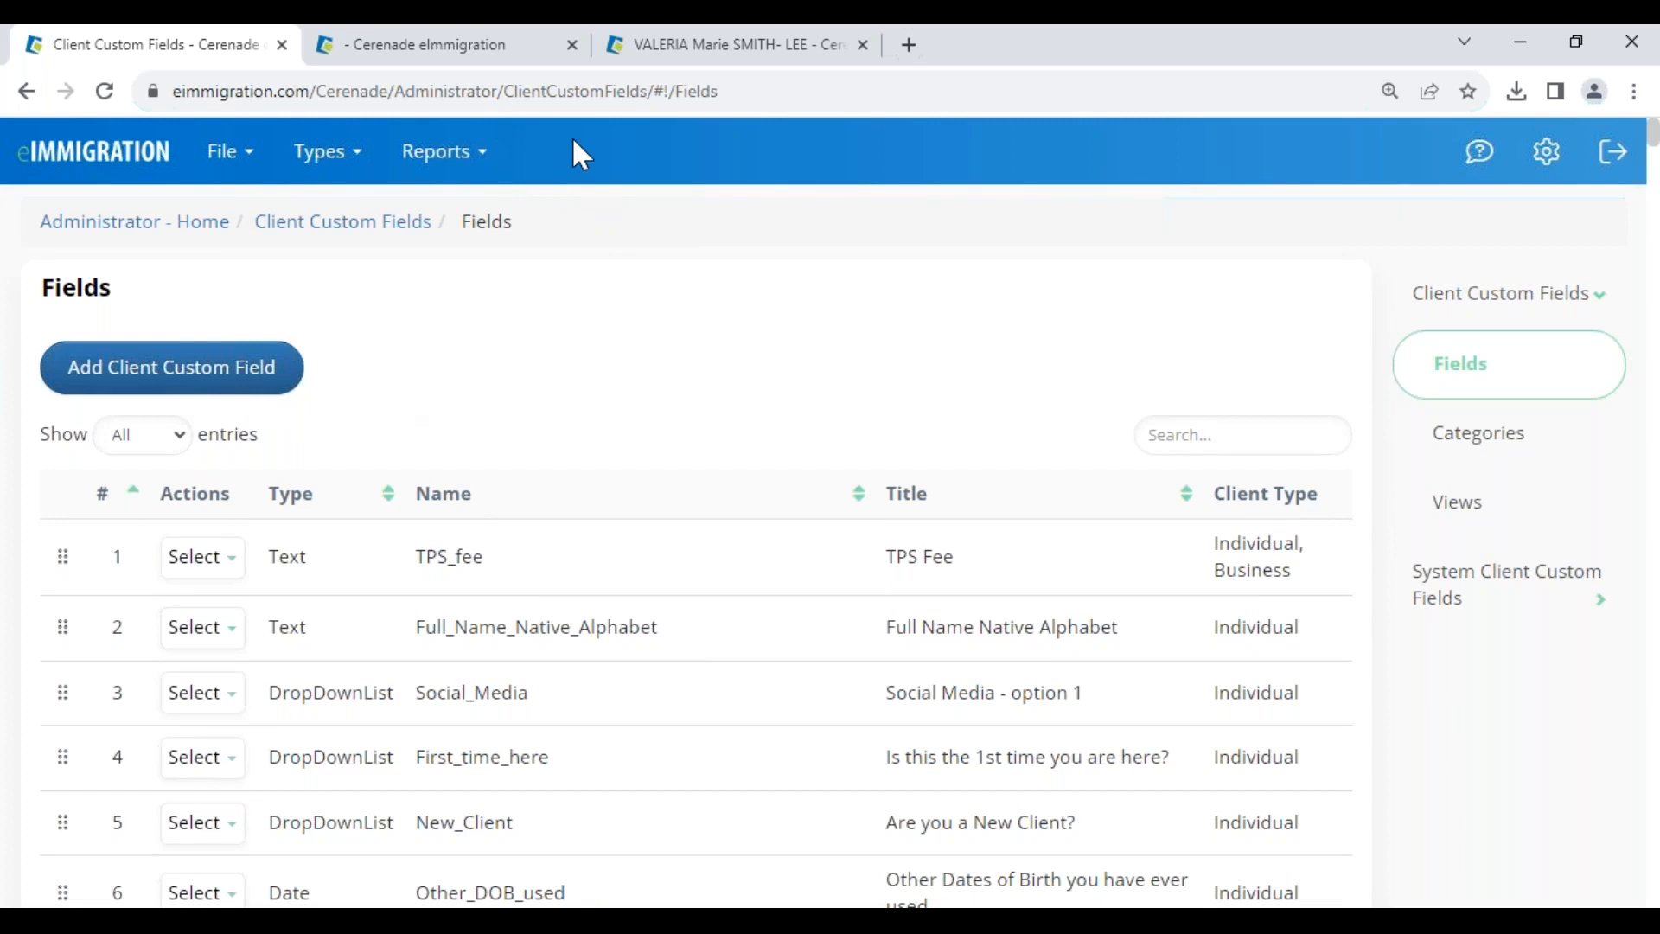
- In Form Custom Data Population, add the DS-160 form found by searching 160
left_click(246, 164)
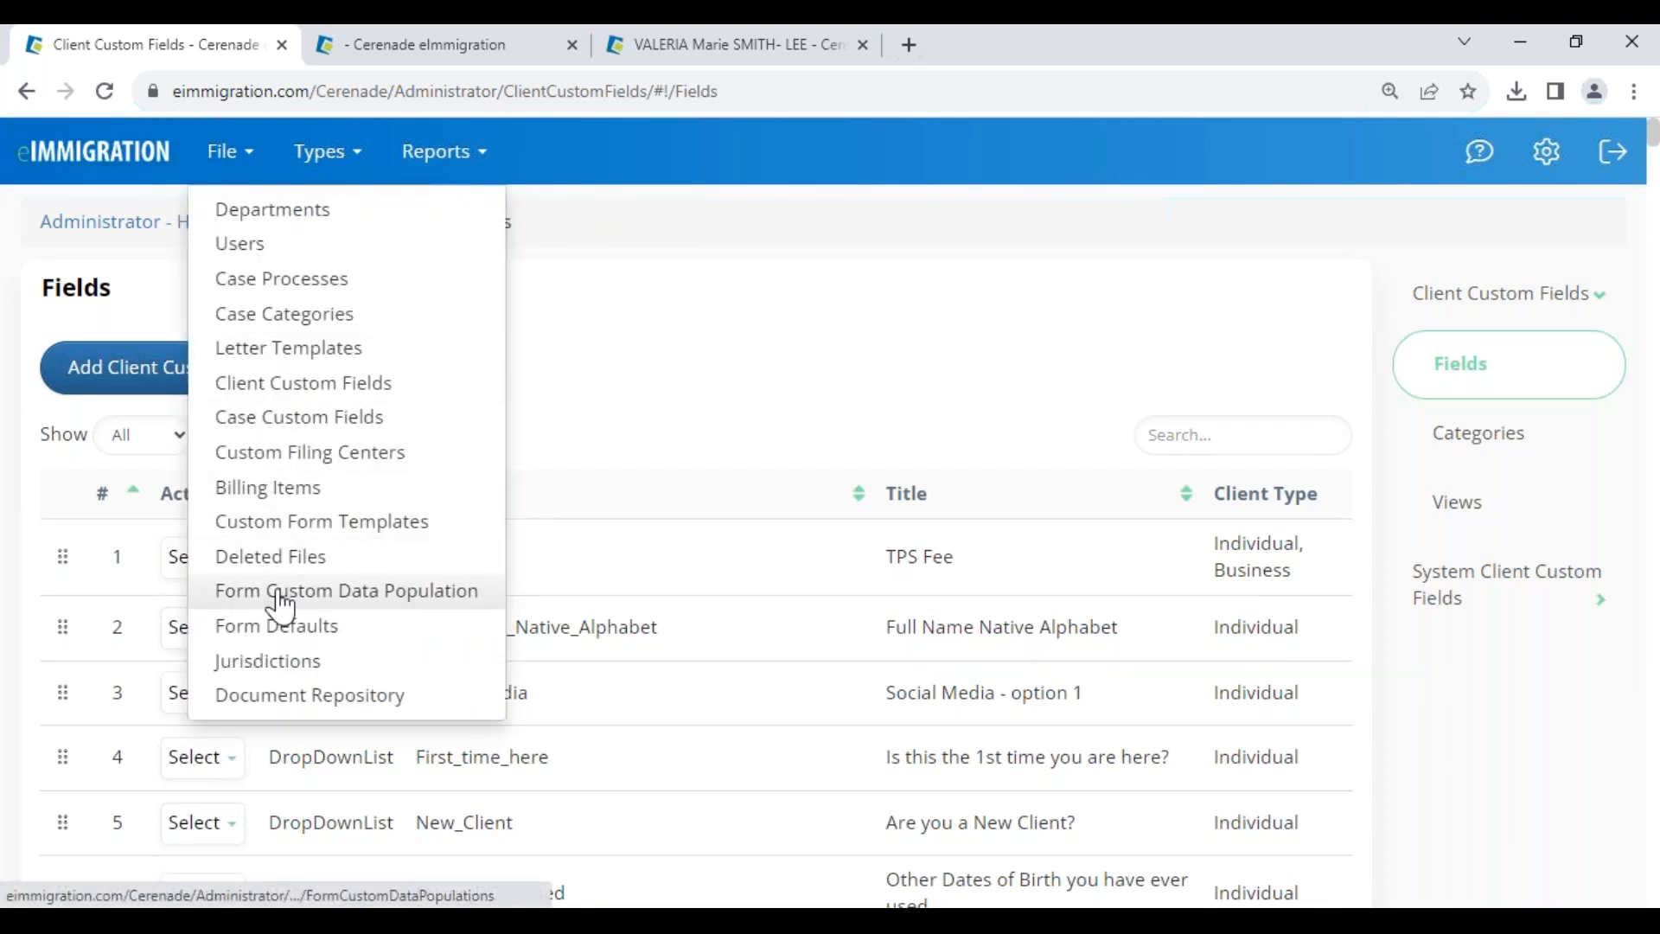
left_click(358, 601)
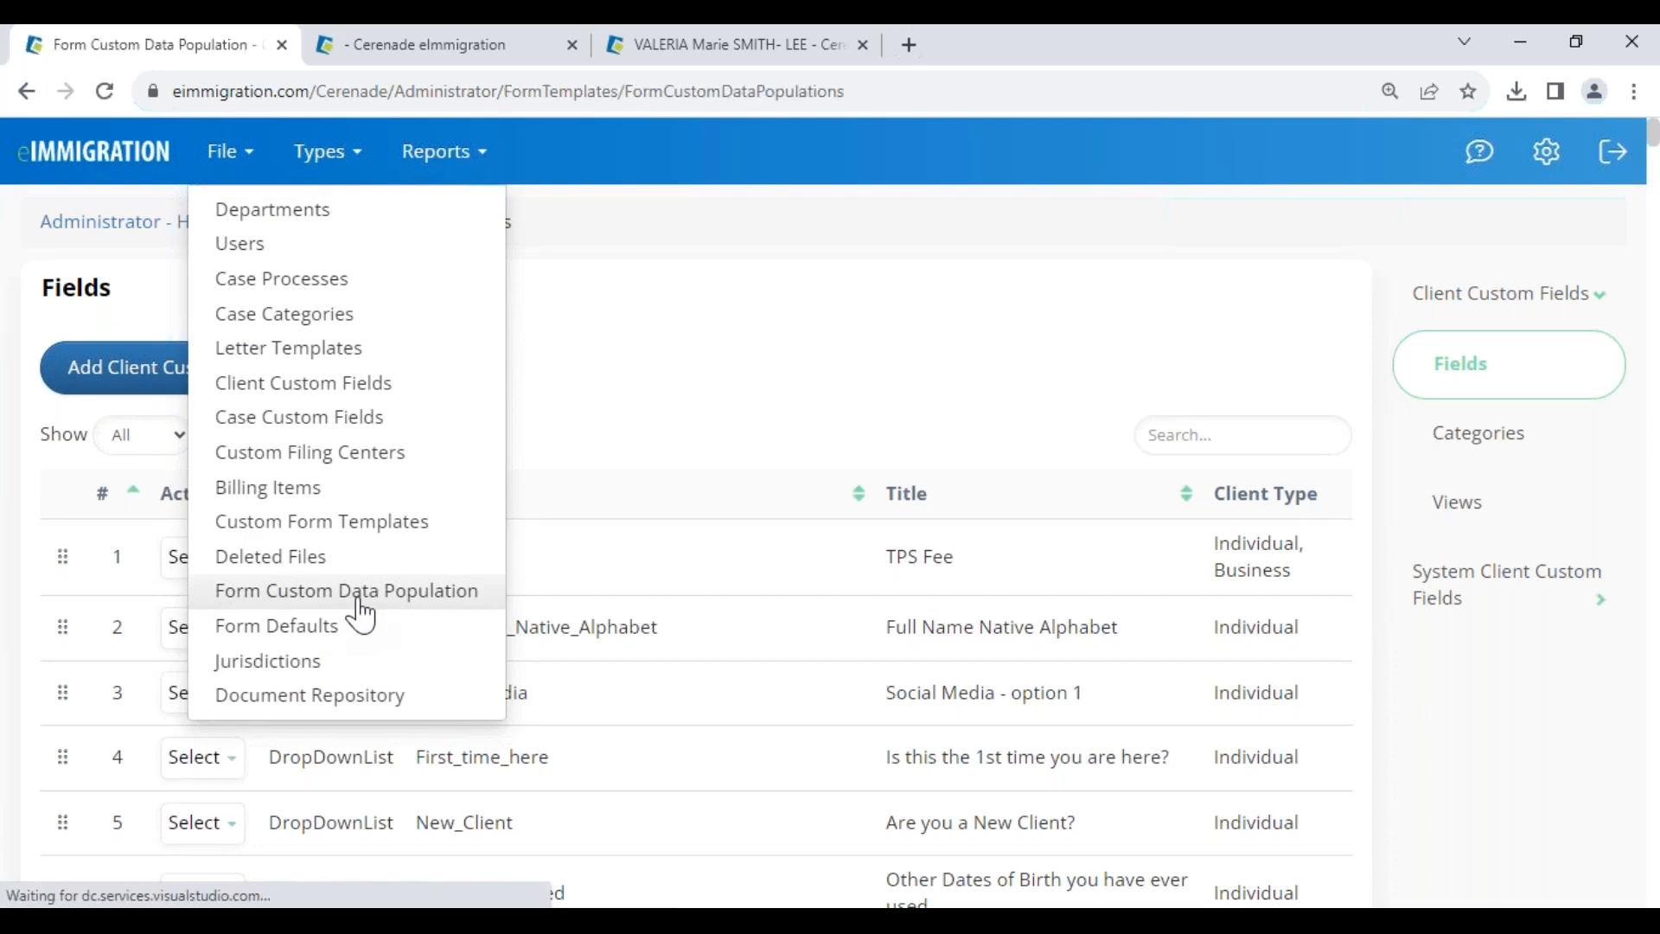
left_click(171, 379)
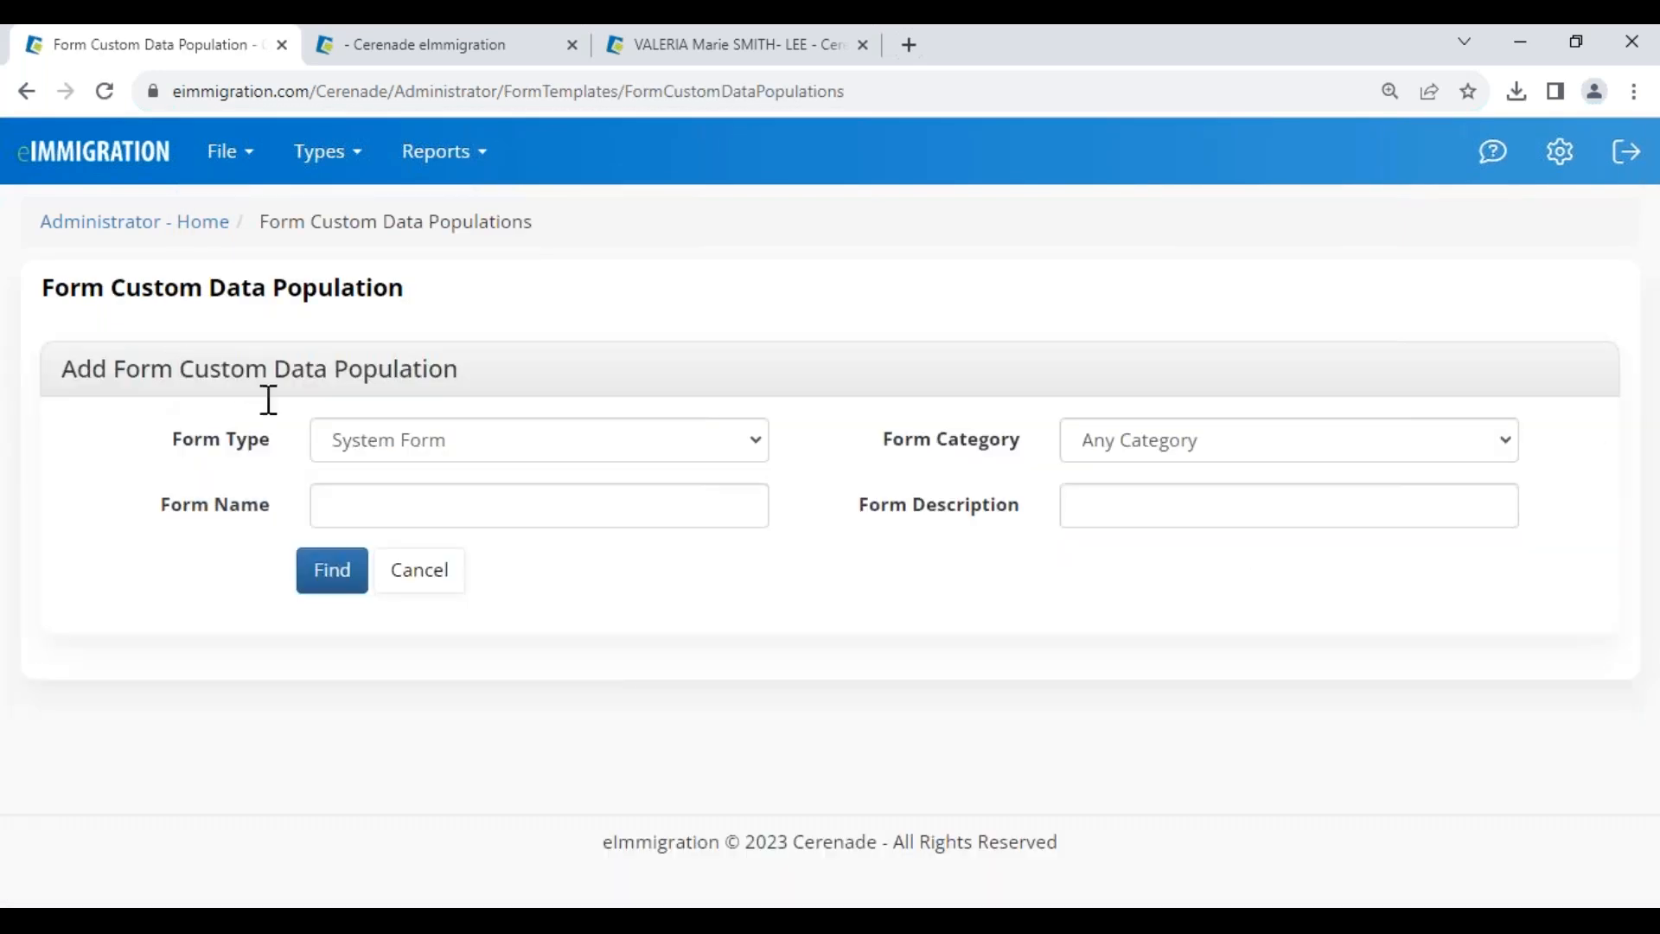
left_click(340, 517)
type("160")
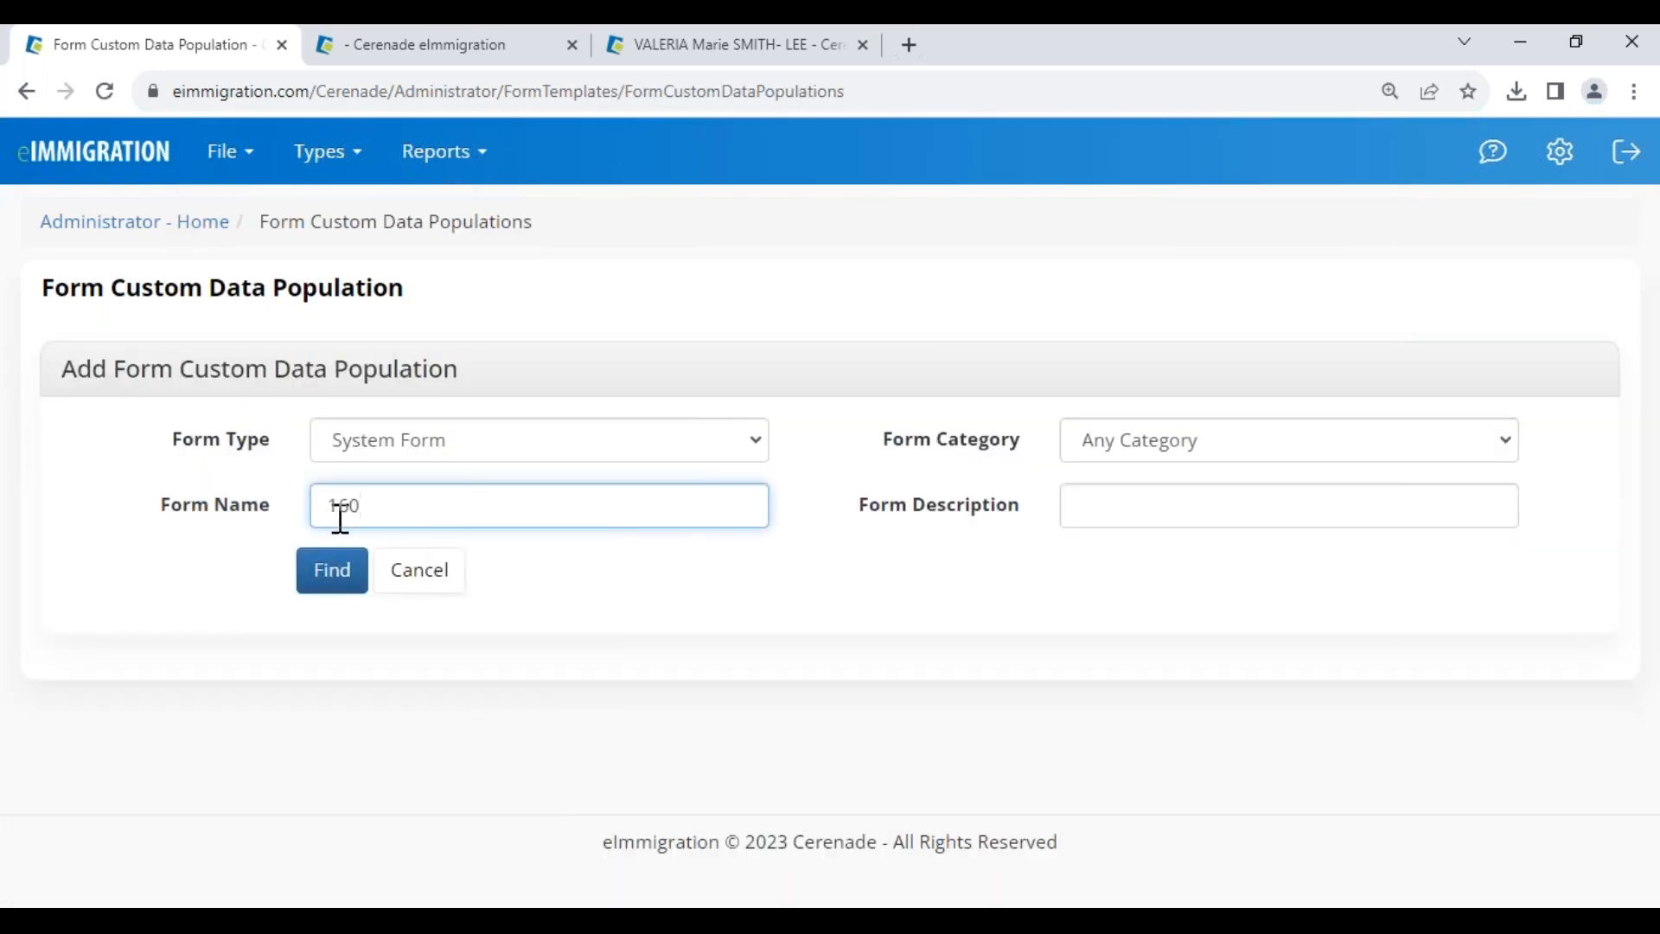
left_click(350, 581)
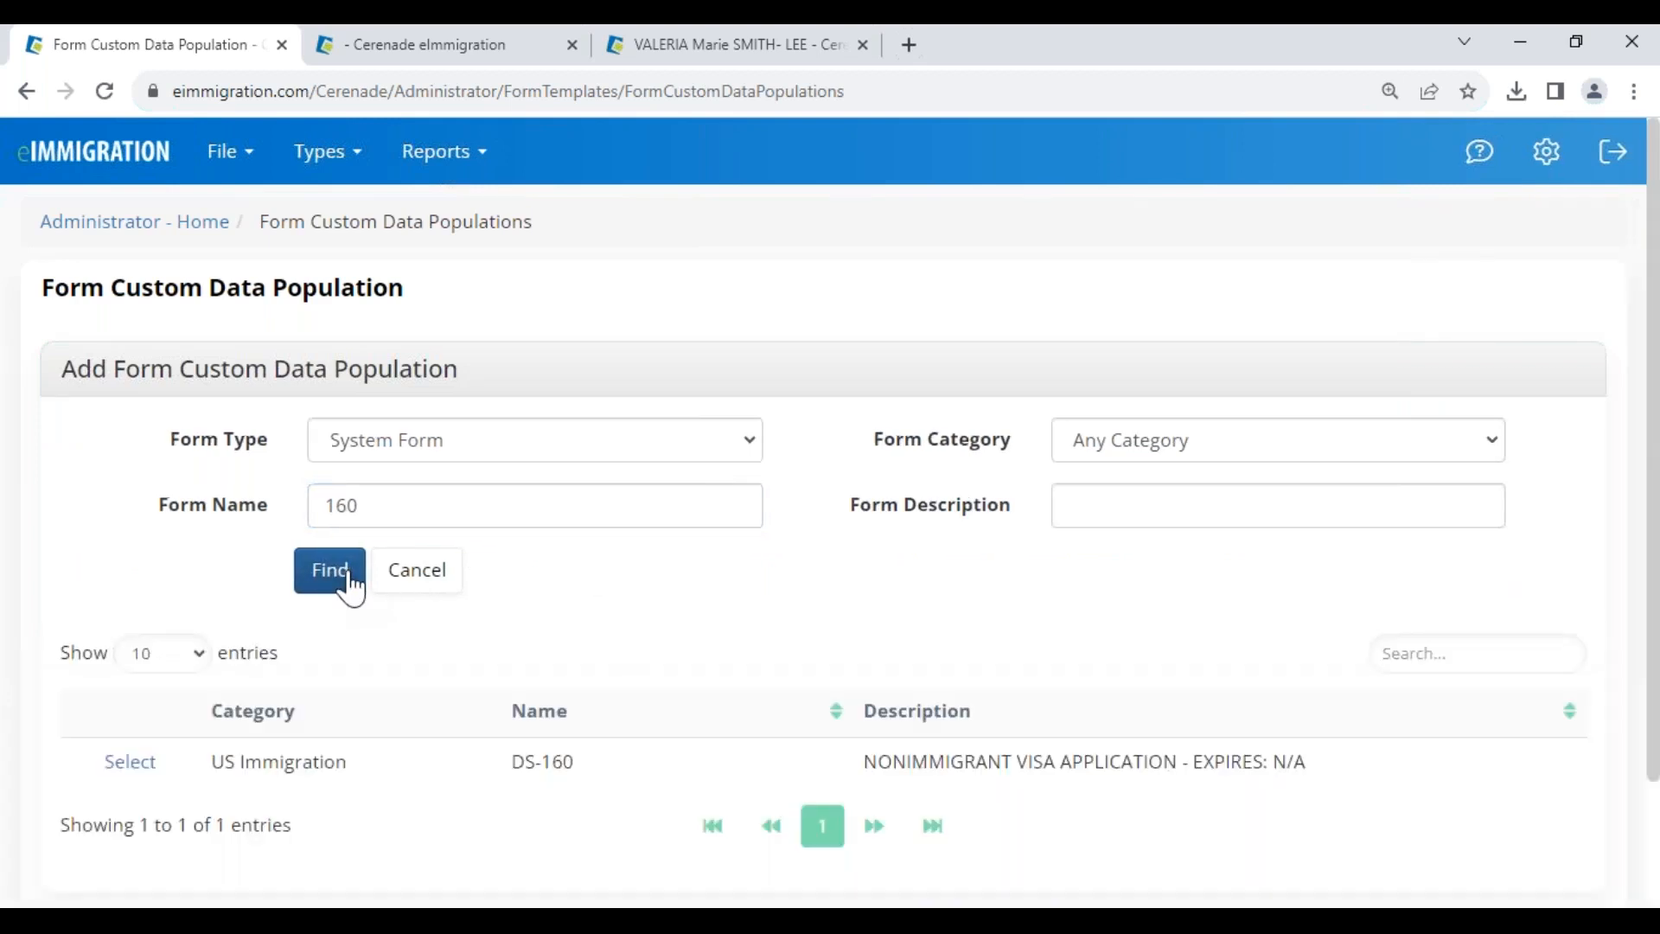
left_click(130, 761)
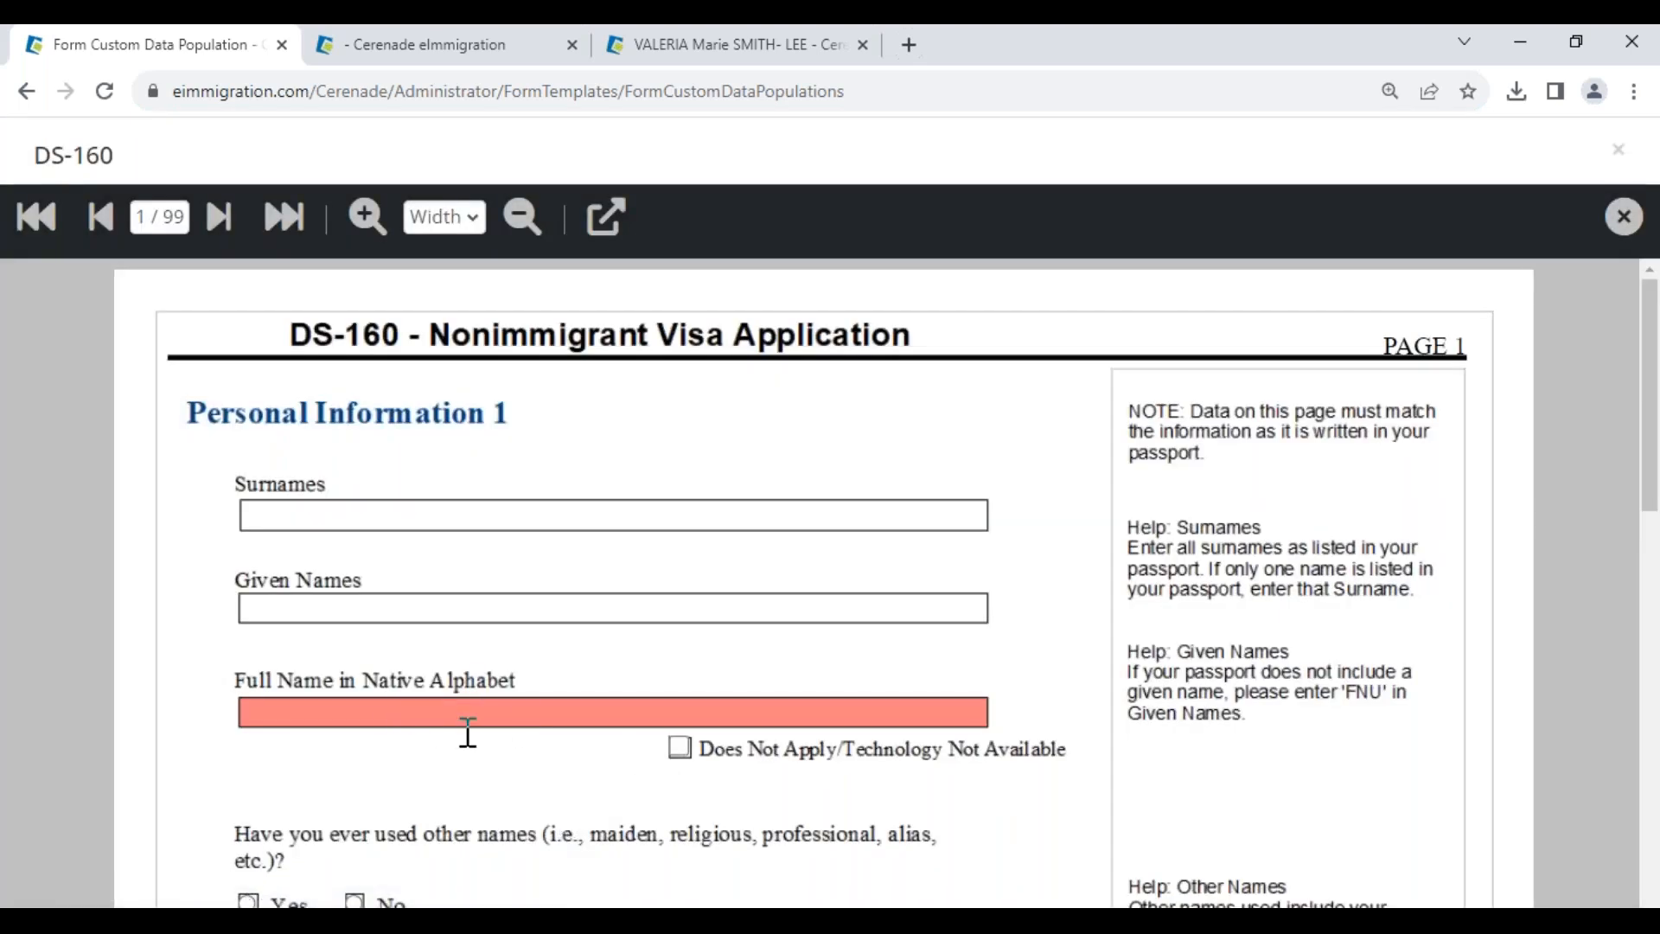
- Inspect the DS-160's Full Name in Native Alphabet, Given Names and Surnames fields
left_click(472, 718)
left_click(605, 222)
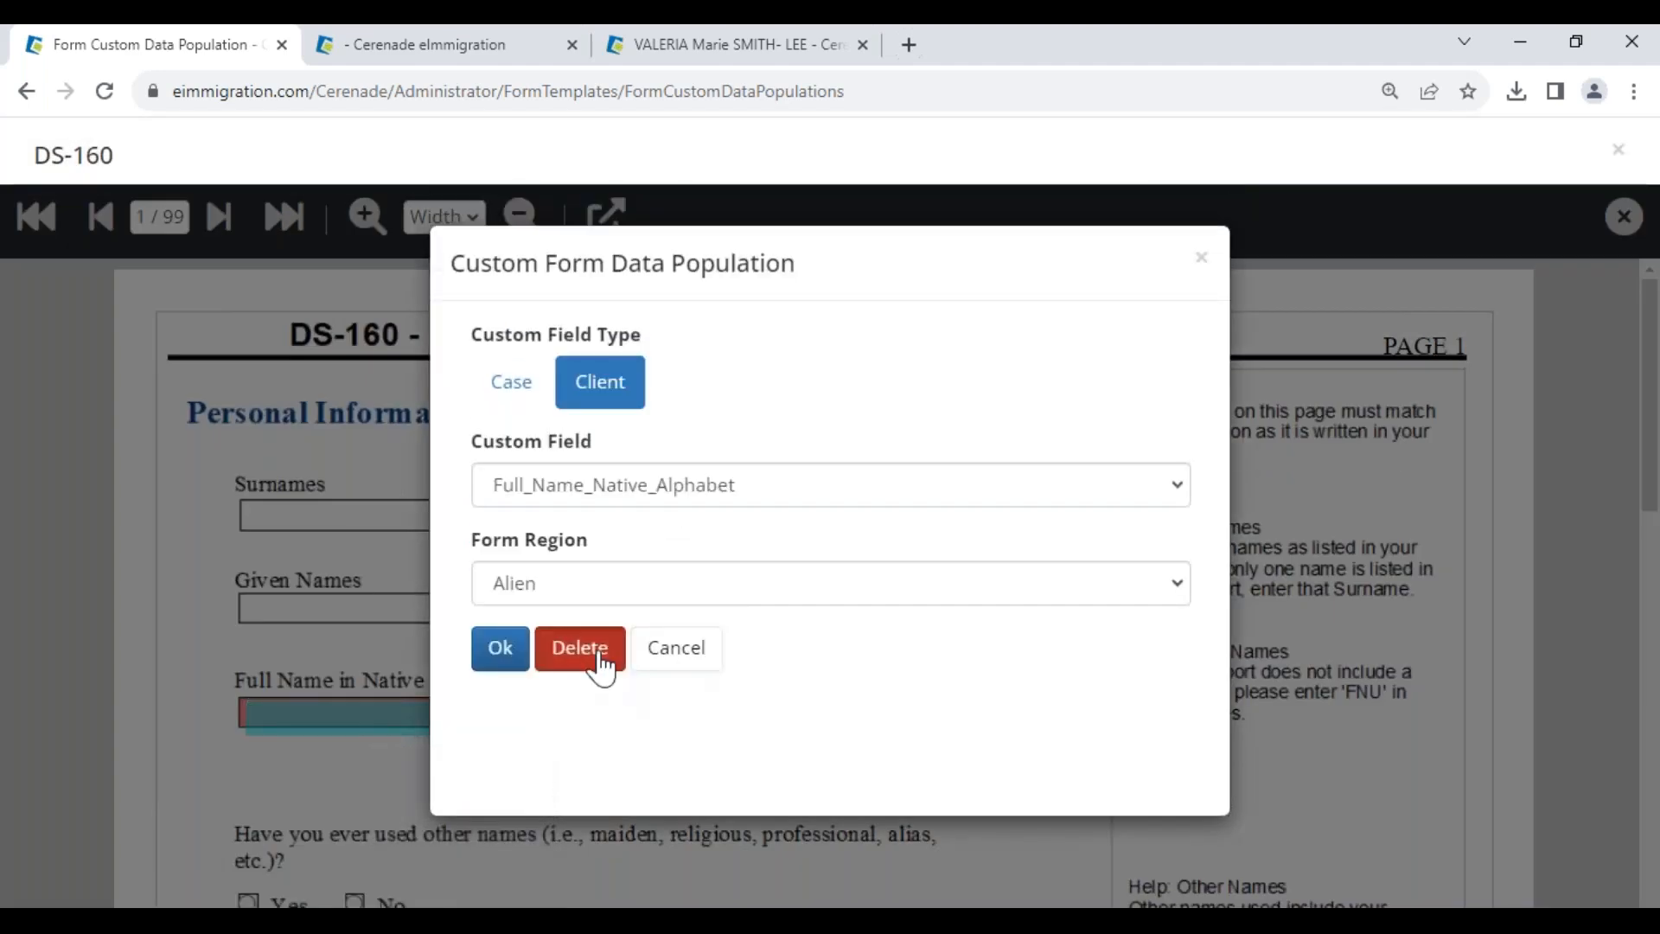
left_click(593, 656)
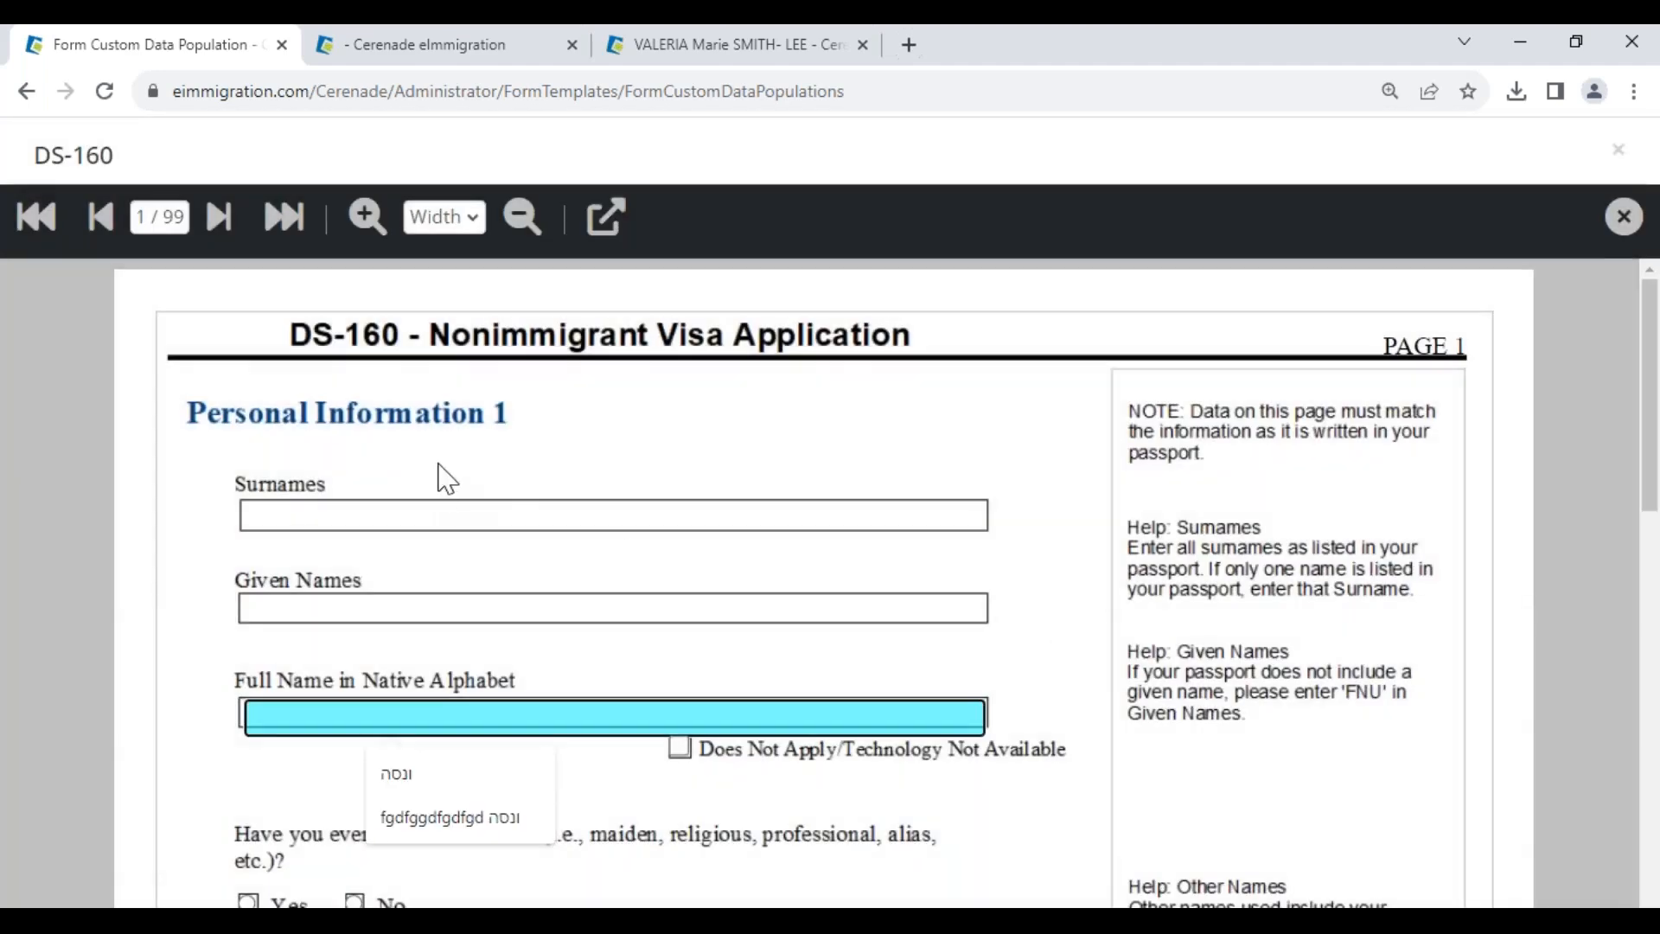
left_click(391, 606)
left_click(348, 515)
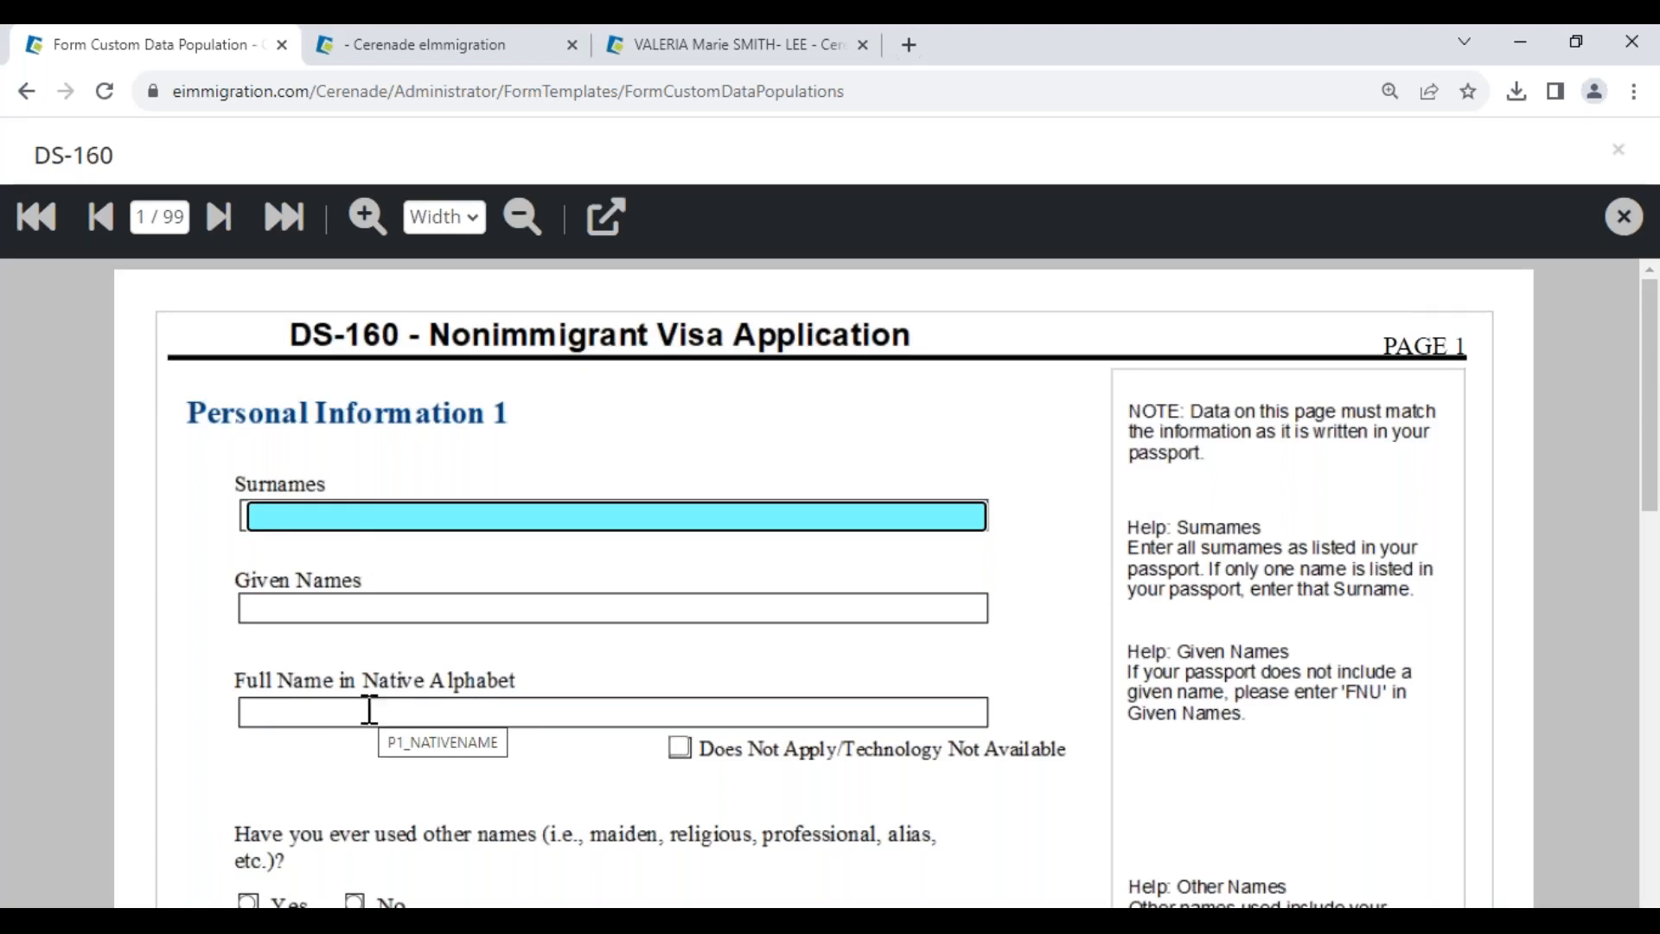
left_click(369, 710)
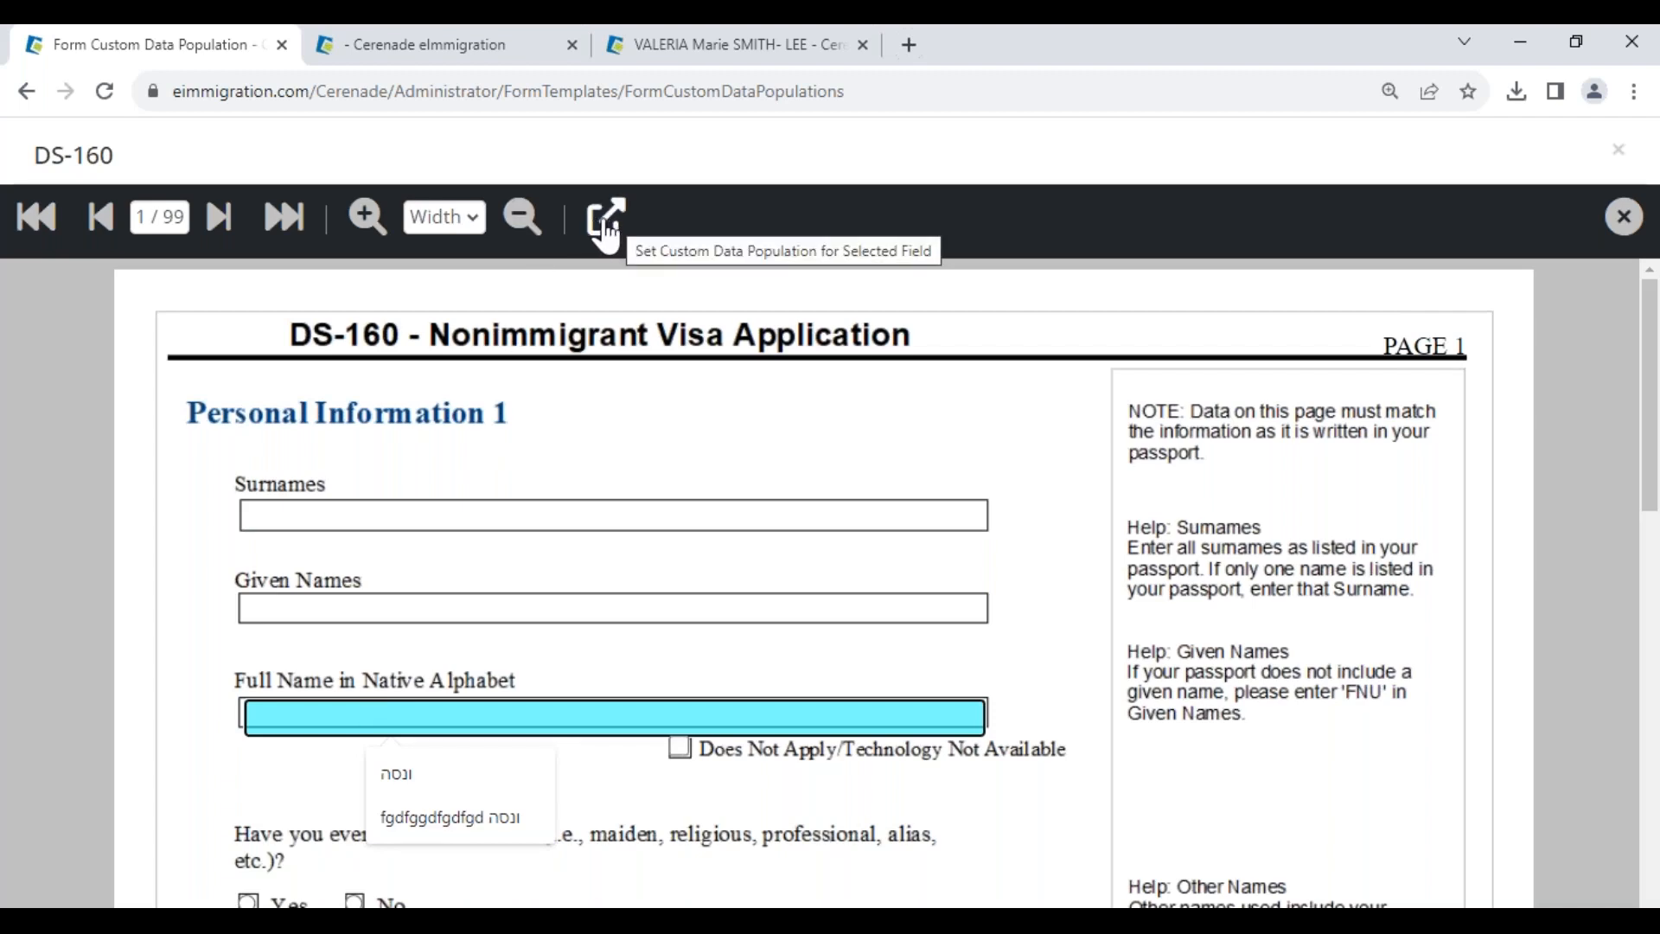
- Map Full Name in Native Alphabet to client field Full_Name_Native_Alphabet, region Alien, and close the form
left_click(606, 224)
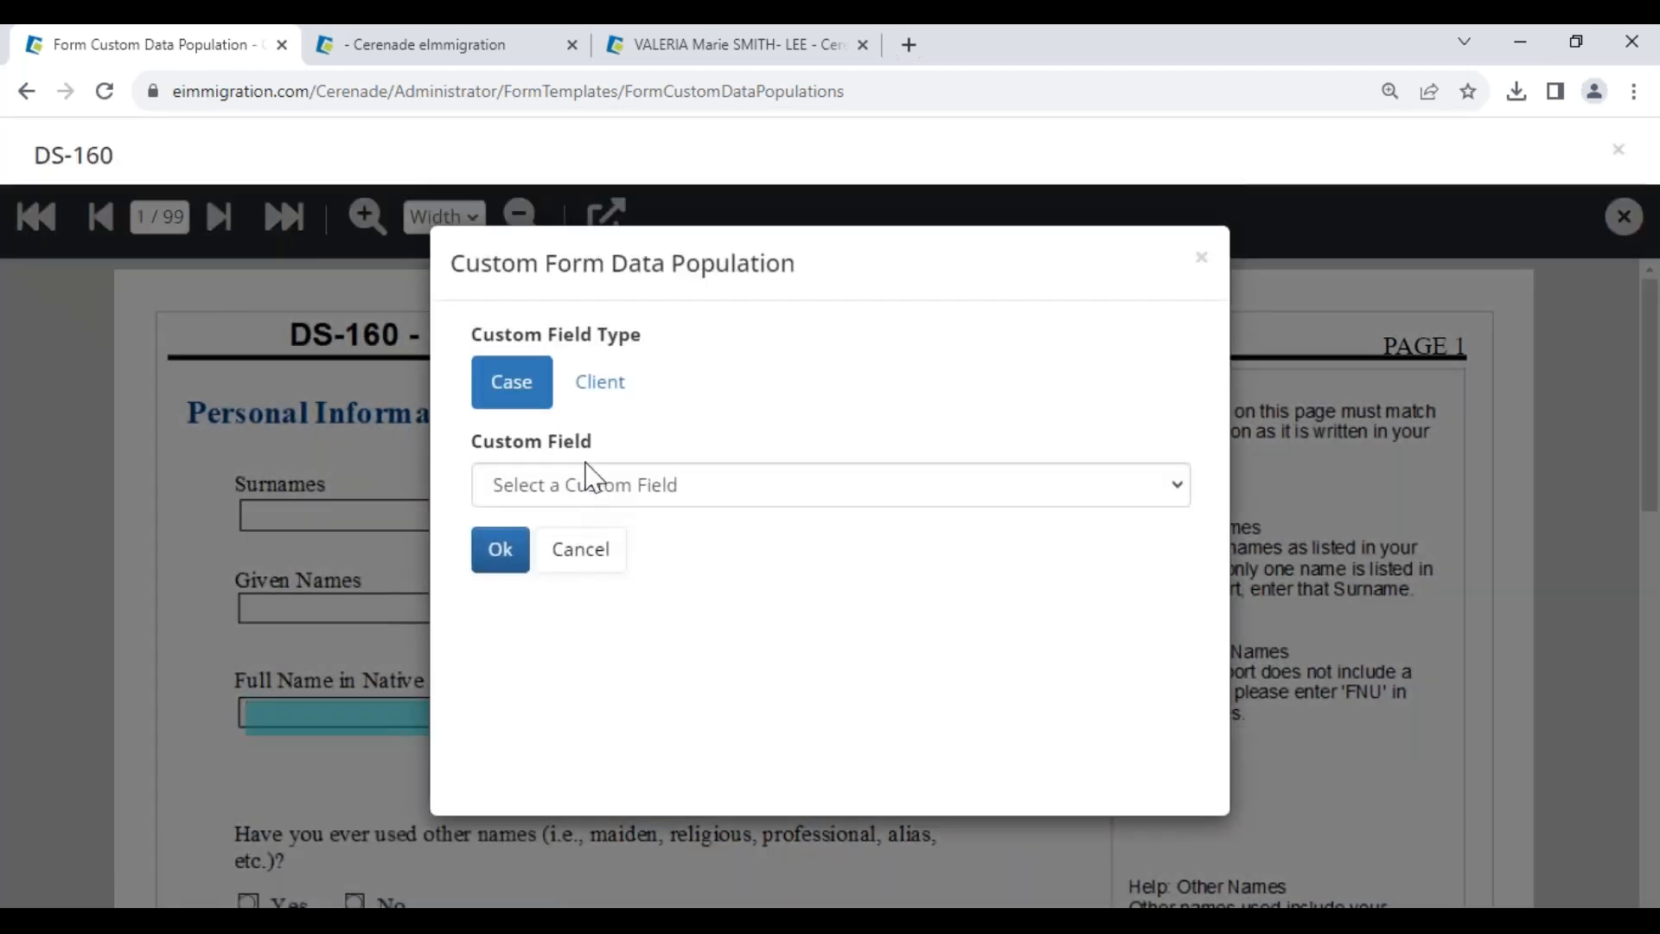
left_click(606, 381)
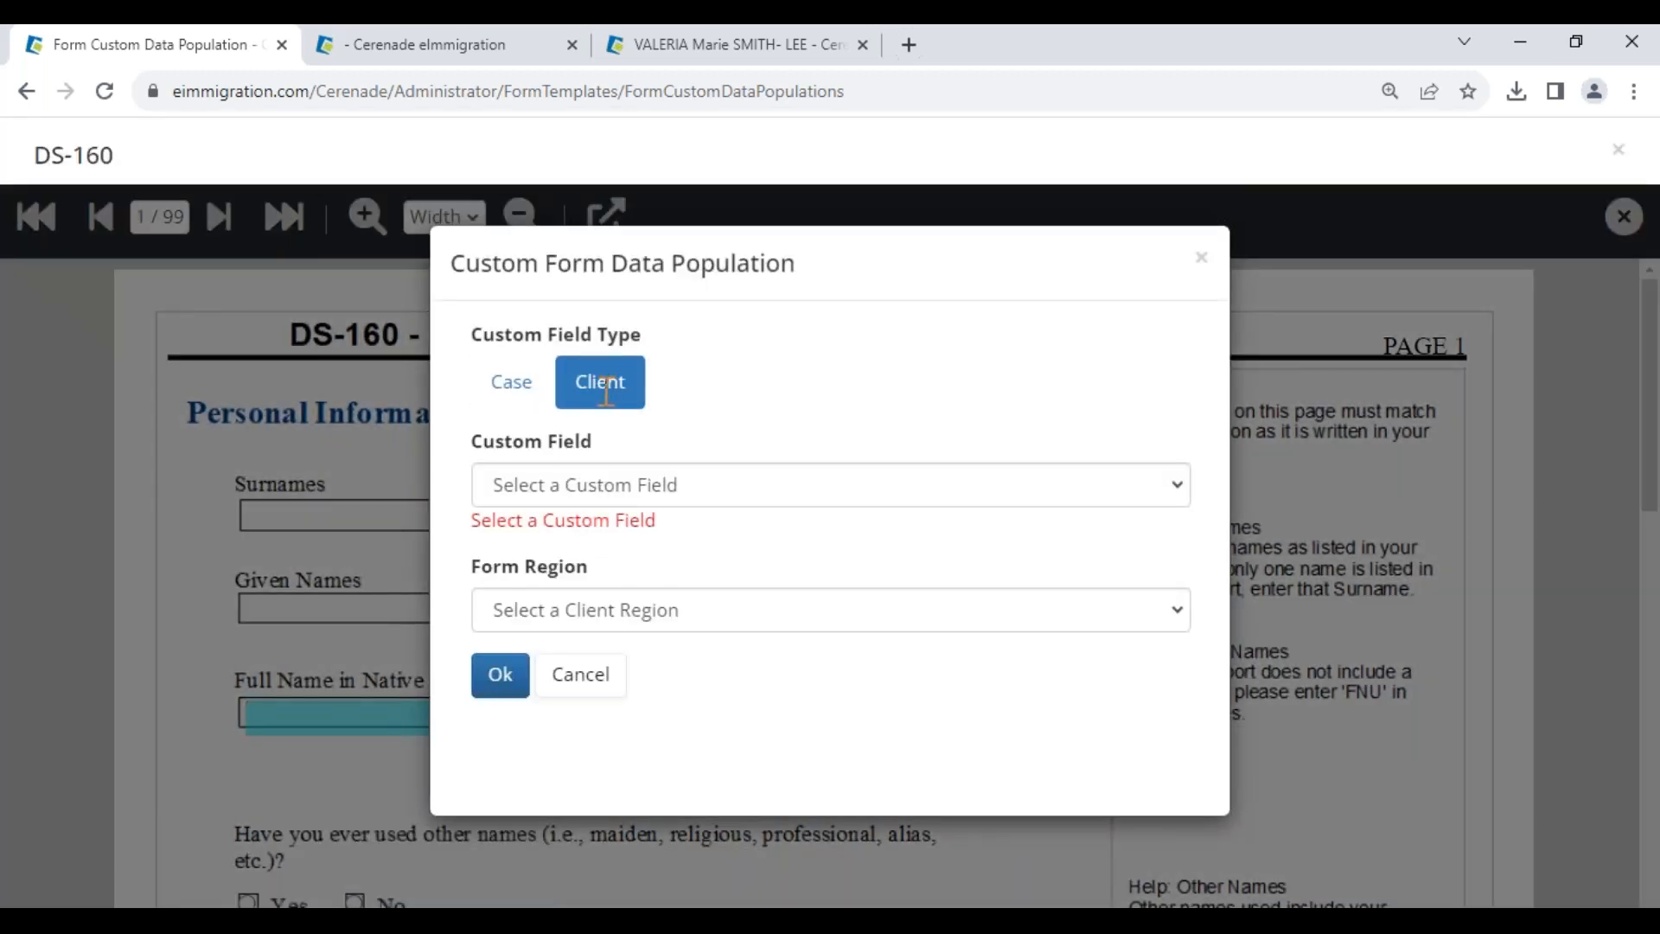
left_click(556, 497)
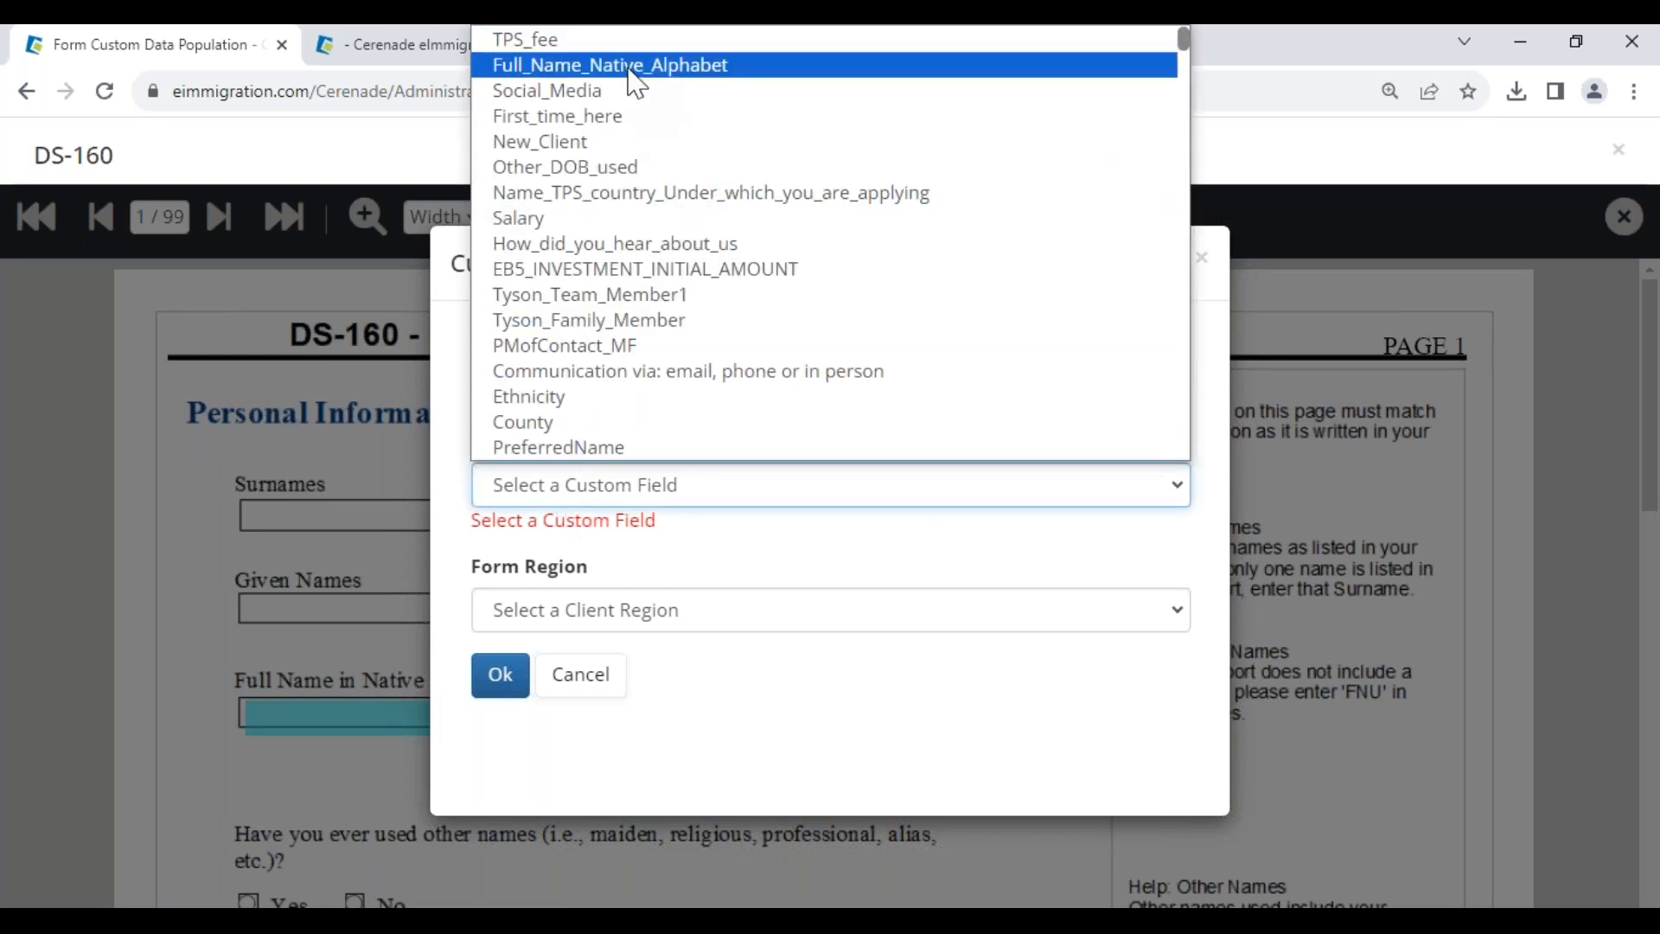
left_click(632, 70)
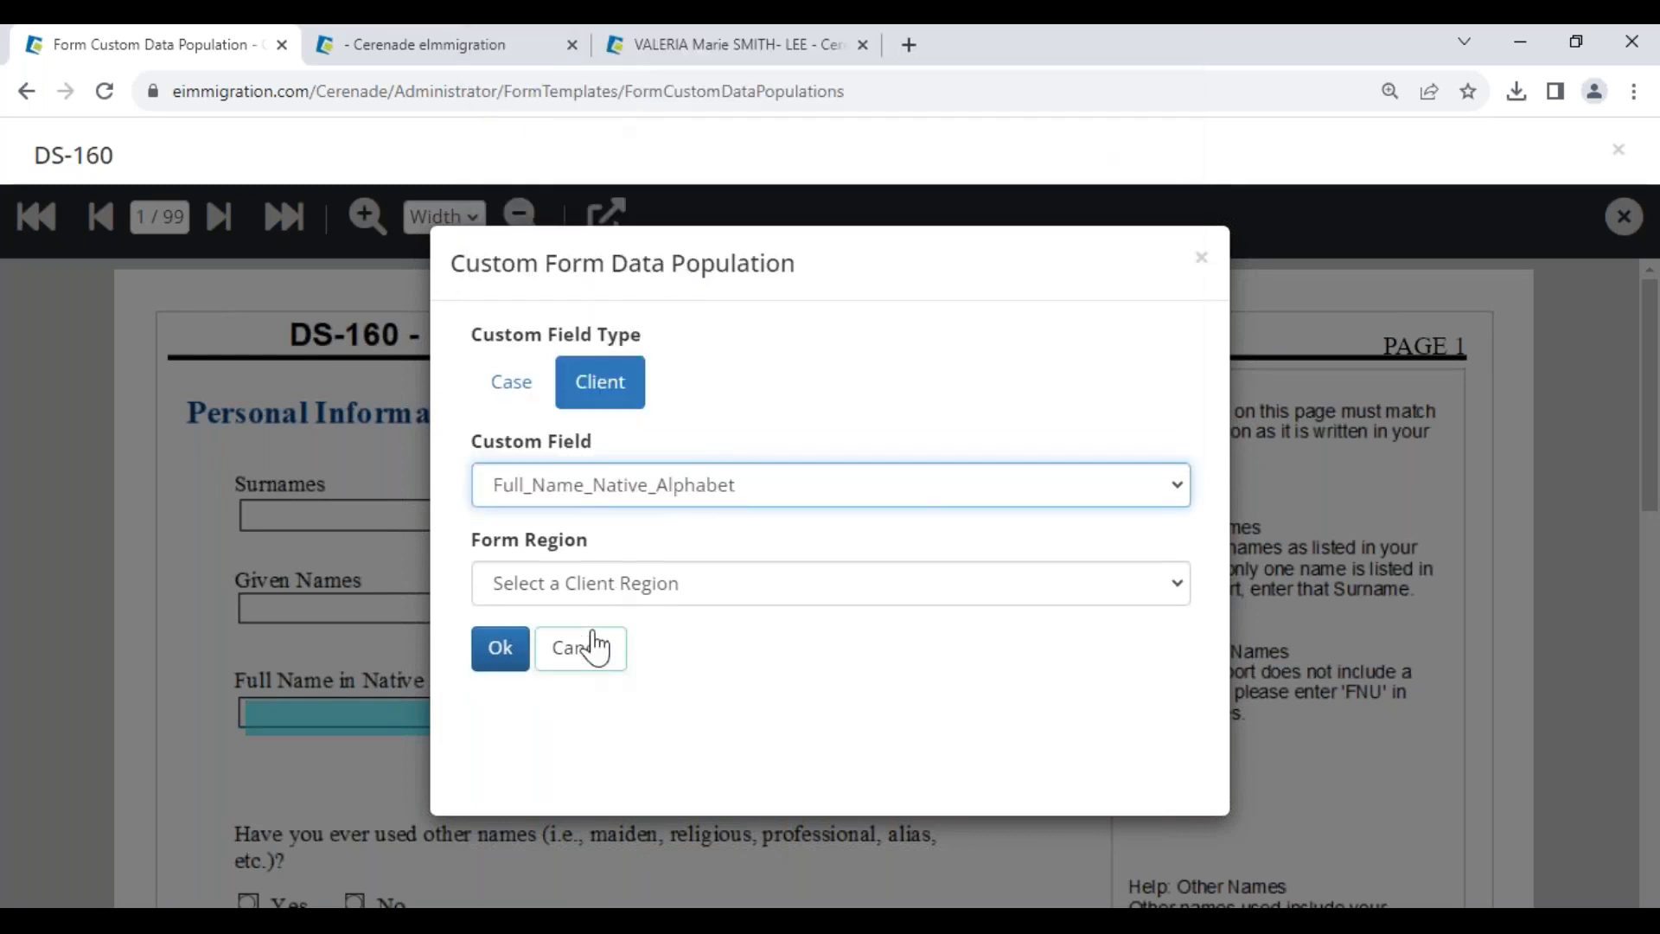
left_click(585, 588)
left_click(560, 649)
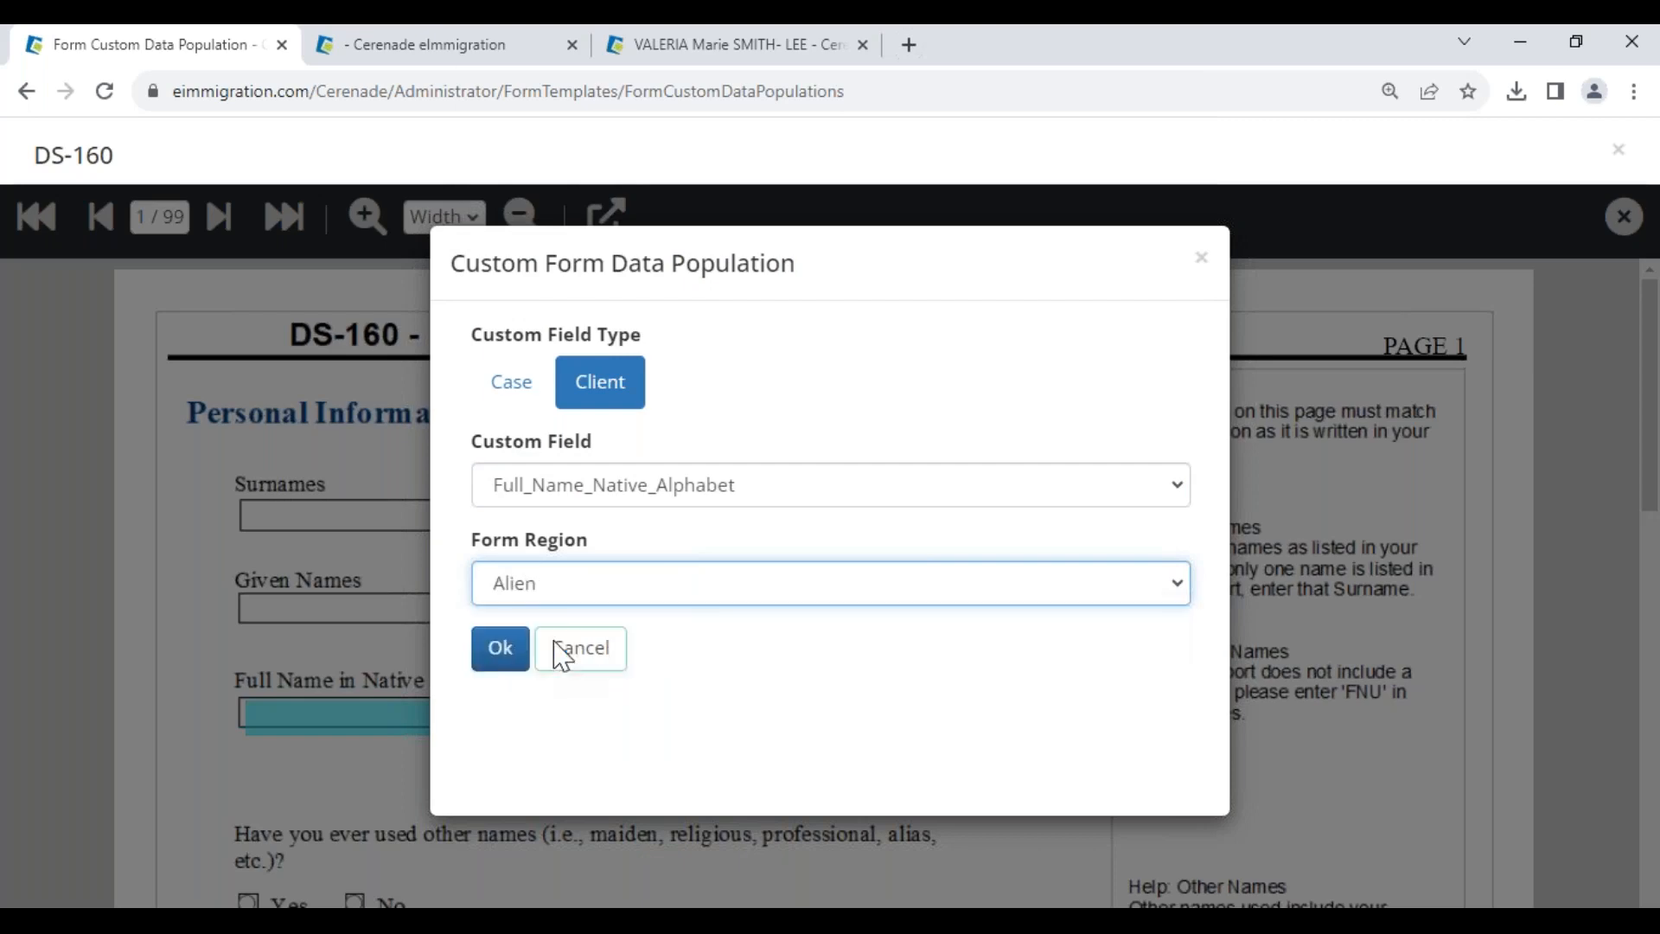
left_click(501, 649)
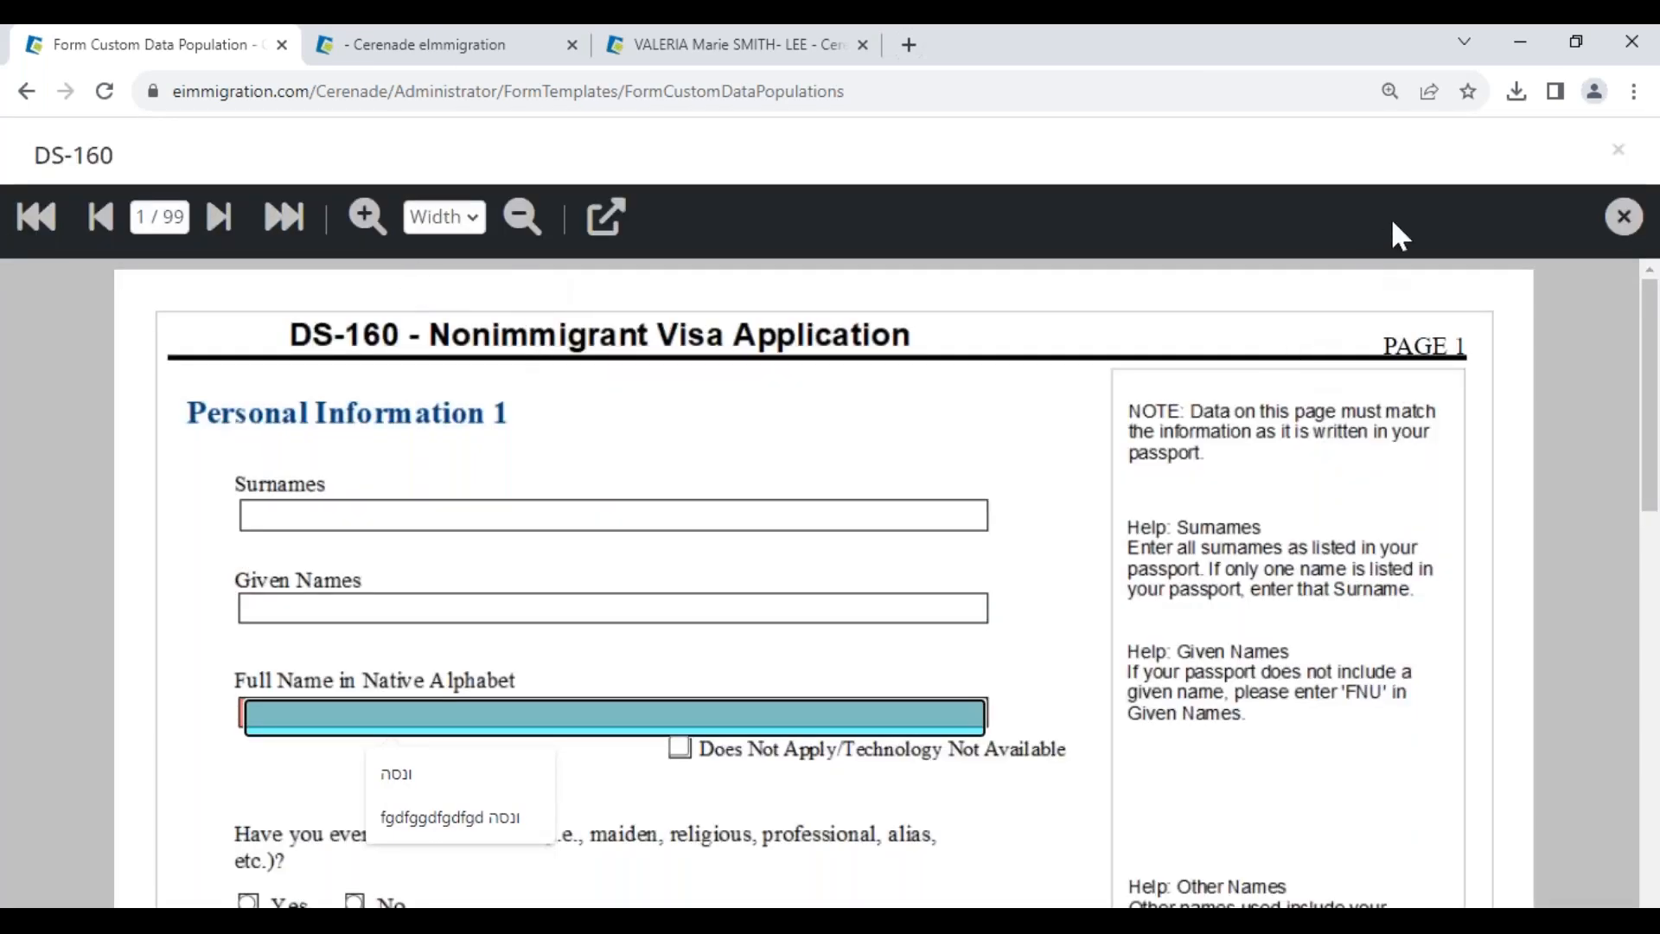
left_click(1622, 217)
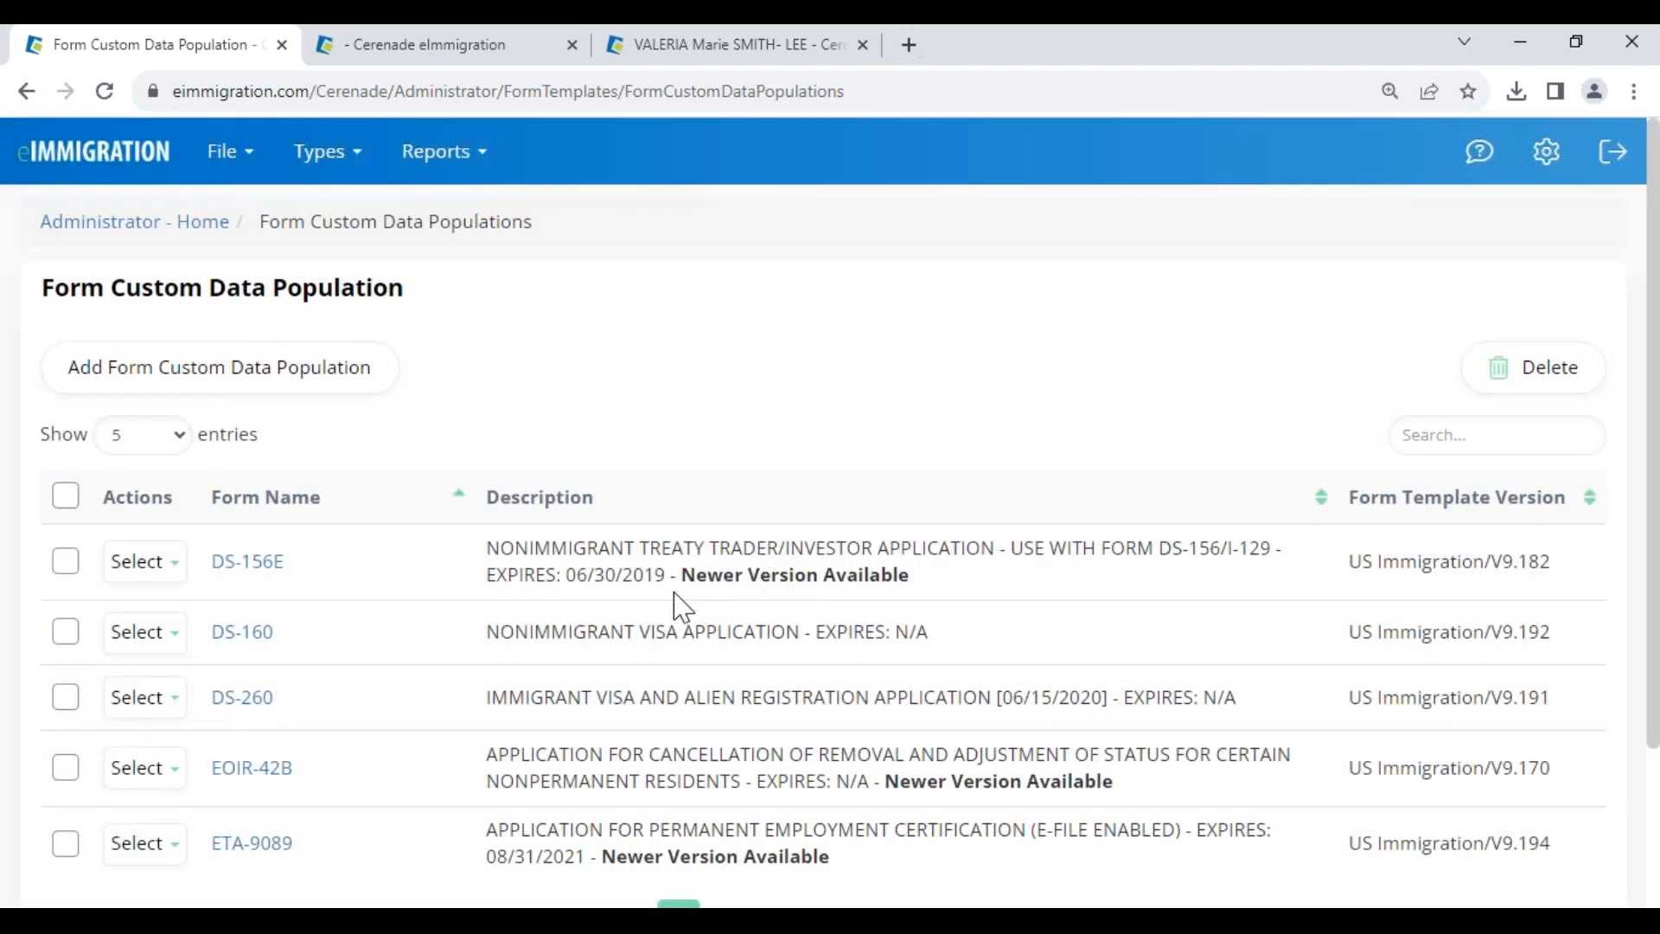
- Open the DS-160 Intro QNR- TEST custom intake form for editing, found by searching 160
left_click(132, 226)
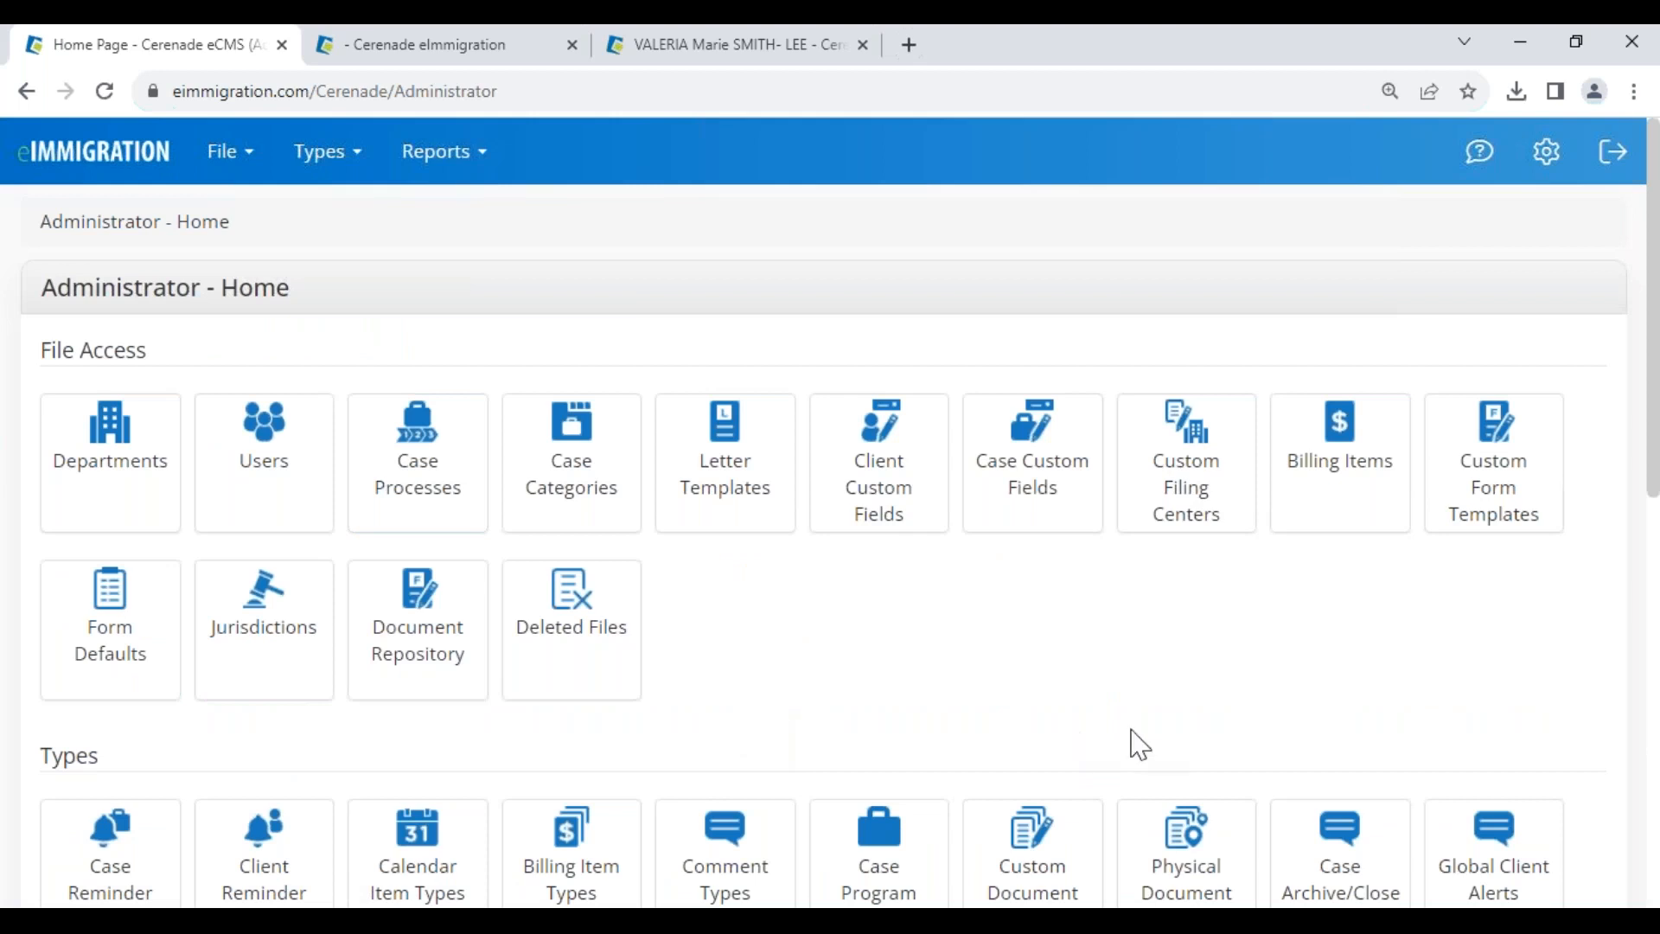
left_click(1498, 478)
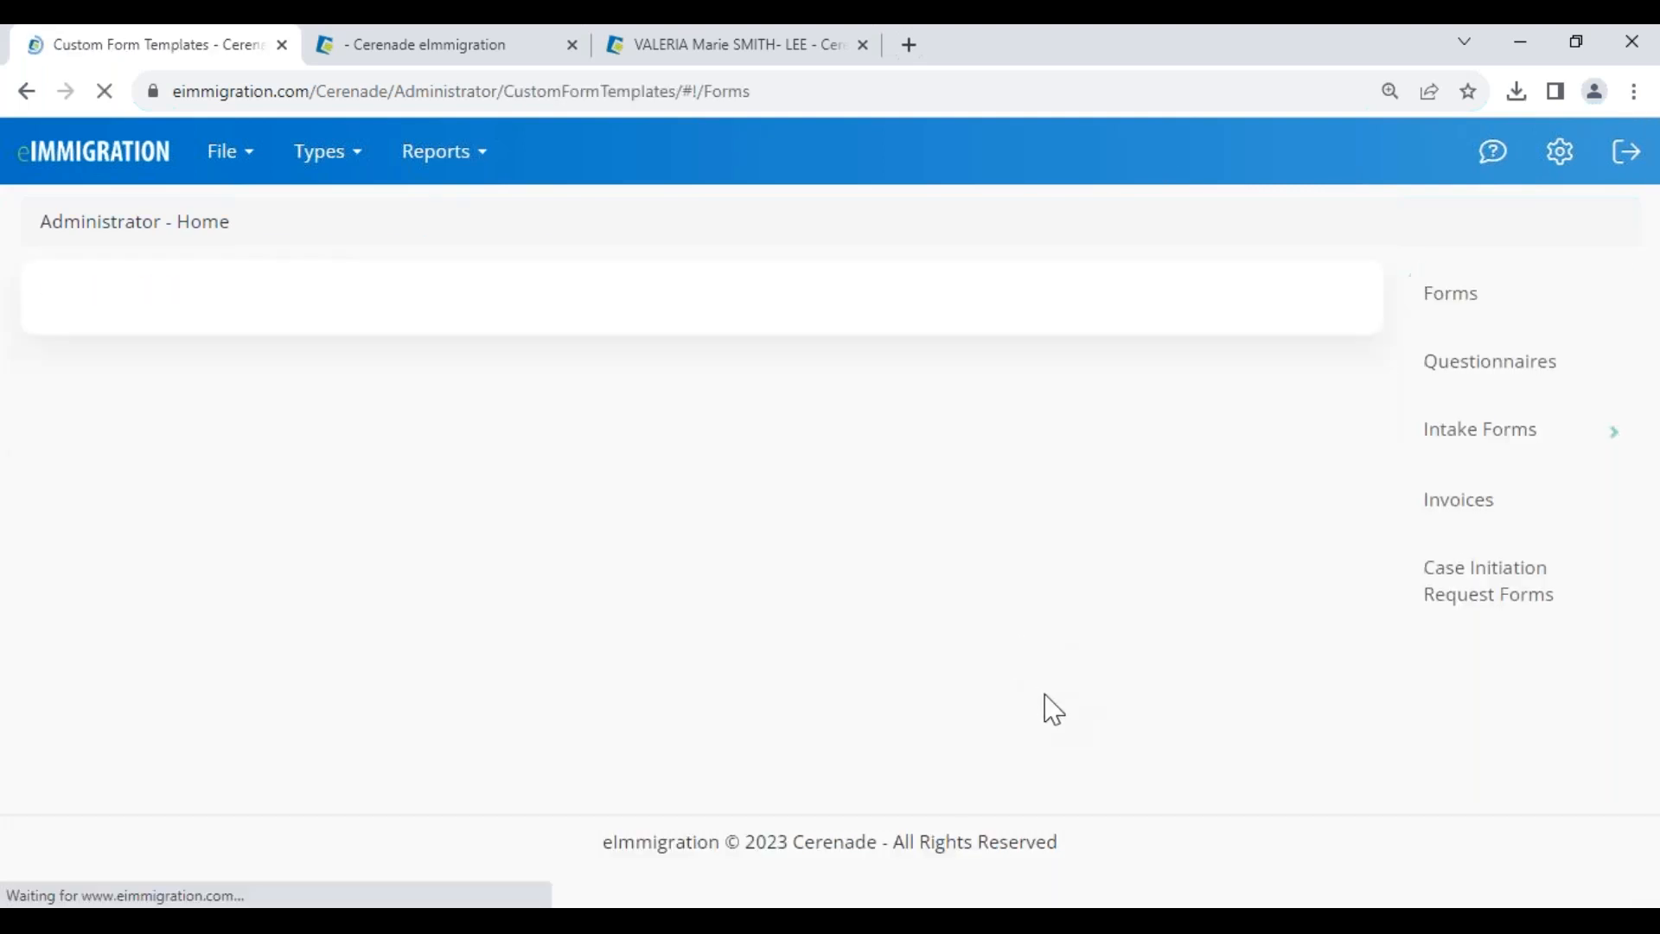
left_click(1497, 450)
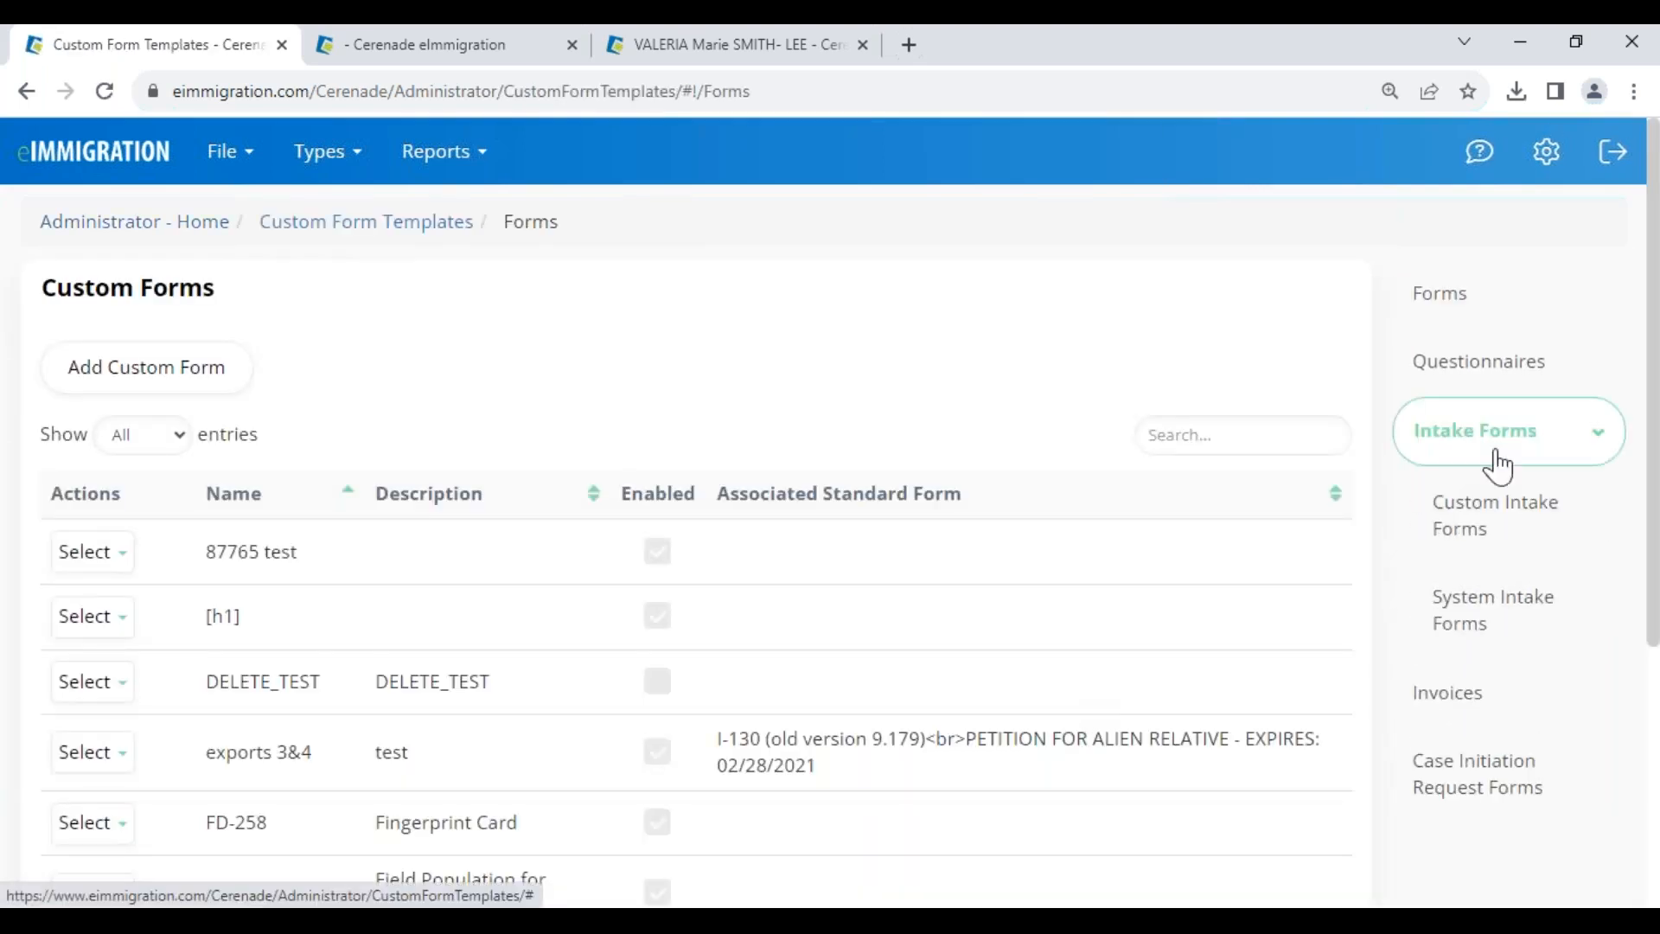
left_click(1197, 440)
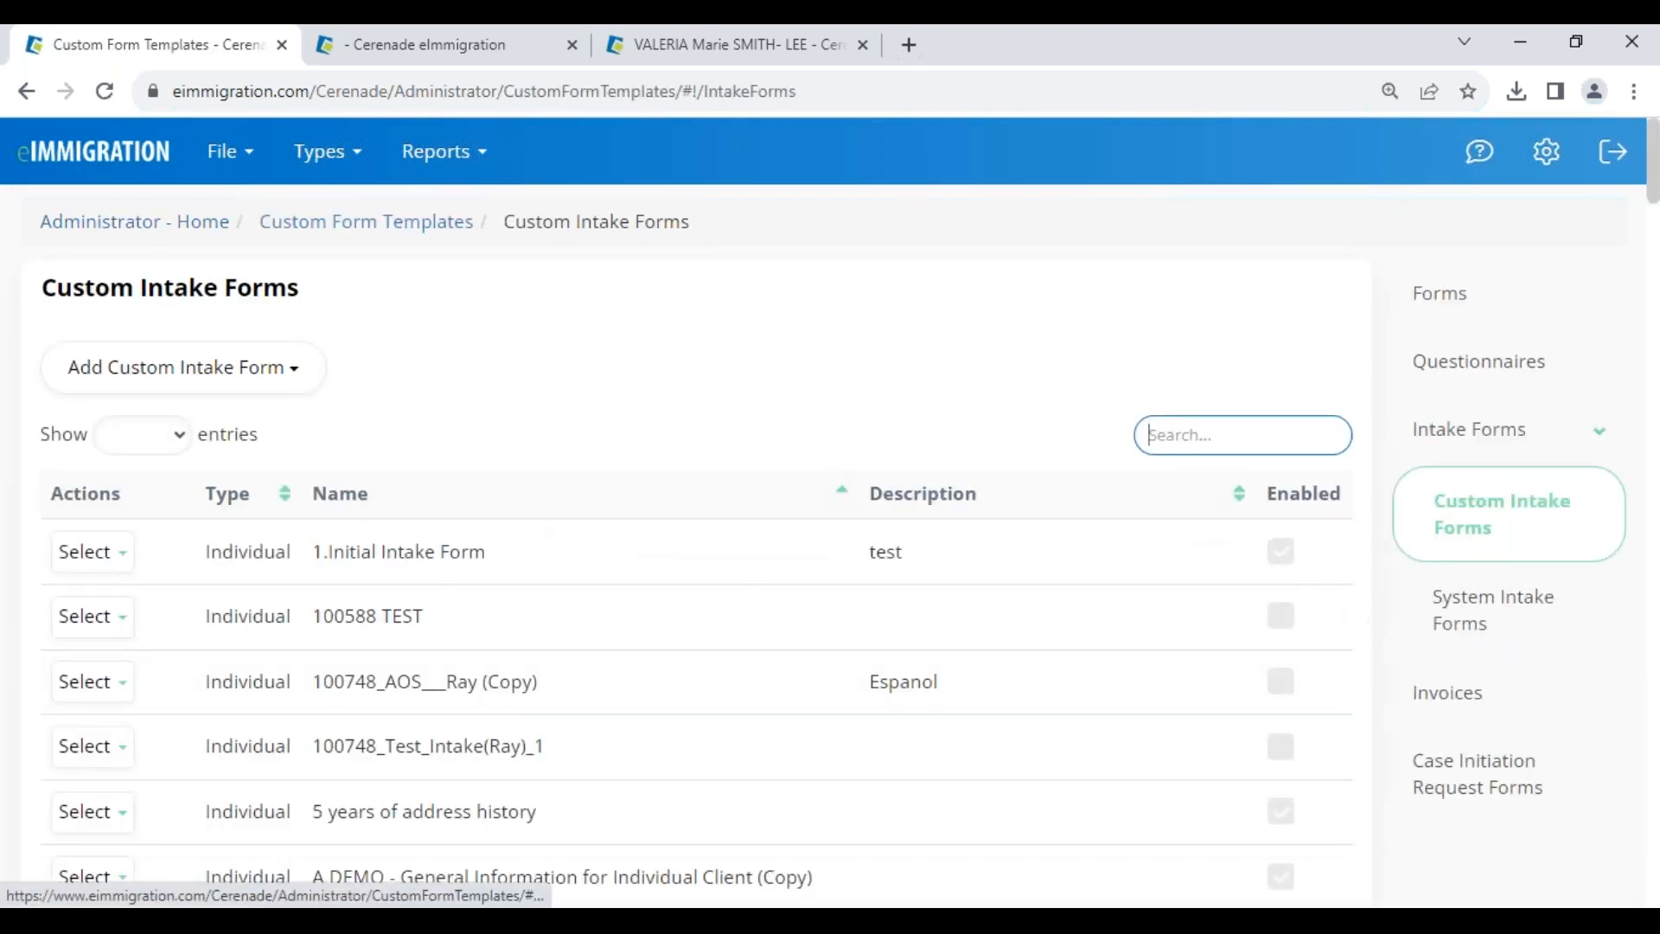
type("160")
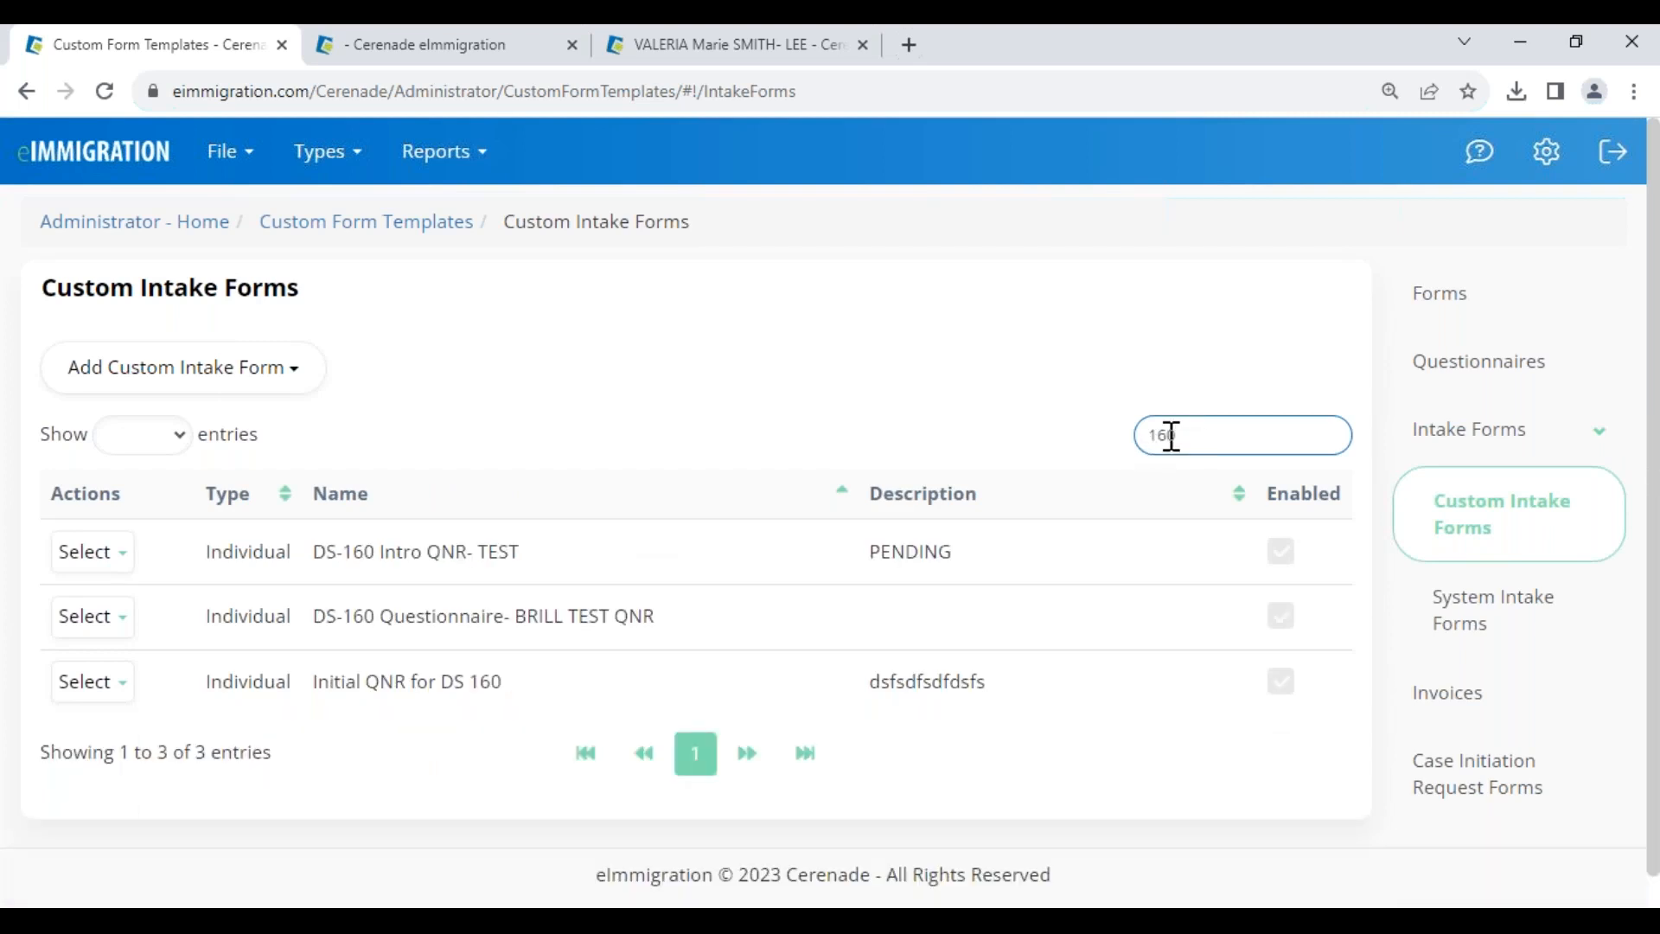
left_click(94, 554)
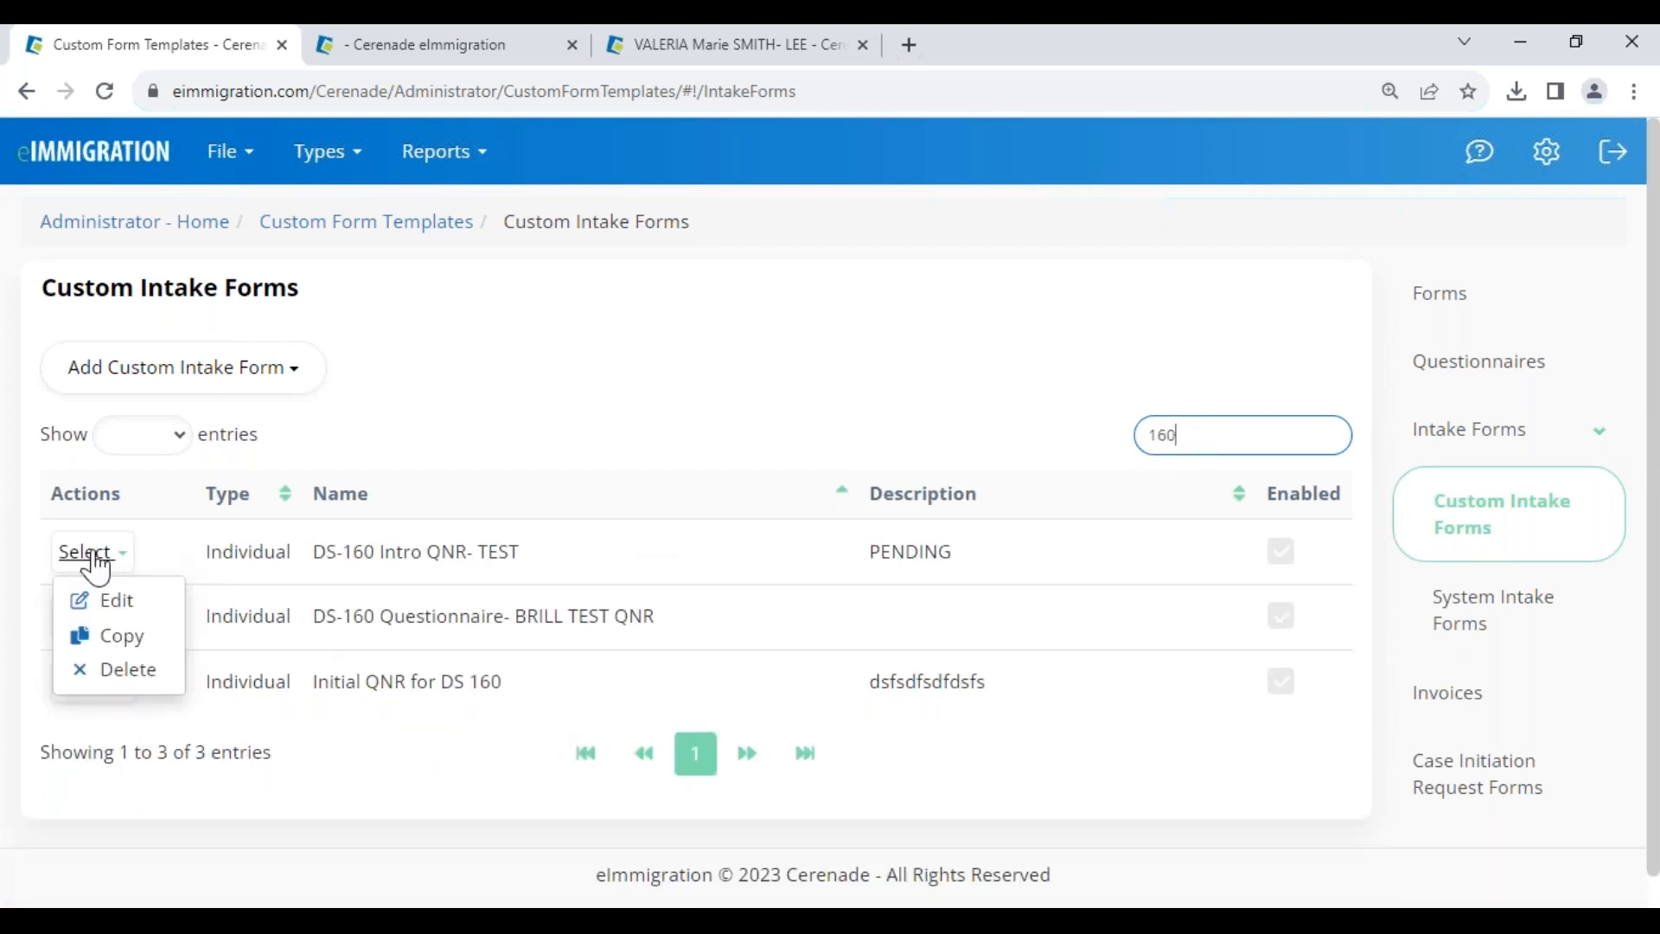
left_click(128, 601)
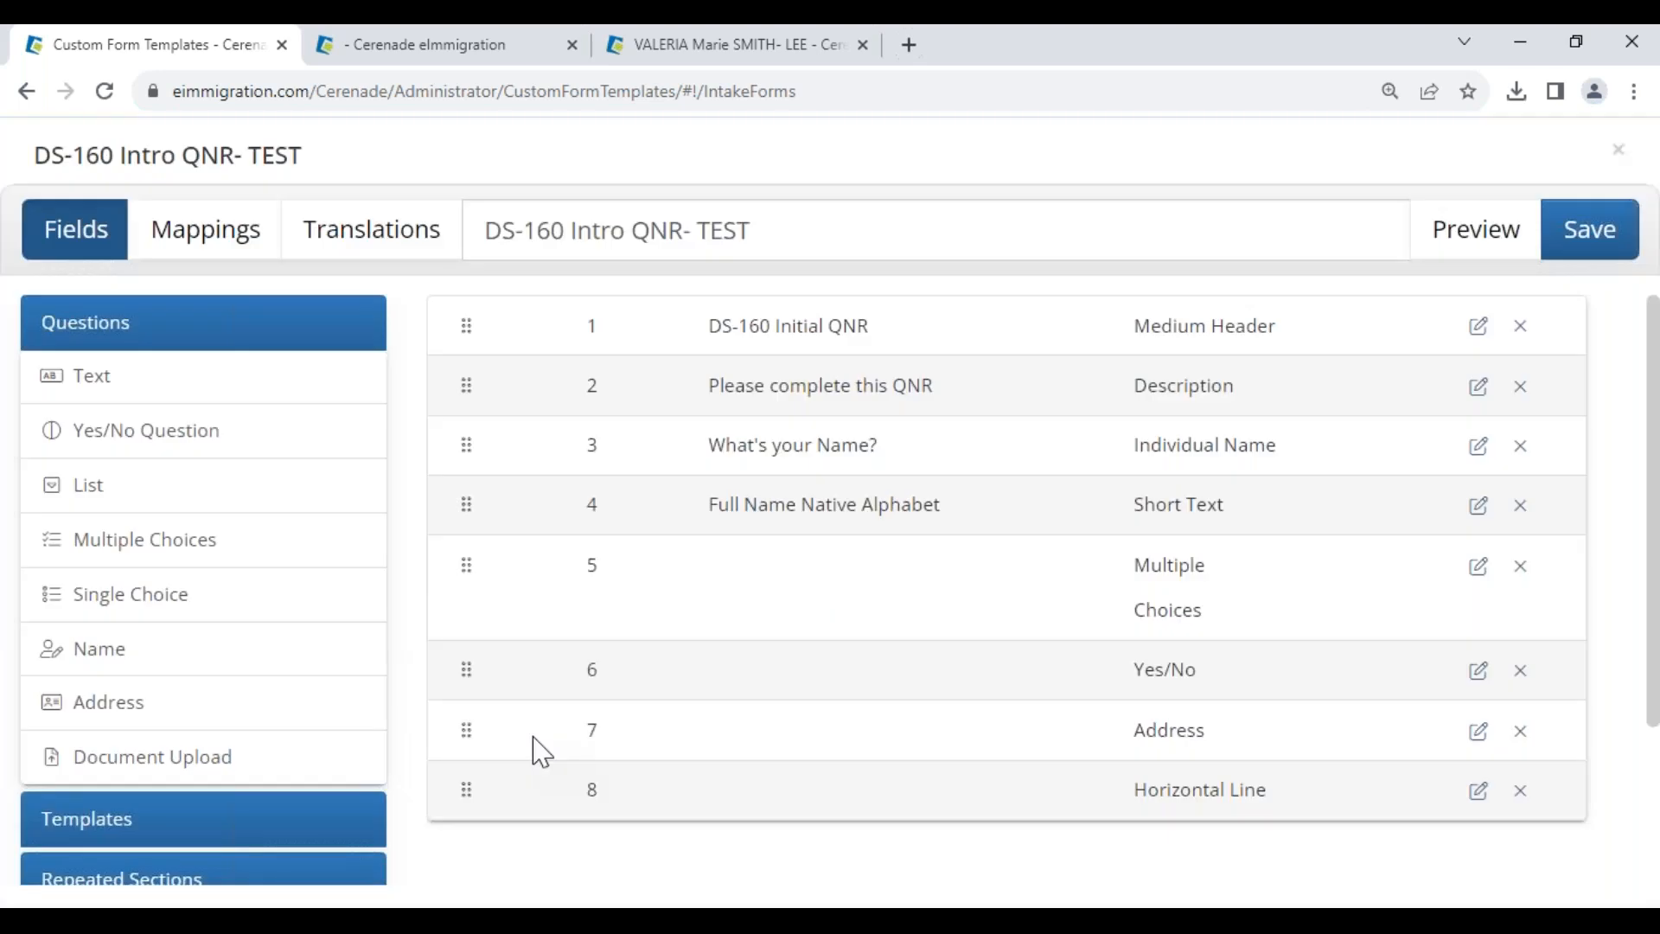
left_click_drag(709, 505, 982, 501)
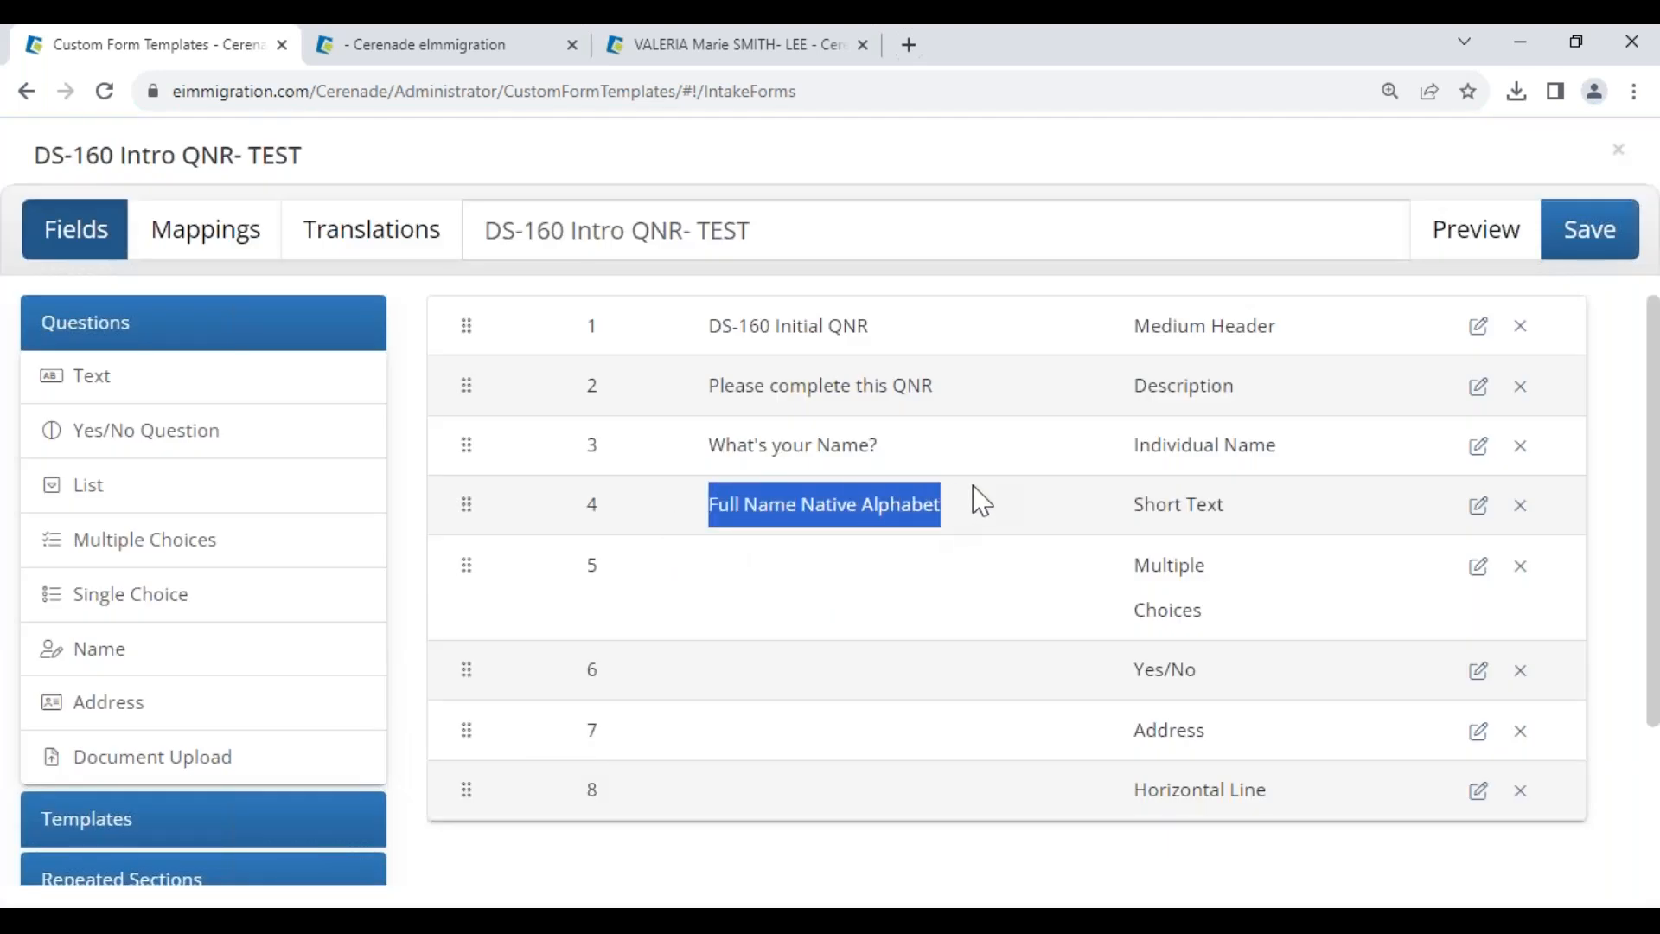
left_click_drag(709, 502, 971, 534)
- Map row 4 to Client Custom Fields Full_Name_Native_Alphabet and mark the name question required
left_click(197, 236)
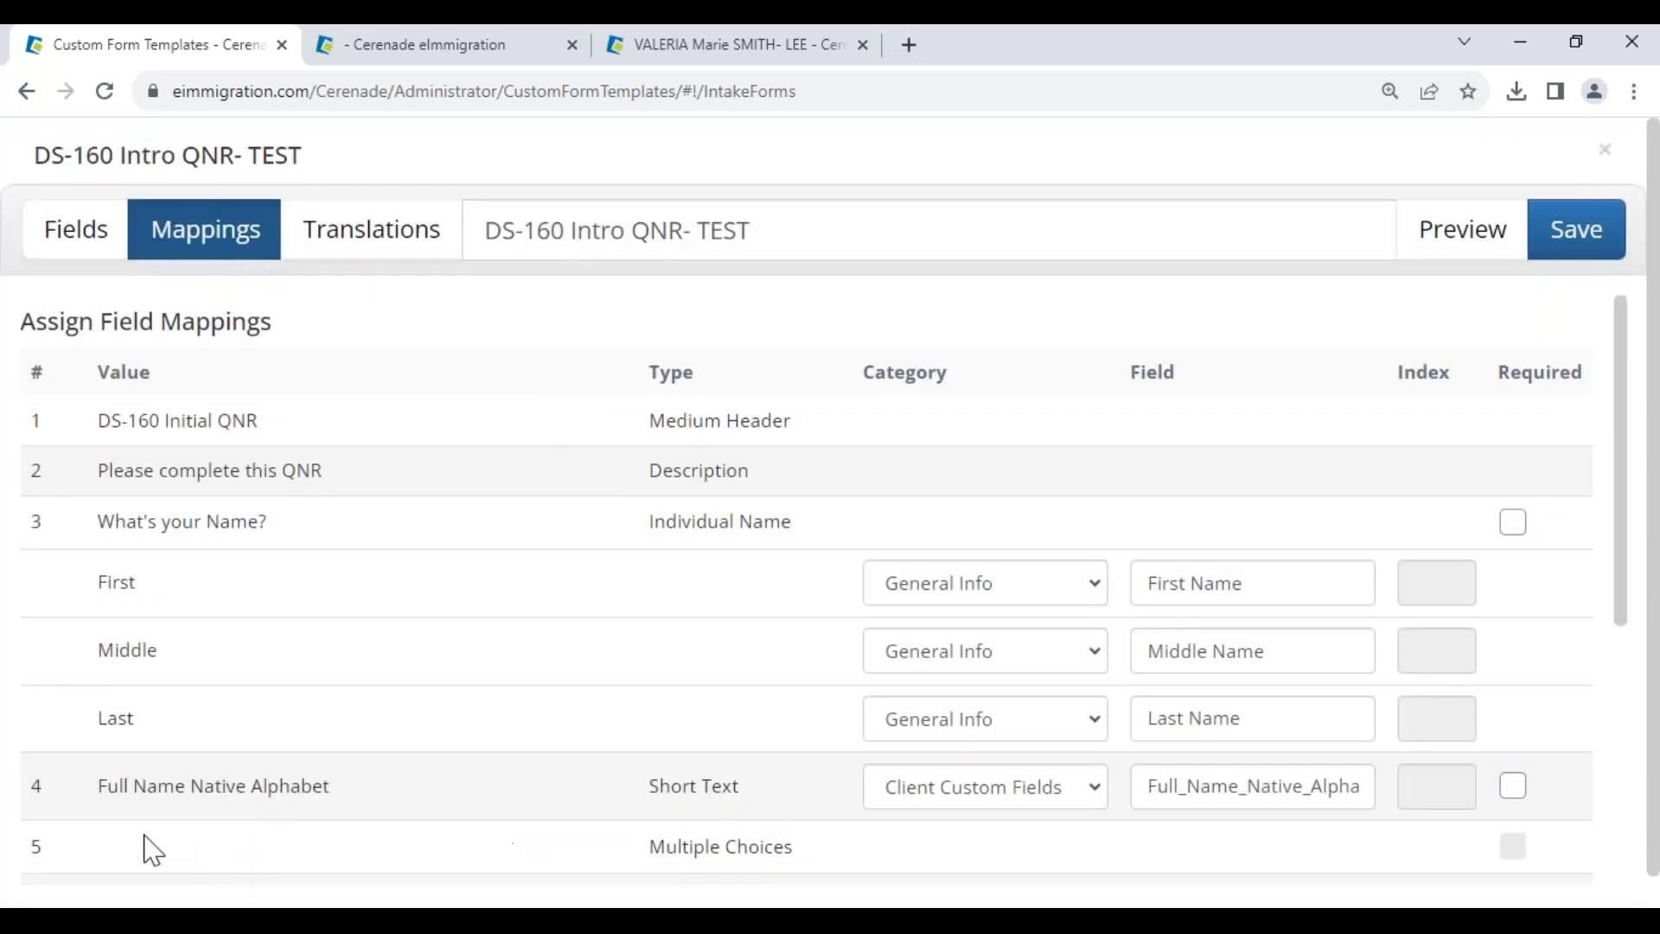
left_click_drag(97, 799, 346, 797)
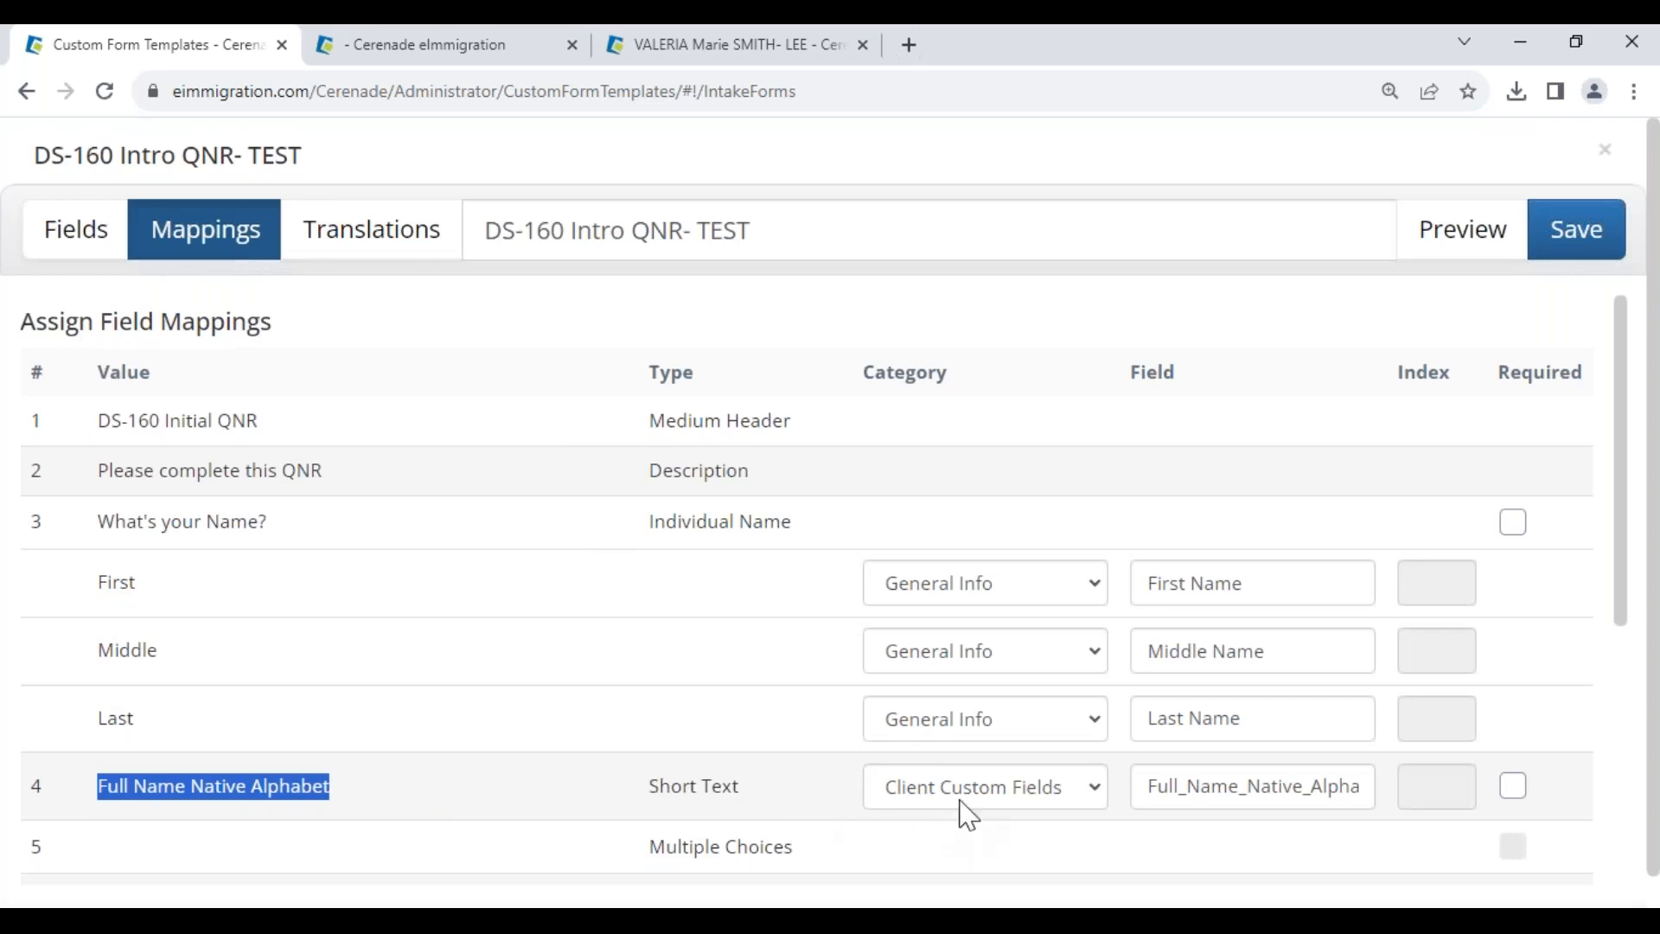
left_click(919, 820)
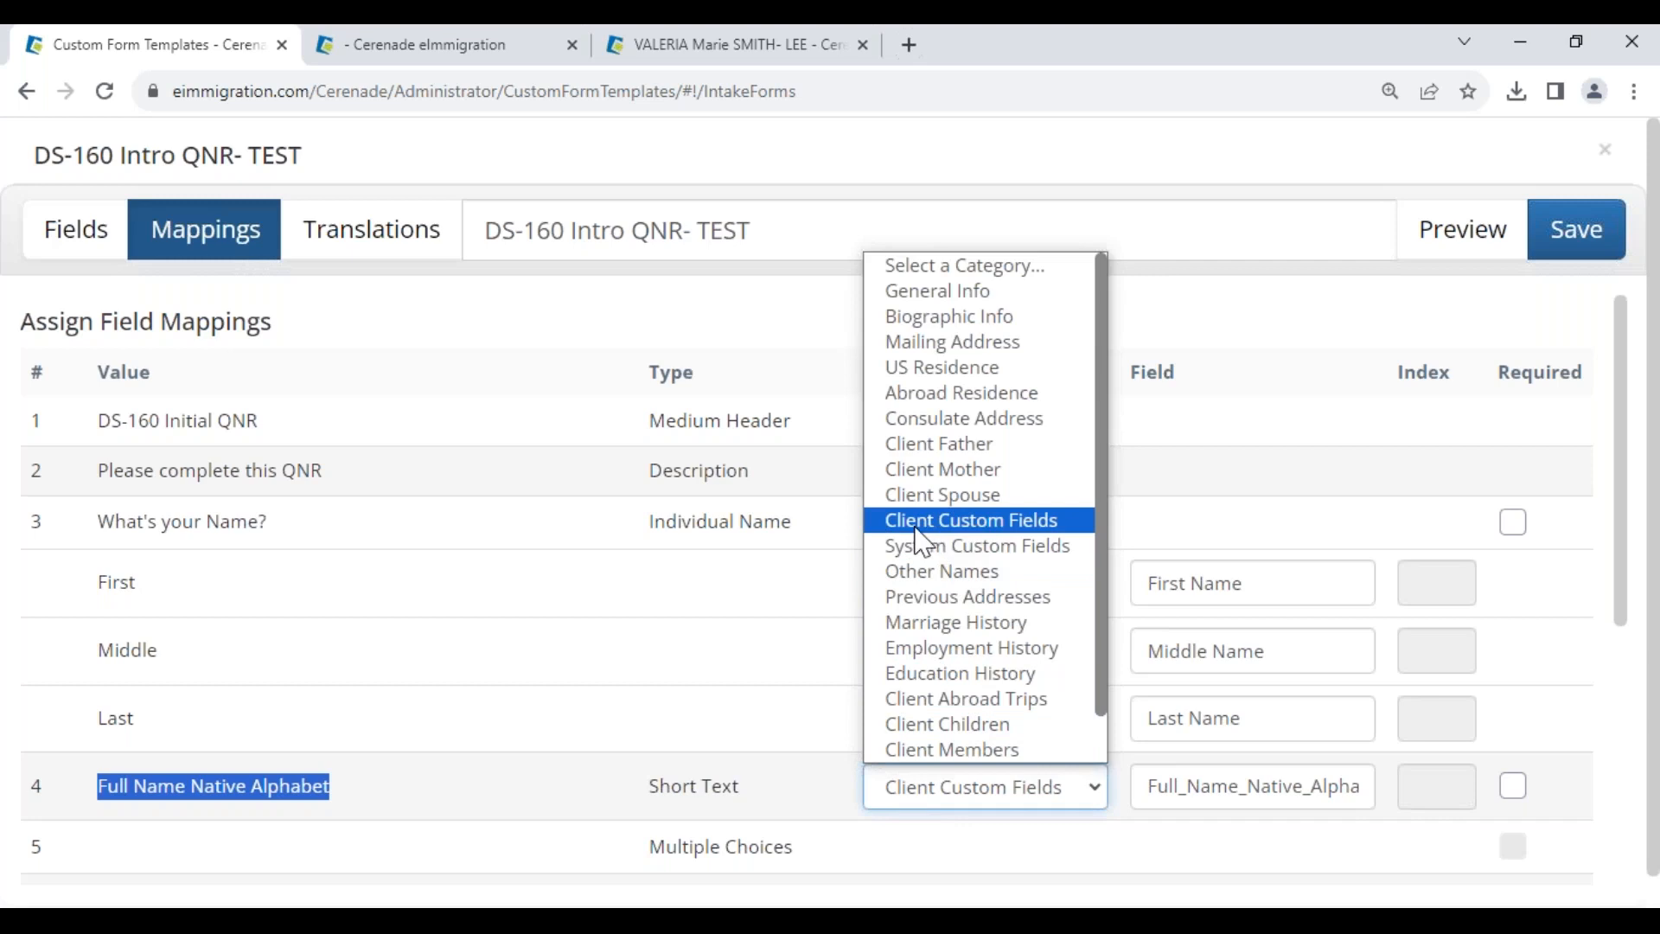
left_click(1065, 527)
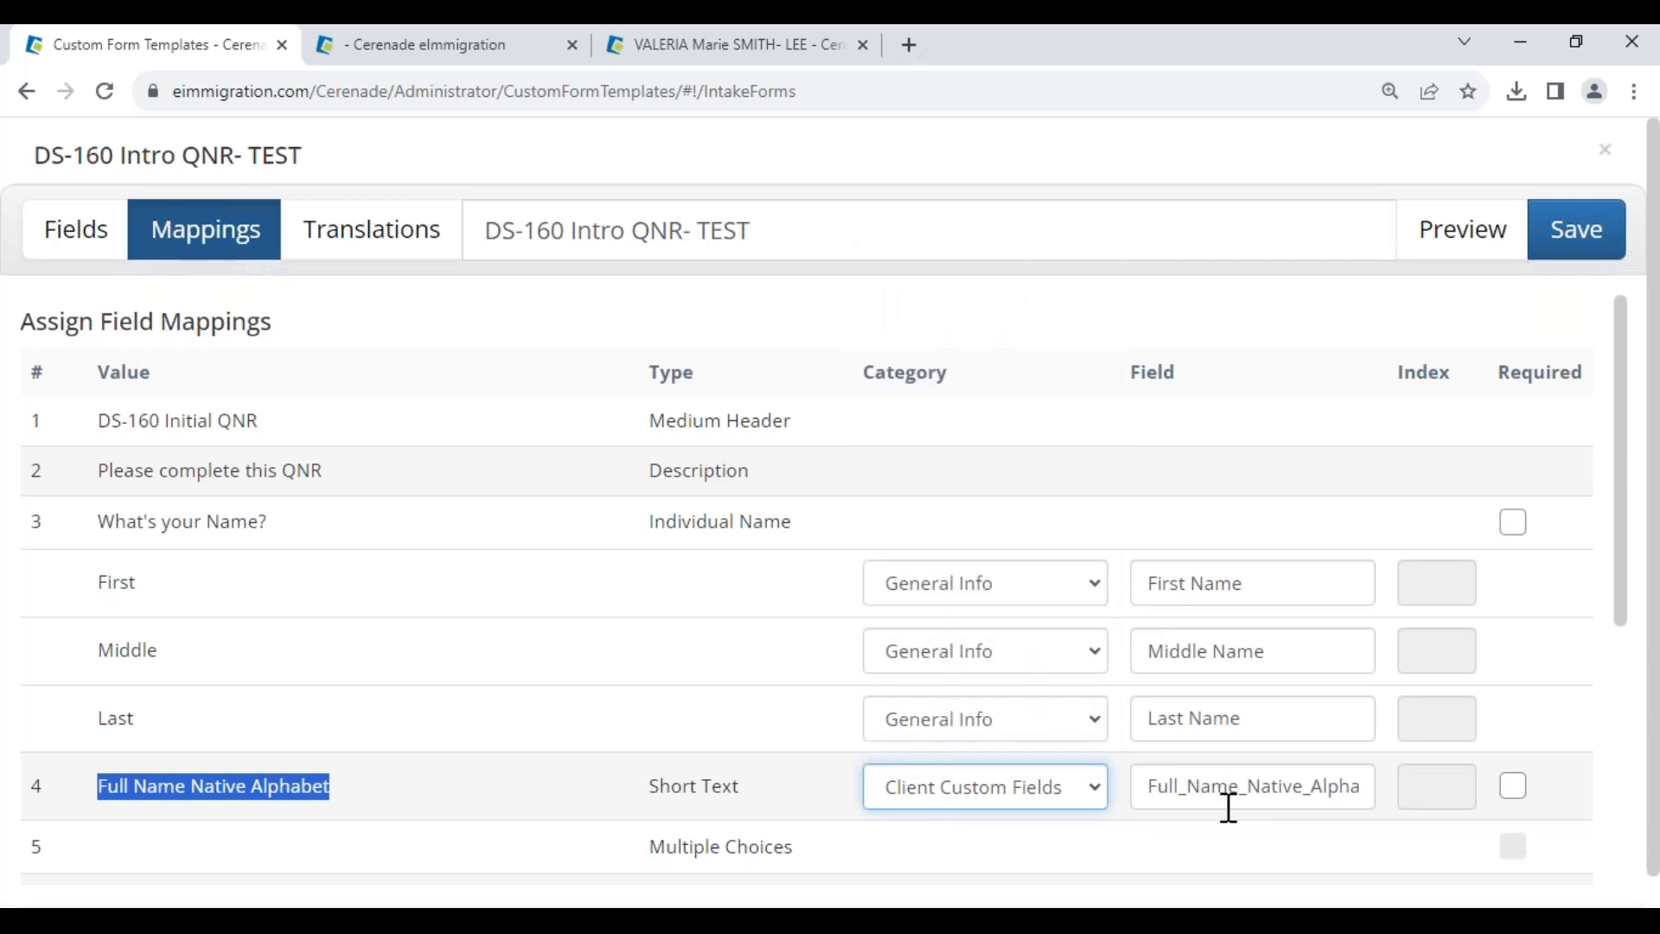
double_click(1156, 789)
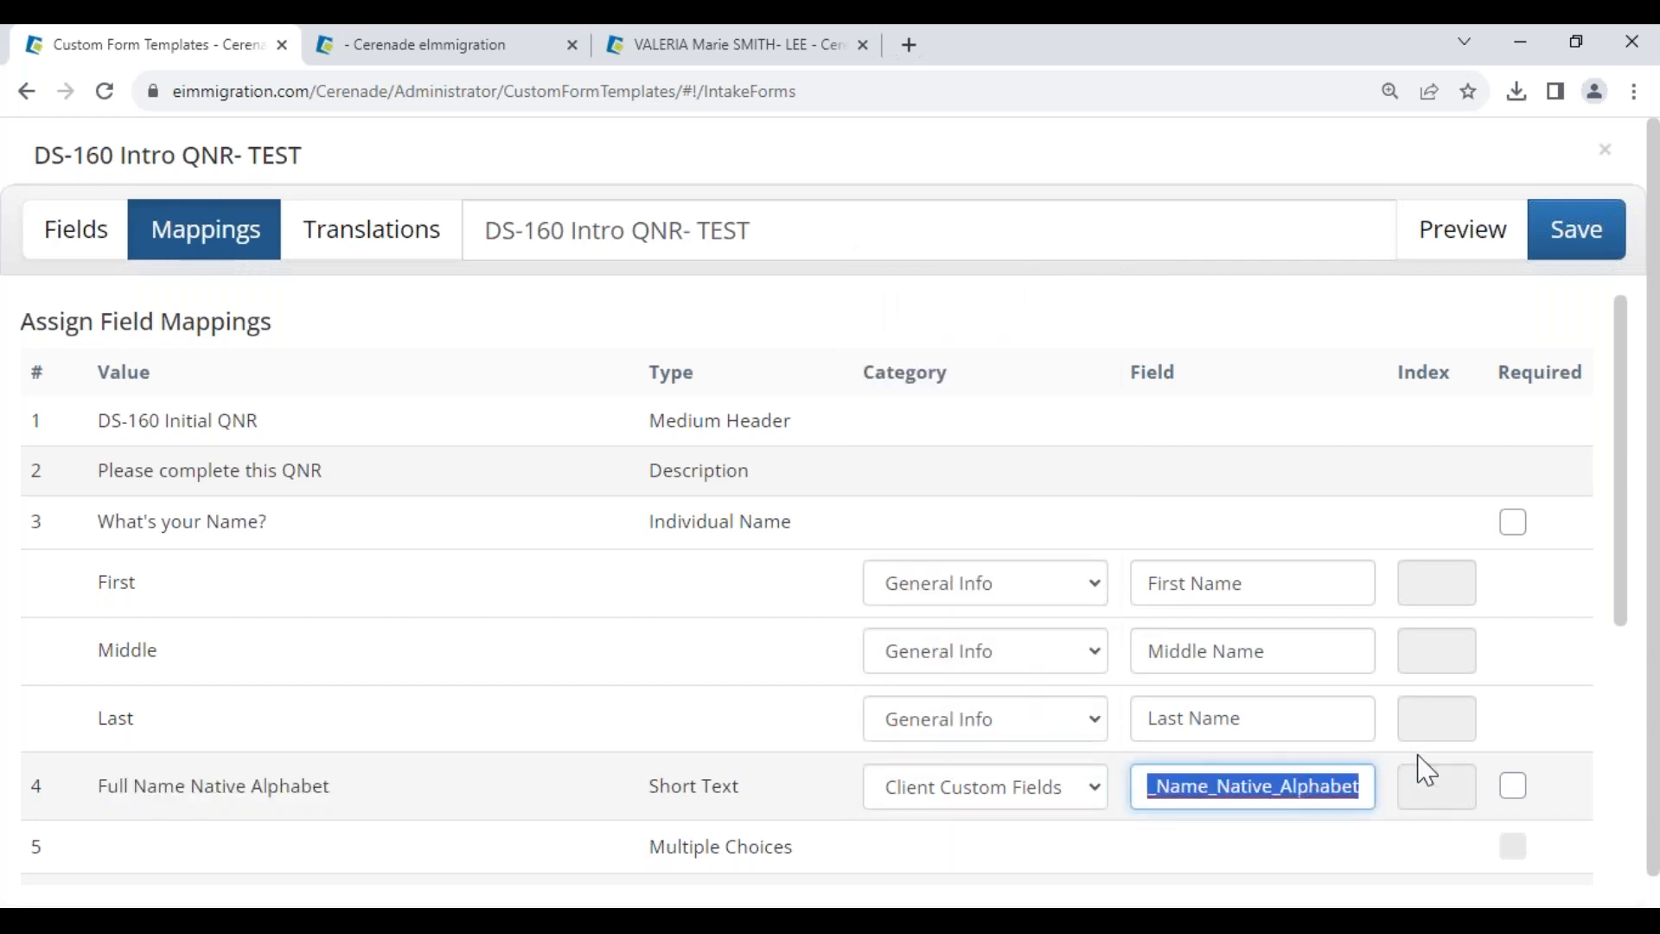
left_click(1523, 517)
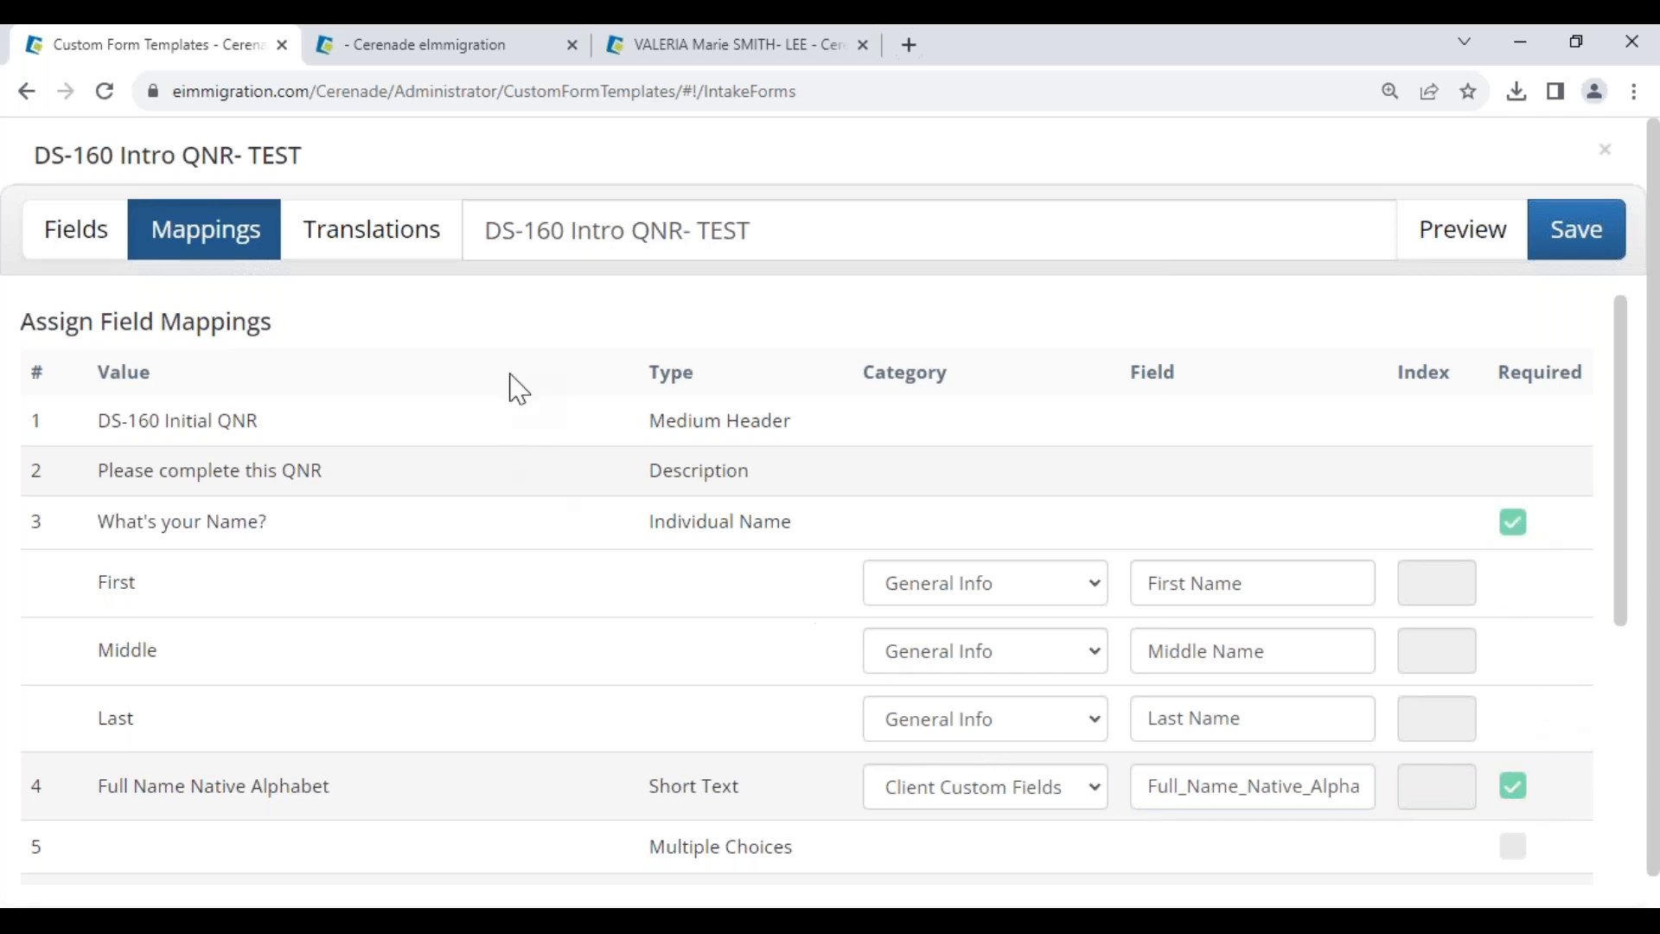
left_click(377, 251)
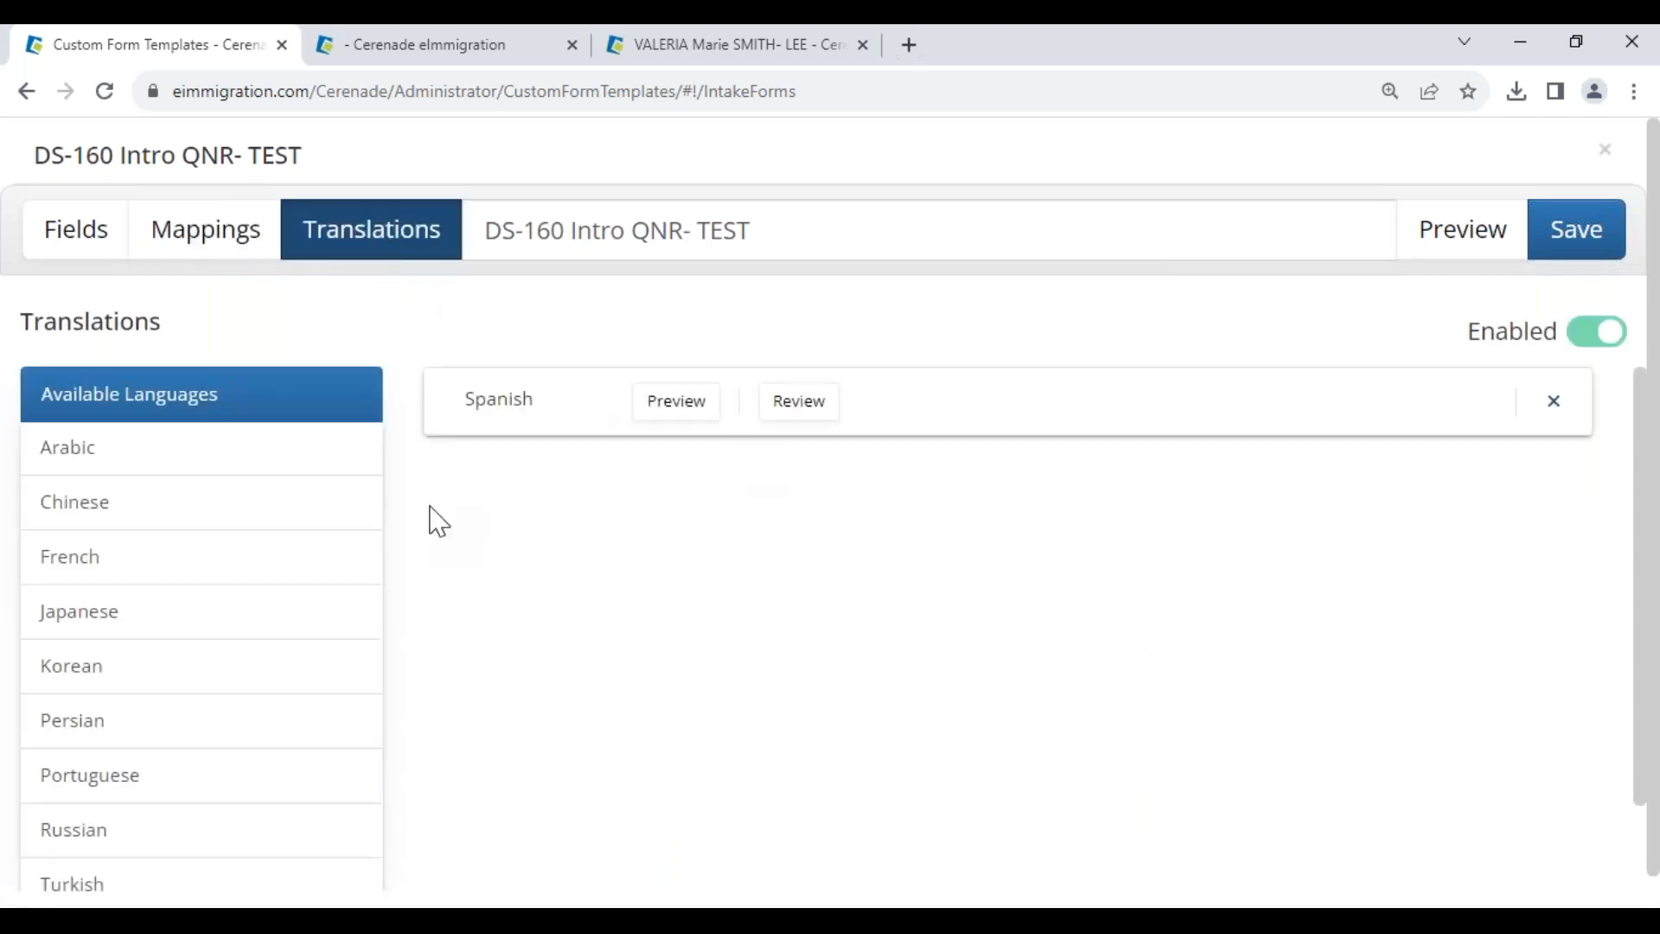
- Add and approve a Japanese translation, then save and close DS-160 Intro QNR- TEST
left_click(89, 618)
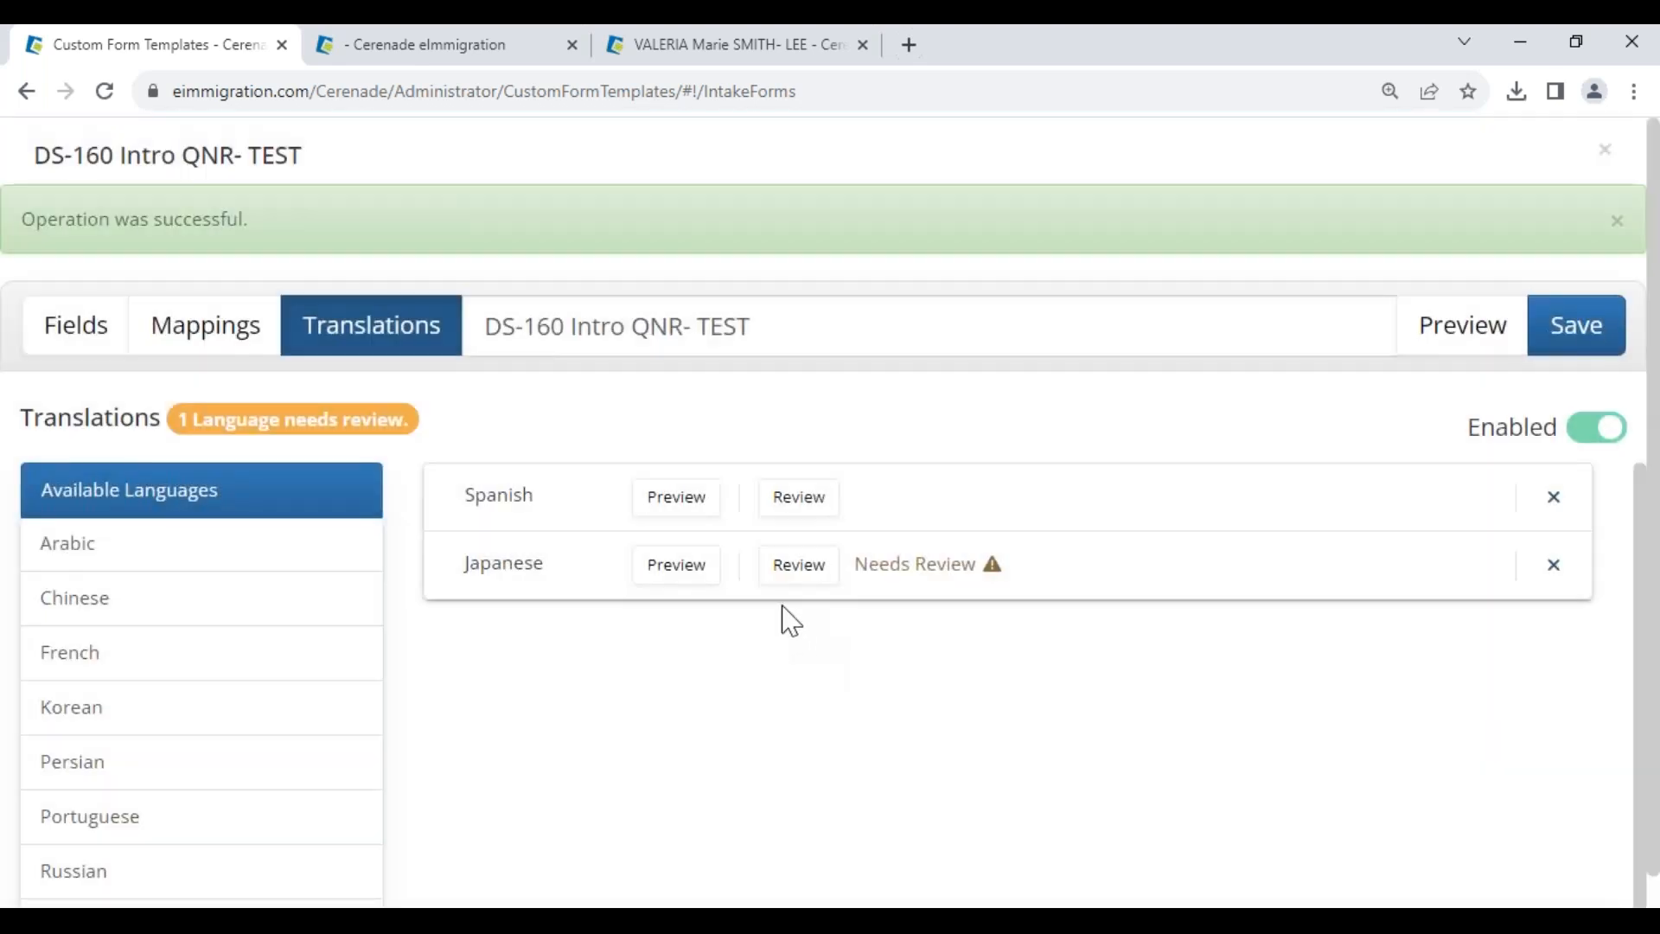
left_click(799, 575)
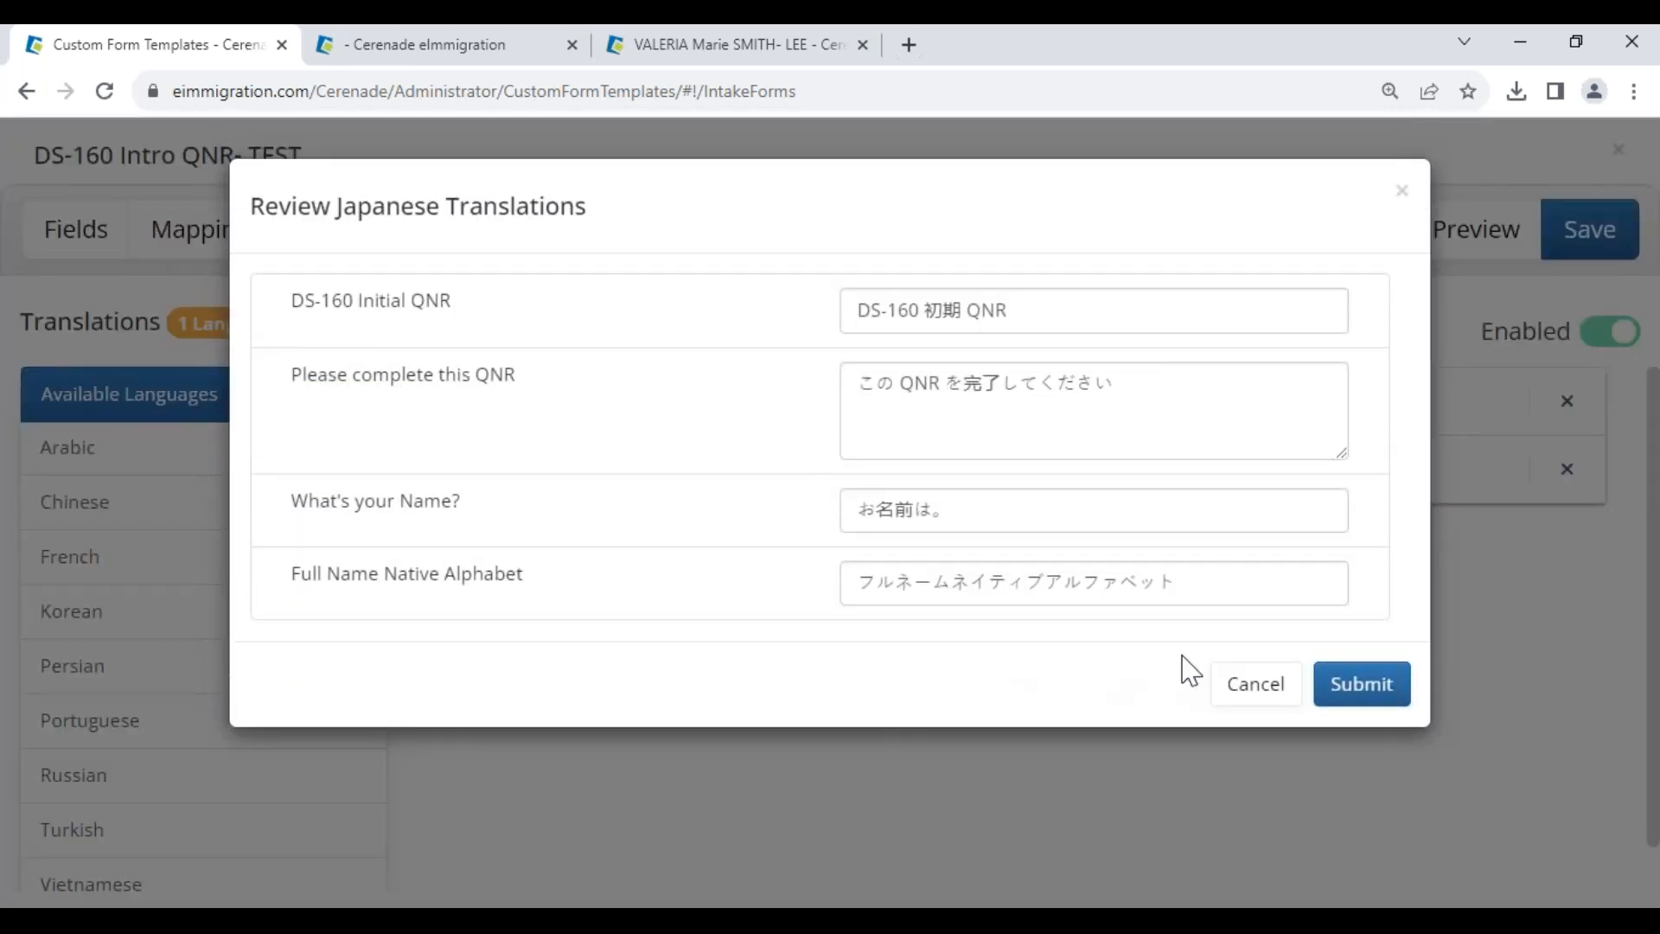
left_click(1351, 697)
left_click(1590, 230)
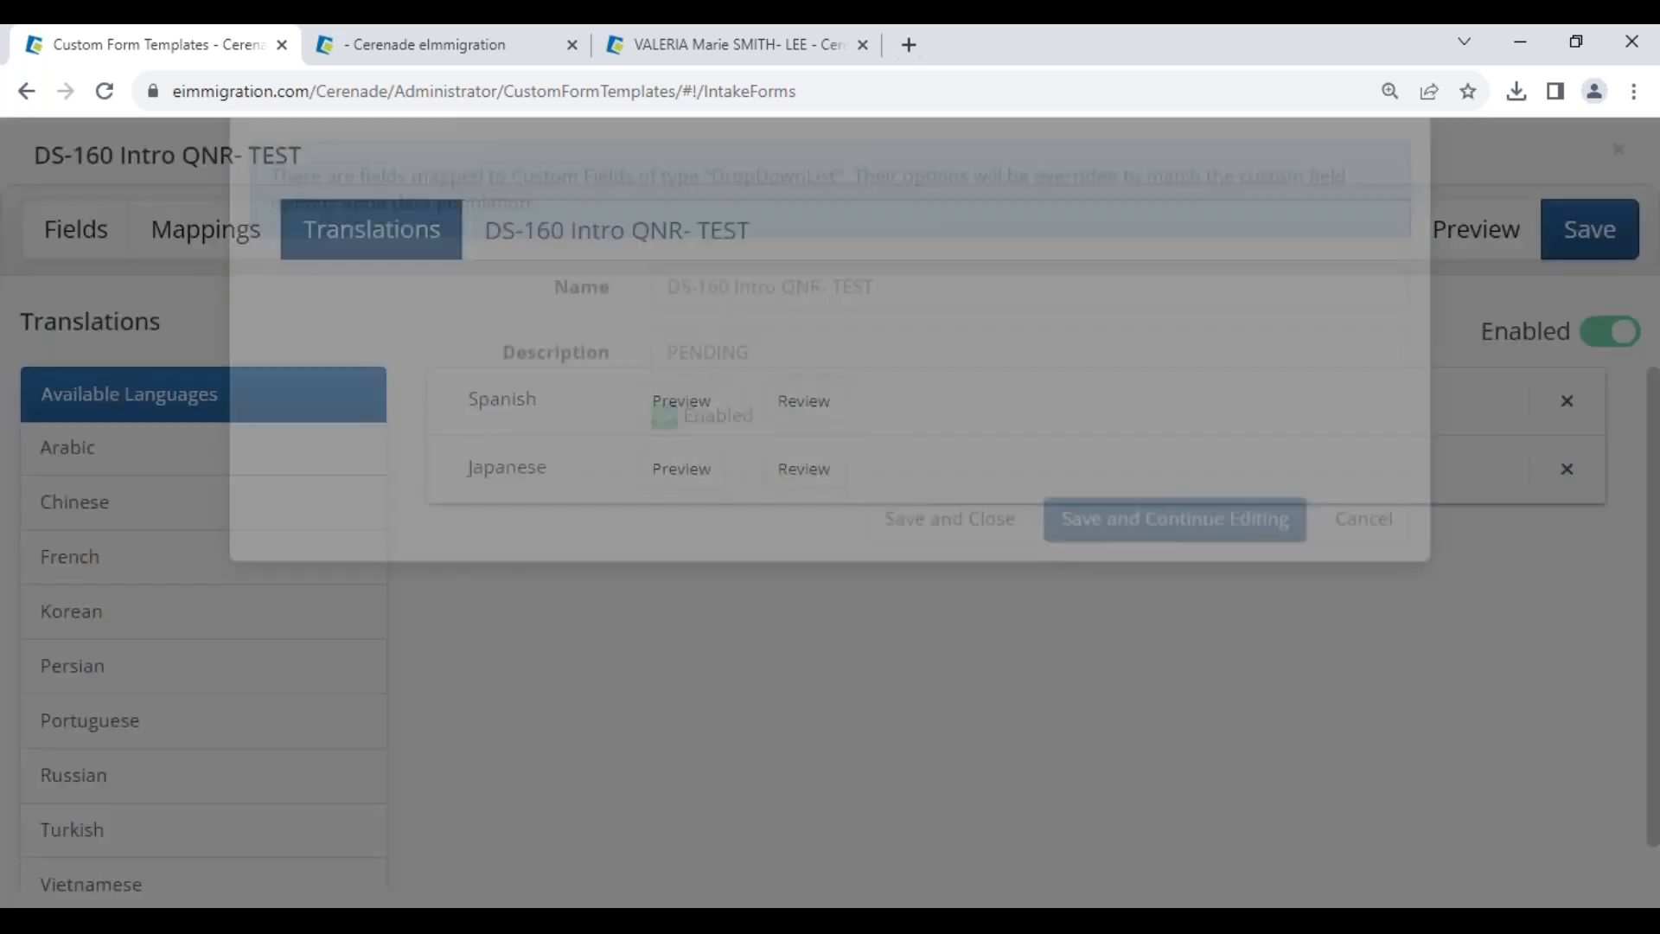
left_click(950, 624)
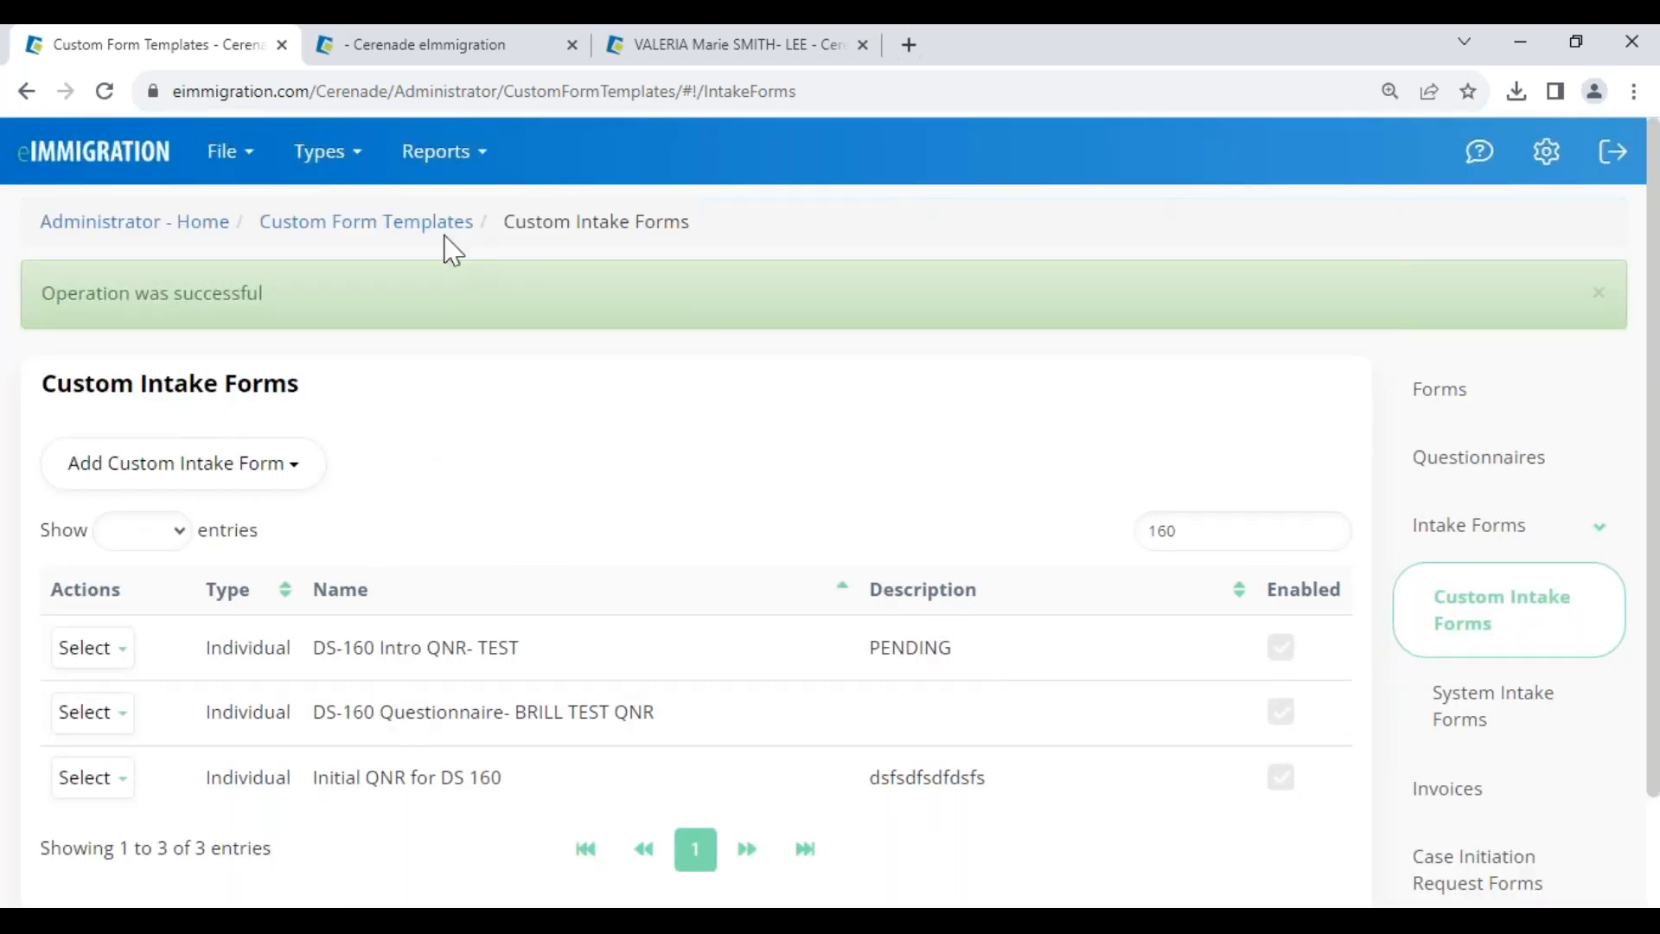
- Check the client's first name and Full Name Native Alphabet value in General Info's Custom Fields
left_click(742, 47)
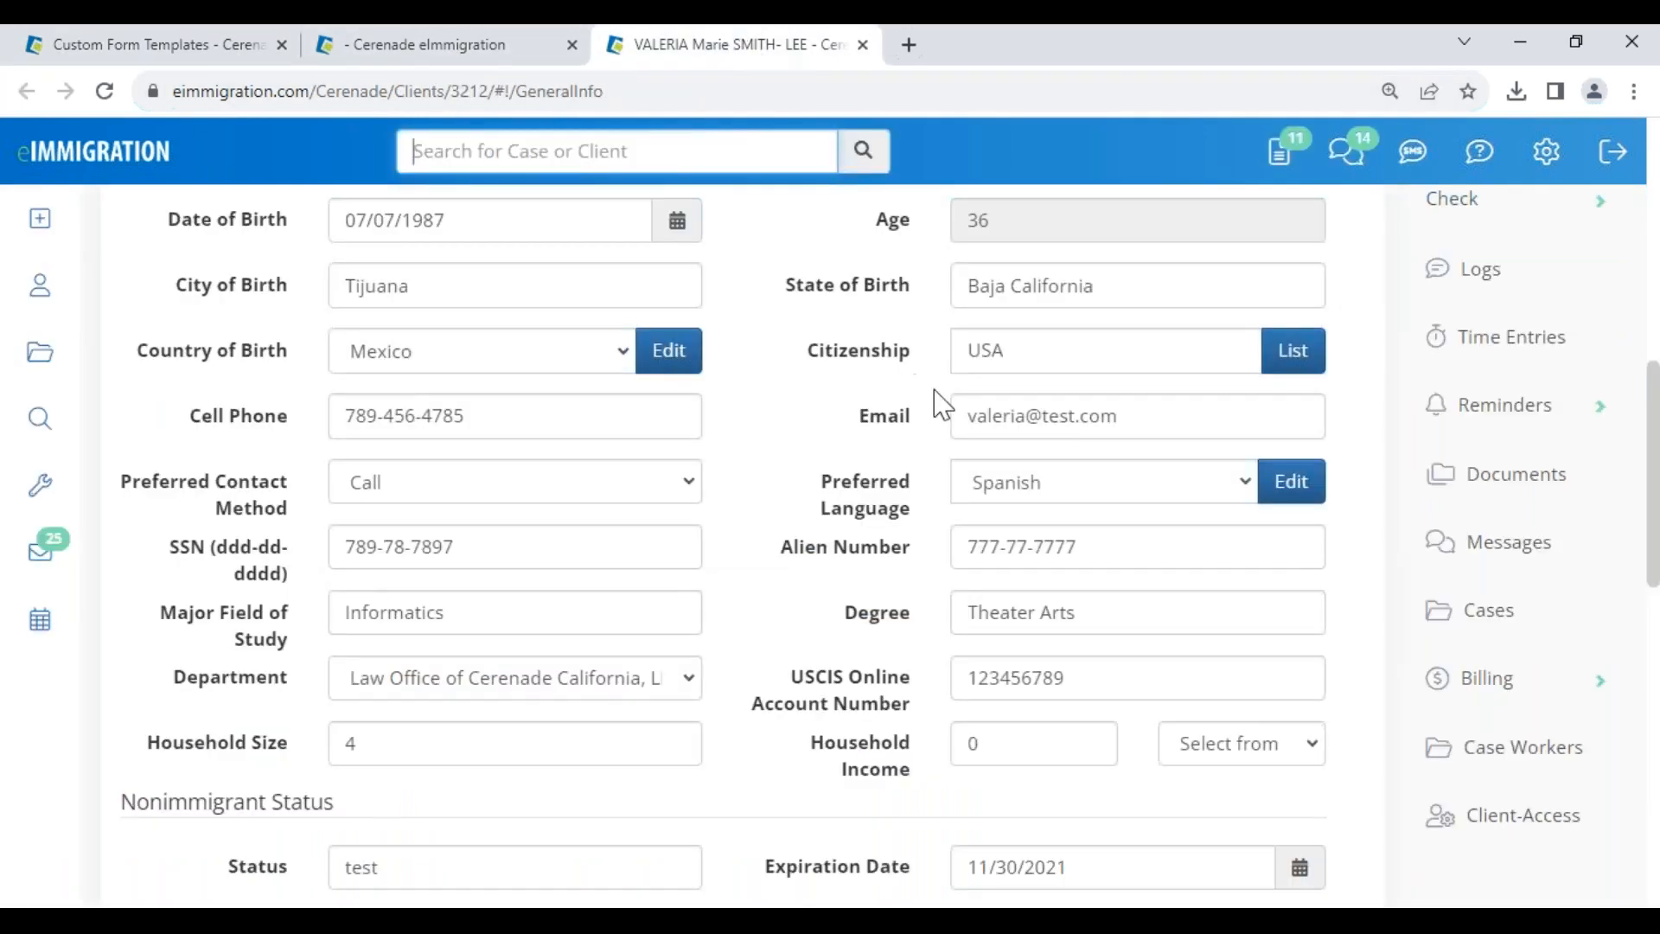
scroll(891, 500, "up", 10)
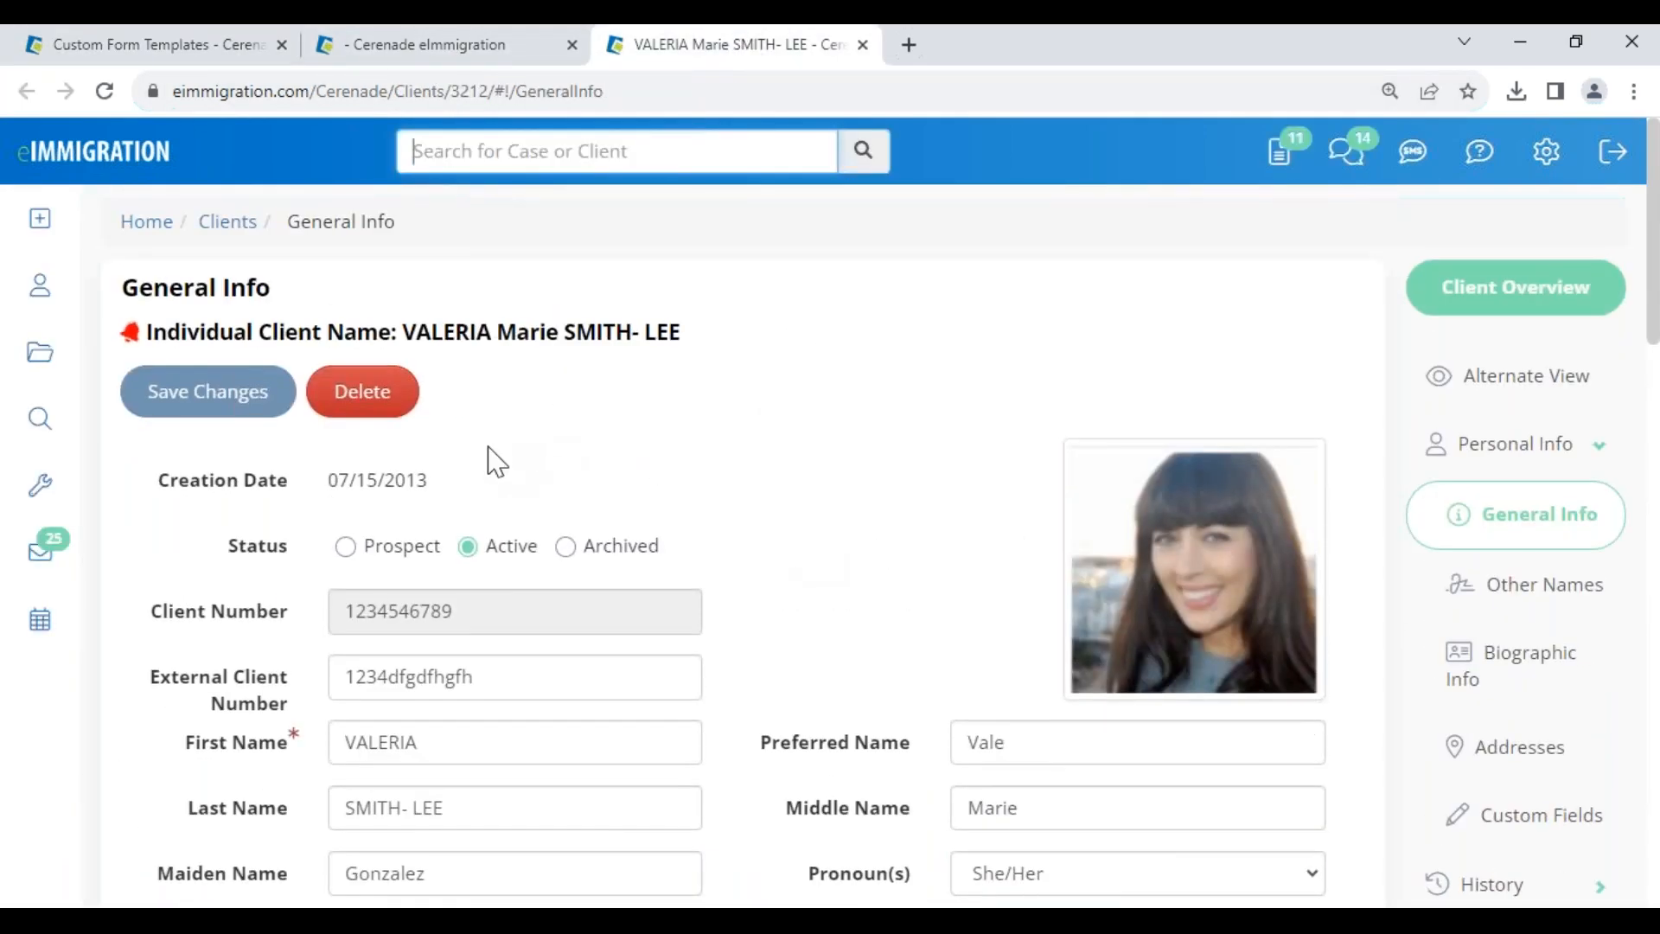
left_click_drag(442, 752, 341, 734)
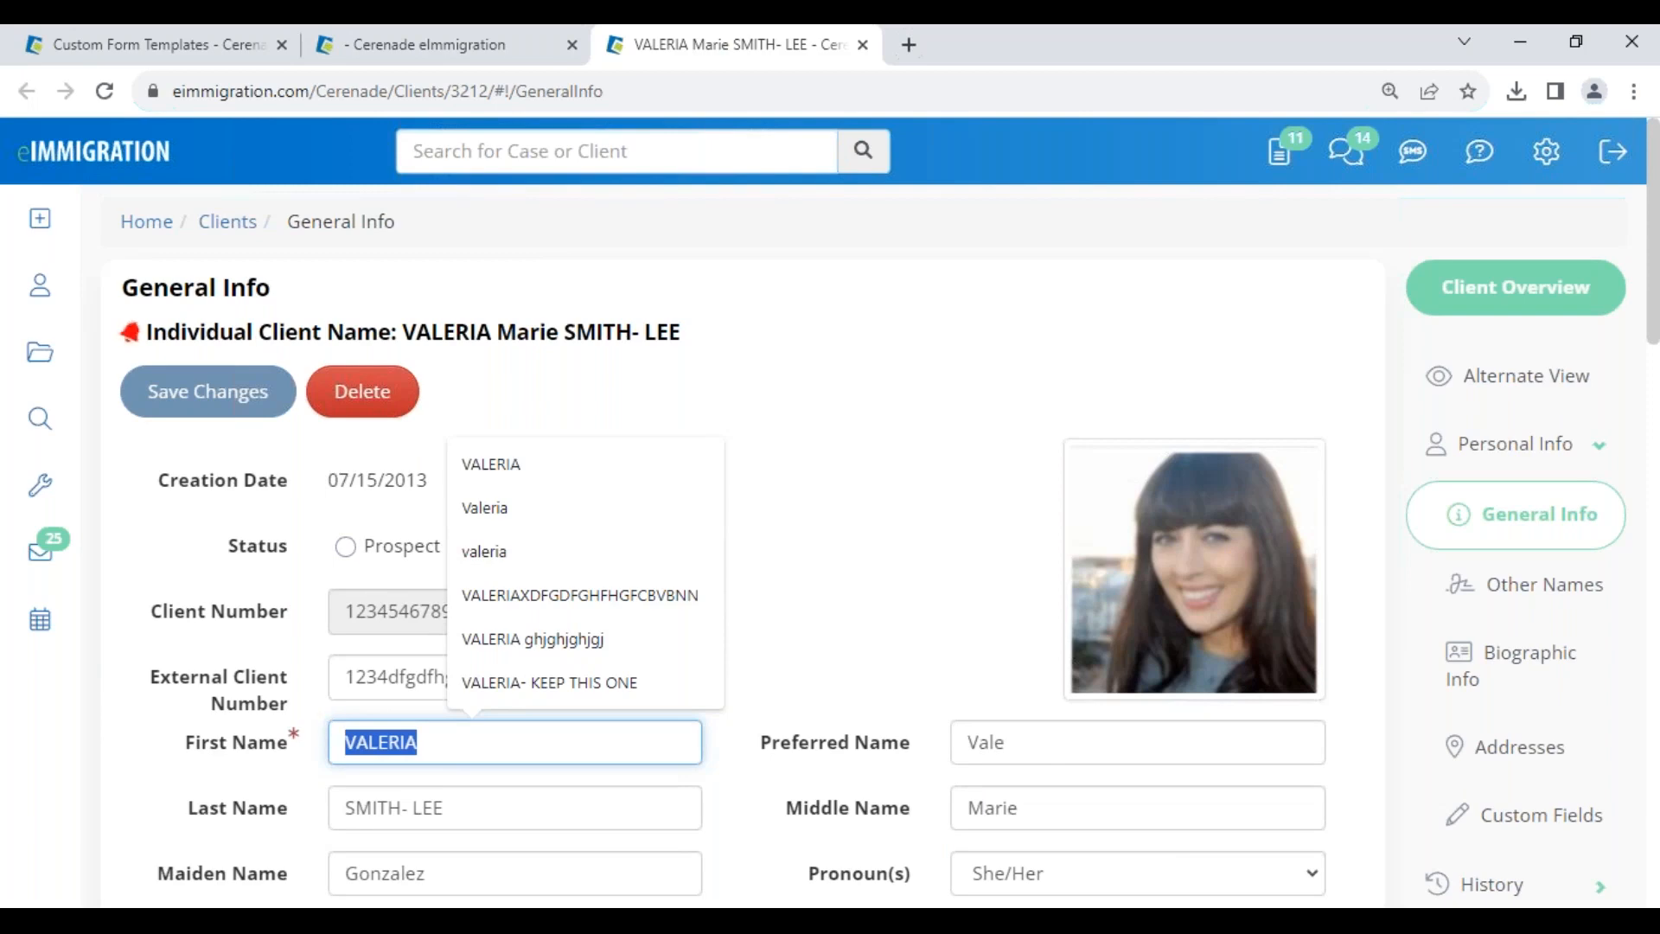
left_click(875, 619)
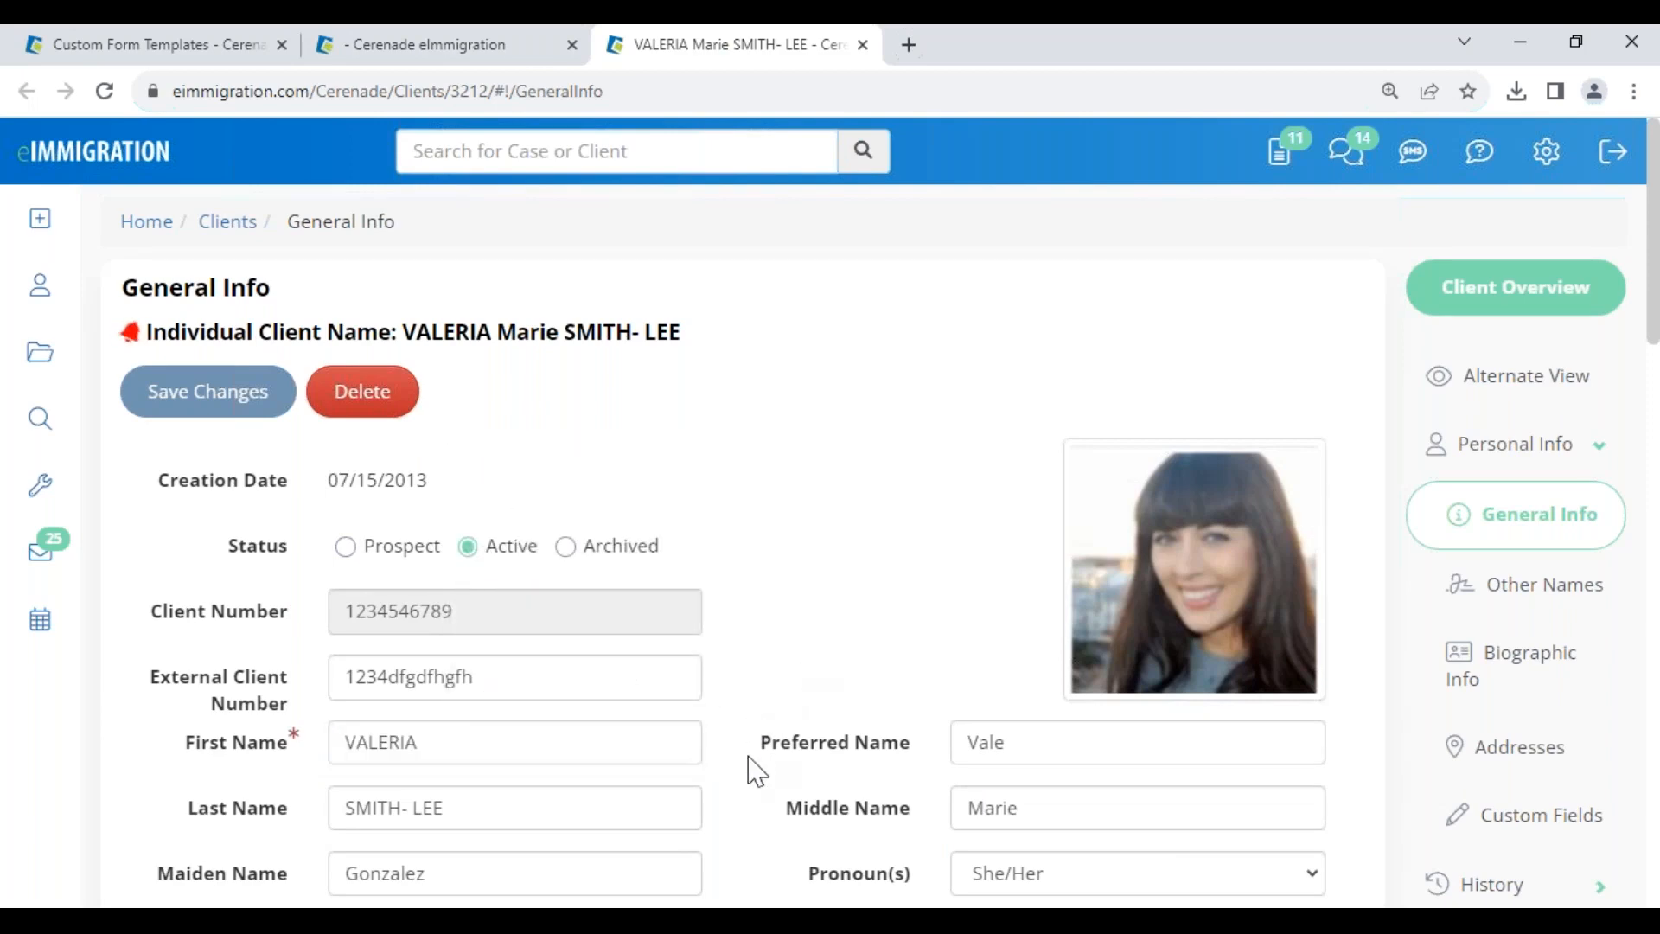
scroll(750, 779, "down", 10)
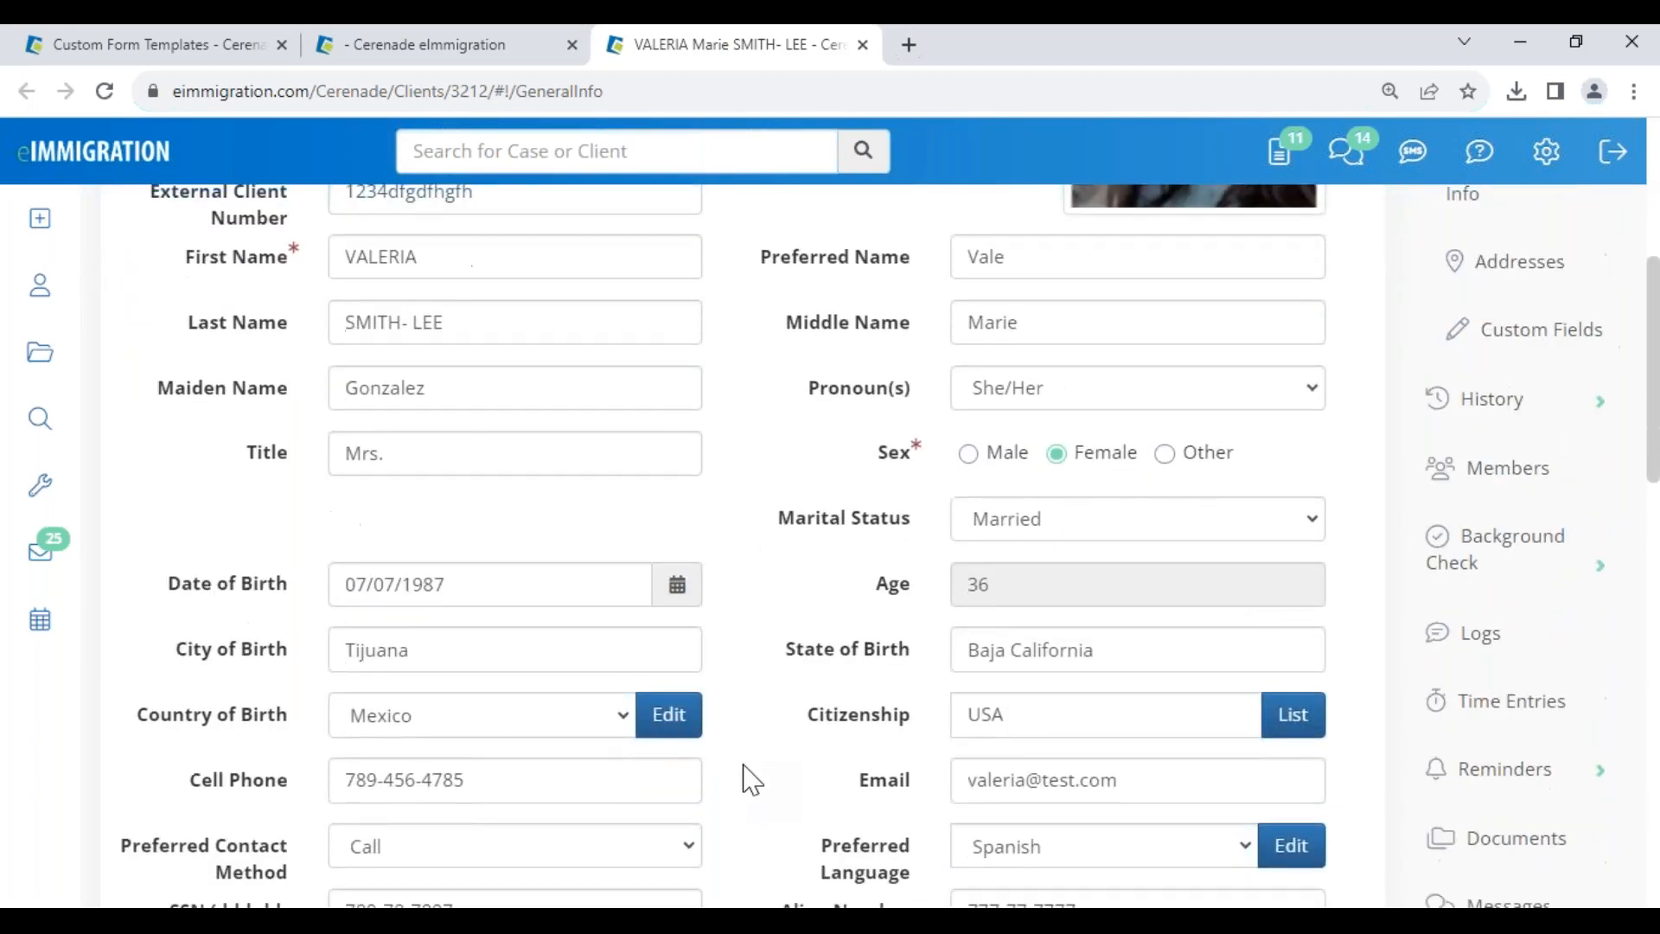
scroll(515, 869, "down", 3)
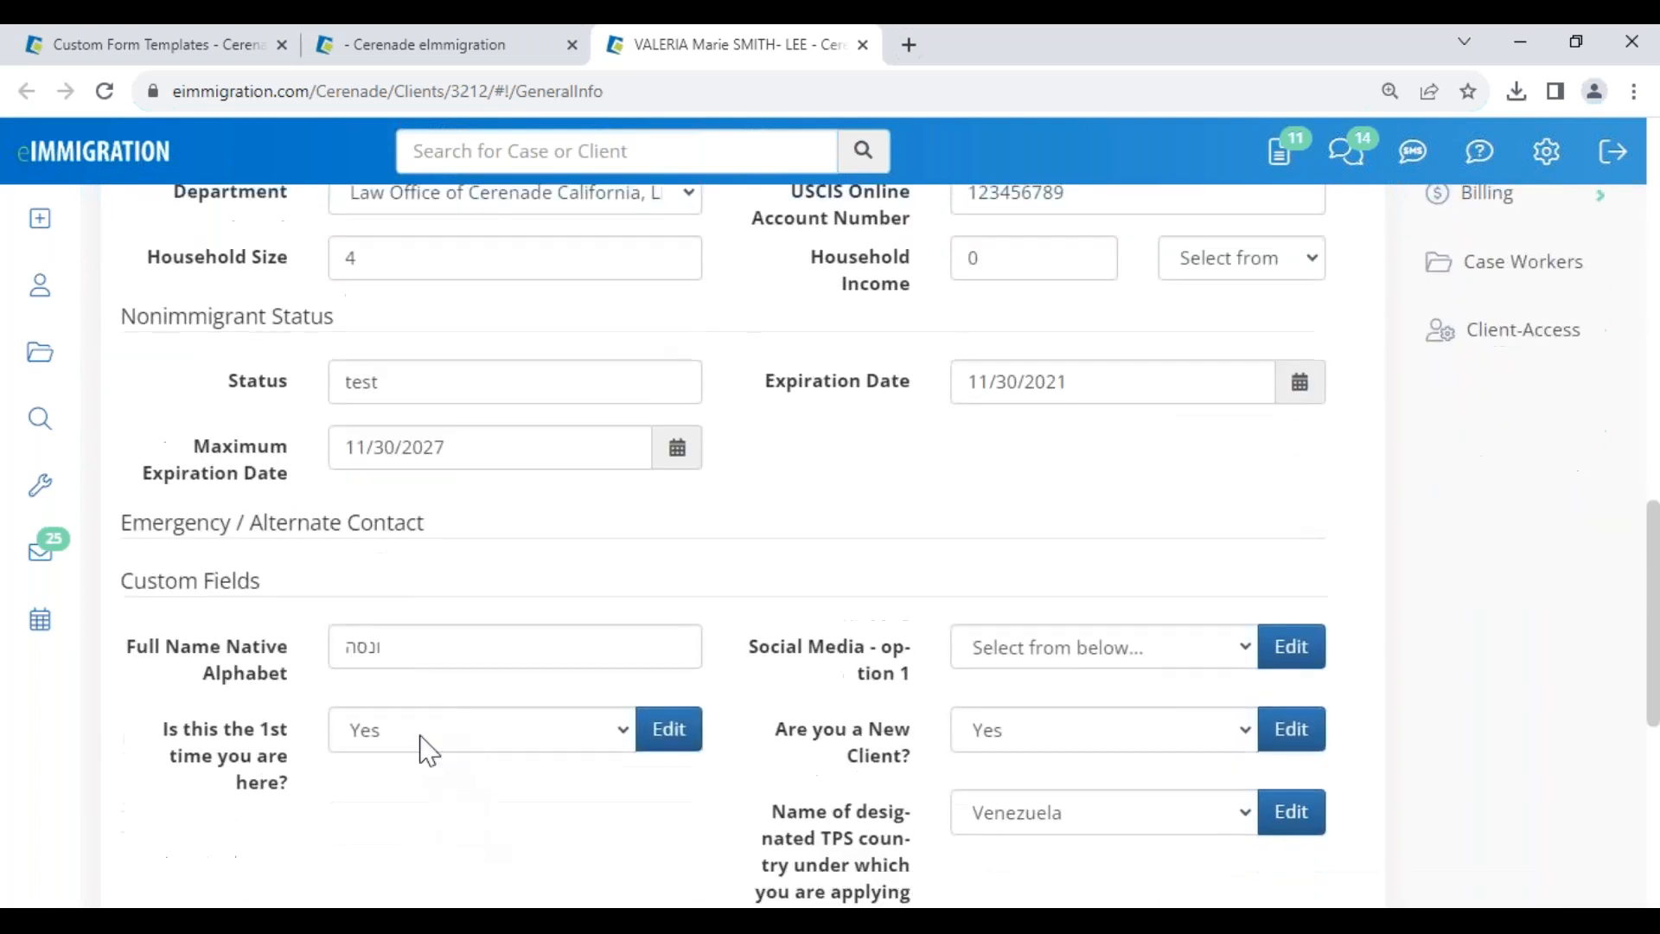
left_click_drag(400, 652, 302, 647)
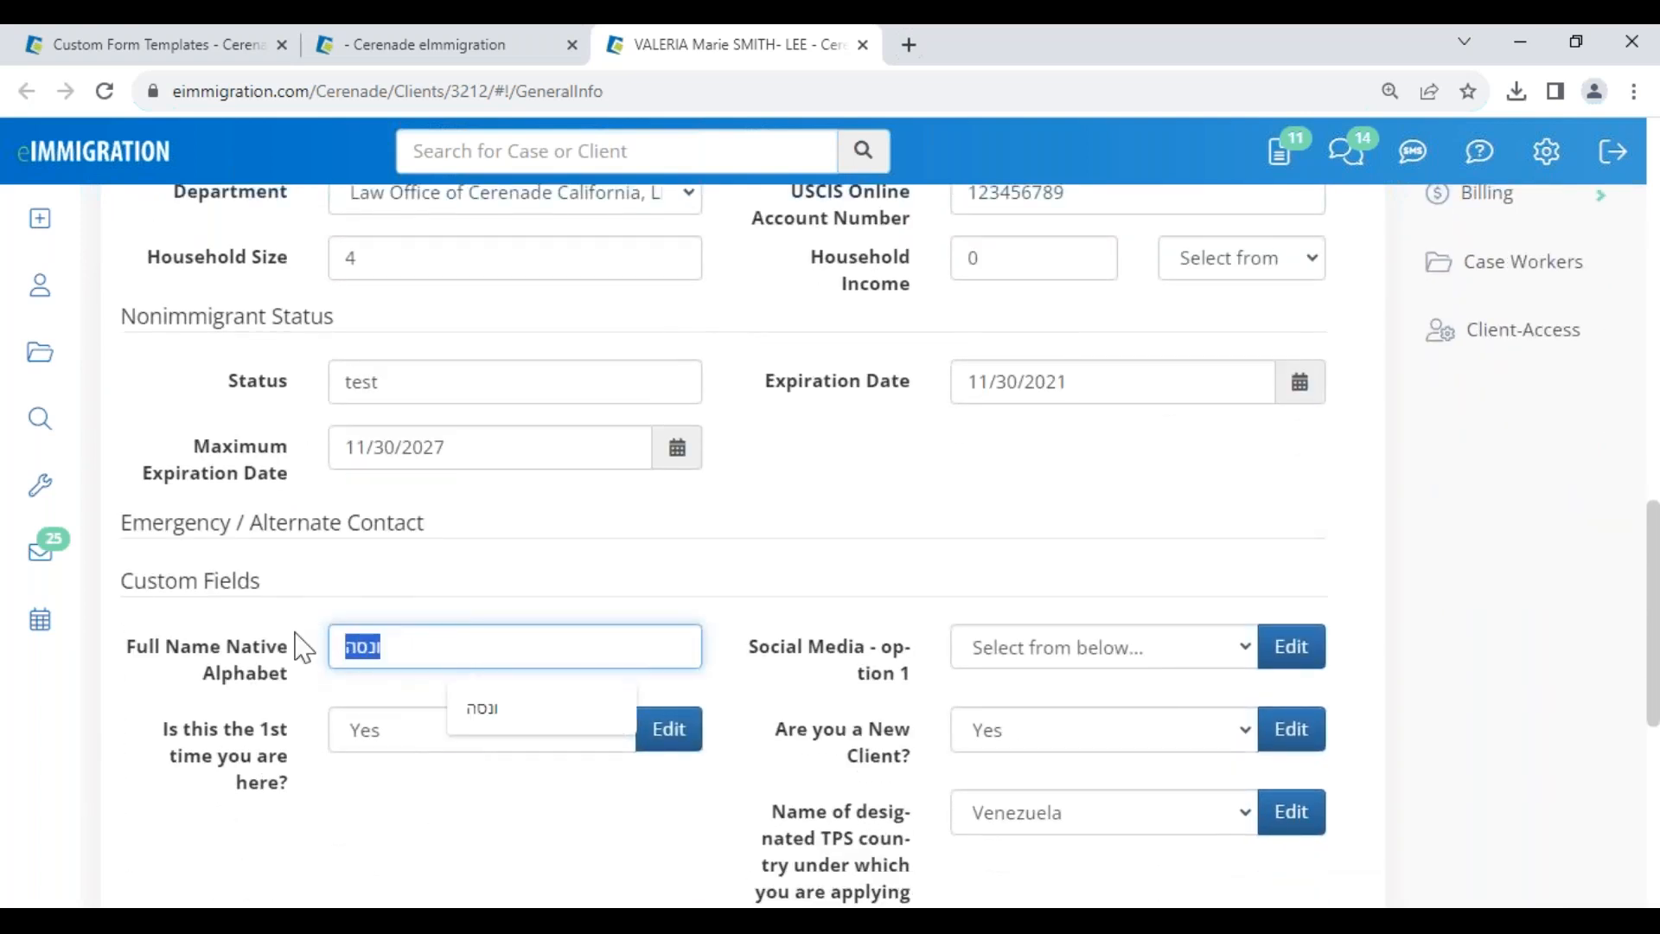
left_click(307, 695)
left_click_drag(424, 647, 323, 639)
left_click(277, 689)
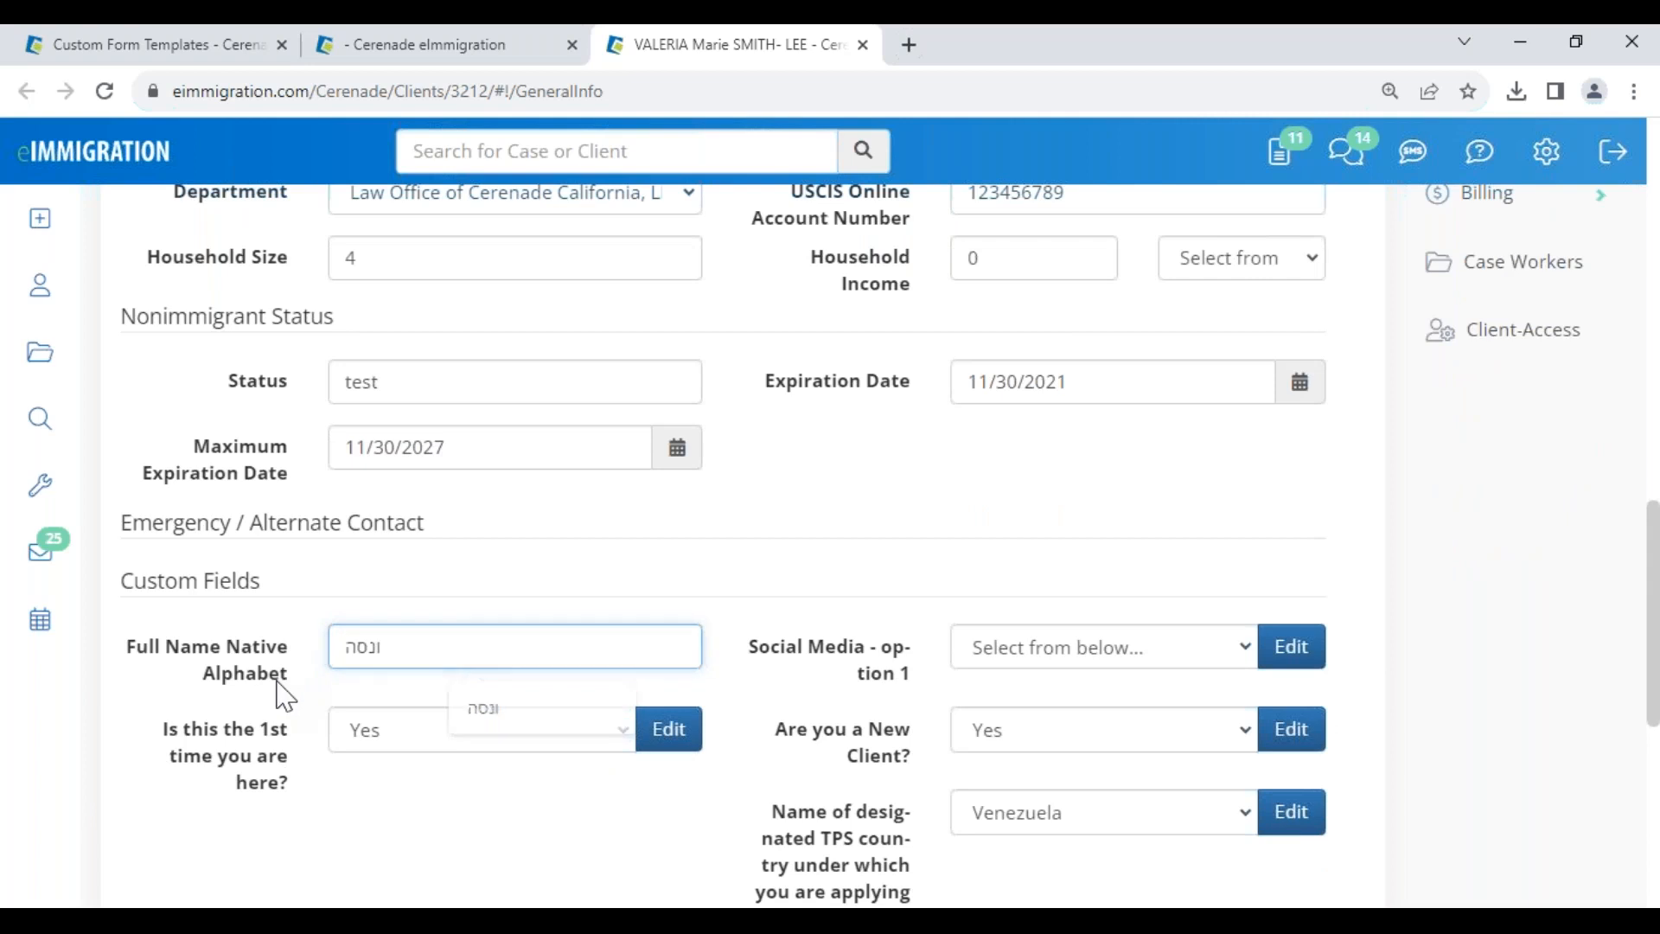
left_click(475, 45)
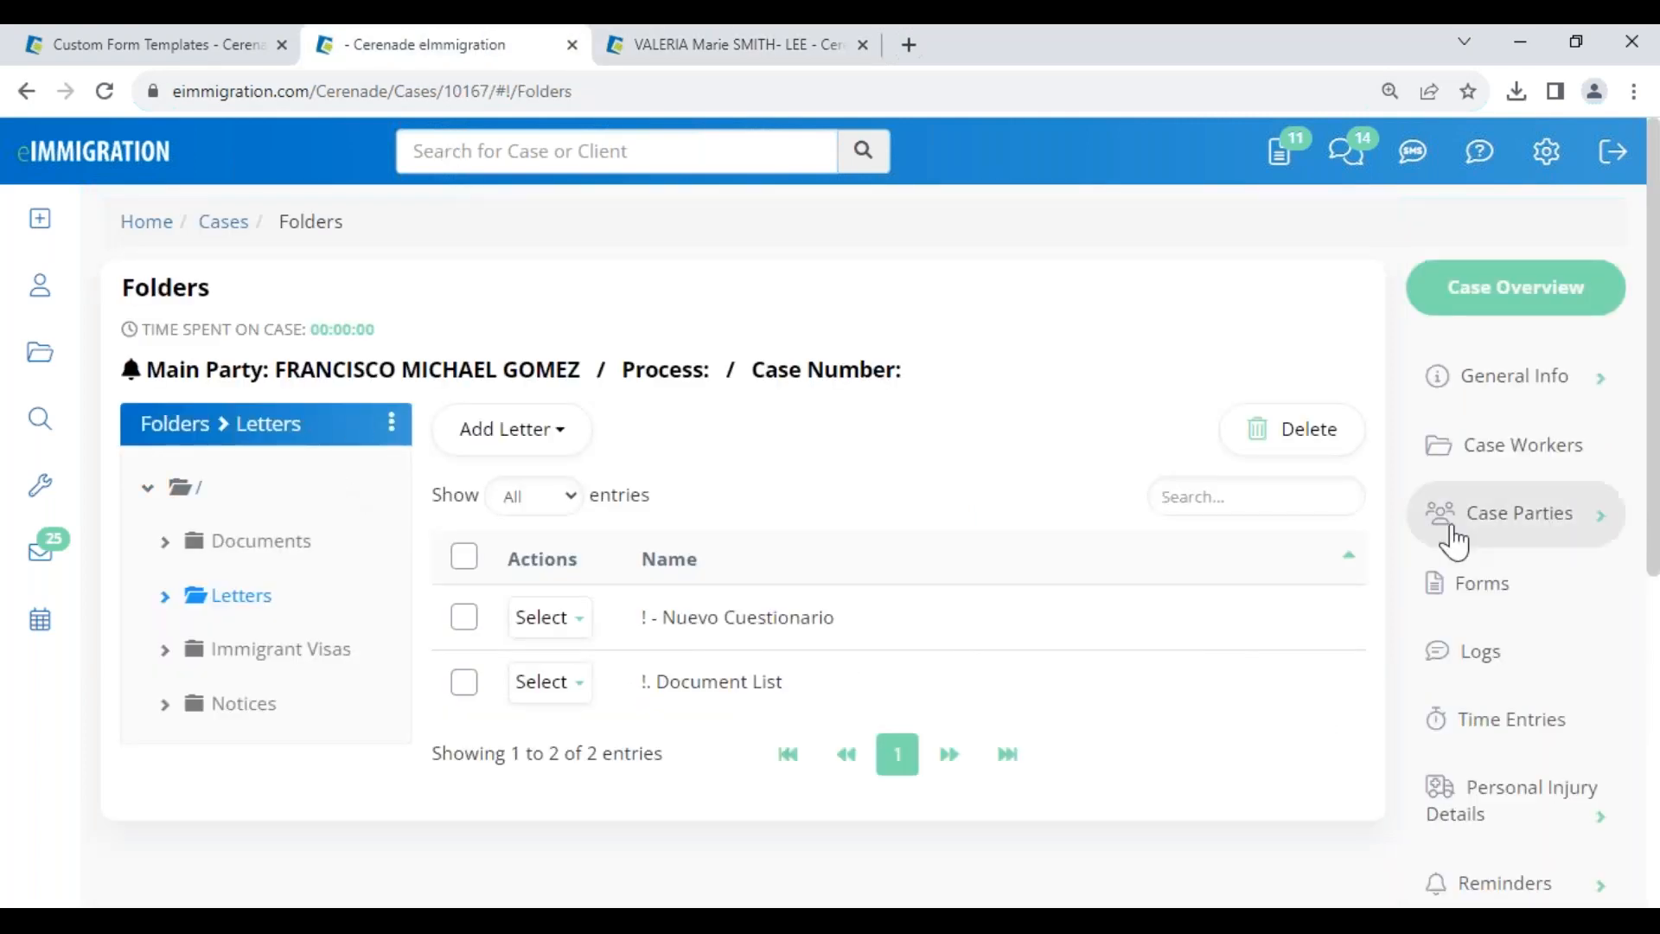
- Add the DS-160 form to the case through a 160 search and open it
left_click(1486, 591)
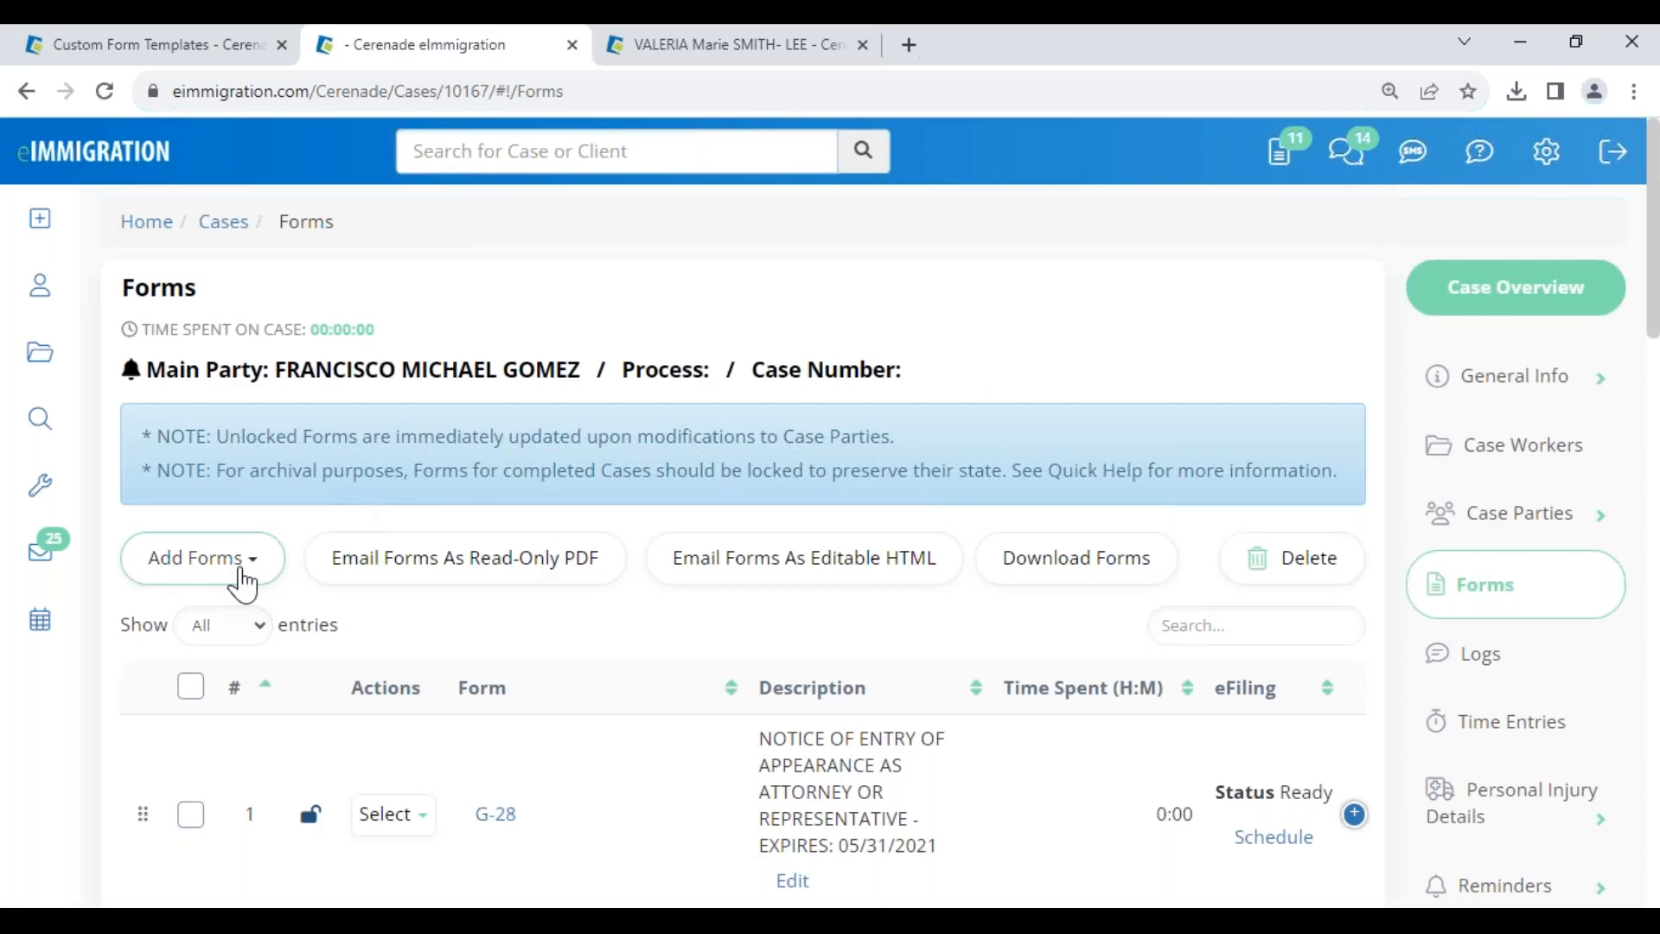
left_click(245, 581)
left_click(238, 625)
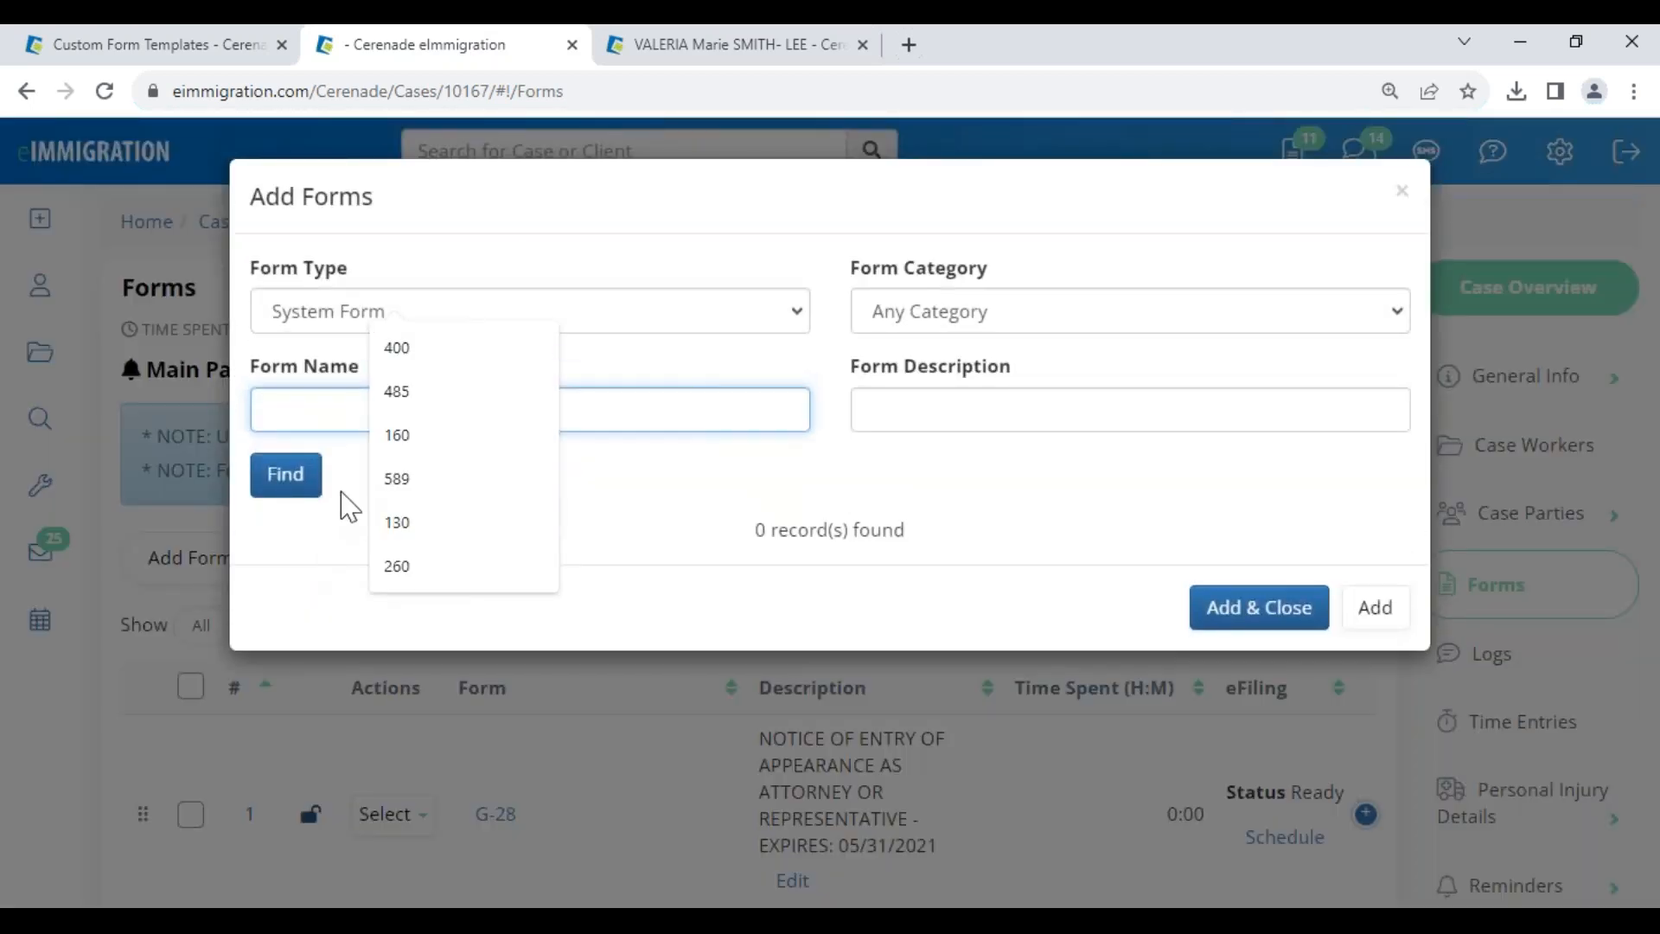
type("160")
left_click(294, 486)
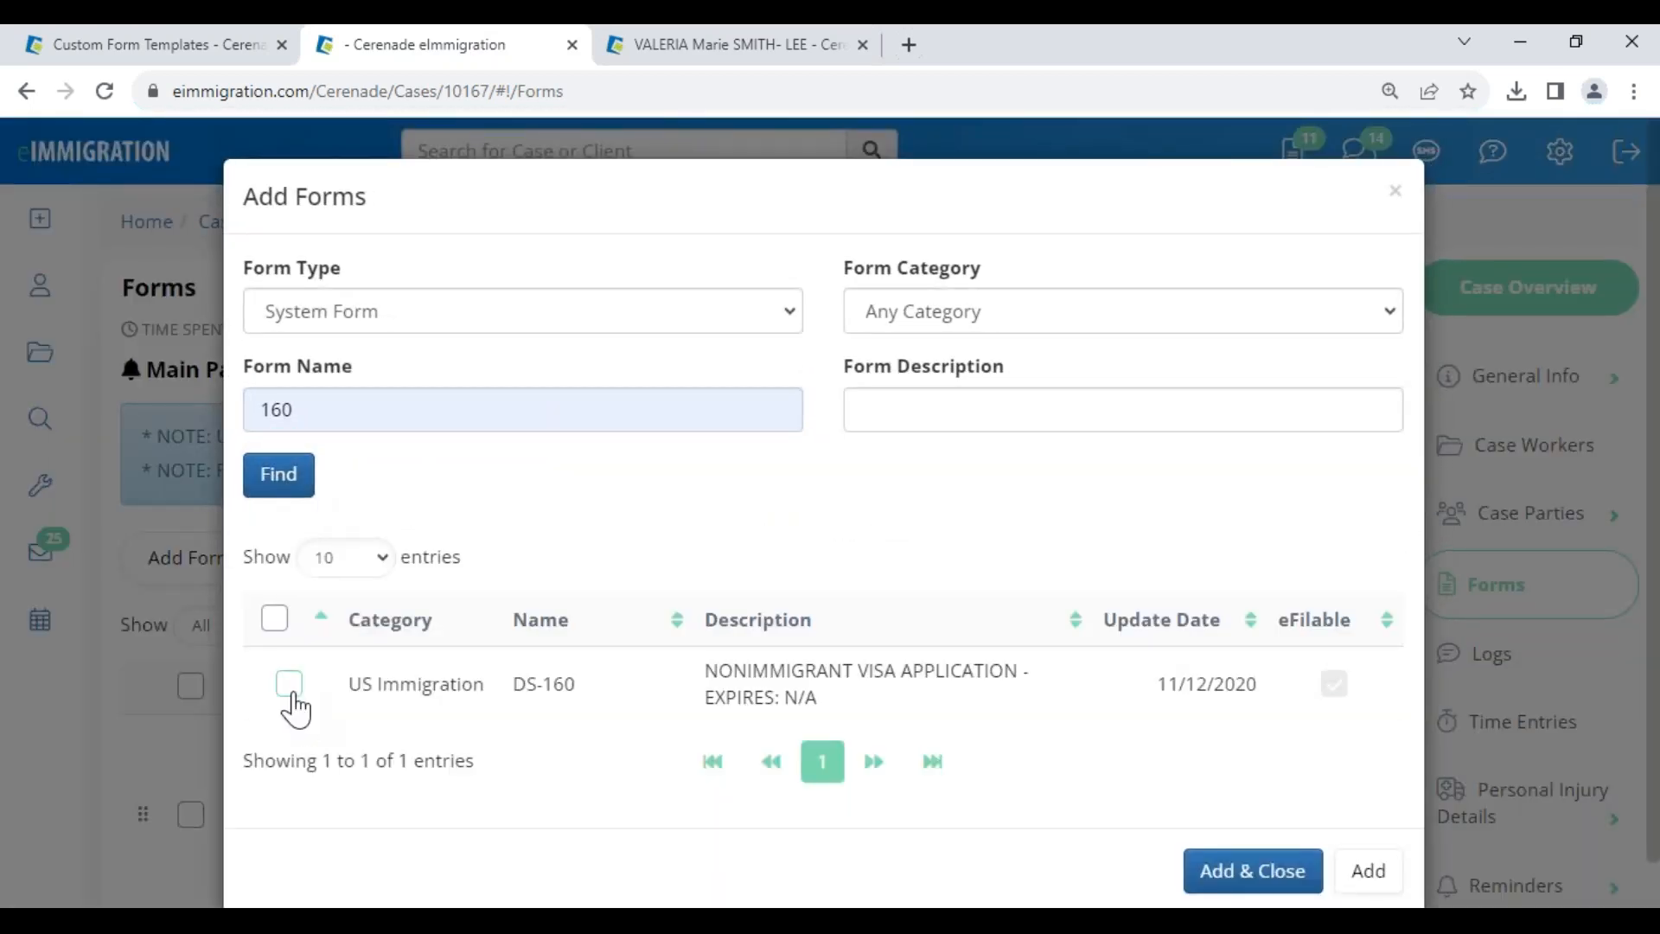
left_click(288, 684)
left_click(1267, 873)
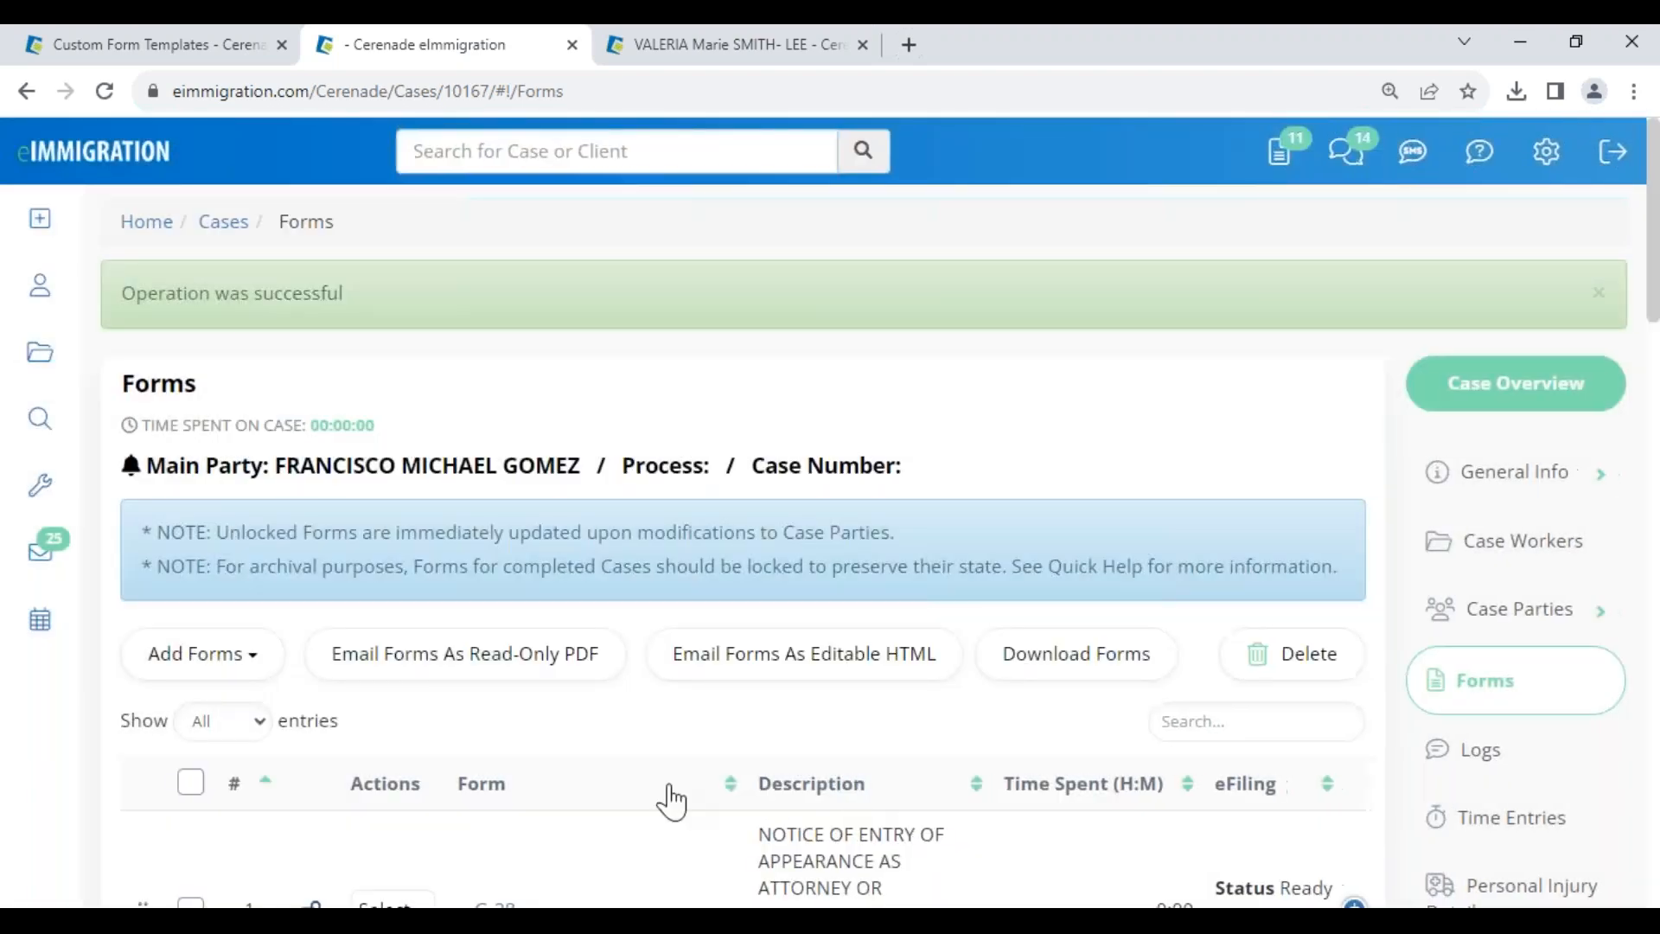
scroll(657, 778, "down", 7)
scroll(644, 763, "down", 10)
left_click(504, 528)
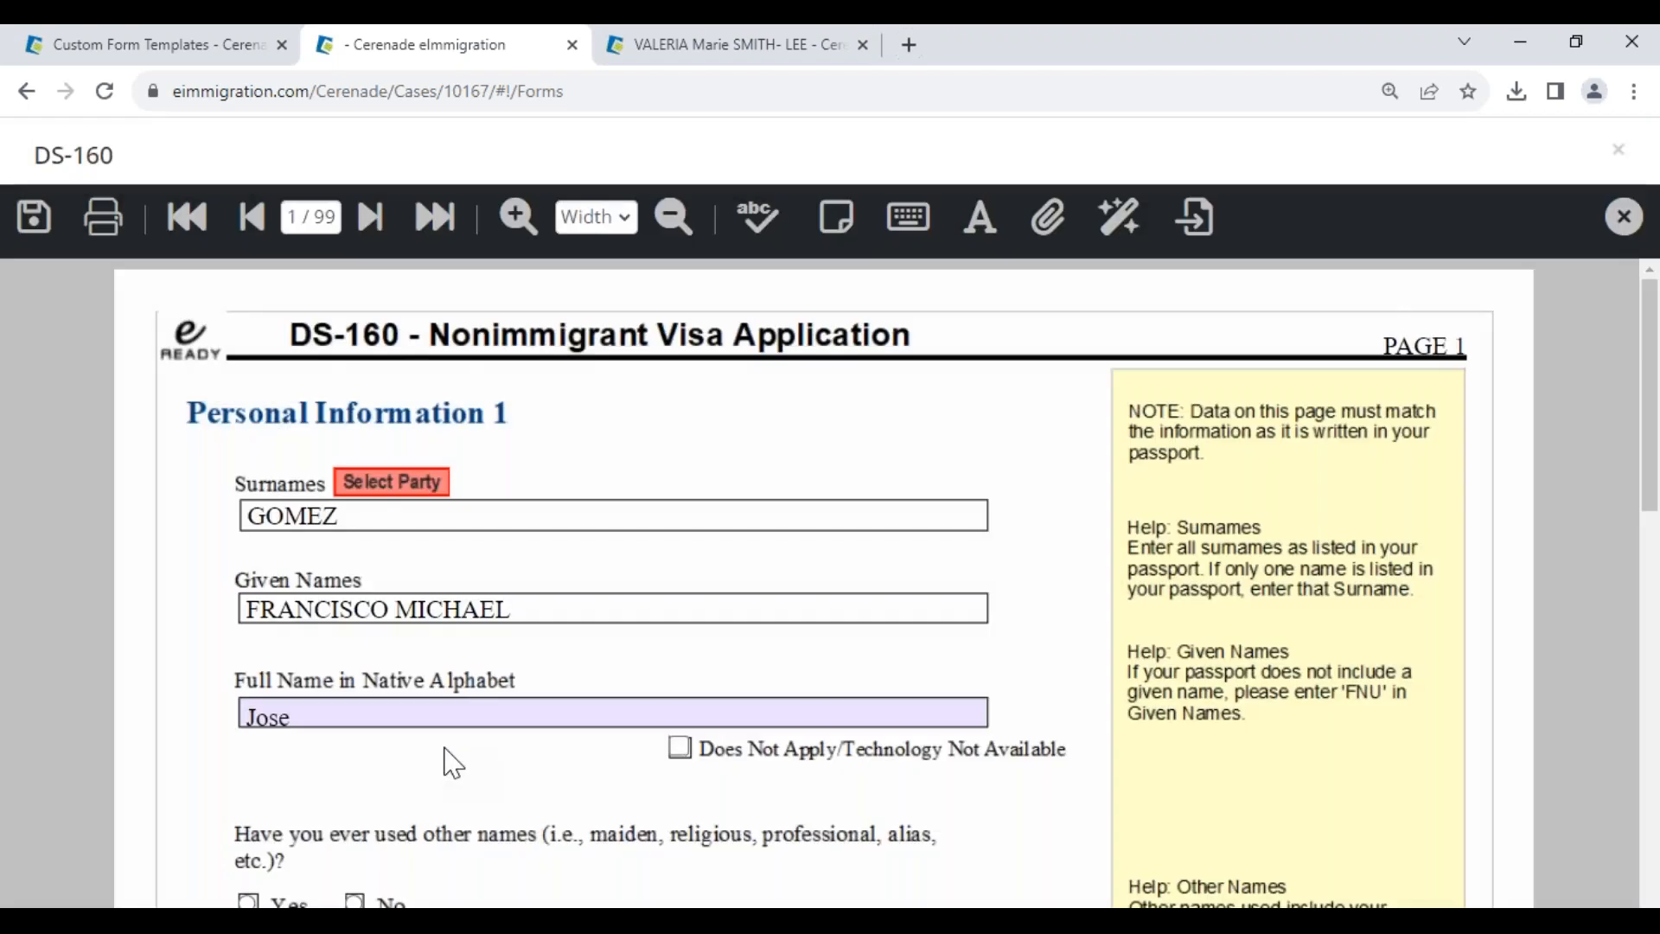
- Repopulate the DS-160 with the Spouse as Alien, keeping the other members
left_click(382, 483)
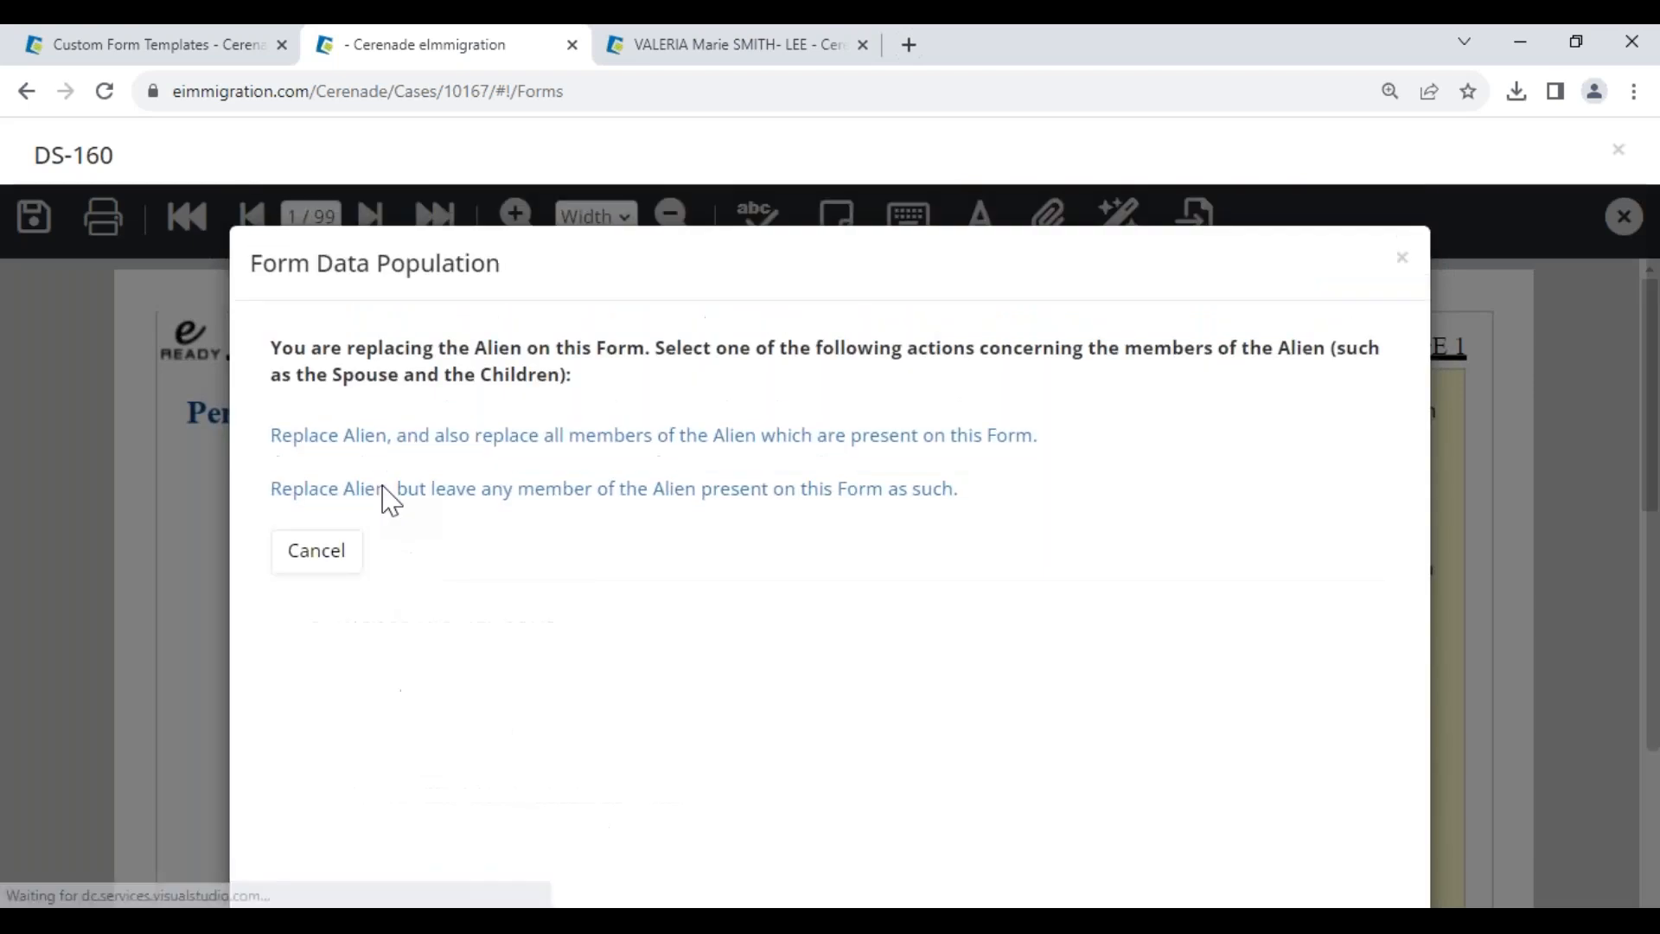
left_click(336, 439)
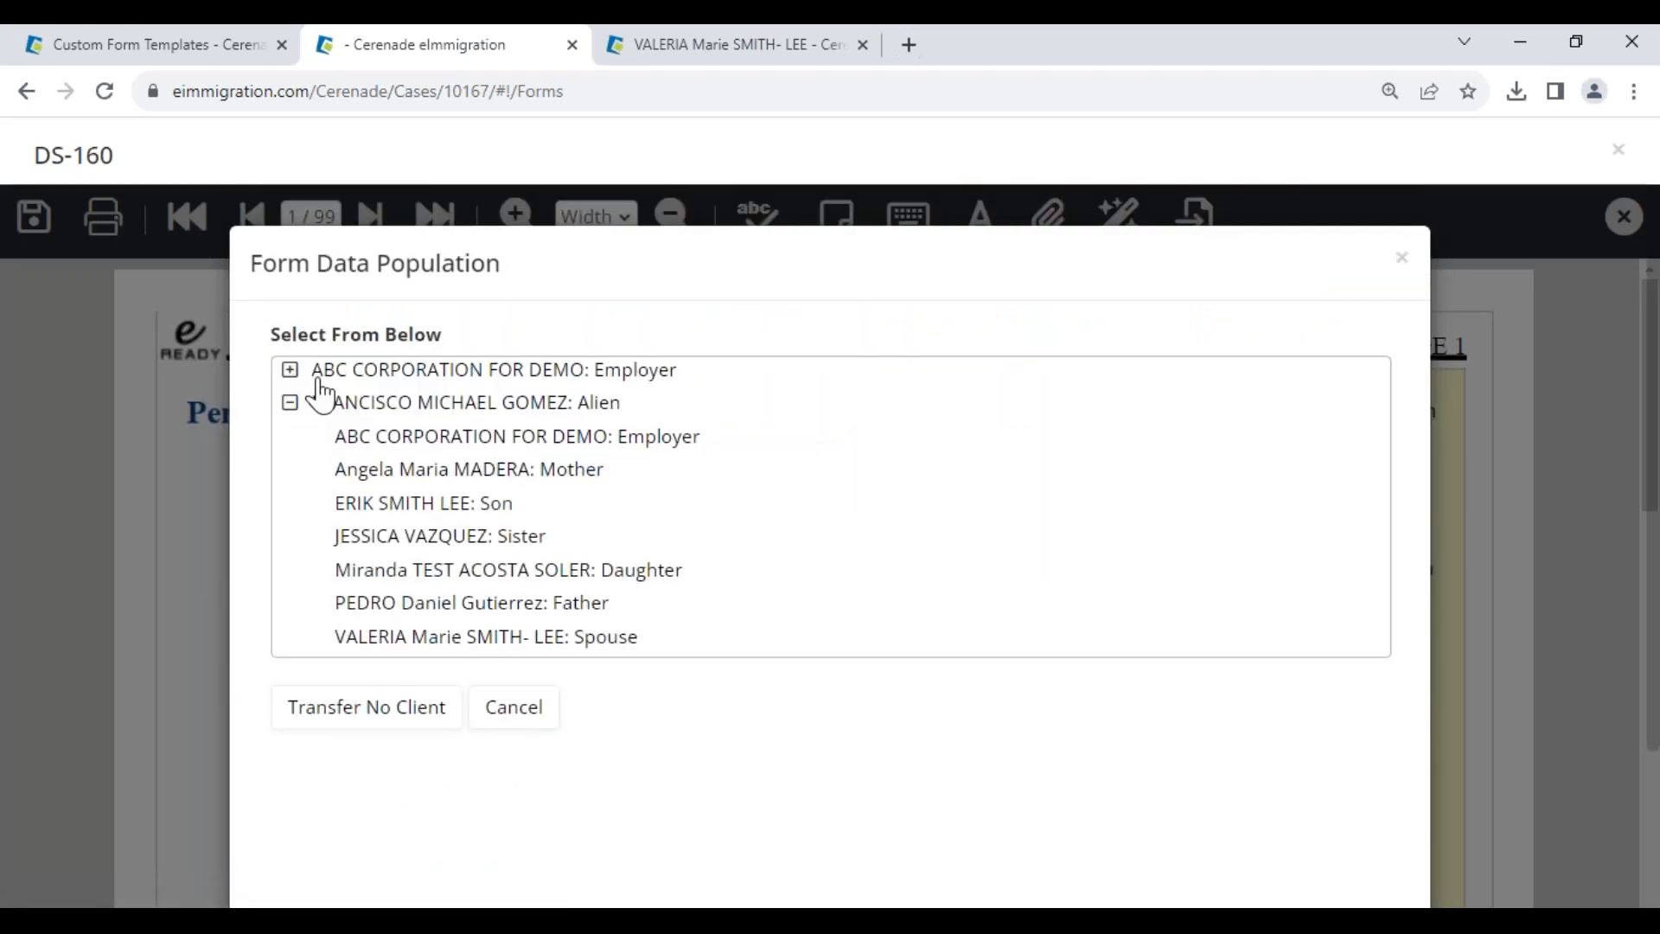
left_click(359, 640)
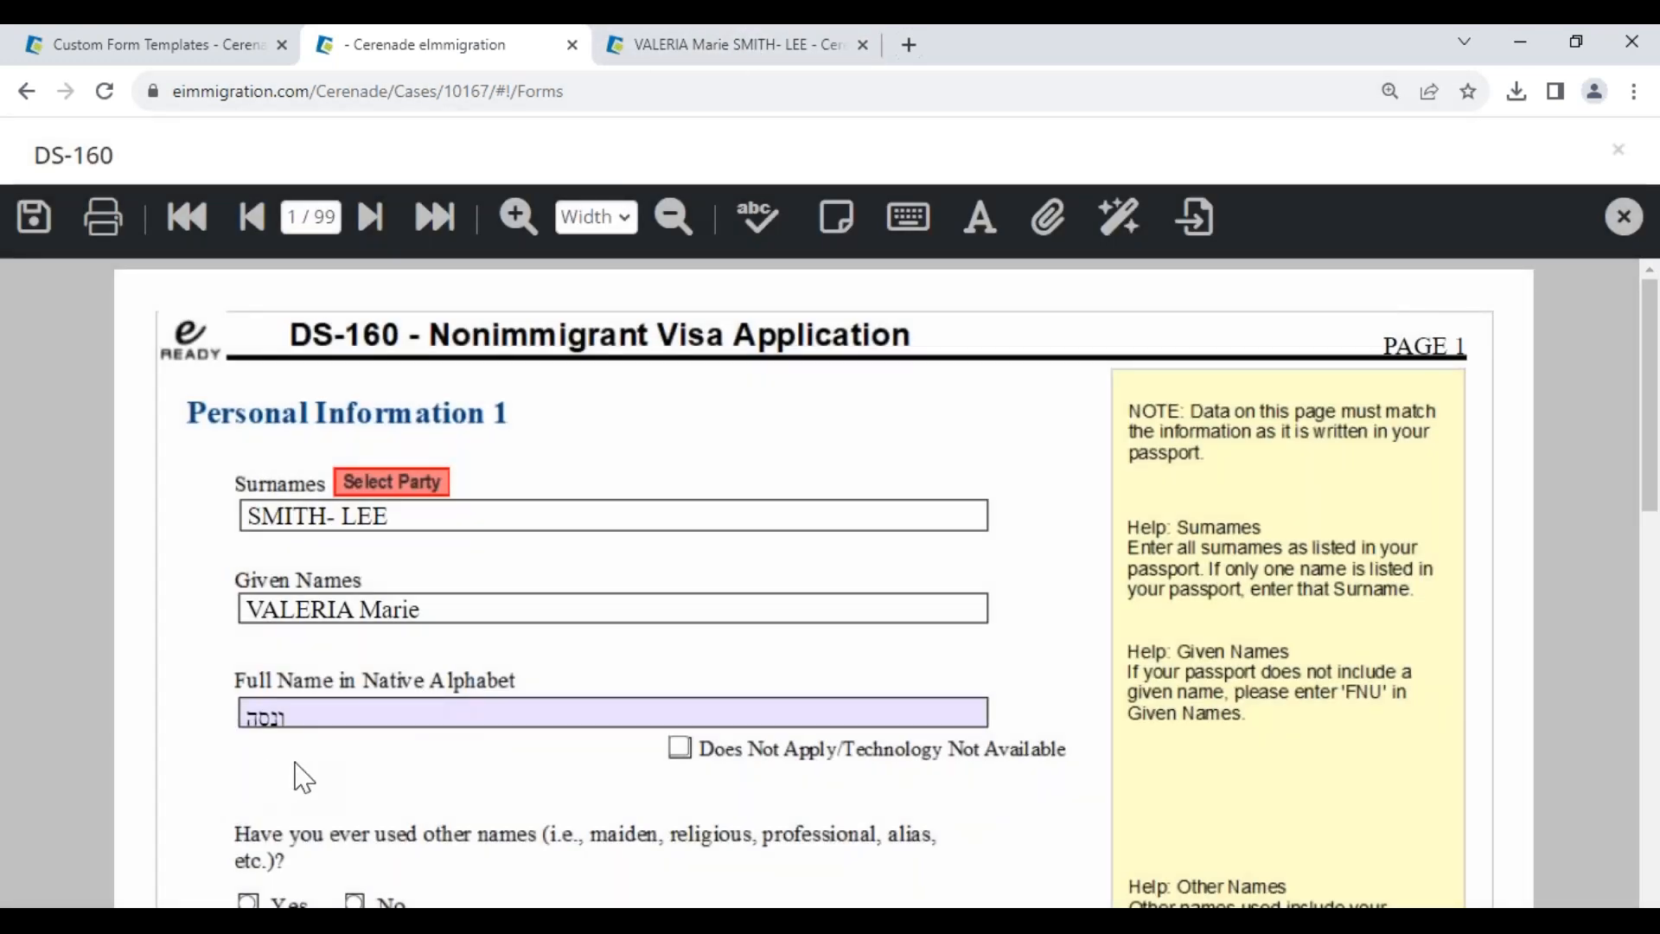
left_click(177, 59)
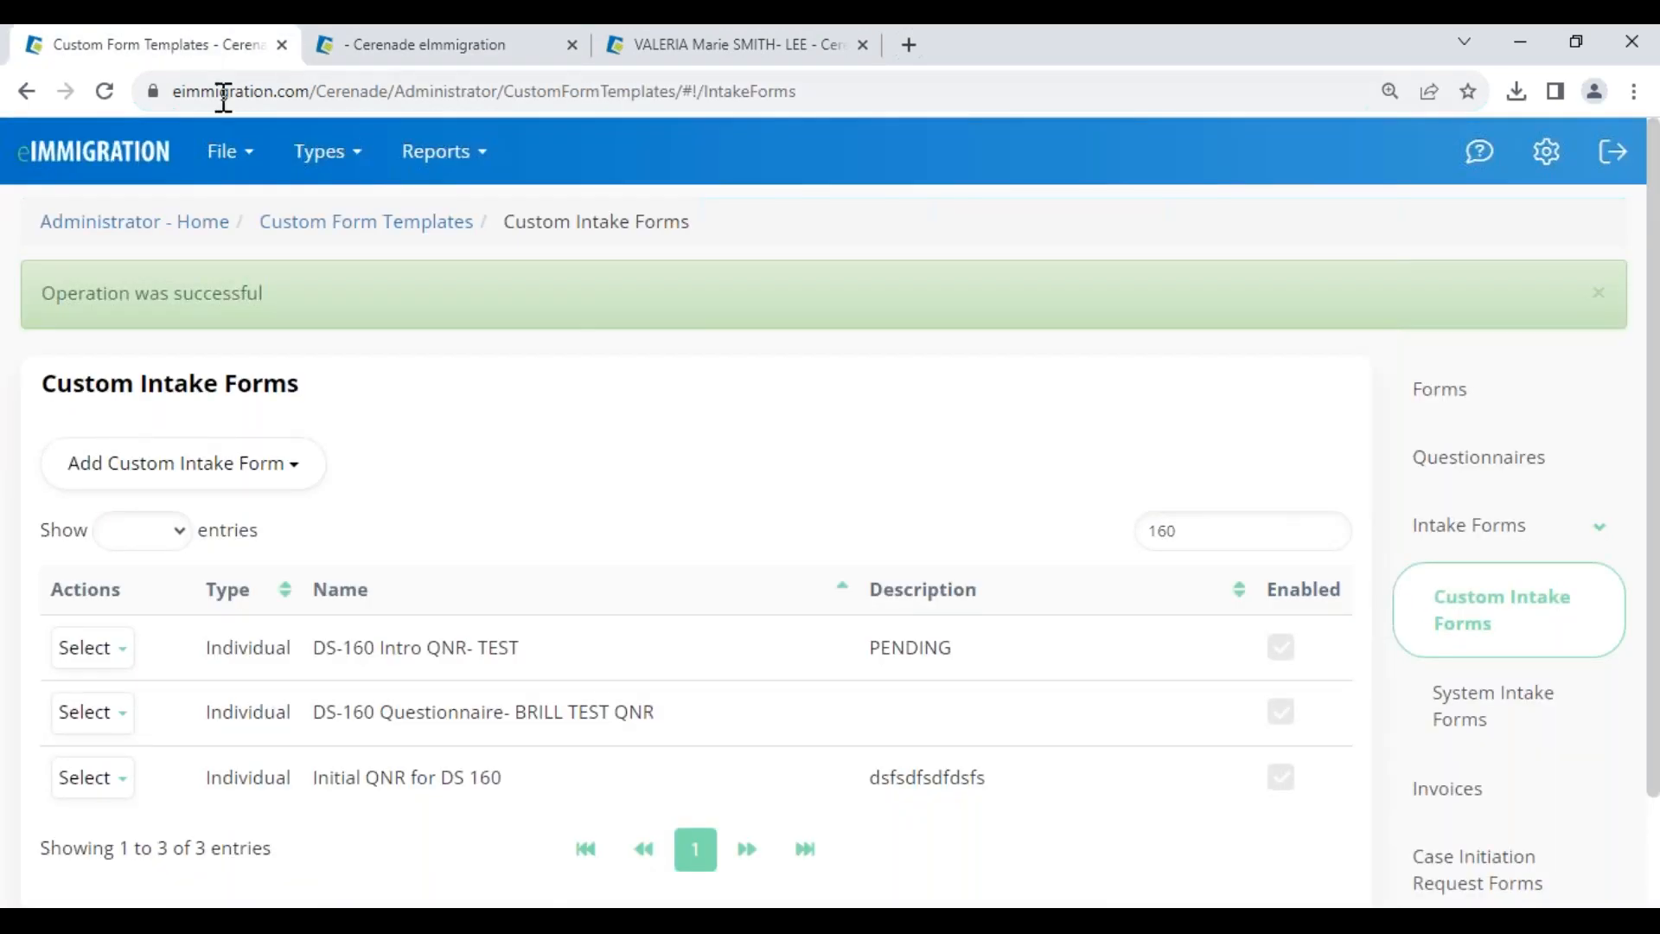
- Visit the administrator home and File options, then return to the client's General Info page
left_click(194, 222)
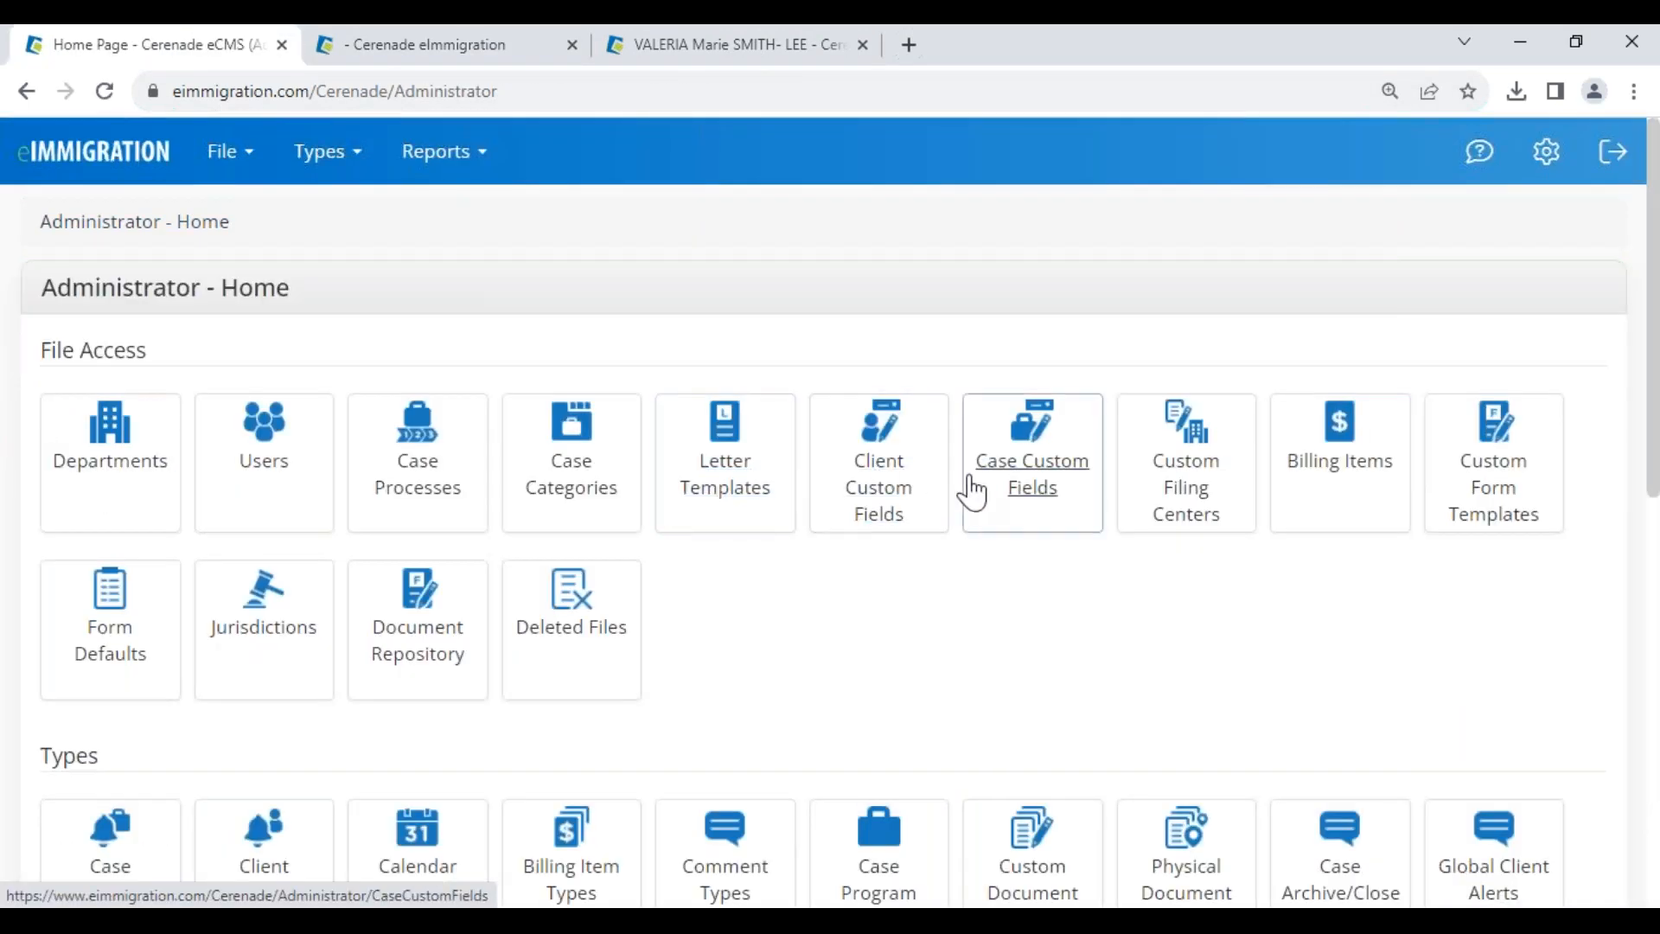
left_click(220, 169)
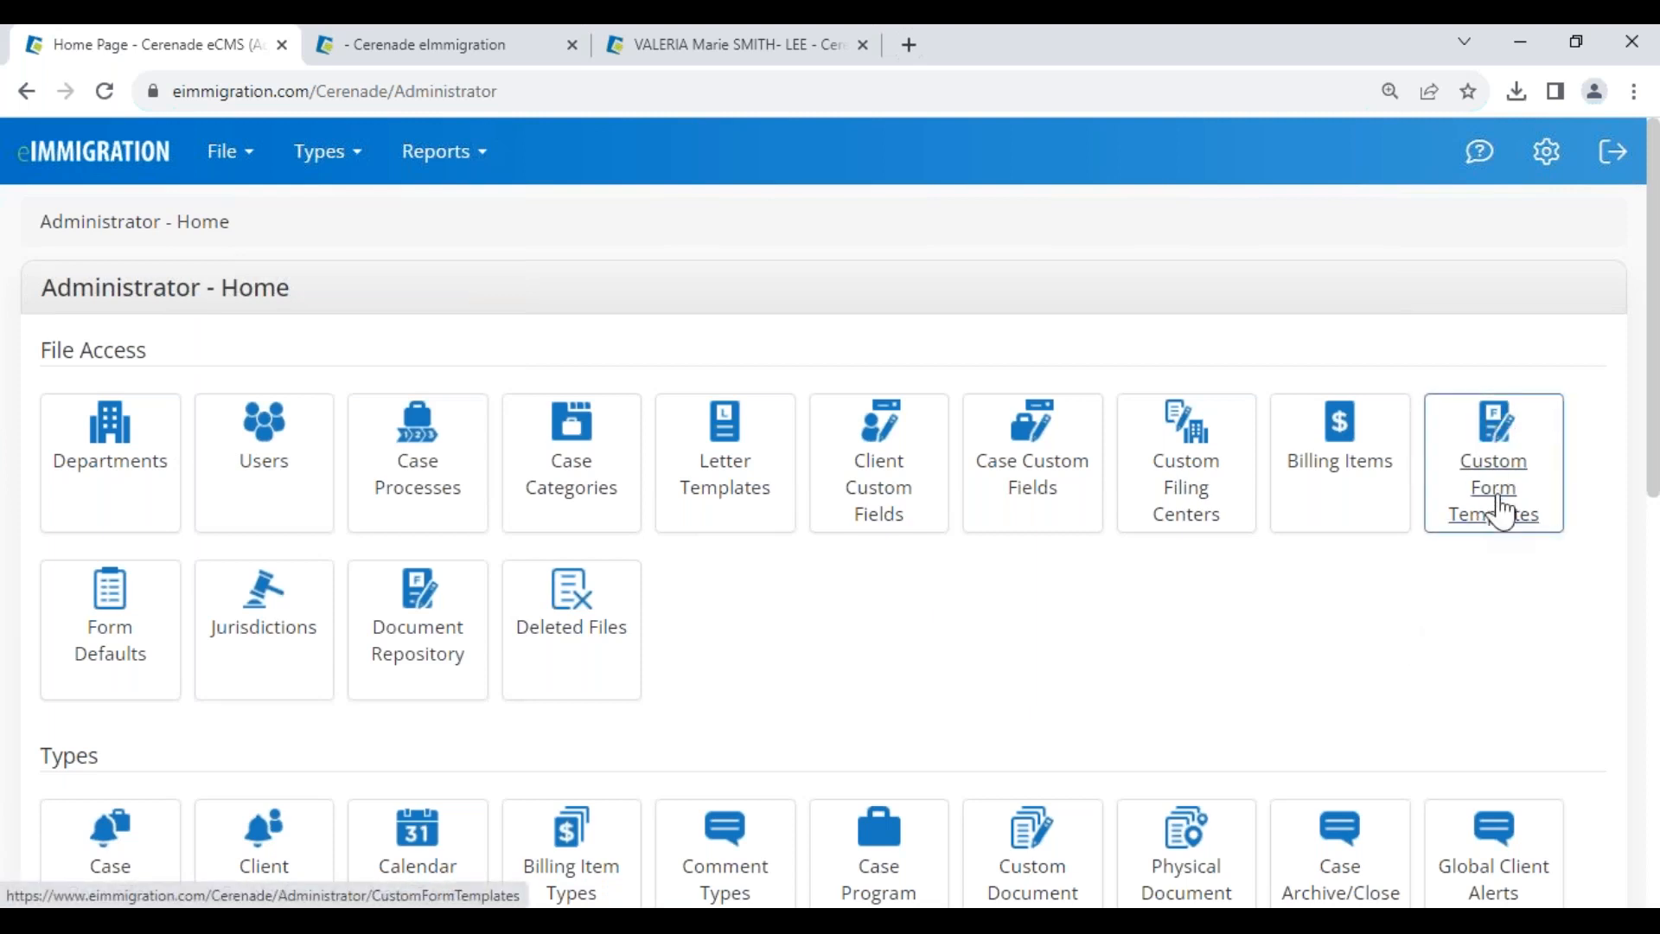
left_click(679, 47)
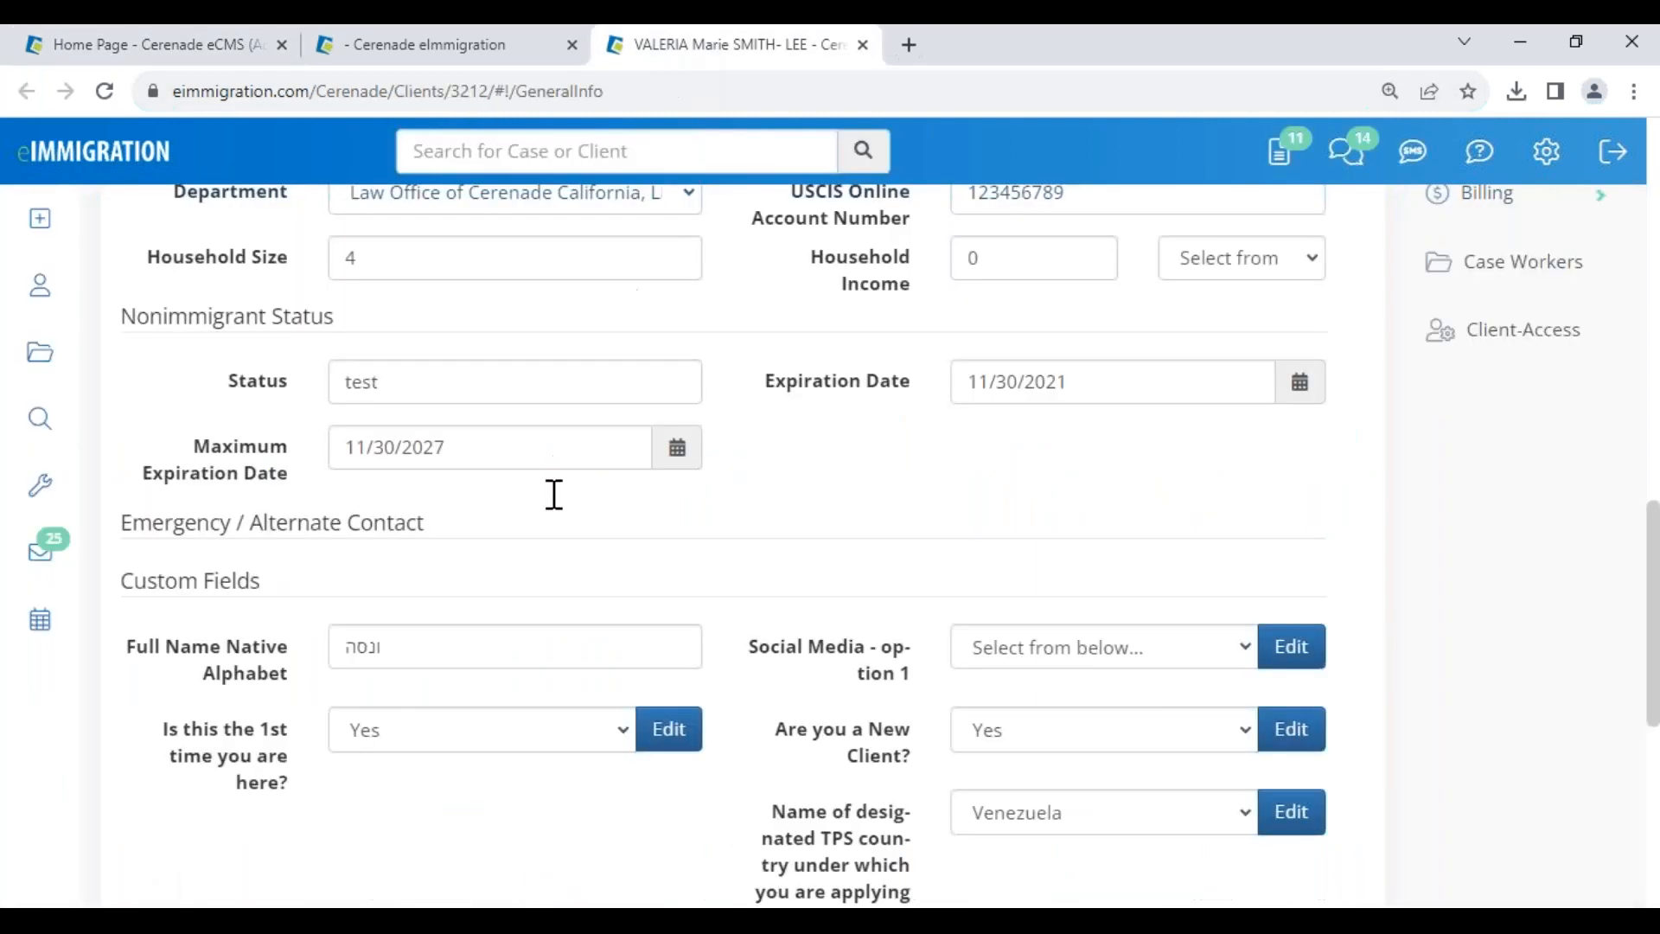
- Compare the client's native-alphabet name, then close the DS-160 discarding unsaved changes
left_click_drag(405, 657, 127, 611)
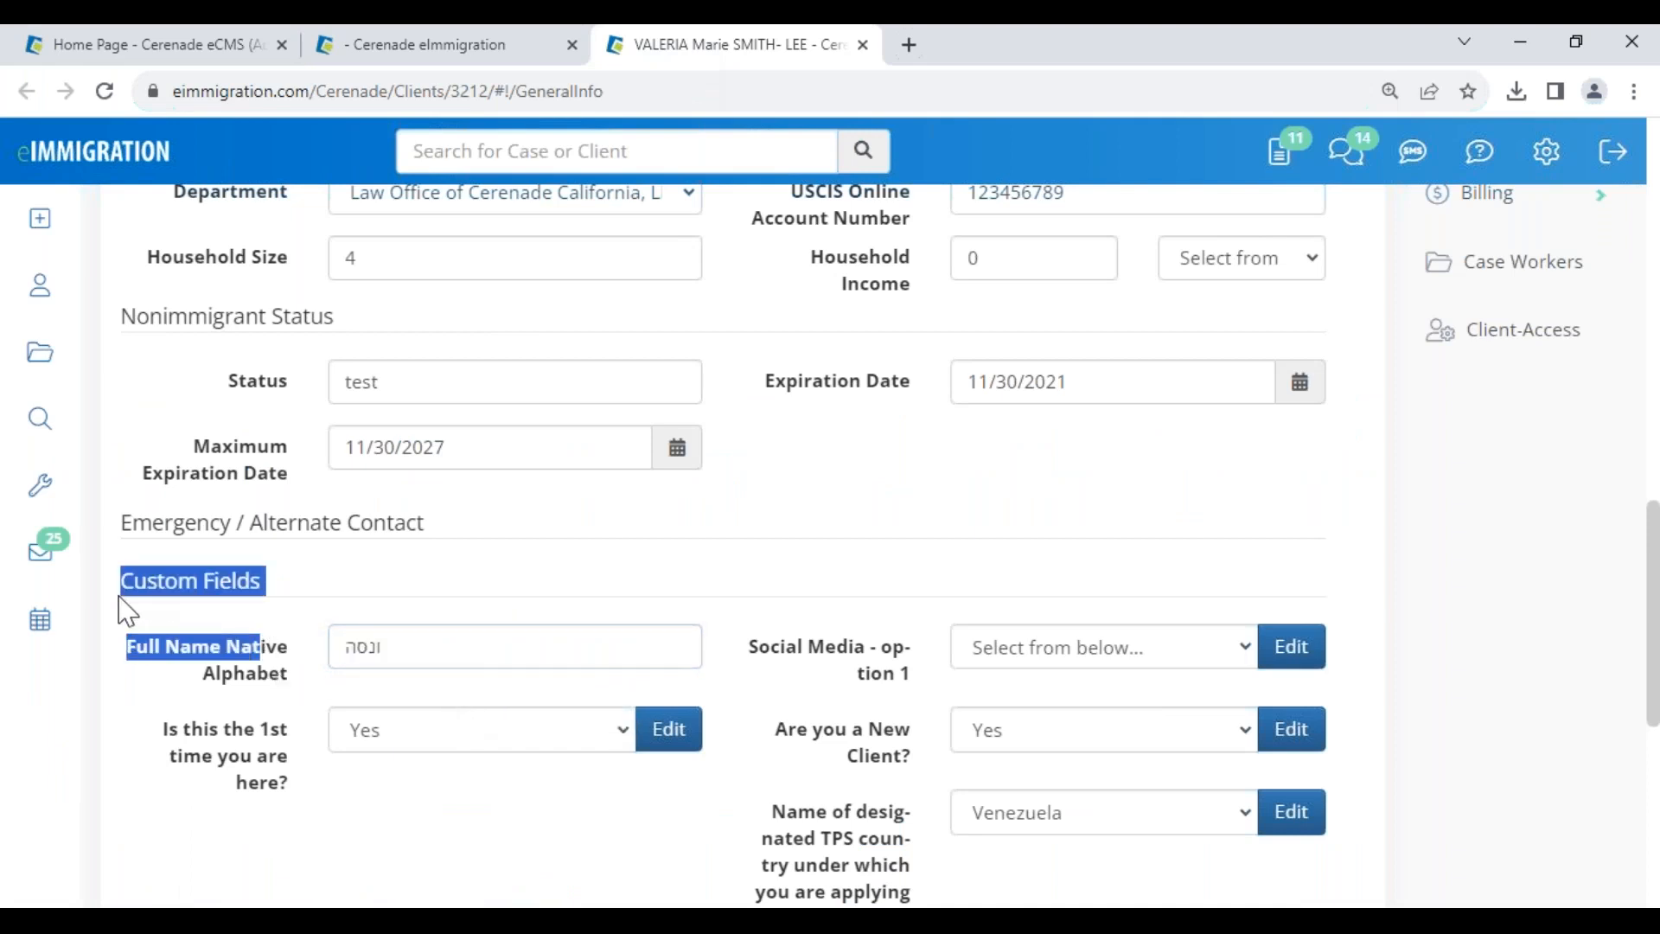
left_click(467, 45)
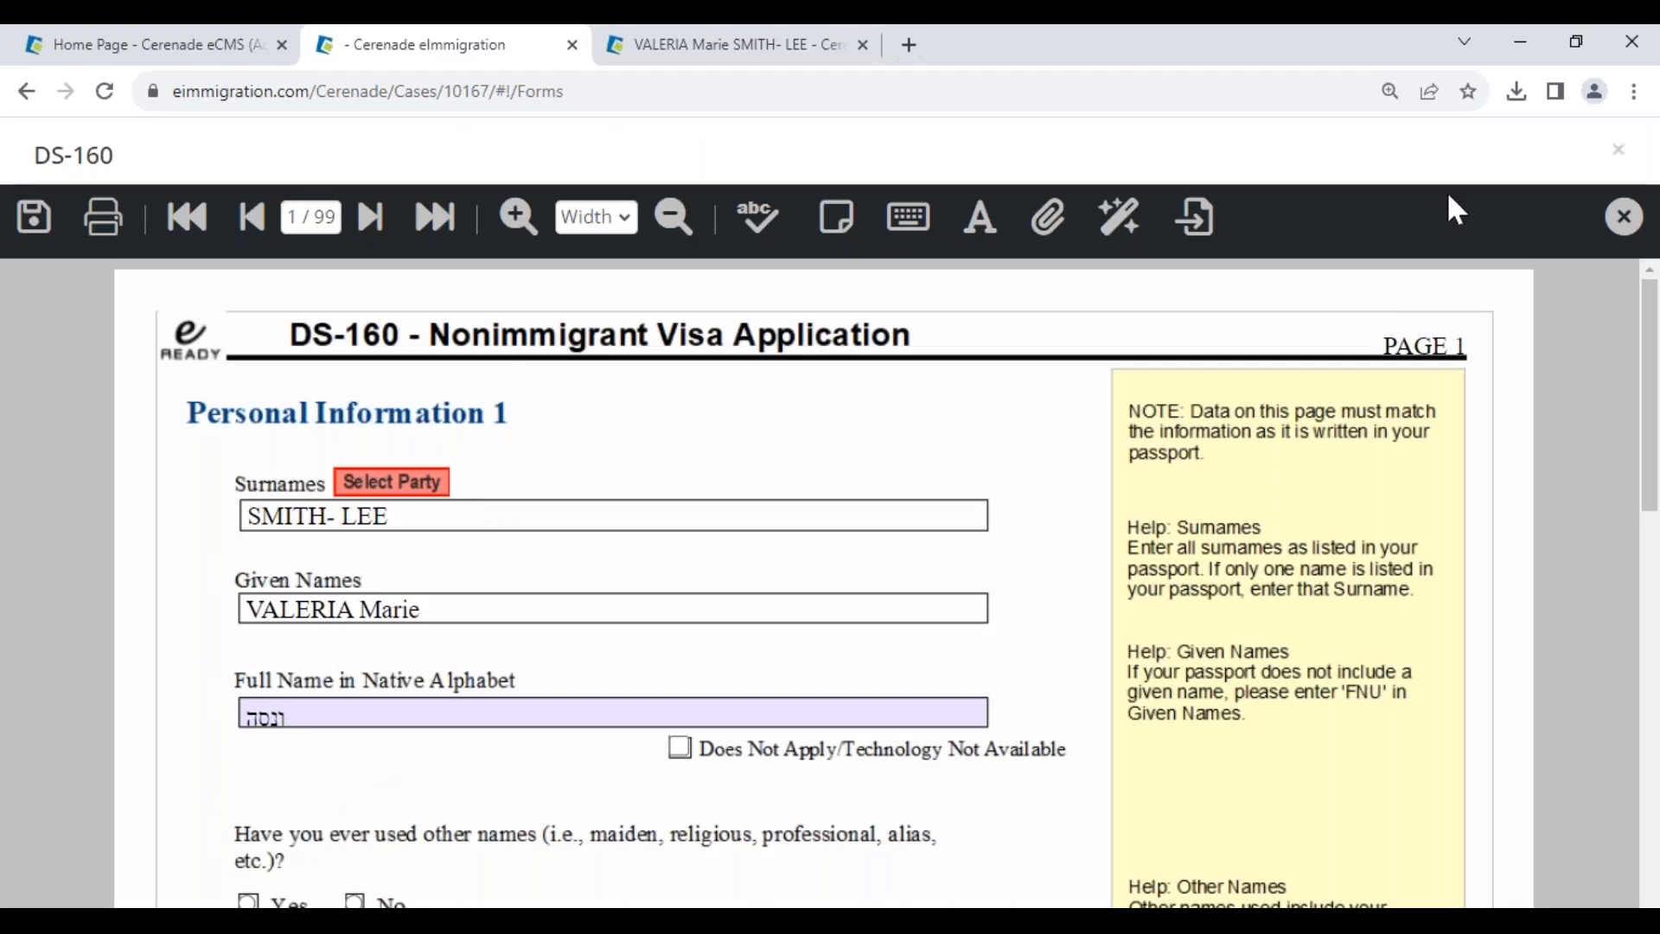
left_click(1623, 220)
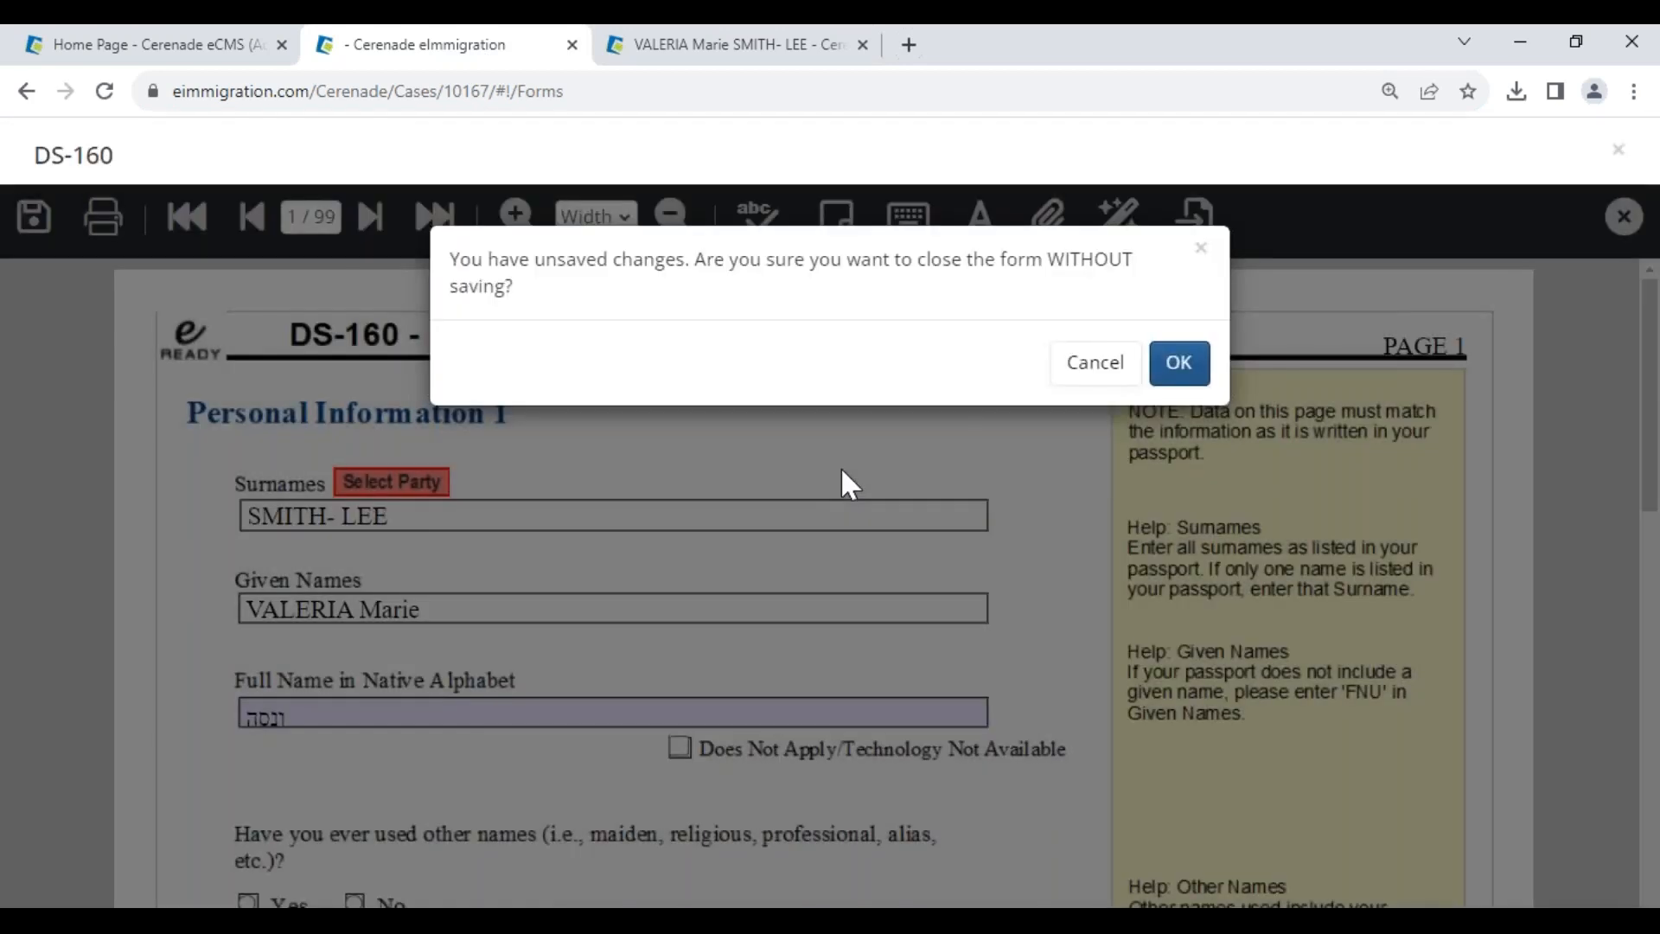
left_click(1176, 363)
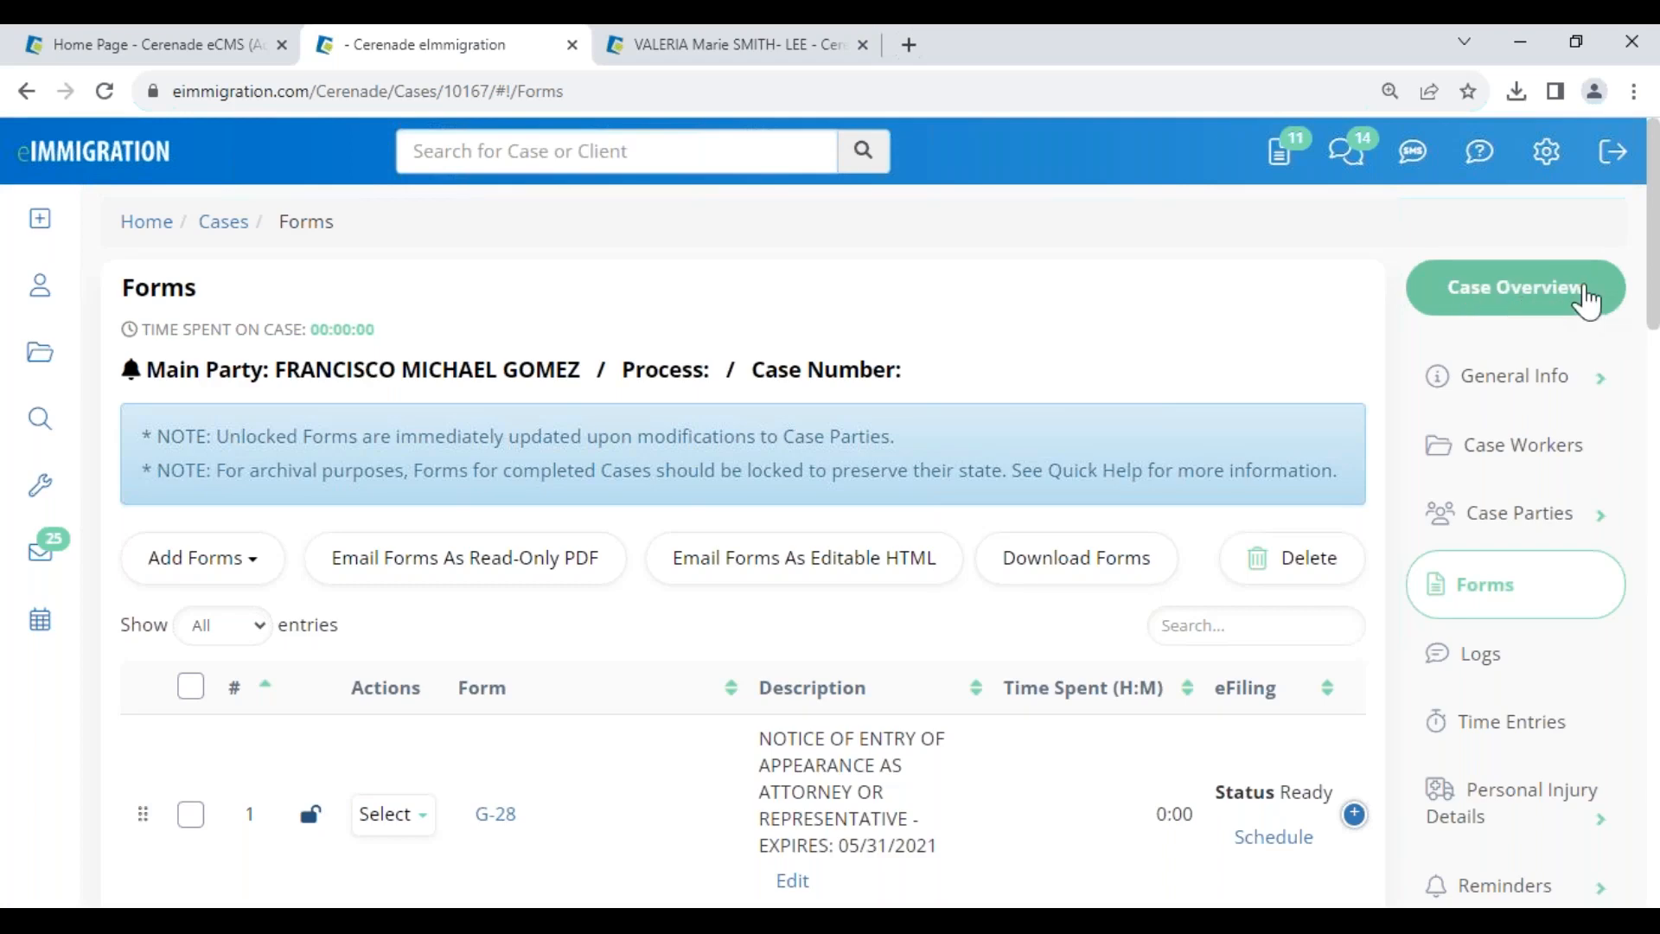
left_click(1570, 305)
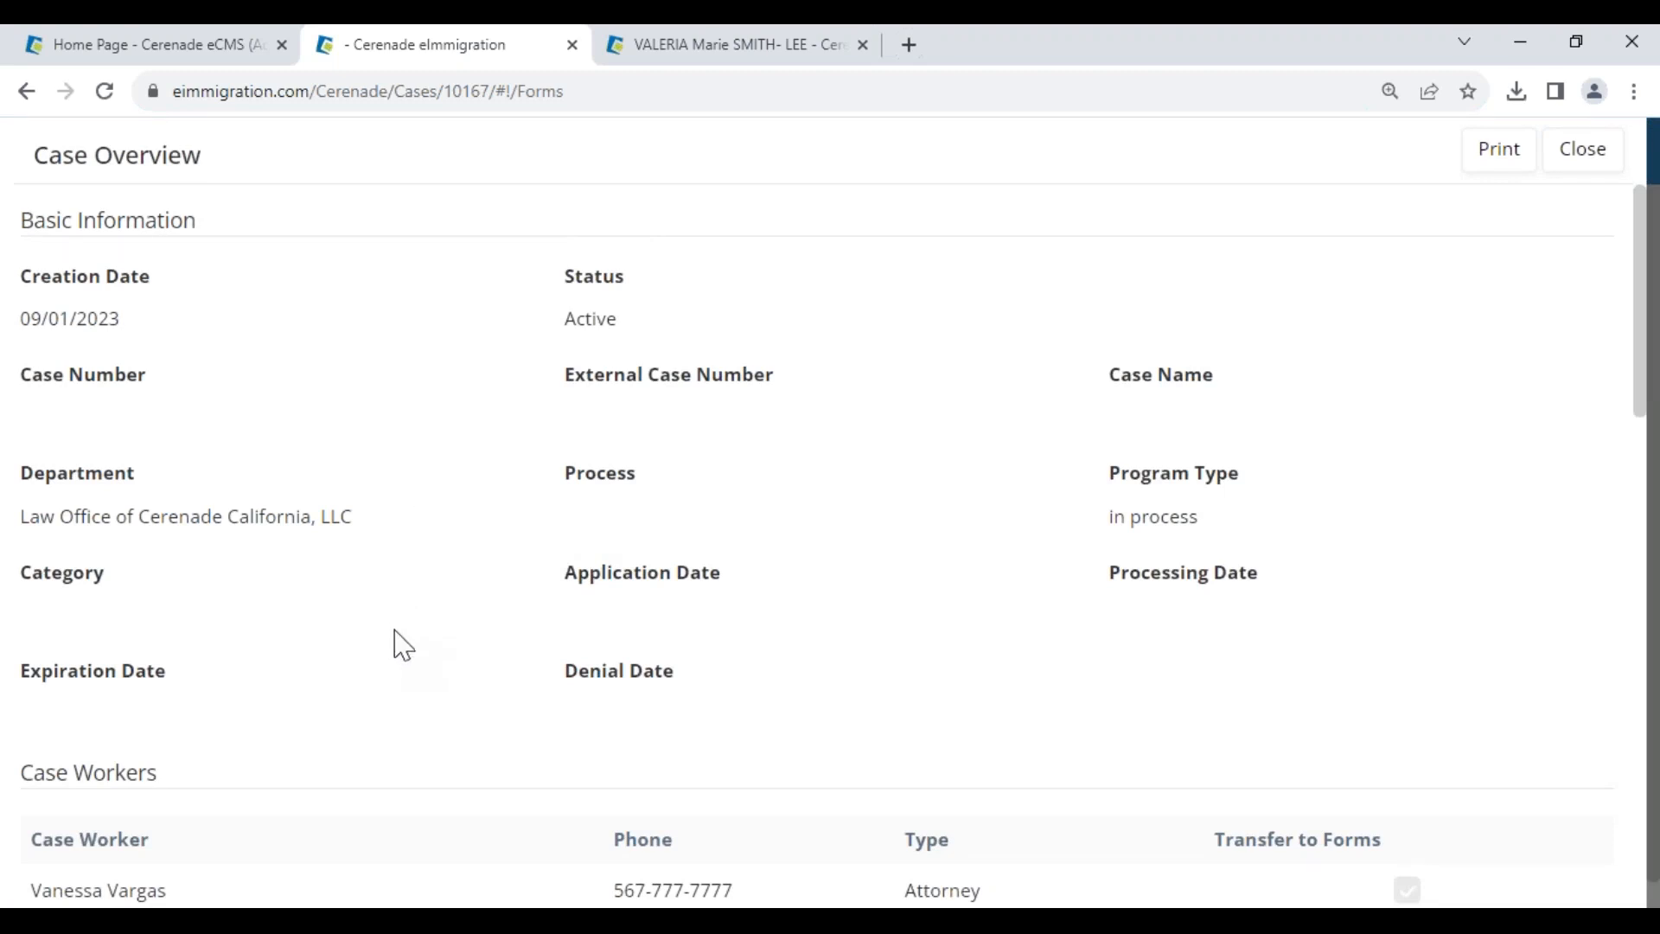
left_click_drag(21, 318, 164, 320)
scroll(380, 657, "down", 5)
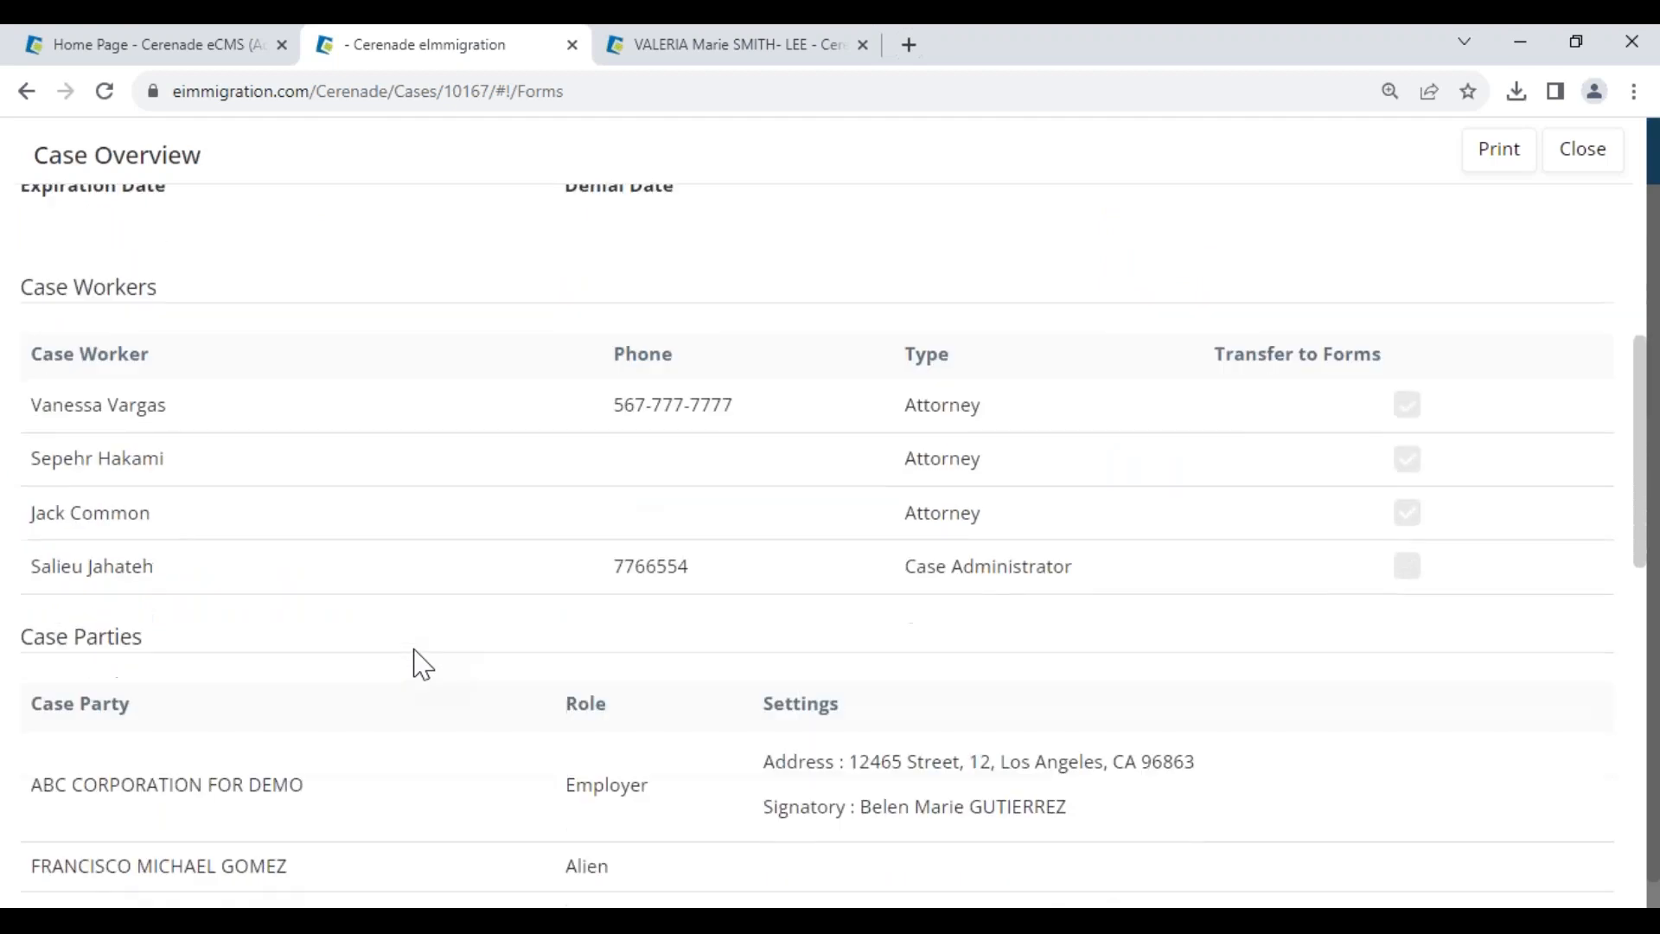
scroll(423, 664, "down", 4)
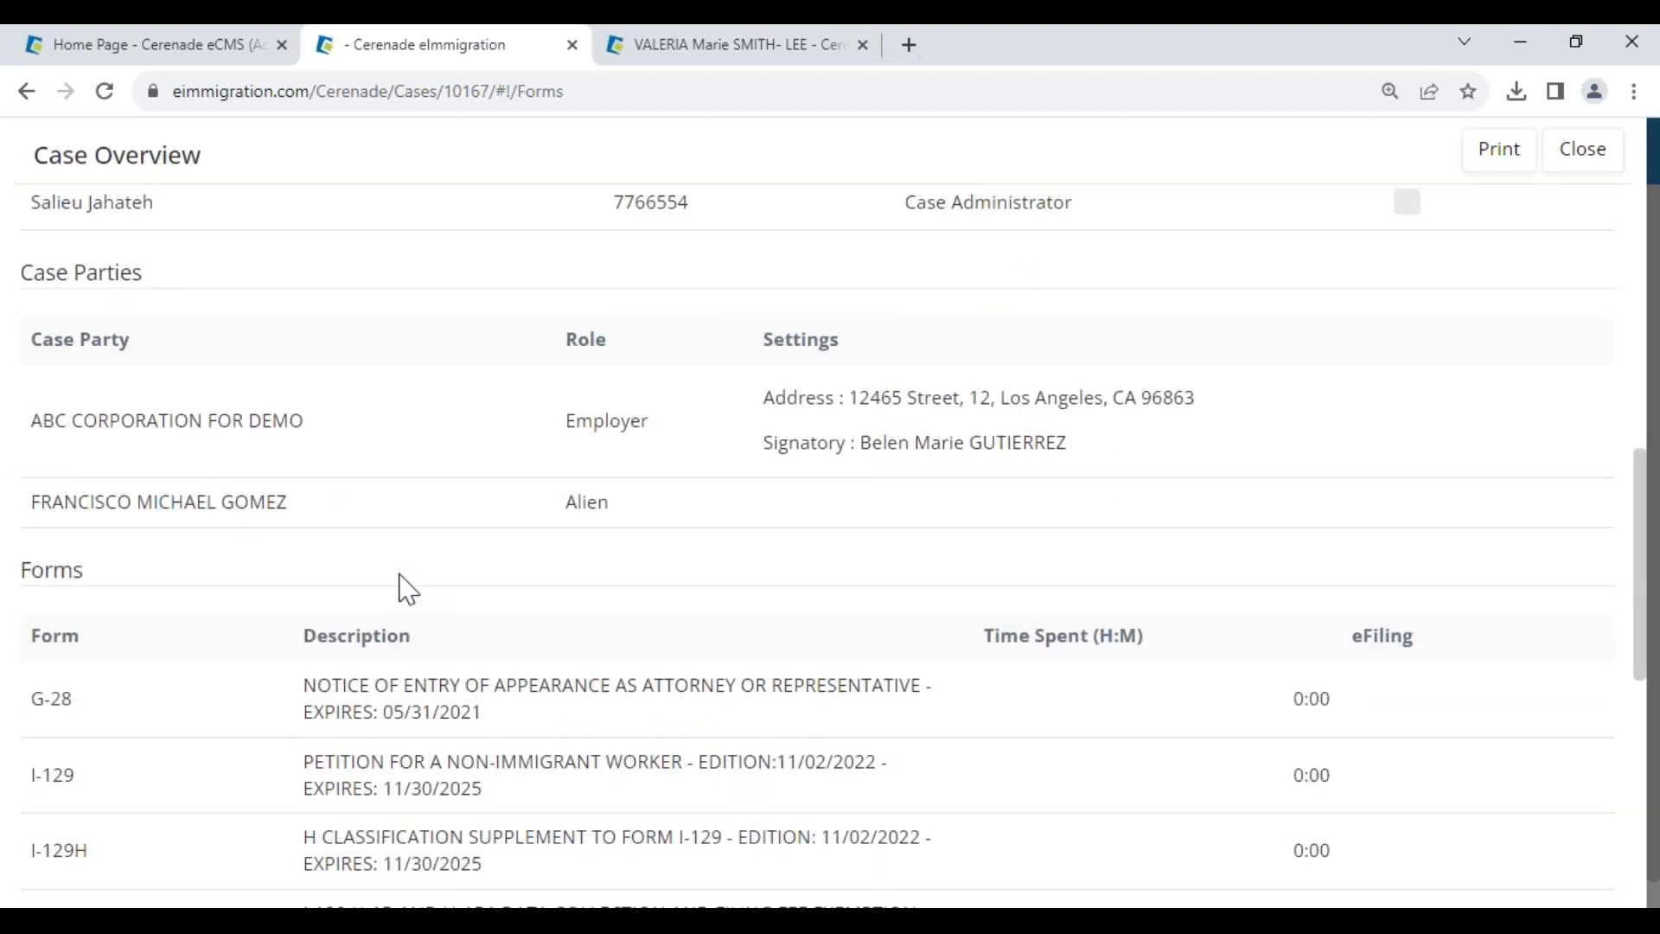
scroll(442, 610, "down", 7)
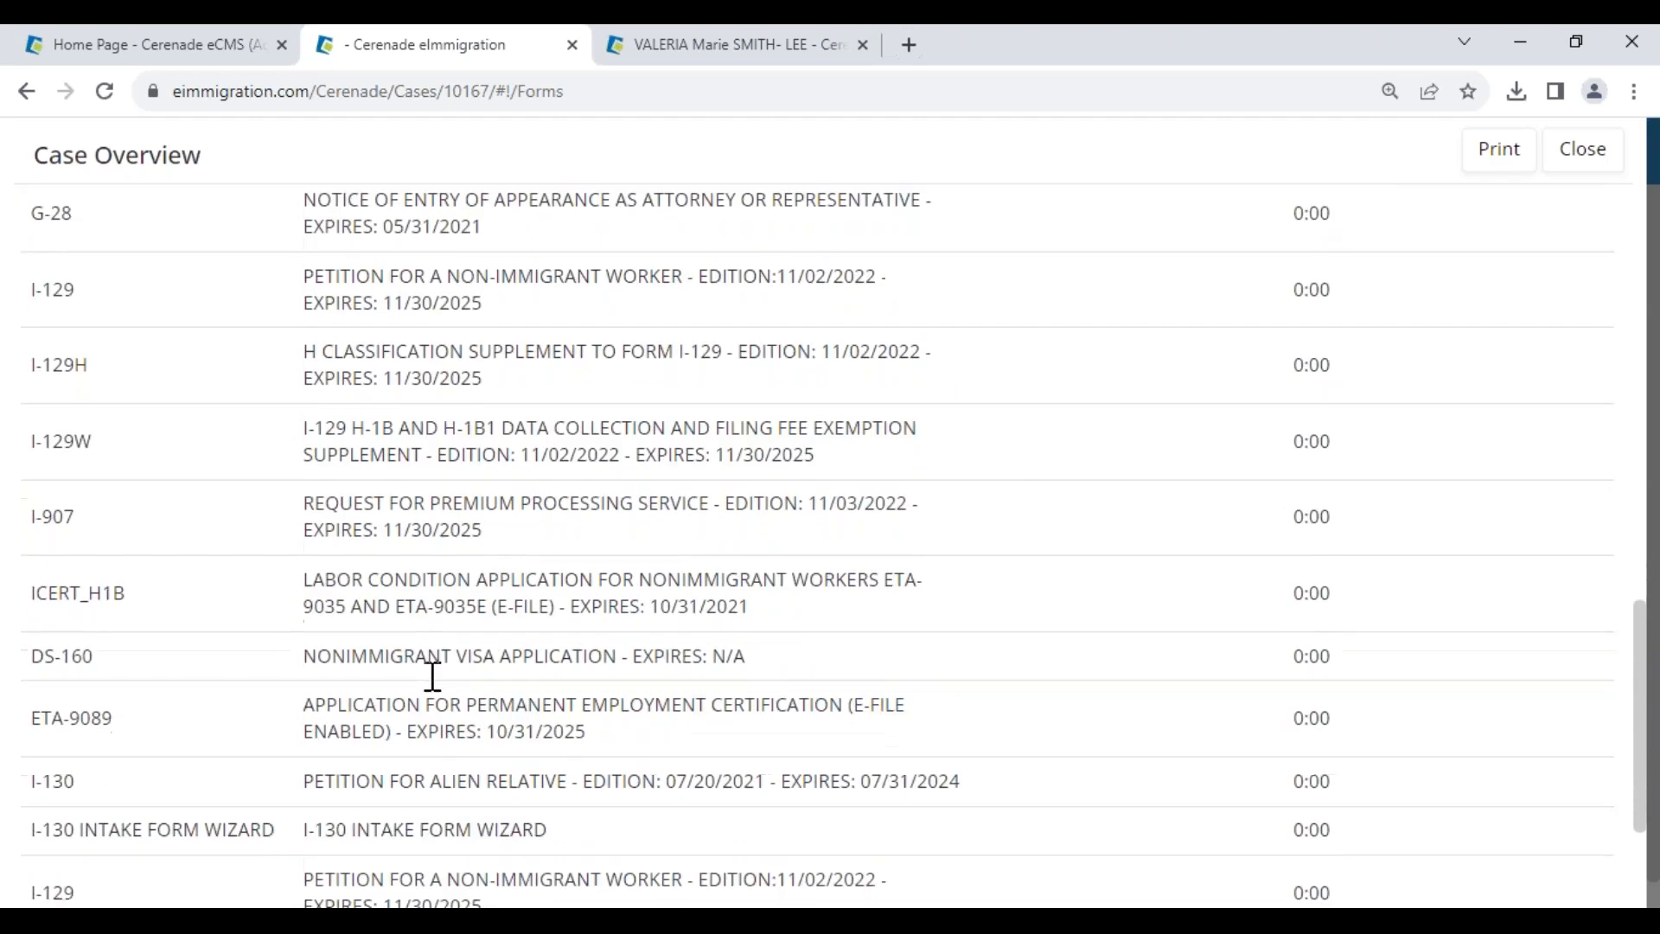
scroll(817, 519, "down", 2)
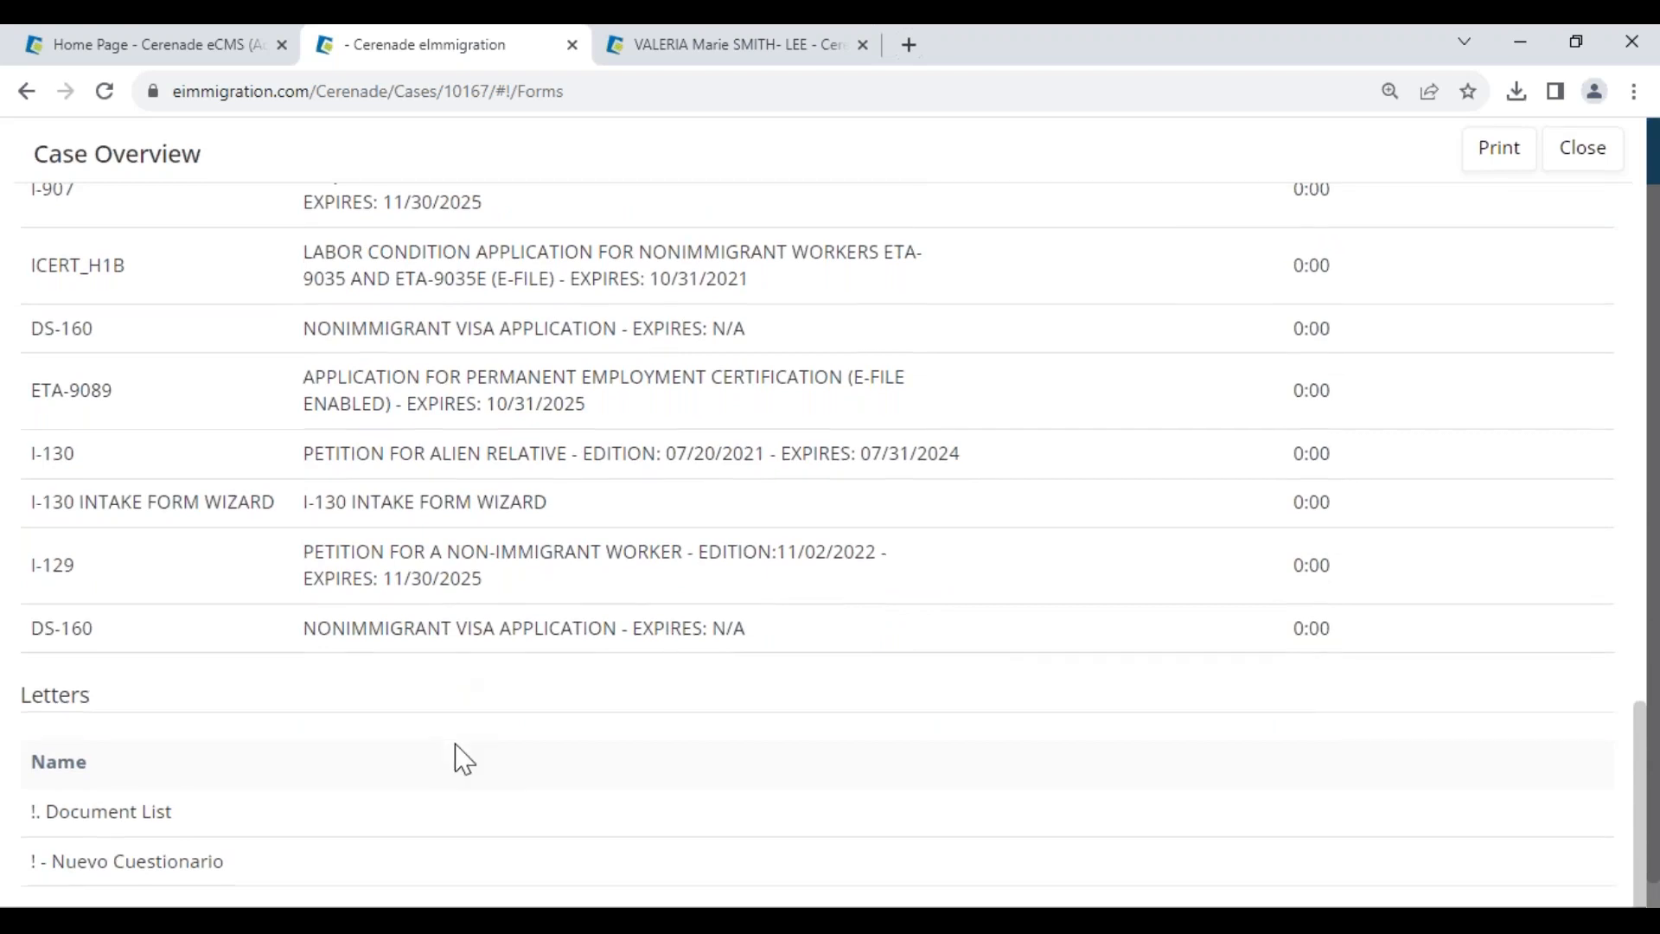
scroll(464, 760, "down", 1)
left_click(1586, 131)
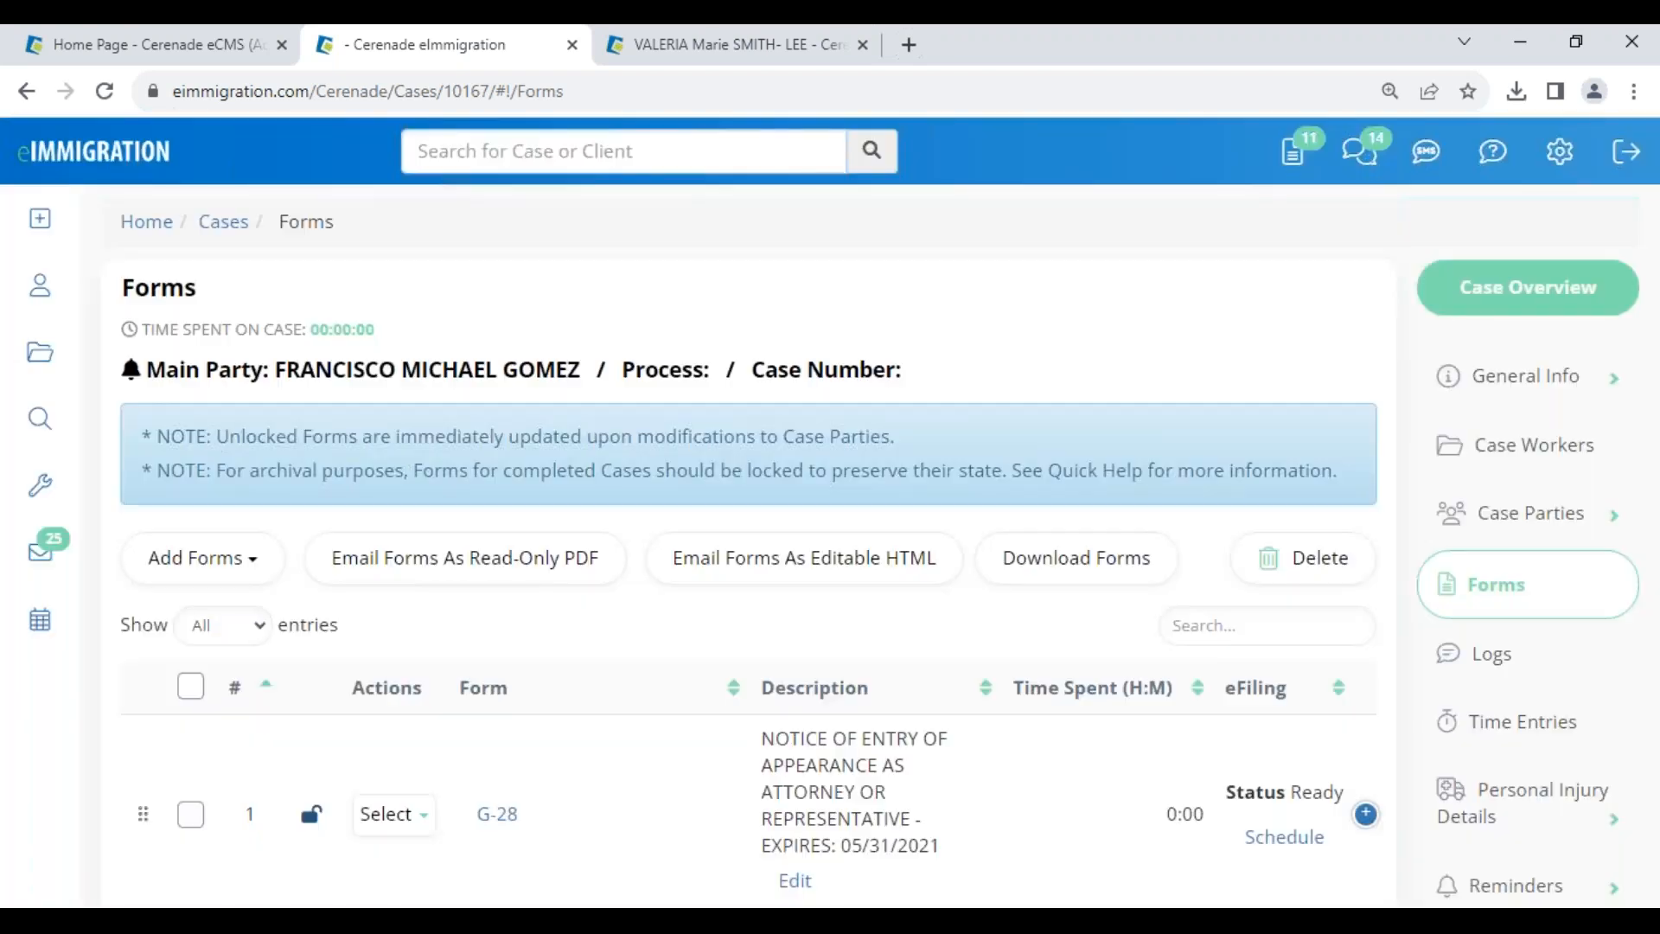
- Close the case tab and open the Case Overview of the newest I-485 case
left_click(571, 44)
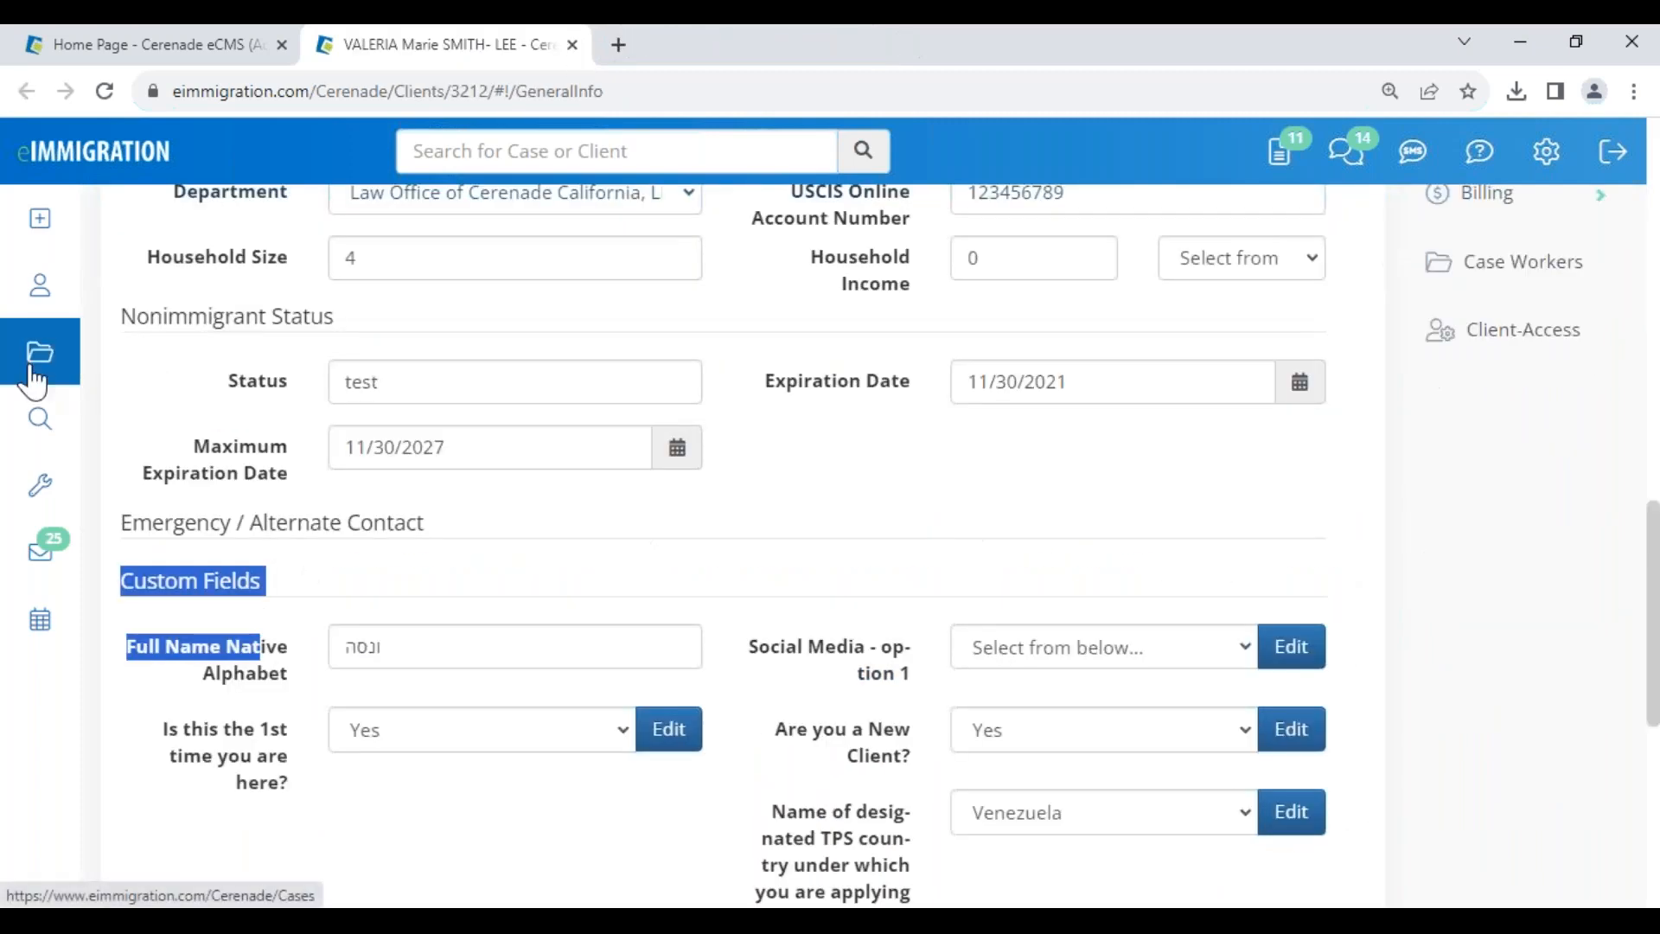
scroll(1496, 432, "up", 5)
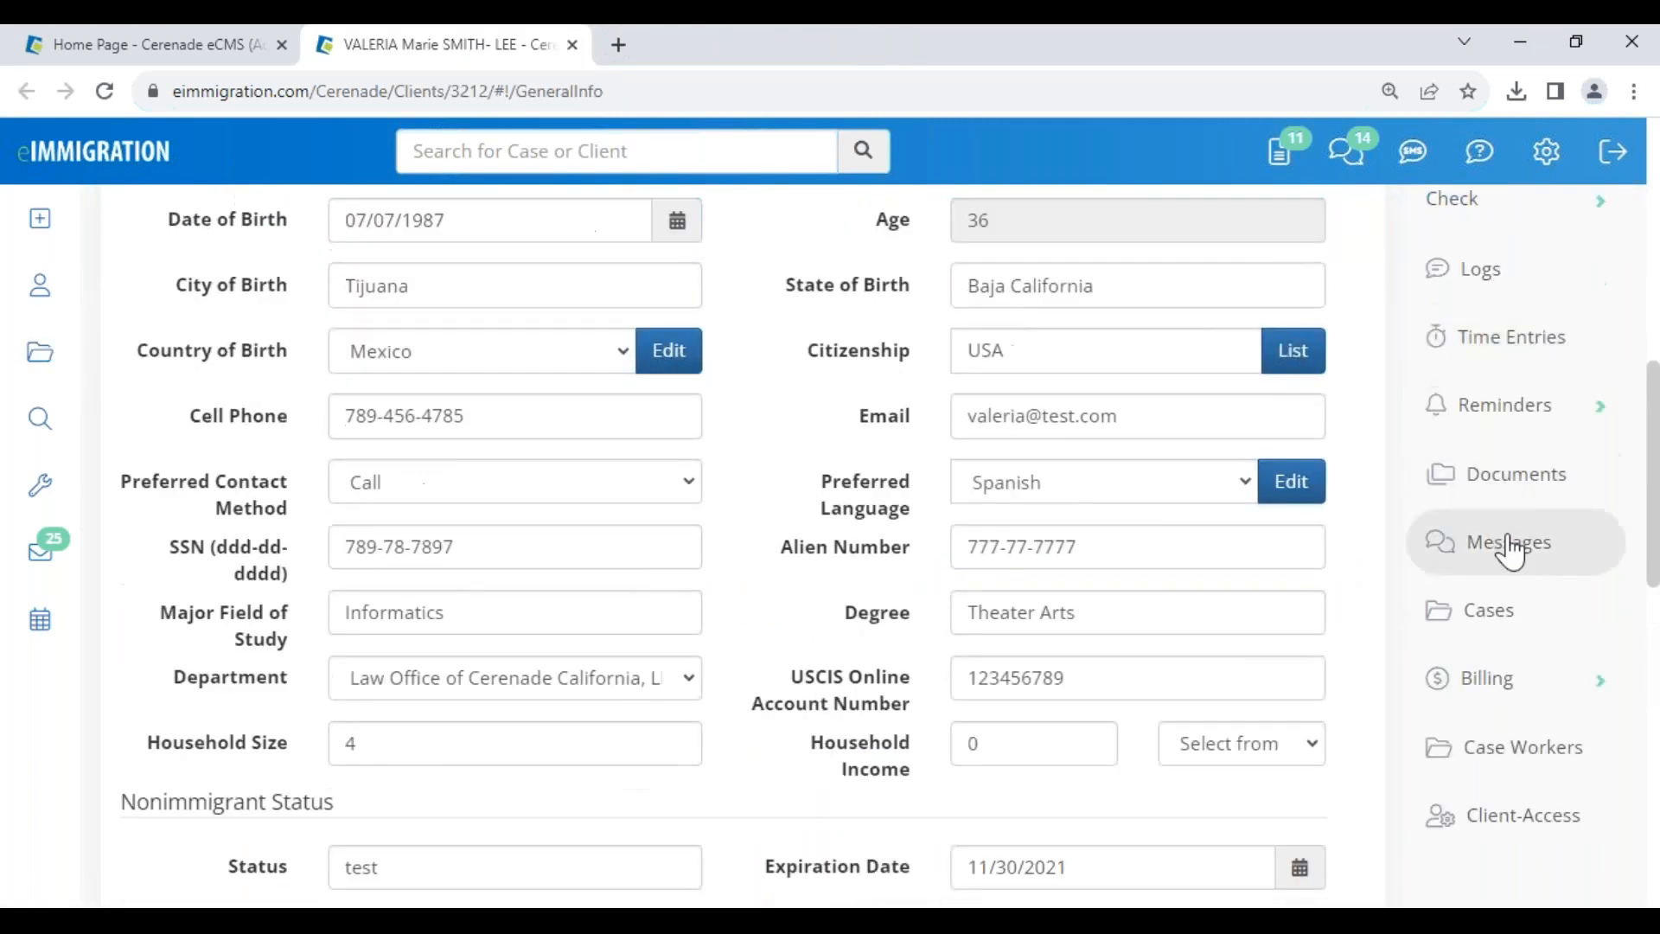
left_click(1503, 609)
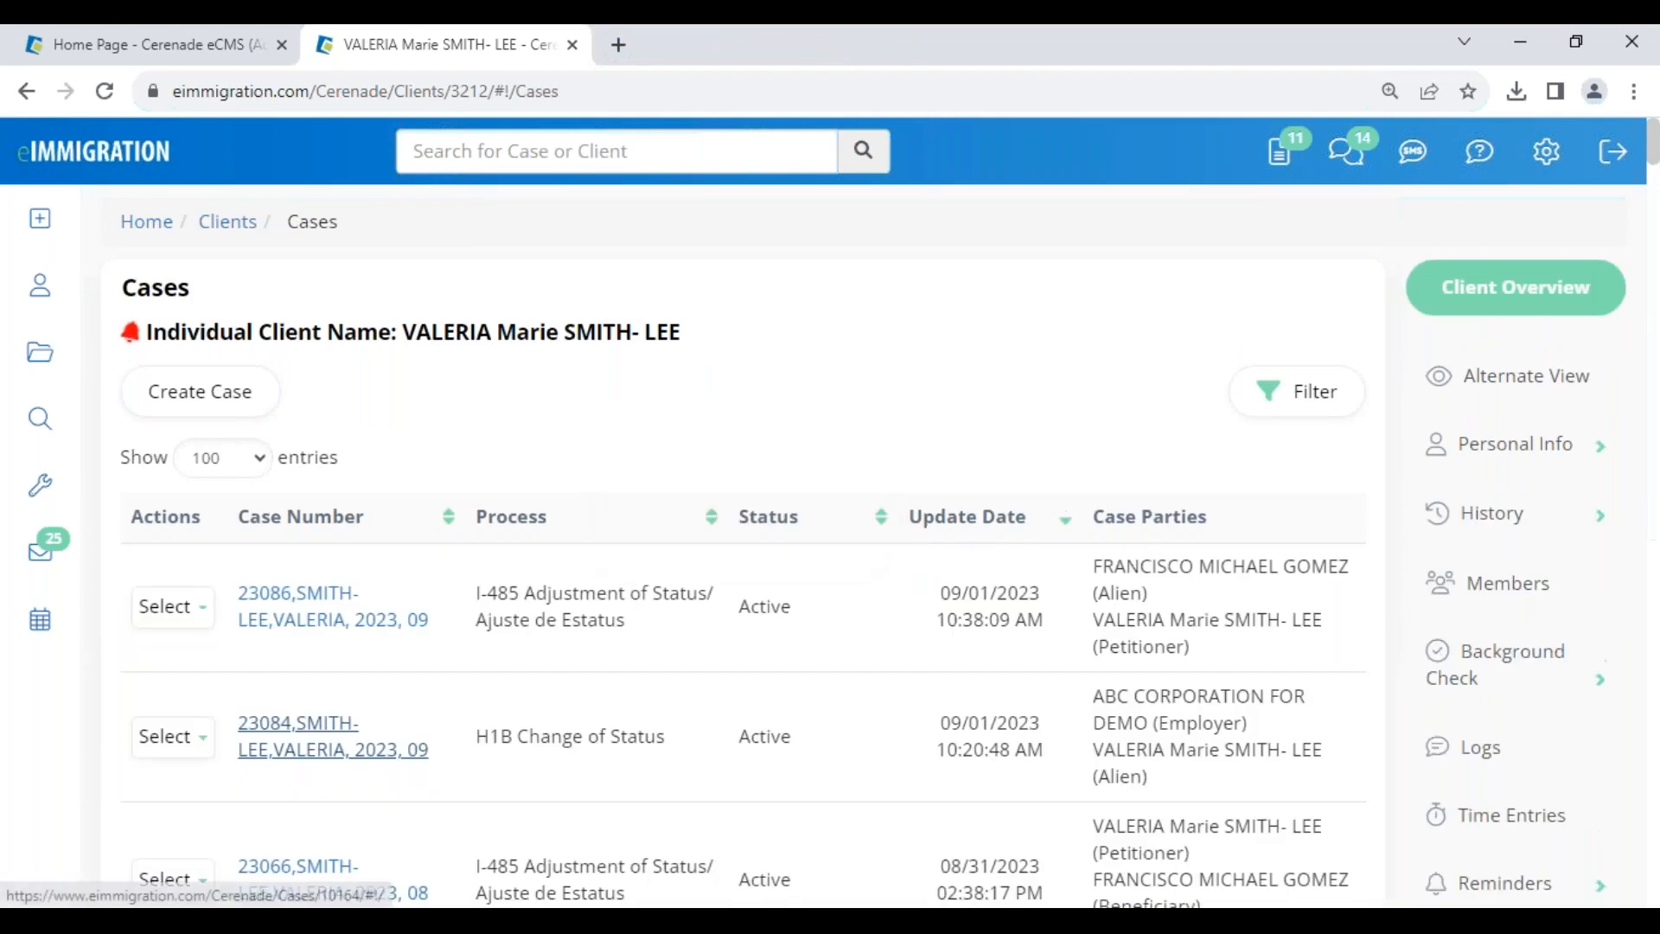
scroll(367, 769, "down", 3)
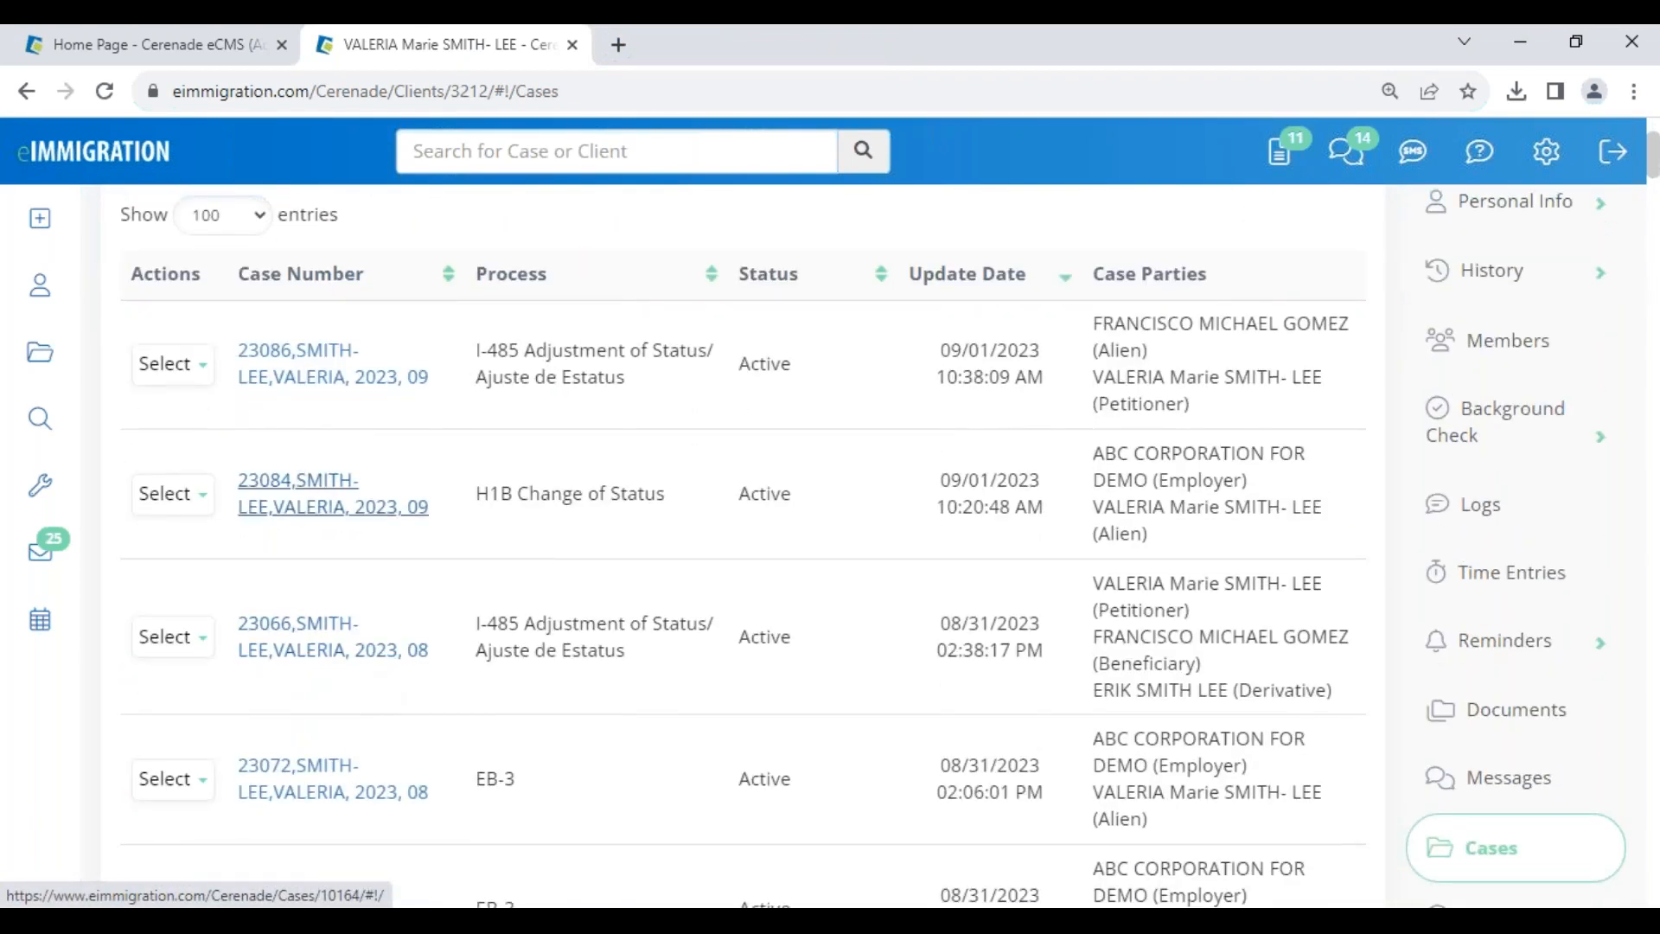
left_click(188, 364)
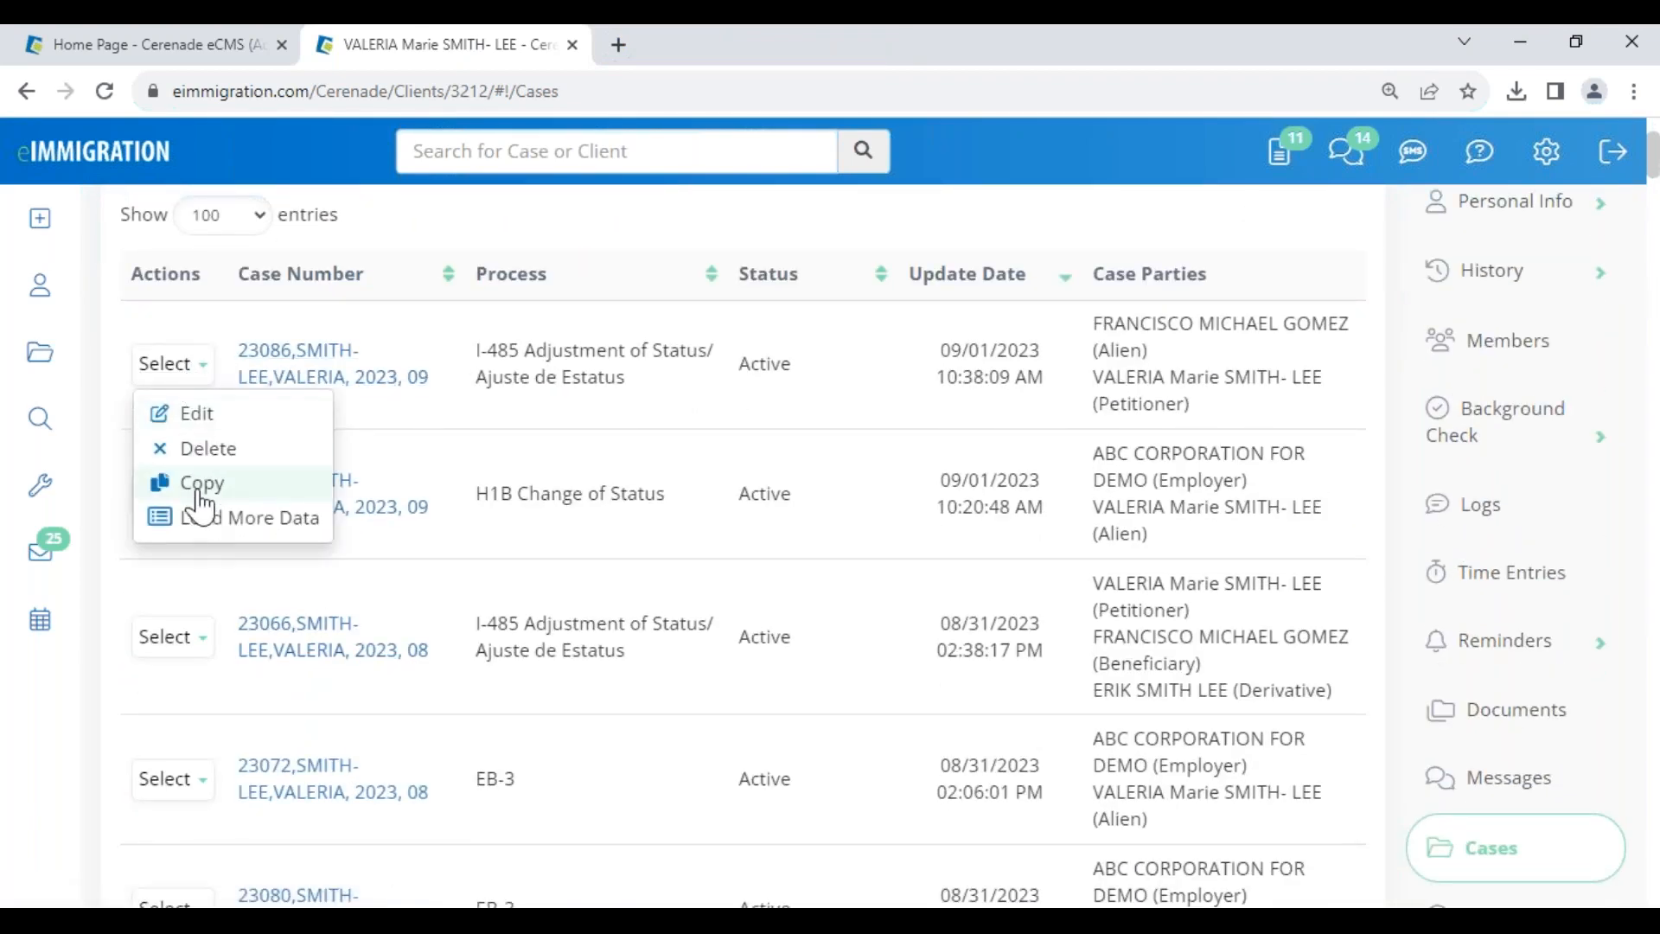
left_click(212, 528)
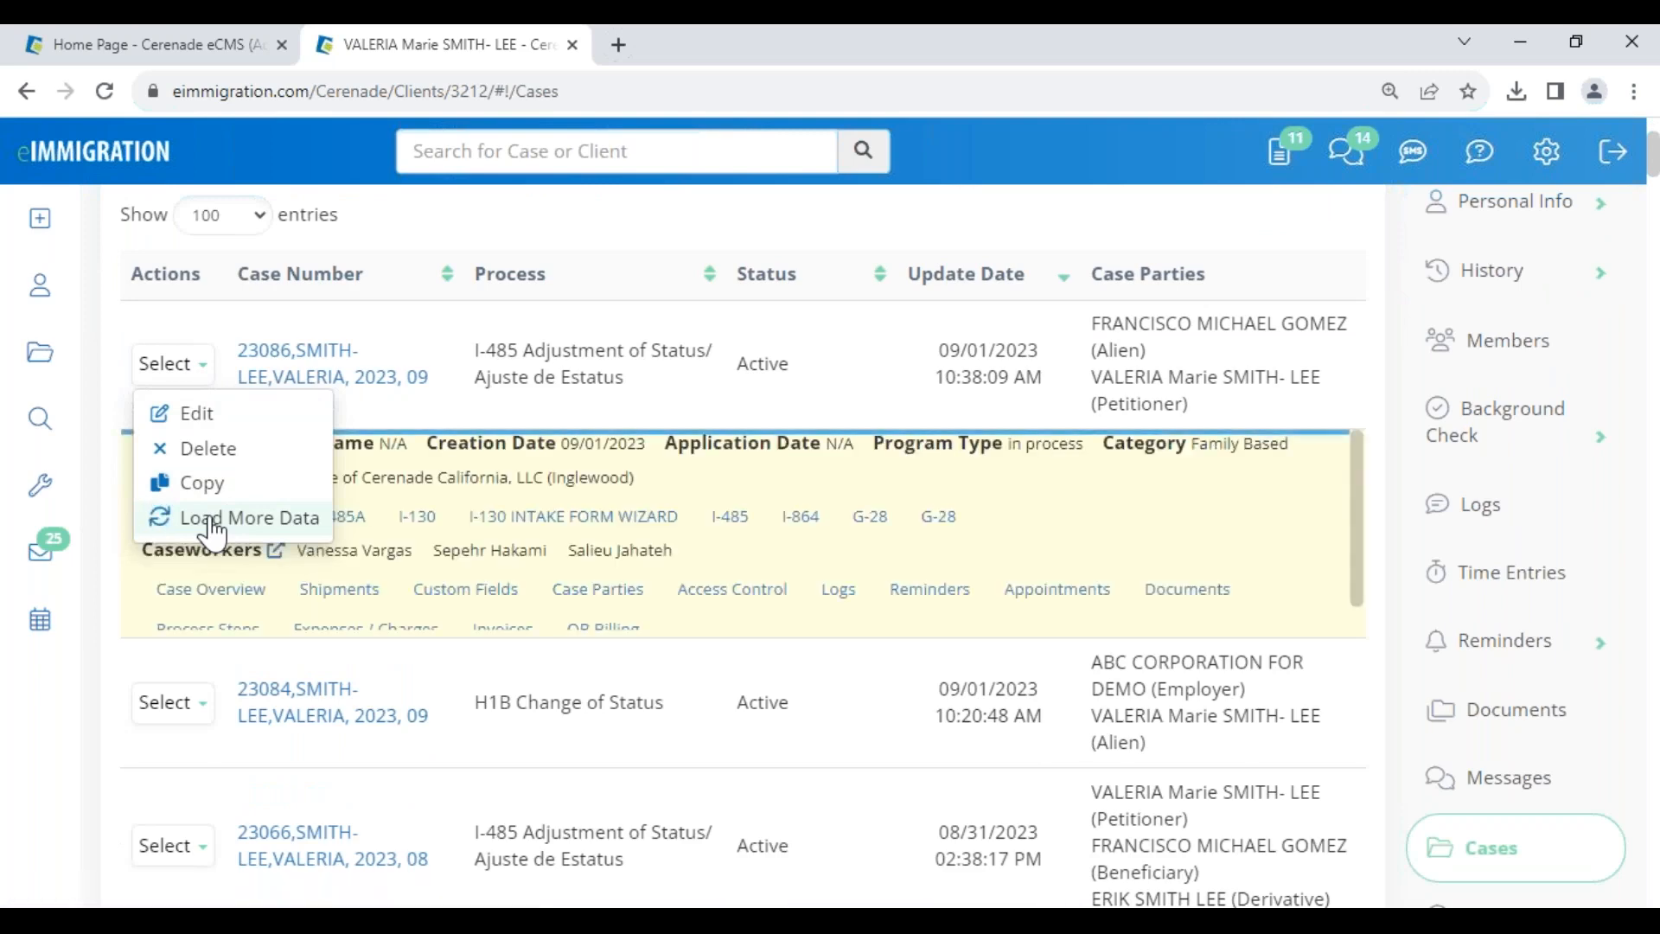
left_click(211, 592)
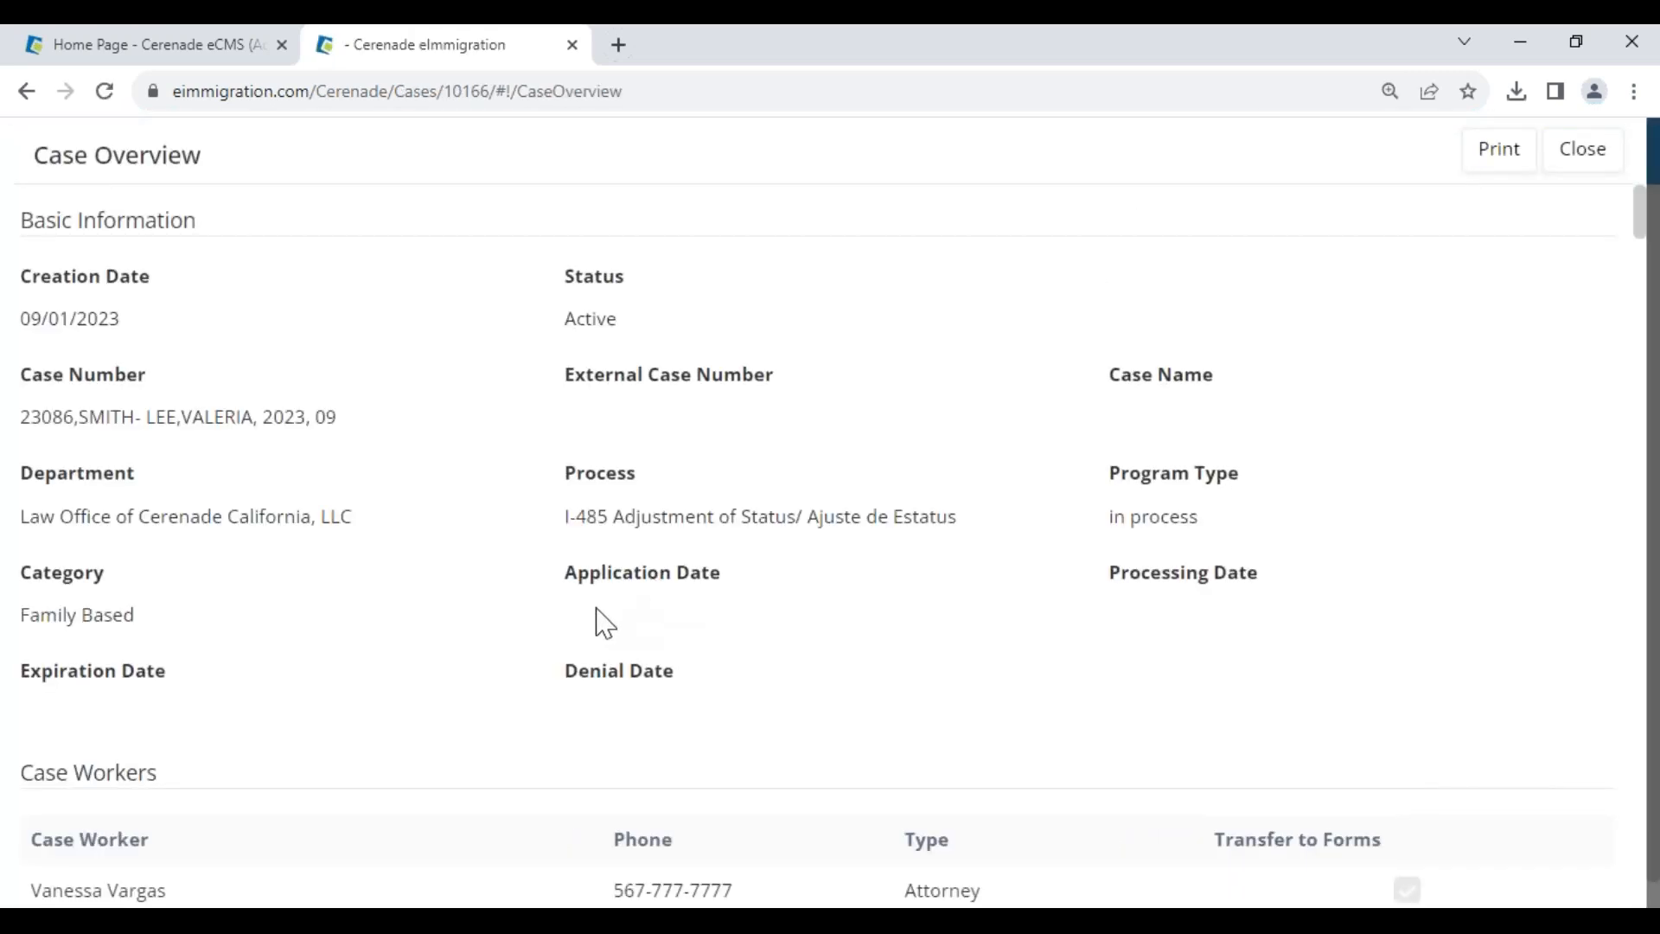
- Review the I-485 case overview, close it, and open the client's record in a new tab
scroll(386, 693, "down", 20)
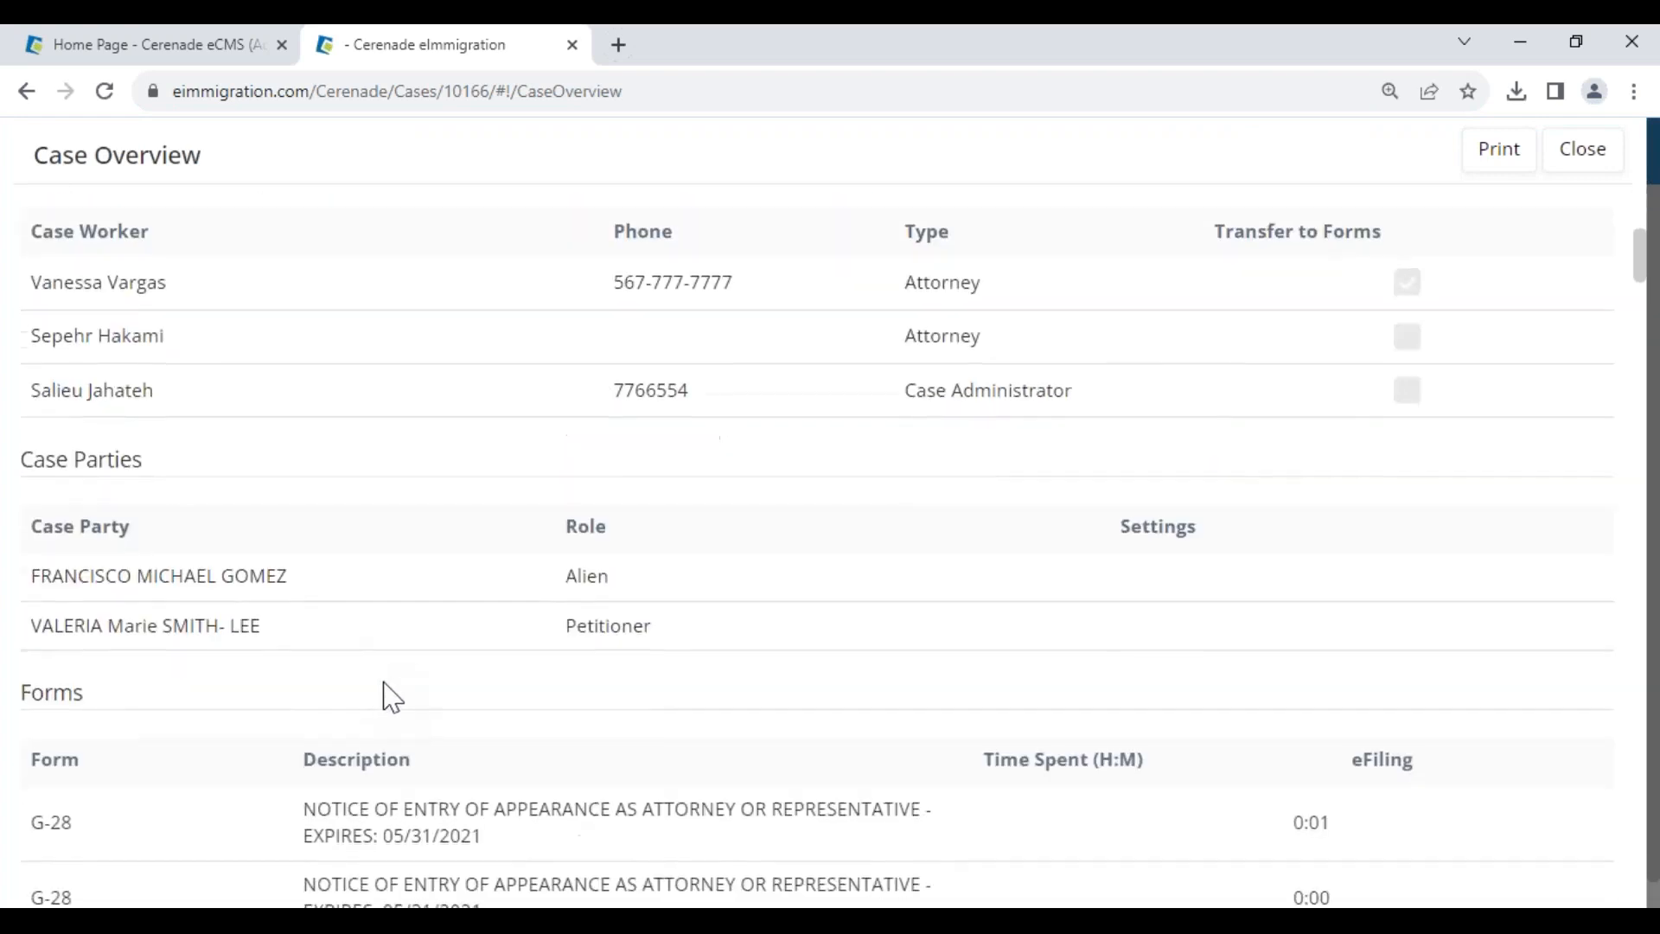
scroll(389, 686, "down", 10)
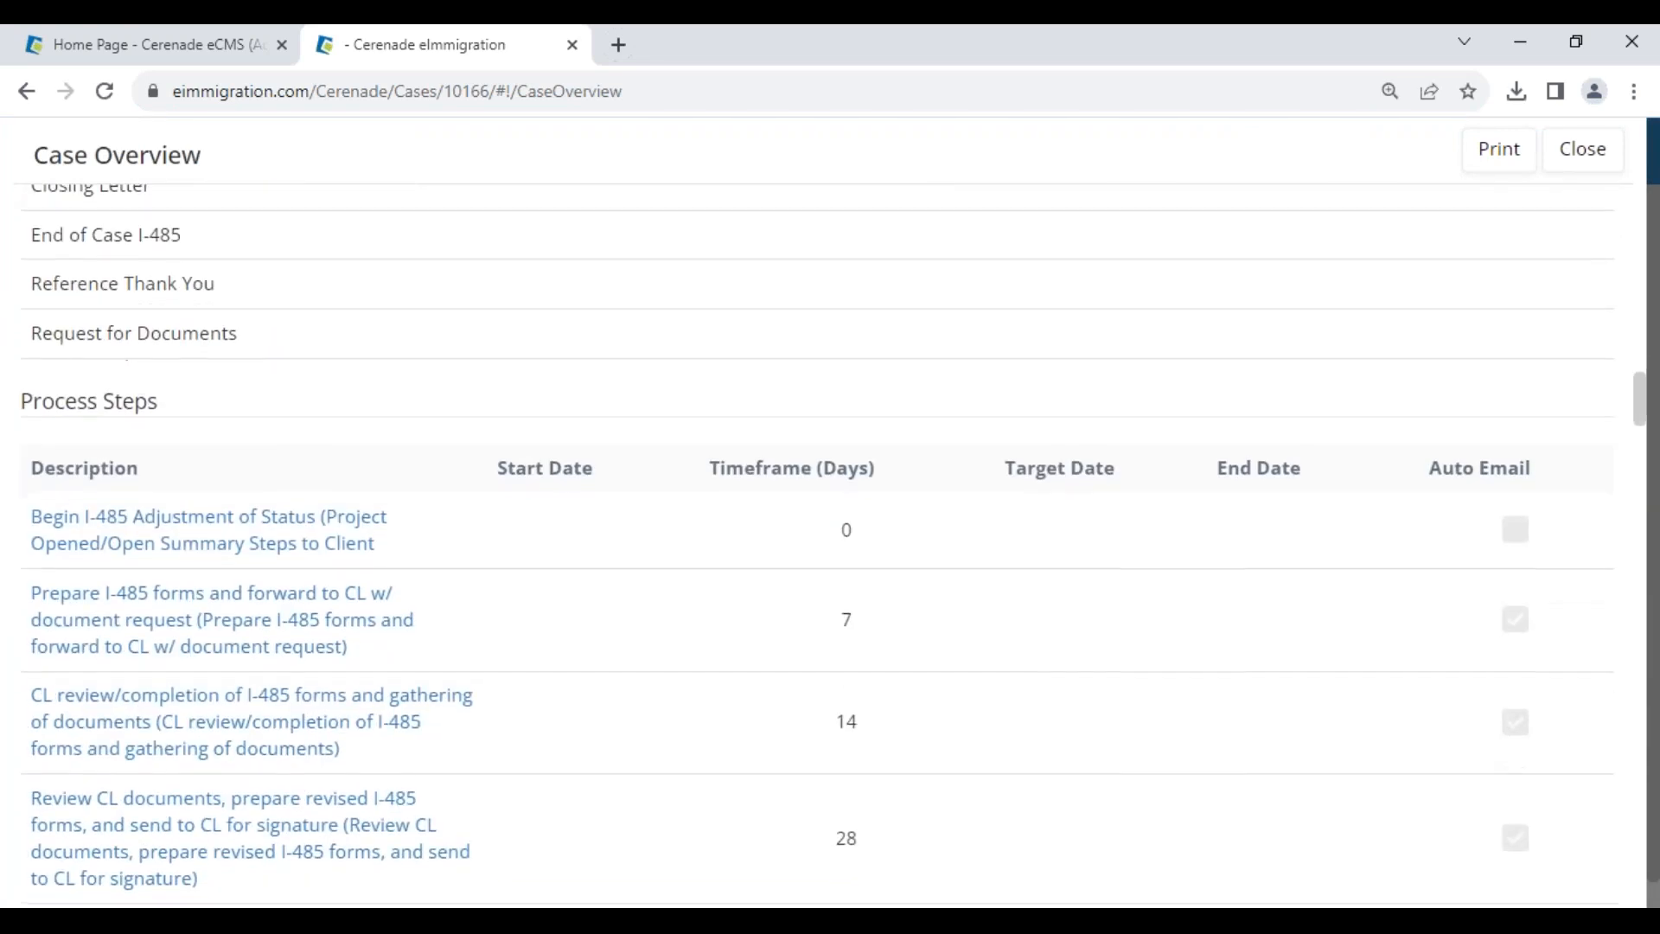
scroll(288, 523, "up", 3)
scroll(1193, 518, "up", 12)
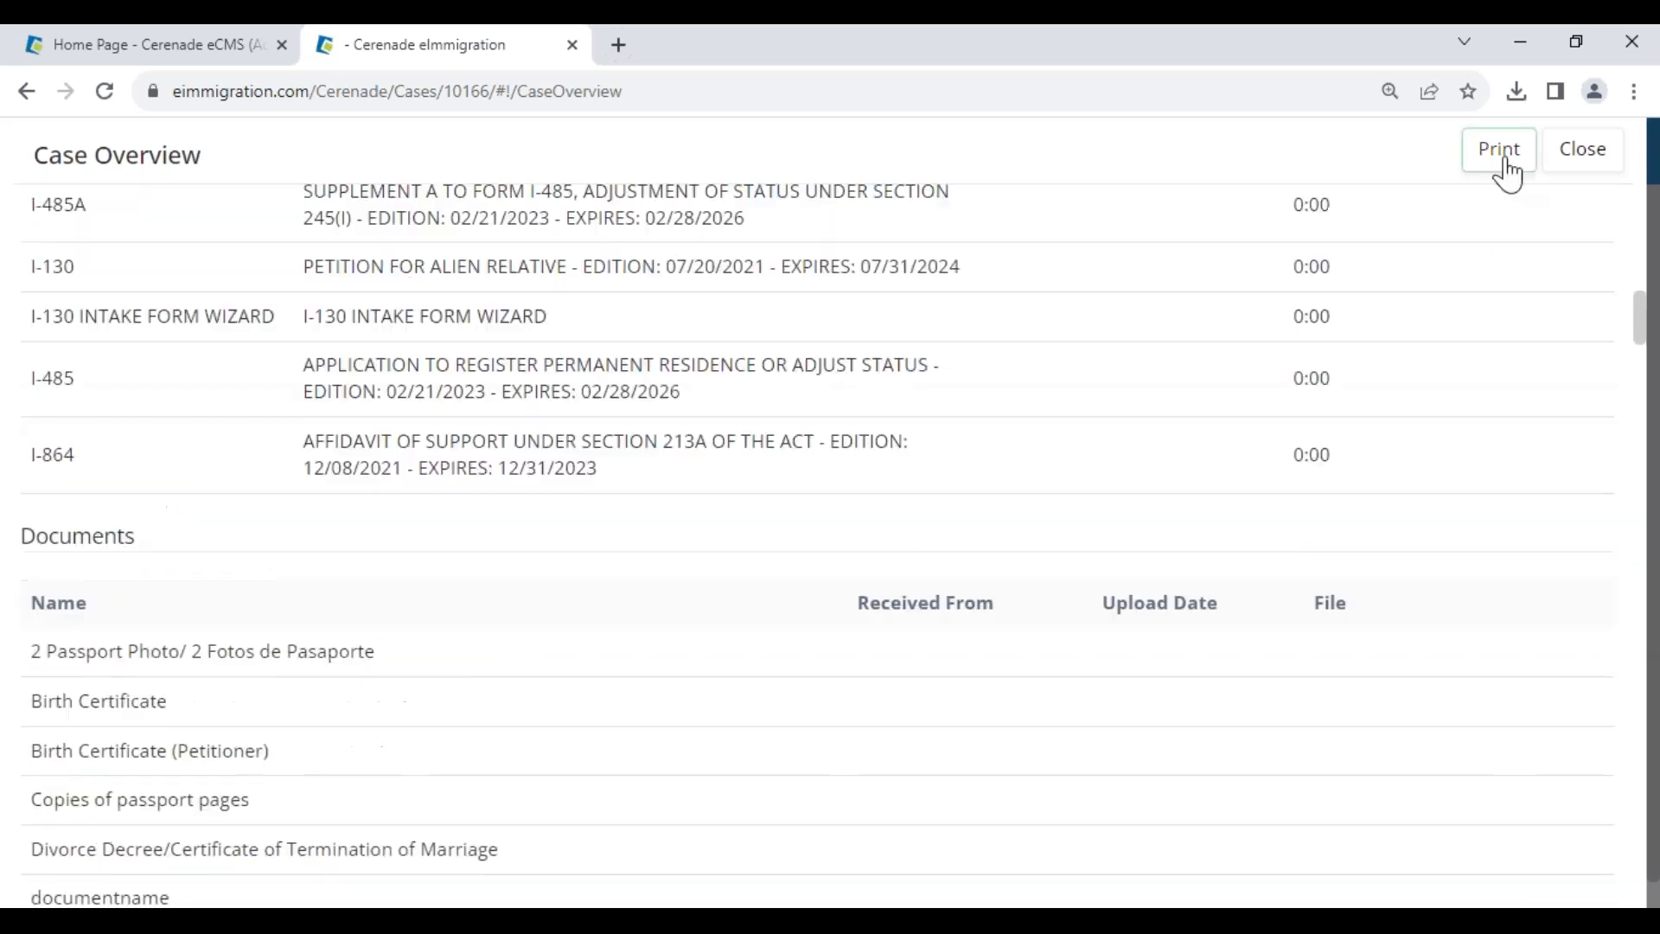
left_click(1584, 151)
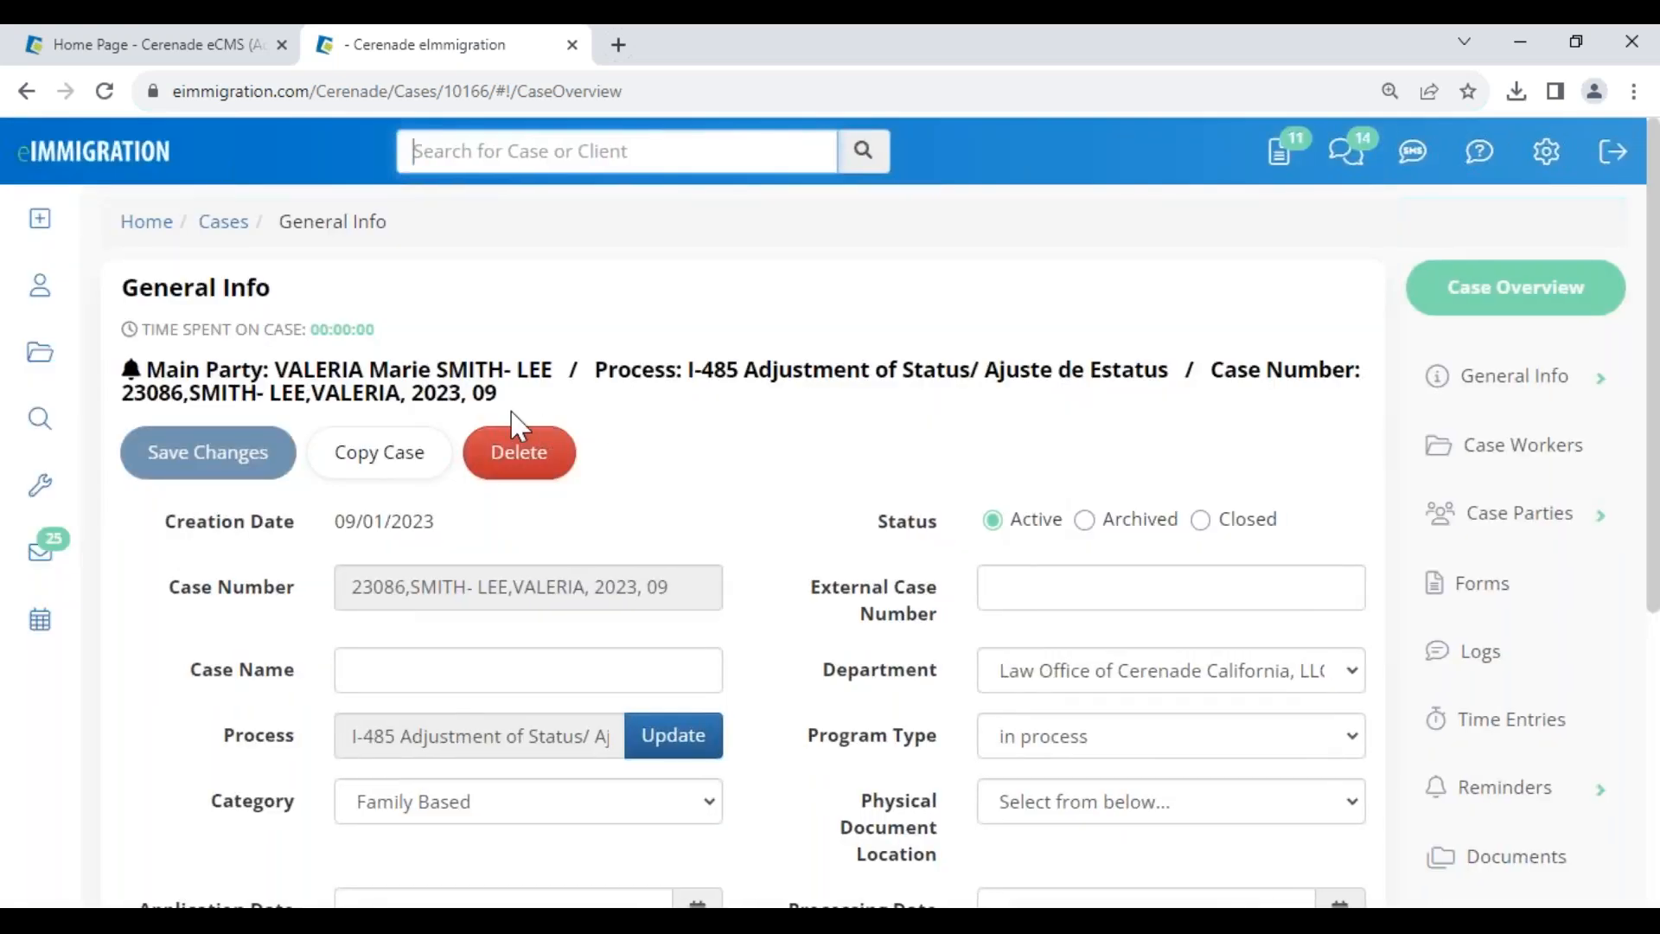
left_click(420, 373)
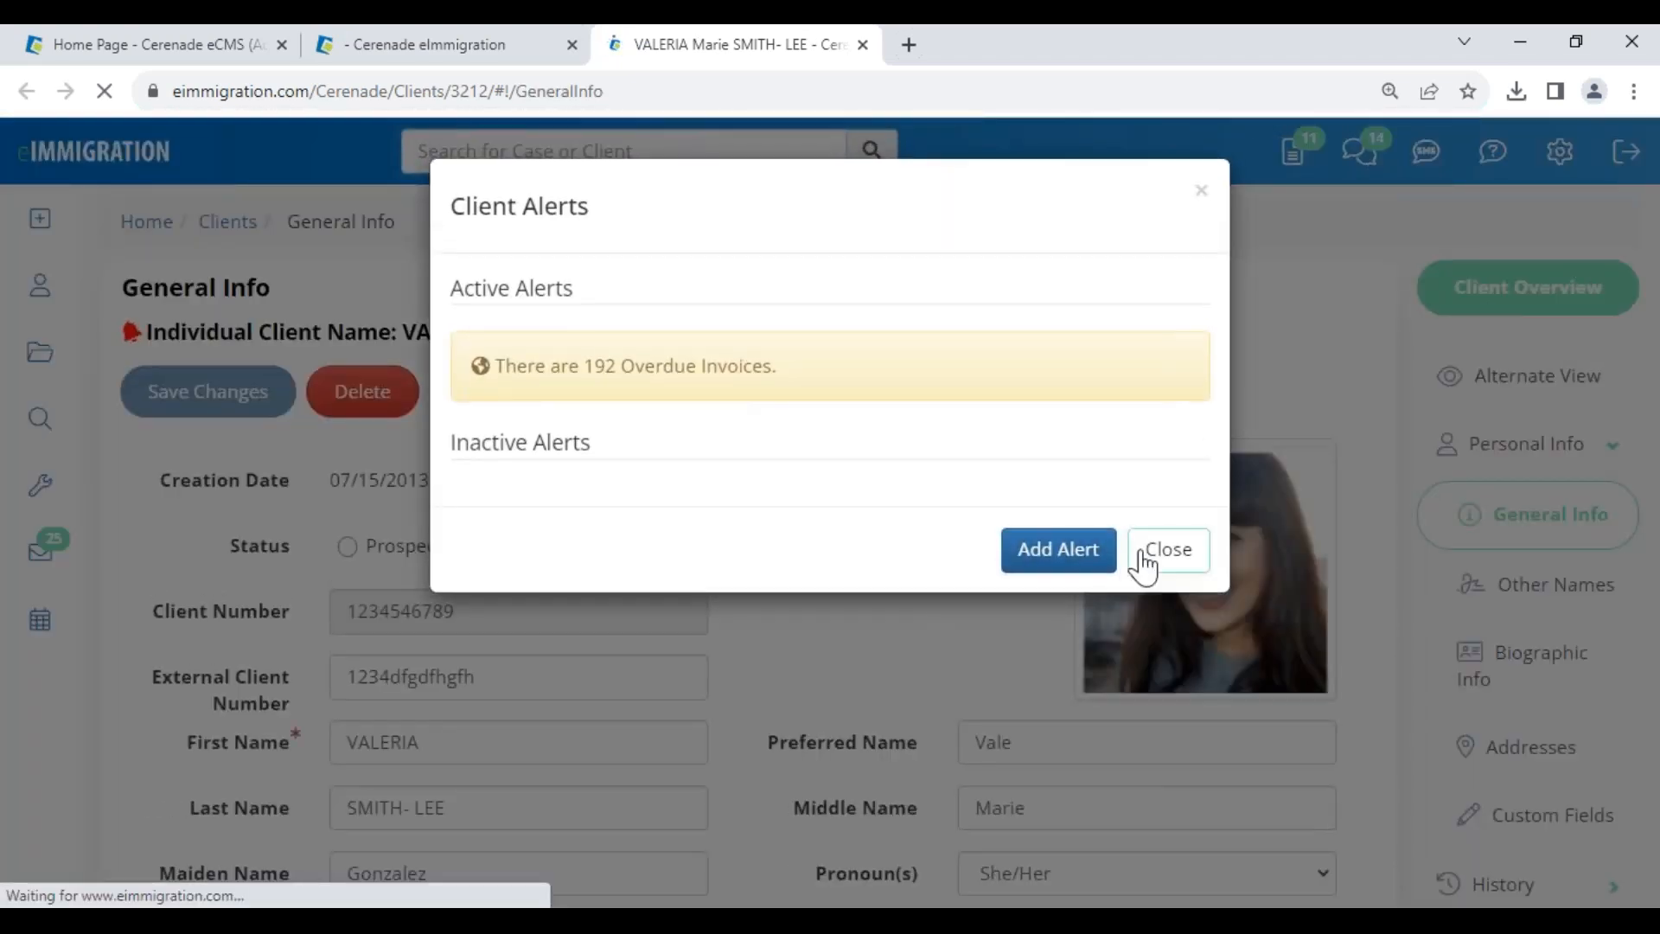
left_click(1150, 557)
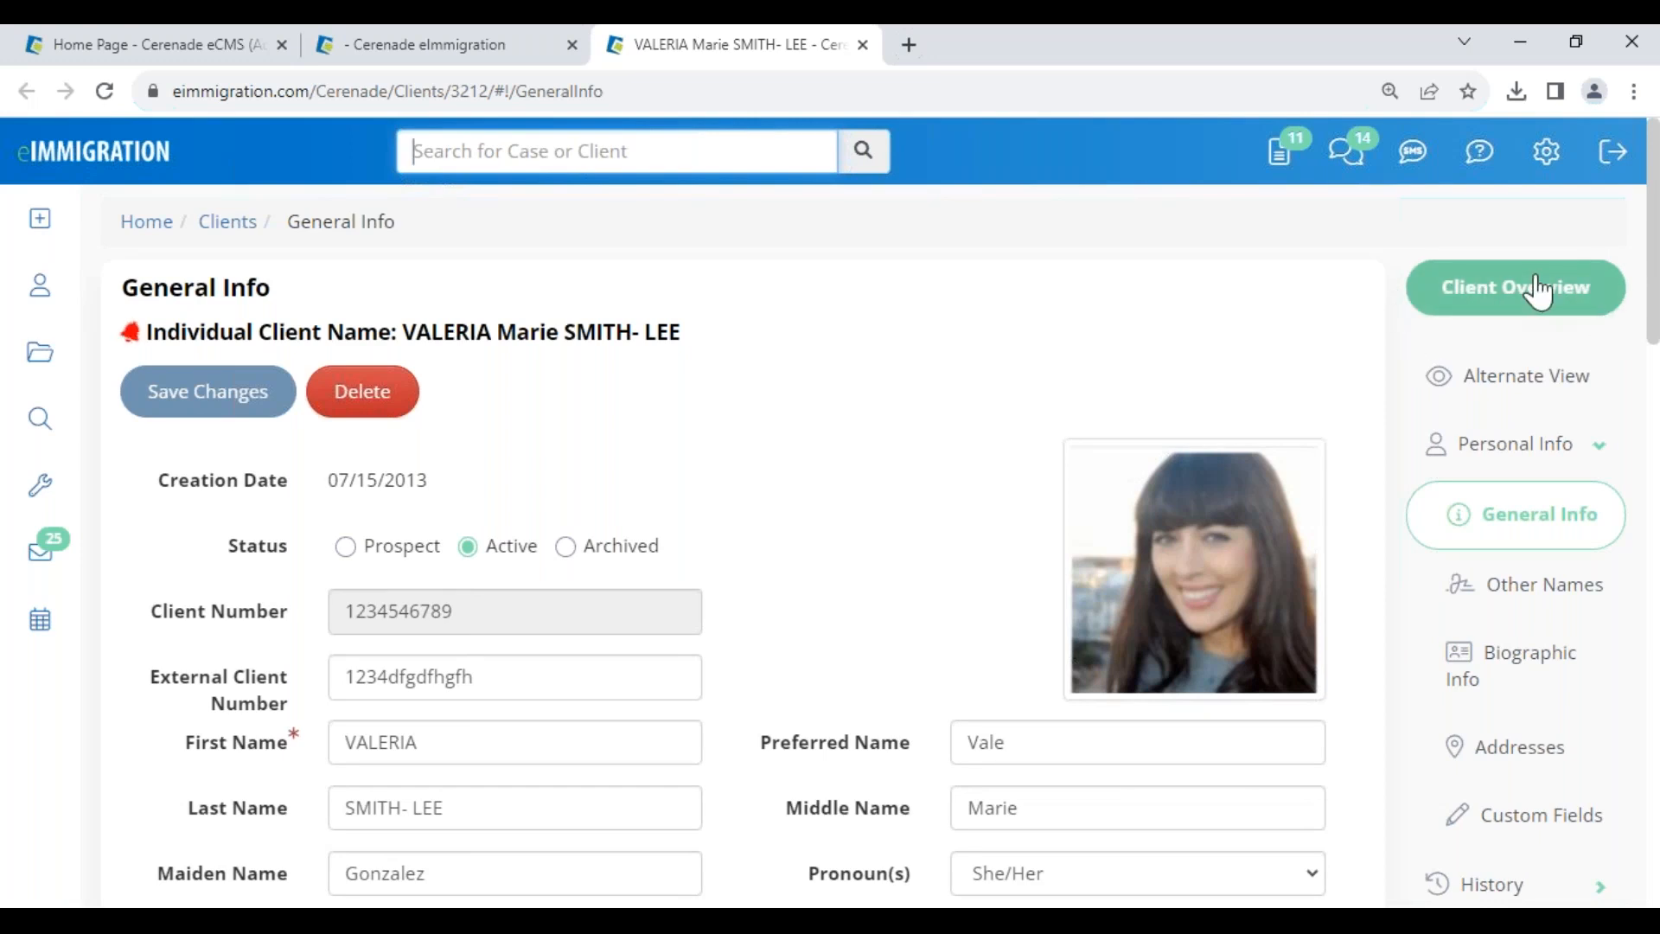
left_click(1553, 164)
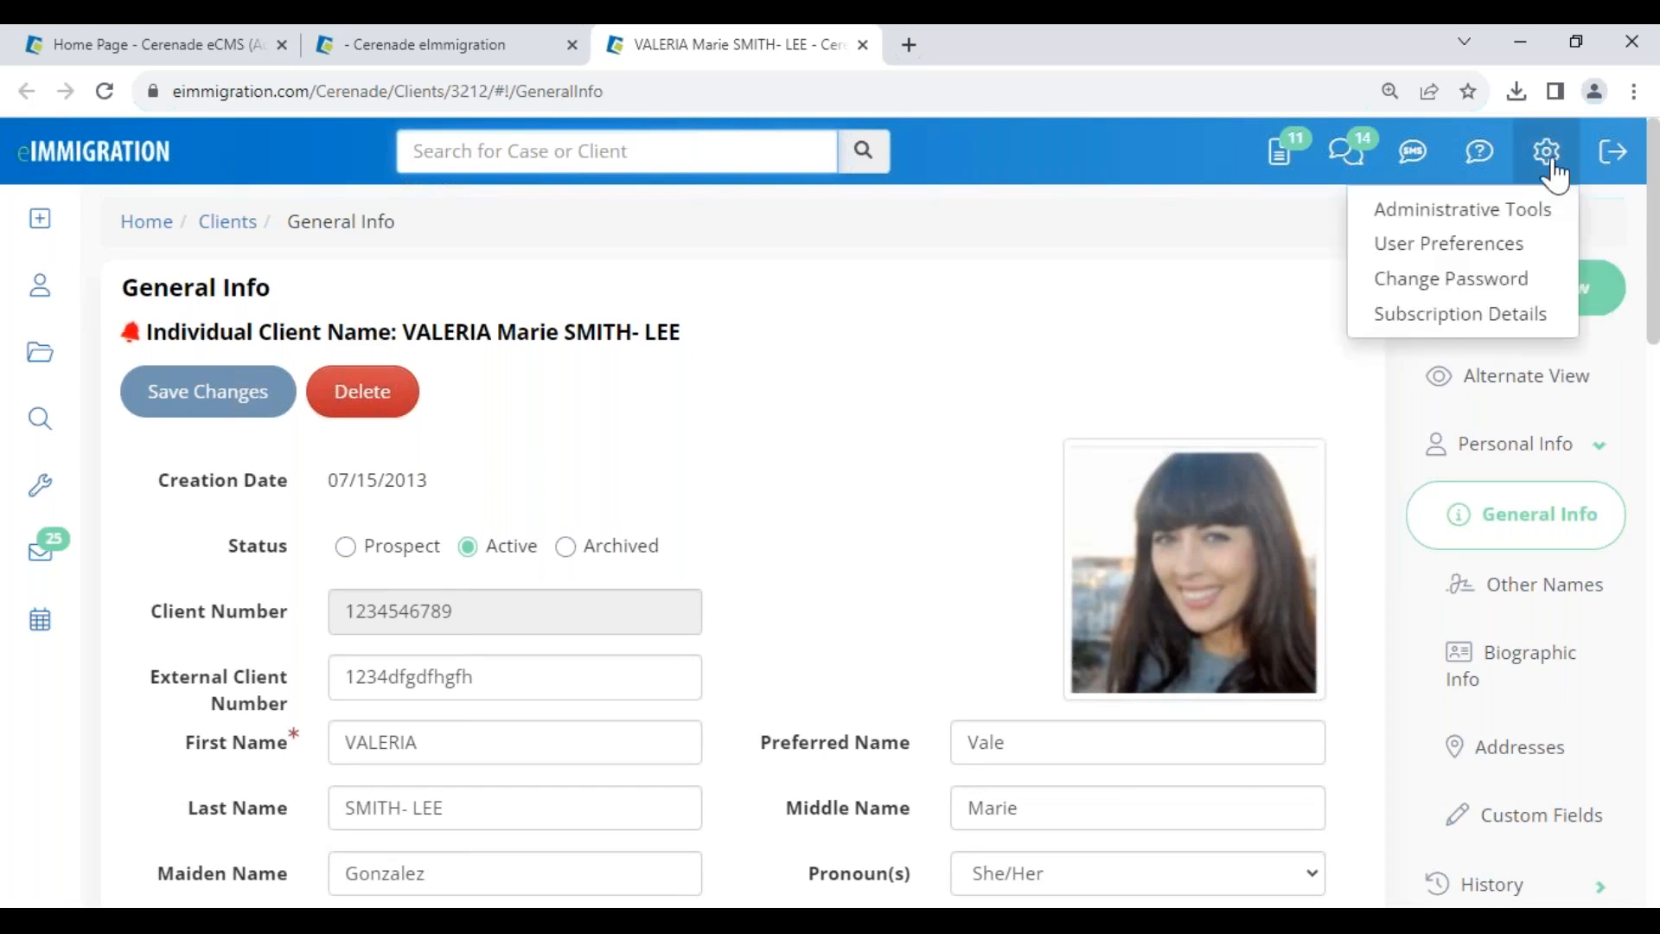
left_click(1525, 248)
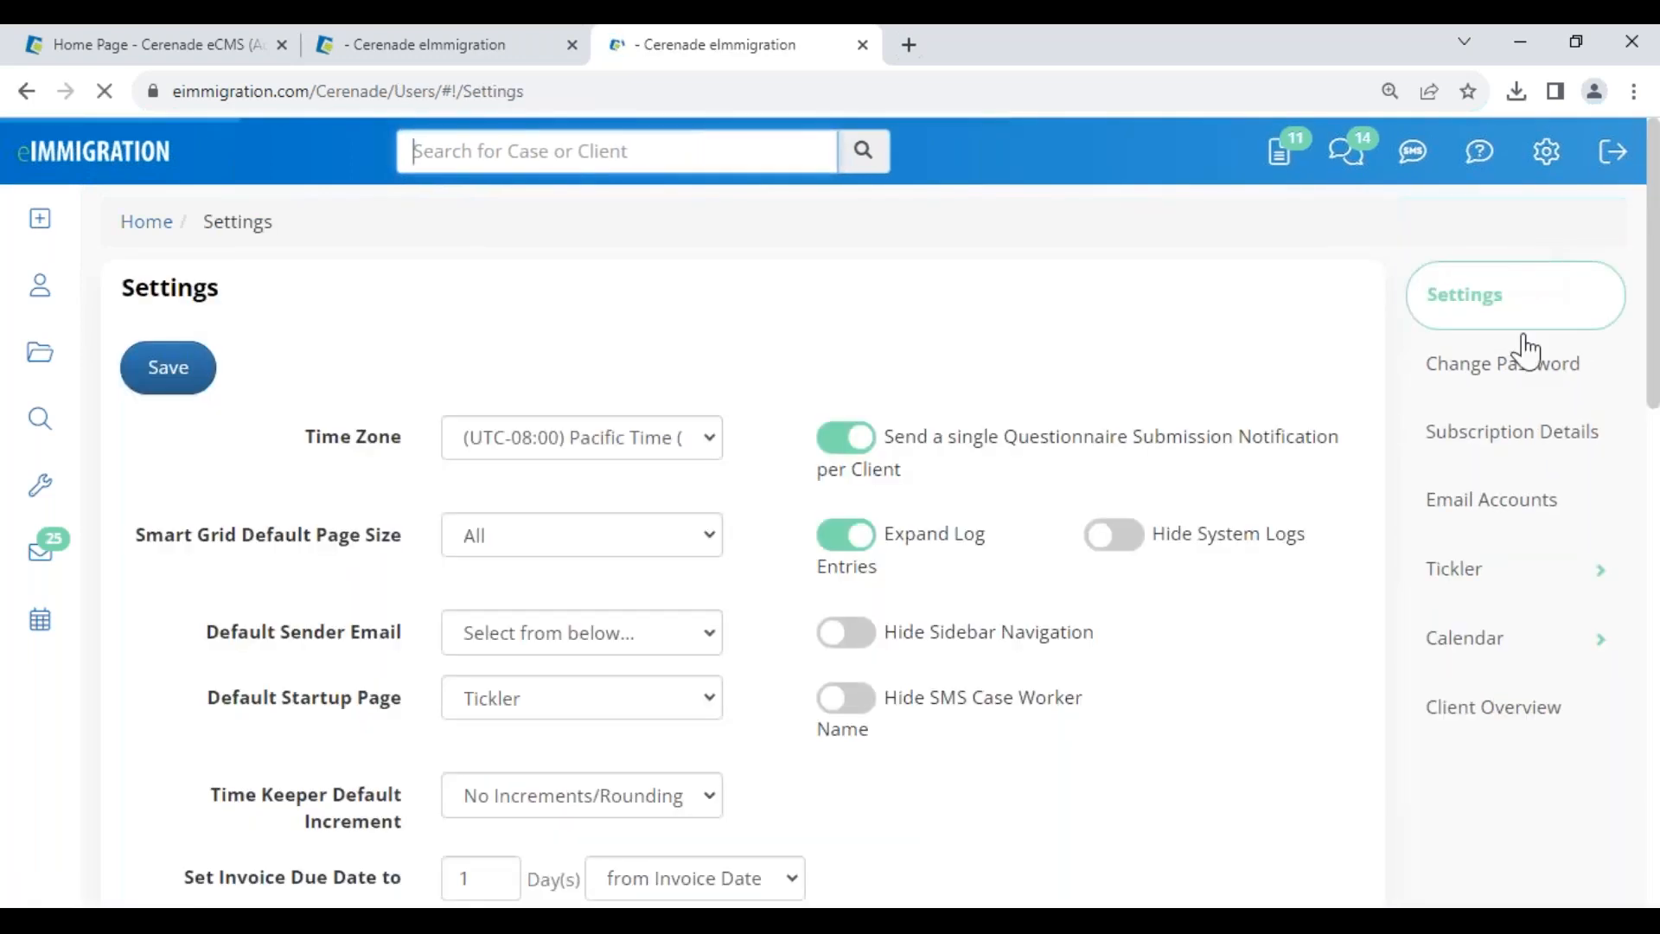
left_click(1468, 721)
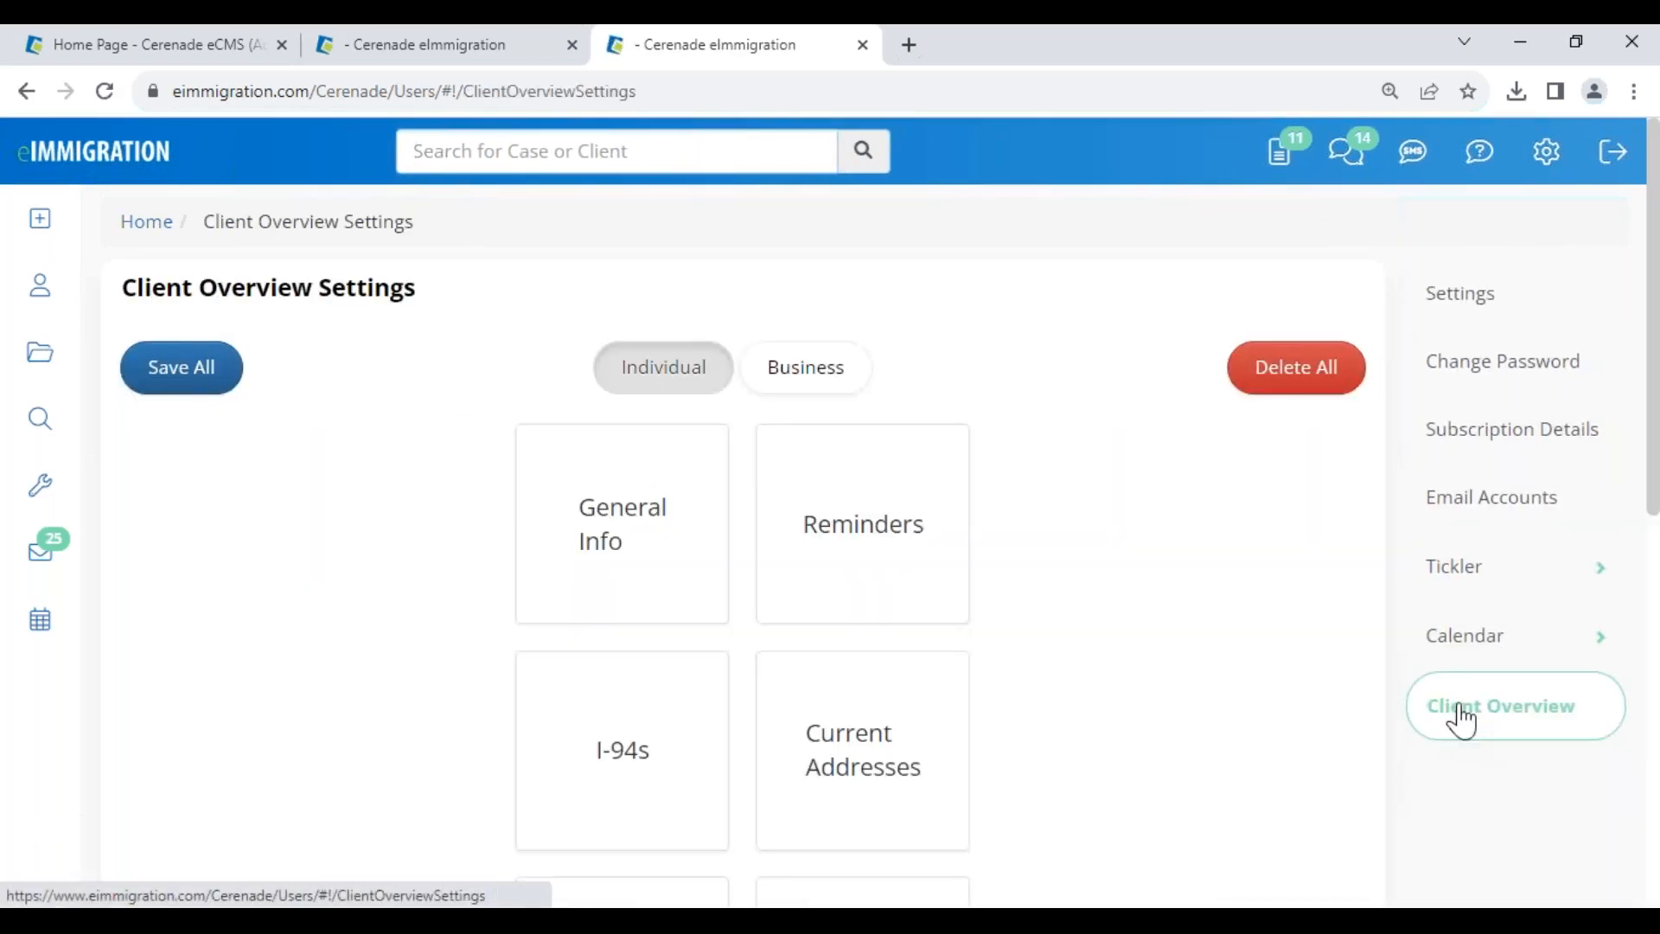
scroll(726, 709, "down", 8)
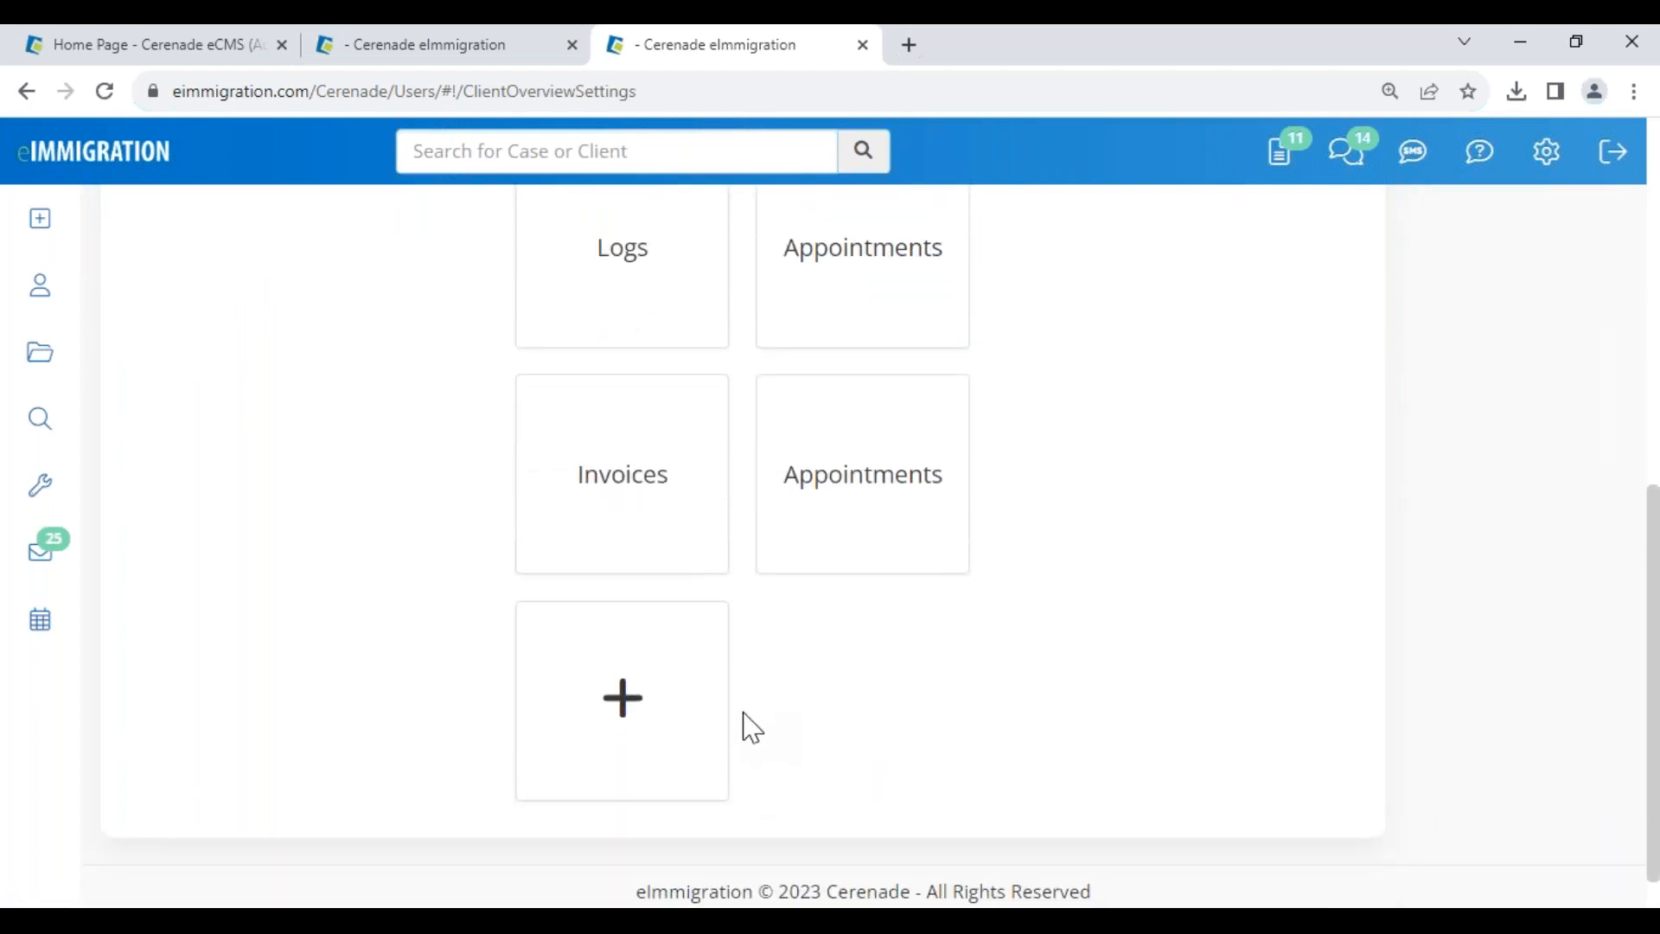
left_click(849, 548)
scroll(861, 537, "down", 5)
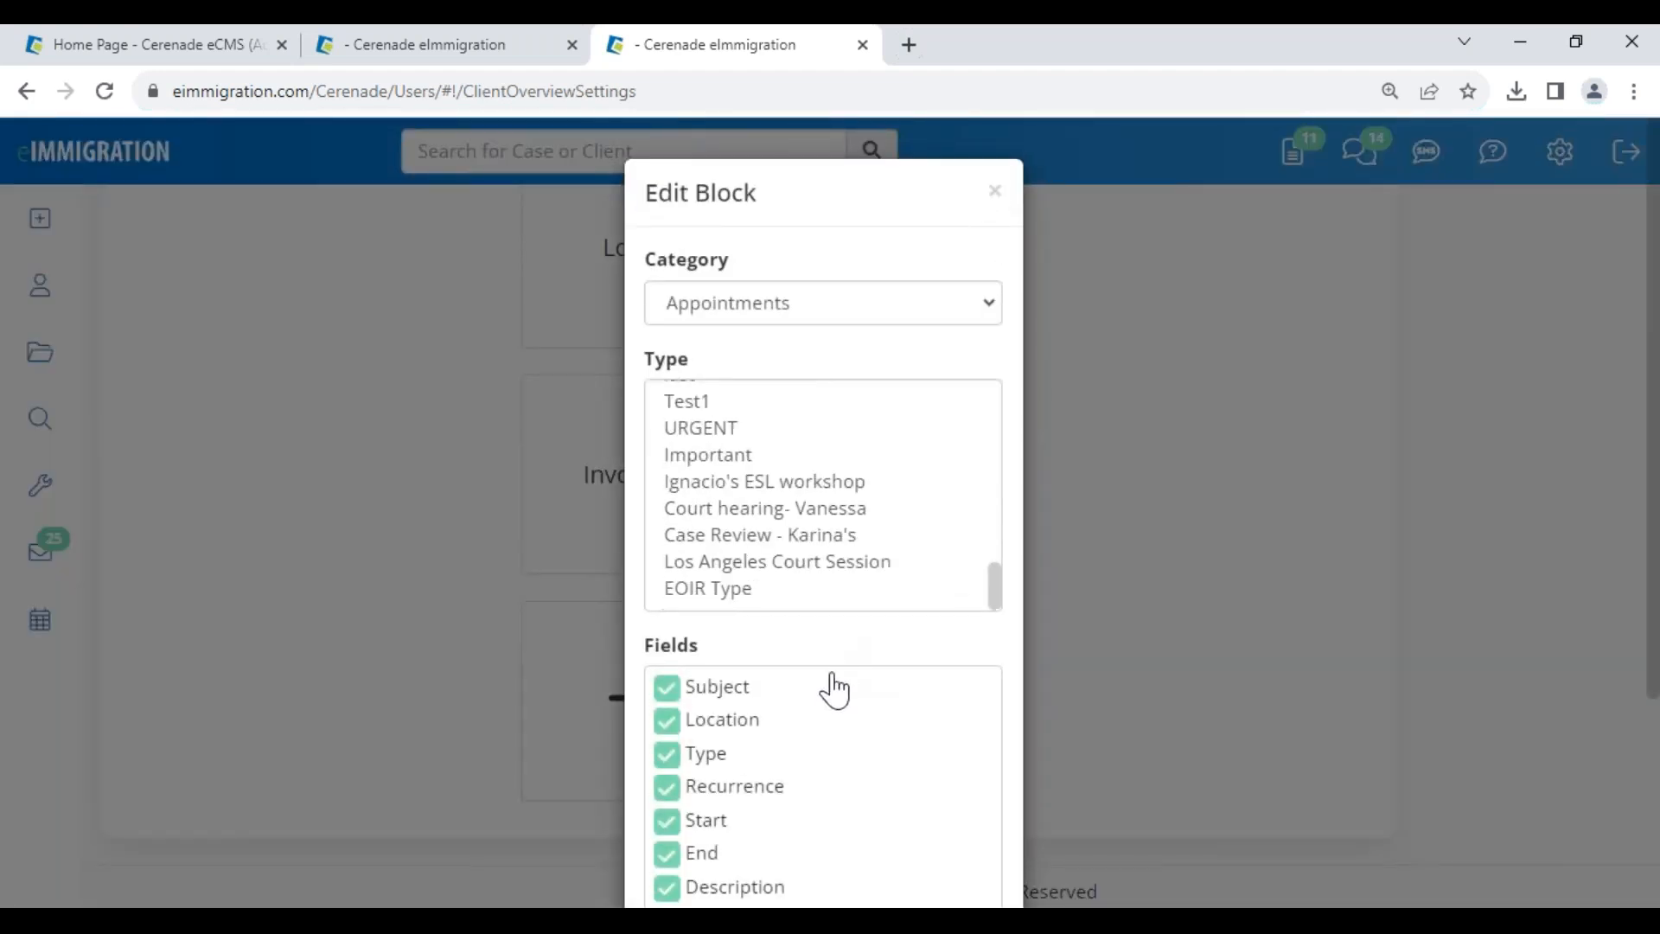
scroll(825, 726, "down", 3)
left_click(723, 852)
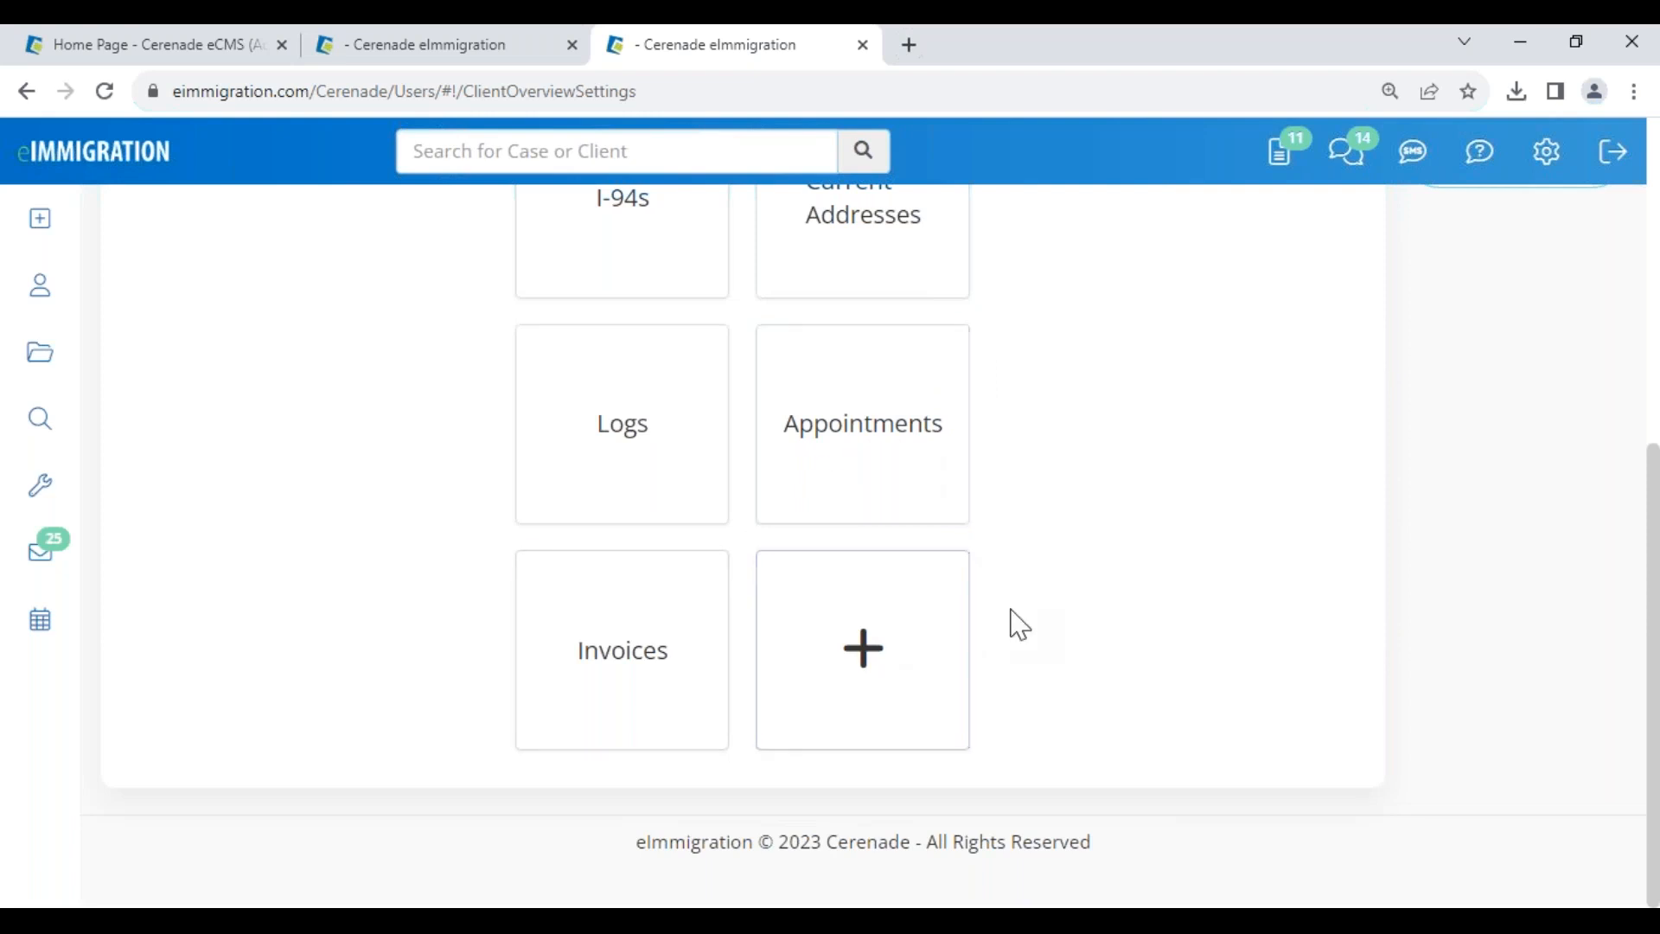
scroll(1018, 623, "up", 1)
scroll(1016, 623, "up", 3)
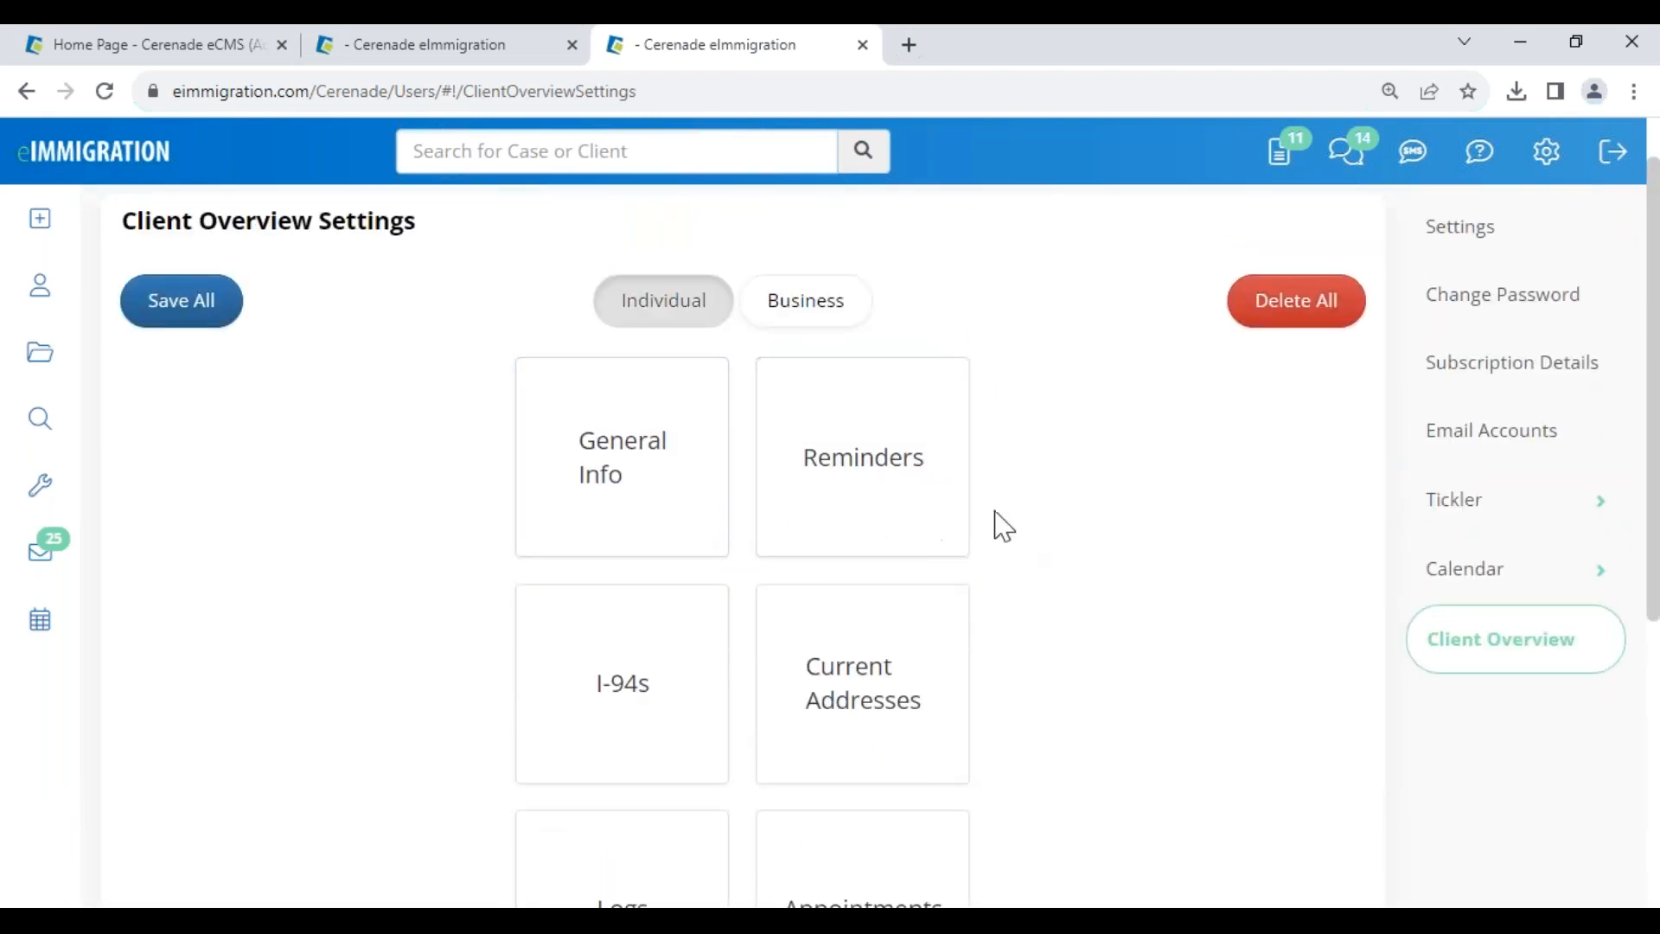
scroll(644, 588, "down", 2)
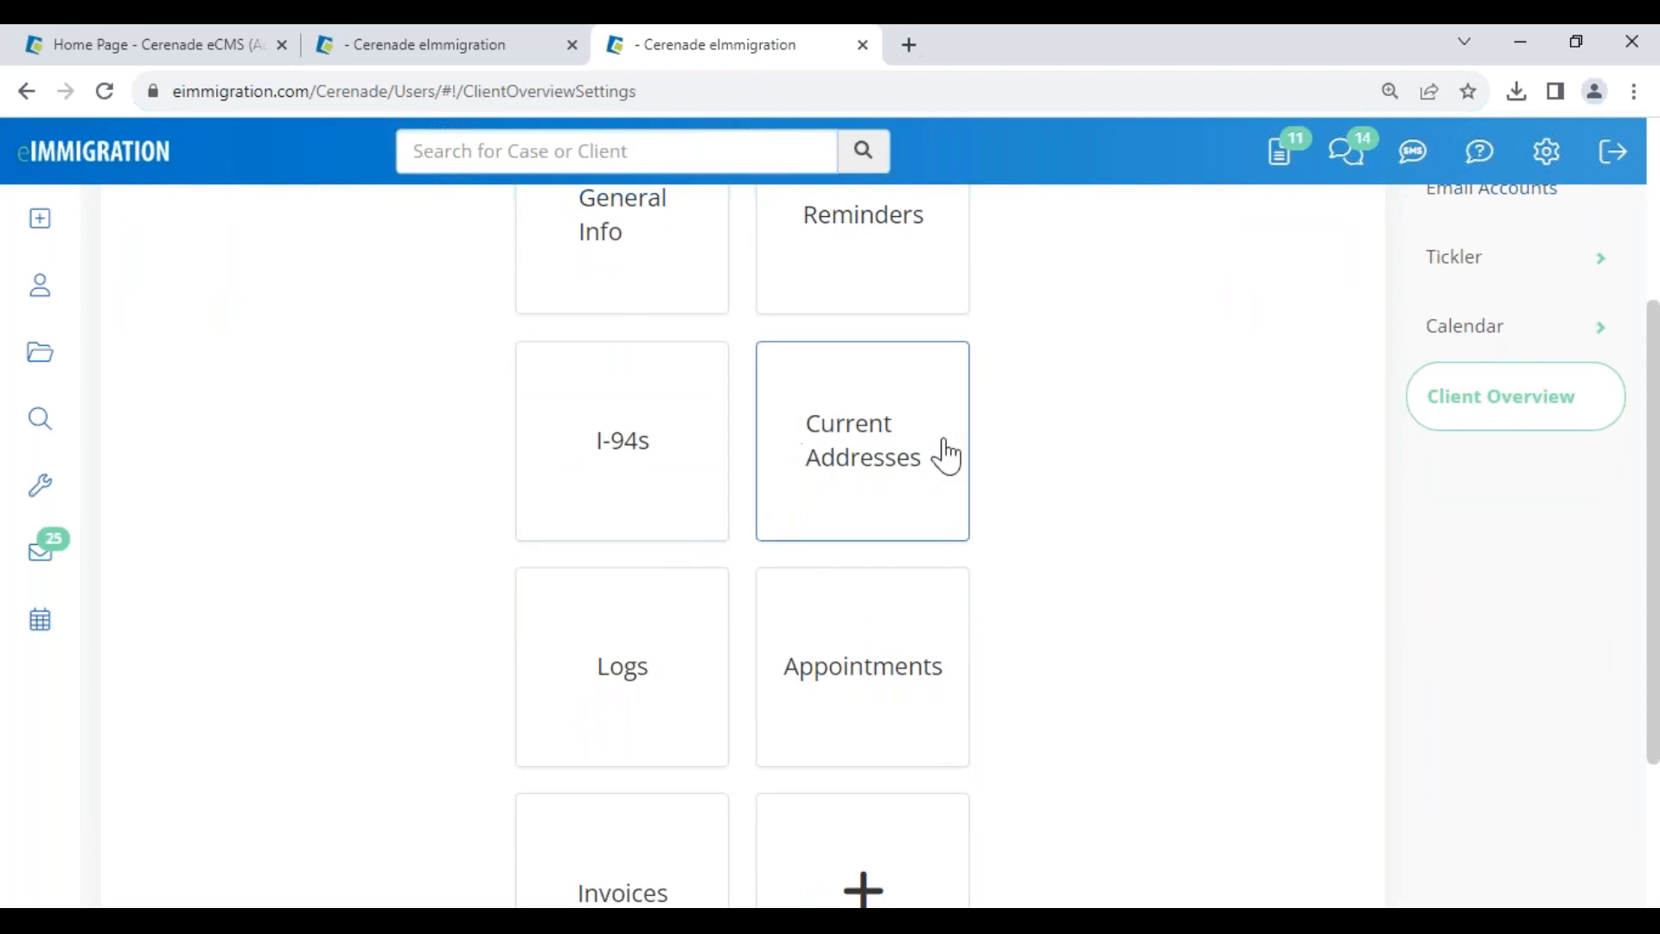
scroll(726, 692, "down", 1)
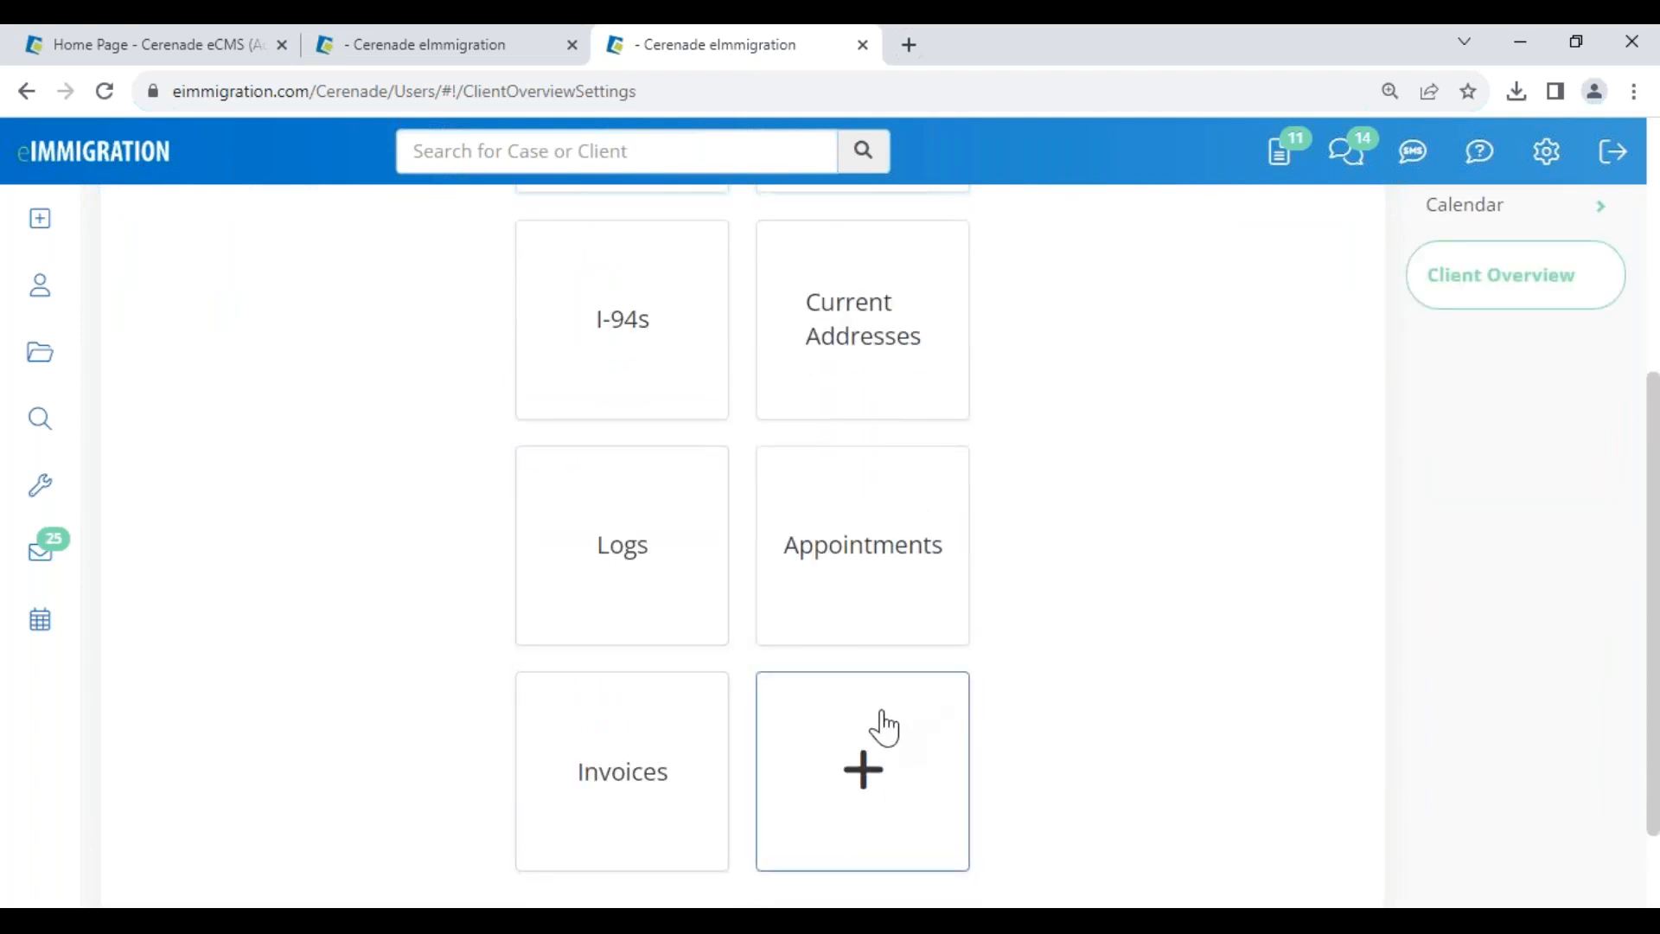
scroll(843, 717, "up", 1)
scroll(805, 710, "up", 1)
scroll(856, 726, "down", 1)
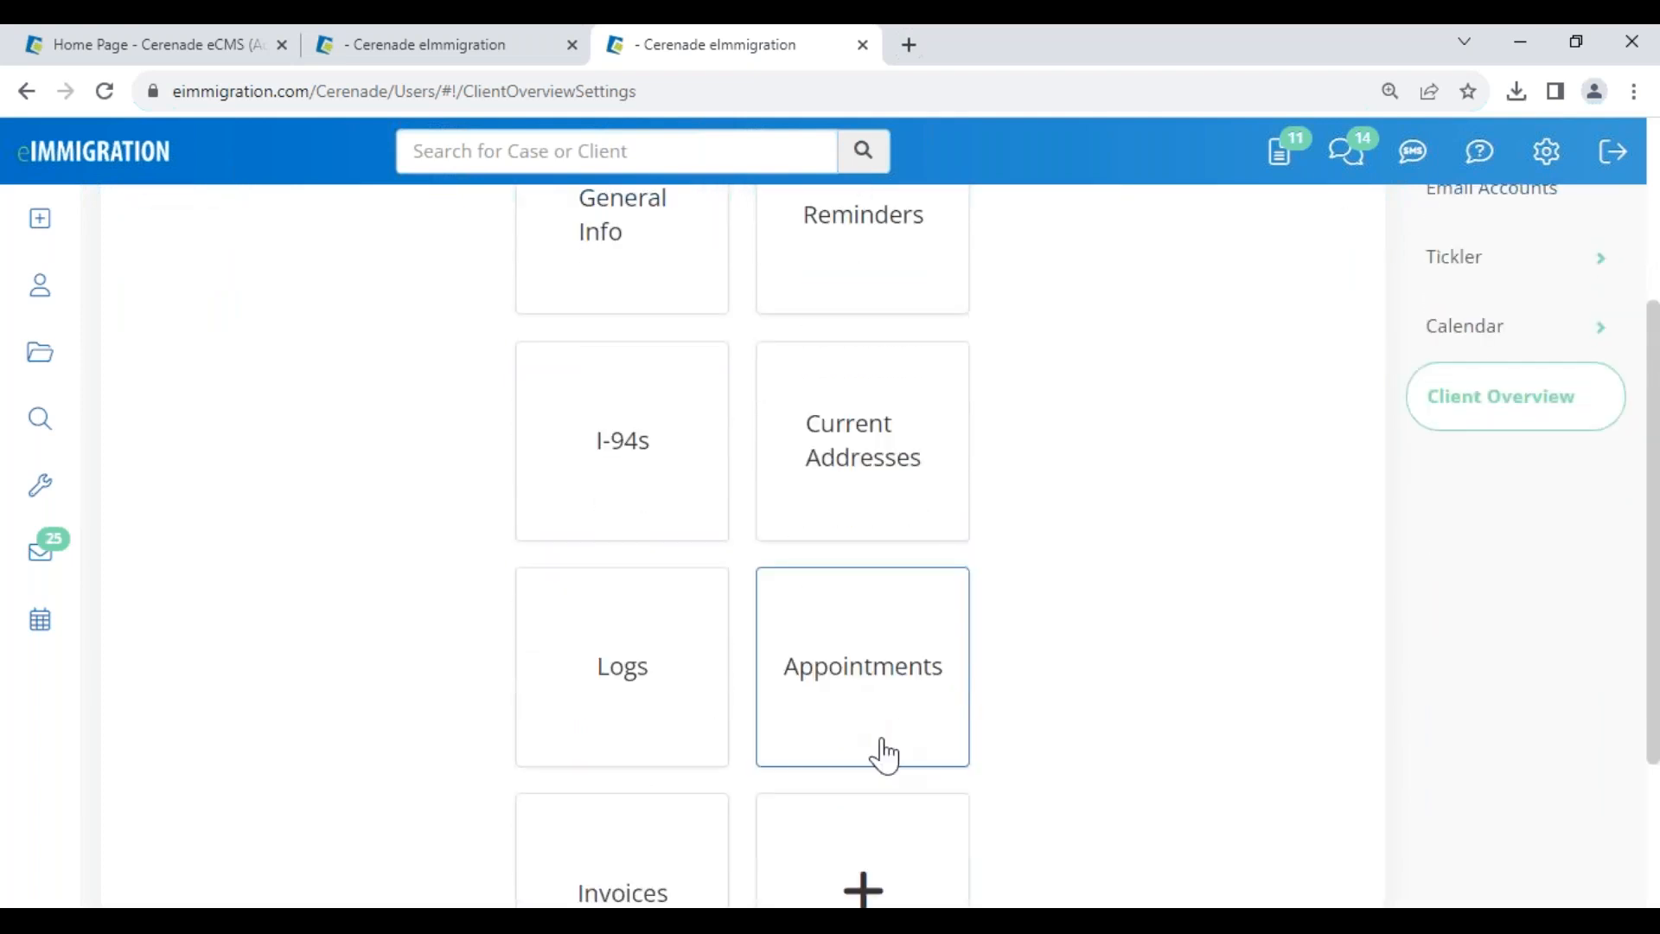
scroll(882, 760, "down", 1)
scroll(882, 756, "up", 2)
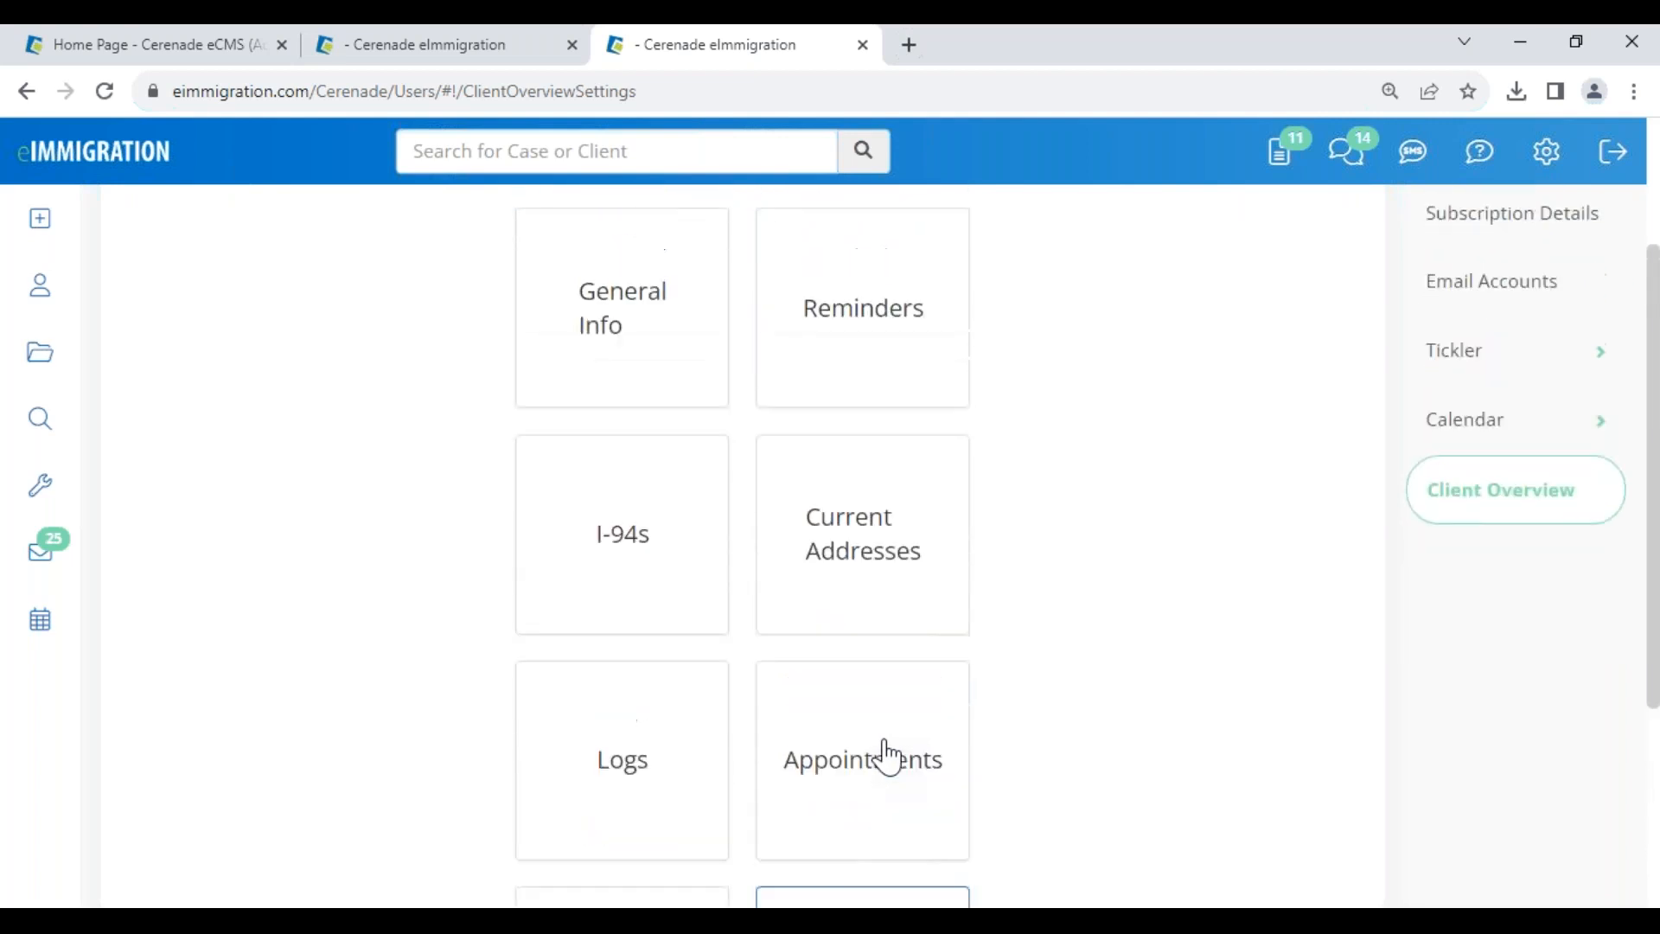
scroll(945, 631, "down", 2)
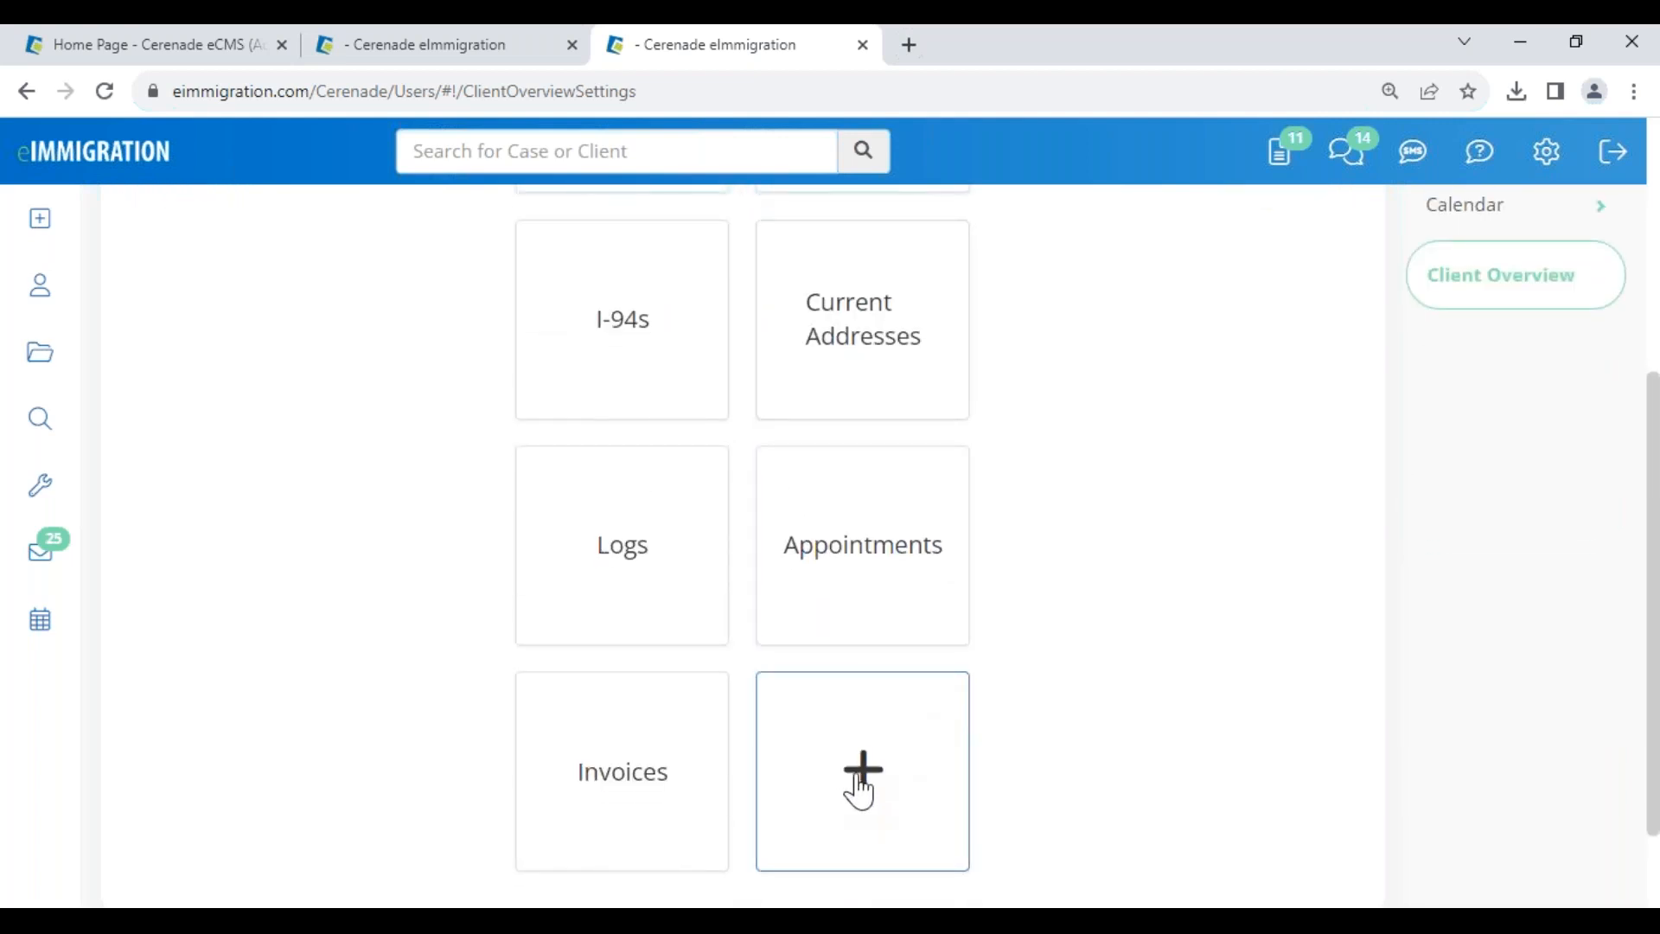
- Add a Passports block with Issuing Country, Issue Date, Expiration Date and File, then Save All
left_click(858, 783)
left_click(746, 314)
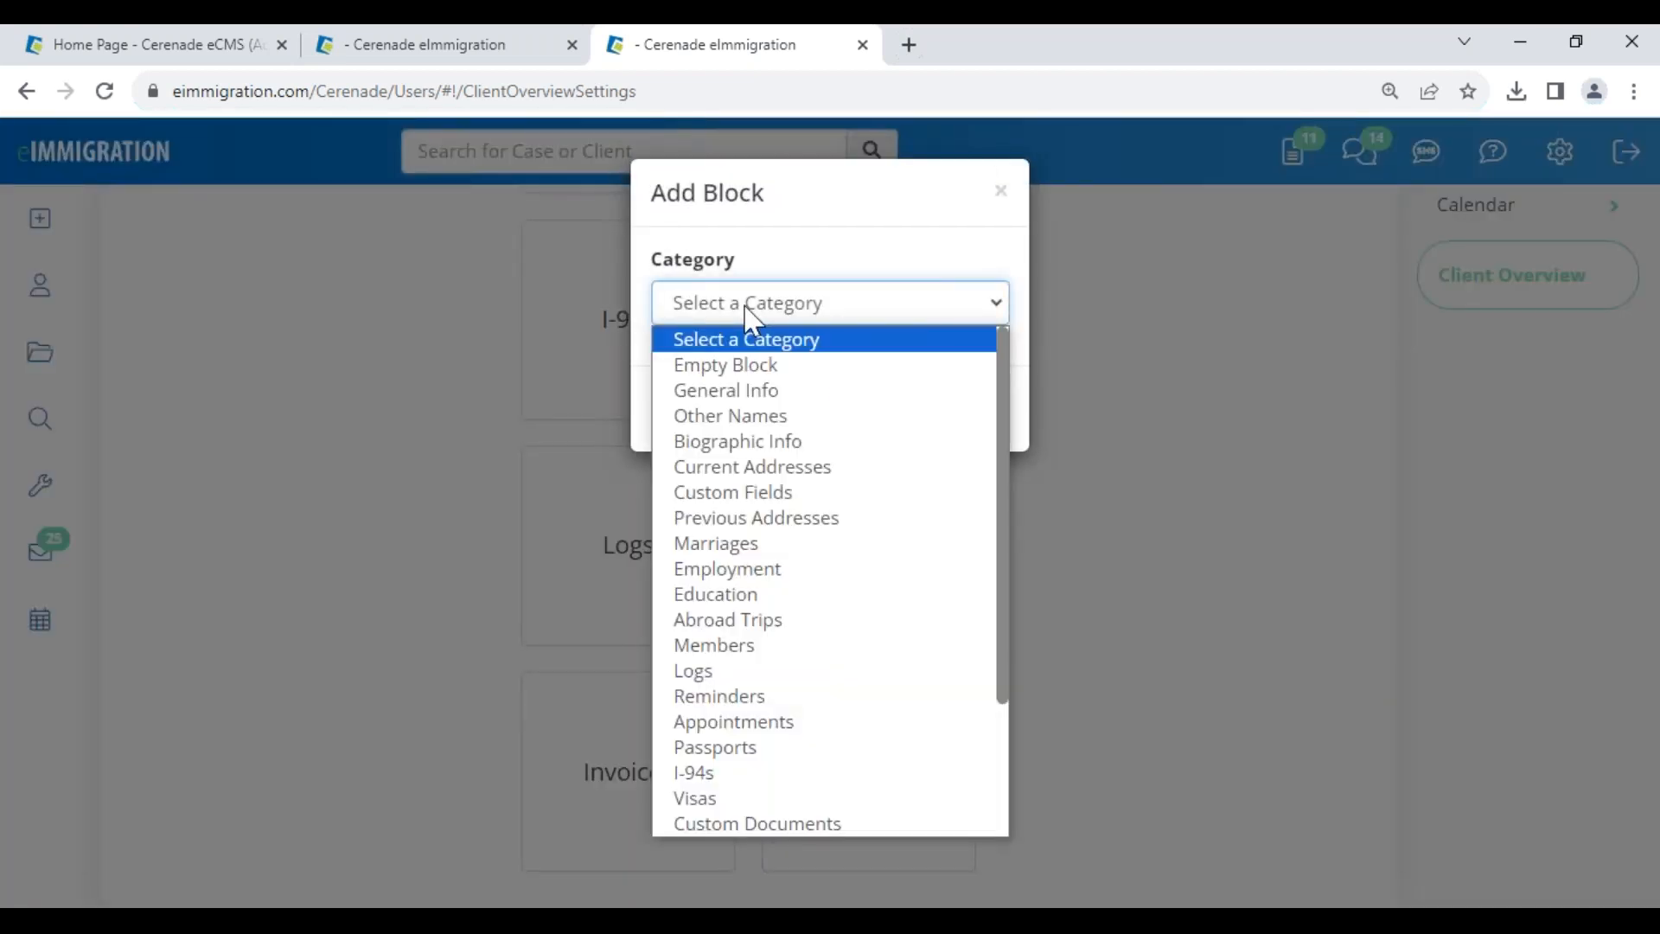
left_click(736, 749)
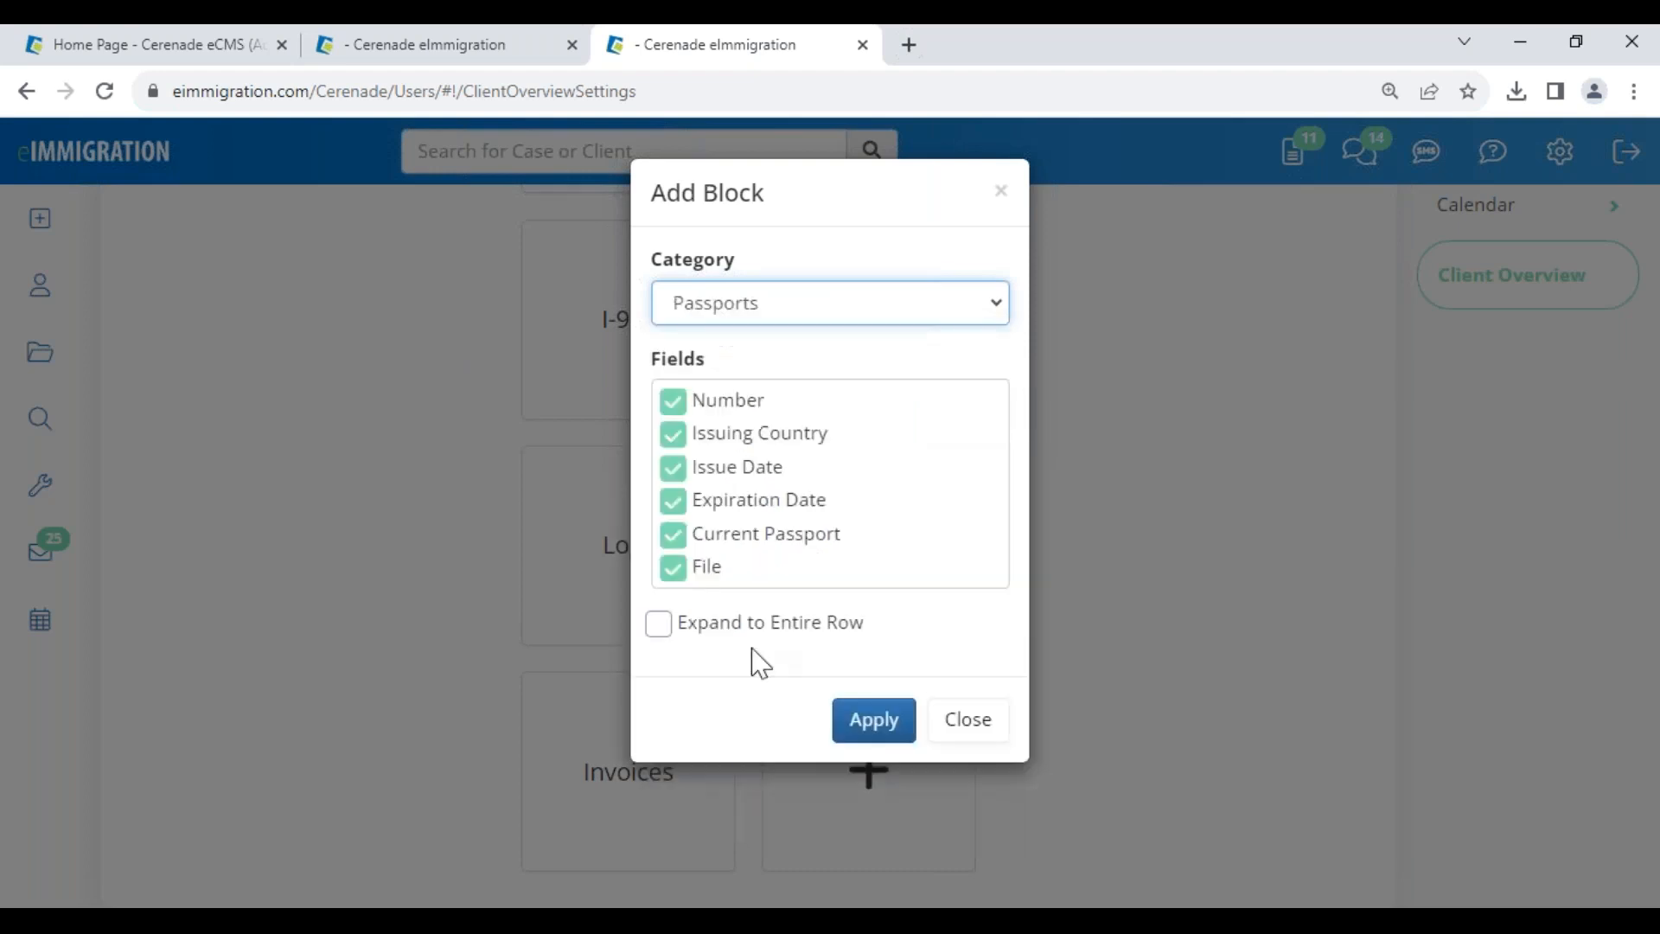
left_click(670, 408)
left_click(674, 436)
left_click(673, 535)
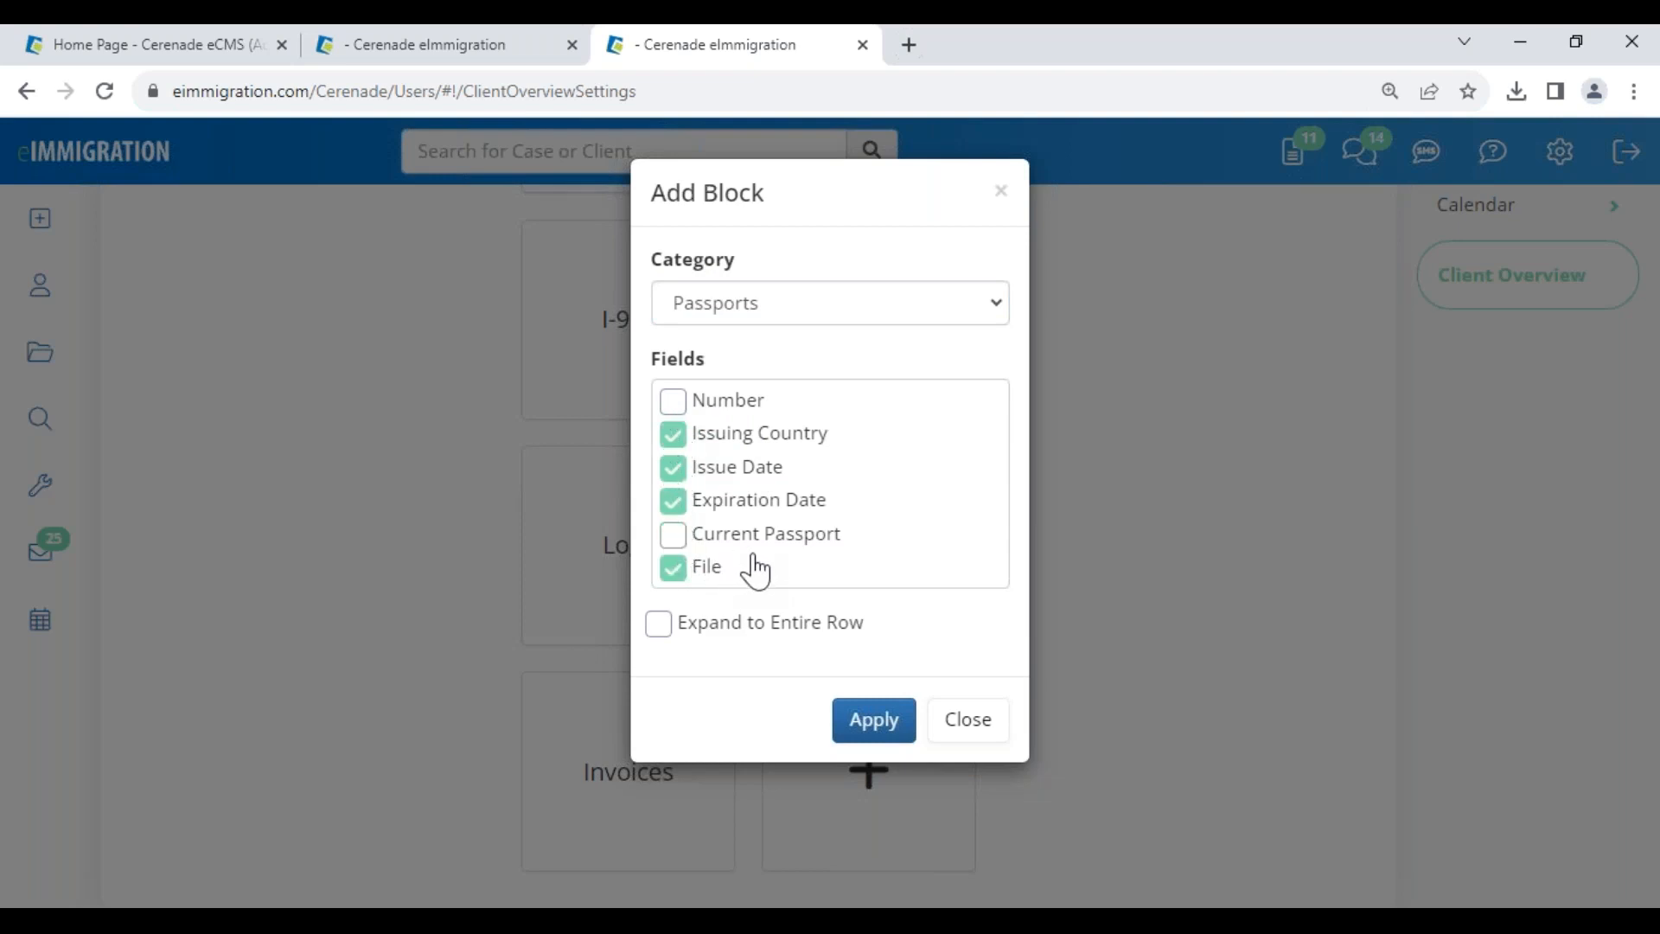
left_click(891, 730)
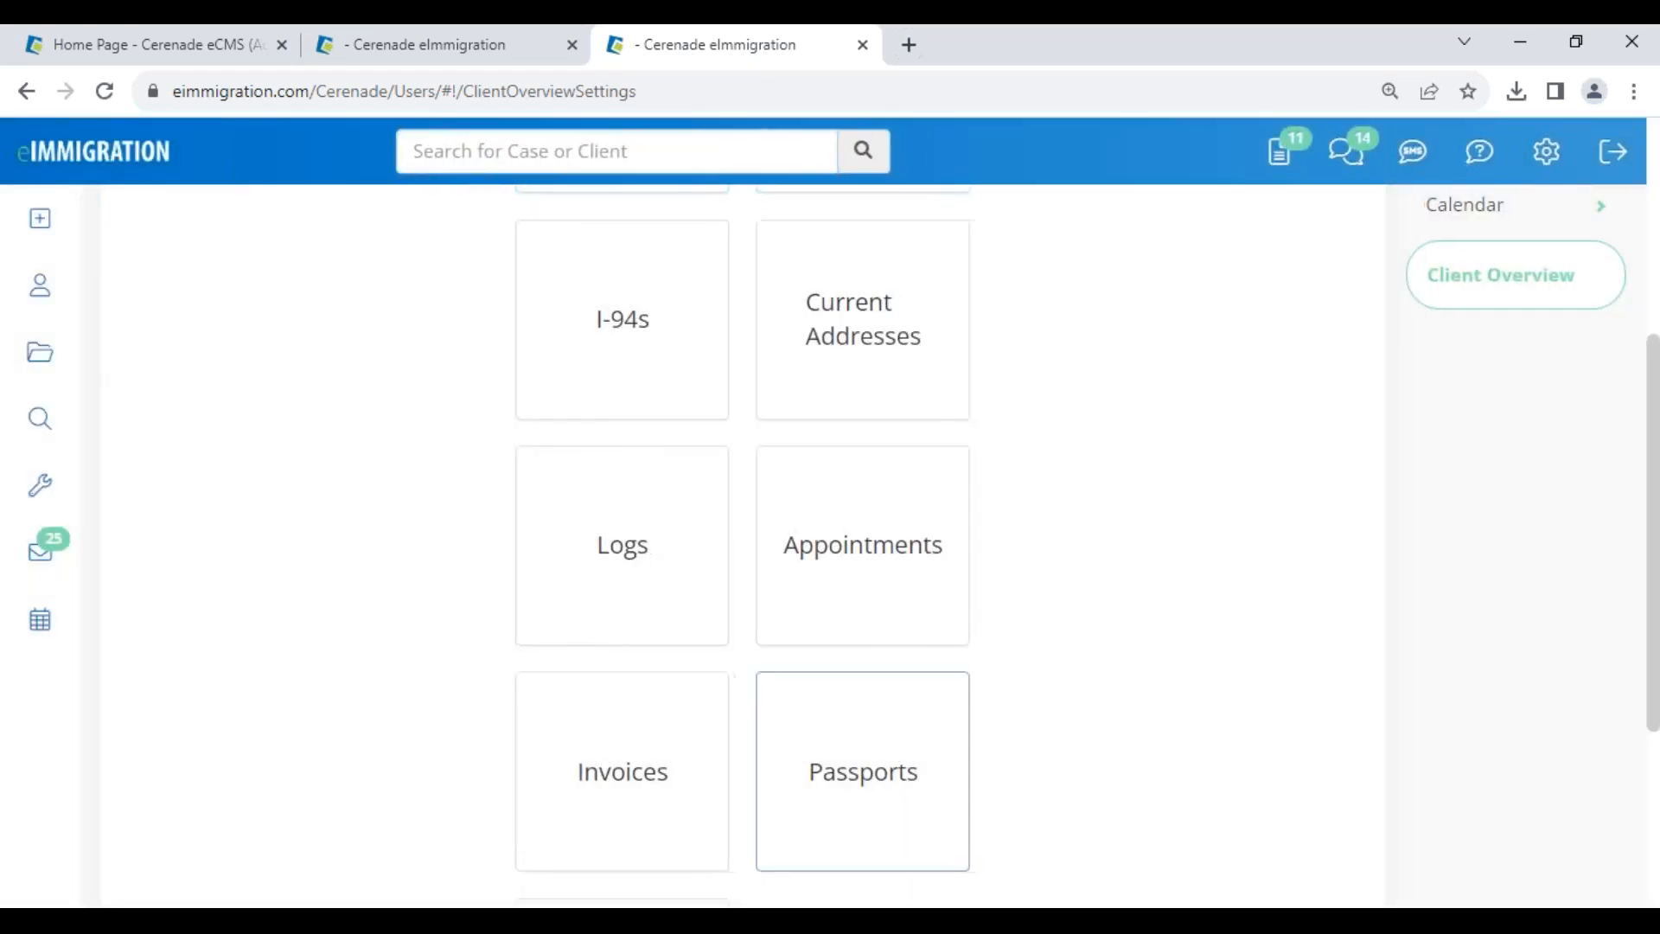
scroll(213, 447, "up", 5)
left_click(199, 381)
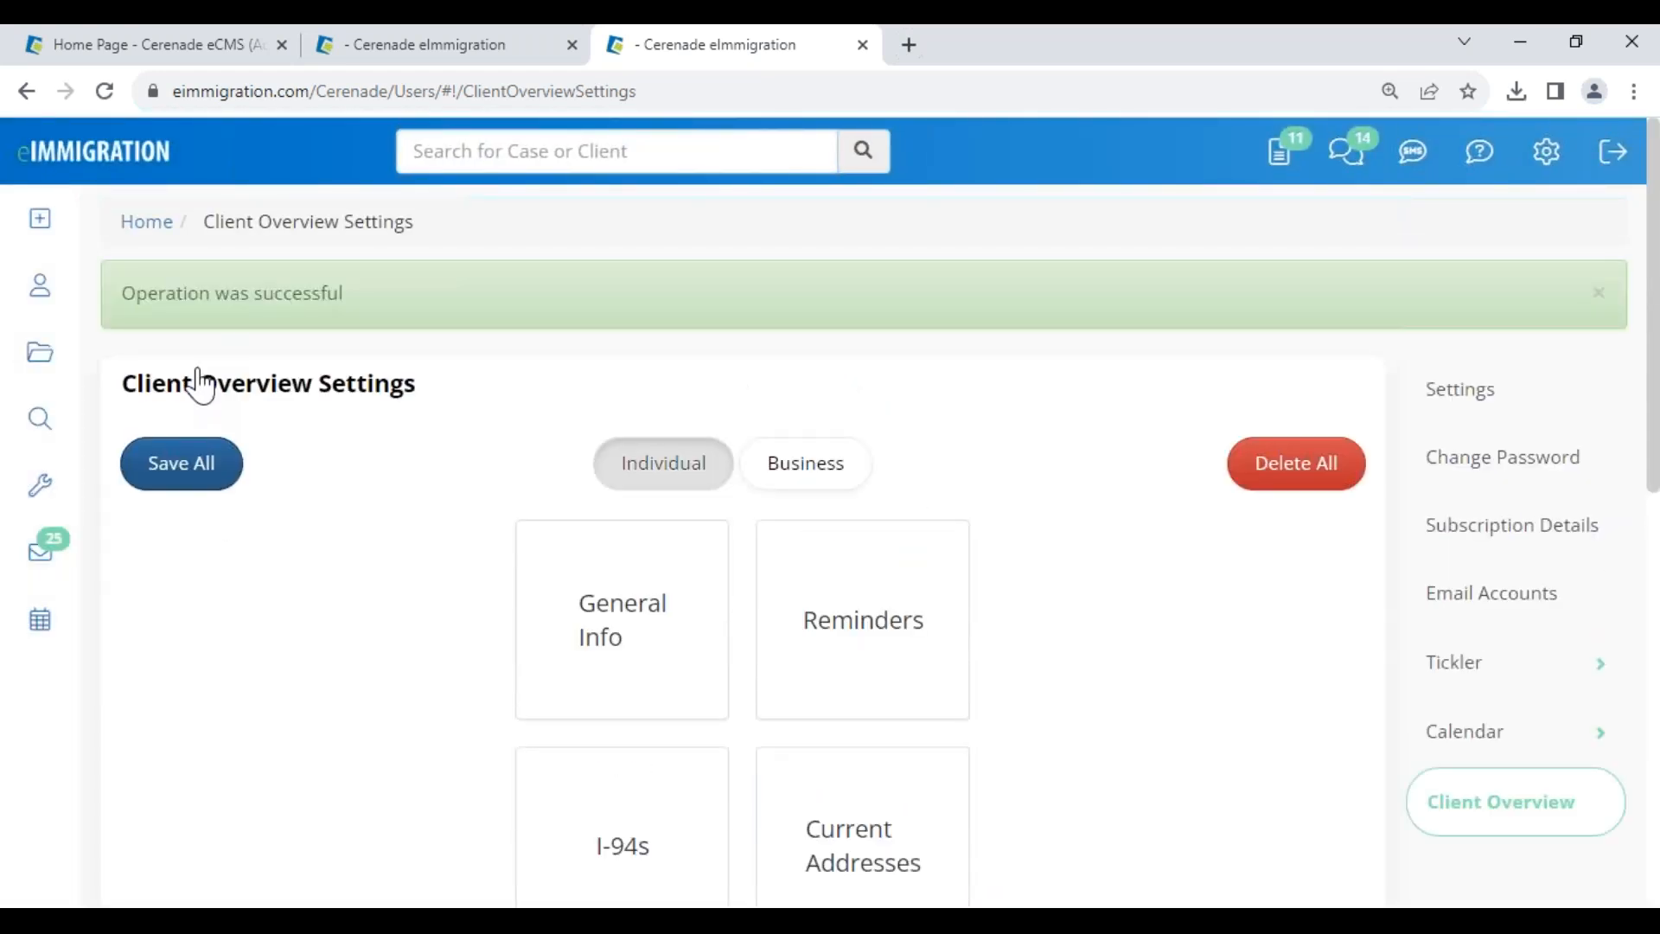
- Open the client's record from Clients, dismiss its alerts, and open Client Overview
left_click(487, 50)
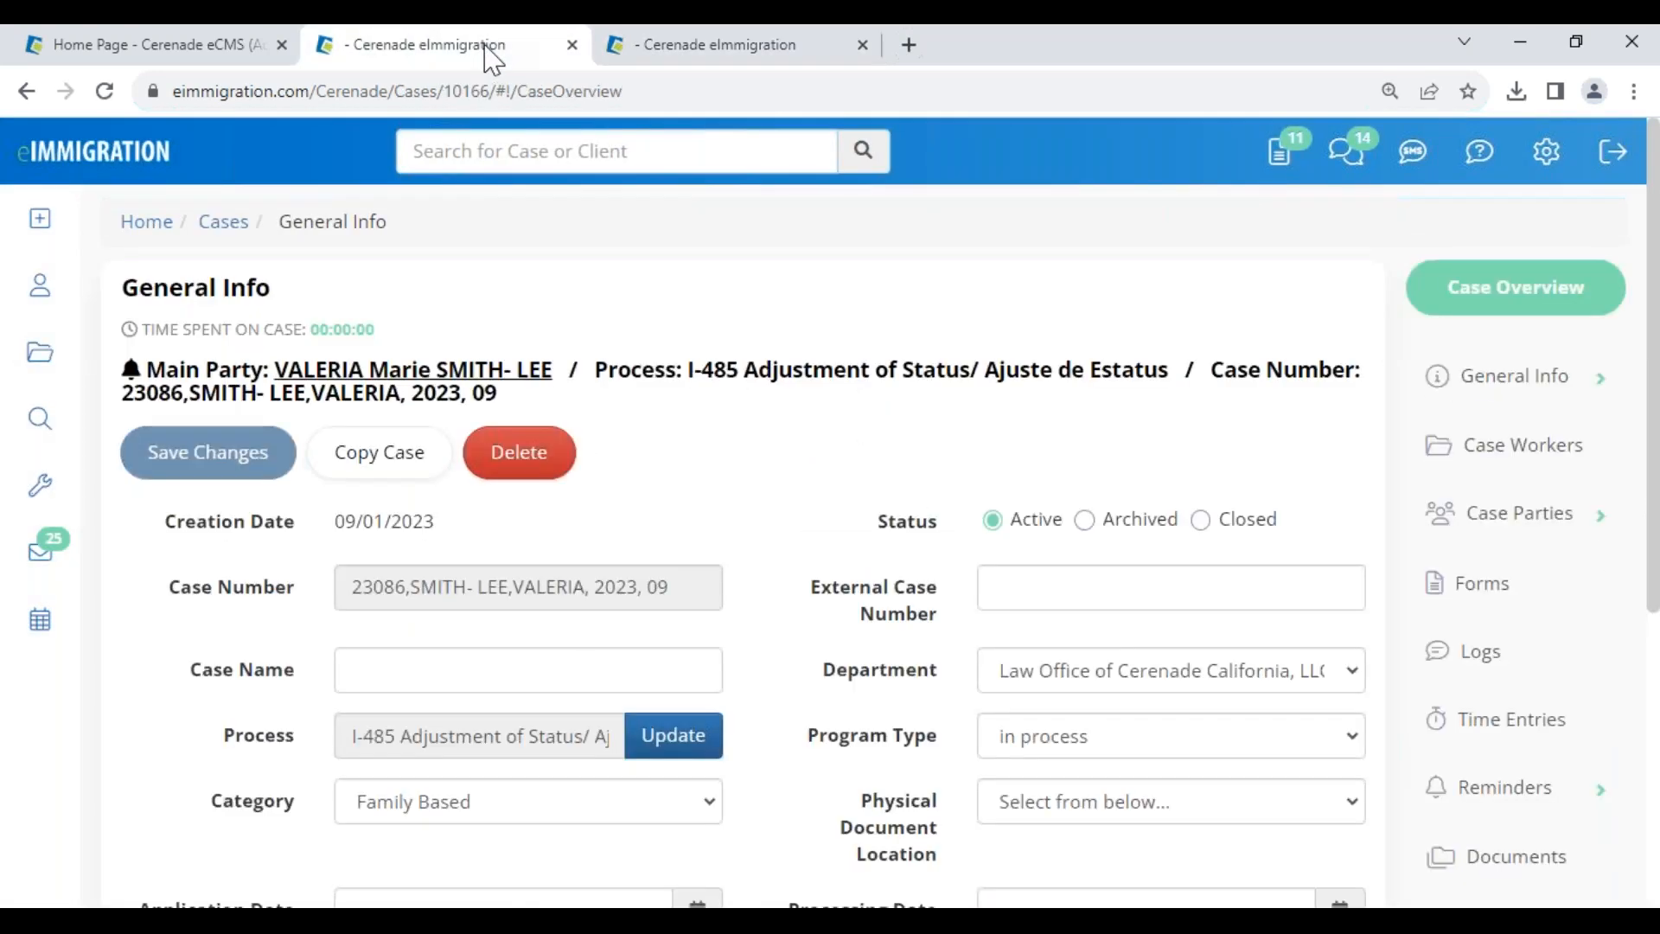
left_click(683, 50)
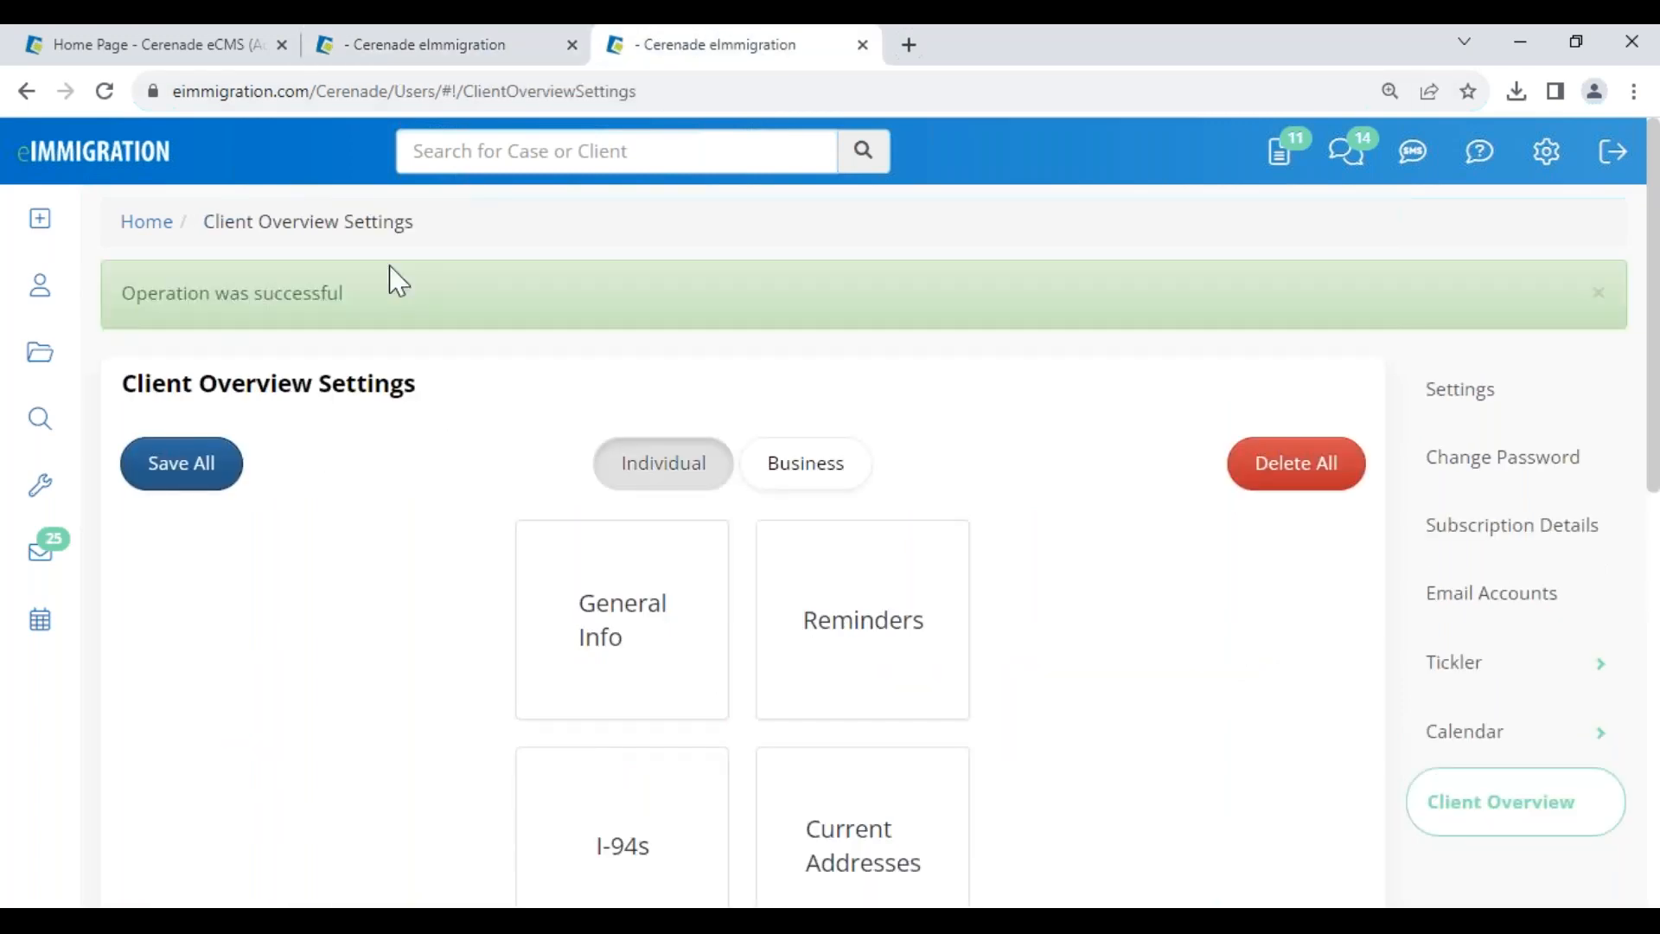
left_click(64, 319)
scroll(337, 796, "down", 2)
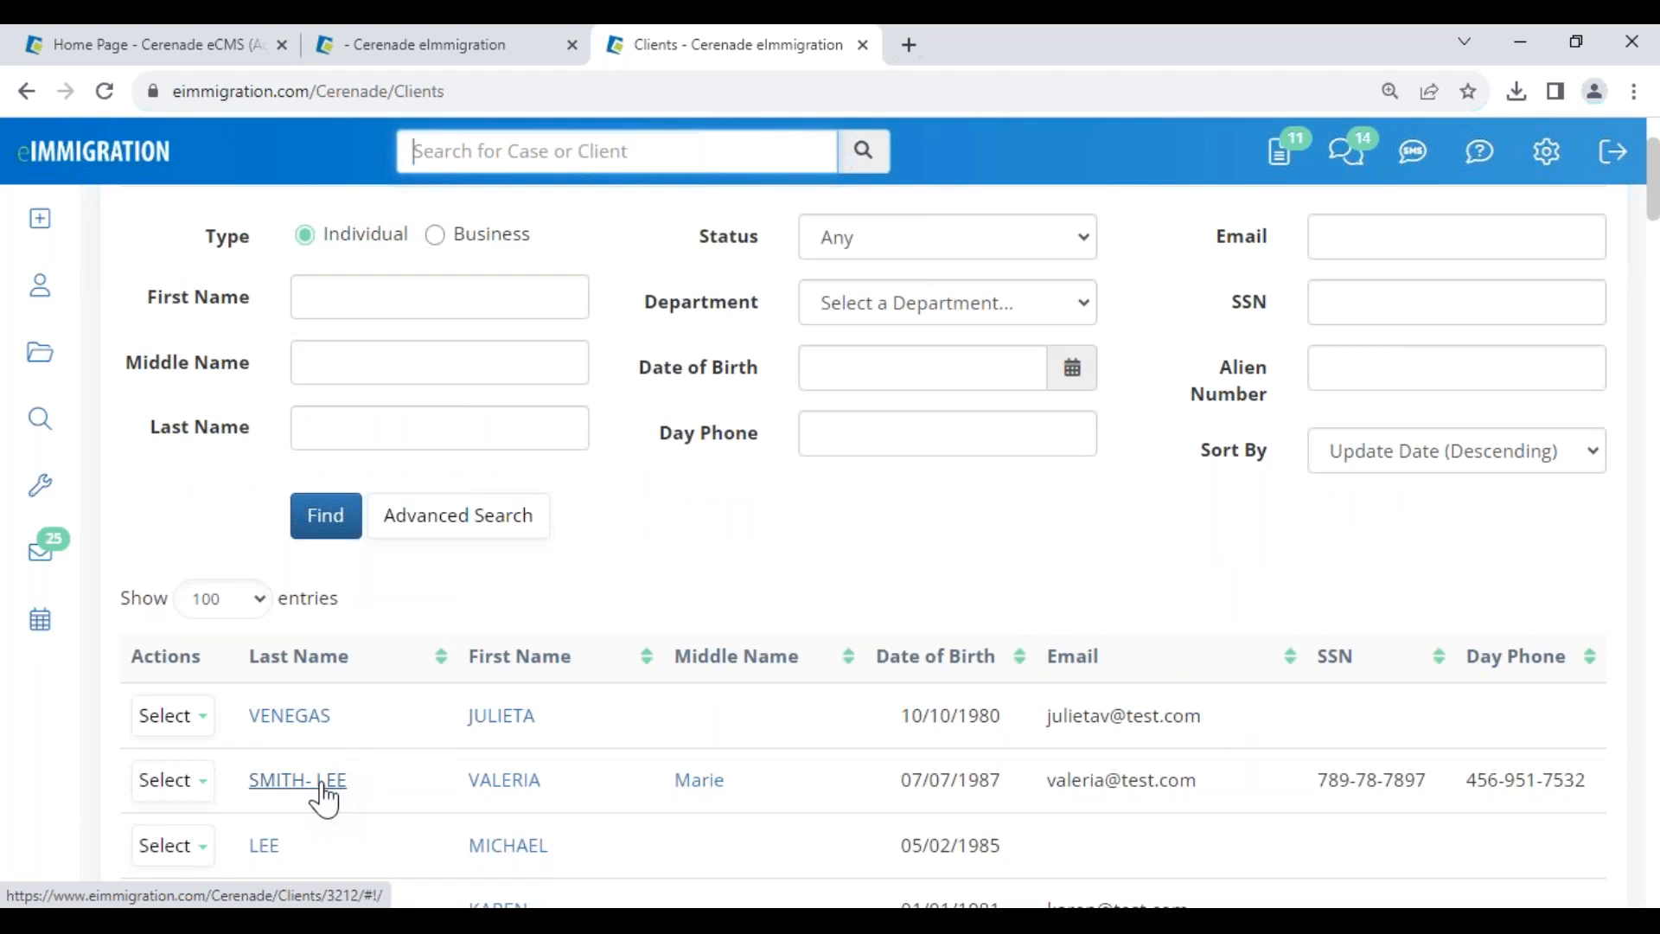
left_click(302, 787)
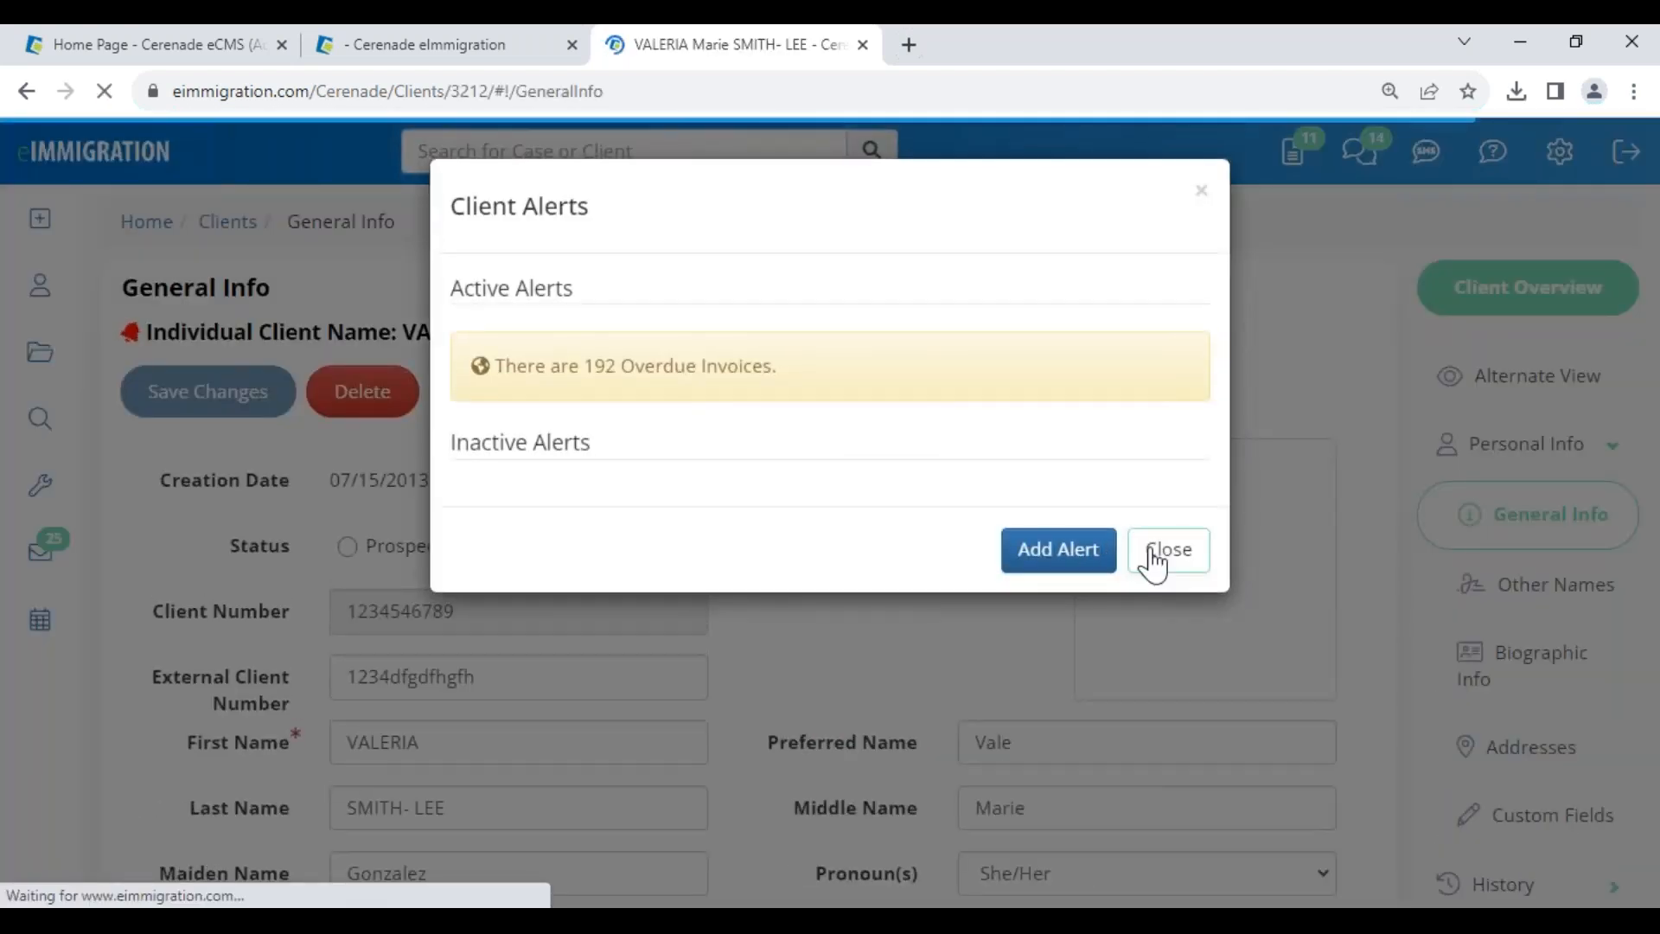
left_click(1154, 555)
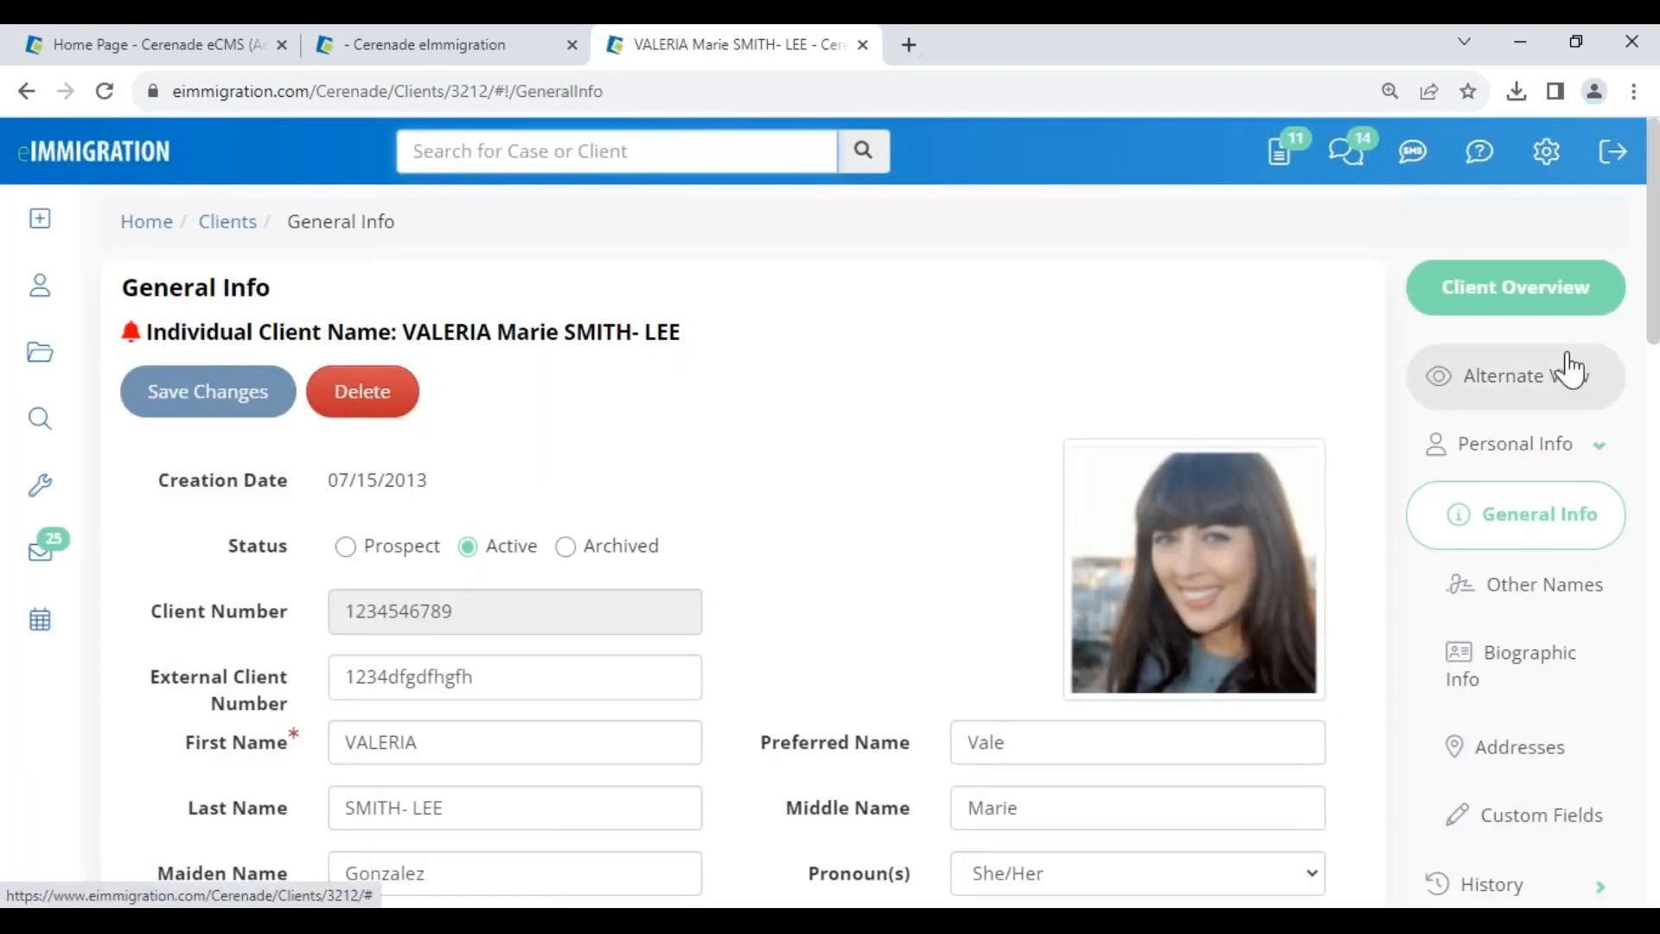
left_click(1556, 297)
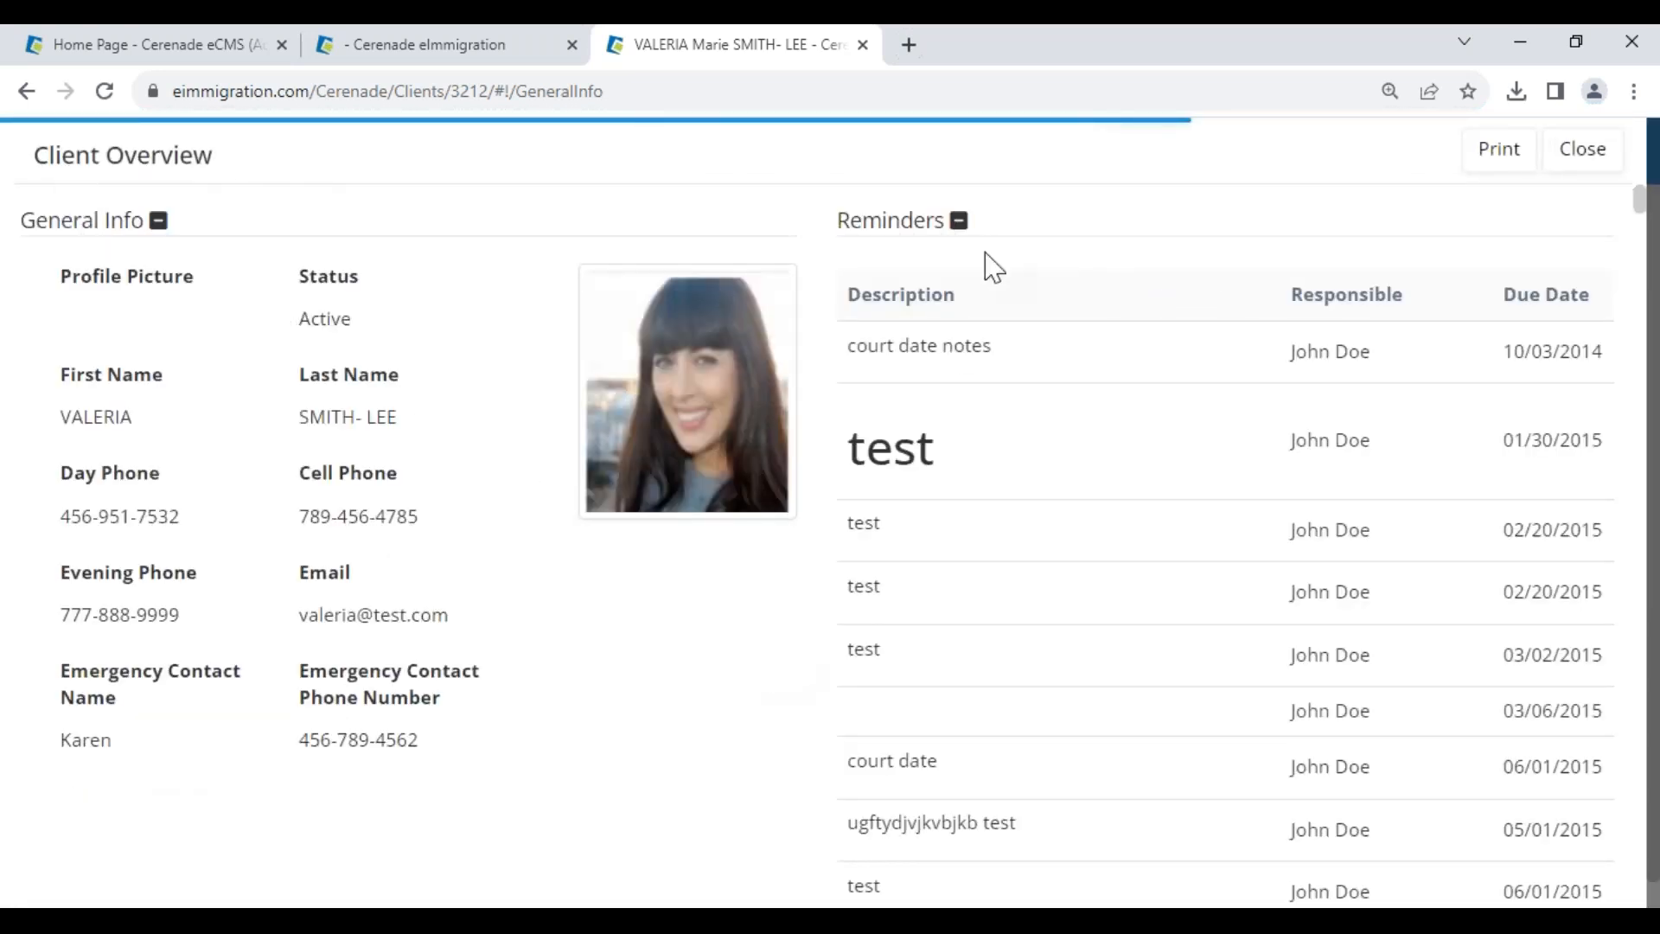
- Collapse the Reminders, Current Addresses, I-94s, Appointments and Logs sections to reach Passports
left_click(959, 223)
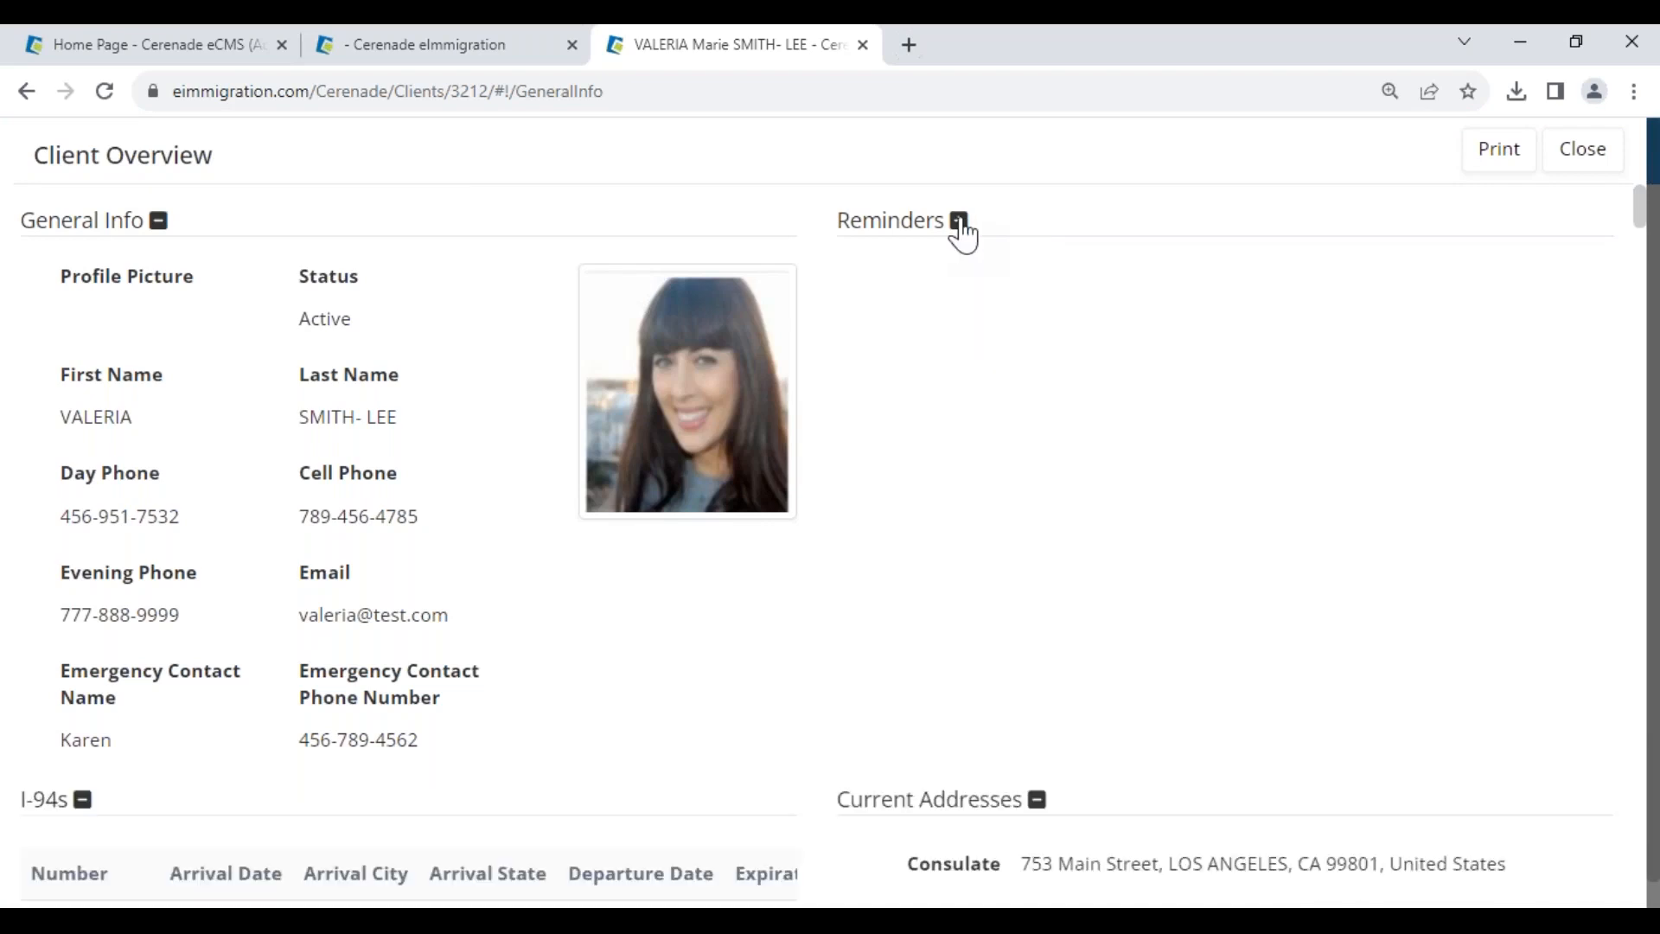
left_click(1037, 801)
scroll(475, 781, "down", 1)
left_click(79, 678)
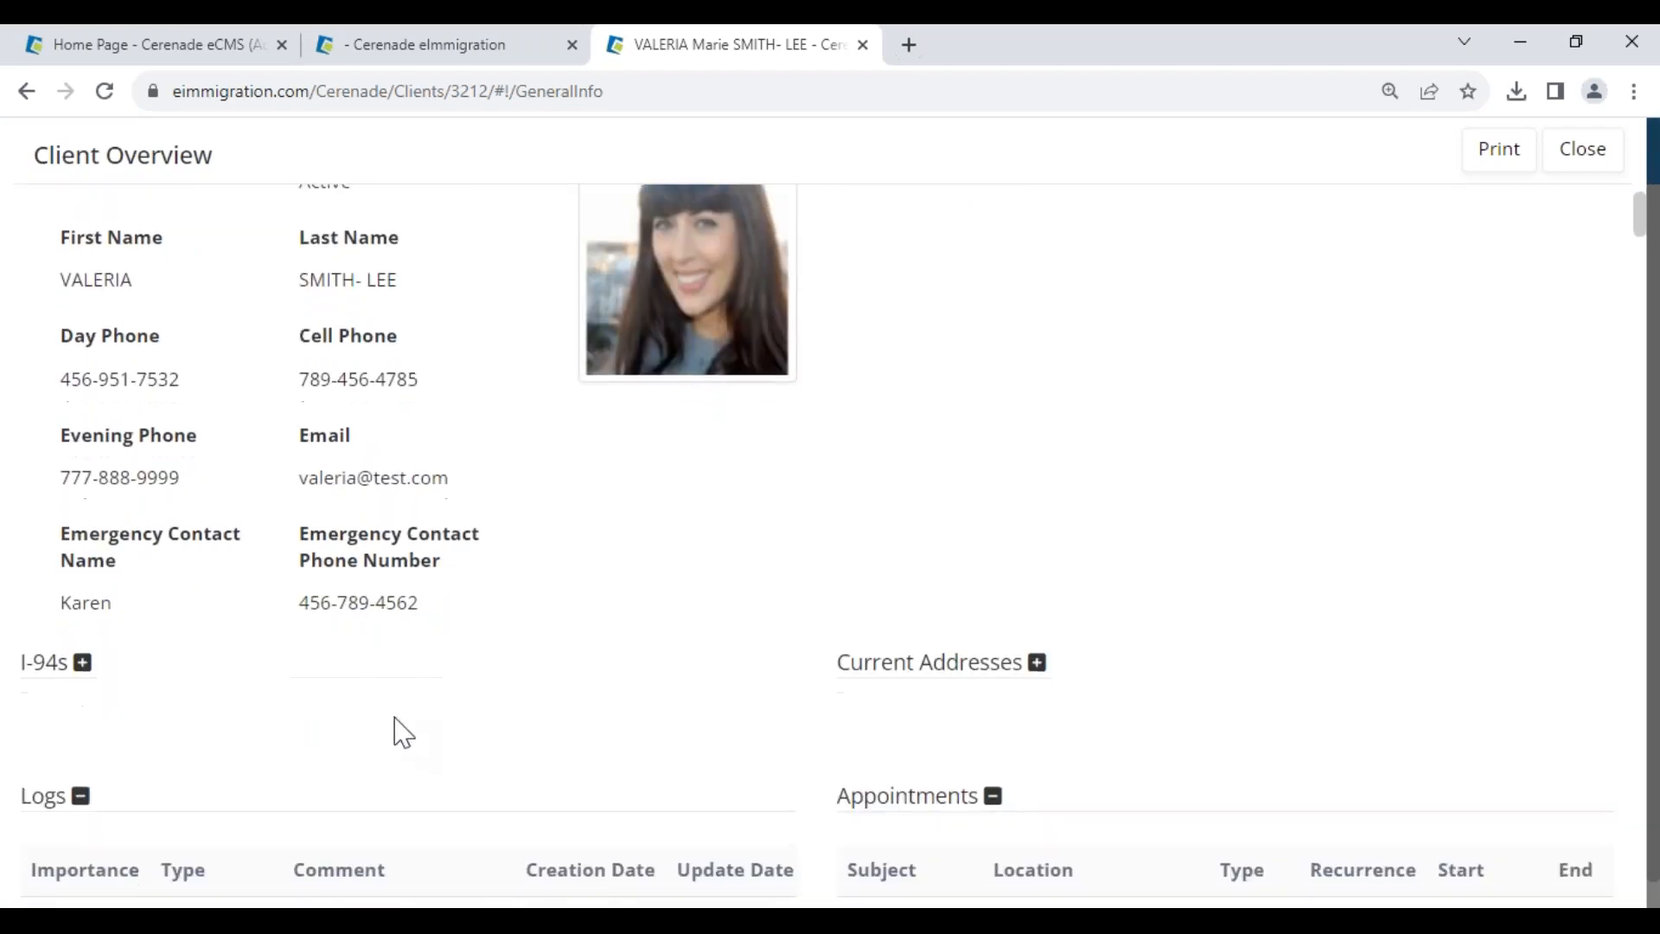
scroll(996, 571, "down", 3)
left_click(994, 449)
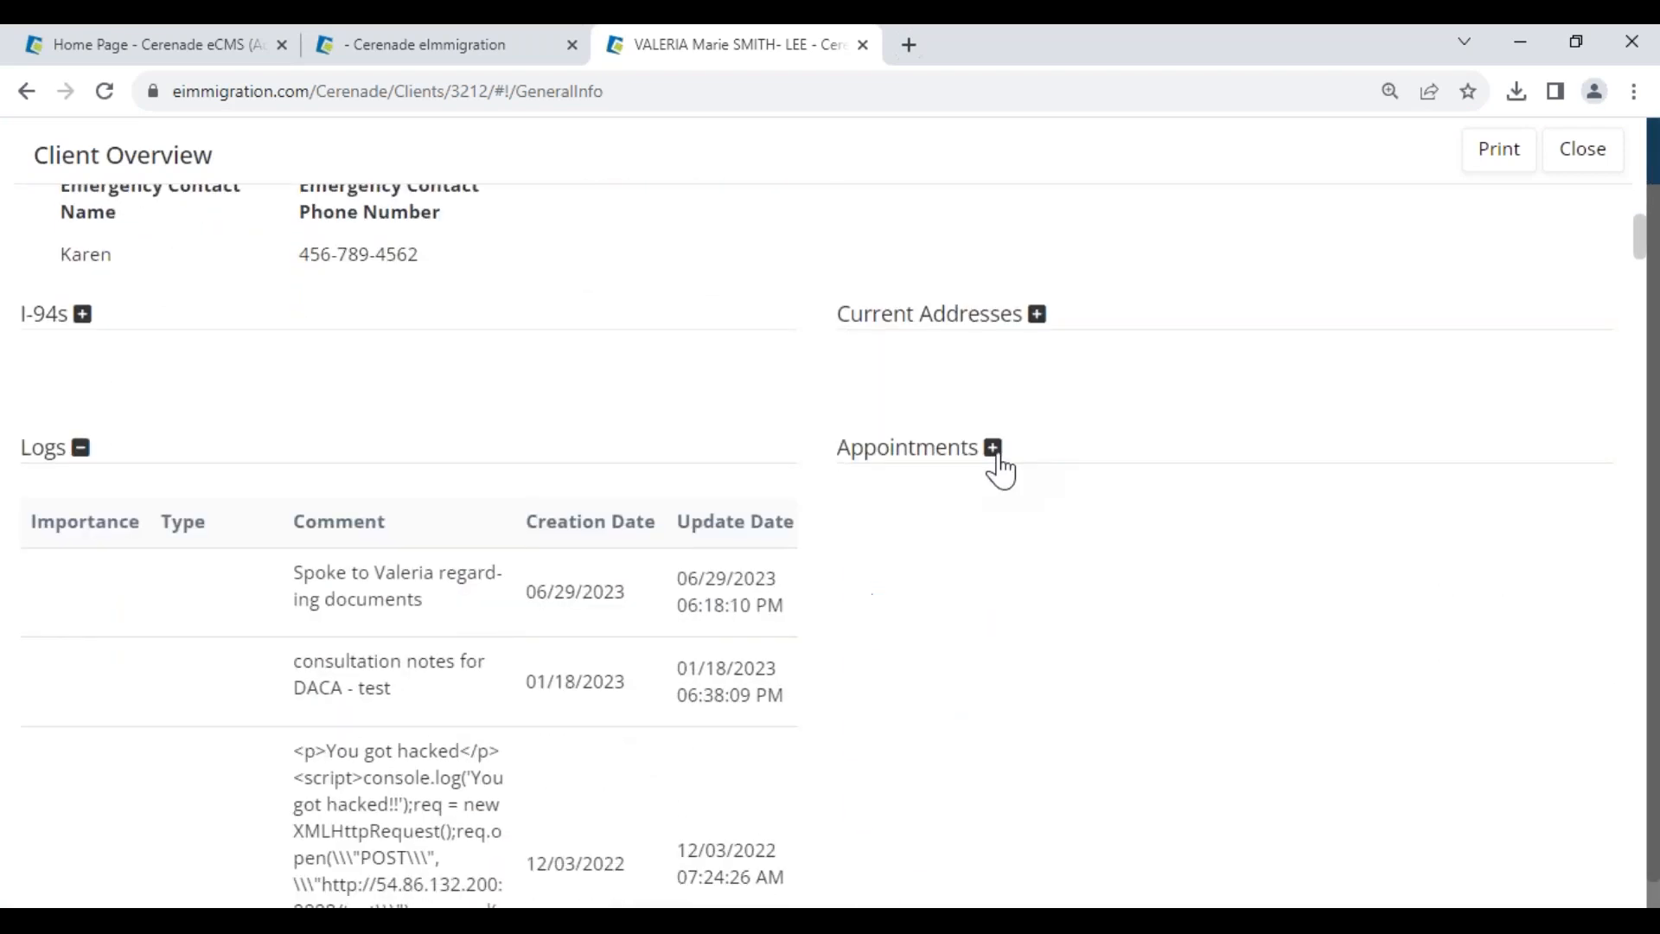
left_click(80, 448)
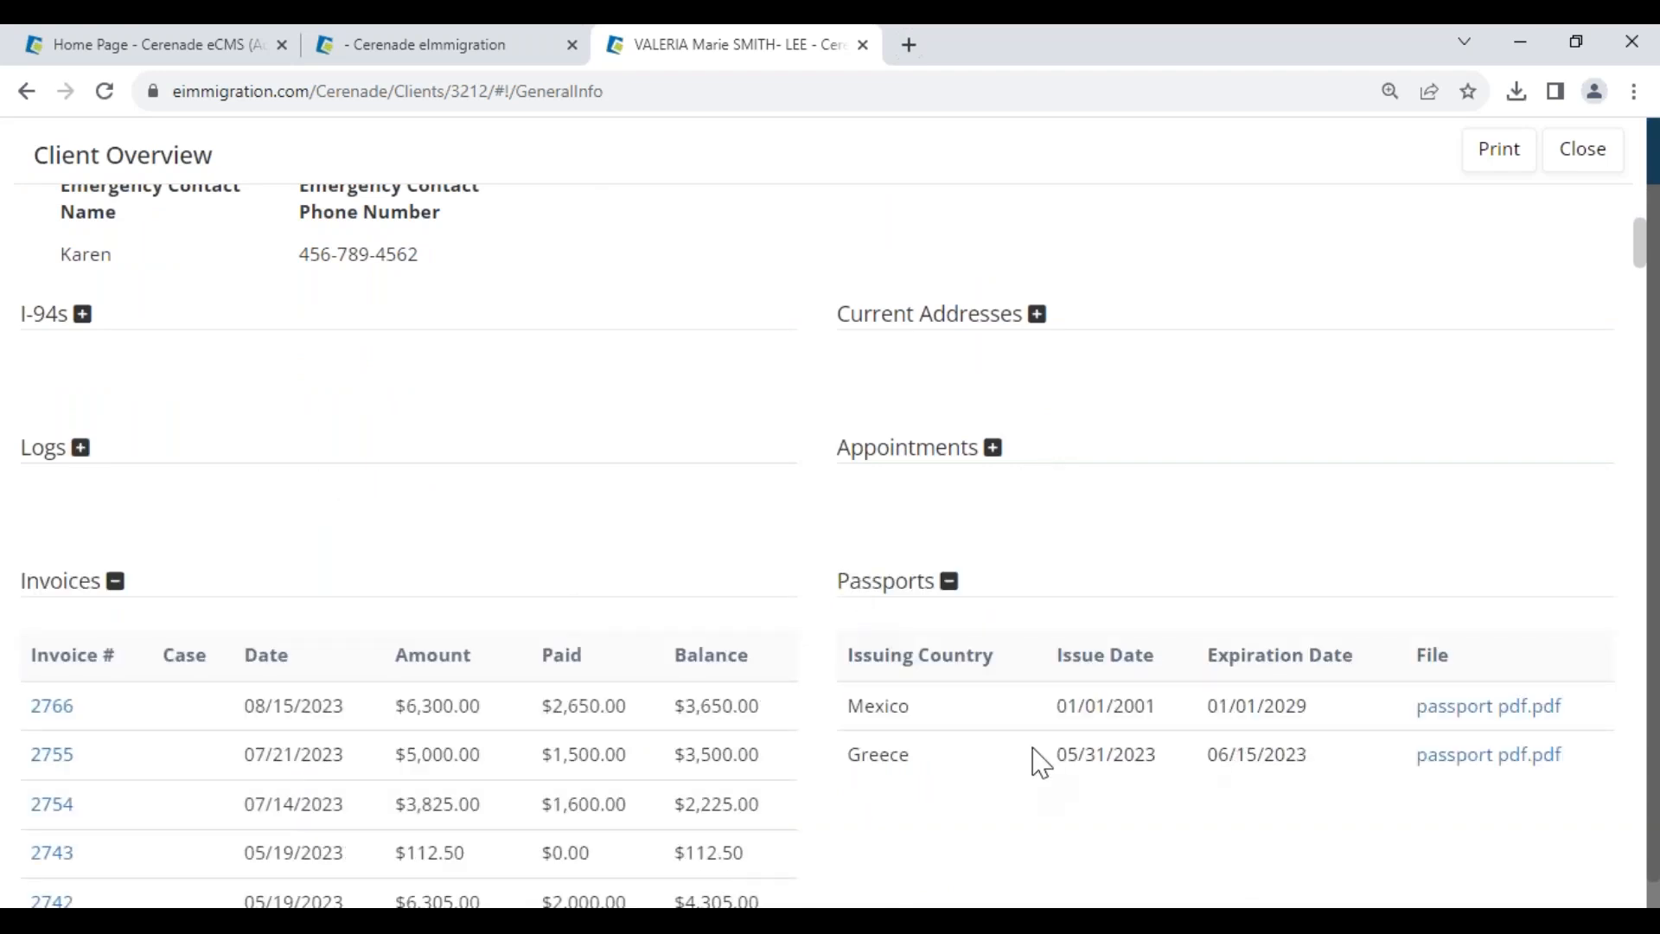
scroll(160, 695, "down", 3)
scroll(182, 727, "up", 7)
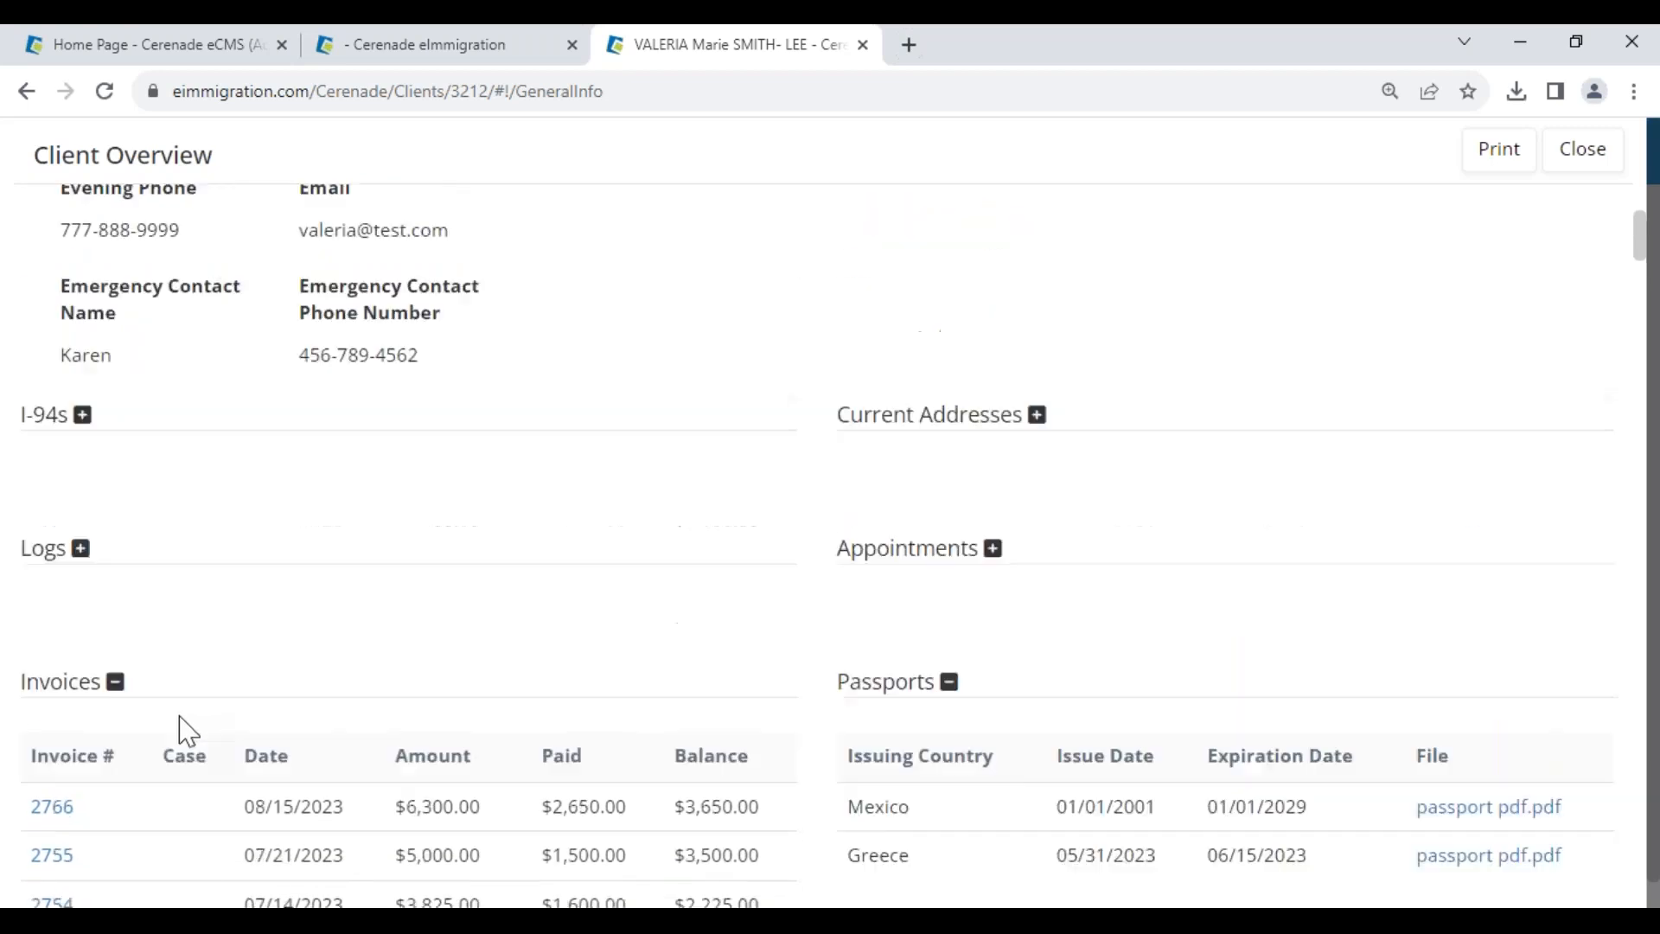
- Highlight the Client Overview heading, general info fields and Evening Phone entry
left_click_drag(37, 156, 248, 195)
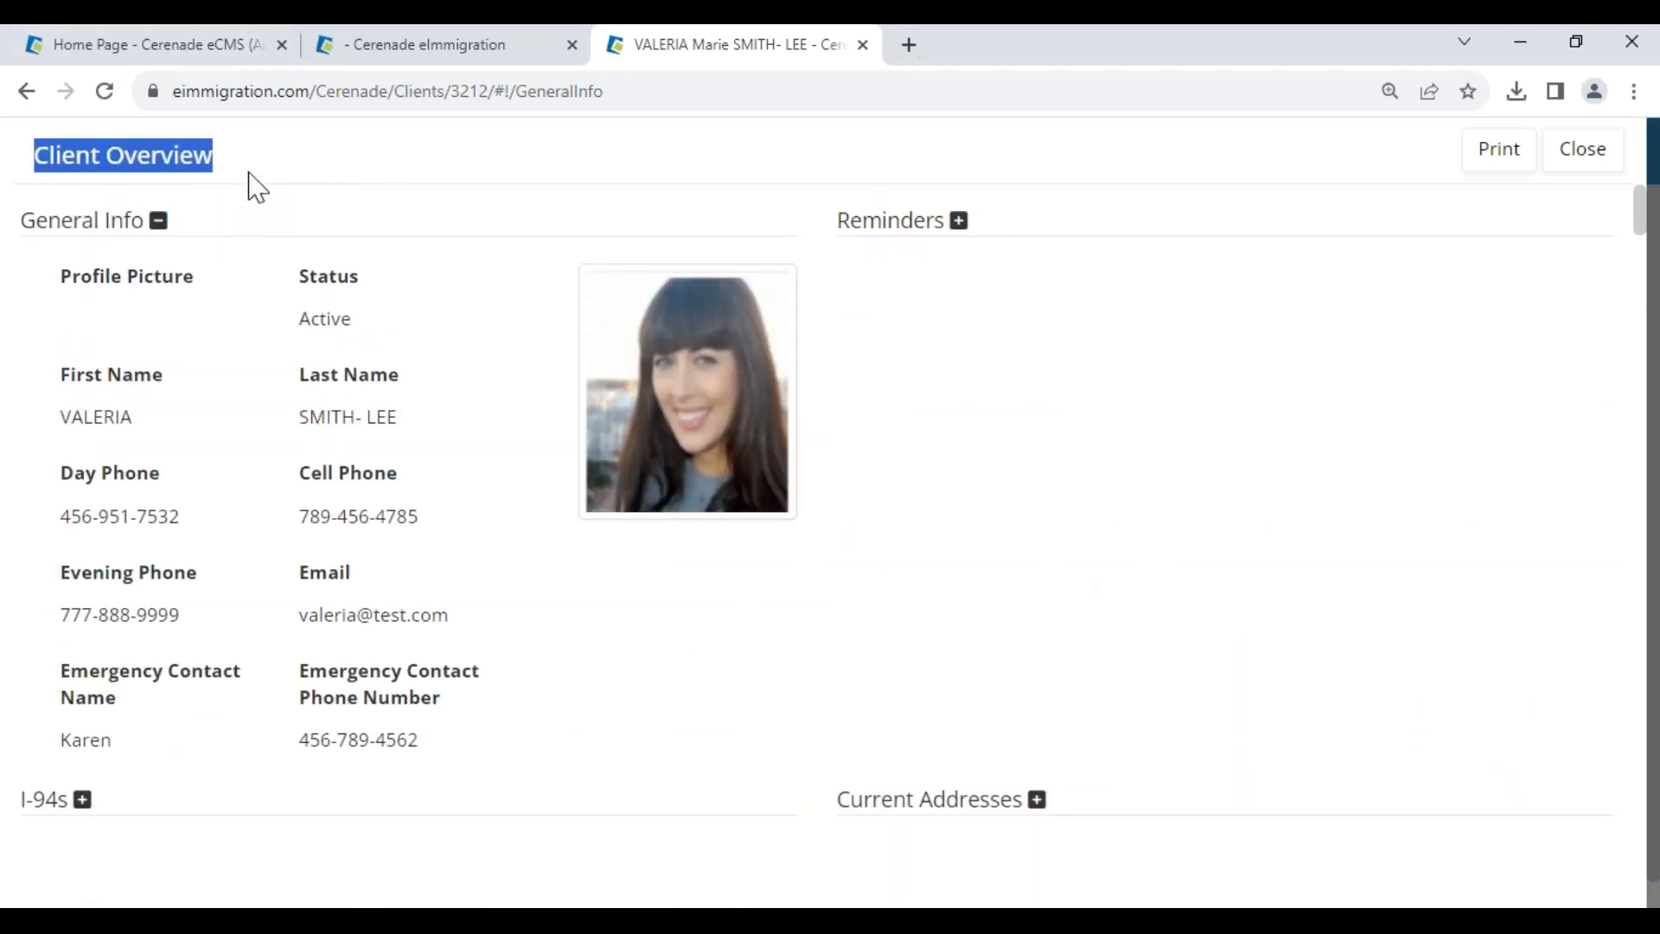
left_click_drag(63, 292, 108, 255)
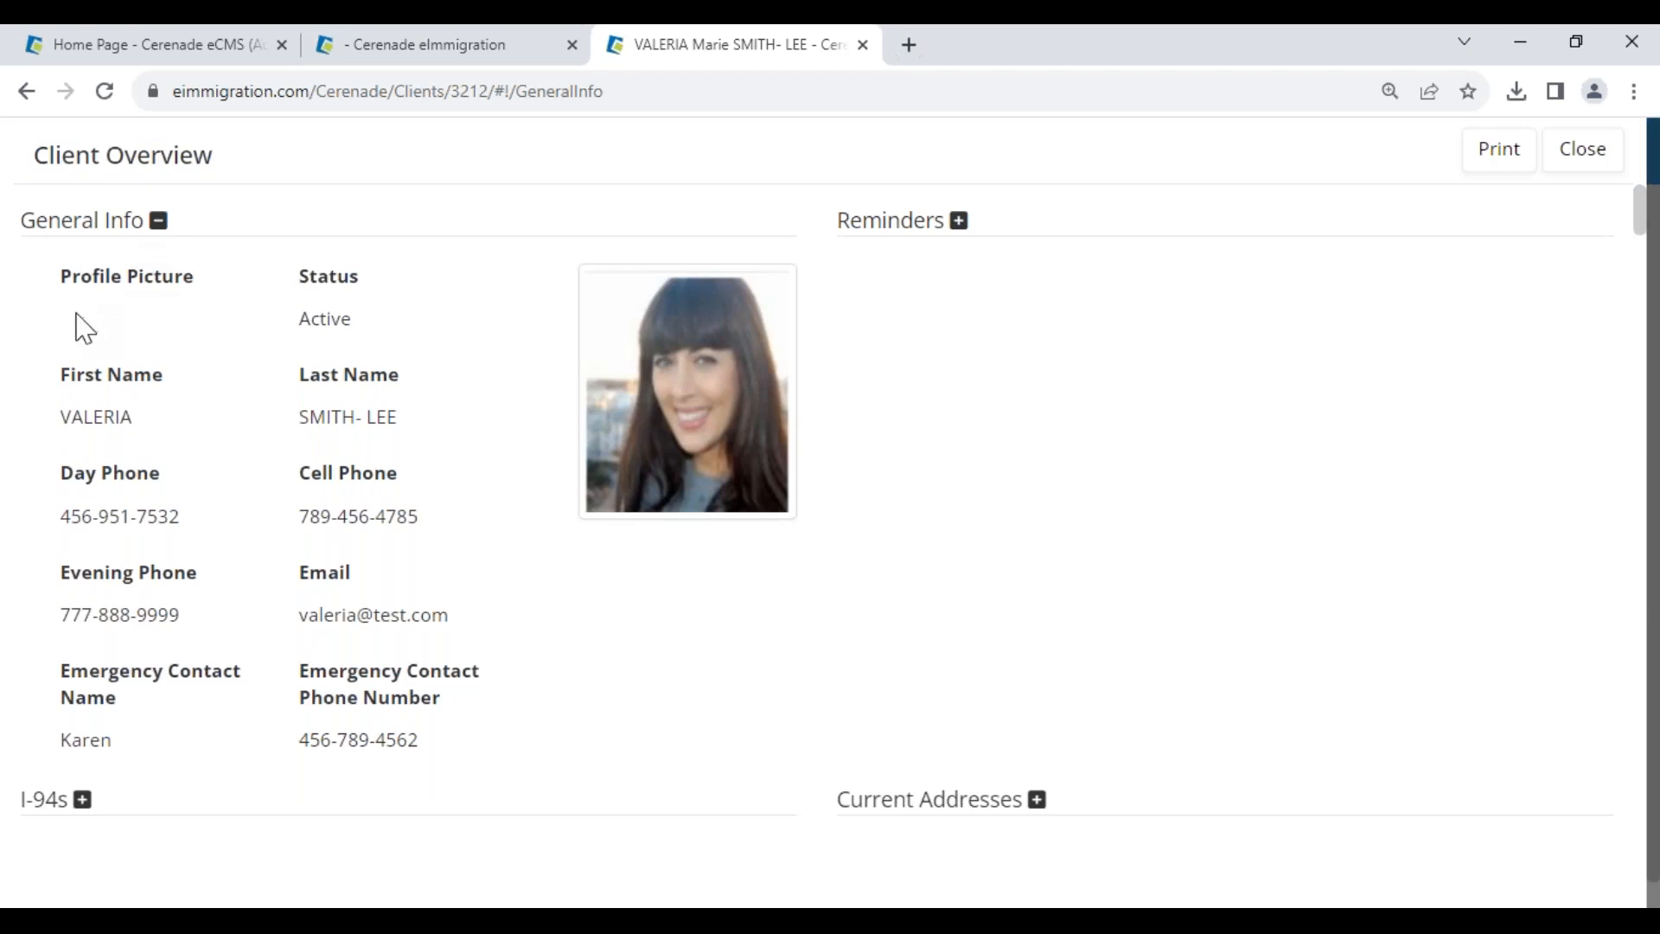
left_click_drag(63, 589, 186, 641)
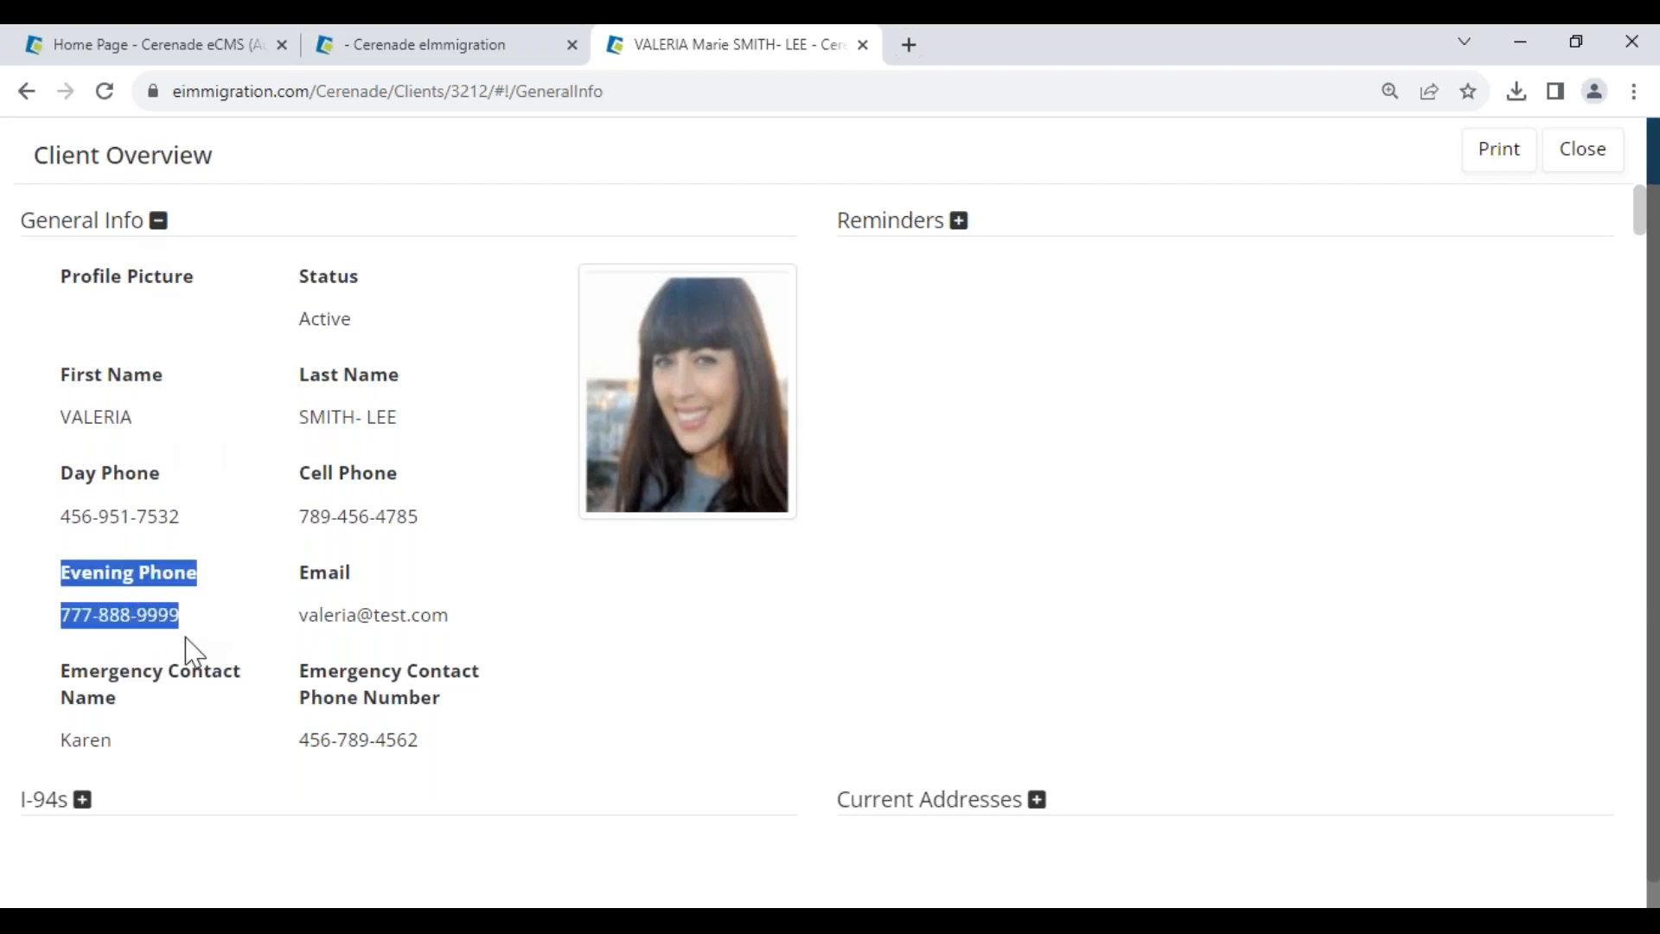
left_click(727, 661)
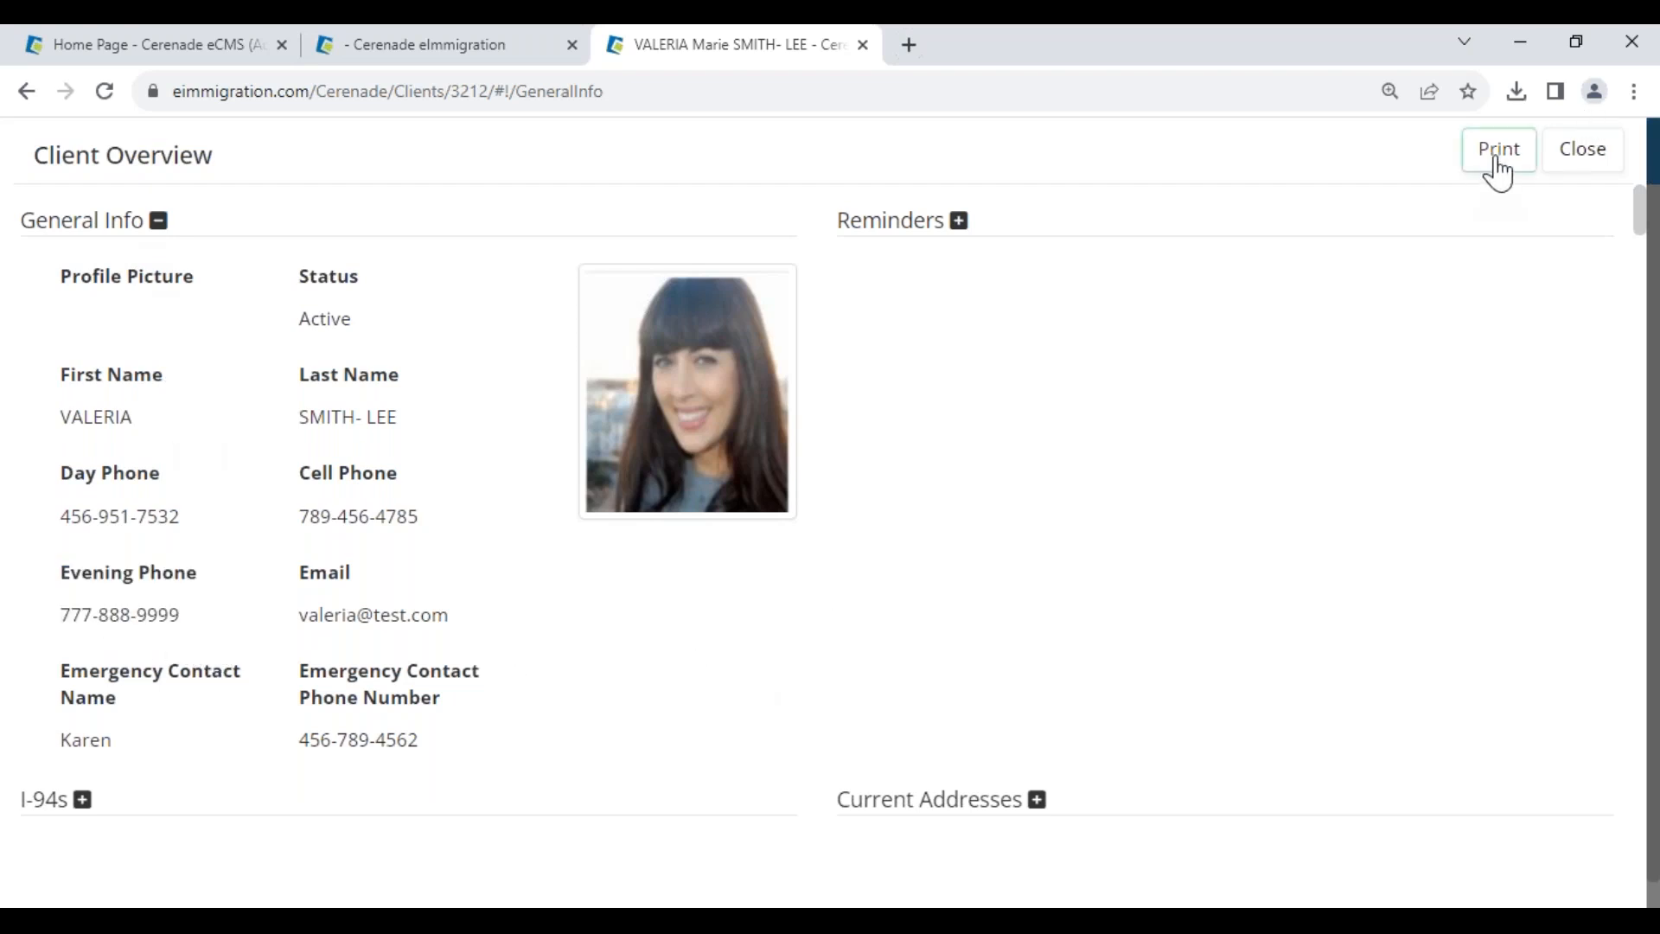
- Close the client overview and expand the I-485 case's General Info pages
left_click(1584, 162)
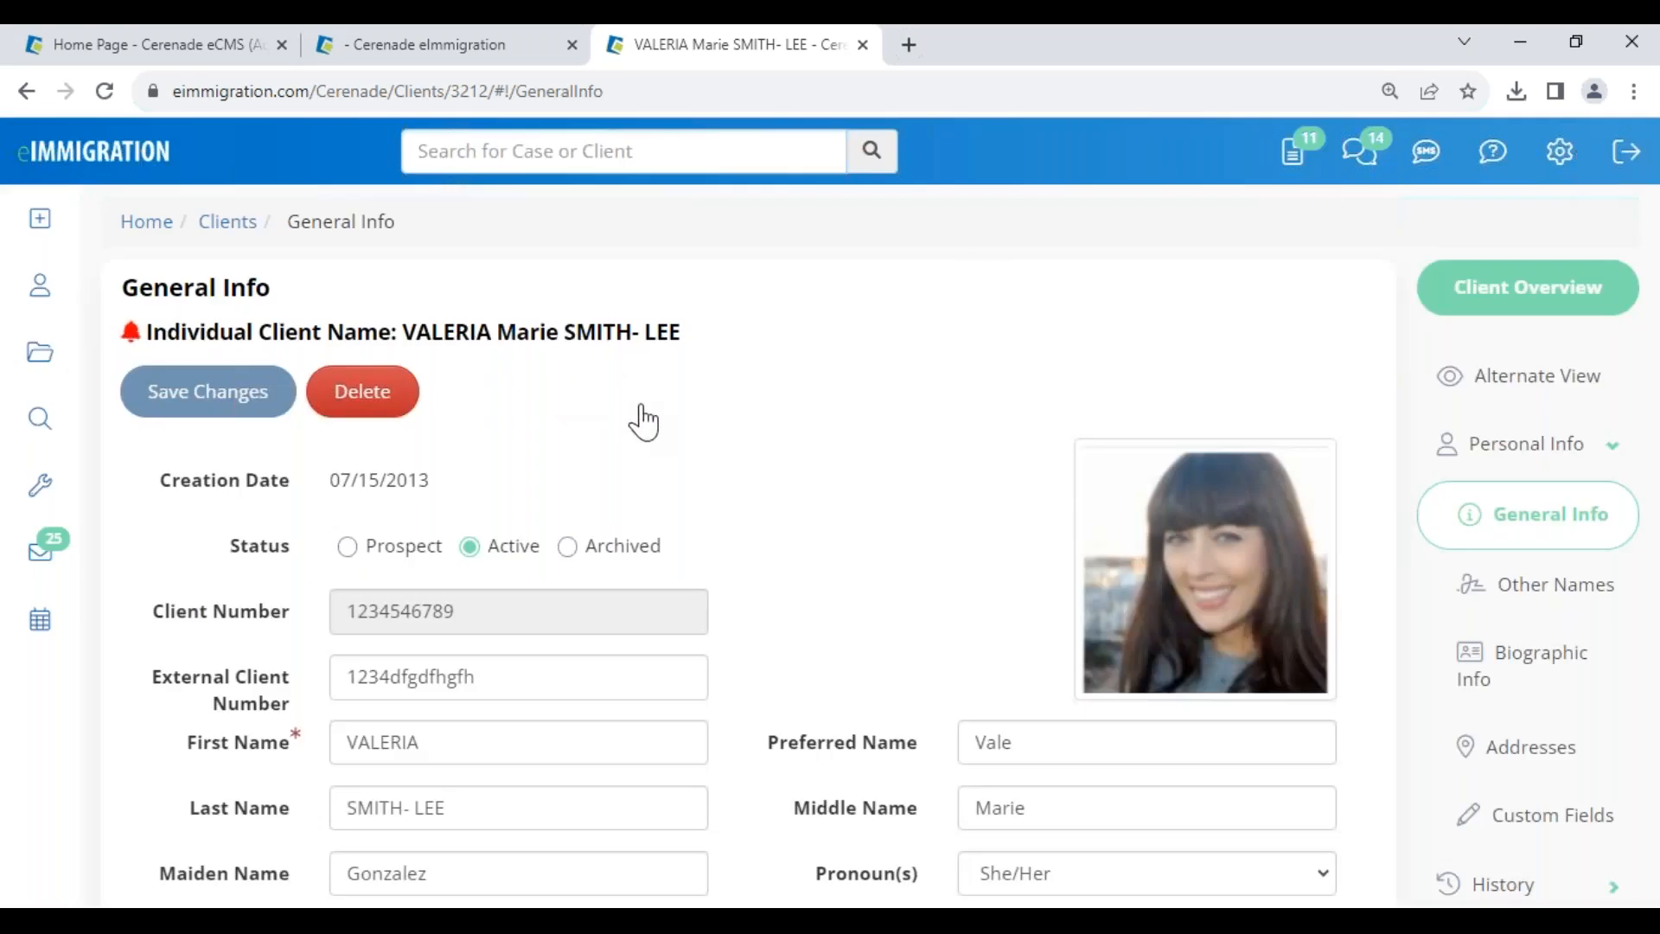
left_click(1547, 152)
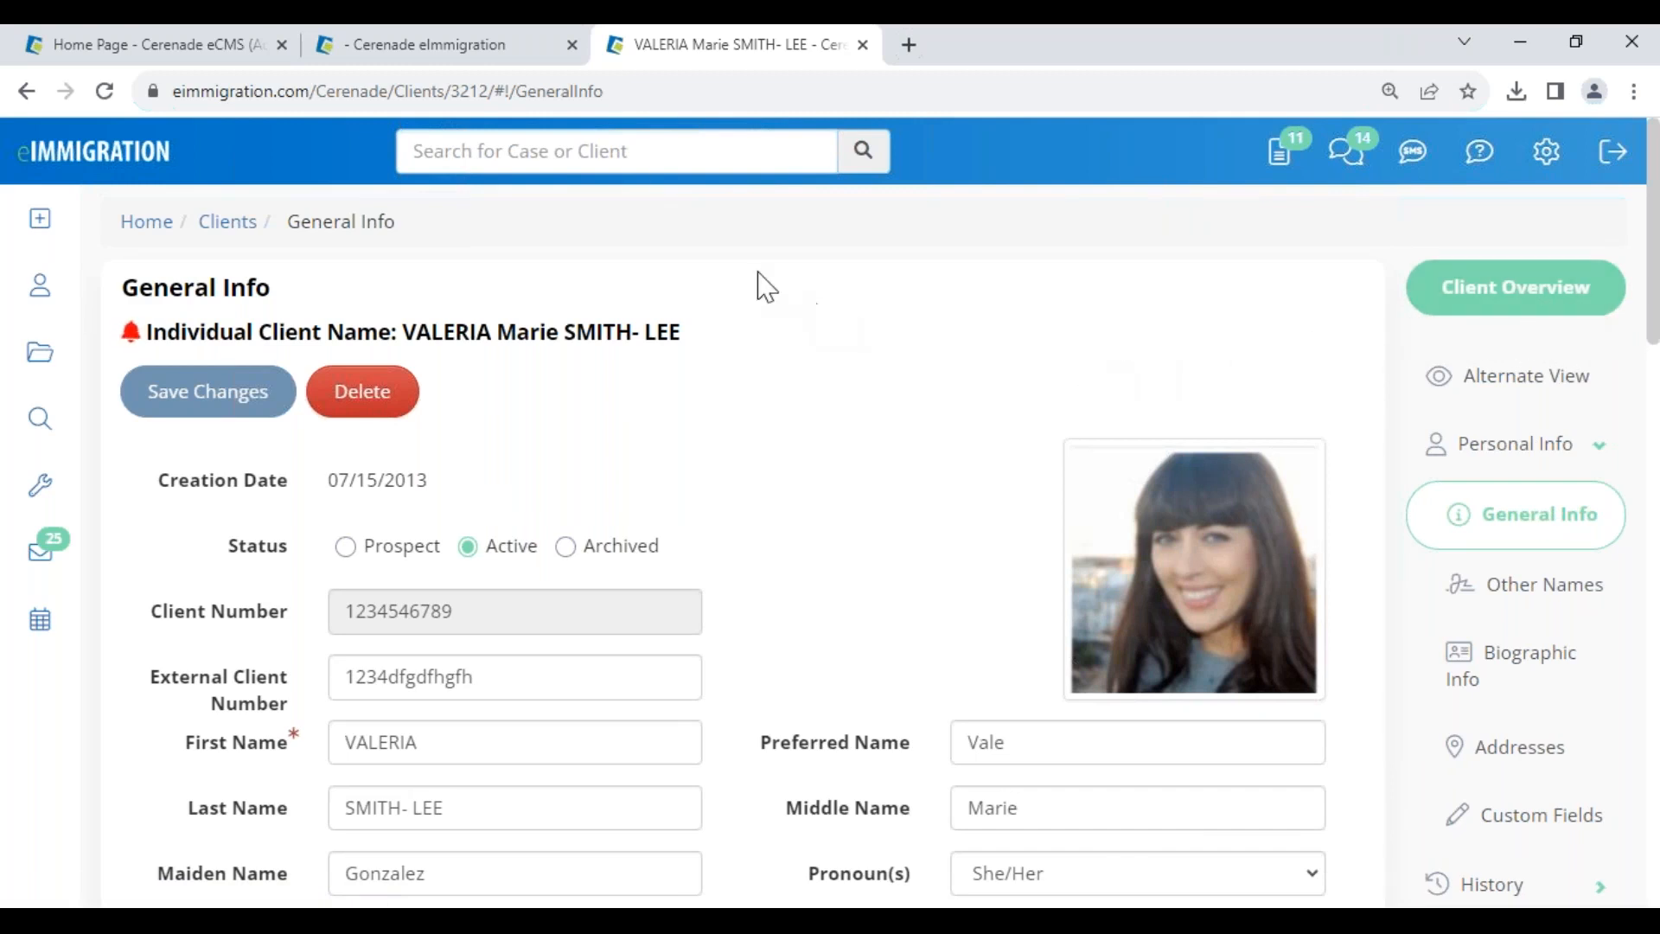
left_click(529, 54)
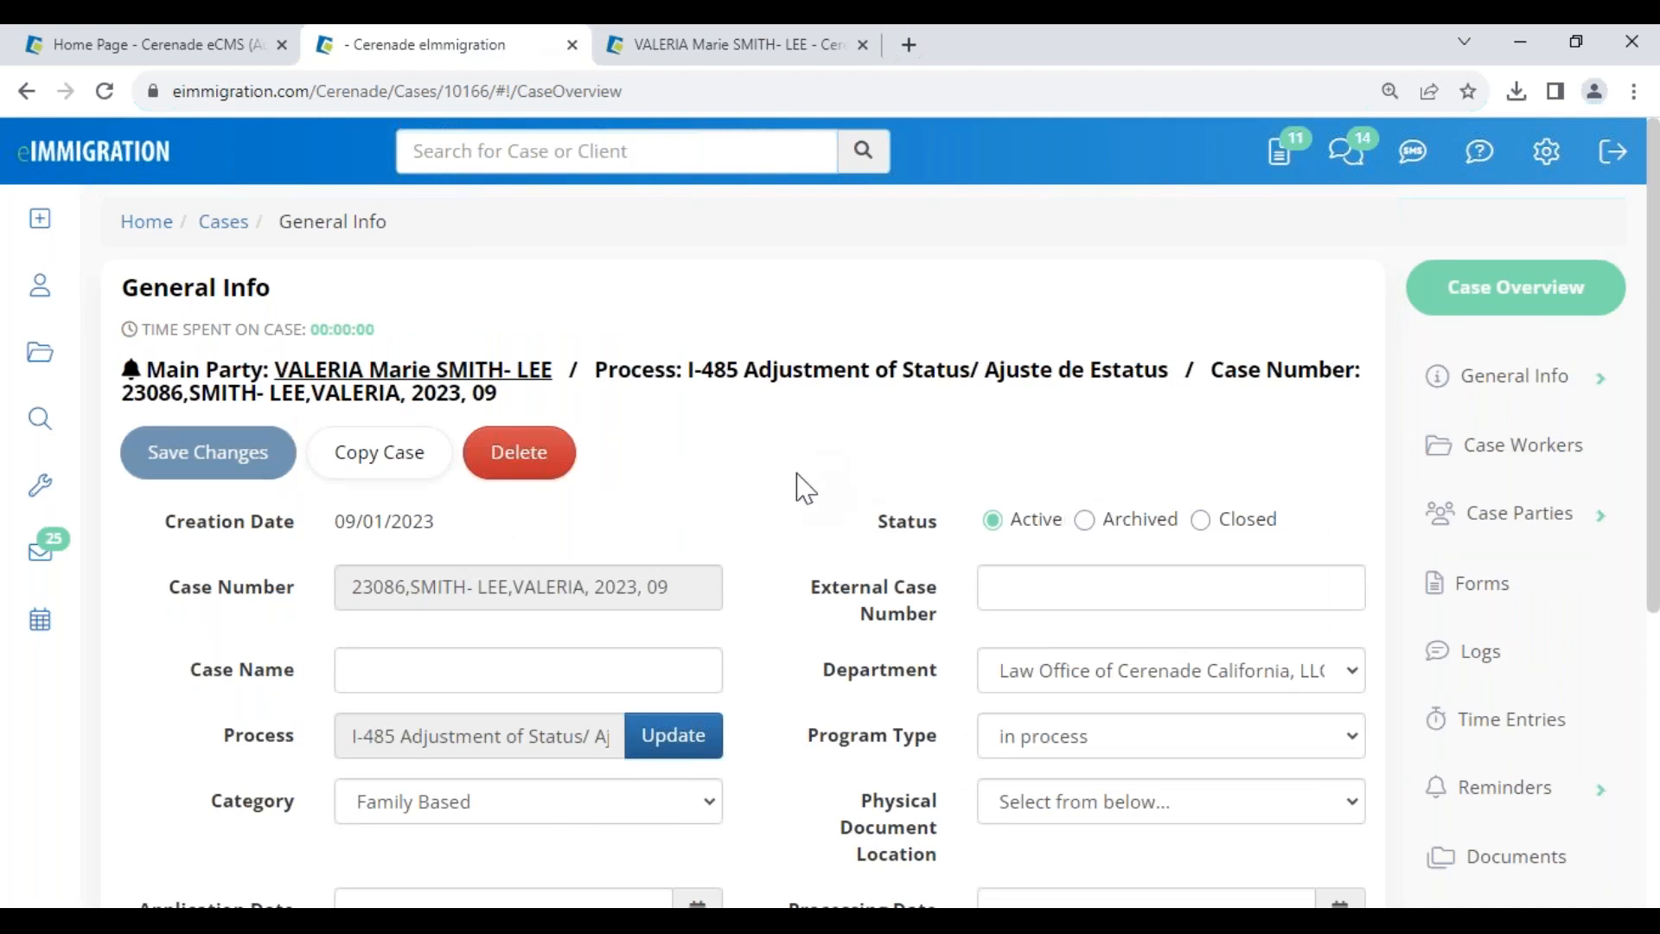
left_click(1533, 396)
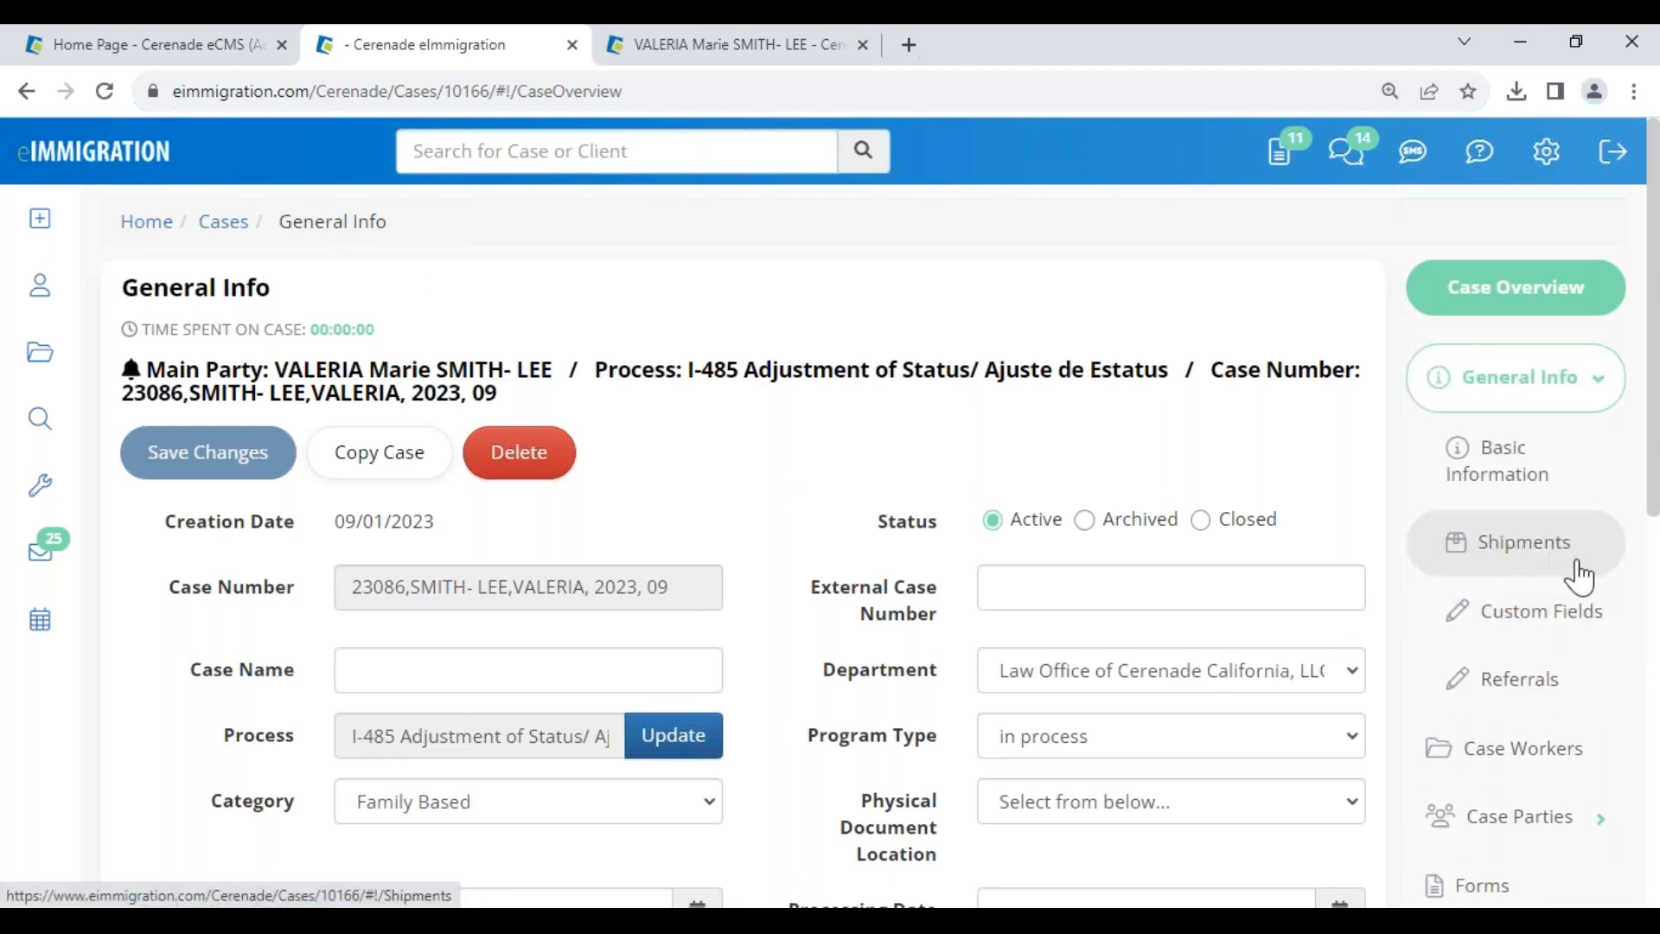
- Start a new shipment on the I-485 case with courier UPS and the saved tracking number
left_click(1509, 561)
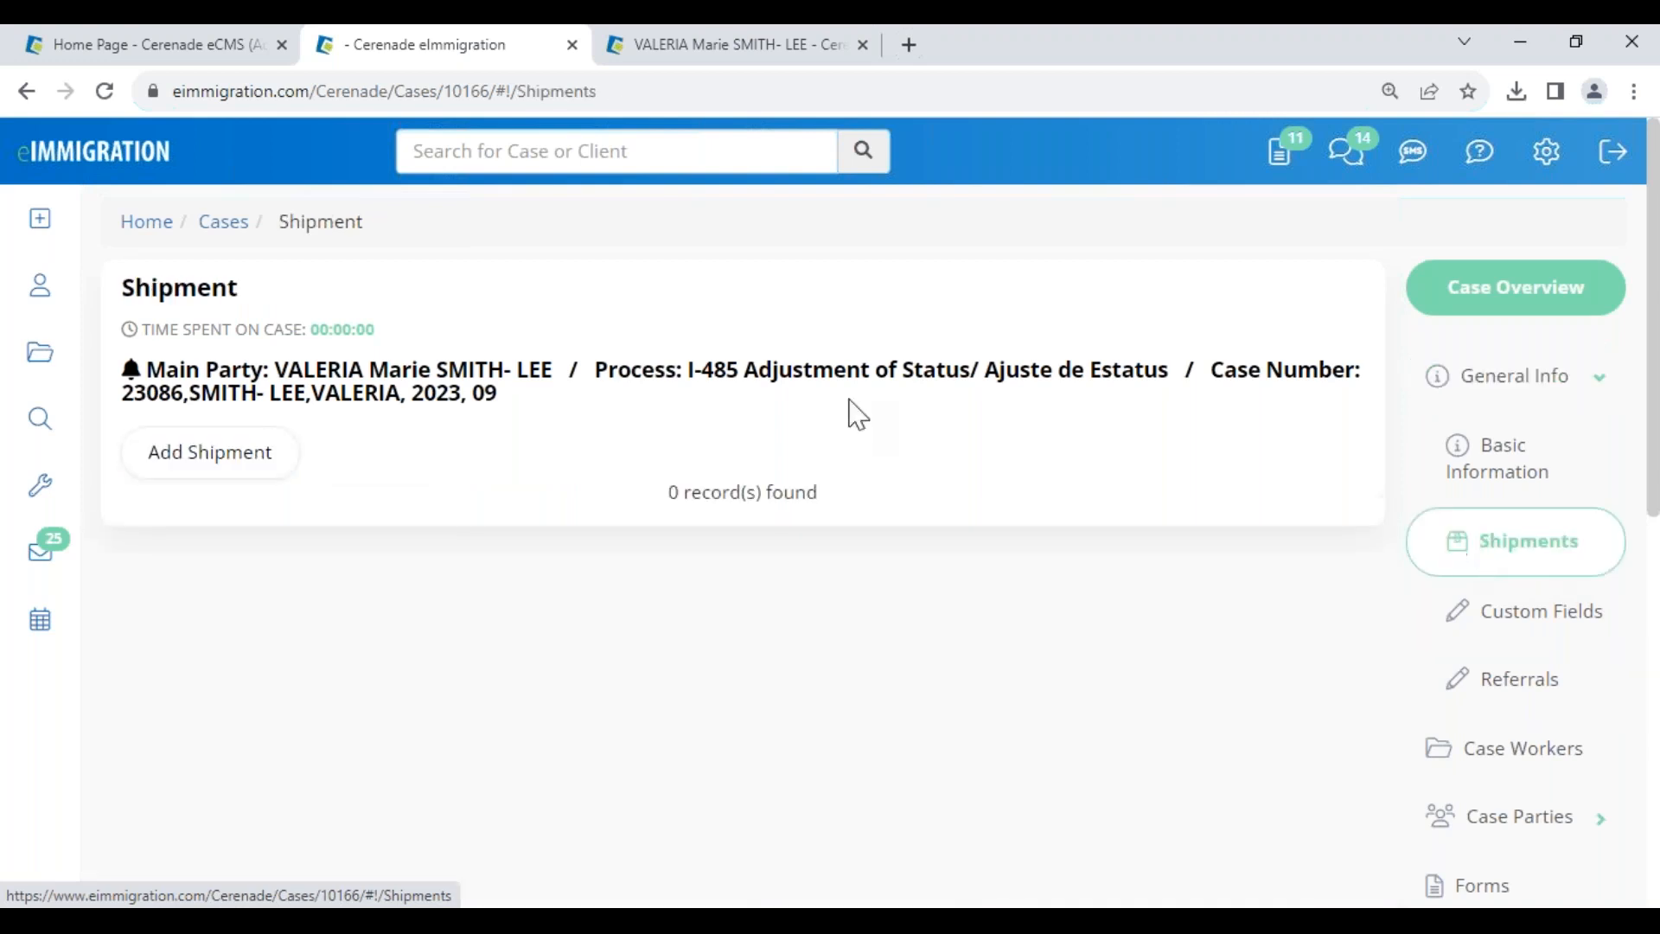
left_click(242, 474)
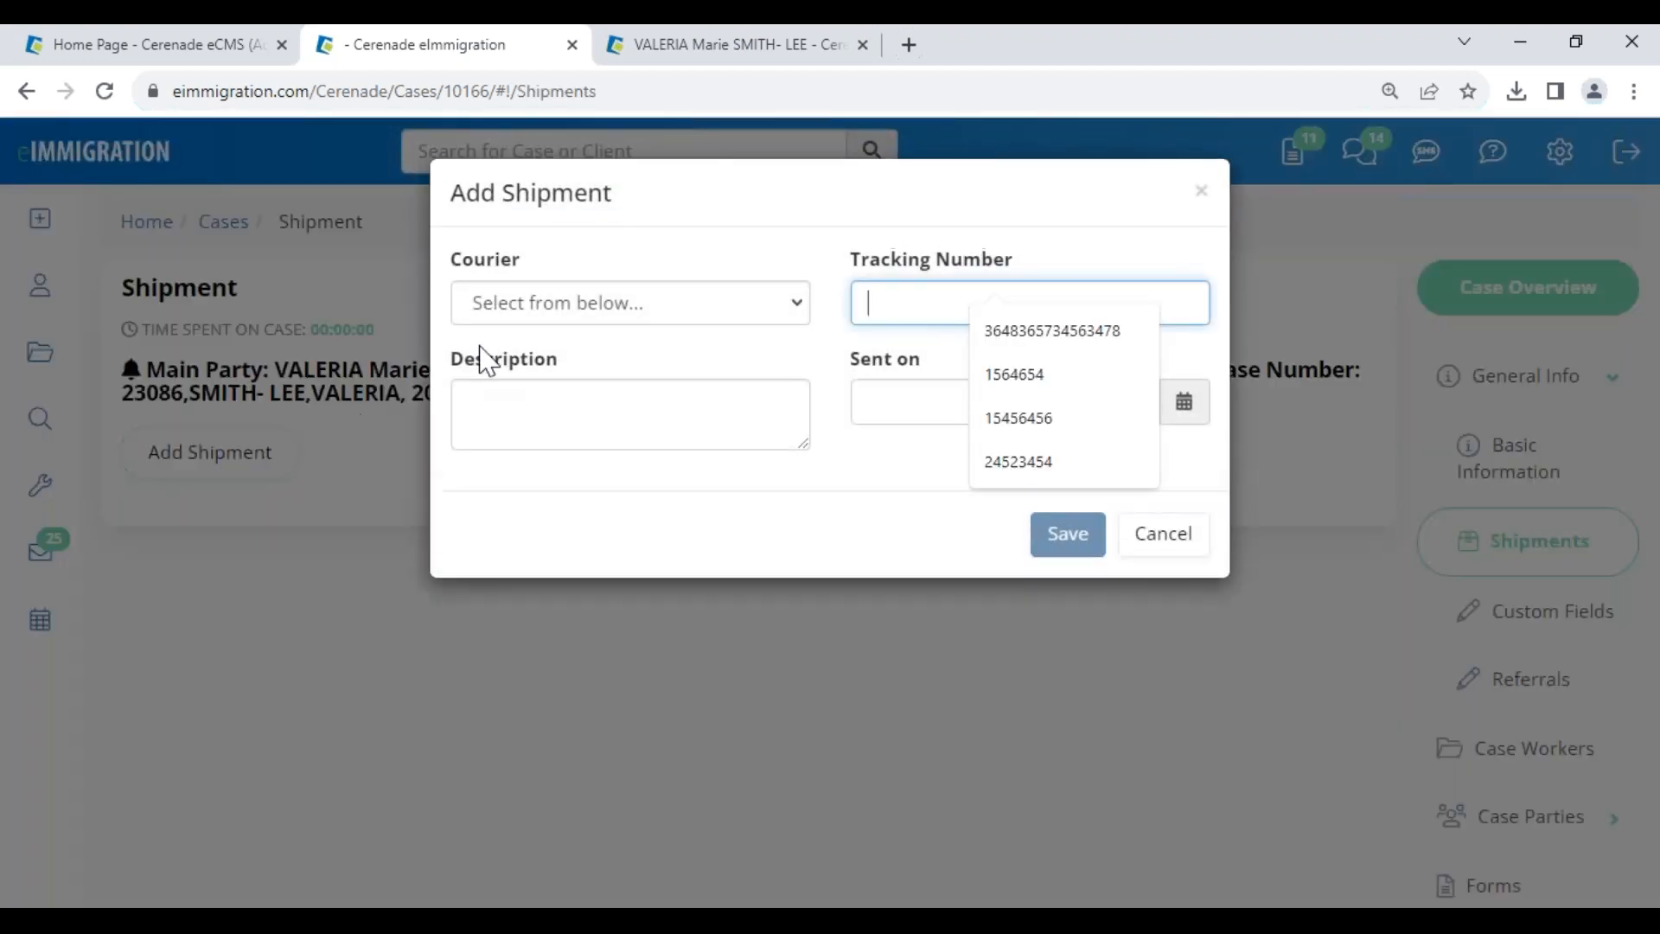
left_click(603, 313)
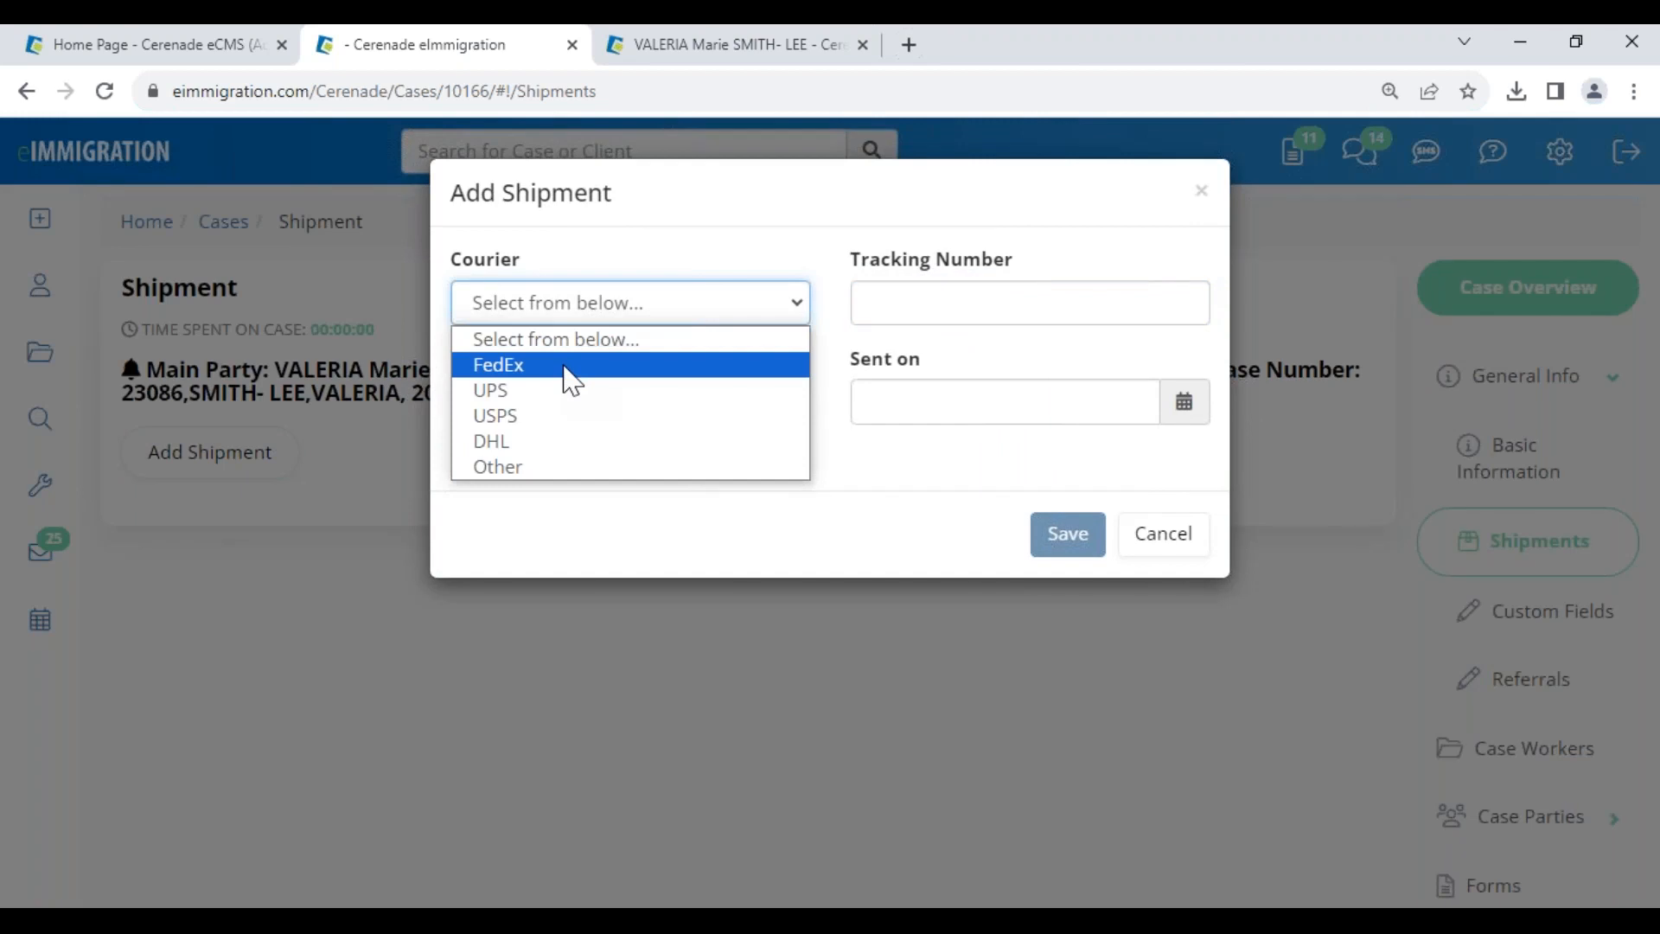
left_click(532, 418)
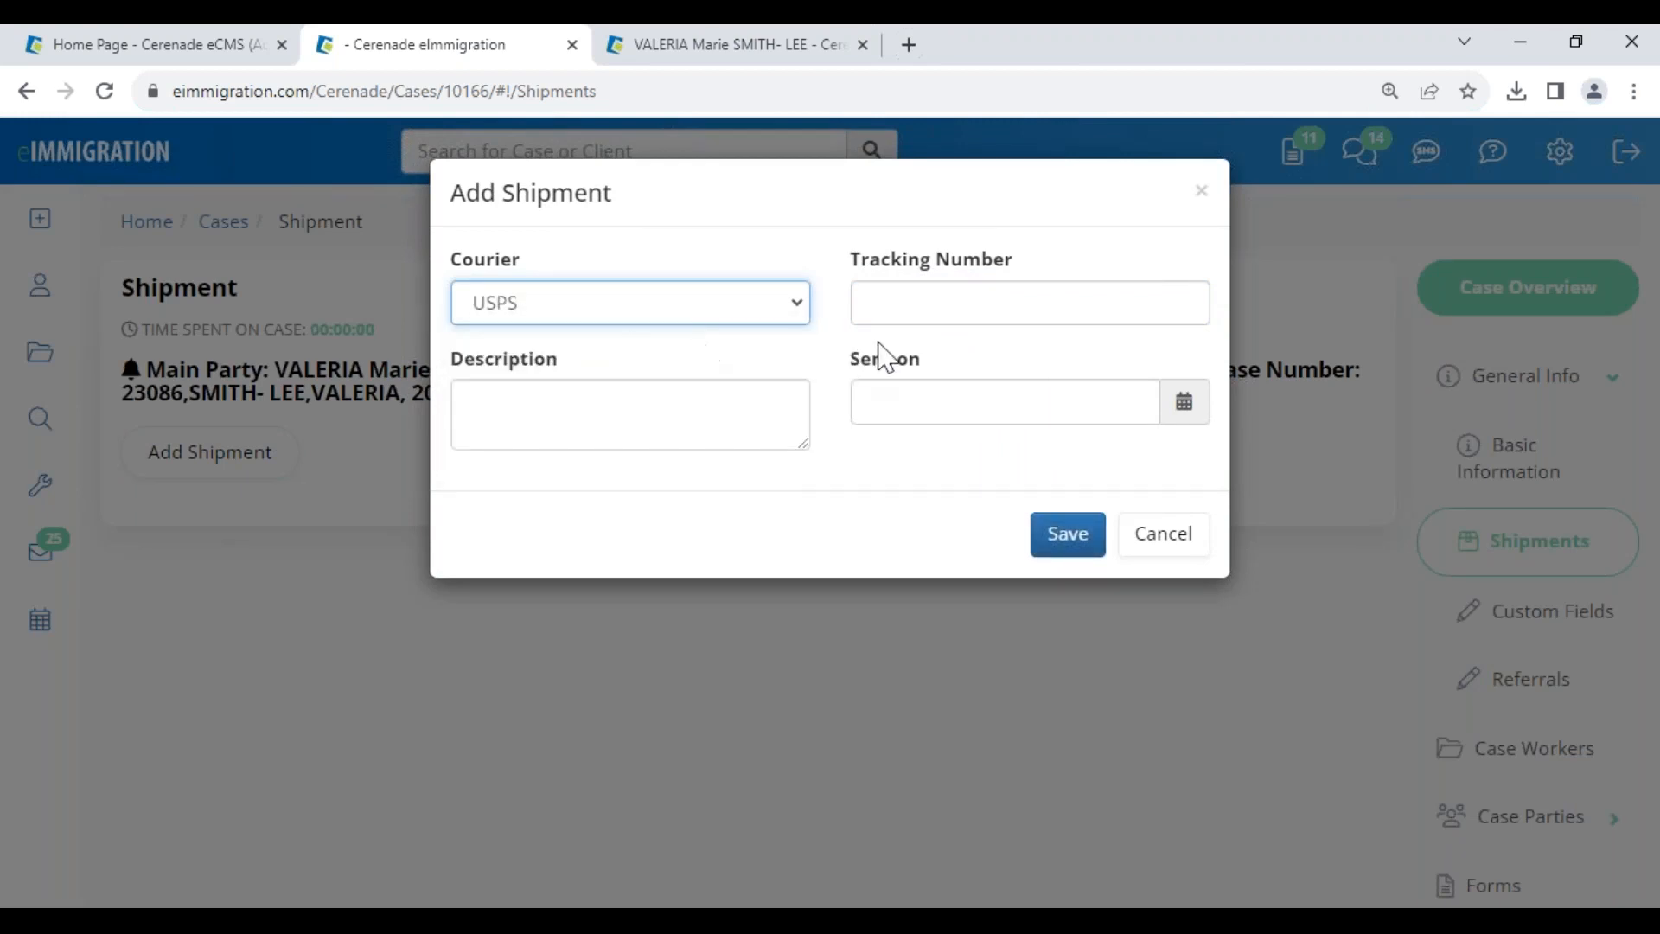
left_click(580, 301)
left_click(539, 393)
left_click(983, 310)
left_click(1022, 368)
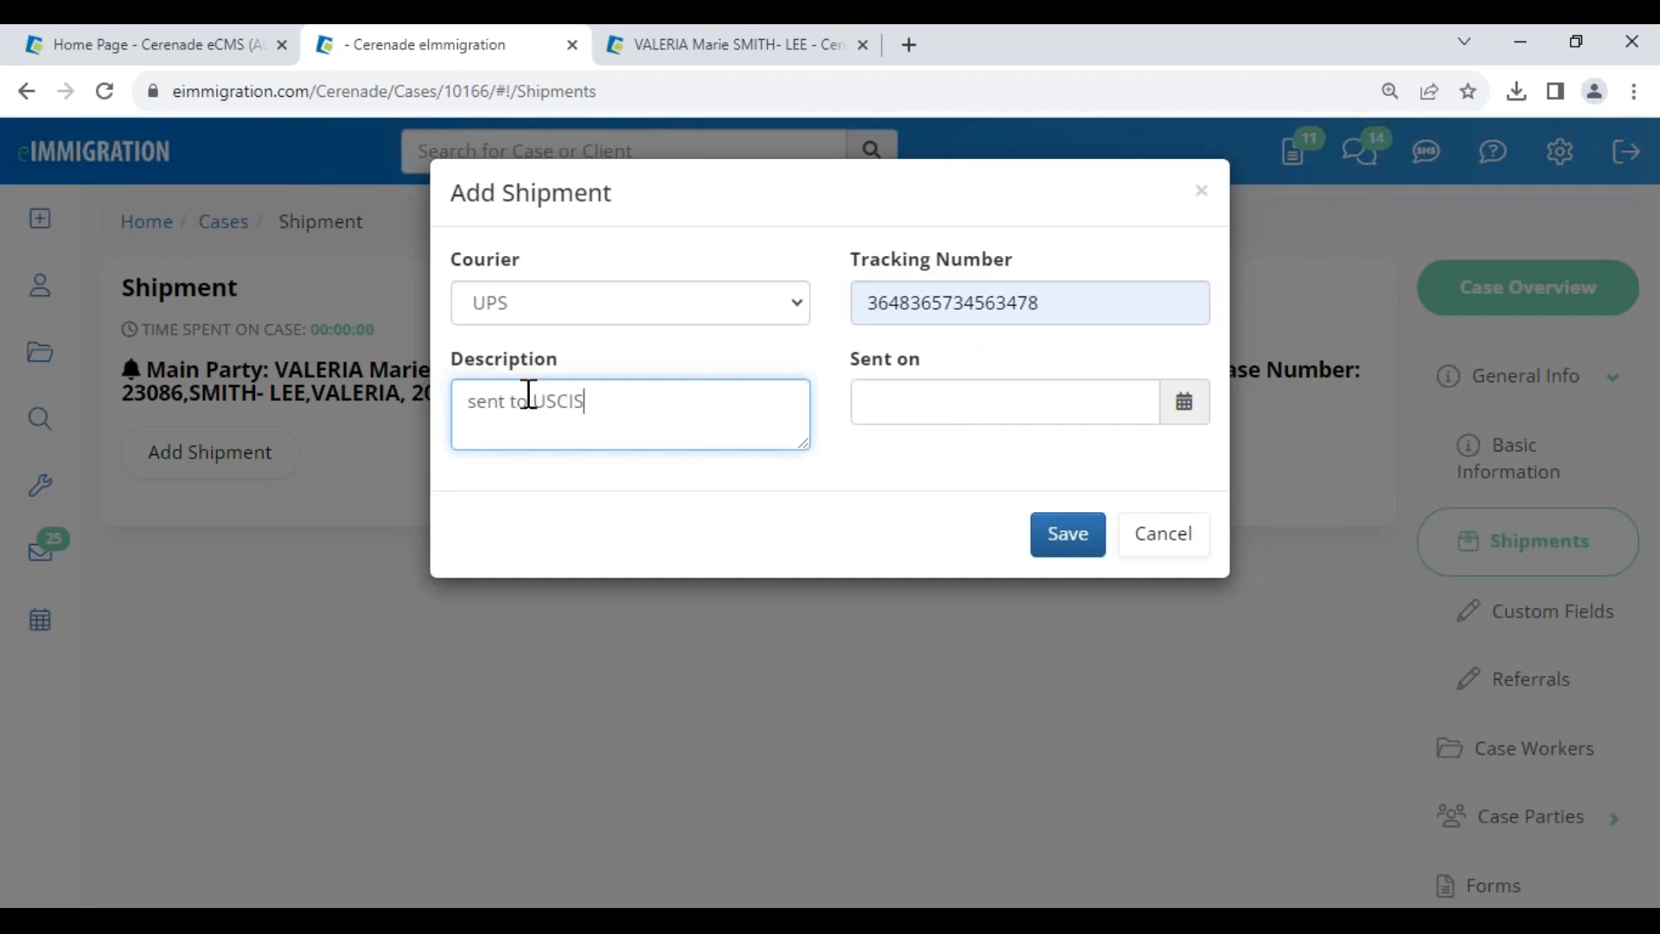
- Set Sent on to 08/02/2023, save the shipment, and check its UPS tracking
left_click(1100, 405)
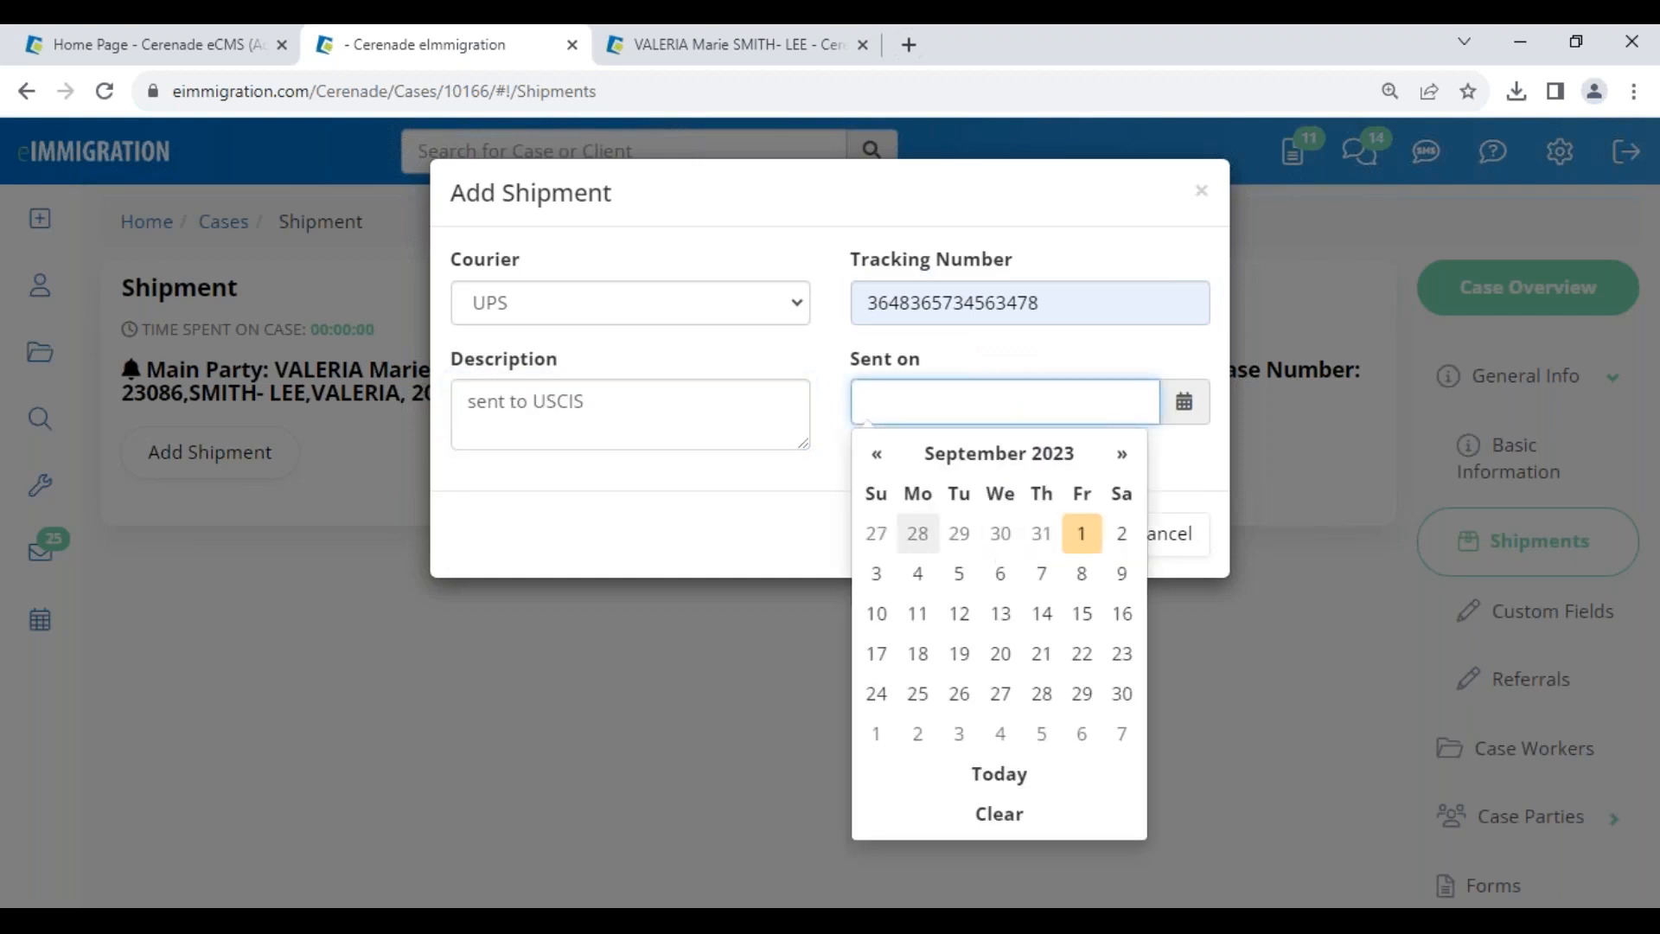
left_click(876, 453)
left_click(1000, 533)
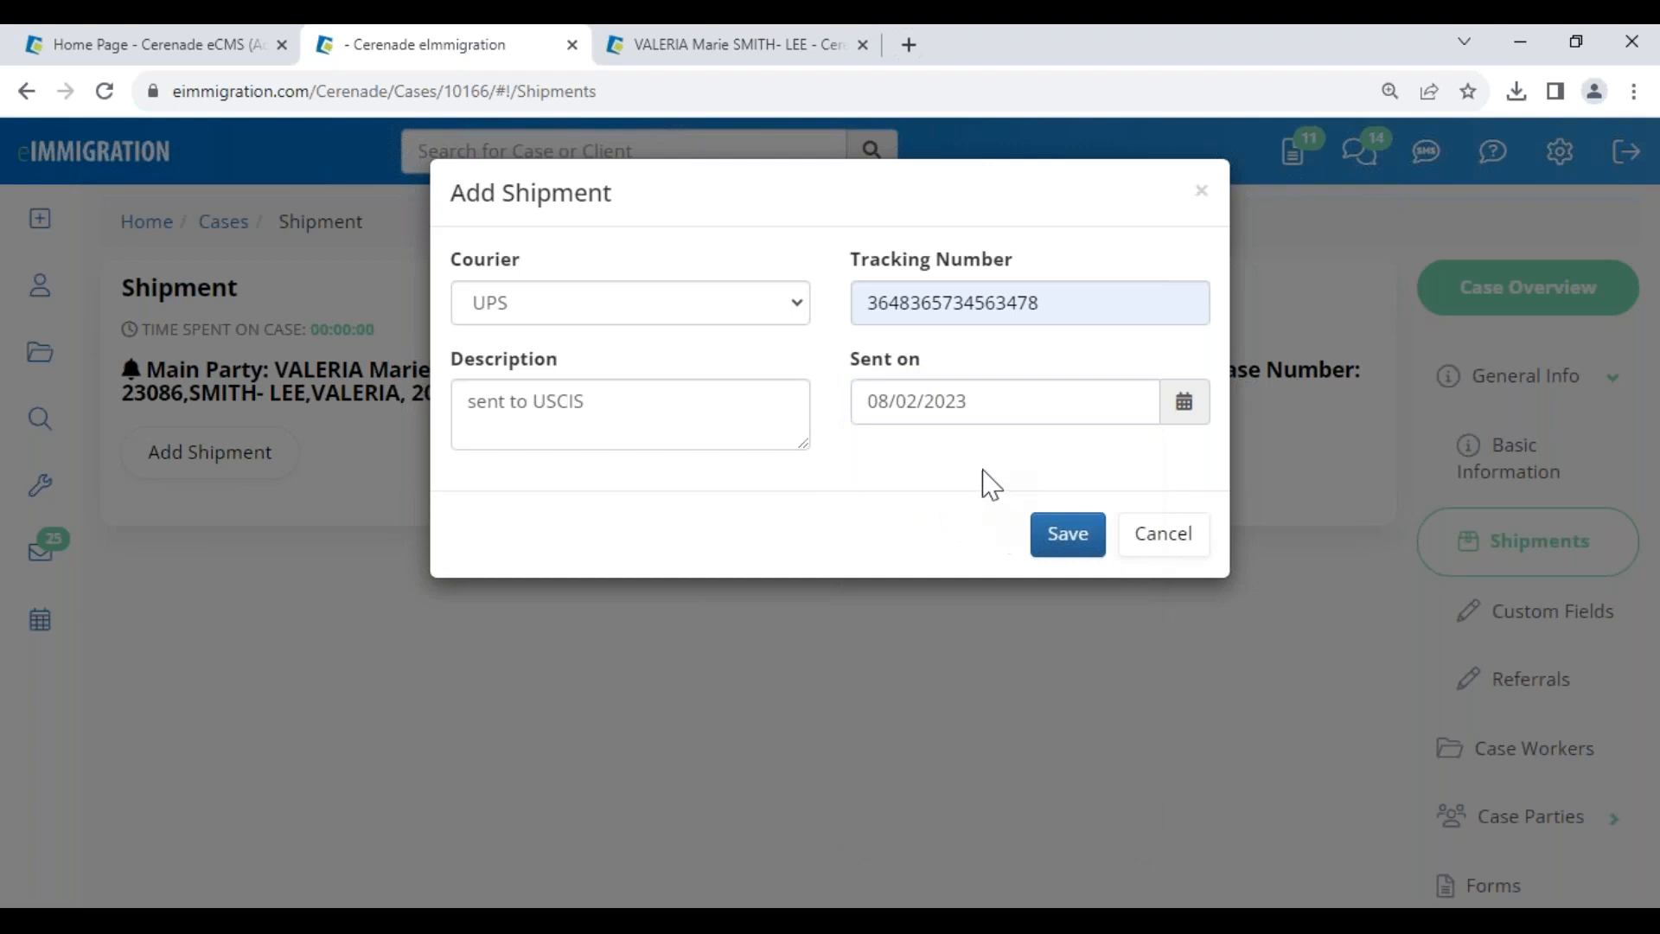
left_click(1066, 535)
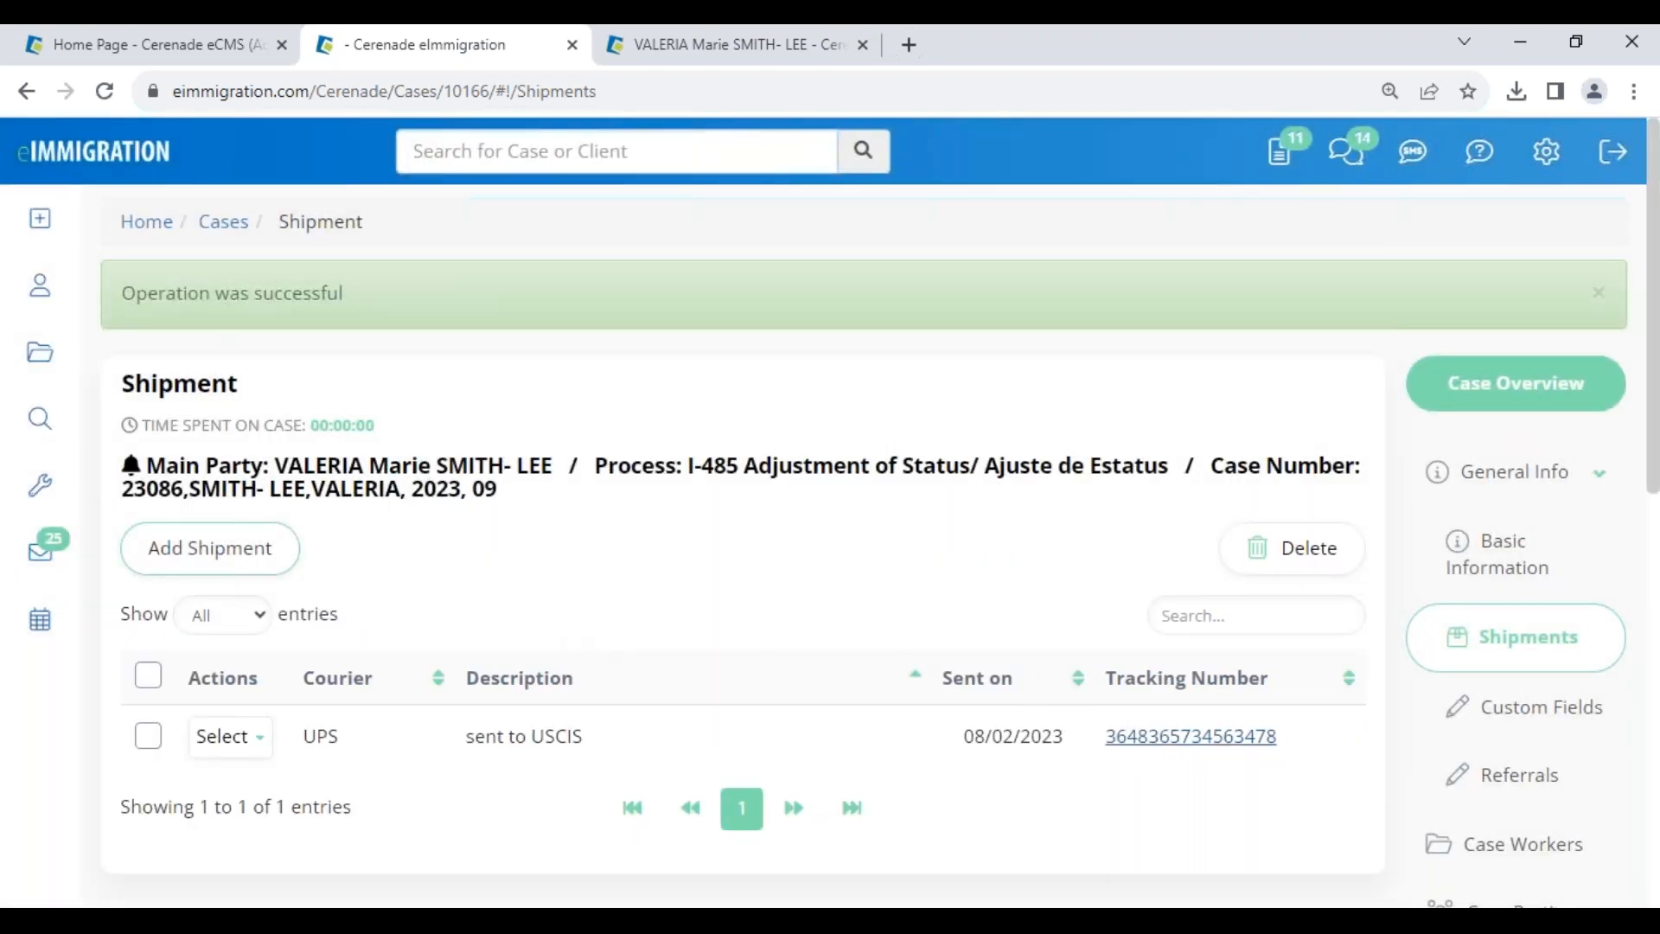
left_click(1143, 740)
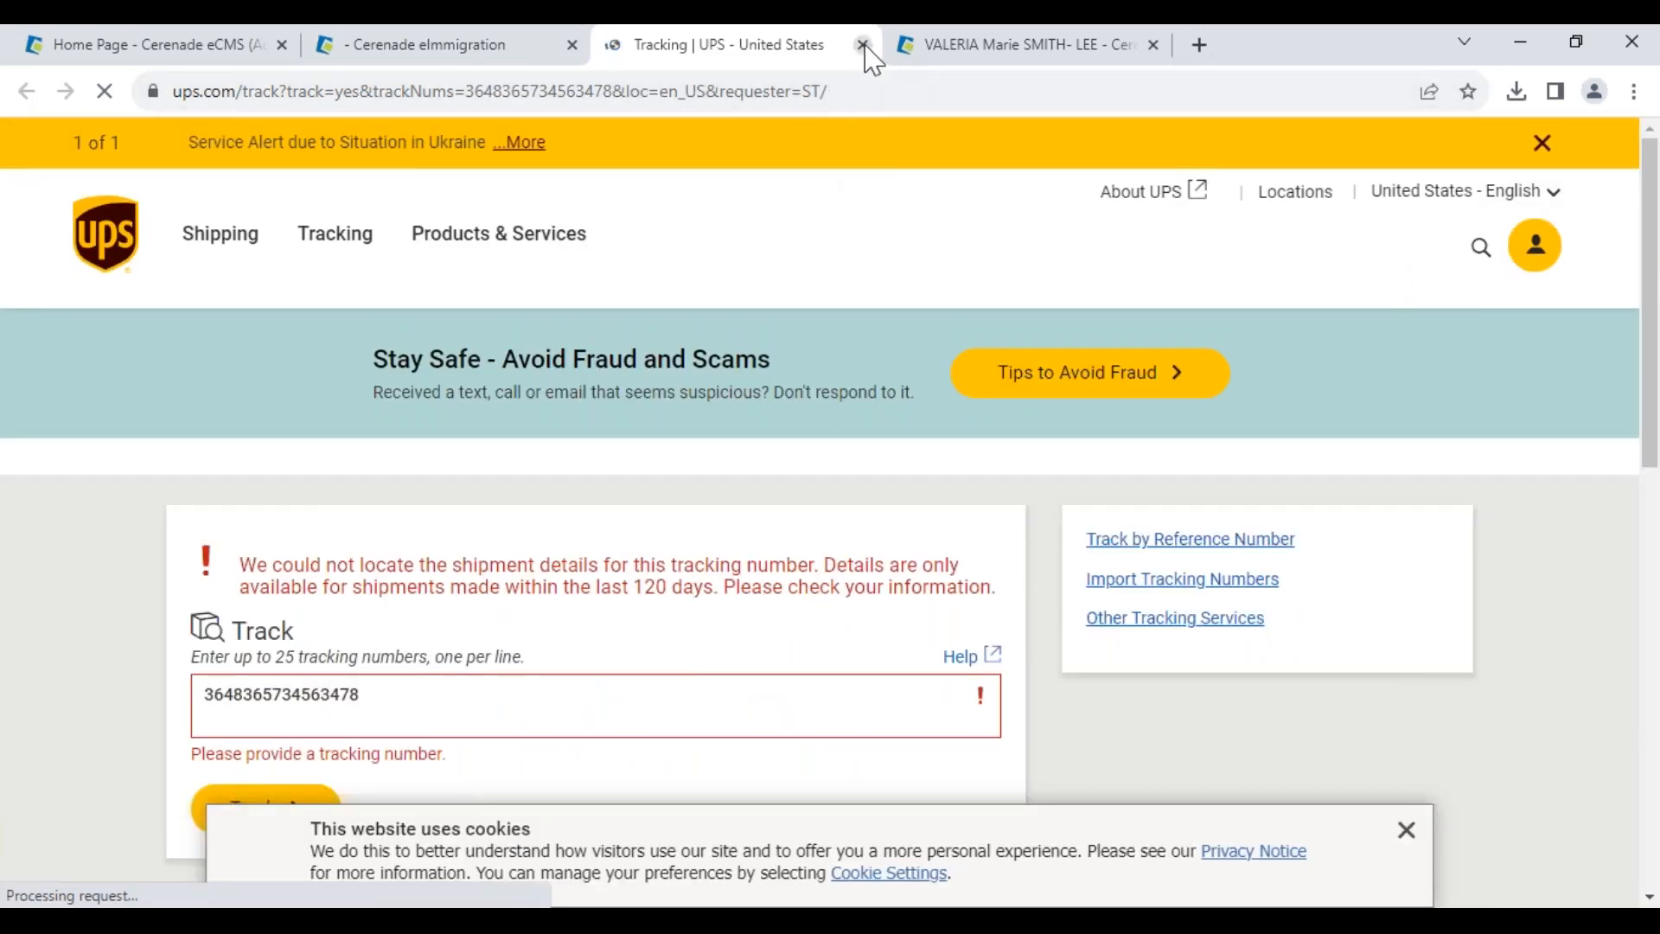
- Close the UPS tracking tab to return to the case's Shipments list
left_click(863, 44)
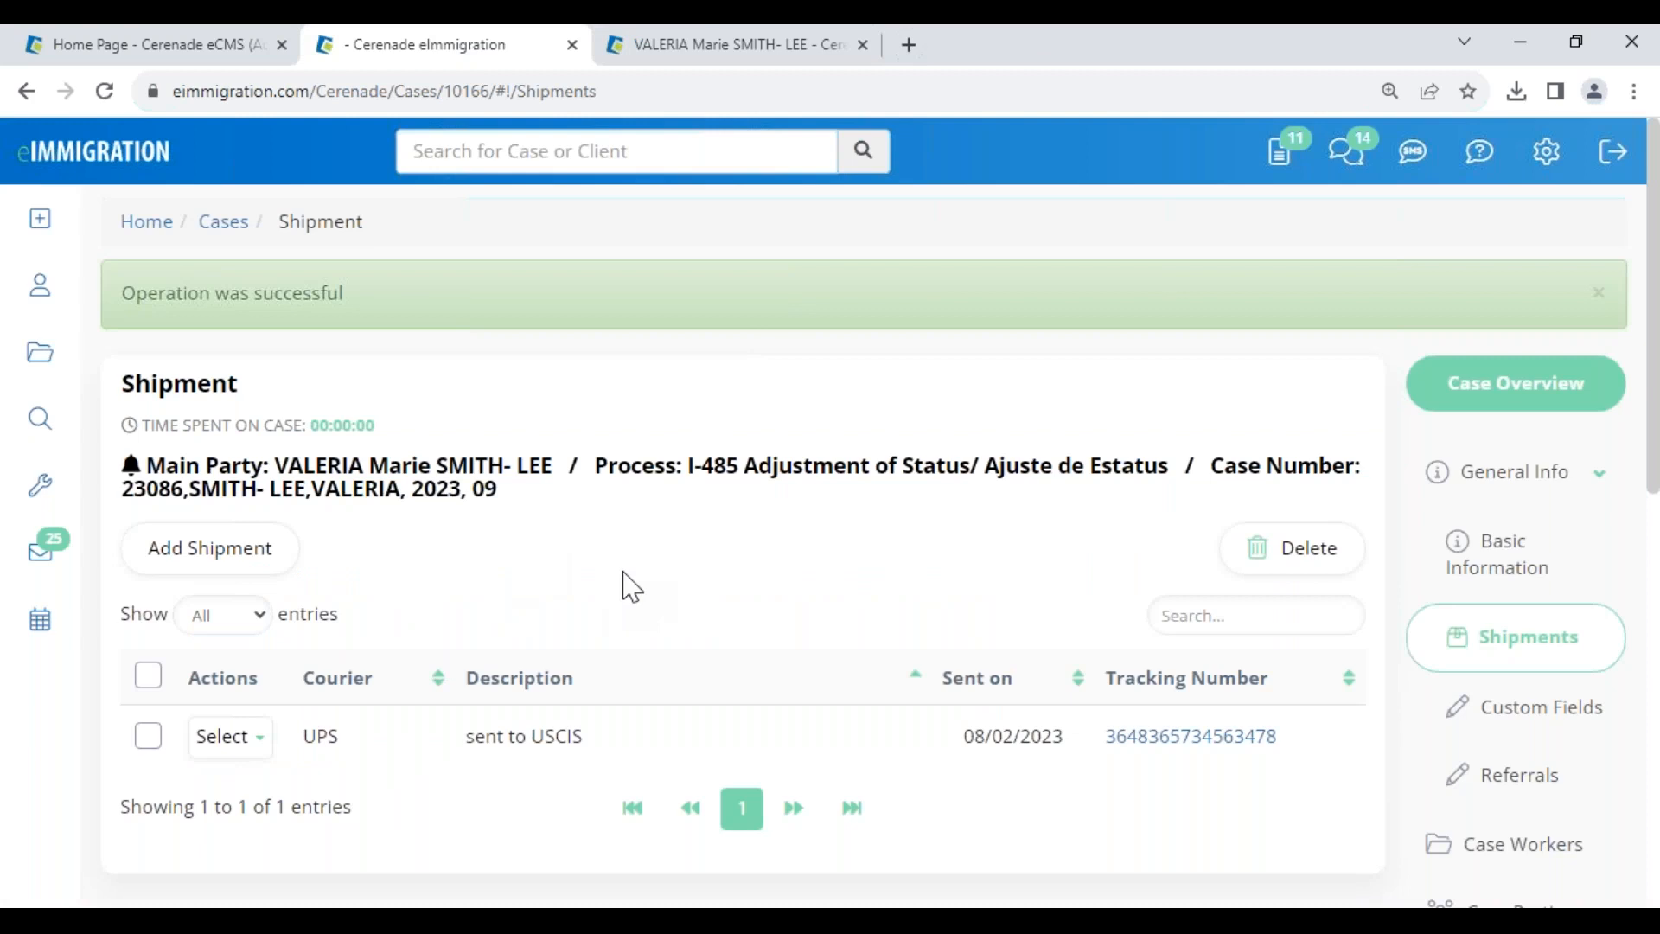
- In the Date Calculator, add 6 months to 09/01/2023, giving Fri Mar 01 2024
mouse_move(63, 540)
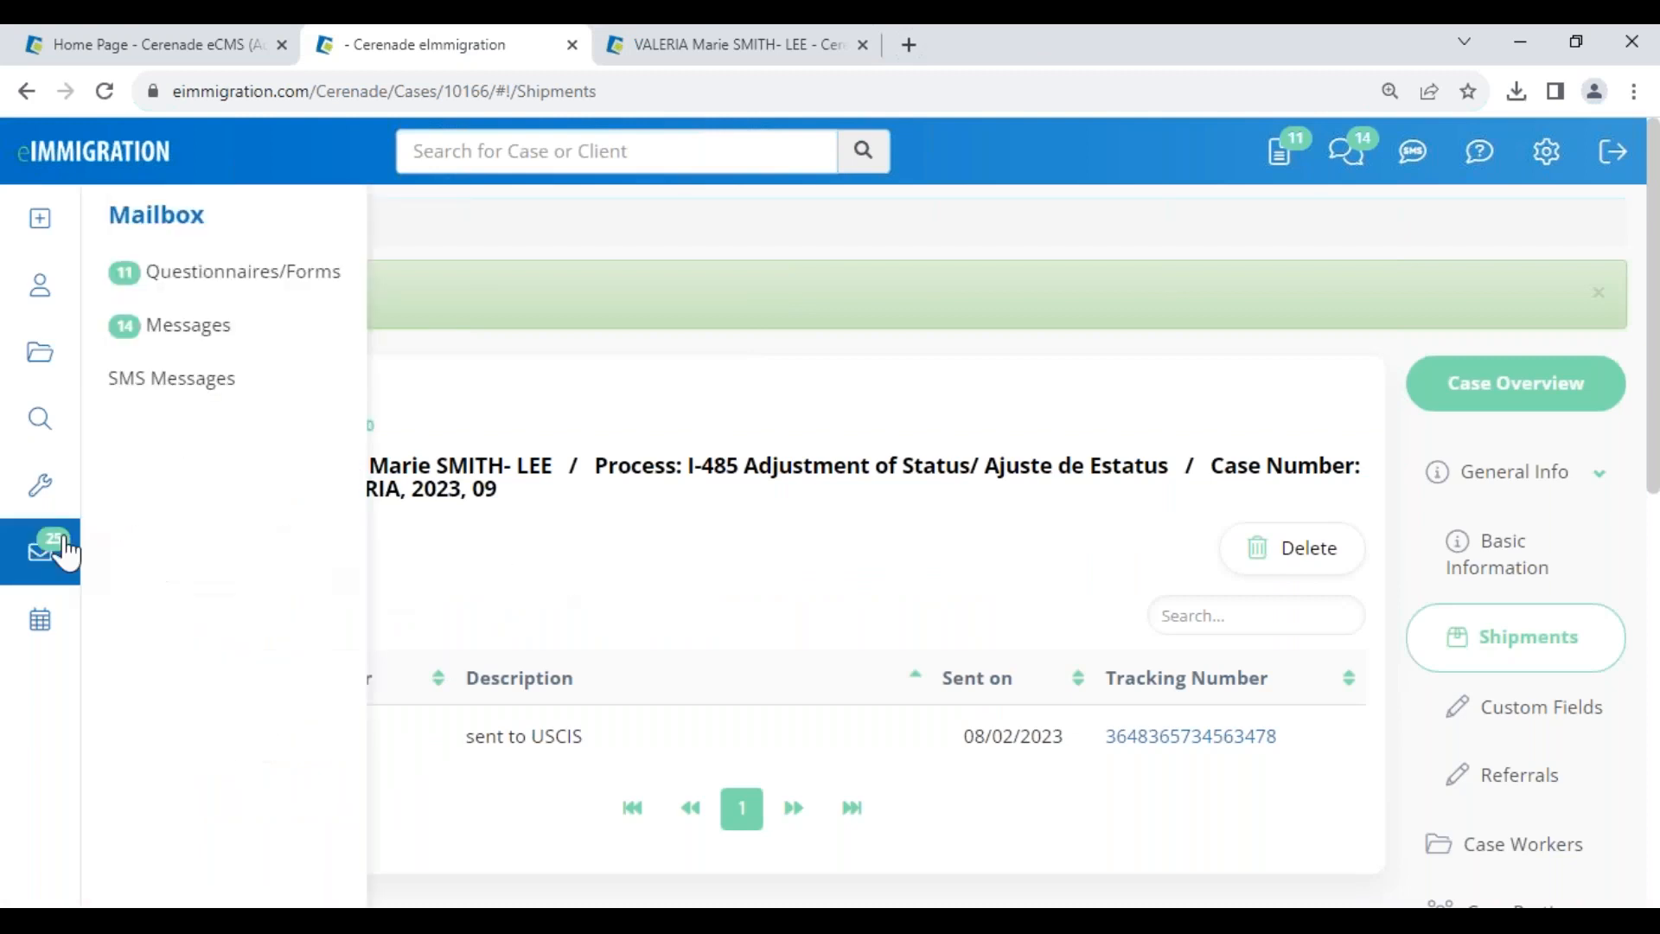
mouse_move(44, 504)
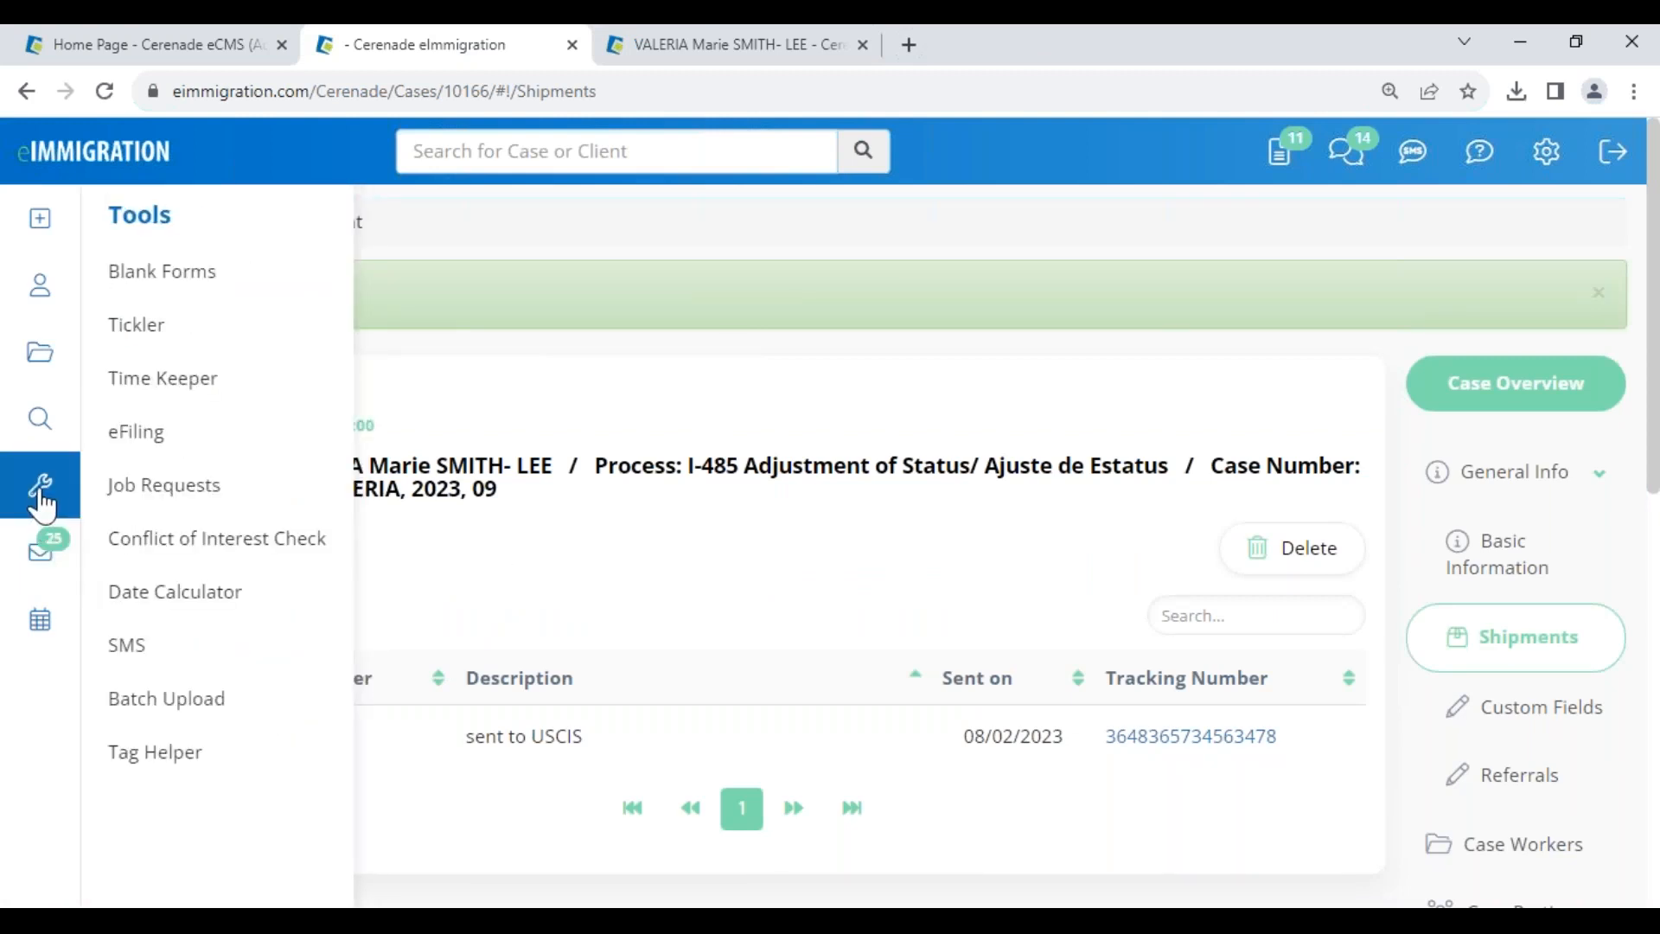
left_click(184, 597)
left_click(442, 355)
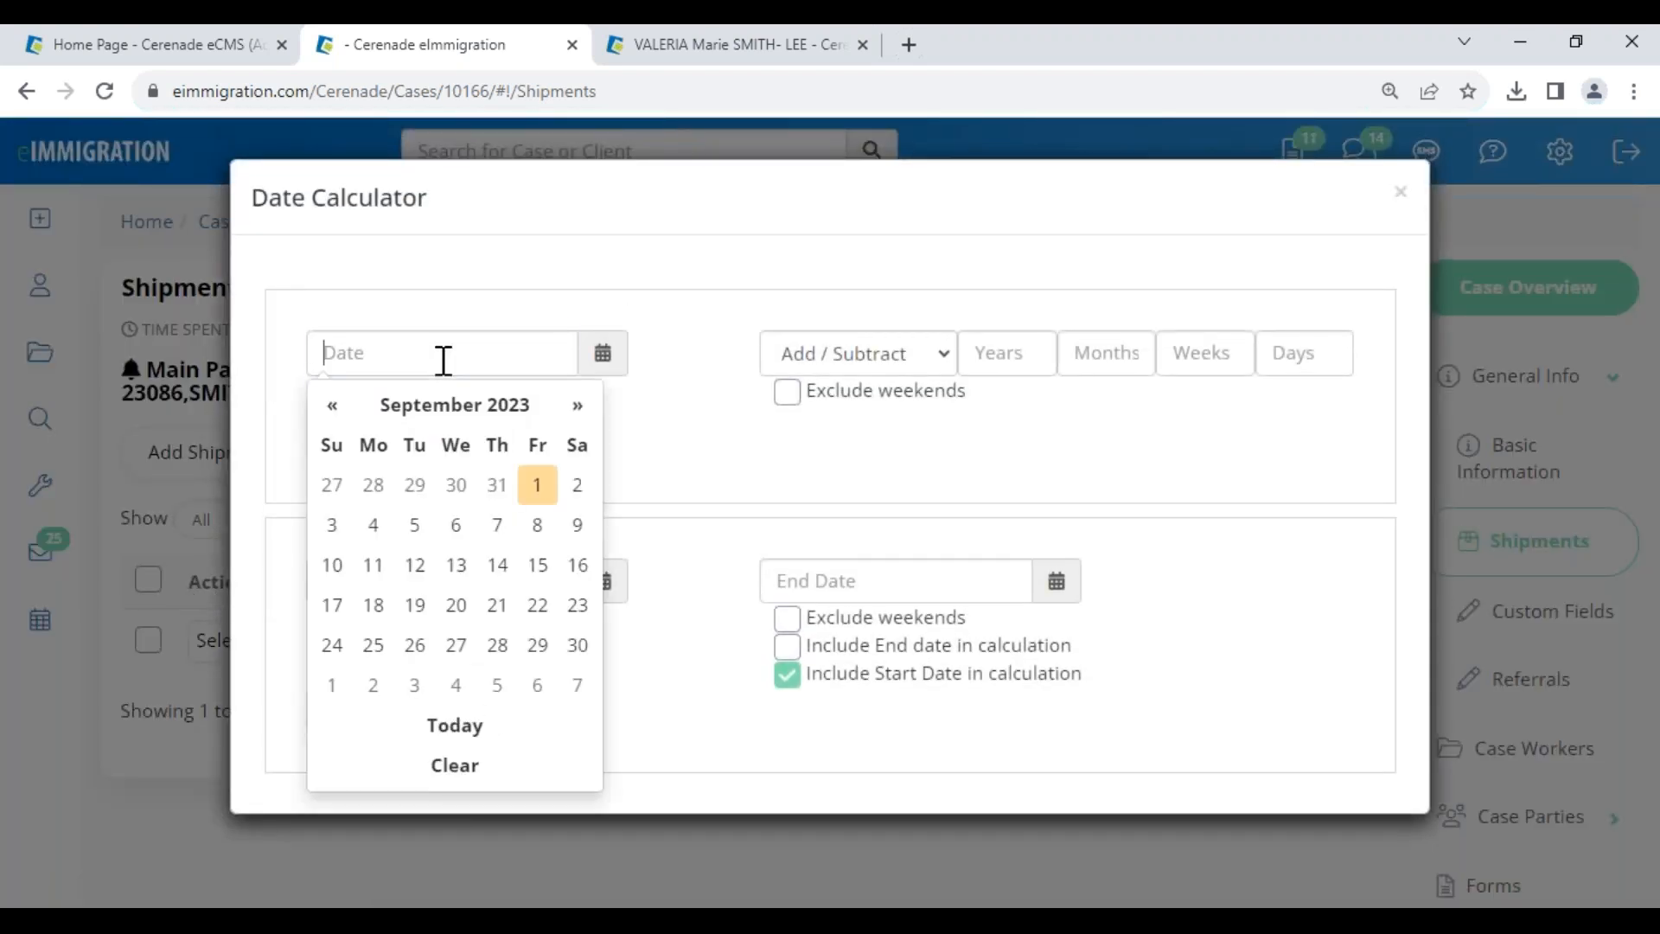
left_click(538, 487)
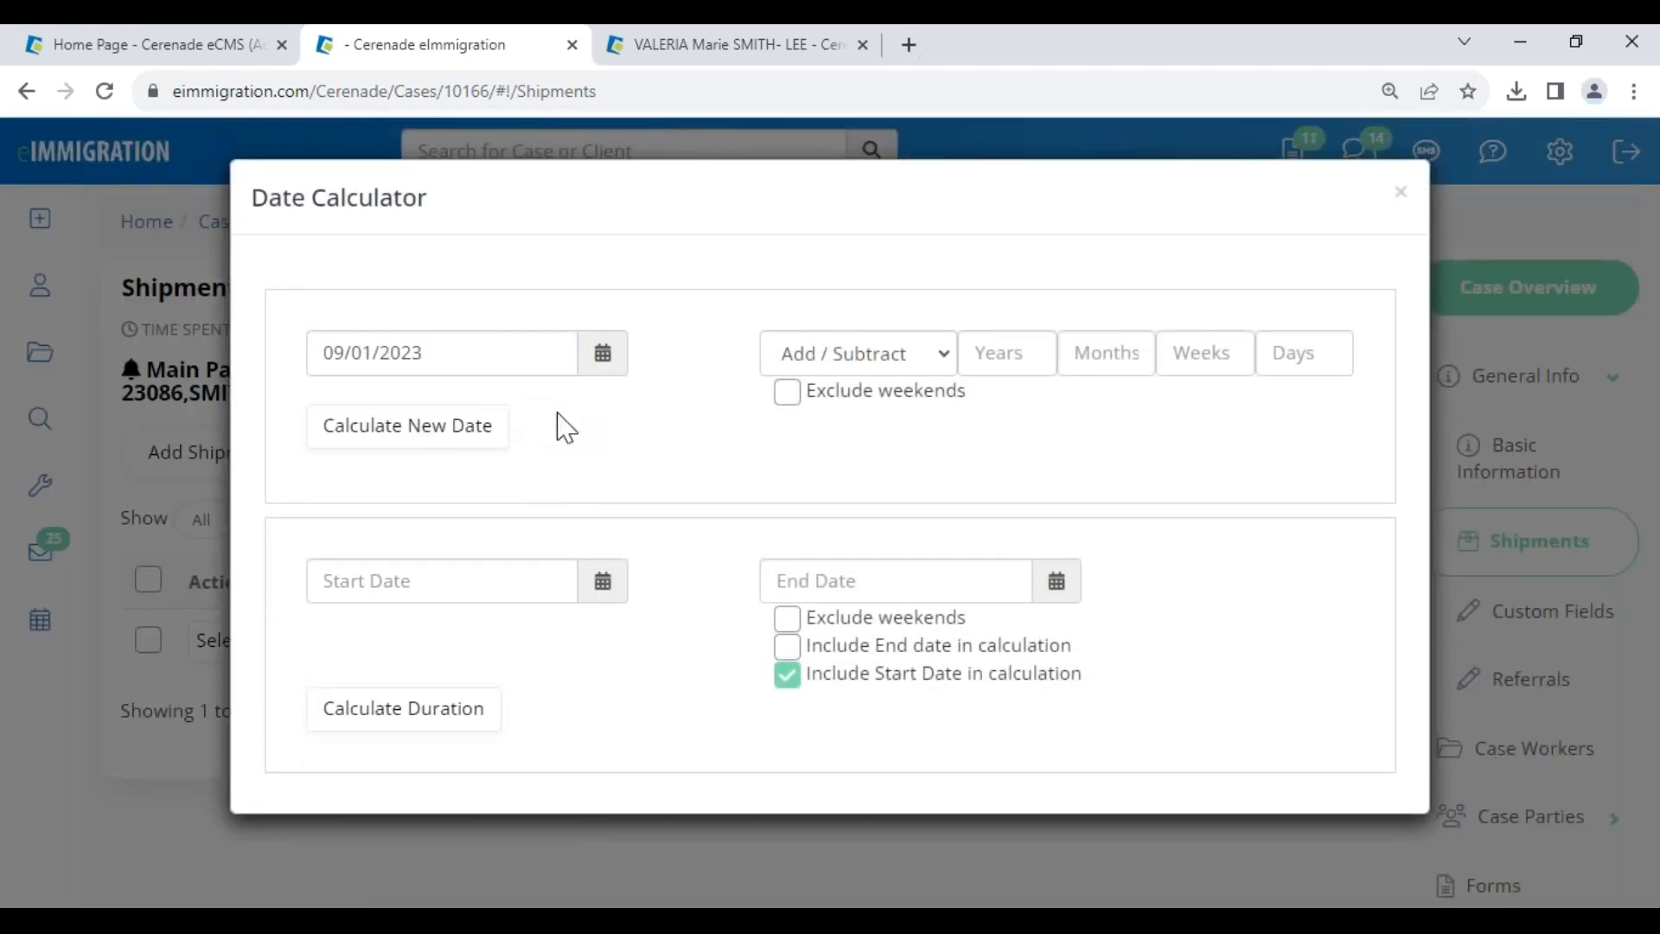
left_click(786, 370)
left_click(822, 416)
left_click(1123, 353)
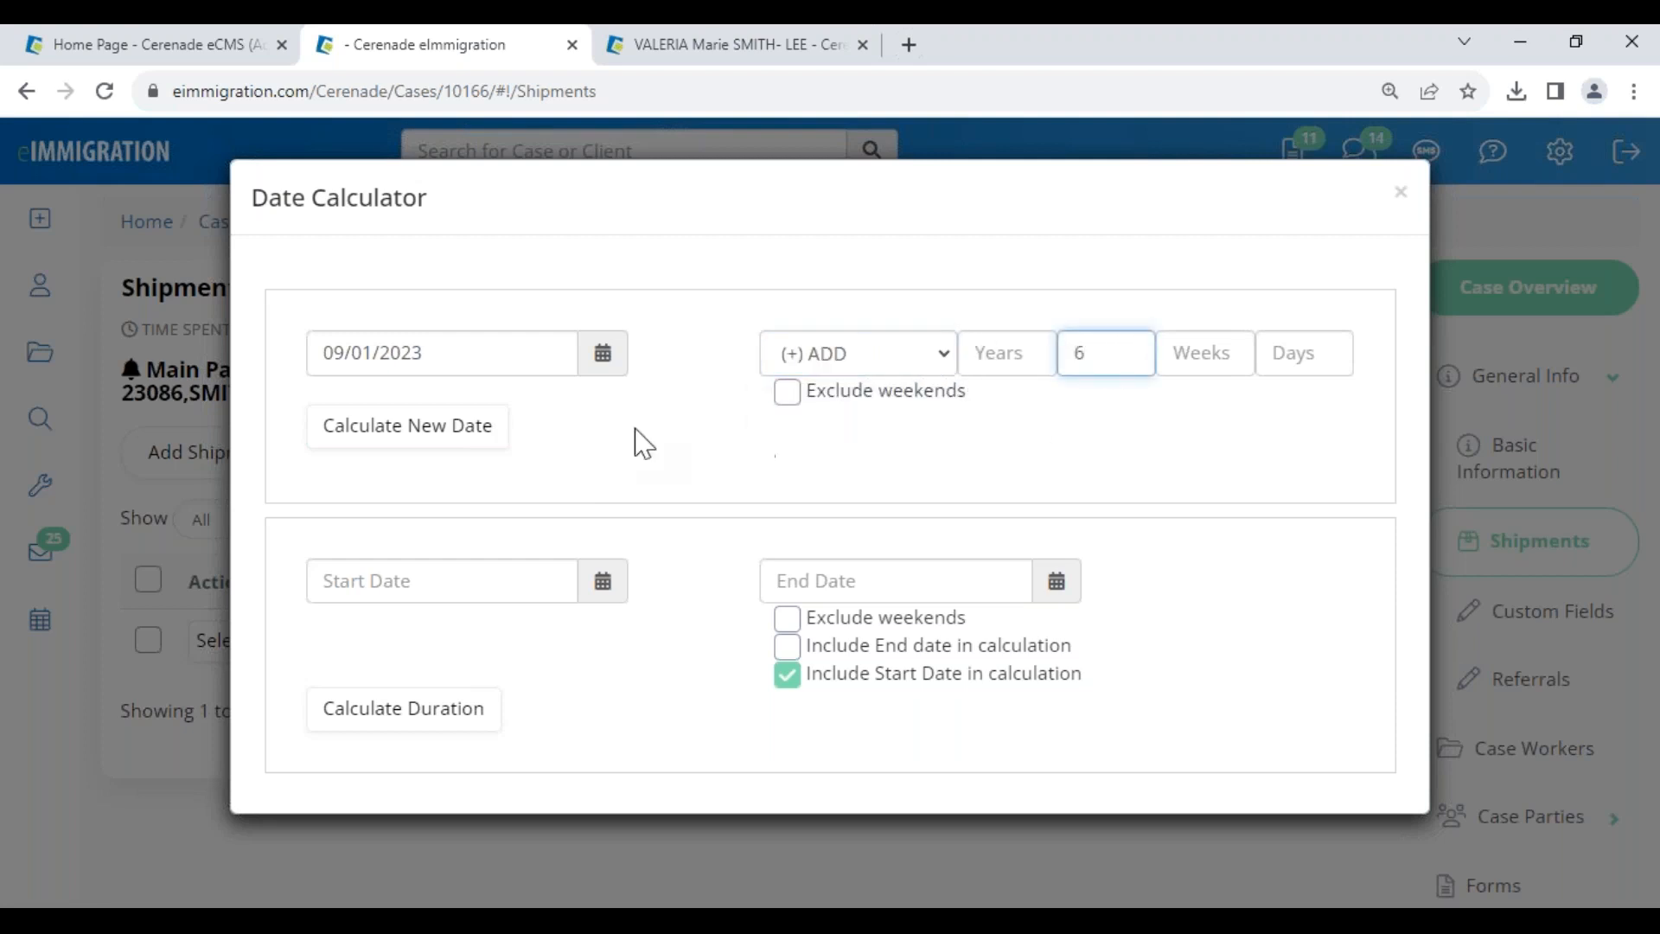
left_click(472, 432)
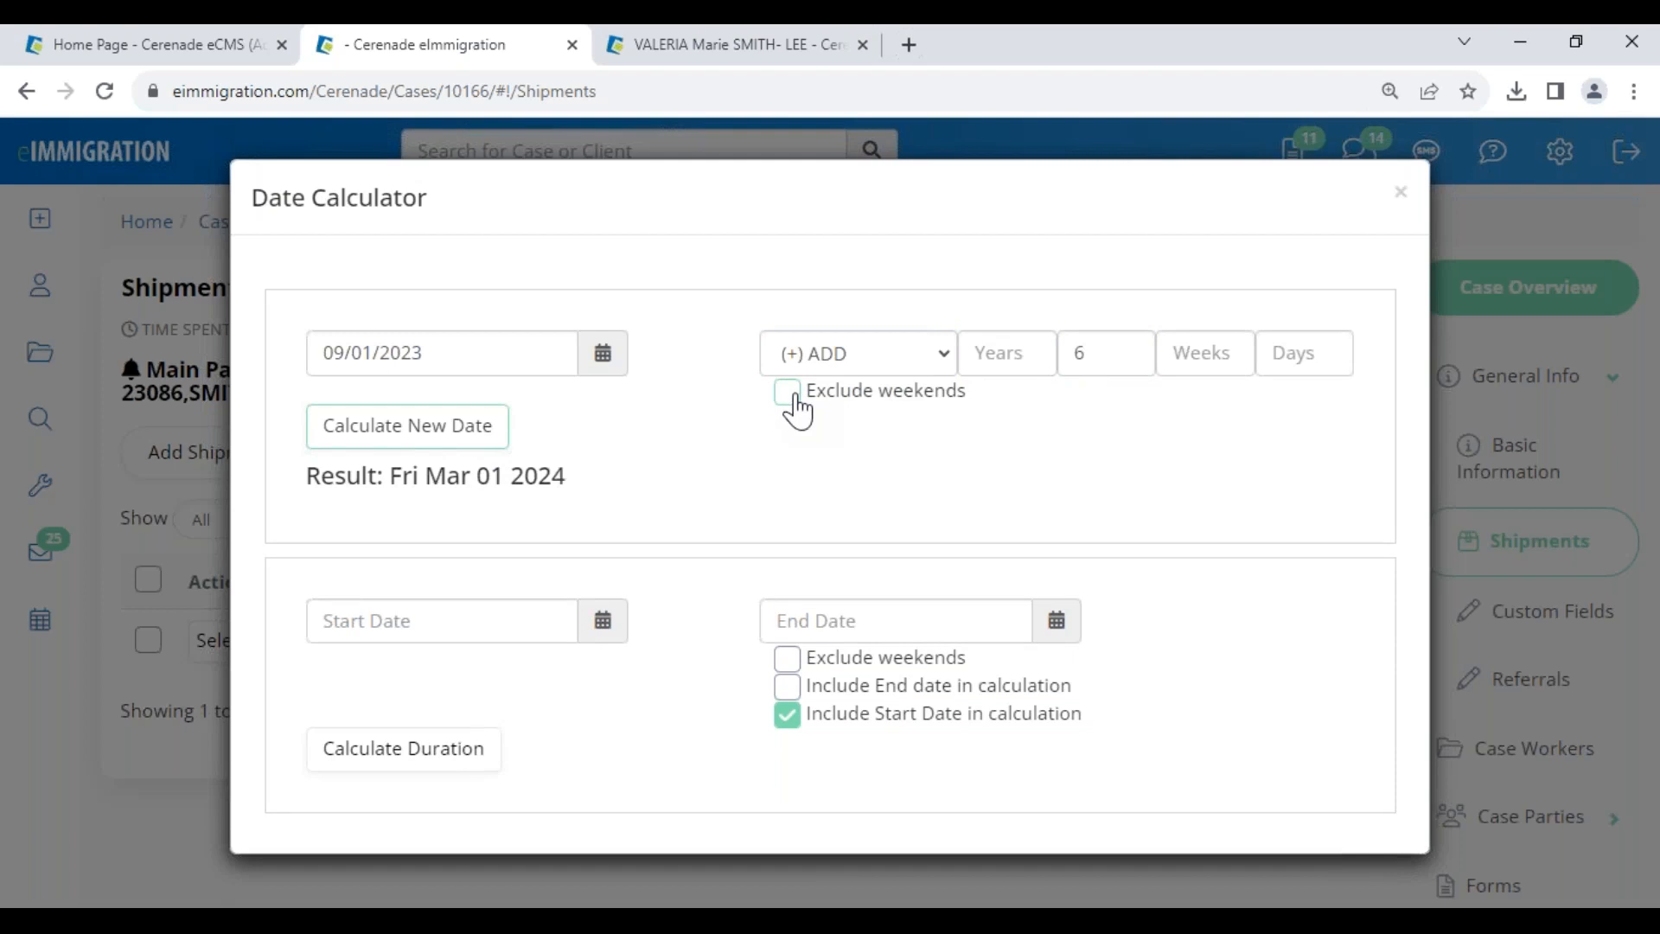
left_click_drag(386, 475, 567, 484)
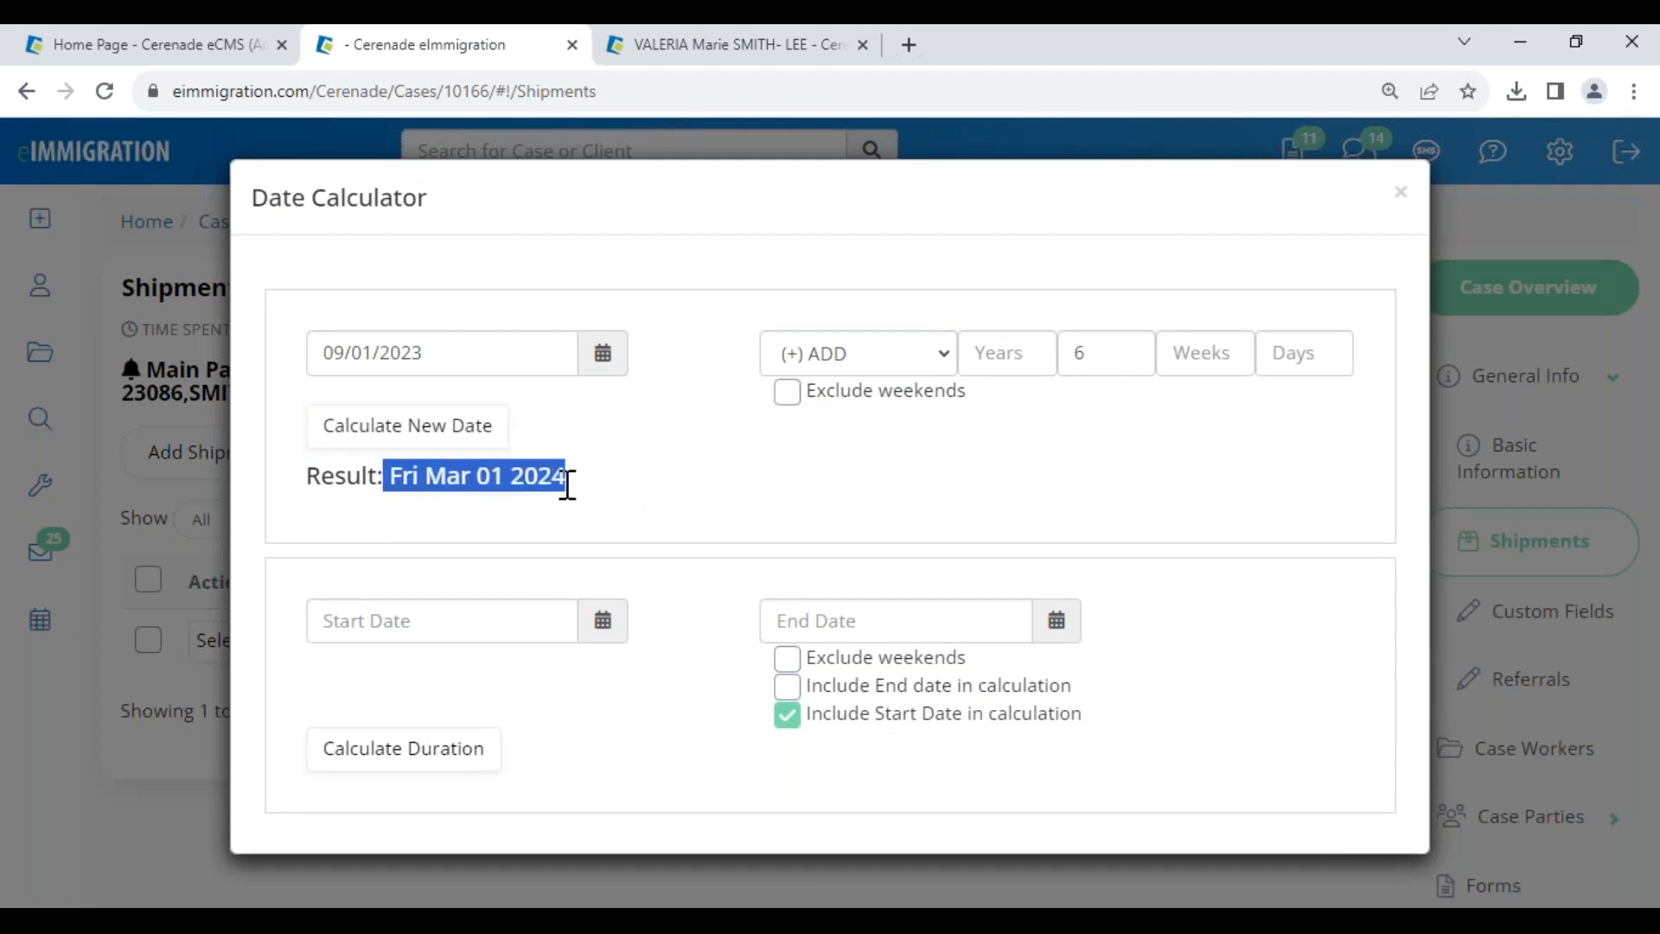
left_click(610, 496)
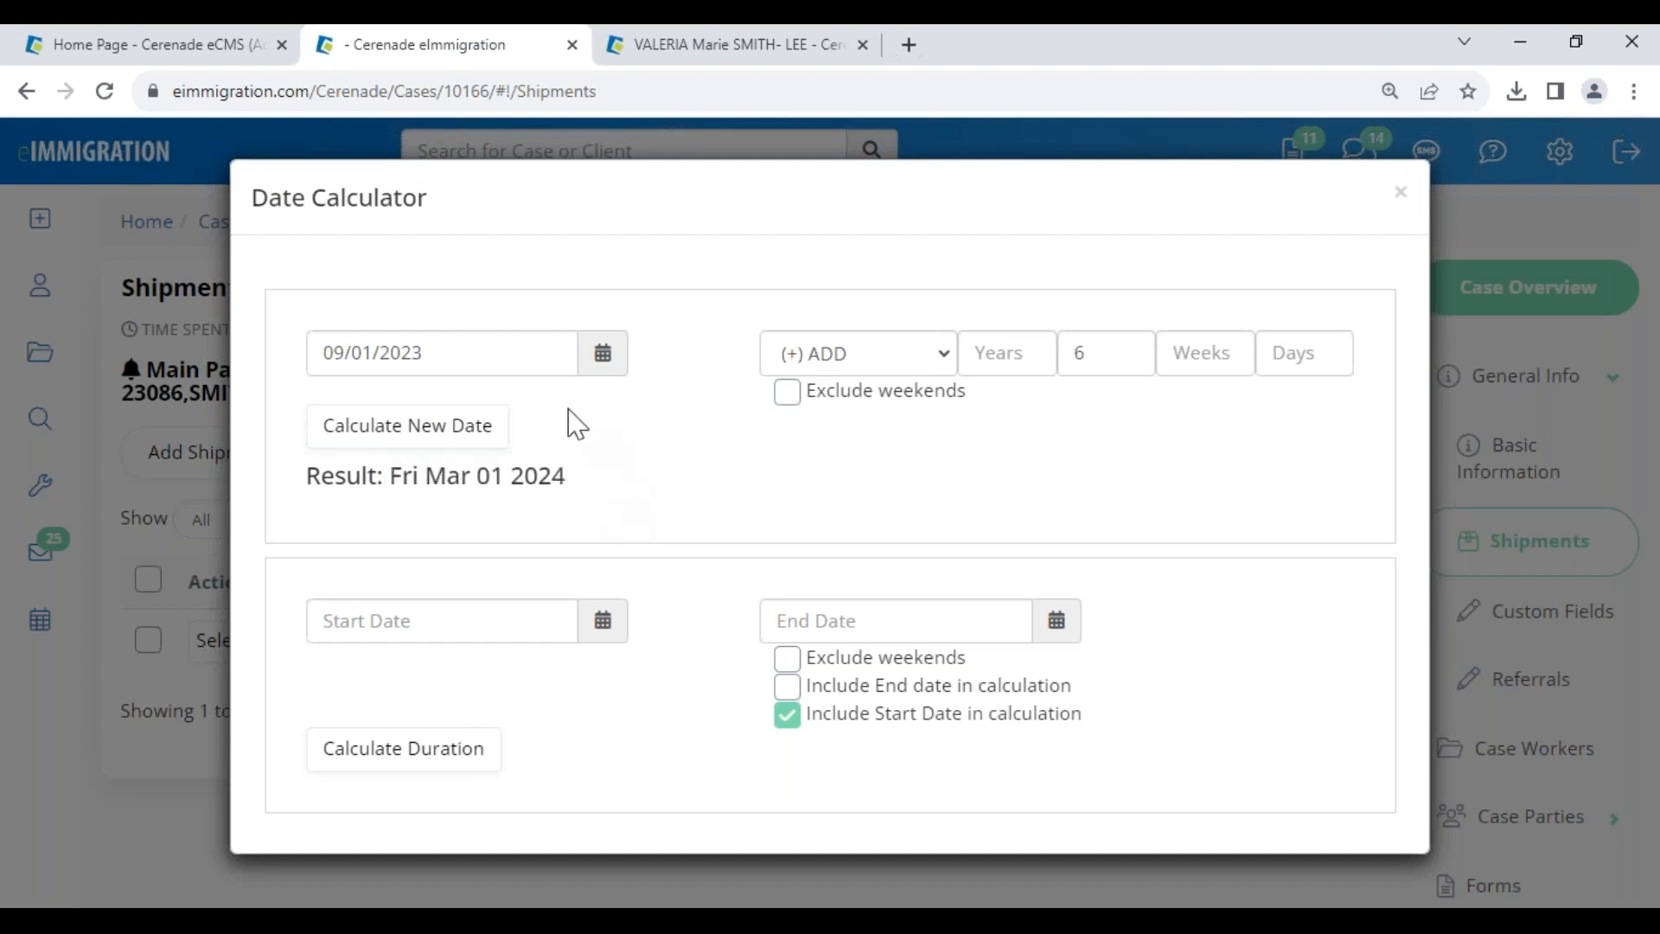
- Set the duration Start Date to 06/16/2015
left_click(395, 638)
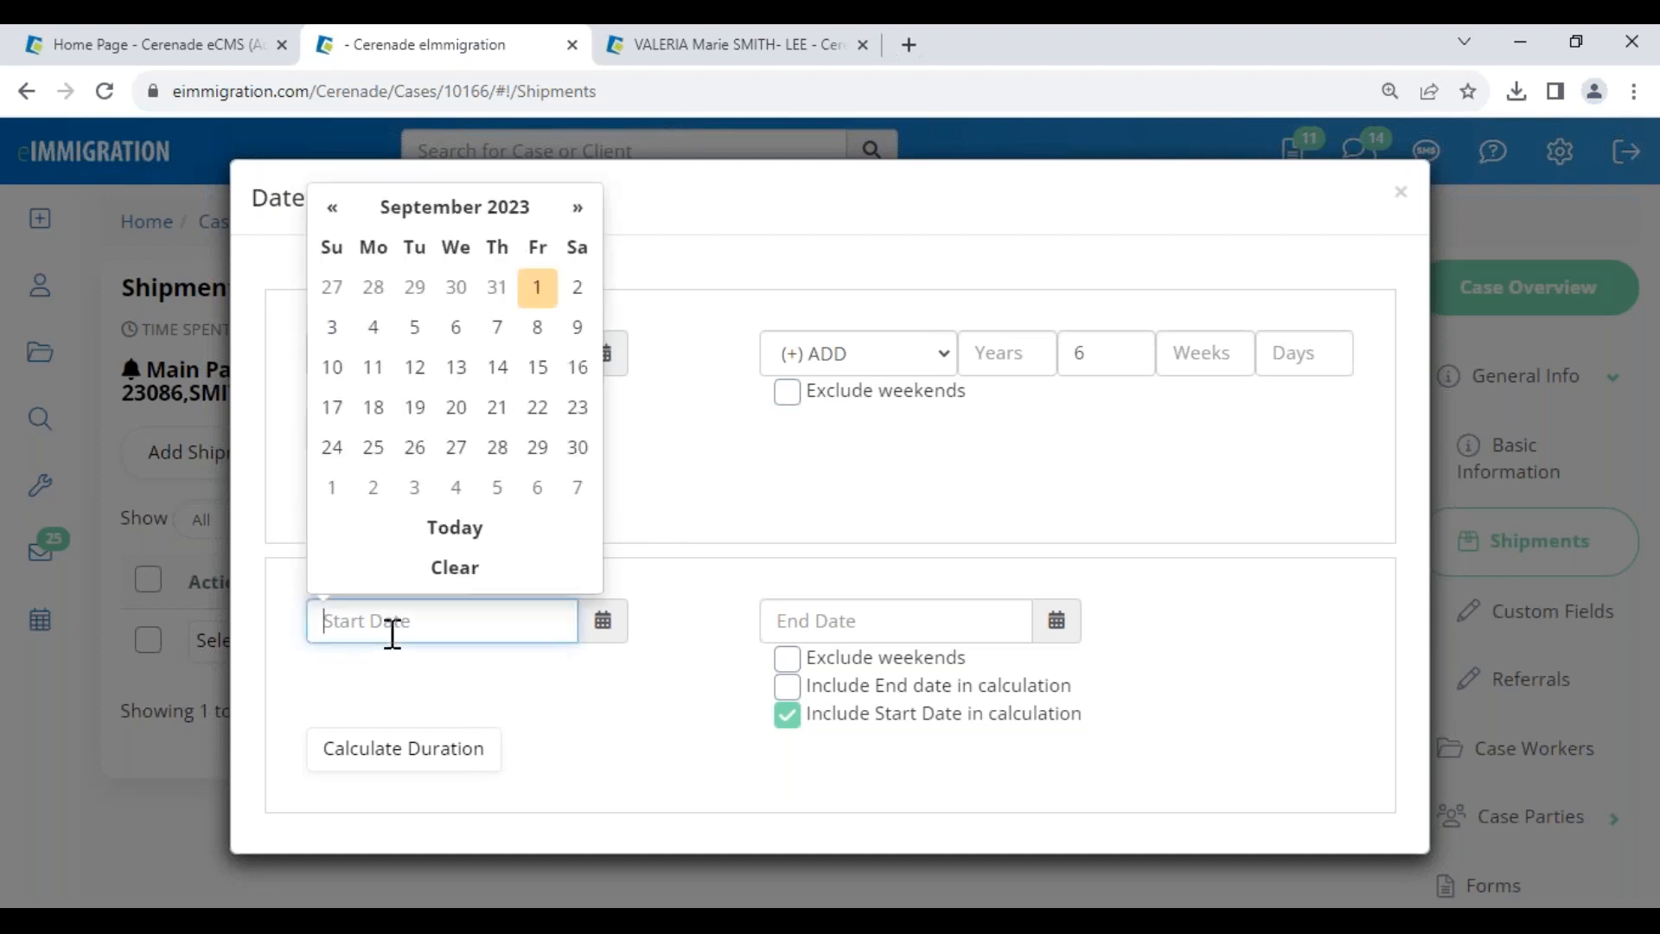
left_click(334, 209)
left_click(334, 212)
left_click(455, 207)
left_click(344, 248)
left_click(448, 242)
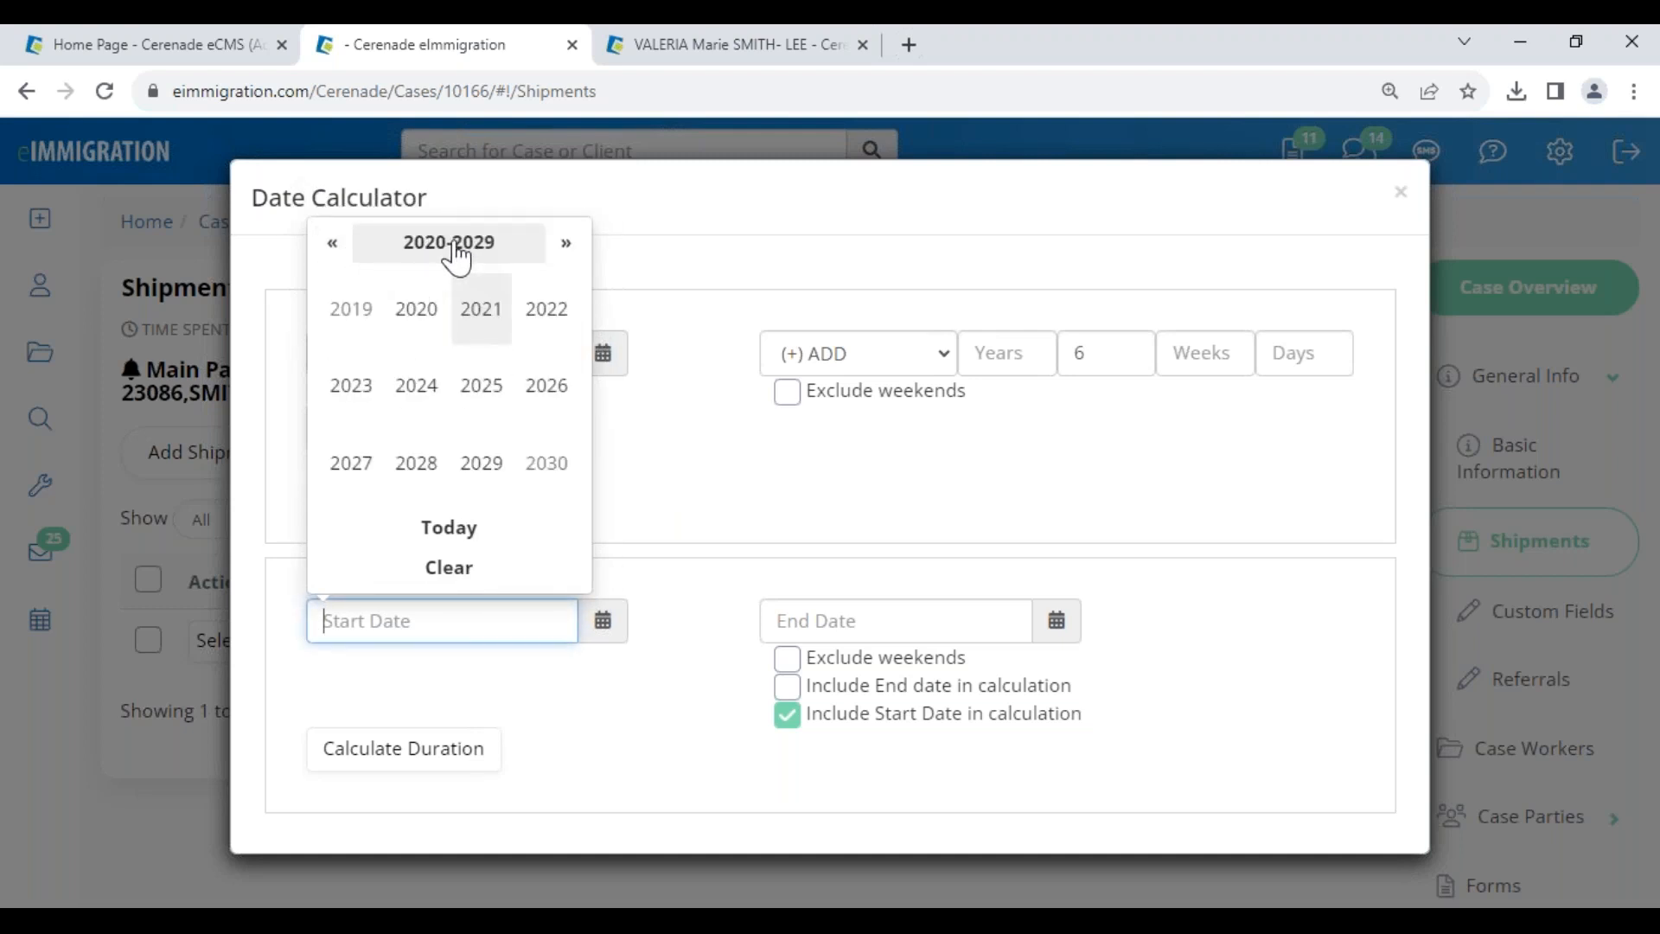
left_click(429, 244)
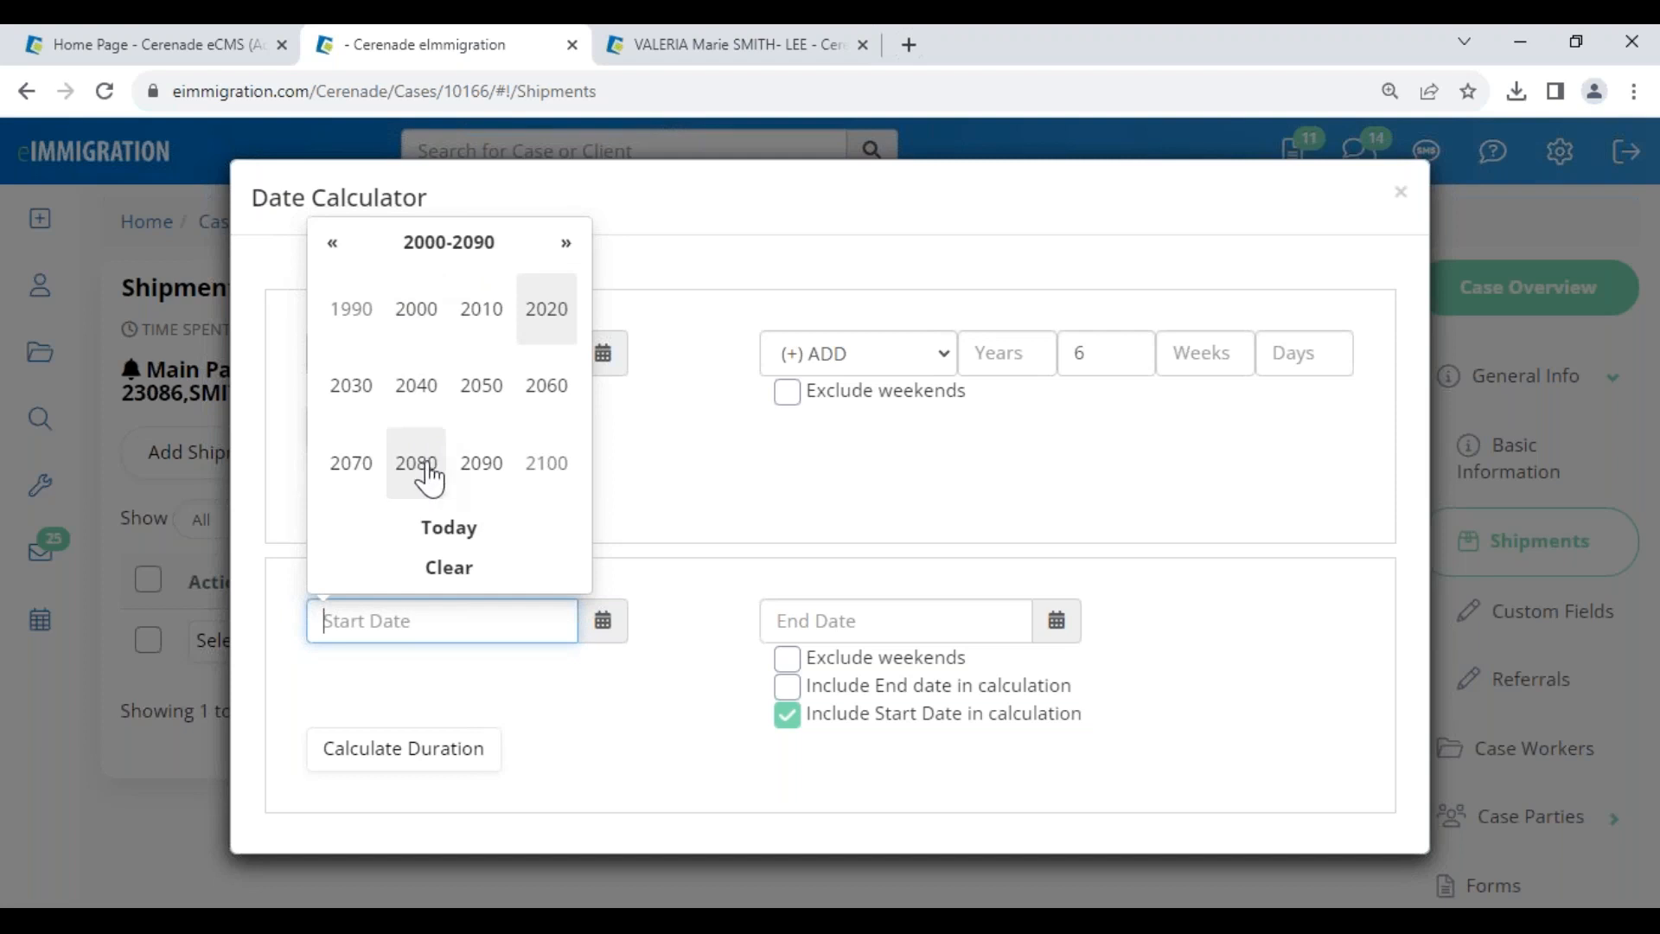
left_click(482, 318)
left_click(484, 389)
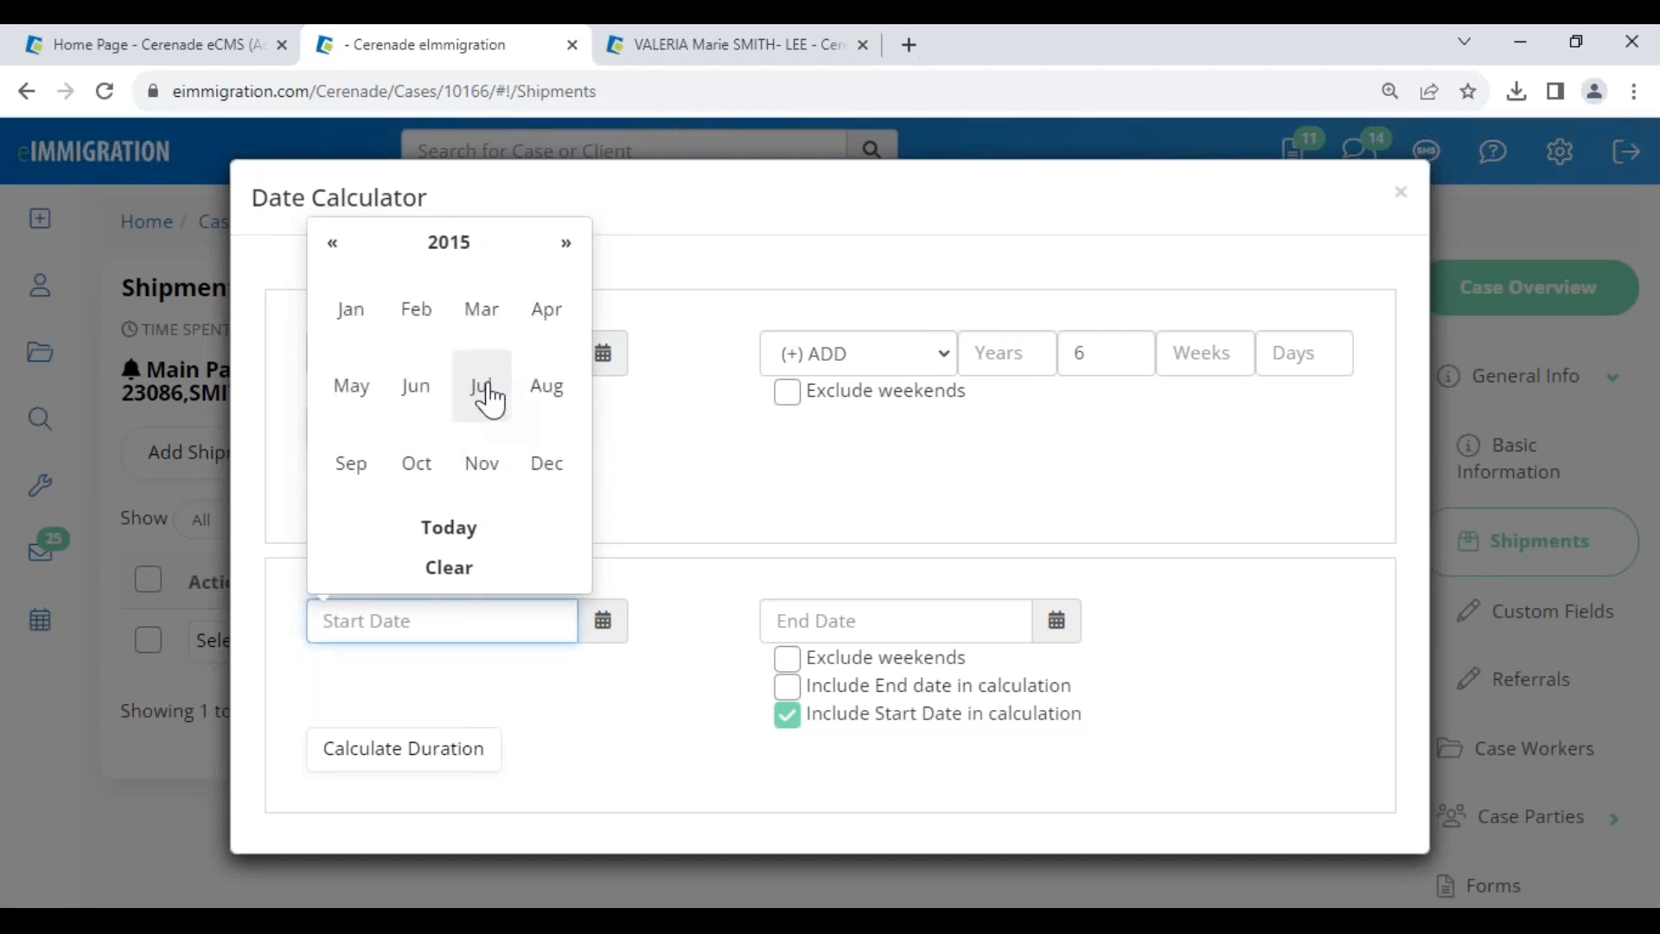
left_click(484, 390)
left_click(415, 380)
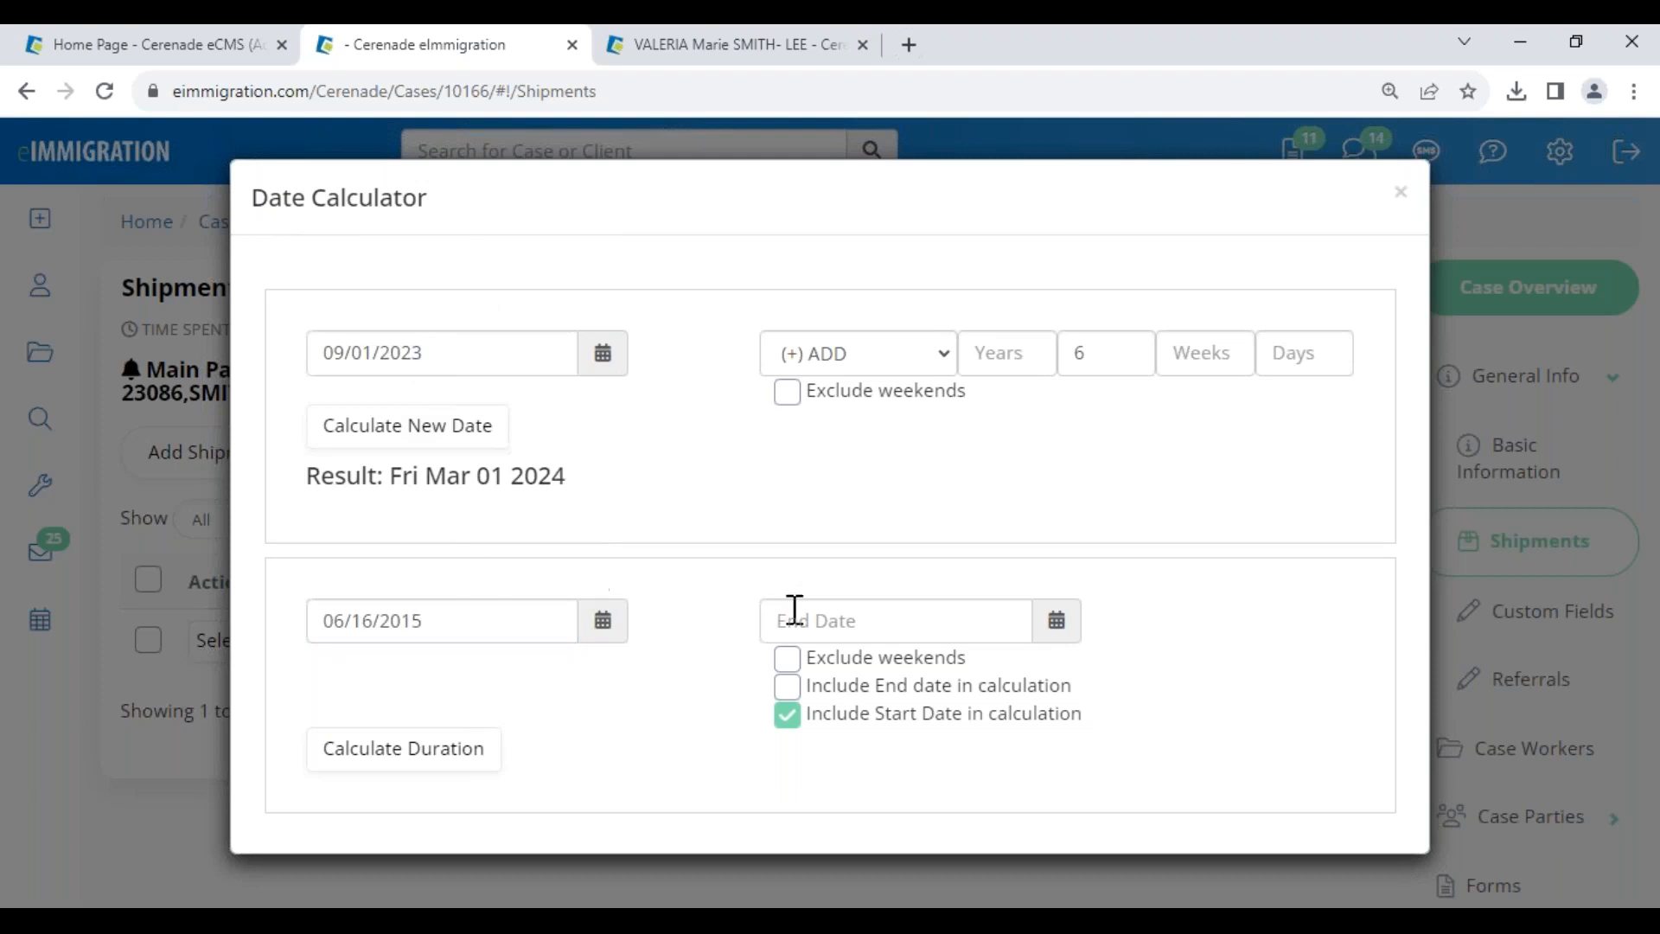
- Set the duration End Date to 10/28/2015
left_click(814, 621)
left_click(856, 209)
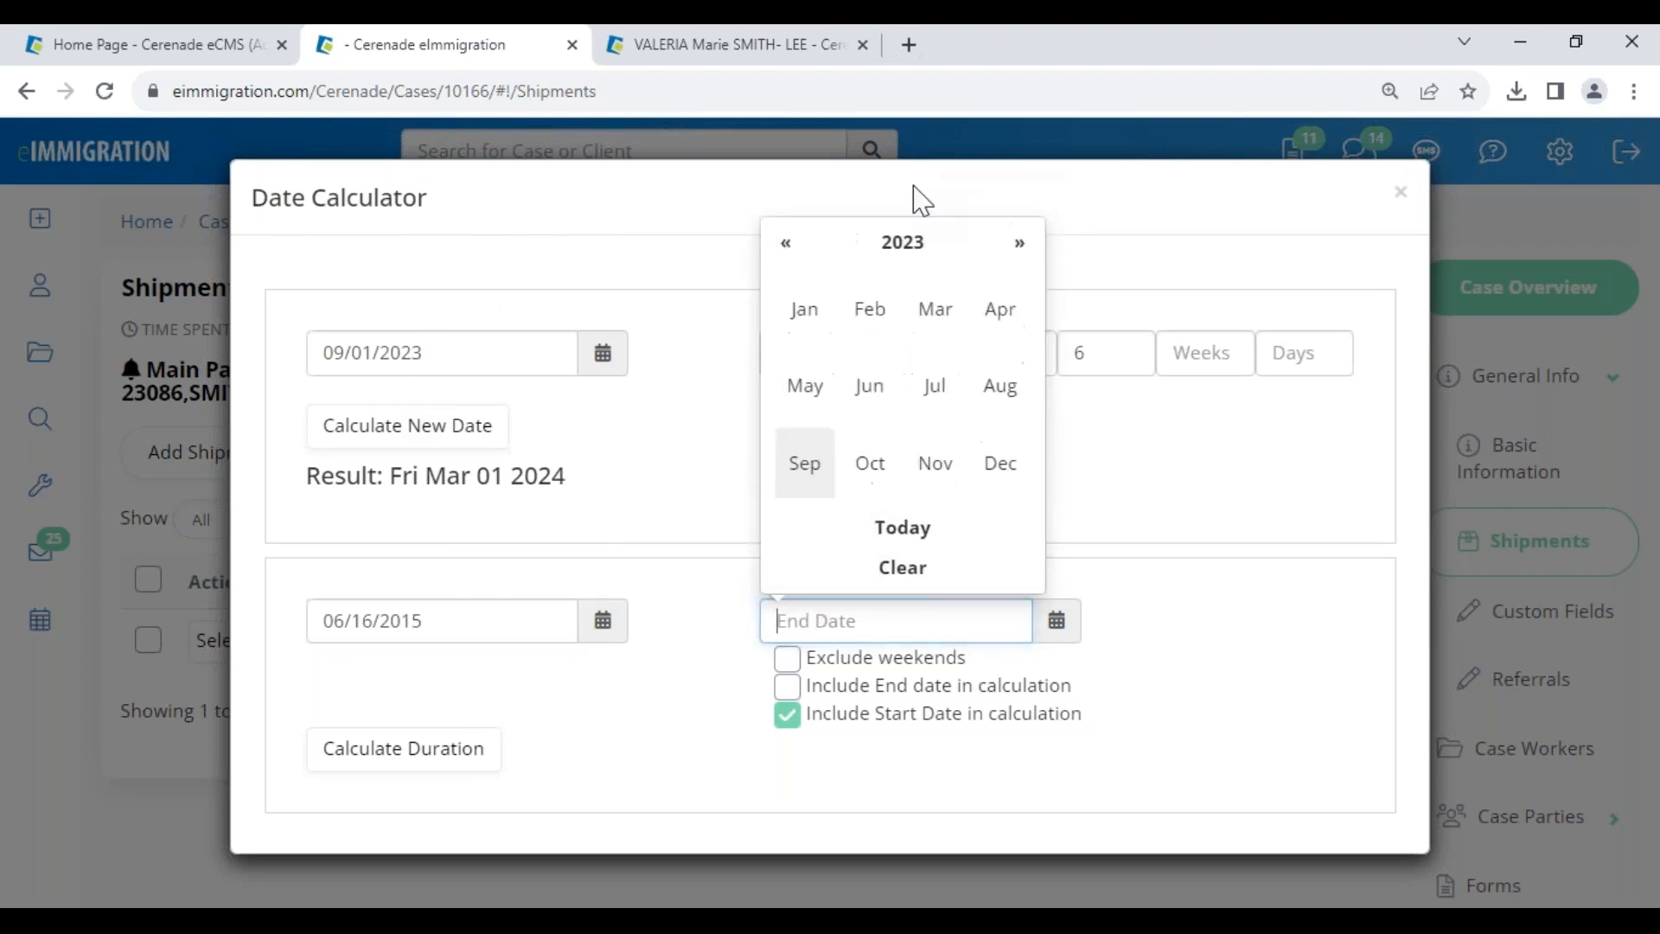
left_click(786, 244)
left_click(901, 246)
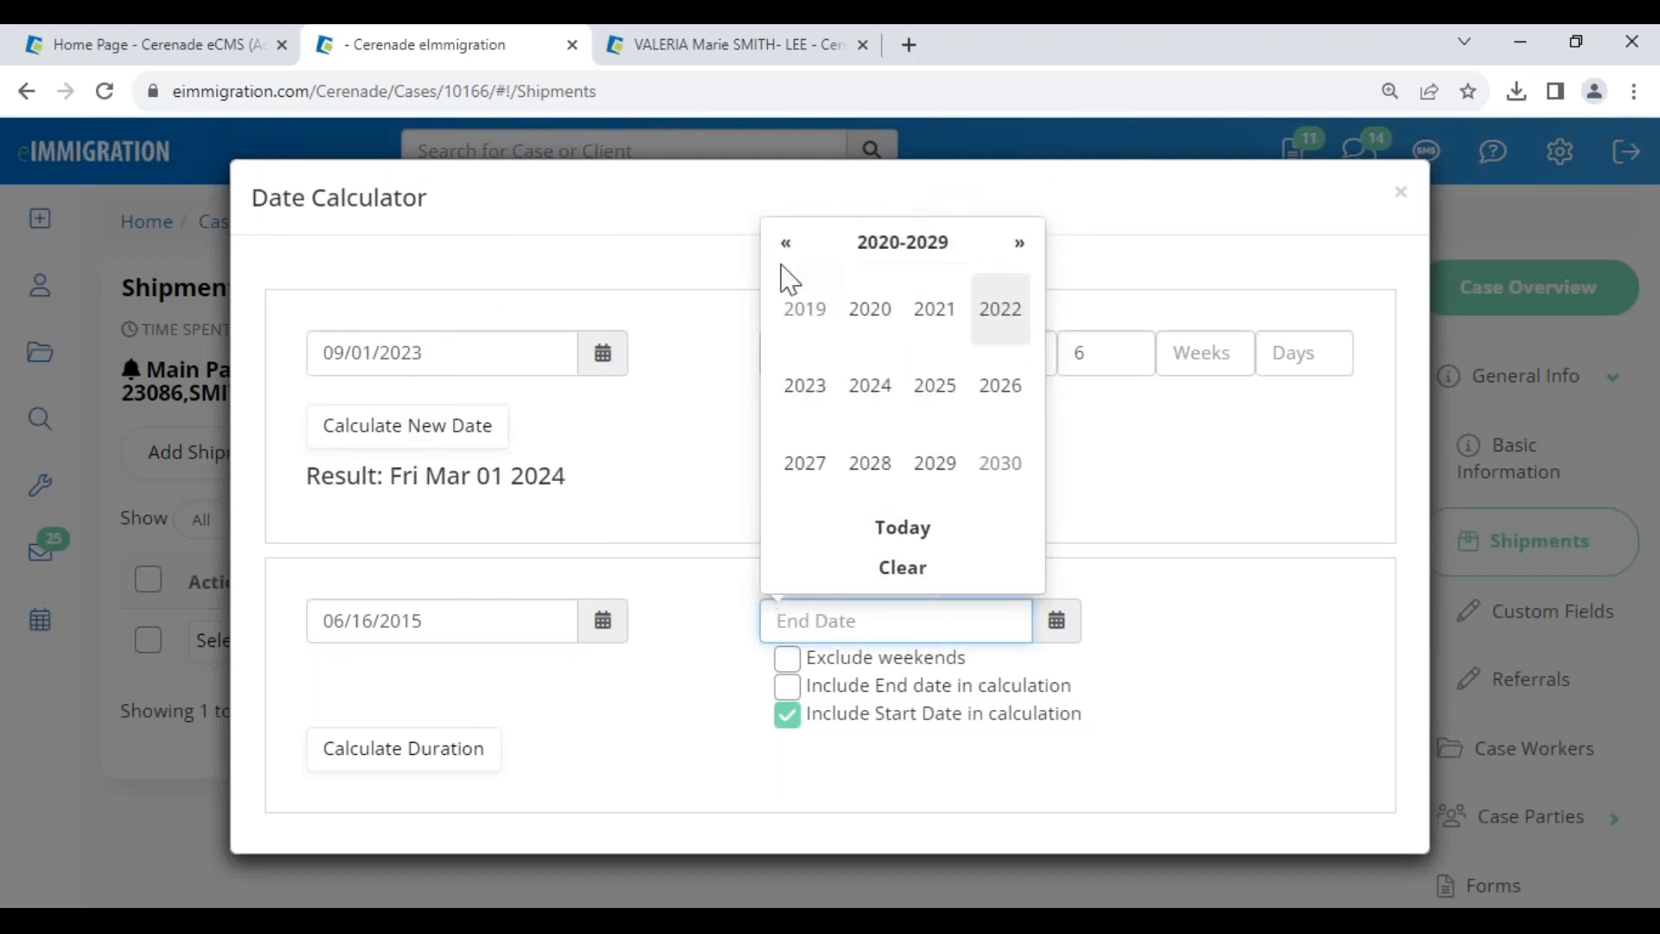
left_click(786, 243)
left_click(935, 385)
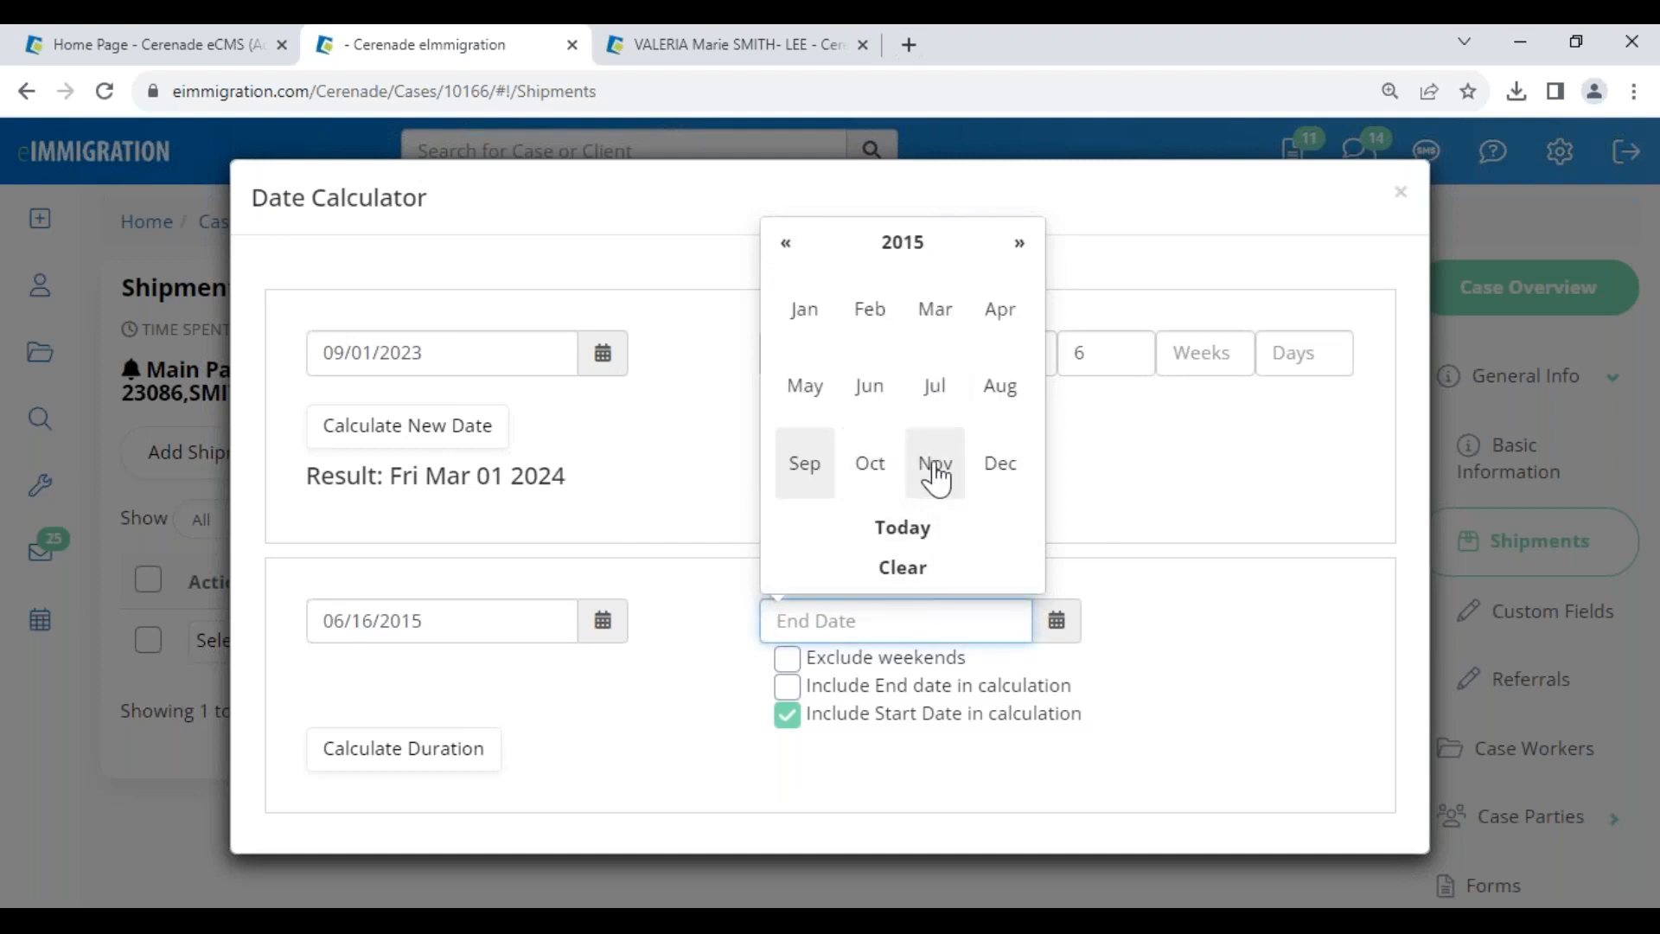
left_click(894, 468)
left_click(896, 449)
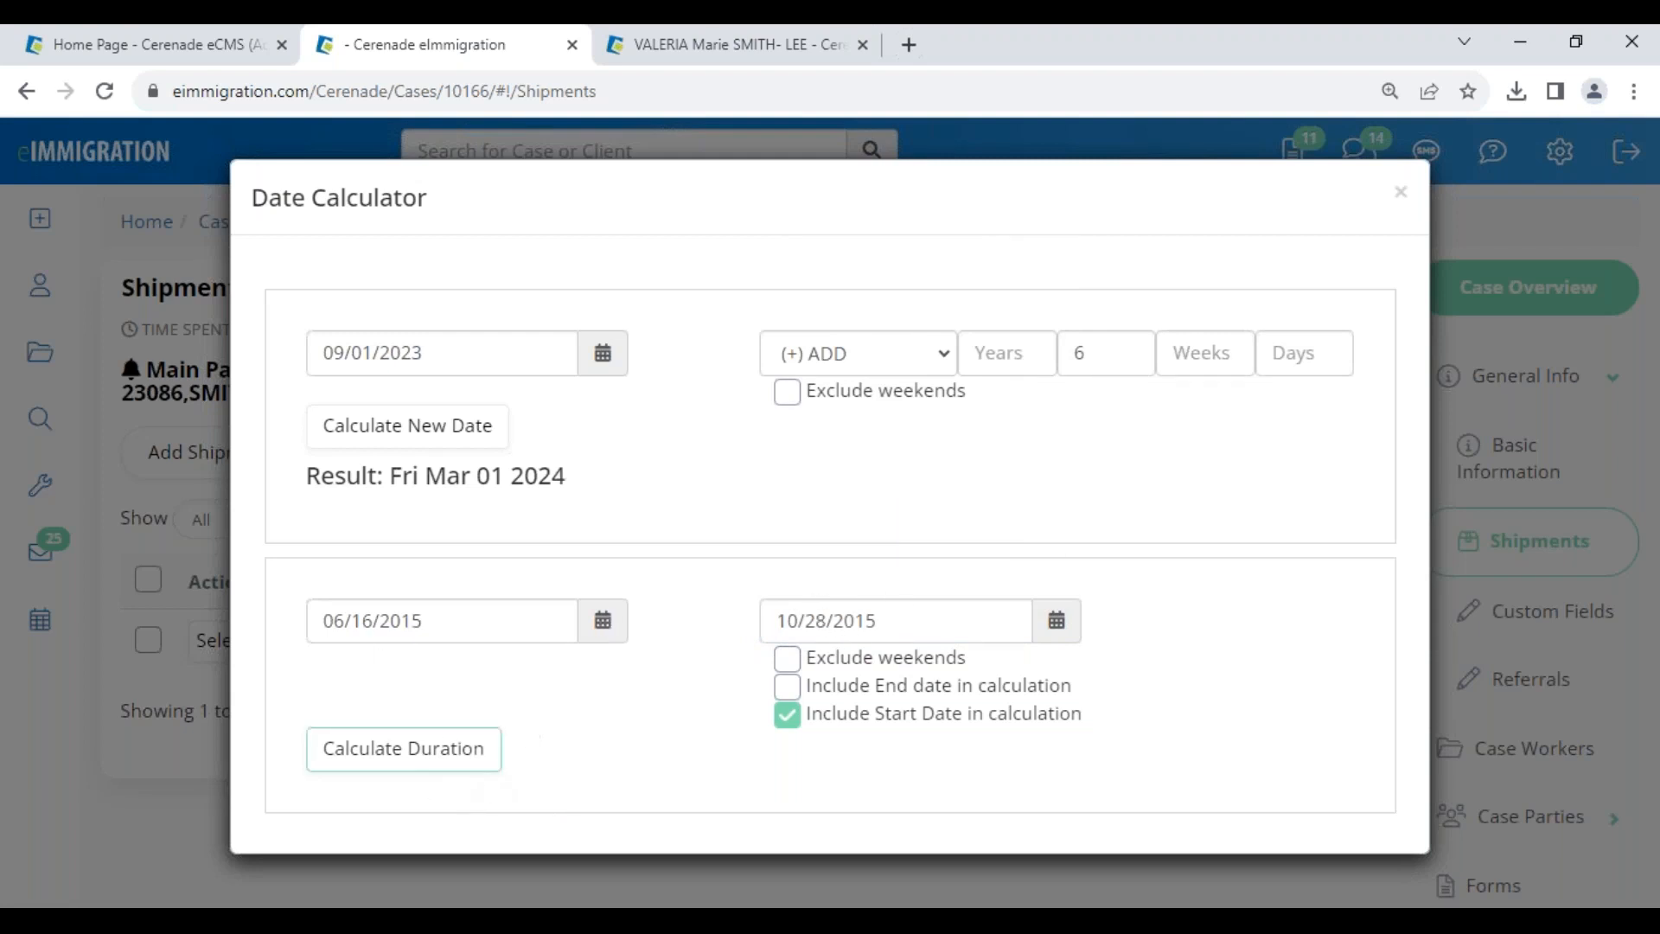
- Calculate the duration of 134 days and close the Date Calculator
left_click(413, 749)
left_click_drag(372, 799, 496, 816)
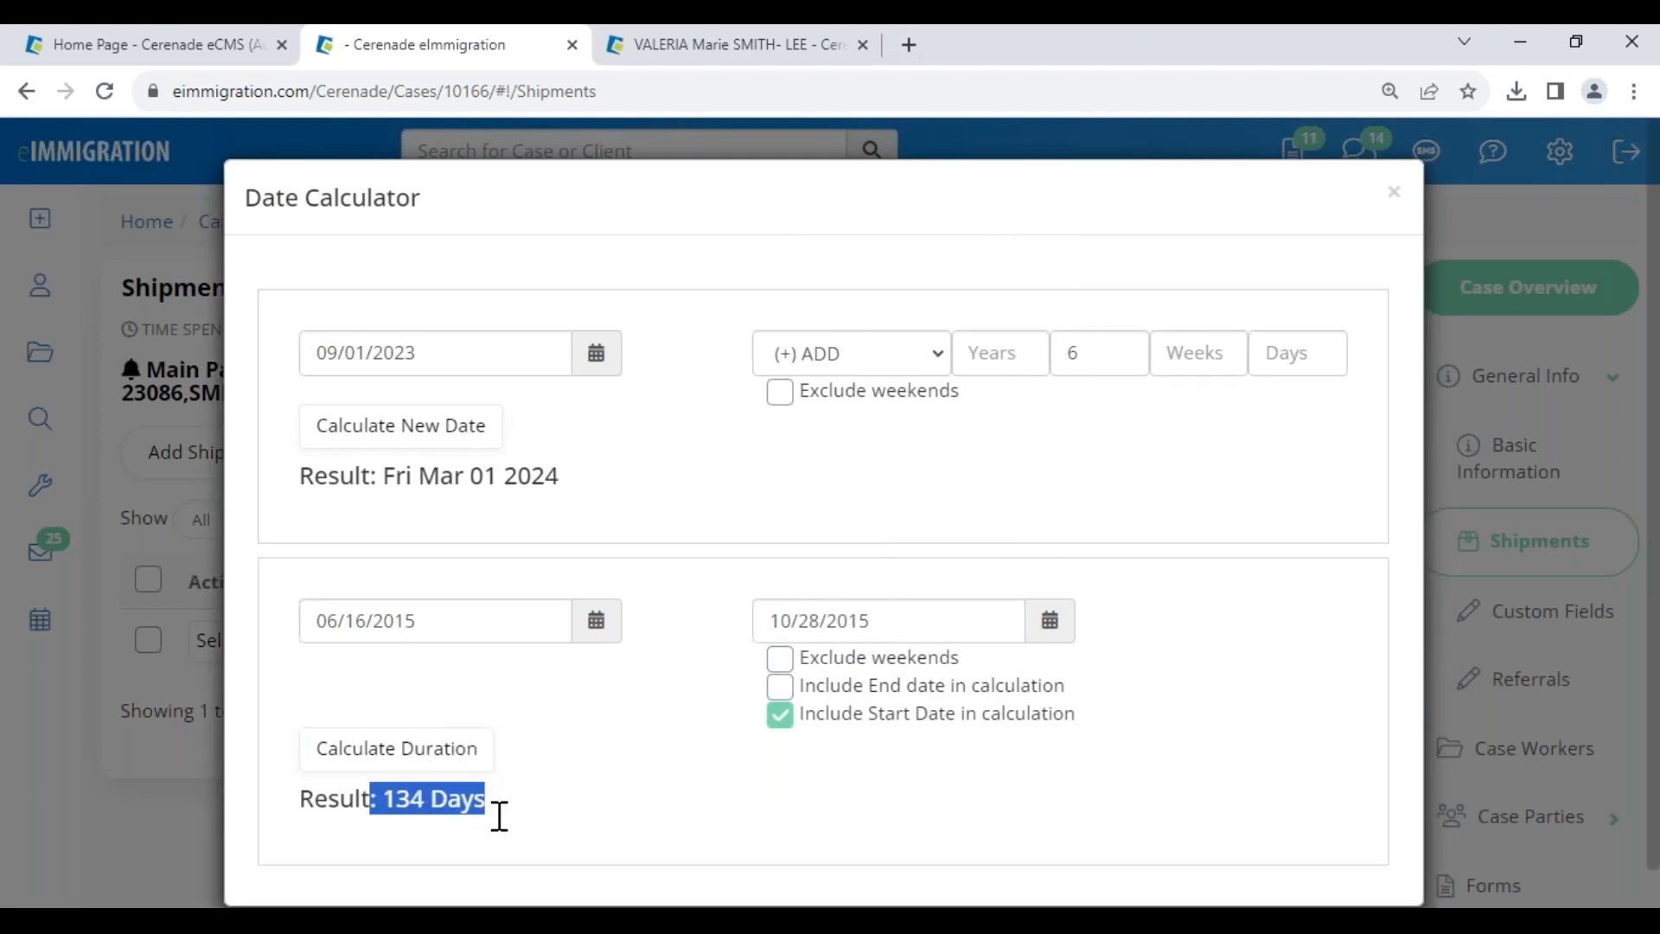
left_click(686, 757)
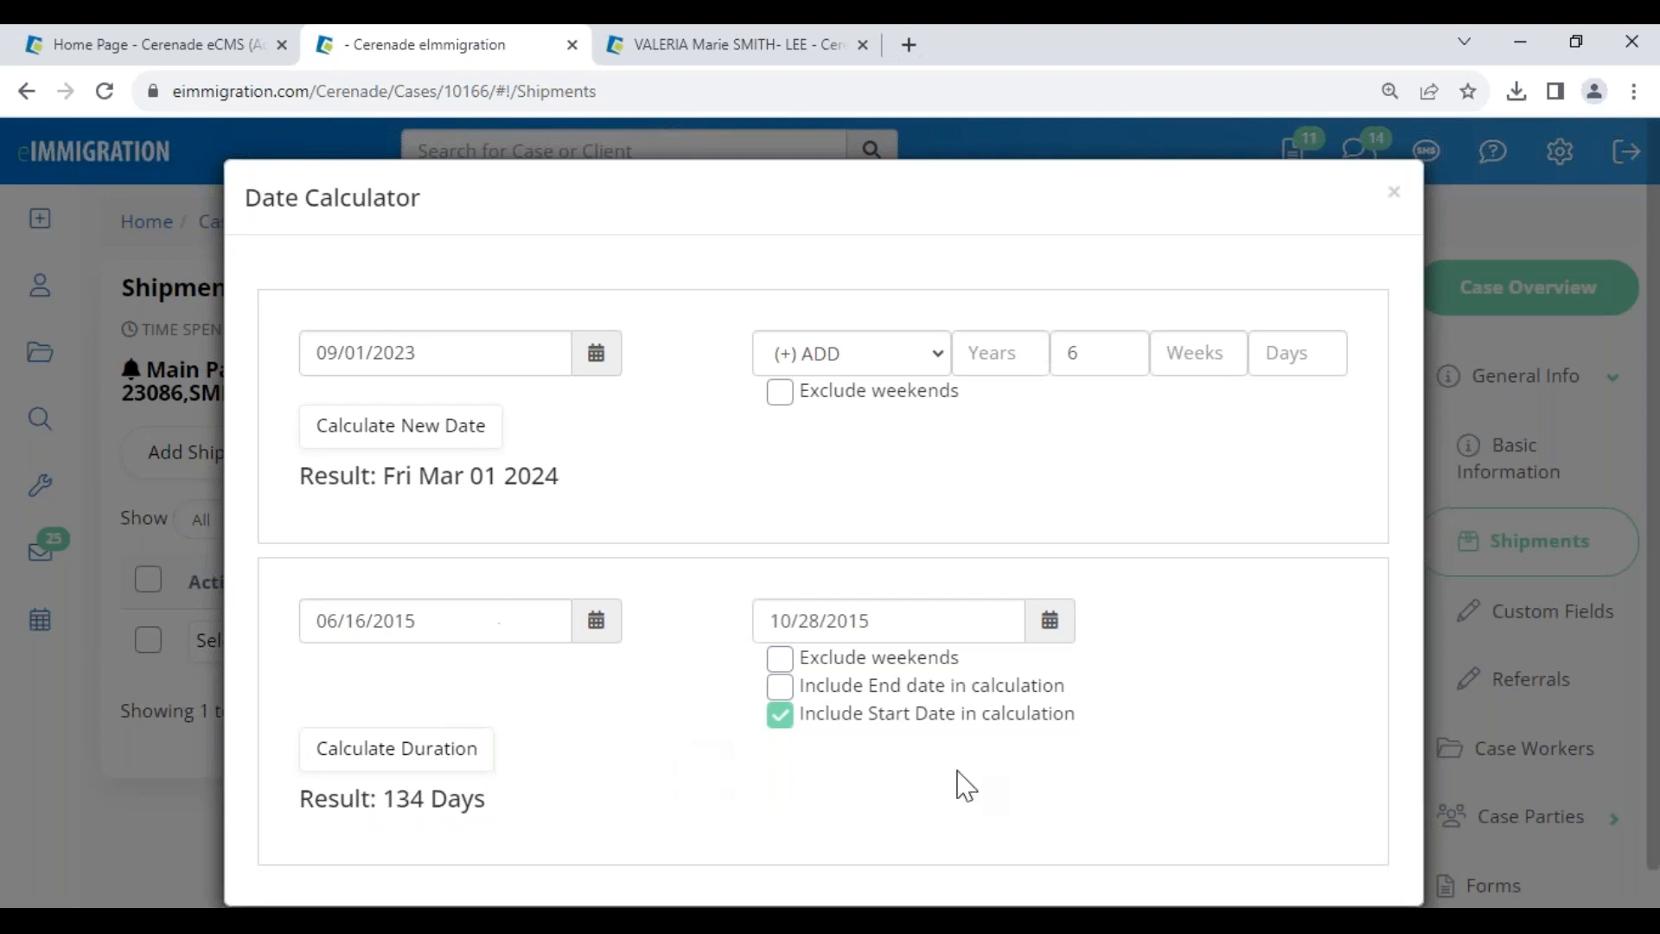
left_click(1394, 195)
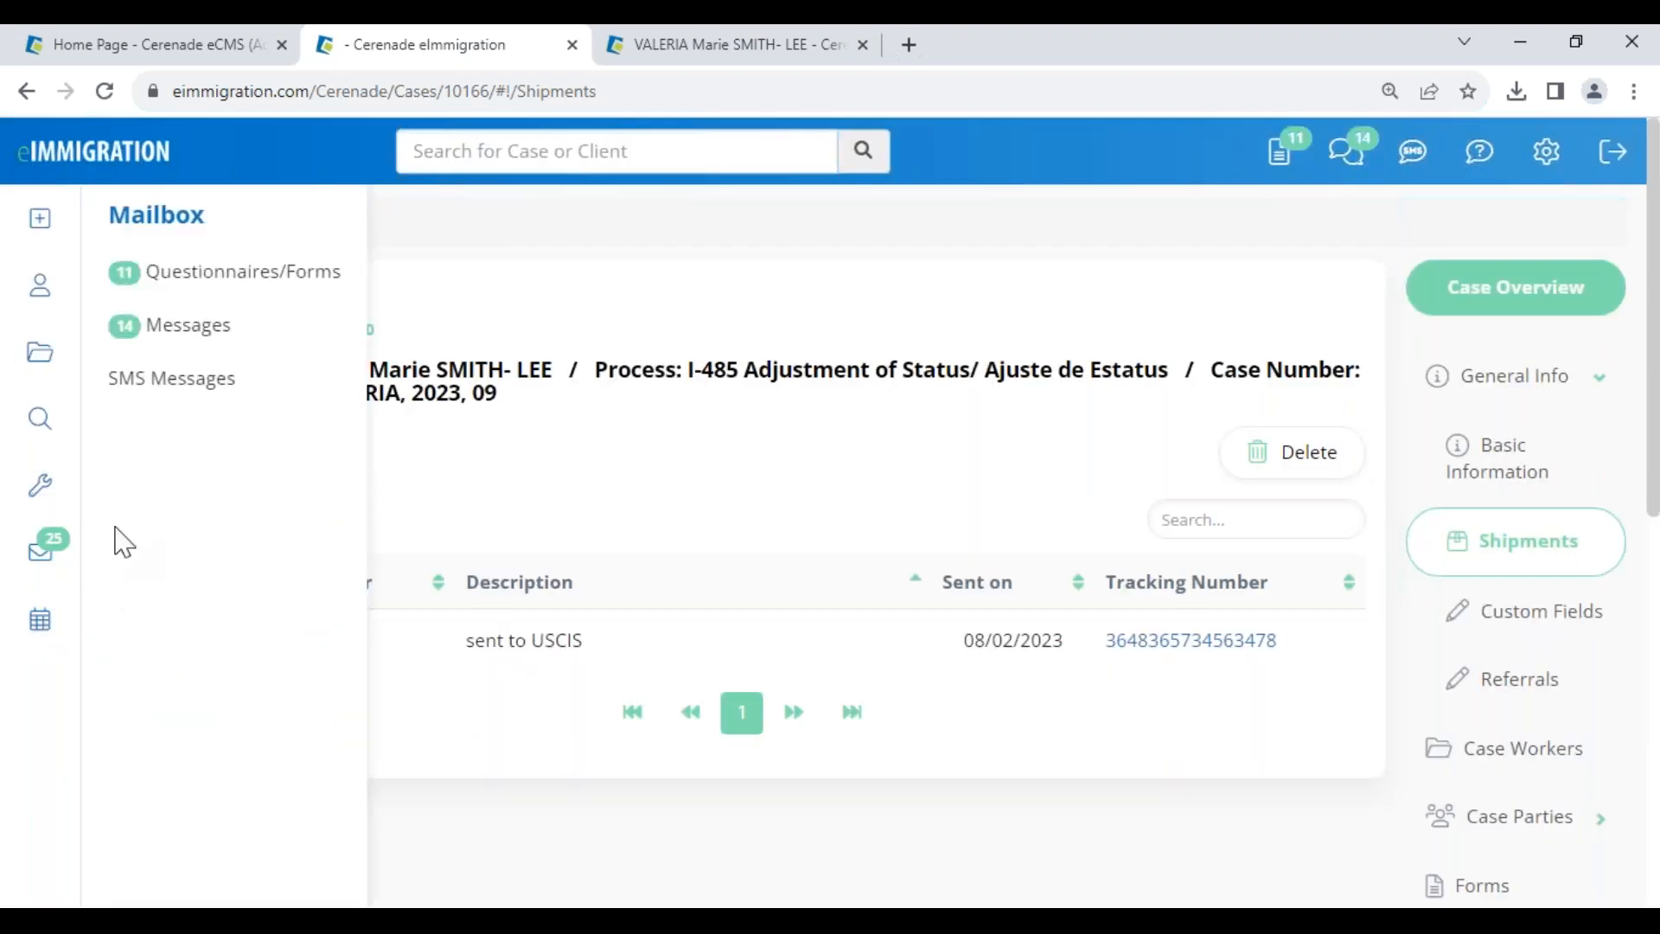
- Start a new notice in the case's Documents > Notices folder, then go to Cases search
mouse_move(44, 491)
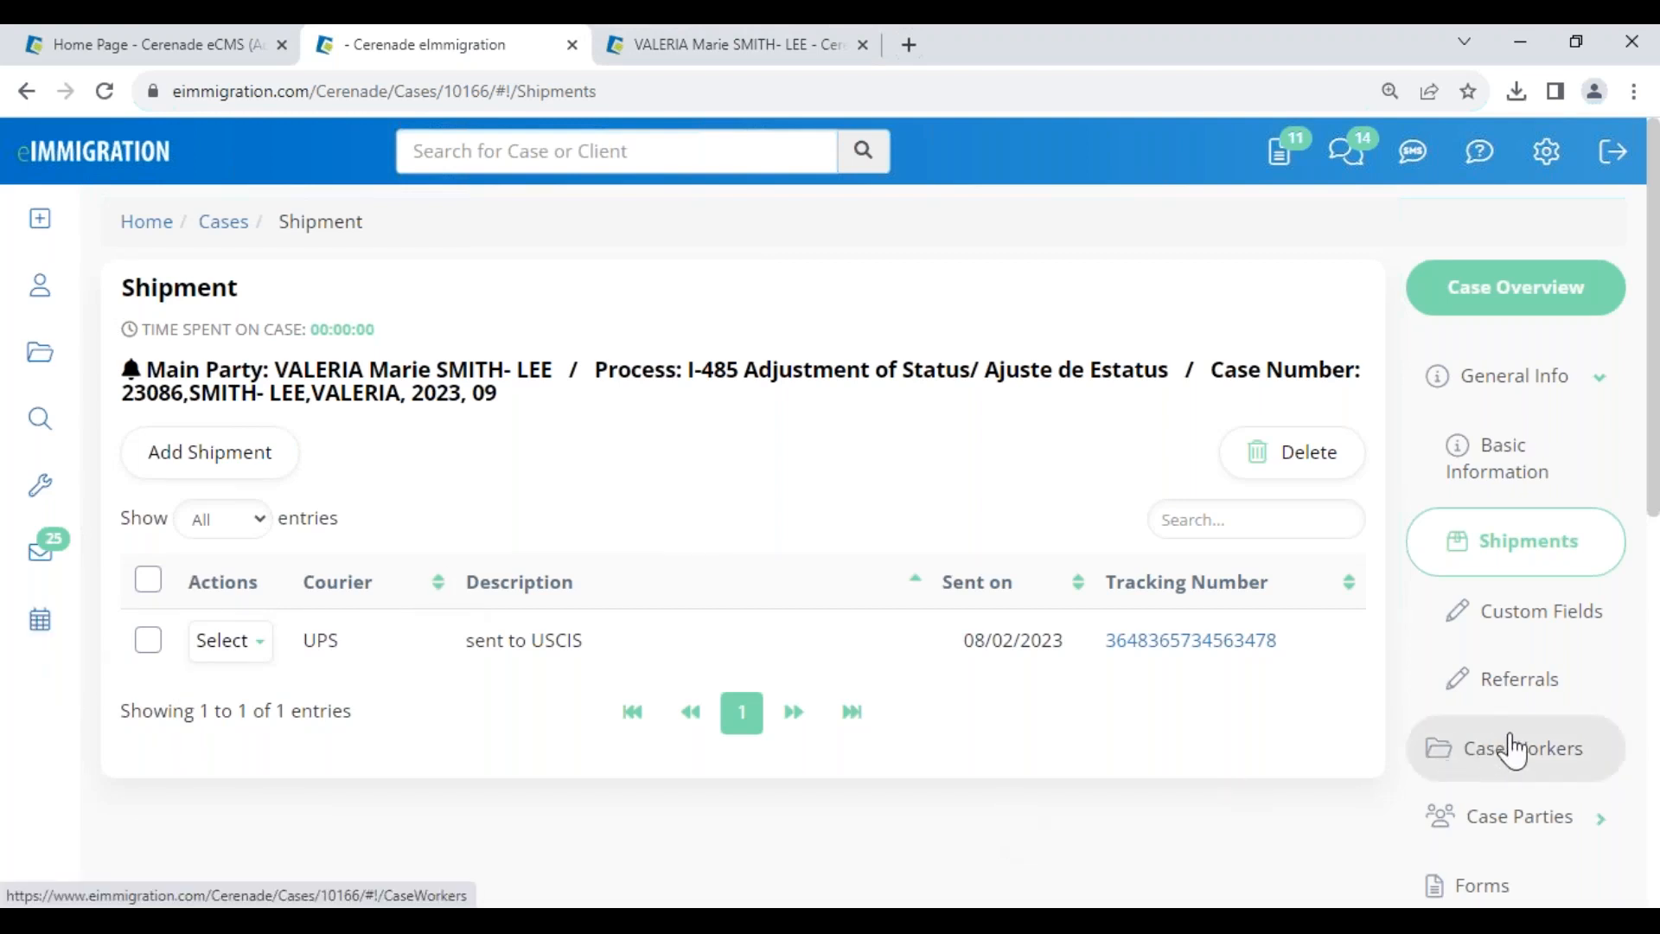
scroll(1513, 750, "down", 4)
left_click(1508, 800)
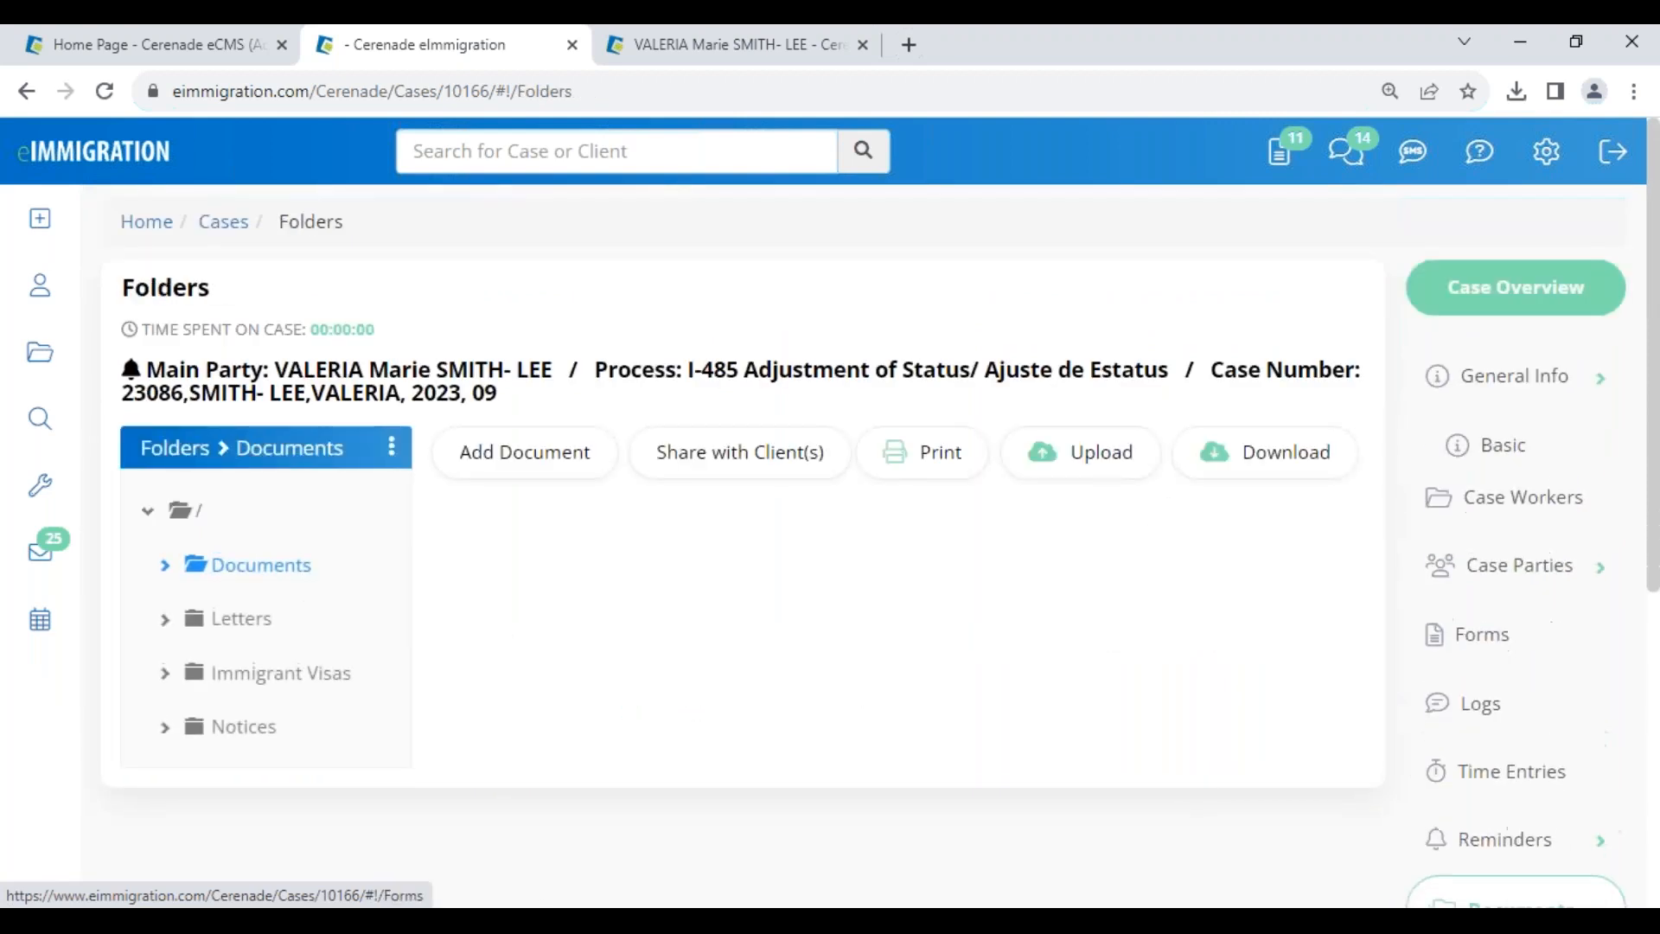
left_click(246, 729)
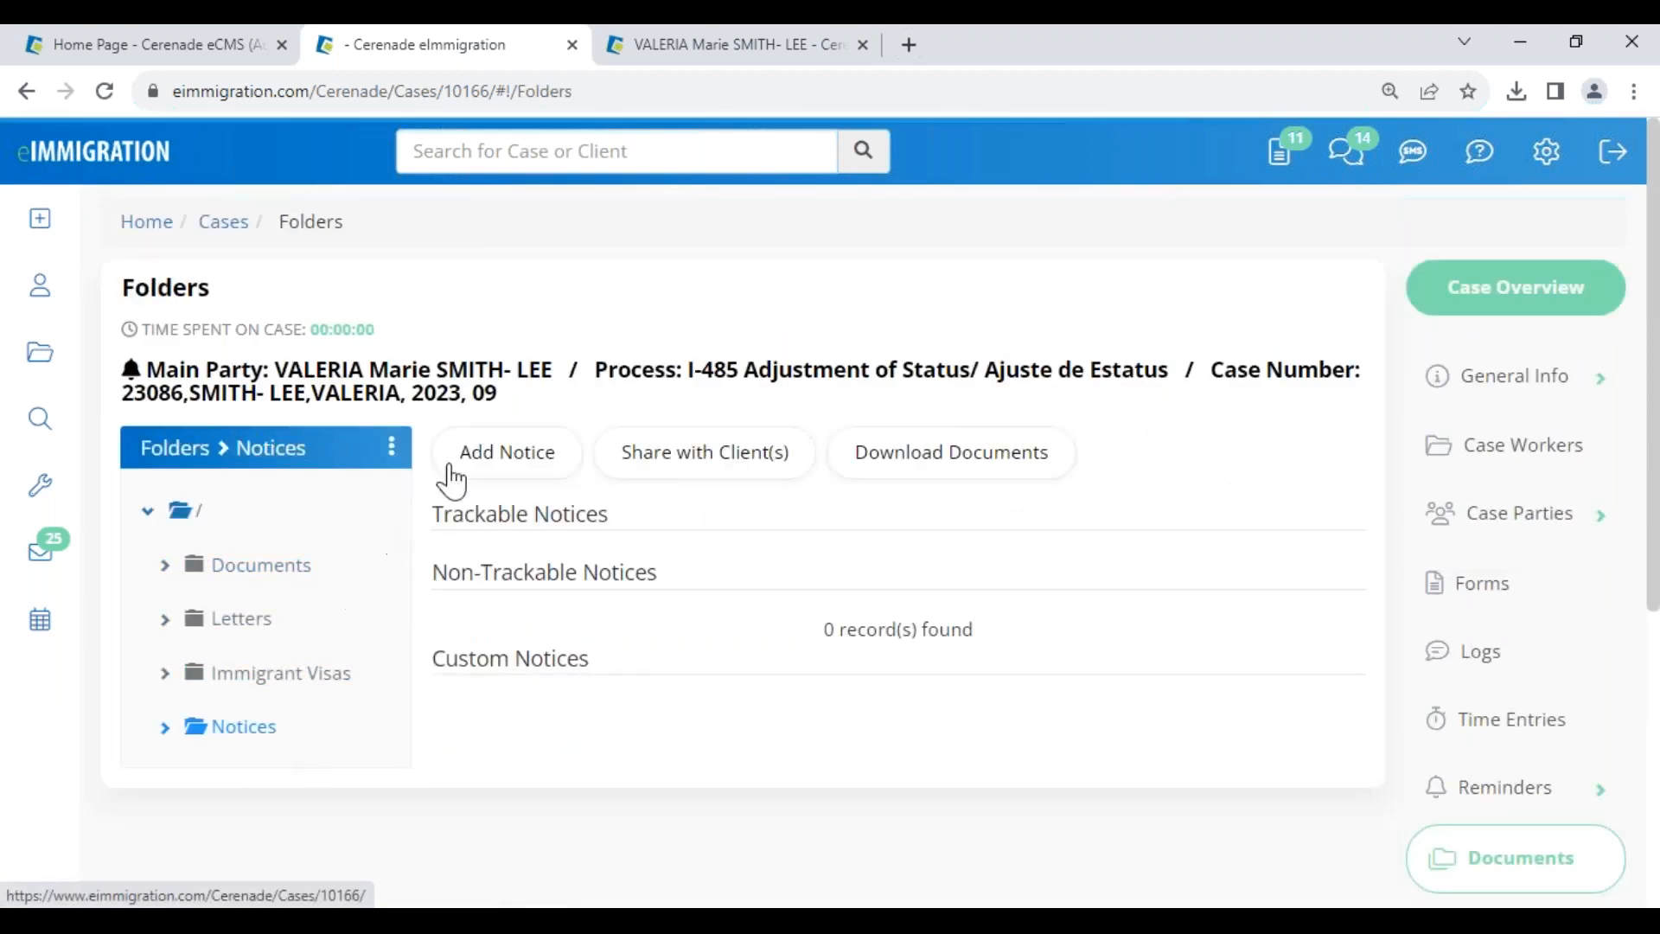
left_click(504, 474)
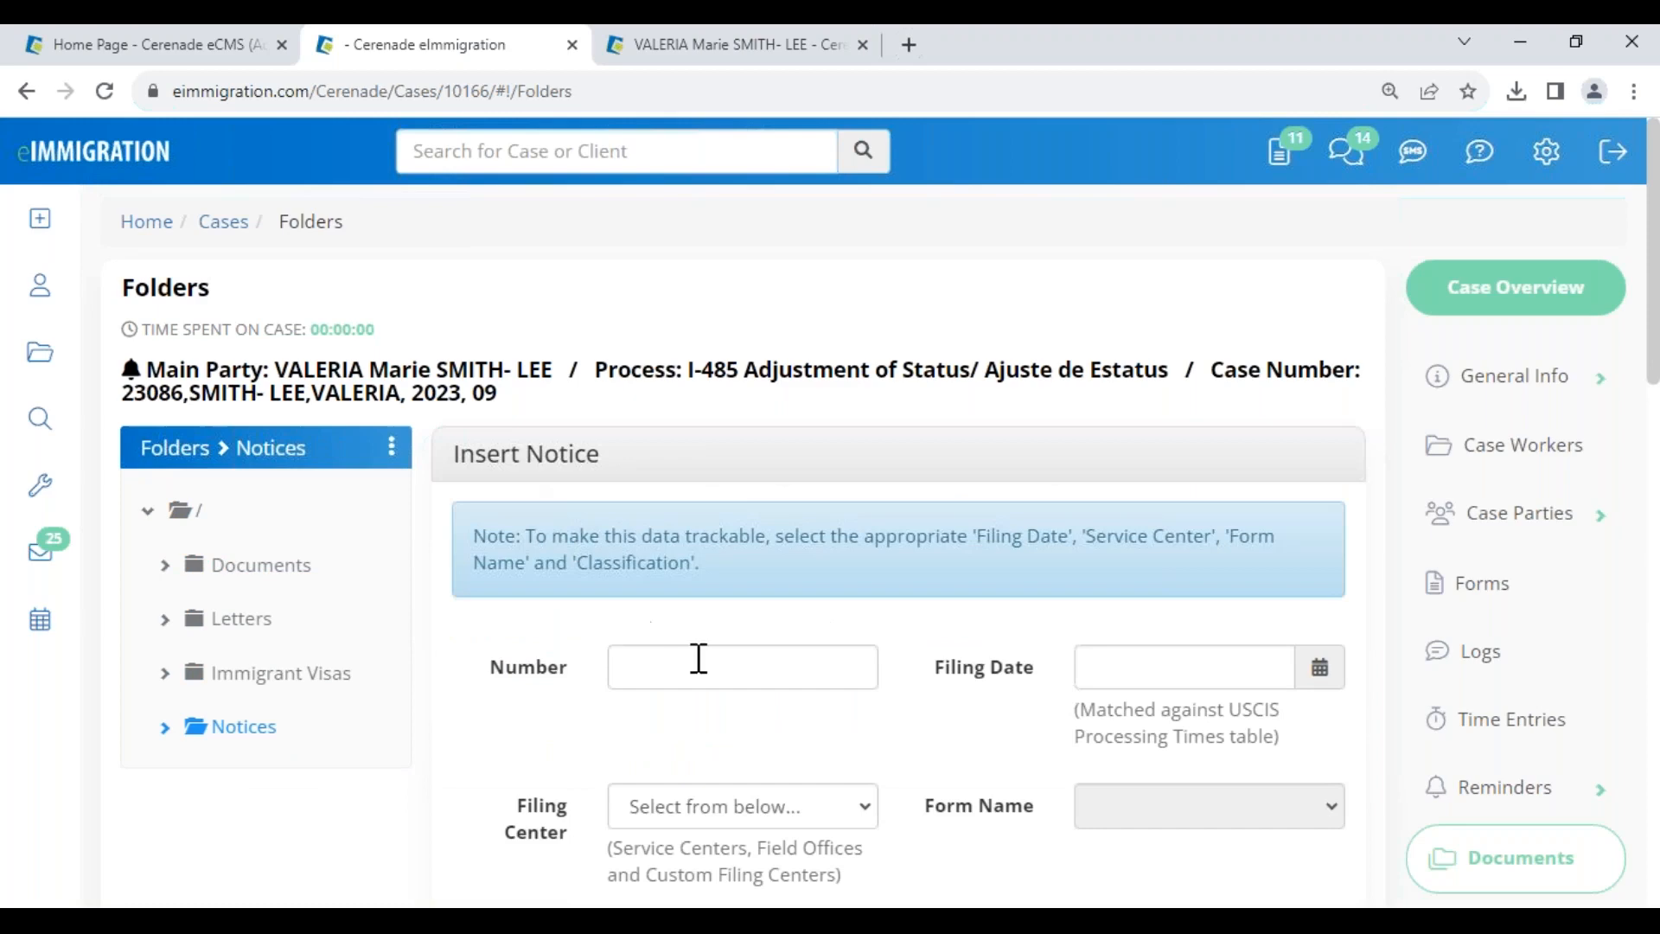
scroll(926, 765, "down", 4)
scroll(934, 774, "up", 1)
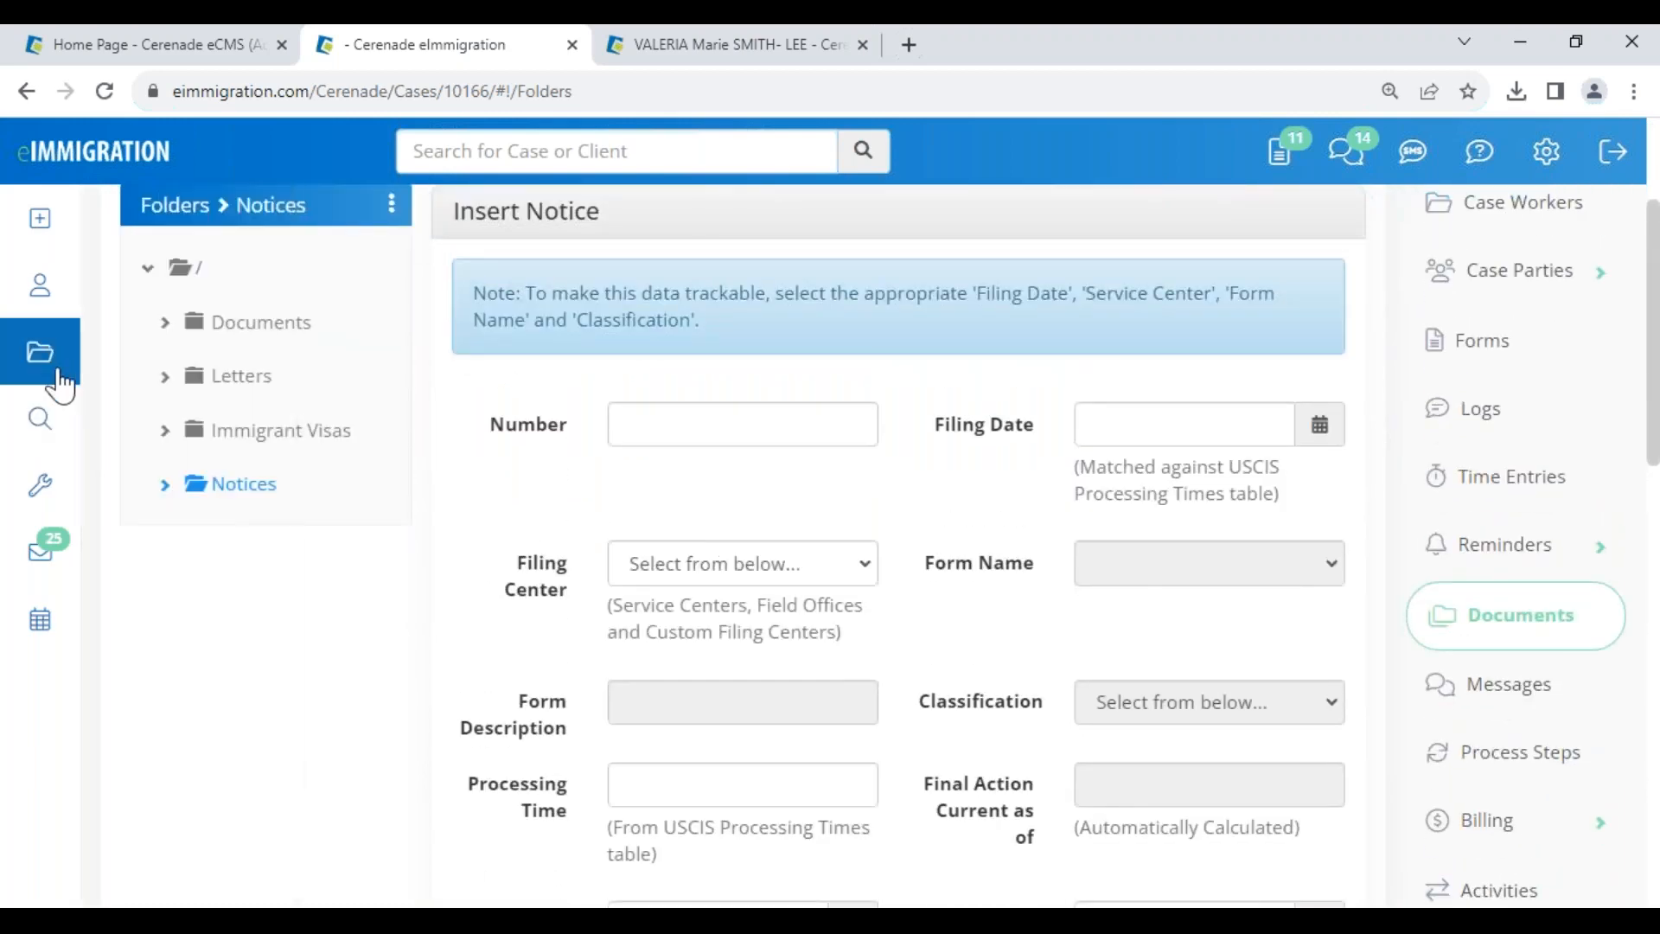
left_click(56, 350)
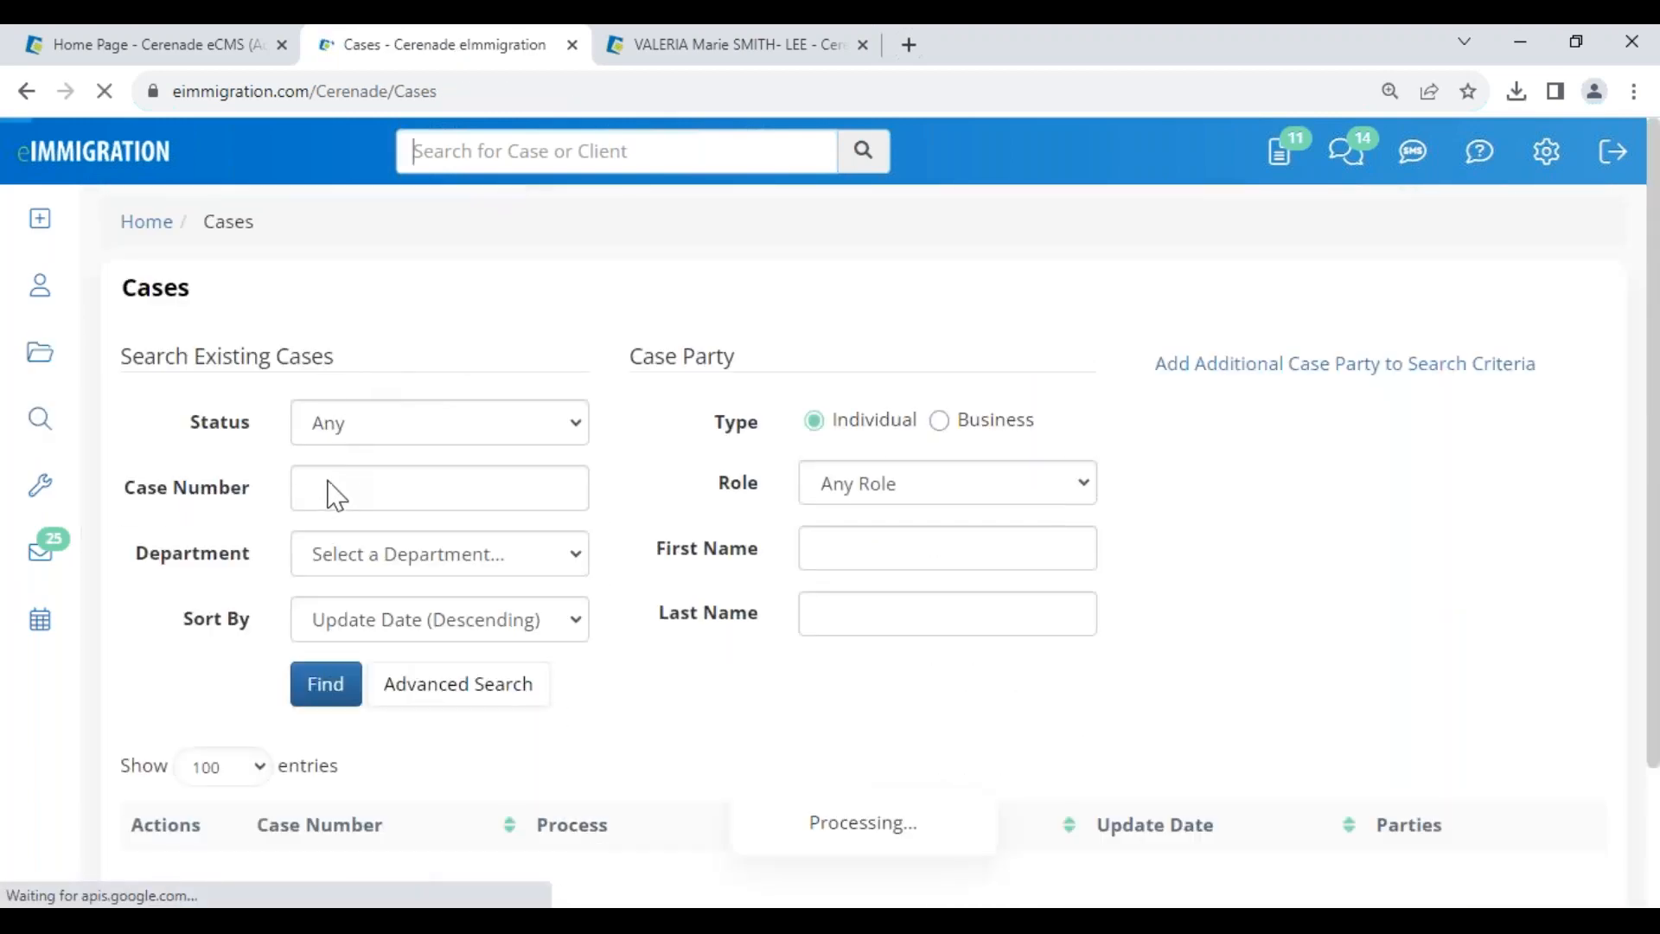
- Search by the EVAA case number and open the I-130 demo case
left_click(334, 500)
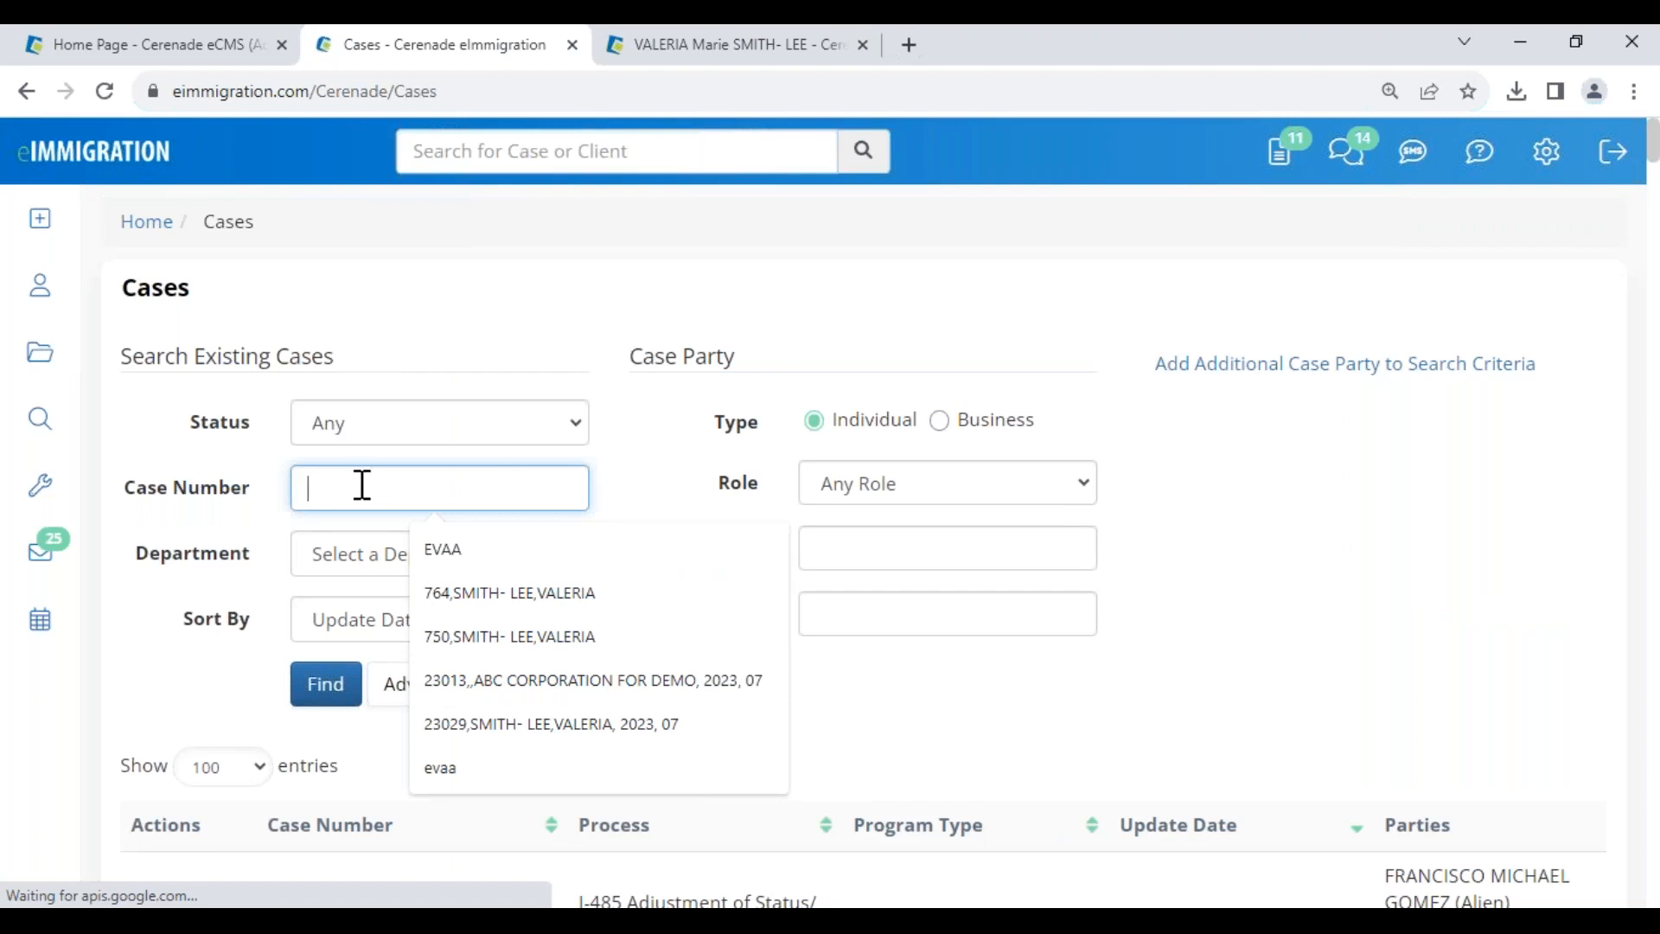
left_click(438, 556)
left_click(328, 690)
scroll(347, 692, "down", 3)
left_click(344, 596)
- Open the case's Documents > Notices and check the notice's USCIS case status
scroll(1552, 733, "down", 2)
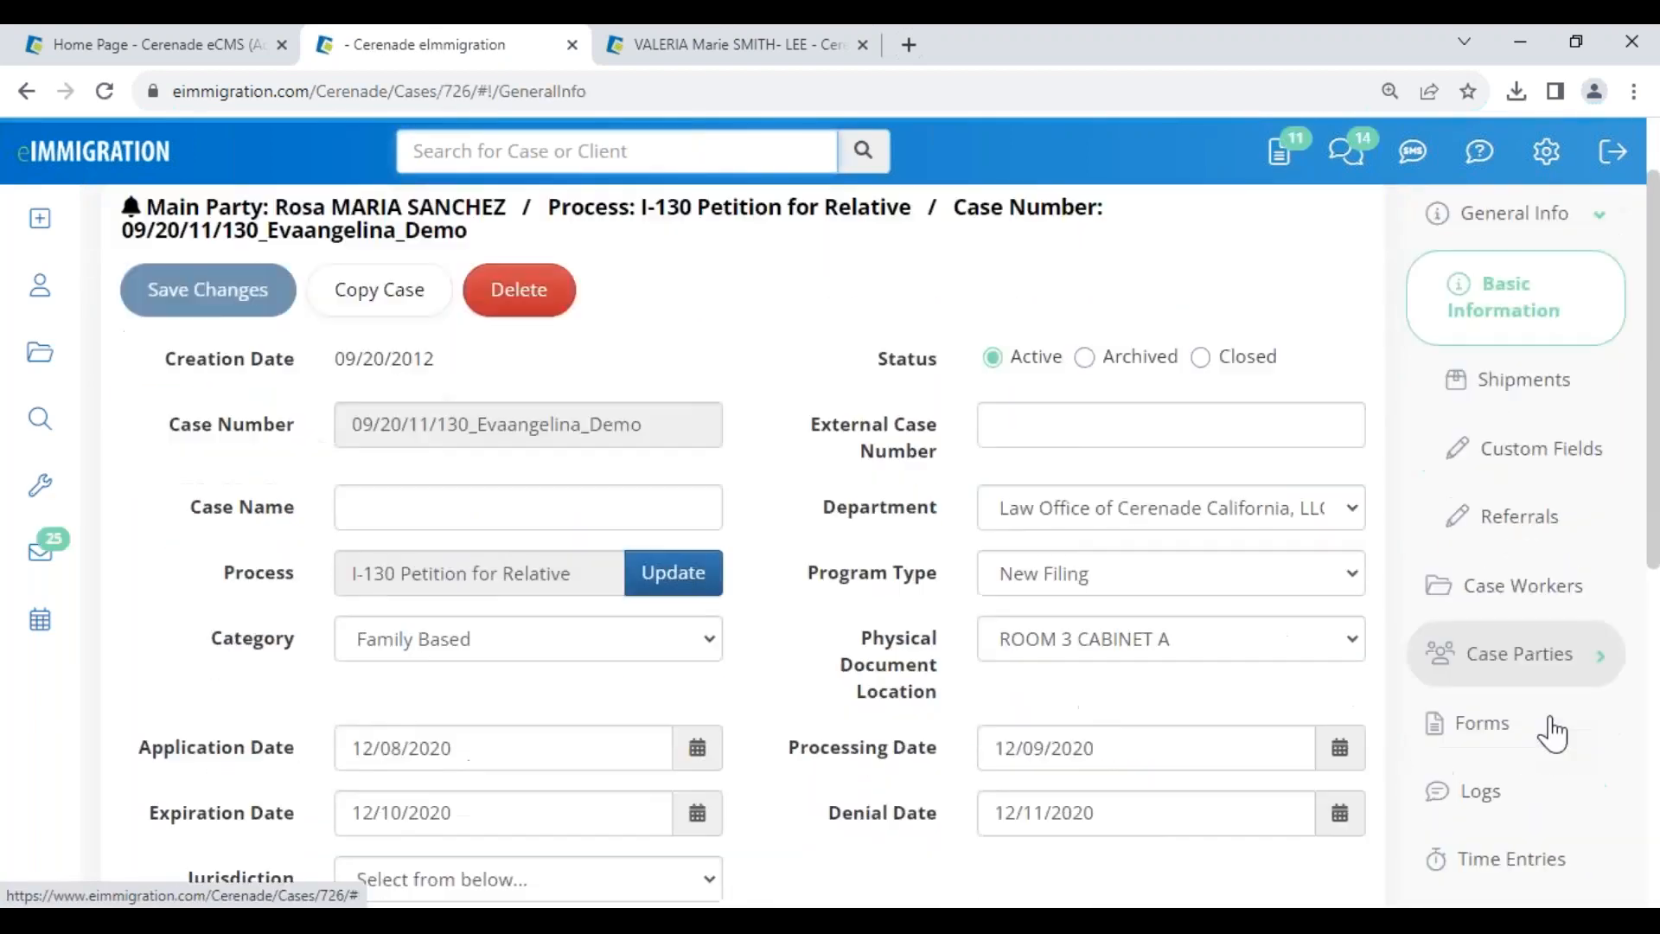
scroll(1548, 717, "down", 3)
left_click(1539, 697)
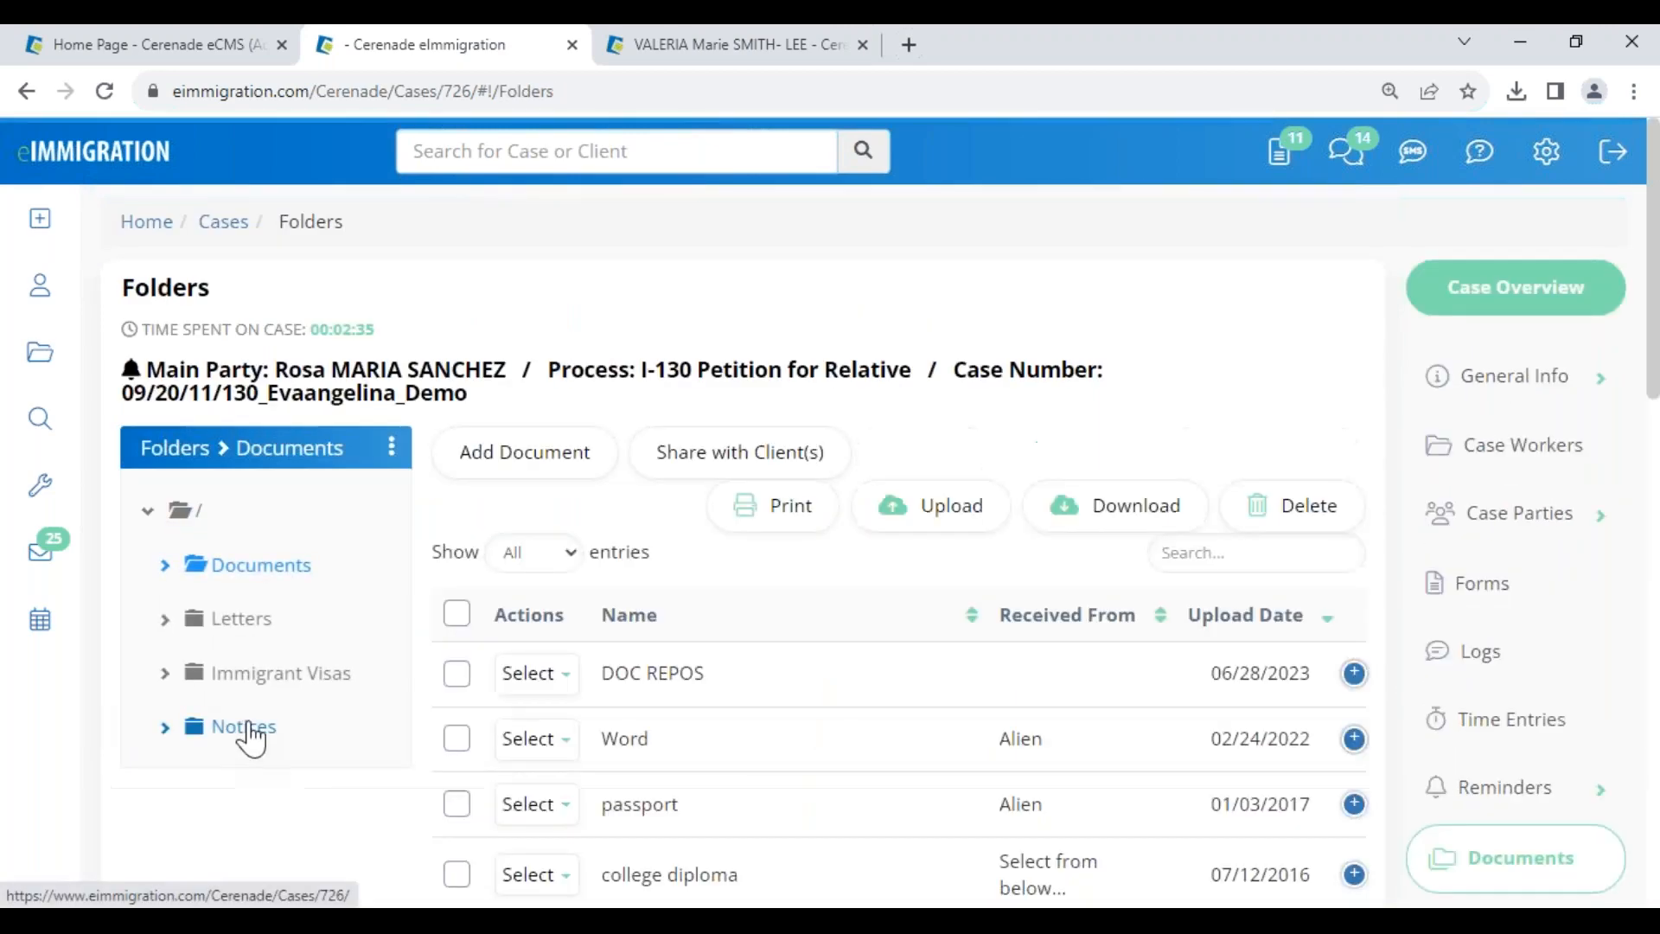
left_click(245, 728)
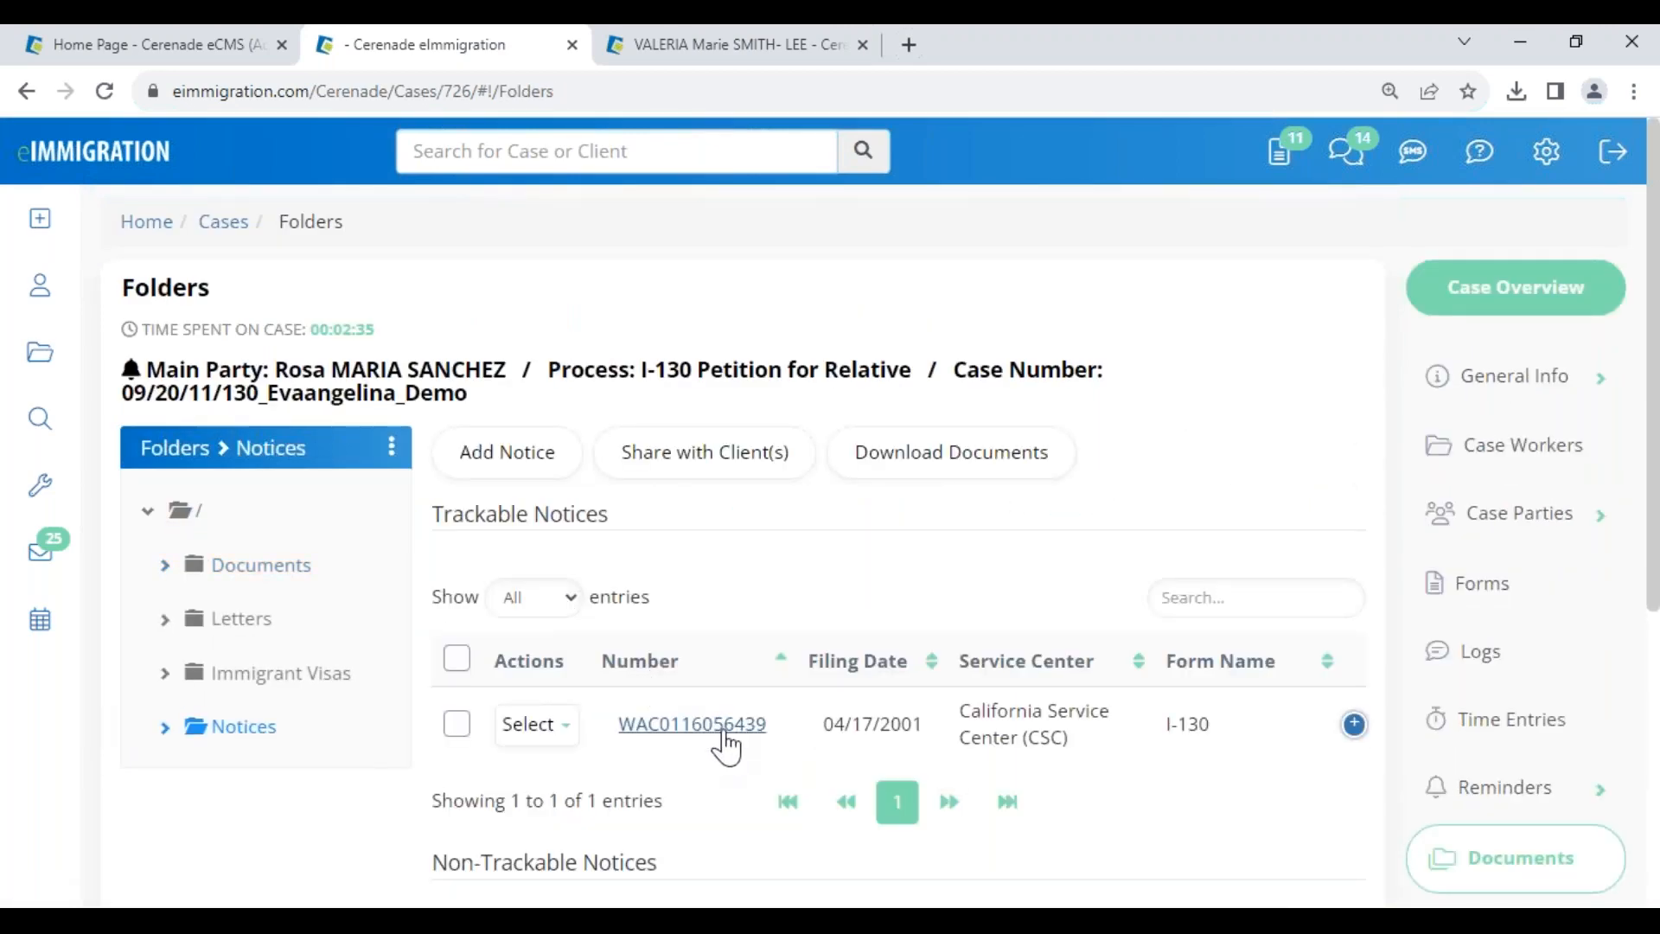
left_click(676, 726)
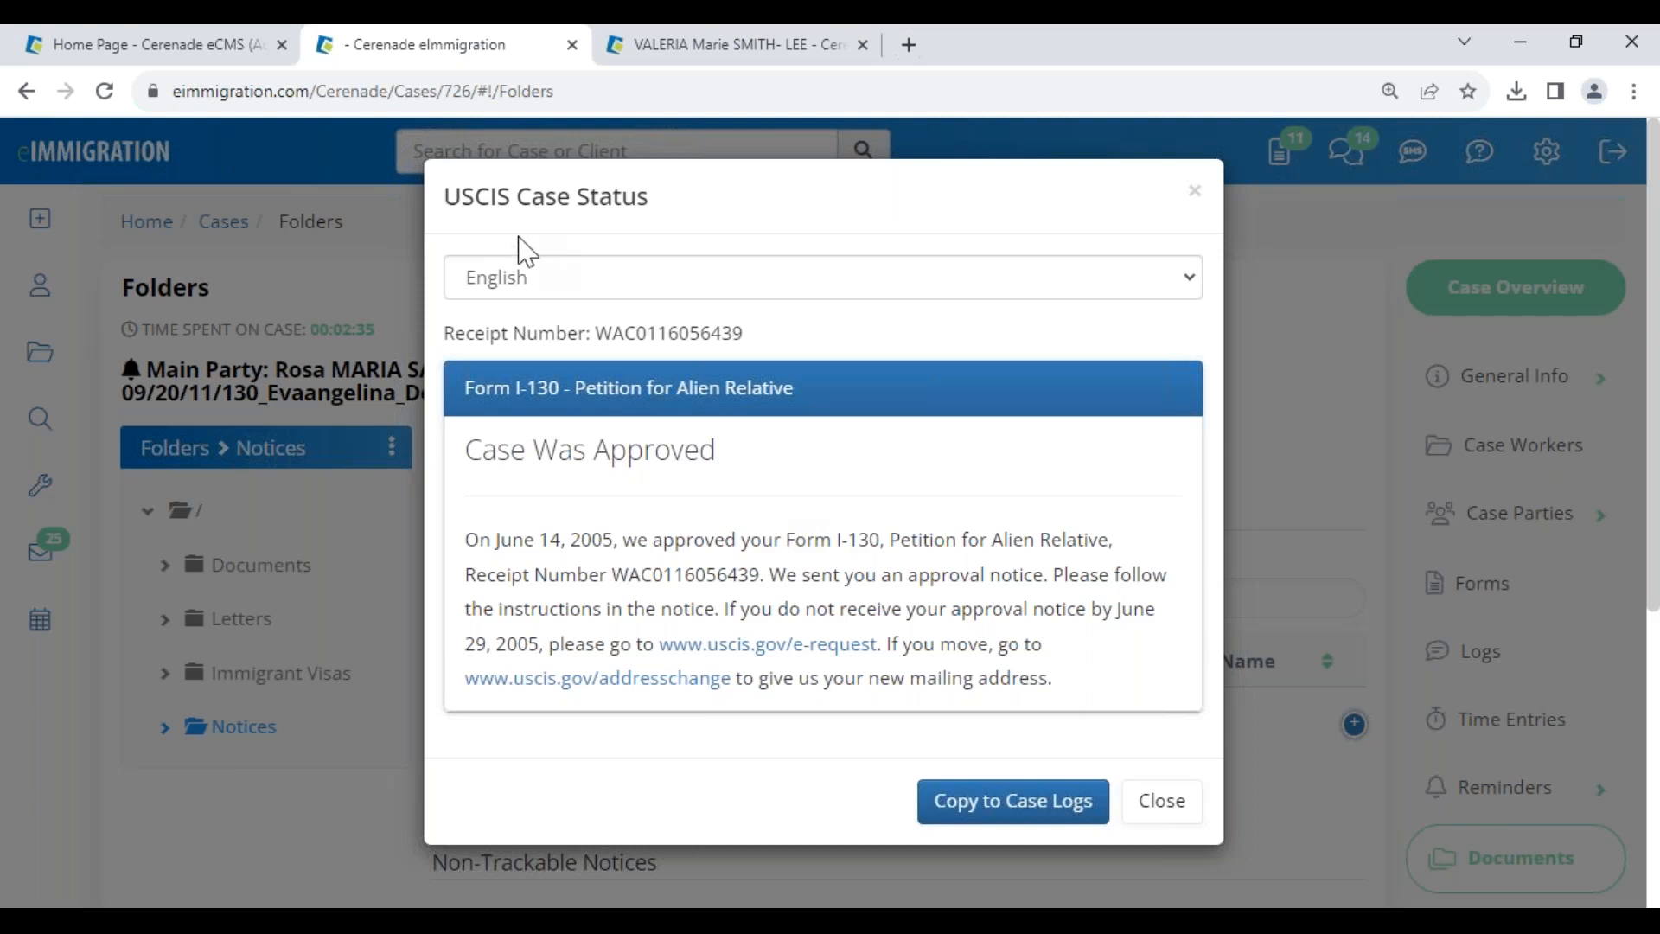
- Show the USCIS case status in Spanish and copy it to Case Logs
left_click_drag(517, 198, 677, 200)
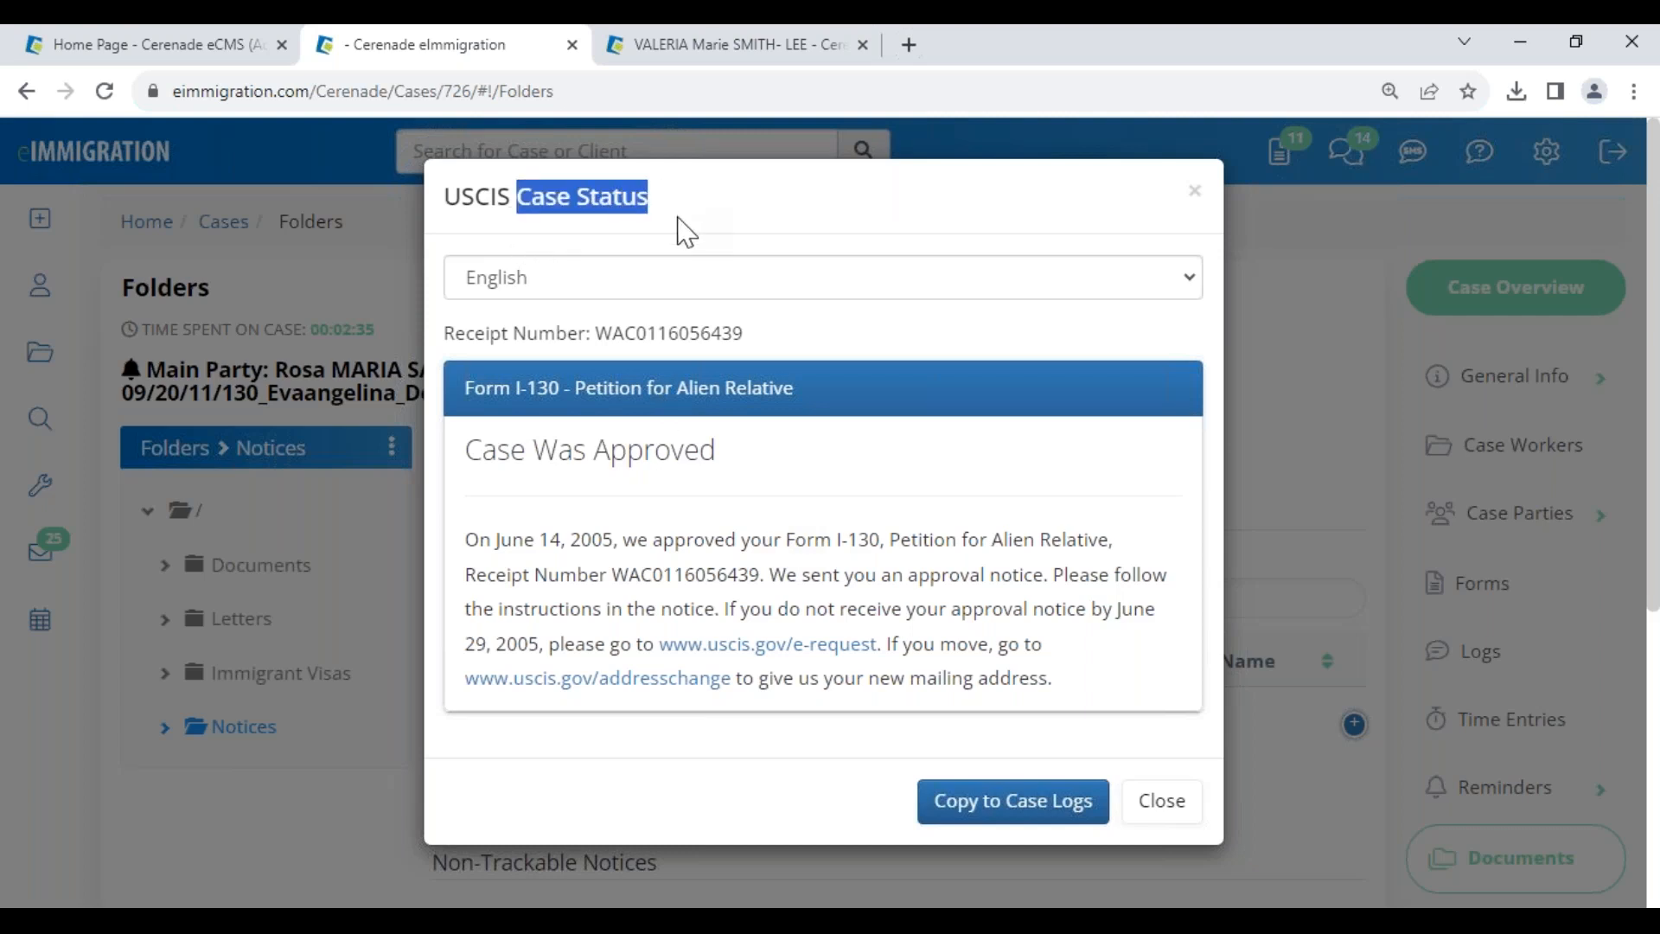
left_click(556, 290)
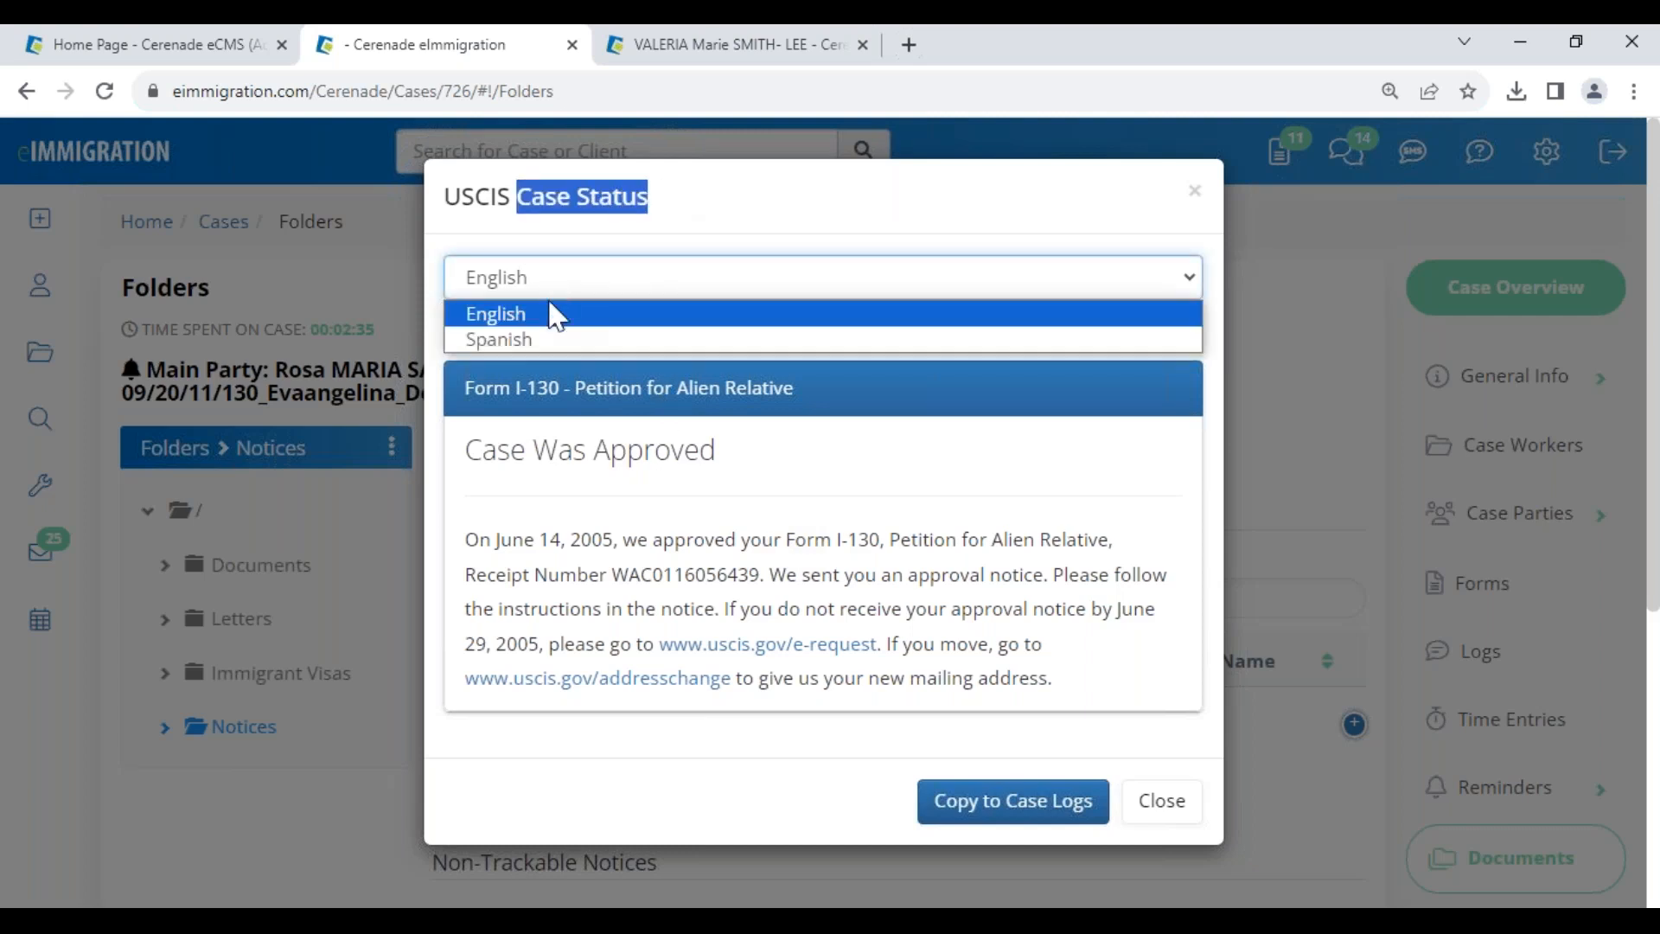
left_click(509, 345)
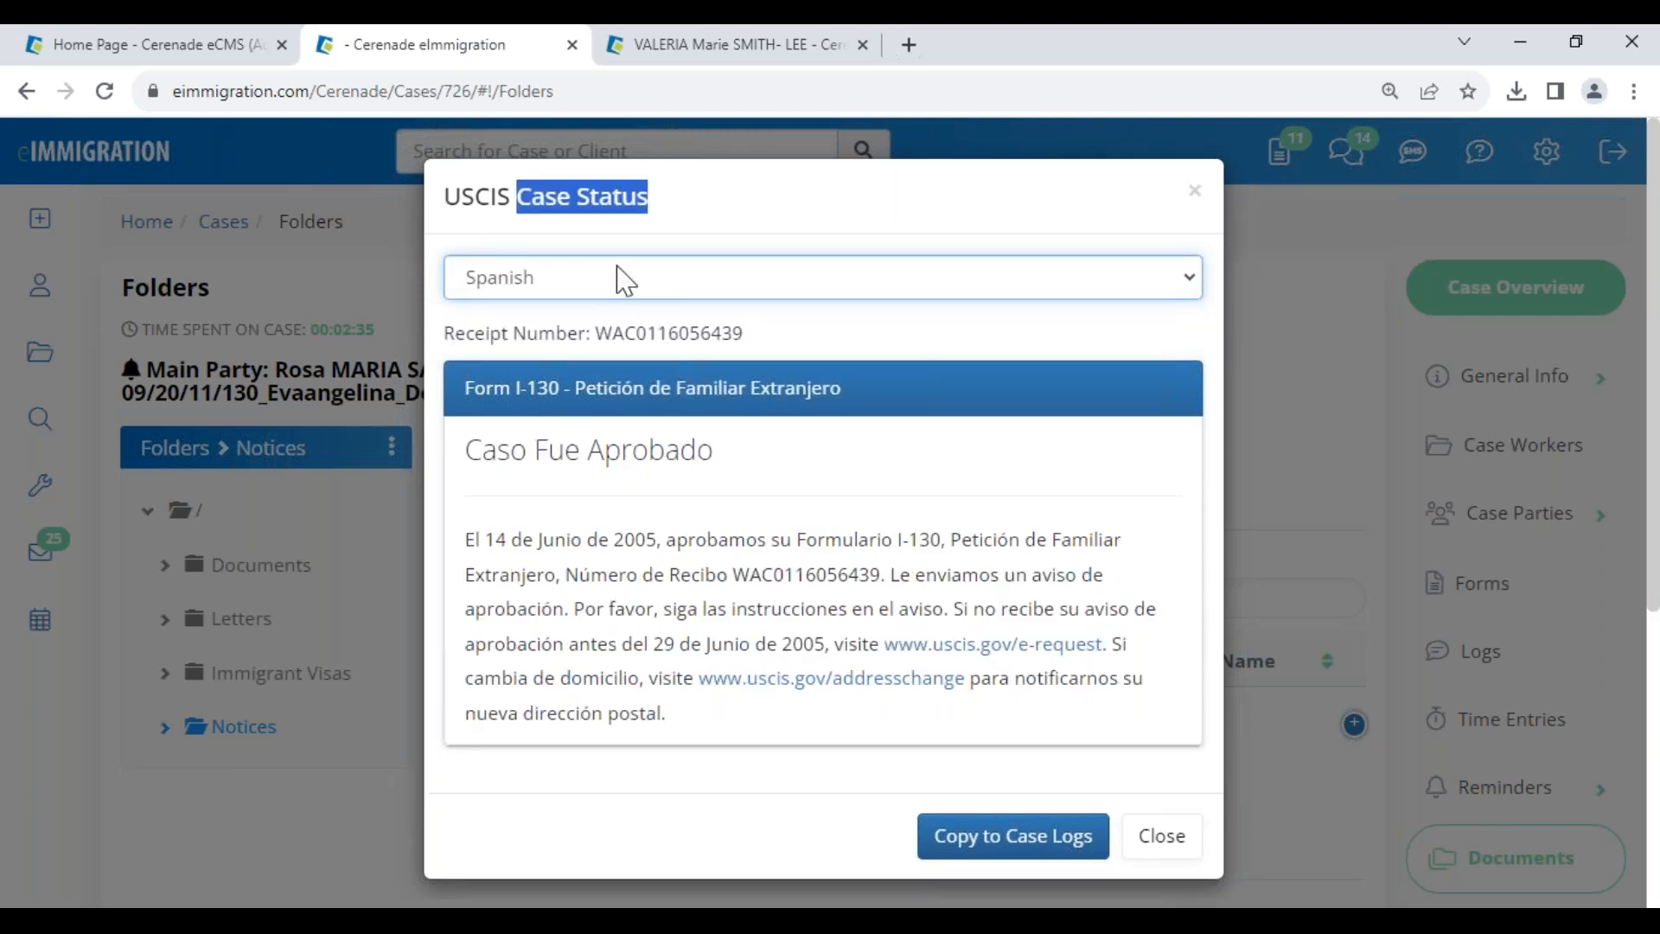
left_click(1018, 839)
left_click(1195, 191)
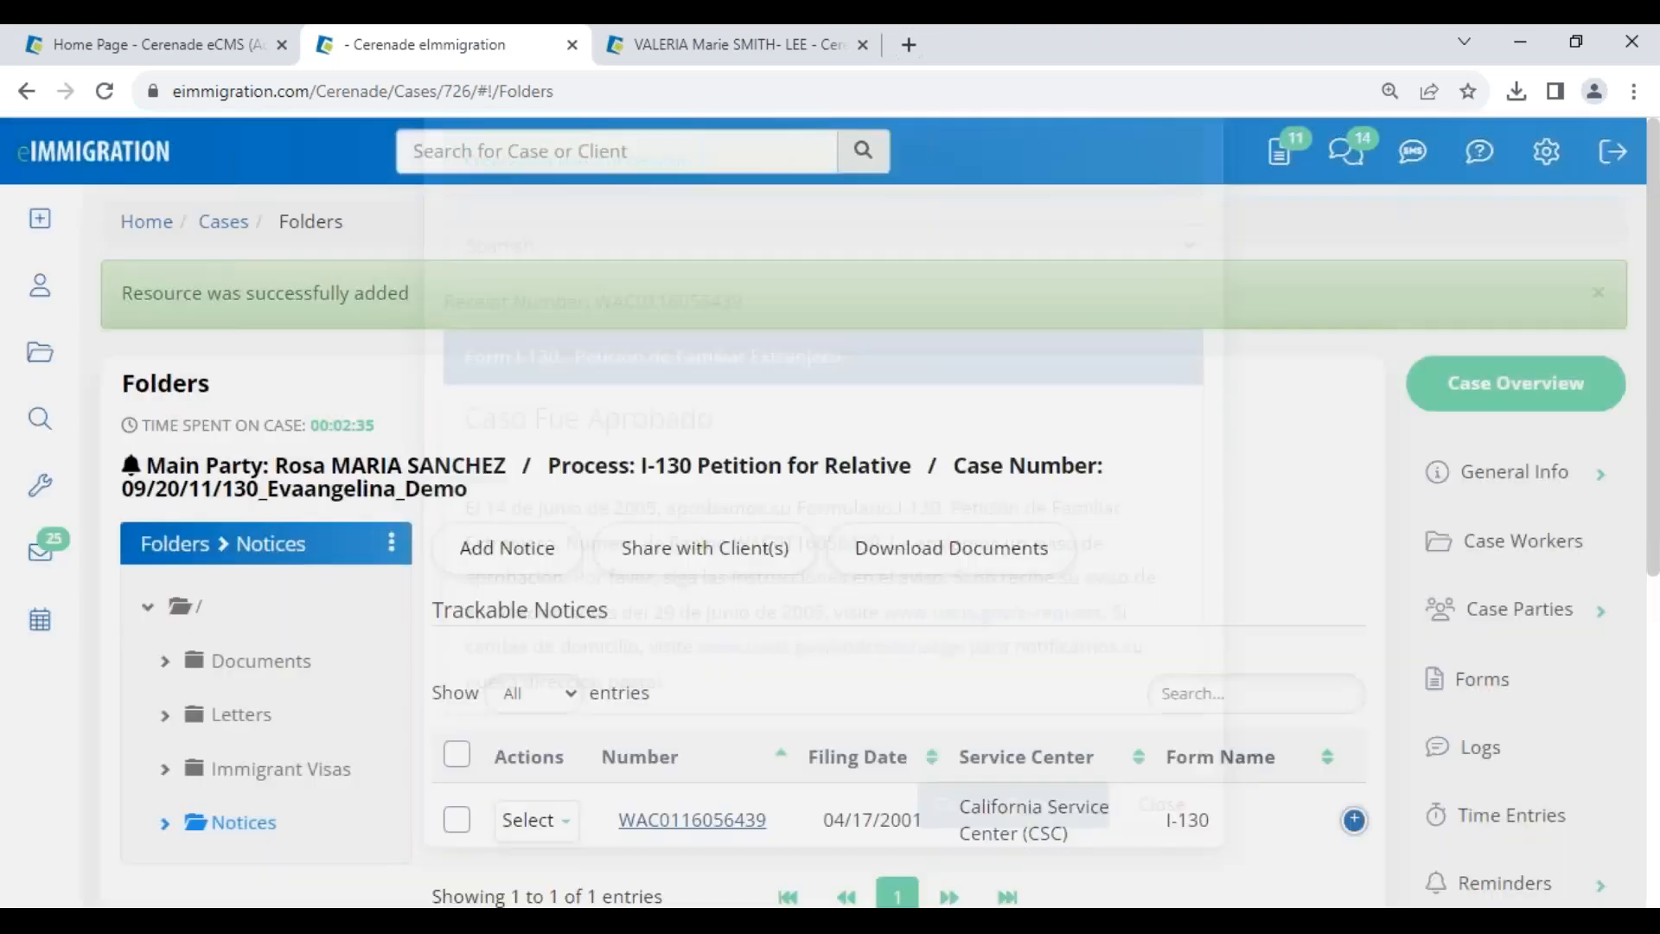
- Review the approval entries in the case Logs, then return to the home dashboard
left_click(1460, 749)
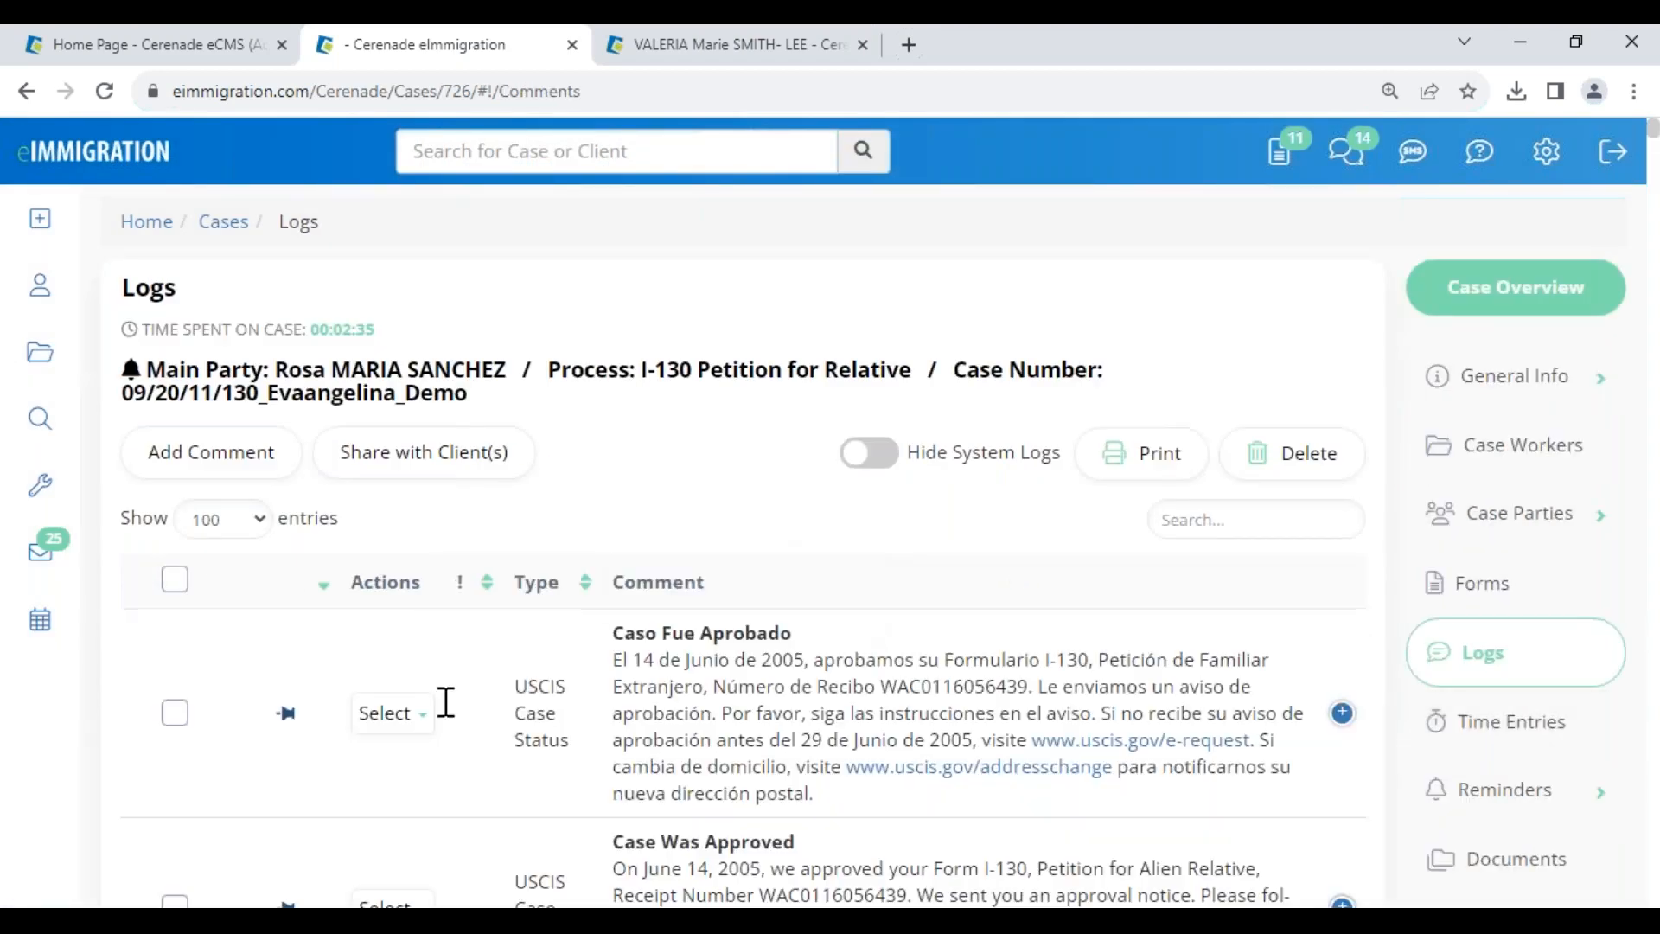
left_click_drag(612, 636, 919, 713)
scroll(637, 807, "down", 3)
left_click_drag(621, 606, 1007, 729)
scroll(1007, 729, "up", 1)
scroll(1008, 729, "up", 3)
left_click(673, 474)
left_click(129, 155)
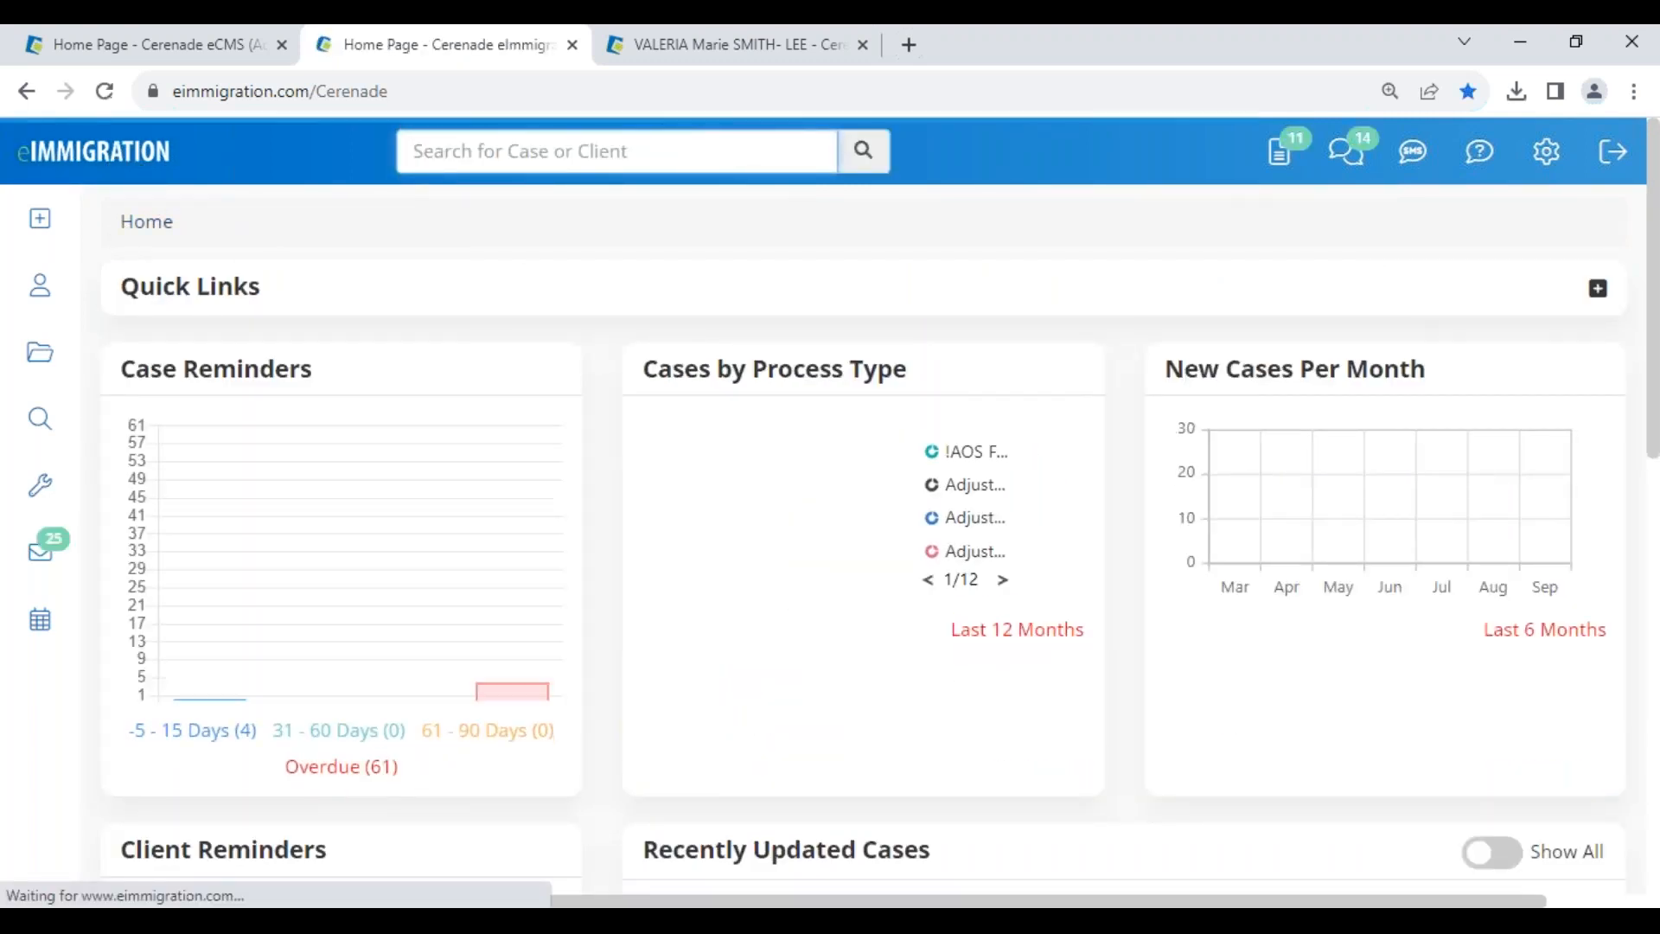
- Open Application Settings from the eImmigration administrator home
left_click(222, 38)
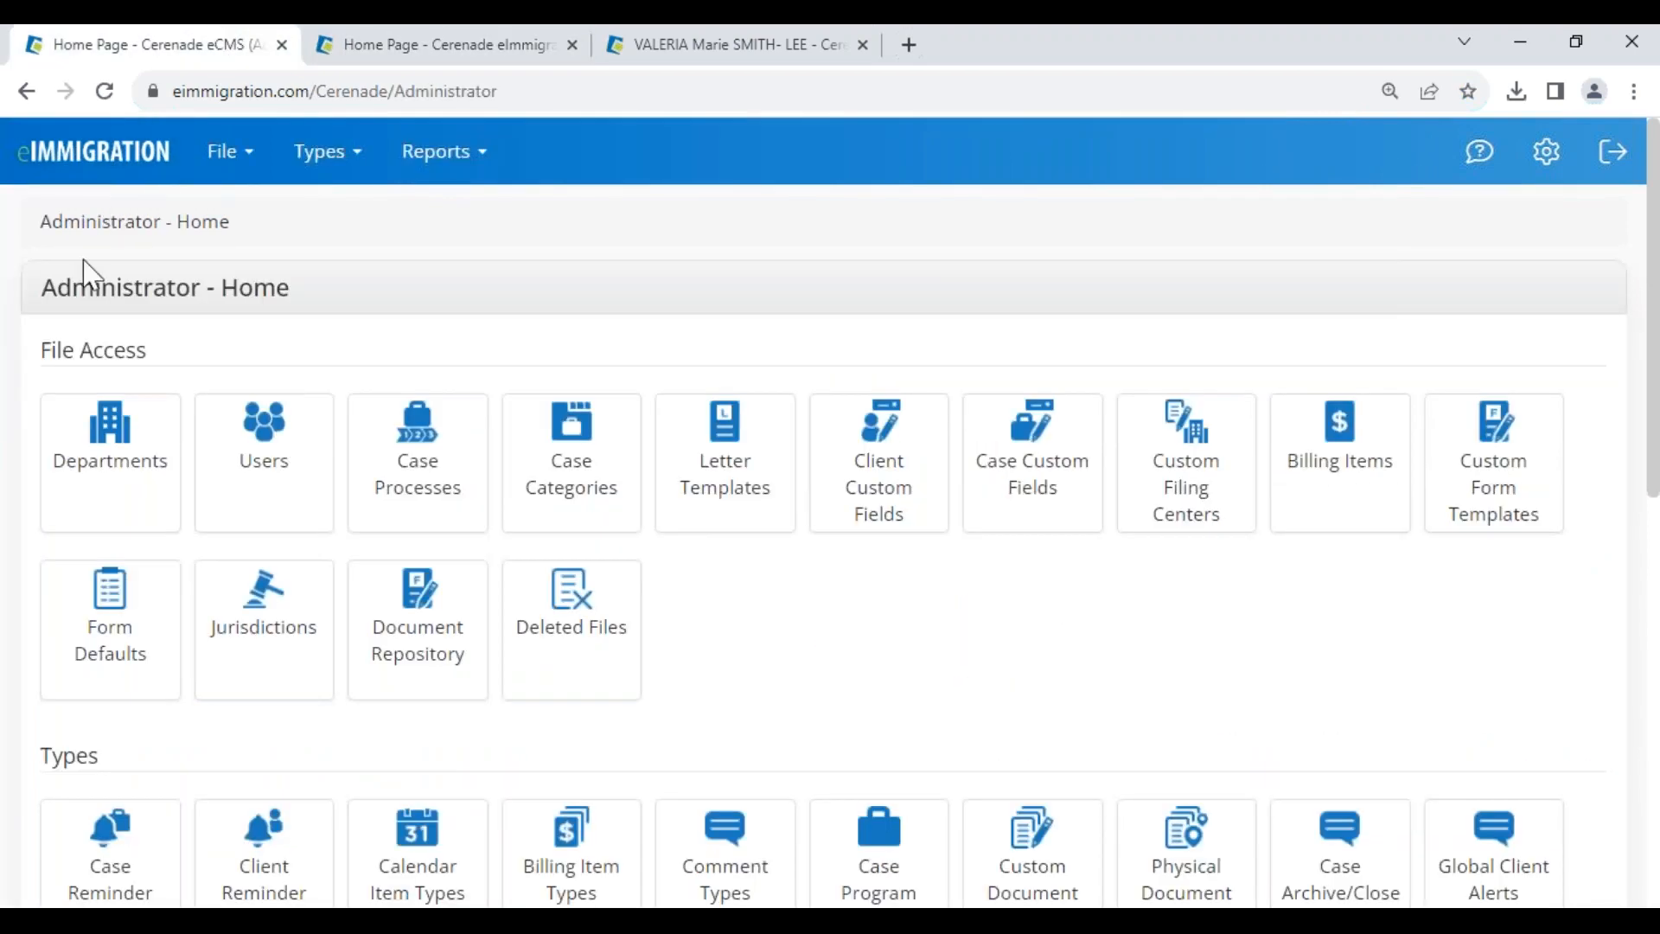
left_click_drag(50, 292, 281, 323)
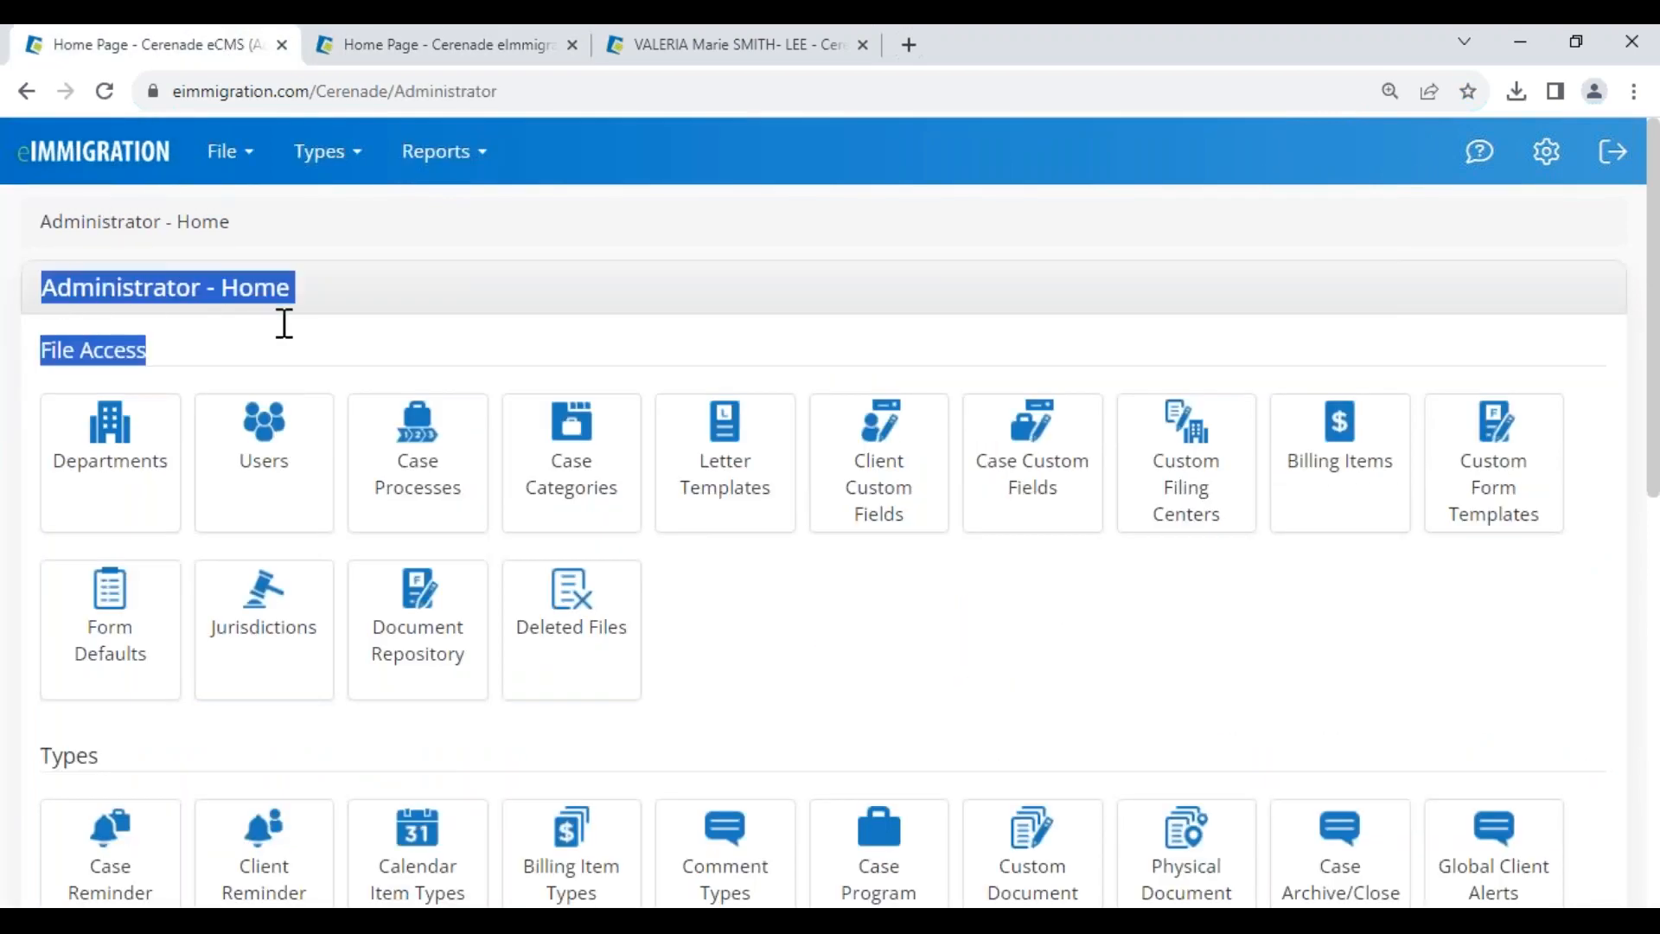
left_click(284, 323)
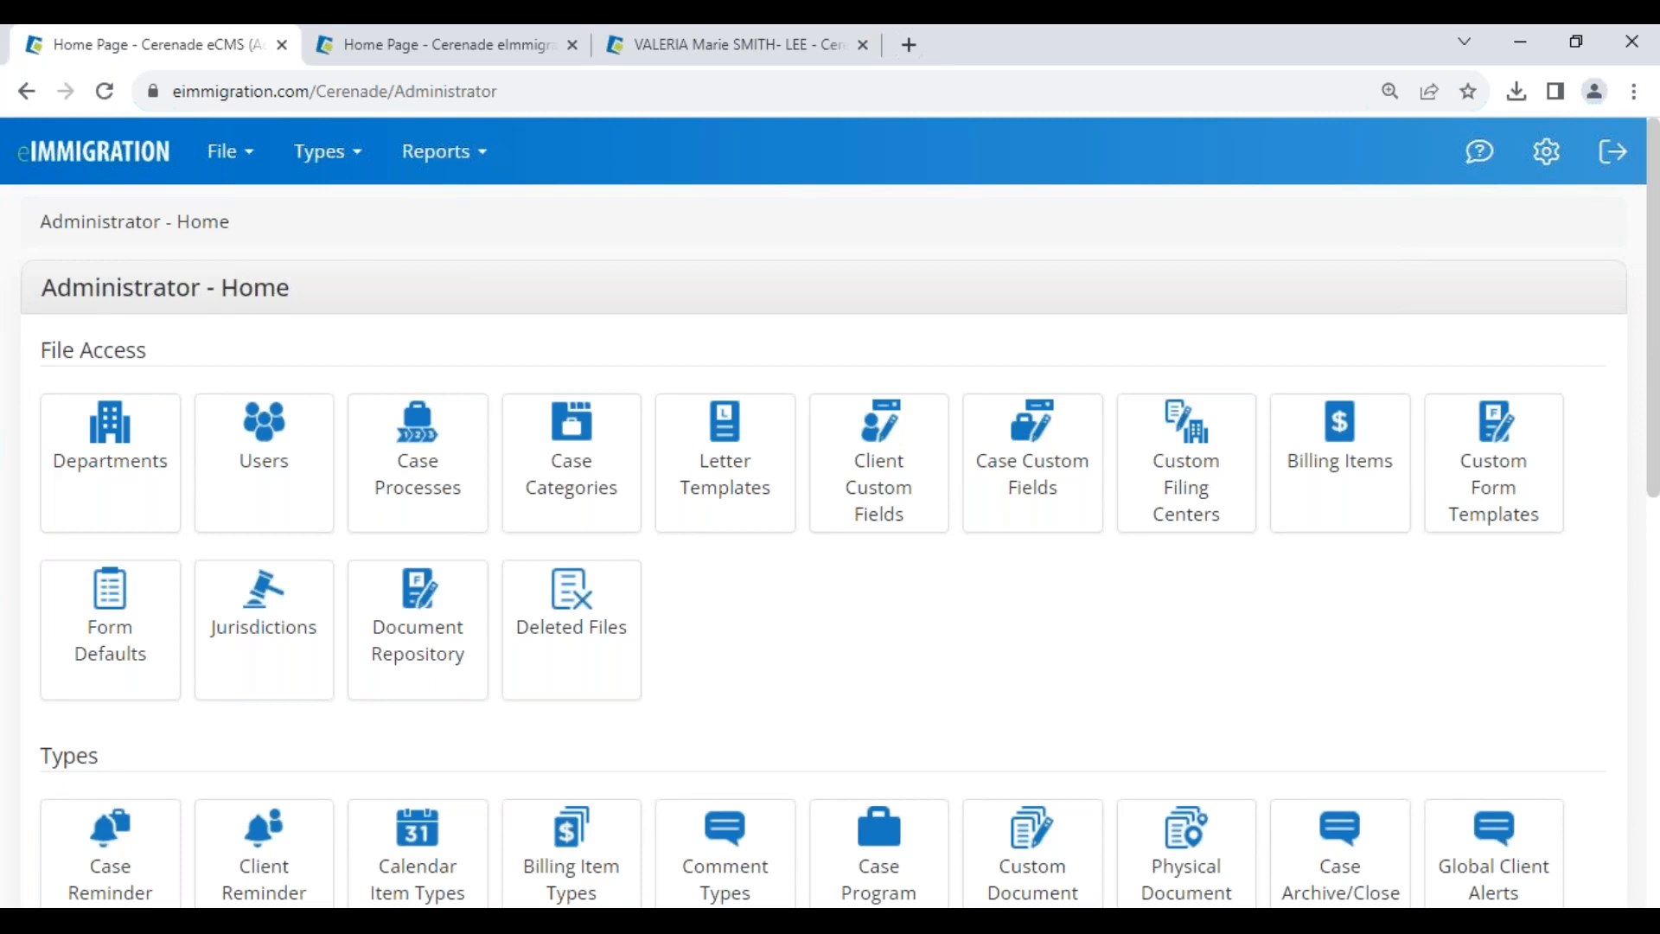
scroll(198, 294, "down", 15)
left_click(95, 674)
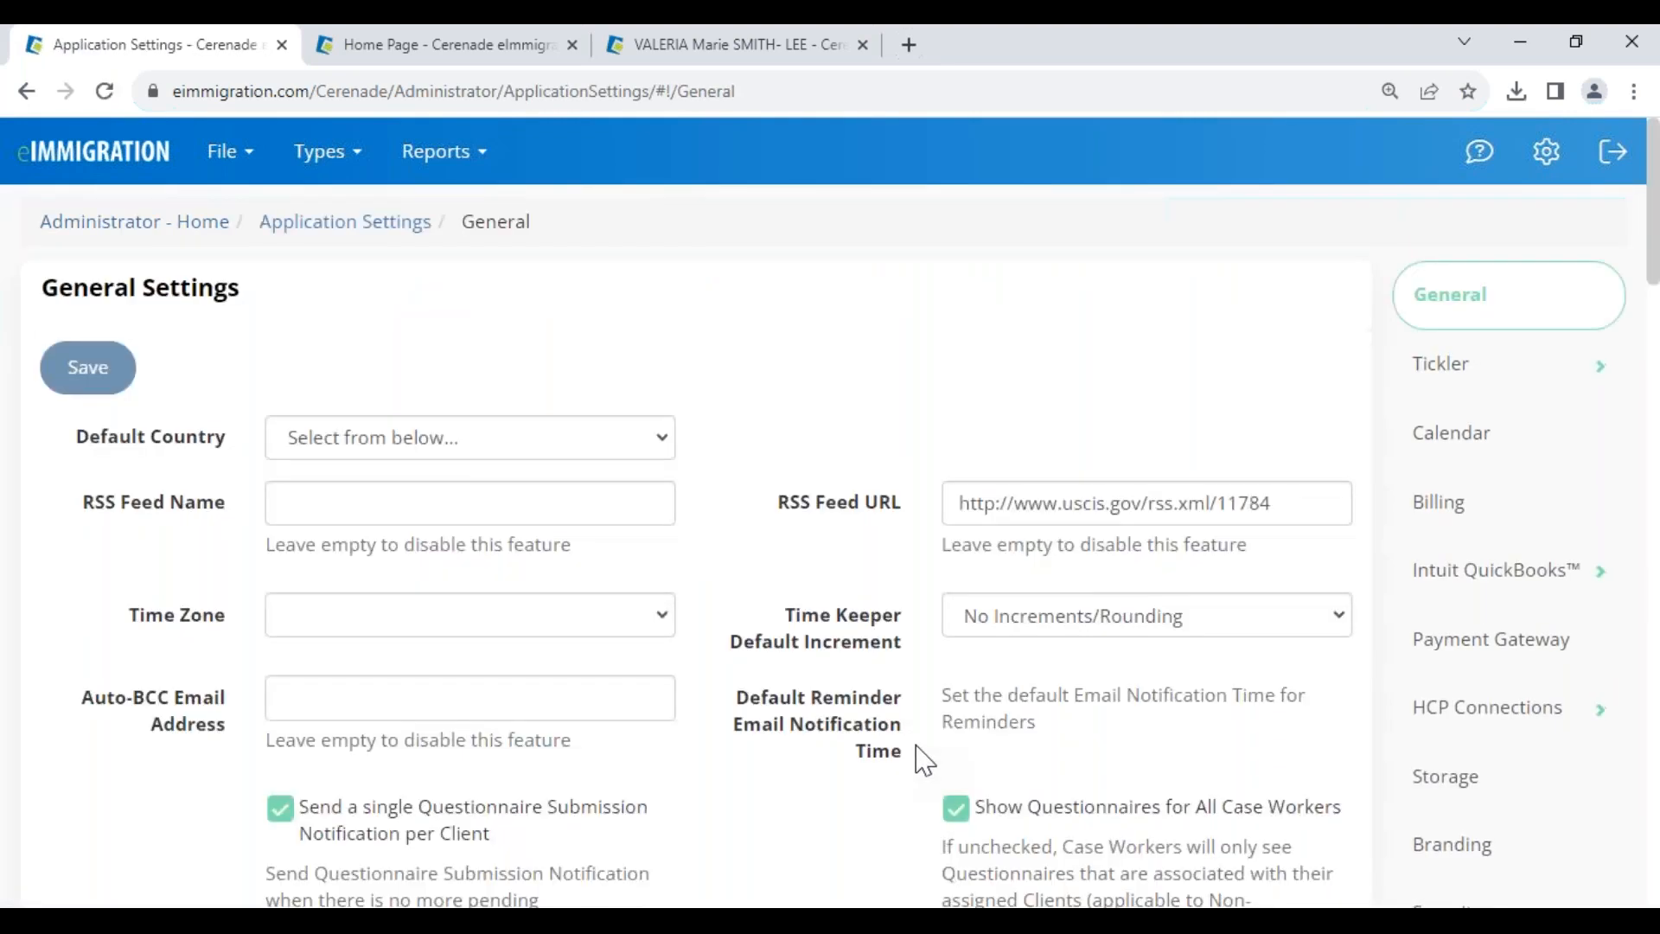
- Set Enforce Client Phone Format to XXX-XXX-XXXX, then return to the administrator home
scroll(921, 761, "down", 4)
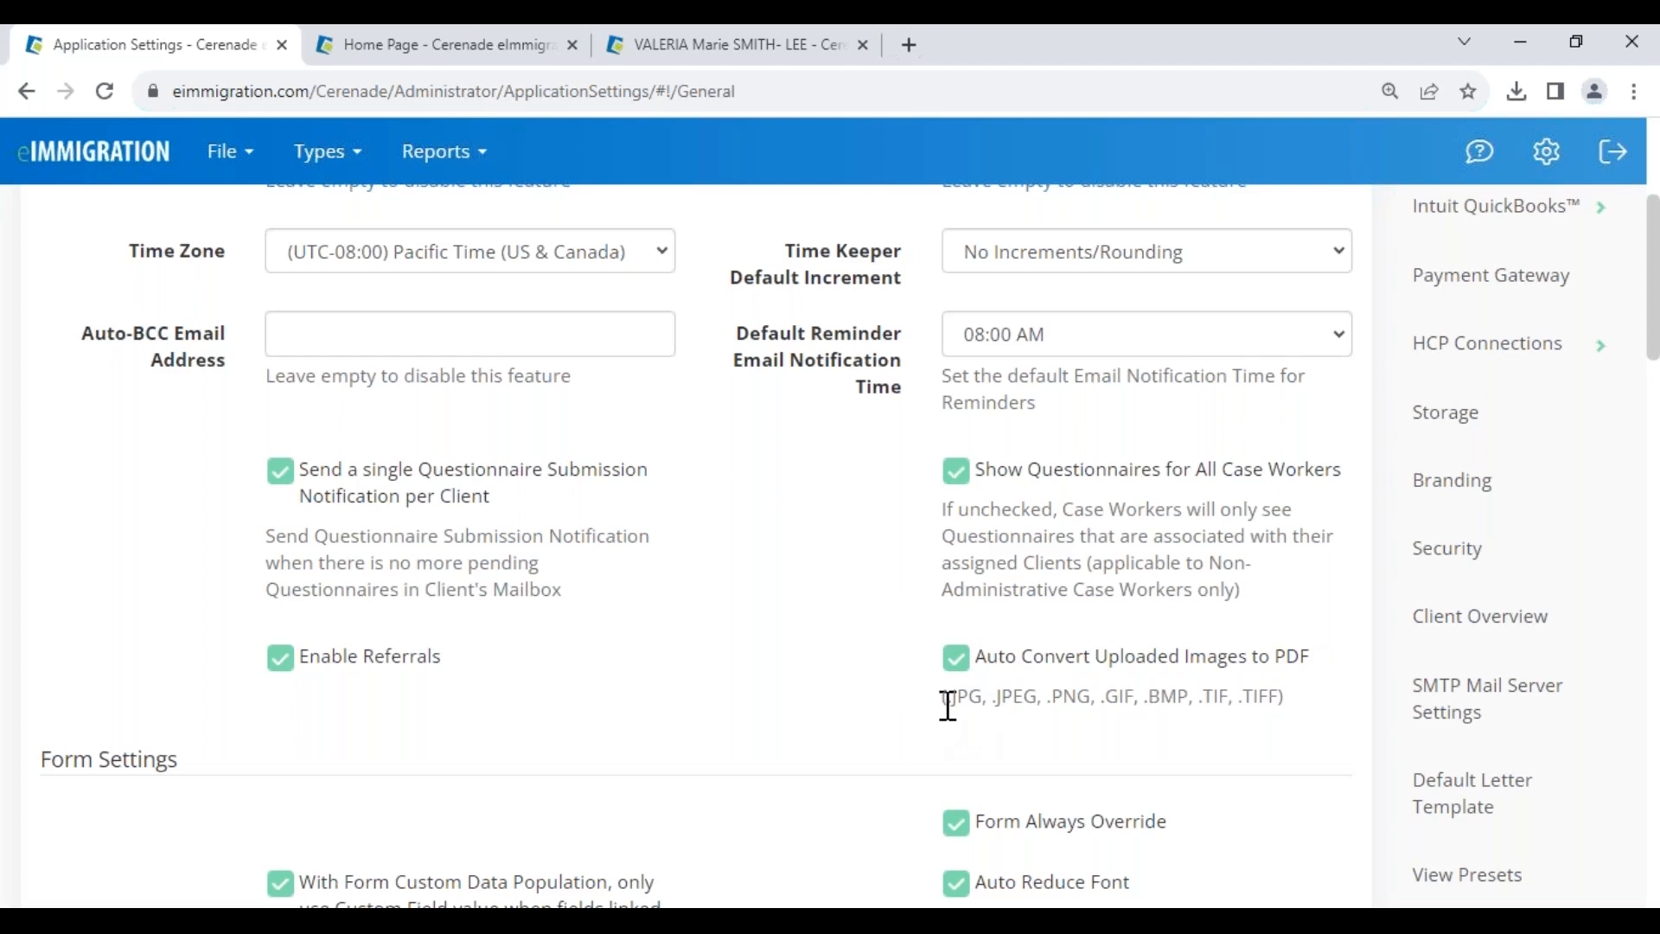
scroll(954, 702, "down", 15)
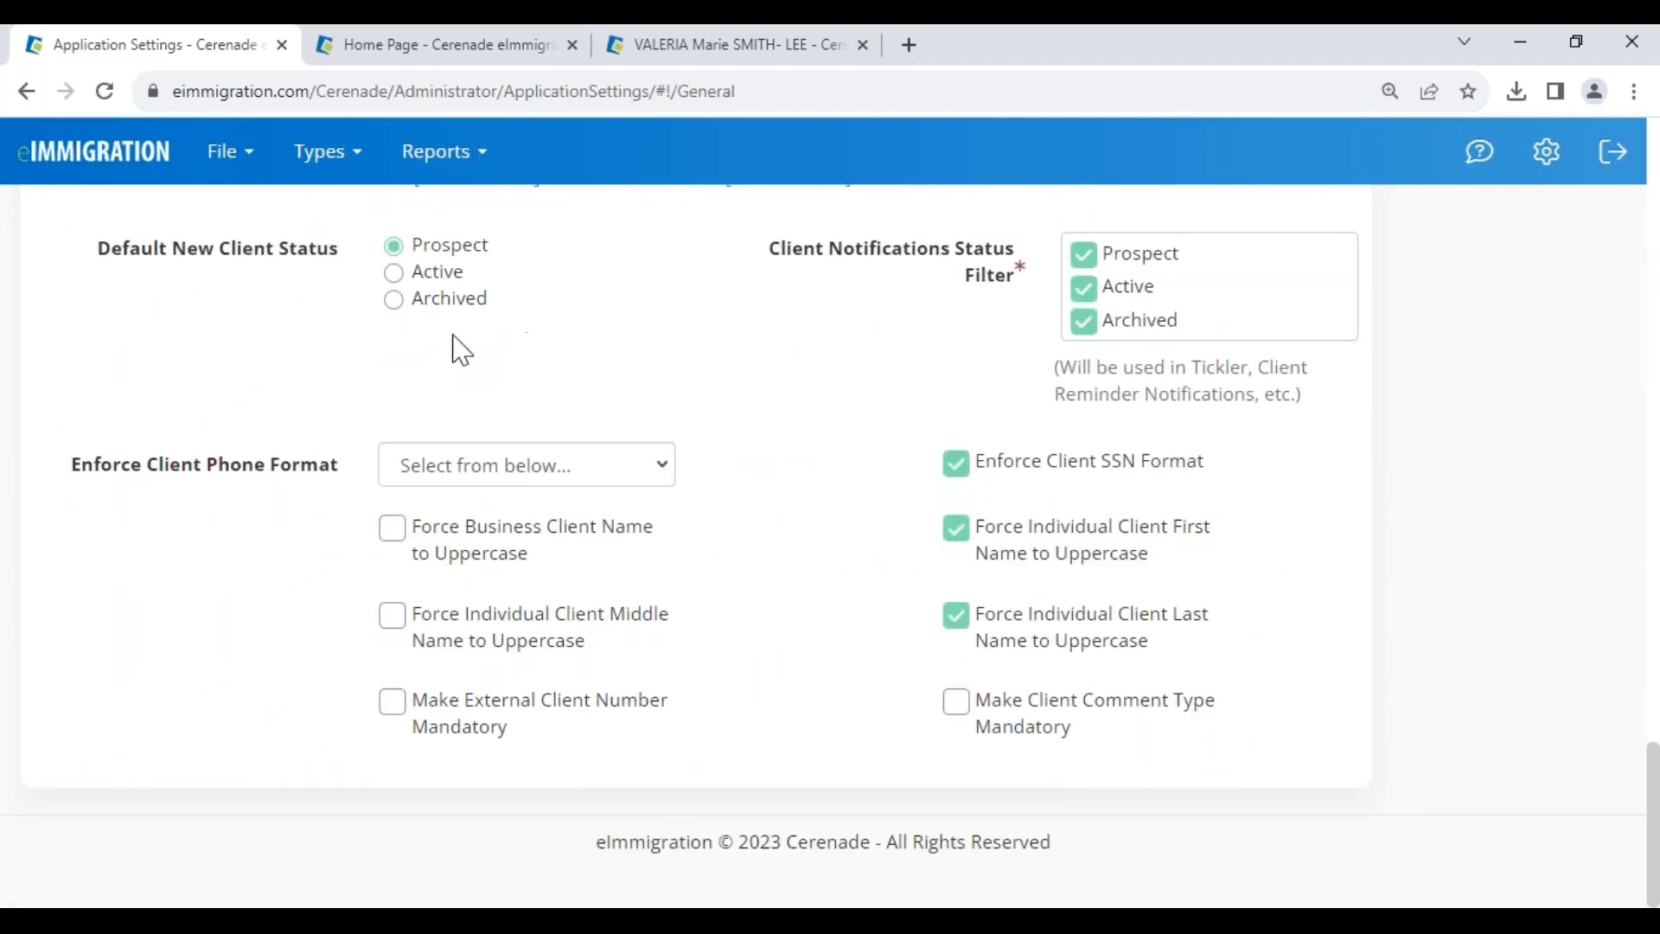
left_click(431, 467)
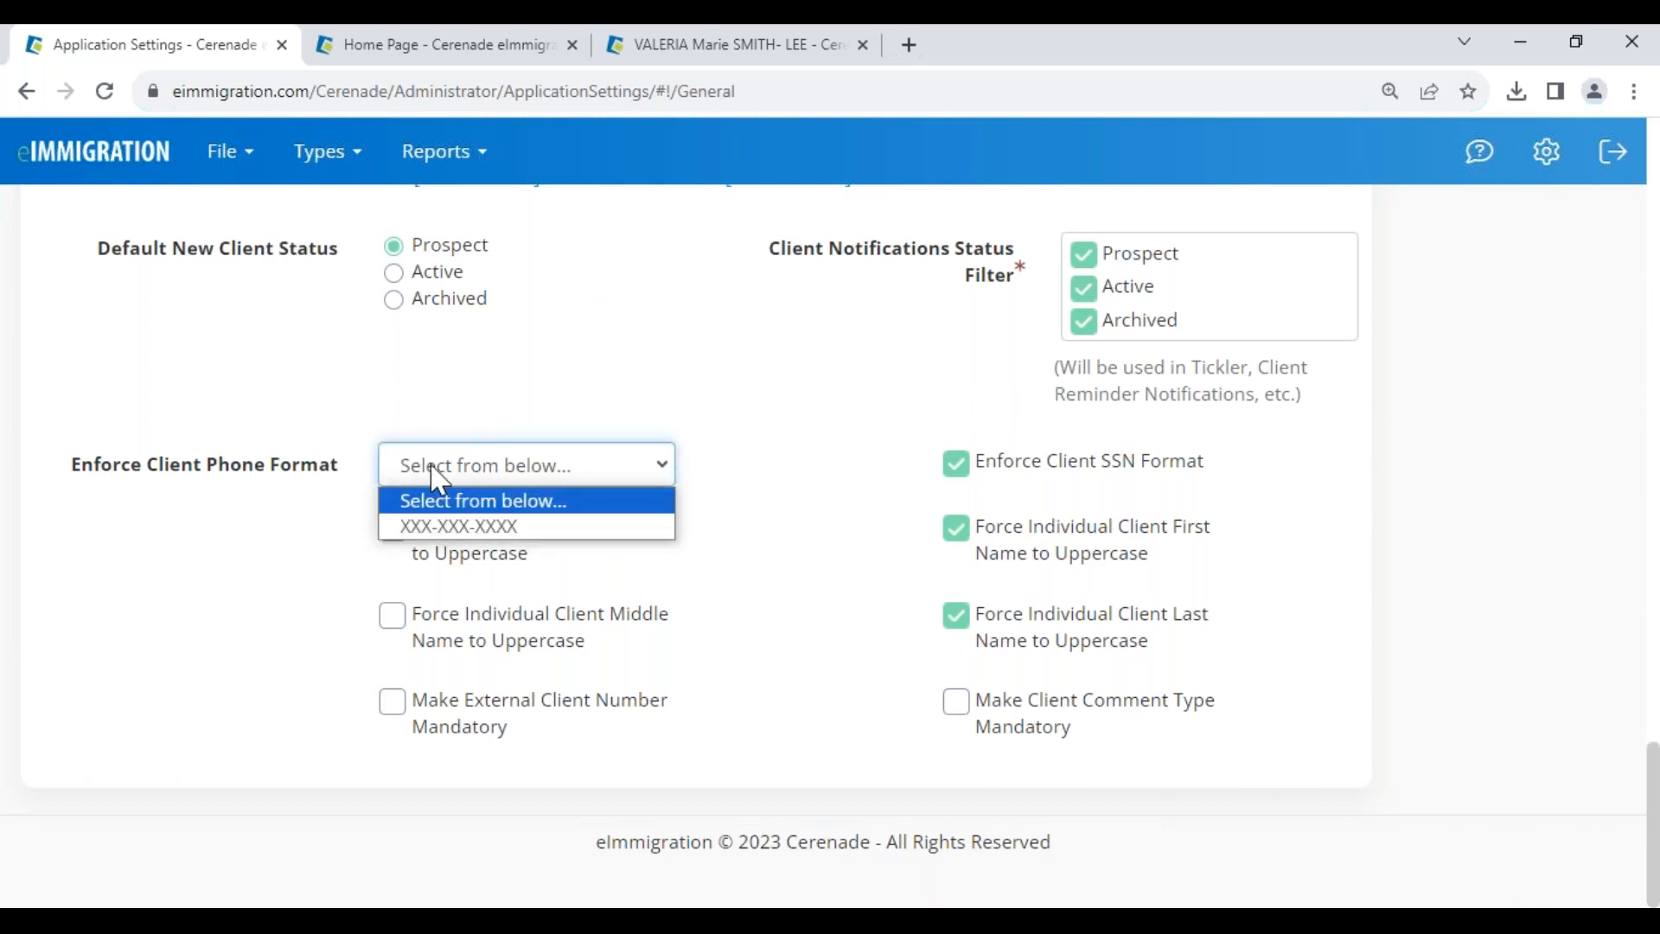
left_click(480, 549)
left_click_drag(1043, 465, 1222, 471)
left_click_drag(183, 499, 348, 500)
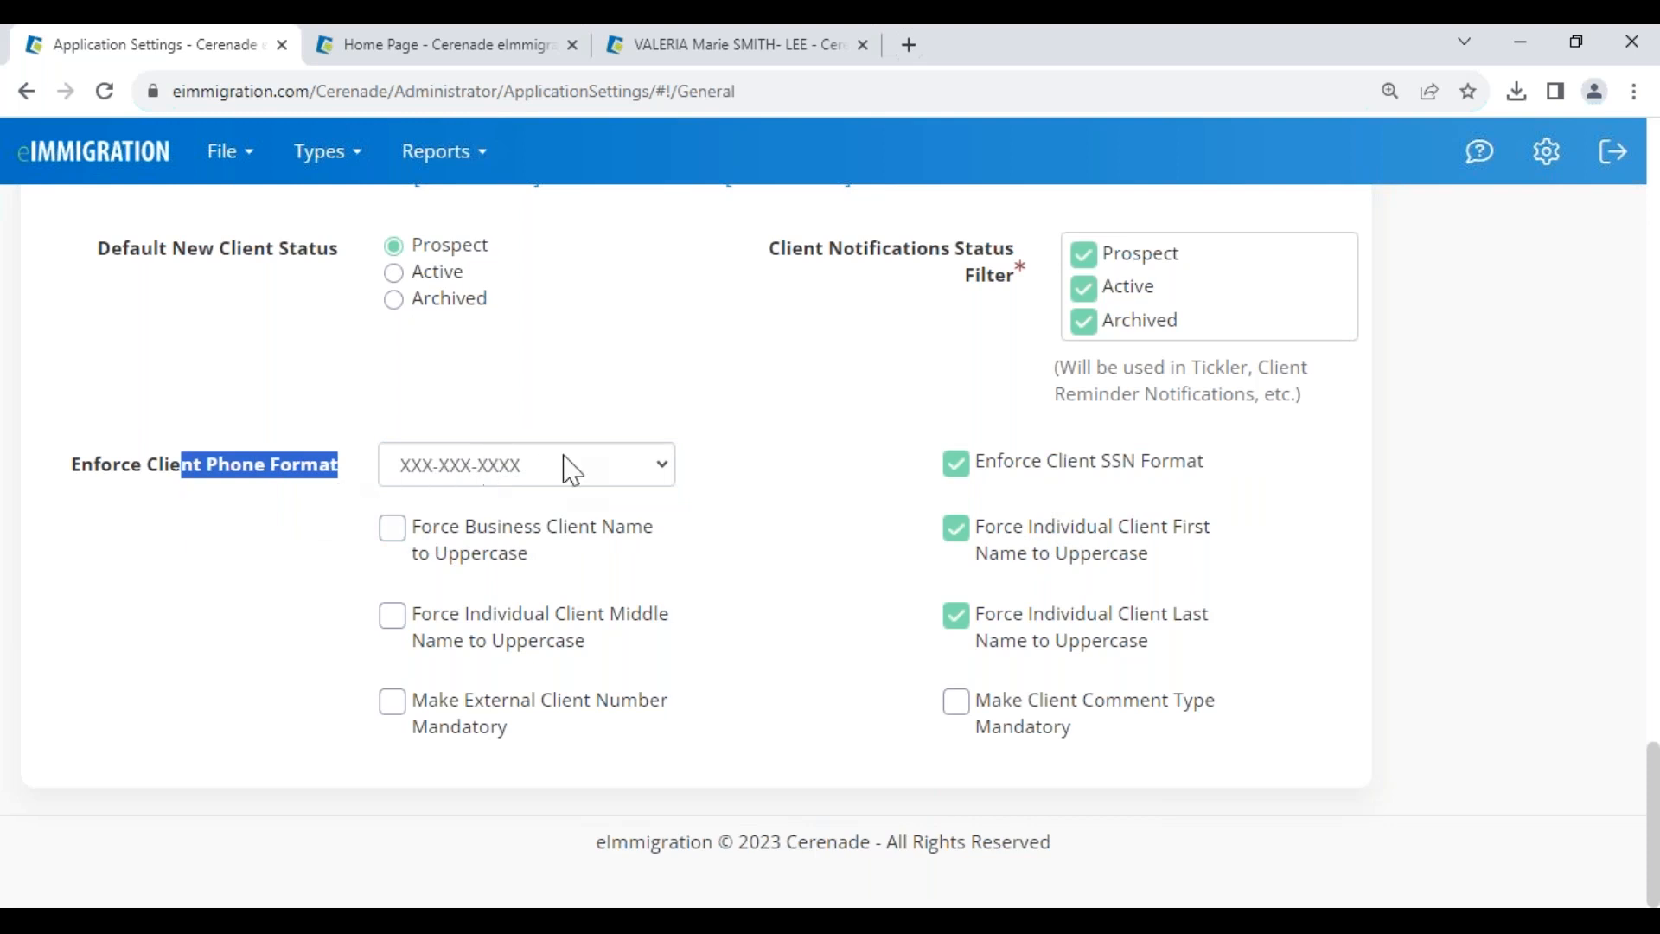
left_click(749, 469)
scroll(260, 482, "up", 20)
scroll(259, 450, "up", 10)
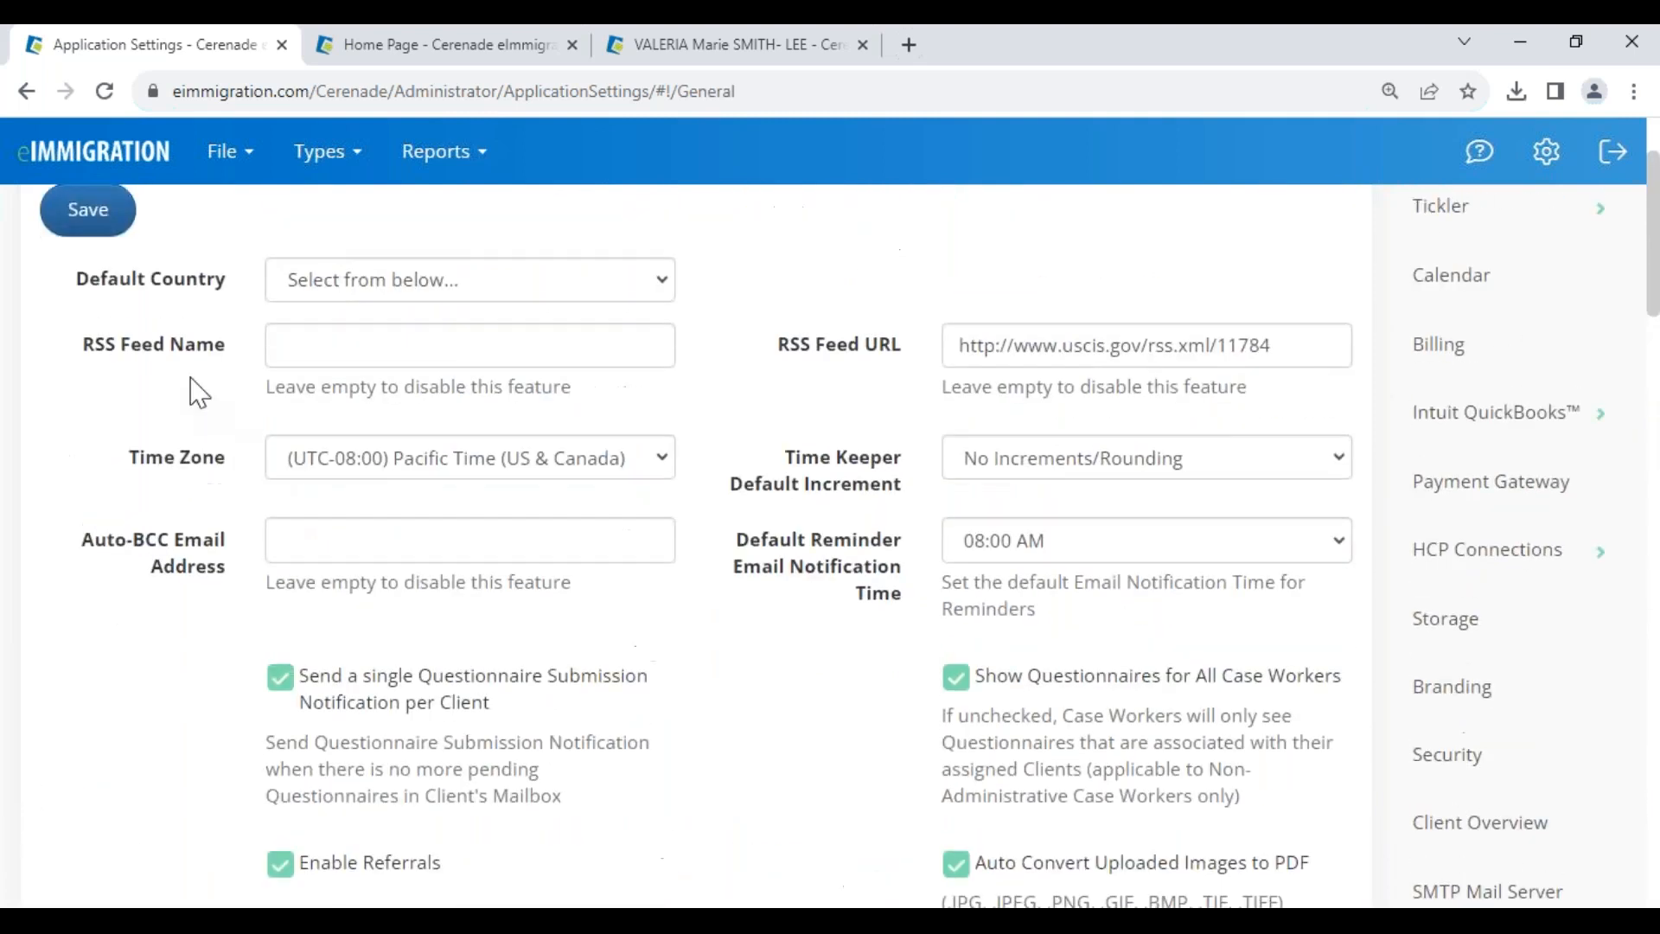
left_click(118, 223)
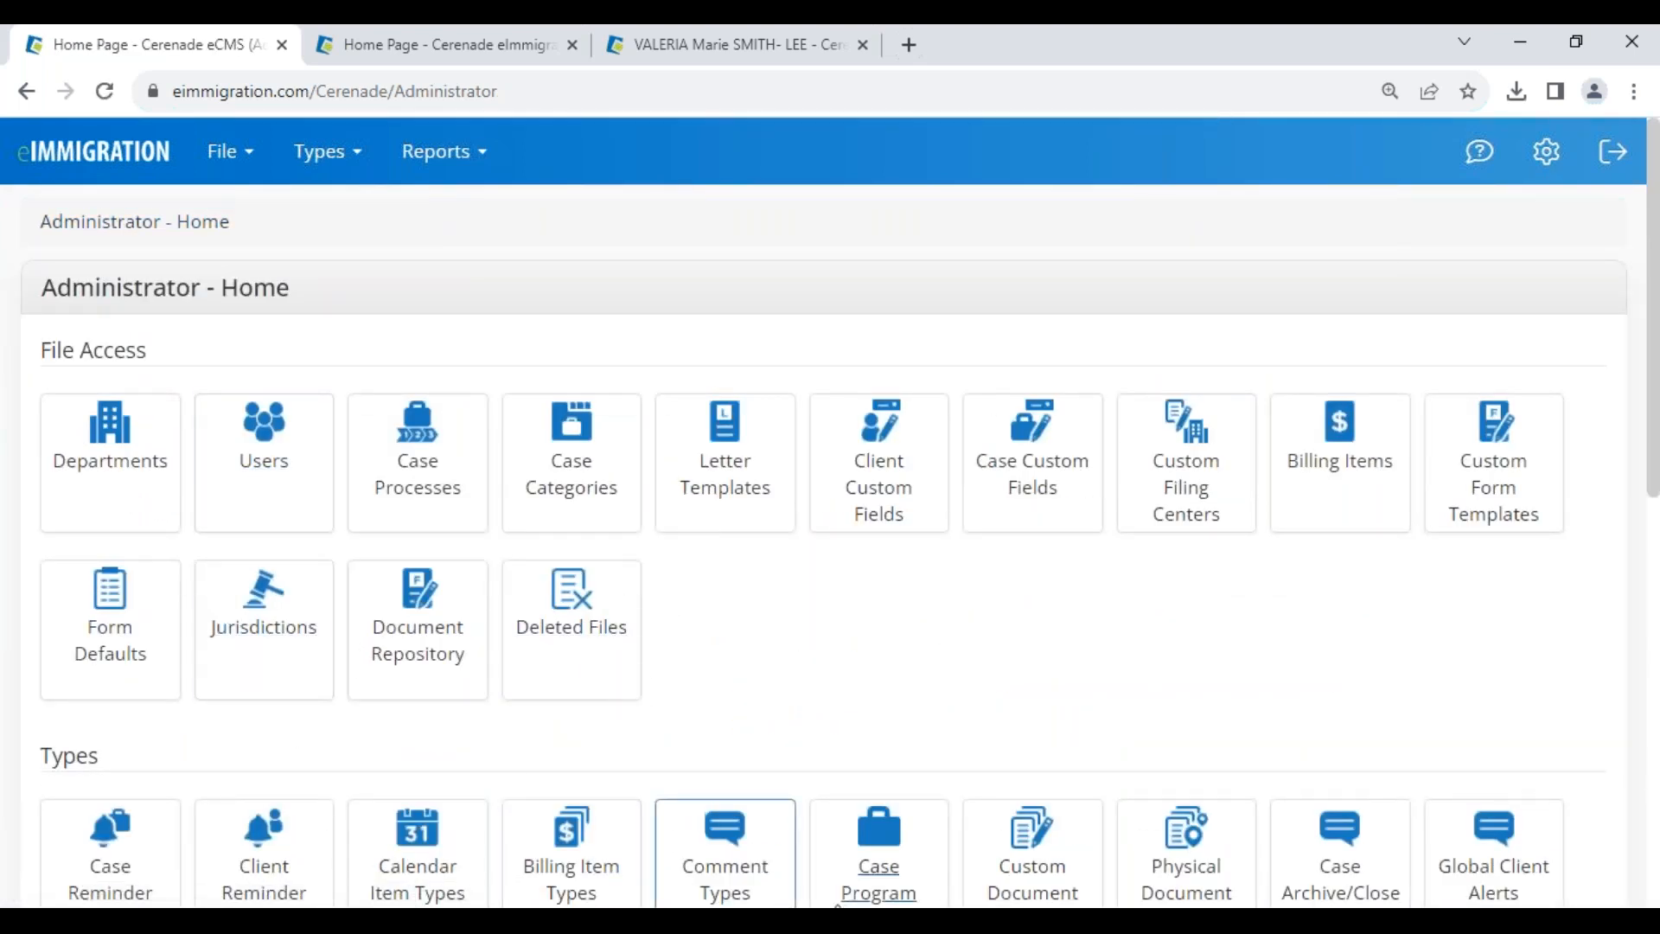
- Advance the PowerPoint slide show to the Resources & Support slide
left_click(863, 921)
left_click(962, 844)
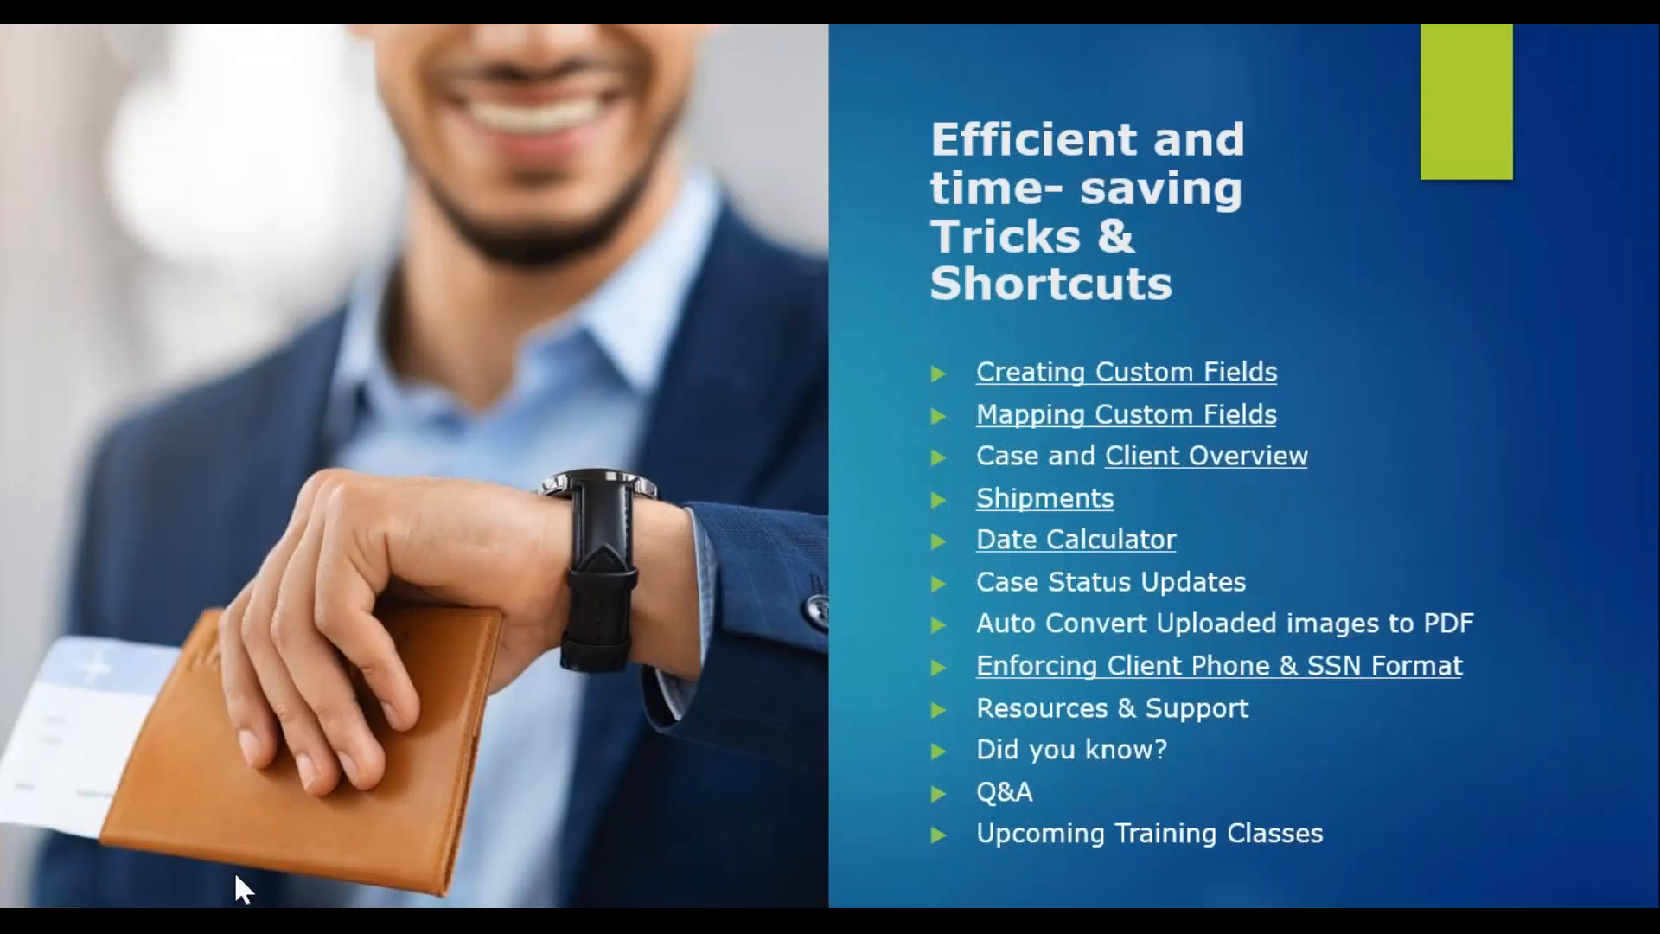
key("Right")
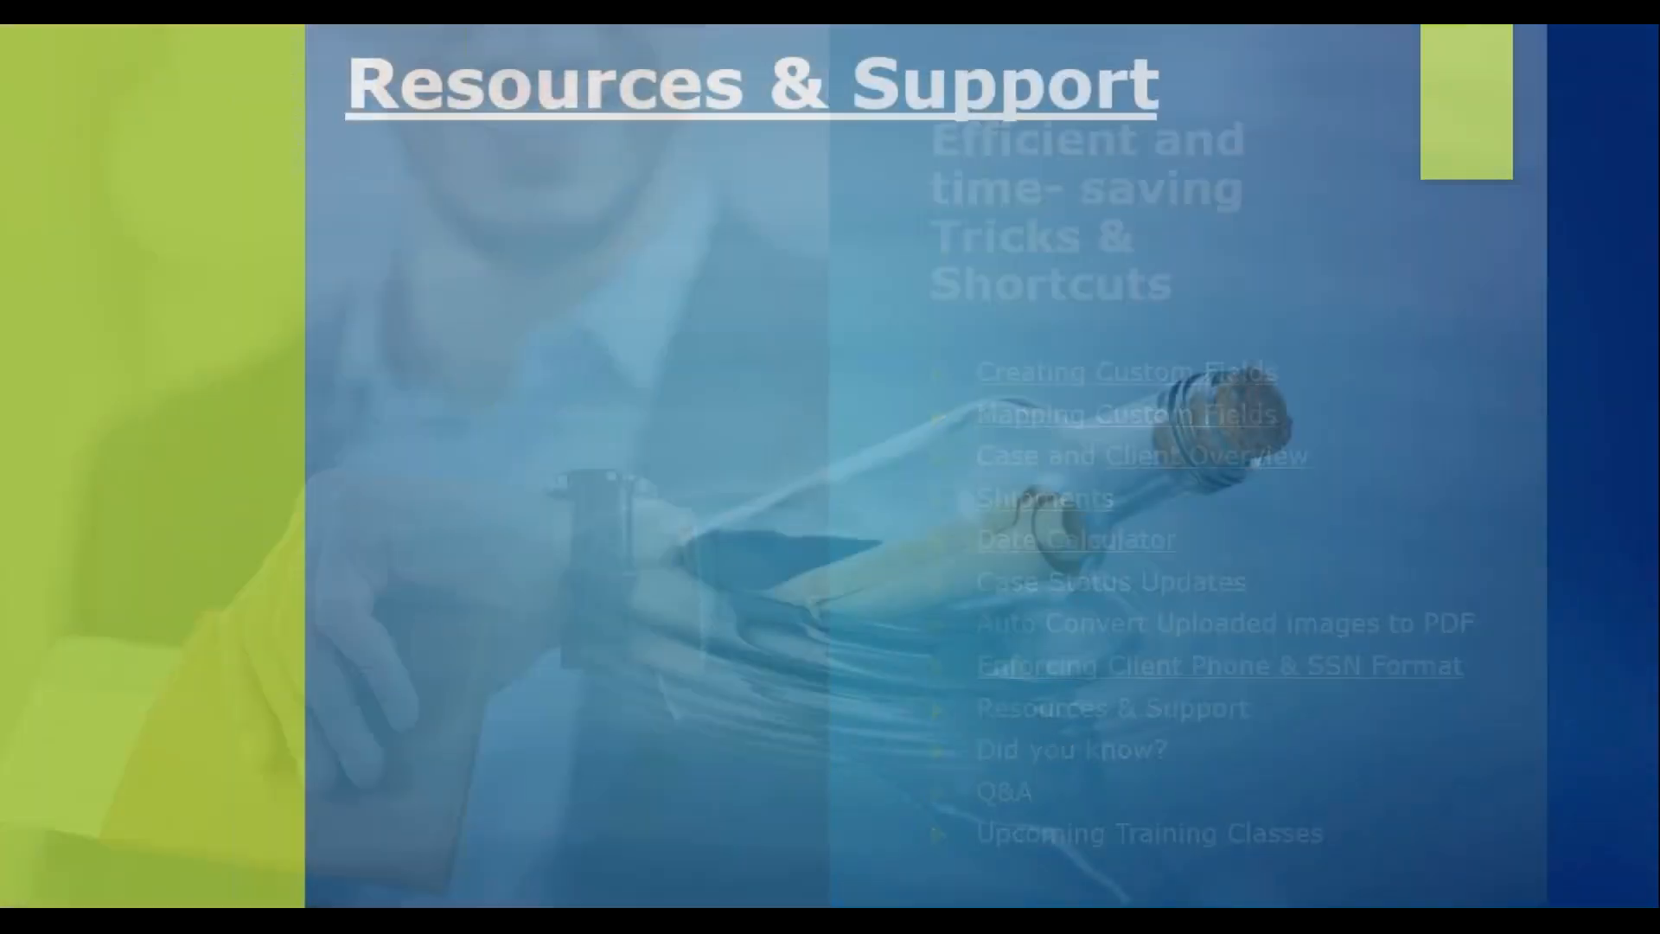
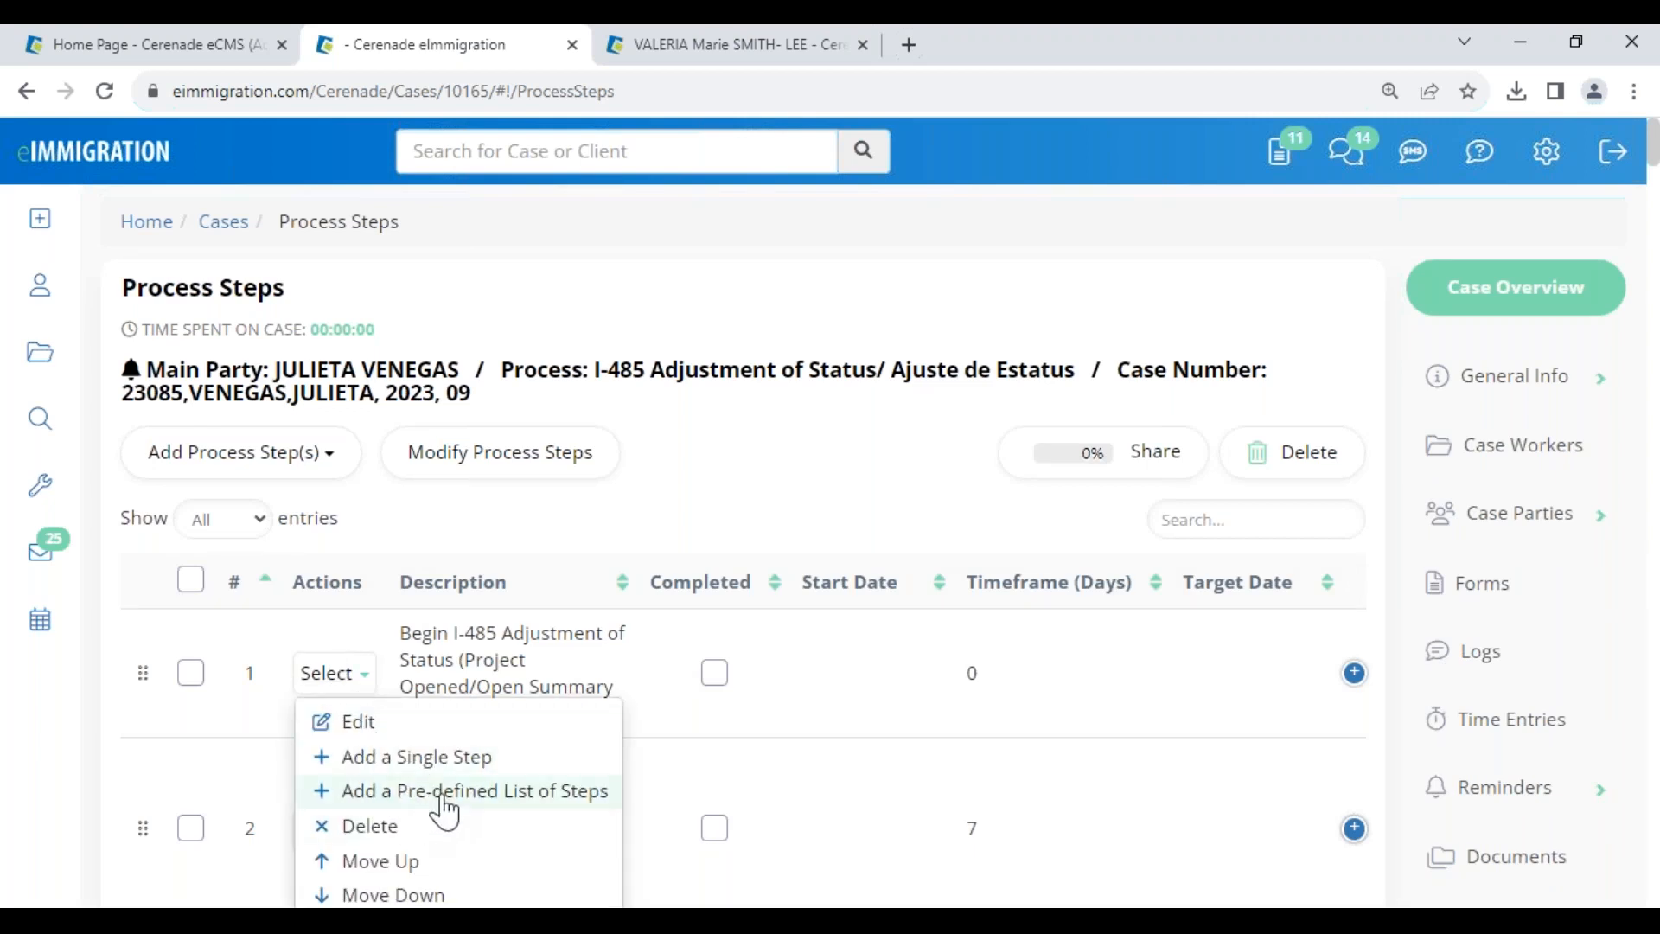
- Add the Green Card process's predefined steps to the case's step list
left_click(541, 804)
left_click(571, 313)
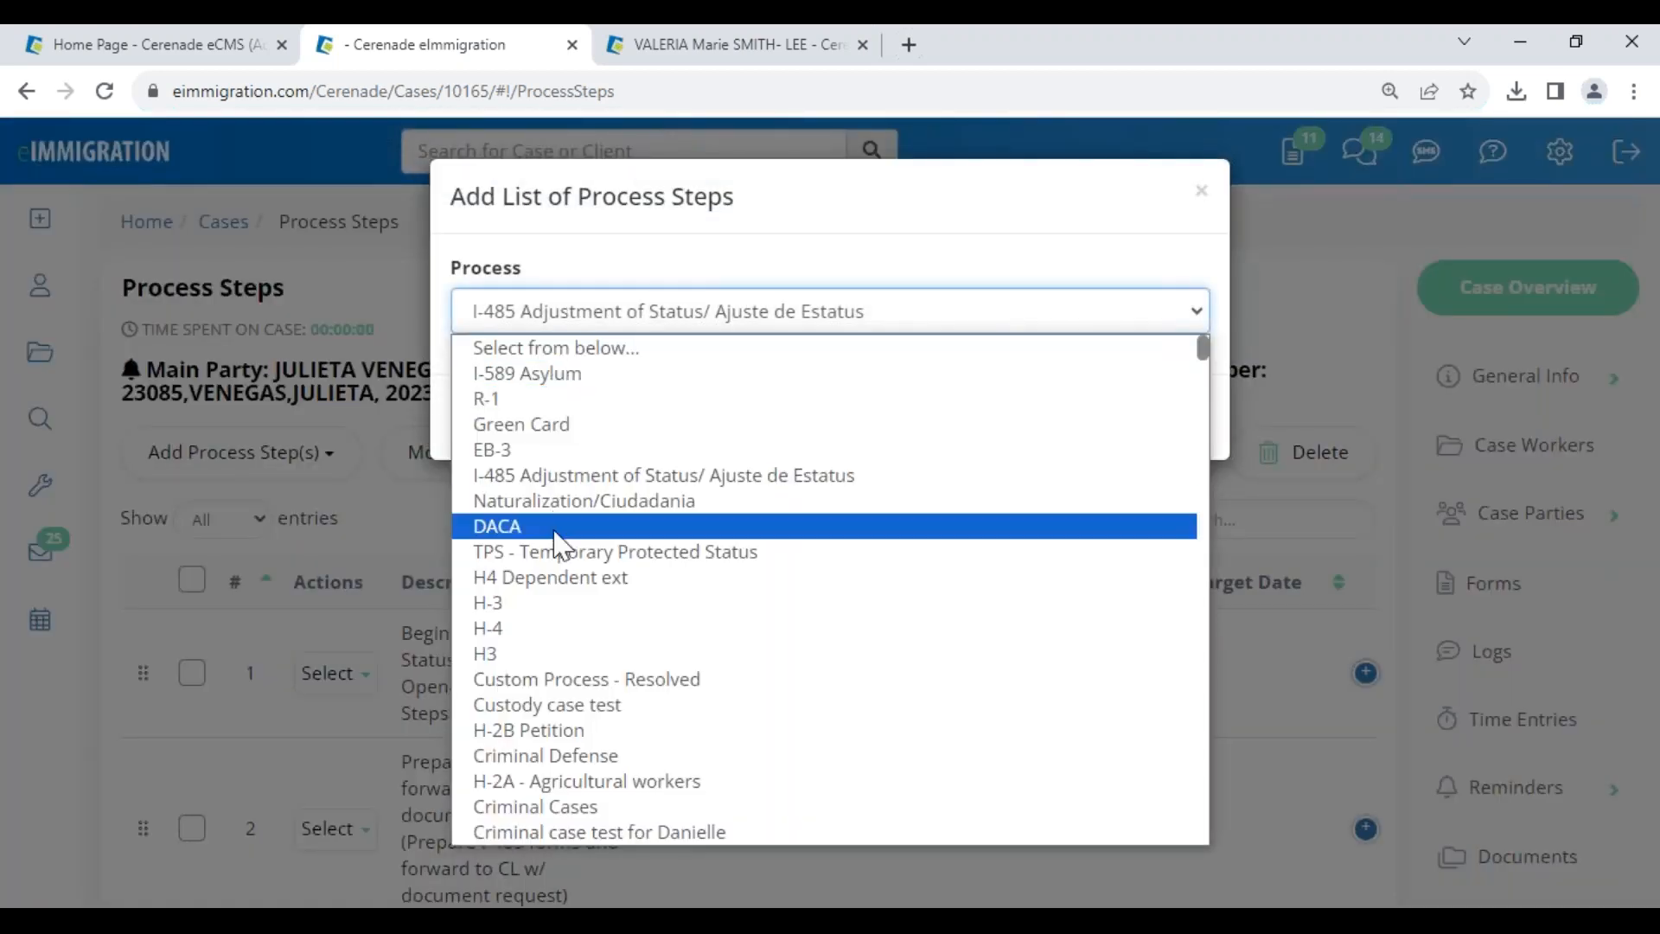
left_click(752, 424)
left_click(1132, 451)
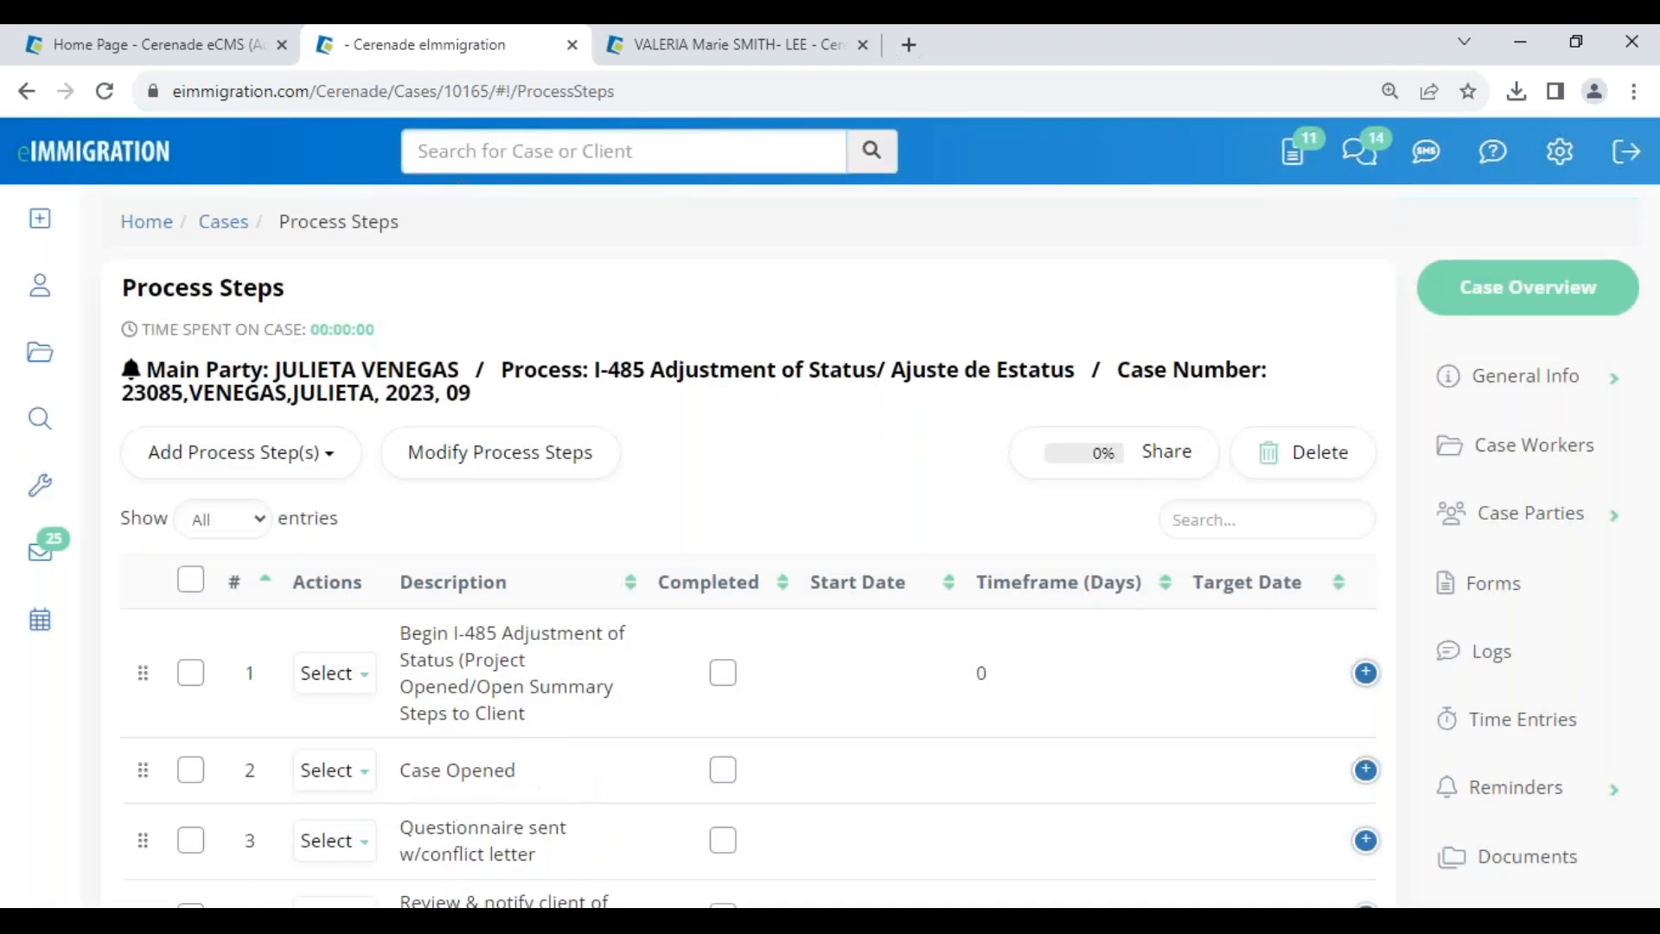
- Review the added steps, including the Case Opened description, then go to the administrator home
scroll(510, 774, "down", 7)
scroll(553, 432, "up", 3)
left_click_drag(412, 407, 557, 475)
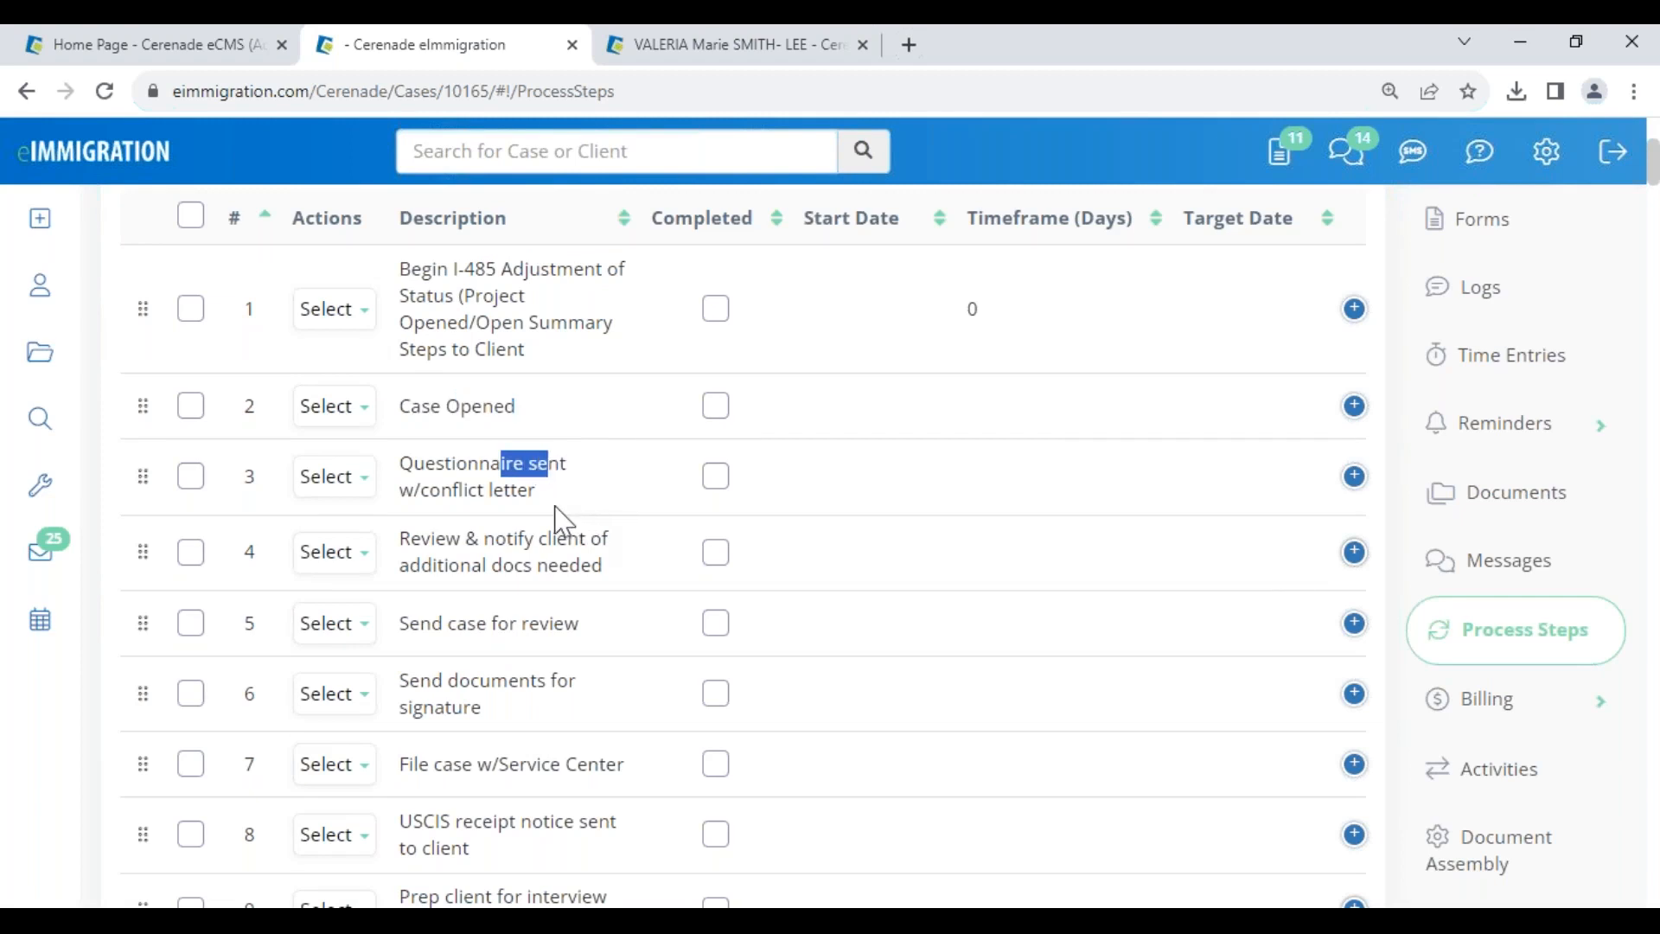
left_click_drag(430, 271, 855, 380)
scroll(543, 279, "up", 5)
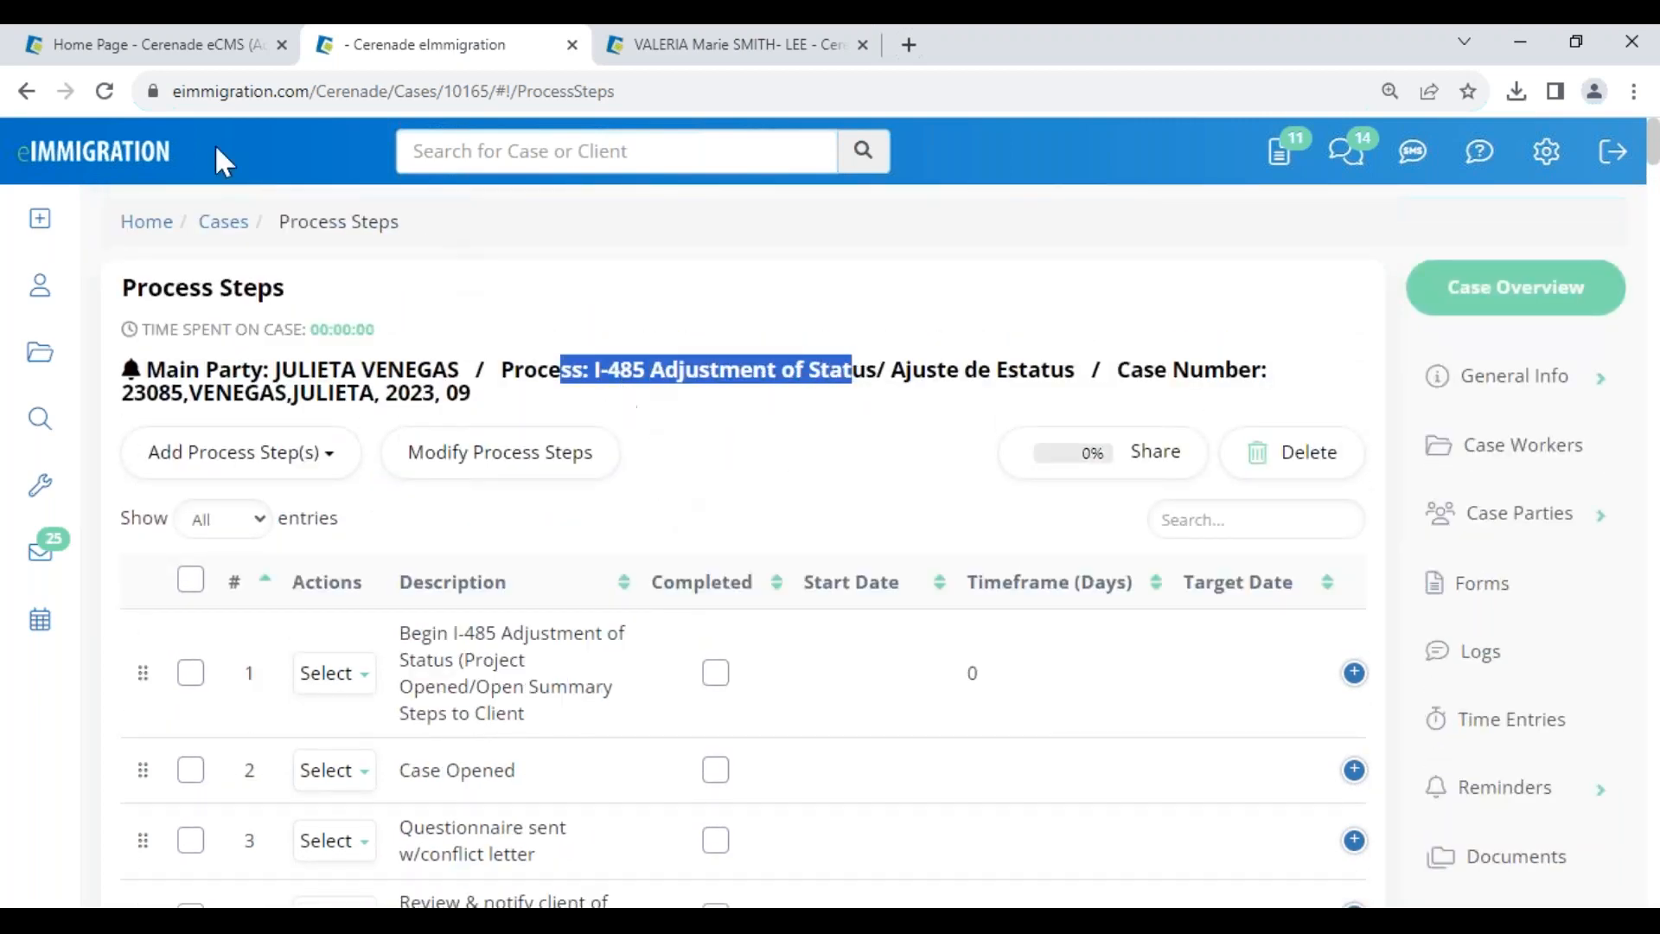
left_click(179, 48)
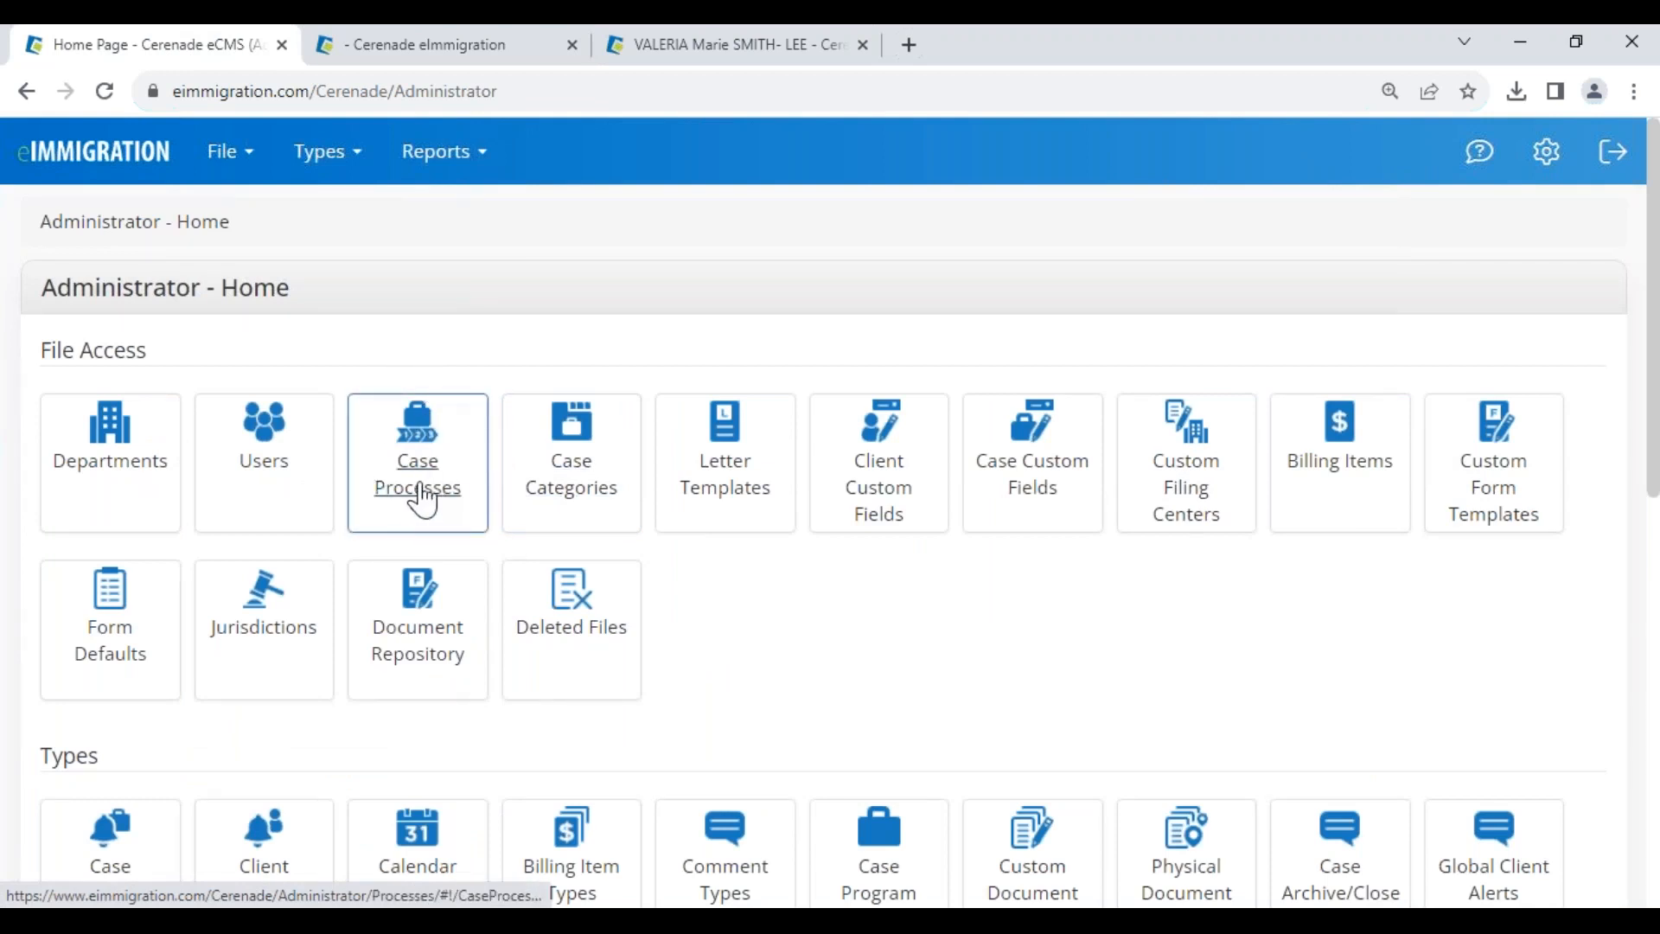
- Open the case's General Info and point out its current process name
left_click(475, 44)
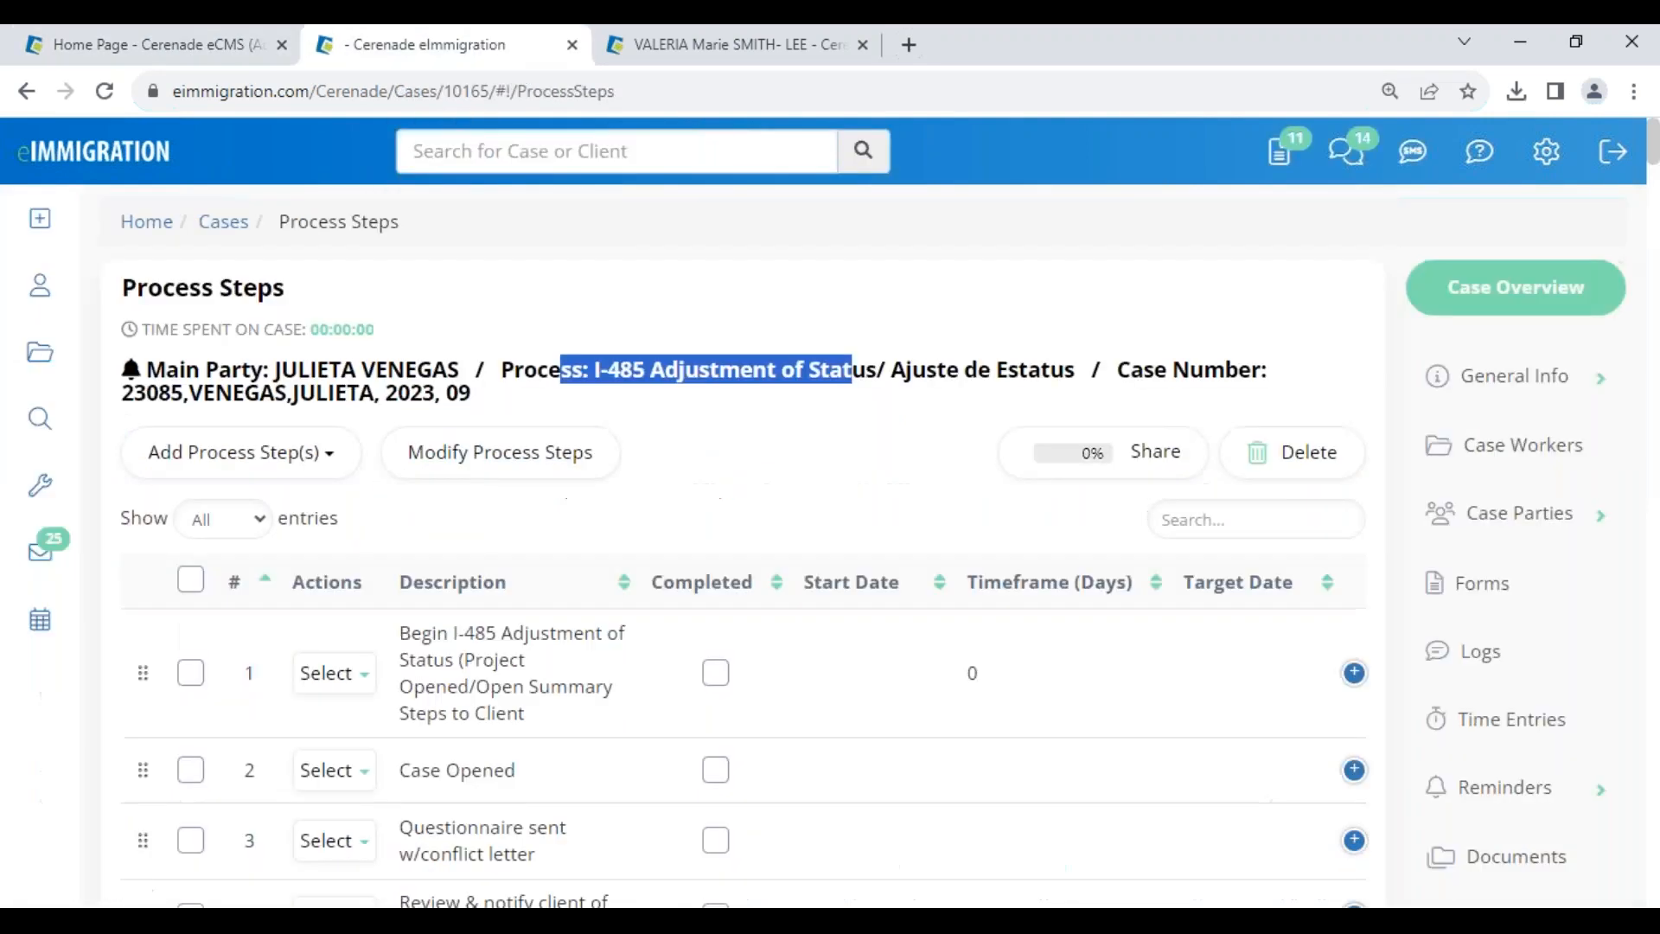
left_click(1481, 402)
left_click(1503, 488)
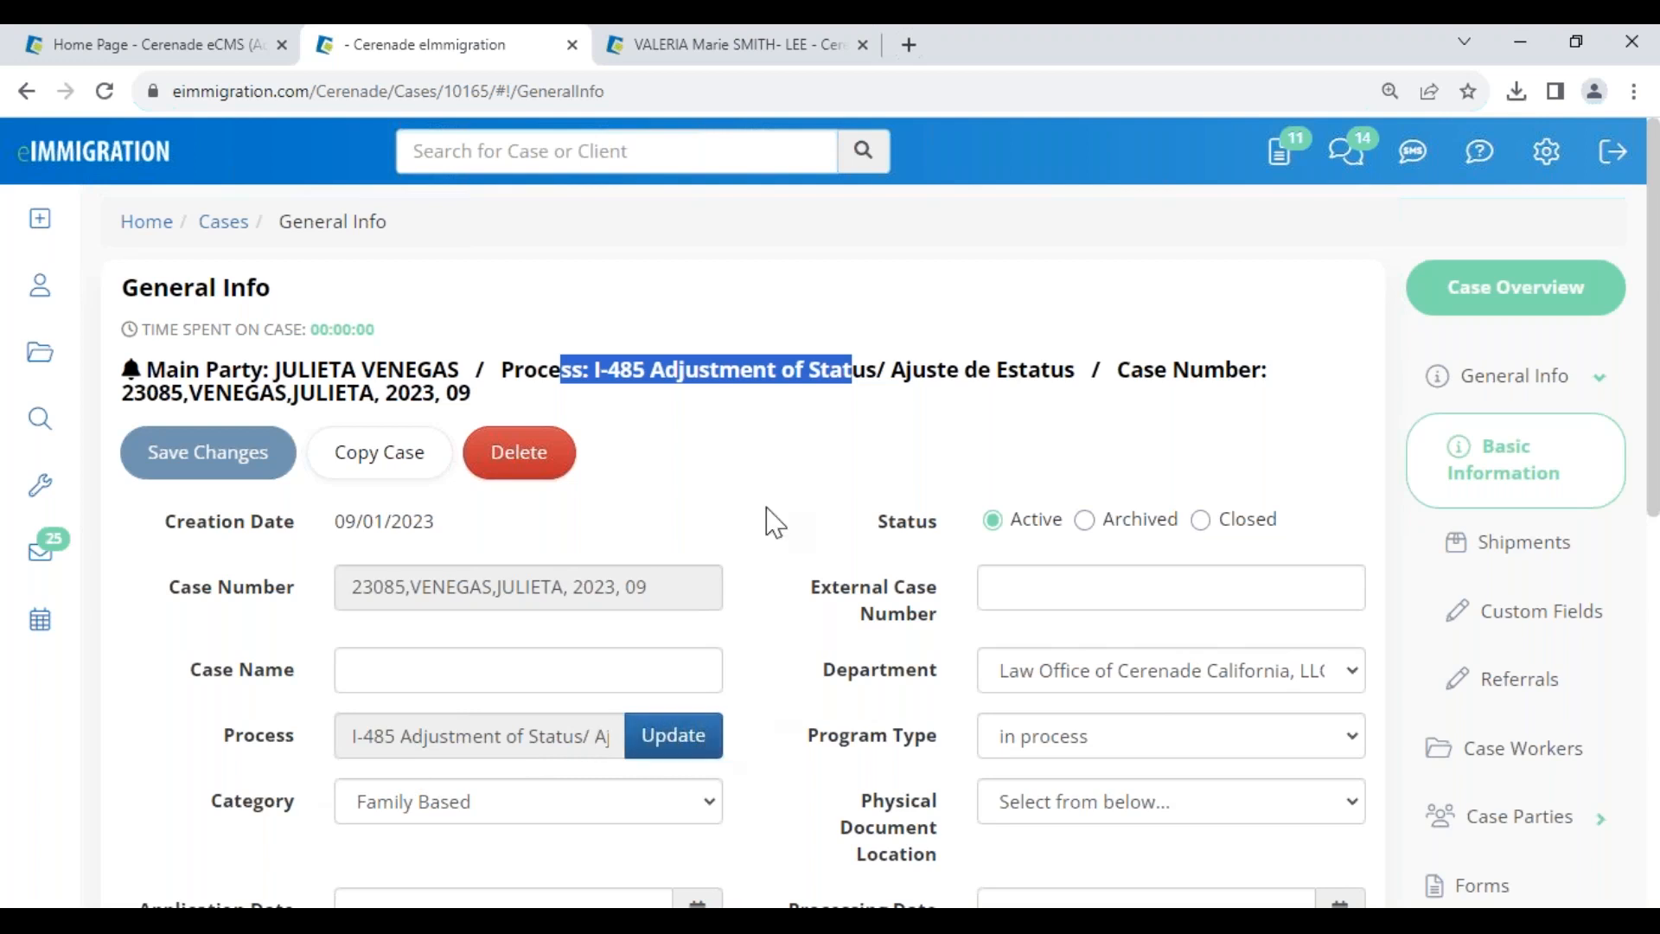
left_click(611, 376)
left_click_drag(610, 376, 737, 381)
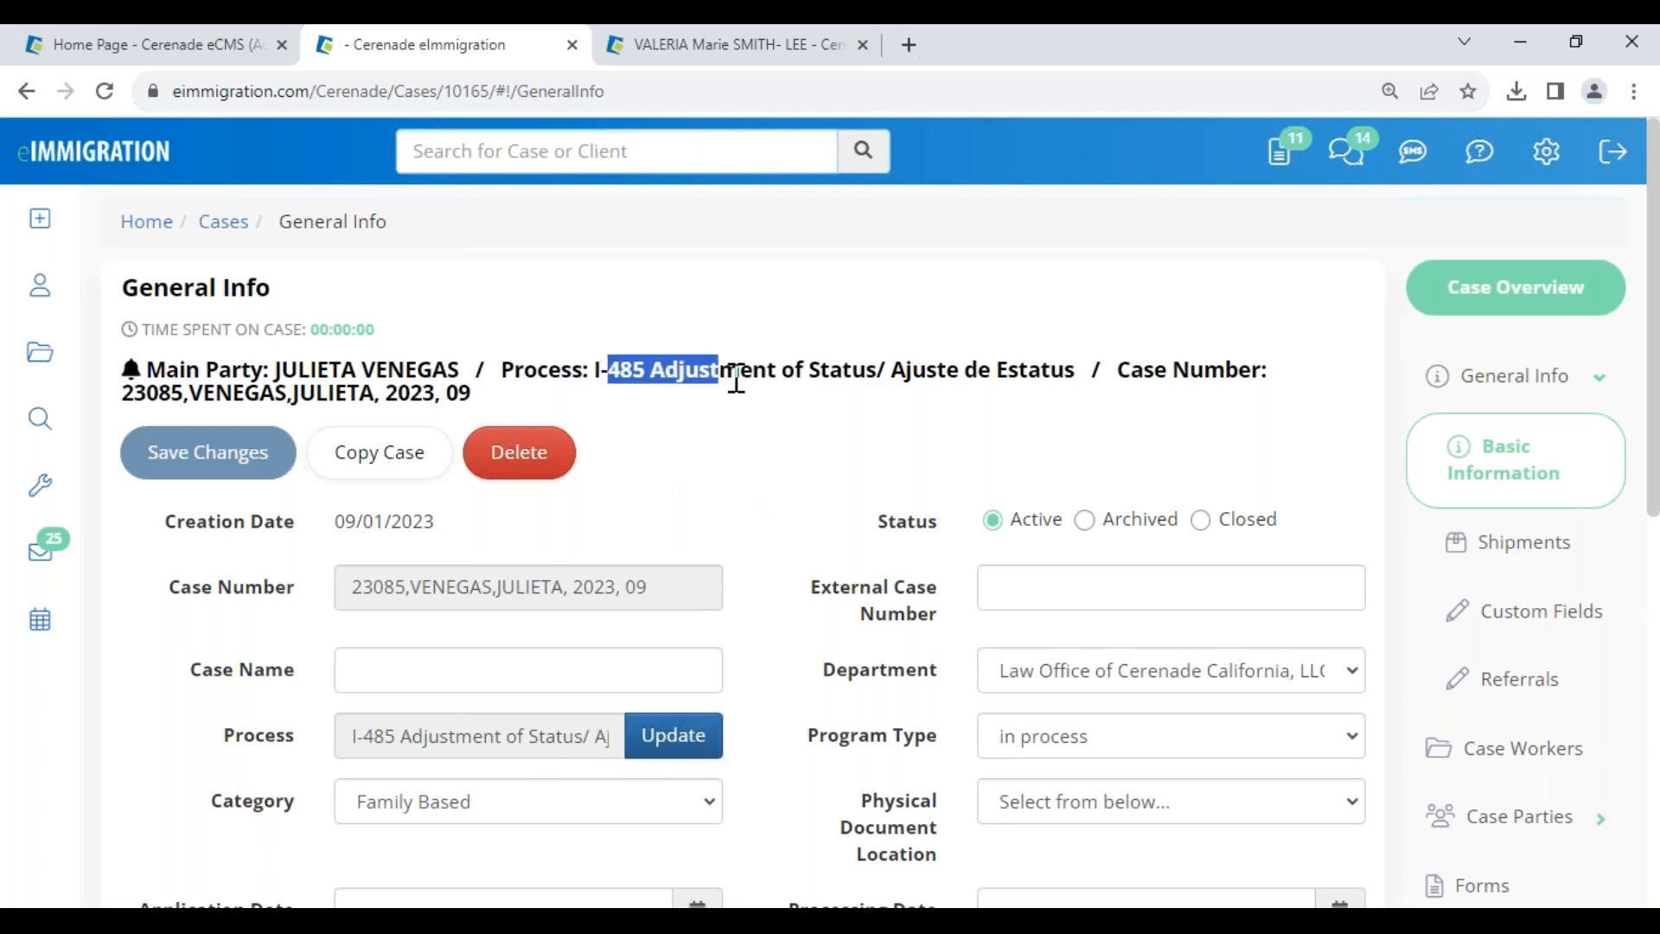
- Change the process to Green Card, adding its forms, steps, documents and letters to the existing ones
left_click(669, 749)
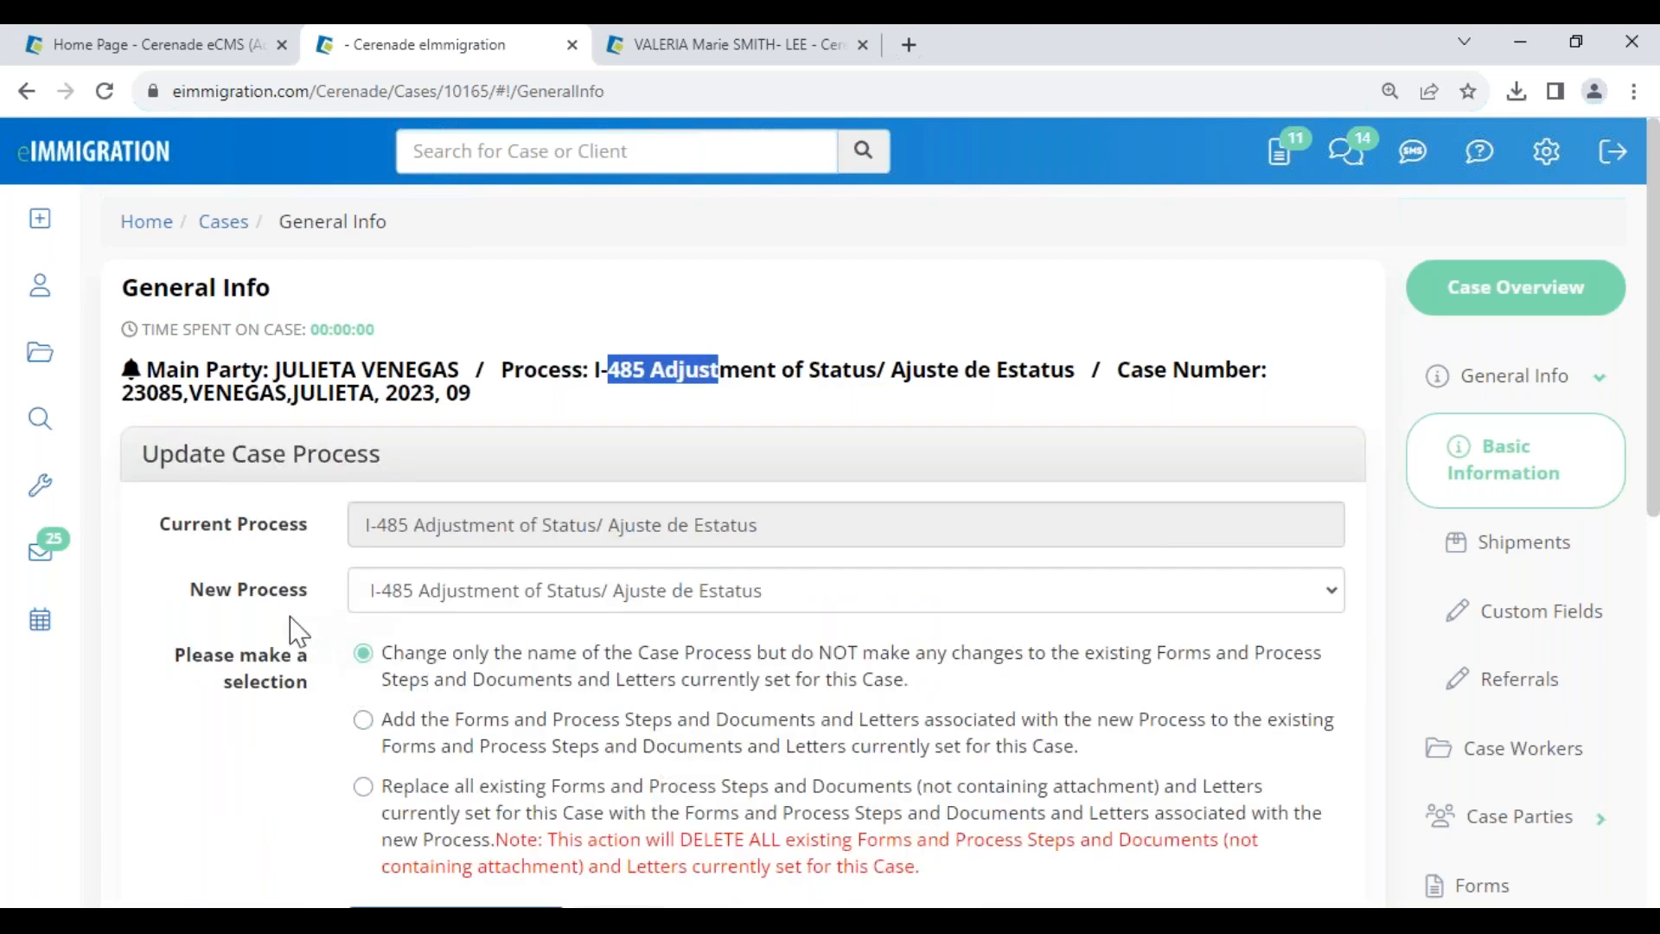
left_click(430, 601)
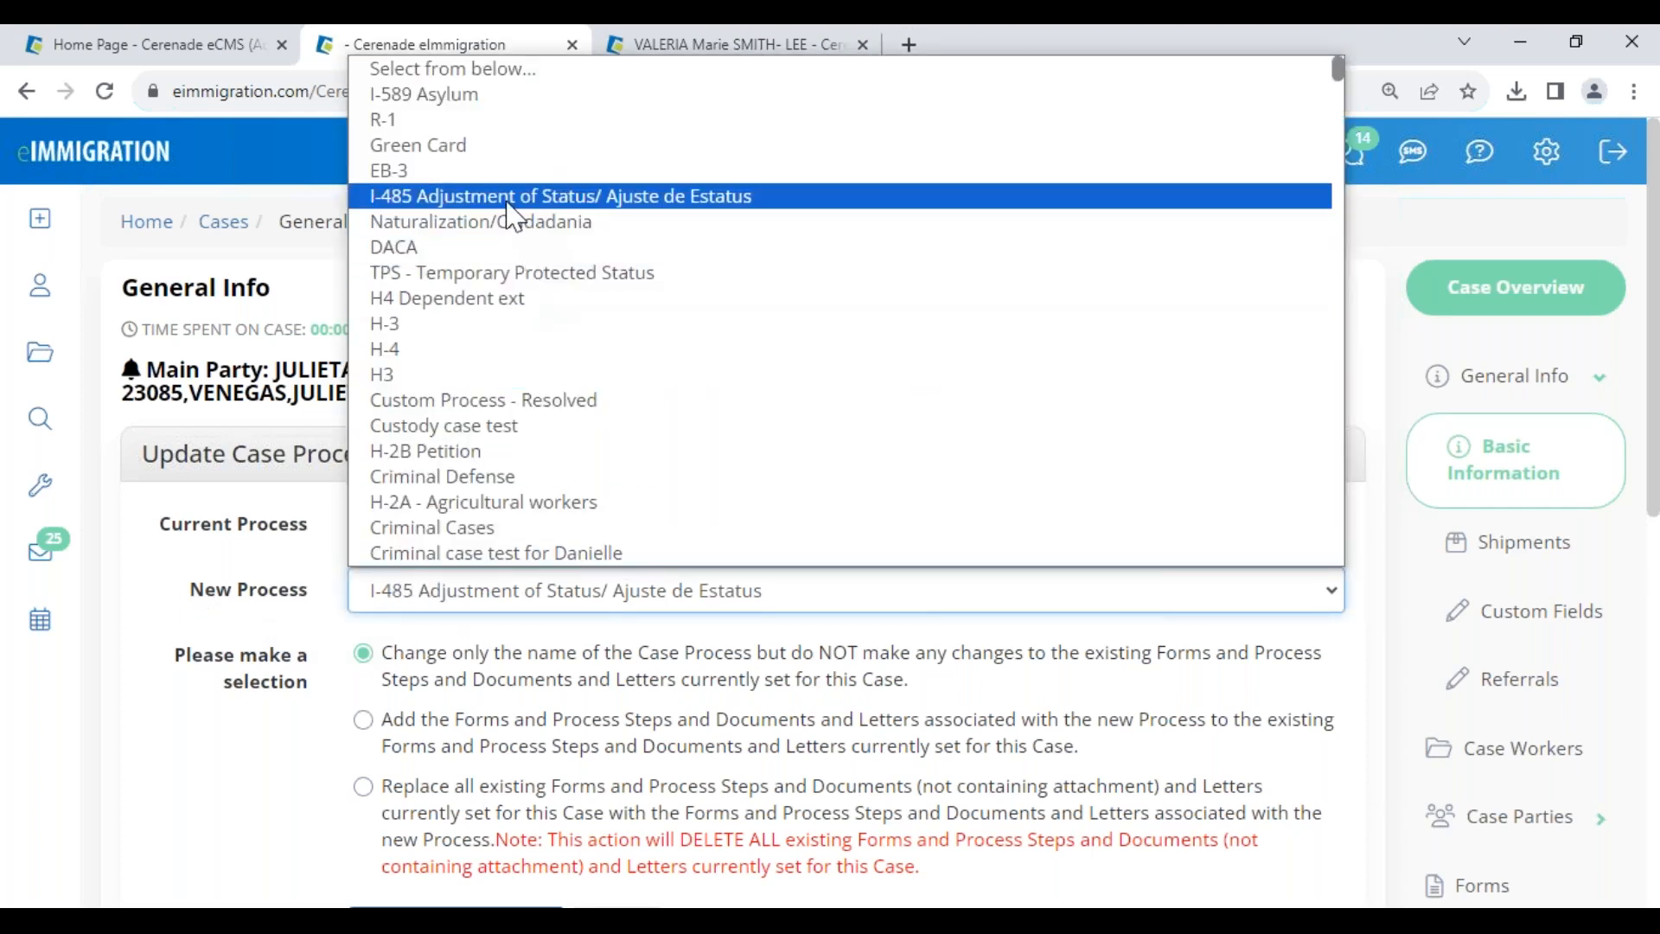
left_click(482, 152)
left_click_drag(193, 590, 314, 593)
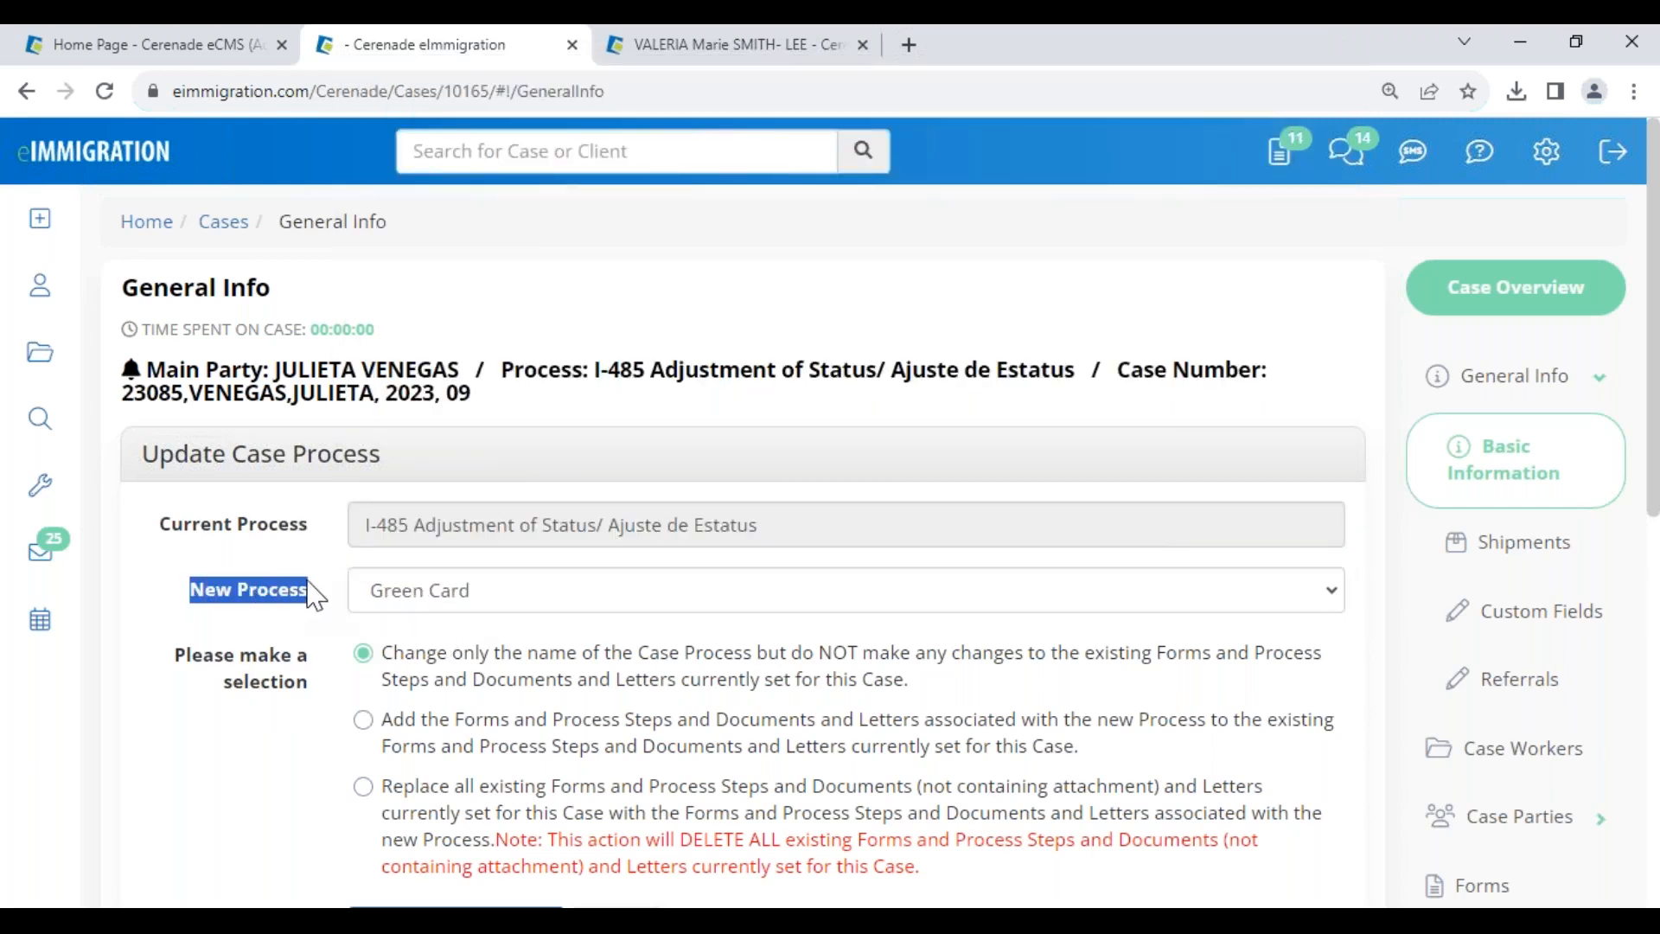
left_click(484, 813)
left_click(453, 741)
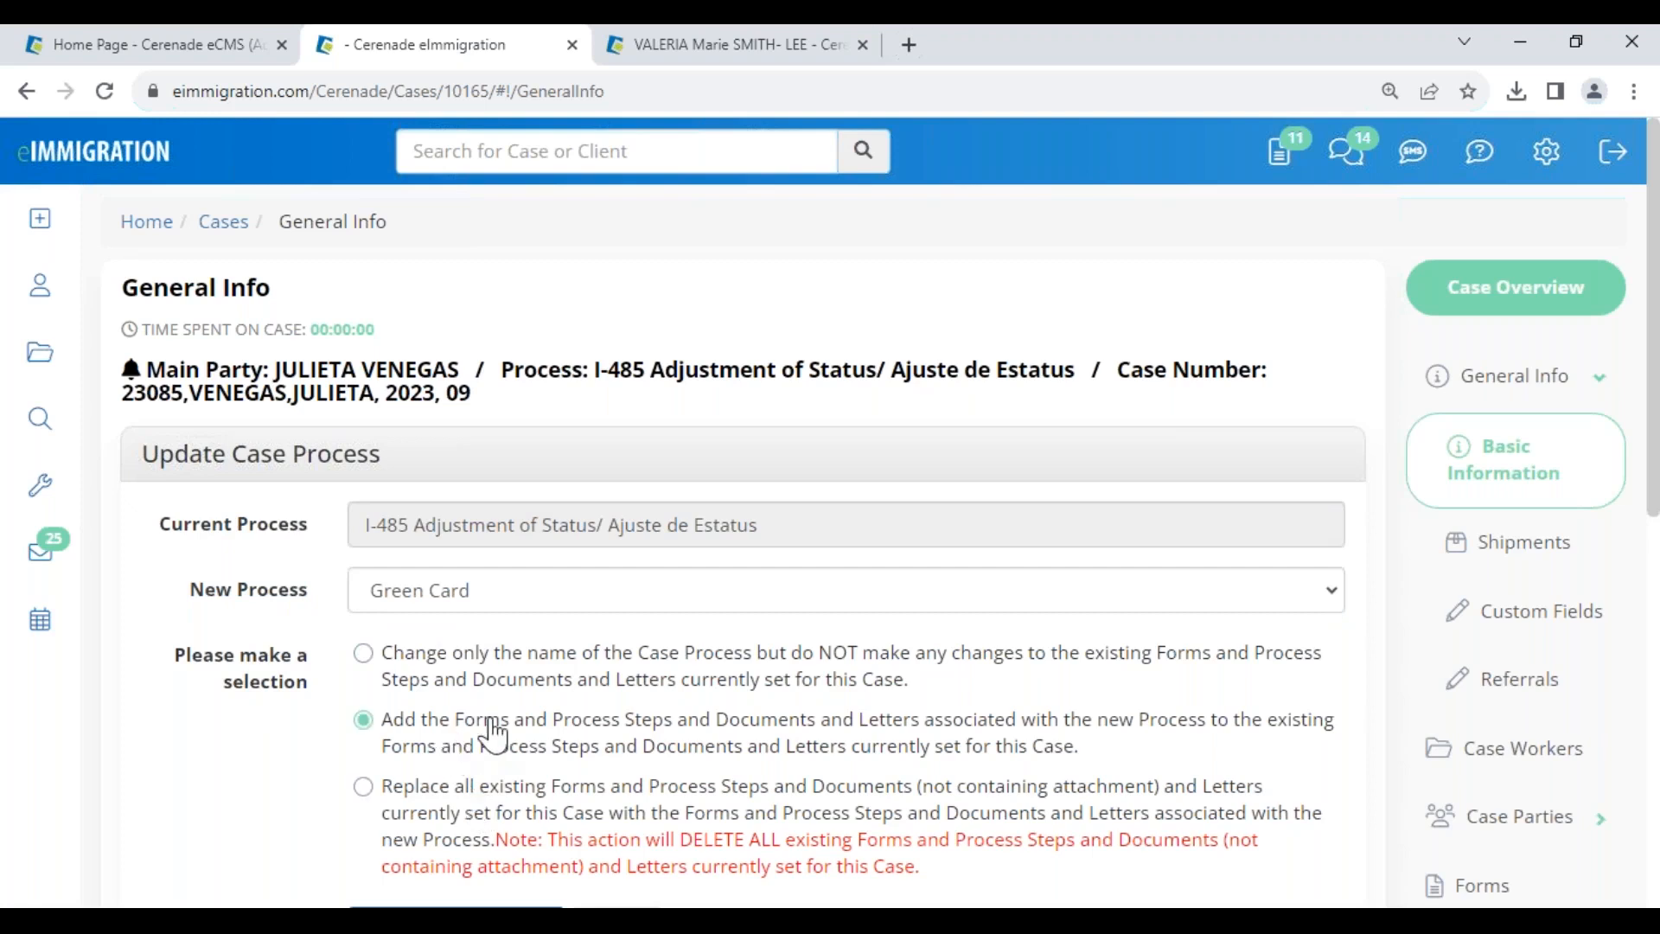
left_click(493, 678)
left_click(449, 735)
scroll(726, 753, "down", 4)
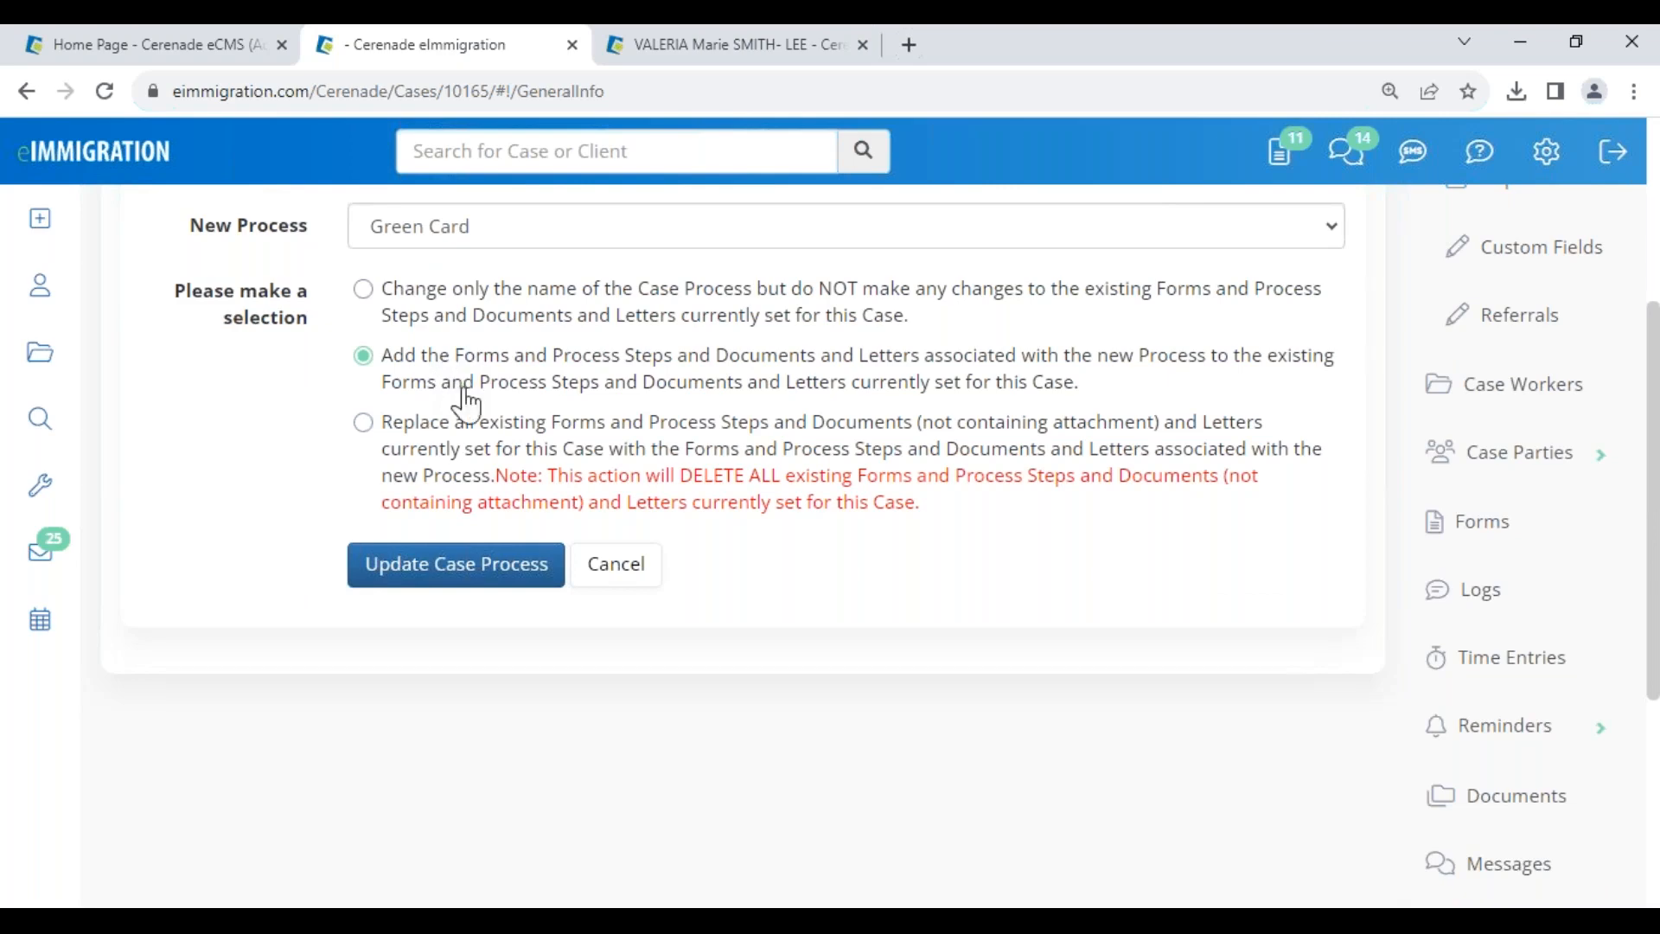
left_click(475, 563)
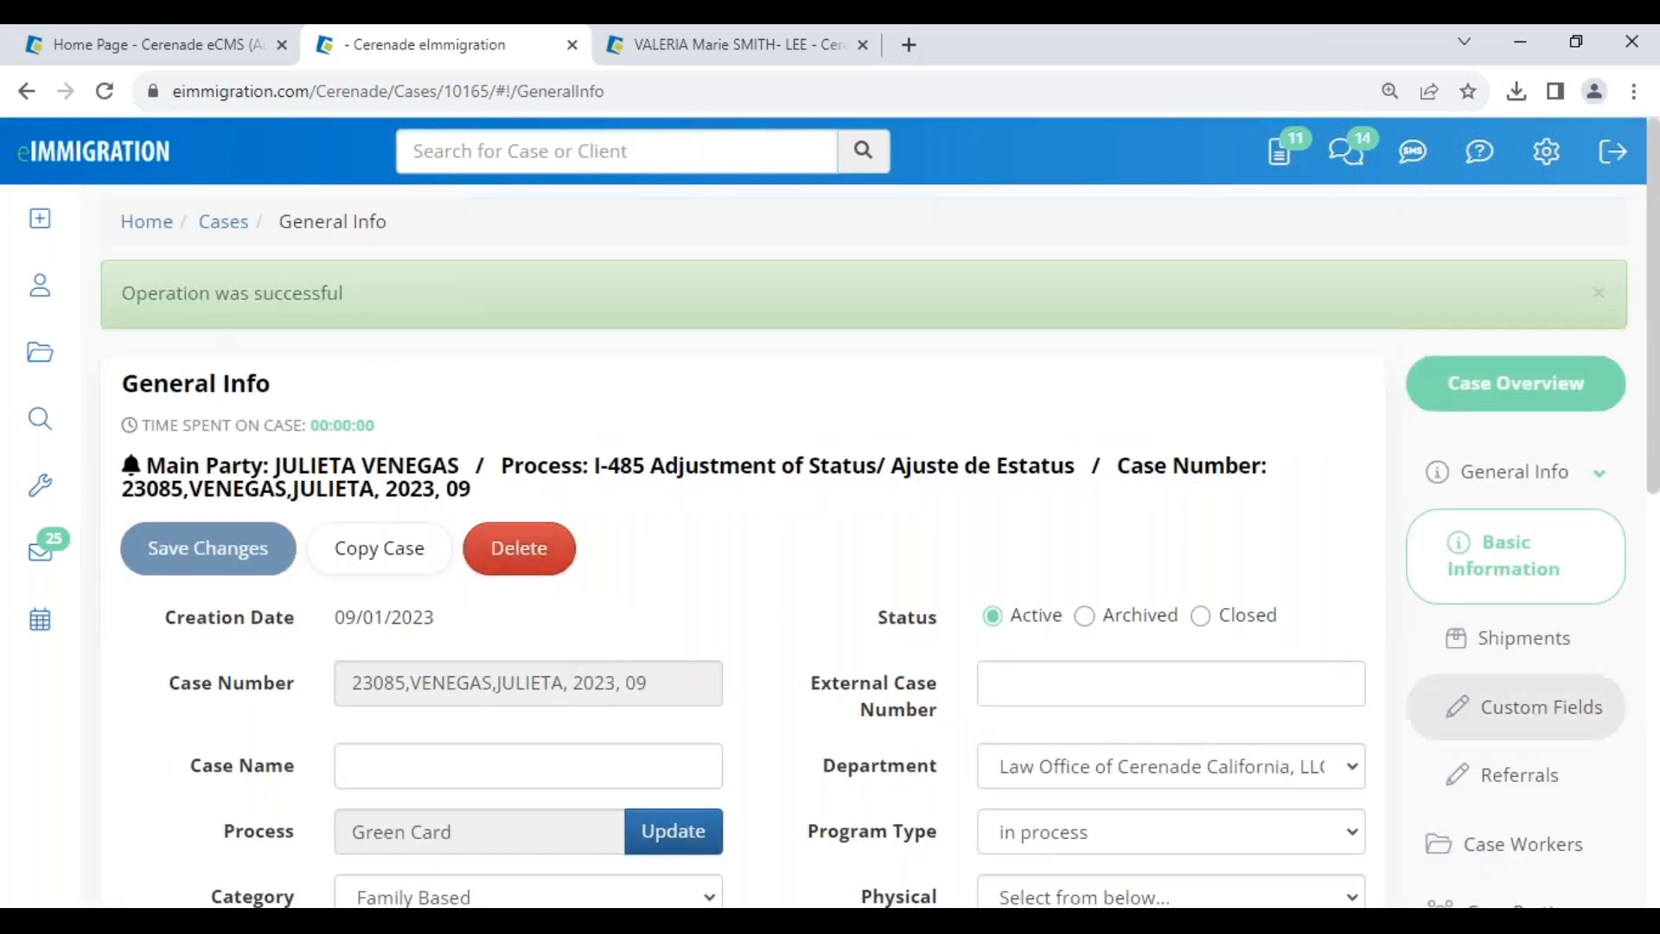
scroll(1482, 704, "down", 7)
- Look over the case's document folders, show the slide, then go to the Clients search page
left_click(1517, 678)
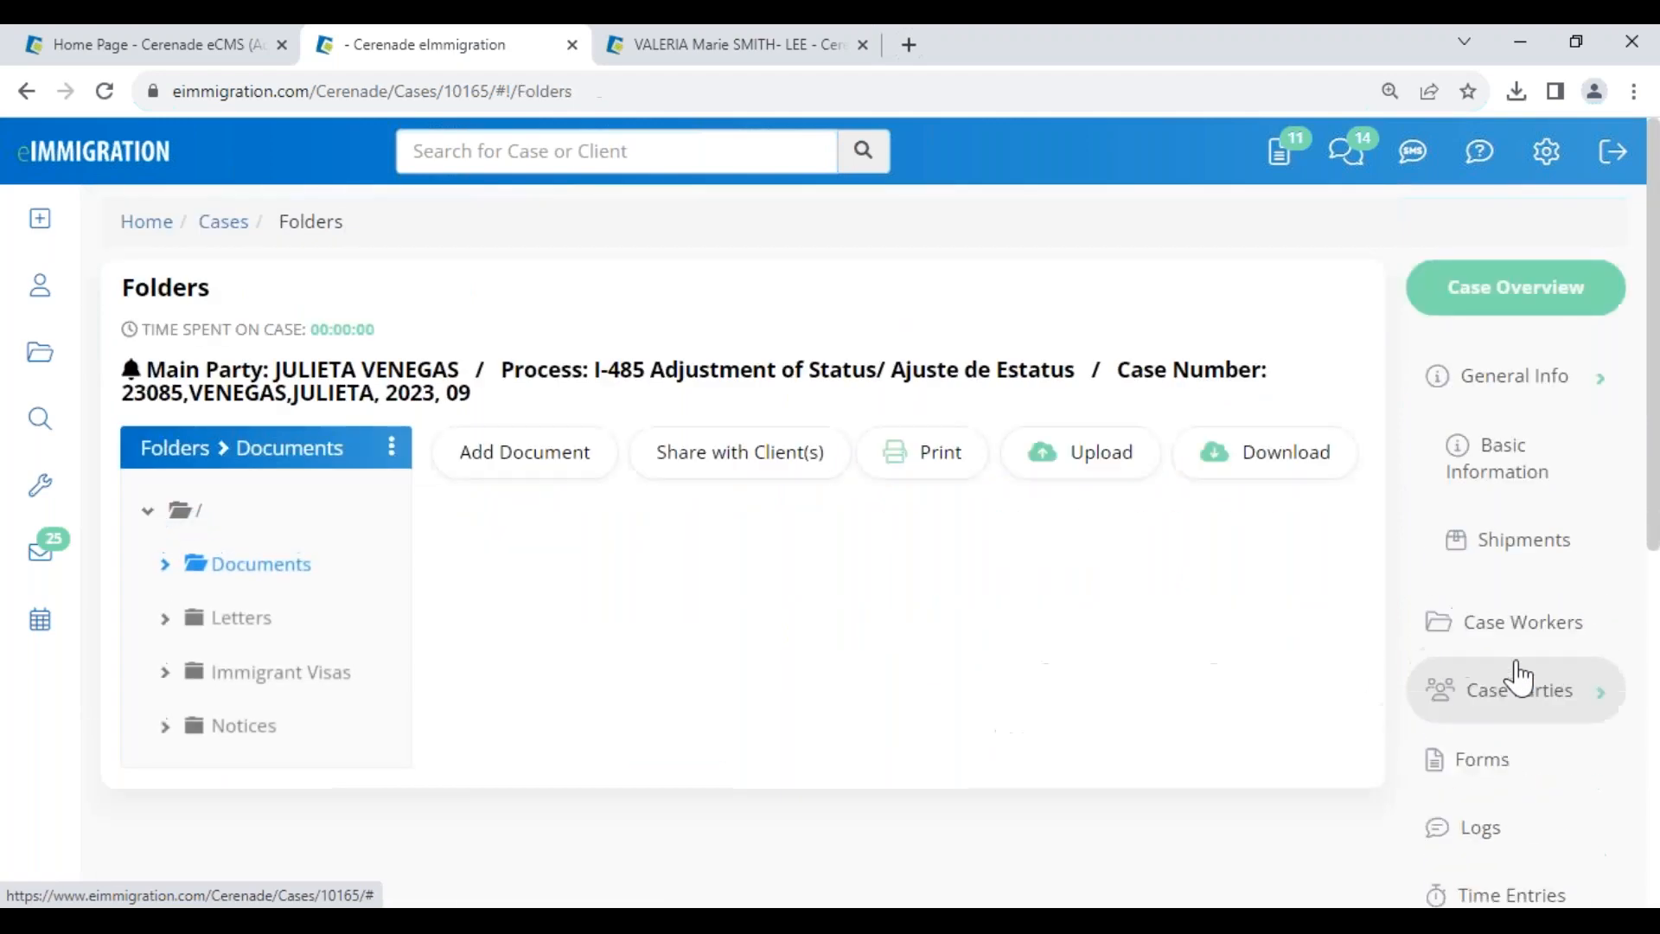
scroll(640, 655, "down", 7)
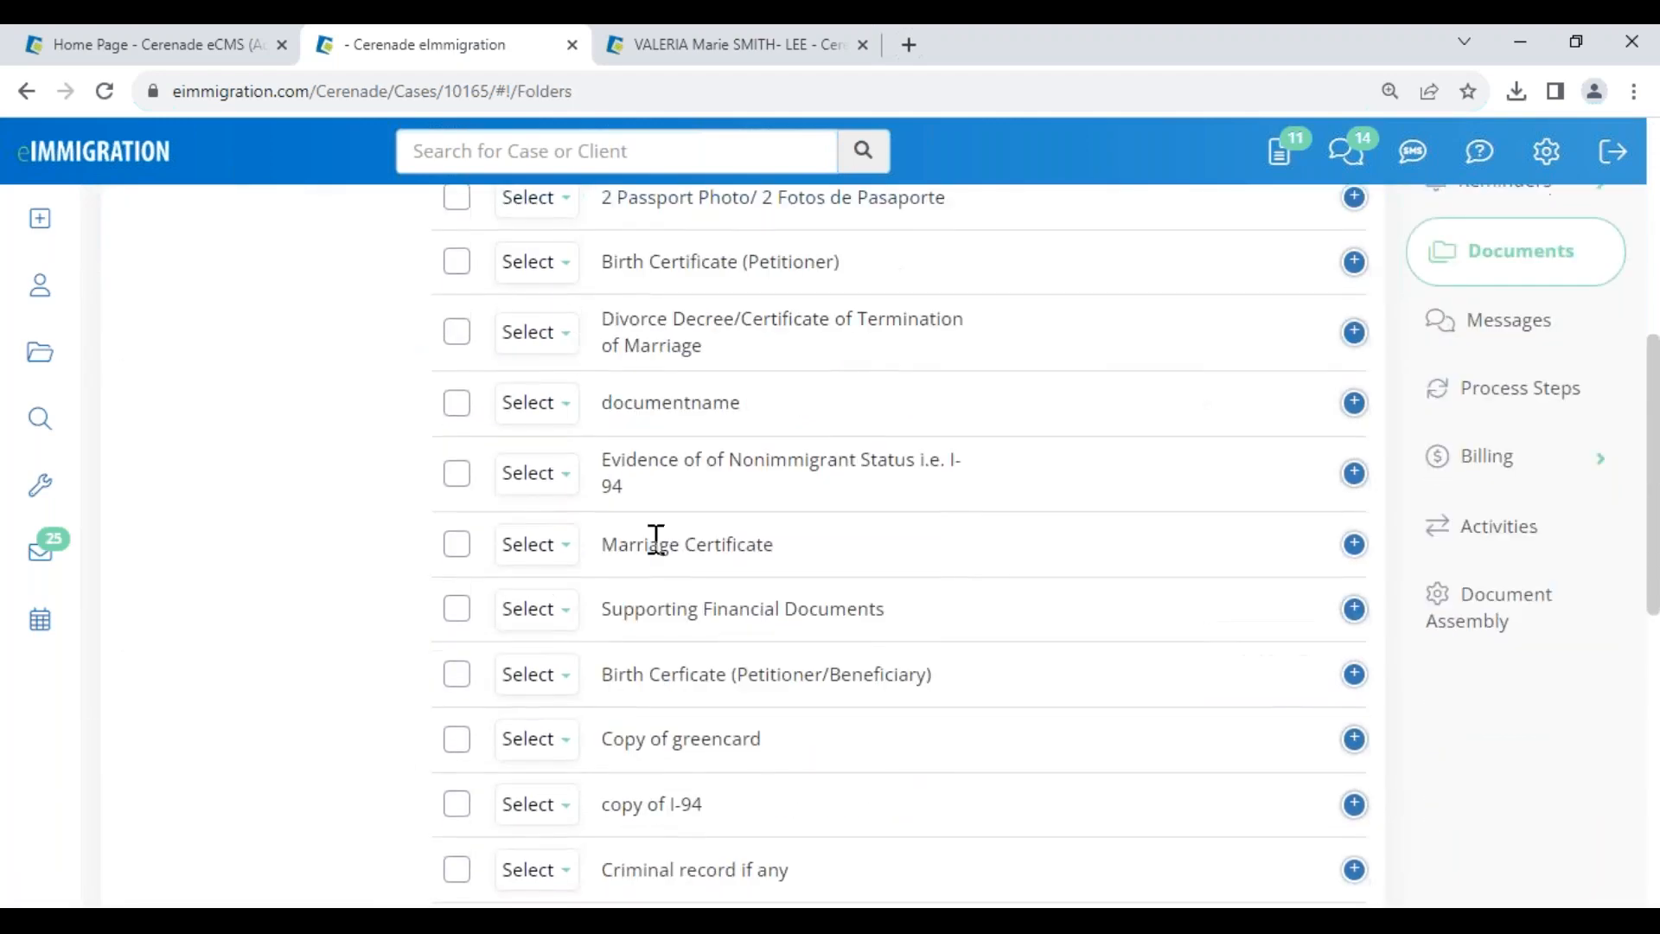
scroll(671, 775, "up", 7)
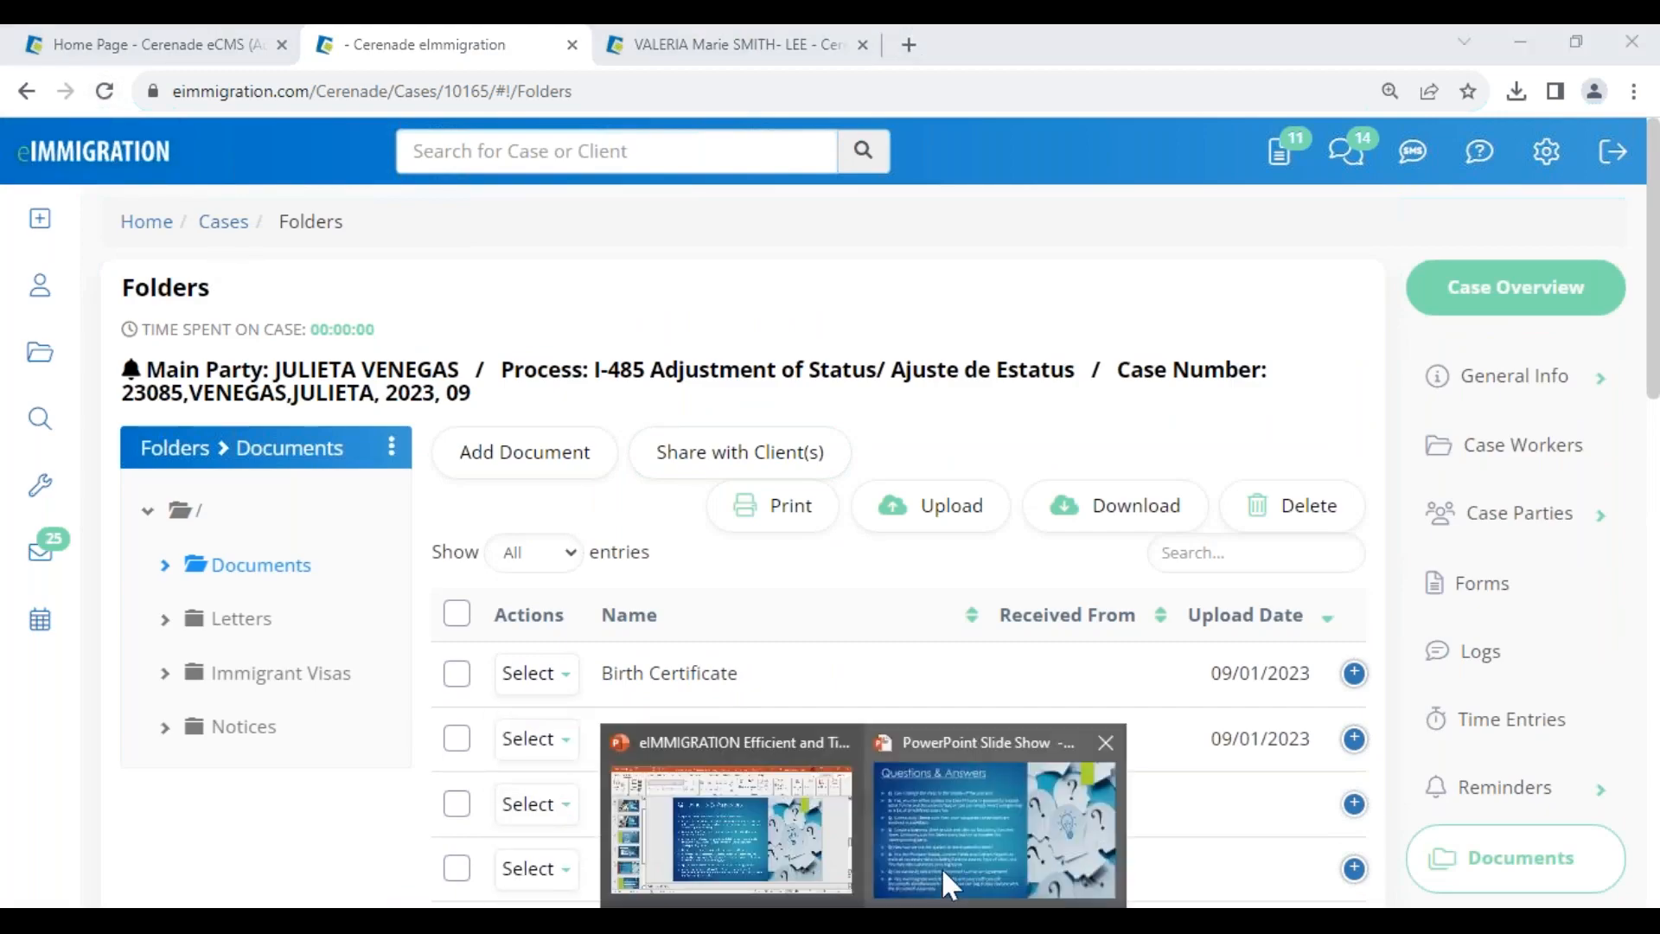
left_click(942, 869)
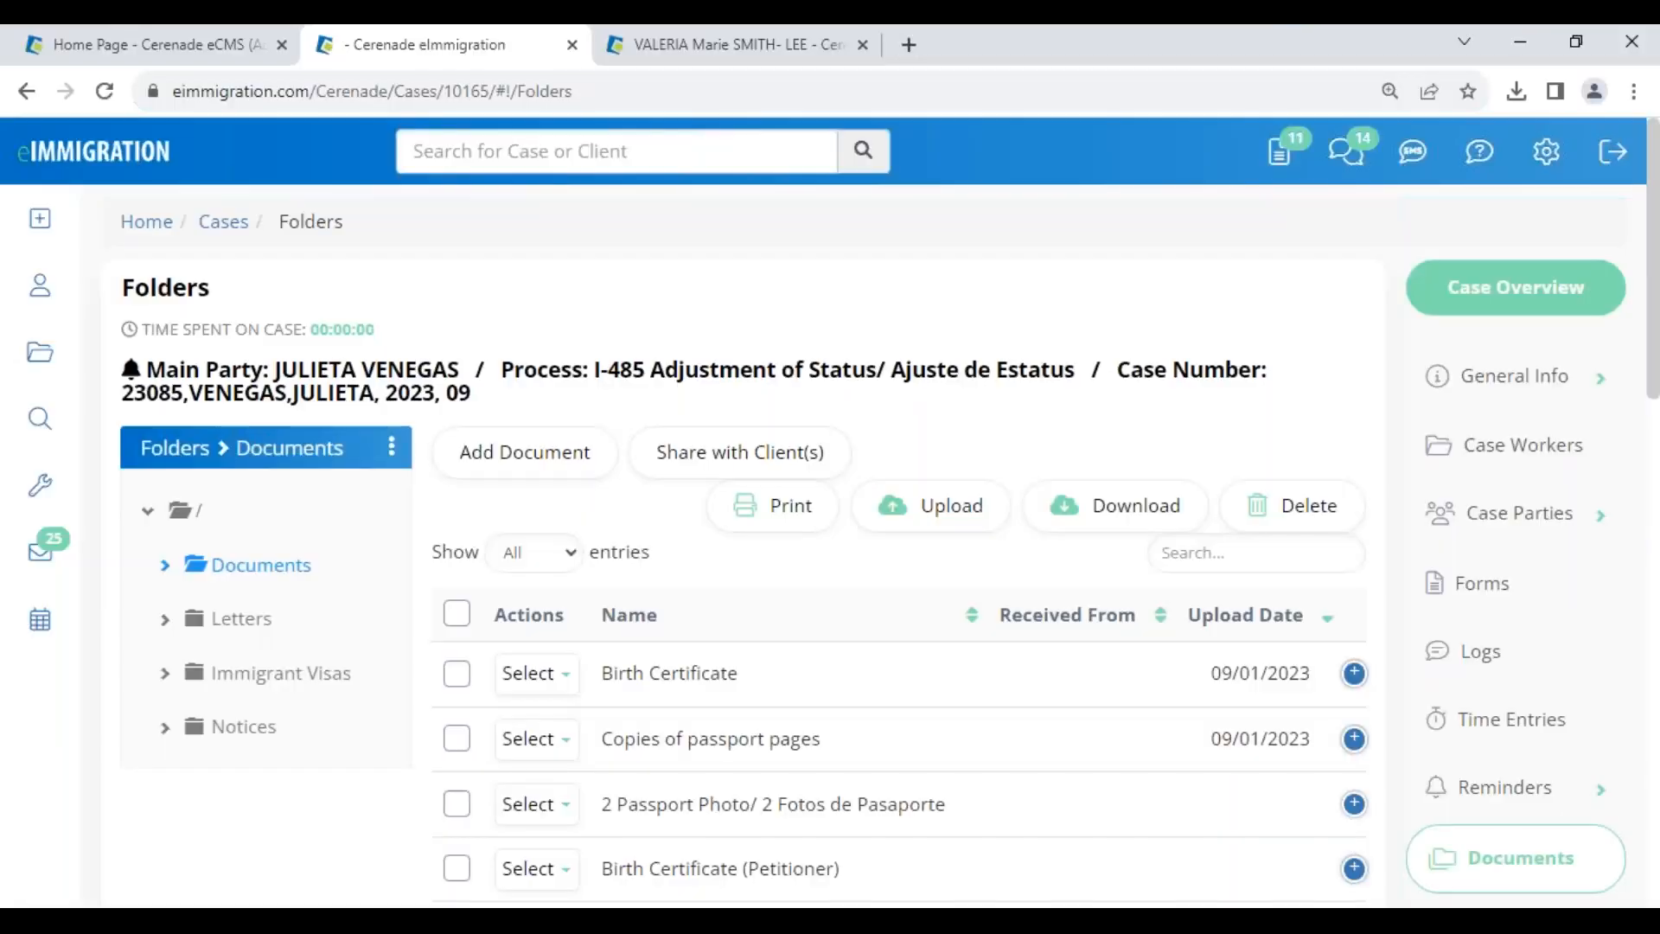
left_click(29, 297)
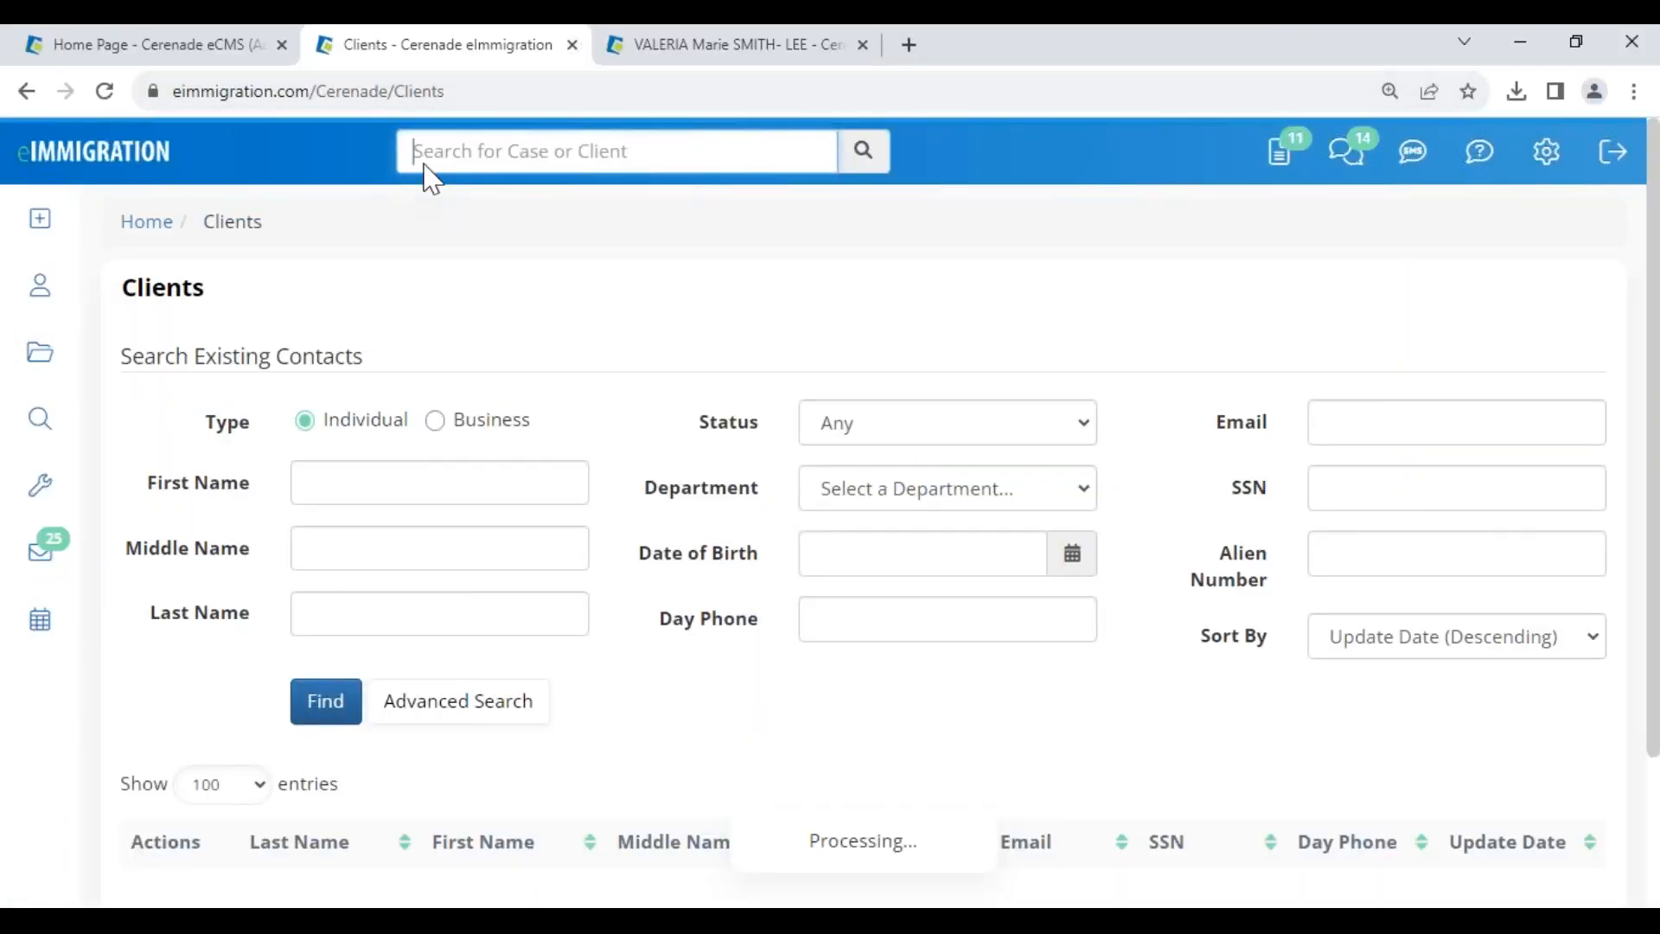
- Open the client's record and go to its Members list
left_click(572, 44)
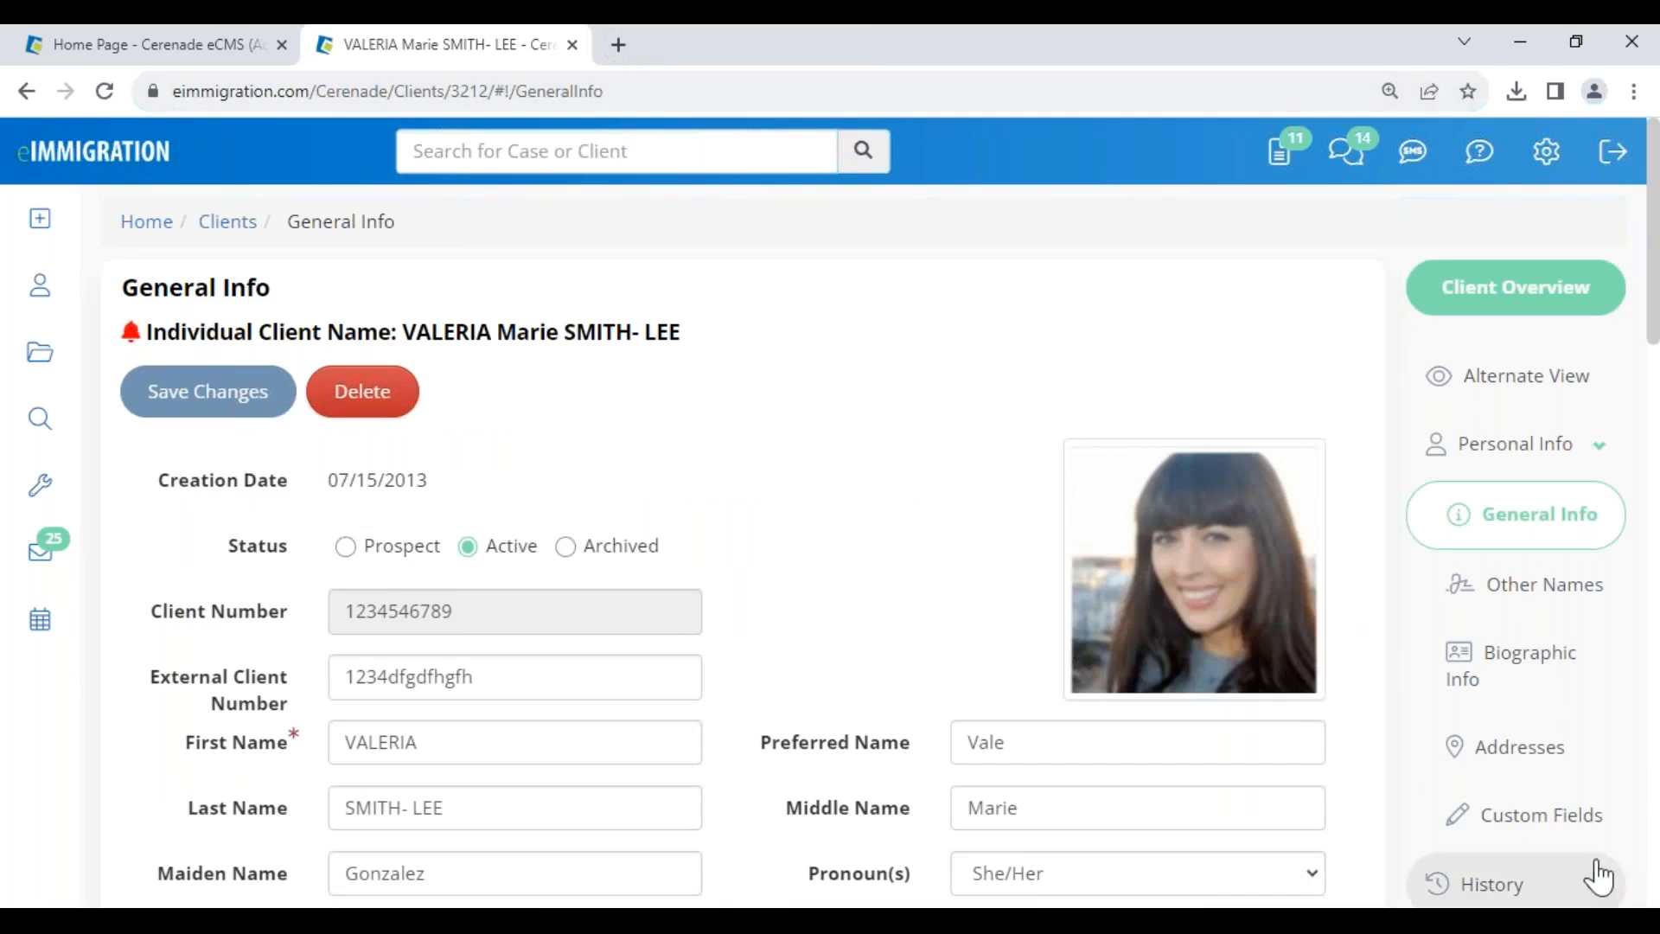
scroll(1601, 865, "down", 5)
scroll(1452, 778, "up", 5)
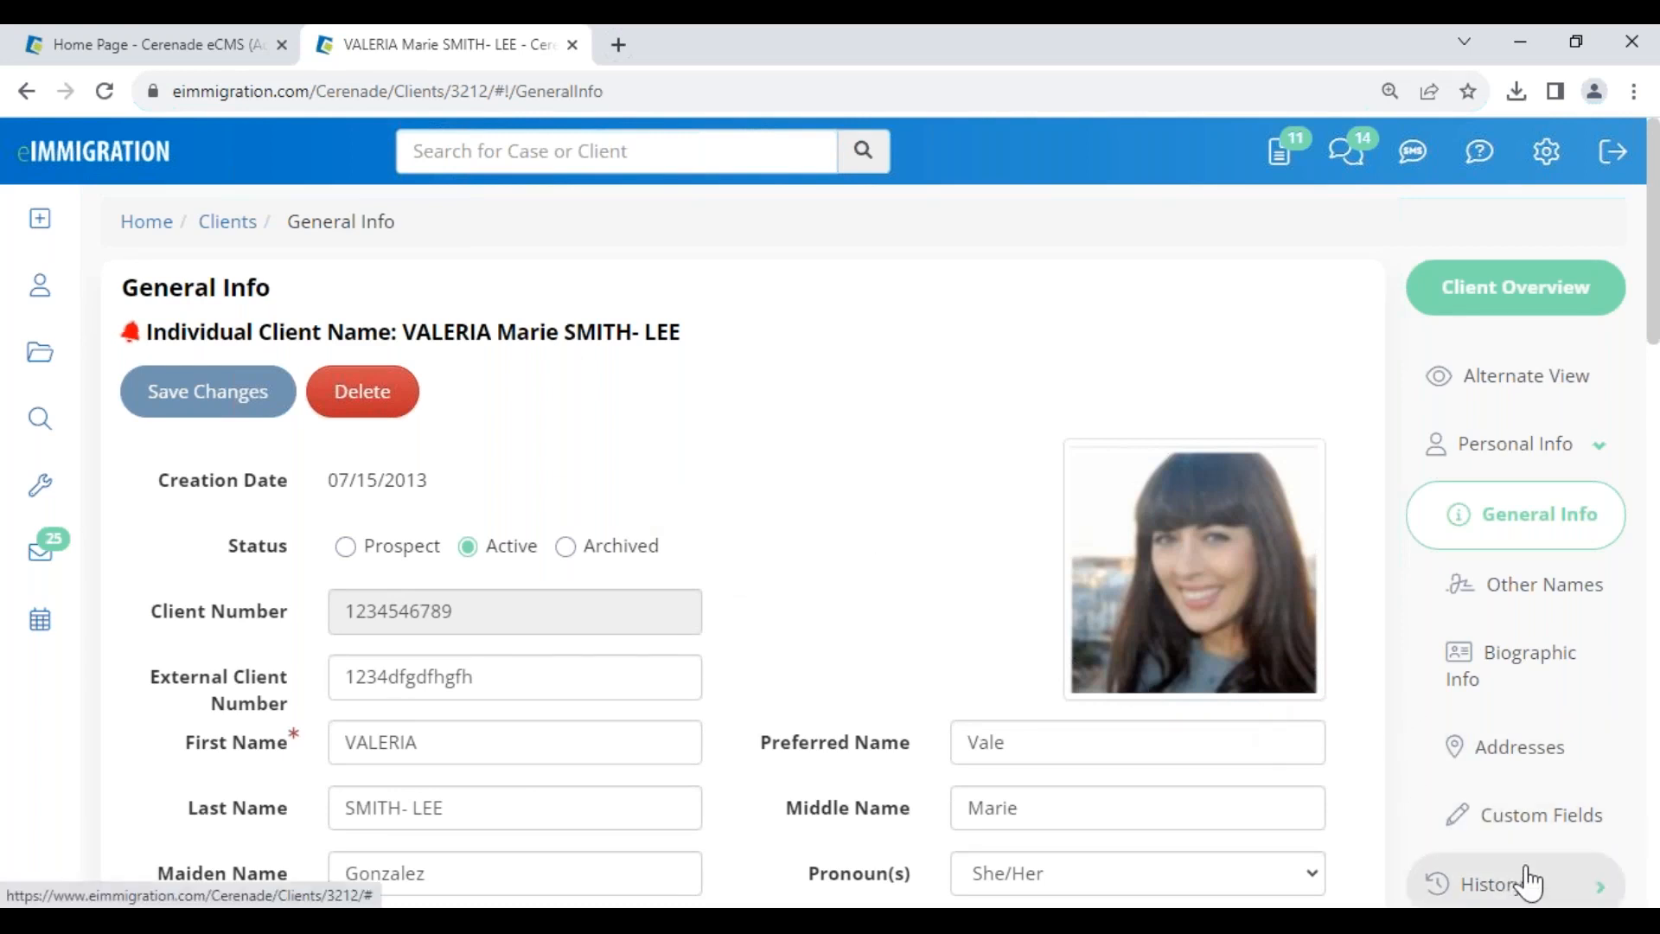
scroll(1519, 882, "down", 3)
left_click(1512, 731)
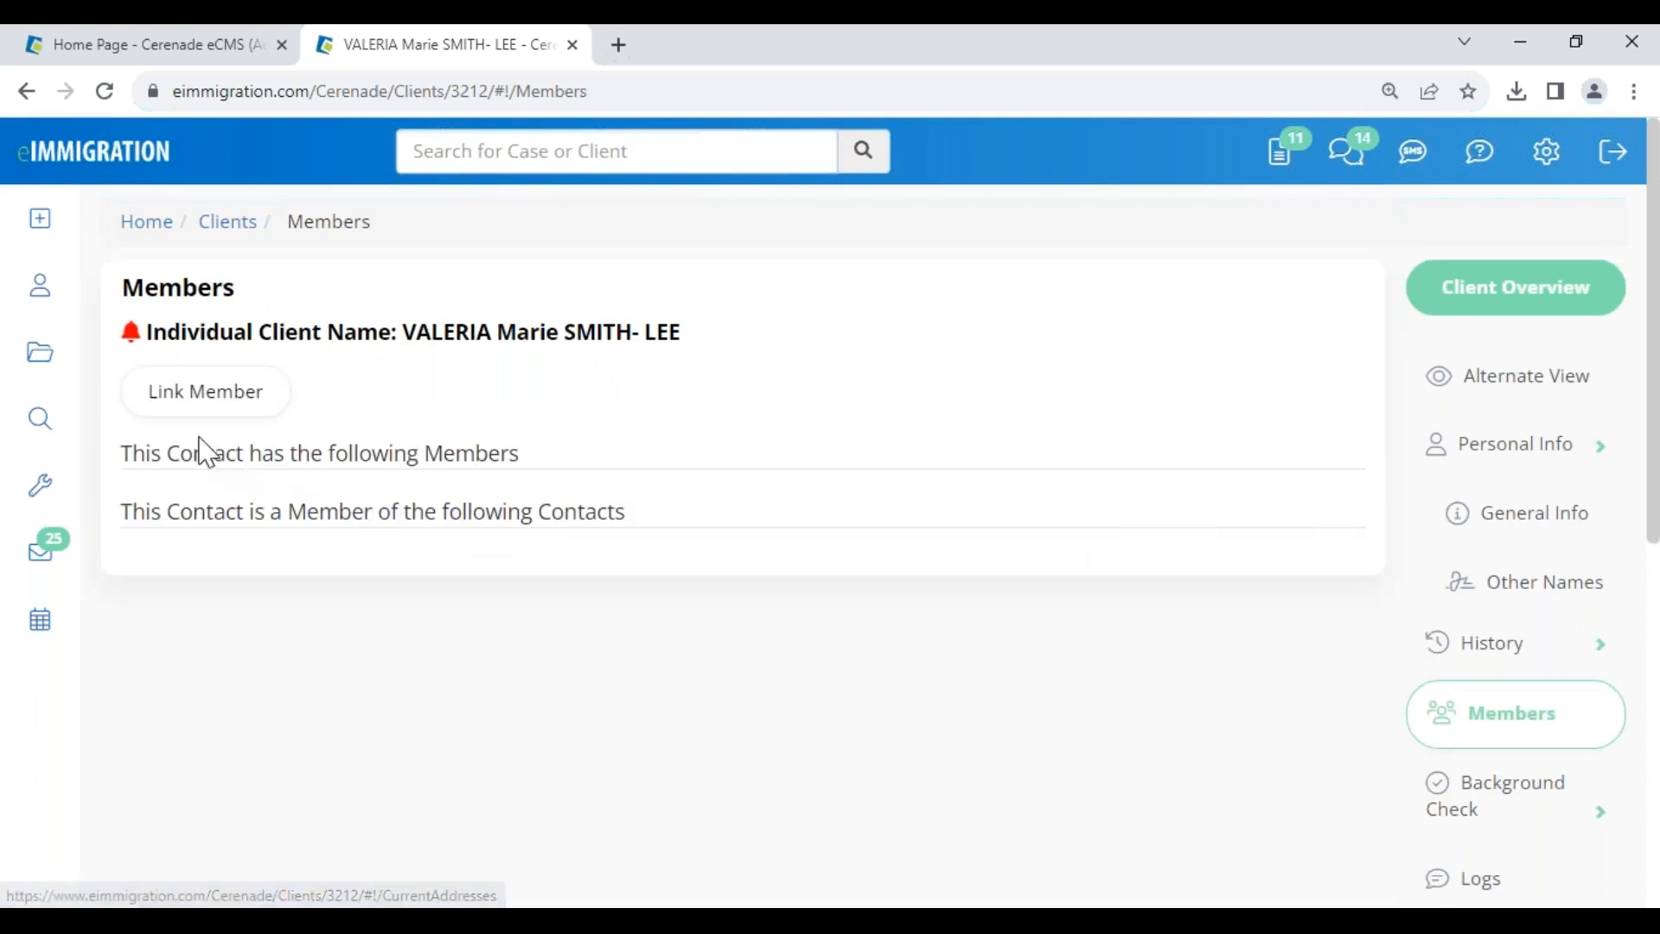
- Create a new business contact 'smith' and link it to the client as Employer
left_click(216, 389)
left_click(1048, 419)
left_click(451, 304)
left_click(402, 387)
type("smith lee corp")
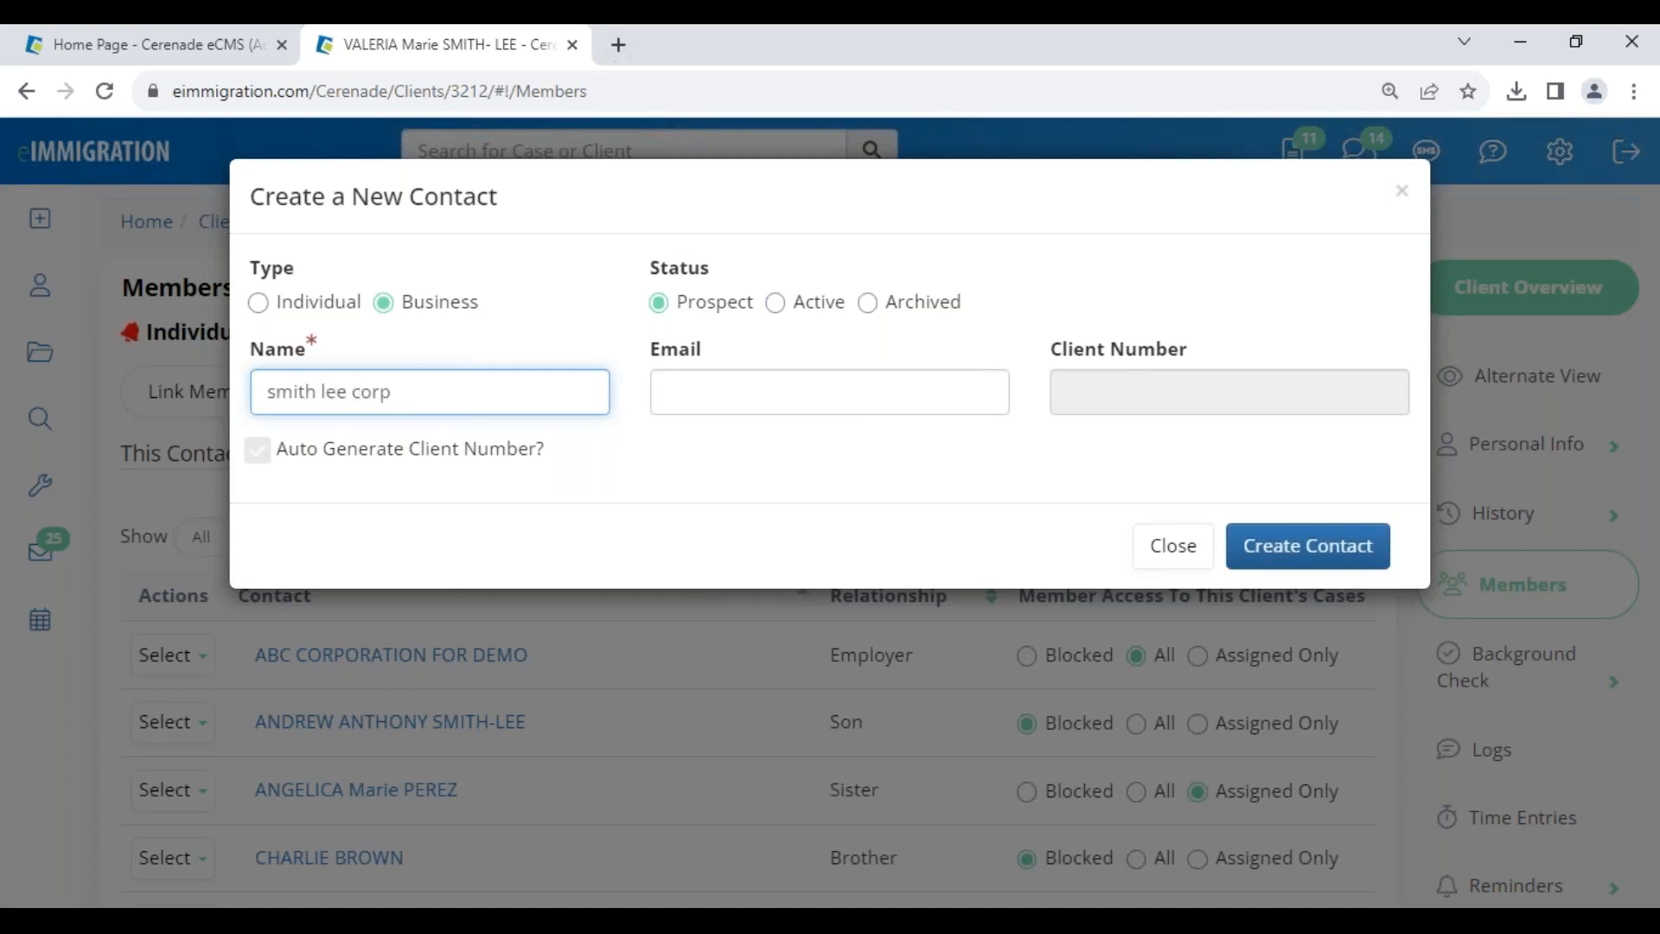
left_click(744, 387)
left_click(1297, 547)
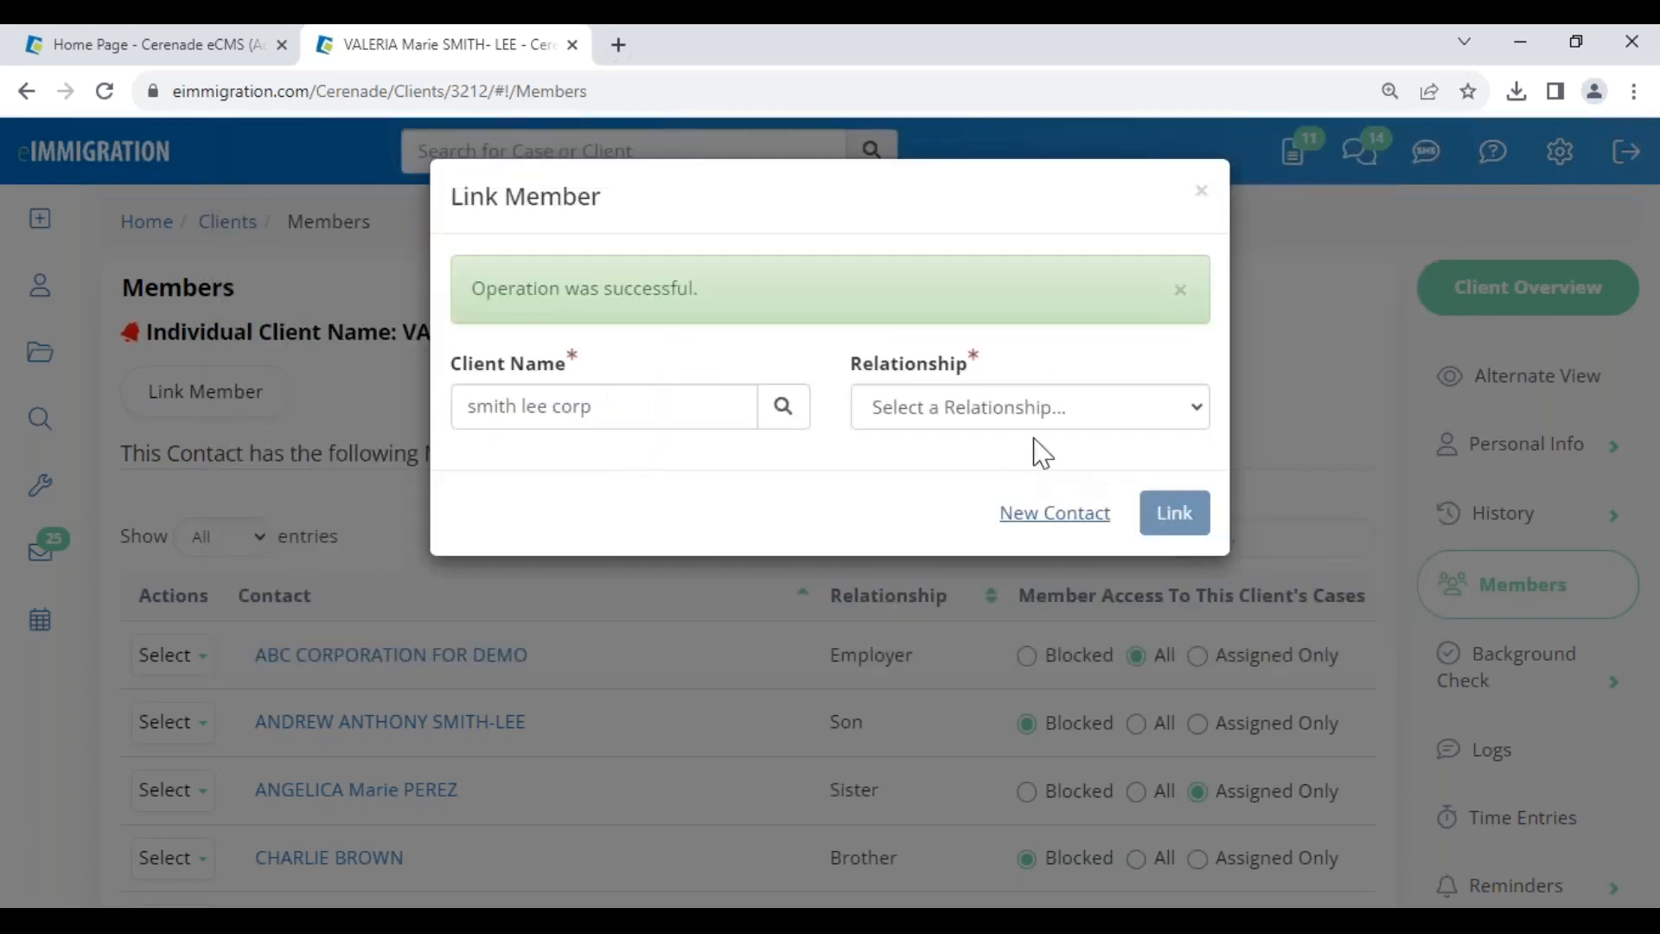
left_click(986, 407)
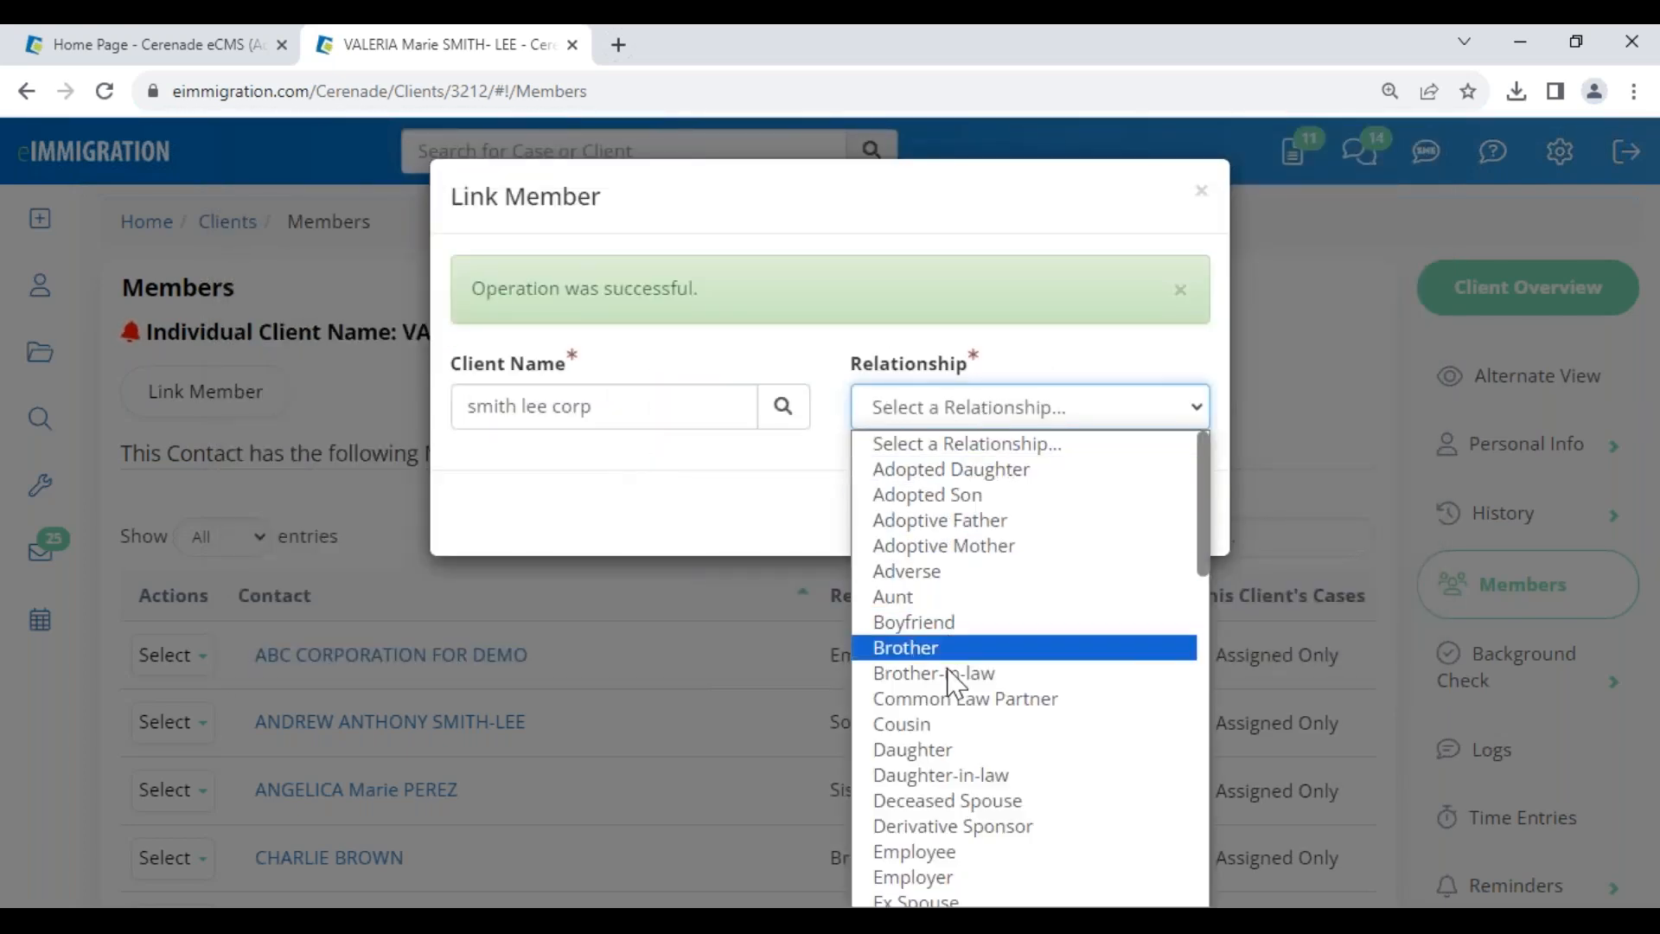
left_click(948, 877)
left_click(1174, 515)
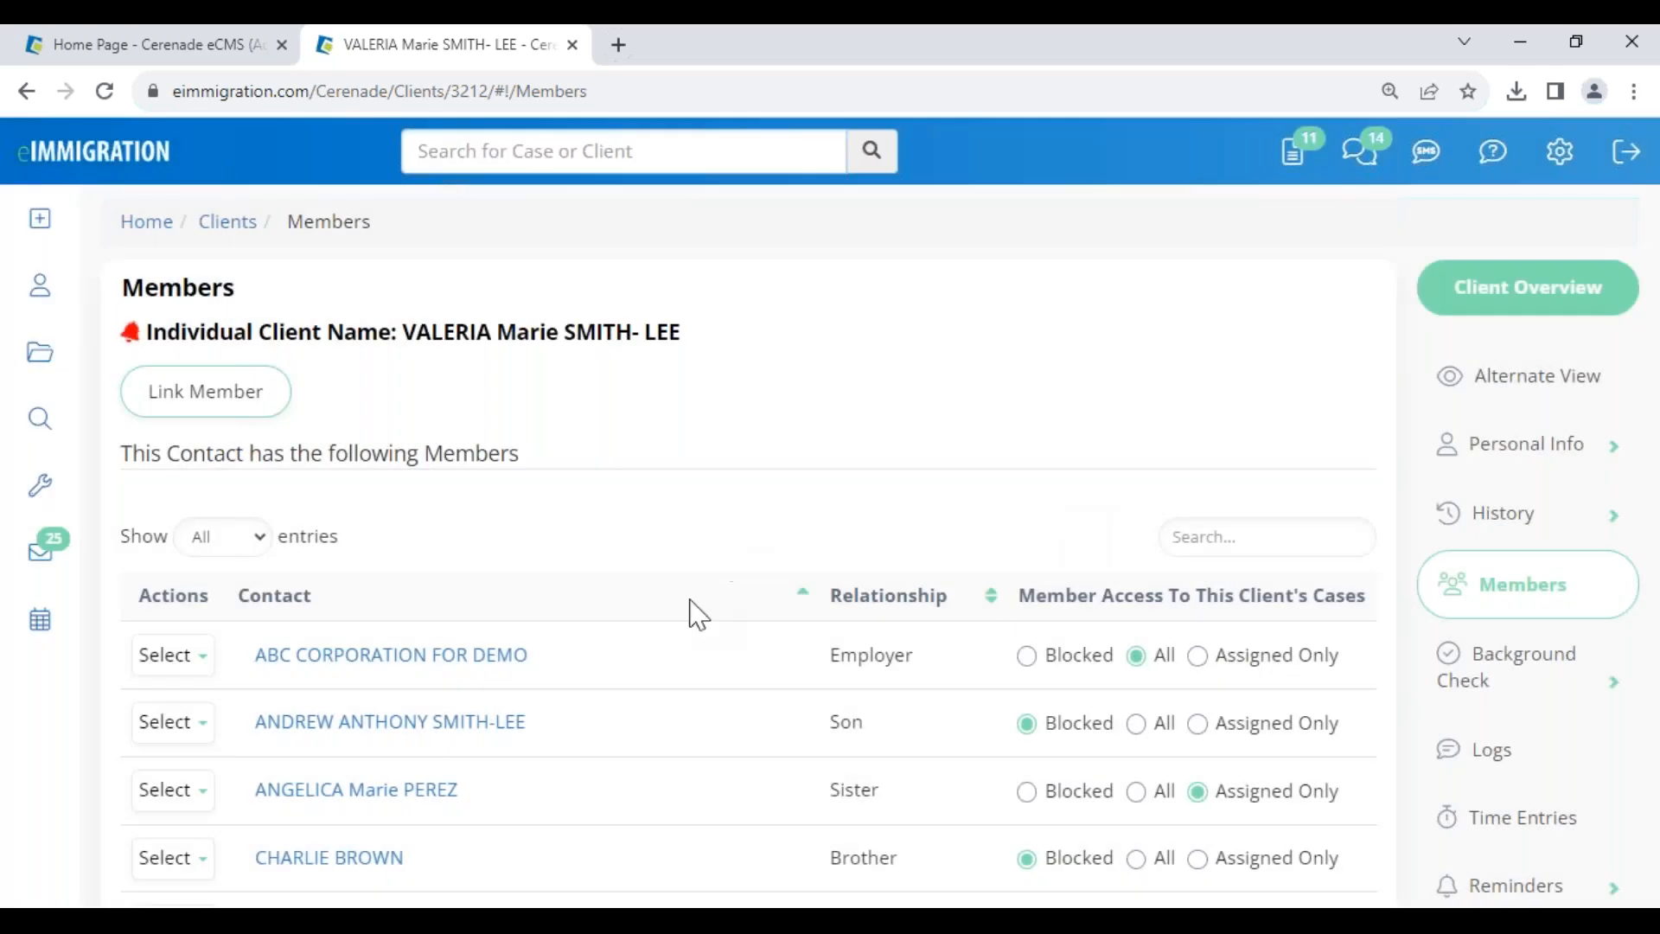
- Review the smith lee corp business profile, close it, and return to the Q&A slide
scroll(437, 709, "down", 4)
scroll(416, 735, "down", 14)
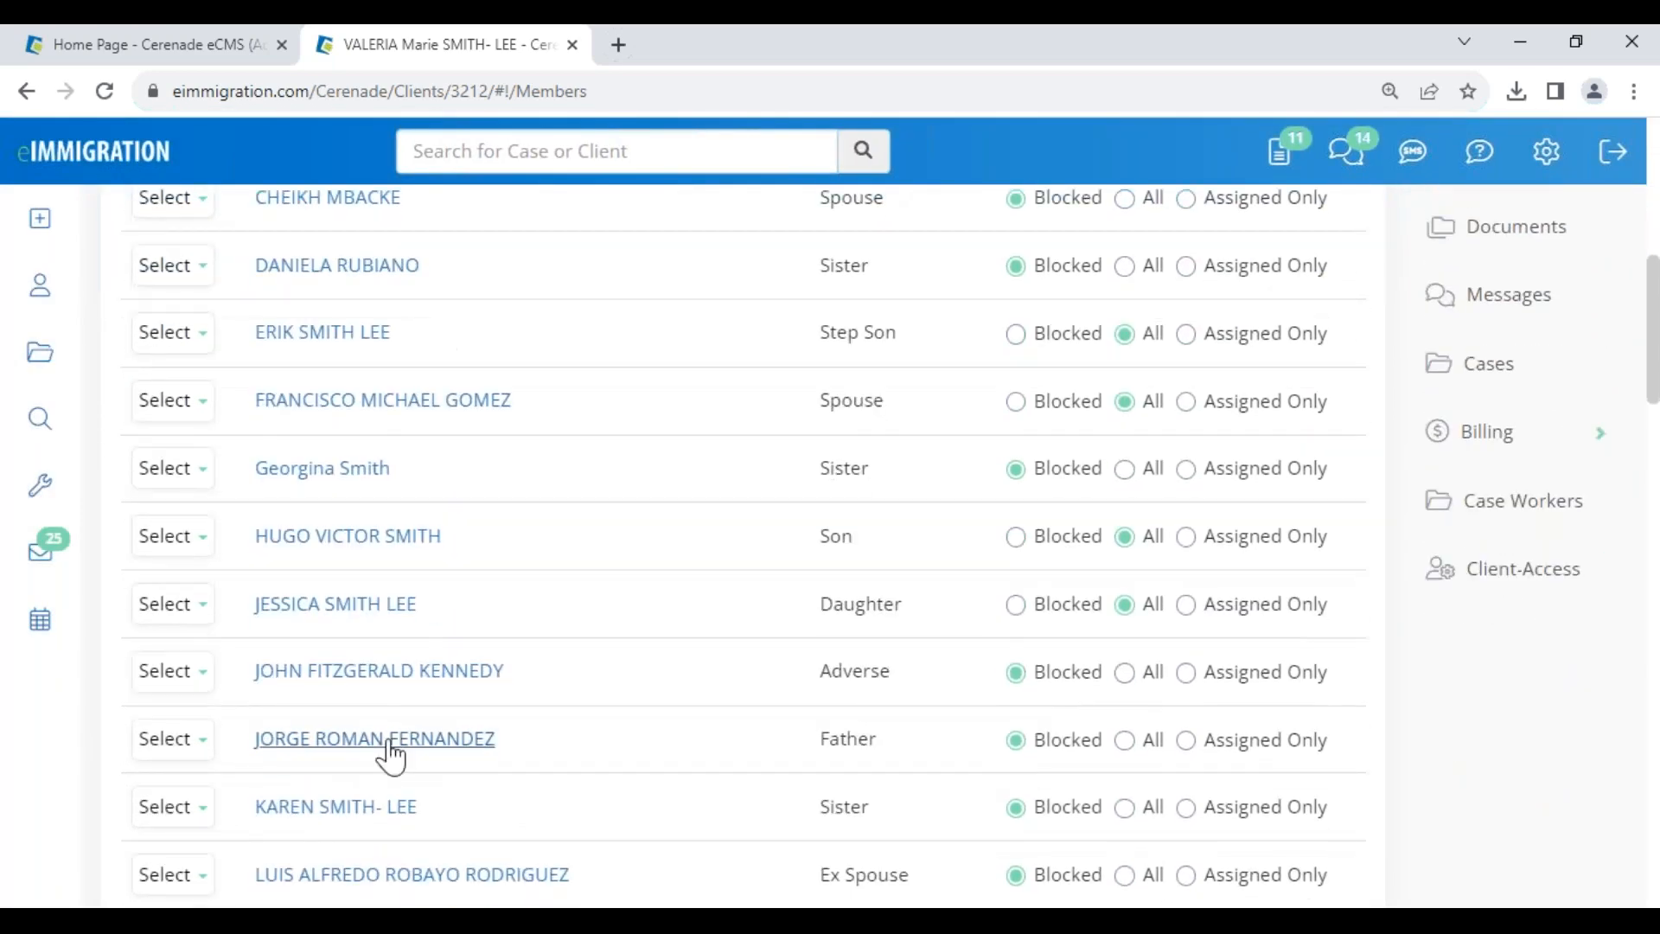
scroll(389, 779, "down", 1)
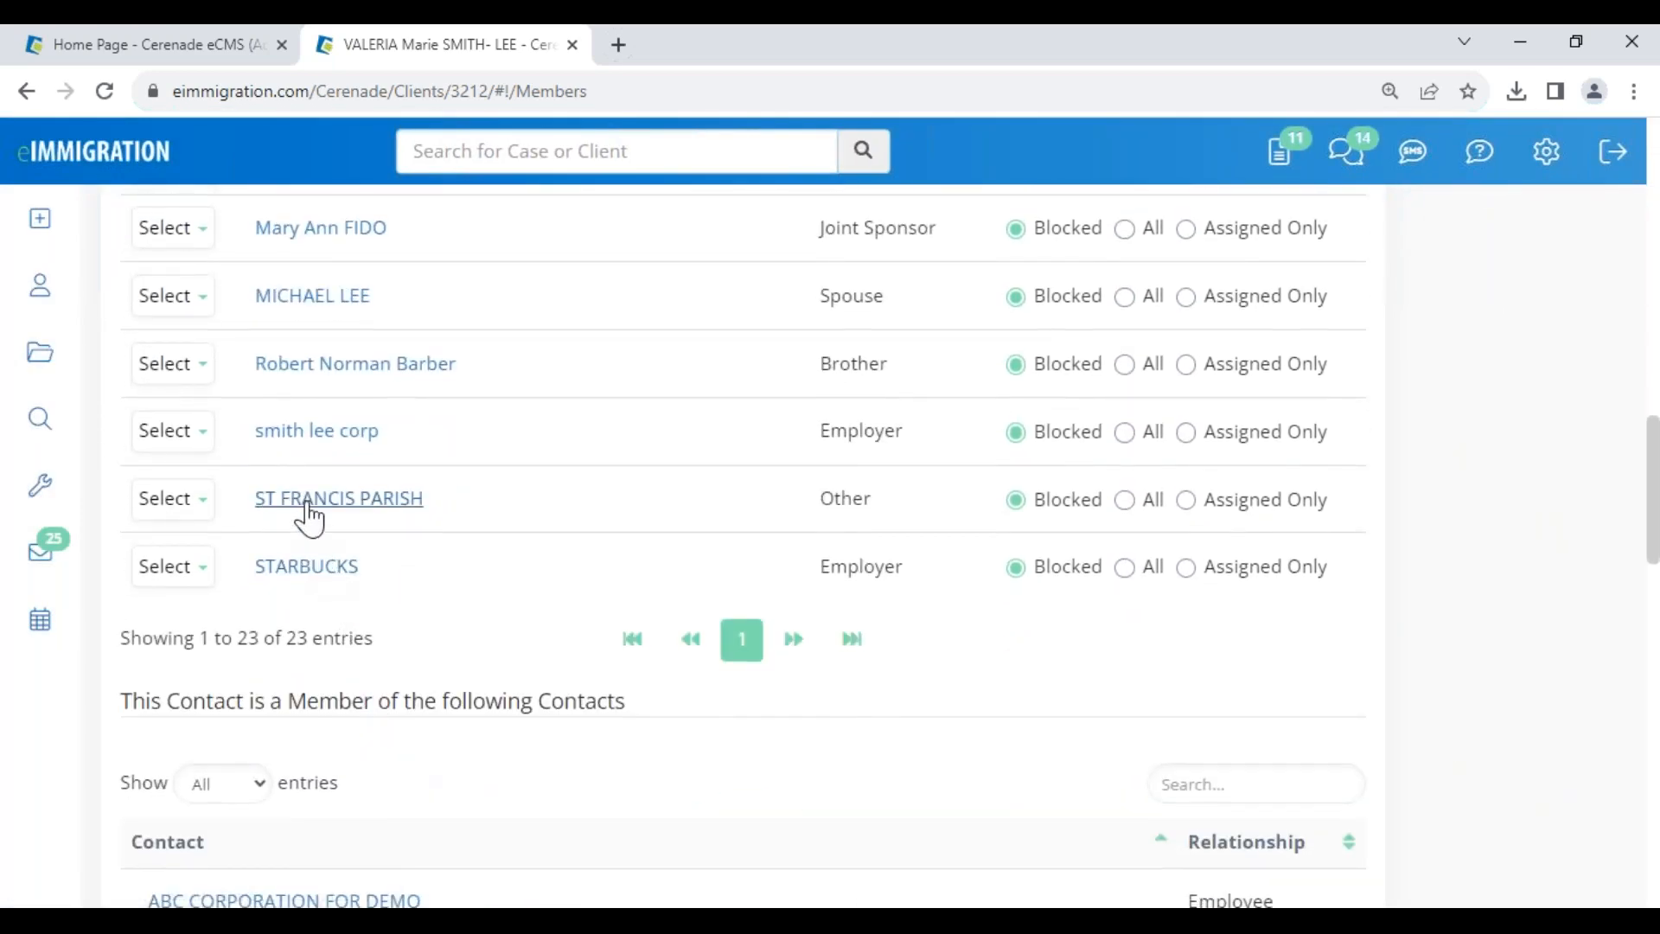
left_click(329, 433)
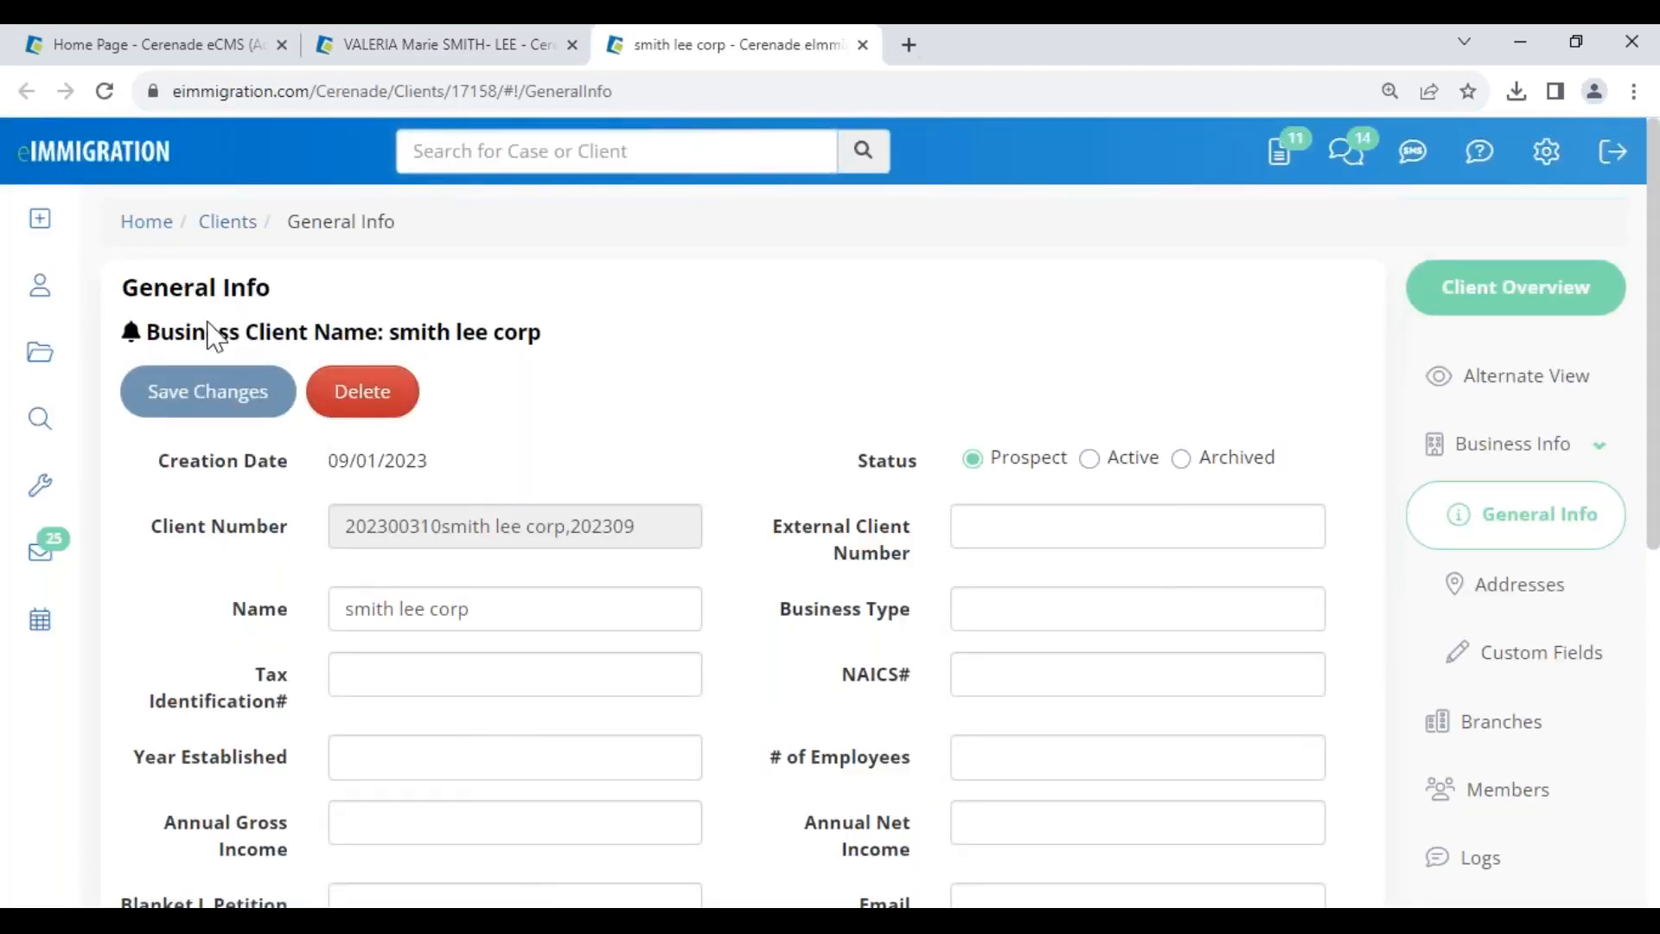
left_click_drag(205, 331, 493, 374)
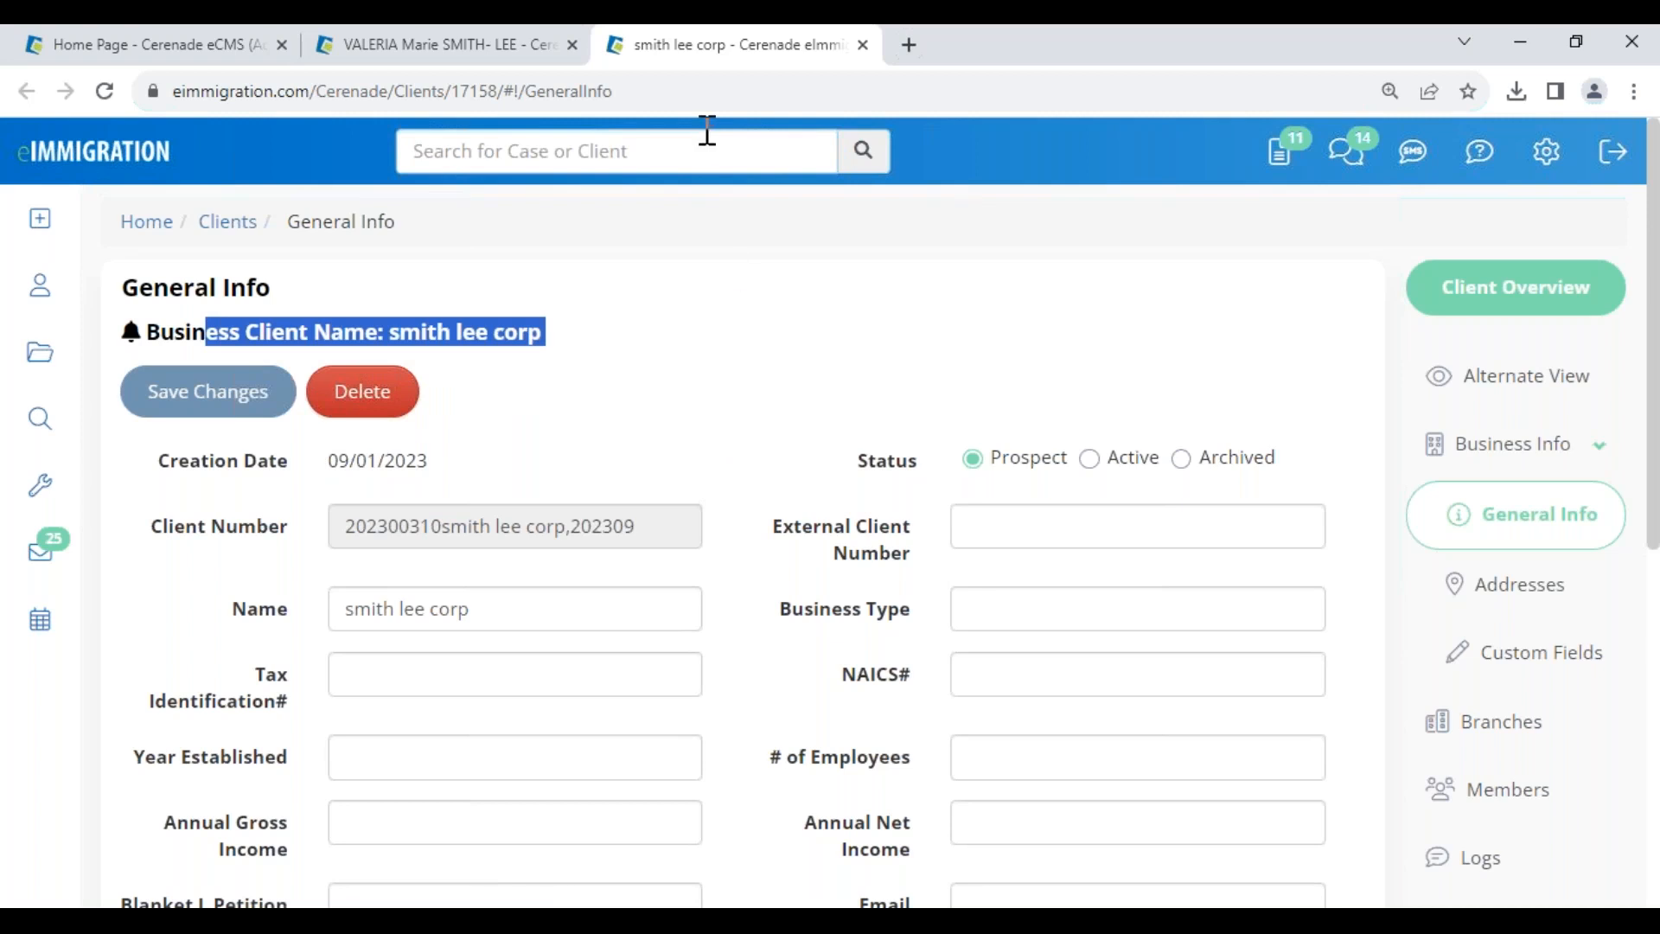
left_click(863, 45)
scroll(652, 619, "up", 10)
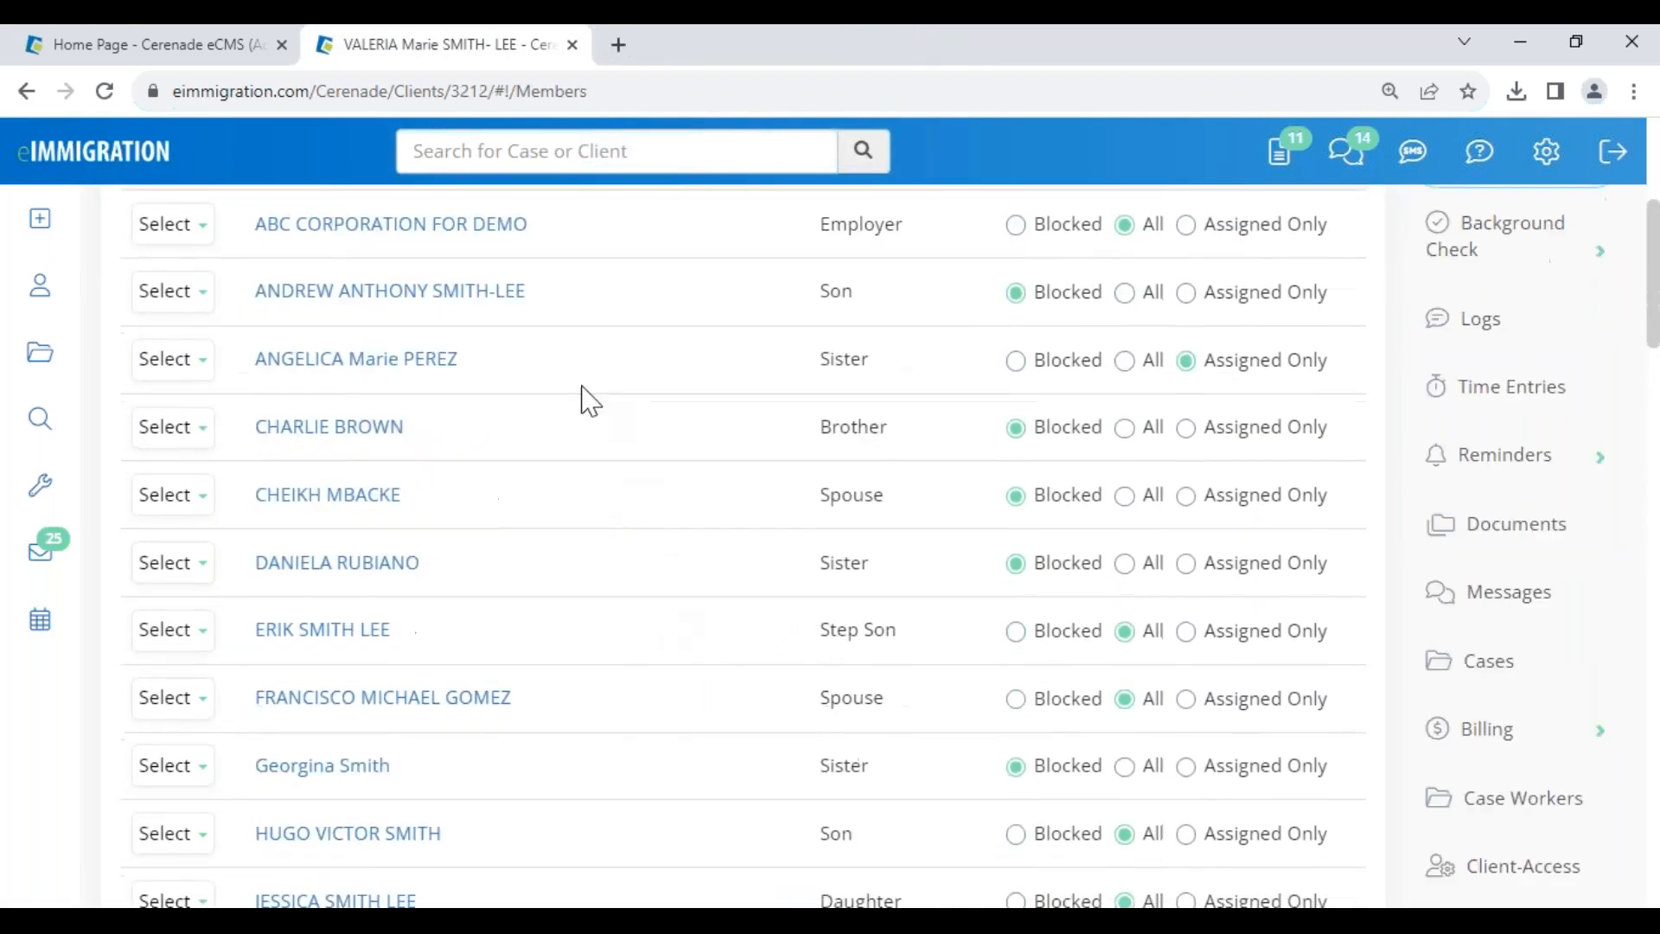
scroll(590, 401, "up", 5)
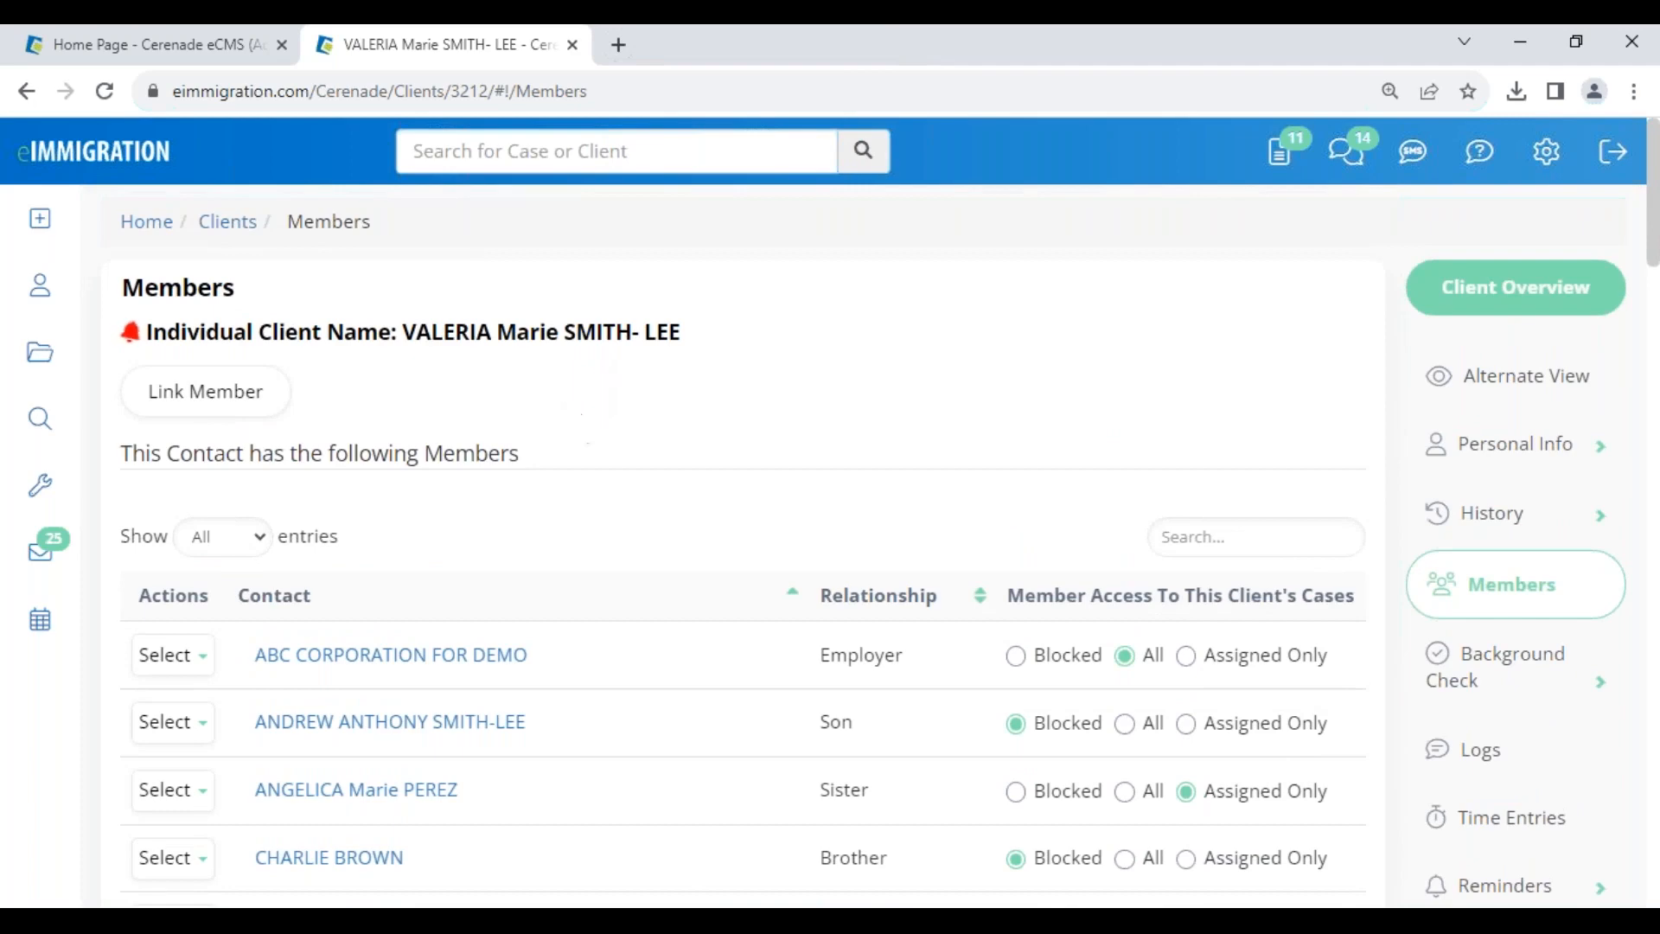
left_click(955, 869)
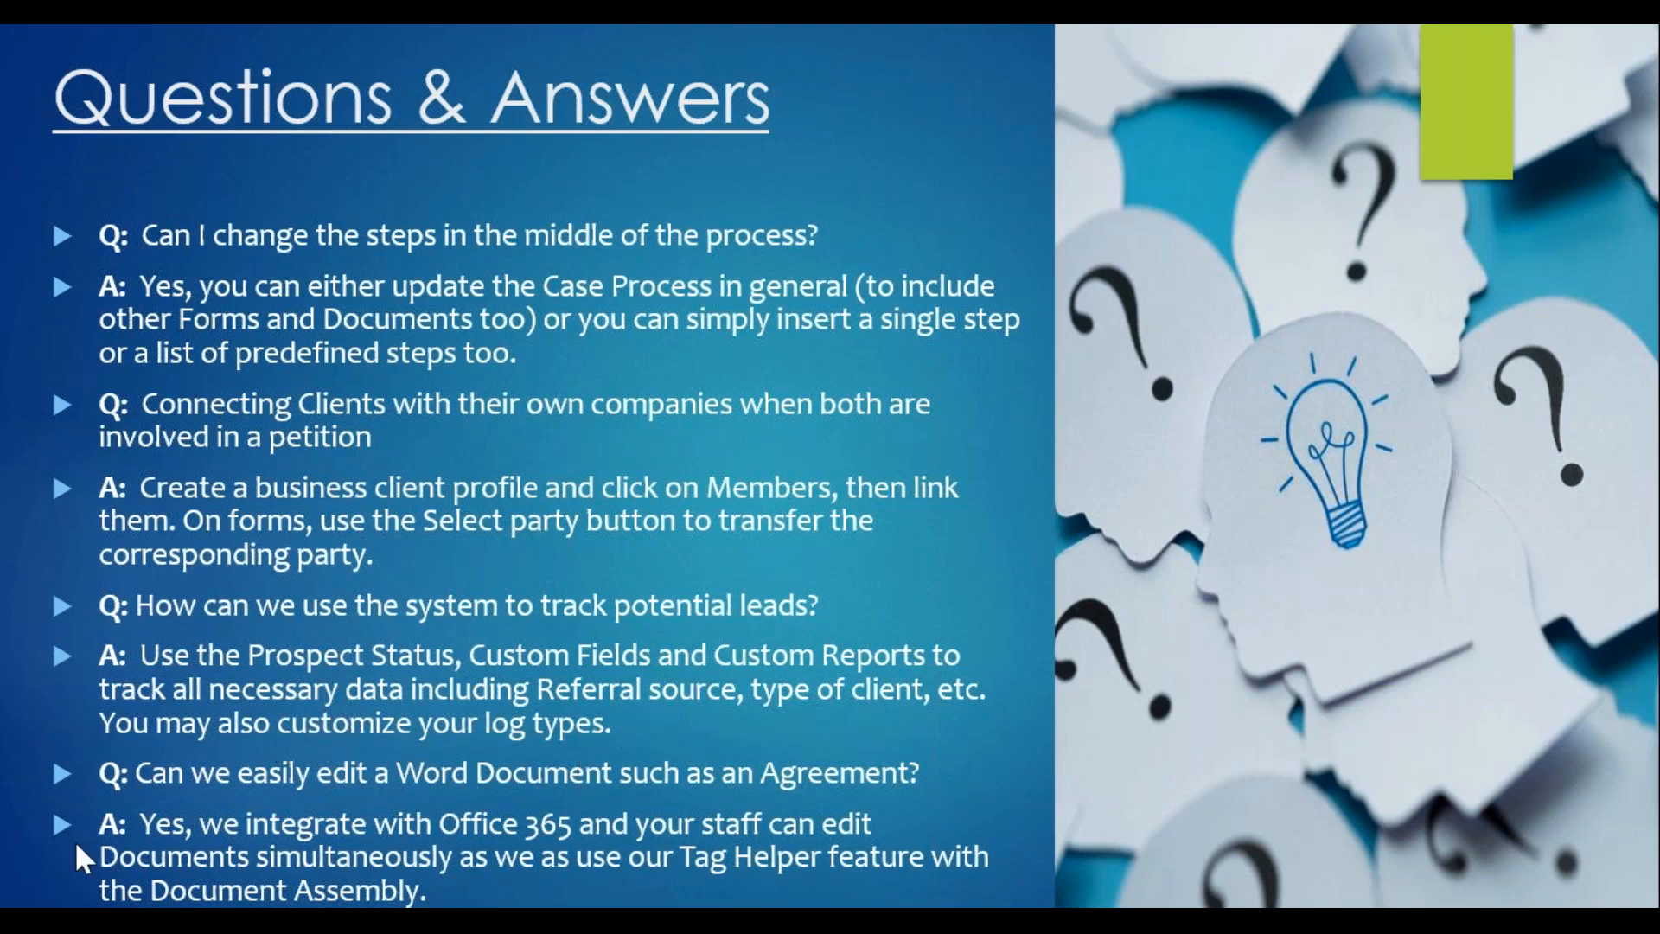
- Leave the Q&A slide and return to the client's Members page in the browser
key("alt+Tab")
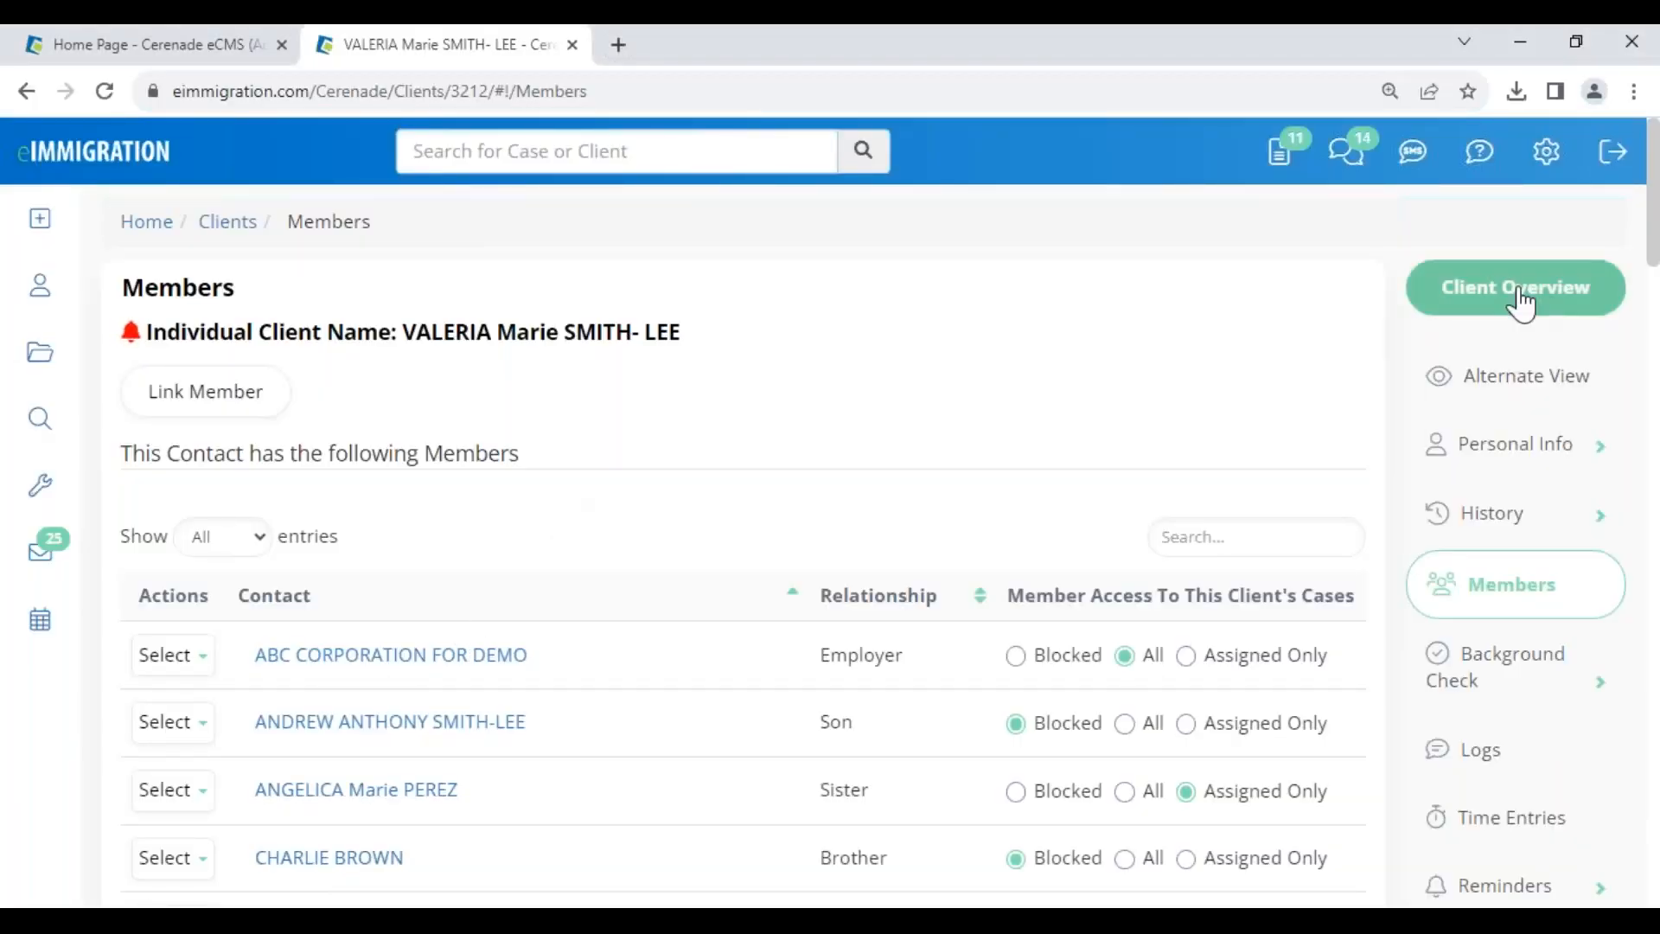
- Set the client's status to Prospect in Personal Info > General Info
left_click(1520, 446)
left_click(1531, 517)
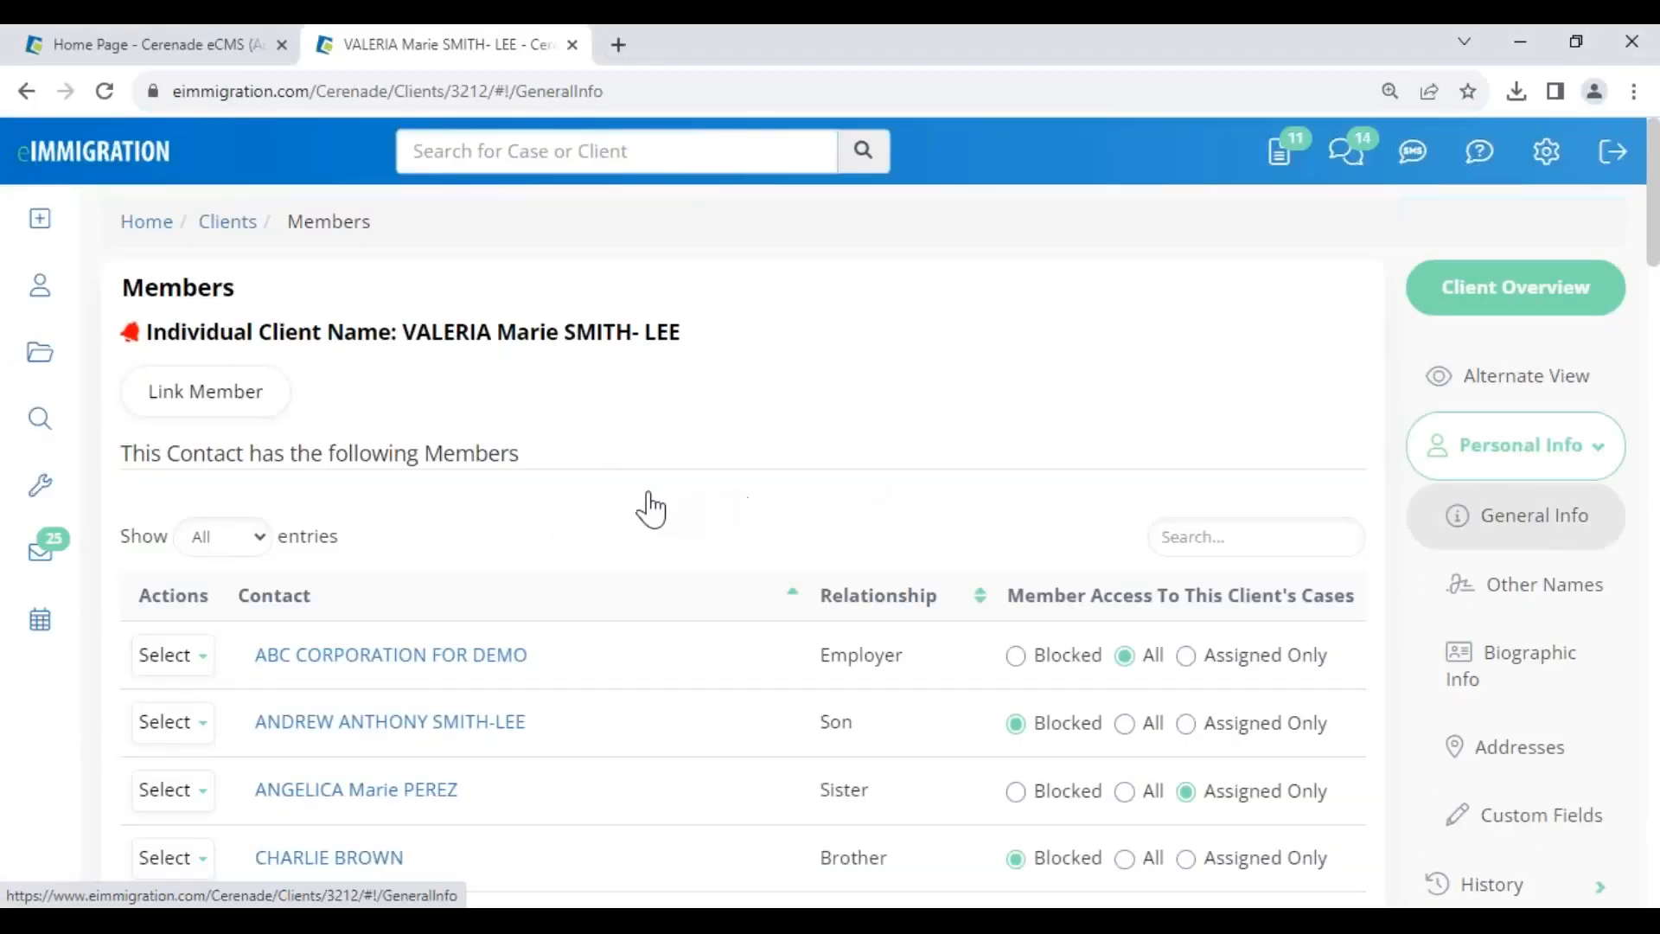
left_click_drag(226, 544, 285, 555)
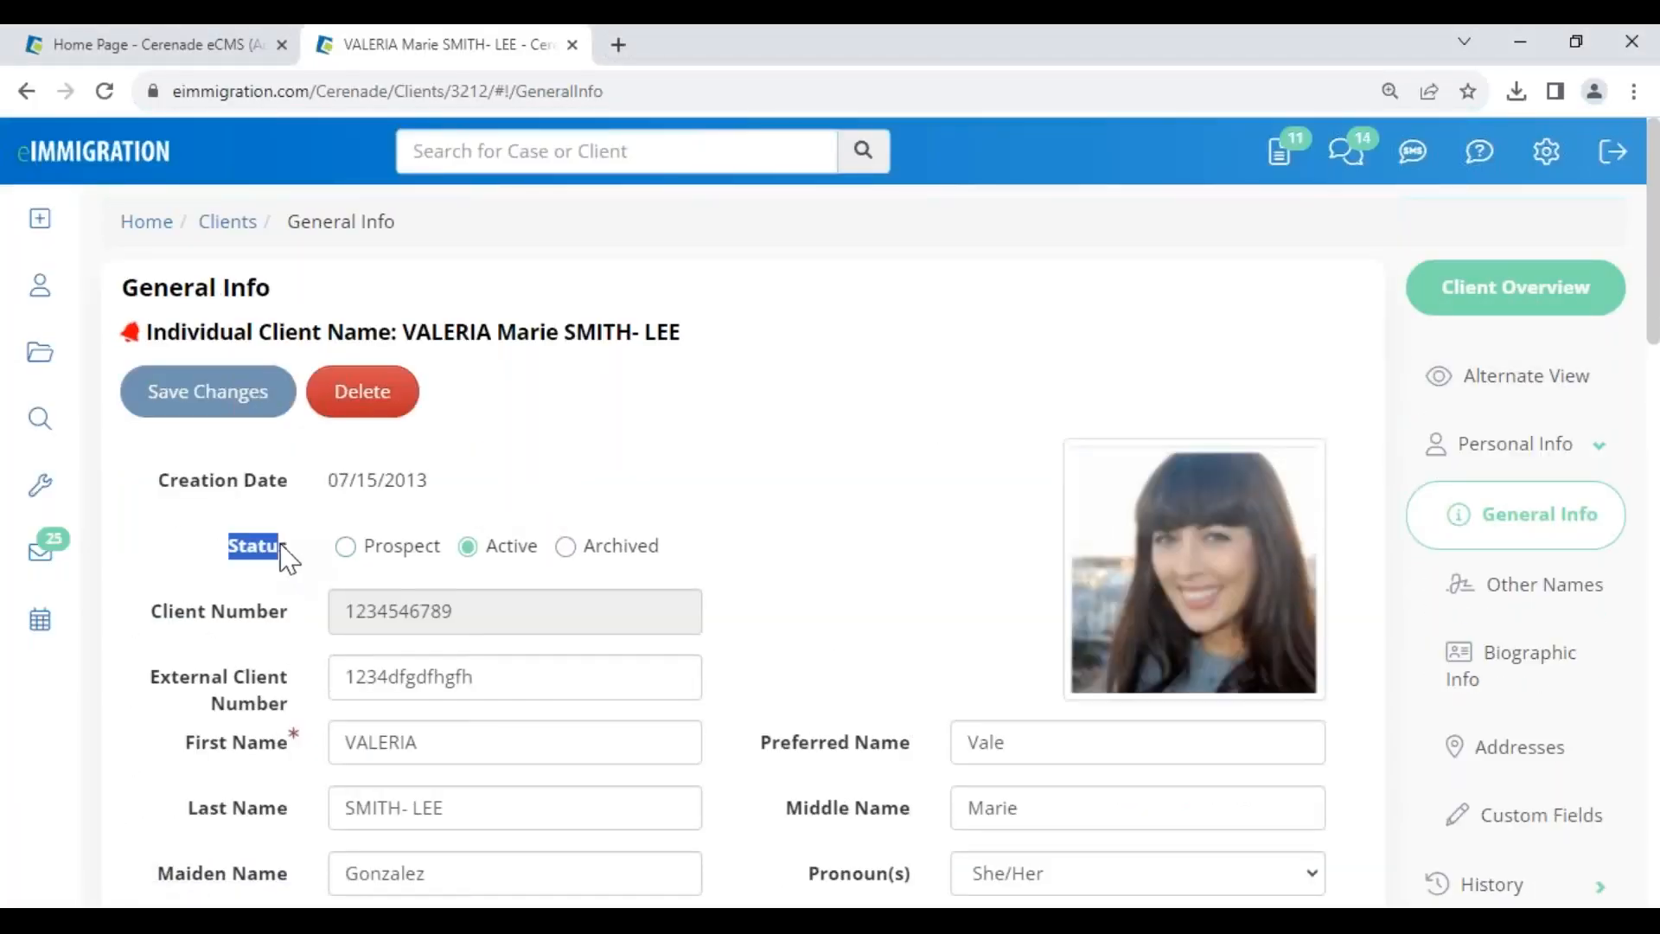
left_click(348, 549)
left_click_drag(444, 554, 363, 574)
left_click(365, 572)
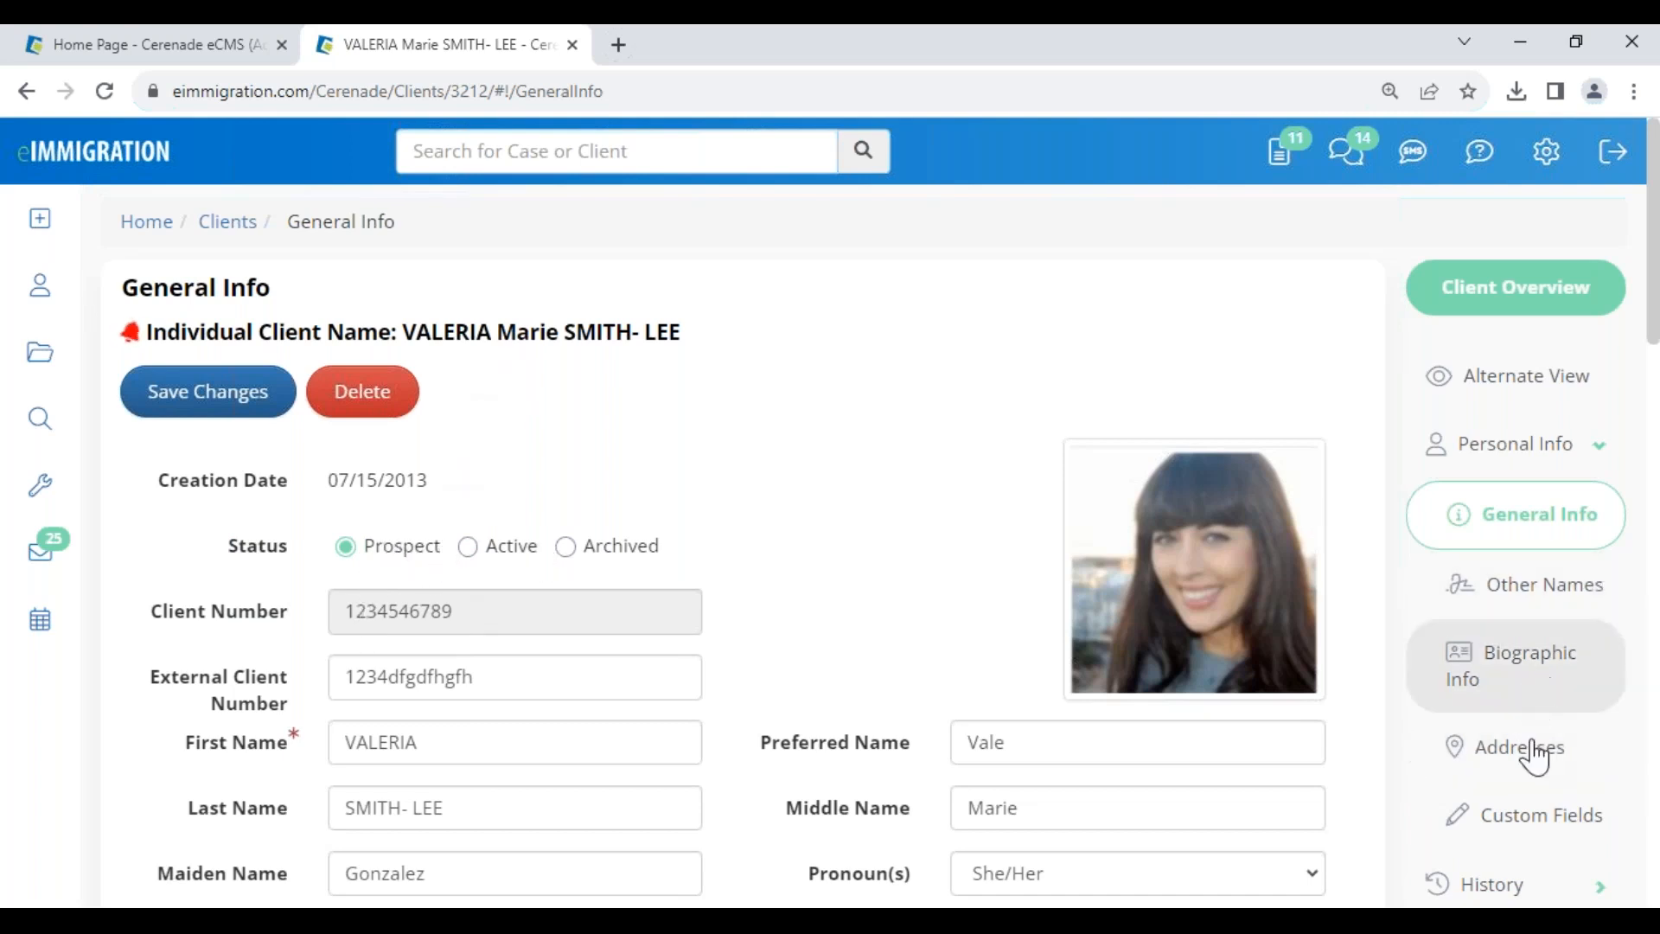
- Scroll through and review the client's custom fields
left_click(1519, 820)
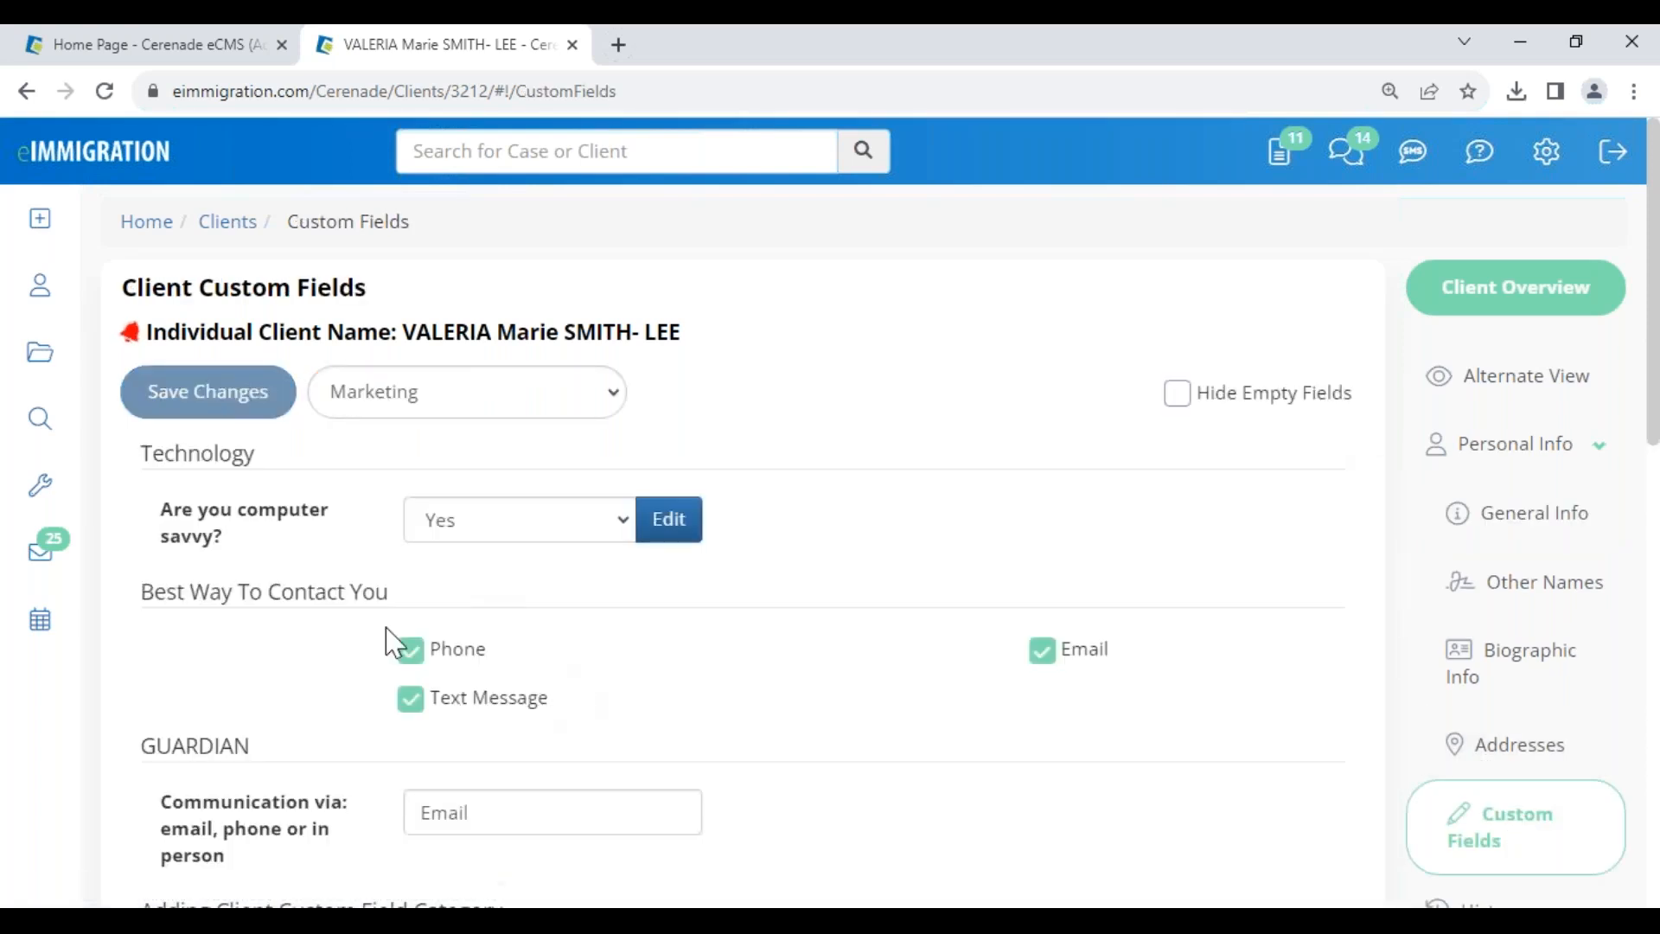
scroll(219, 748, "down", 1)
scroll(219, 748, "down", 4)
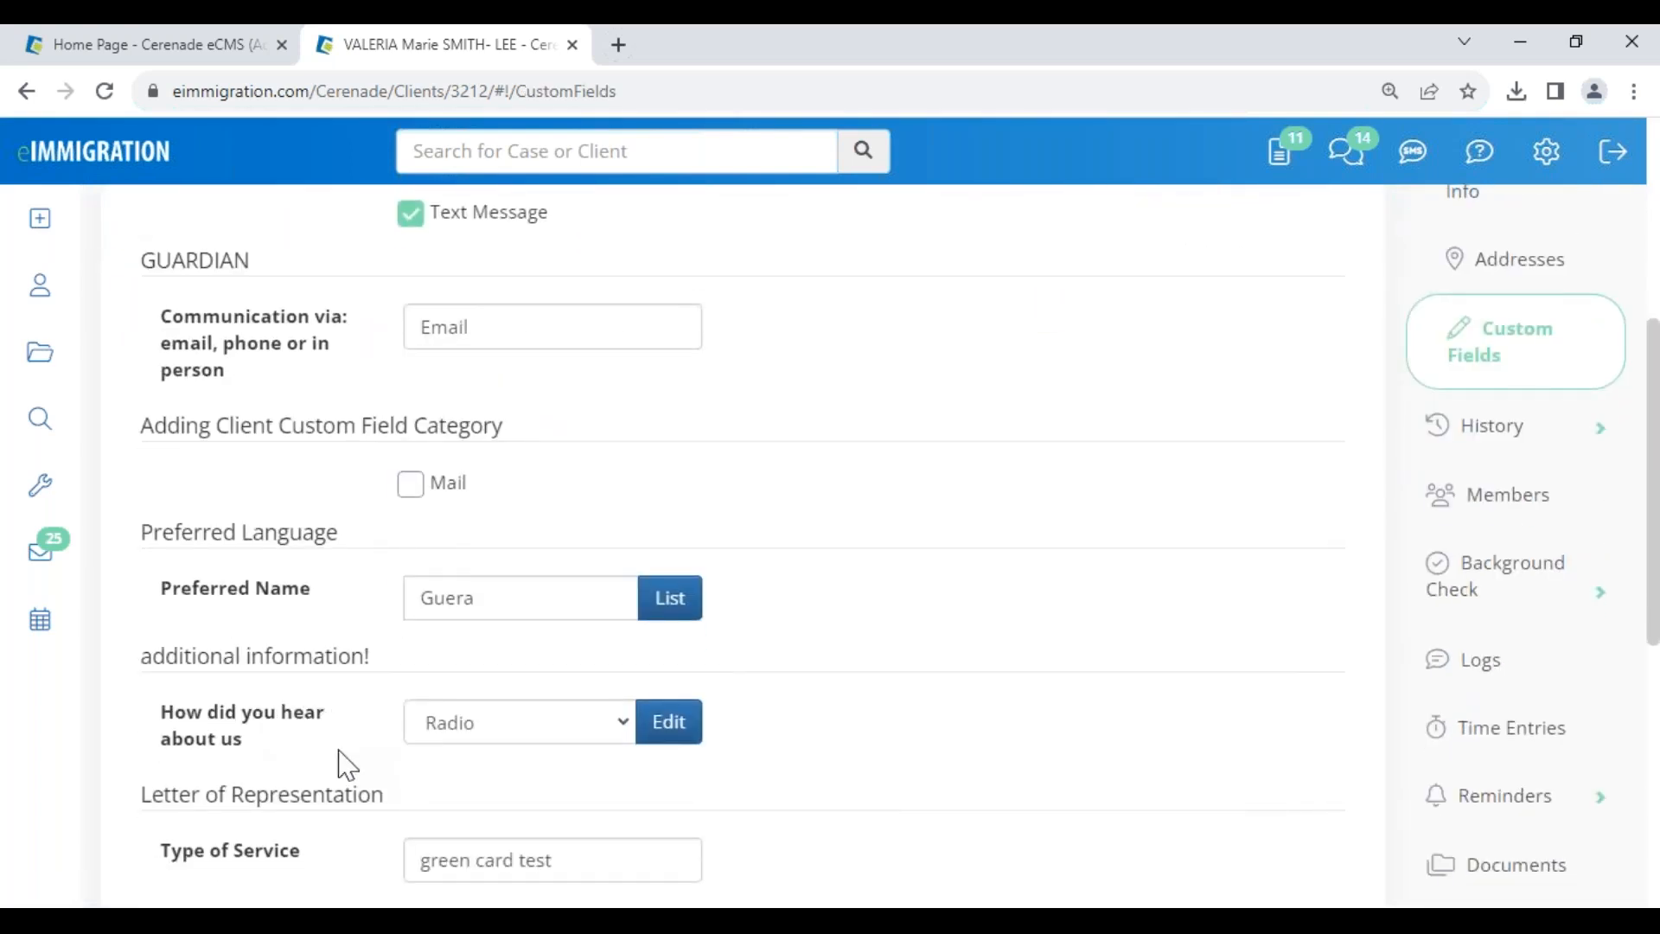
left_click_drag(151, 715, 329, 737)
scroll(338, 755, "up", 5)
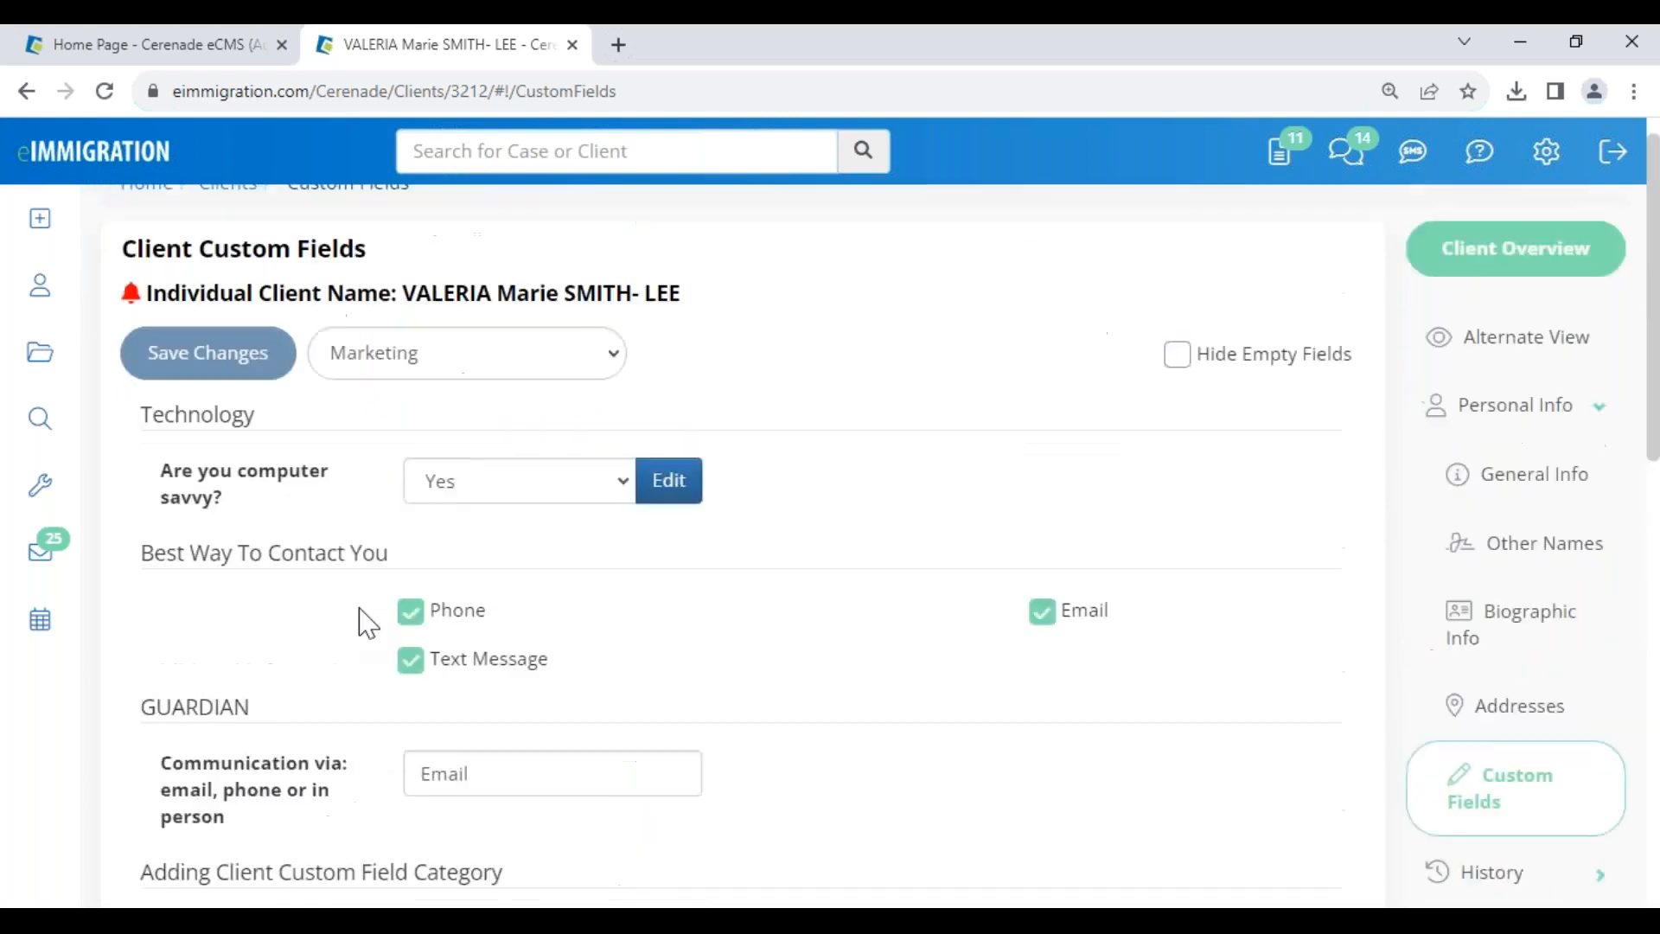
scroll(659, 682, "down", 5)
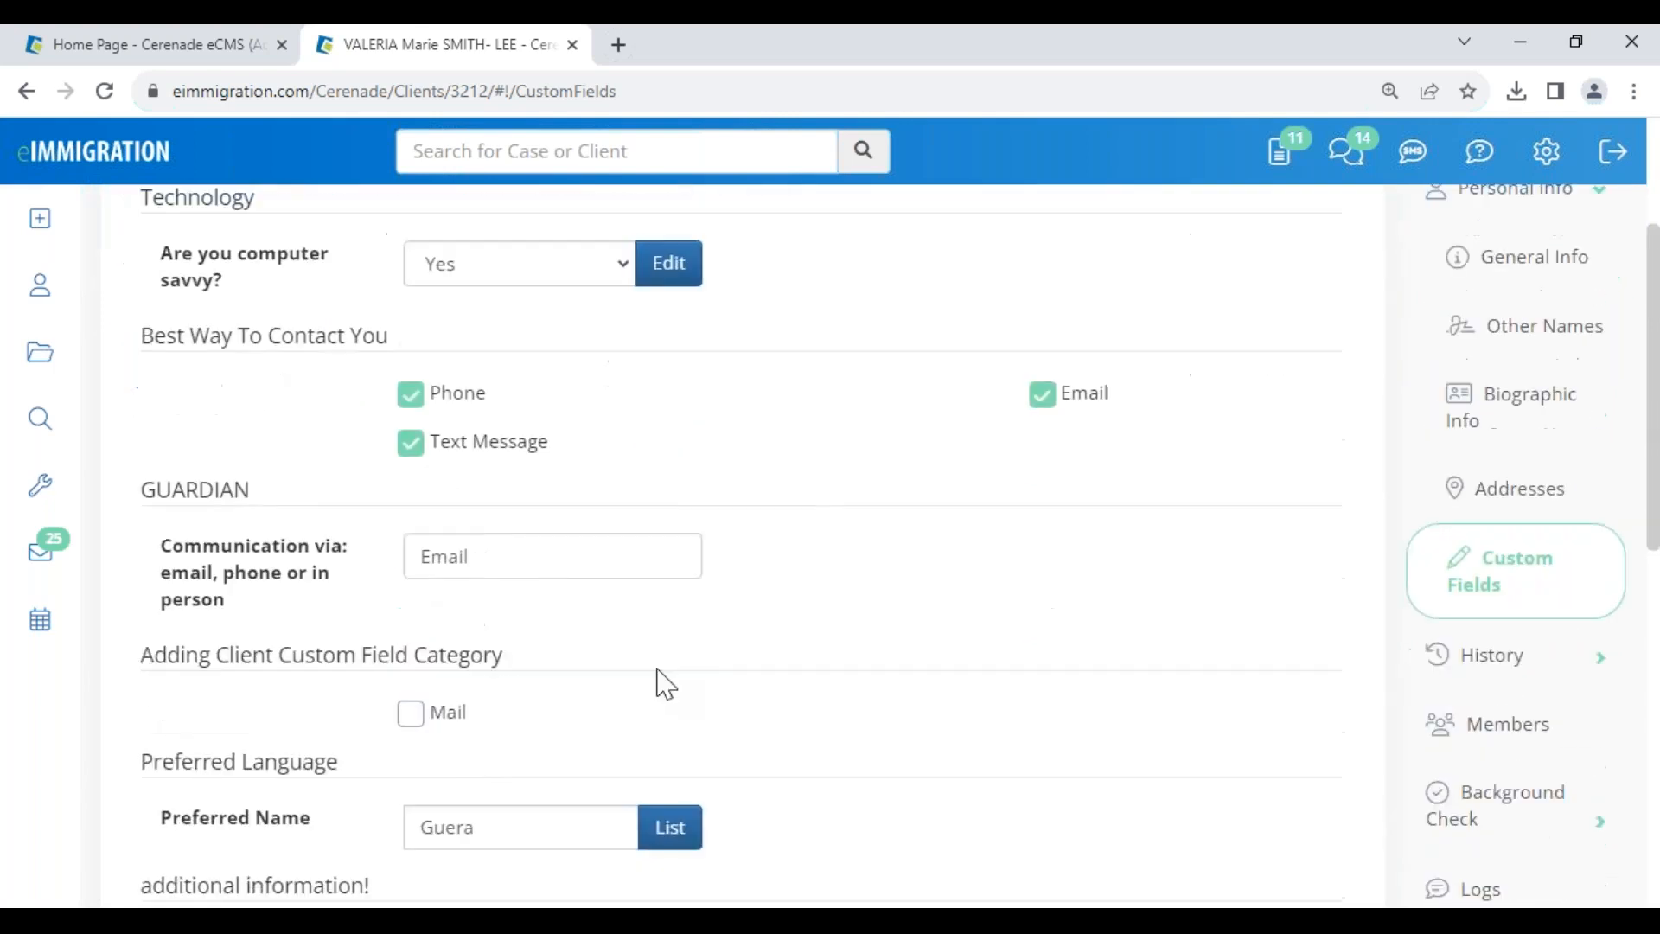
scroll(908, 738, "down", 4)
scroll(912, 740, "down", 1)
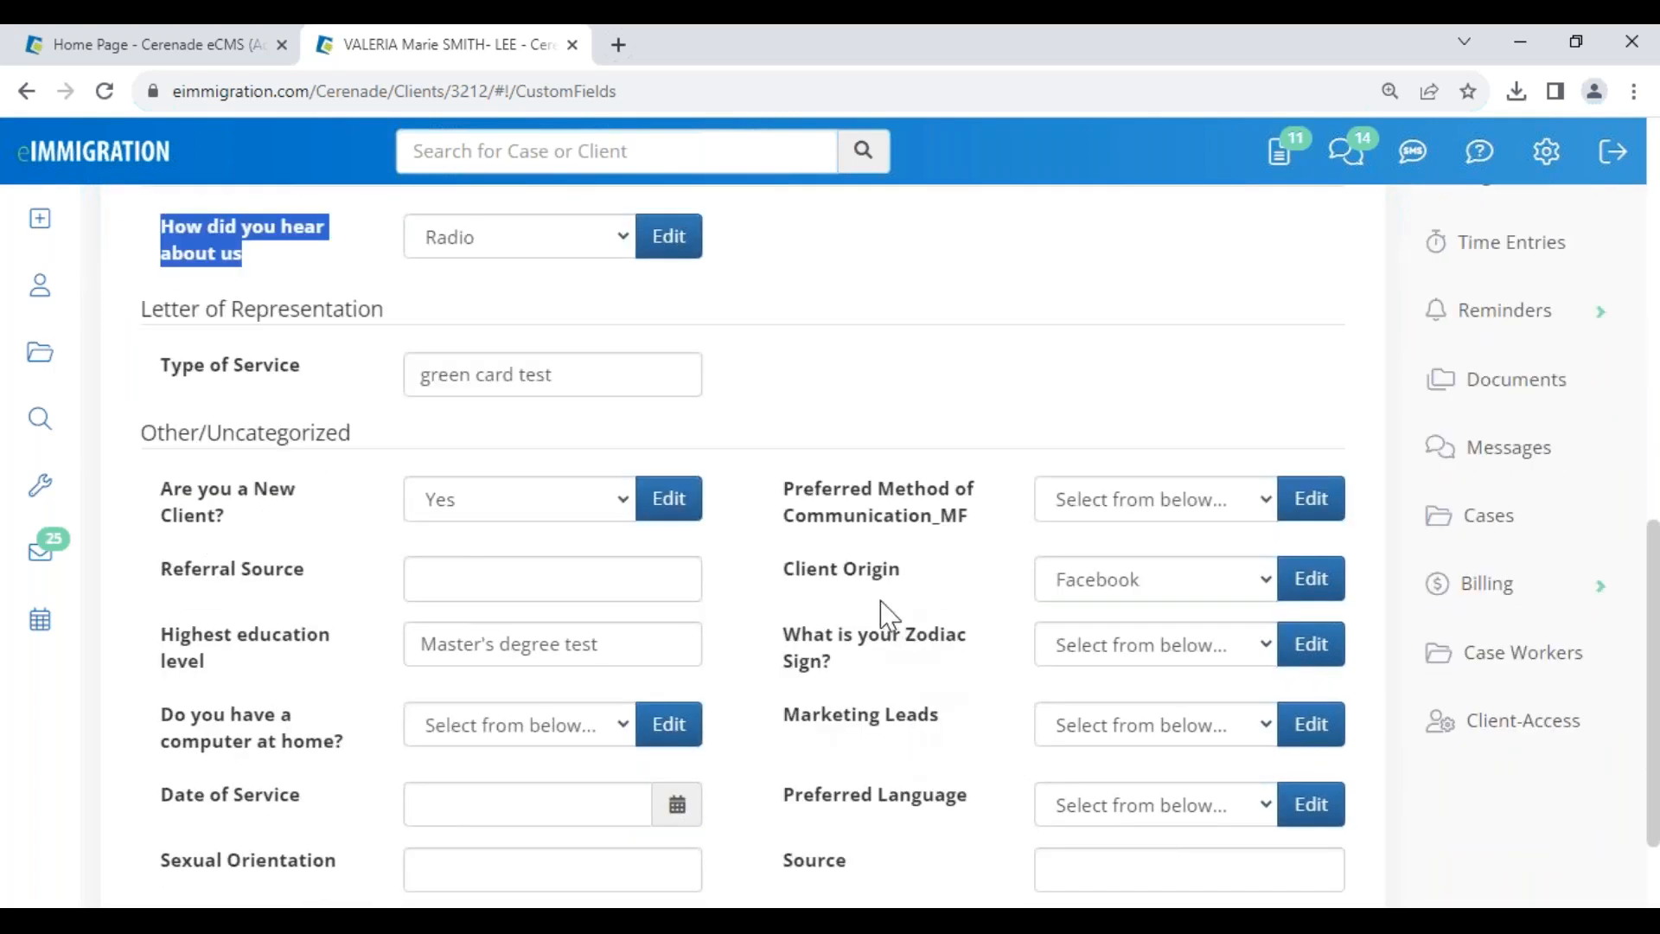
scroll(865, 575, "up", 6)
scroll(974, 785, "down", 7)
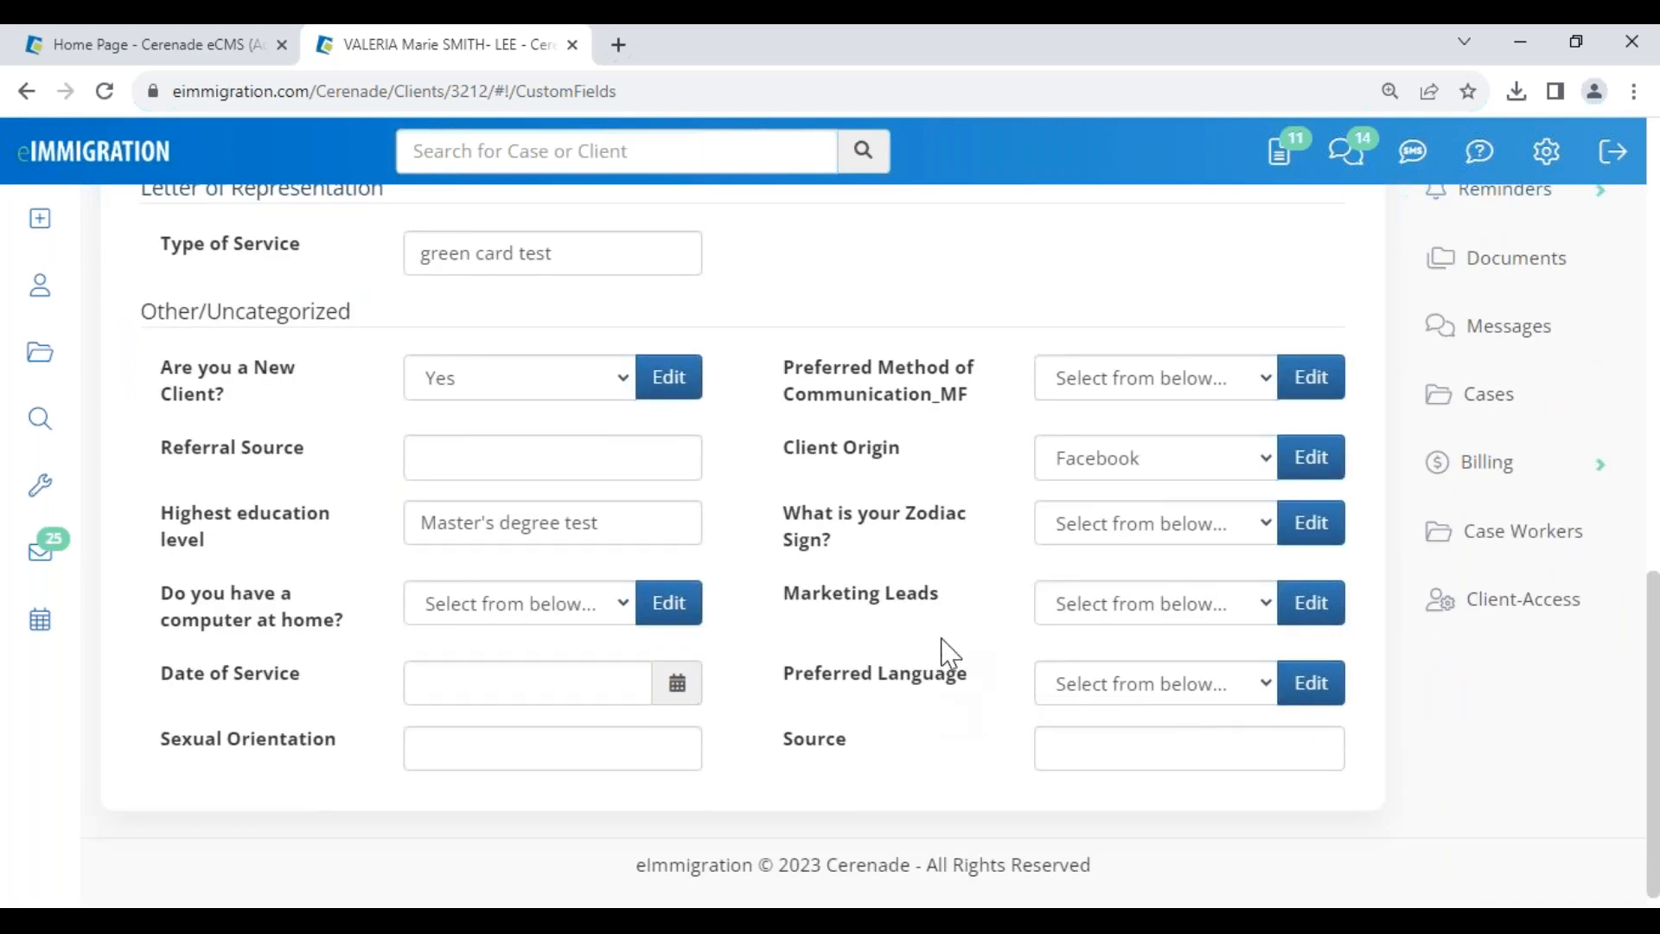
scroll(945, 656, "up", 3)
scroll(878, 555, "up", 7)
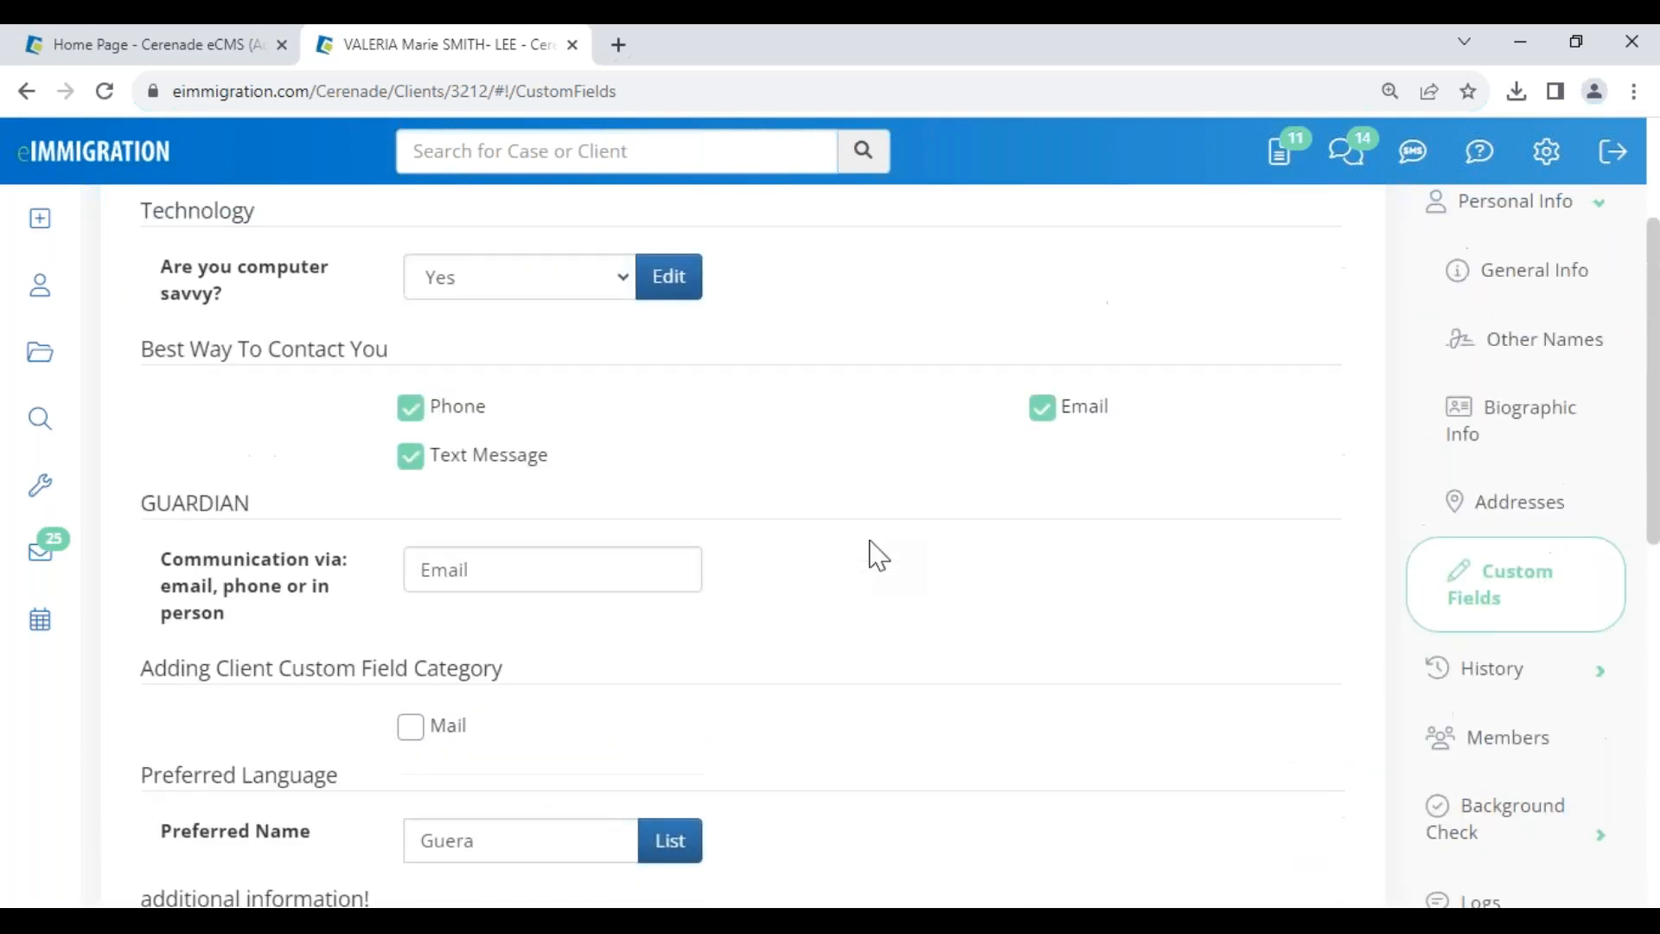
left_click(1491, 899)
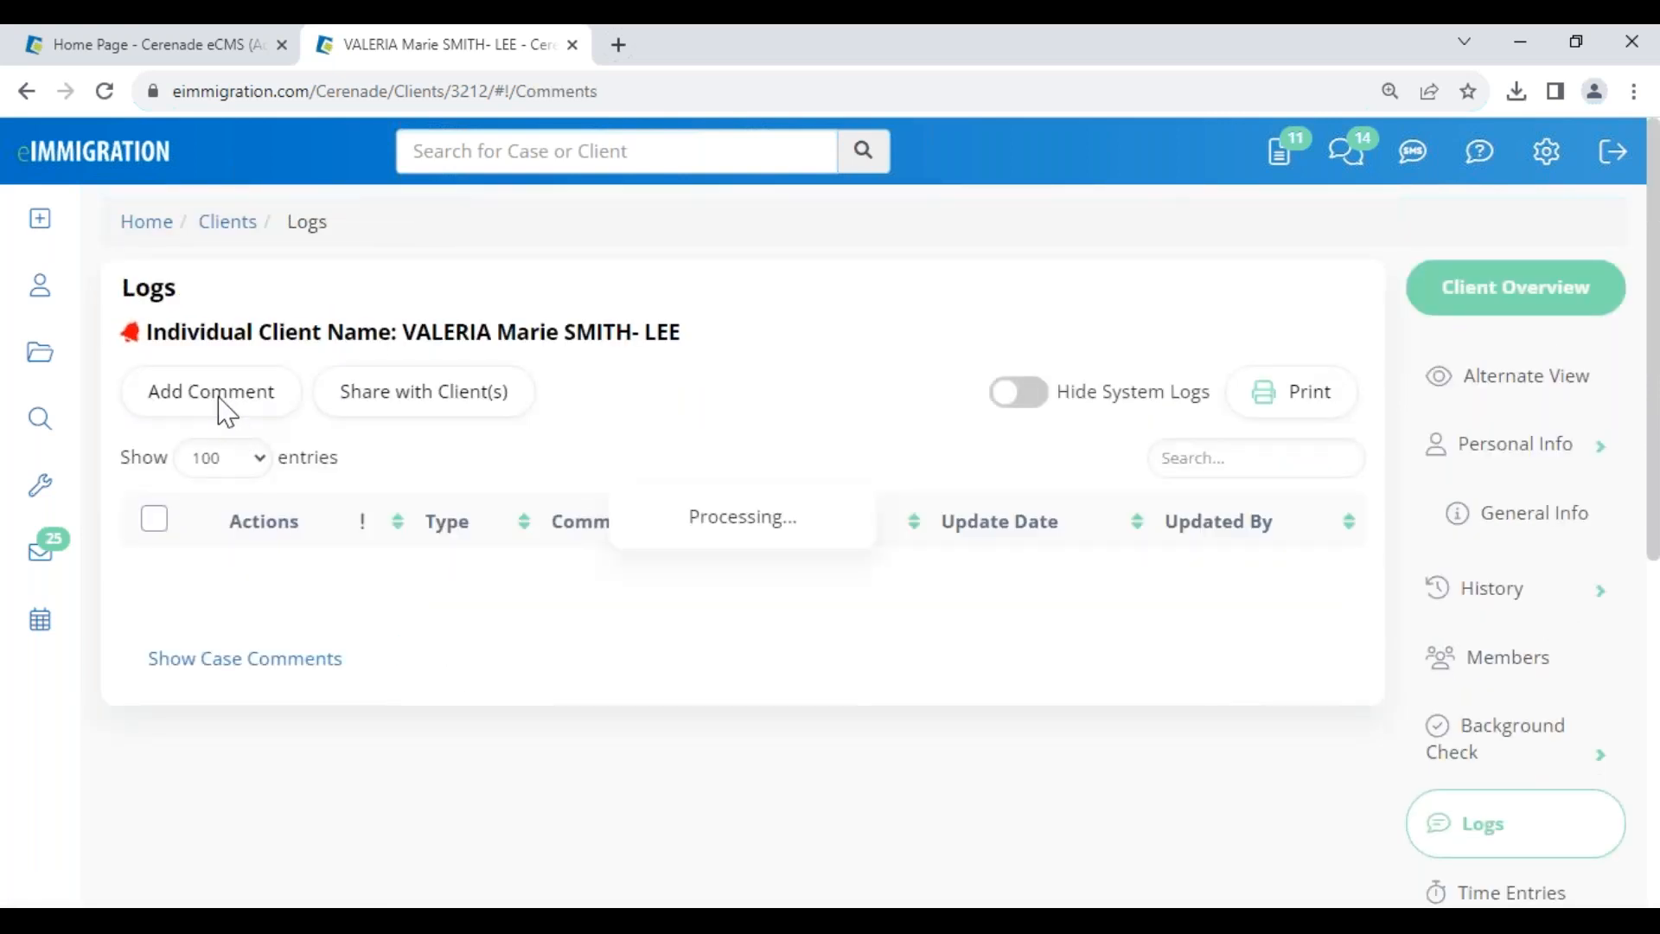
- Browse the log types for a new comment without saving it, then return to the Q&A slide
left_click(220, 401)
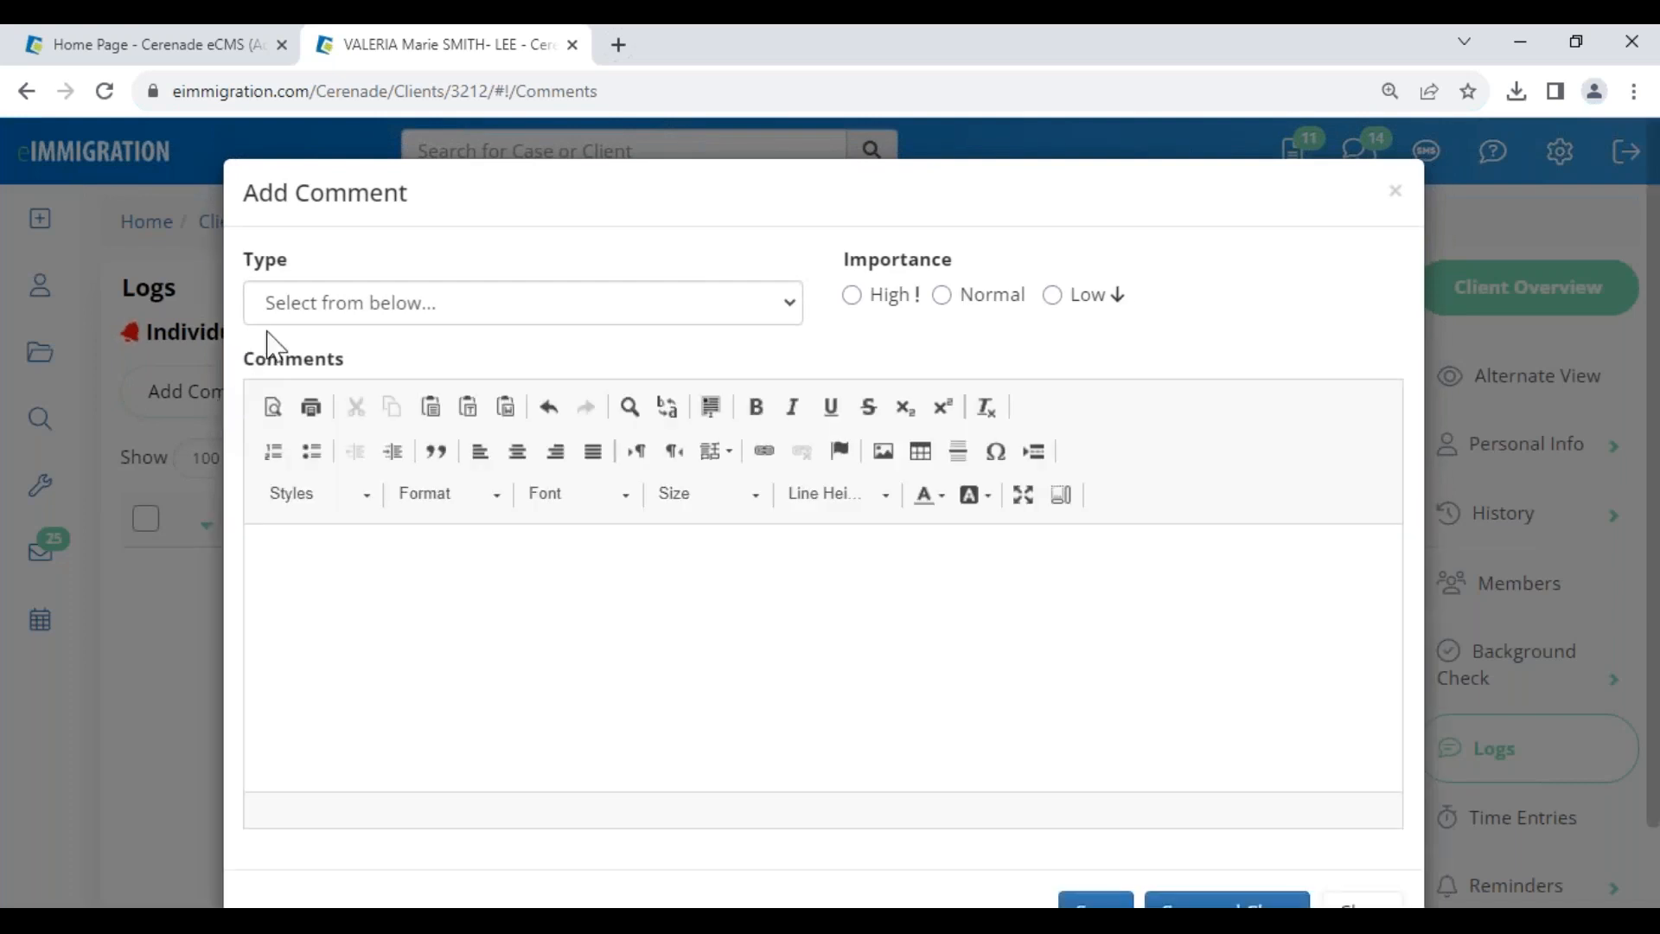
left_click(320, 308)
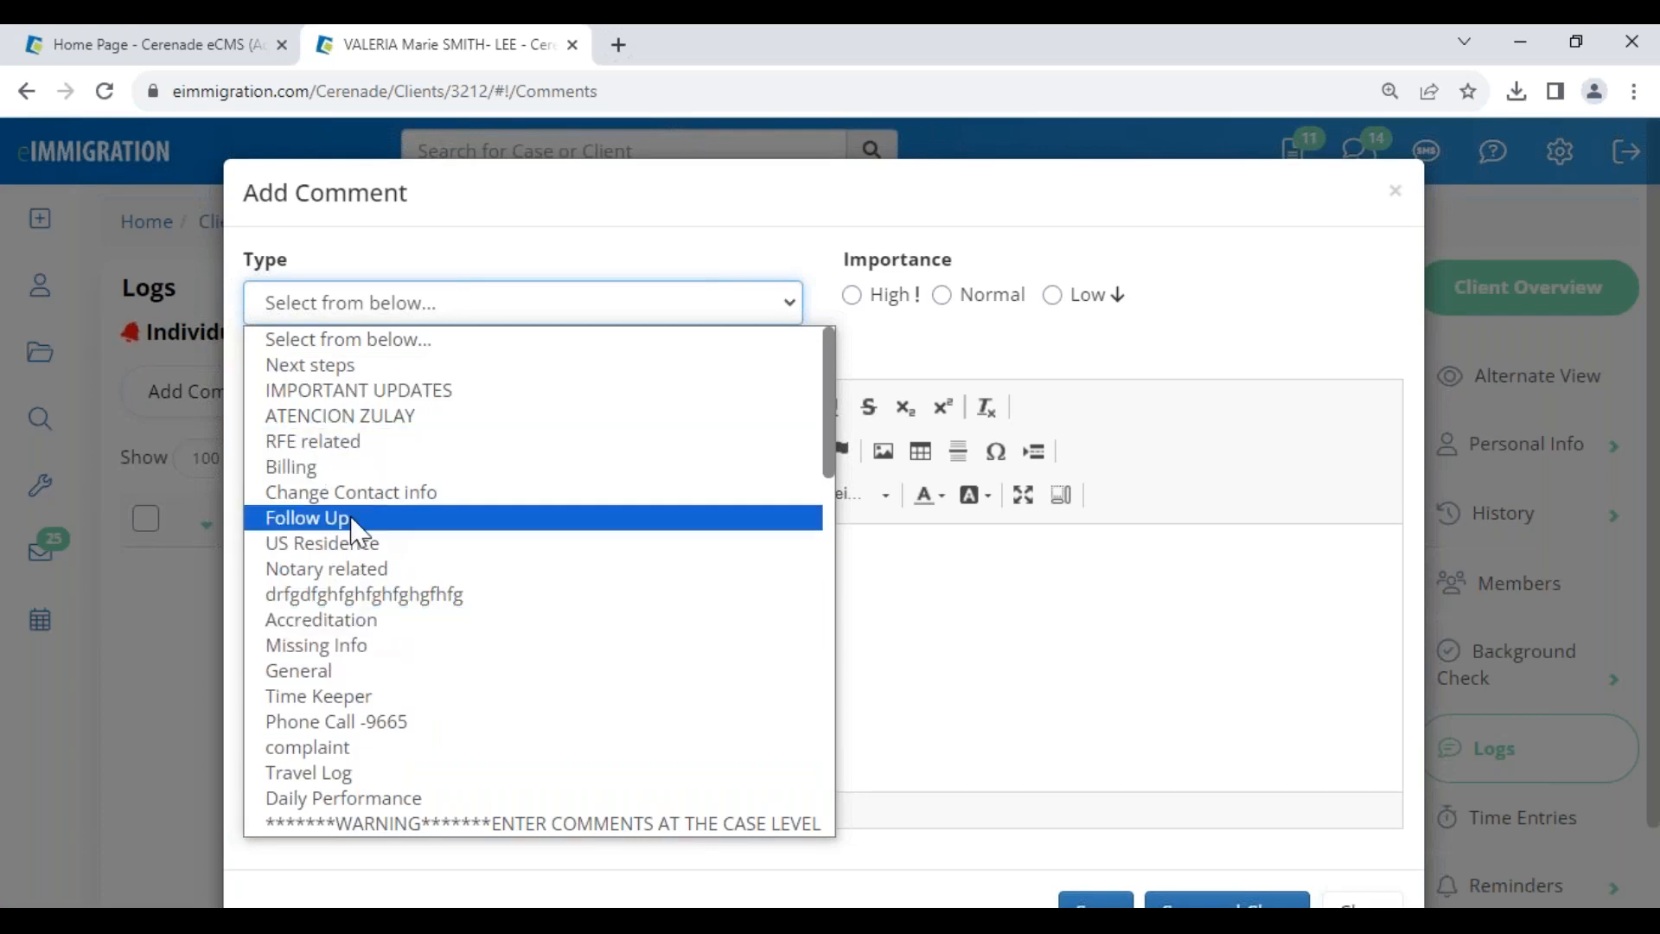
scroll(361, 597, "down", 5)
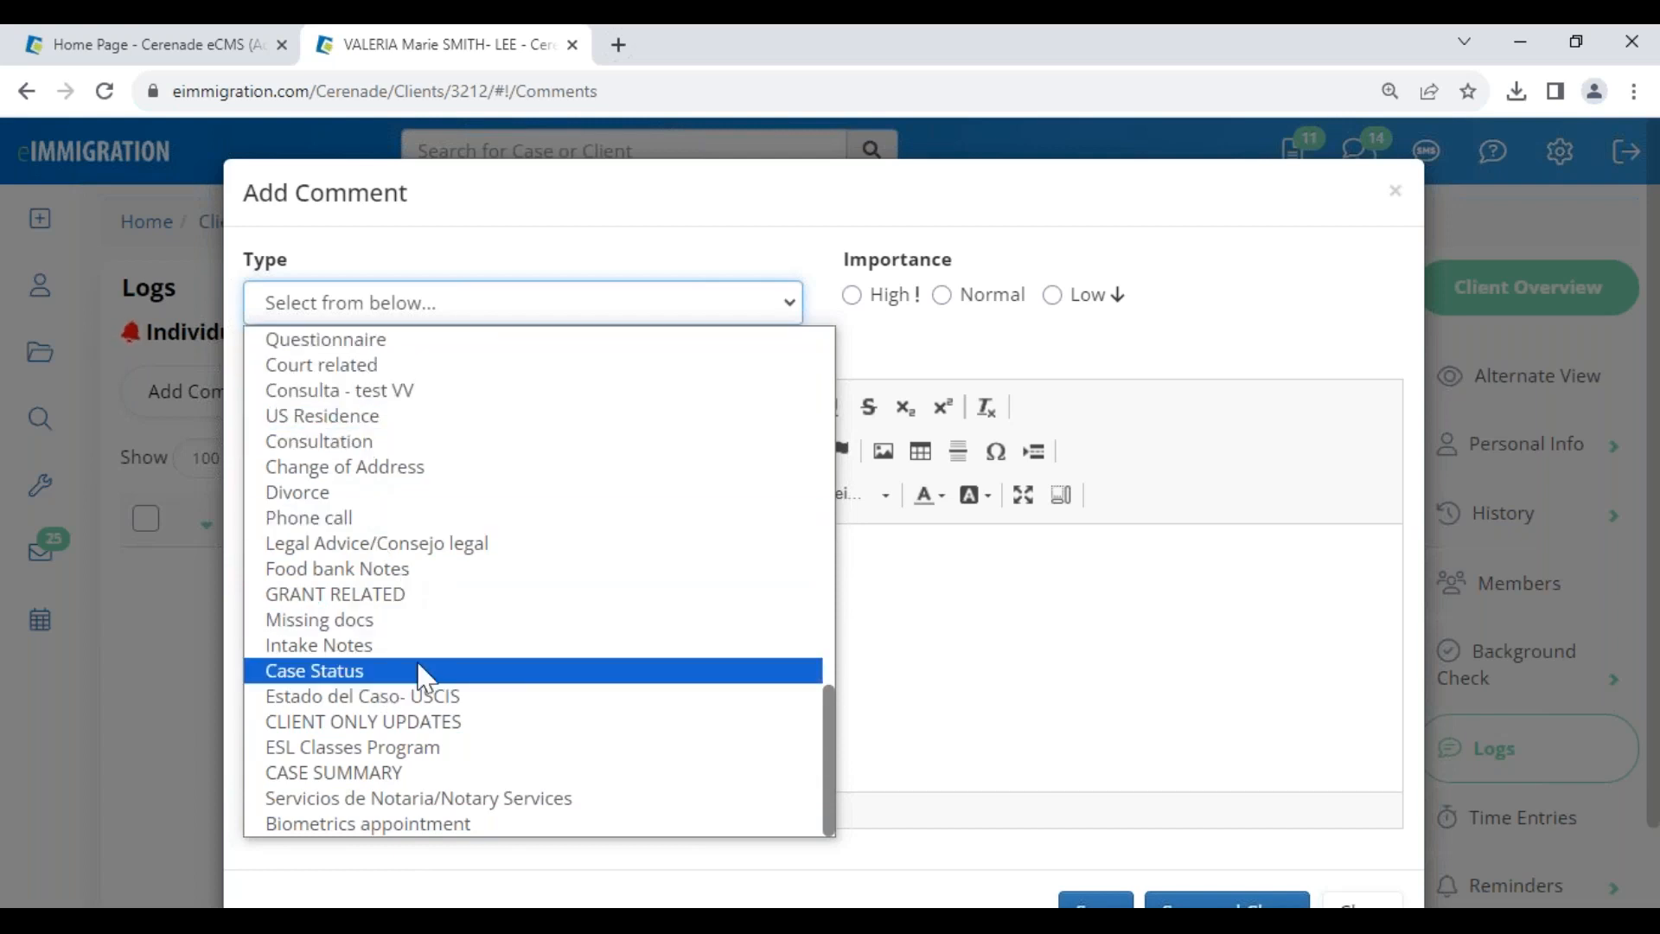
left_click(1395, 198)
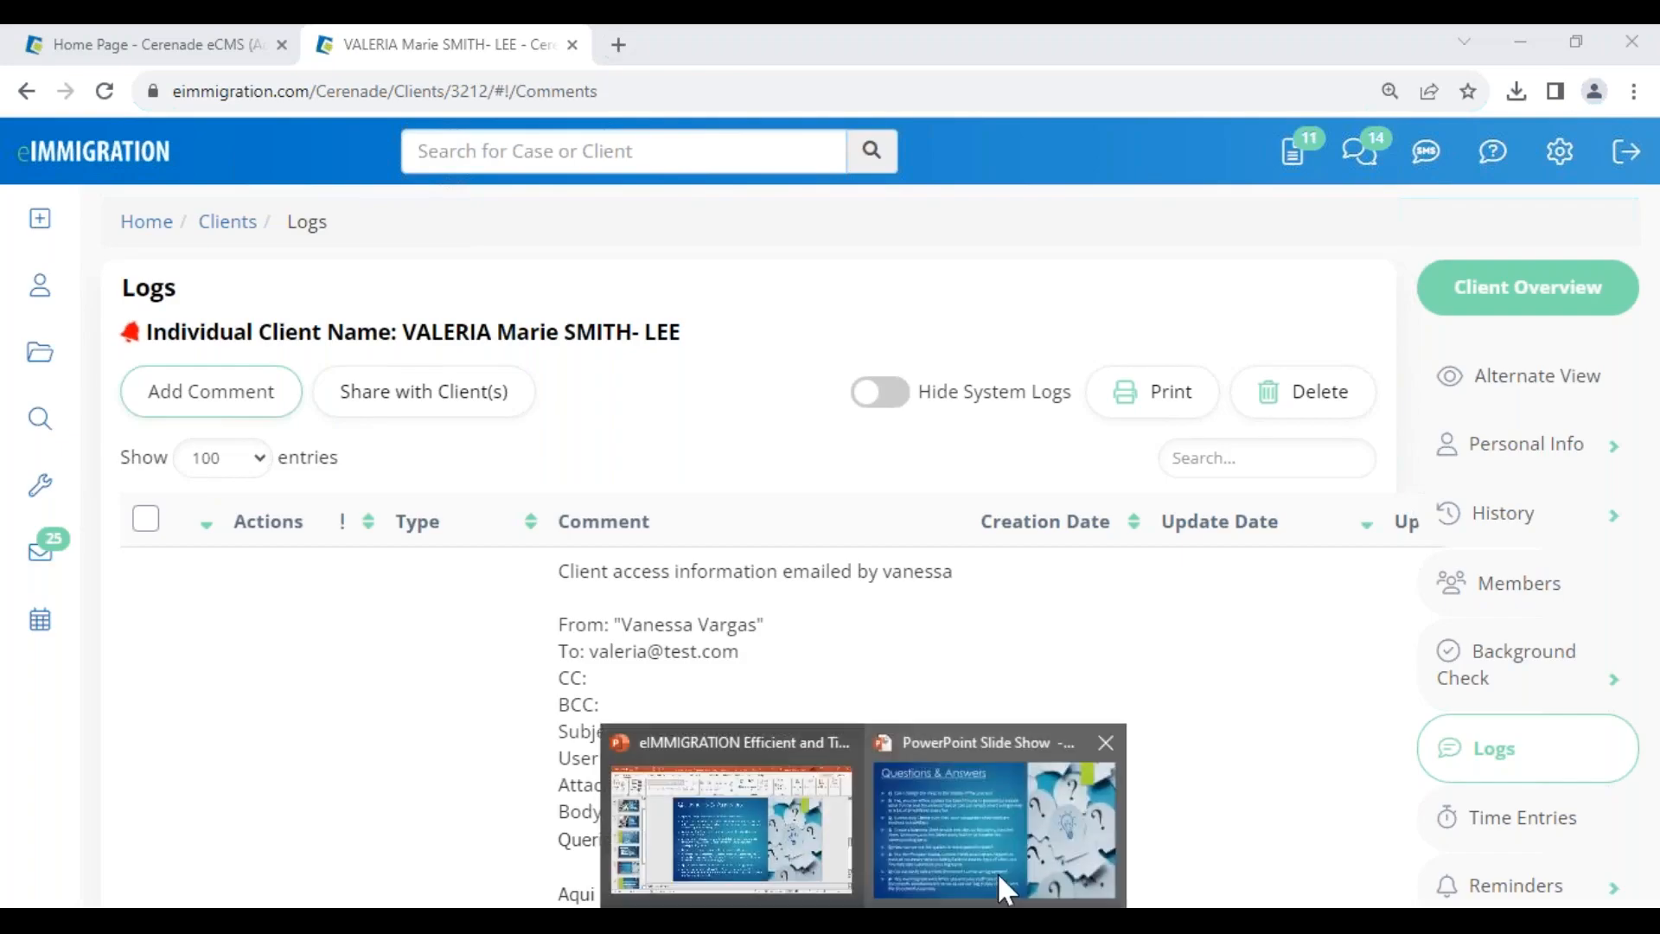
left_click(1001, 882)
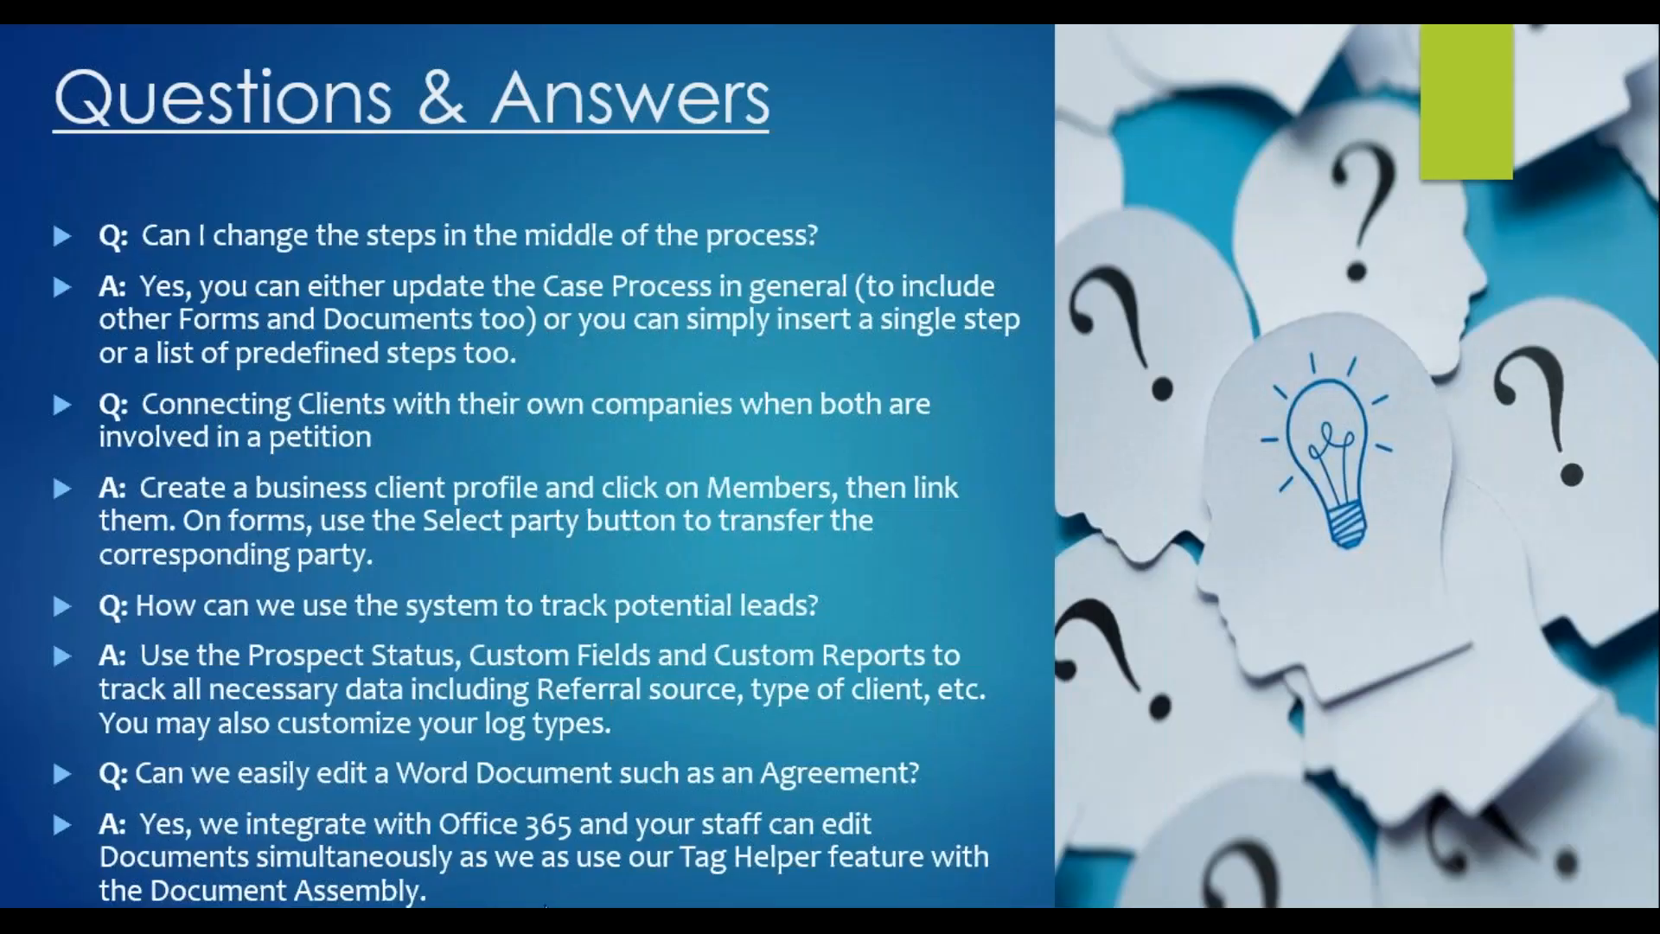